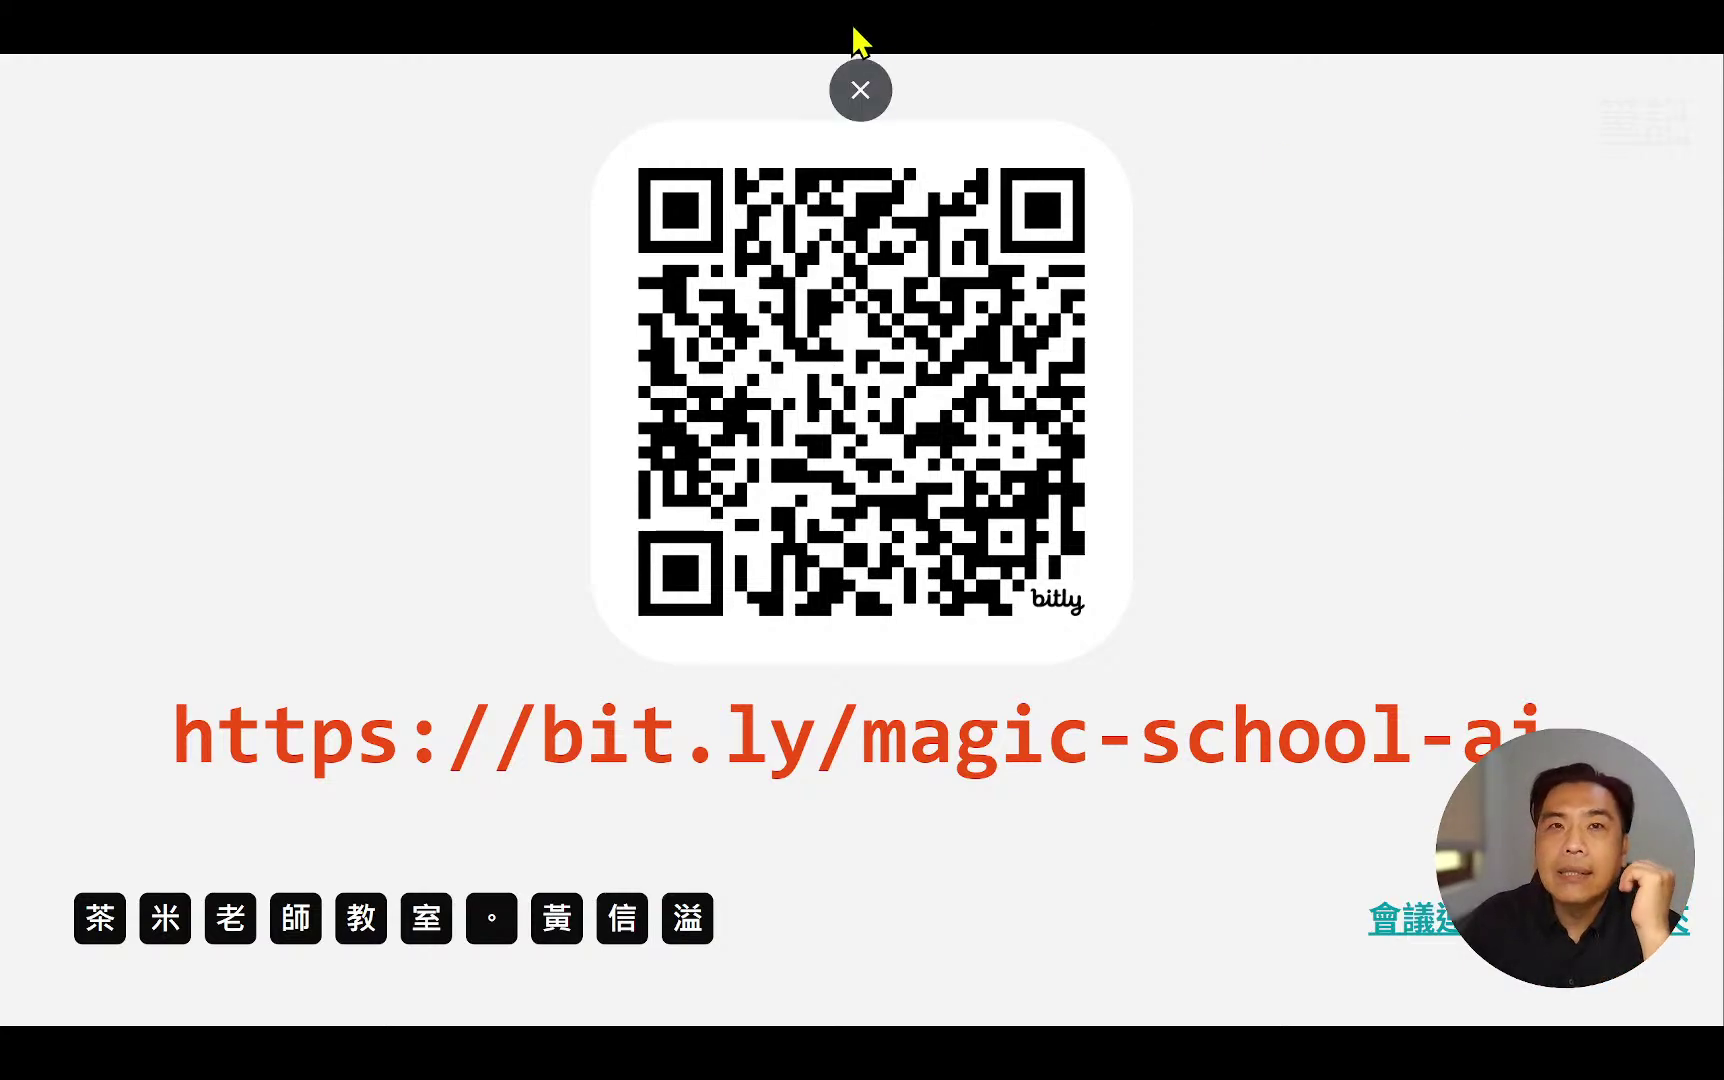
pyautogui.click(860, 85)
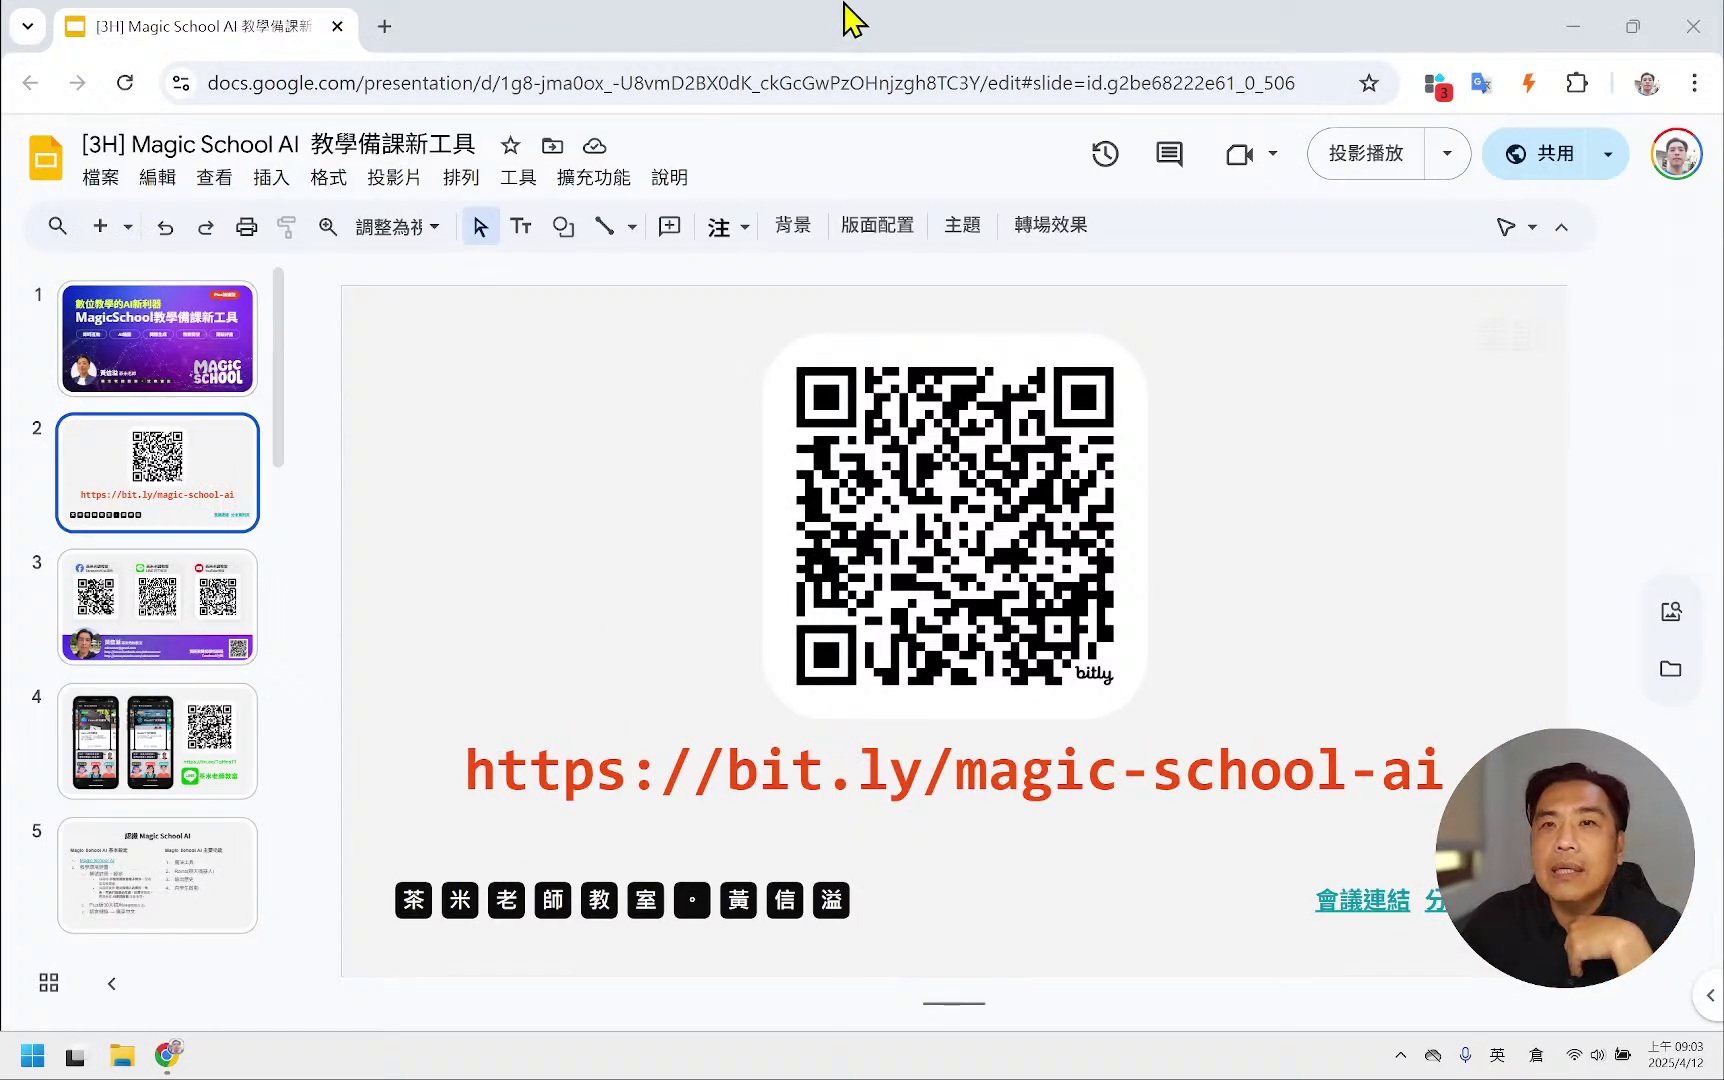
pyautogui.click(1253, 770)
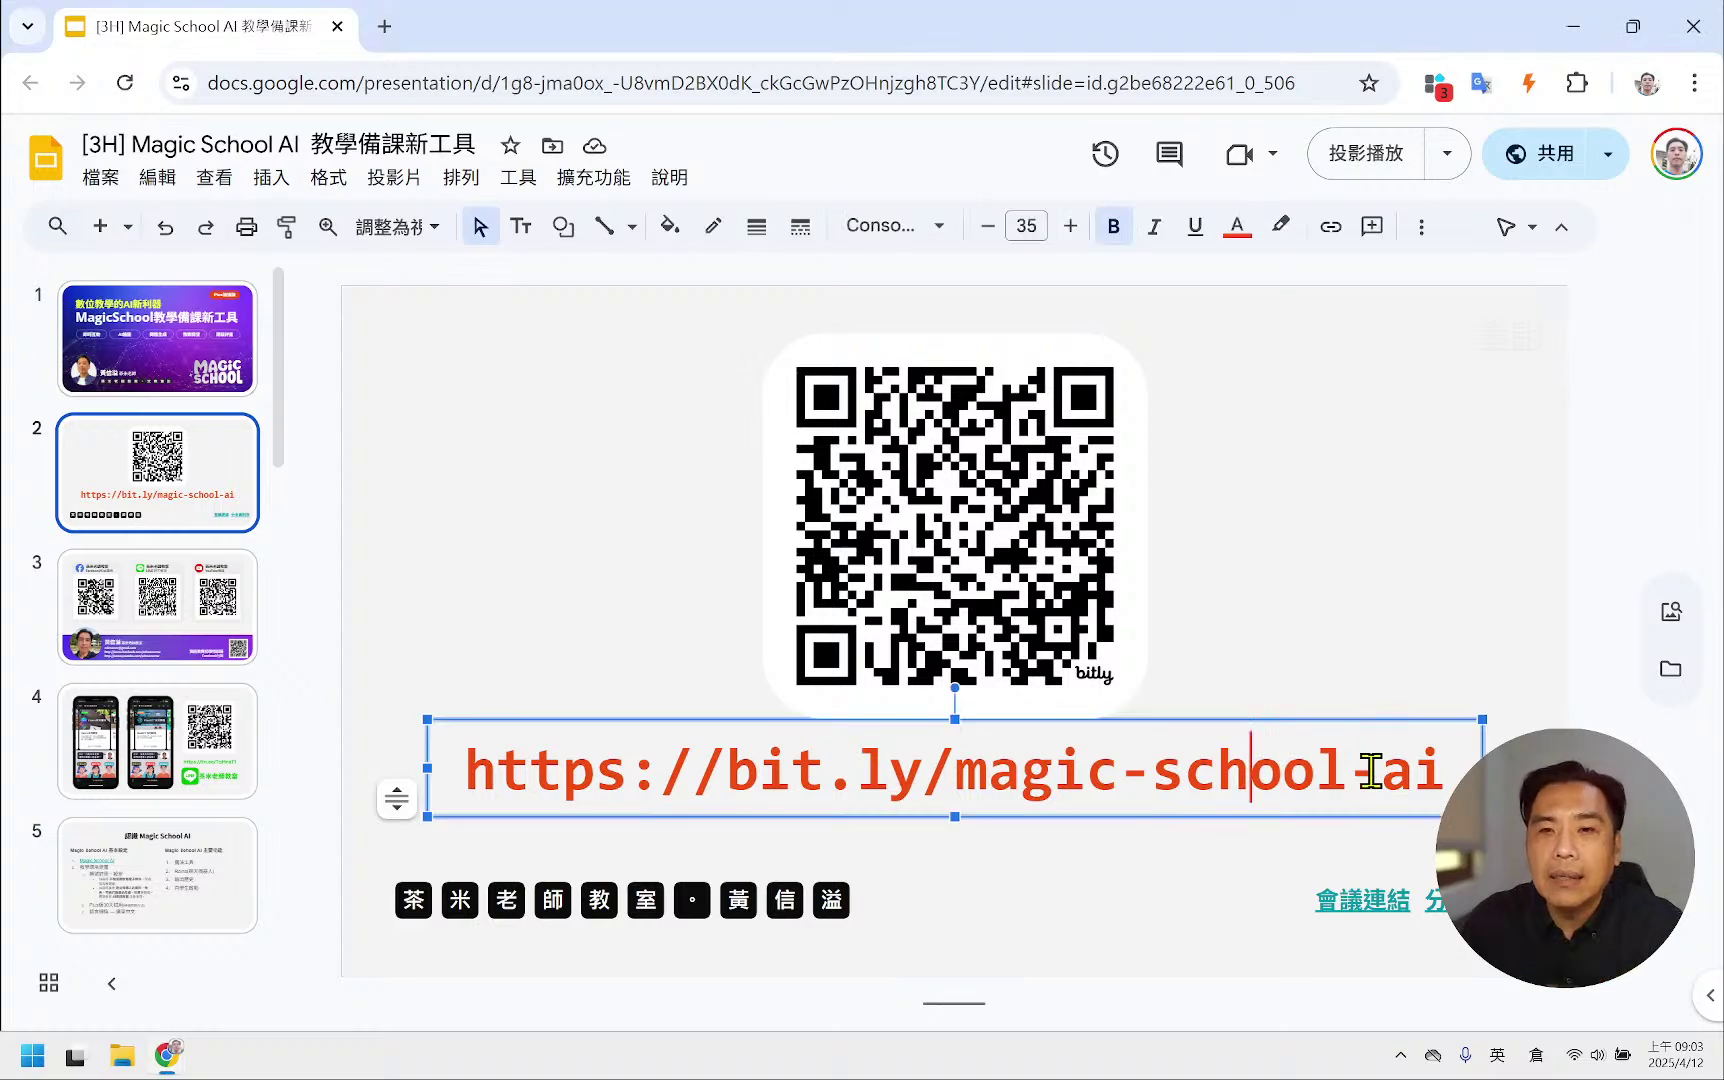
pyautogui.tripleClick(1368, 752)
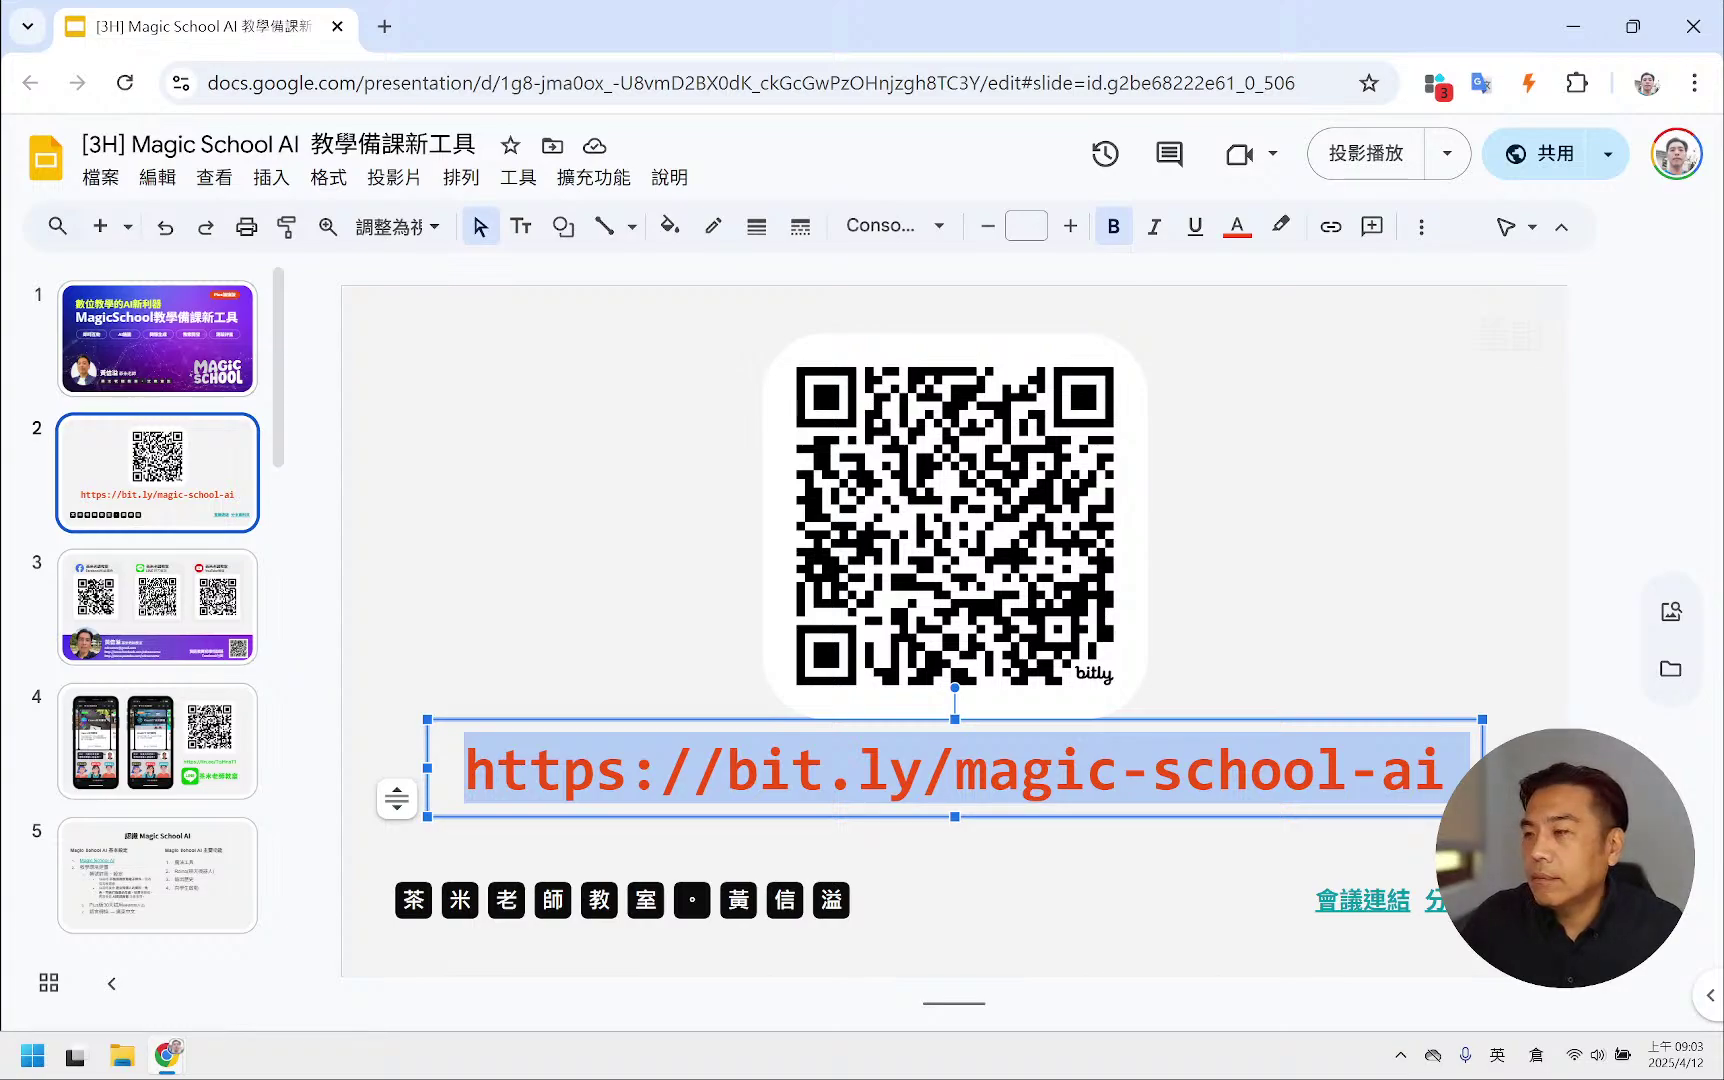
pyautogui.doubleClick(655, 40)
pyautogui.click(970, 28)
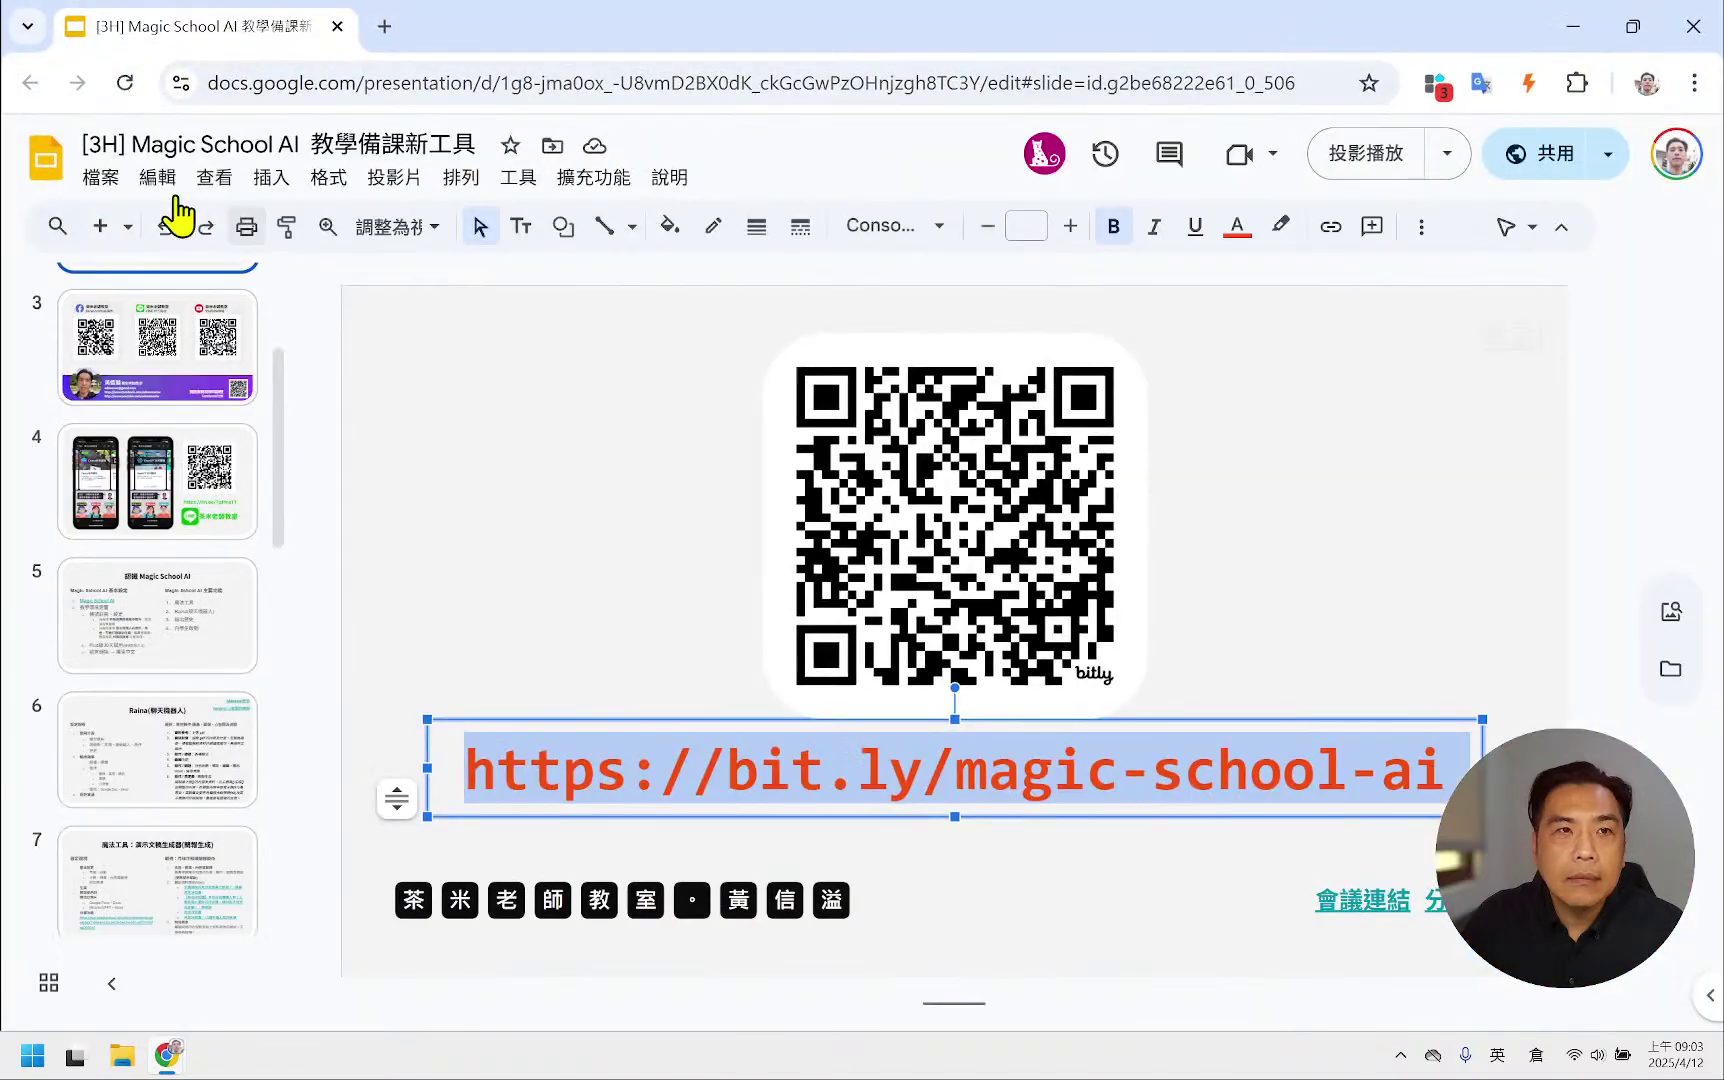
# - Present the deck from the title slide and advance to the slide with the Facebook, LINE and YouTube QR codes
pyautogui.click(157, 380)
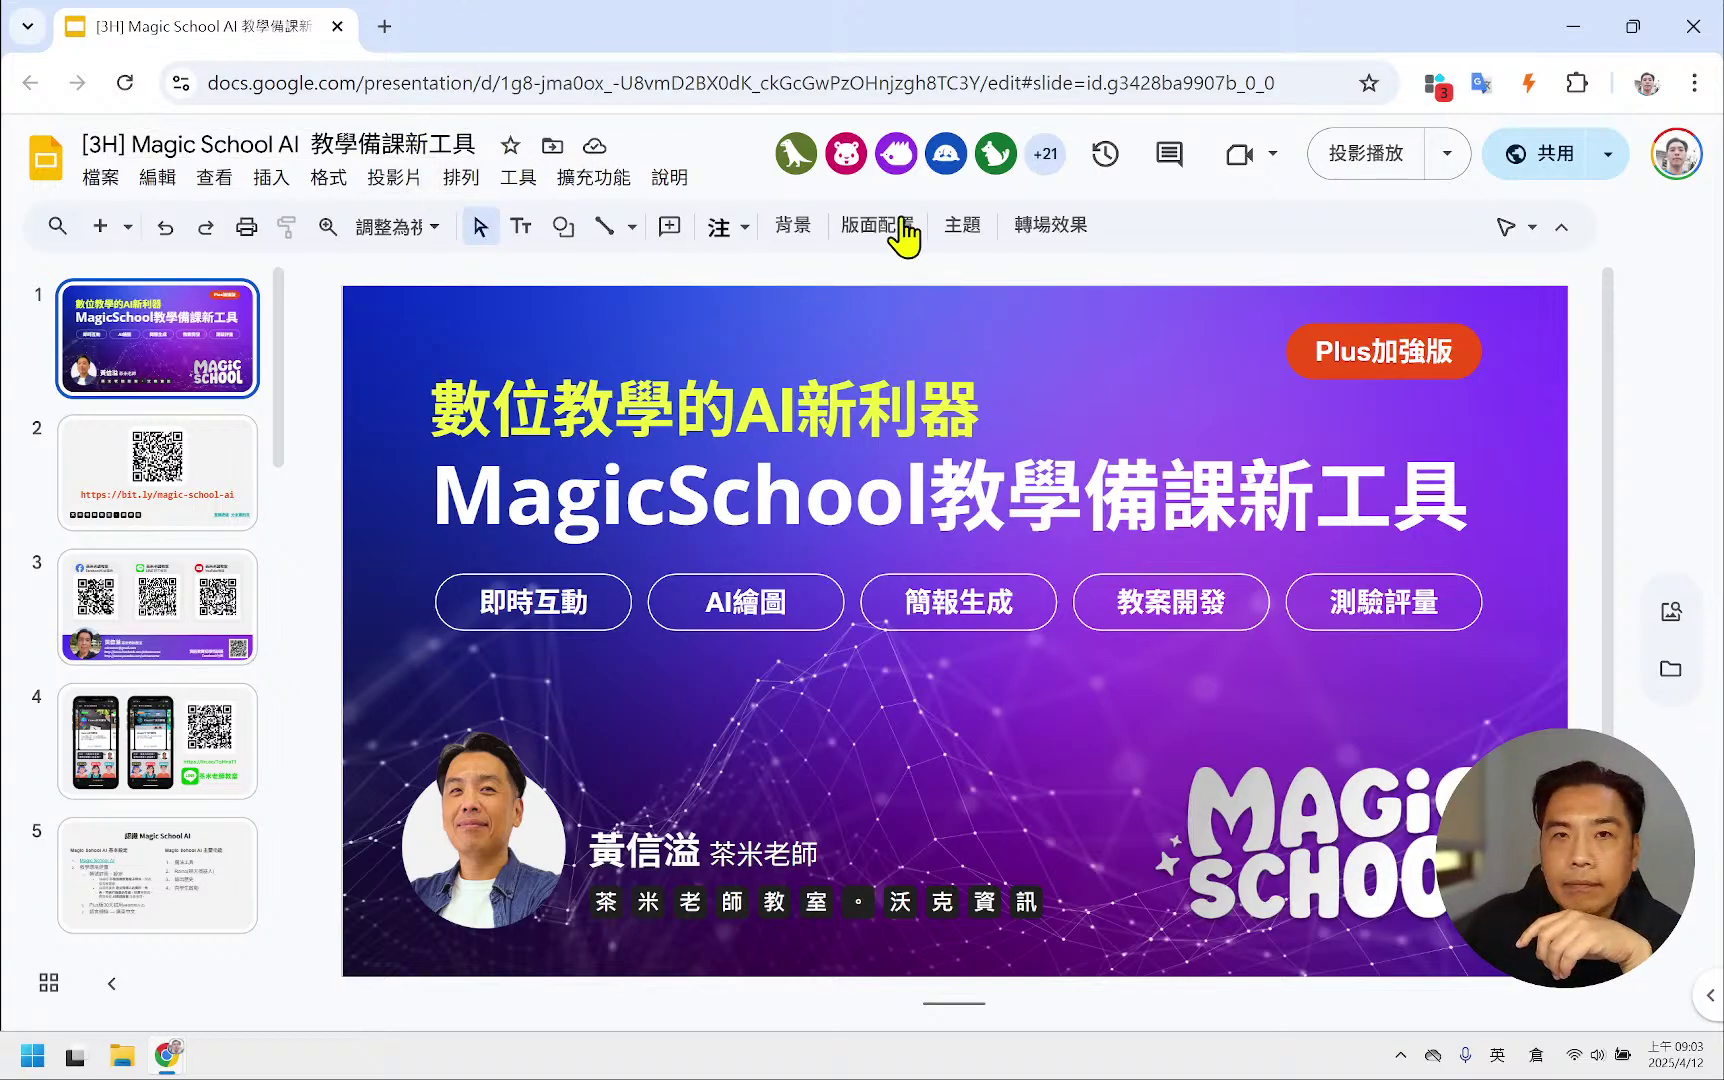
pyautogui.click(1355, 160)
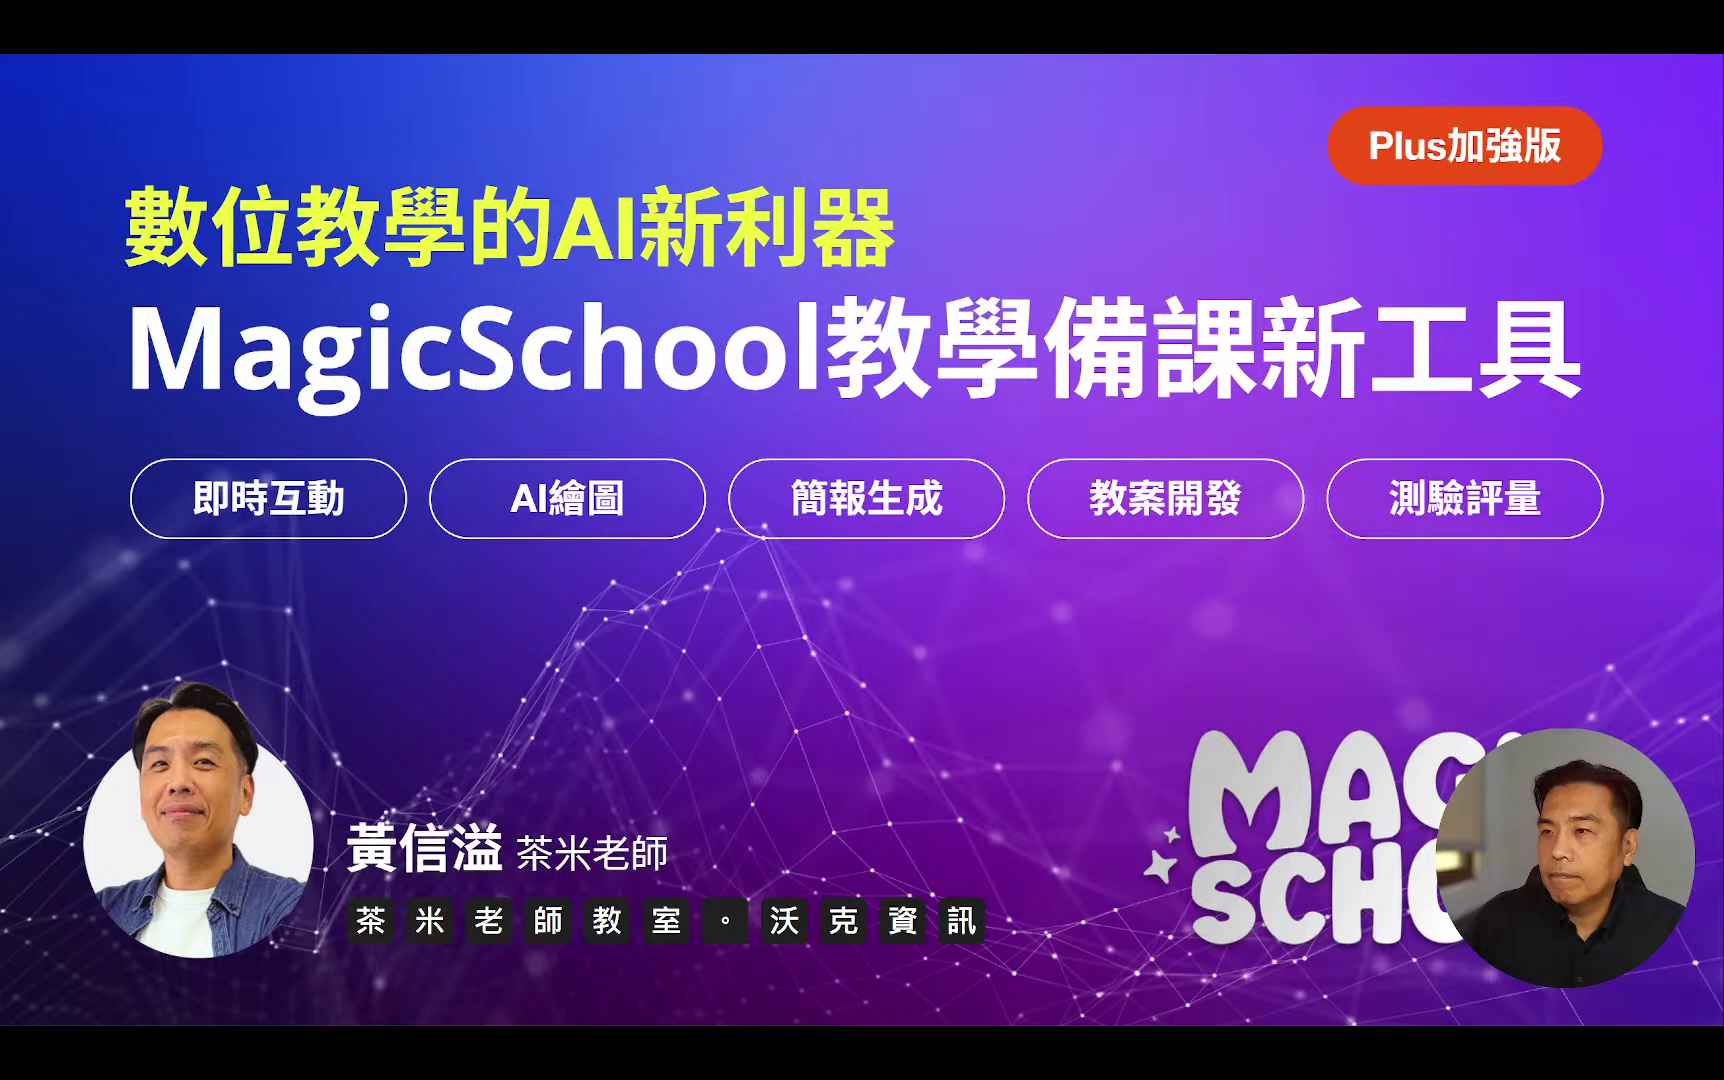
pyautogui.click(906, 510)
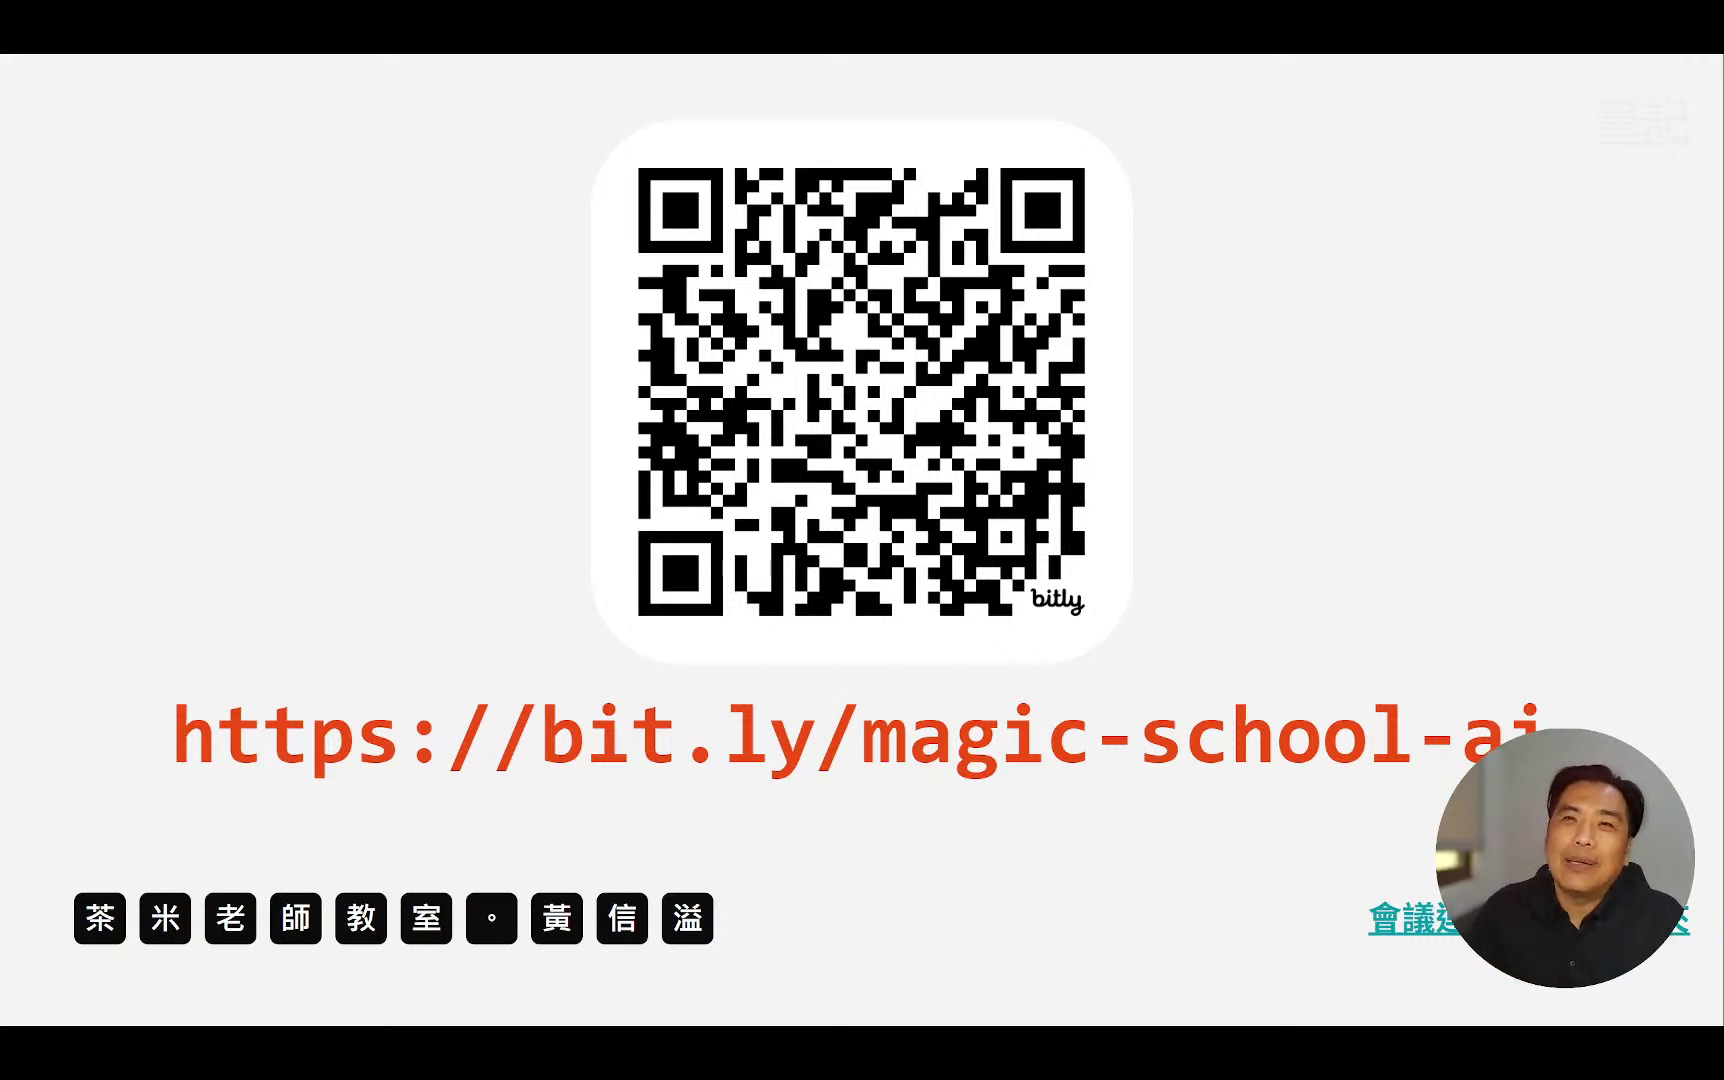
pyautogui.click(1467, 212)
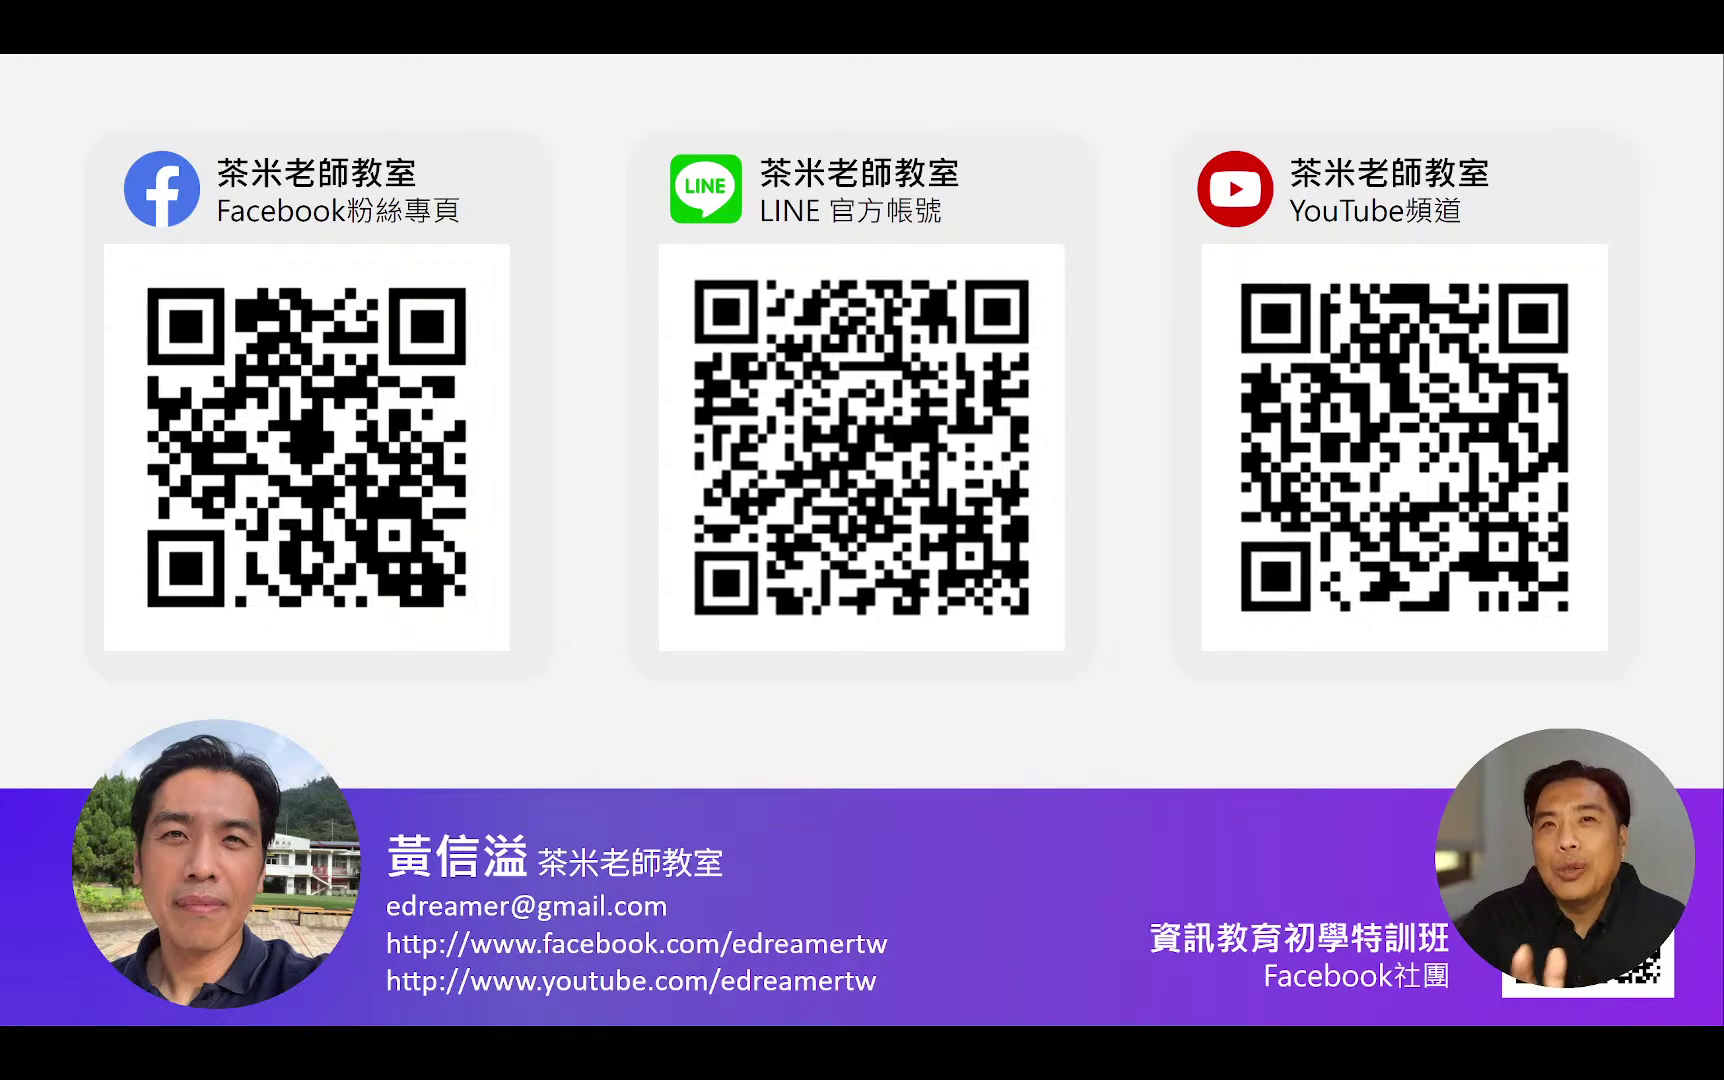
# - Open the Facebook fan page linked on the slide and collapse the page management sidebar
pyautogui.click(485, 315)
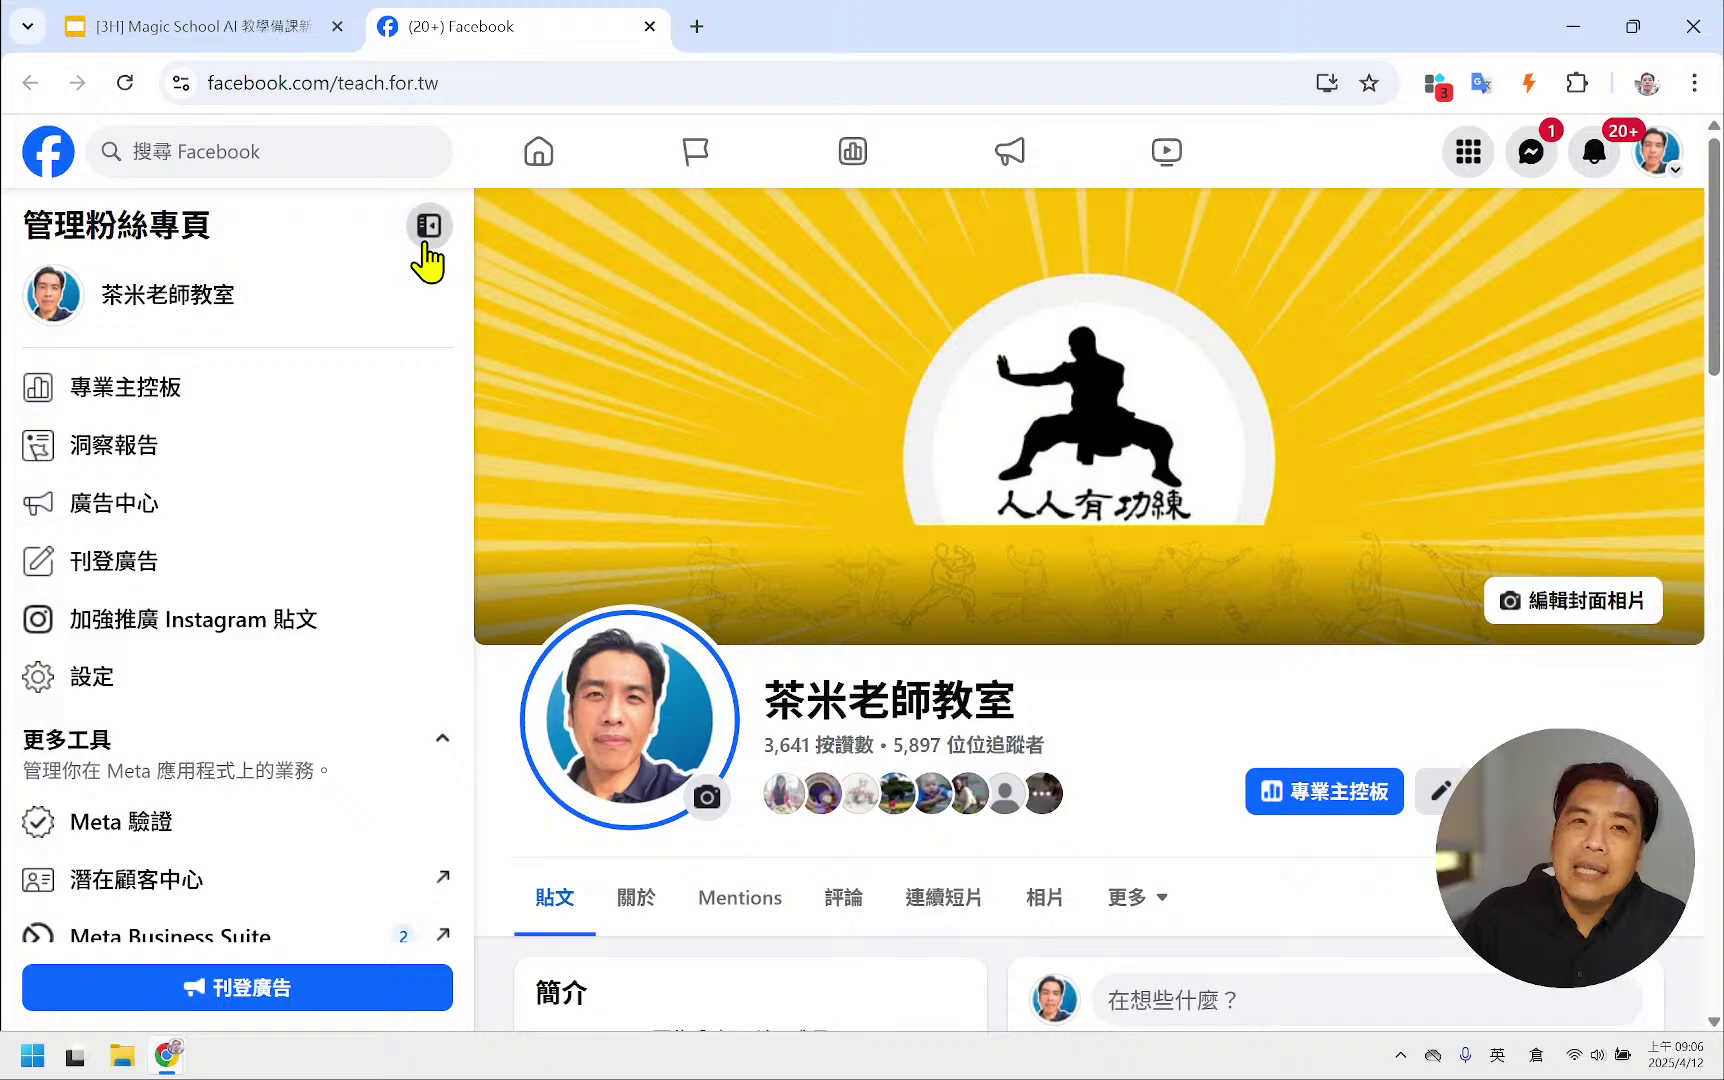
pyautogui.click(428, 228)
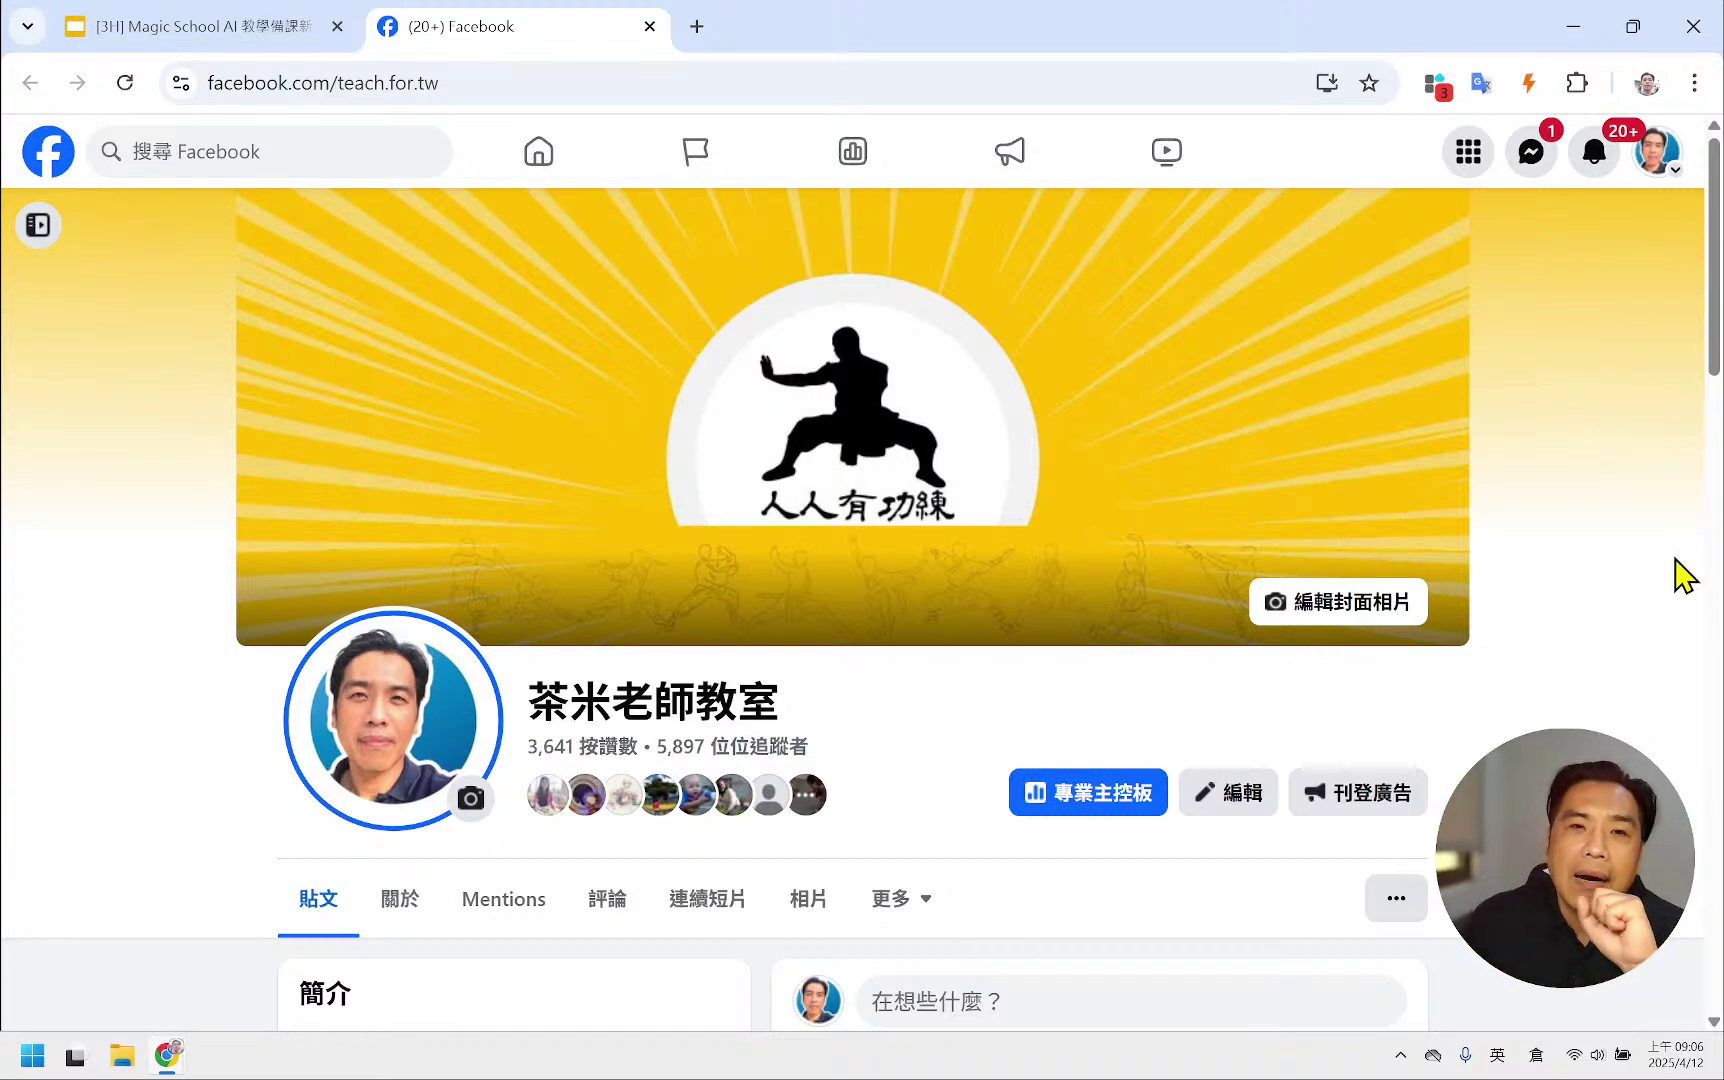
# - Look through the fan page's featured items and latest posts, down to the Notion workshop thank-you post
pyautogui.scroll(-8, 1675, 562)
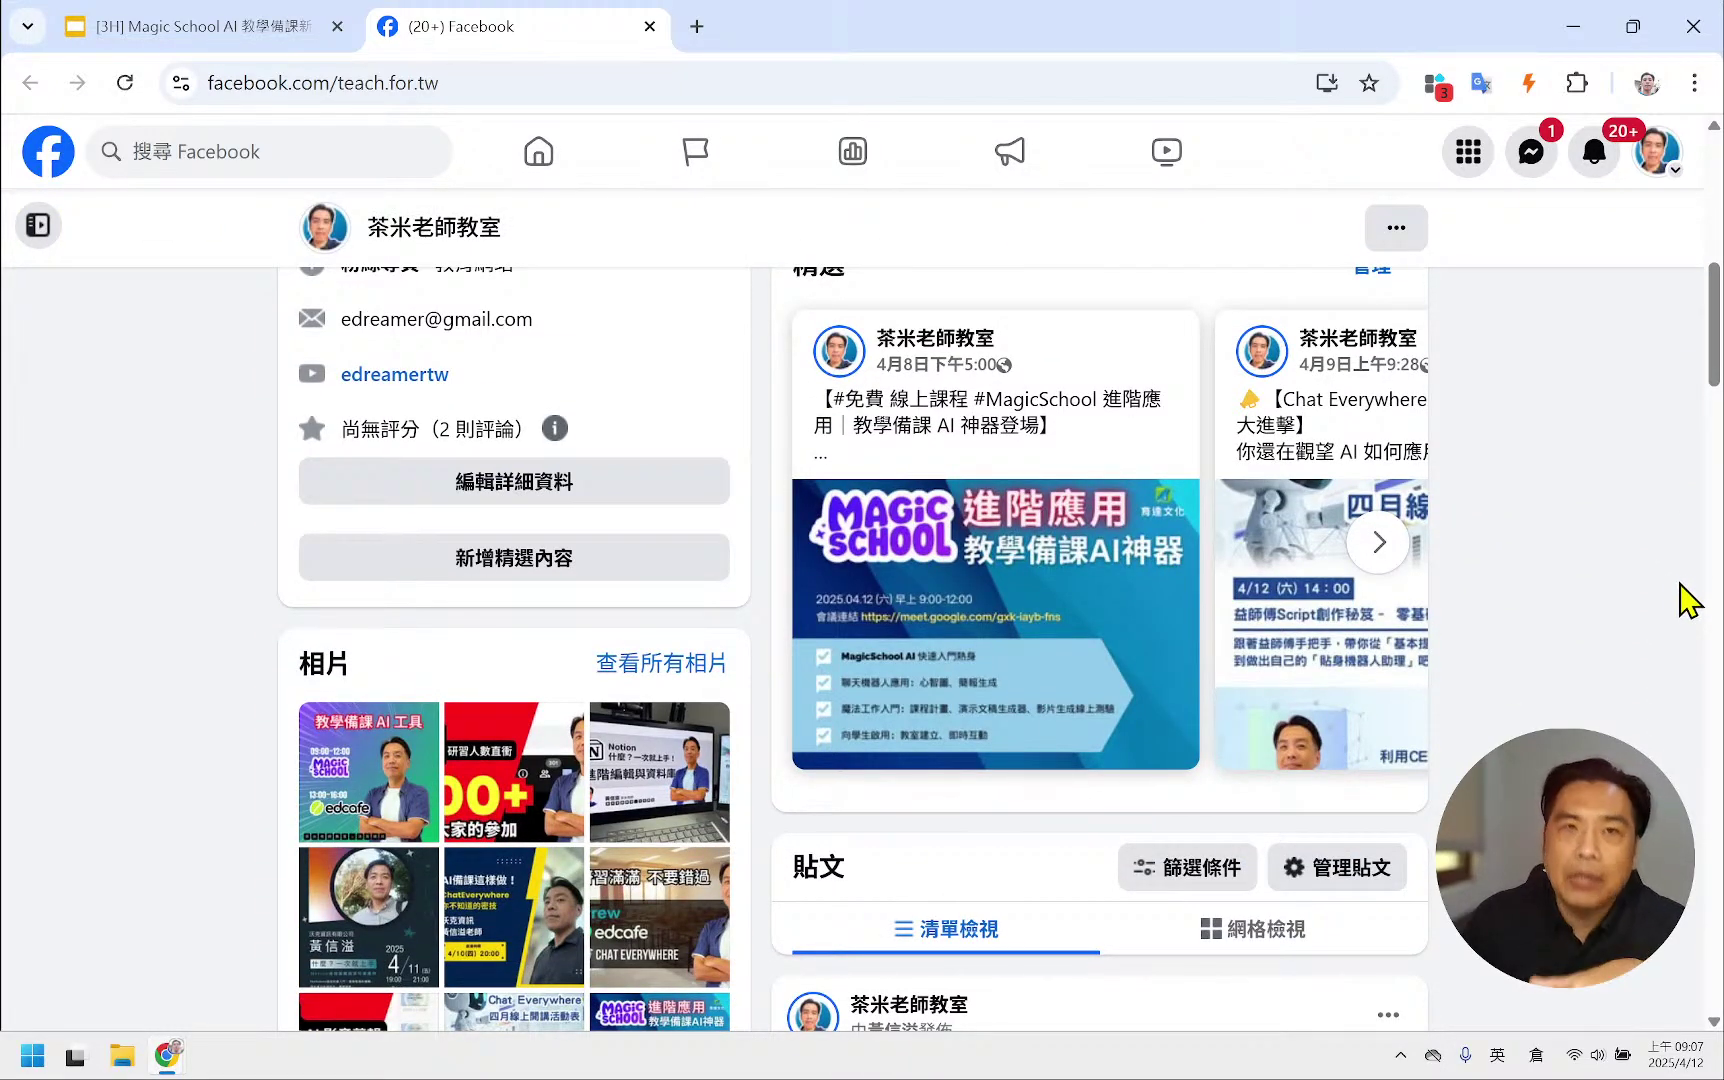
pyautogui.scroll(-5, 1690, 601)
pyautogui.scroll(-1, 1697, 603)
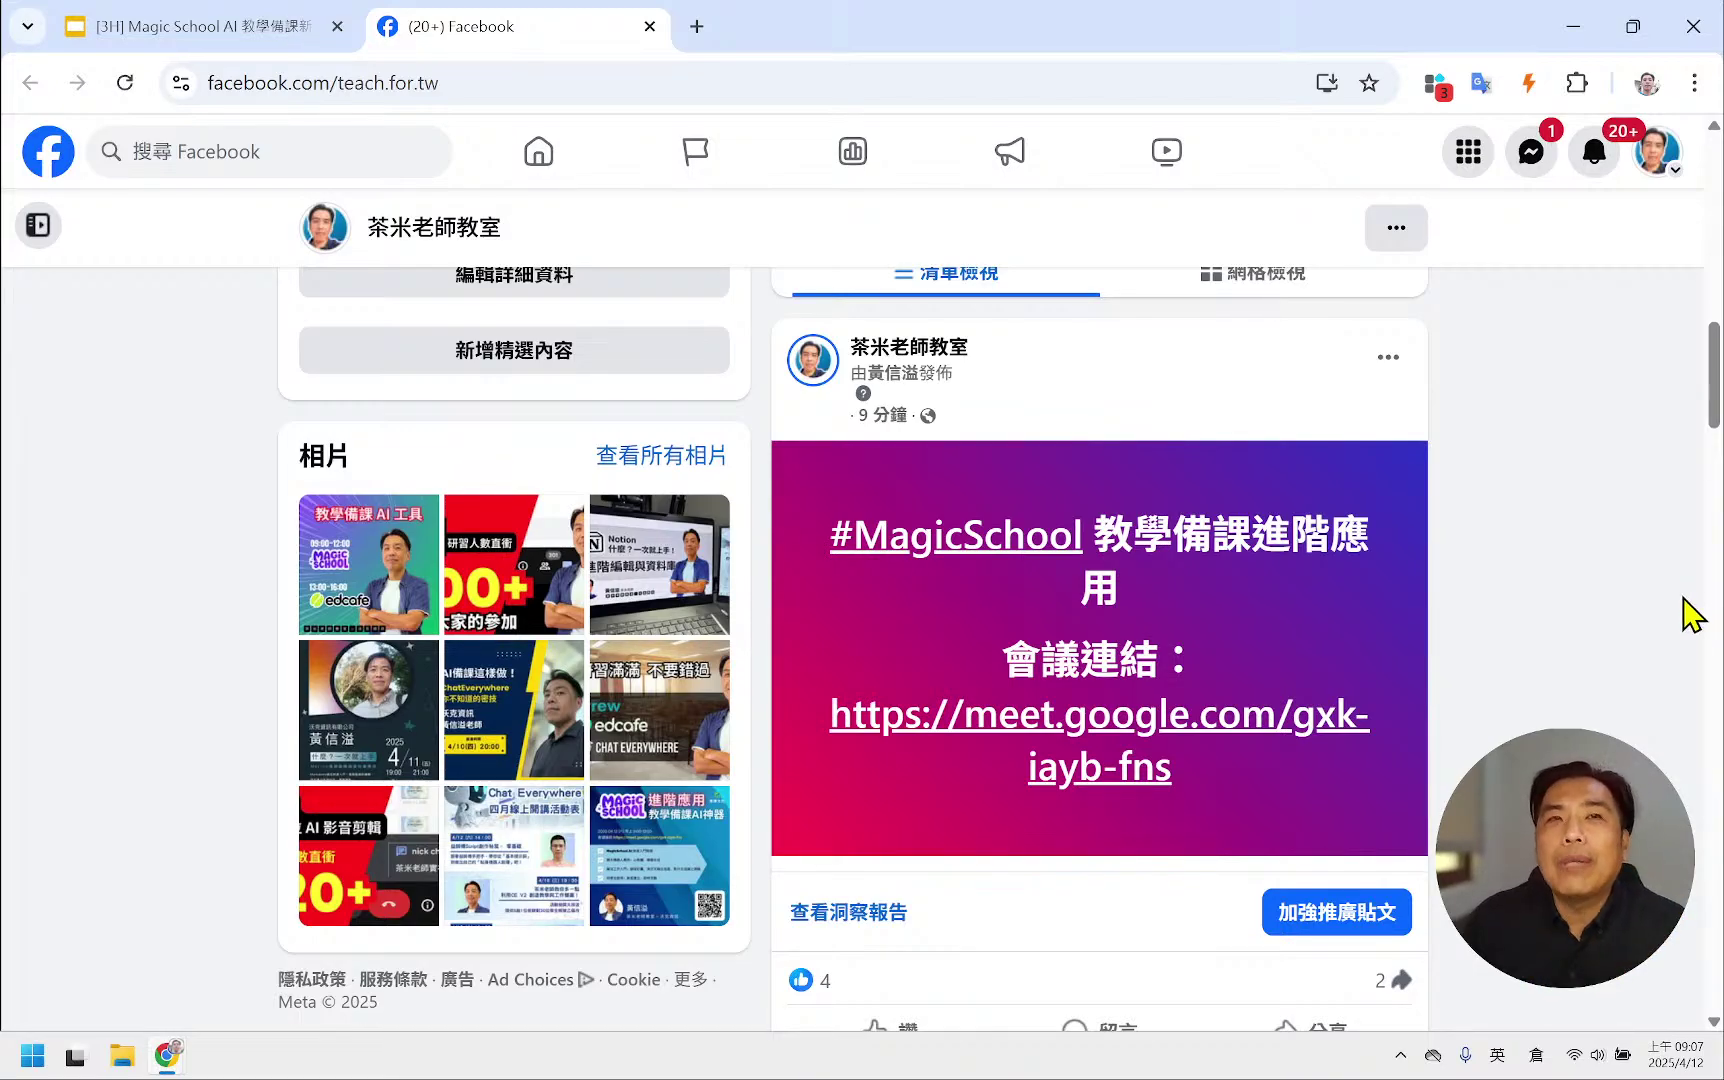
pyautogui.scroll(-10, 1697, 608)
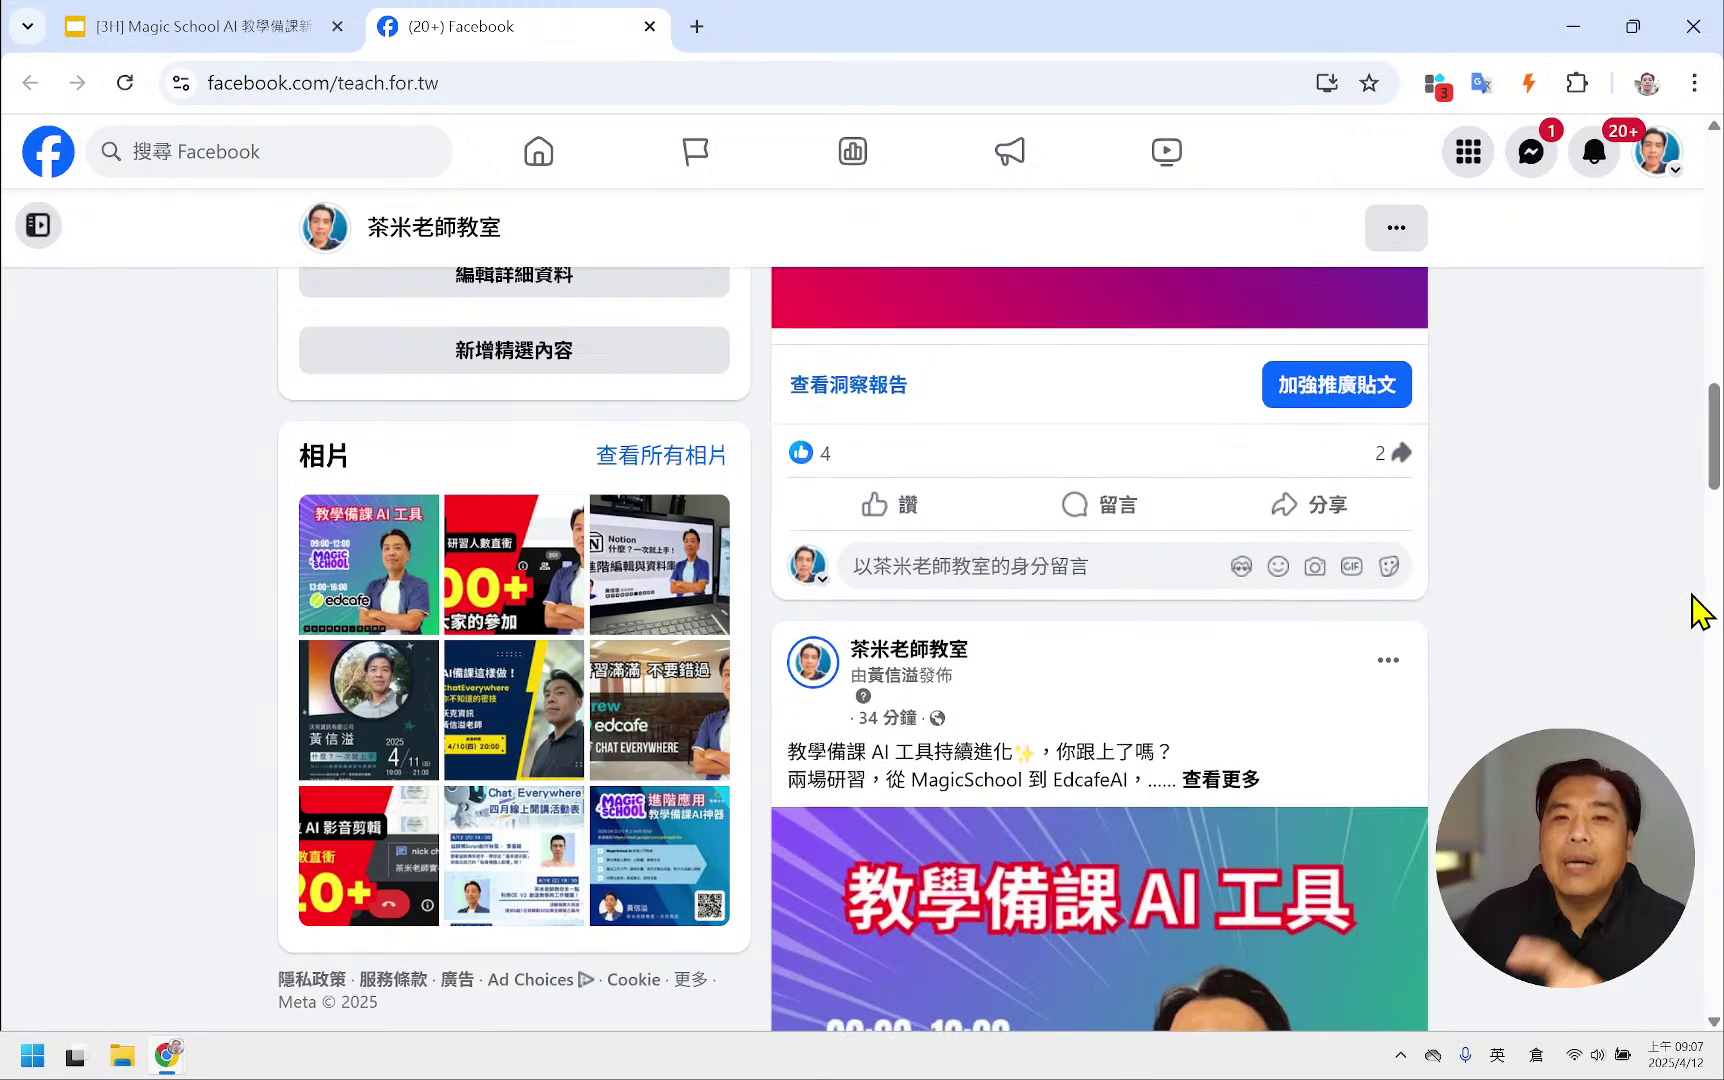
pyautogui.scroll(-1, 1700, 615)
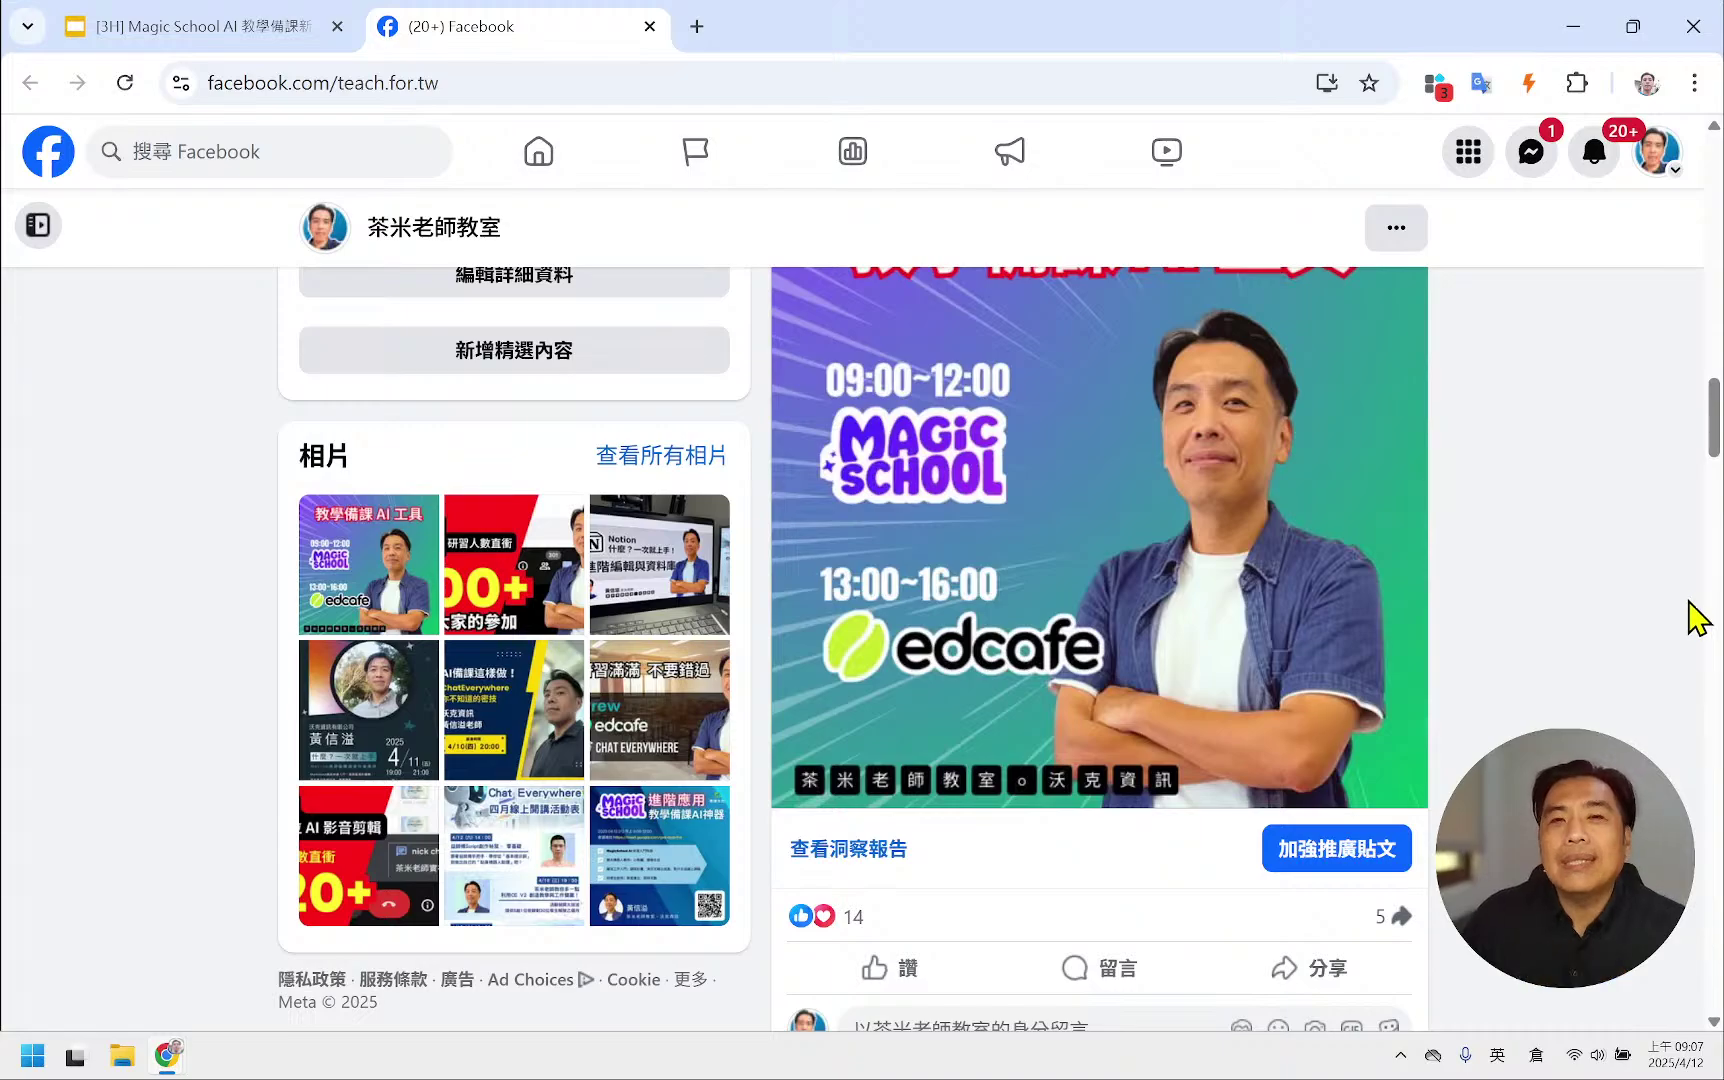
pyautogui.scroll(-6, 1697, 617)
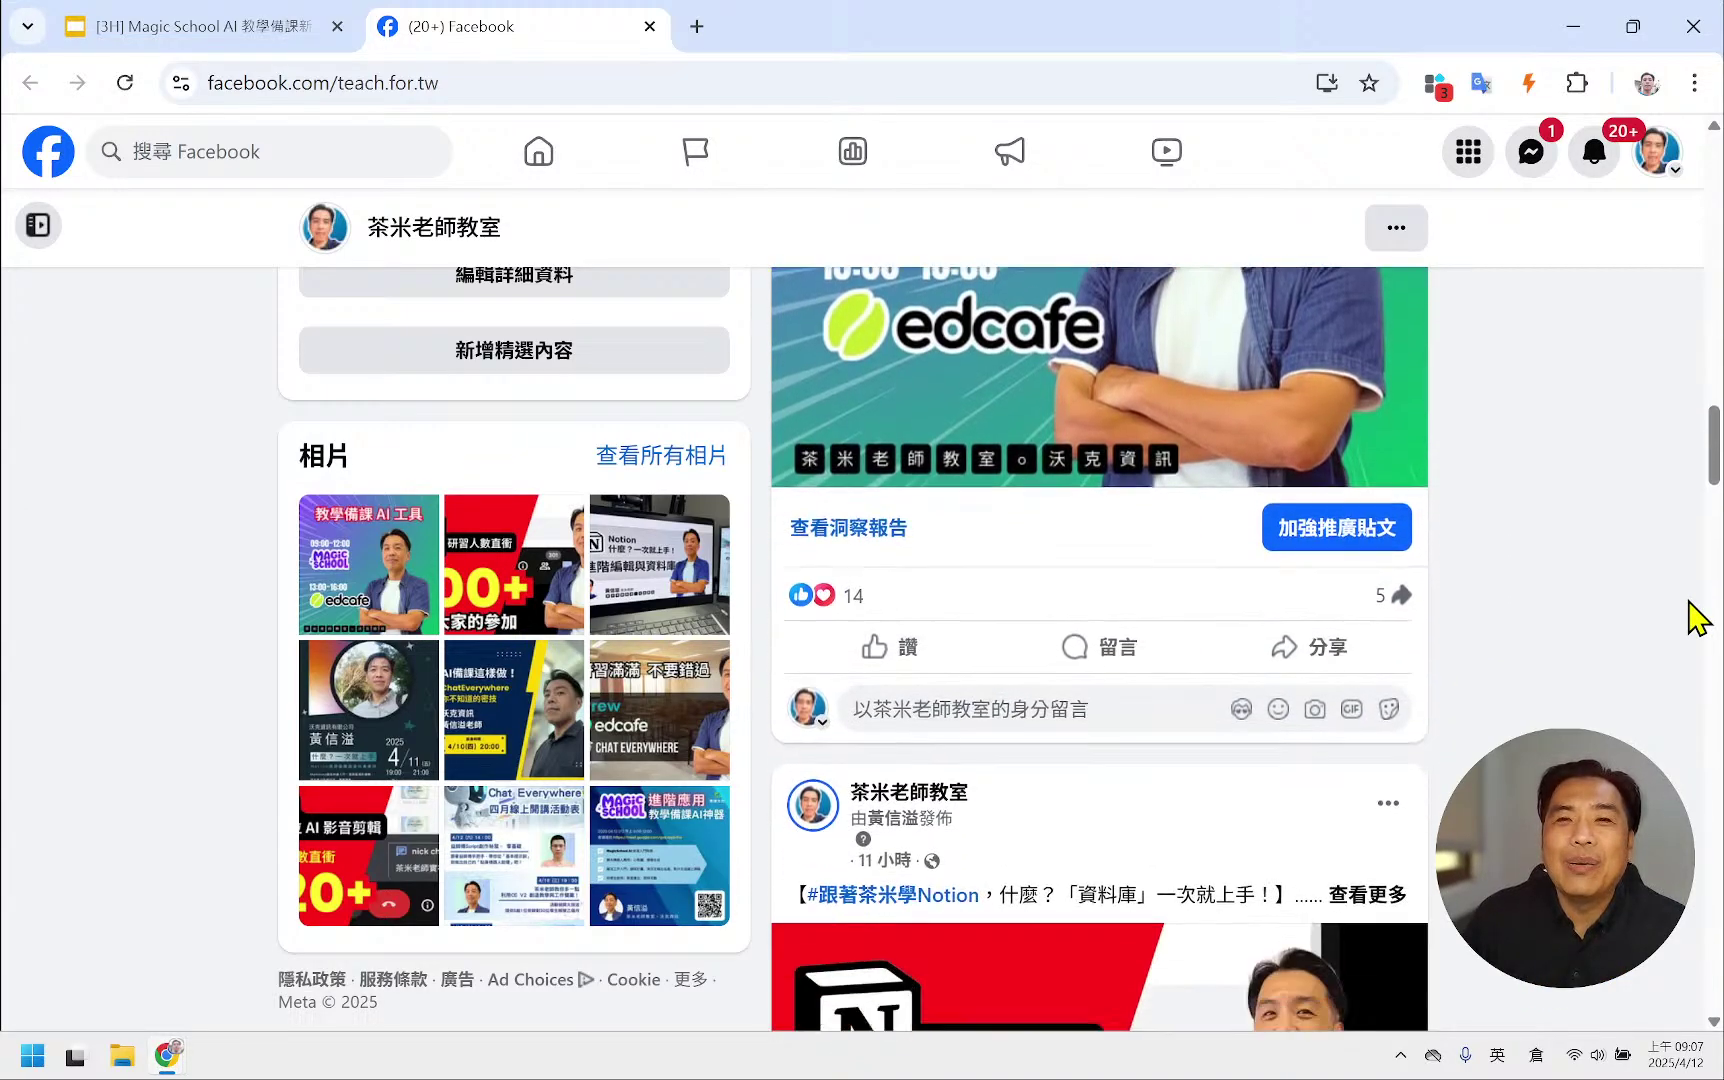
pyautogui.rightClick(1697, 617)
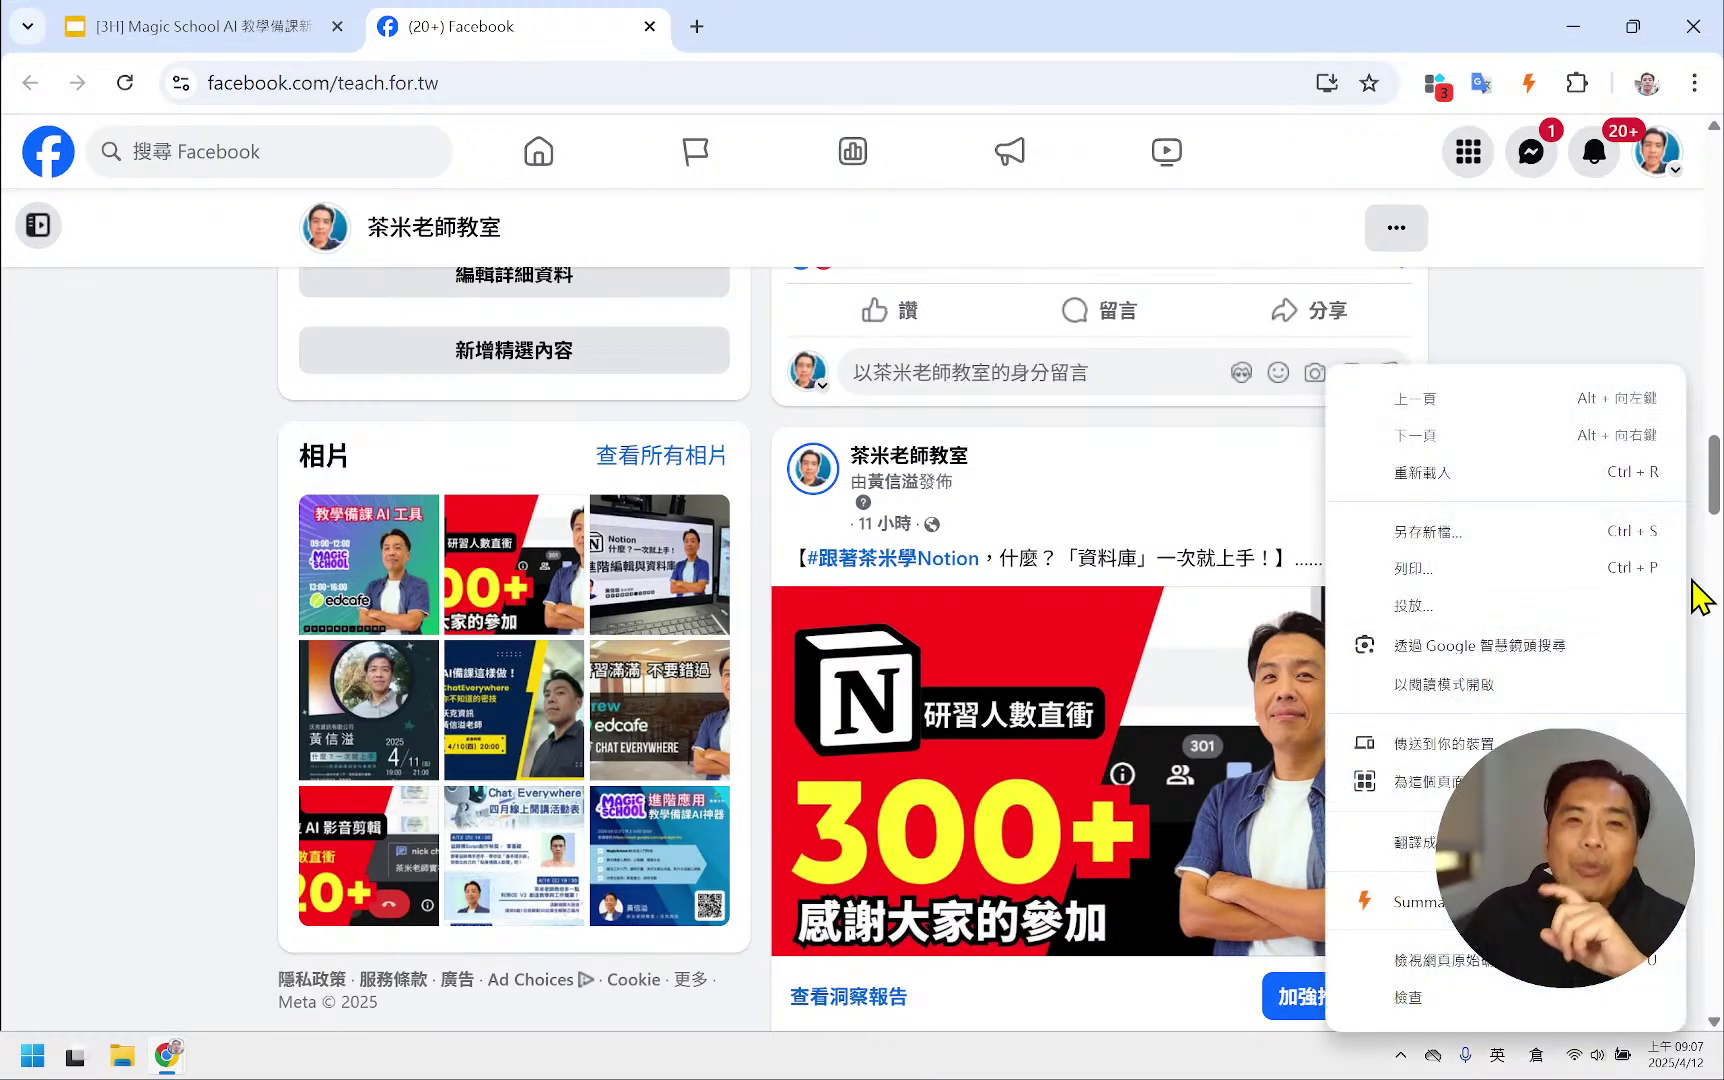
pyautogui.click(1616, 322)
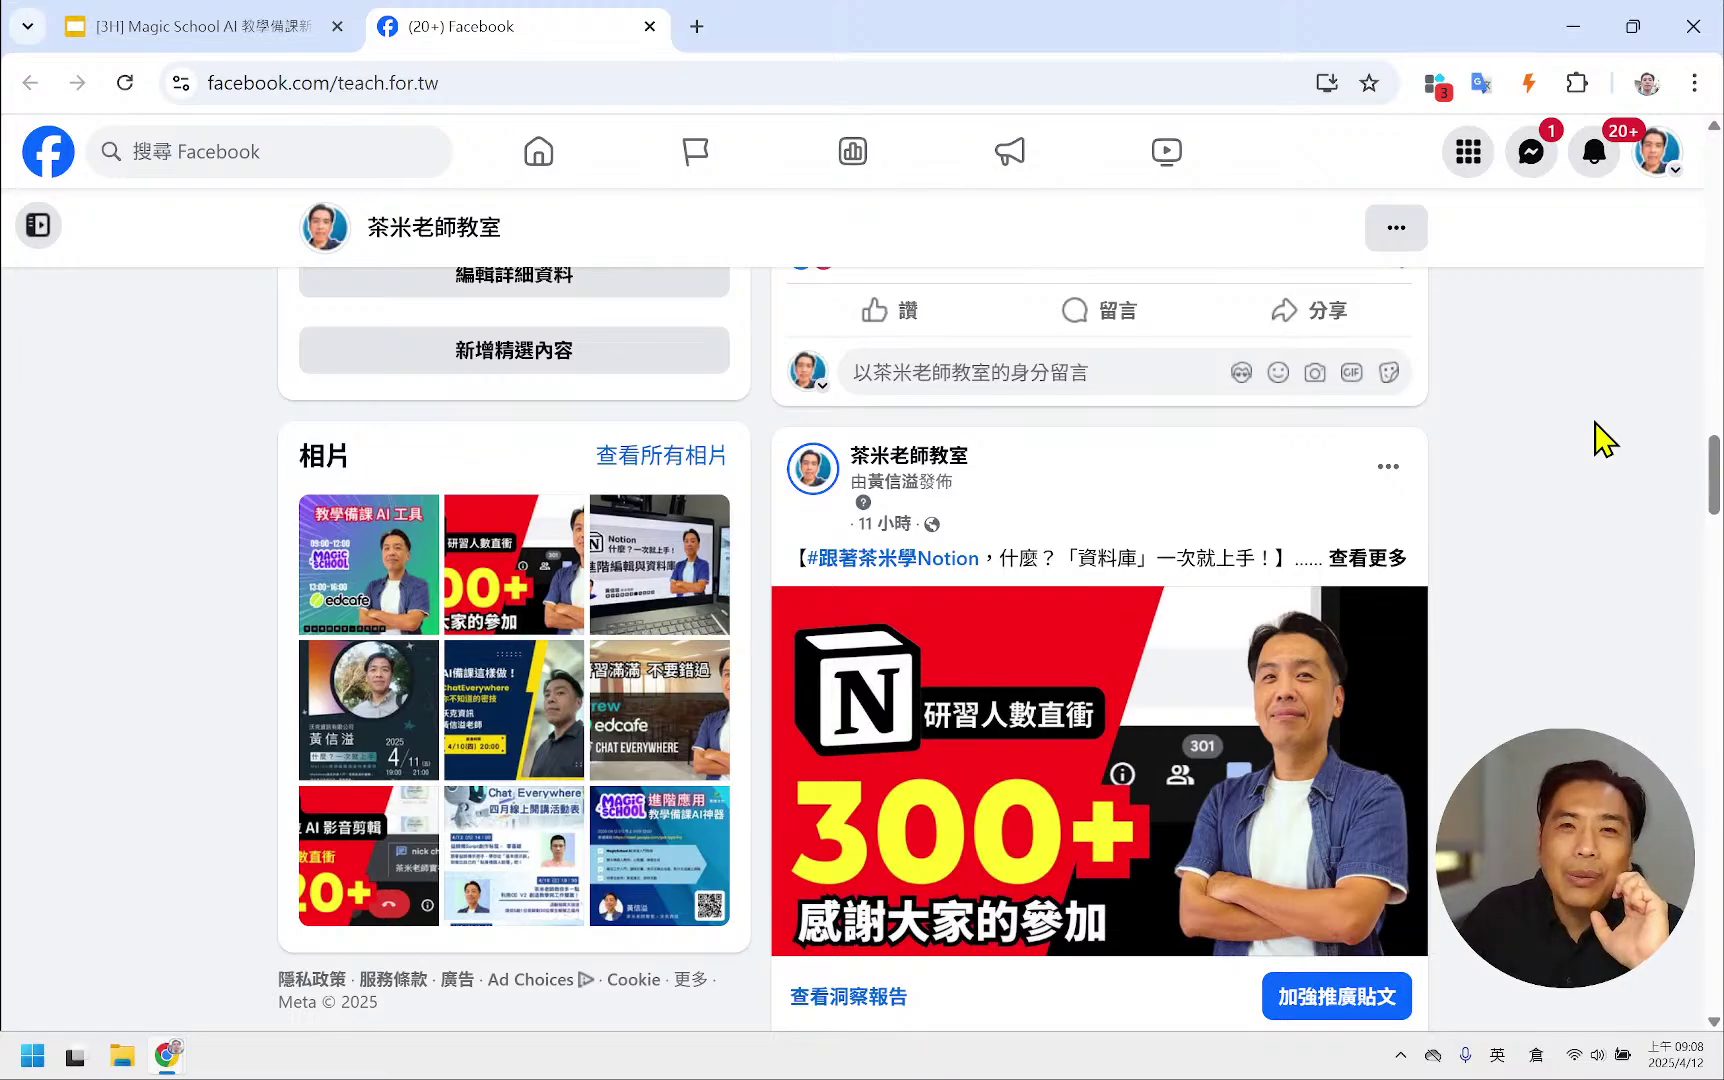
# - Expand the Notion workshop post and browse the older posts down to the one about unlocking Canva's new features
pyautogui.click(1367, 558)
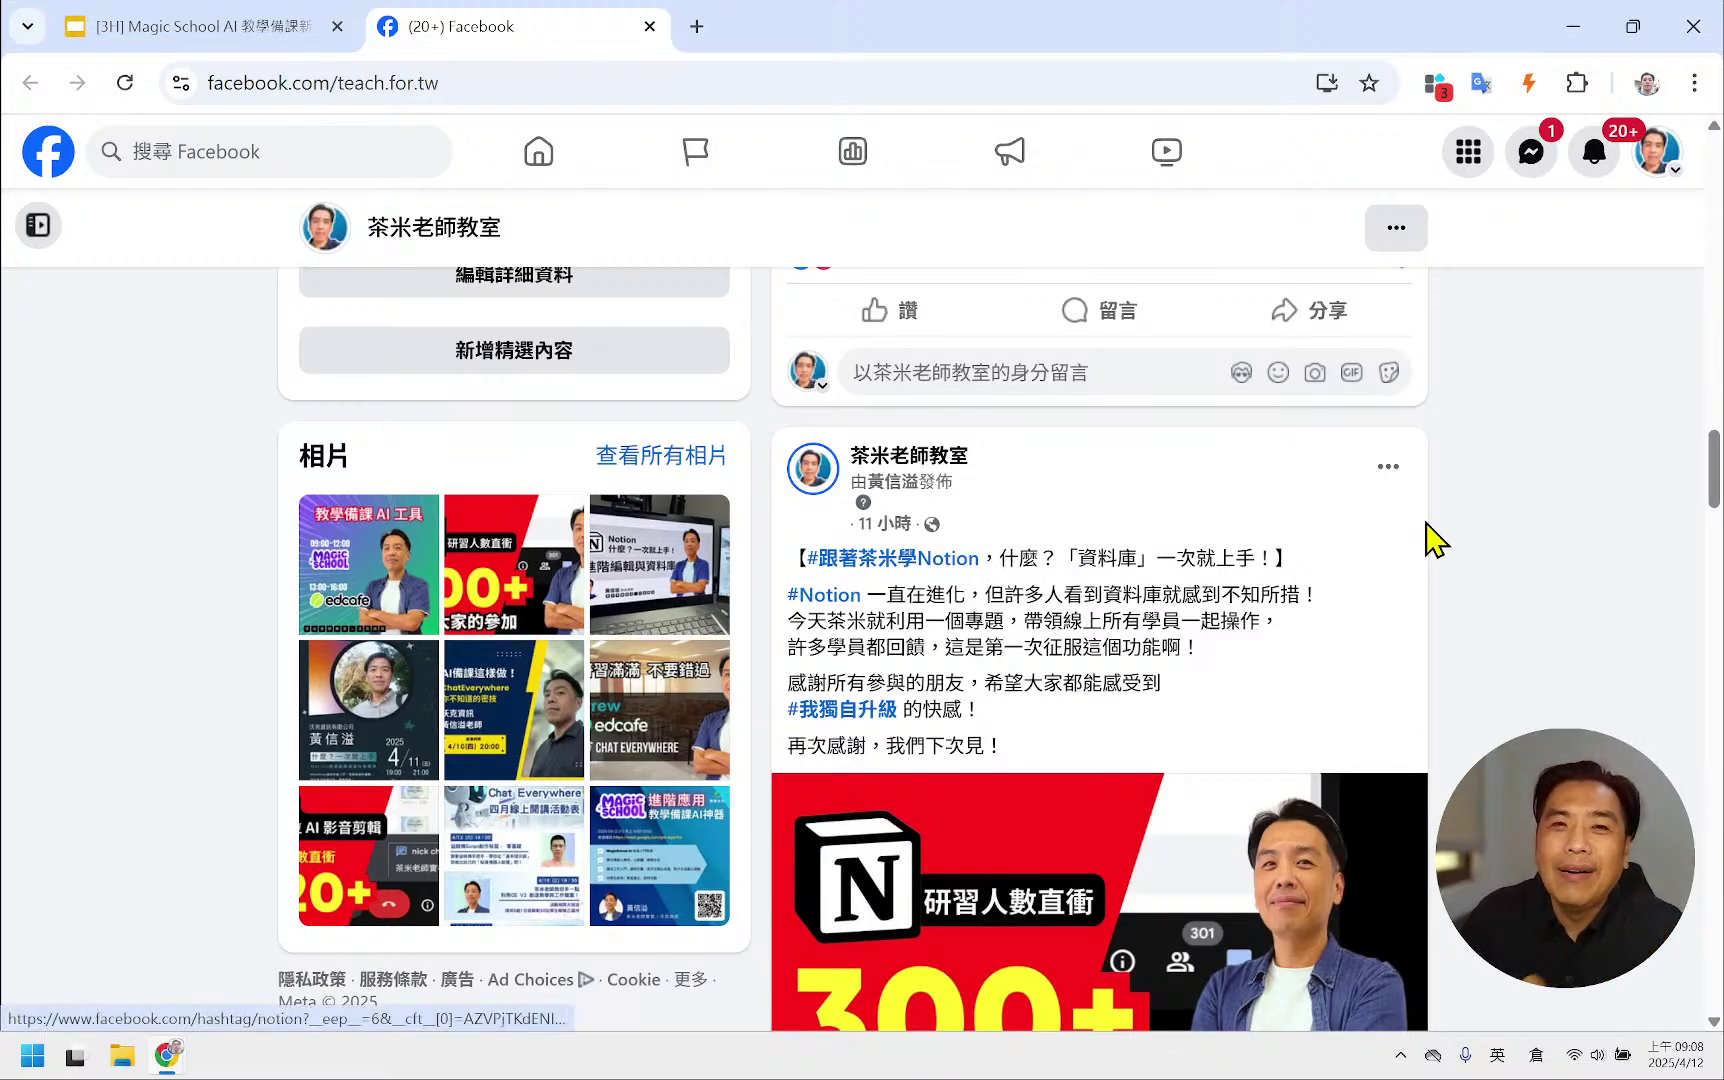
pyautogui.scroll(-12, 1436, 540)
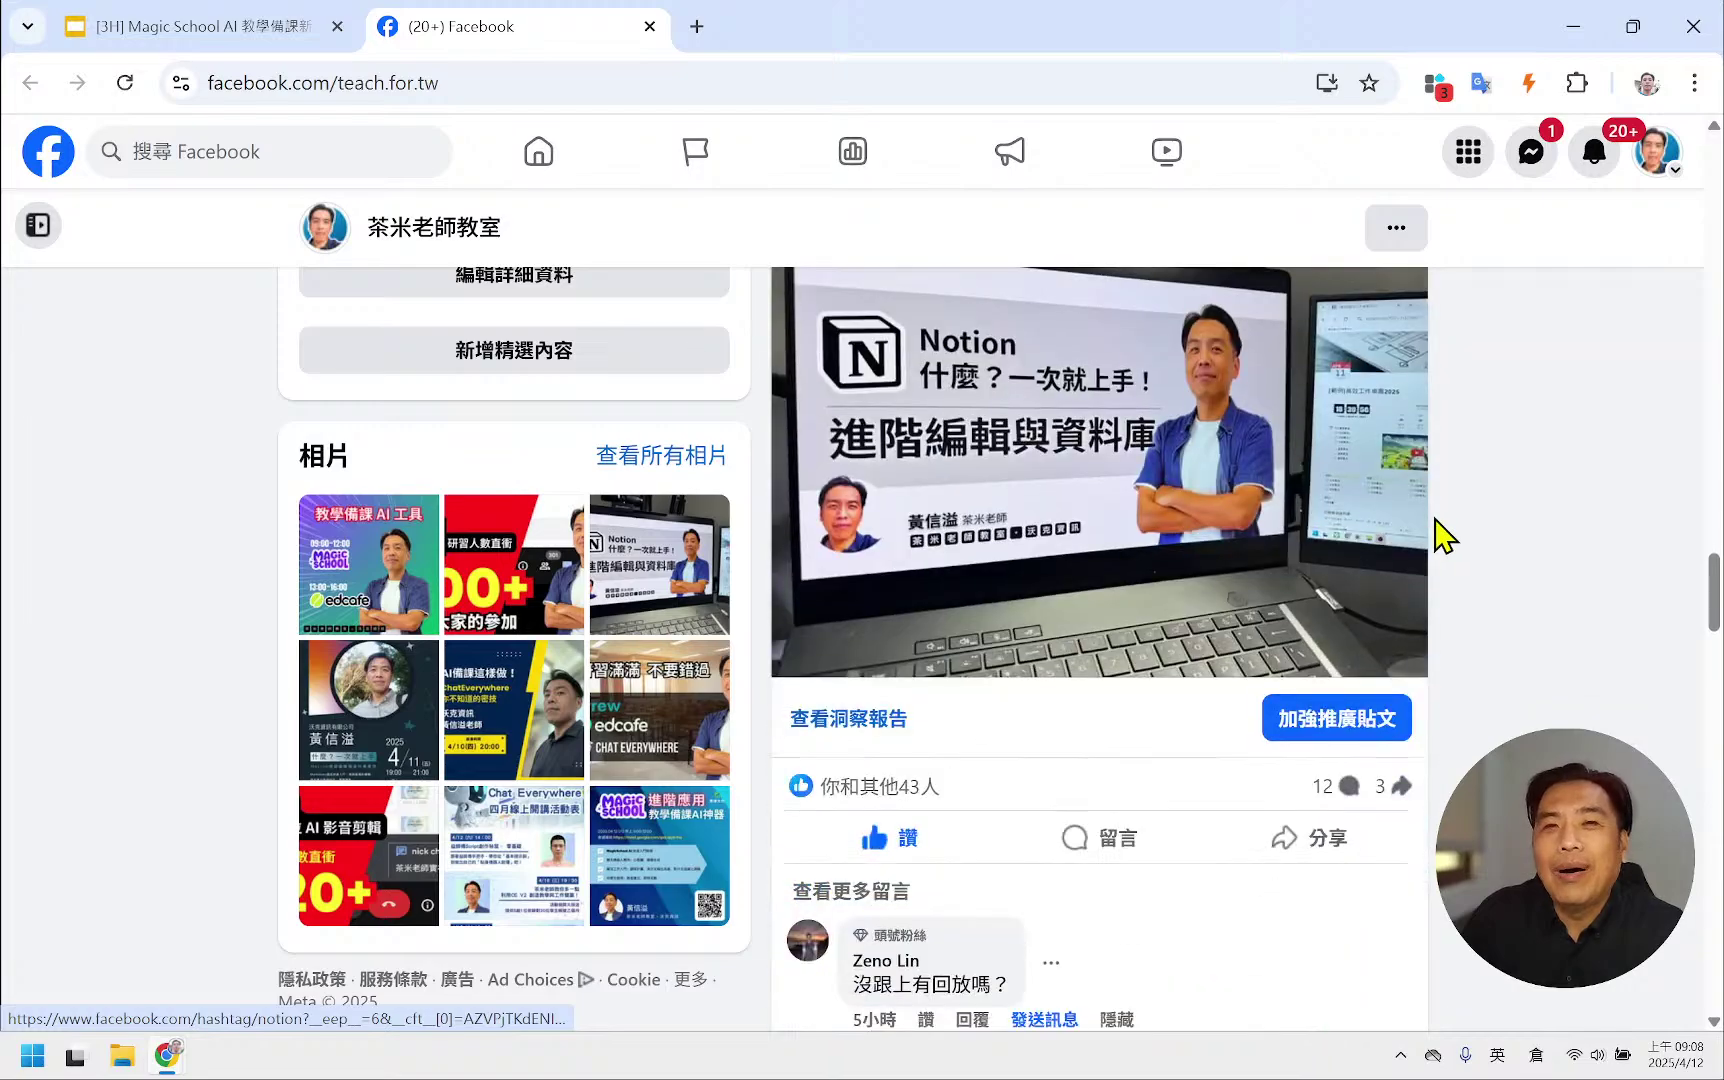
pyautogui.scroll(1, 1438, 538)
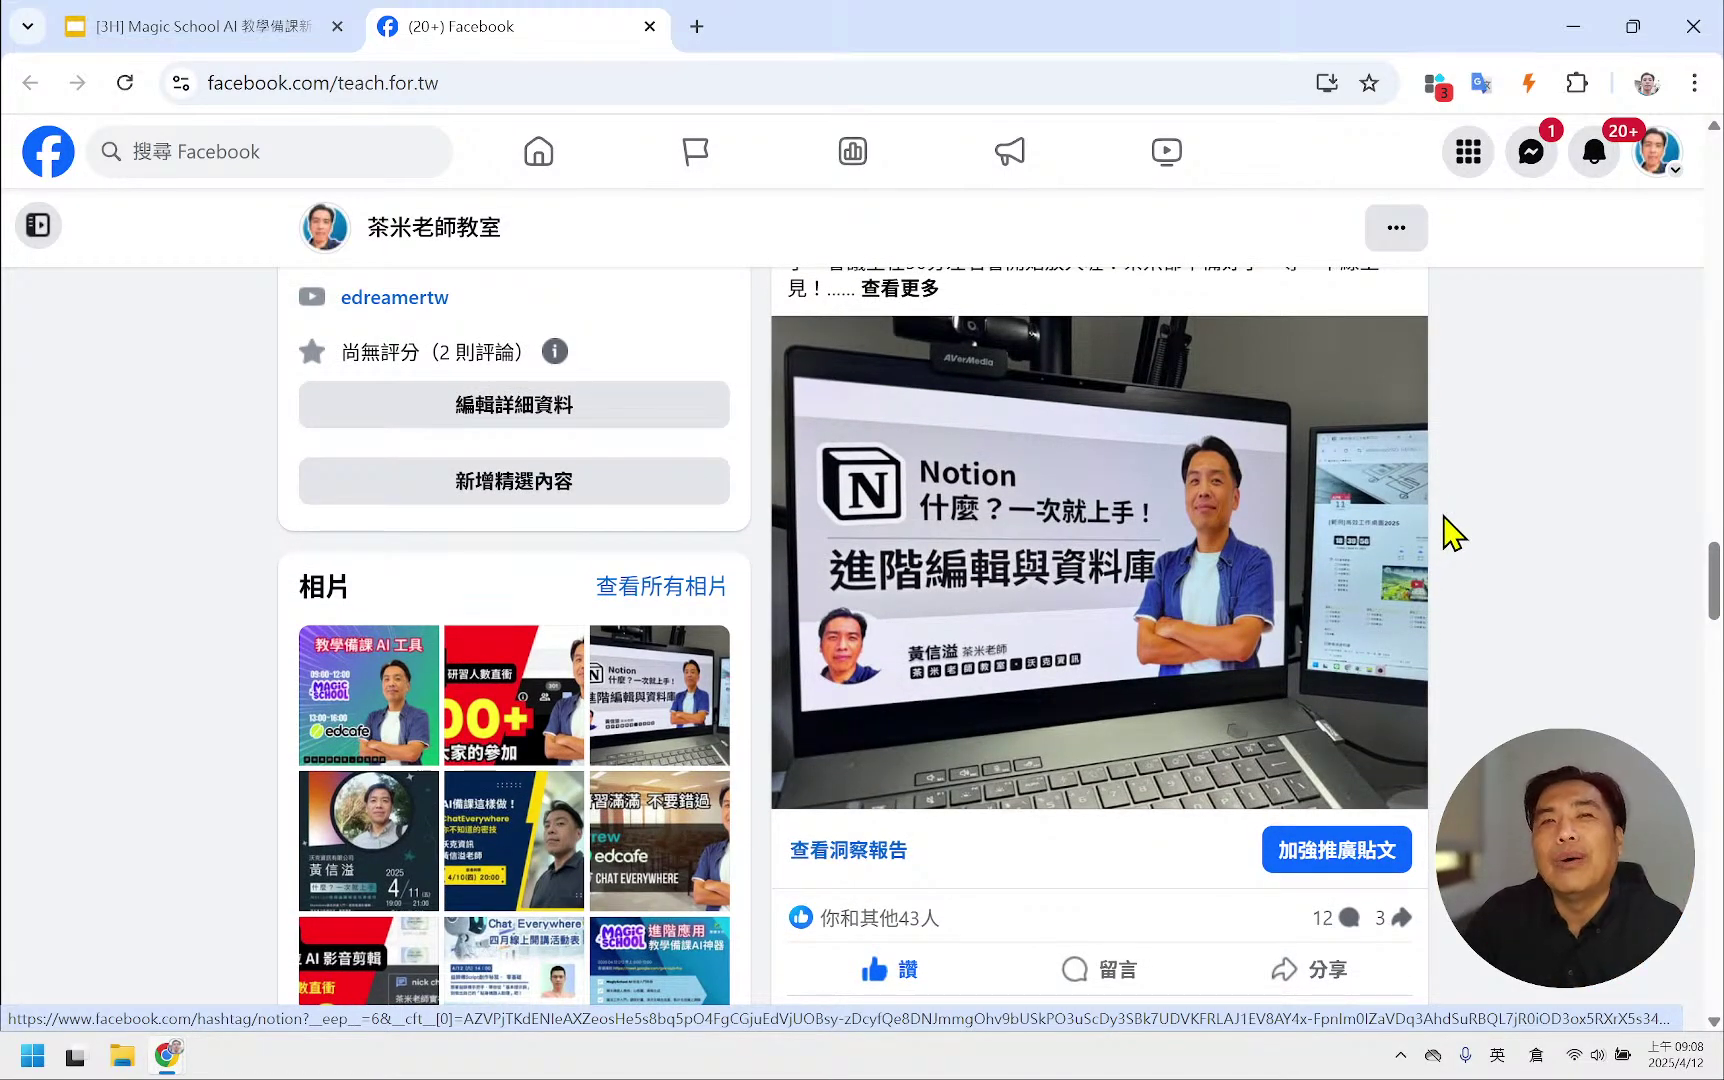
pyautogui.scroll(-2, 1445, 518)
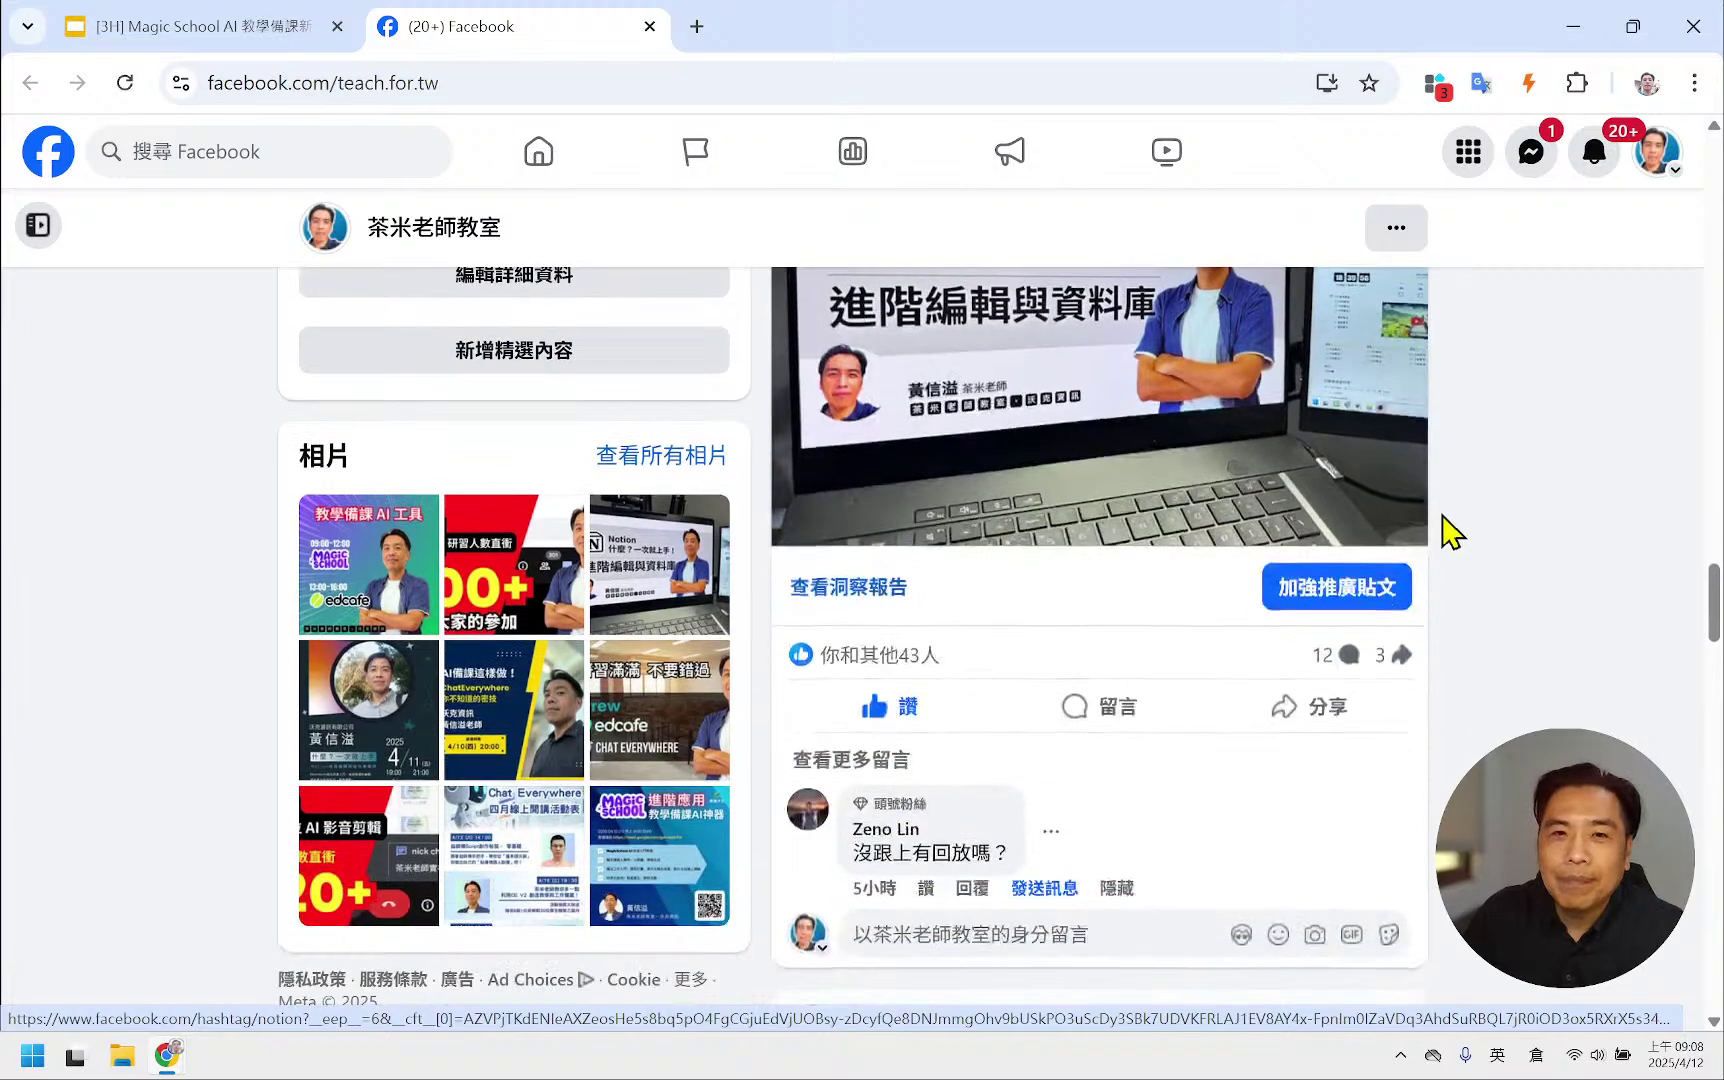
pyautogui.scroll(-5, 1450, 533)
pyautogui.scroll(1, 1450, 535)
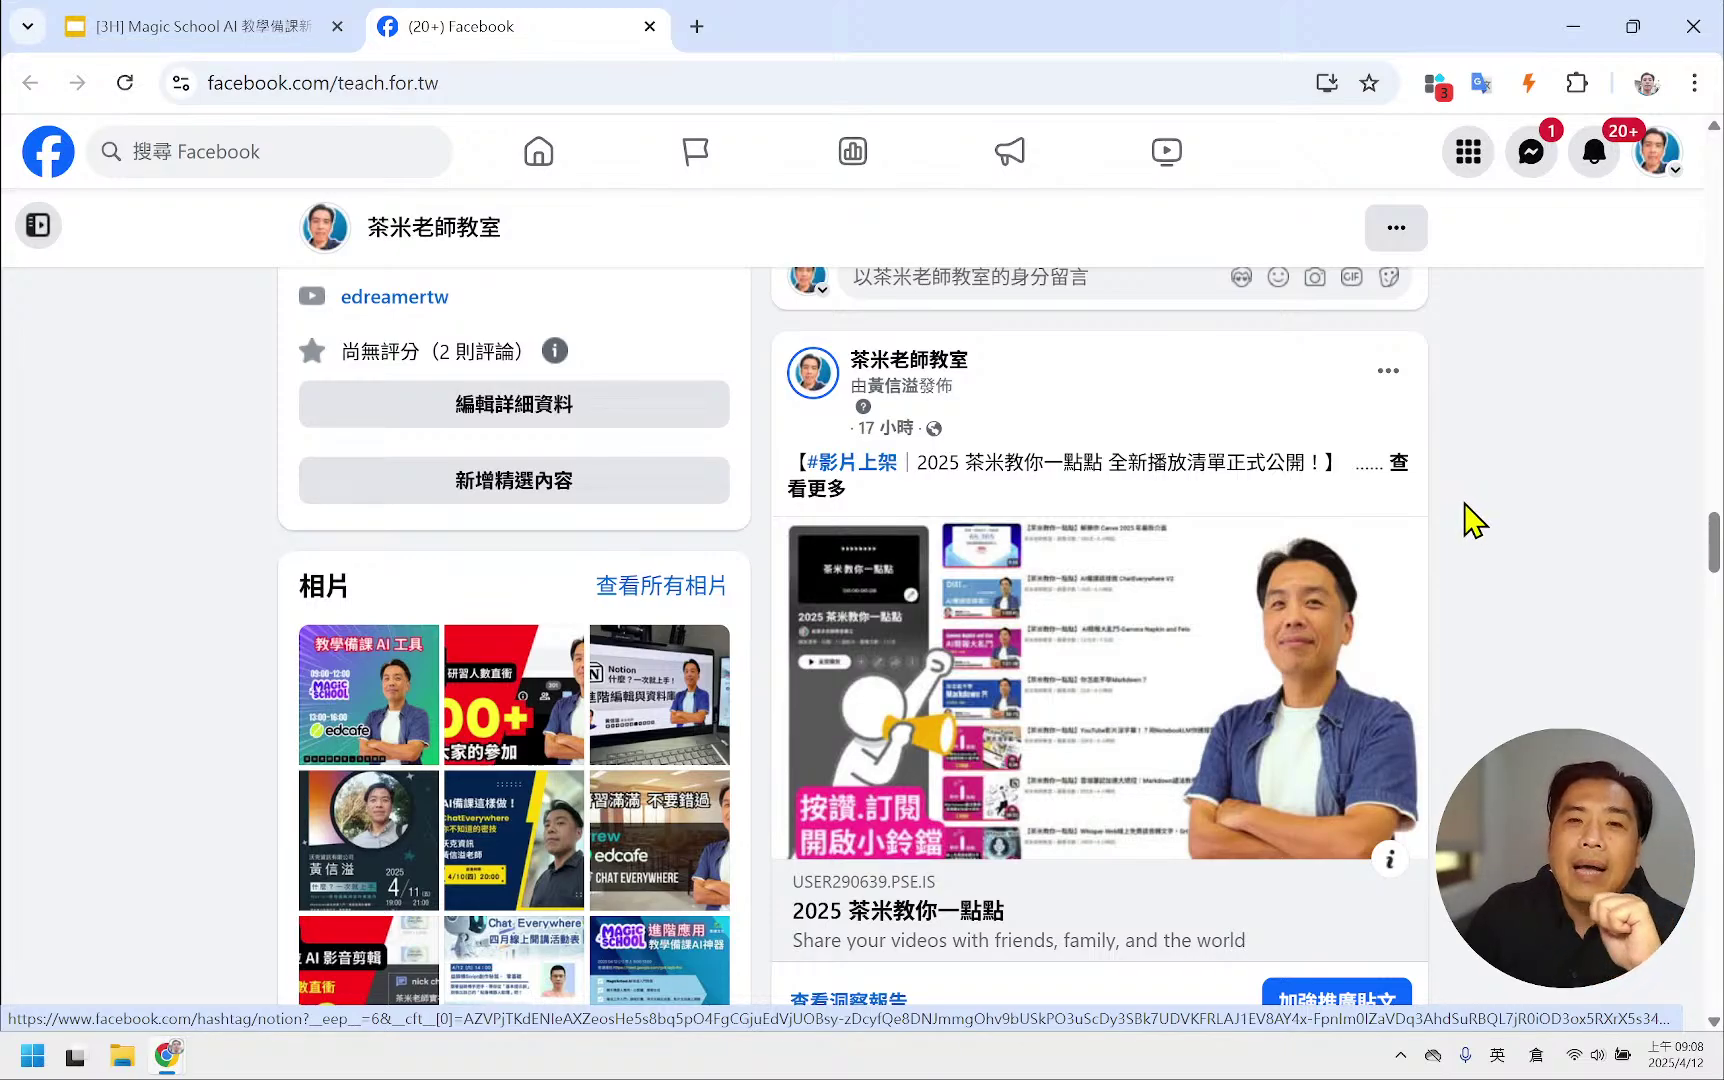
pyautogui.scroll(-1, 1470, 506)
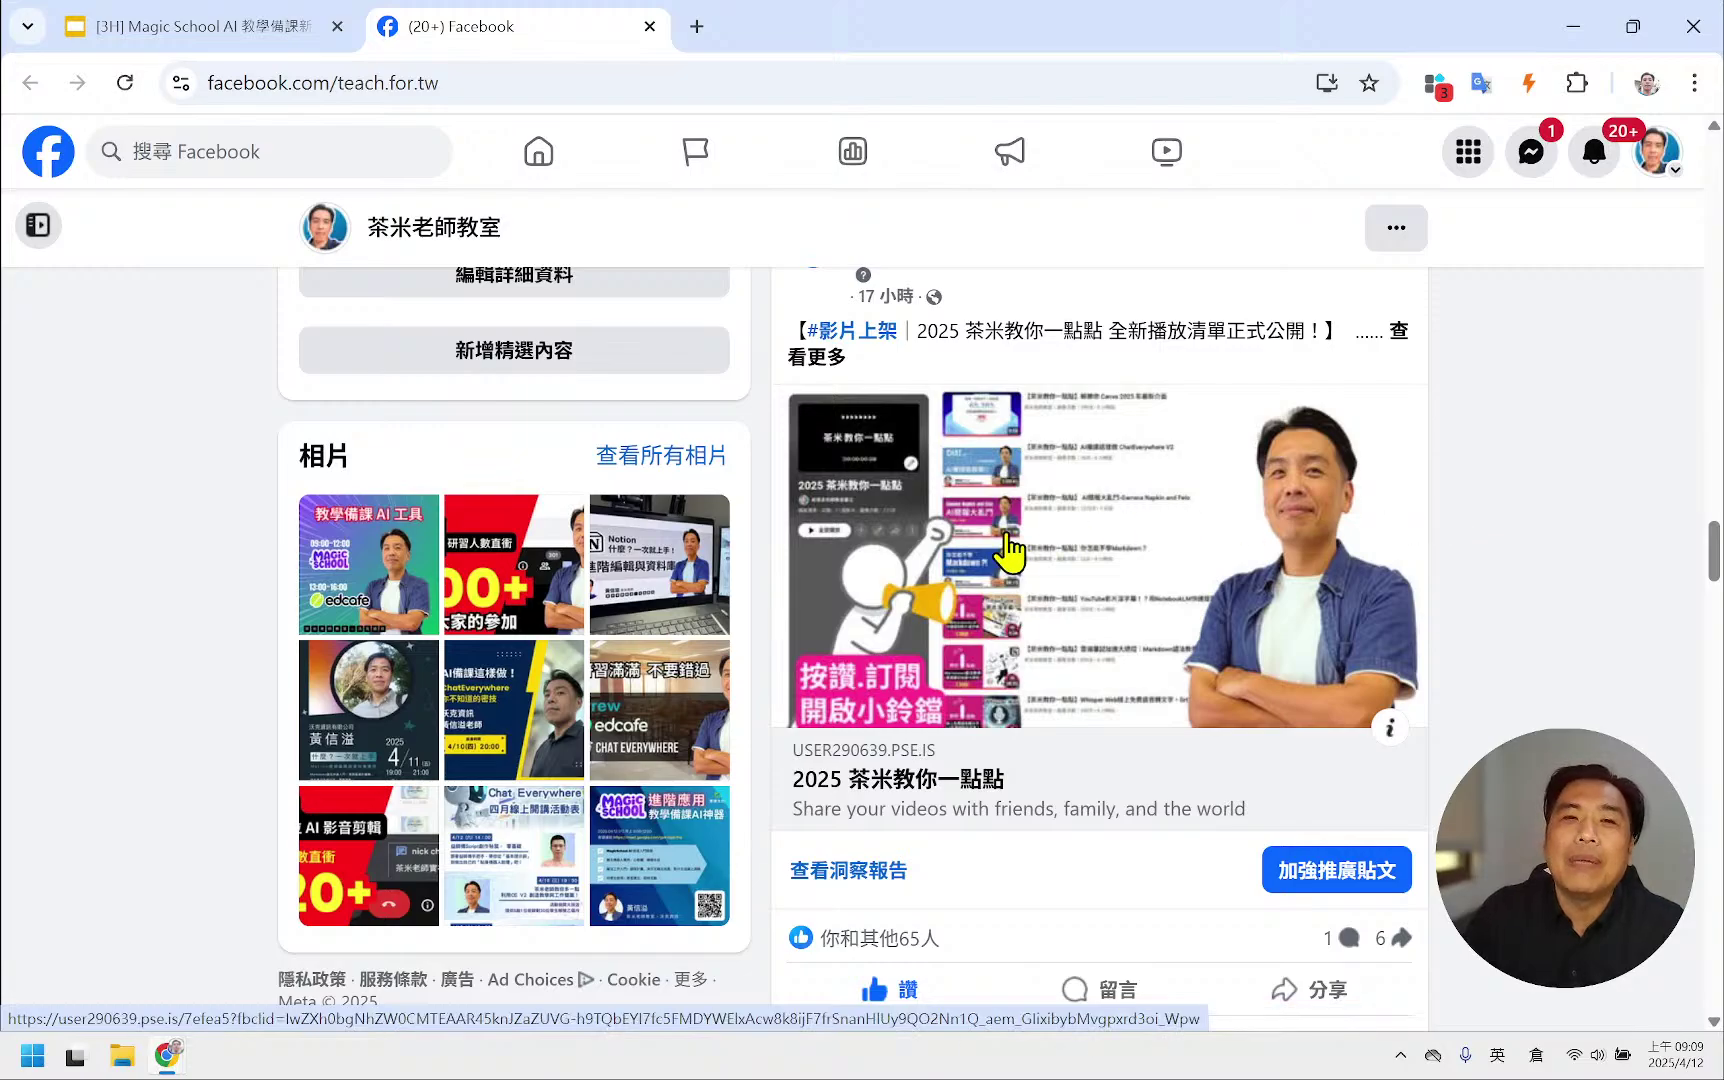
pyautogui.scroll(-9, 1012, 545)
pyautogui.scroll(-10, 1012, 530)
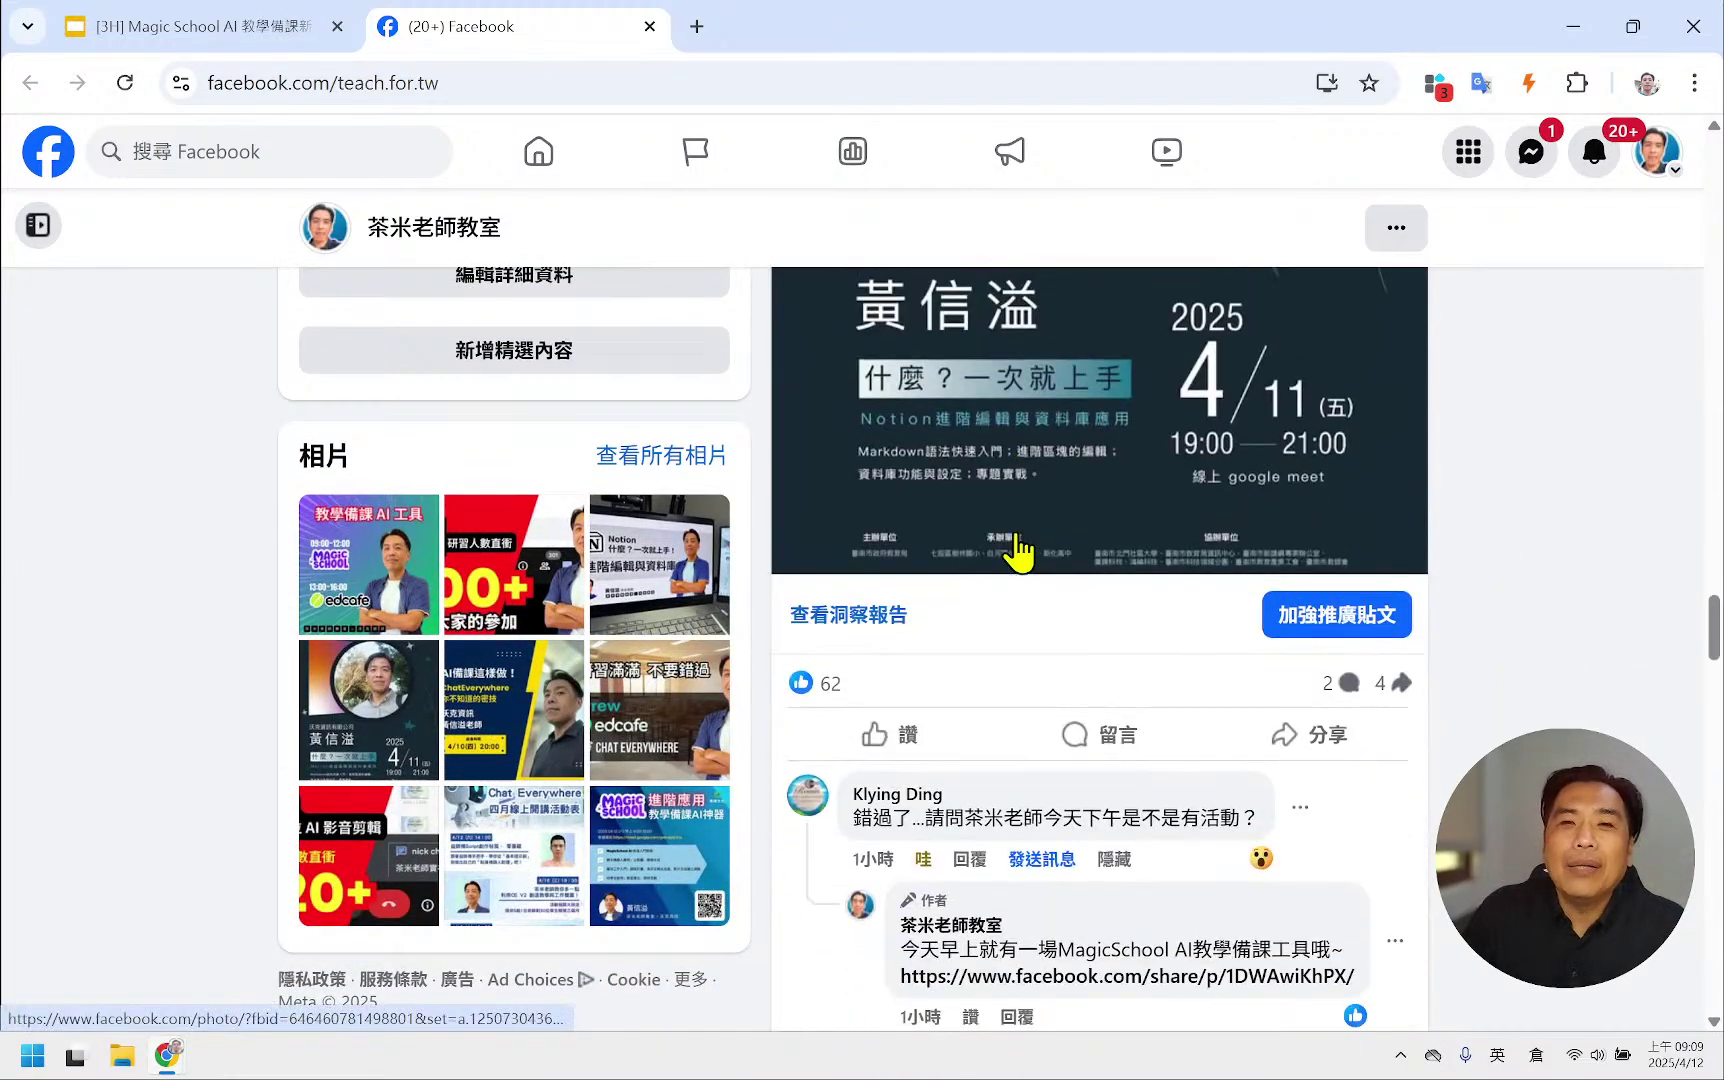
pyautogui.scroll(-3, 1022, 528)
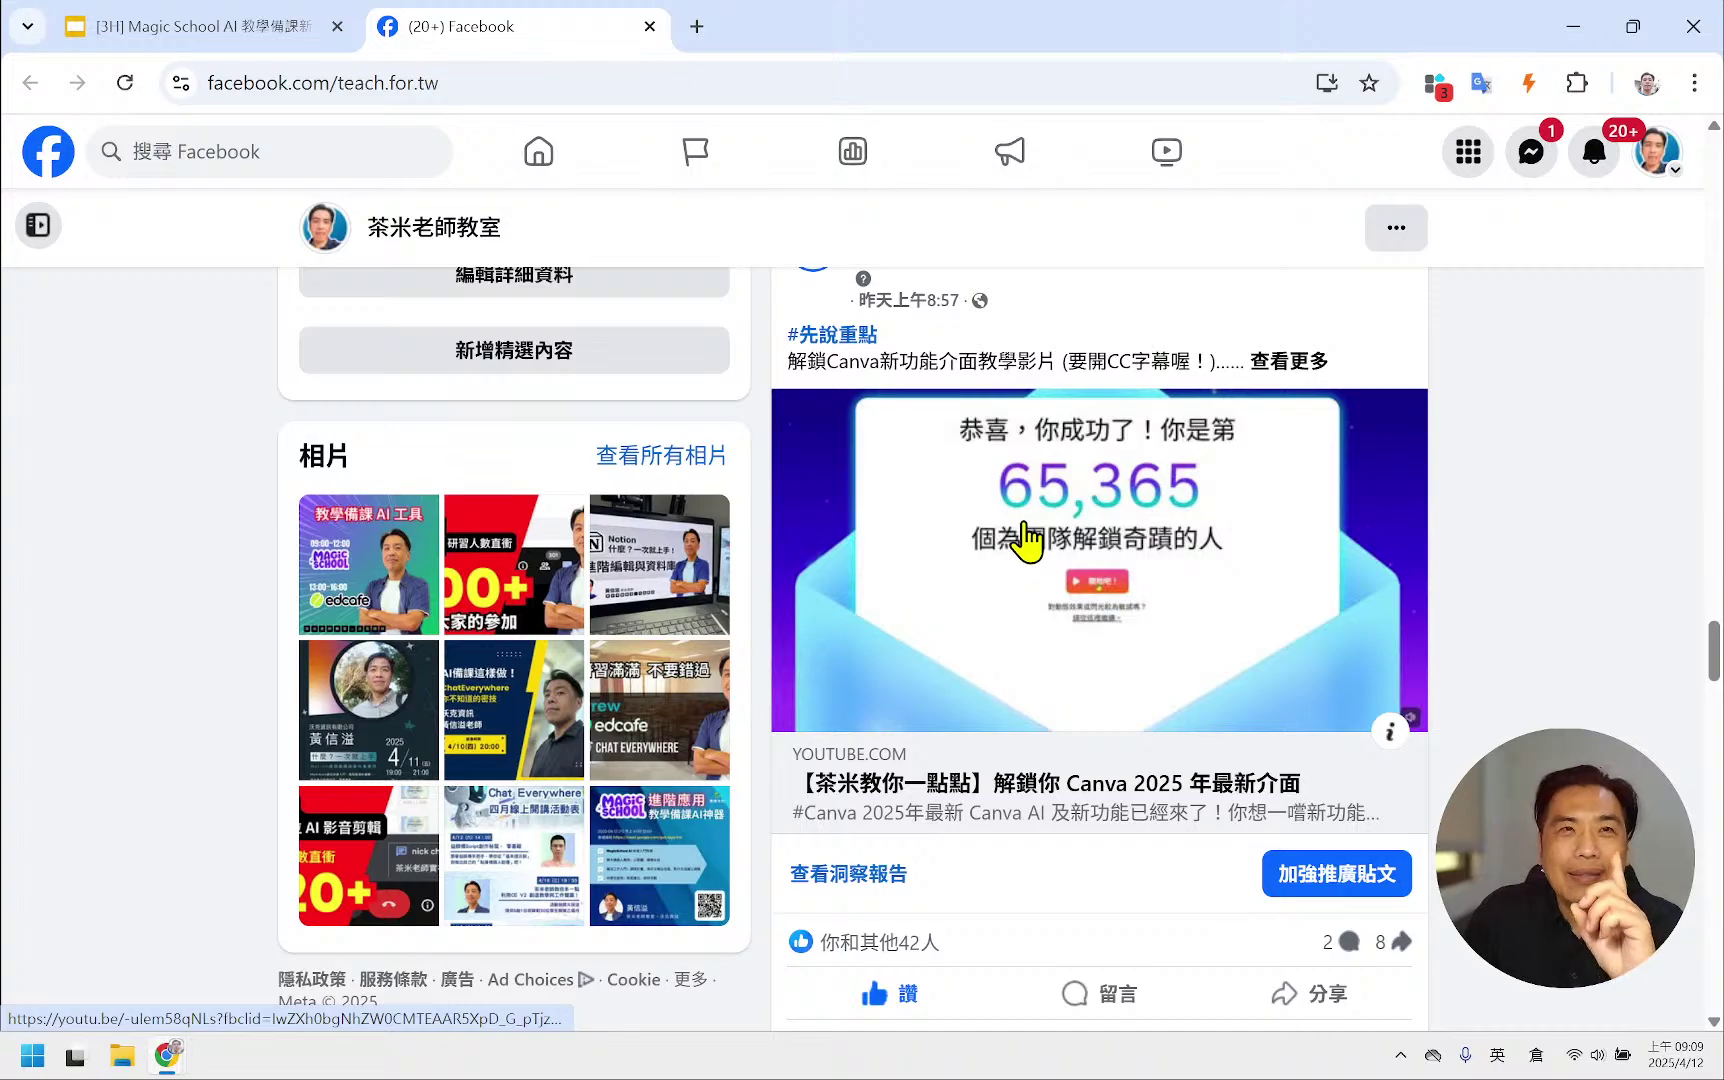
# - Expand the Canva new-features post, open its linked YouTube tutorial and pause the video
pyautogui.click(1290, 362)
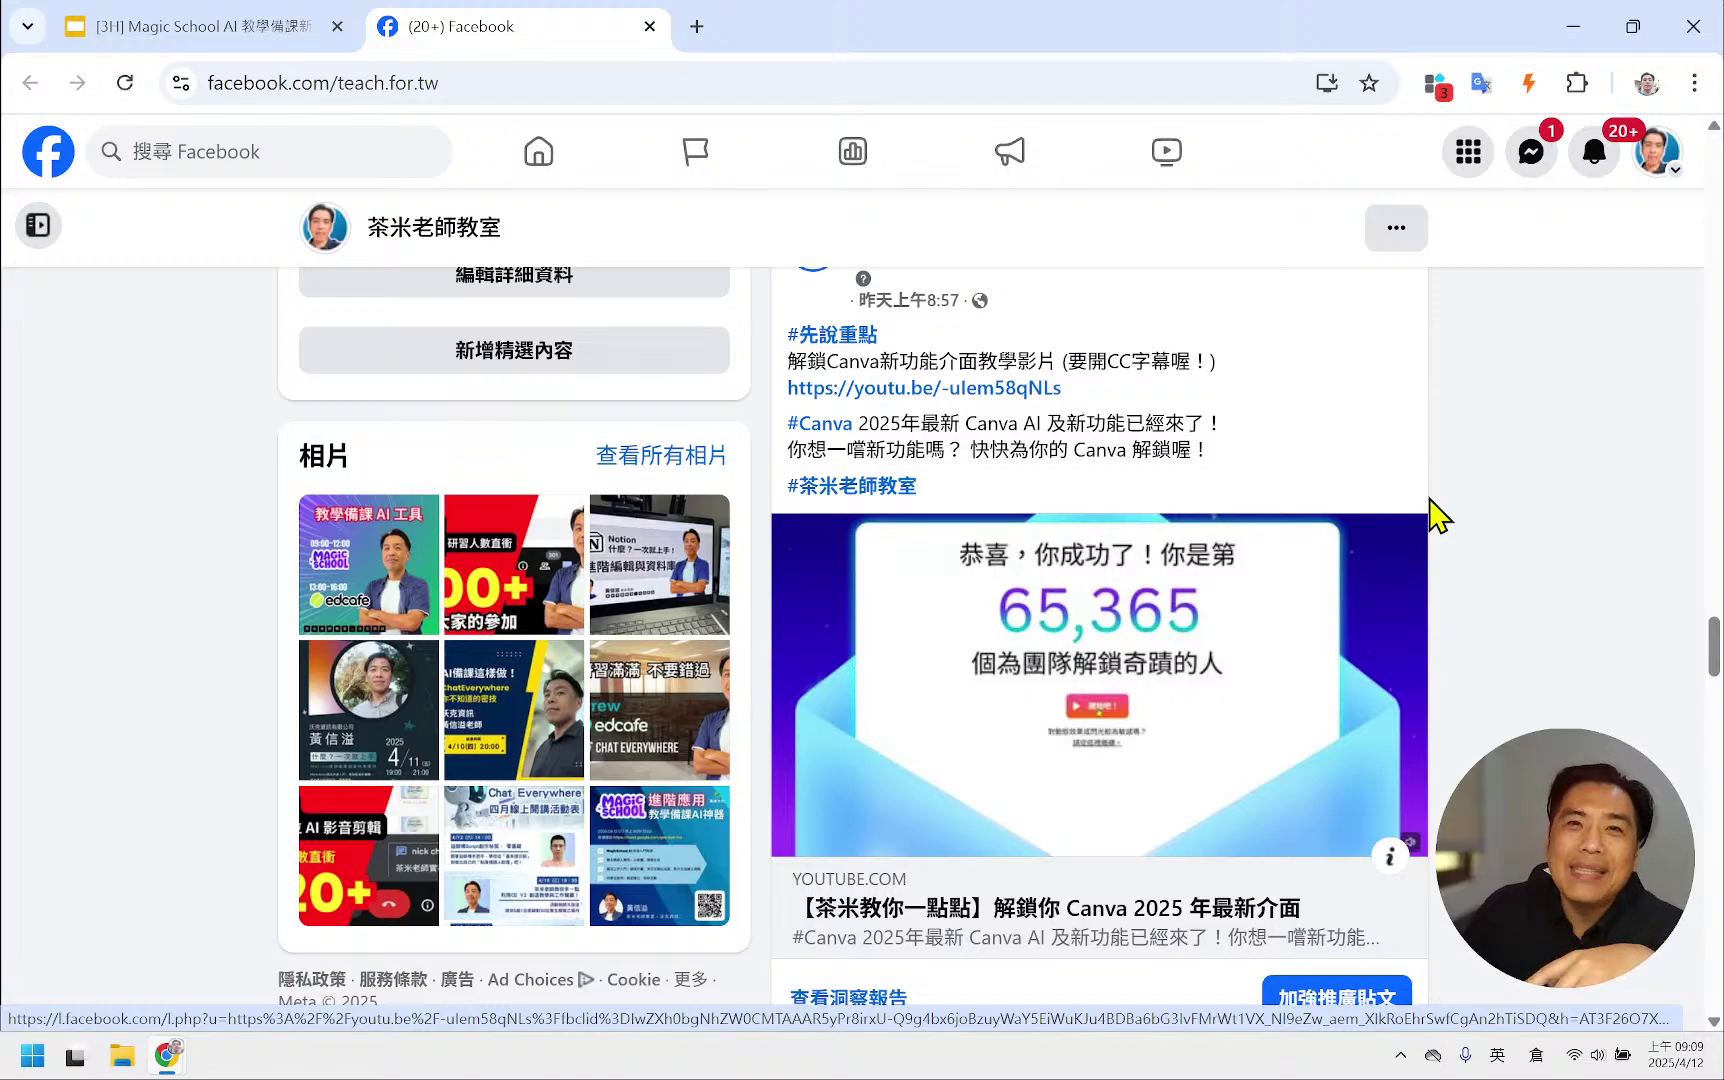
pyautogui.click(1050, 390)
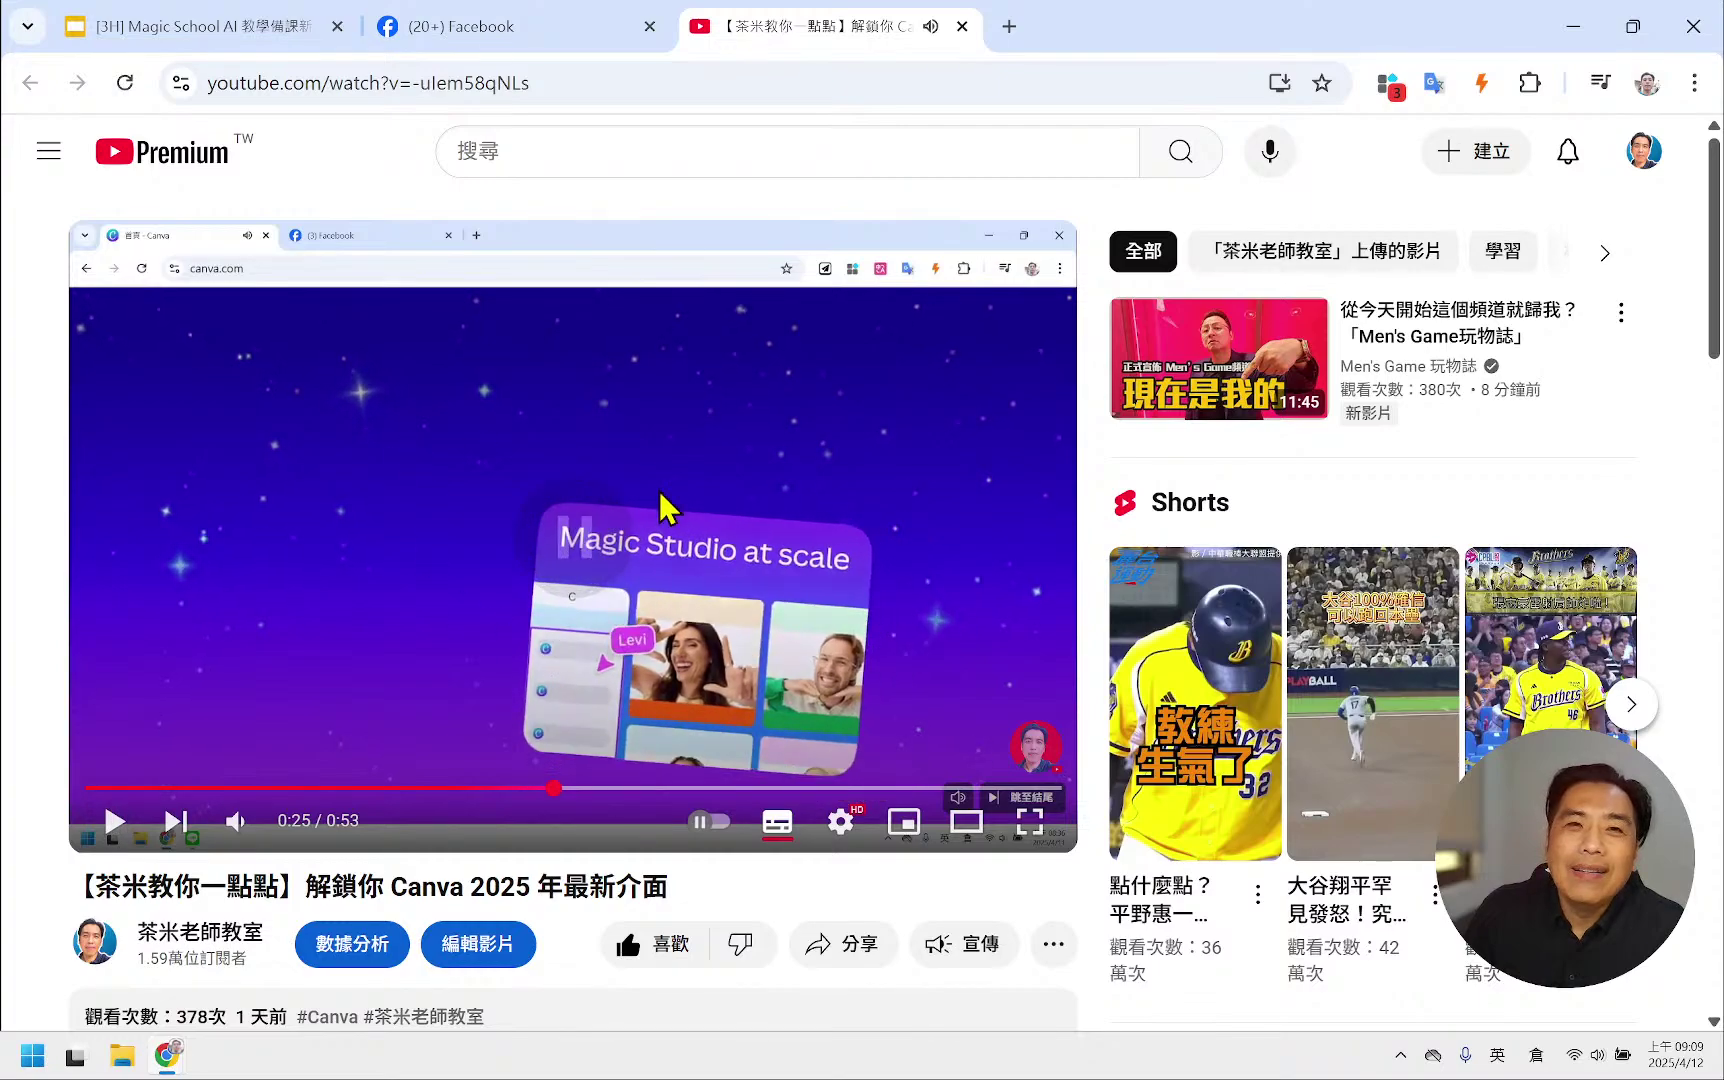
pyautogui.click(936, 601)
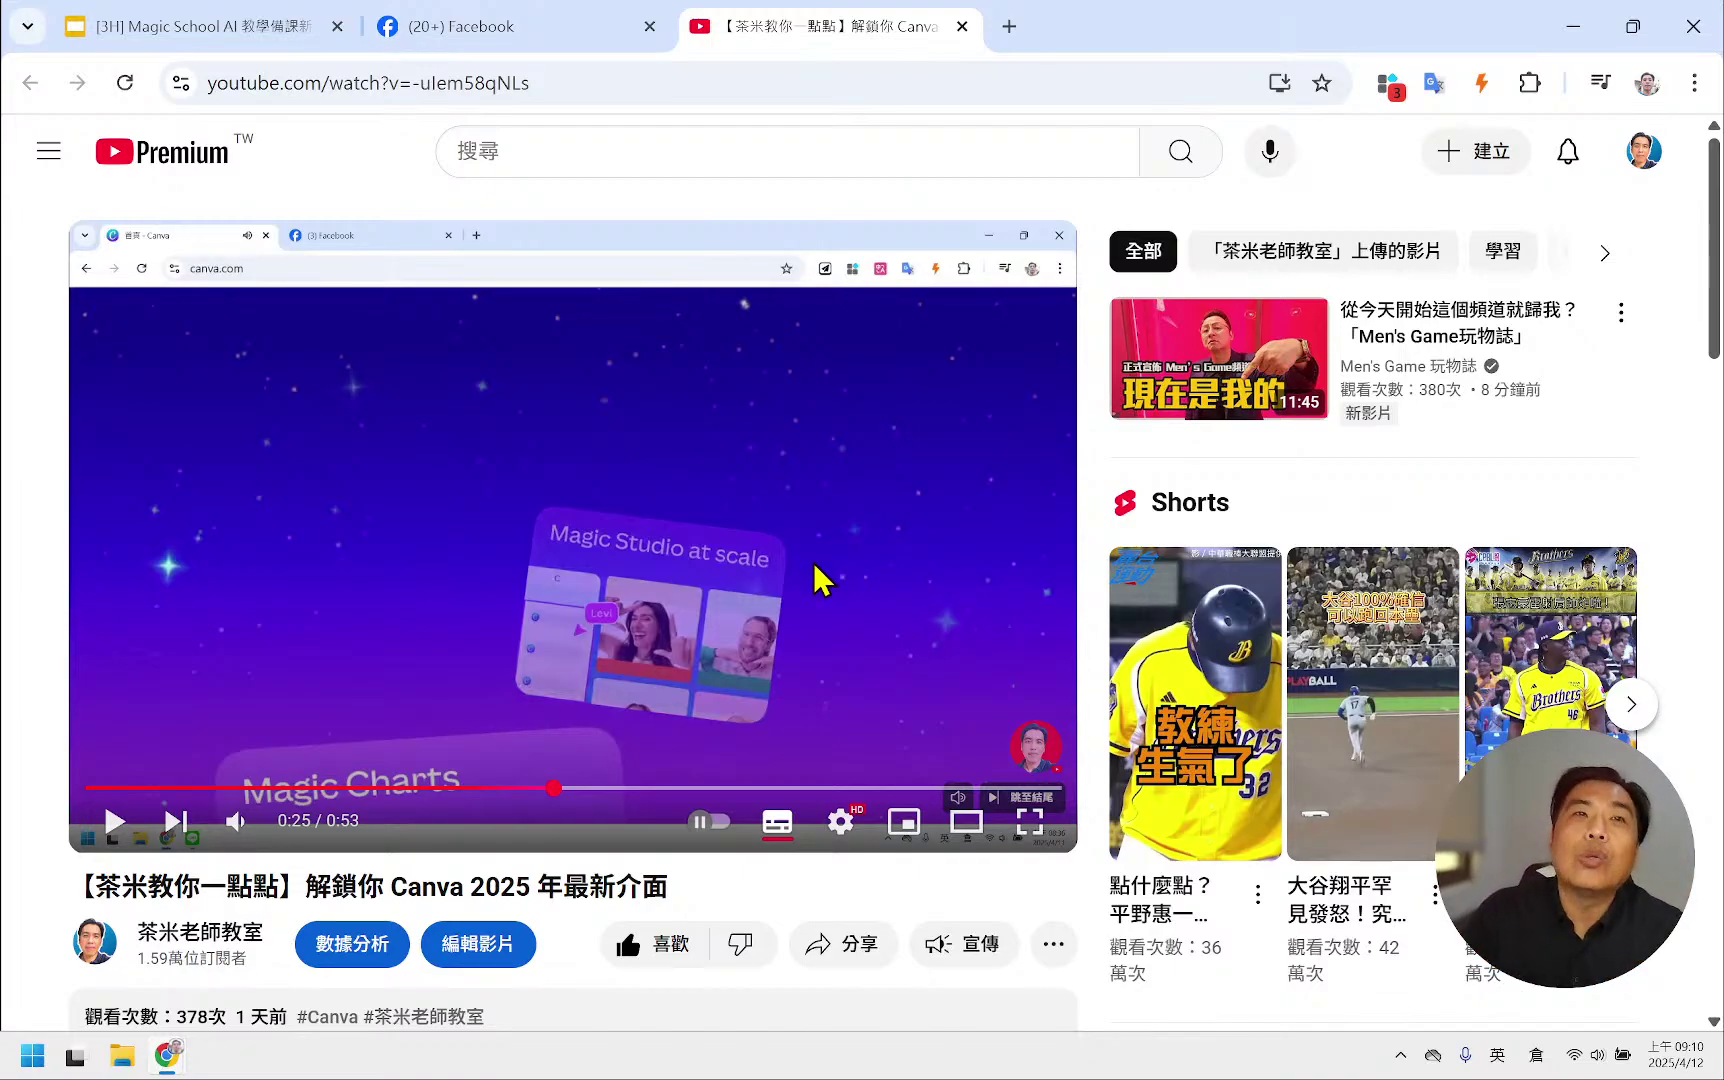
# - Close the Facebook page and the YouTube video to return to the slideshow
pyautogui.click(435, 35)
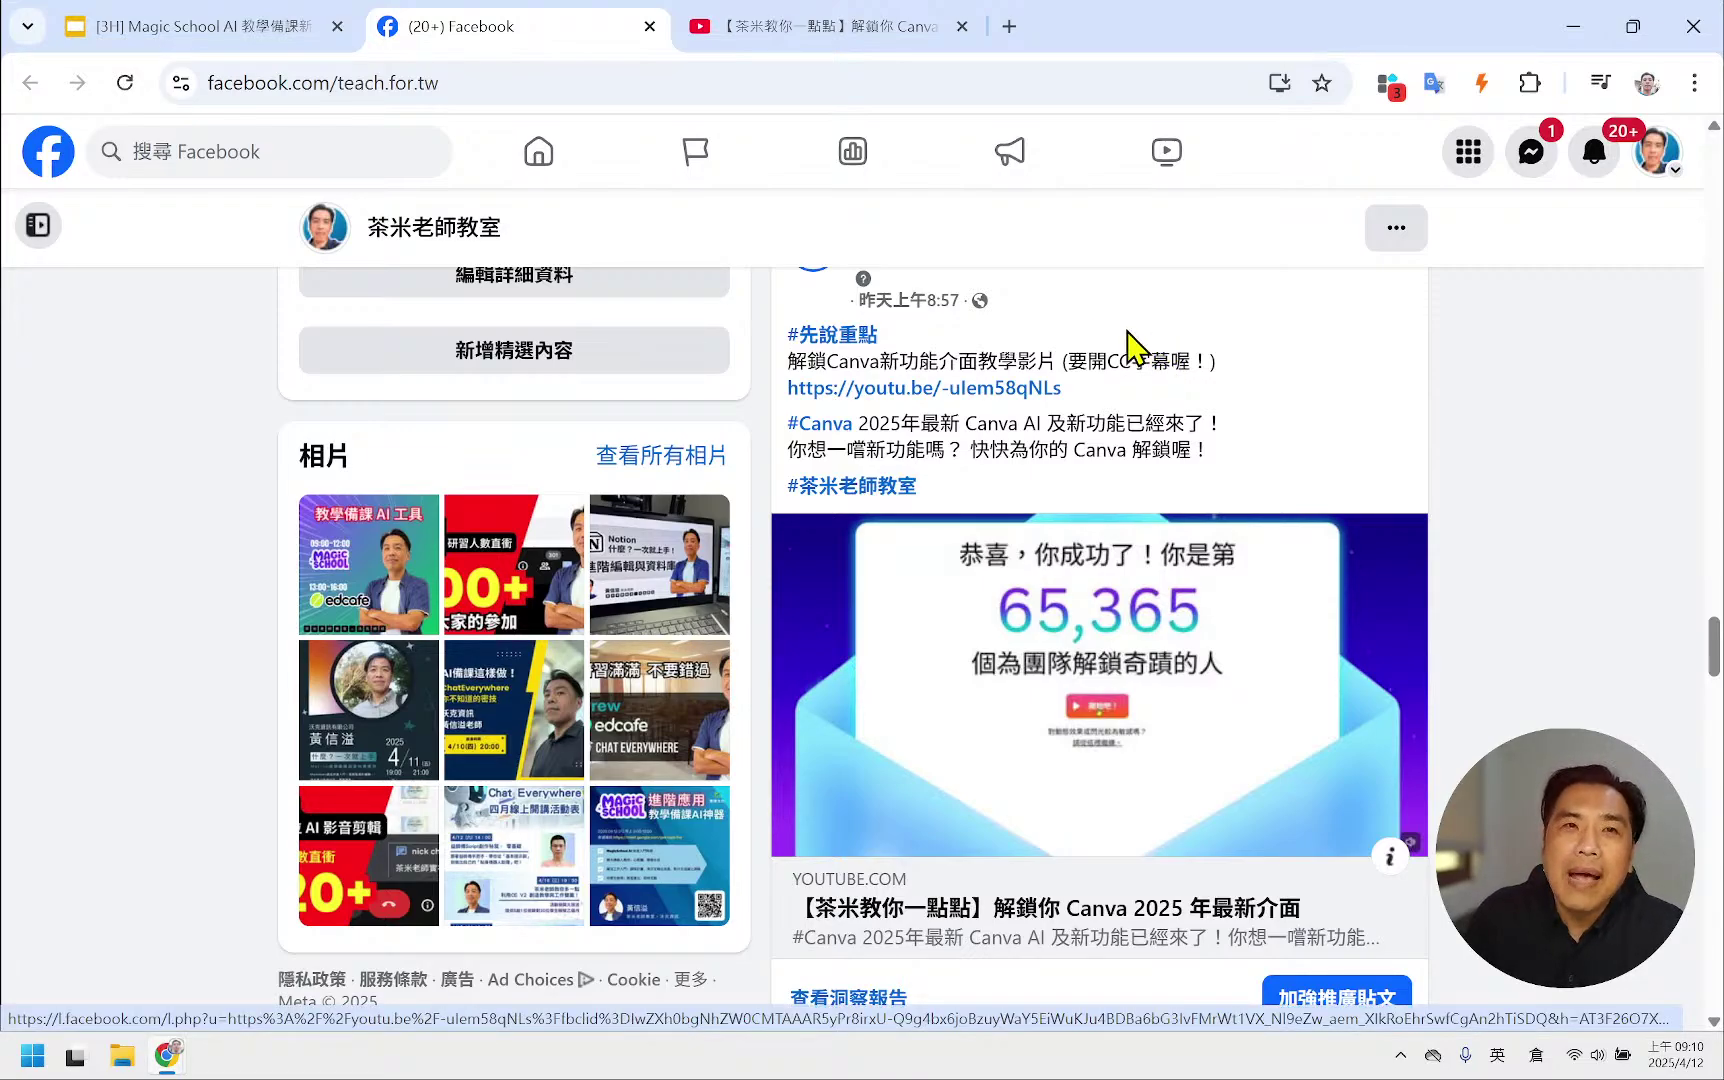
pyautogui.click(650, 27)
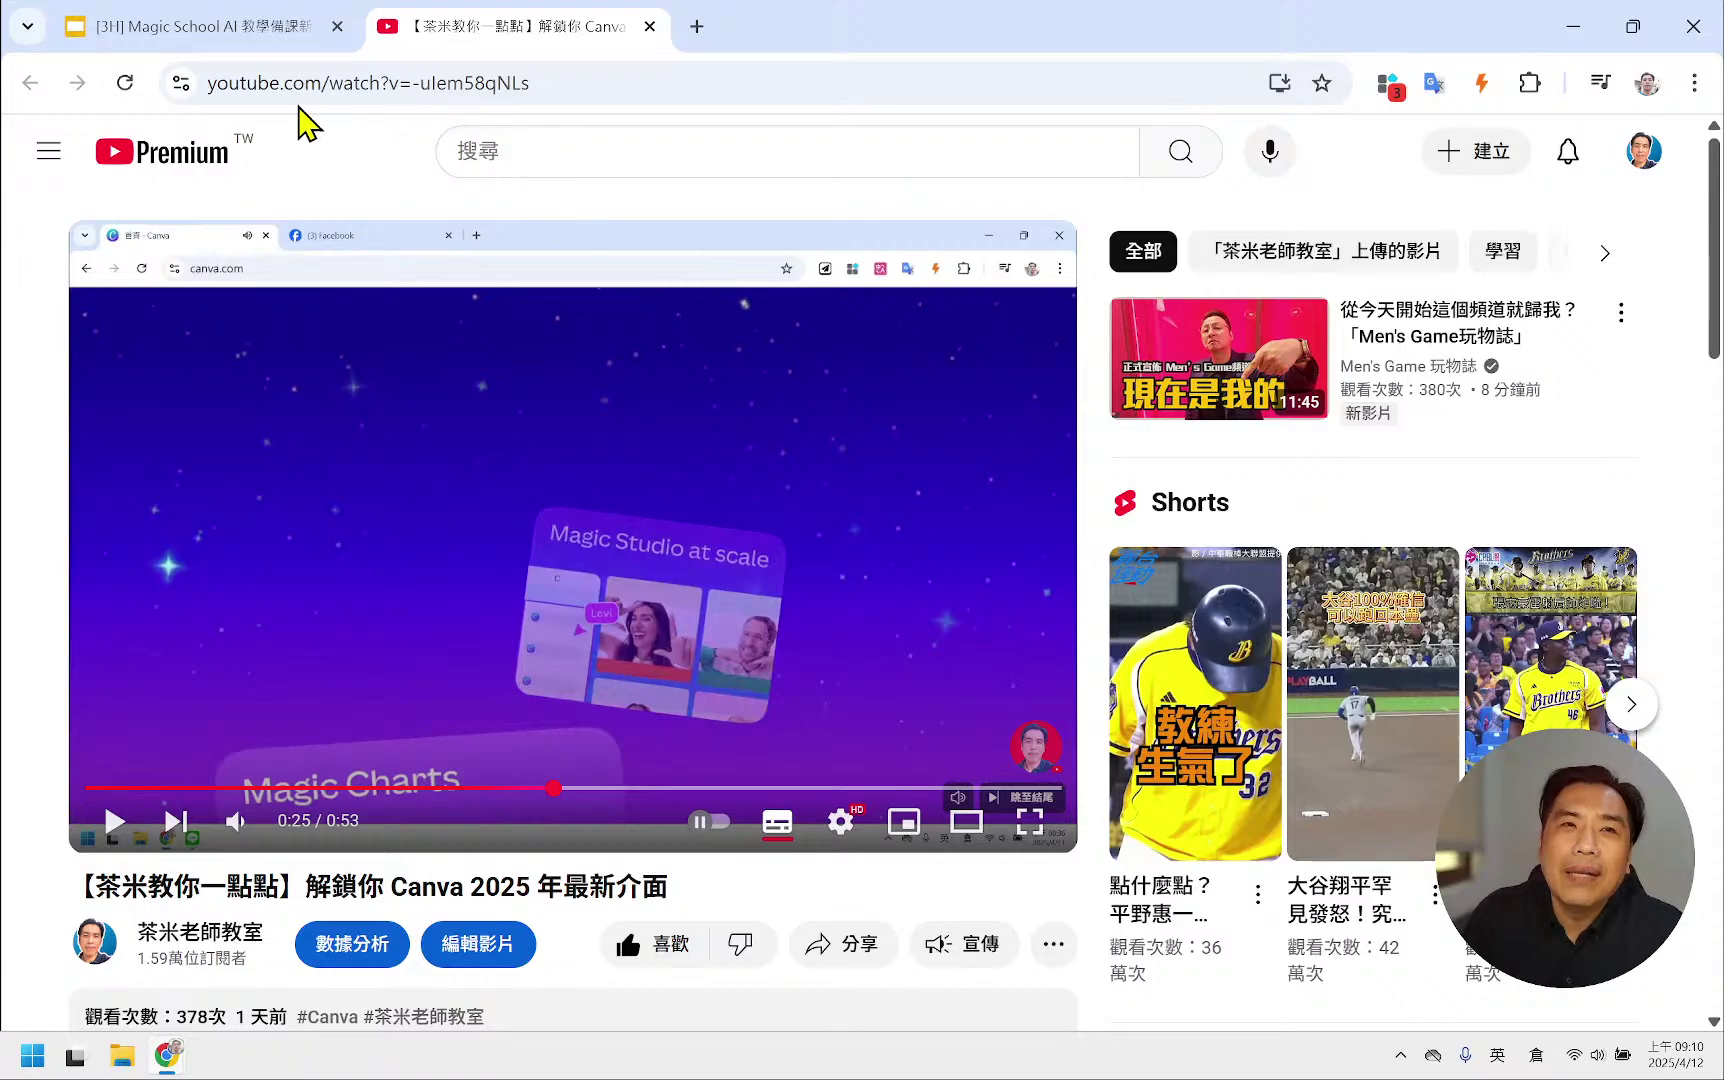
pyautogui.click(300, 30)
pyautogui.click(658, 44)
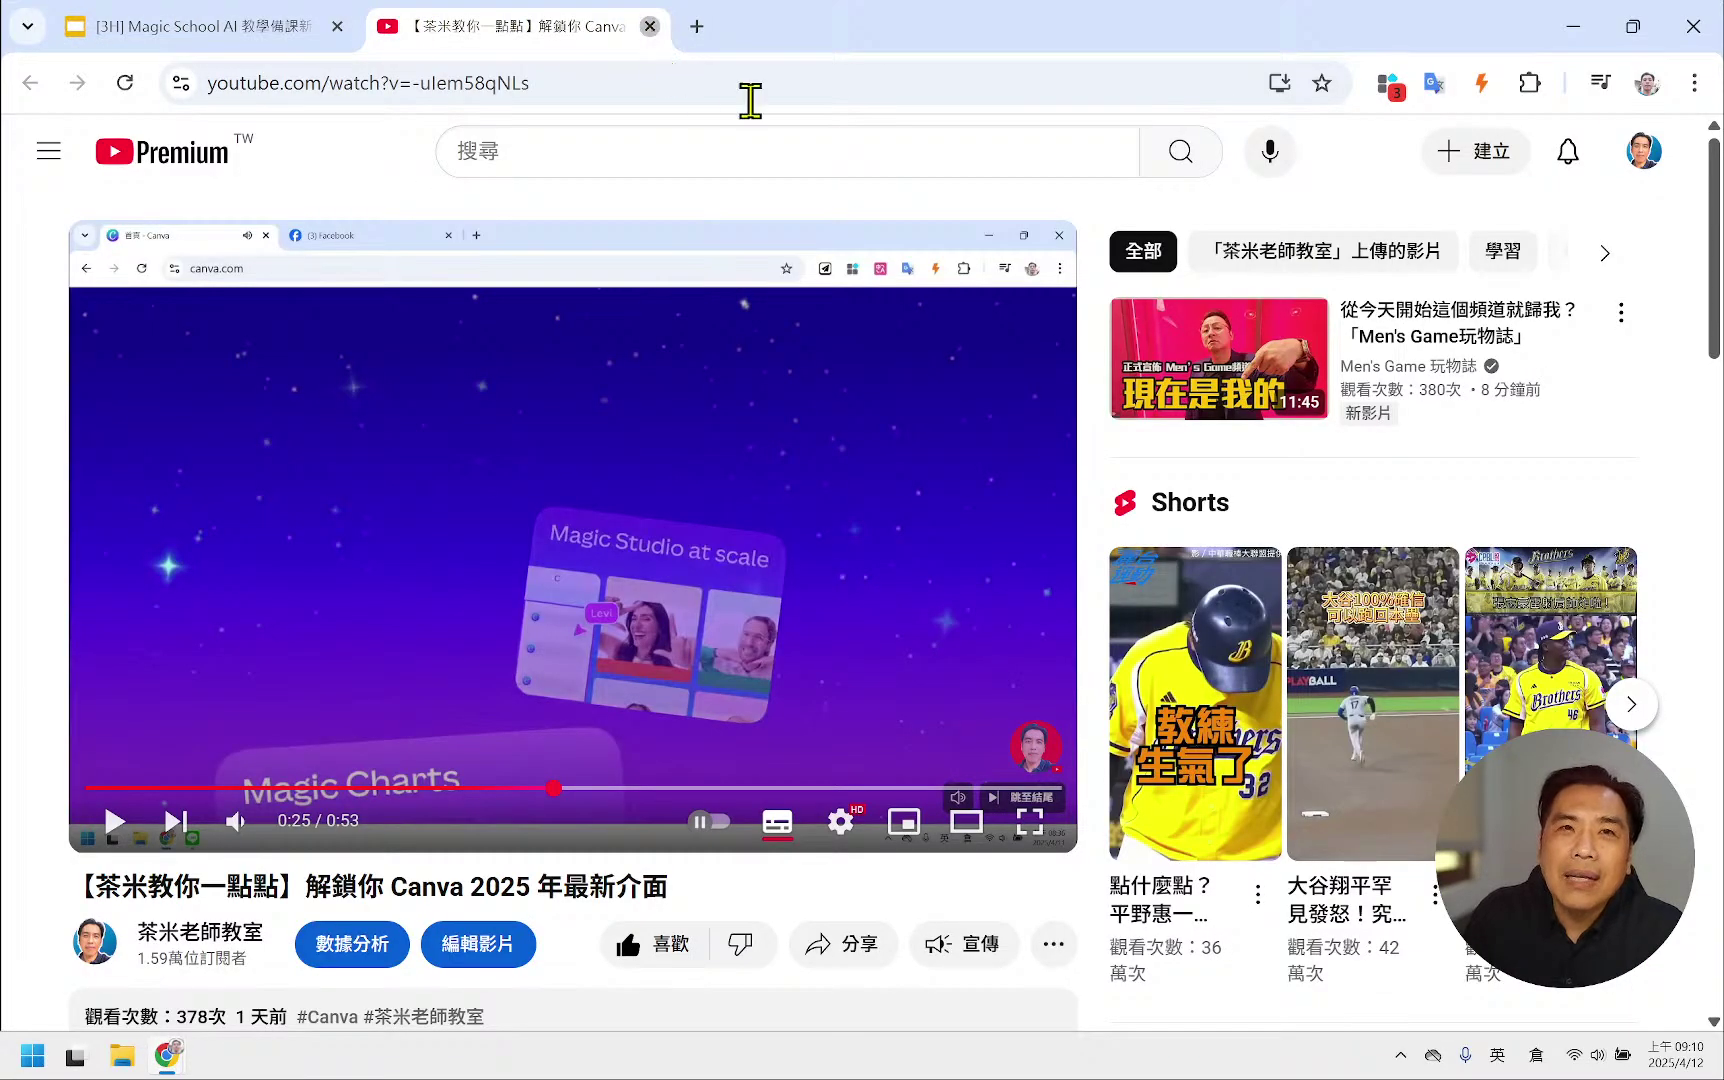
pyautogui.hotkey('ctrl', 'w')
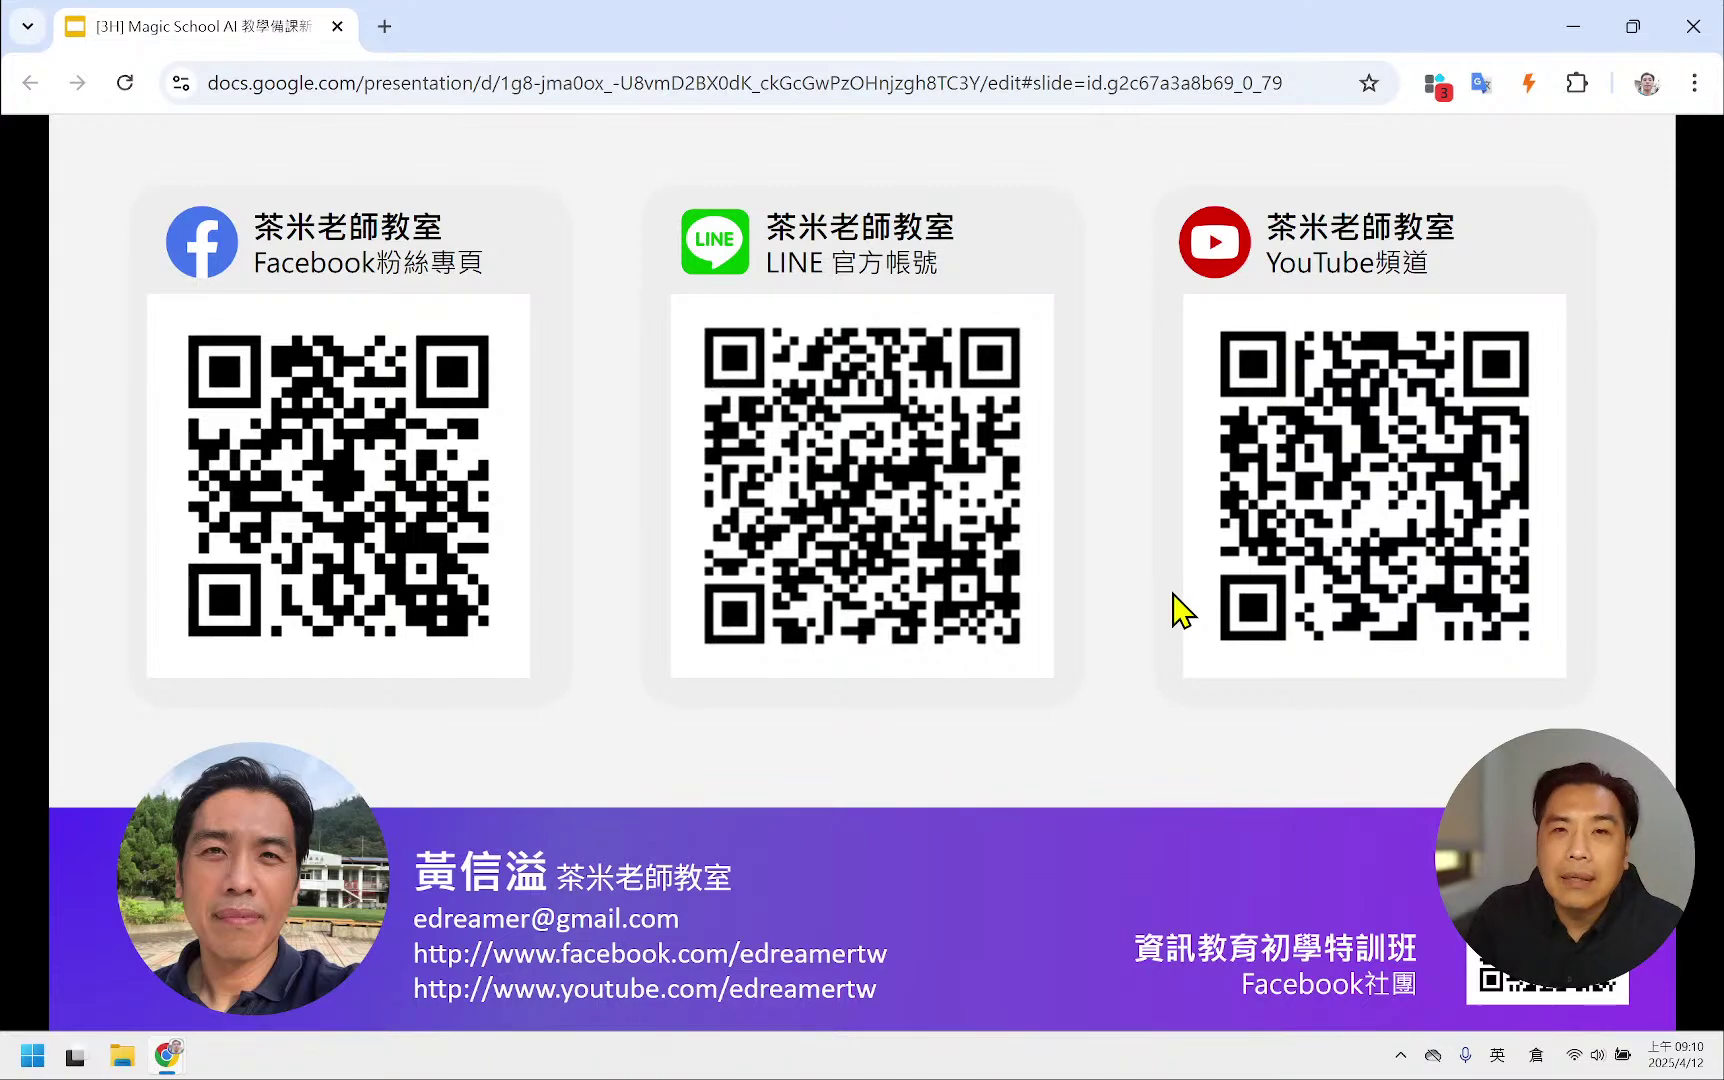
# - Show the LINE official account slide, and open the YouTube channel from the slide with the three QR codes
pyautogui.press('Right')
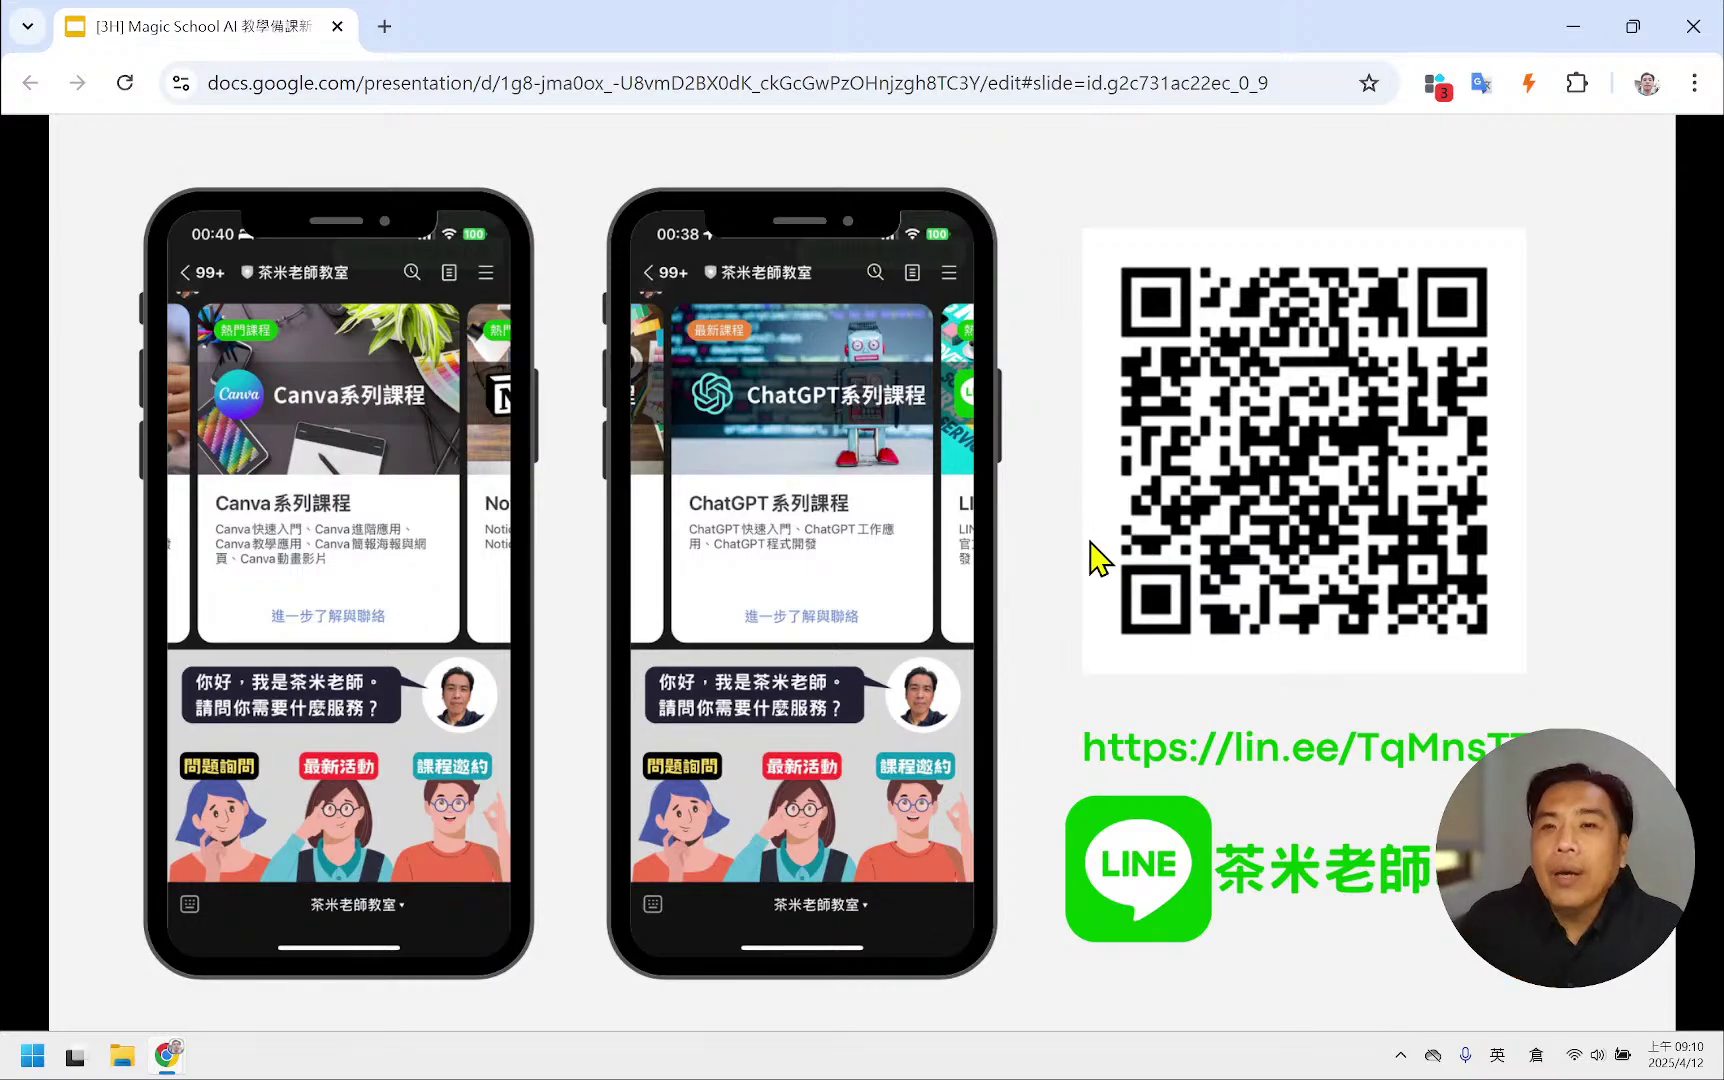
pyautogui.press('Right')
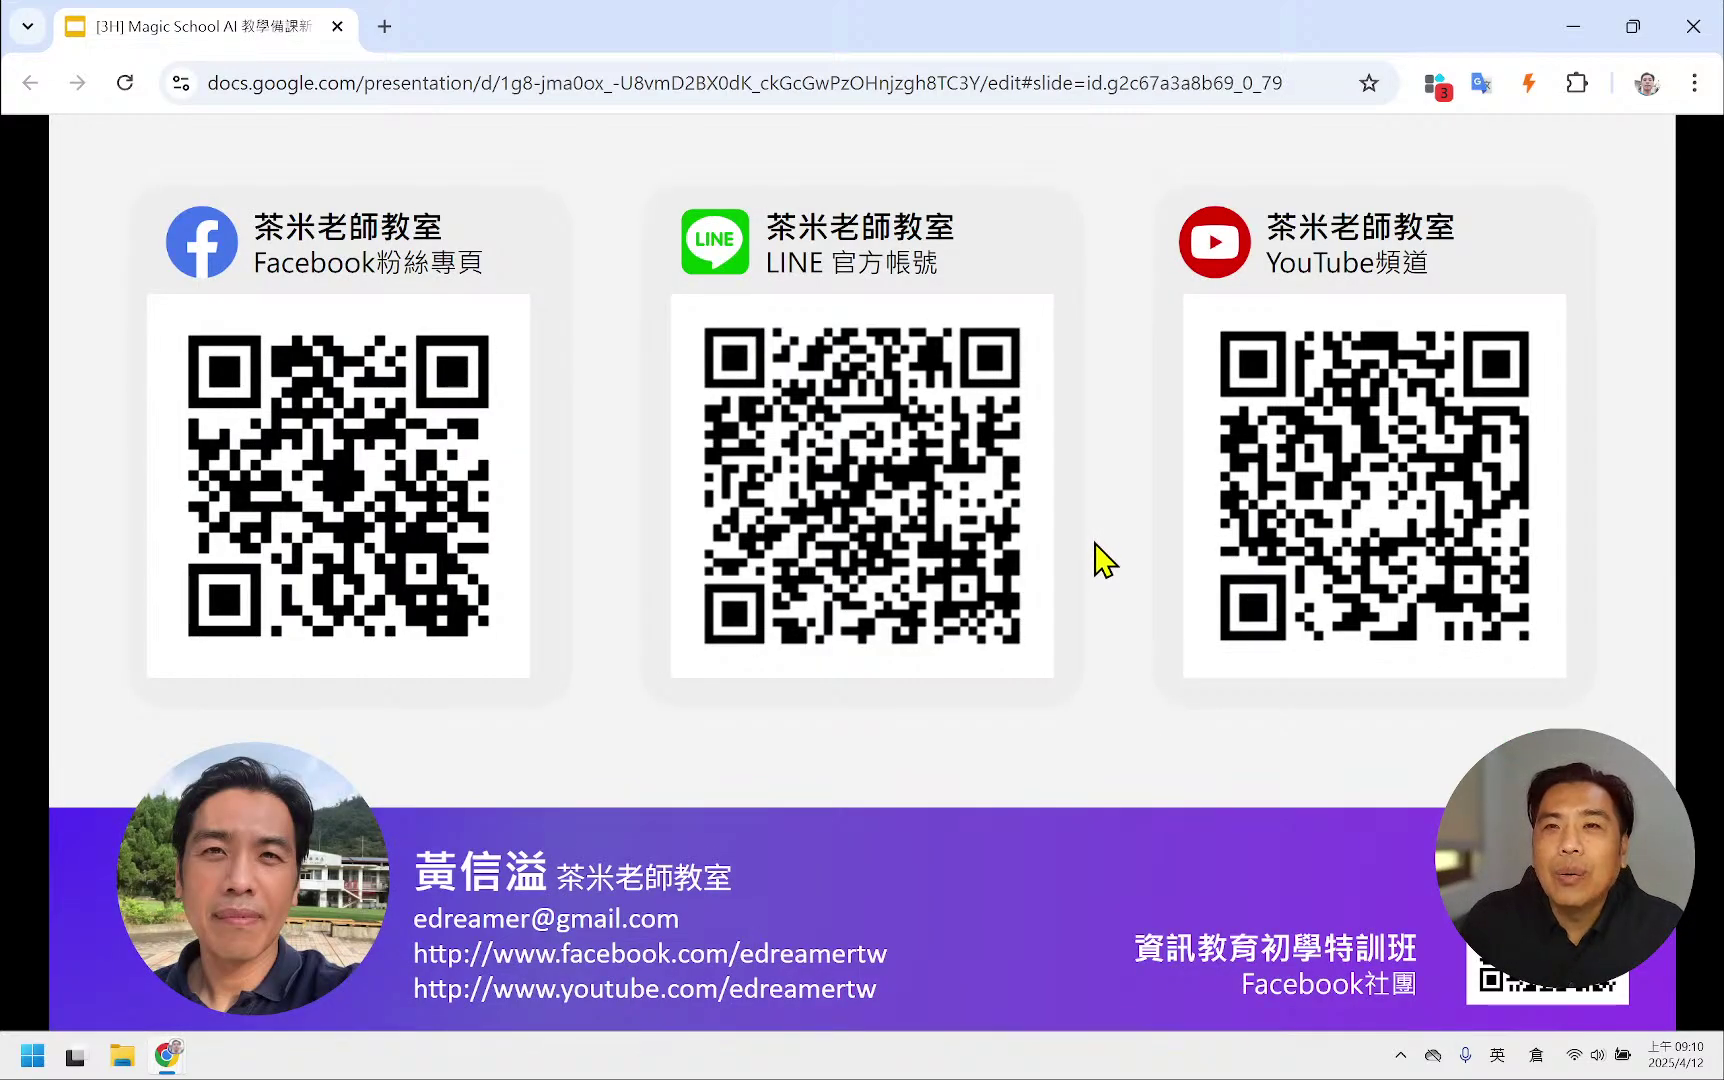
pyautogui.click(1325, 497)
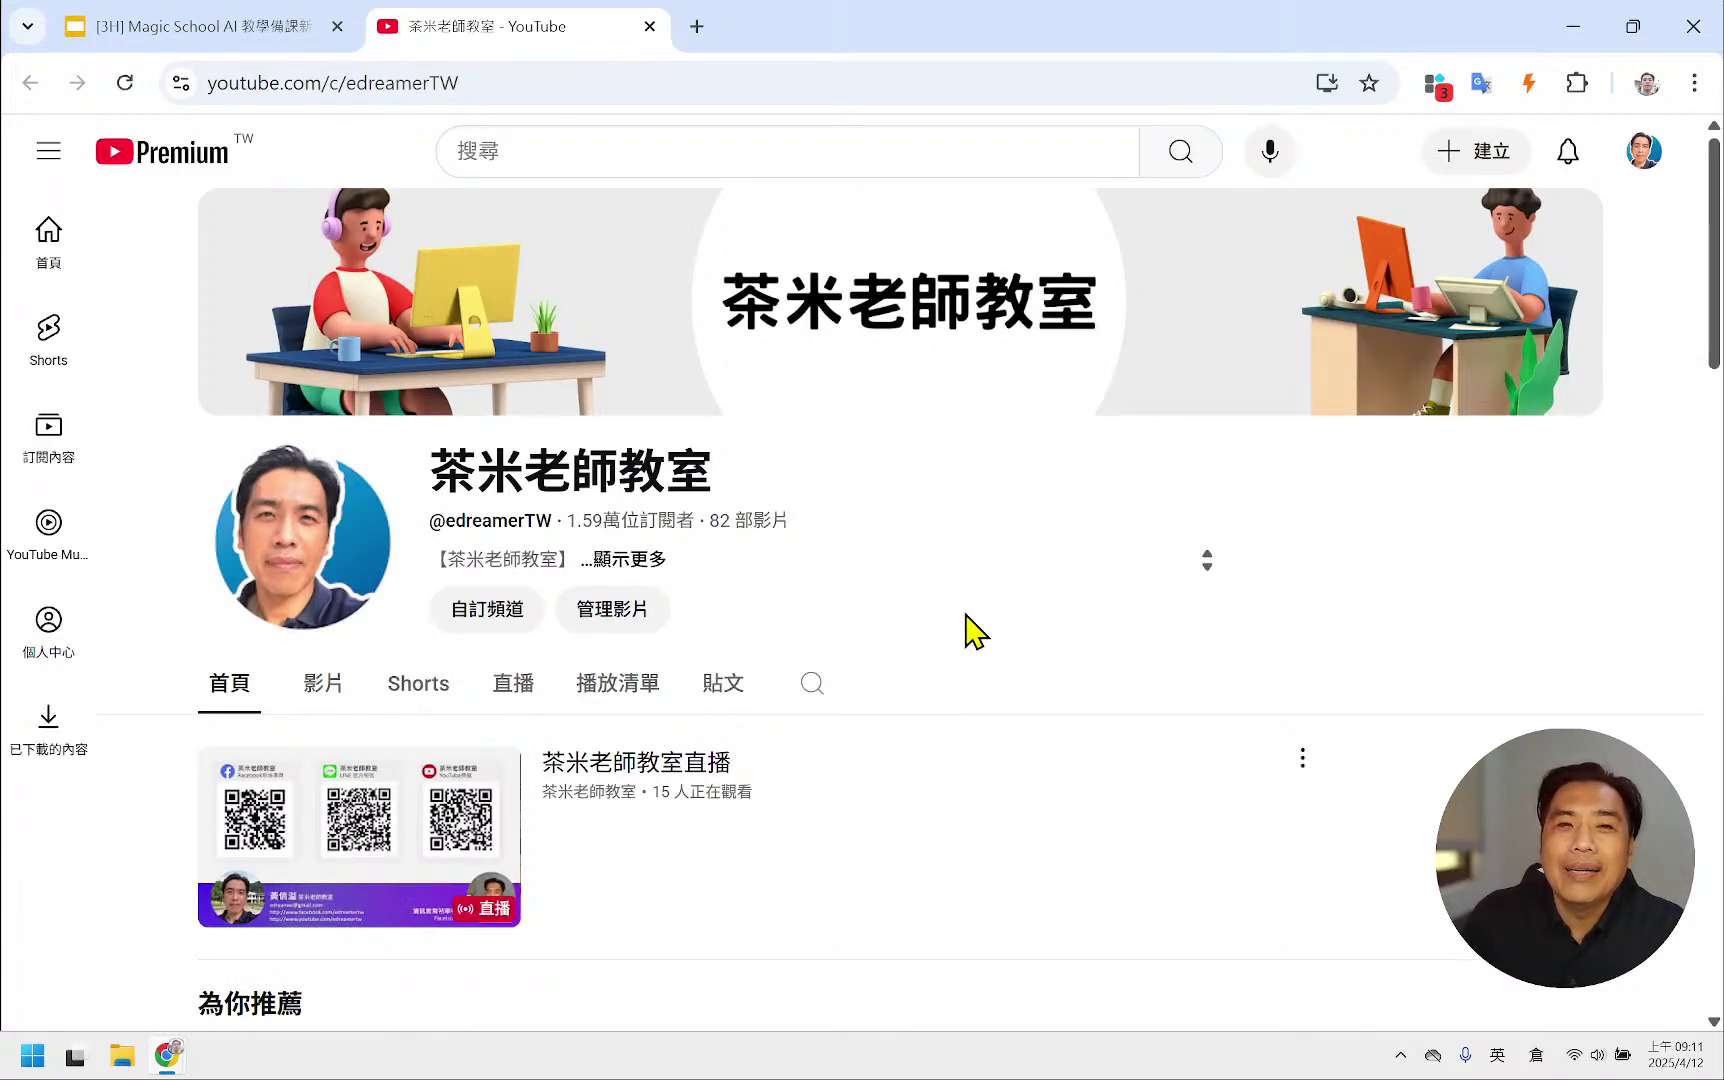
# - Browse the YouTube channel's home page and open the playlist 2025 茶米教你一點點
pyautogui.scroll(-1, 962, 630)
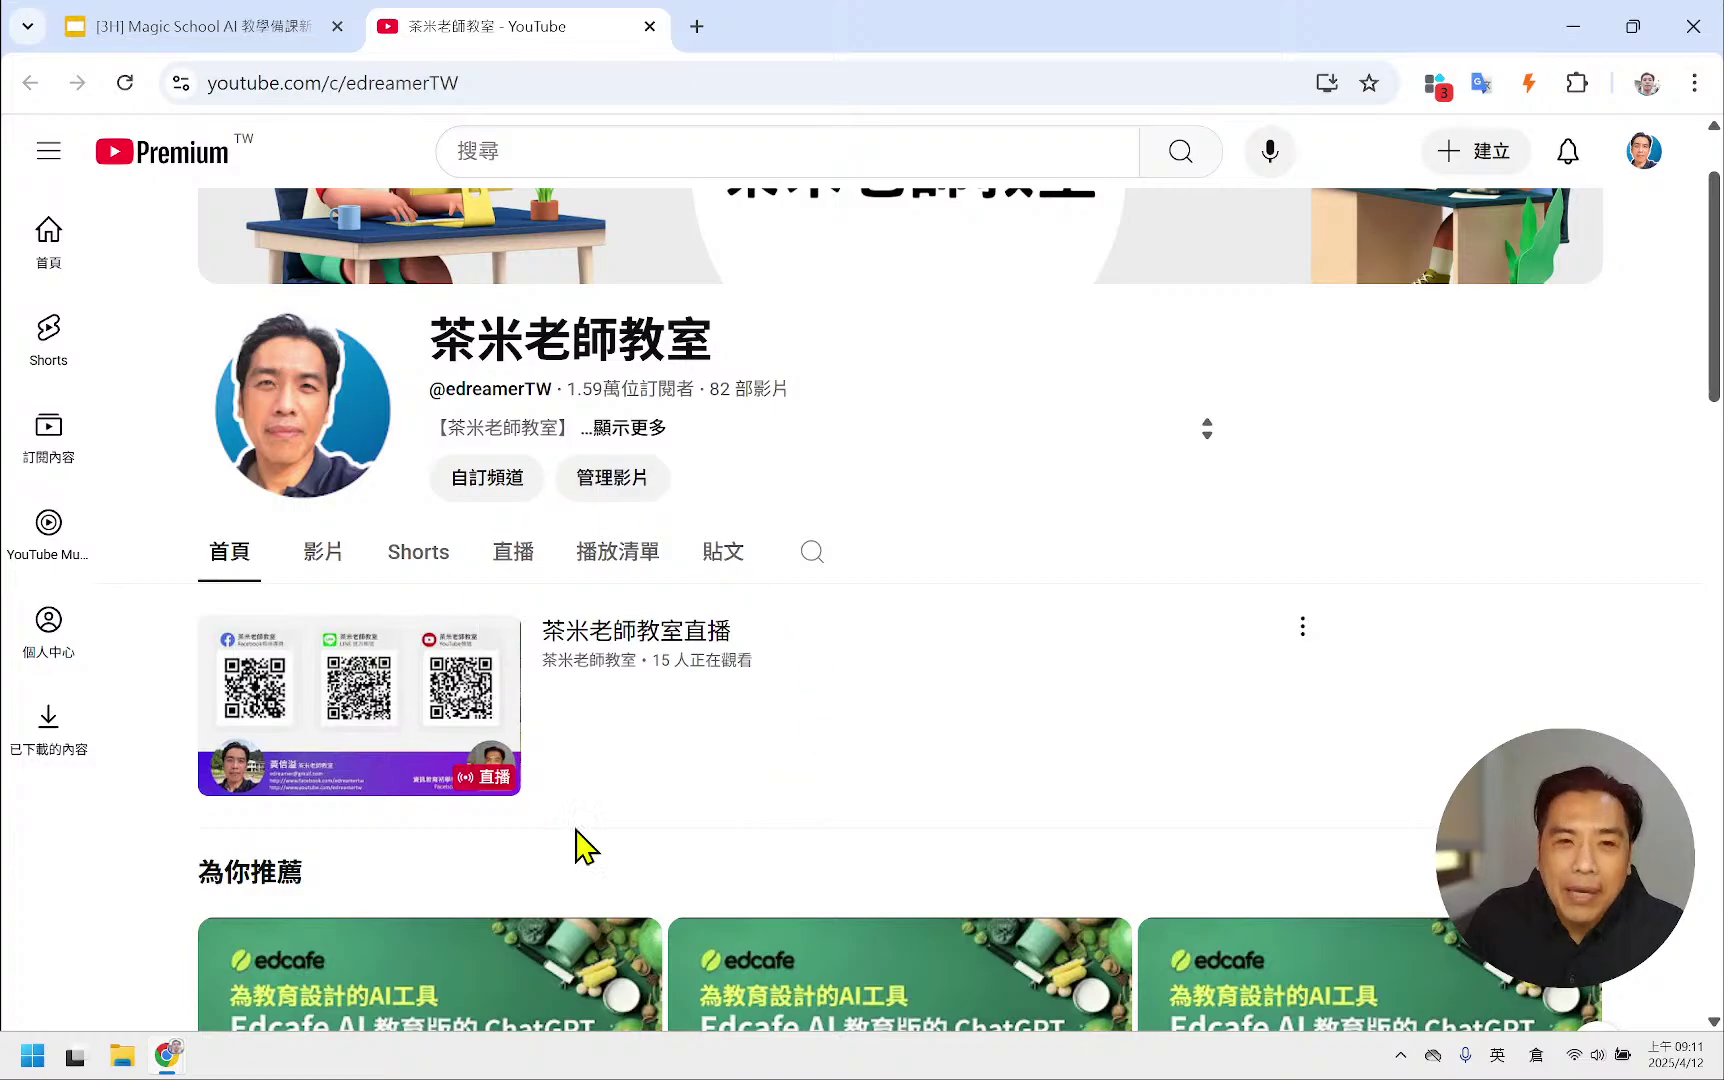
pyautogui.scroll(-6, 620, 775)
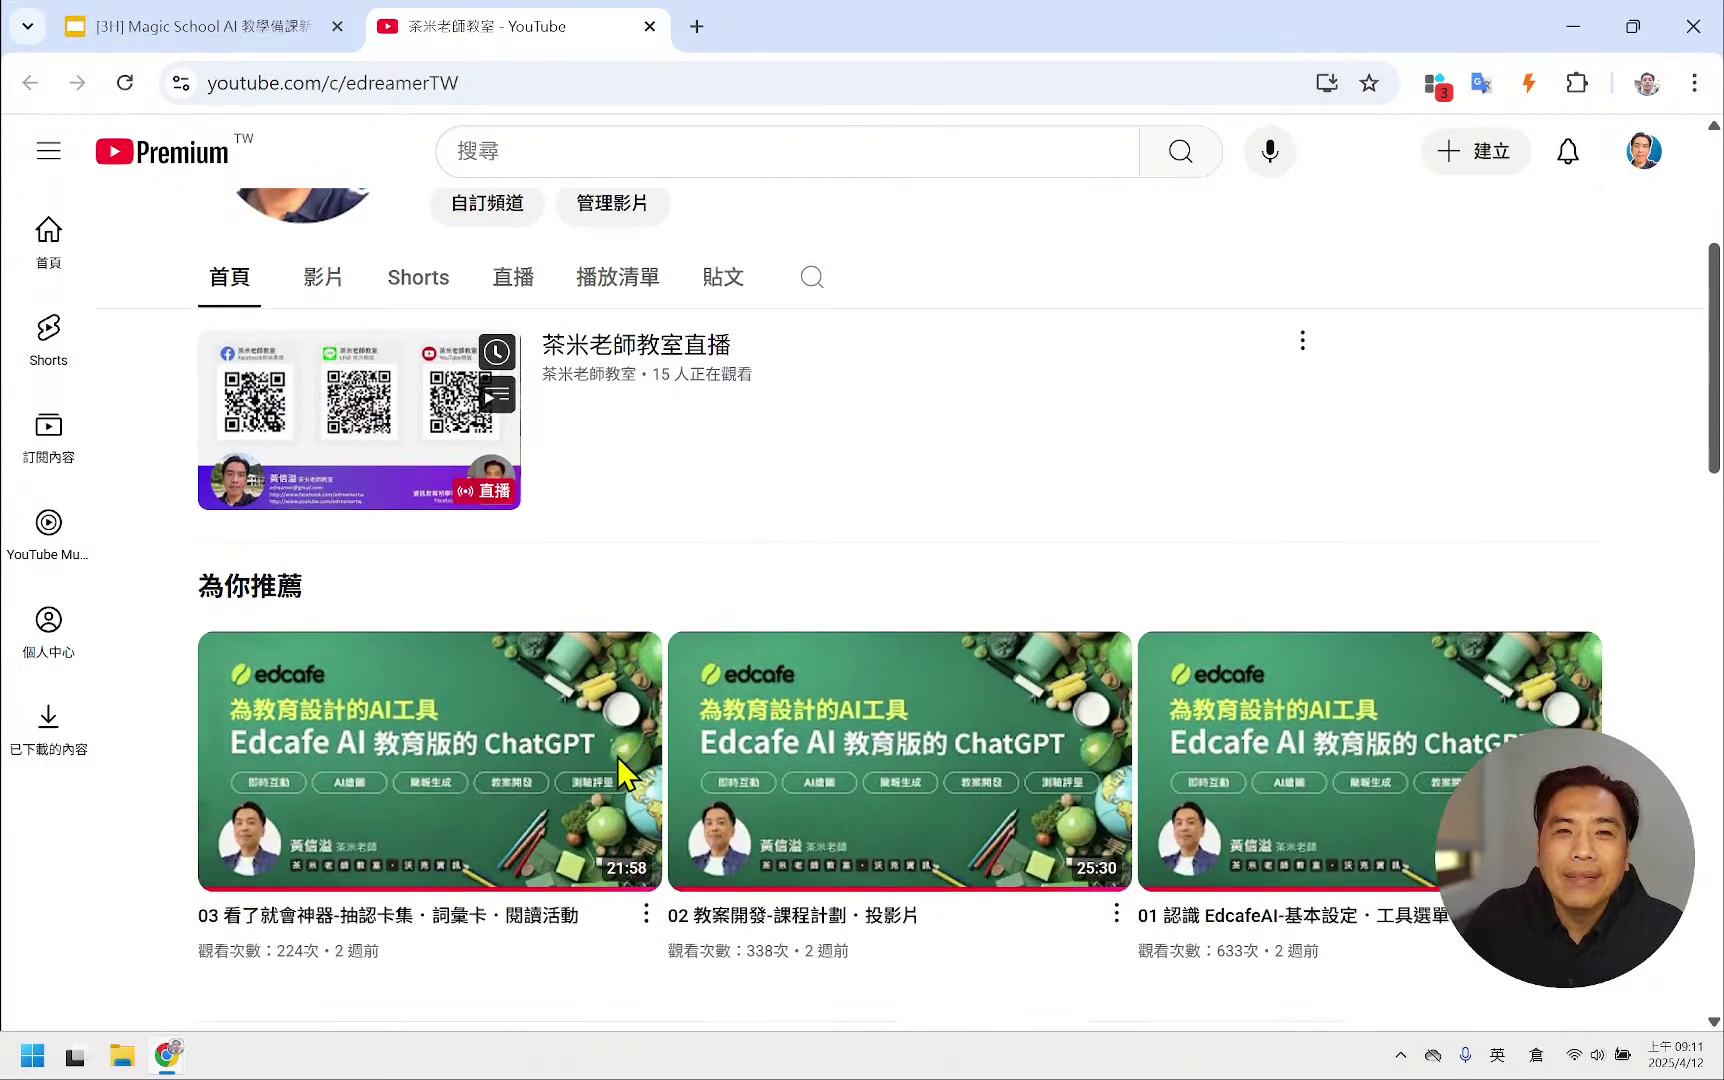
pyautogui.scroll(4, 617, 780)
pyautogui.scroll(-4, 617, 780)
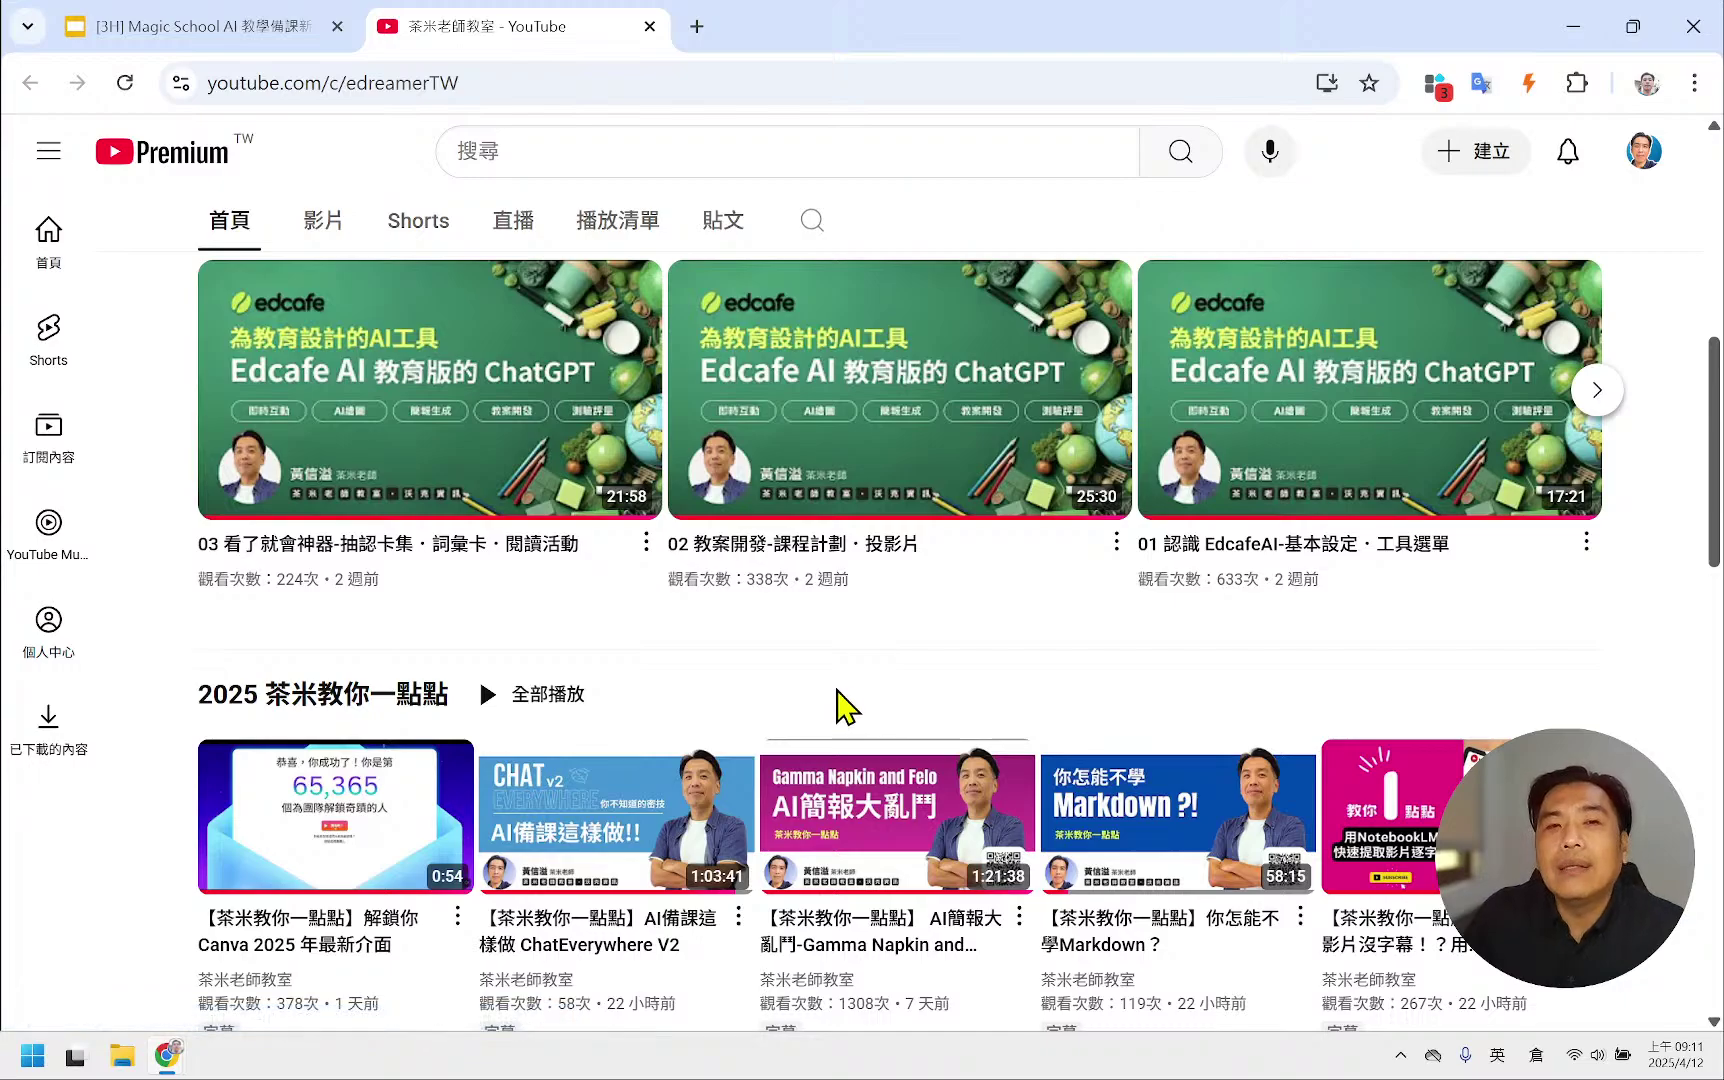
pyautogui.scroll(-3, 839, 716)
pyautogui.click(348, 434)
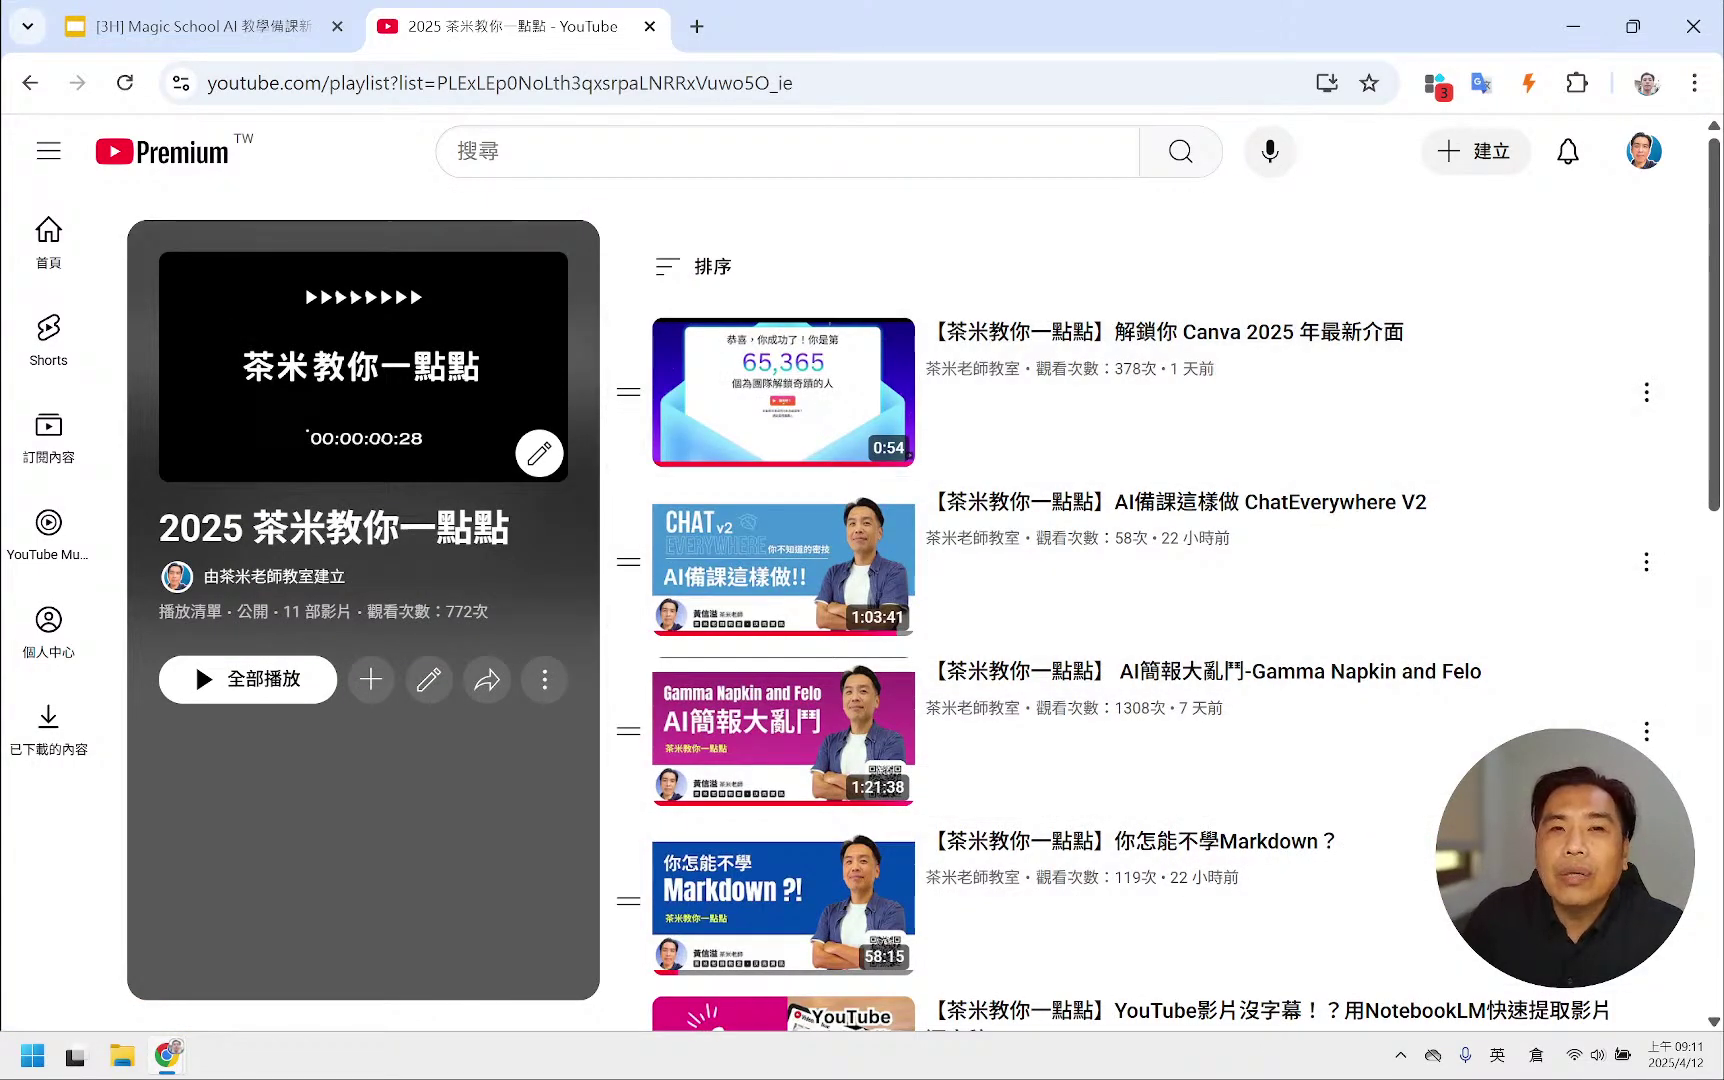
# - Look through the playlist's videos, from the Canva 2025 interface lesson down to the Gamma and App Inventor tutorials
pyautogui.scroll(-4, 1555, 285)
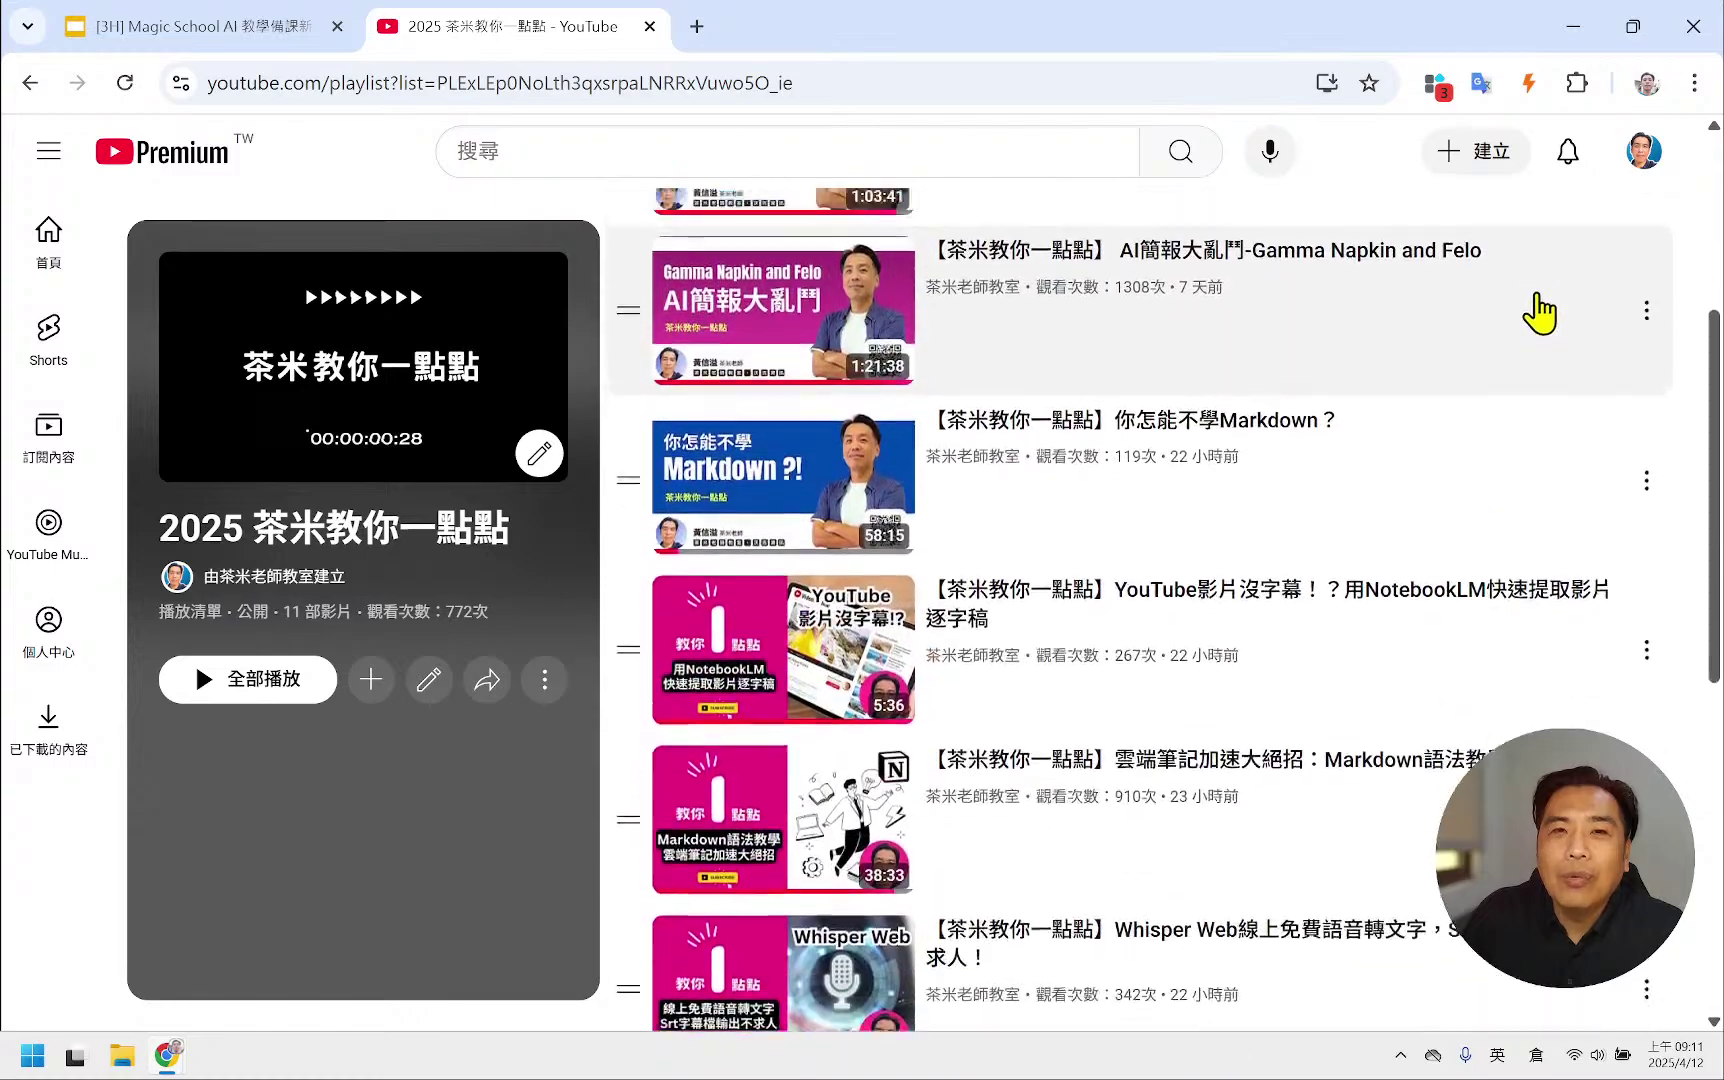
pyautogui.scroll(3, 1540, 310)
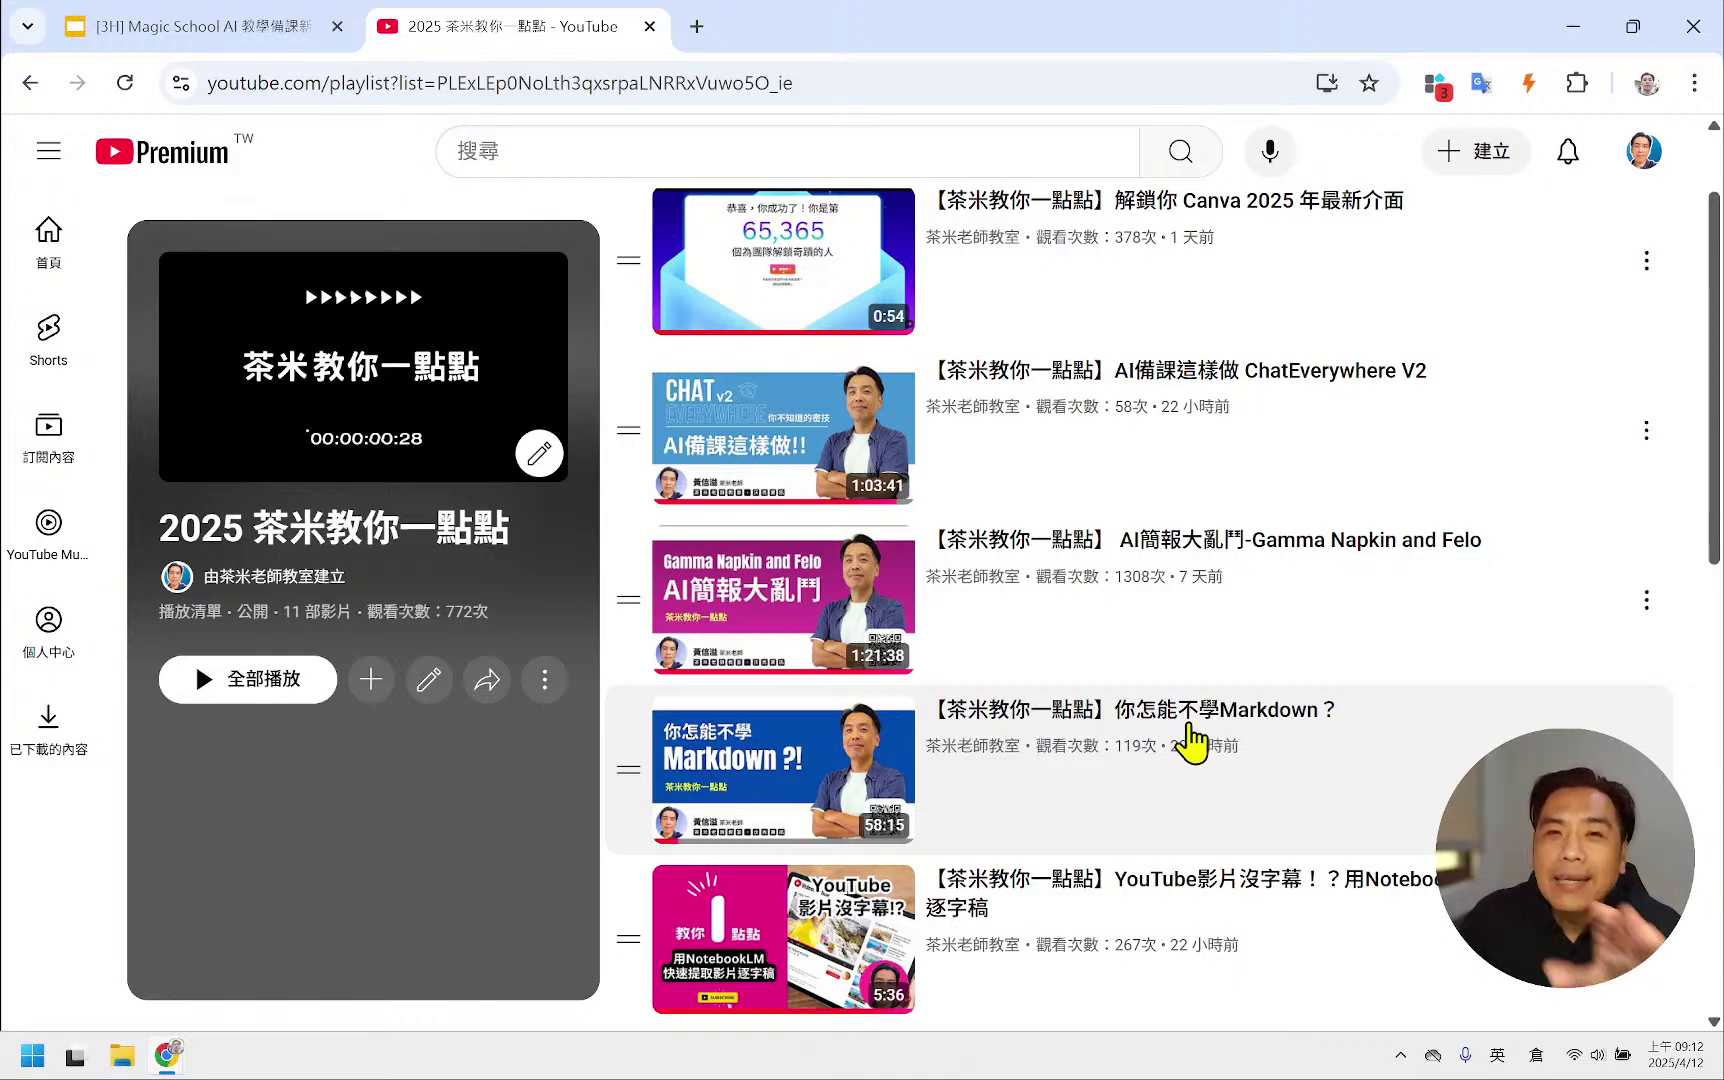
pyautogui.scroll(-4, 1212, 750)
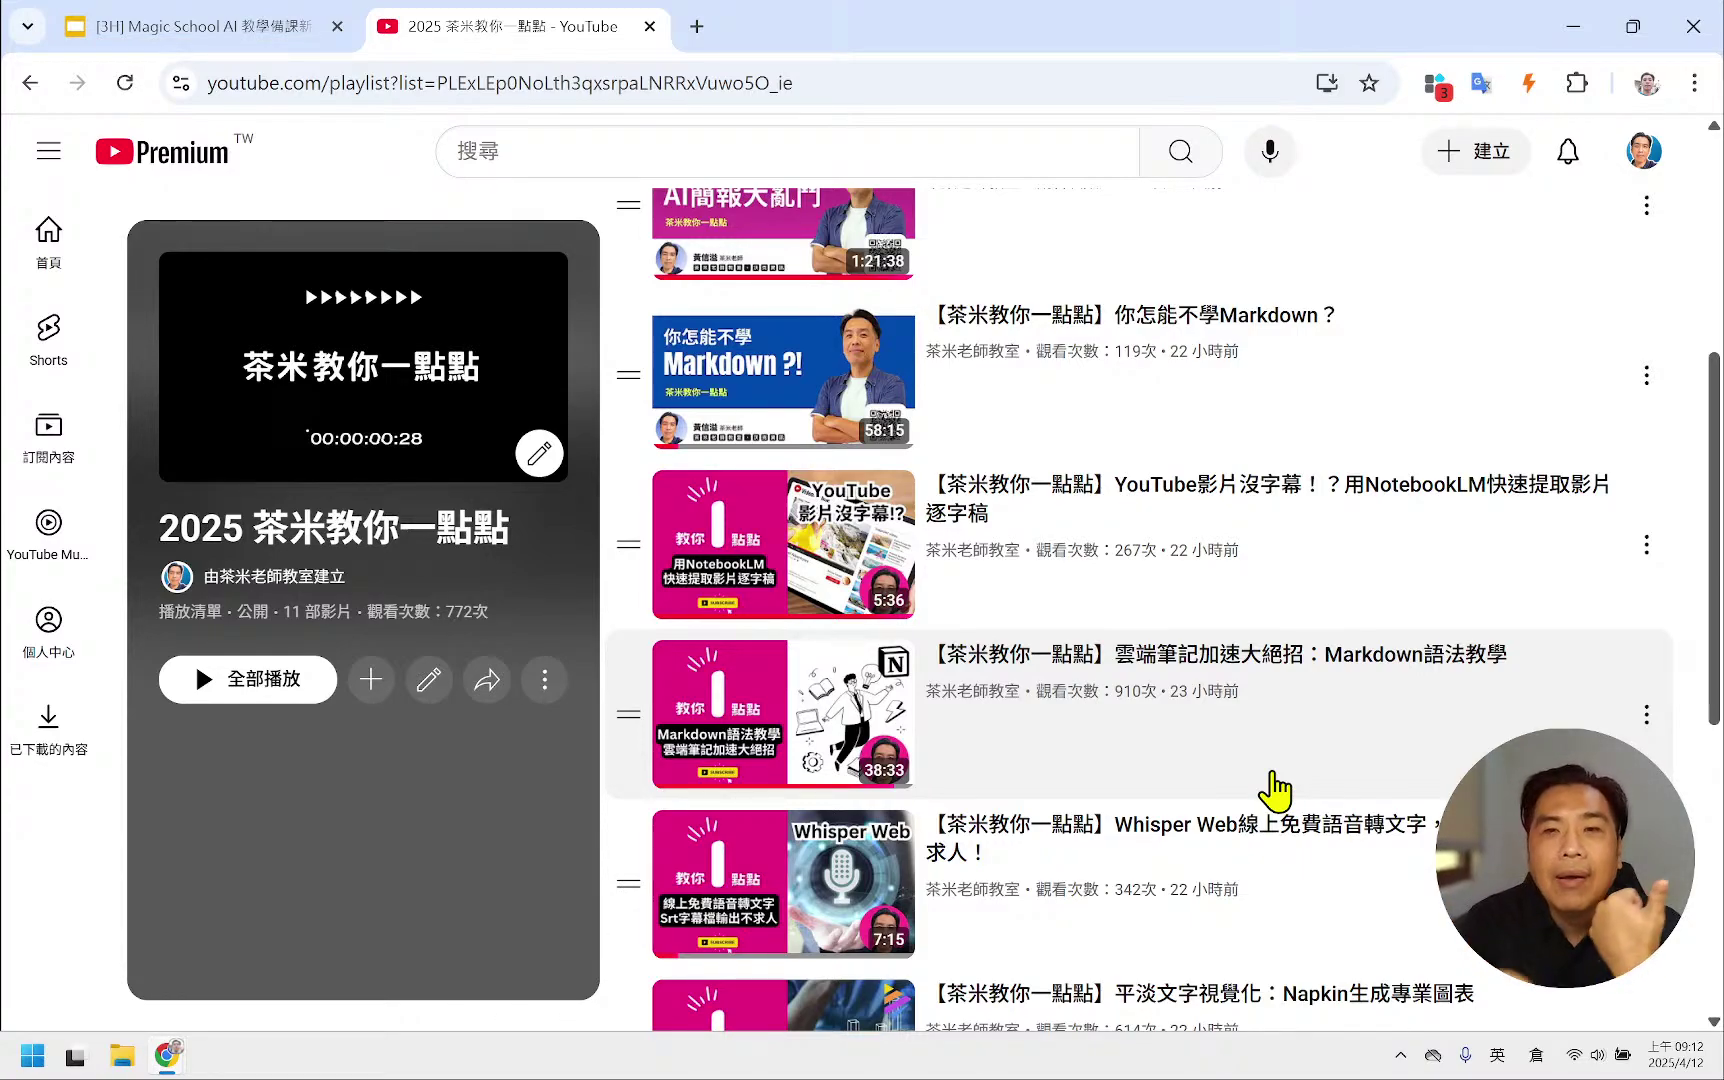
pyautogui.scroll(-3, 1440, 795)
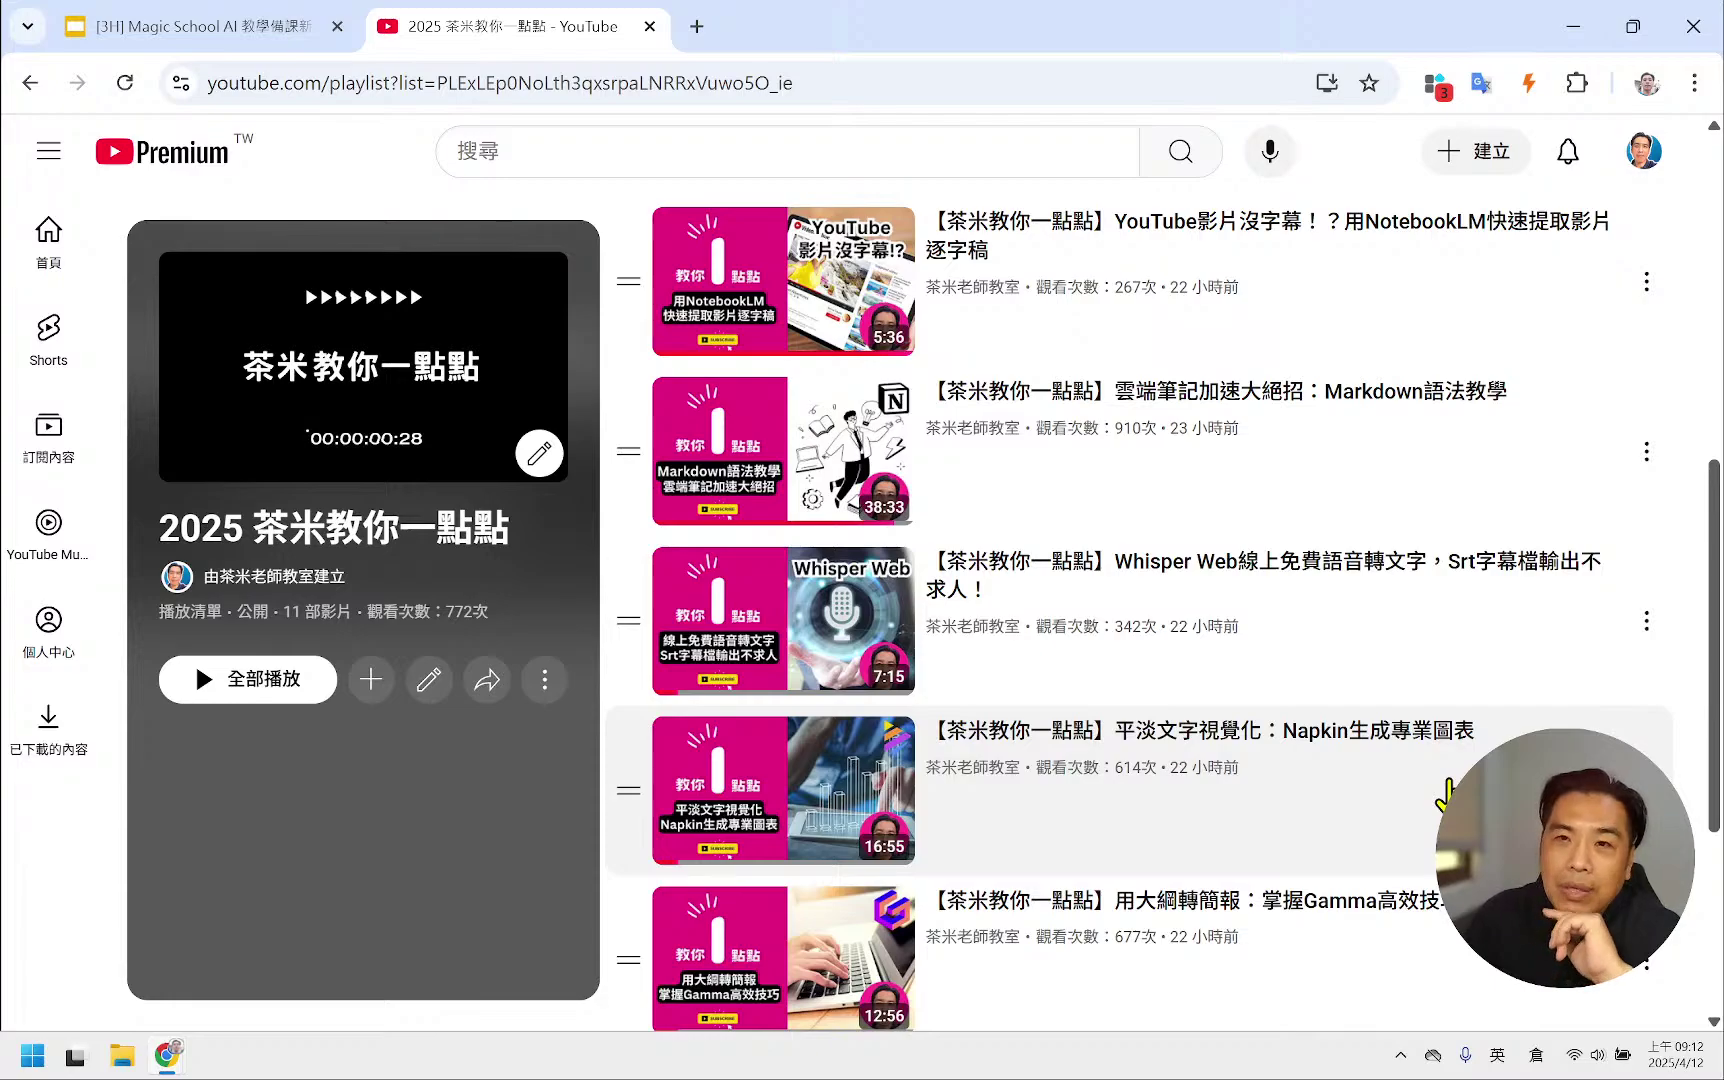
pyautogui.scroll(-3, 1447, 795)
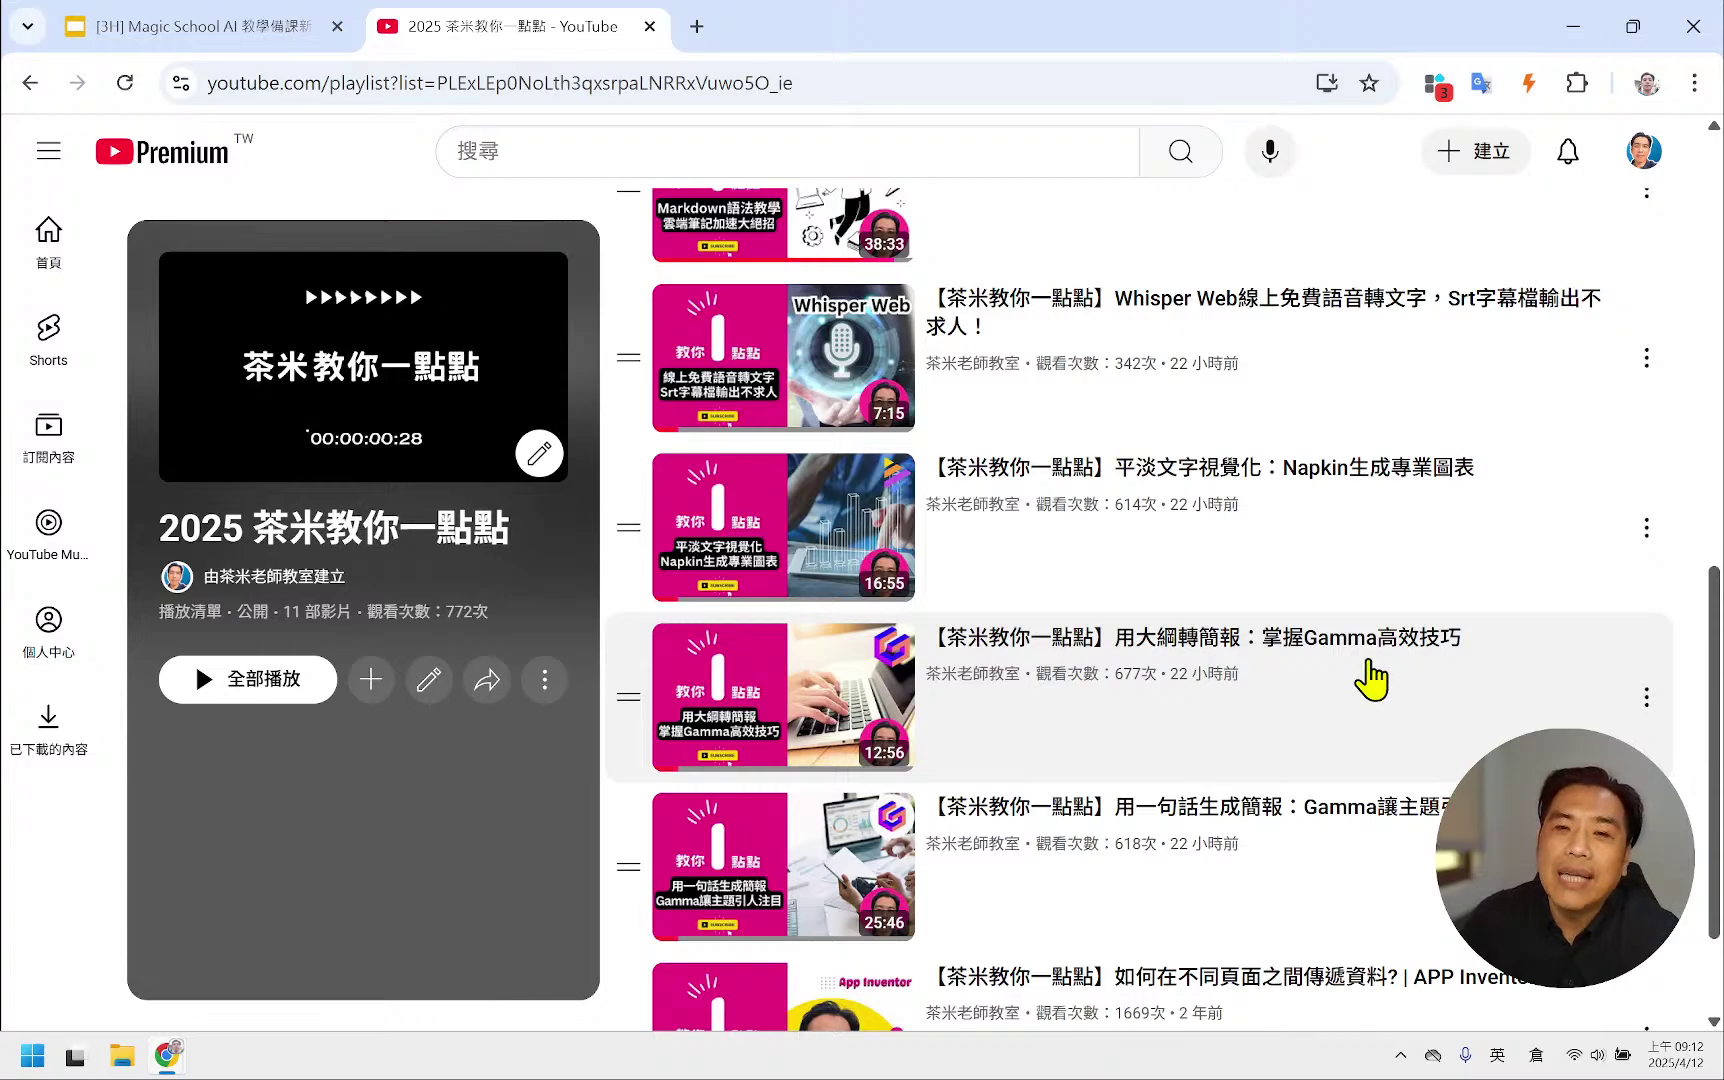
pyautogui.scroll(-1, 1372, 680)
pyautogui.scroll(2, 1374, 682)
pyautogui.scroll(8, 1372, 683)
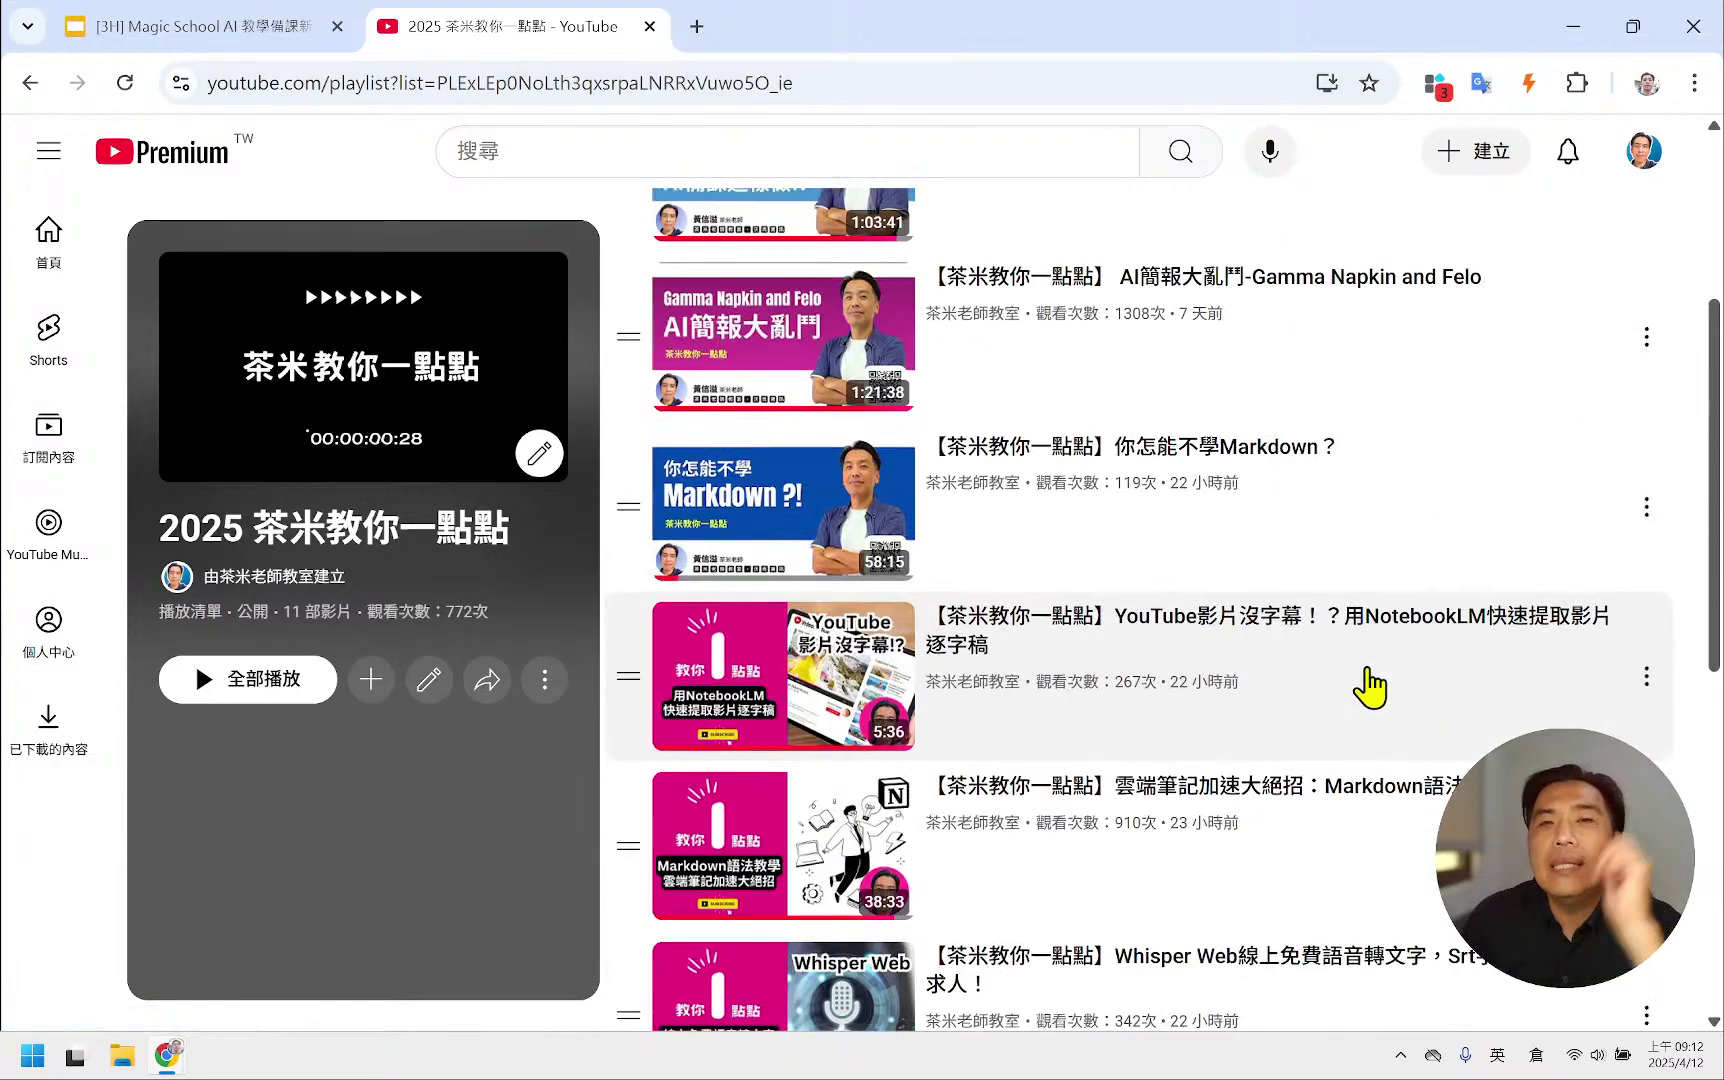
pyautogui.scroll(2, 1368, 692)
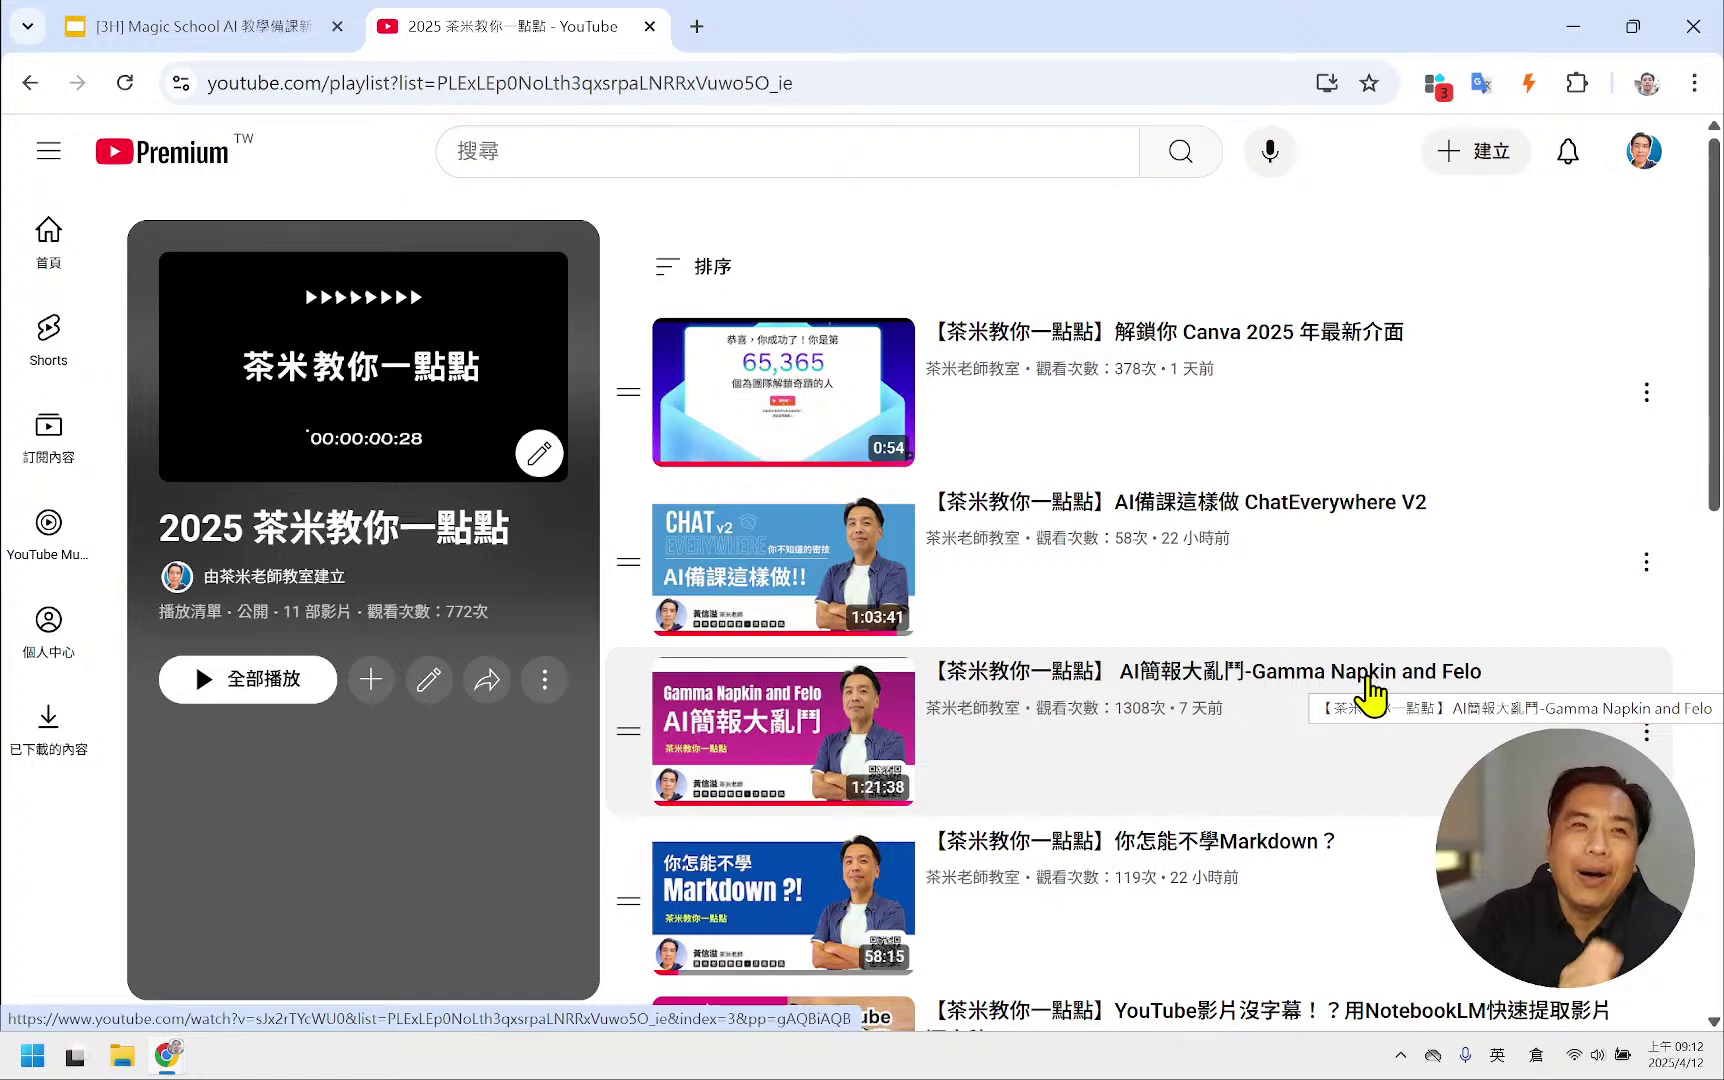
# - Return to the channel's home page and select its web address for sharing
pyautogui.click(30, 82)
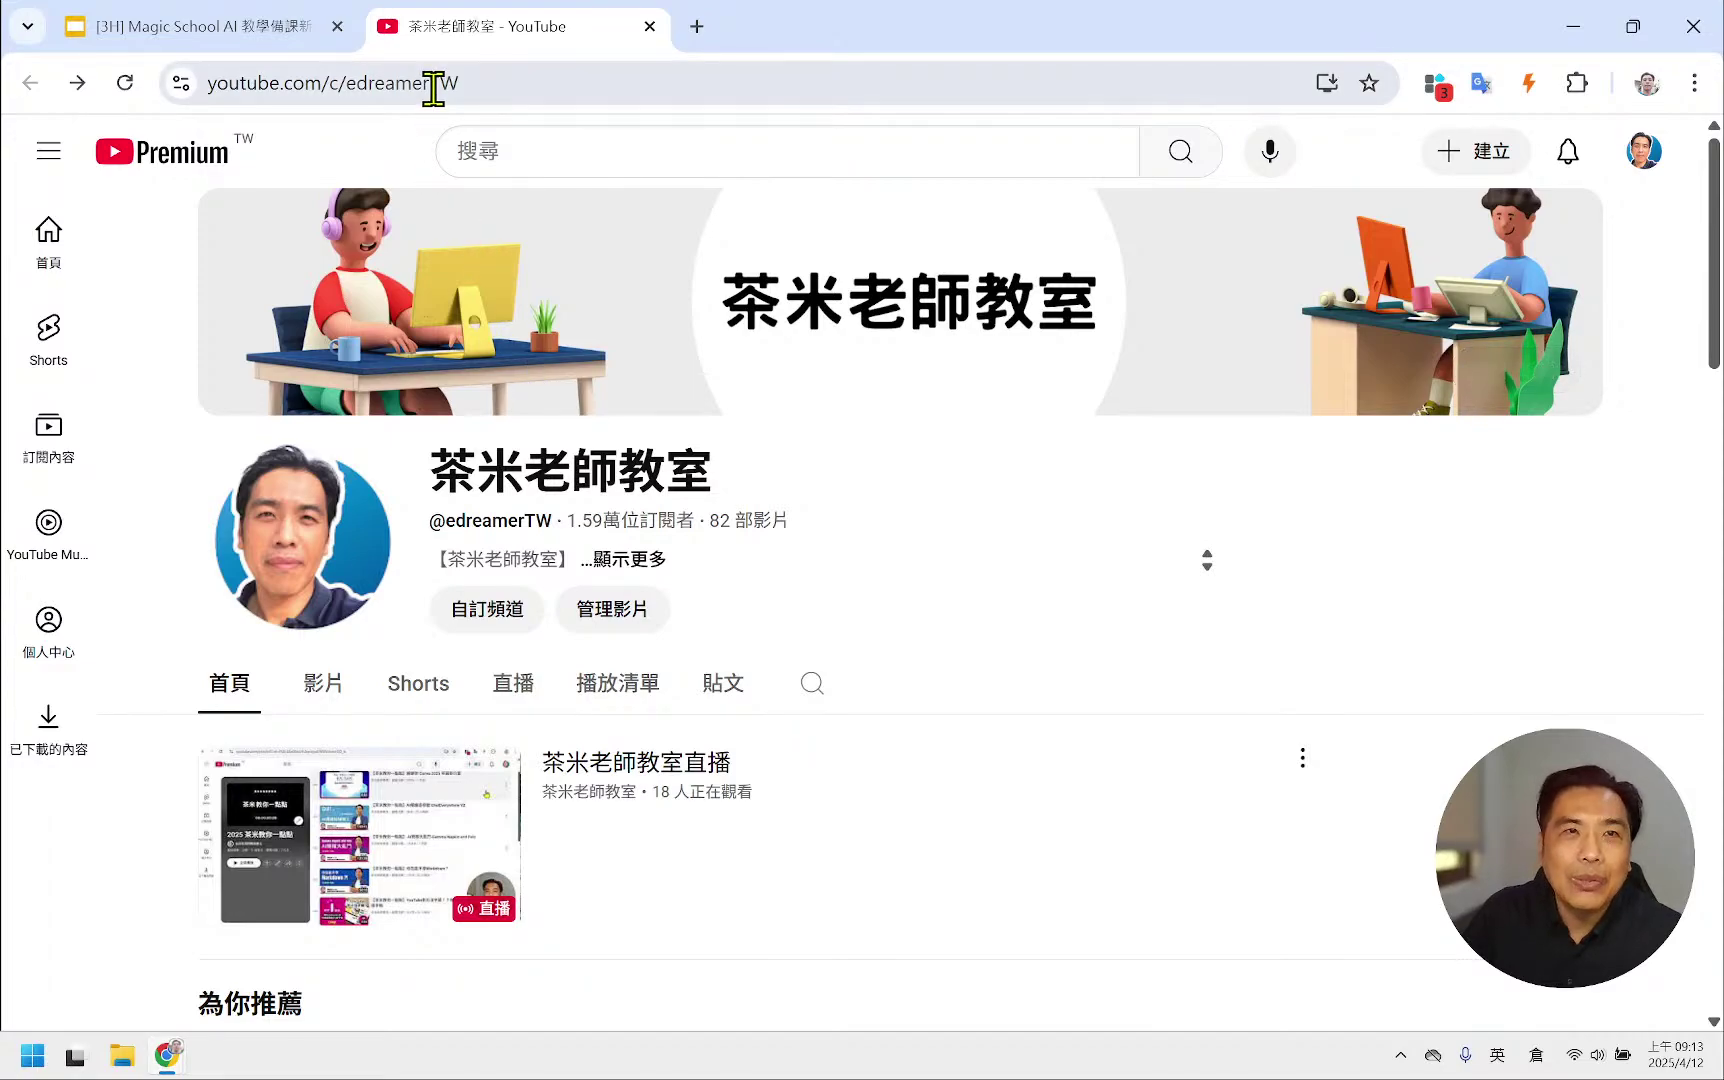
pyautogui.click(440, 84)
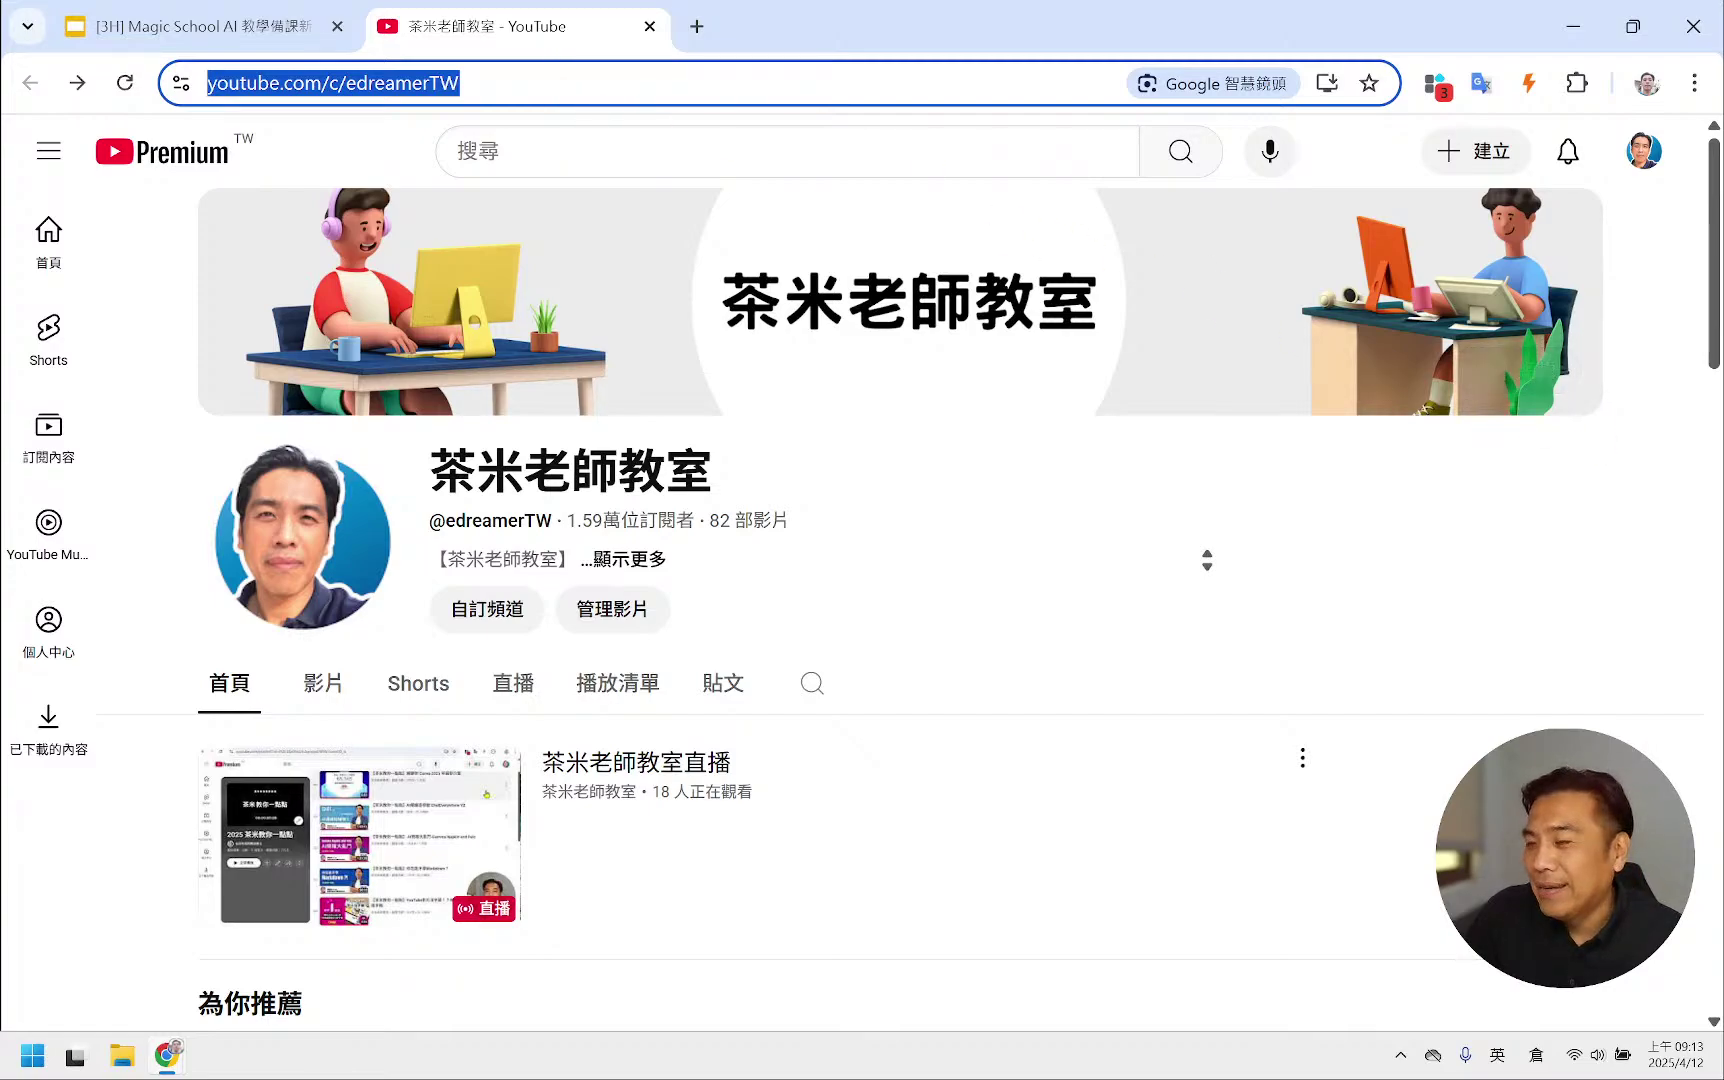
pyautogui.hotkey('alt', 'Tab')
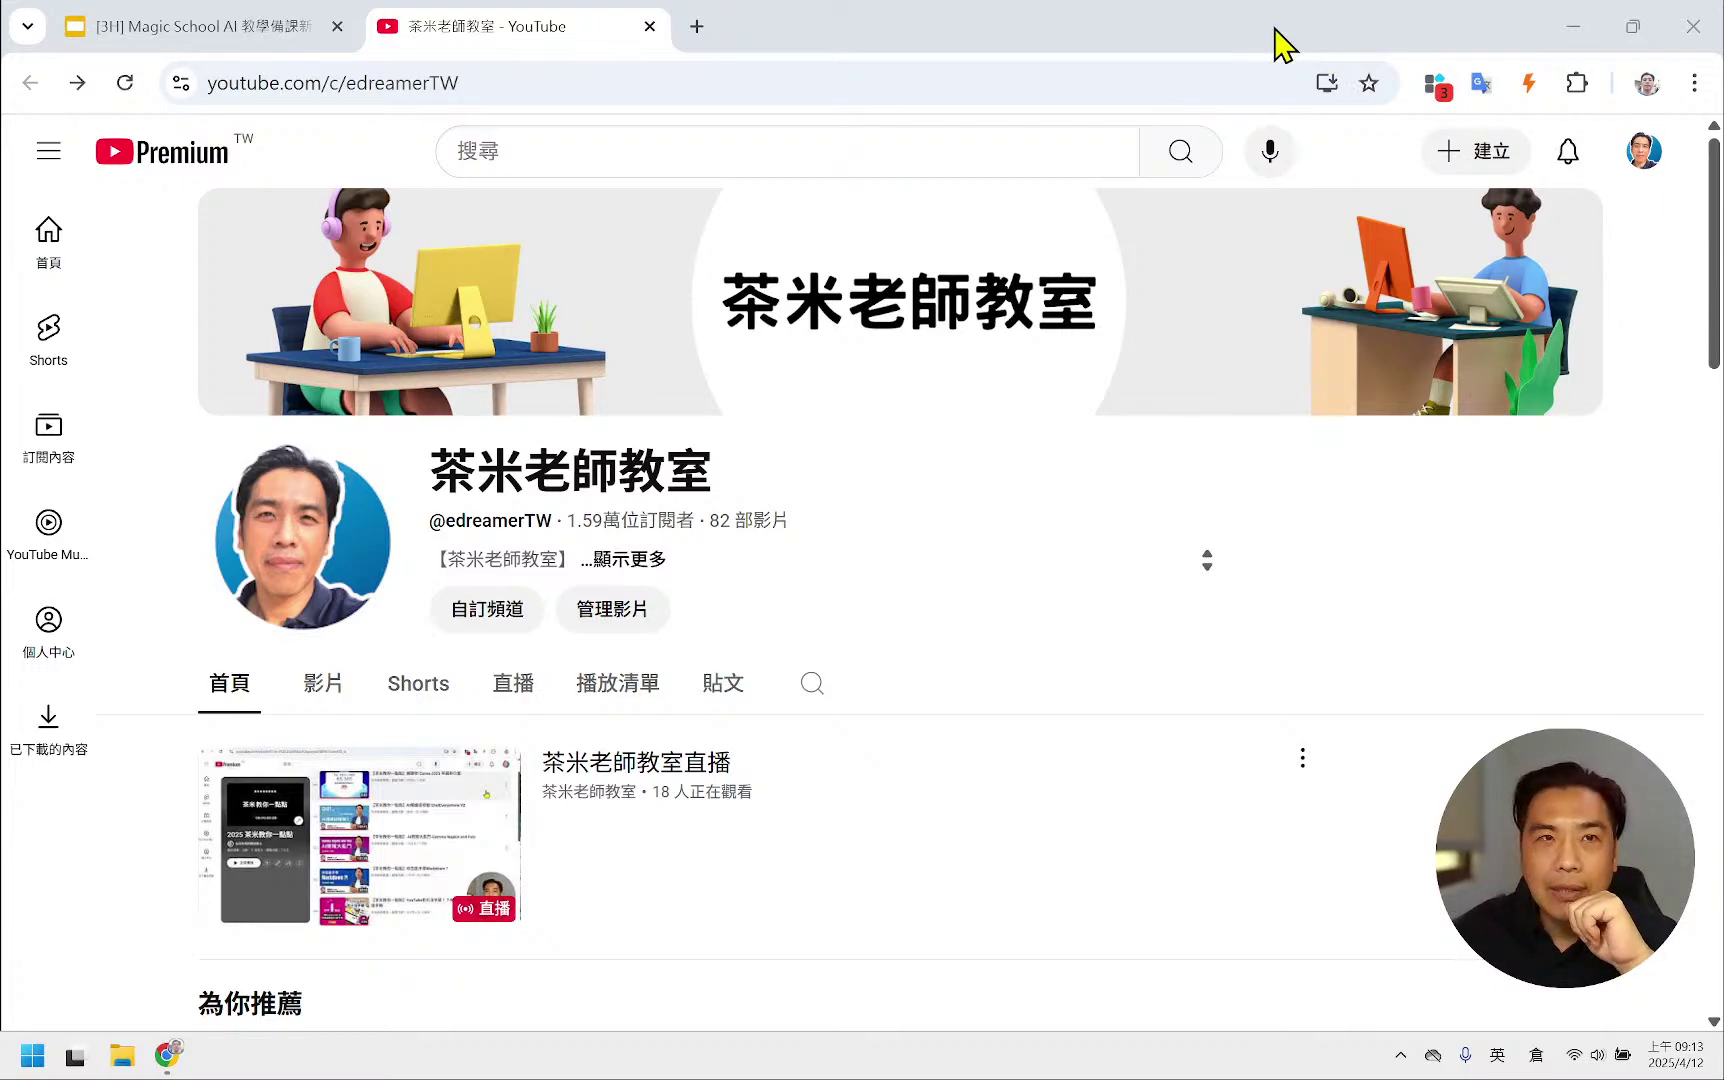
pyautogui.click(882, 36)
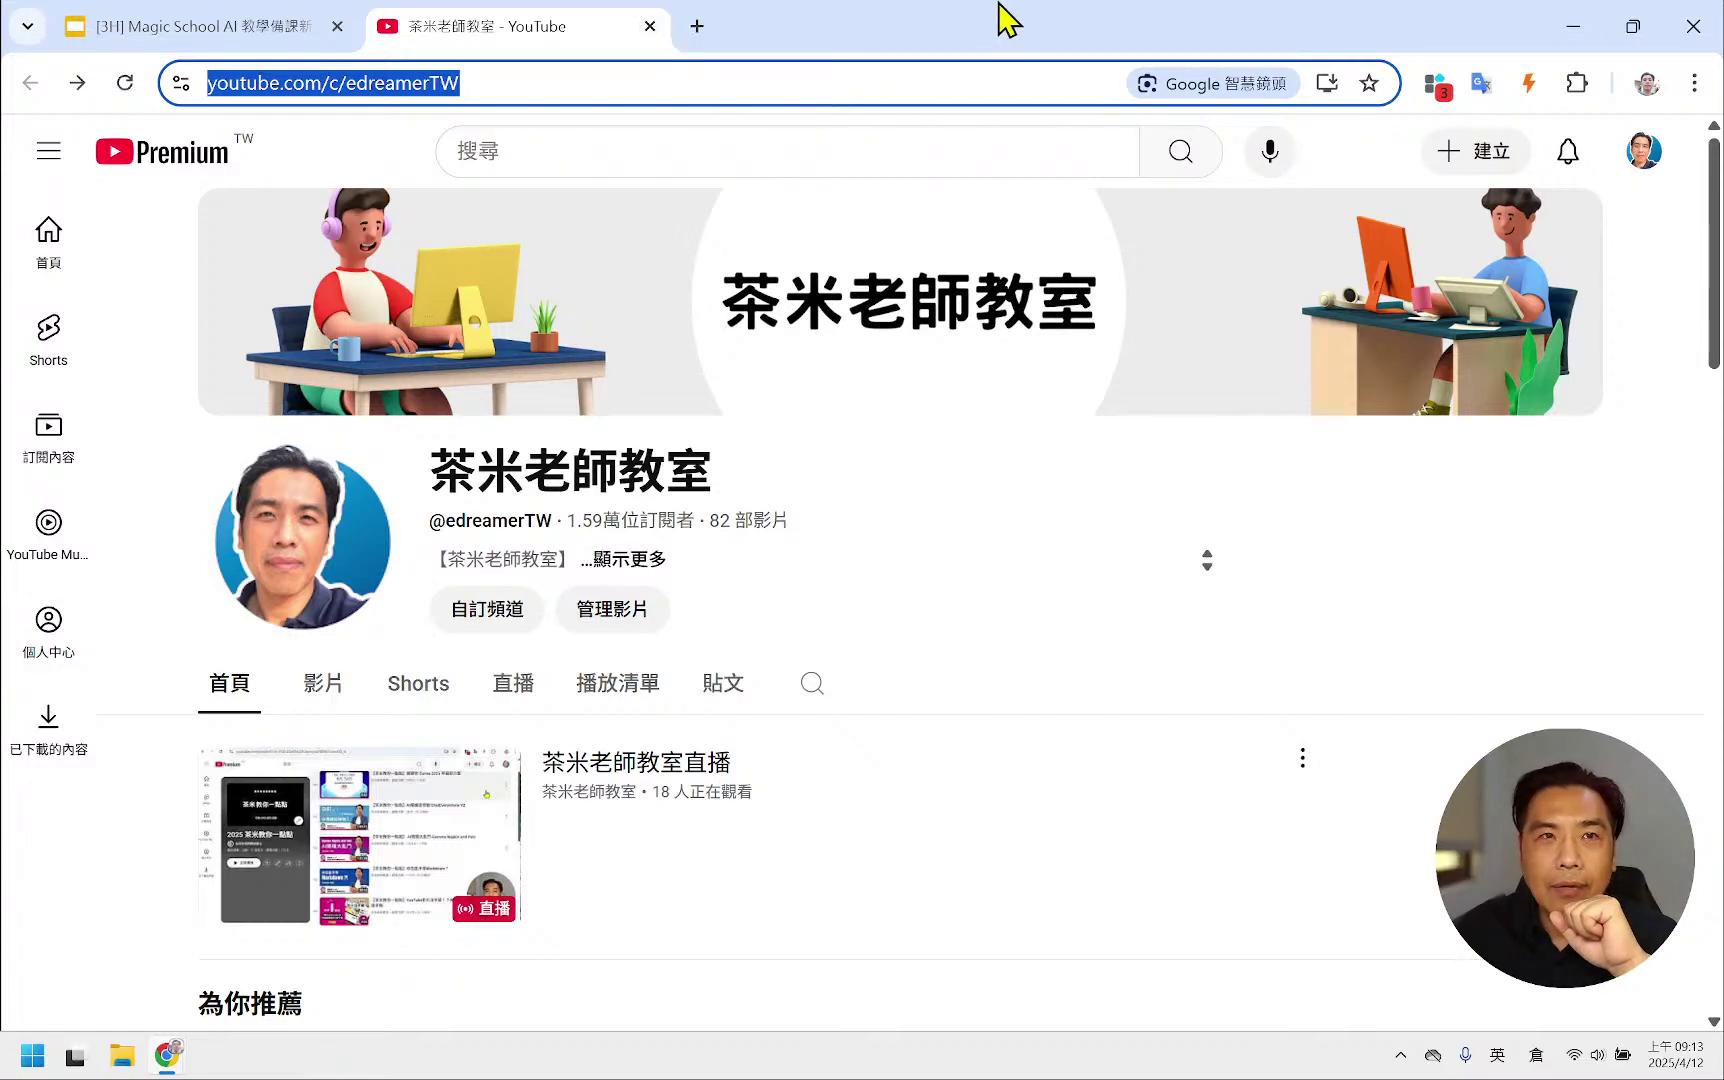
# - Close the YouTube channel and move the slideshow to the slide 認識 Magic School AI
pyautogui.hotkey('ctrl', 'w')
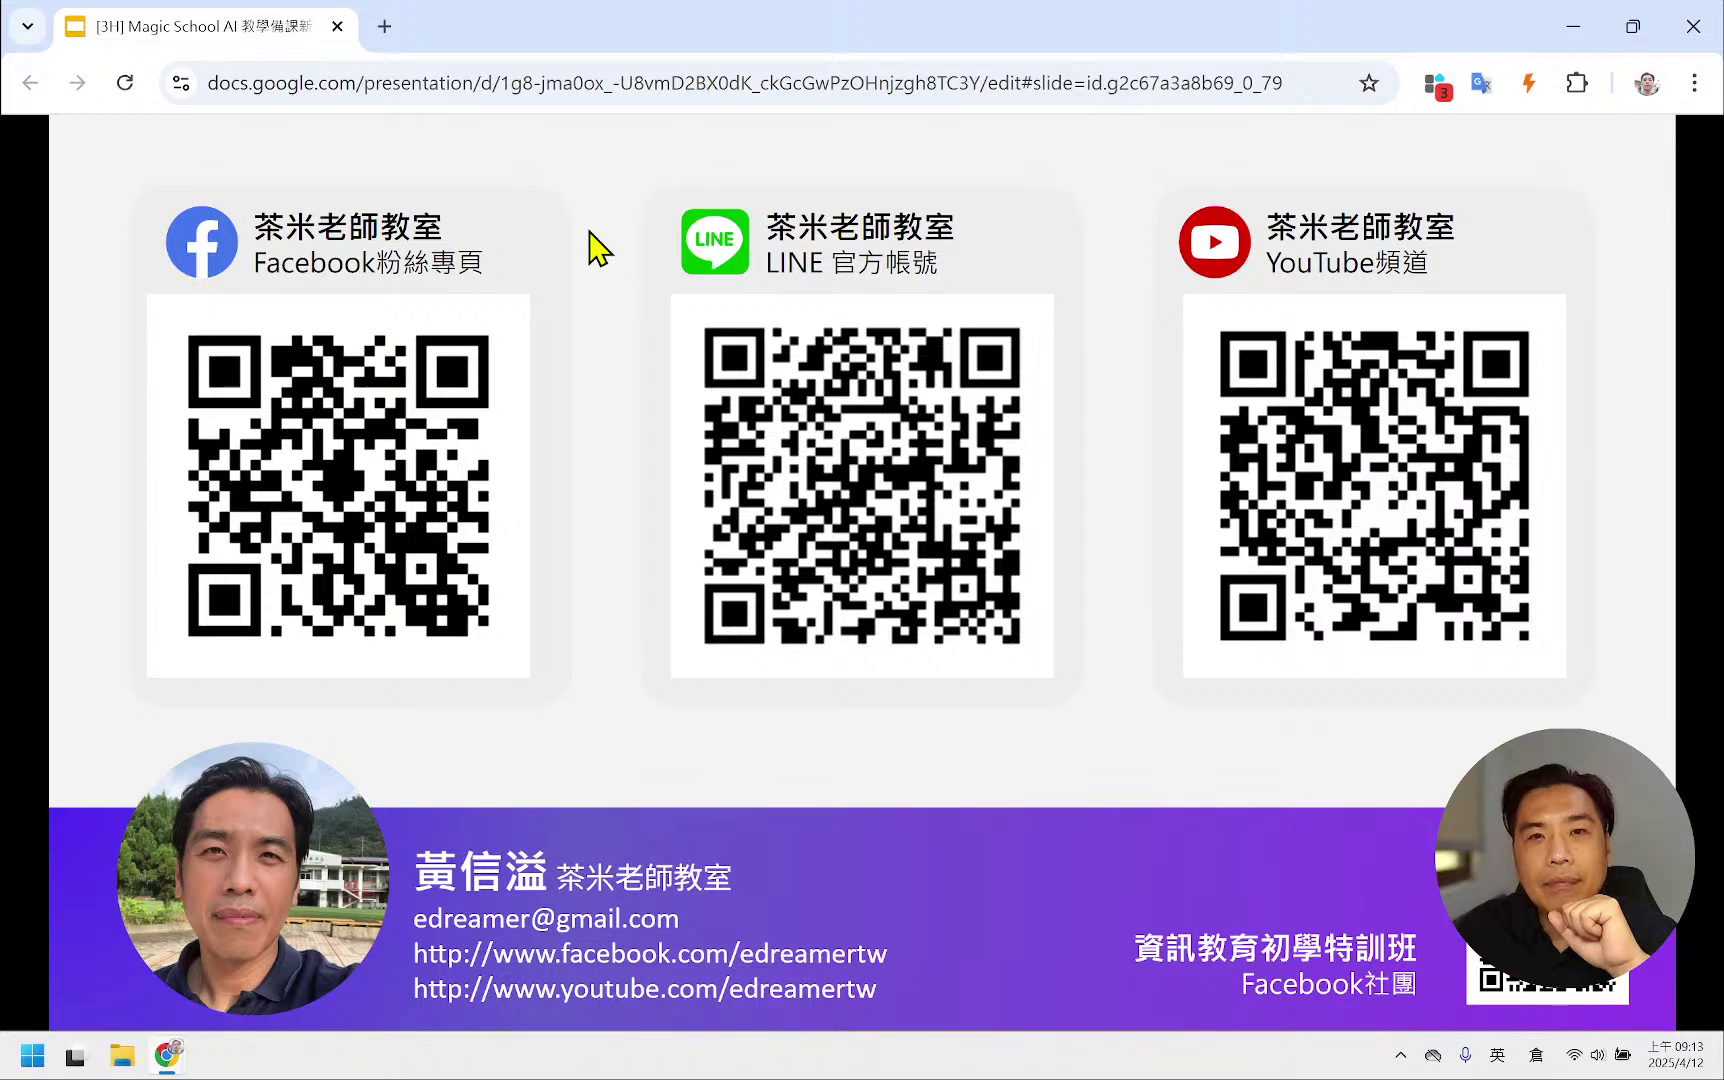
pyautogui.press('Left')
pyautogui.press('Left')
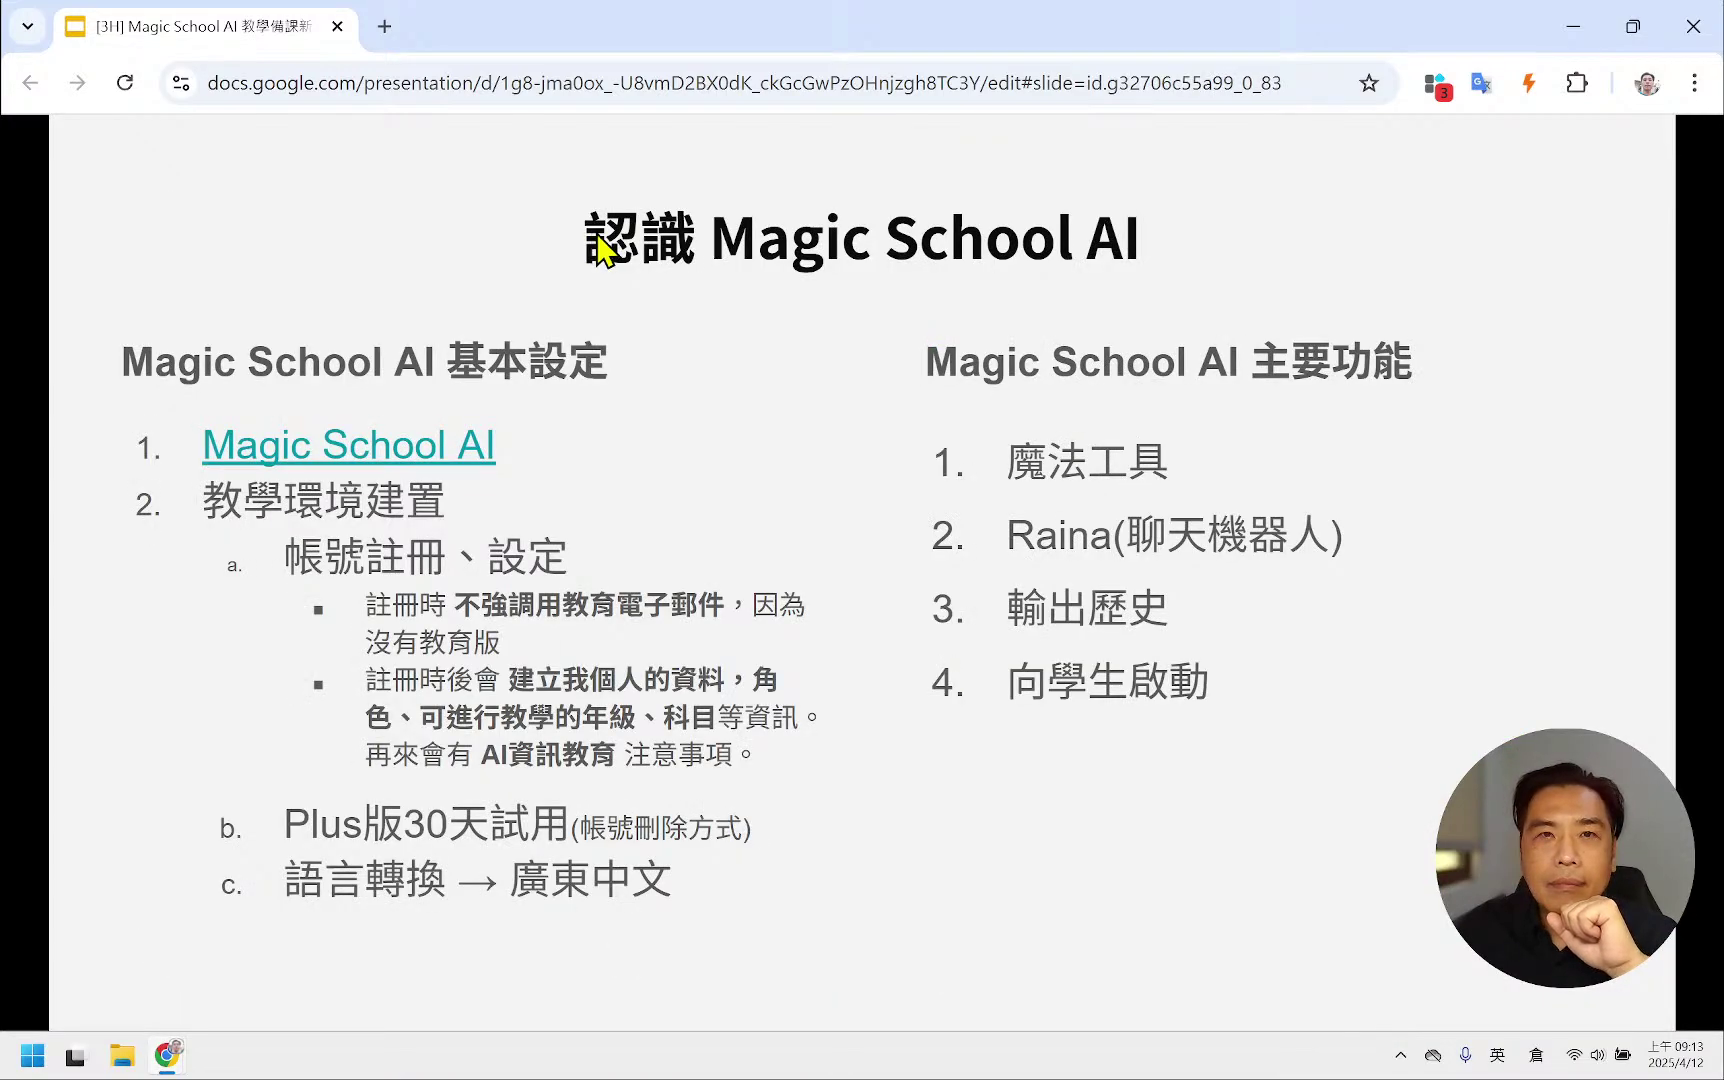
pyautogui.click(598, 250)
# - Open magicschool.ai in a new tab and copy its web address
pyautogui.click(384, 26)
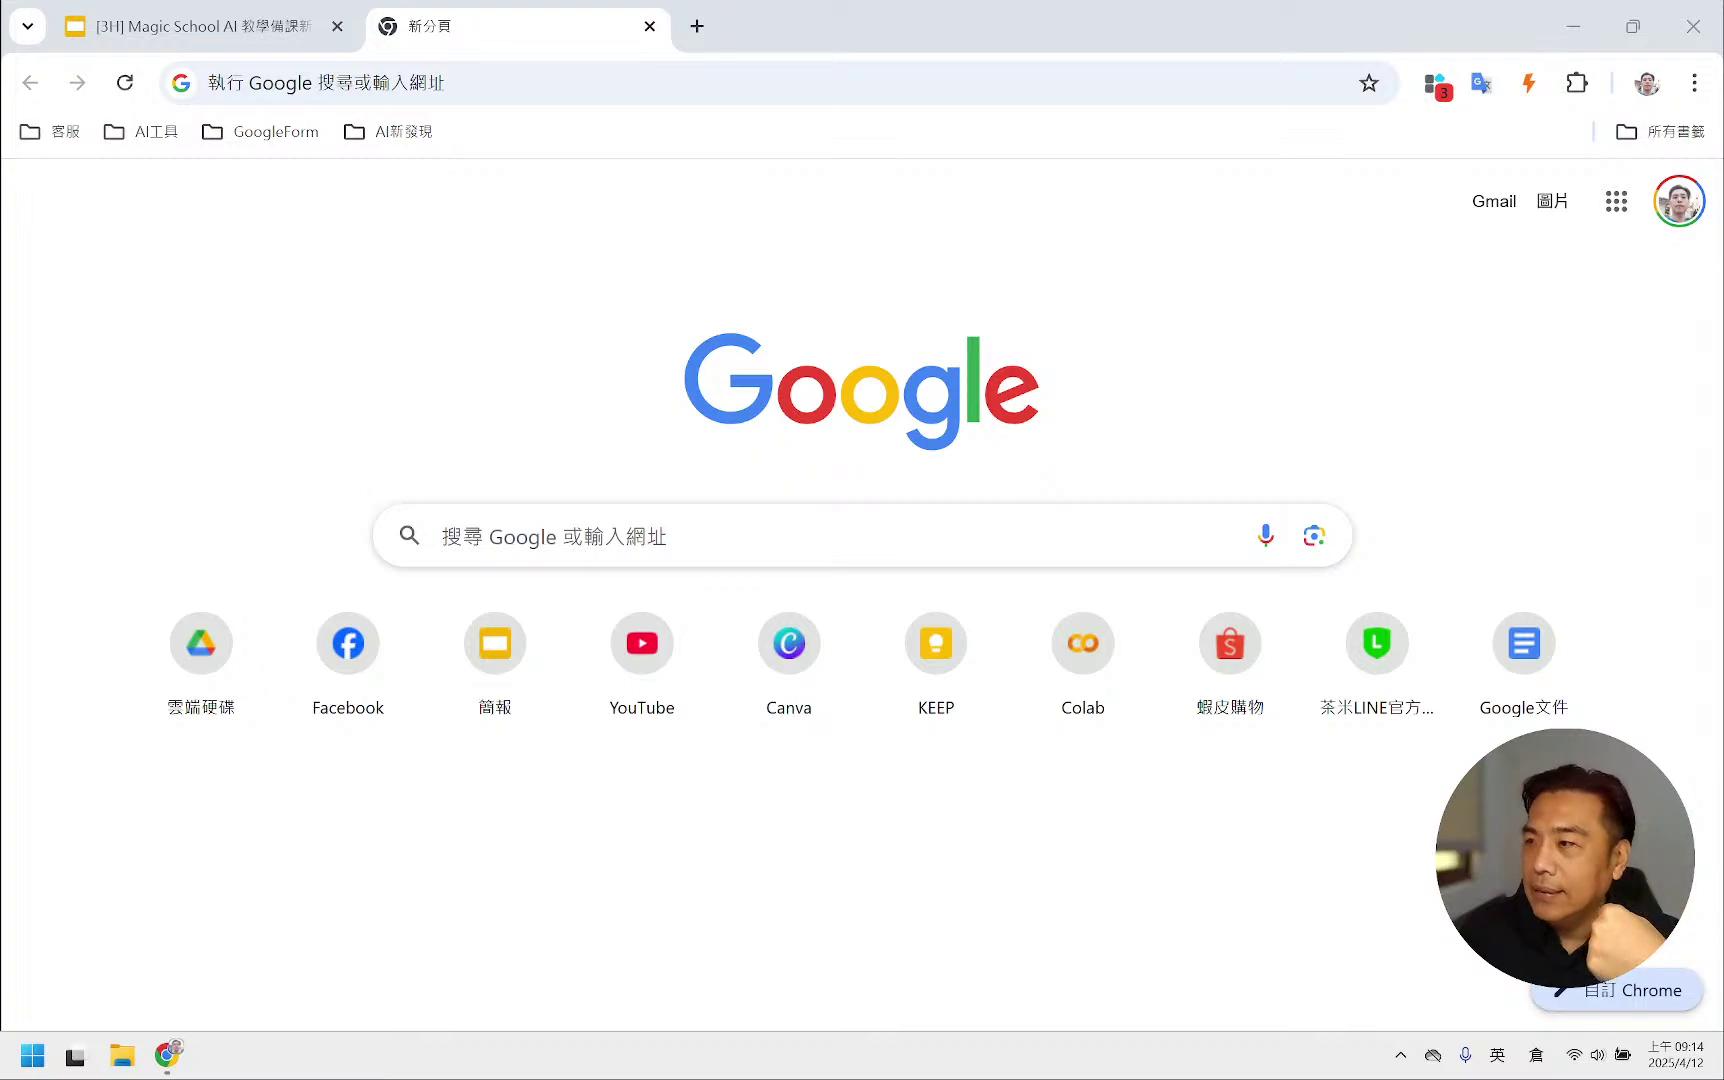
pyautogui.click(214, 25)
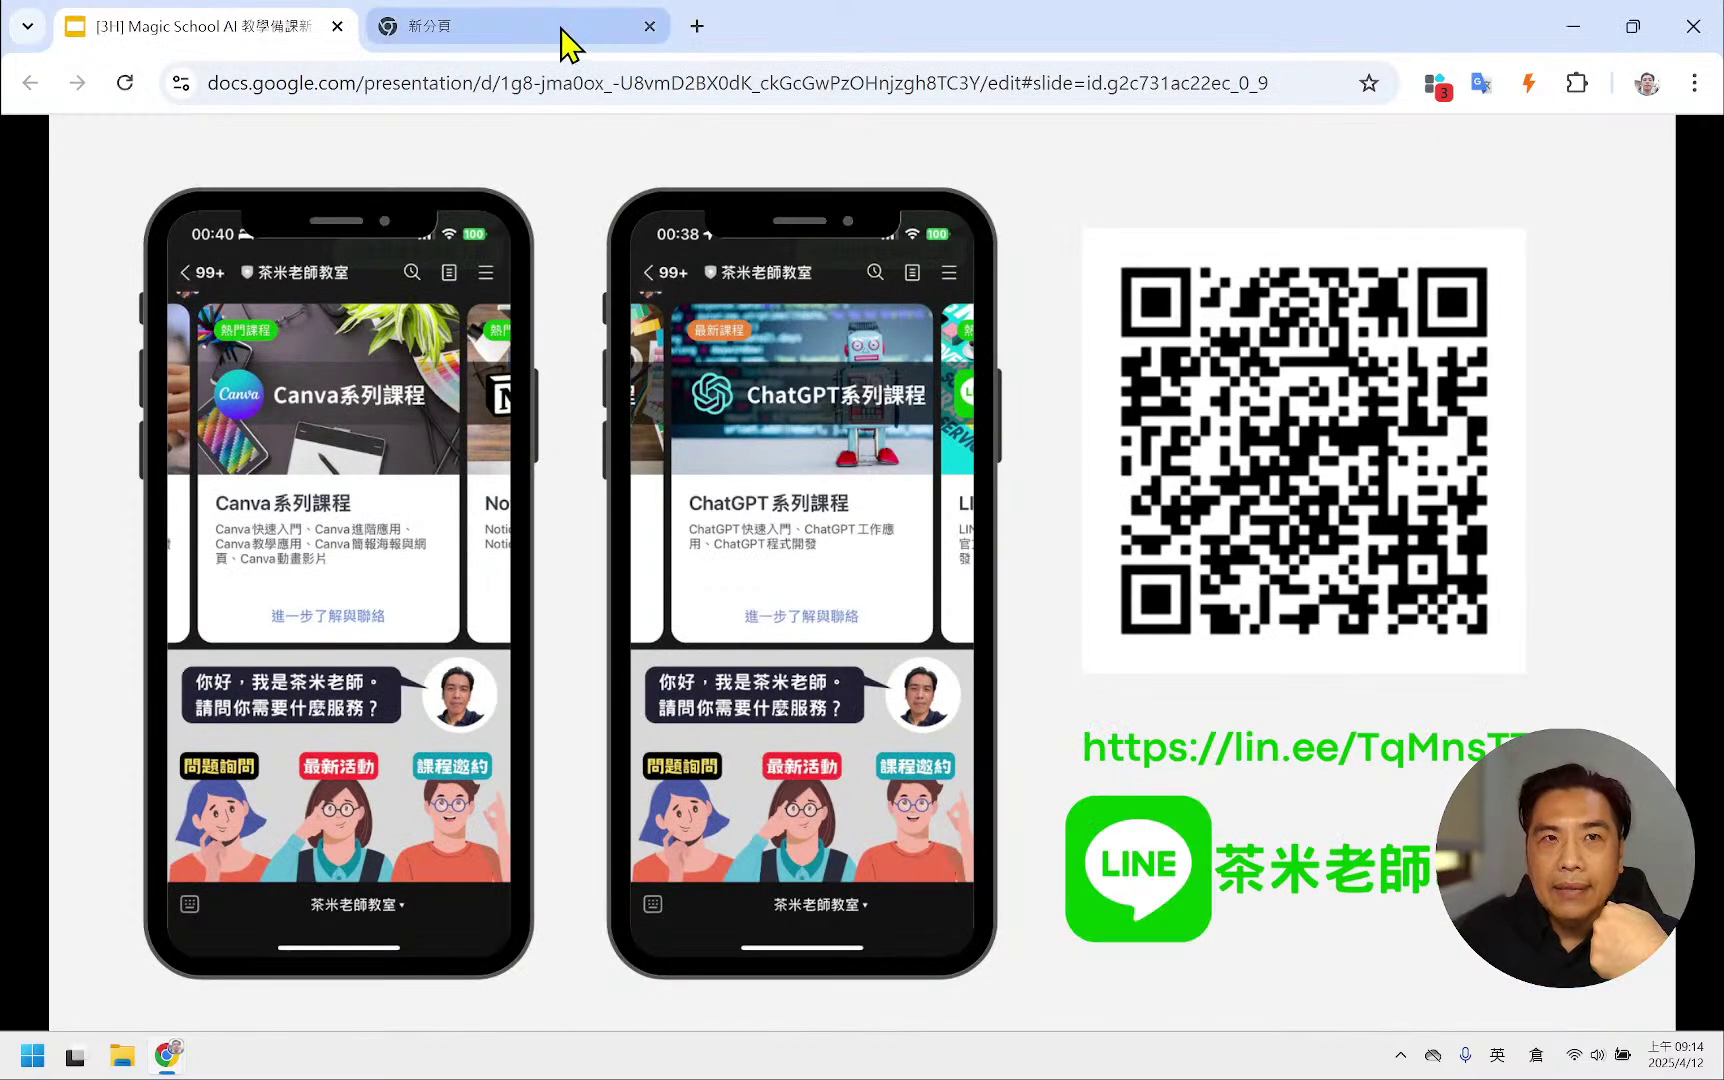
pyautogui.click(556, 30)
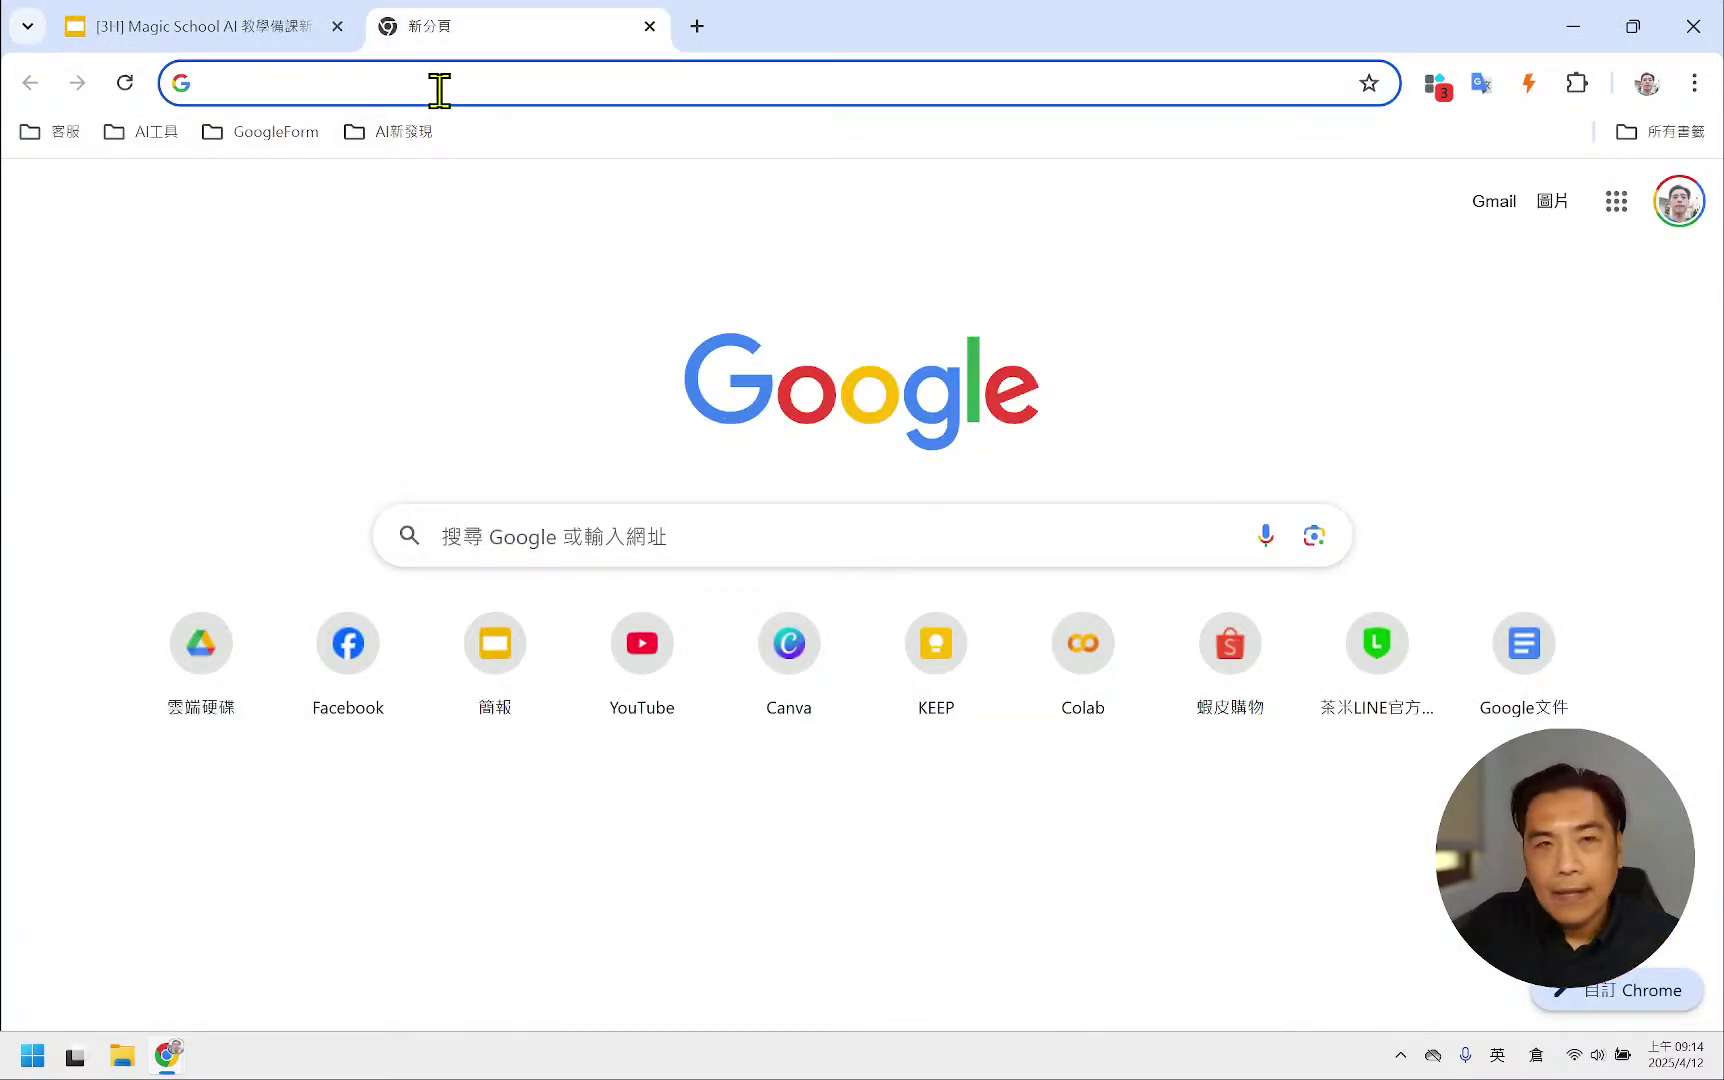
pyautogui.write('ma')
pyautogui.press('Return')
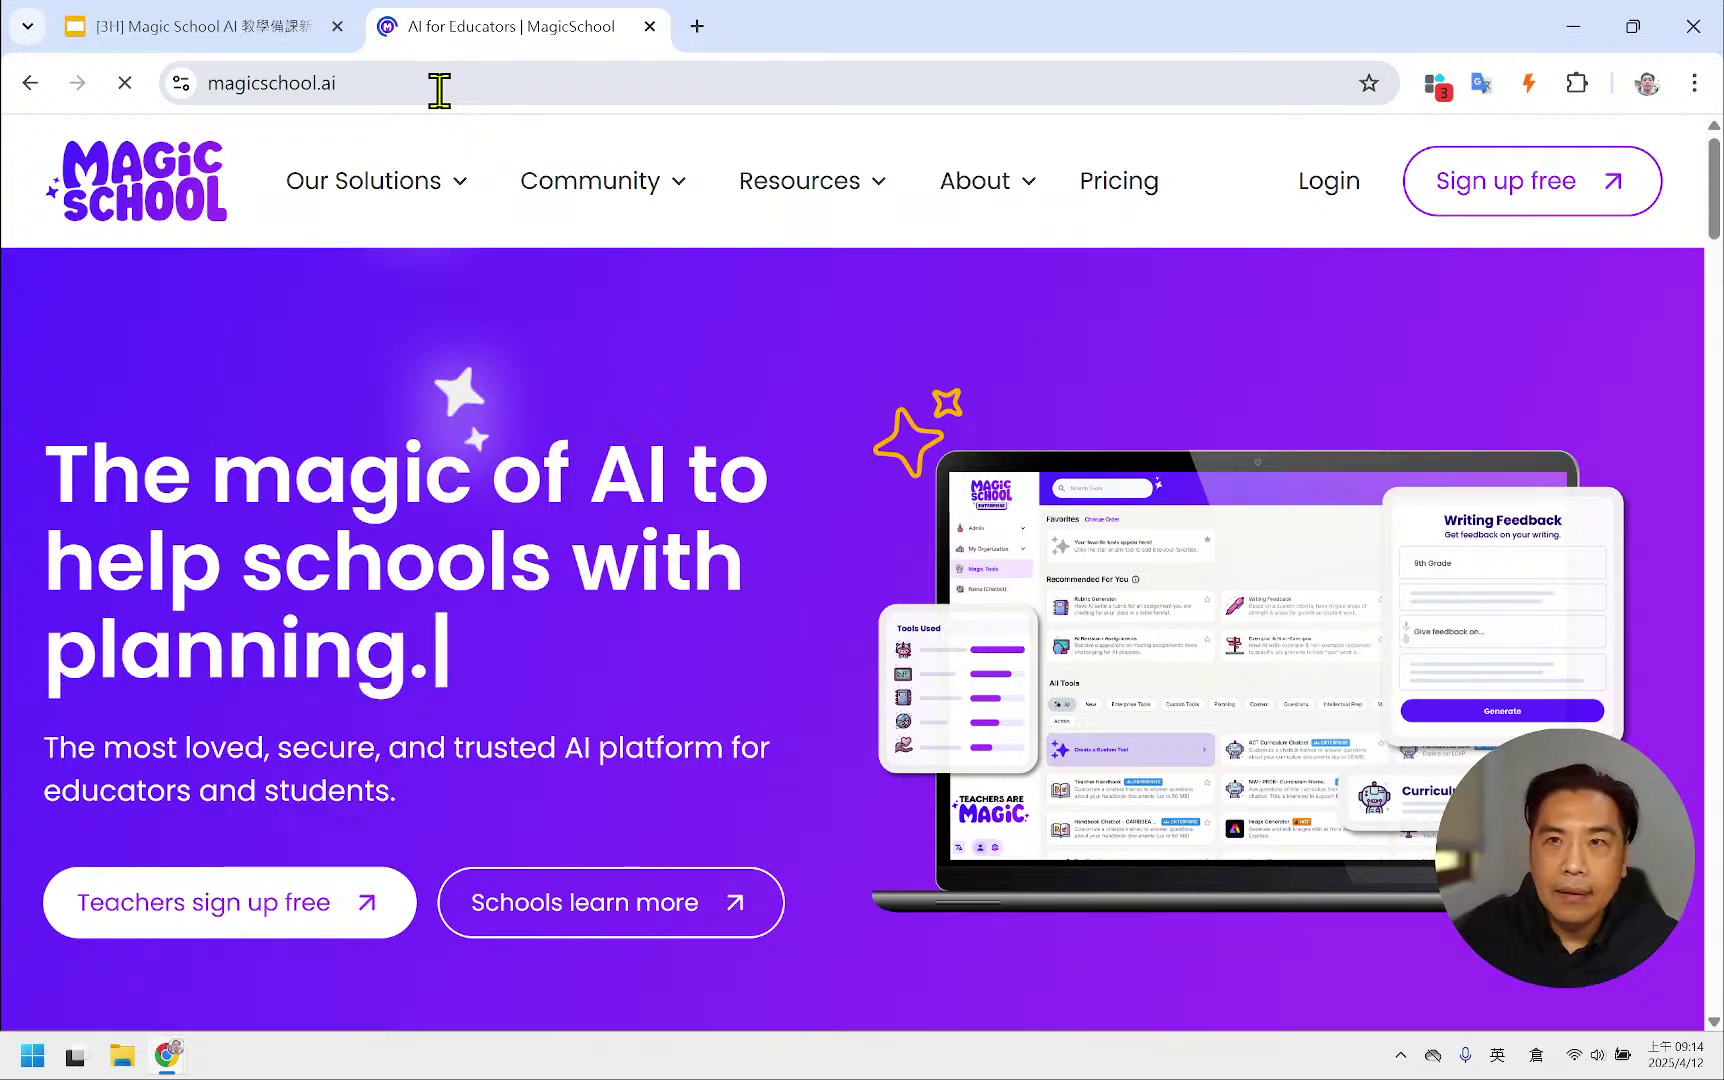
pyautogui.click(1647, 83)
pyautogui.click(1655, 86)
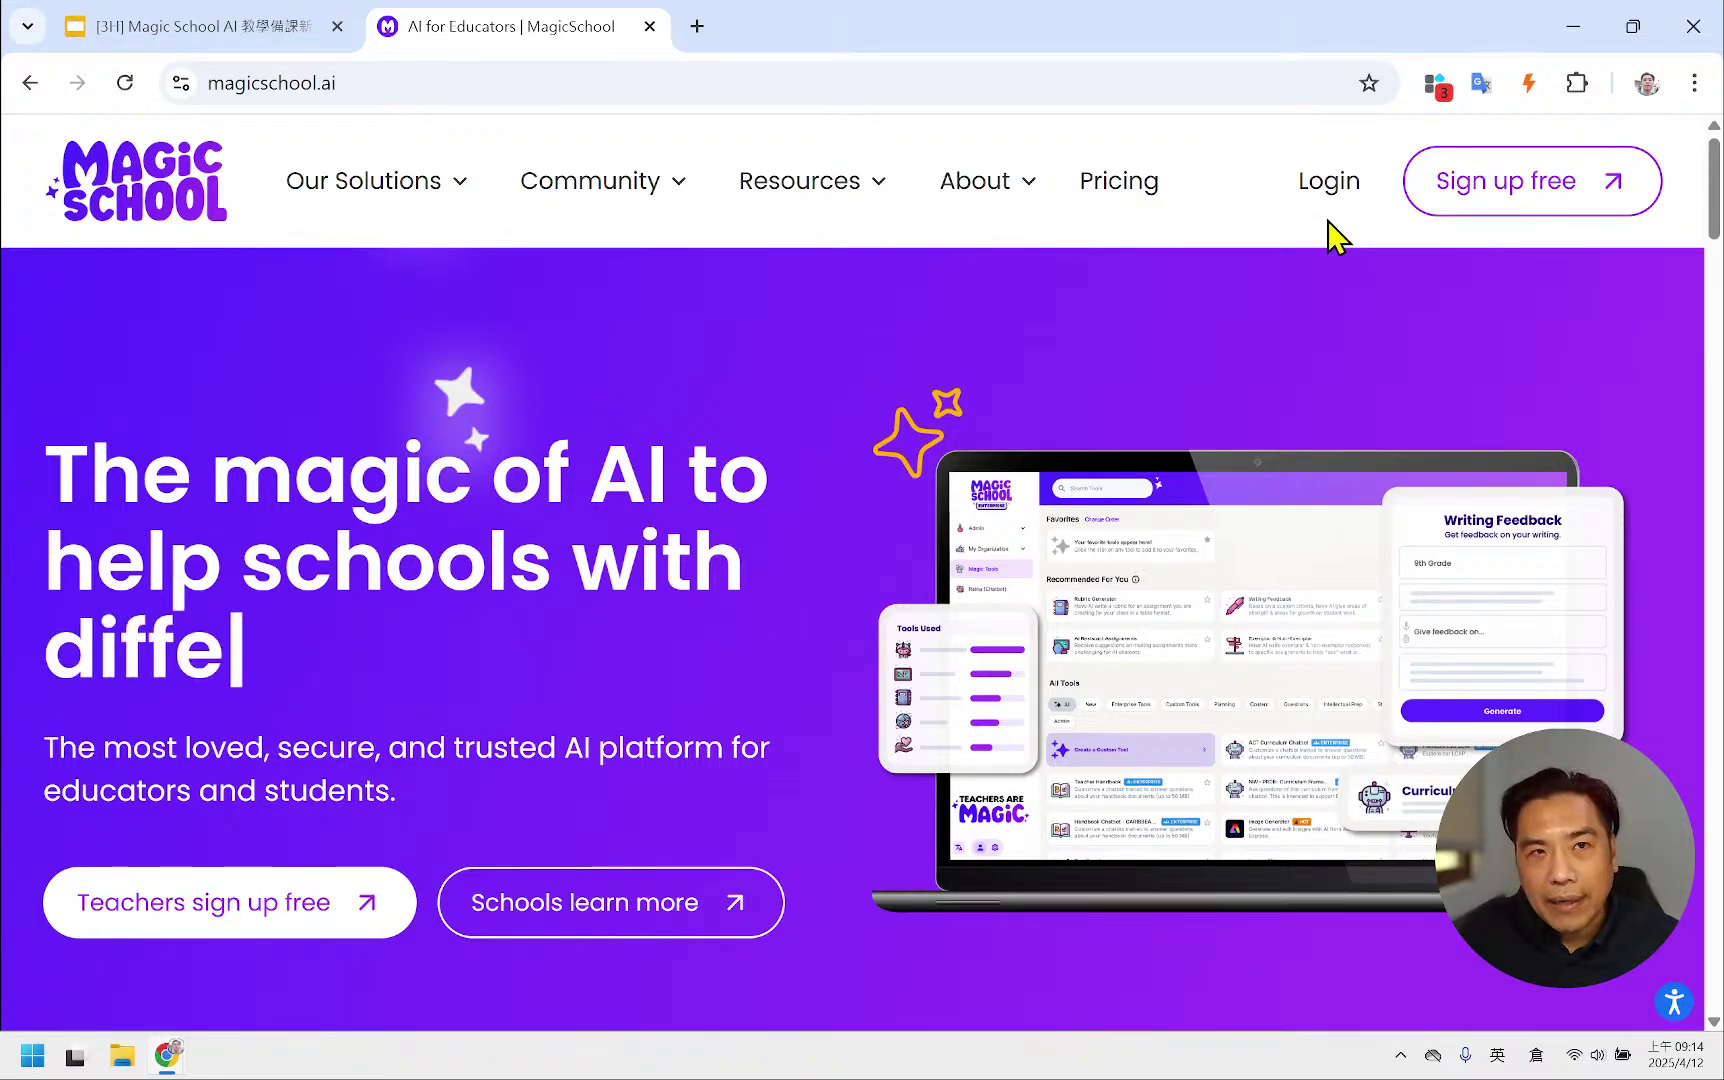
pyautogui.click(392, 80)
pyautogui.hotkey('ctrl', 'c')
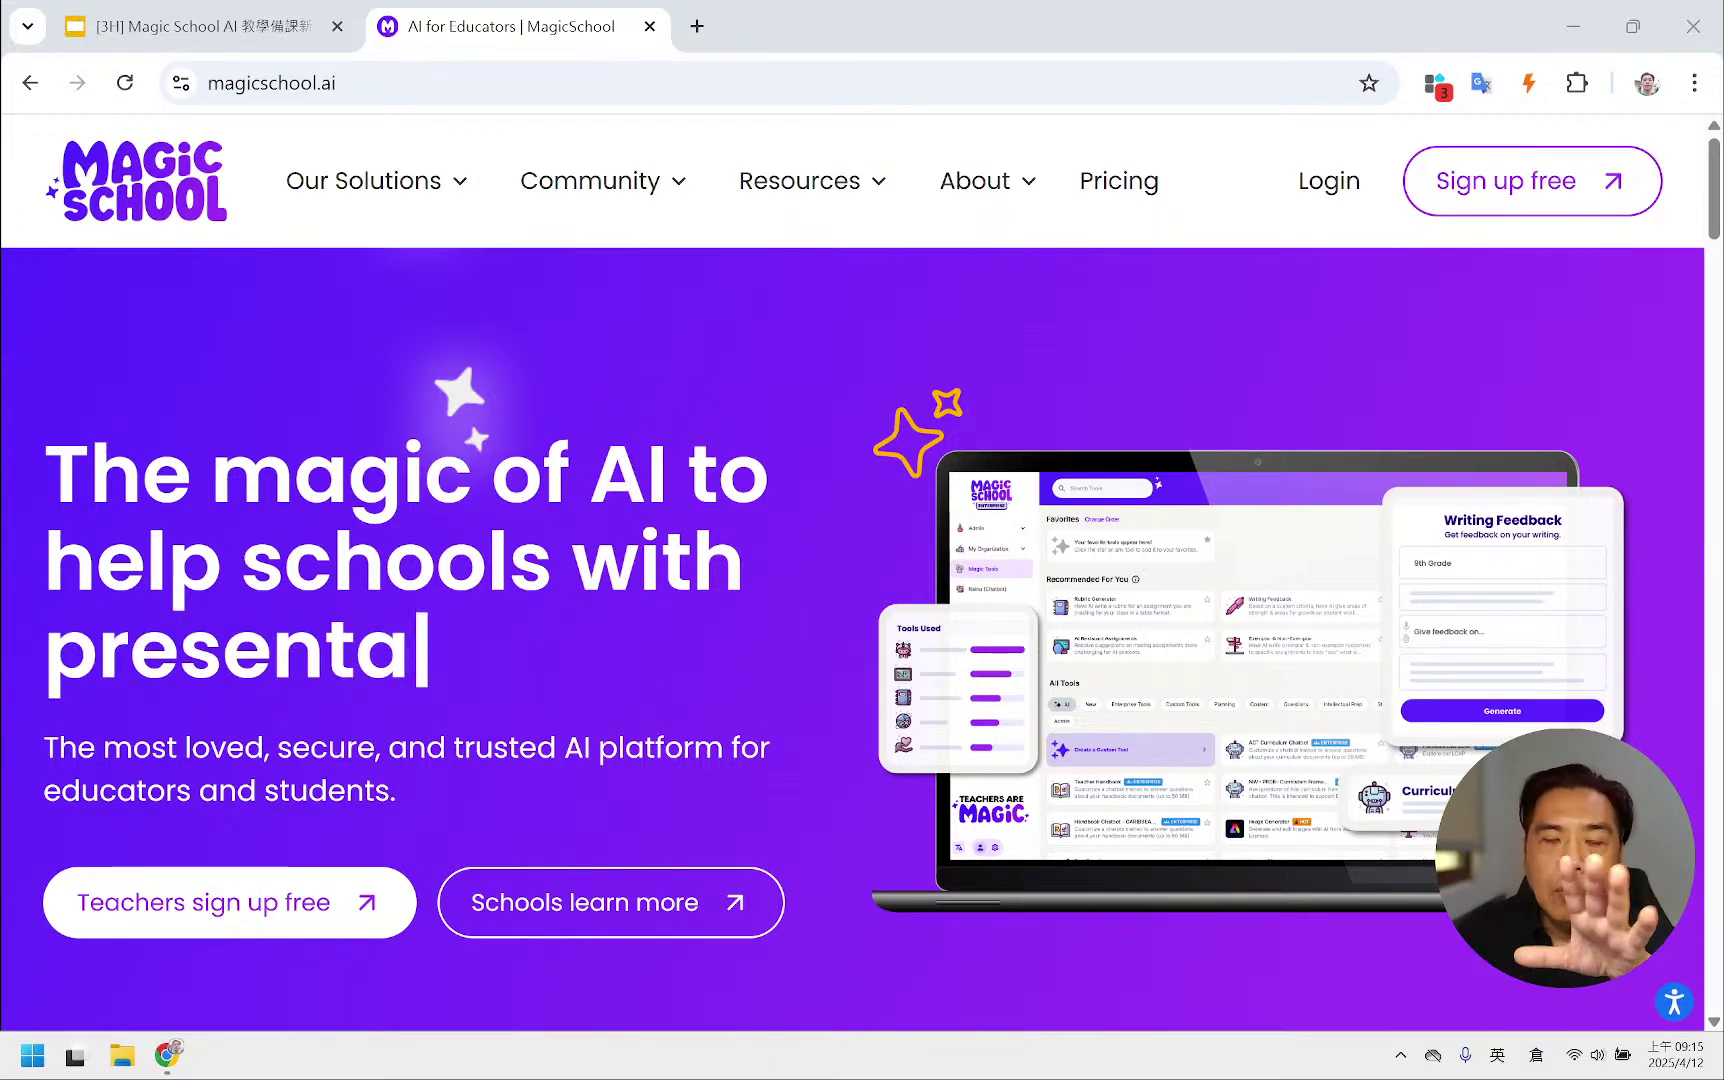
# - Try the free sign-up, close its tab, and open a window in the Chrome profile labelled 示範
pyautogui.click(1536, 203)
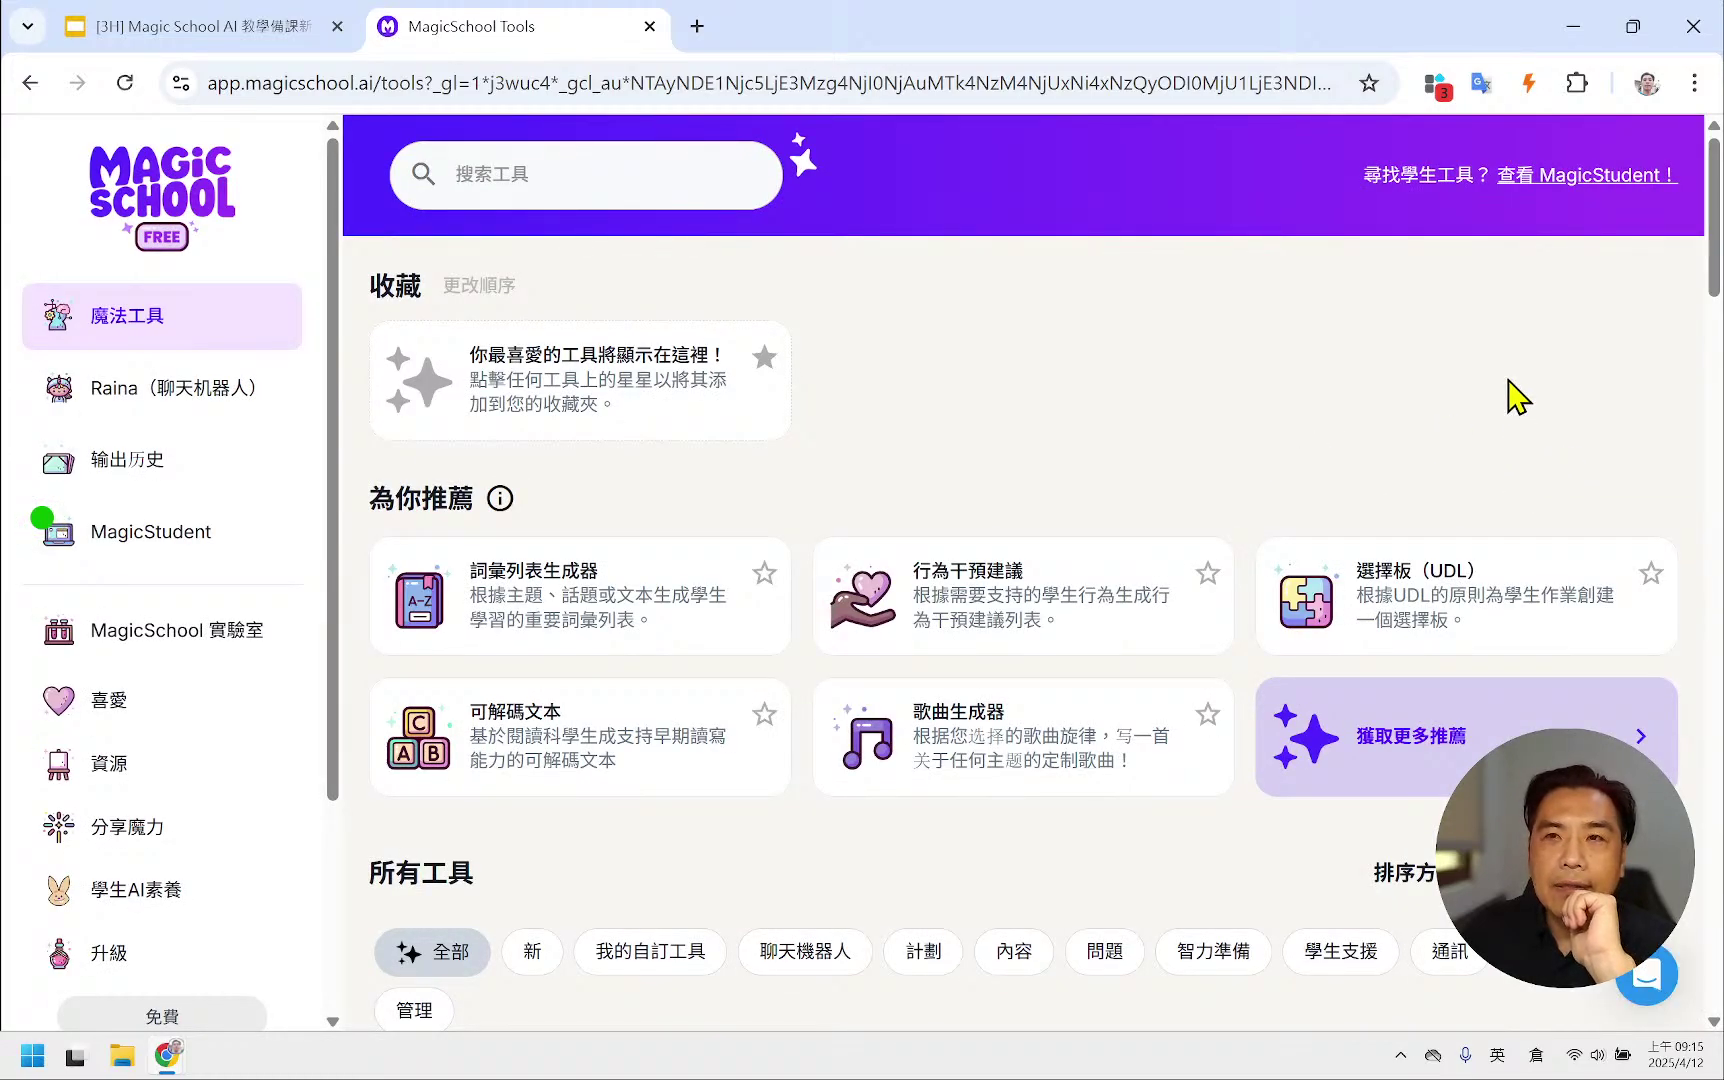
pyautogui.click(650, 26)
pyautogui.click(1647, 83)
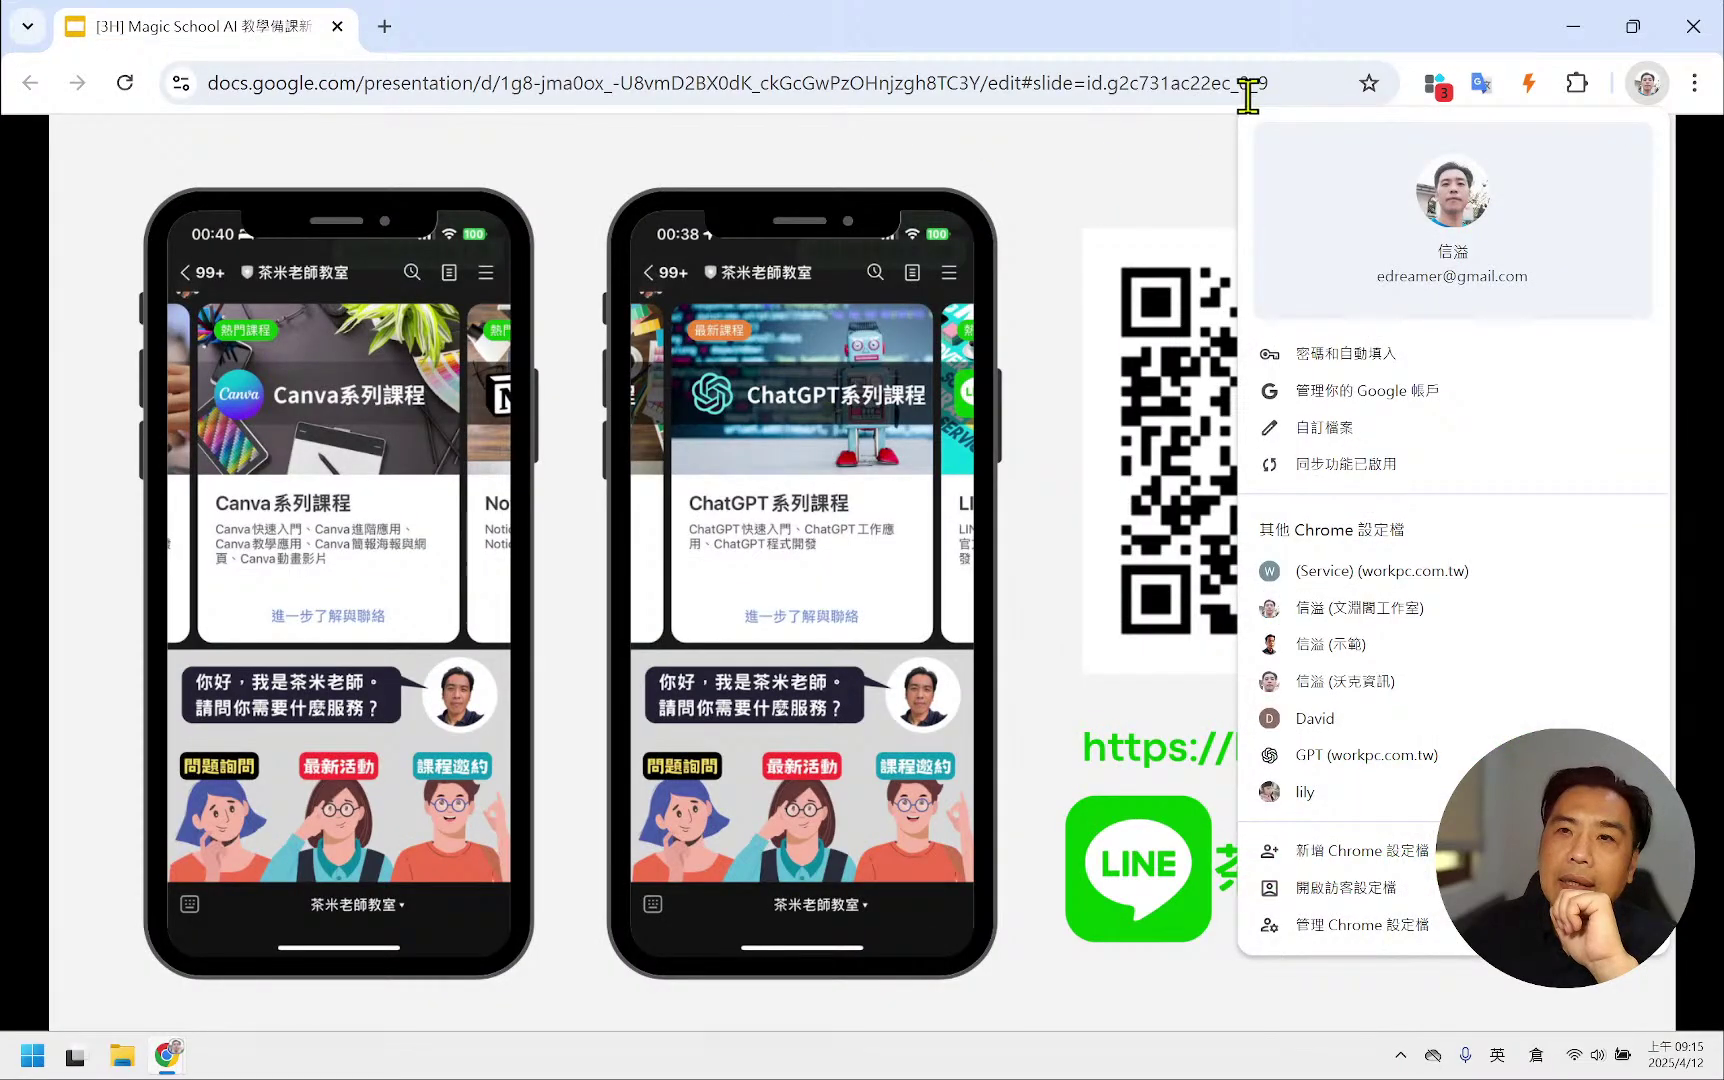
pyautogui.click(1373, 643)
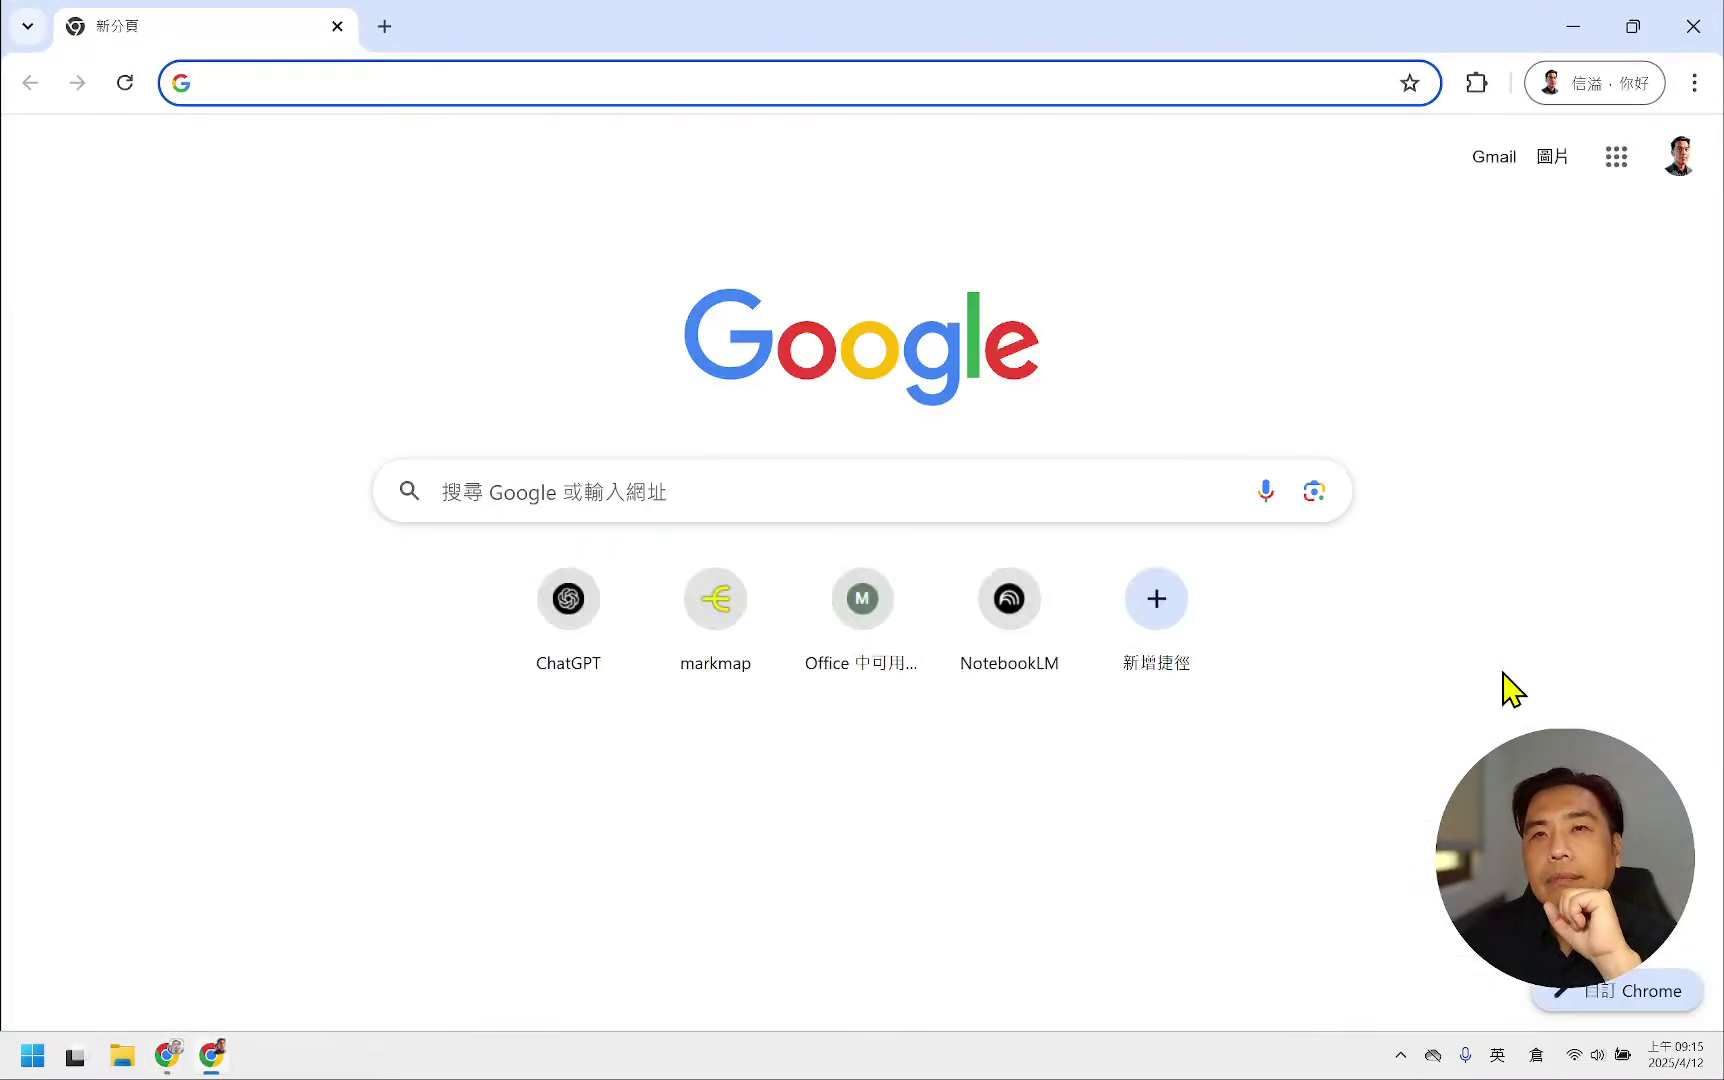
# - Load magicschool.ai from the copied address, dismiss the translation offer and start the free sign-up
pyautogui.click(599, 73)
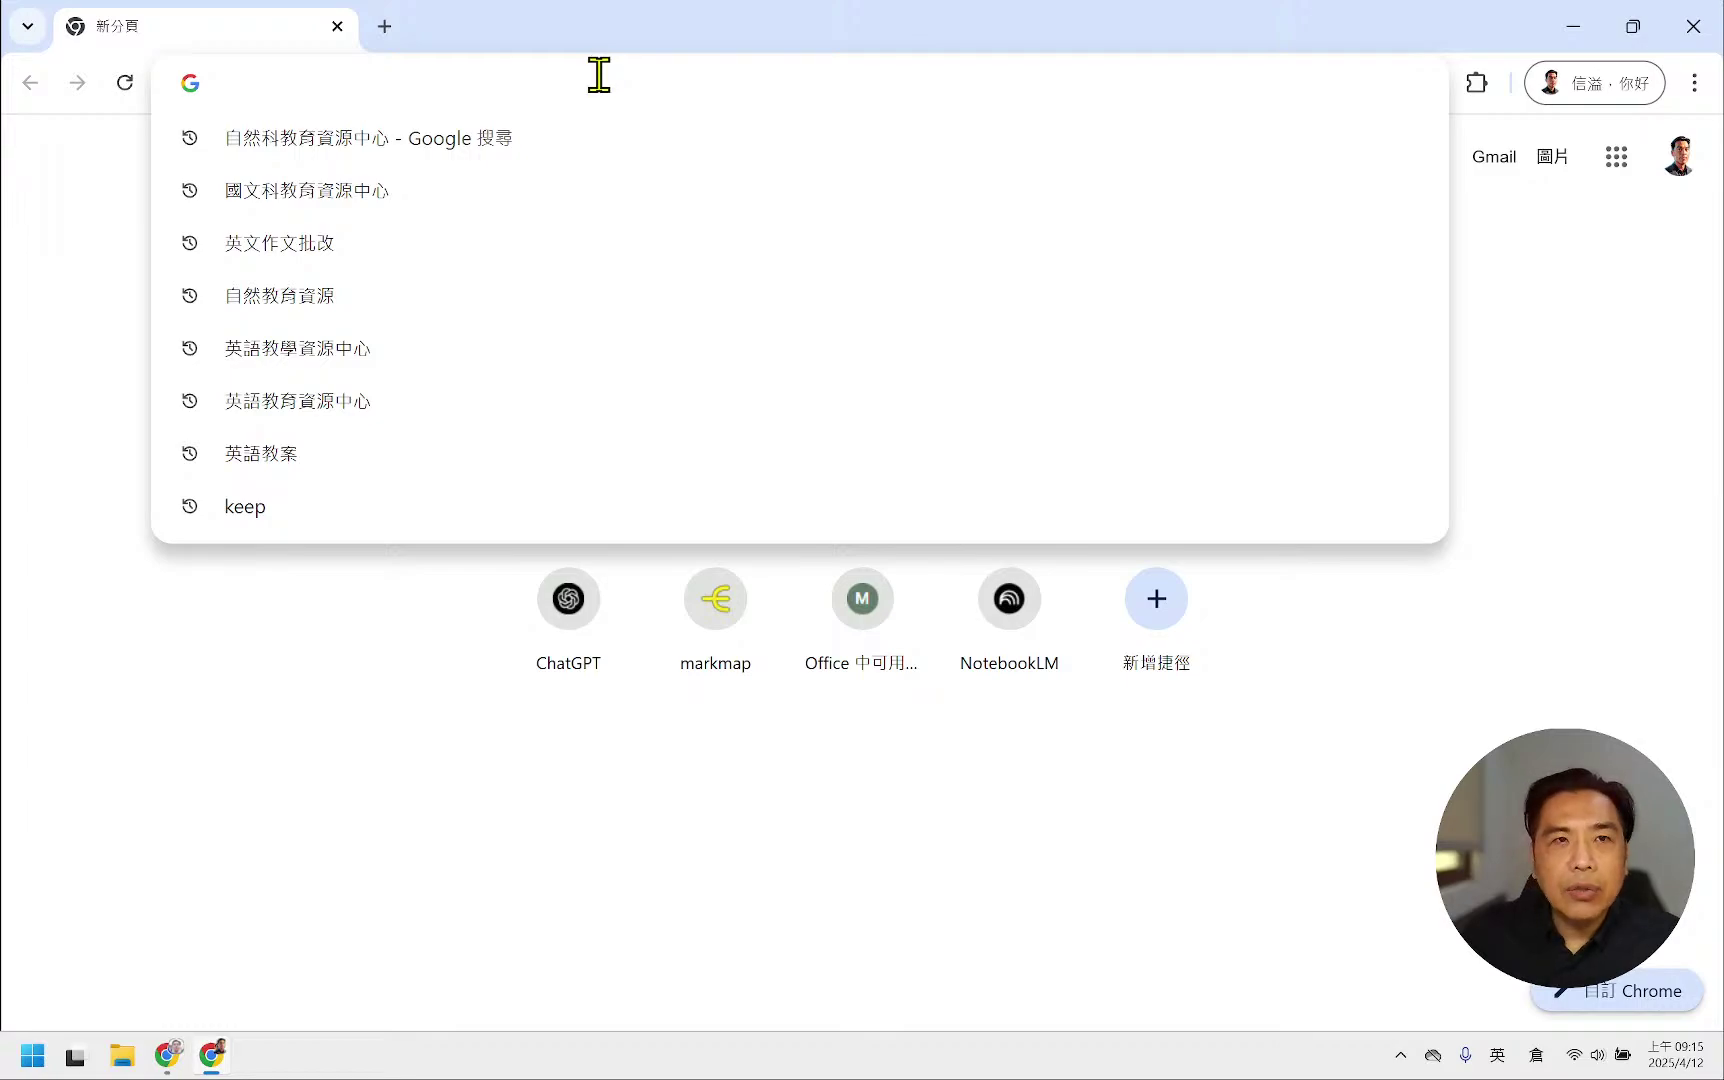
pyautogui.hotkey('ctrl', 'v')
pyautogui.press('Return')
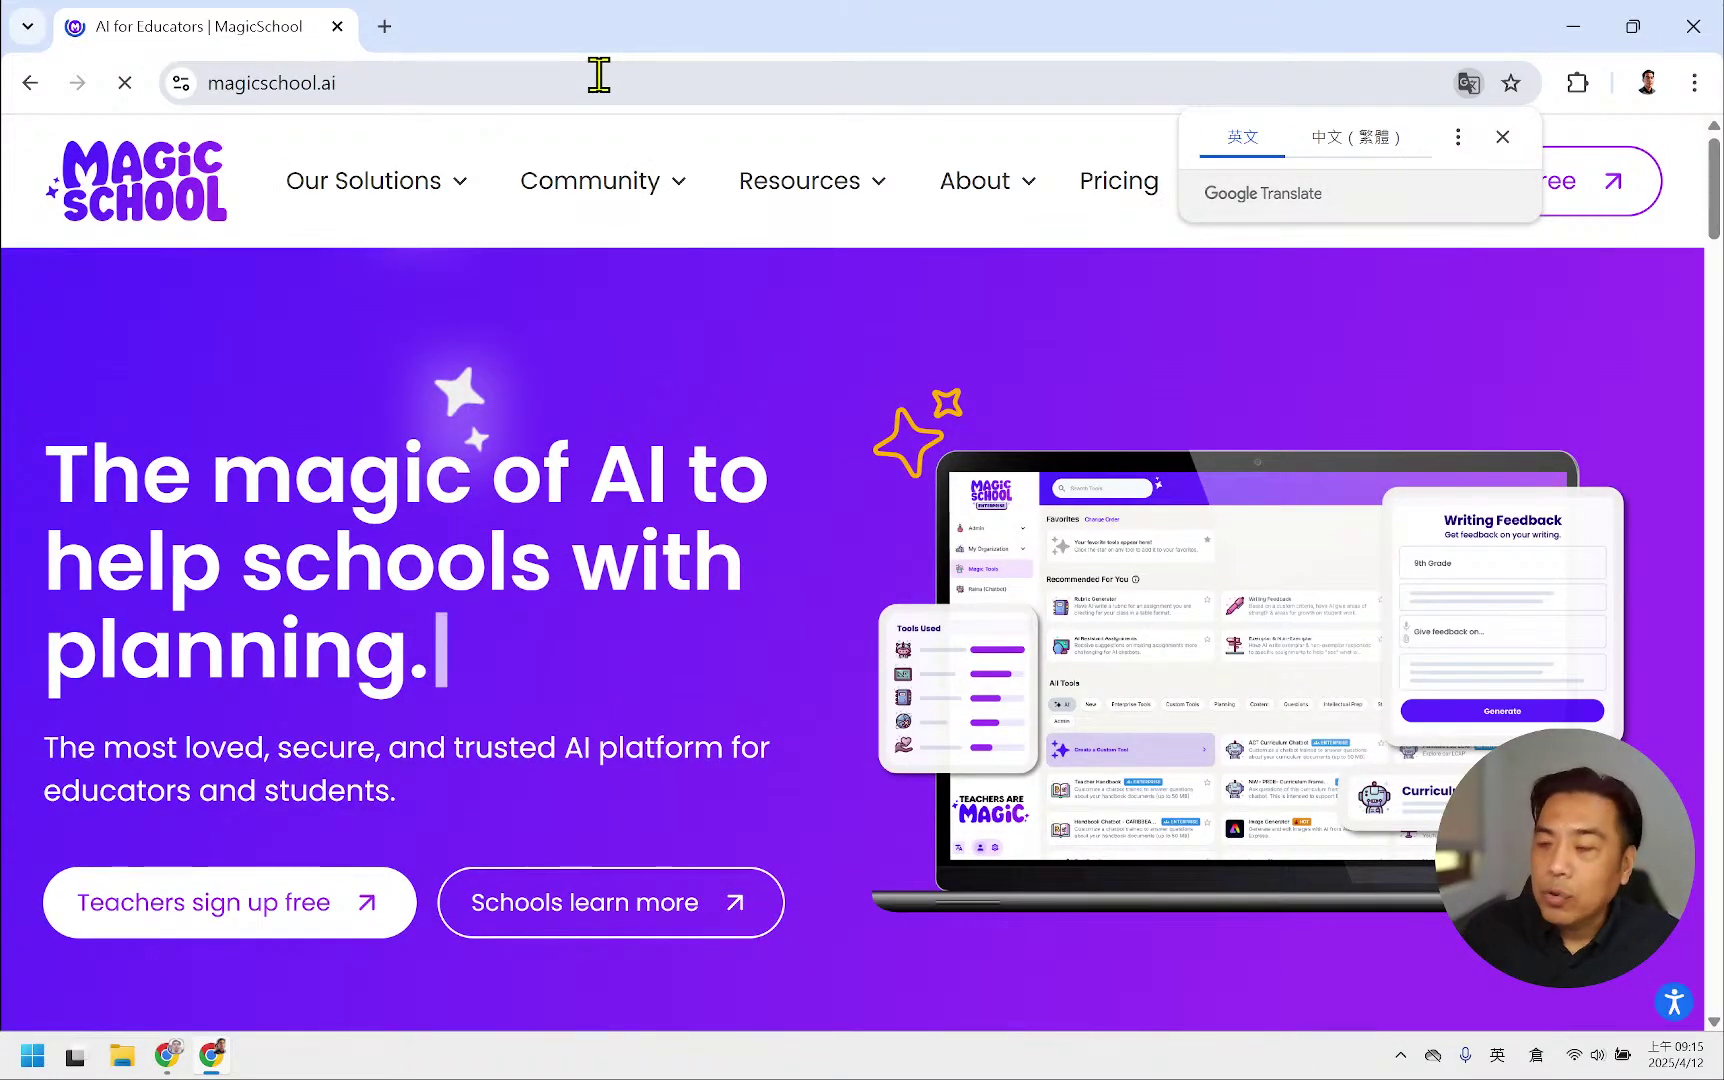
pyautogui.click(1503, 137)
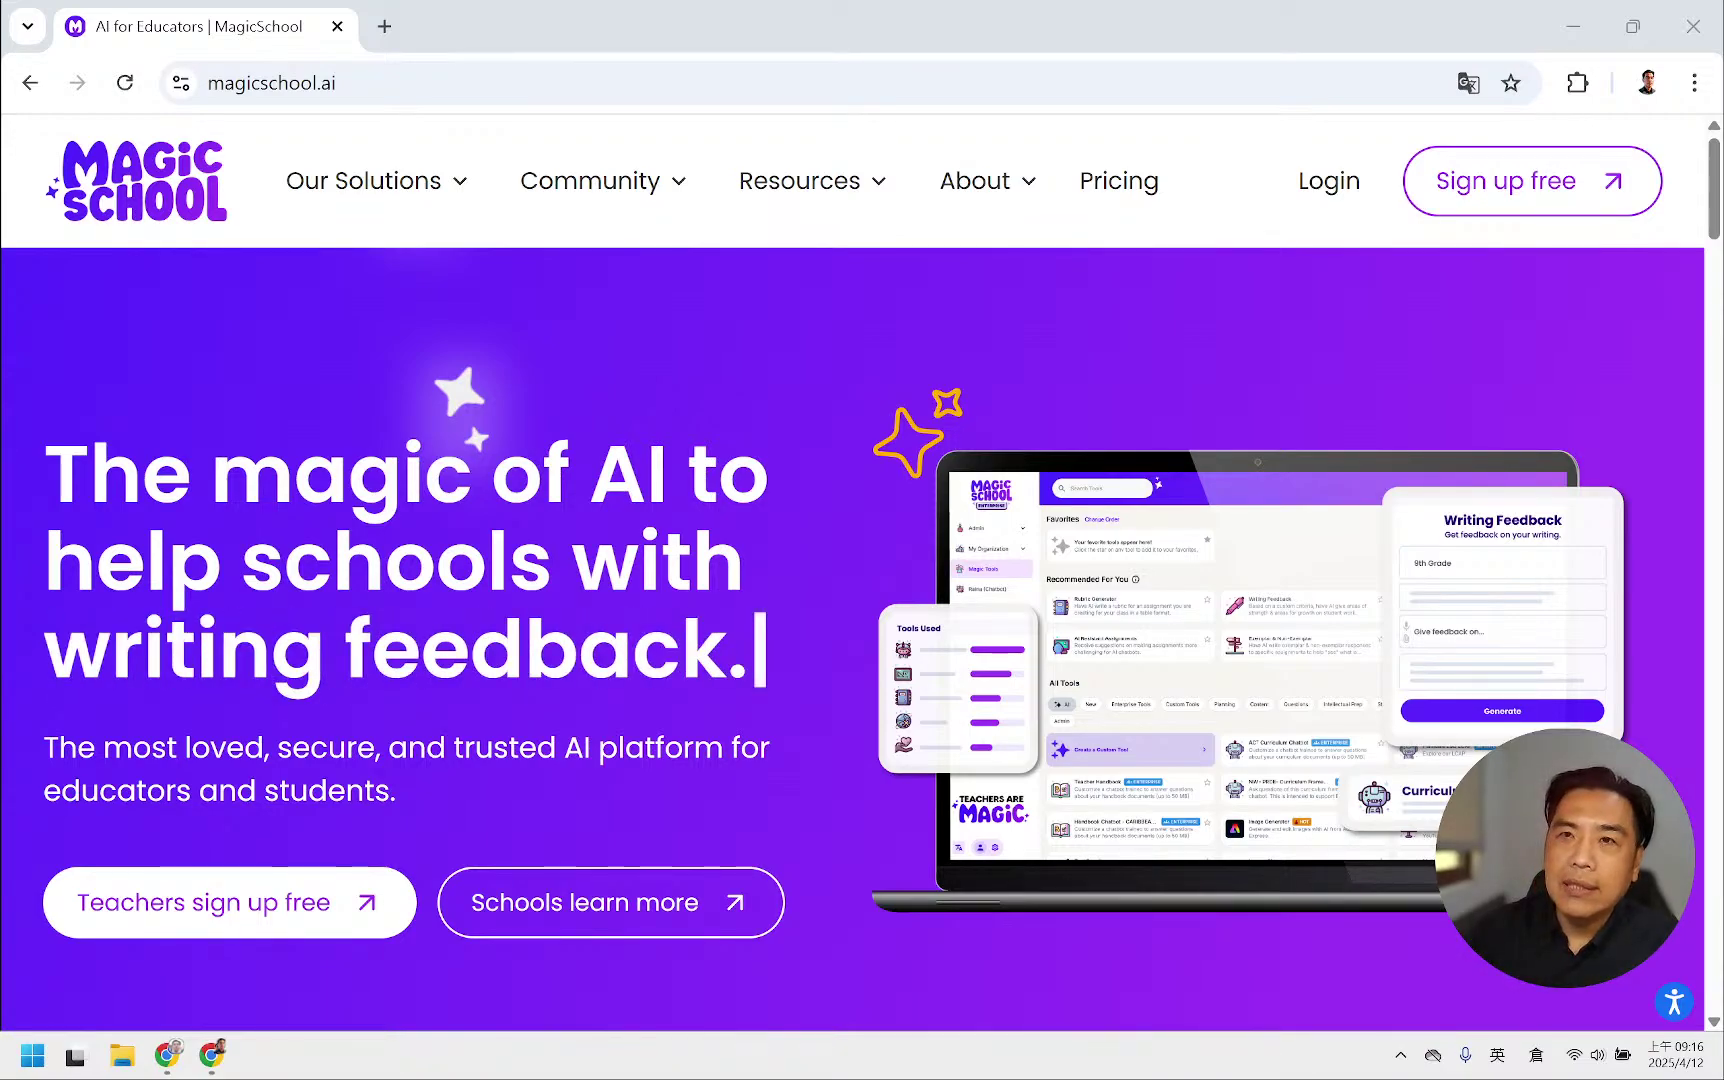
pyautogui.click(1614, 190)
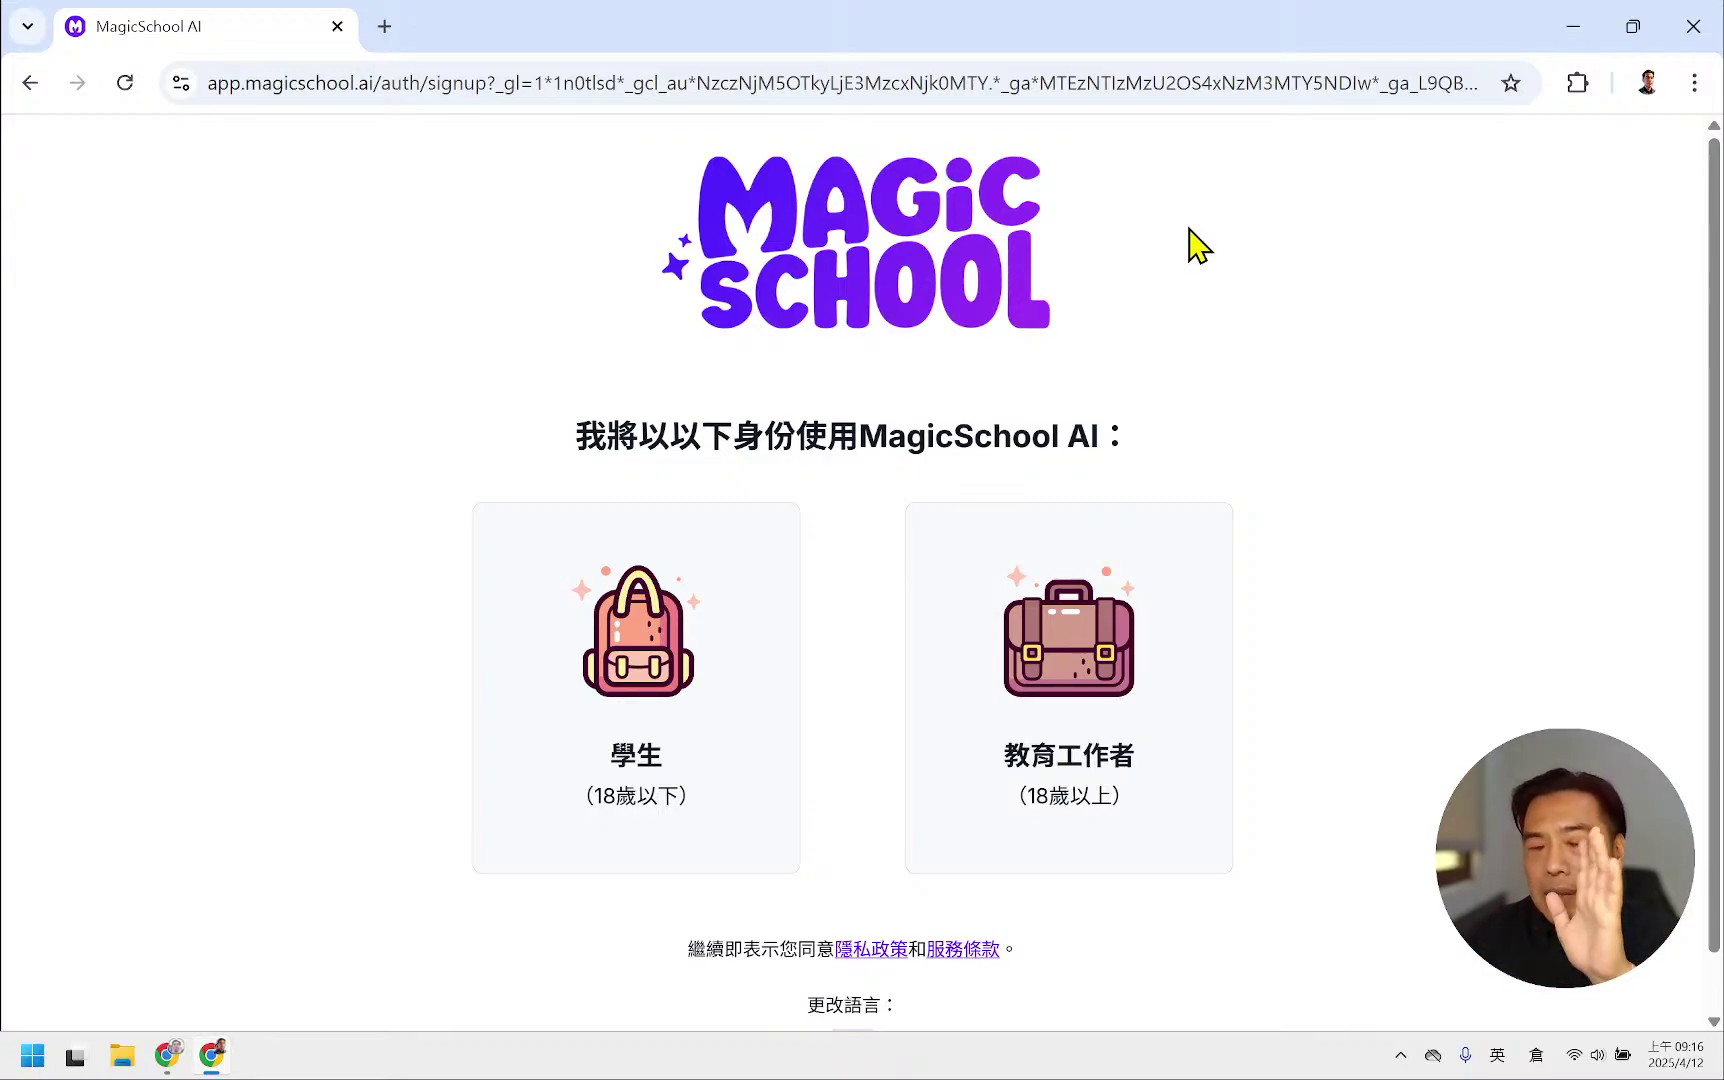
# - Change the sign-up page's language to English (US)
pyautogui.scroll(-1, 1185, 240)
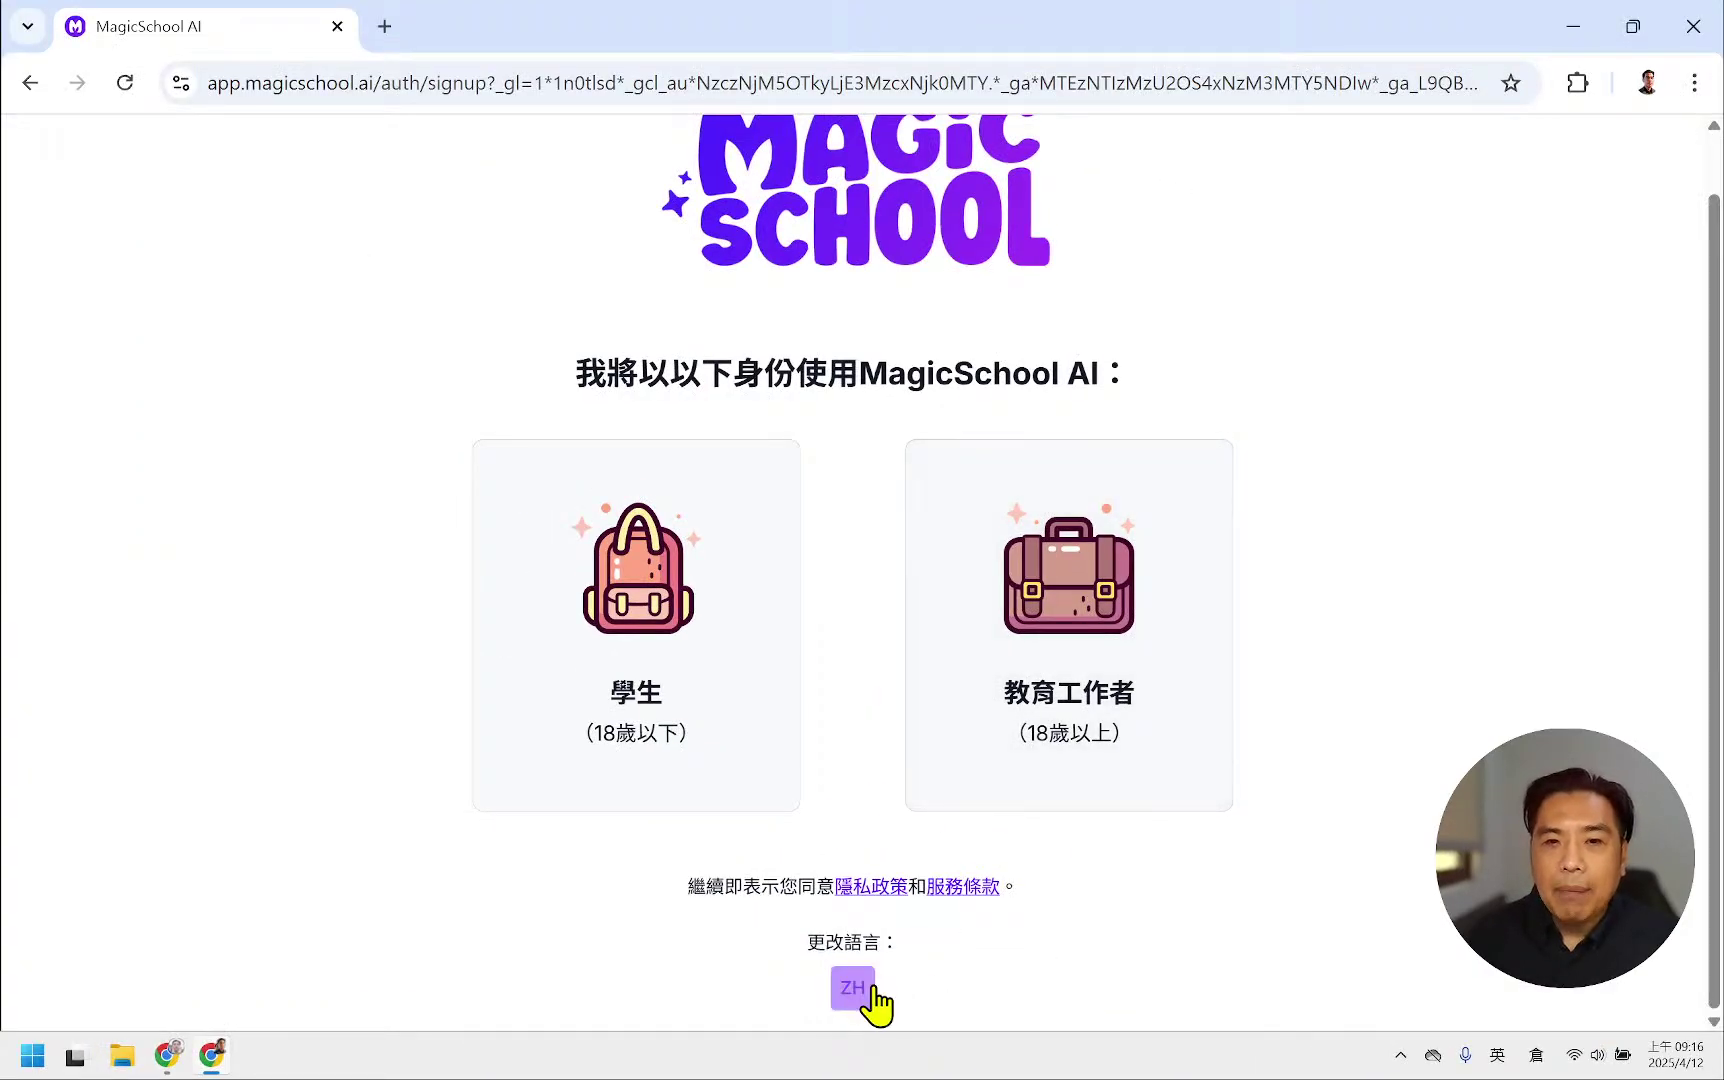
pyautogui.click(853, 988)
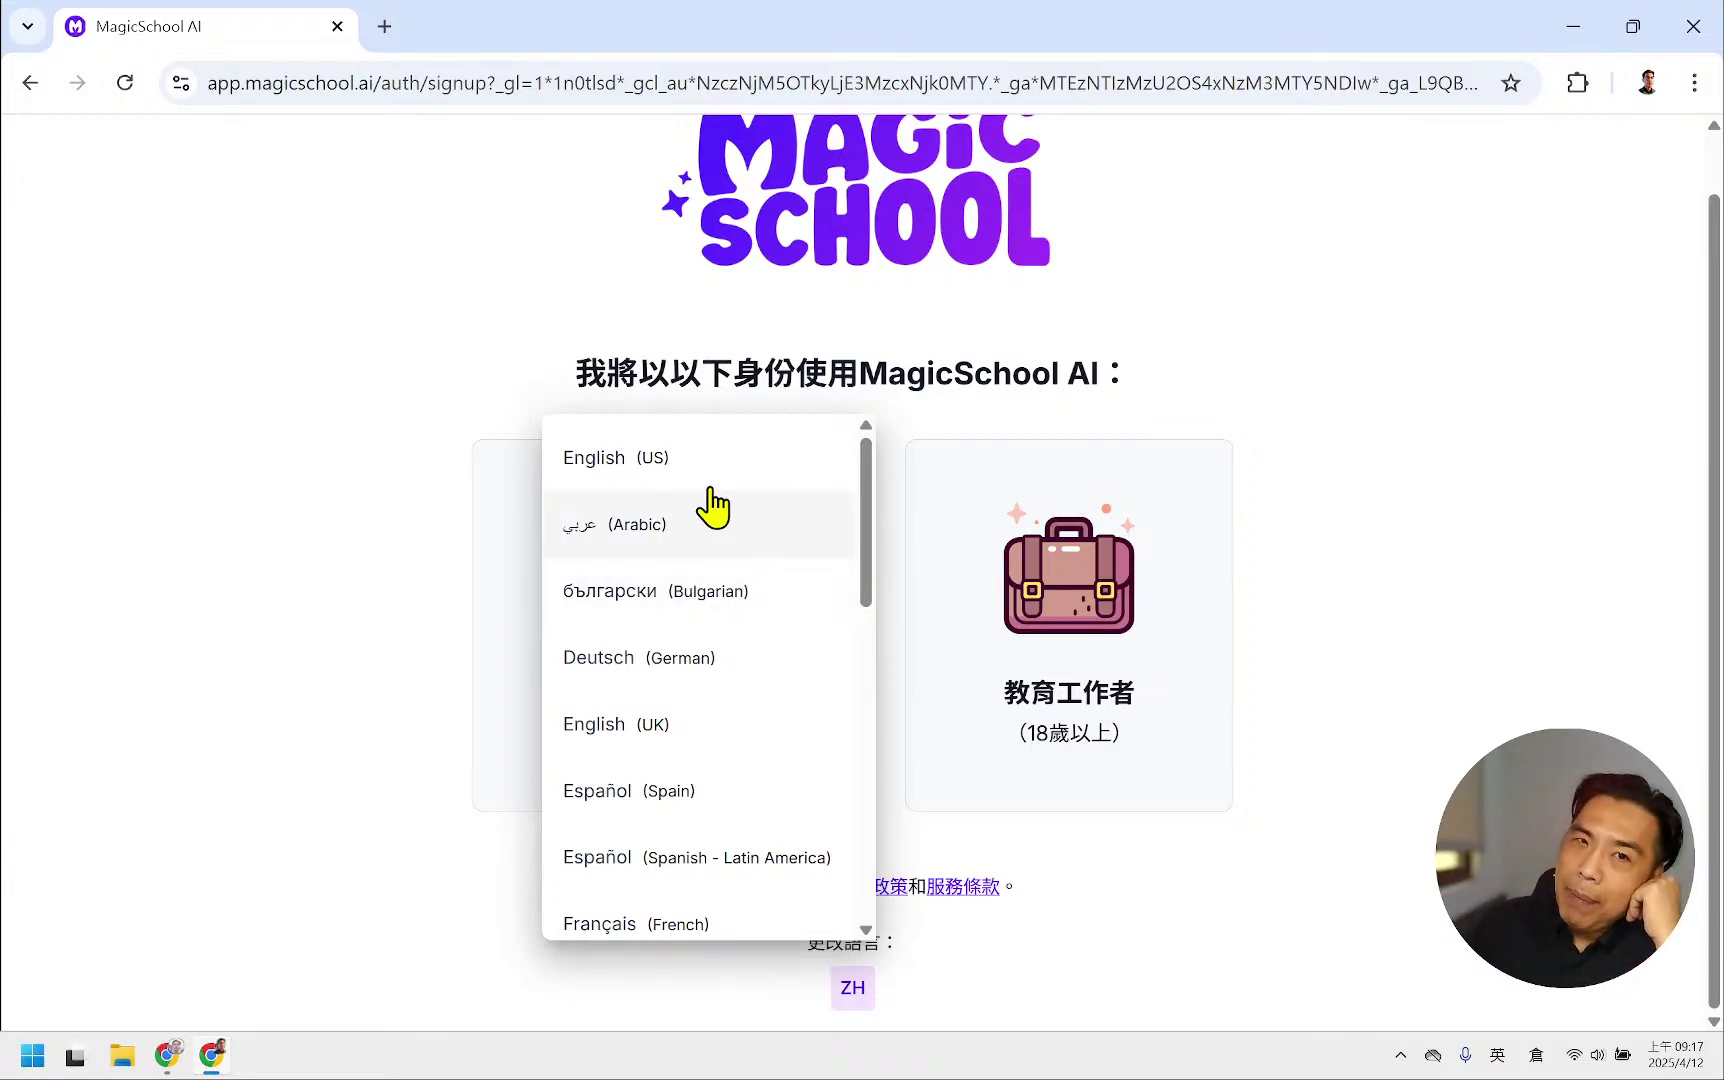
pyautogui.click(705, 458)
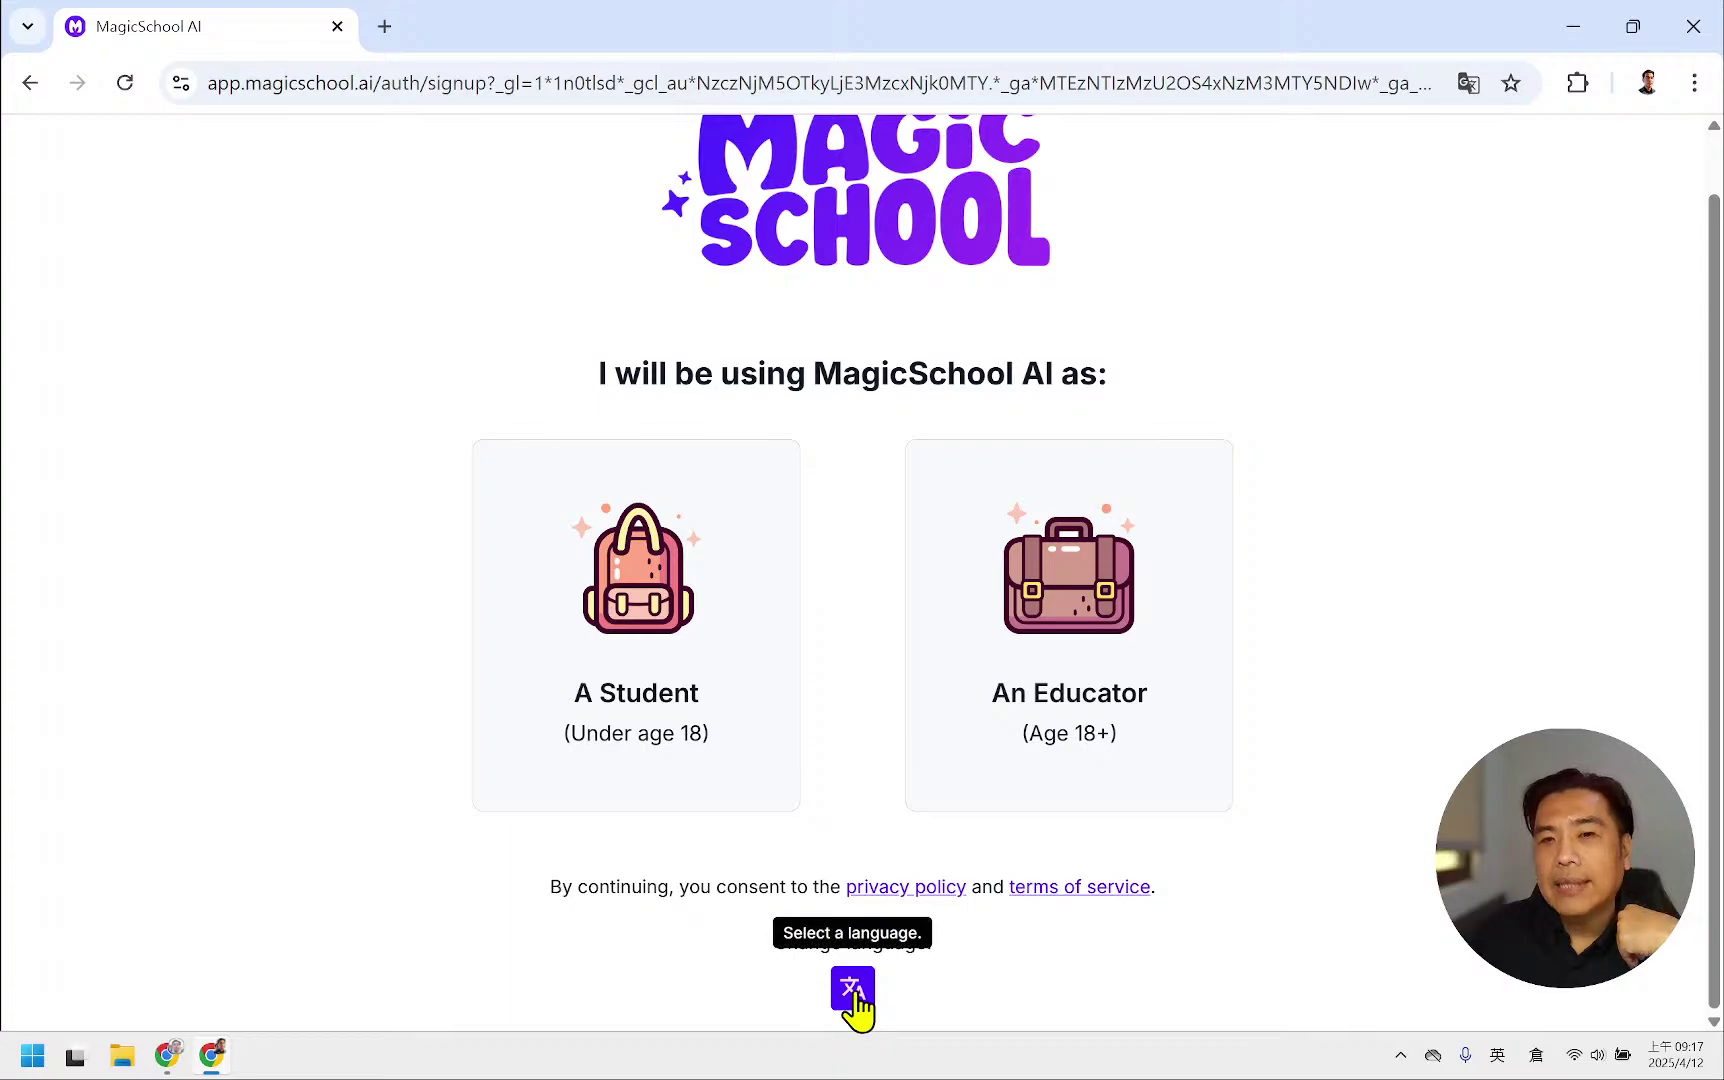
# - Change the sign-up page's language to 廣東話 (Cantonese) and dismiss the translation offer
pyautogui.click(855, 1000)
pyautogui.scroll(-5, 766, 561)
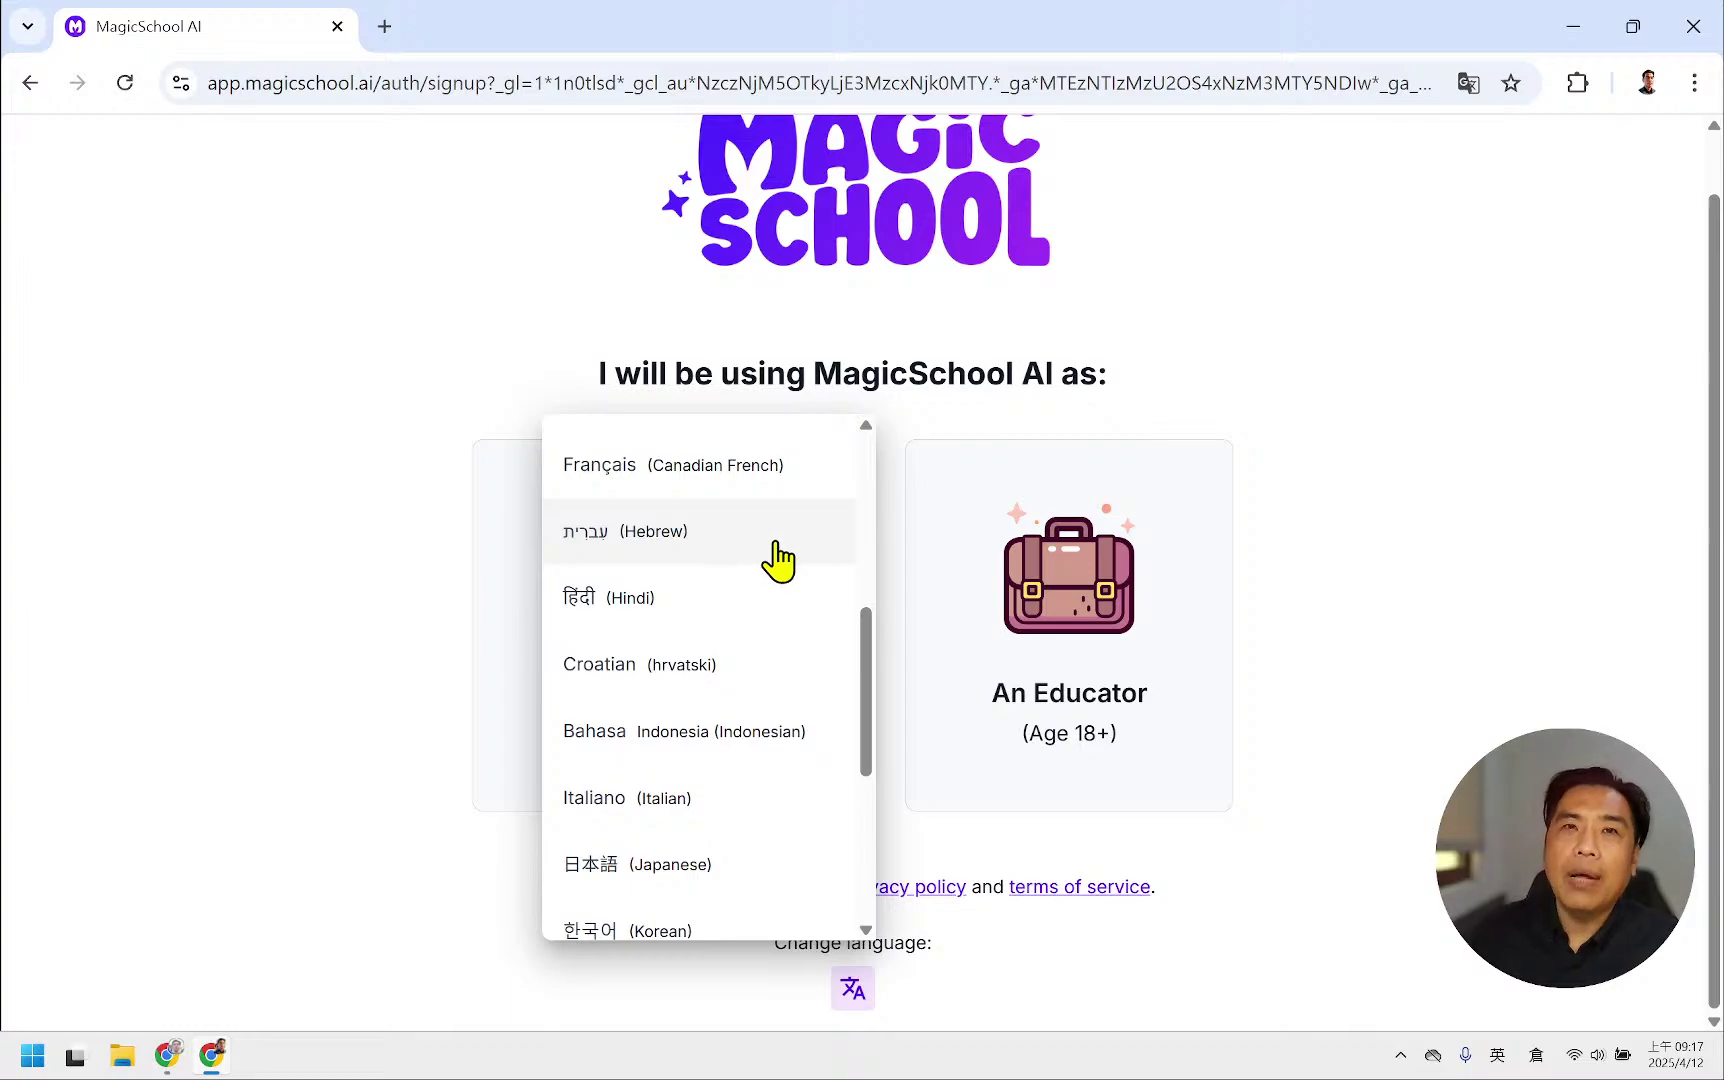
pyautogui.scroll(-1, 776, 561)
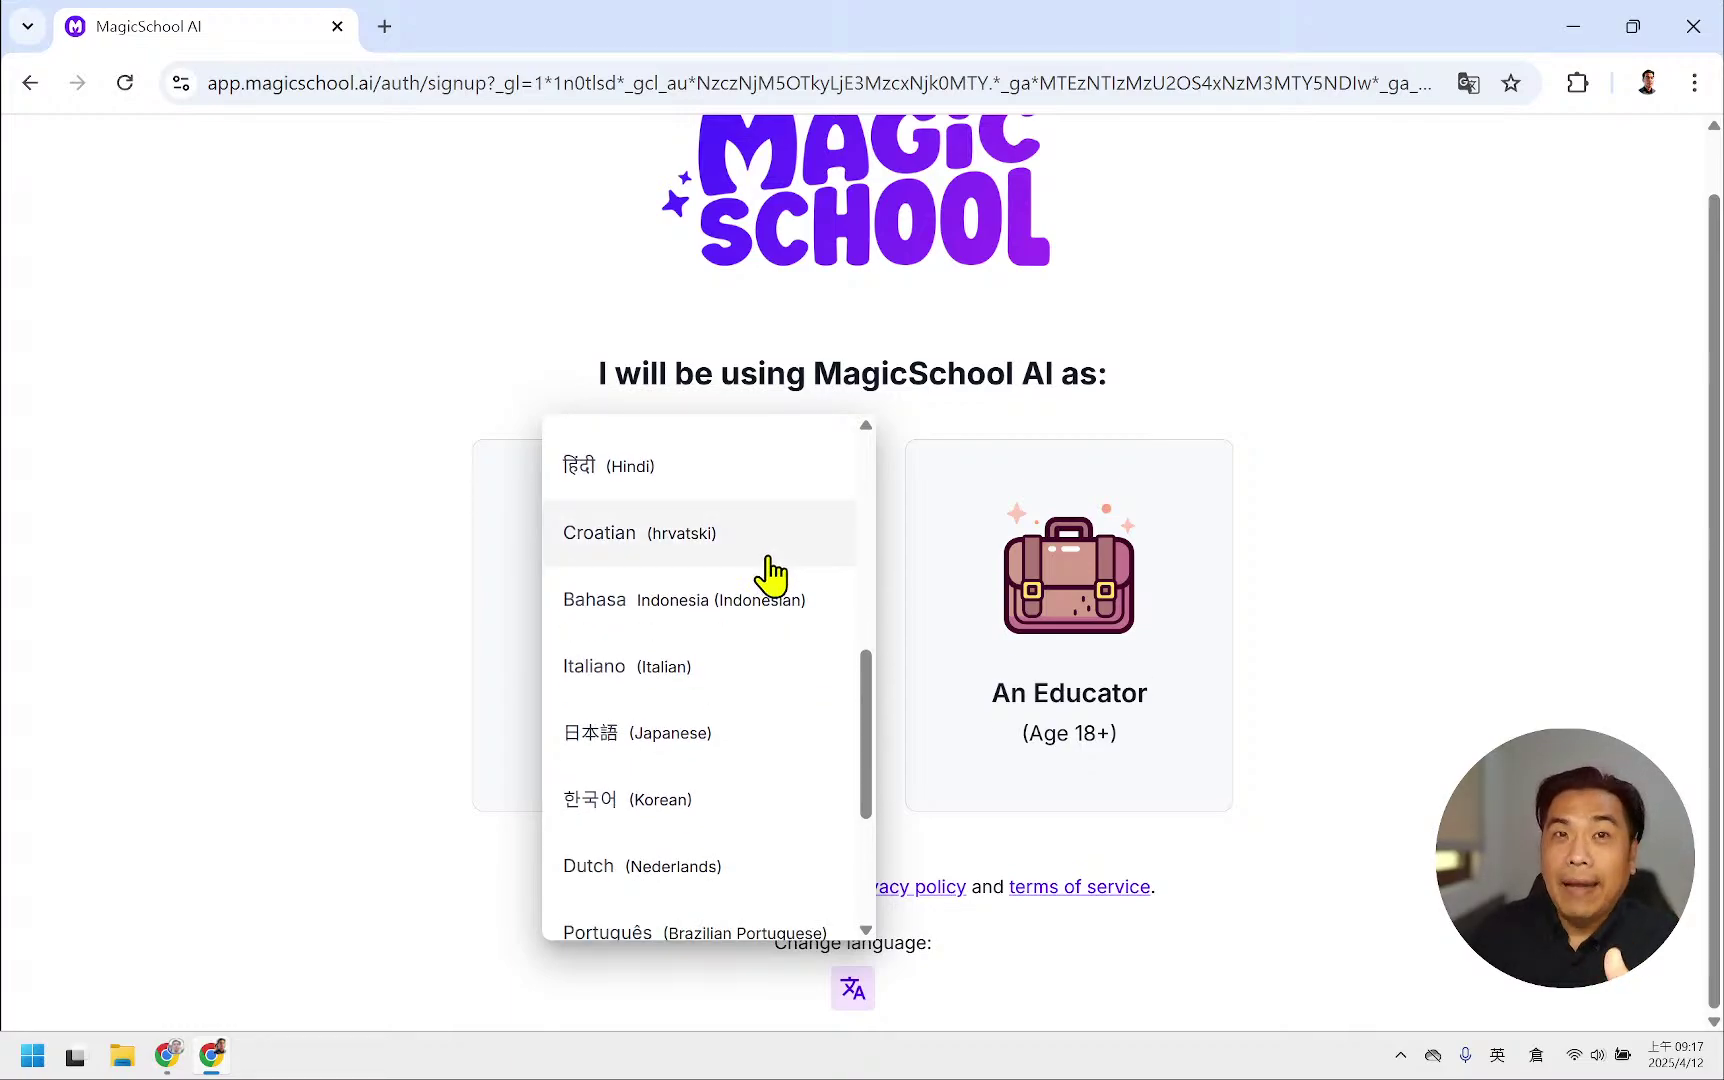
pyautogui.scroll(-2, 768, 575)
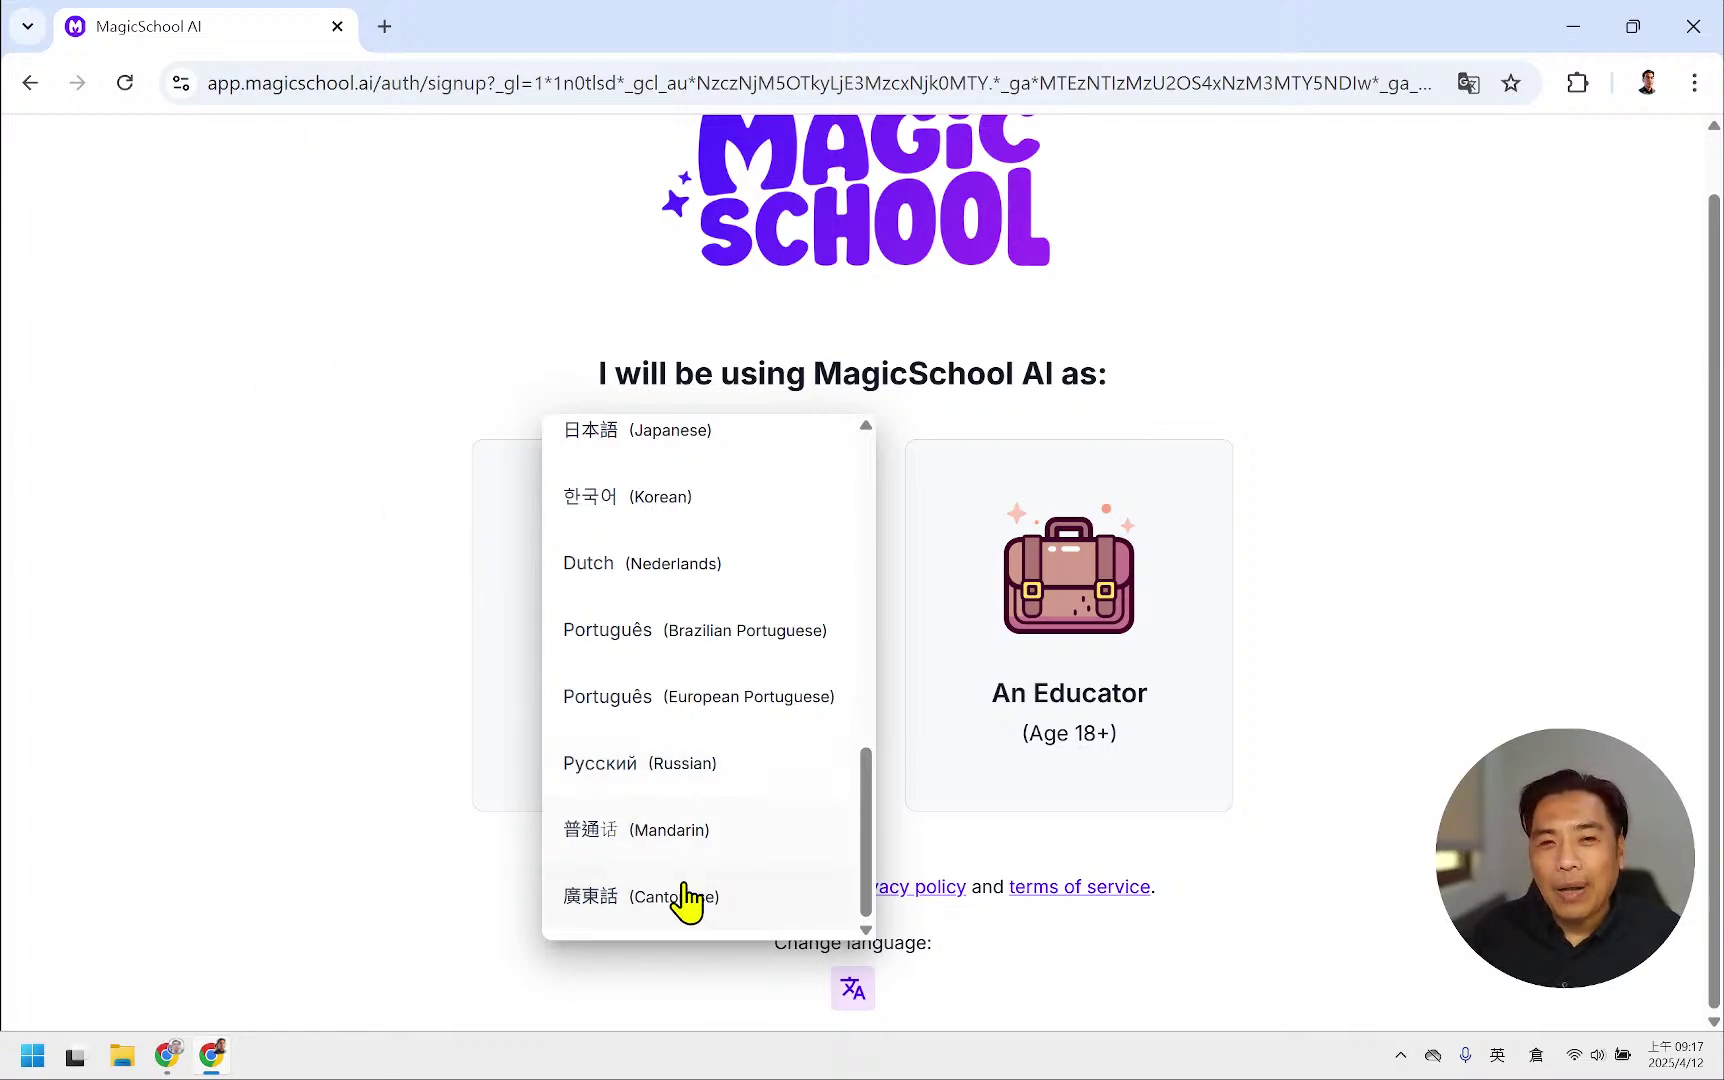
pyautogui.click(682, 902)
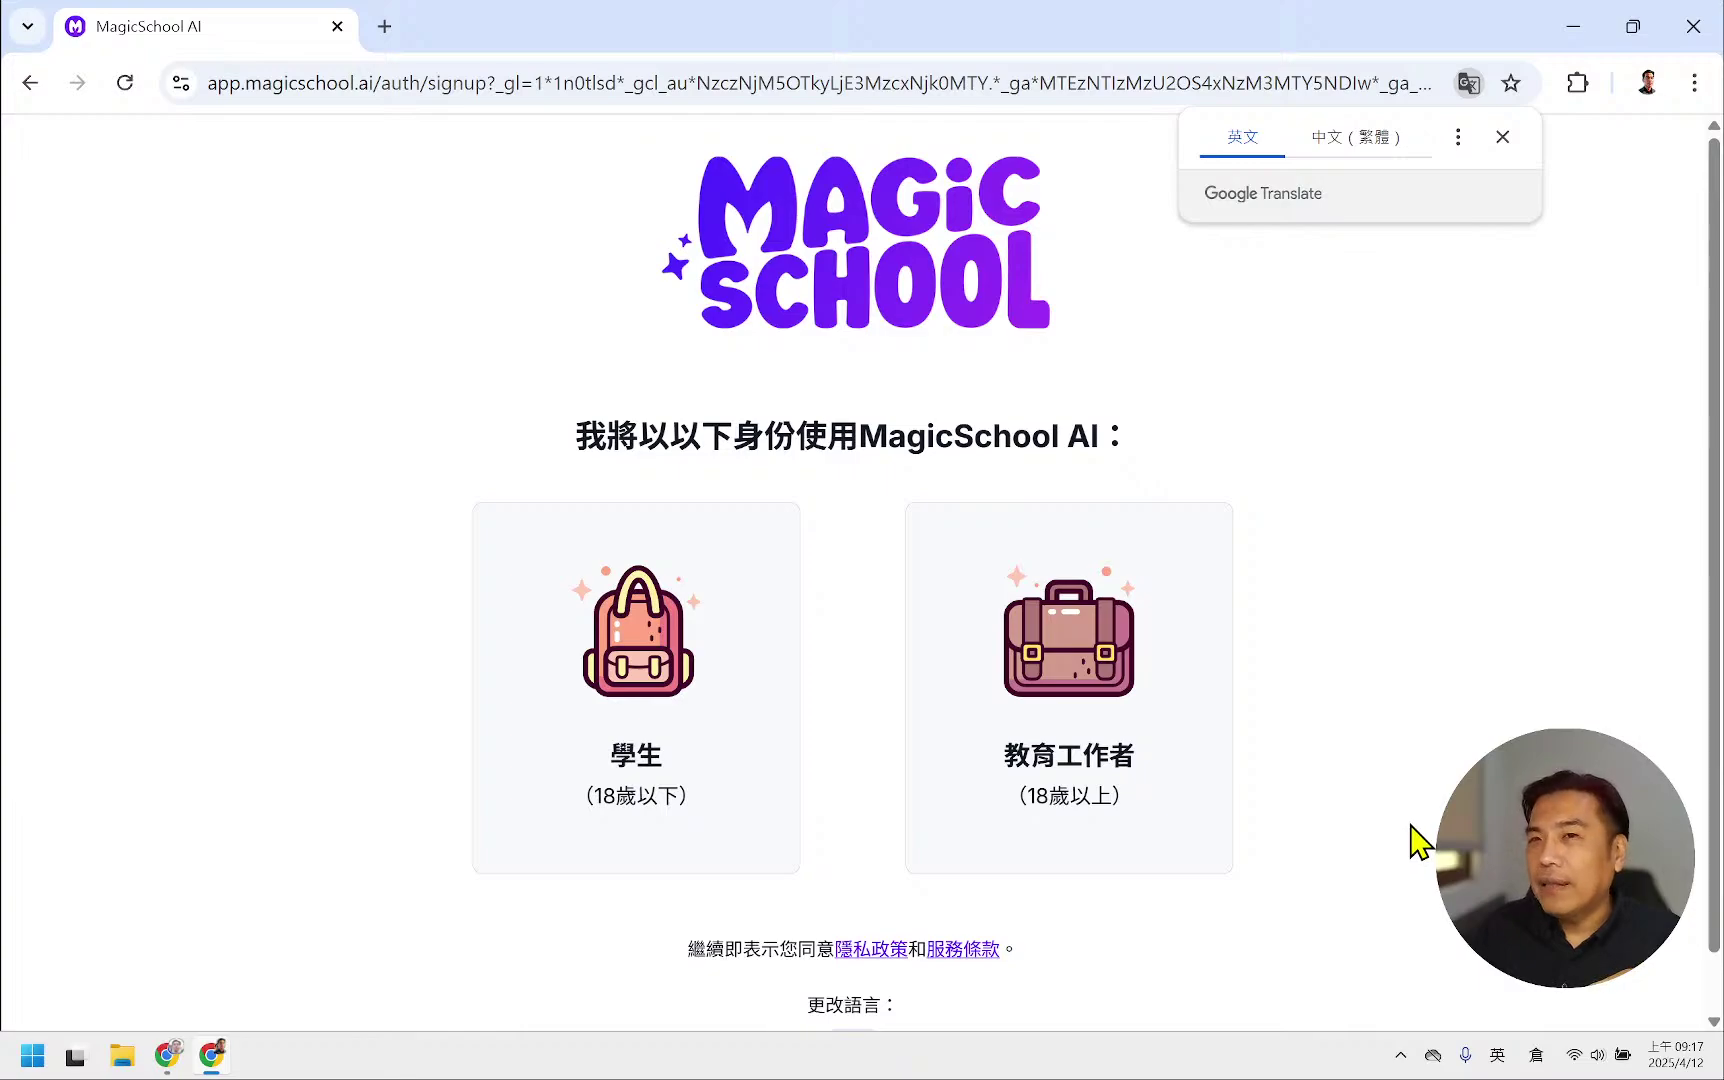
pyautogui.click(1503, 137)
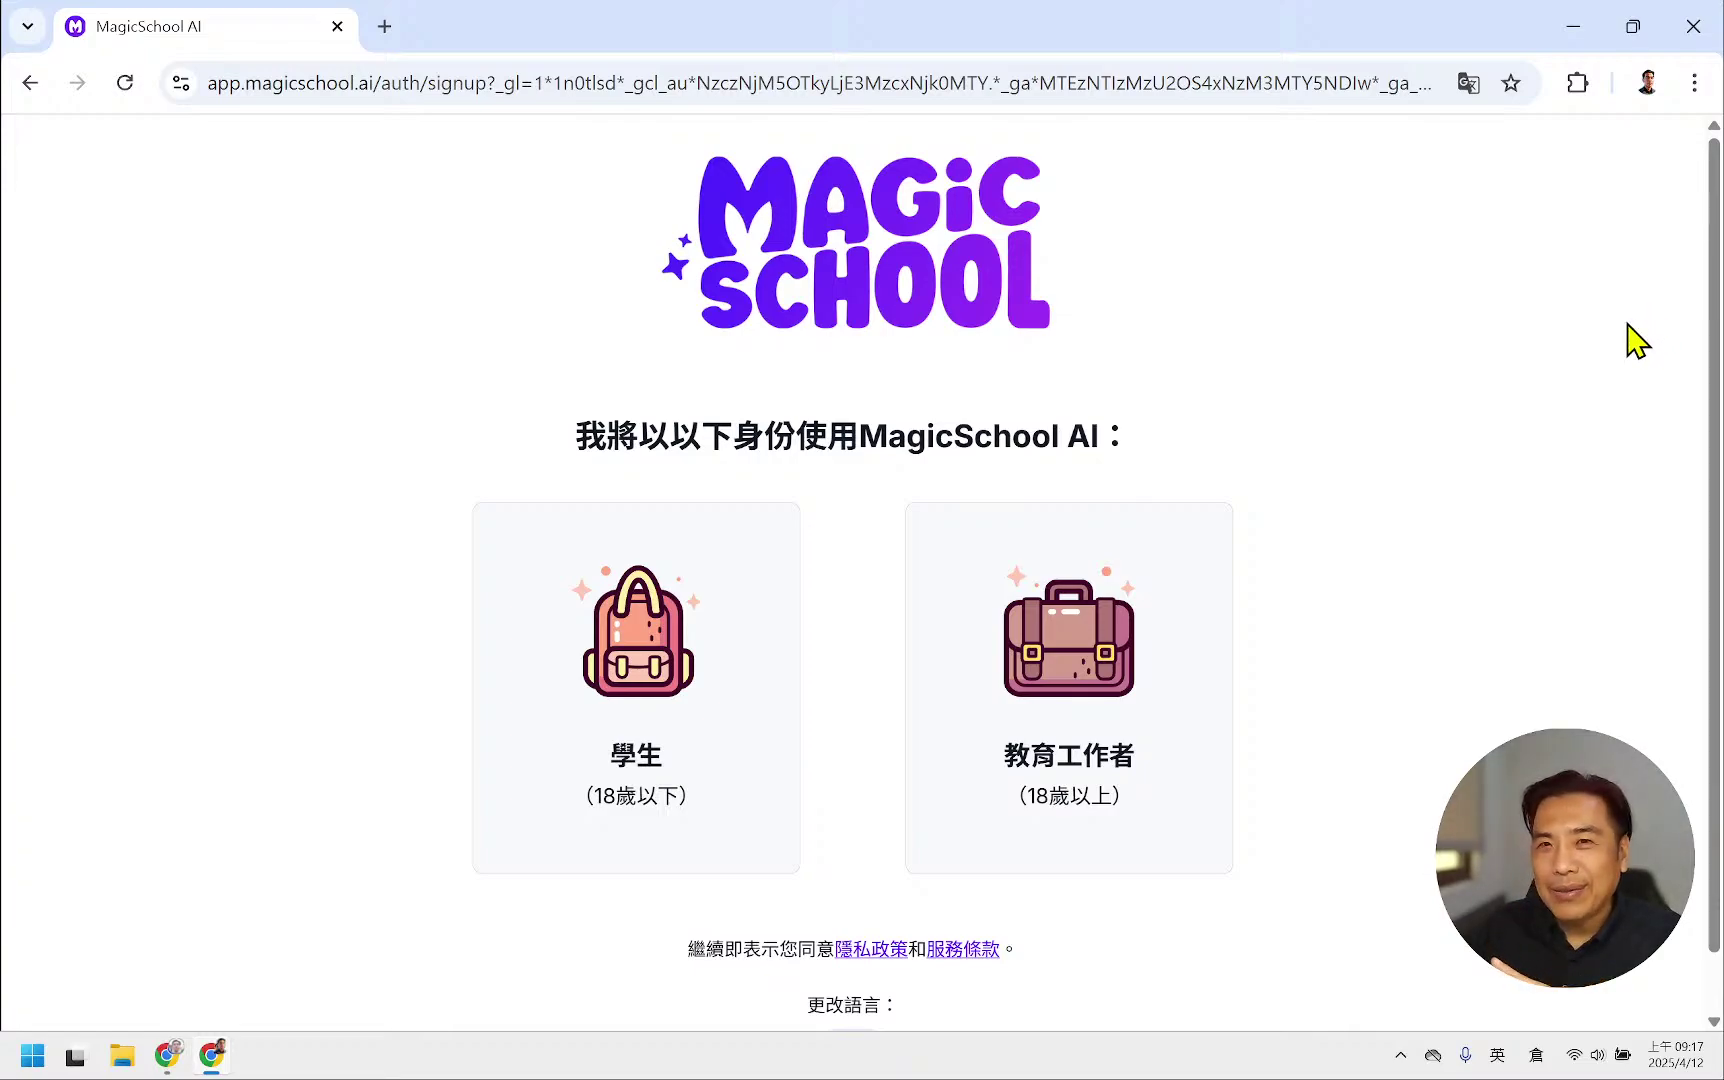
# - Sign up as an educator with a Google account and close the custom tools video and the Labs invitation
pyautogui.click(1088, 648)
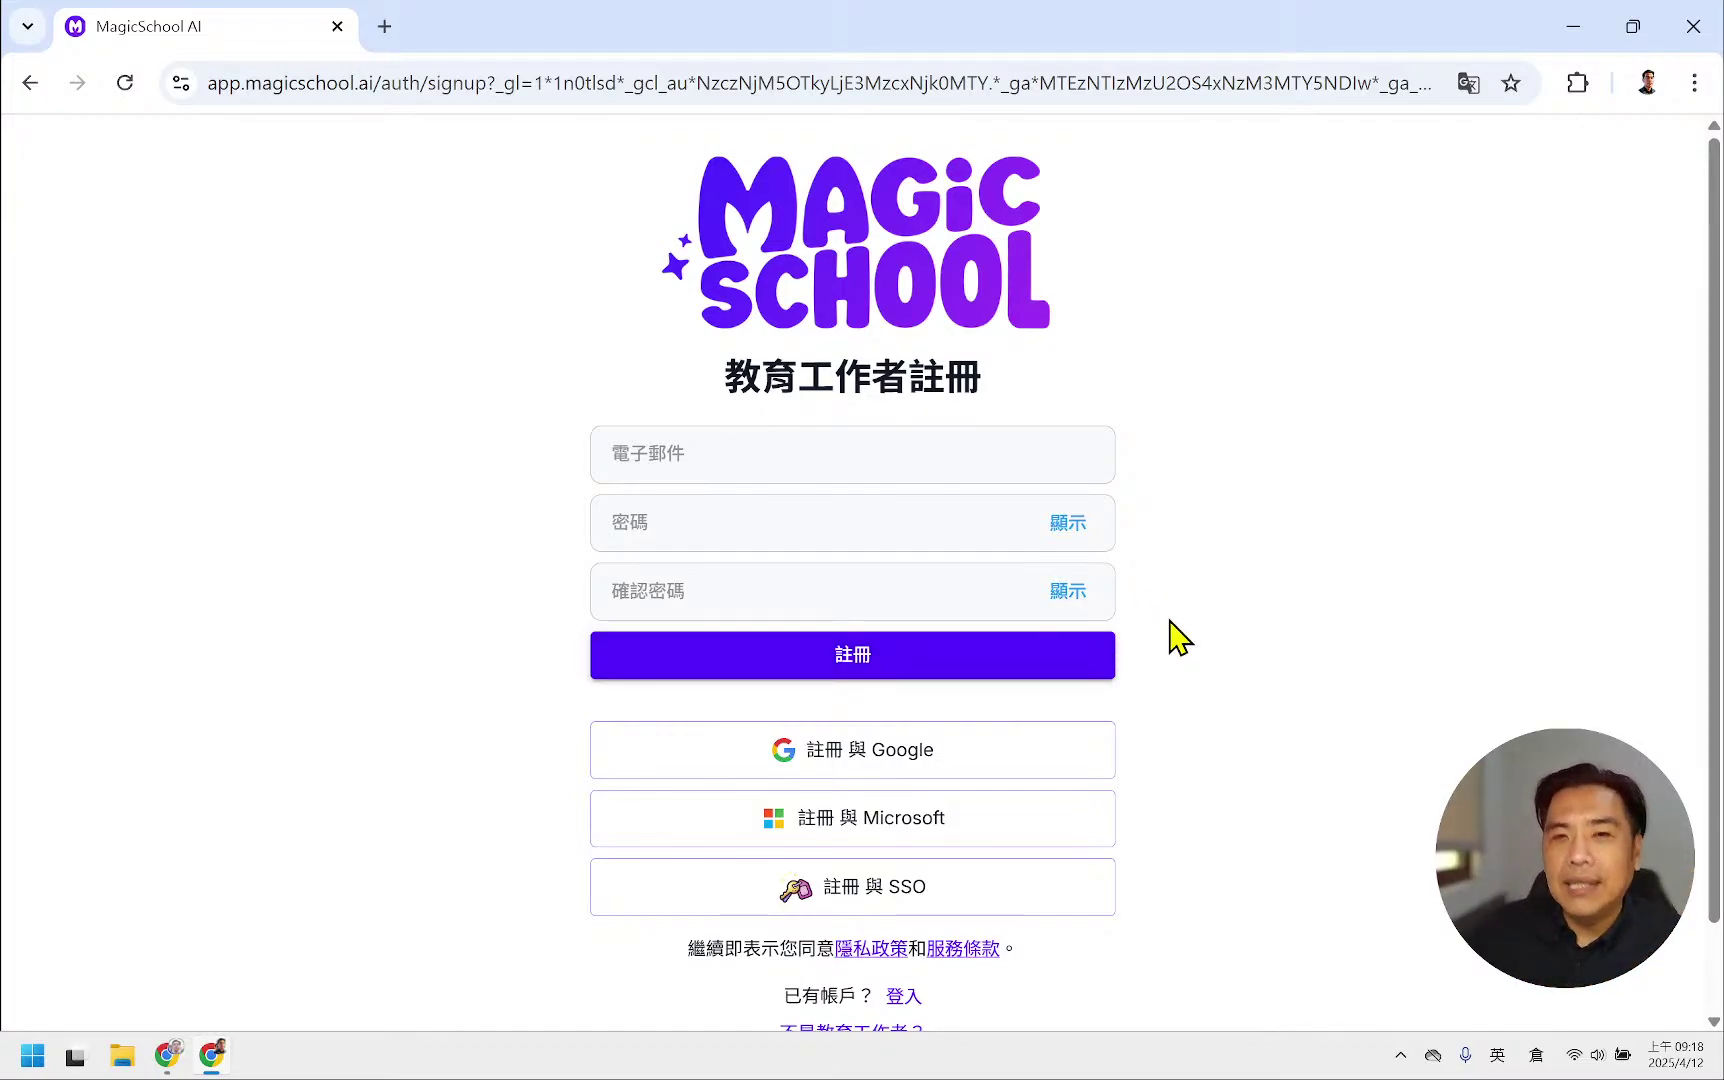
pyautogui.click(863, 751)
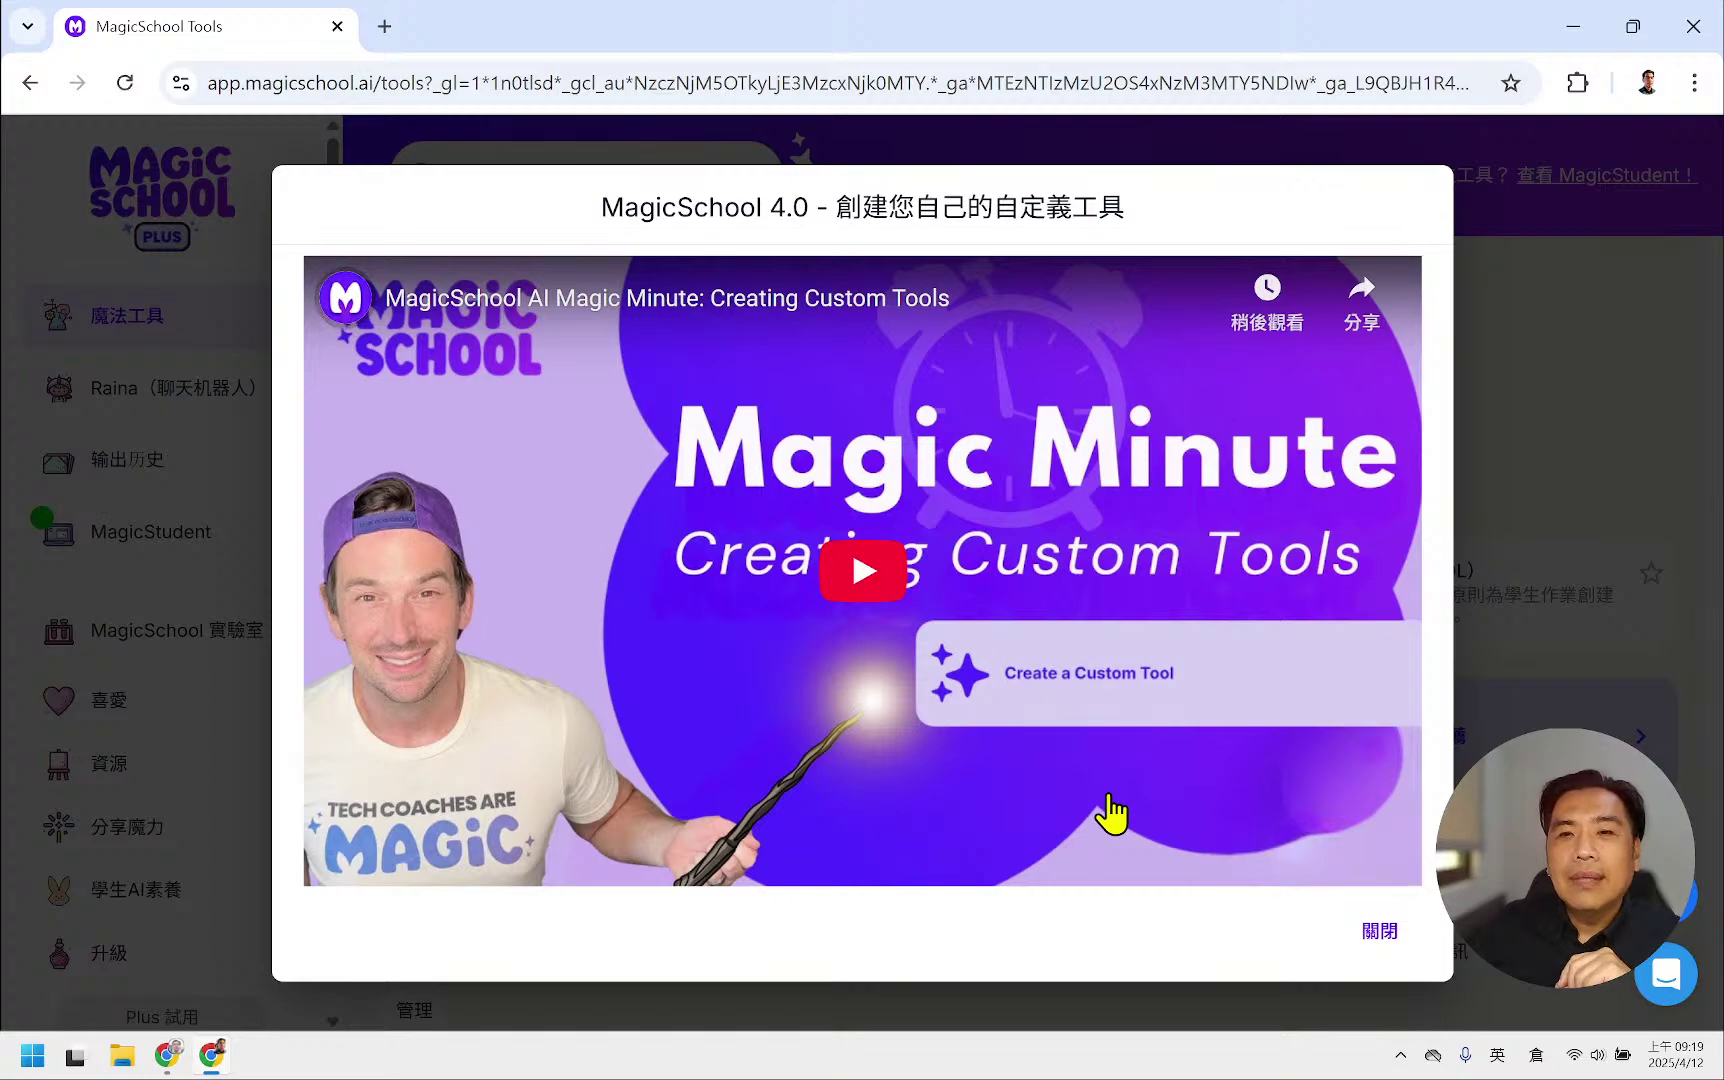
pyautogui.rightClick(750, 672)
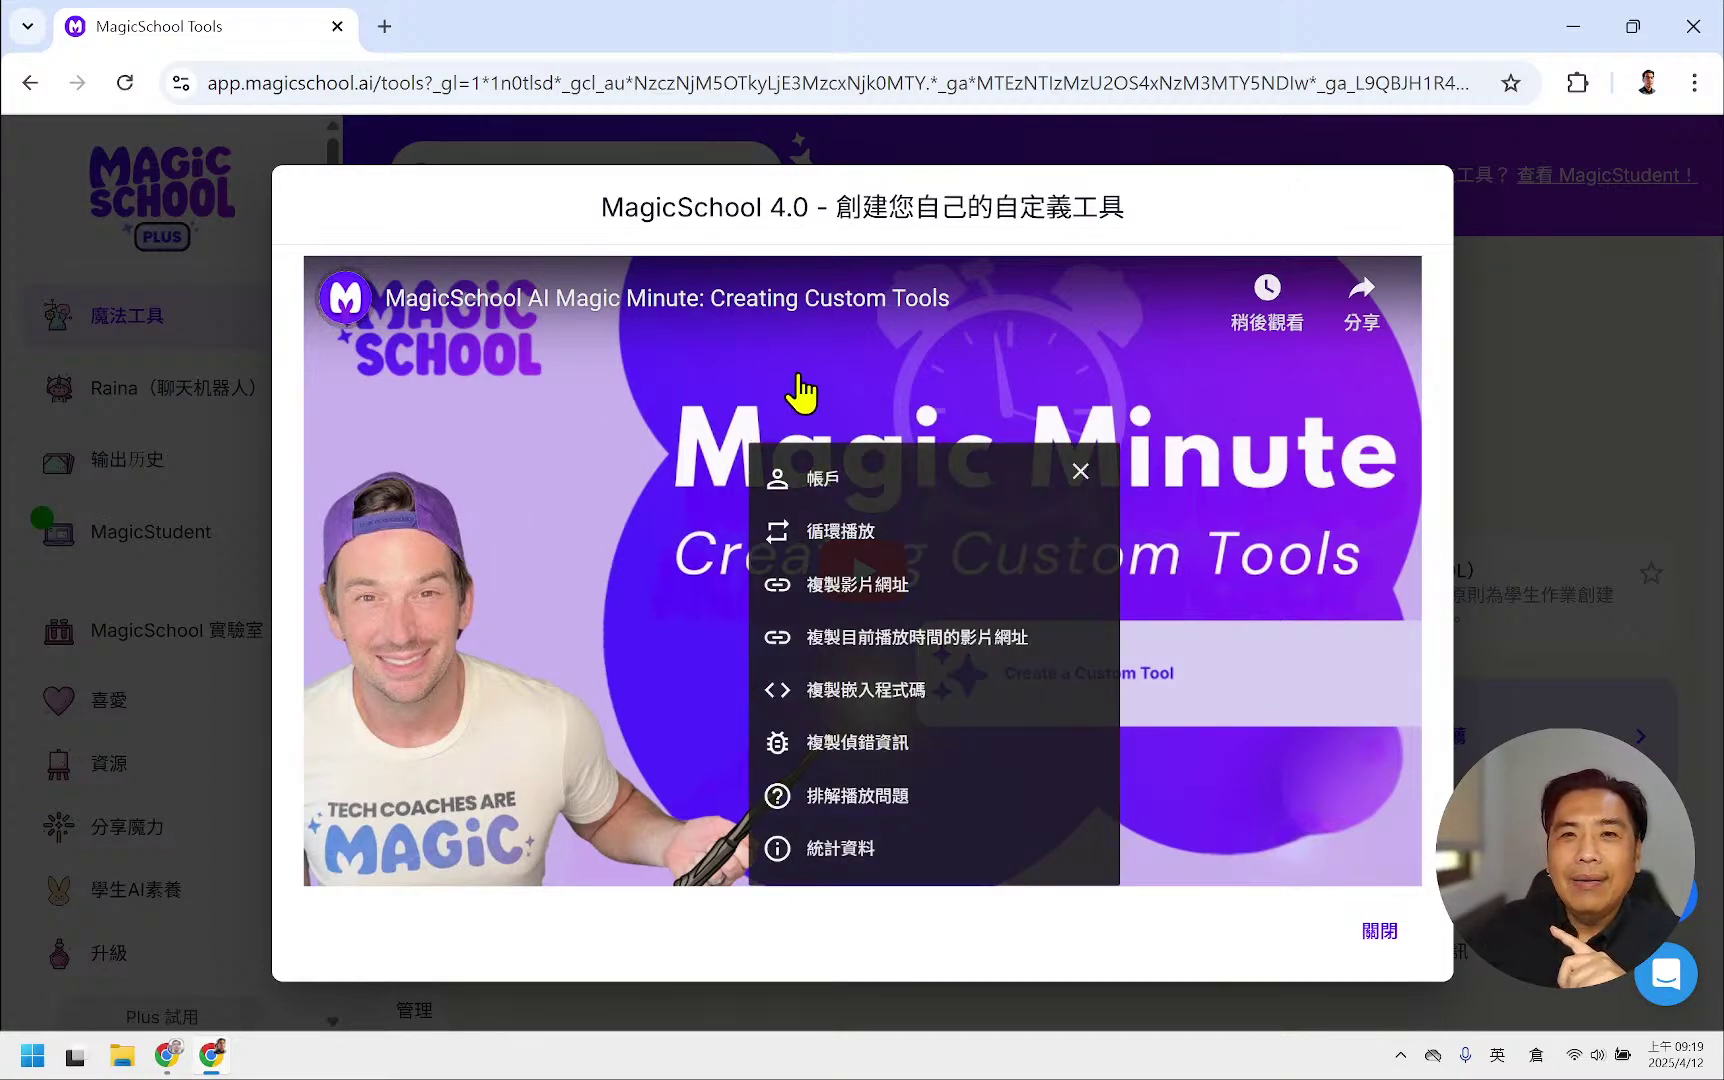
pyautogui.click(884, 210)
pyautogui.click(1381, 930)
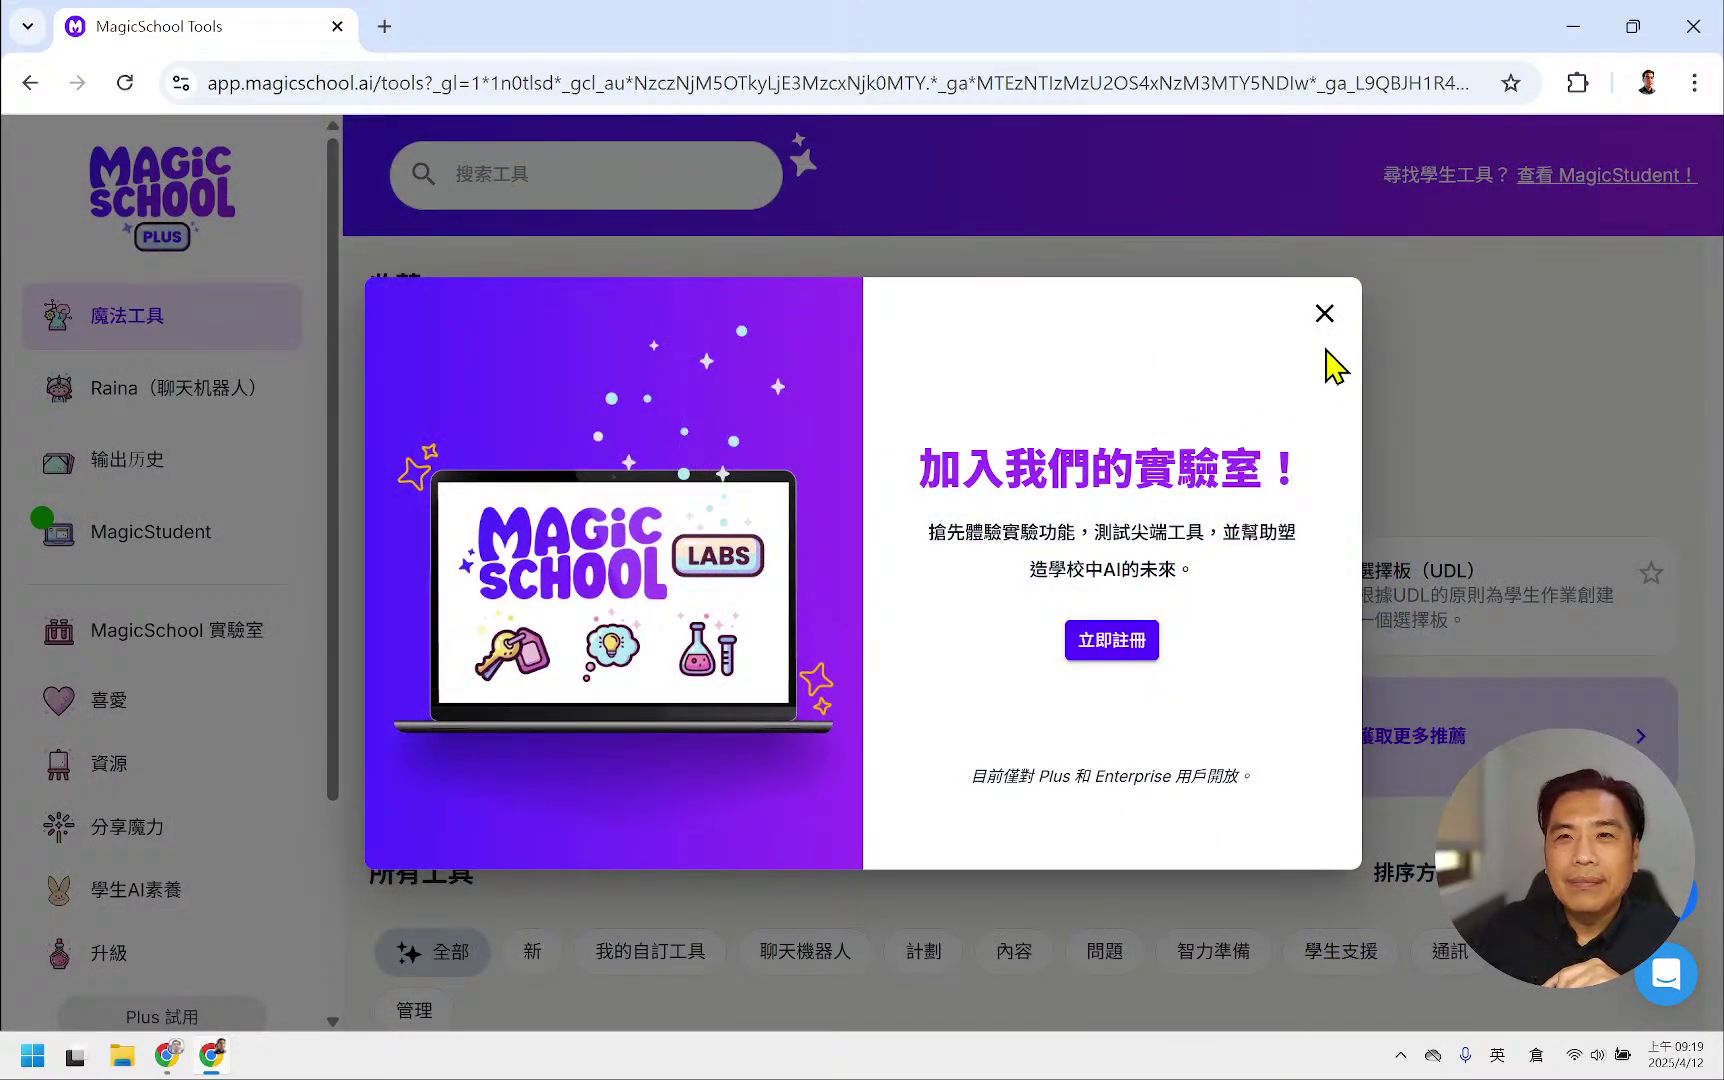
pyautogui.click(1326, 315)
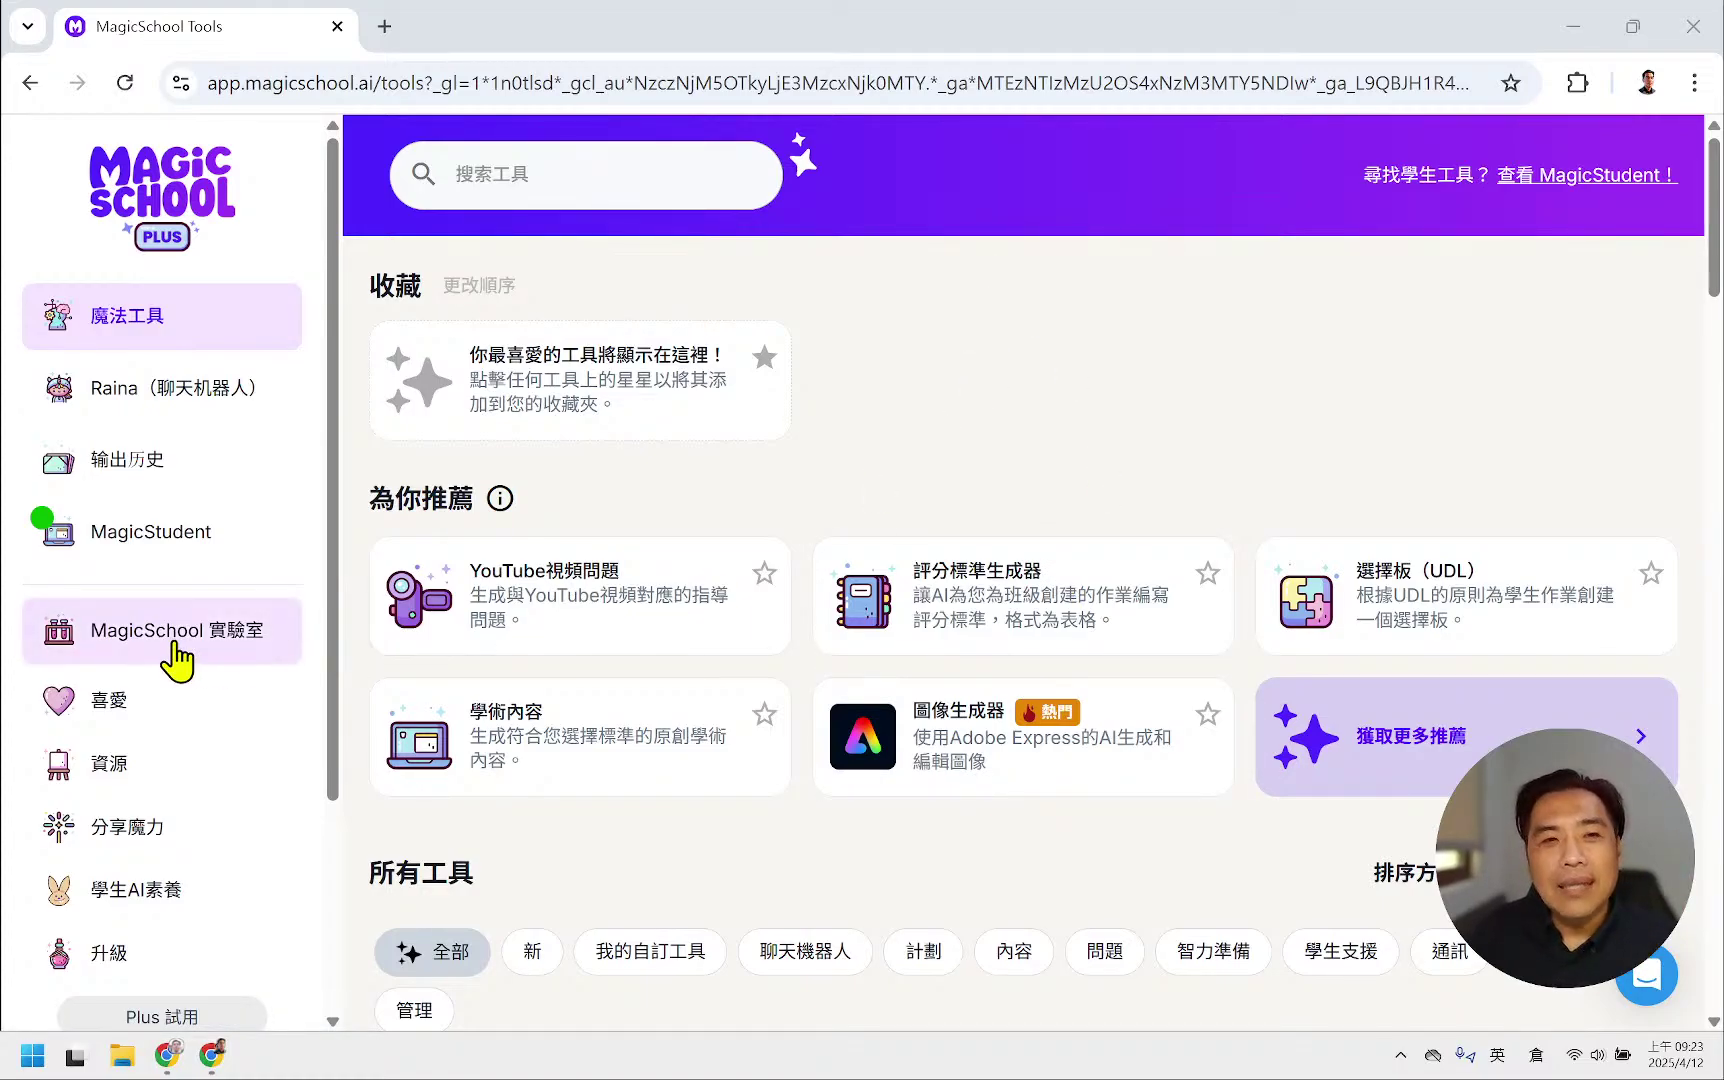
# - Set the MagicSchool interface language to 廣東話 (Cantonese) from the tools page
pyautogui.scroll(-3, 168, 690)
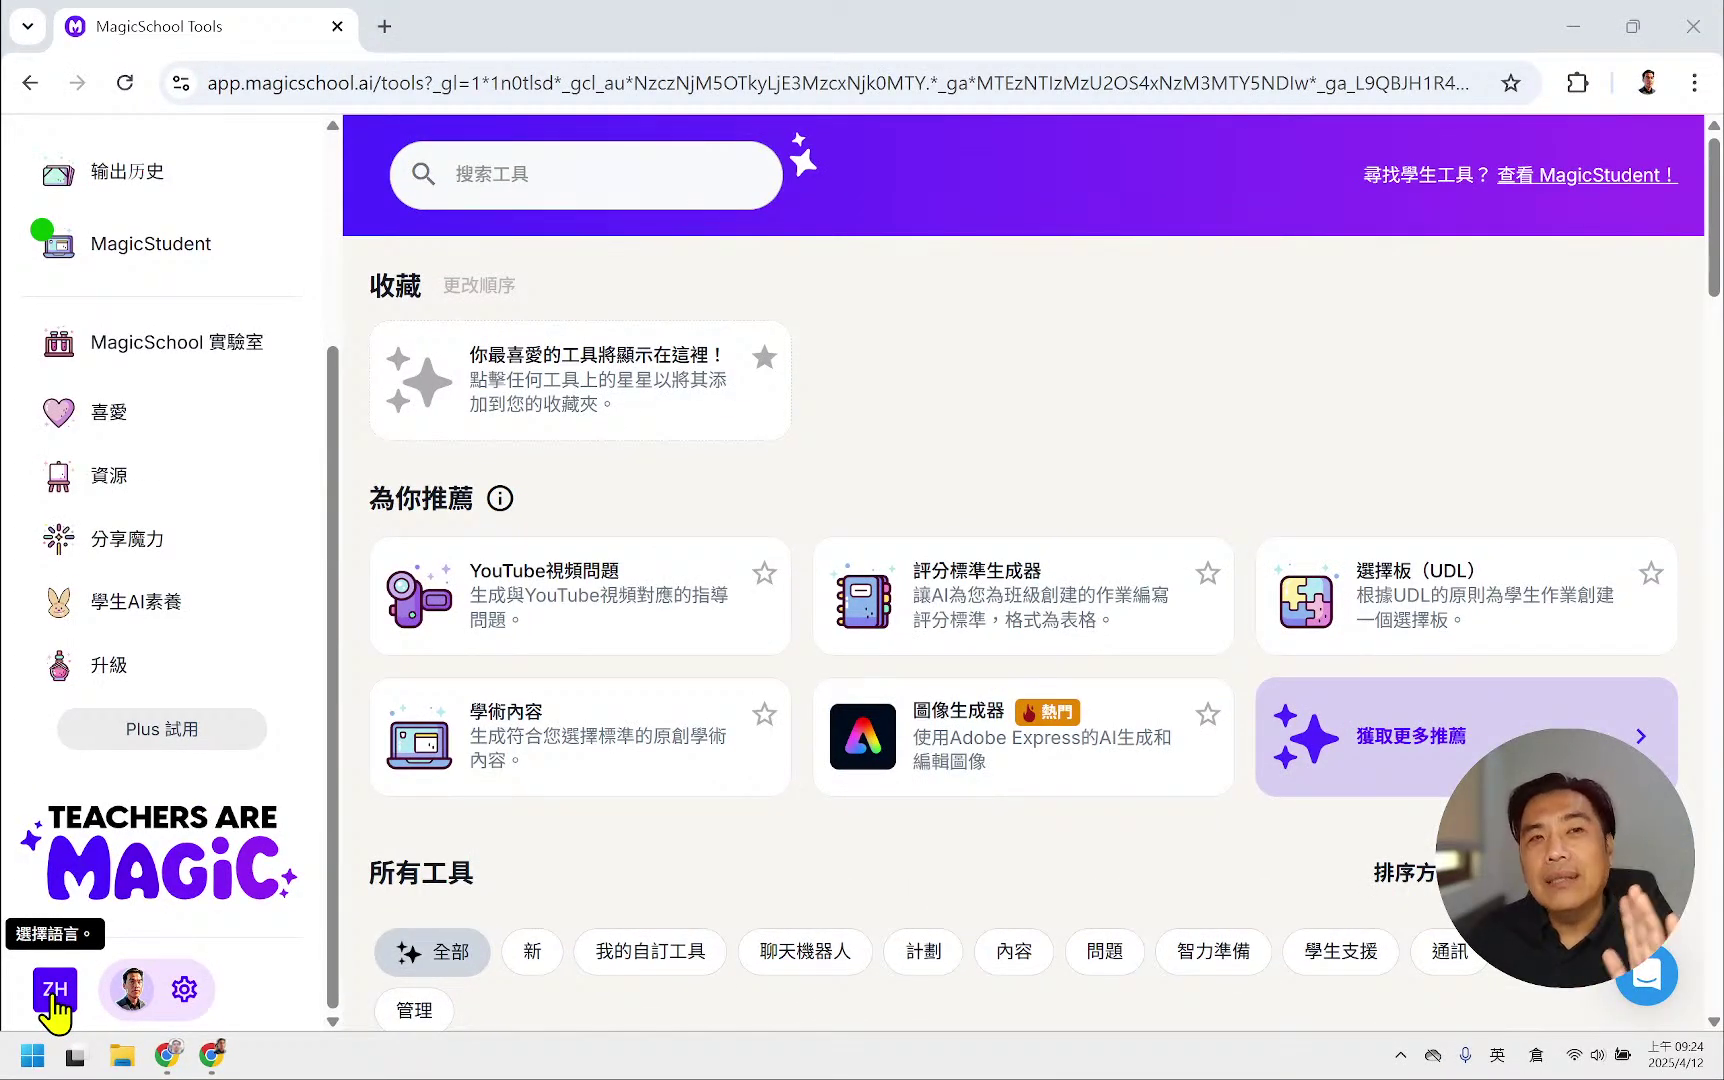
pyautogui.click(50, 995)
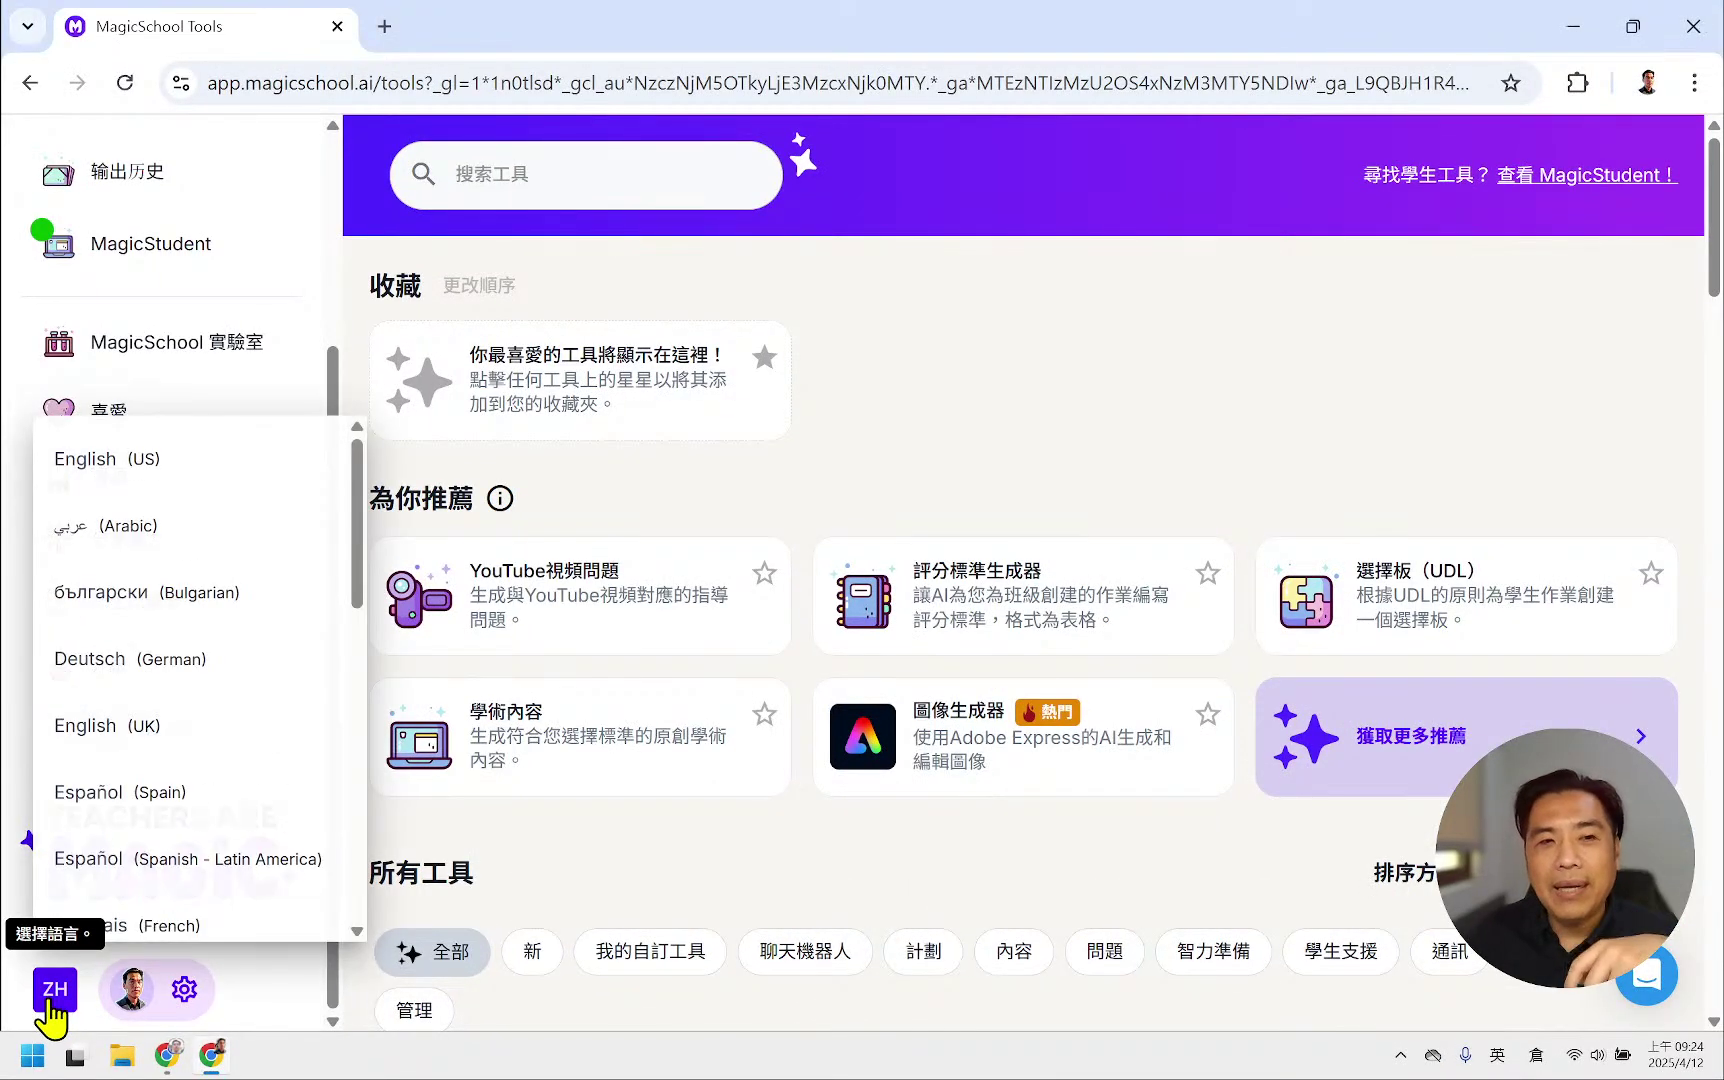
pyautogui.scroll(-5, 204, 708)
pyautogui.scroll(-1, 204, 712)
pyautogui.click(212, 902)
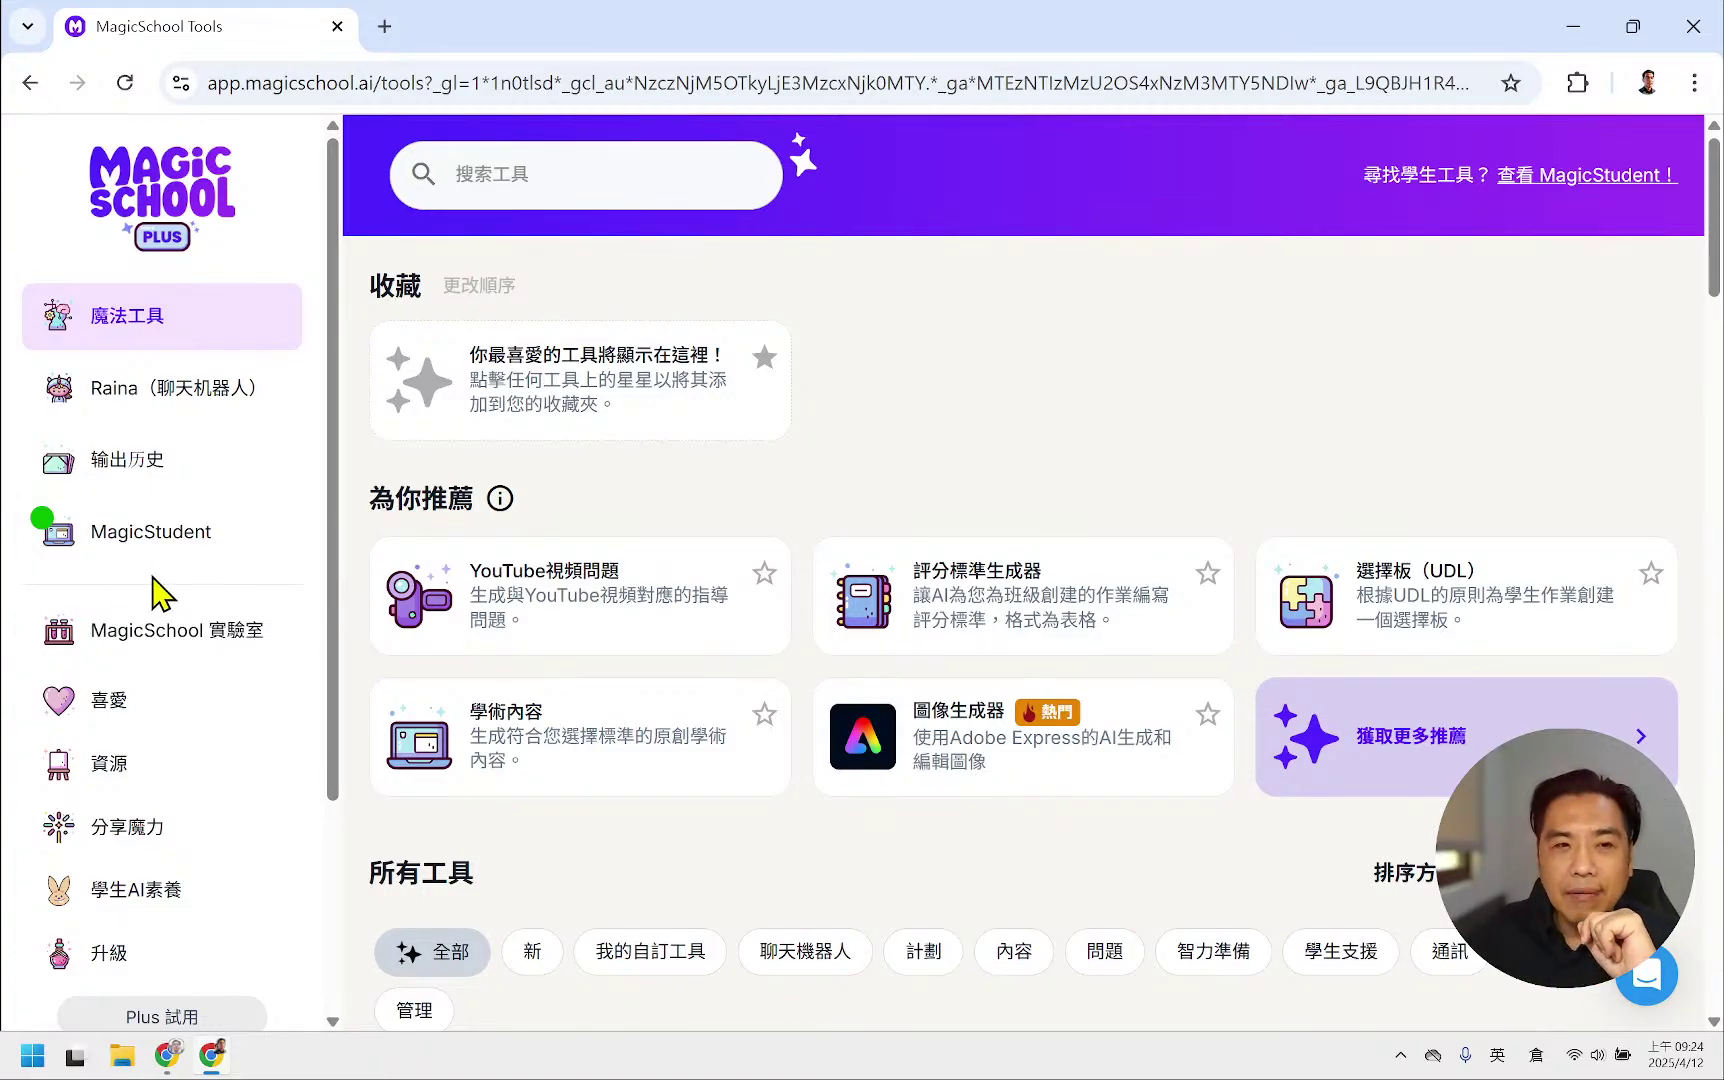
# - Show the interface language list once more and close it without choosing another language
pyautogui.scroll(-3, 158, 595)
pyautogui.click(57, 990)
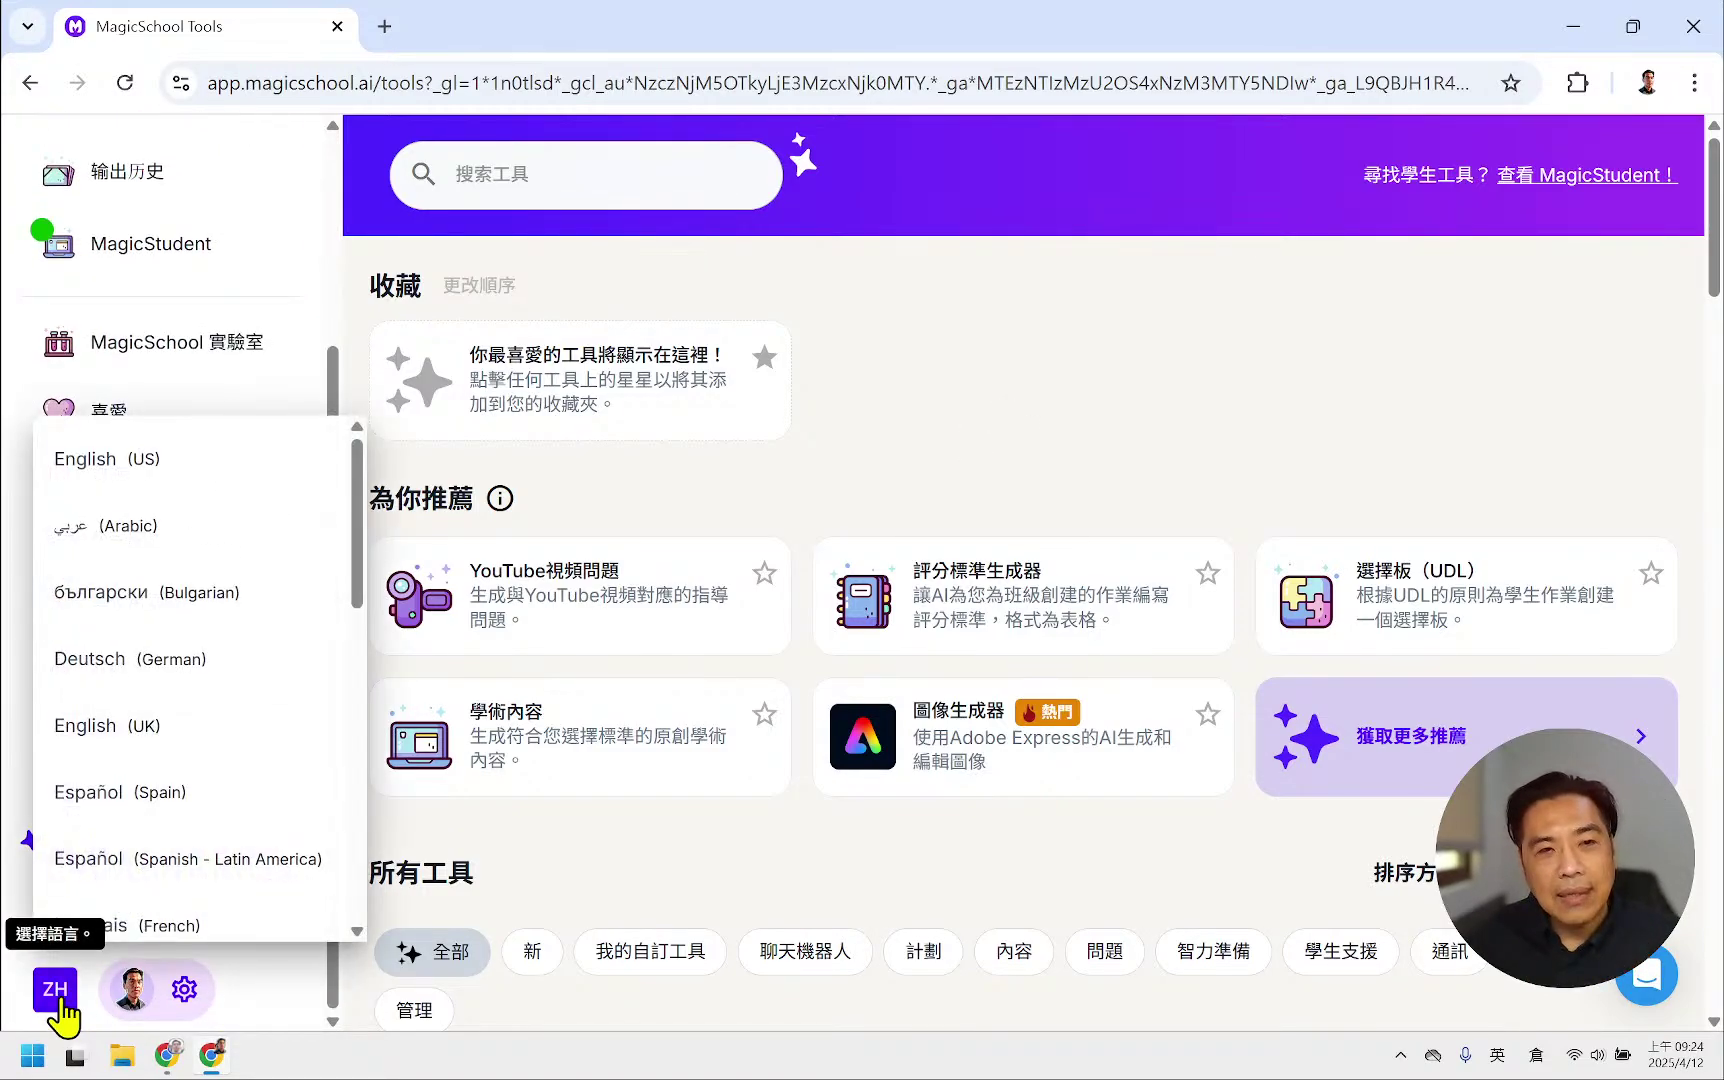
pyautogui.click(57, 990)
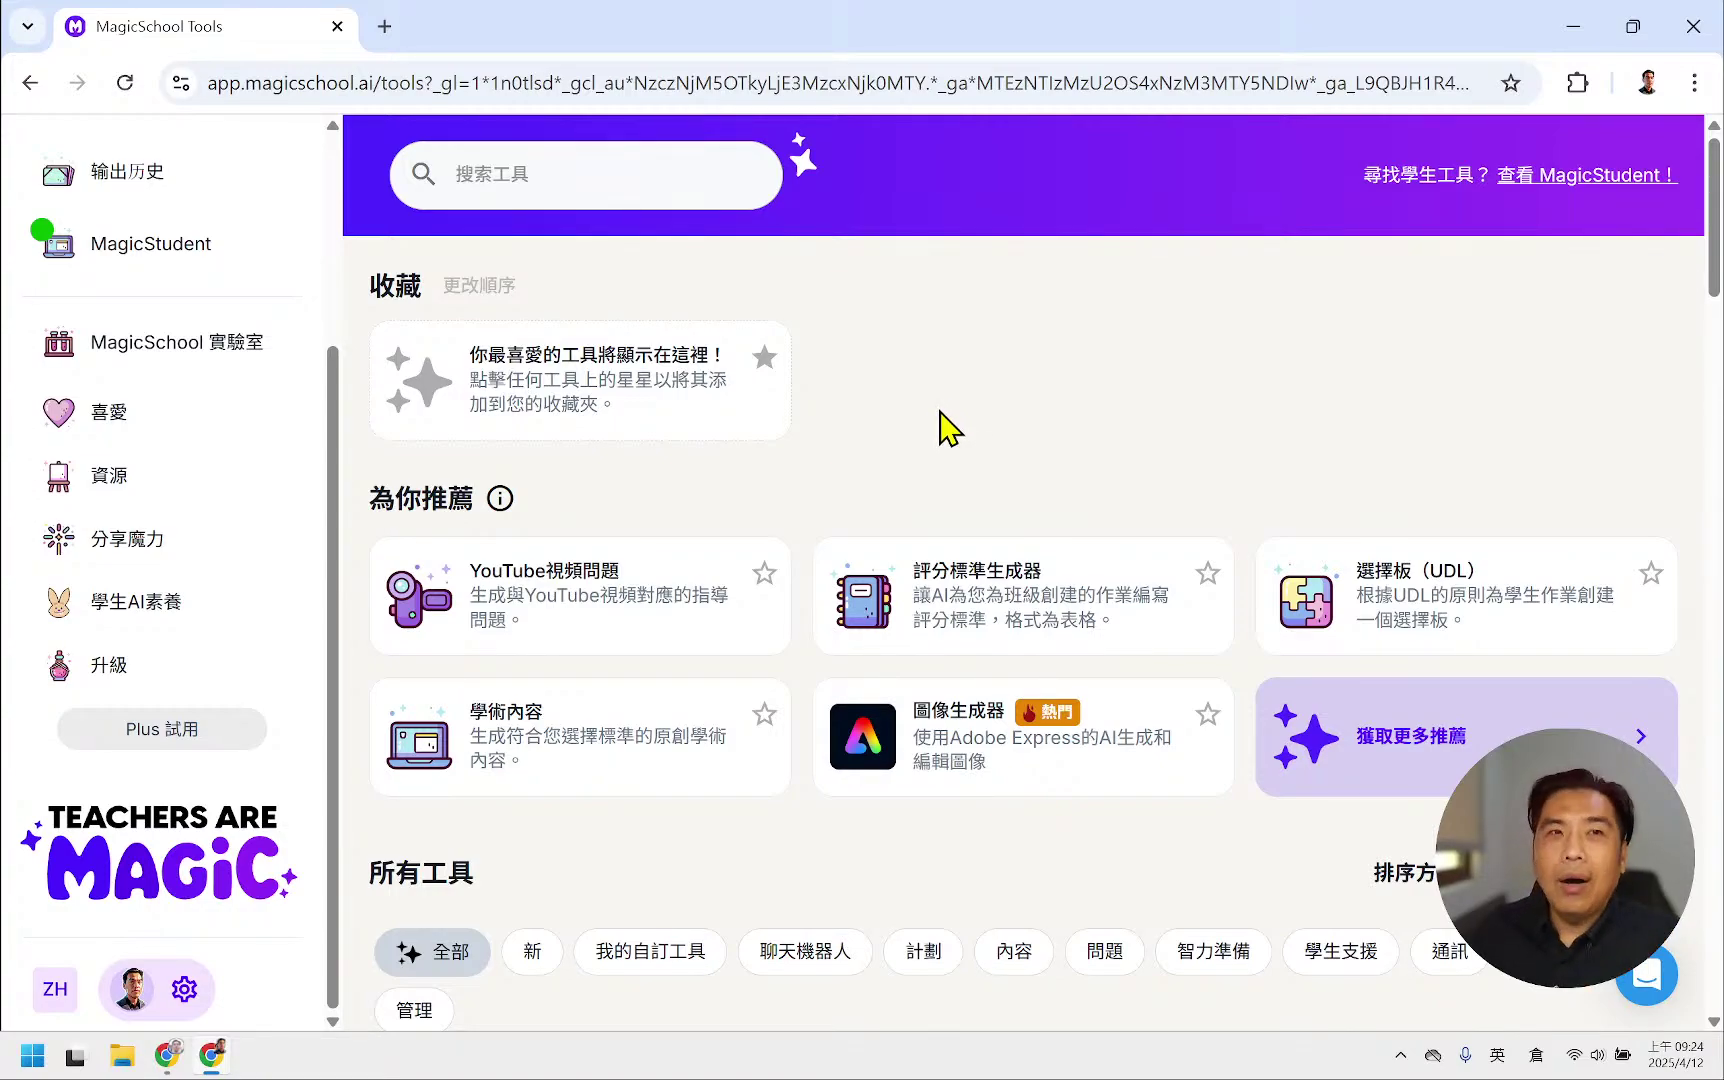
pyautogui.scroll(3, 90, 530)
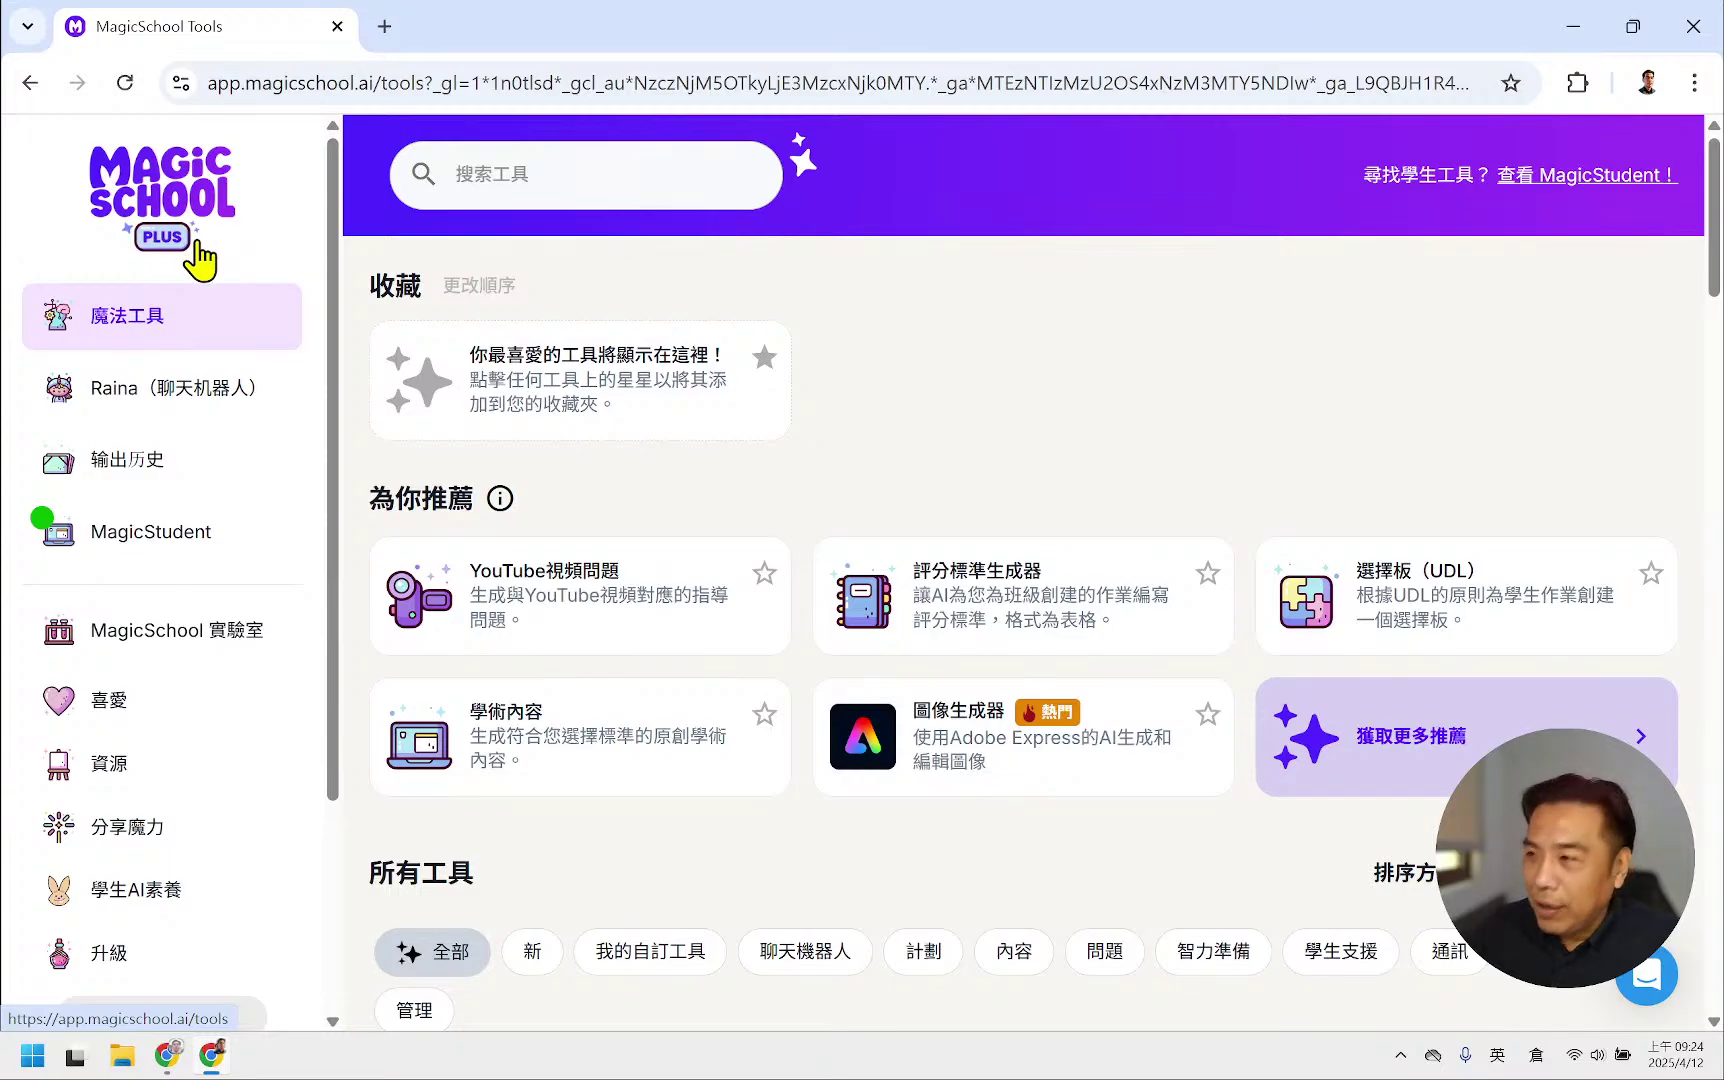
# - Open the personal profile settings (個人資料設定) and examine the account details
pyautogui.scroll(-3, 212, 272)
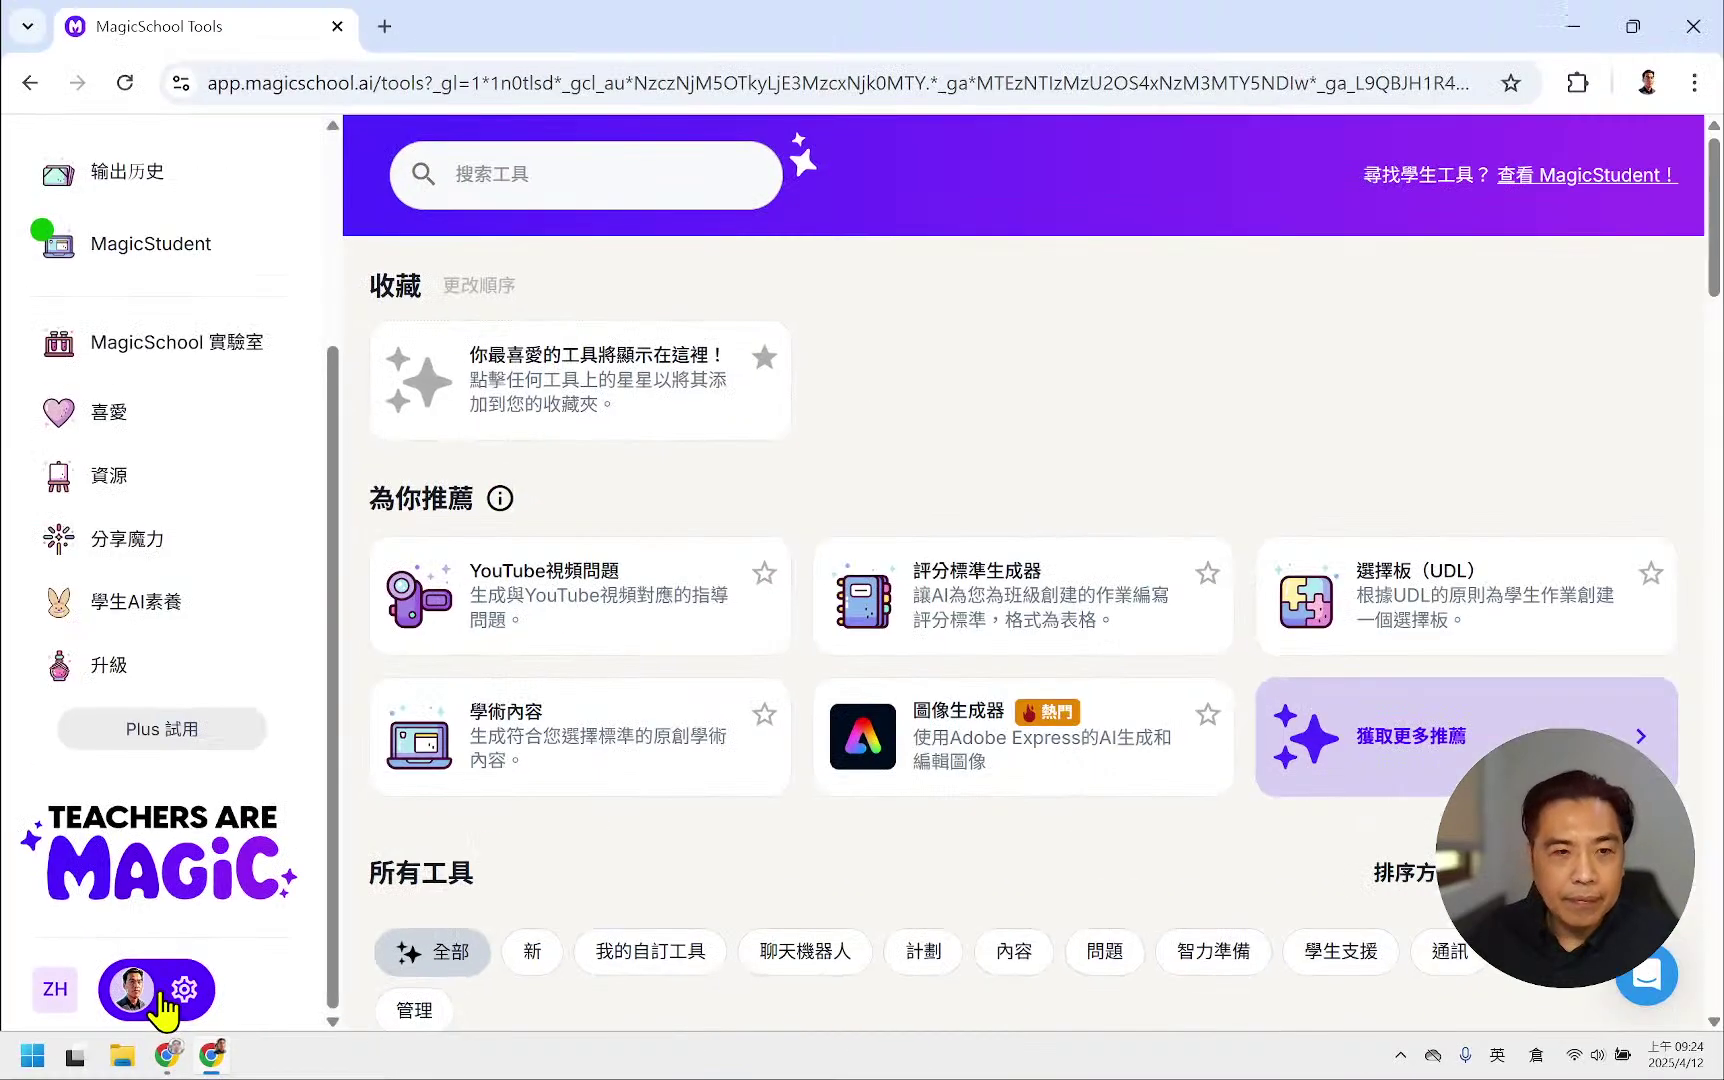
pyautogui.click(322, 930)
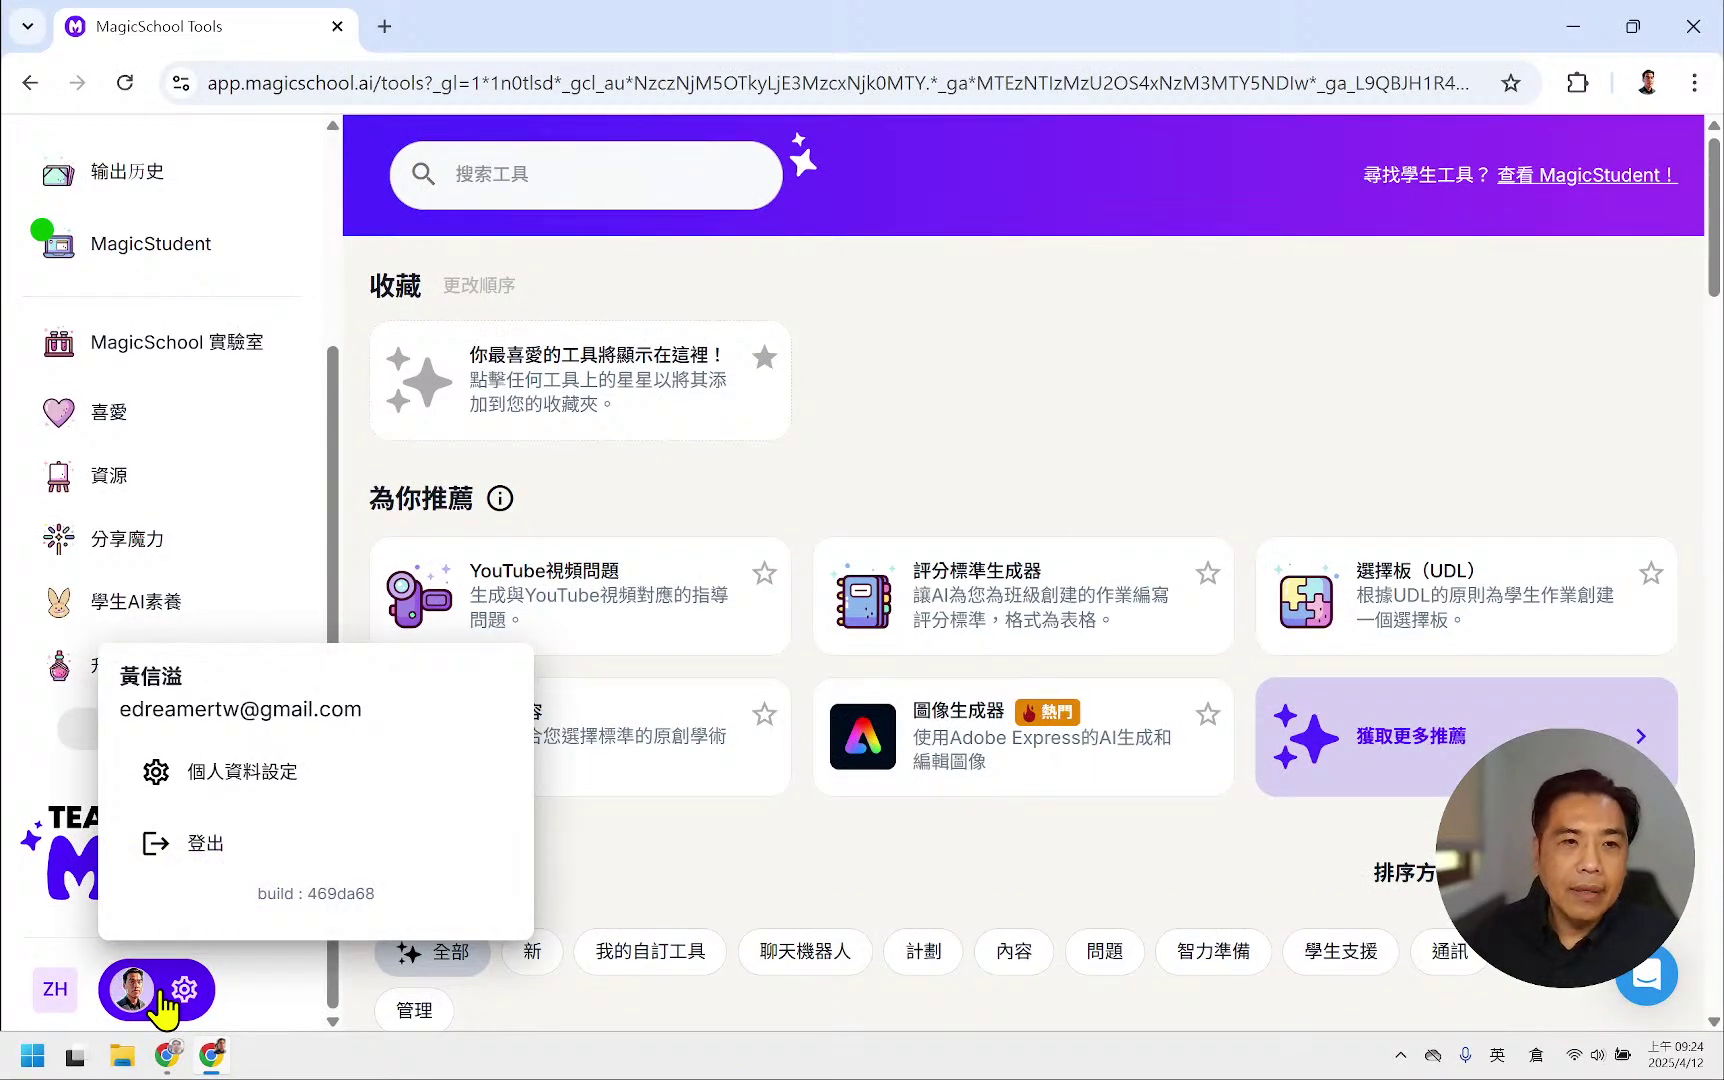
pyautogui.click(310, 775)
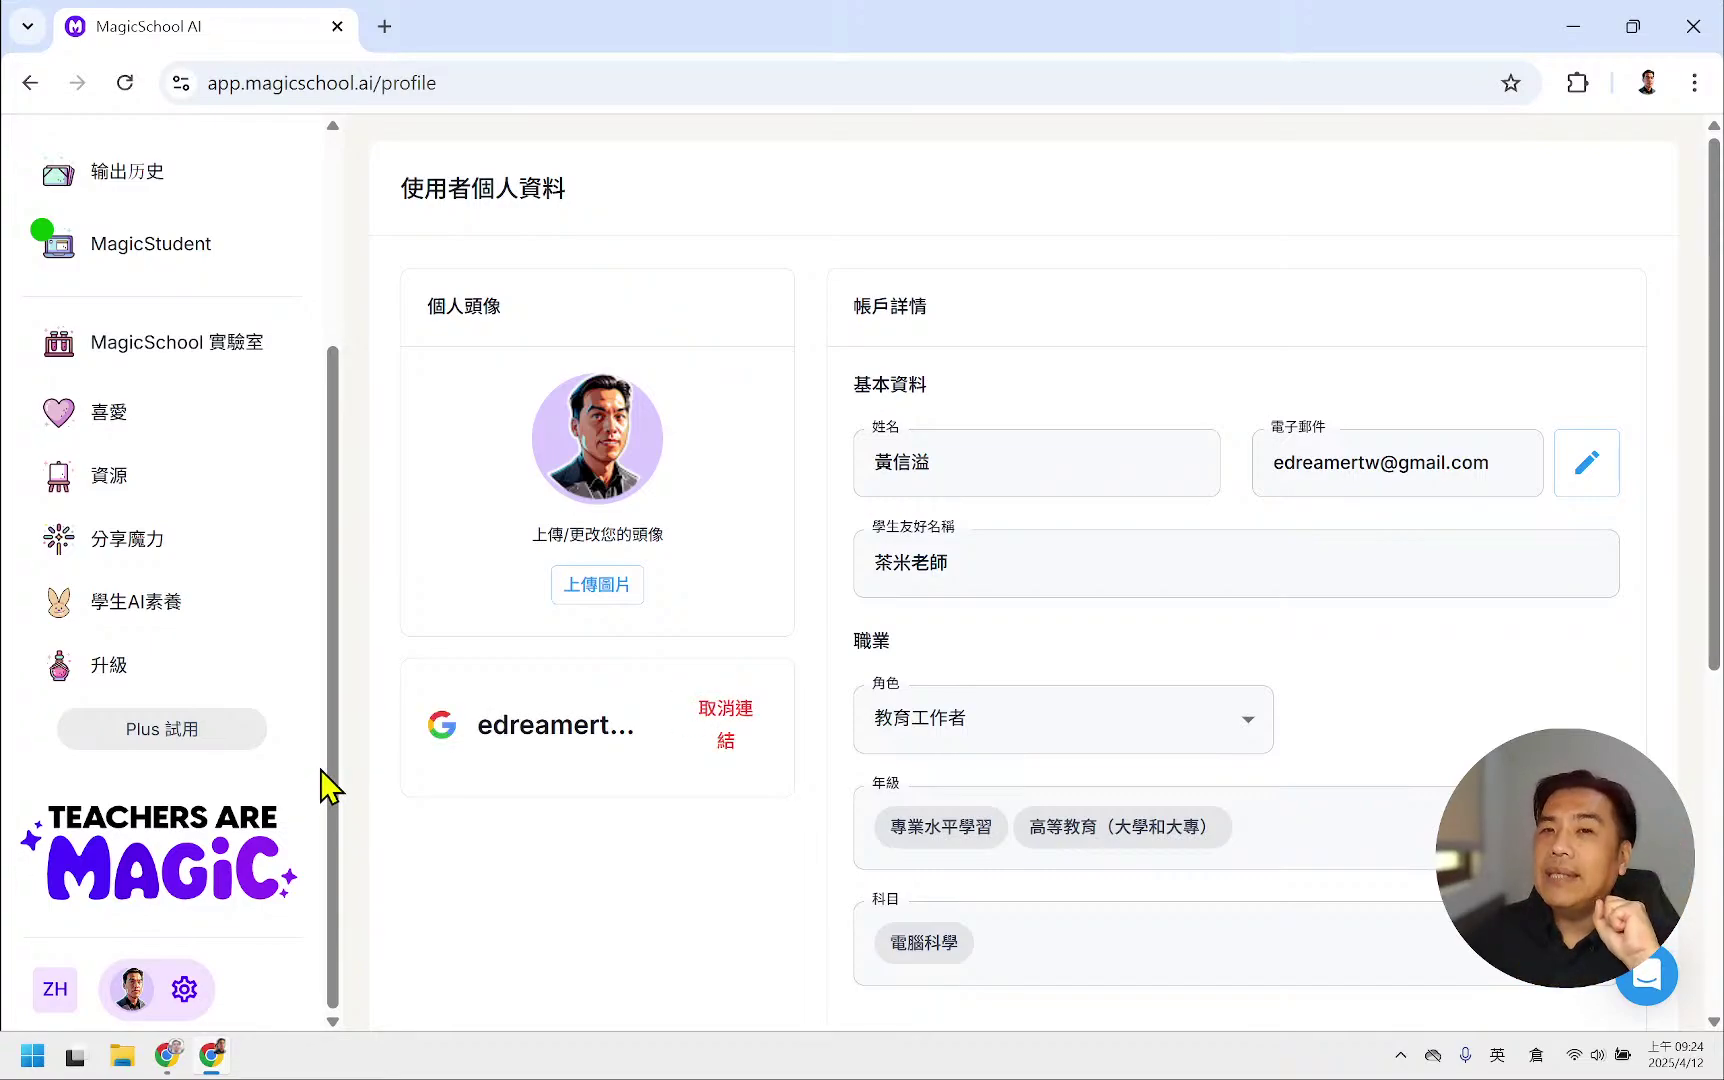
pyautogui.scroll(-2, 950, 330)
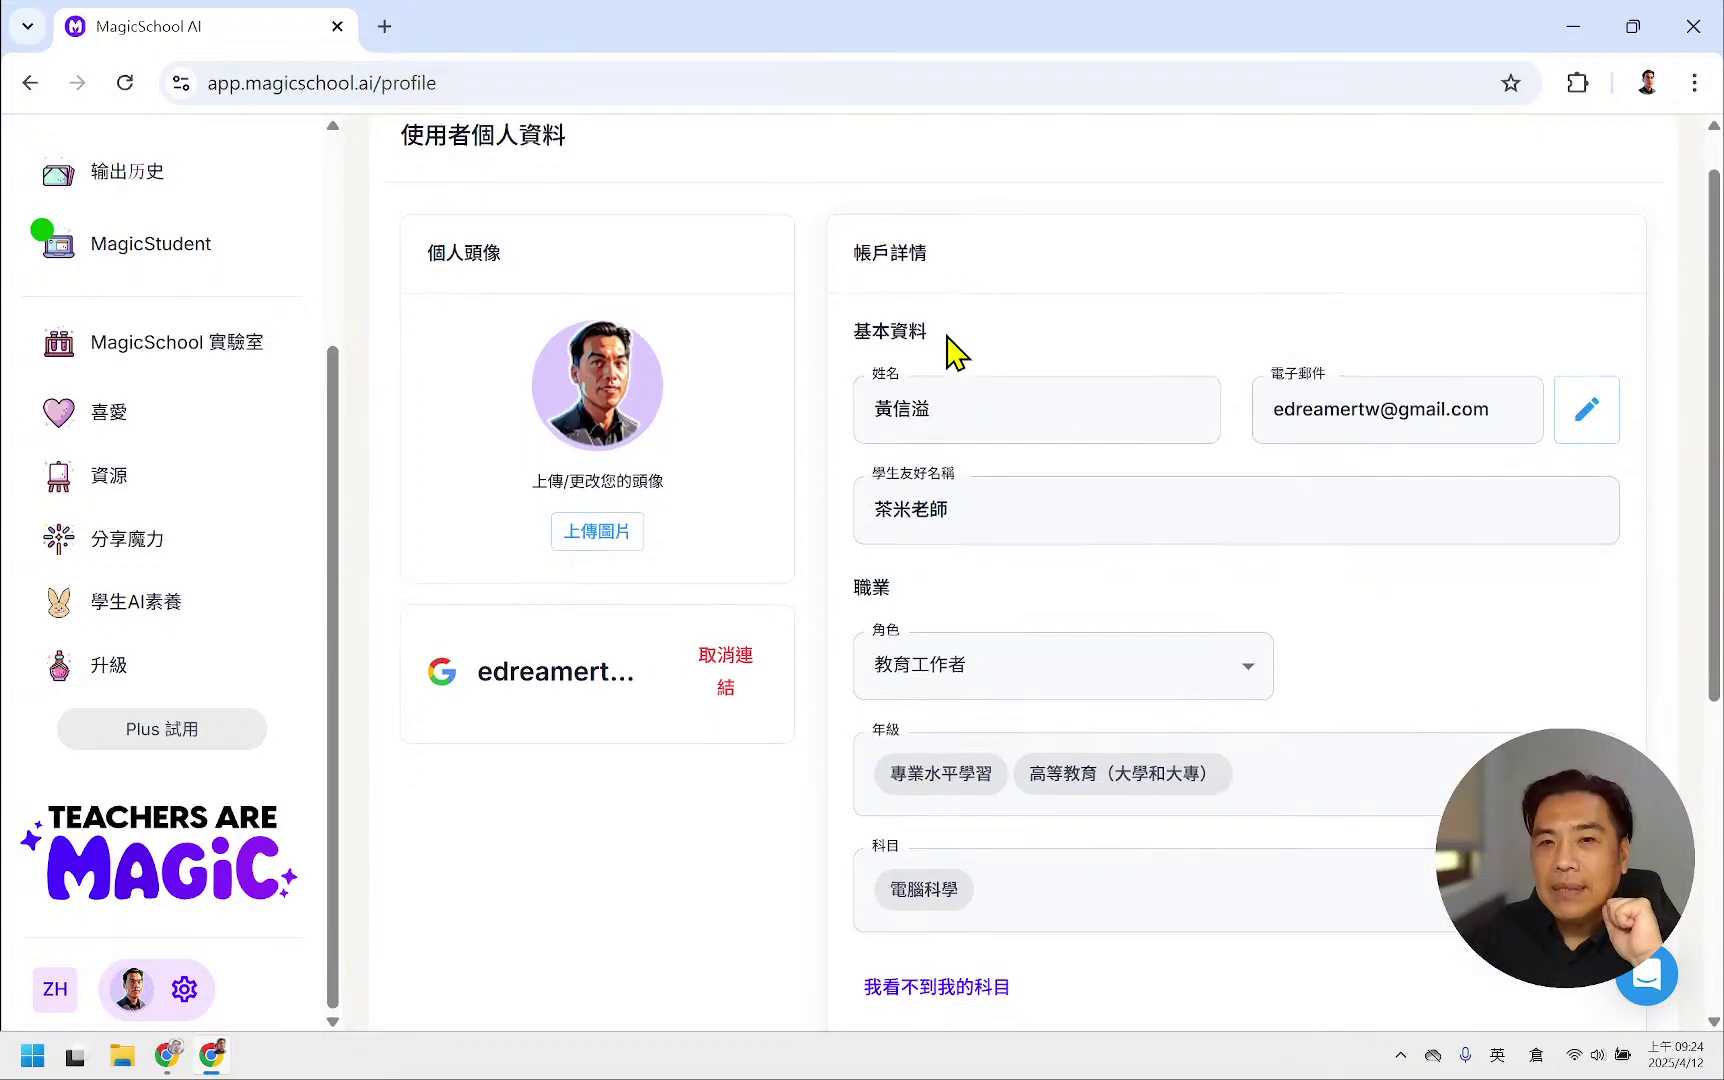
pyautogui.scroll(2, 955, 352)
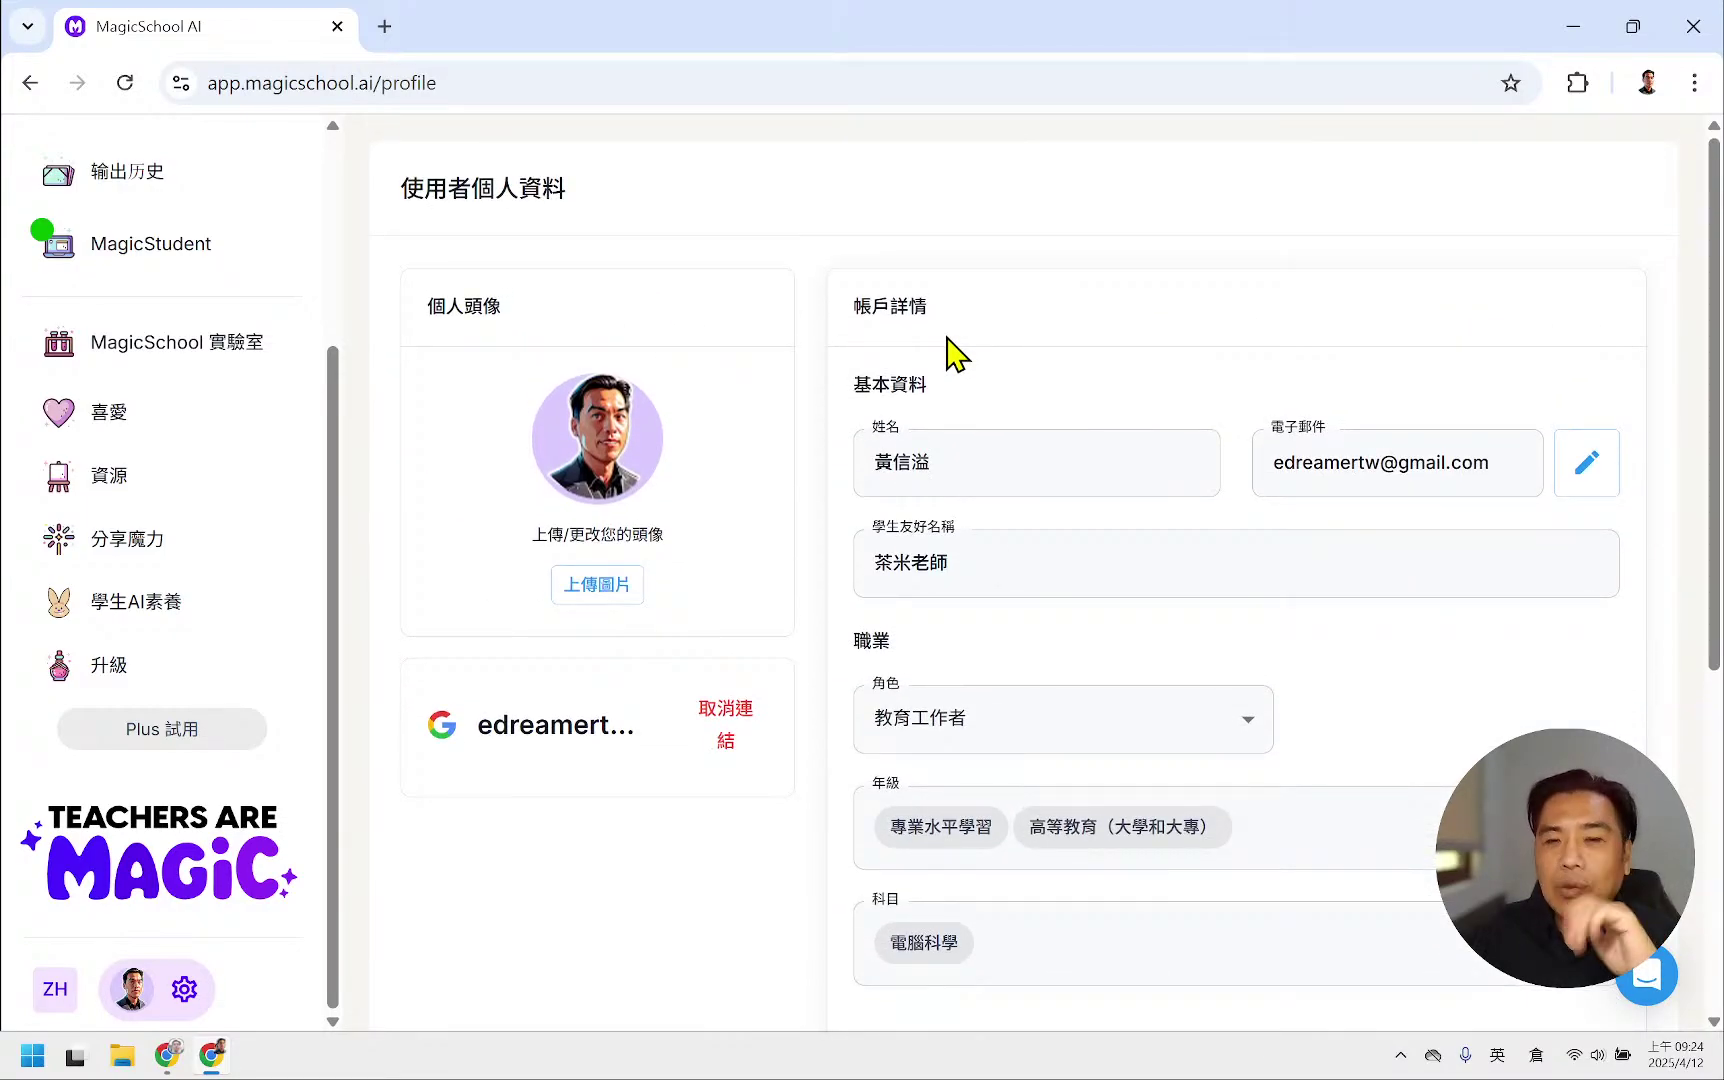
# - Bring up the account deletion confirmation at the end of the profile page and cancel it
pyautogui.scroll(-6, 950, 356)
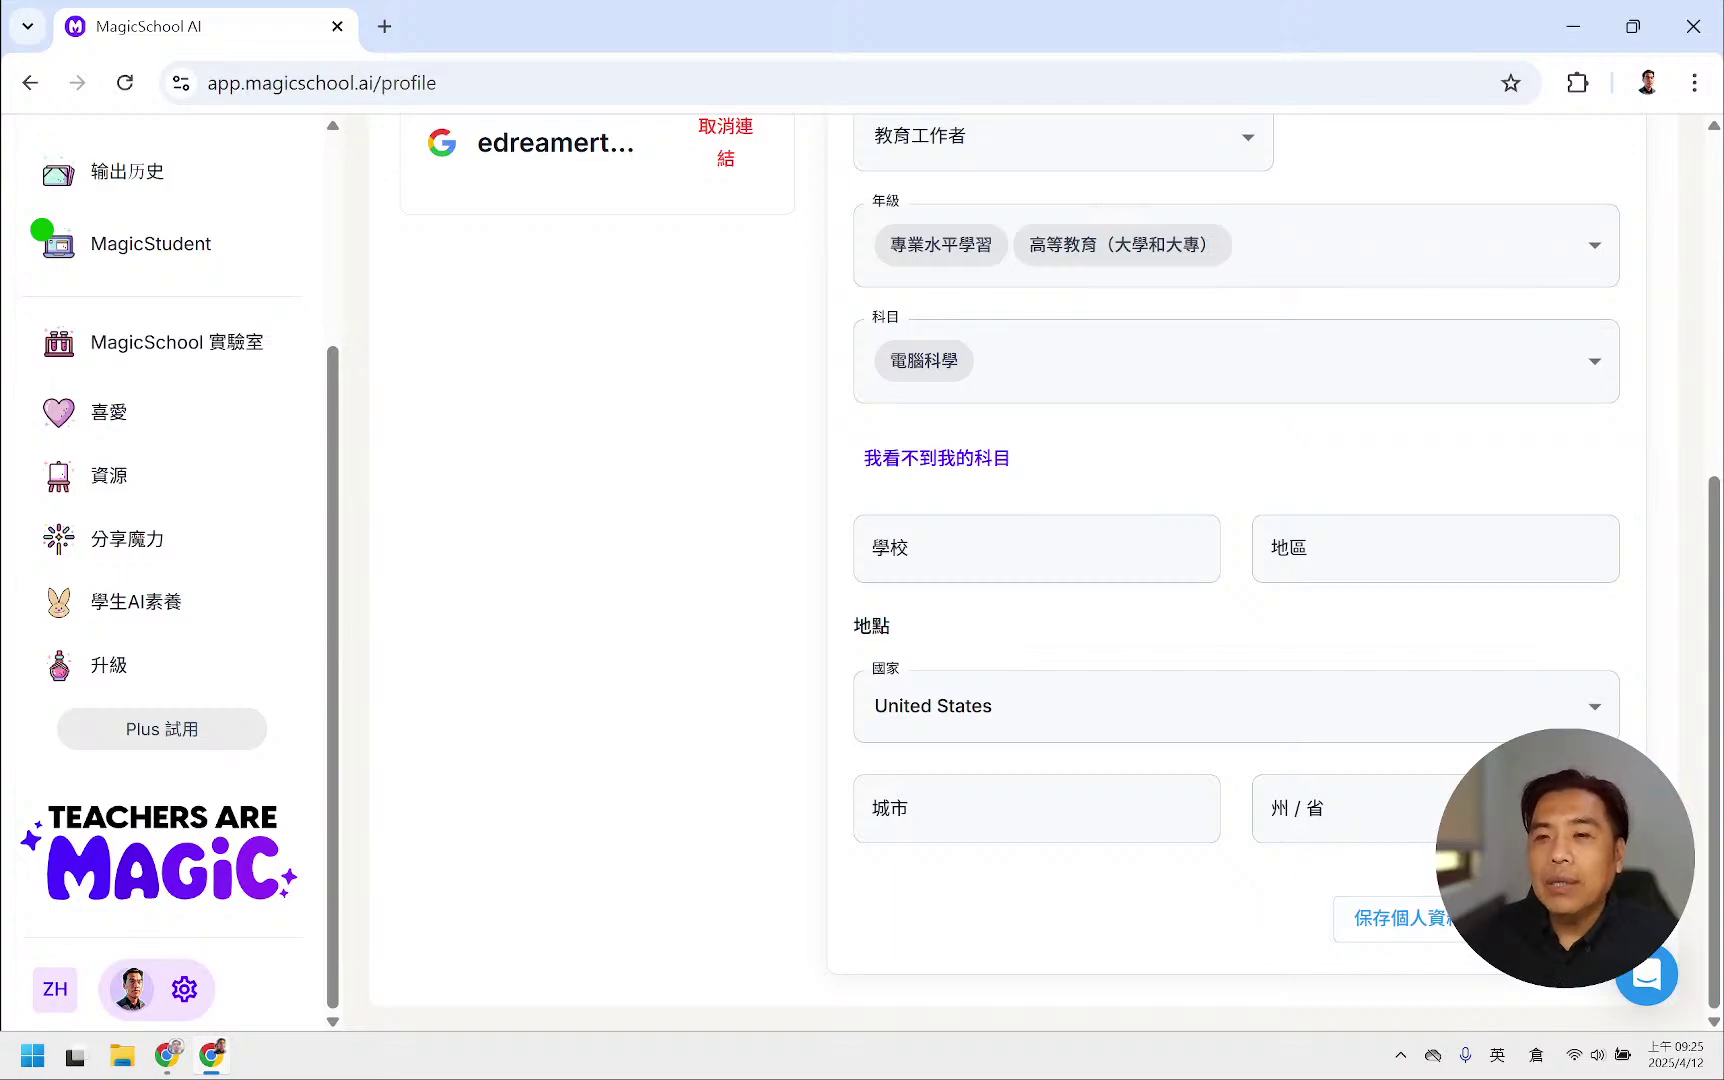
pyautogui.click(1540, 917)
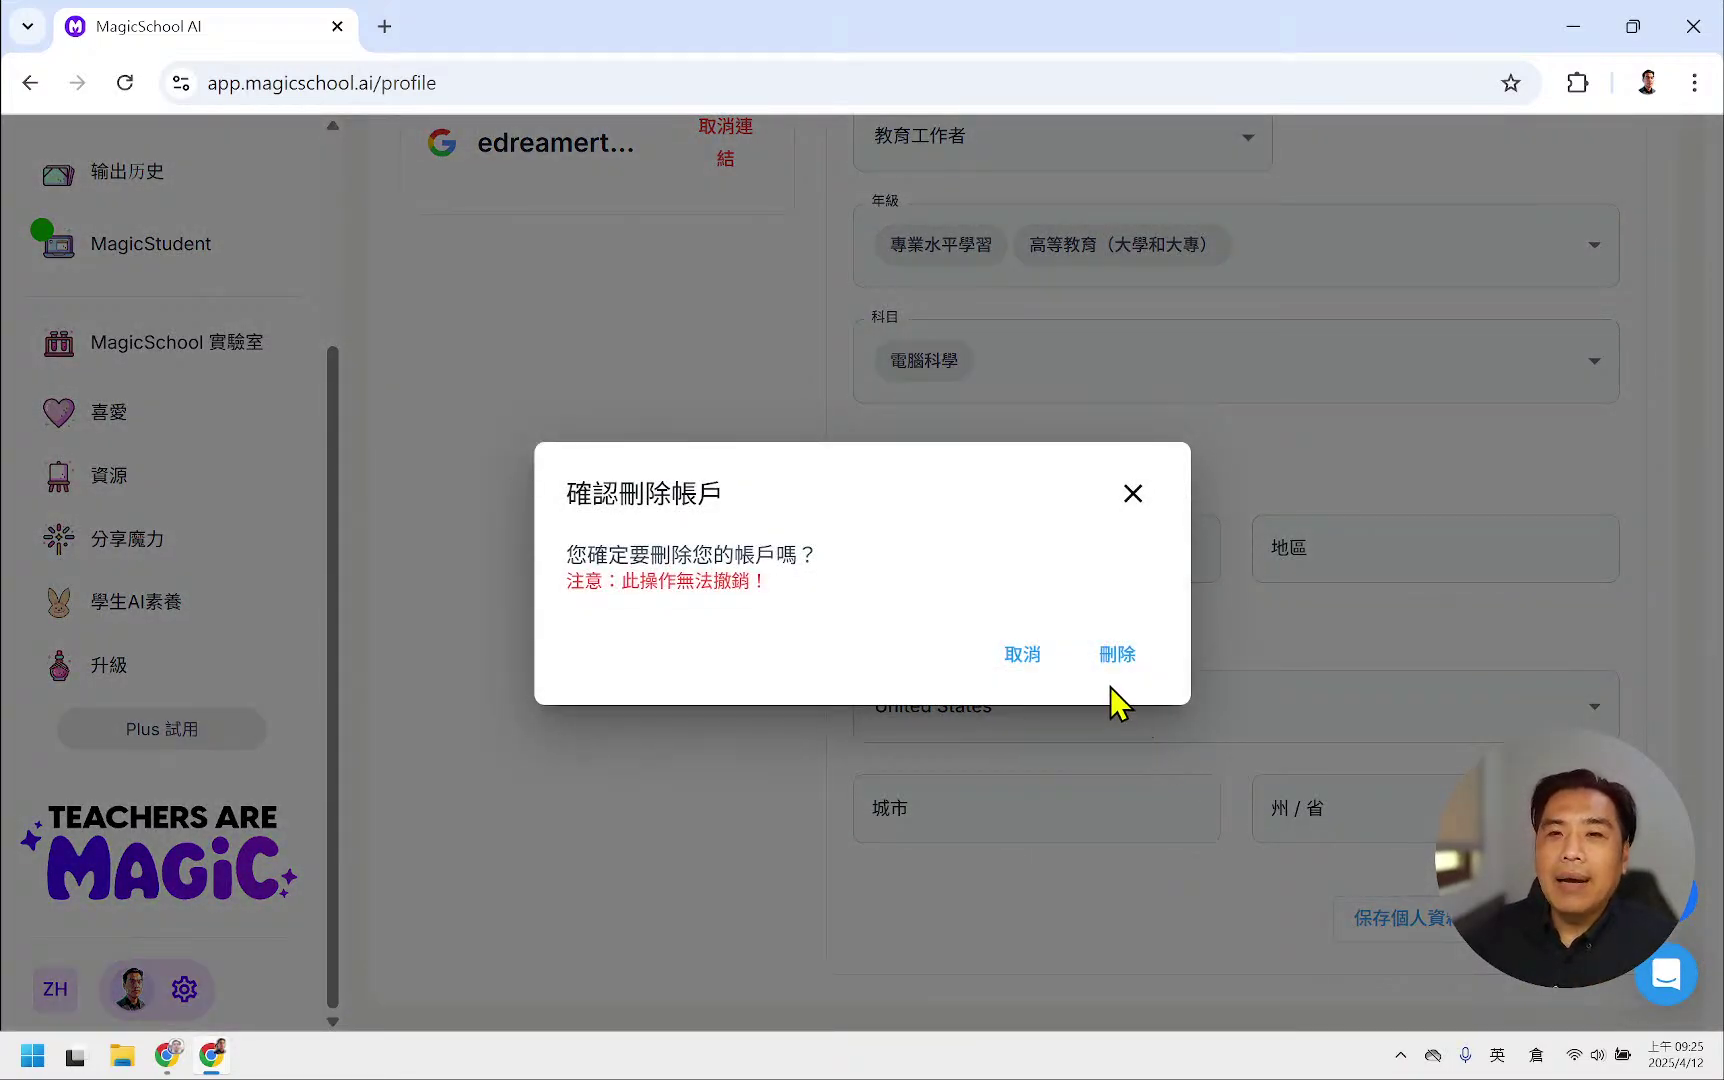
pyautogui.click(1134, 497)
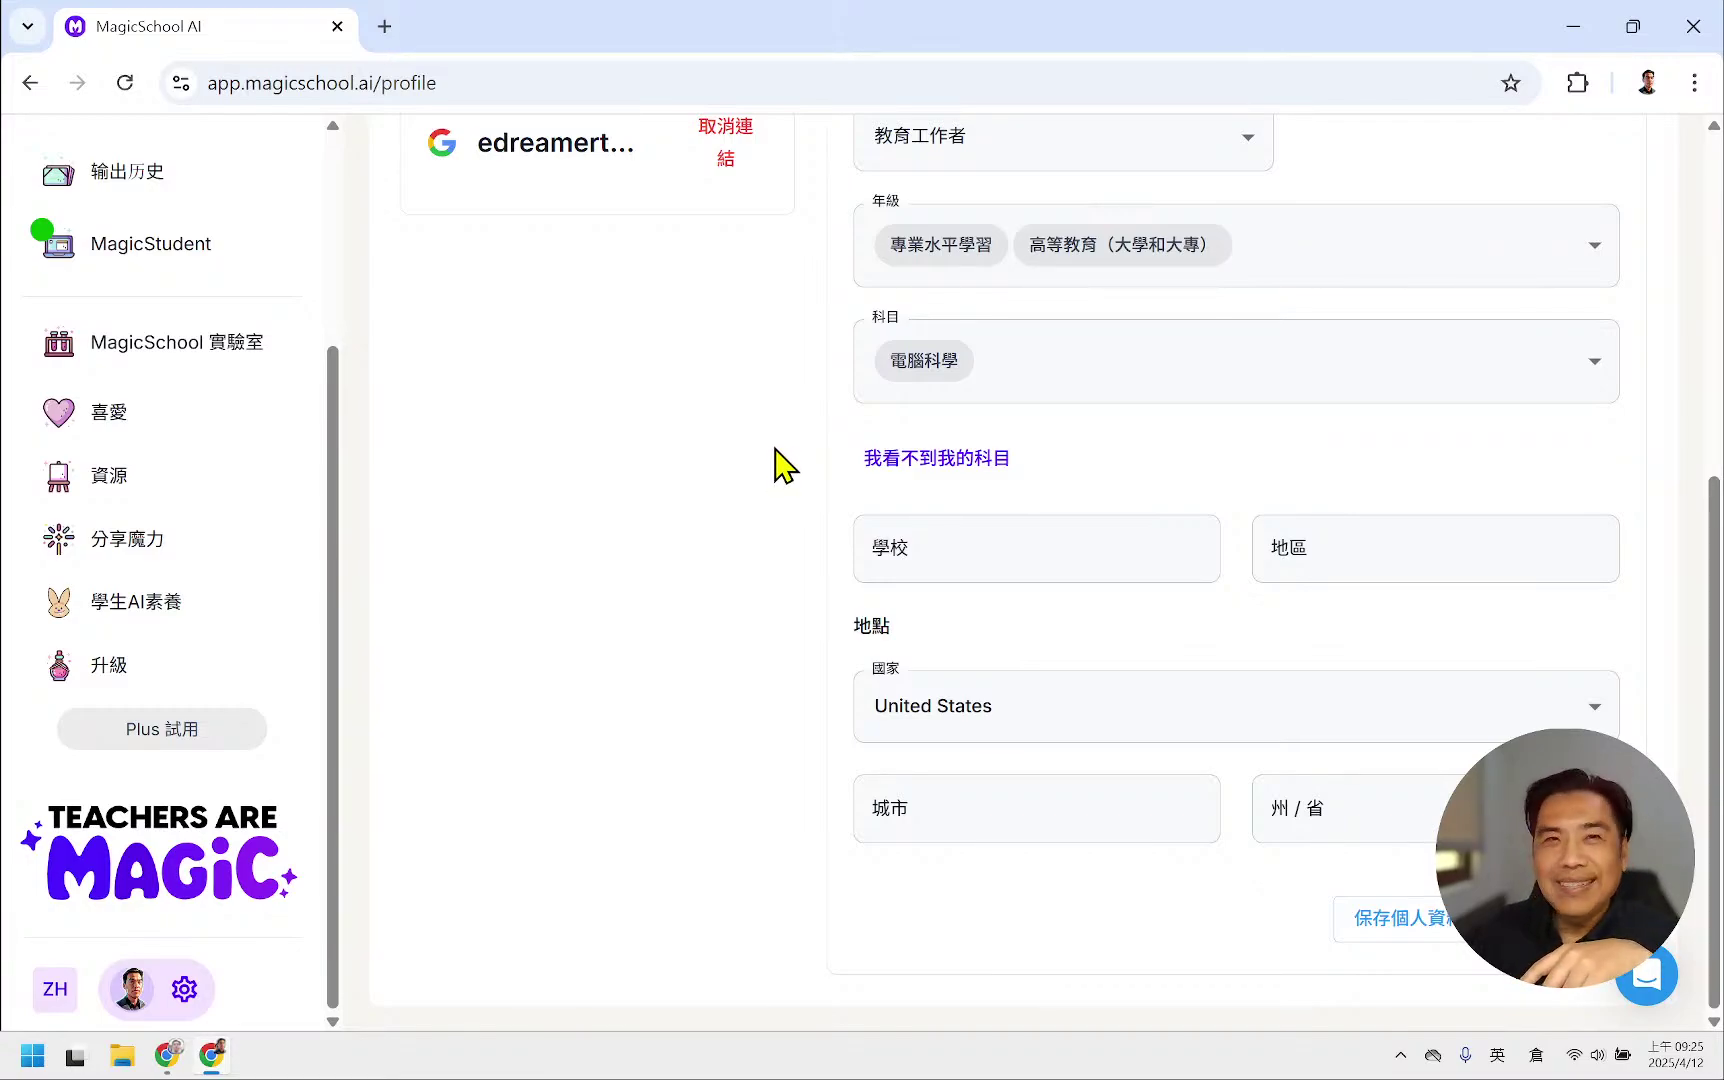
# - Reload the profile page and return to the 魔法工具 (magic tools) page
pyautogui.scroll(6, 770, 460)
pyautogui.scroll(1, 340, 490)
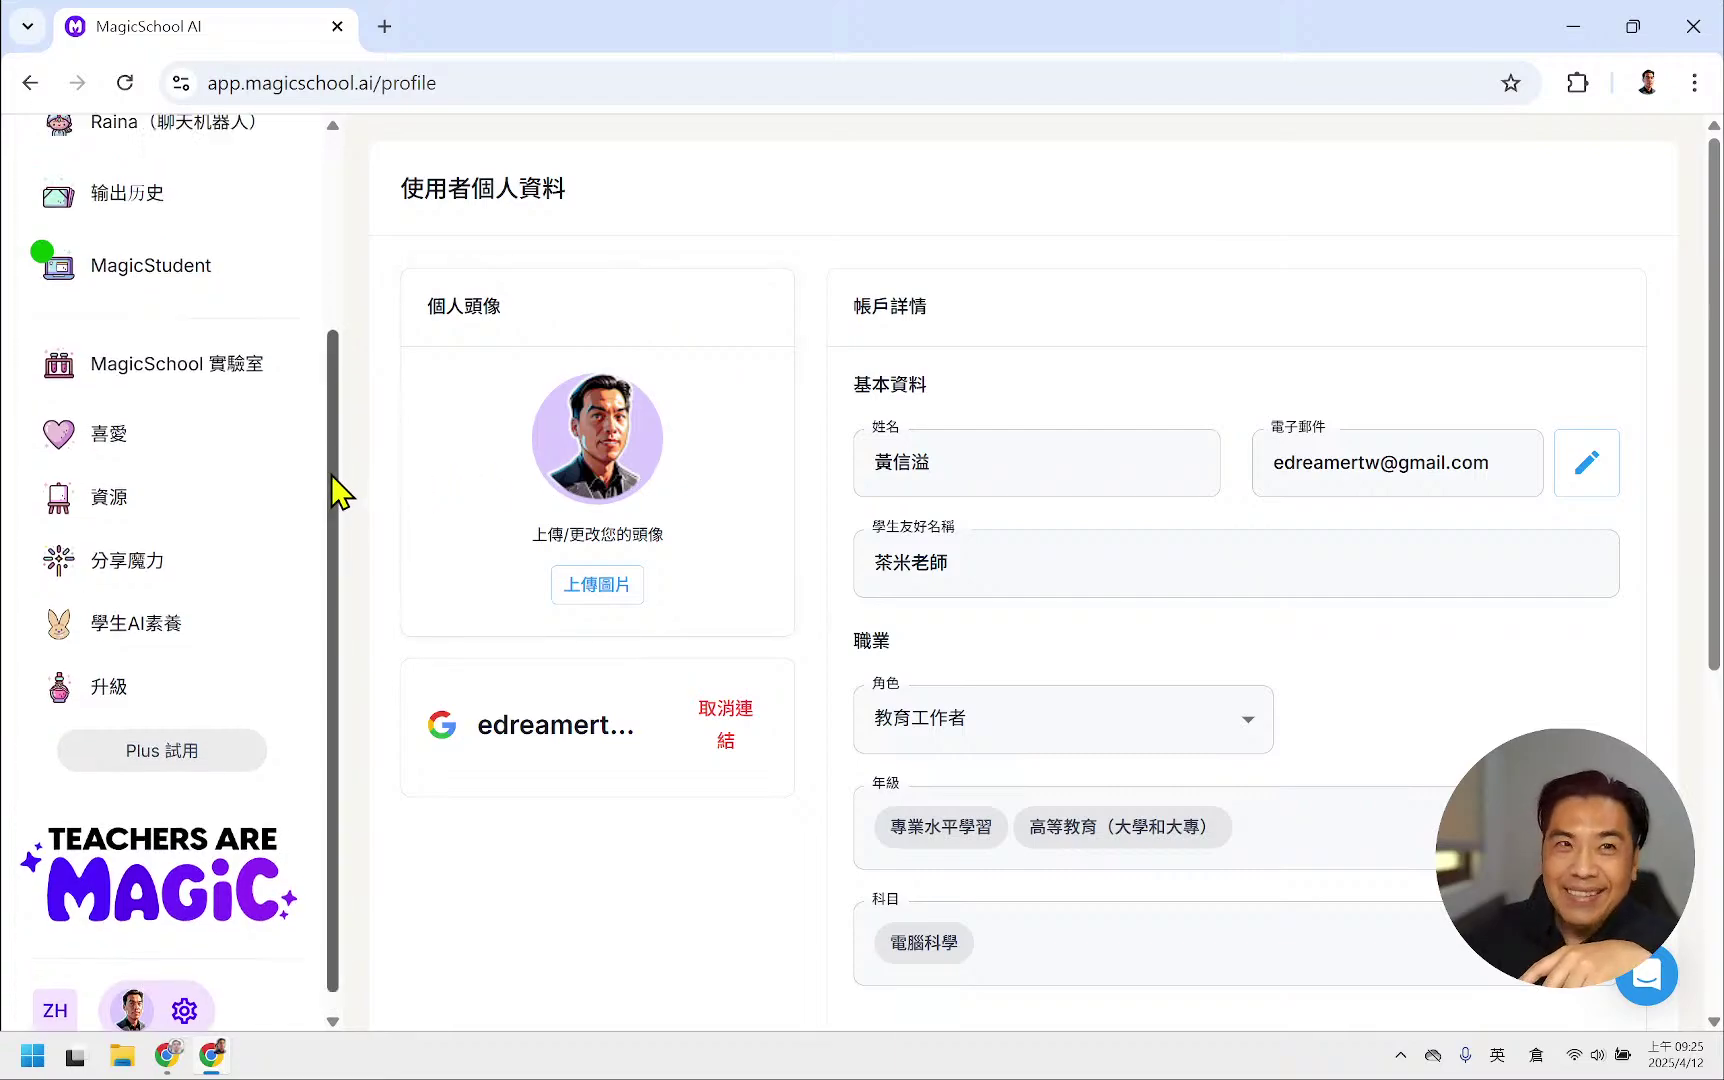
pyautogui.scroll(3, 340, 490)
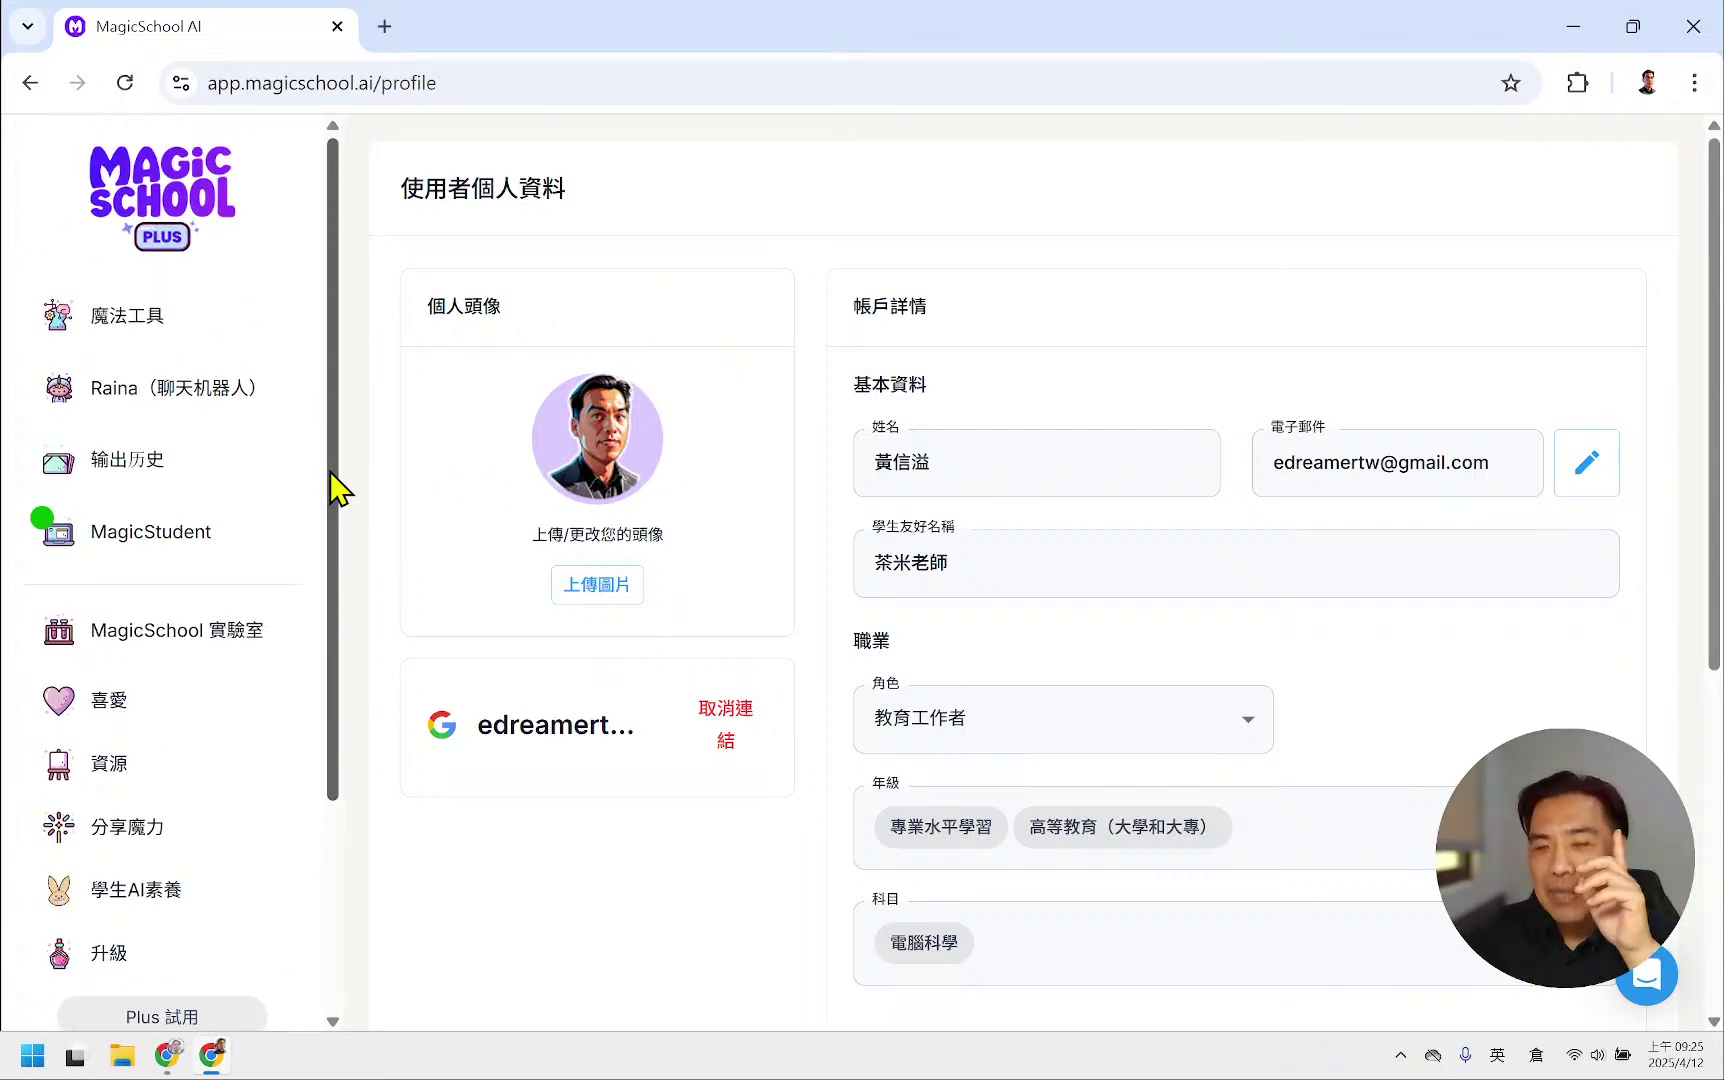
pyautogui.click(150, 326)
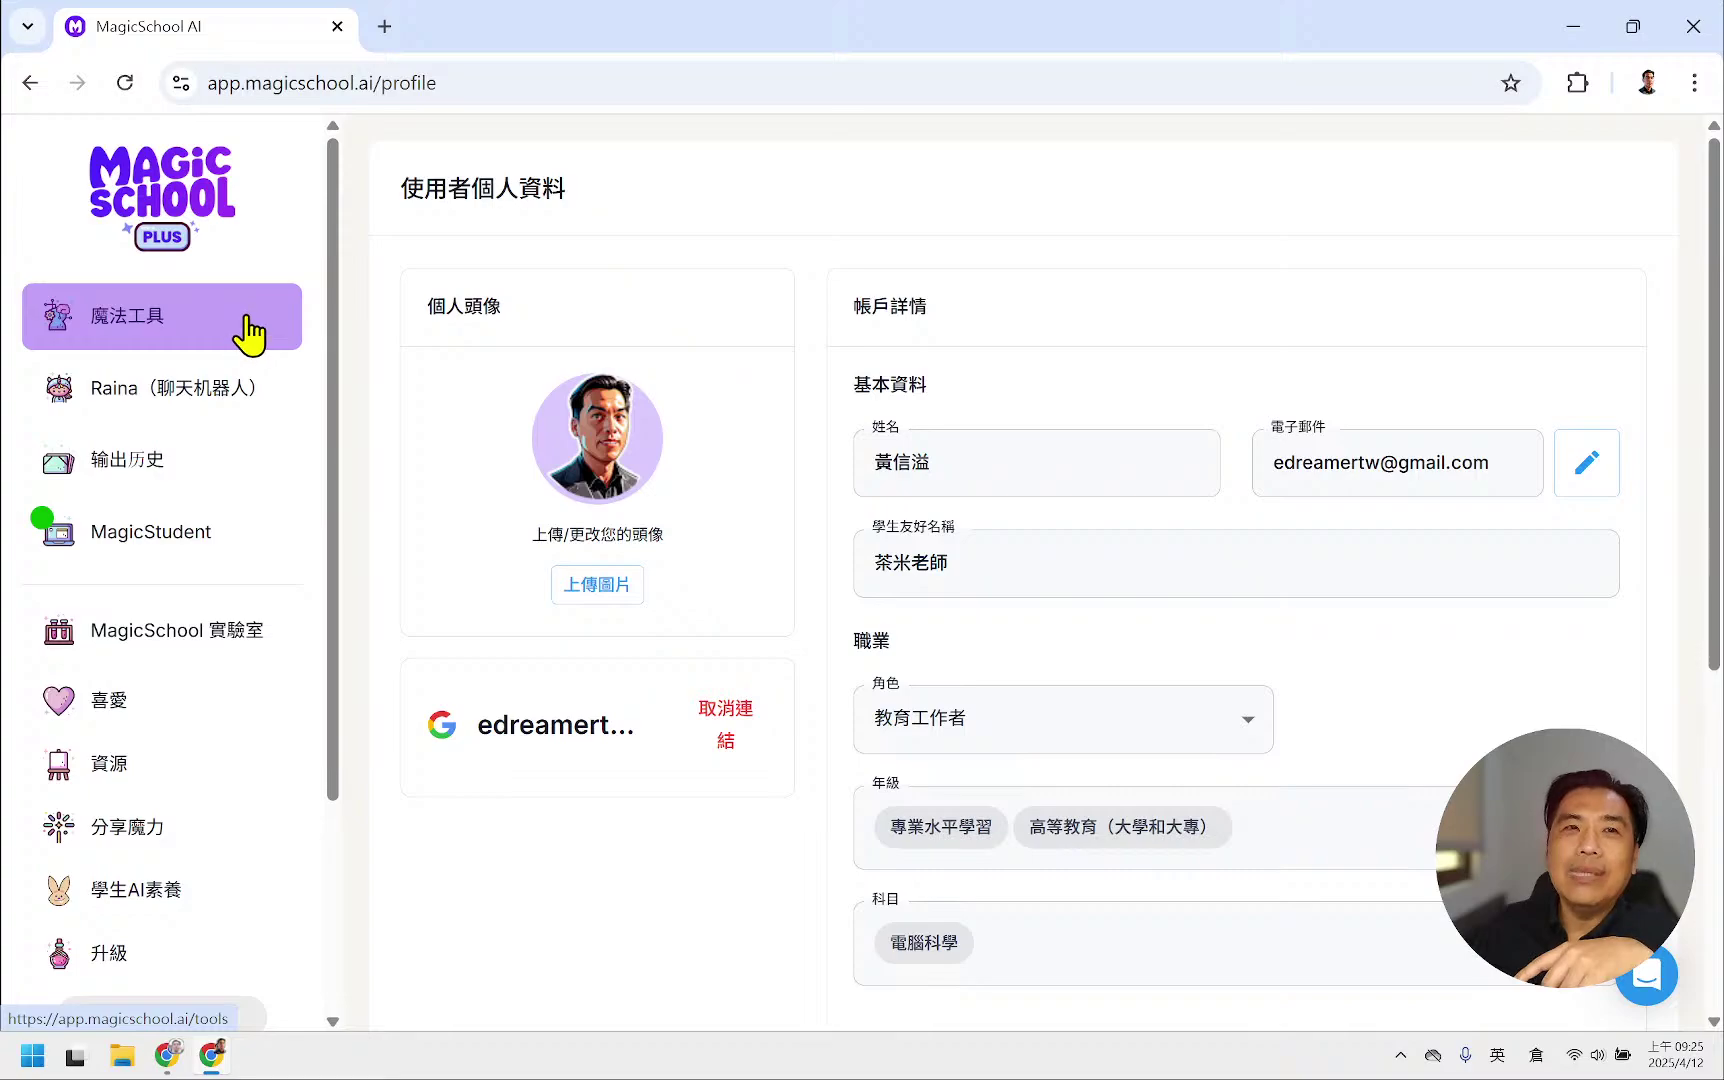
pyautogui.click(125, 83)
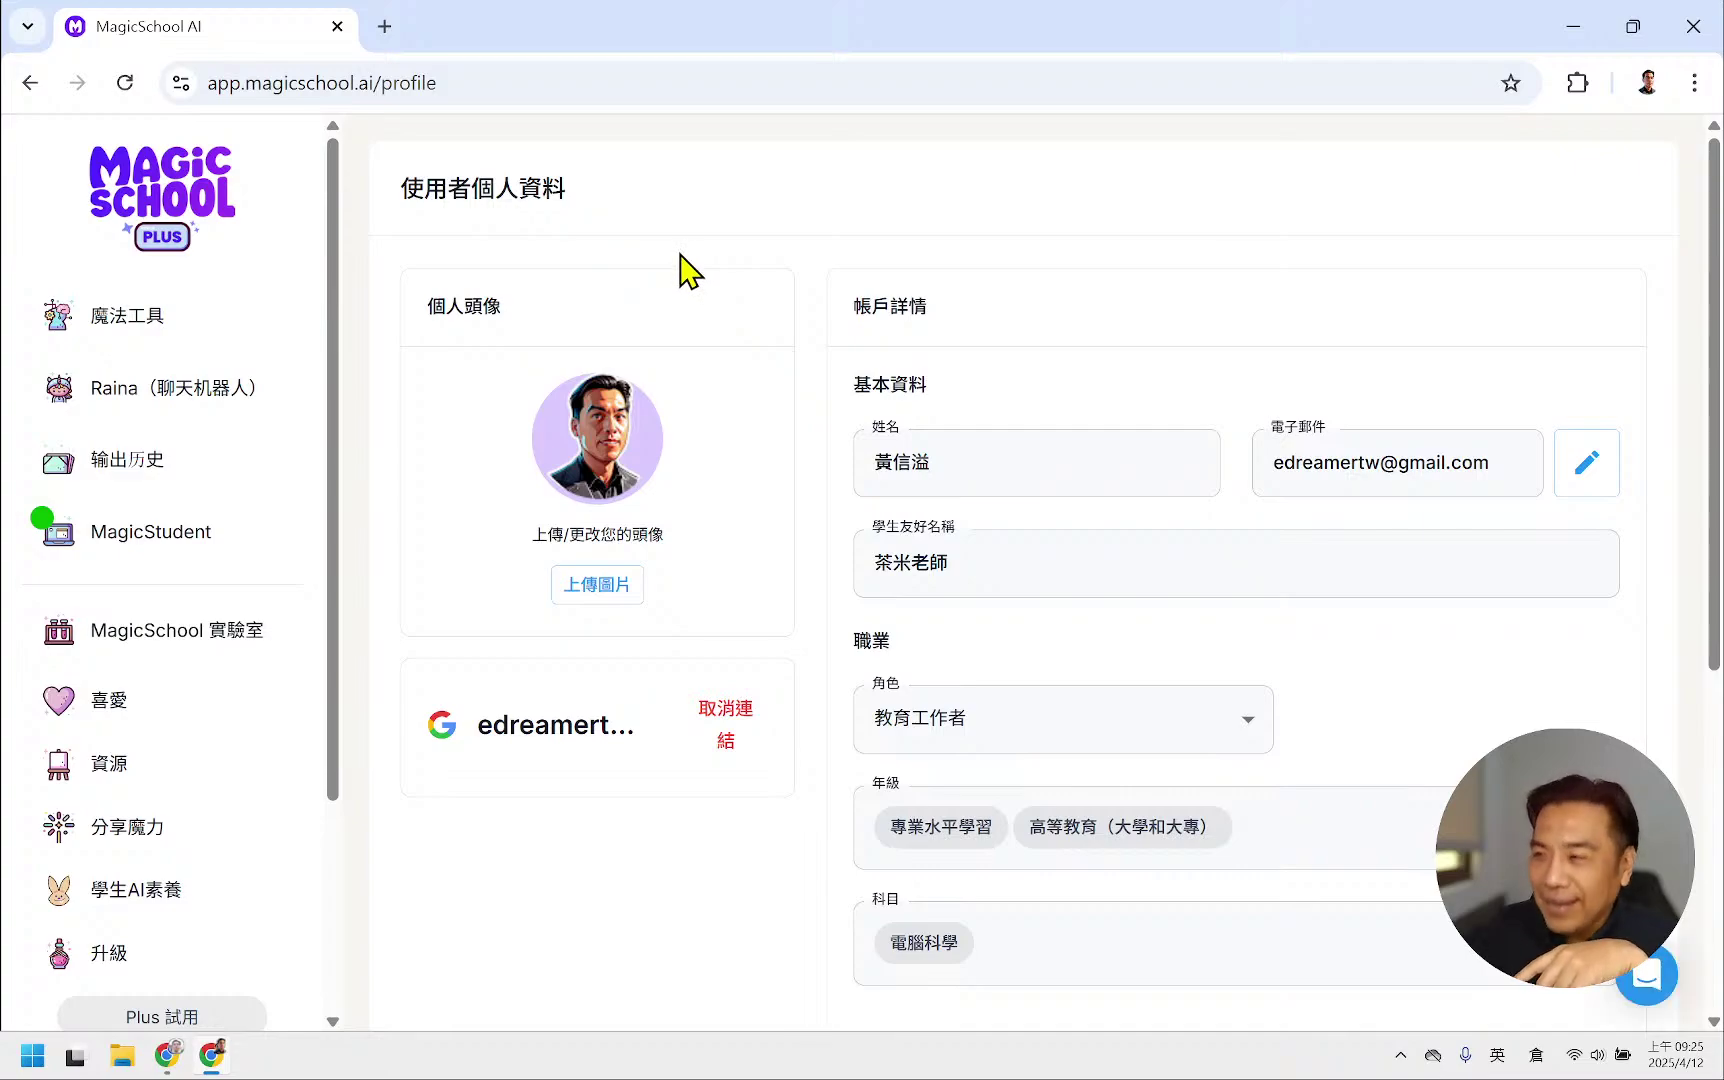
pyautogui.click(125, 322)
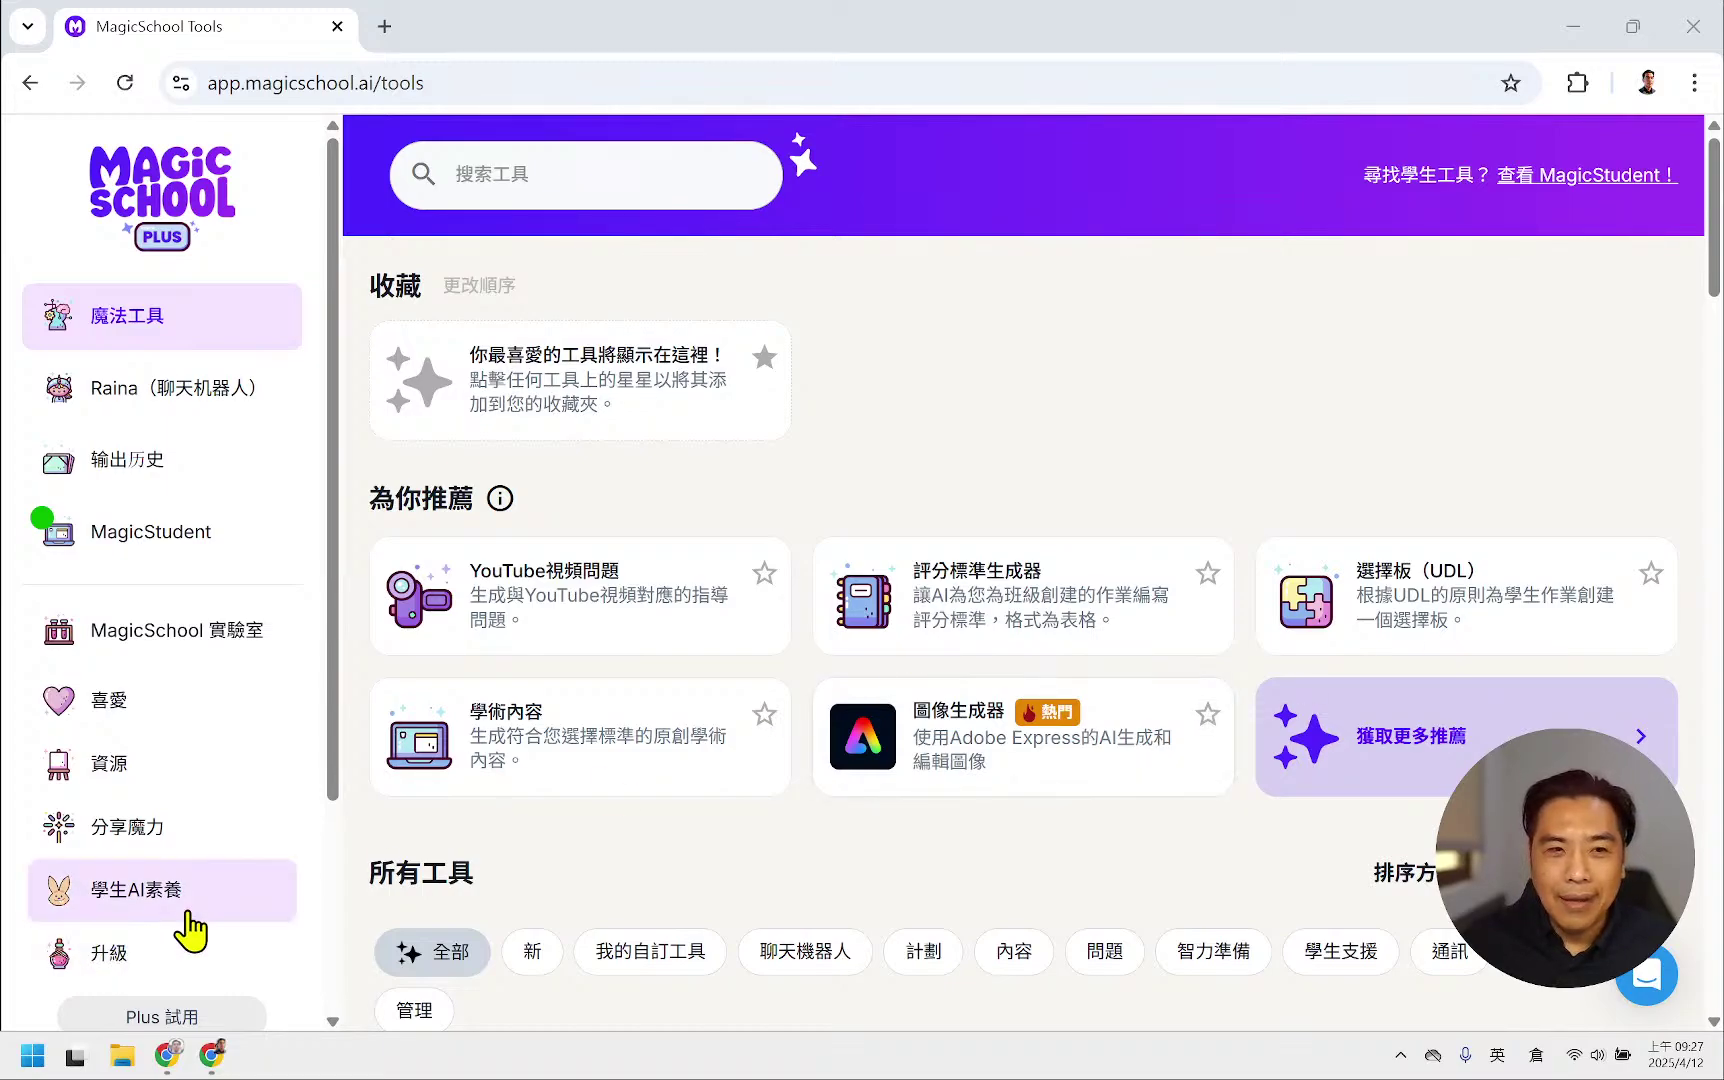
# - Look through the personal profile settings again, down to the school and location fields, and go back to 魔法工具
pyautogui.scroll(-3, 185, 928)
pyautogui.click(180, 1000)
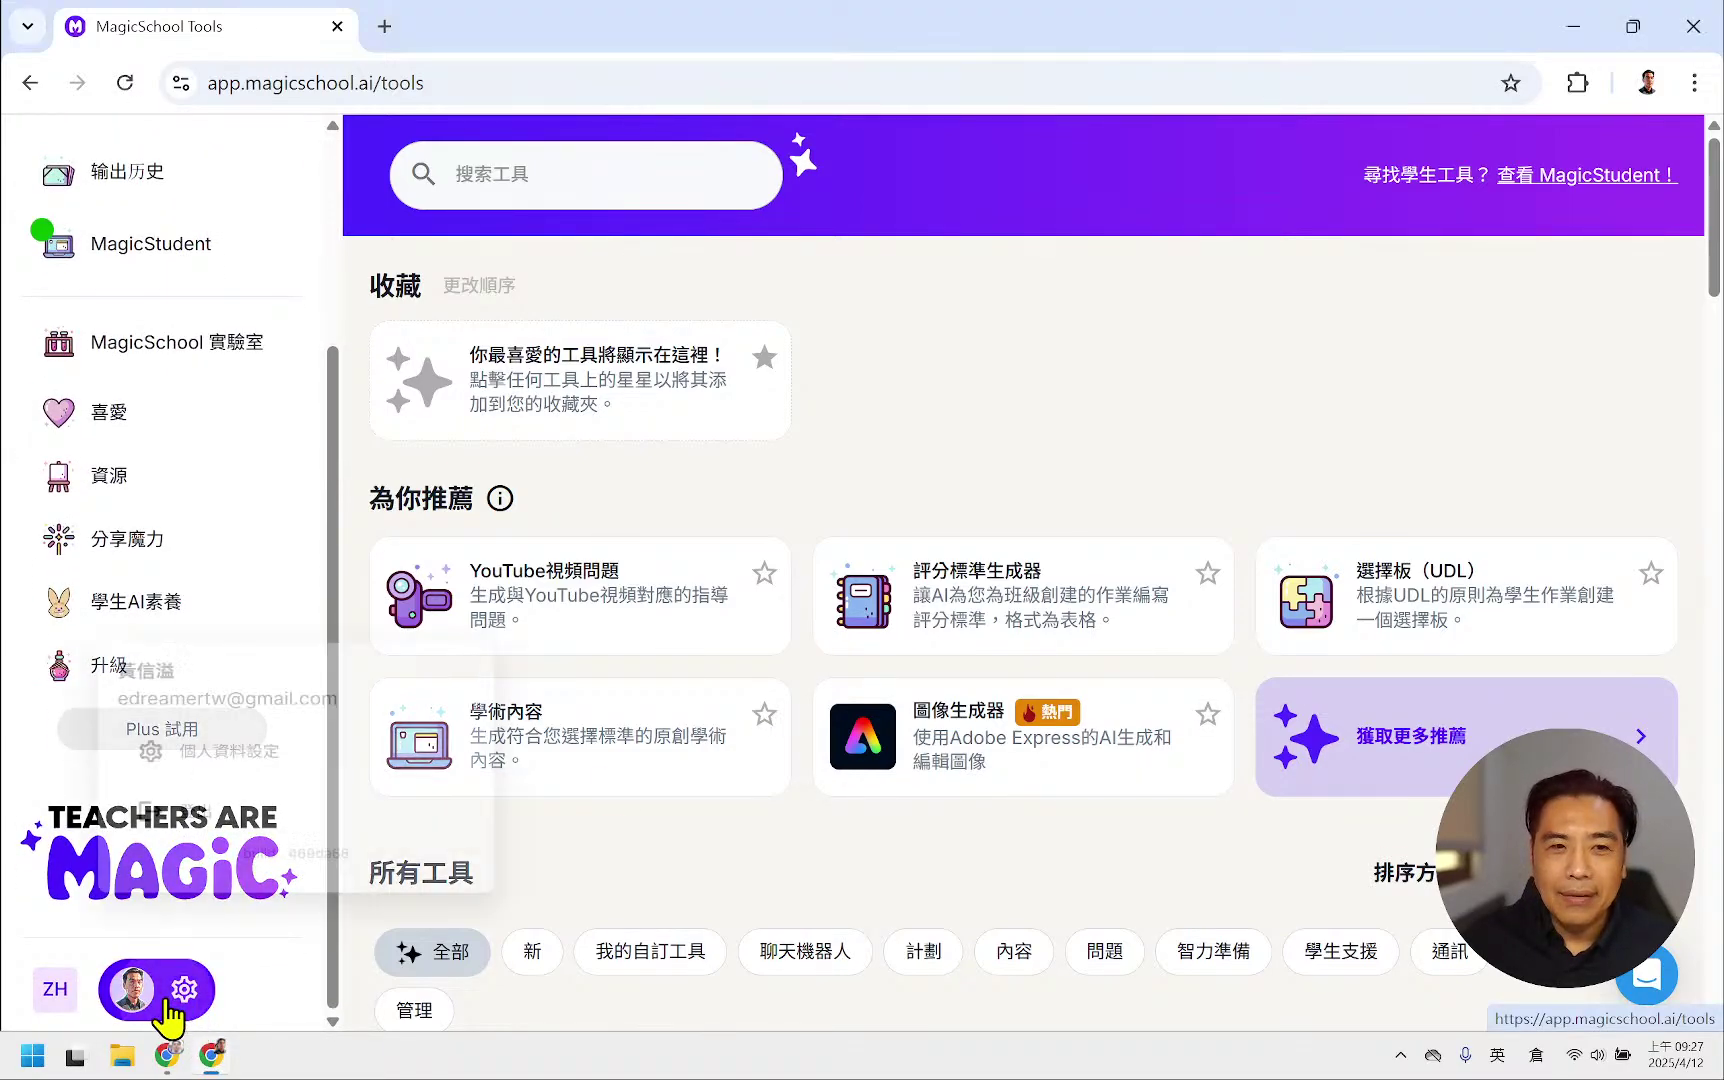
pyautogui.click(250, 785)
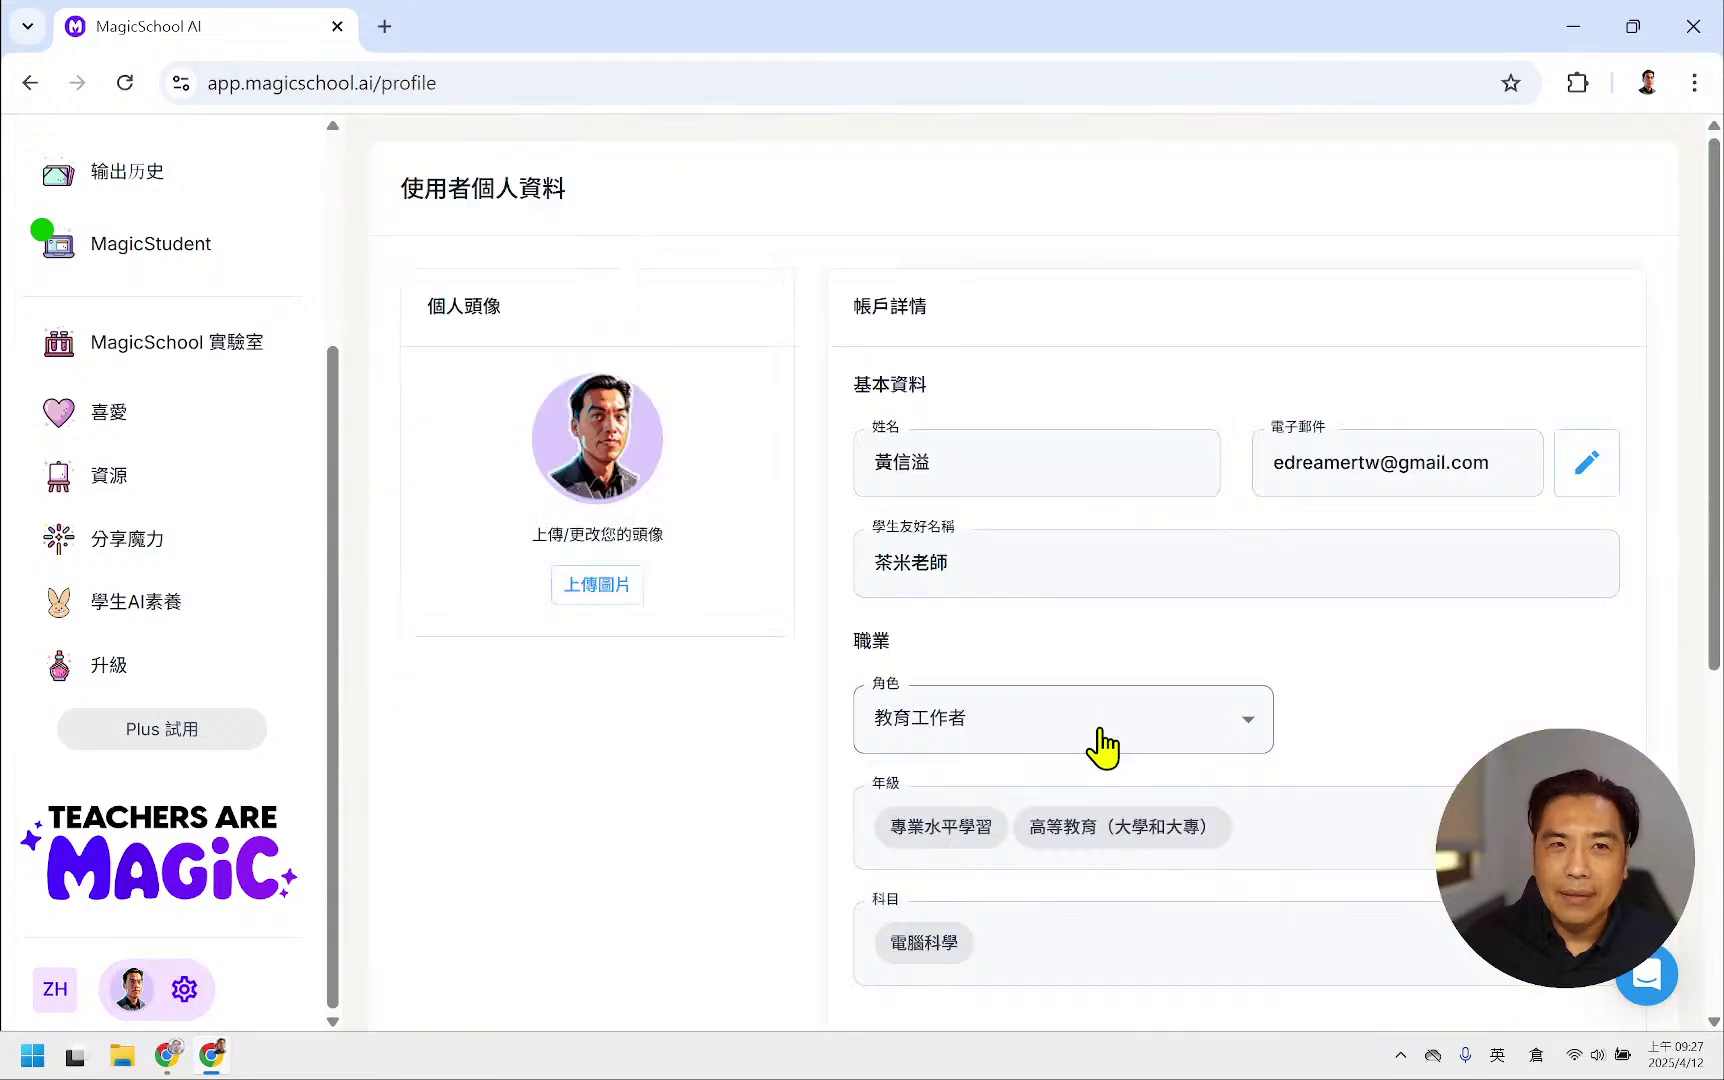
pyautogui.scroll(-5, 1420, 915)
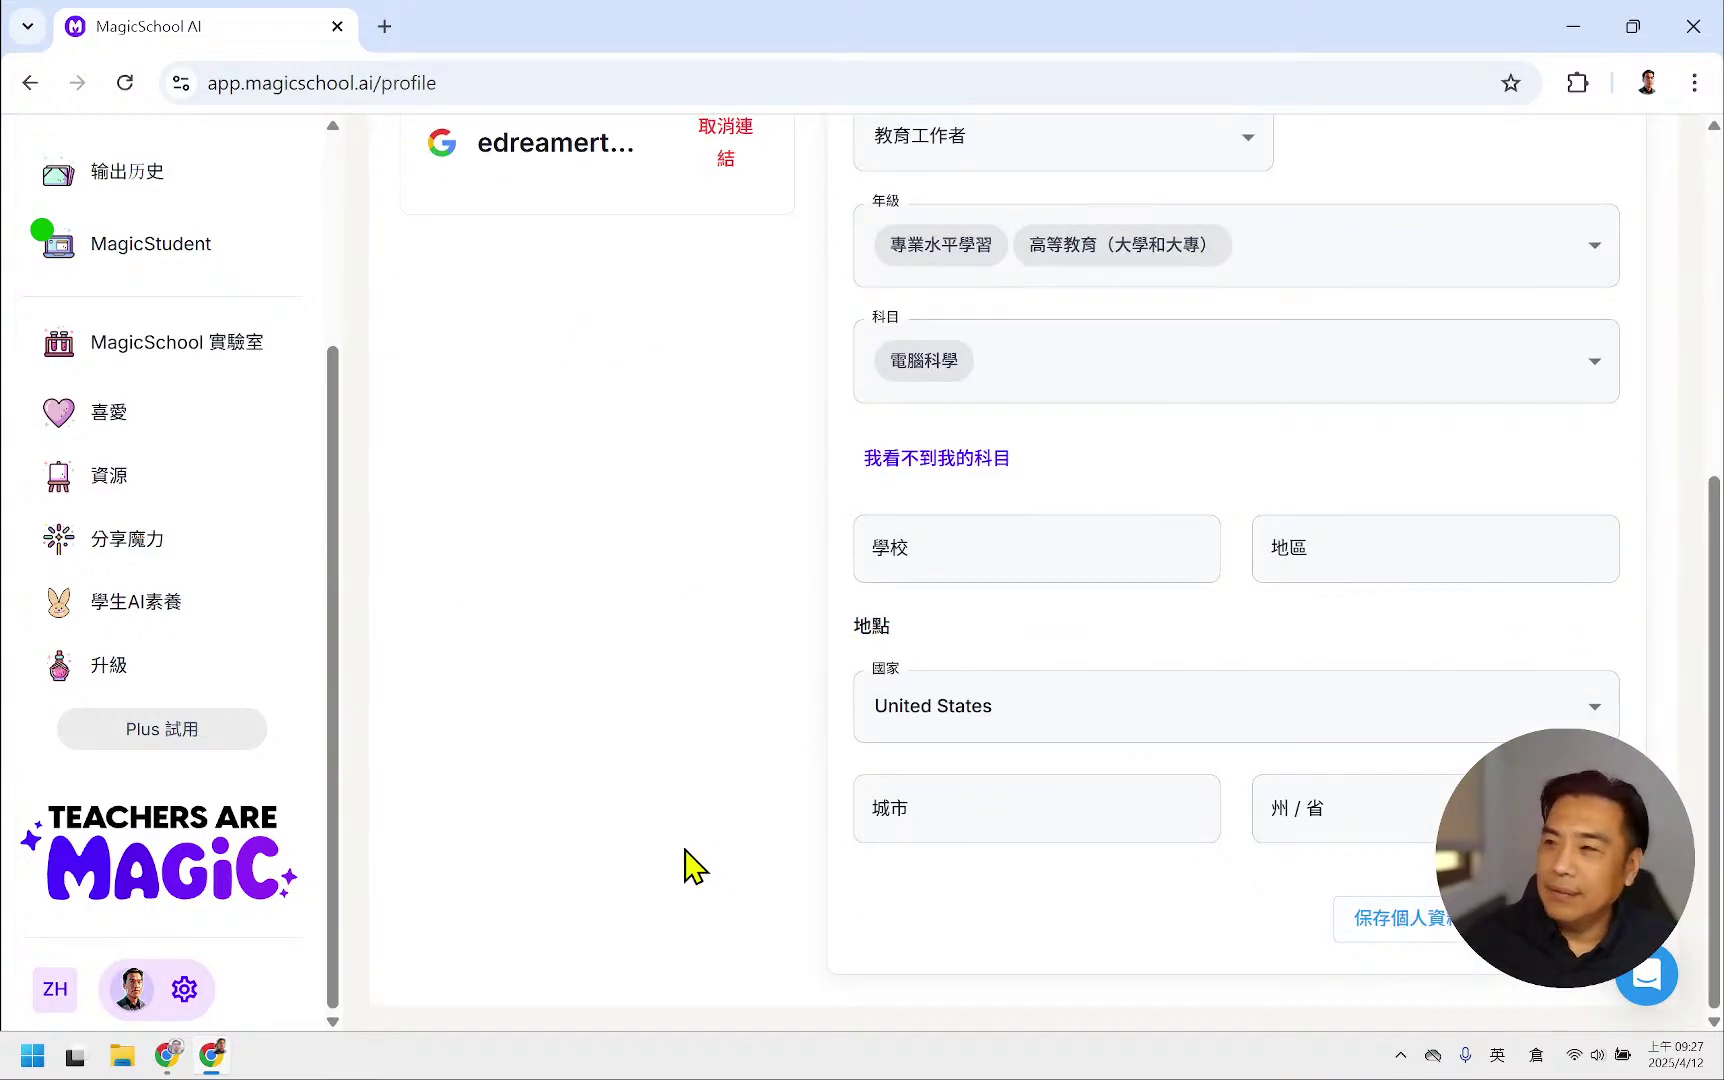
pyautogui.scroll(6, 595, 880)
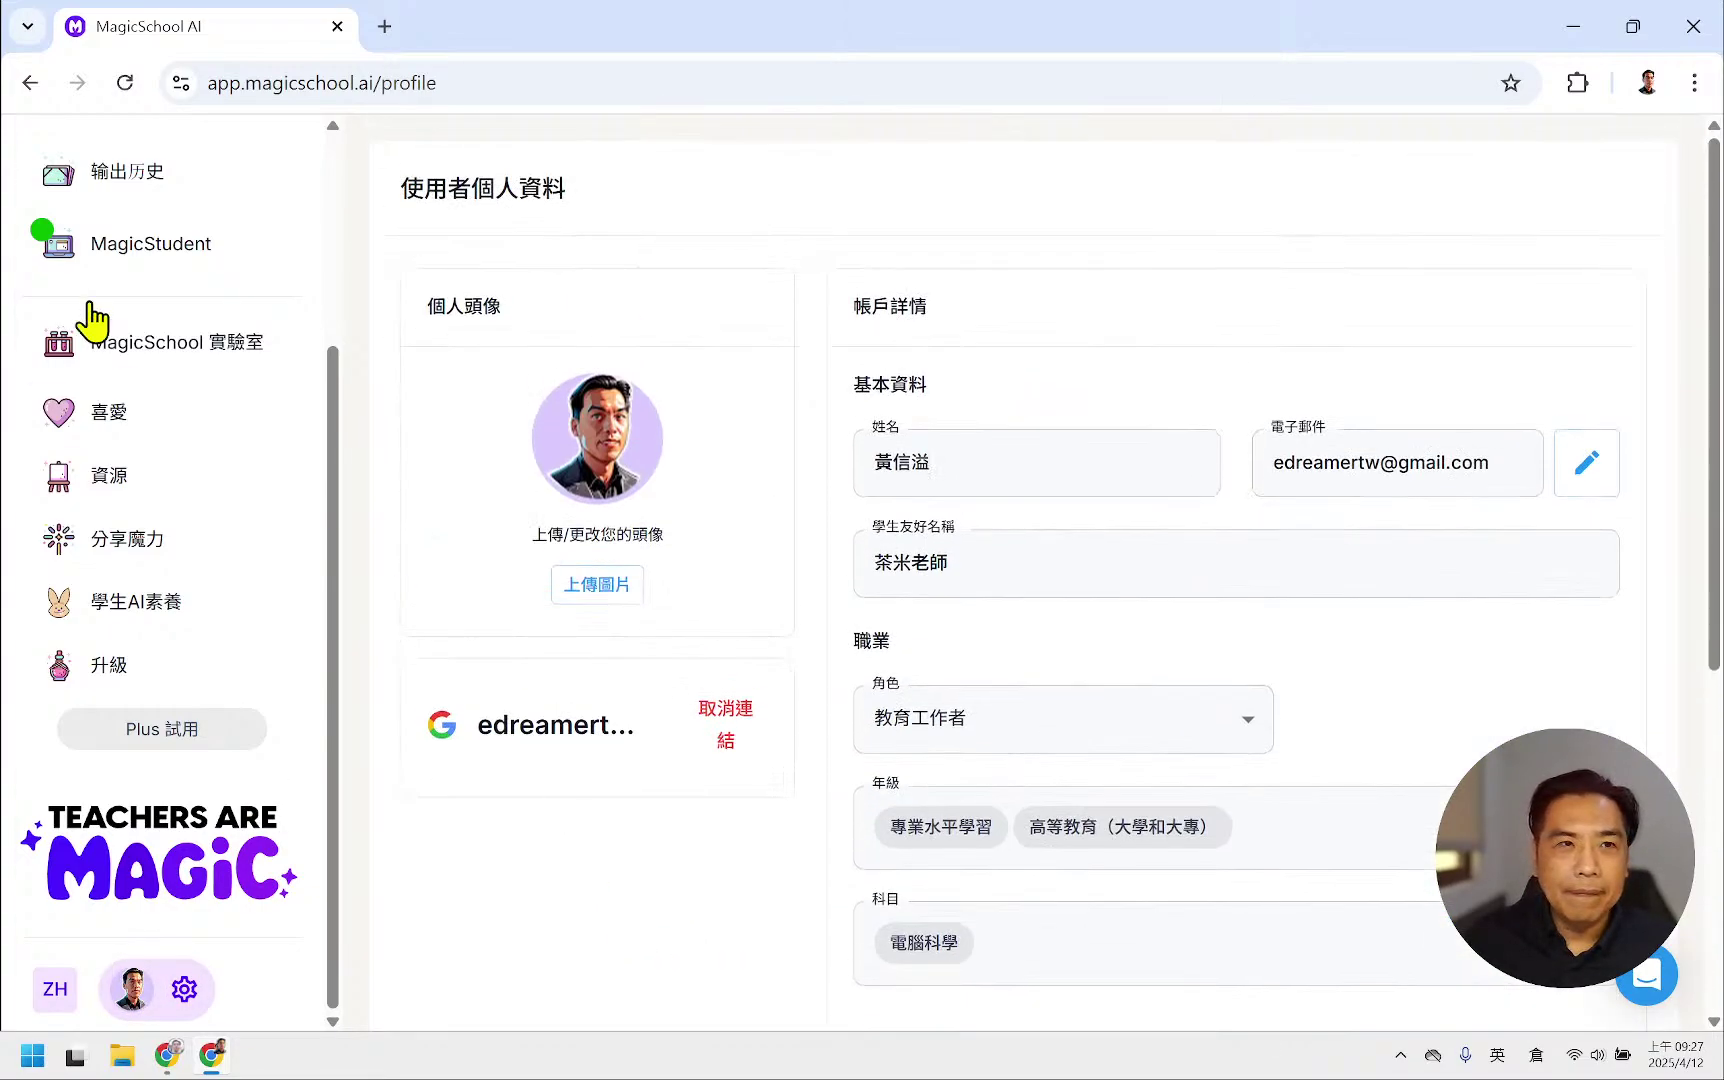
pyautogui.scroll(3, 255, 440)
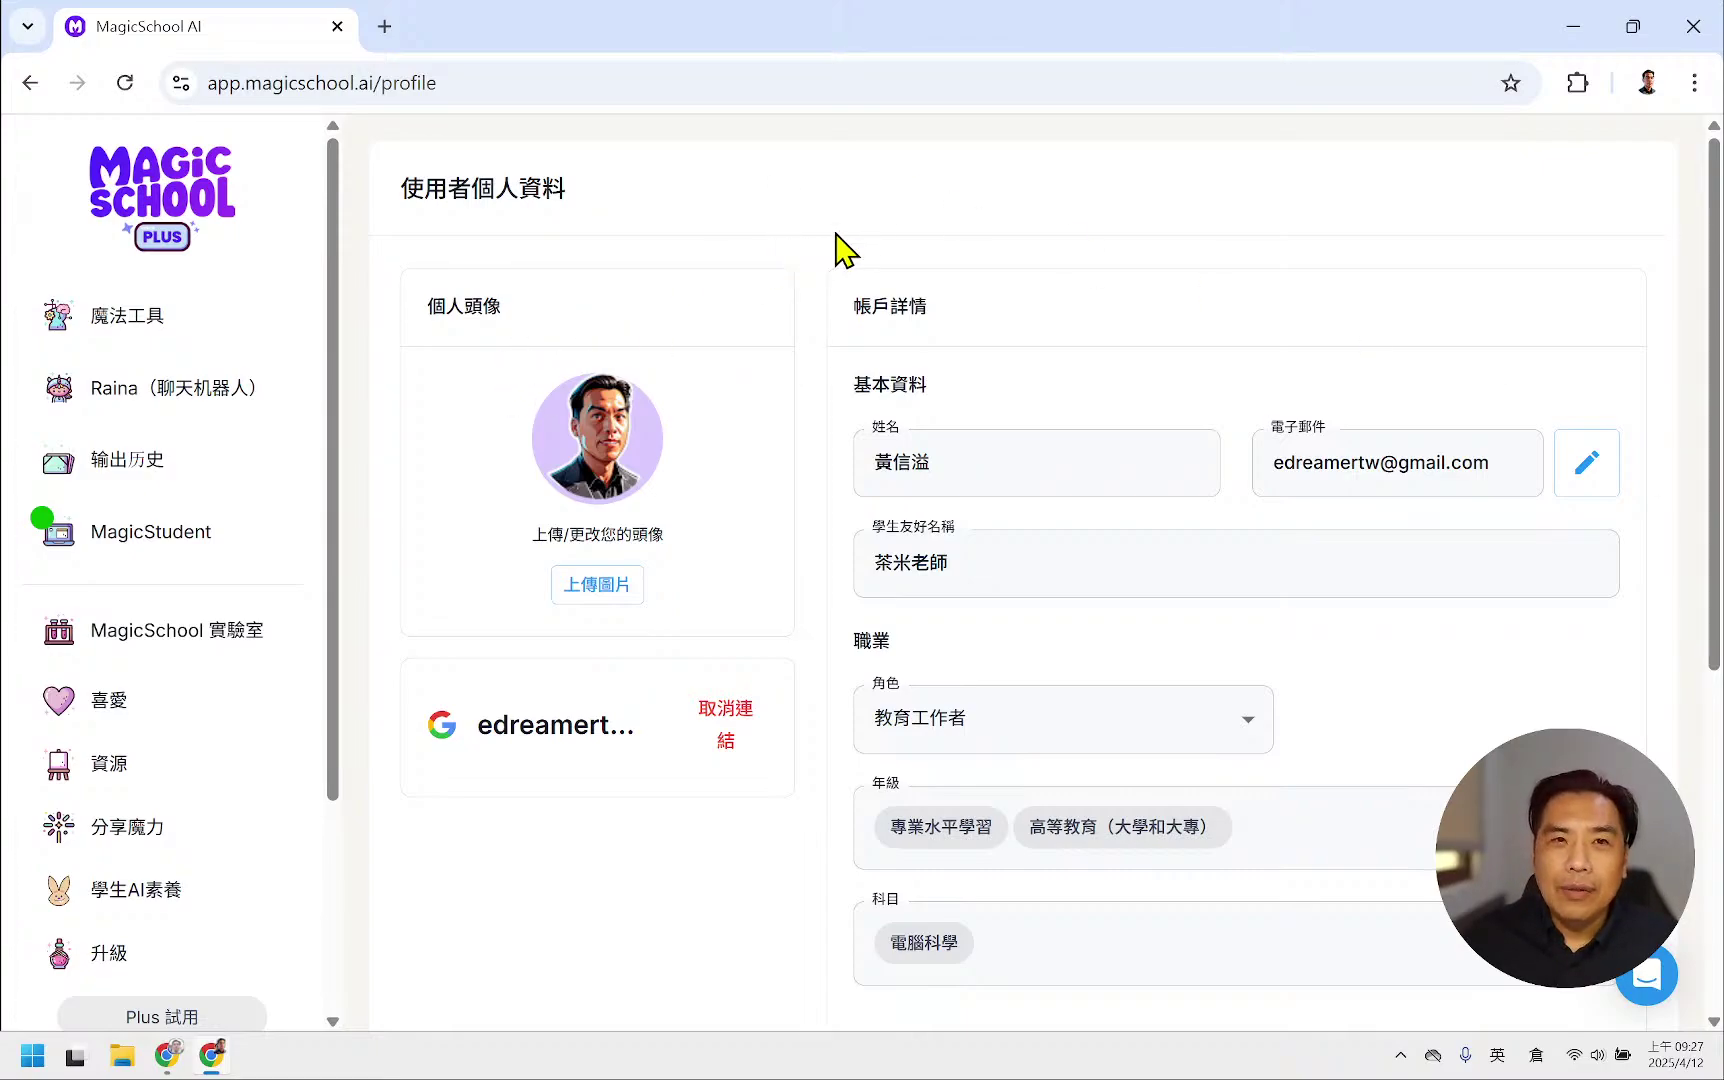
pyautogui.click(154, 328)
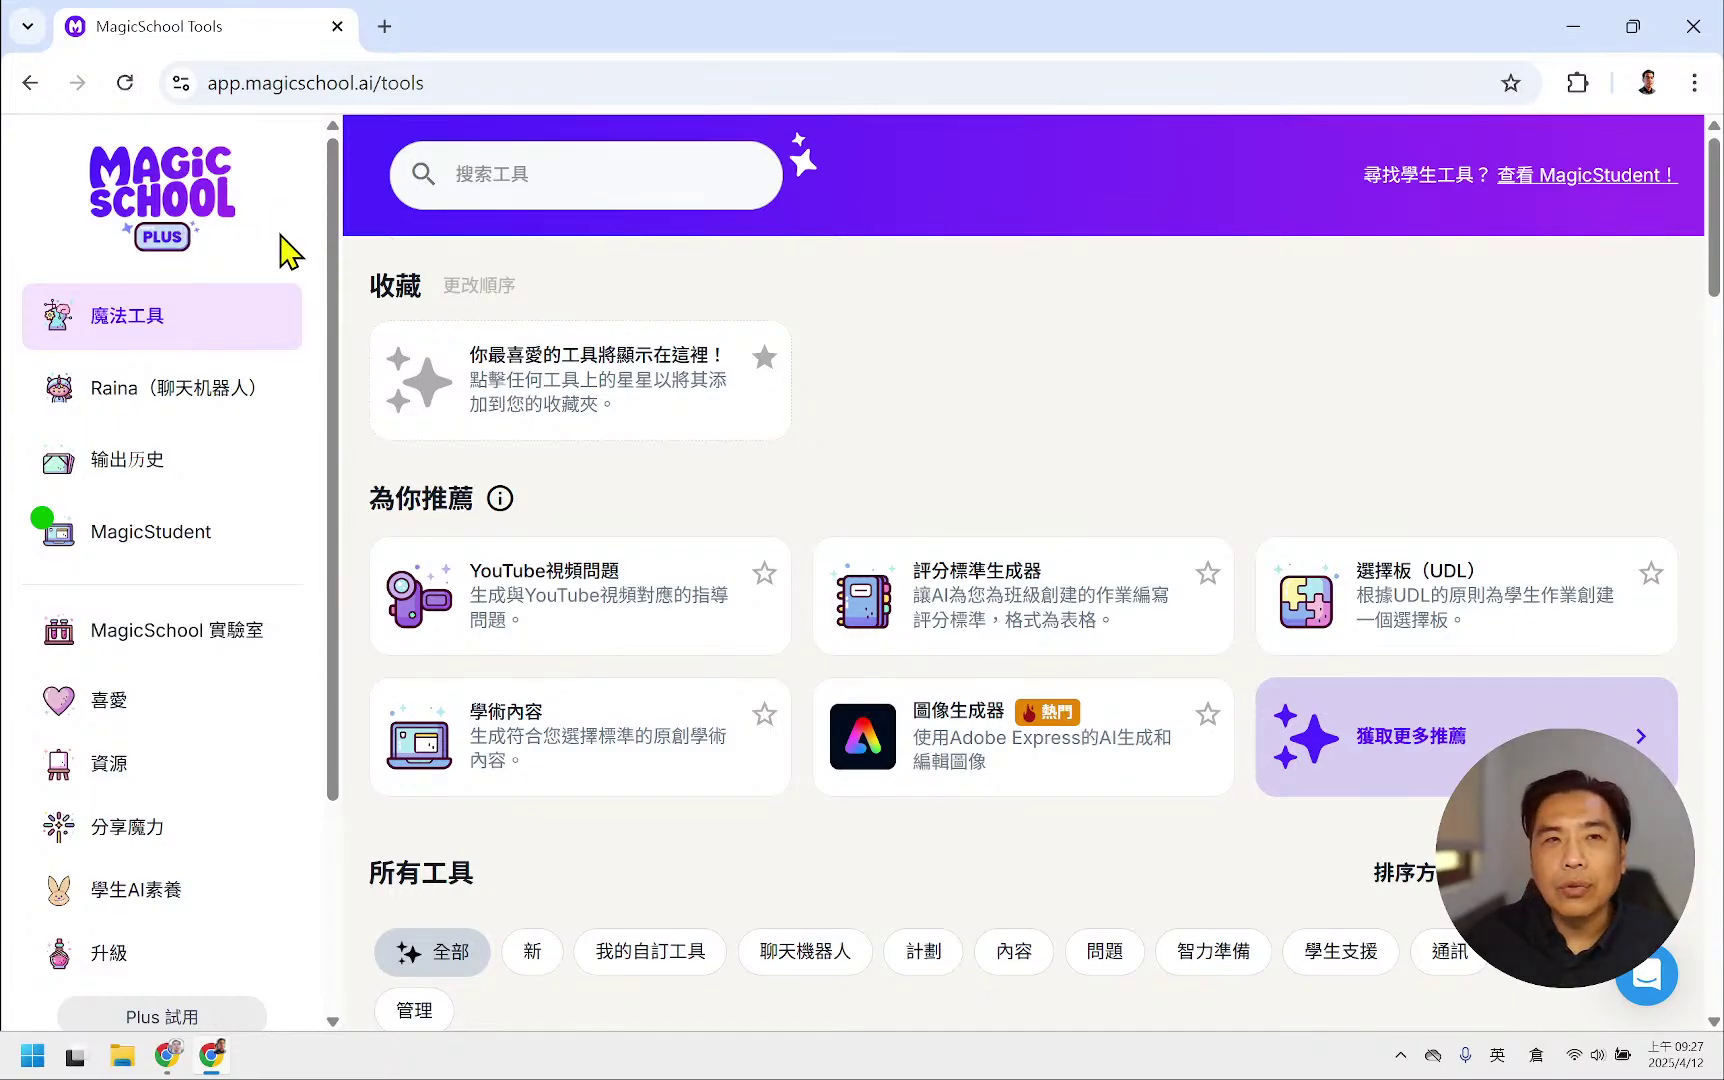
# - Open 個人資料設定 once more and read through the basic details, occupation, school and location fields
pyautogui.scroll(-3, 225, 270)
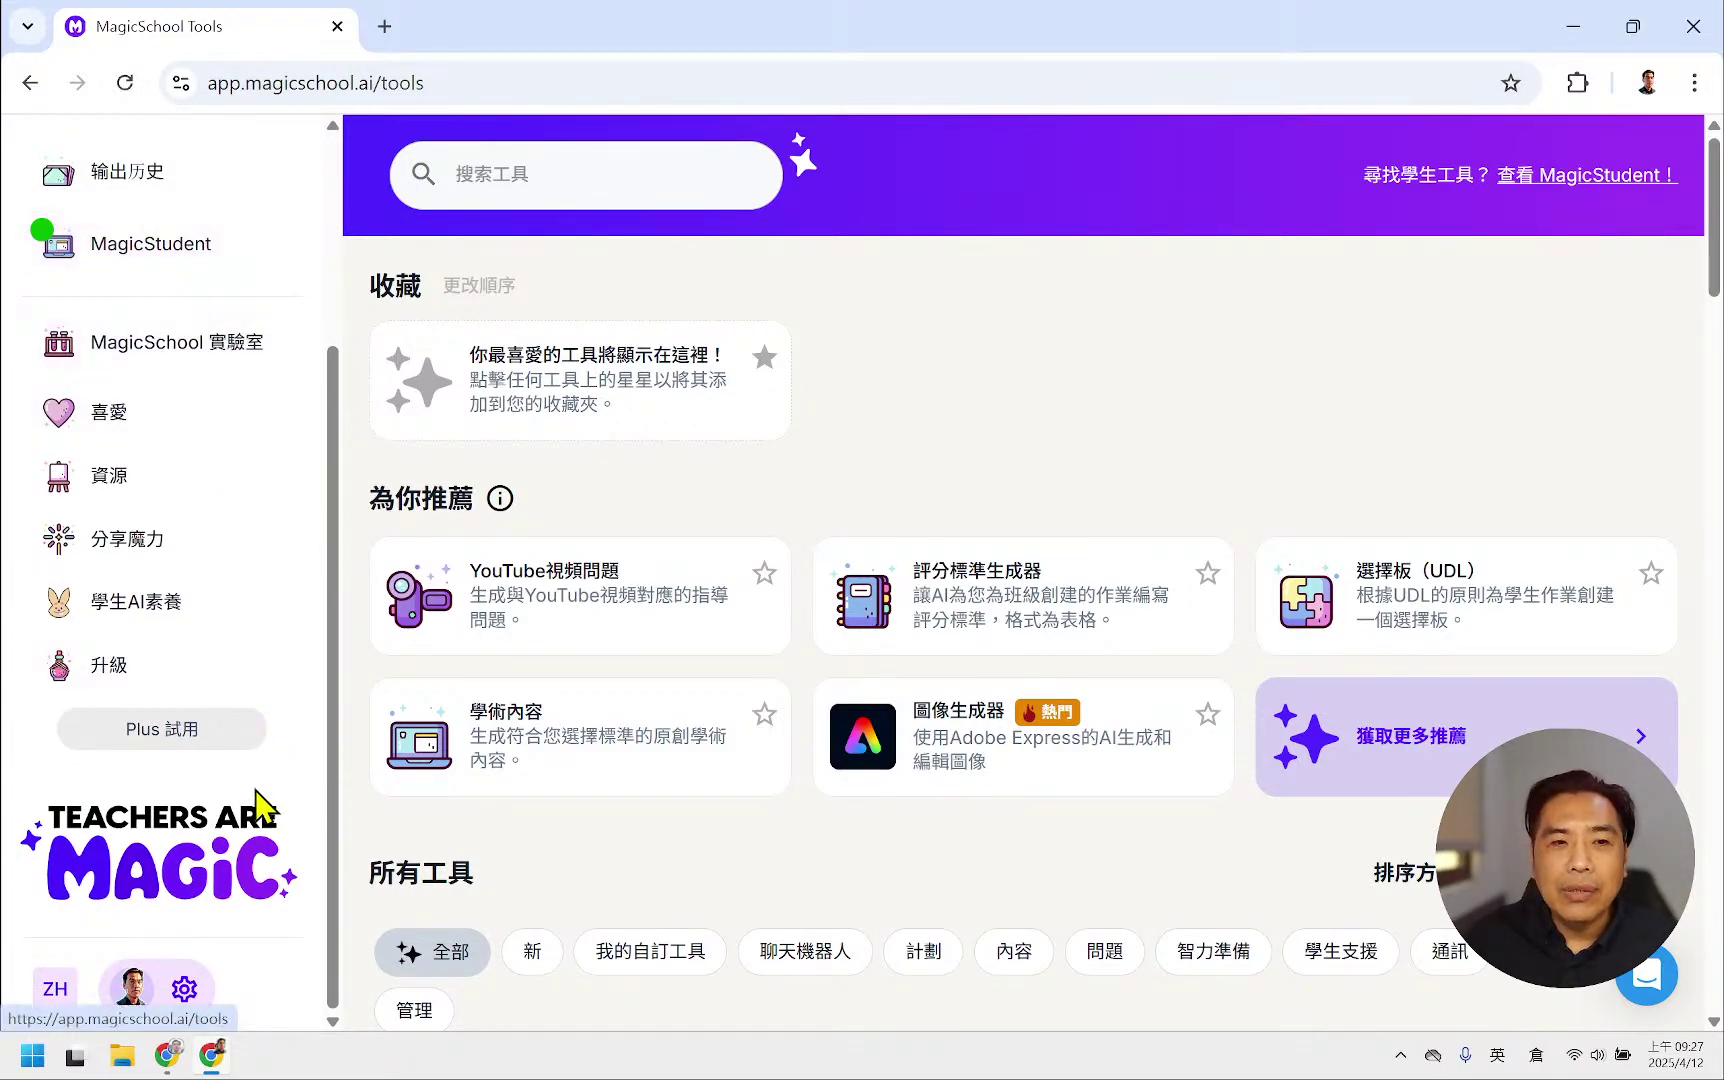
pyautogui.click(182, 988)
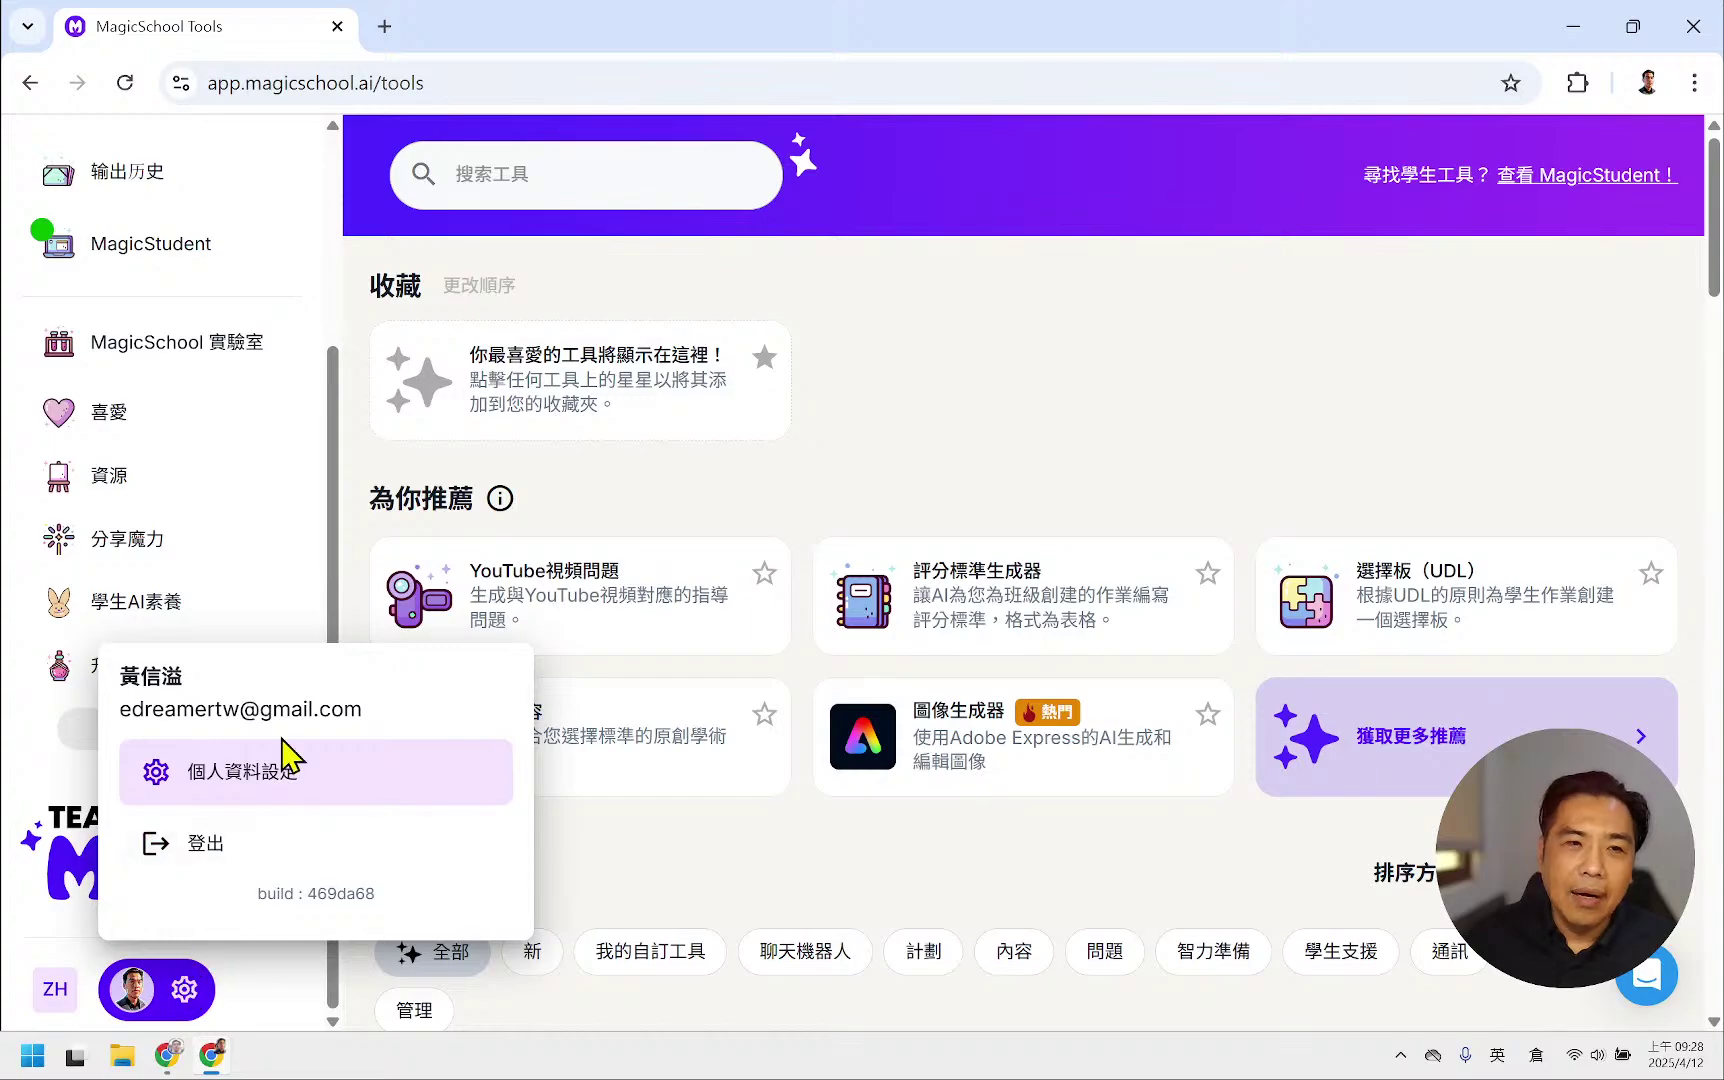
pyautogui.click(287, 790)
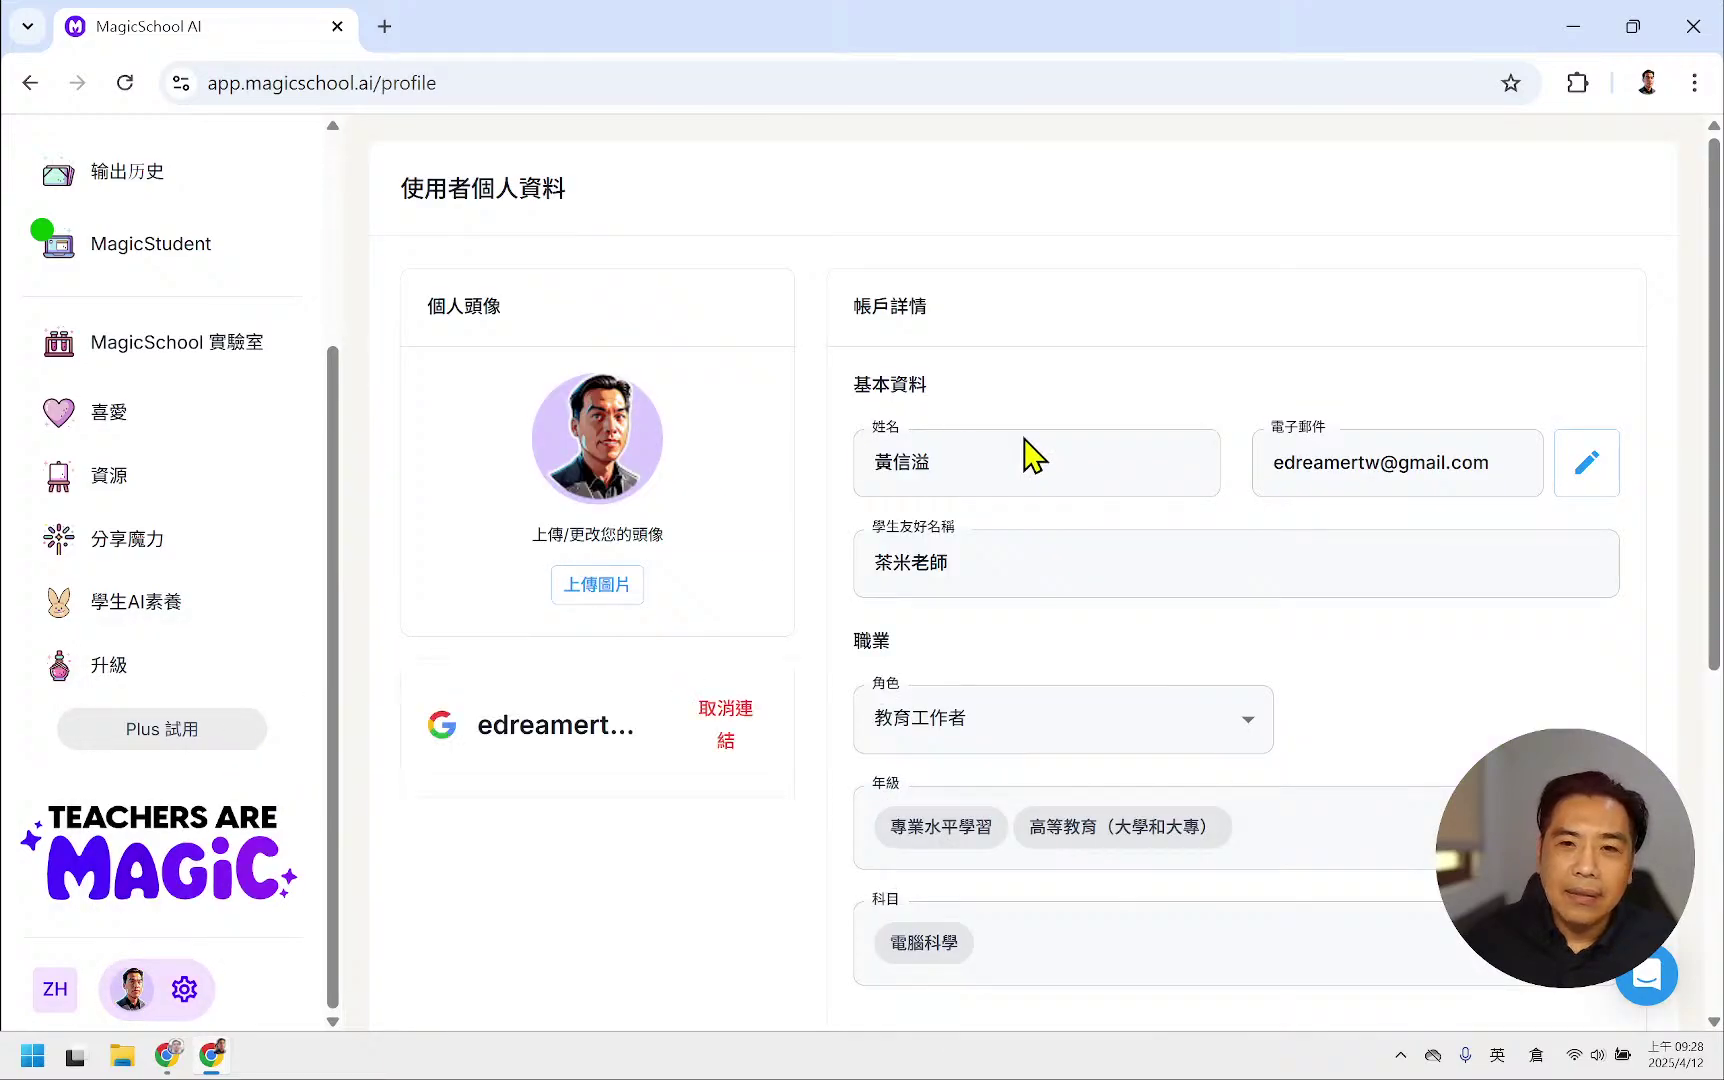
pyautogui.scroll(-5, 1320, 546)
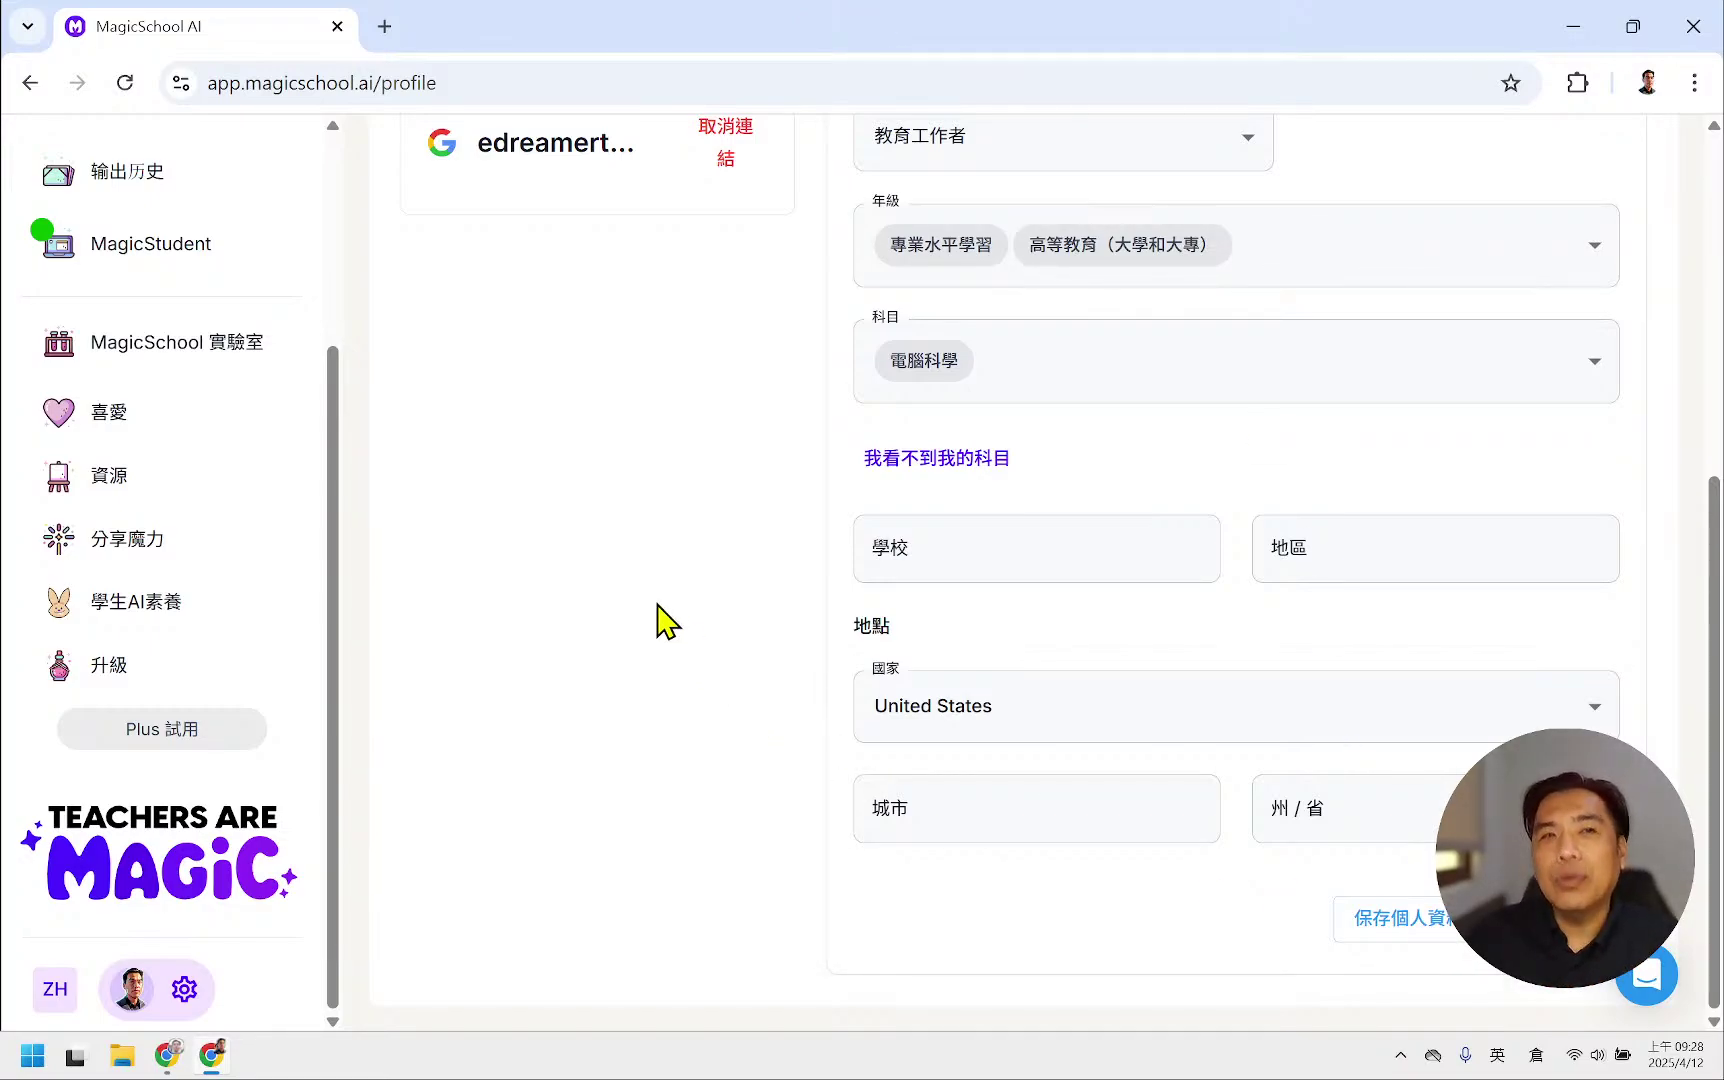
pyautogui.scroll(3, 230, 640)
pyautogui.scroll(5, 230, 640)
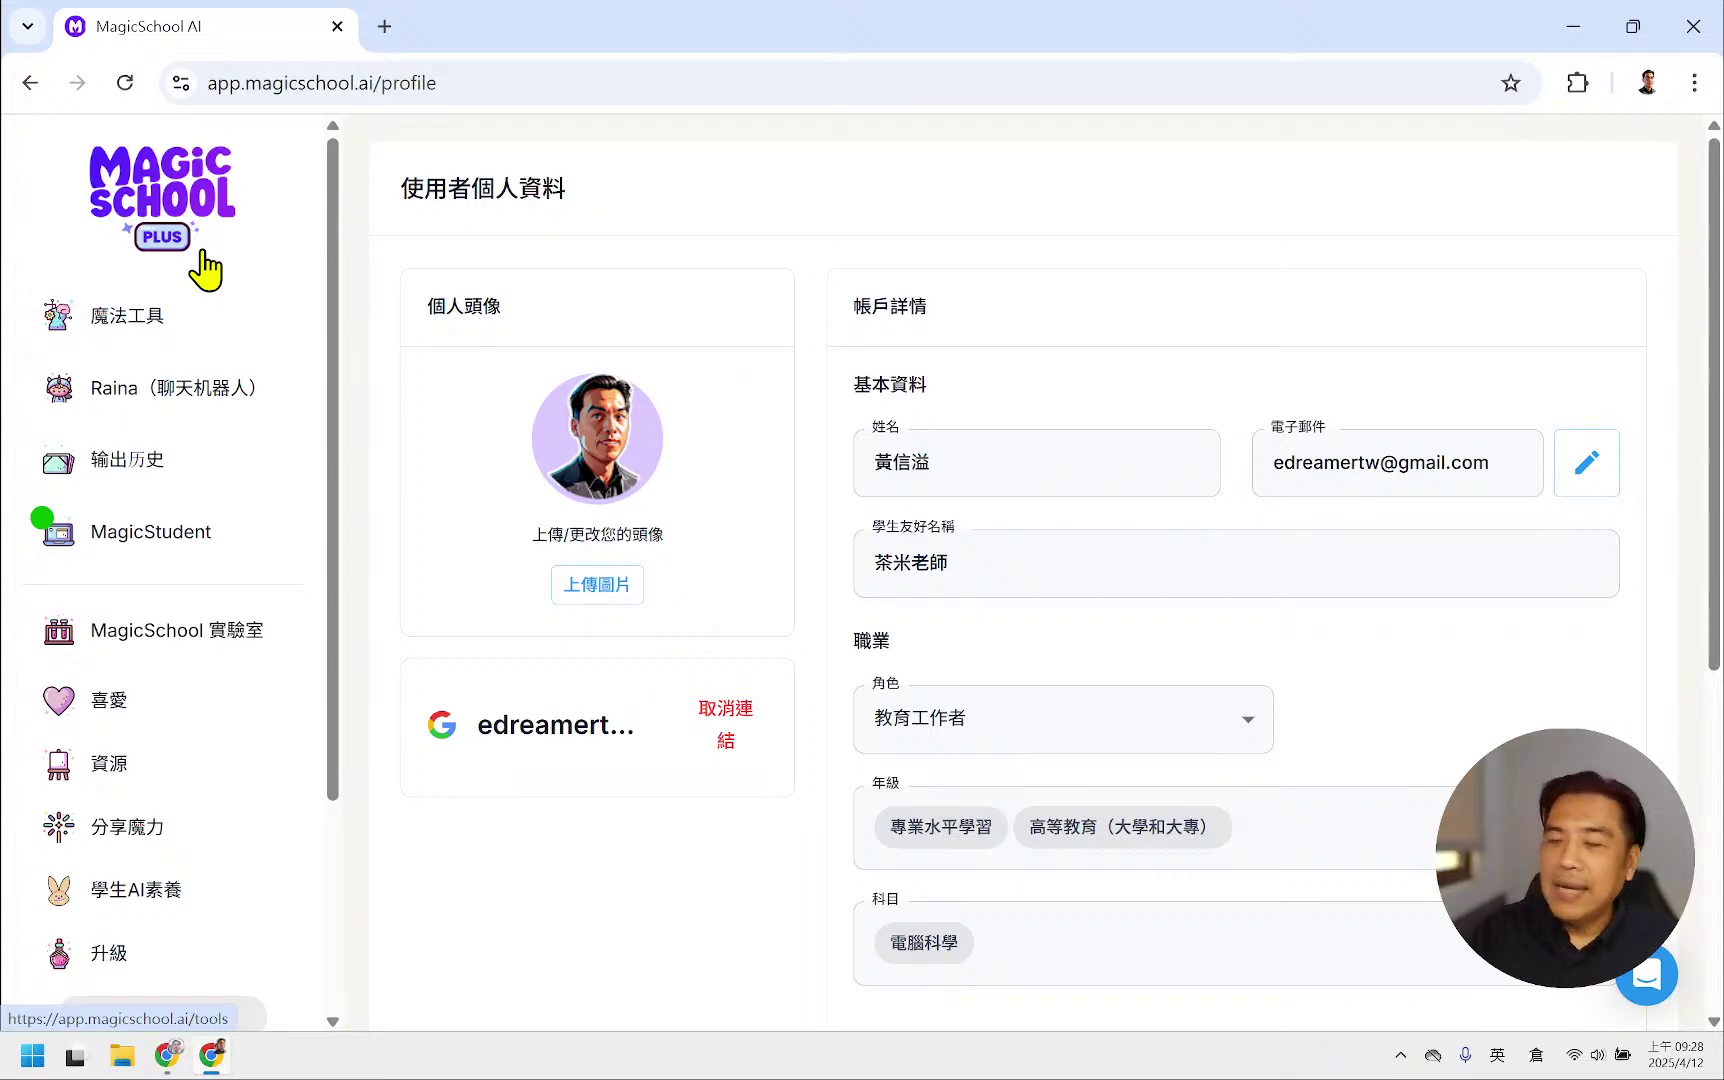
# - Show the 廣東話 (Cantonese) option at the end of the interface language list and close the list
pyautogui.scroll(-5, 110, 340)
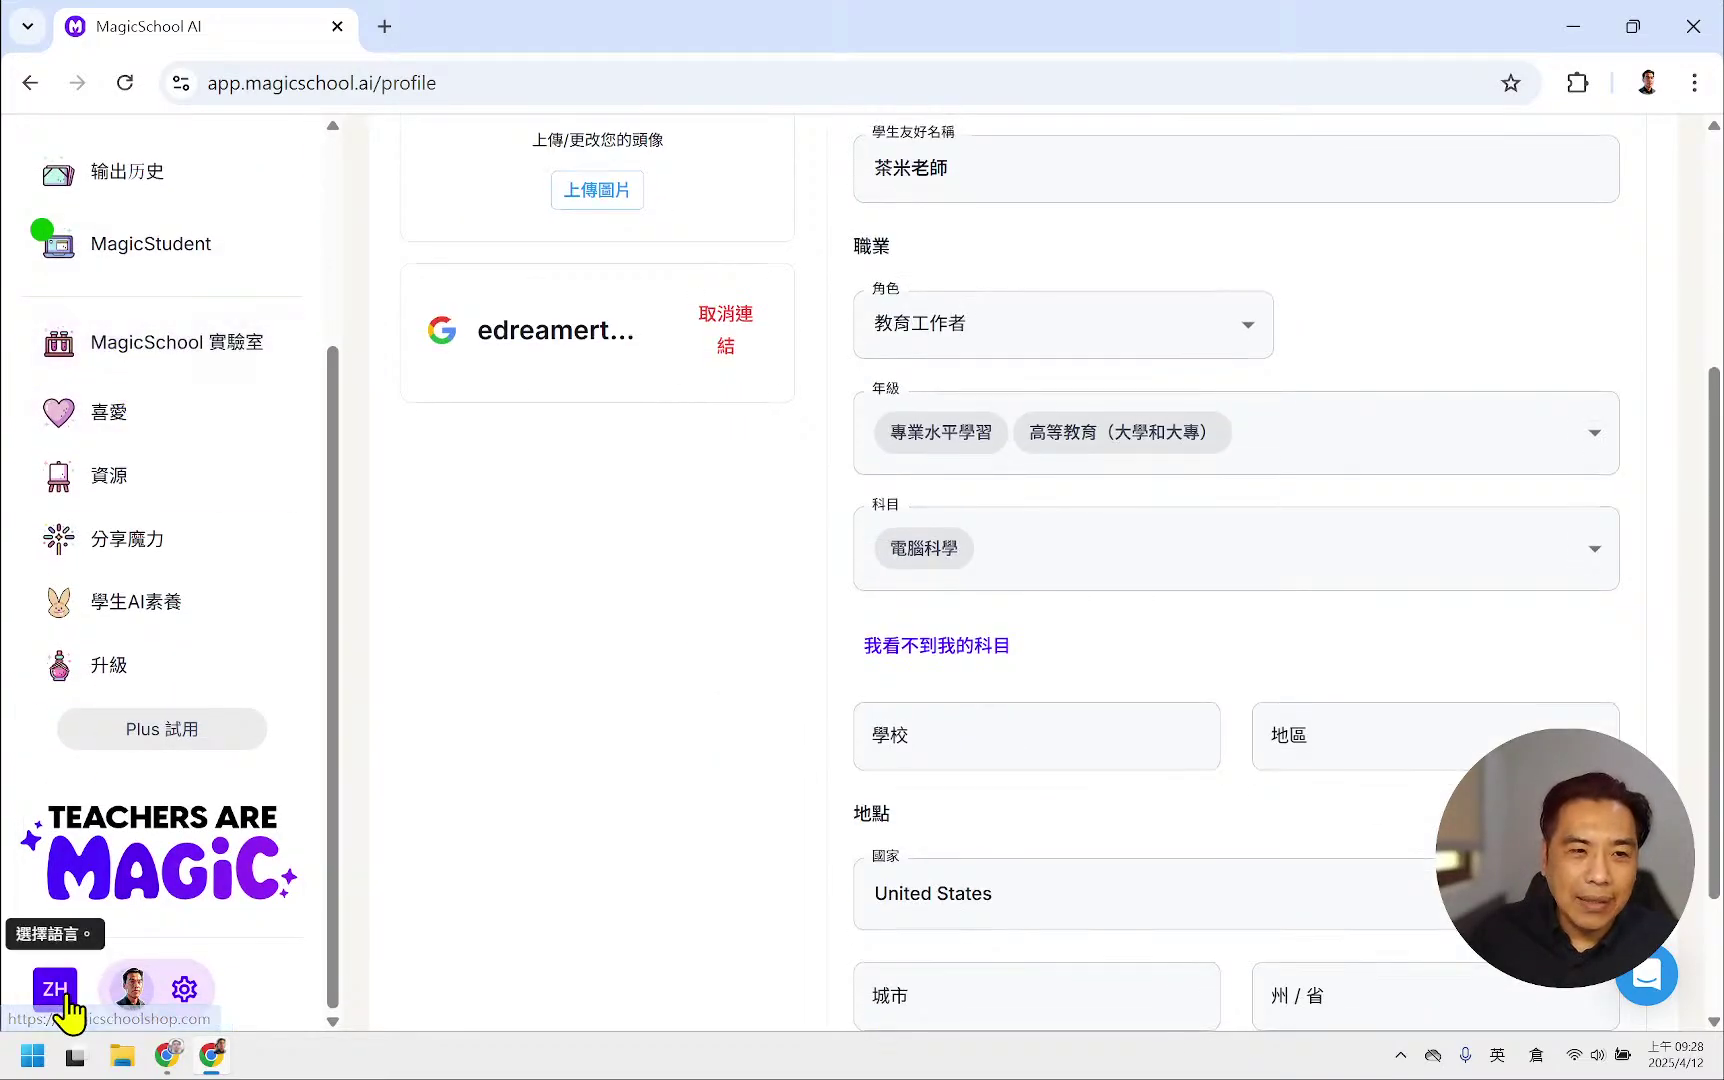
pyautogui.click(58, 995)
pyautogui.scroll(-10, 185, 770)
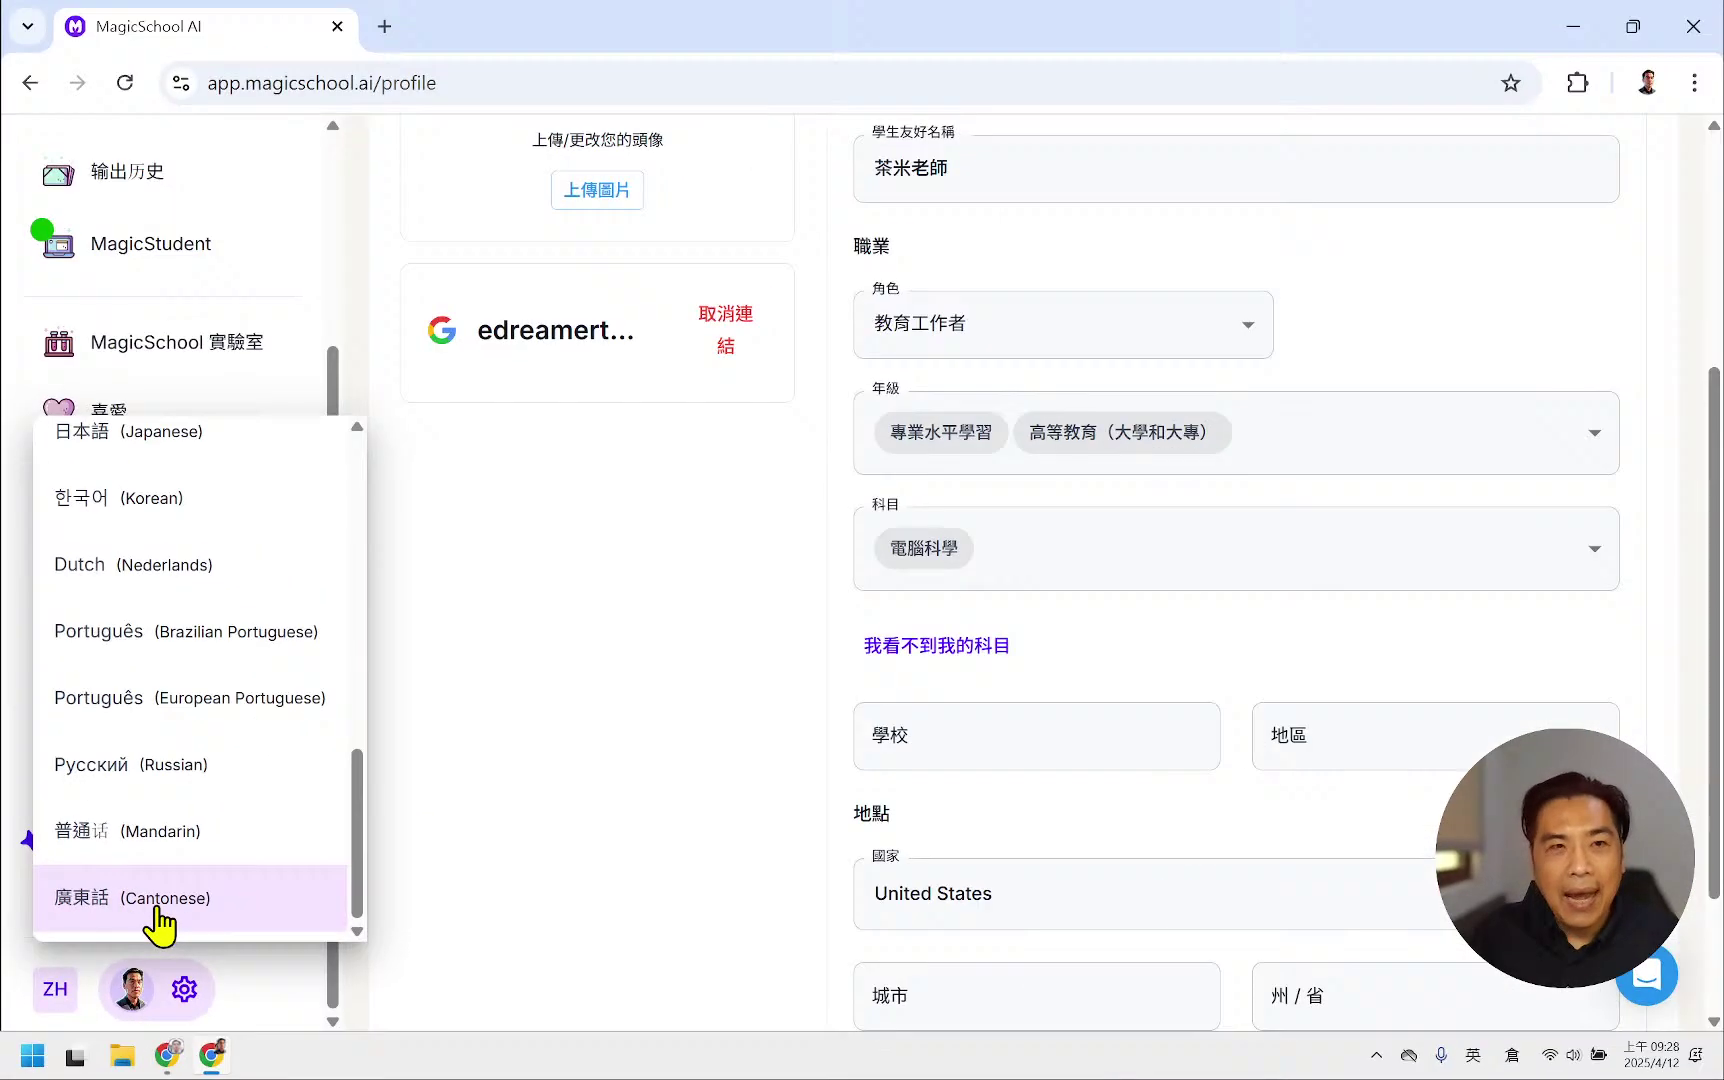
pyautogui.click(497, 693)
pyautogui.scroll(4, 551, 691)
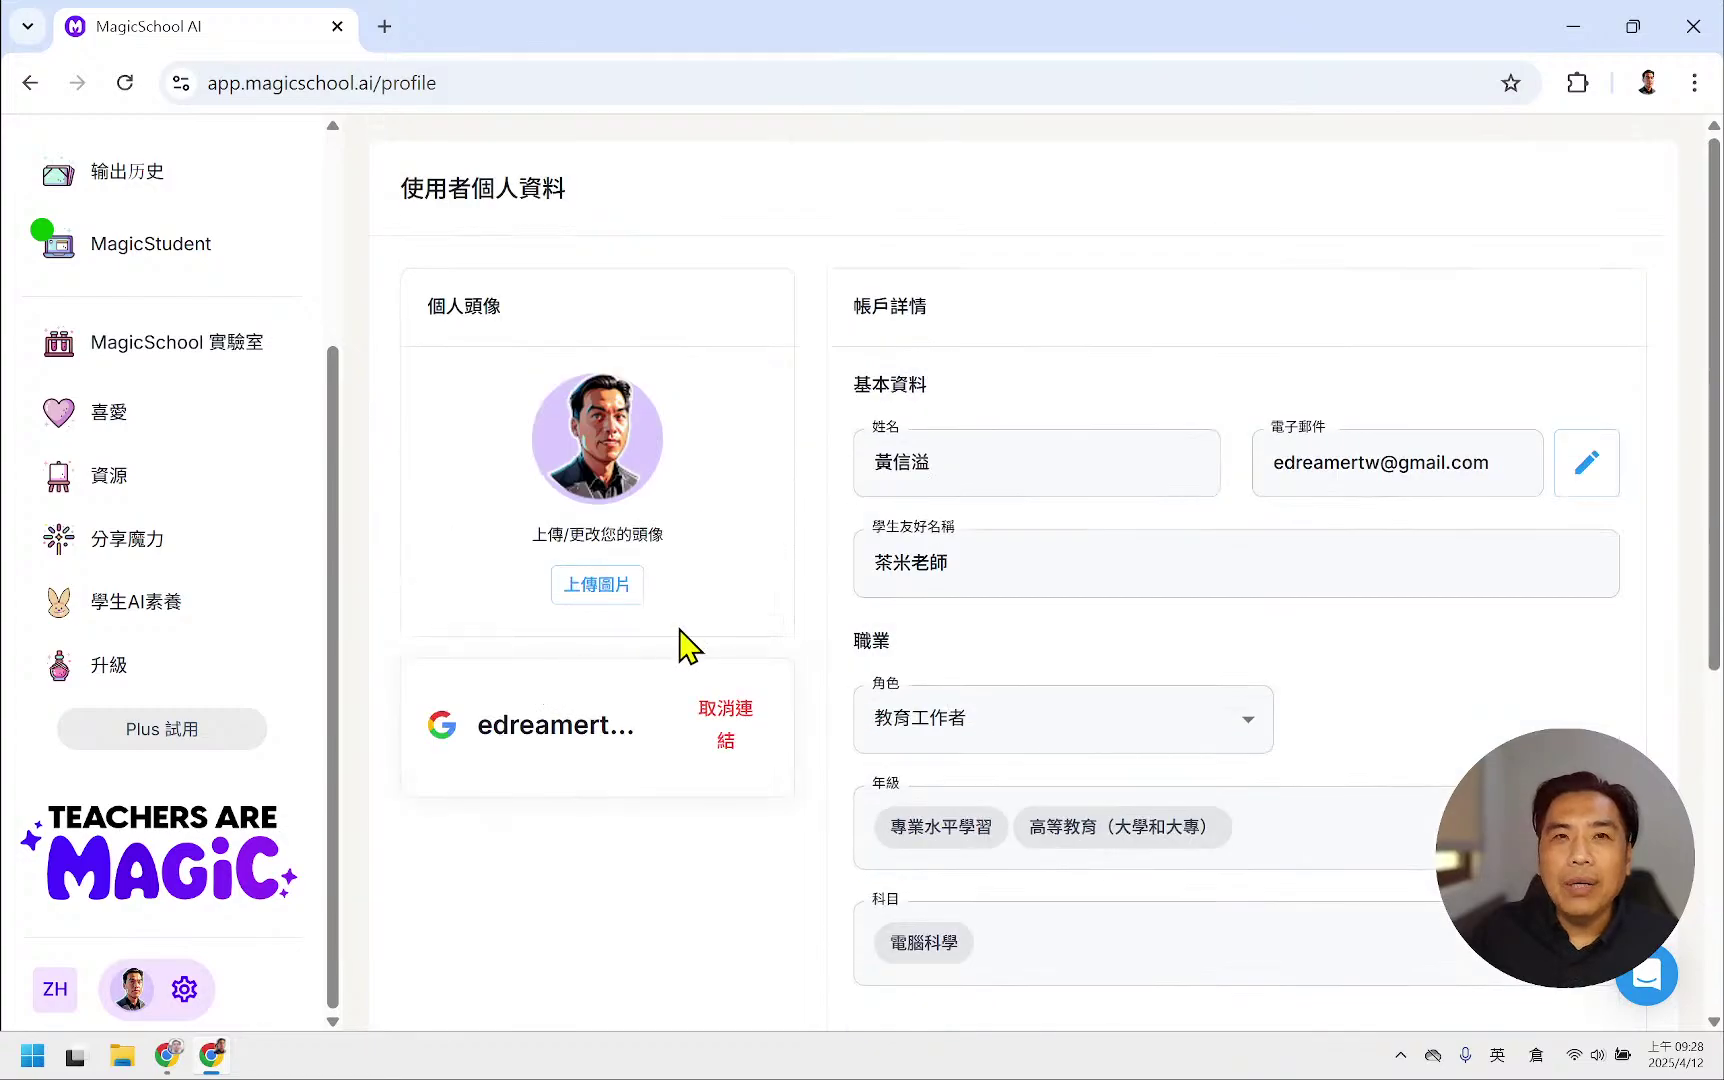
# - Select the profile page's web address and go back to the 魔法工具 page
pyautogui.click(1488, 90)
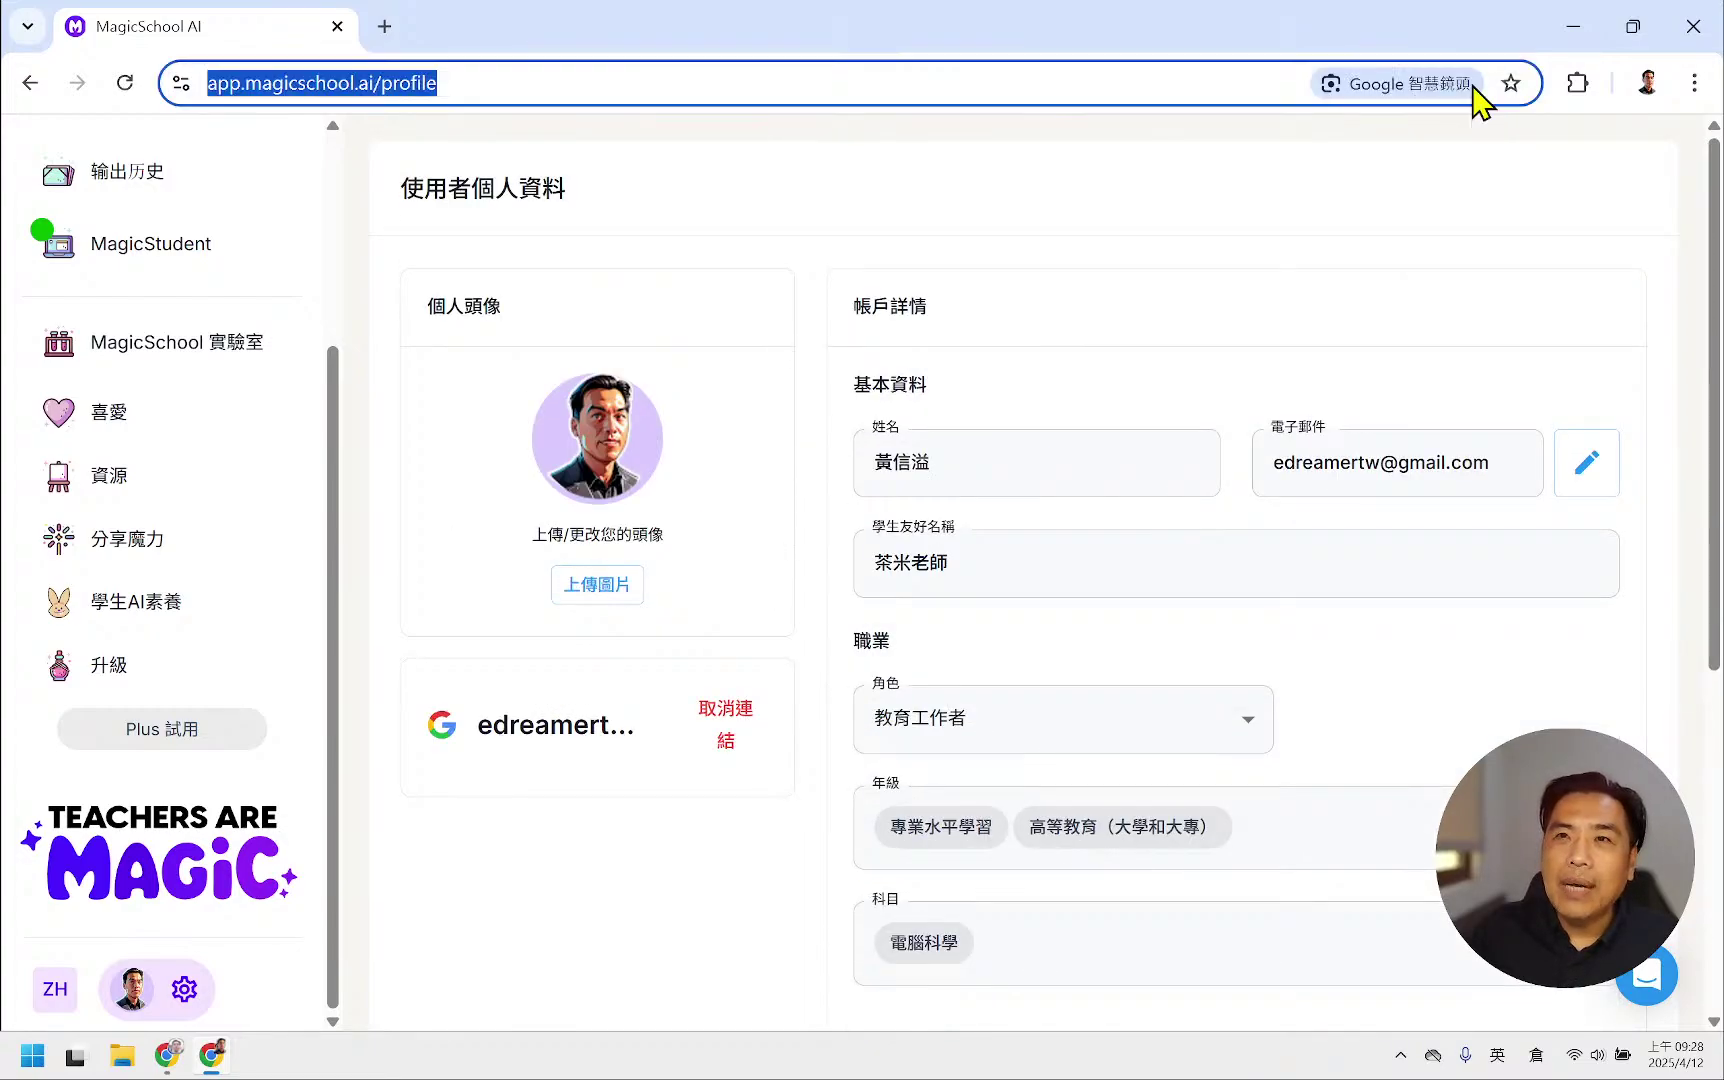
pyautogui.click(1216, 88)
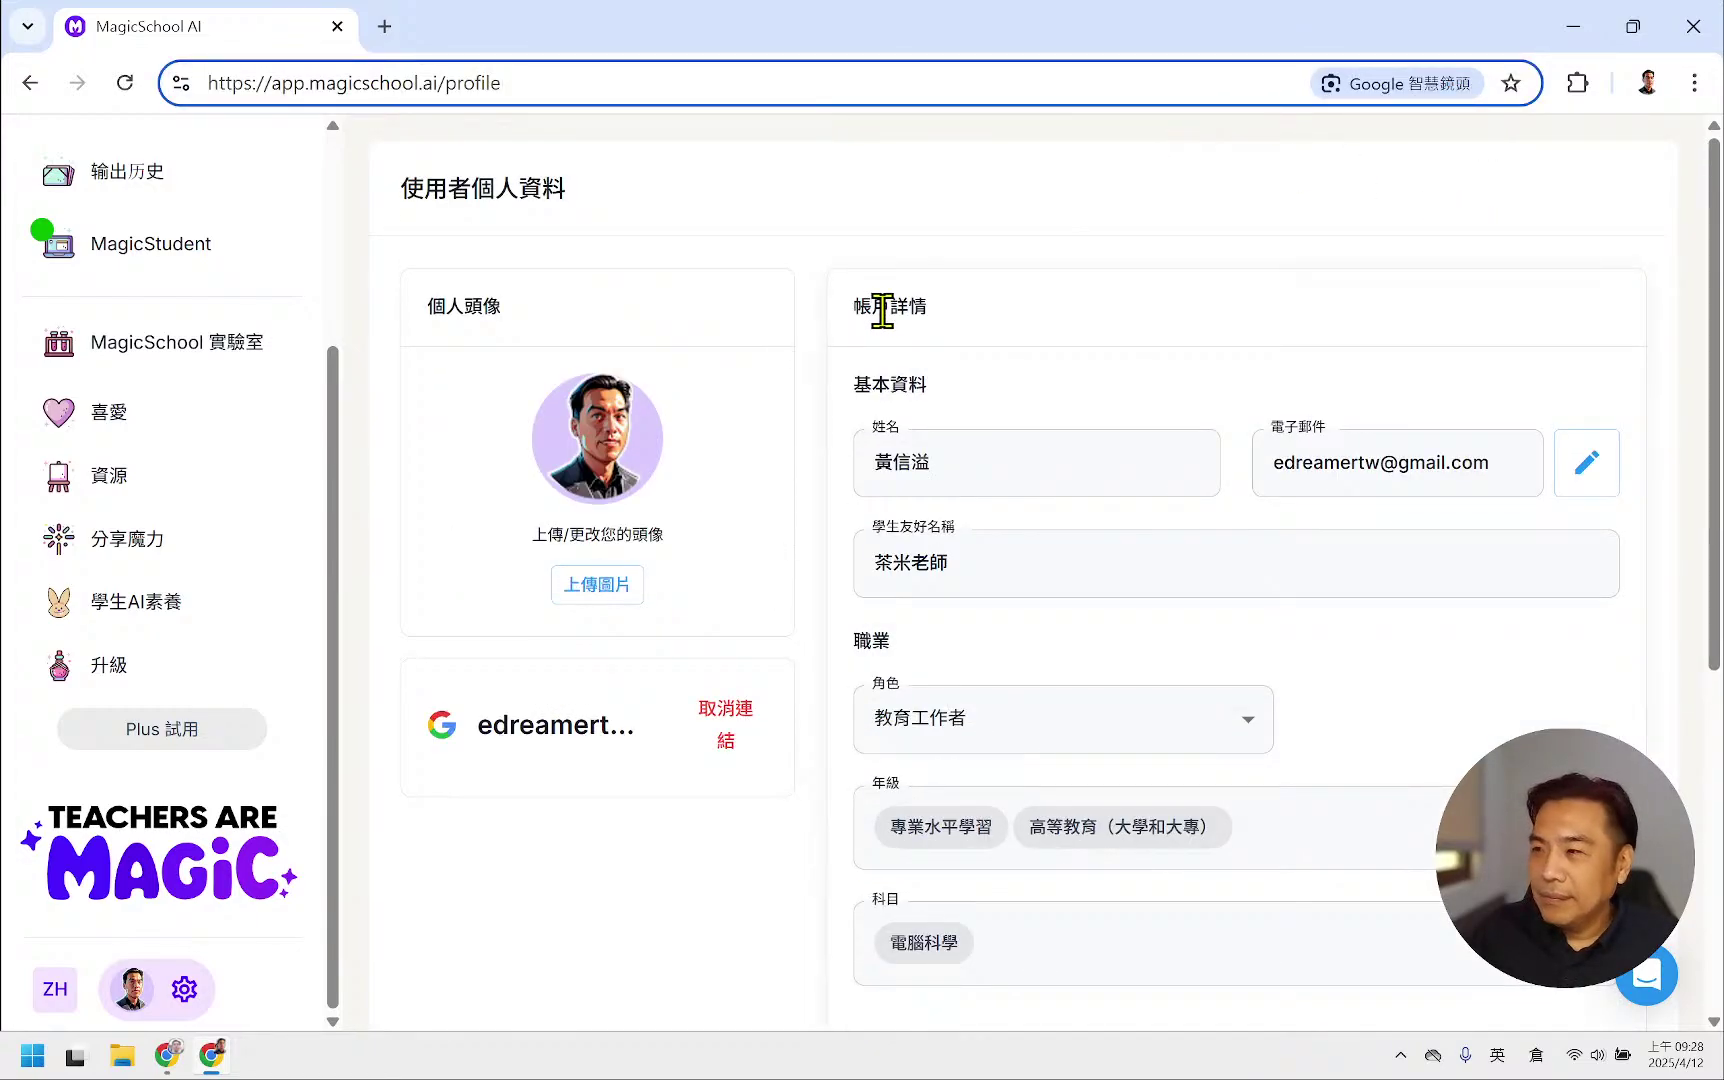
pyautogui.scroll(3, 230, 250)
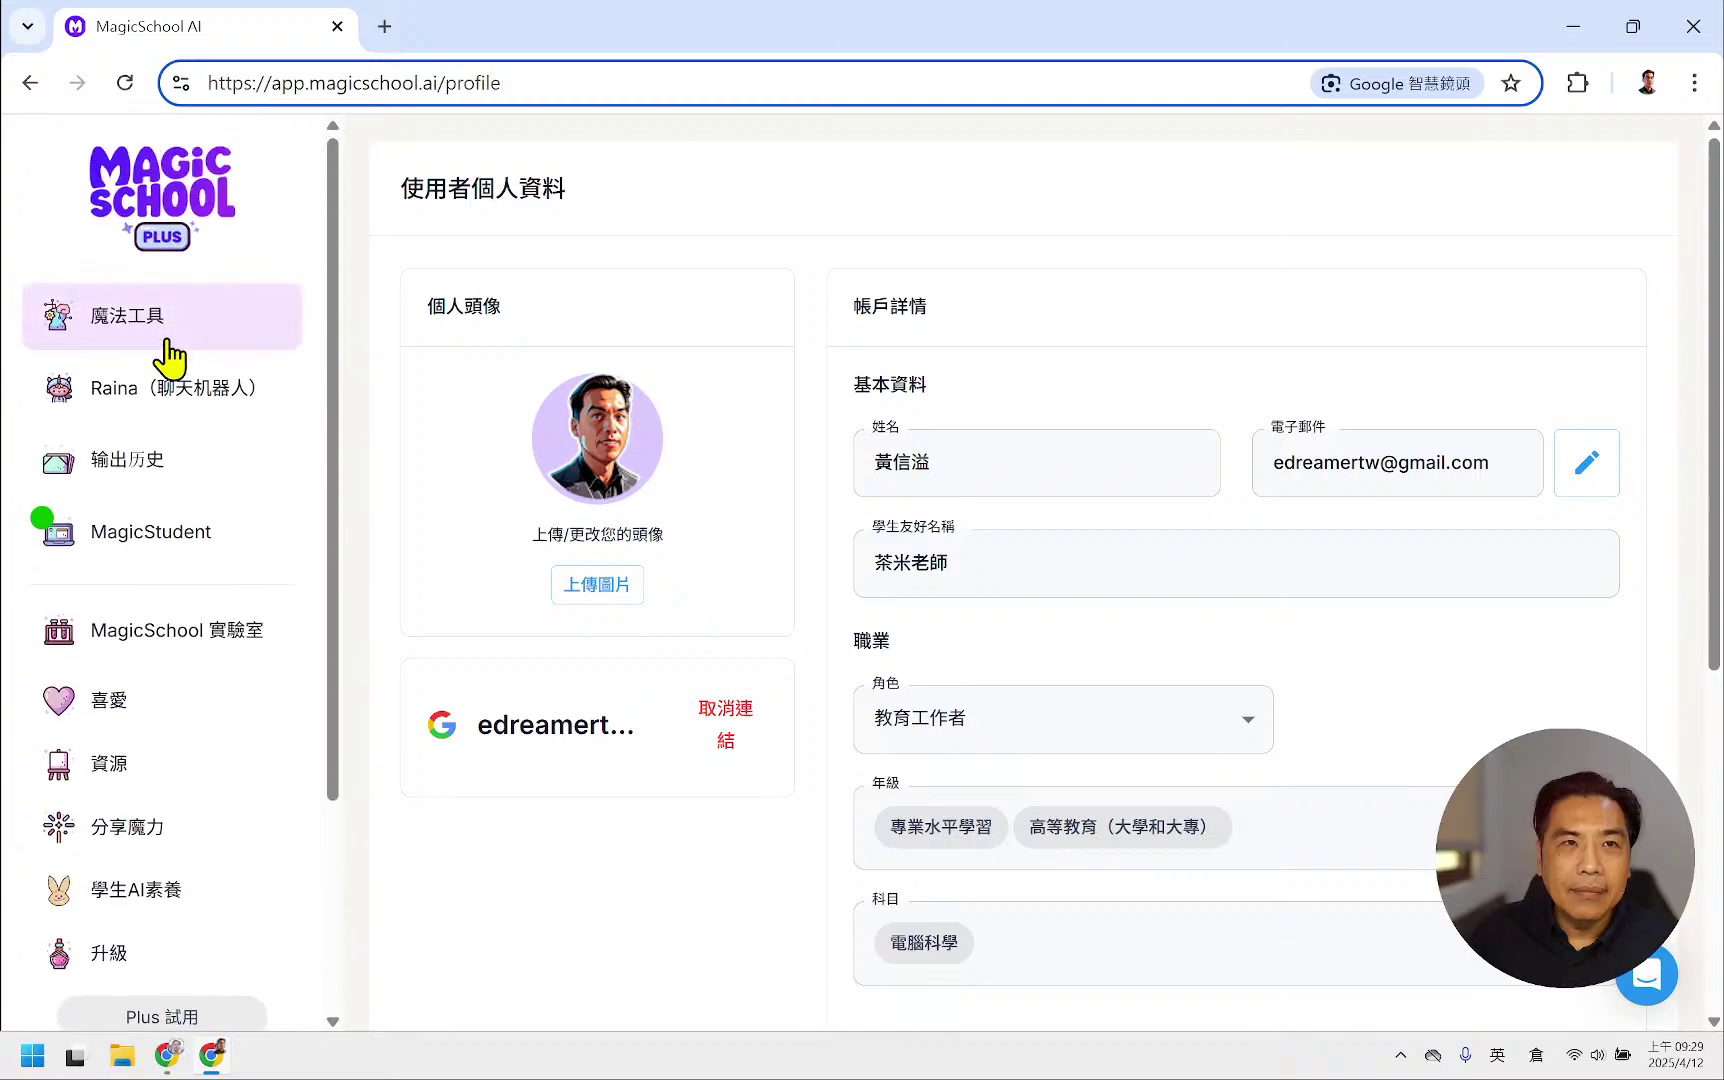
pyautogui.click(148, 345)
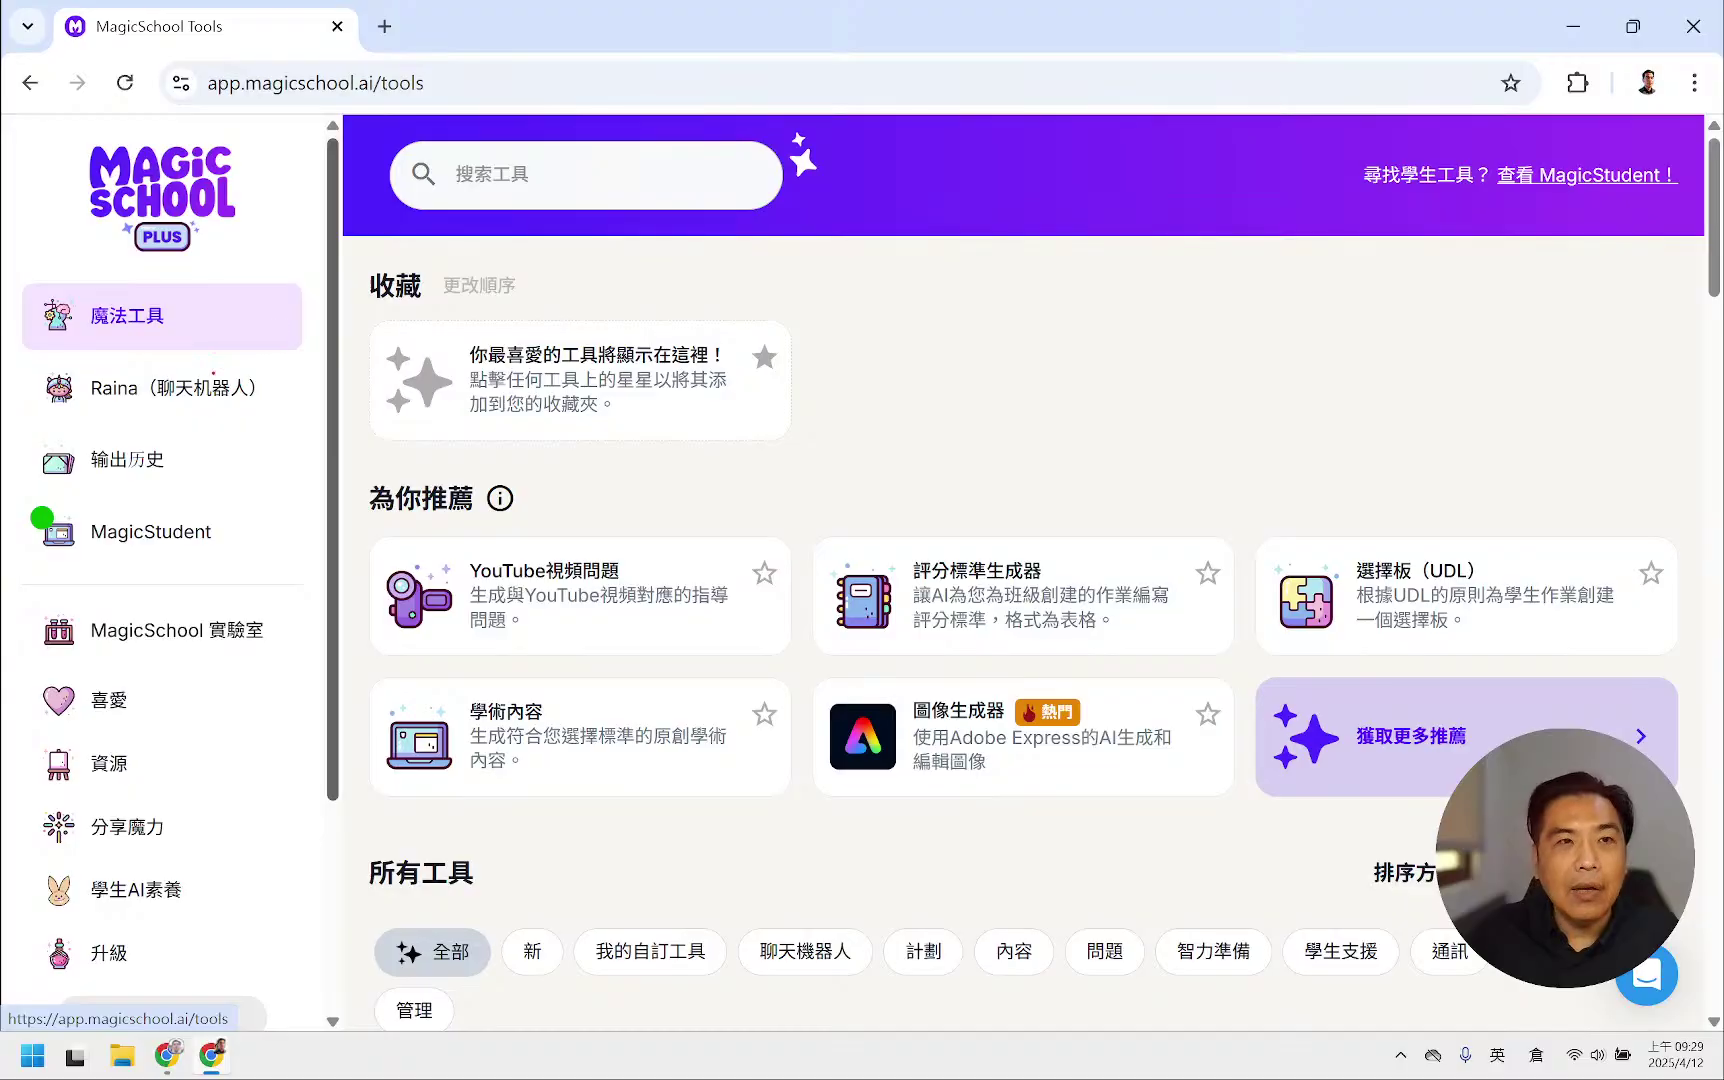
# - Box the Raina and 输出历史 entries in red, circle the characters 机 and 历, and clear the annotations
pyautogui.moveTo(7, 363)
pyautogui.mouseDown()
pyautogui.moveTo(258, 455)
pyautogui.moveTo(293, 497)
pyautogui.mouseUp()
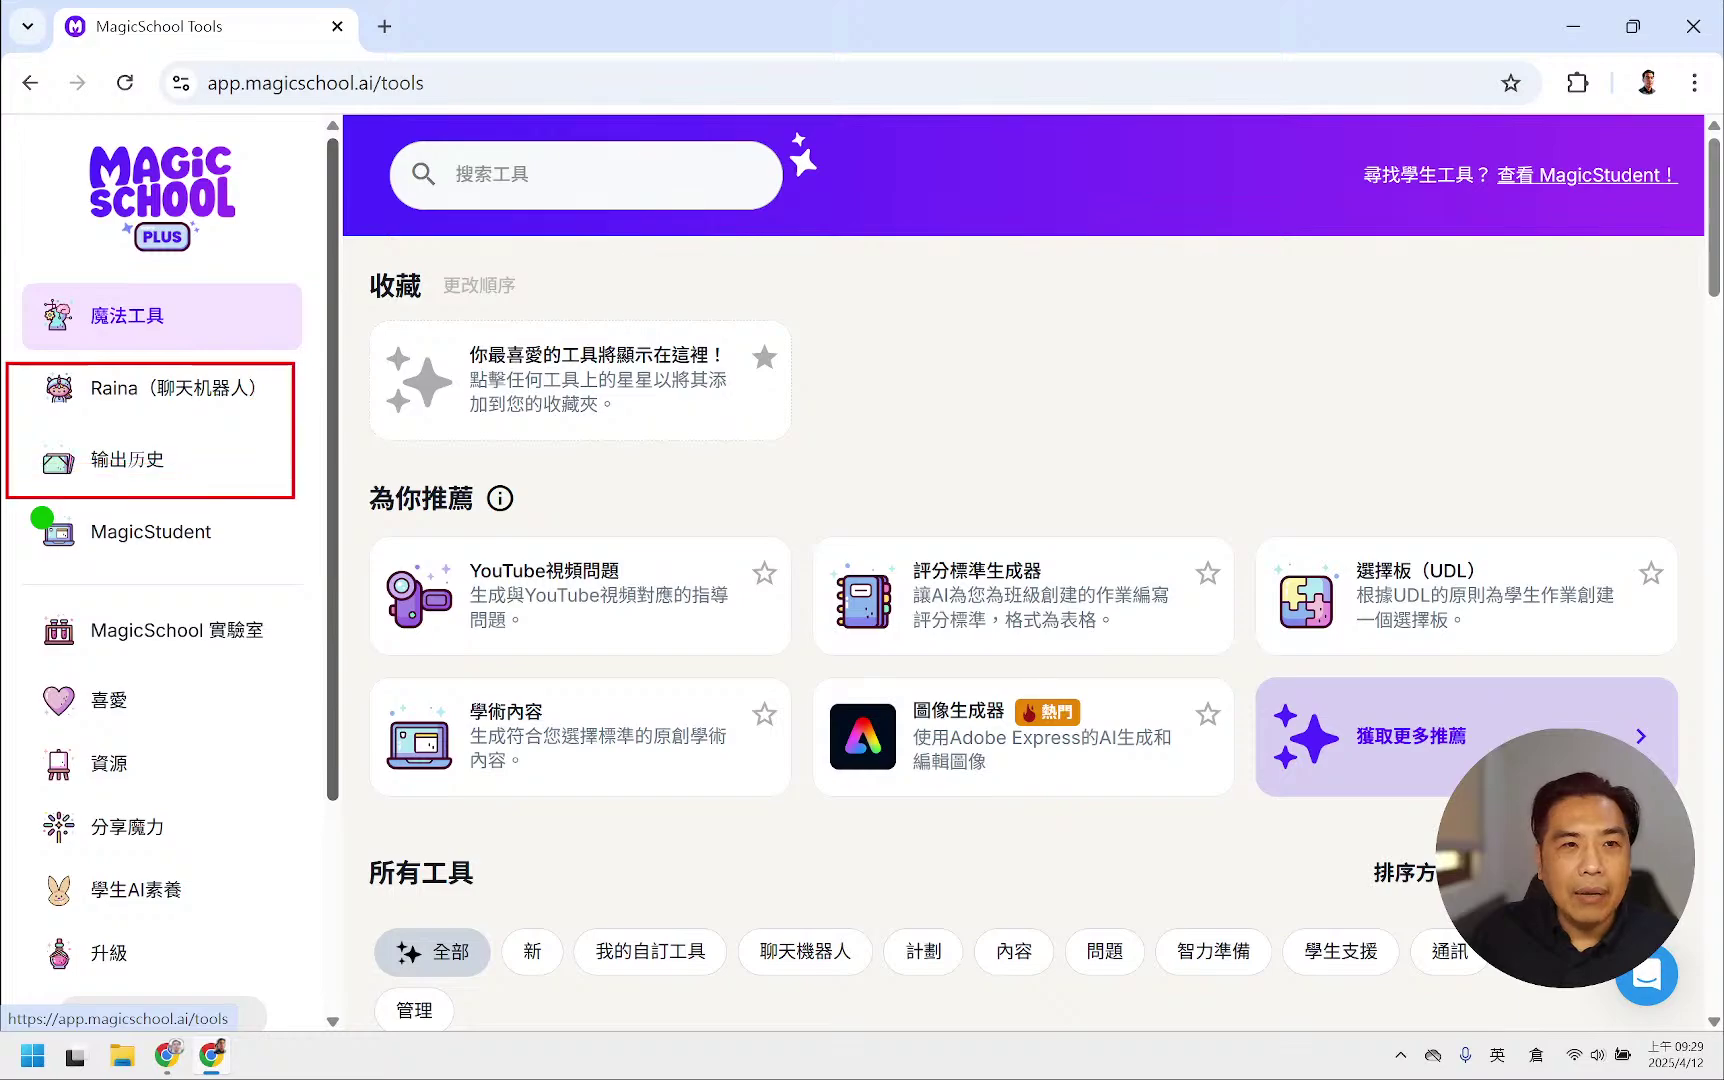
pyautogui.moveTo(190, 390)
pyautogui.mouseDown()
pyautogui.moveTo(213, 396)
pyautogui.moveTo(203, 374)
pyautogui.moveTo(200, 408)
pyautogui.mouseUp()
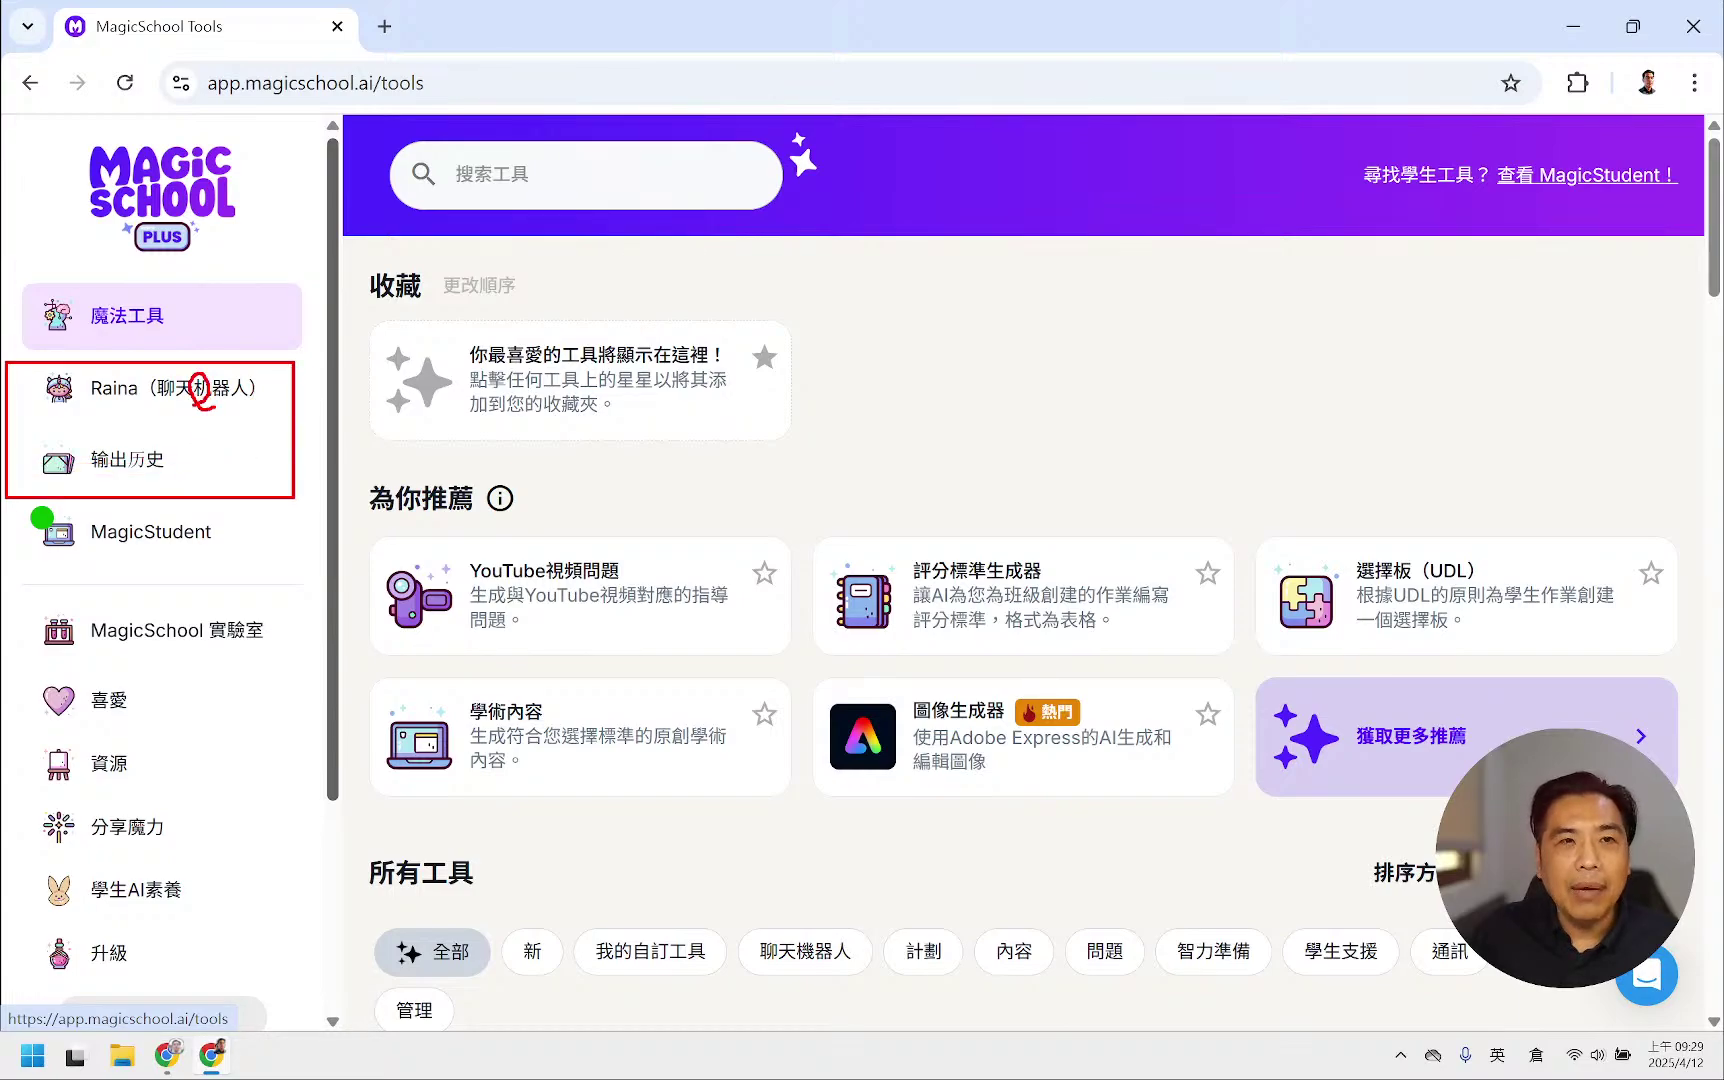
pyautogui.moveTo(123, 458)
pyautogui.mouseDown()
pyautogui.moveTo(150, 462)
pyautogui.moveTo(132, 450)
pyautogui.mouseUp()
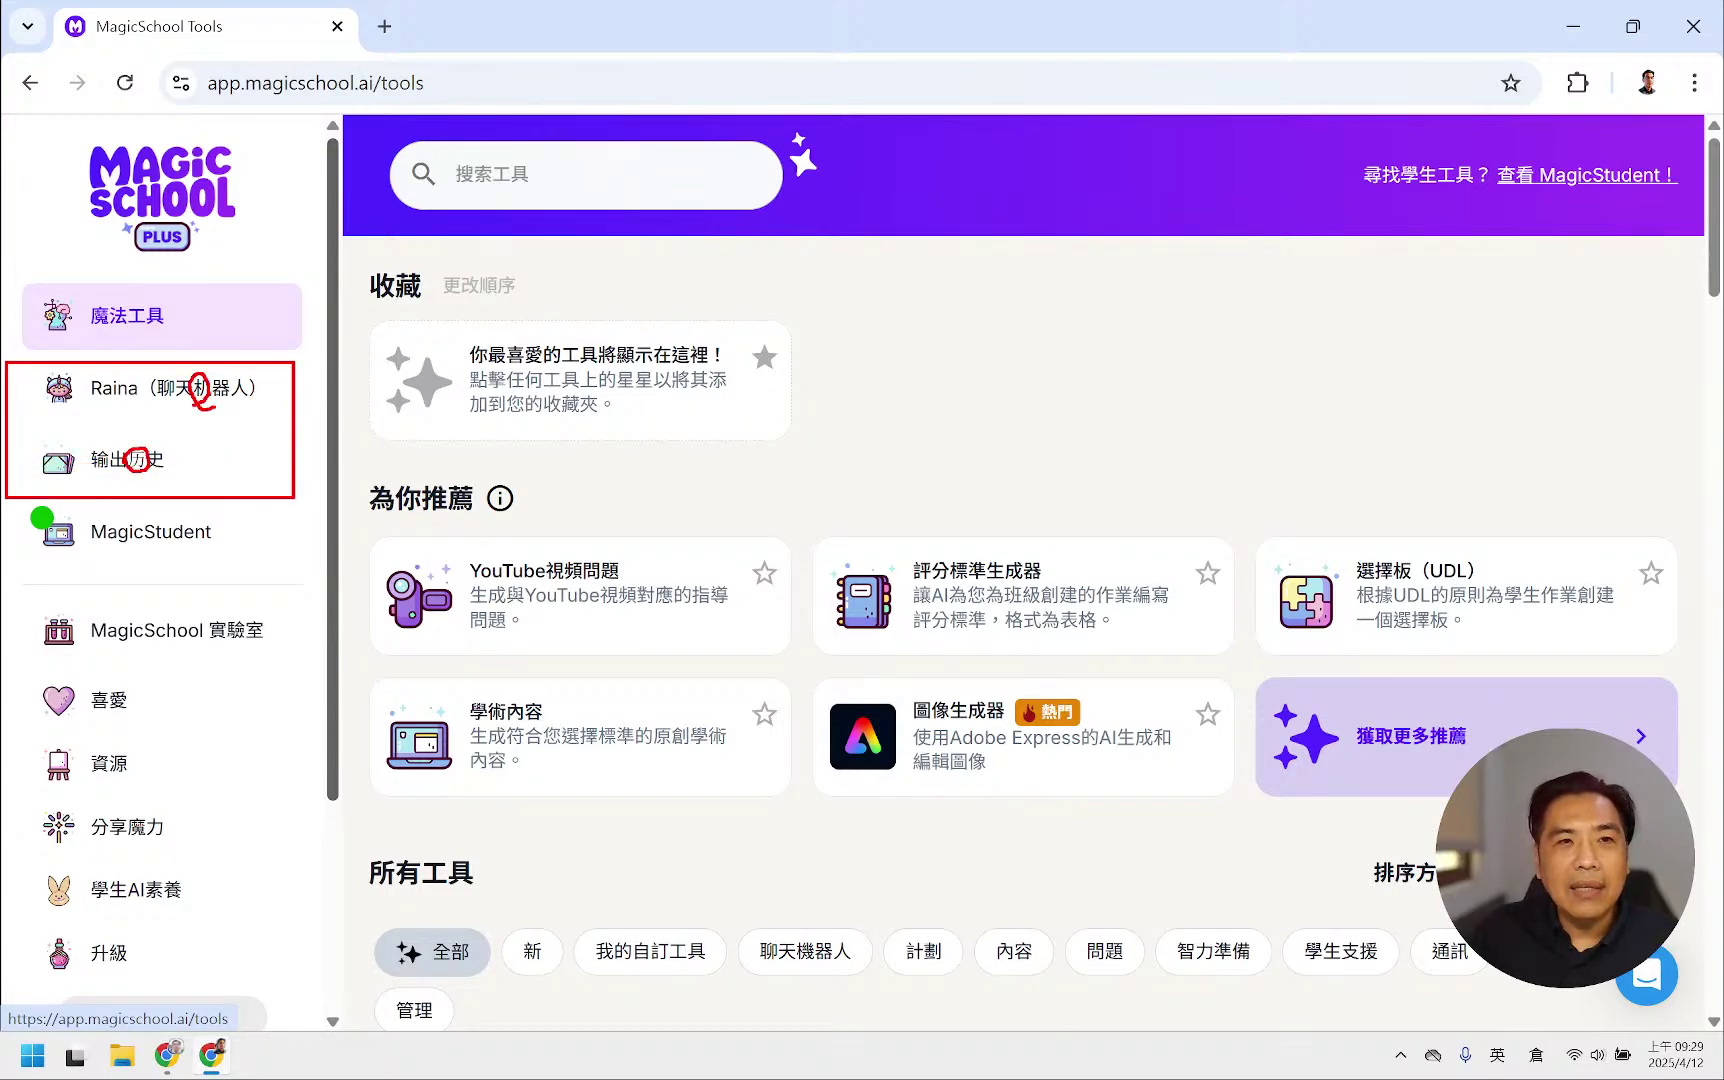
pyautogui.press('Escape')
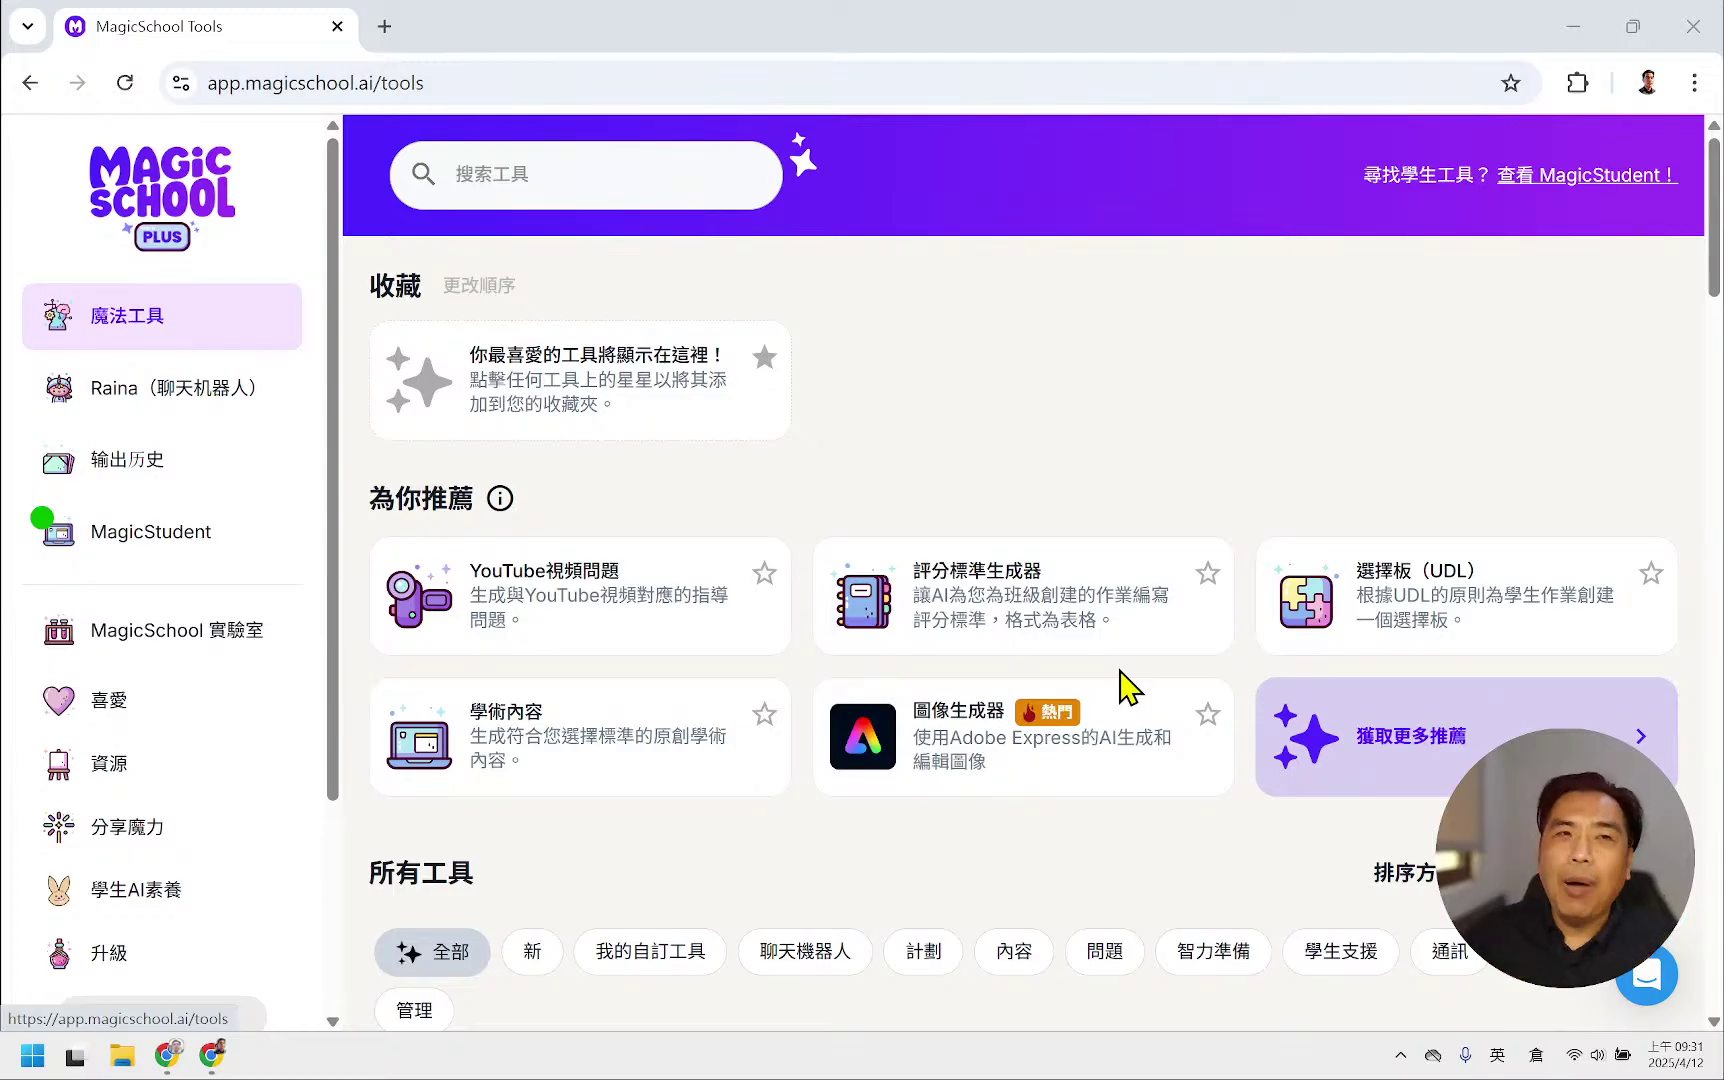
# - Browse the tool cards under 所有工具 and return to the beginning of the tools page
pyautogui.scroll(-8, 1208, 400)
pyautogui.scroll(-5, 1203, 432)
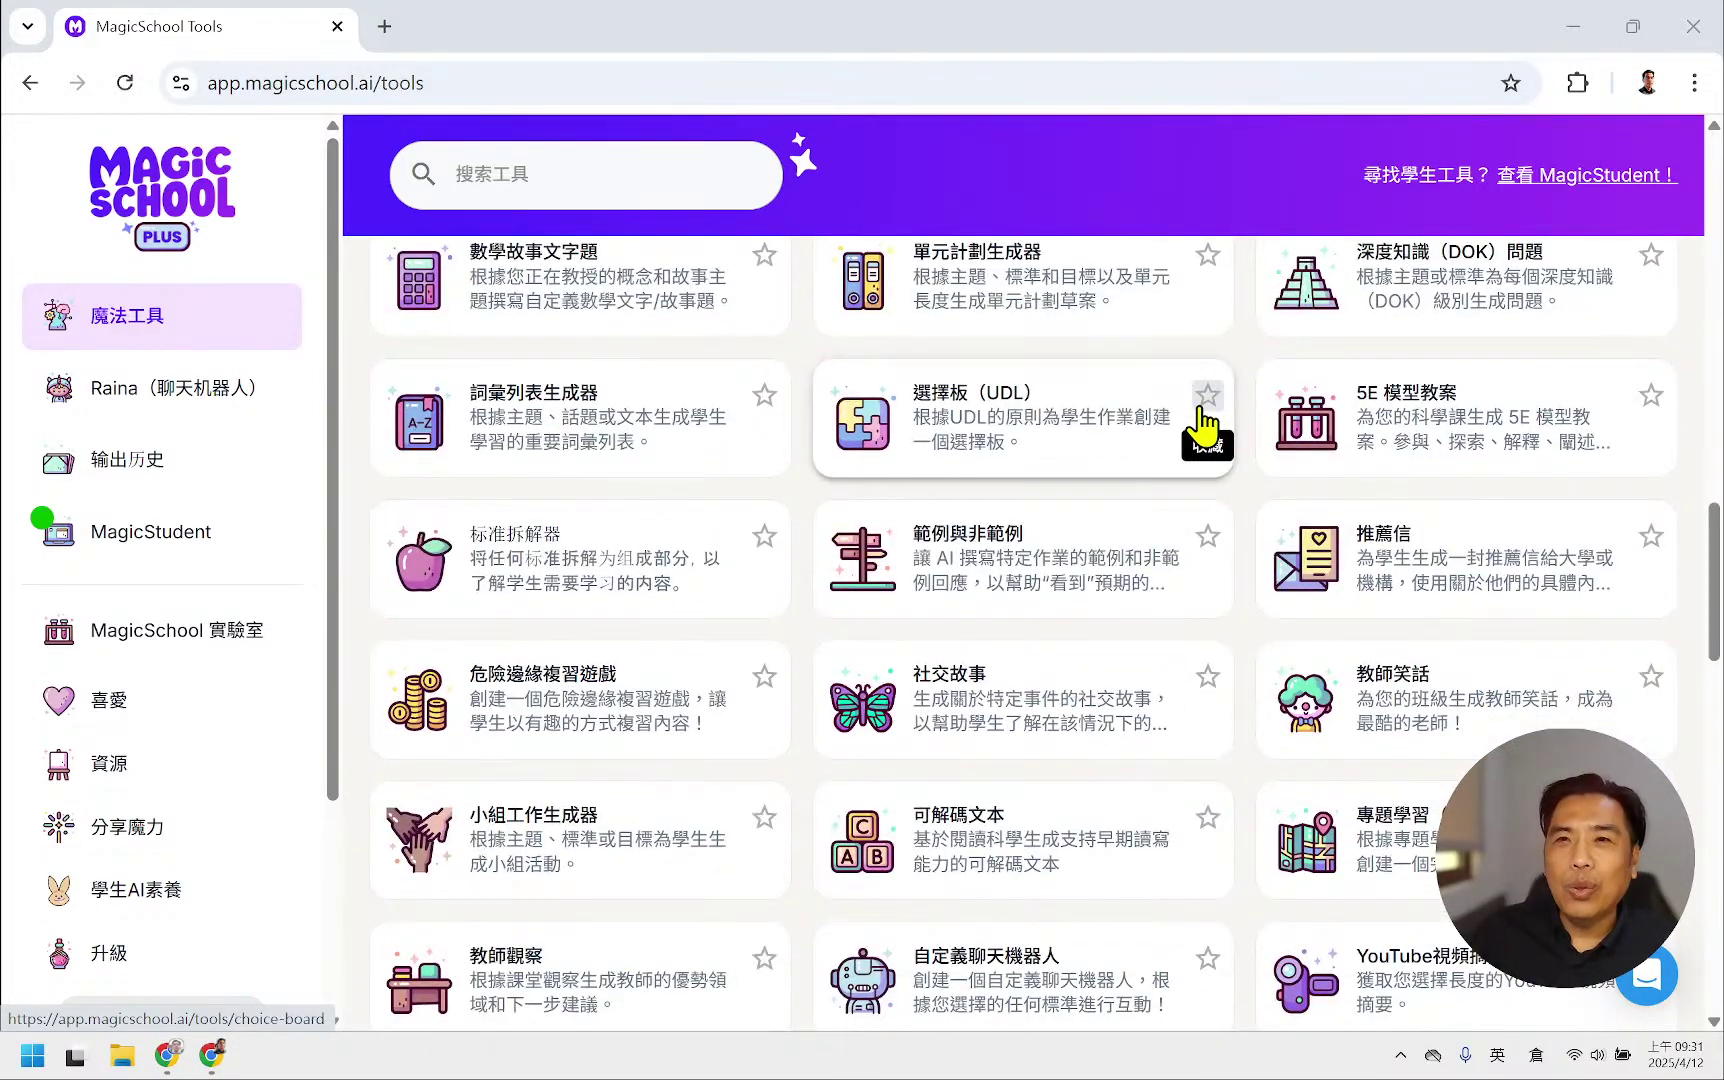
pyautogui.scroll(10, 1200, 440)
pyautogui.scroll(3, 1197, 432)
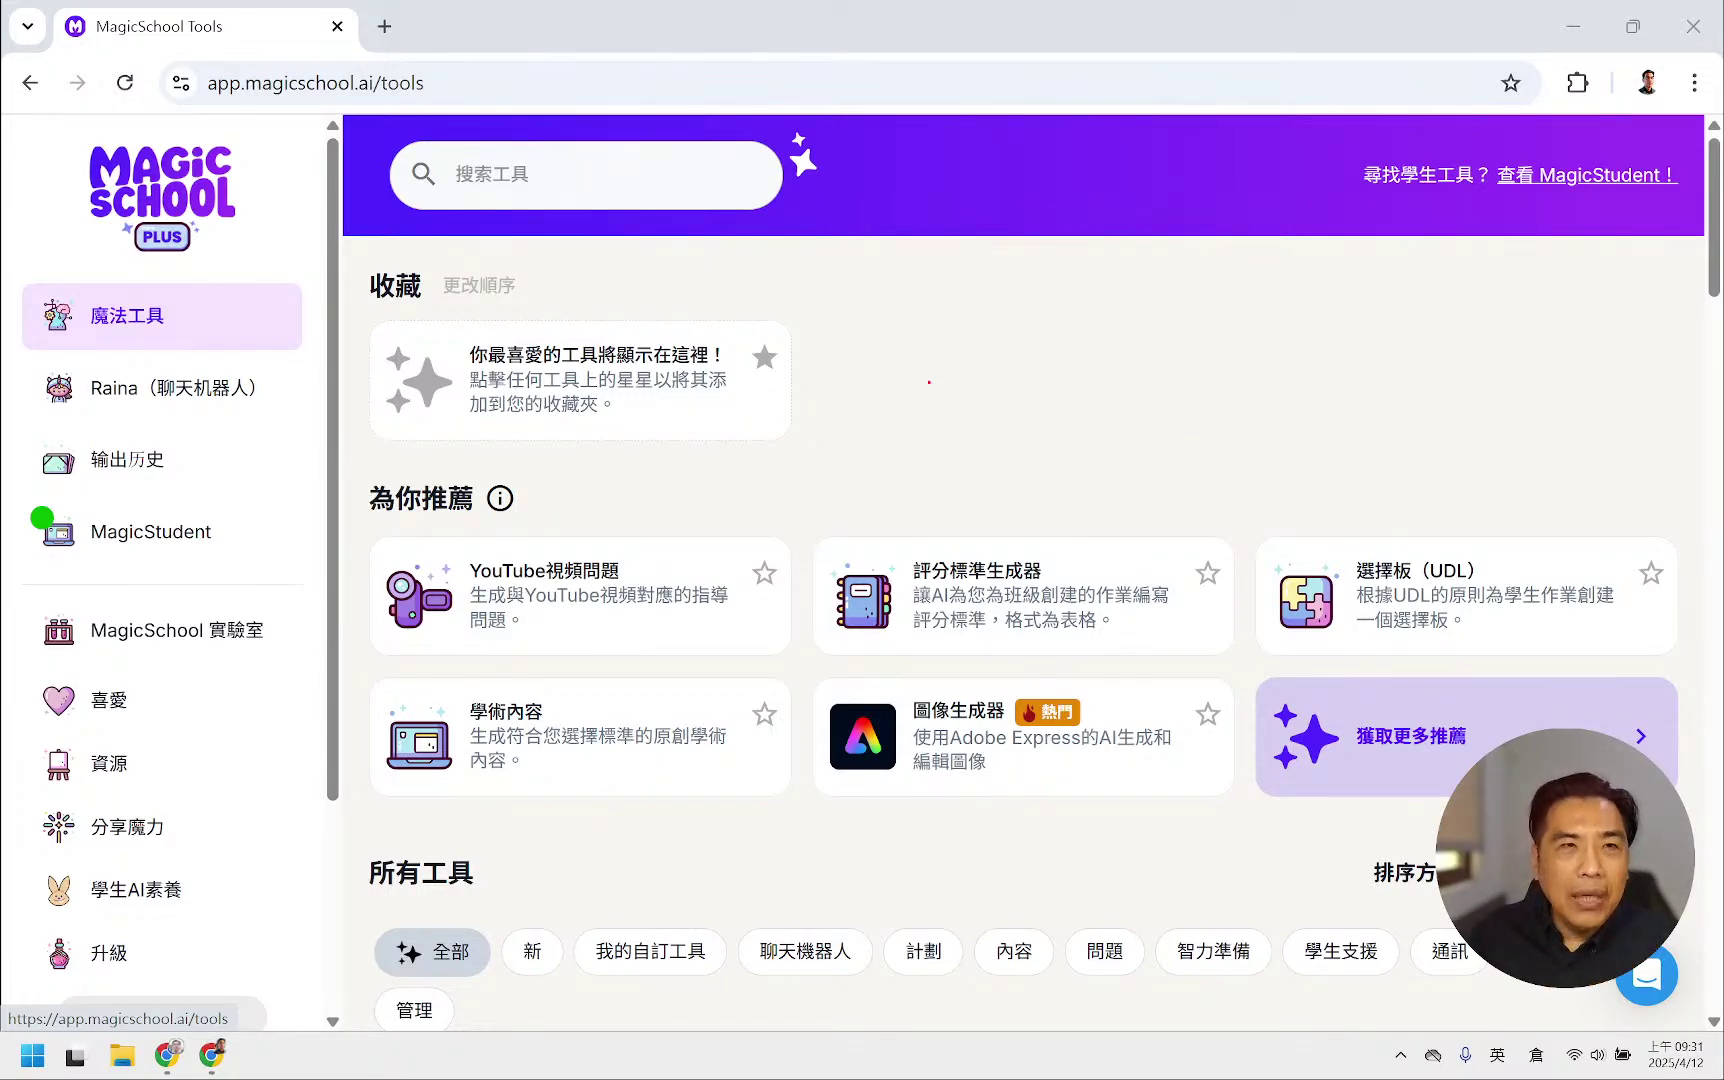
# - Box the four main menu entries, underline the first three, put a check mark beside MagicStudent, and clear the annotations
pyautogui.moveTo(17, 266)
pyautogui.mouseDown()
pyautogui.moveTo(205, 566)
pyautogui.moveTo(311, 583)
pyautogui.mouseUp()
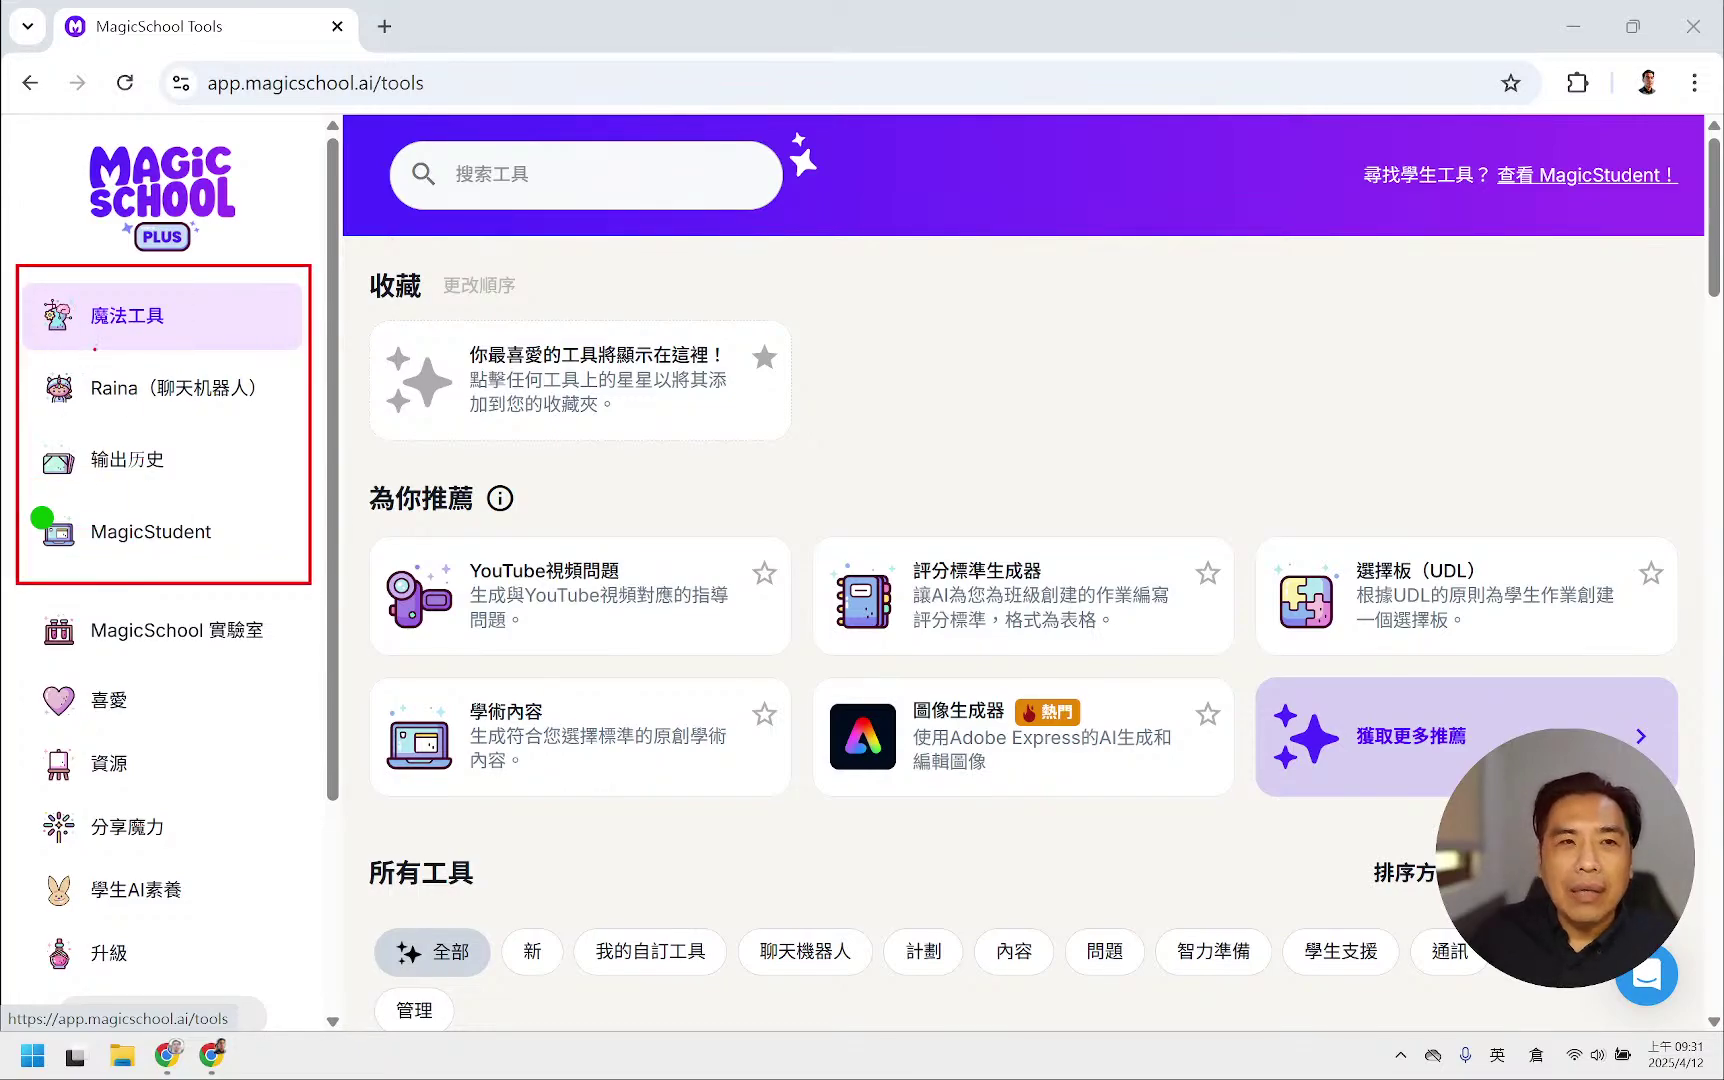
pyautogui.moveTo(59, 330); pyautogui.dragTo(224, 330)
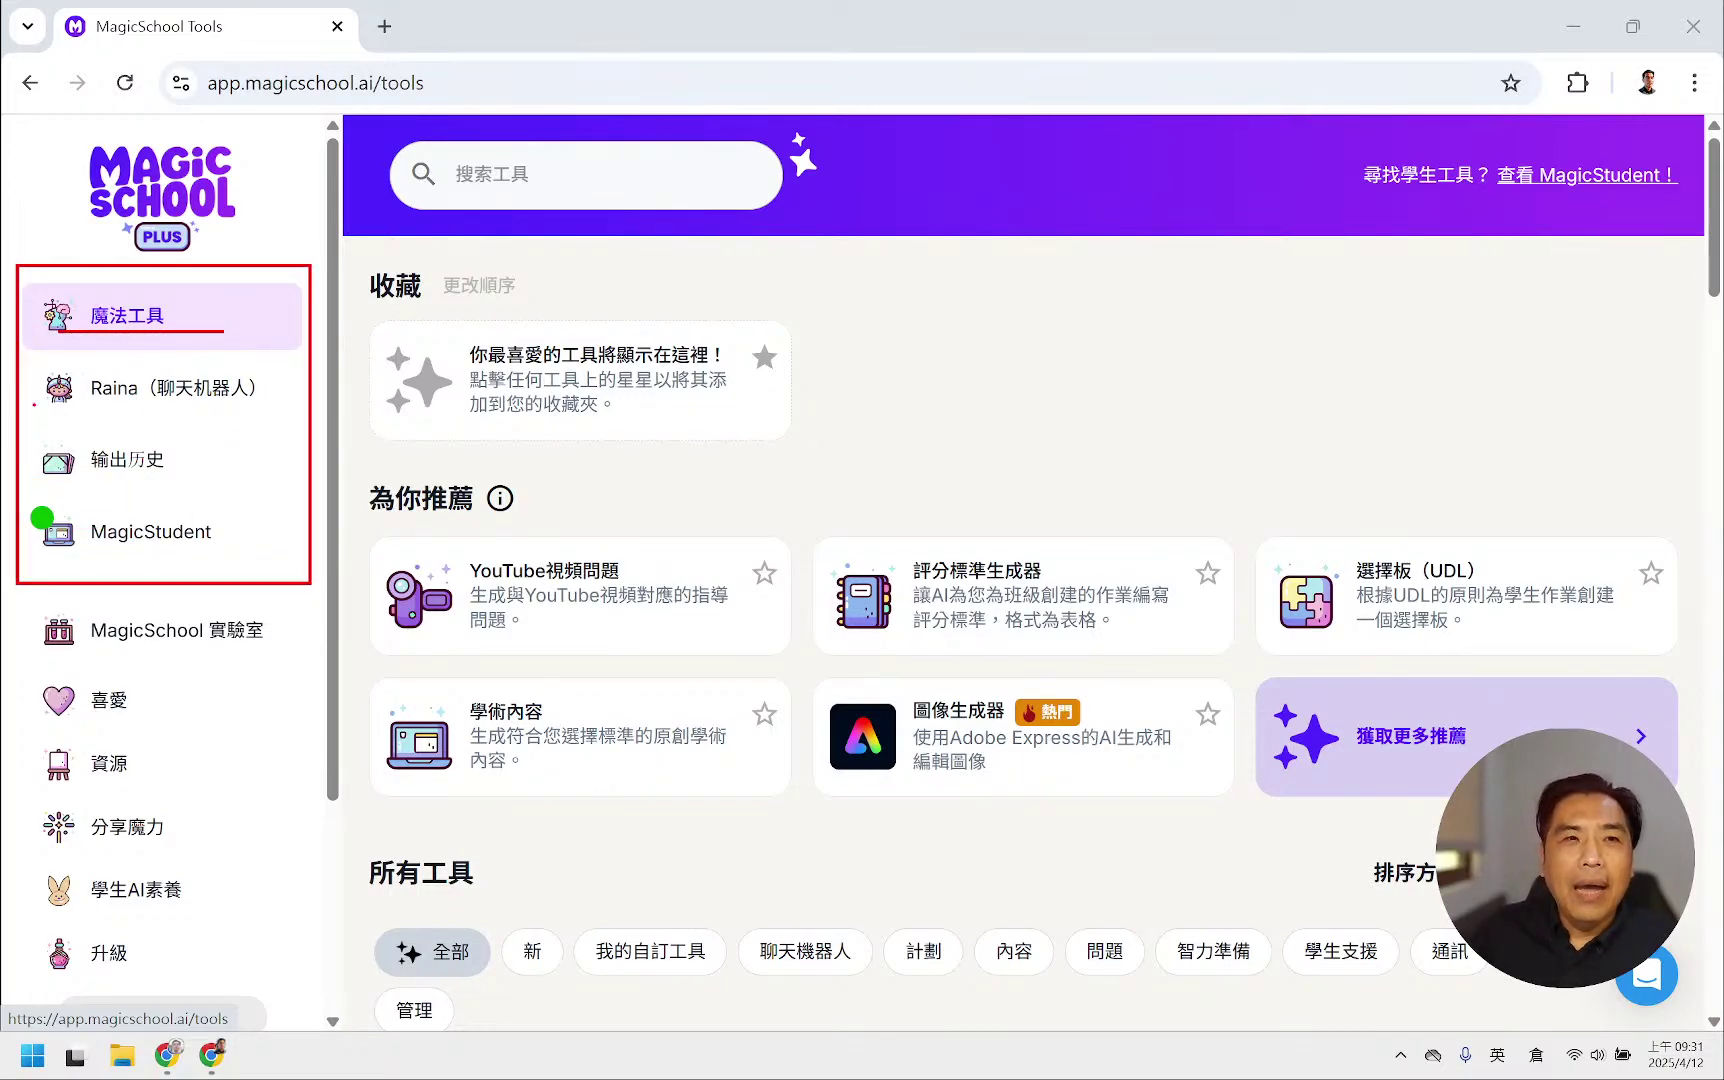
pyautogui.moveTo(52, 402); pyautogui.dragTo(269, 400)
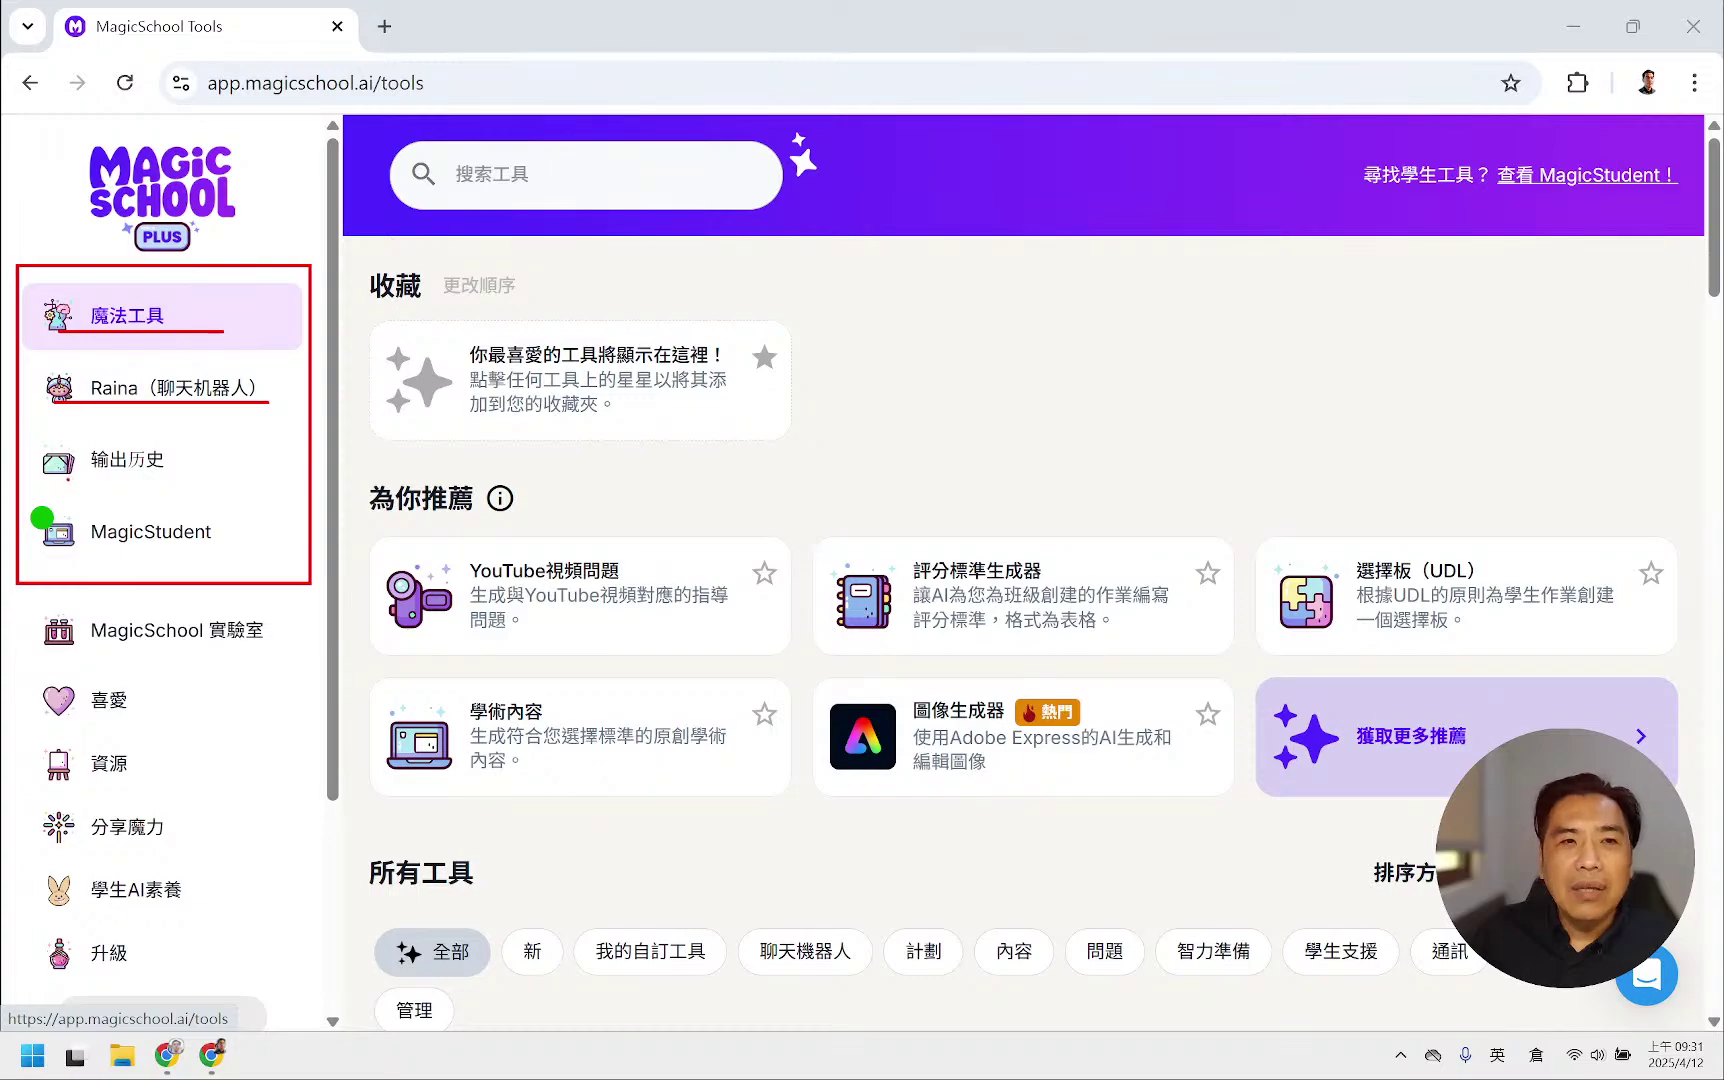
pyautogui.moveTo(59, 479); pyautogui.dragTo(226, 479)
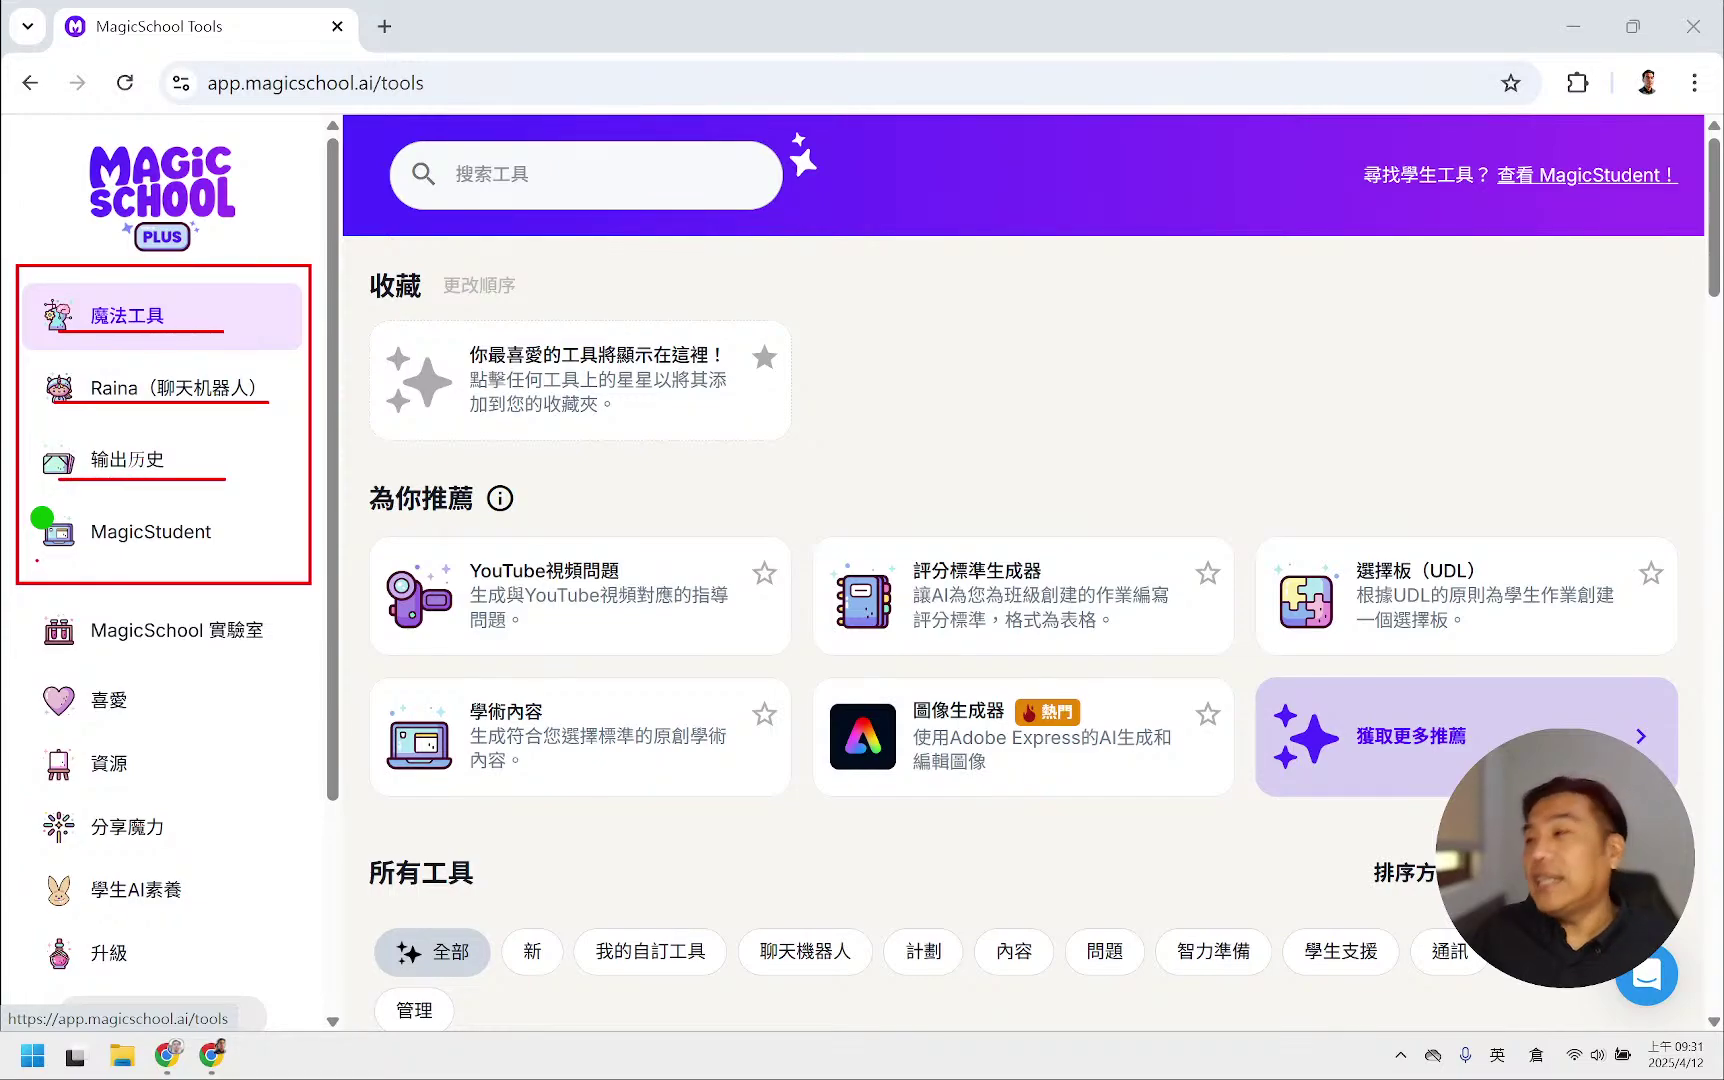
pyautogui.moveTo(222, 515)
pyautogui.mouseDown()
pyautogui.moveTo(230, 544)
pyautogui.moveTo(292, 489)
pyautogui.mouseUp()
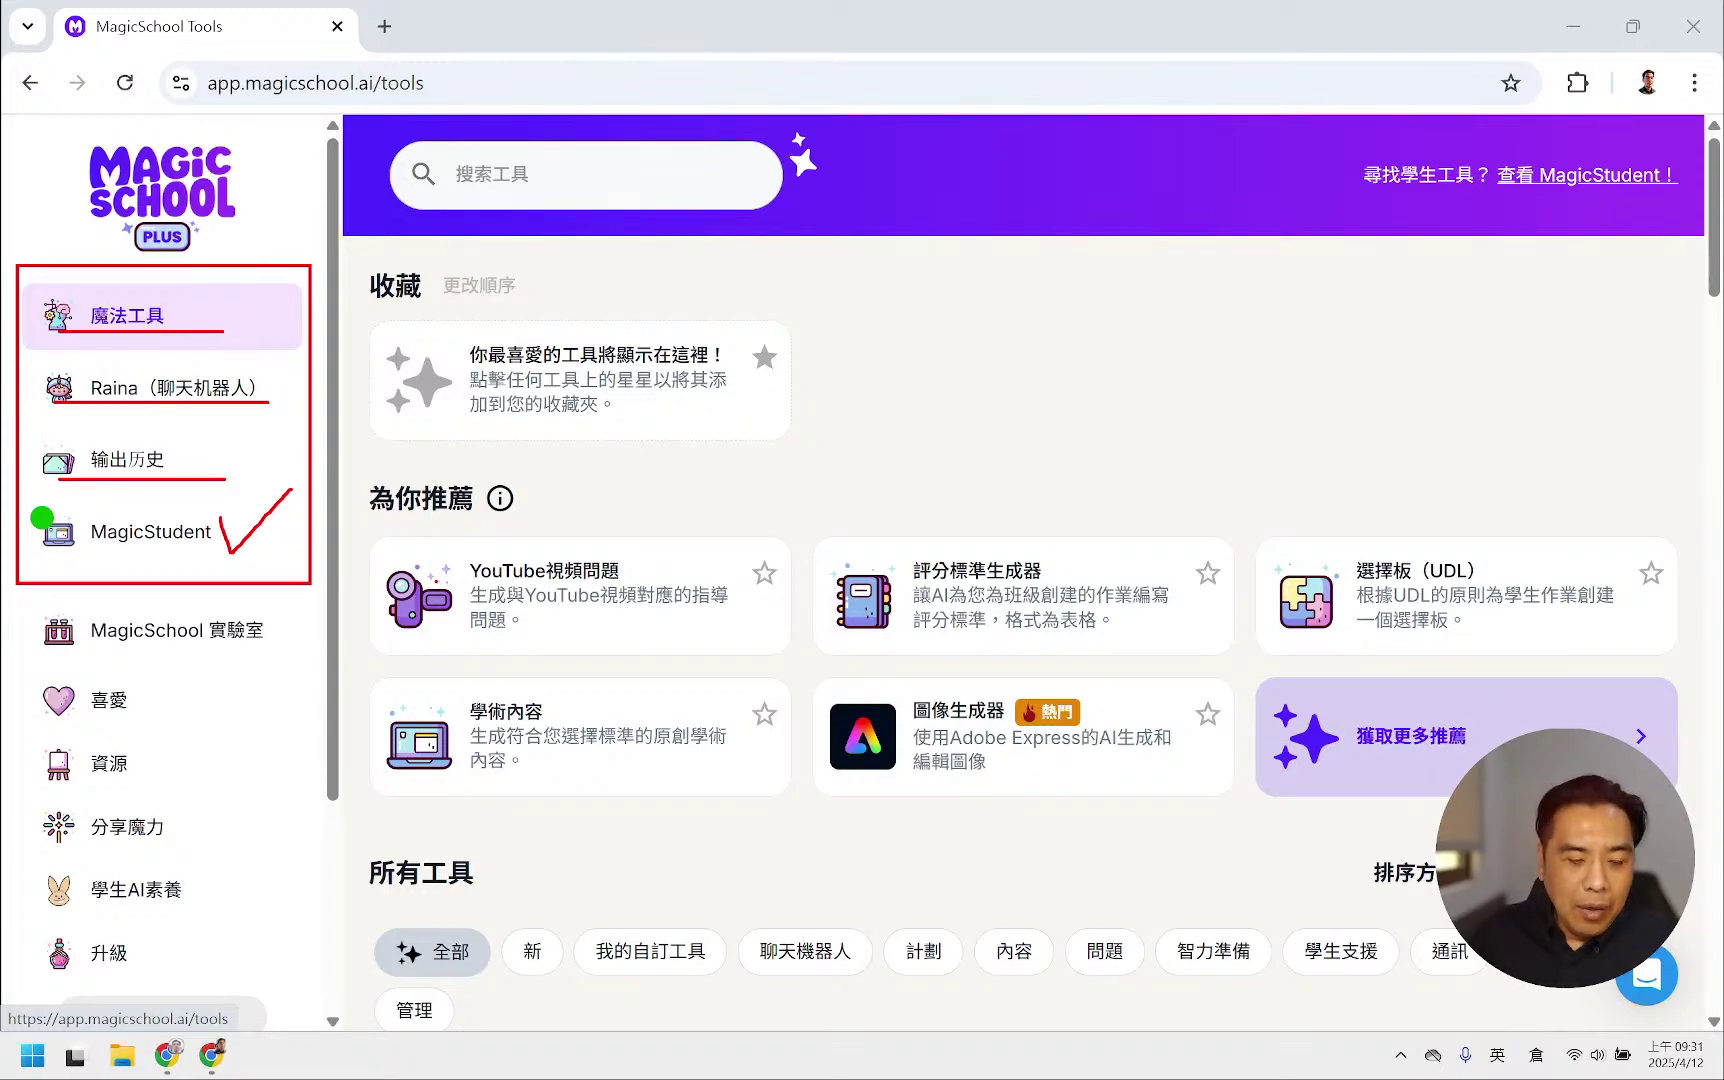
pyautogui.press('Escape')
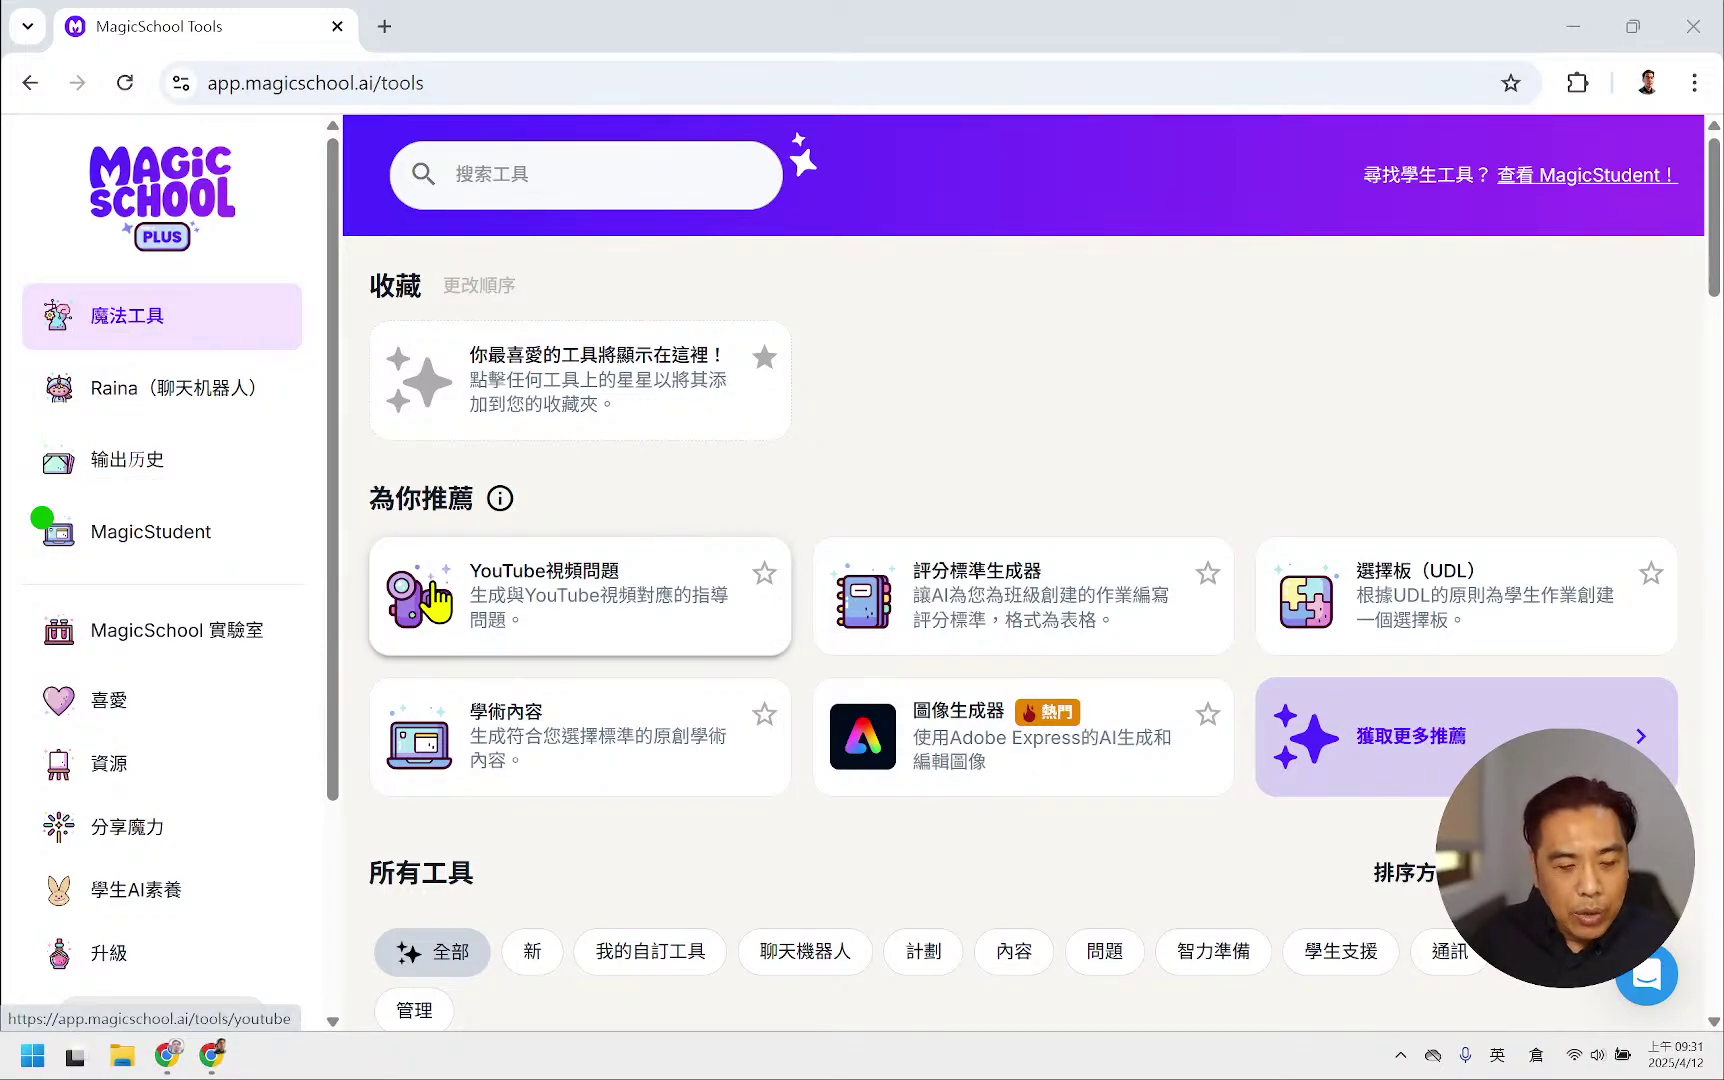
# - On the magnified, boxed main menu, underline 魔法工具, Raina and 输出历史 in red and put a check mark beside MagicStudent
pyautogui.press('super+space')
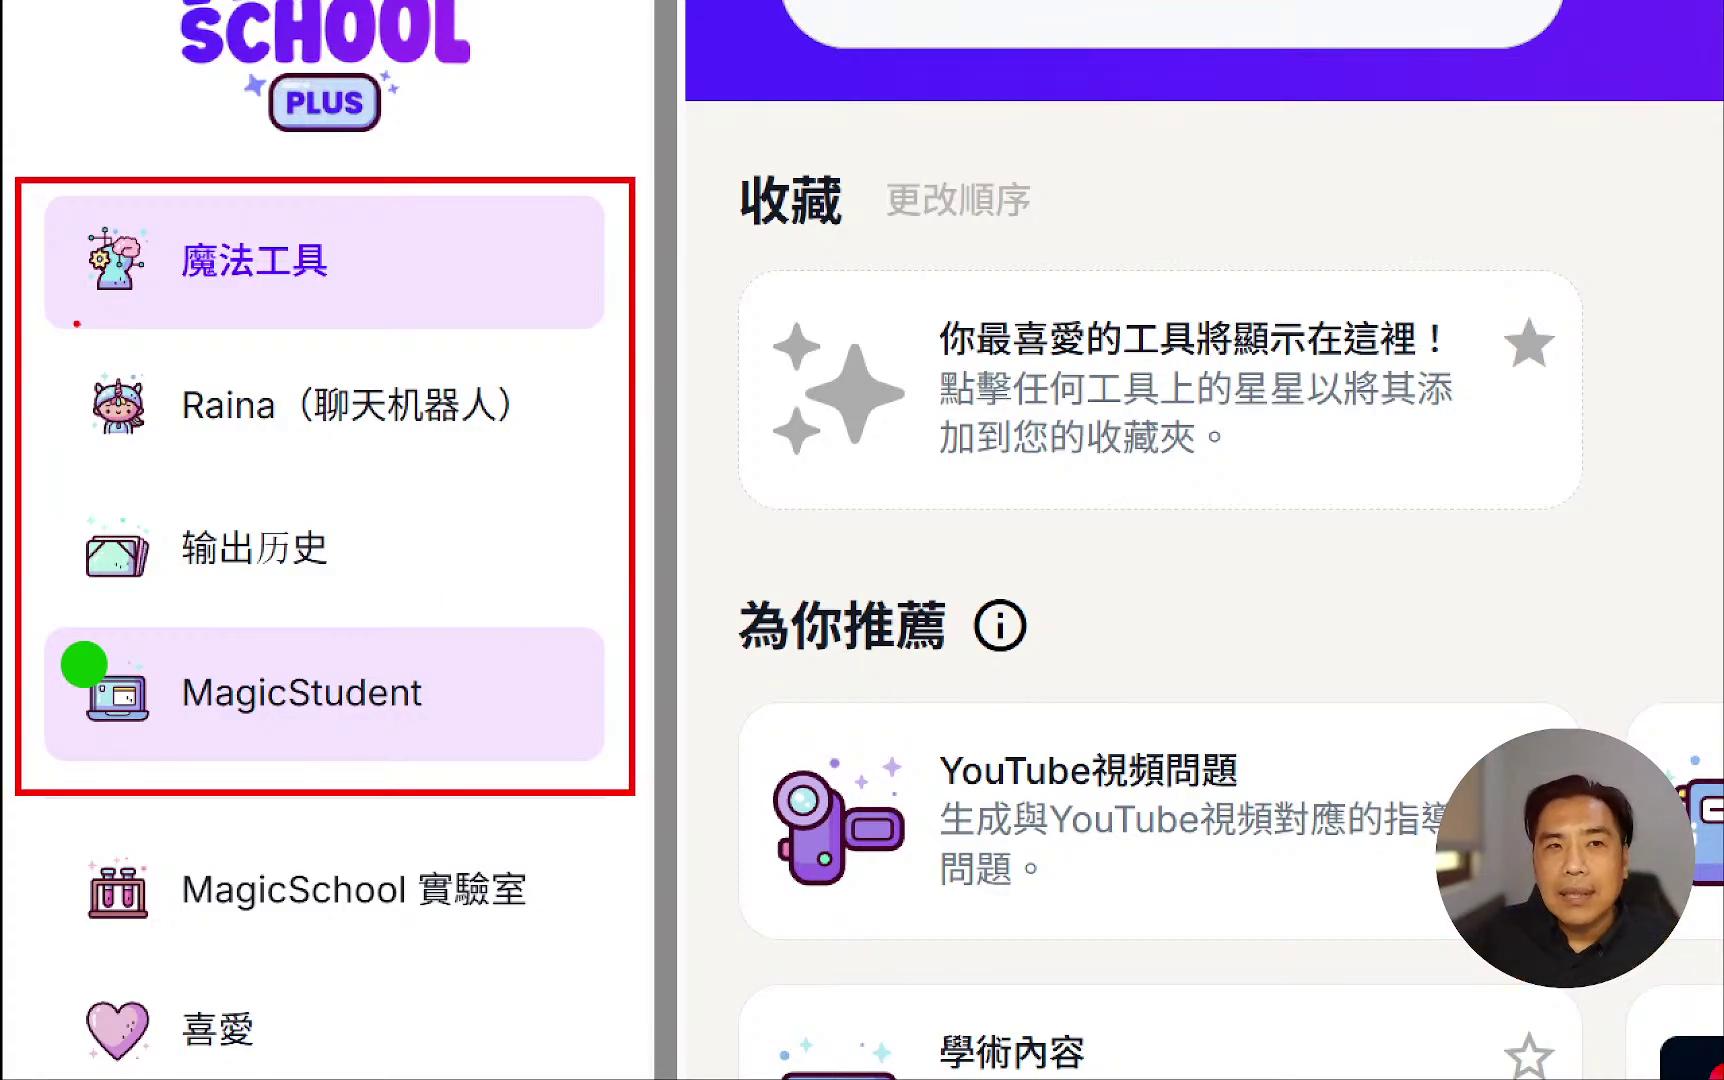
pyautogui.moveTo(72, 310)
pyautogui.mouseDown()
pyautogui.moveTo(558, 318)
pyautogui.moveTo(588, 294)
pyautogui.moveTo(584, 310)
pyautogui.mouseUp()
pyautogui.moveTo(37, 442); pyautogui.dragTo(591, 437)
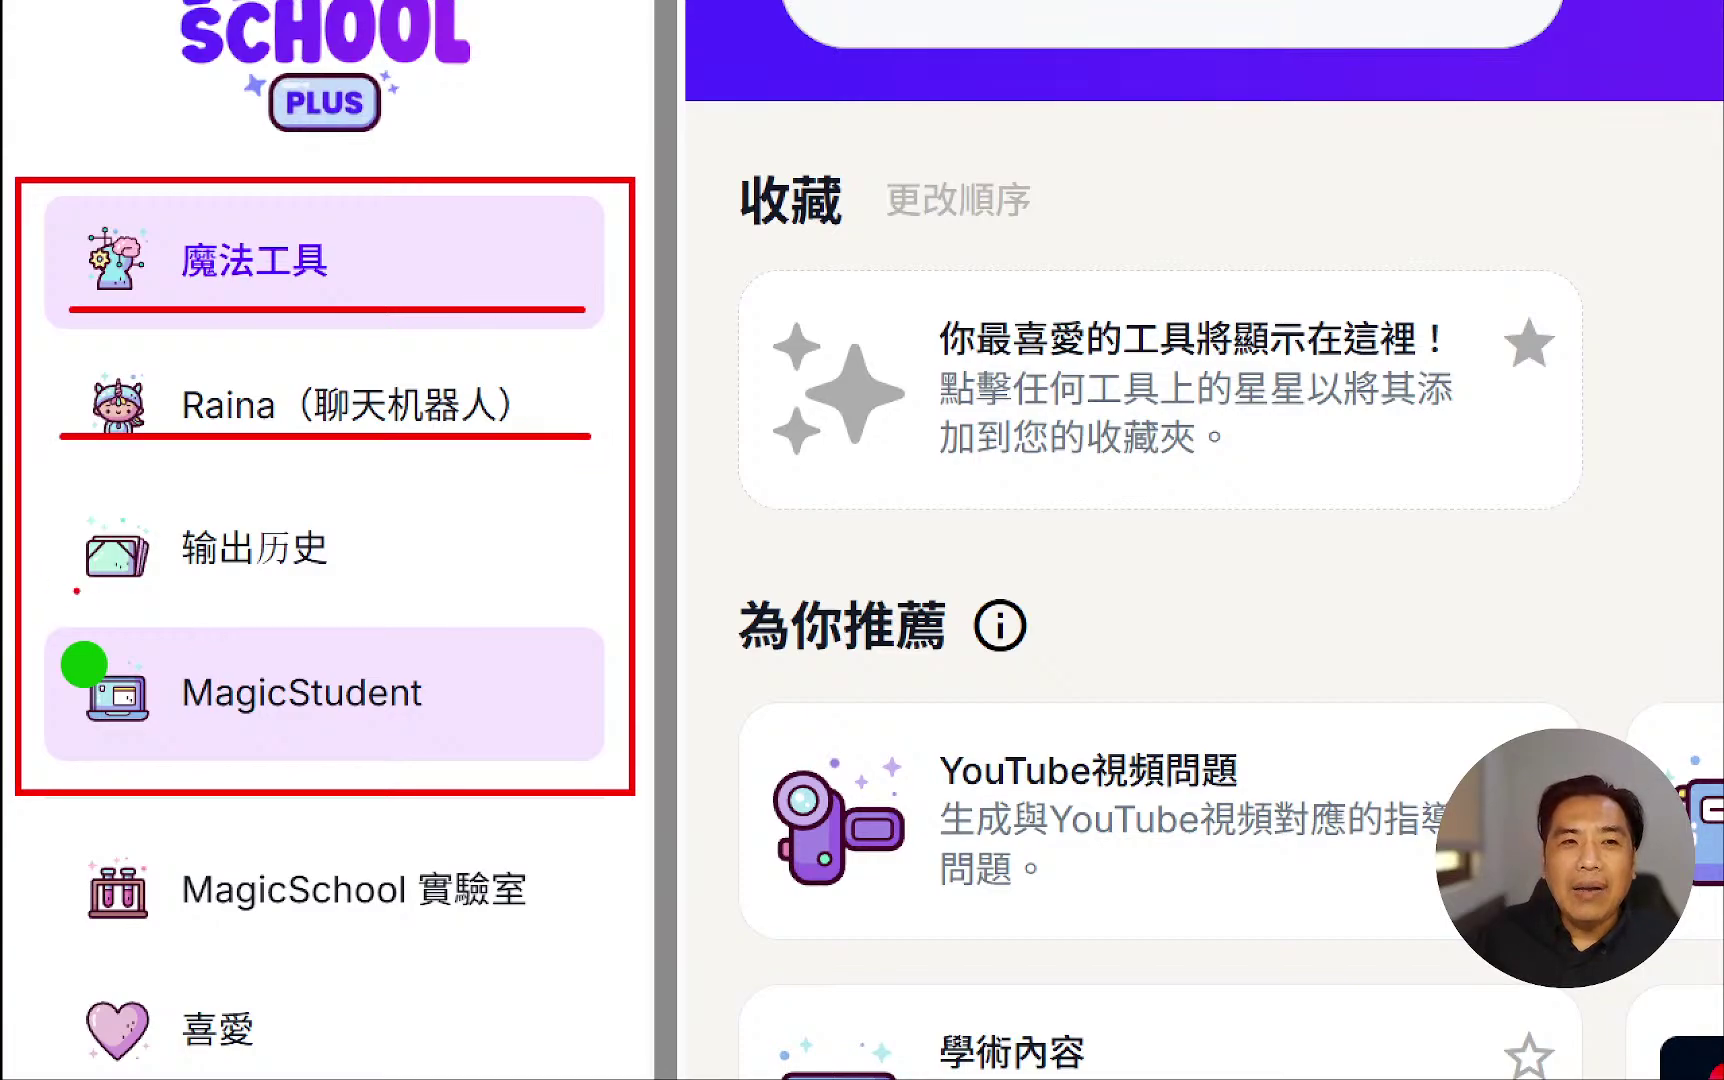
pyautogui.moveTo(76, 591); pyautogui.dragTo(393, 588)
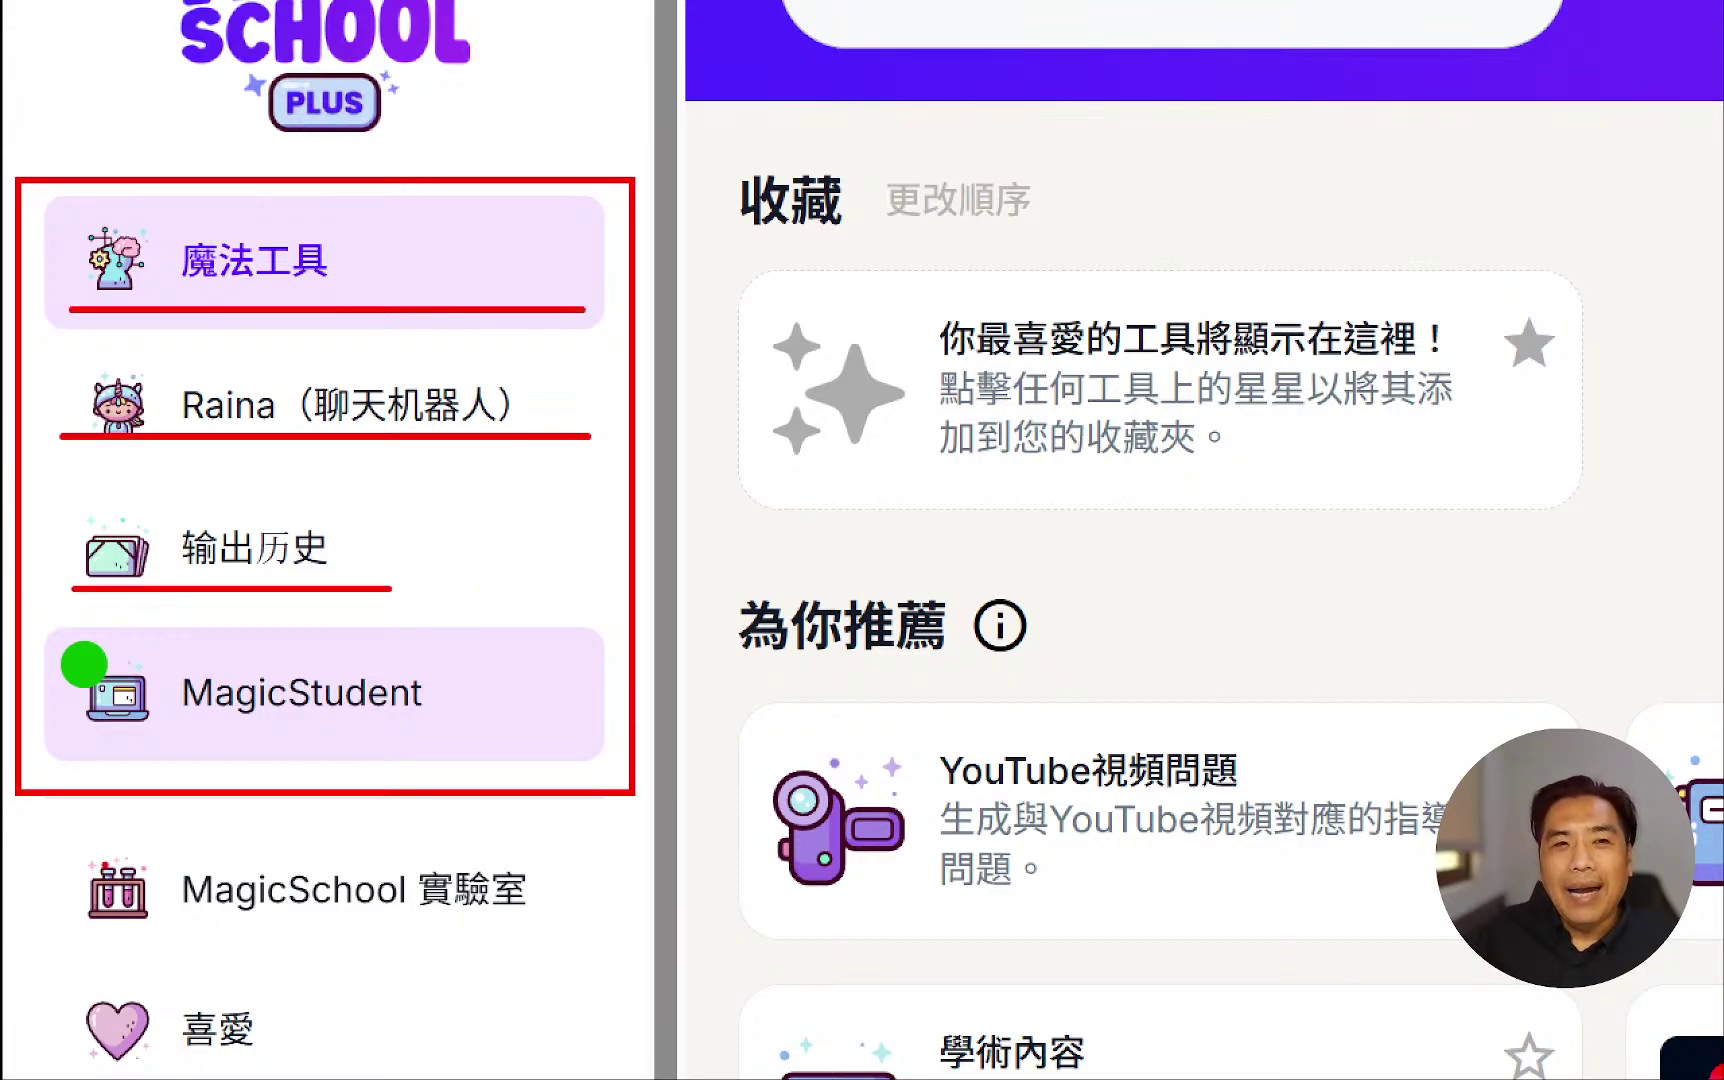
pyautogui.moveTo(512, 630)
pyautogui.mouseDown()
pyautogui.moveTo(553, 688)
pyautogui.moveTo(646, 505)
pyautogui.mouseUp()
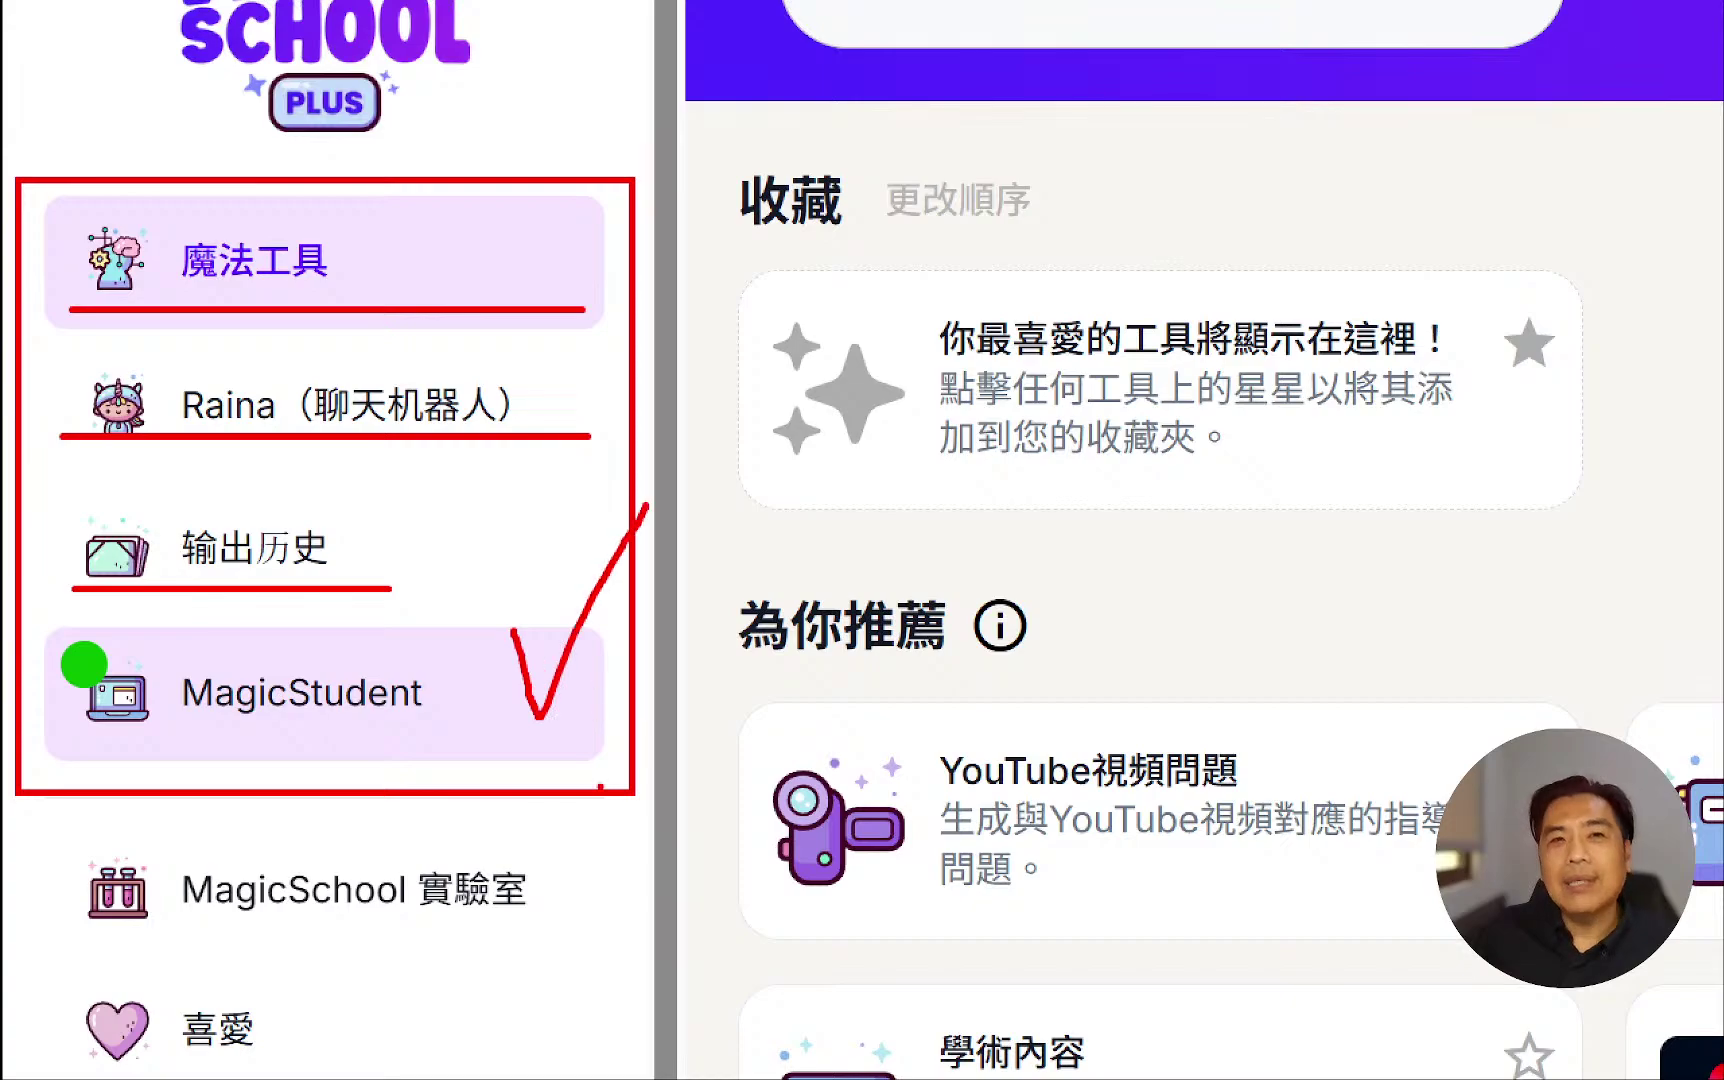
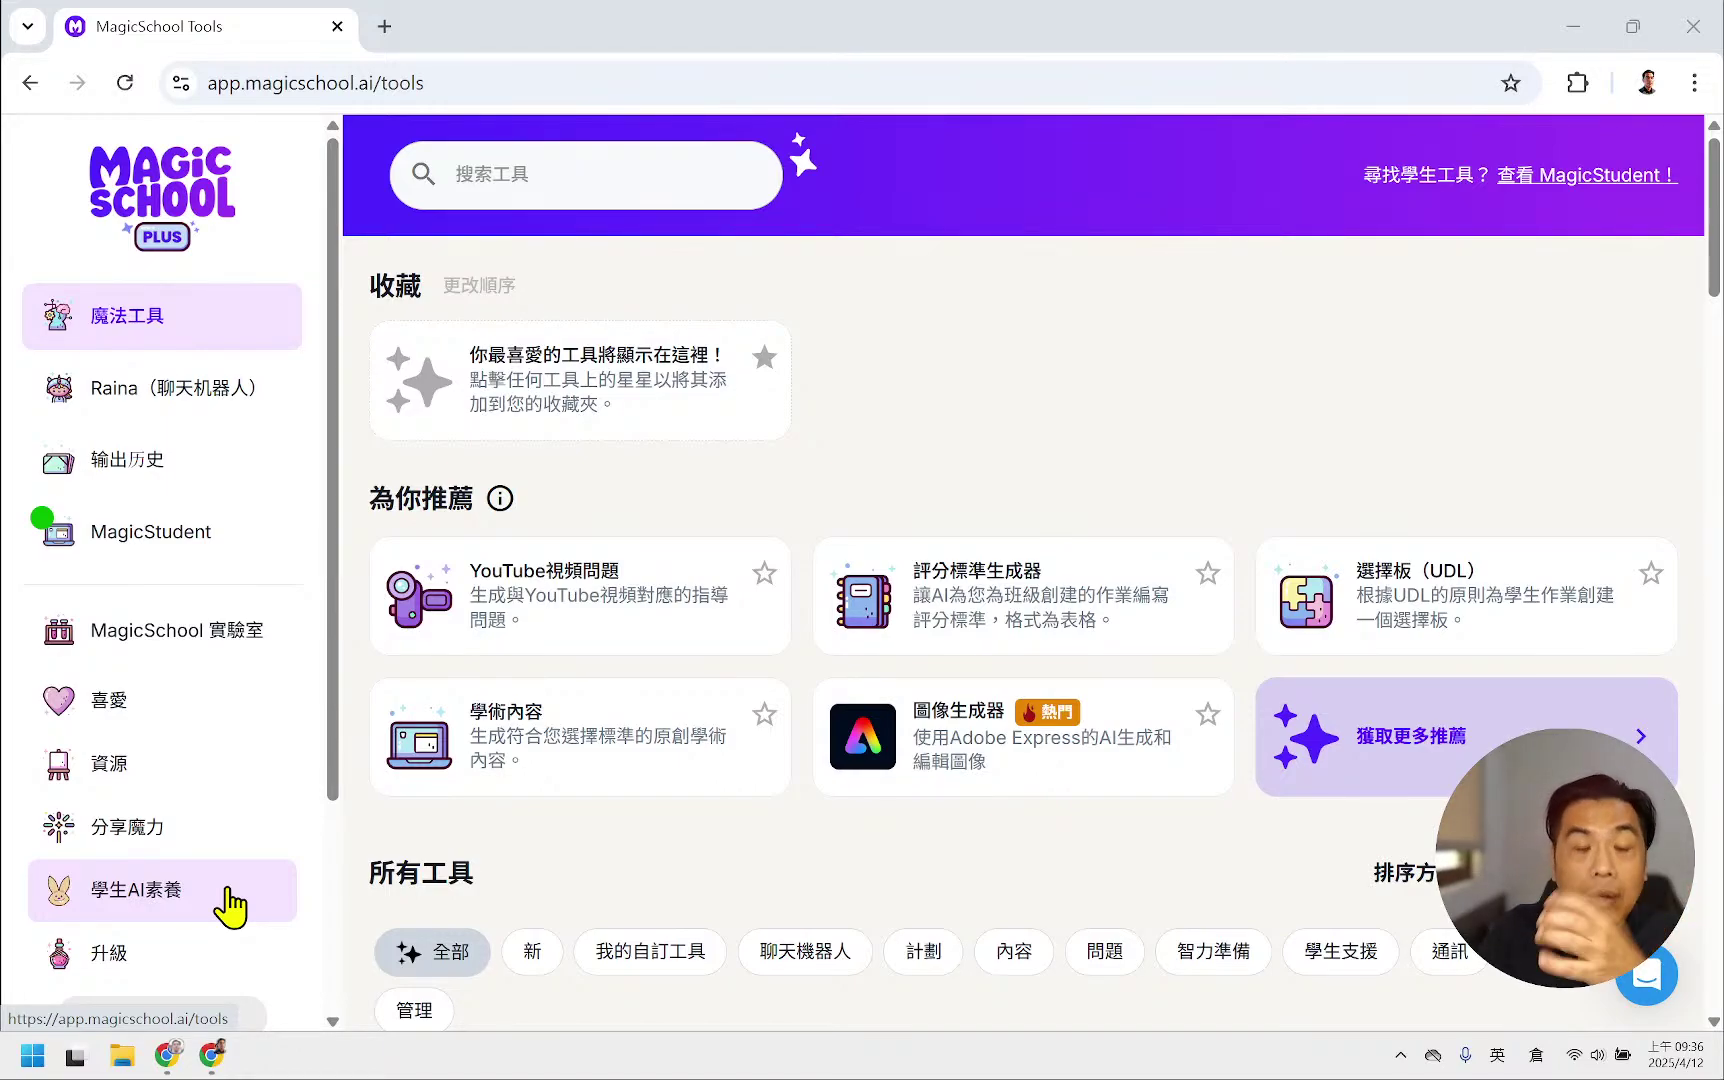
# - Open the 升級 page and examine the MagicSchool Free and MagicSchool Plus pricing plans
pyautogui.click(173, 955)
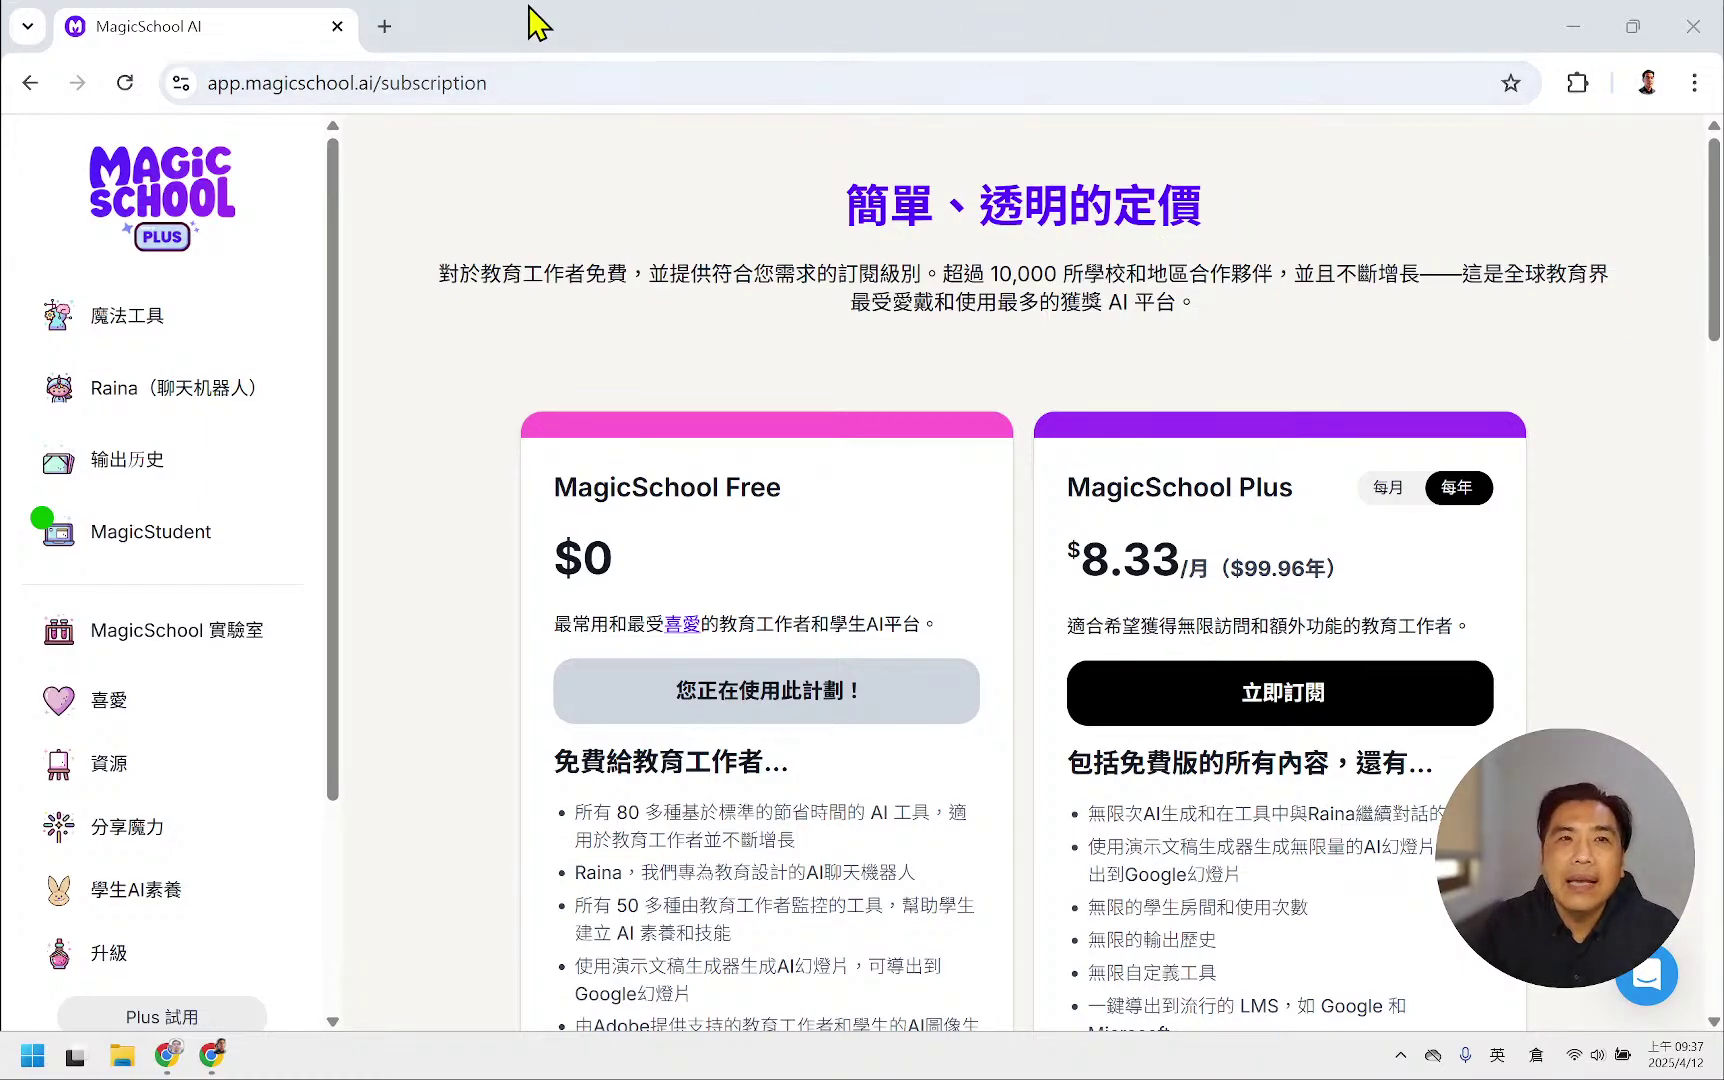
# - Switch to the running Google Slides slideshow and advance it to the Raina(聊天機器人) slide
pyautogui.click(1572, 27)
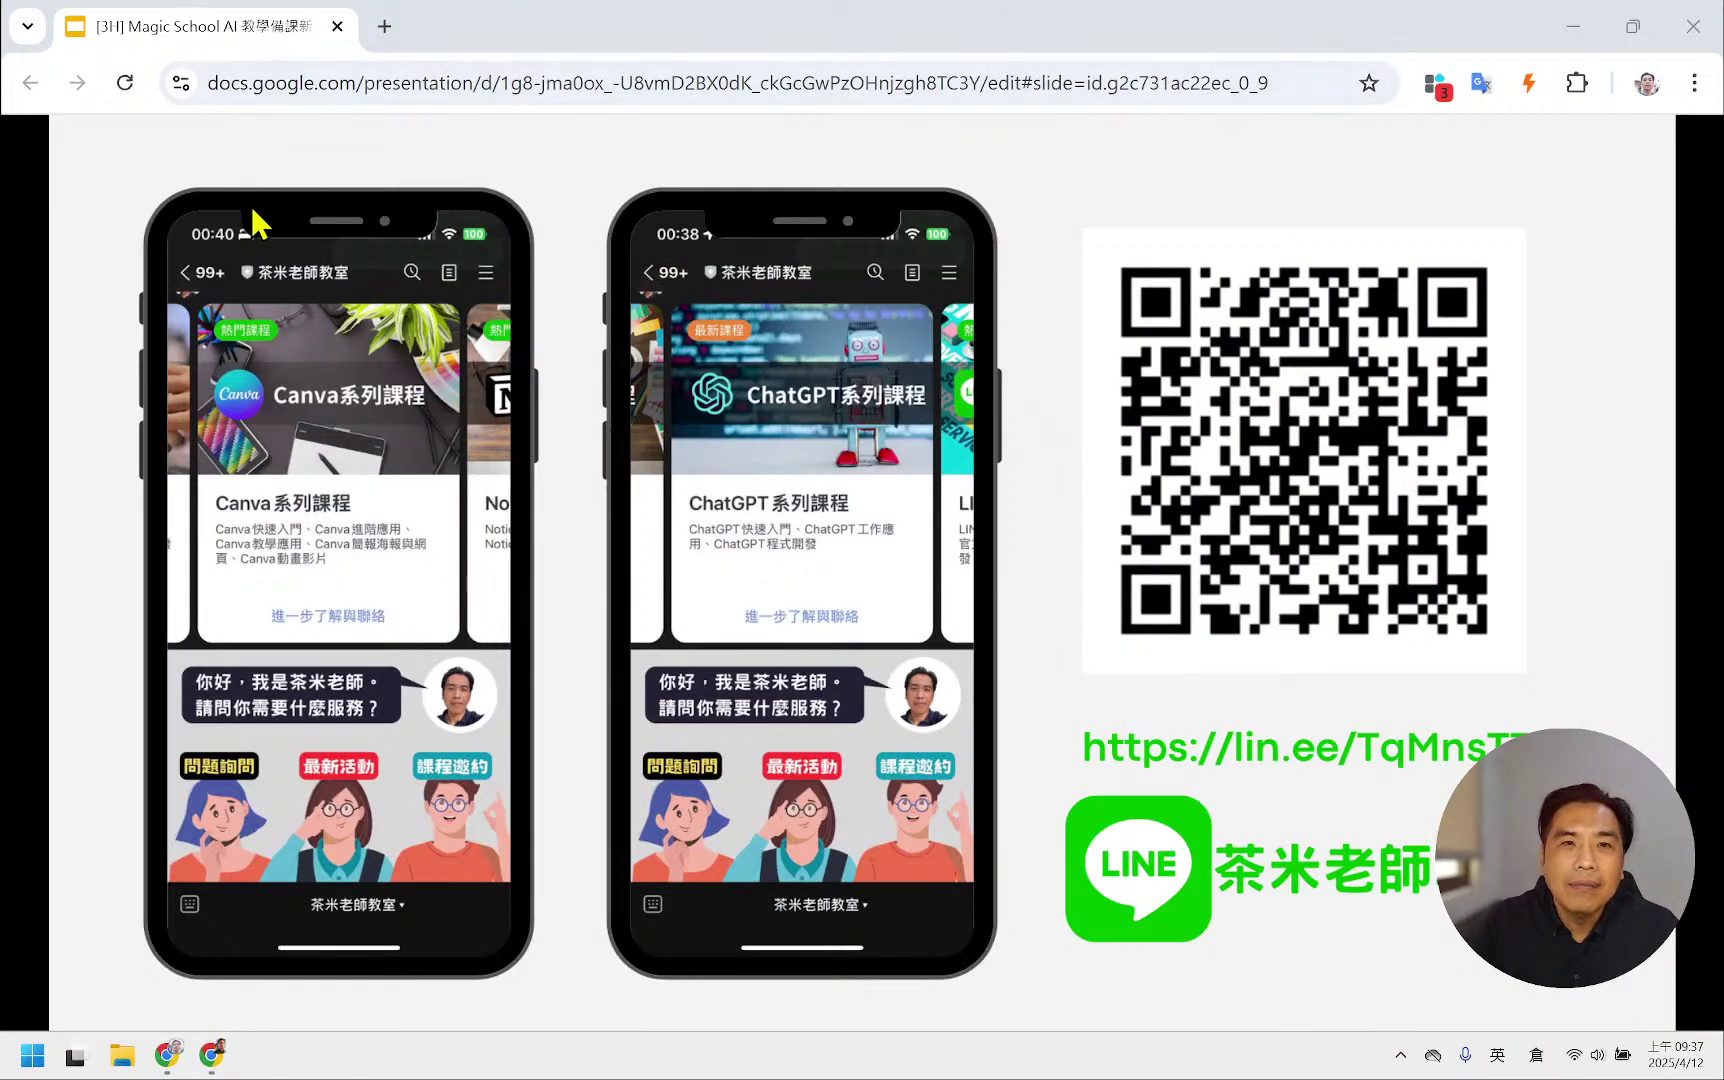
pyautogui.press('Right')
pyautogui.press('Right')
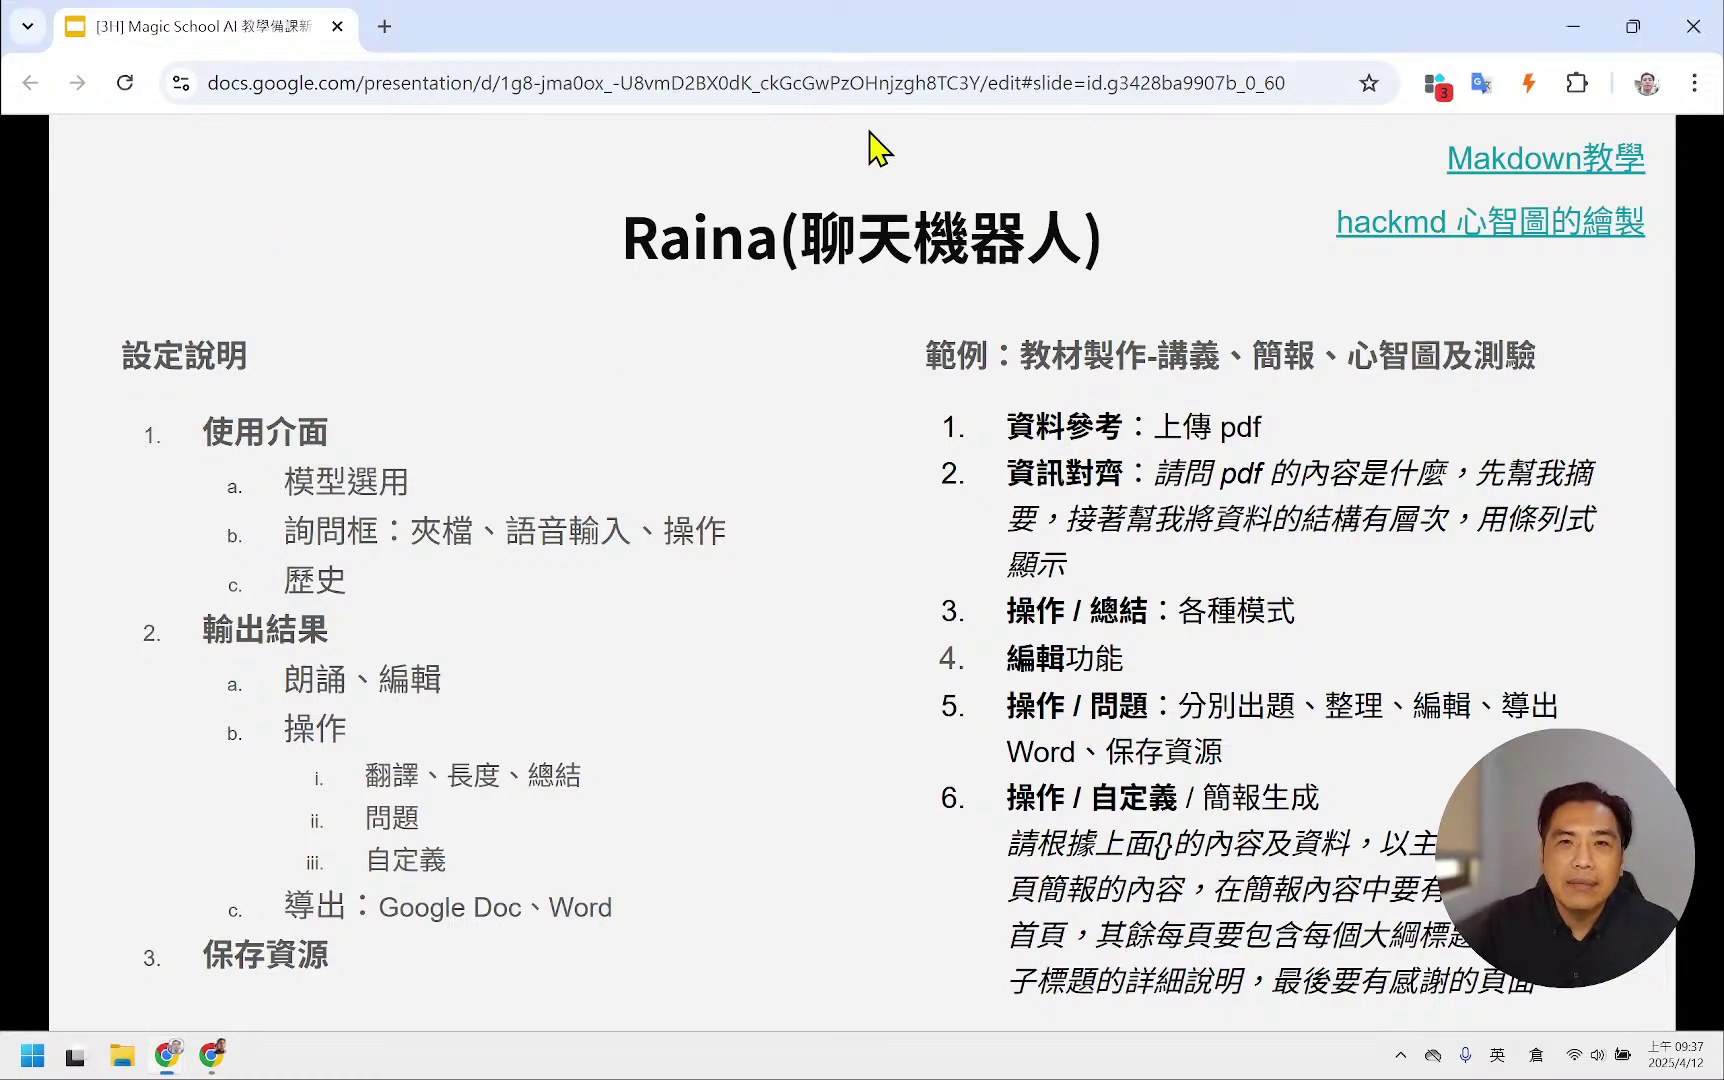
pyautogui.press('Left')
pyautogui.press('Right')
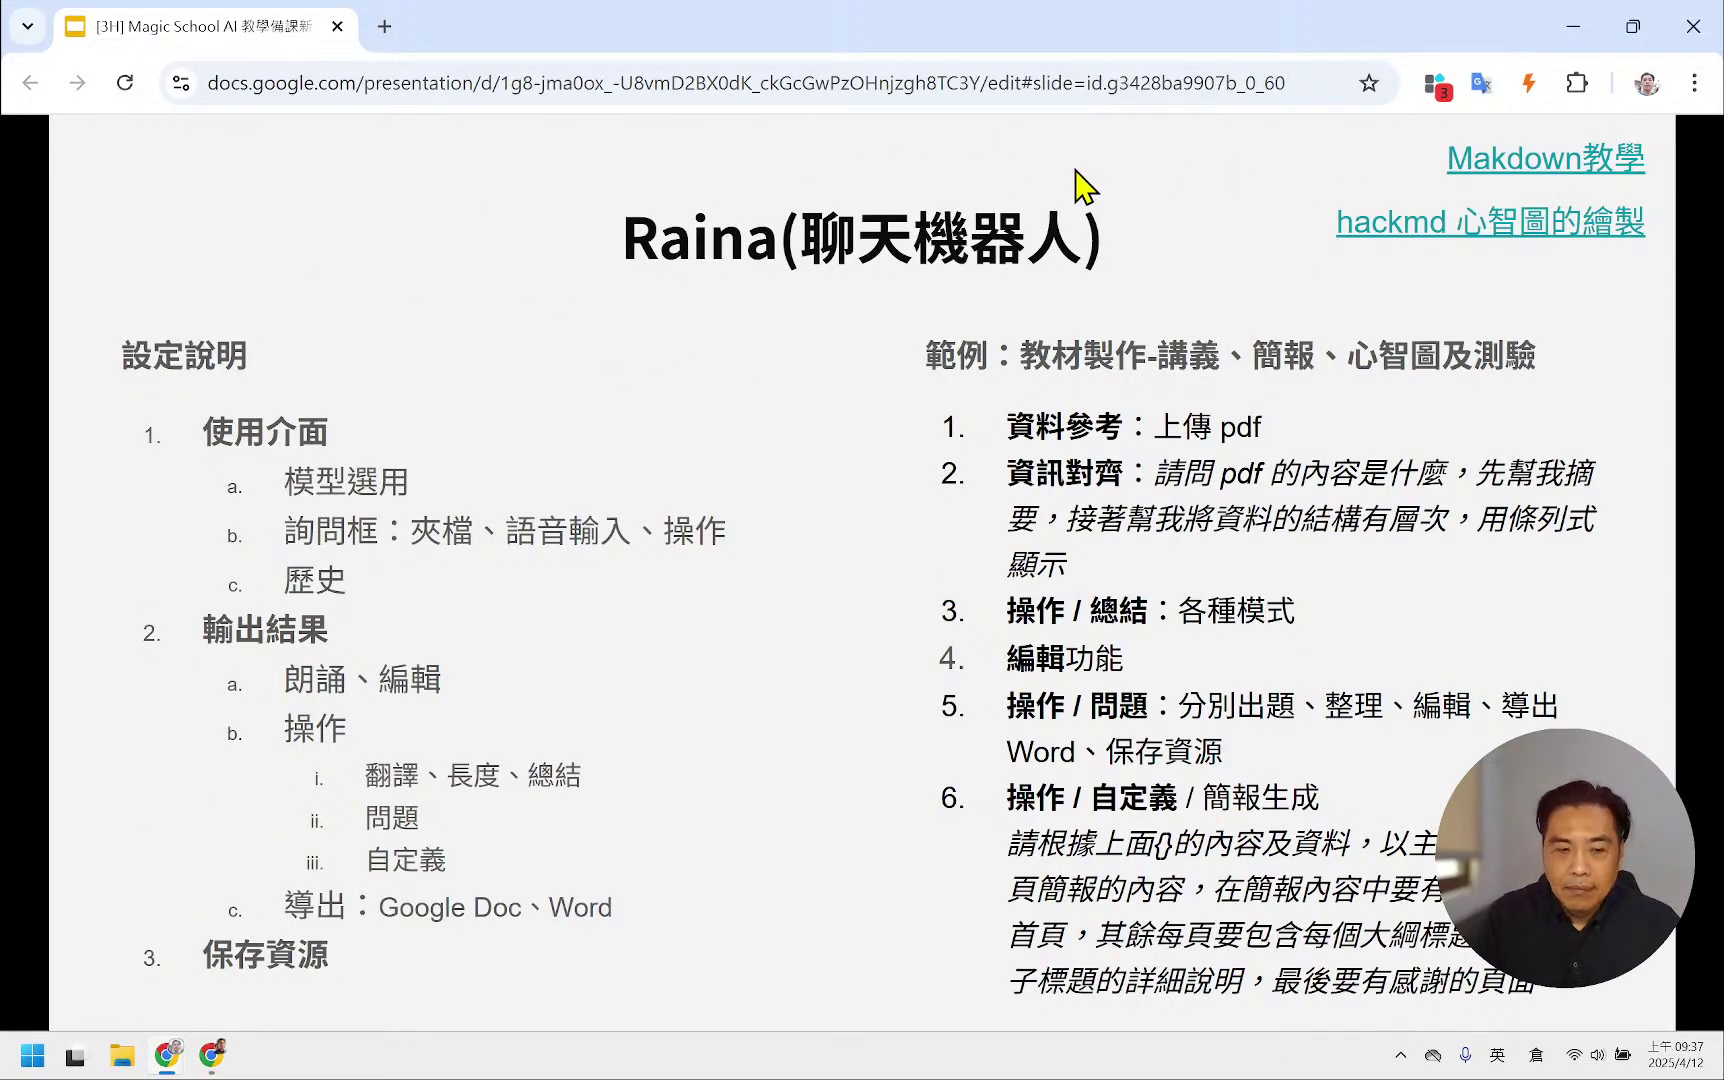
# - Exit the slideshow and display slide 5, 認識 Magic School AI, in the editor
pyautogui.press('Escape')
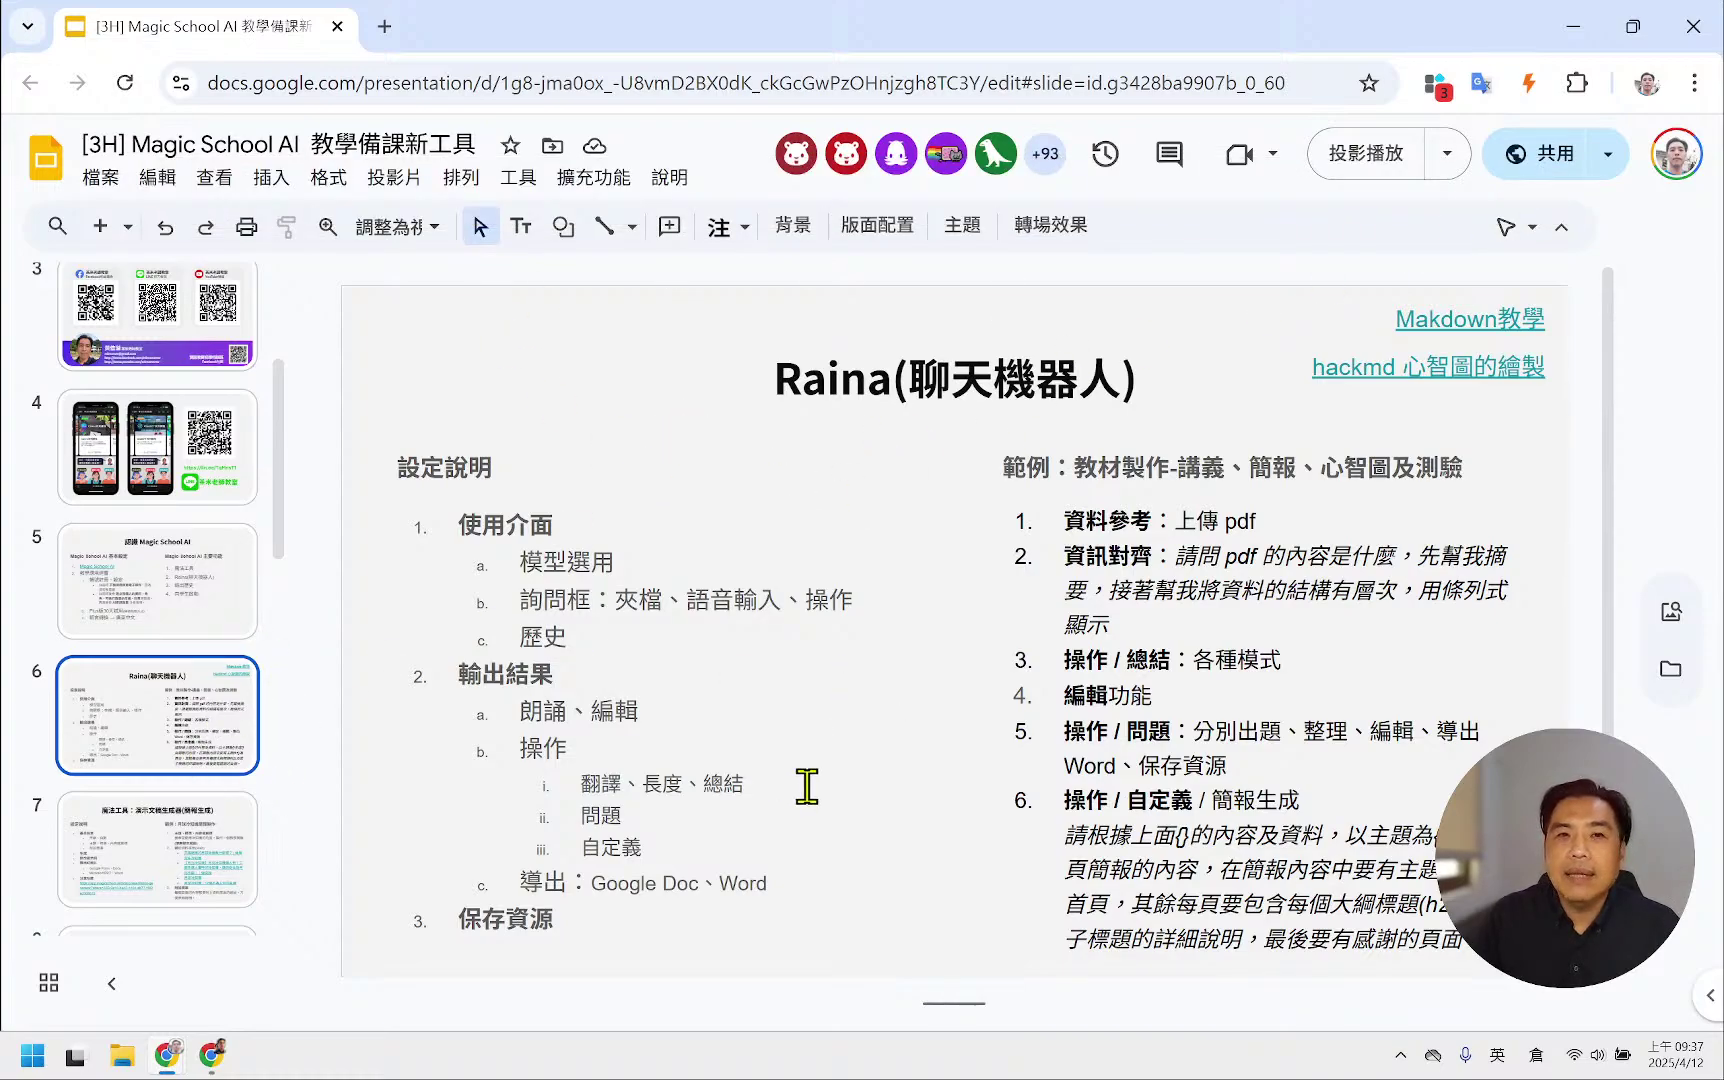
pyautogui.click(137, 594)
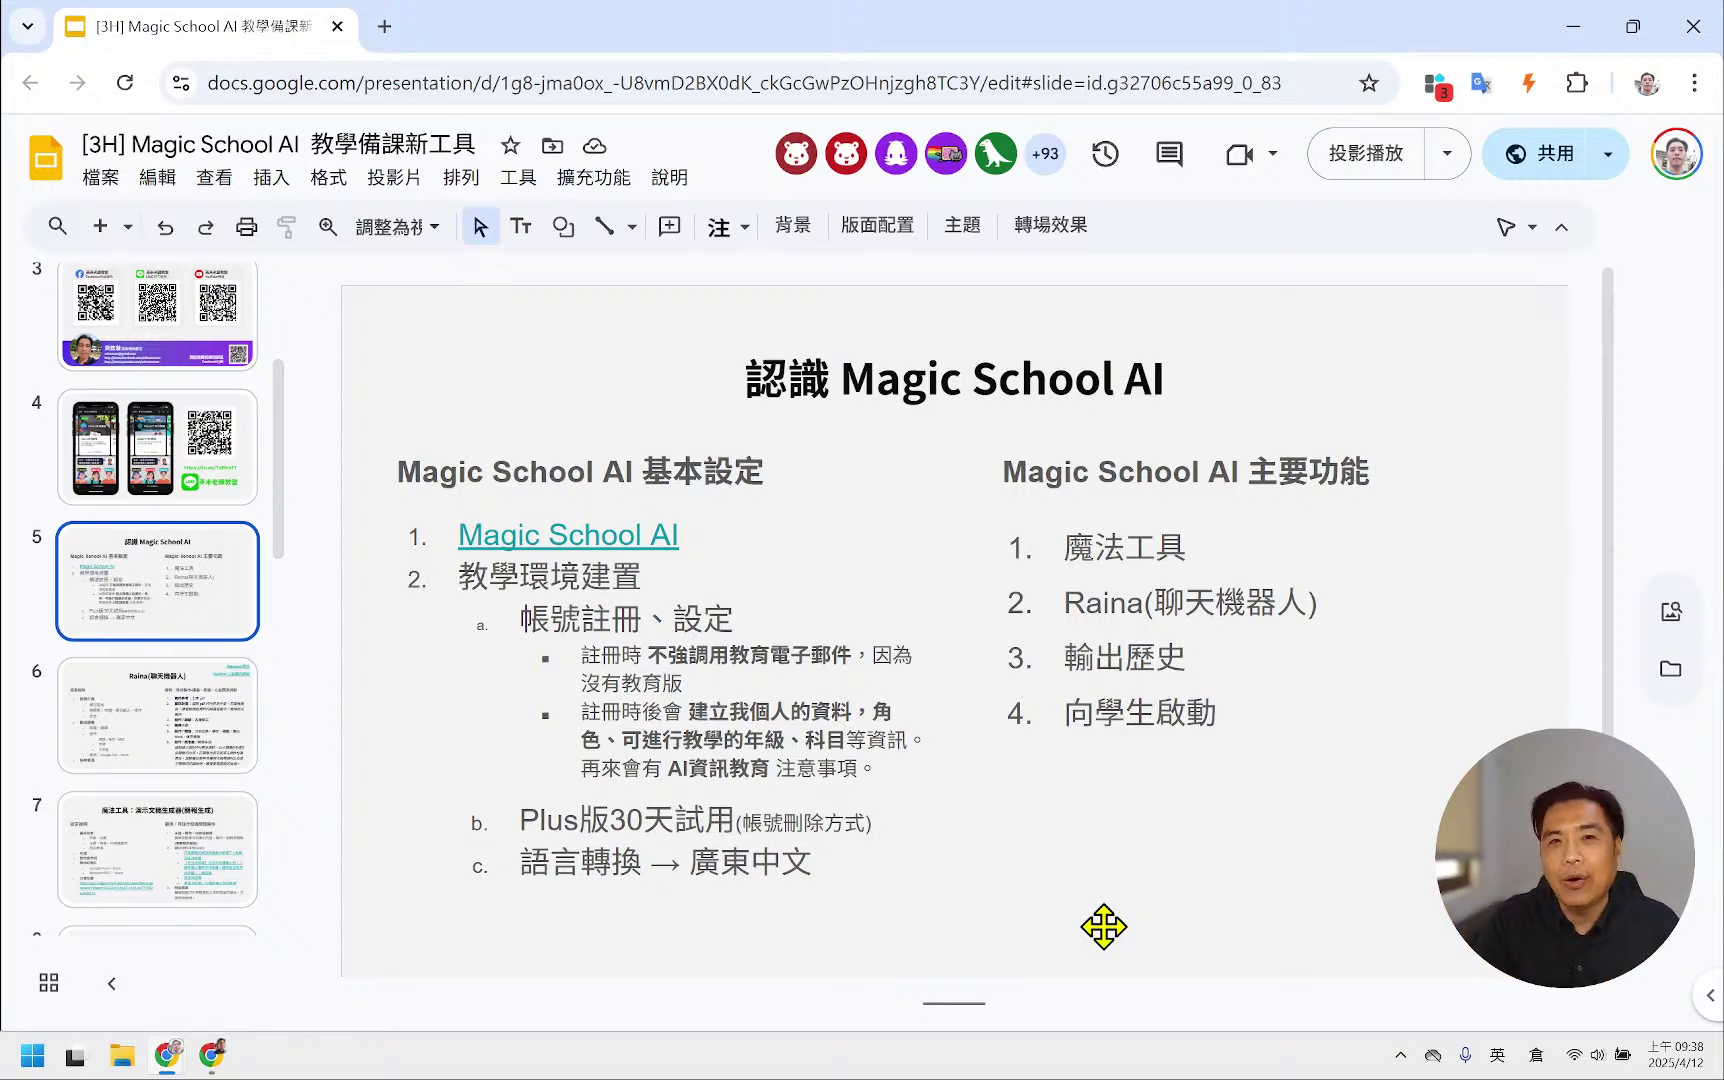
# - Reload the Raina page in the other browser window and open ChatGPT in a new tab
pyautogui.click(210, 1053)
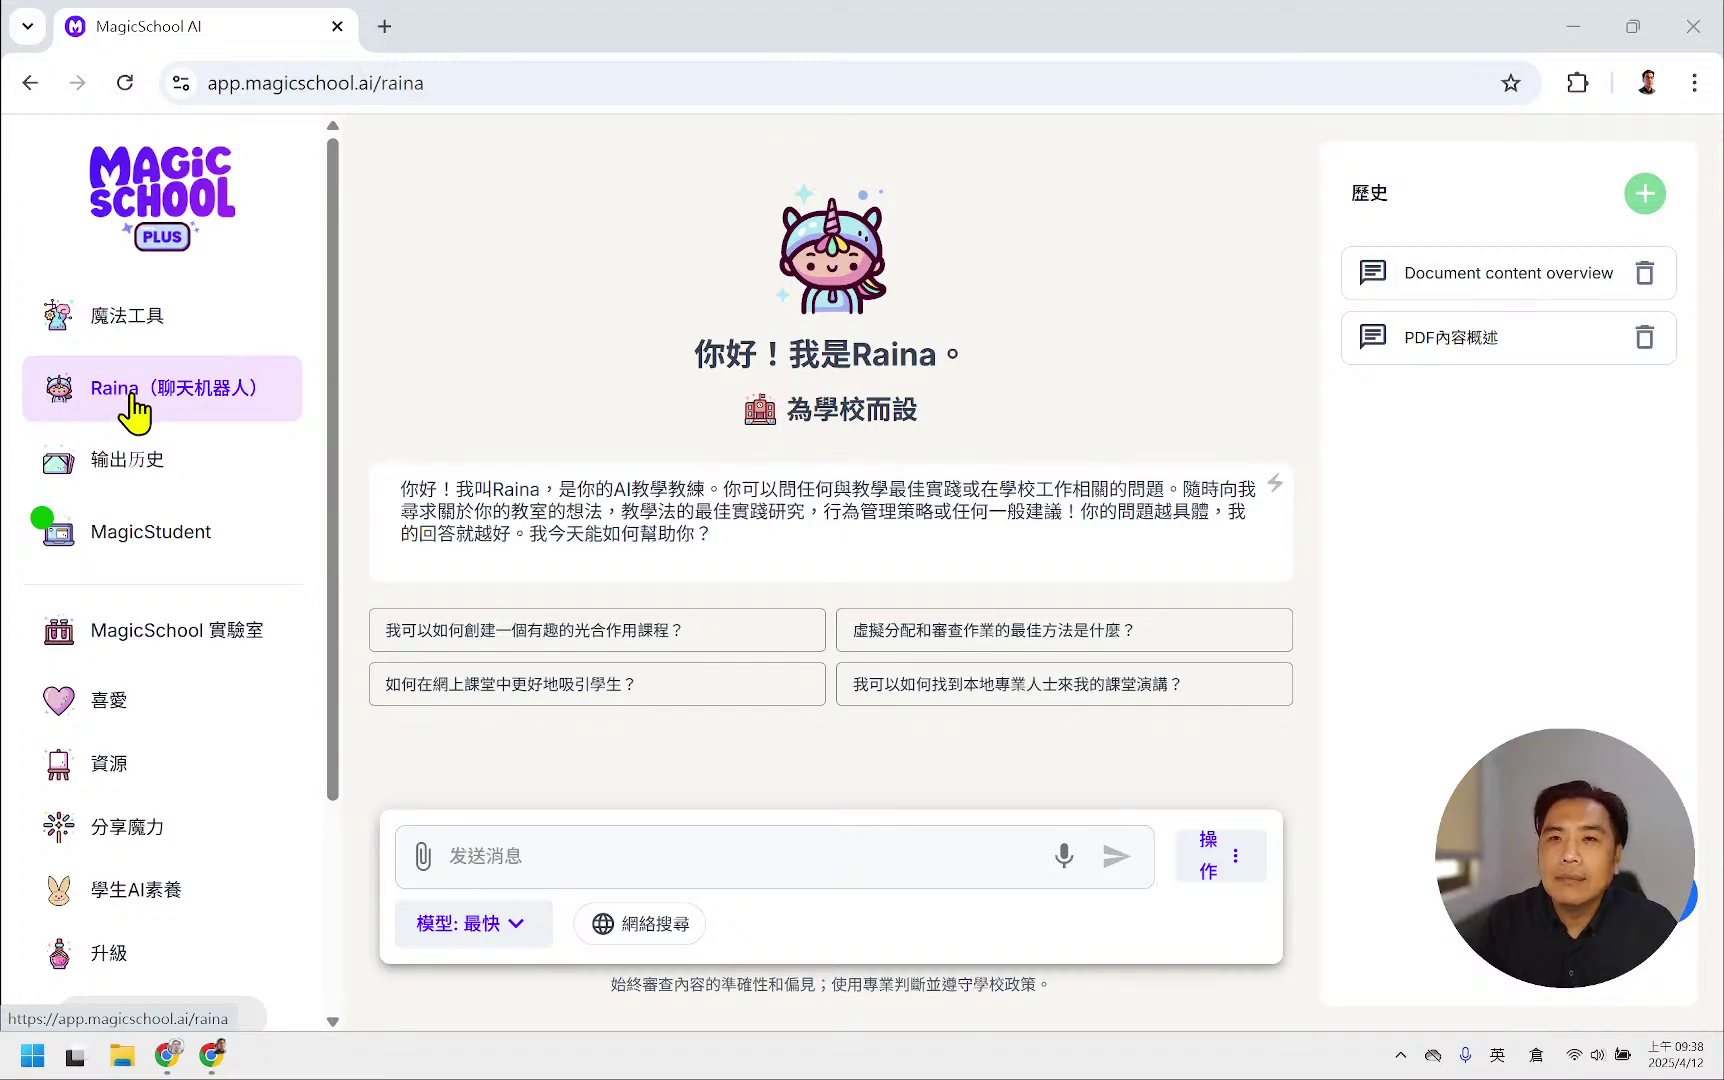
pyautogui.click(125, 83)
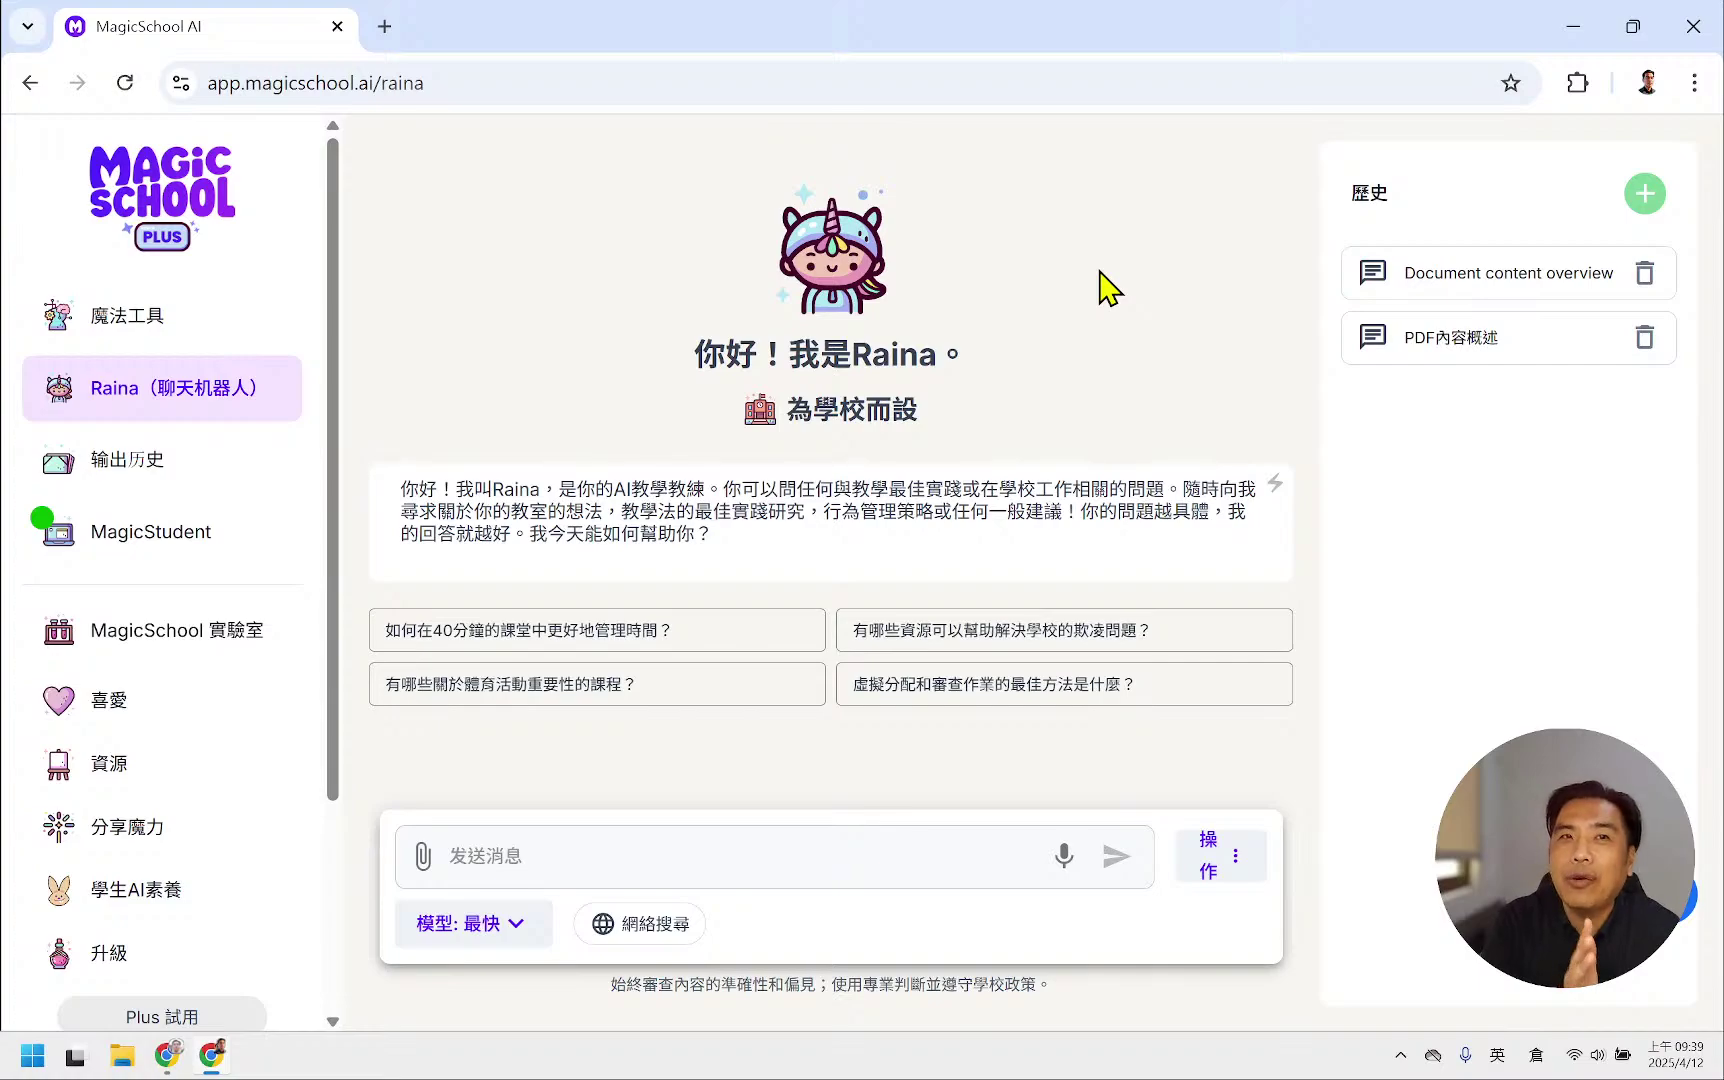
pyautogui.click(386, 28)
pyautogui.write('c')
pyautogui.press('Return')
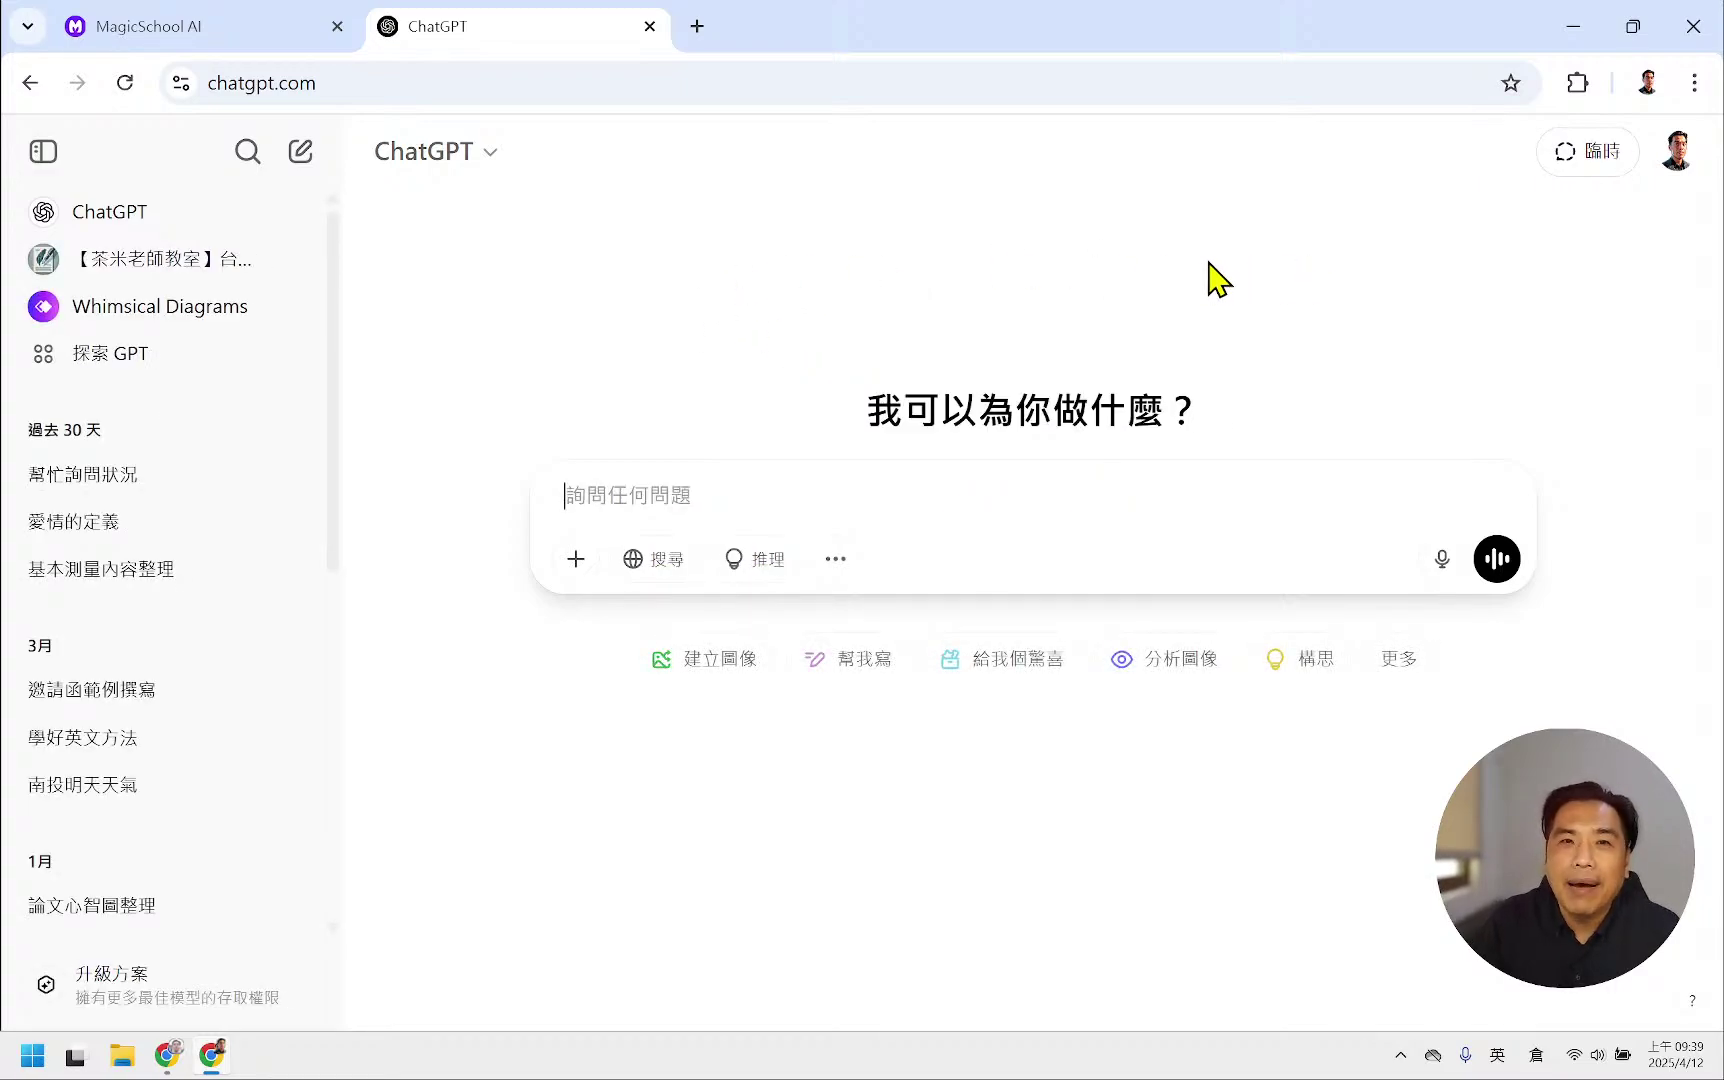
# - Highlight Raina's introduction text on the MagicSchool page and expand the full set of suggested prompts in ChatGPT
pyautogui.click(240, 26)
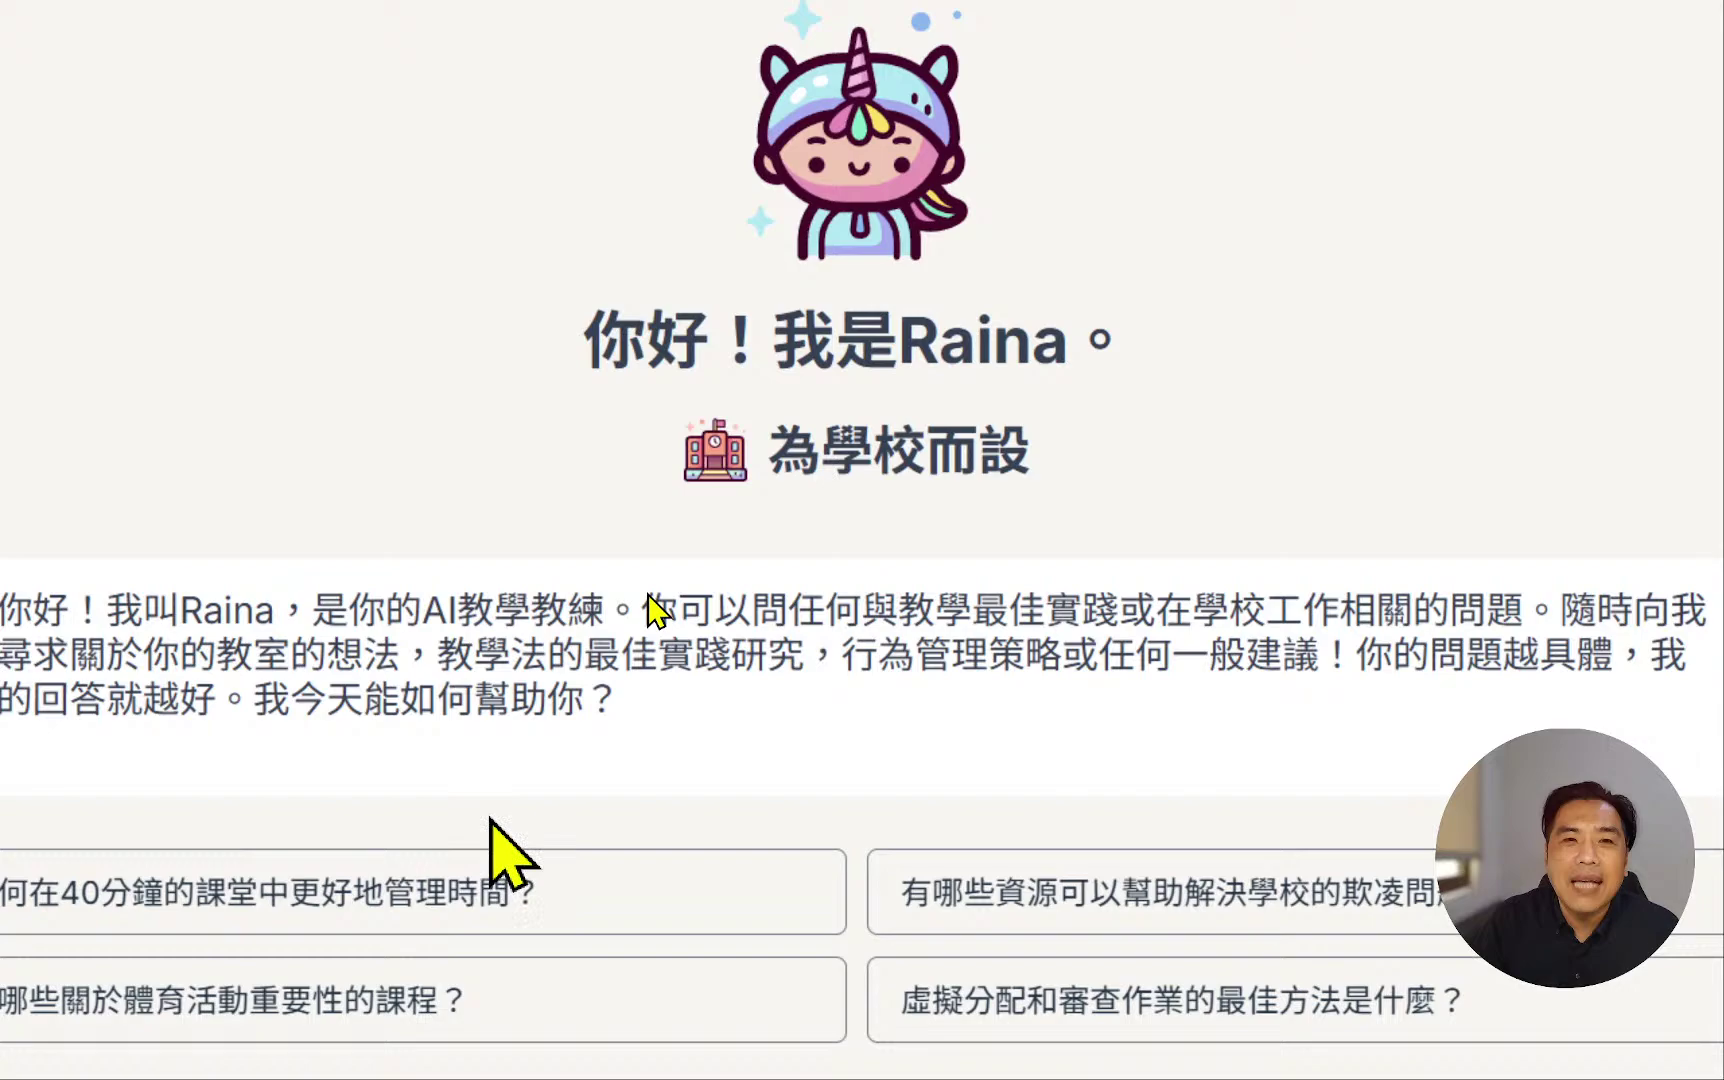
pyautogui.moveTo(676, 712); pyautogui.dragTo(0, 624)
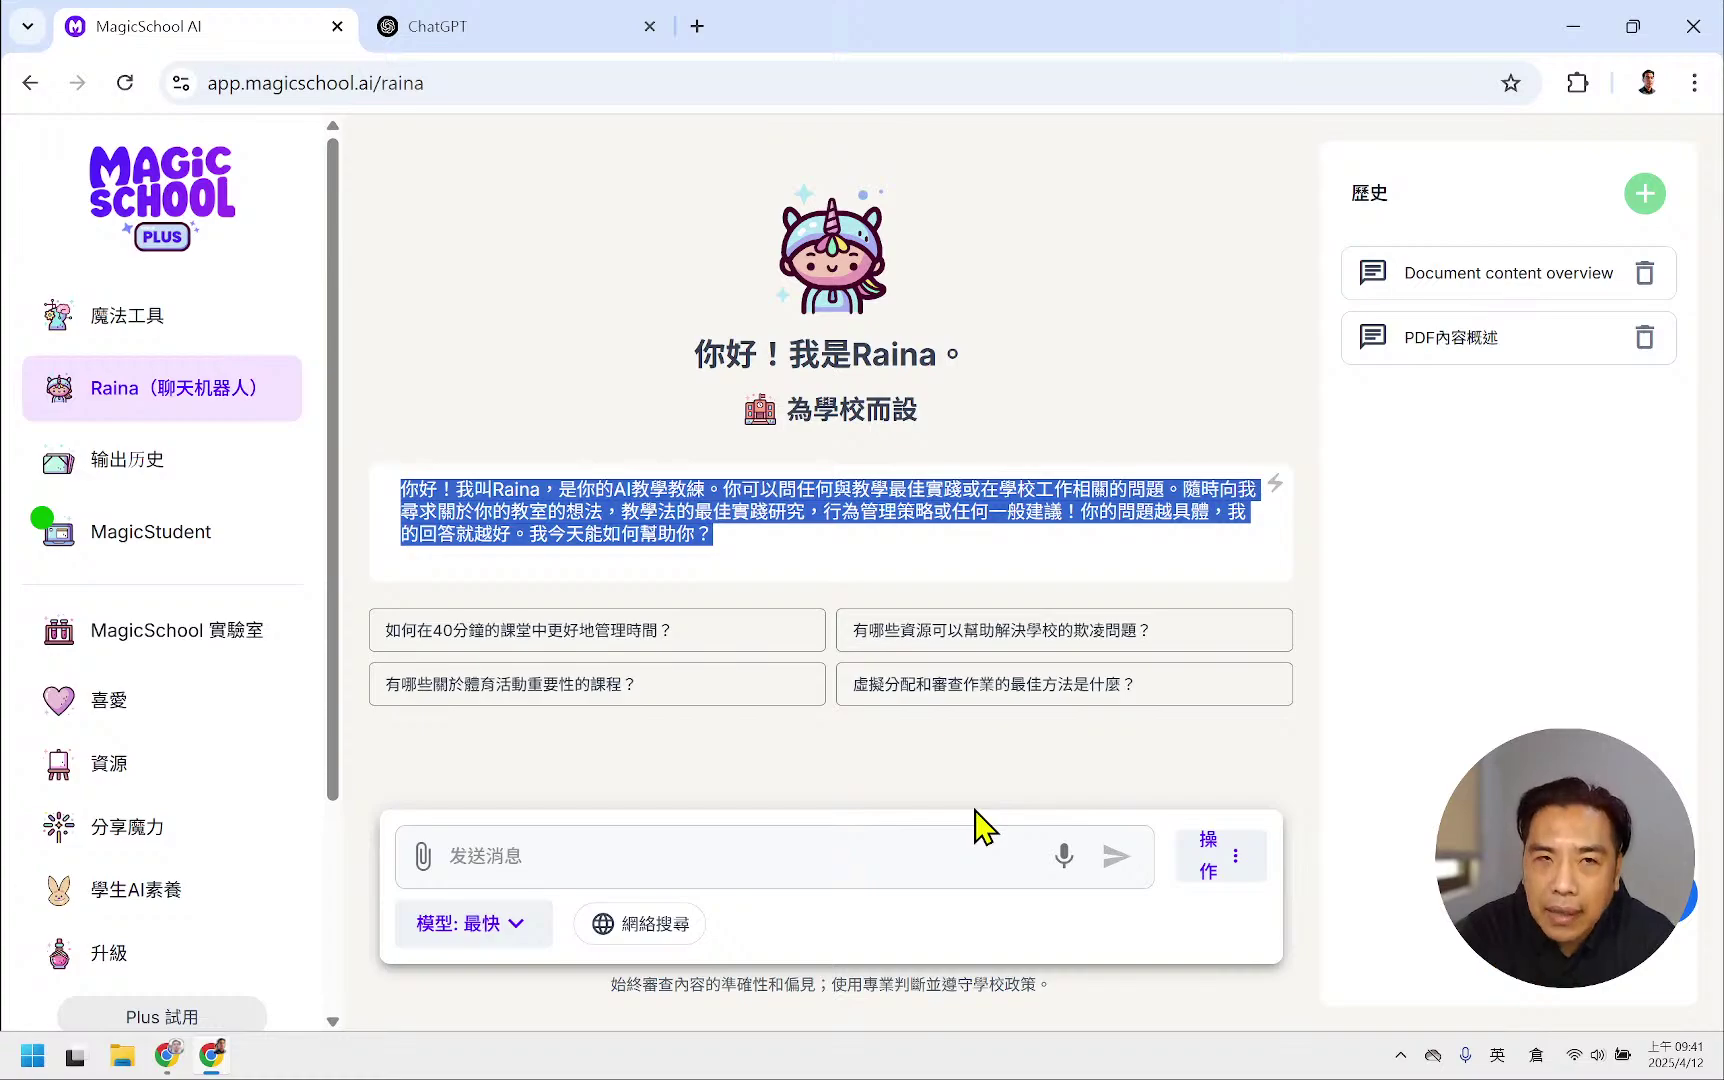
pyautogui.click(458, 22)
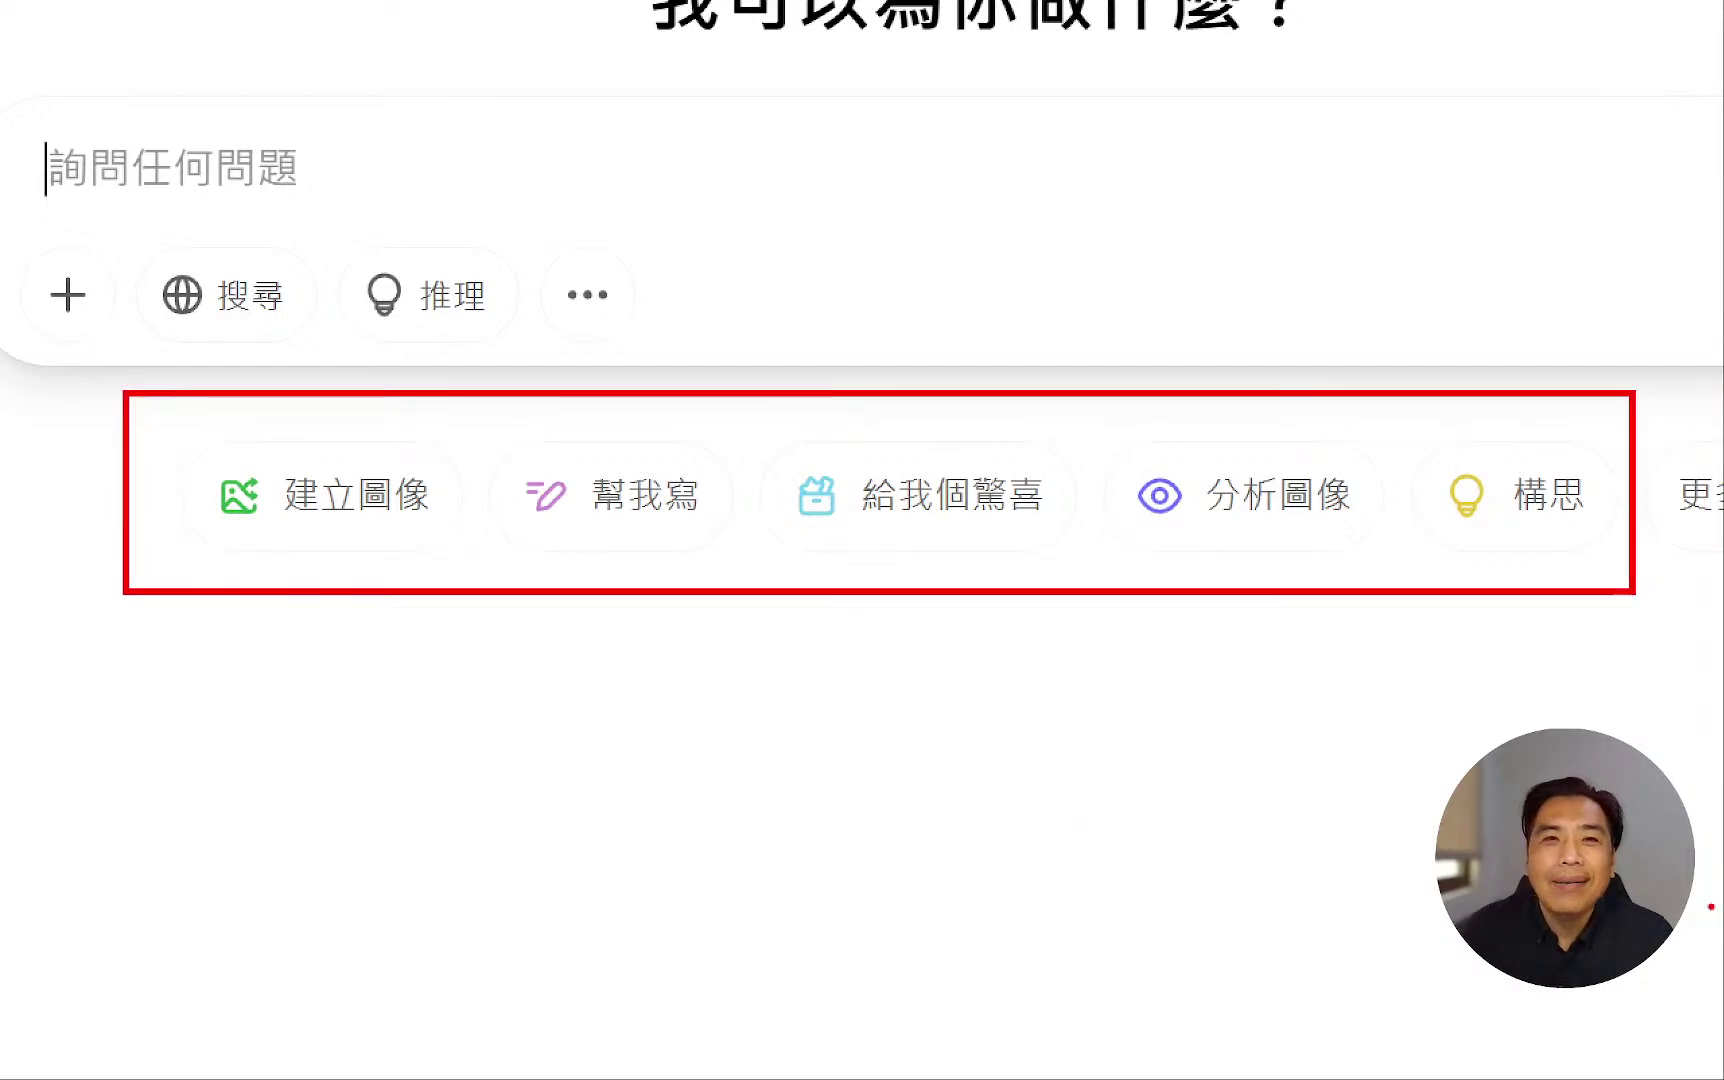
pyautogui.click(1700, 494)
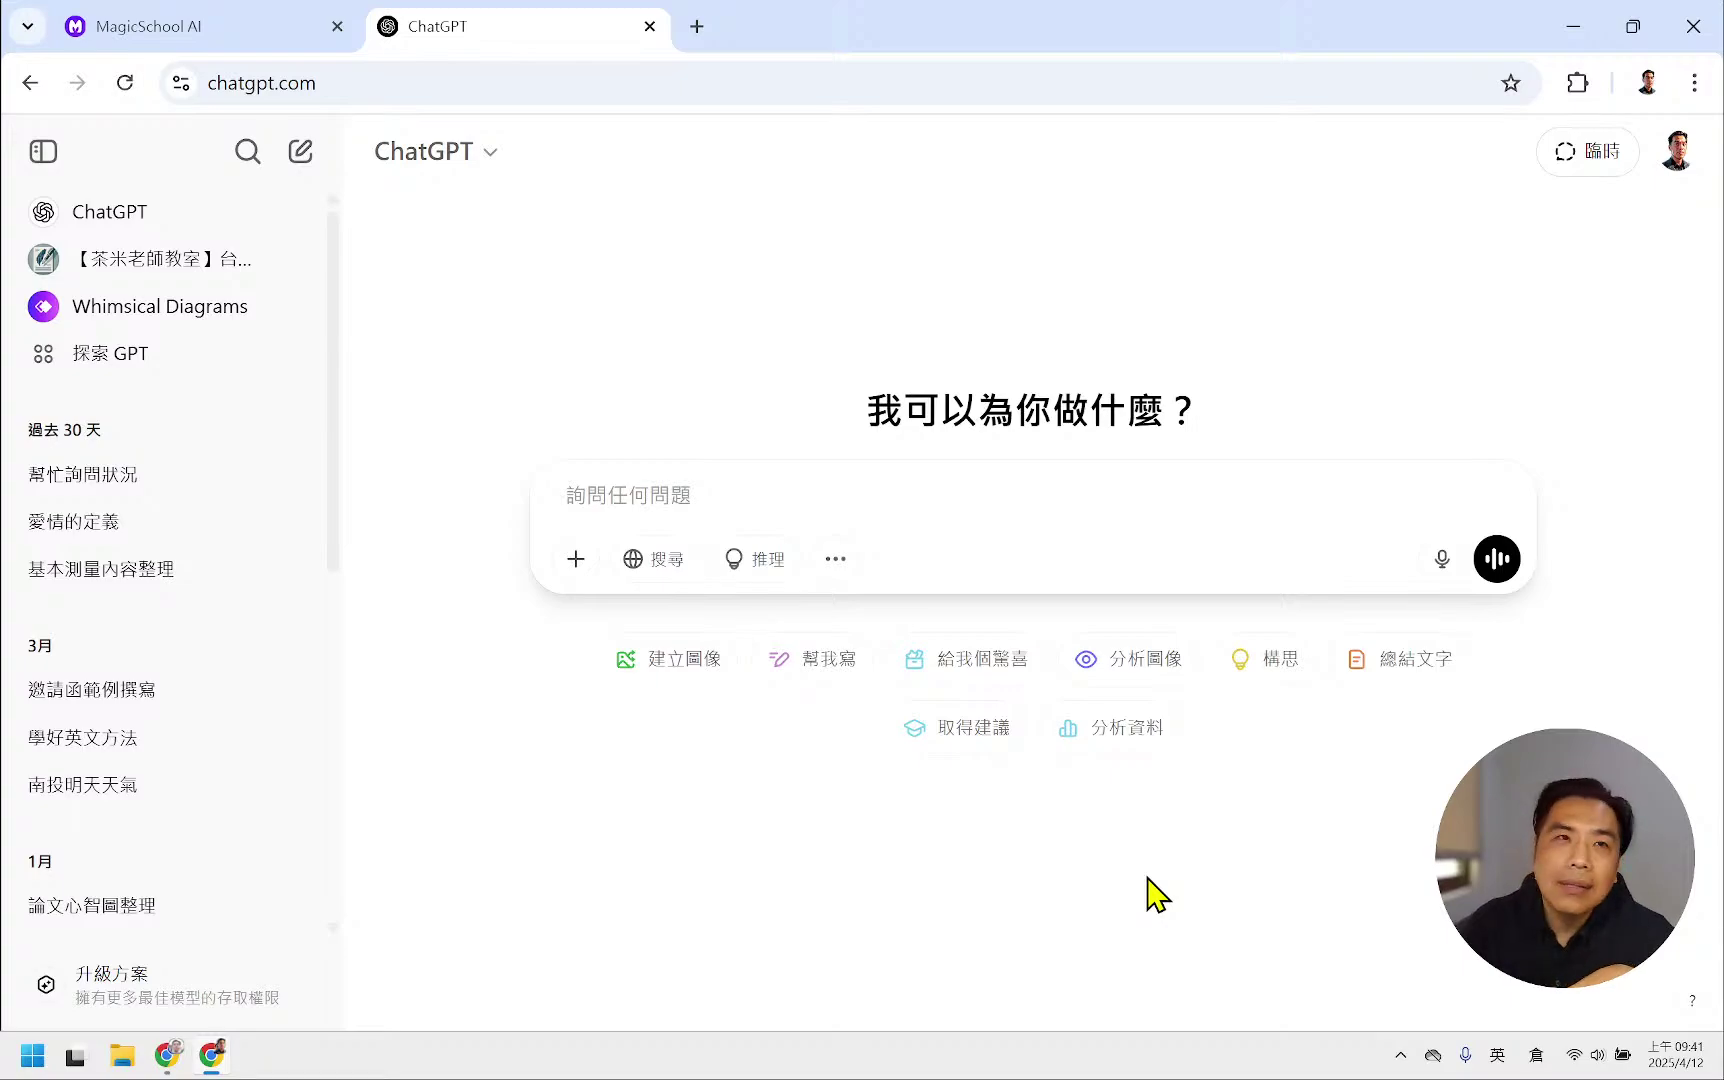
# - Compare Raina's message field and 歷史 list with ChatGPT's message field and conversation history
pyautogui.click(255, 36)
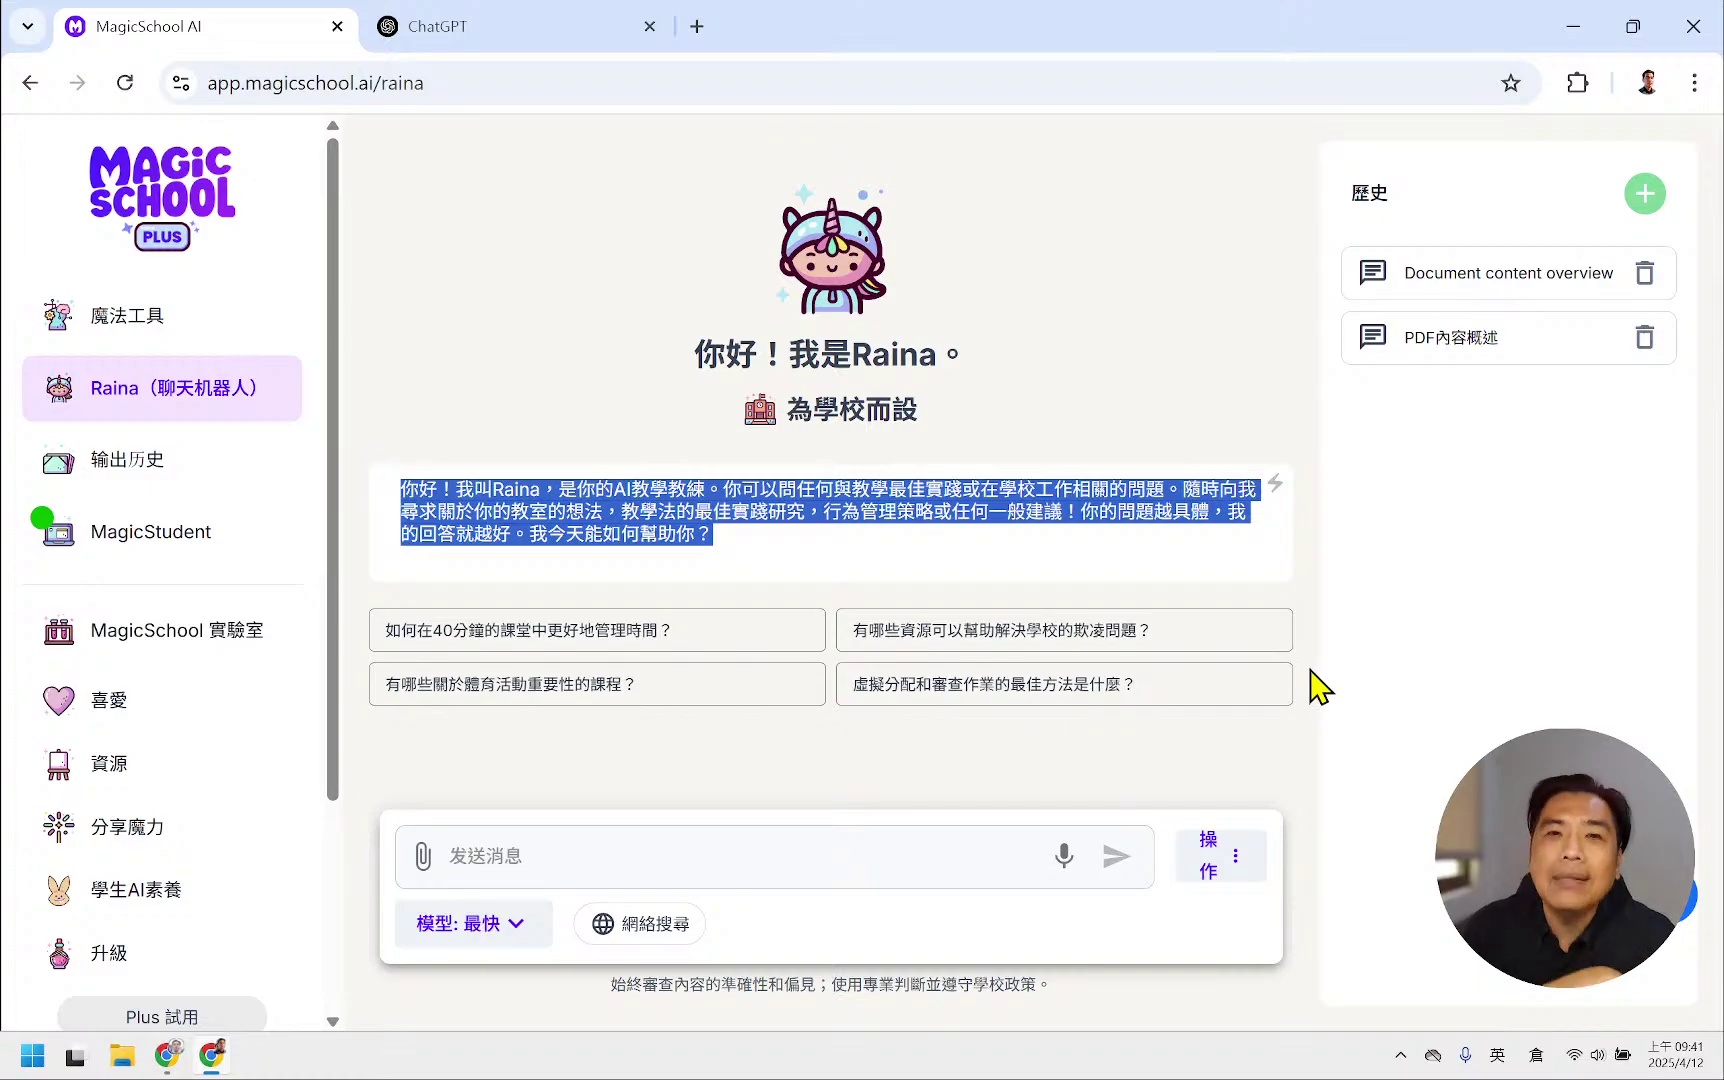
pyautogui.click(540, 862)
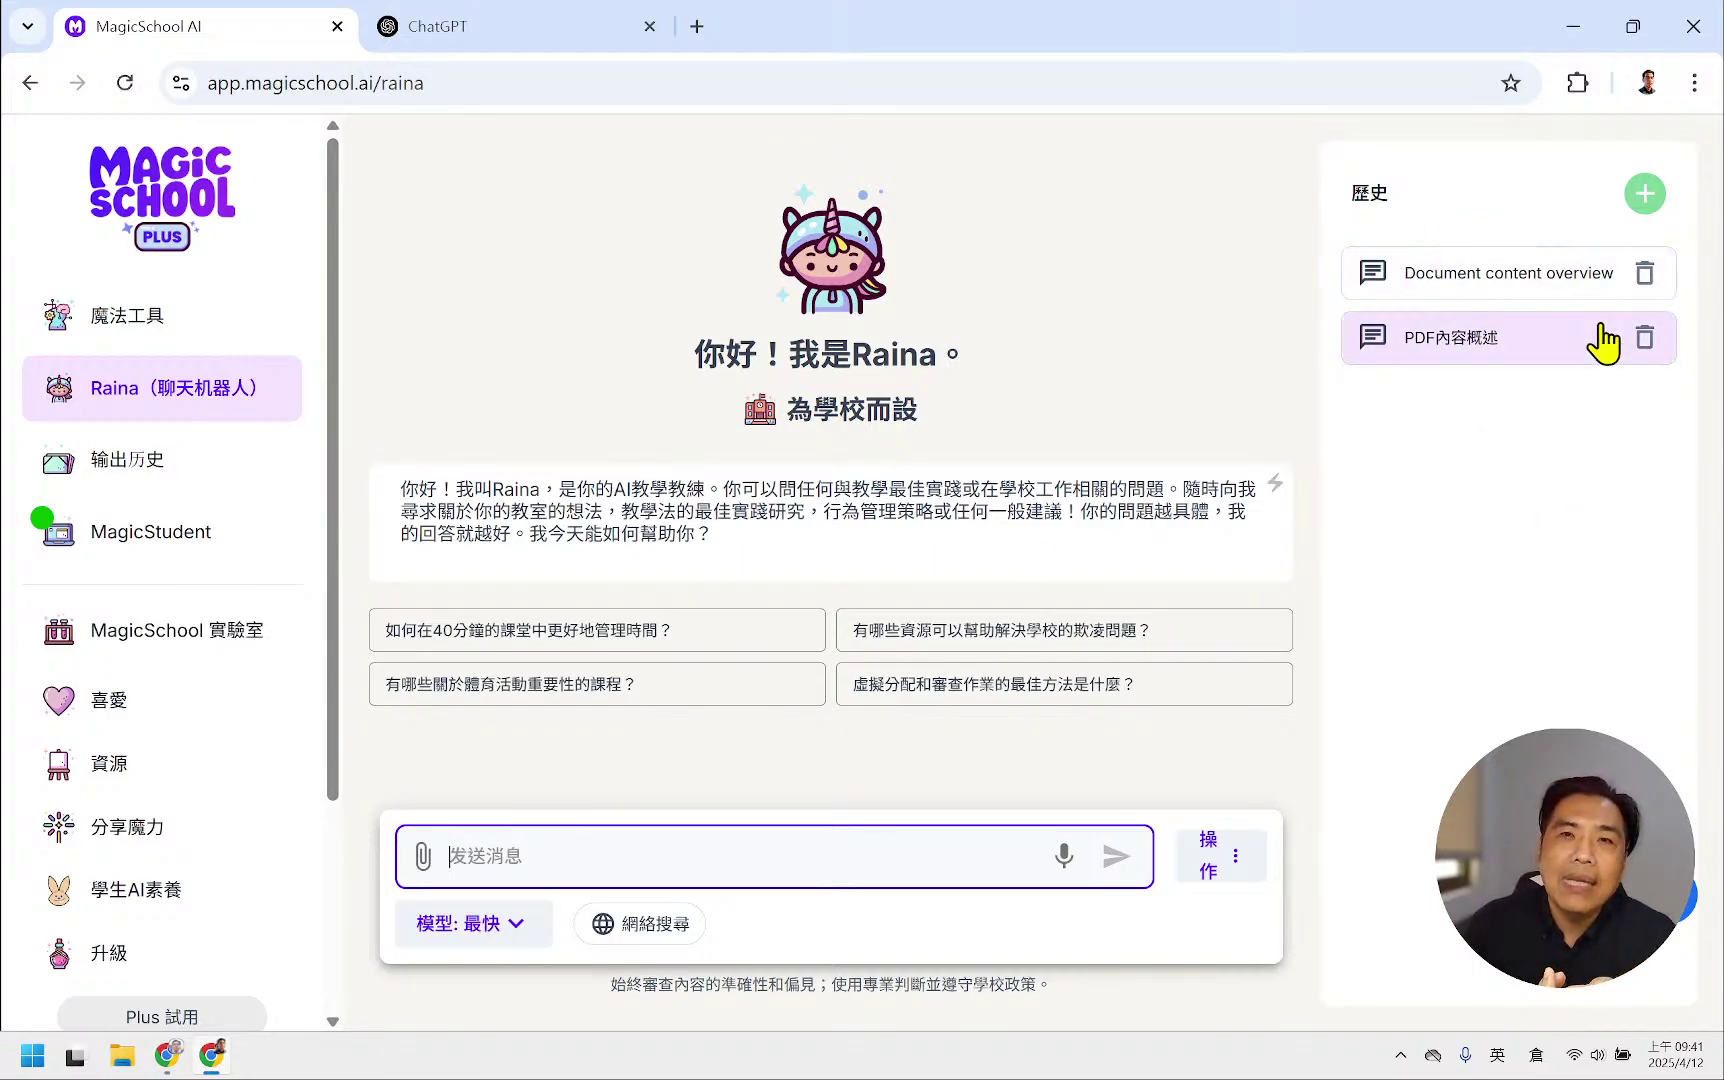
pyautogui.click(570, 28)
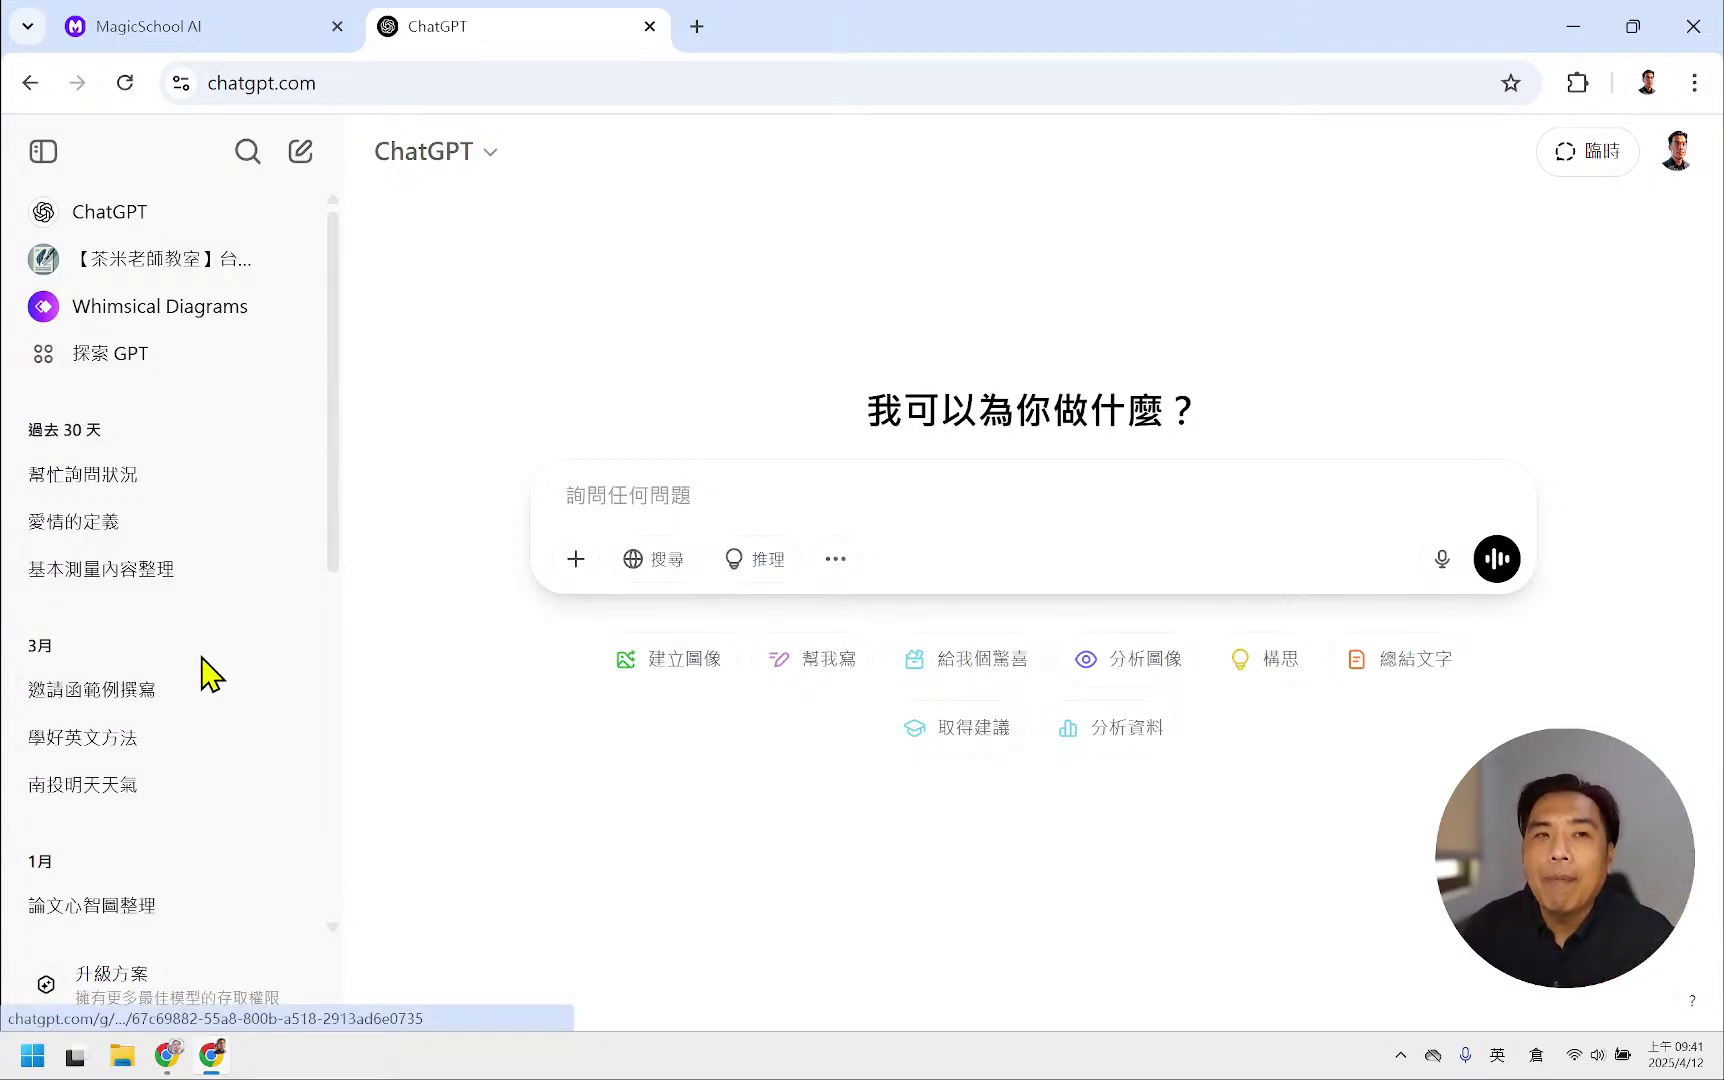
pyautogui.click(190, 22)
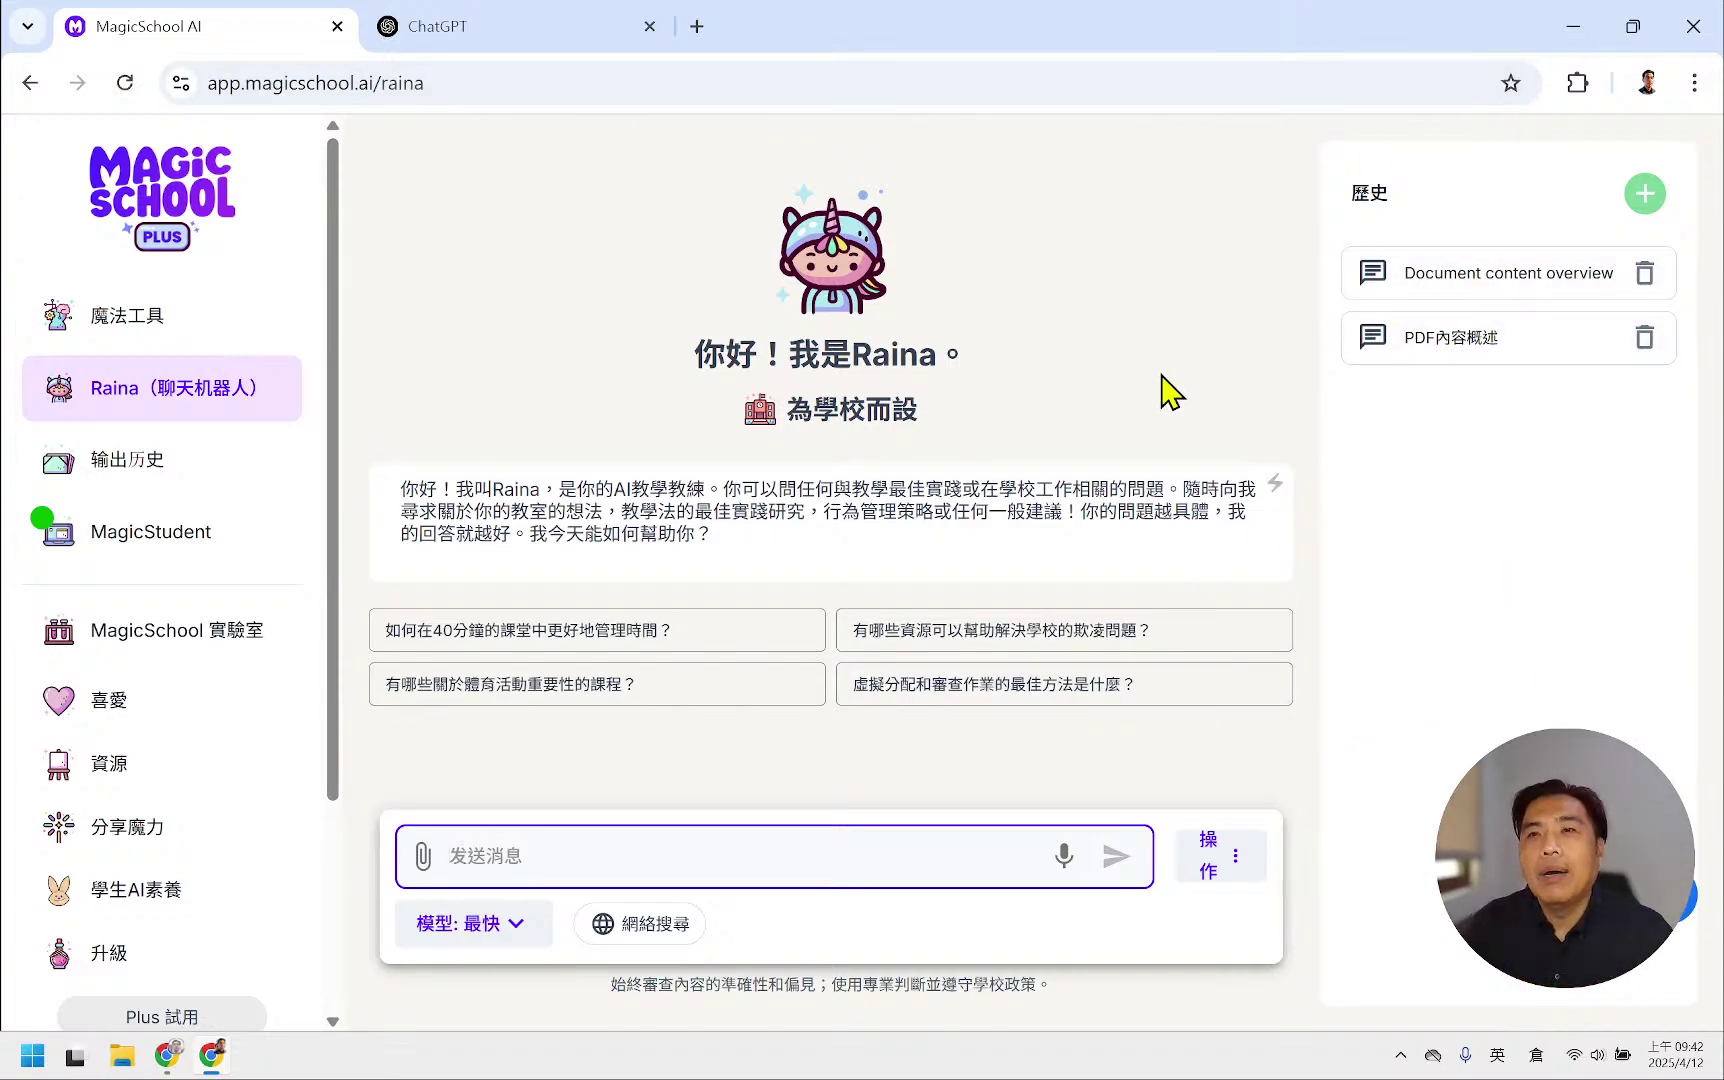
# - Examine how Raina's 歷史 list opens at an enlarged page size, close it, and restore the page size
pyautogui.hotkey('ctrl', '+')
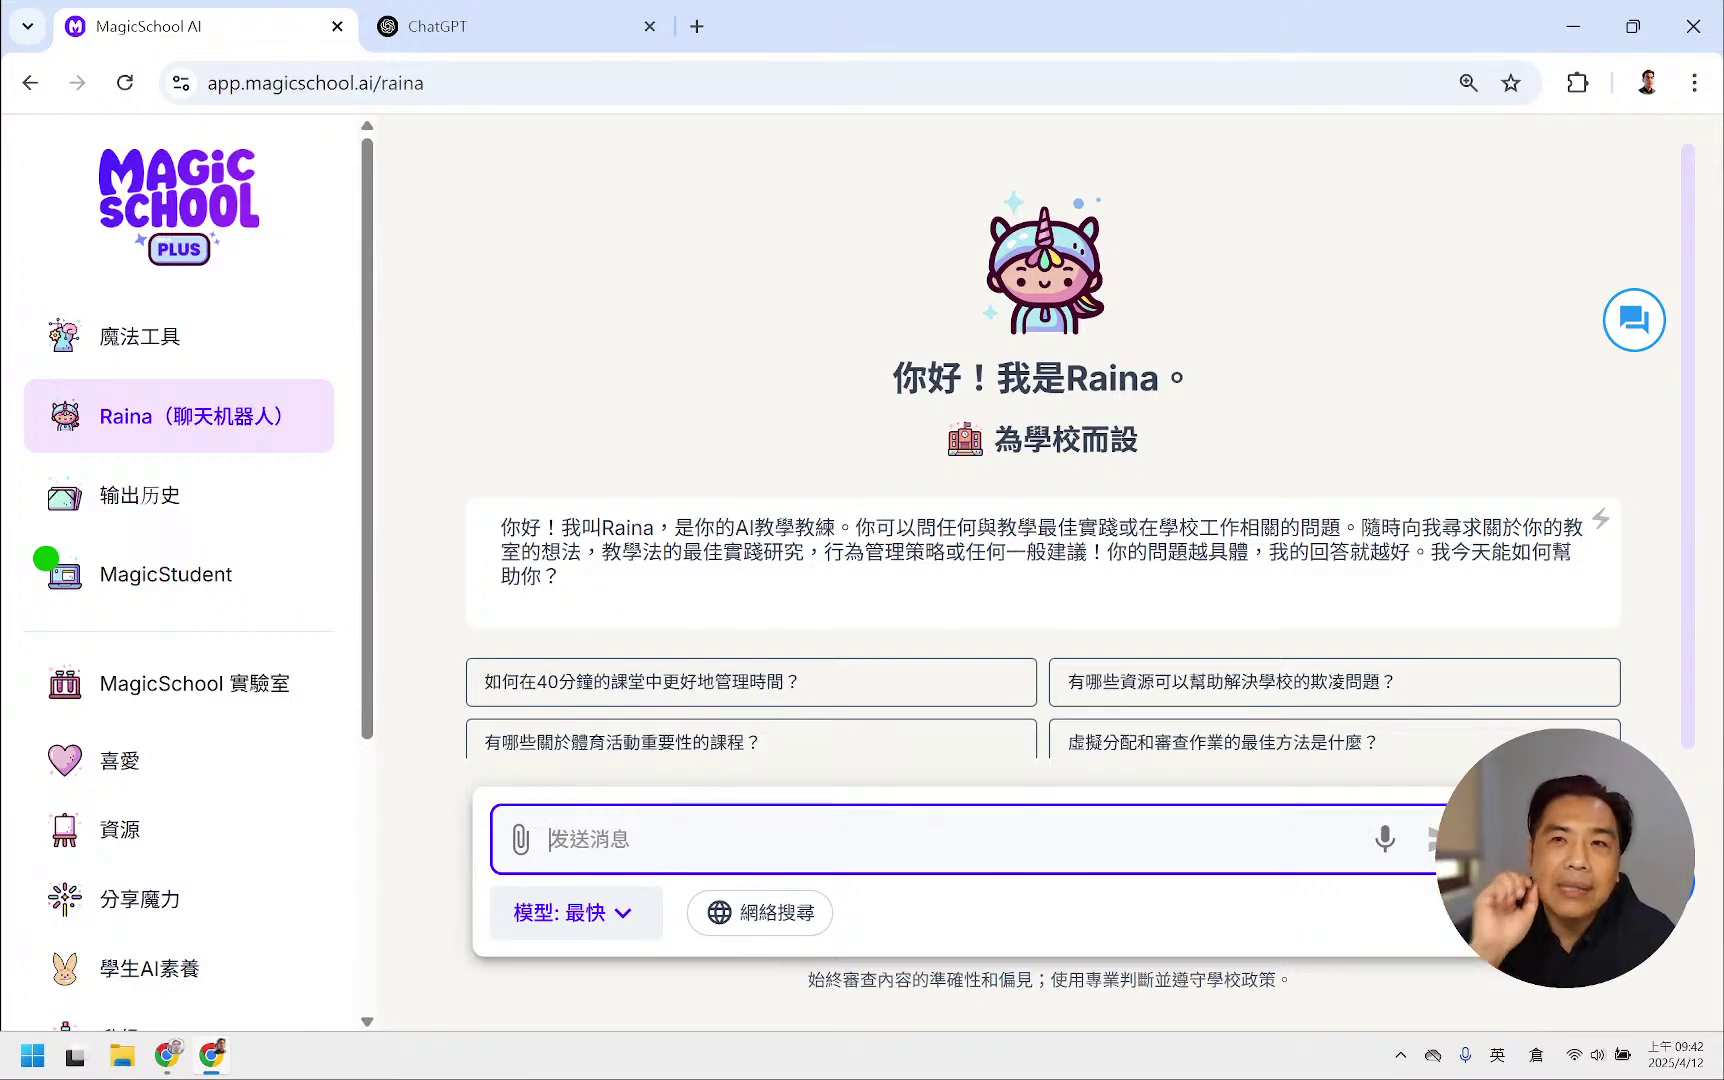
pyautogui.click(1640, 335)
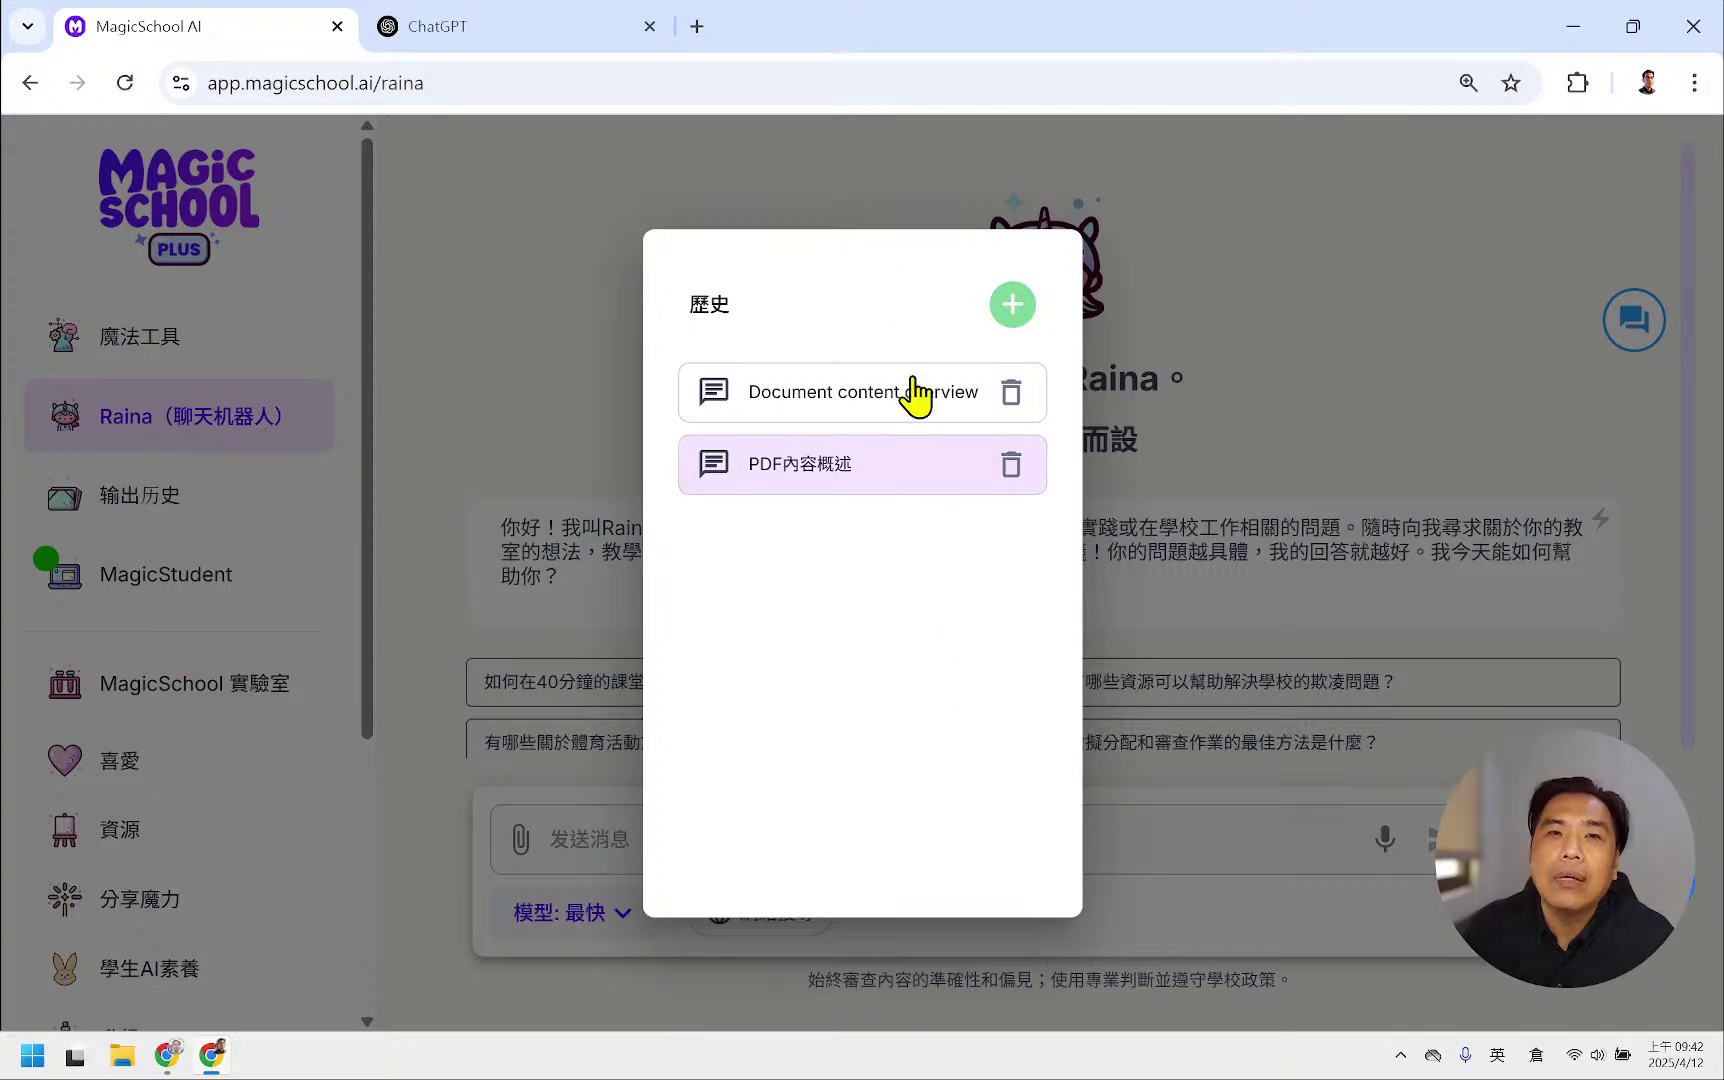
pyautogui.click(1249, 333)
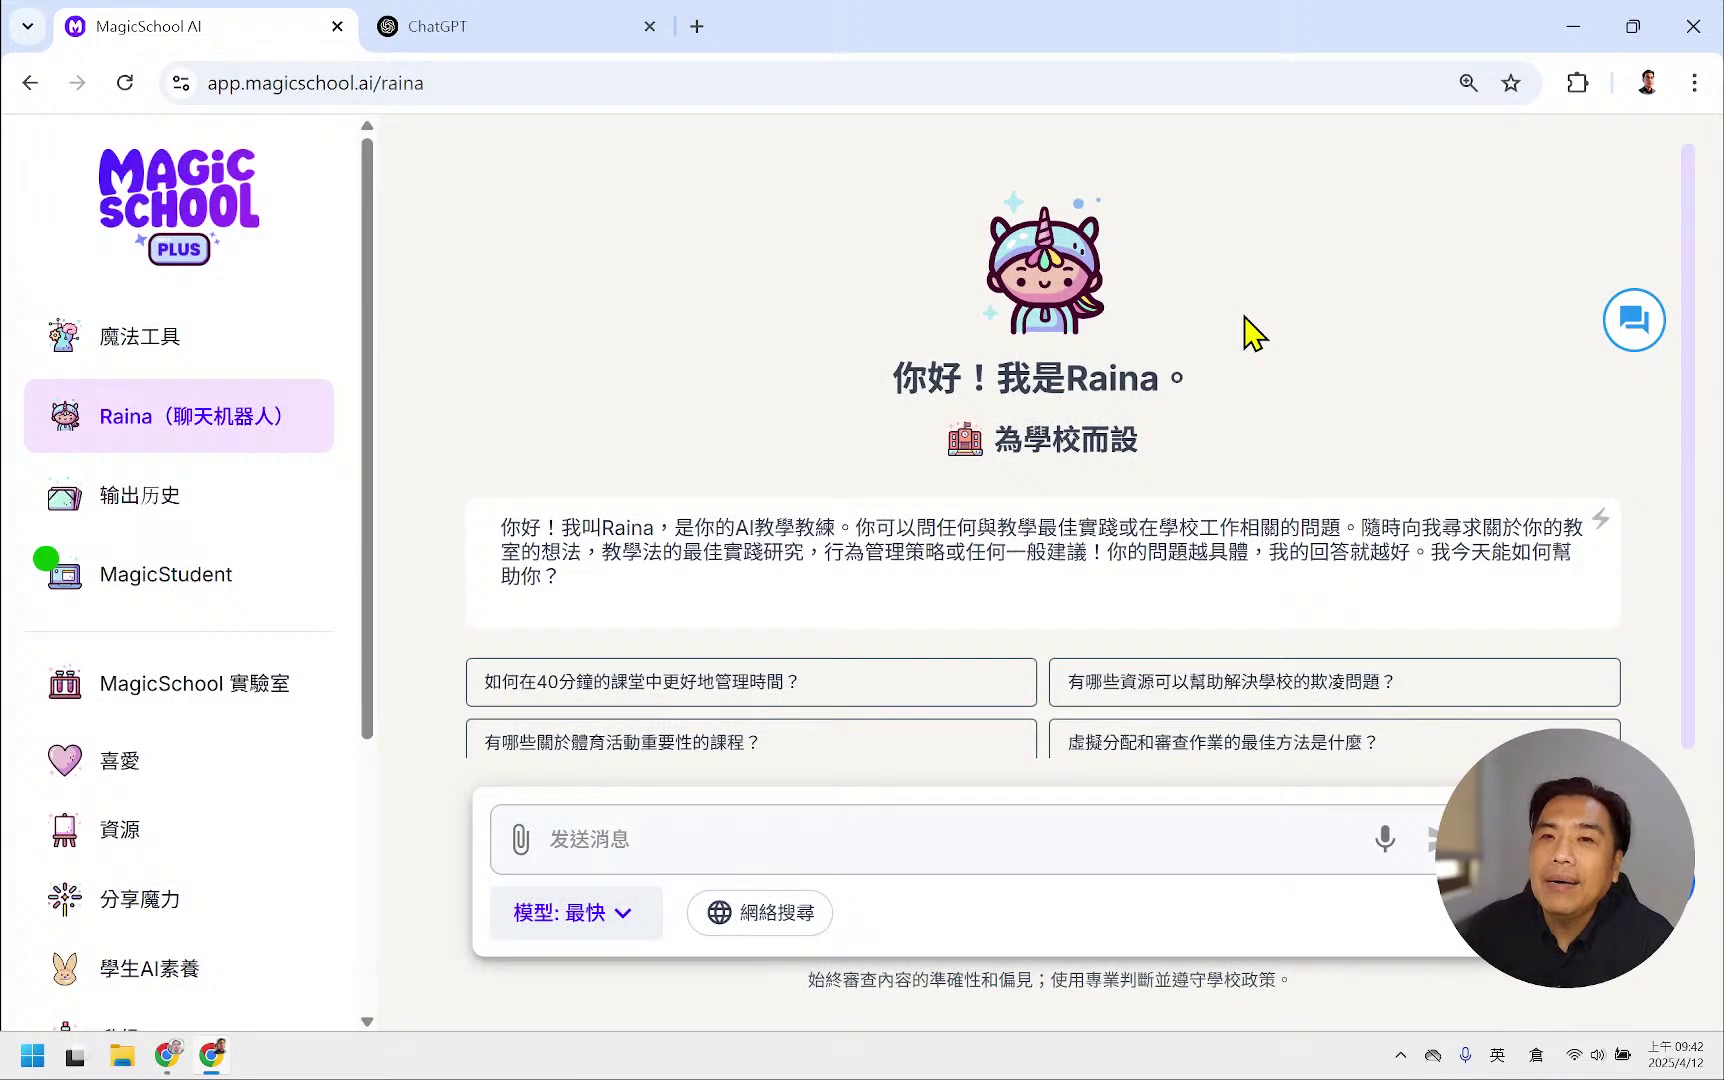
pyautogui.click(1640, 335)
pyautogui.click(1431, 380)
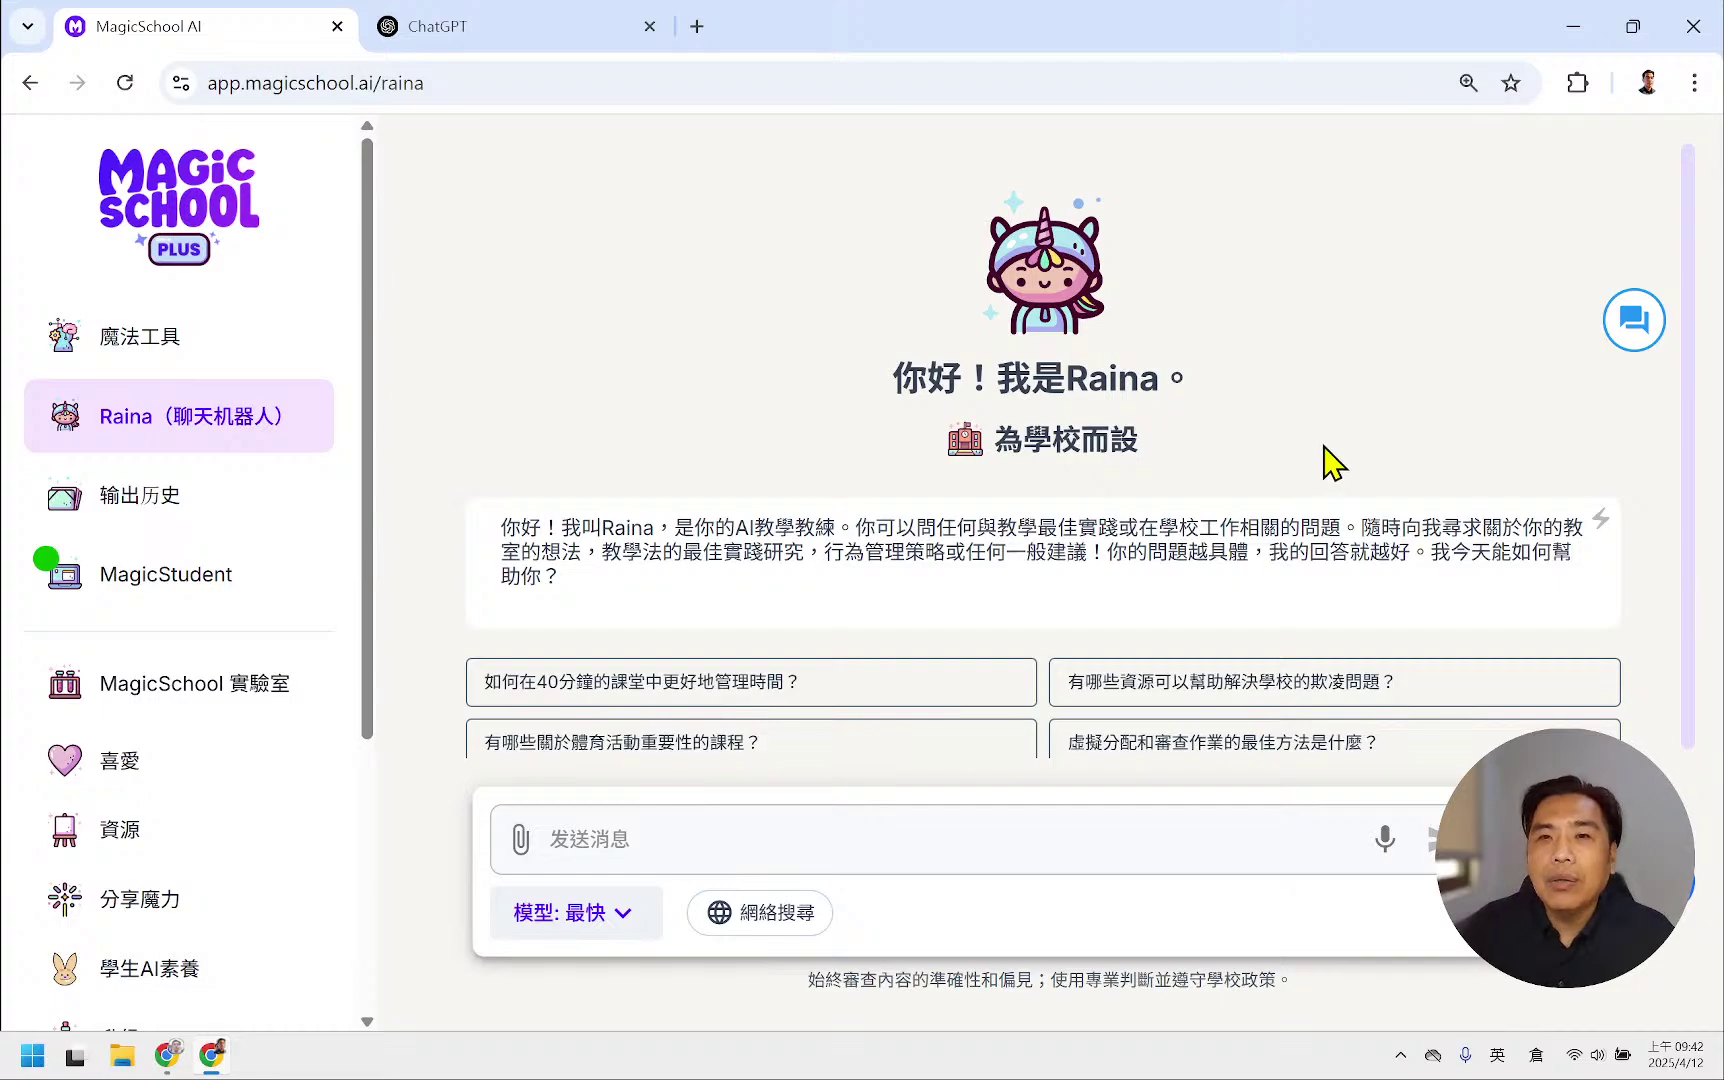
pyautogui.hotkey('ctrl', '-')
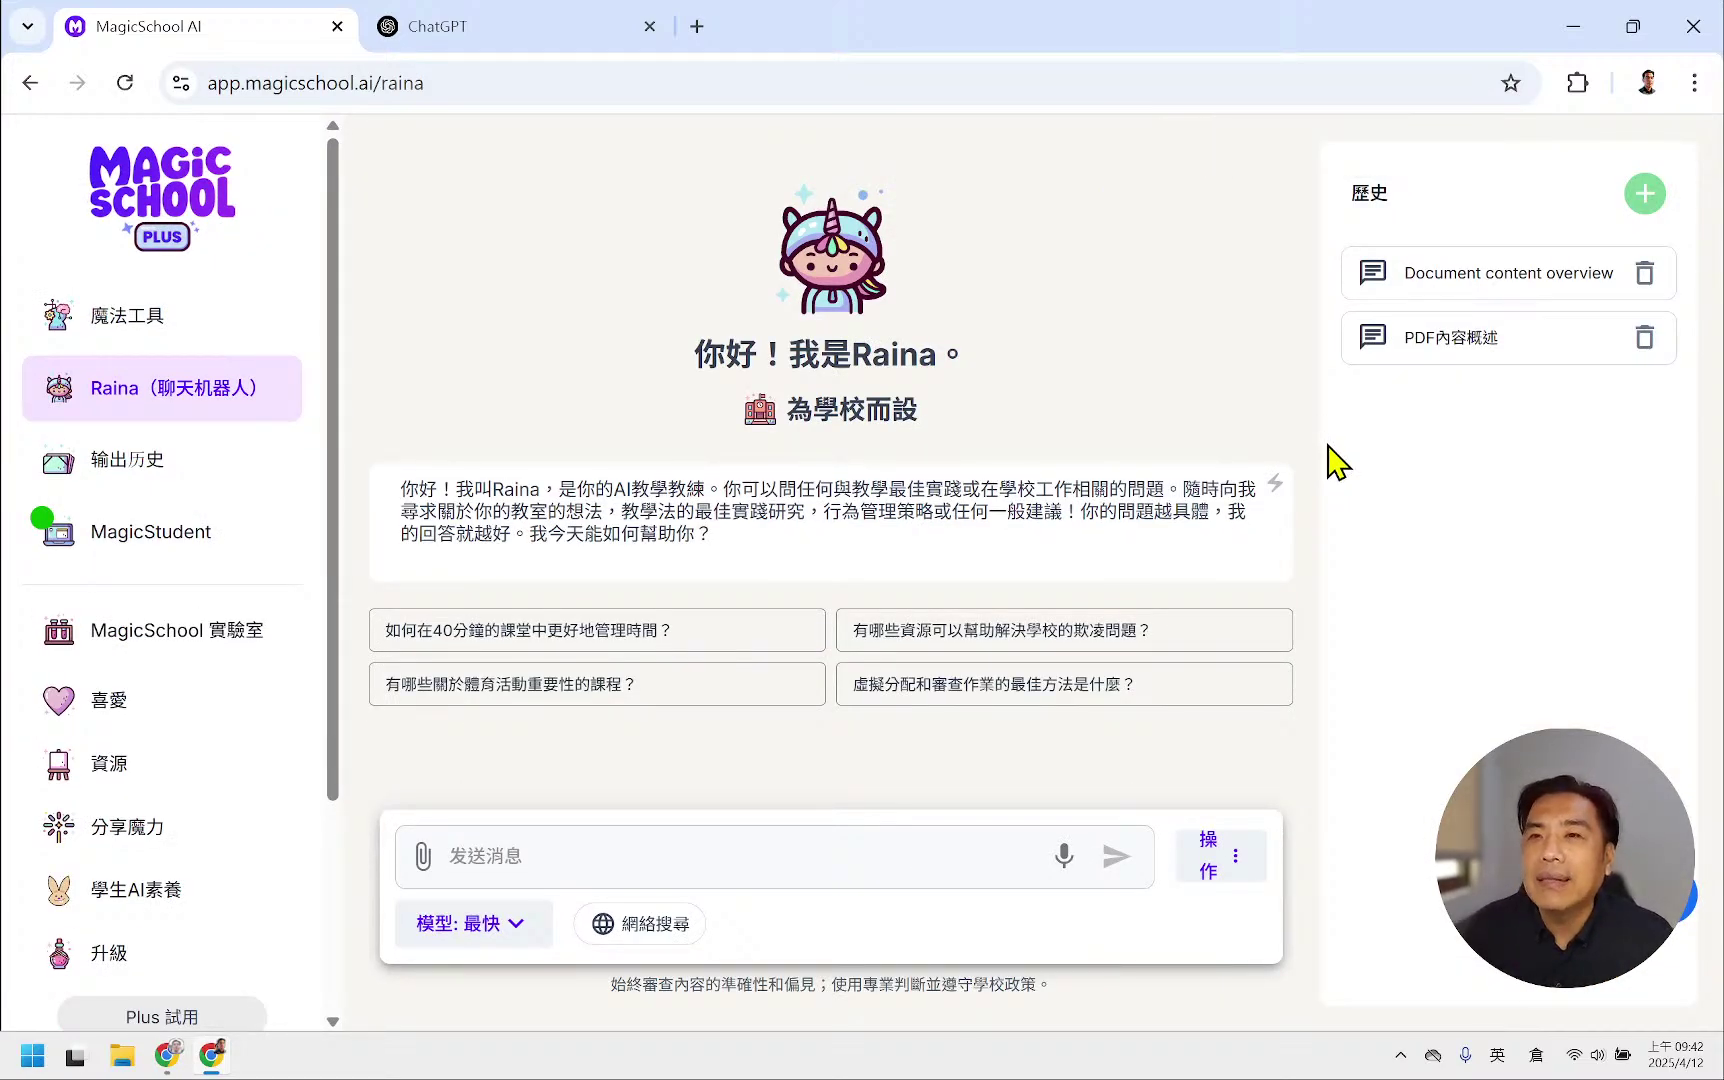
# - Compare the model options offered by Raina (最快, 最聰明, 思考) with those in ChatGPT's model list
pyautogui.hotkey('ctrl', '+')
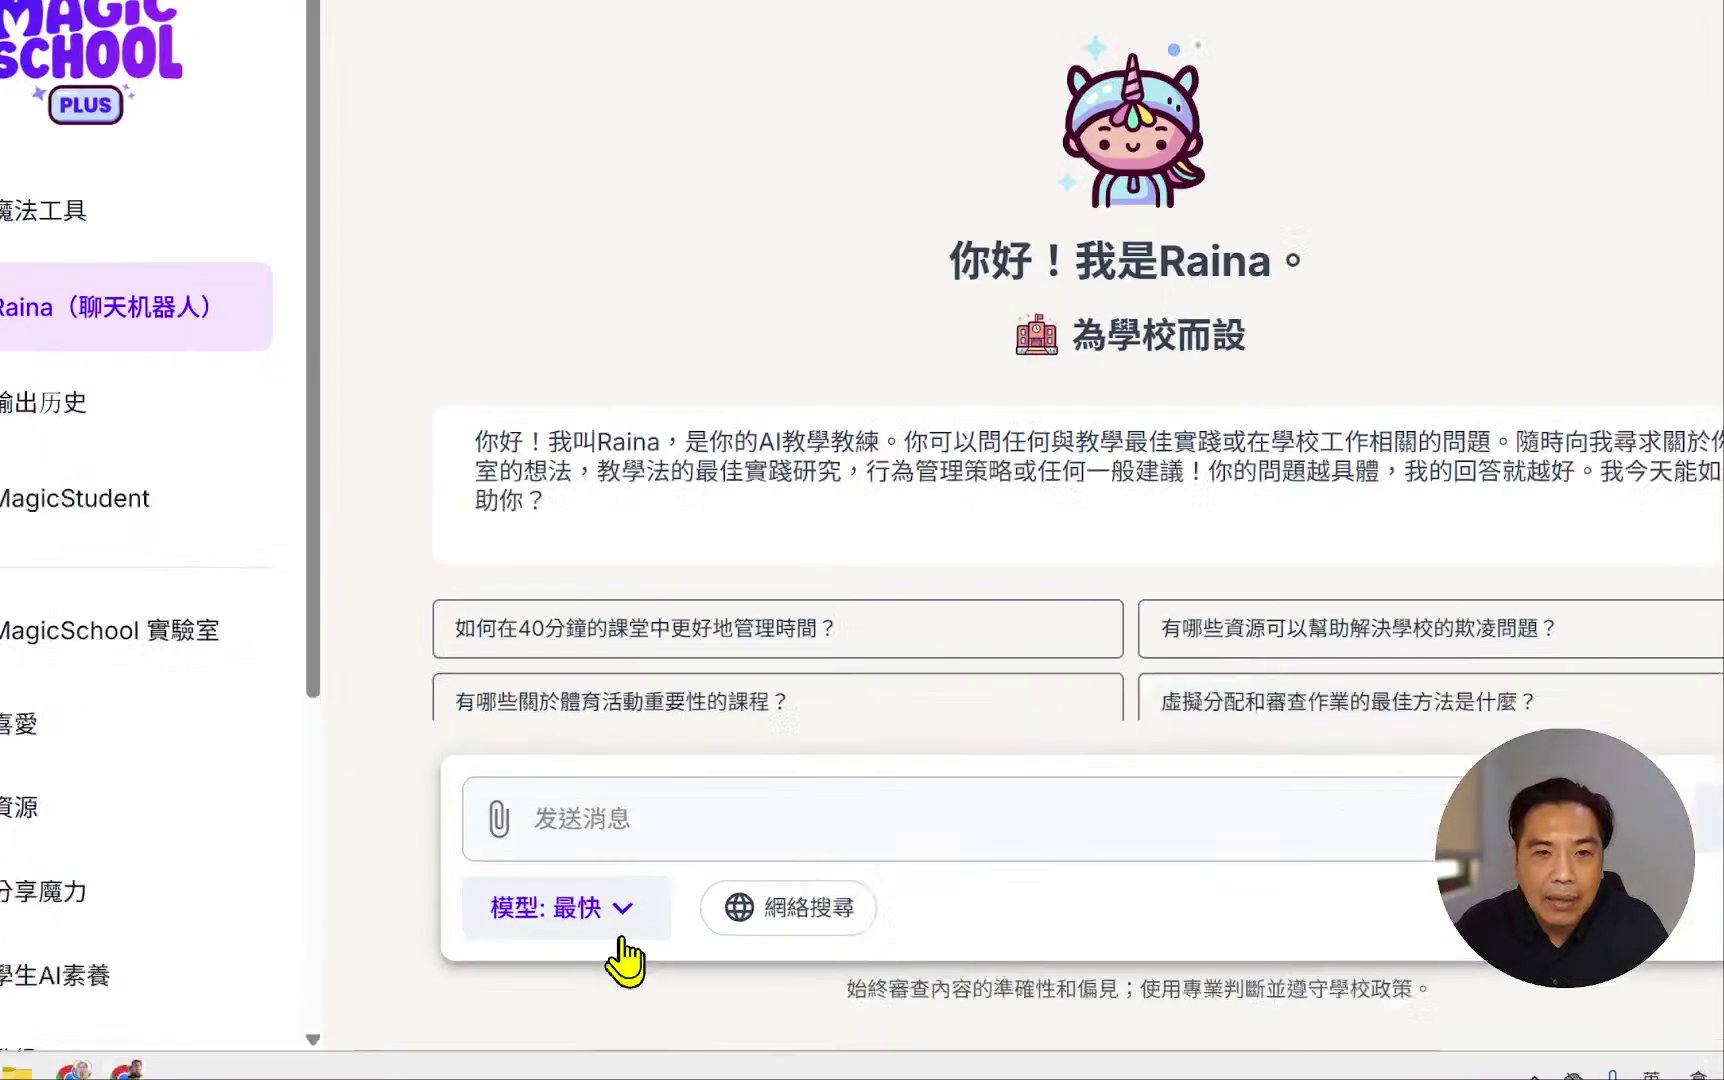
pyautogui.click(621, 938)
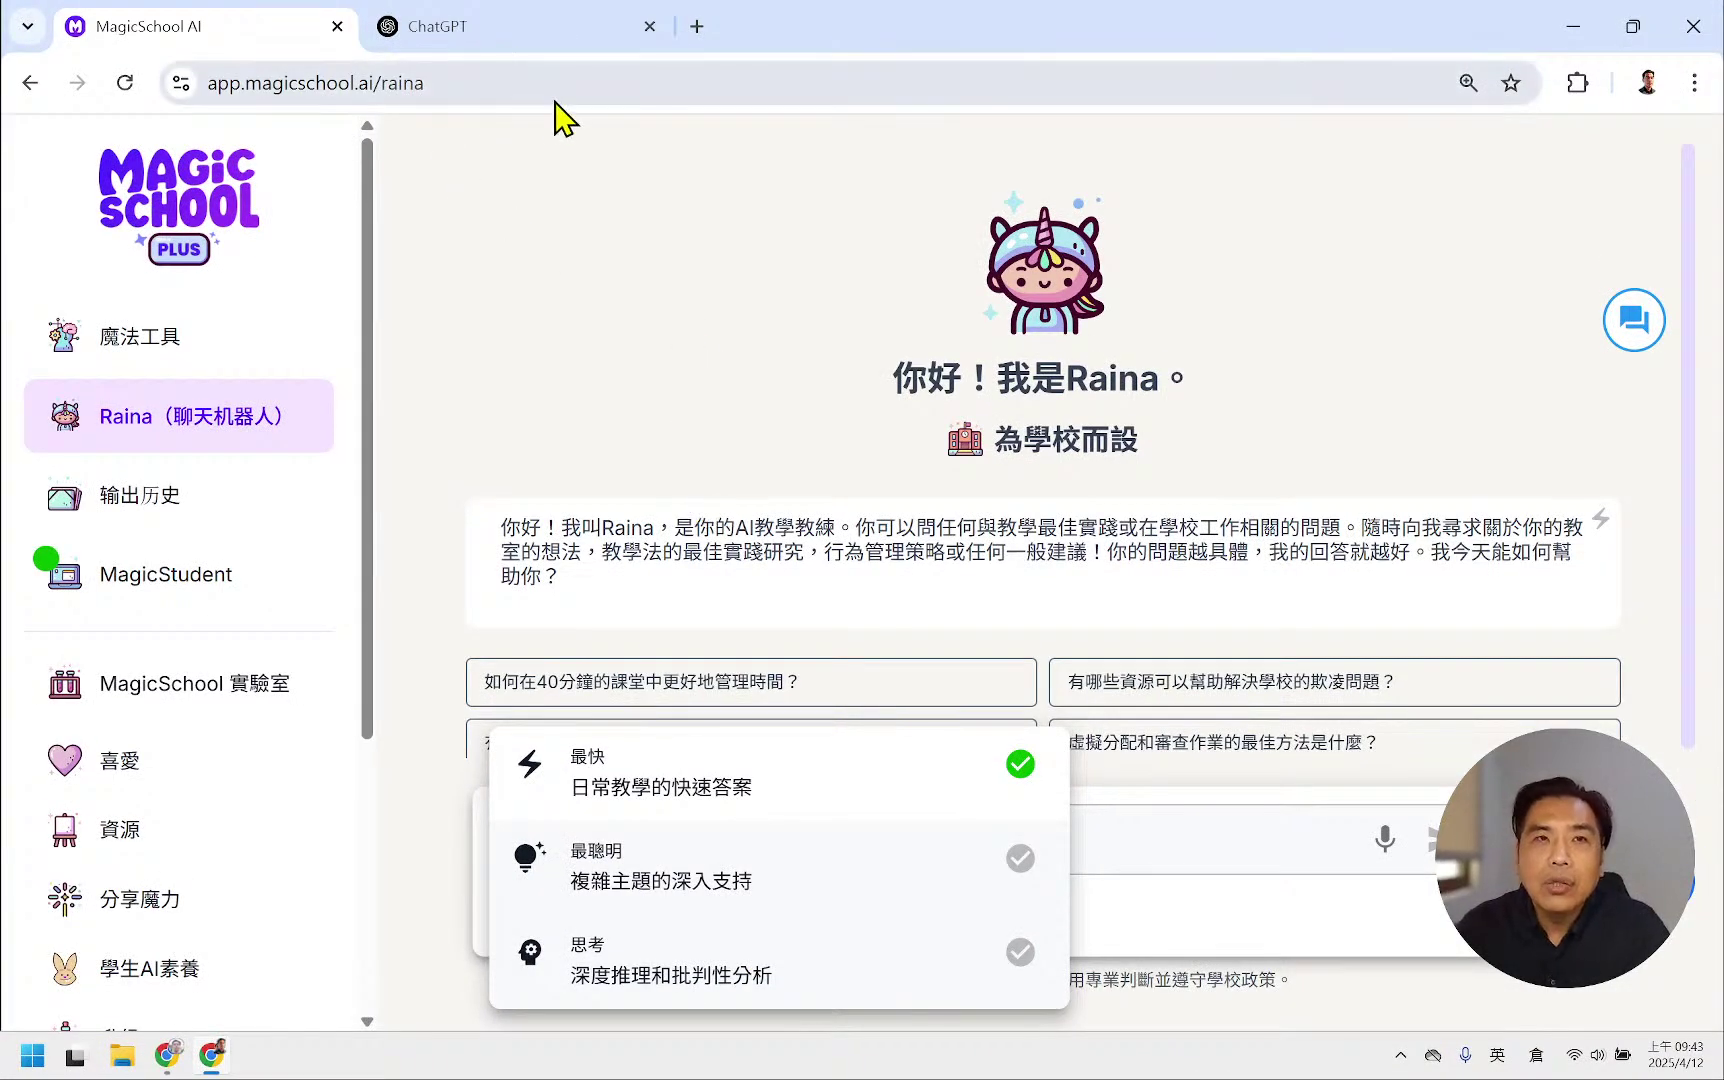
pyautogui.click(530, 26)
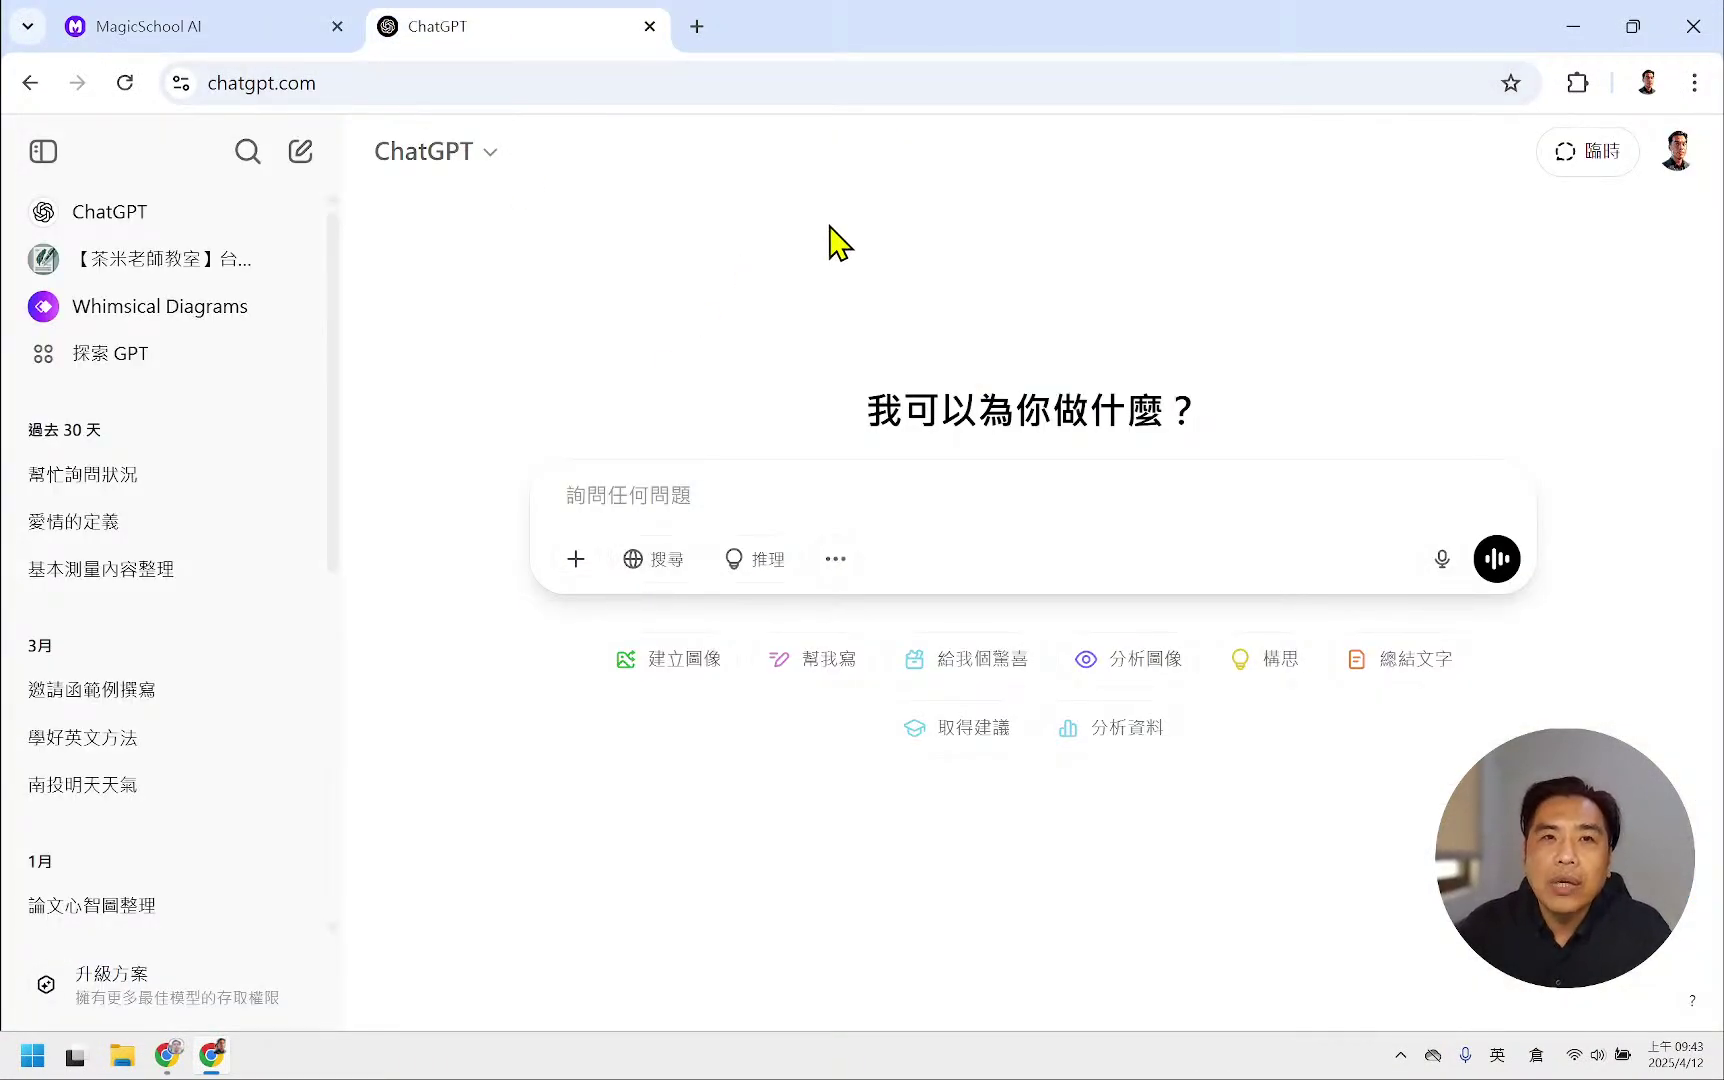
pyautogui.click(490, 160)
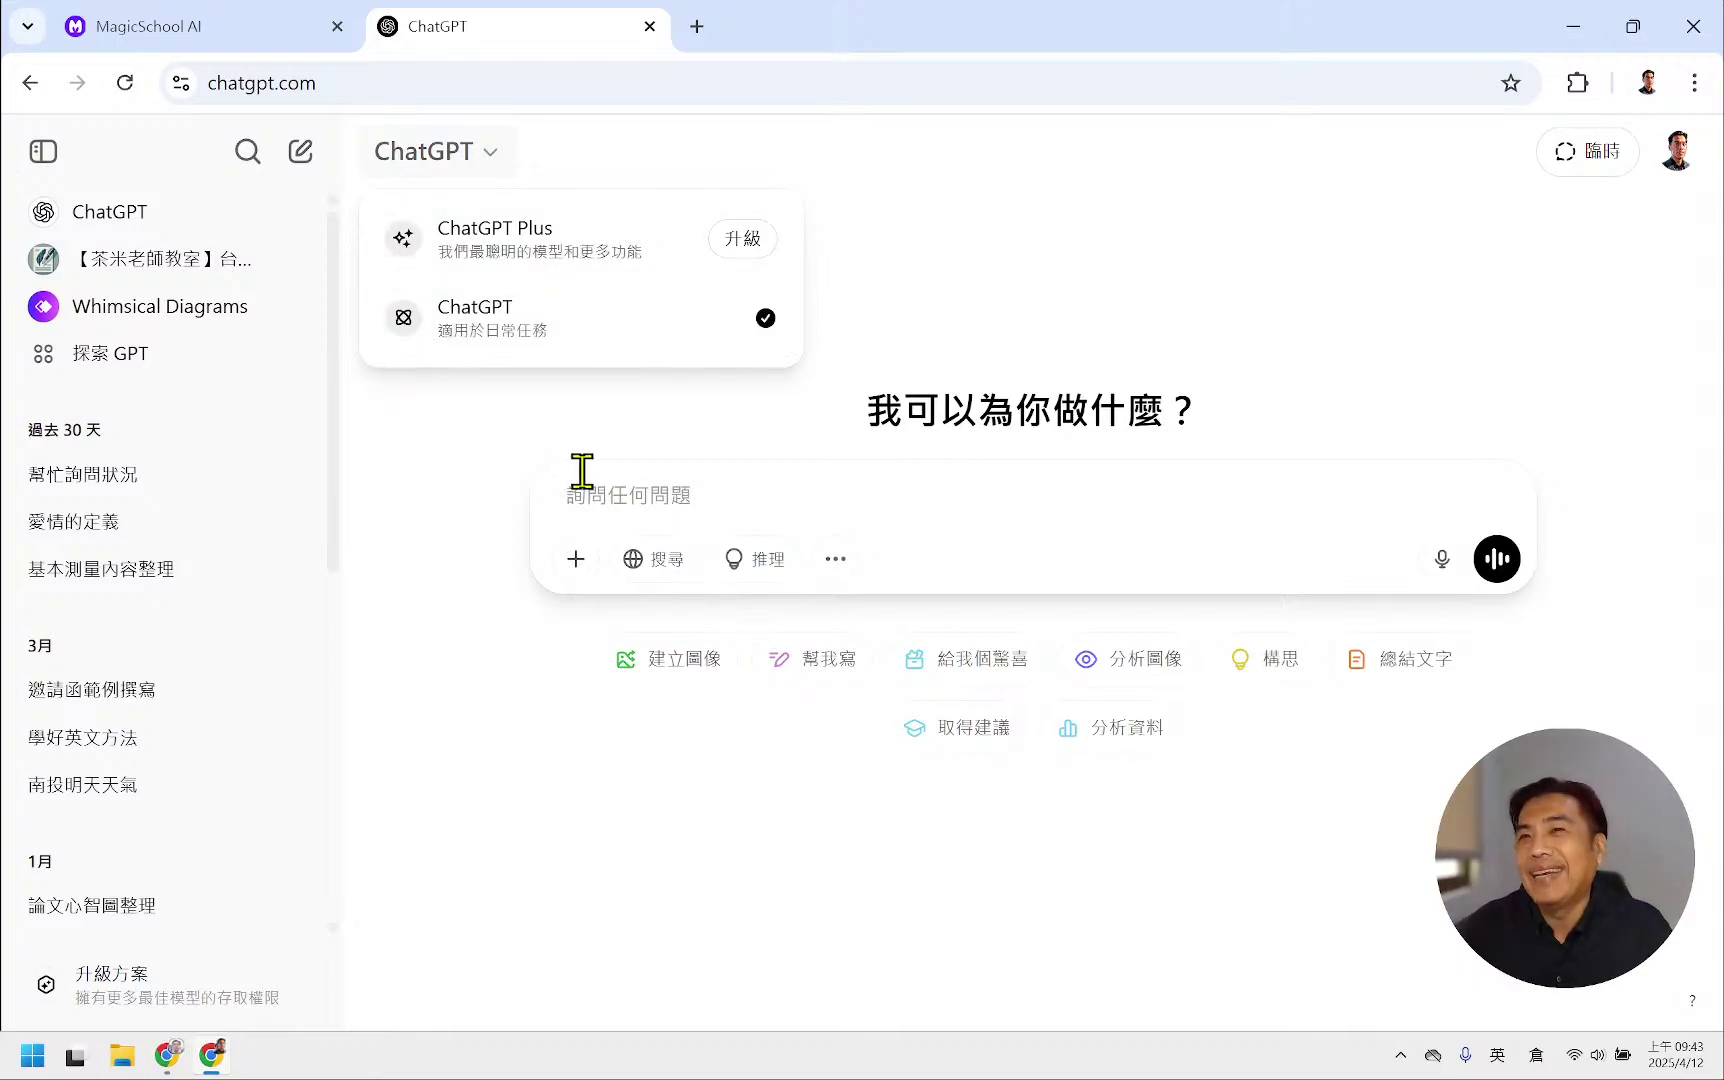
pyautogui.click(1064, 309)
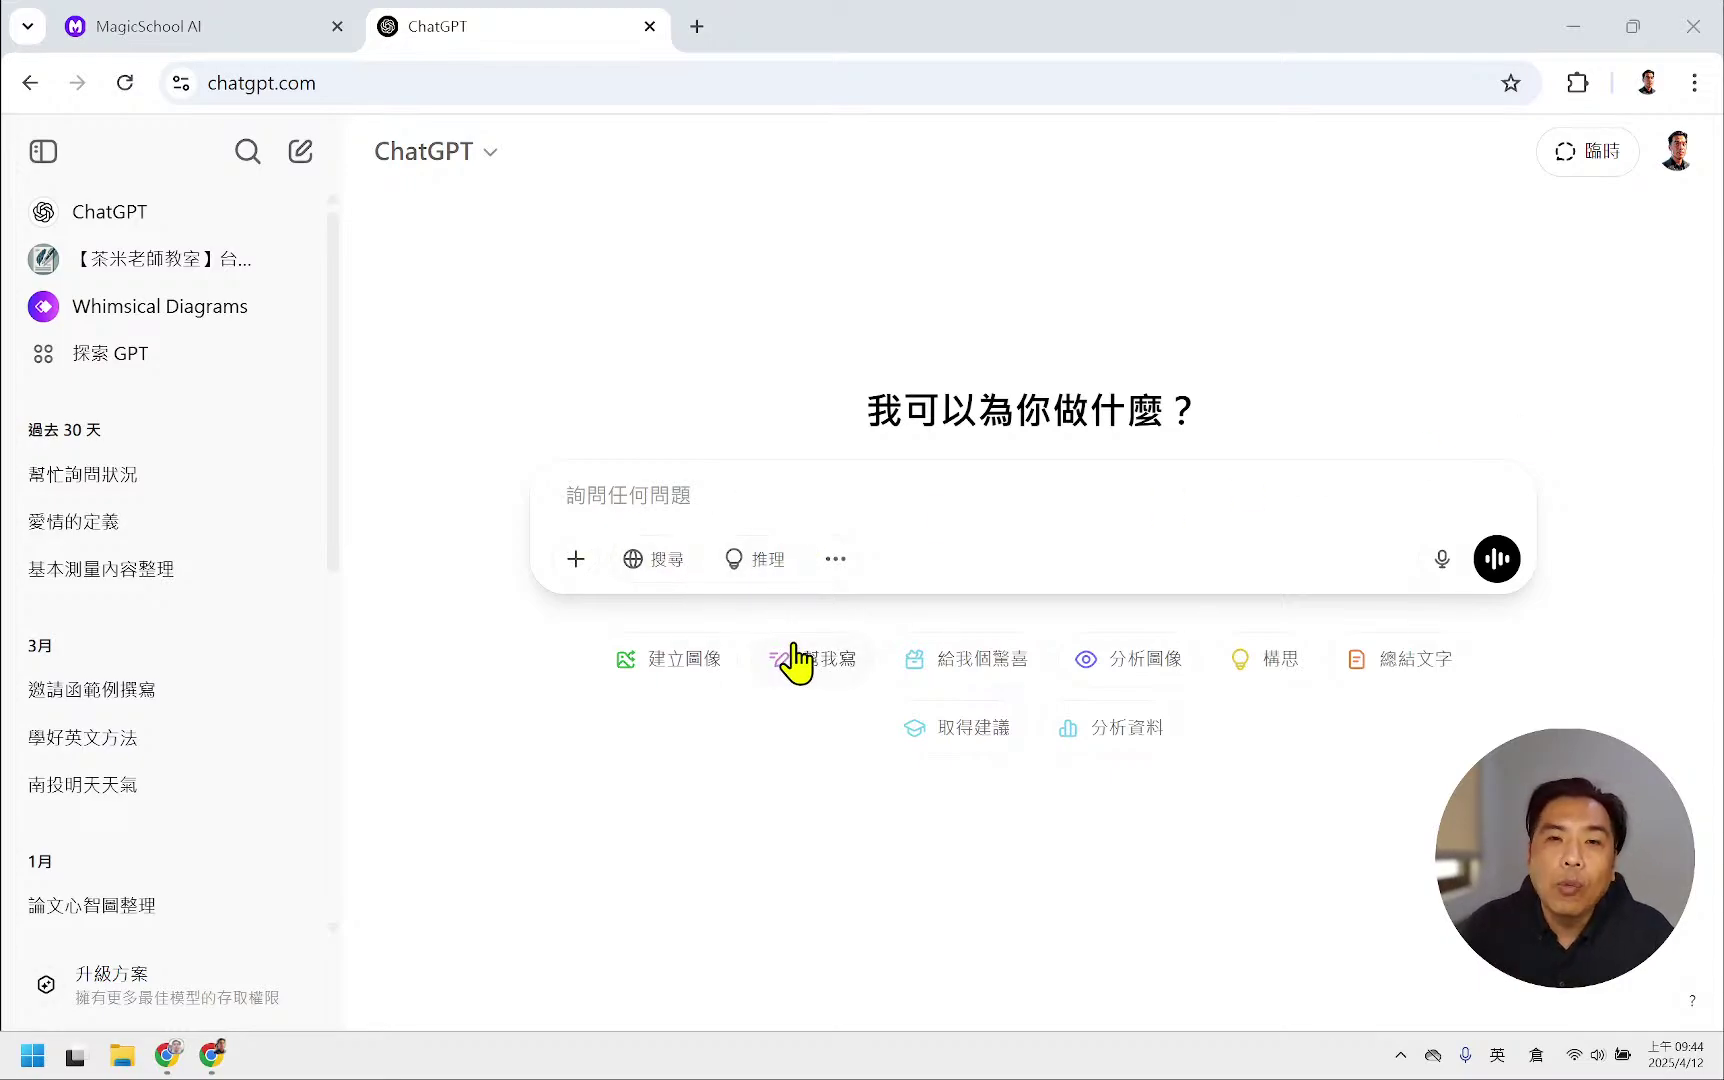
# - Open ChatGPT's additional tools list to view the 創作圖像 and 畫布 options
pyautogui.hotkey('ctrl', '+')
pyautogui.hotkey('ctrl', '+')
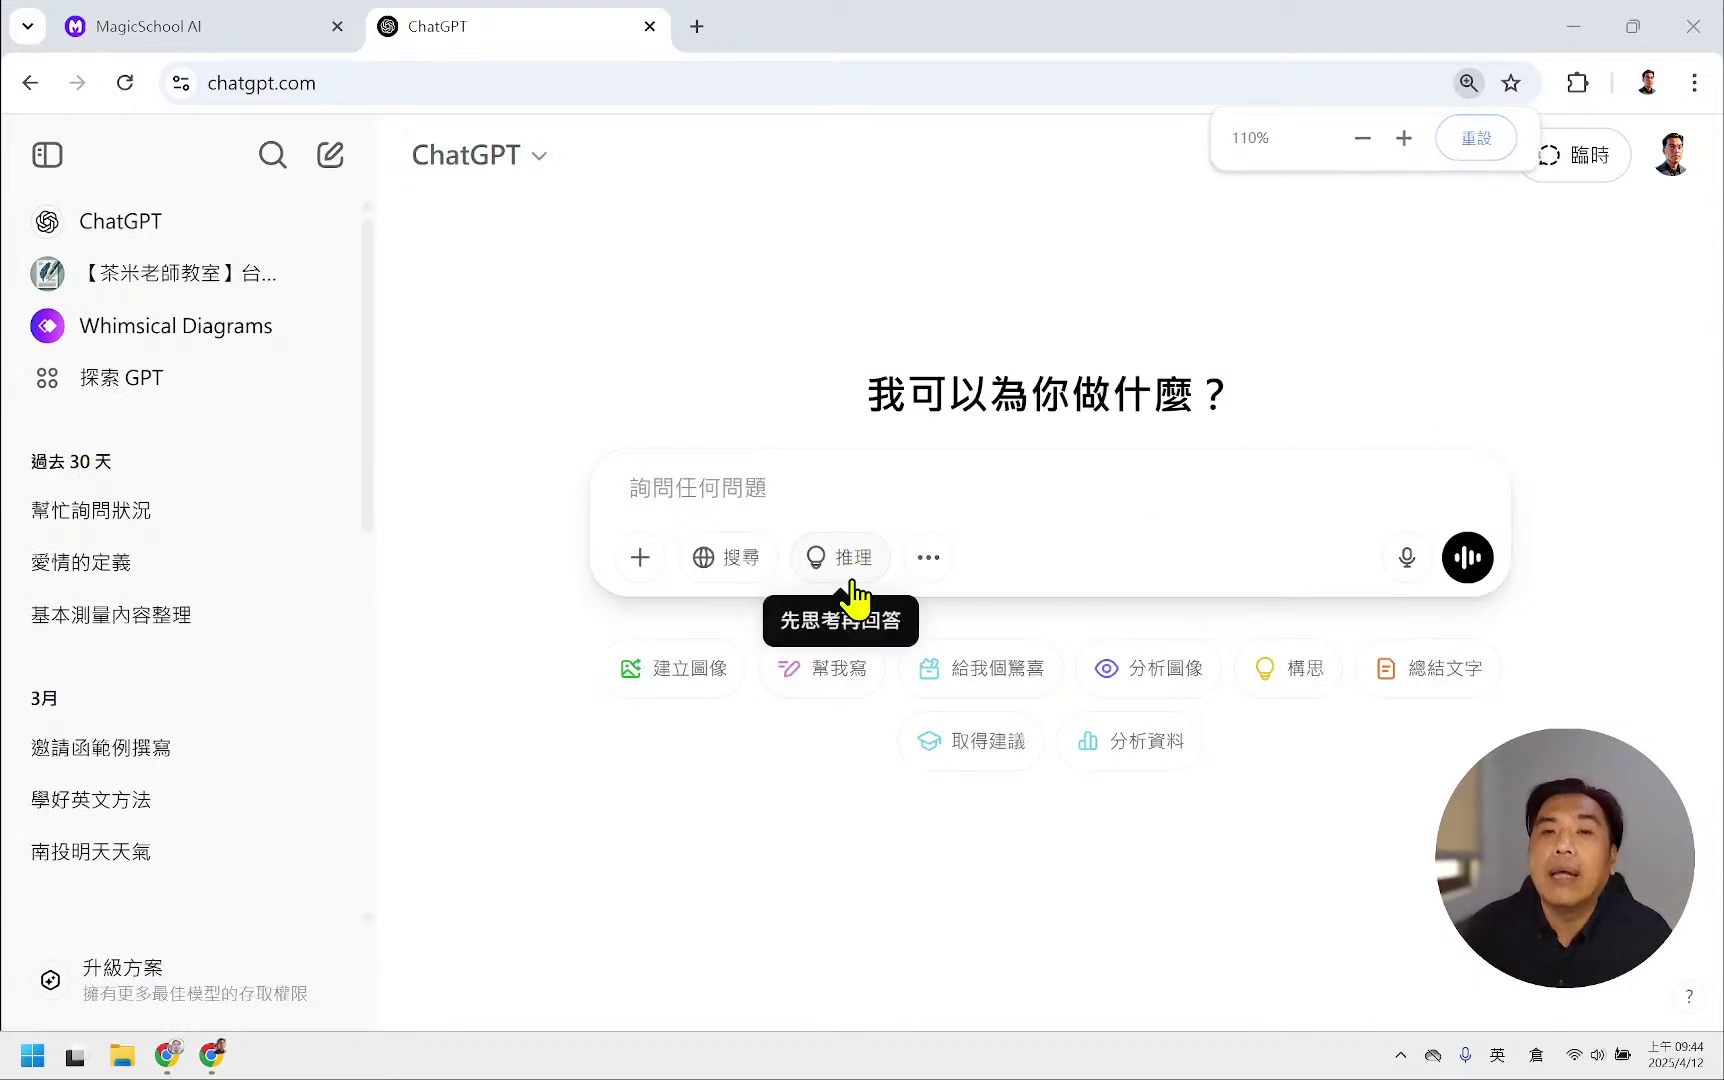
pyautogui.click(928, 560)
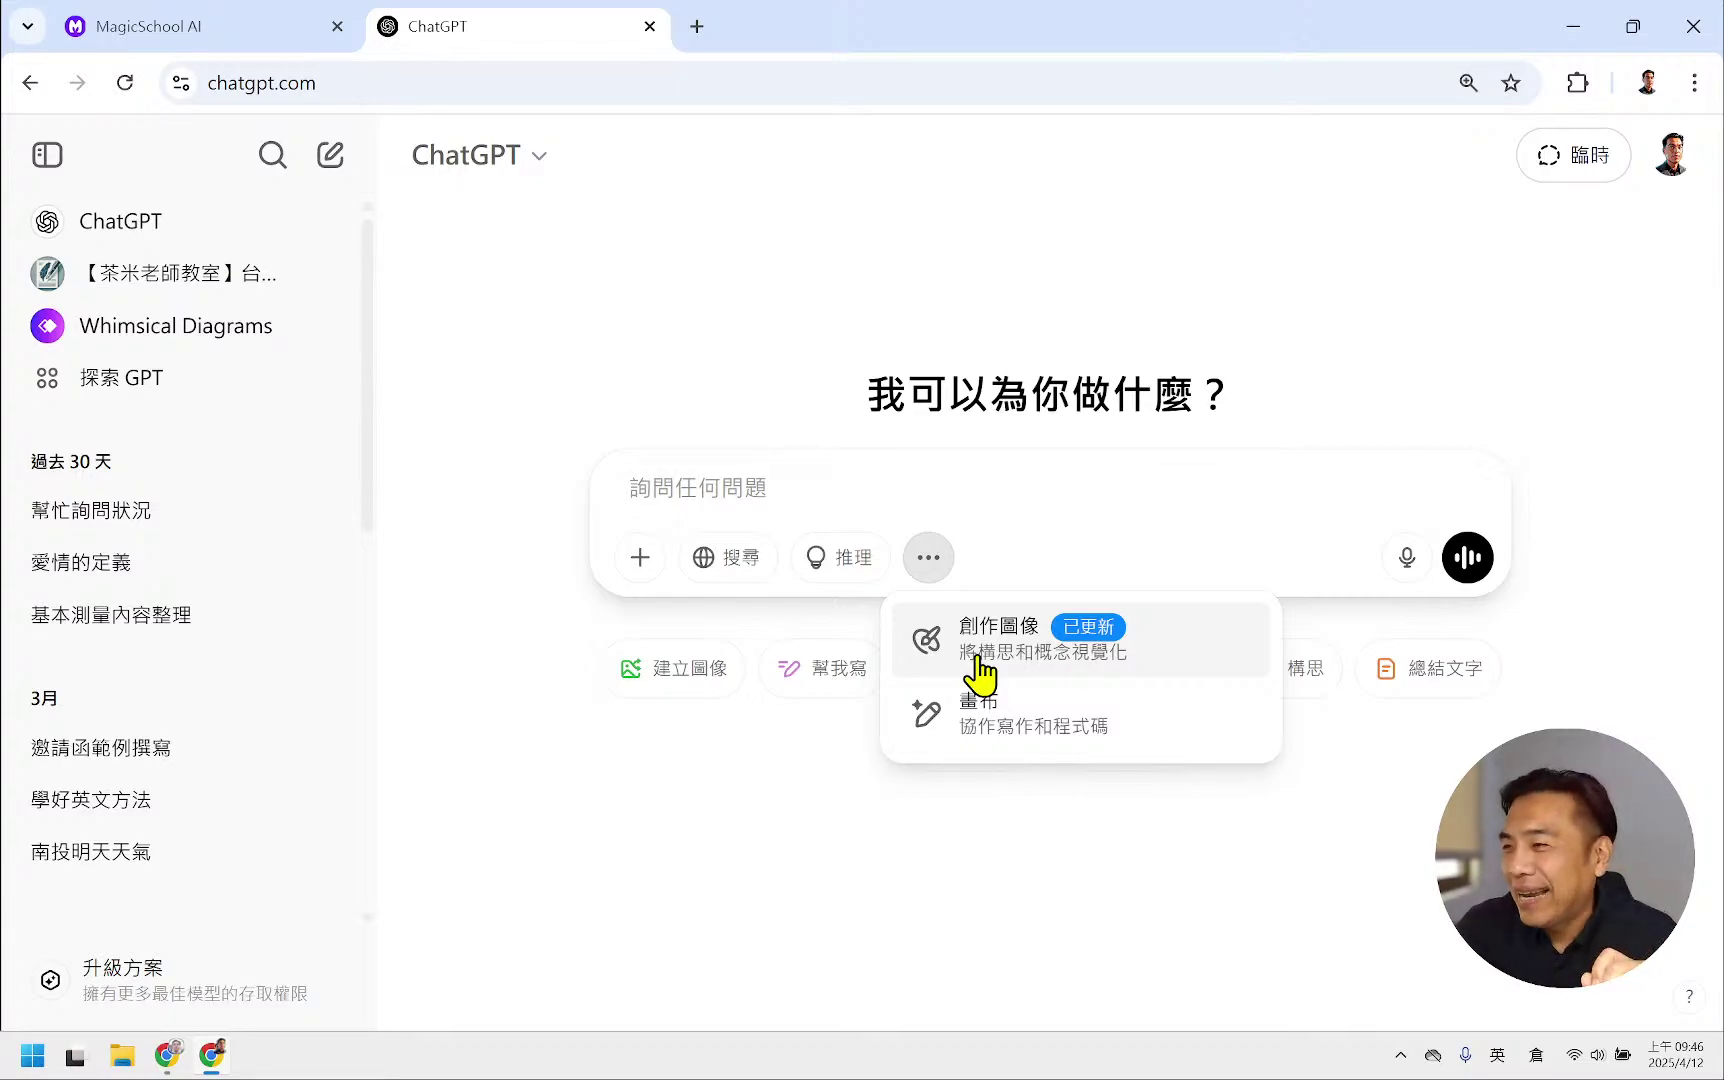
# - Return to the Raina page in MagicSchool and close its model list, keeping the 最快 model
pyautogui.click(245, 24)
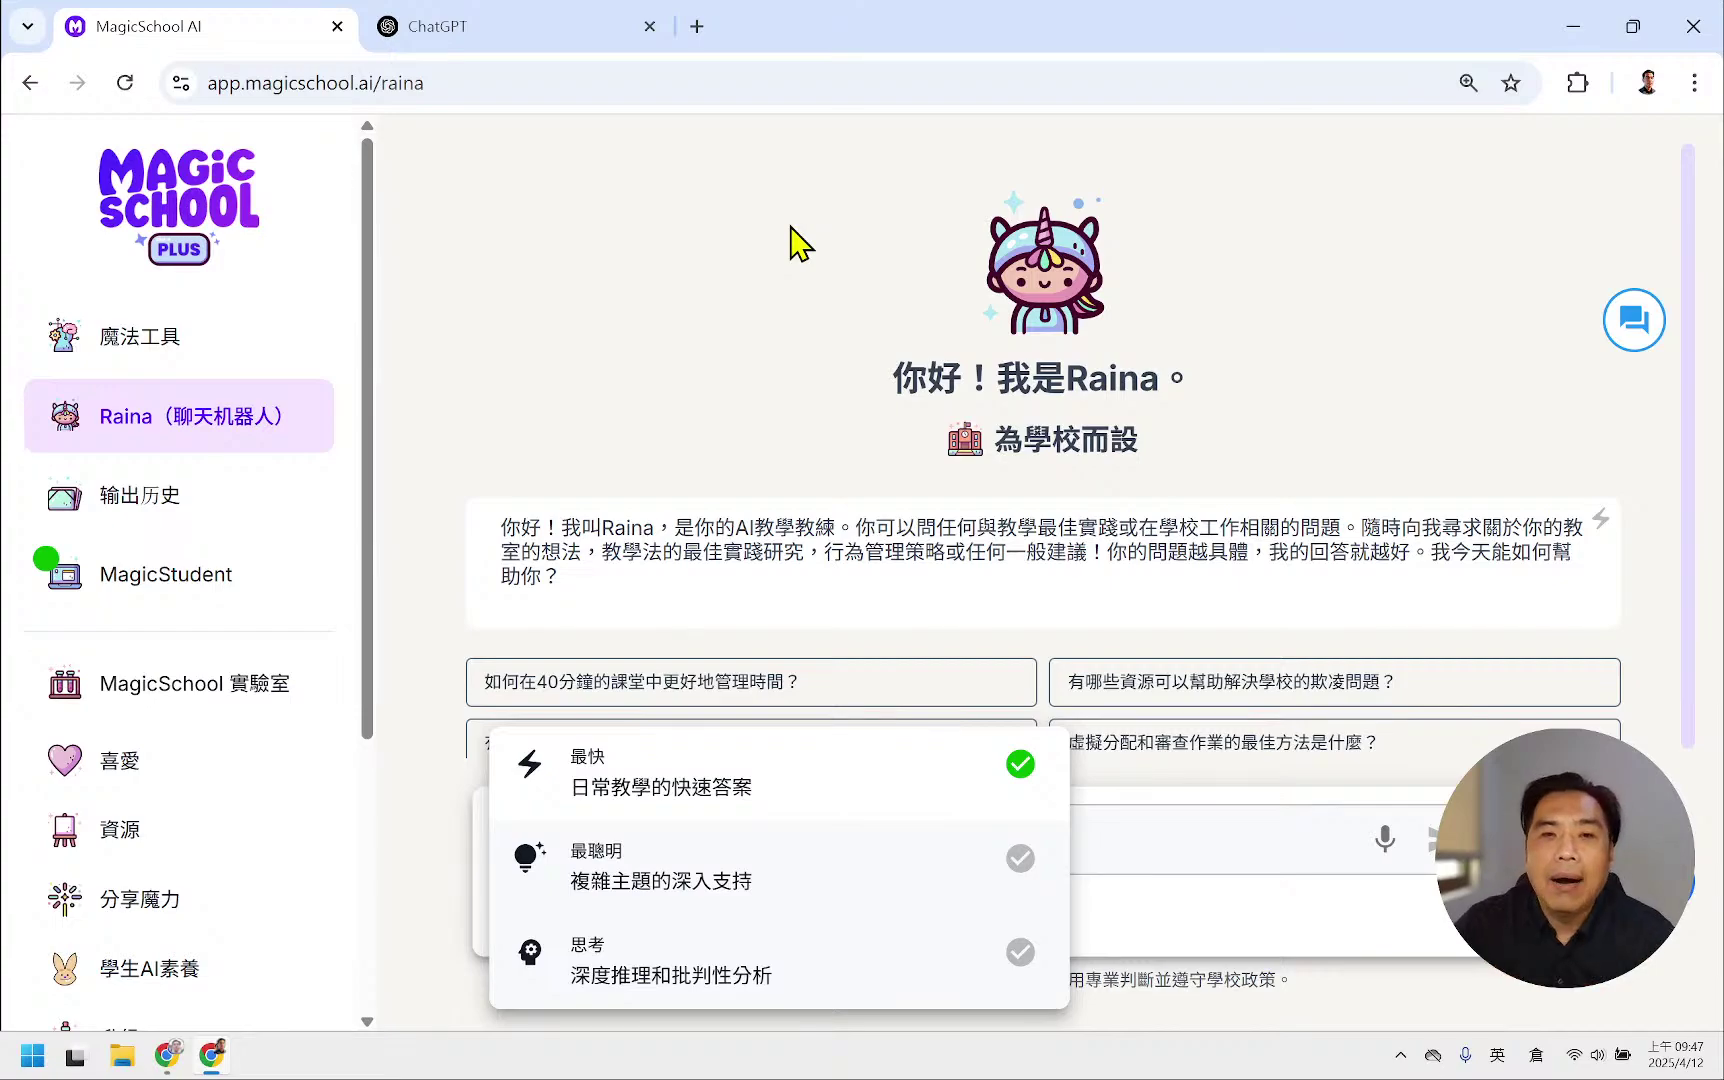
pyautogui.click(782, 300)
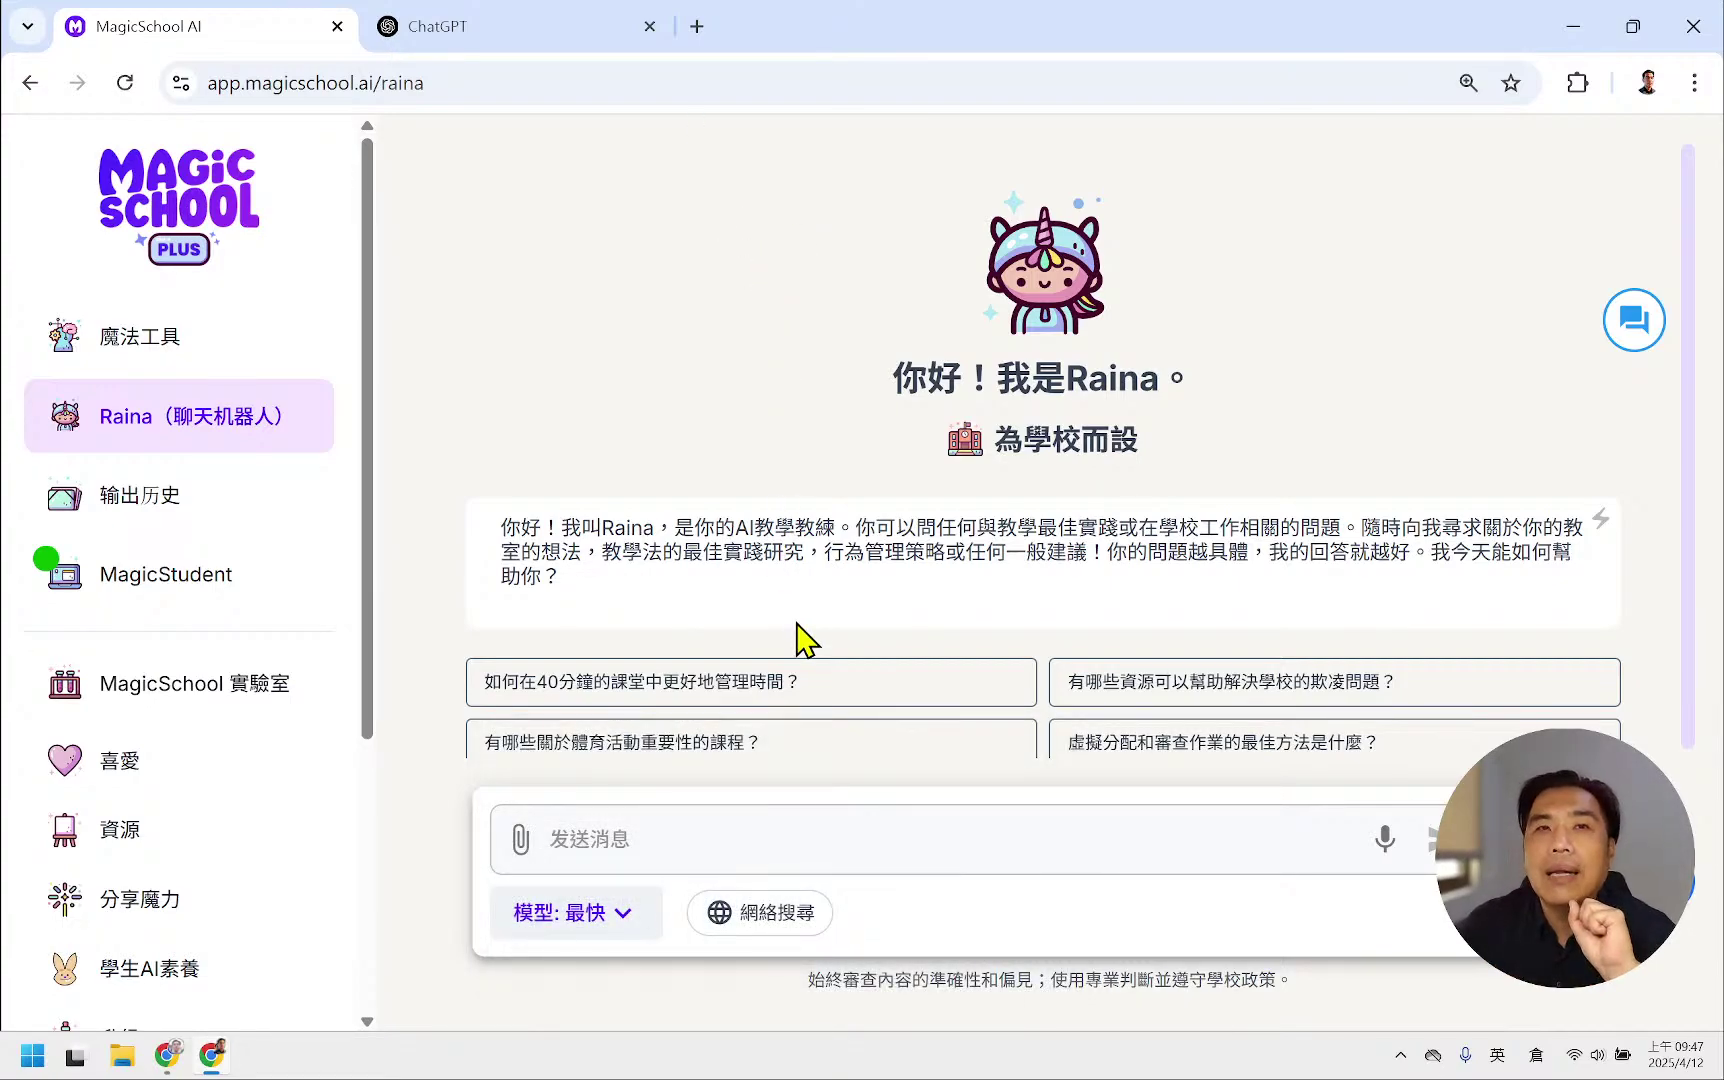
pyautogui.click(439, 18)
pyautogui.click(130, 22)
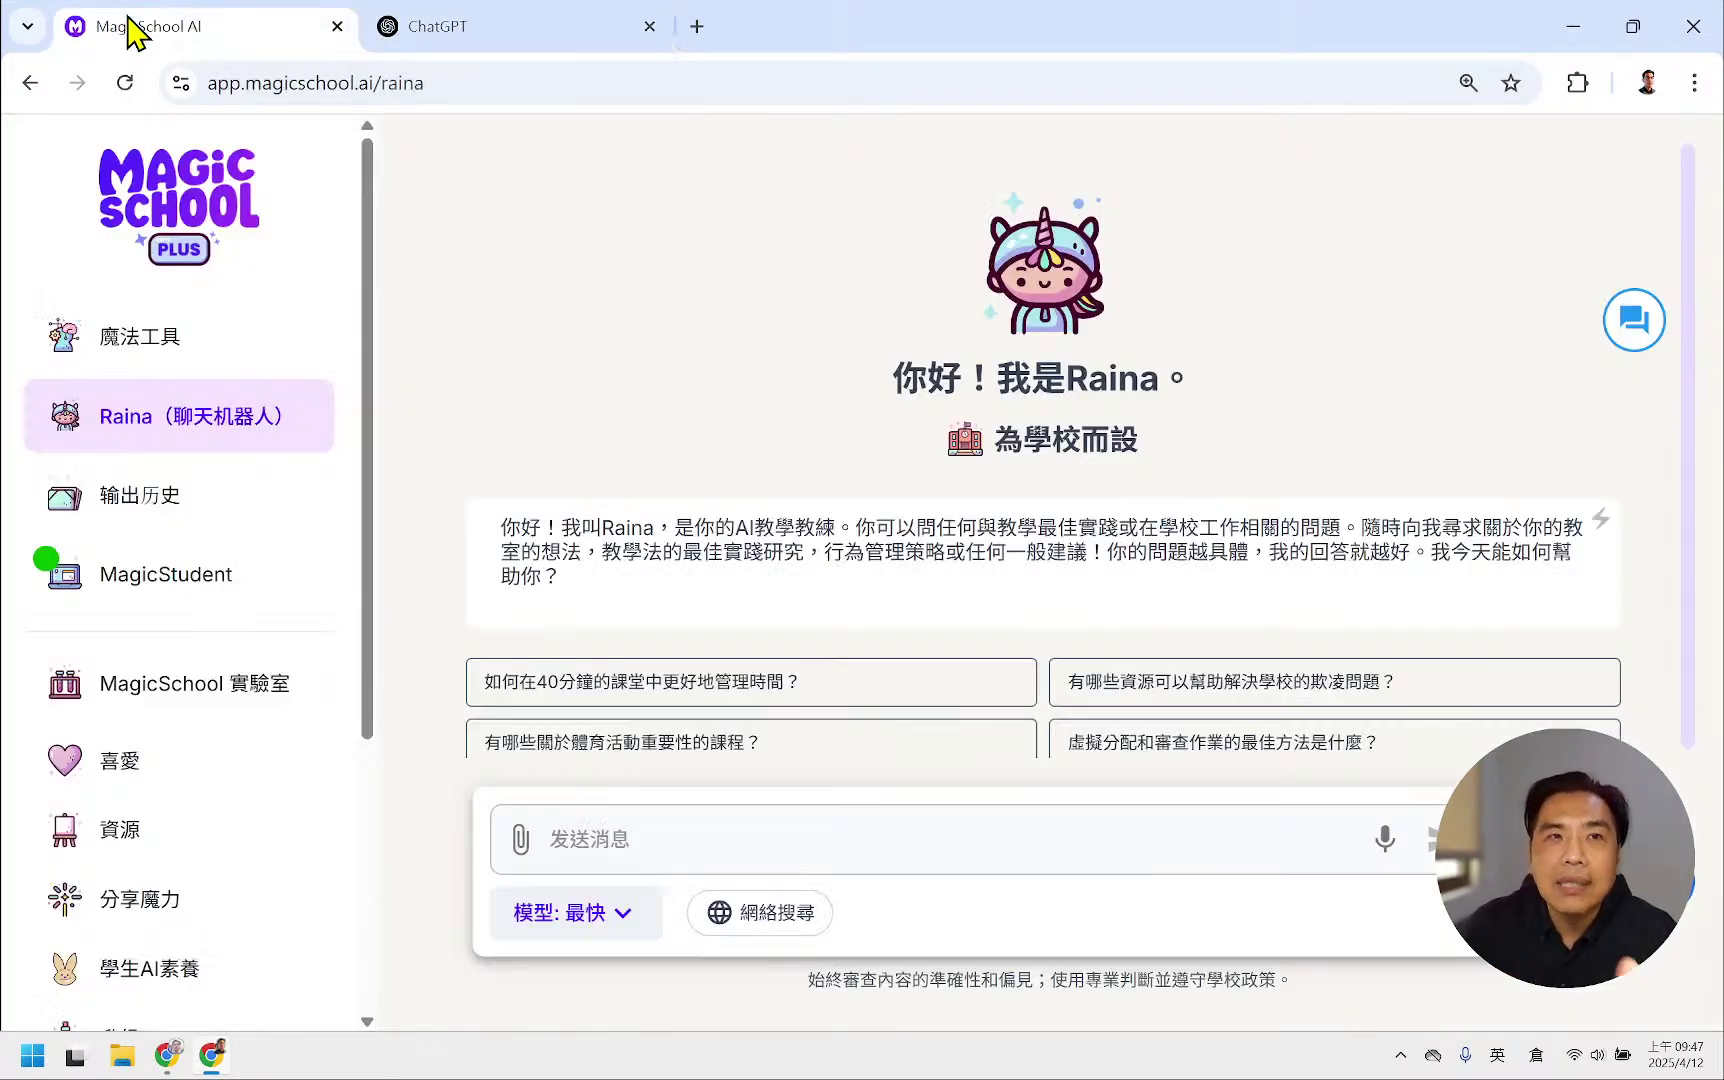
pyautogui.click(645, 815)
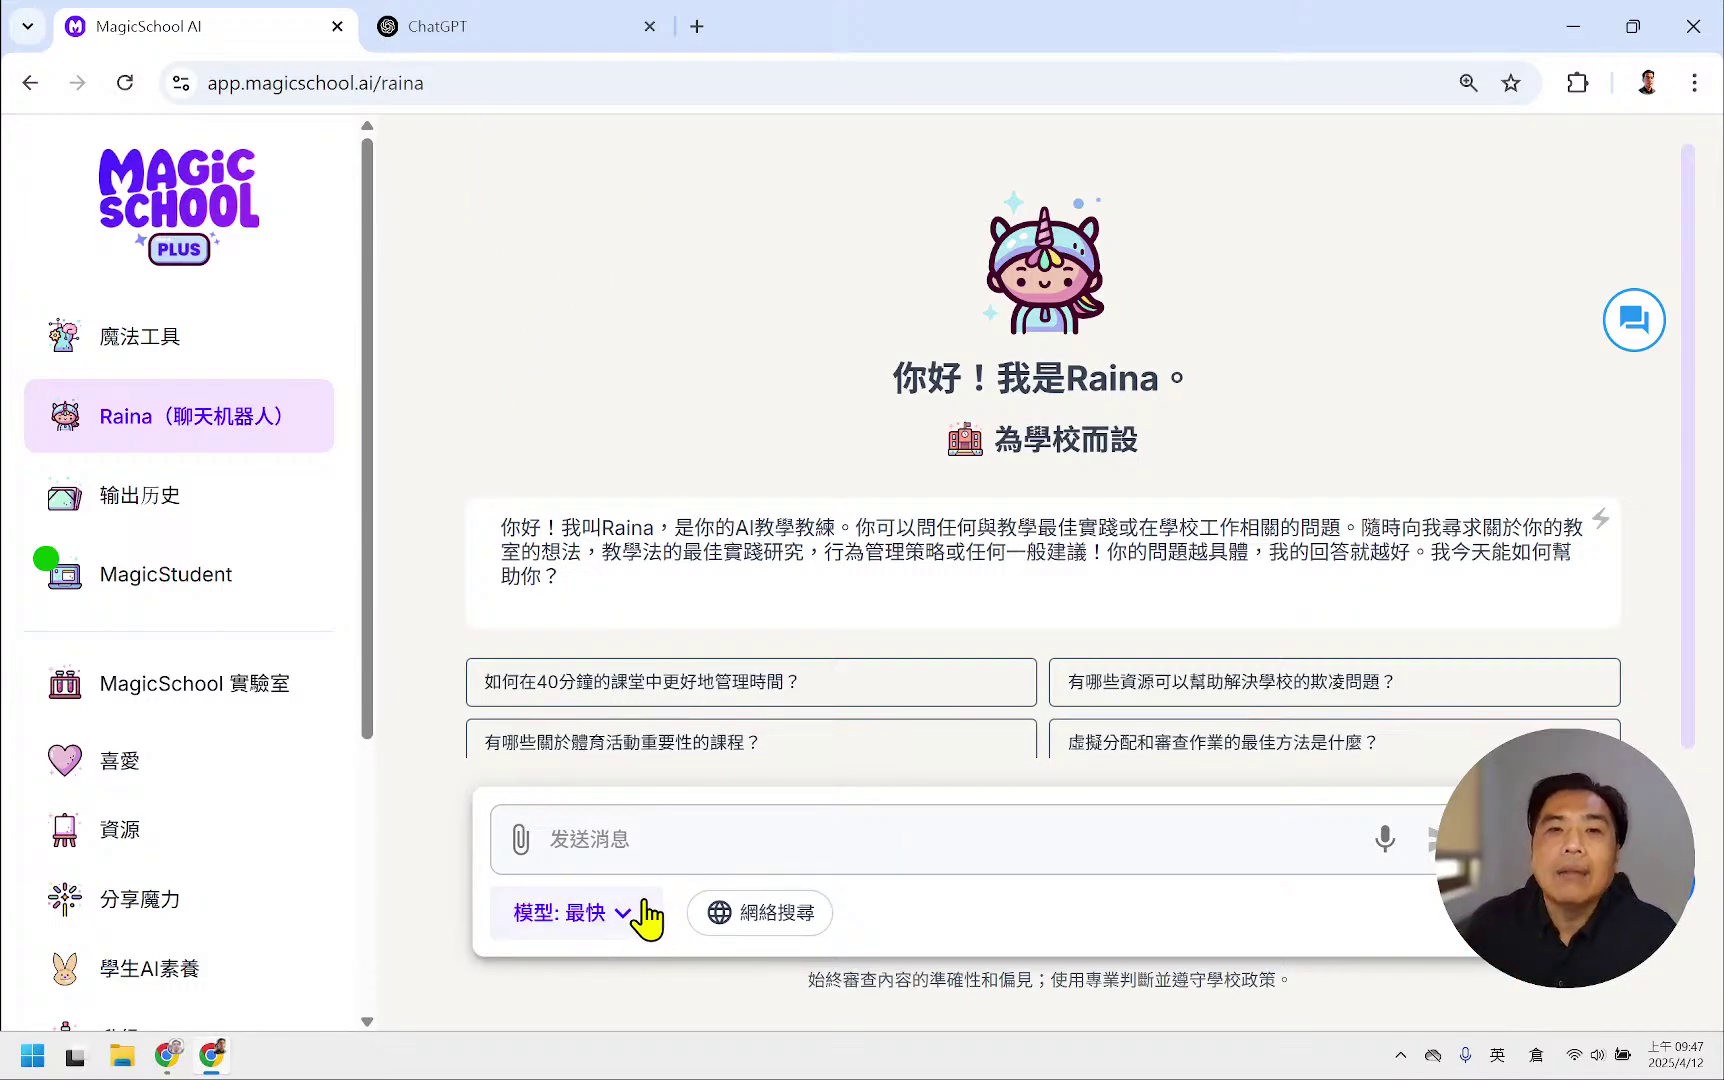
# - Turn on 搜尋 in ChatGPT and the matching 網絡搜尋 option in Raina
pyautogui.click(482, 26)
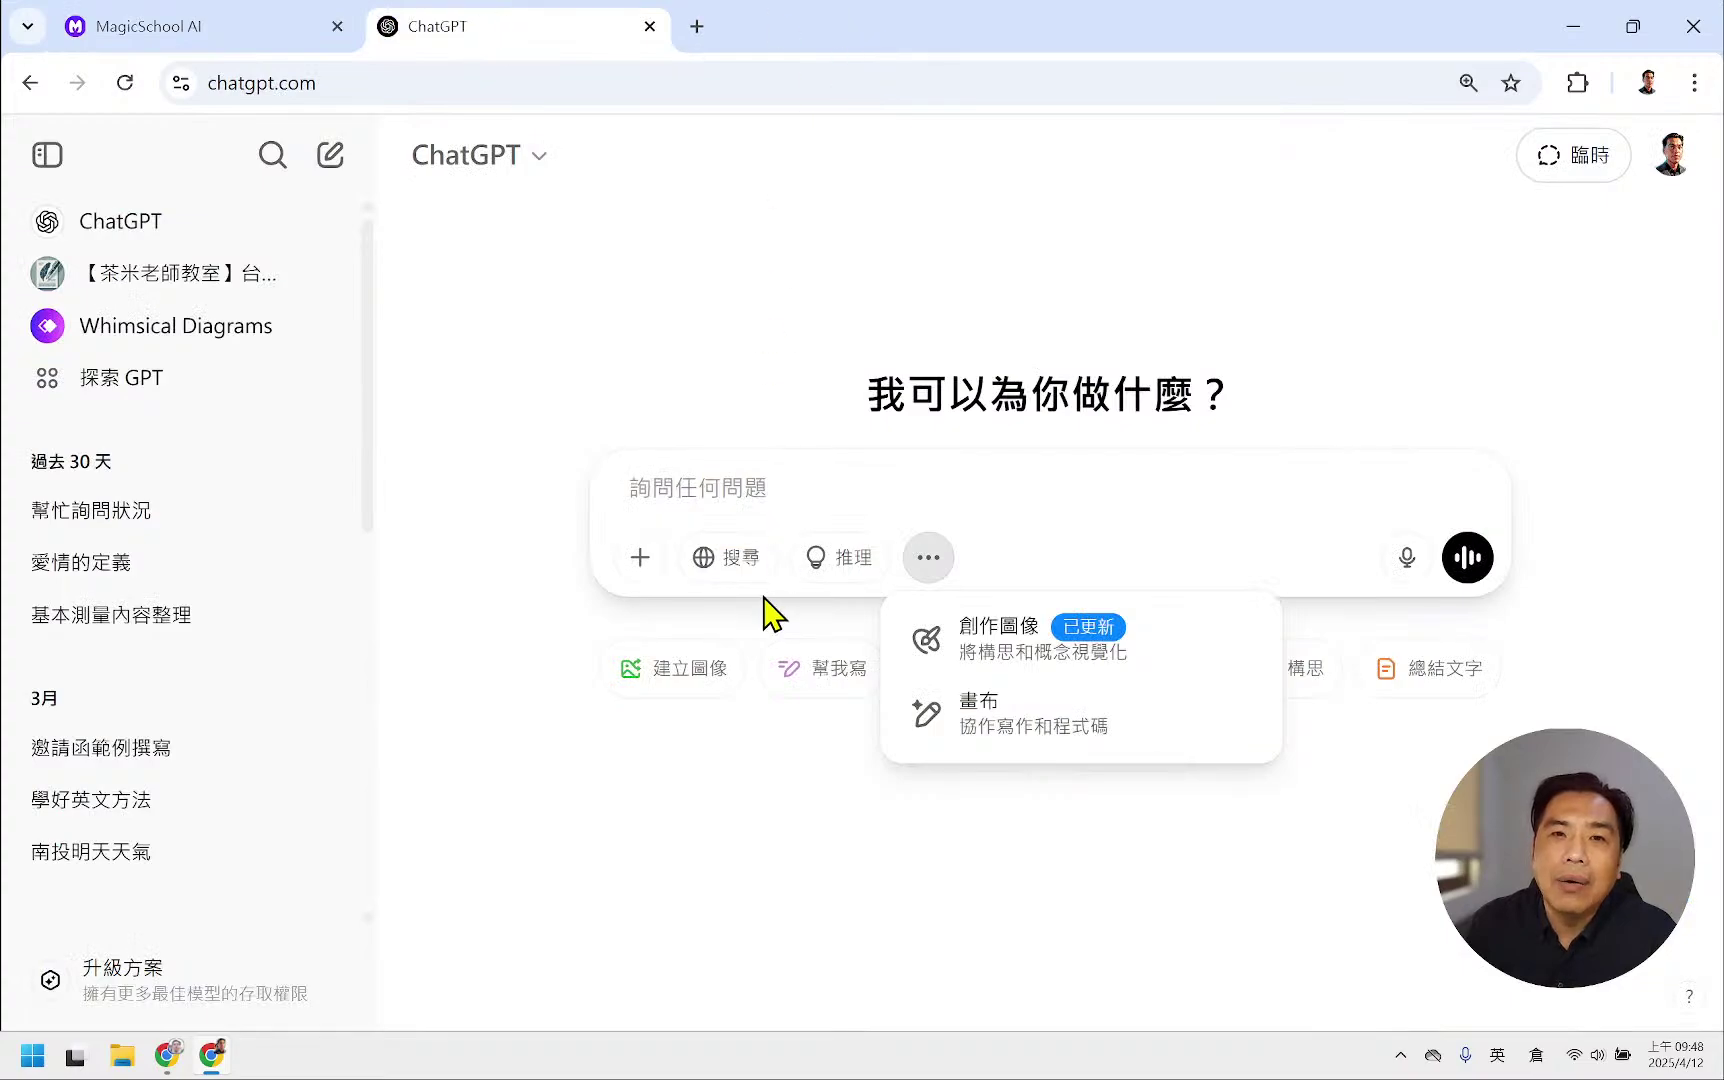
pyautogui.click(731, 584)
pyautogui.click(720, 580)
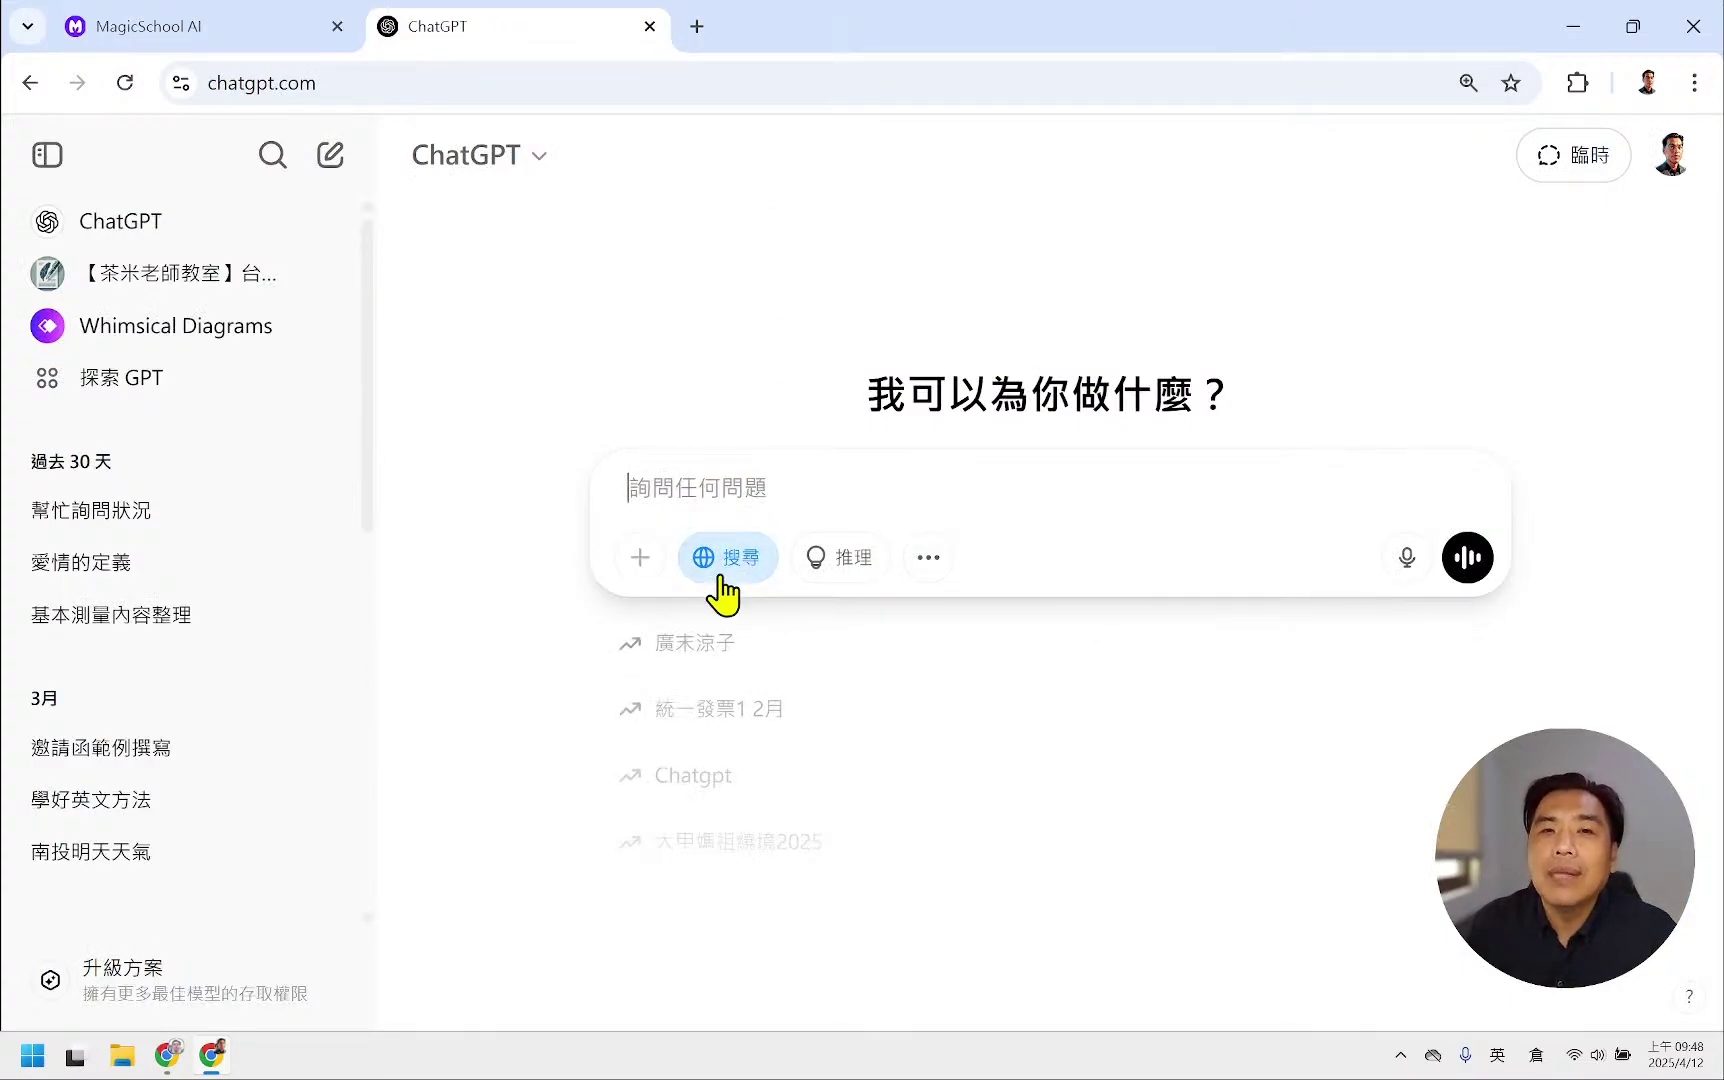
pyautogui.click(266, 24)
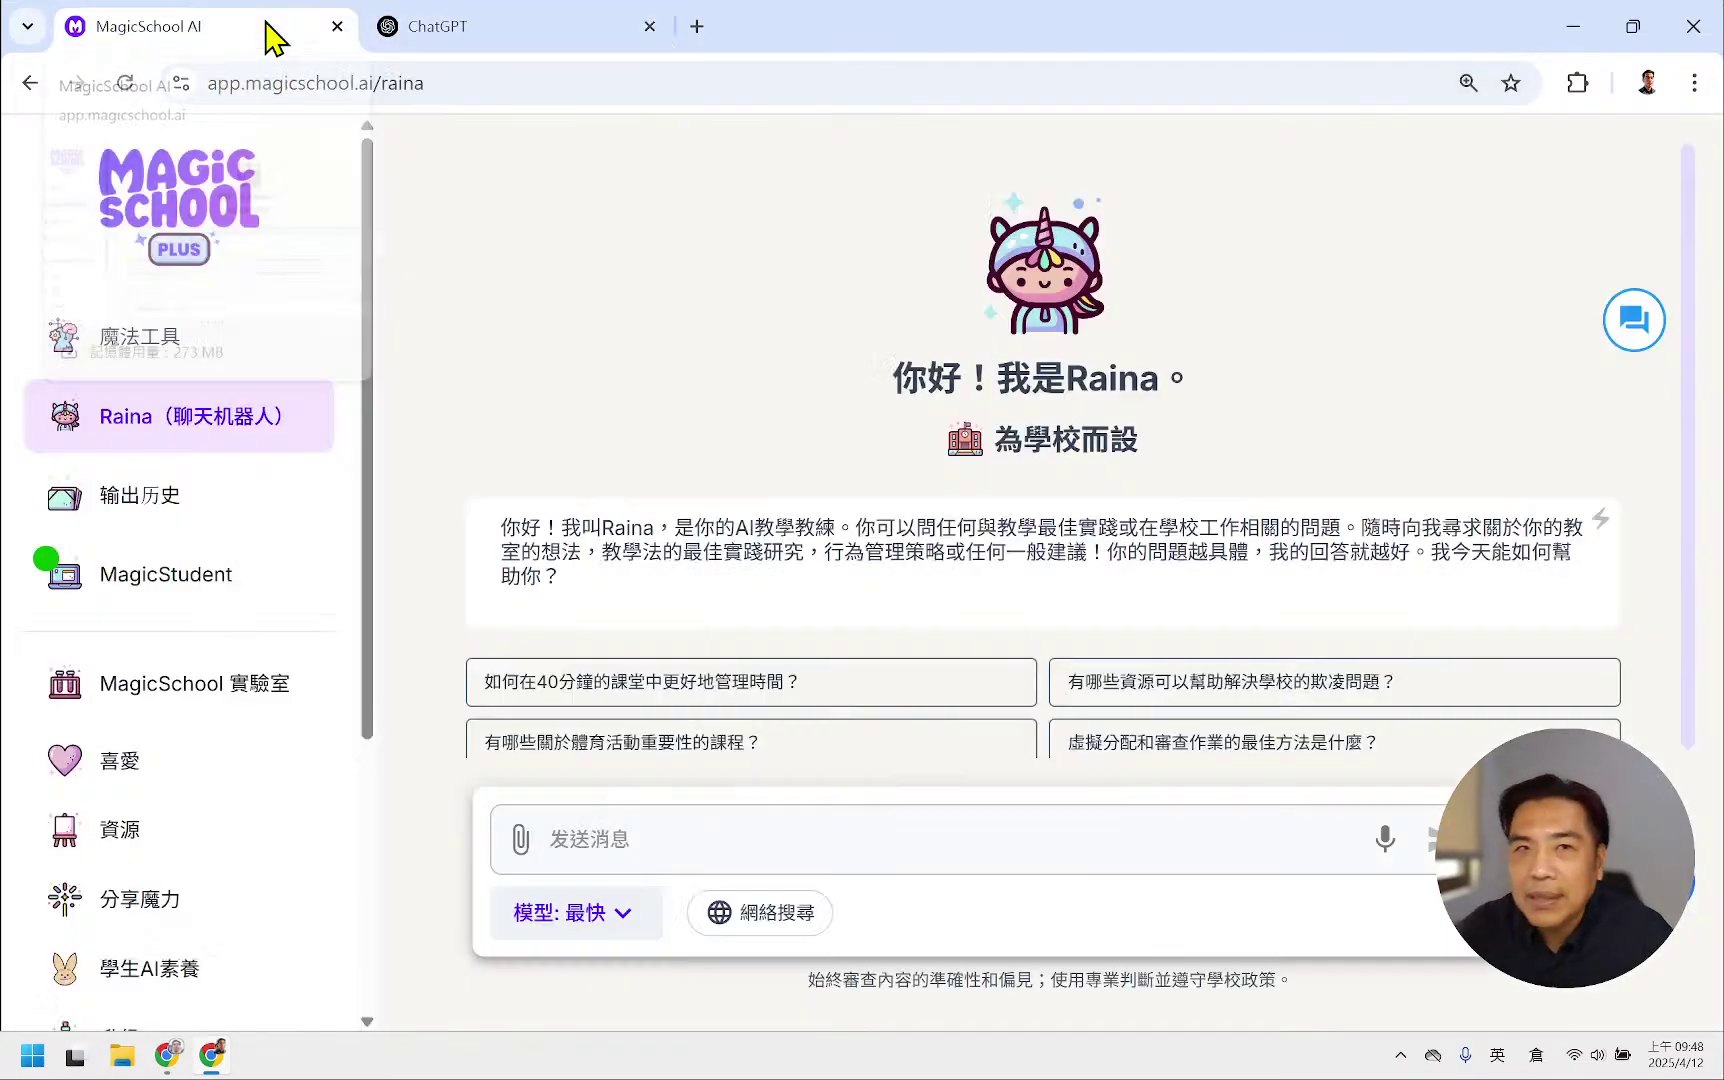
pyautogui.click(778, 915)
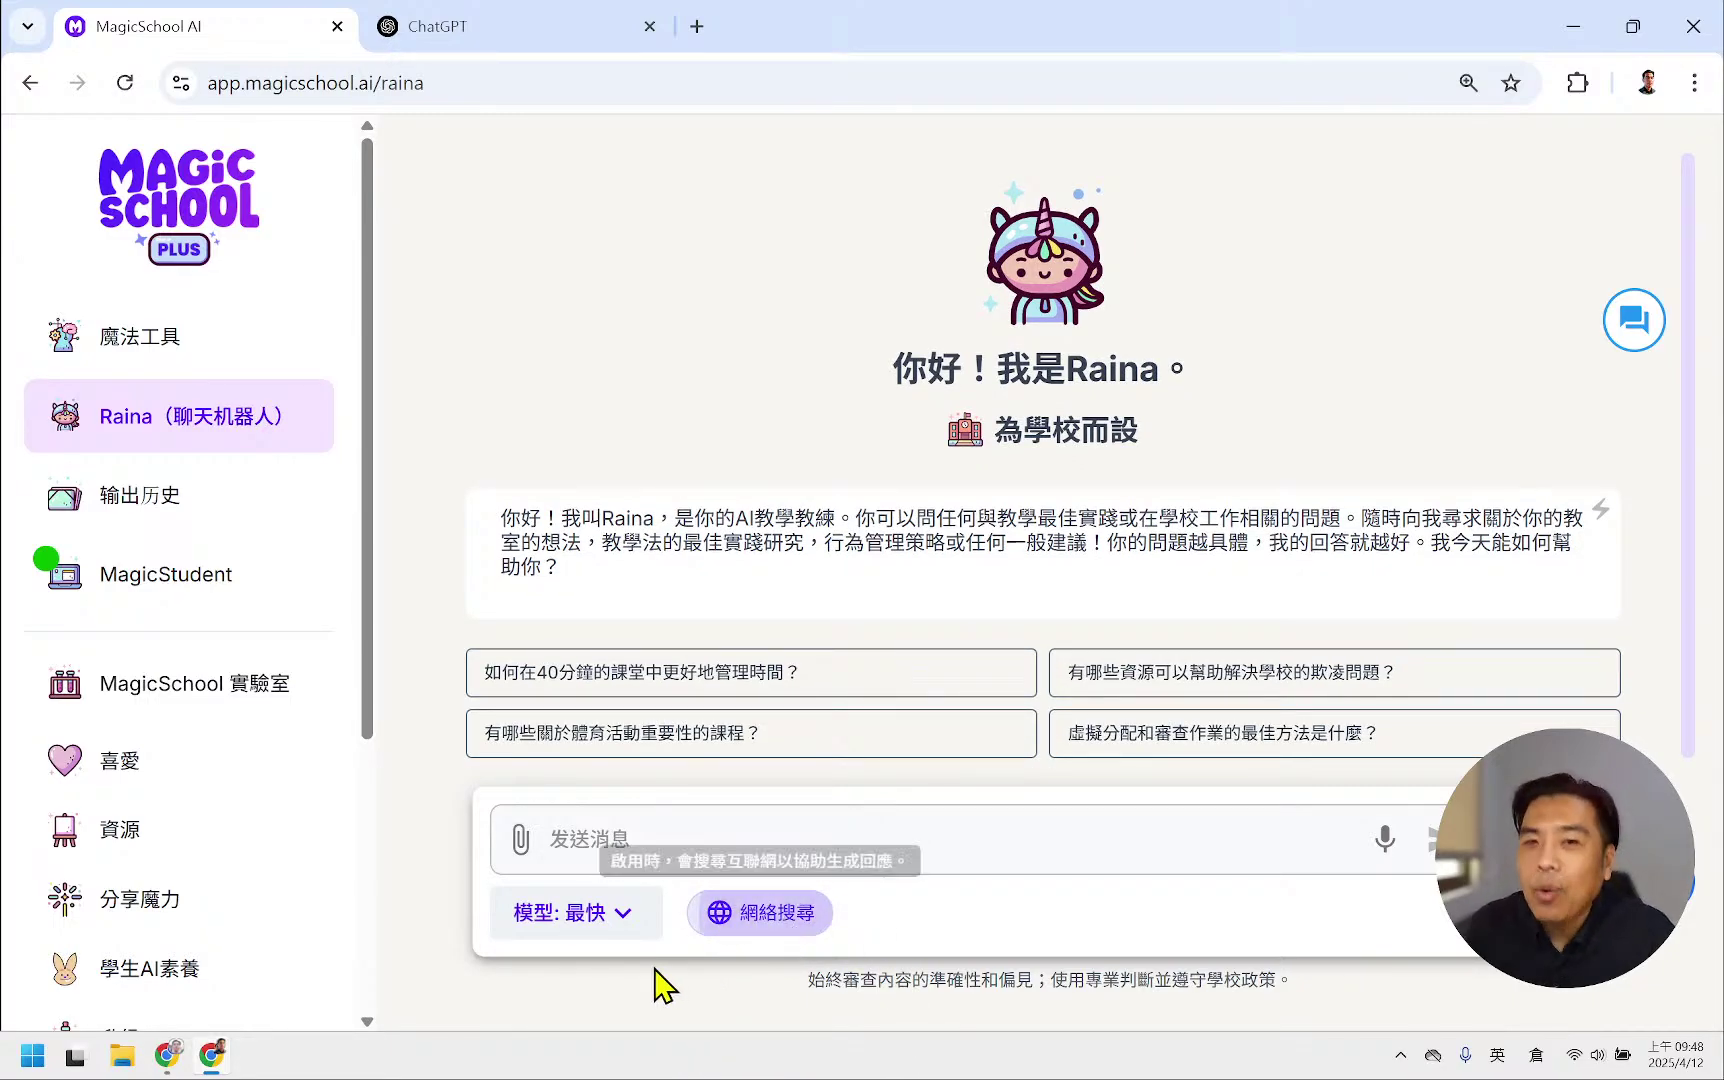
# - Turn off 搜尋 in ChatGPT and return to the Raina page in MagicSchool
pyautogui.click(508, 32)
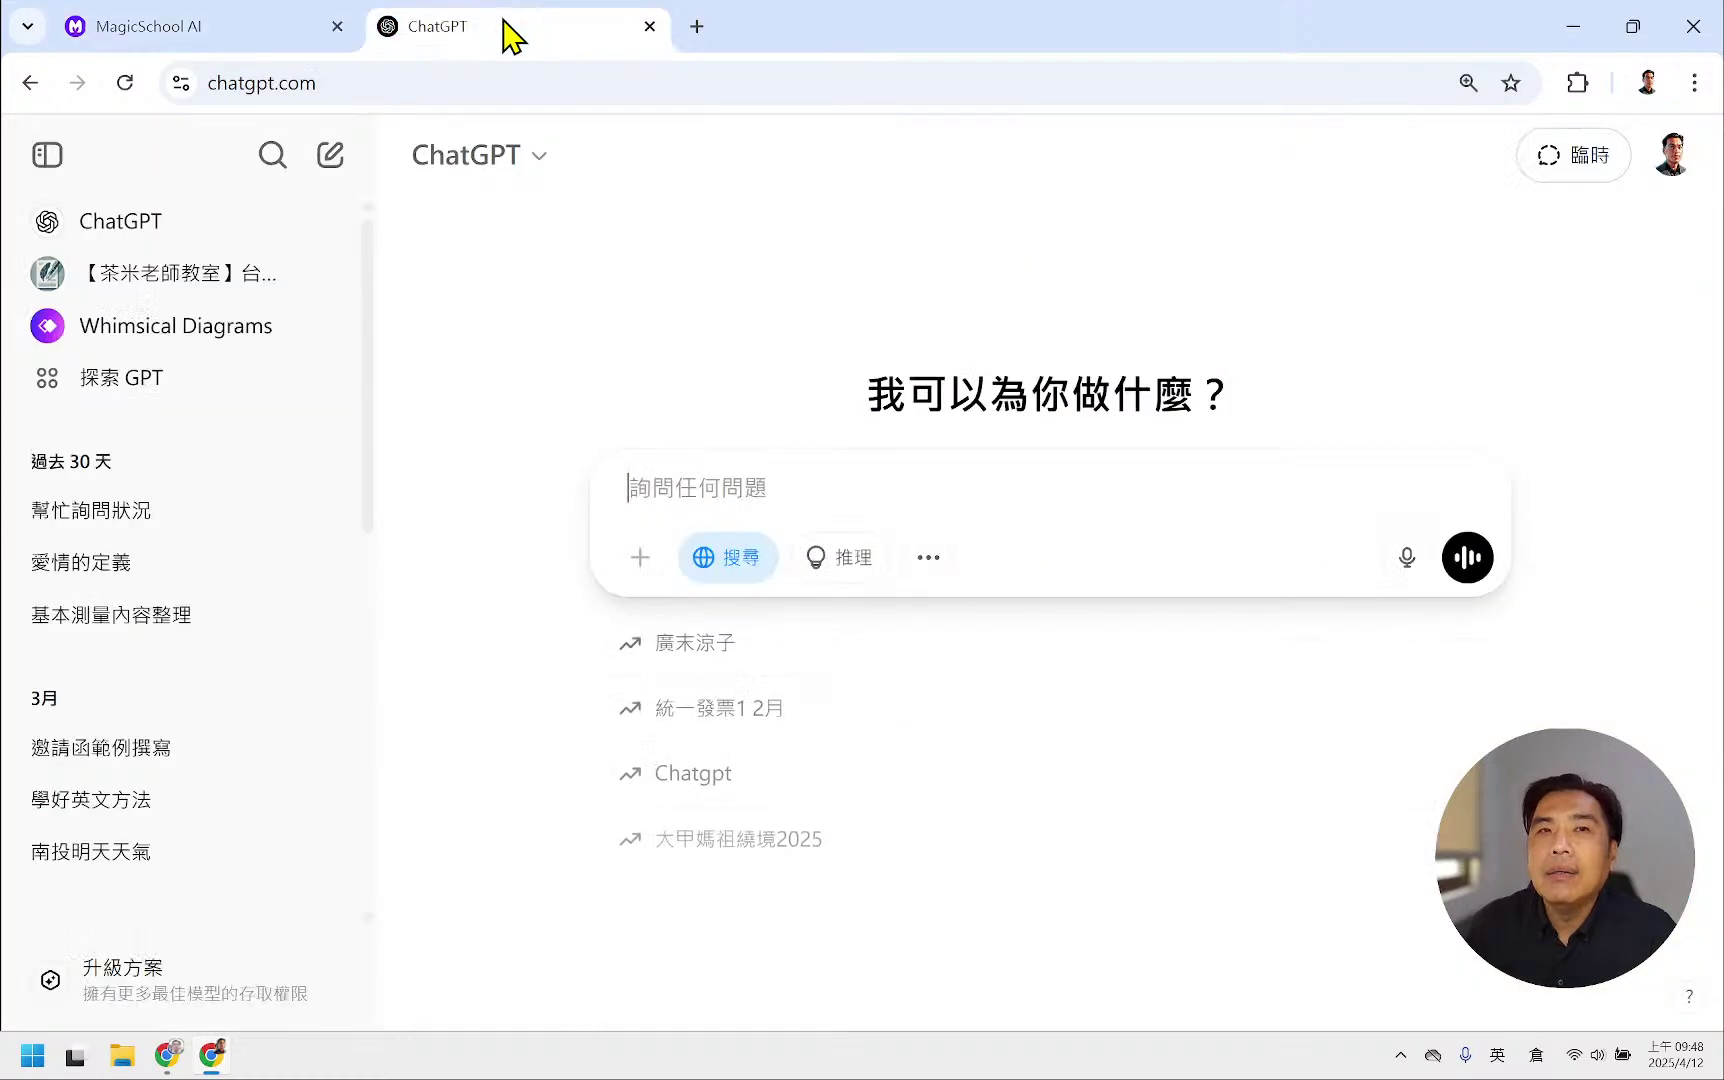
pyautogui.click(745, 563)
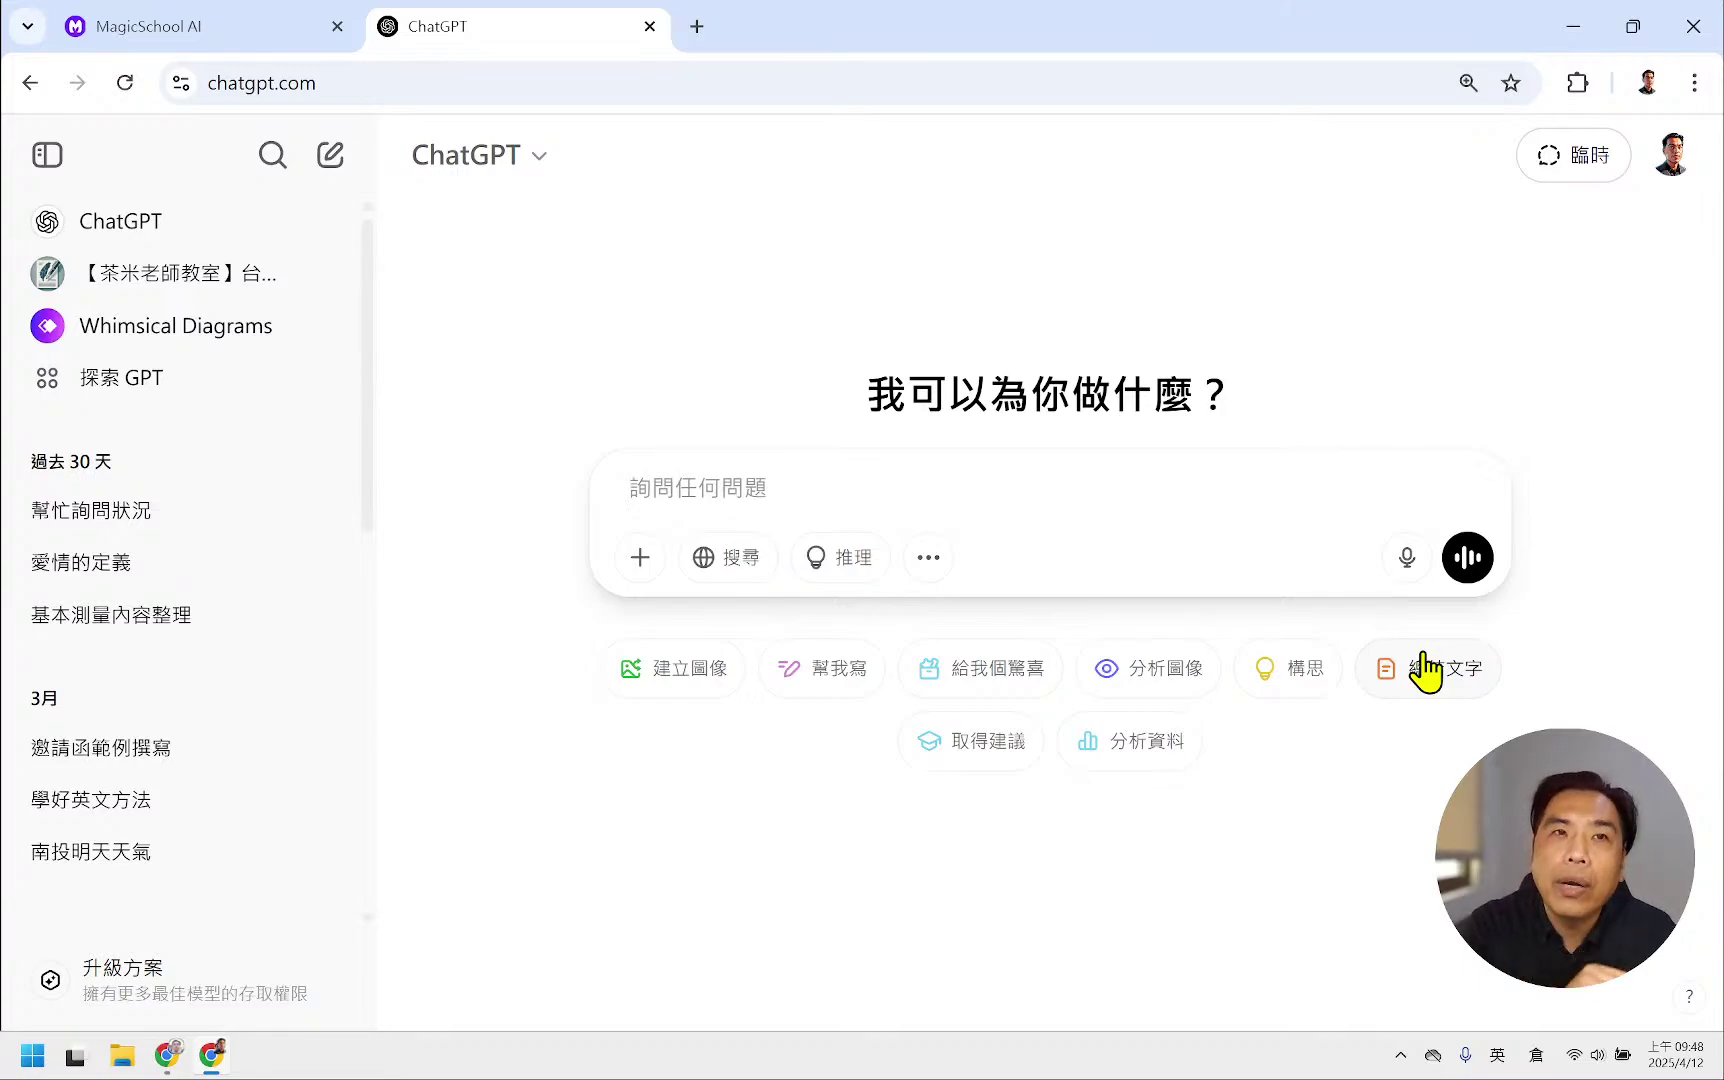
pyautogui.click(215, 27)
pyautogui.click(442, 27)
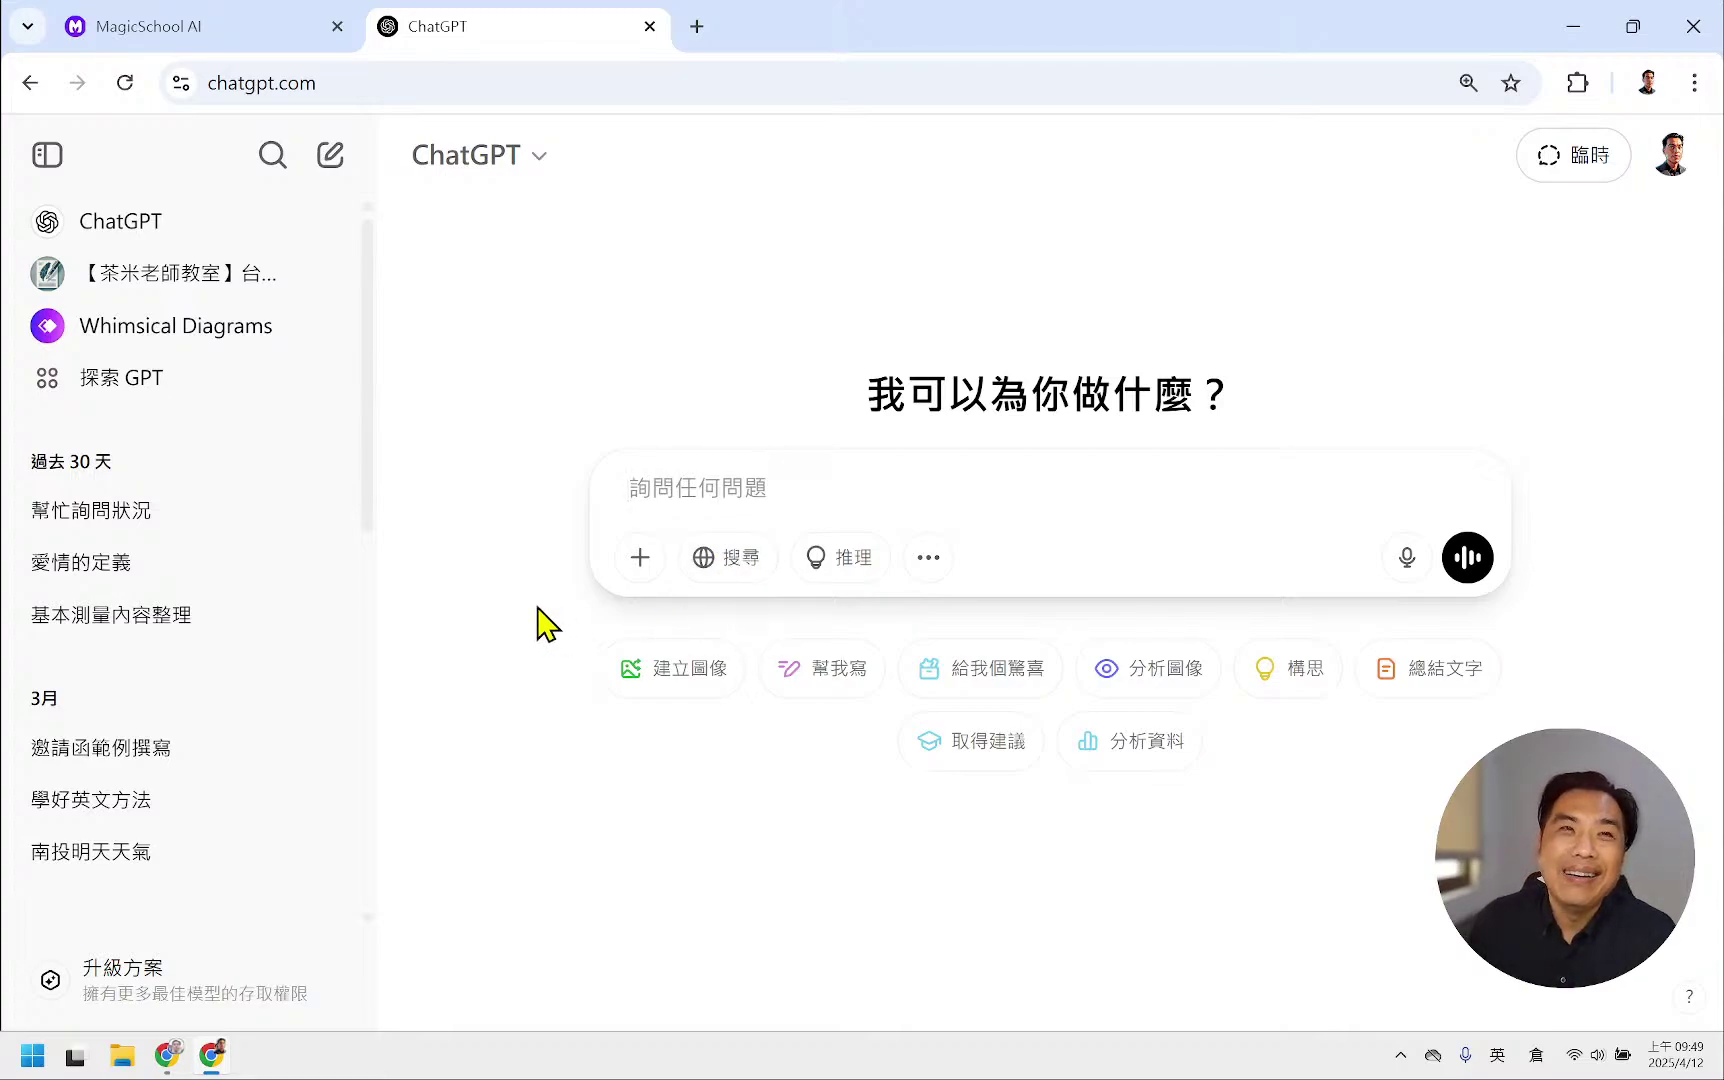
pyautogui.click(262, 28)
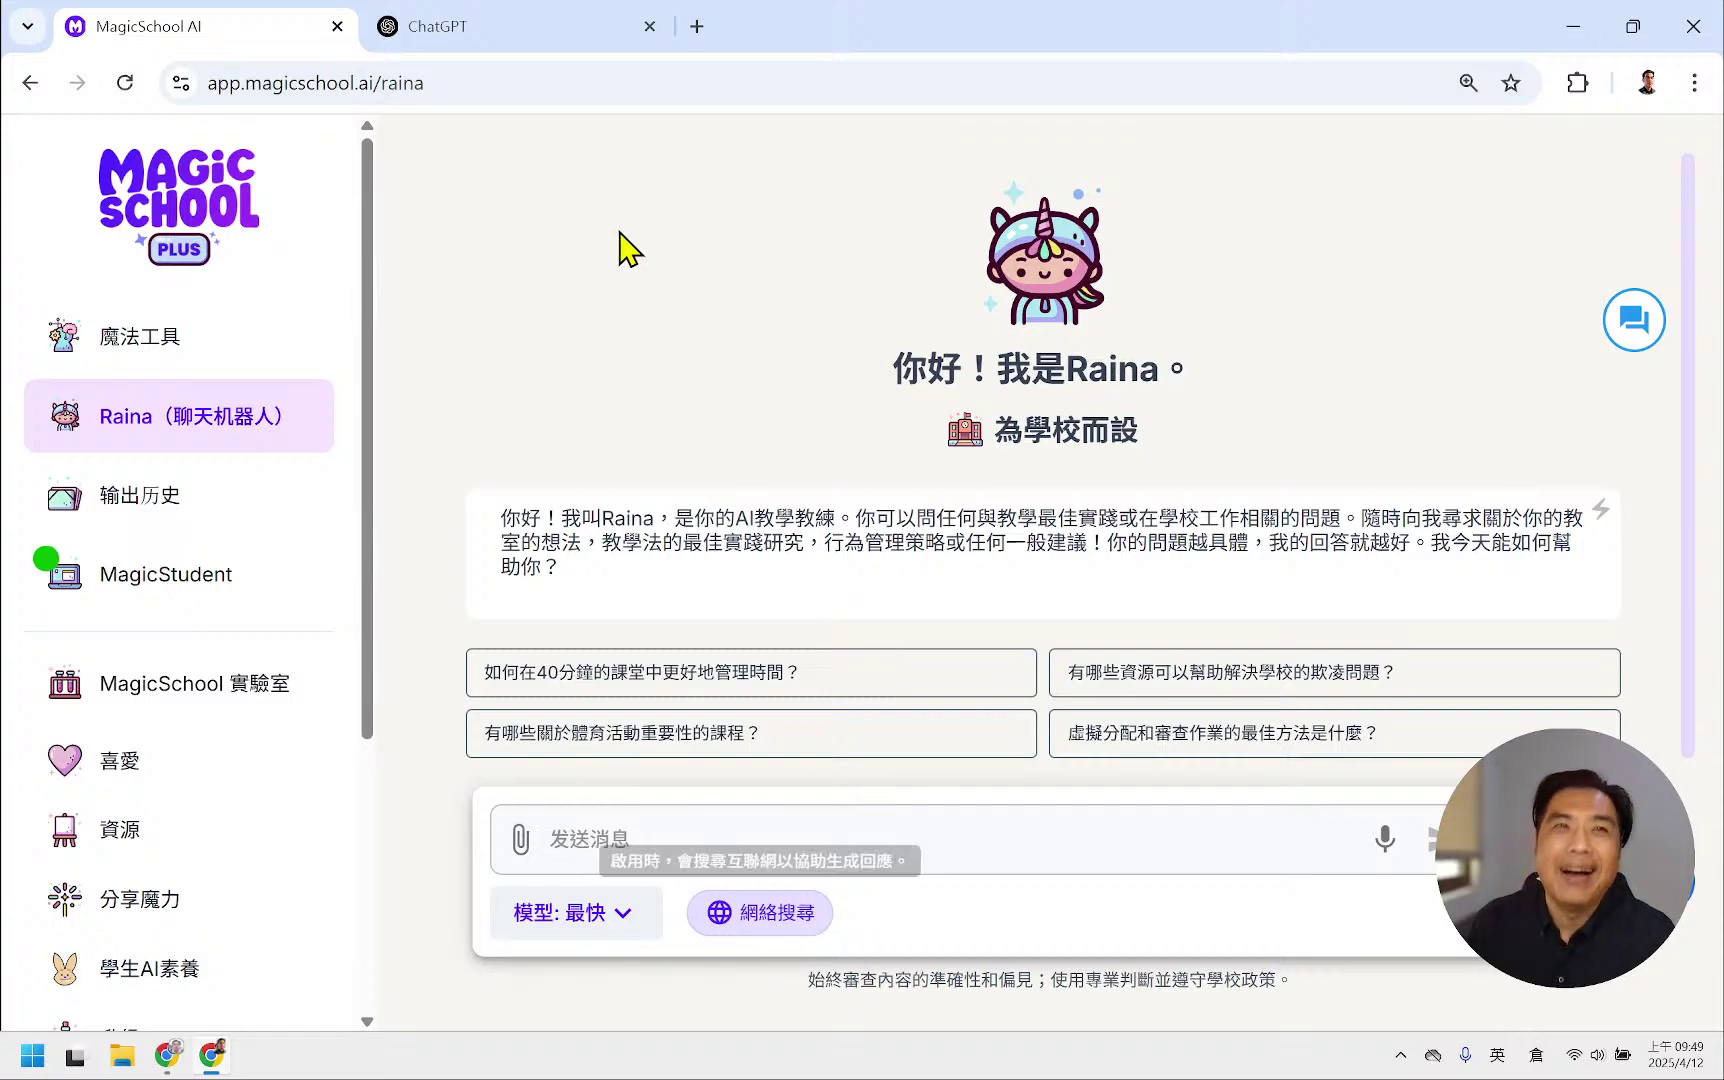
# - Turn on 搜尋 in ChatGPT, compare it with the Raina page, and turn it off again
pyautogui.click(485, 24)
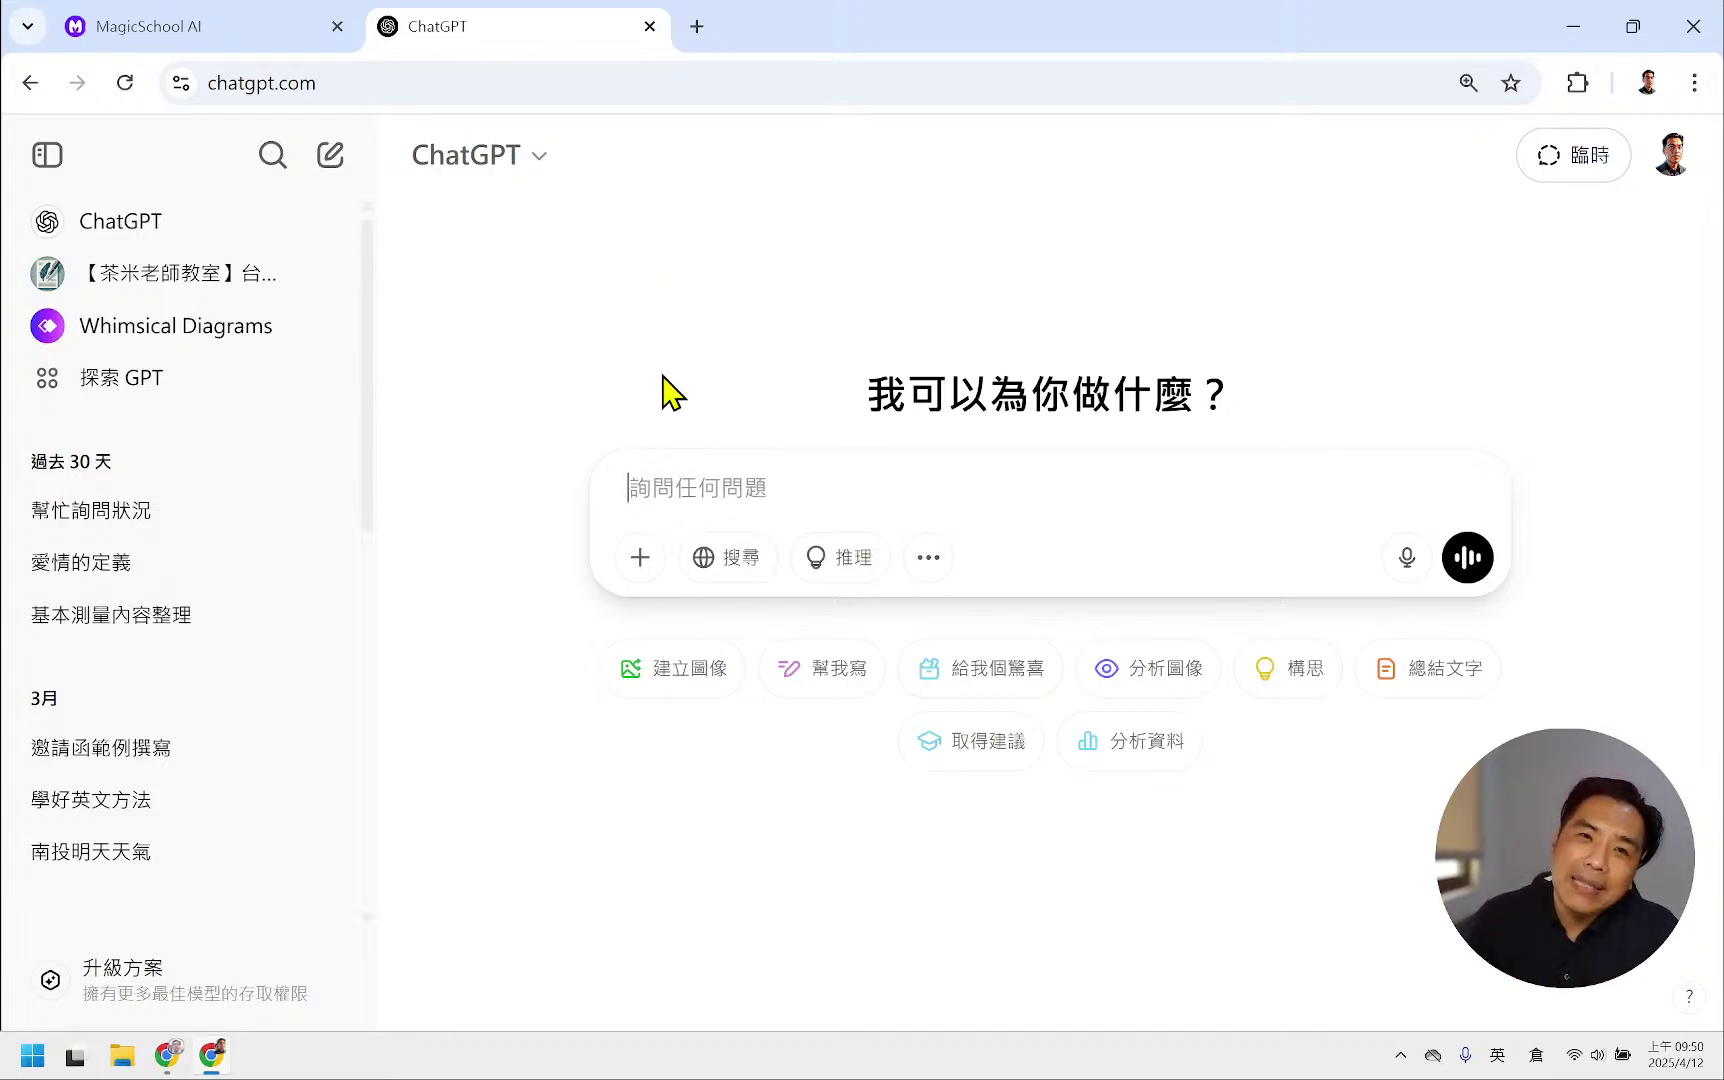
pyautogui.click(740, 563)
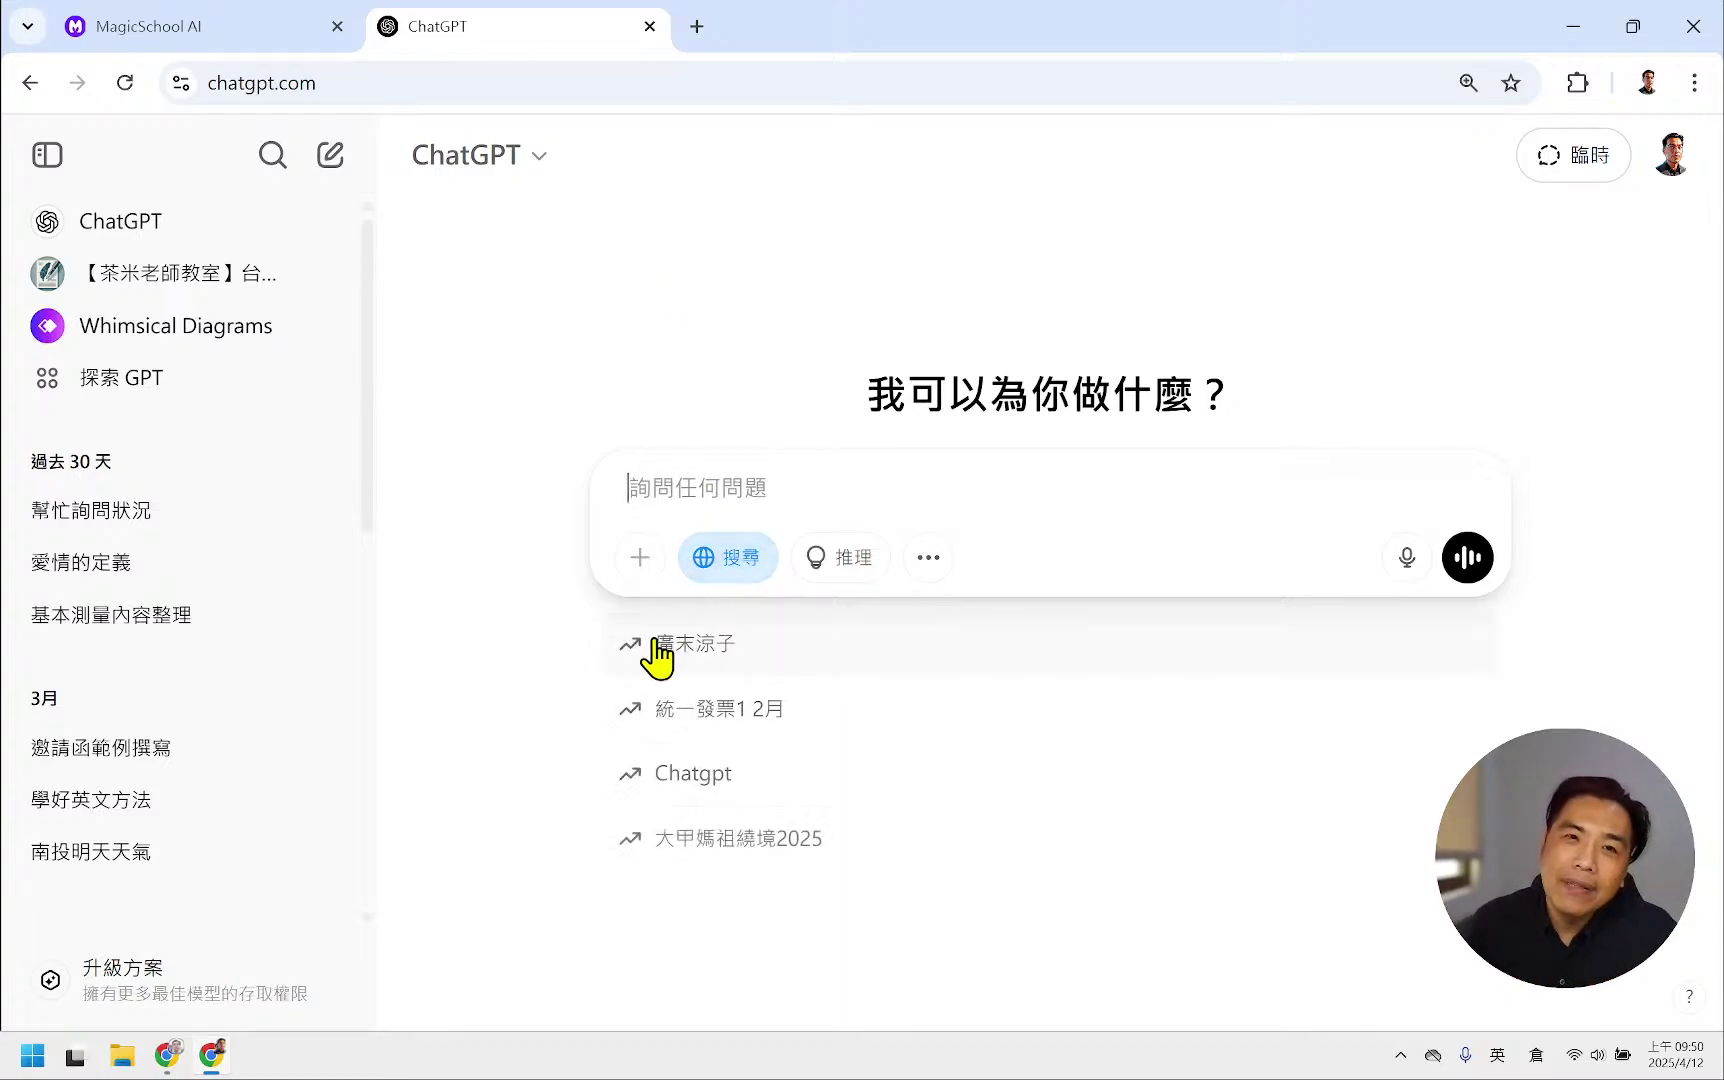
pyautogui.click(213, 30)
pyautogui.click(448, 28)
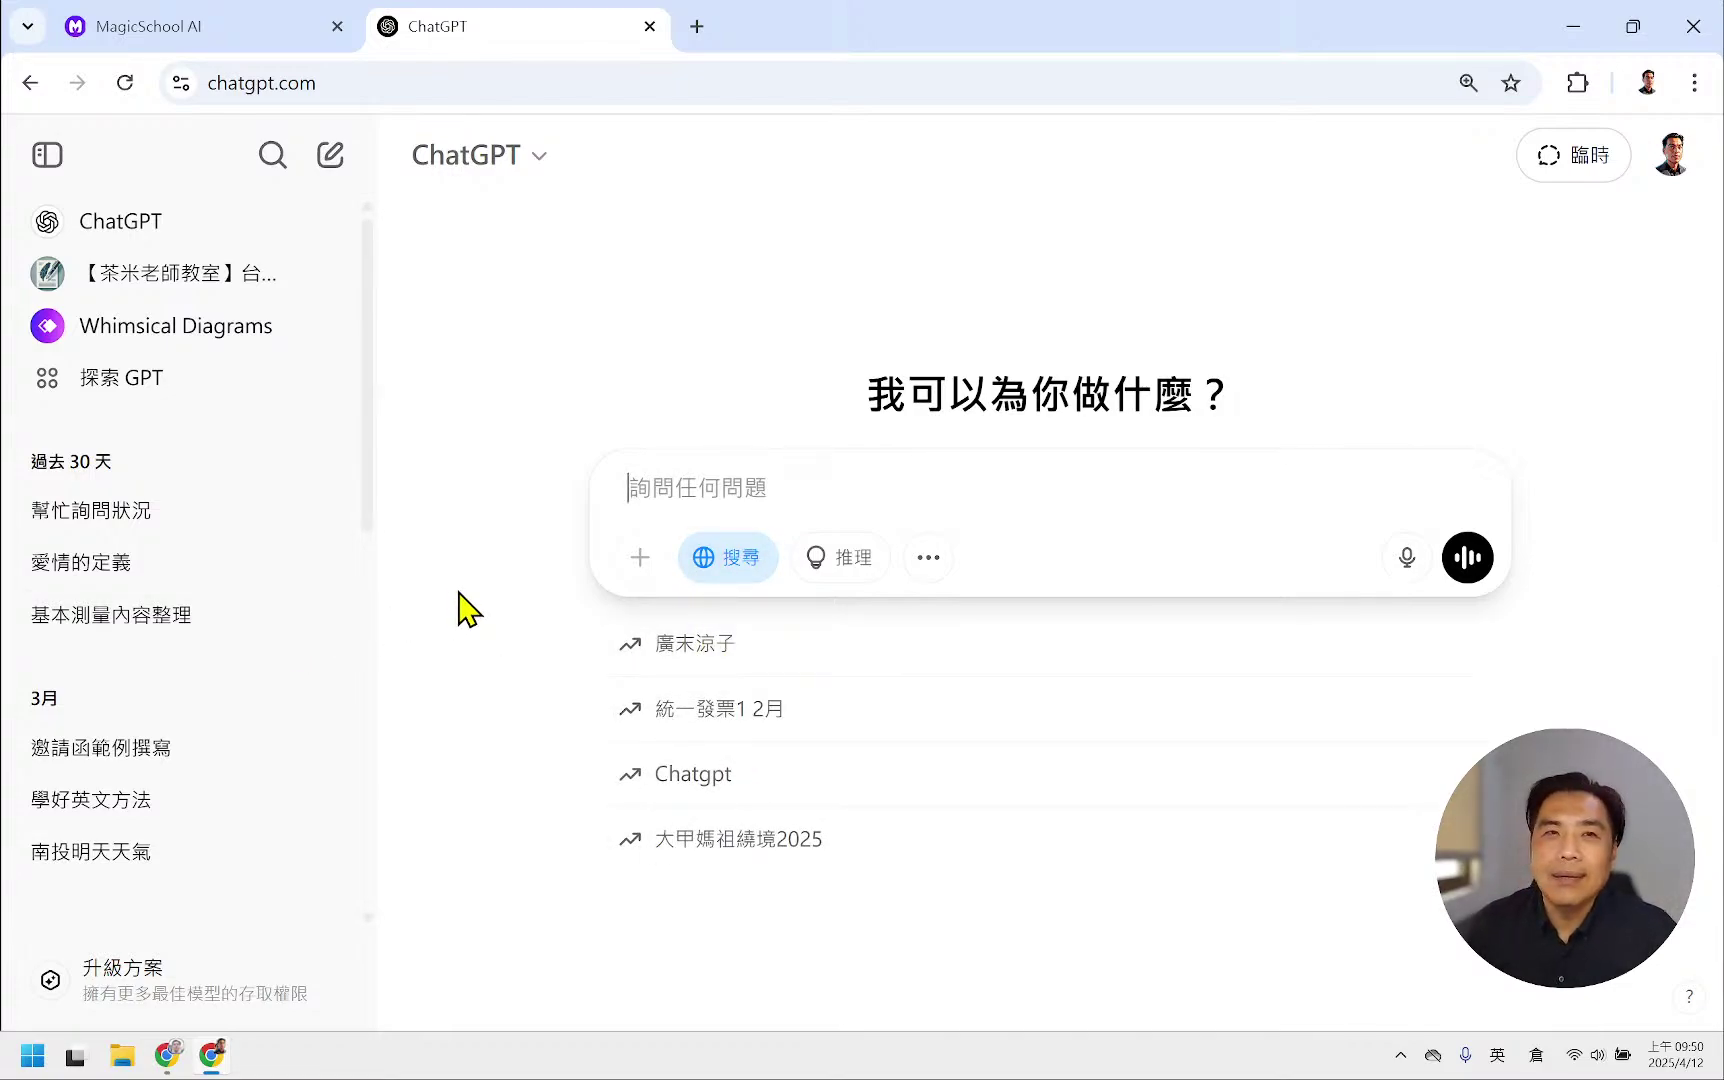
pyautogui.click(770, 558)
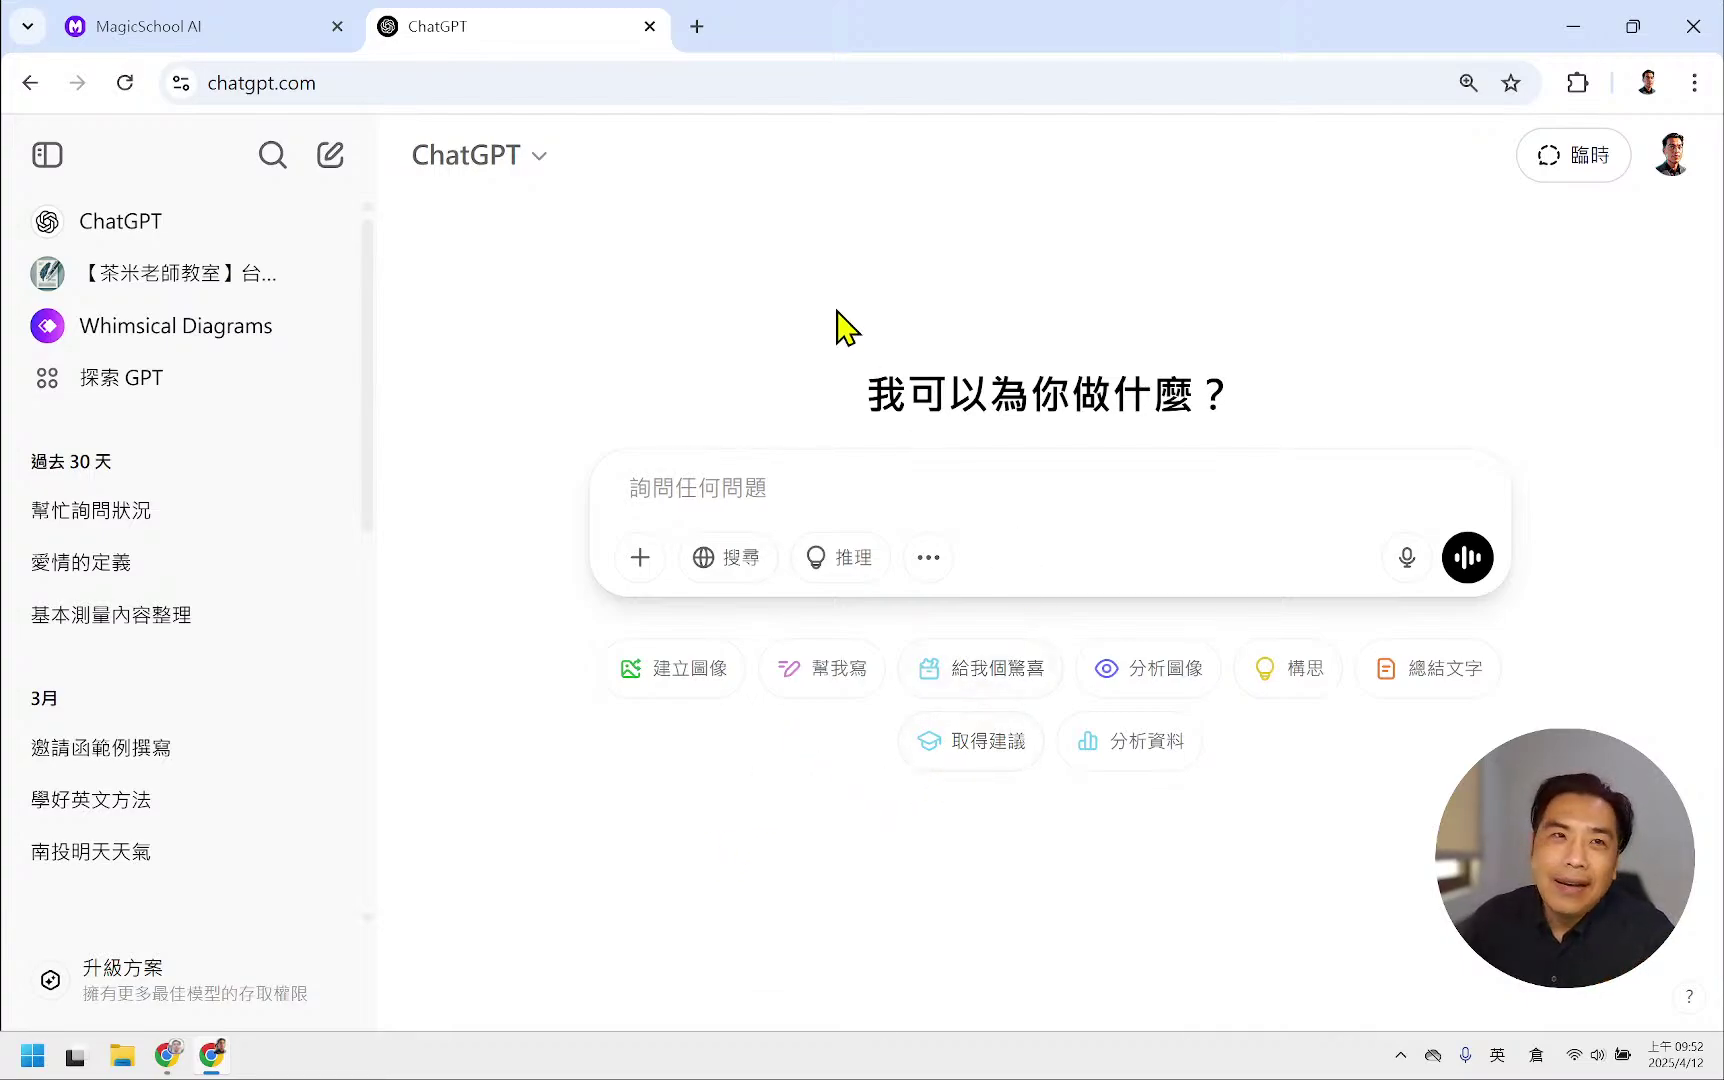
# - Return to the Raina page in MagicSchool and turn off its 網絡搜尋 option
pyautogui.click(245, 46)
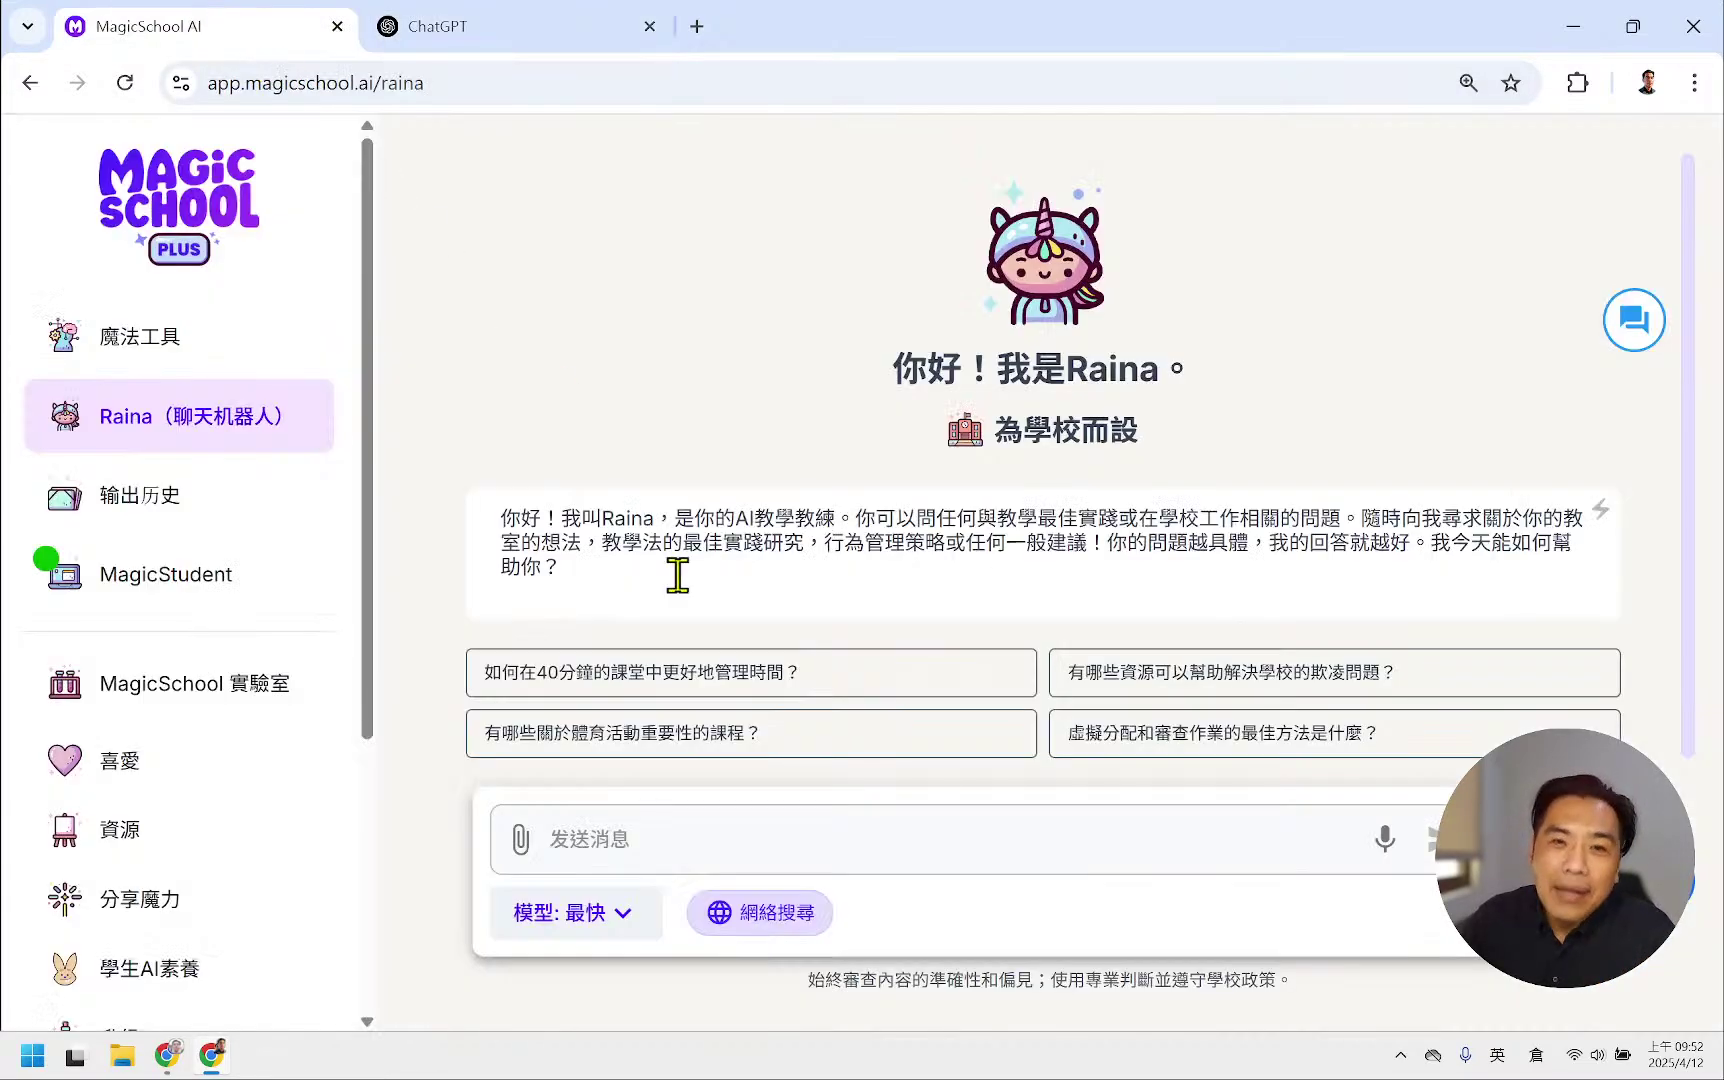
pyautogui.click(768, 930)
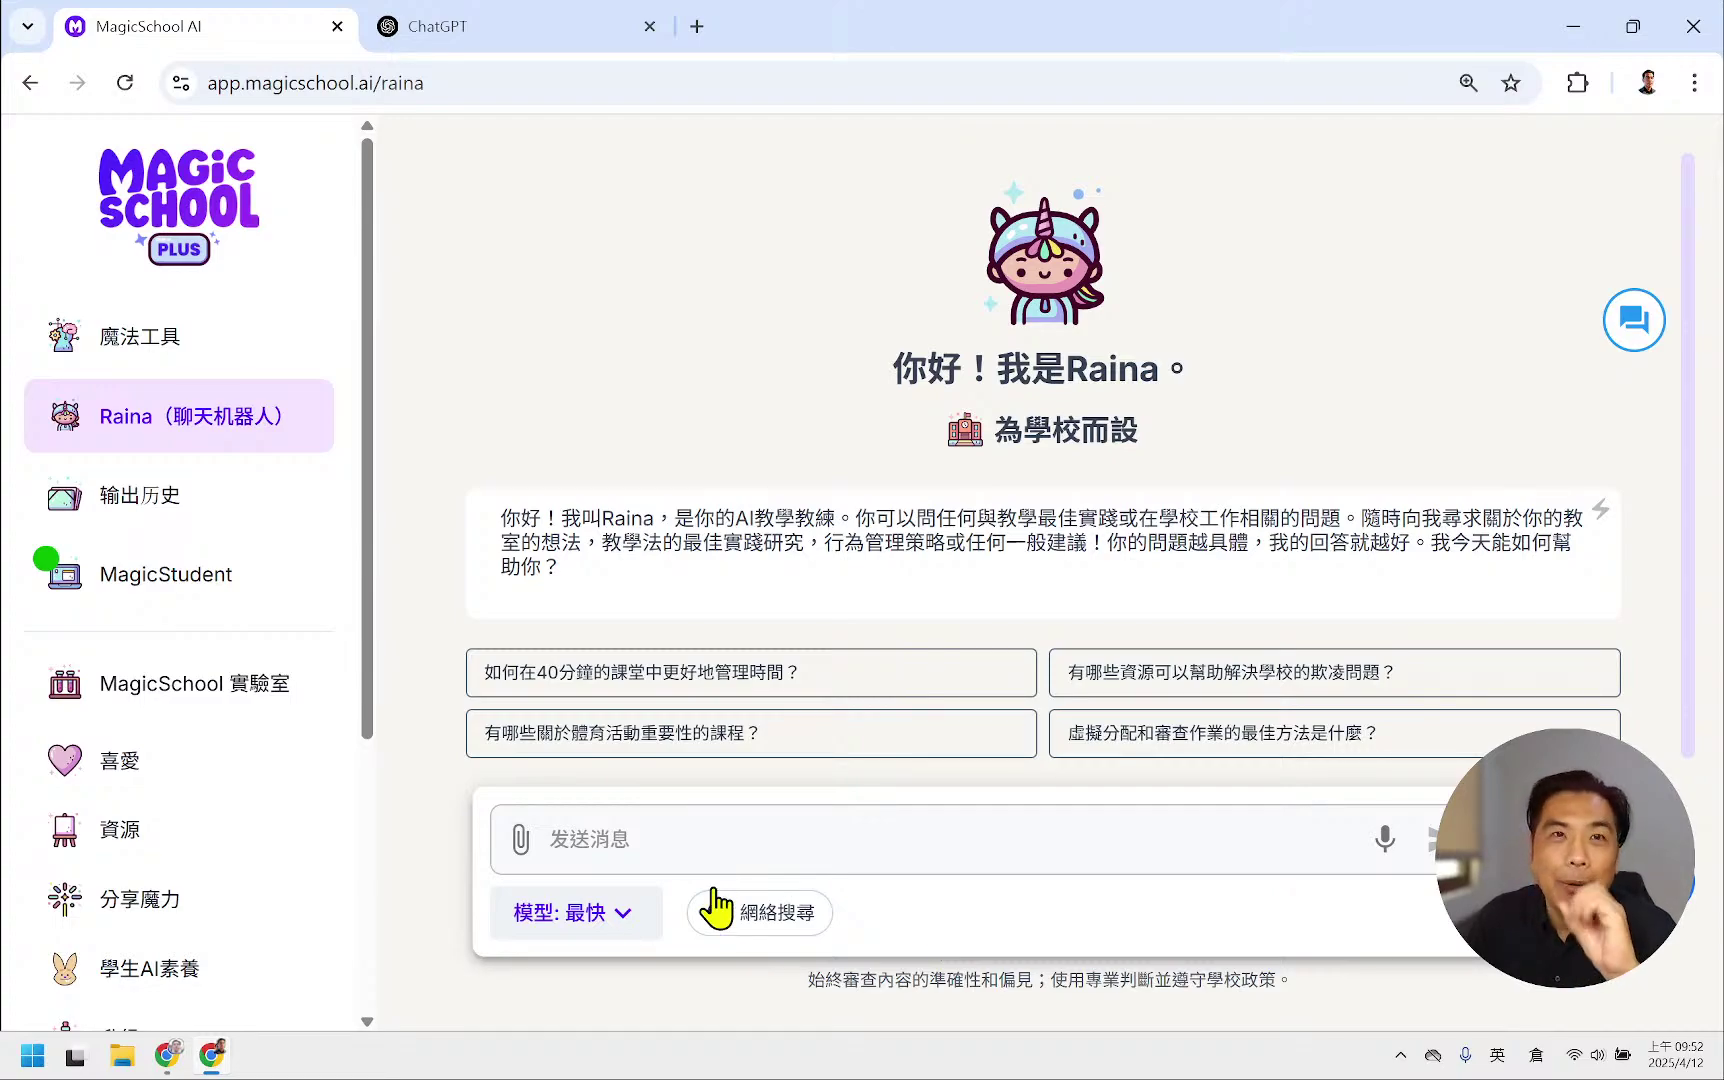
# - Switch to ChatGPT, log out of the account, and choose to stay logged out
pyautogui.click(542, 27)
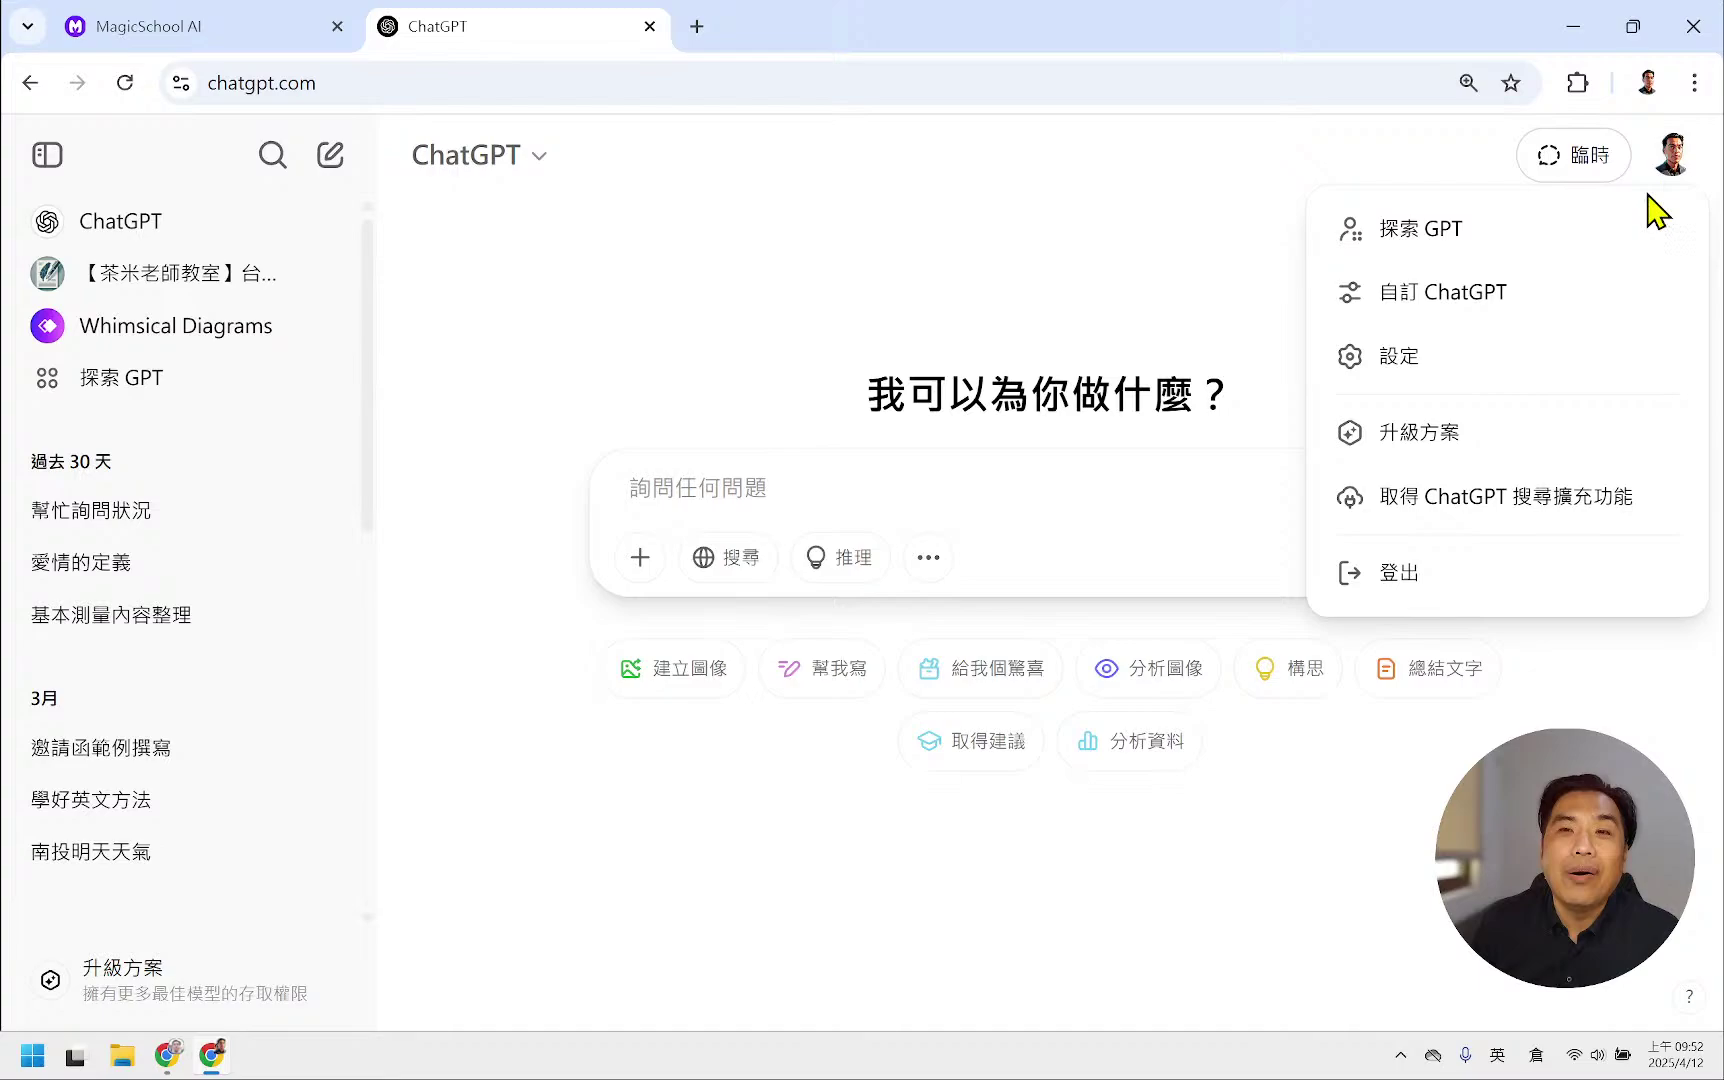
pyautogui.click(1455, 572)
pyautogui.click(975, 640)
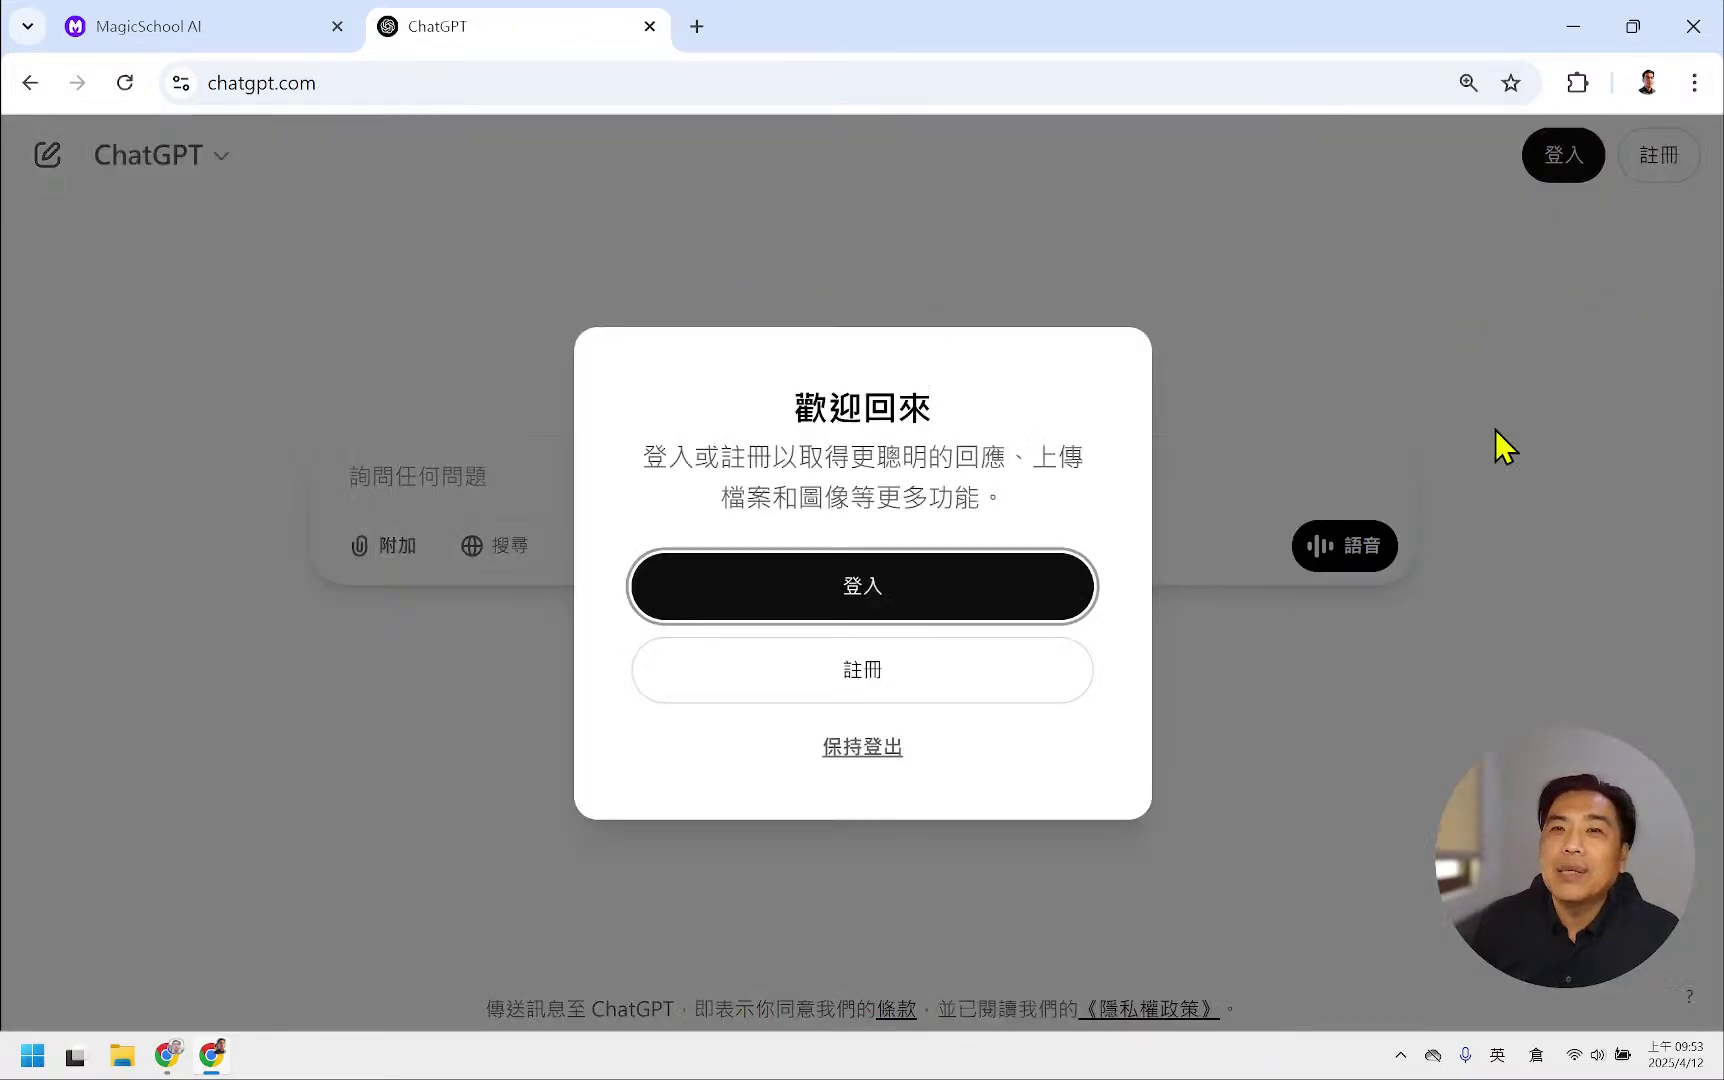
pyautogui.click(878, 748)
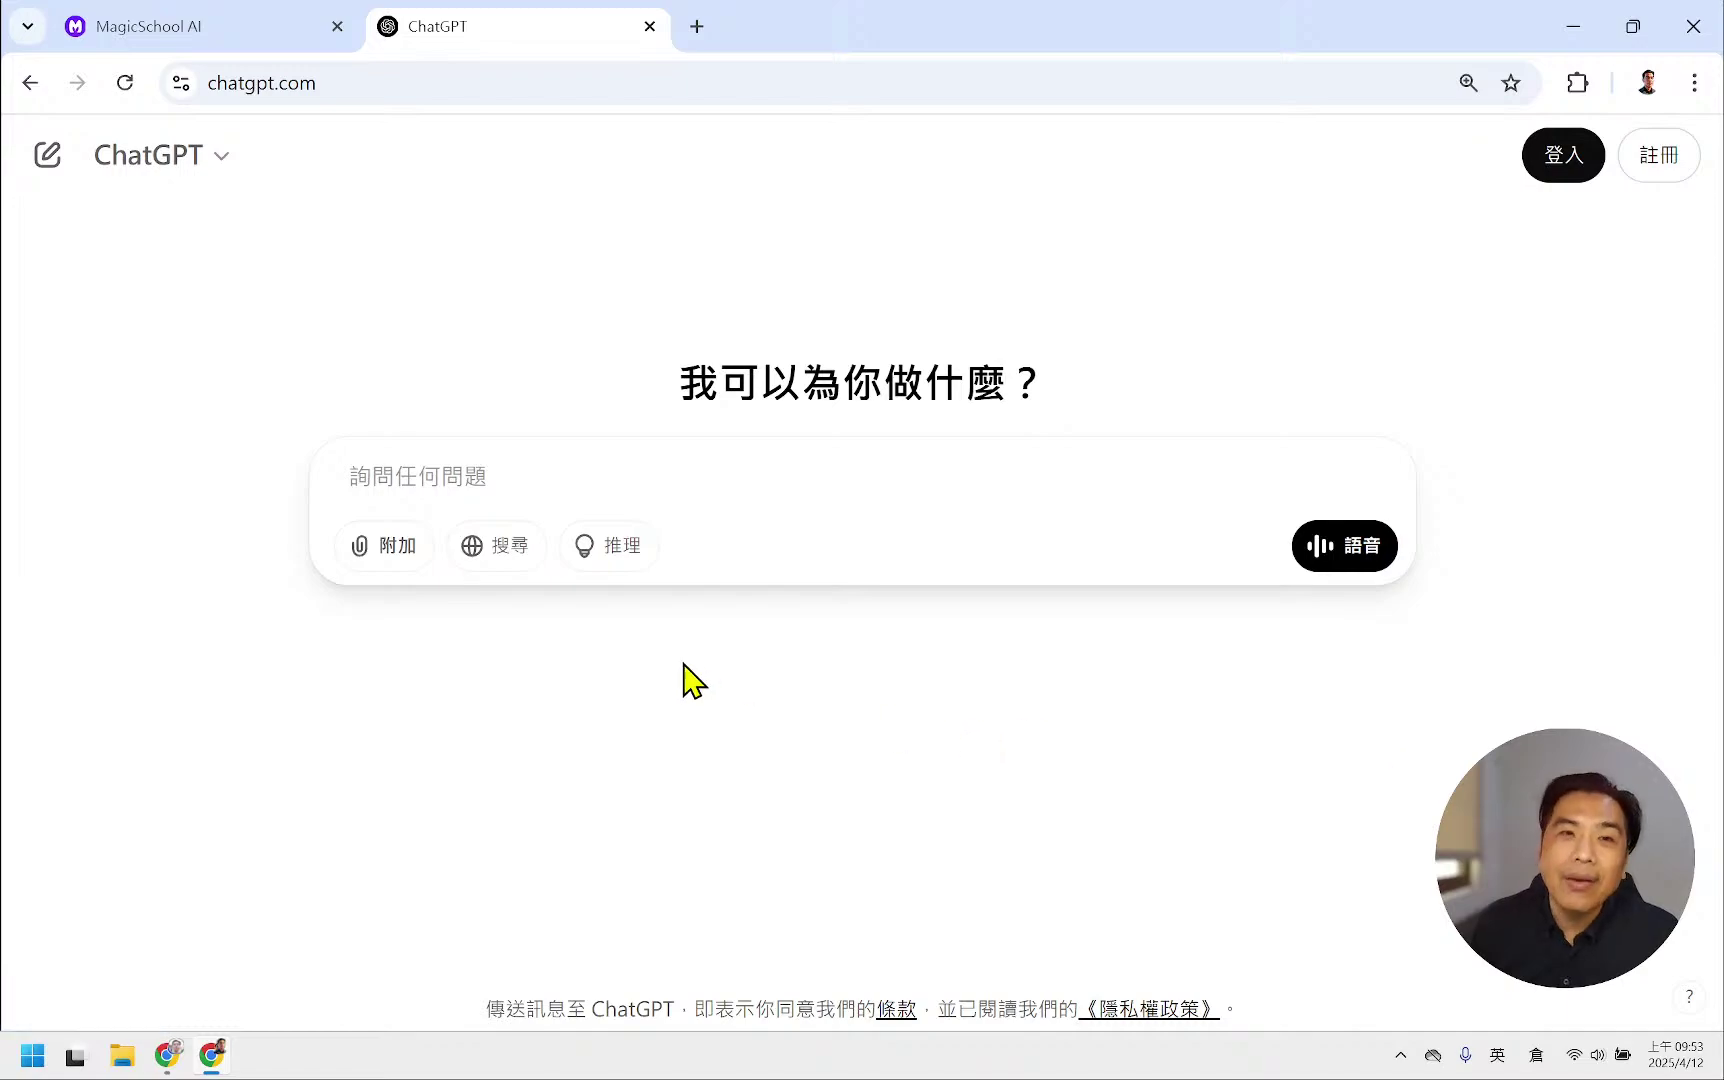
# - Turn 搜尋 on and off again in the logged-out ChatGPT message box
pyautogui.click(491, 563)
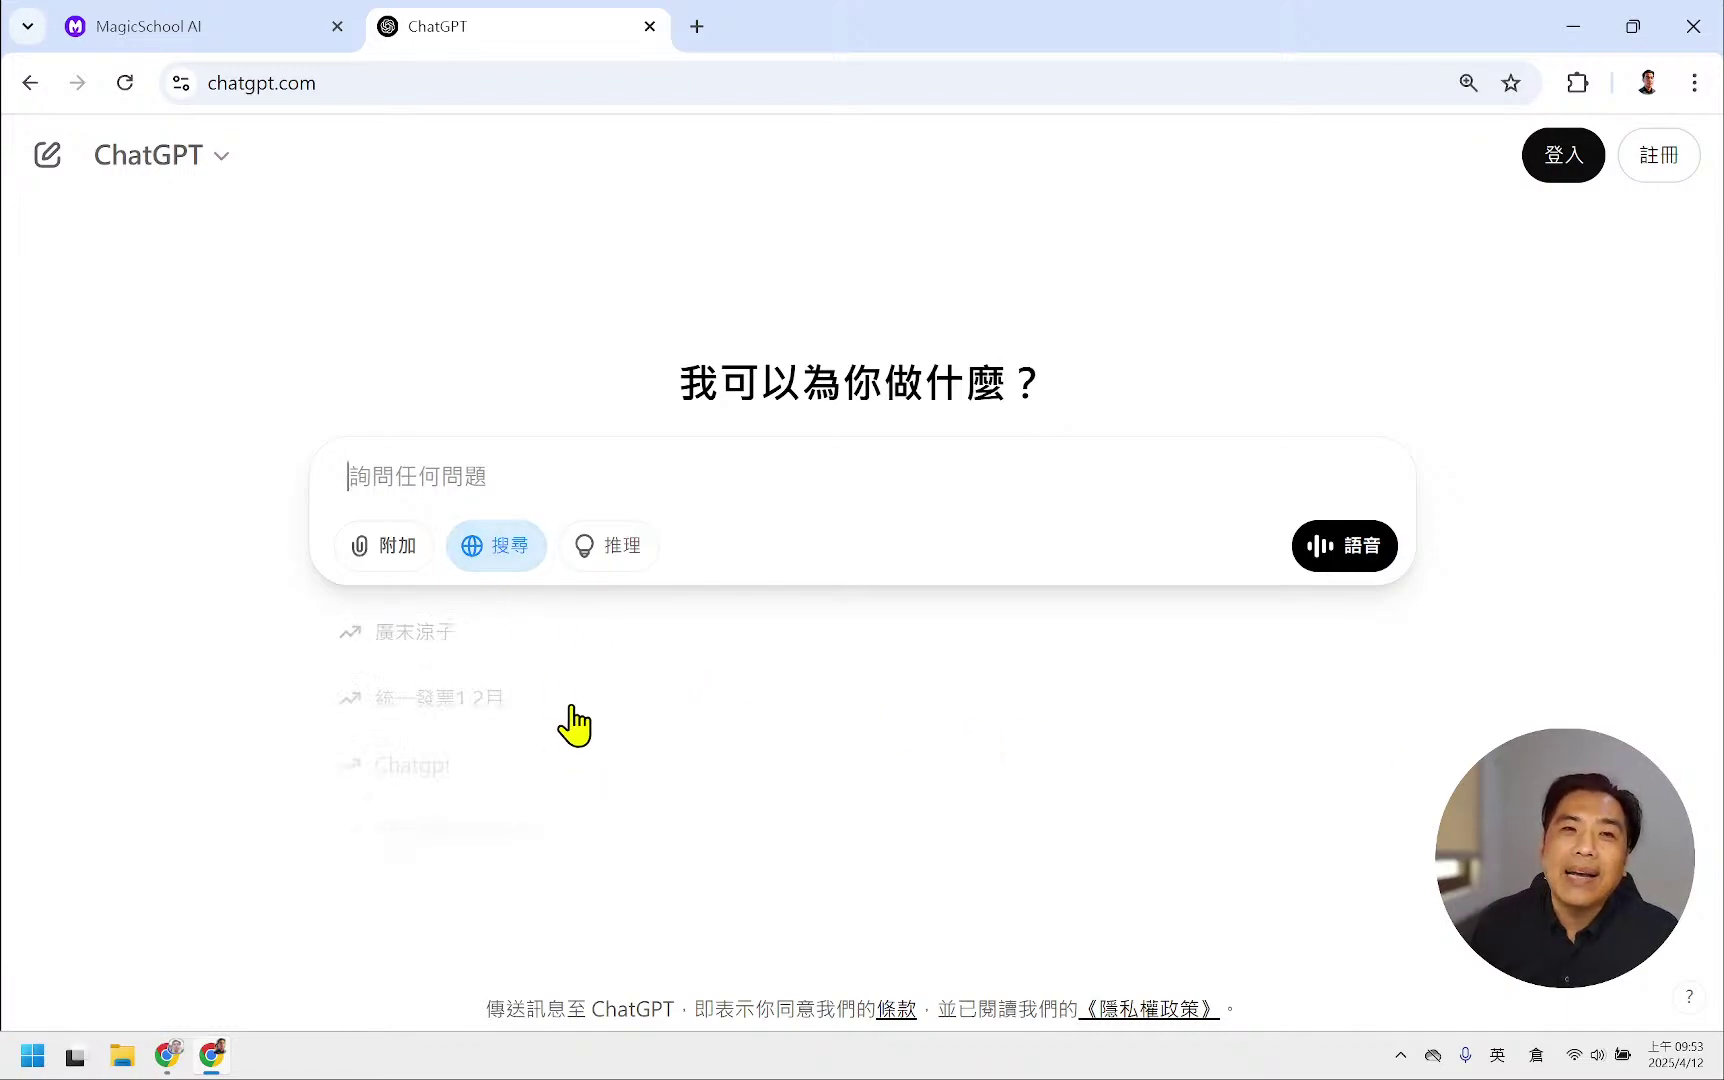
pyautogui.click(514, 563)
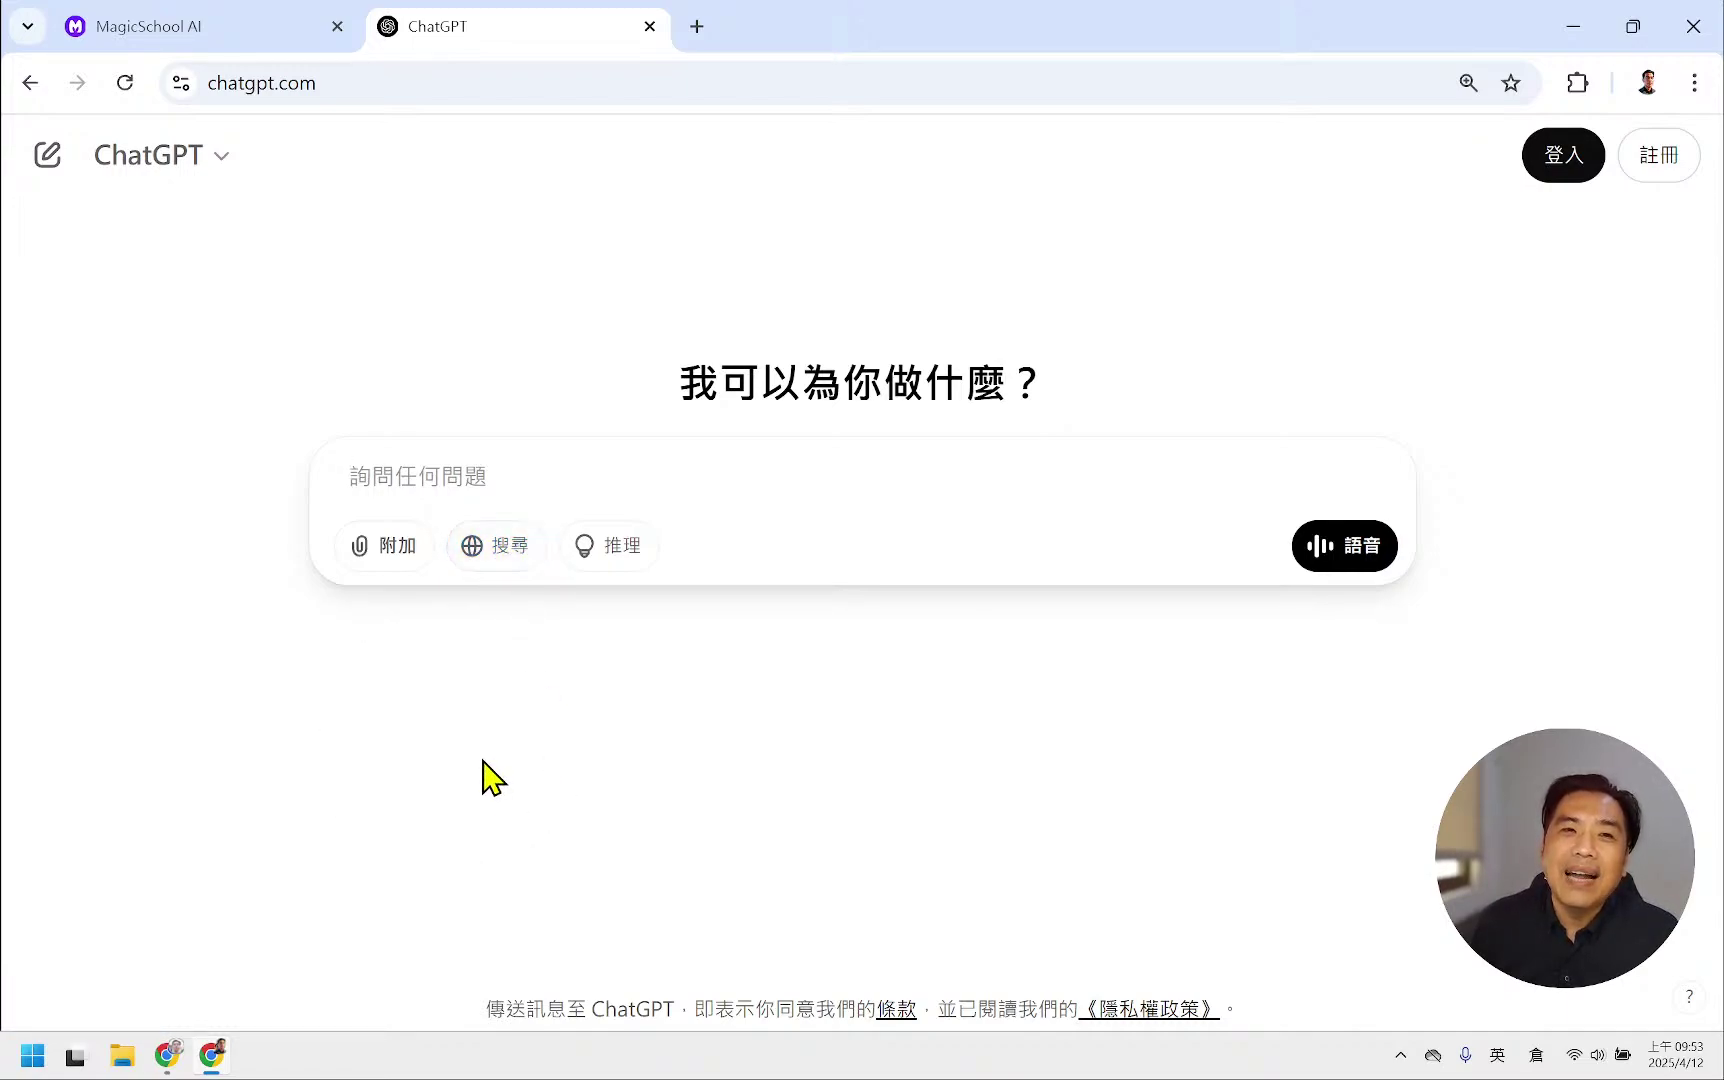
pyautogui.moveTo(597, 566)
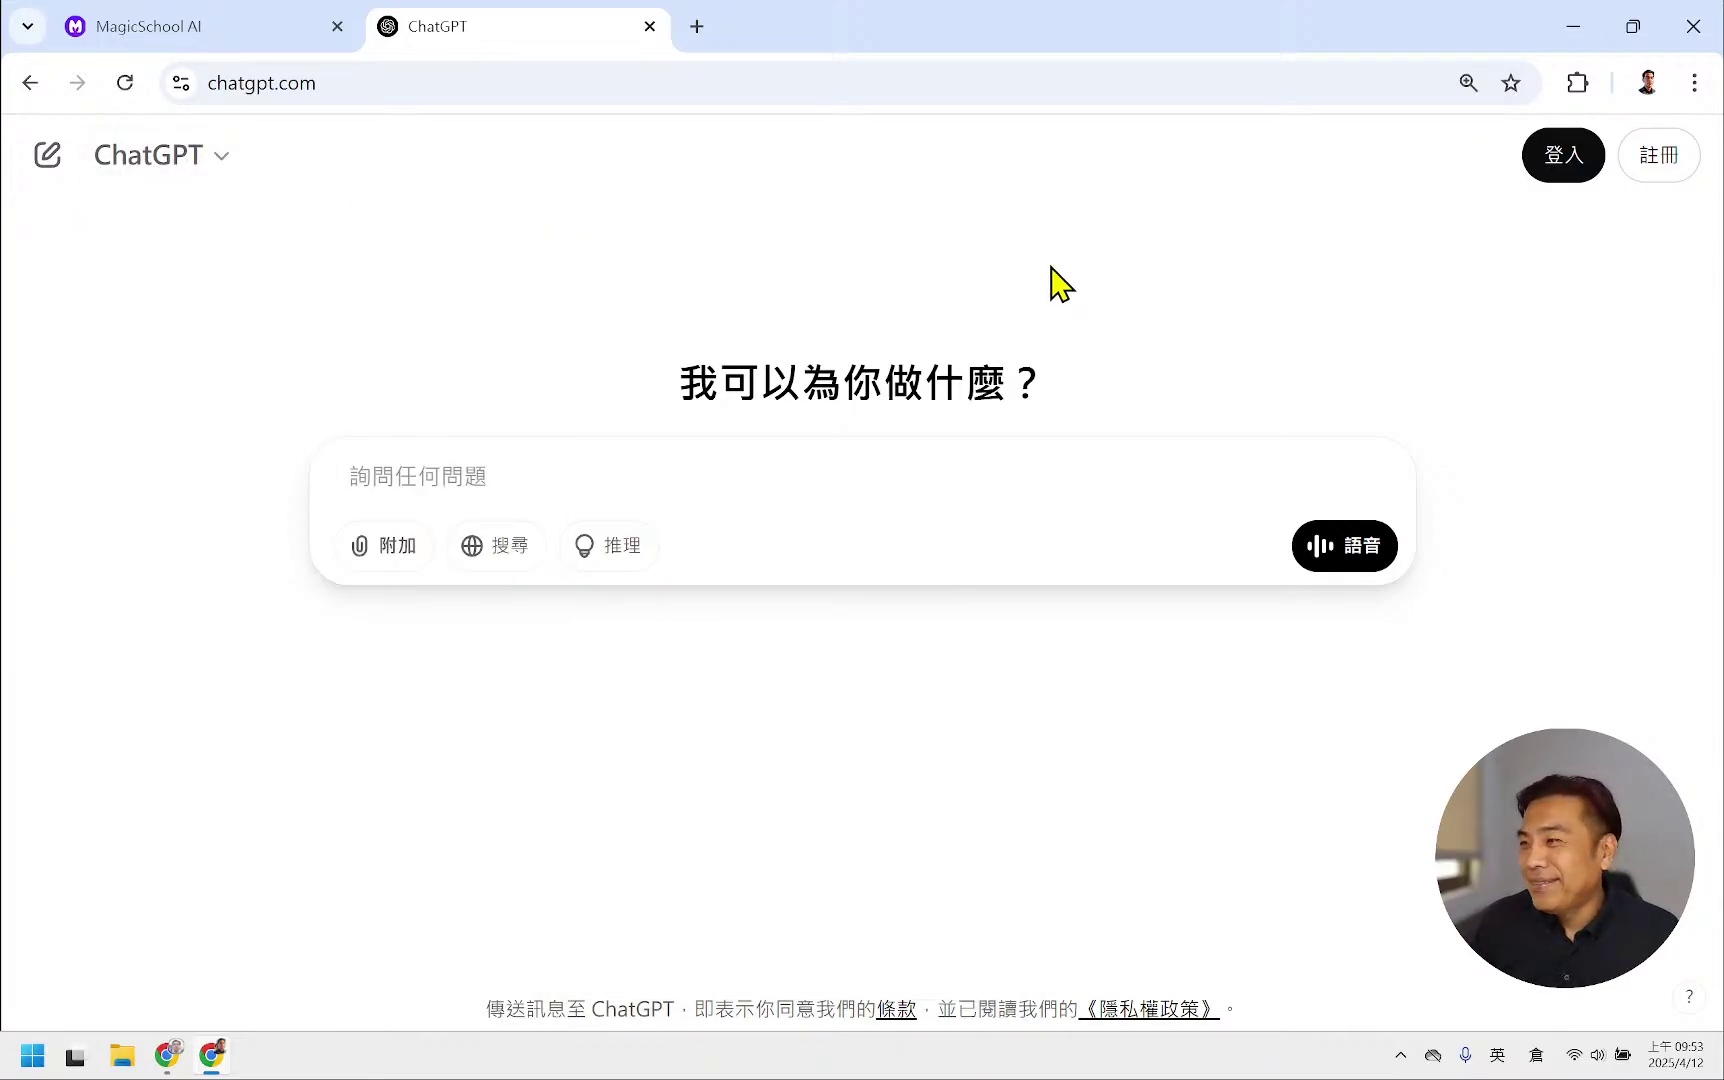
# - Log back in to ChatGPT with the existing account
pyautogui.click(1565, 165)
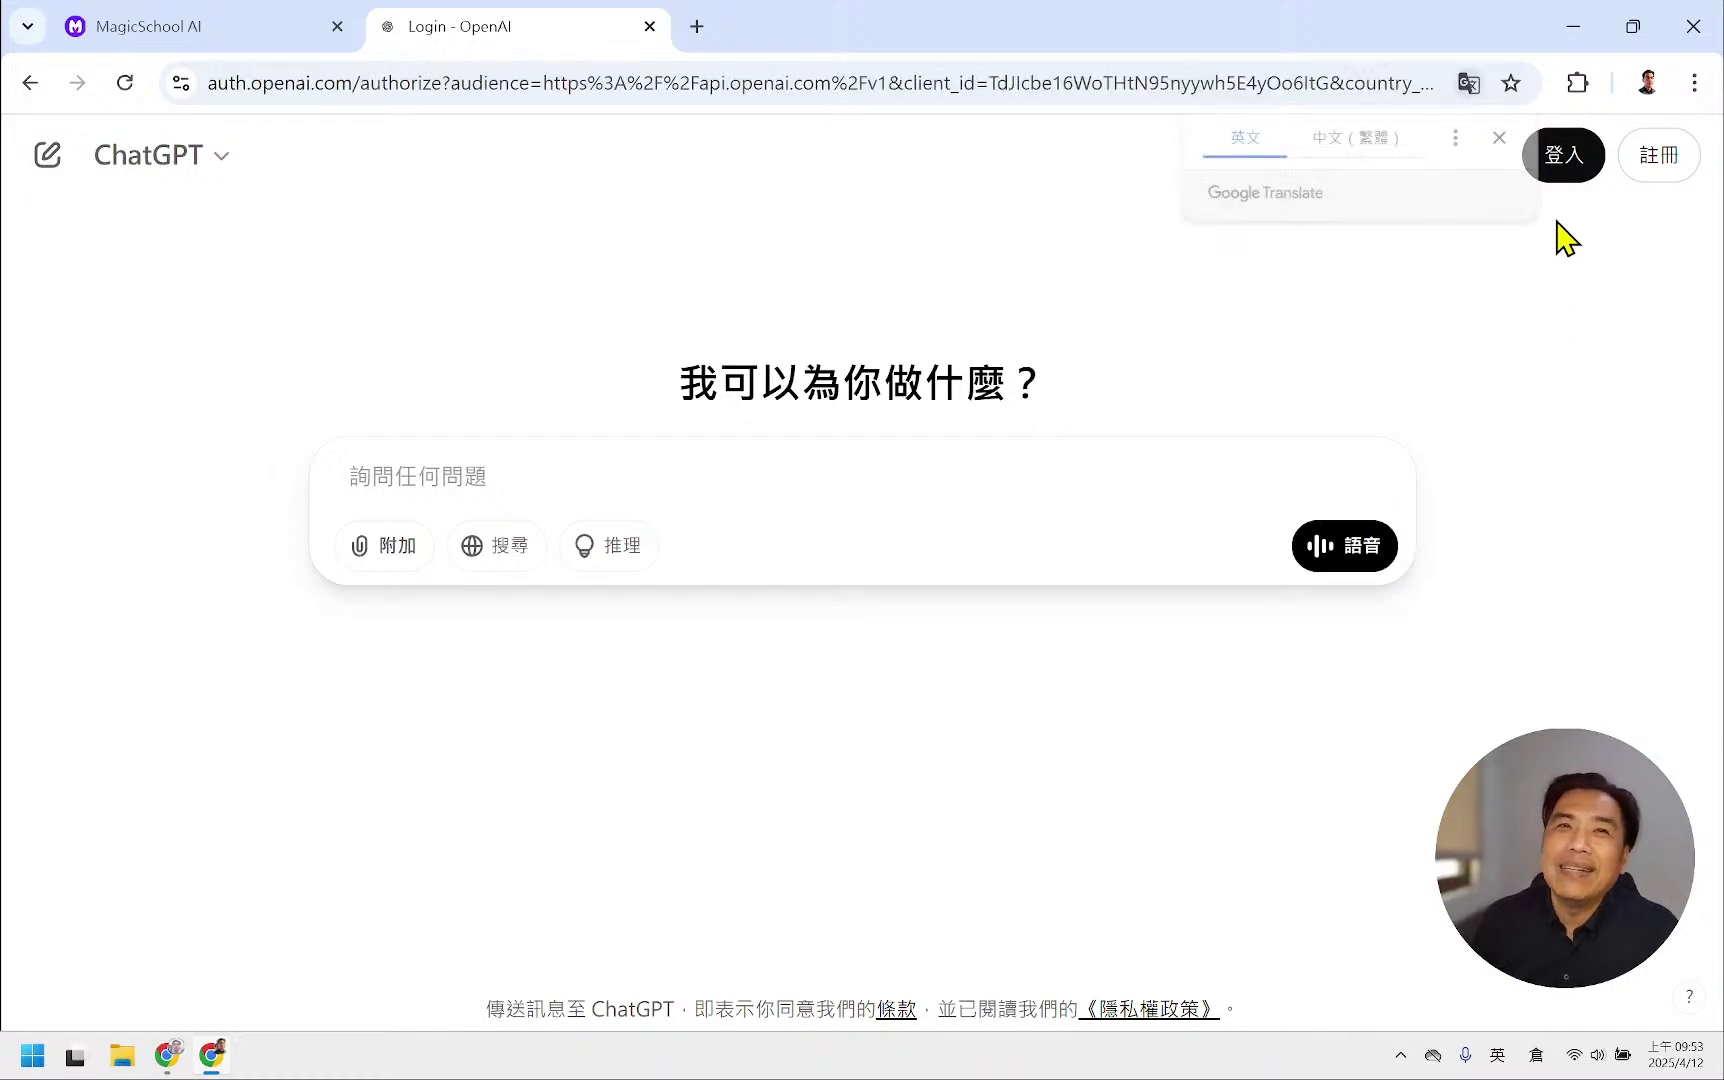
pyautogui.click(798, 716)
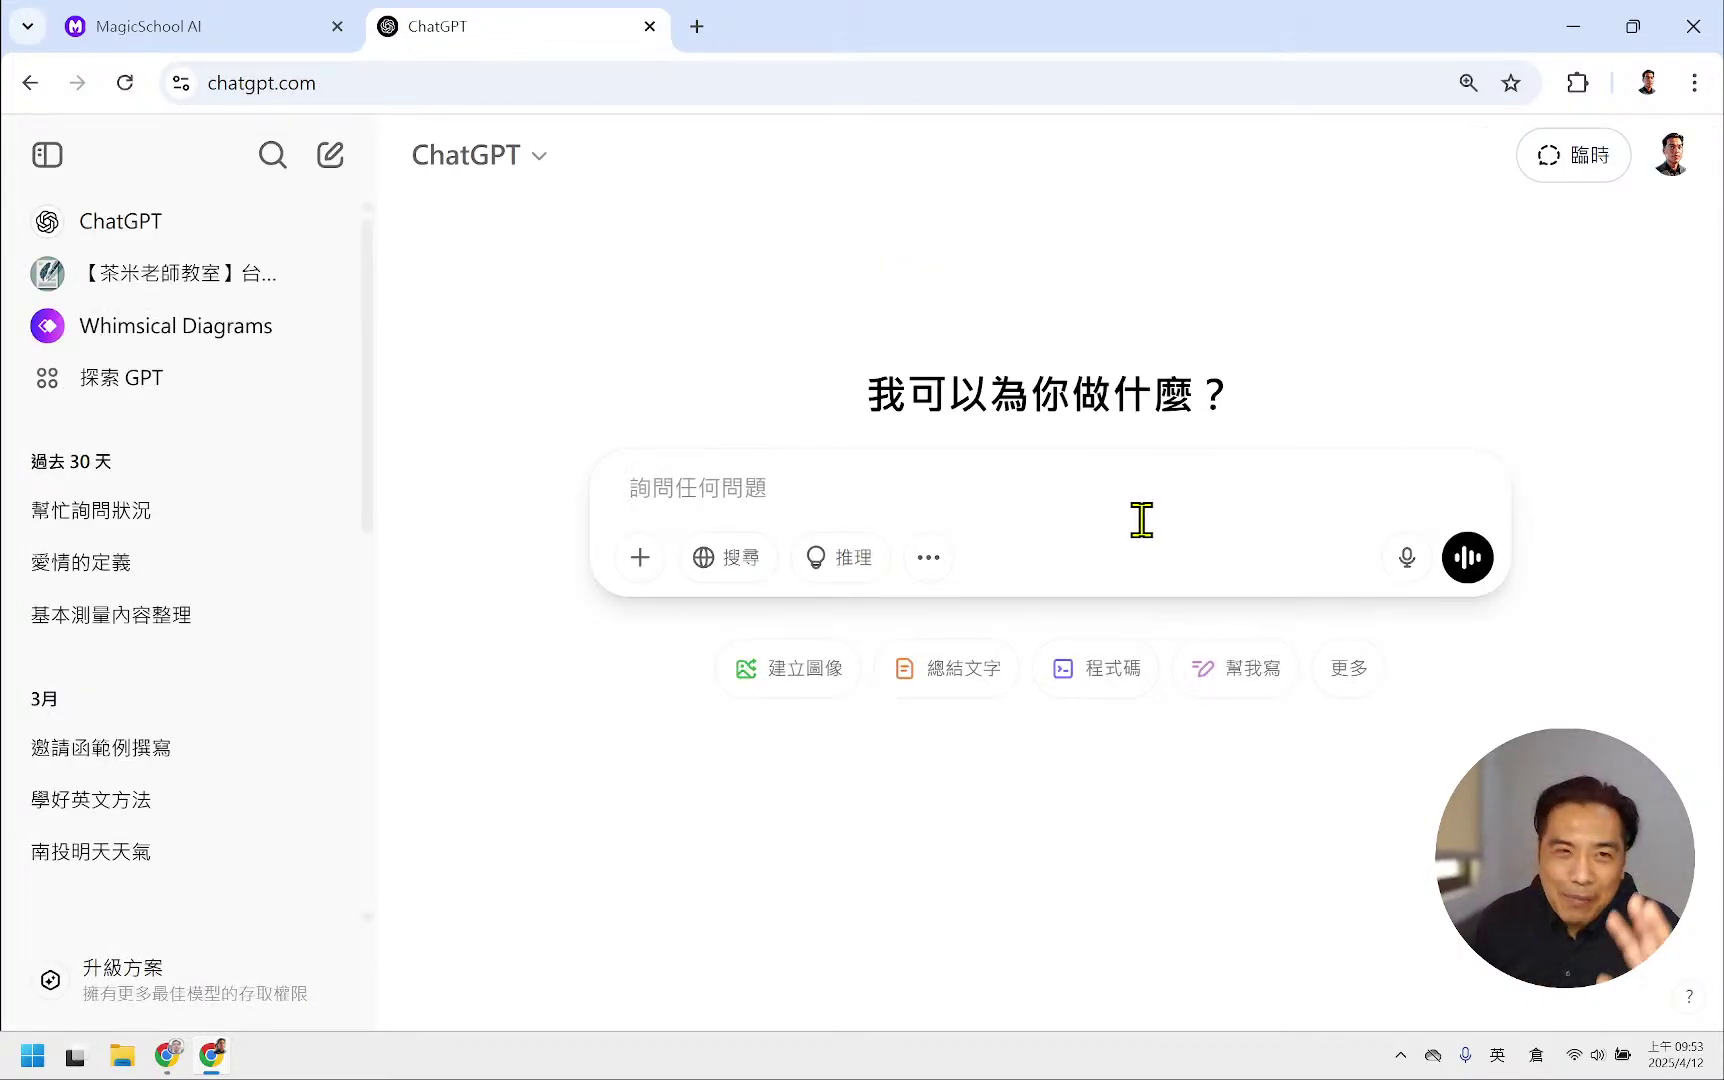
# - Compare the attachment sources offered by Raina in MagicSchool with those in ChatGPT, and close Raina's source list
pyautogui.click(262, 22)
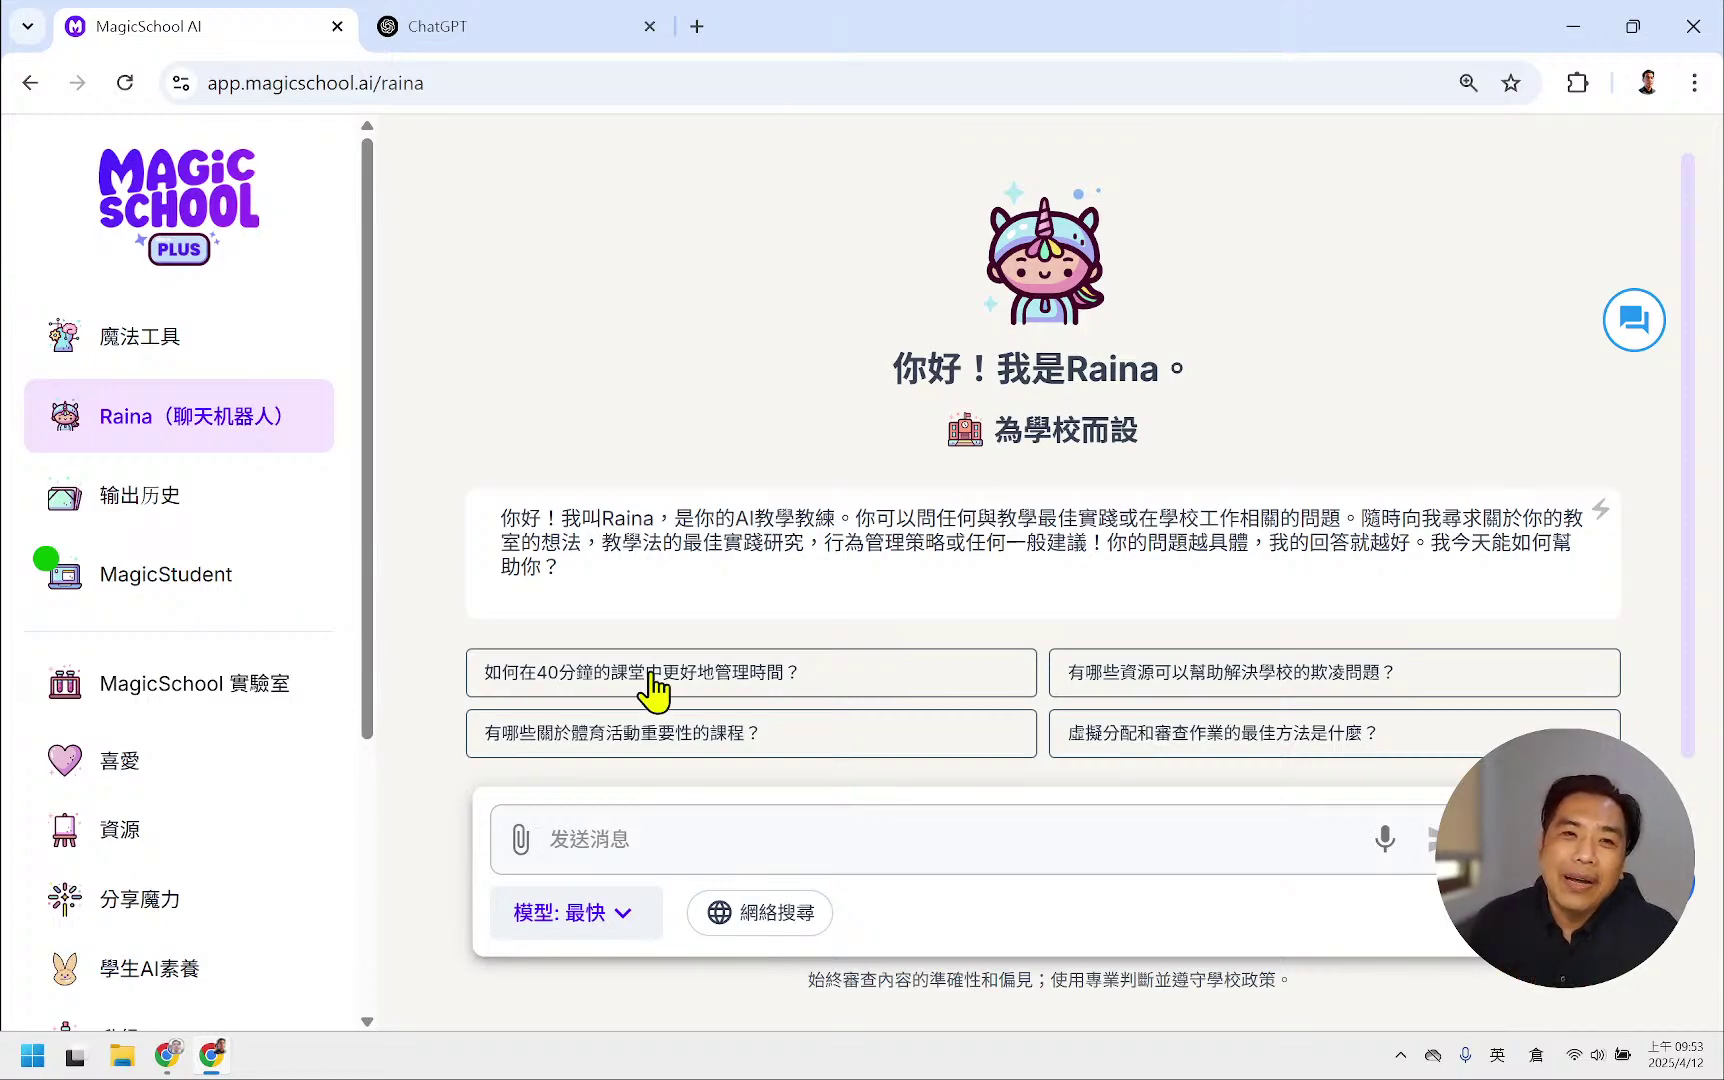
pyautogui.click(521, 840)
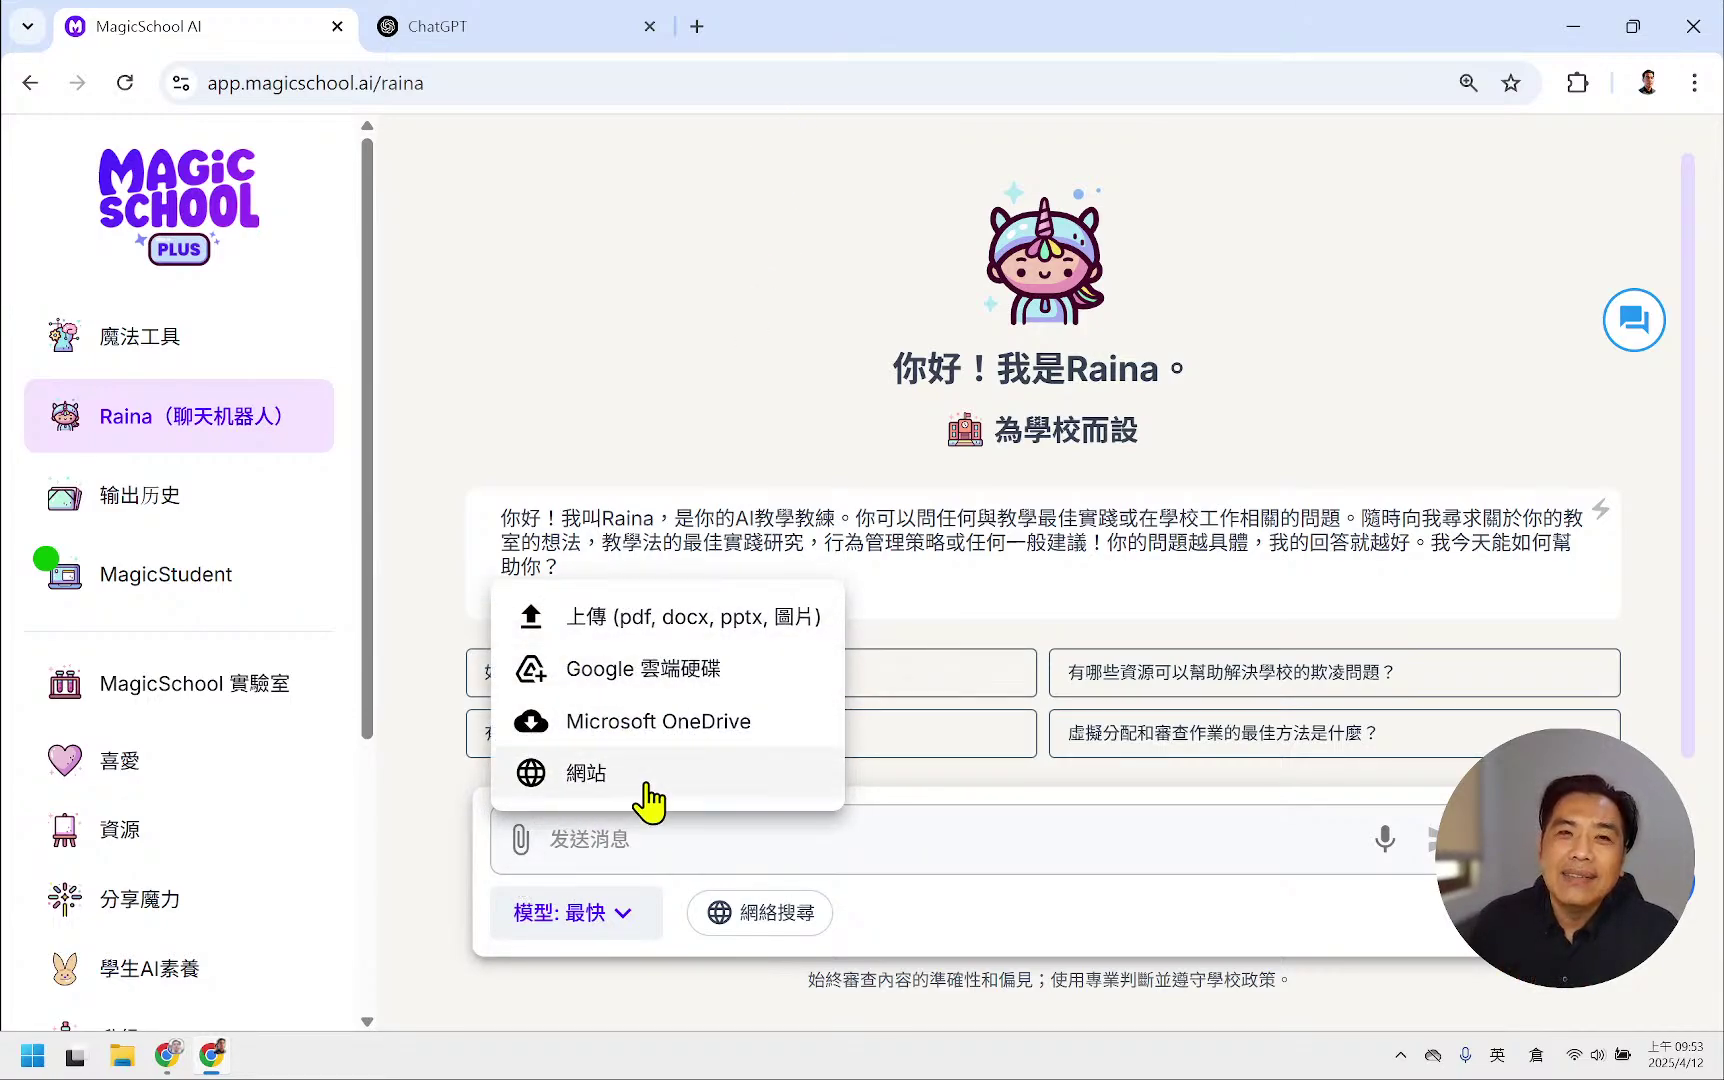
pyautogui.click(577, 27)
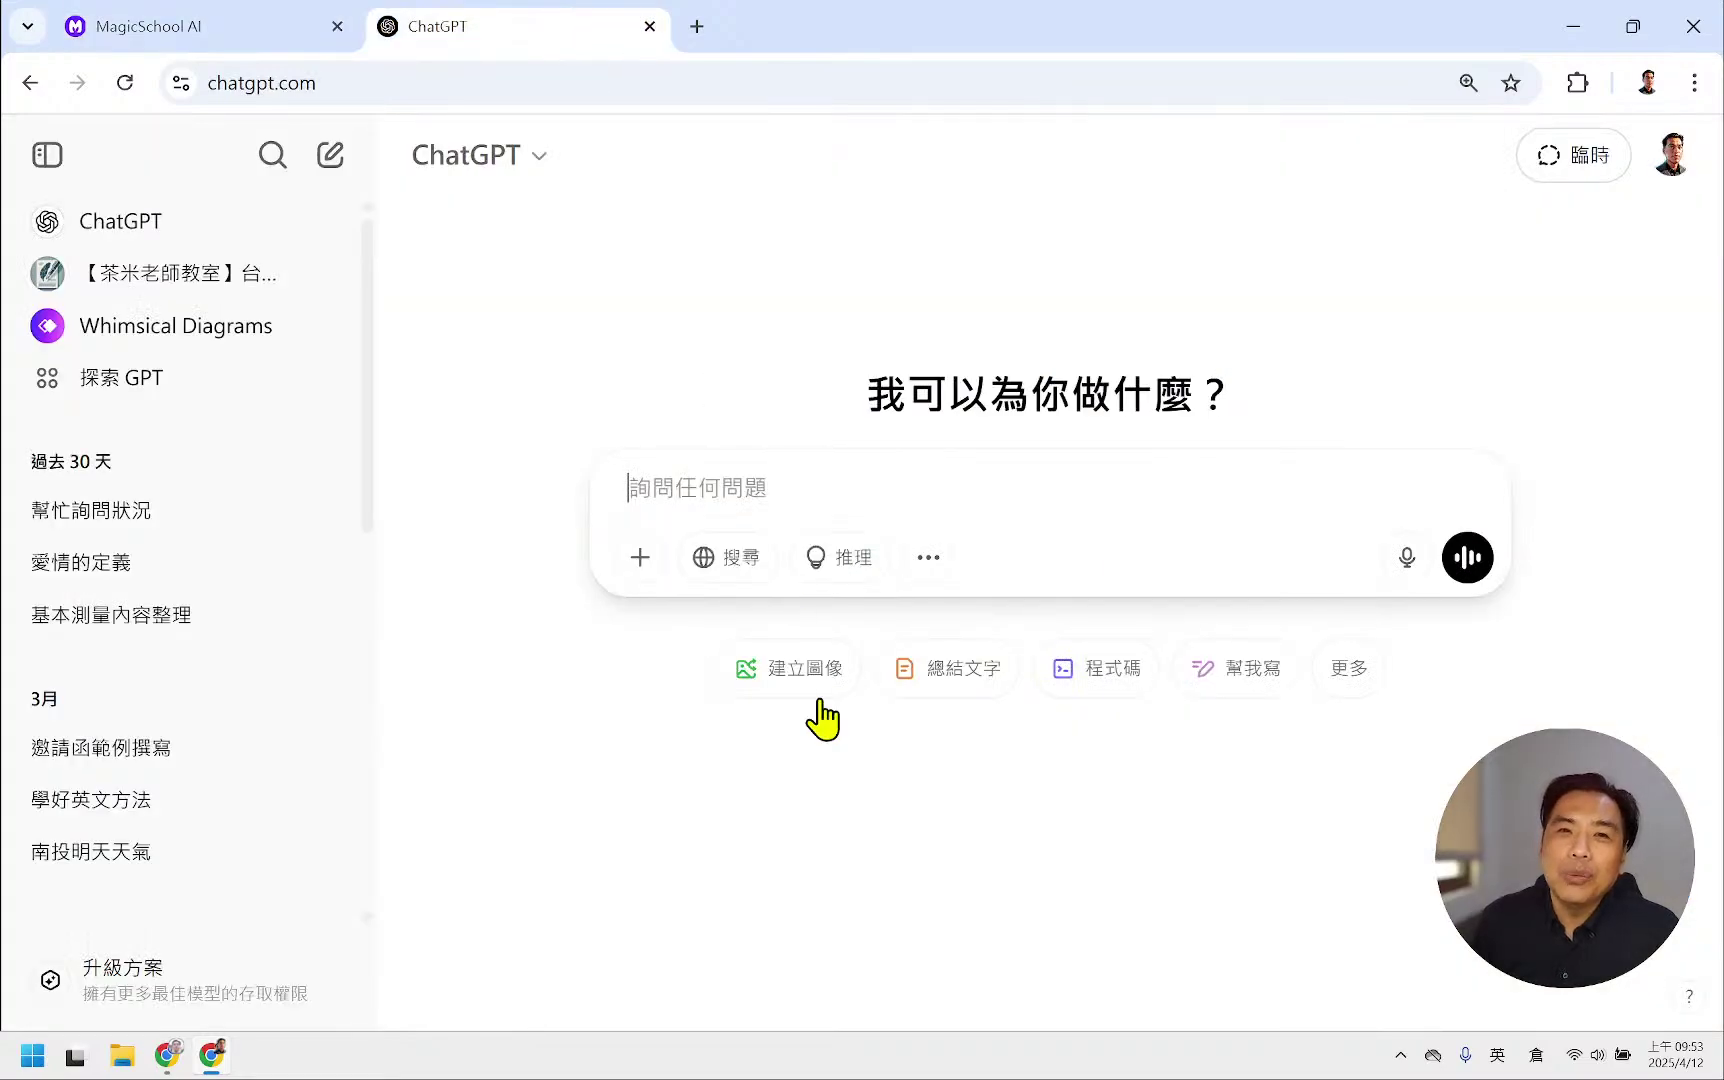
pyautogui.click(642, 562)
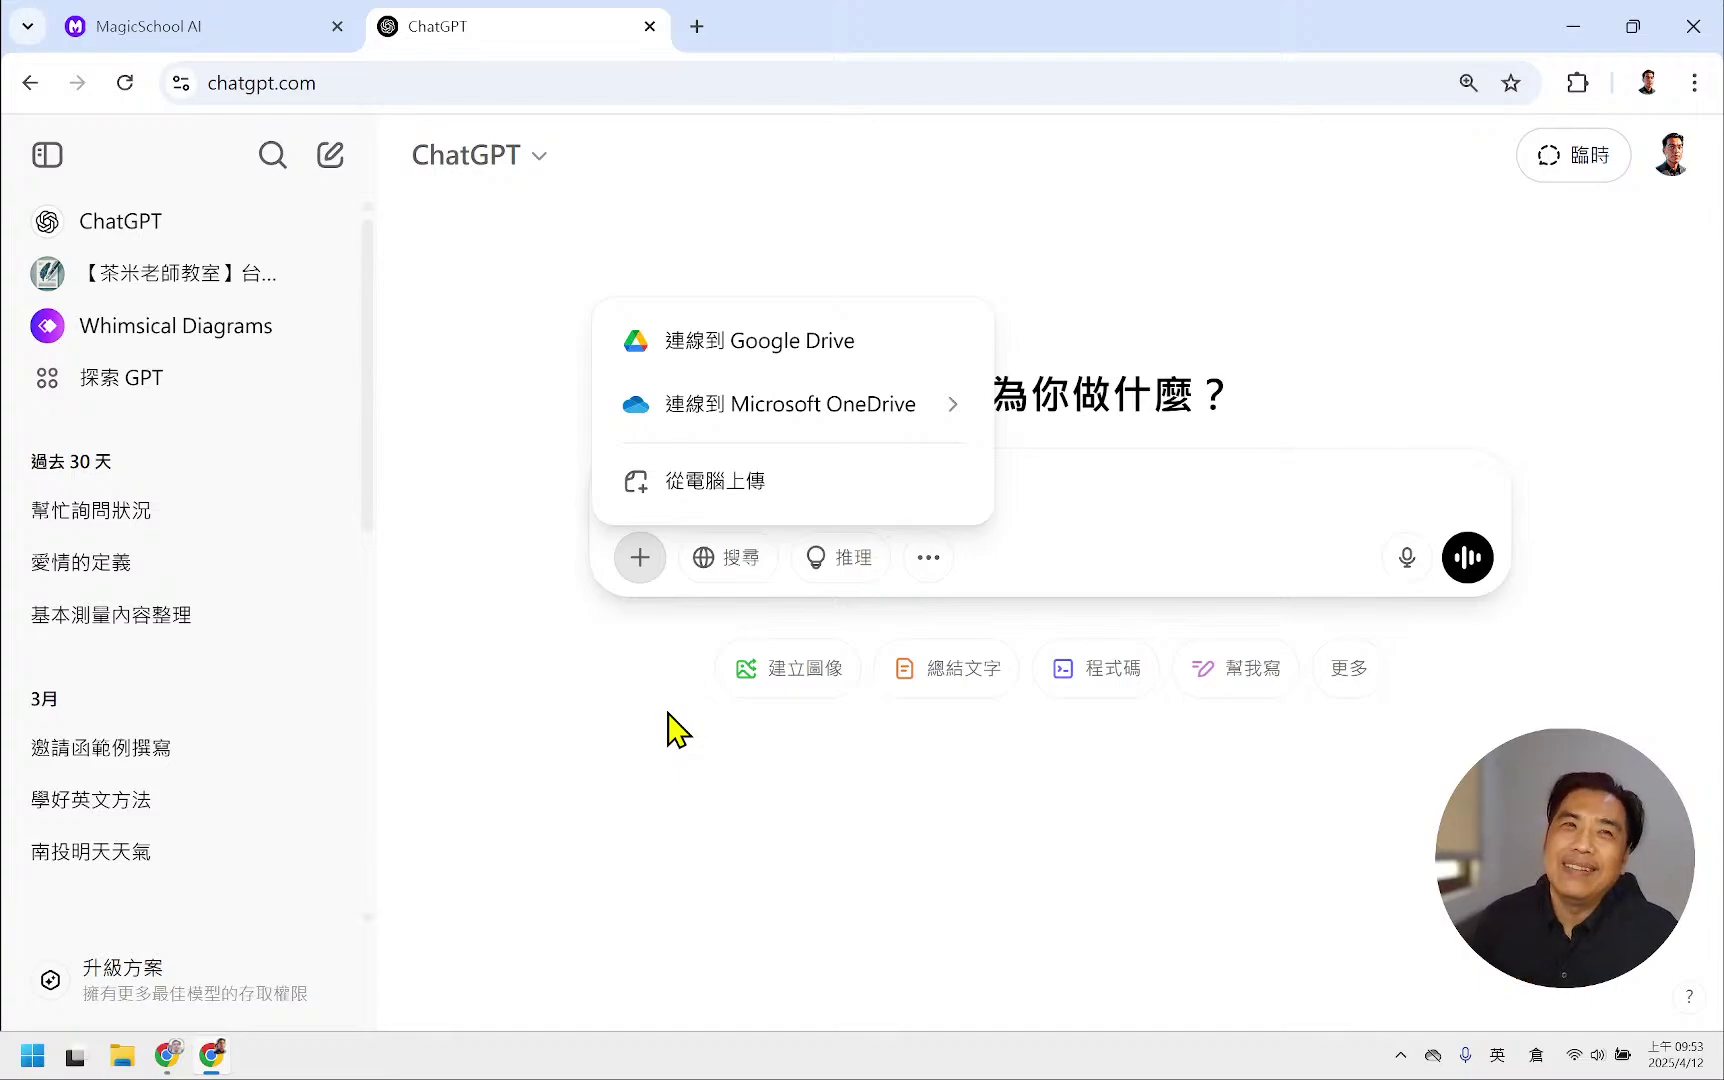
pyautogui.click(127, 20)
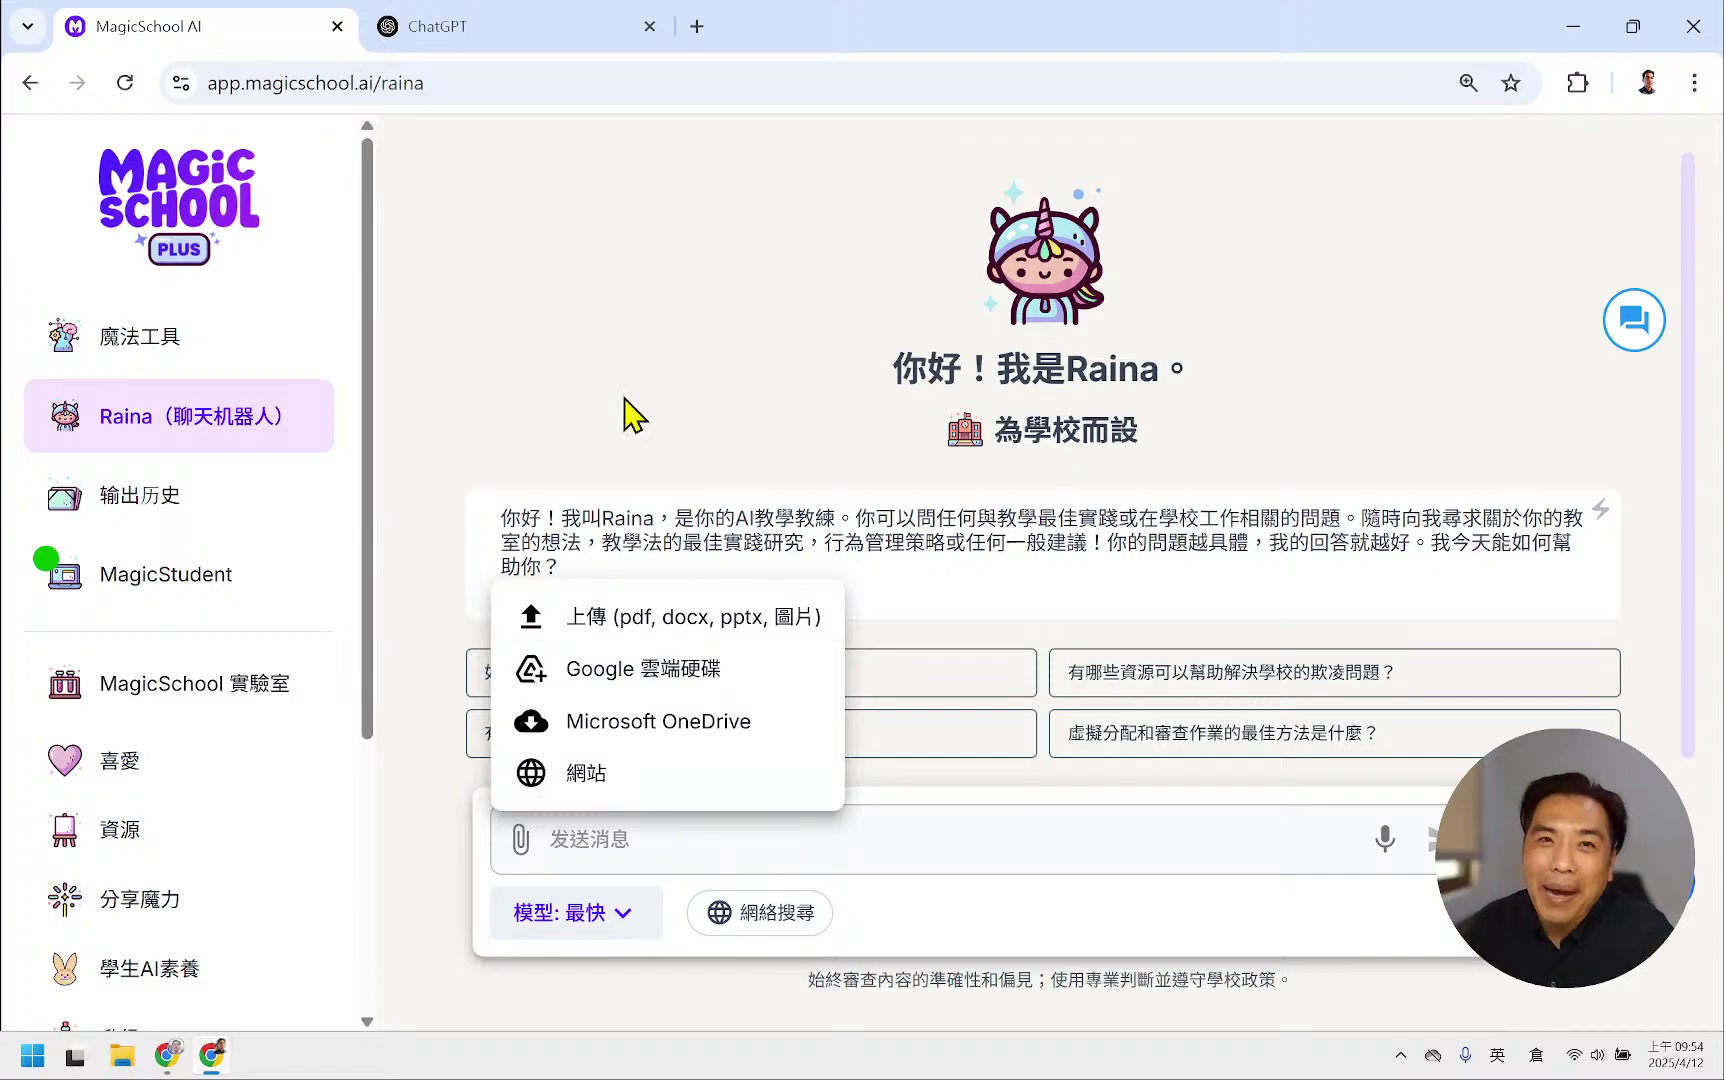
pyautogui.click(661, 362)
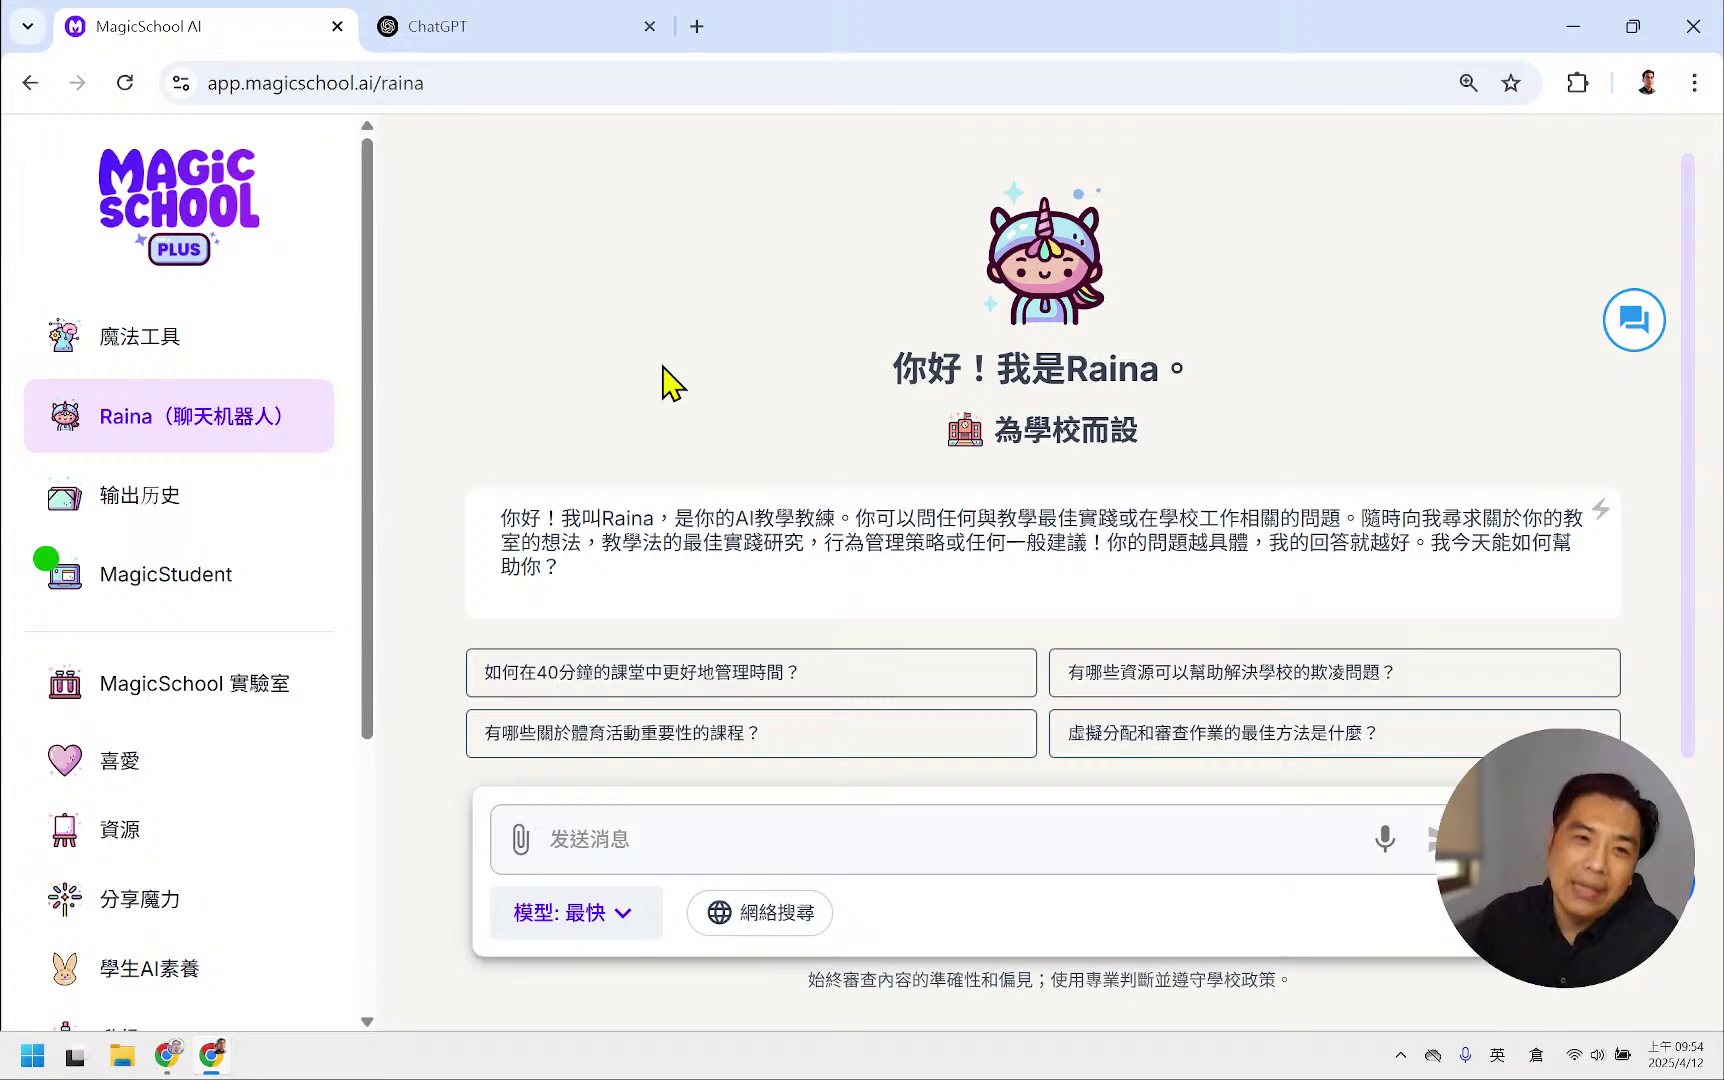
# - Turn Raina's 網絡搜尋 option on and off again below the message box
pyautogui.click(618, 828)
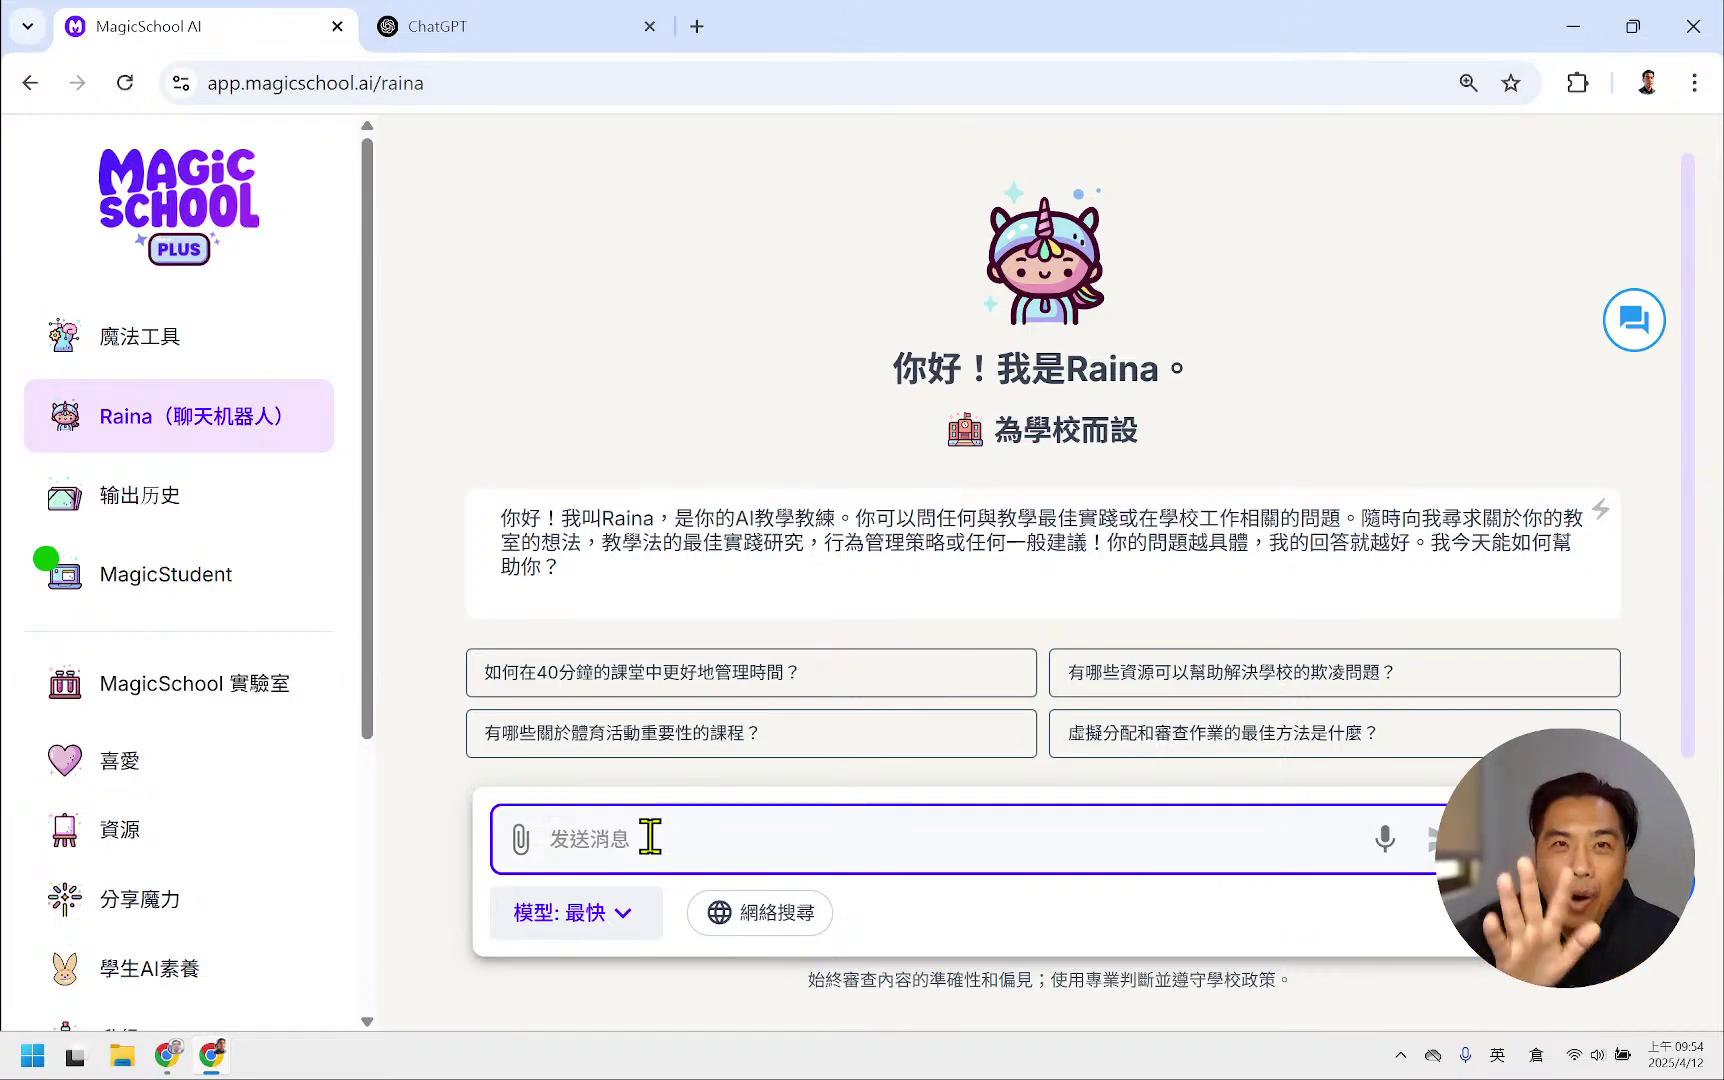
pyautogui.click(762, 915)
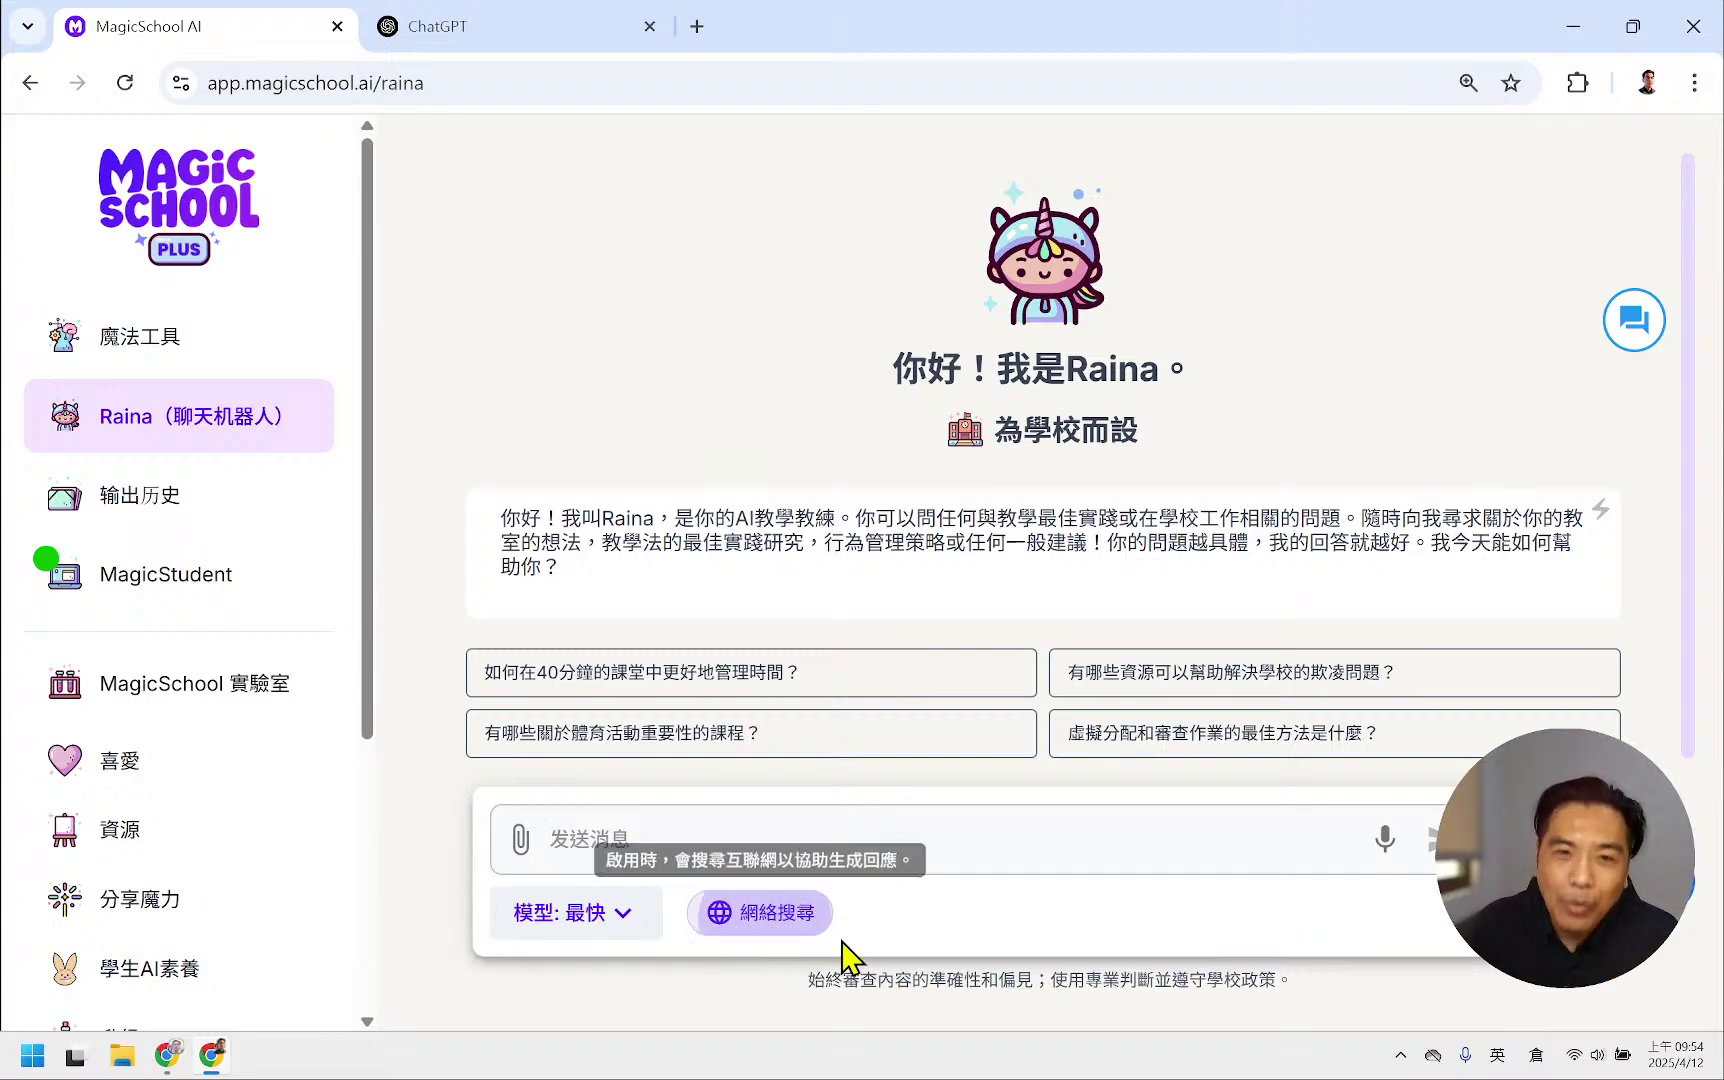
pyautogui.click(778, 914)
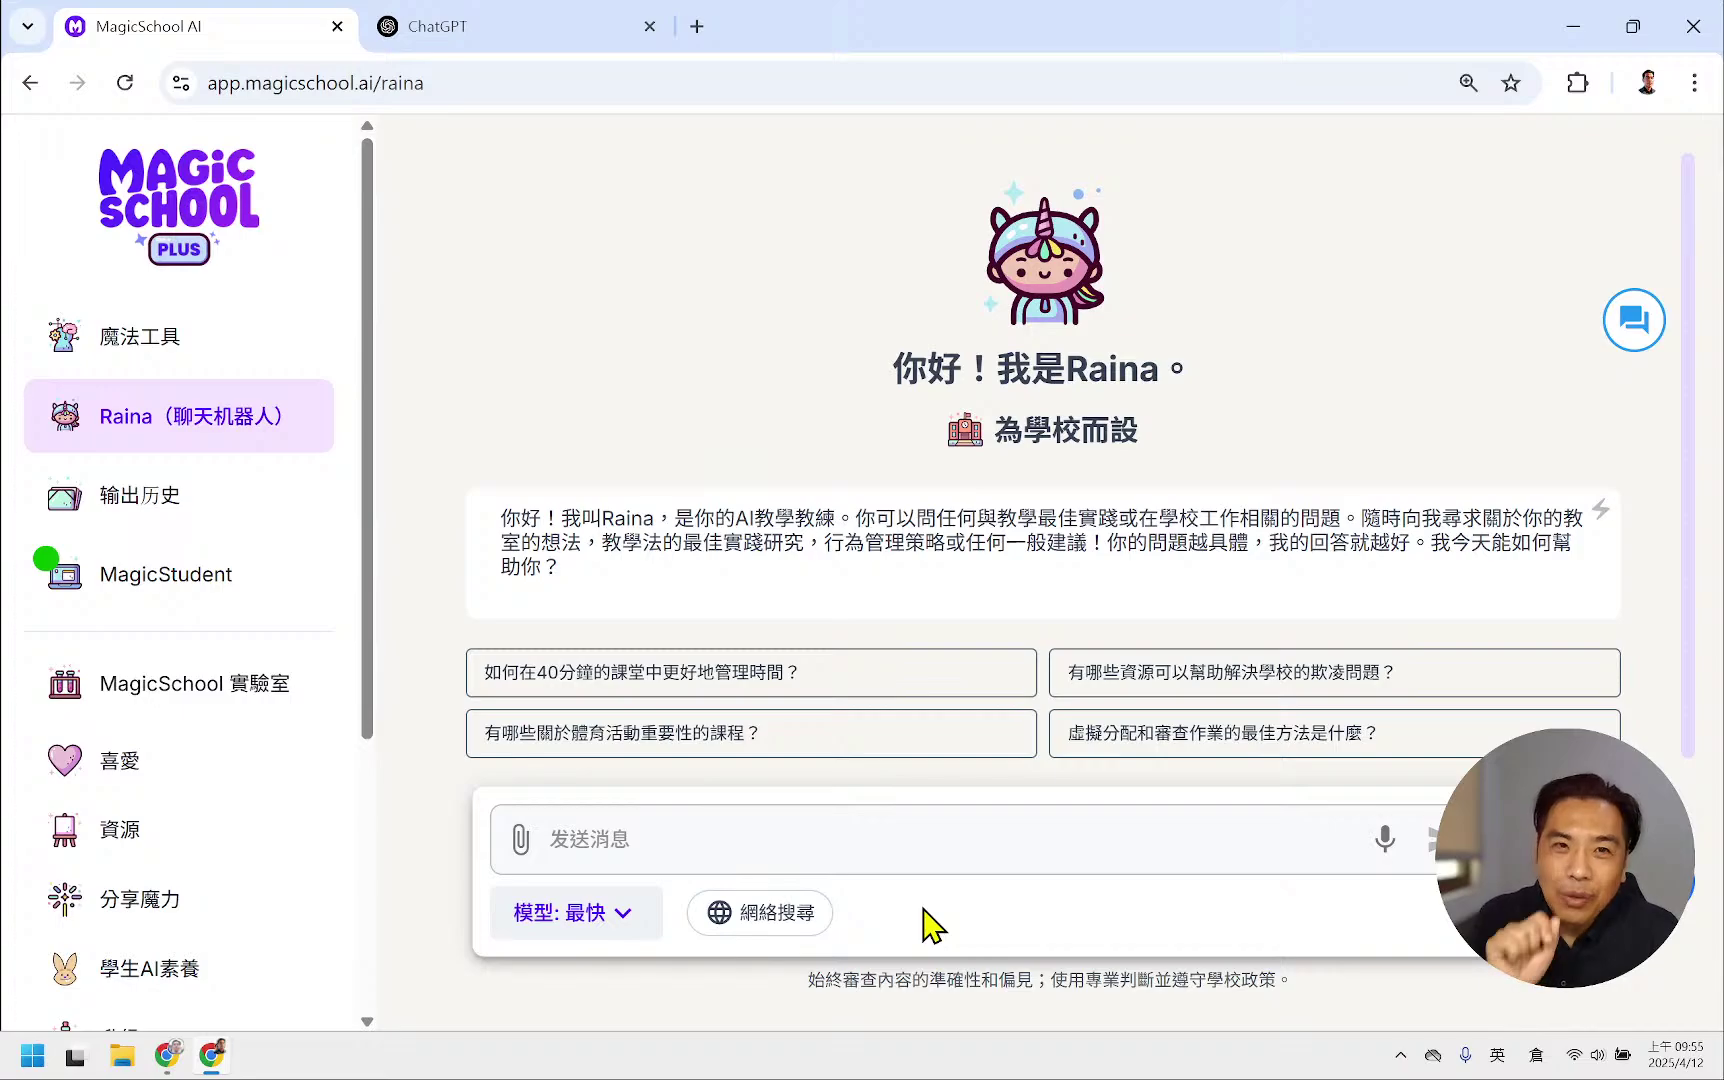
# - Open Raina's 網站 attachment option to view the website URL import form, and cancel it
pyautogui.click(518, 840)
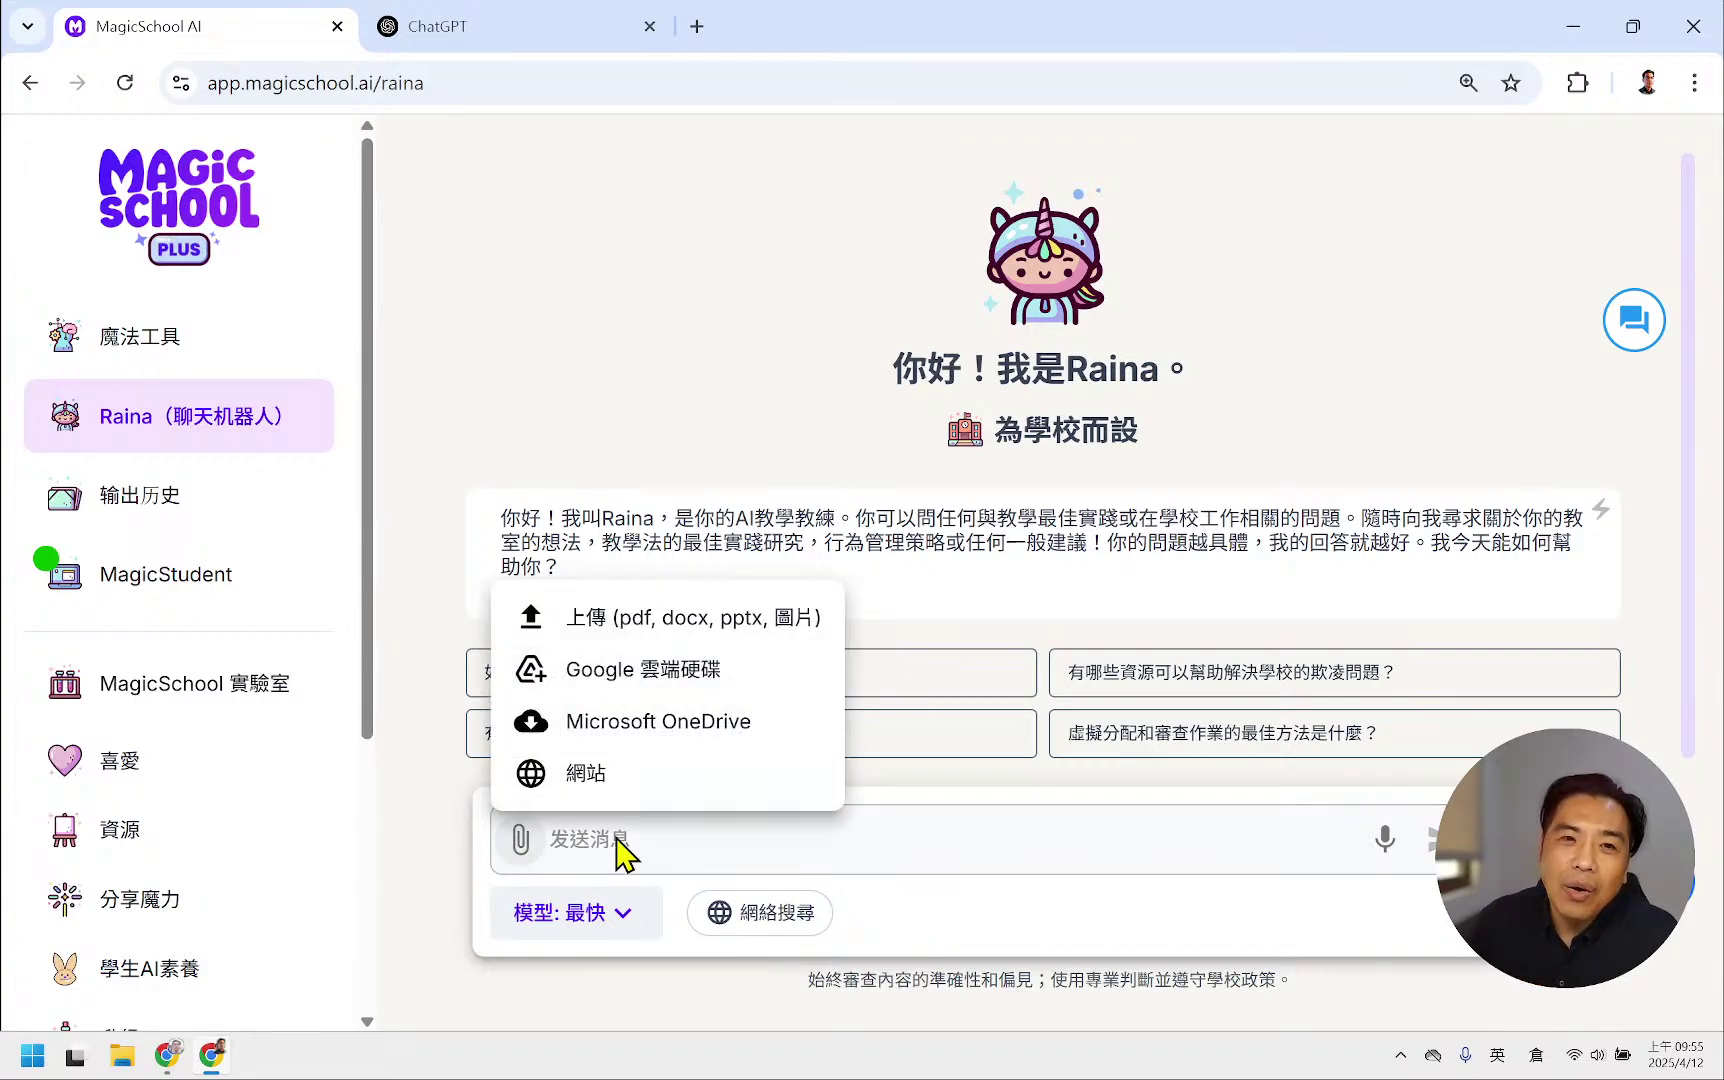
pyautogui.click(636, 790)
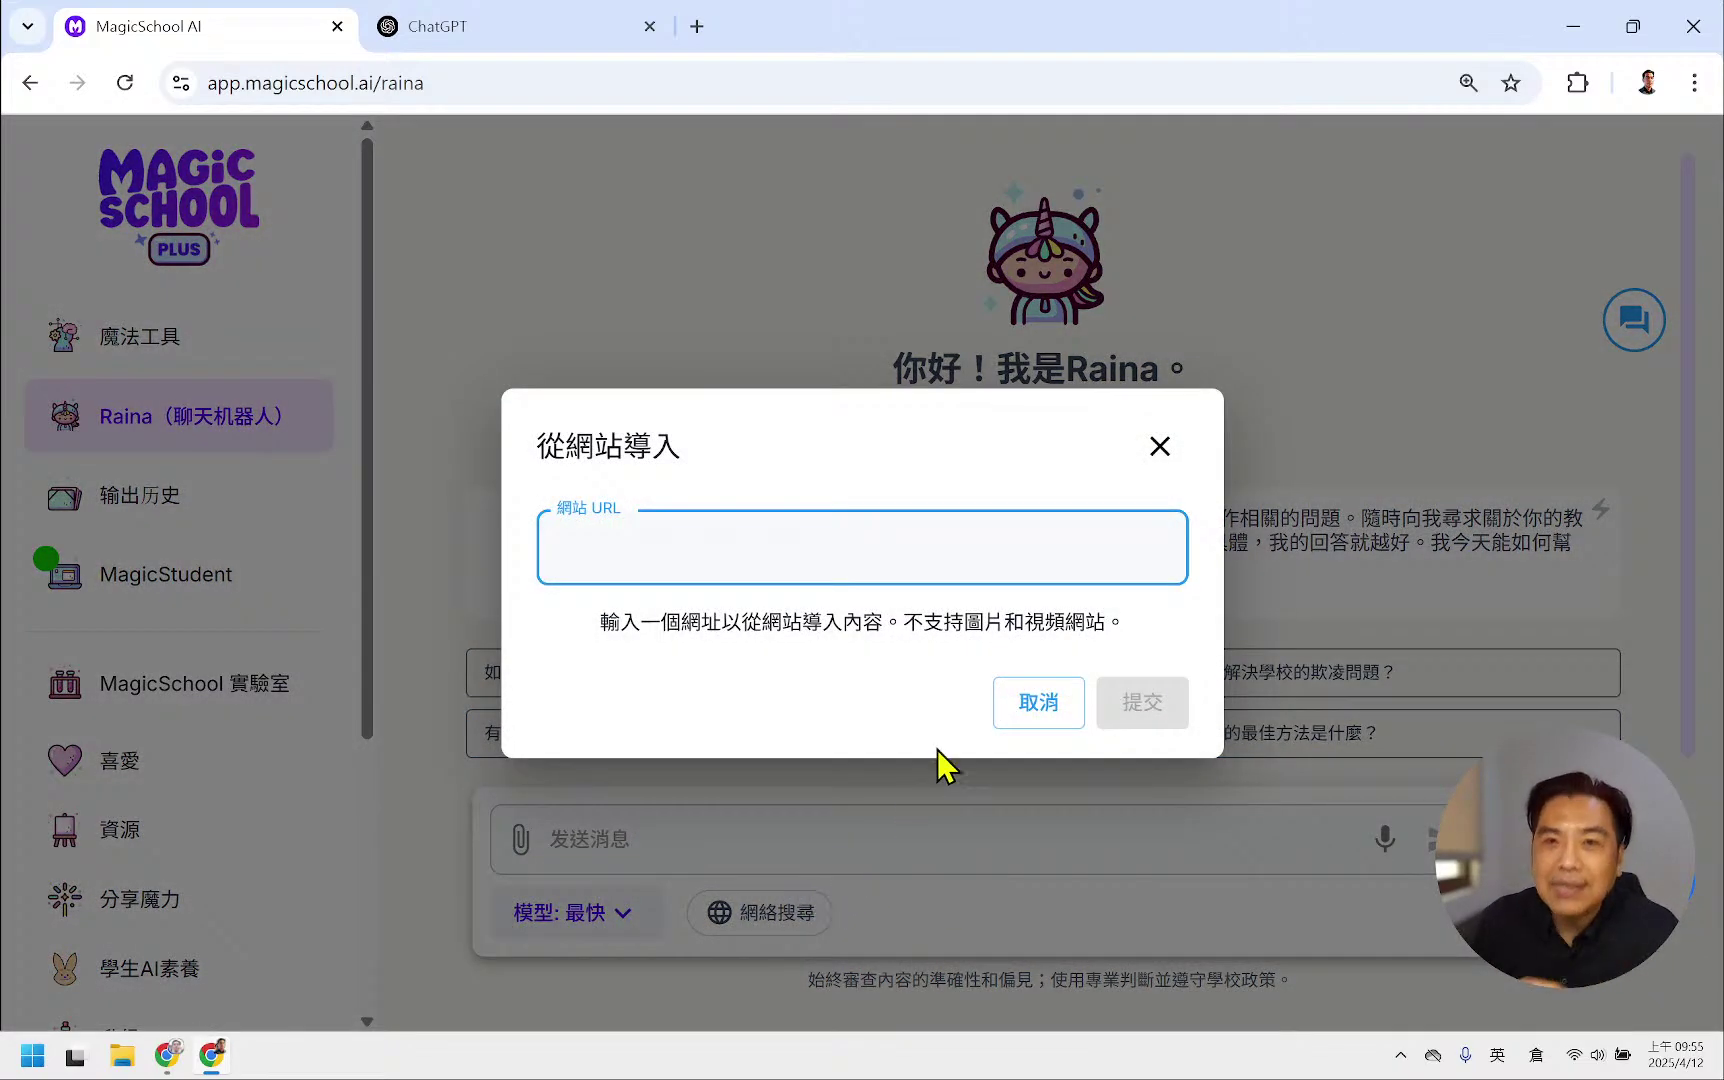
pyautogui.click(1021, 712)
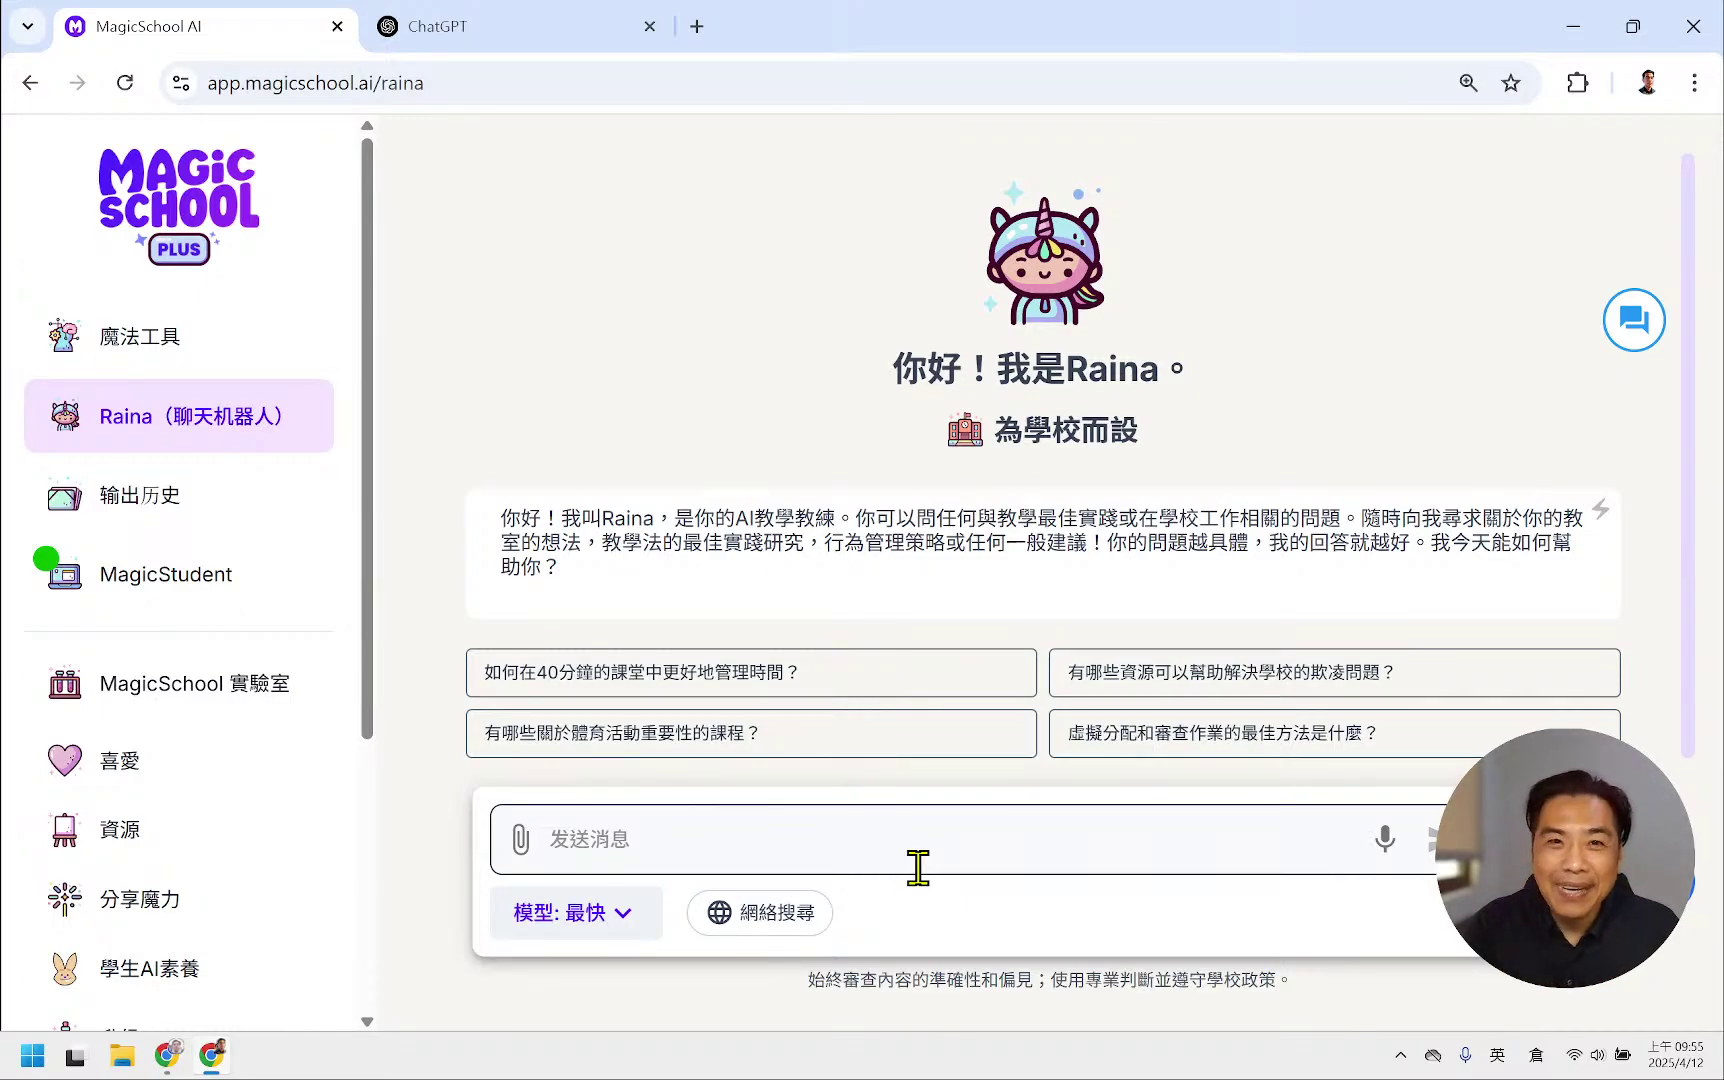
# - Close ChatGPT's attachment source list and return to the Raina page in MagicSchool
pyautogui.click(480, 25)
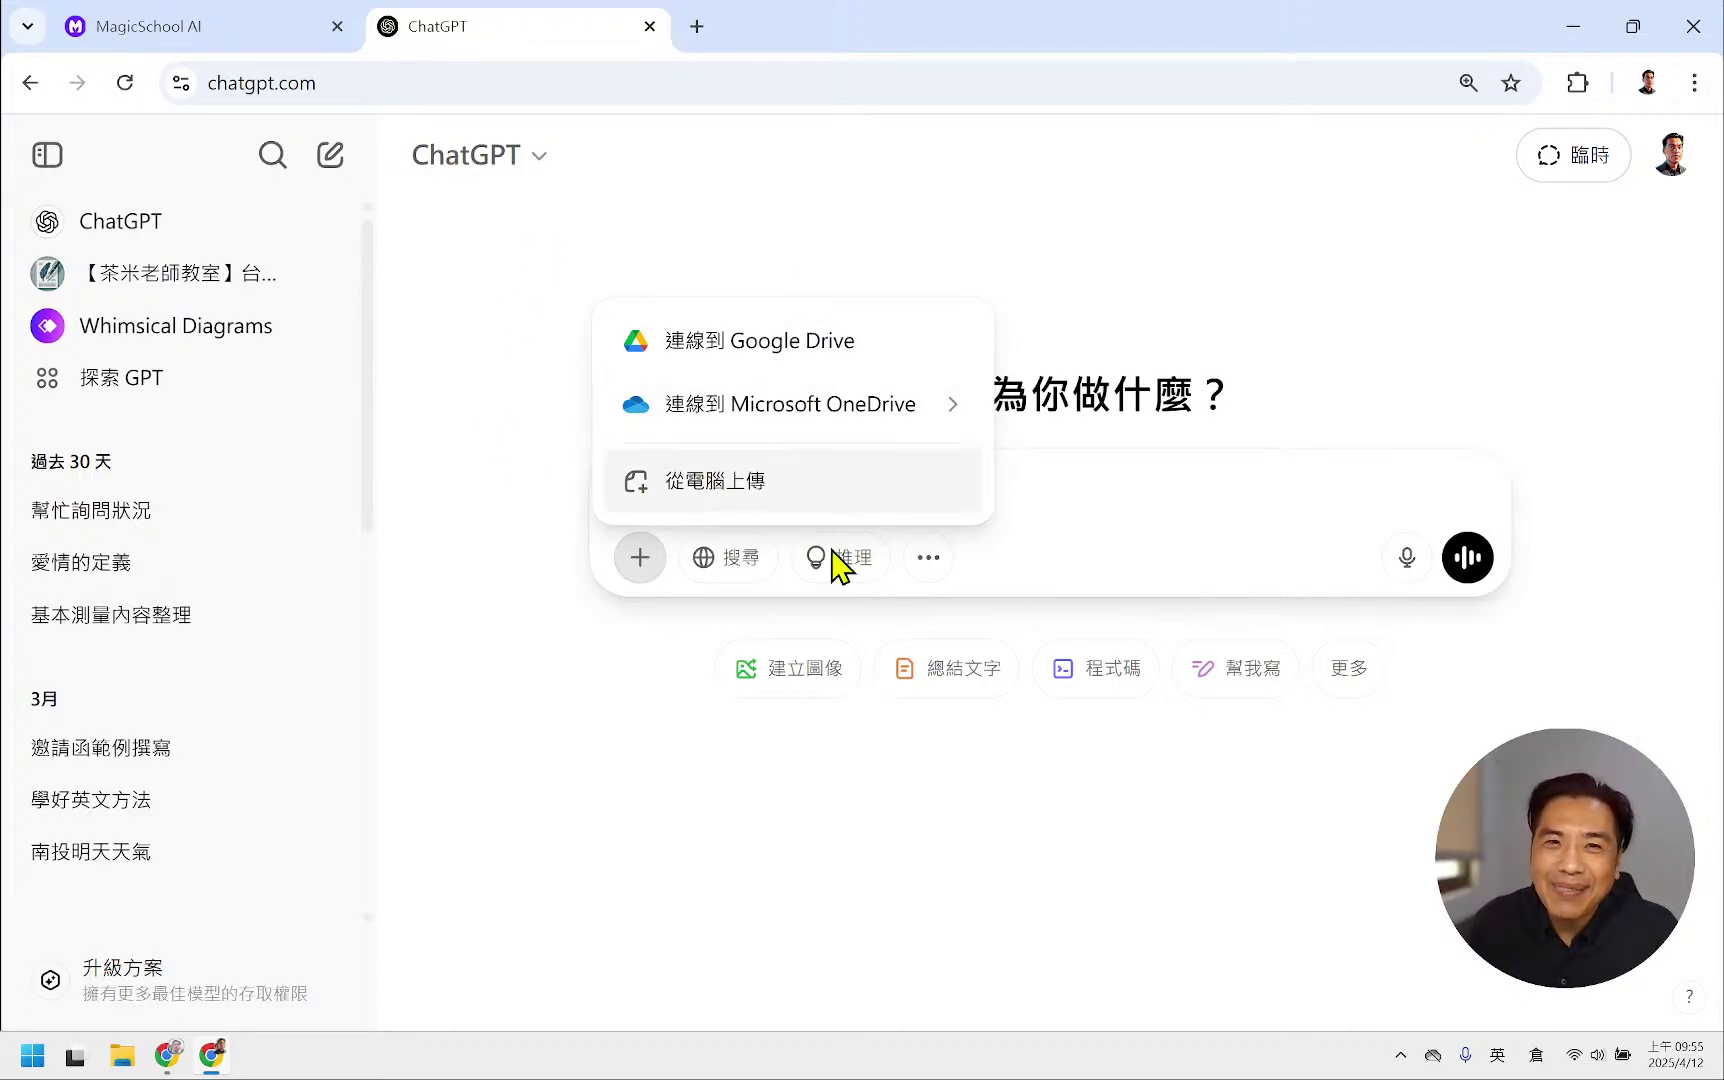
pyautogui.click(715, 165)
pyautogui.click(205, 30)
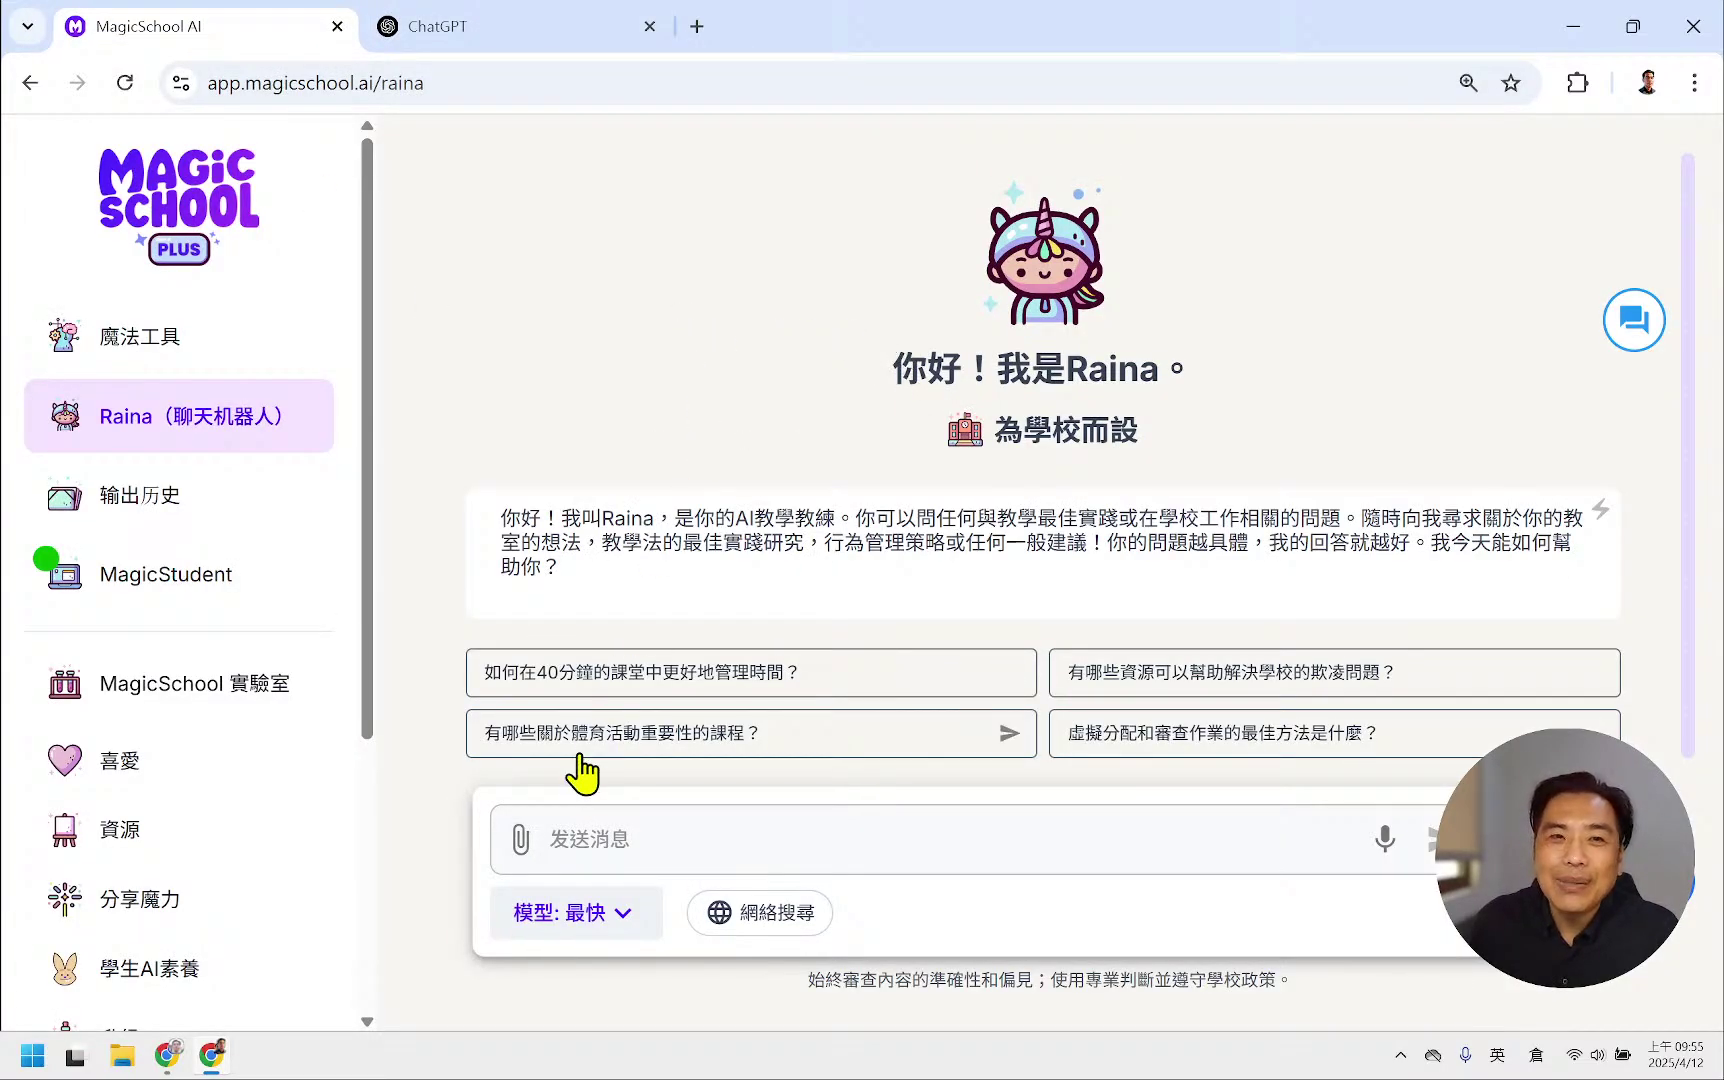
# - View Raina's attachment sources once more, close the list, and turn on 網絡搜尋
pyautogui.click(520, 839)
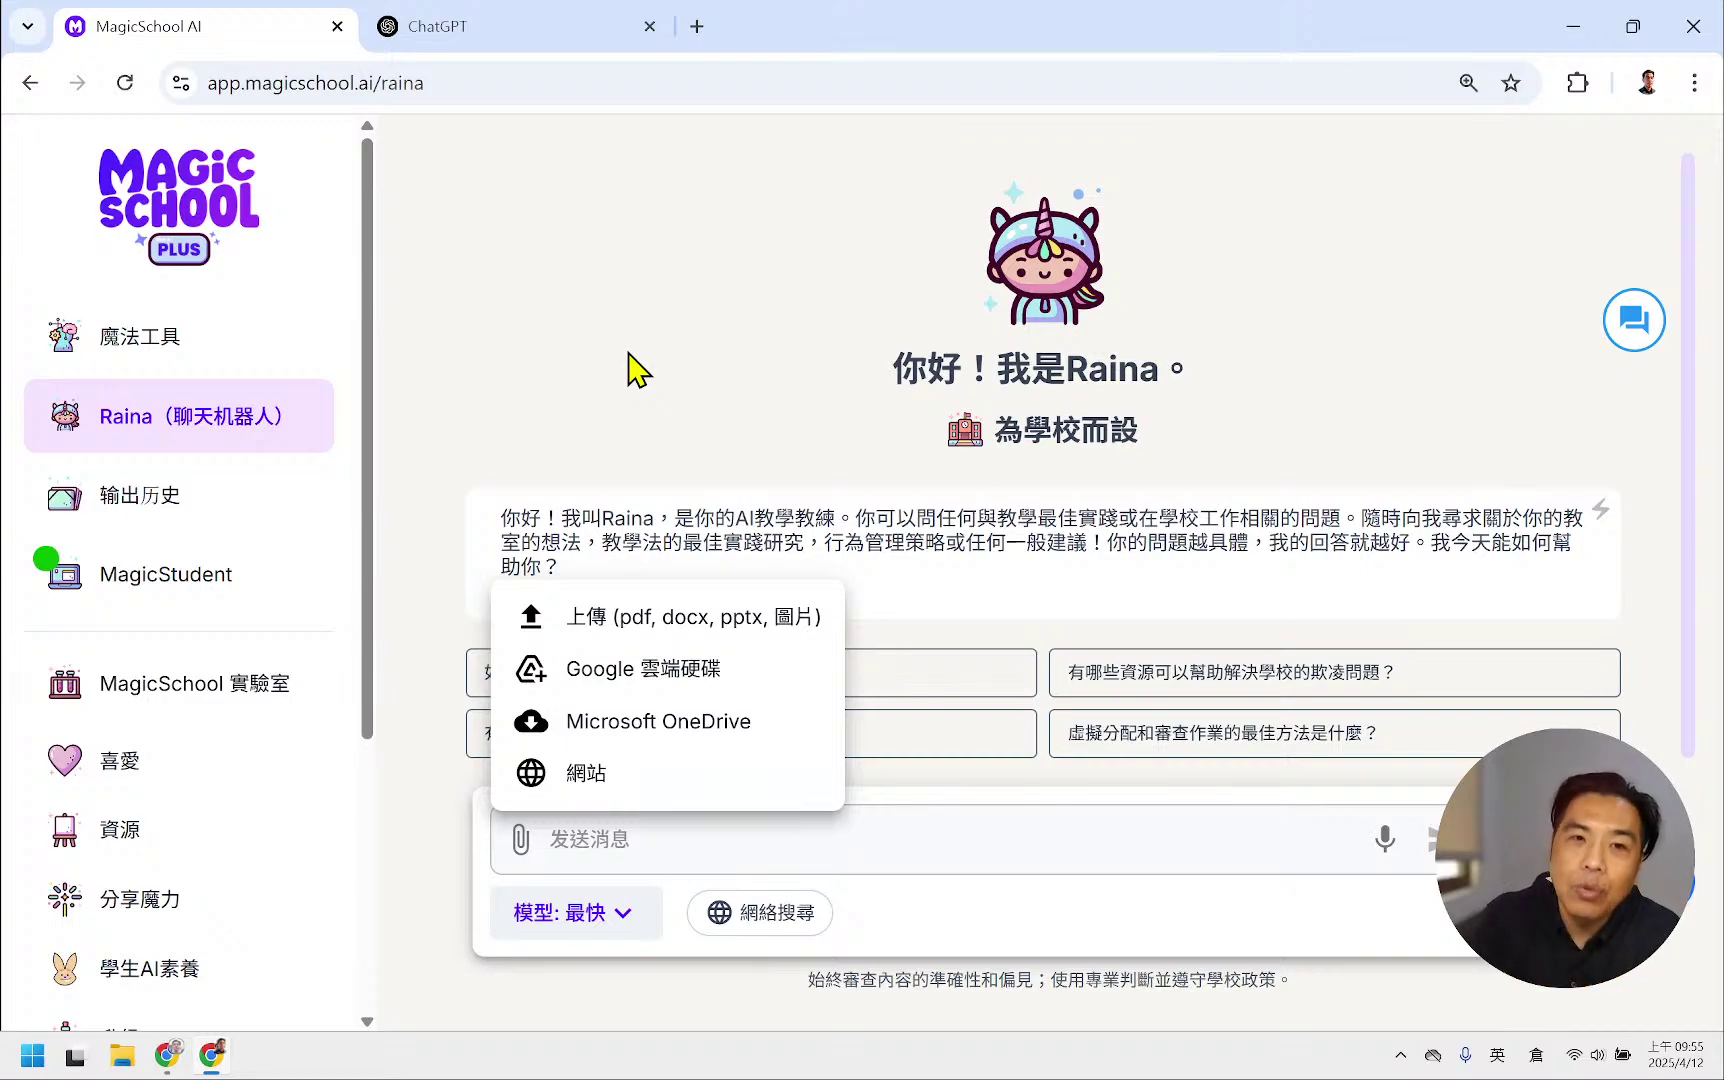
pyautogui.click(601, 826)
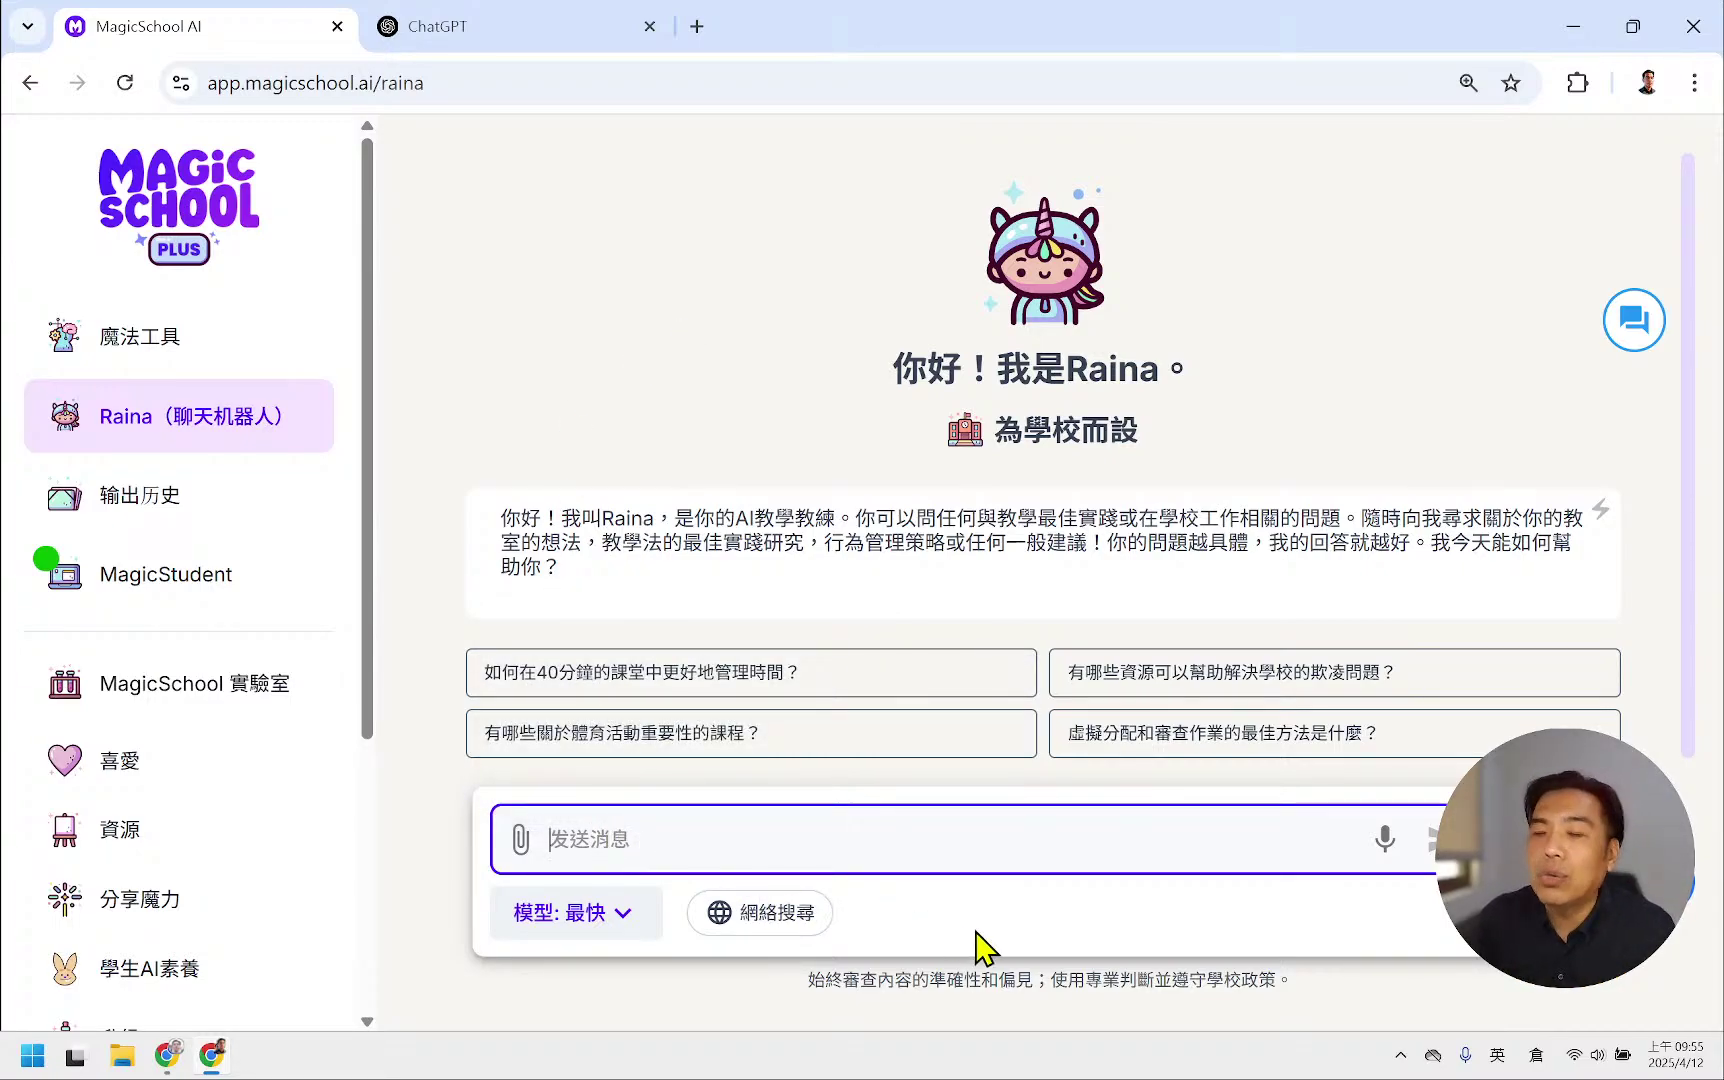
pyautogui.click(828, 908)
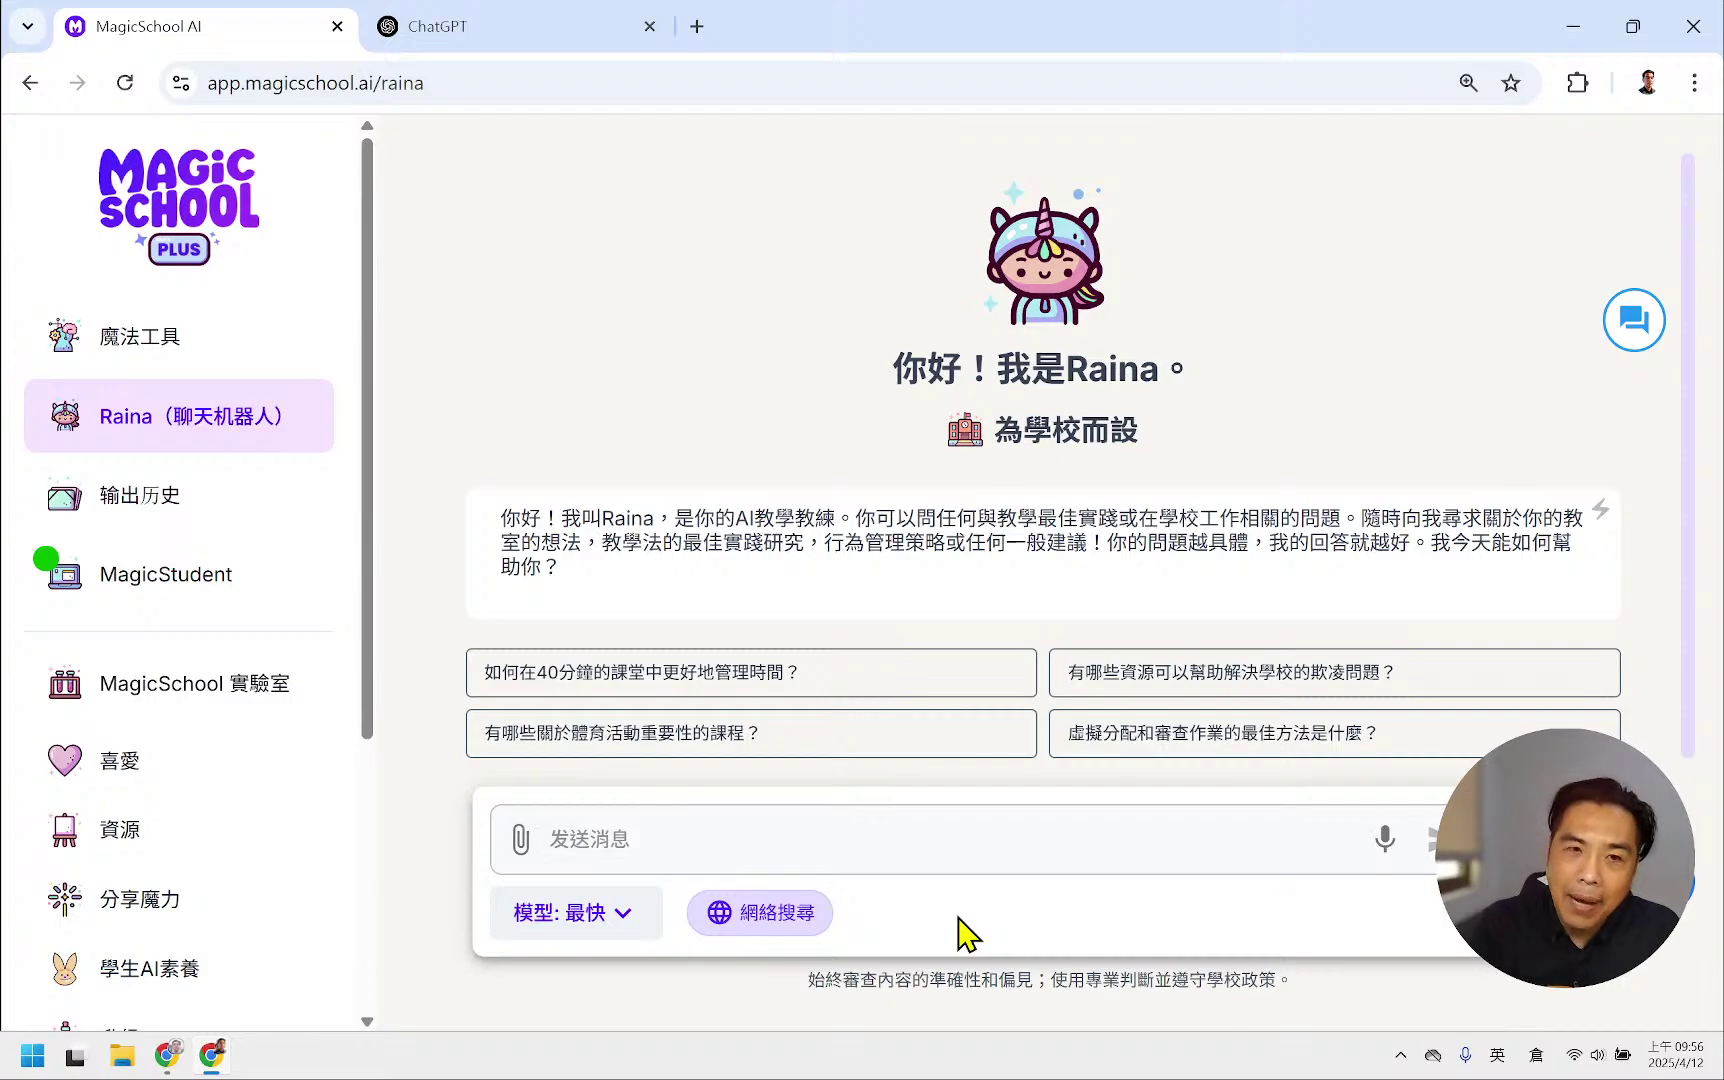
# - Review the 網站 option among Raina's attachment sources, check ChatGPT's message box for comparison, and return to Raina
pyautogui.click(520, 838)
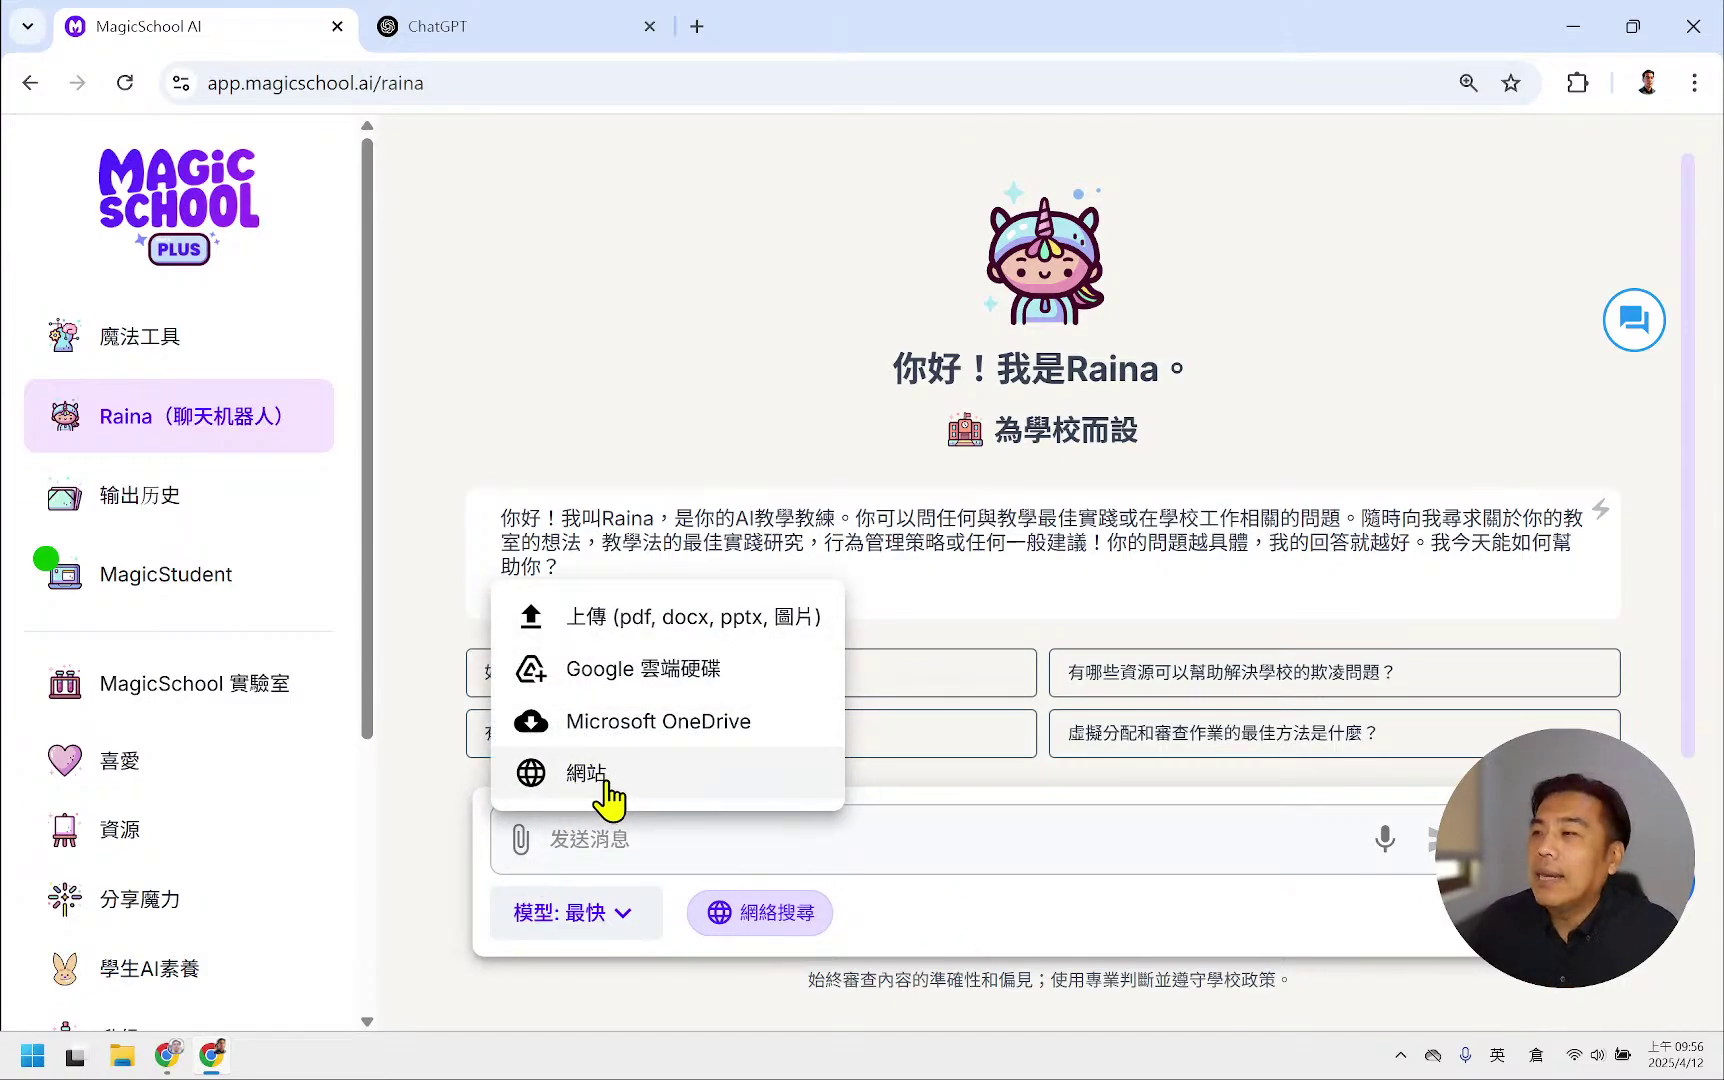
pyautogui.click(645, 427)
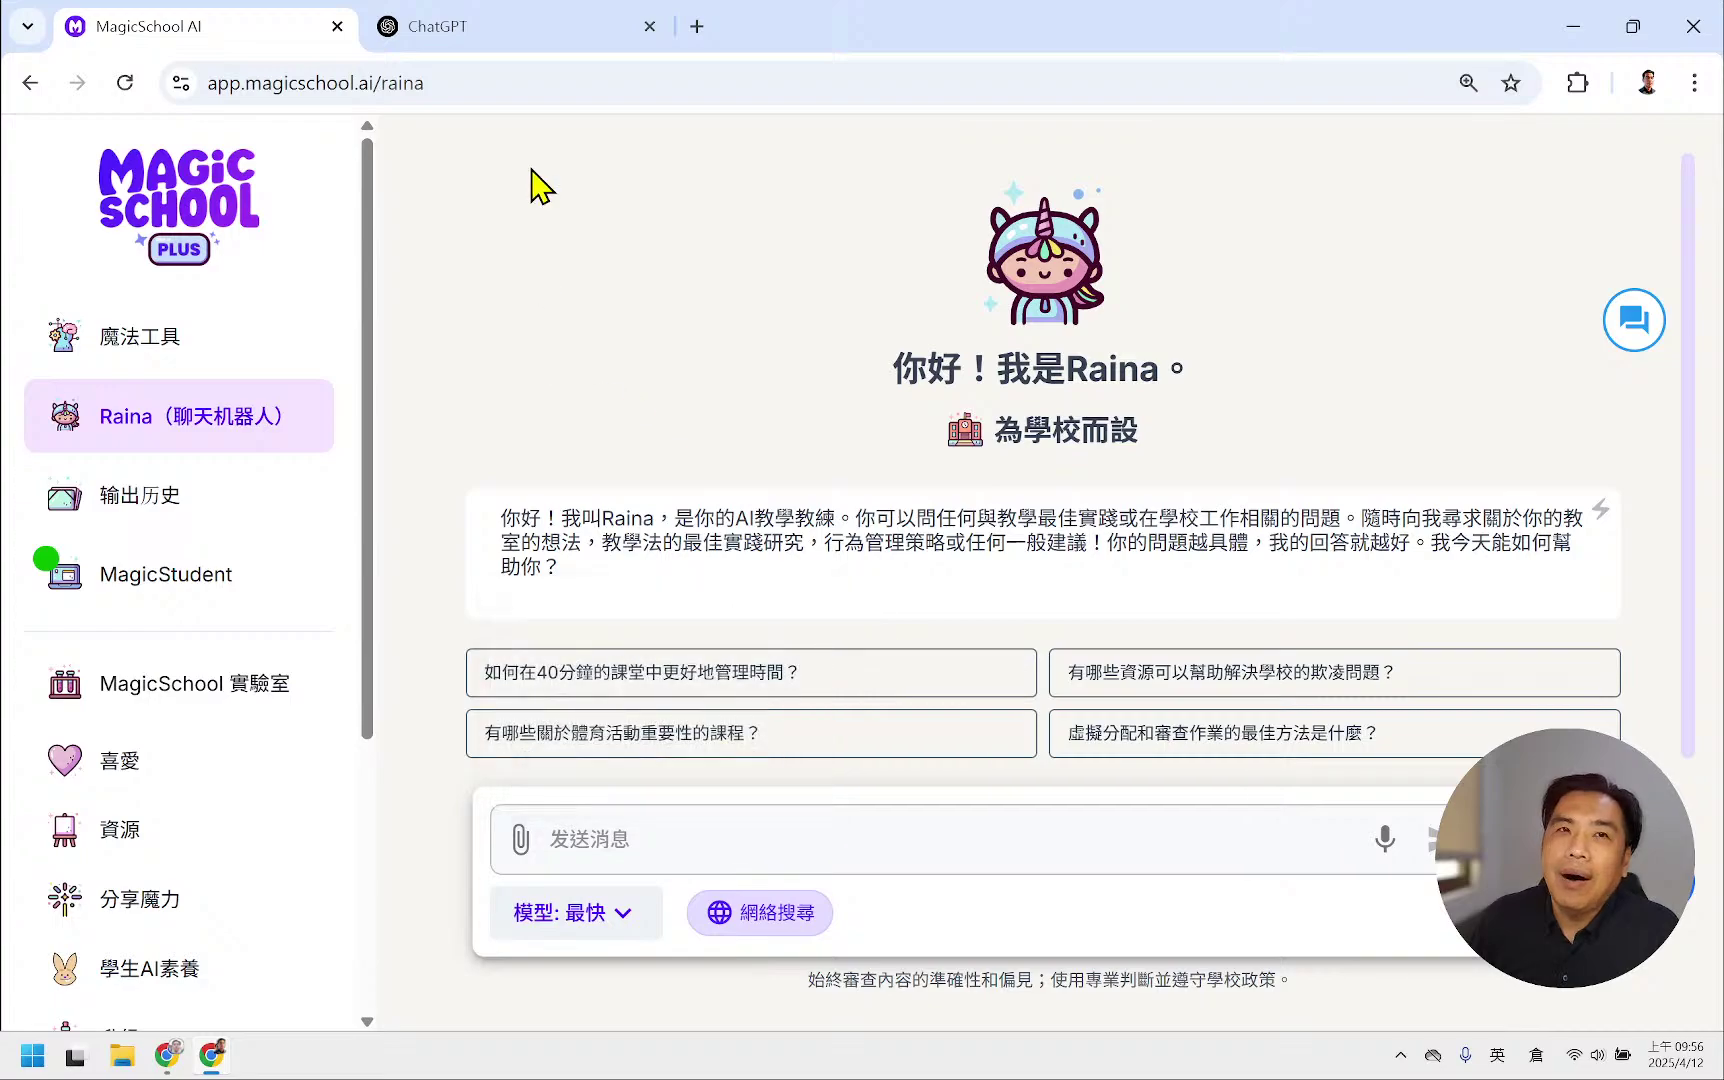
pyautogui.click(450, 26)
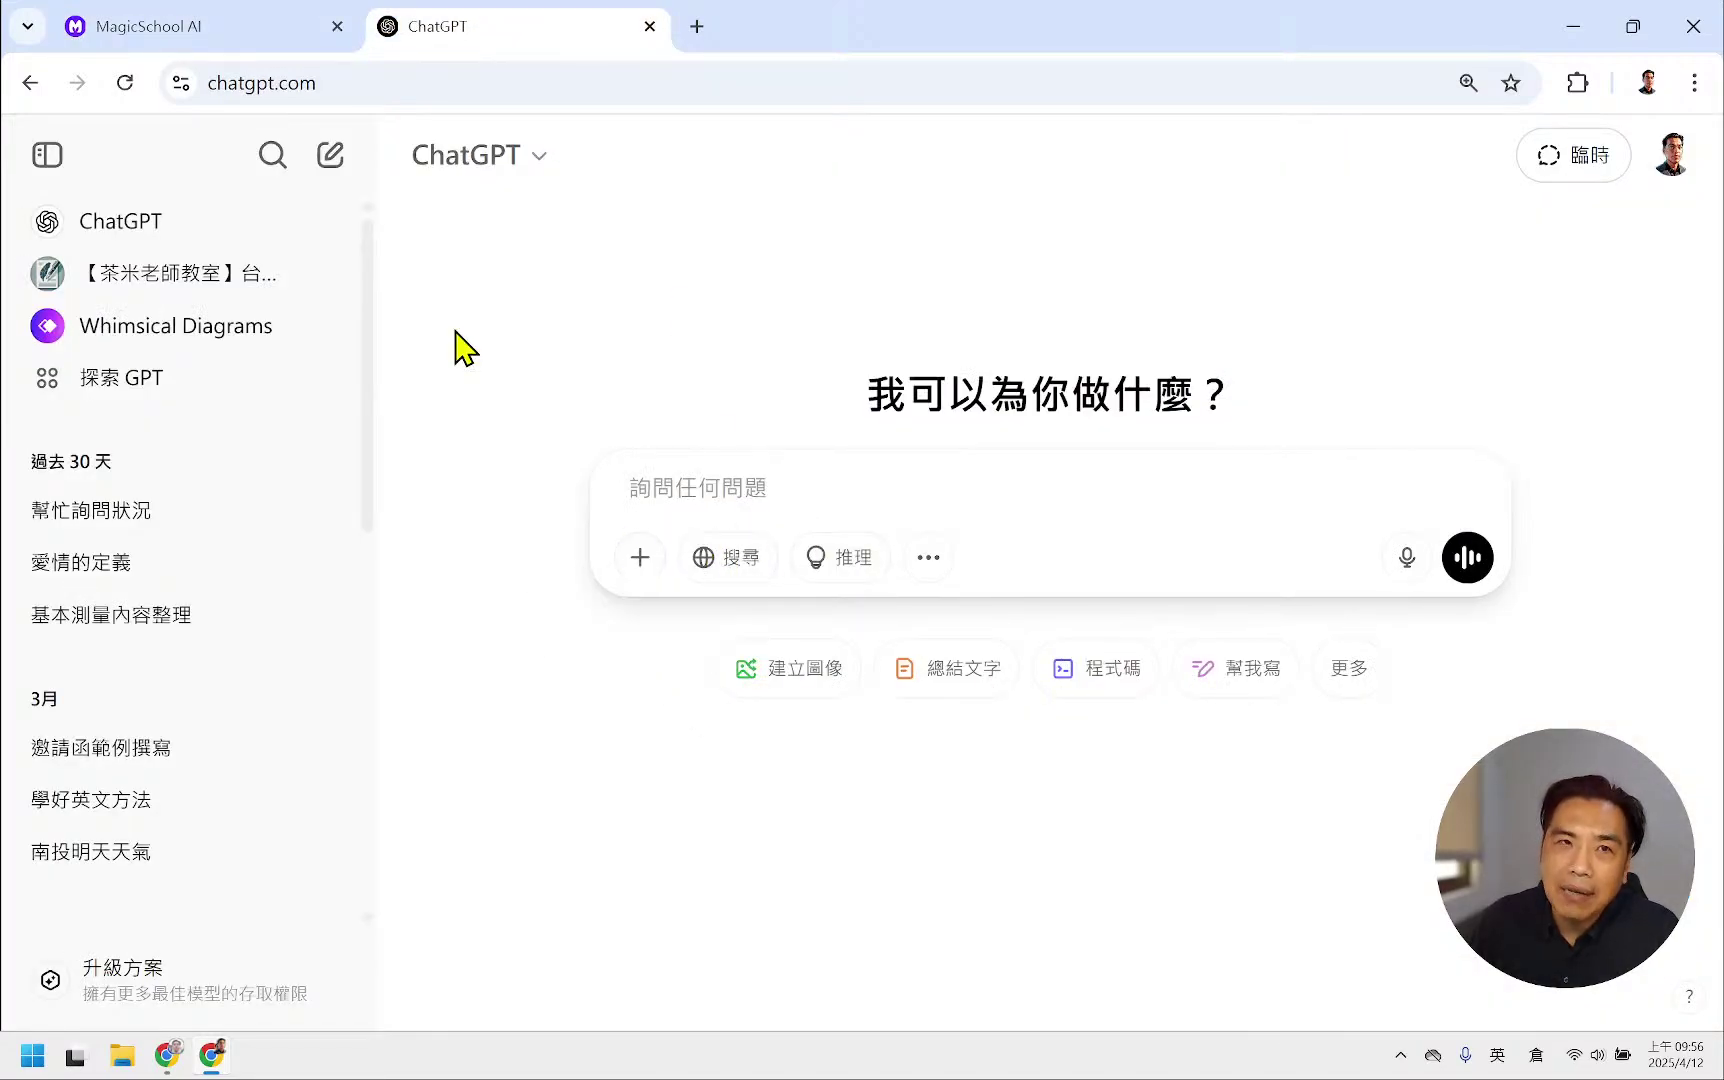
pyautogui.click(180, 24)
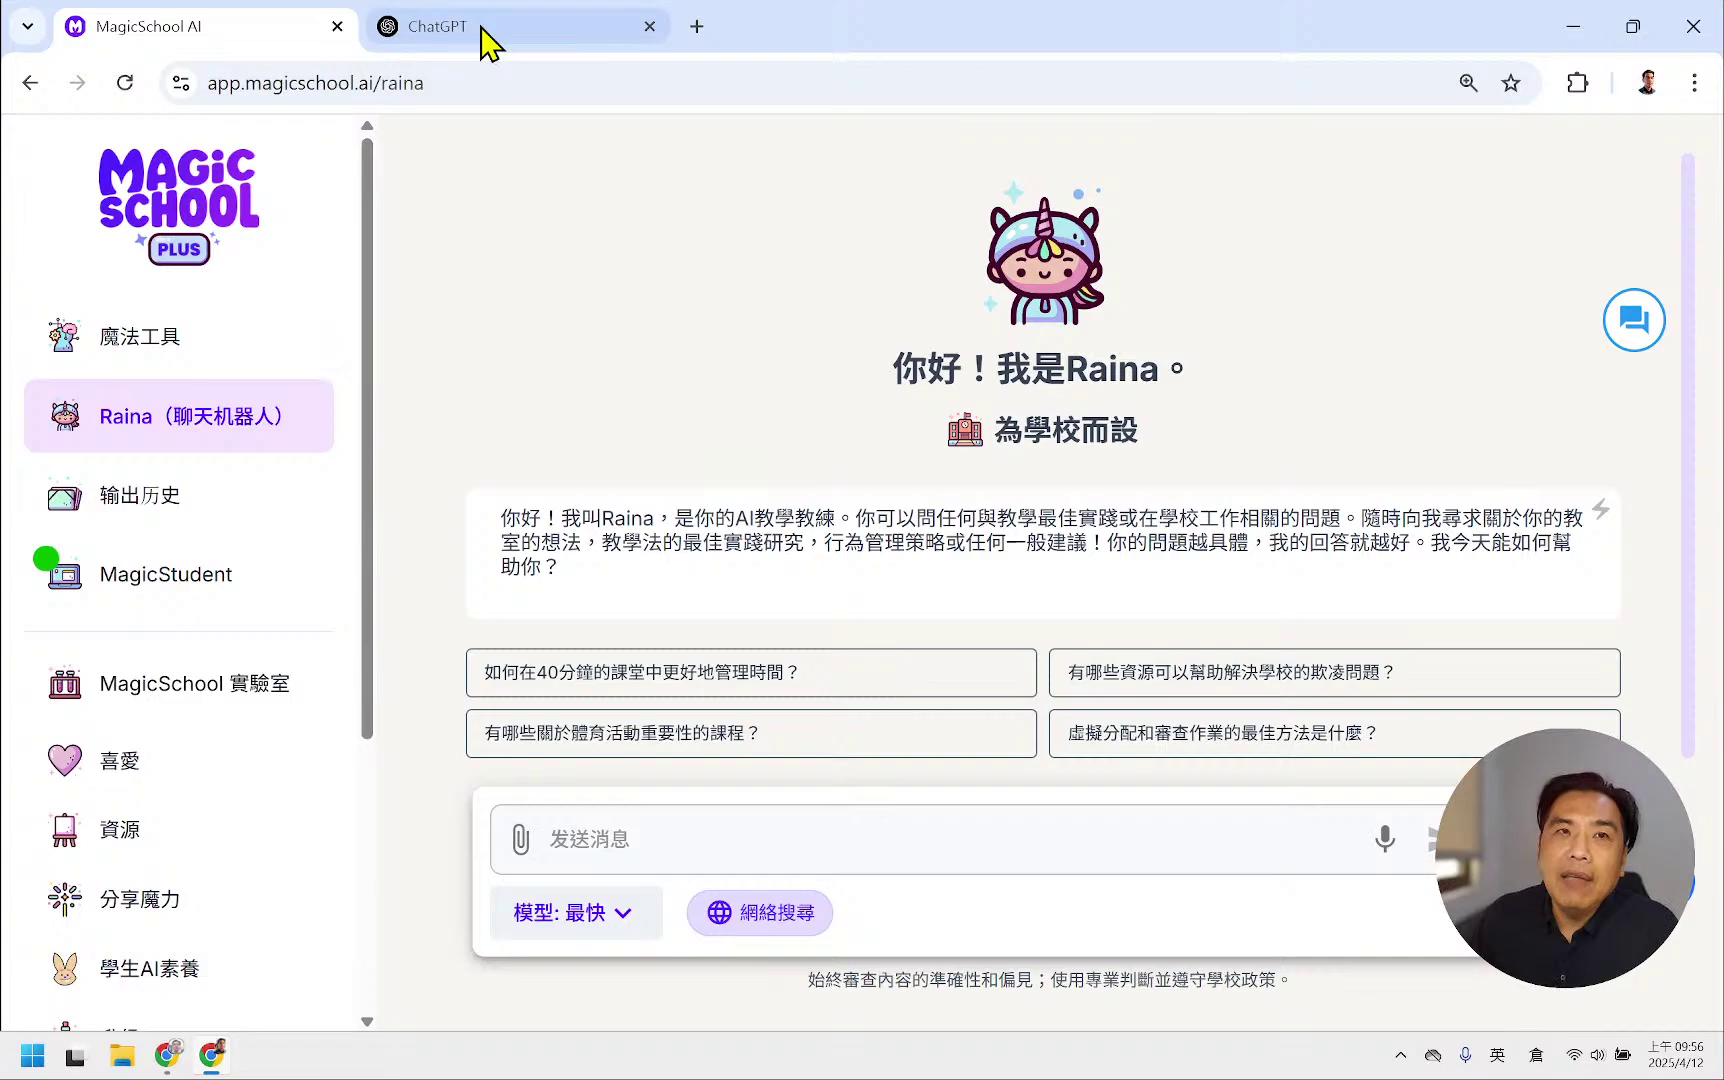
# - Check ChatGPT's message box for comparison, return to Raina, and turn off 網絡搜尋
pyautogui.click(489, 30)
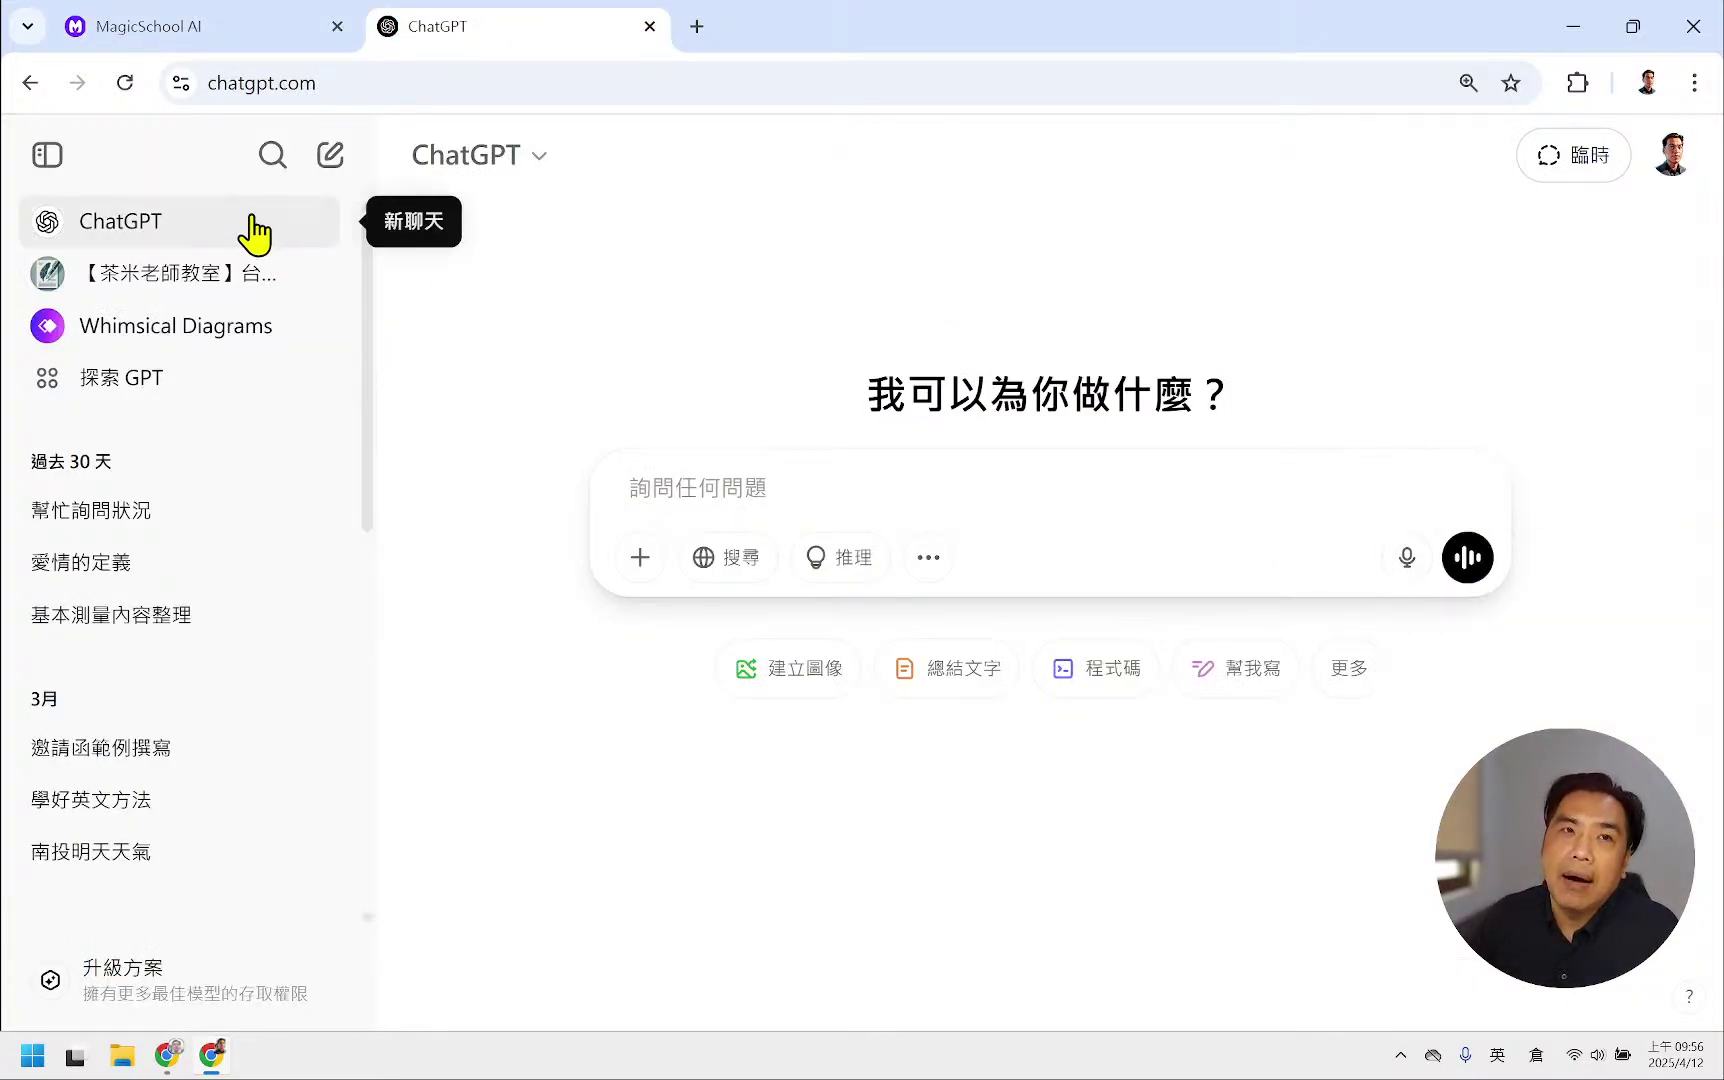
pyautogui.click(200, 32)
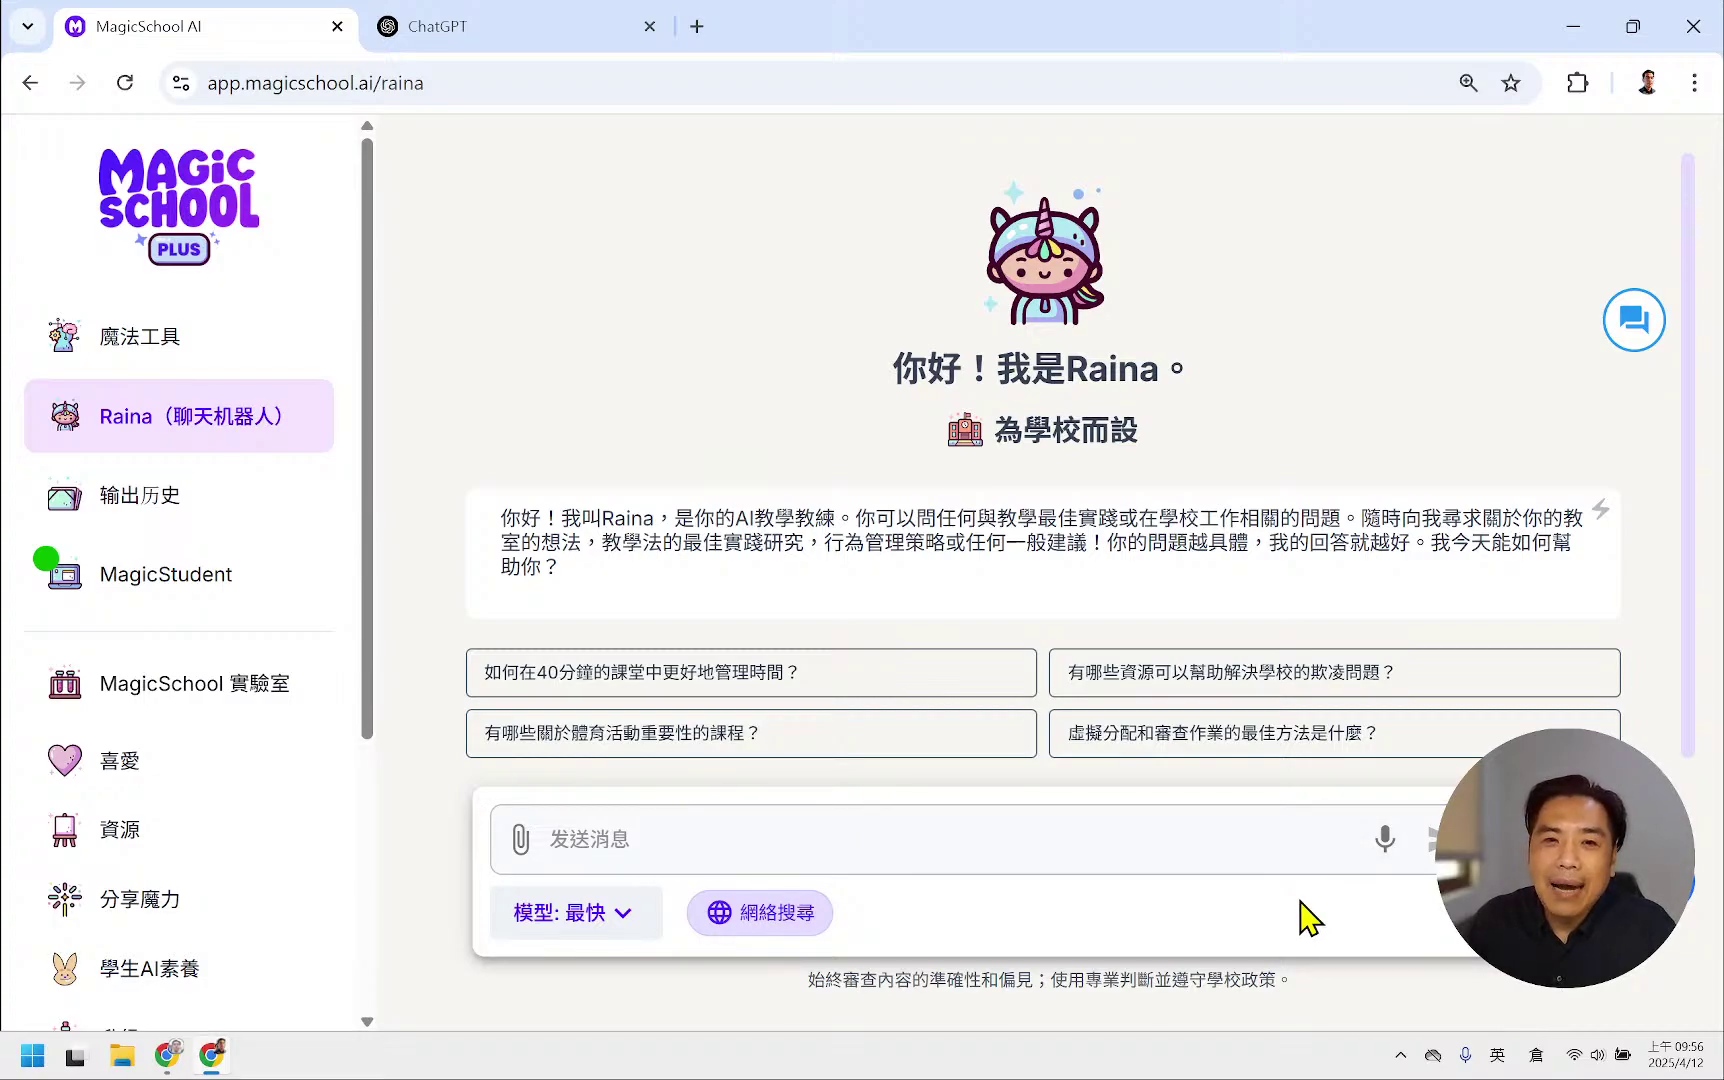
pyautogui.click(719, 912)
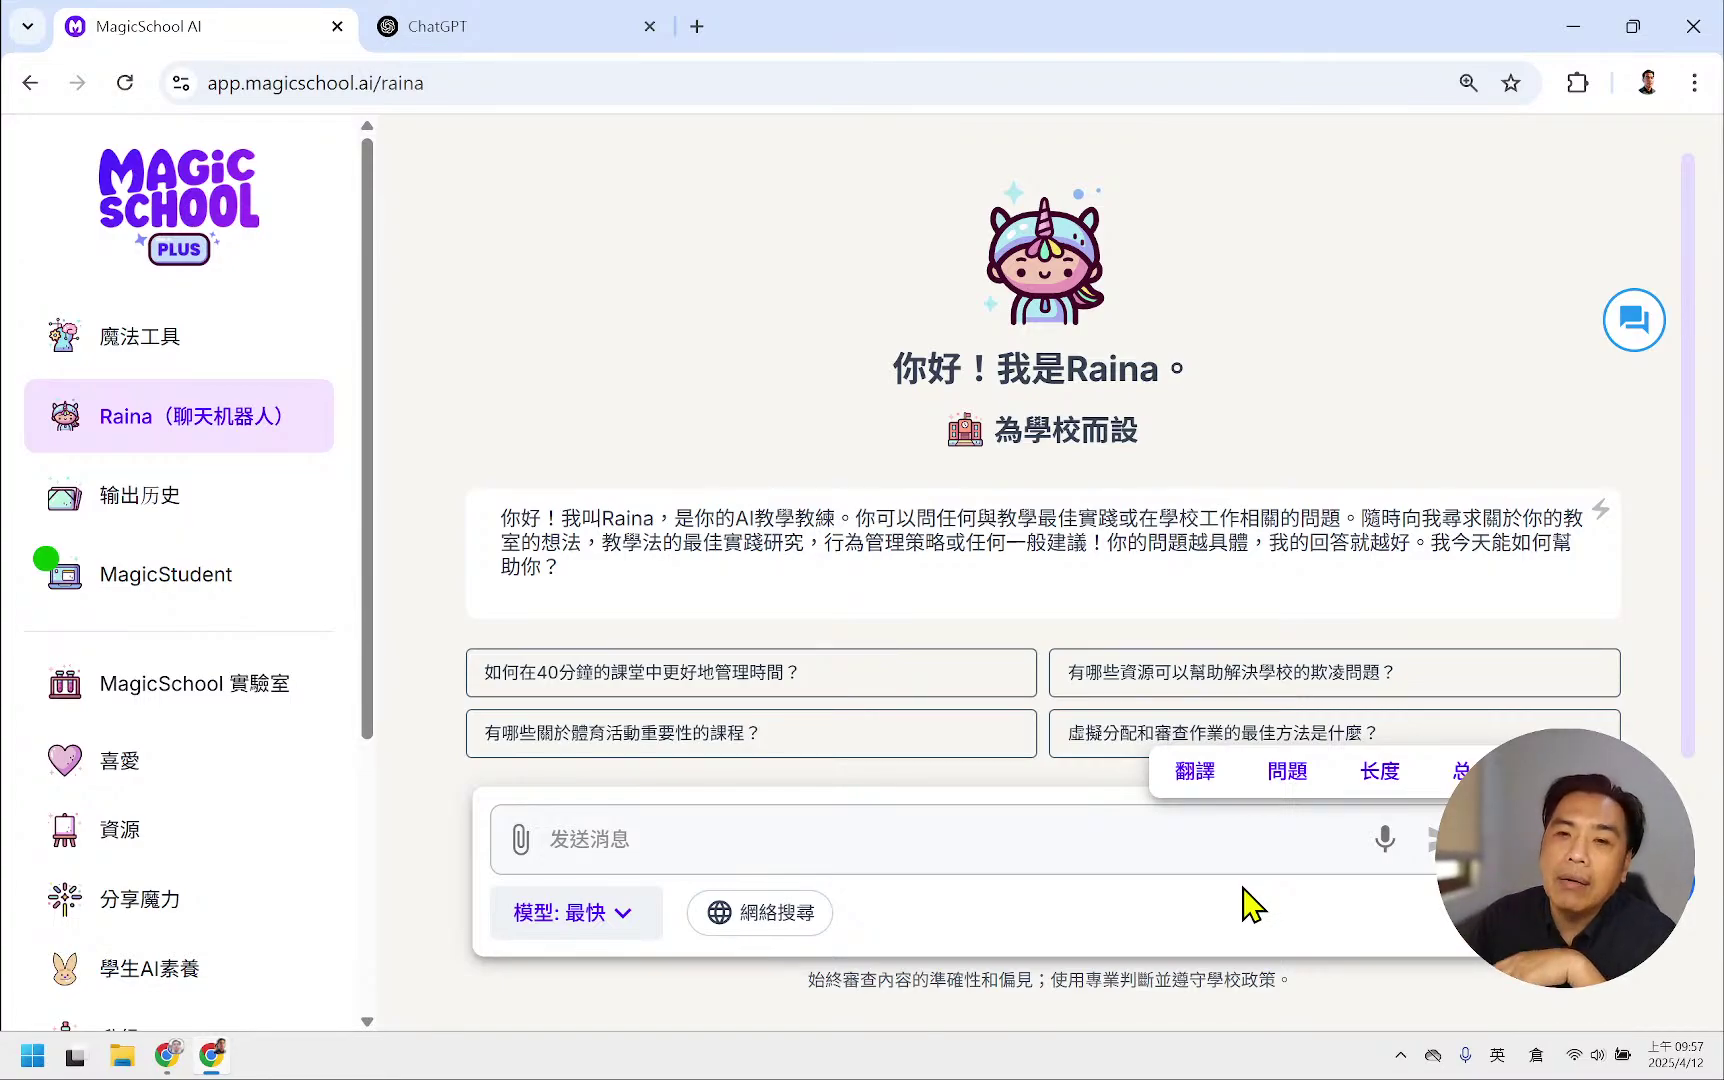
# - Review Raina's quick prompts for 翻譯, 問題, 长度 and summary, view the 自訂提示 list, and close it
pyautogui.click(1192, 775)
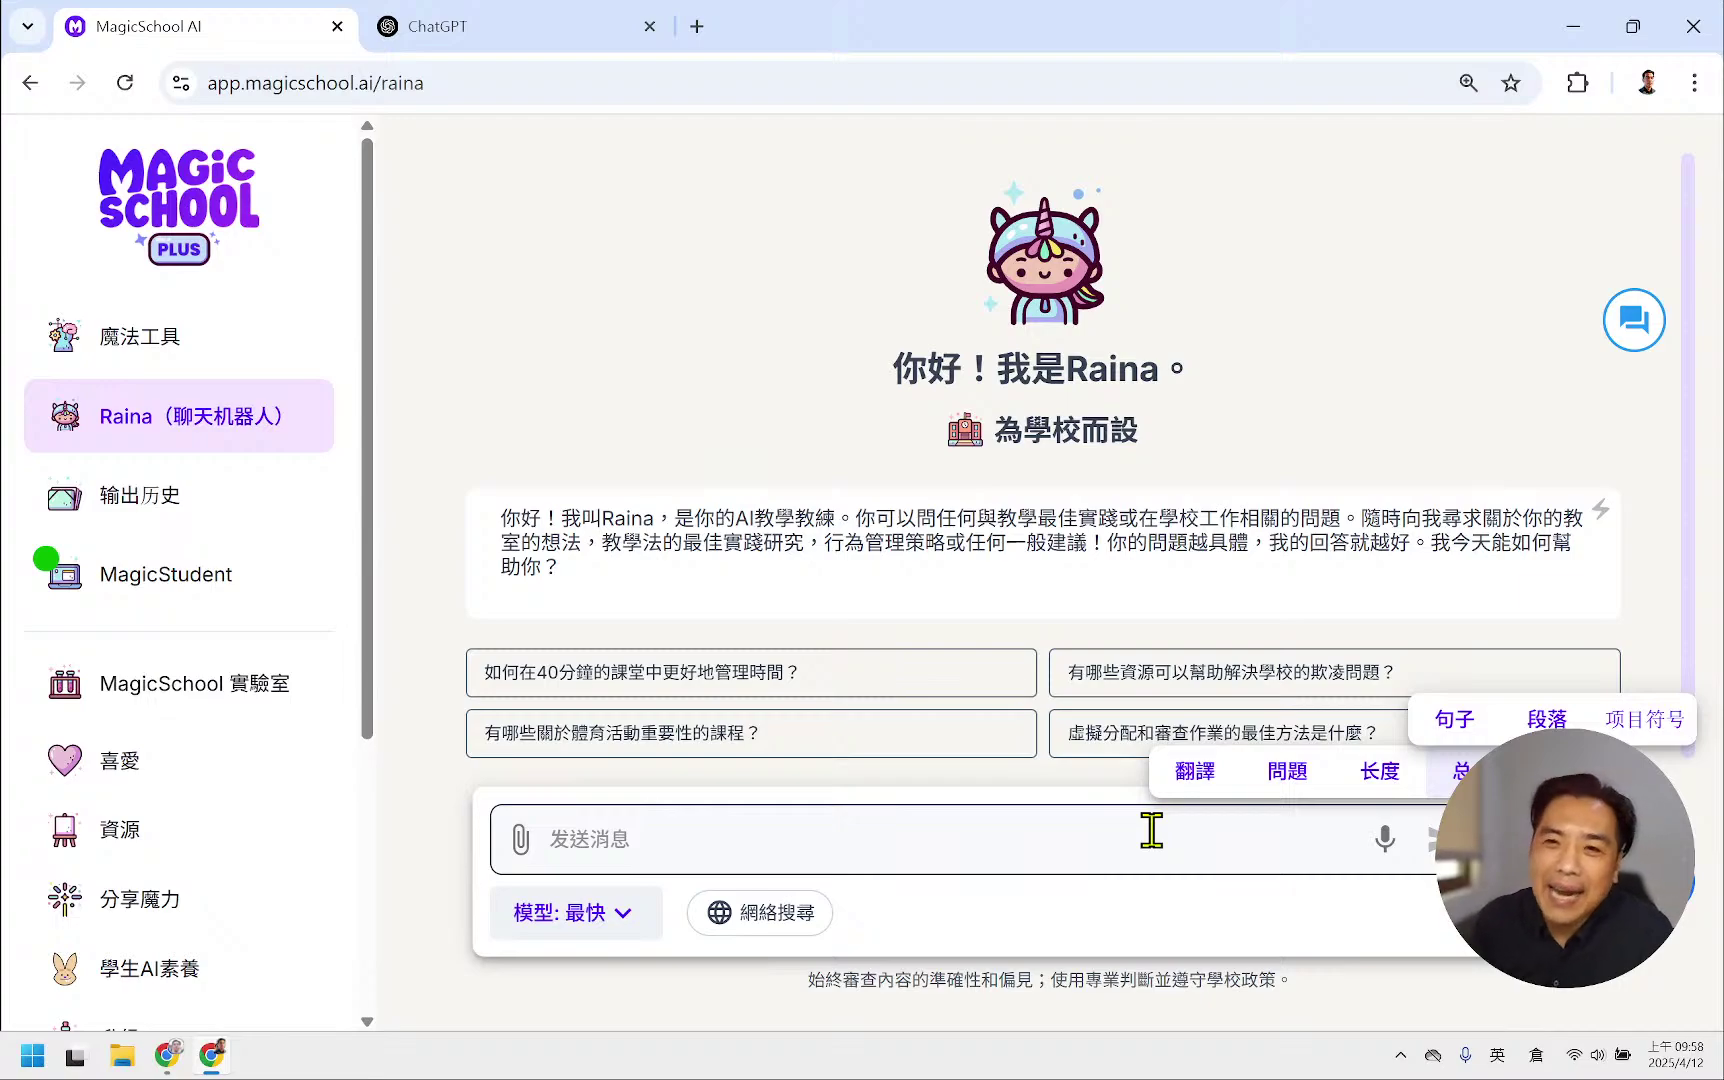
pyautogui.moveTo(1378, 785)
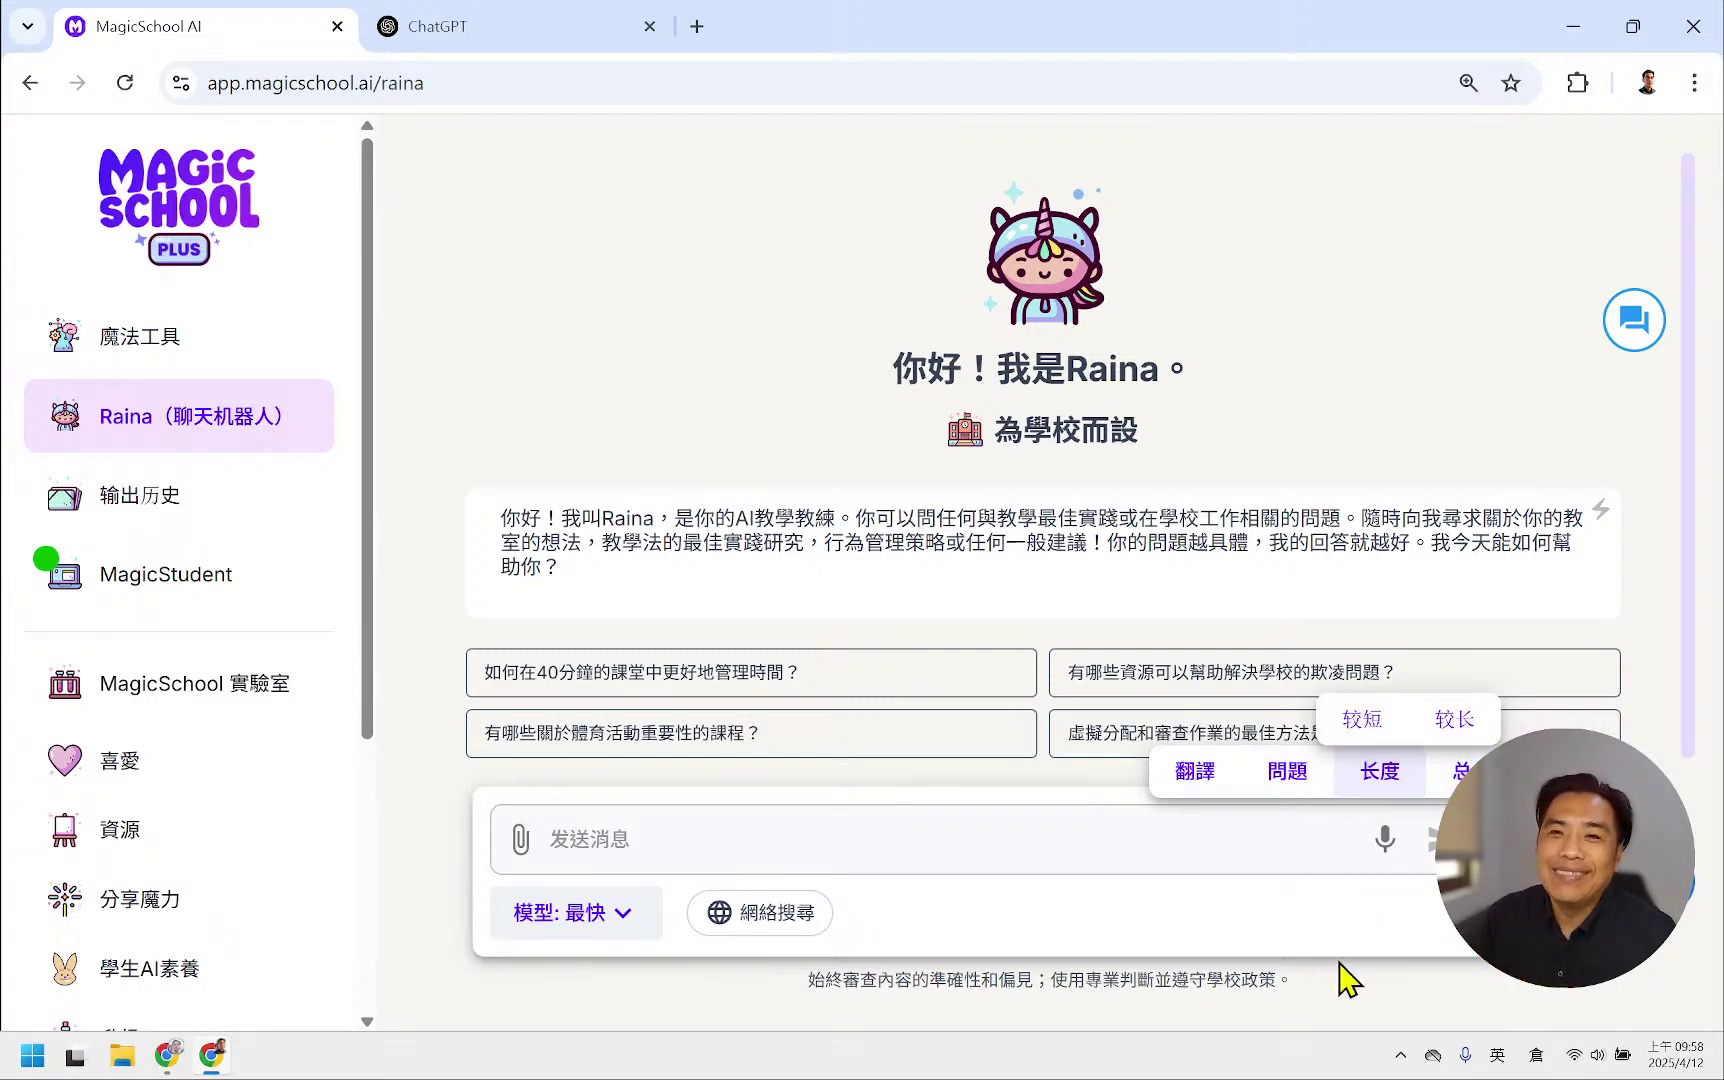
pyautogui.moveTo(1290, 780)
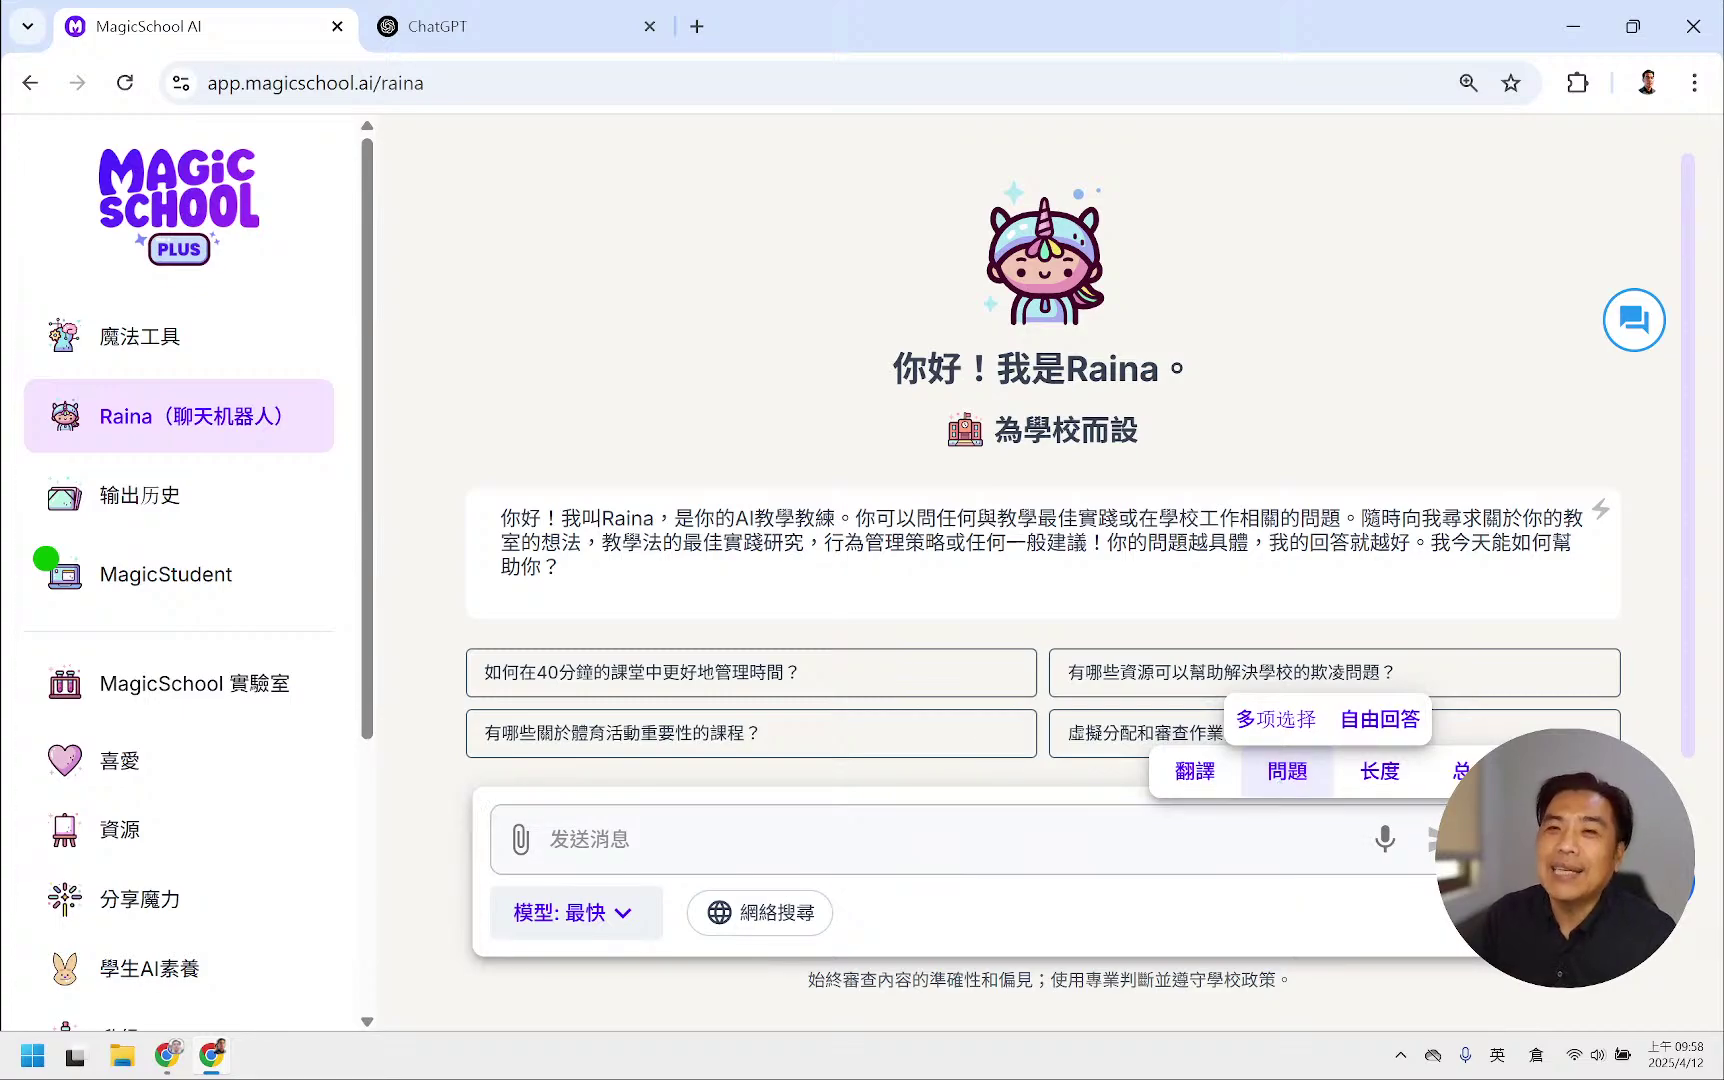
pyautogui.click(1440, 838)
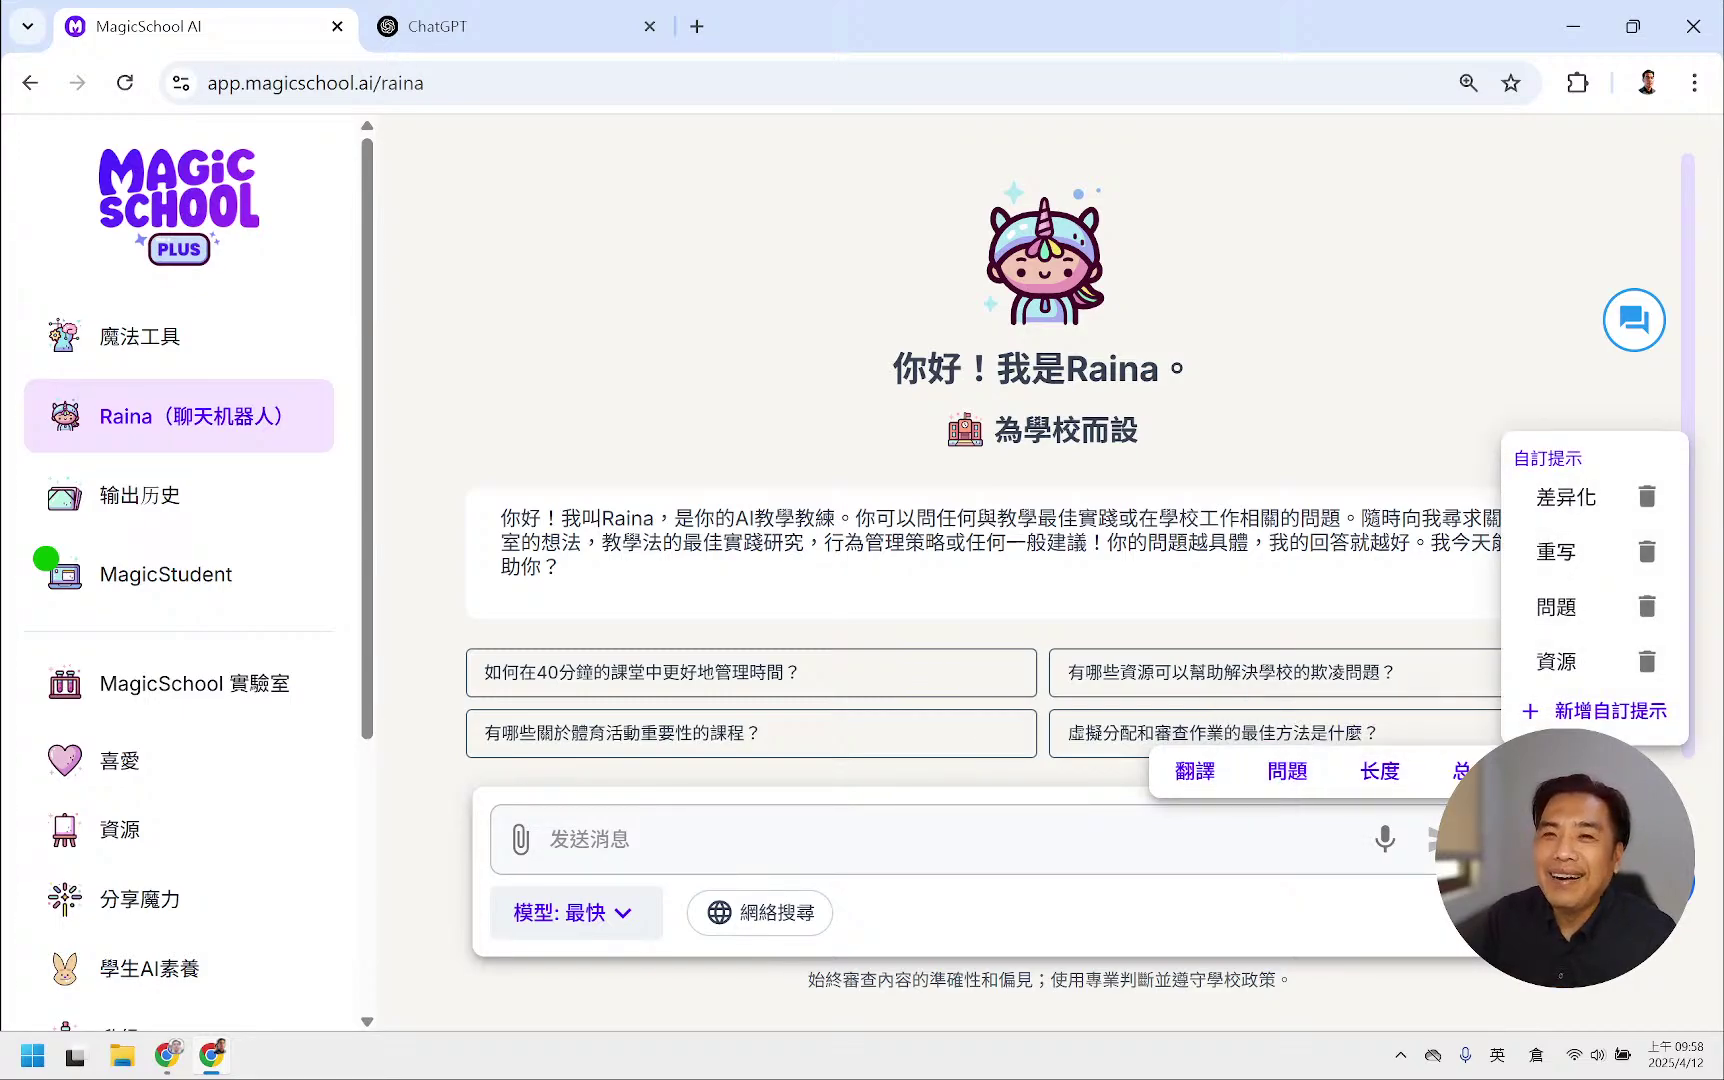
pyautogui.click(1410, 352)
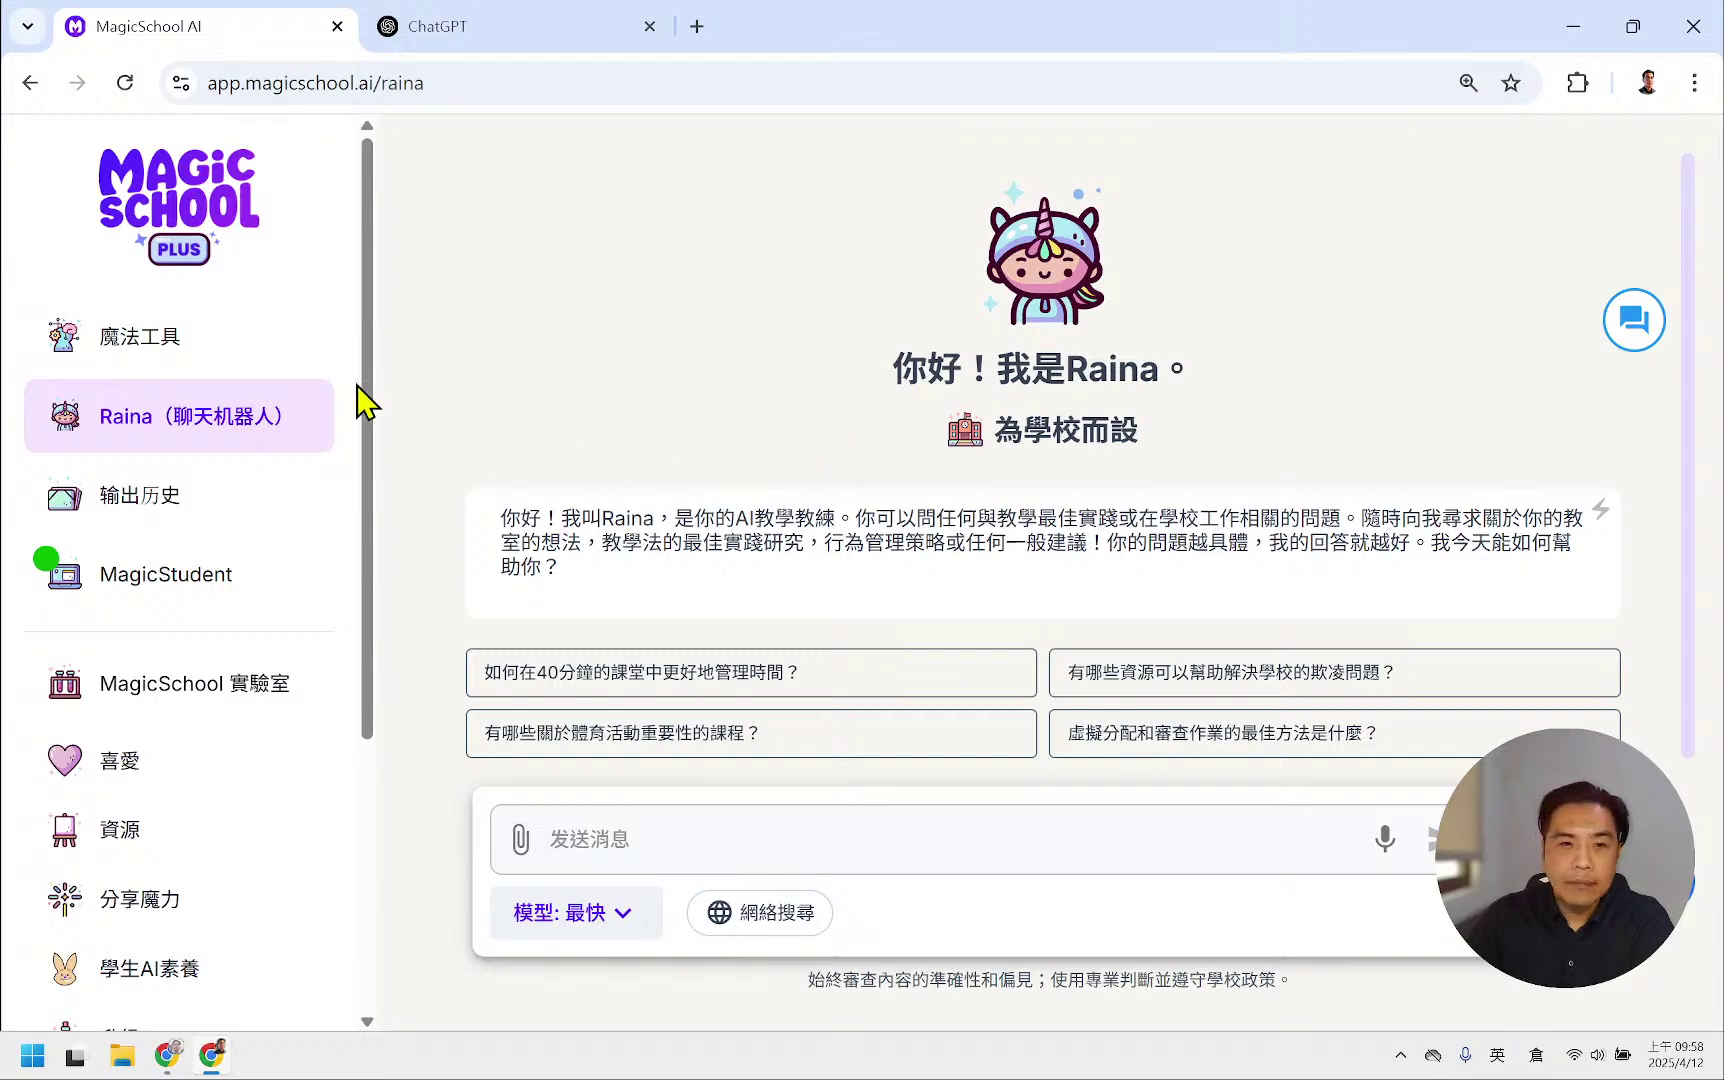
# - Switch to the AI備課工具資料 folder in Google Drive and download 2上課本_第1章_基本測量.pdf to the 下載 folder
pyautogui.moveTo(170, 1063)
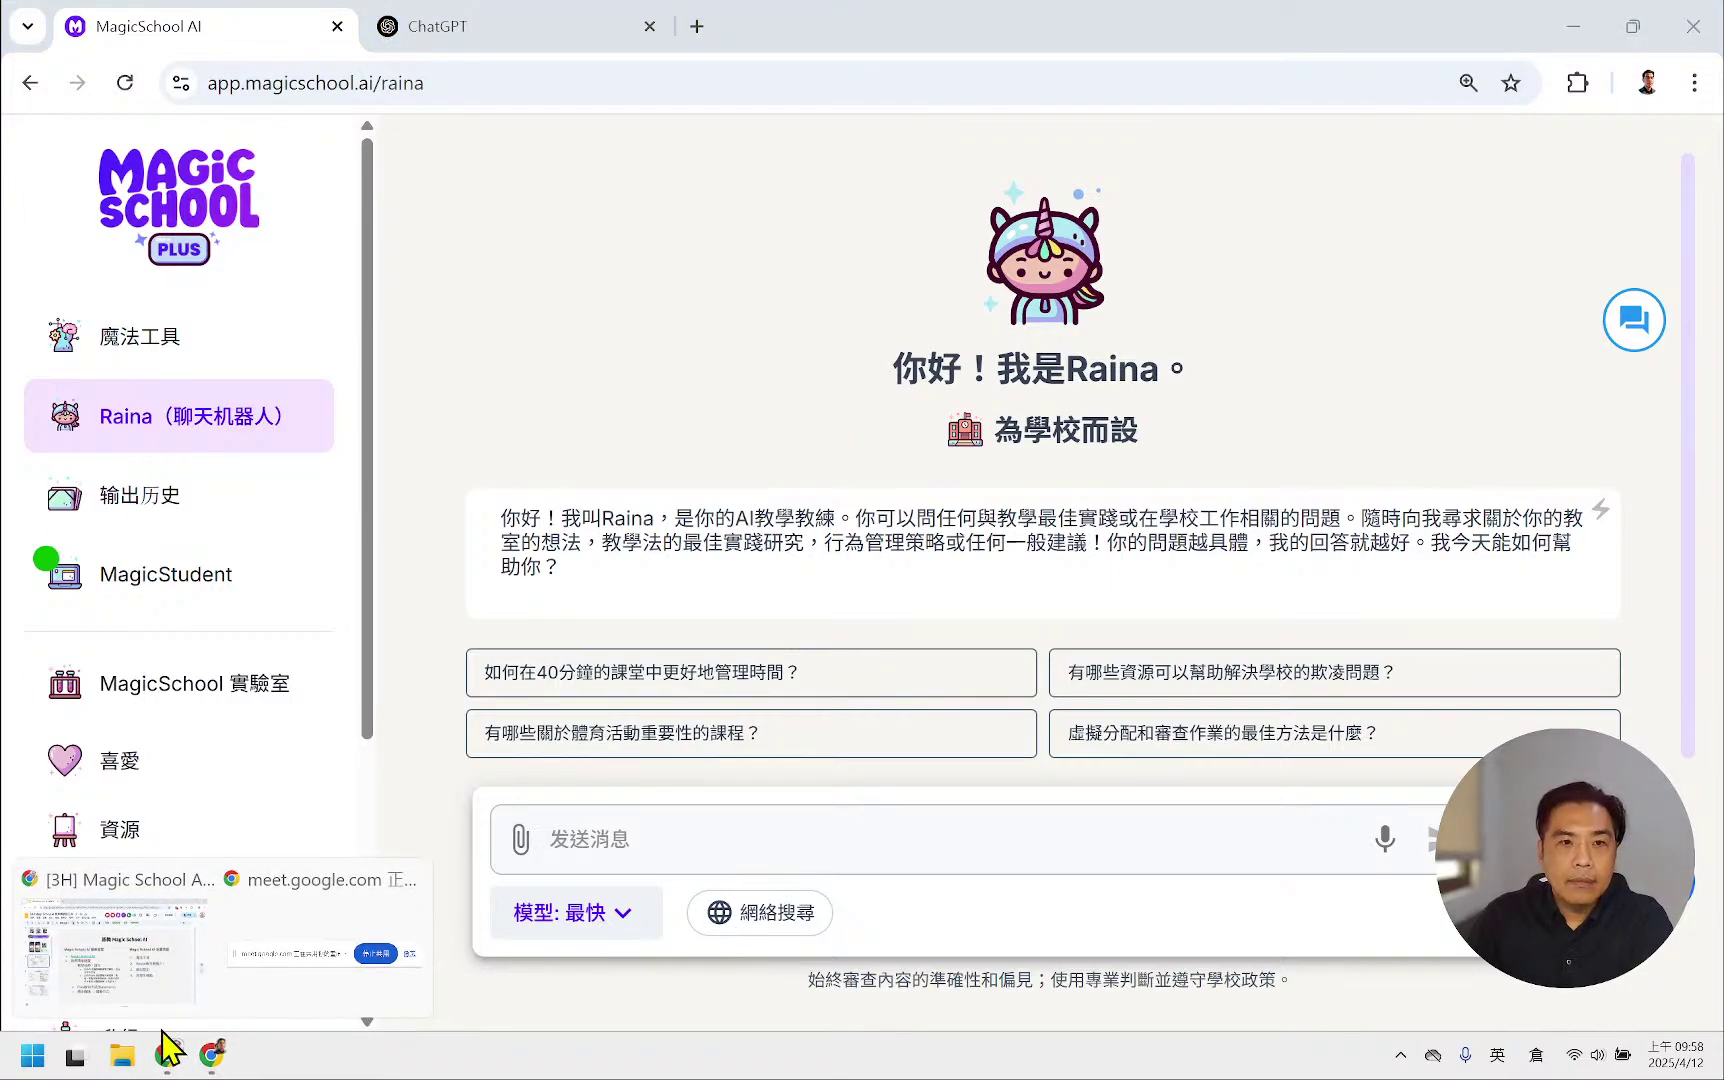
pyautogui.click(142, 975)
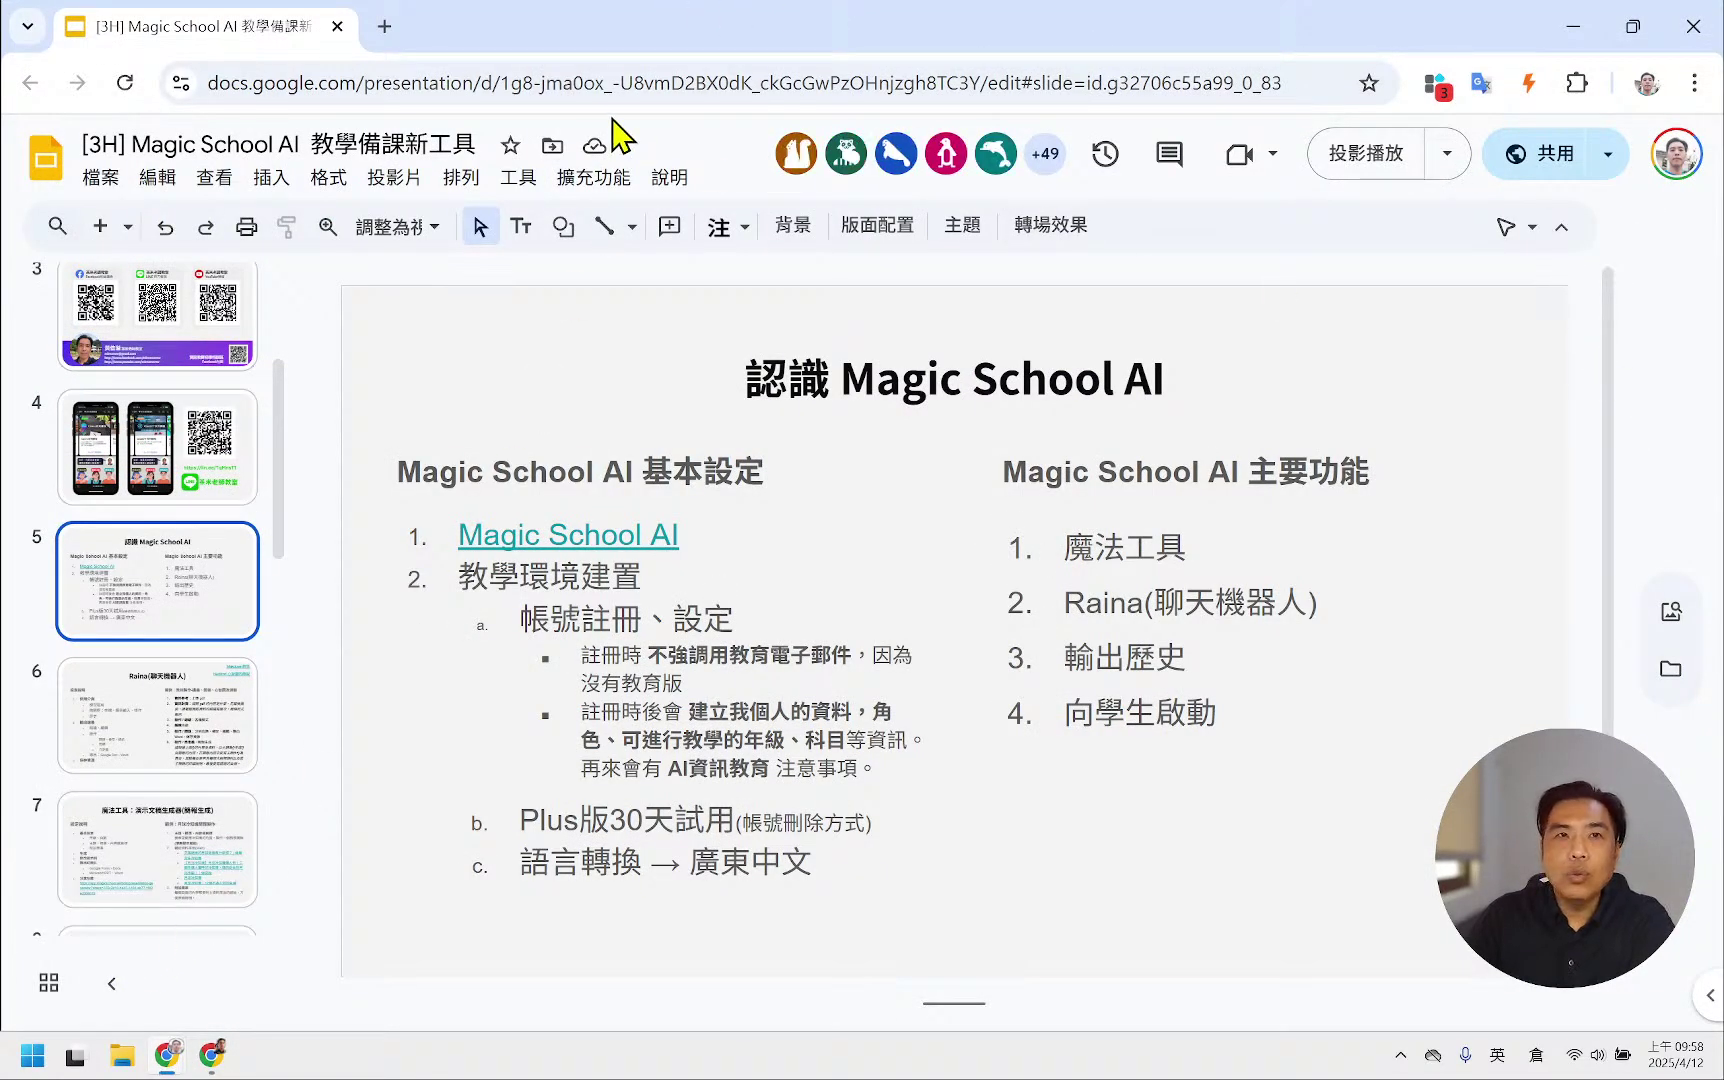
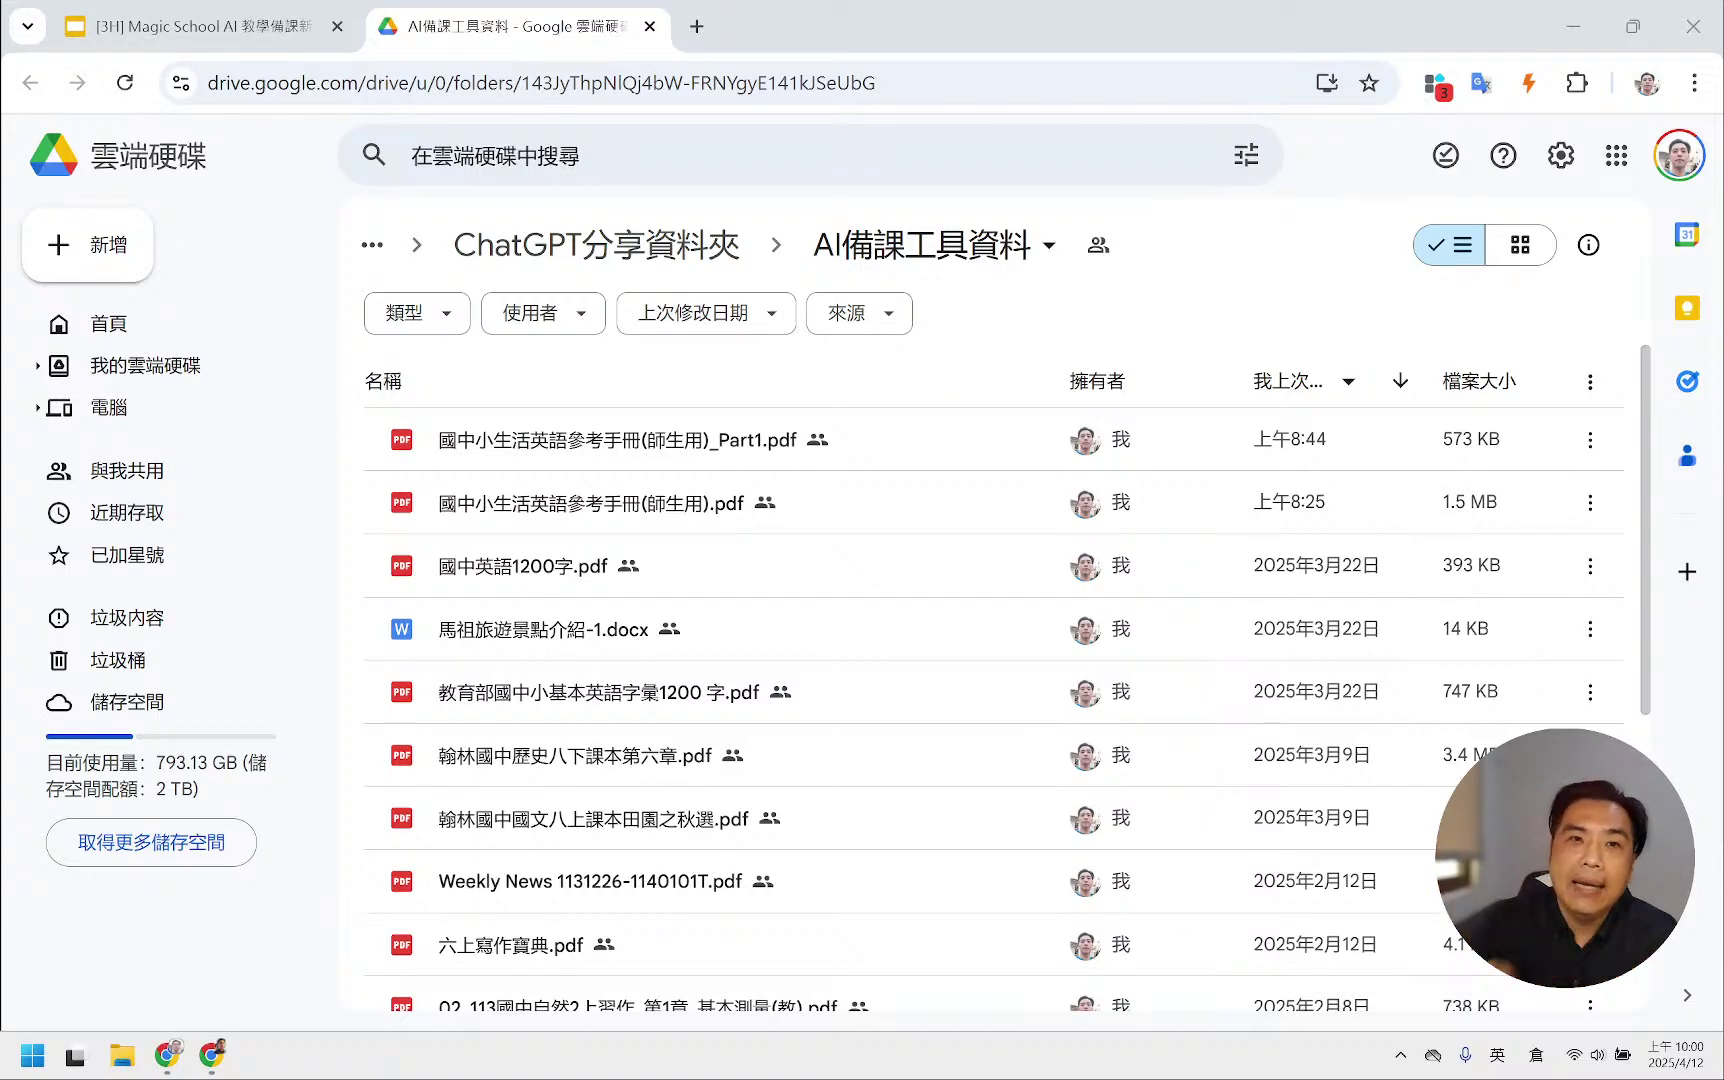
pyautogui.scroll(-5, 880, 435)
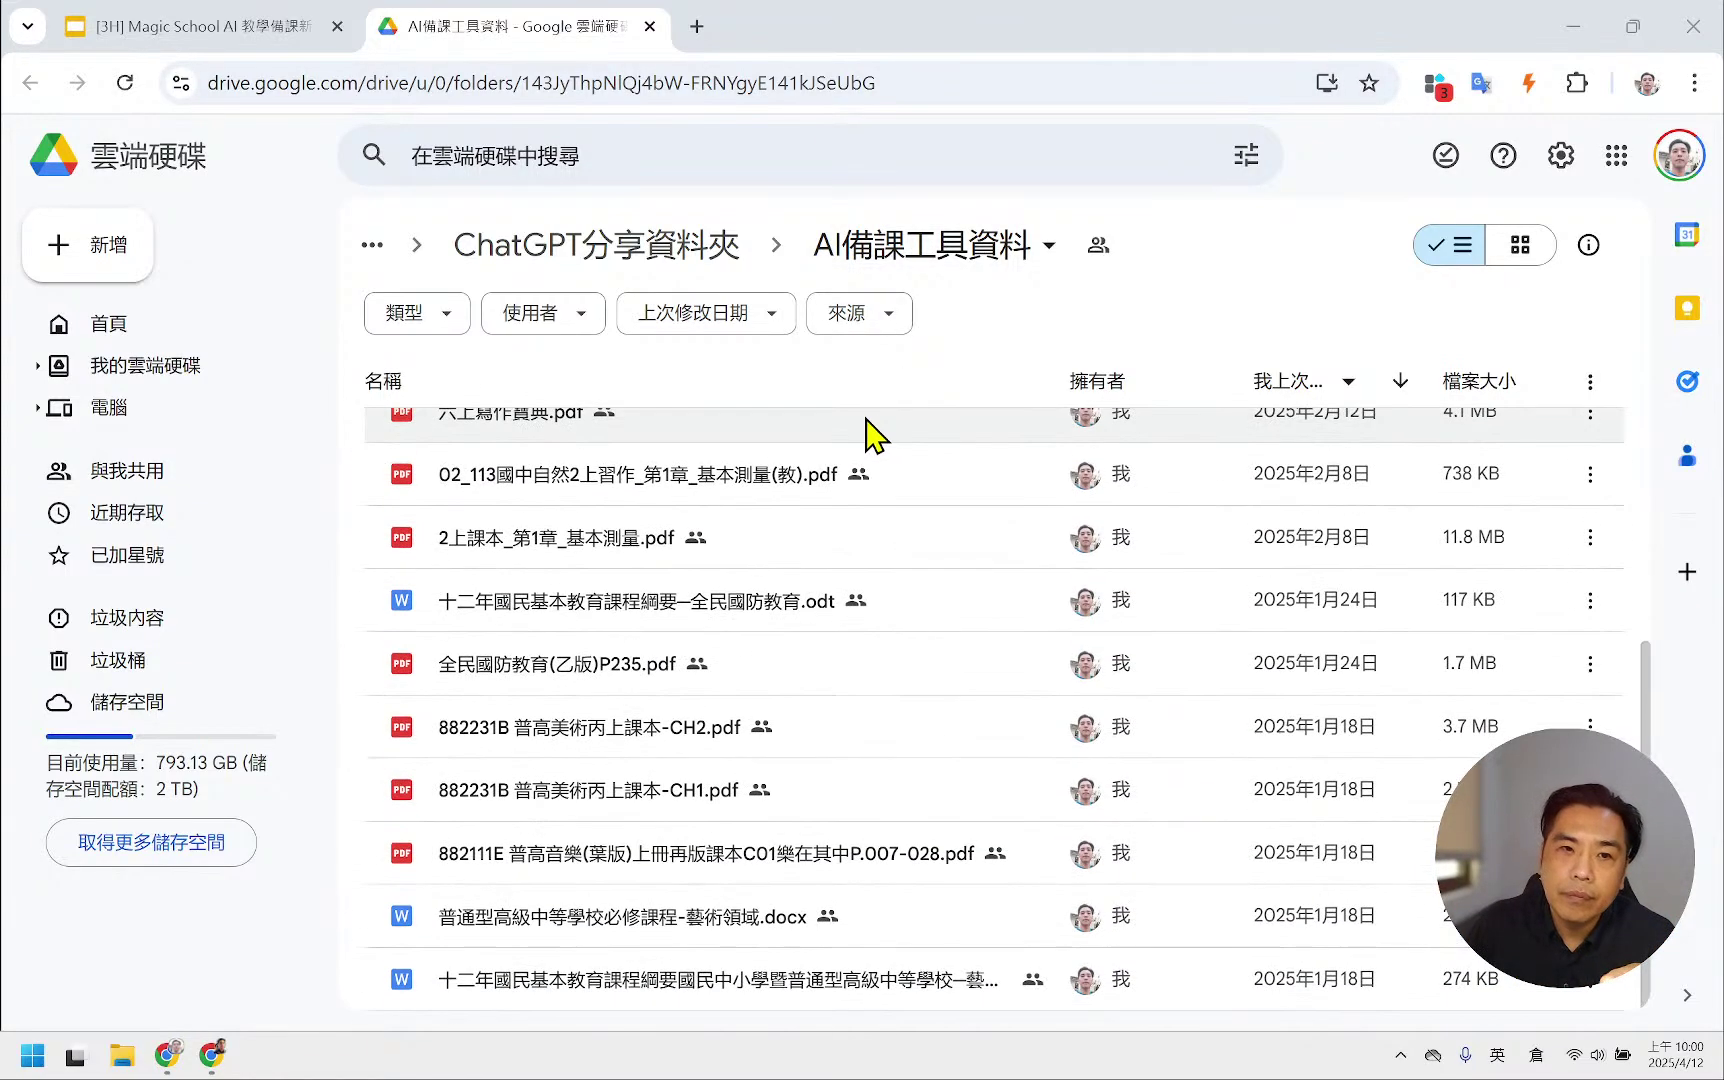
pyautogui.scroll(5, 868, 432)
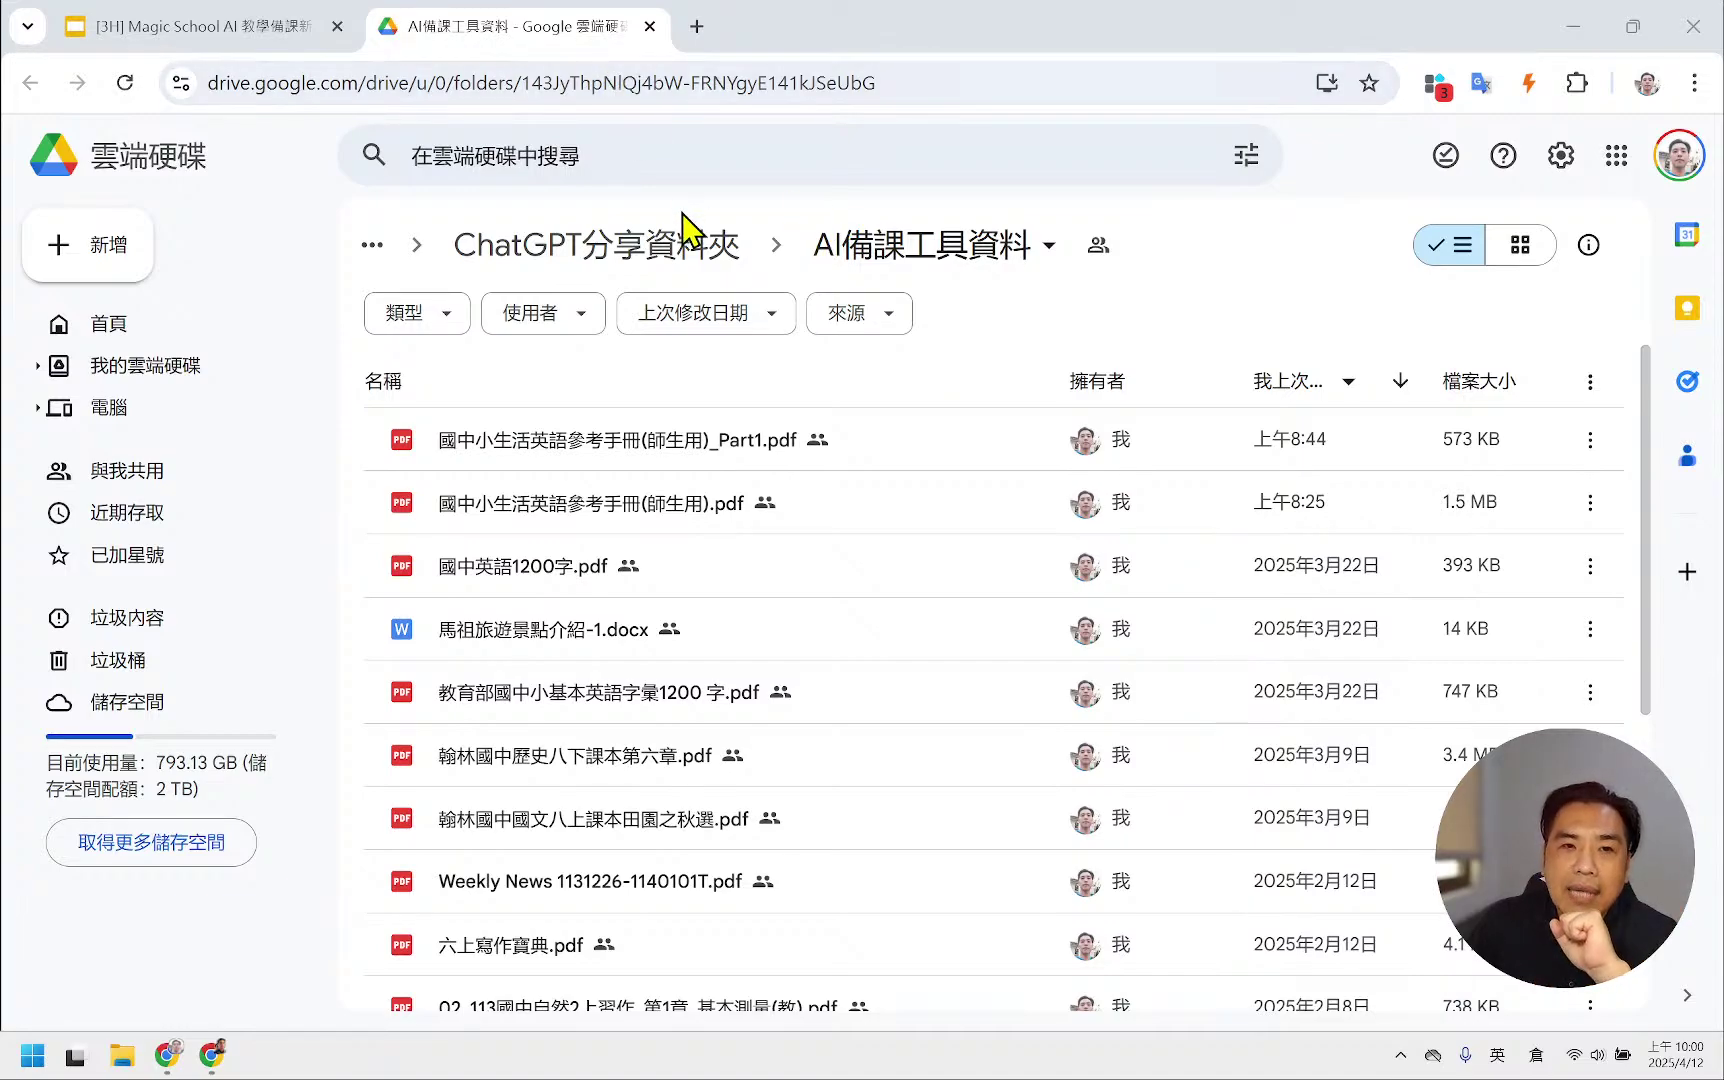
pyautogui.scroll(-3, 672, 367)
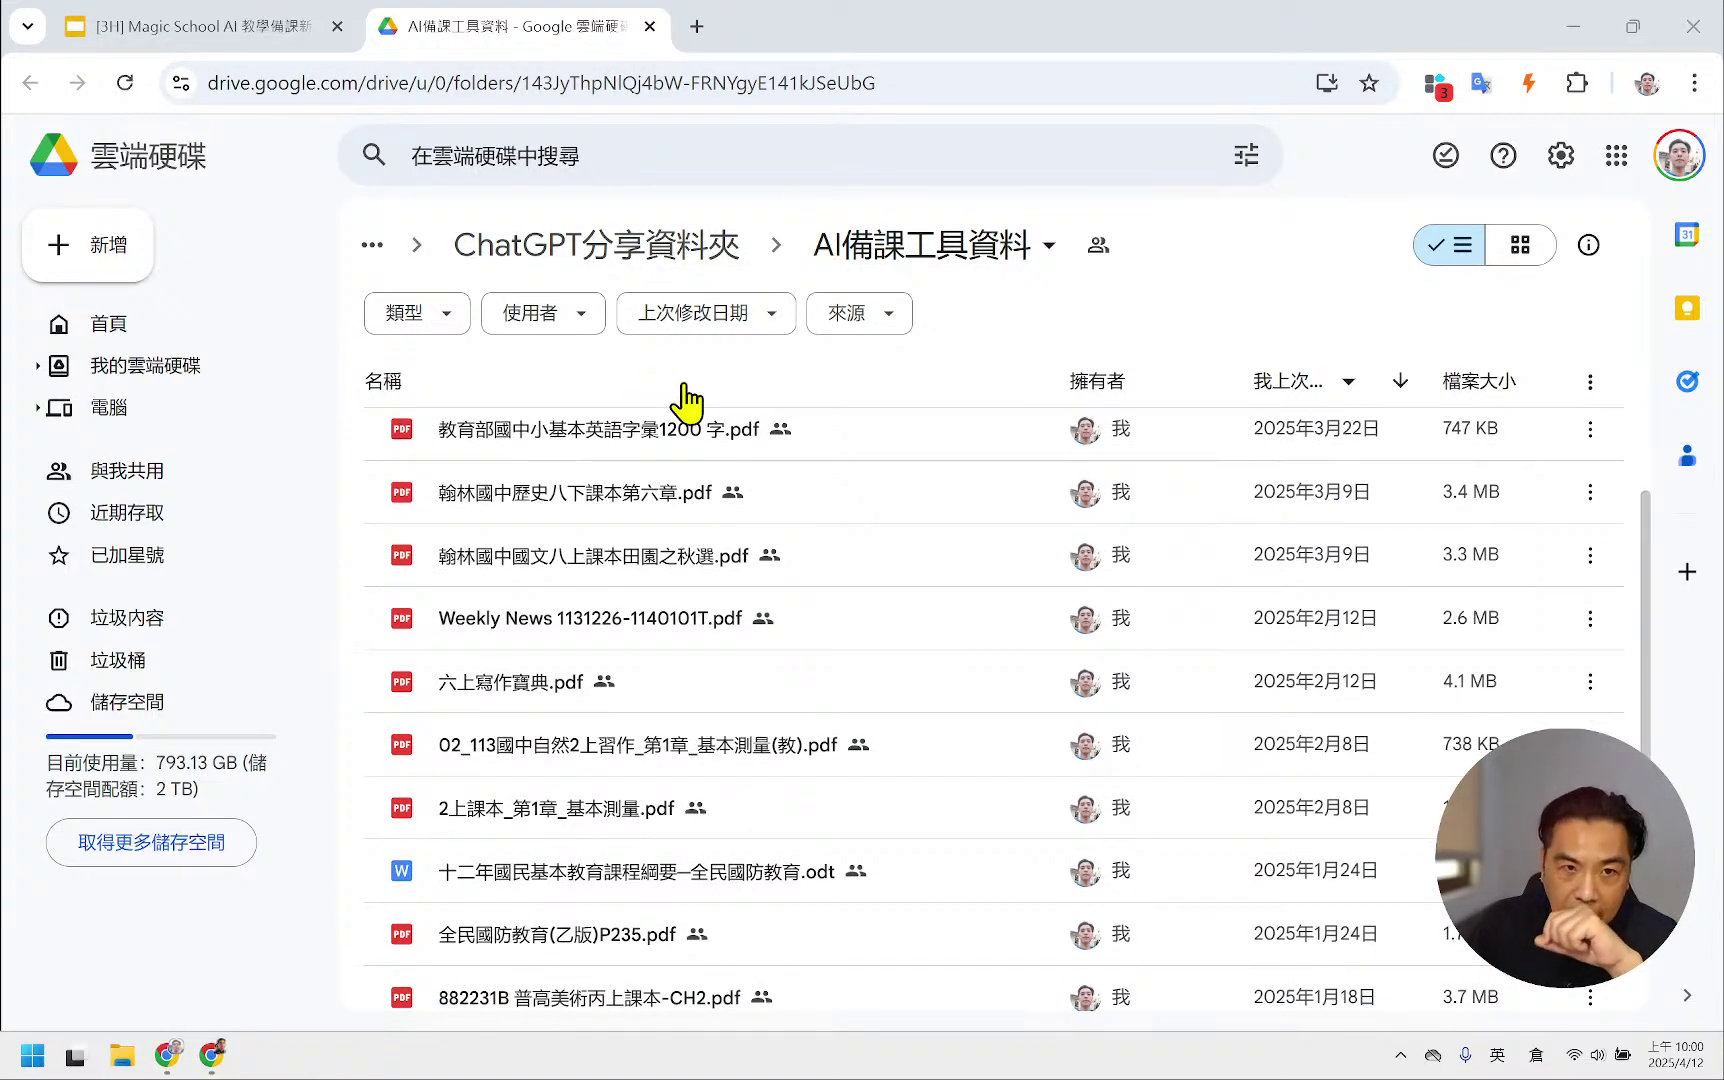
pyautogui.scroll(-1, 688, 410)
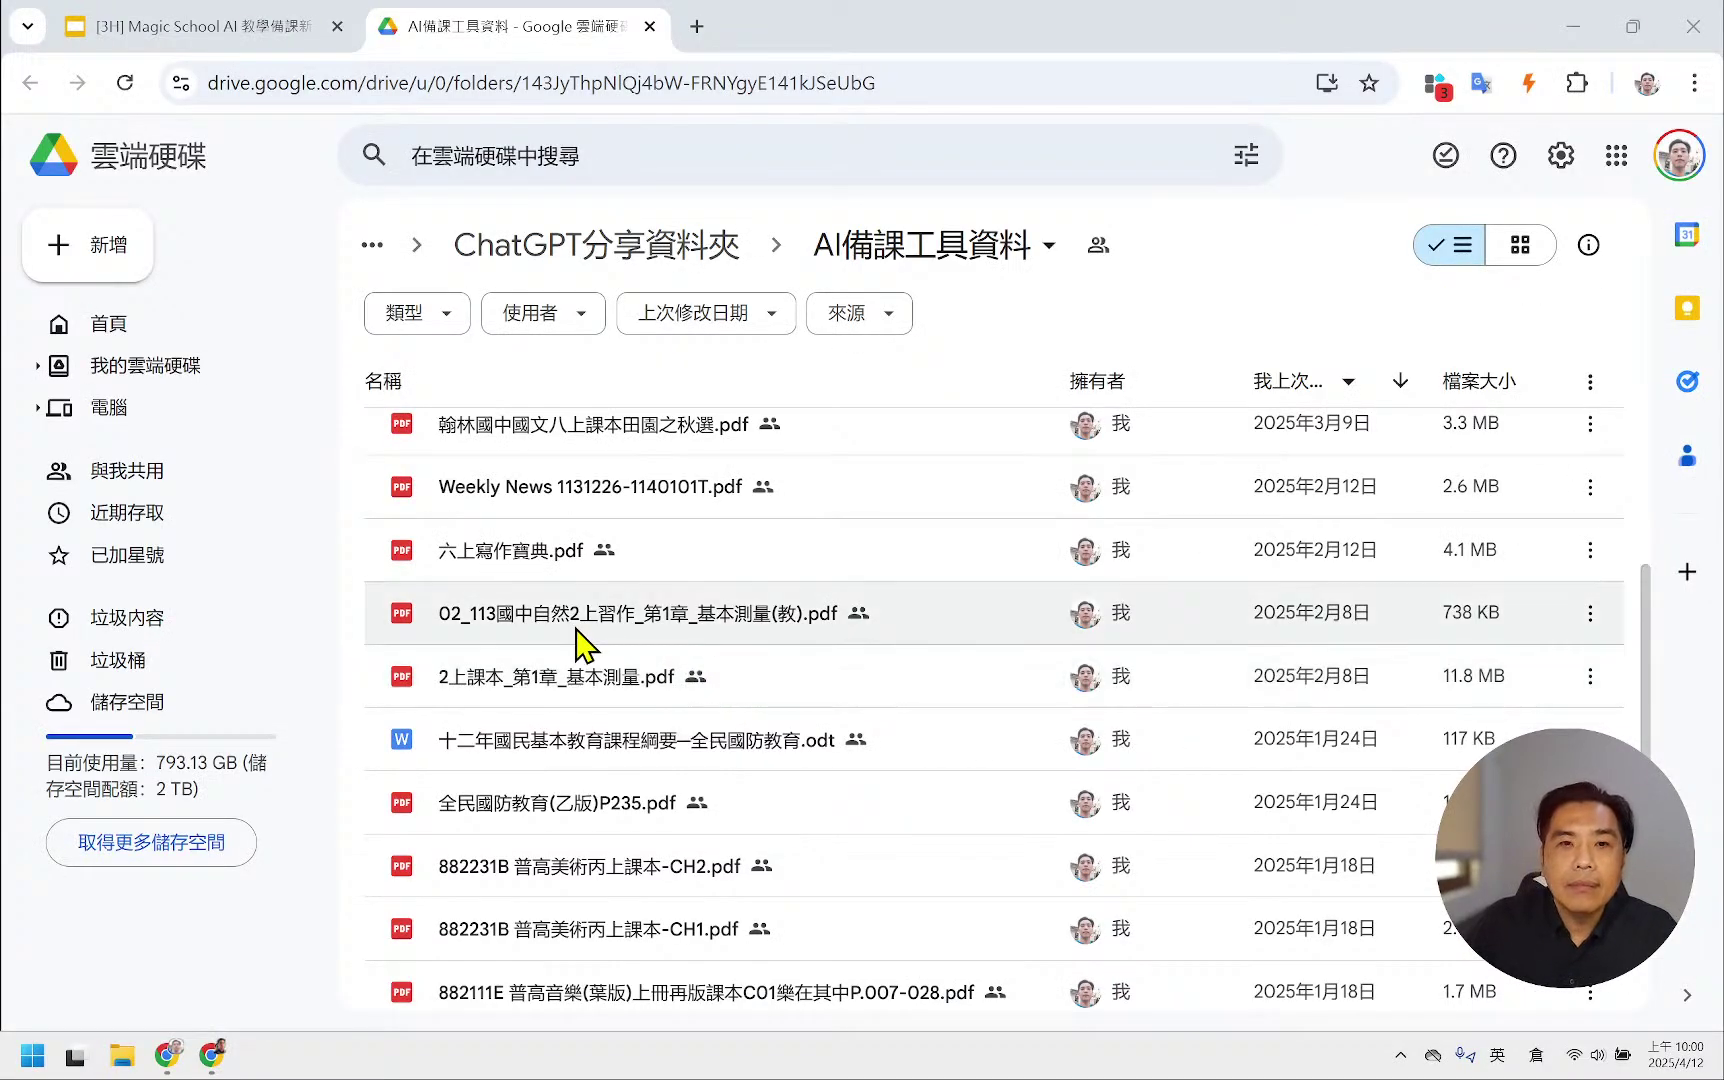
pyautogui.rightClick(510, 678)
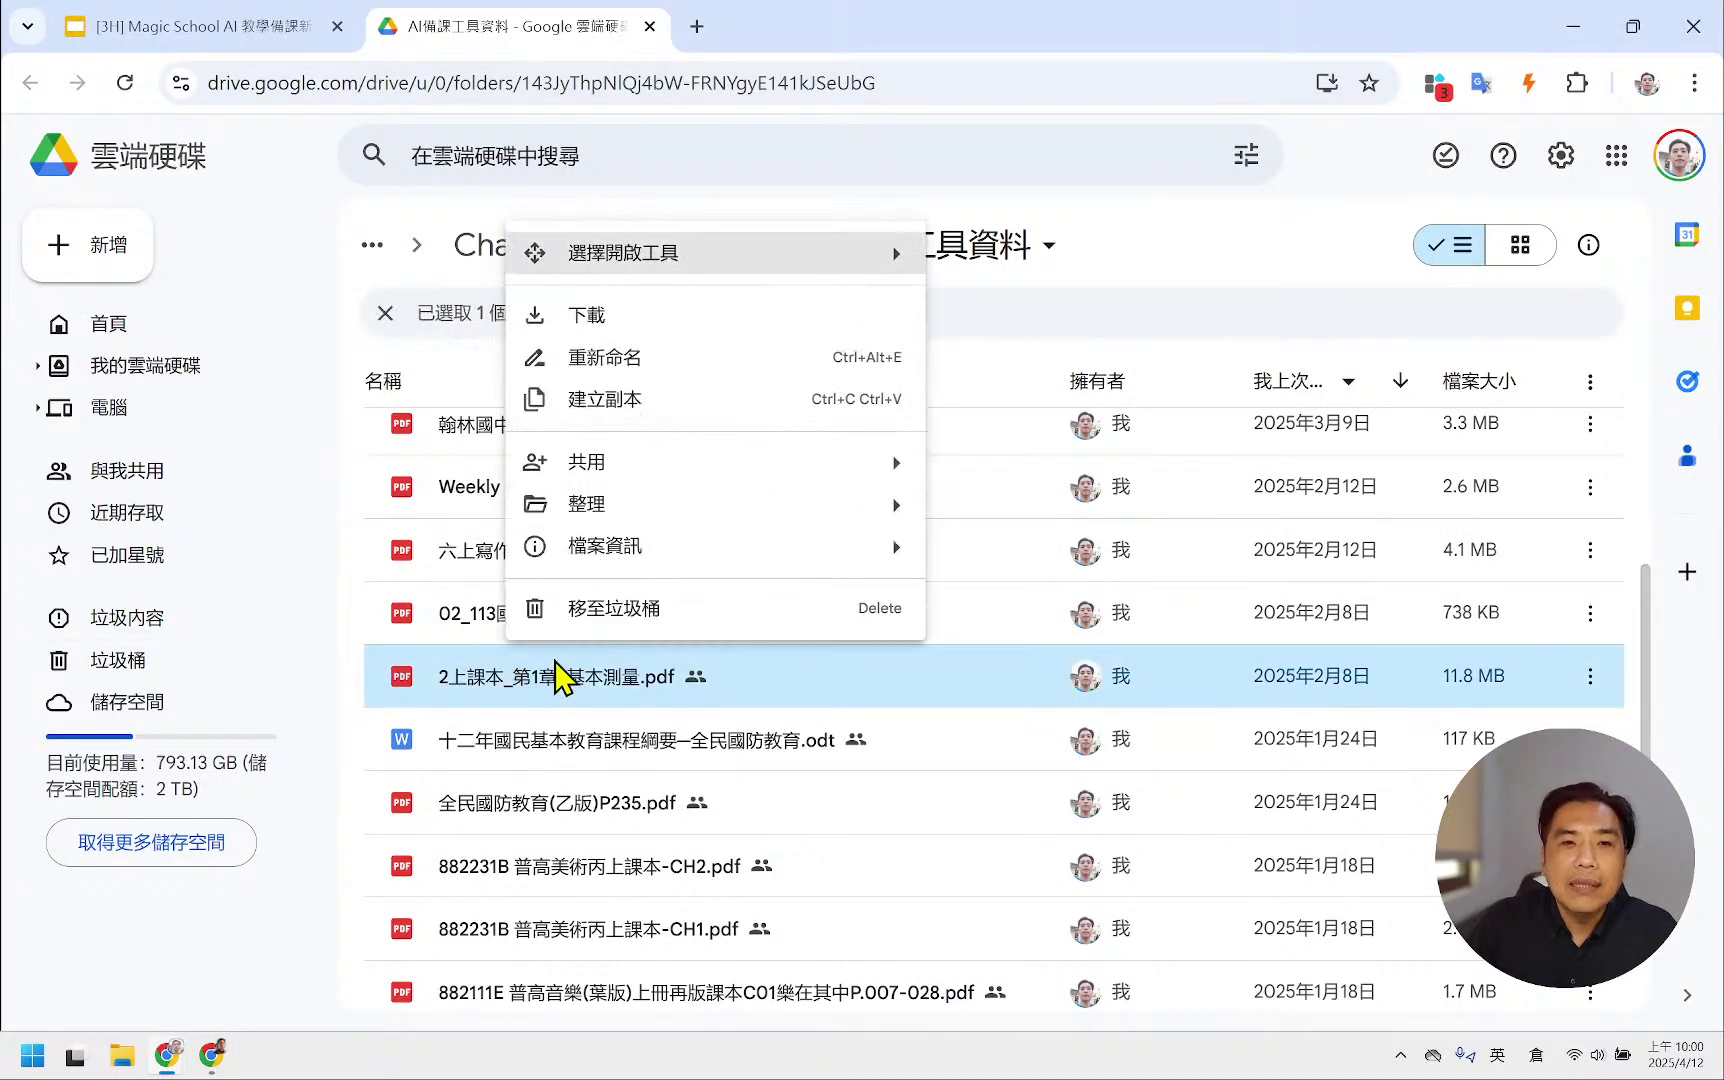
pyautogui.click(645, 316)
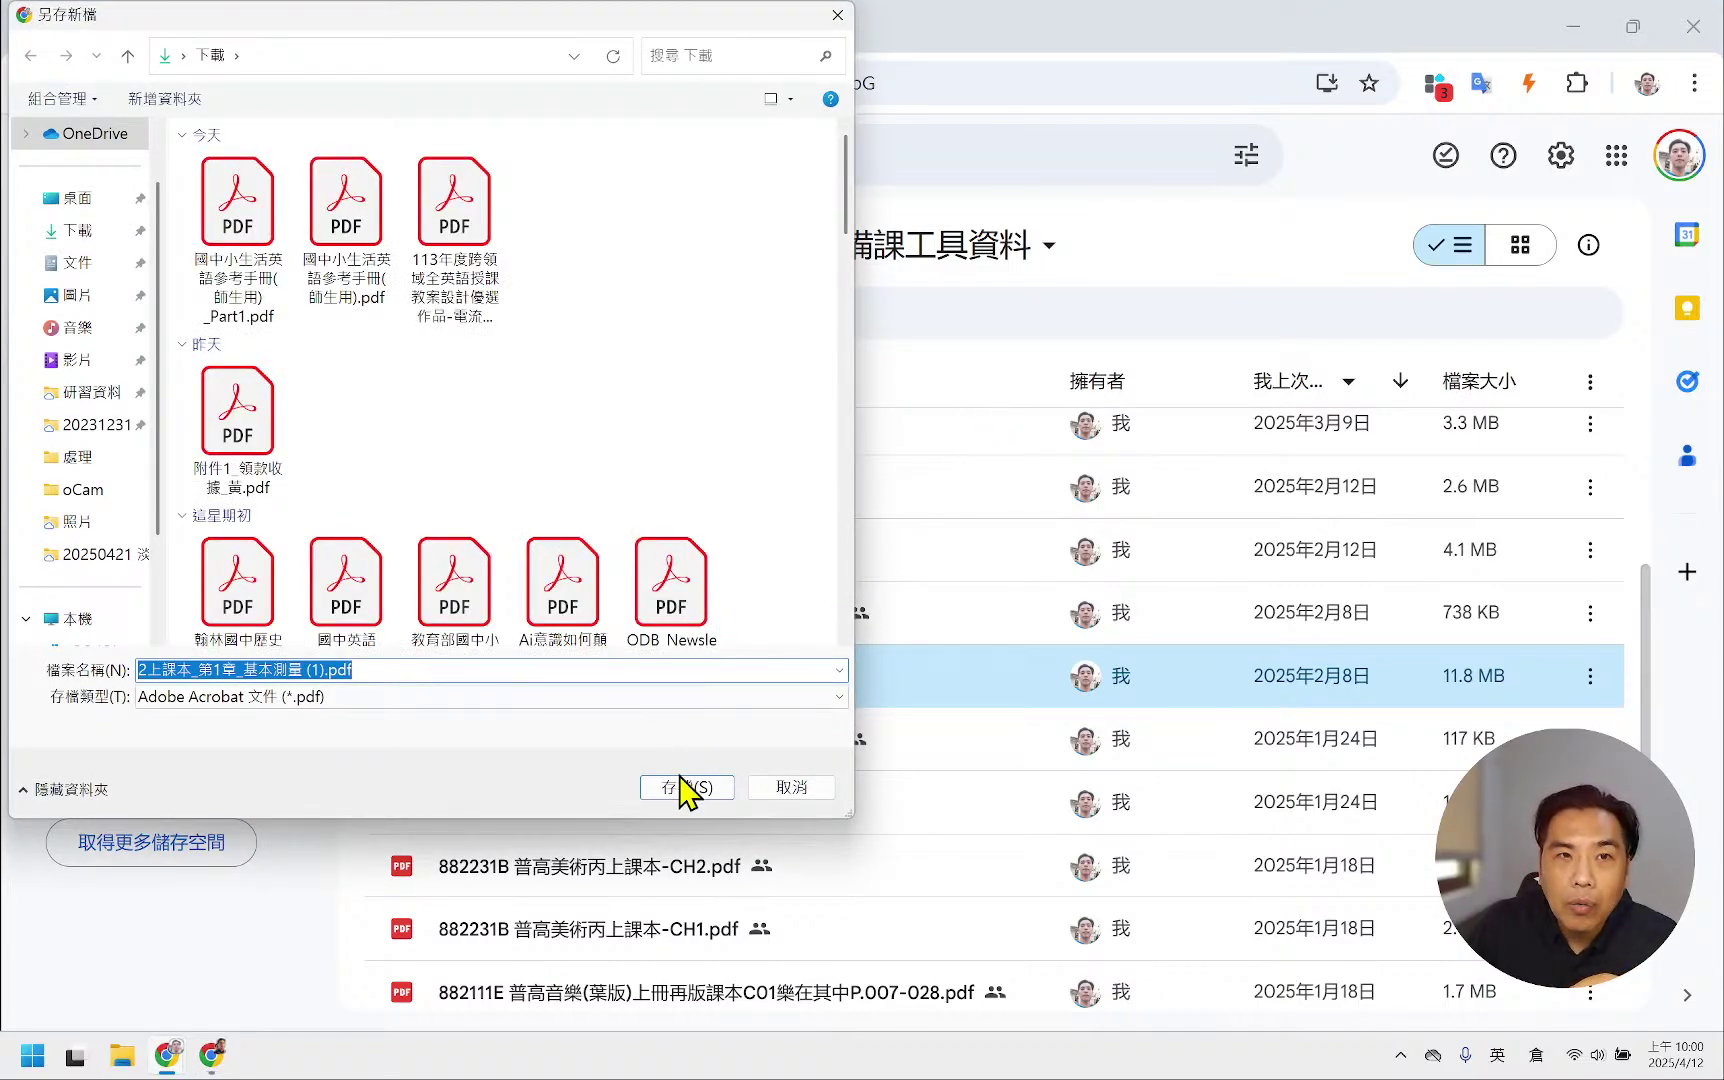
pyautogui.click(685, 788)
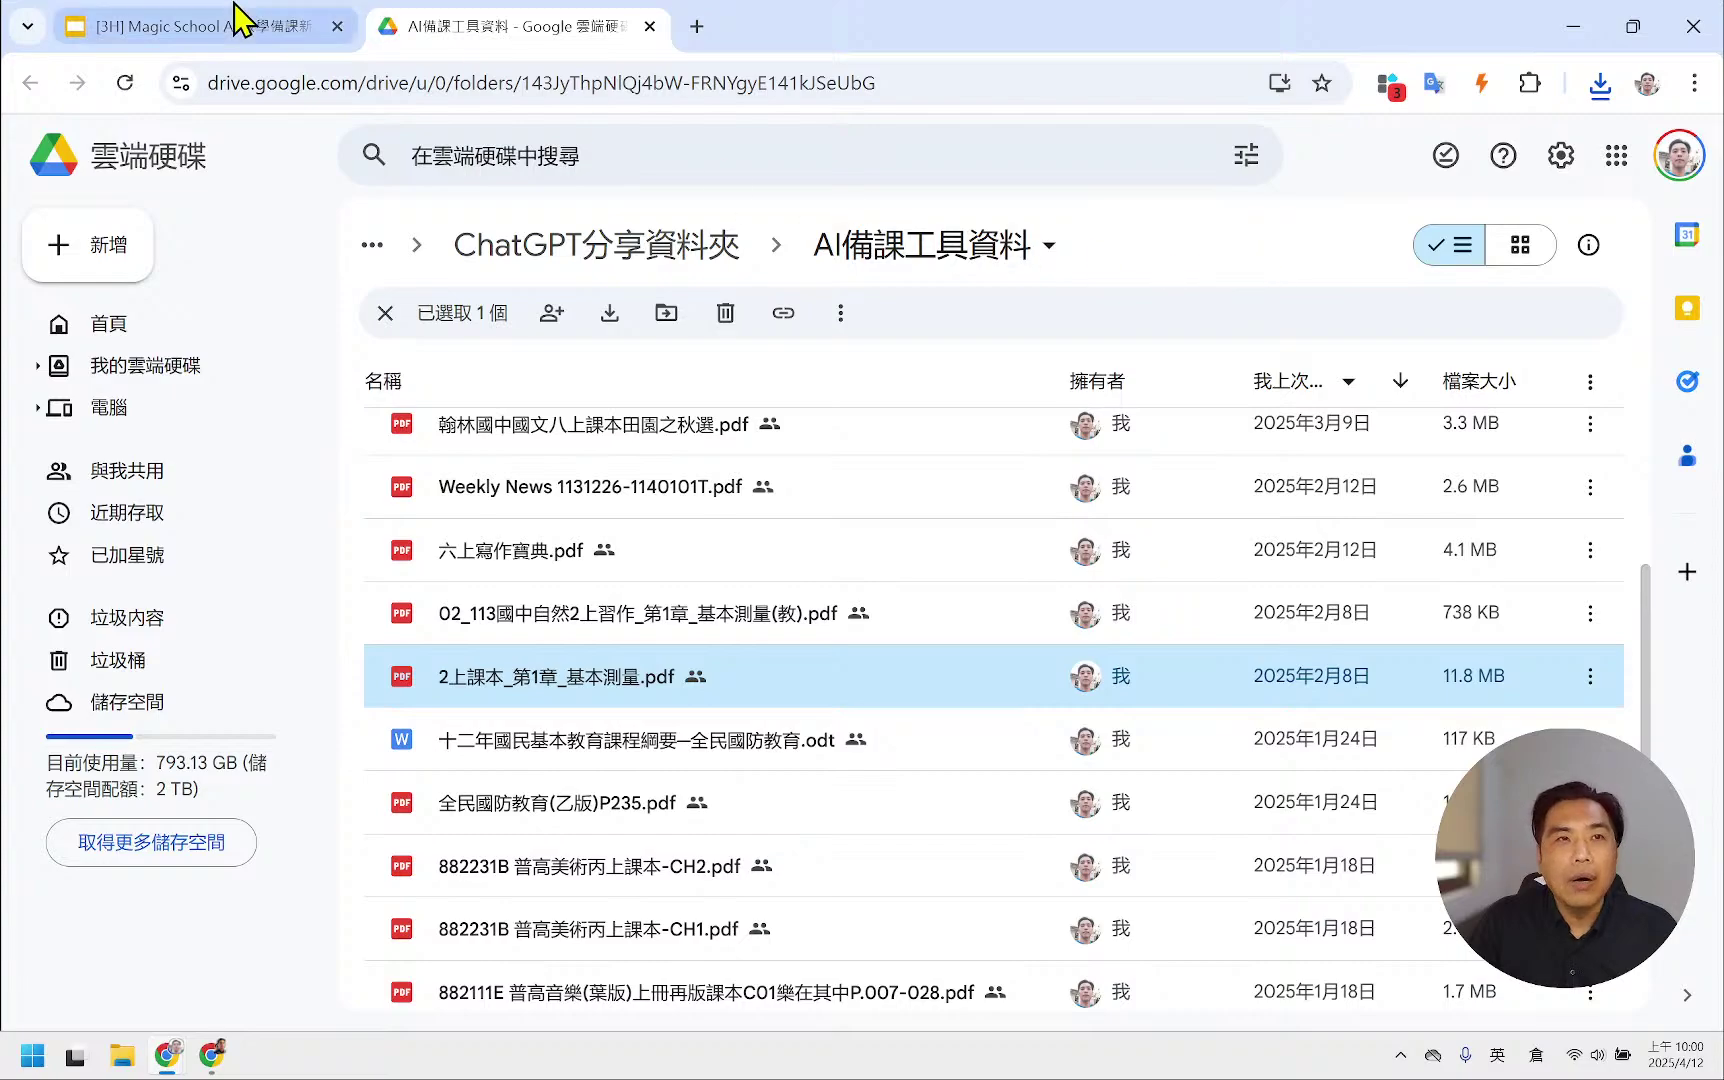
# - Return to the workshop presentation and show the QR code slide with its text box deselected
pyautogui.moveTo(218, 22)
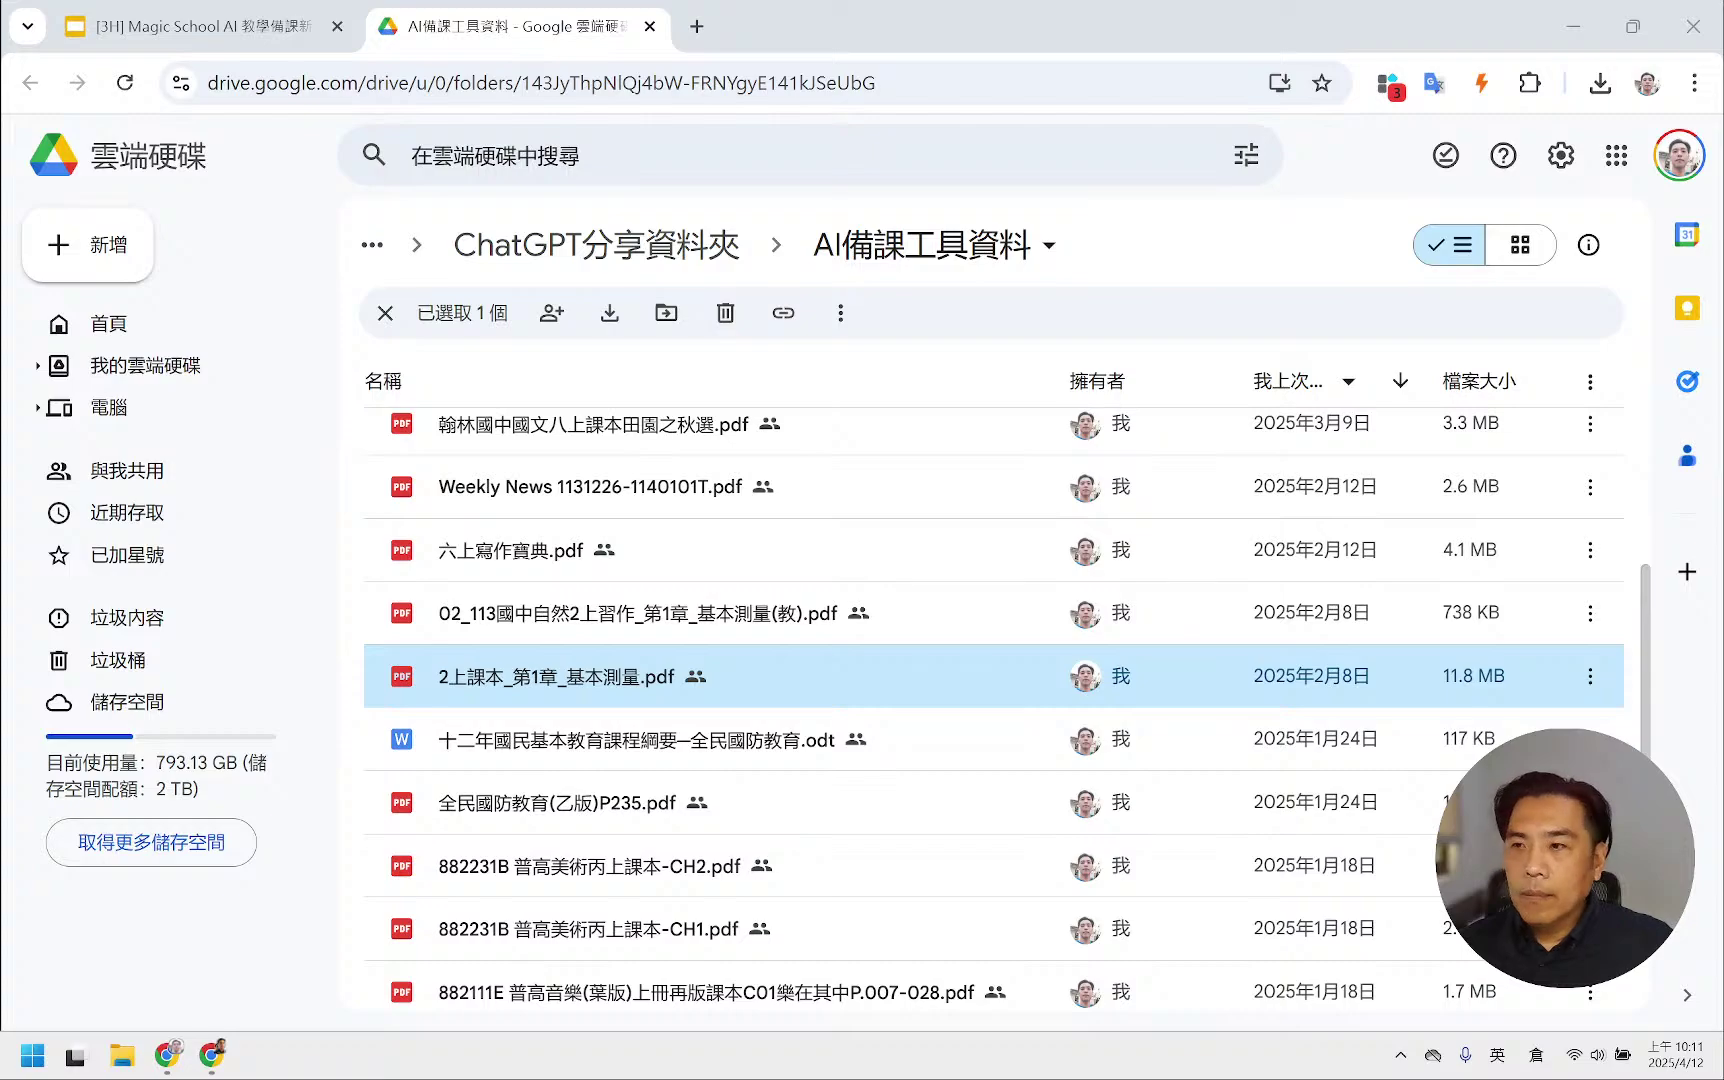
pyautogui.click(275, 28)
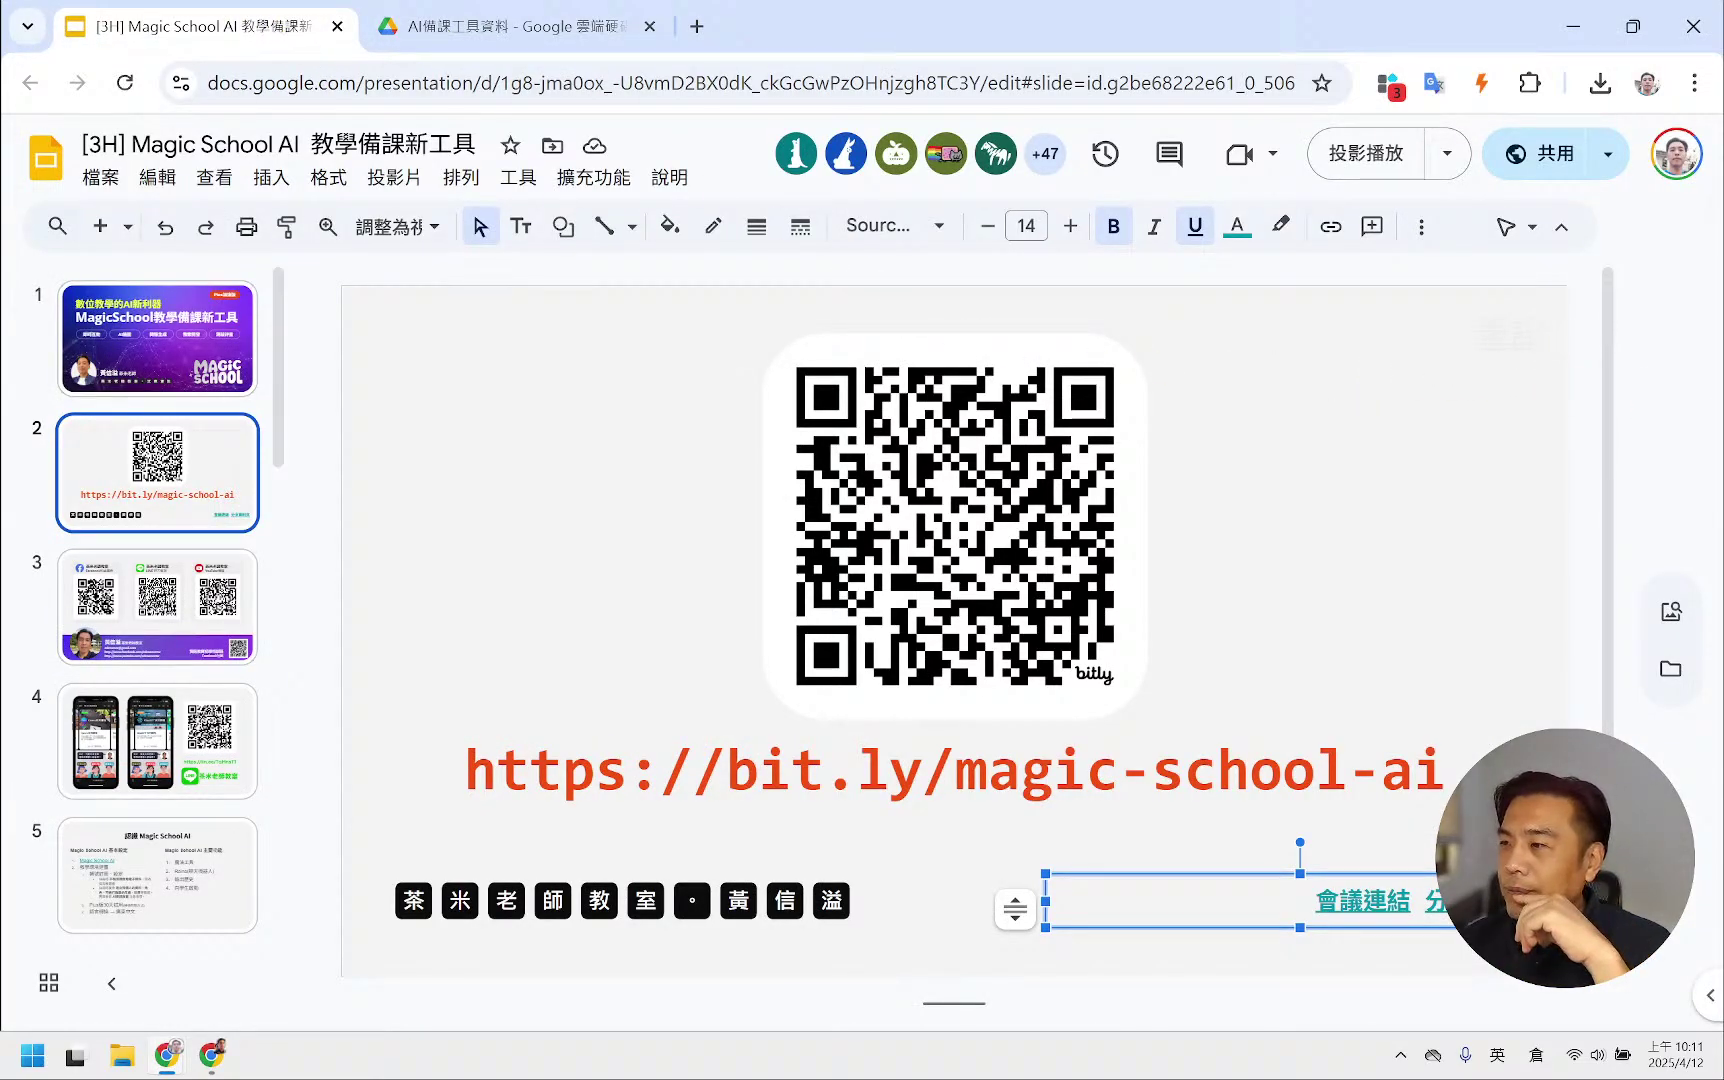
pyautogui.click(1590, 442)
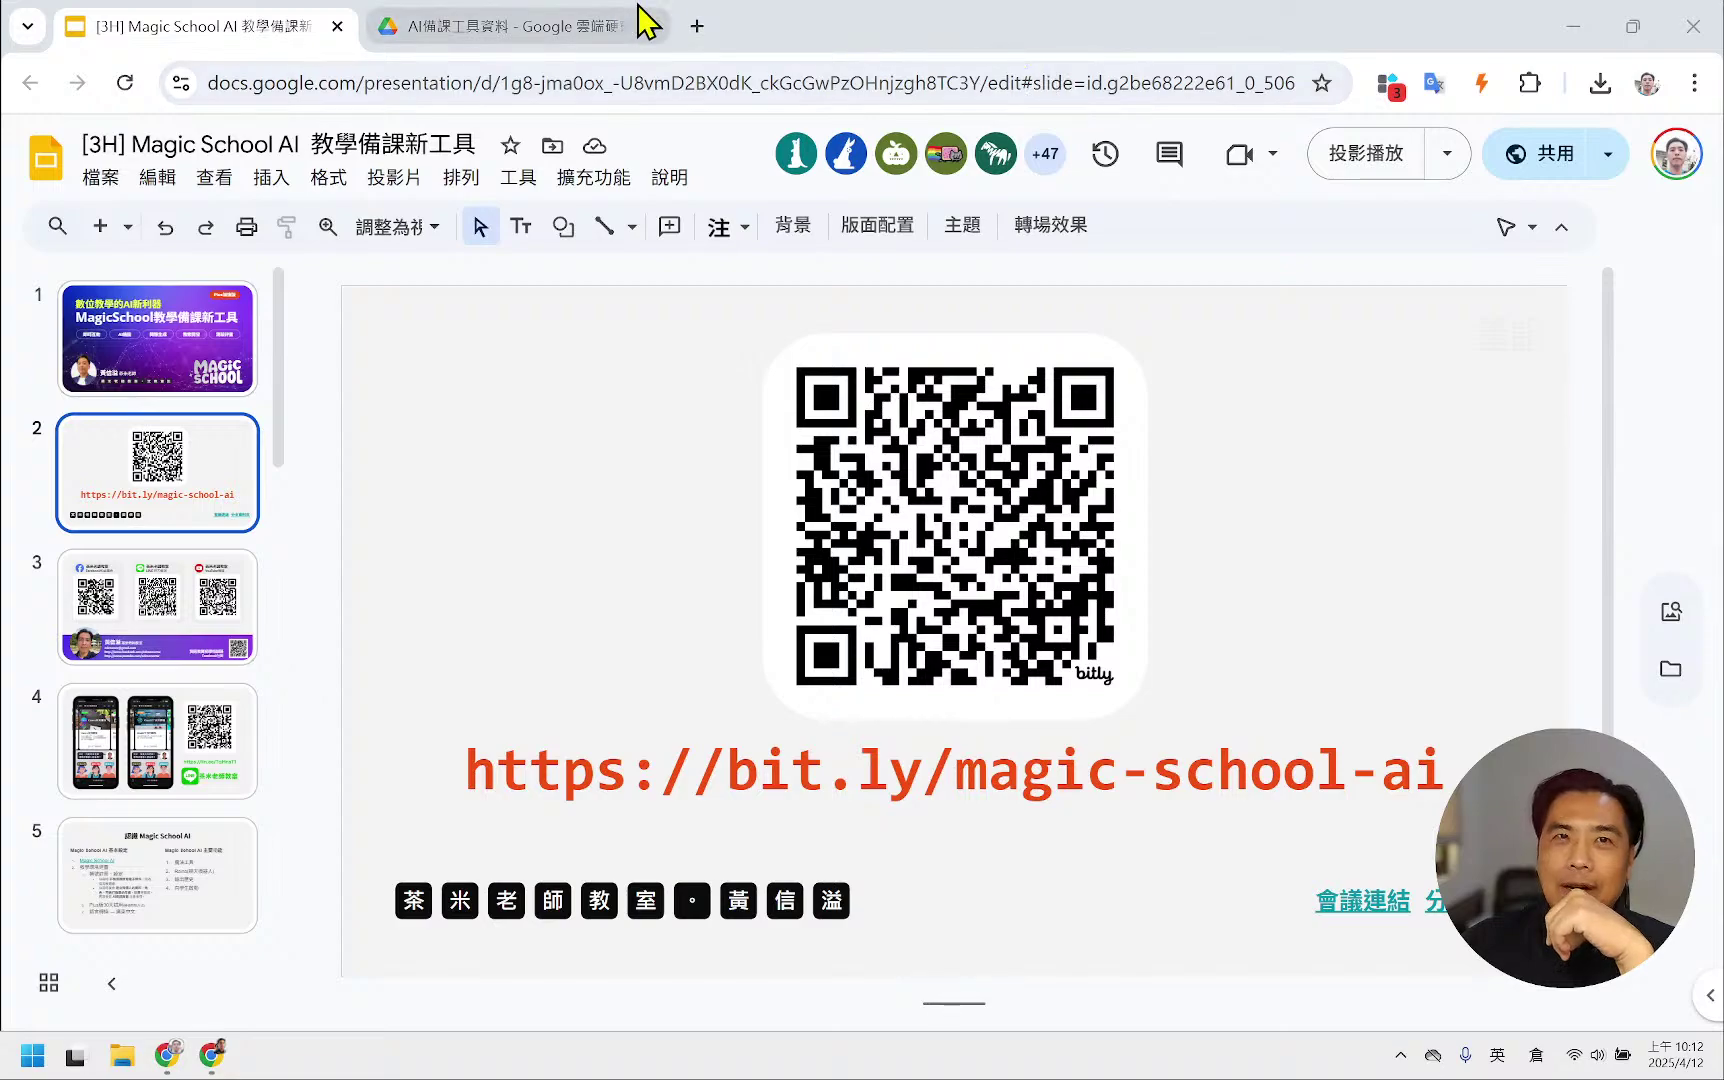
# - Switch to Raina in MagicSchool, start a file upload, and select 2上課本_第1章_基本測量 (1).pdf in the 下載 folder
pyautogui.click(208, 1054)
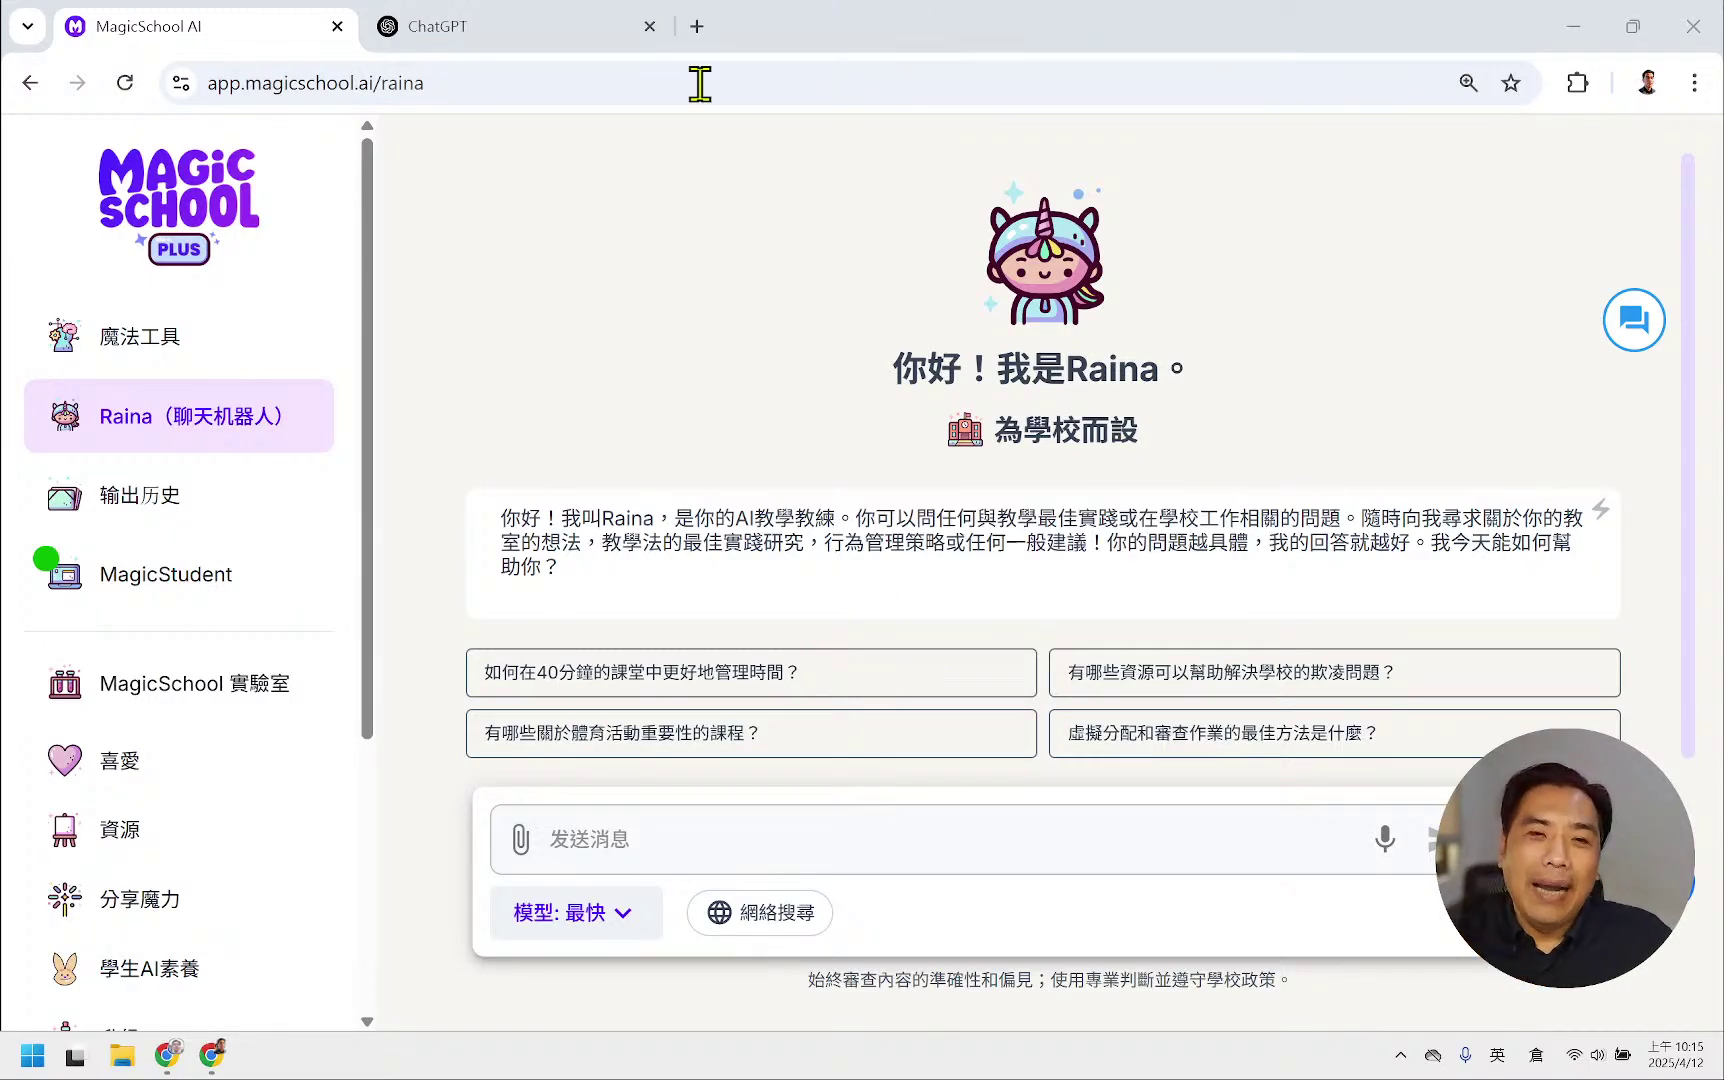
pyautogui.click(530, 845)
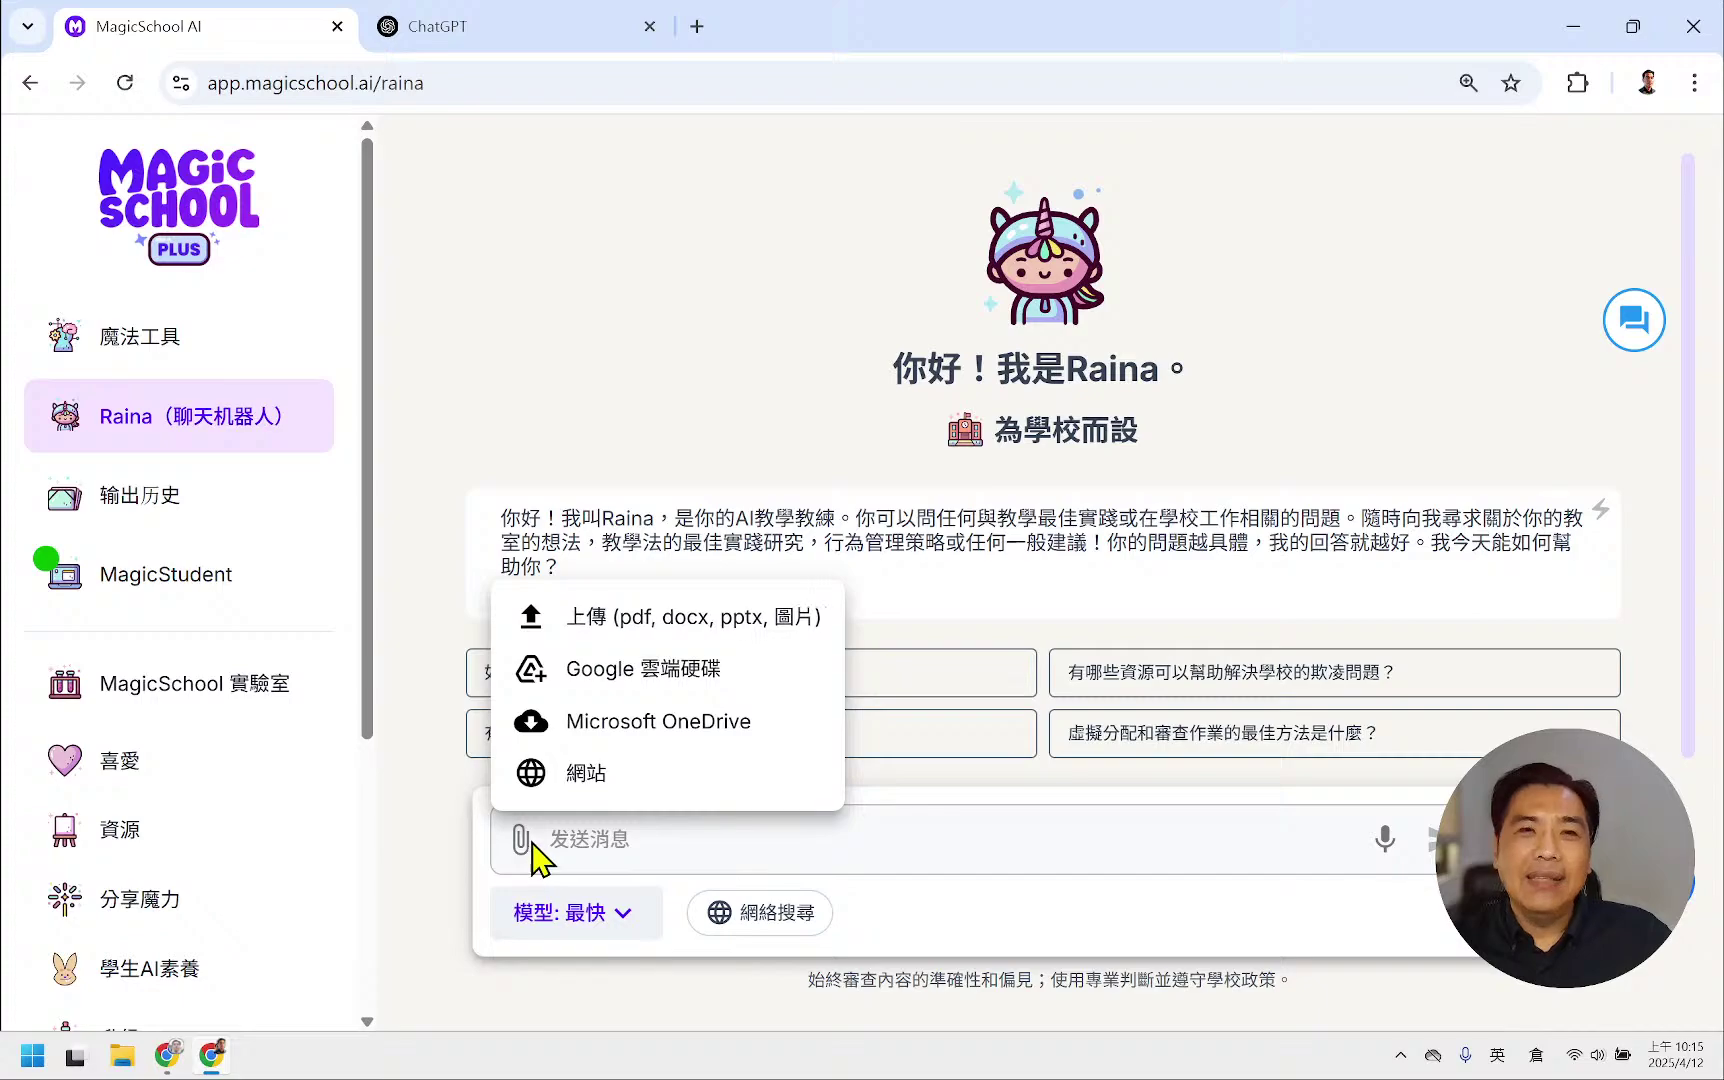
pyautogui.click(708, 628)
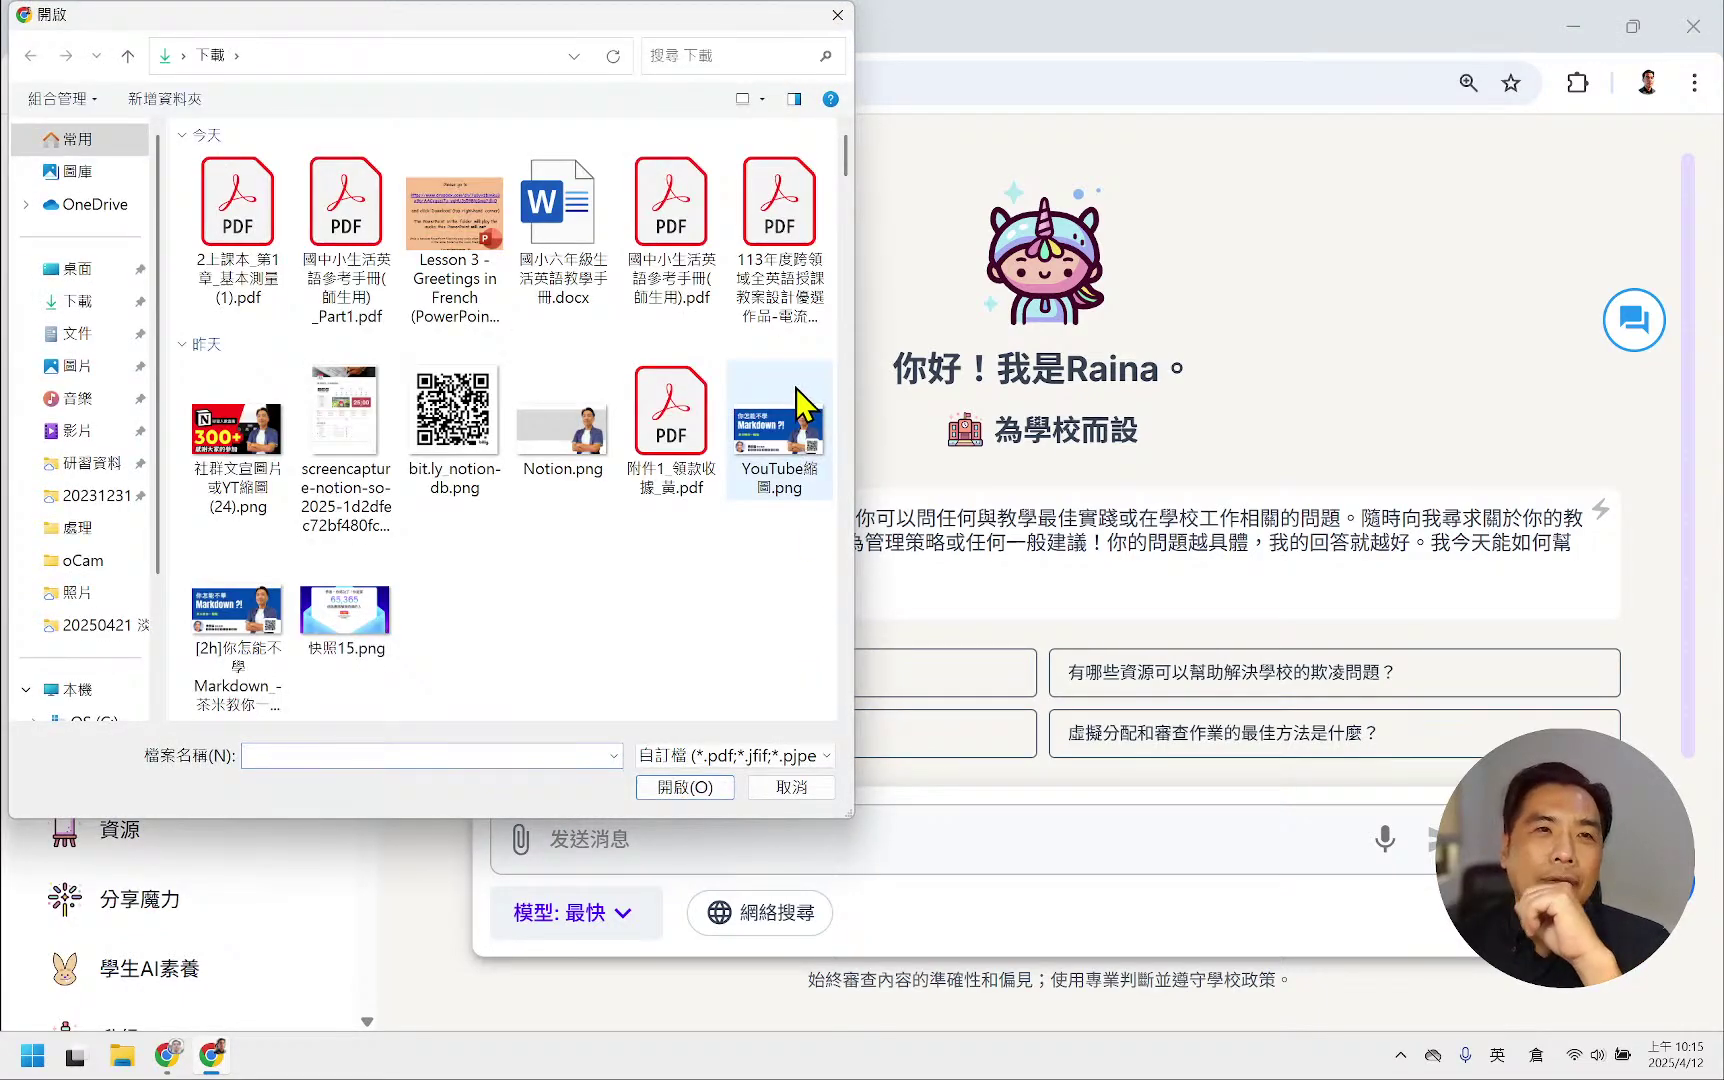
pyautogui.click(205, 210)
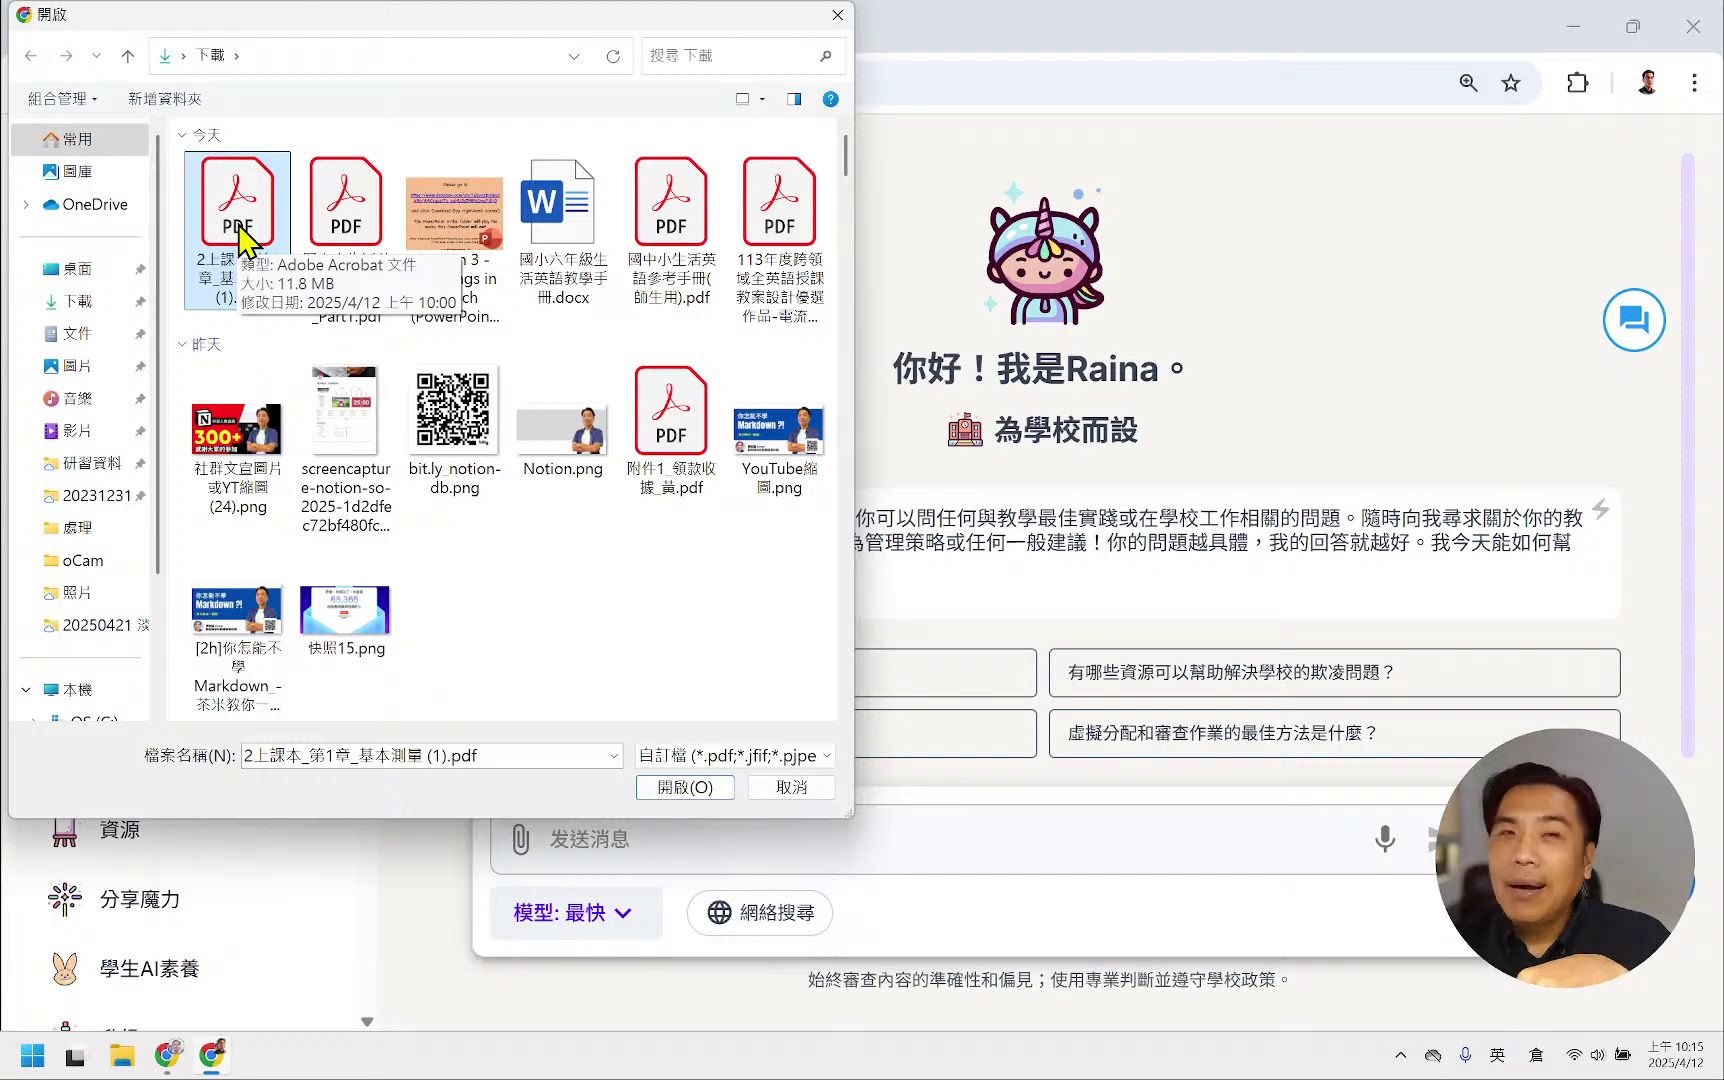
# - Preview 2上課本_第1章_基本測量.pdf in the Google Drive folder, examine its opening pages on length and volume measurement, and leave the preview
pyautogui.moveTo(168, 1058)
pyautogui.click(185, 955)
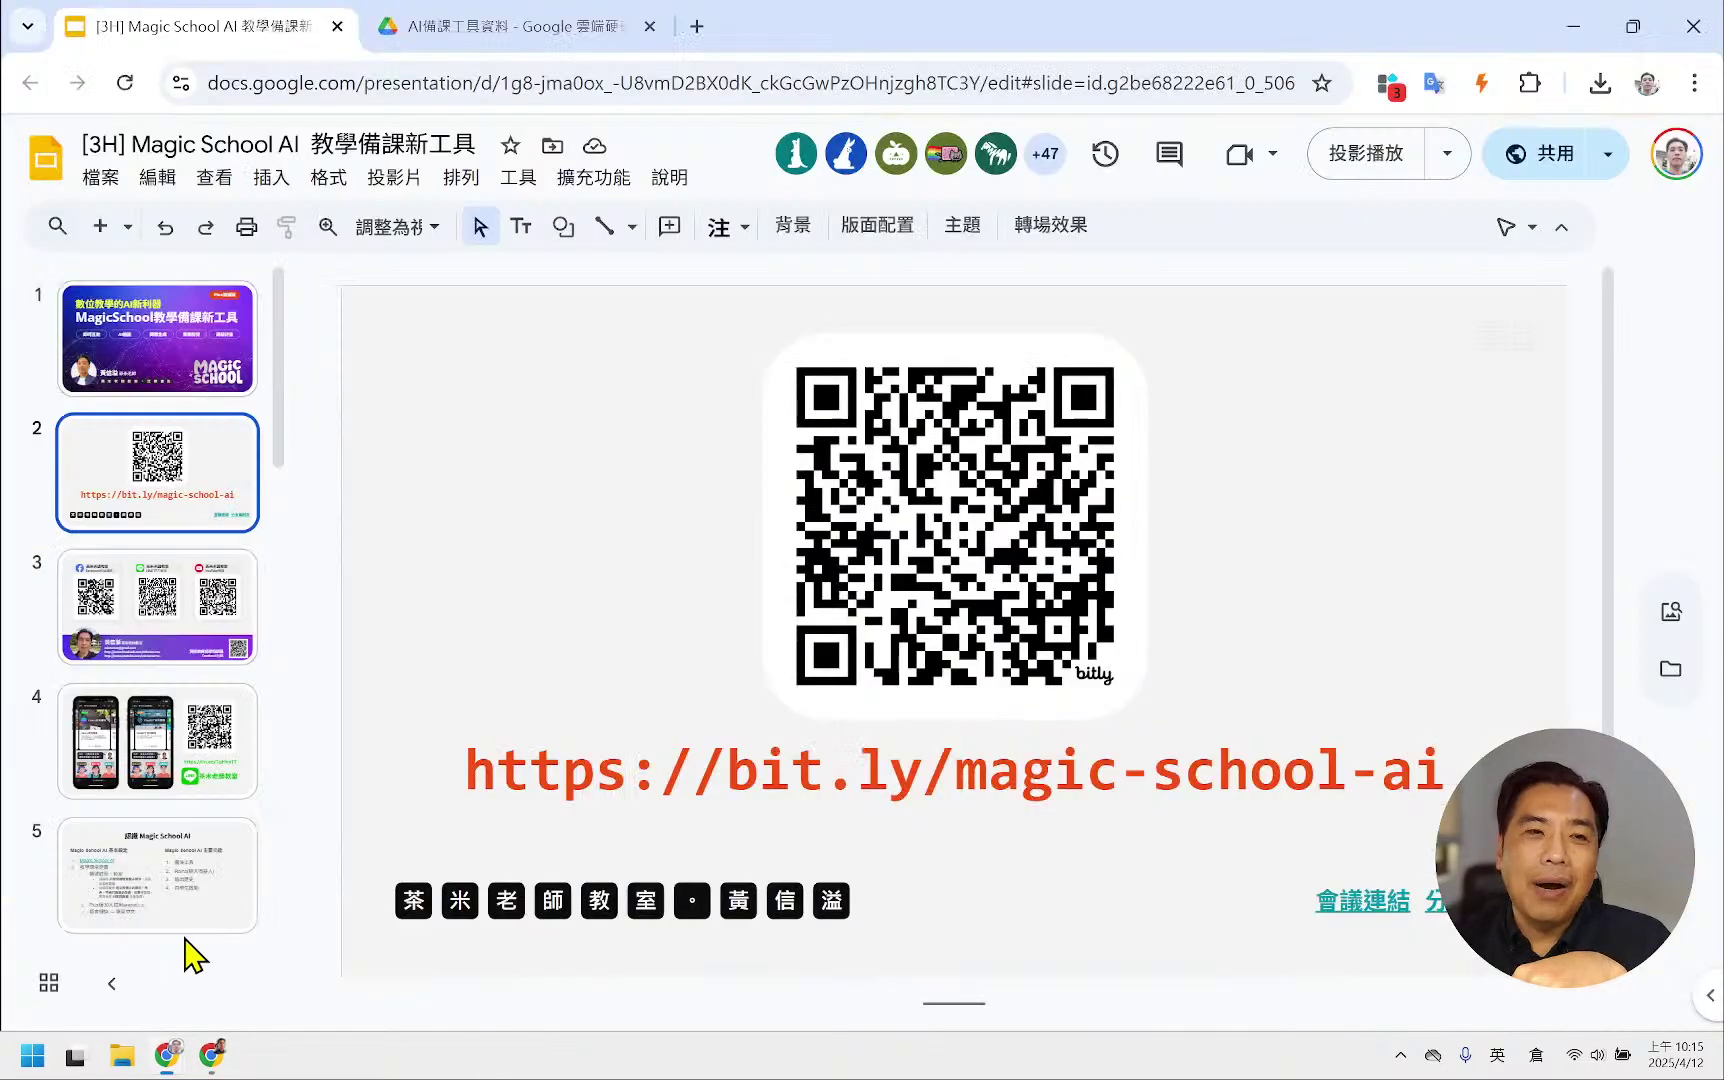
pyautogui.click(503, 30)
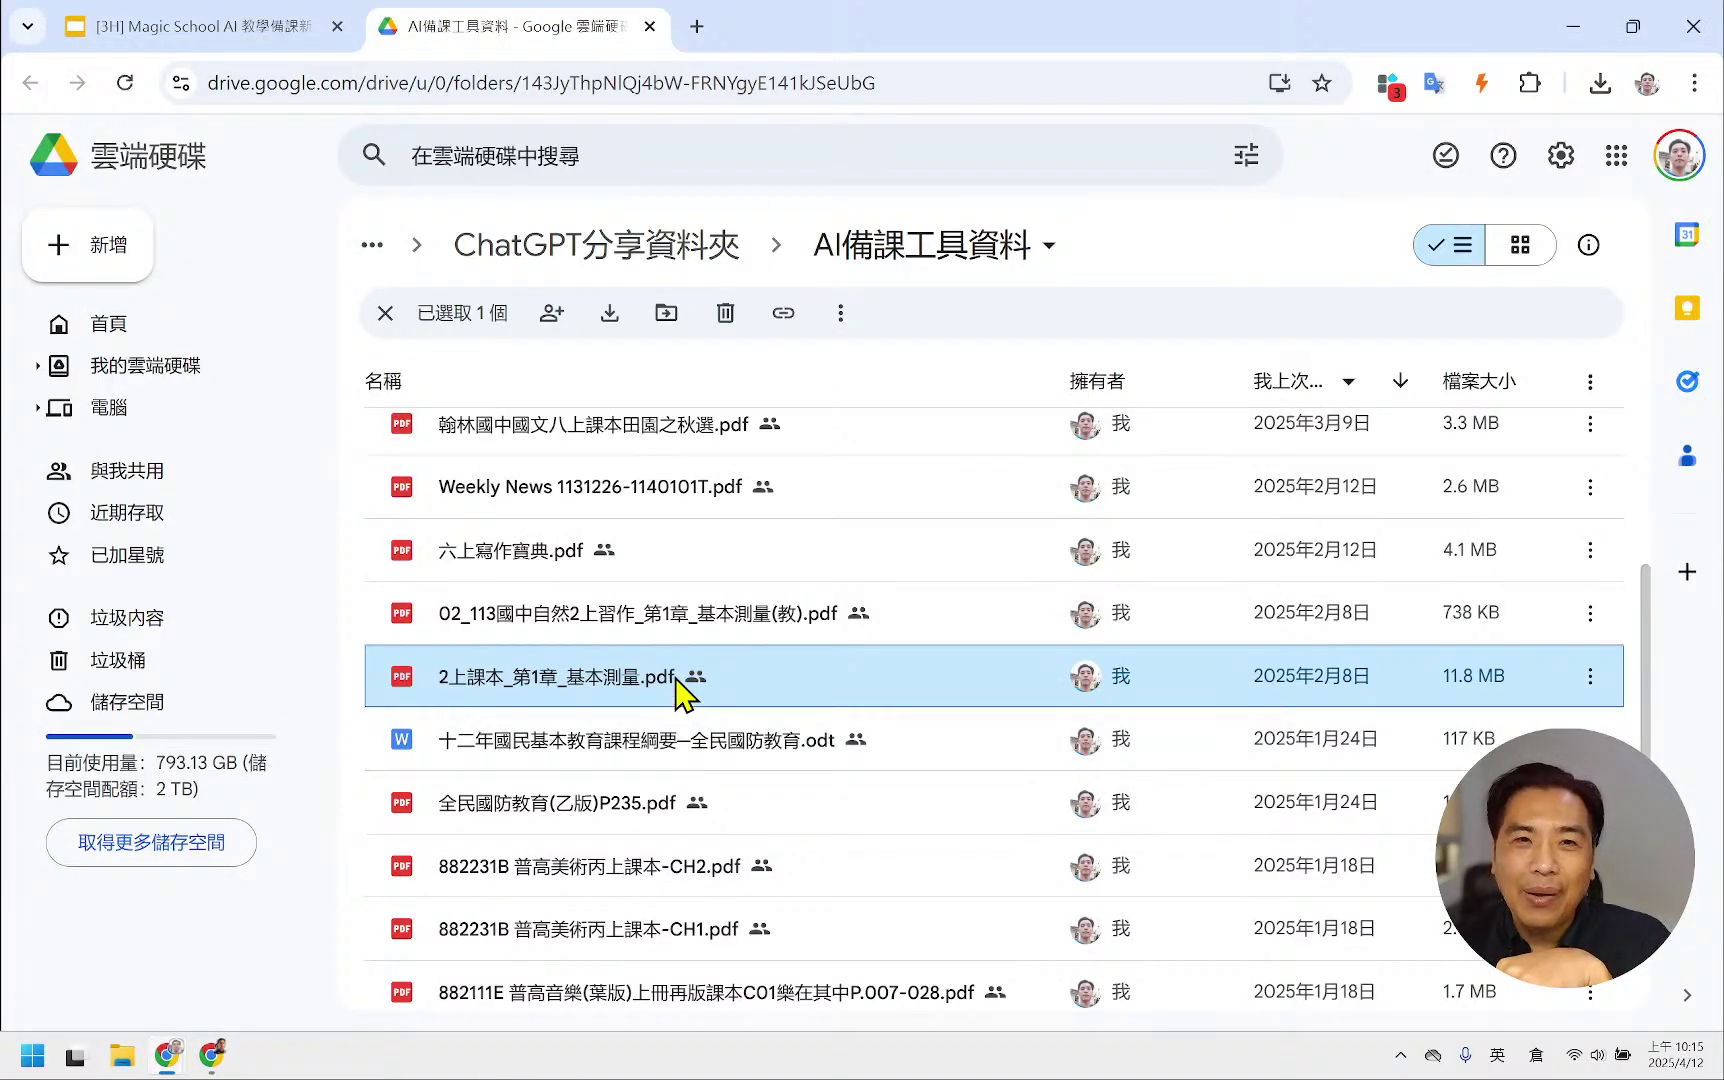
pyautogui.doubleClick(682, 688)
pyautogui.scroll(-10, 775, 660)
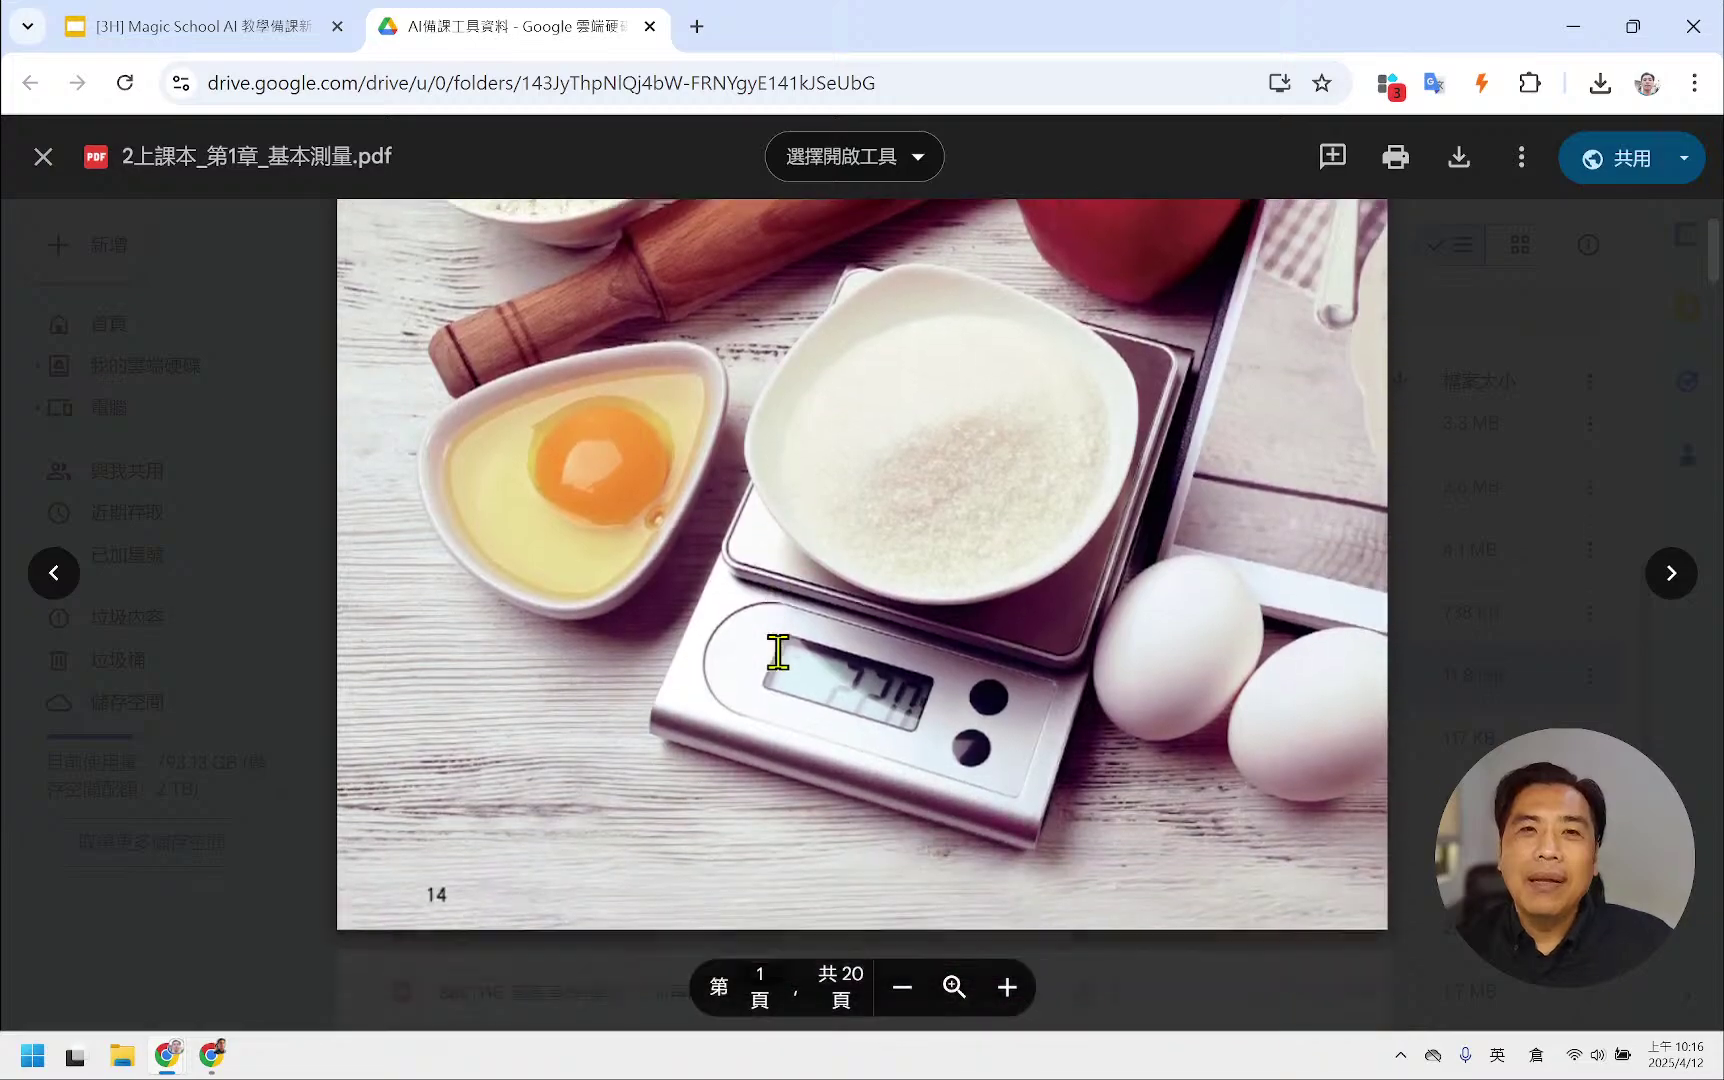
pyautogui.scroll(-4, 775, 650)
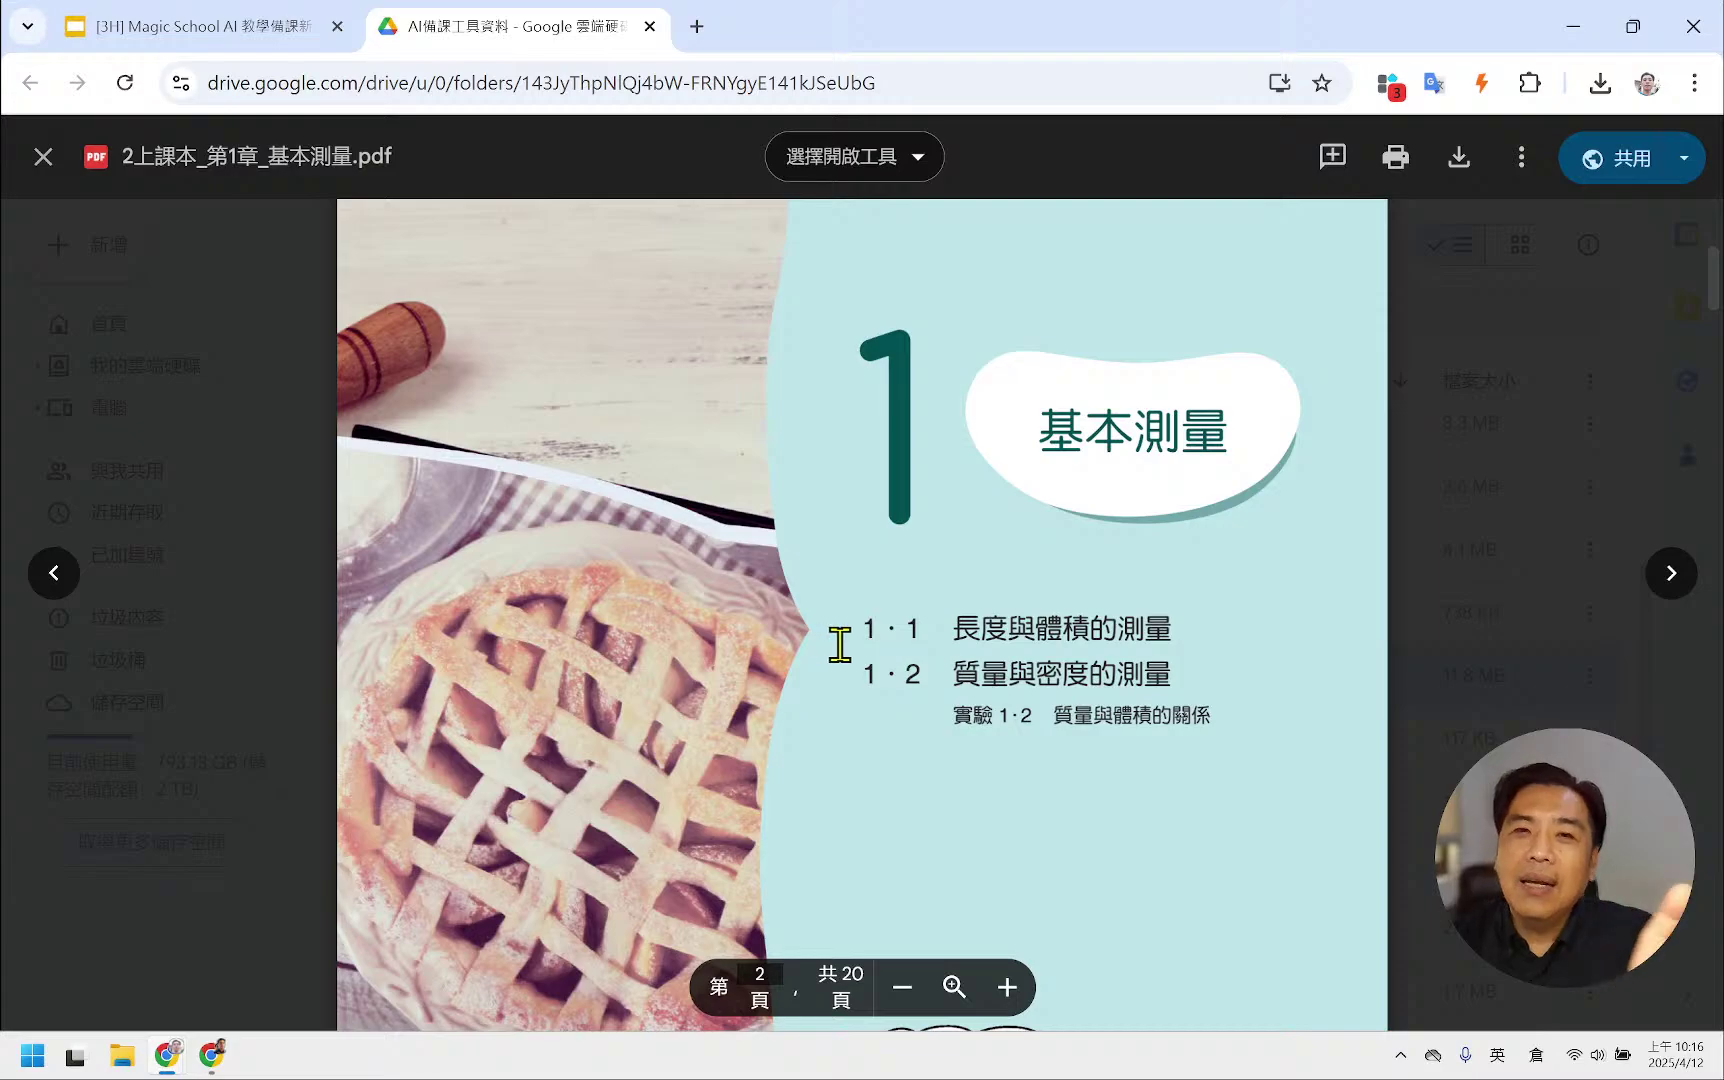
pyautogui.scroll(-3, 879, 648)
pyautogui.scroll(-10, 881, 653)
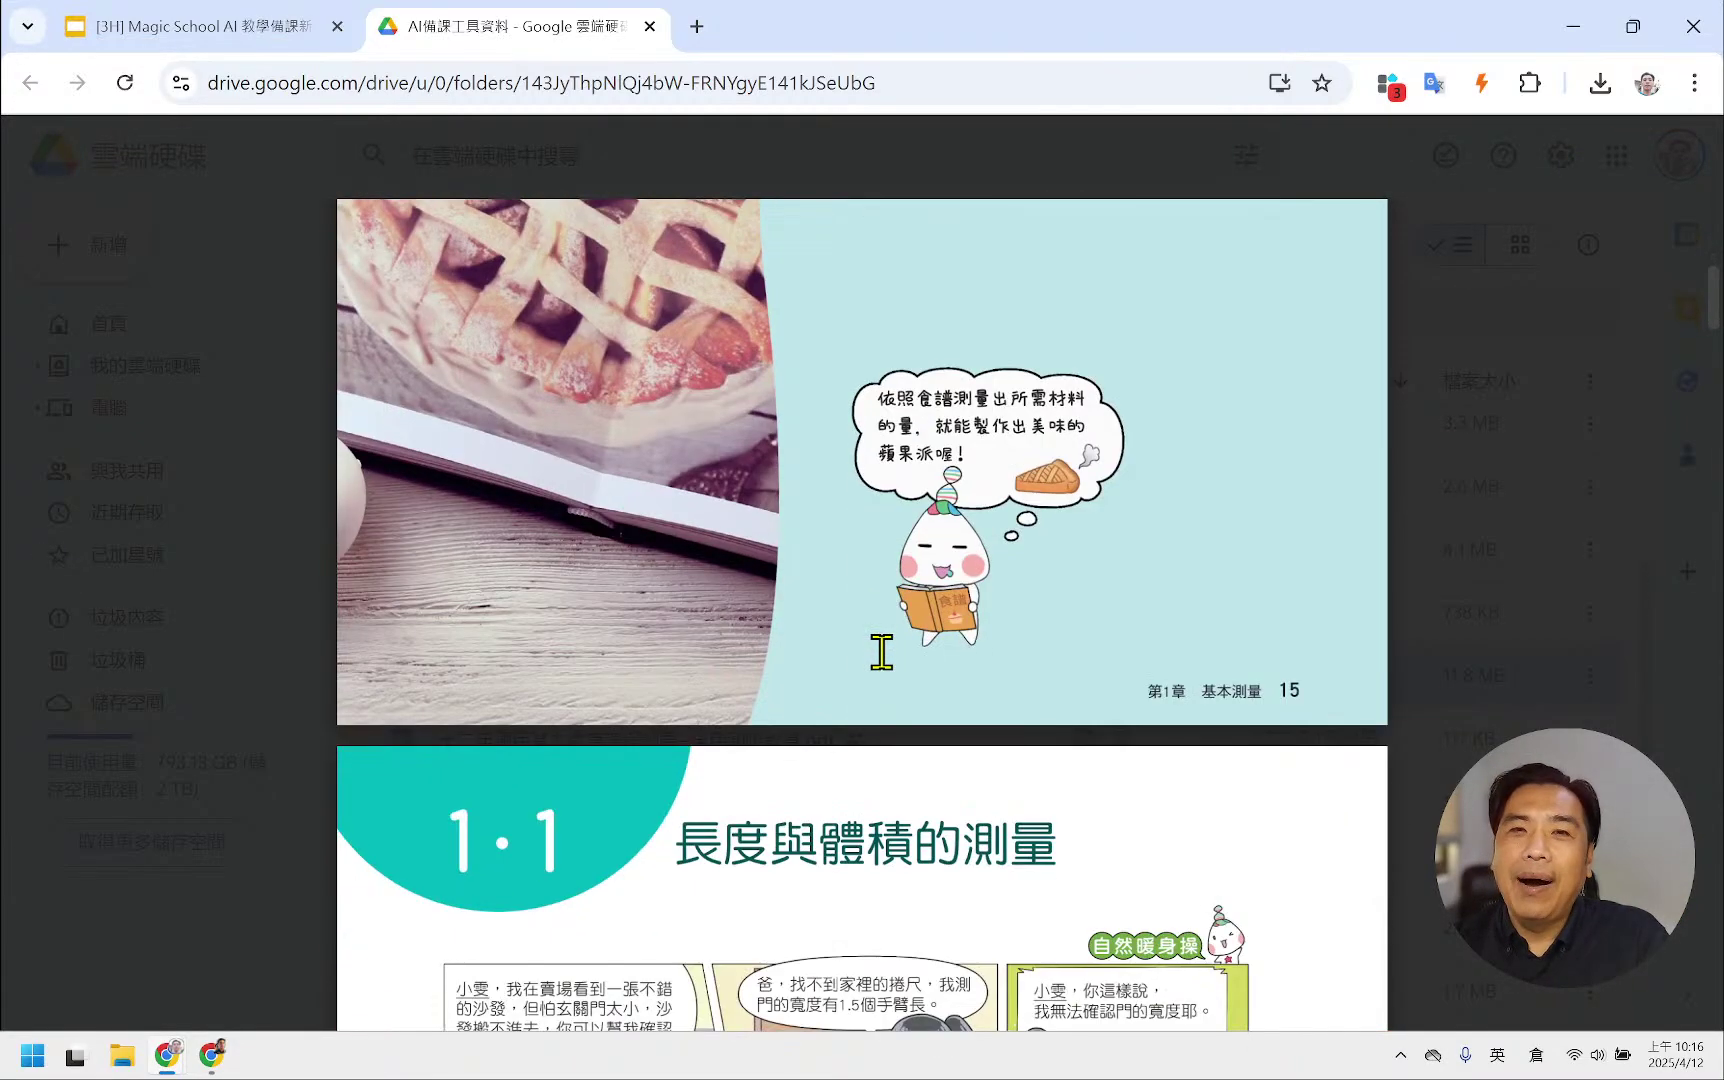
pyautogui.scroll(-5, 877, 648)
pyautogui.scroll(-1, 877, 648)
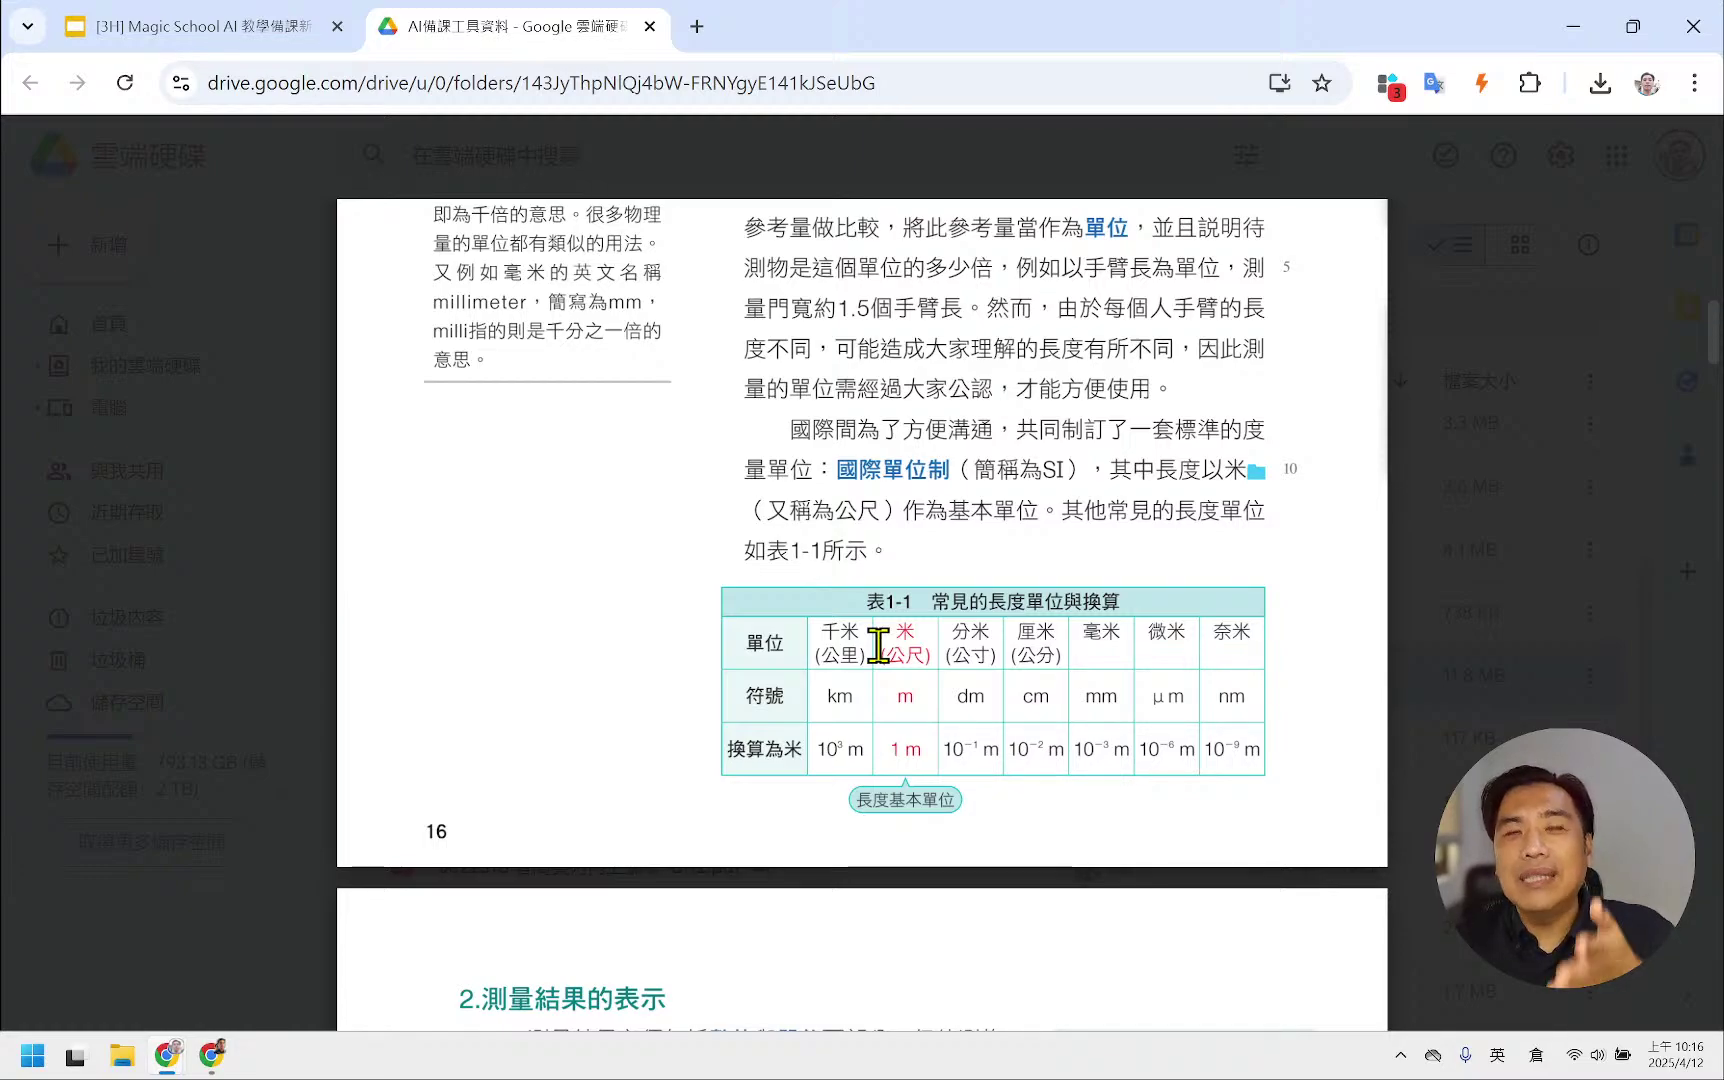
pyautogui.scroll(-10, 878, 645)
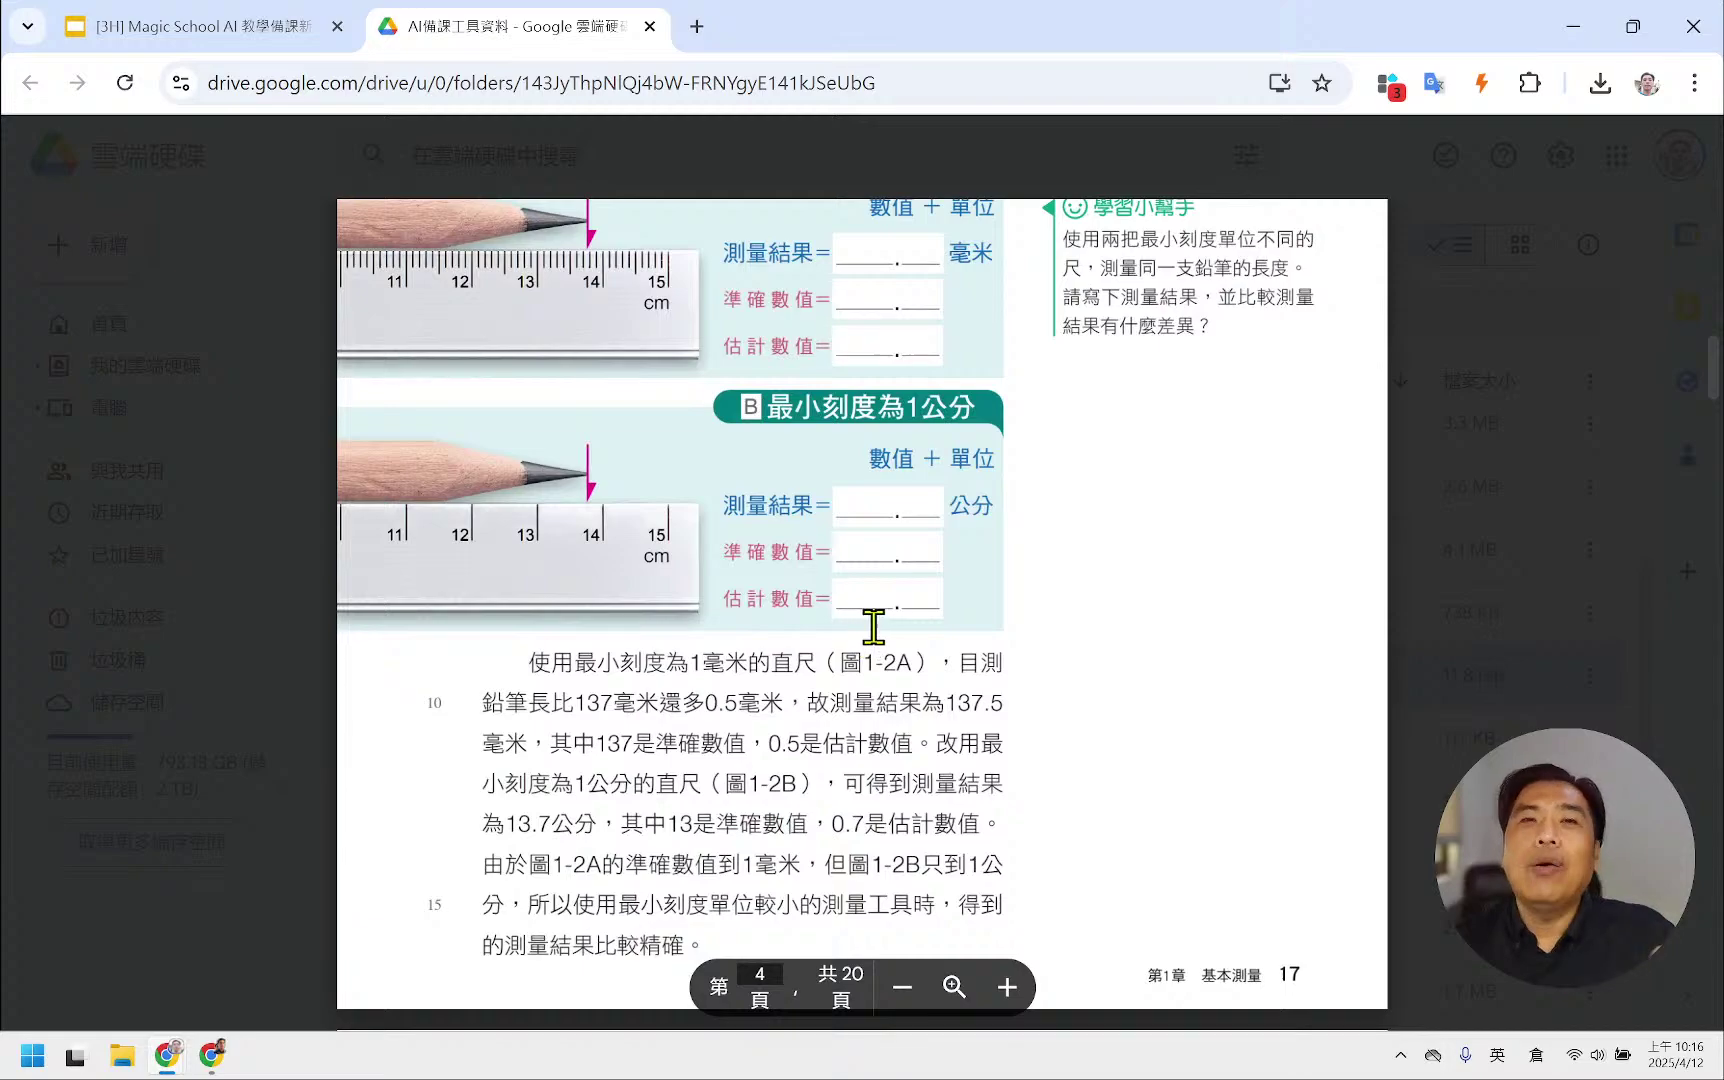
pyautogui.click(650, 27)
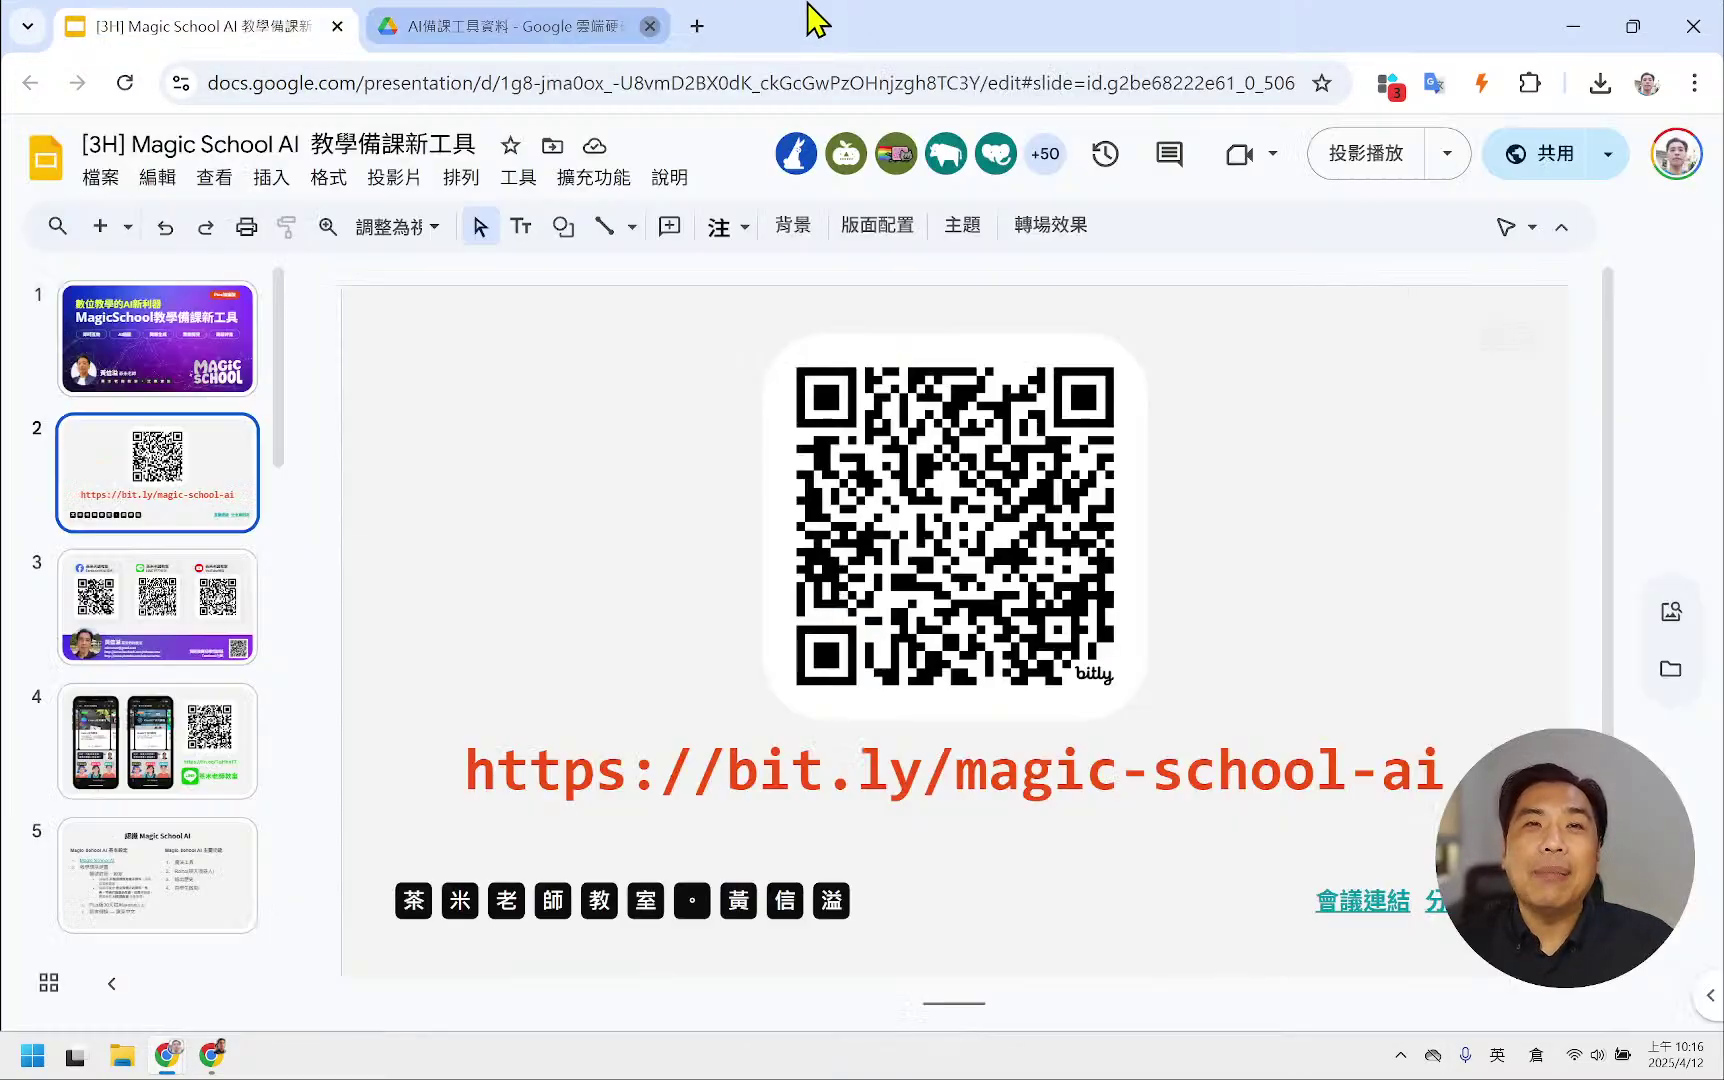
# - Return to Raina's file selection and attach the selected 2上課本_第1章_基本測量 (1).pdf to the message
pyautogui.click(211, 1055)
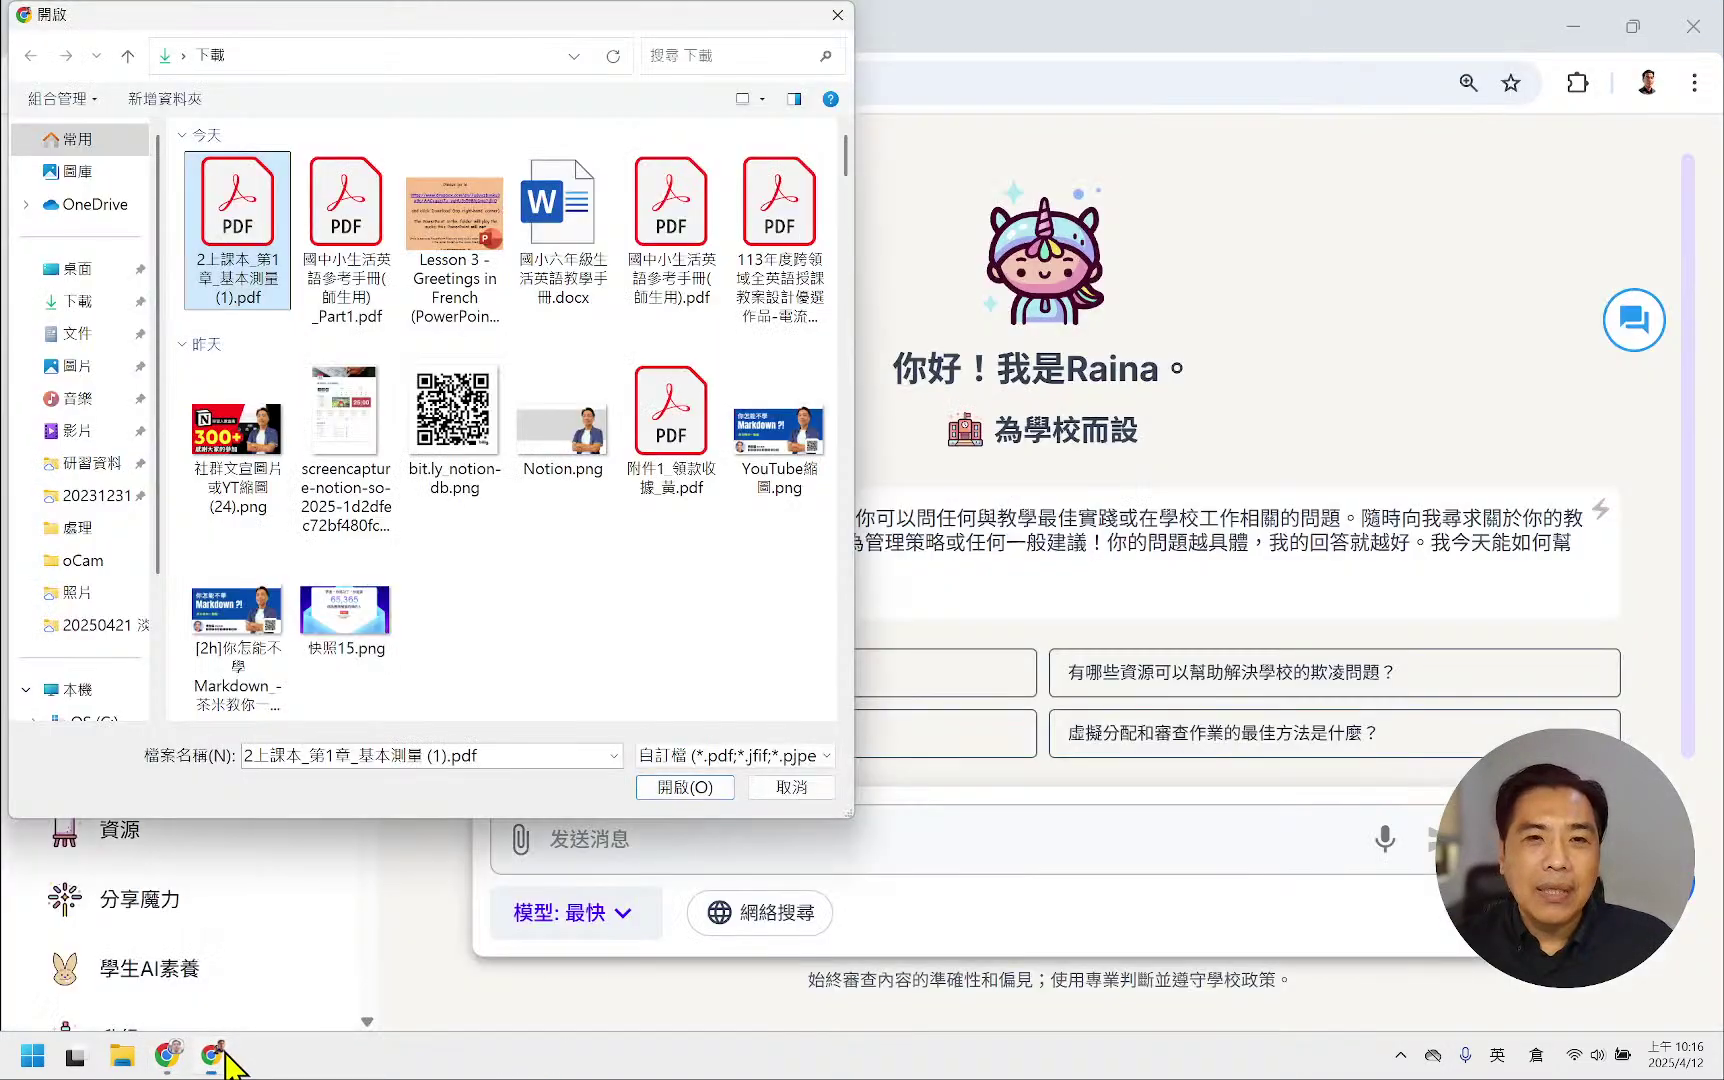
pyautogui.click(703, 792)
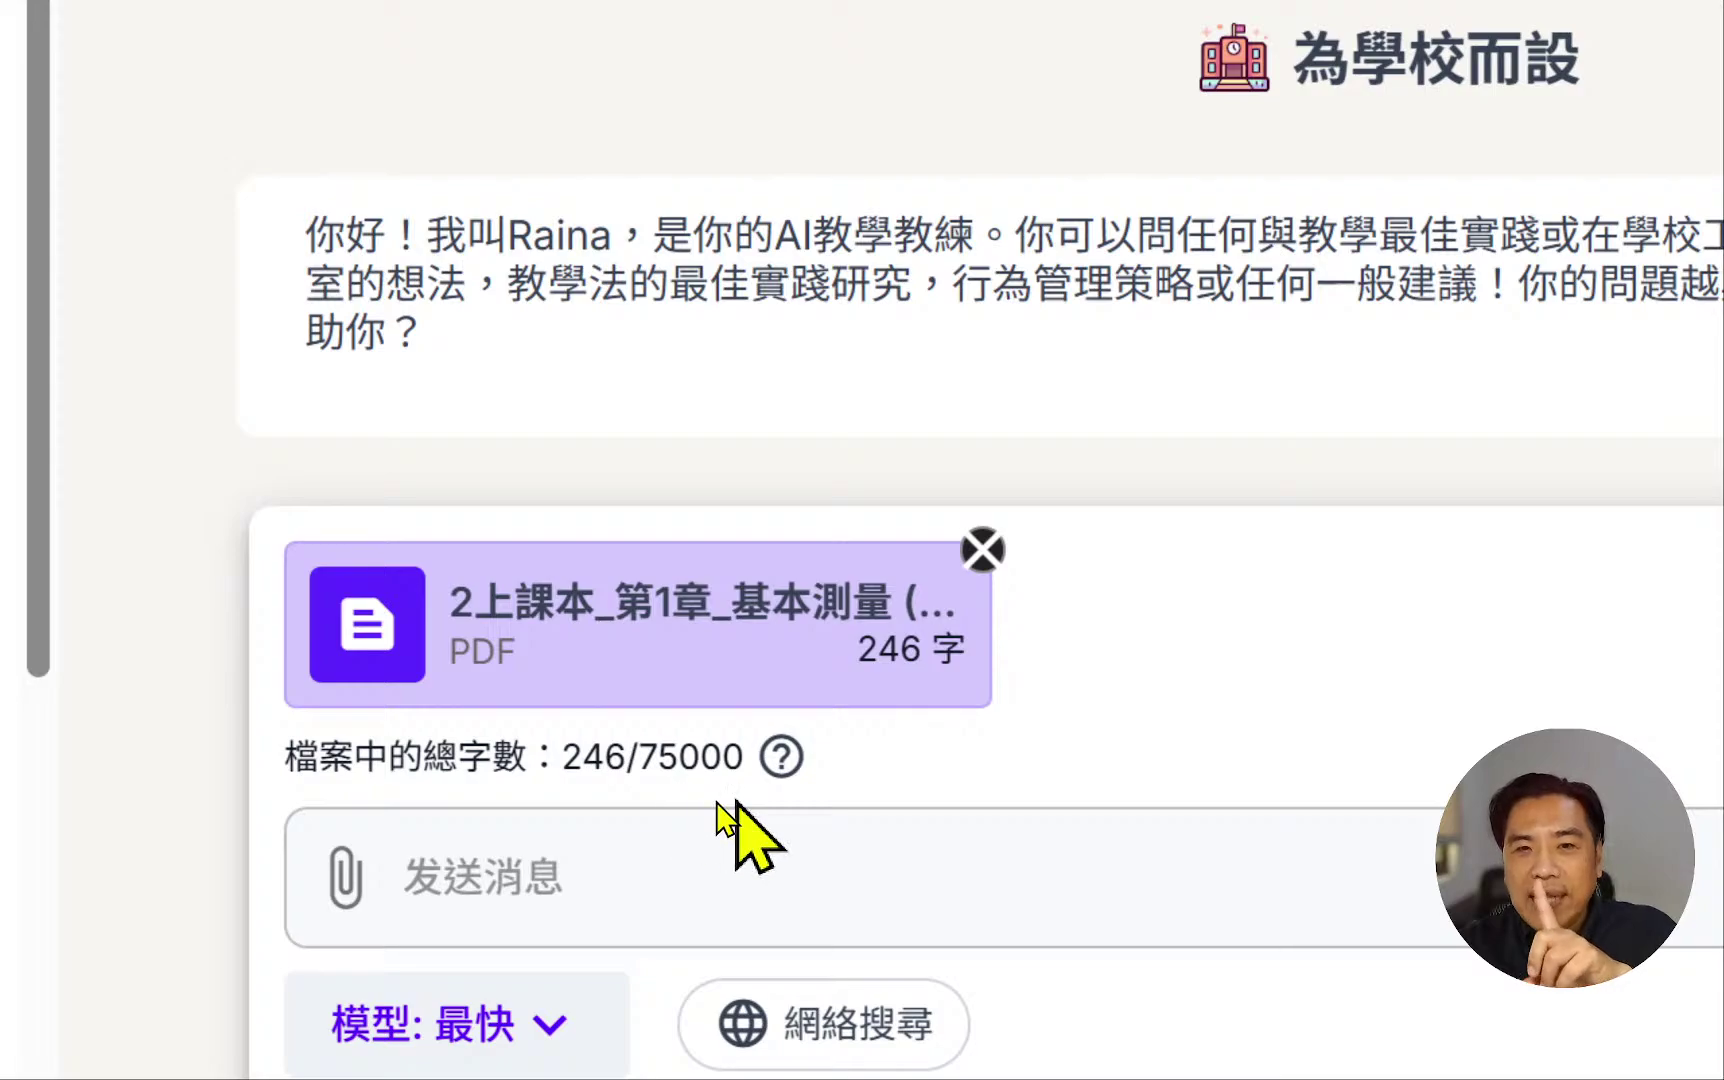
# - Examine the attached PDF's total word count against the limit in Raina, glance at ChatGPT, and return to Raina
pyautogui.click(767, 815)
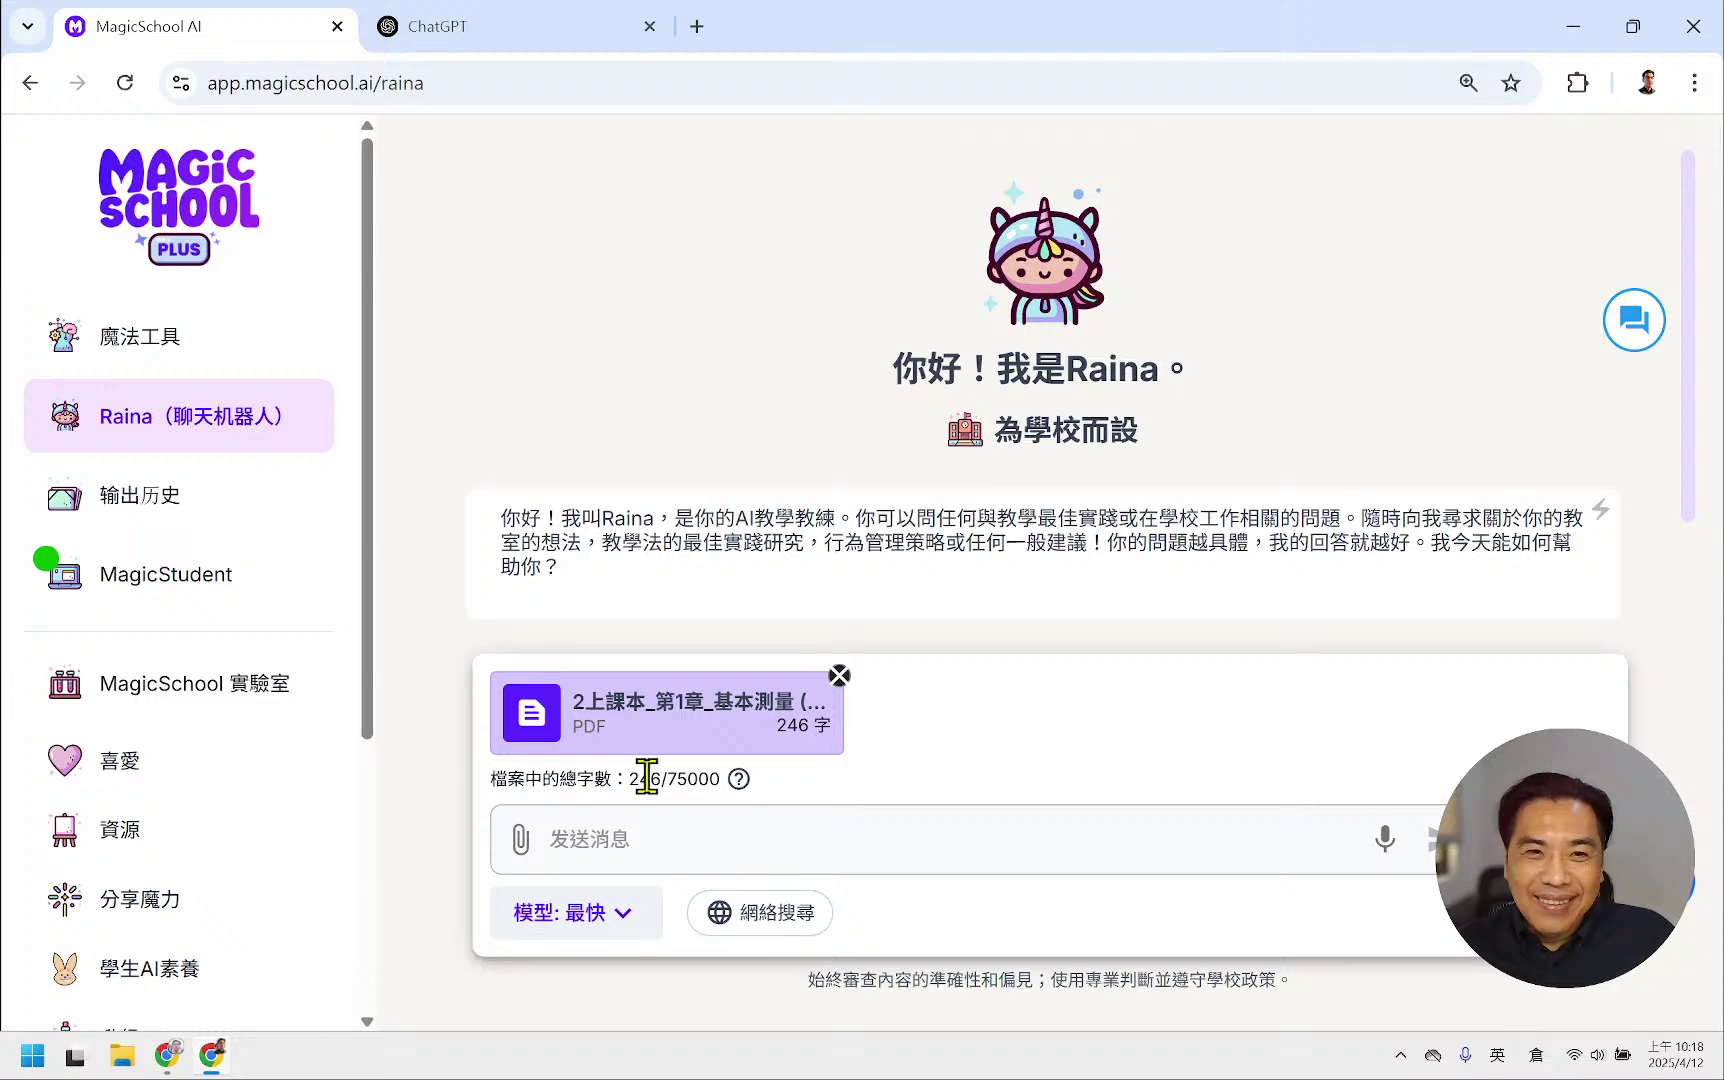
pyautogui.moveTo(624, 773); pyautogui.dragTo(716, 772)
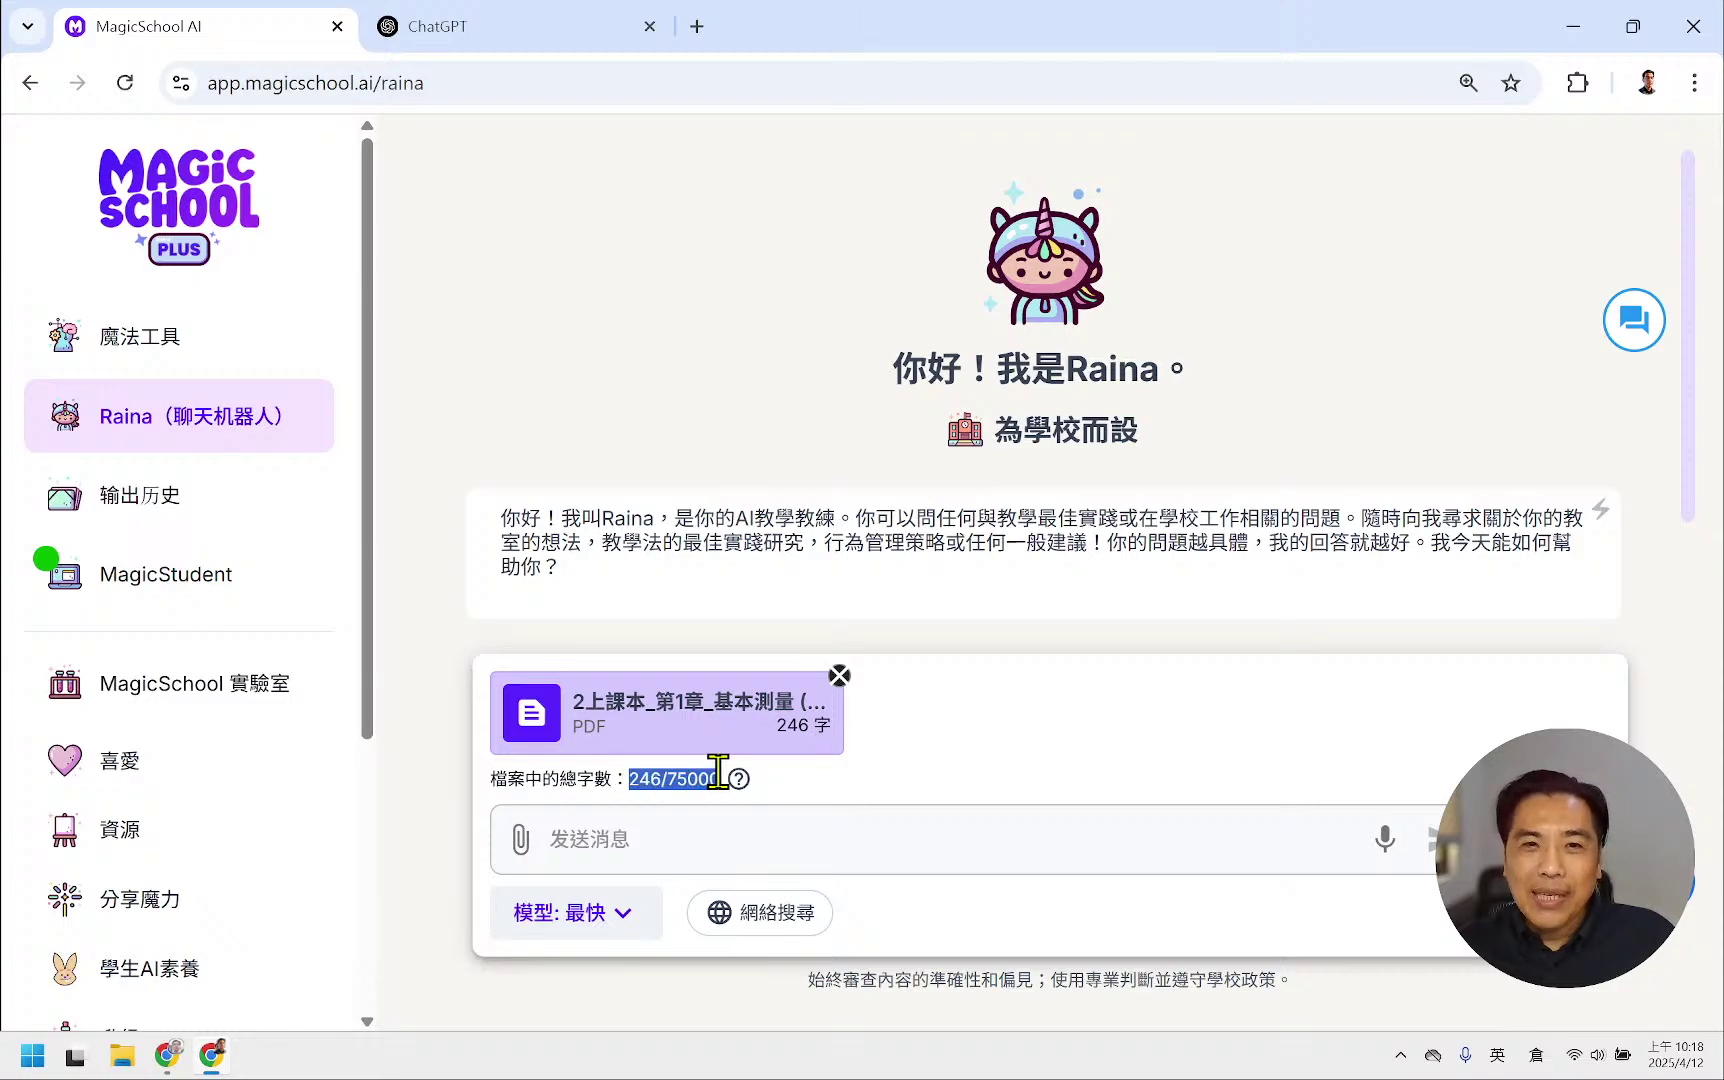
pyautogui.click(893, 796)
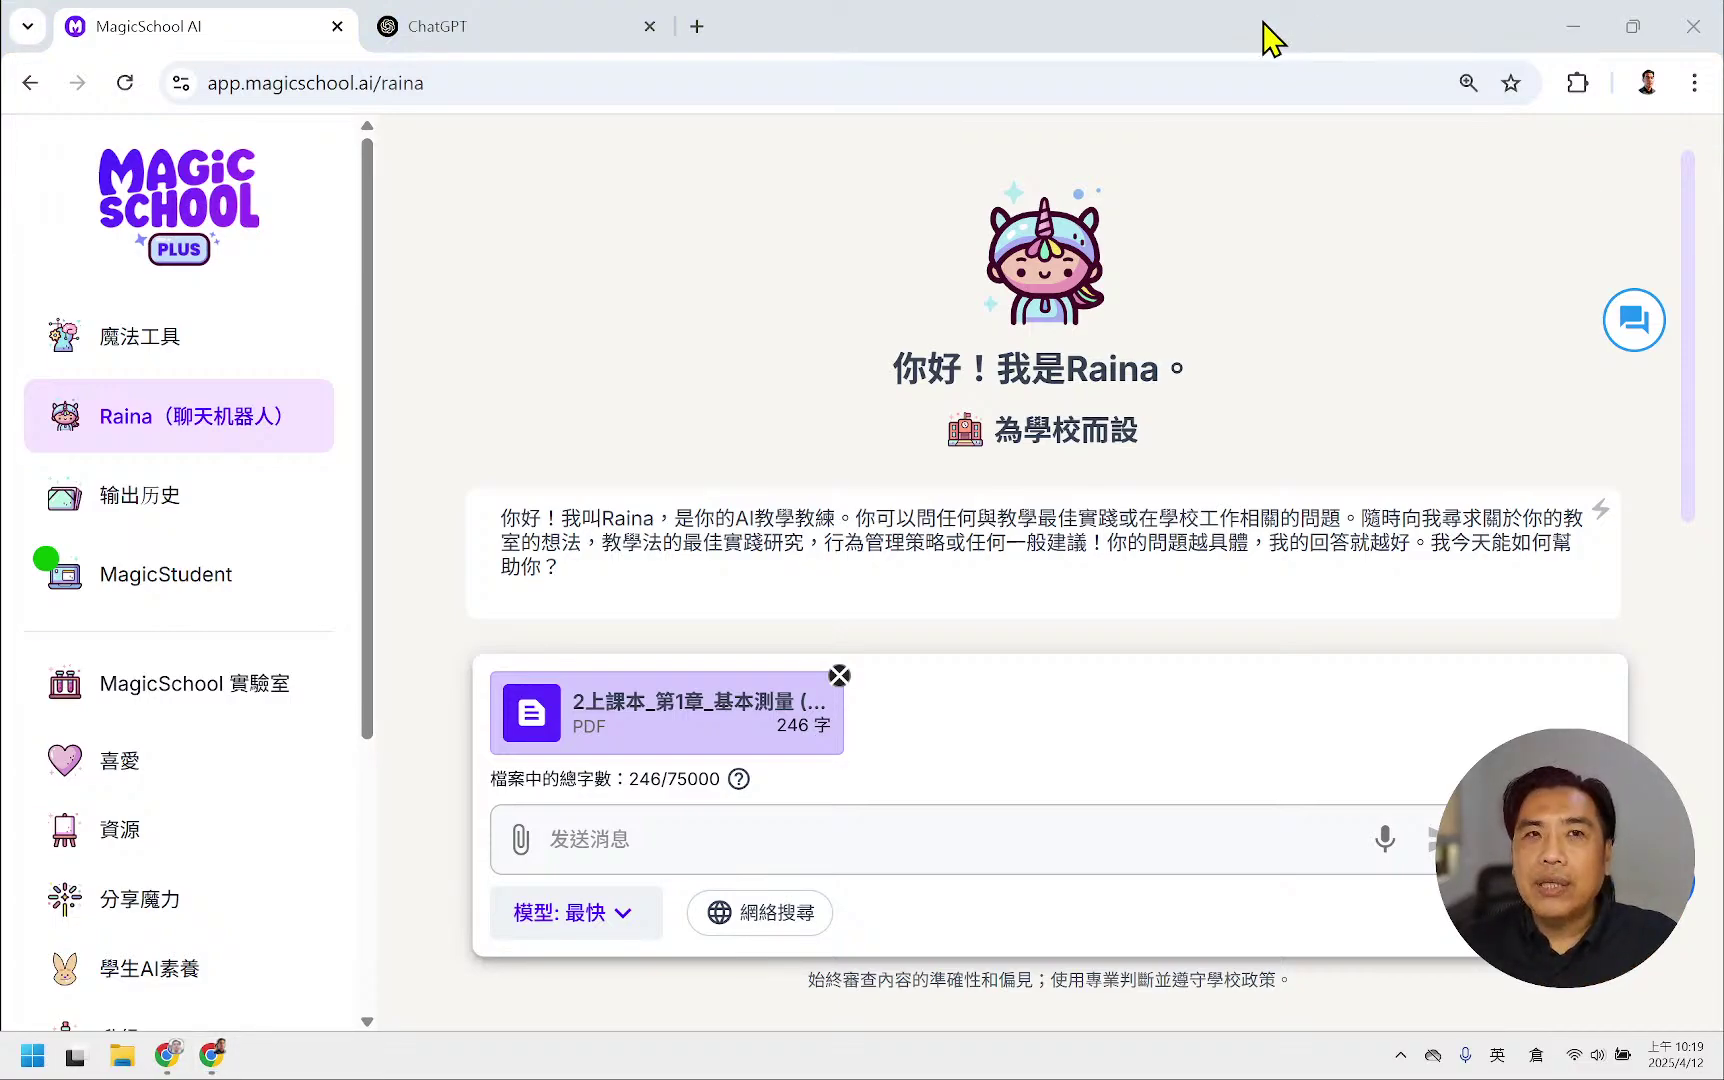
pyautogui.click(489, 30)
pyautogui.click(198, 14)
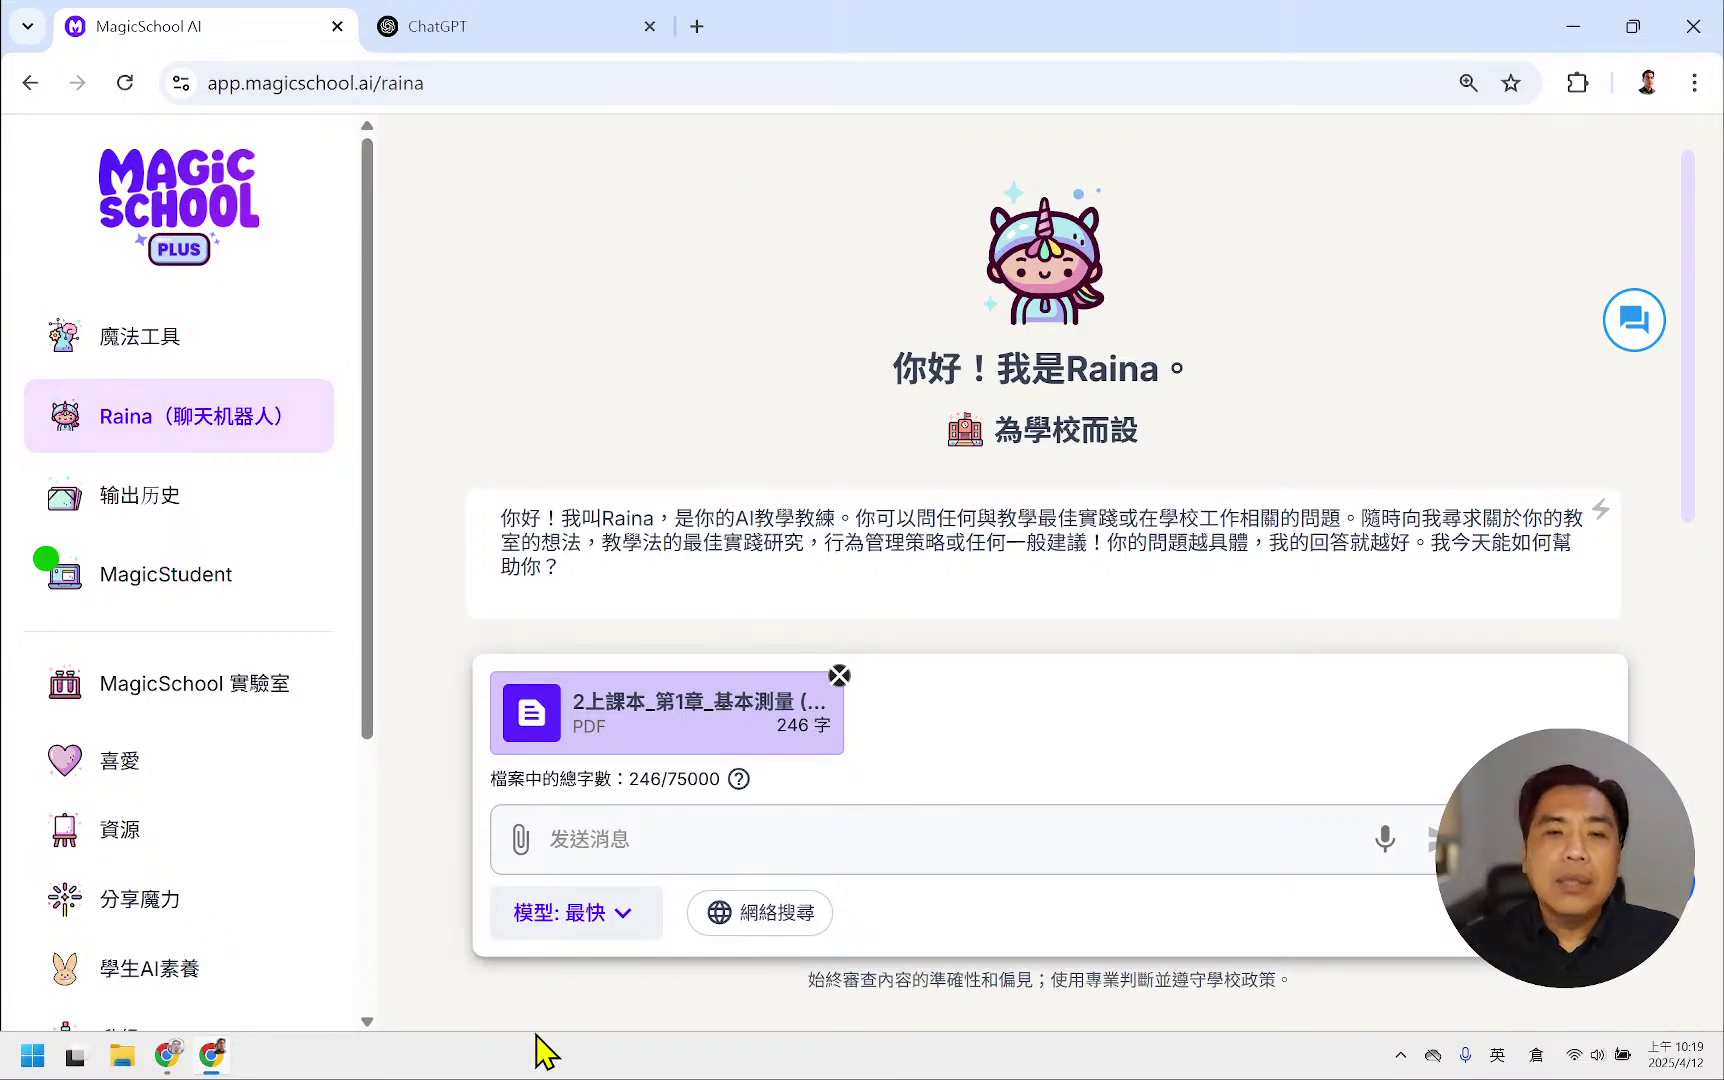
# - Send Raina the message 請介紹一下這份pdf的內容 together with the attached textbook chapter PDF
pyautogui.click(605, 850)
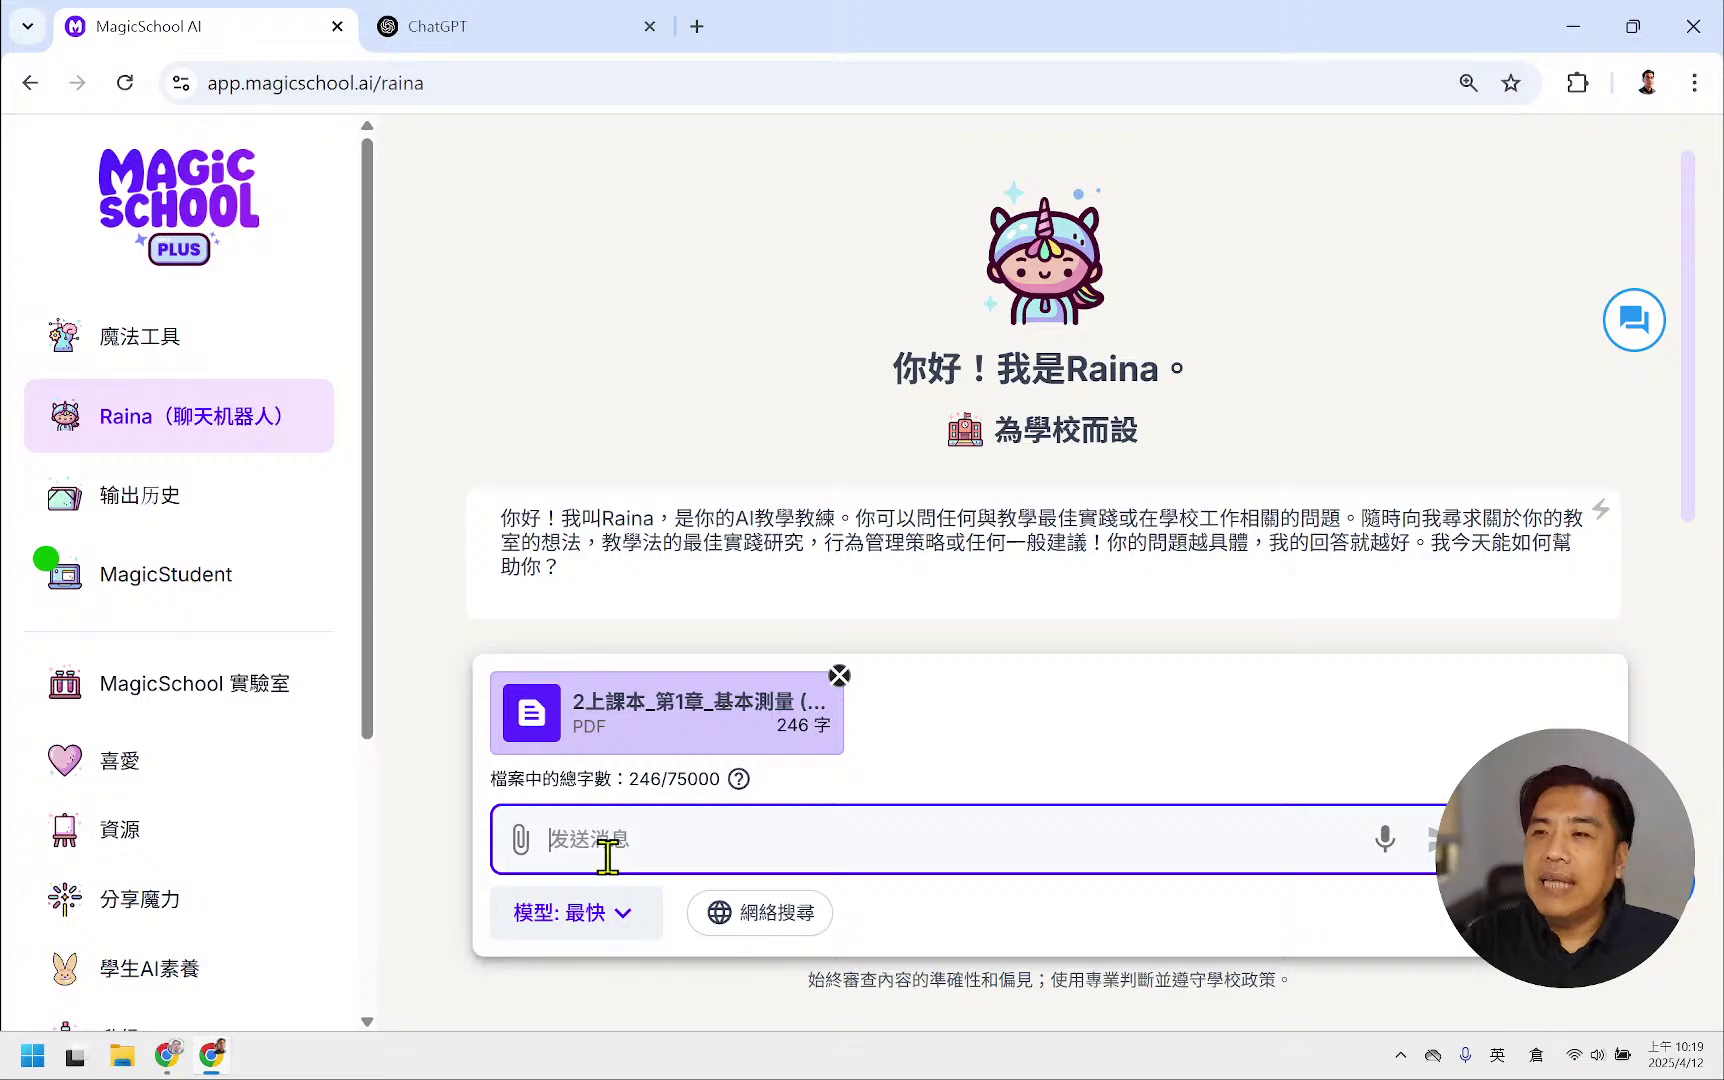
pyautogui.press('shift')
pyautogui.write('請介女火尸竹')
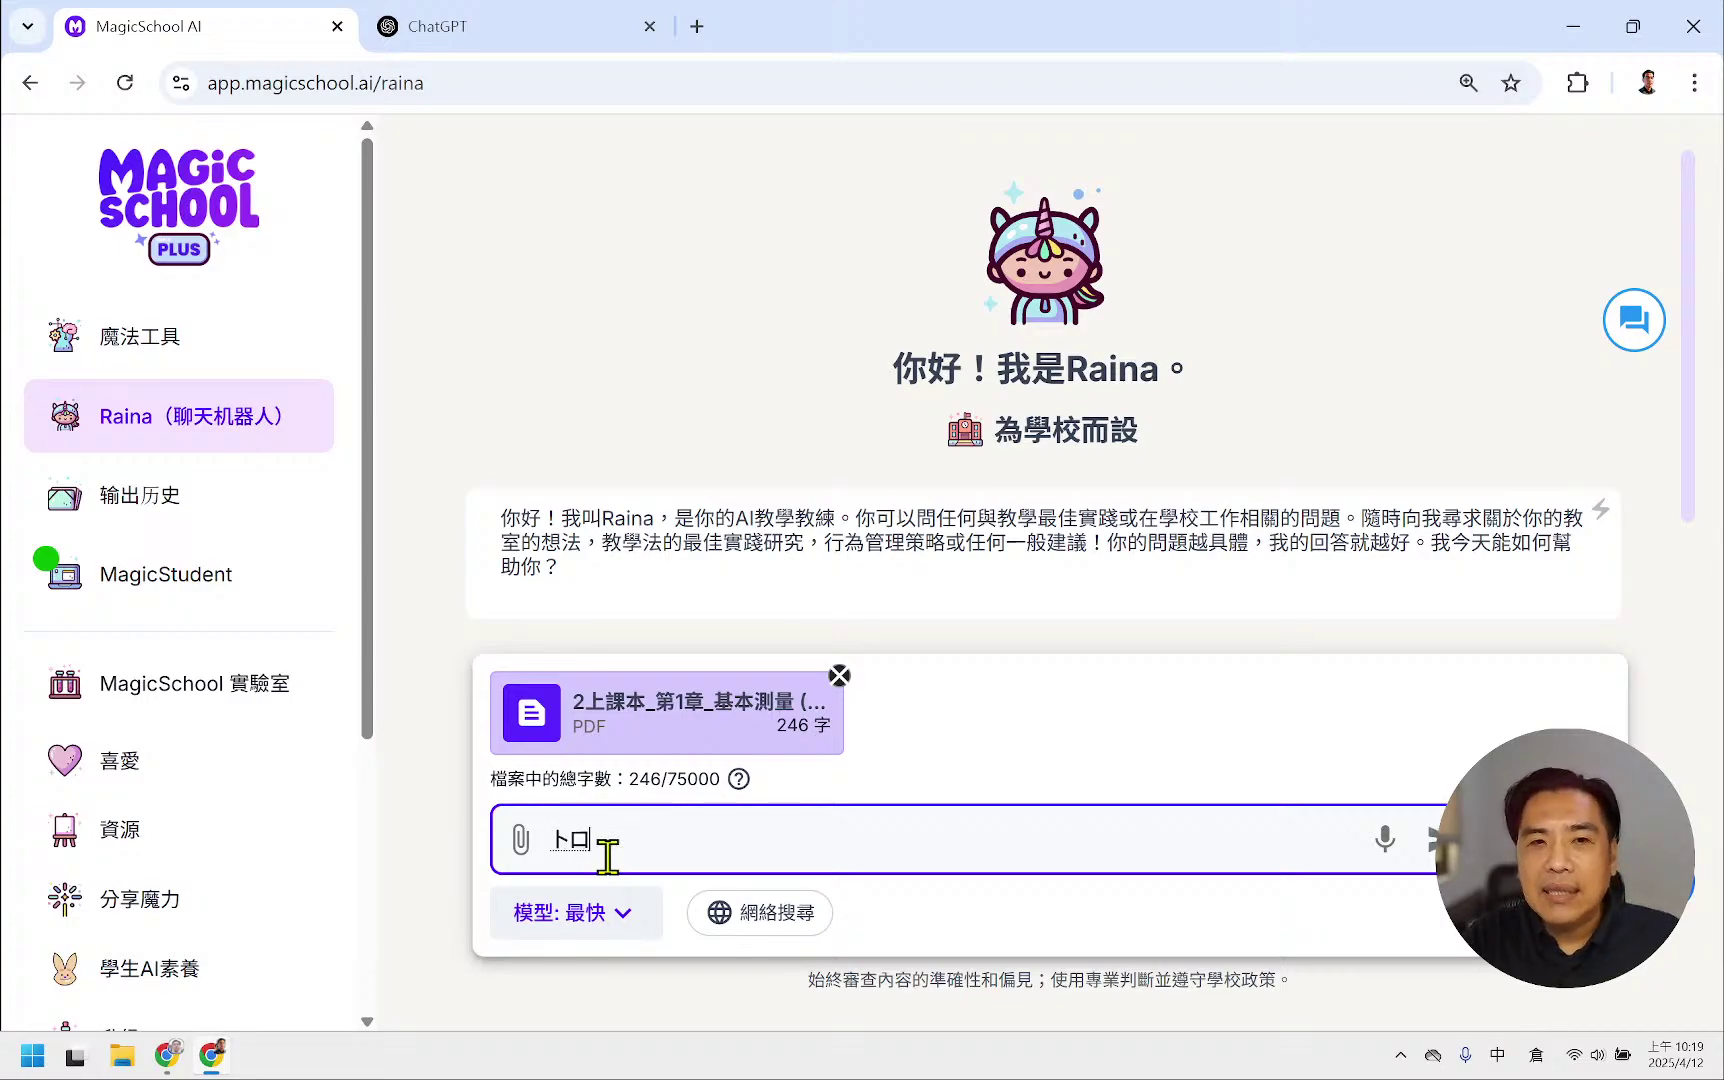
pyautogui.write('紹一下這人金')
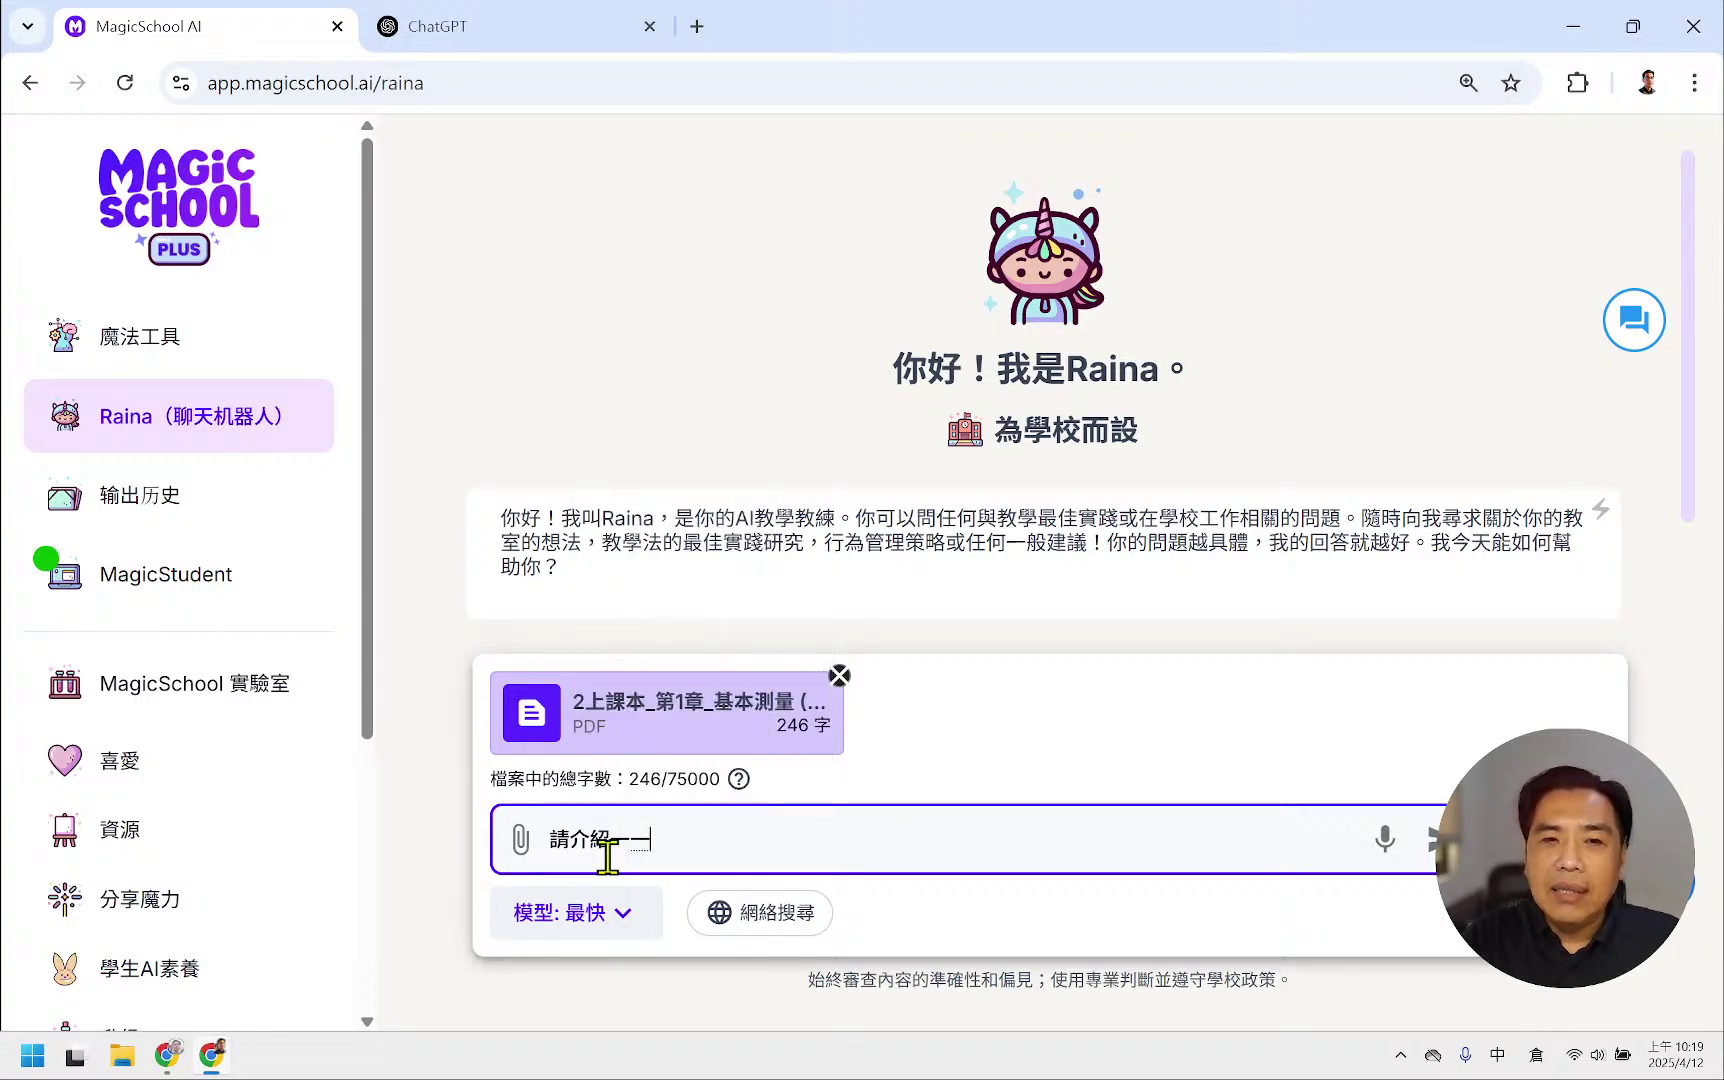
pyautogui.write('份')
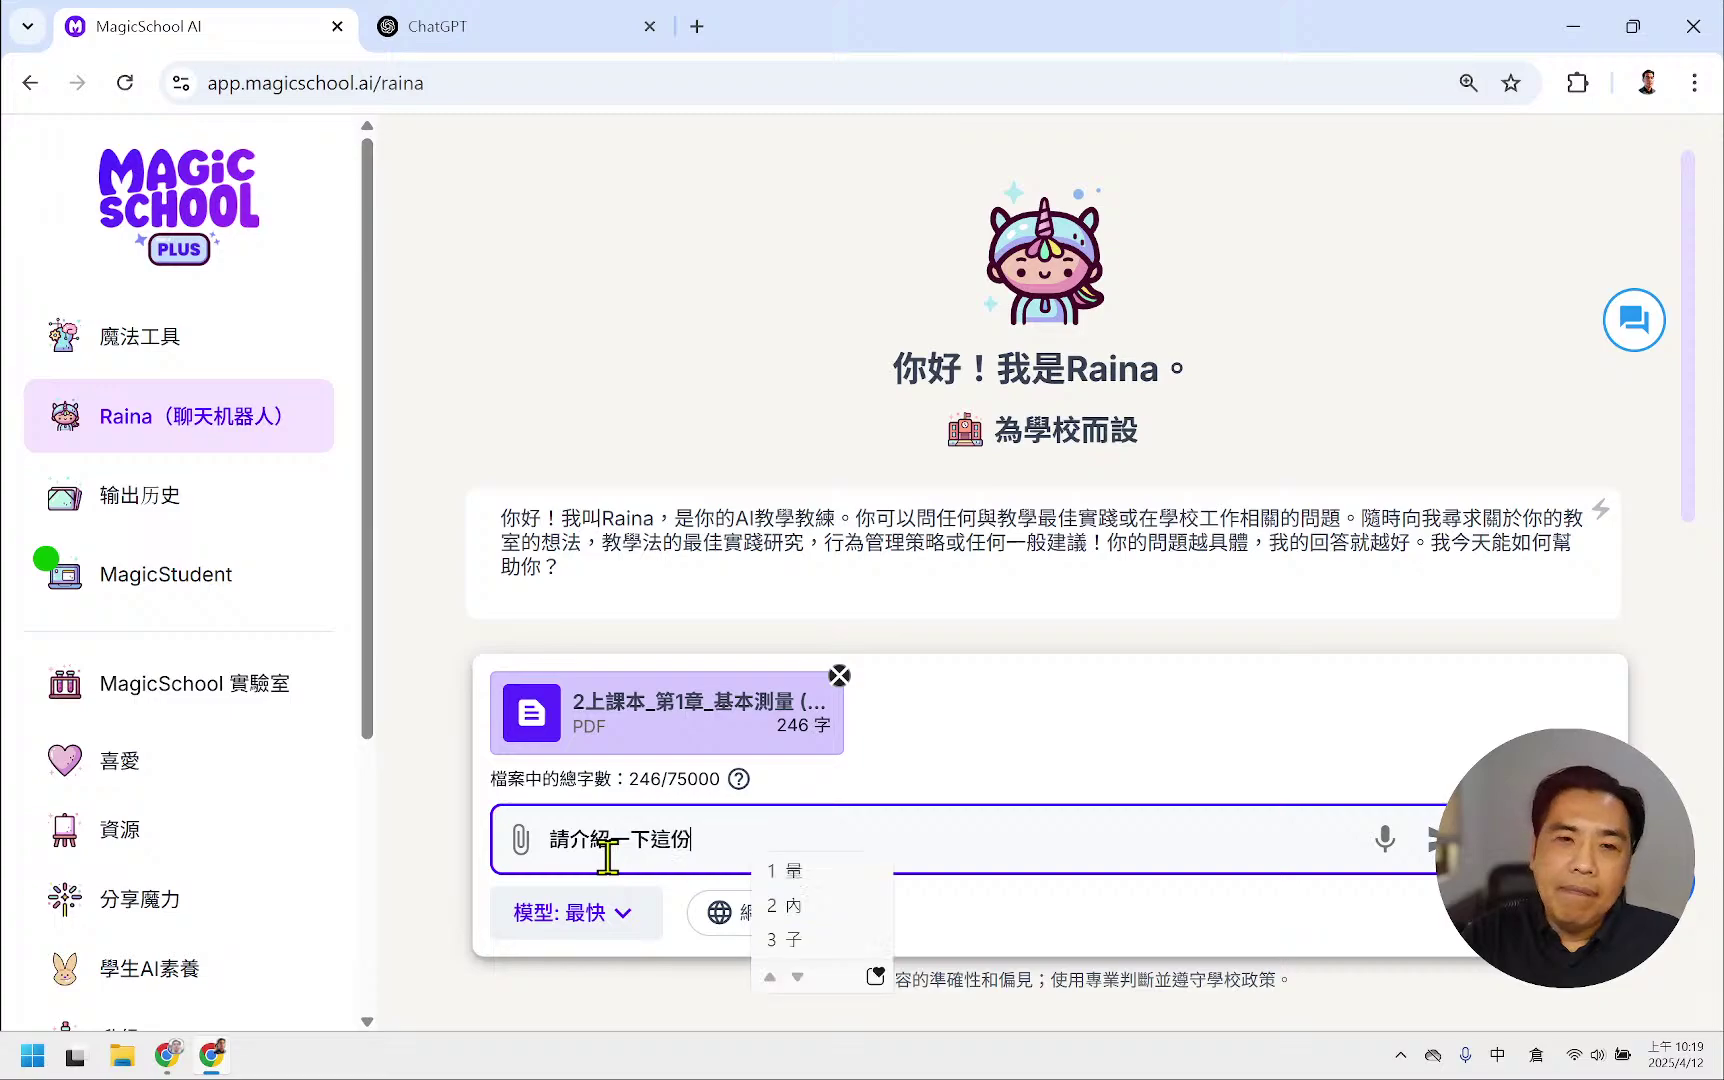
pyautogui.write('pdf的內容')
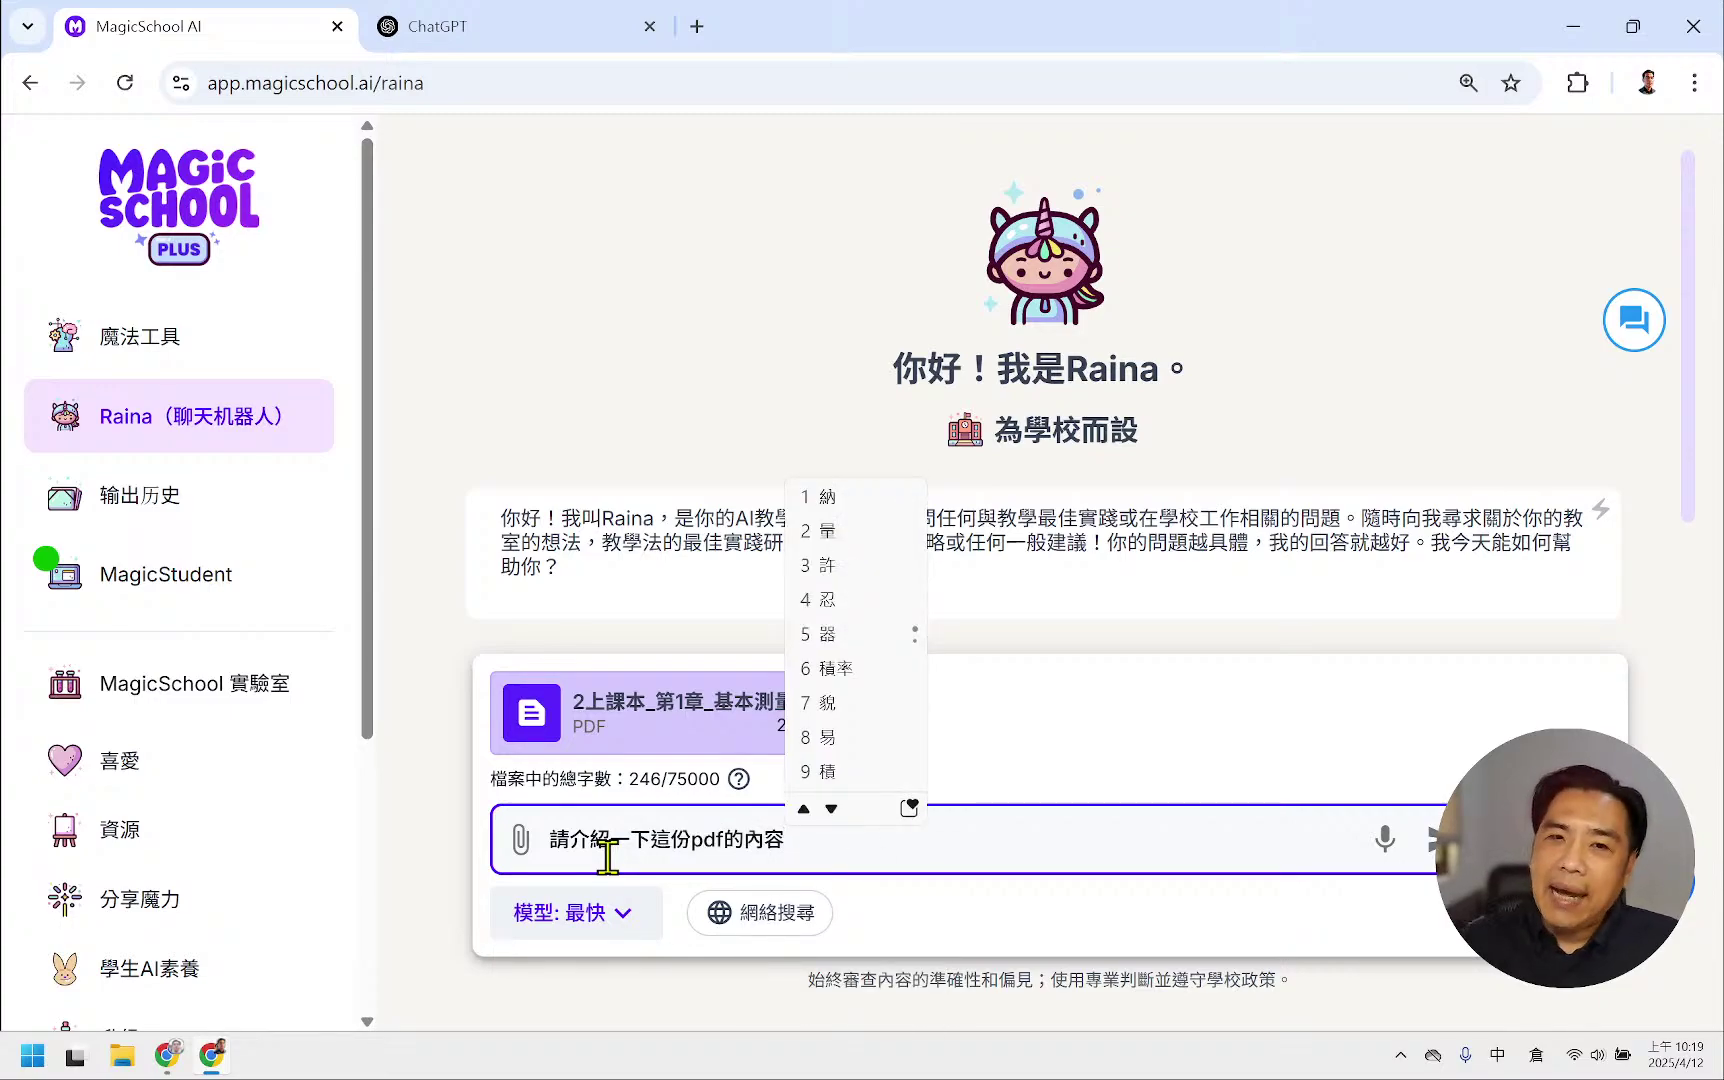
pyautogui.click(1108, 733)
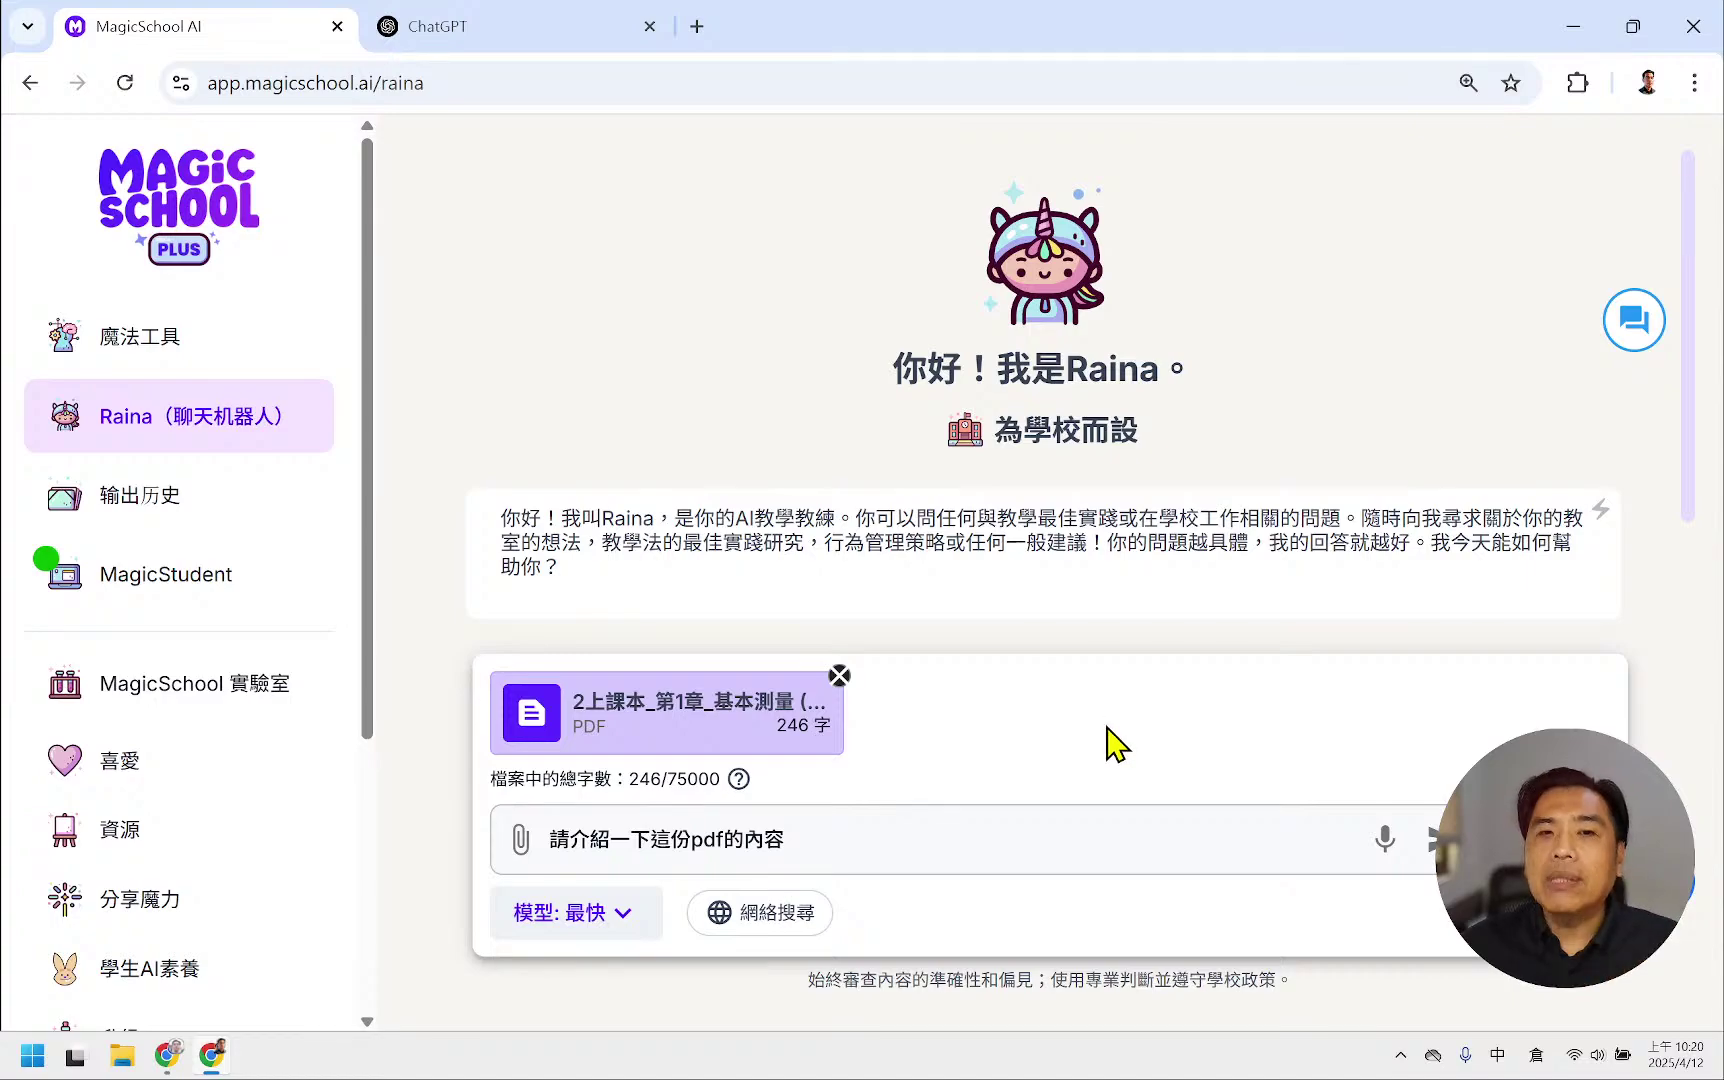
pyautogui.tripleClick(938, 870)
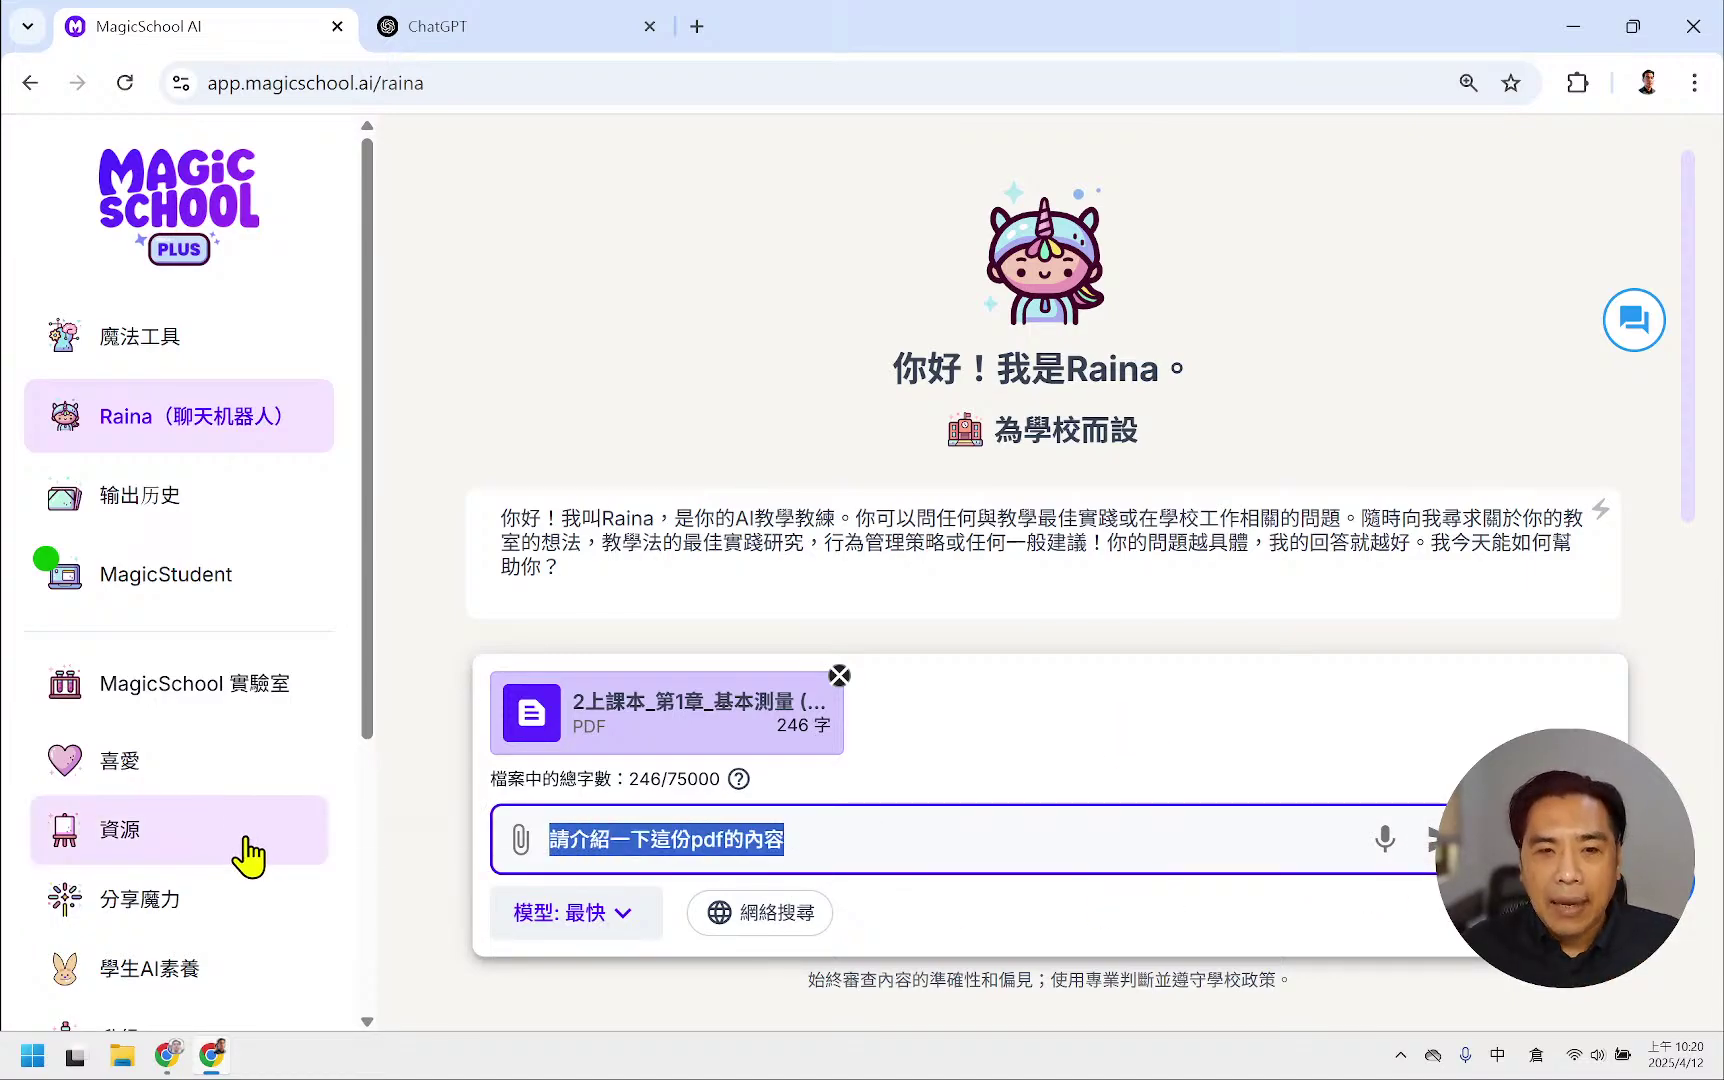
pyautogui.click(1435, 872)
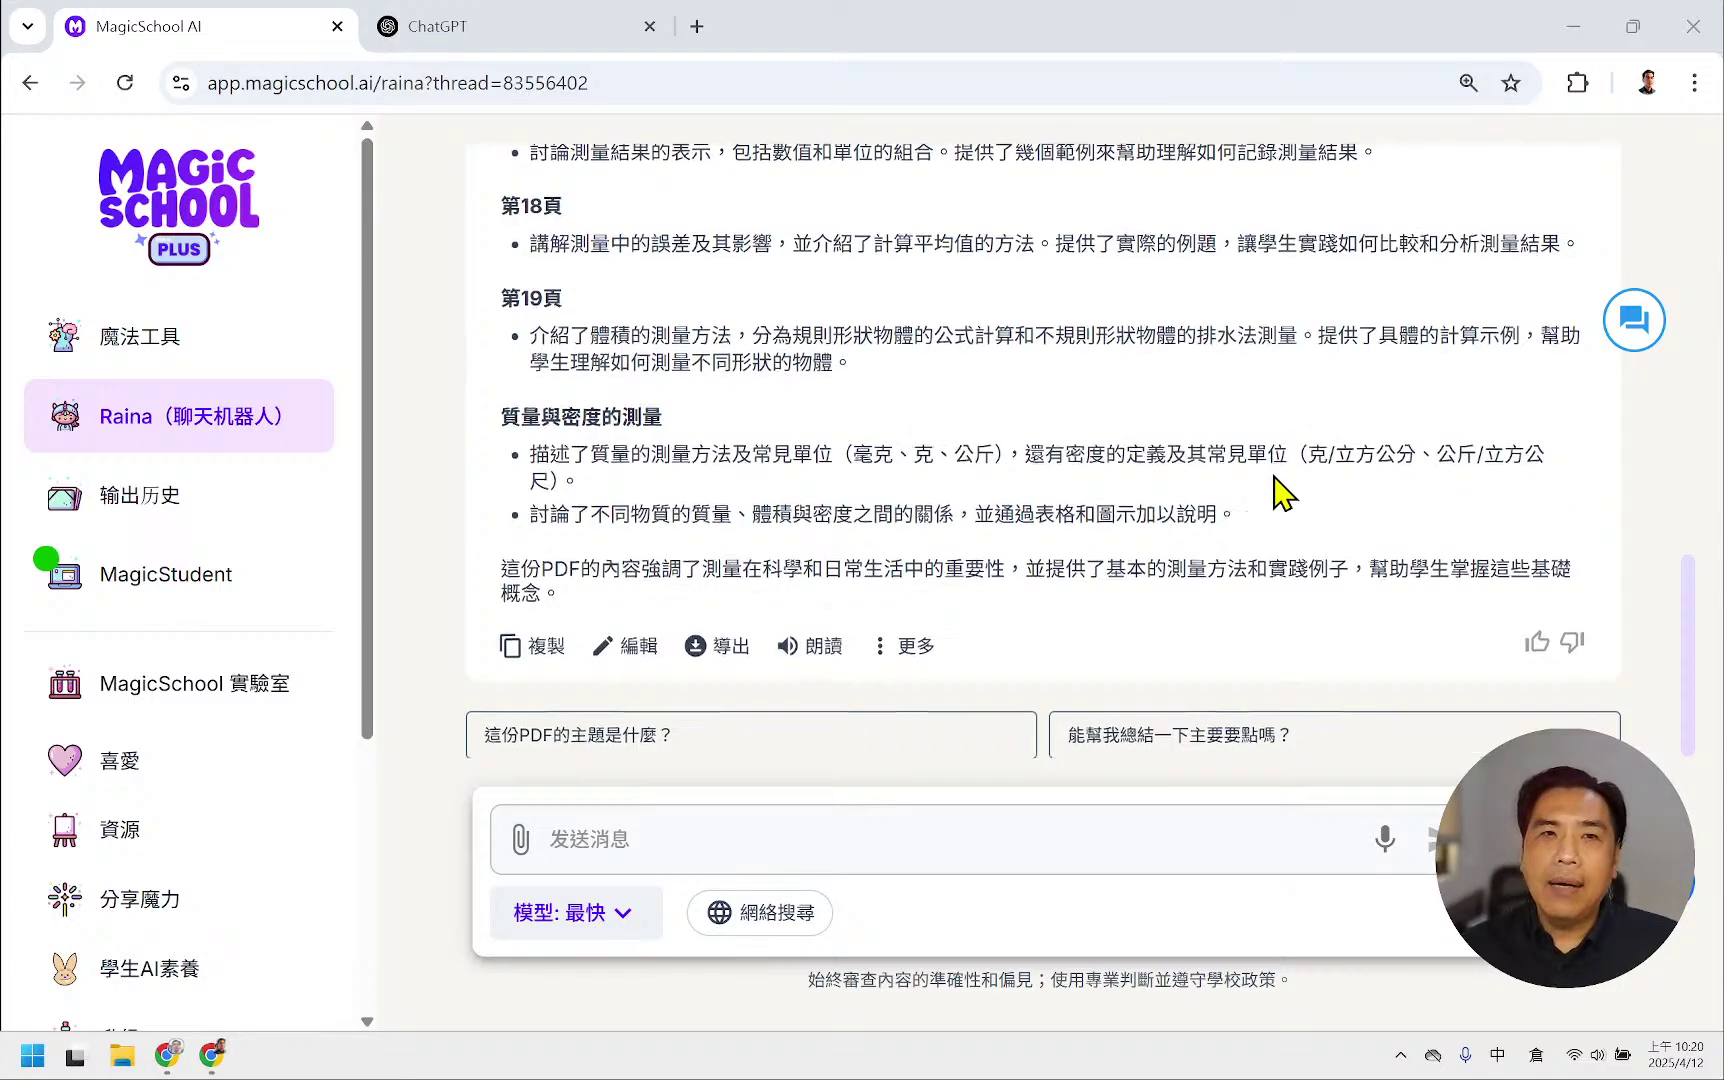
# - Read through Raina's page-by-page summary of the PDF, comparing it with the submitted prompt and attachment
pyautogui.scroll(10, 1272, 492)
pyautogui.scroll(-4, 1272, 497)
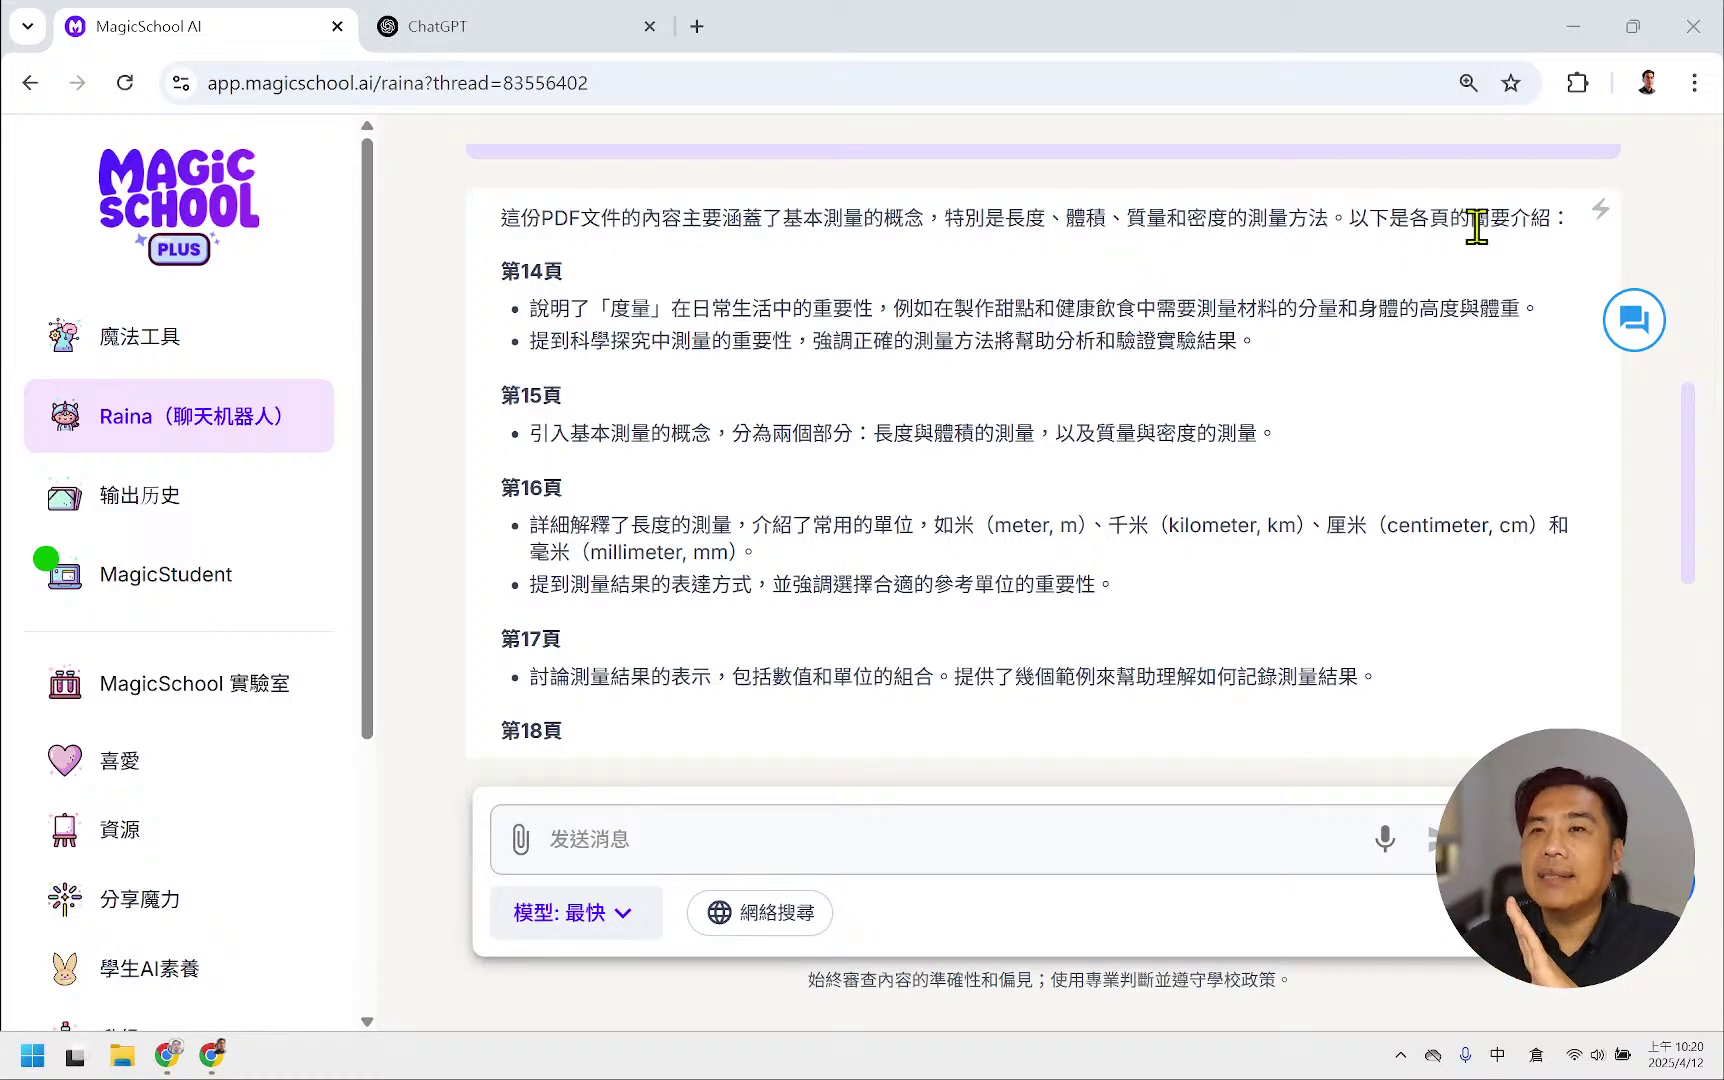
pyautogui.scroll(-3, 575, 290)
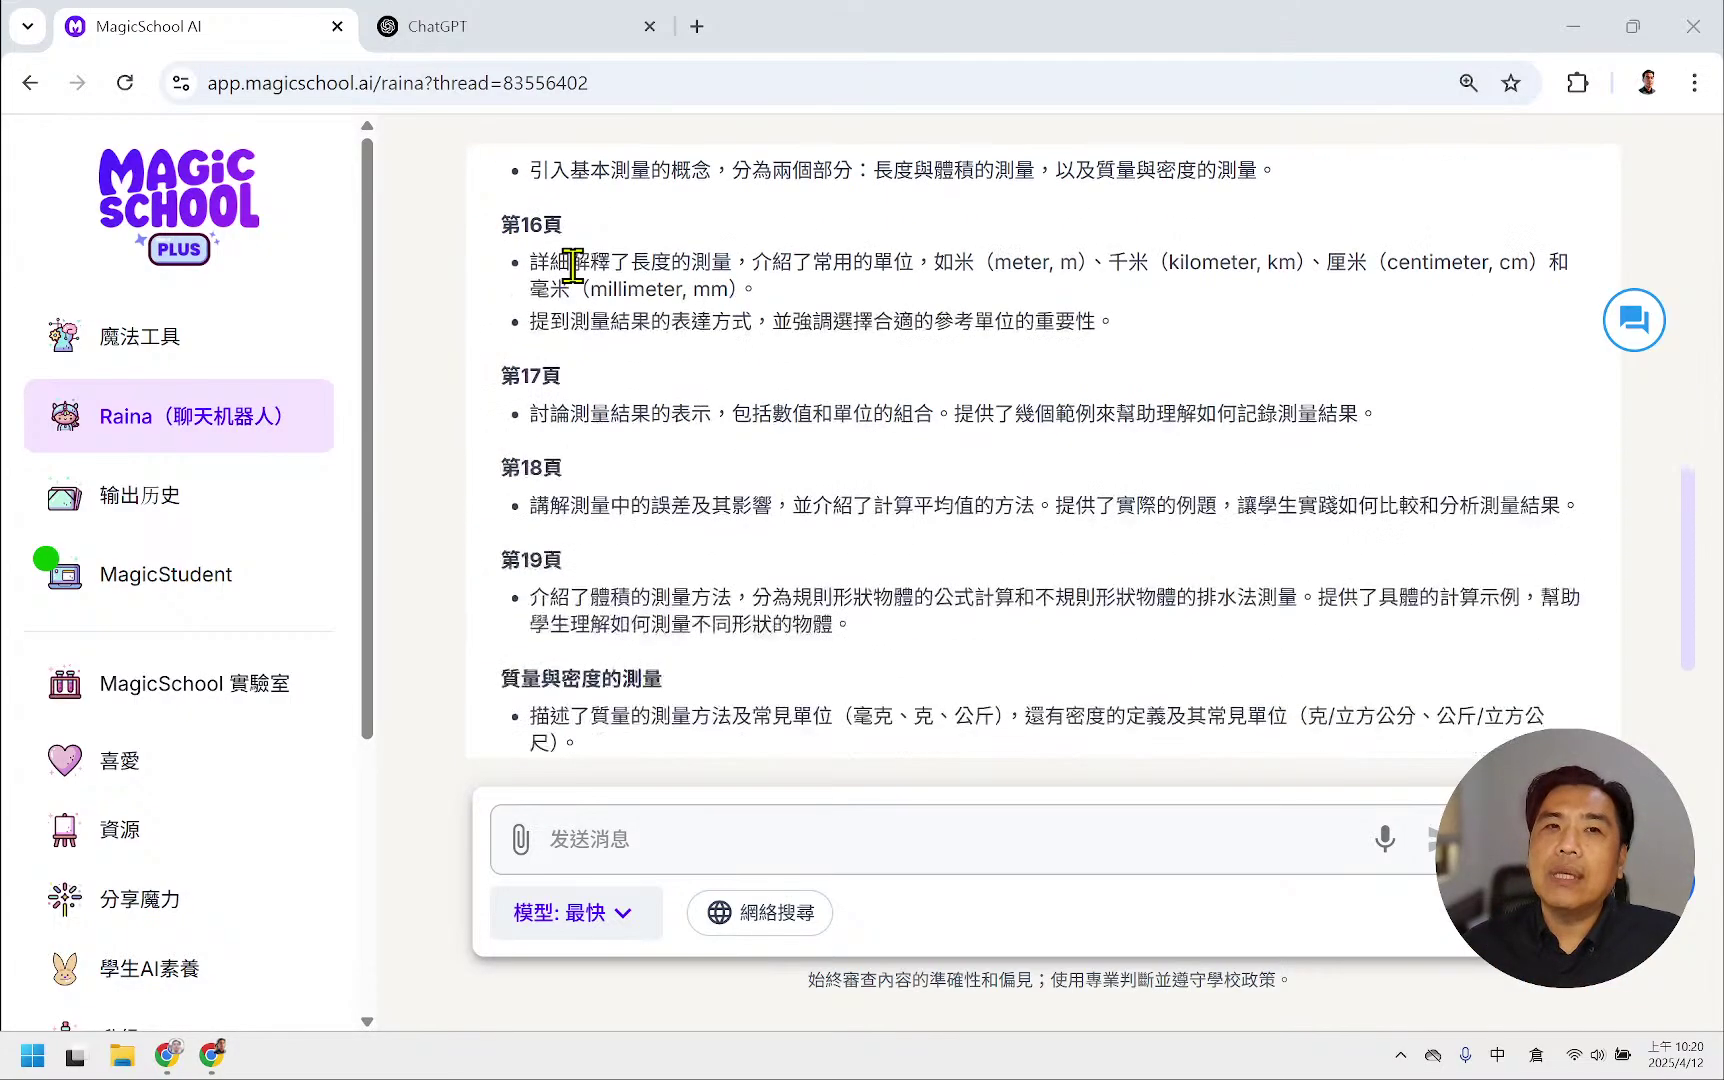
pyautogui.scroll(-2, 575, 280)
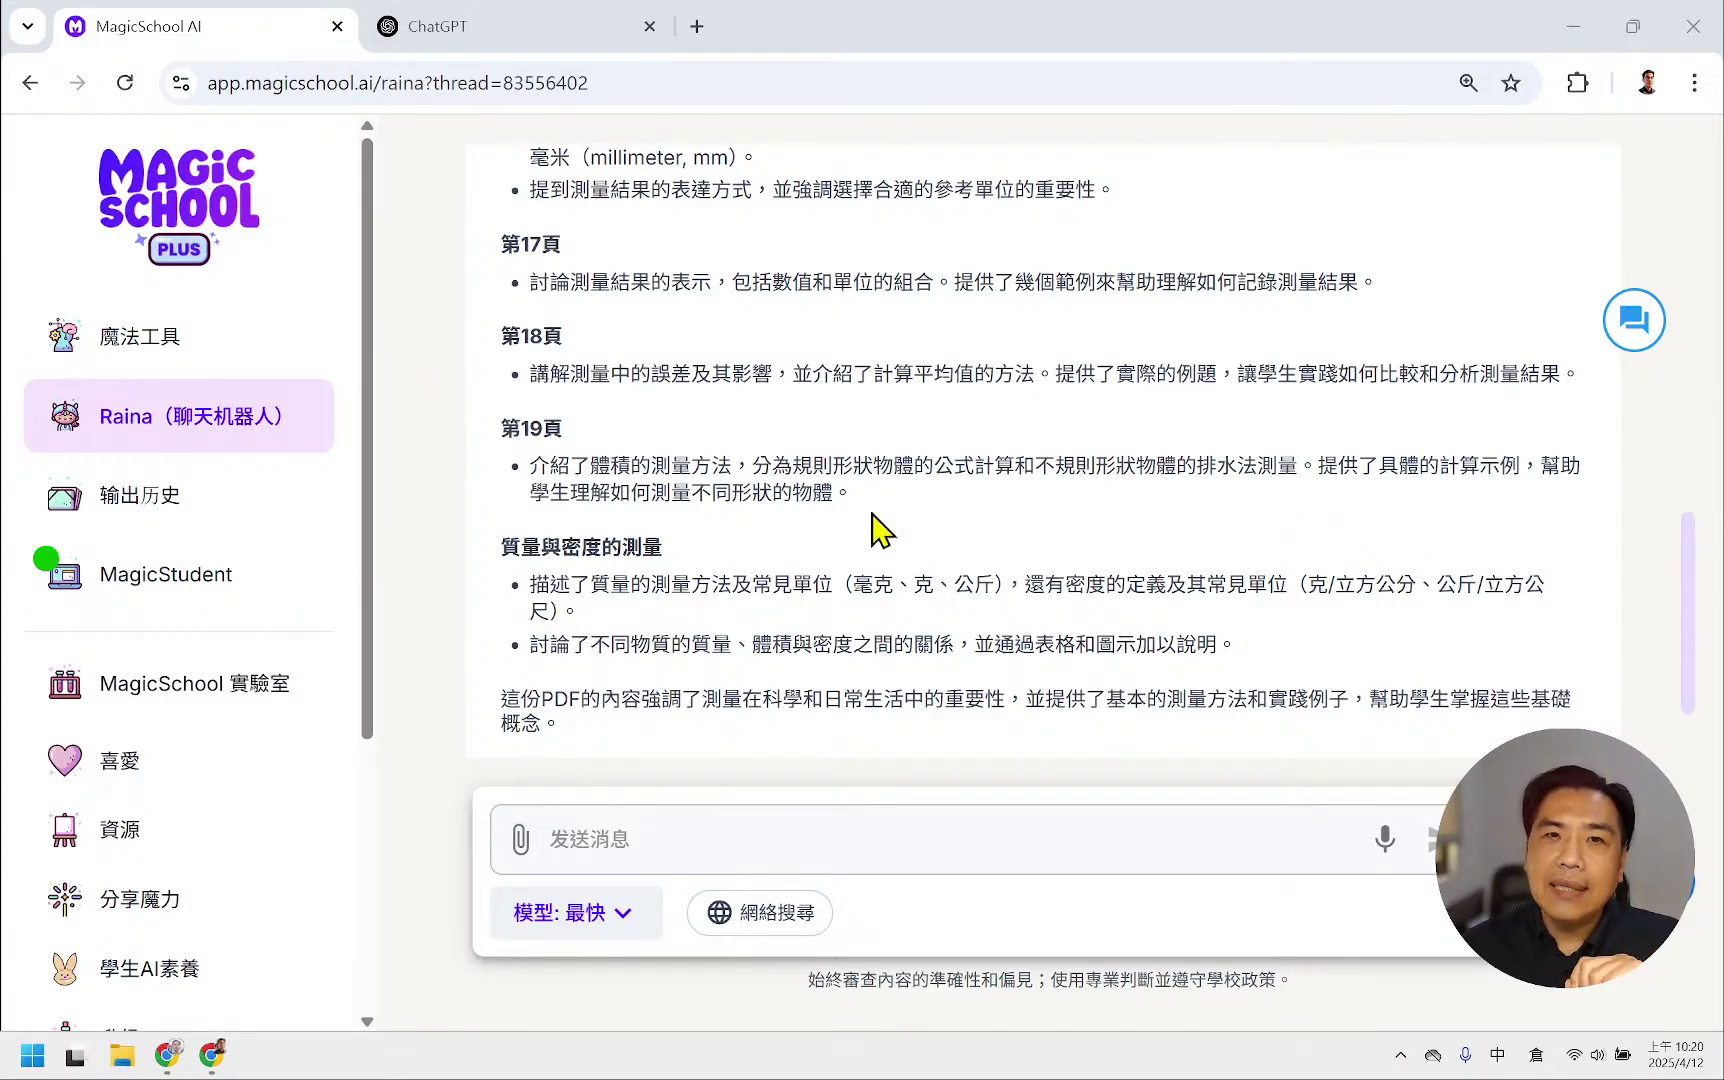
pyautogui.scroll(8, 862, 522)
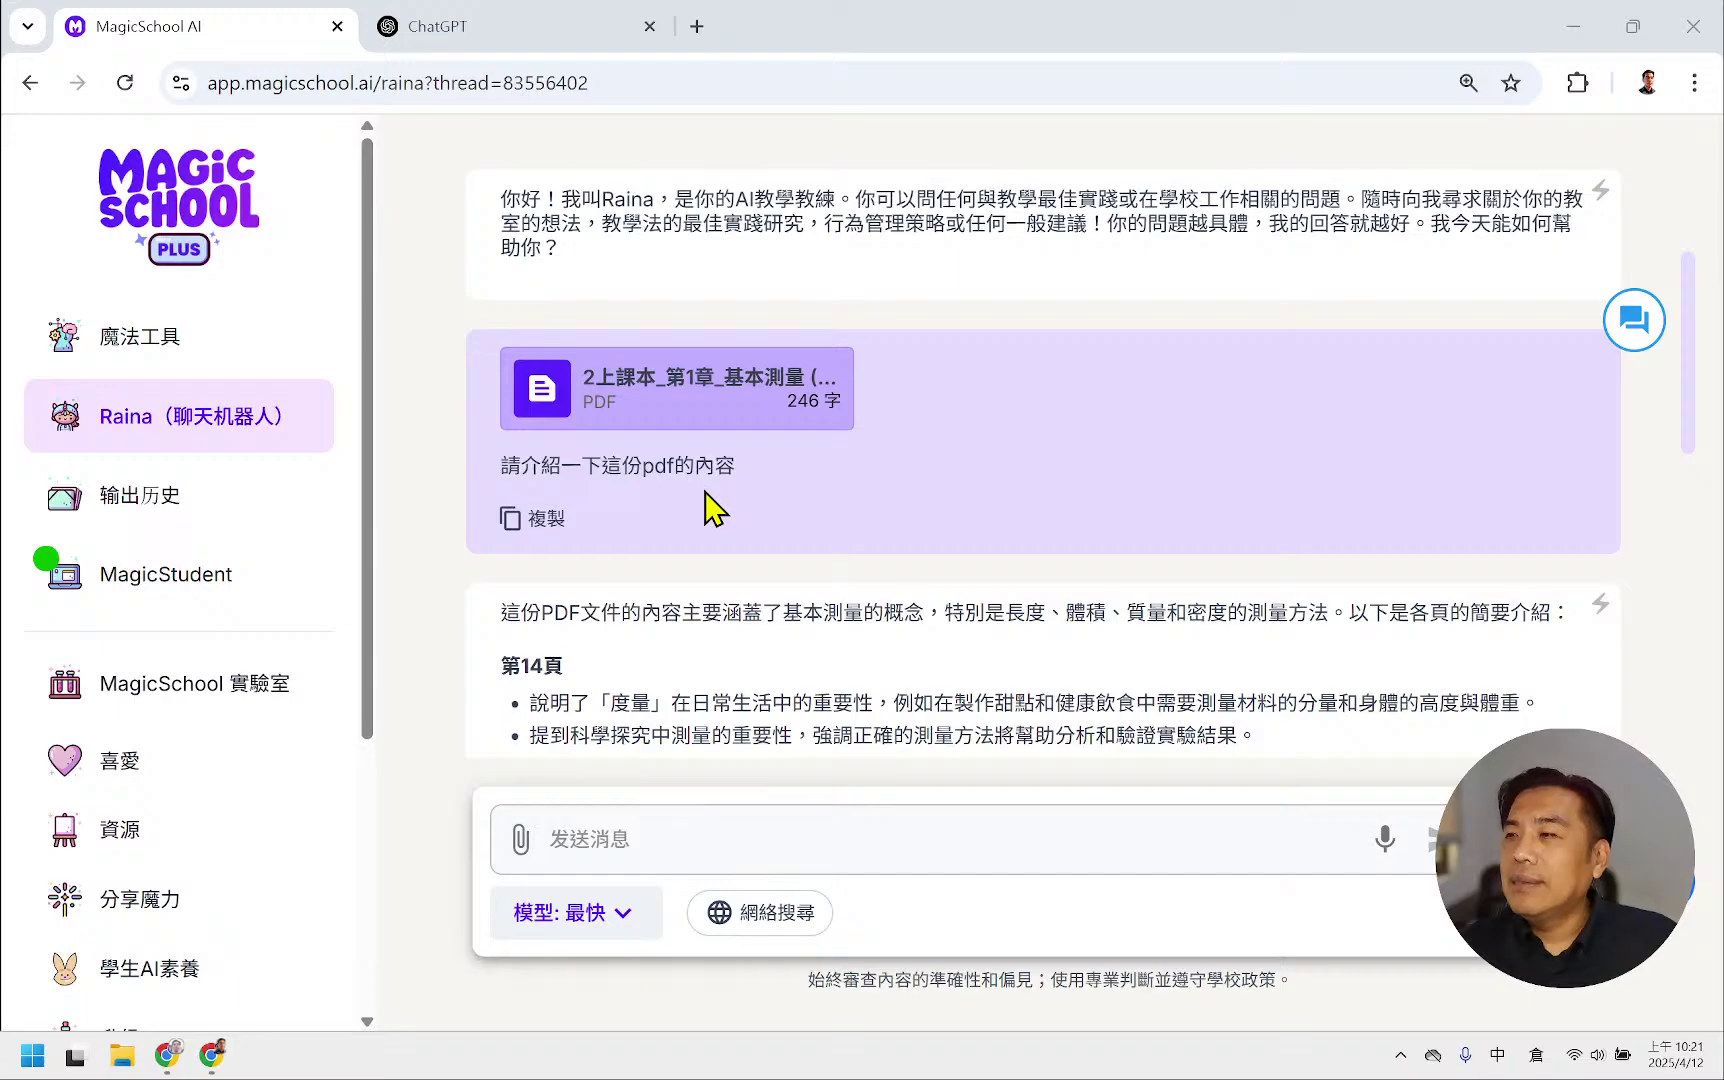
pyautogui.scroll(-3, 900, 527)
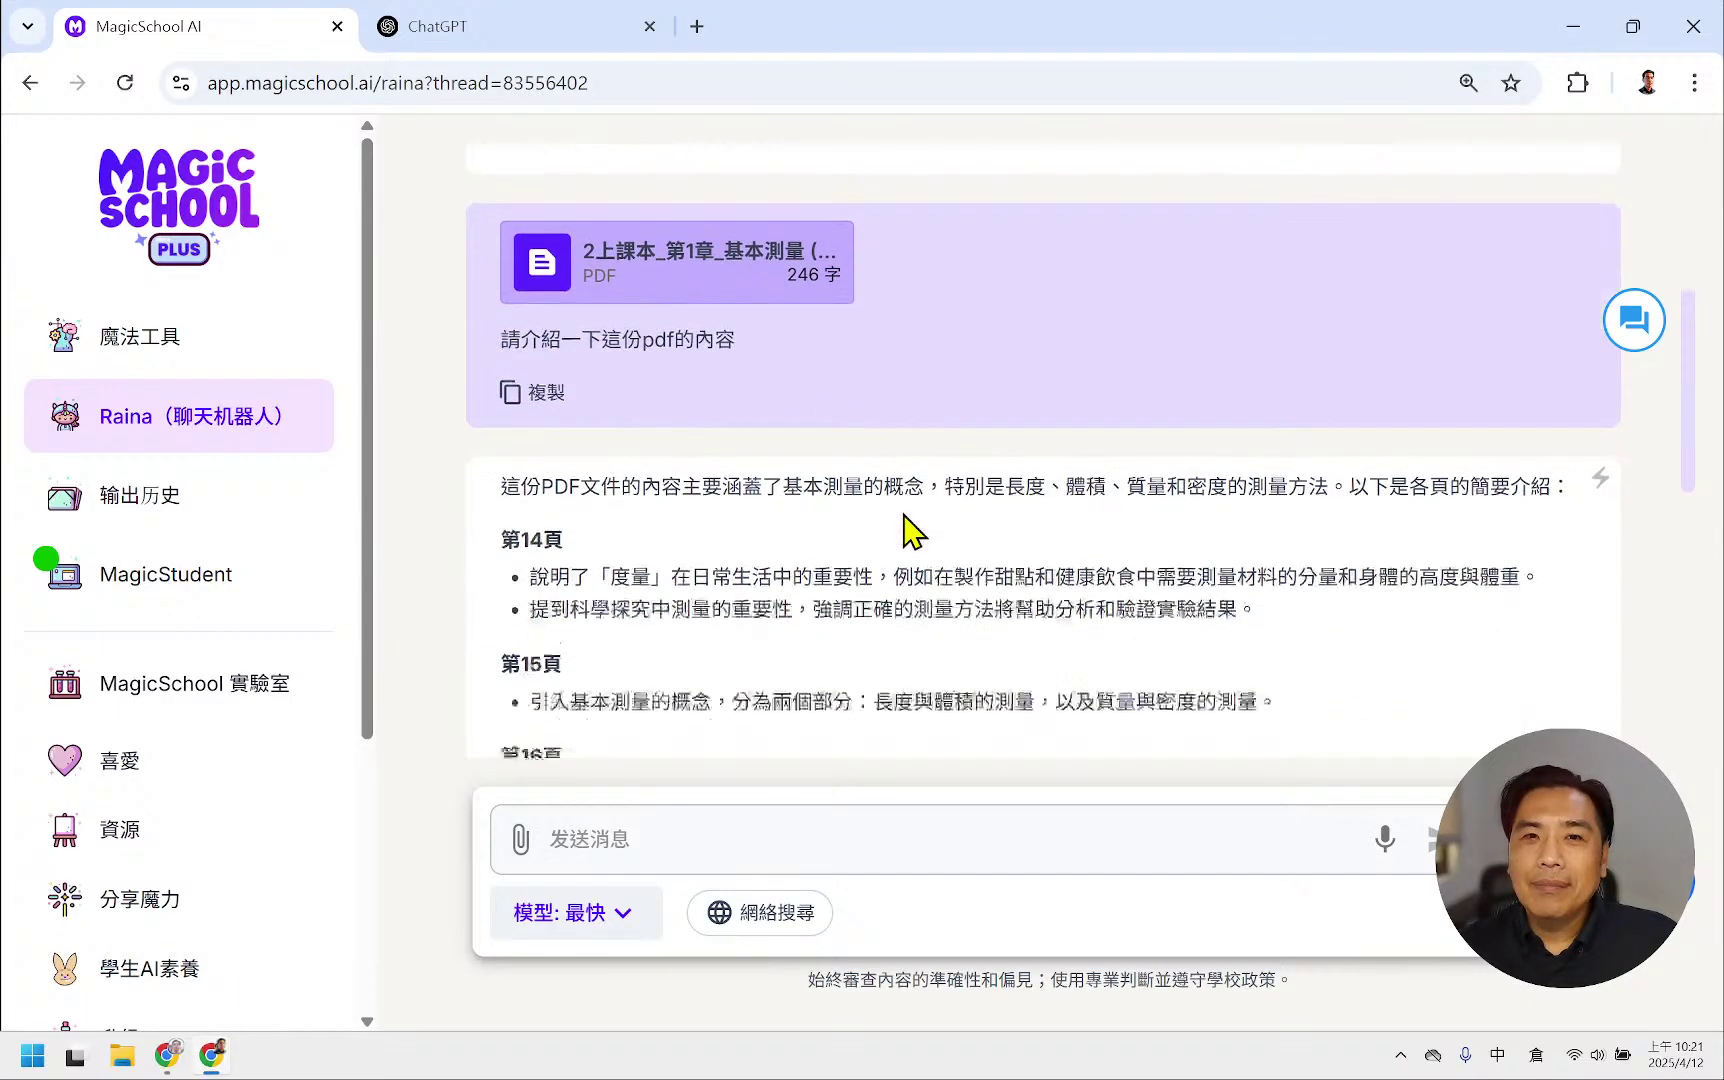
pyautogui.scroll(-3, 912, 530)
pyautogui.scroll(2, 912, 520)
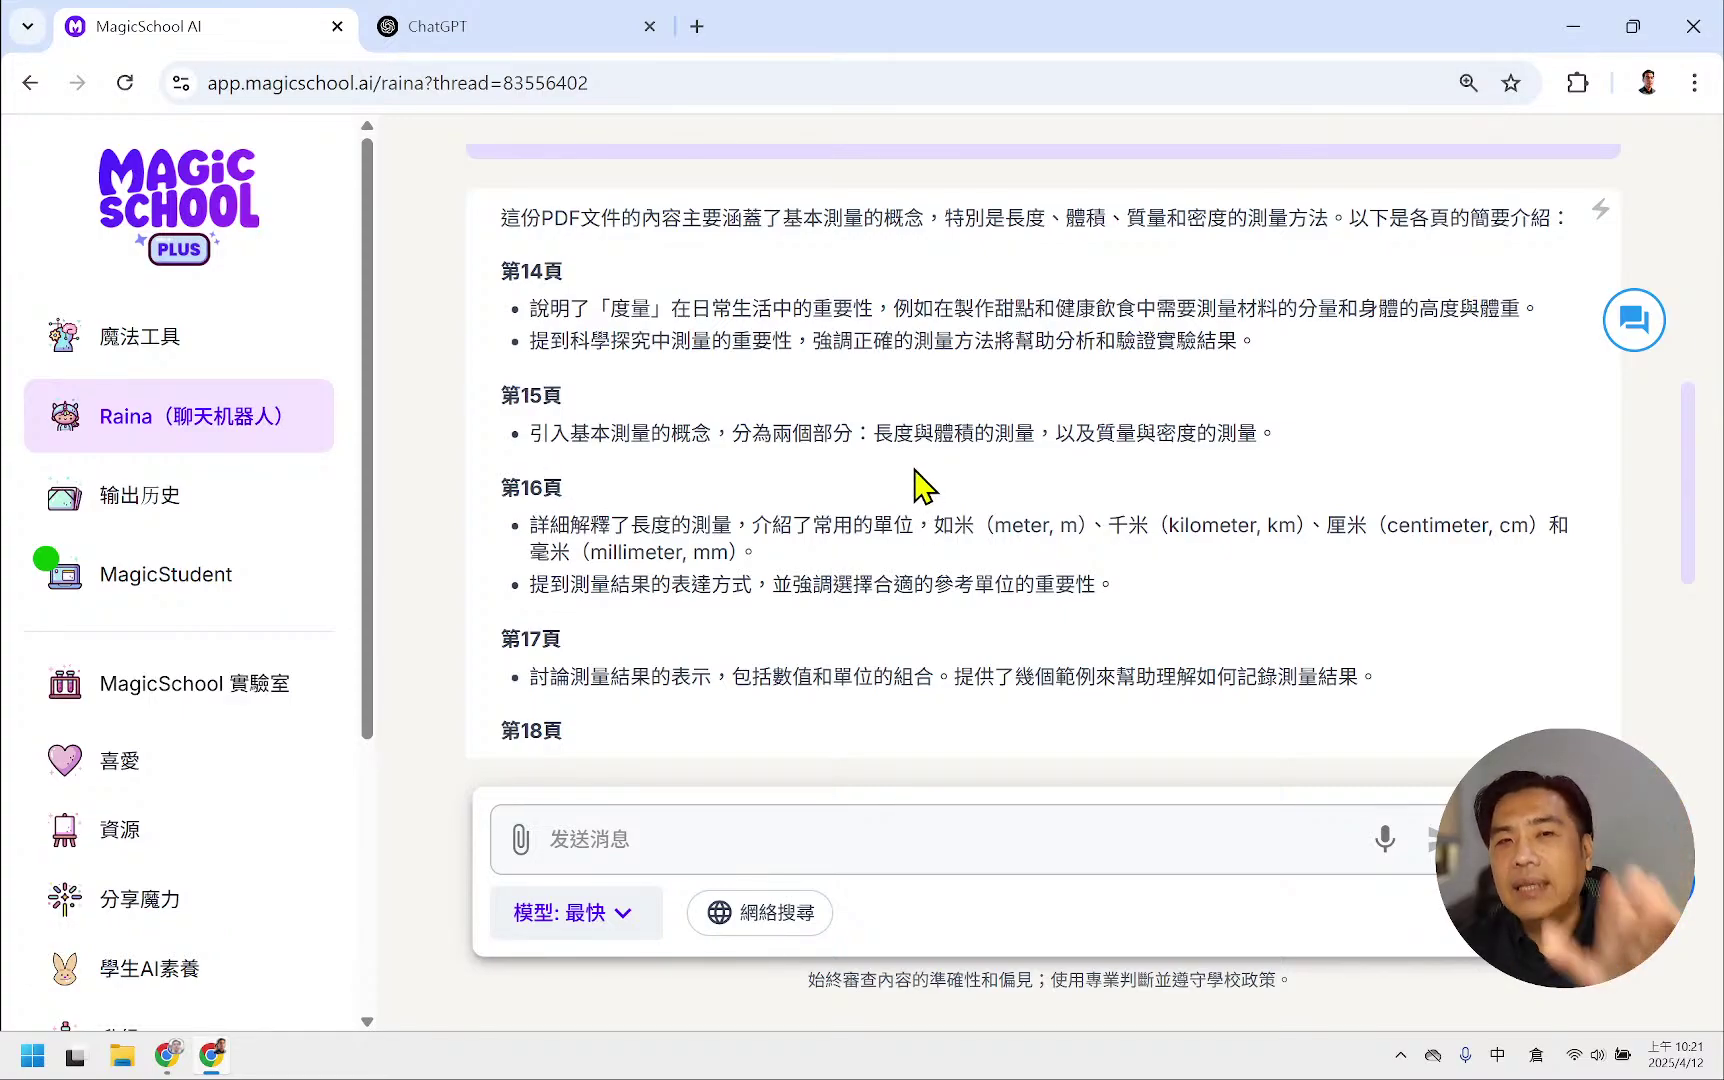
pyautogui.scroll(-3, 917, 480)
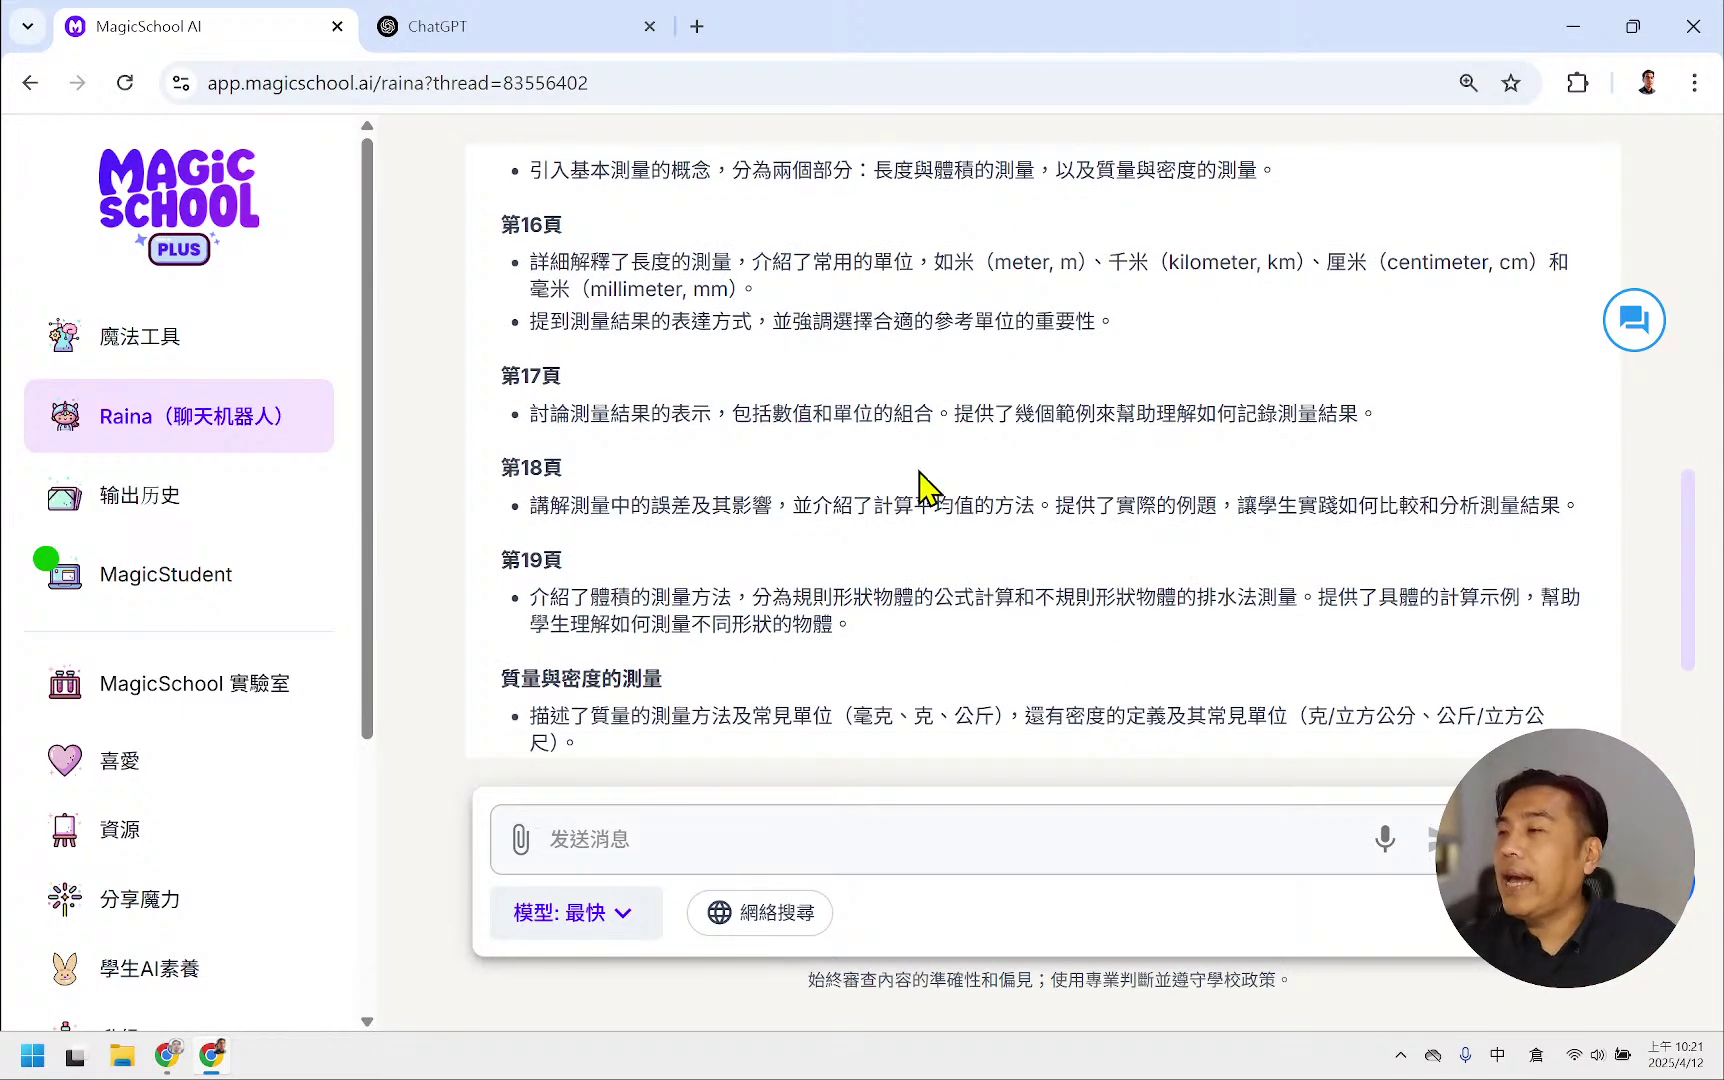
pyautogui.scroll(-2, 920, 475)
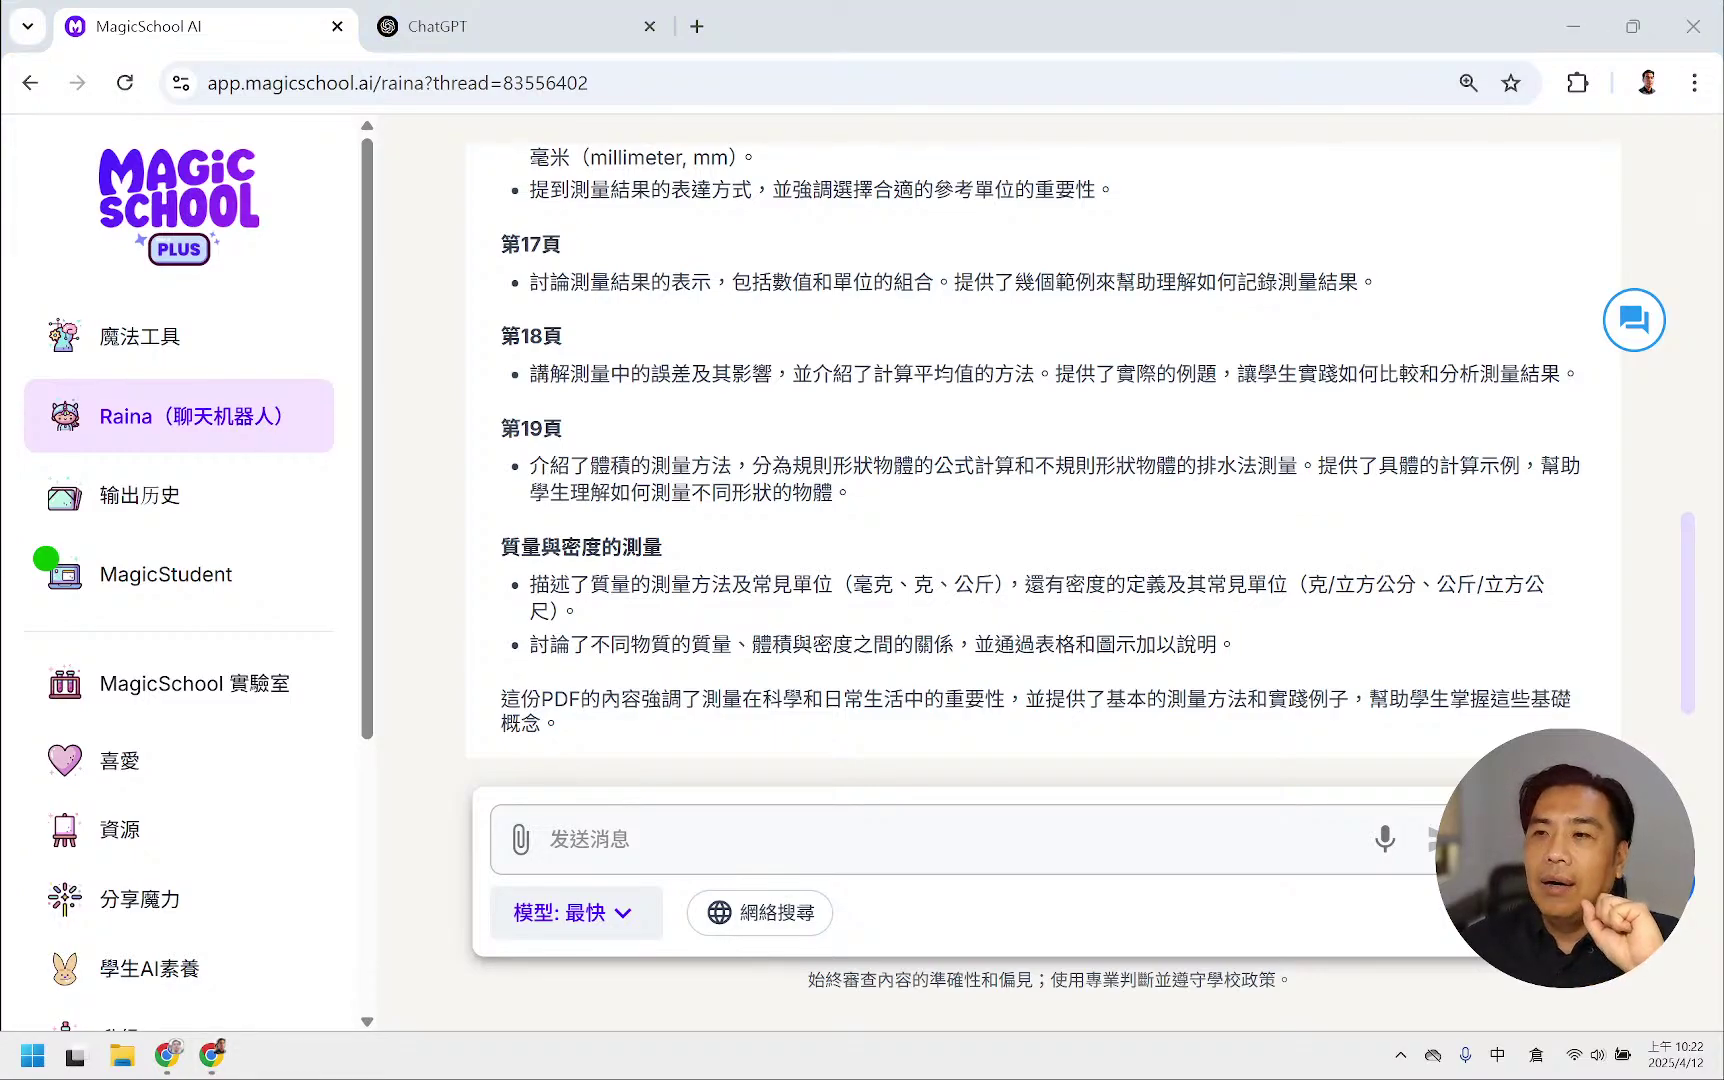
pyautogui.scroll(3, 1393, 400)
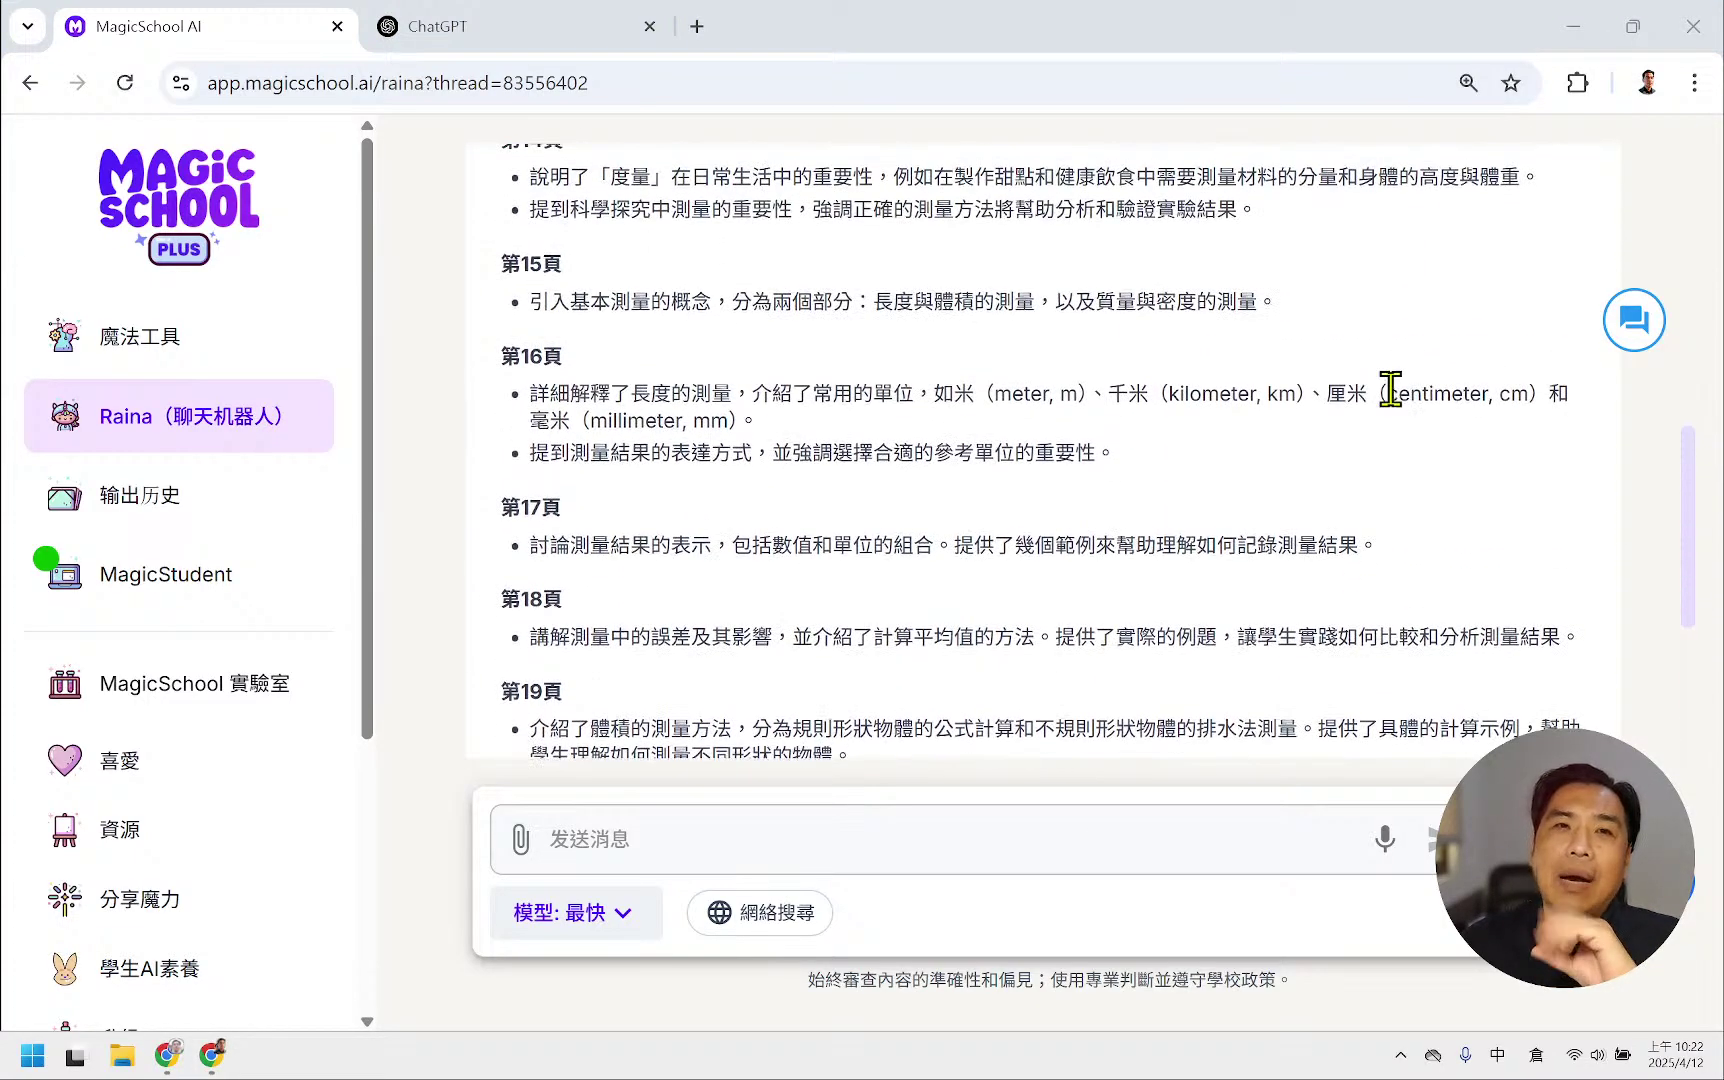
pyautogui.scroll(1, 1390, 389)
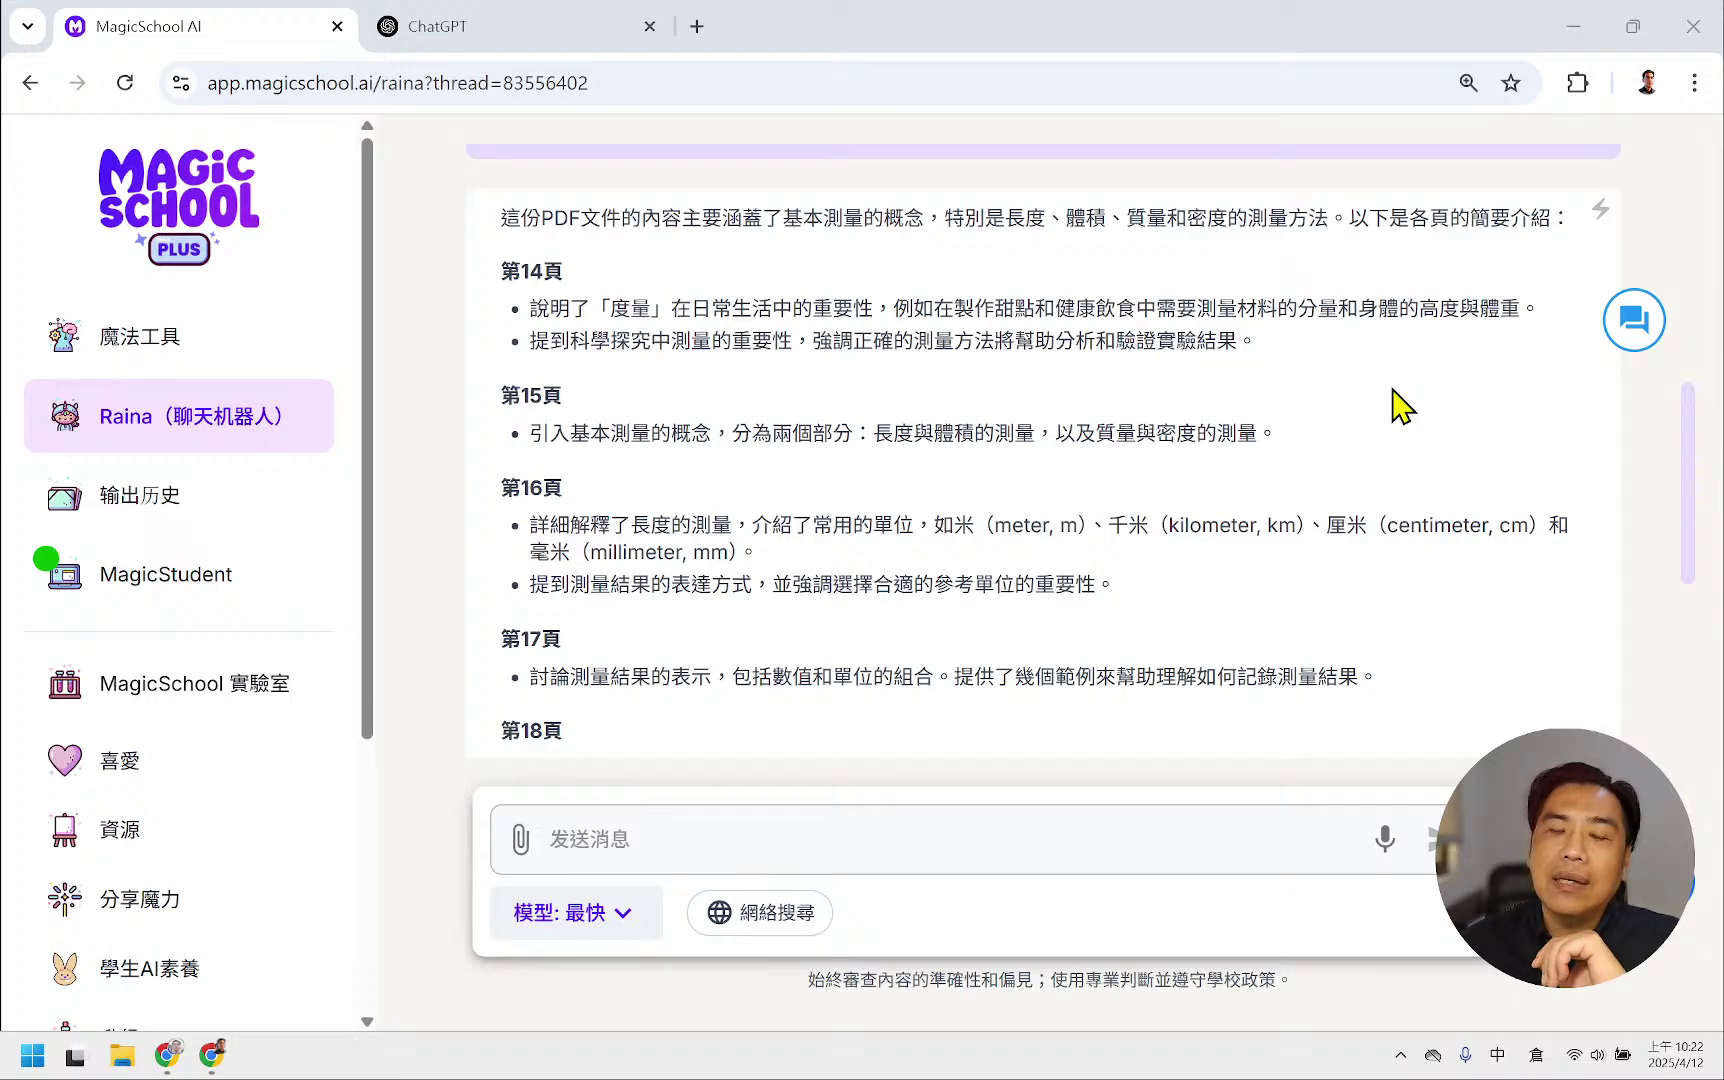
pyautogui.scroll(-5, 1400, 405)
pyautogui.scroll(3, 1395, 385)
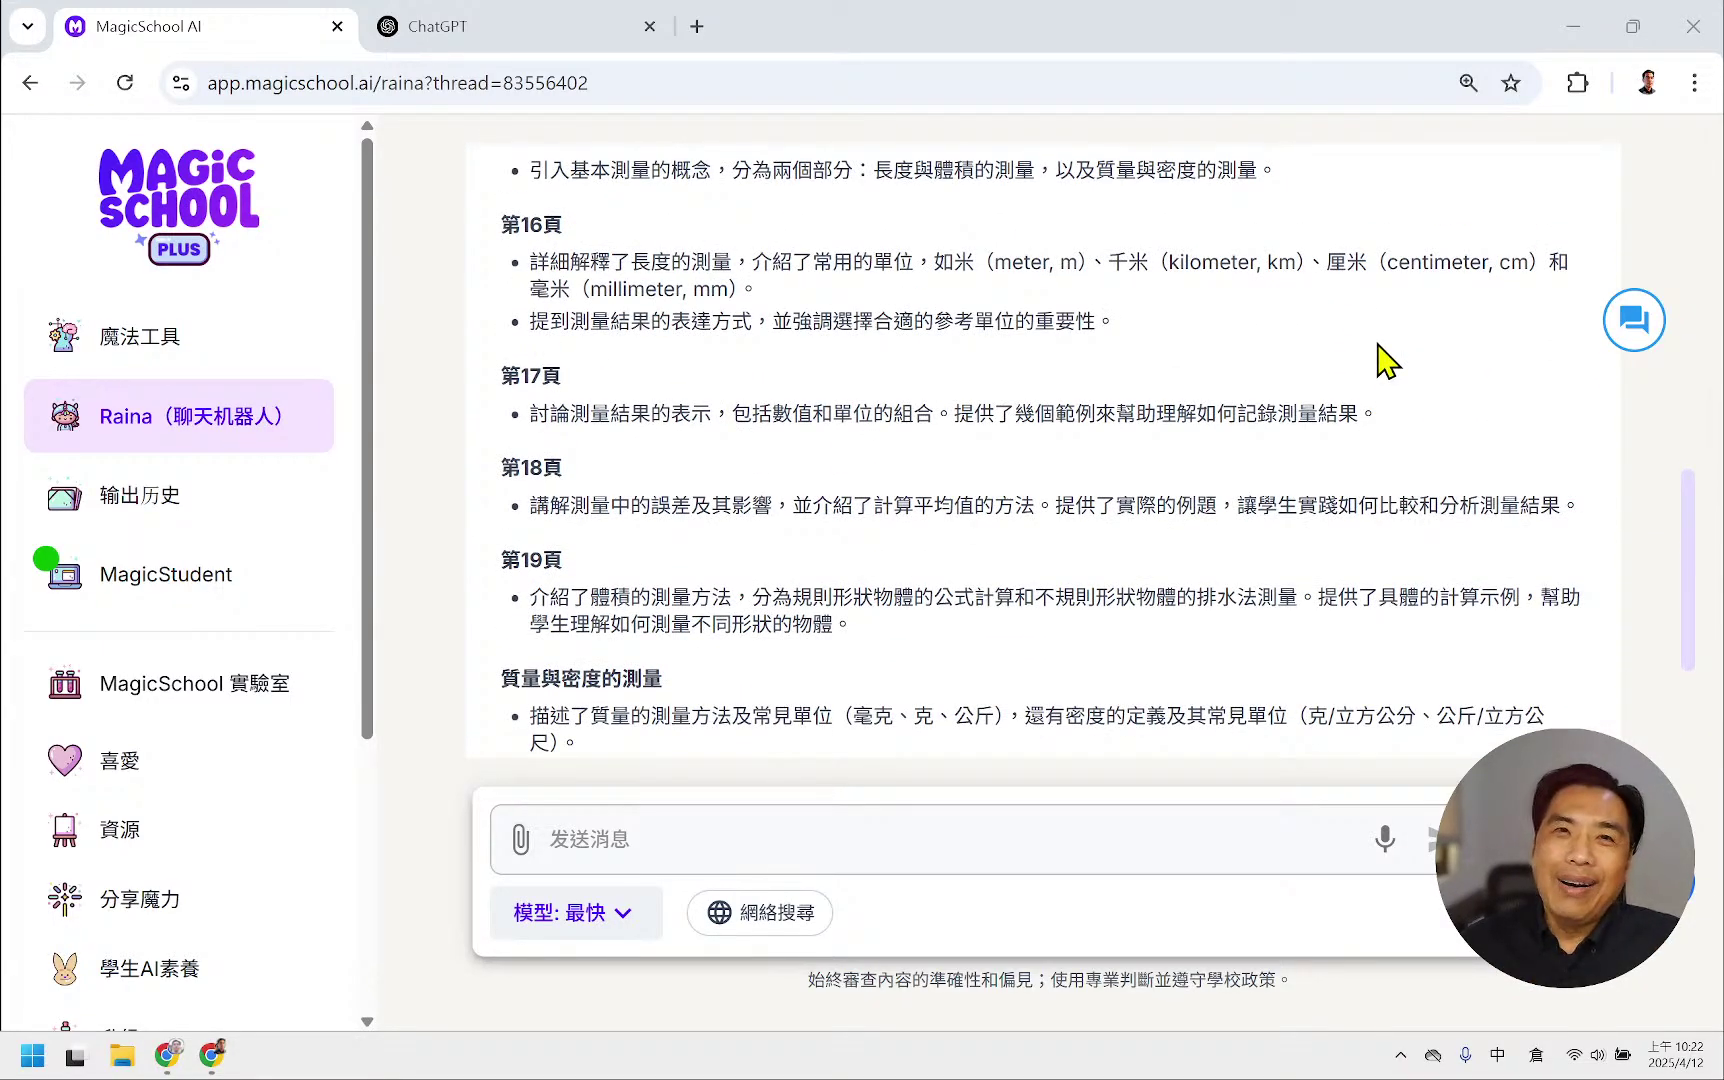
pyautogui.scroll(-3, 752, 235)
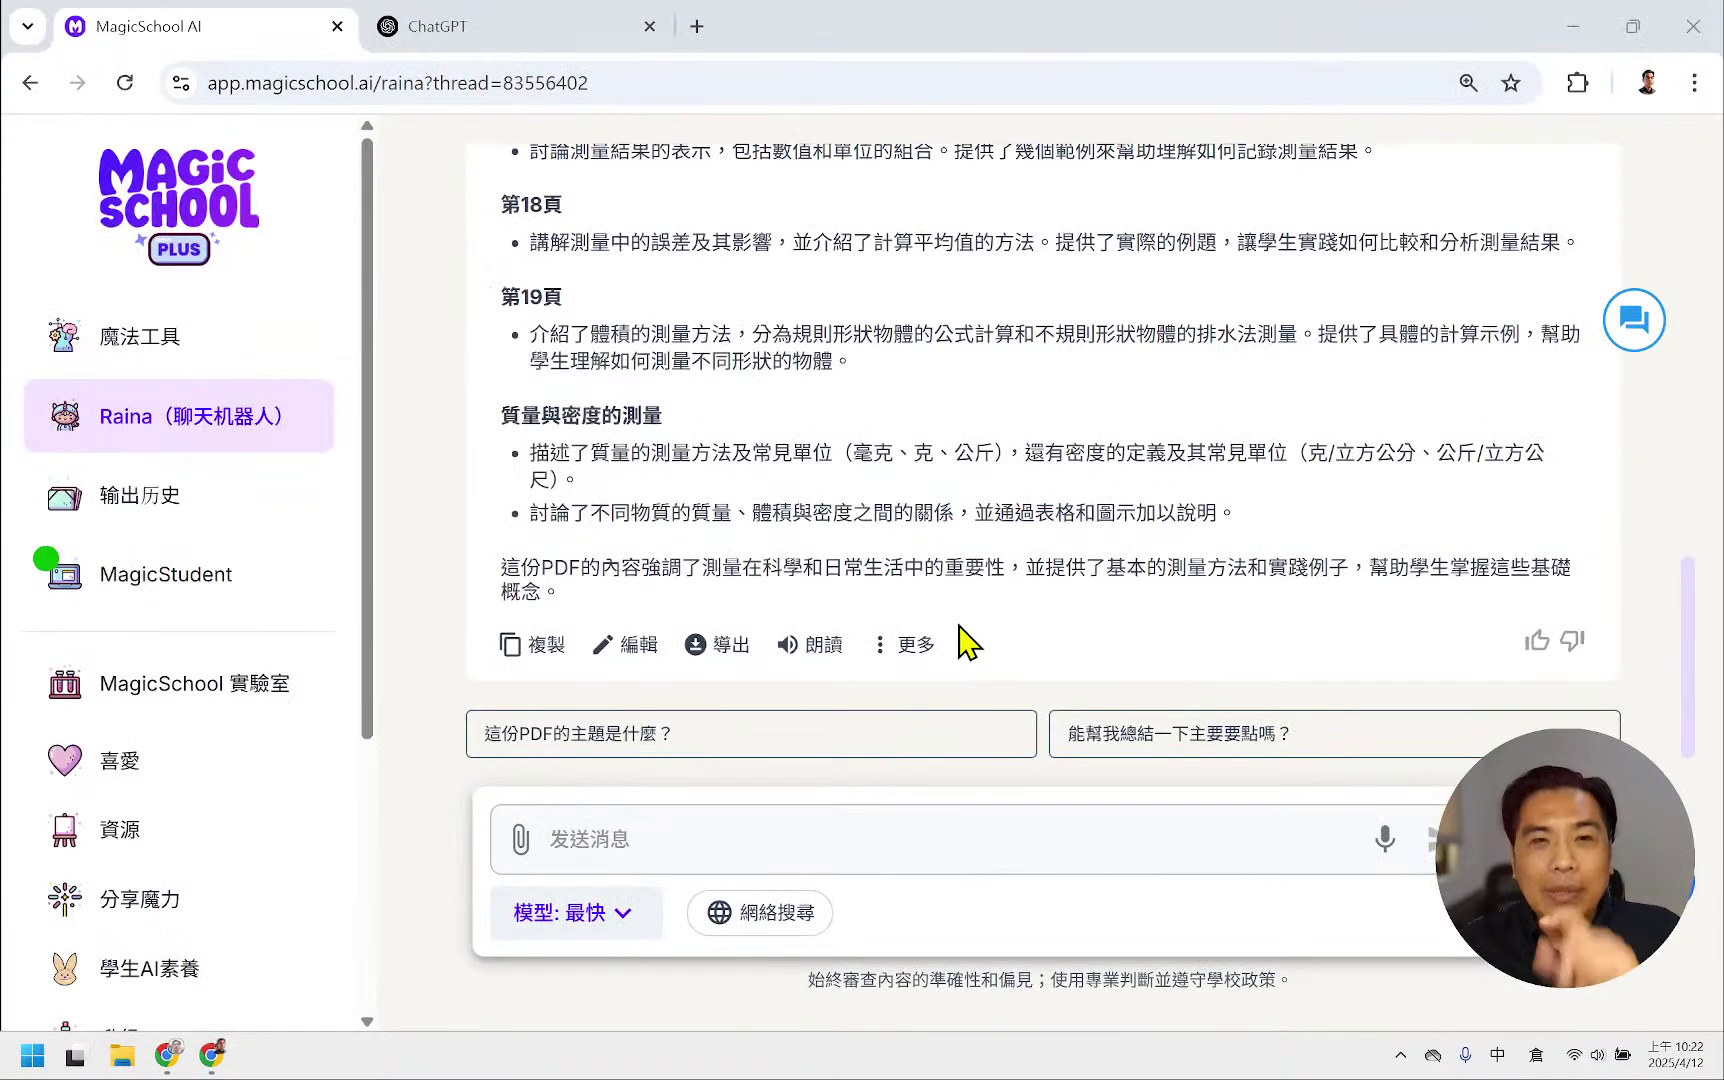
pyautogui.scroll(3, 1032, 508)
pyautogui.scroll(2, 1032, 508)
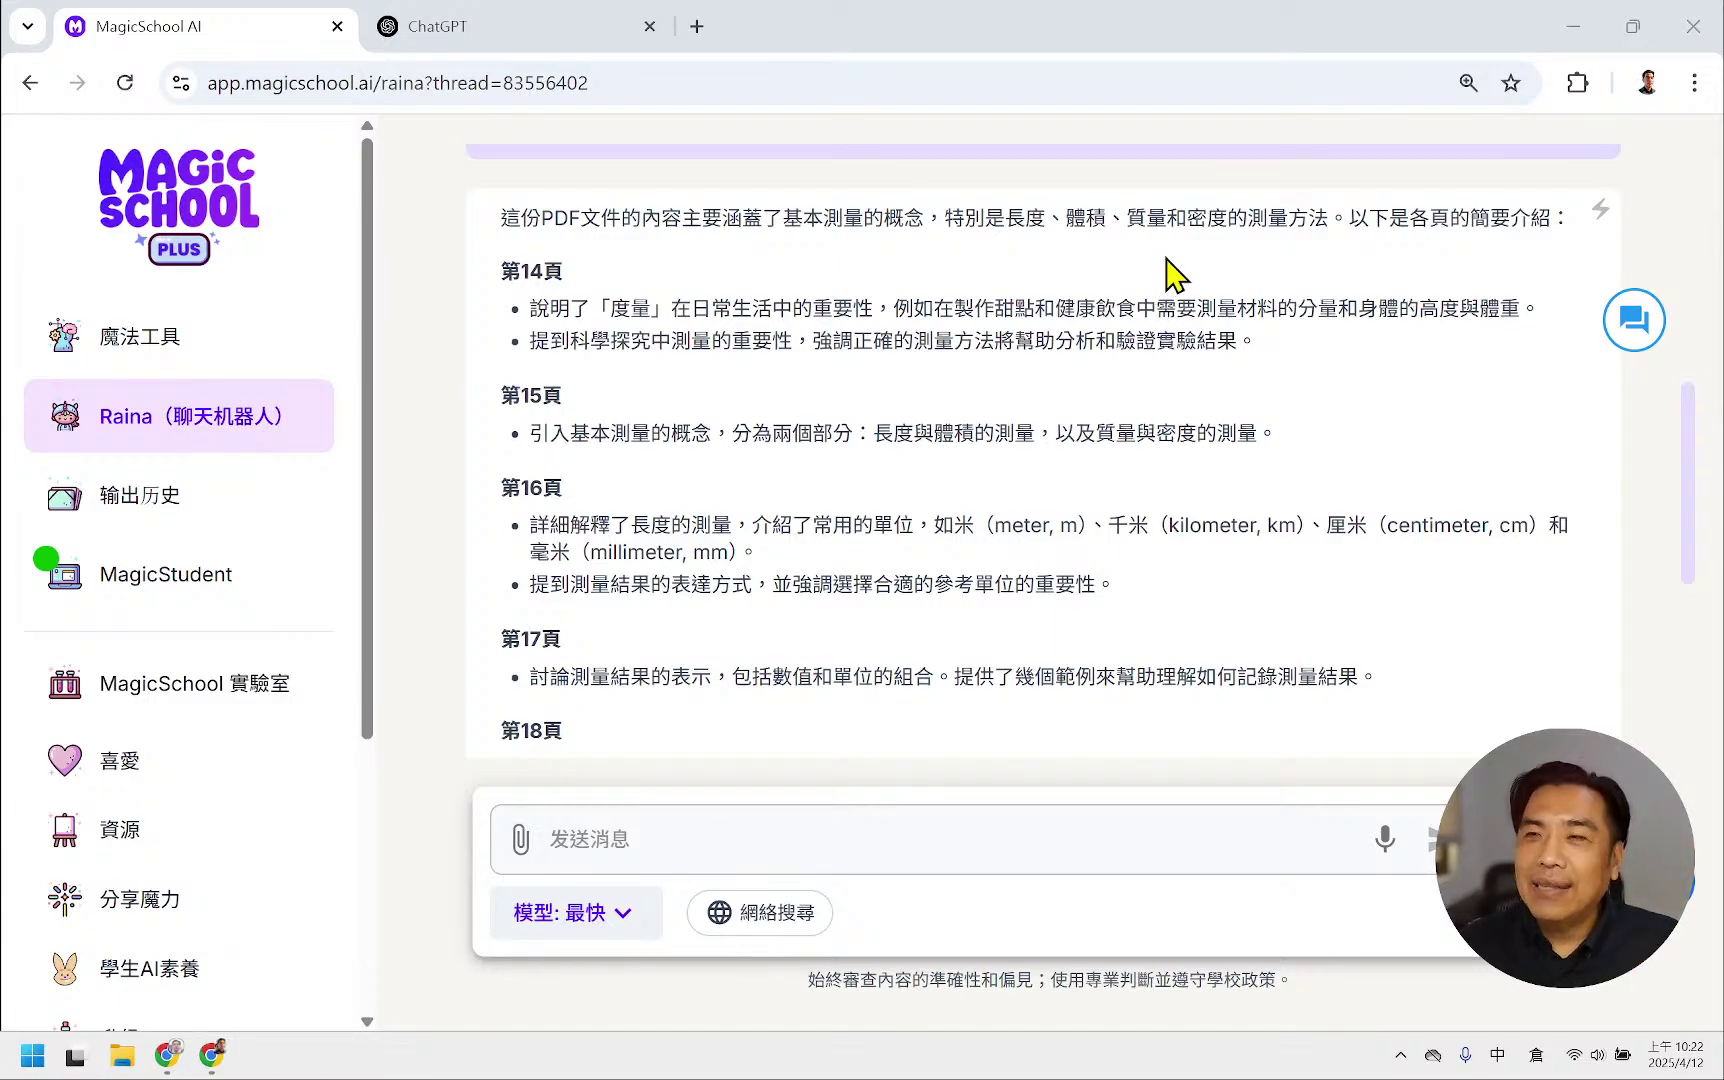
# - Have Raina's PDF summary read aloud from the end of the response, and pause the playback
pyautogui.scroll(-5, 1178, 292)
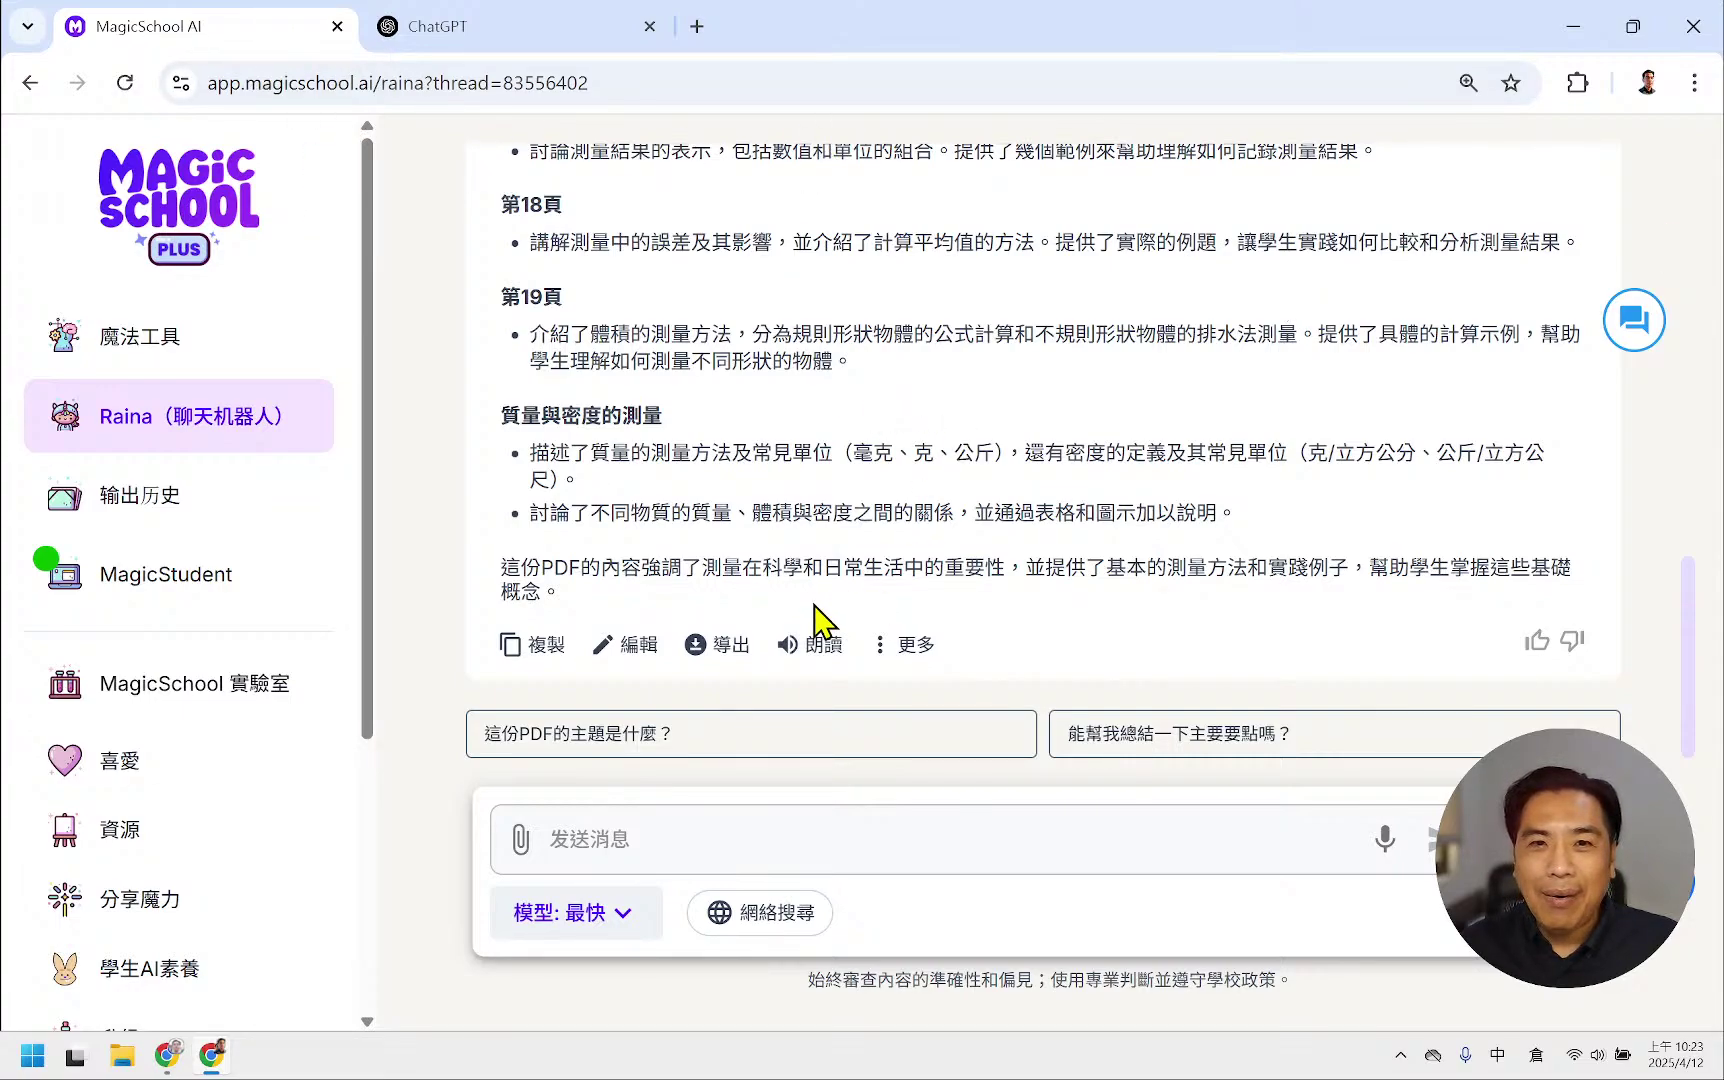
pyautogui.click(795, 645)
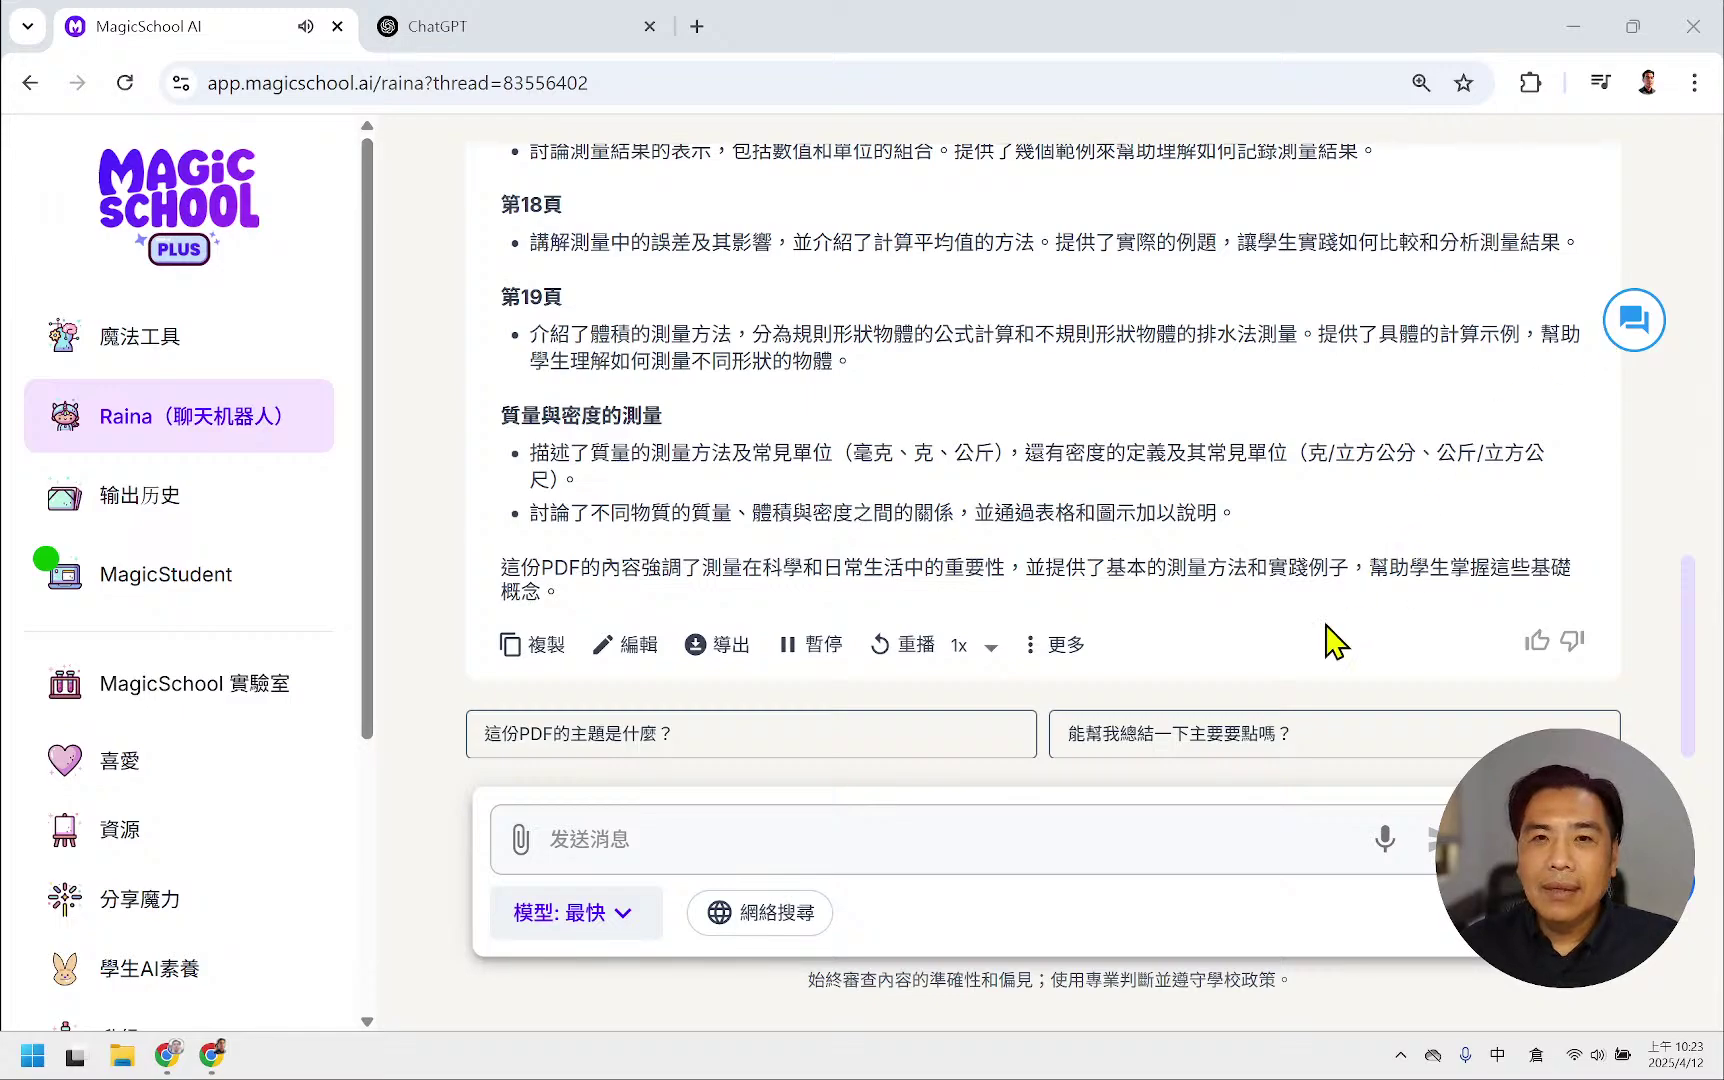
pyautogui.click(805, 648)
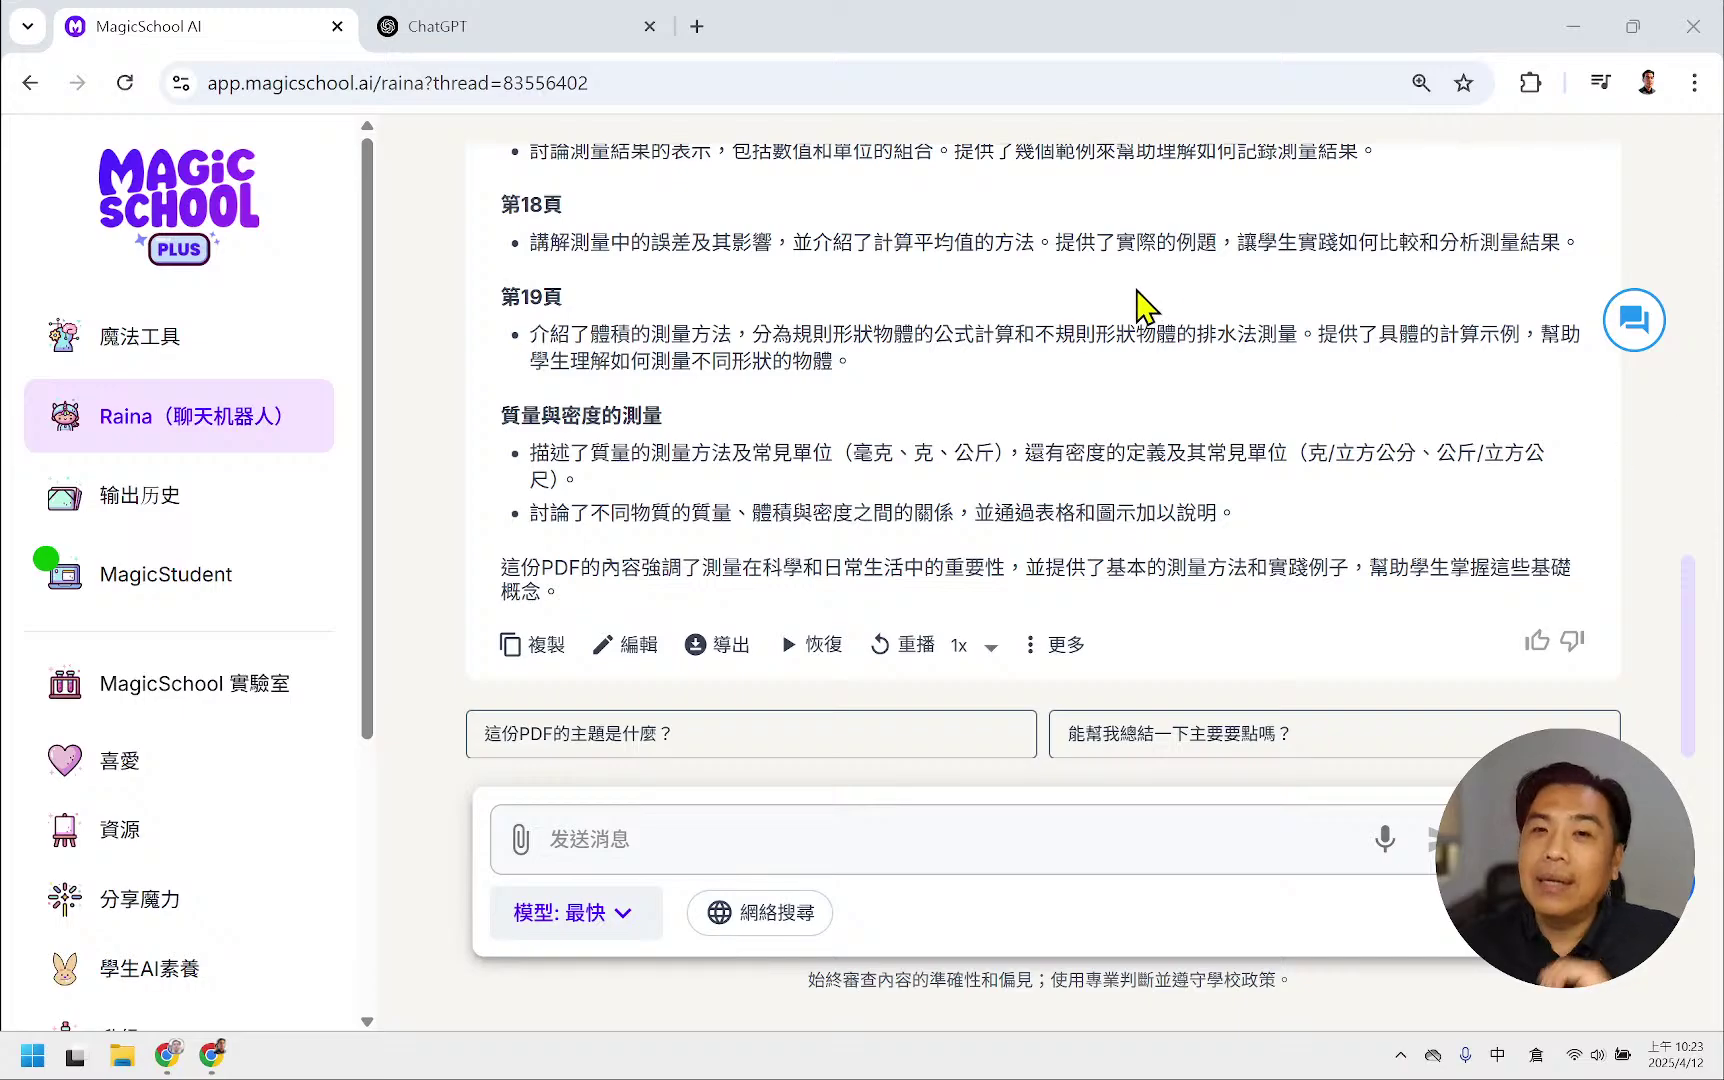
# - Review Raina's summary once more, look at ChatGPT's new-chat page for comparison, and return to Raina
pyautogui.scroll(4, 946, 440)
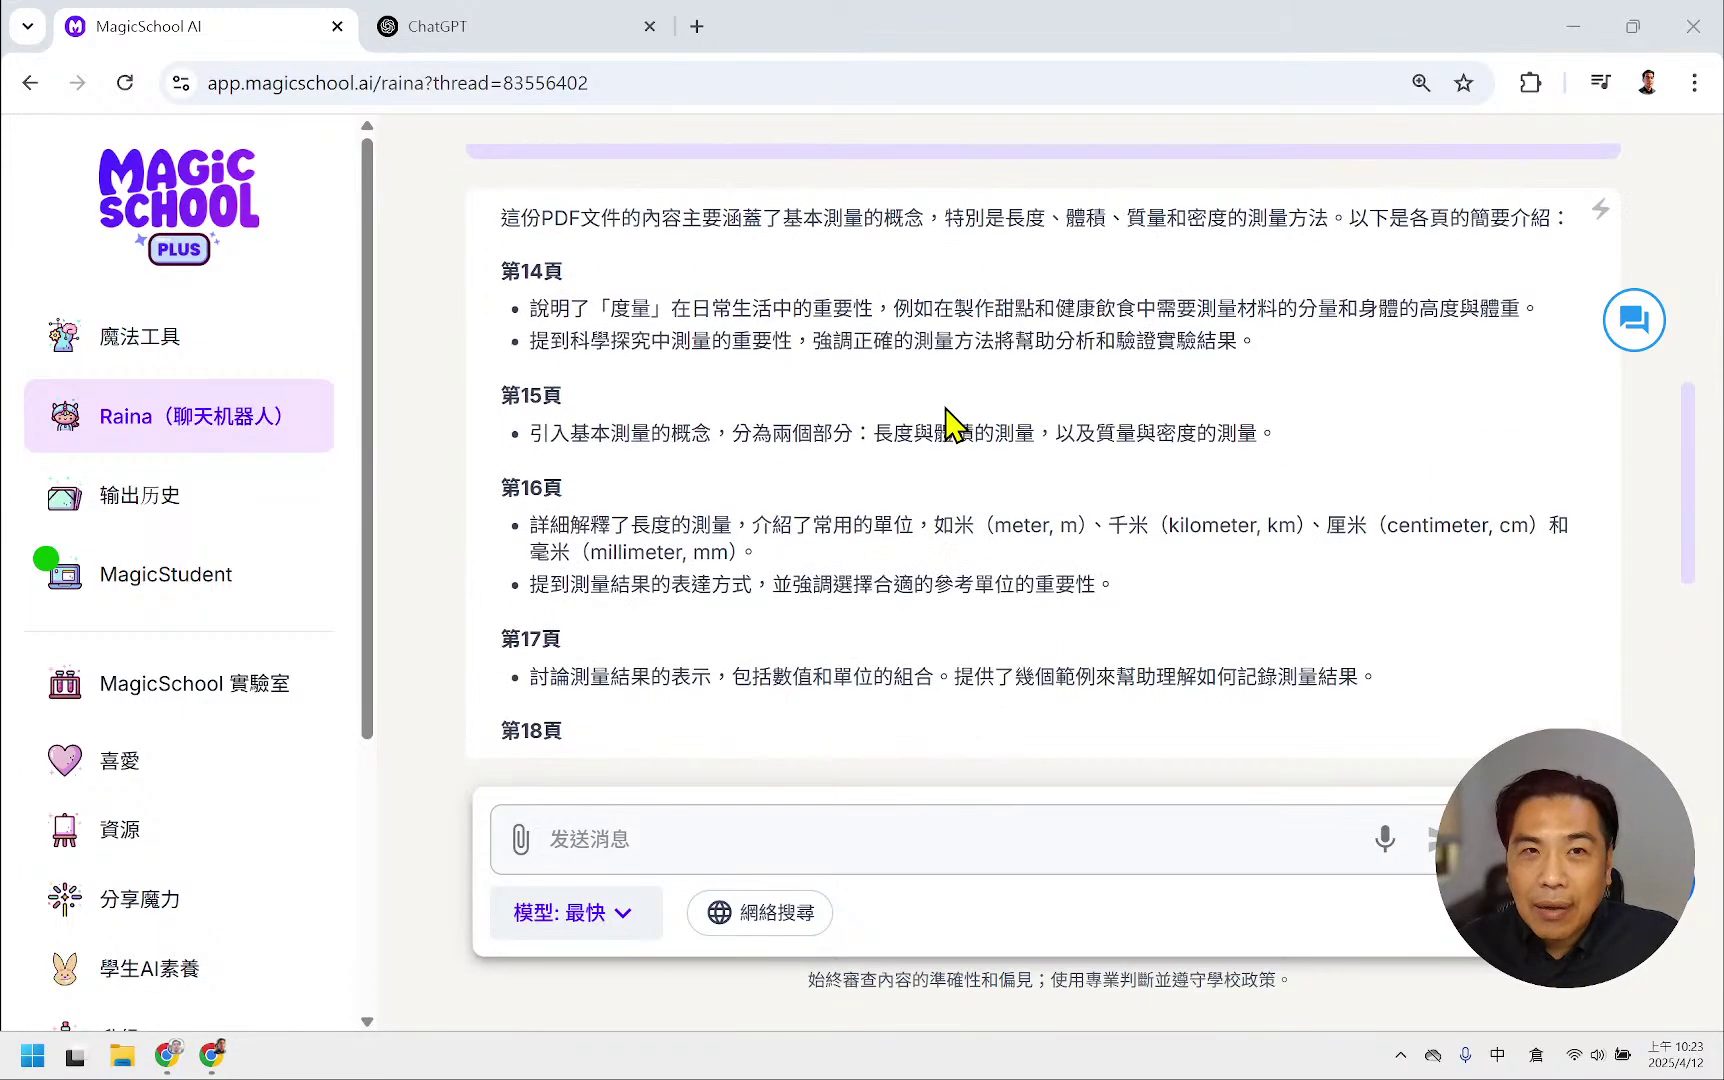
pyautogui.scroll(-3, 945, 411)
pyautogui.scroll(-2, 930, 410)
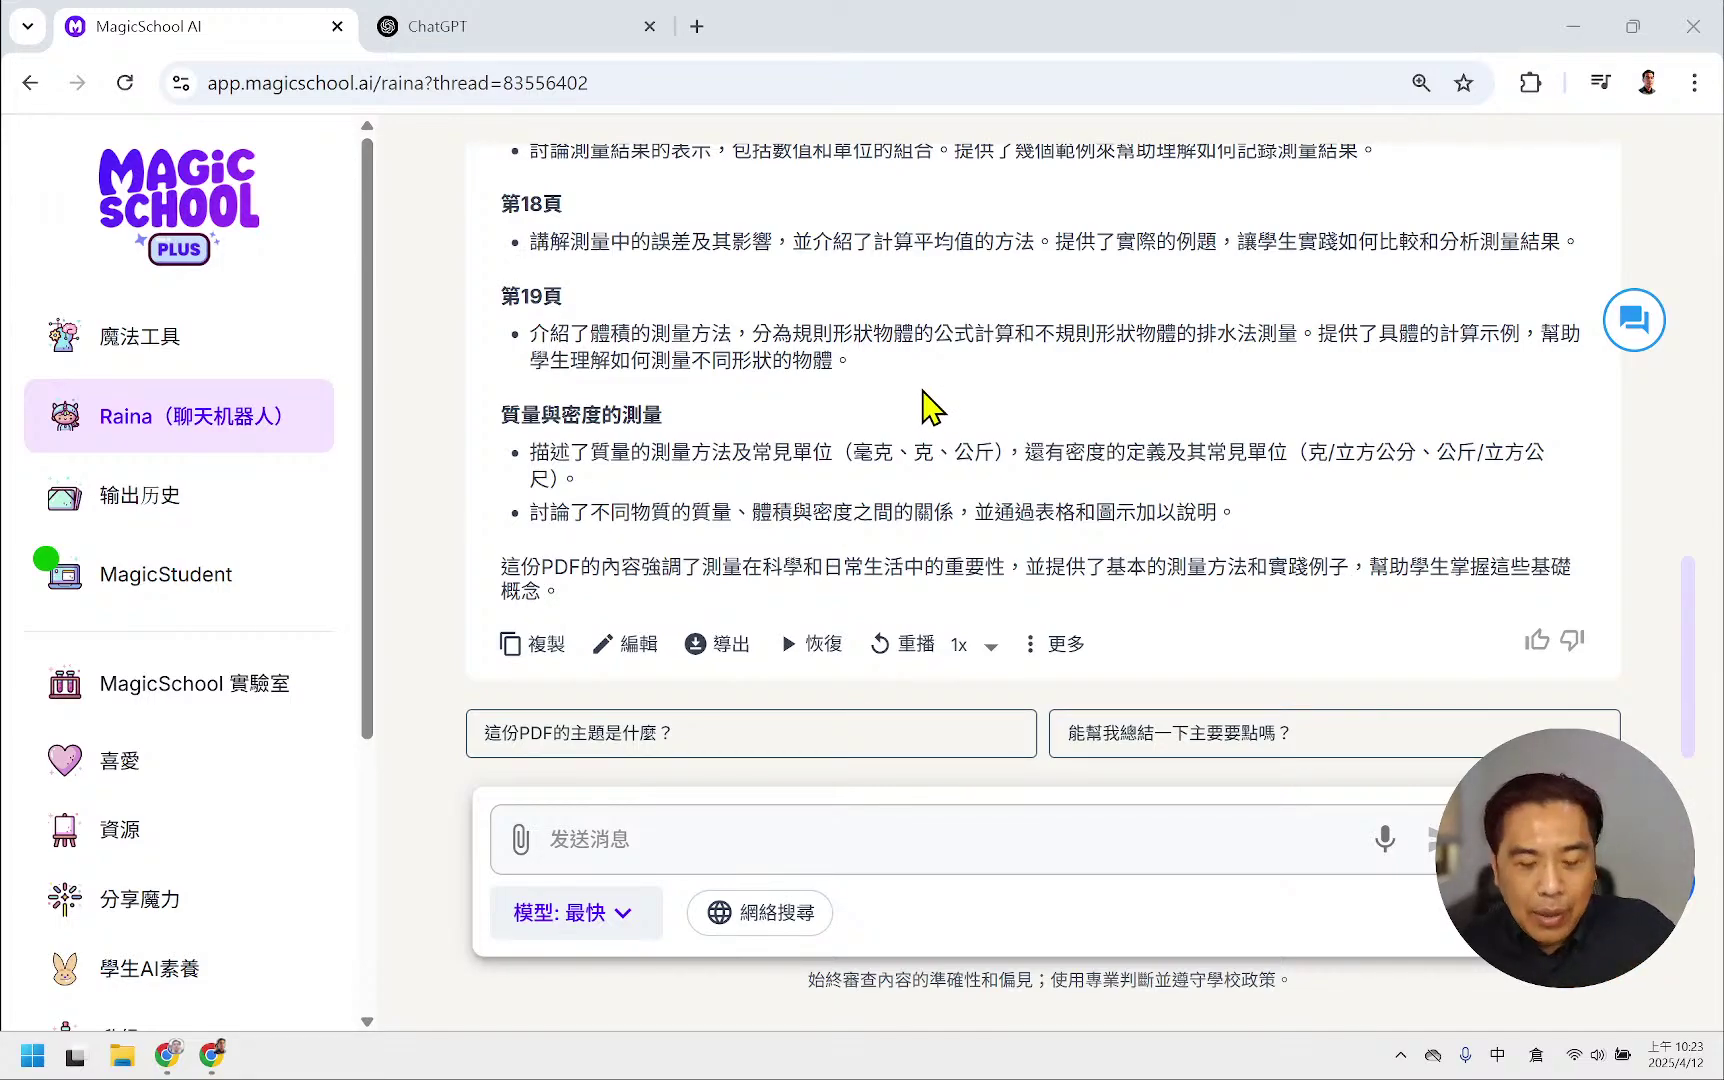
pyautogui.click(482, 22)
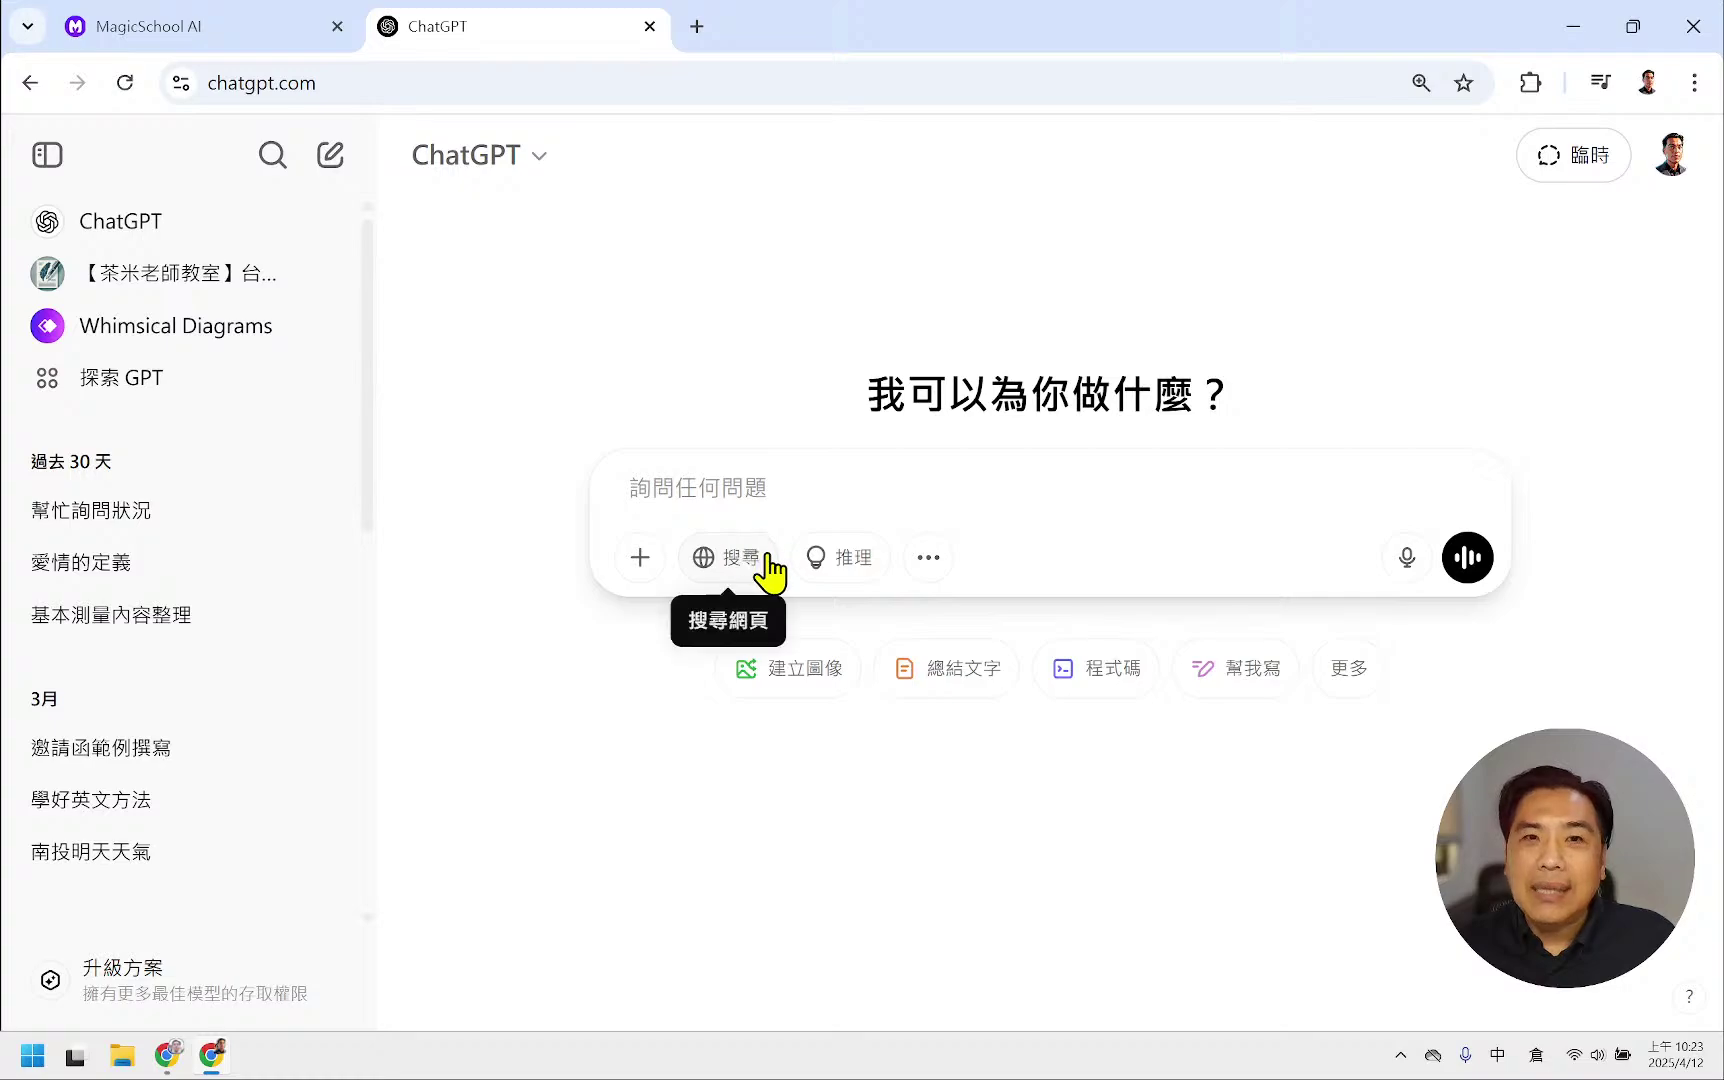
pyautogui.click(258, 26)
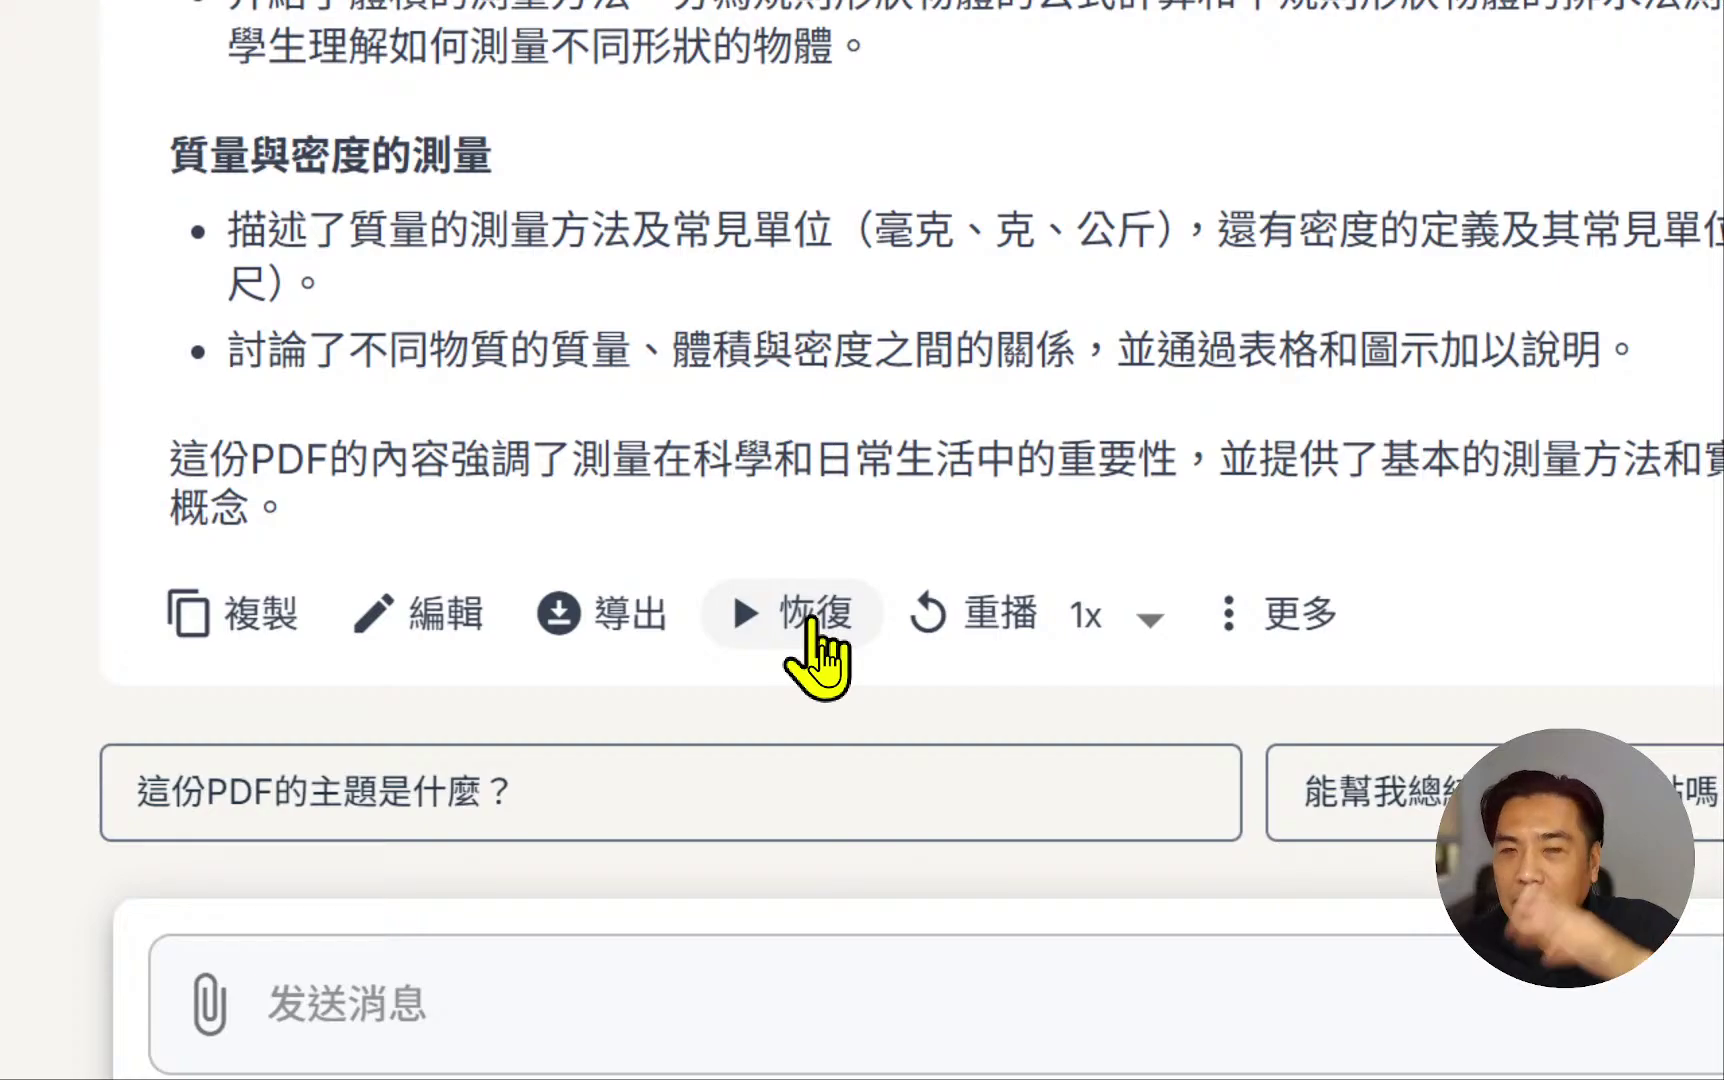
# - Resume the read-aloud of Raina's summary, pause it, and replay it from the beginning
pyautogui.click(815, 640)
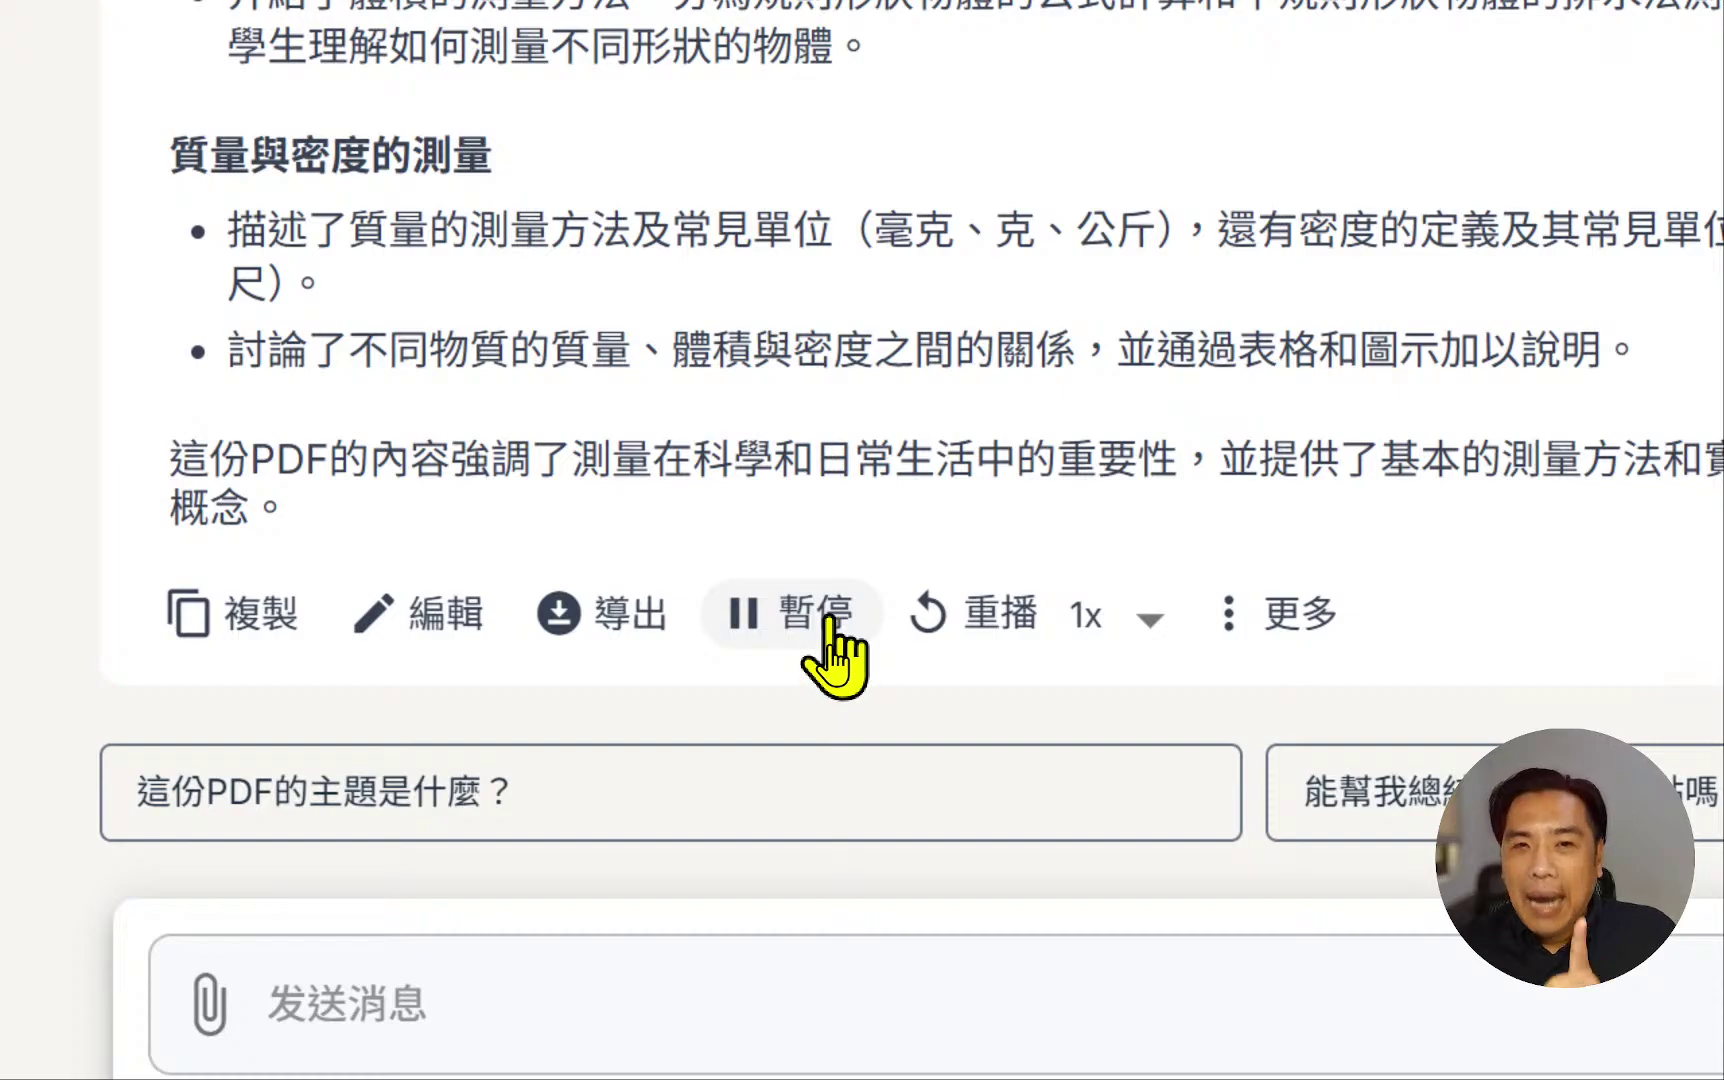
pyautogui.click(829, 624)
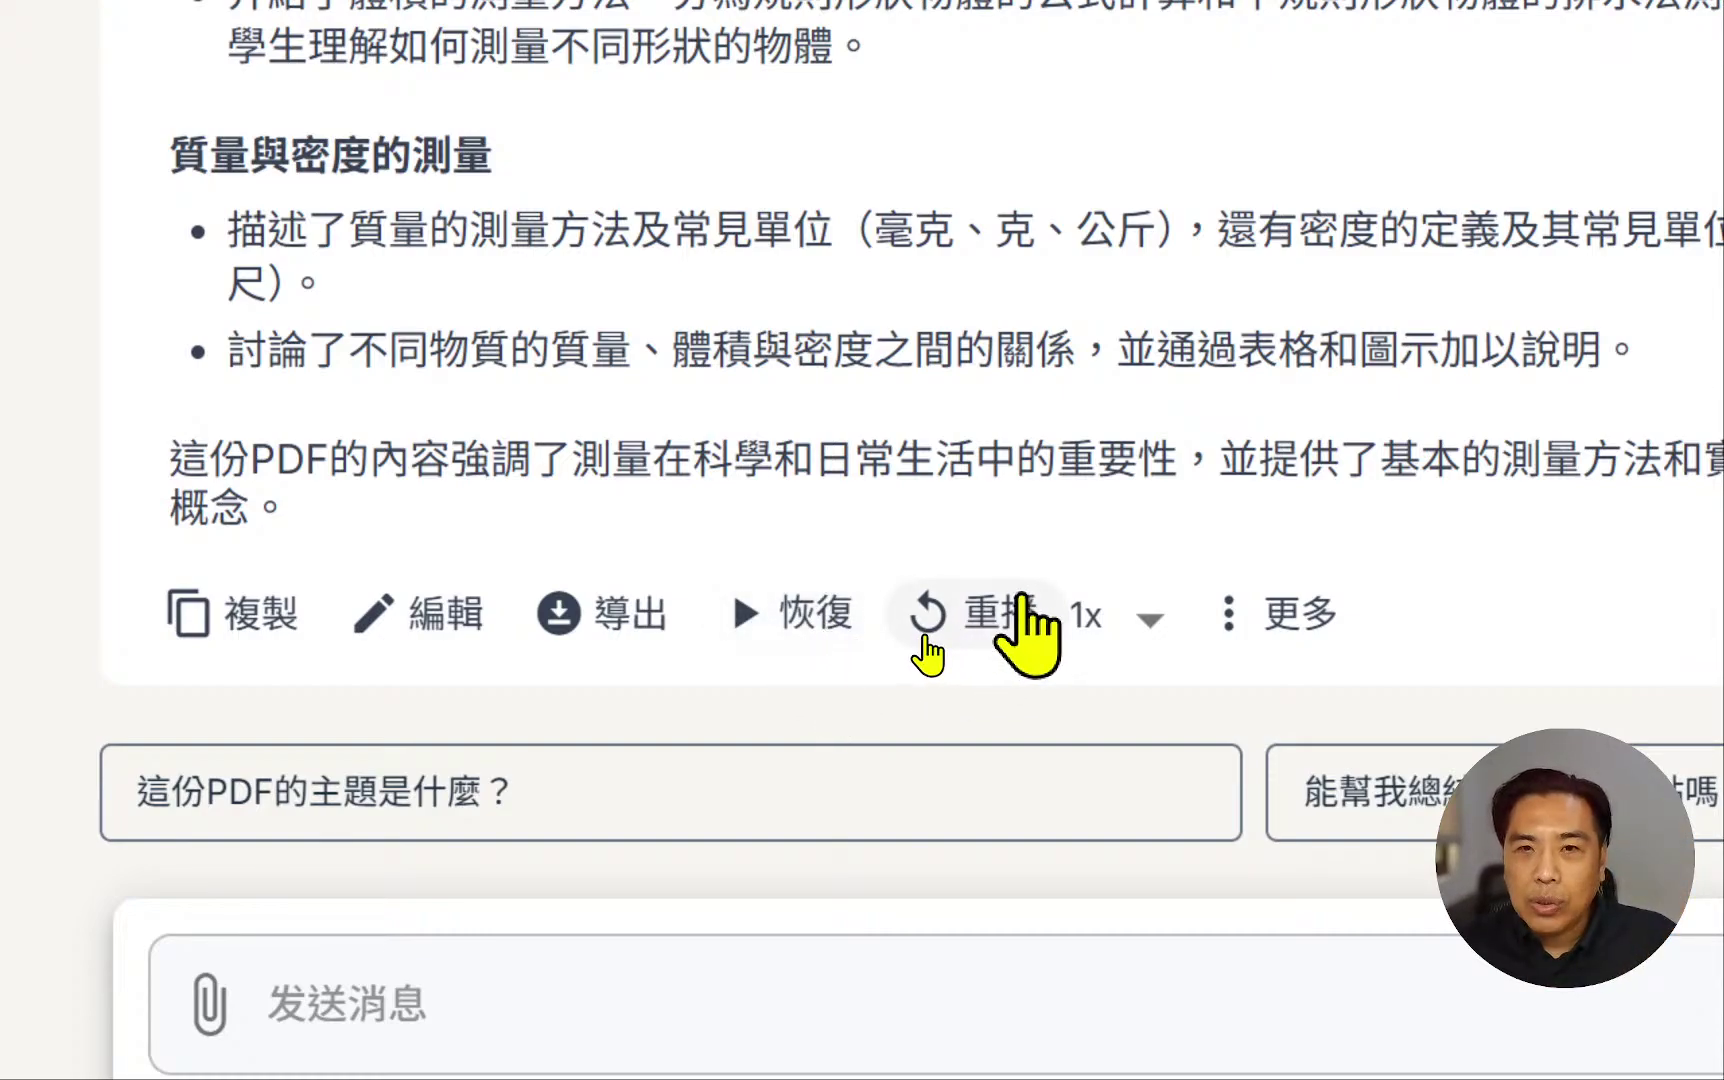
pyautogui.click(1000, 620)
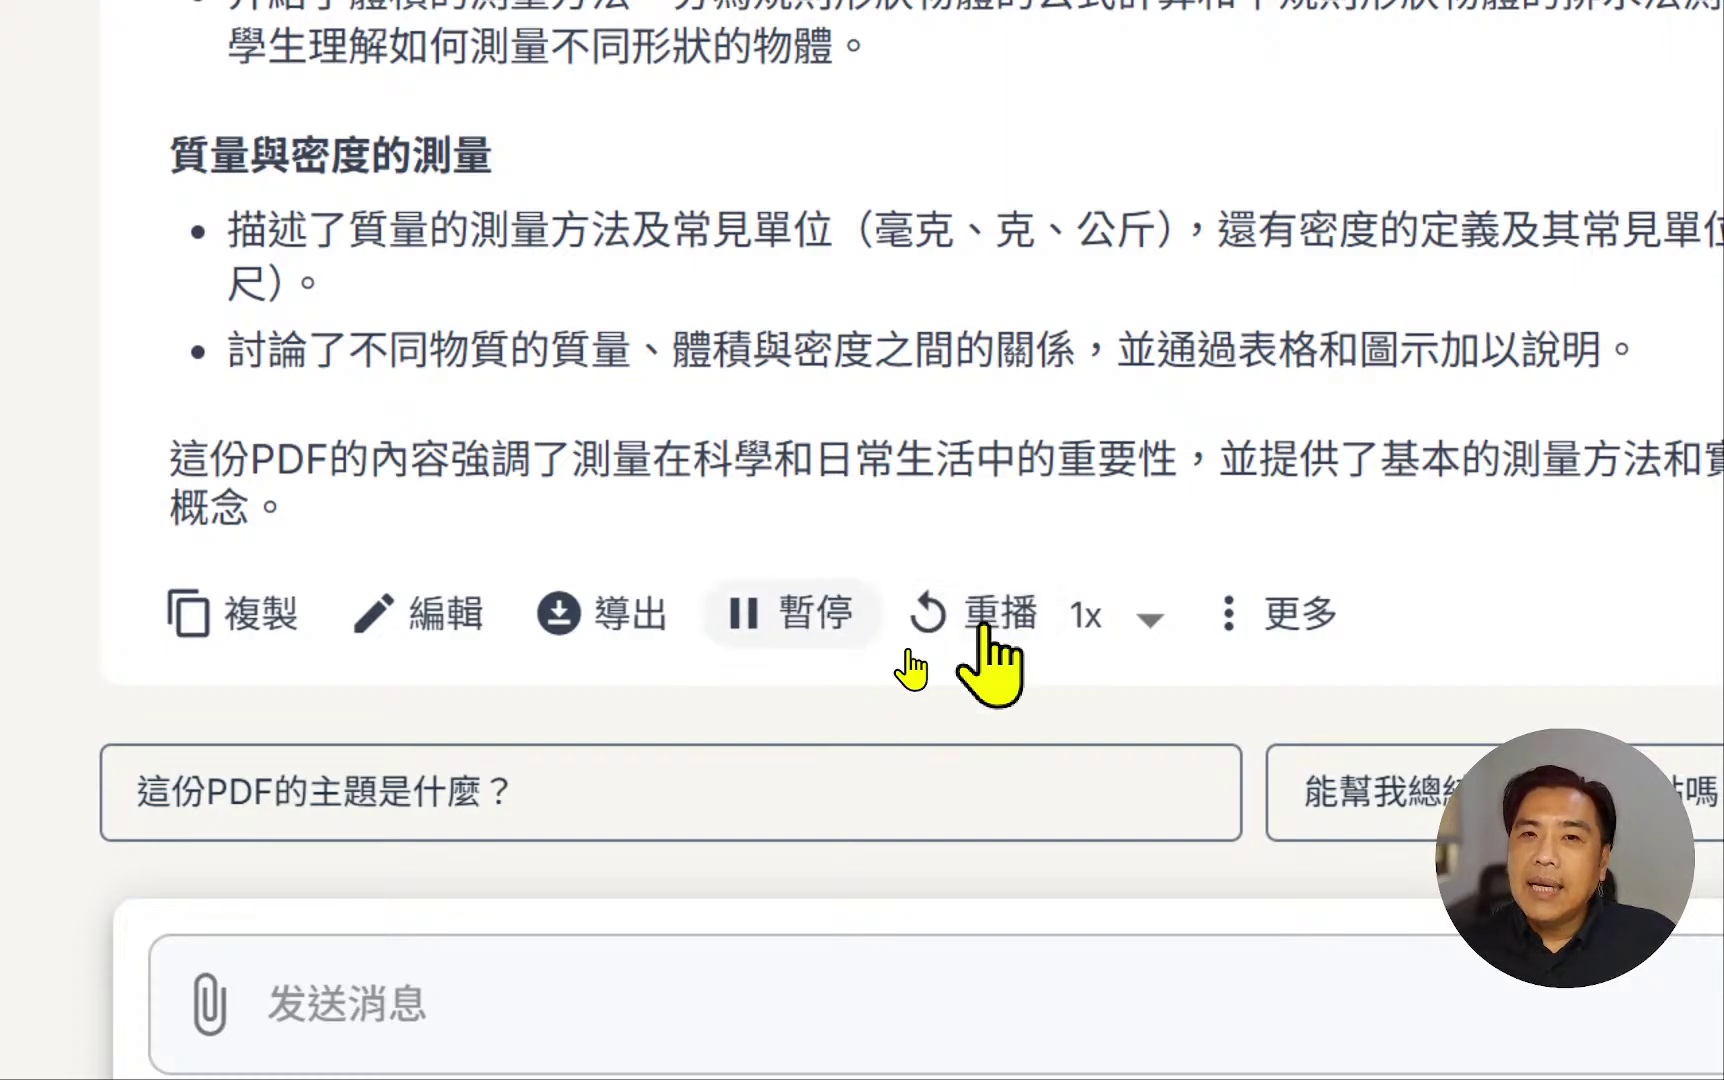
# - Play the PDF summary's read-aloud at 0.75x and at 1.5x speed, pausing the playback after each
pyautogui.click(742, 616)
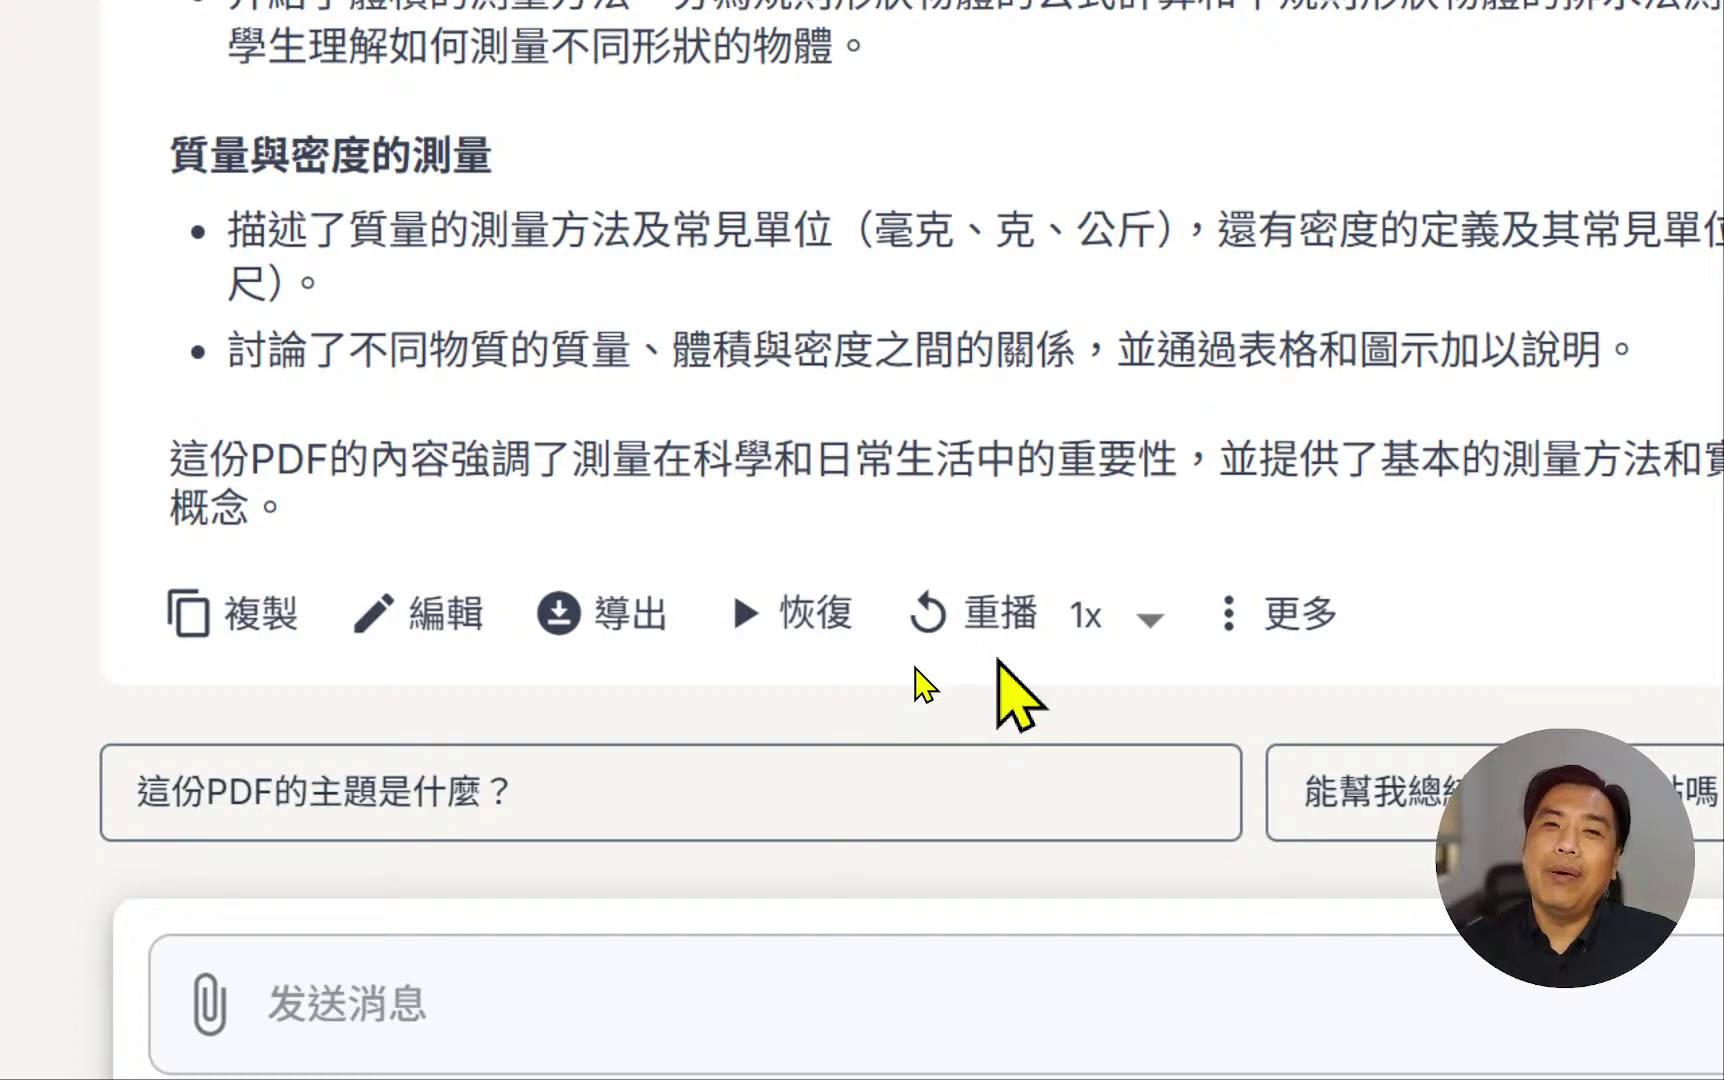
pyautogui.click(1150, 618)
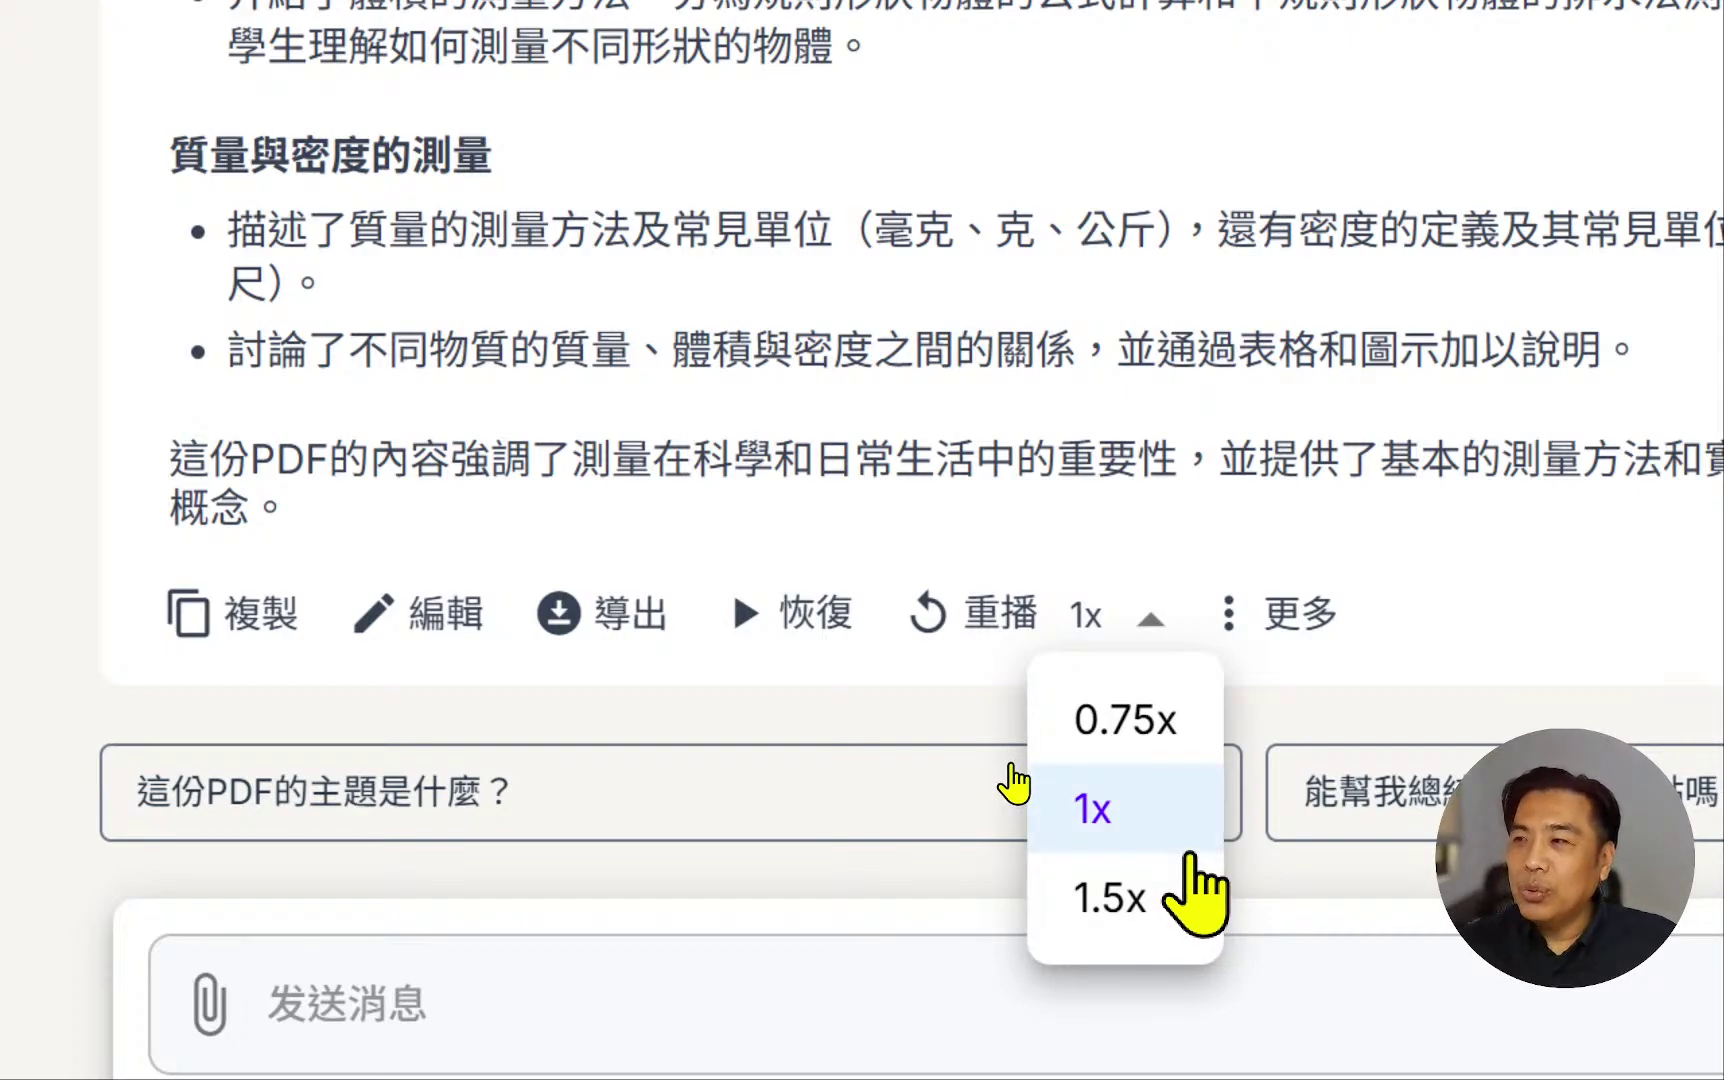
pyautogui.click(1140, 716)
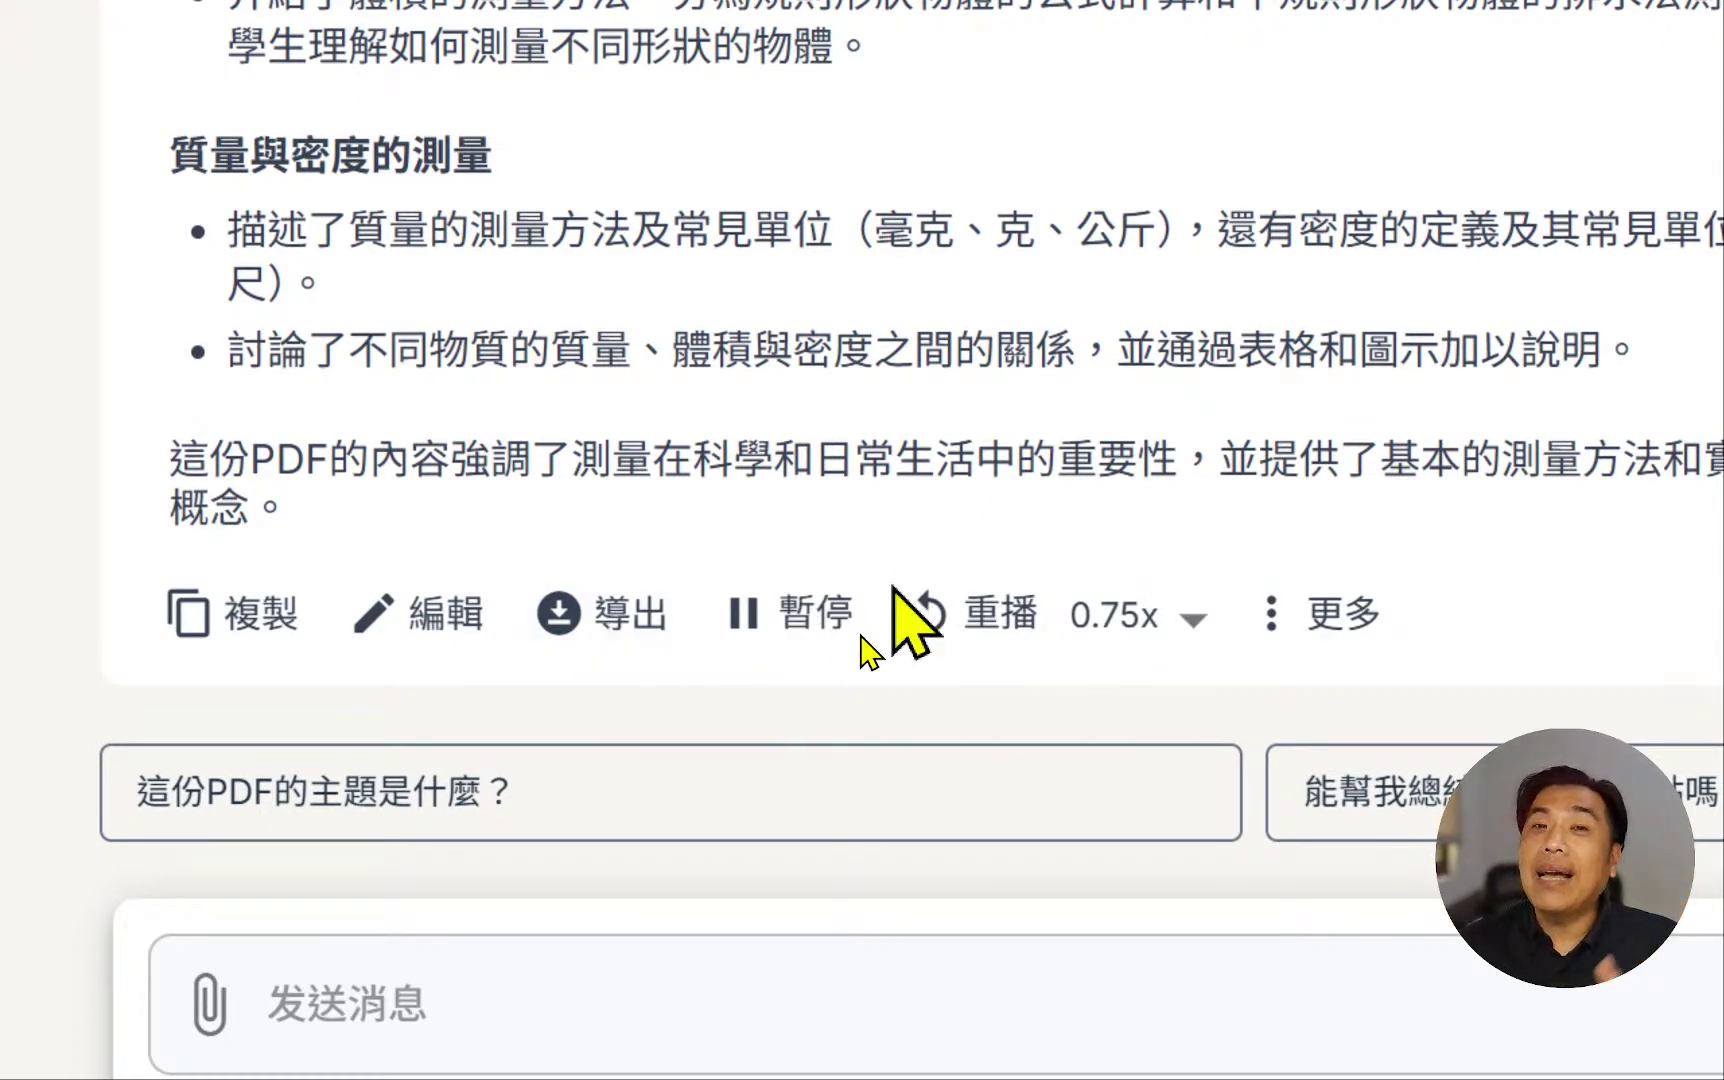
pyautogui.click(840, 628)
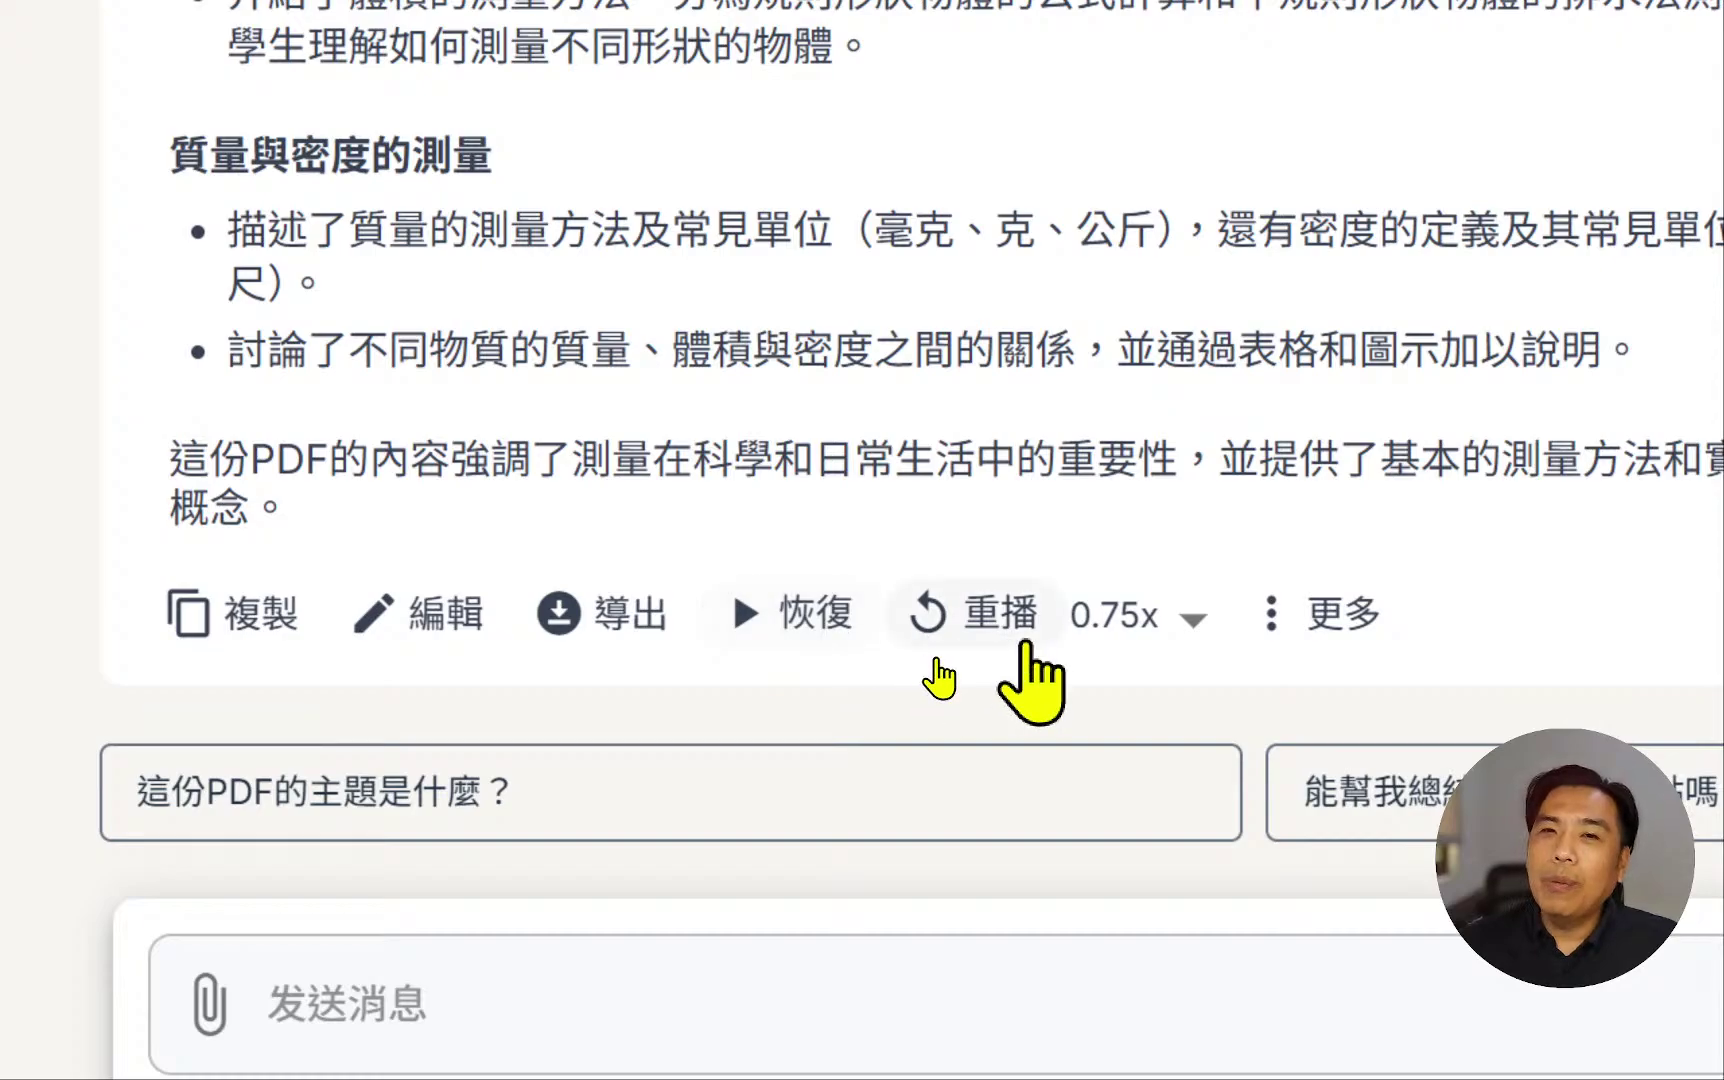
pyautogui.click(1155, 620)
pyautogui.click(1135, 902)
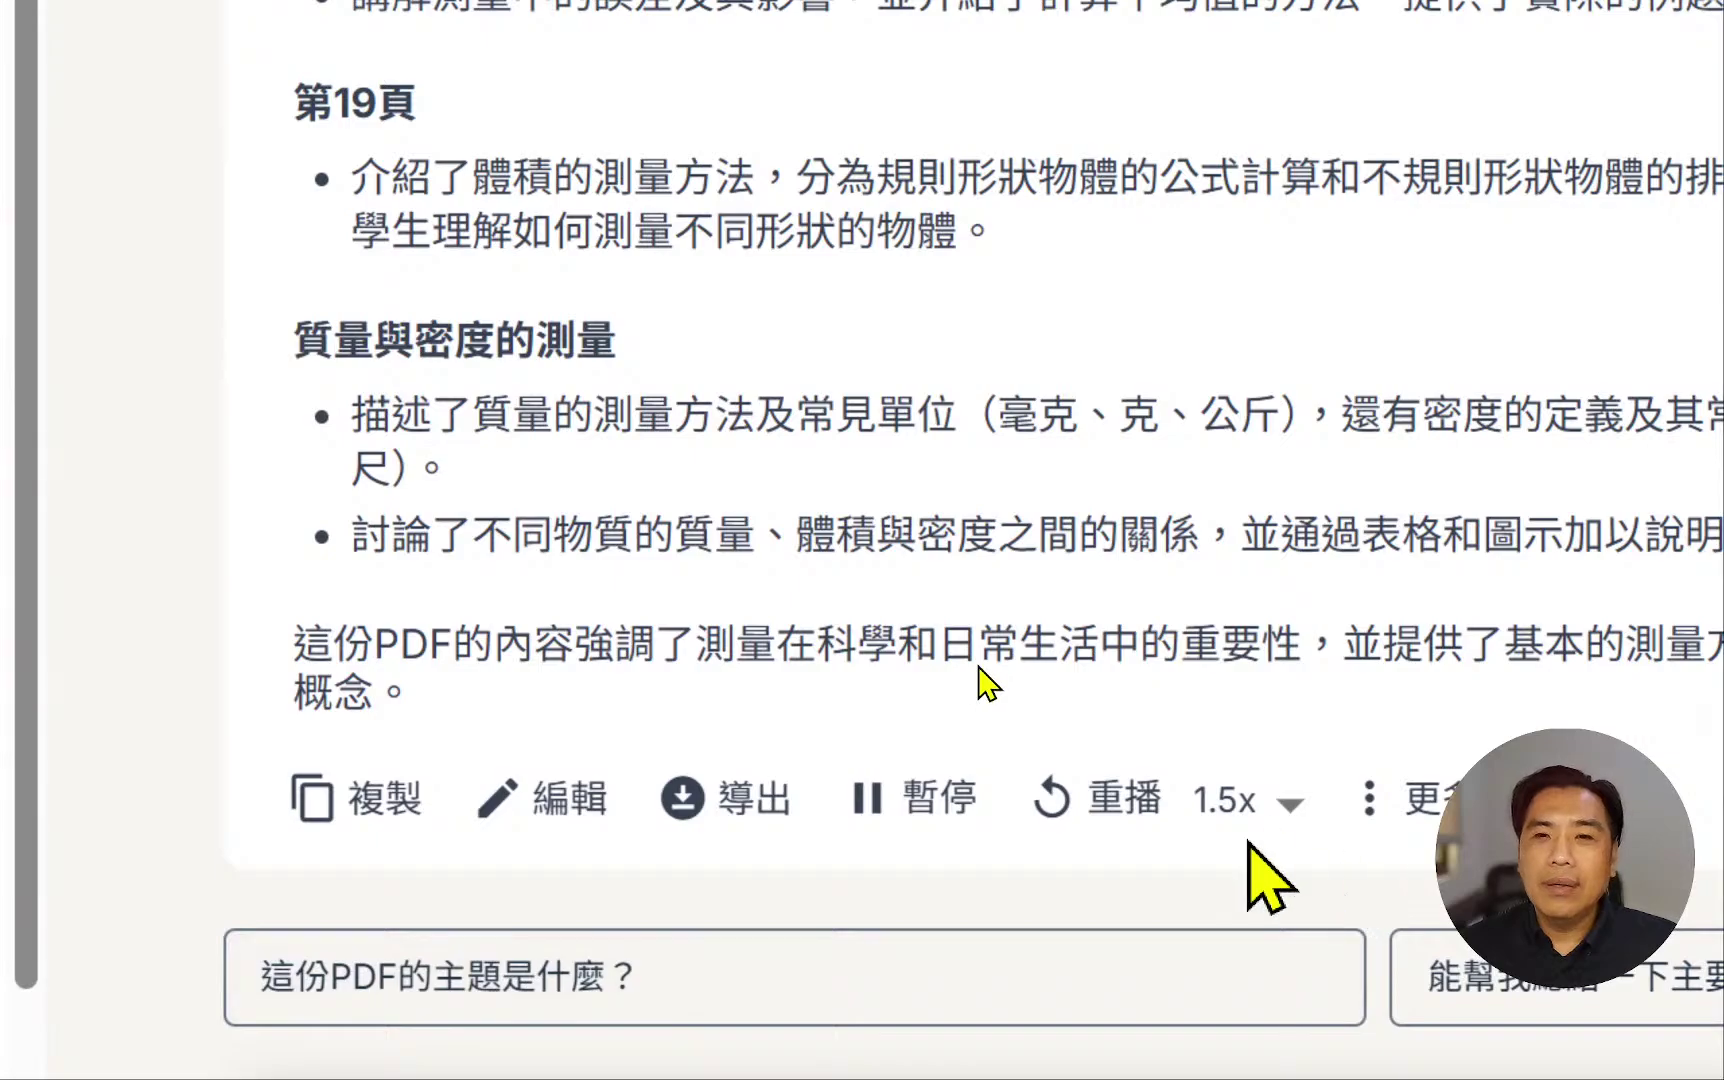
pyautogui.click(887, 818)
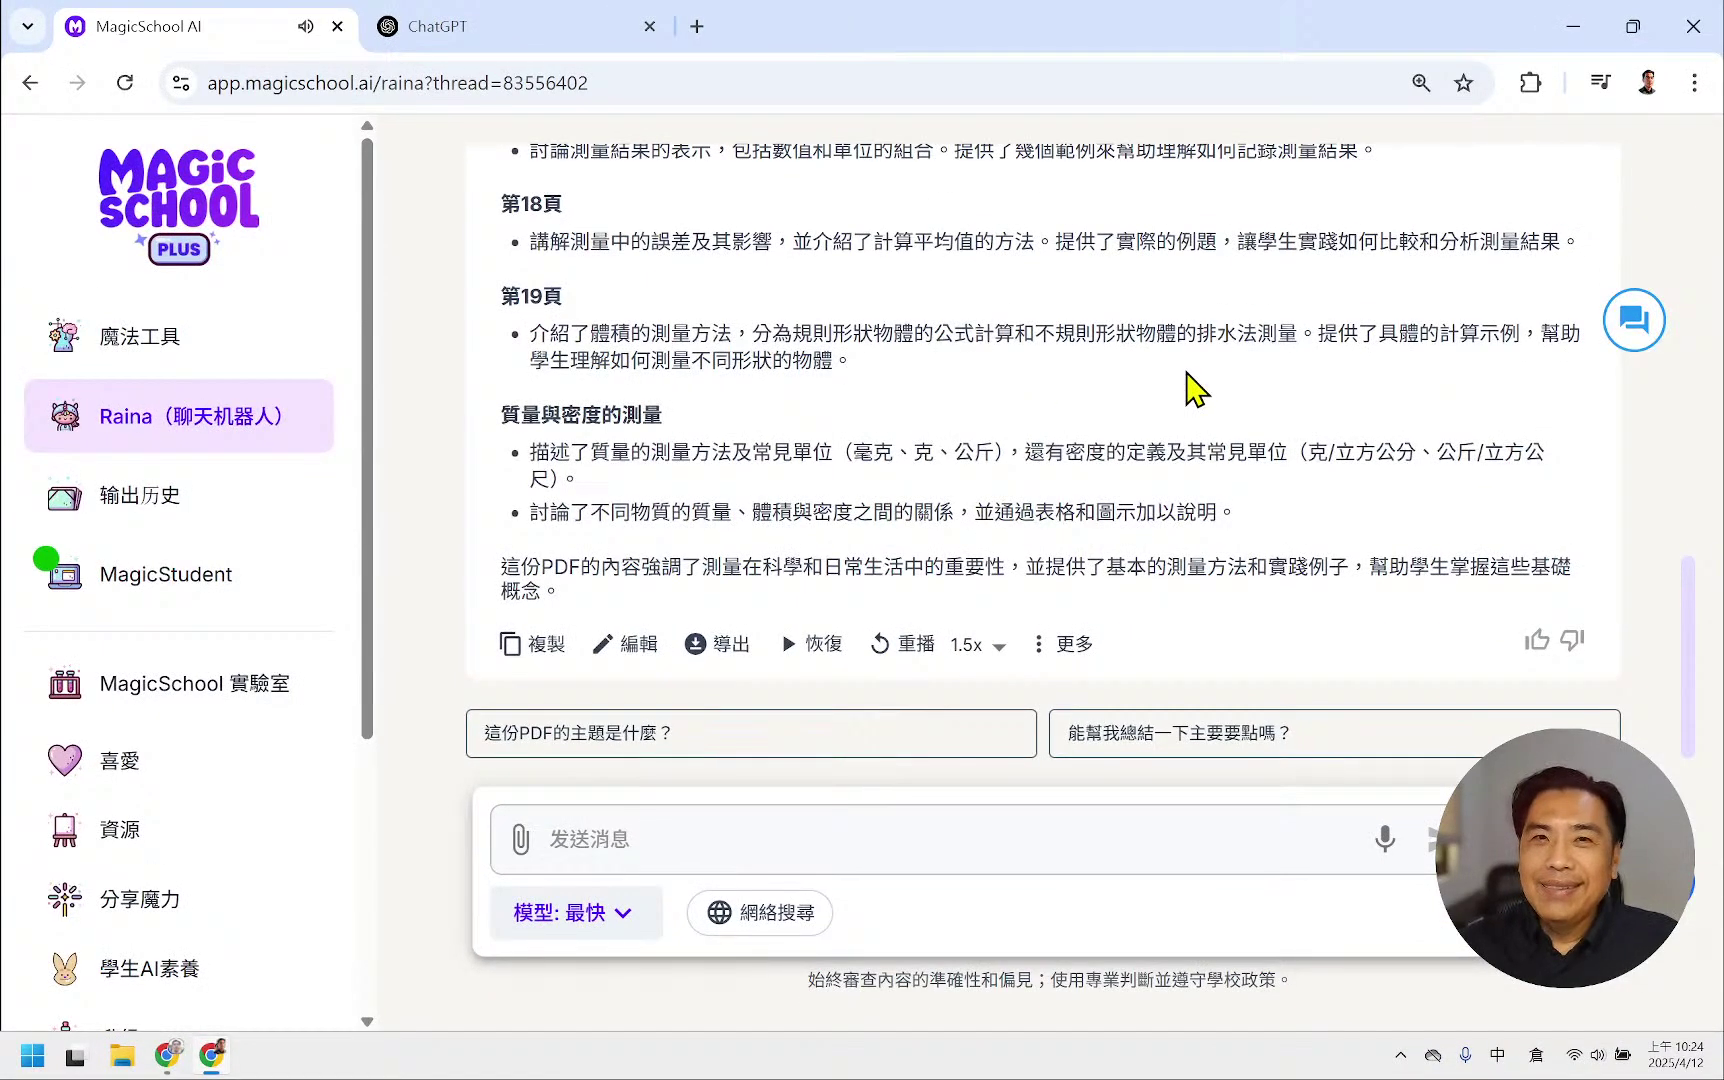
pyautogui.scroll(3, 1190, 390)
pyautogui.scroll(-3, 1190, 390)
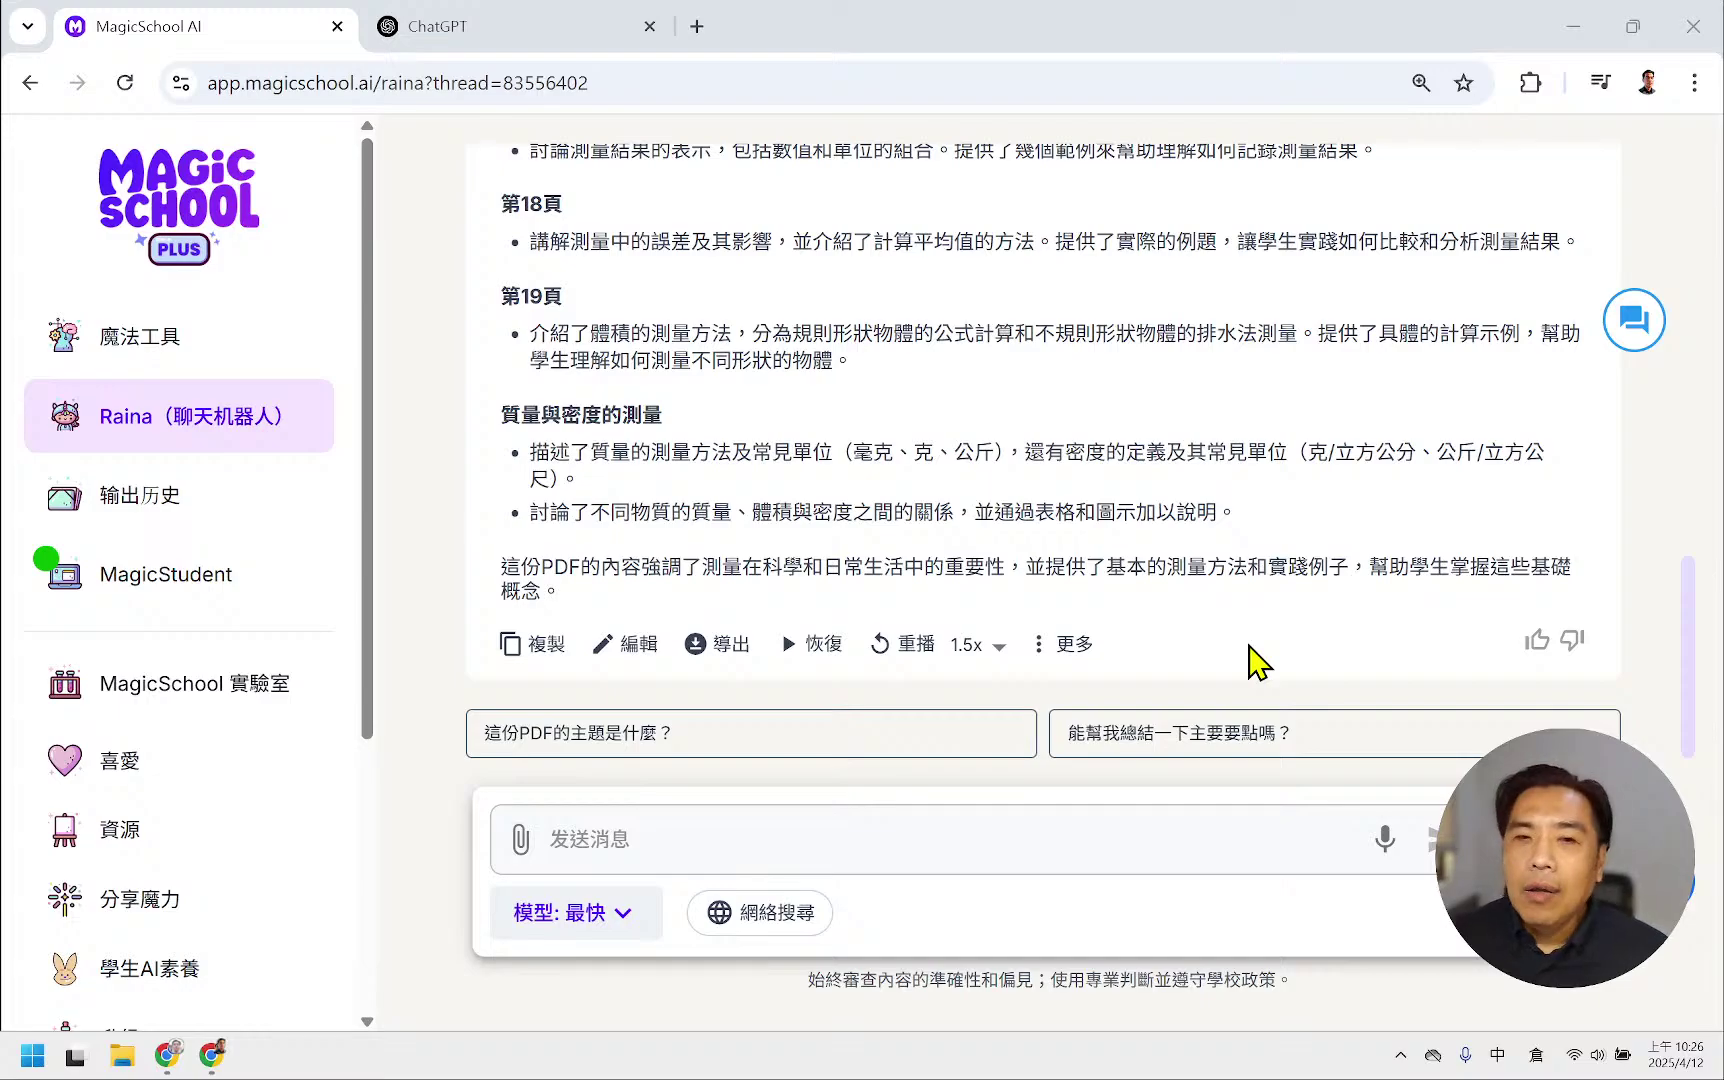
# - Have Raina summarize the page-by-page PDF response in exactly one sentence using the ready-made summary option
pyautogui.click(662, 842)
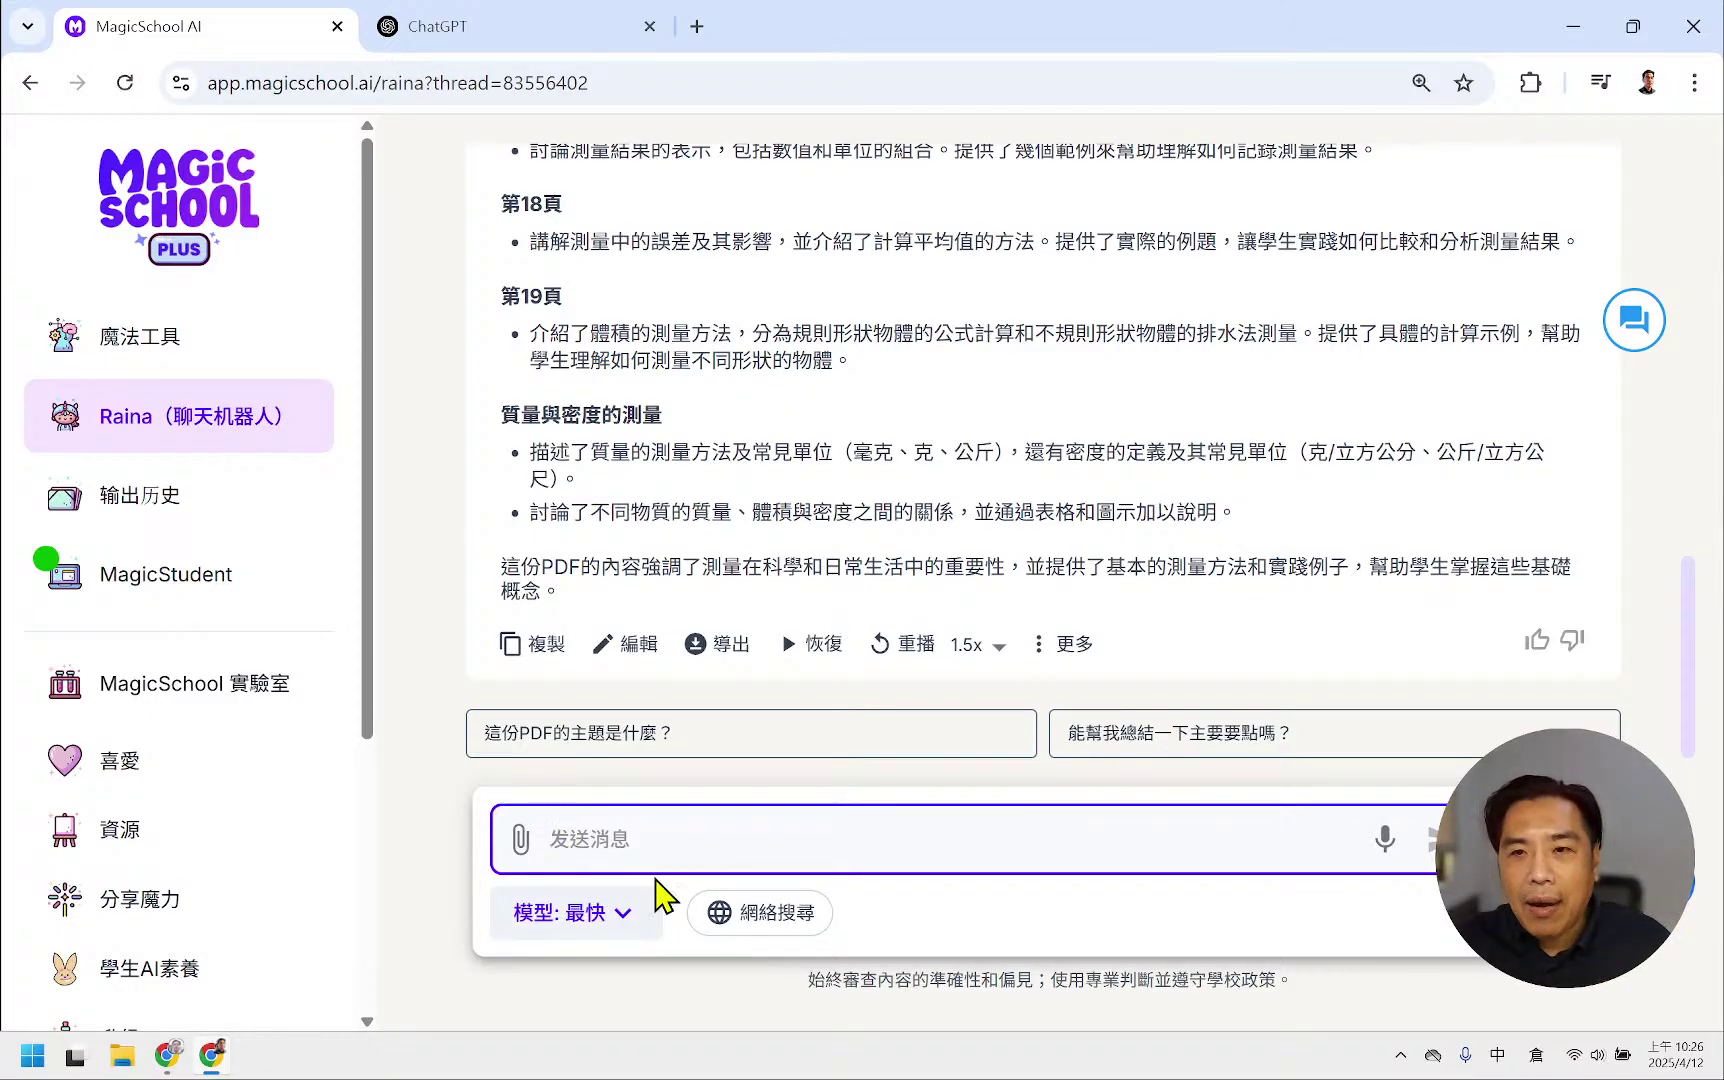
pyautogui.click(1545, 840)
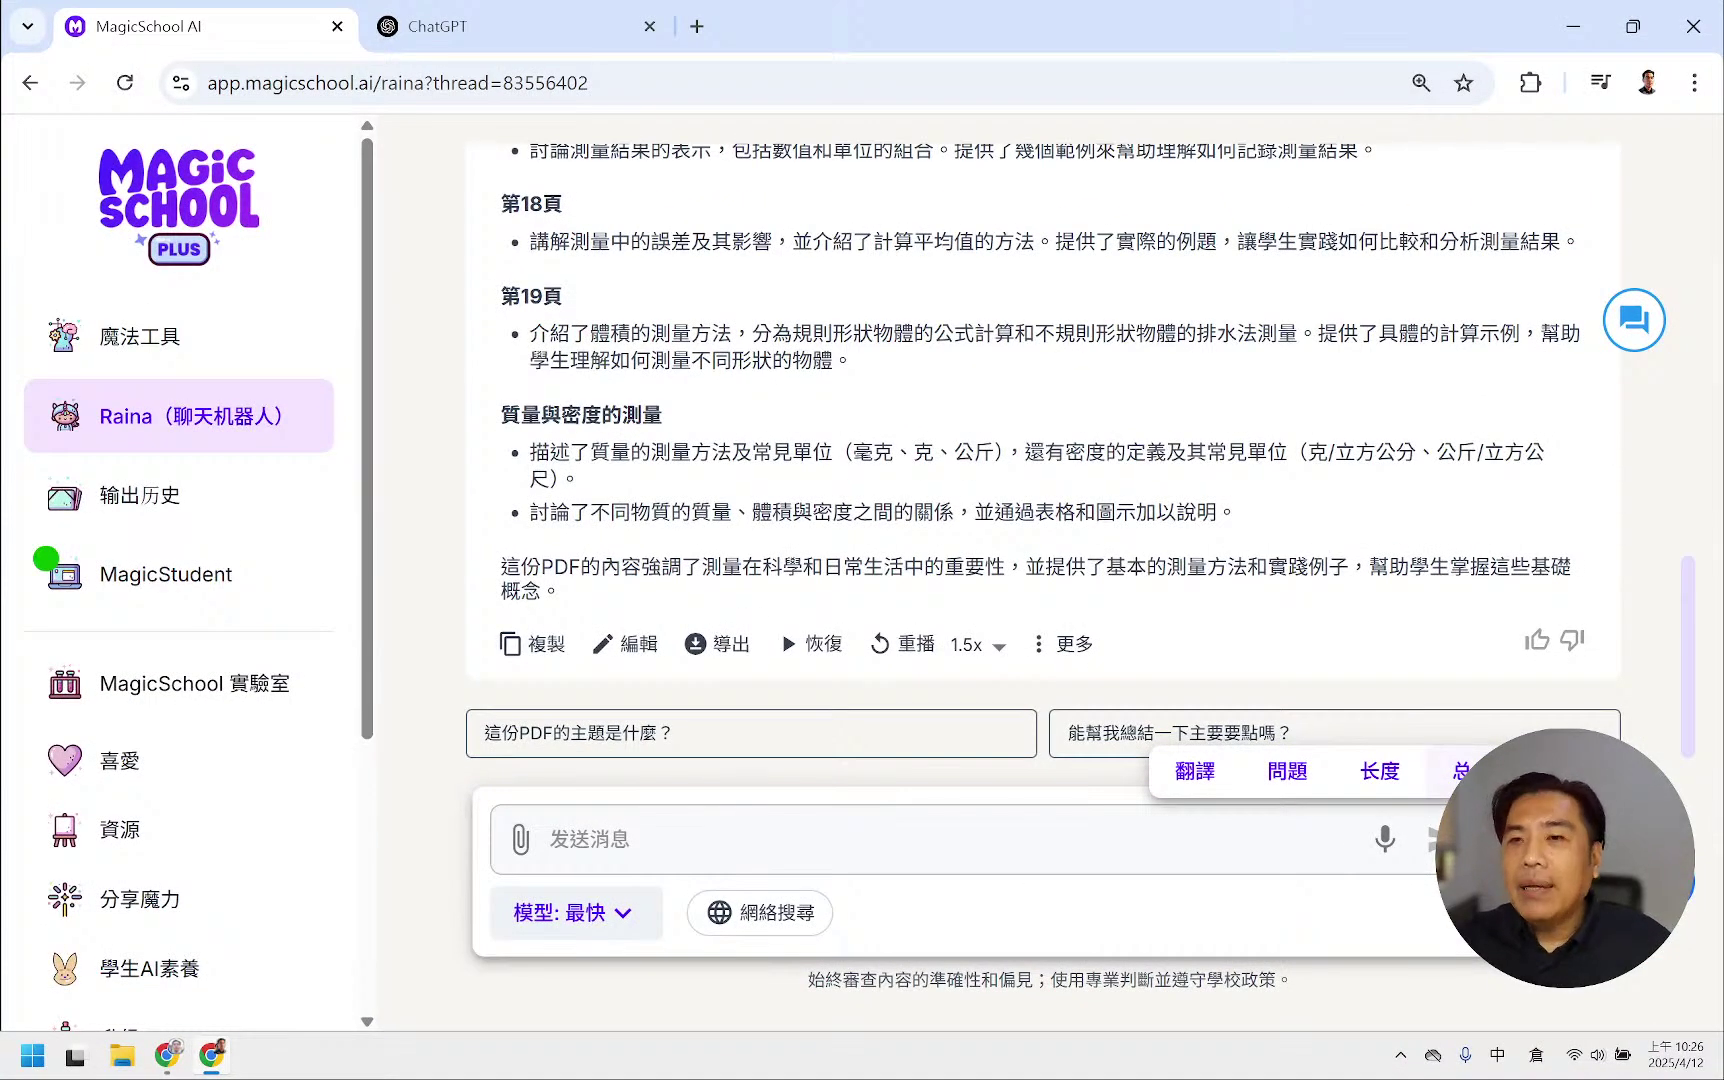
pyautogui.click(1462, 771)
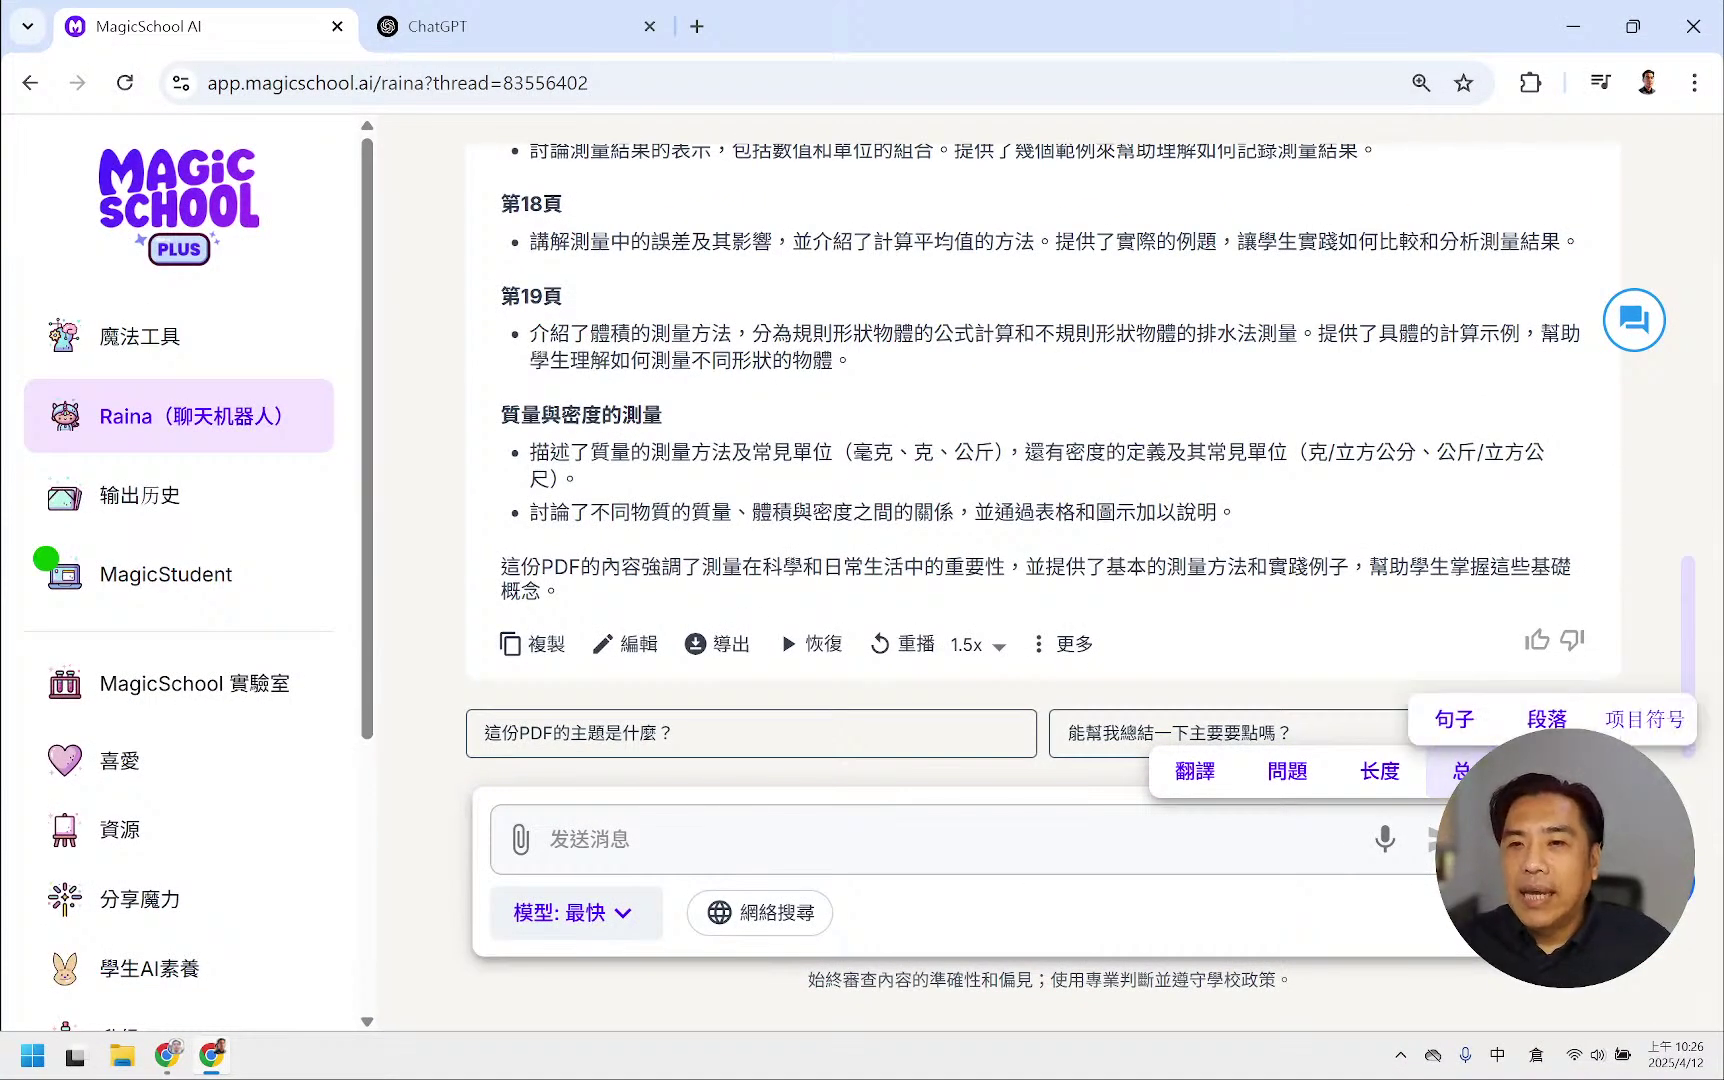
pyautogui.click(1469, 730)
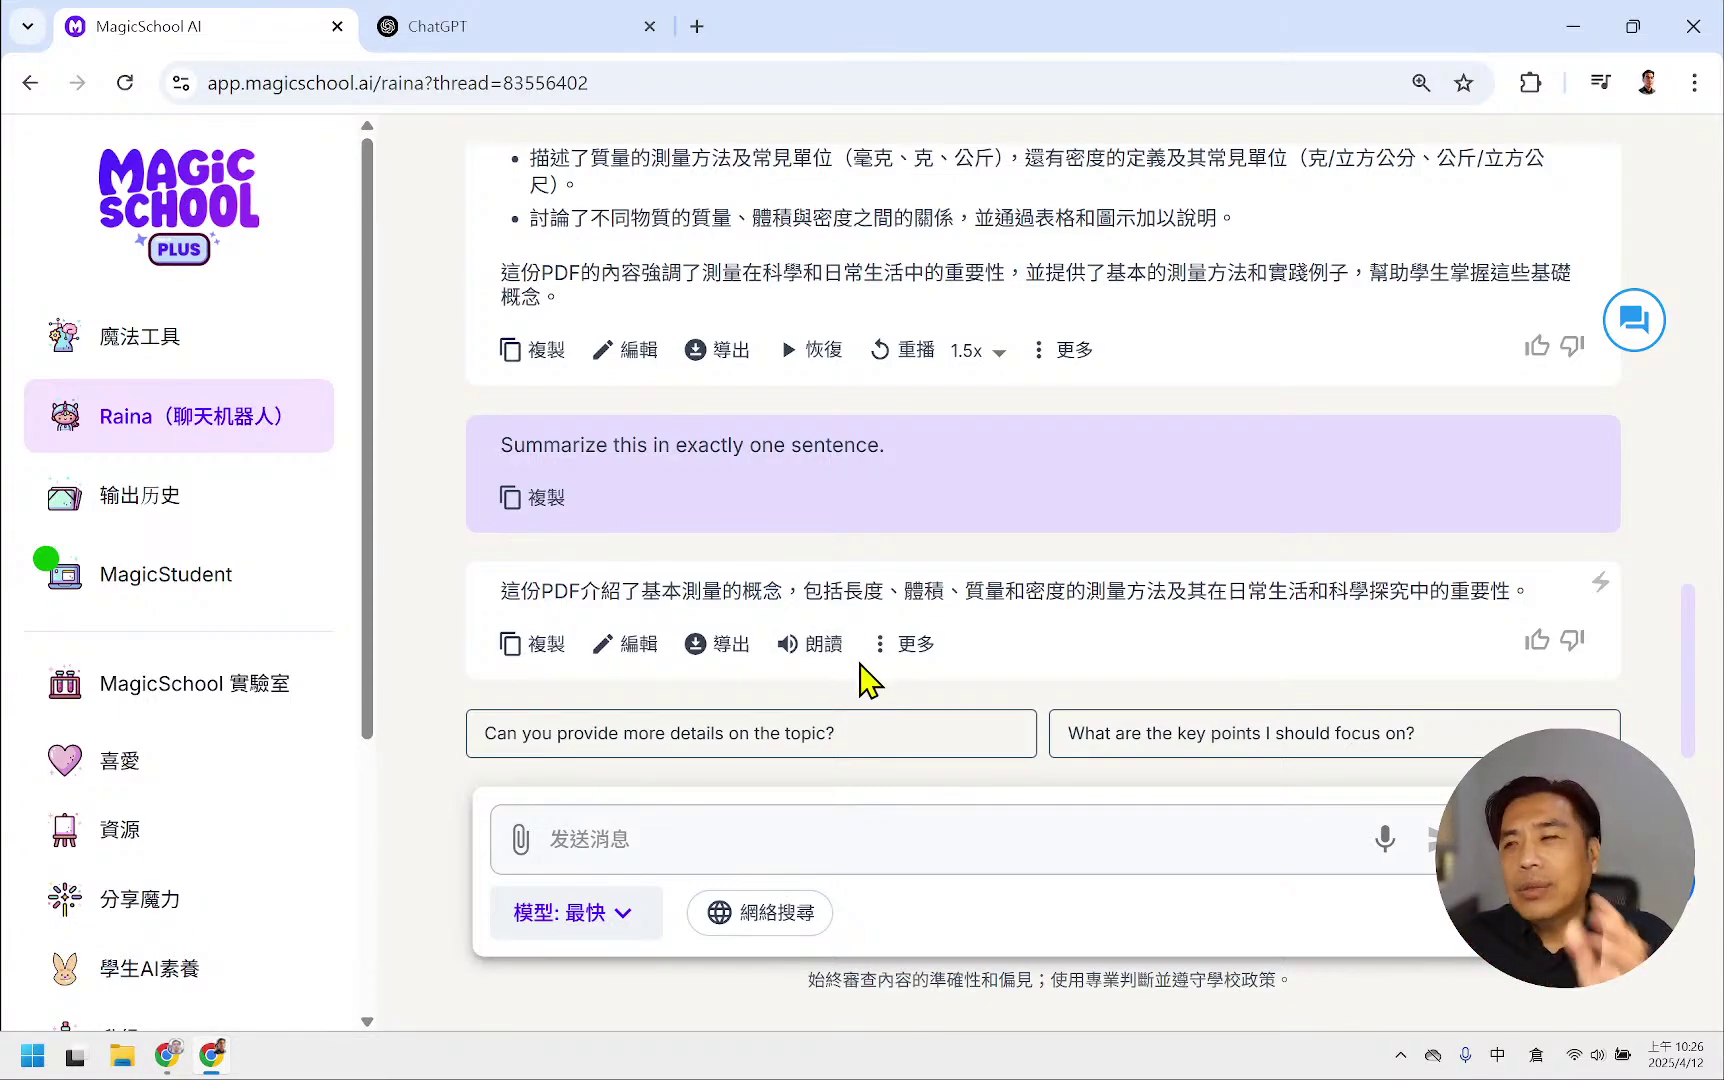
# - Have Raina summarize the content in exactly one paragraph using the ready-made paragraph option
pyautogui.click(1548, 839)
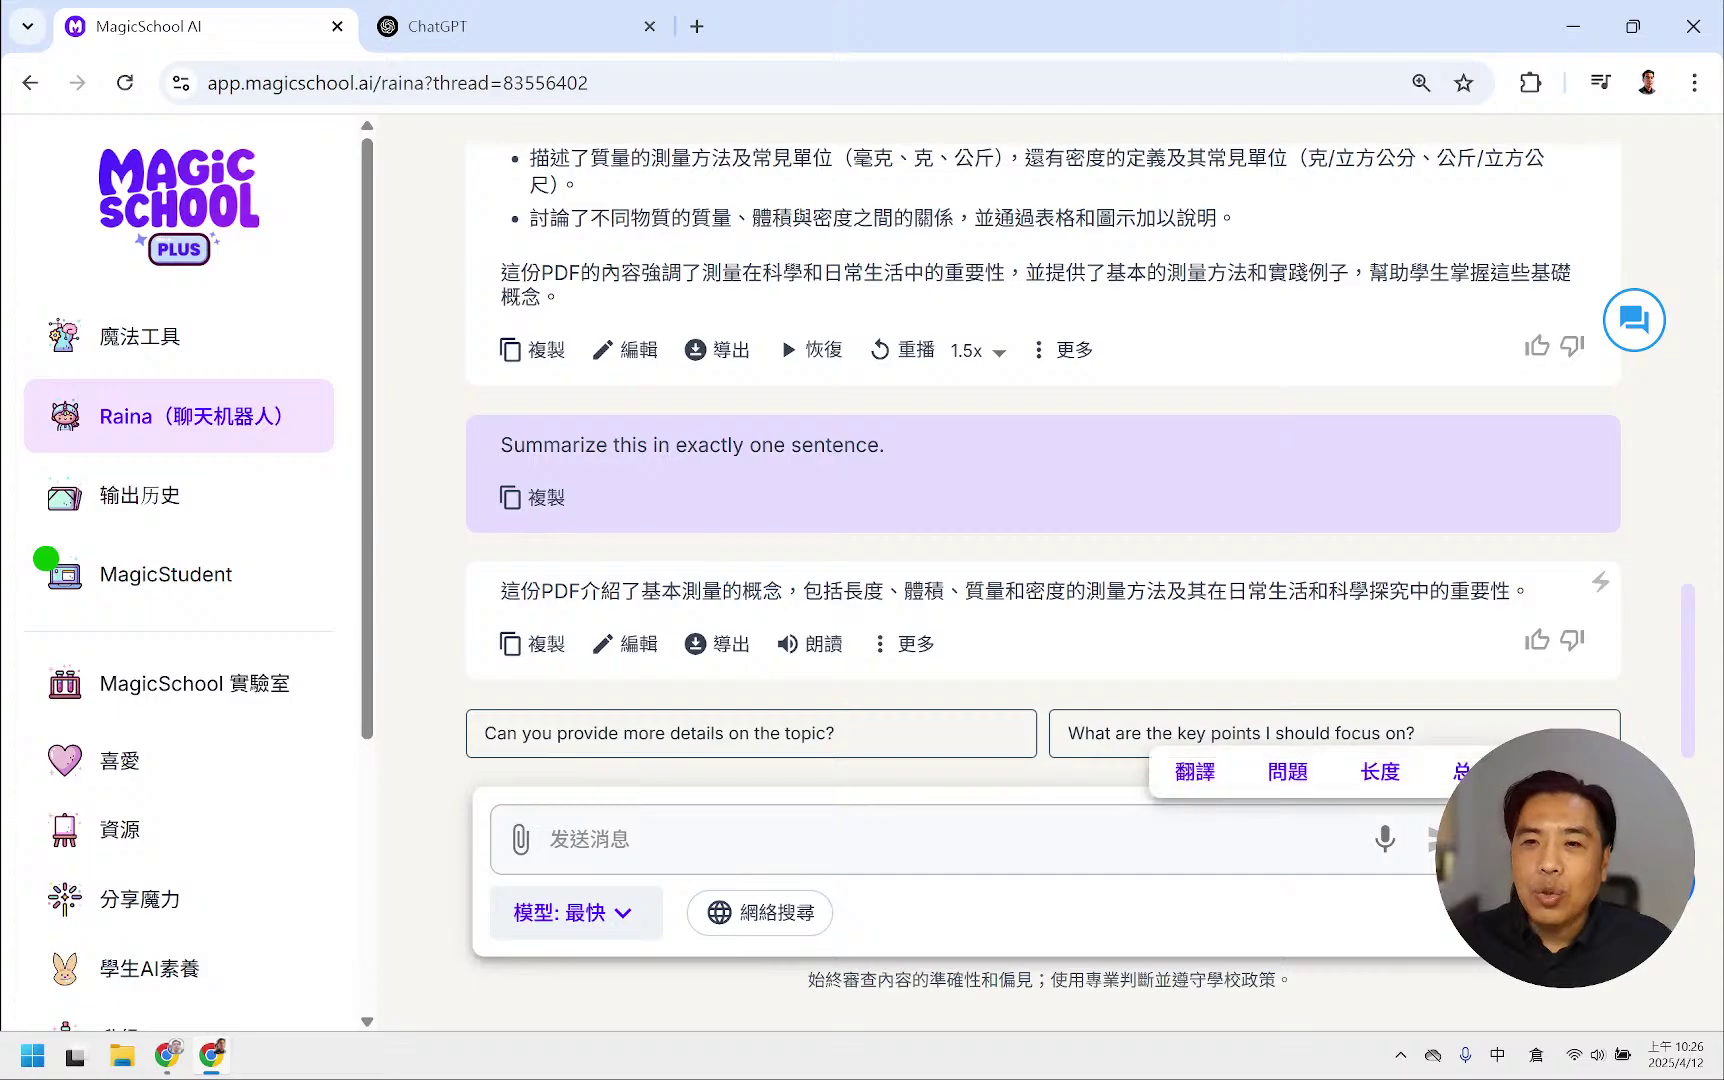
pyautogui.moveTo(1465, 771)
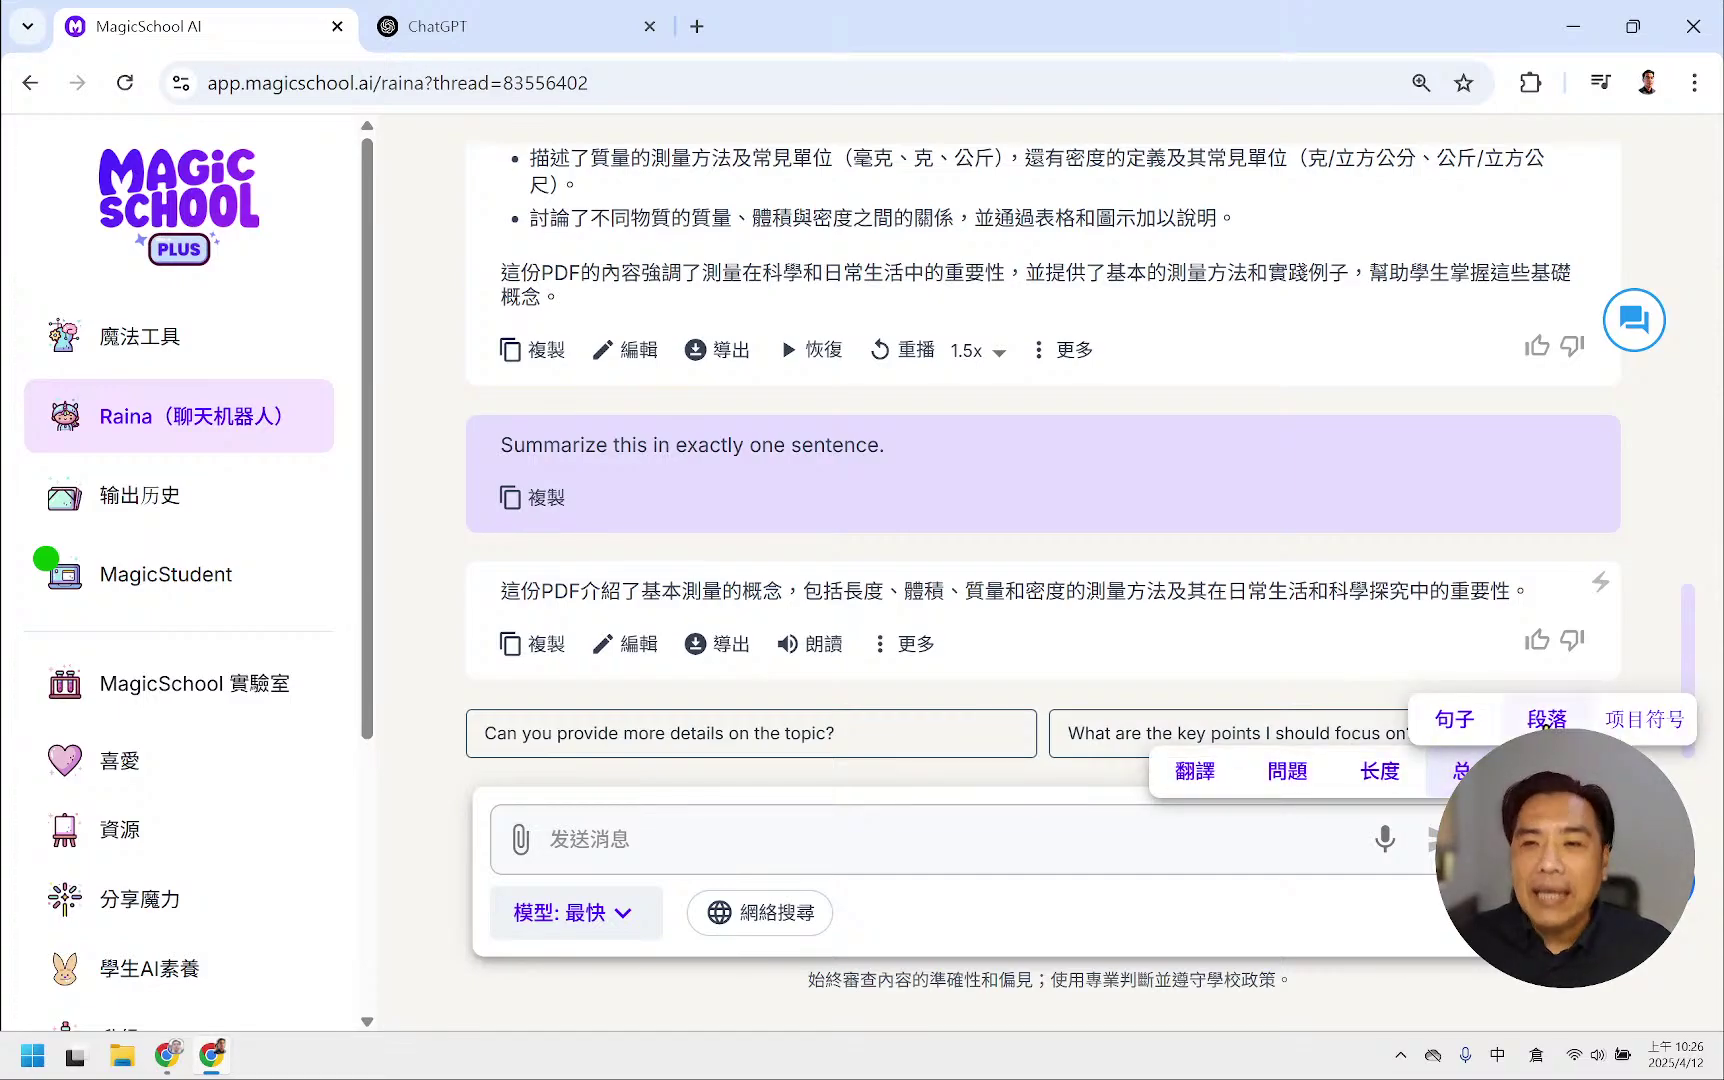
pyautogui.click(1548, 719)
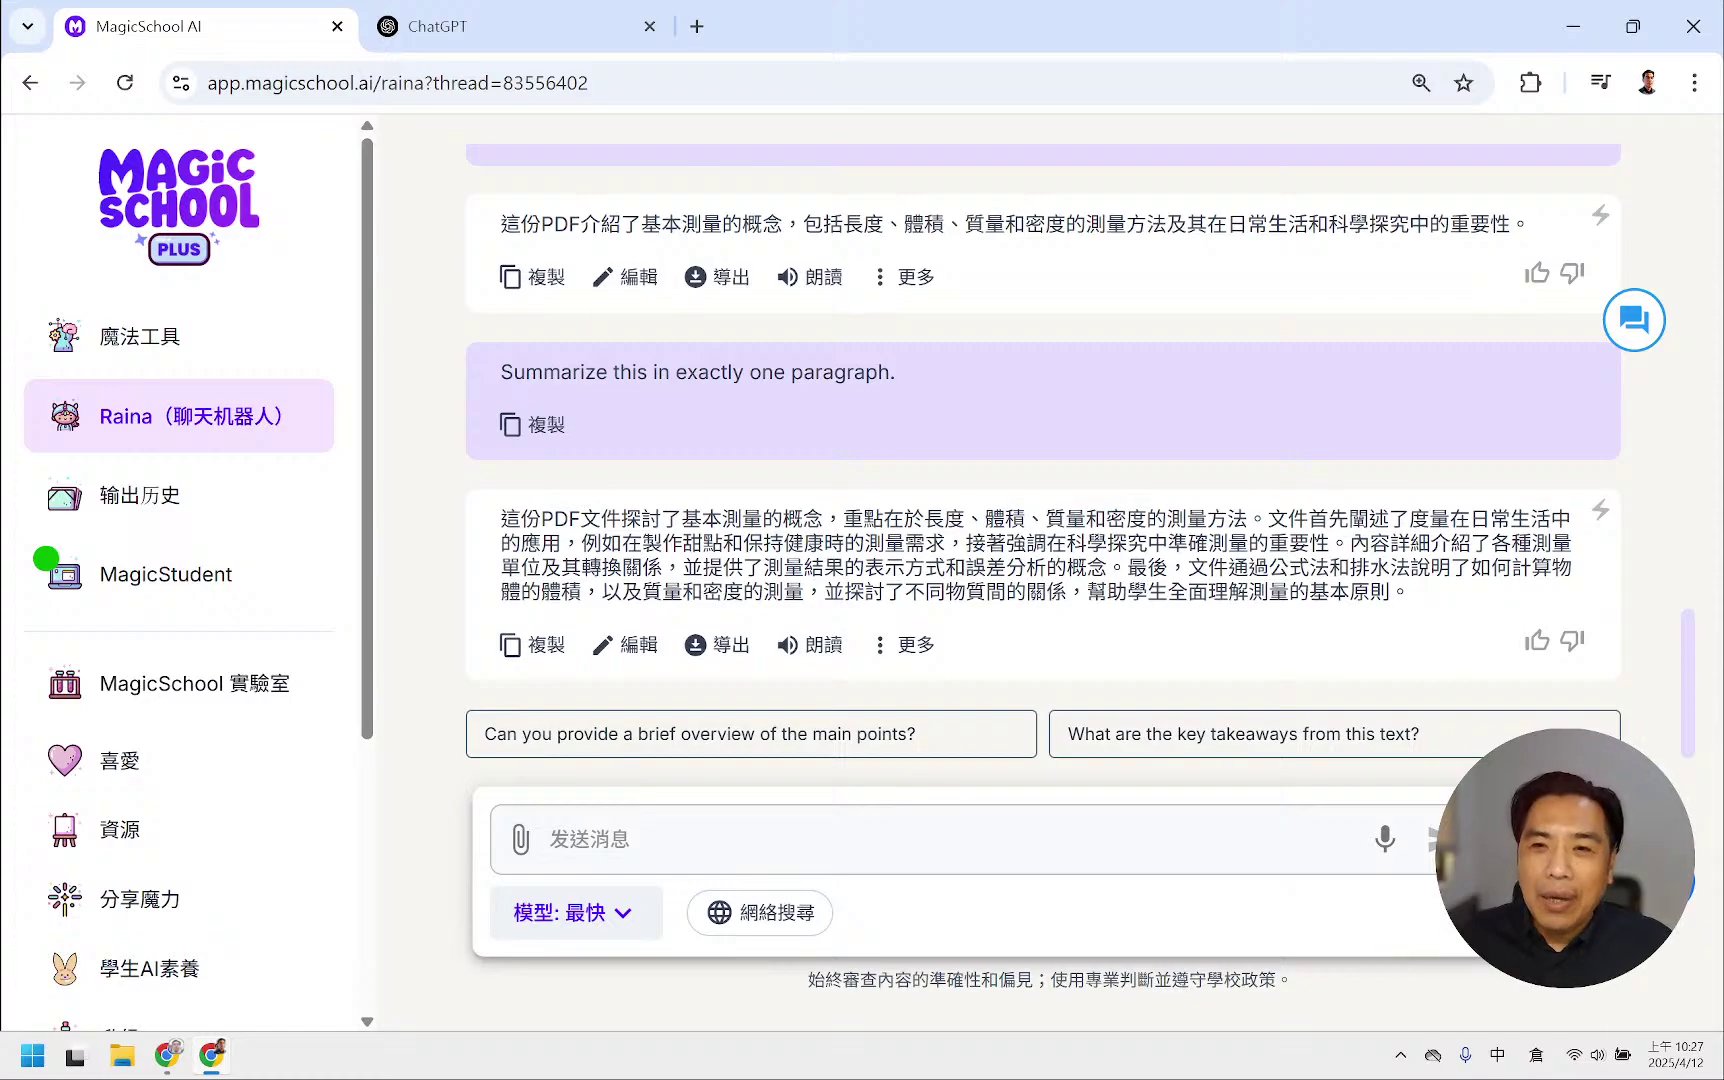
# - Have Raina summarize the content in bullet point format using the ready-made option
pyautogui.click(1555, 840)
pyautogui.moveTo(1468, 771)
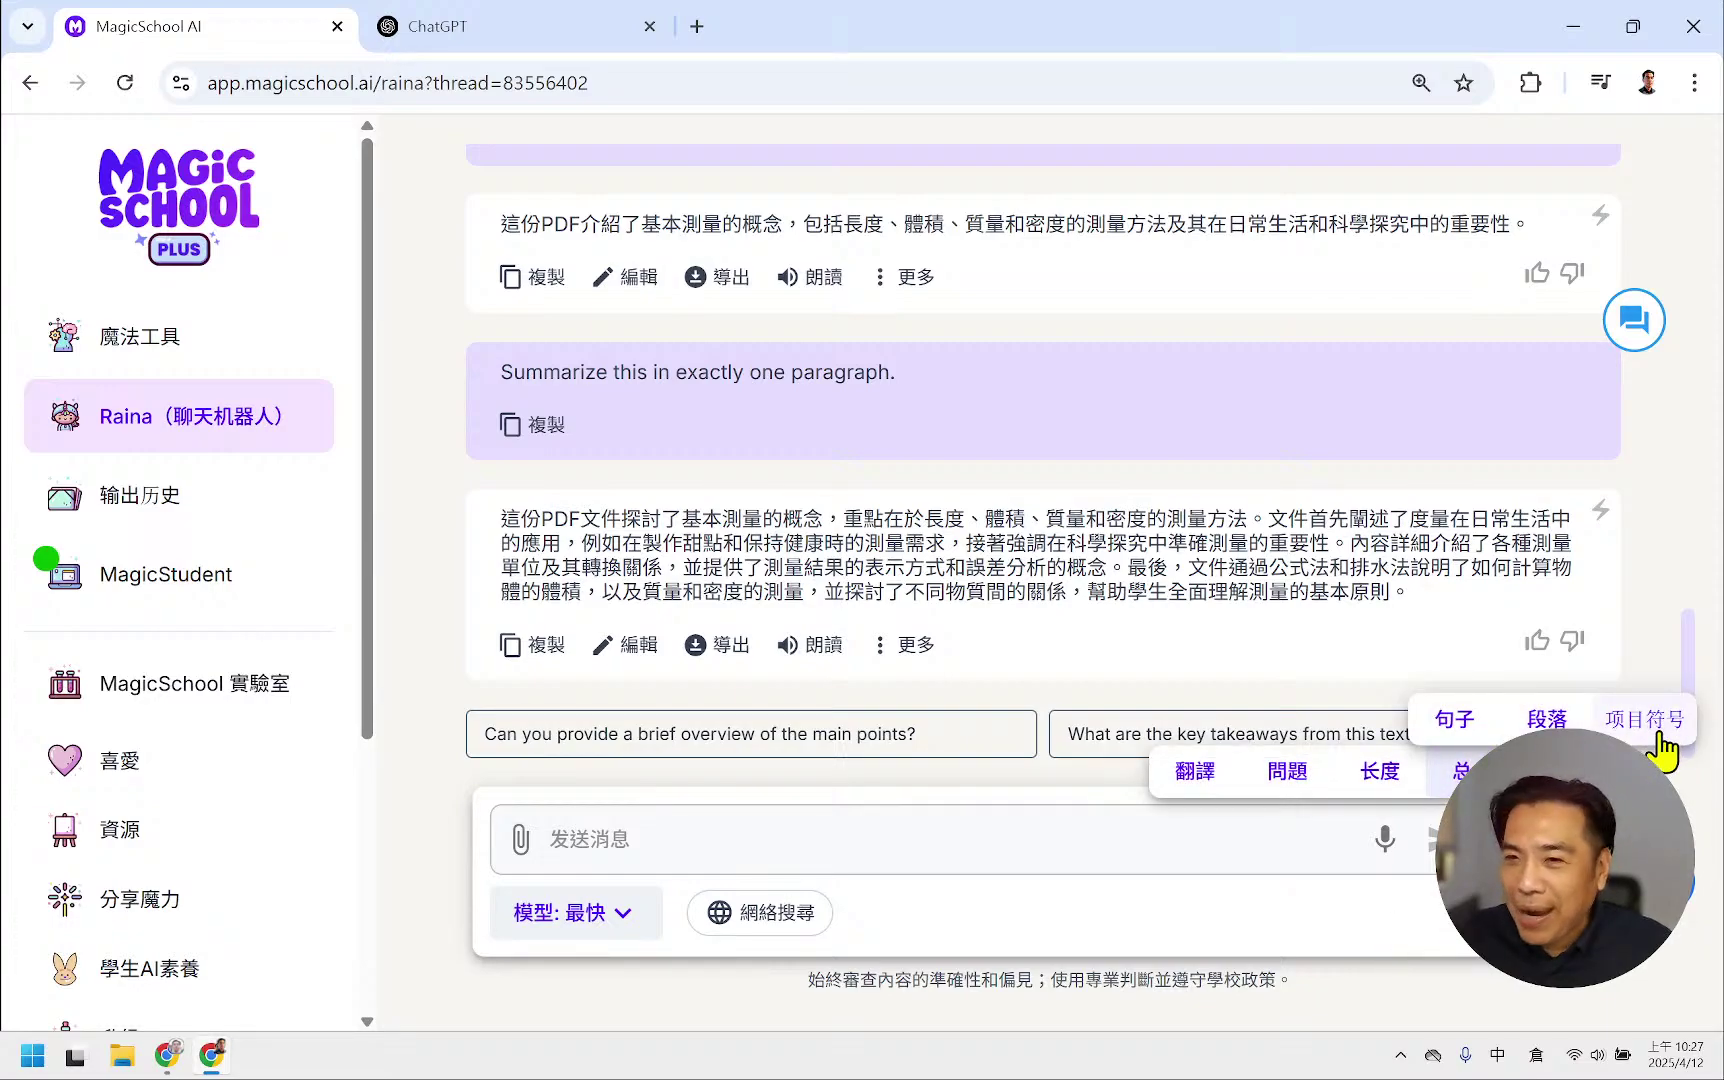
pyautogui.click(1657, 735)
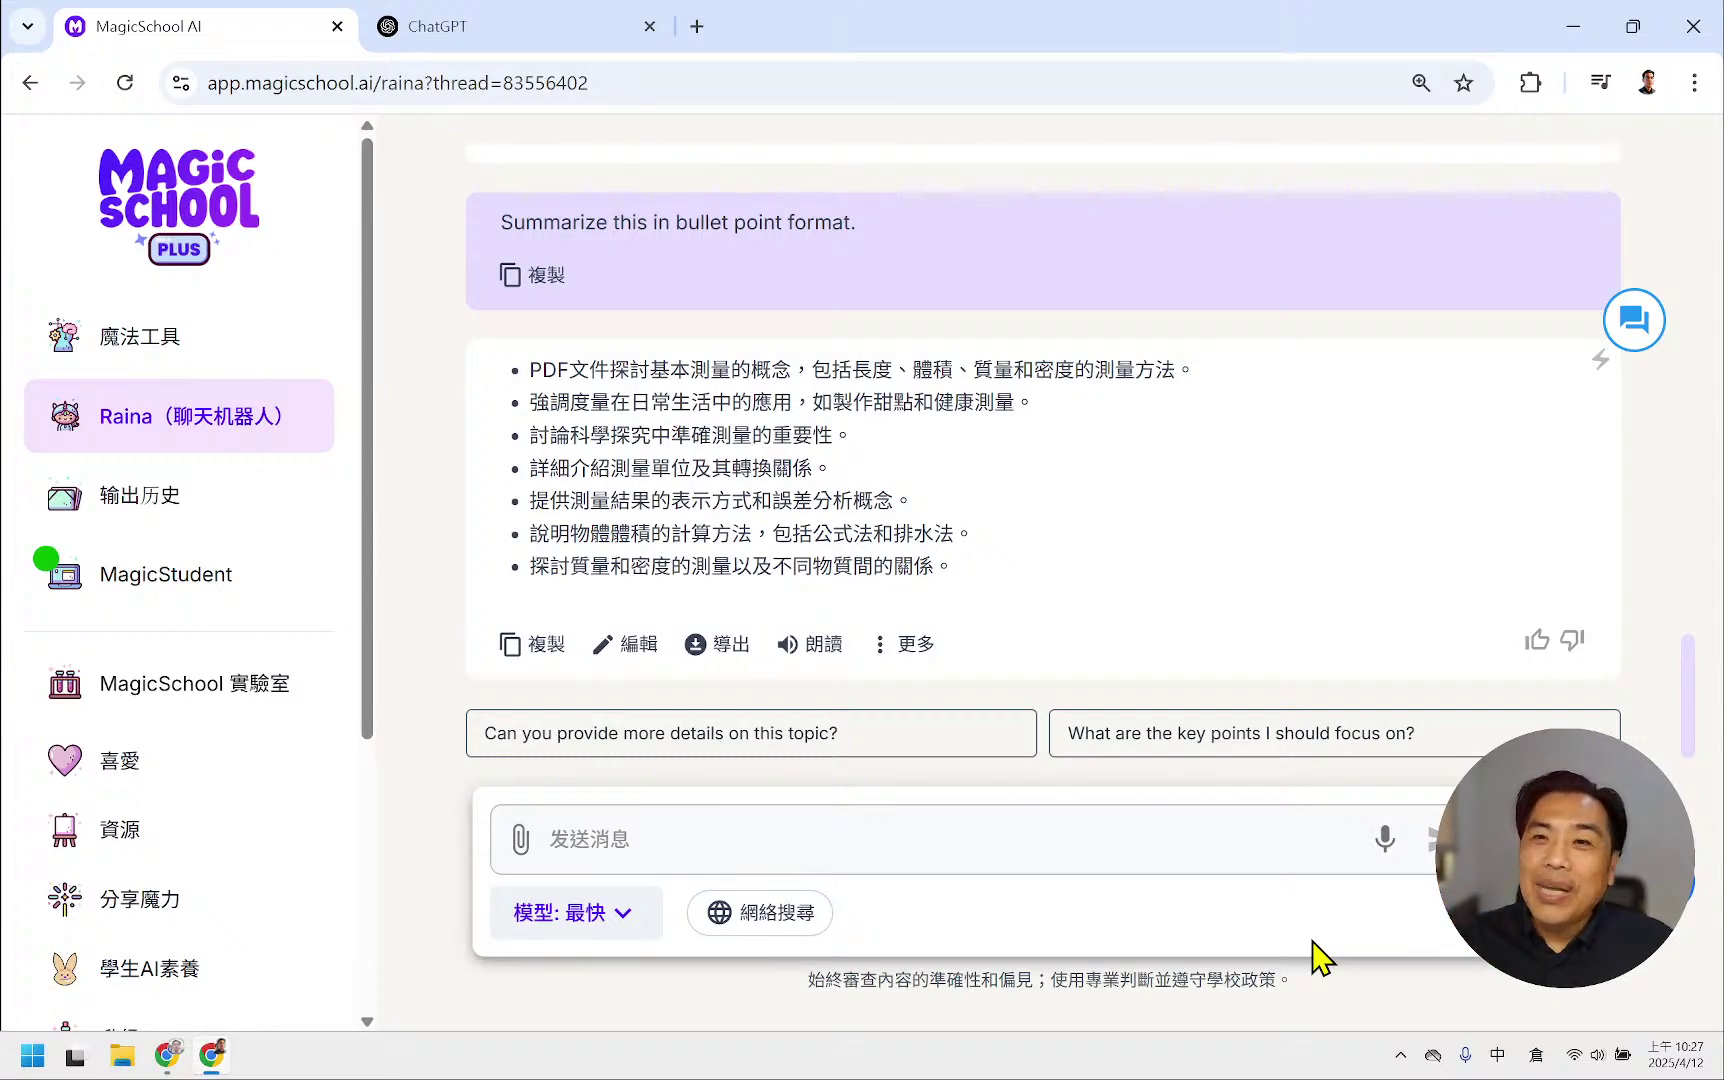
pyautogui.click(1540, 840)
pyautogui.moveTo(1461, 780)
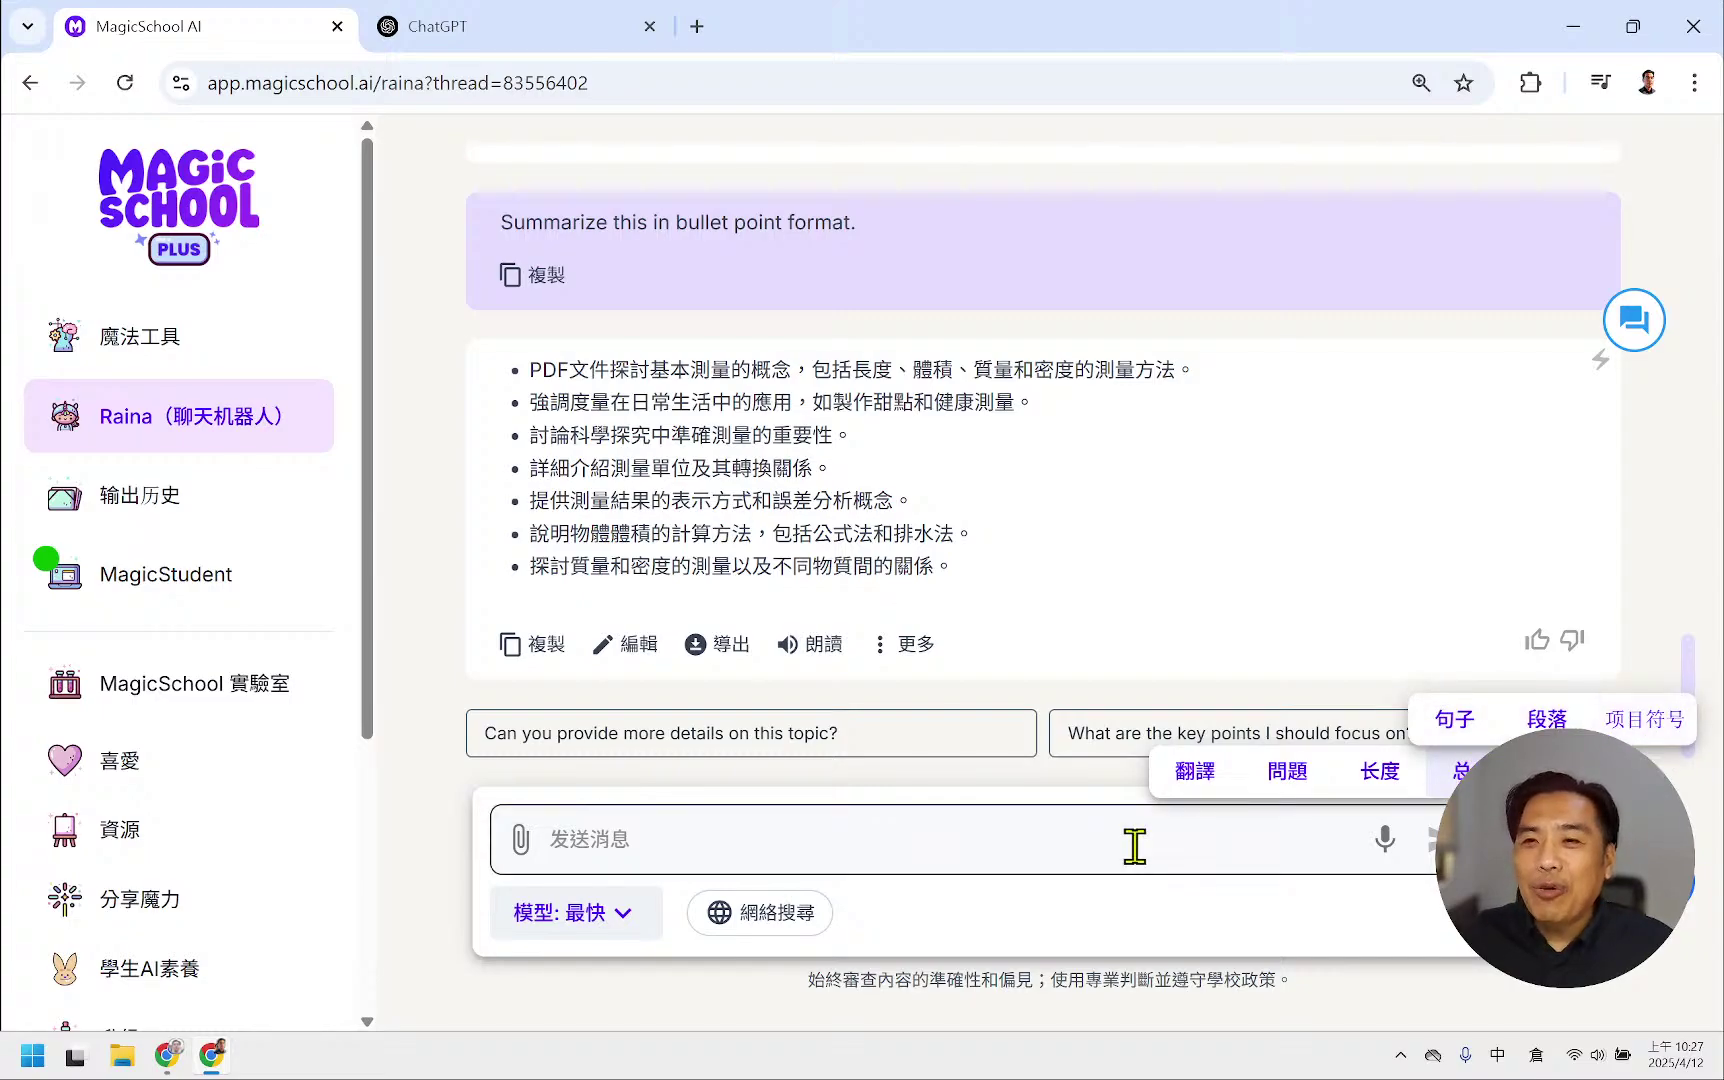
pyautogui.click(808, 849)
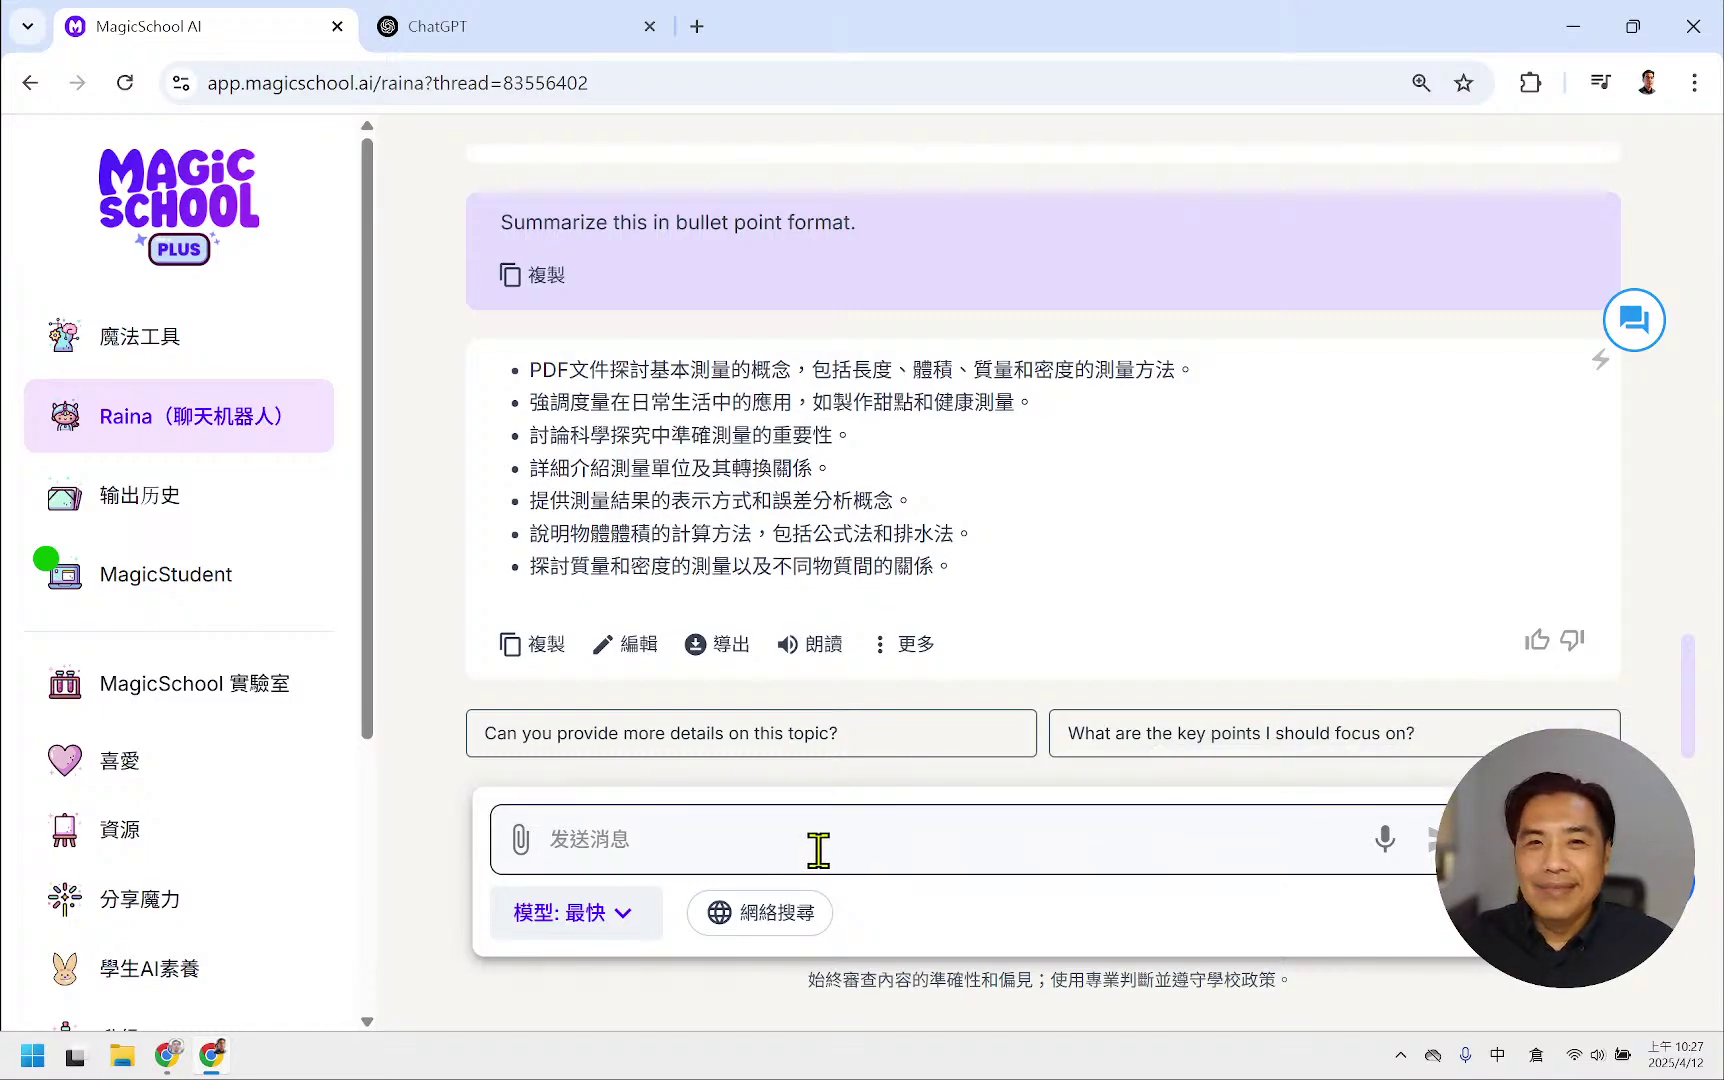
pyautogui.click(816, 852)
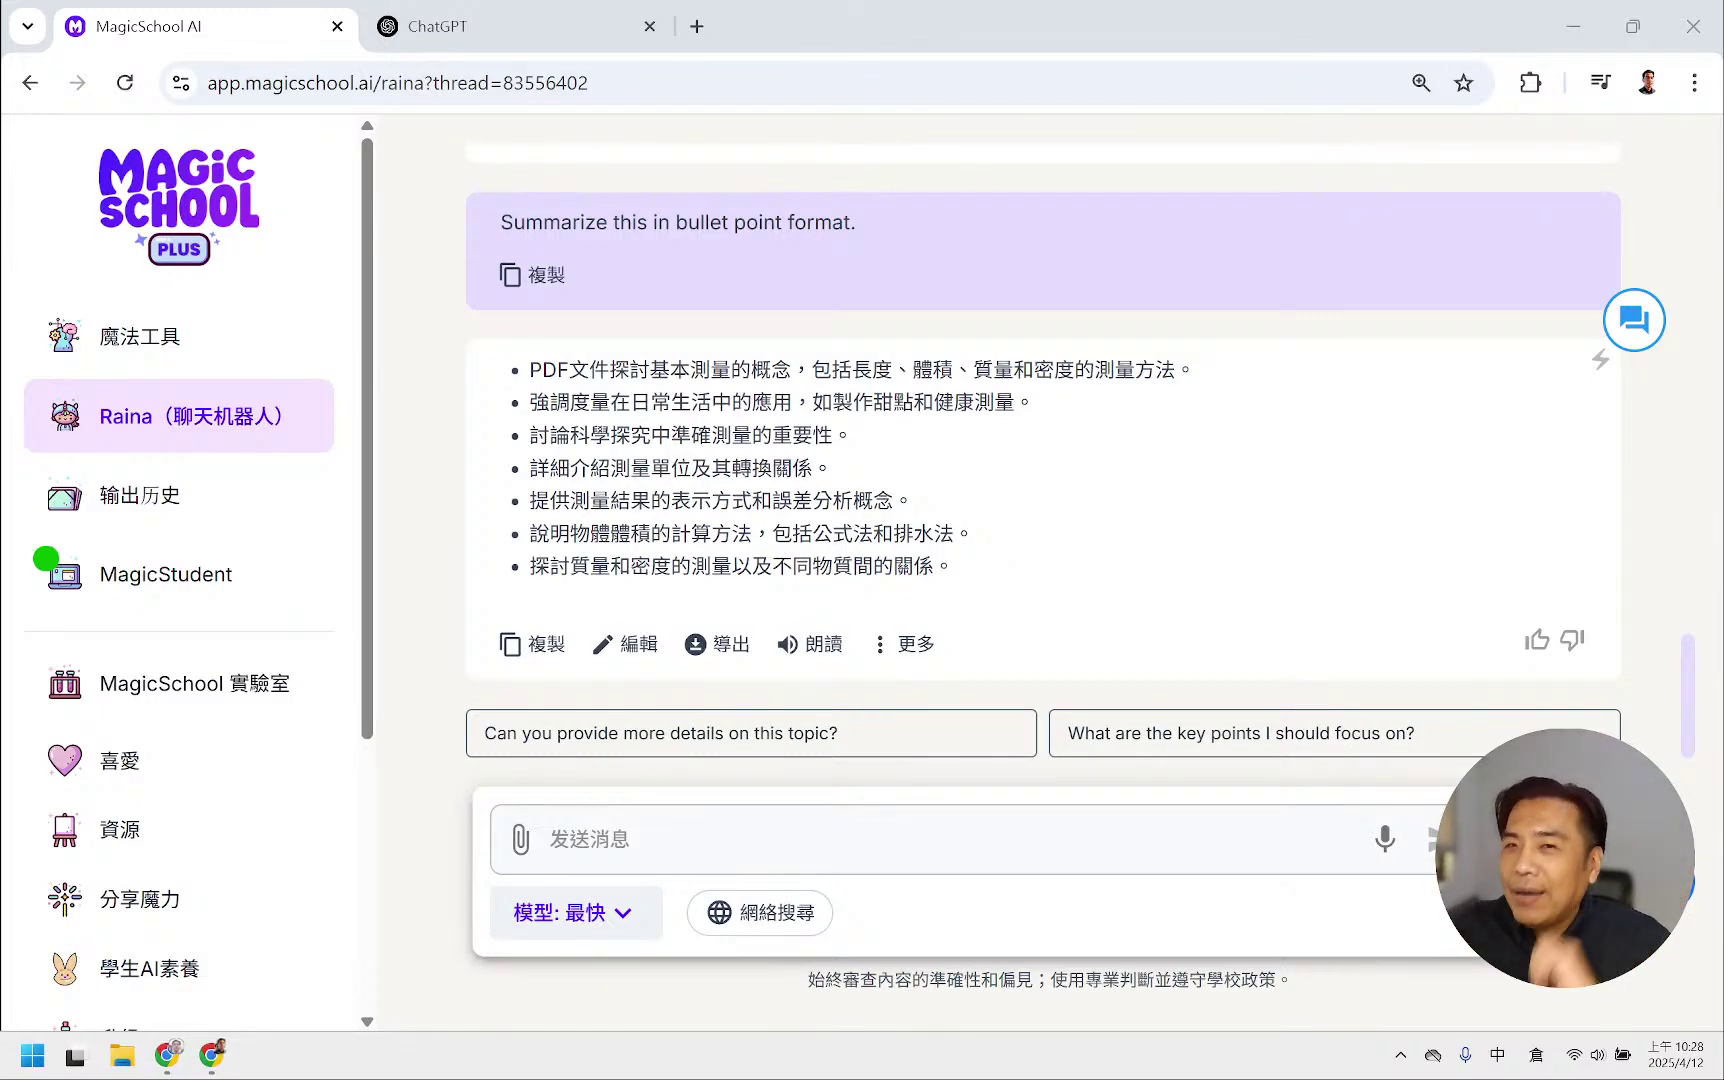
# - Have Raina rewrite the bullet-point summary to be longer with the ready-made length option
pyautogui.click(1550, 840)
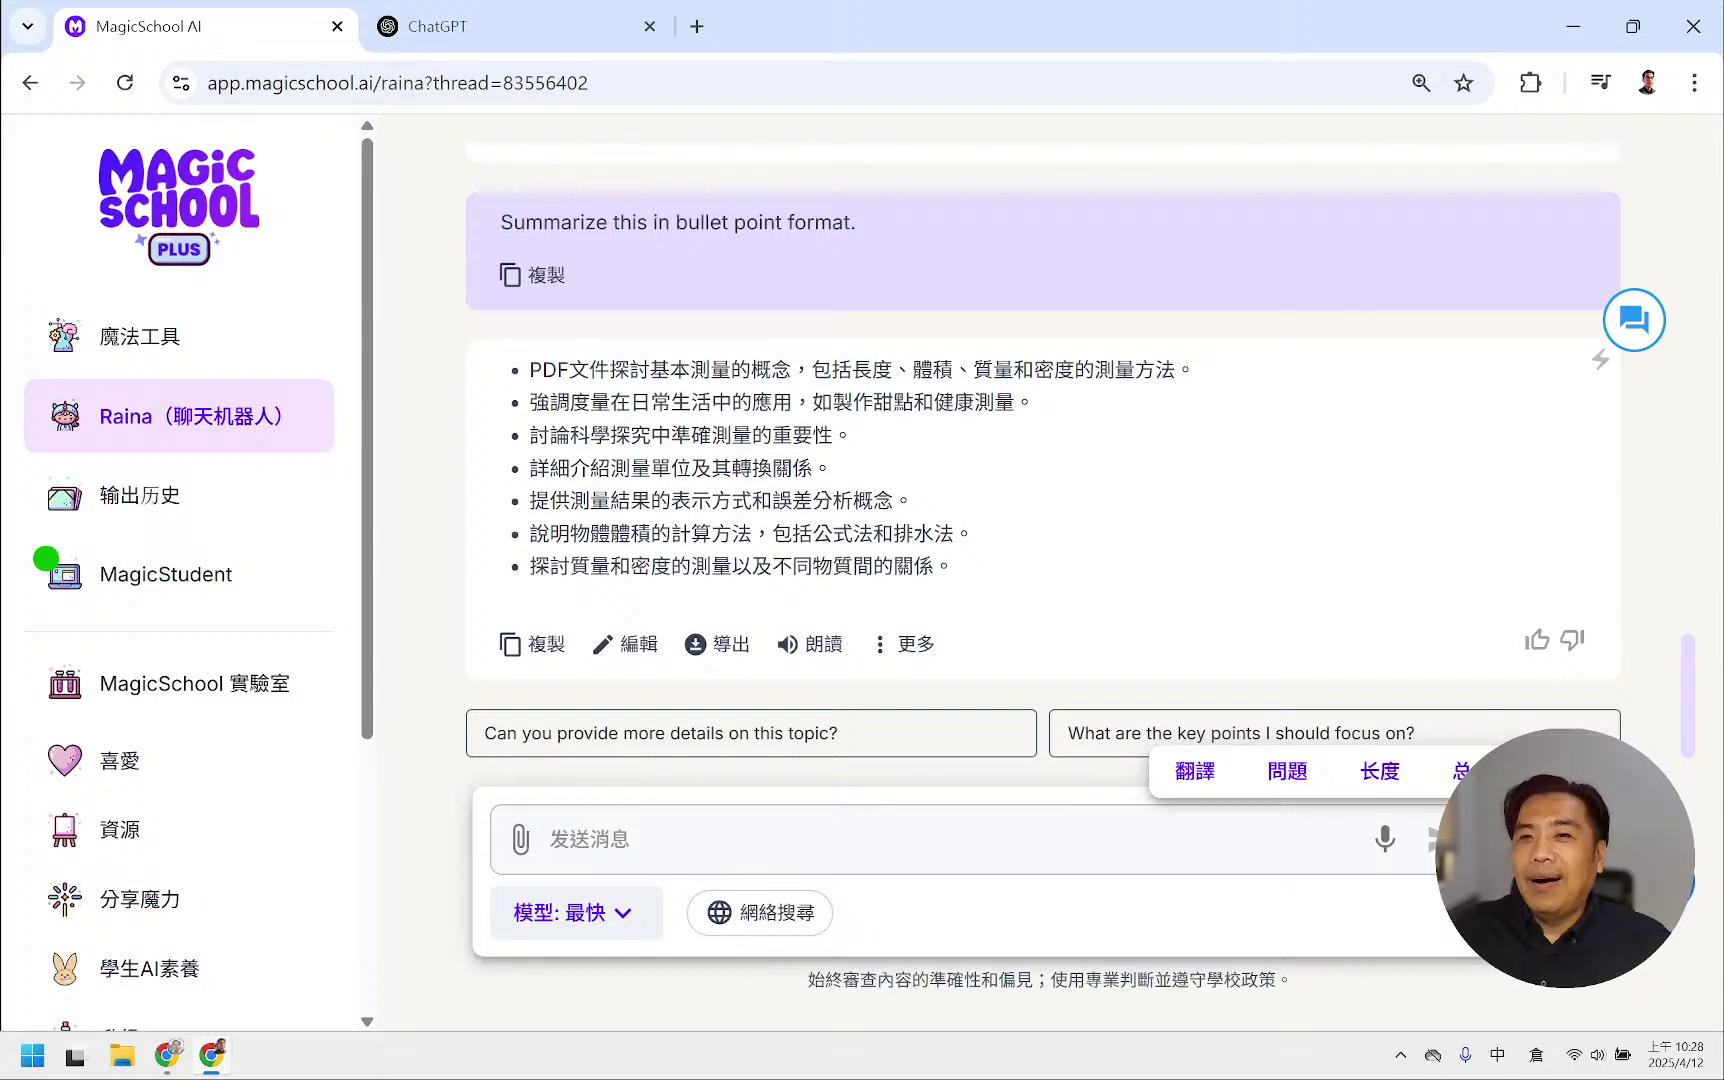
pyautogui.click(1400, 790)
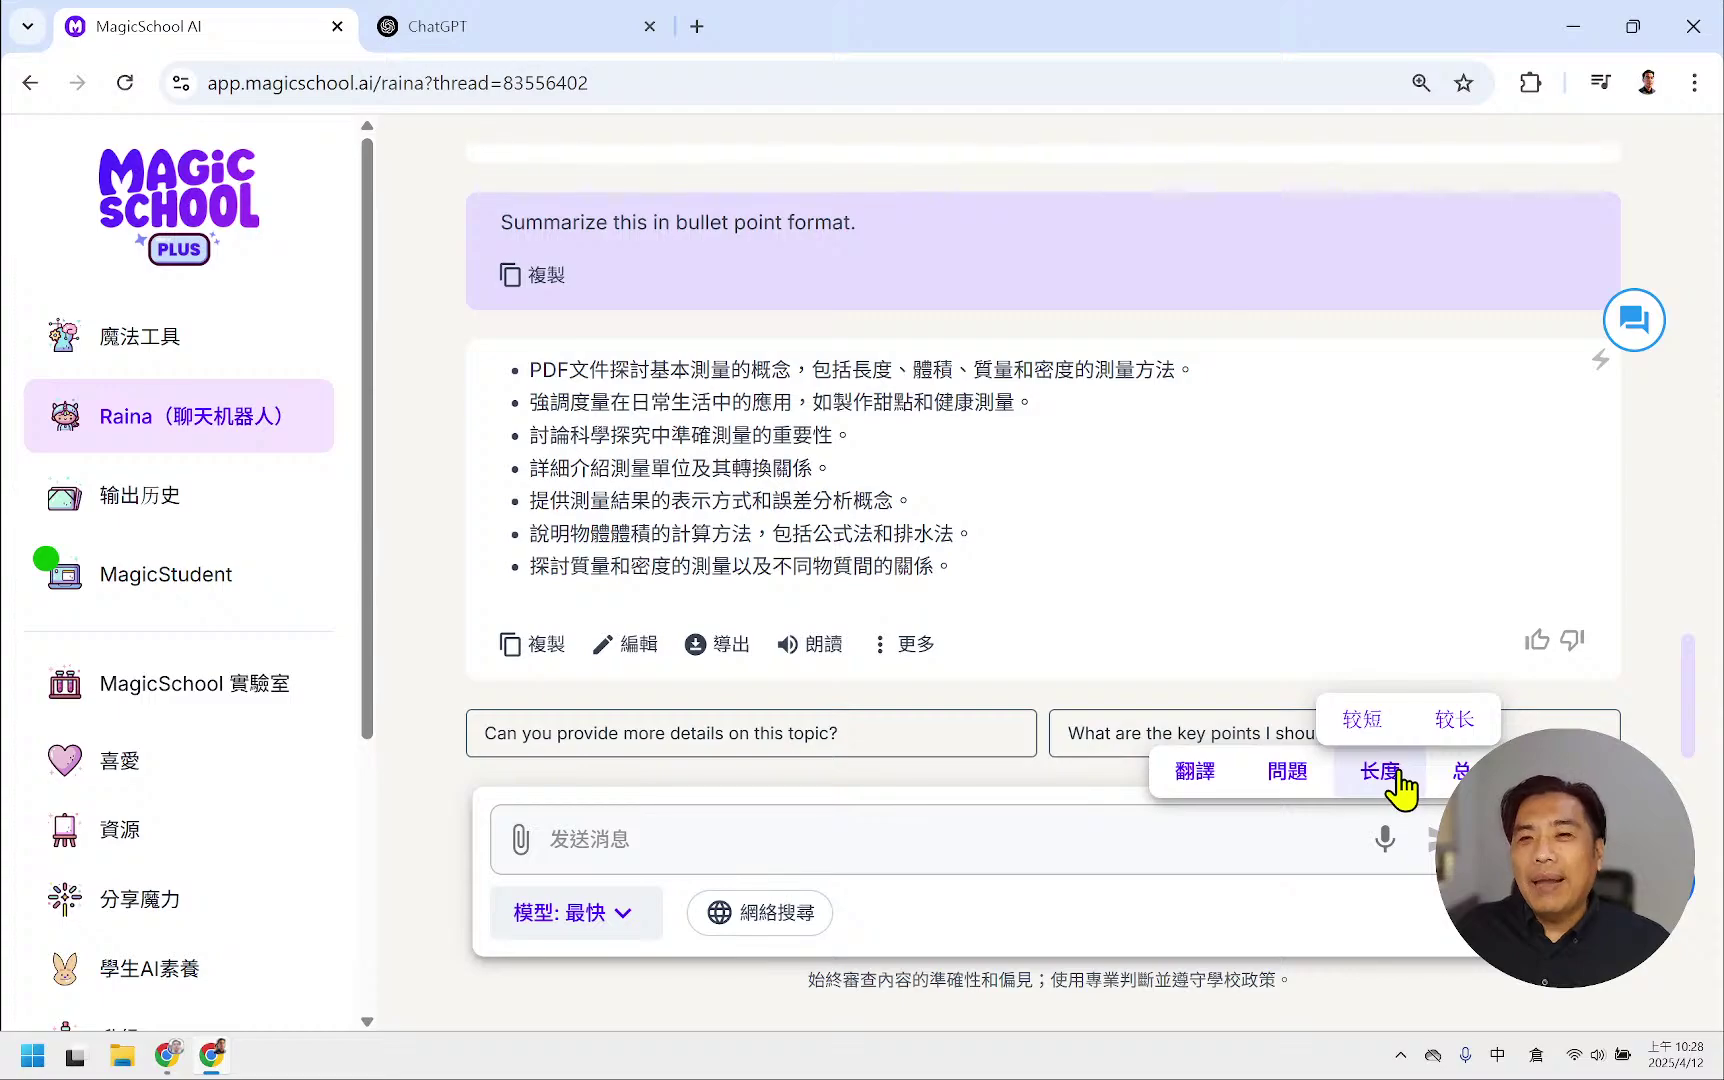
pyautogui.click(1455, 720)
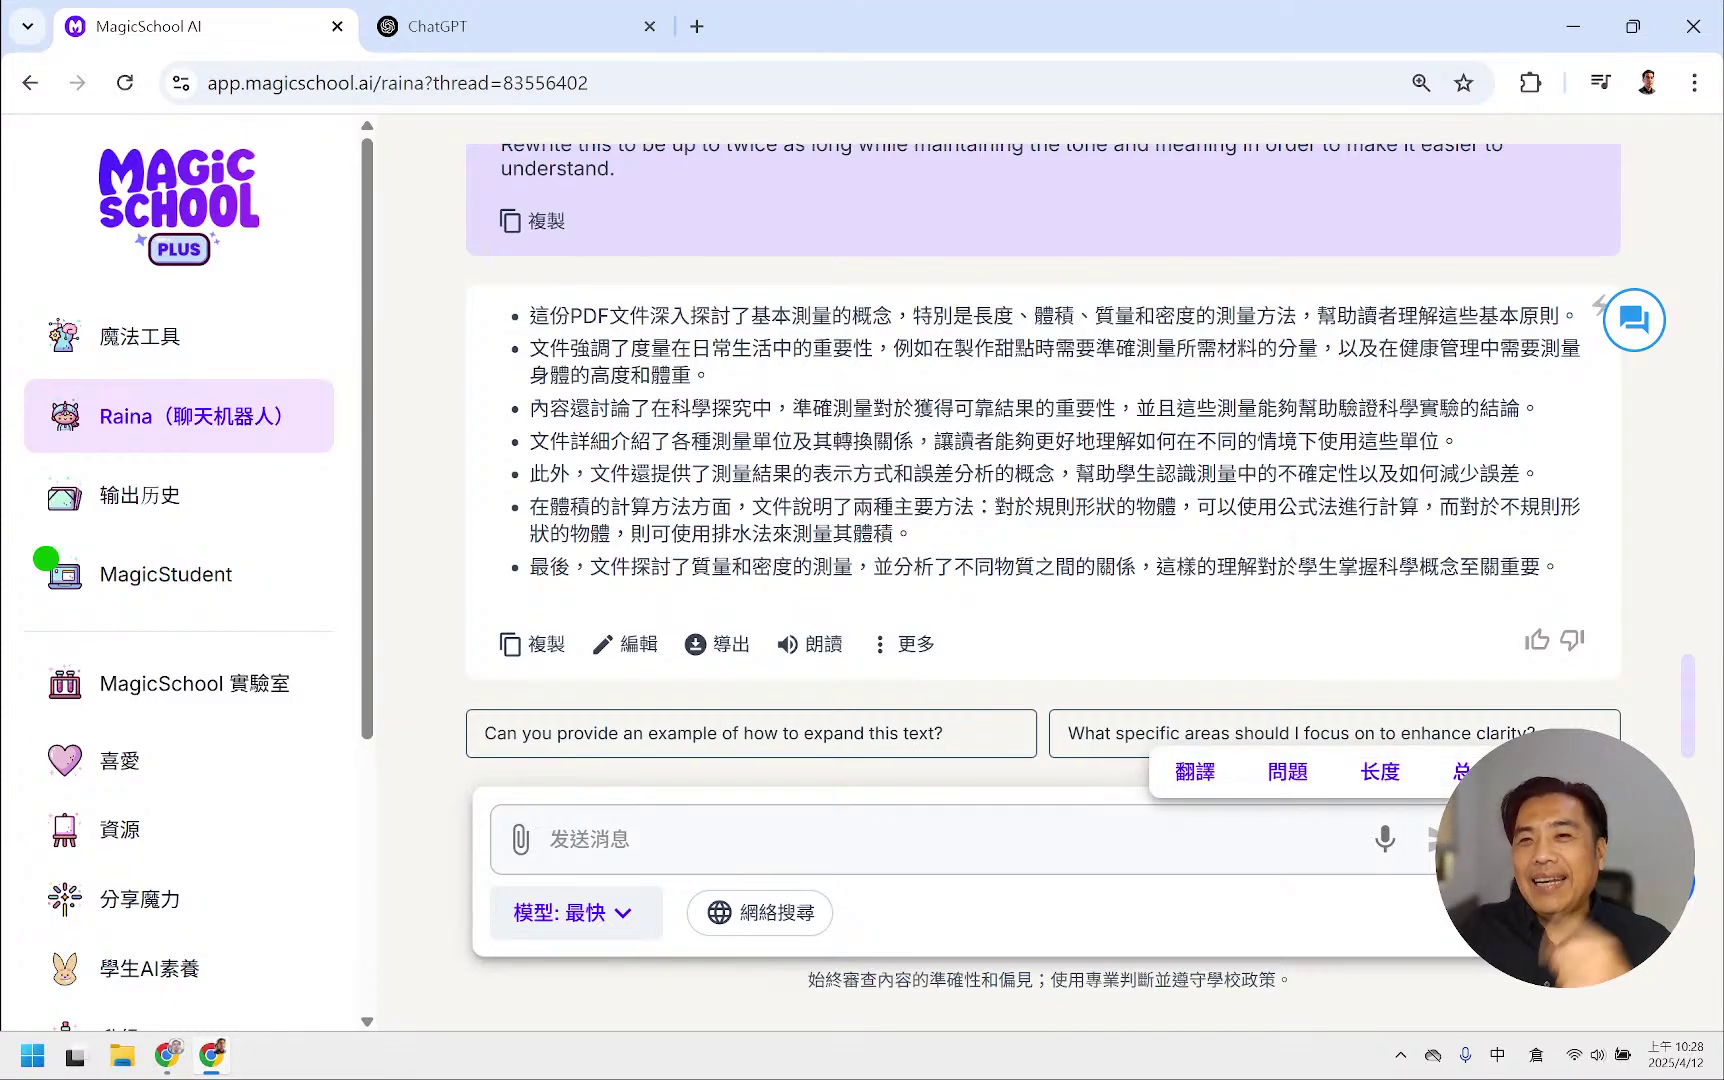
# - Have Raina rewrite the lengthened summary to be 50% shorter, and compare the result with the longer version
pyautogui.moveTo(1397, 789)
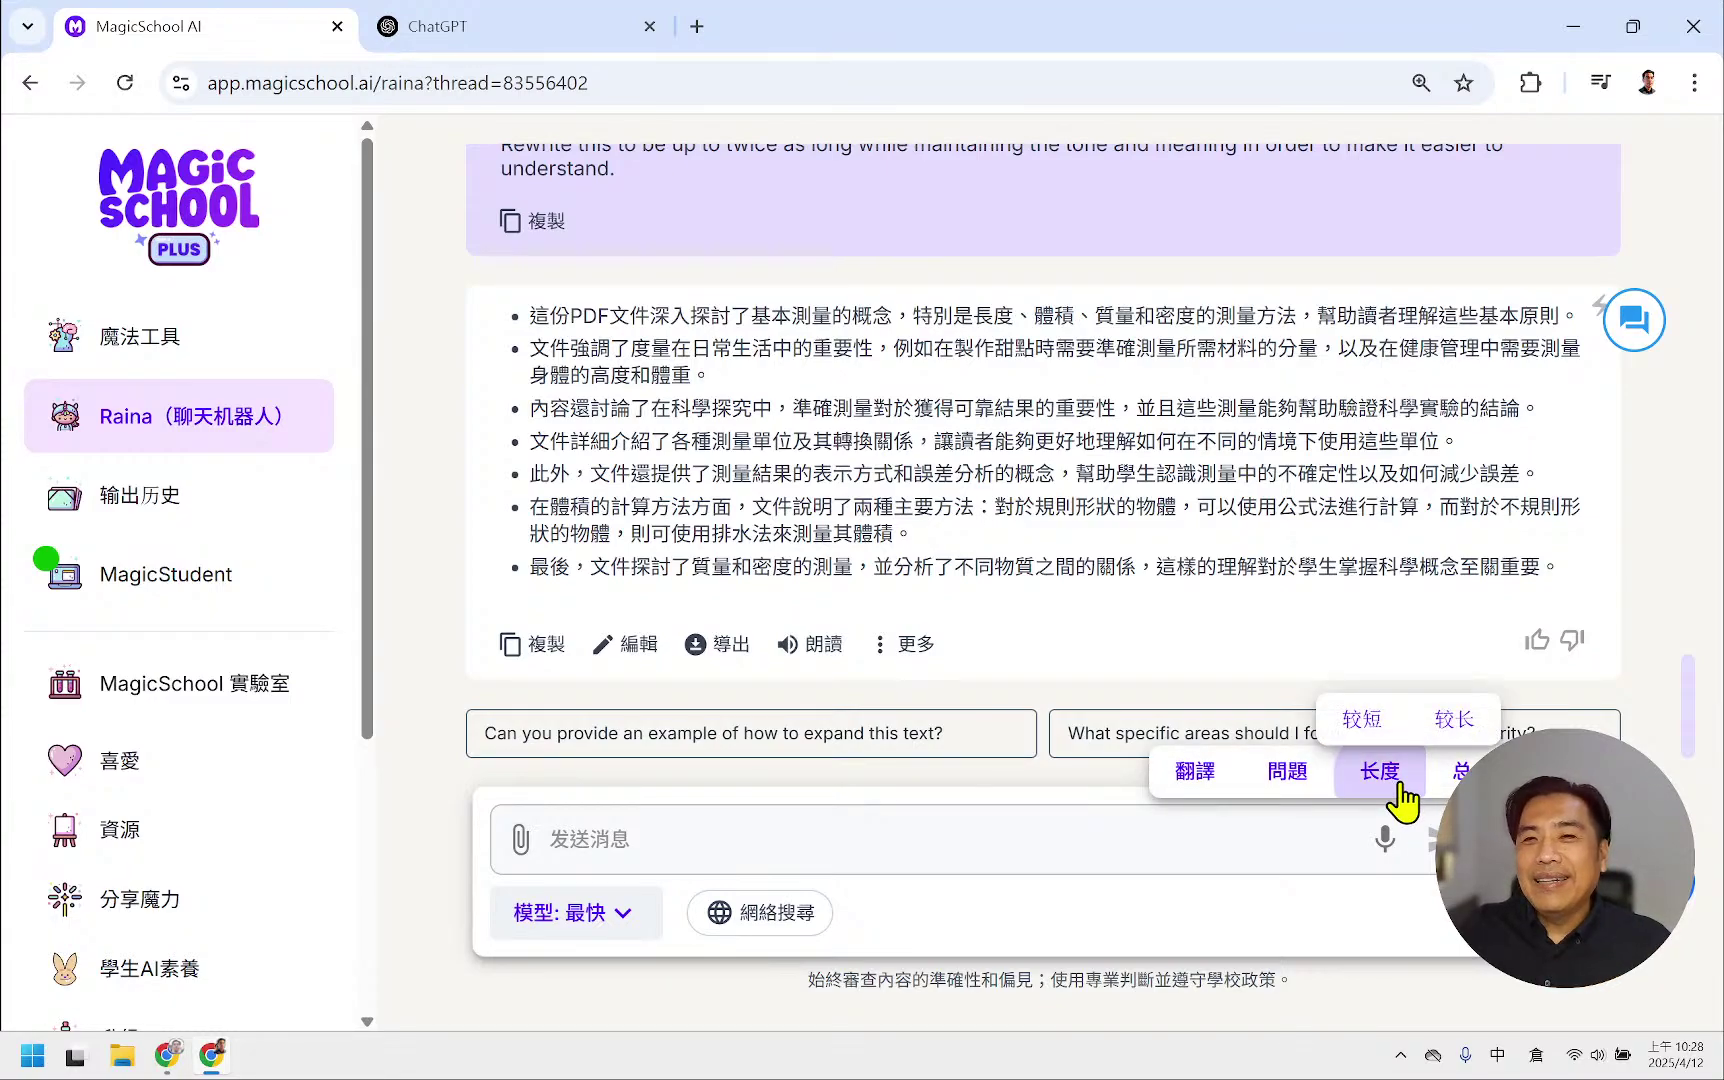
pyautogui.click(1372, 718)
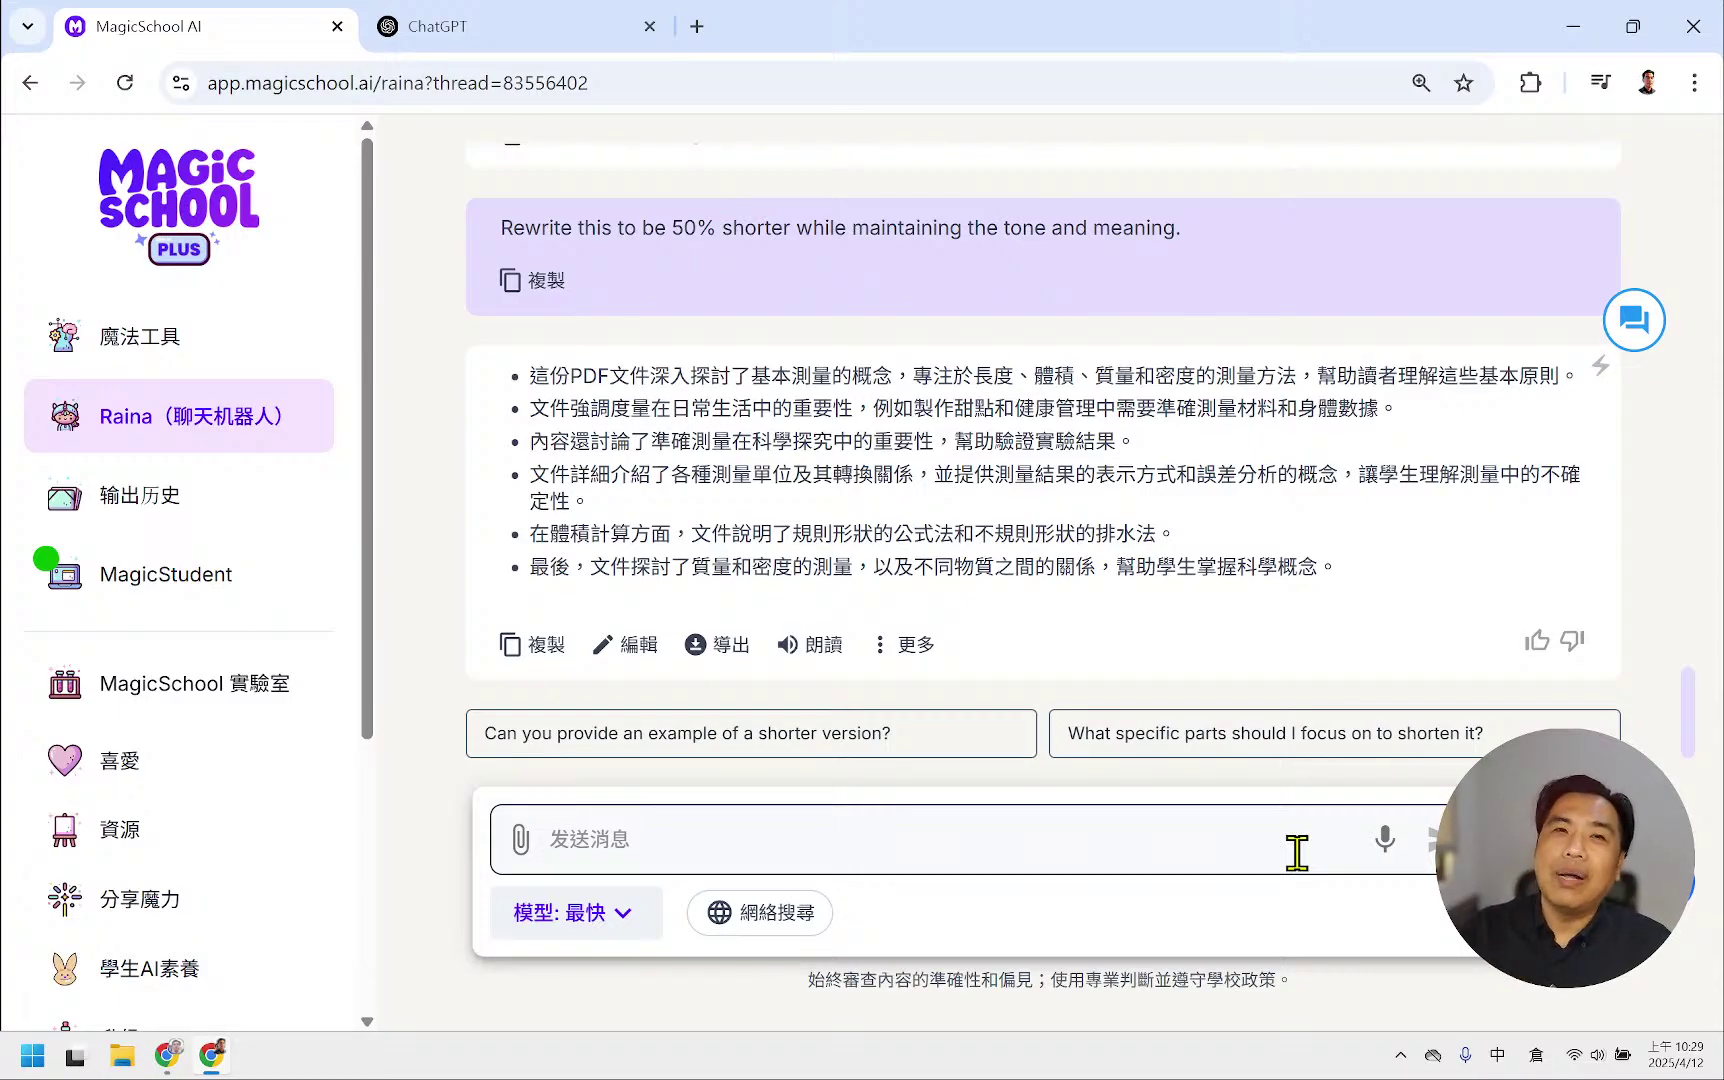
pyautogui.scroll(5, 862, 300)
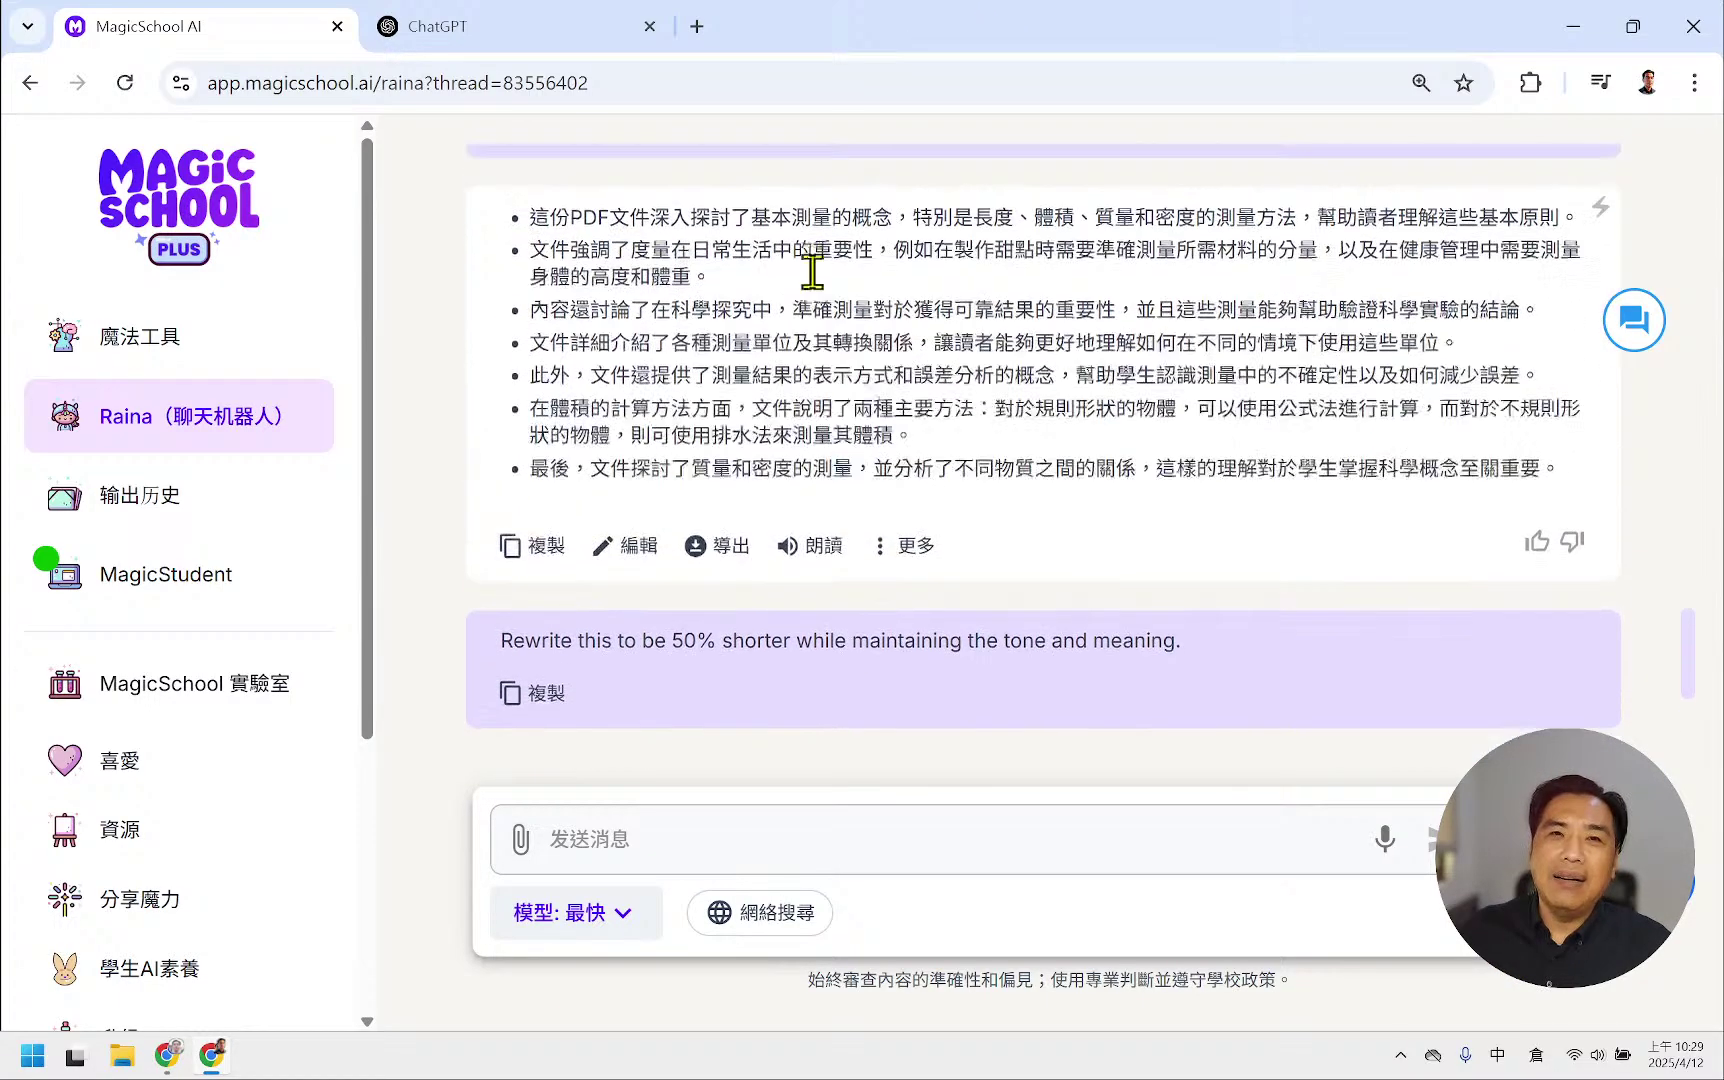
pyautogui.scroll(1, 796, 224)
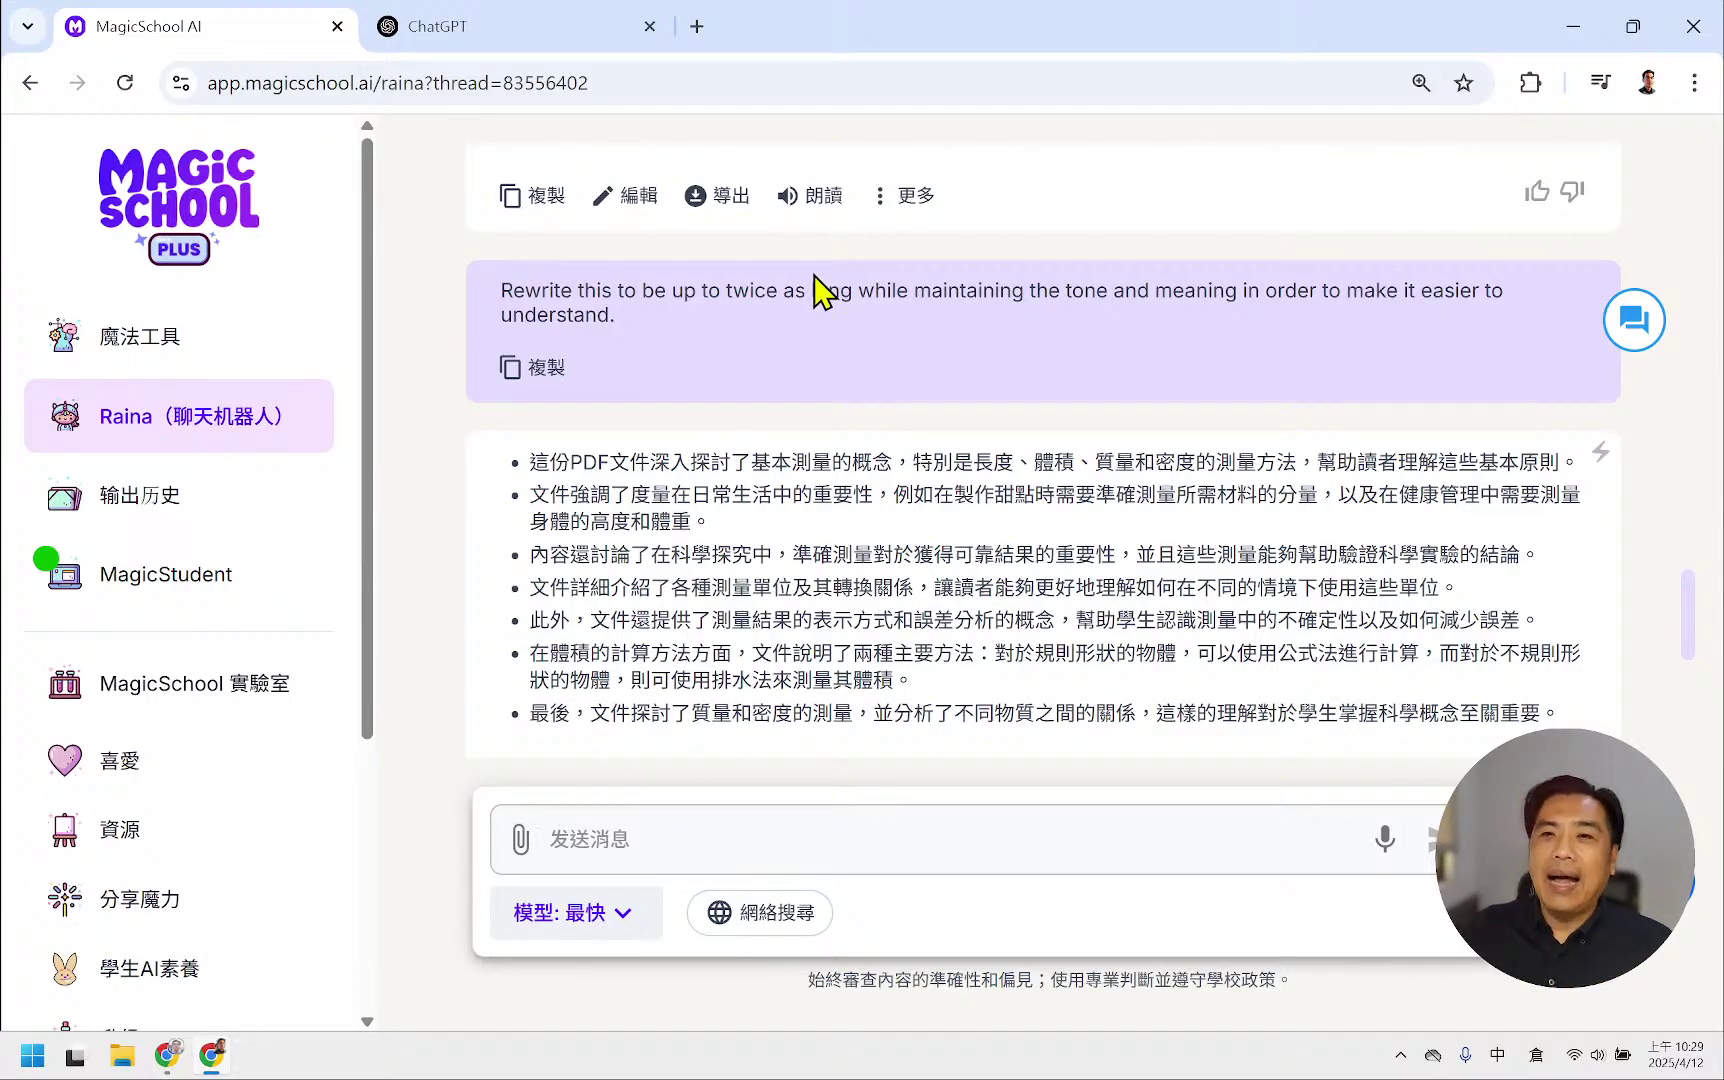
pyautogui.scroll(-2, 815, 293)
pyautogui.scroll(-3, 823, 293)
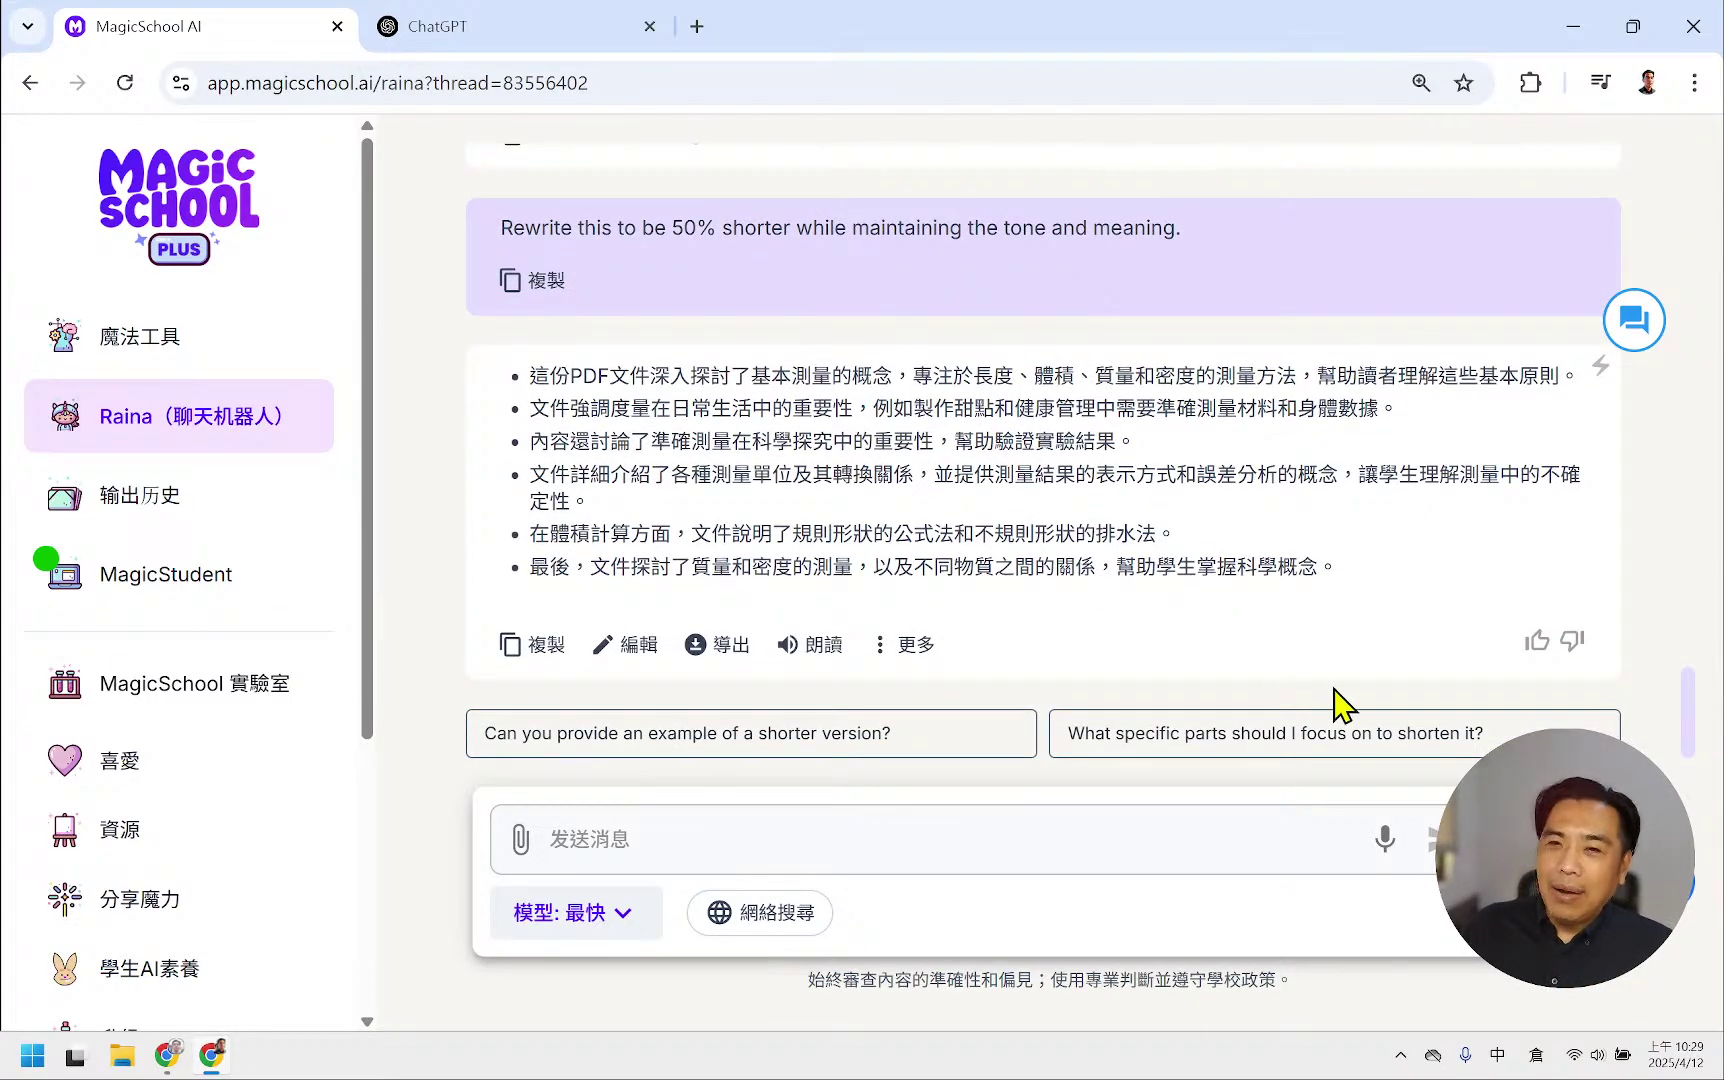
pyautogui.moveTo(1365, 815)
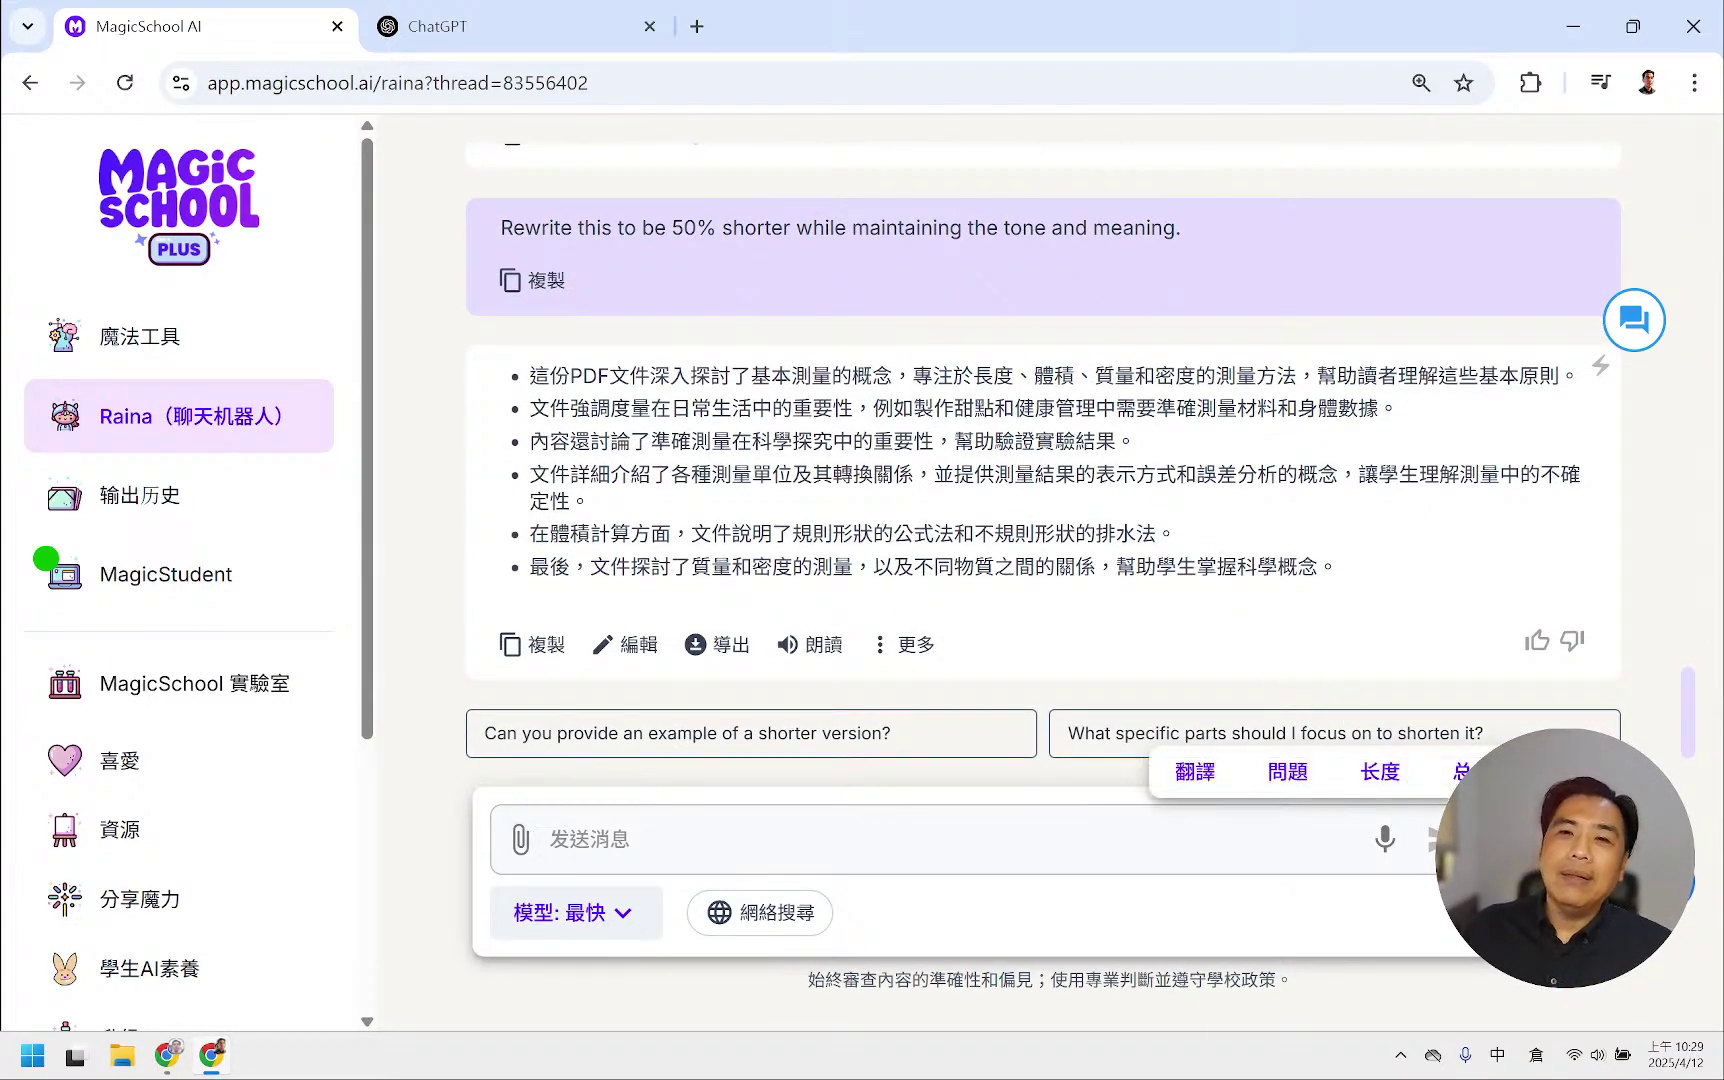
pyautogui.click(1363, 790)
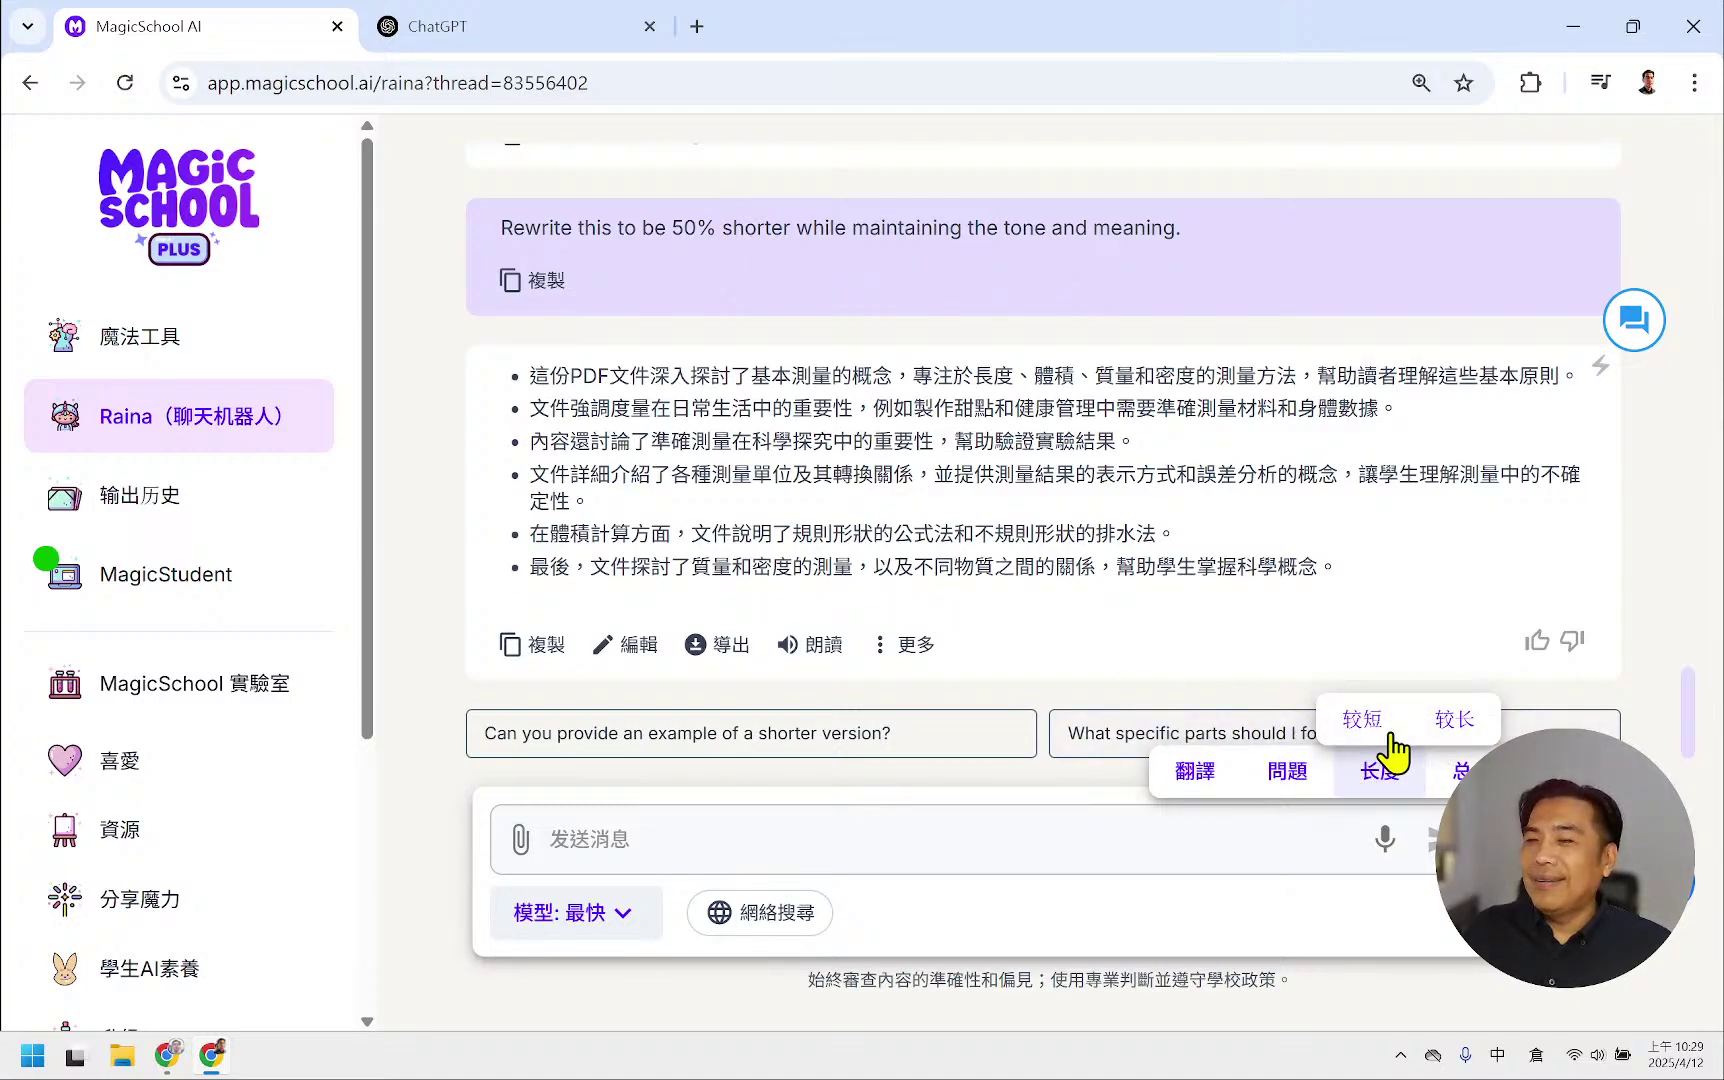
pyautogui.click(975, 868)
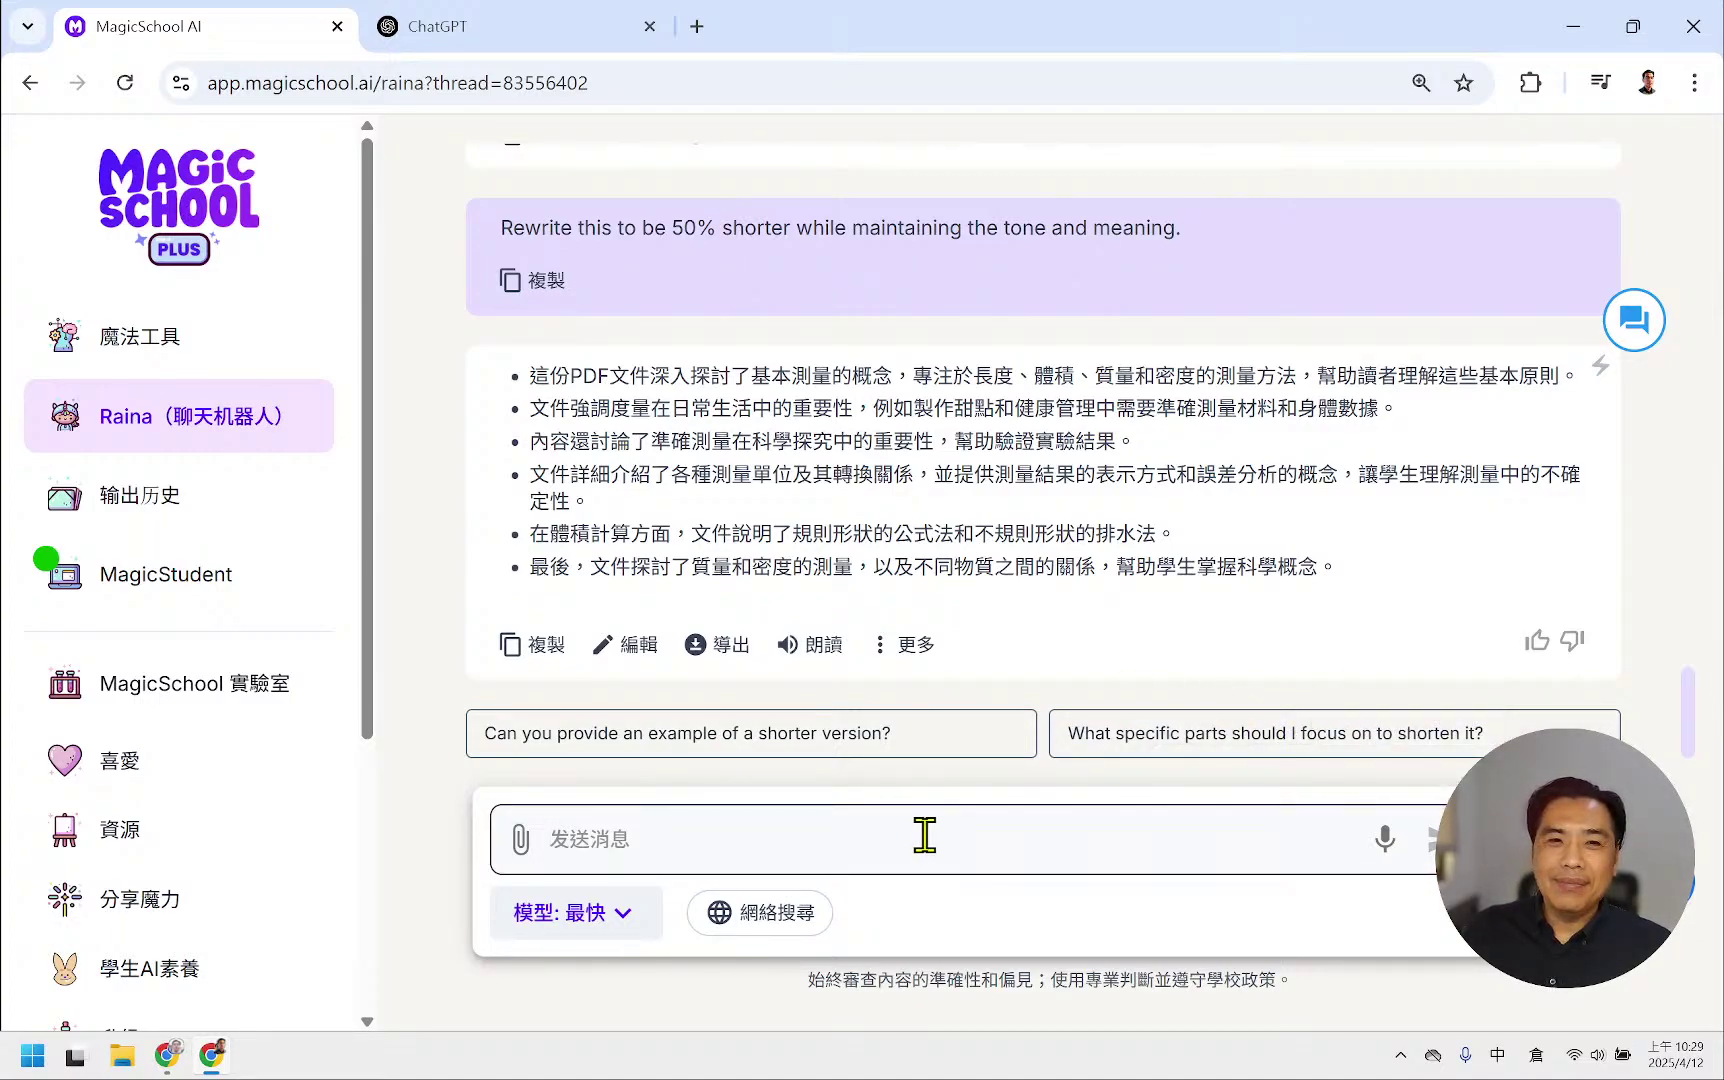
pyautogui.click(925, 836)
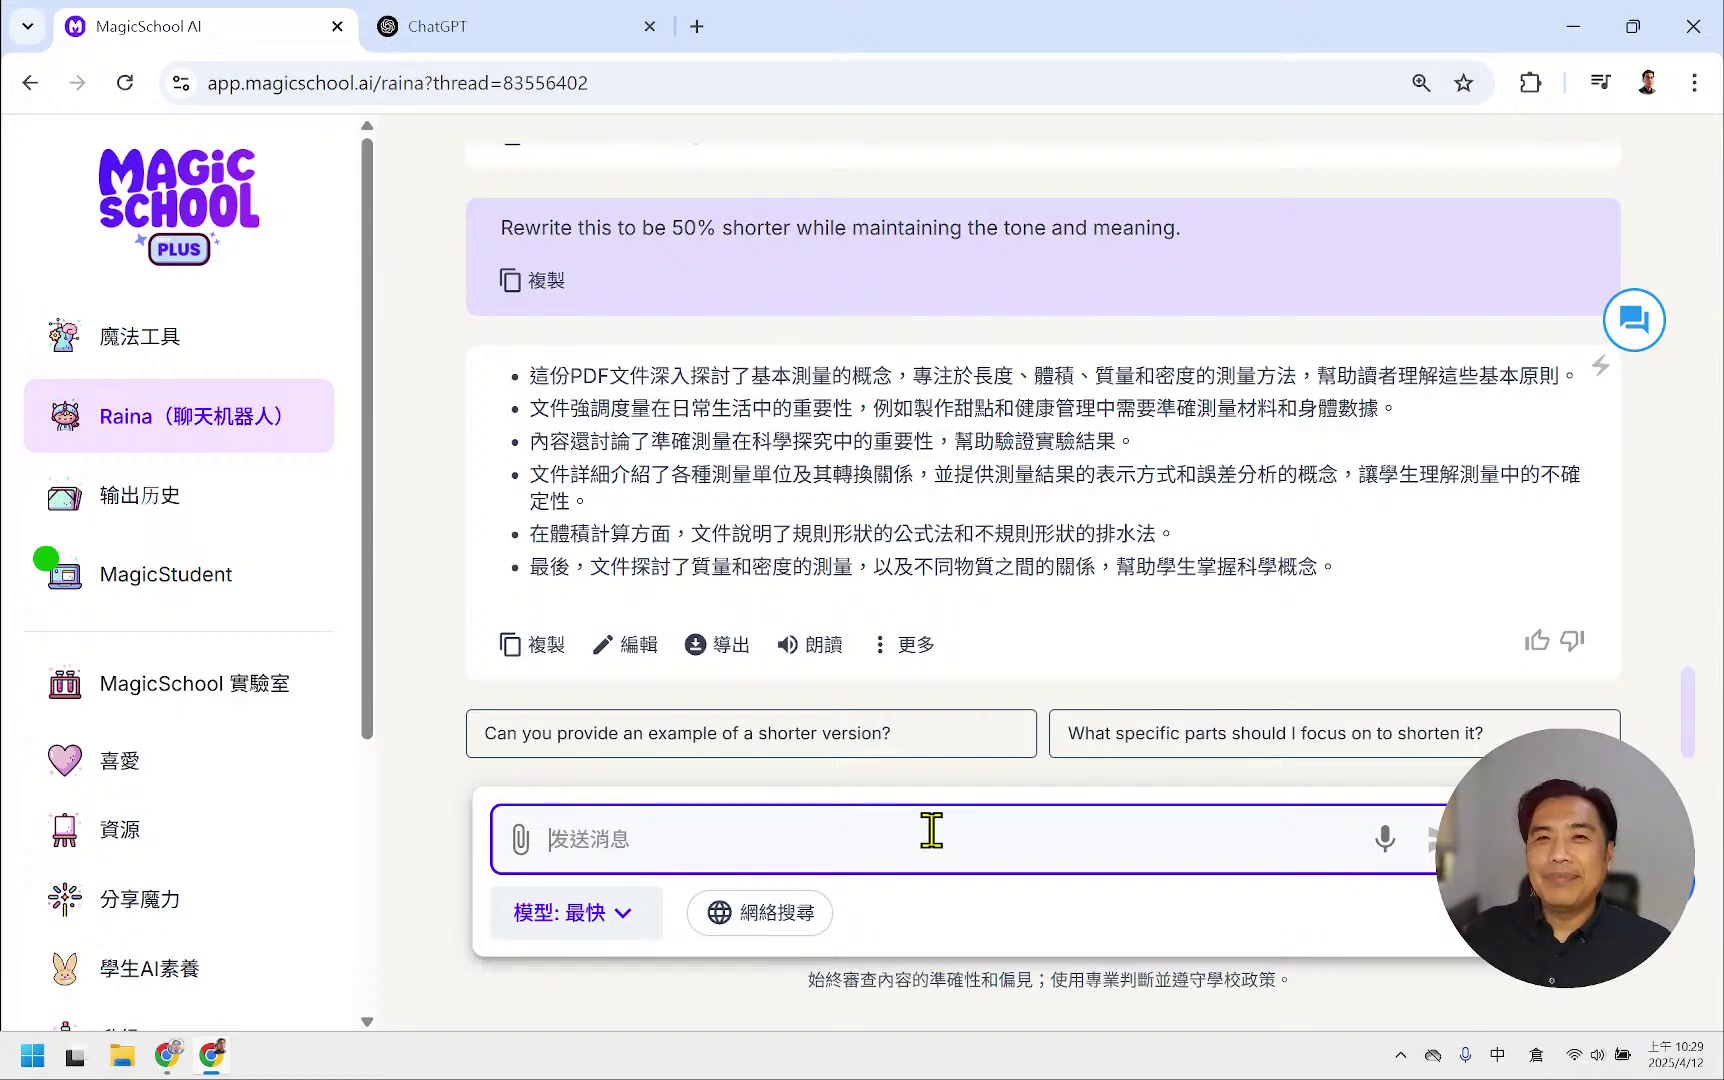
pyautogui.rightClick(931, 830)
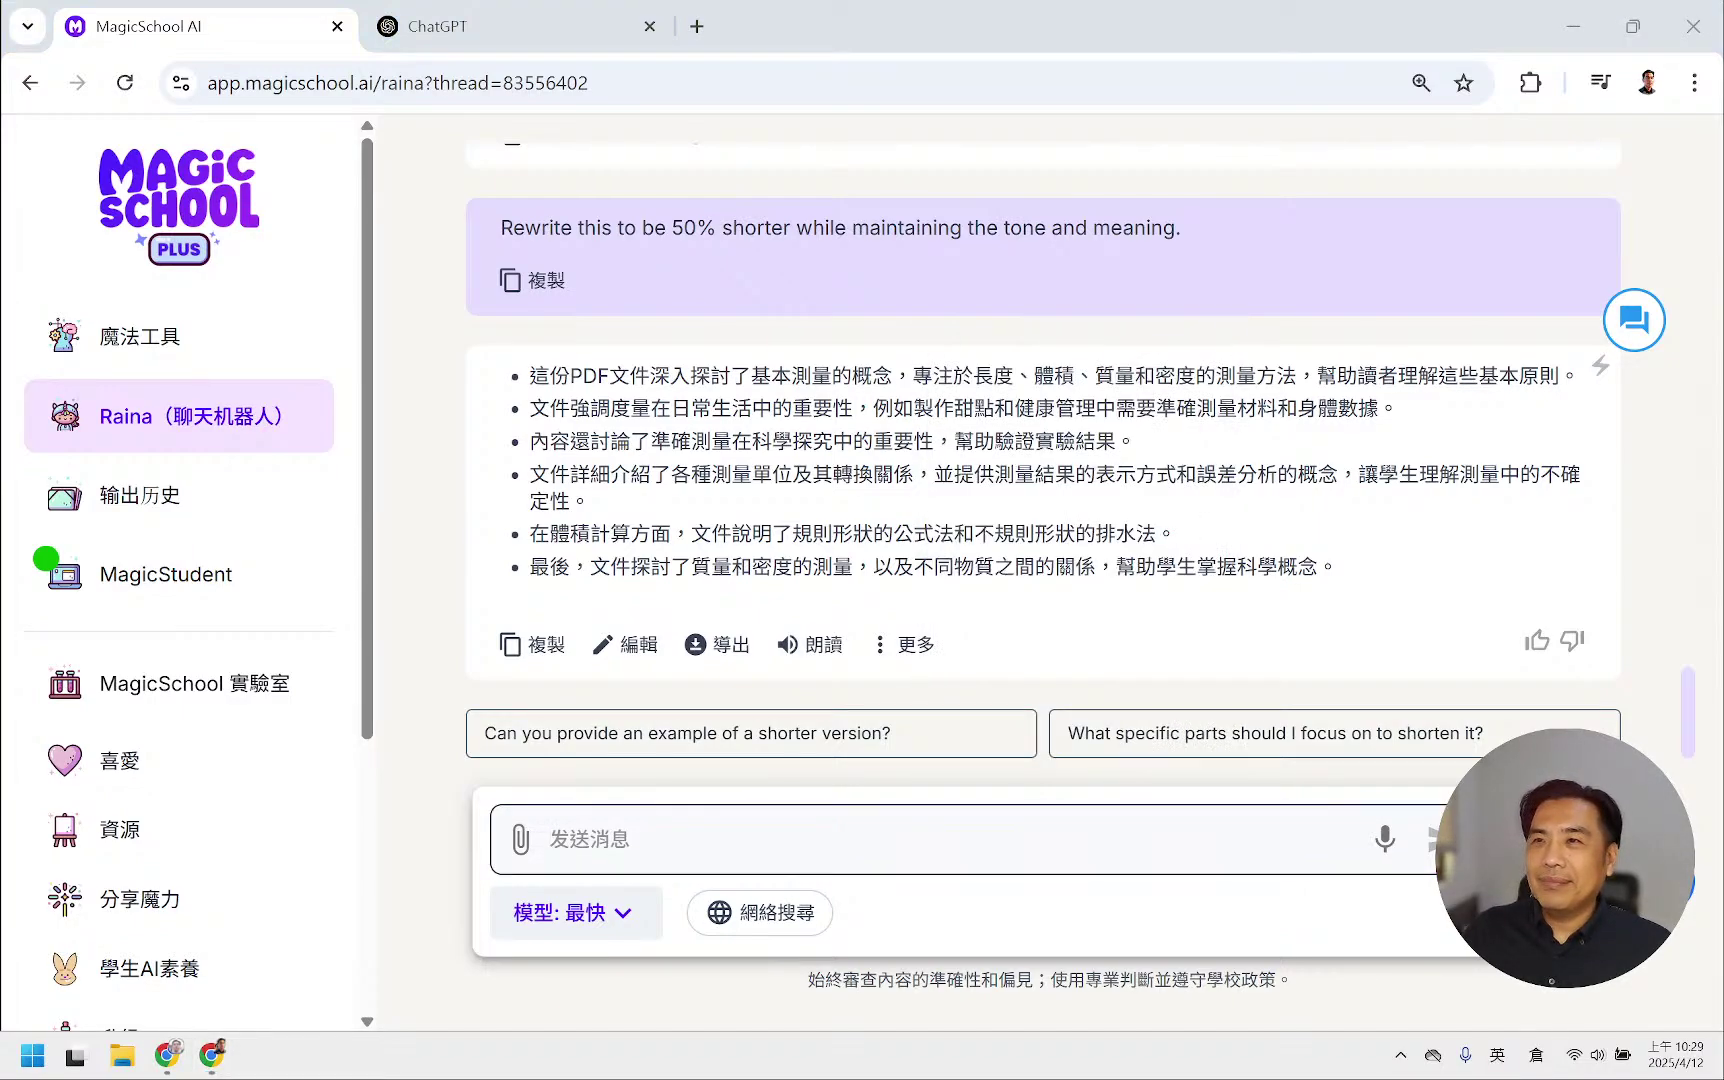
pyautogui.press('shift')
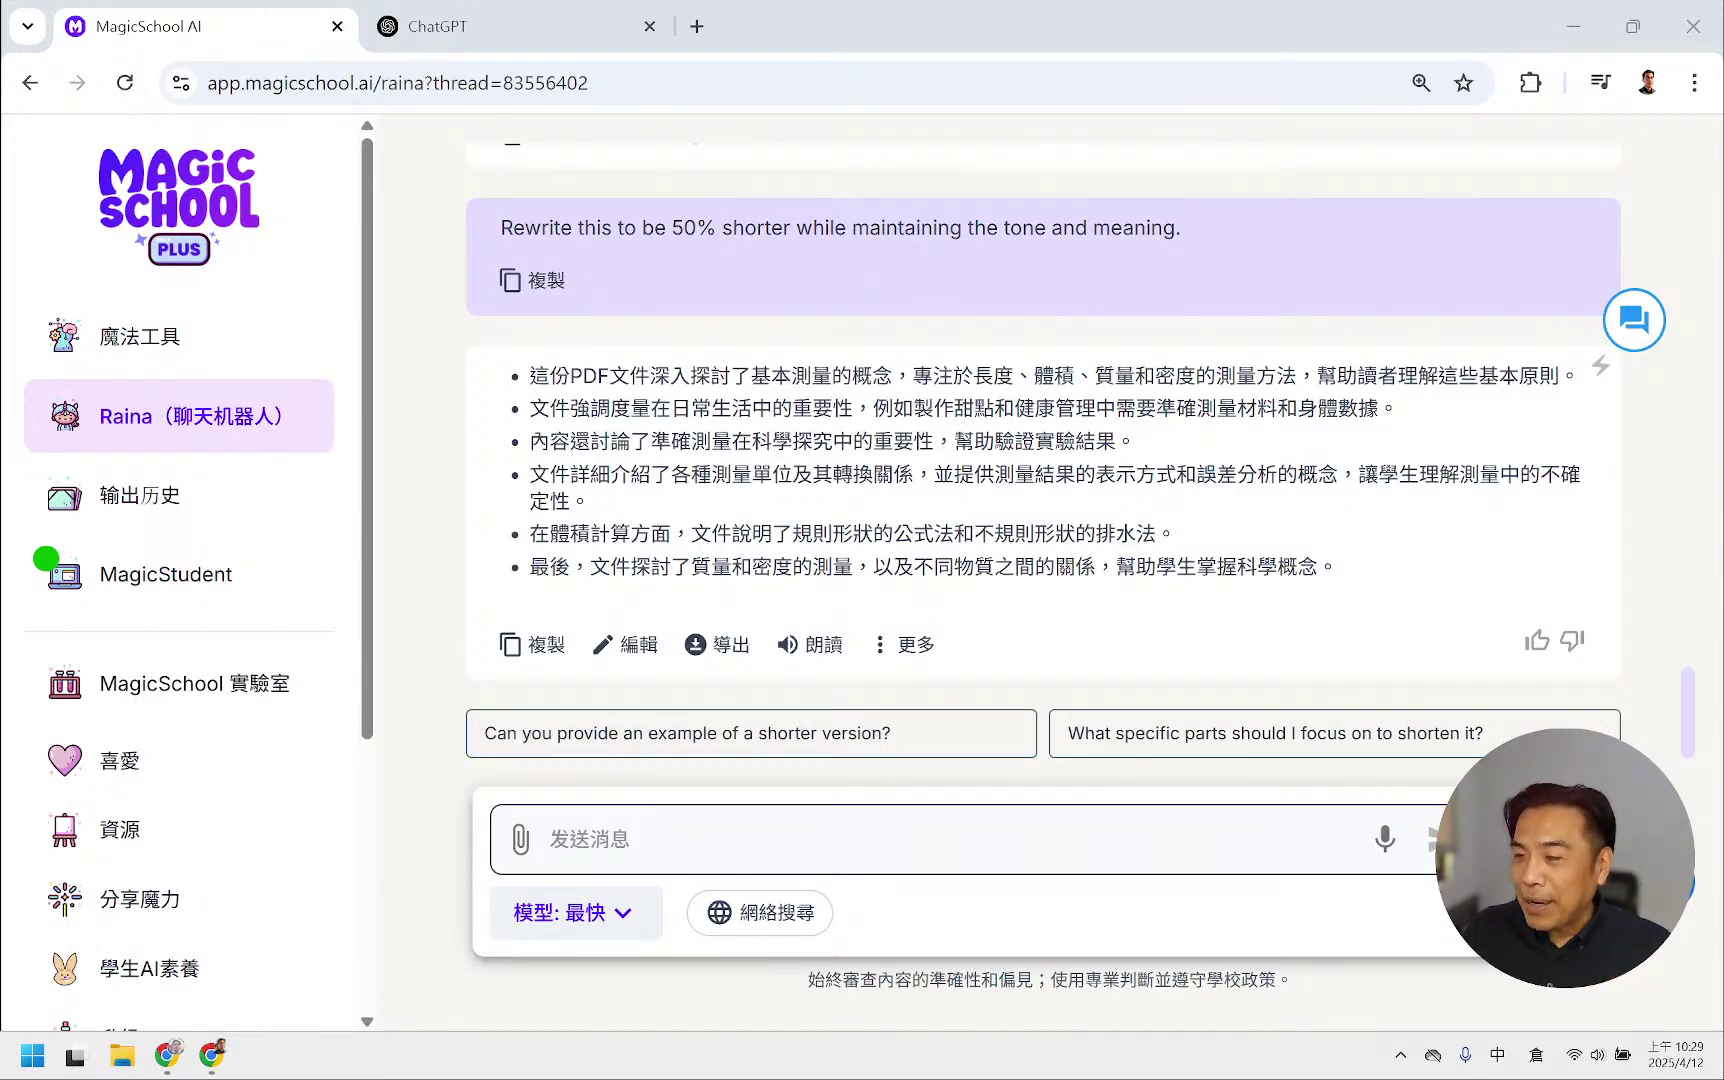
# - Find the original request to introduce the PDF at the start of the Raina conversation and copy its text
pyautogui.scroll(10, 865, 655)
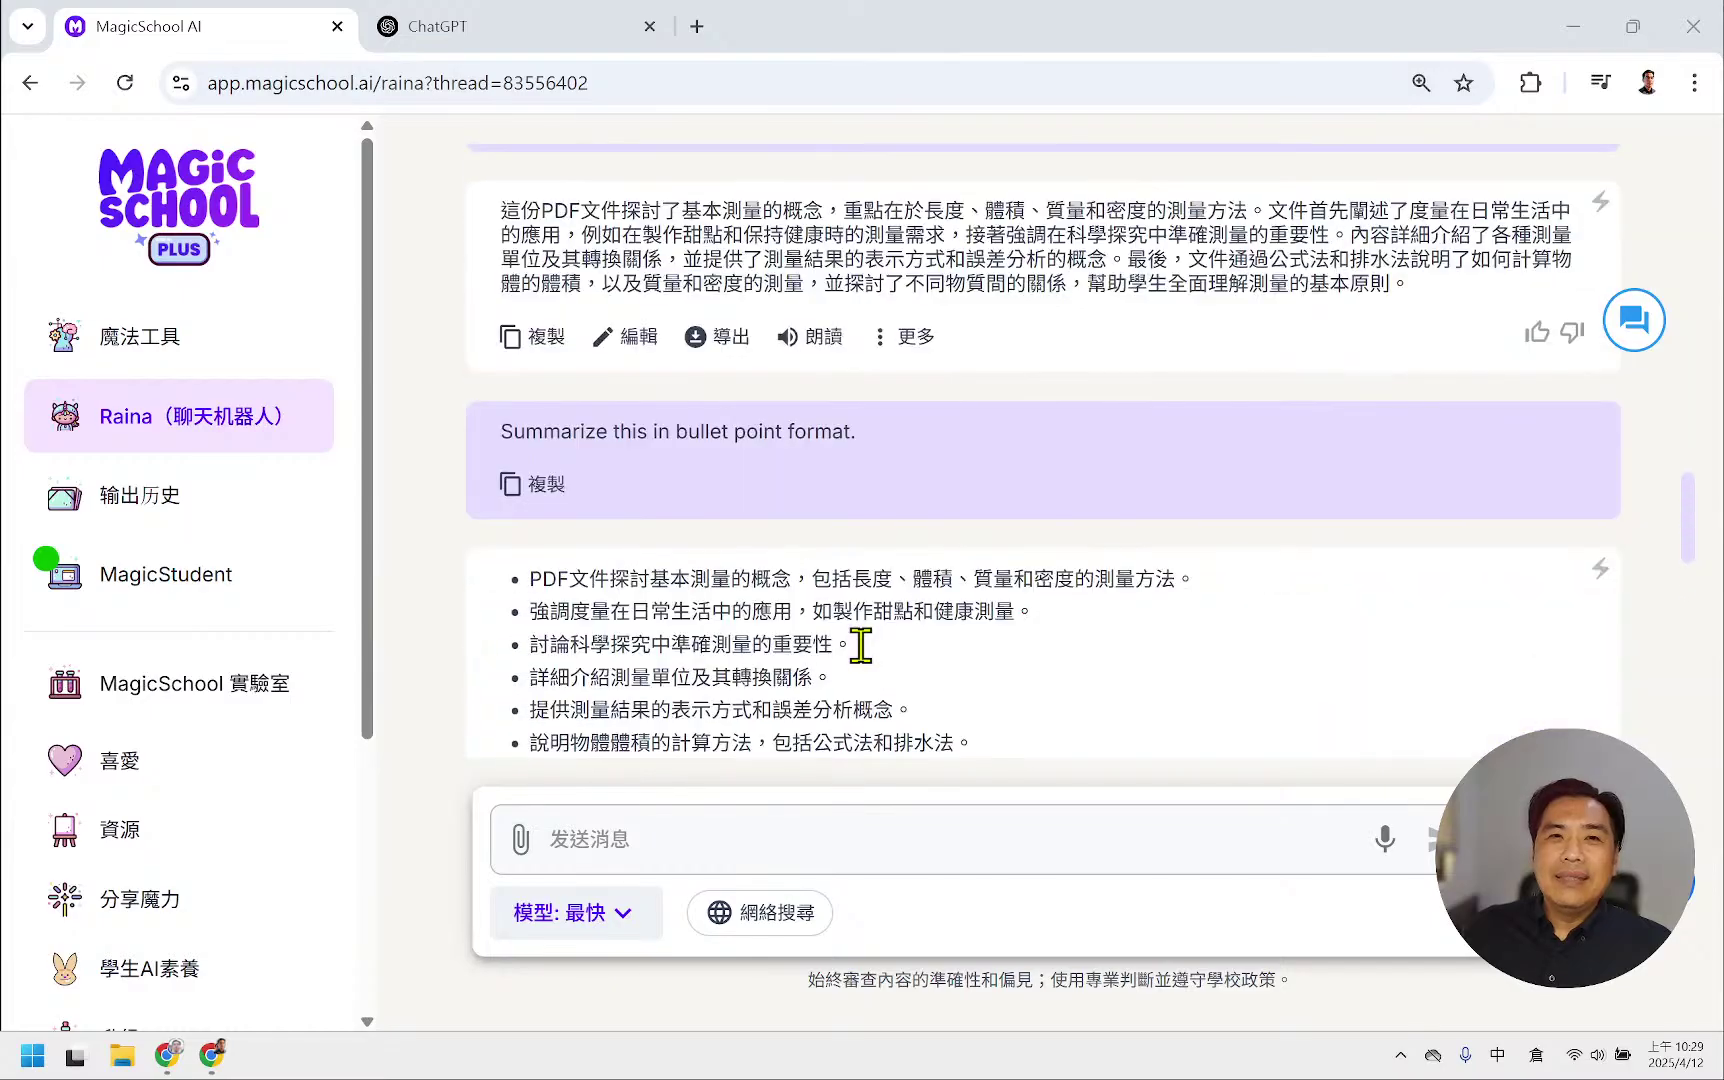
pyautogui.scroll(10, 860, 645)
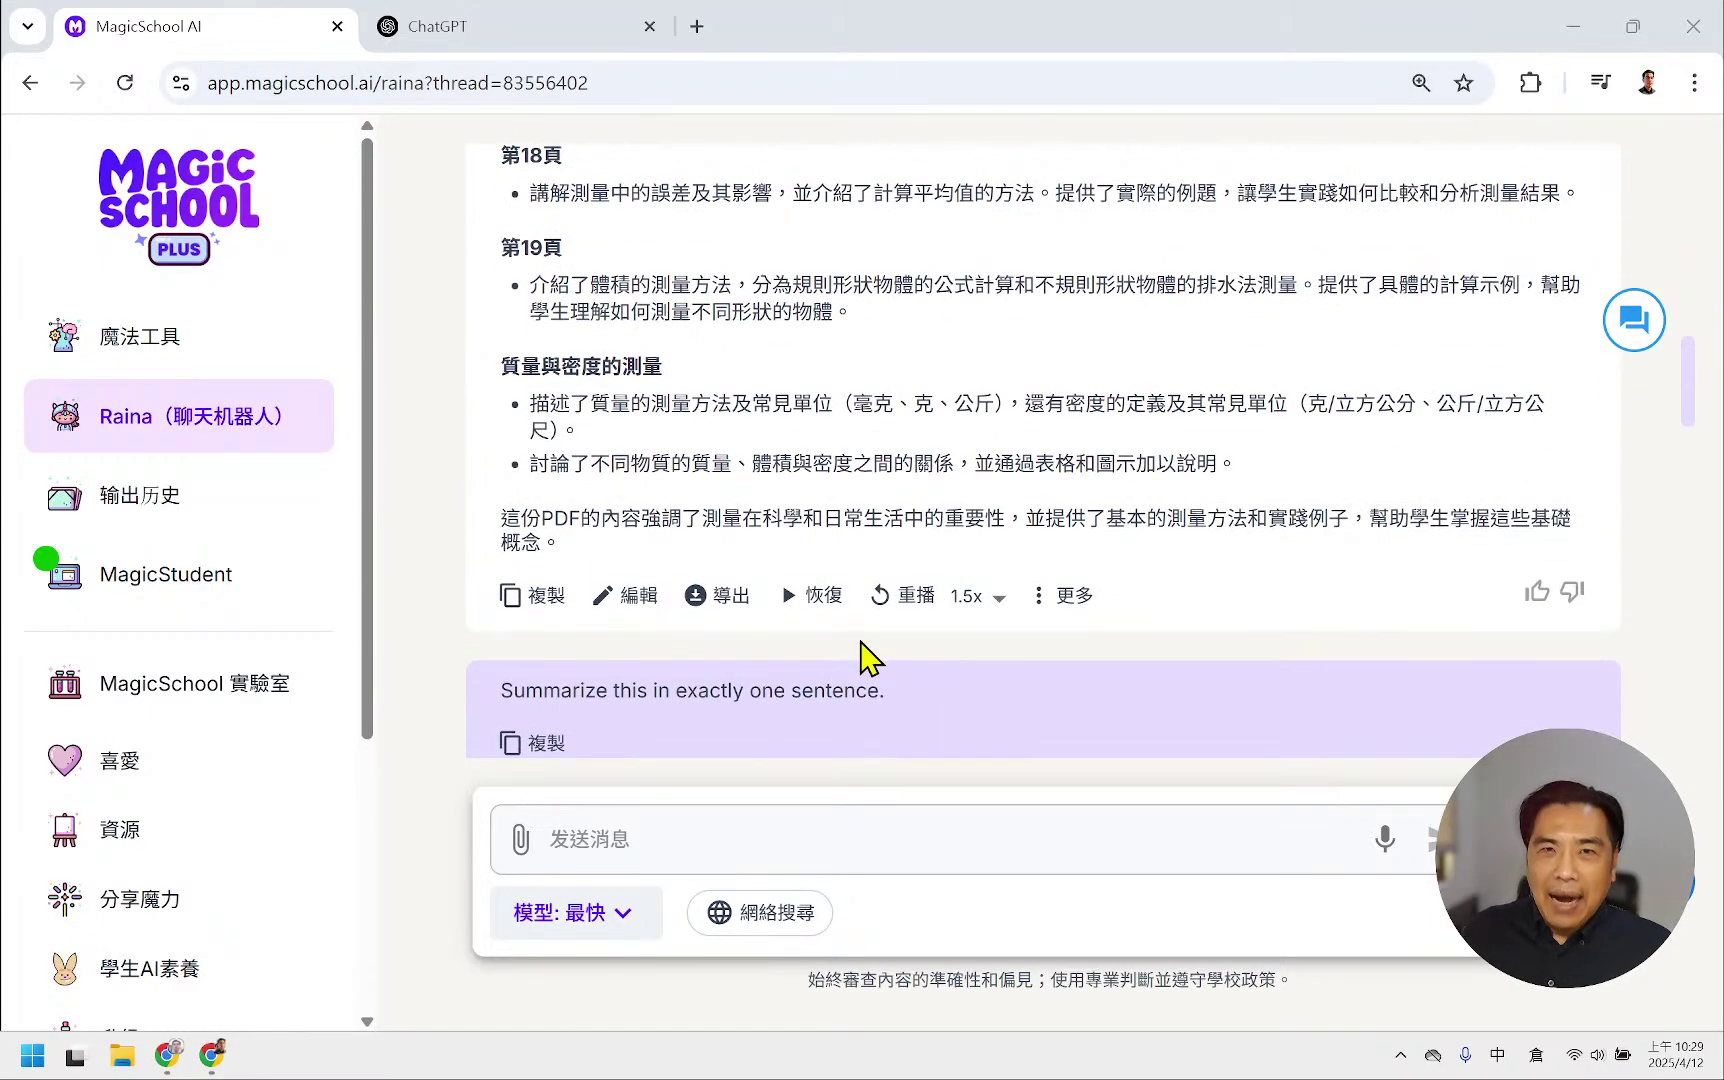
pyautogui.scroll(-15, 865, 655)
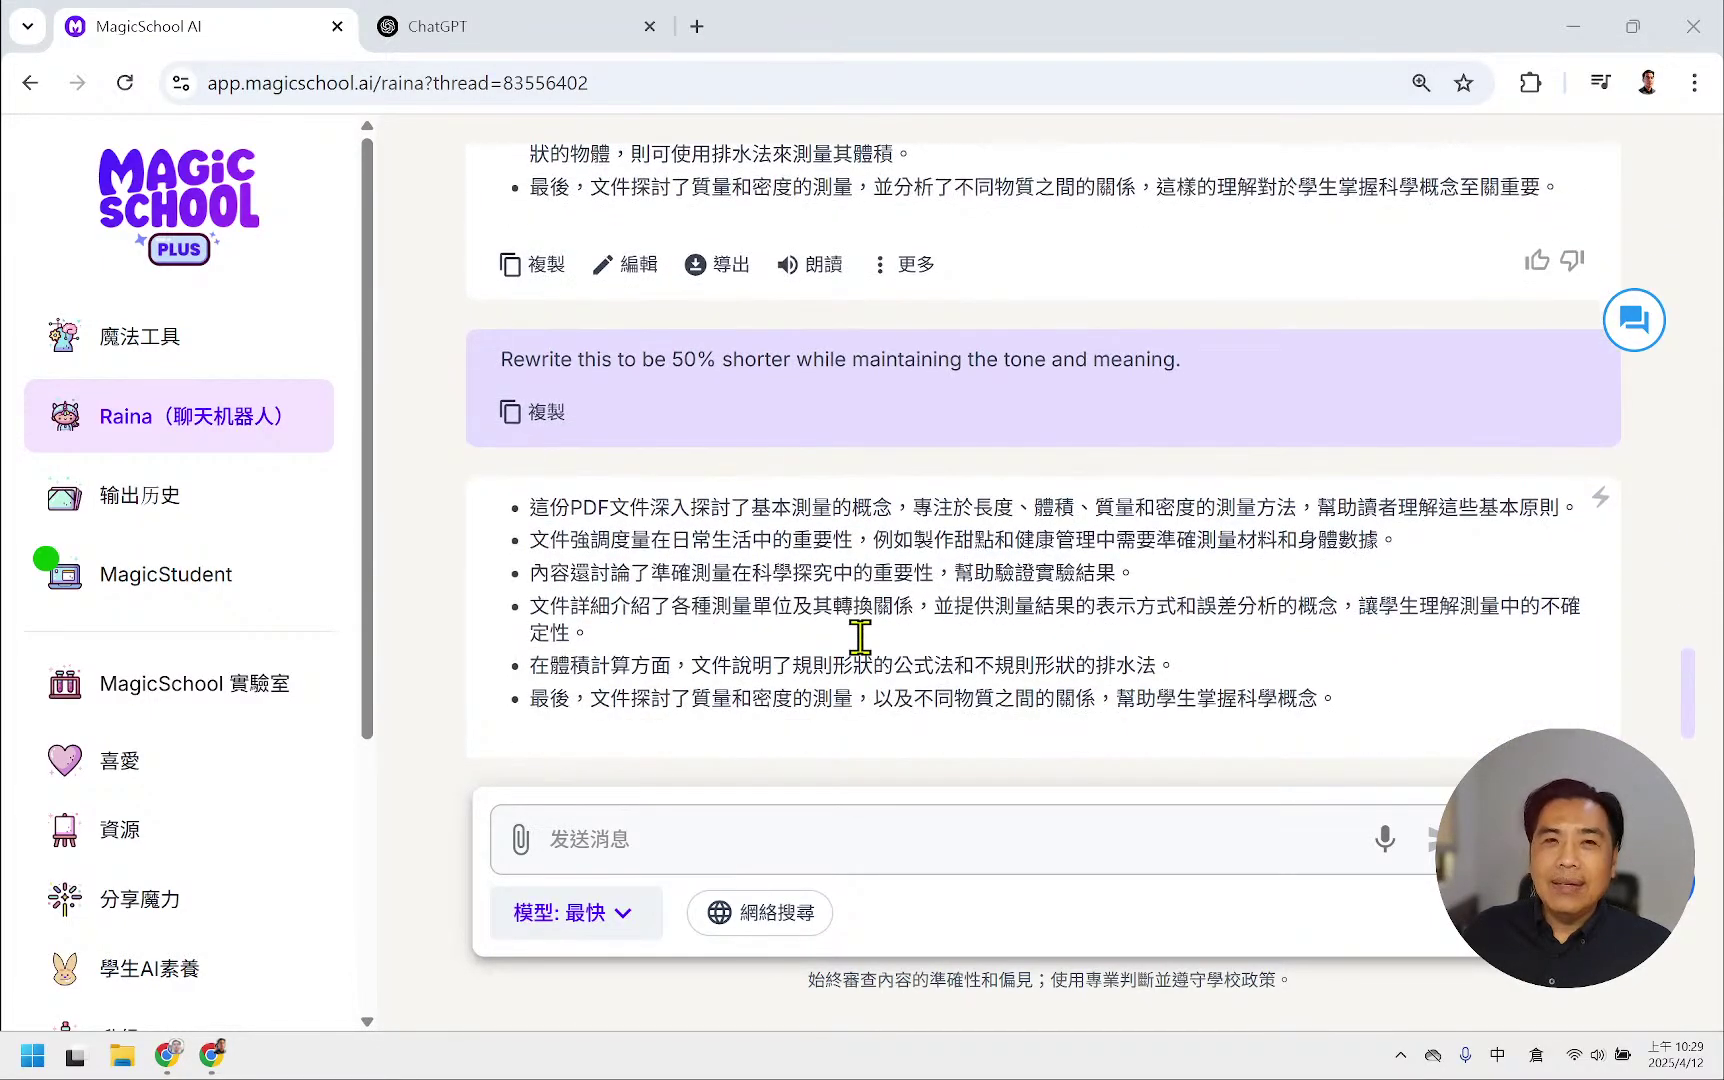
pyautogui.scroll(10, 860, 637)
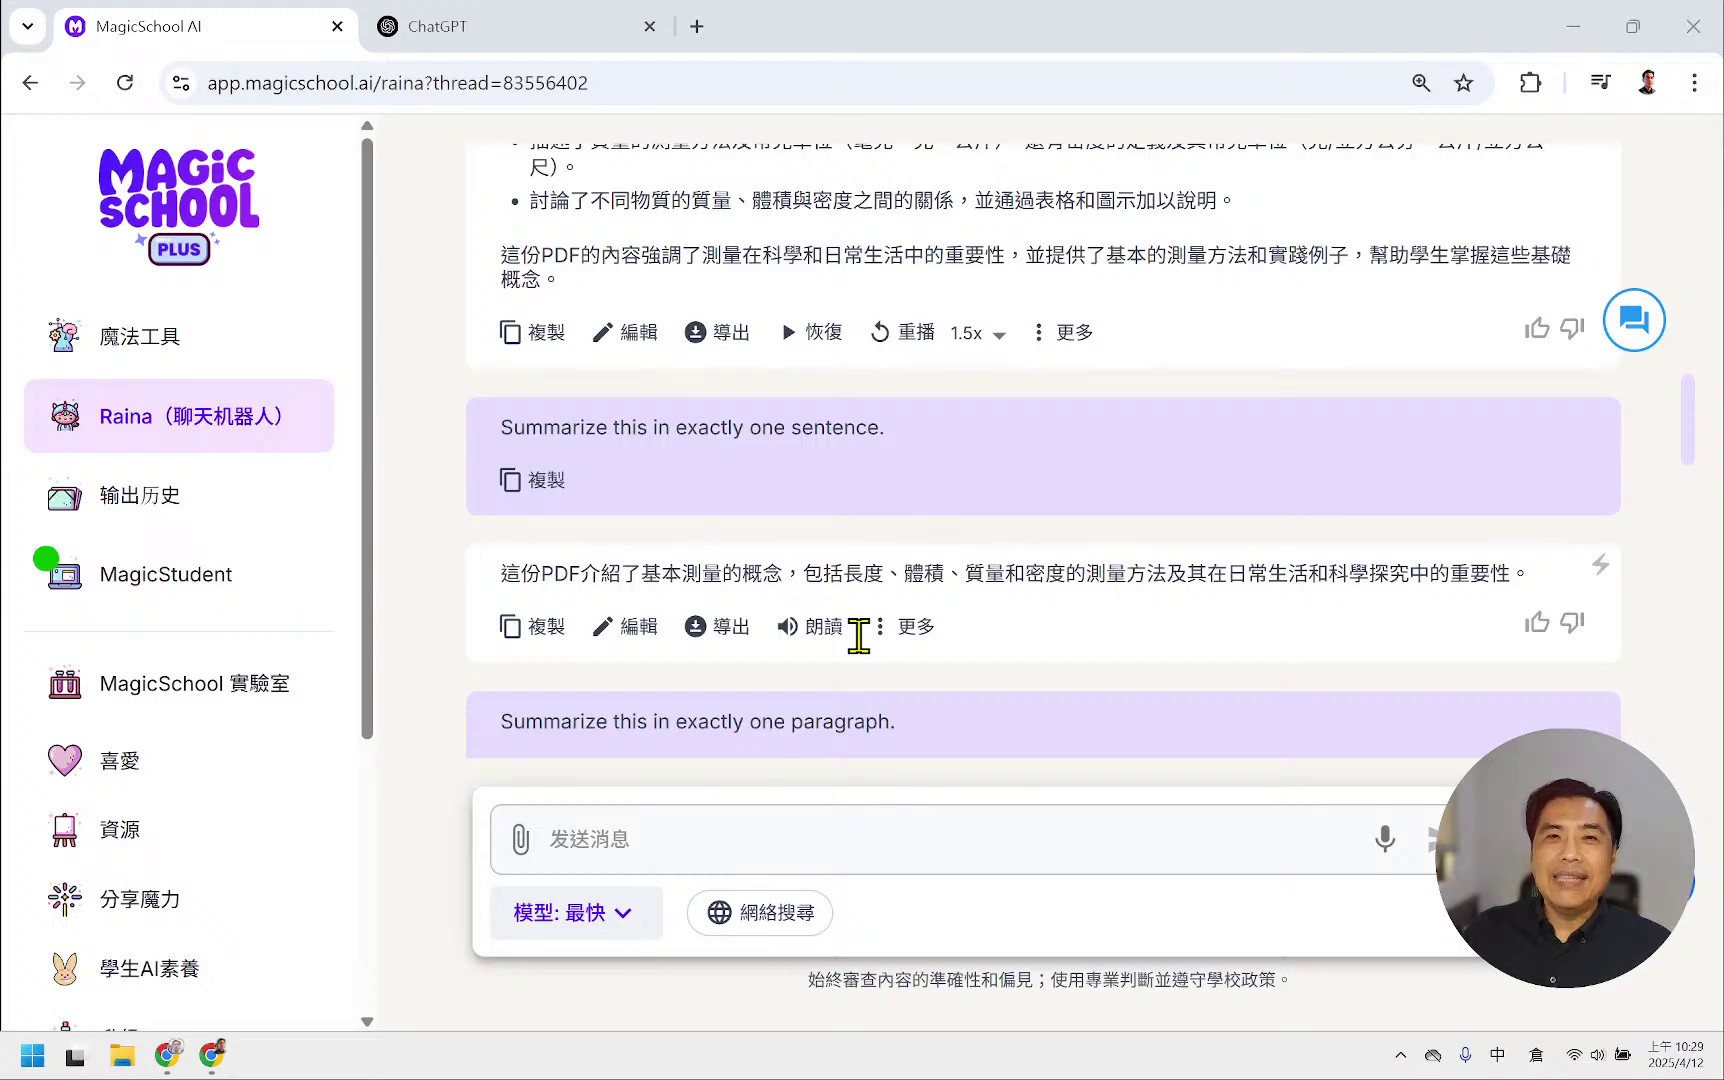
pyautogui.scroll(4, 858, 636)
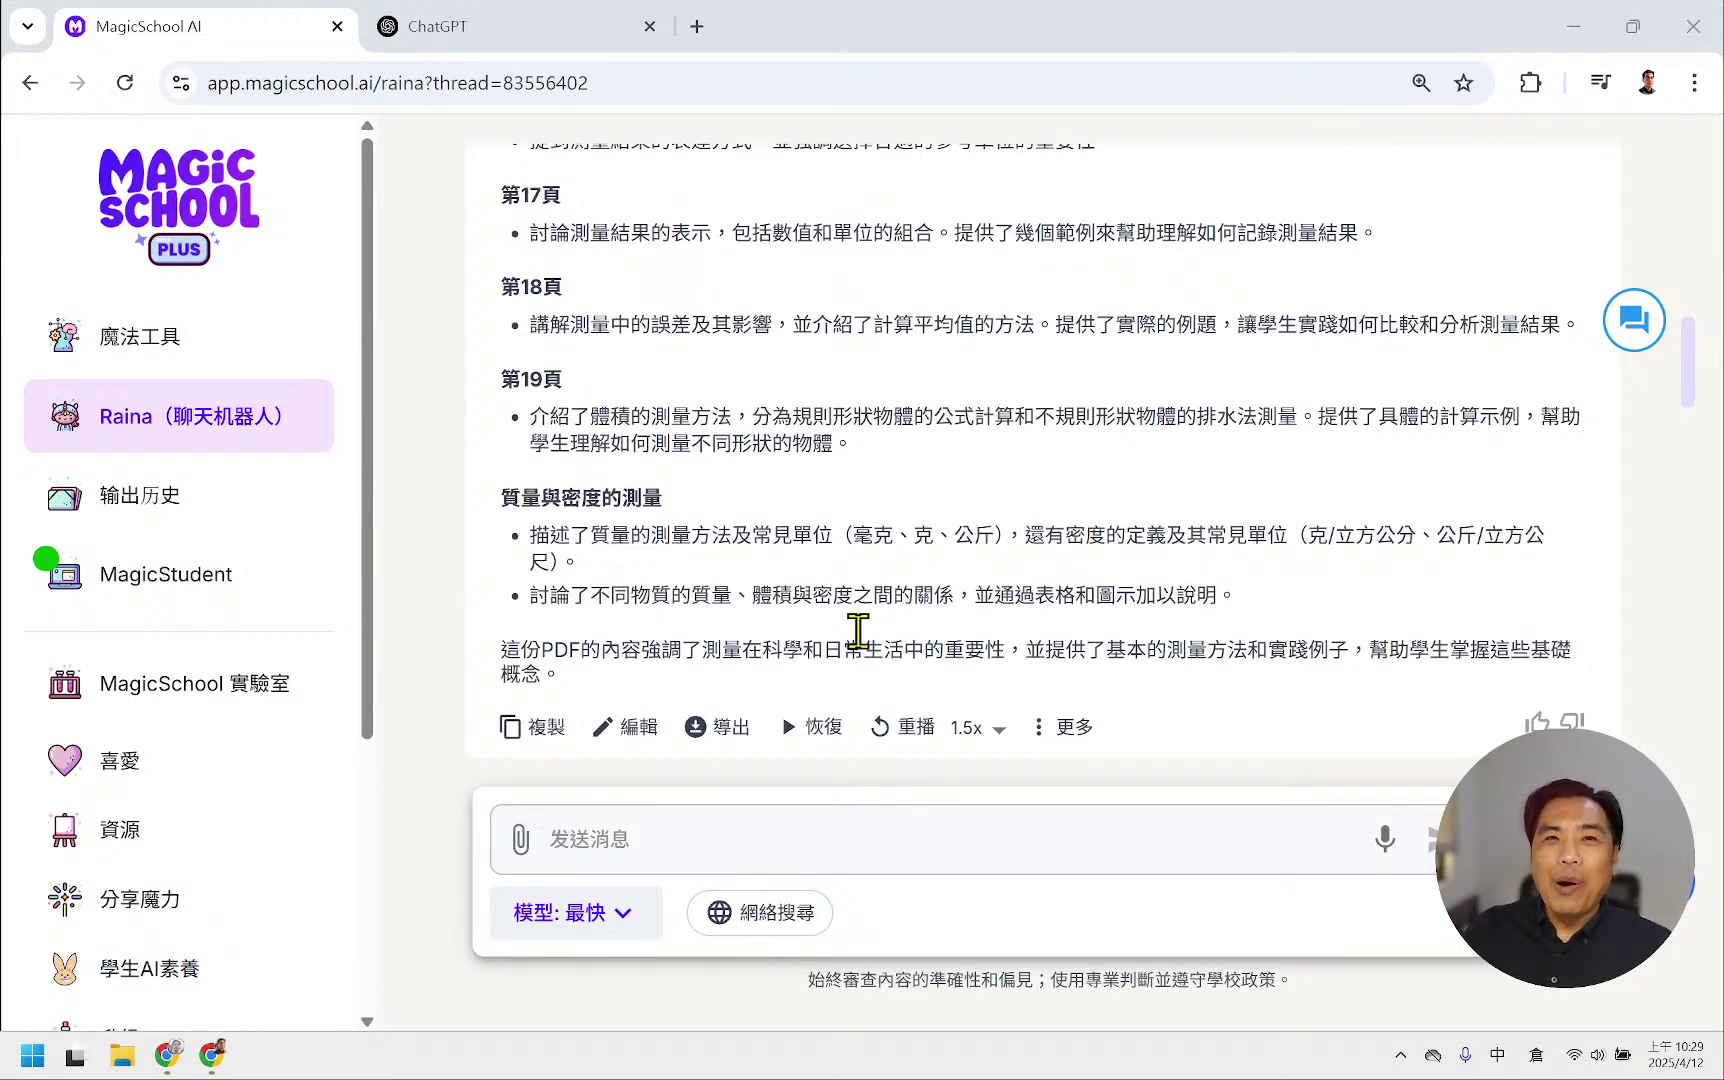
pyautogui.scroll(5, 858, 630)
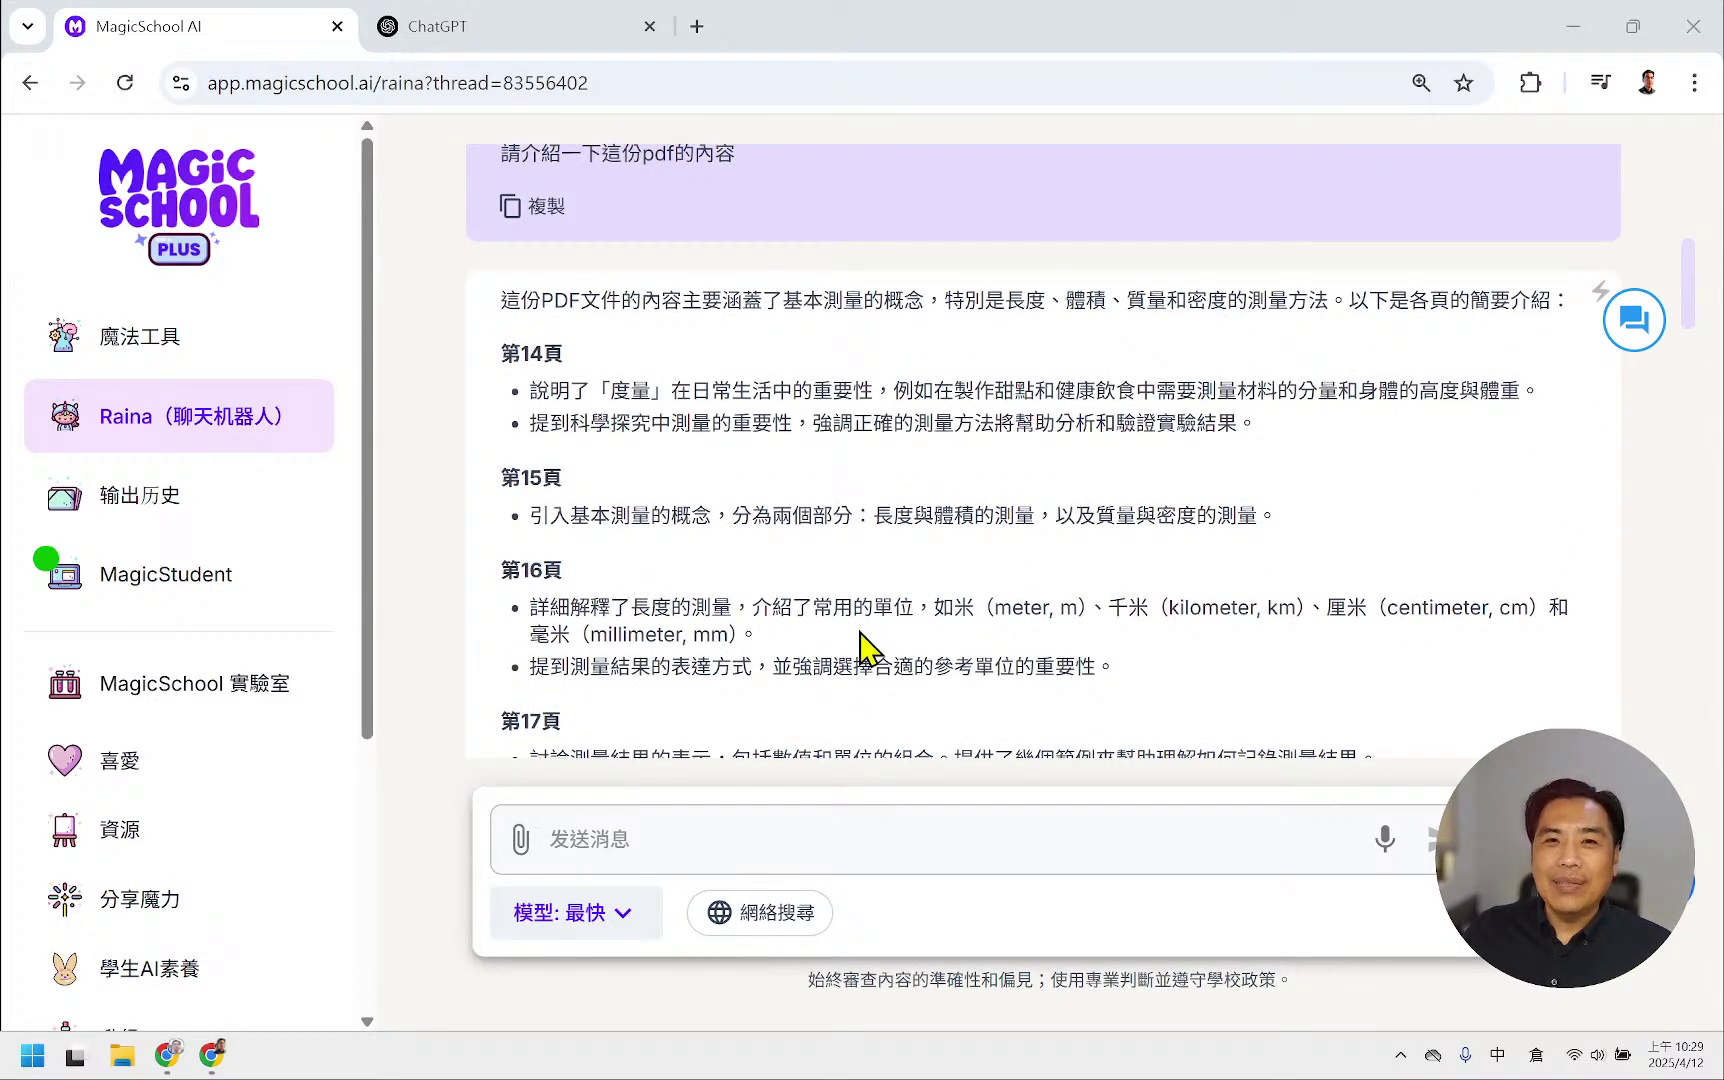
pyautogui.scroll(2, 860, 650)
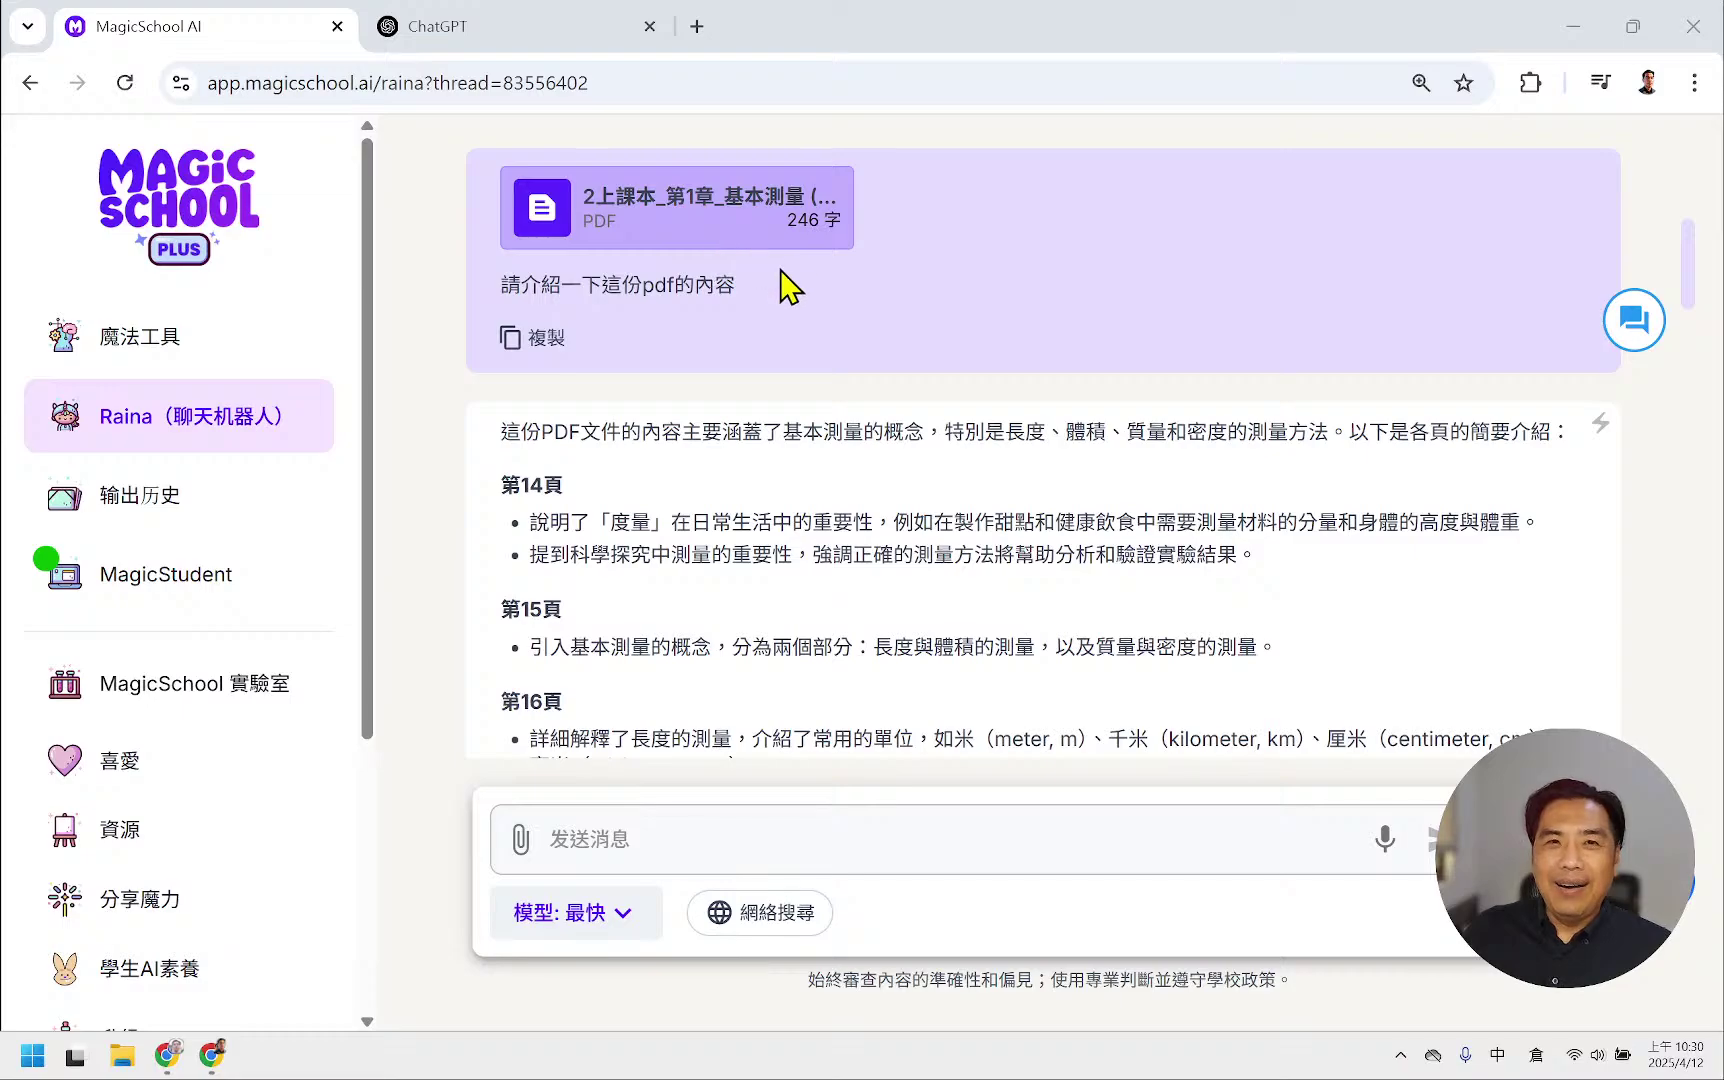
pyautogui.moveTo(789, 284); pyautogui.dragTo(500, 286)
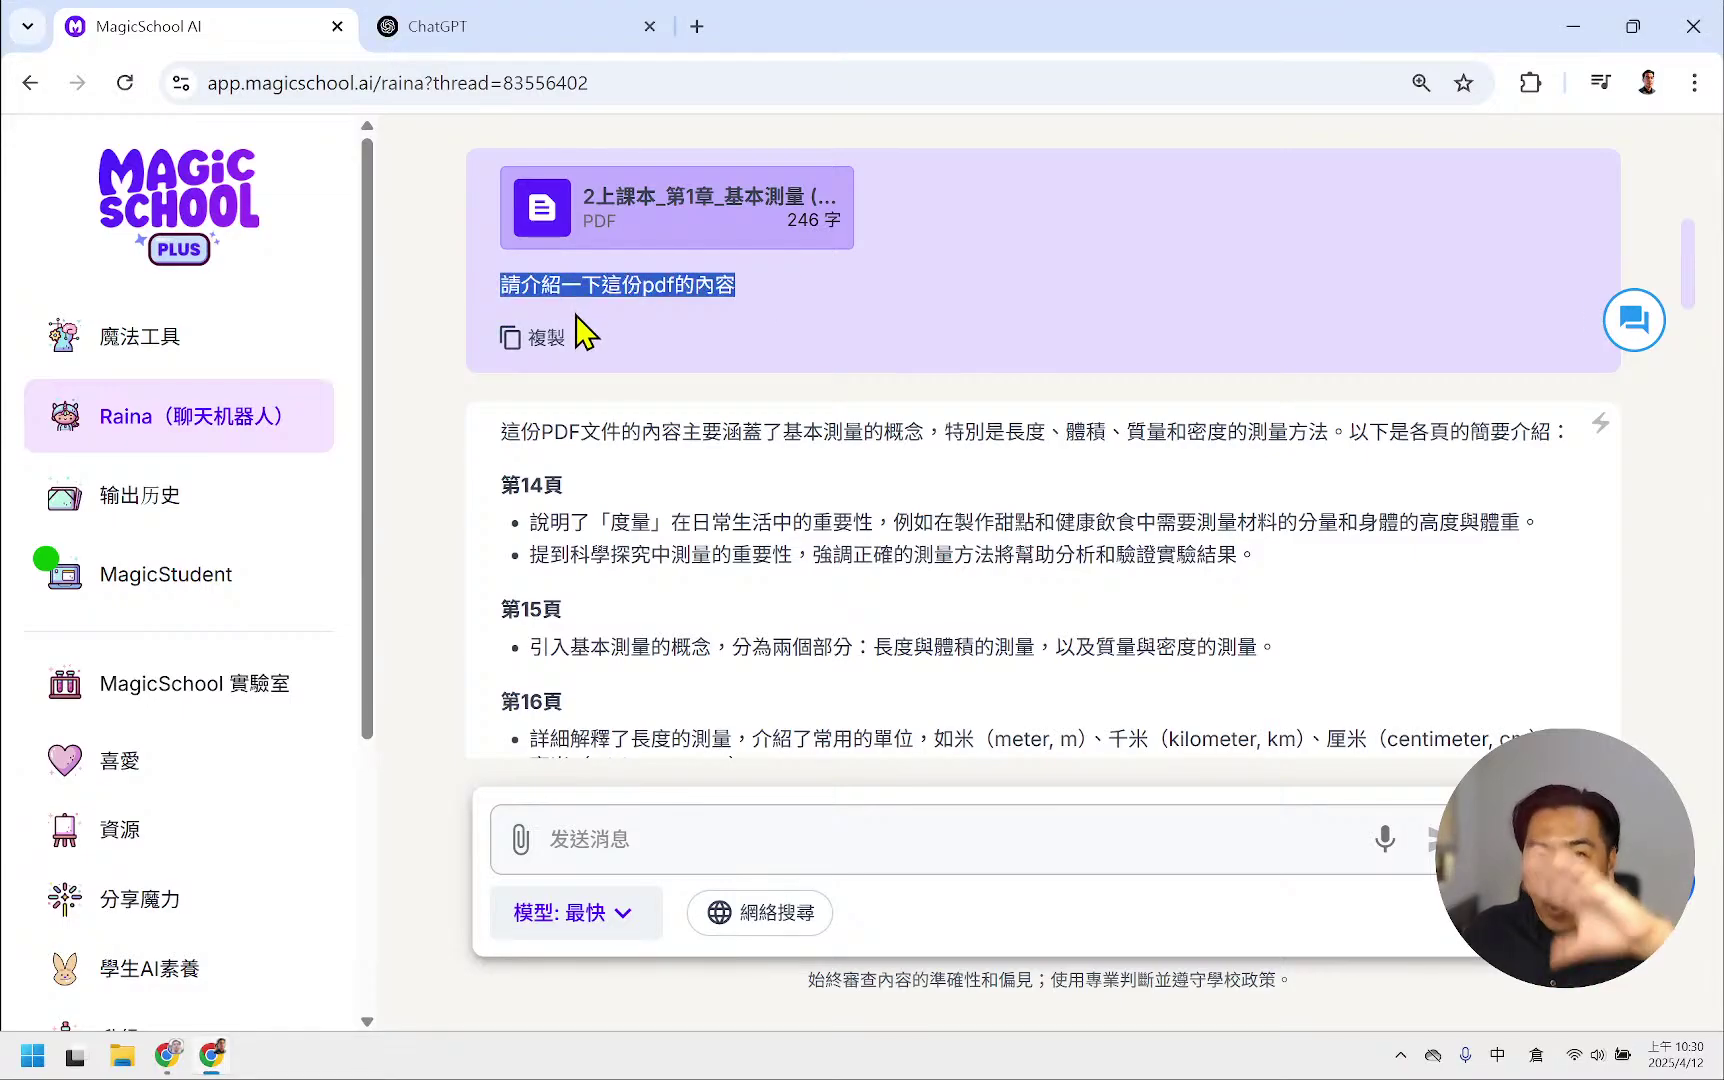
pyautogui.scroll(-15, 1225, 615)
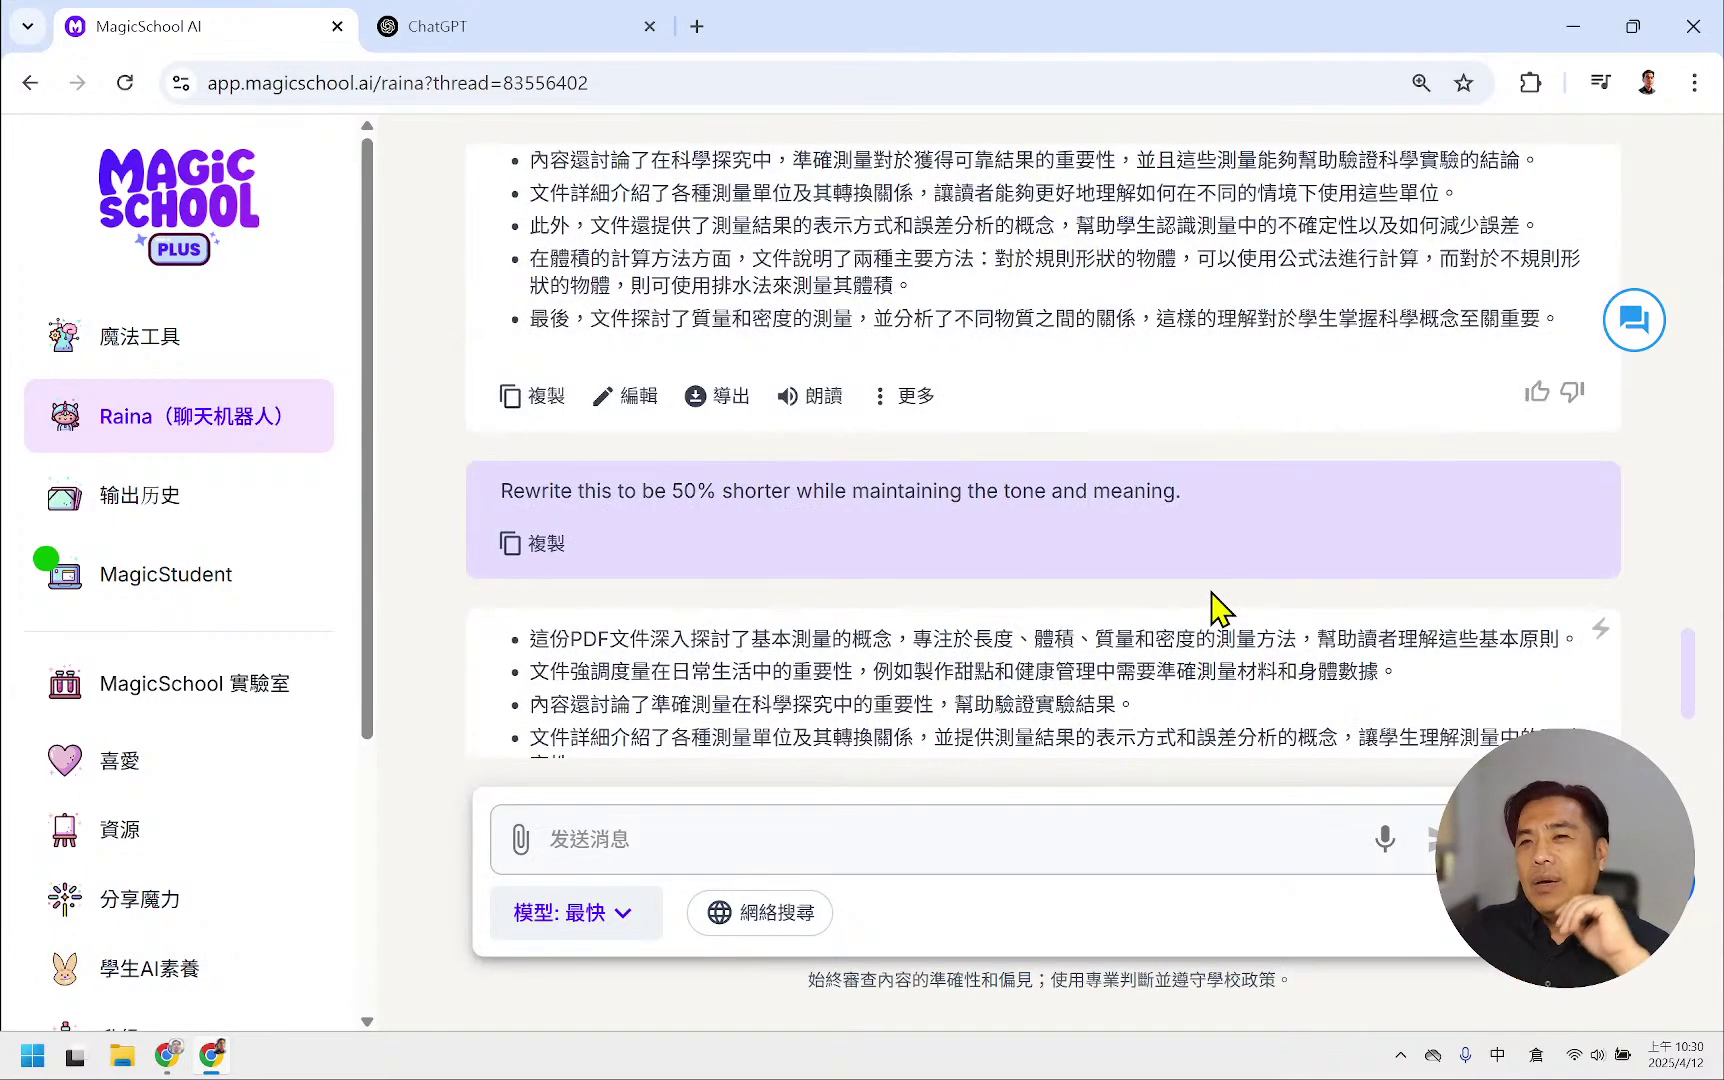
# - Reuse the copied request, reword it as "請重新介紹一下這份pdf的內容", and send it to Raina
pyautogui.scroll(-3, 1215, 602)
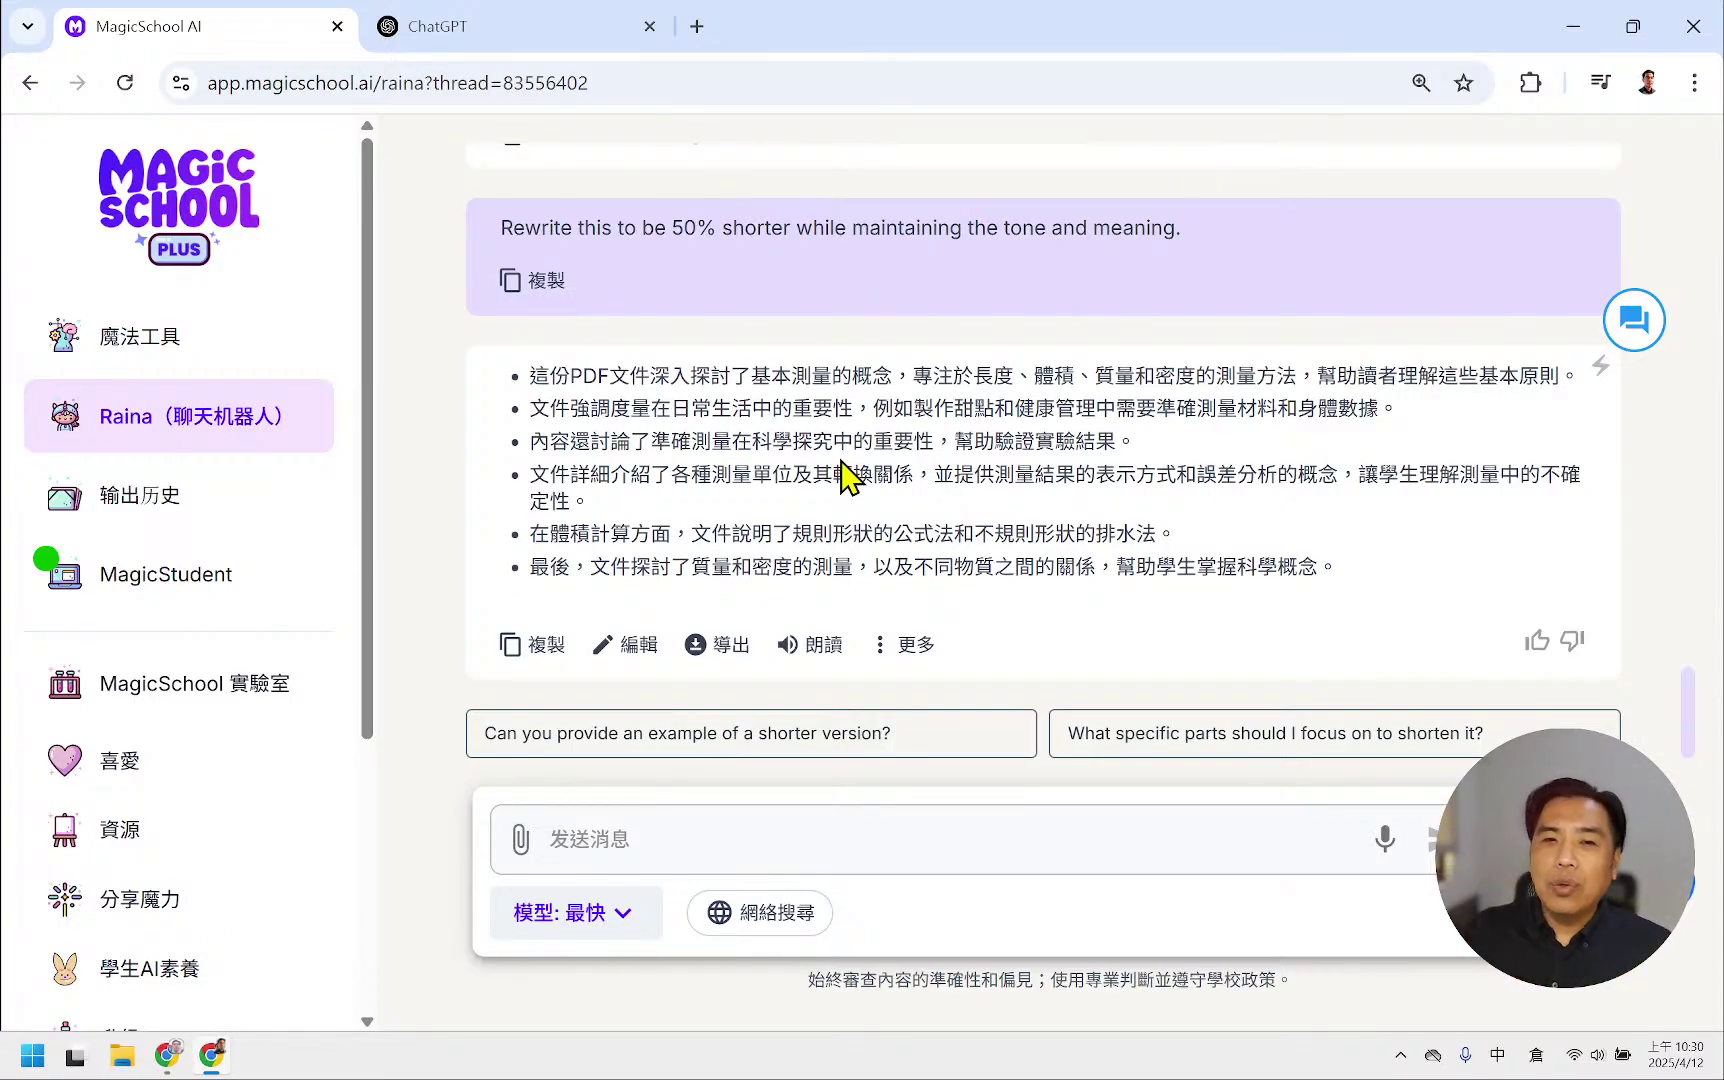
pyautogui.click(689, 839)
pyautogui.write('請介紹一下這份pdf的內容')
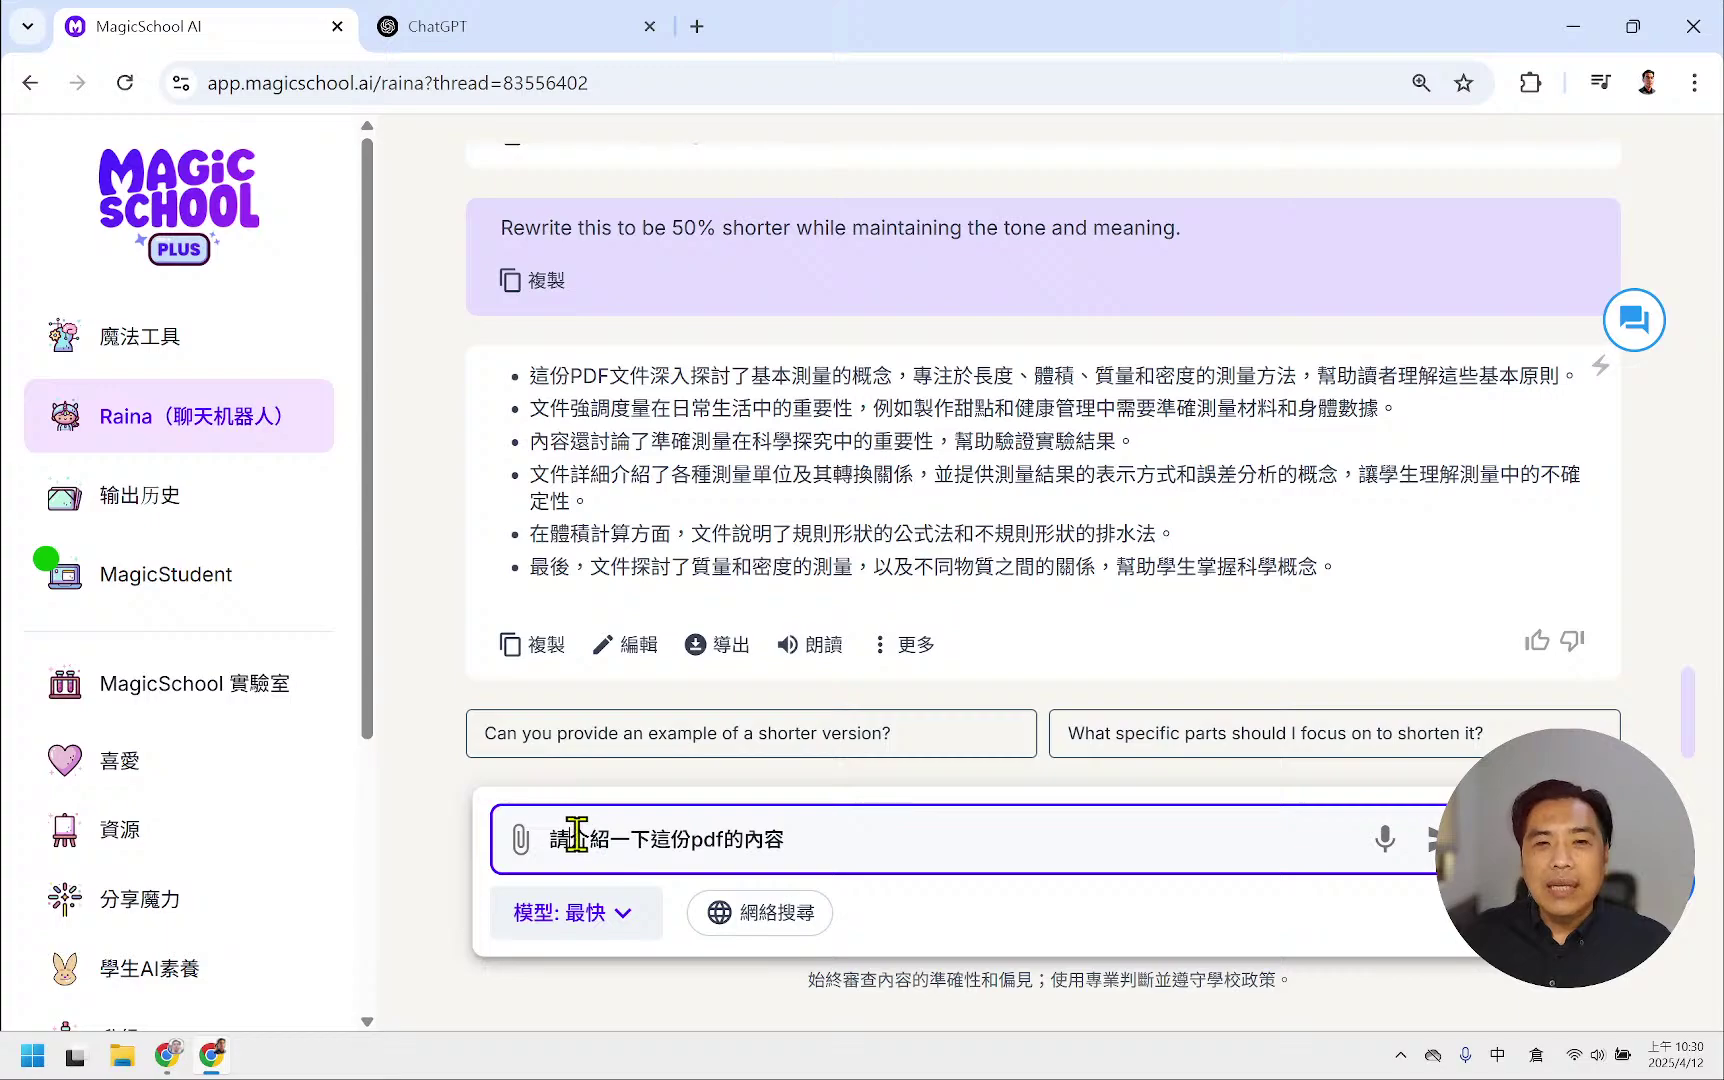
pyautogui.write('重')
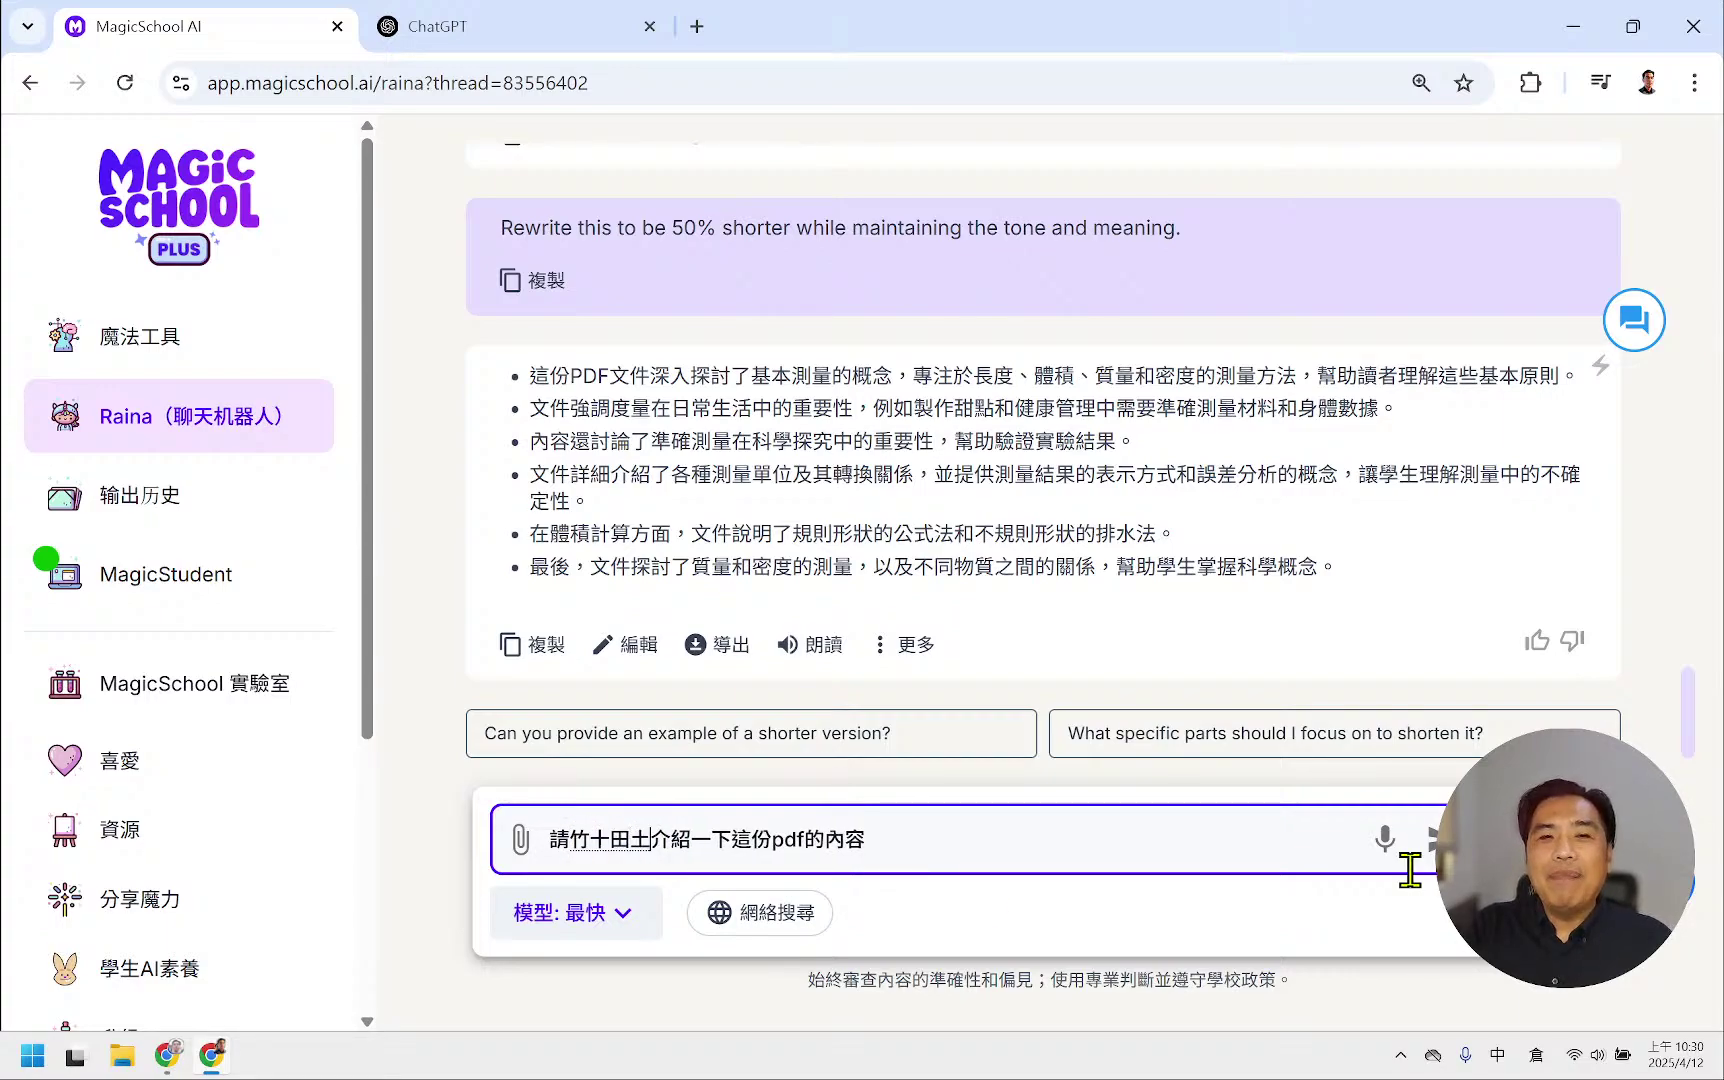
pyautogui.write('新')
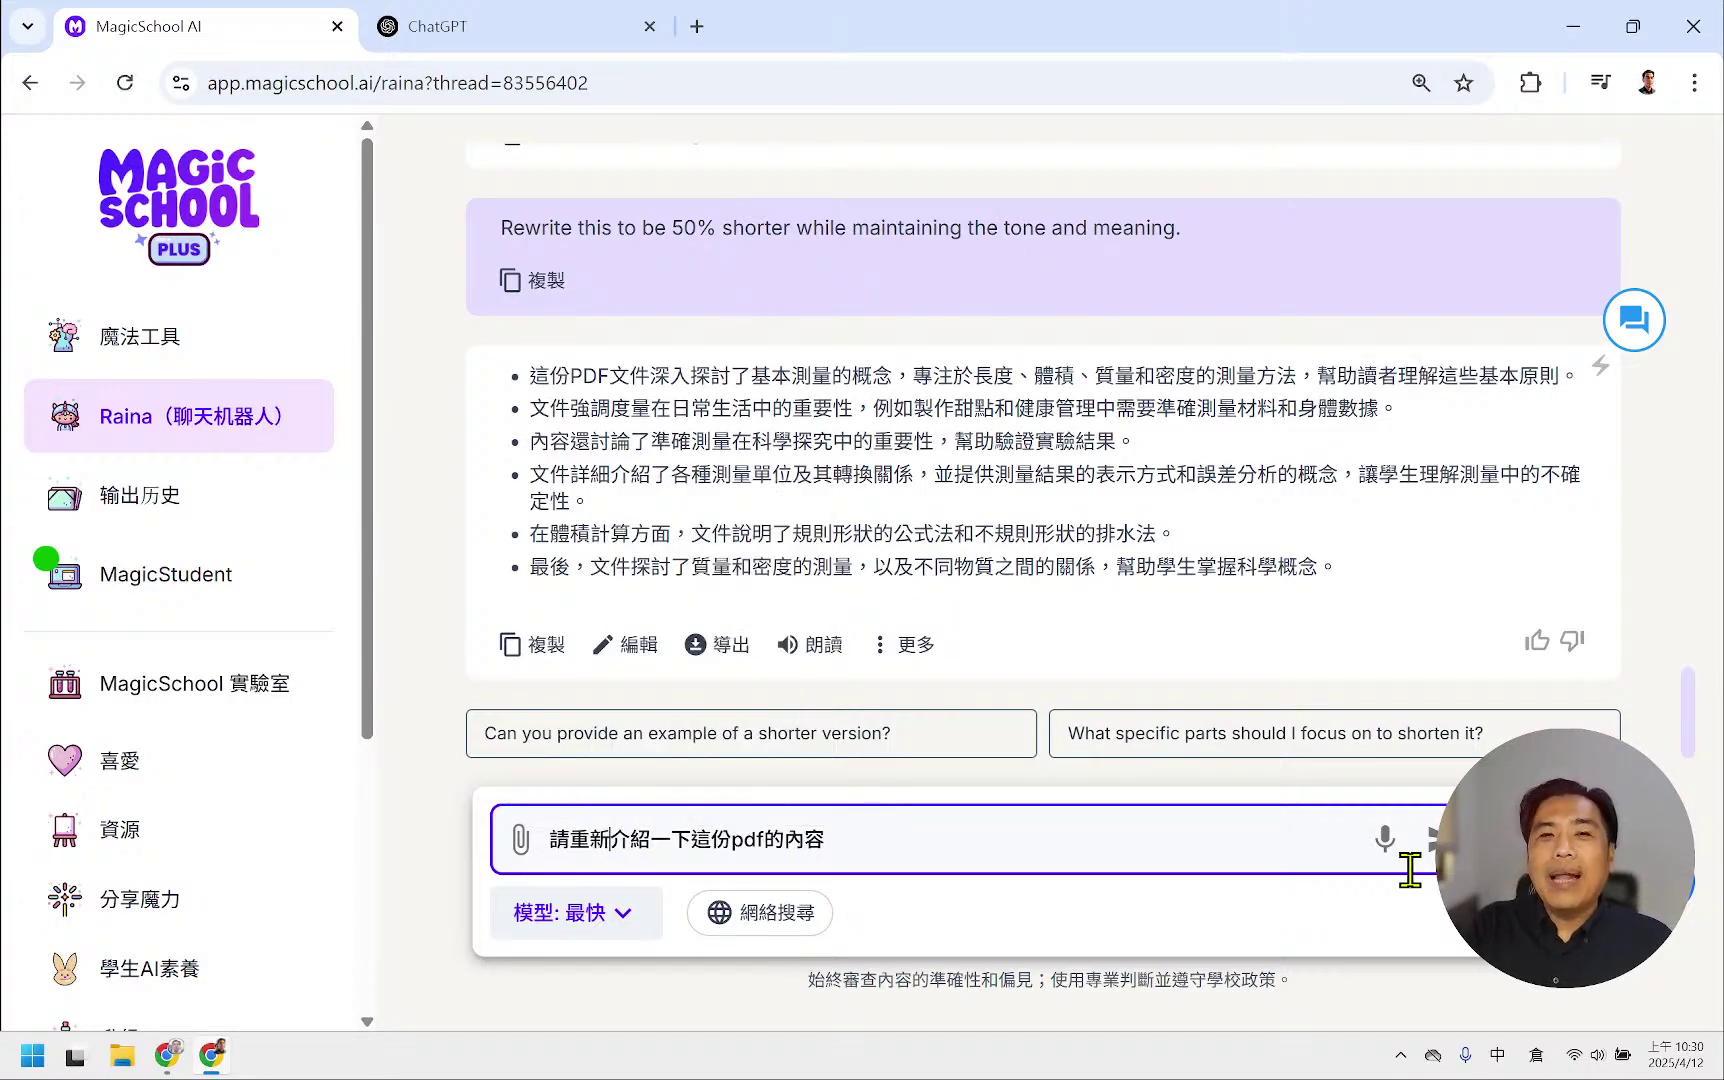
pyautogui.press('Return')
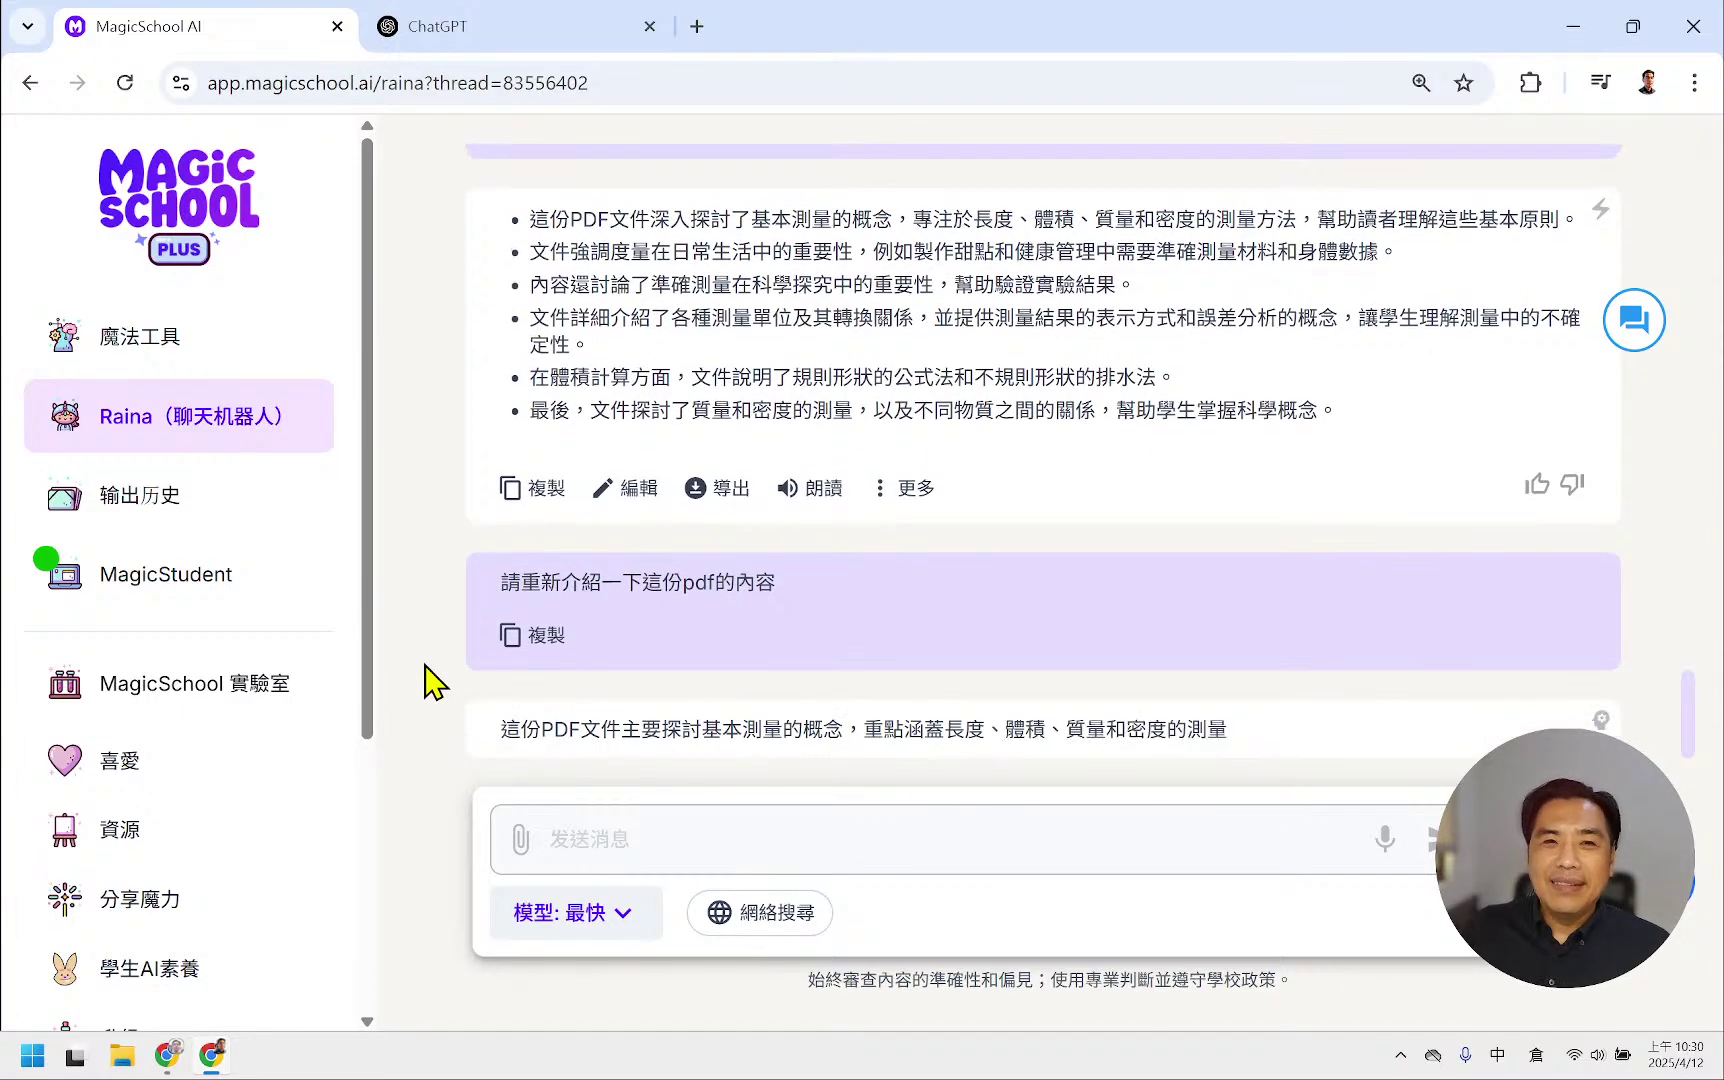
pyautogui.tripleClick(497, 561)
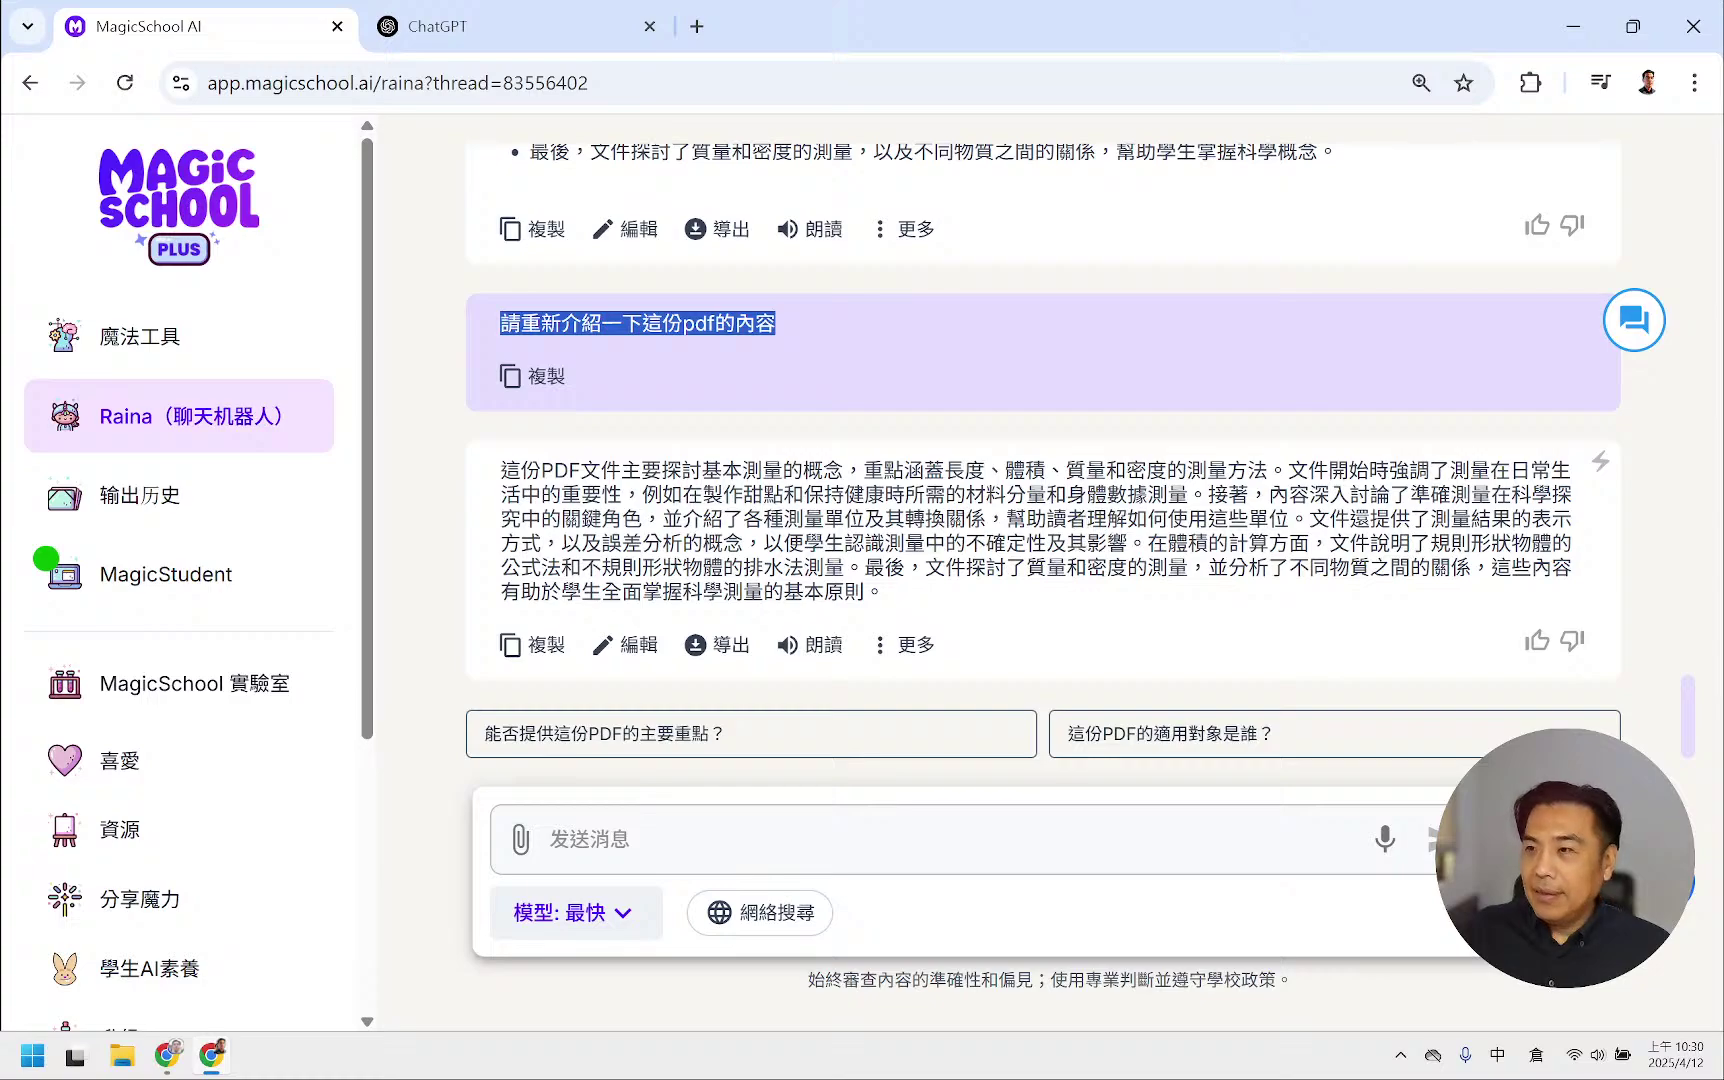
# - Ask Raina for a detailed explanation of the PDF with the message "請我給這份pdf詳細的說明"
pyautogui.click(795, 836)
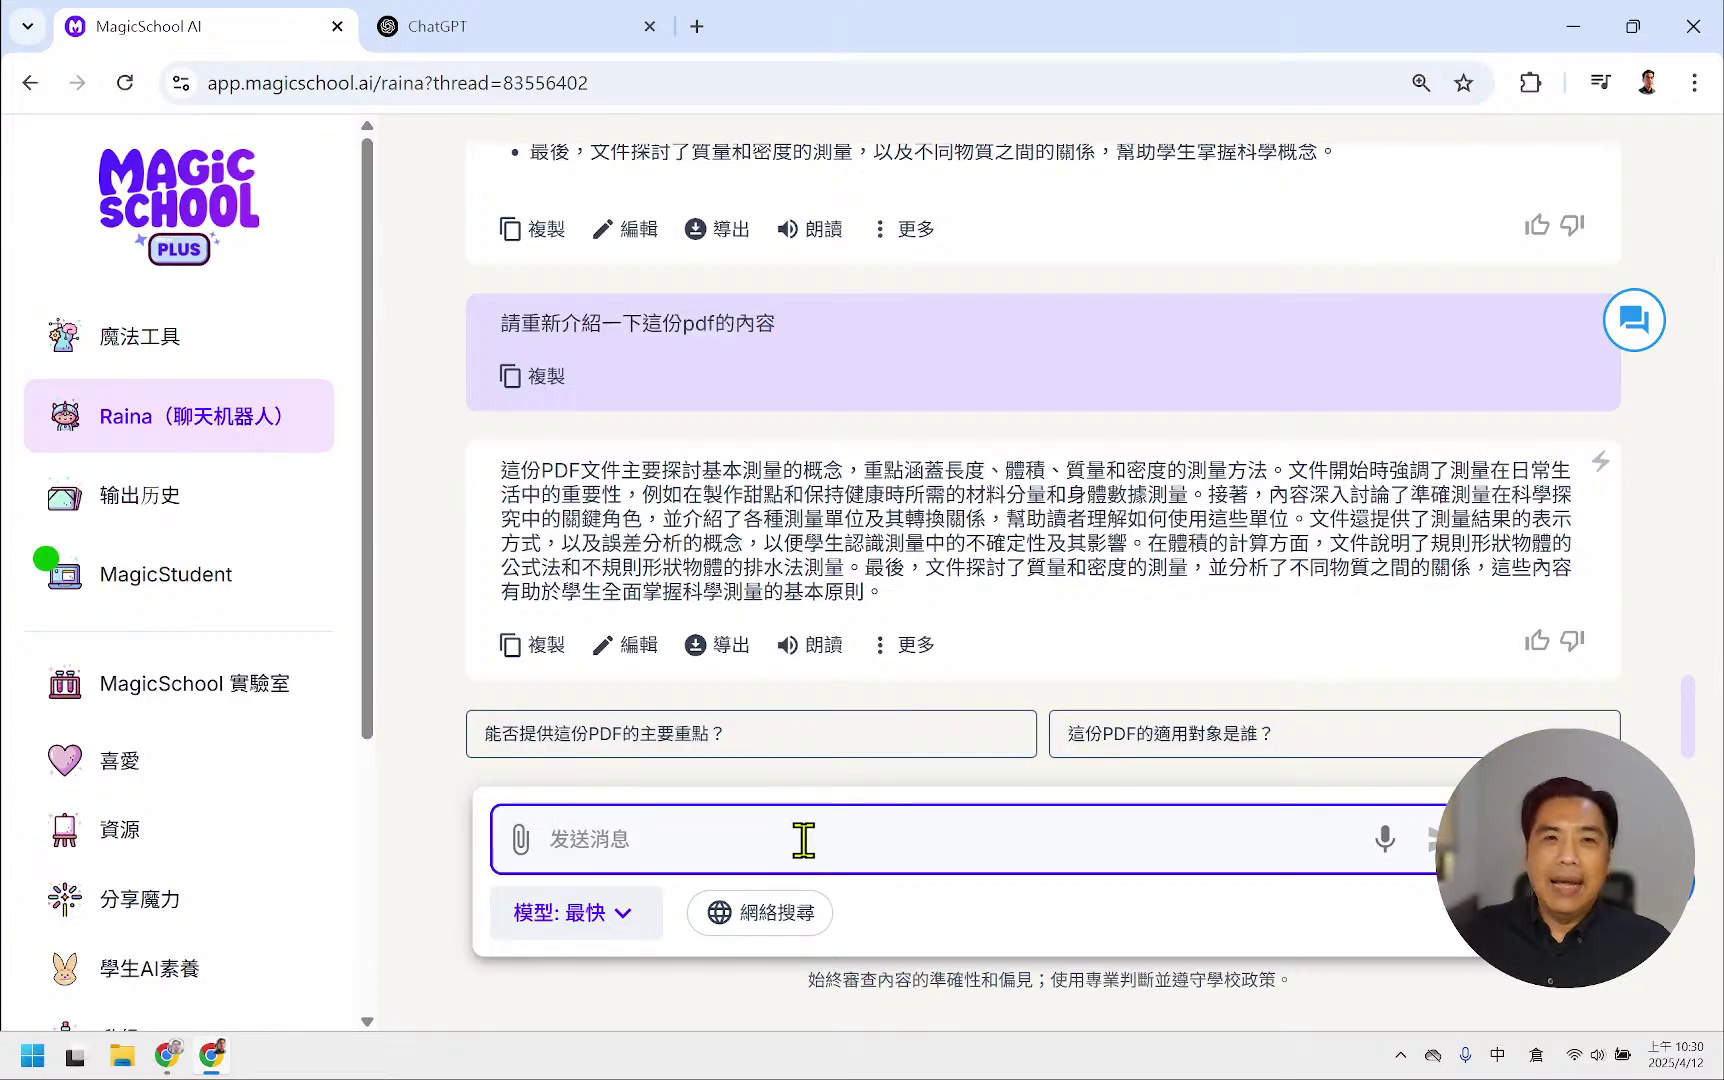
pyautogui.write('請給竹')
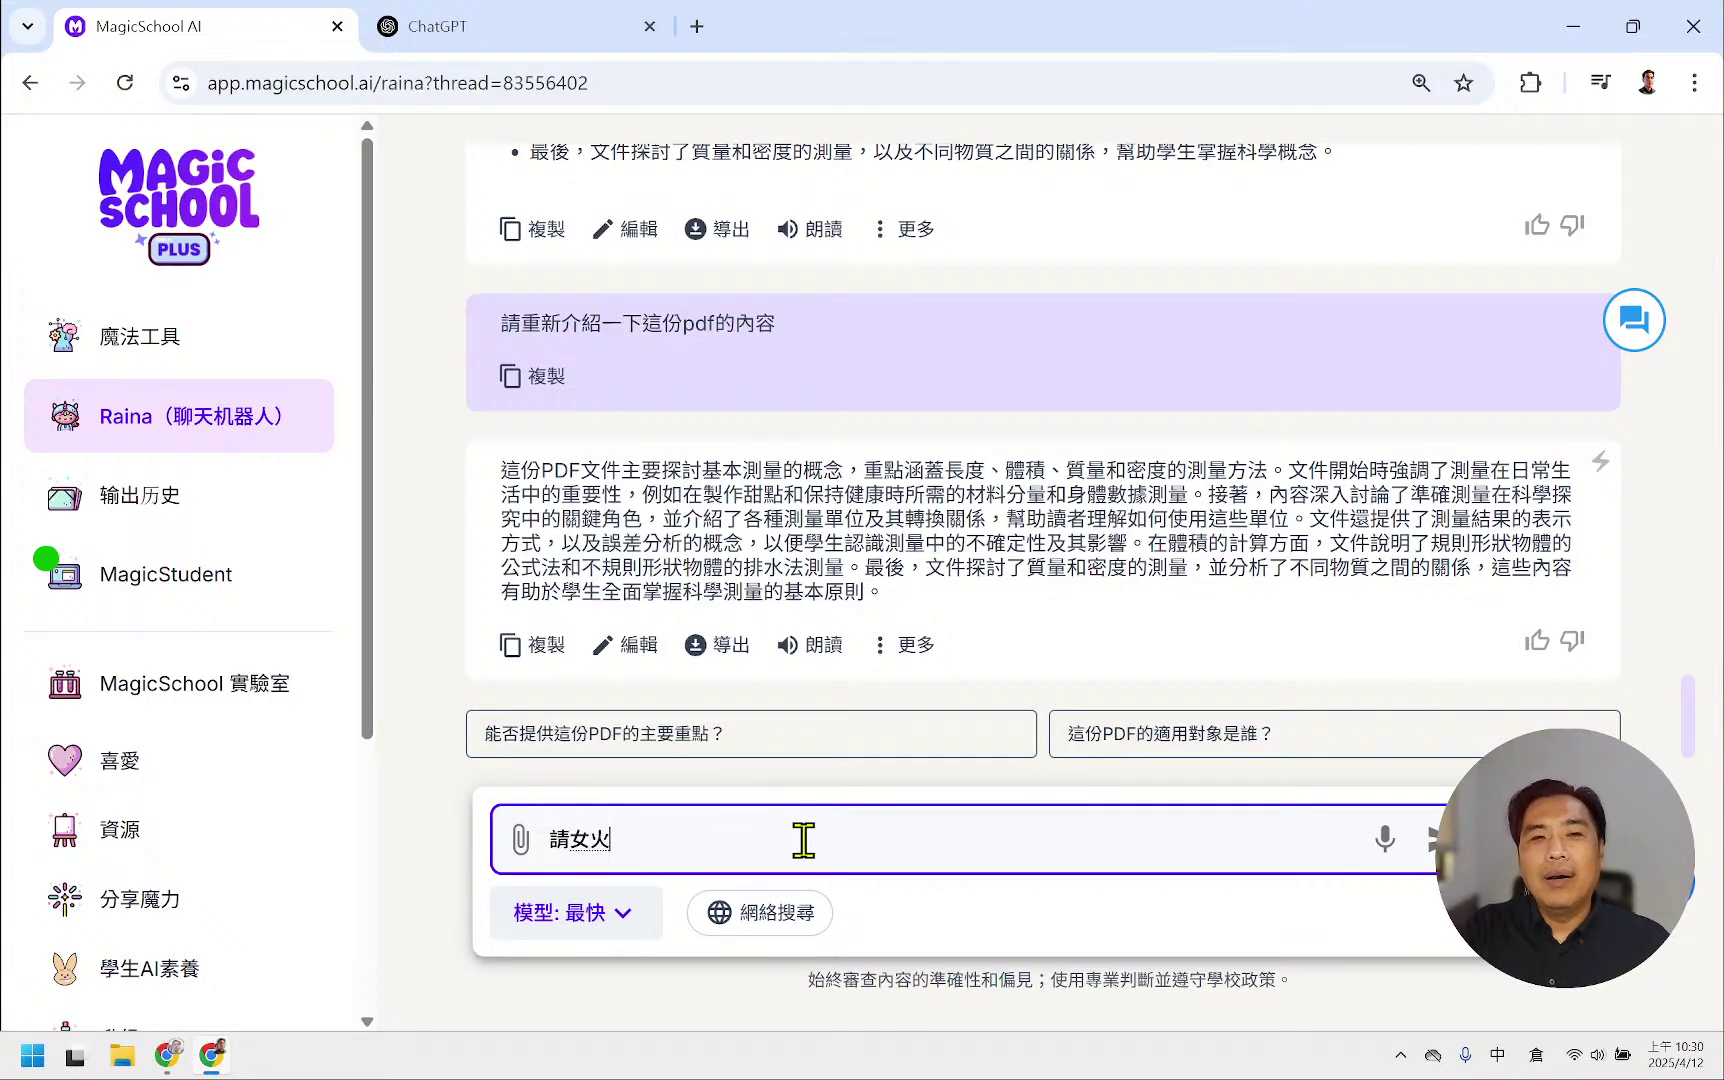
pyautogui.write('我詳細')
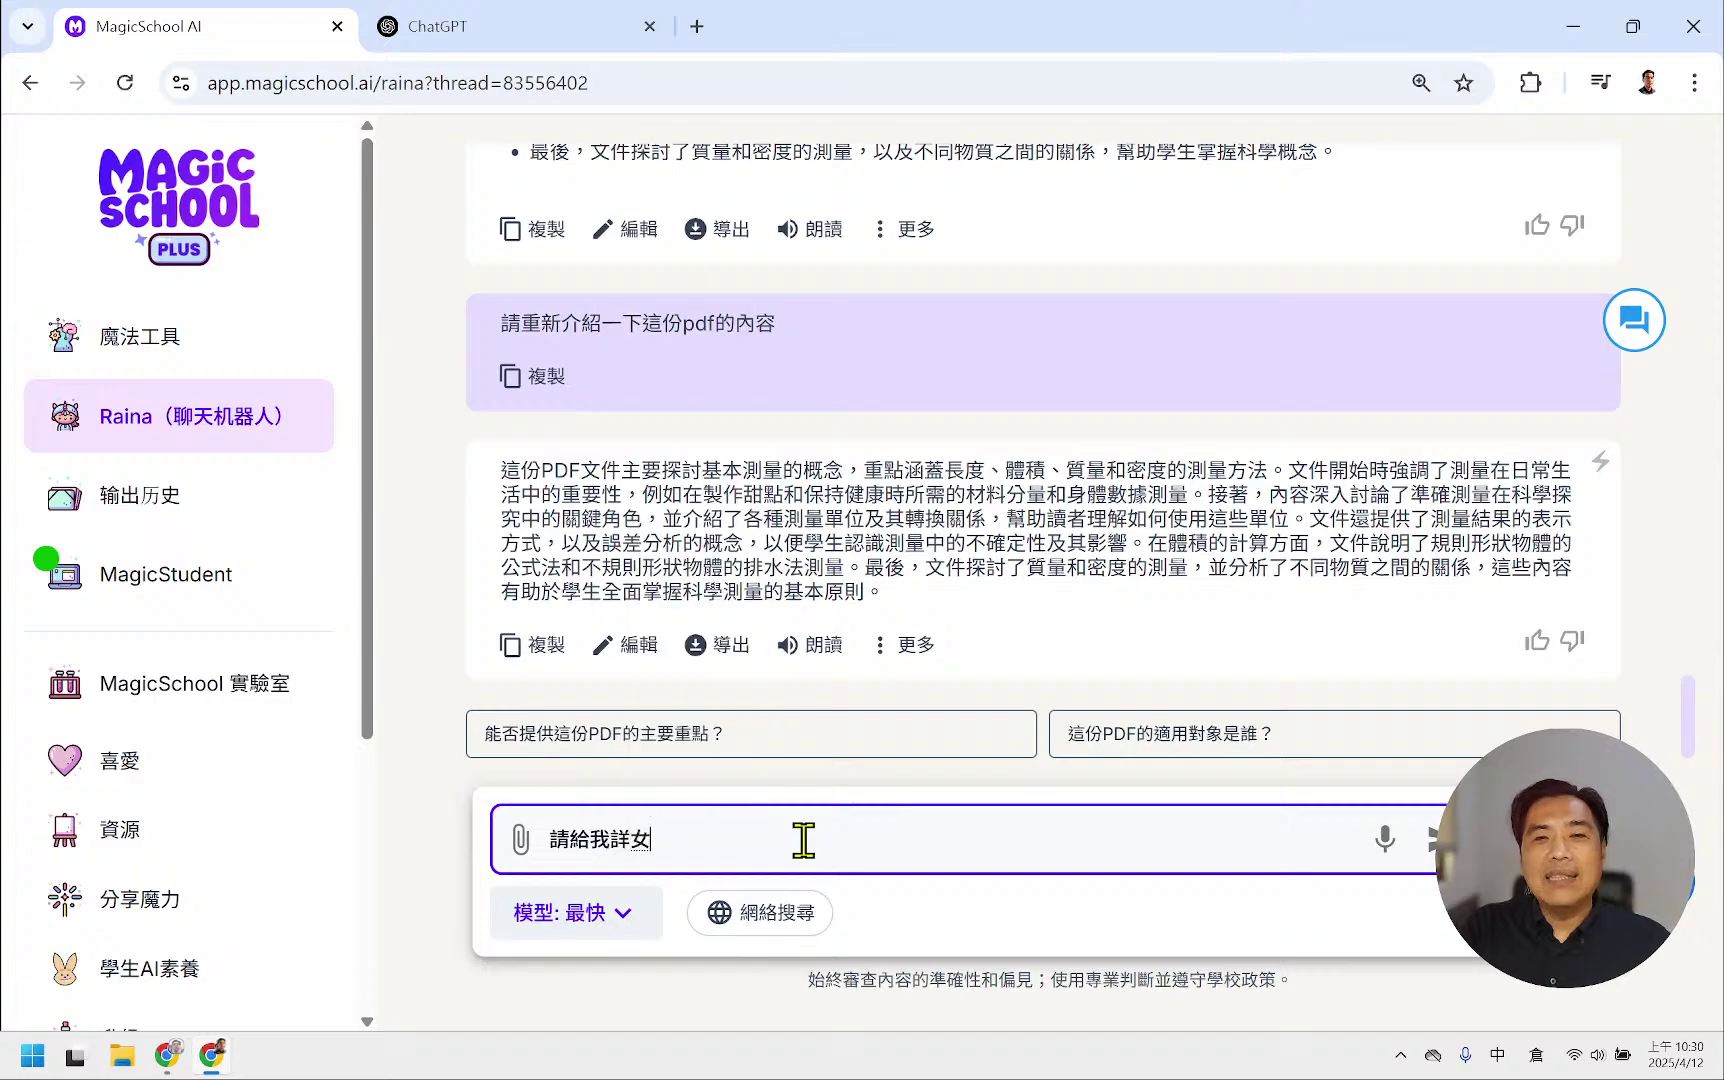
pyautogui.write('的')
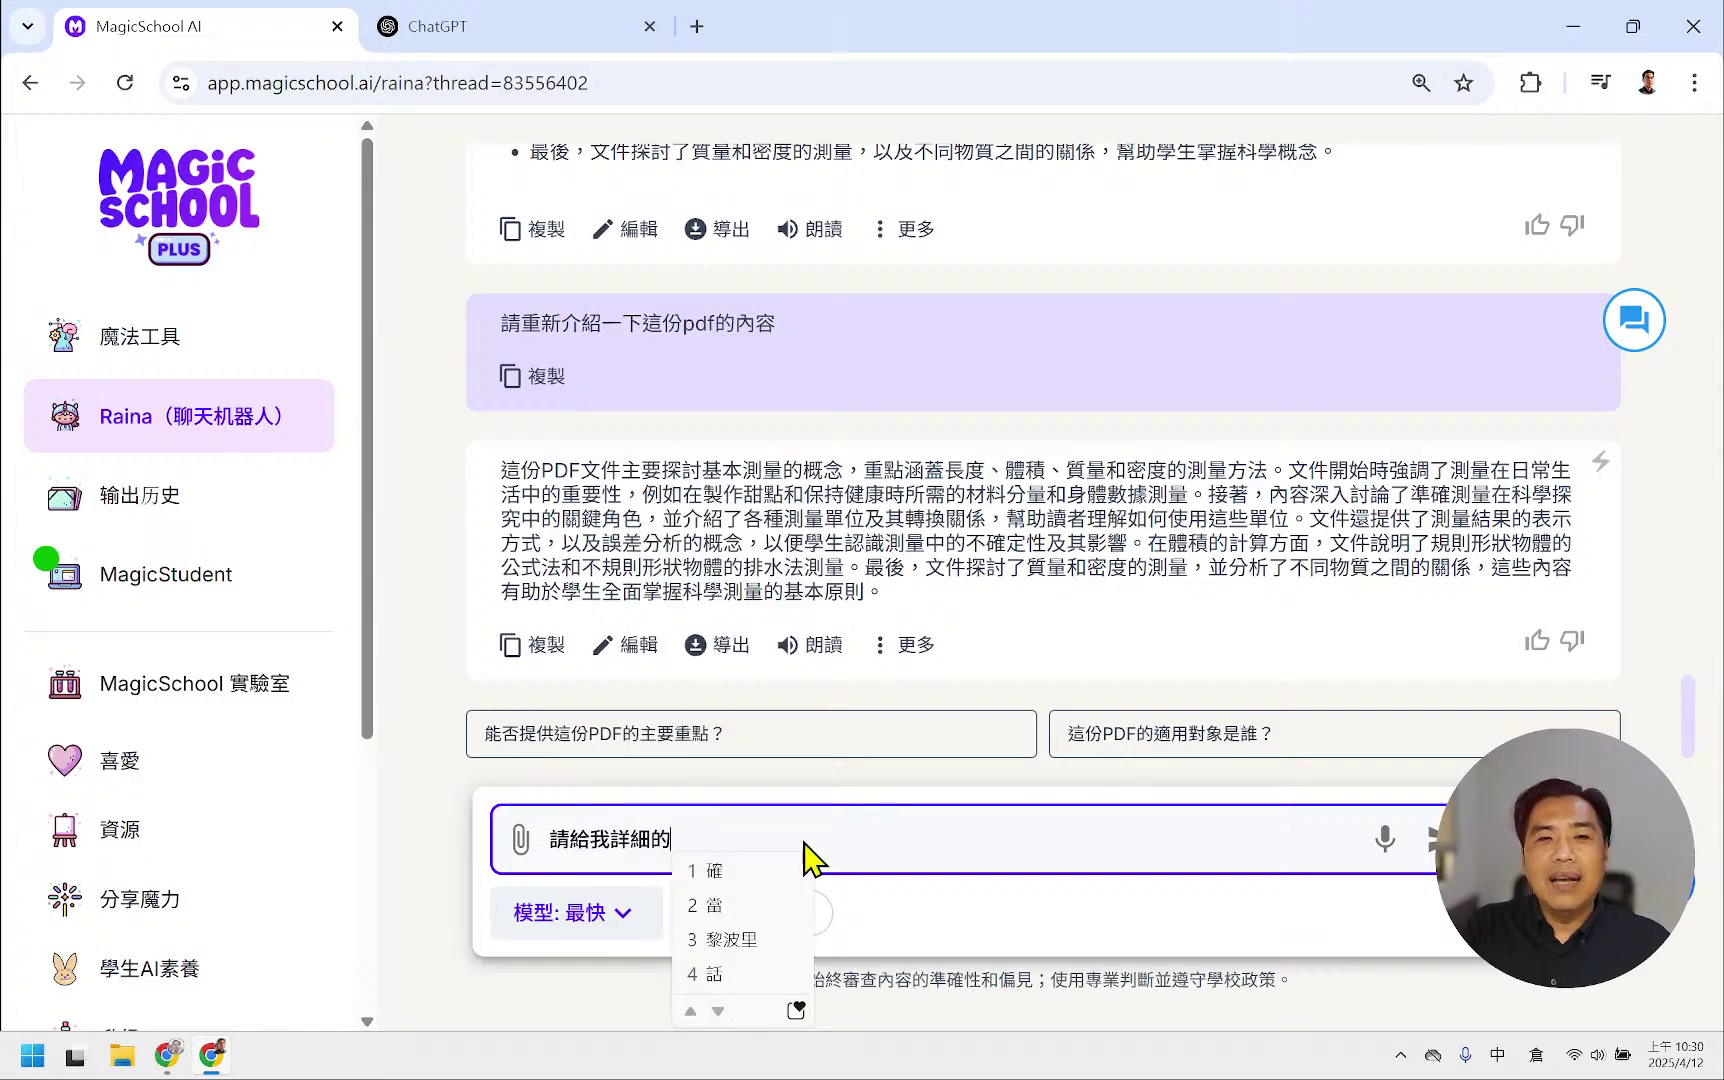
pyautogui.write('說明')
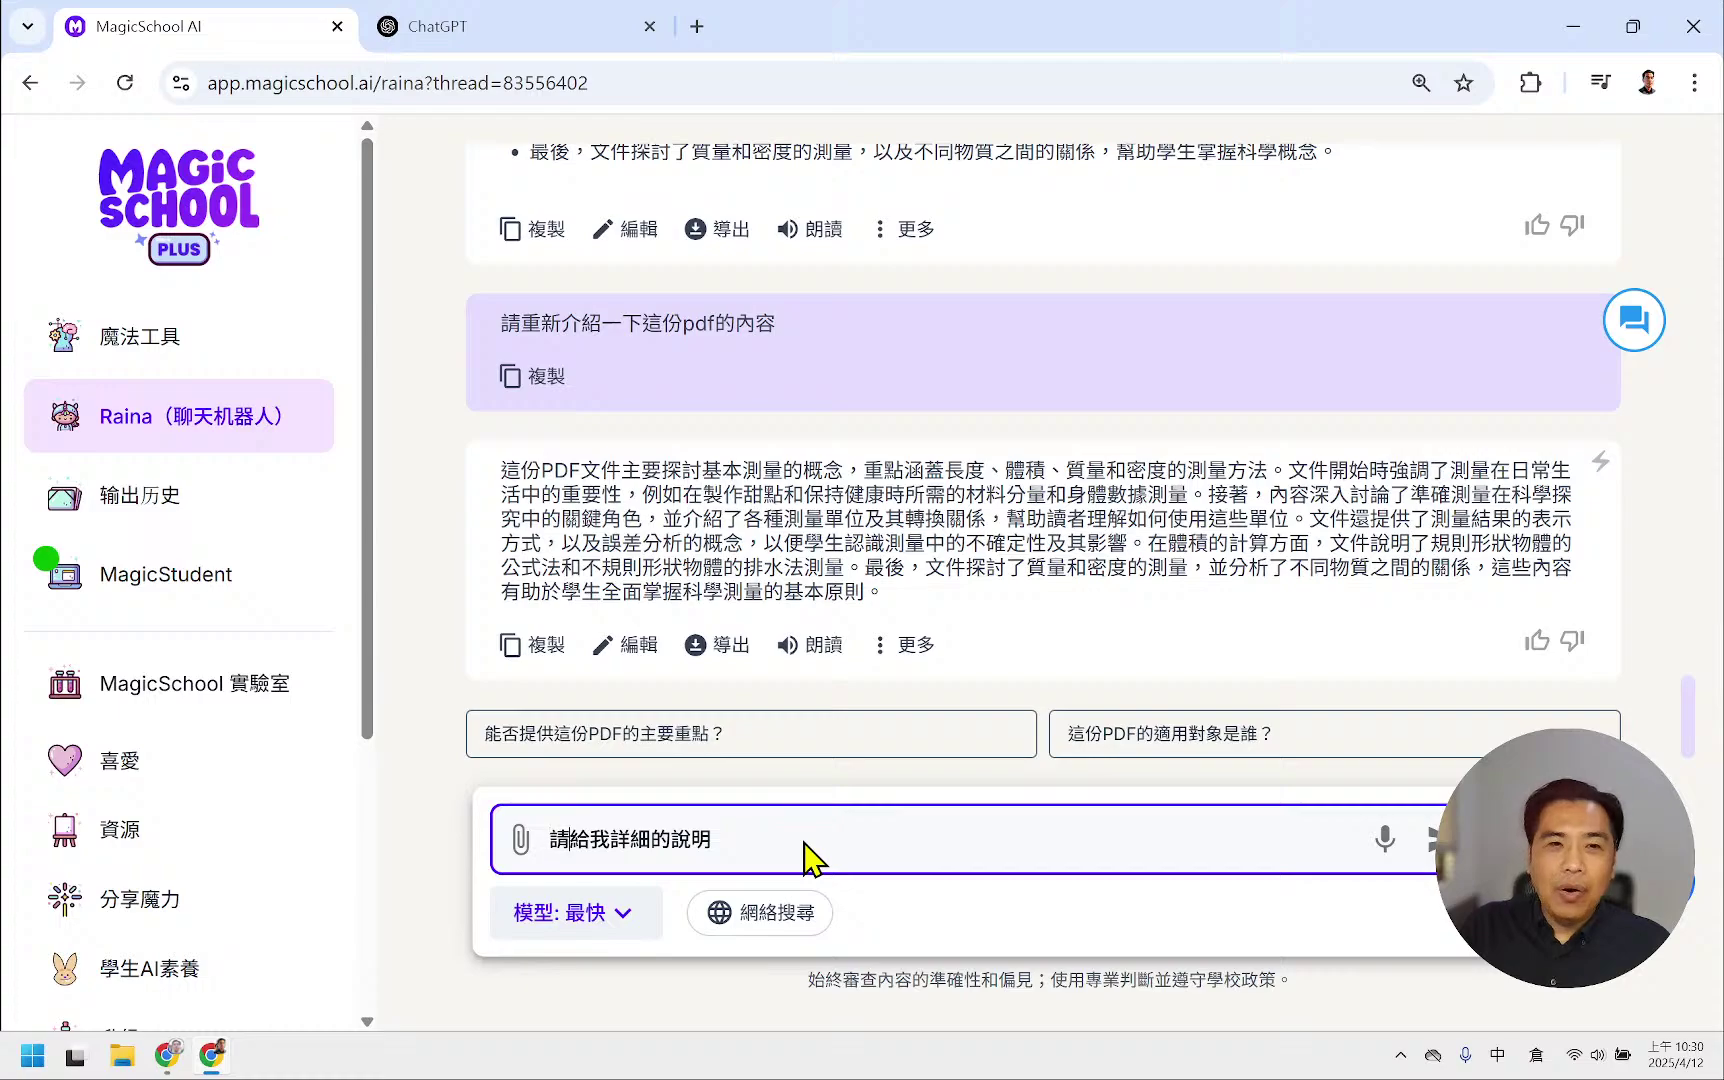
pyautogui.write('這份pdf')
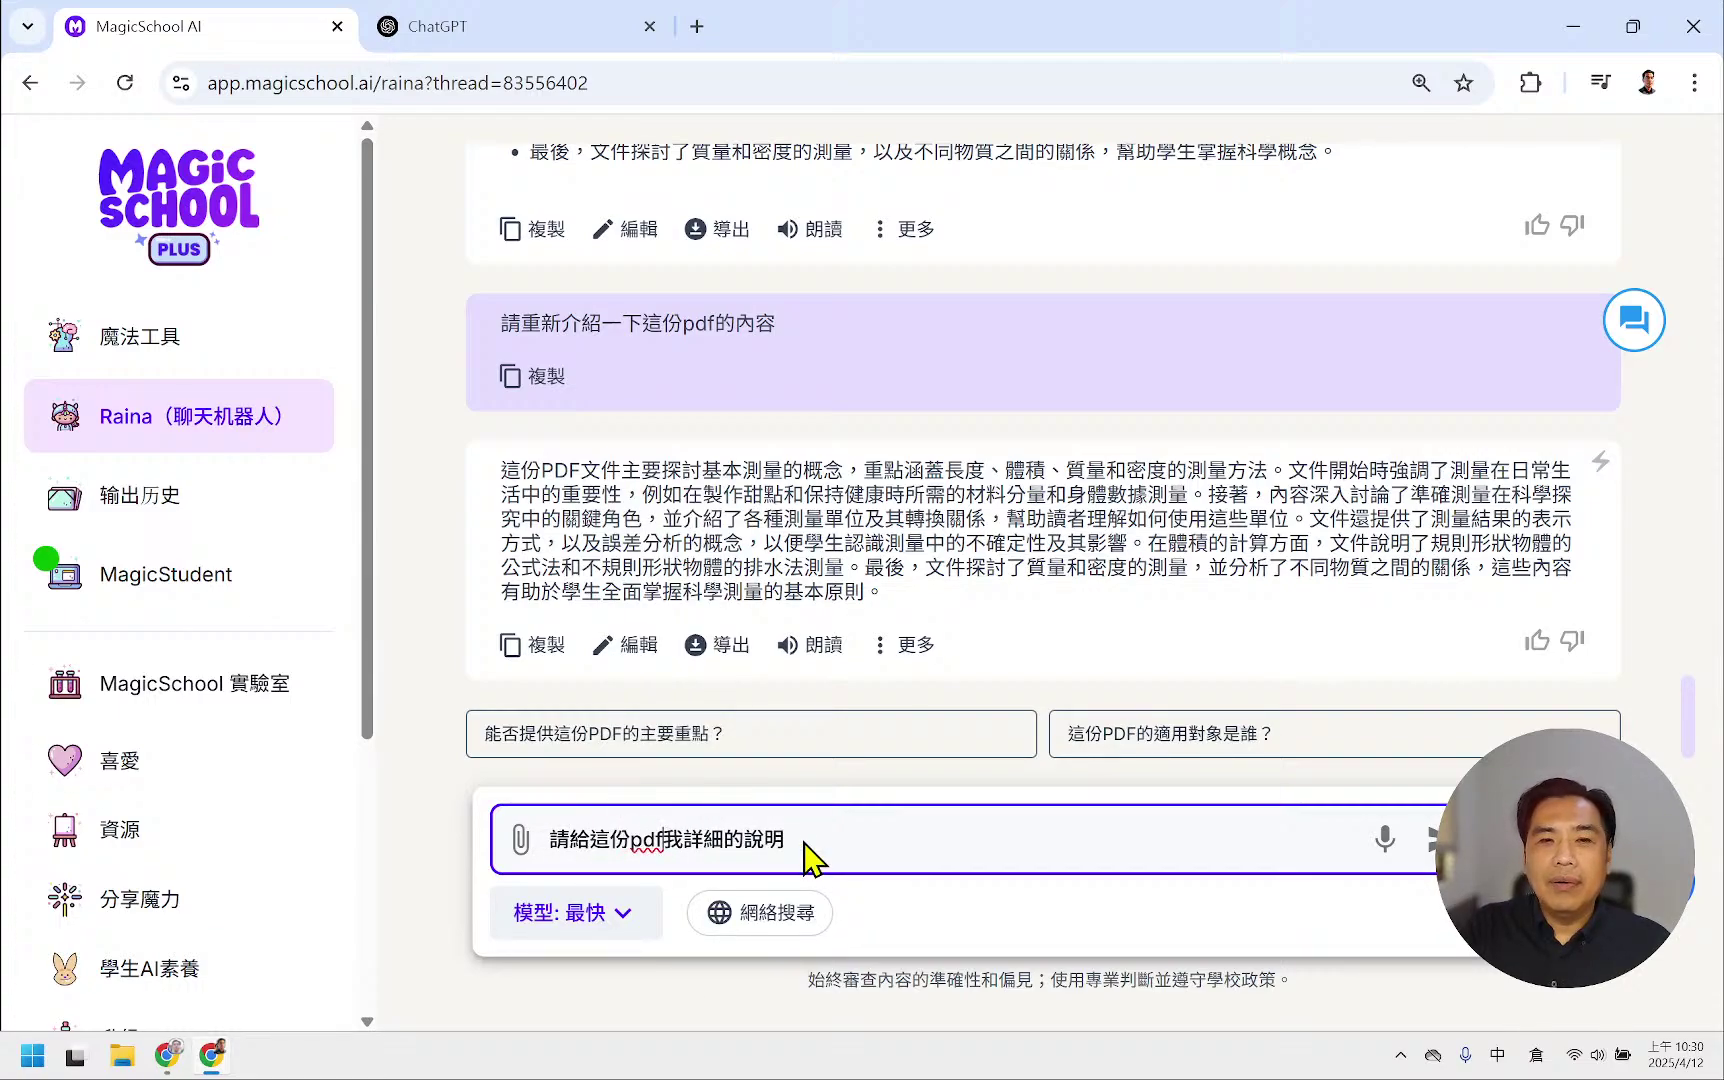
pyautogui.hotkey('shift', 'Right')
pyautogui.press('BackSpace')
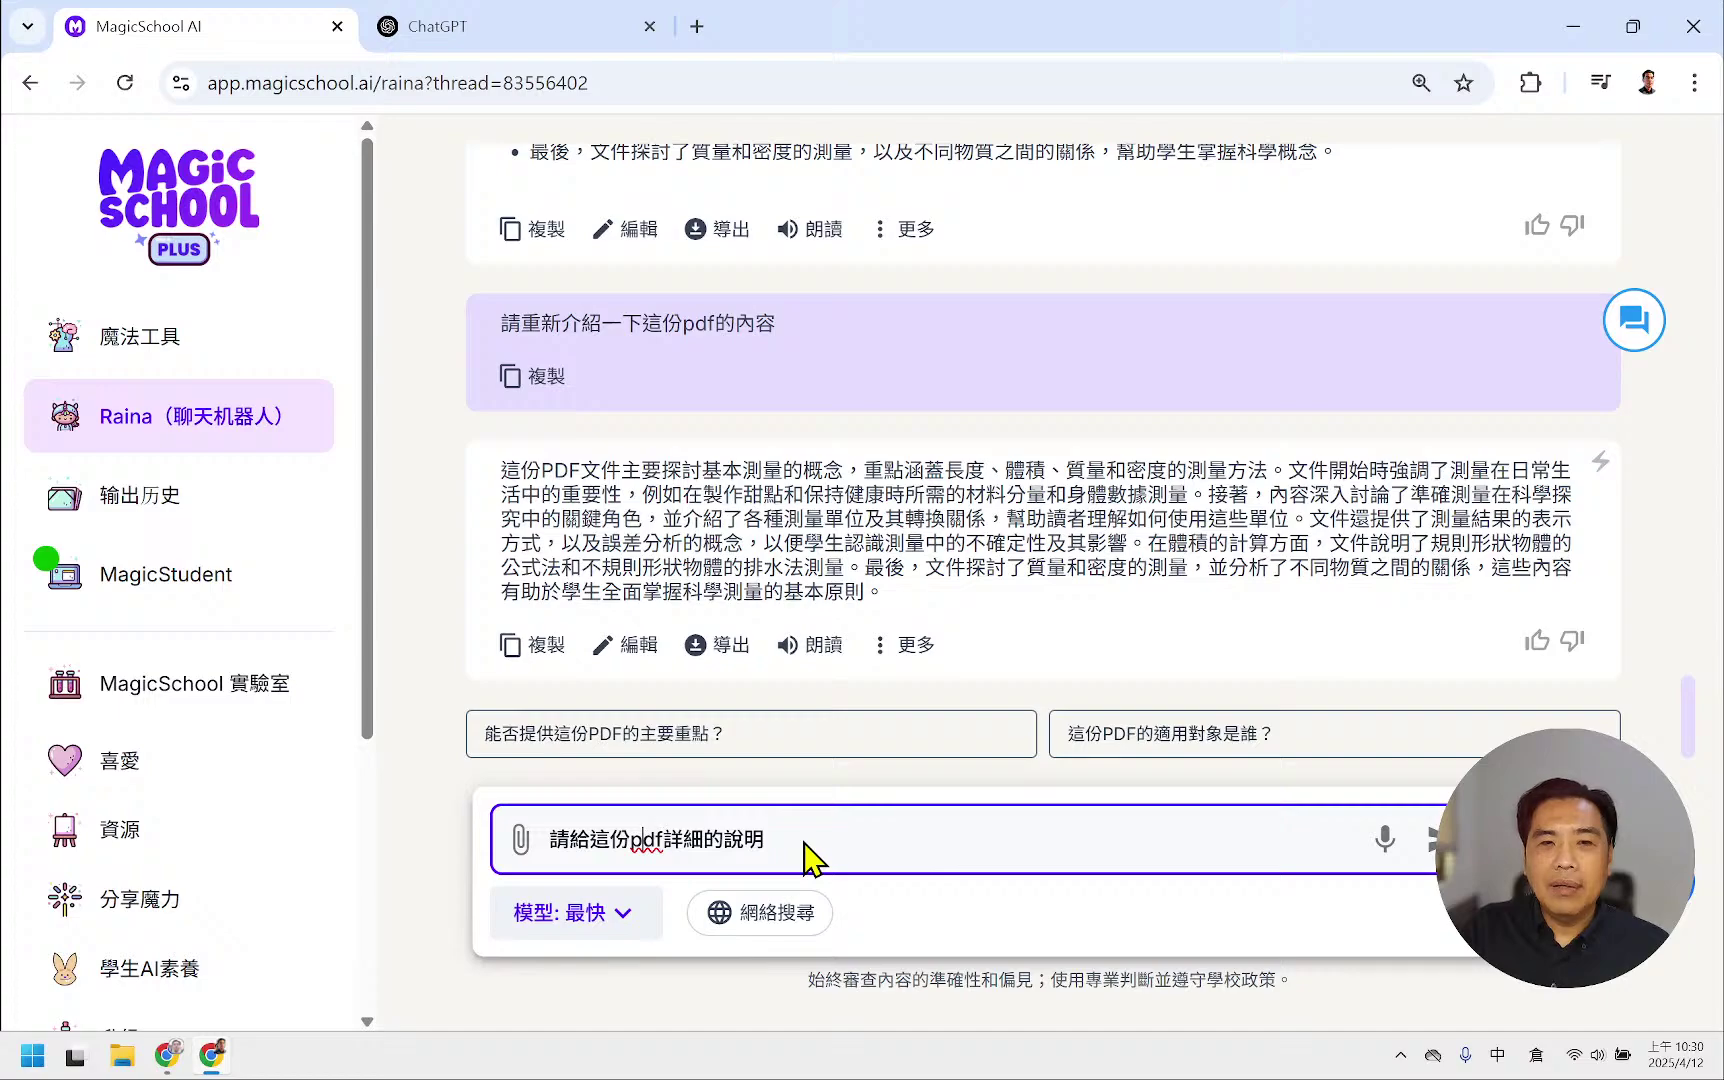
pyautogui.write('我')
pyautogui.hotkey('ctrl', 'a')
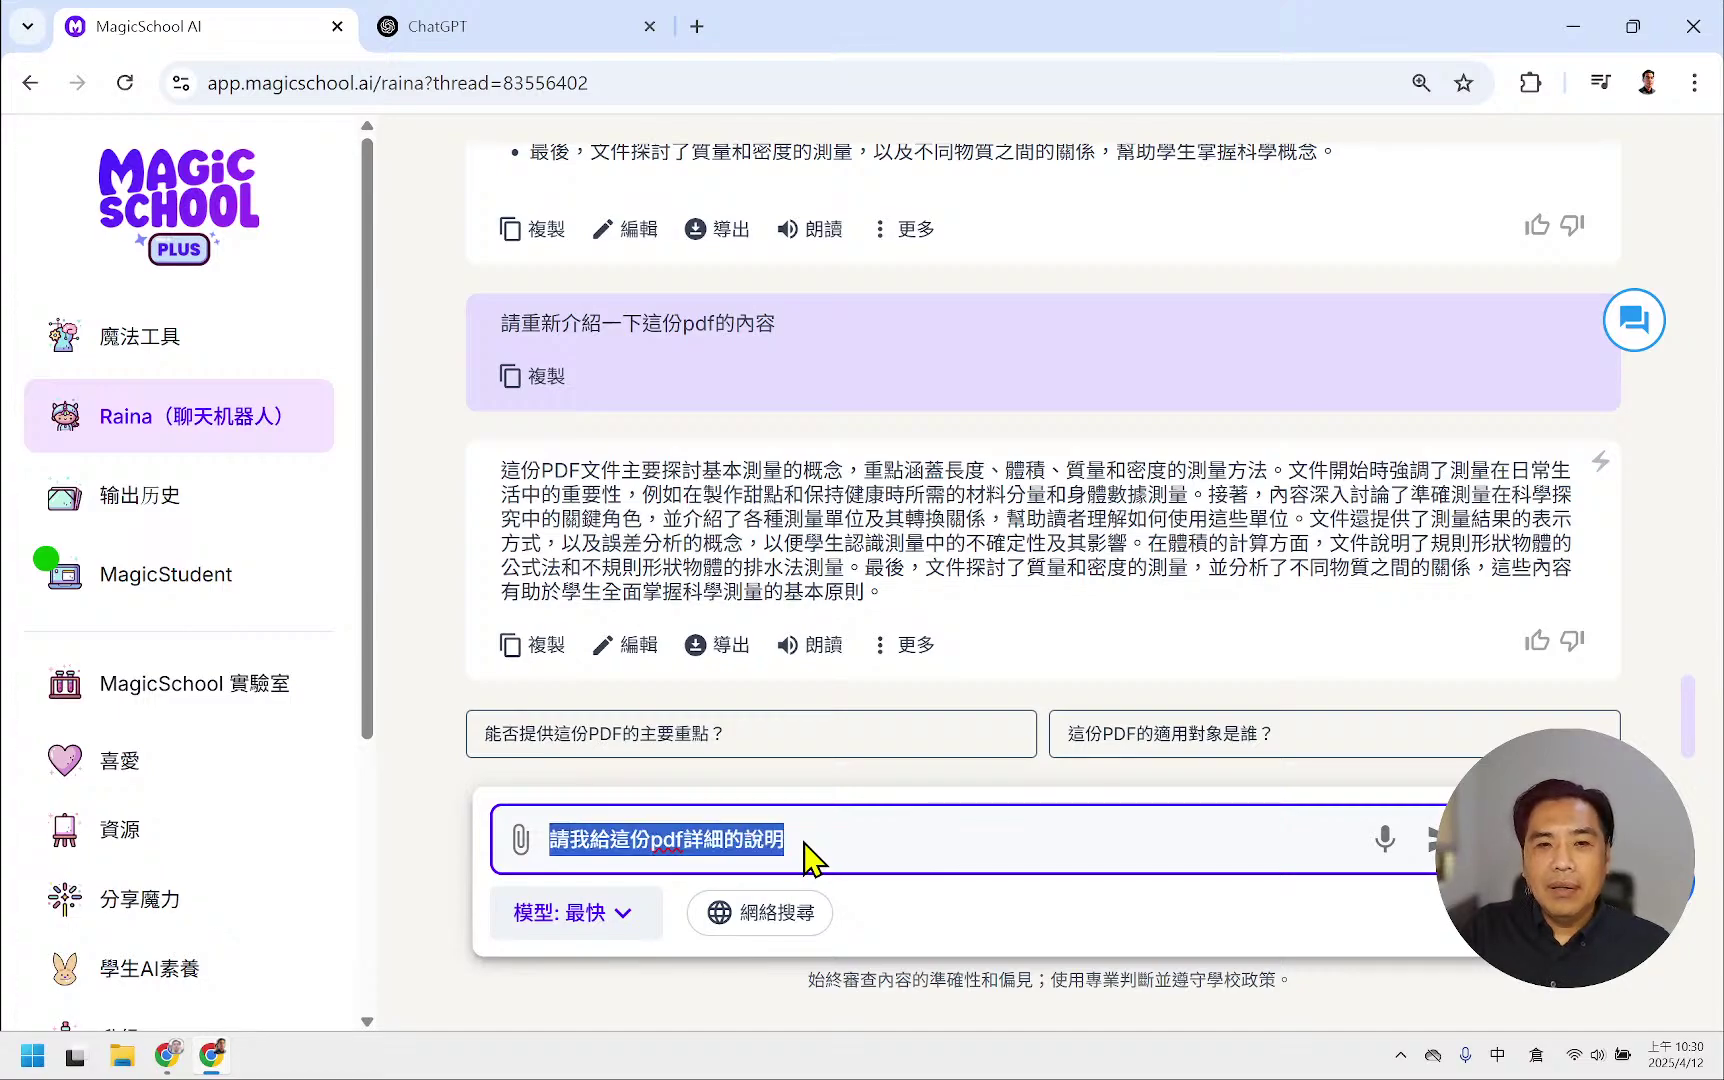
pyautogui.press('Return')
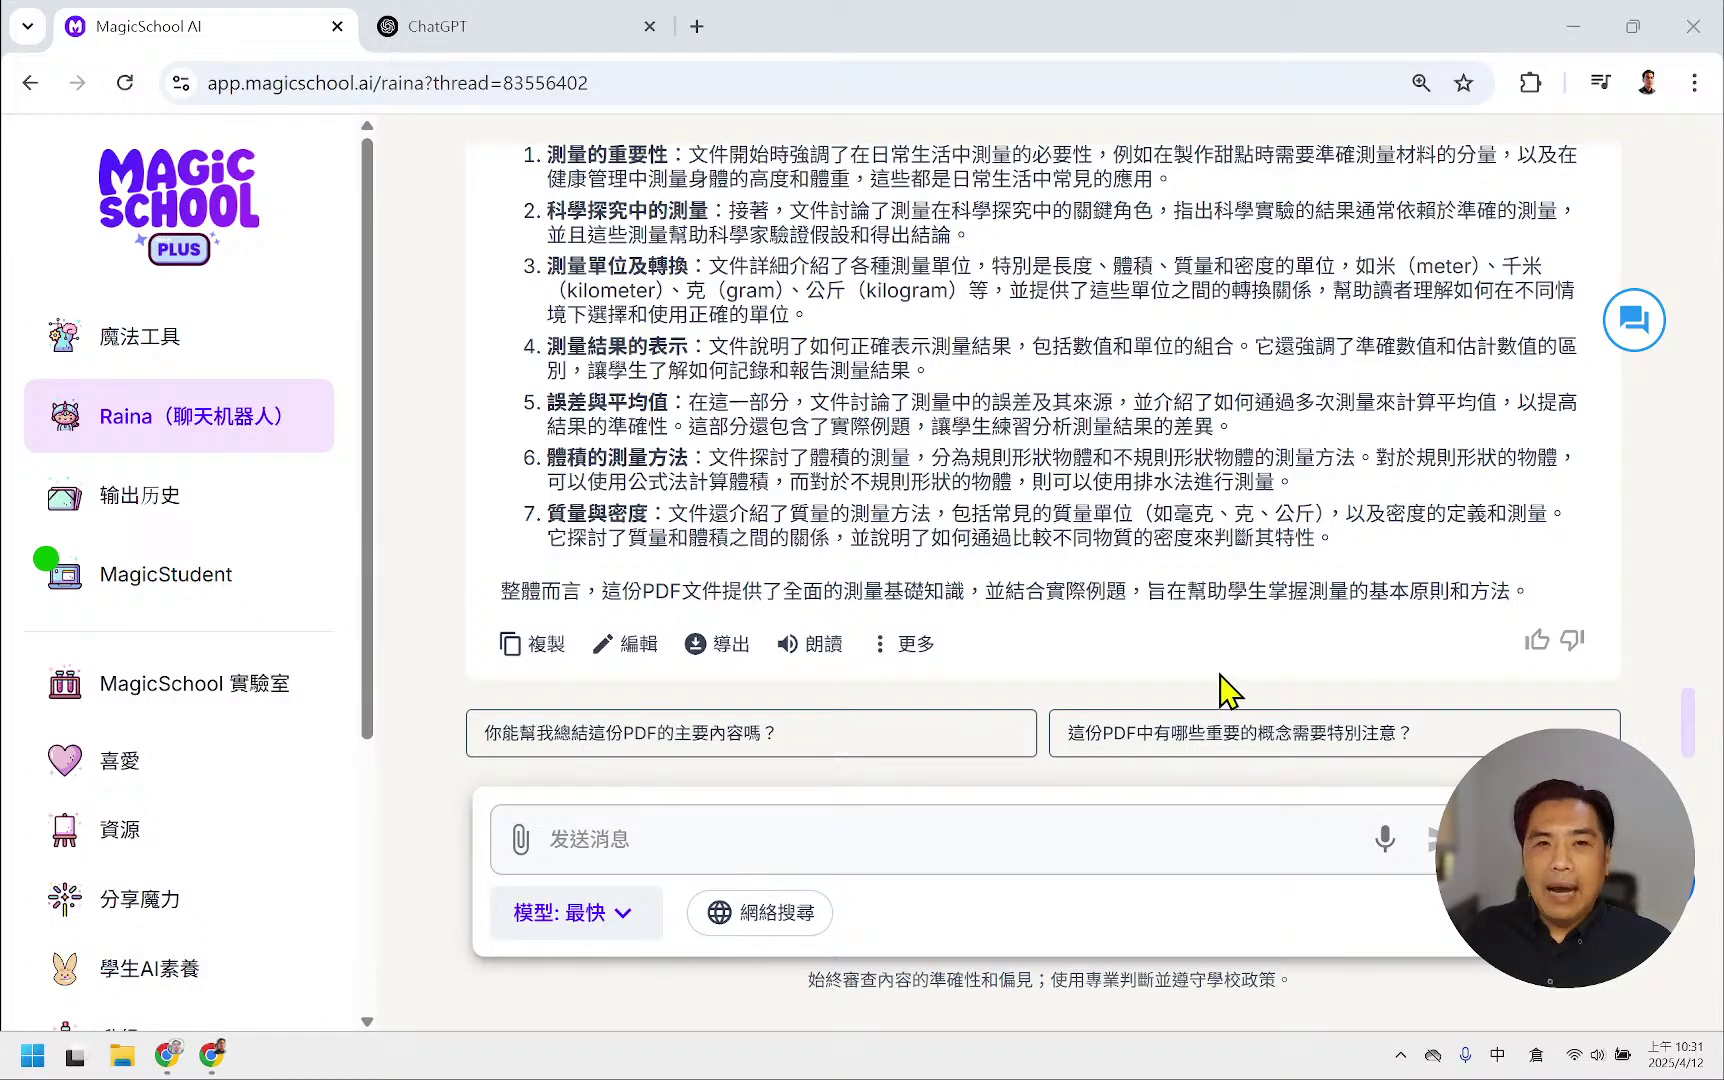
# - Compare the detailed explanation with the earlier longer and shorter rewrites, and briefly view ChatGPT before returning to MagicSchool
pyautogui.scroll(3, 1173, 637)
pyautogui.scroll(-2, 1160, 613)
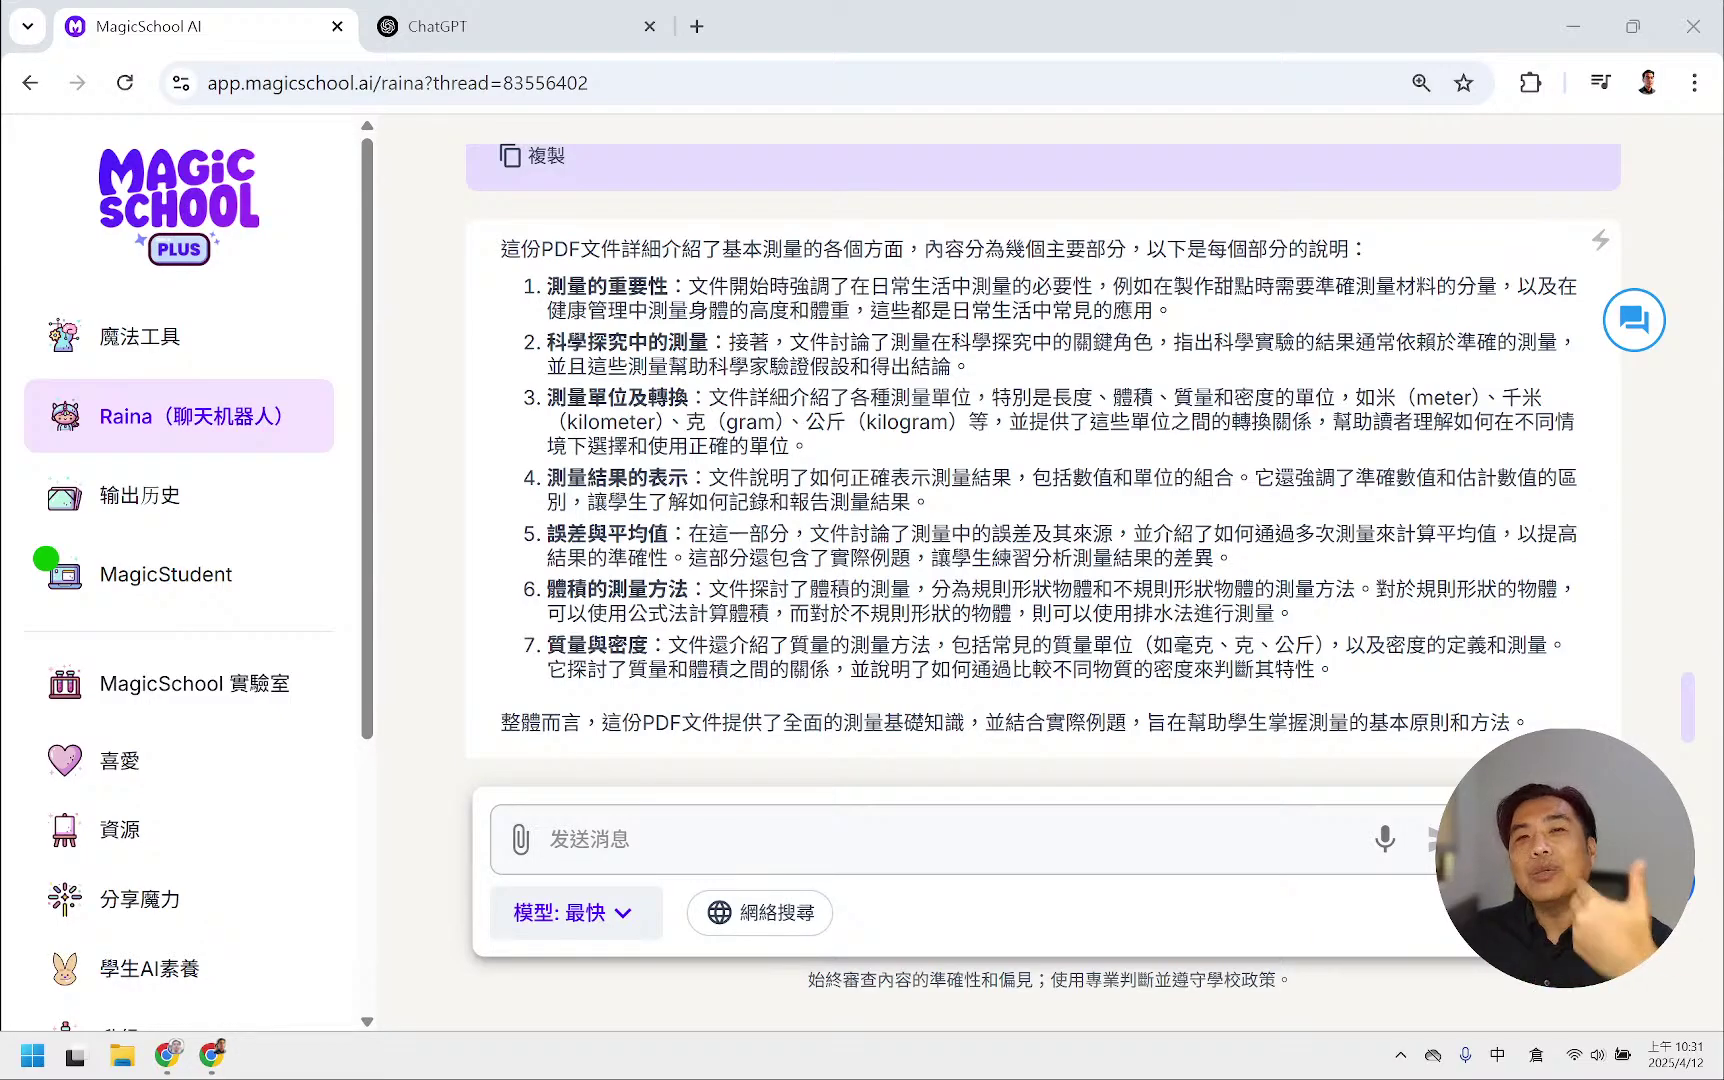
pyautogui.scroll(3, 1118, 460)
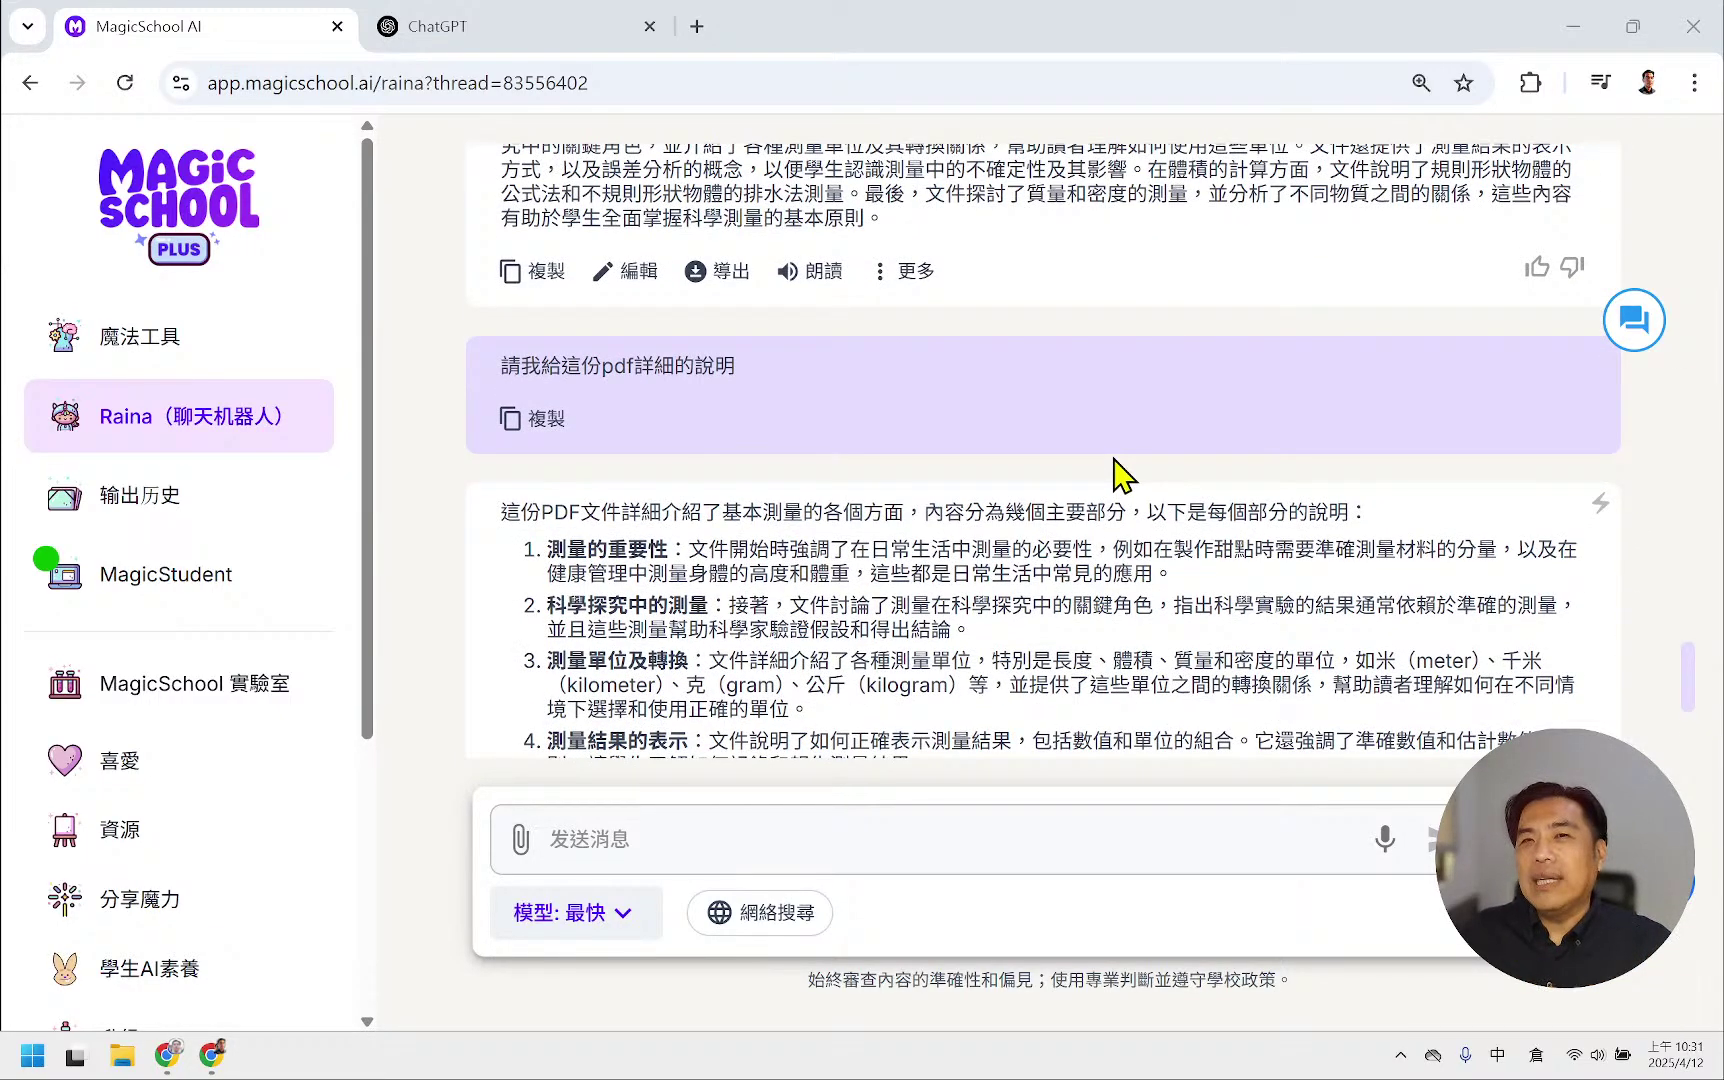
pyautogui.scroll(12, 1113, 458)
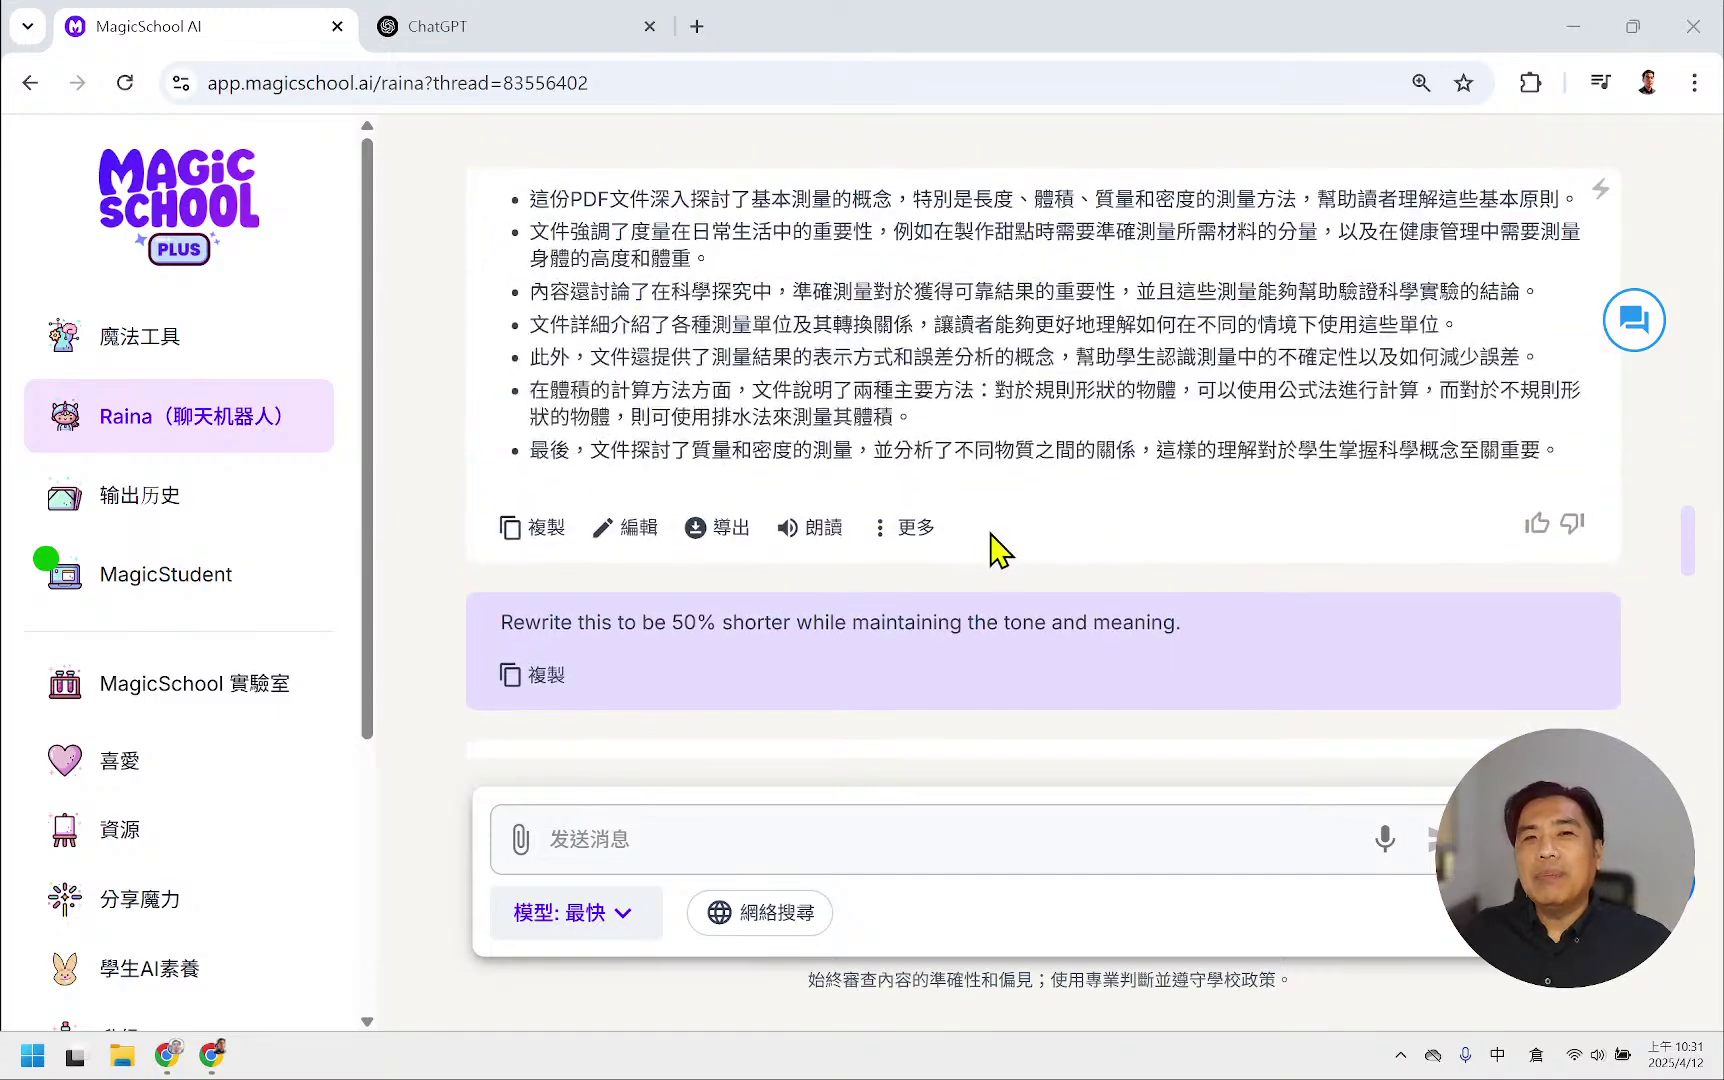
pyautogui.scroll(6, 1000, 548)
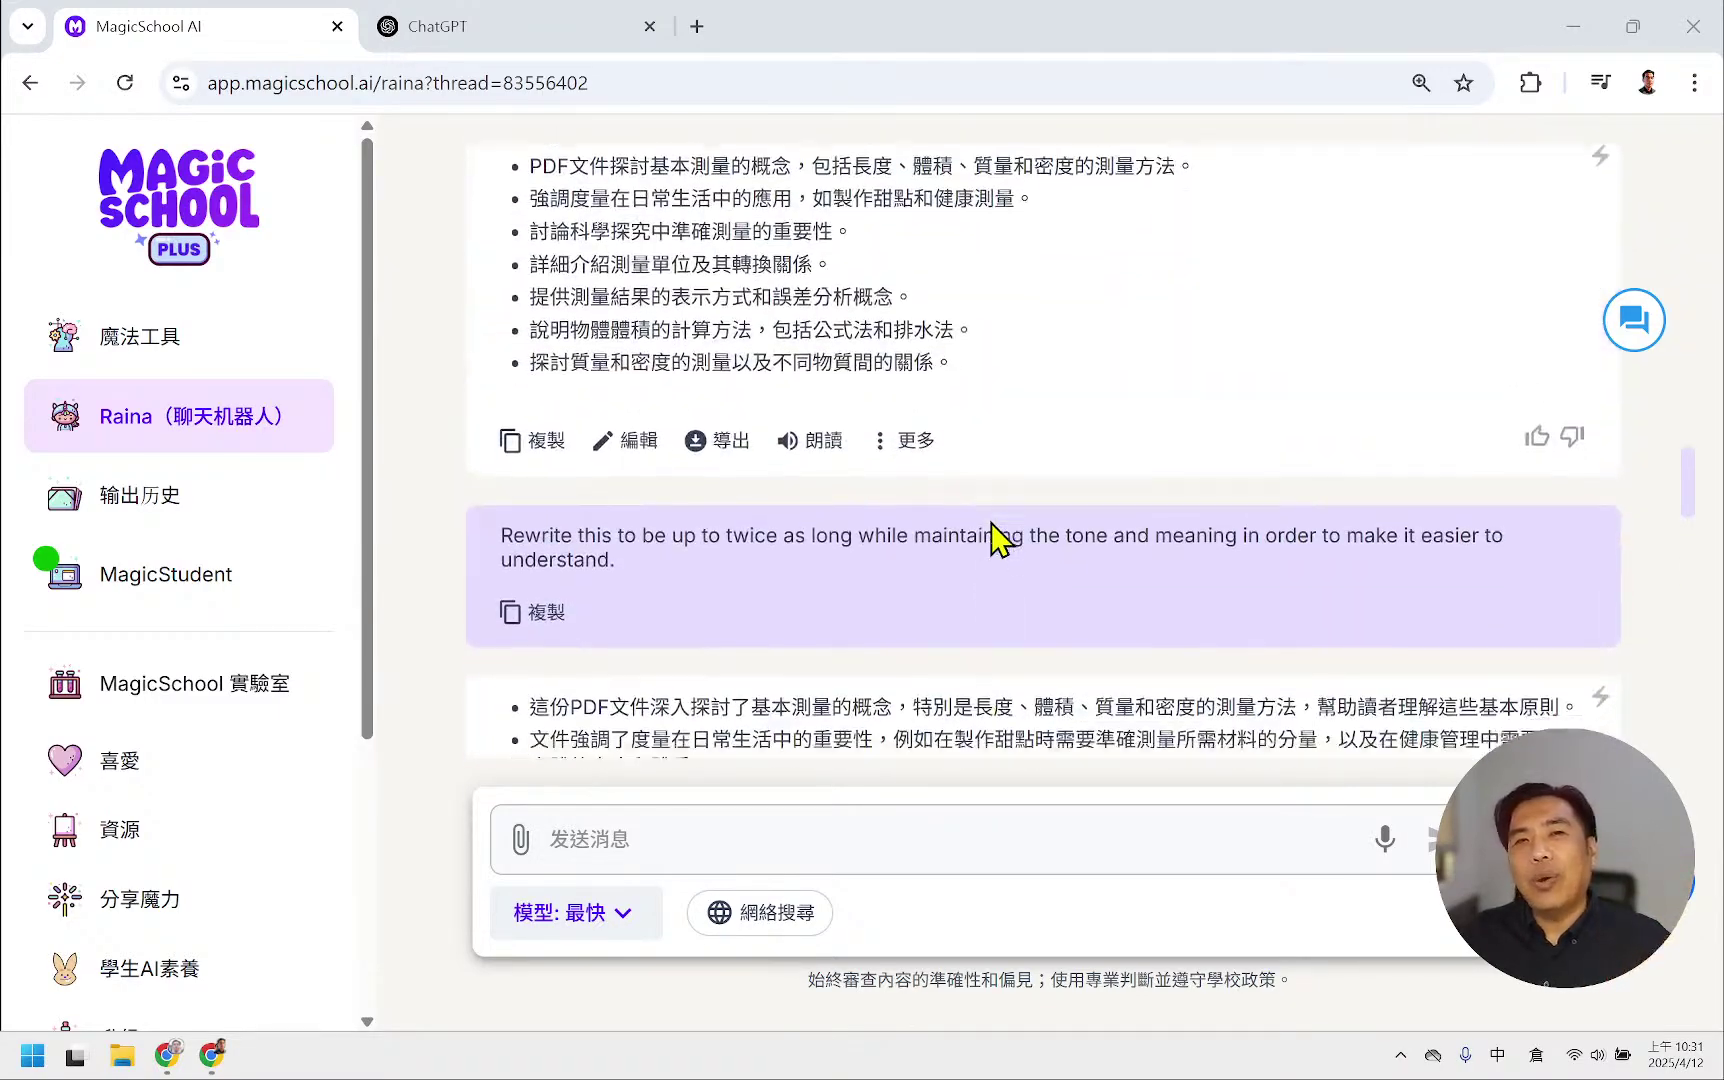
pyautogui.scroll(-6, 997, 540)
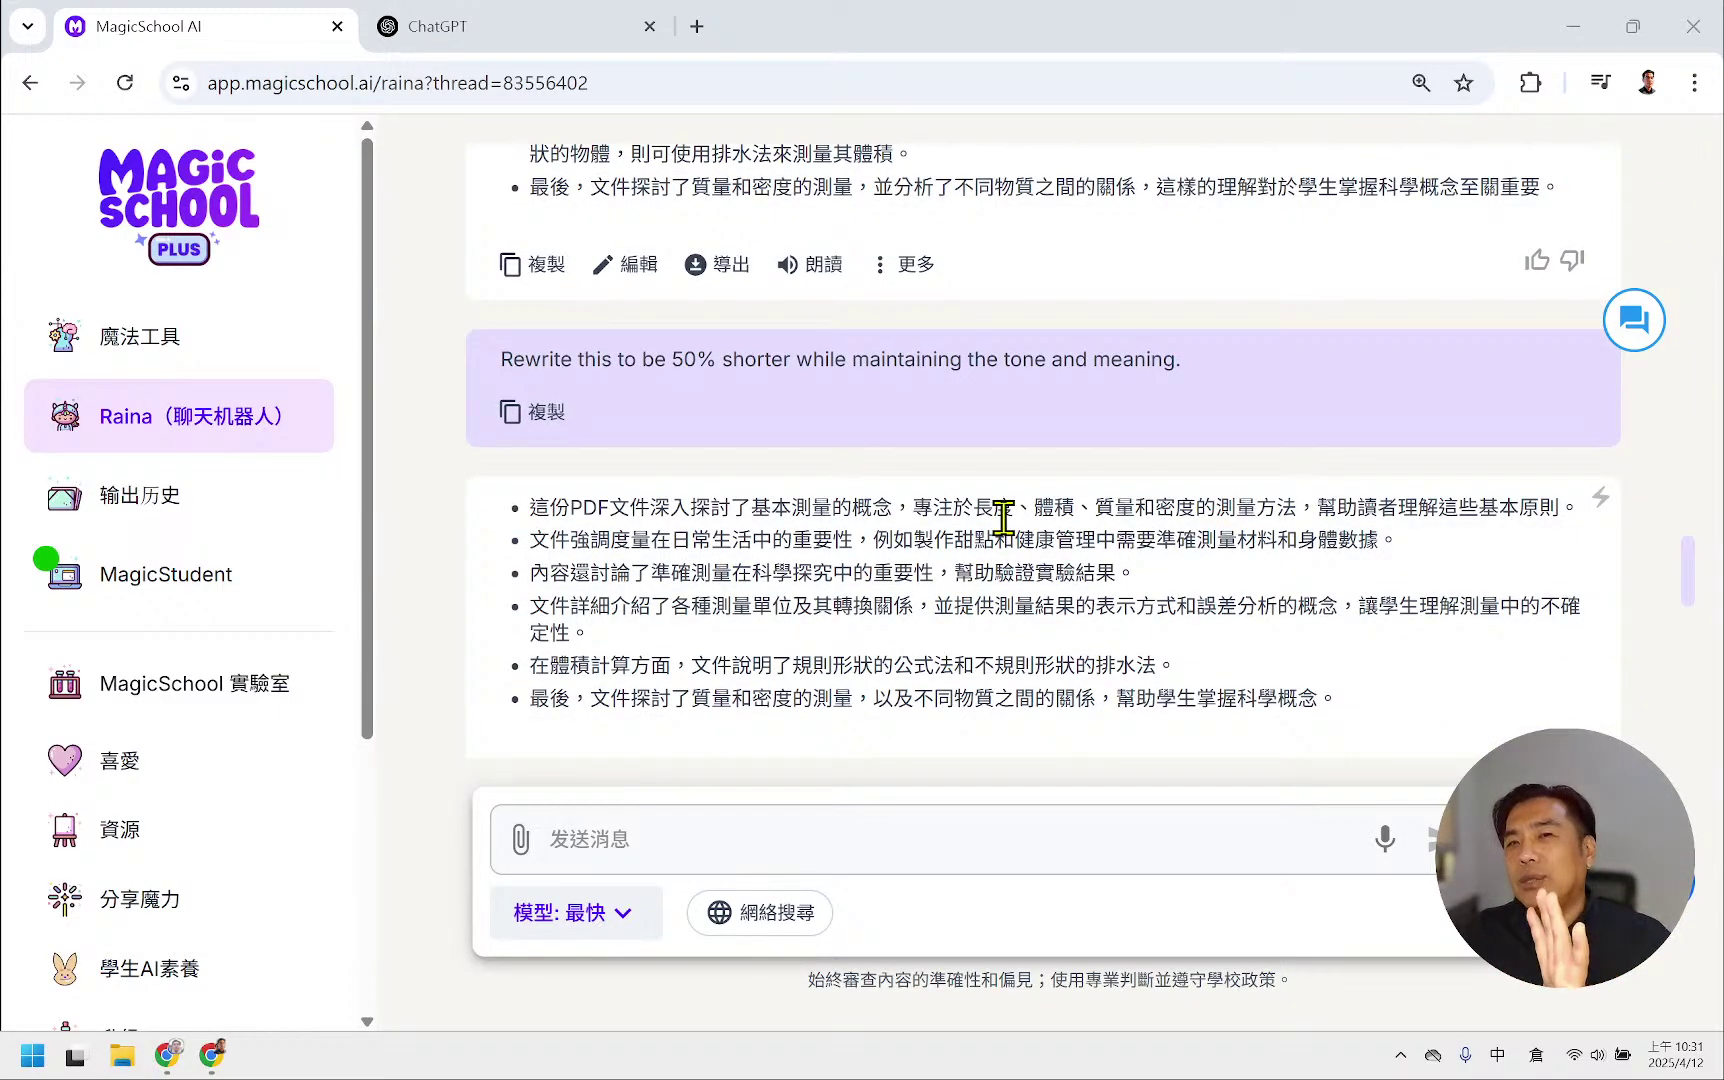
pyautogui.scroll(-2, 1003, 517)
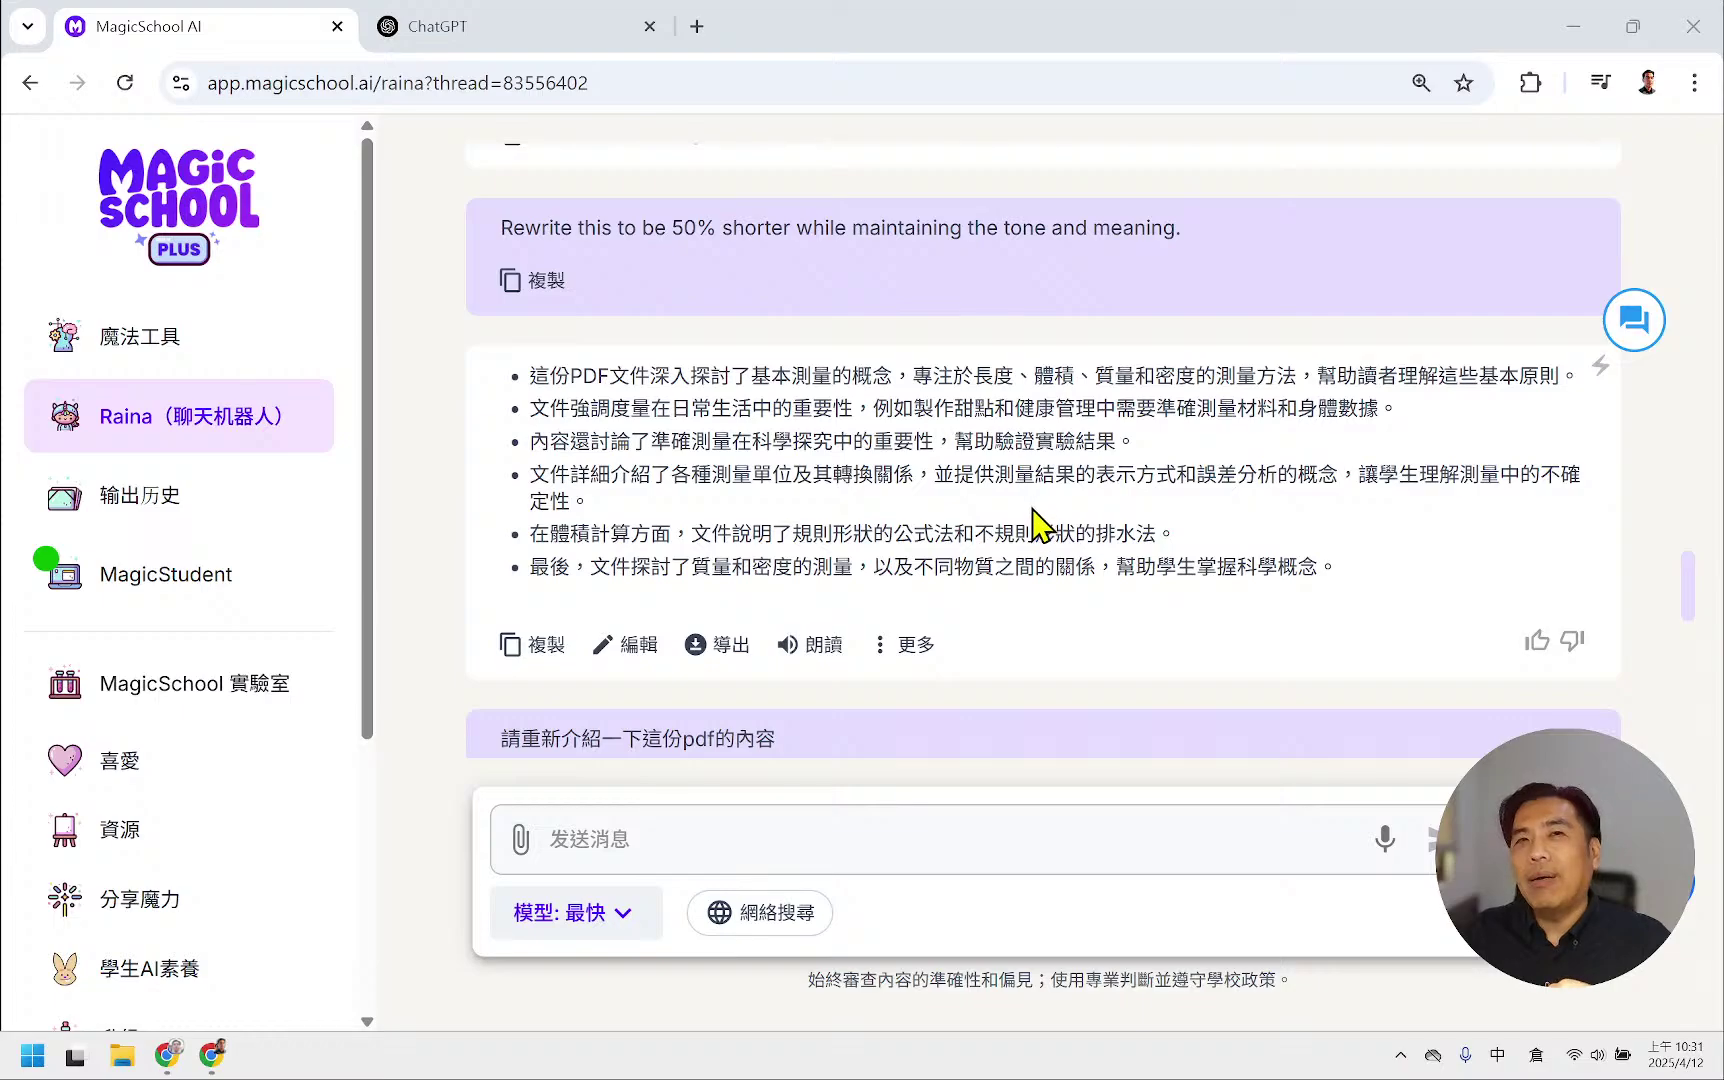
pyautogui.click(481, 24)
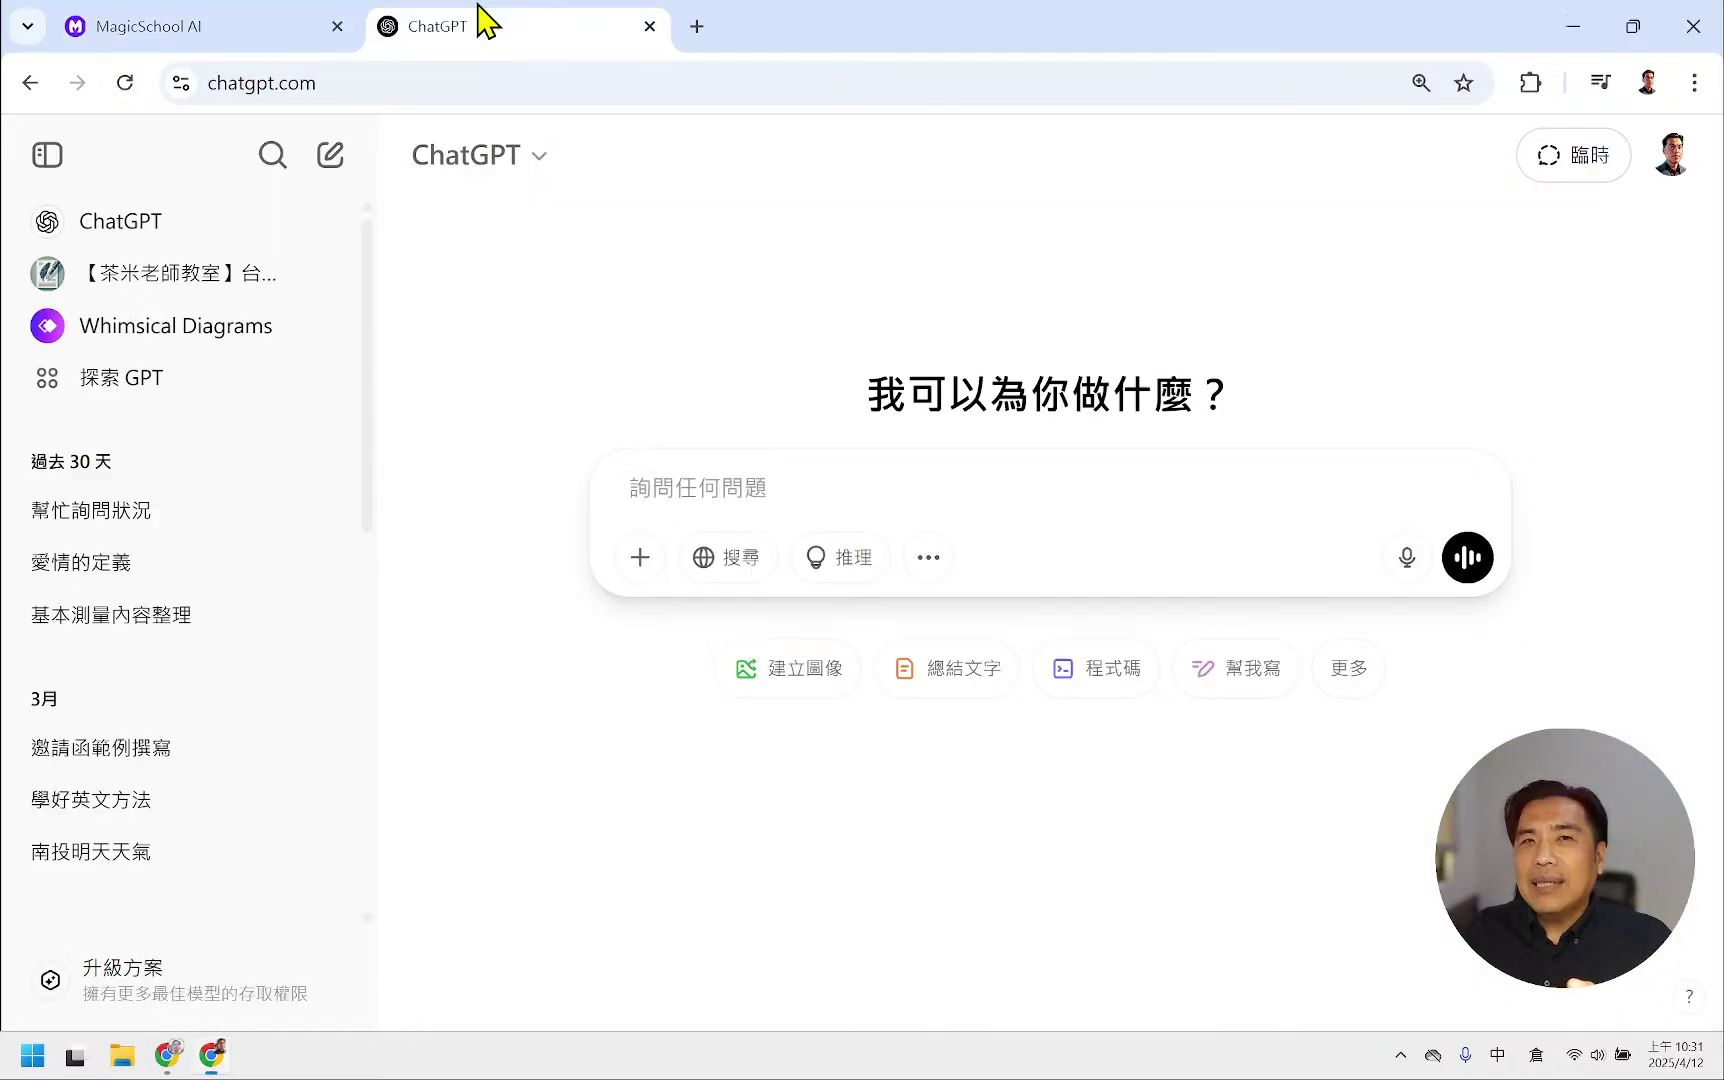
pyautogui.click(252, 22)
# - Have Raina generate multiple-choice questions from the PDF content using the ready-made question option (多项选择)
pyautogui.scroll(-10, 1232, 515)
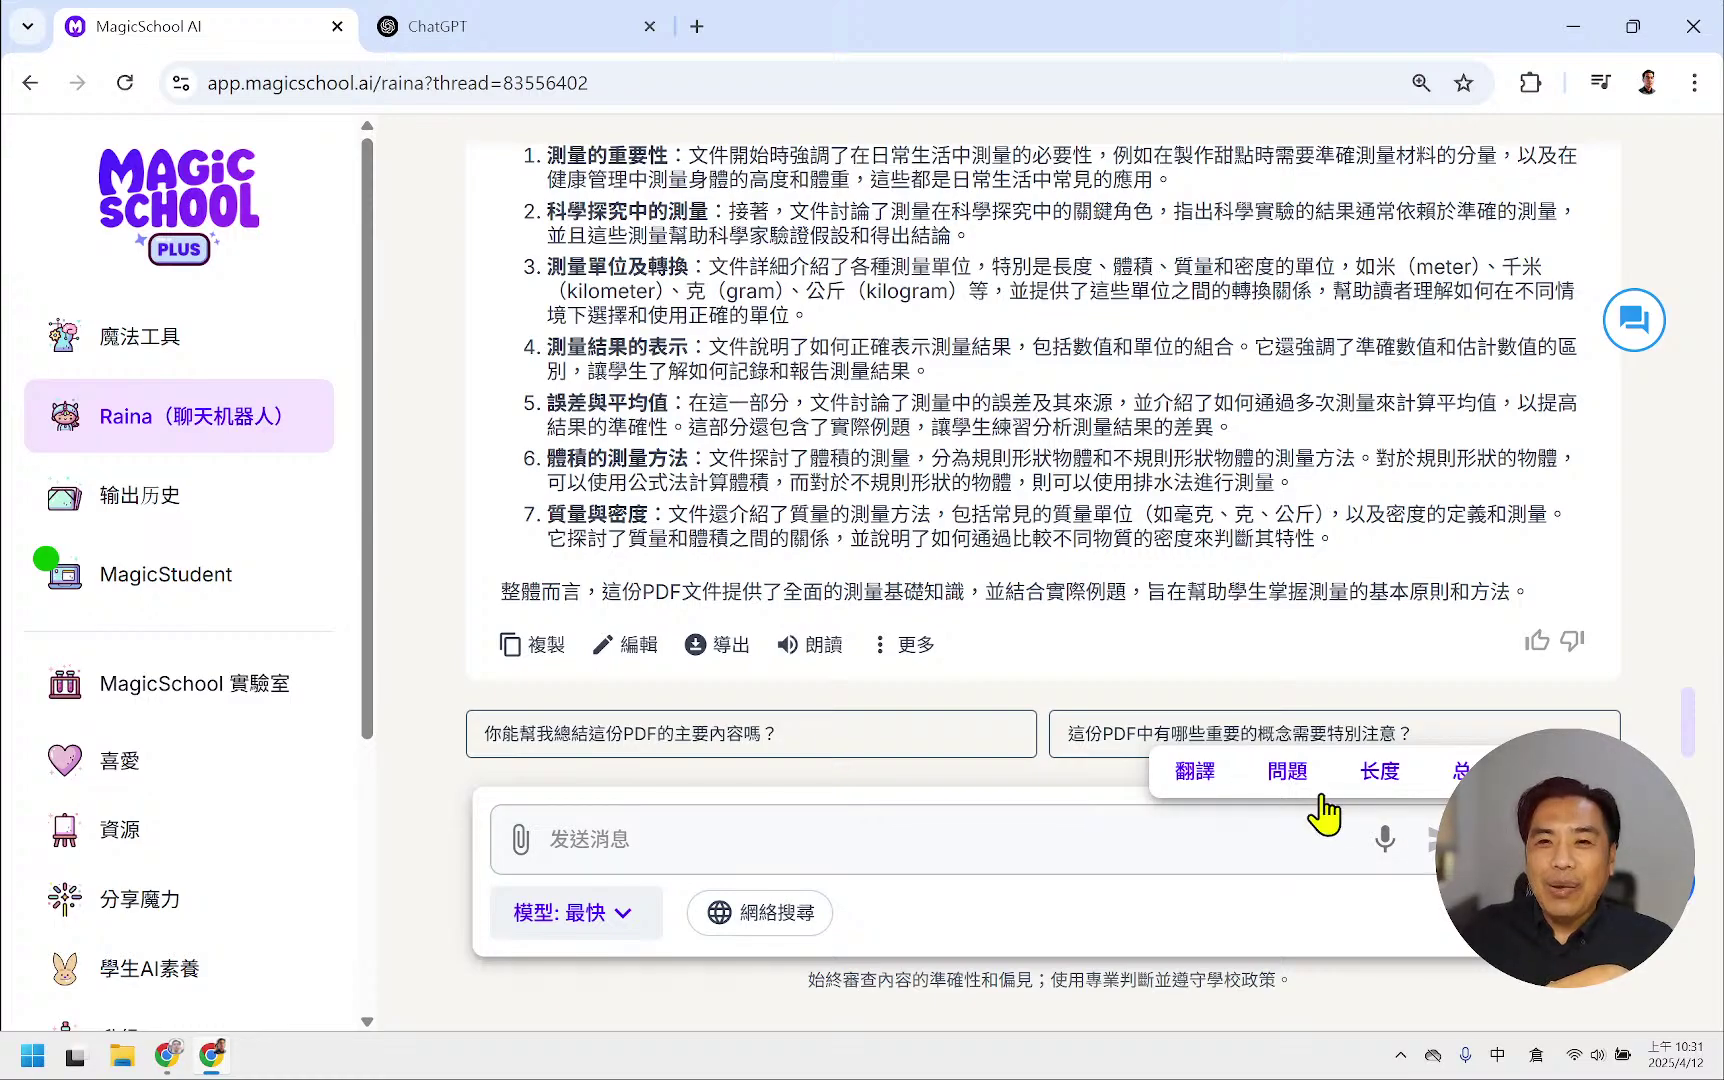
pyautogui.moveTo(1294, 790)
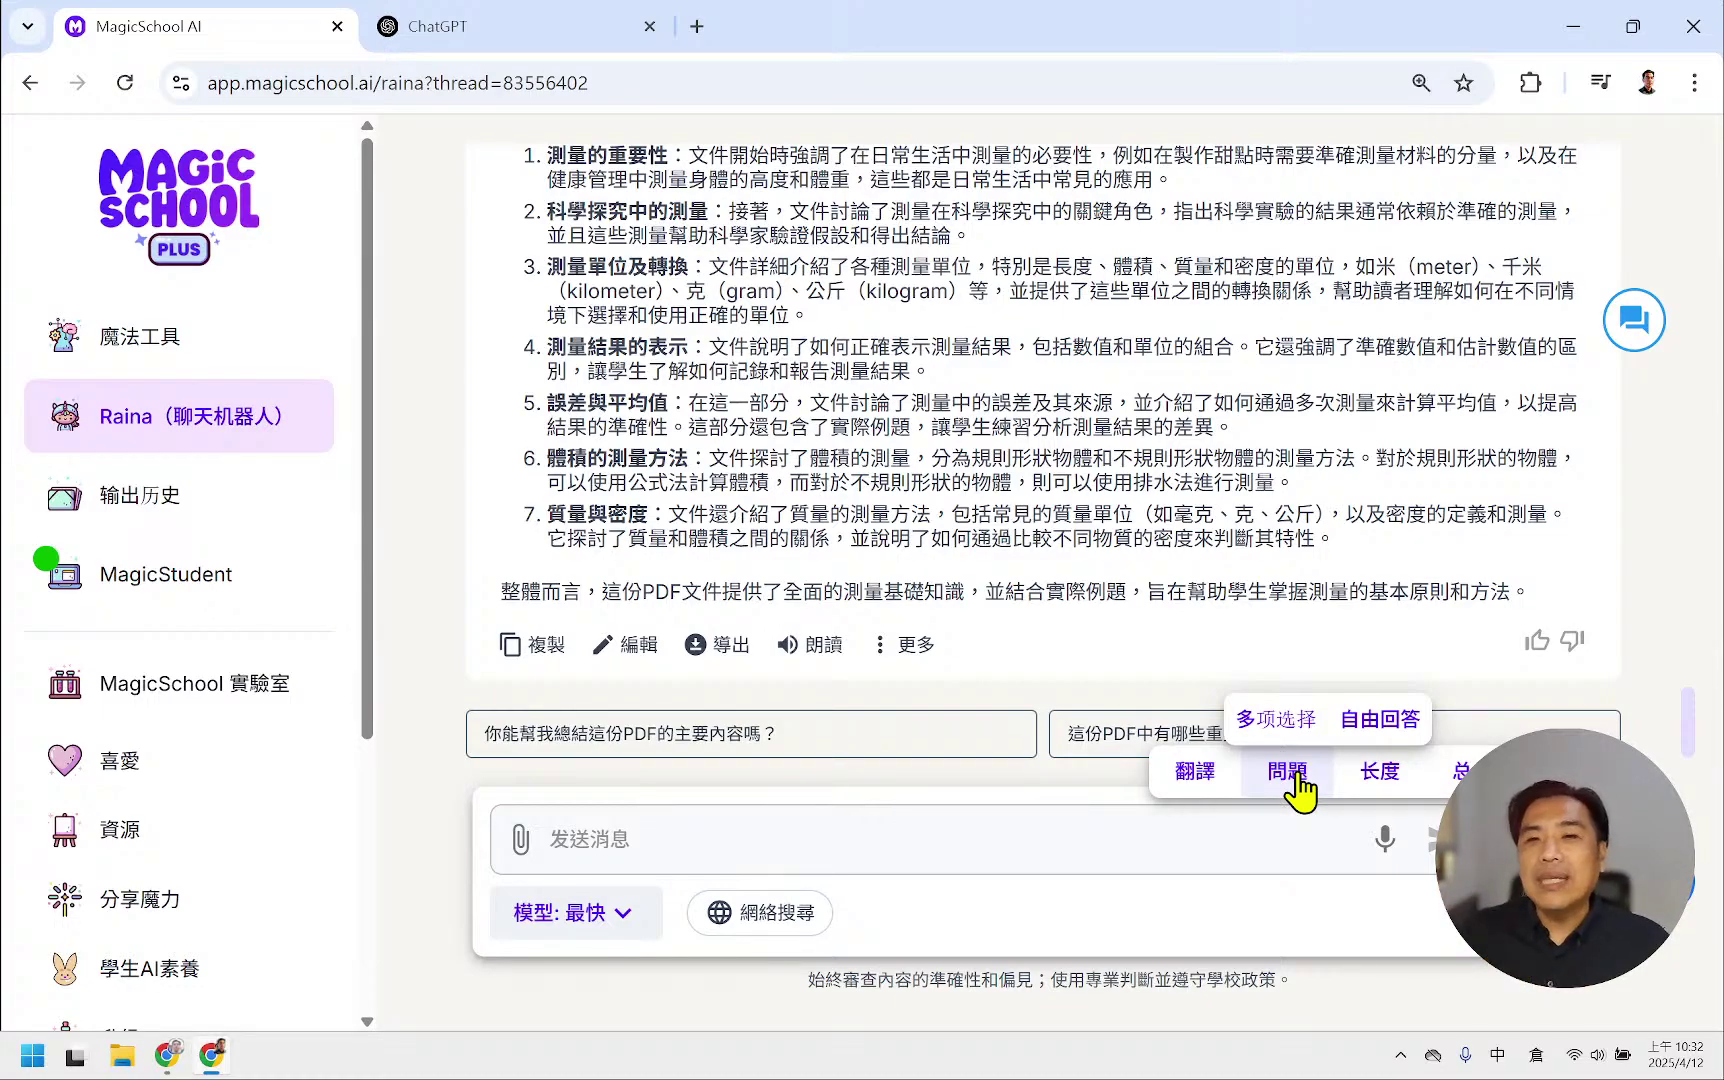
pyautogui.click(1270, 719)
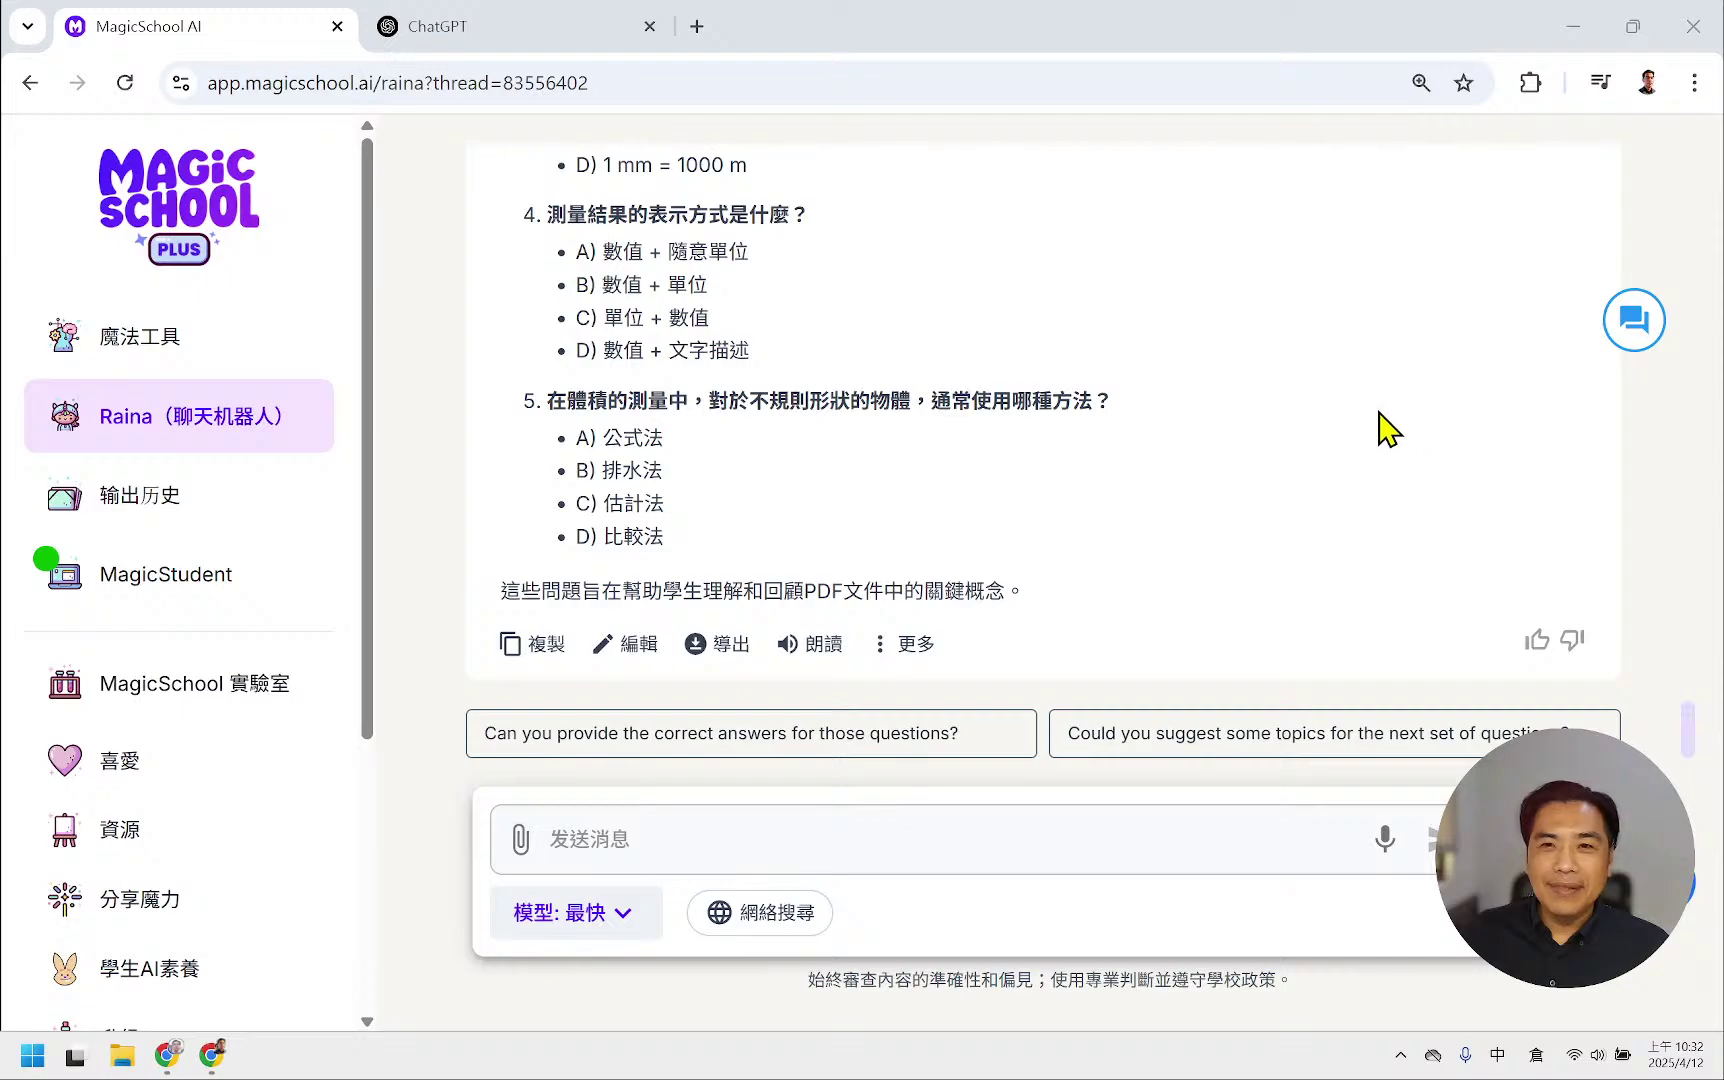
pyautogui.moveTo(1283, 758)
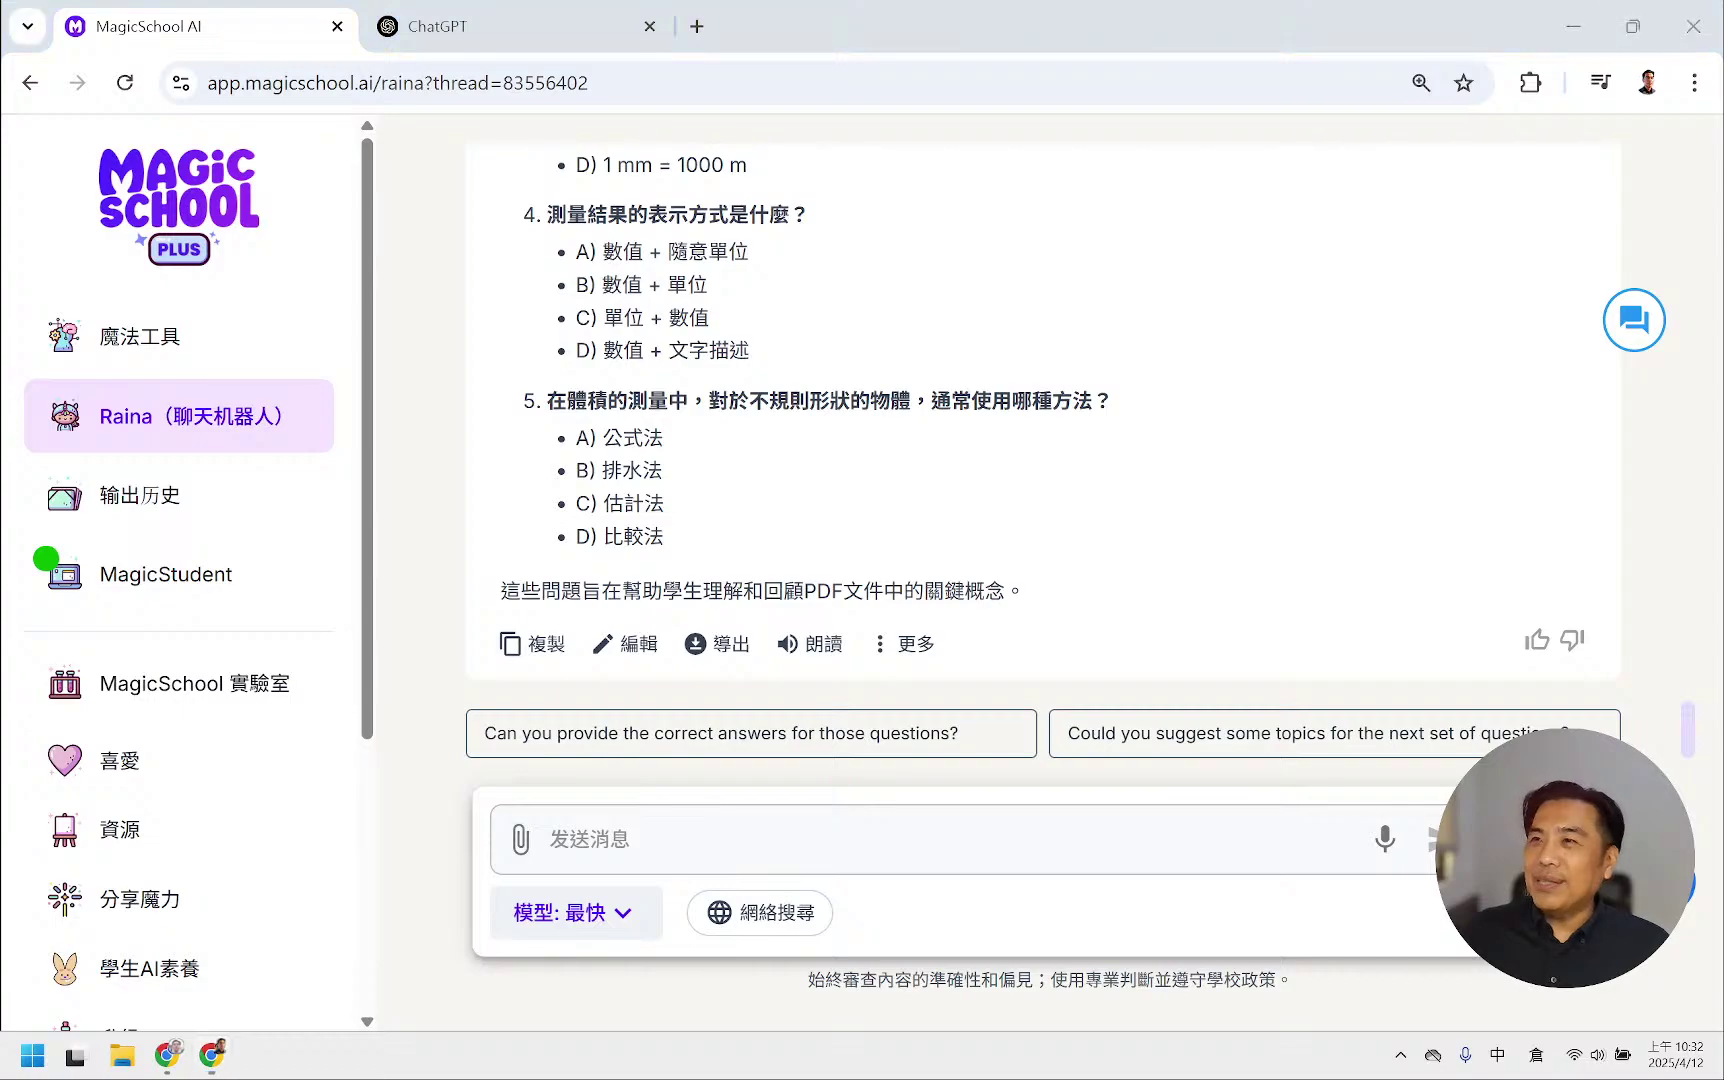
# - Ask Raina for a different set of multiple-choice questions with the message "請再給我題選擇題，我要不同的題目喔"
pyautogui.scroll(10, 1040, 550)
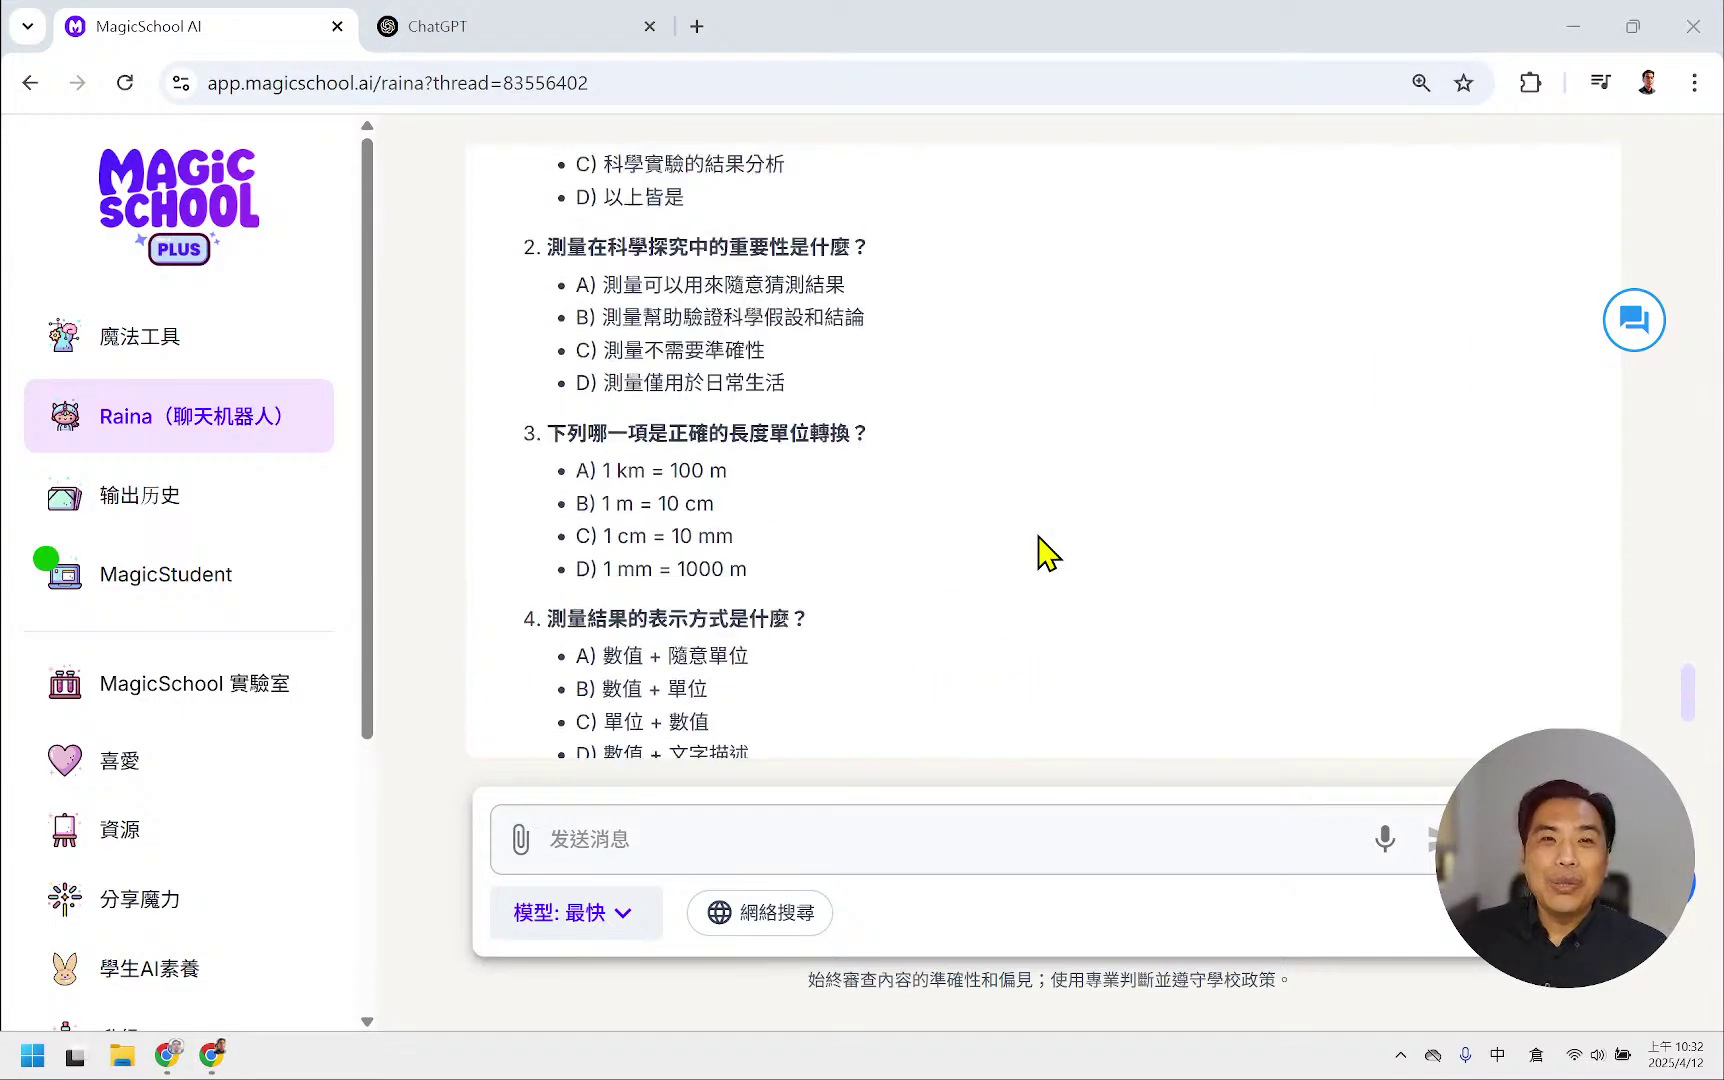
pyautogui.scroll(-8, 1040, 550)
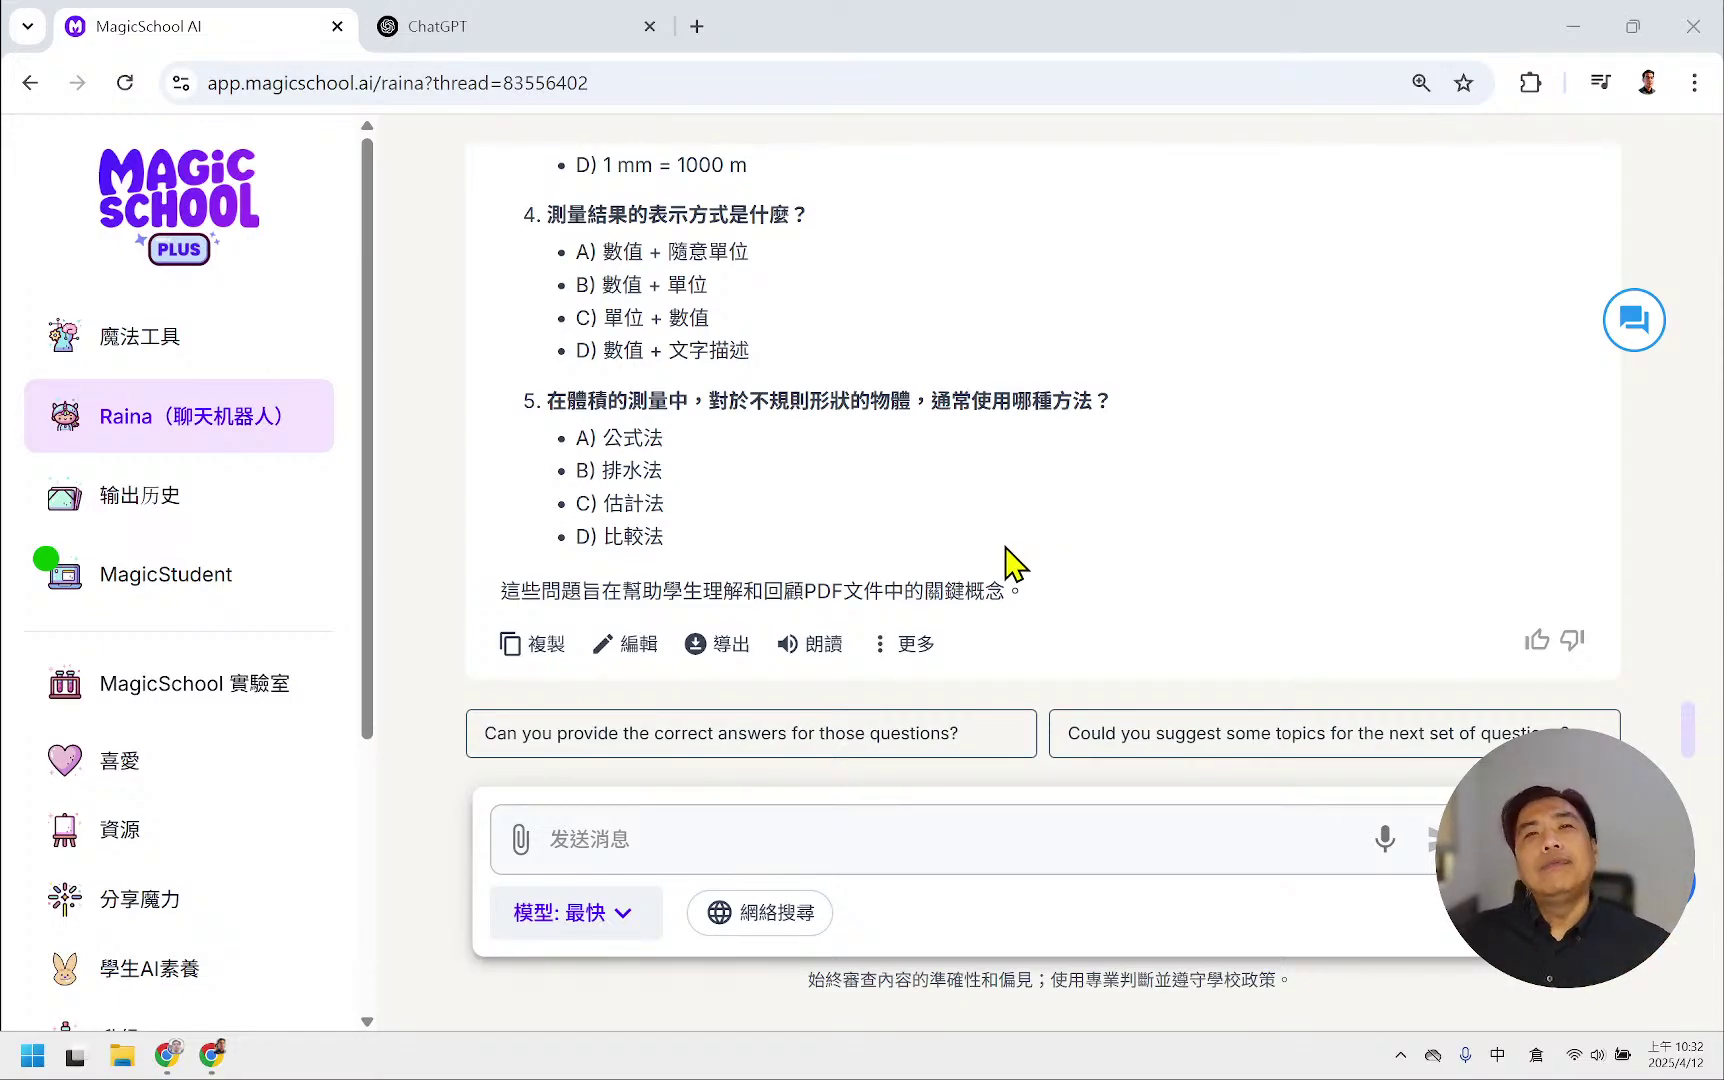
pyautogui.click(705, 845)
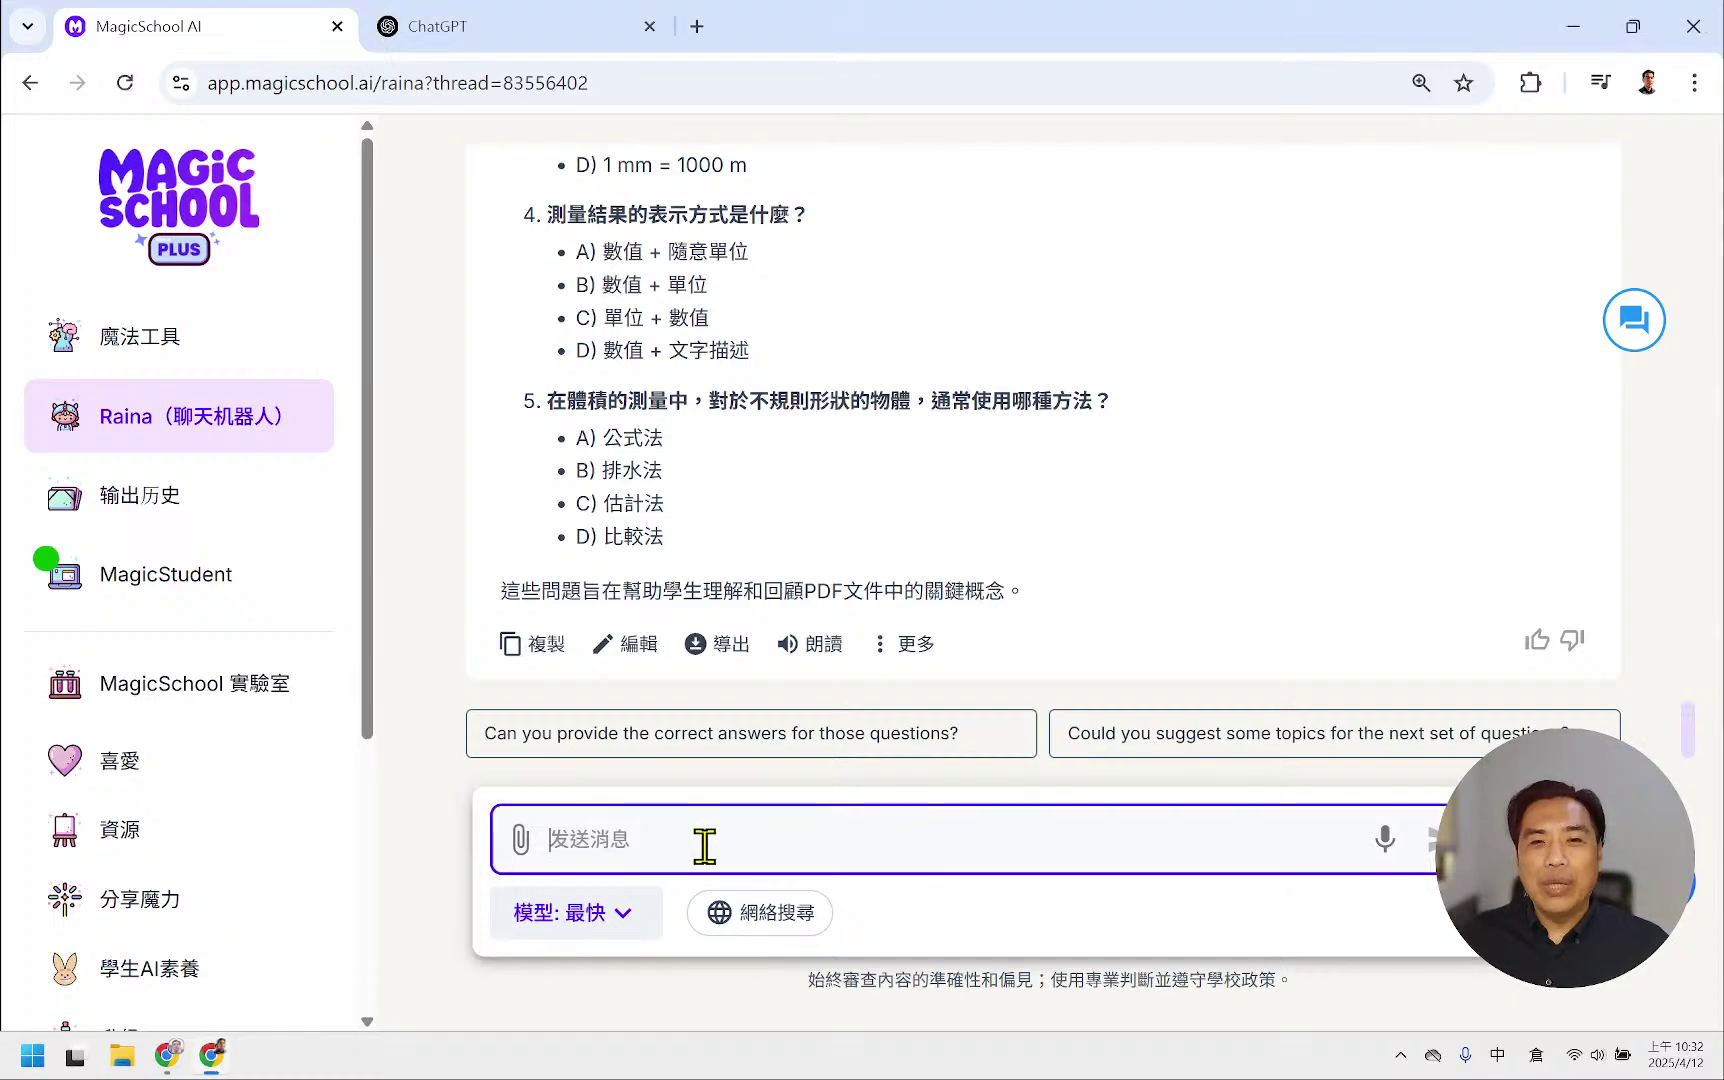
pyautogui.write('請再')
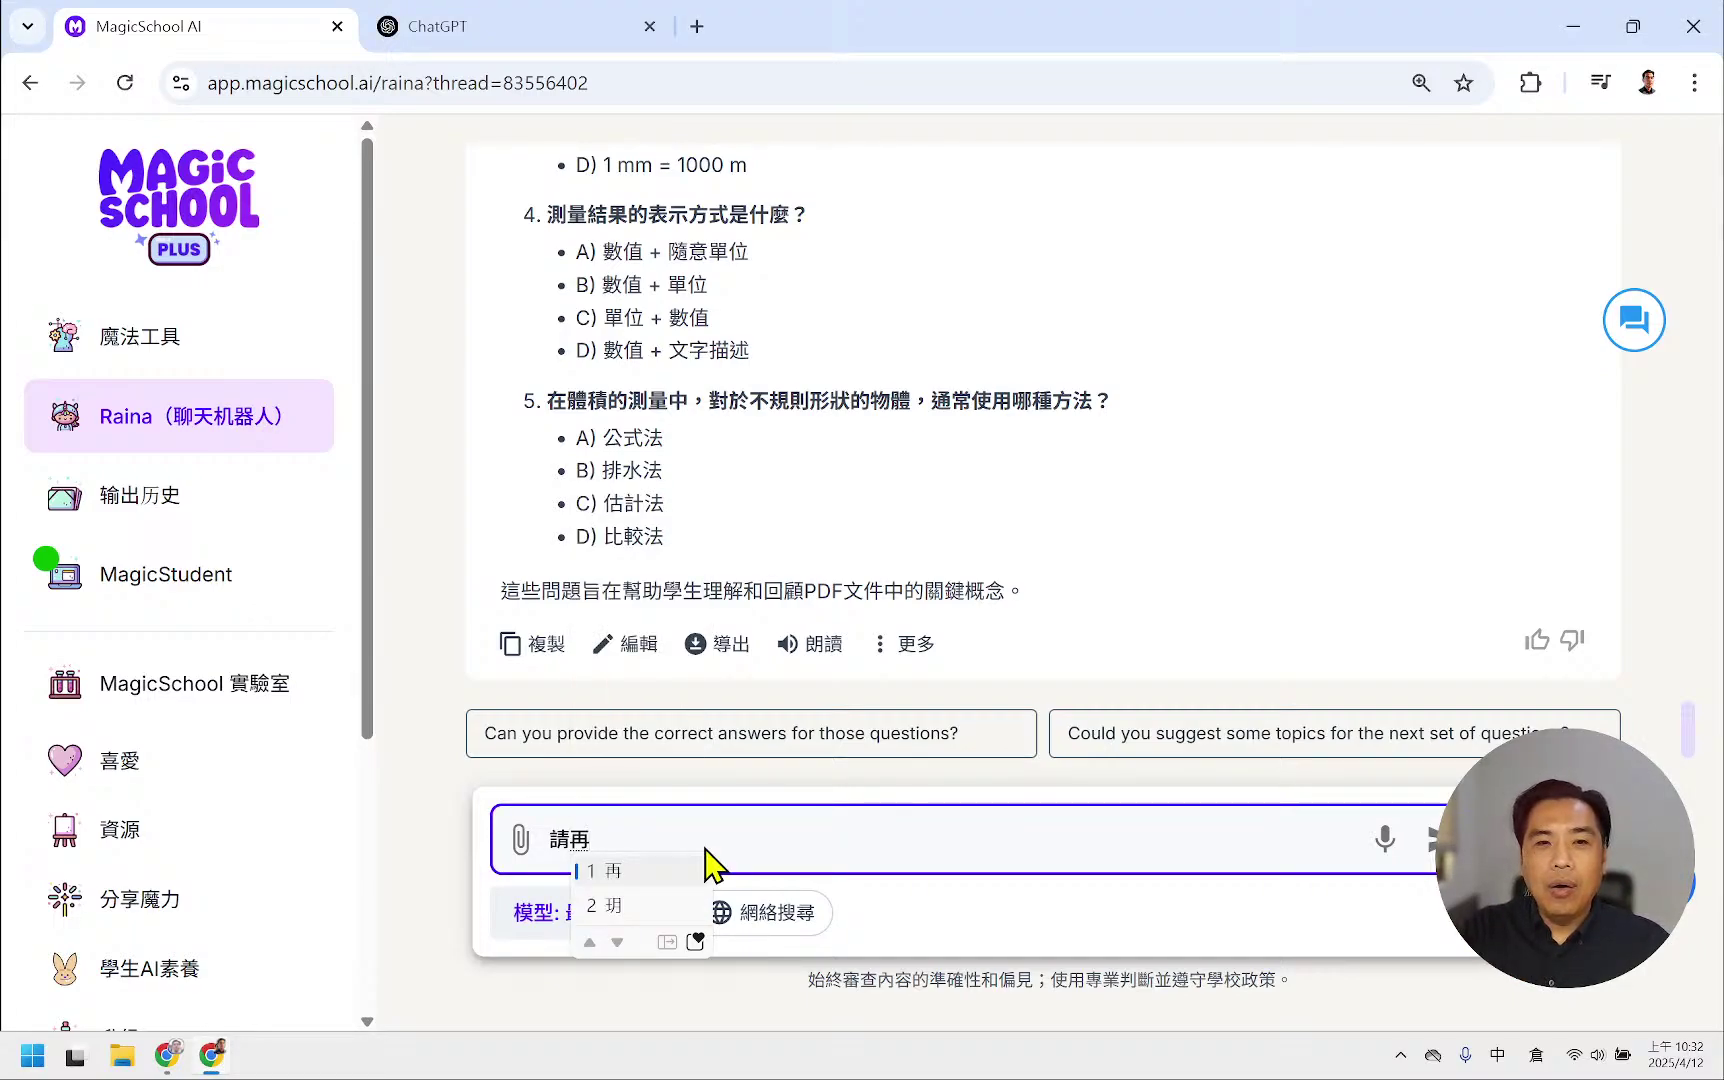
pyautogui.write('給')
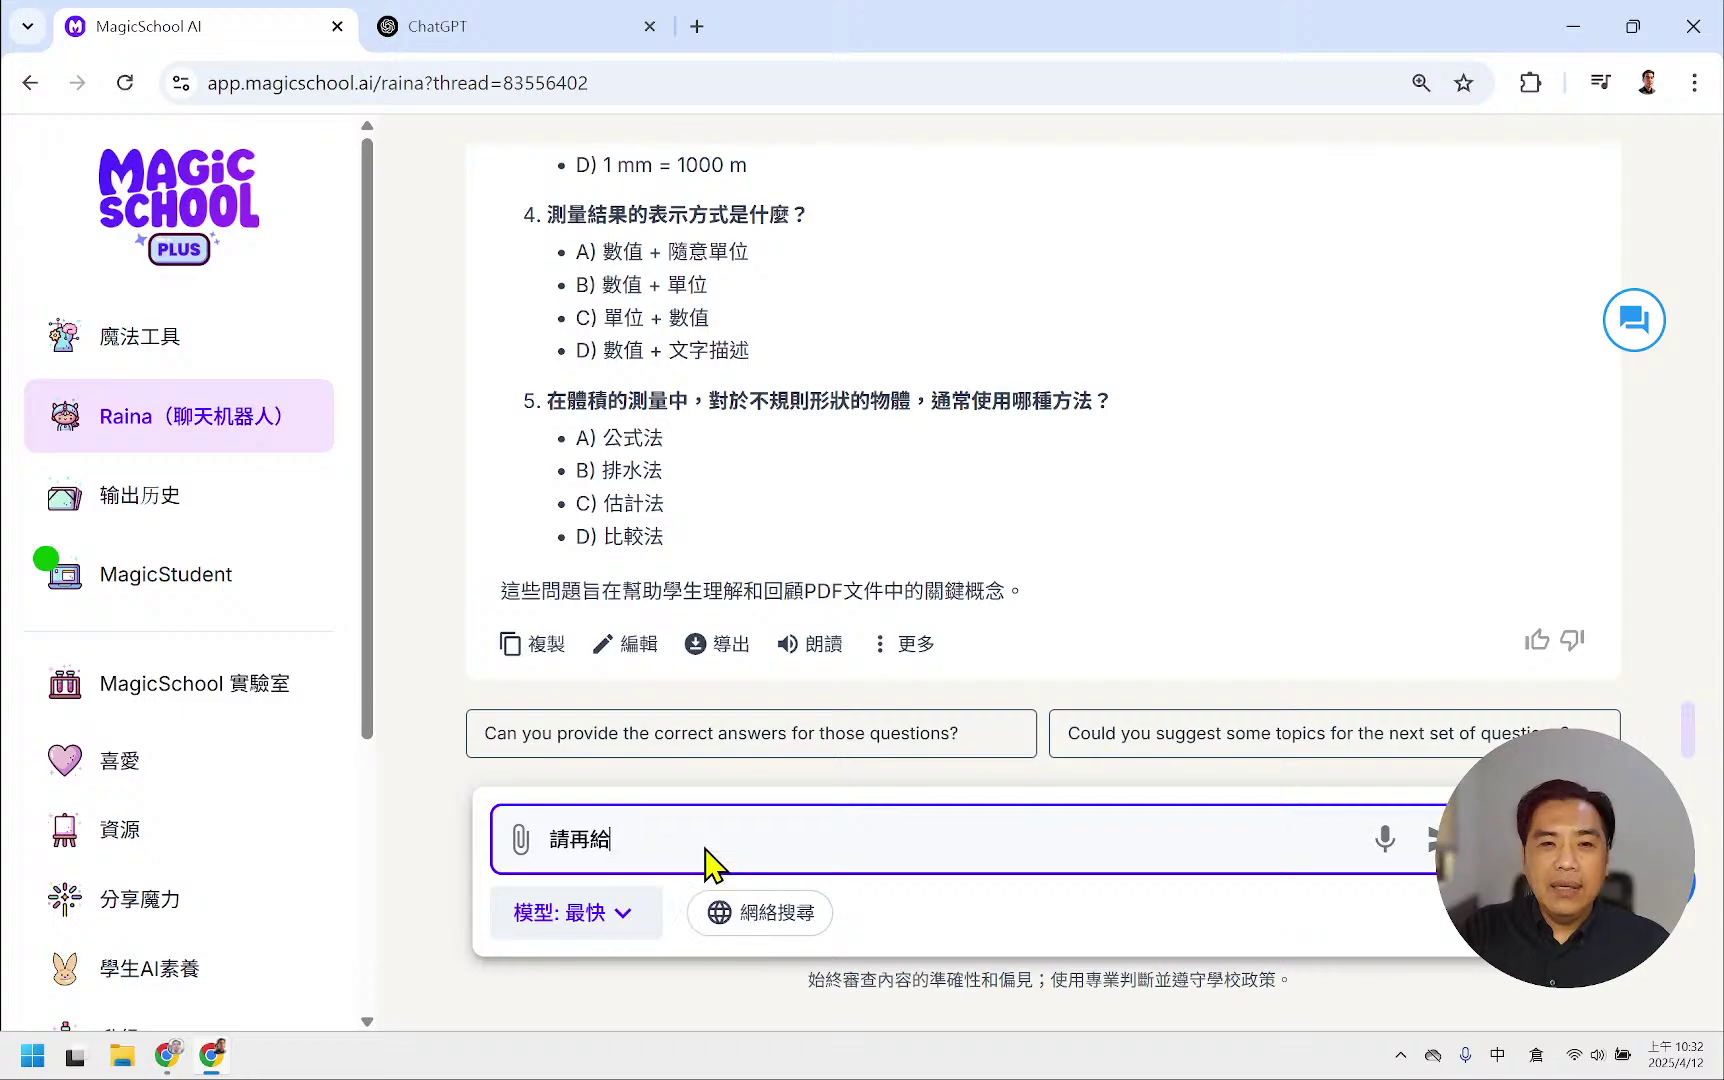
pyautogui.write('我題選')
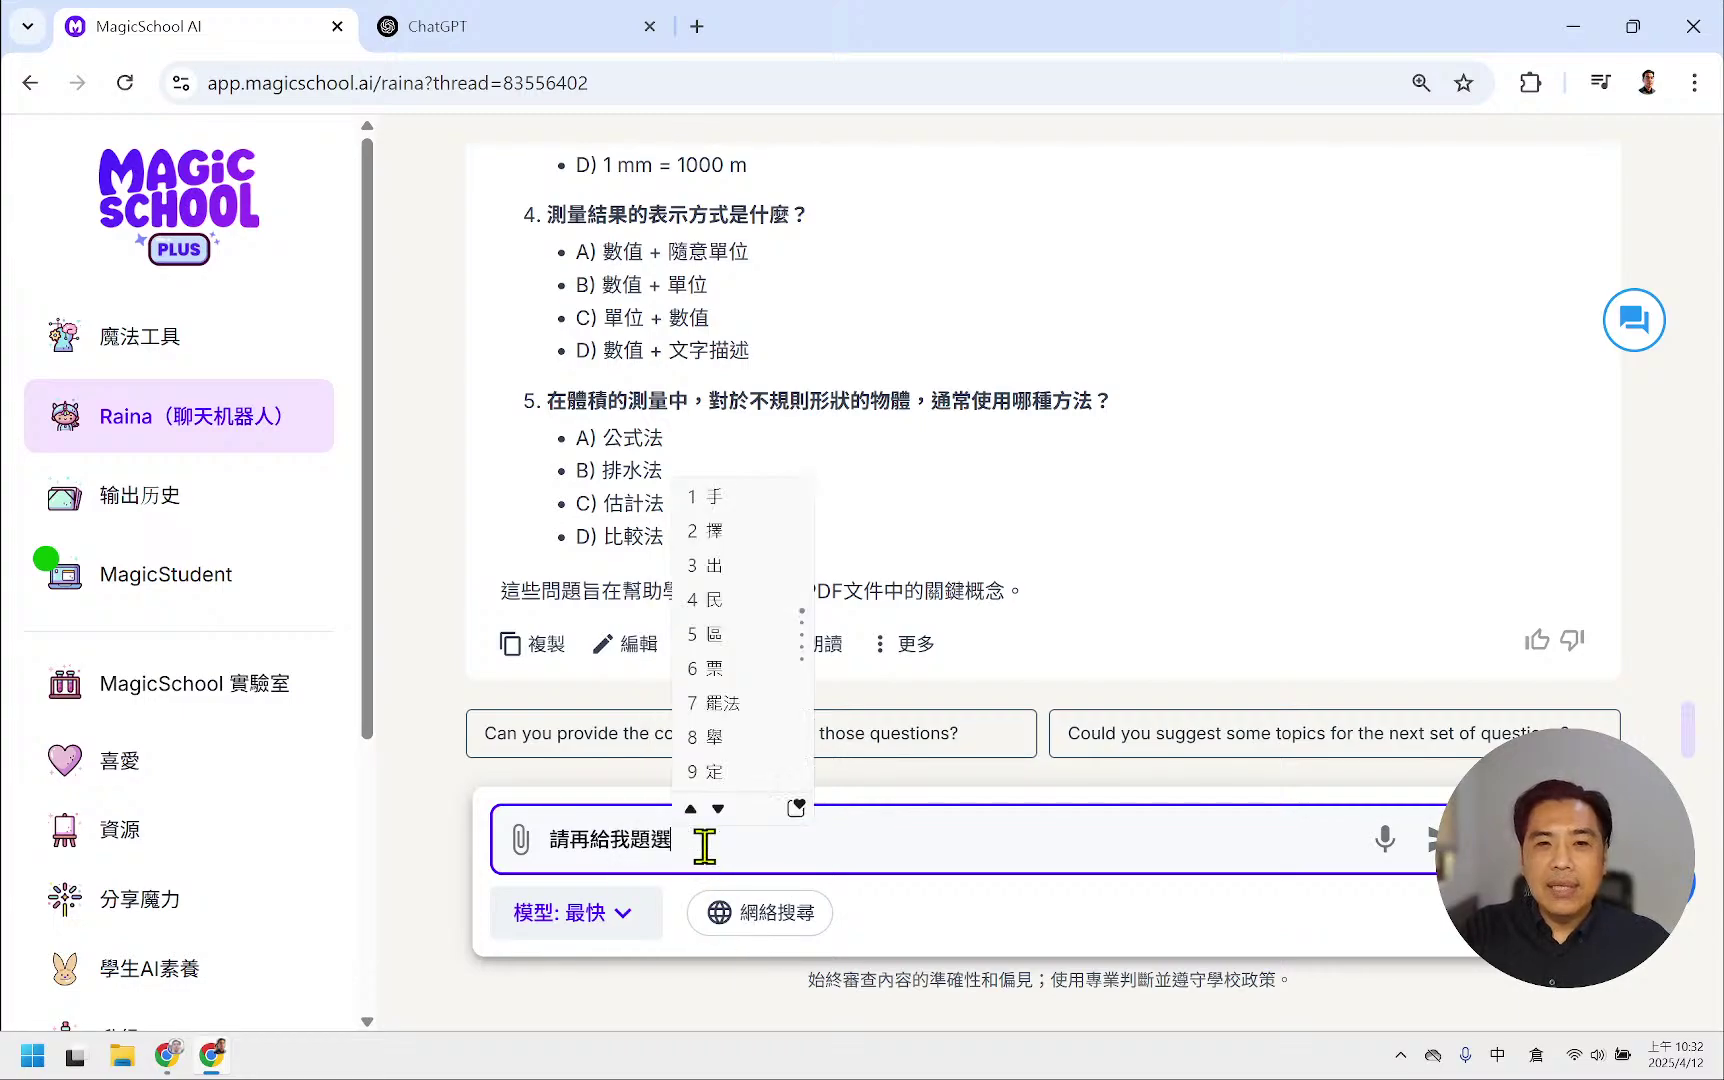
pyautogui.write('手印中擇題，')
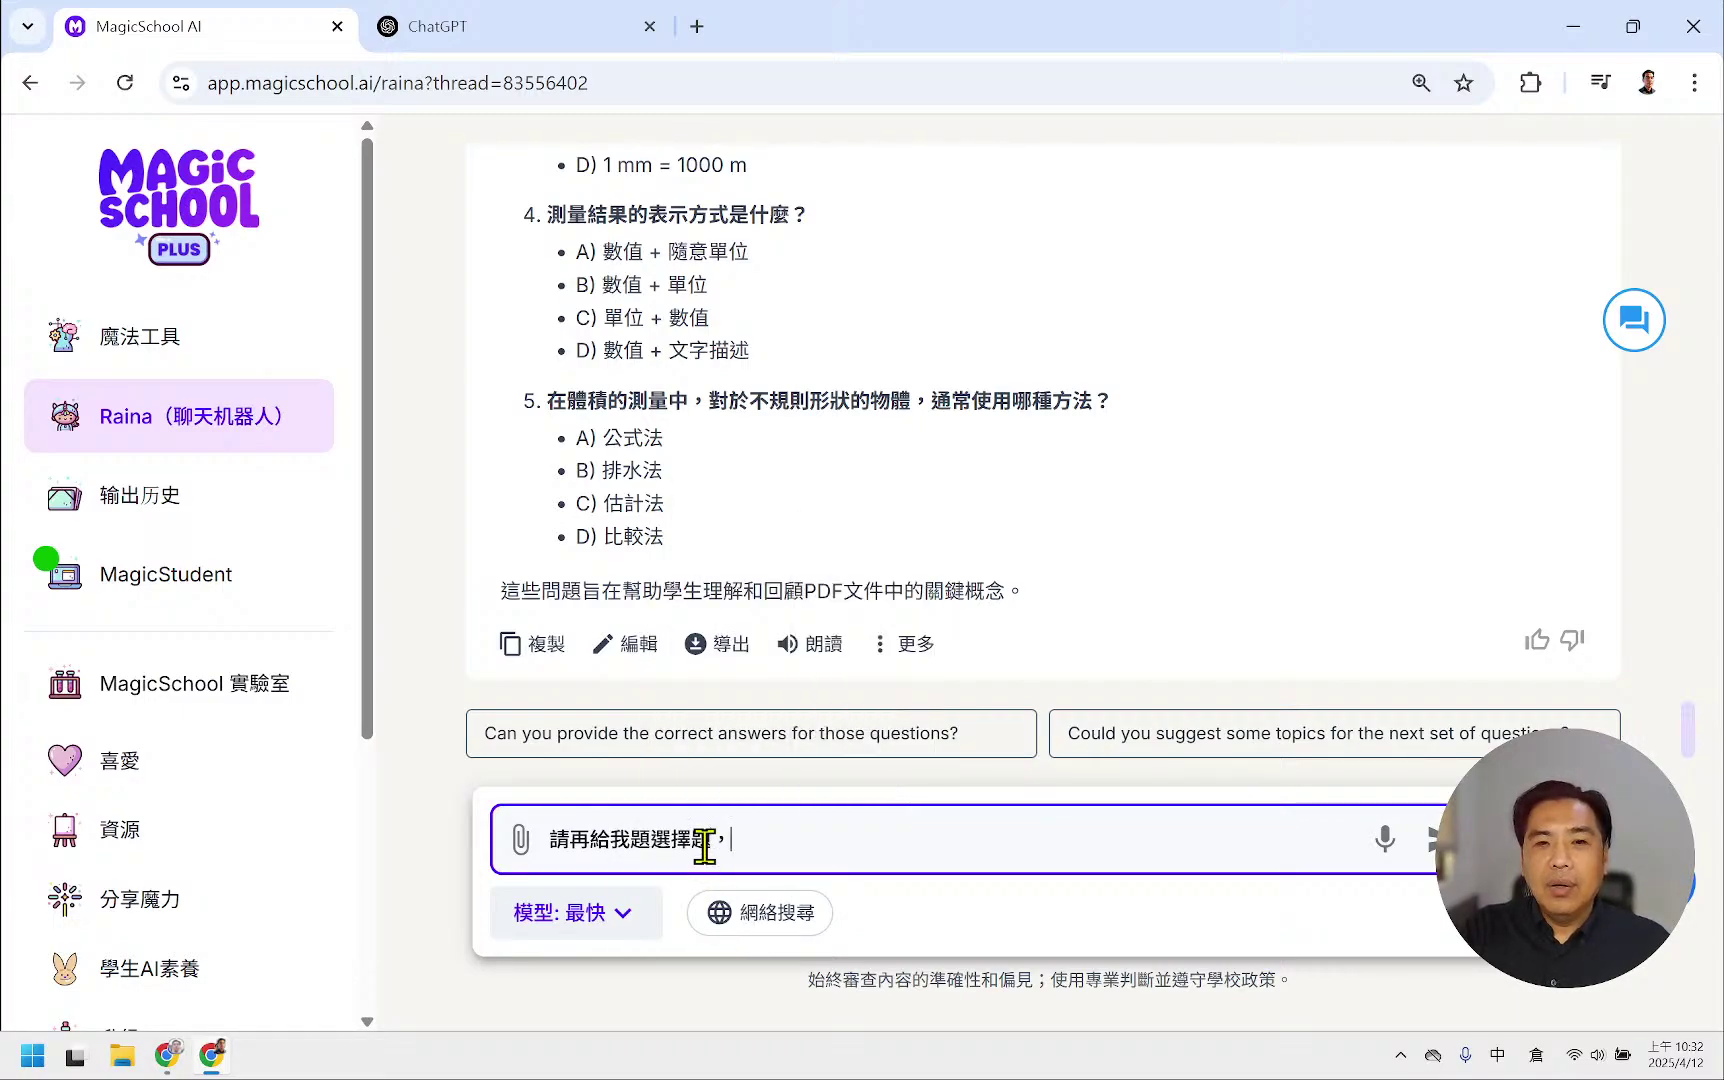
pyautogui.write('竹手我要不同的日')
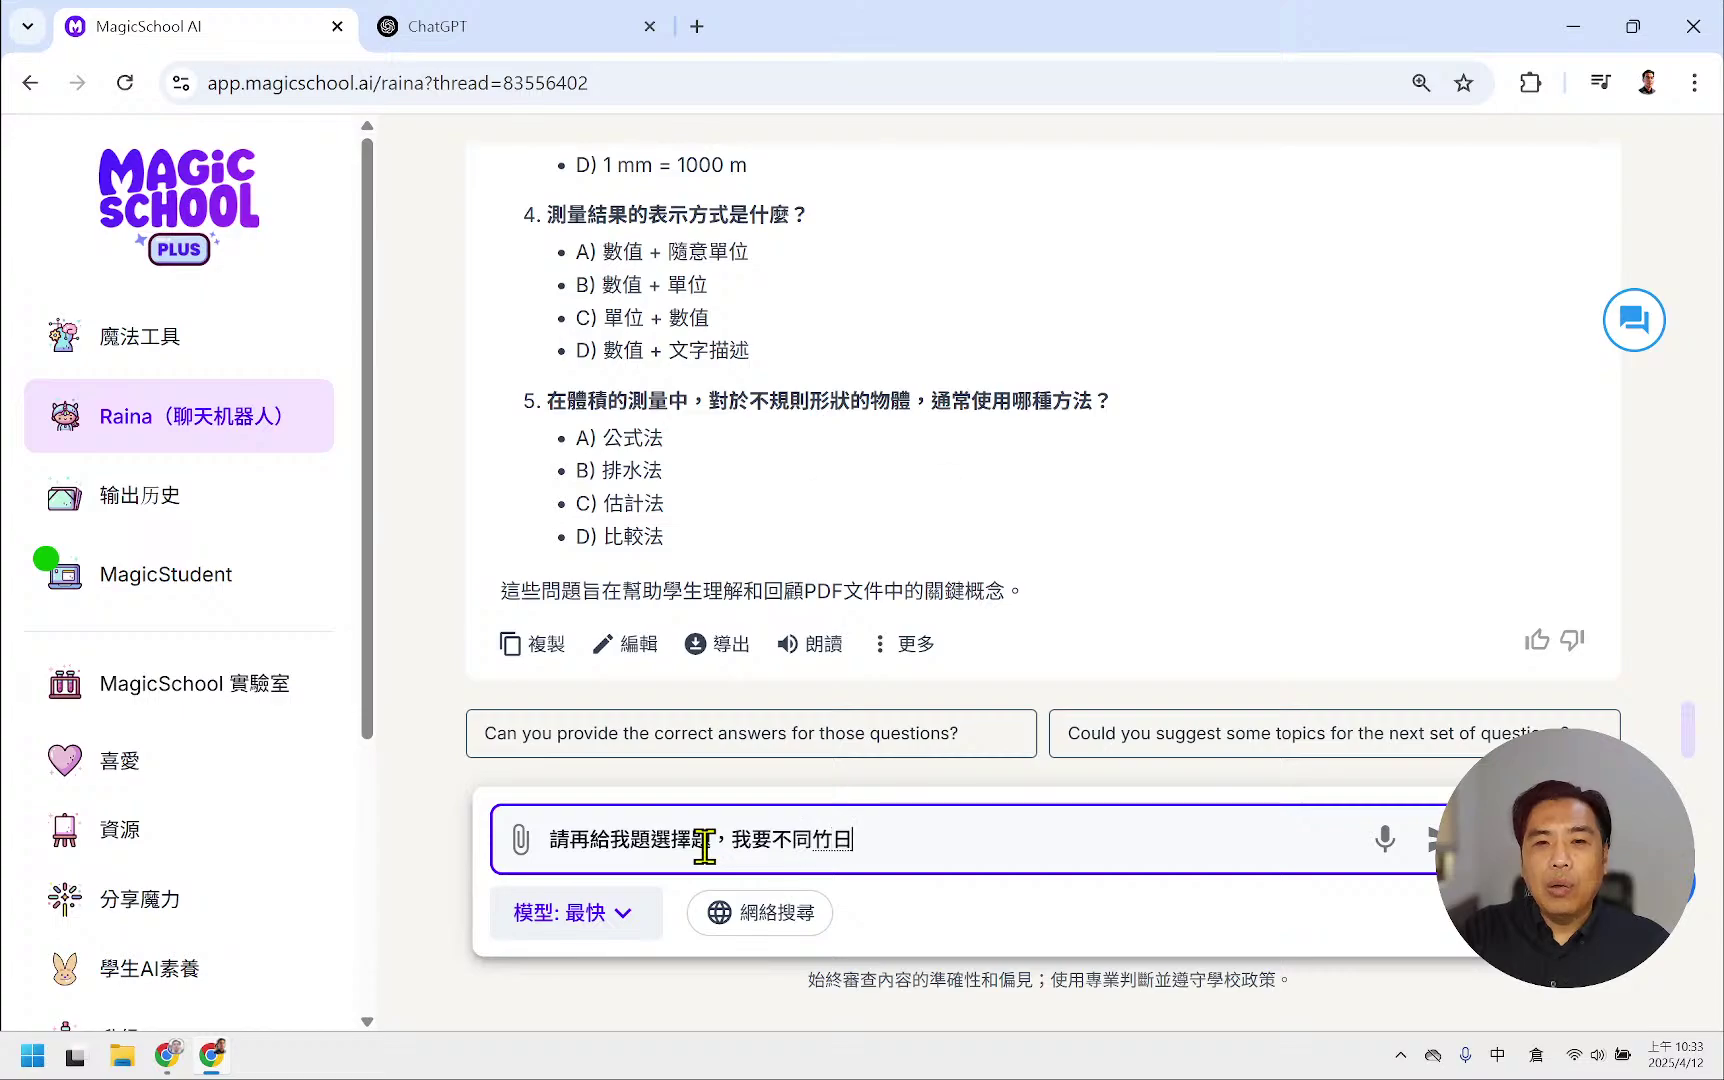
pyautogui.write('題目喔')
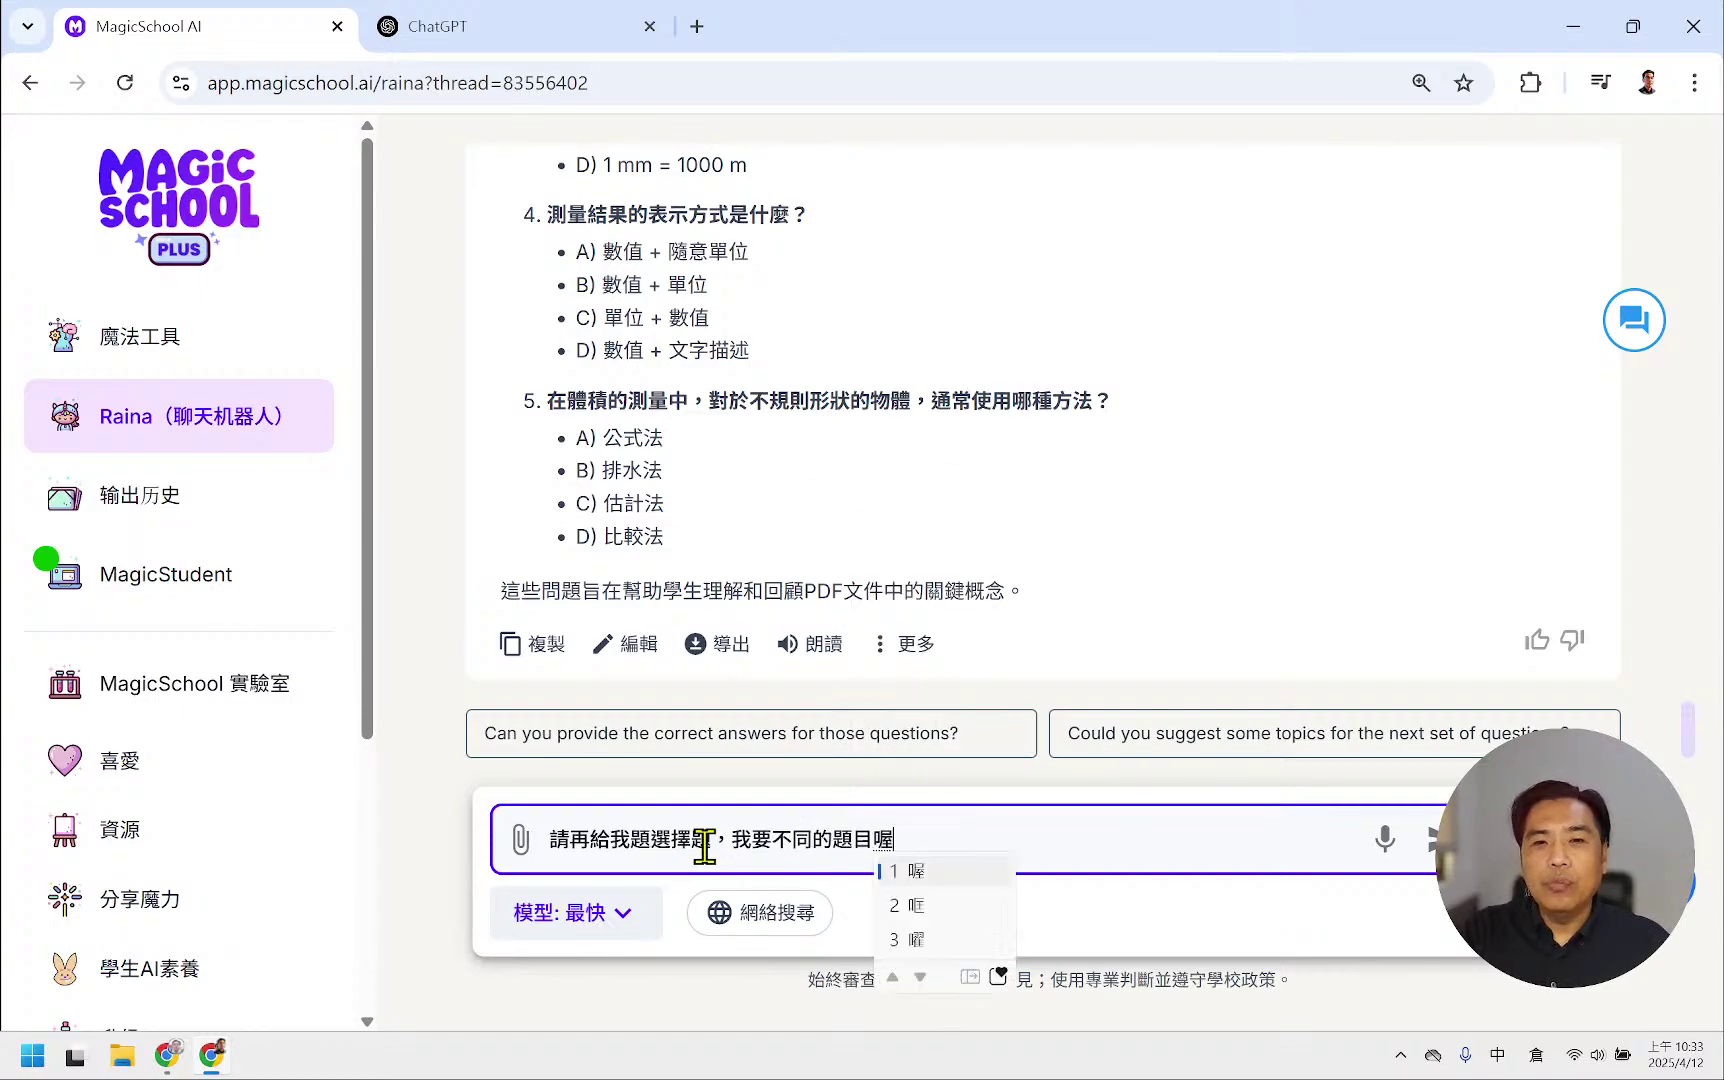
pyautogui.press('Return')
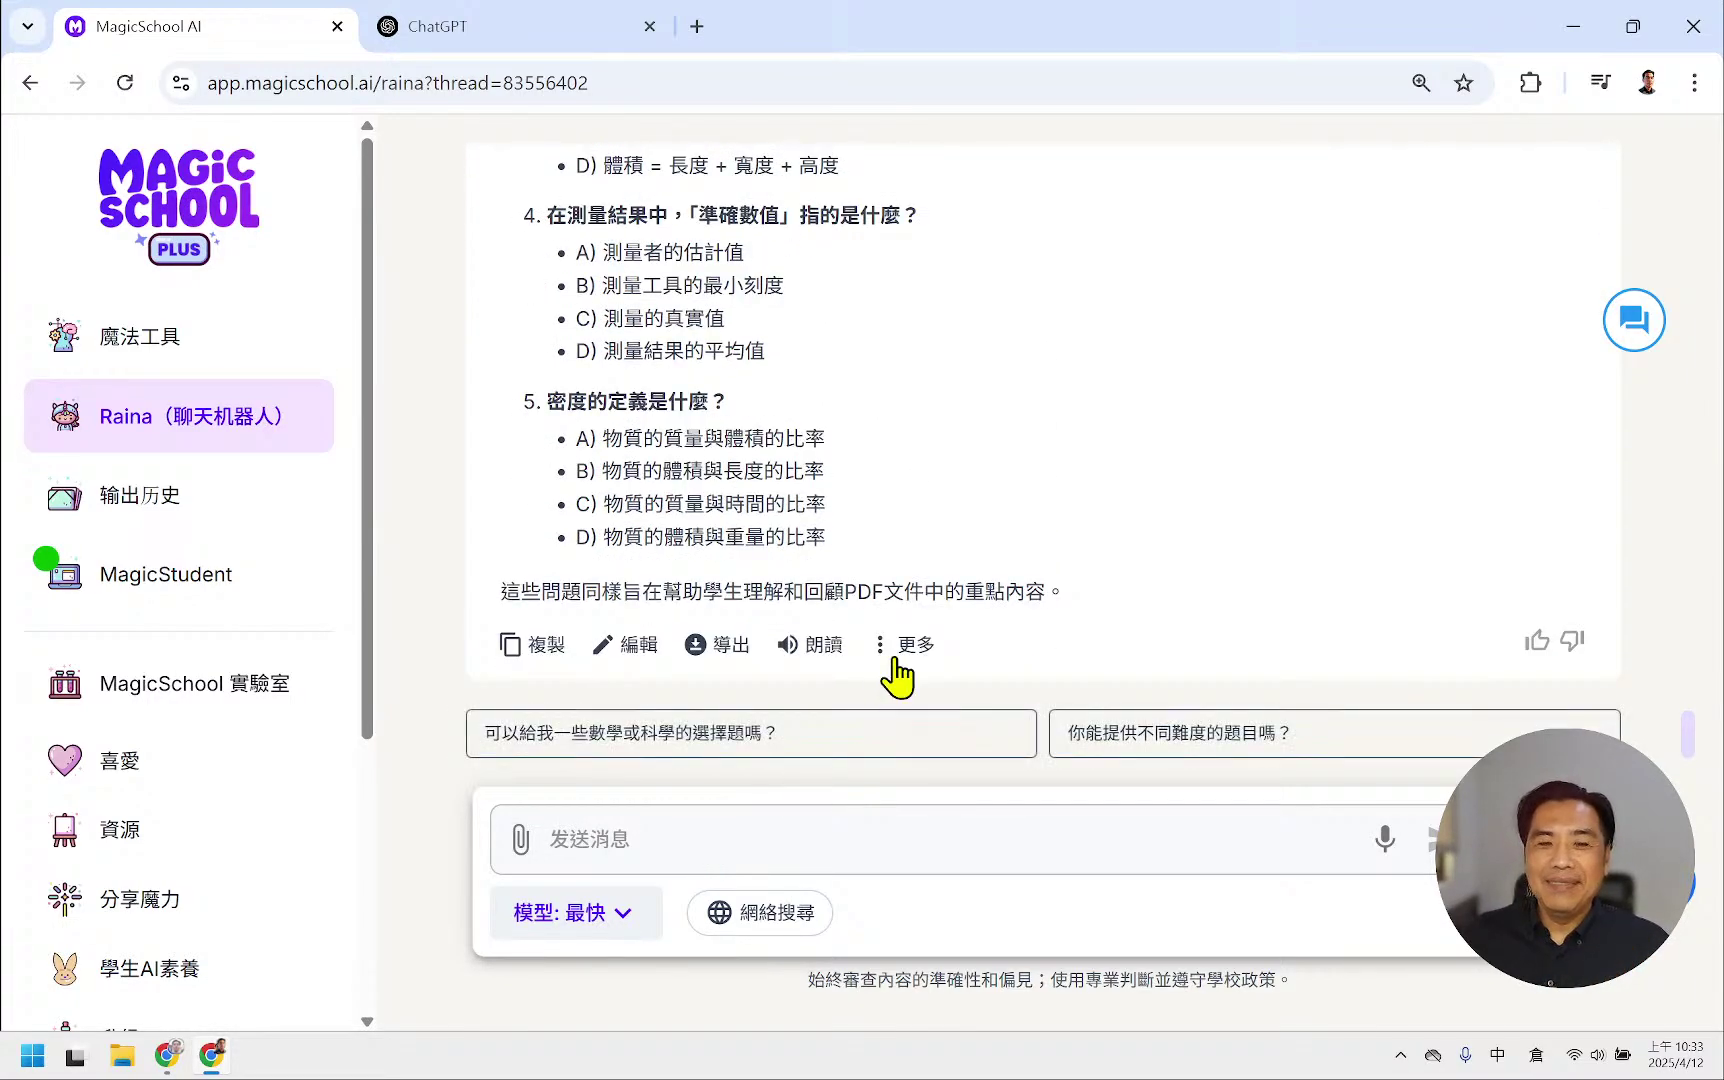
# - Review the new set of multiple-choice questions and highlight the request that produced them
pyautogui.scroll(7, 993, 593)
pyautogui.scroll(1, 993, 593)
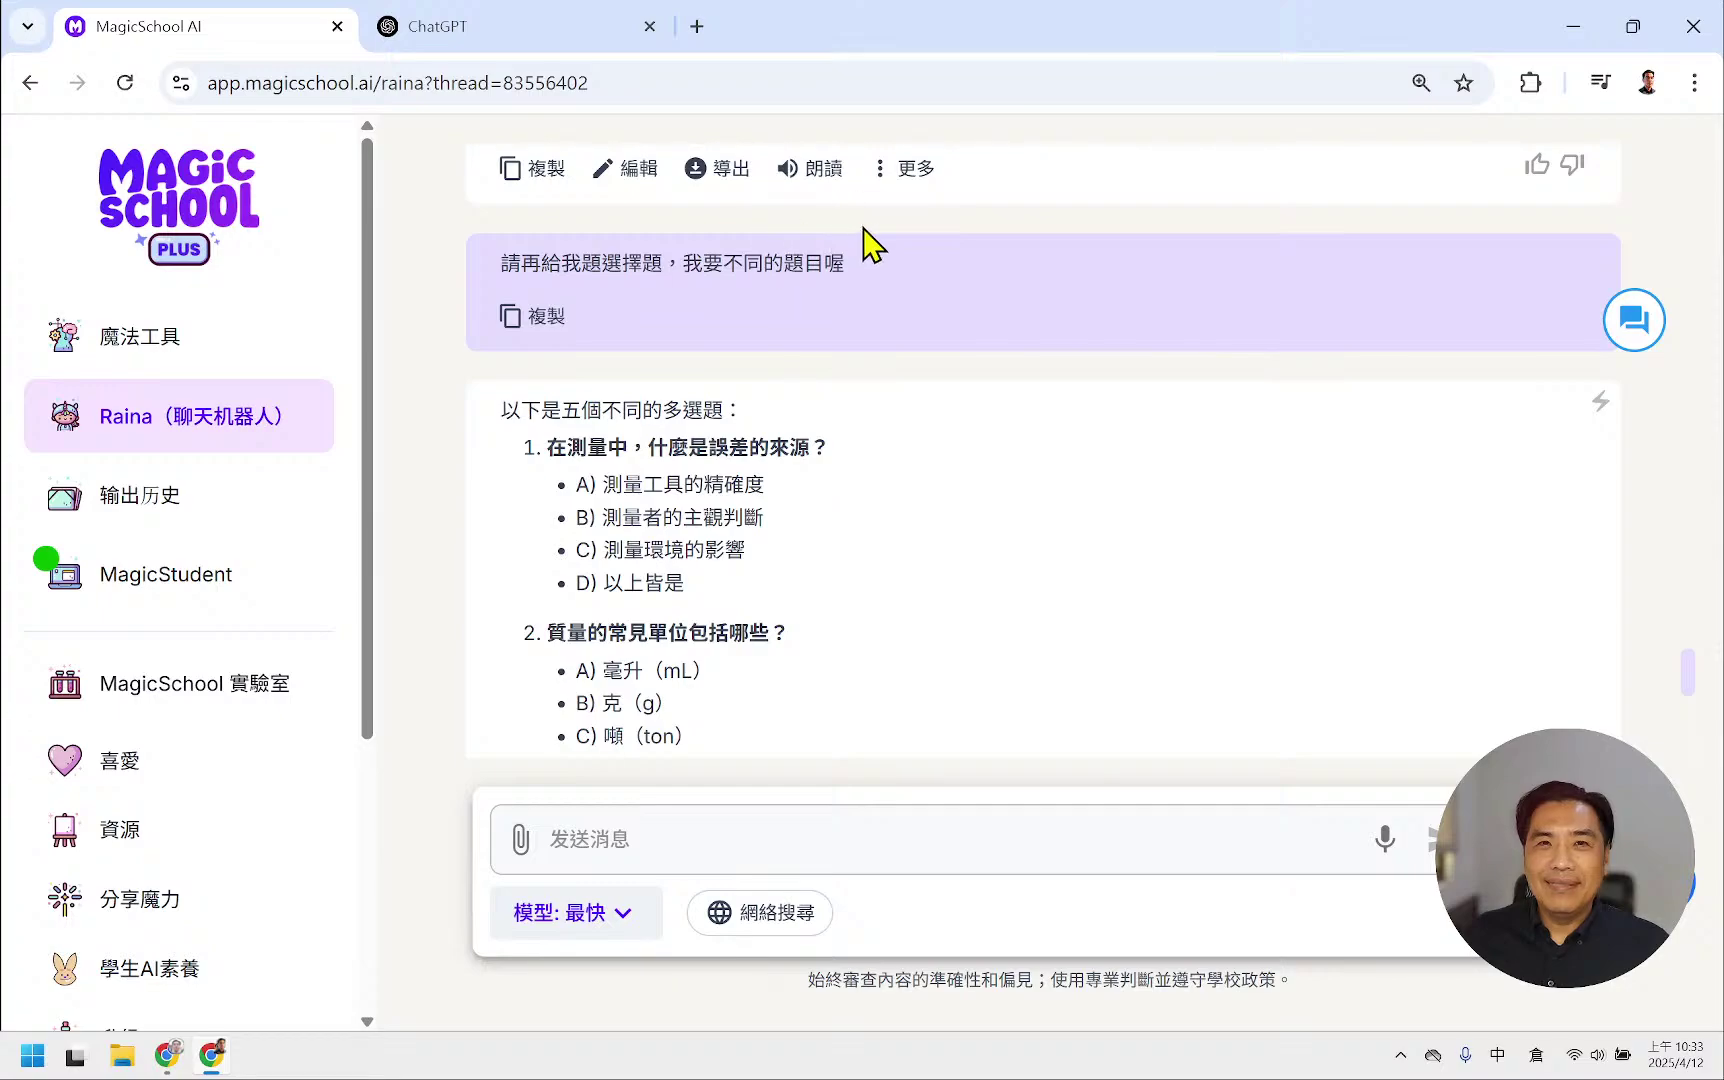
pyautogui.moveTo(866, 250); pyautogui.dragTo(505, 250)
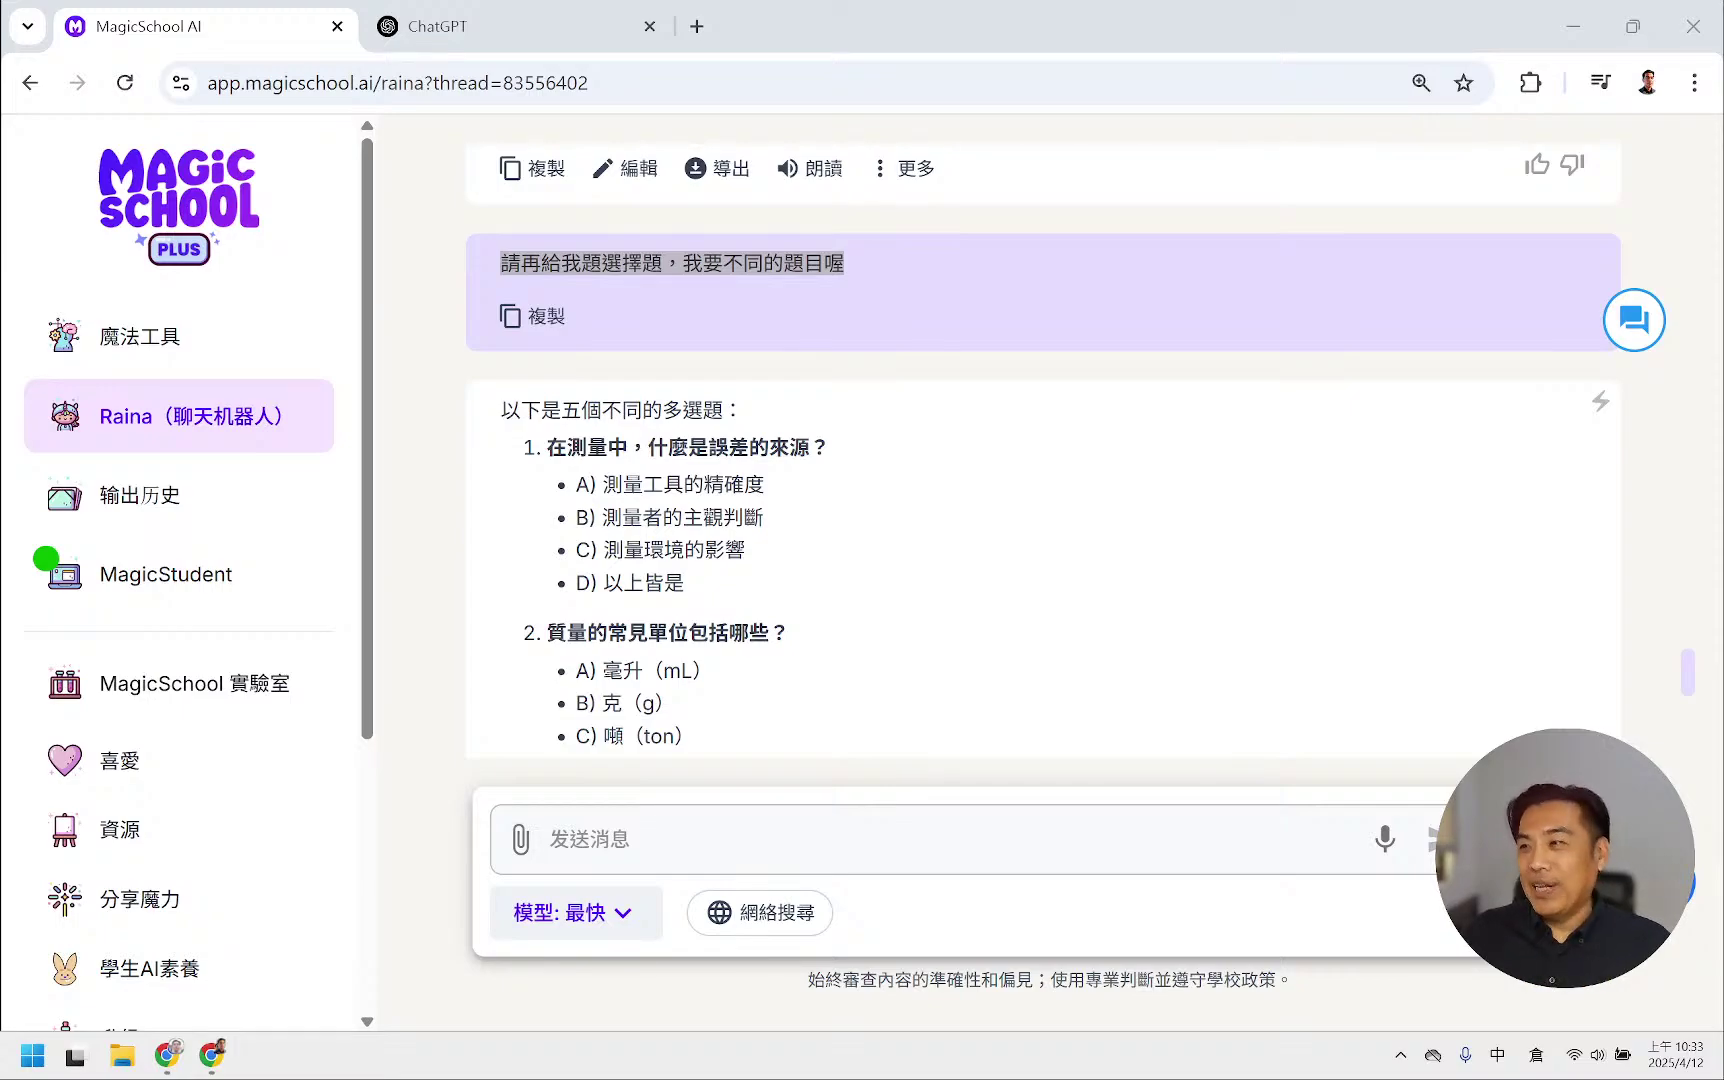
pyautogui.scroll(-8, 1020, 623)
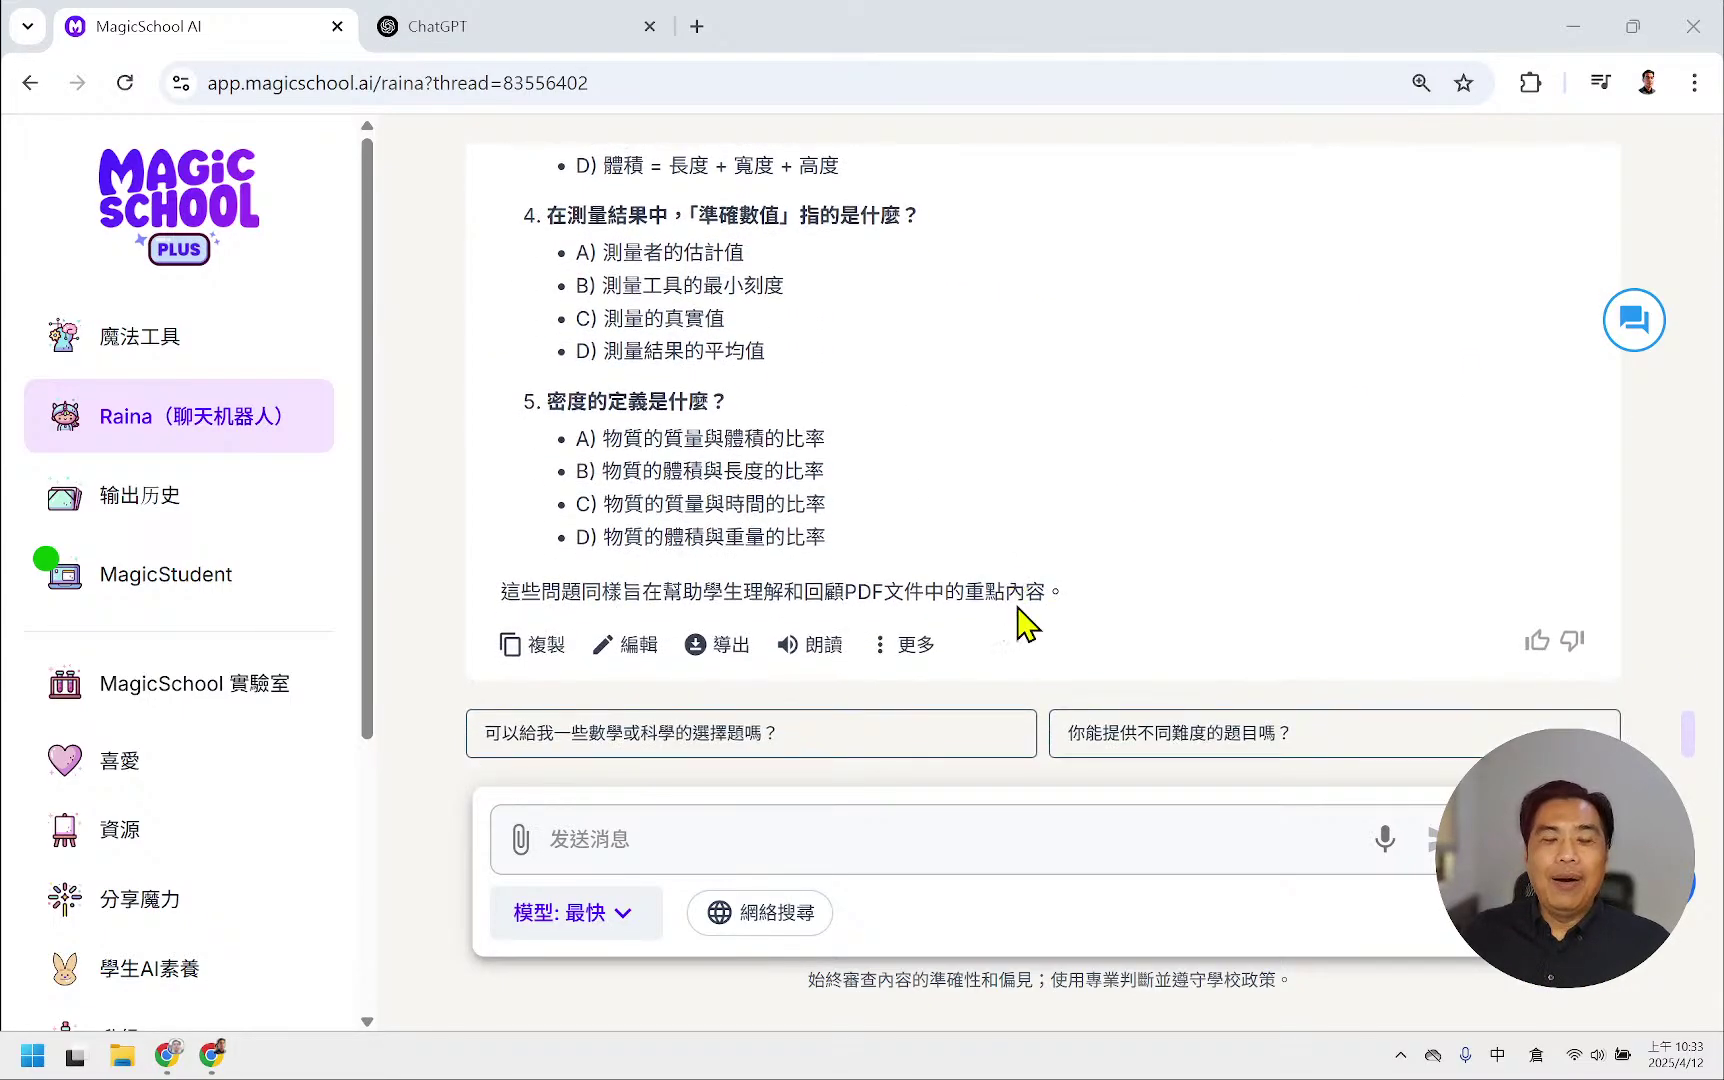
pyautogui.scroll(6, 1022, 620)
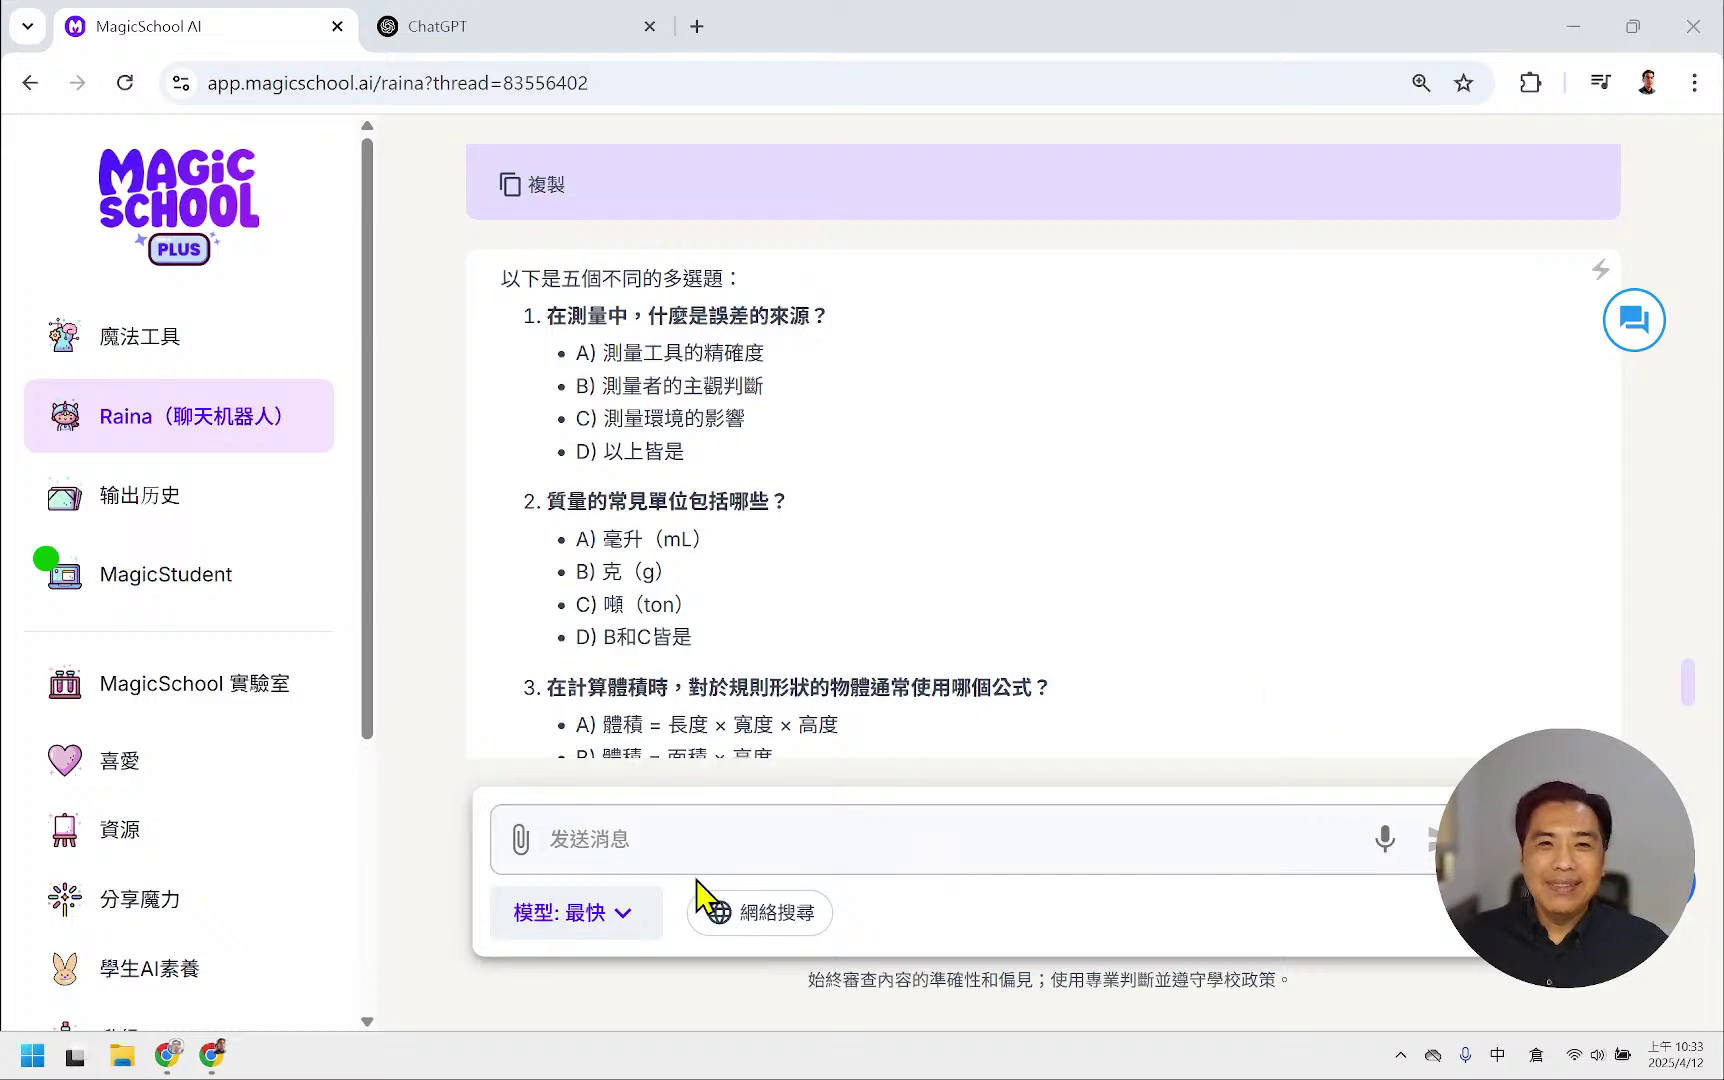
# - Begin a new message to Raina asking to gather all the questions together: "請將以上所有的選擇題整理在一起，"
pyautogui.click(737, 824)
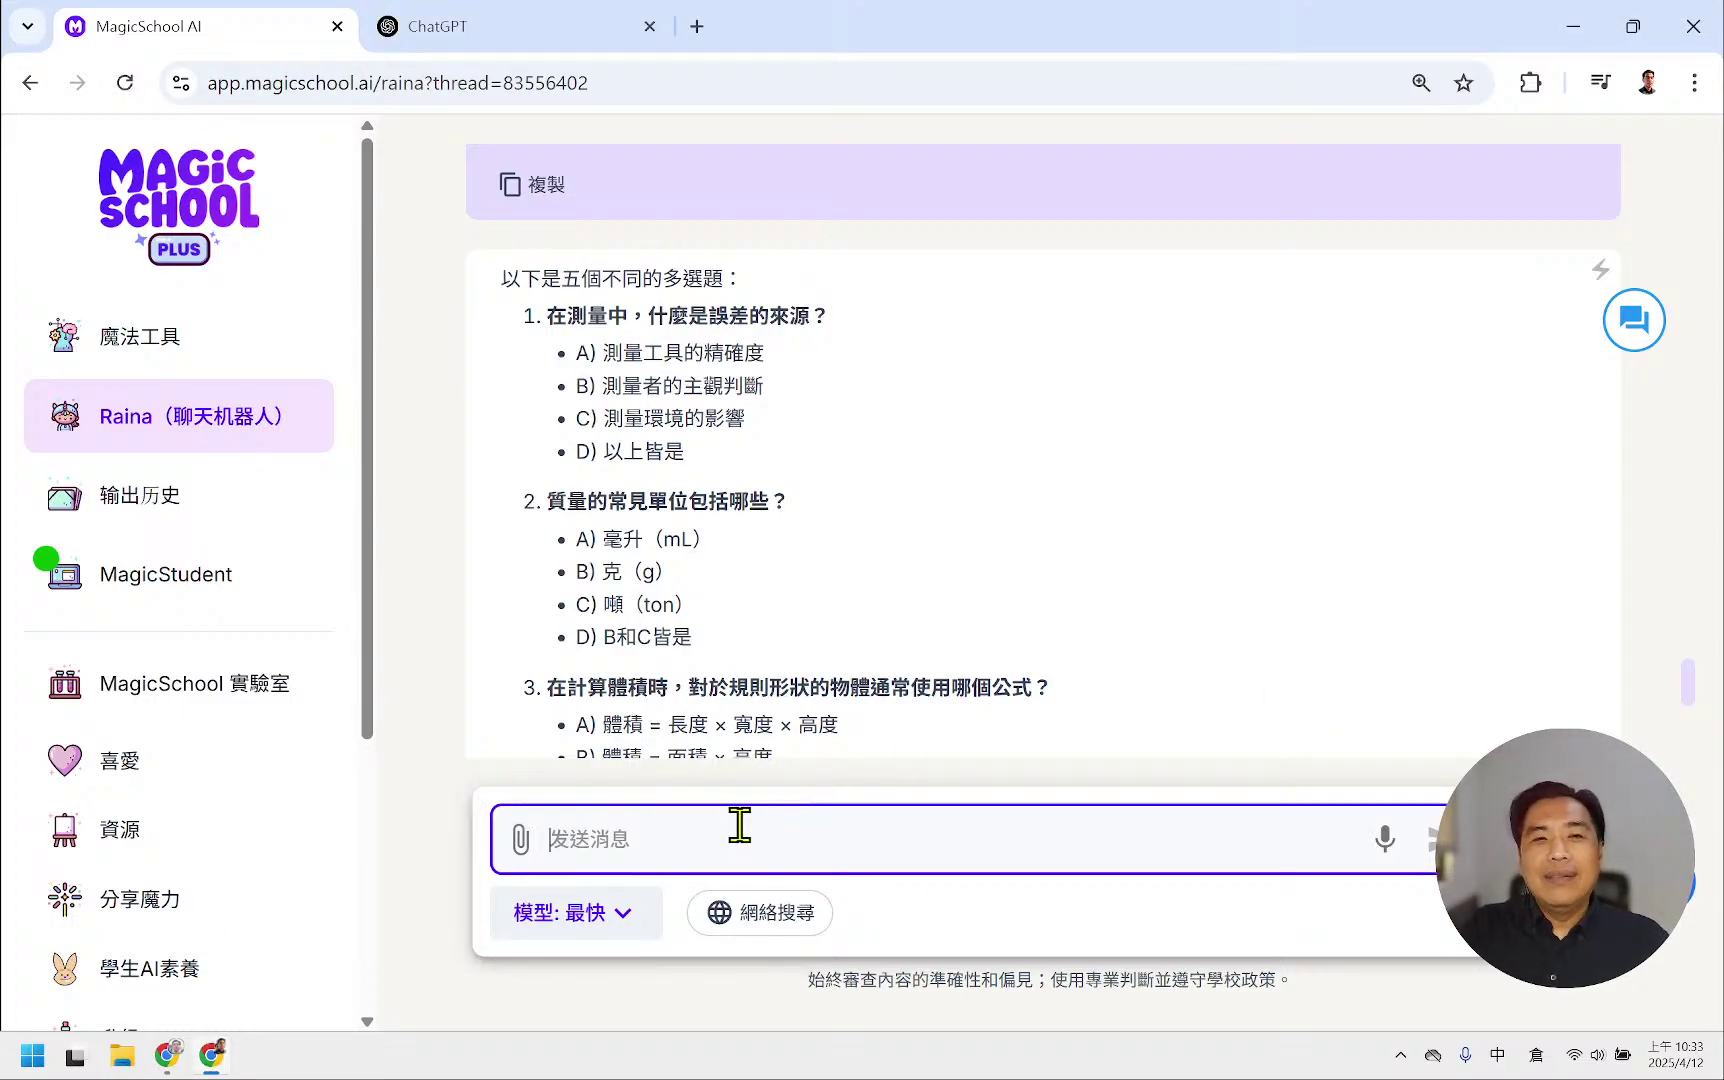
pyautogui.write('請將以上')
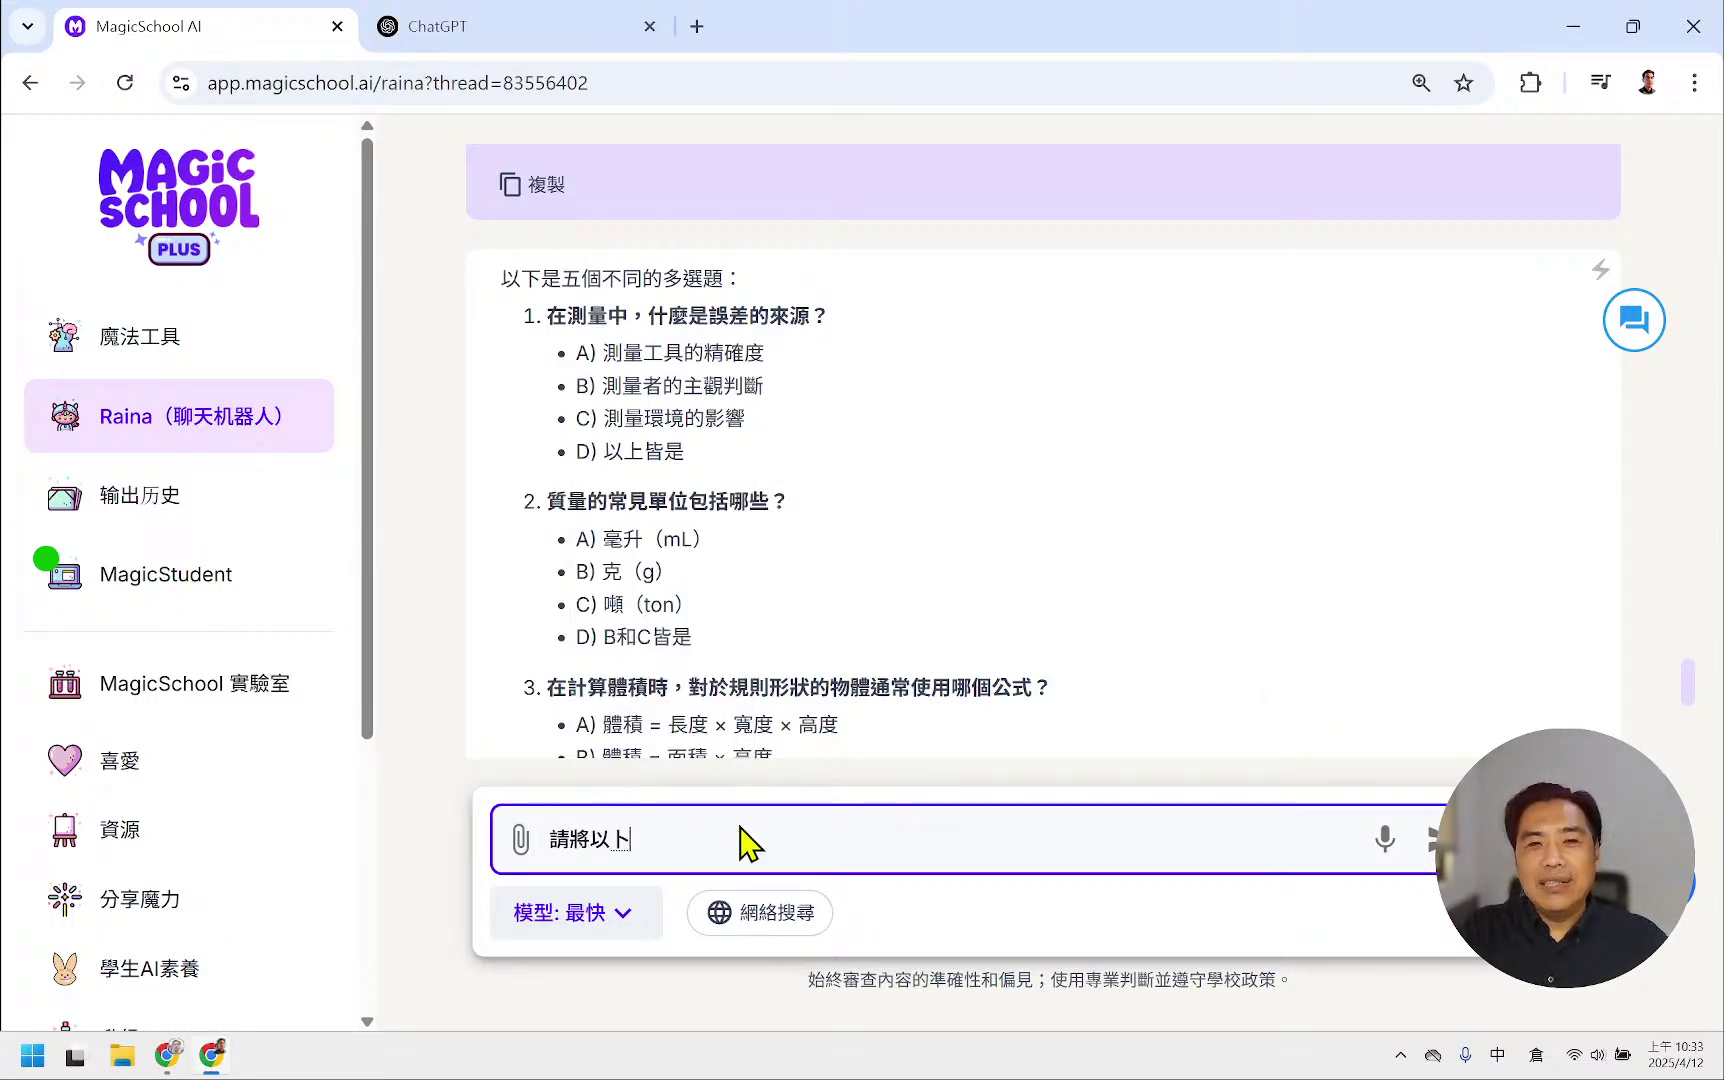
pyautogui.write('m')
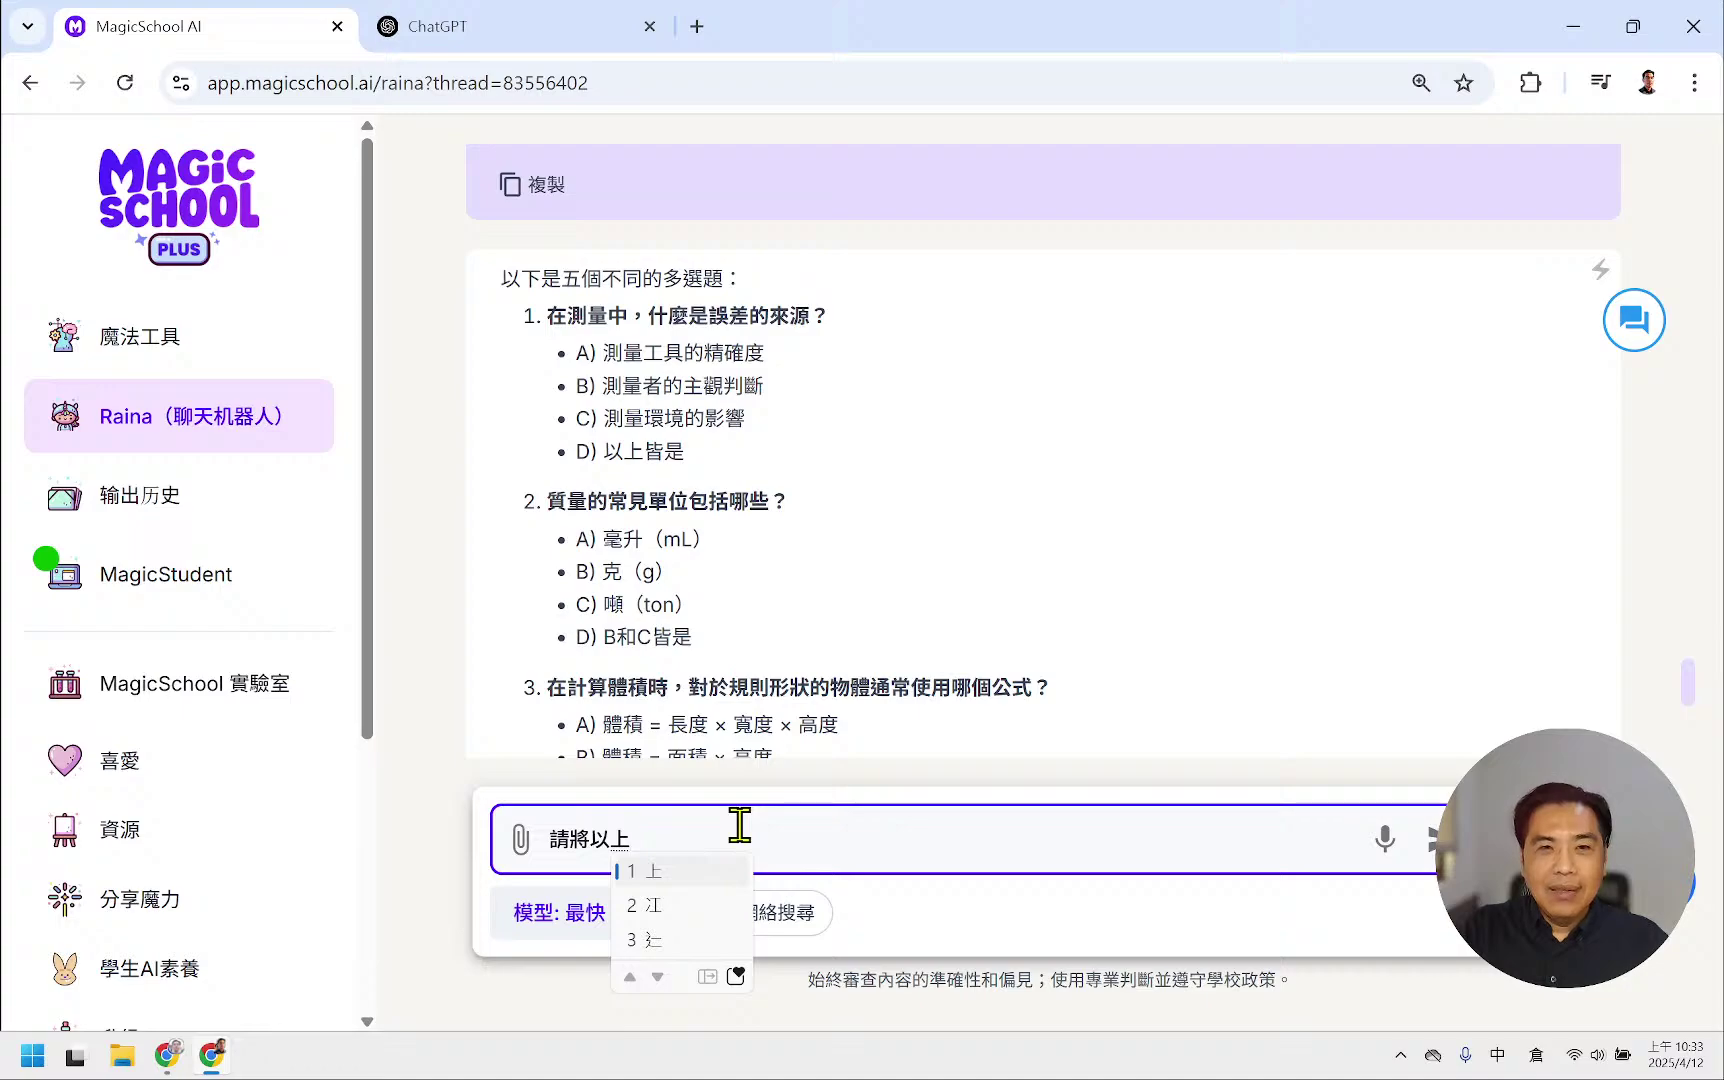
pyautogui.write('二')
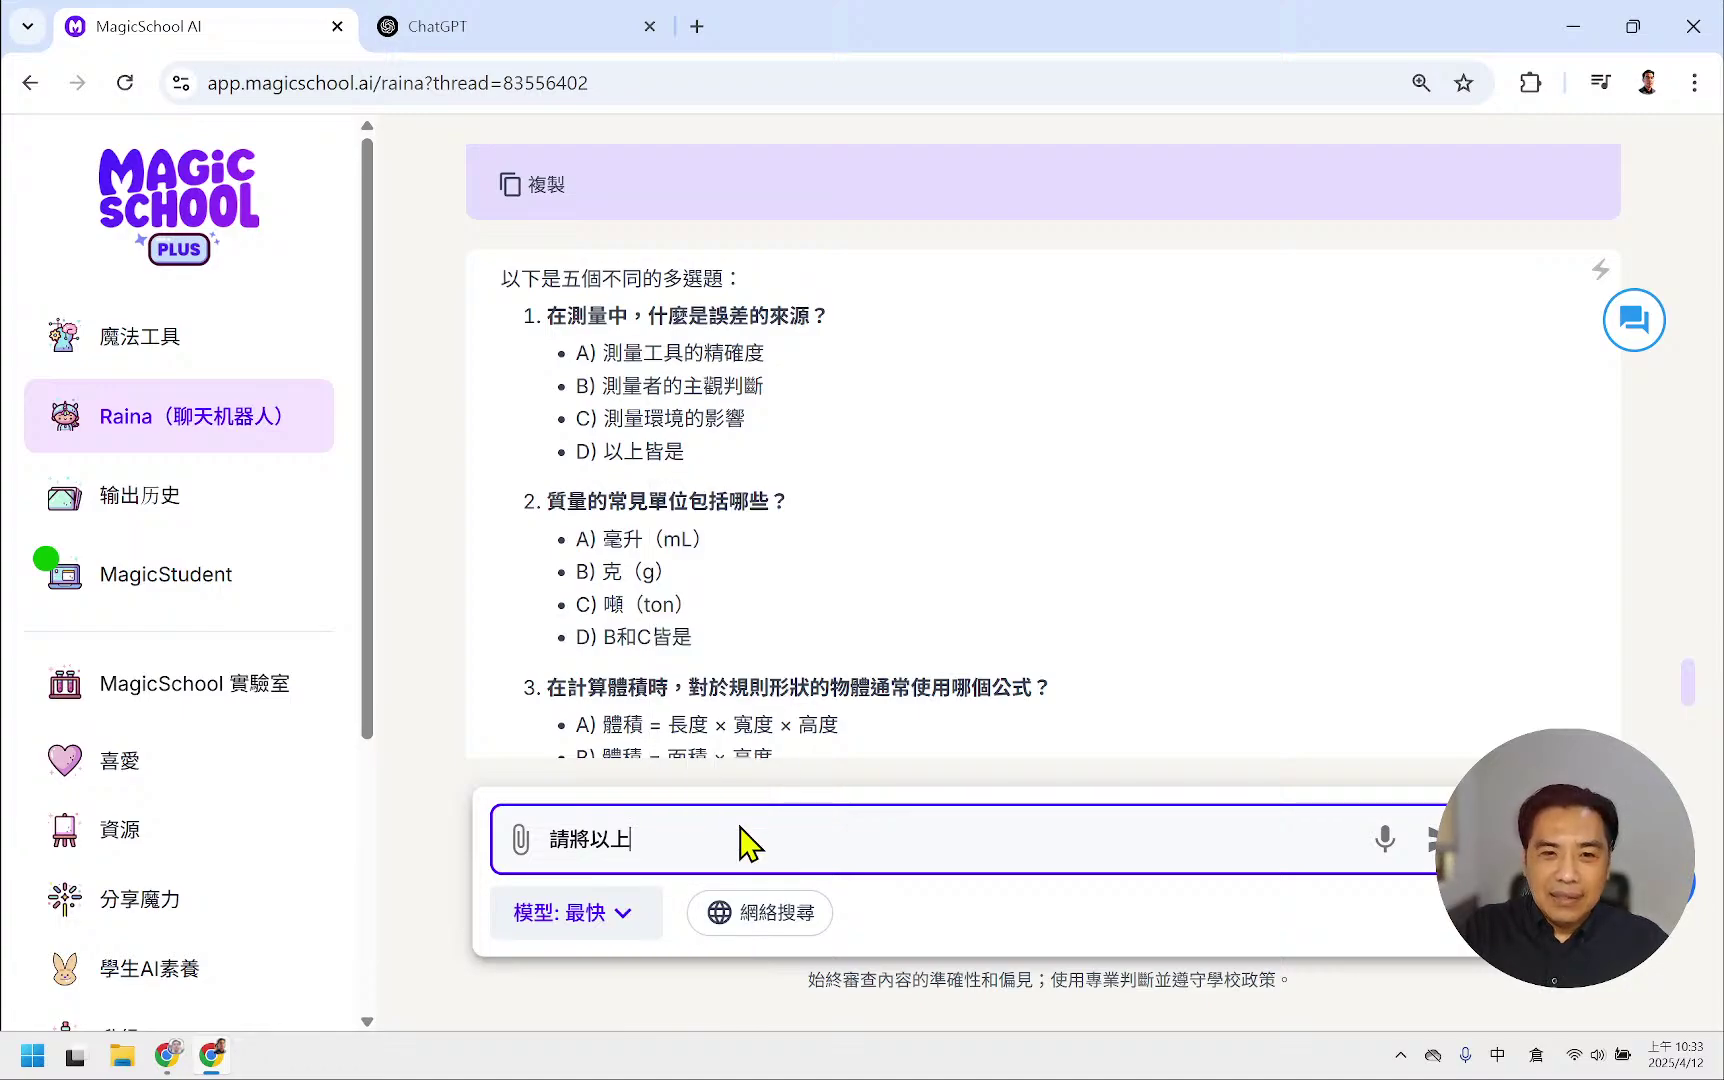
pyautogui.write('的竹尸竹')
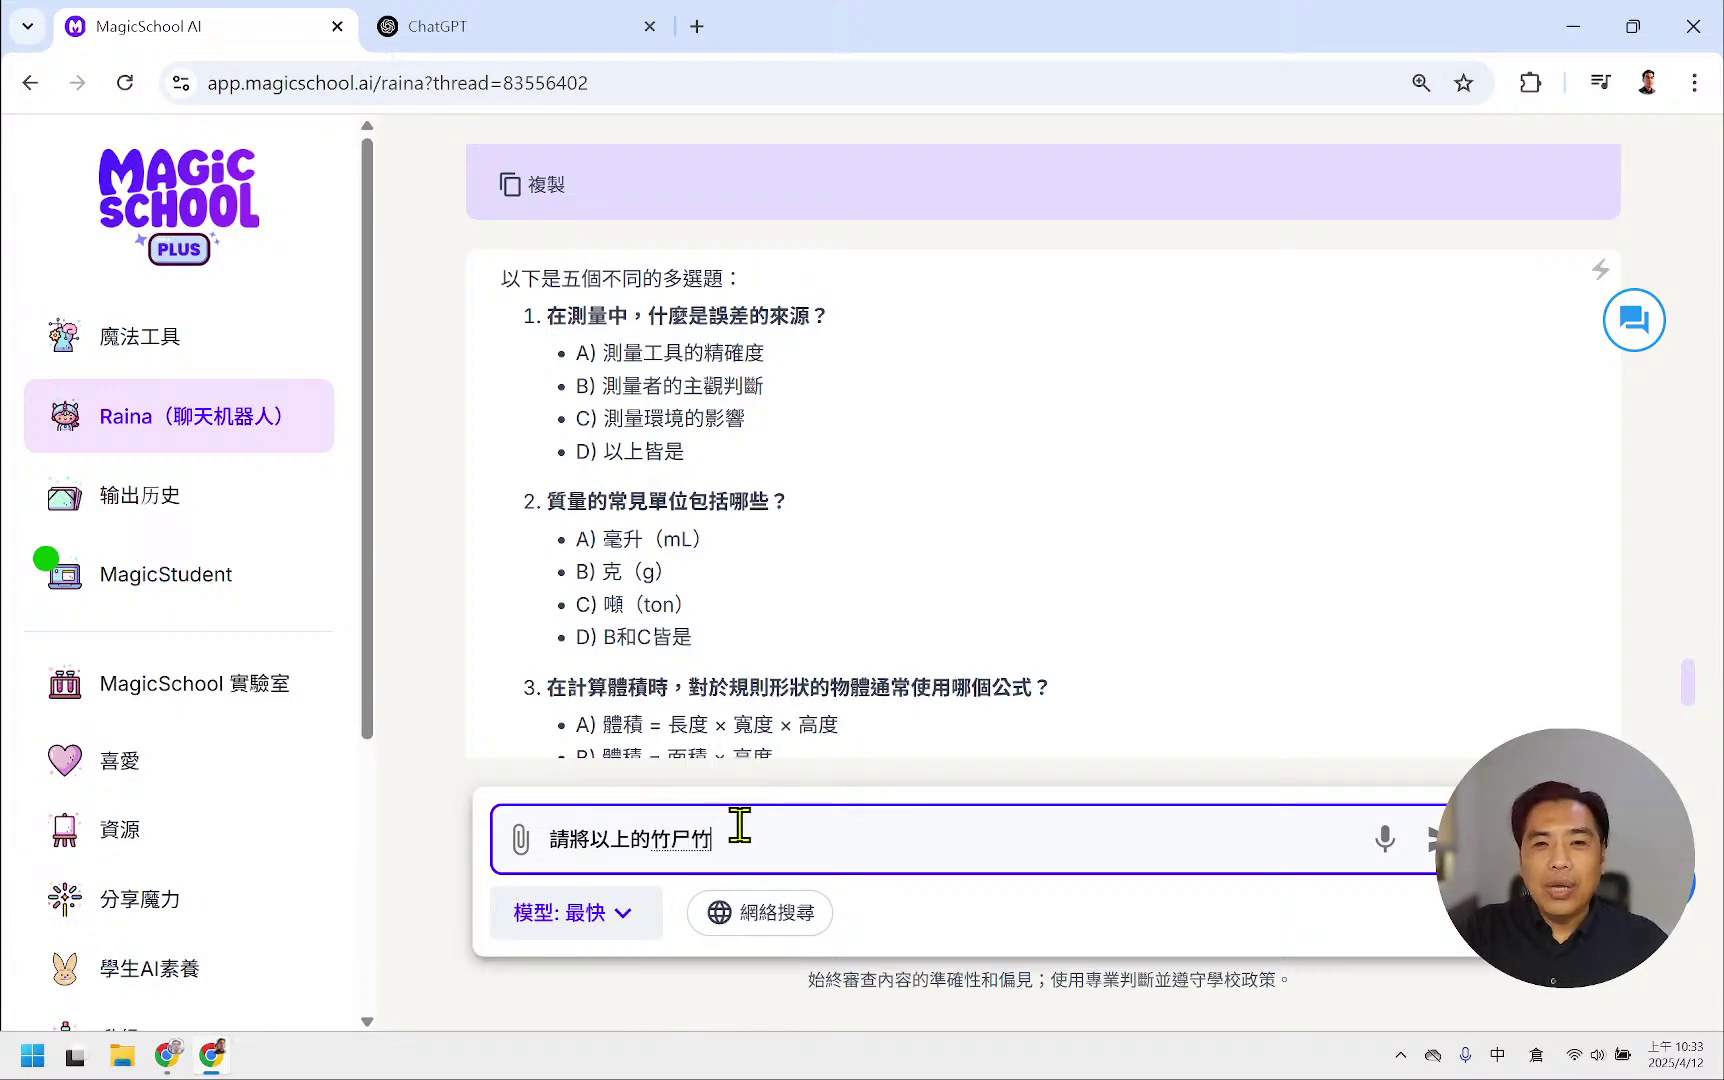
pyautogui.press('BackSpace')
pyautogui.press('BackSpace')
pyautogui.press('BackSpace')
pyautogui.write('1')
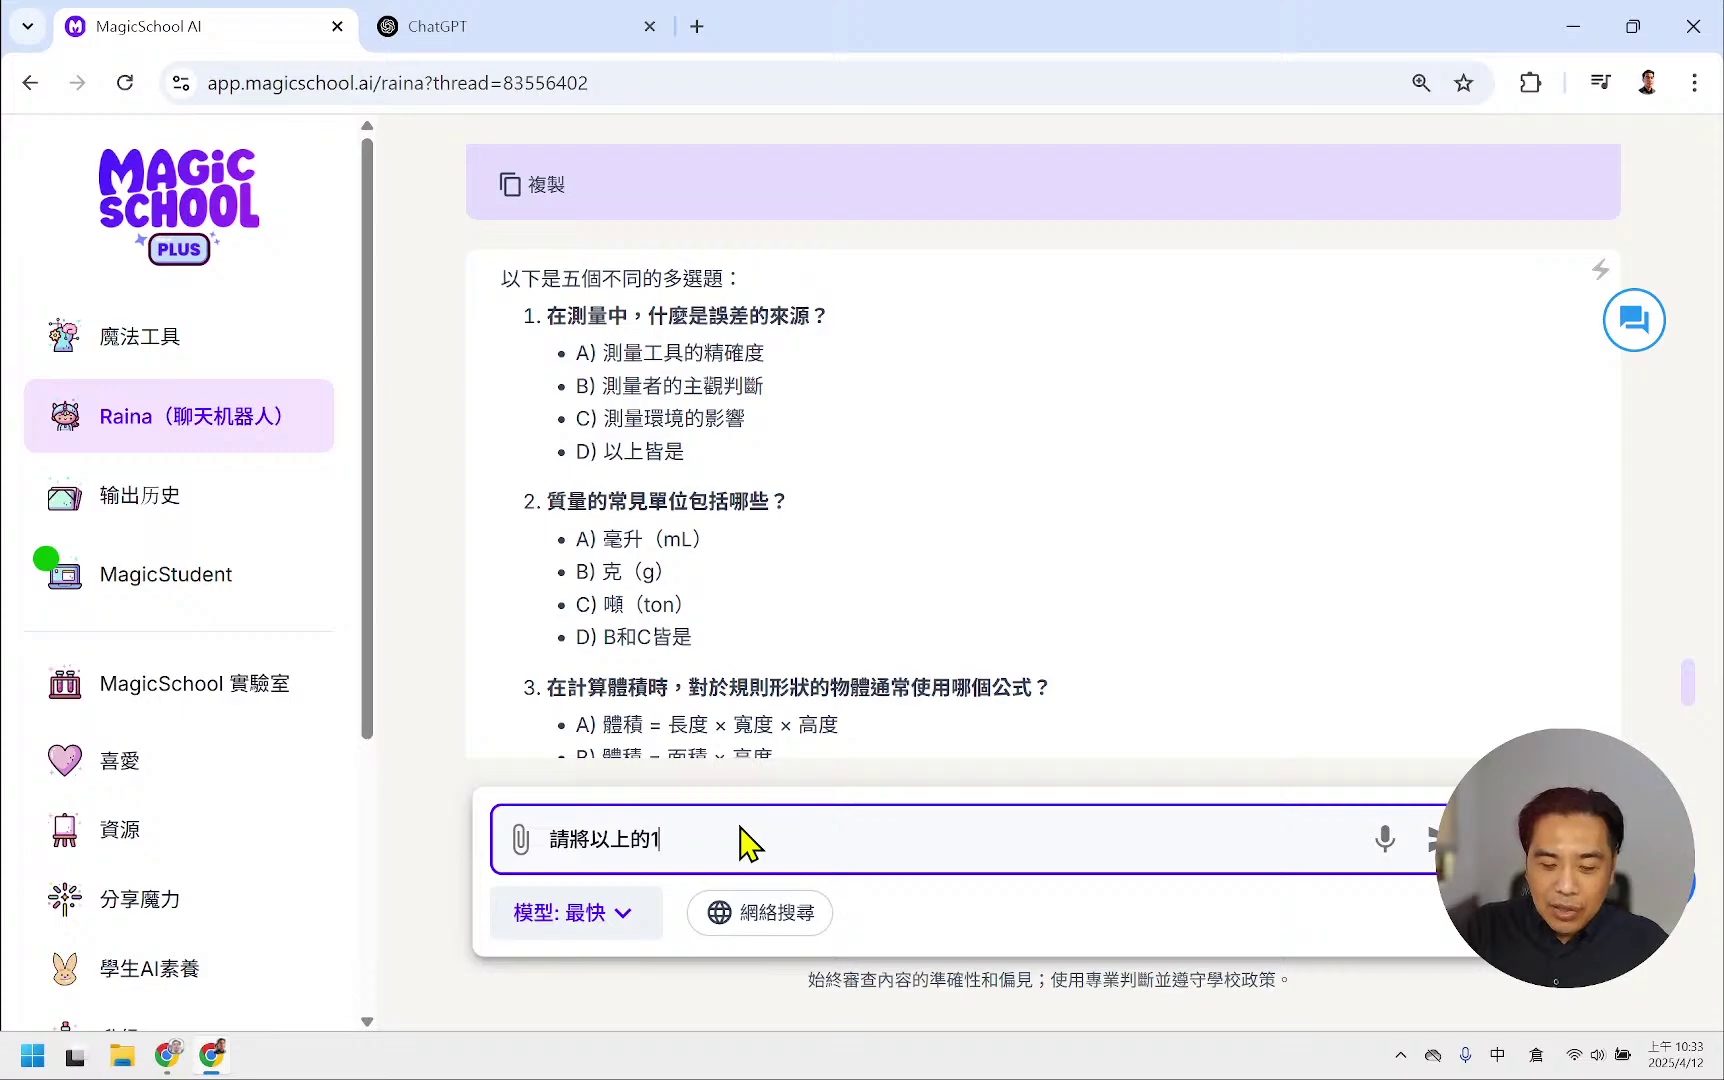
pyautogui.write('0')
pyautogui.press('BackSpace')
pyautogui.press('BackSpace')
pyautogui.press('BackSpace')
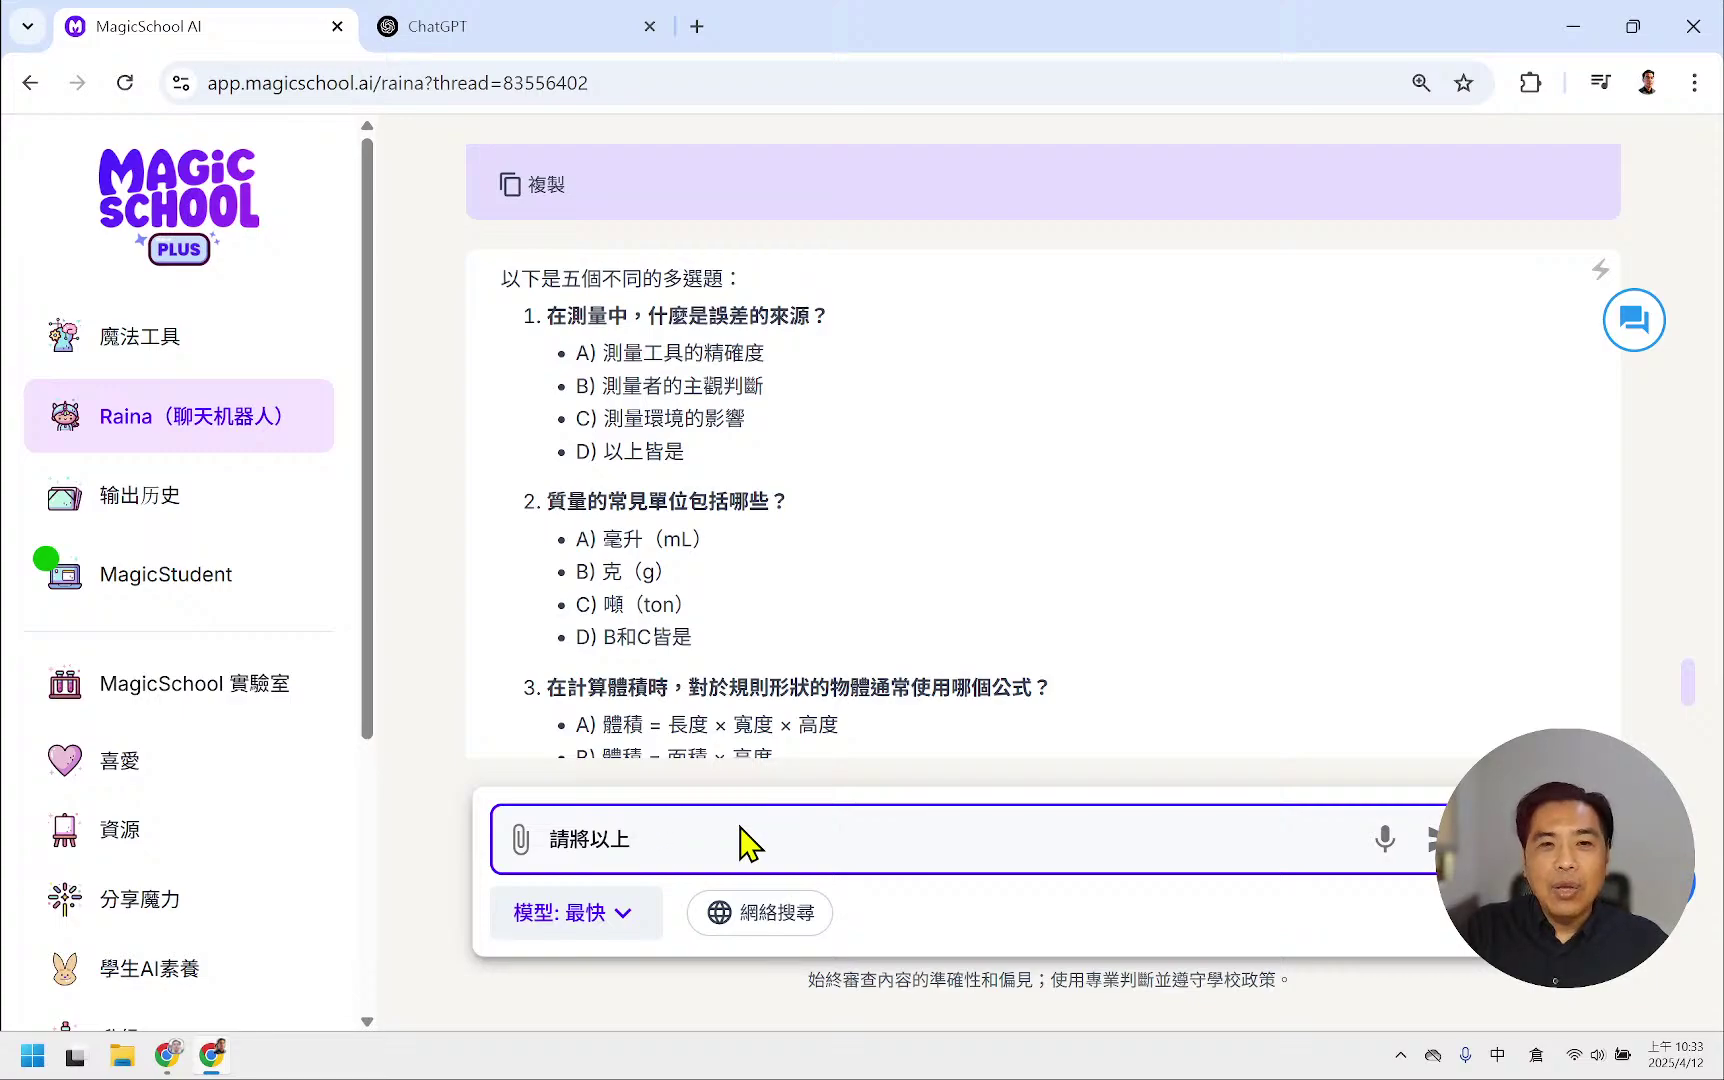
pyautogui.write('所有的卜口選擇題')
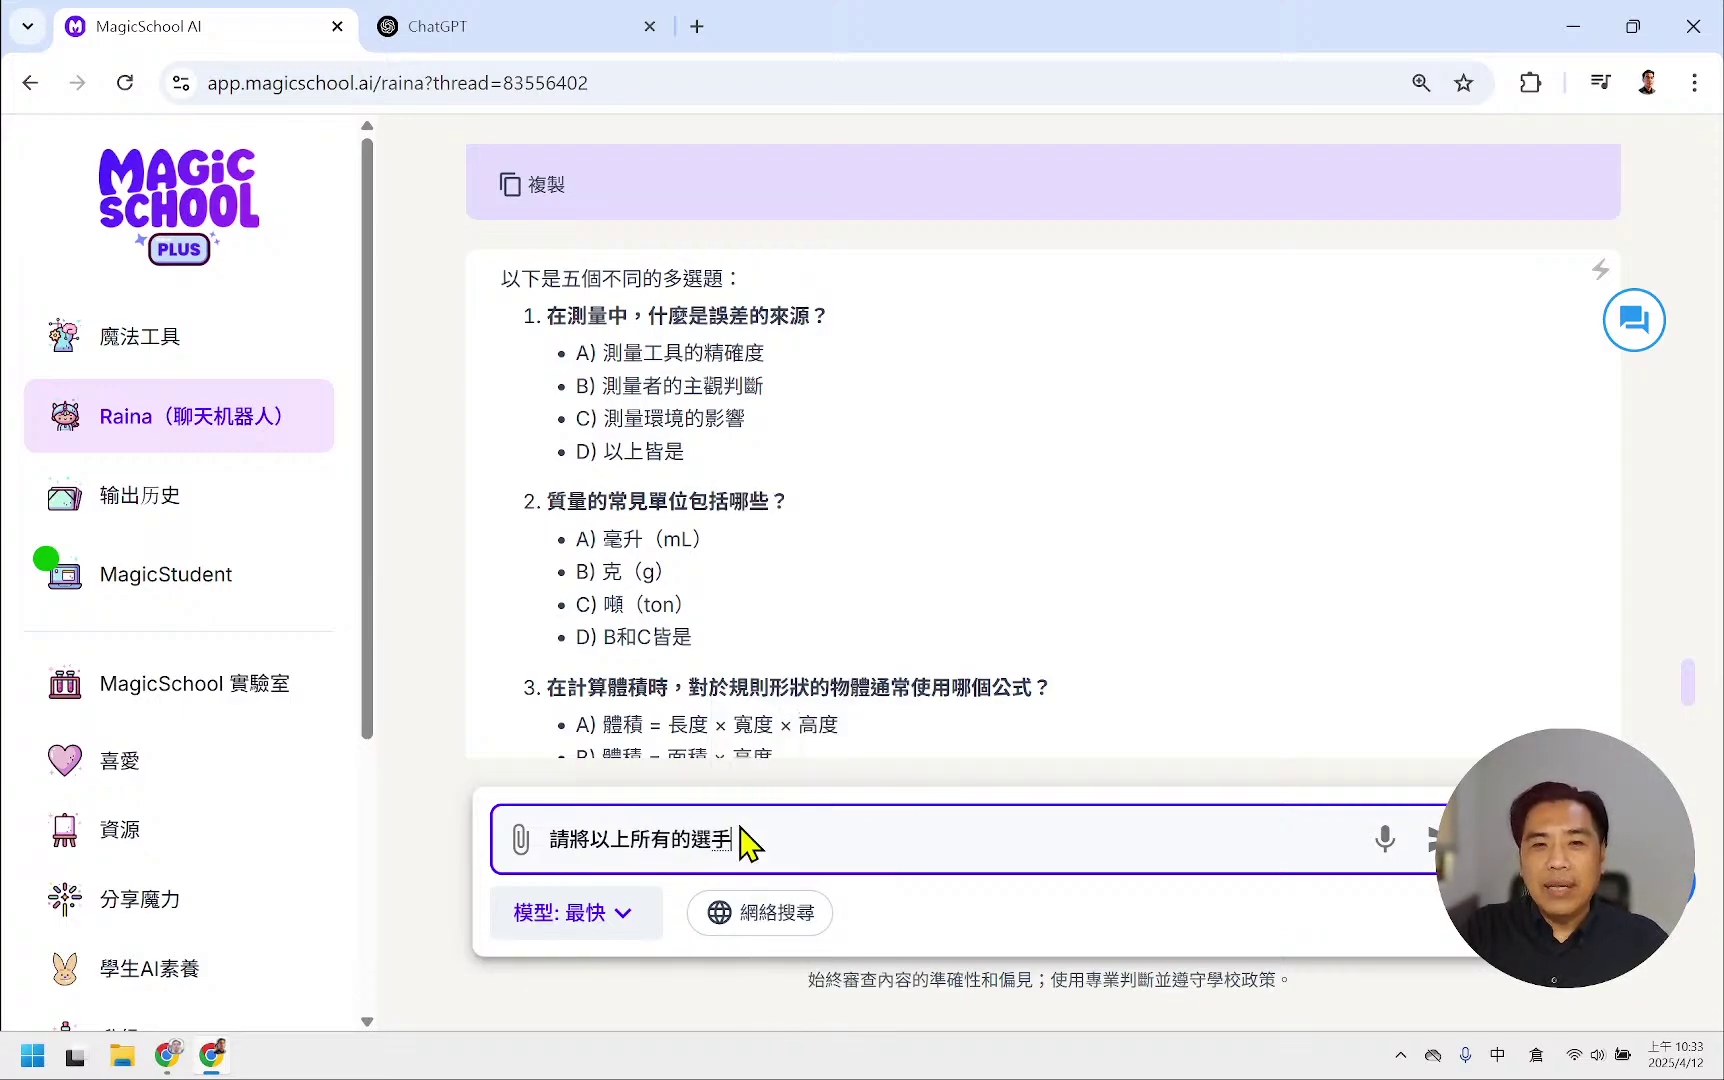
pyautogui.write('整理在一')
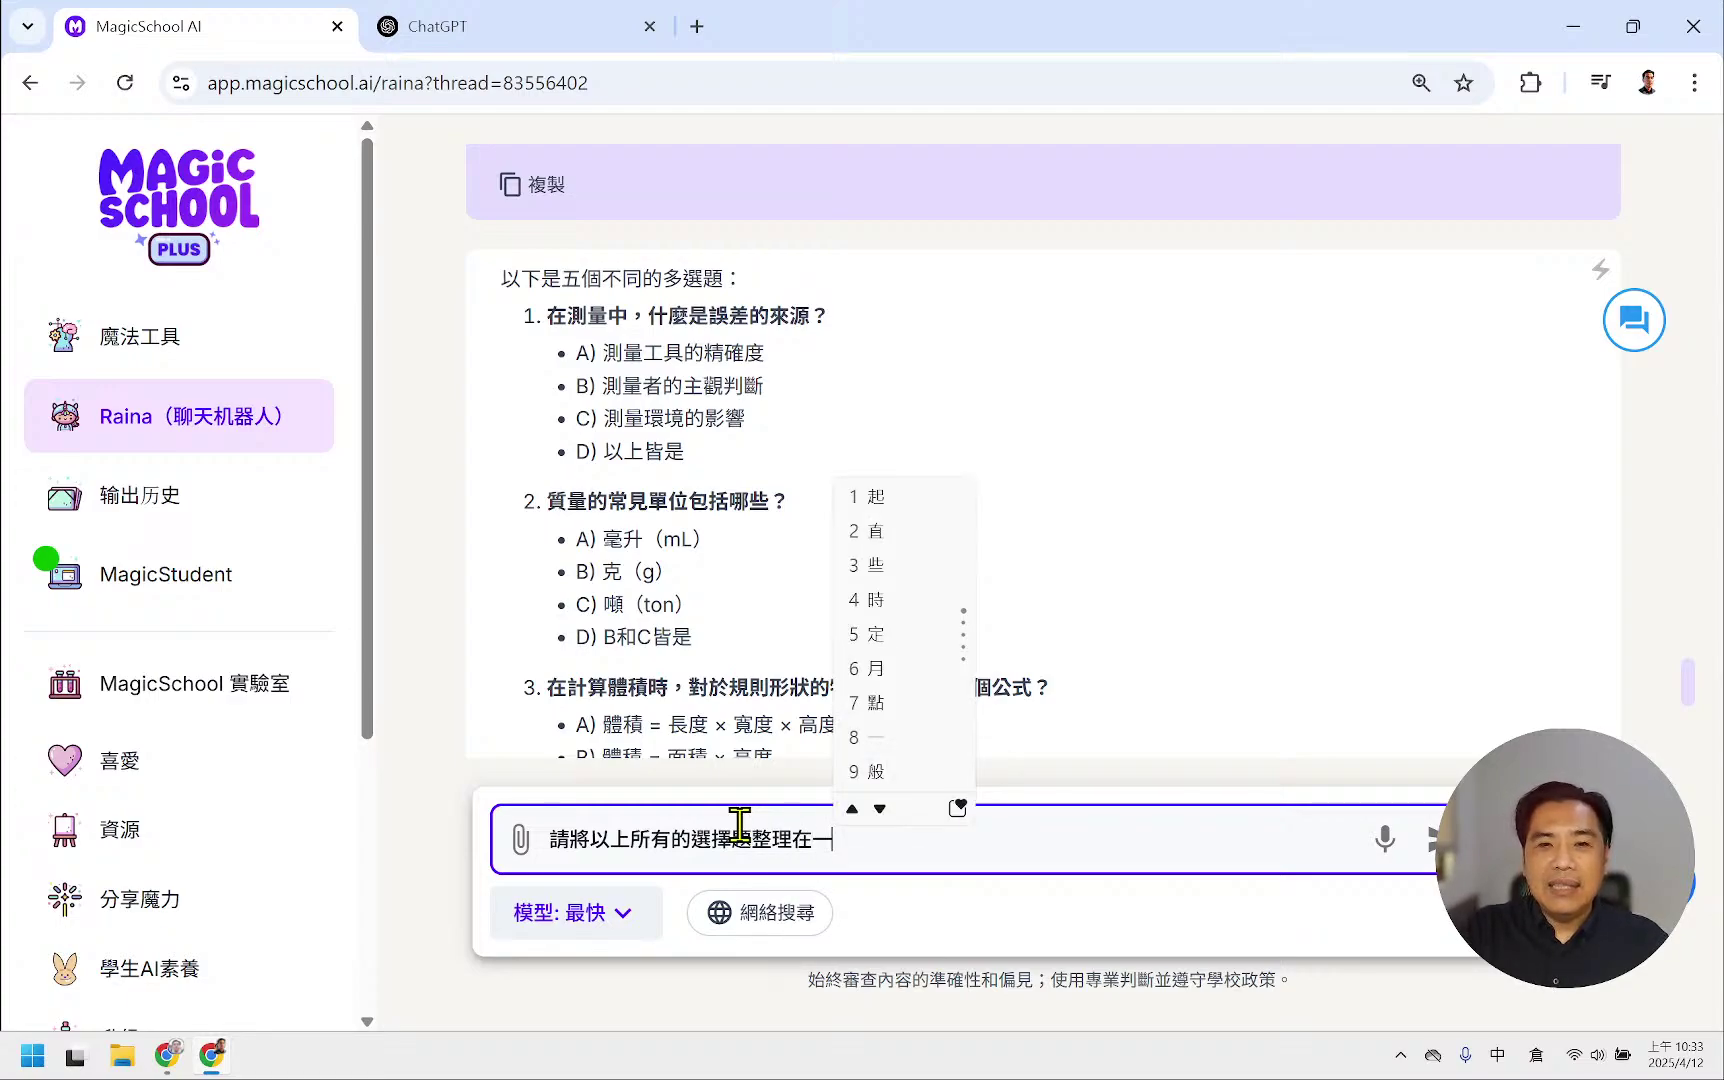
pyautogui.write('起，')
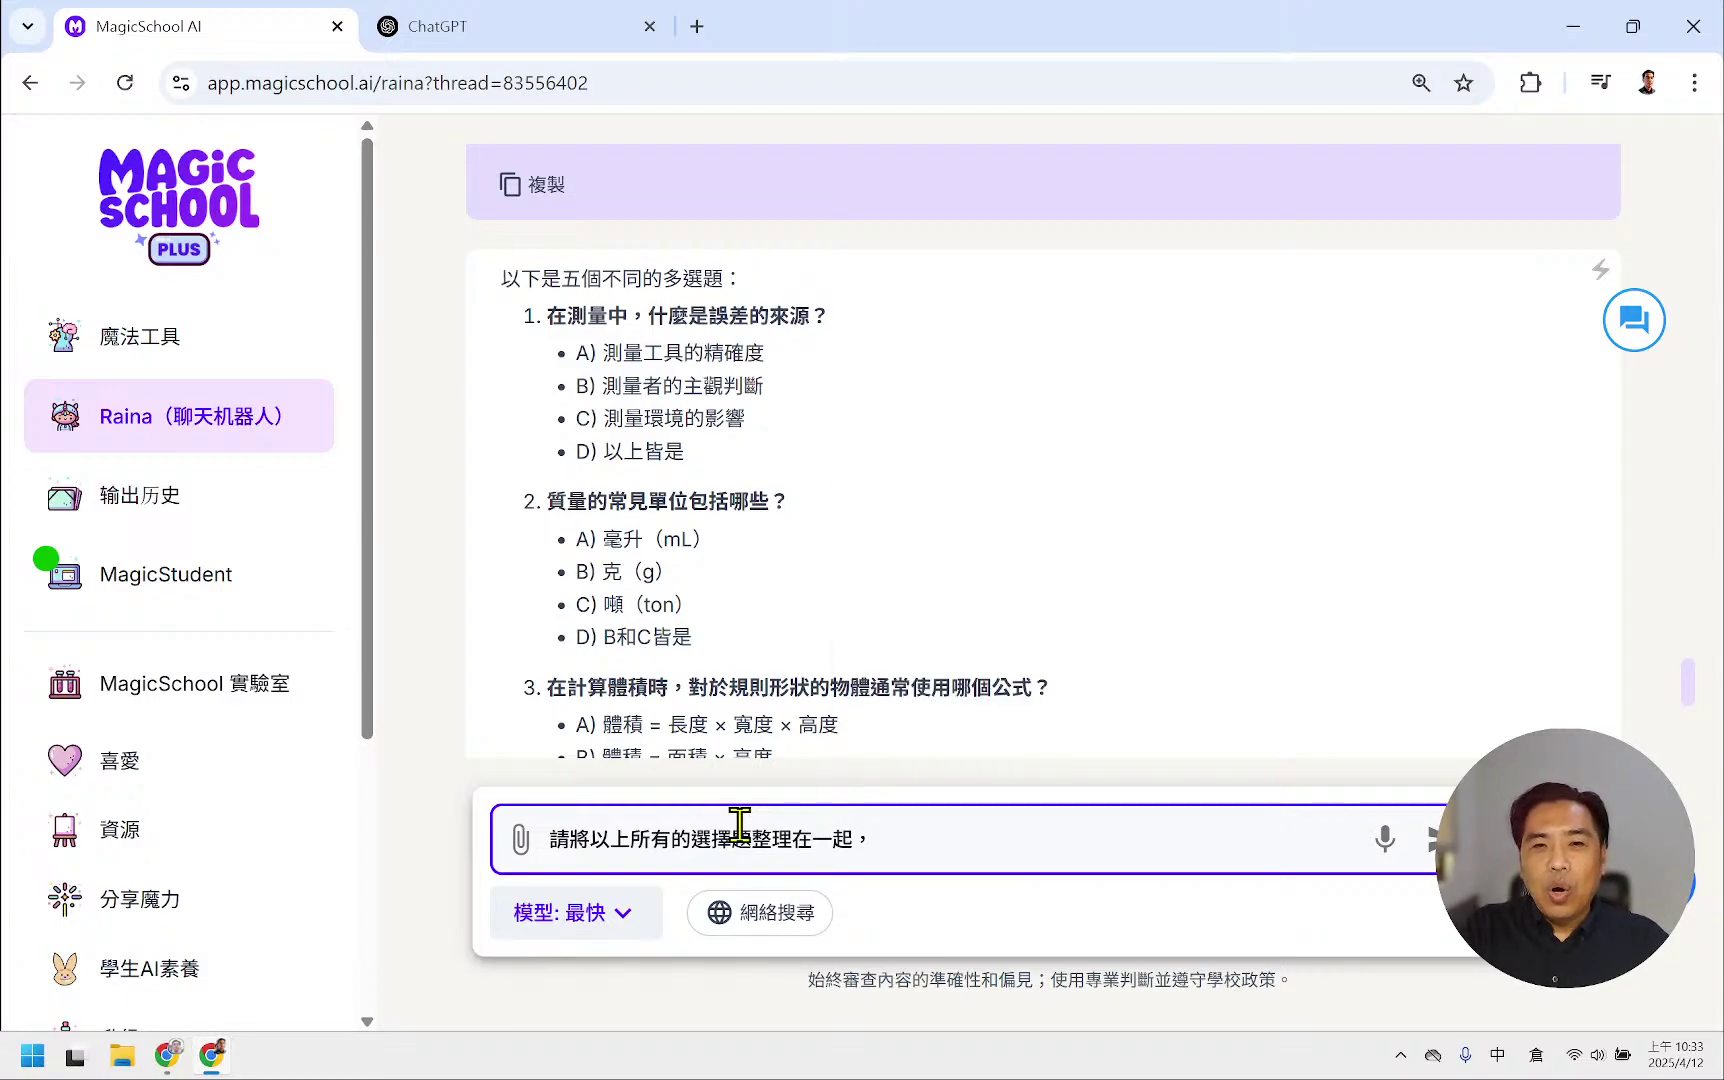
# - Extend the message with the purpose of a classroom quiz: "做為隨堂測驗，"
pyautogui.write('做為')
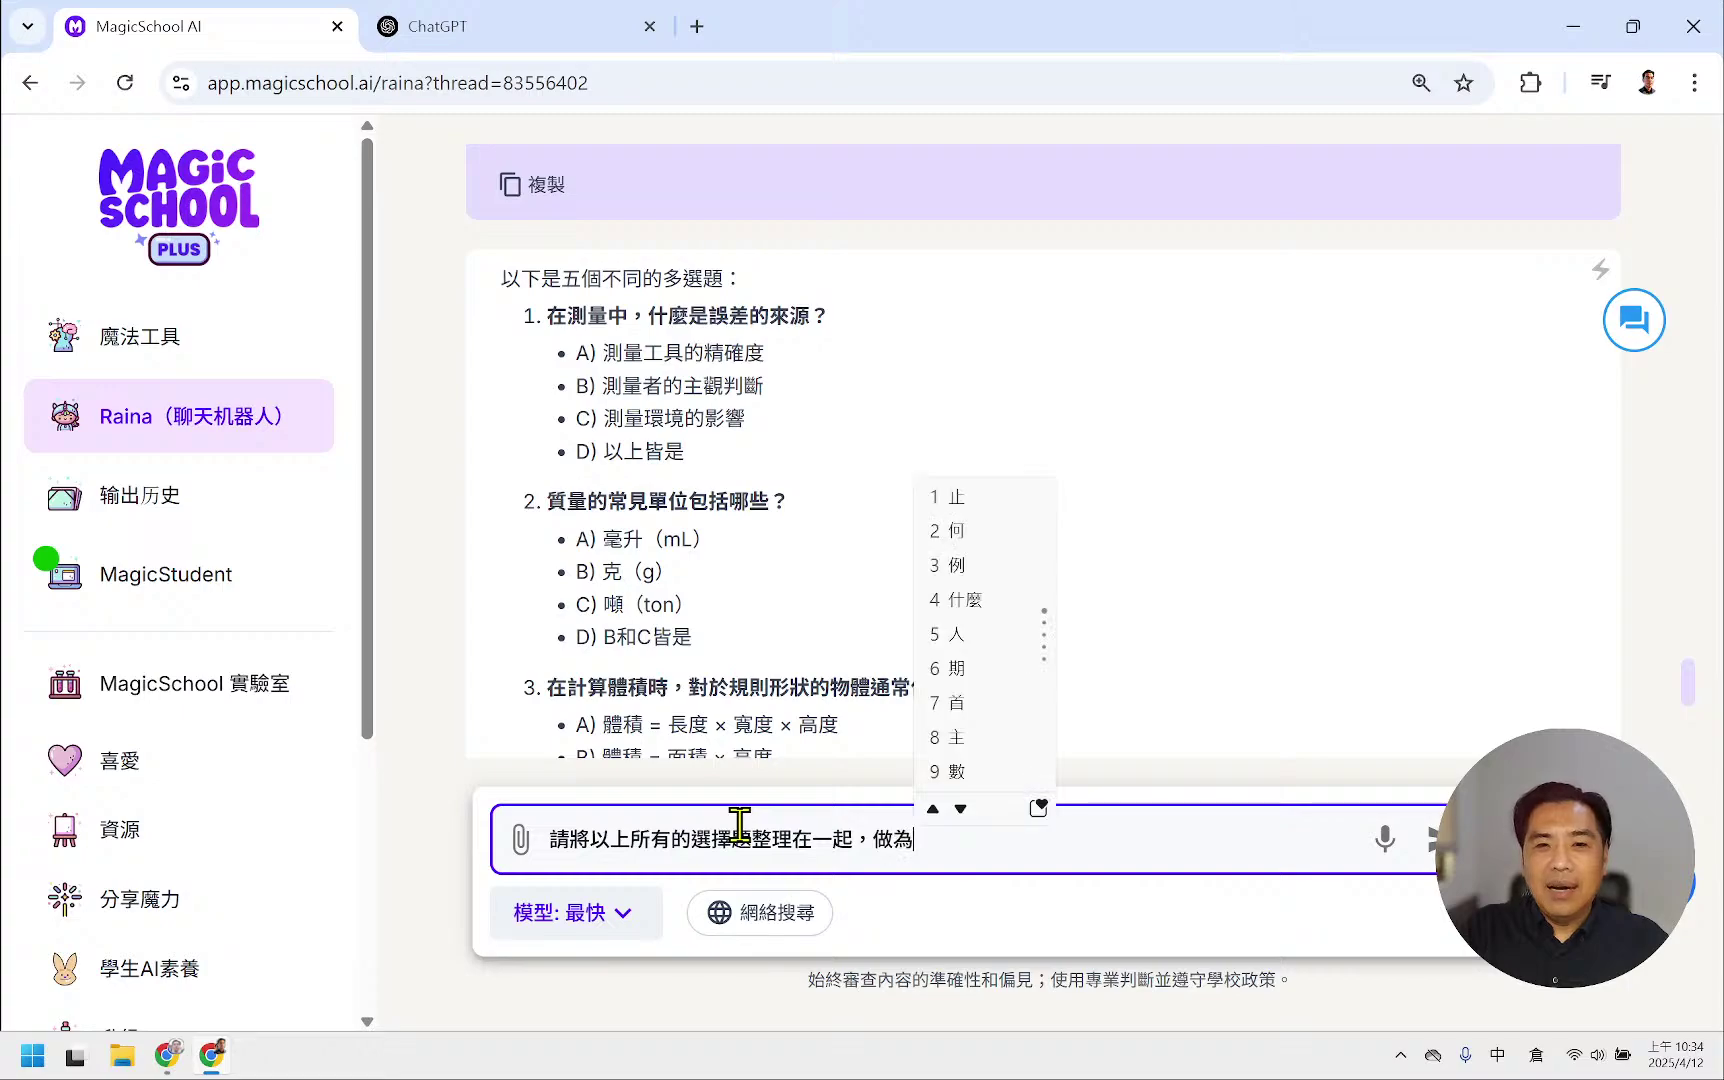
pyautogui.write('隨火')
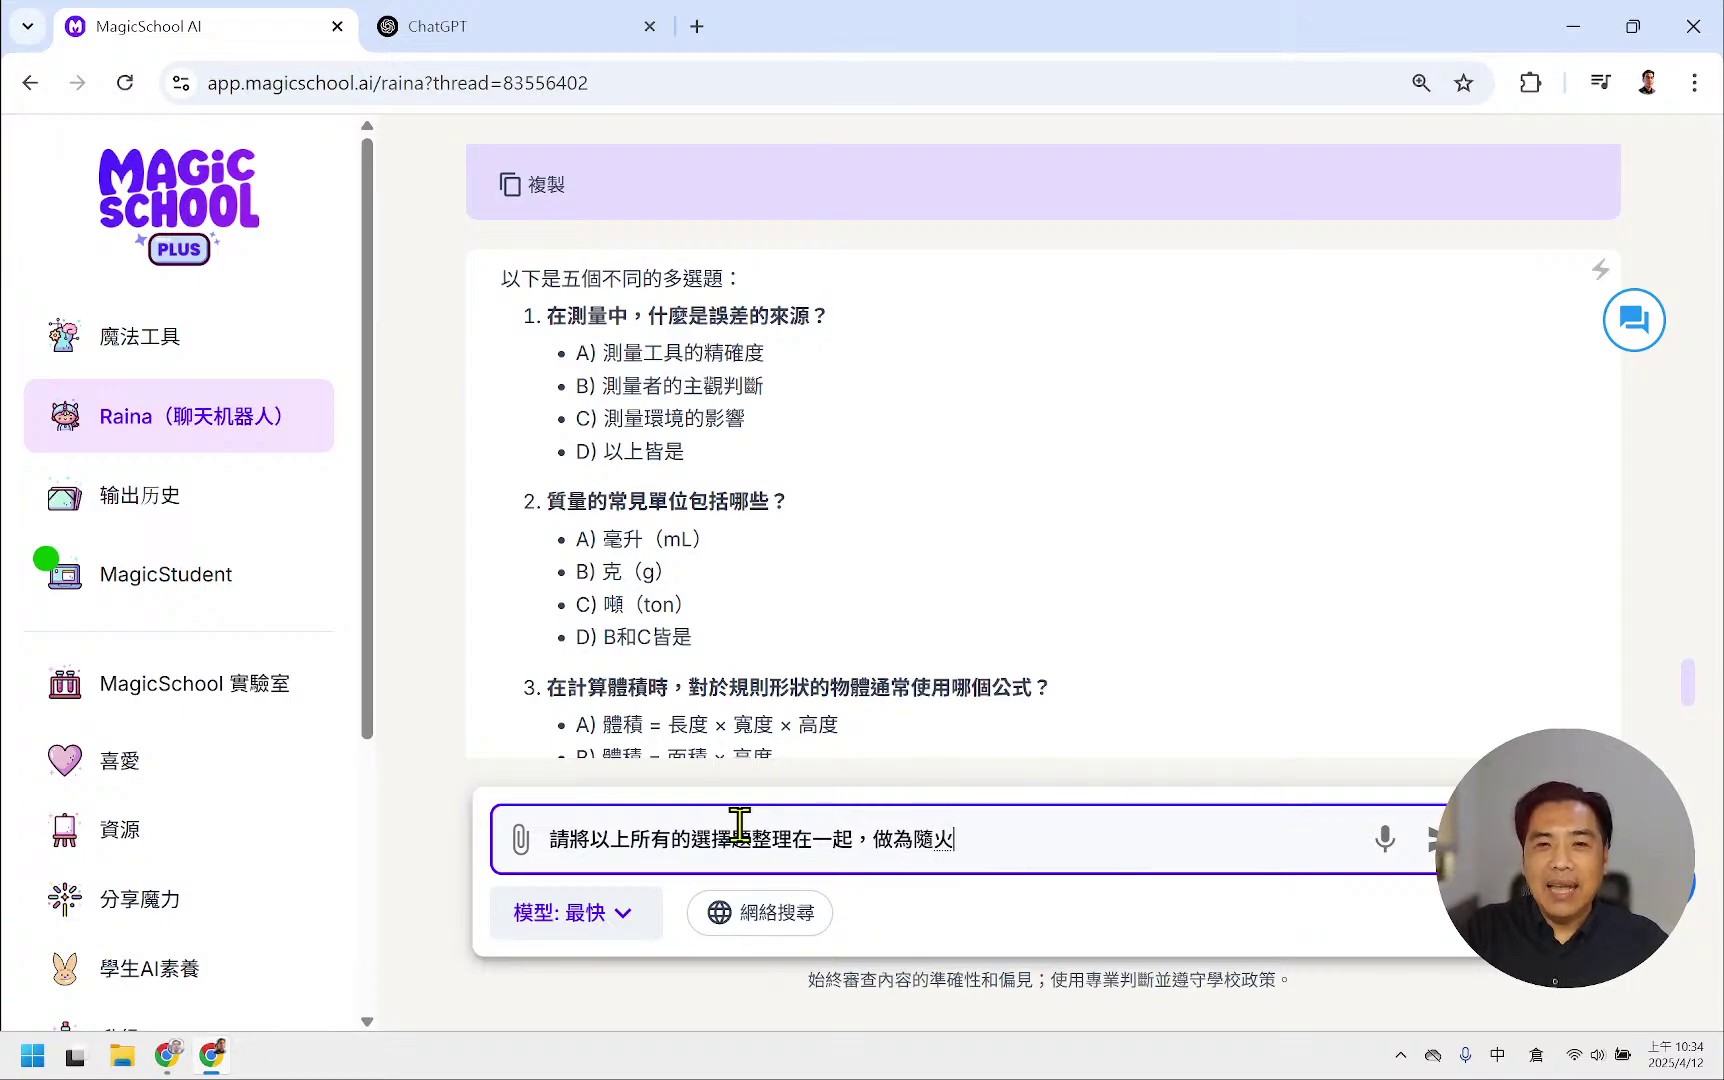
pyautogui.press('BackSpace')
pyautogui.write('堂')
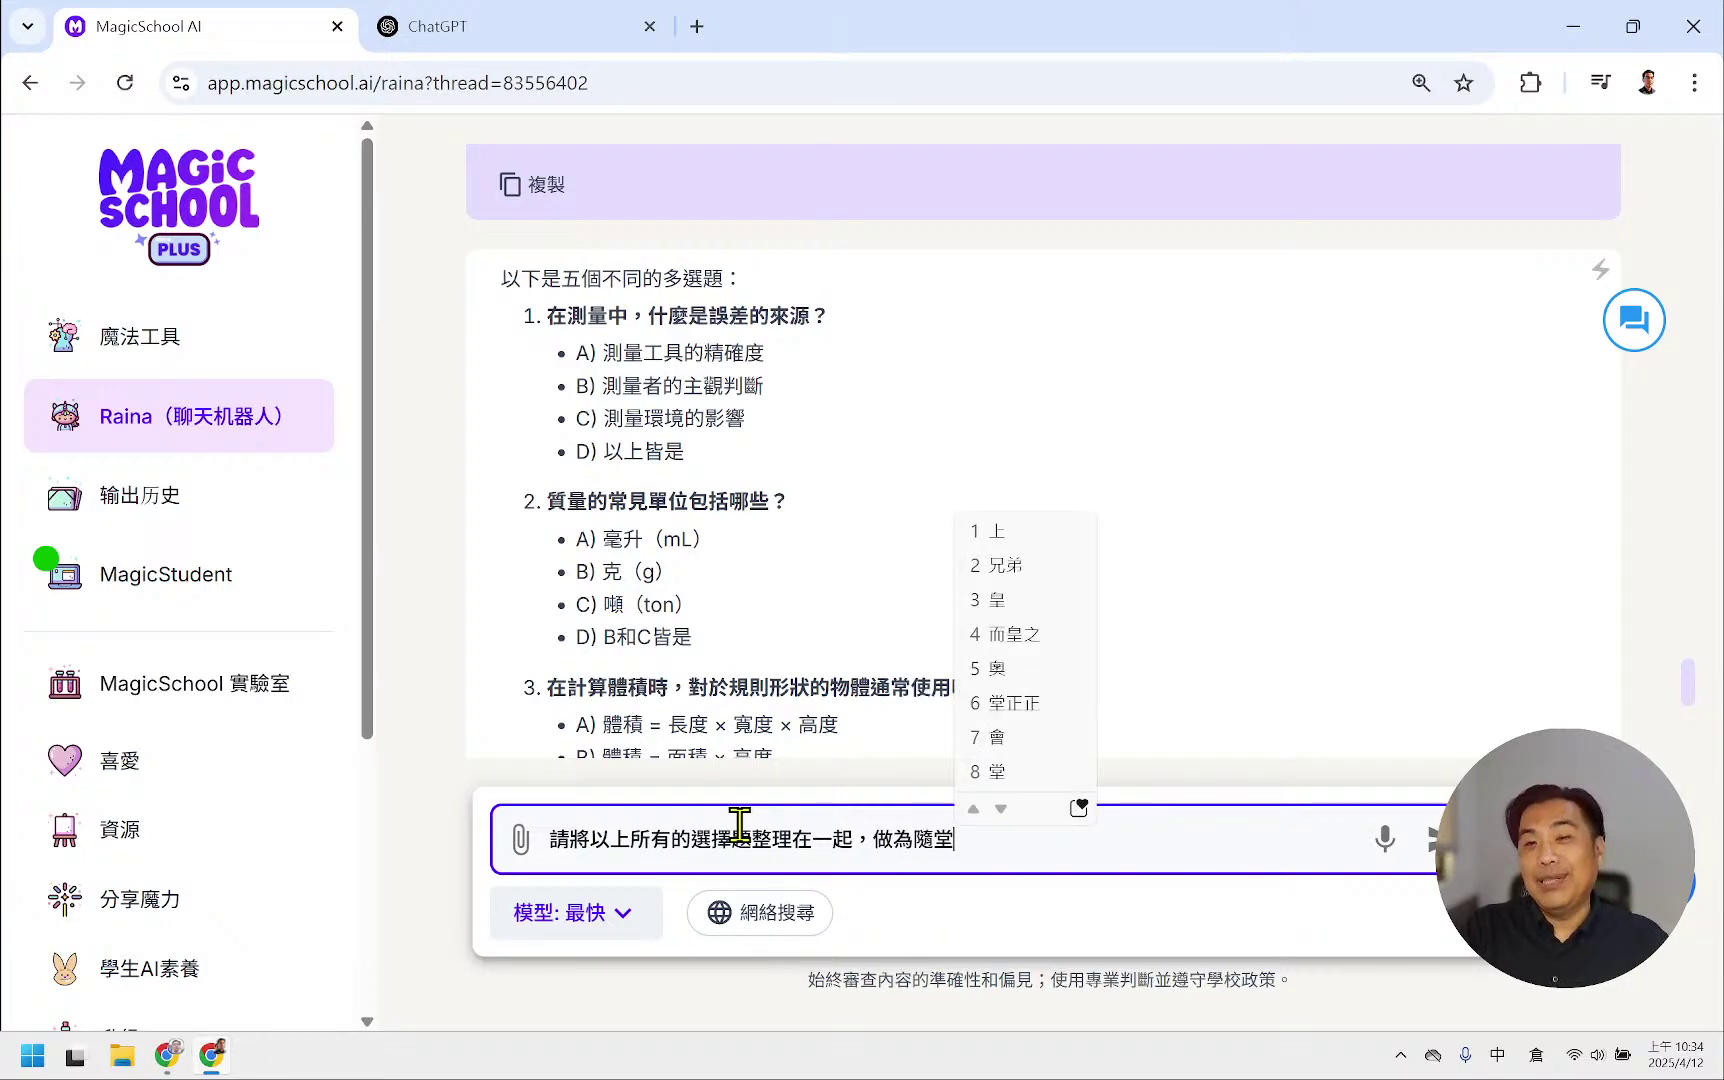
pyautogui.write('測驗，')
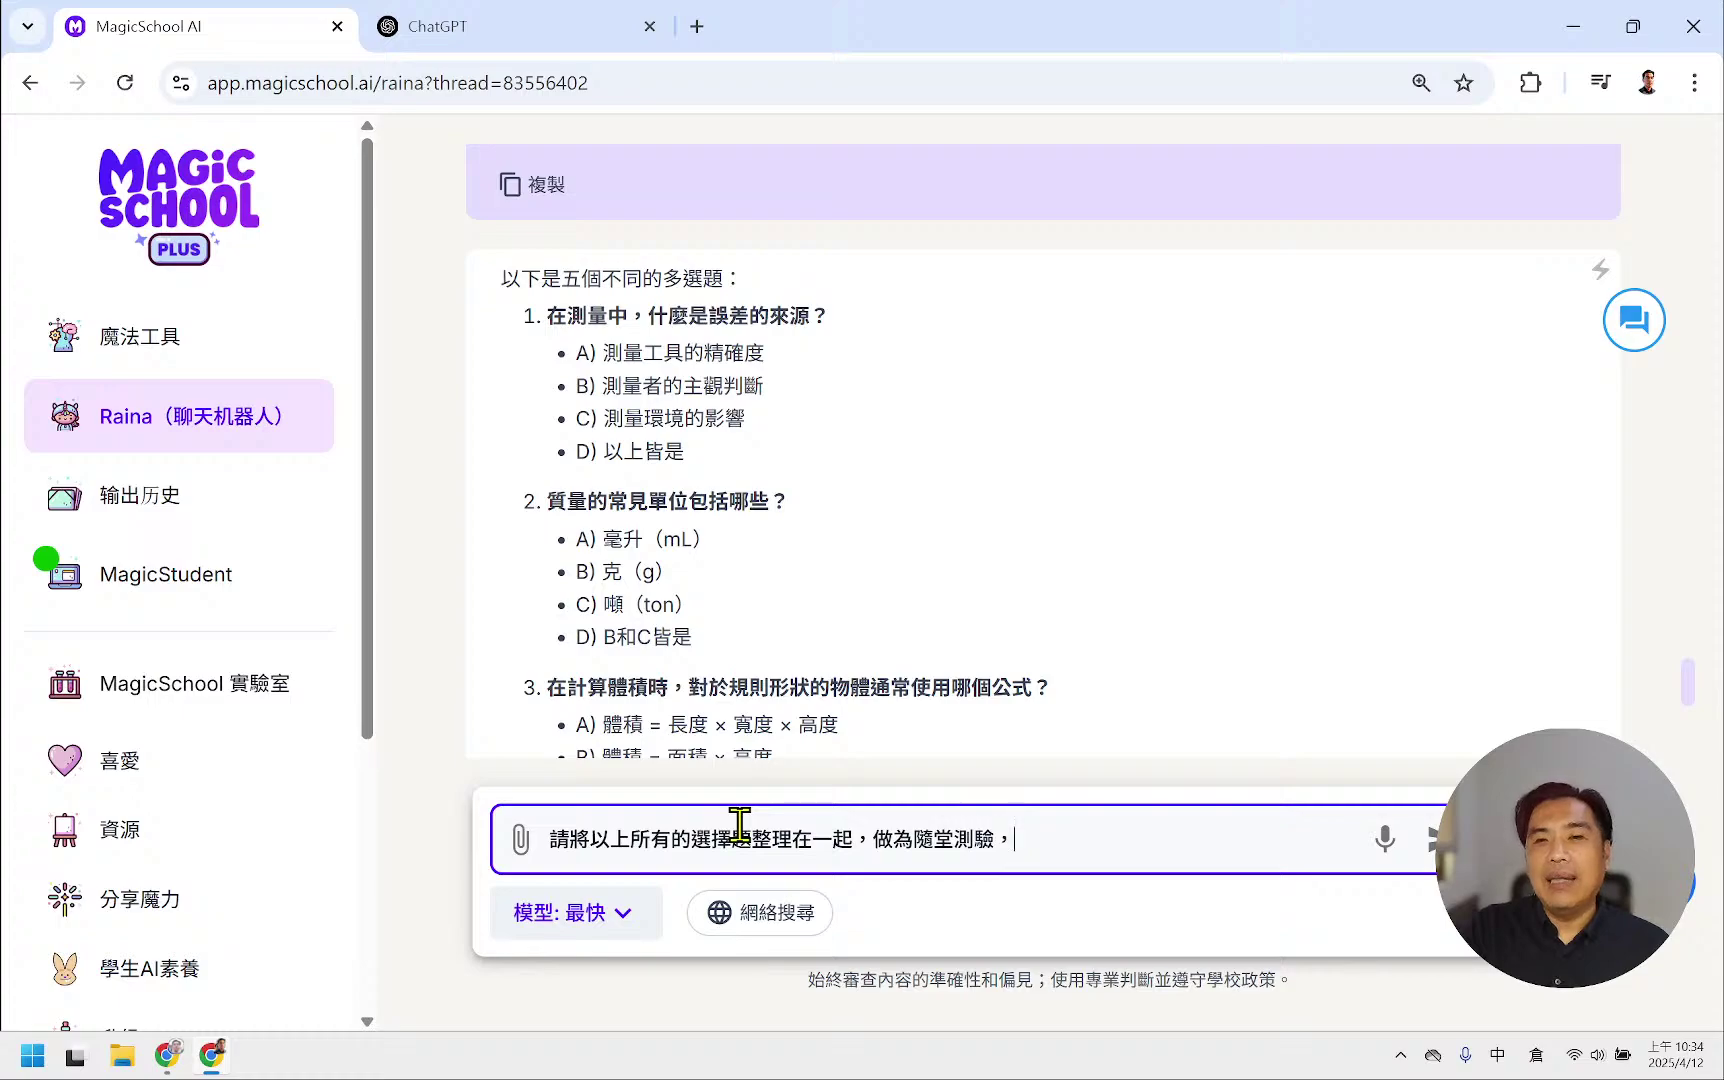
# - Finish the message with the request for answers and explanations, "最後要給我標準答案以及解釋。", send it, and look over the compiled quiz
pyautogui.write('最後要女')
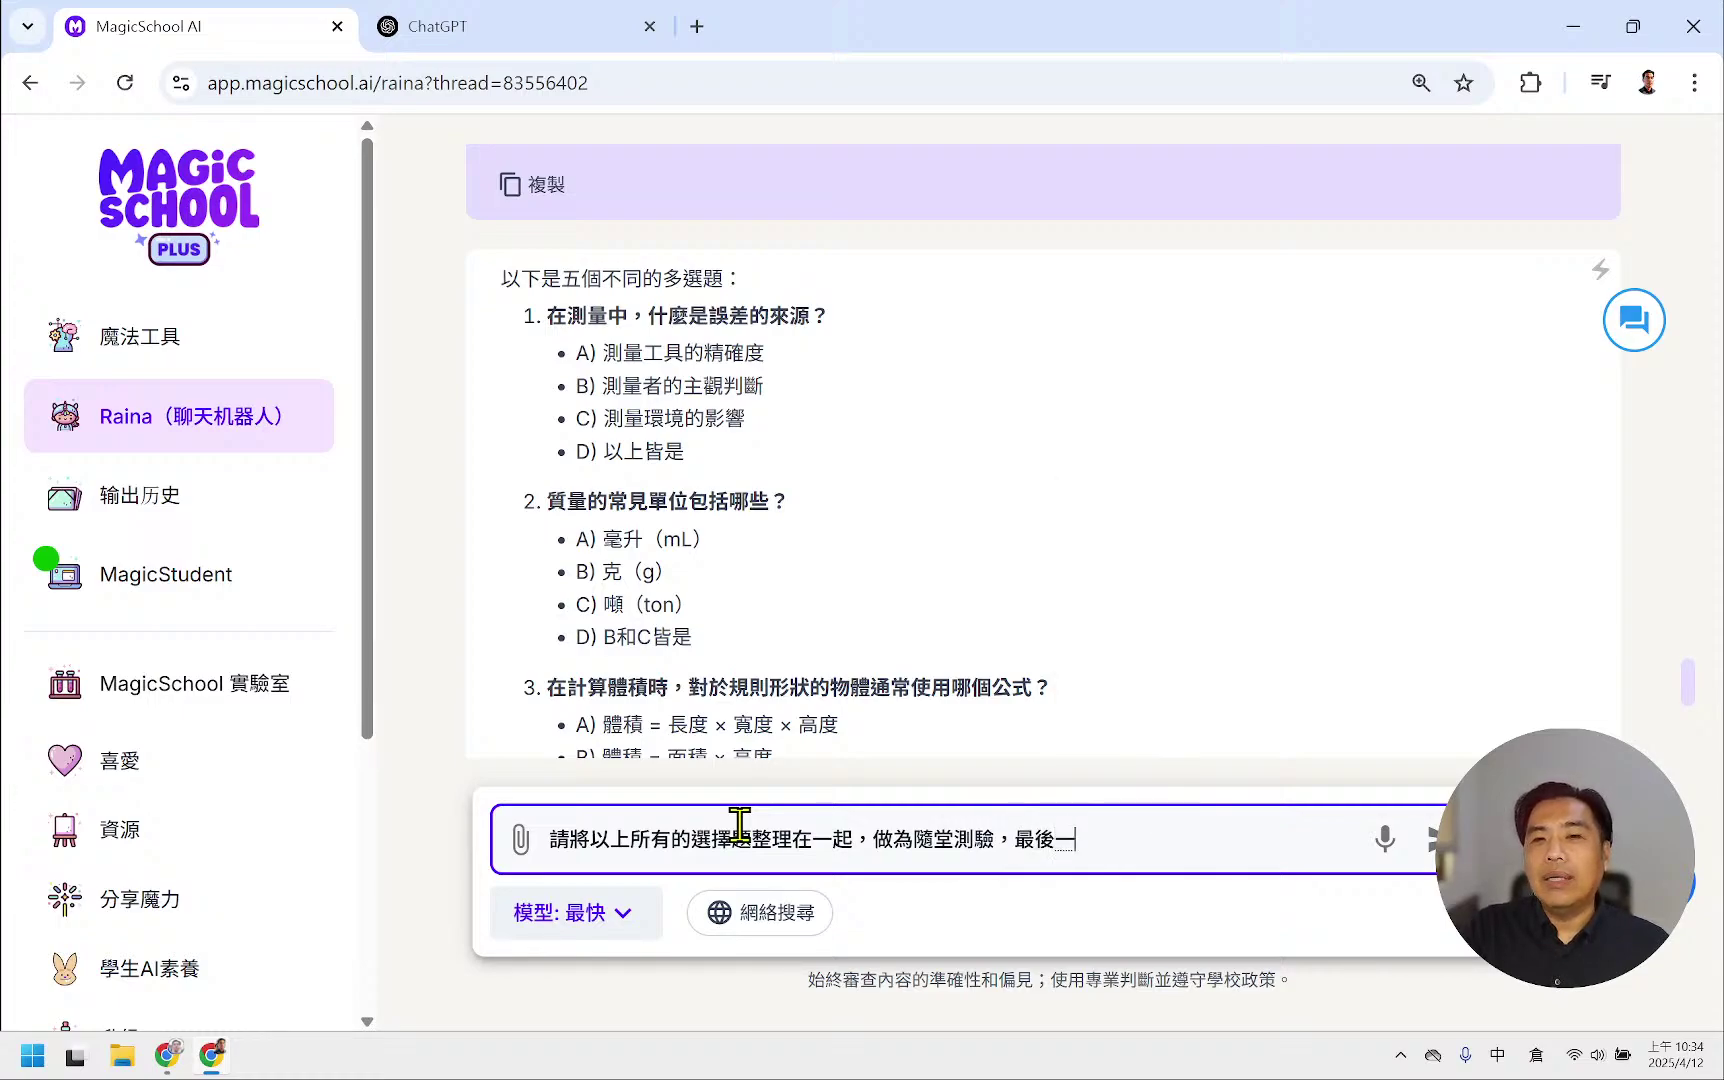
pyautogui.write('給我')
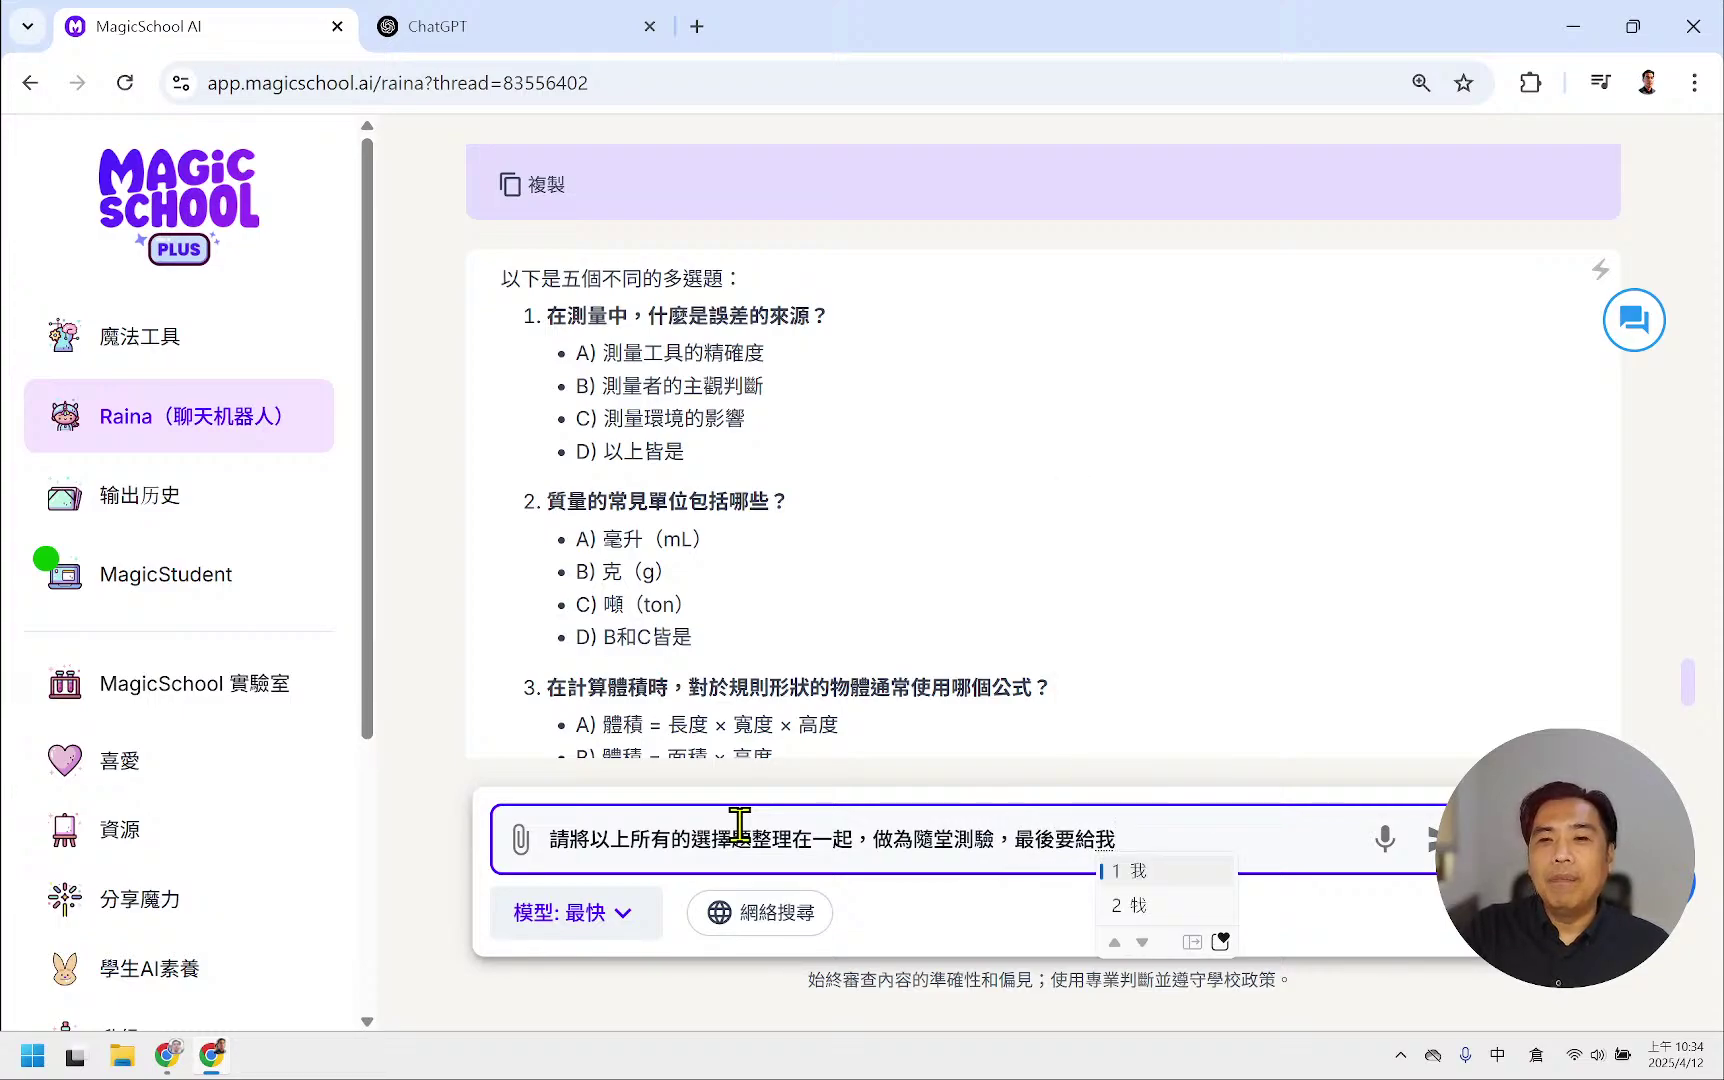
pyautogui.write('標準答十女')
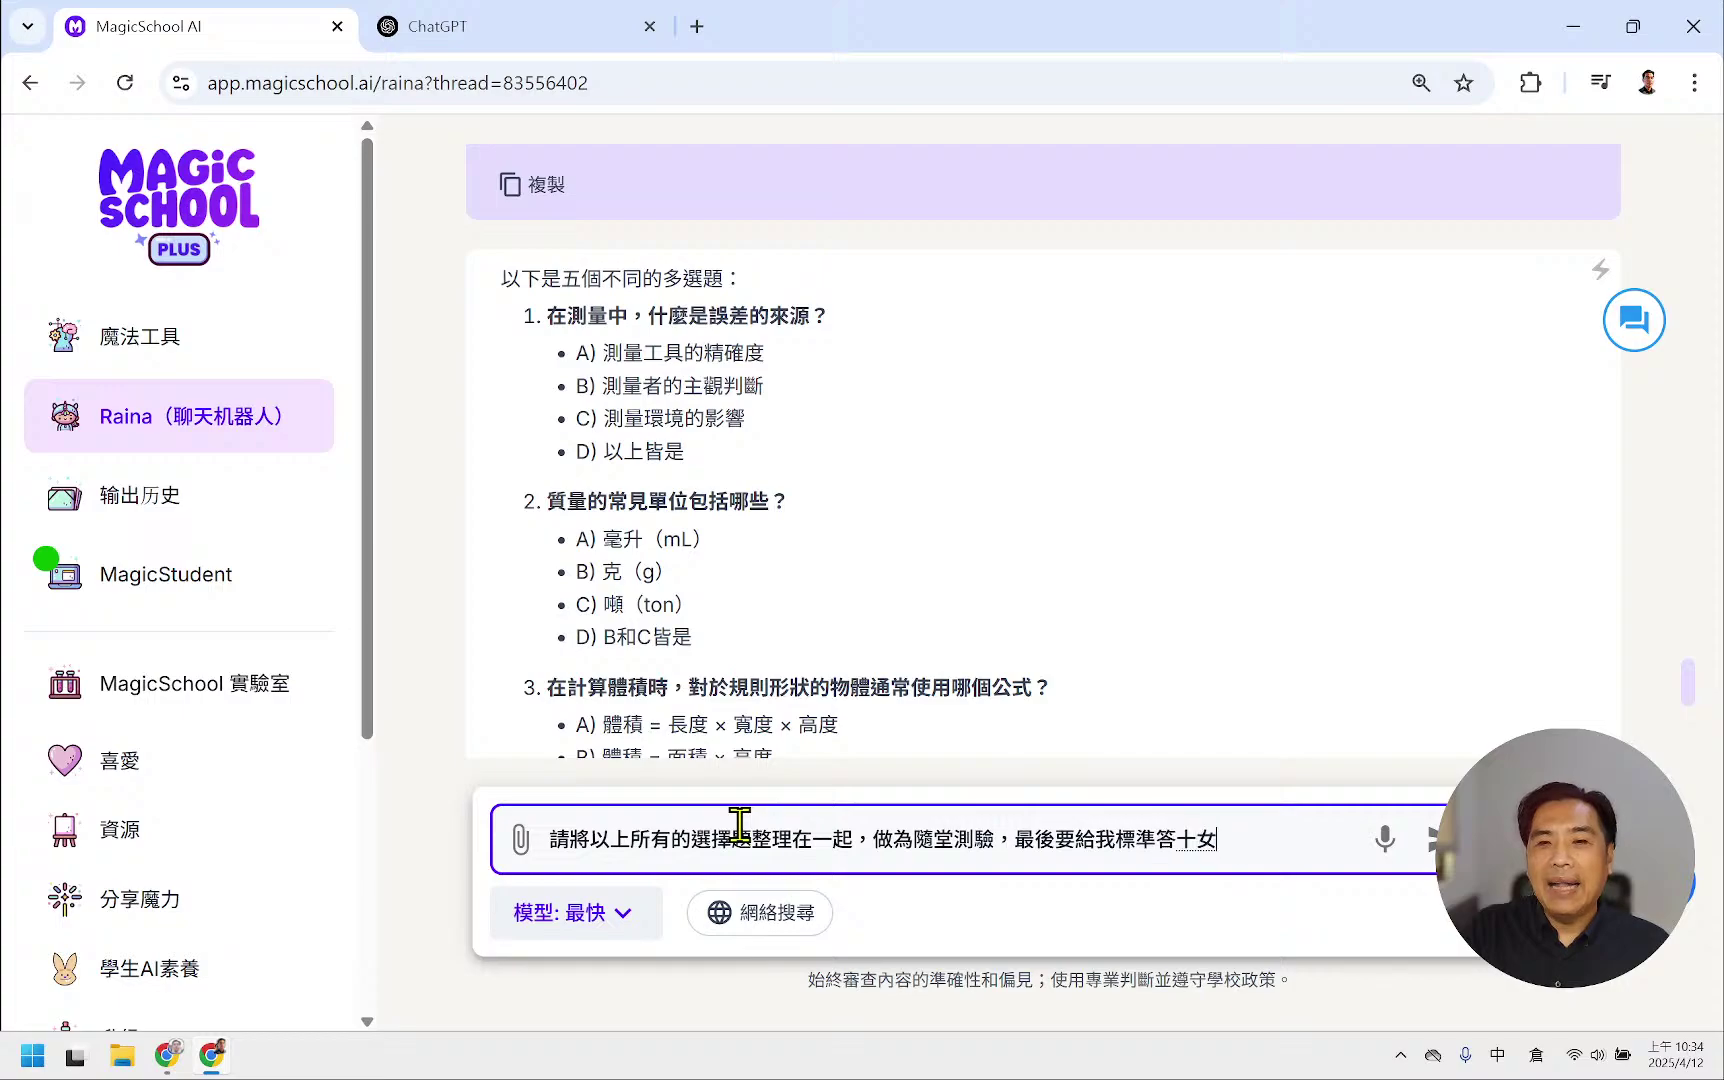
pyautogui.press('BackSpace')
pyautogui.press('BackSpace')
pyautogui.write('案以及弓月尸')
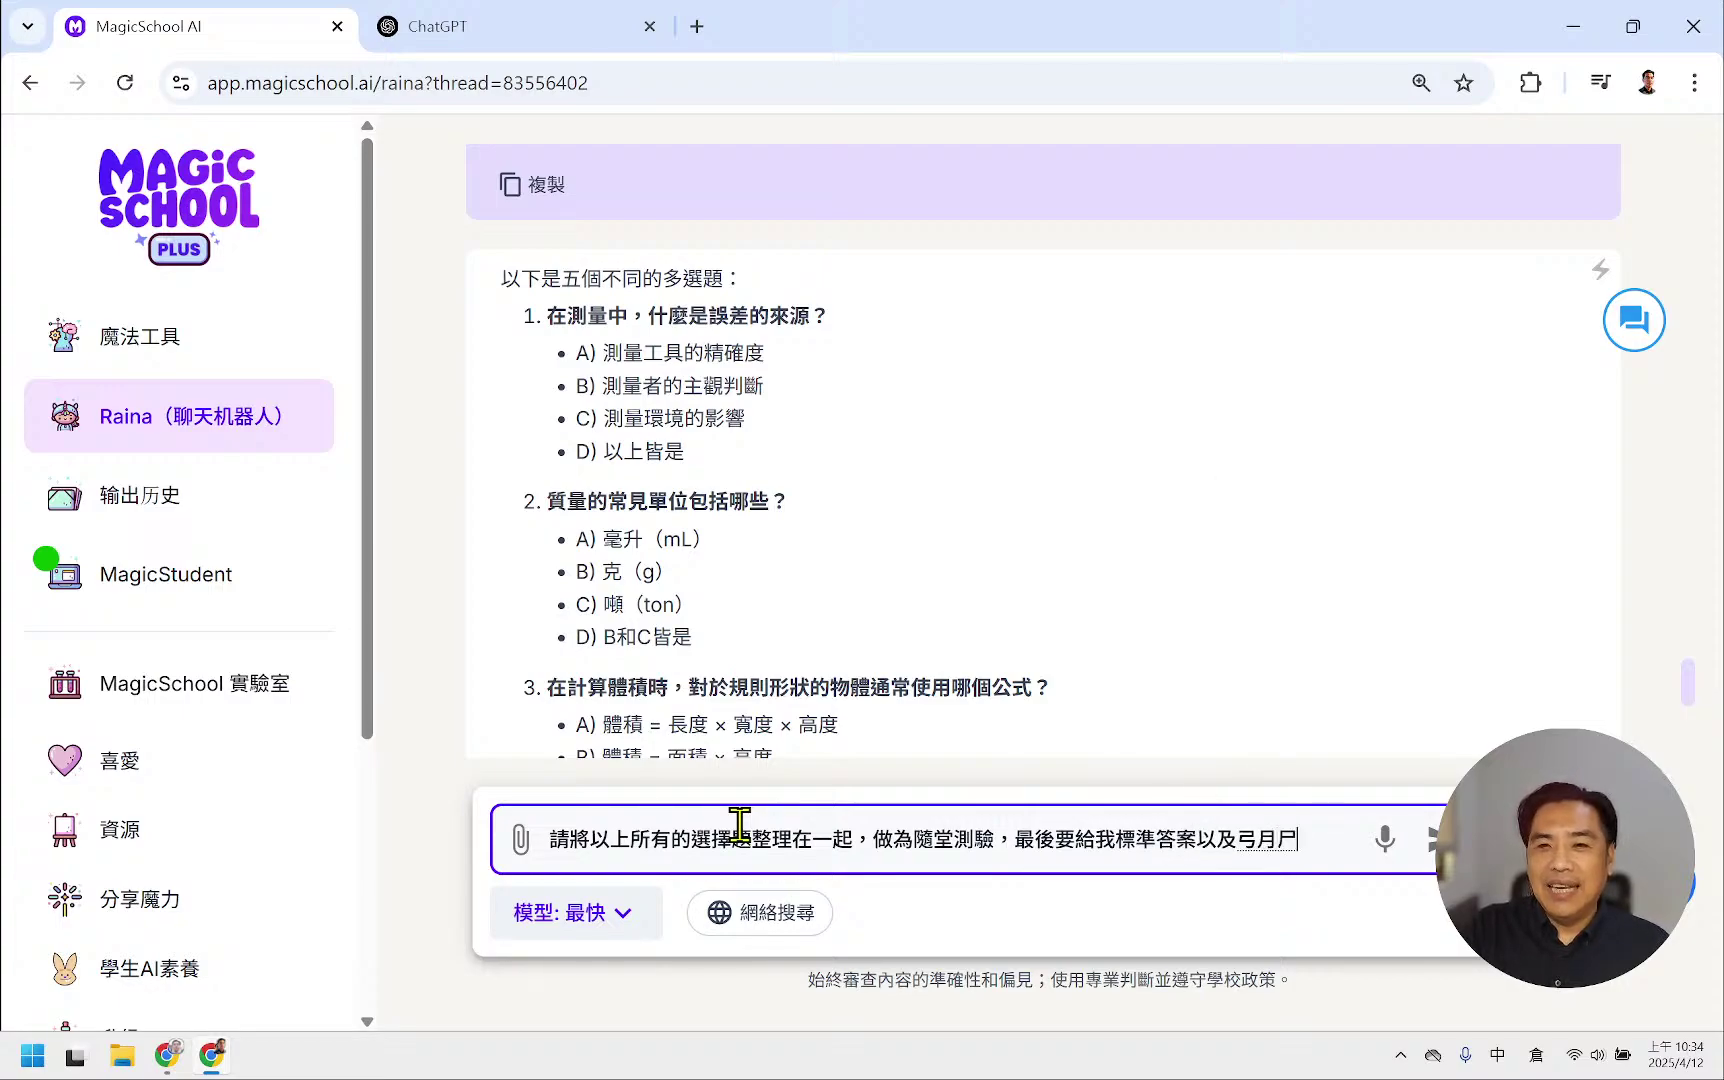
pyautogui.press('BackSpace')
pyautogui.press('BackSpace')
pyautogui.press('BackSpace')
pyautogui.write('解釋。')
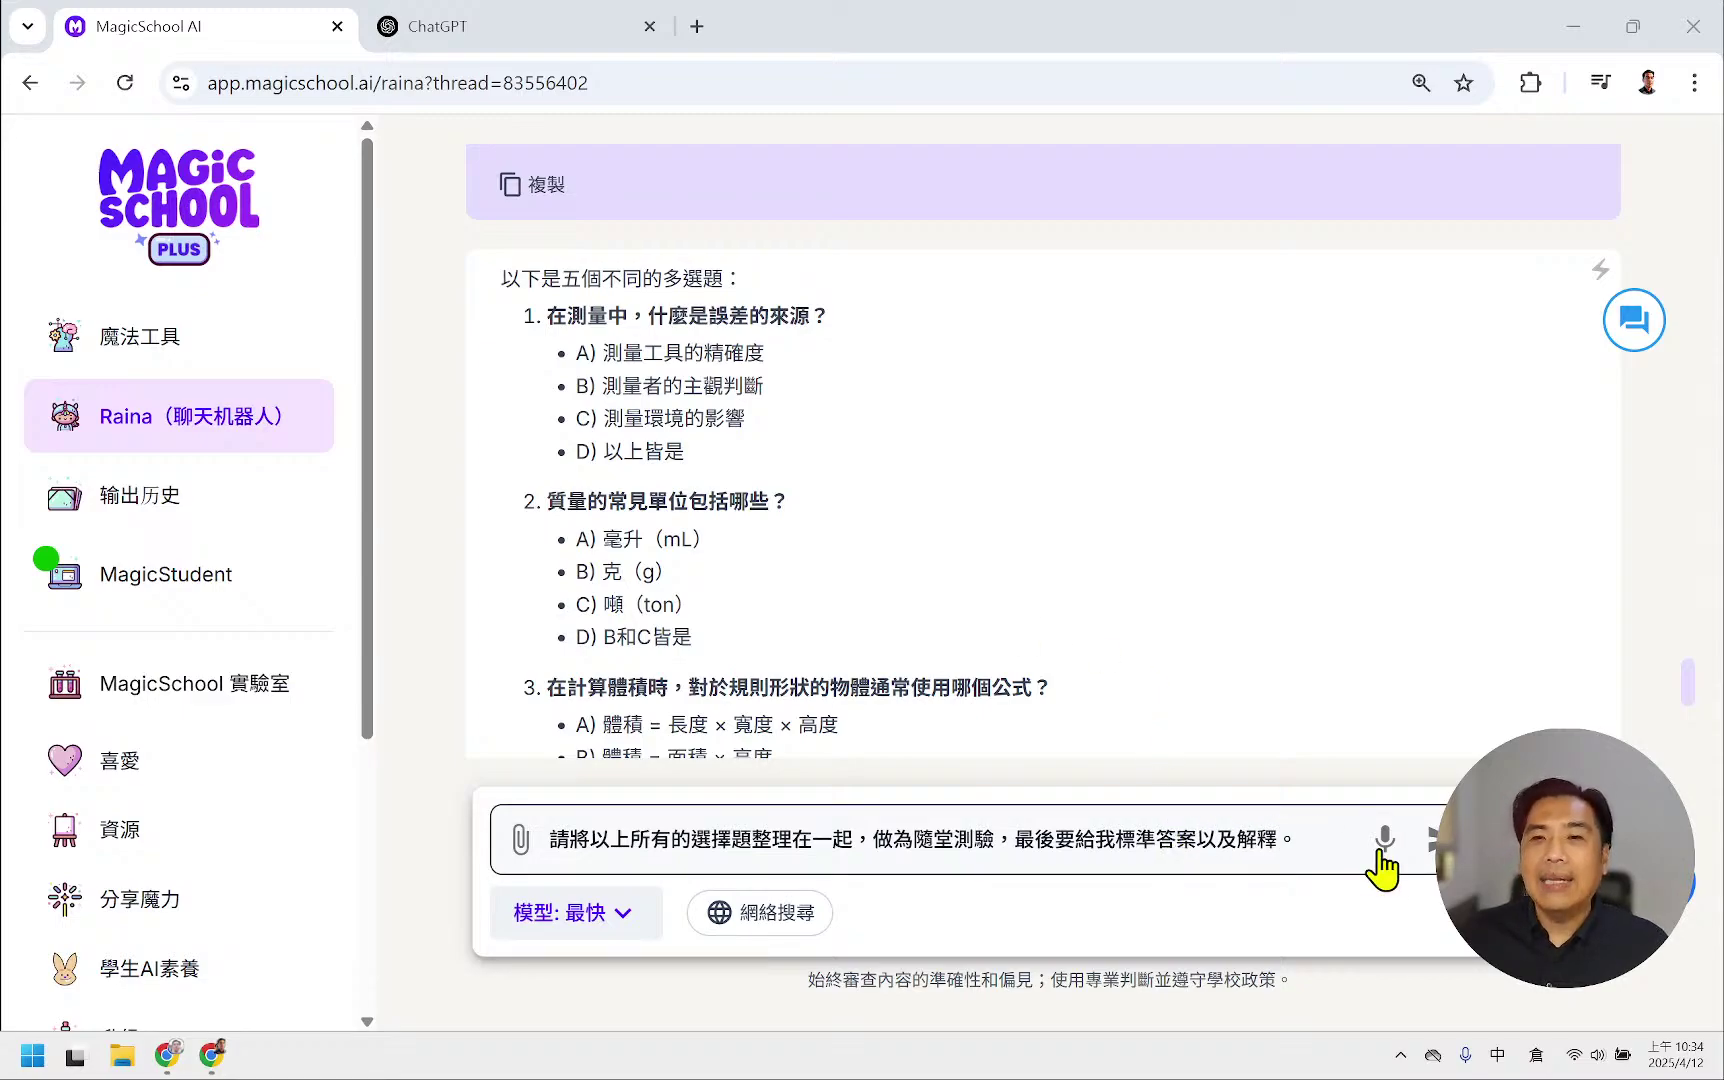
pyautogui.press('Return')
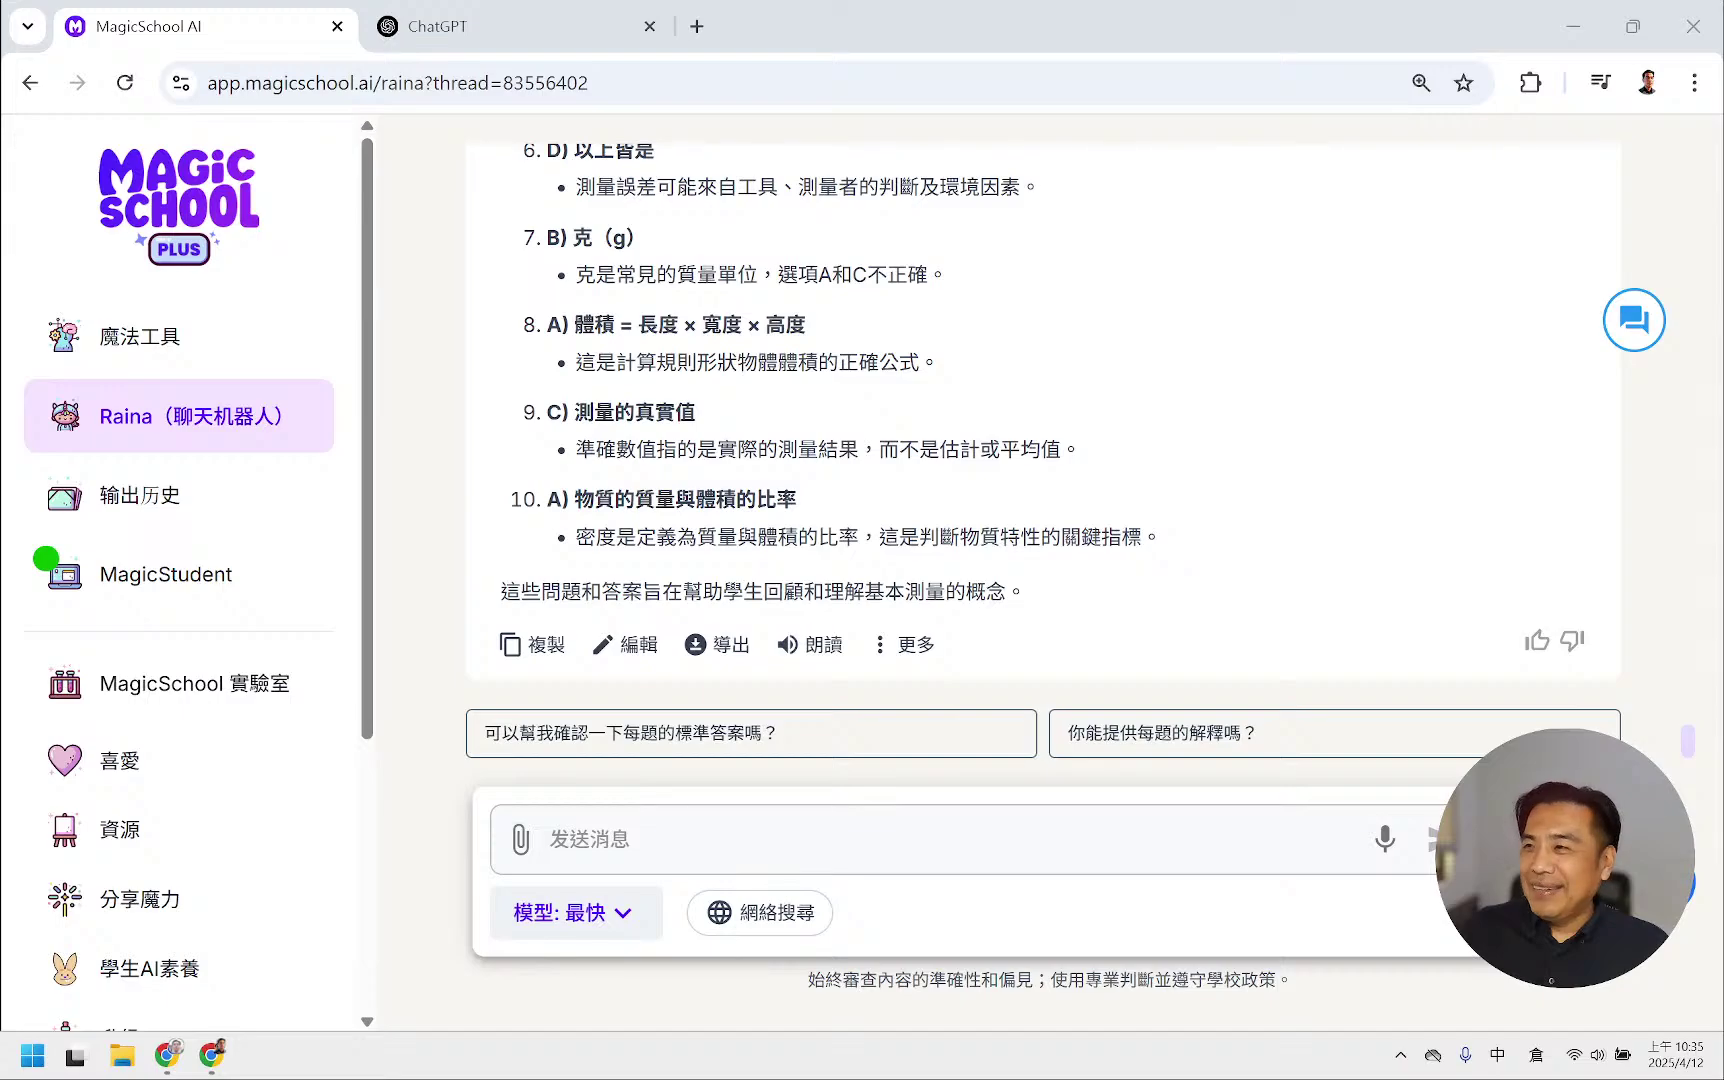
pyautogui.scroll(15, 923, 623)
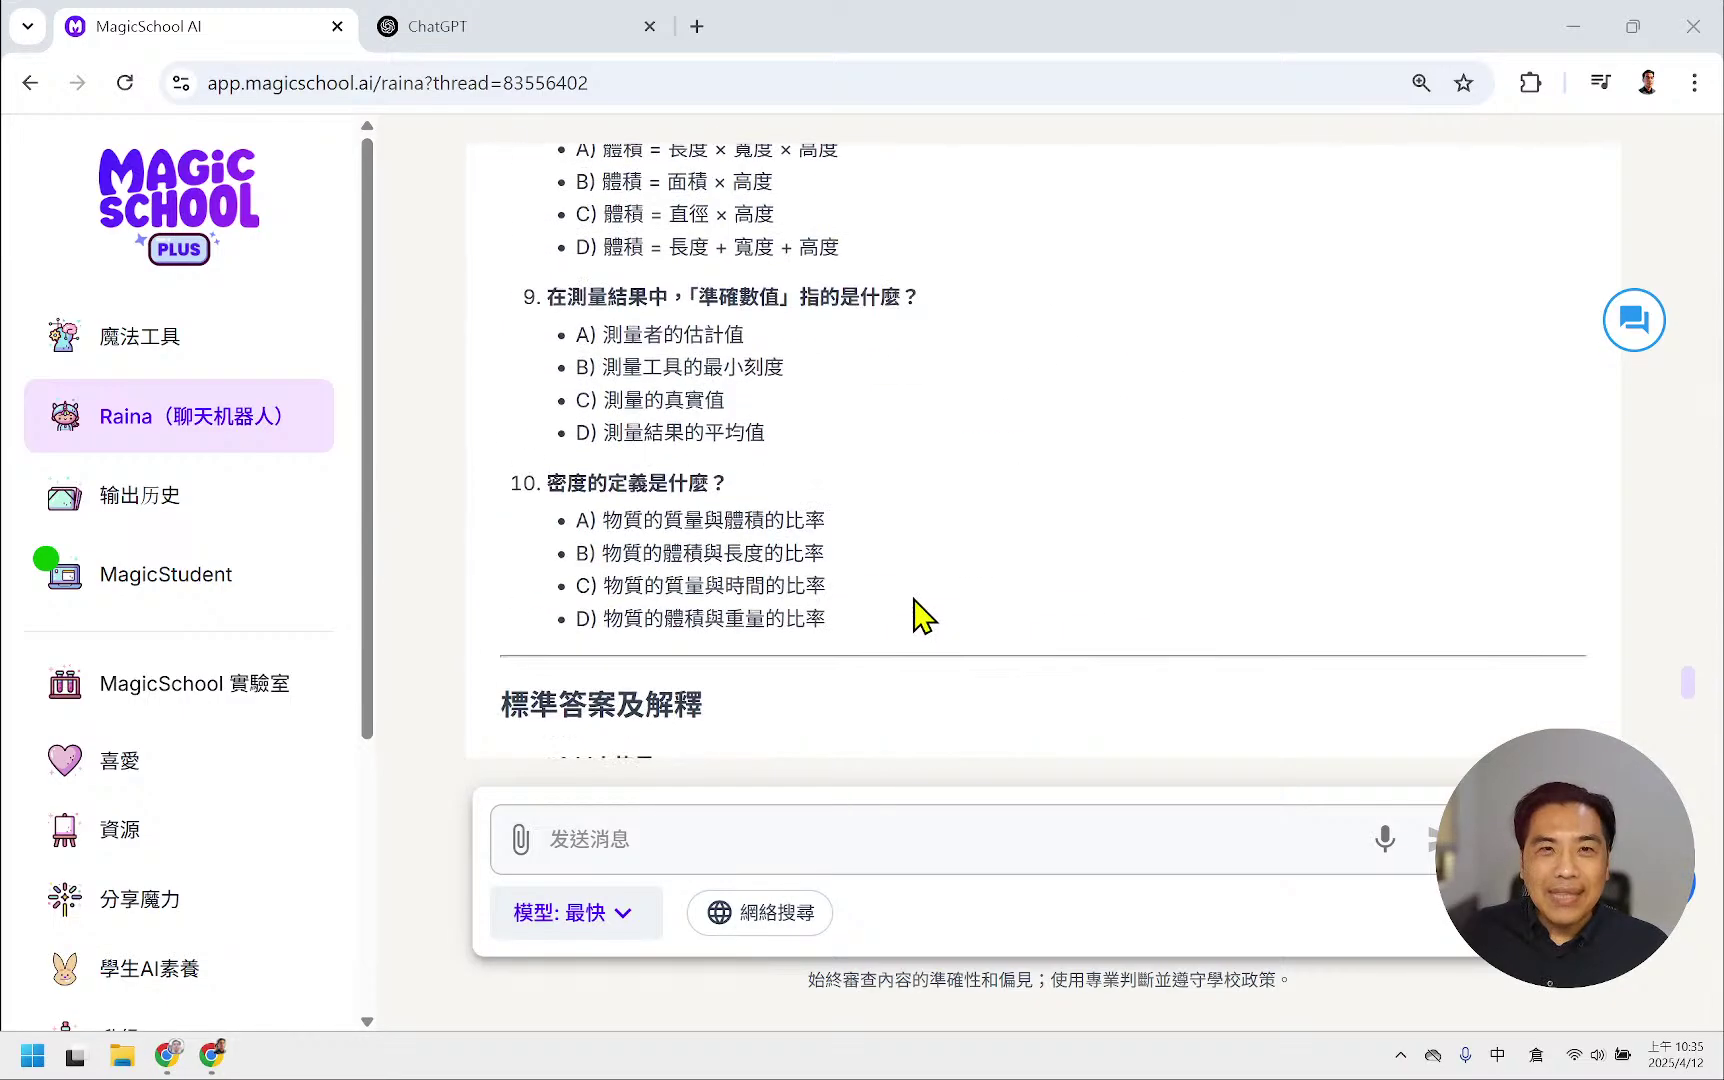
# - Review the generated quiz on basic measurement, including its ten questions and the standard answers with explanations
pyautogui.scroll(15, 921, 617)
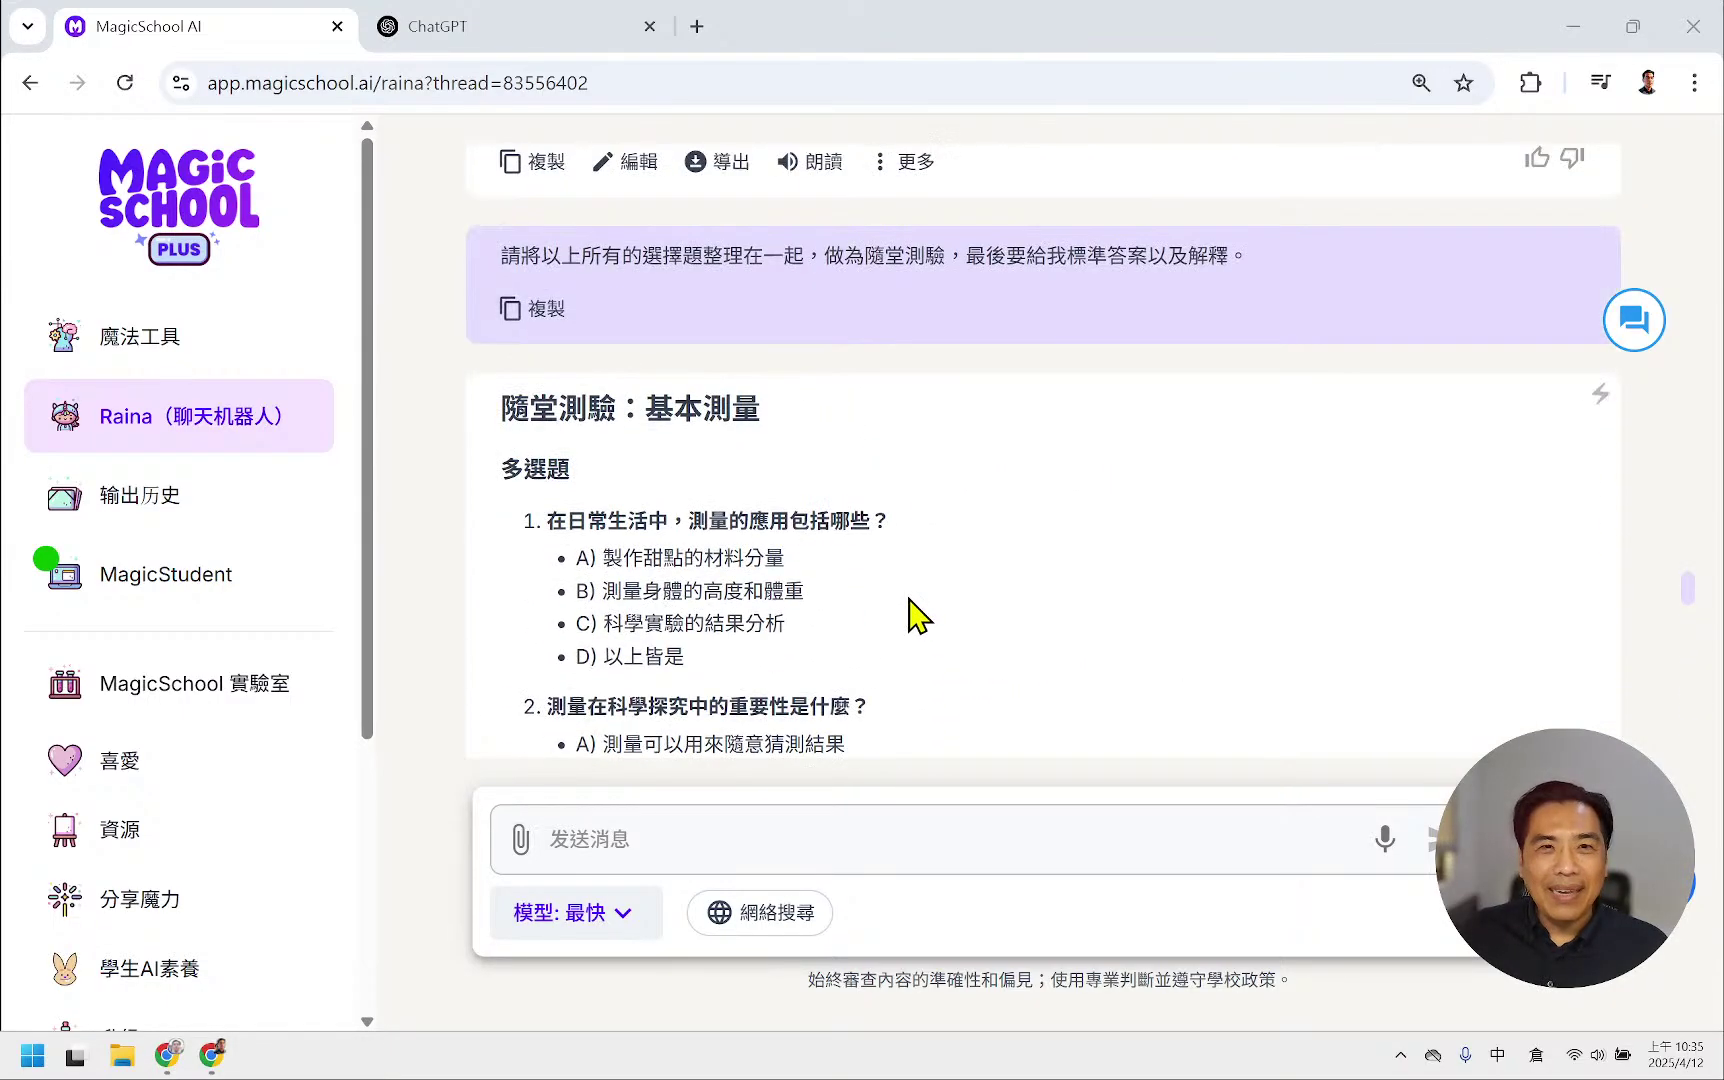
pyautogui.click(553, 578)
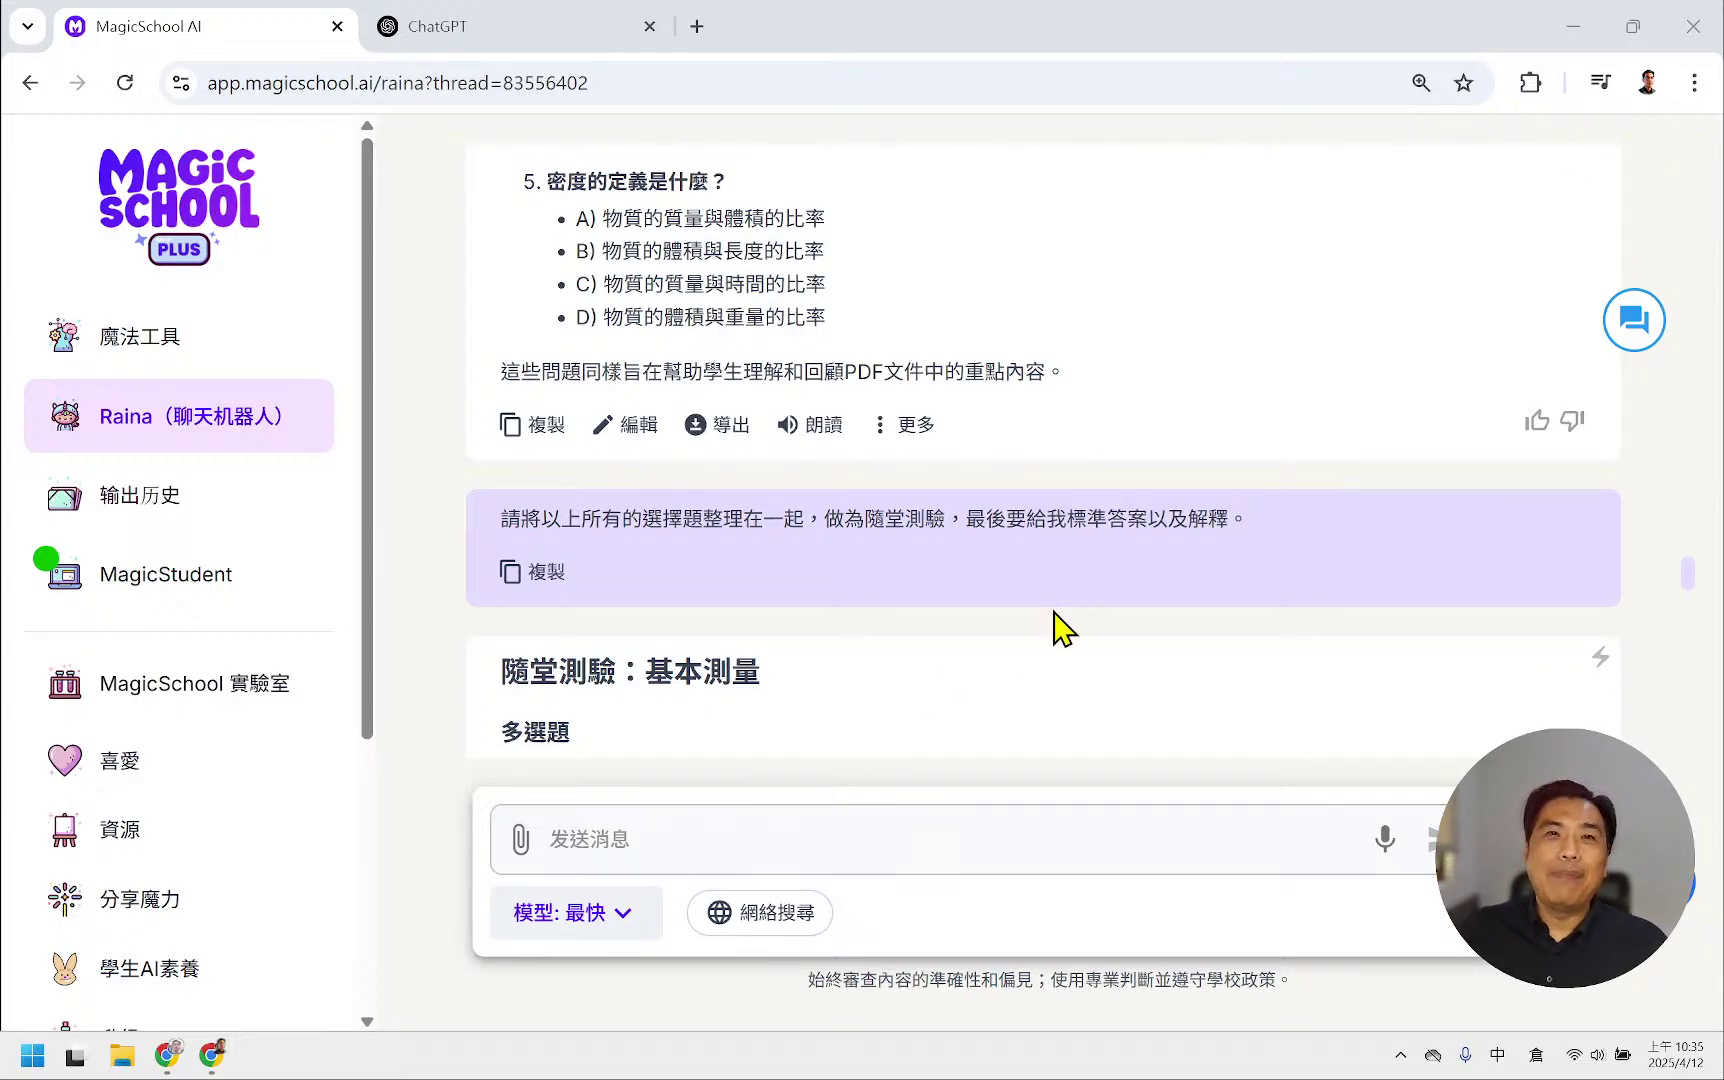
pyautogui.scroll(-13, 1040, 645)
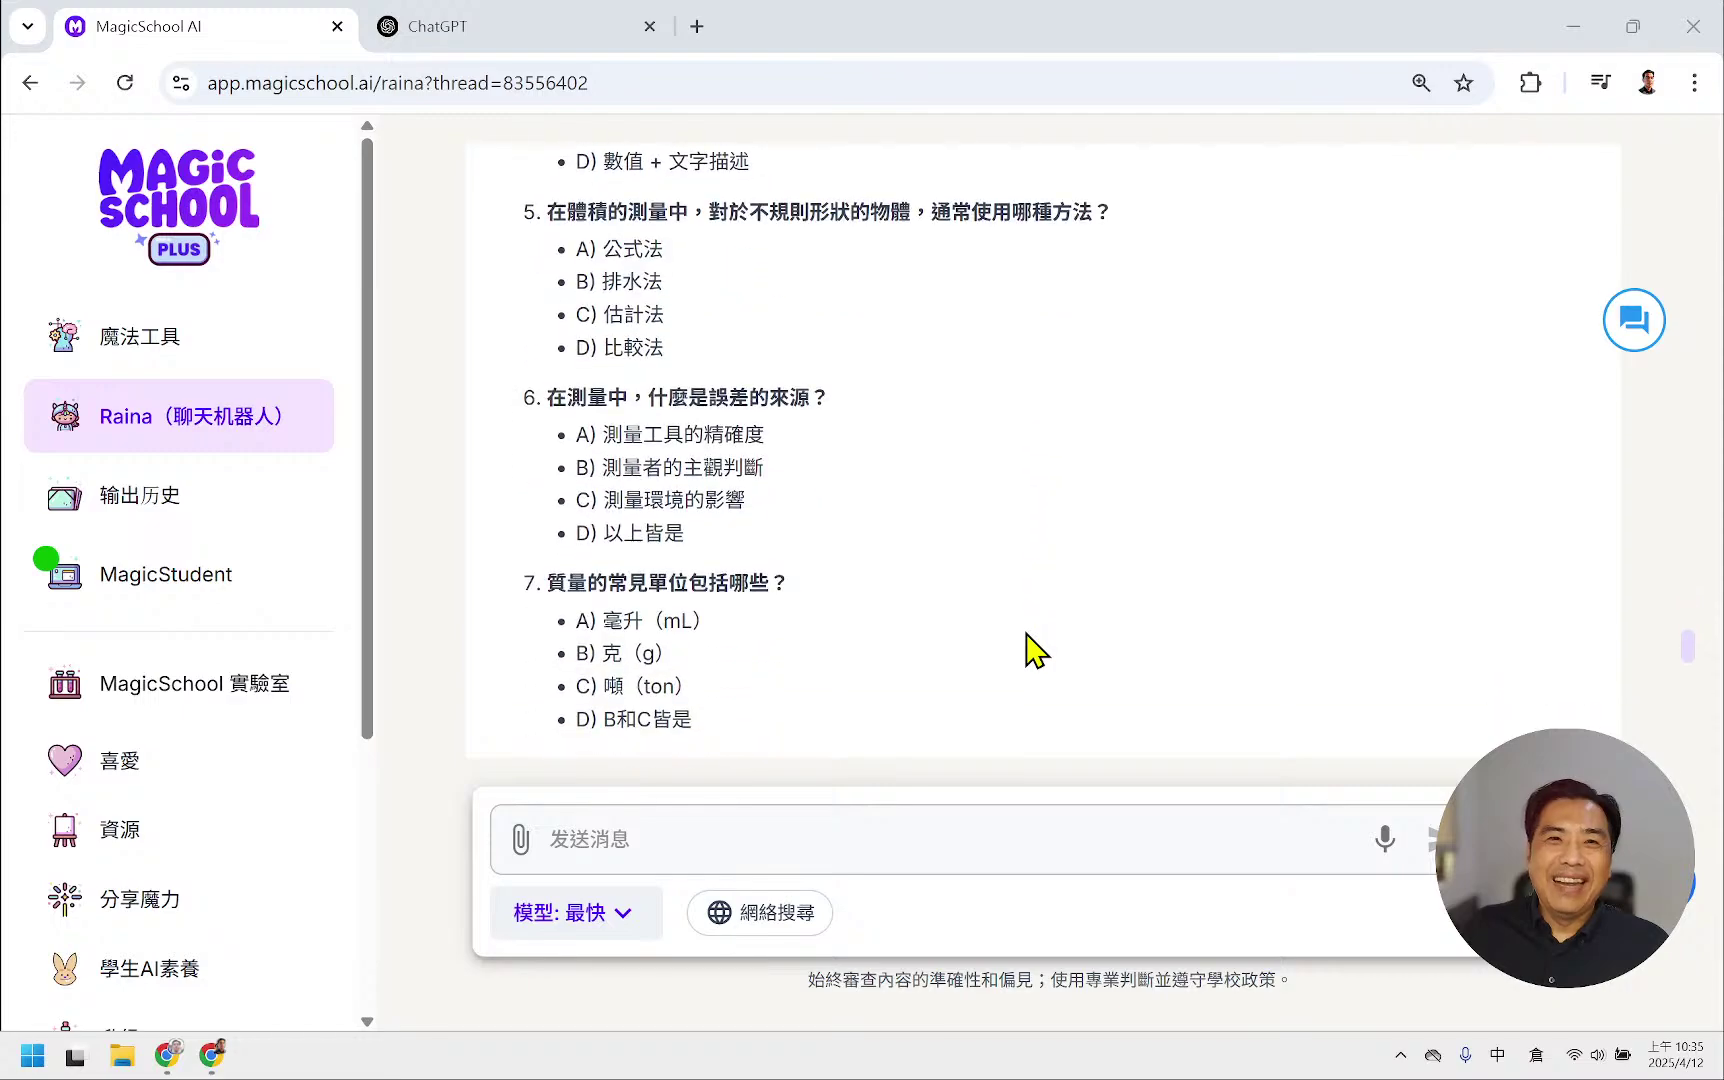
pyautogui.scroll(-3, 1030, 650)
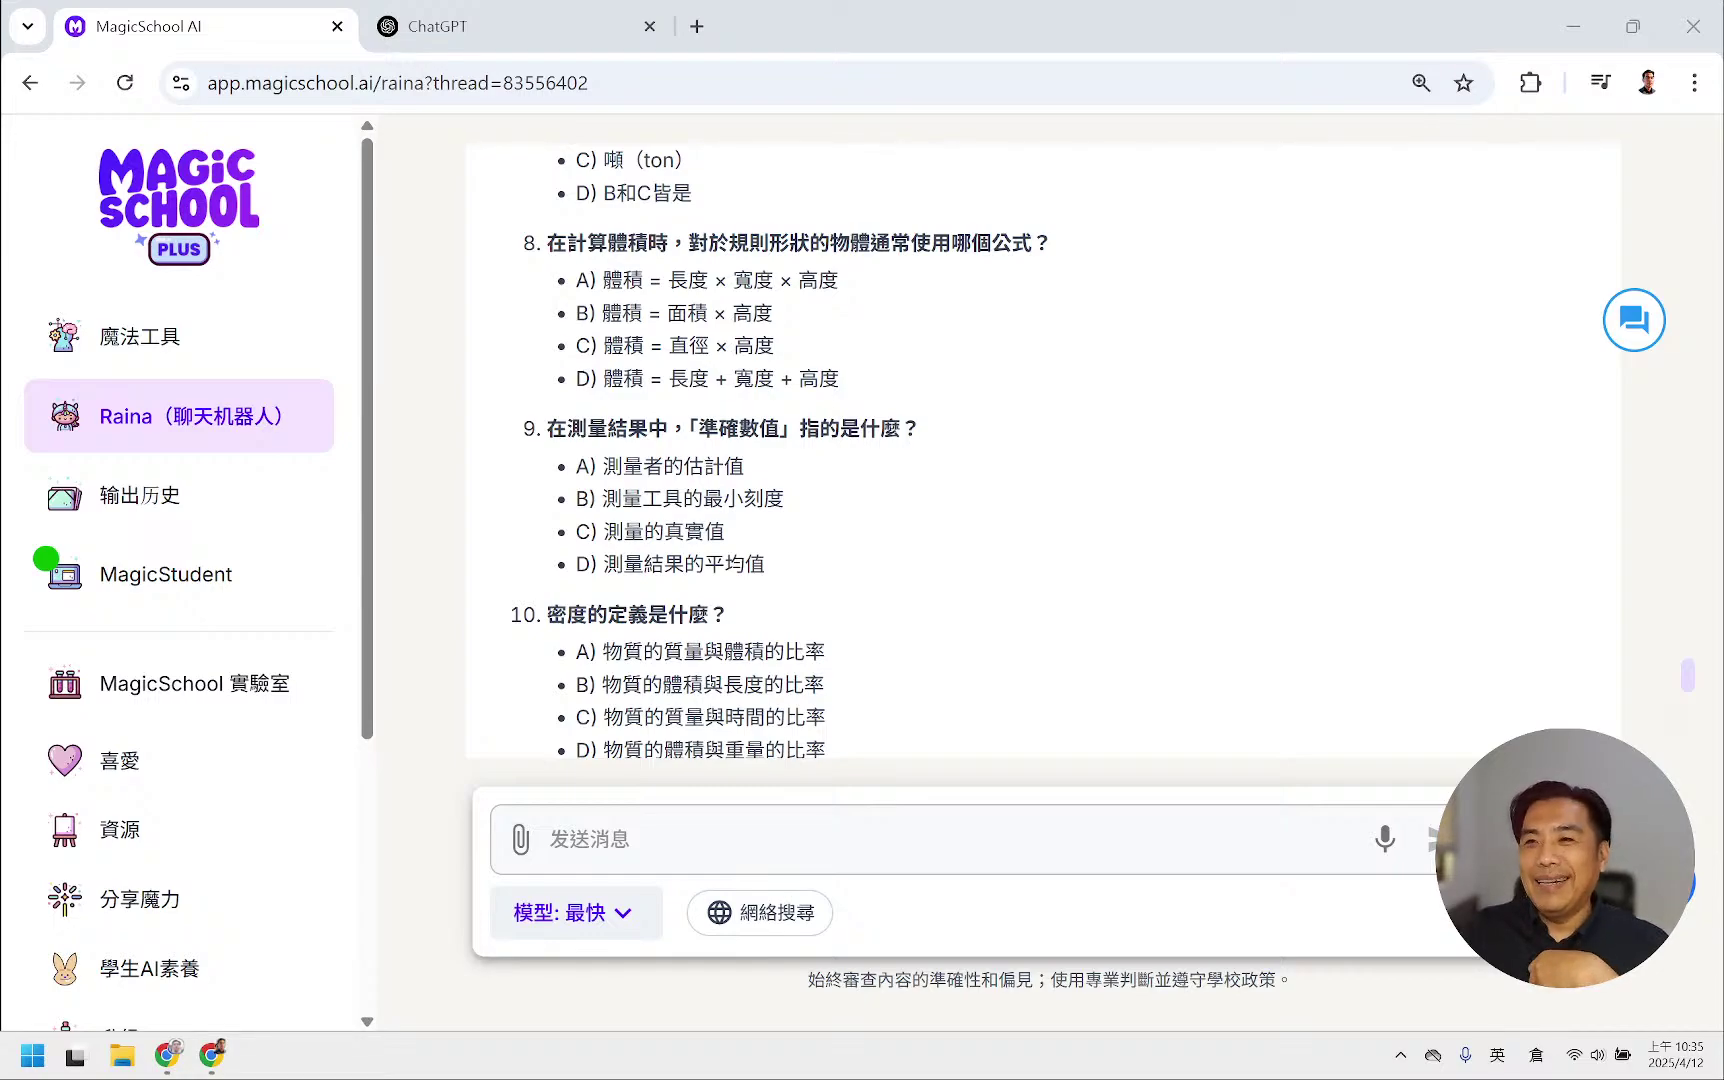
pyautogui.scroll(-6, 1066, 616)
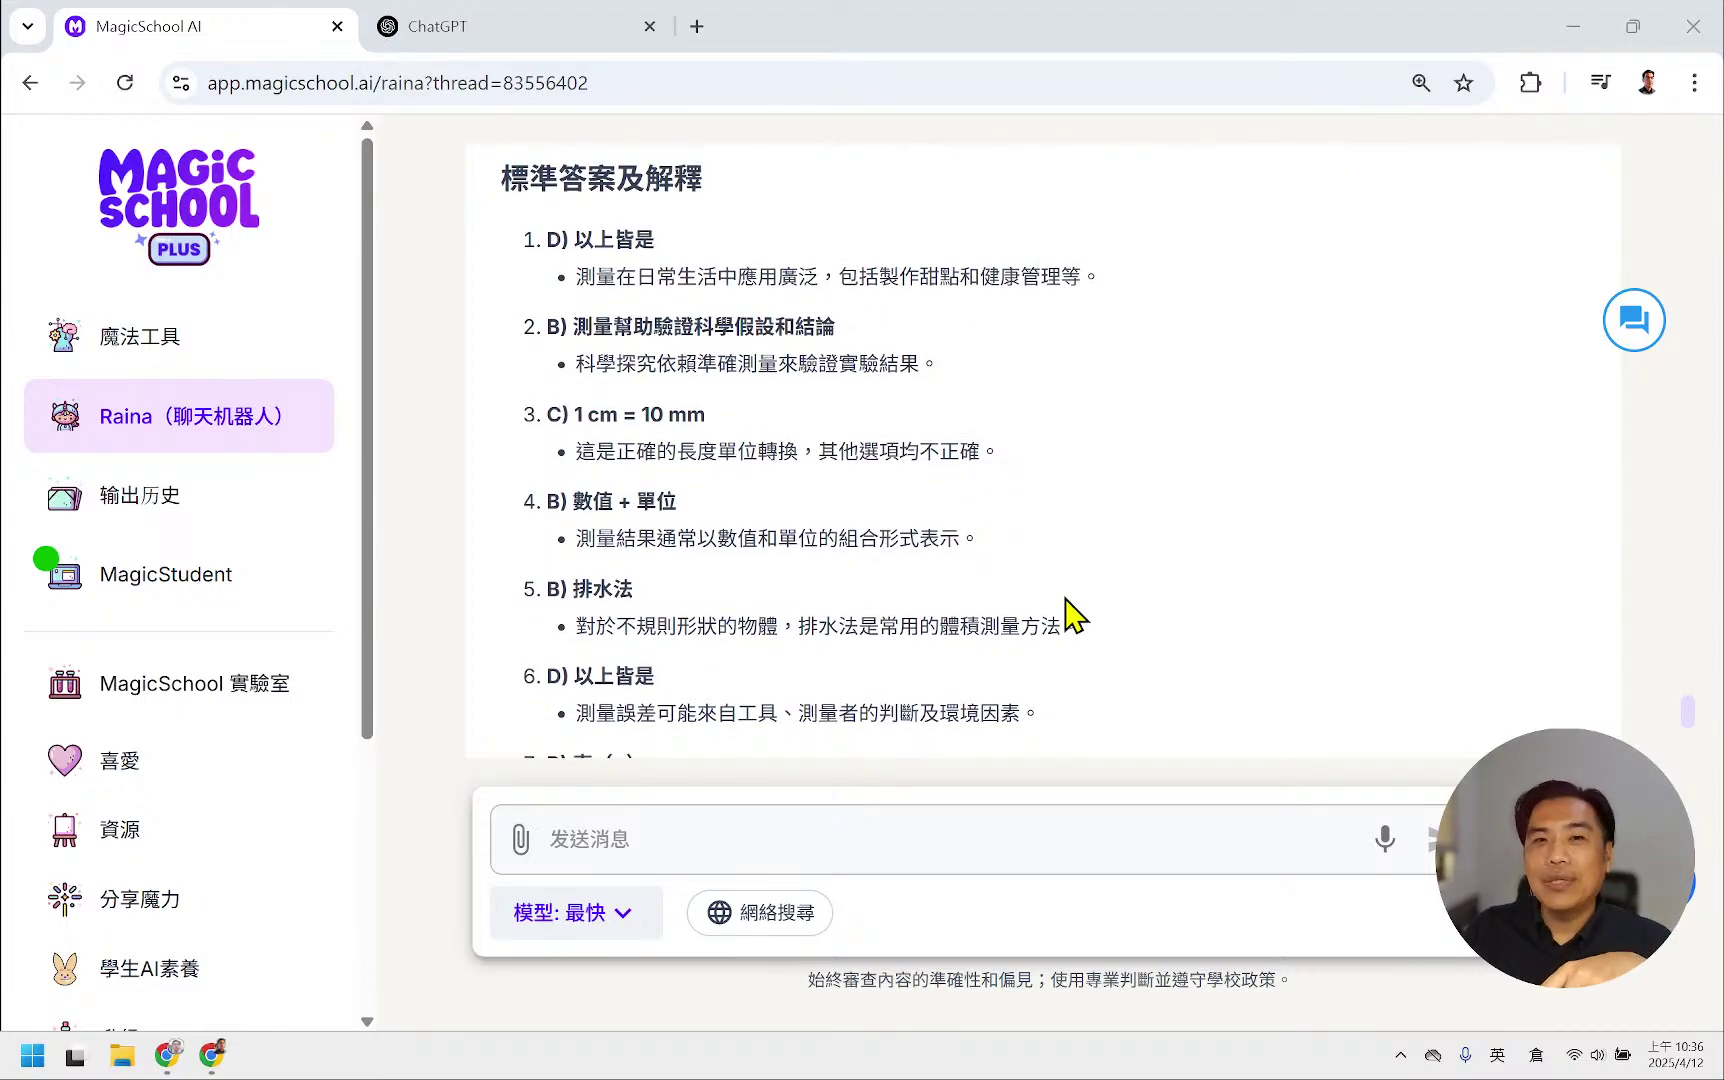
pyautogui.scroll(-5, 1085, 577)
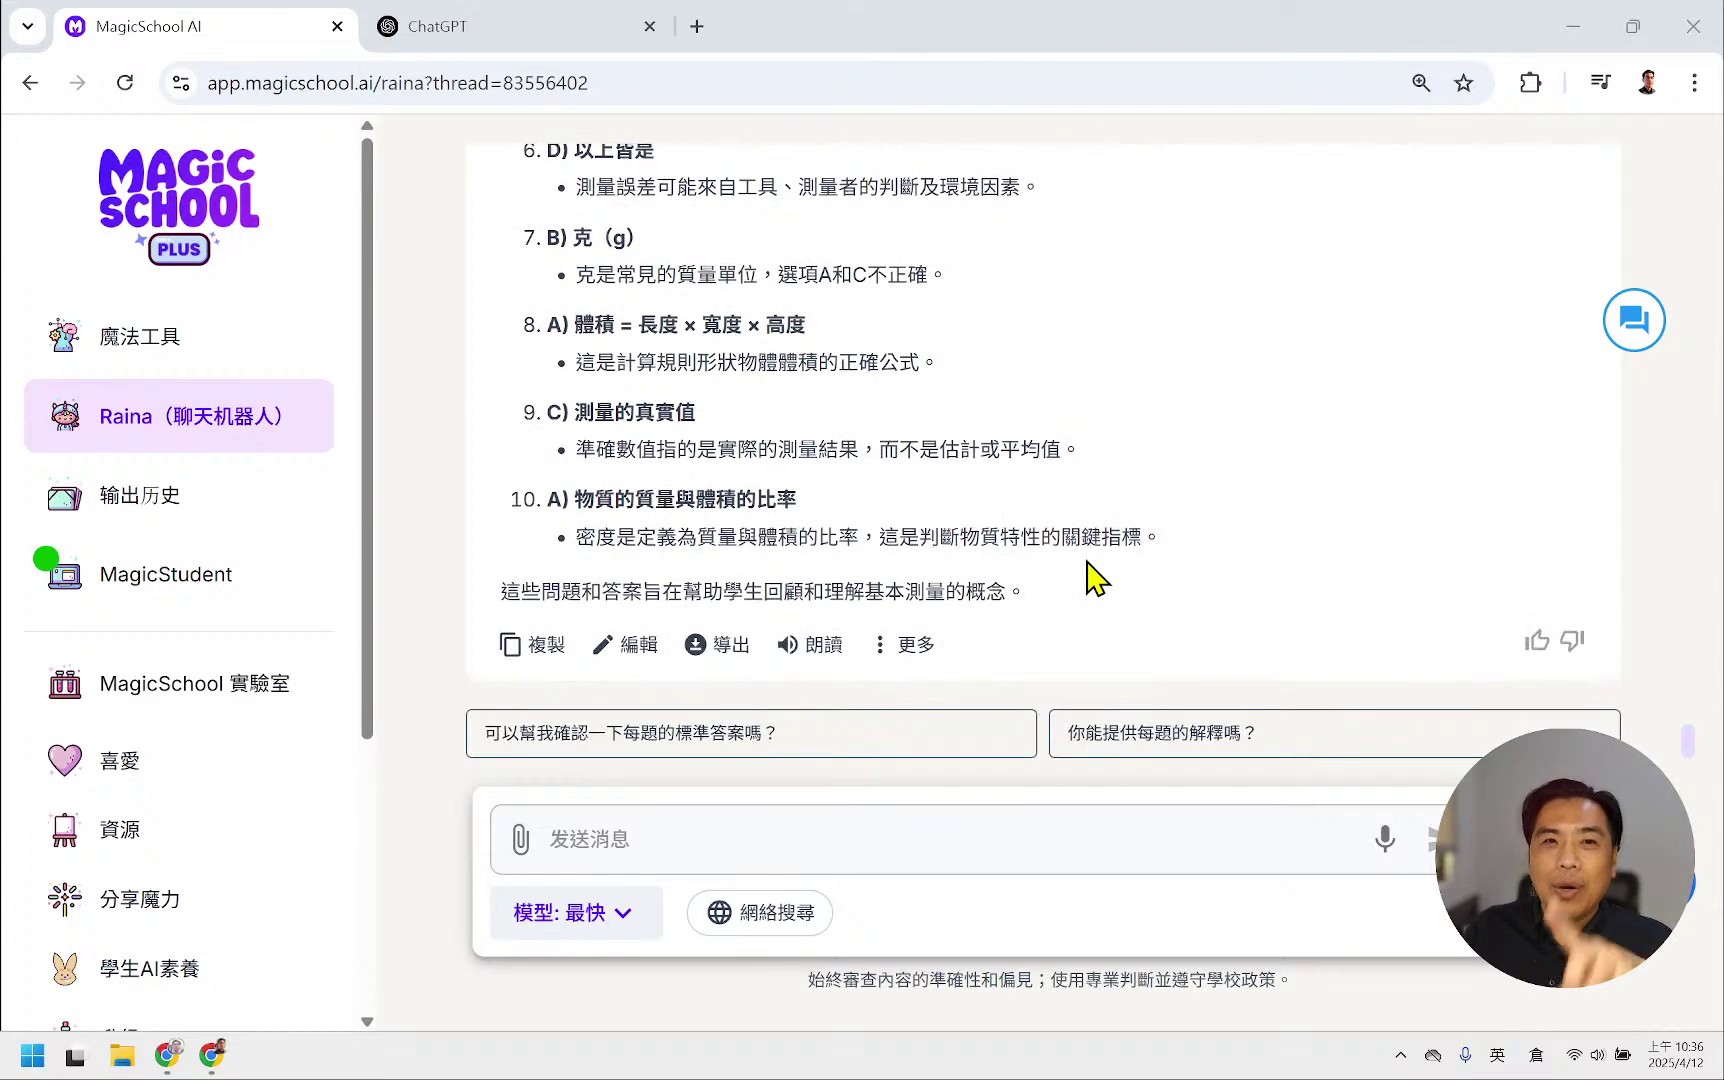
pyautogui.scroll(10, 1166, 543)
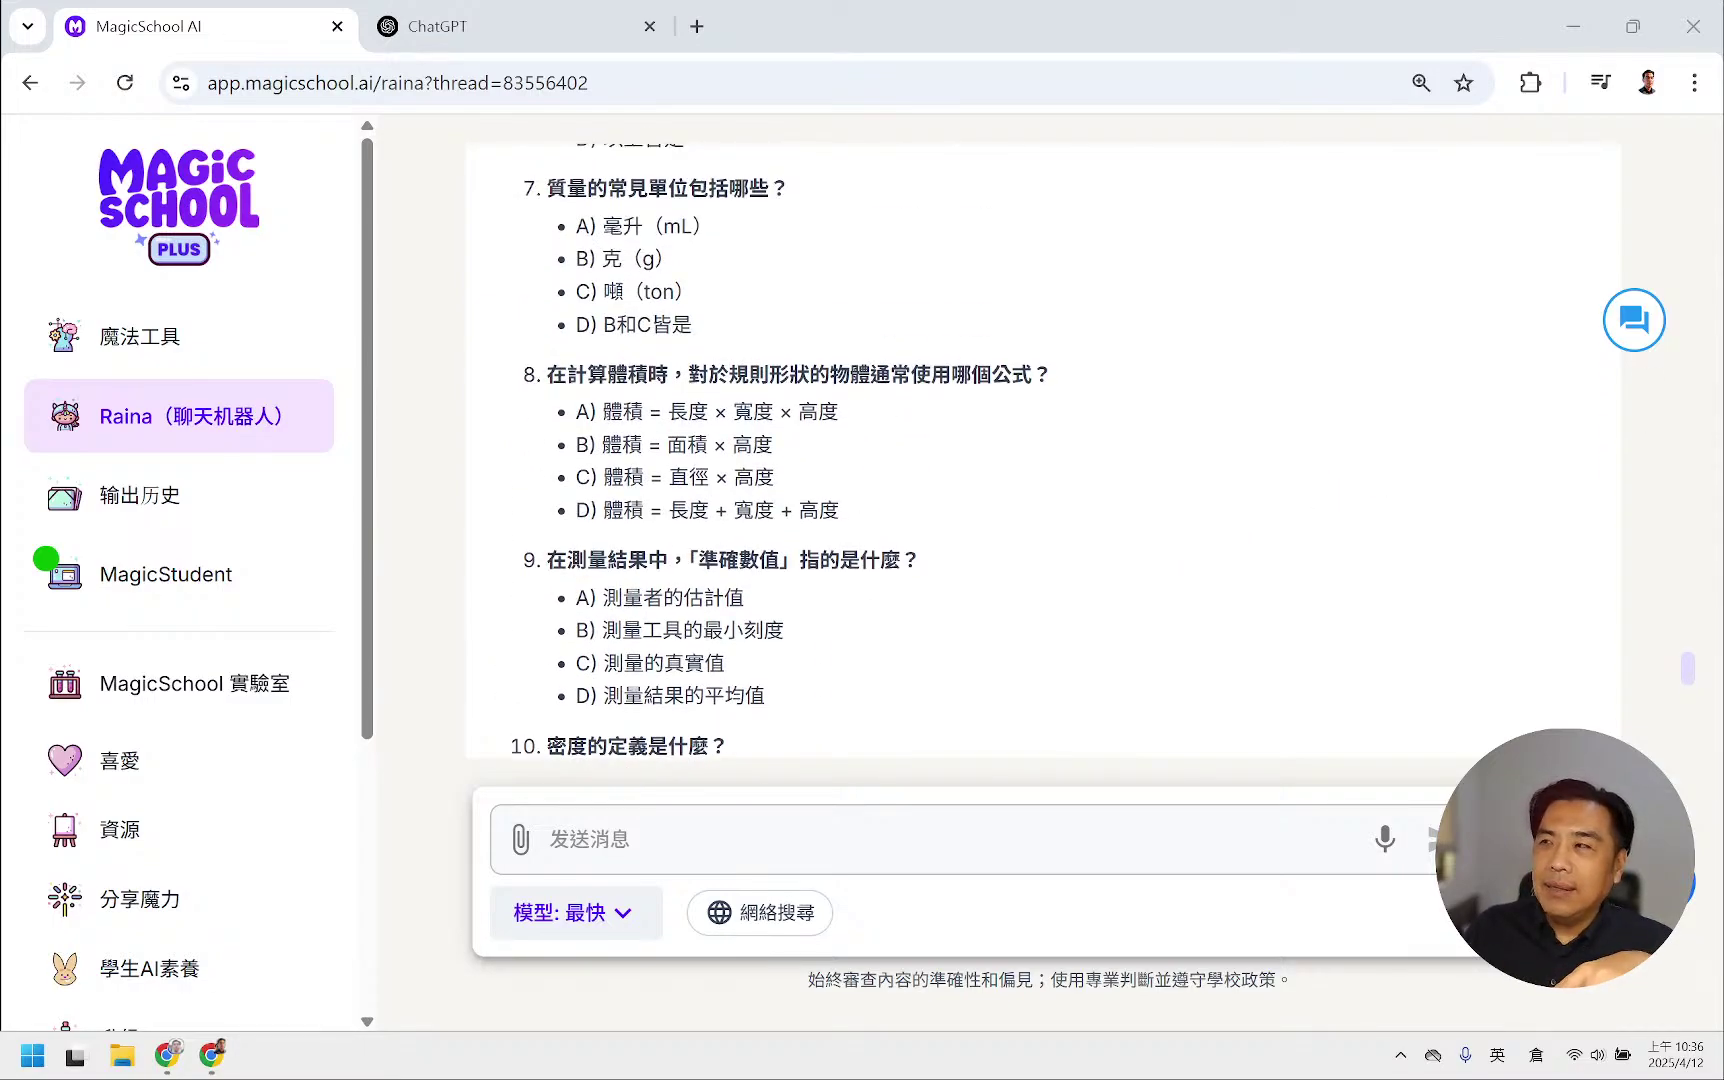
pyautogui.press('shift')
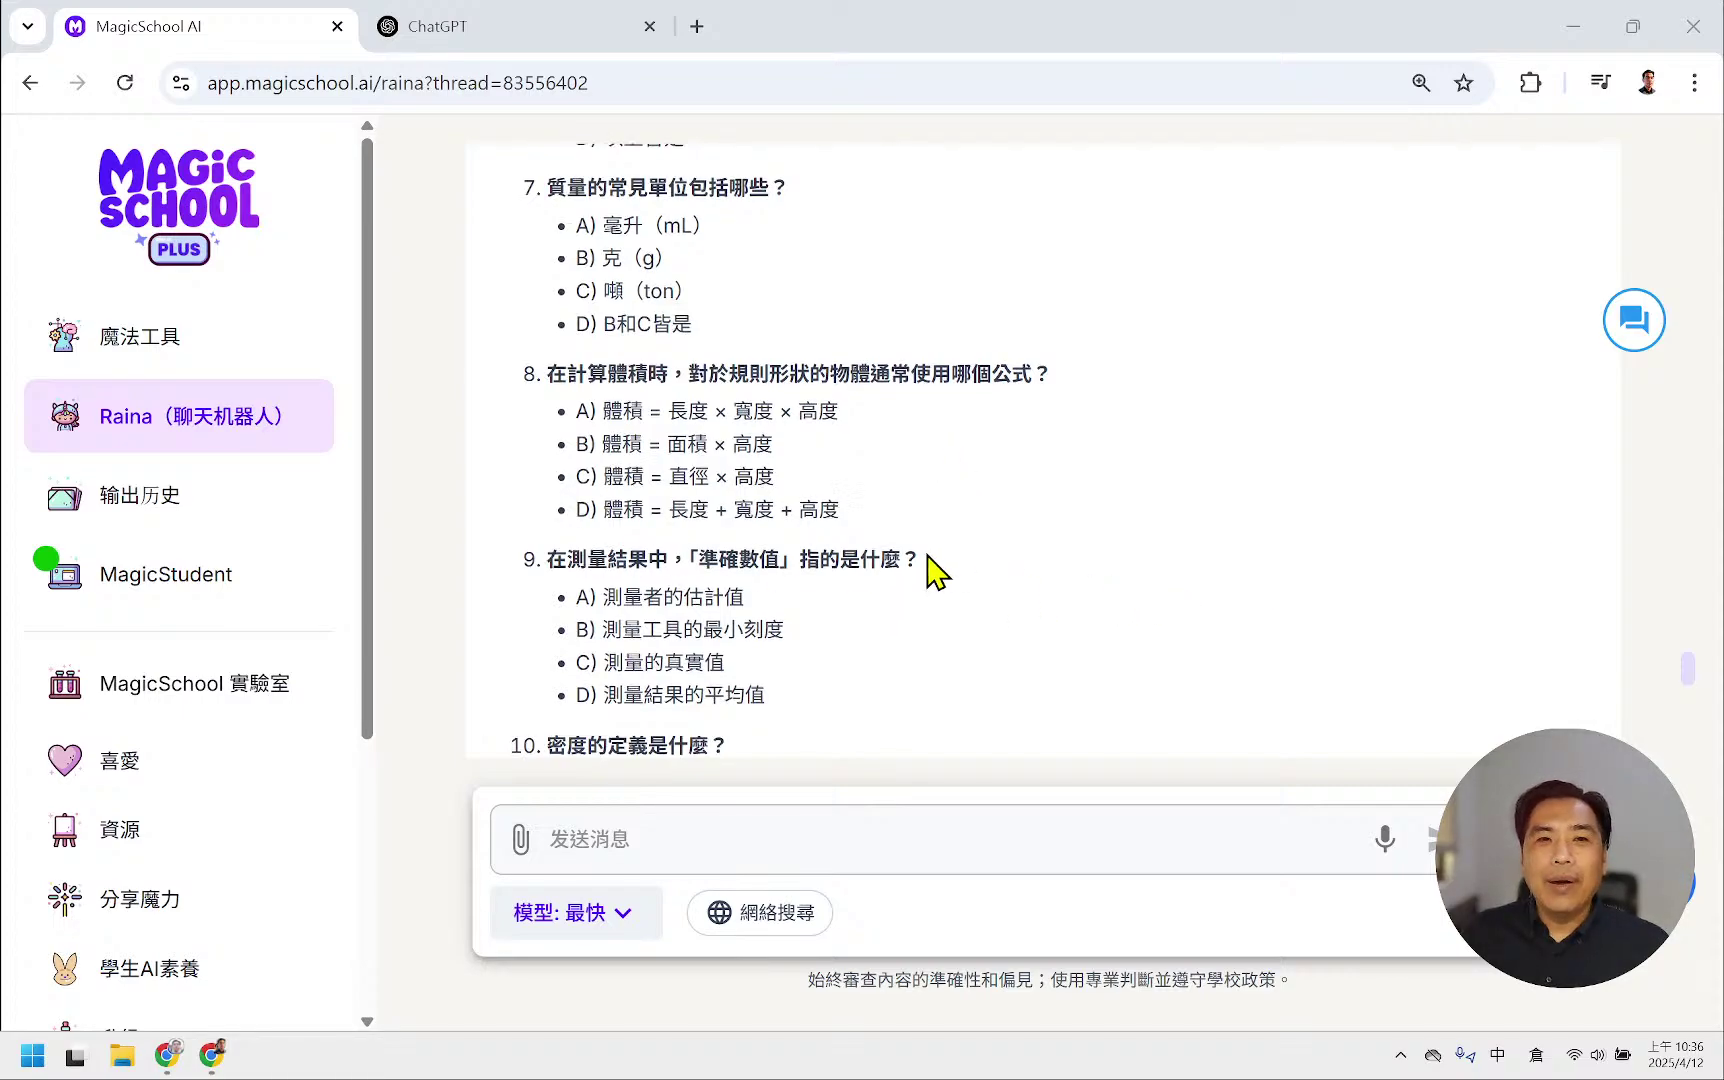
pyautogui.scroll(-10, 935, 570)
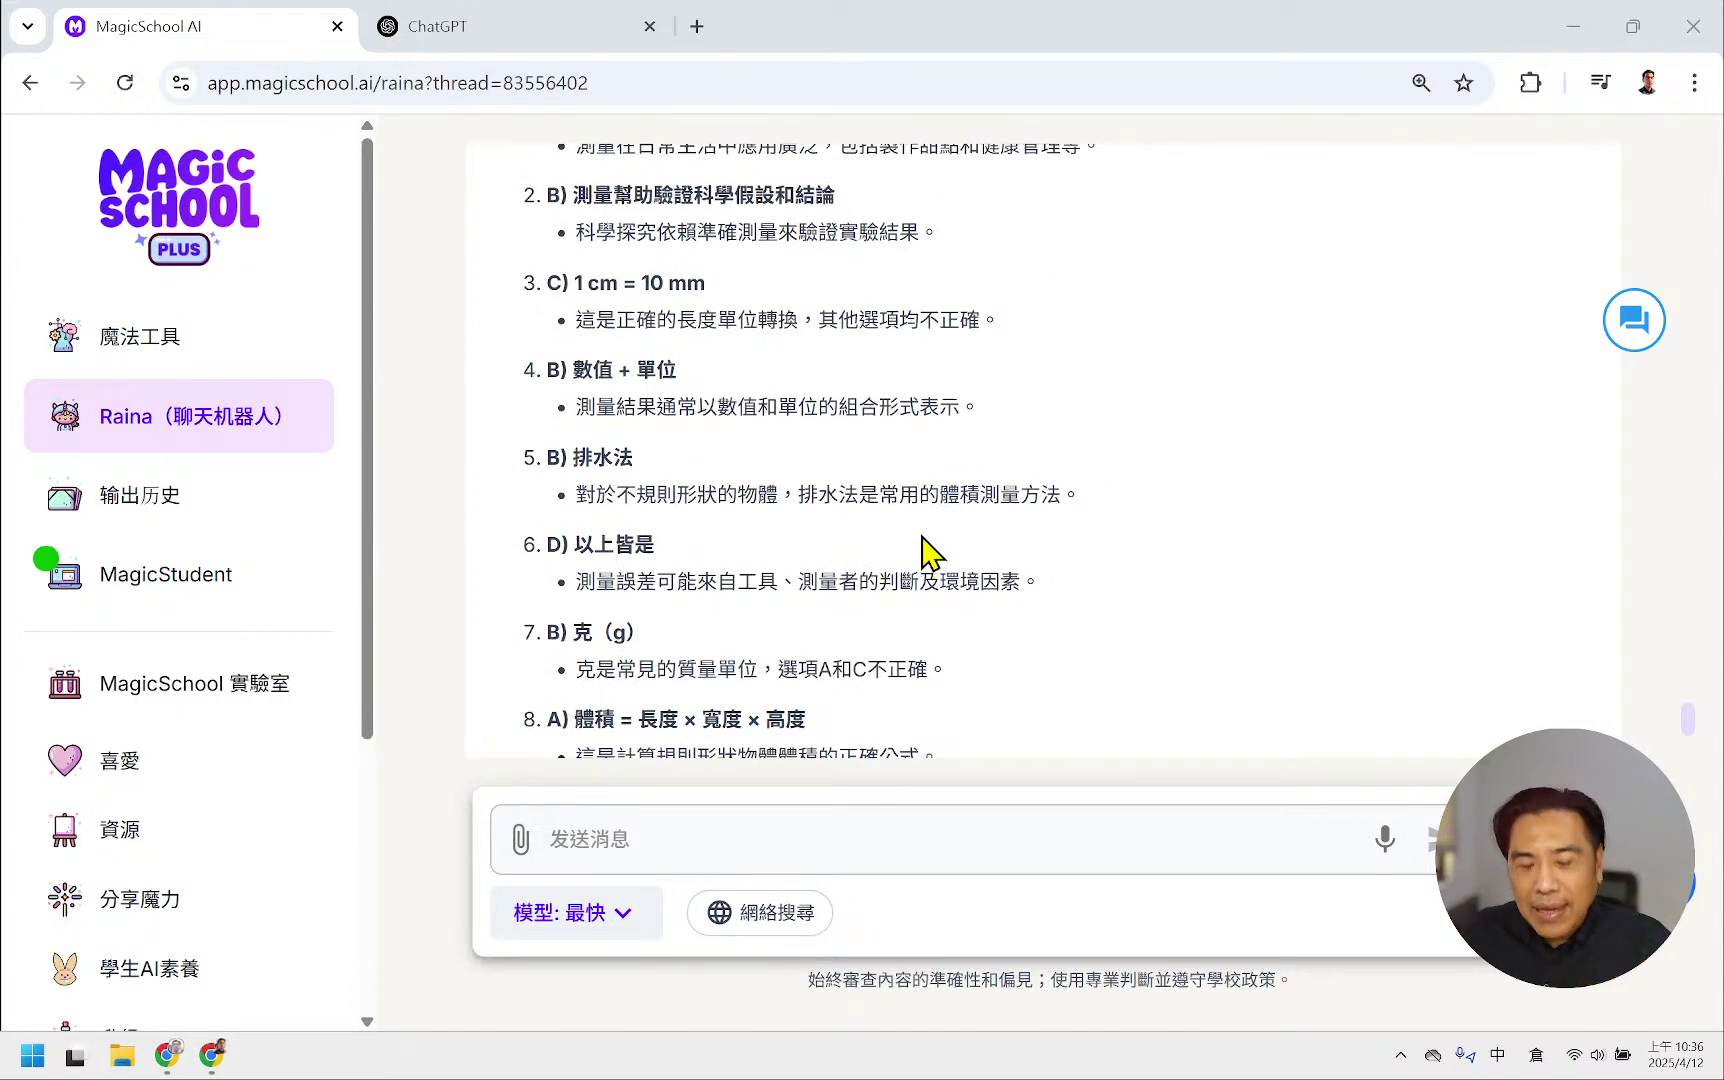
pyautogui.scroll(10, 933, 560)
pyautogui.scroll(10, 933, 550)
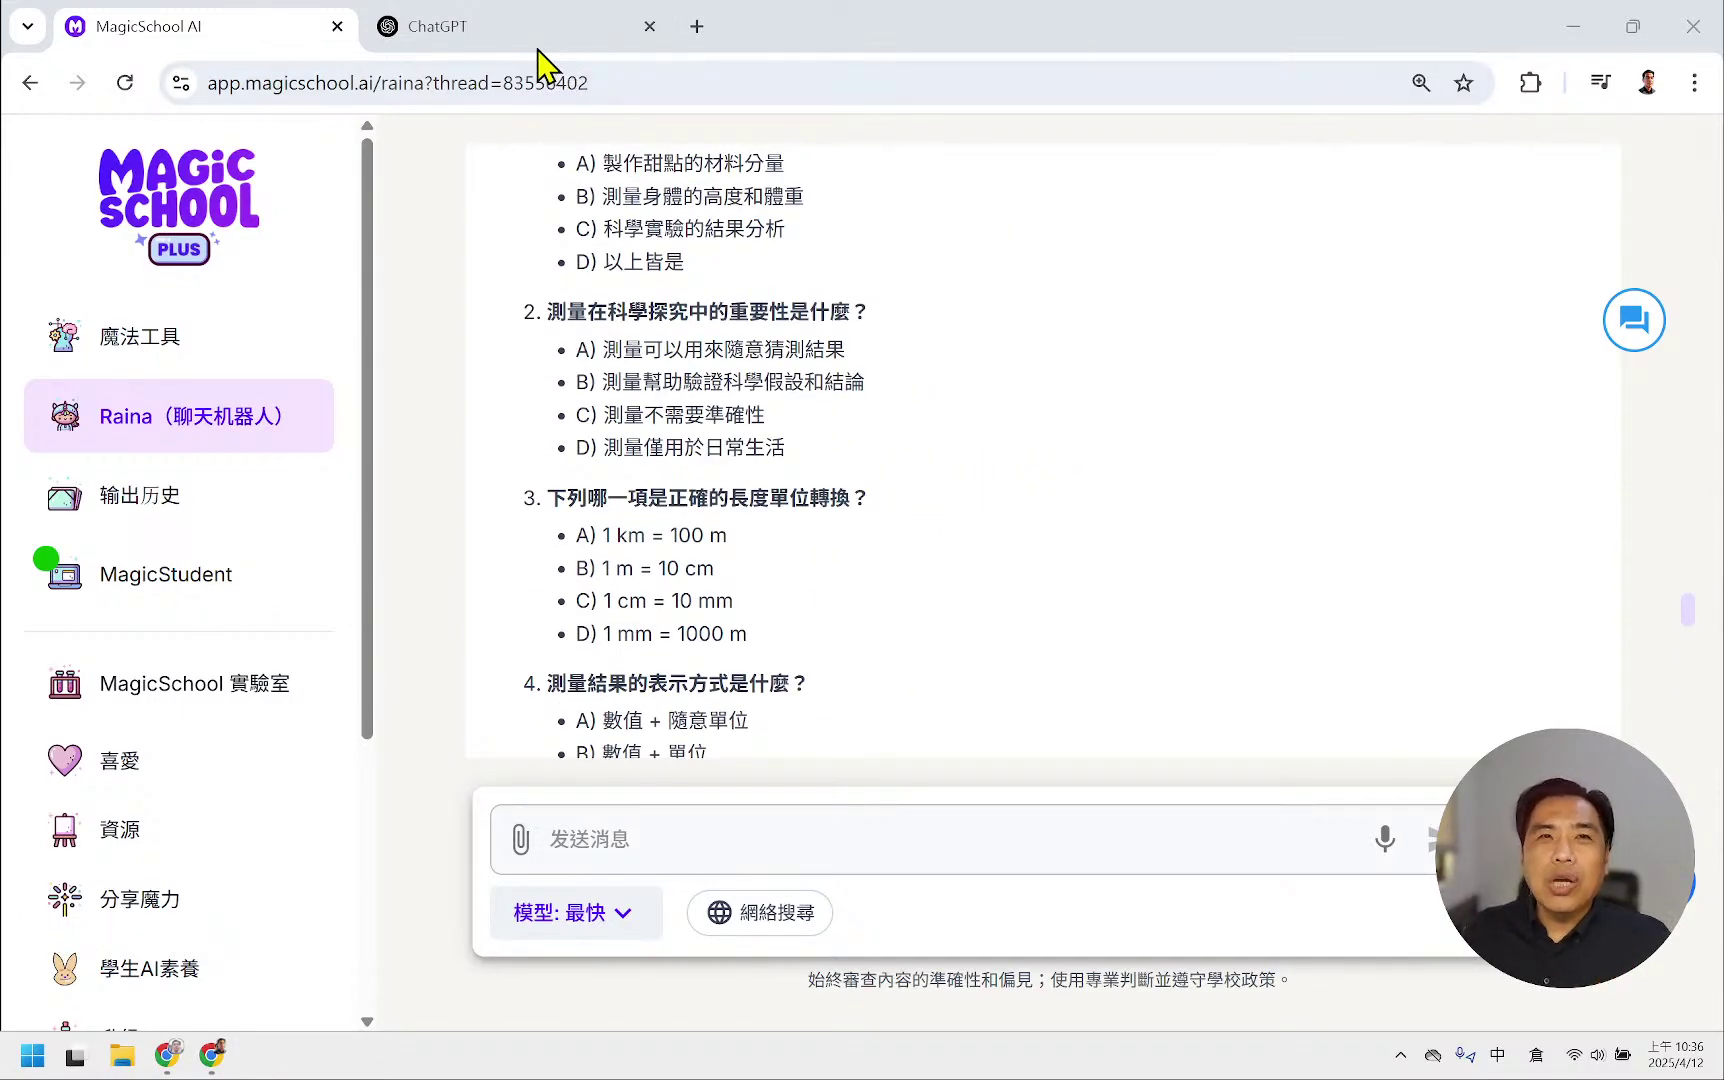
# - Switch to ChatGPT to view its additional message tools, including 畫布, and return to MagicSchool
pyautogui.click(505, 27)
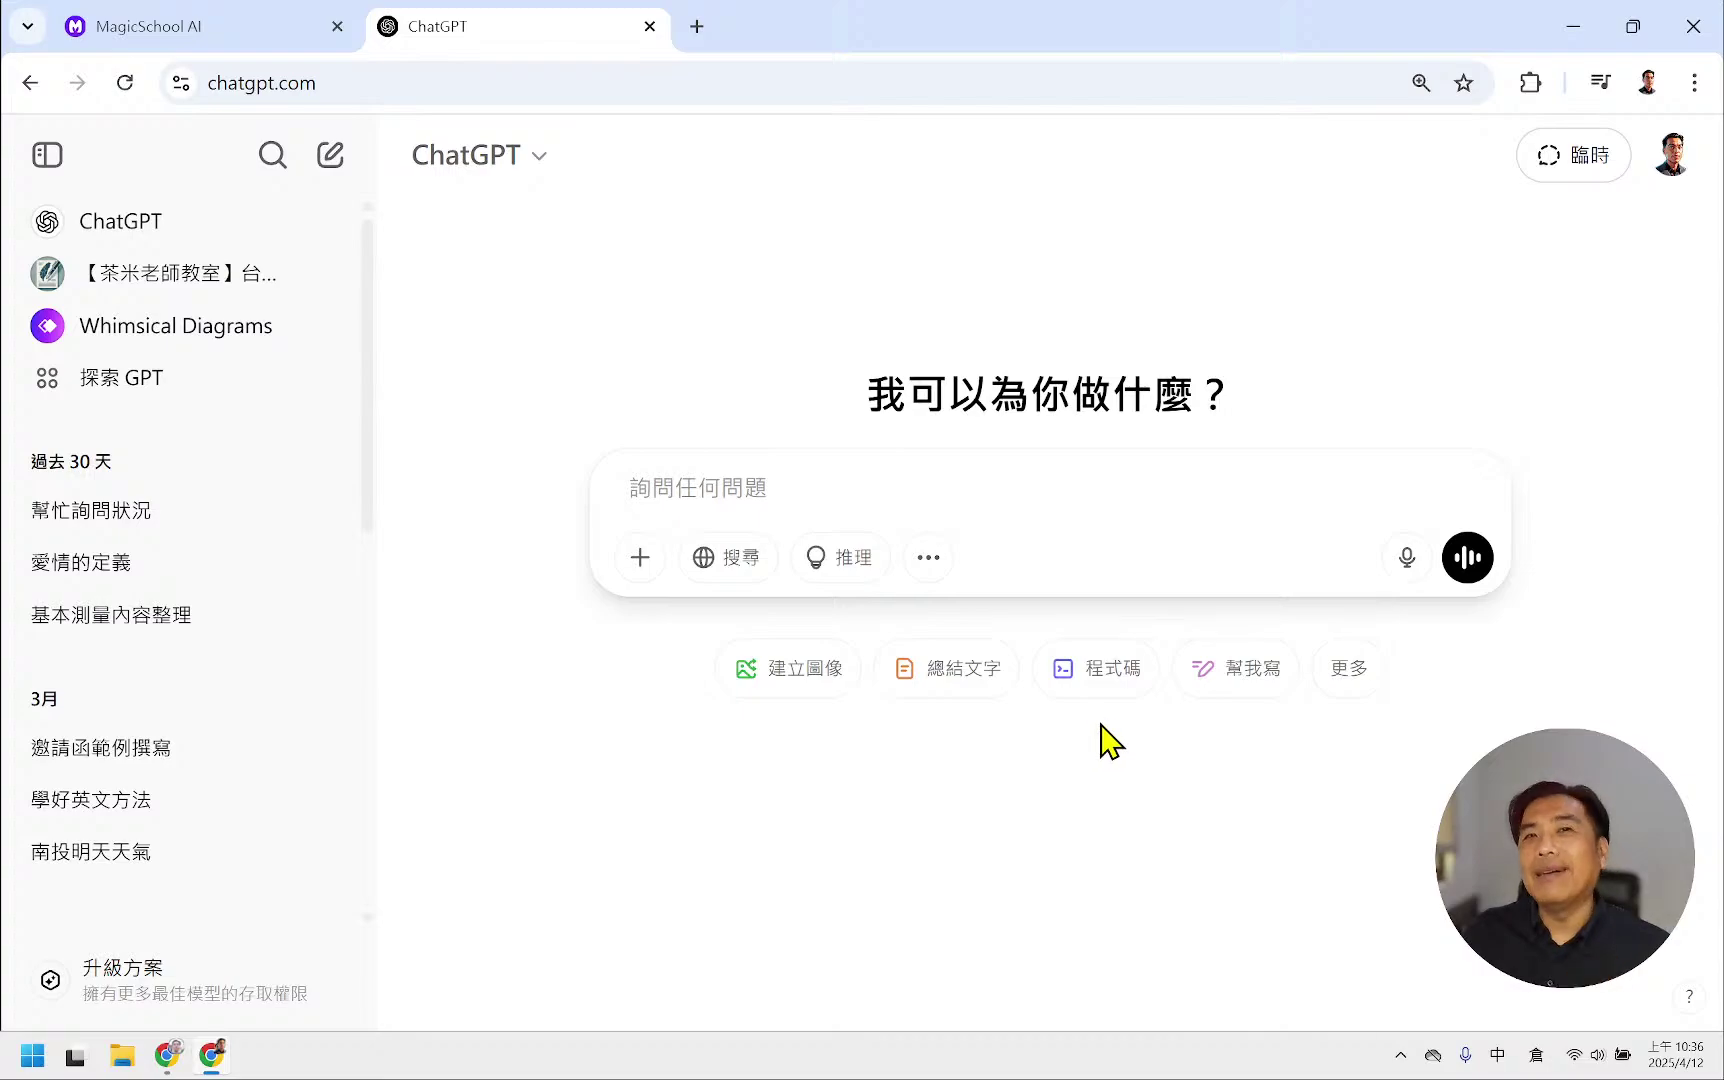
pyautogui.click(936, 566)
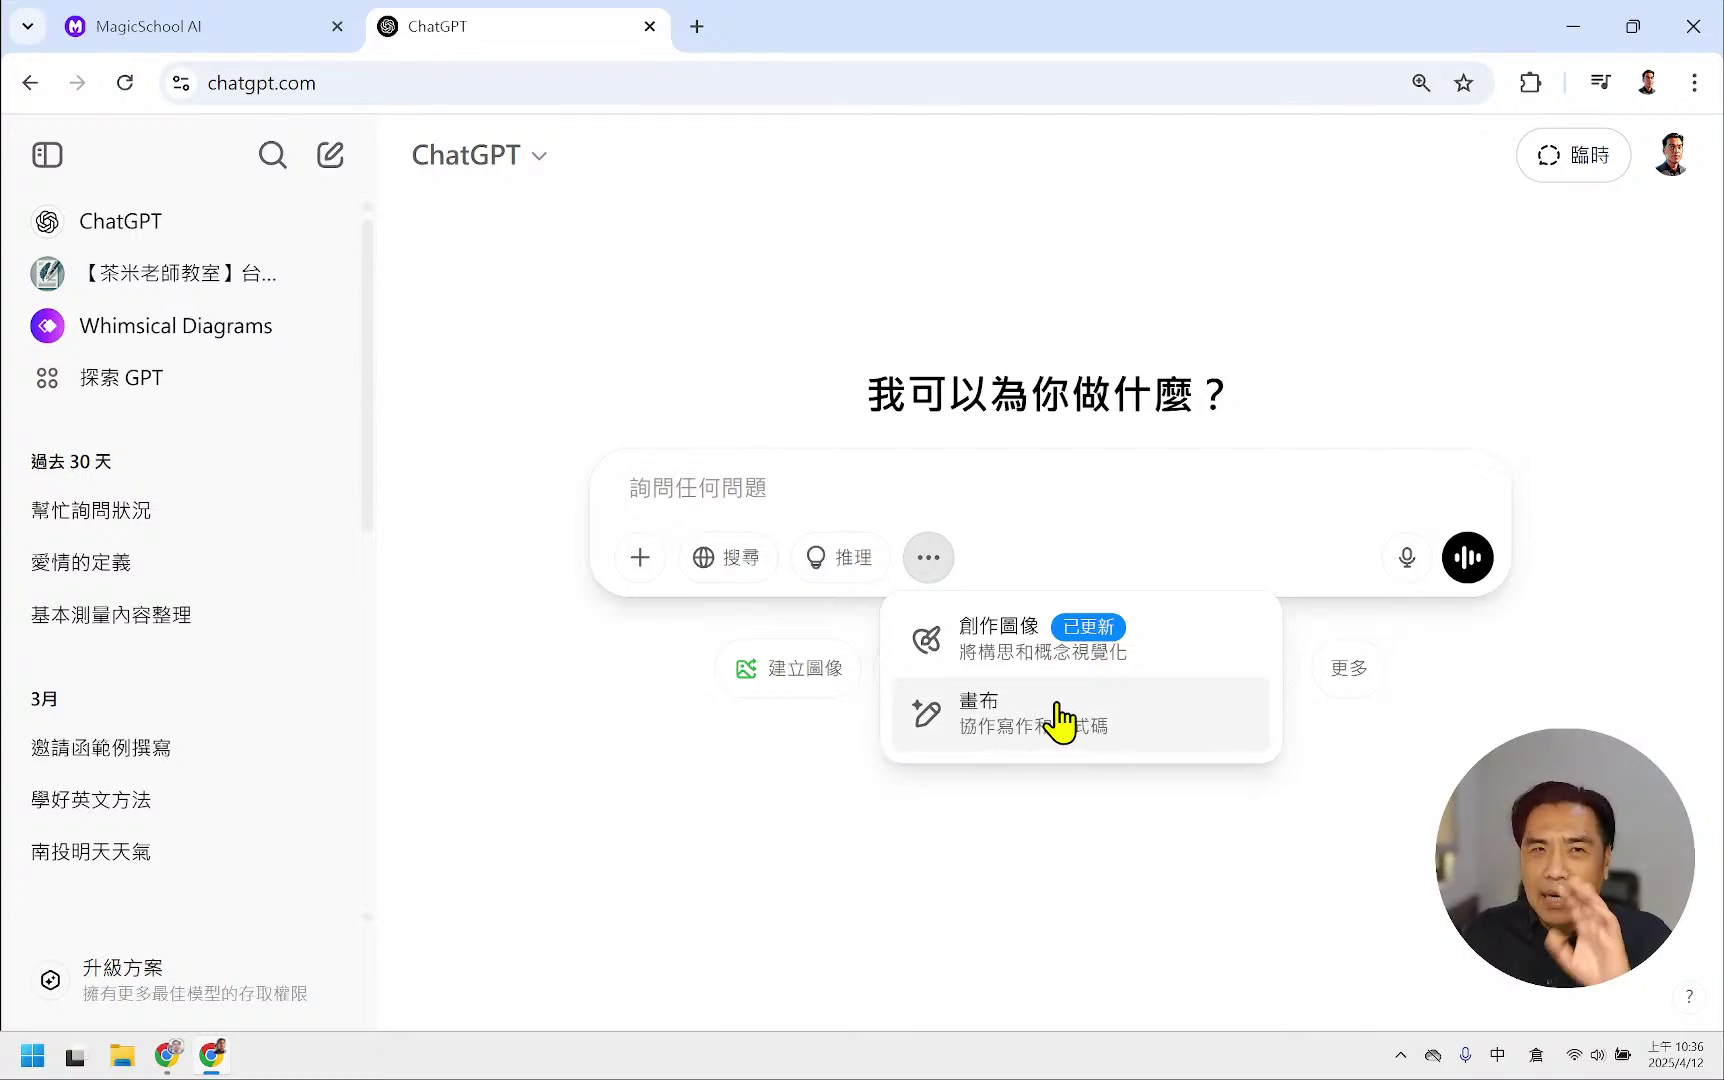
pyautogui.click(189, 27)
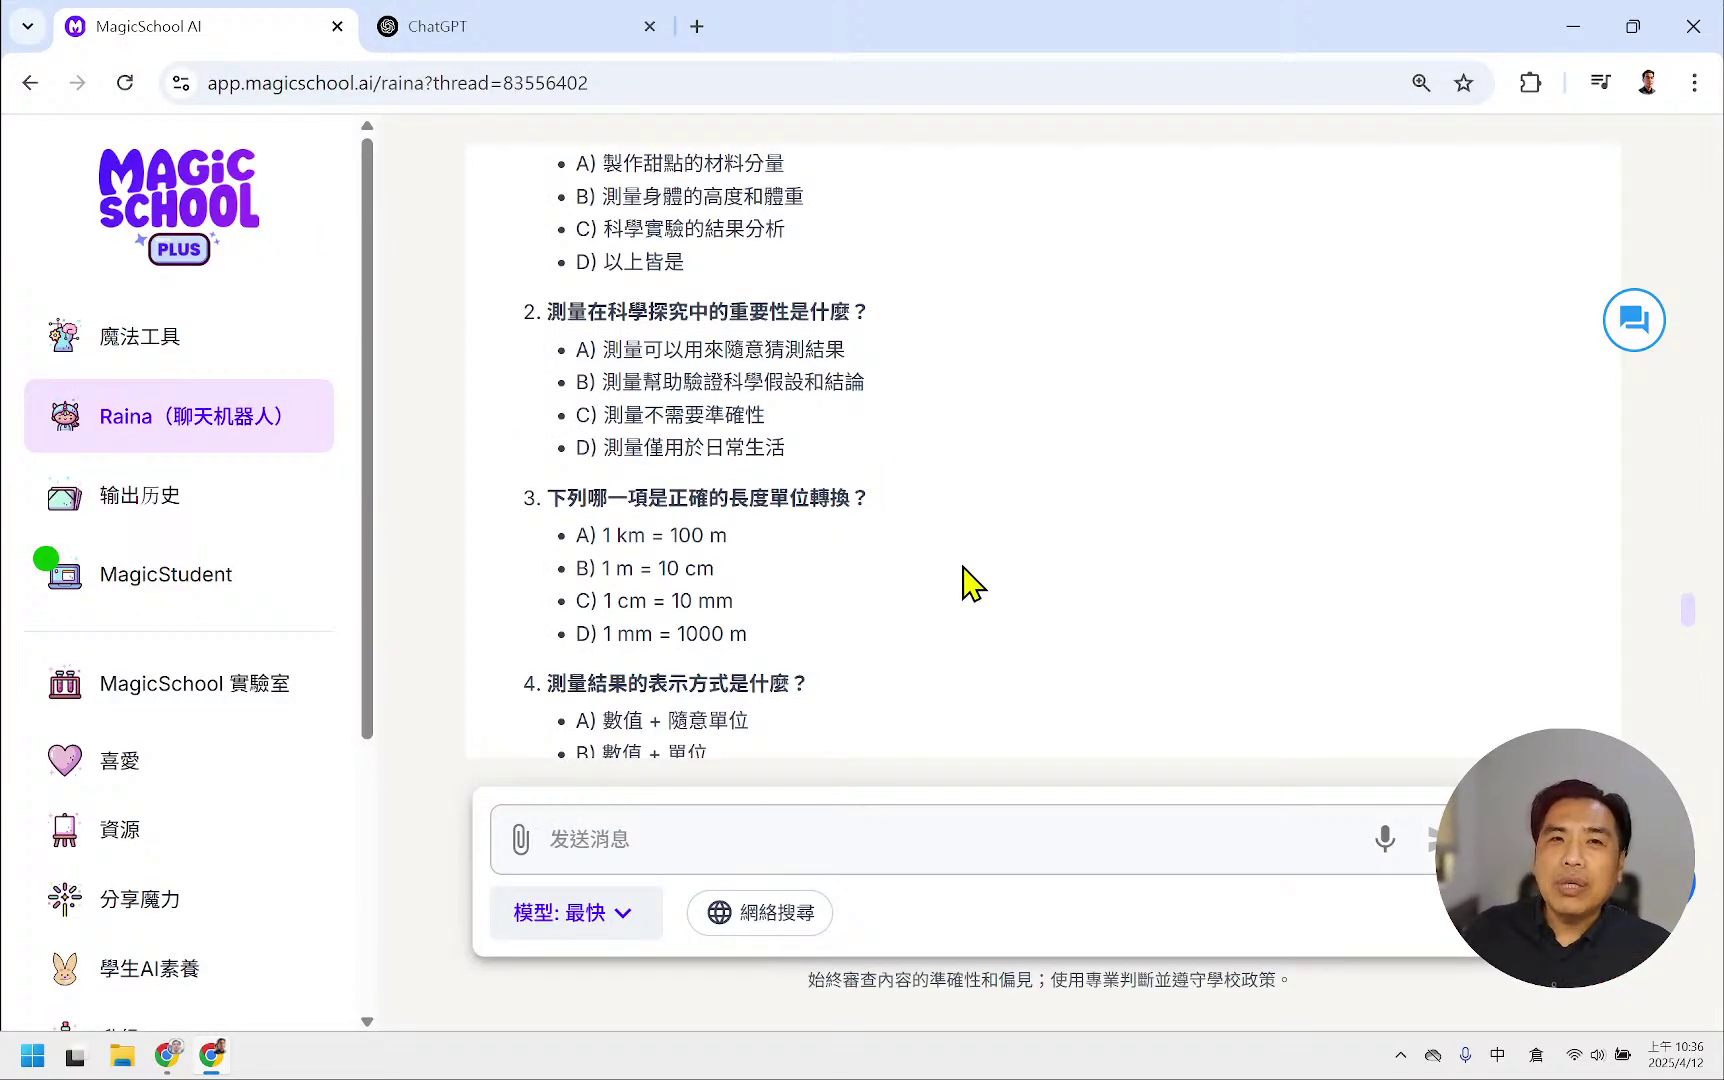
# - Open the quiz response for editing and place the cursor at the end of its title
pyautogui.scroll(5, 973, 585)
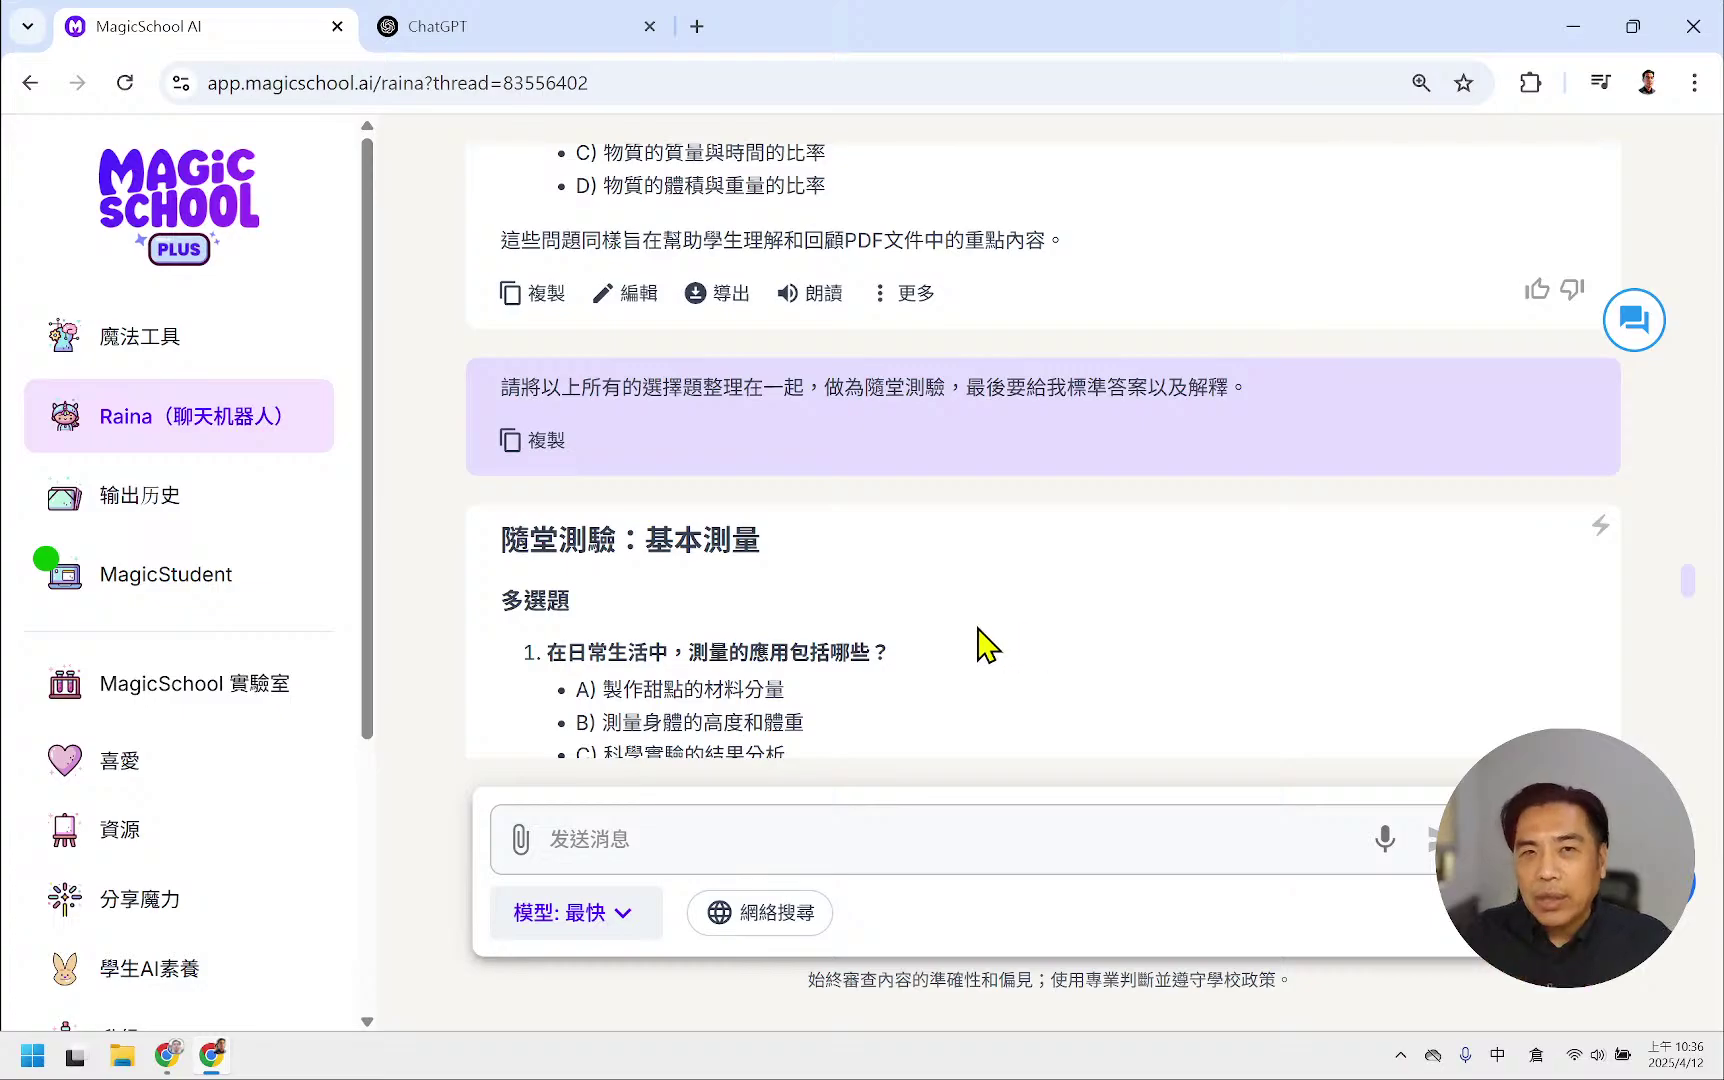
pyautogui.scroll(-20, 983, 645)
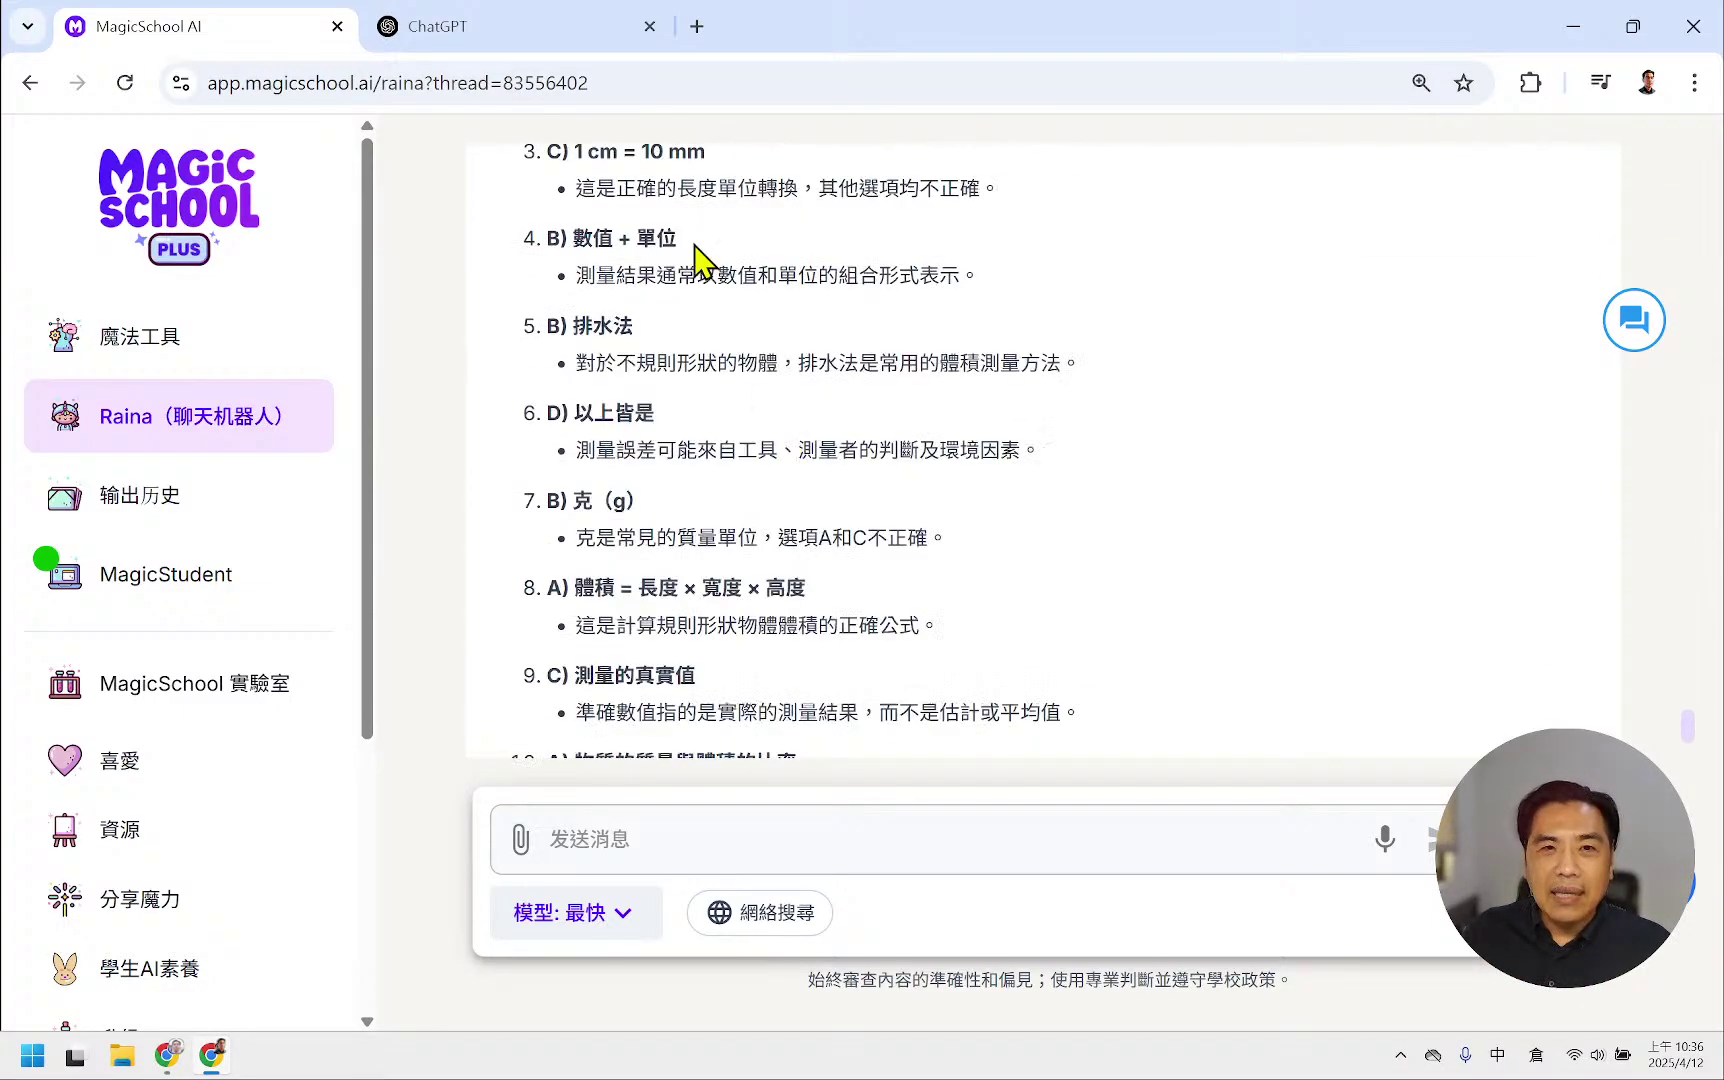
pyautogui.scroll(-3, 696, 246)
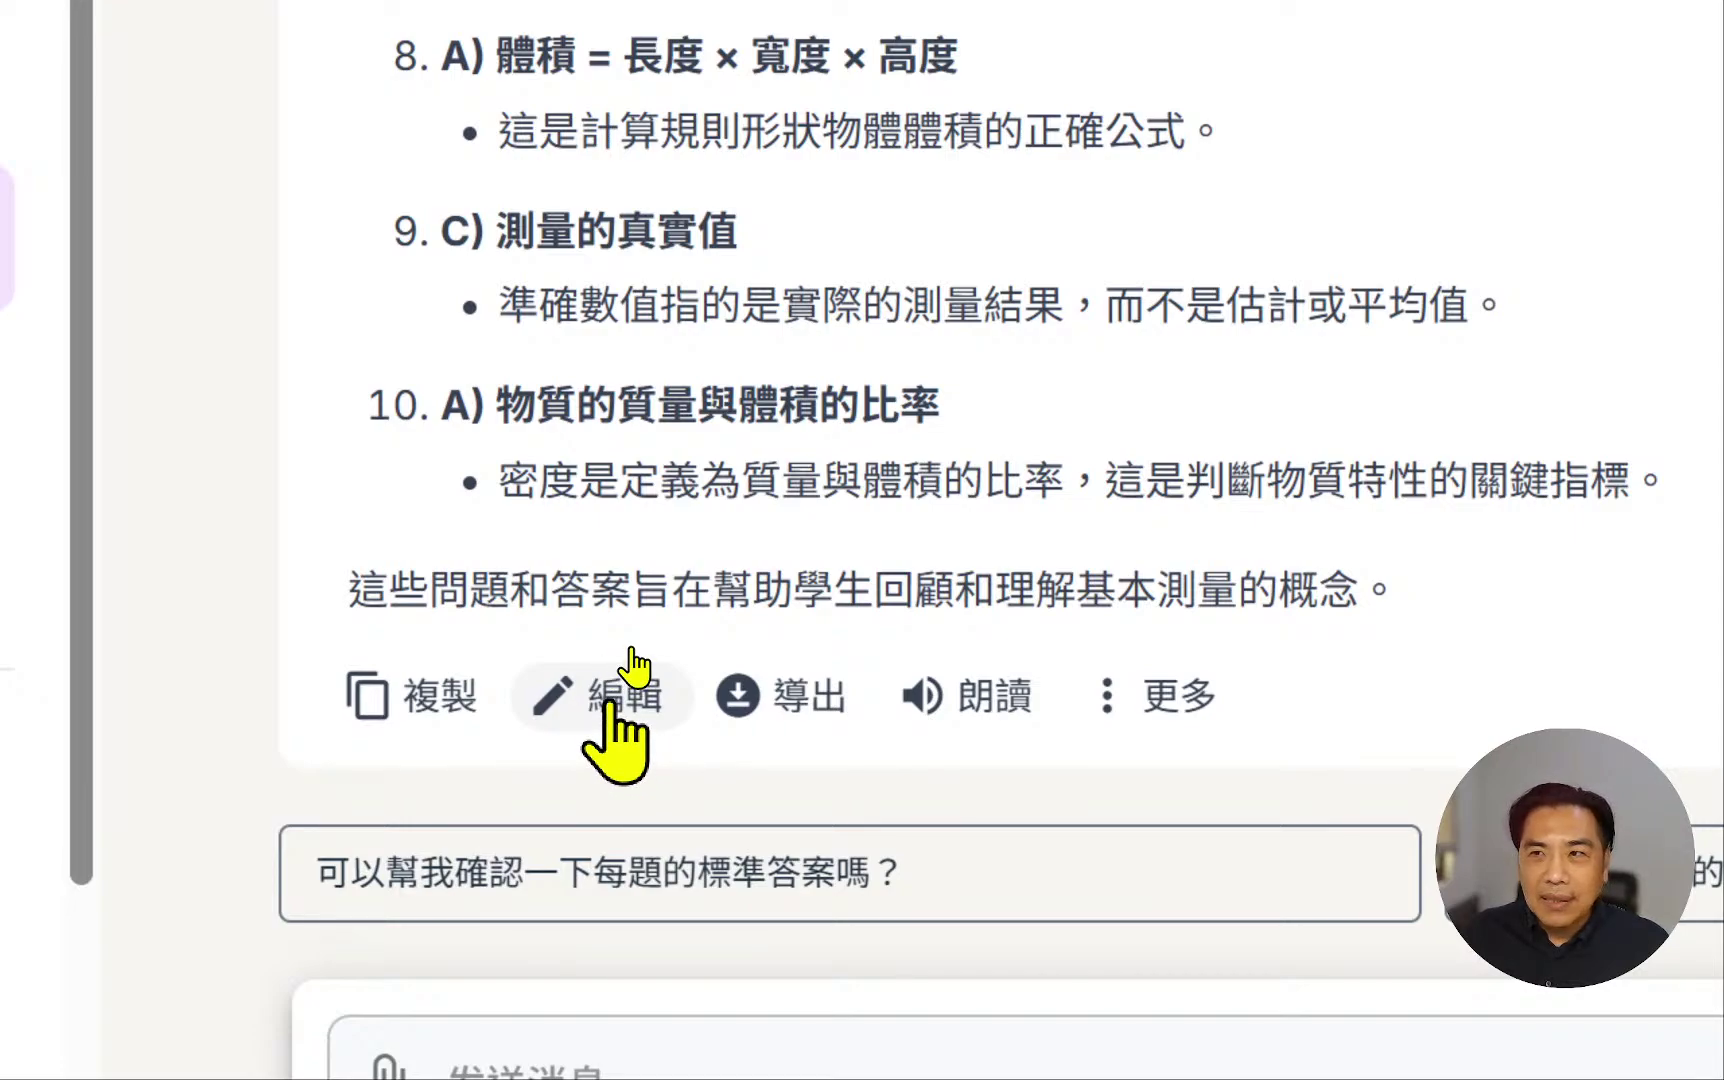
pyautogui.click(630, 648)
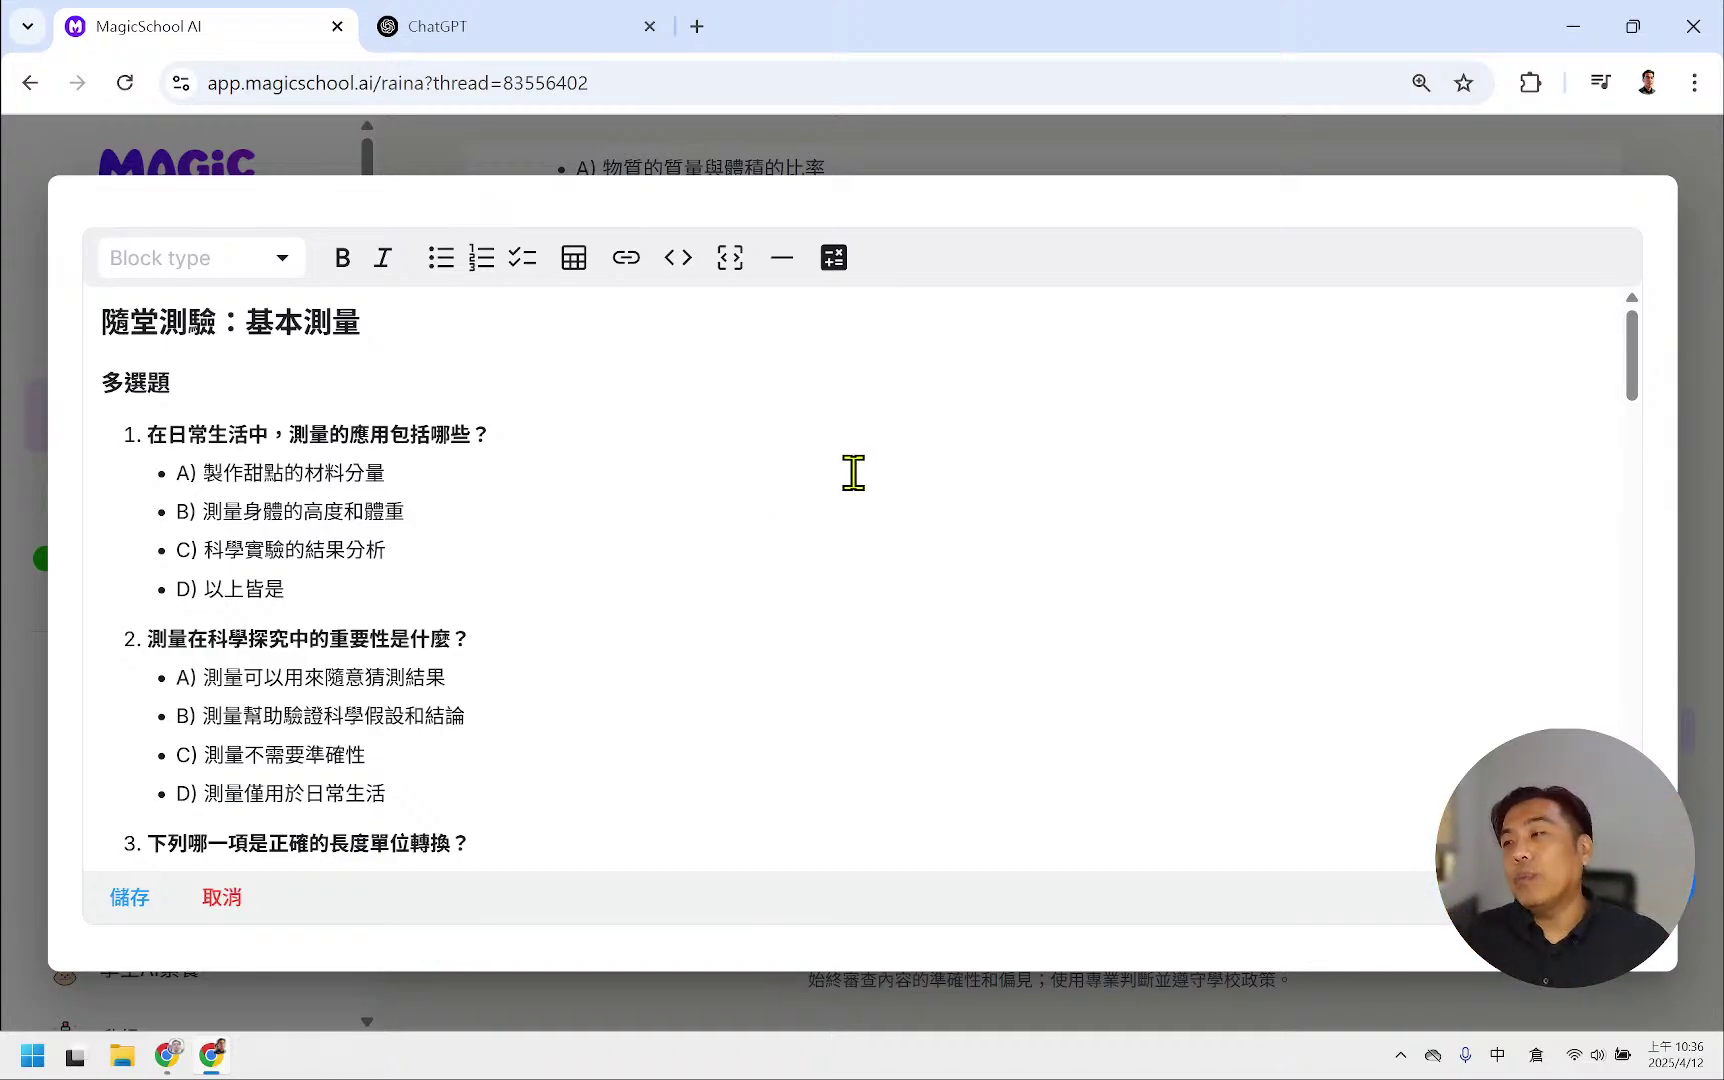
pyautogui.click(399, 327)
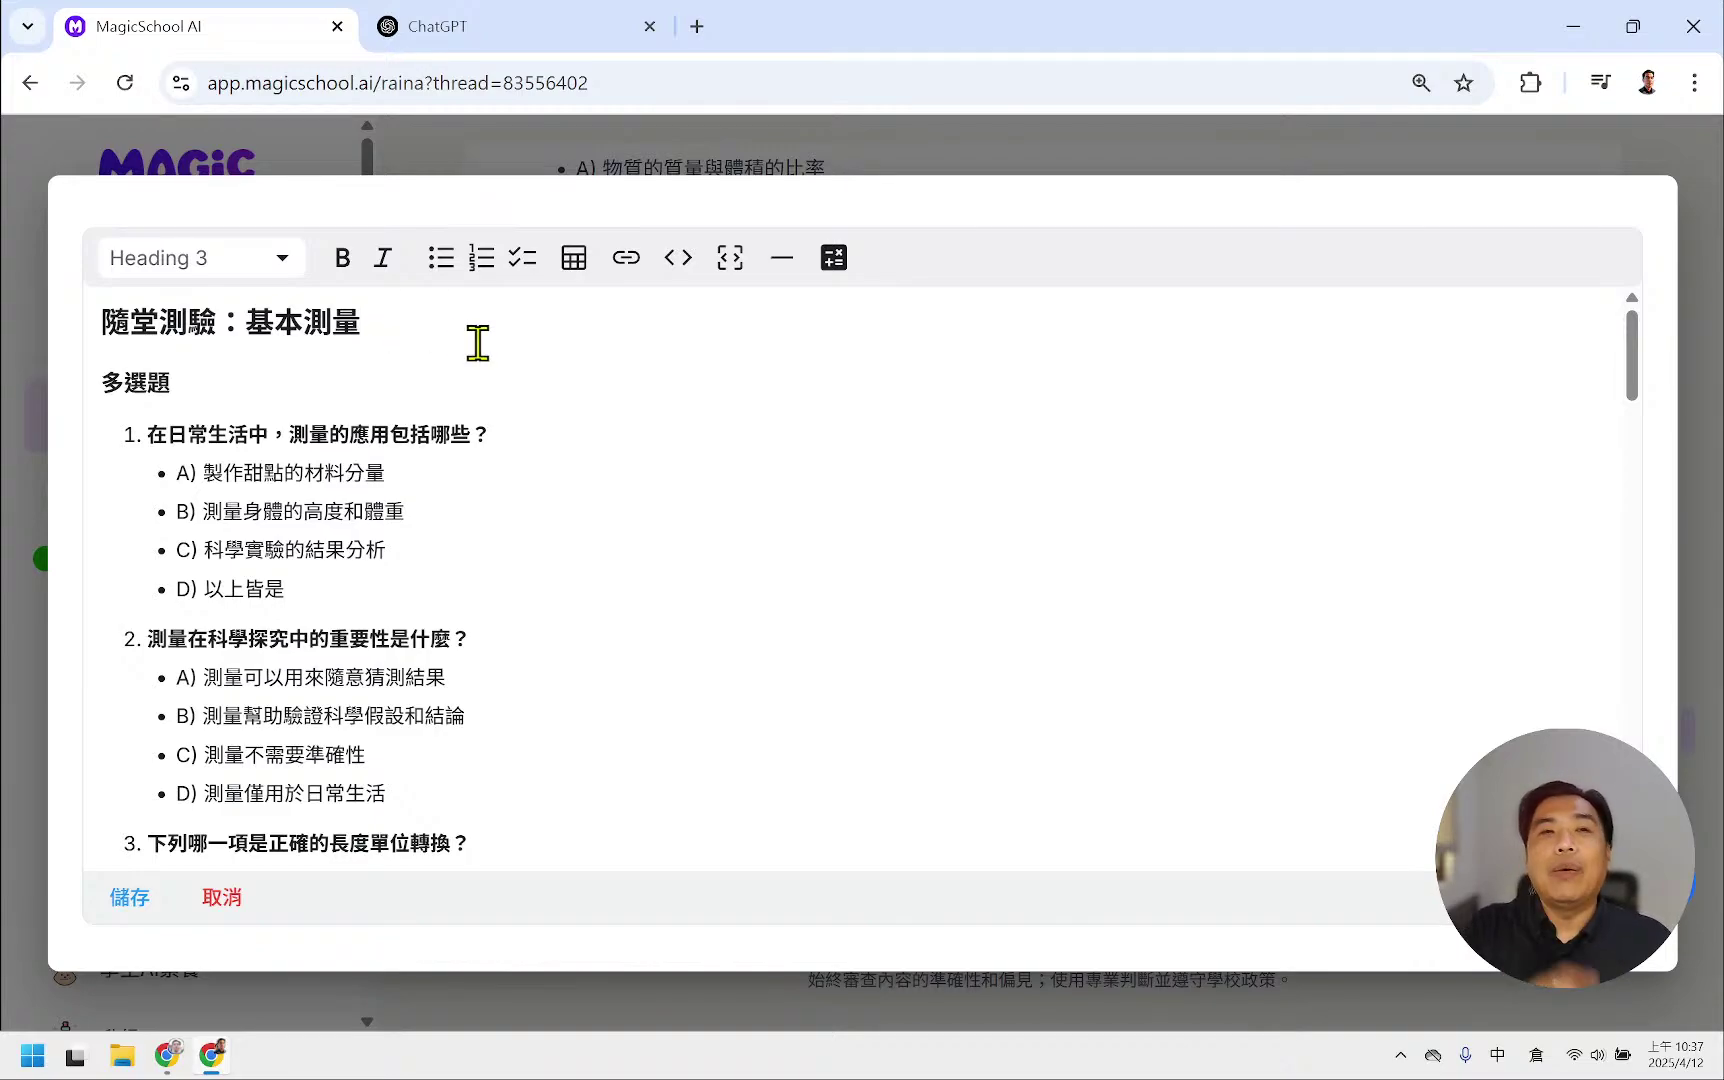
pyautogui.write('的')
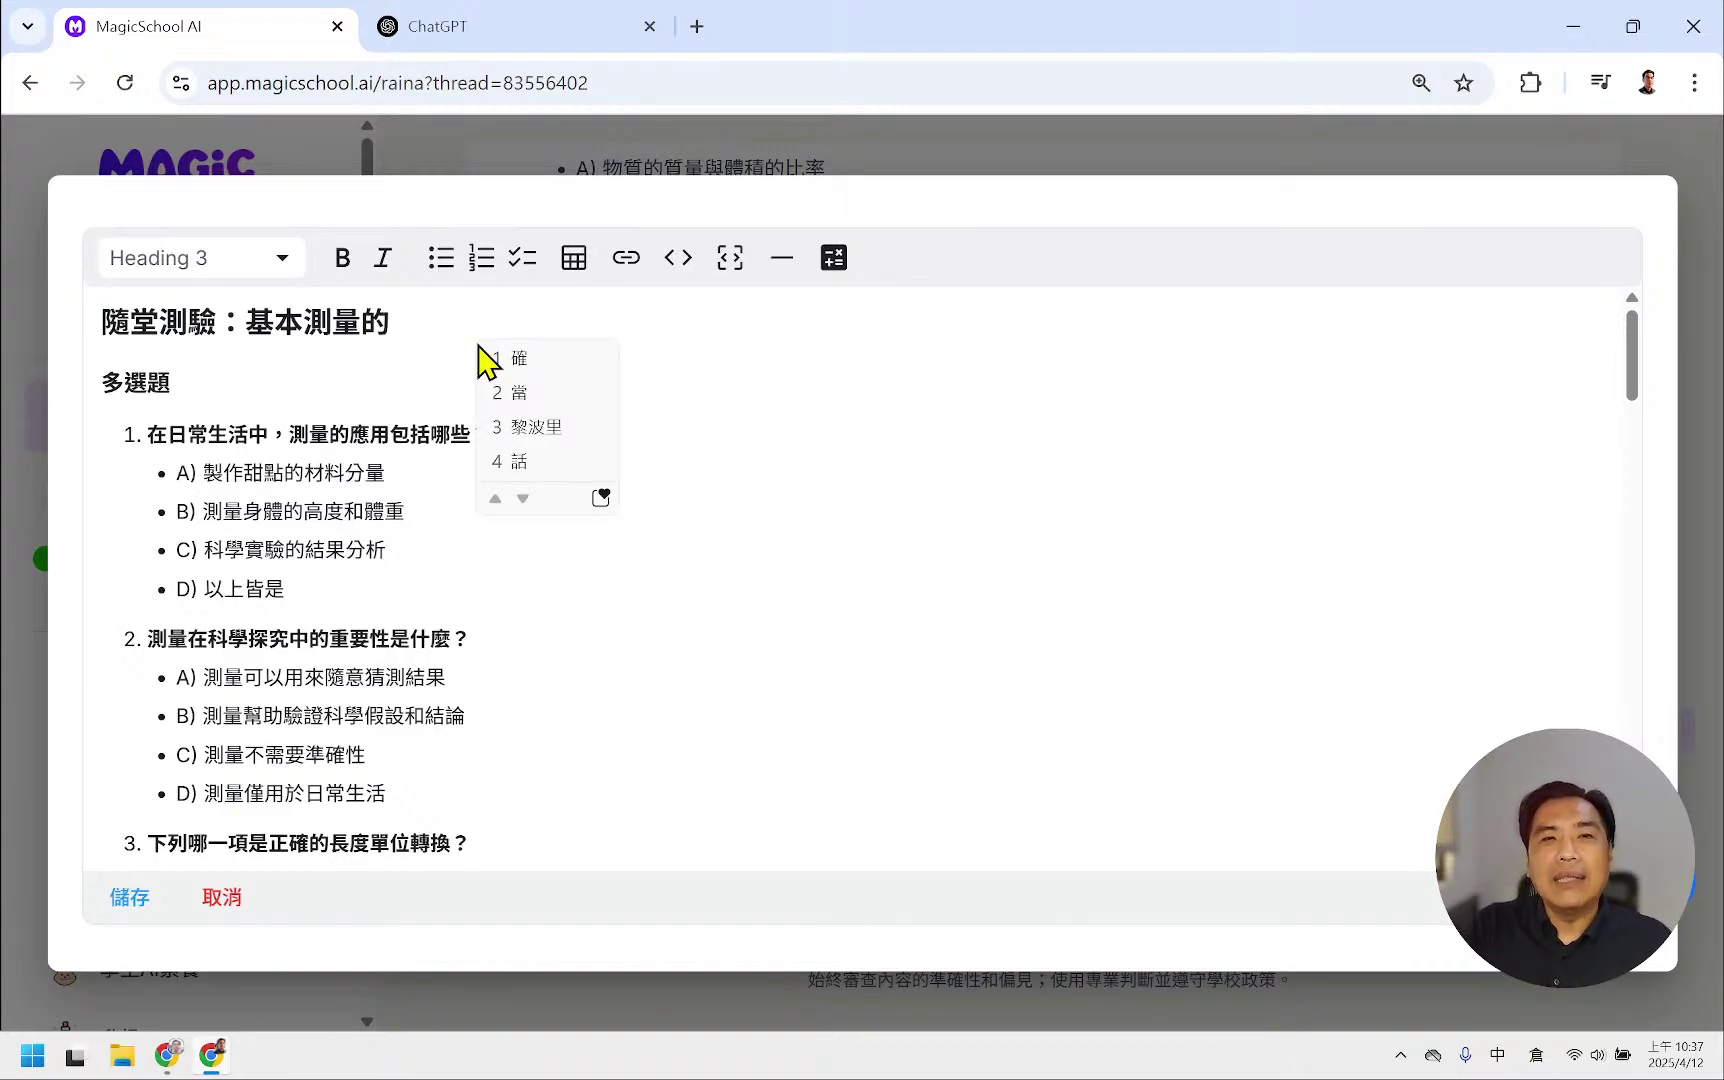
pyautogui.write('學習')
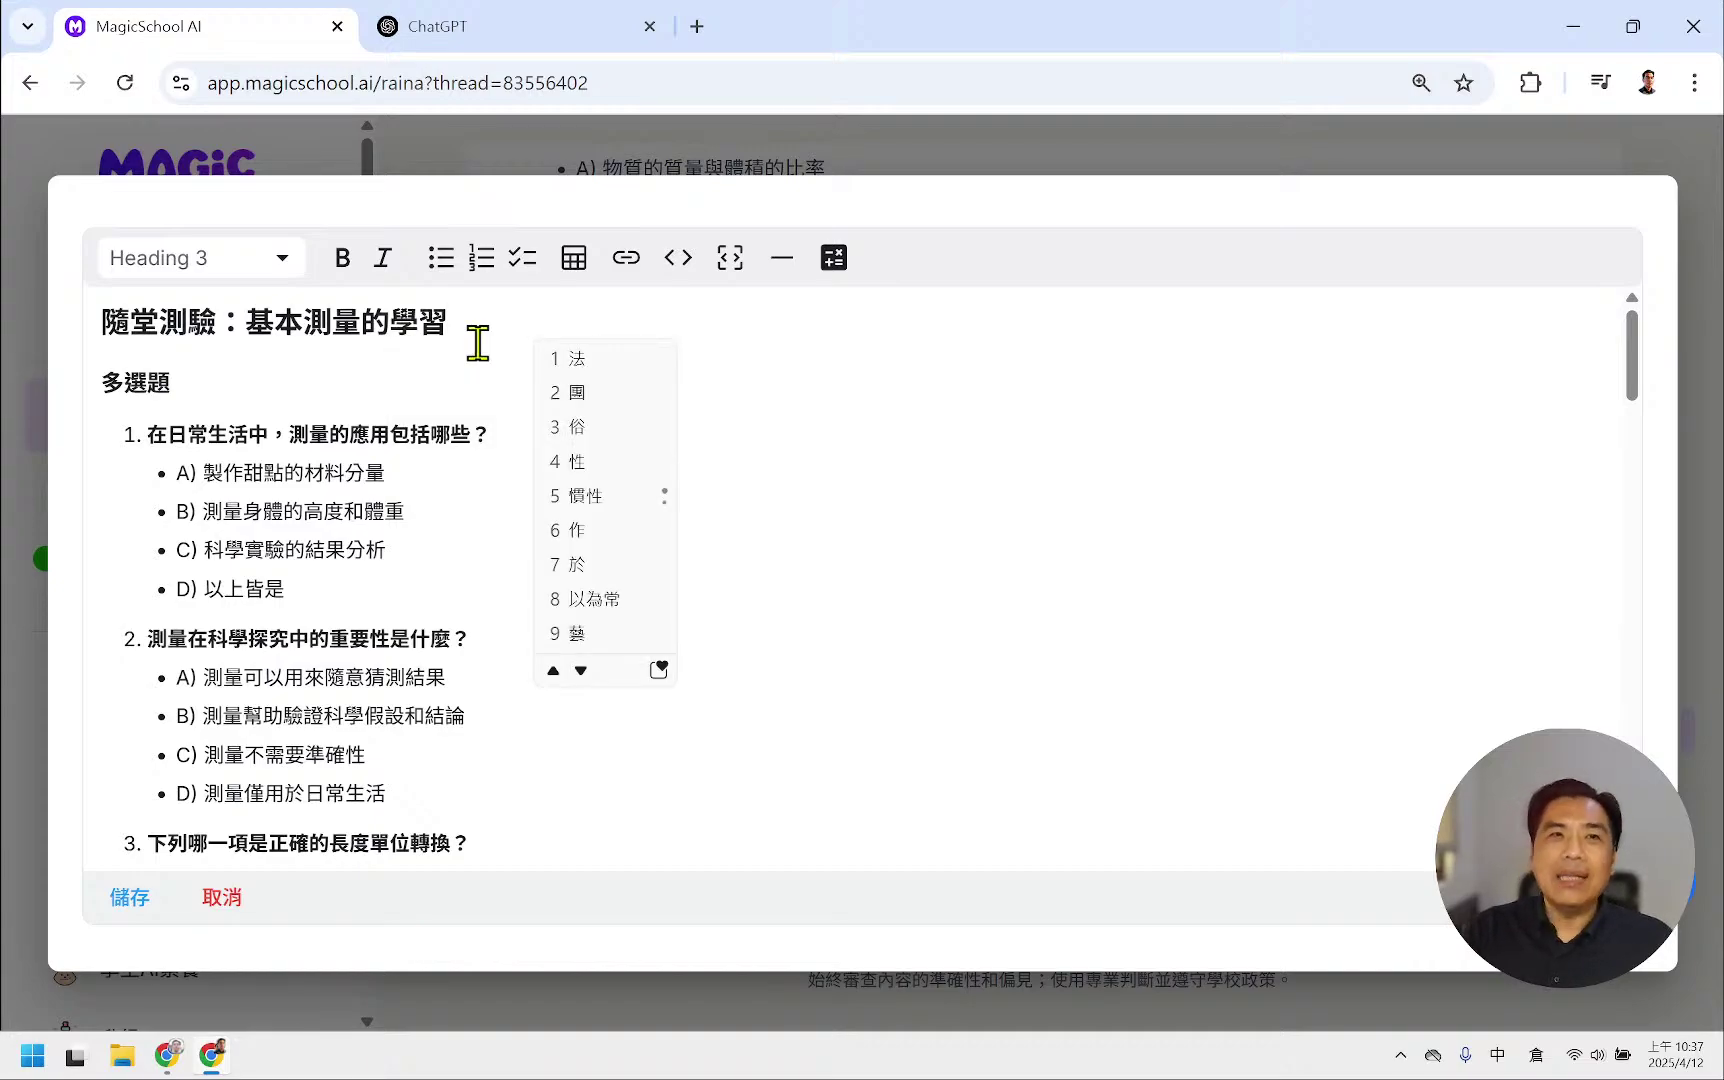
pyautogui.press('BackSpace')
pyautogui.press('BackSpace')
pyautogui.press('BackSpace')
pyautogui.press('BackSpace')
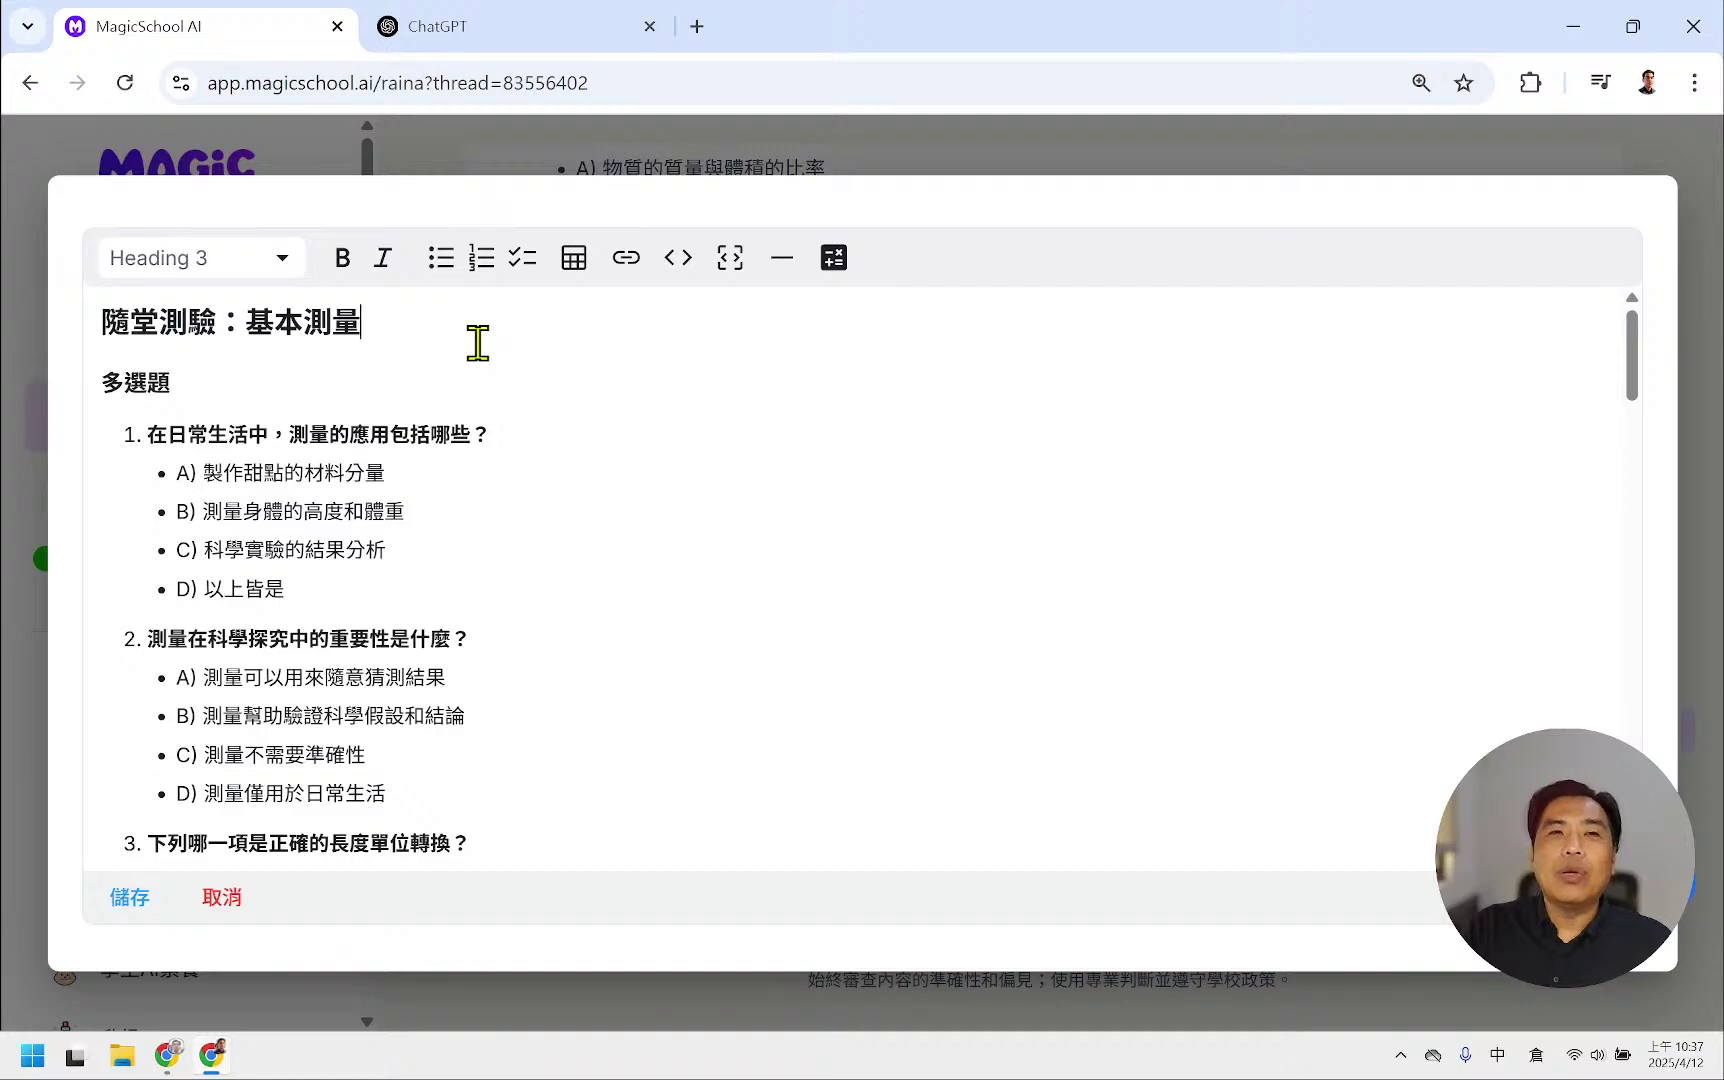
# - Append 的學習 to the title so it reads 隨堂測驗：基本測量的學習
pyautogui.write('的竹月')
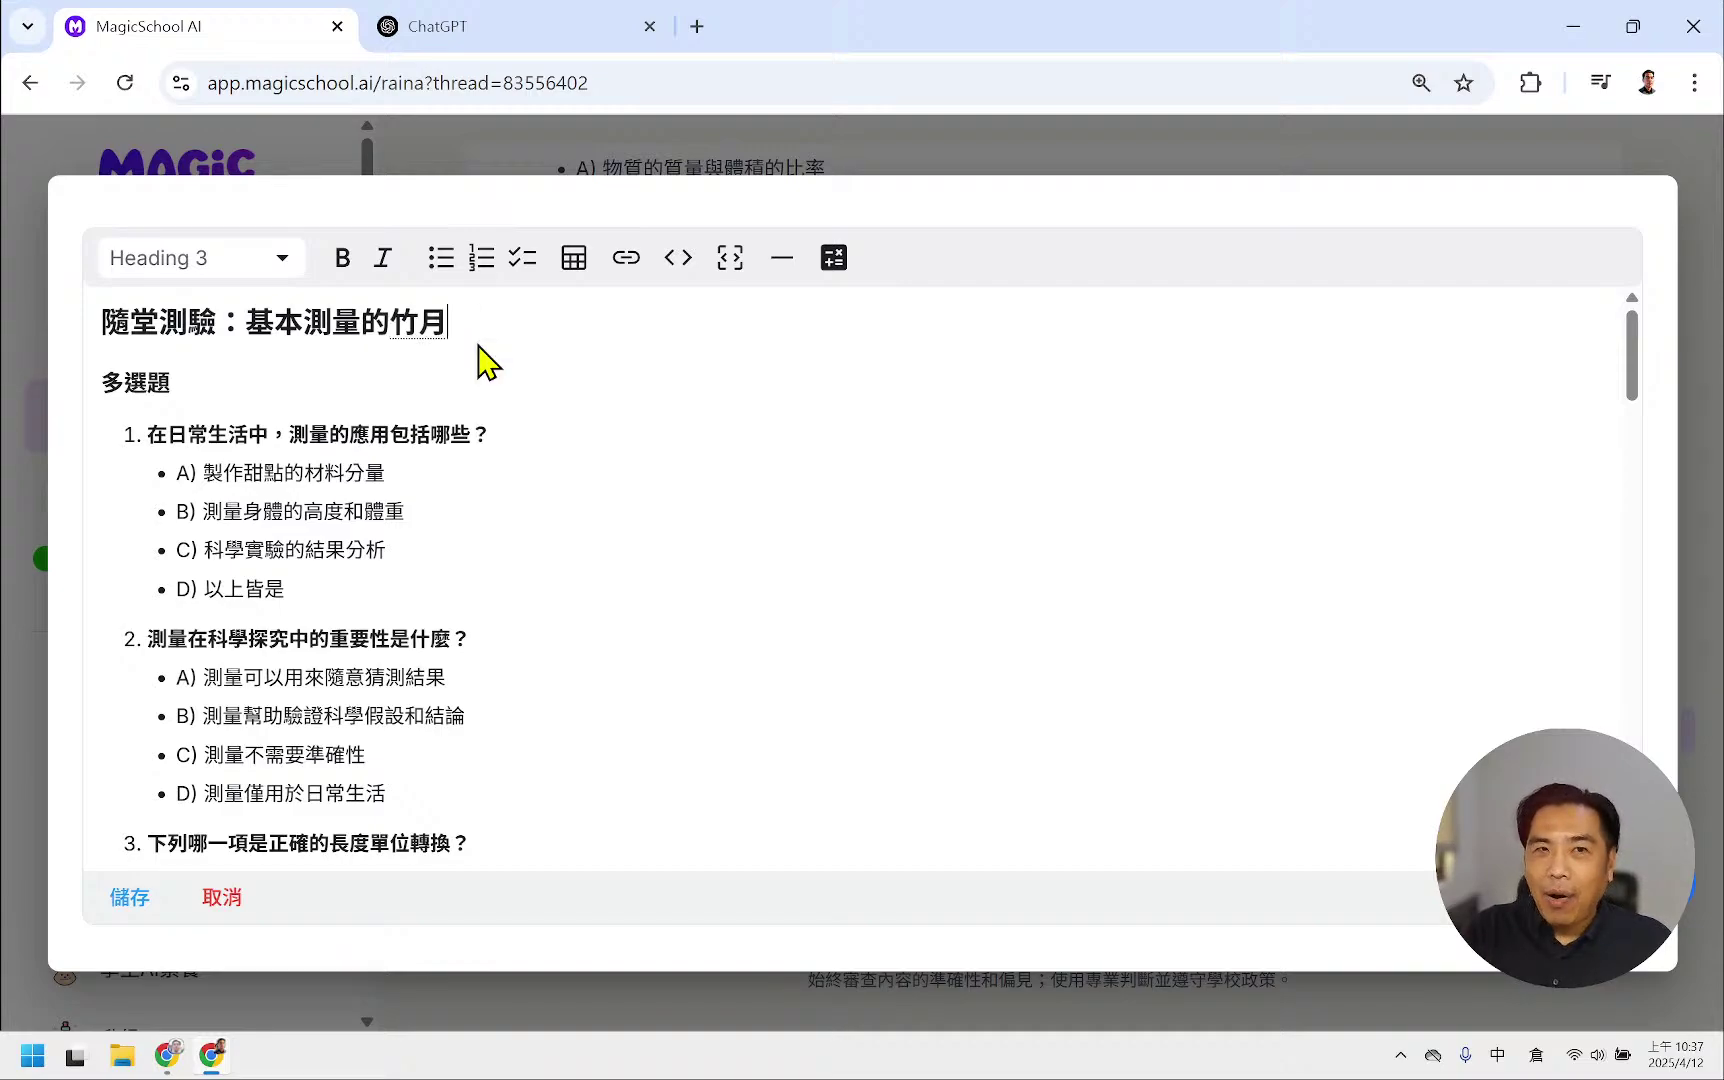
pyautogui.write('尸')
pyautogui.press('BackSpace')
pyautogui.press('BackSpace')
pyautogui.write('的')
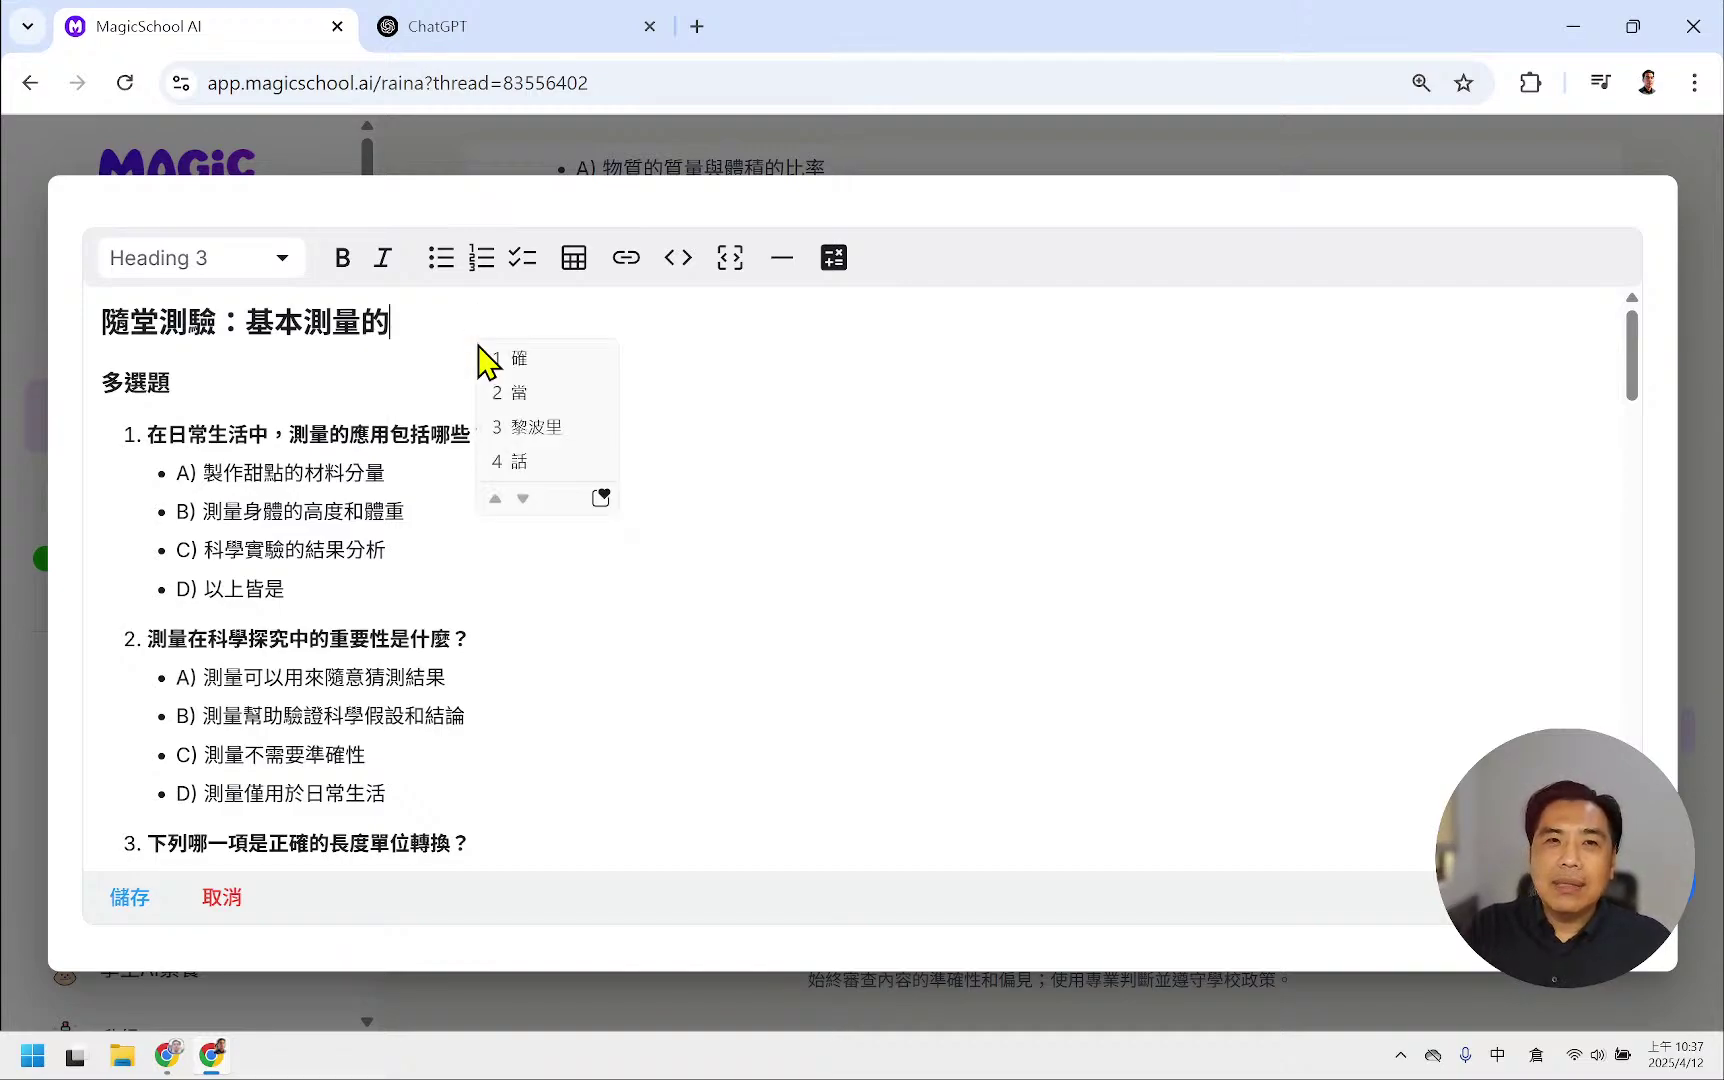
pyautogui.write('卜口')
pyautogui.press('BackSpace')
pyautogui.write('水月')
pyautogui.press('space')
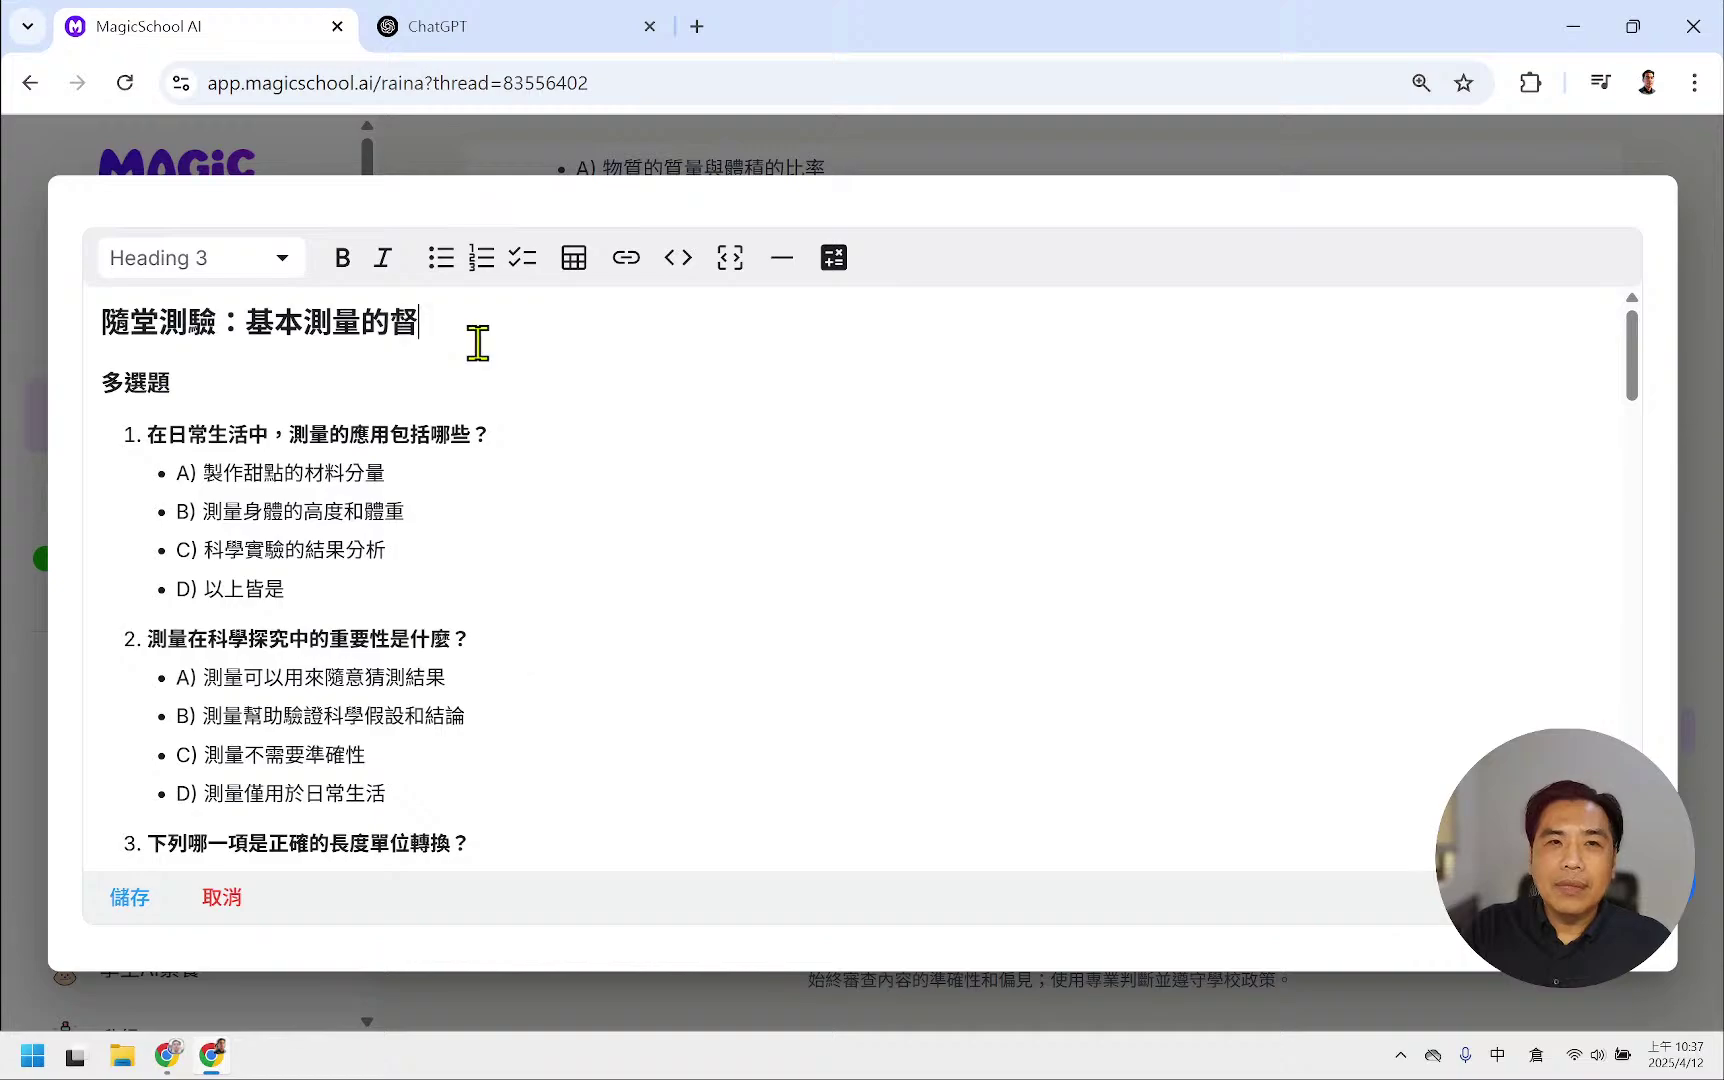
pyautogui.press('BackSpace')
pyautogui.write('卜口田木')
pyautogui.press('space')
pyautogui.press('Escape')
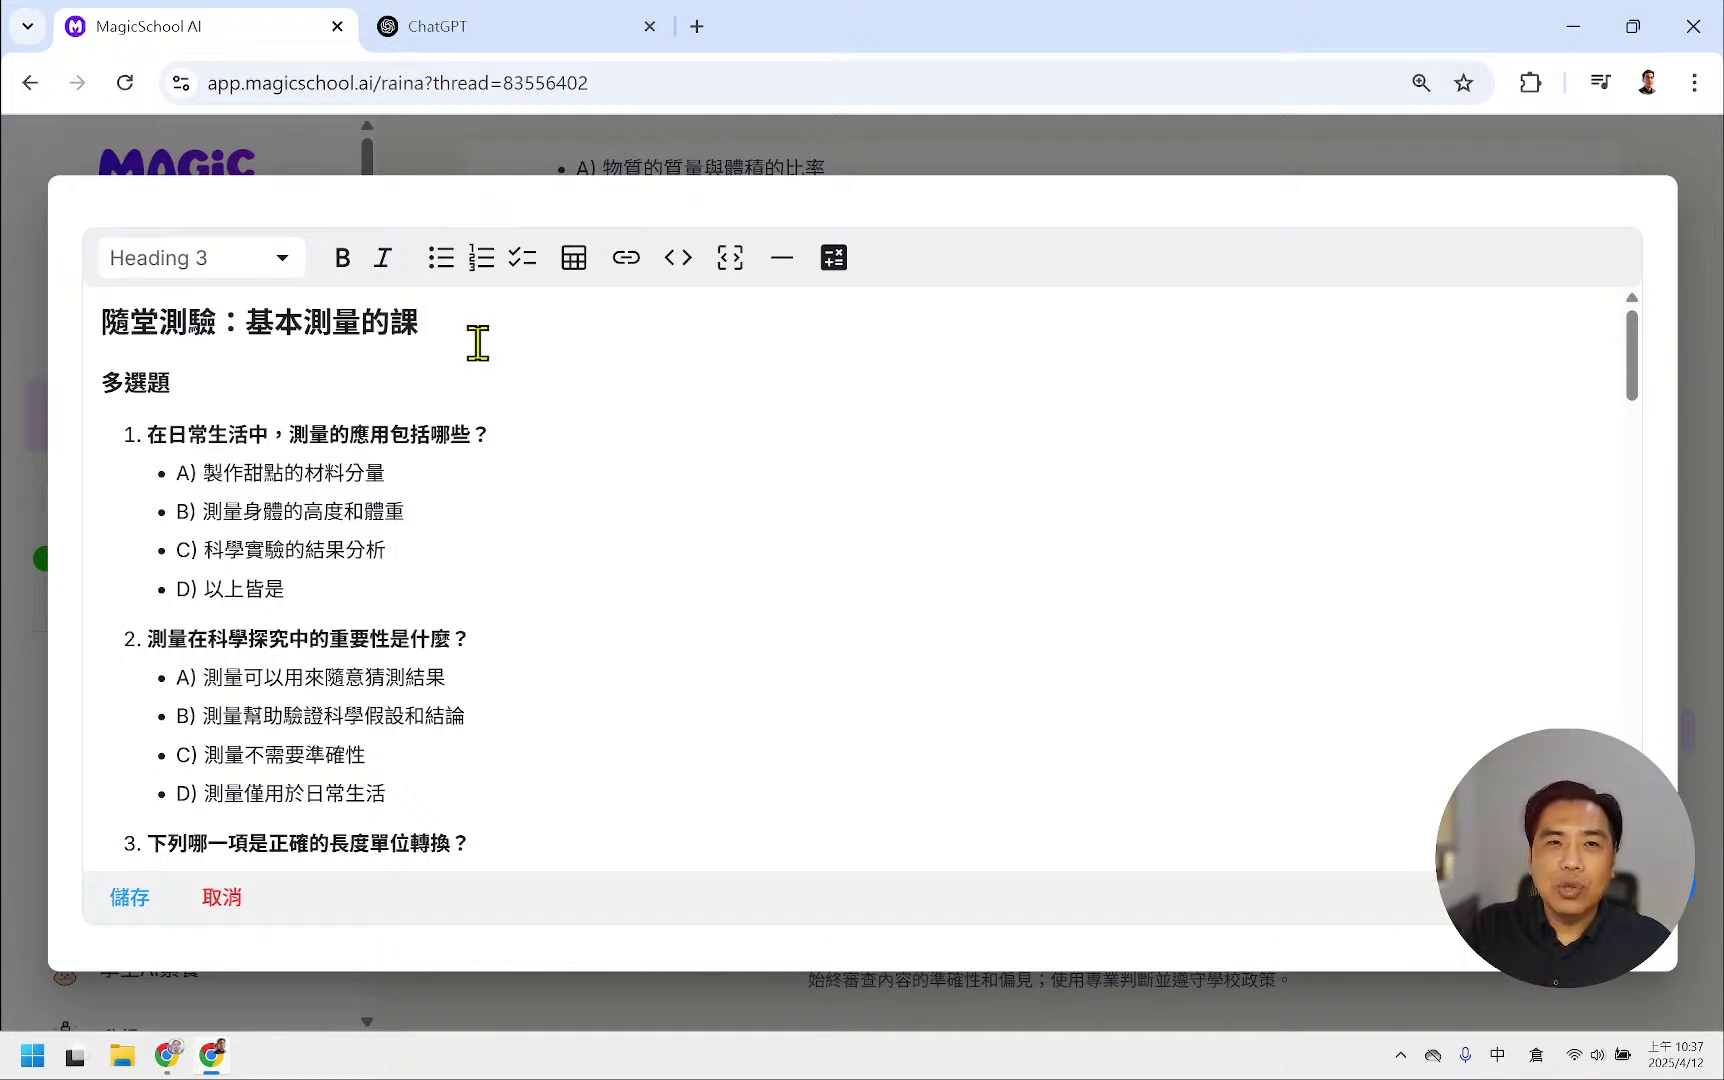
pyautogui.press('BackSpace')
pyautogui.write('竹月弓木')
pyautogui.press('space')
pyautogui.write('尸一竹日')
pyautogui.press('space')
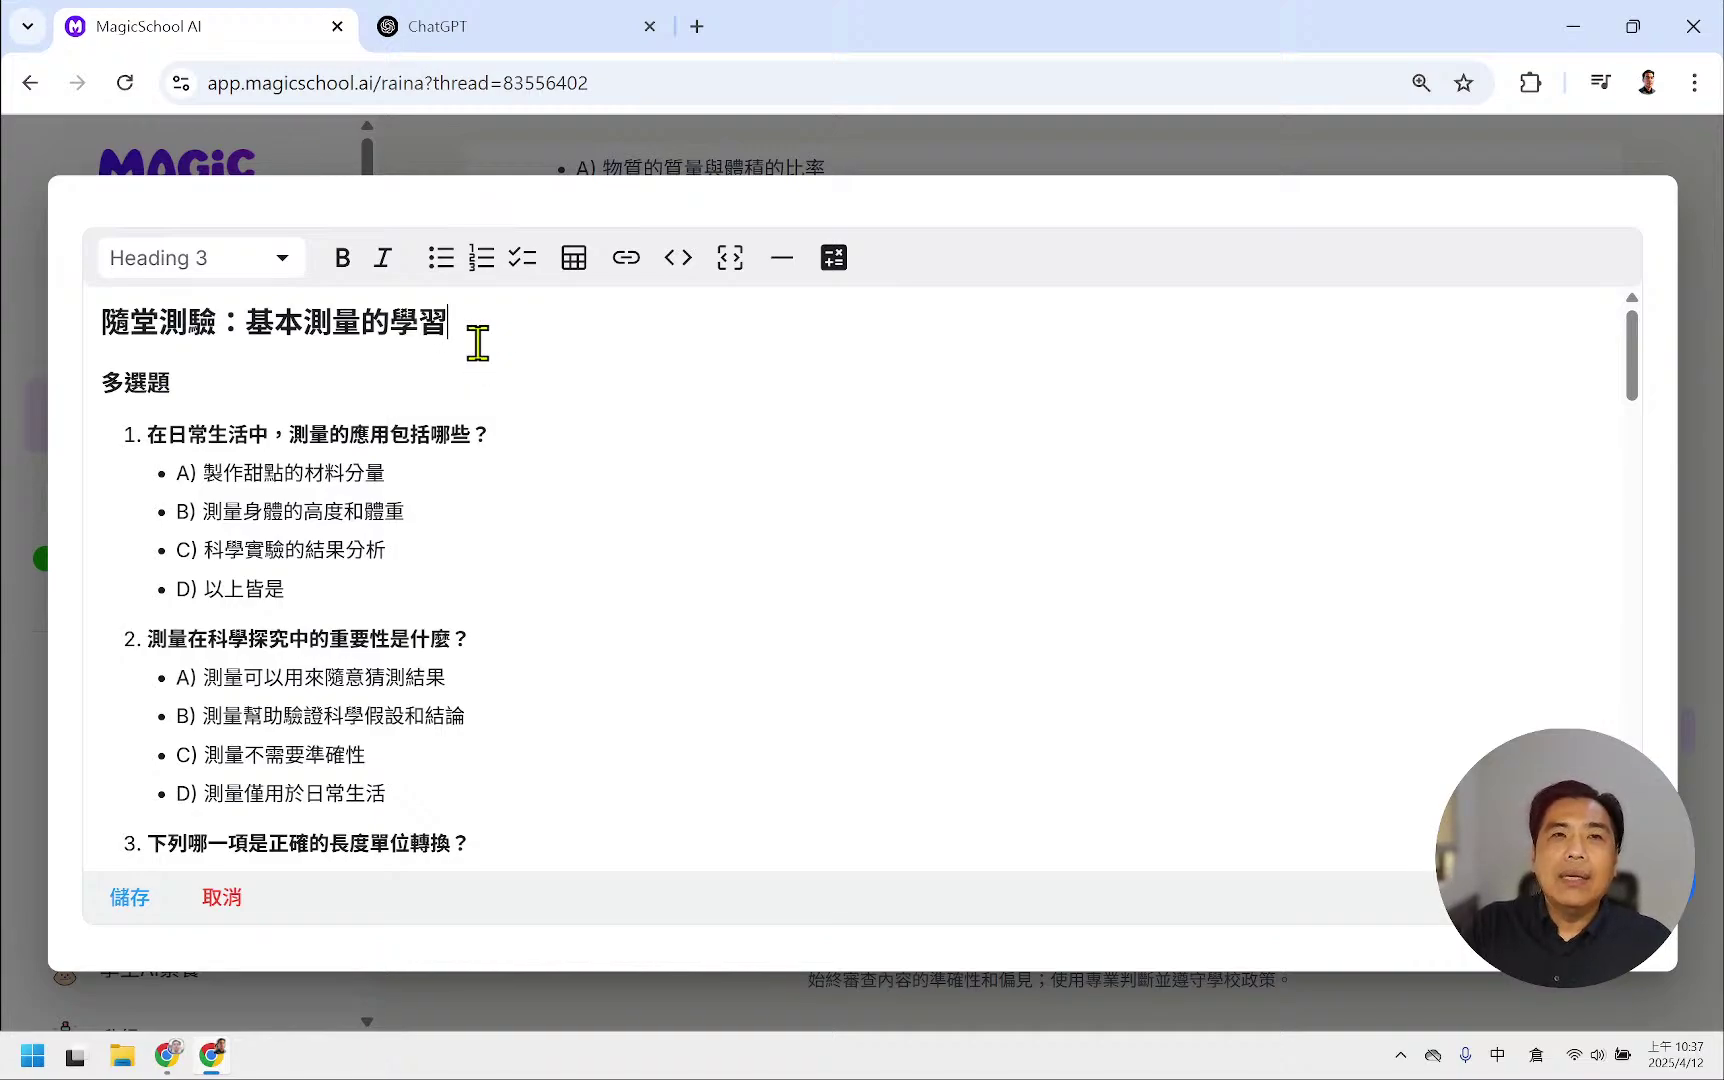
# - Replace 多 with 單 in the question section heading so it reads 單選題
pyautogui.moveTo(124, 383); pyautogui.dragTo(77, 378)
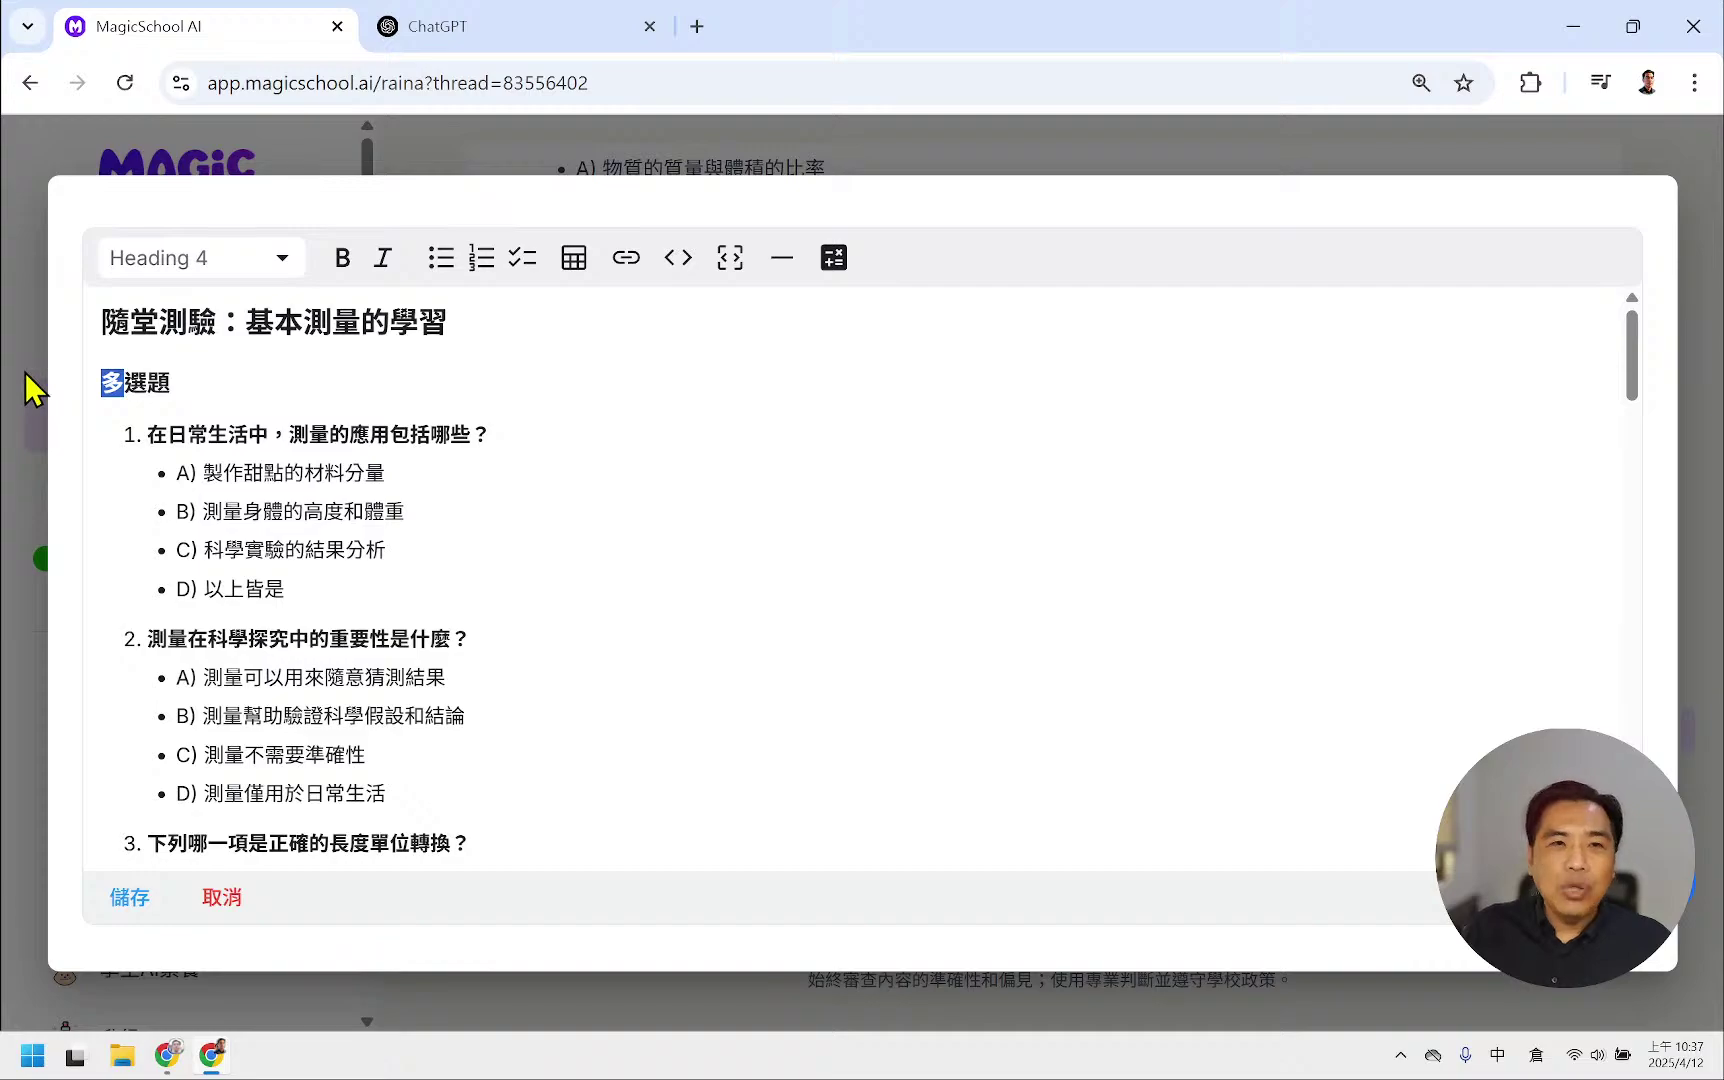
pyautogui.write('口口日十')
pyautogui.press('space')
pyautogui.press('Escape')
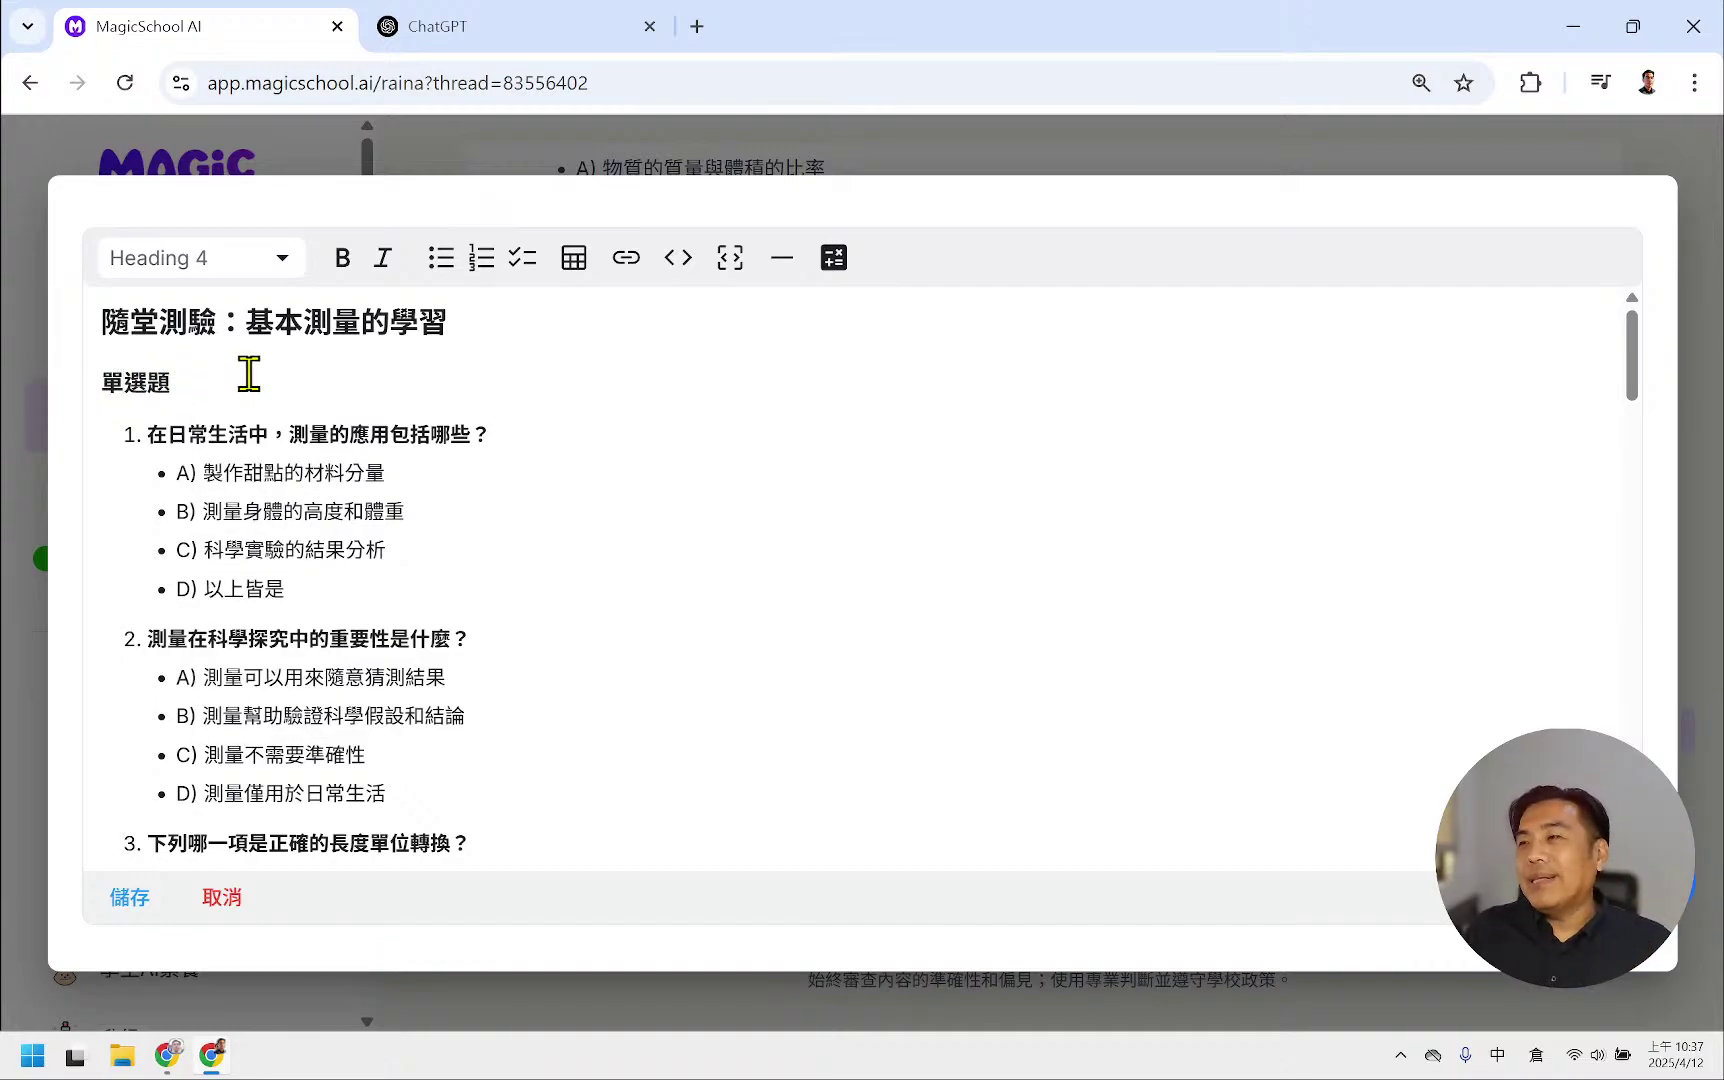
# - Remove 及解釋 from the answer section heading so it reads 標準答案
pyautogui.scroll(-3, 252, 370)
pyautogui.scroll(-8, 252, 370)
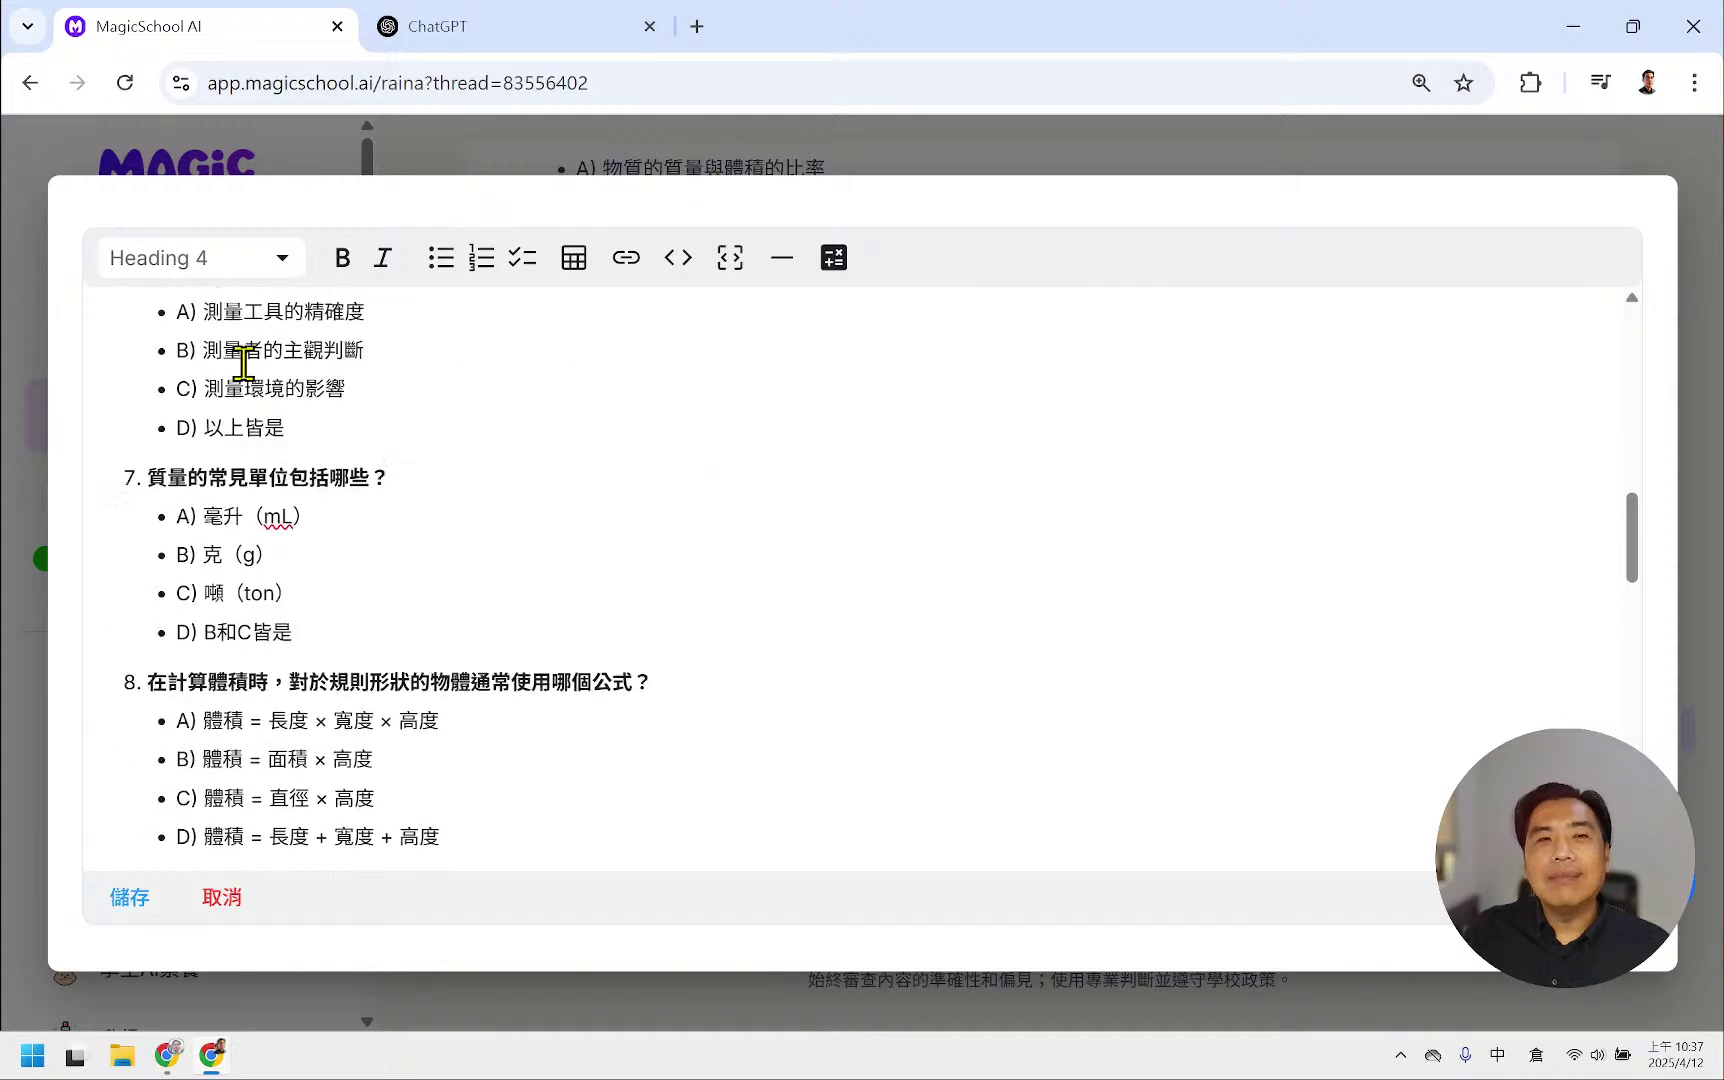
pyautogui.scroll(-3, 243, 370)
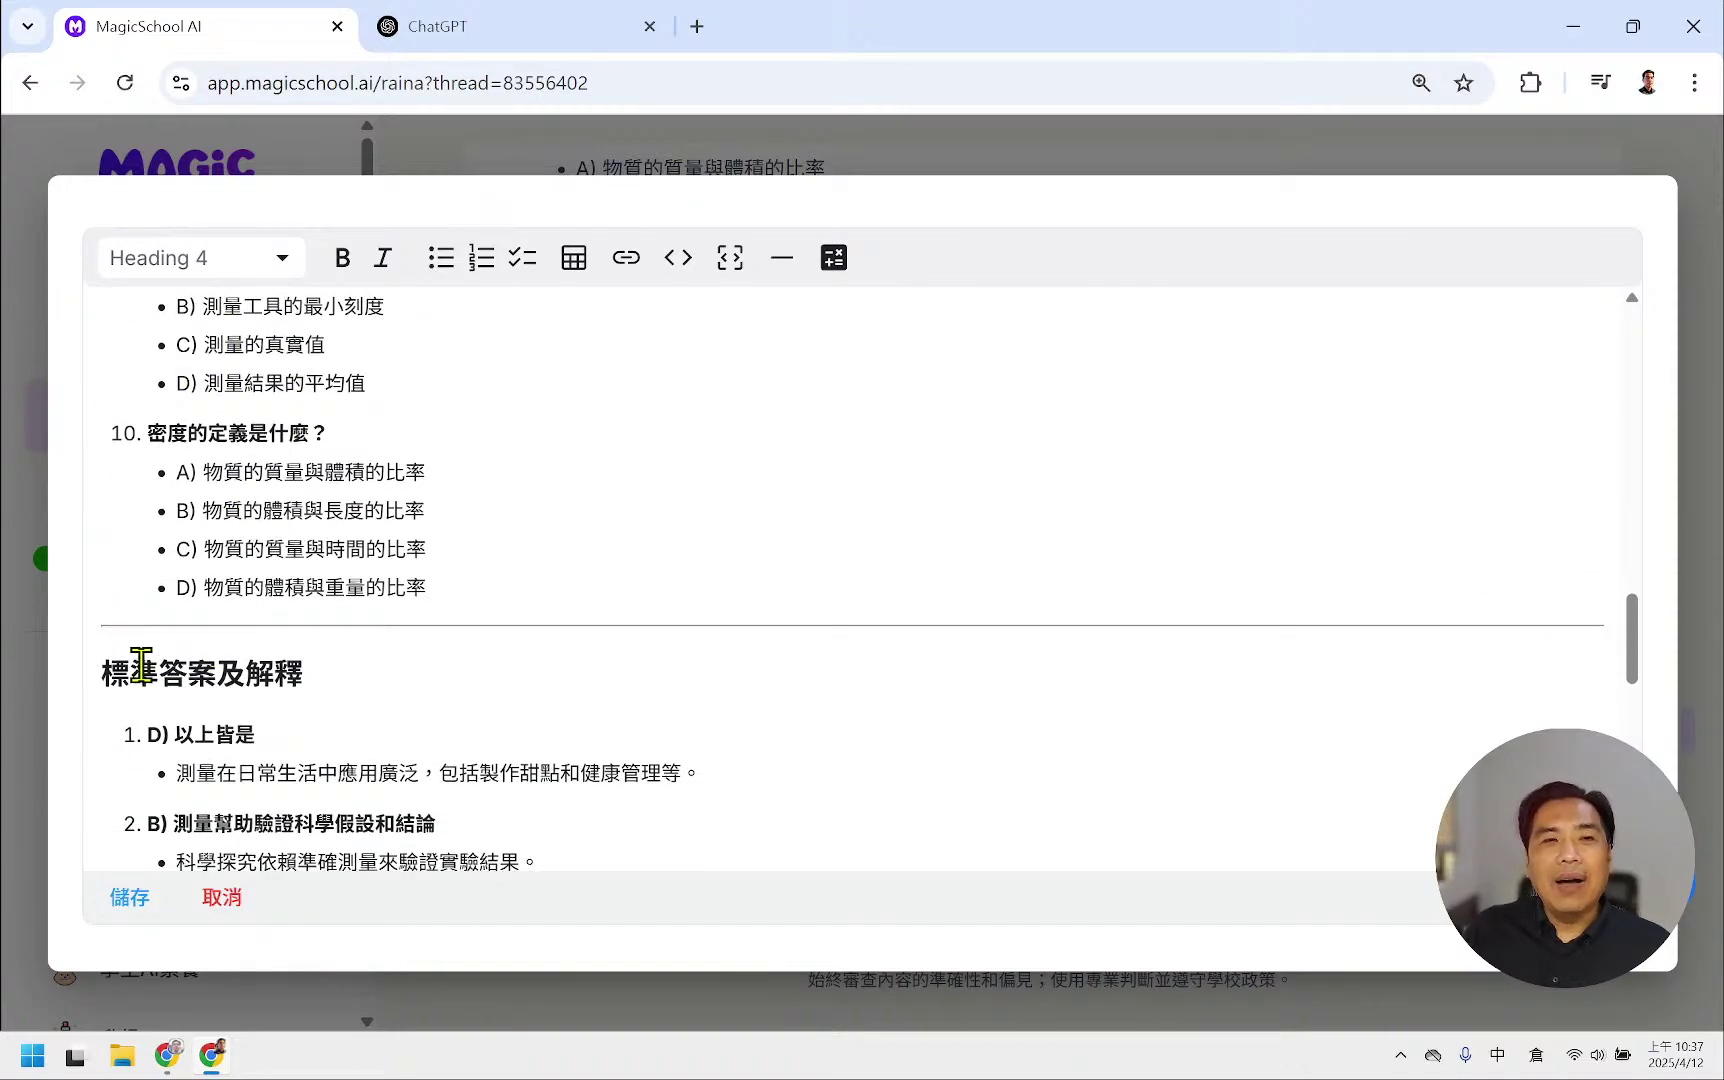
pyautogui.click(107, 670)
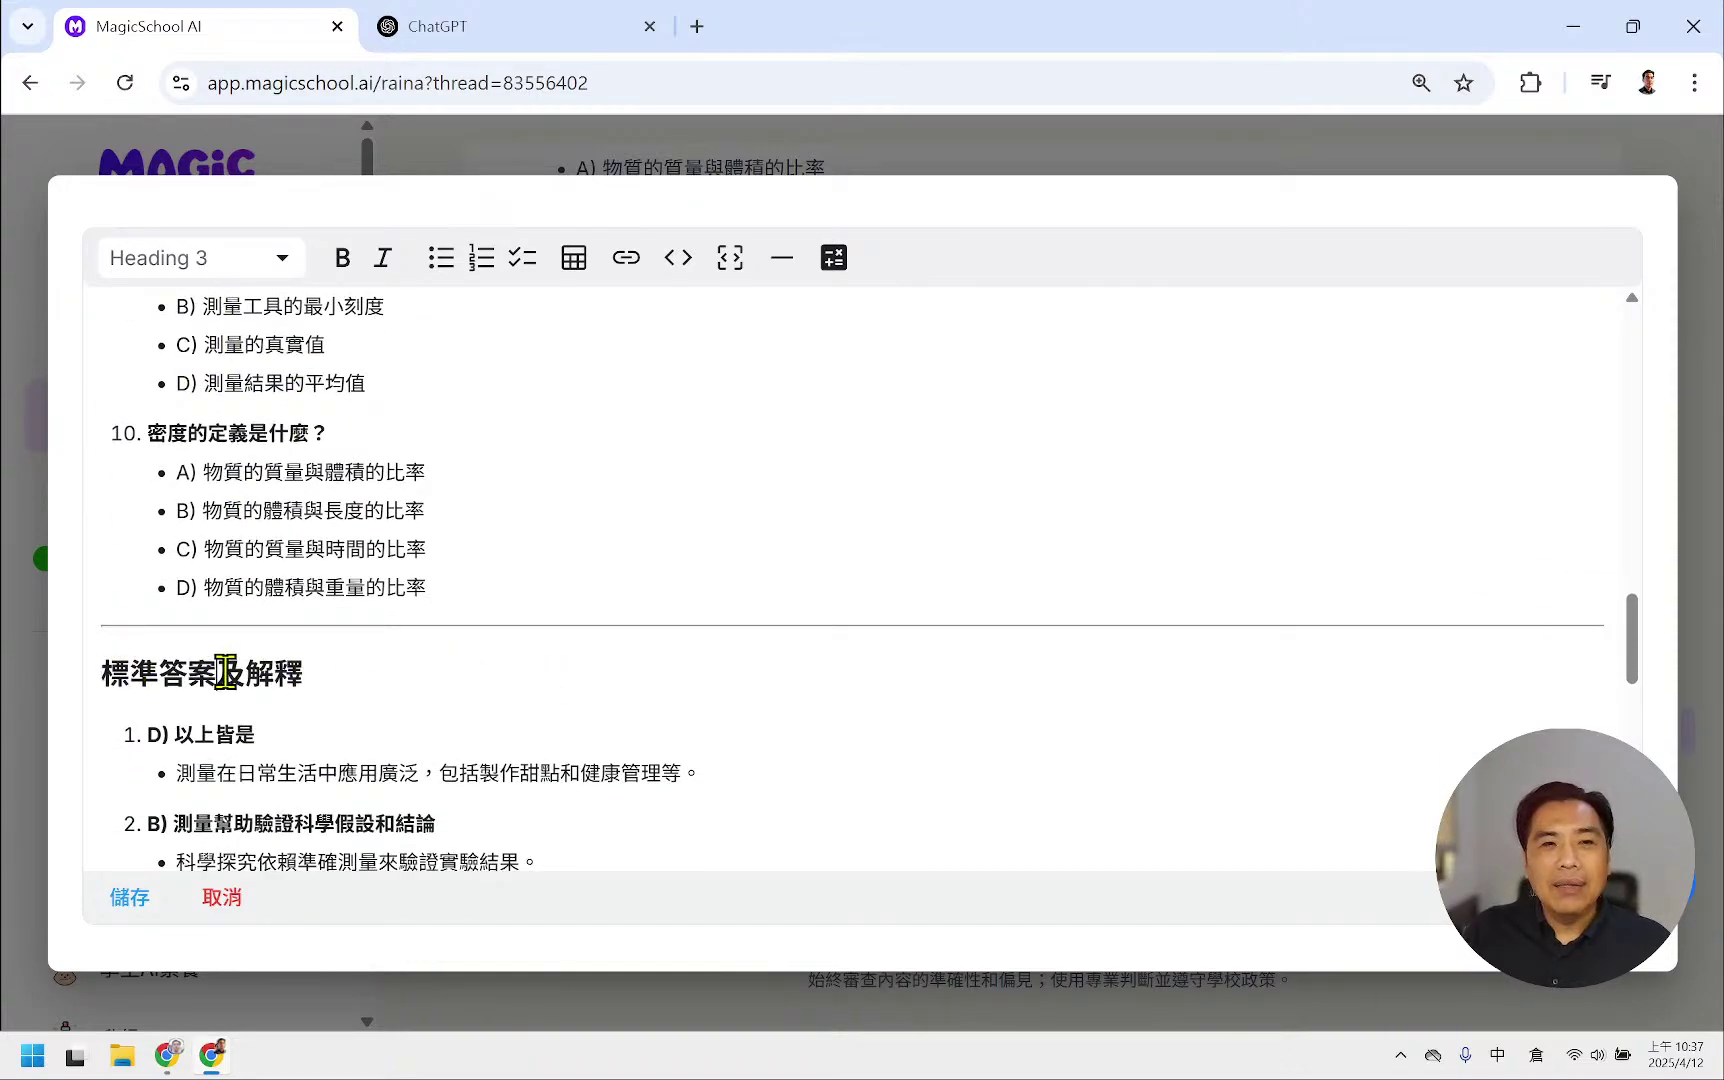
pyautogui.moveTo(217, 672); pyautogui.dragTo(324, 668)
pyautogui.press('BackSpace')
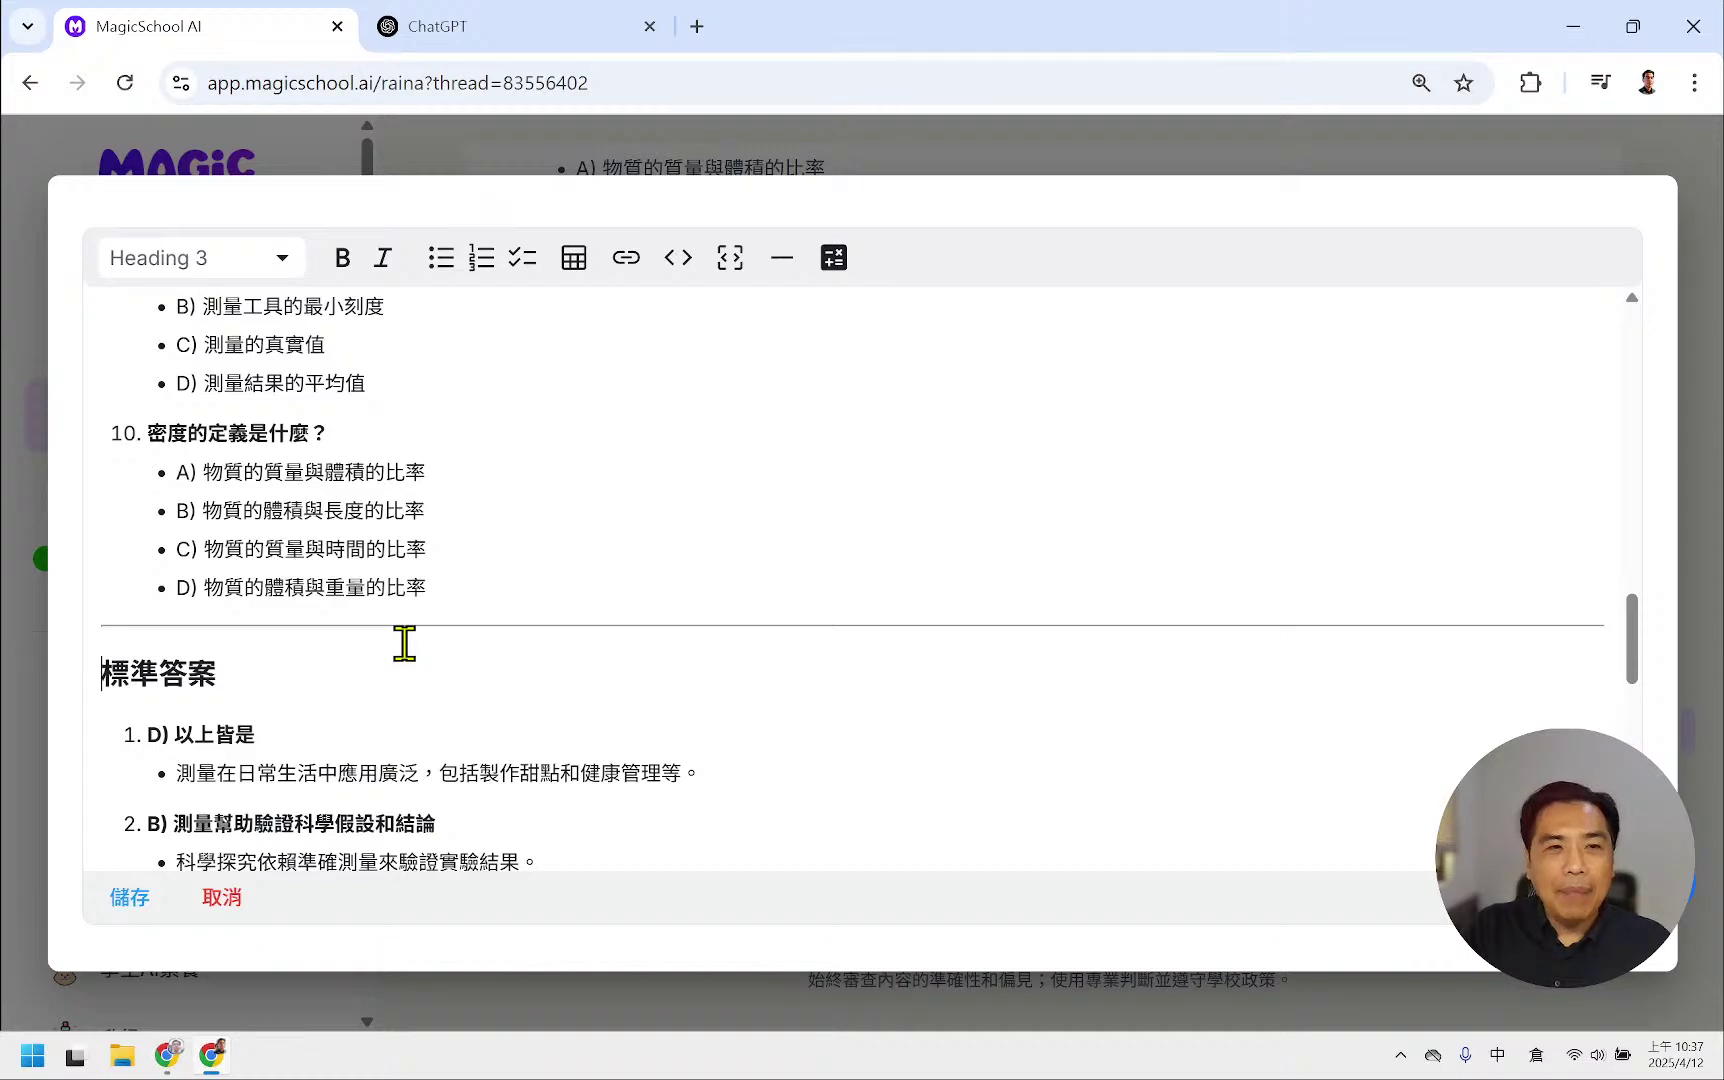
# - Enclose the answer section heading in brackets so it reads 【標準答案】, and save the edited quiz
pyautogui.press('Home')
pyautogui.write('【')
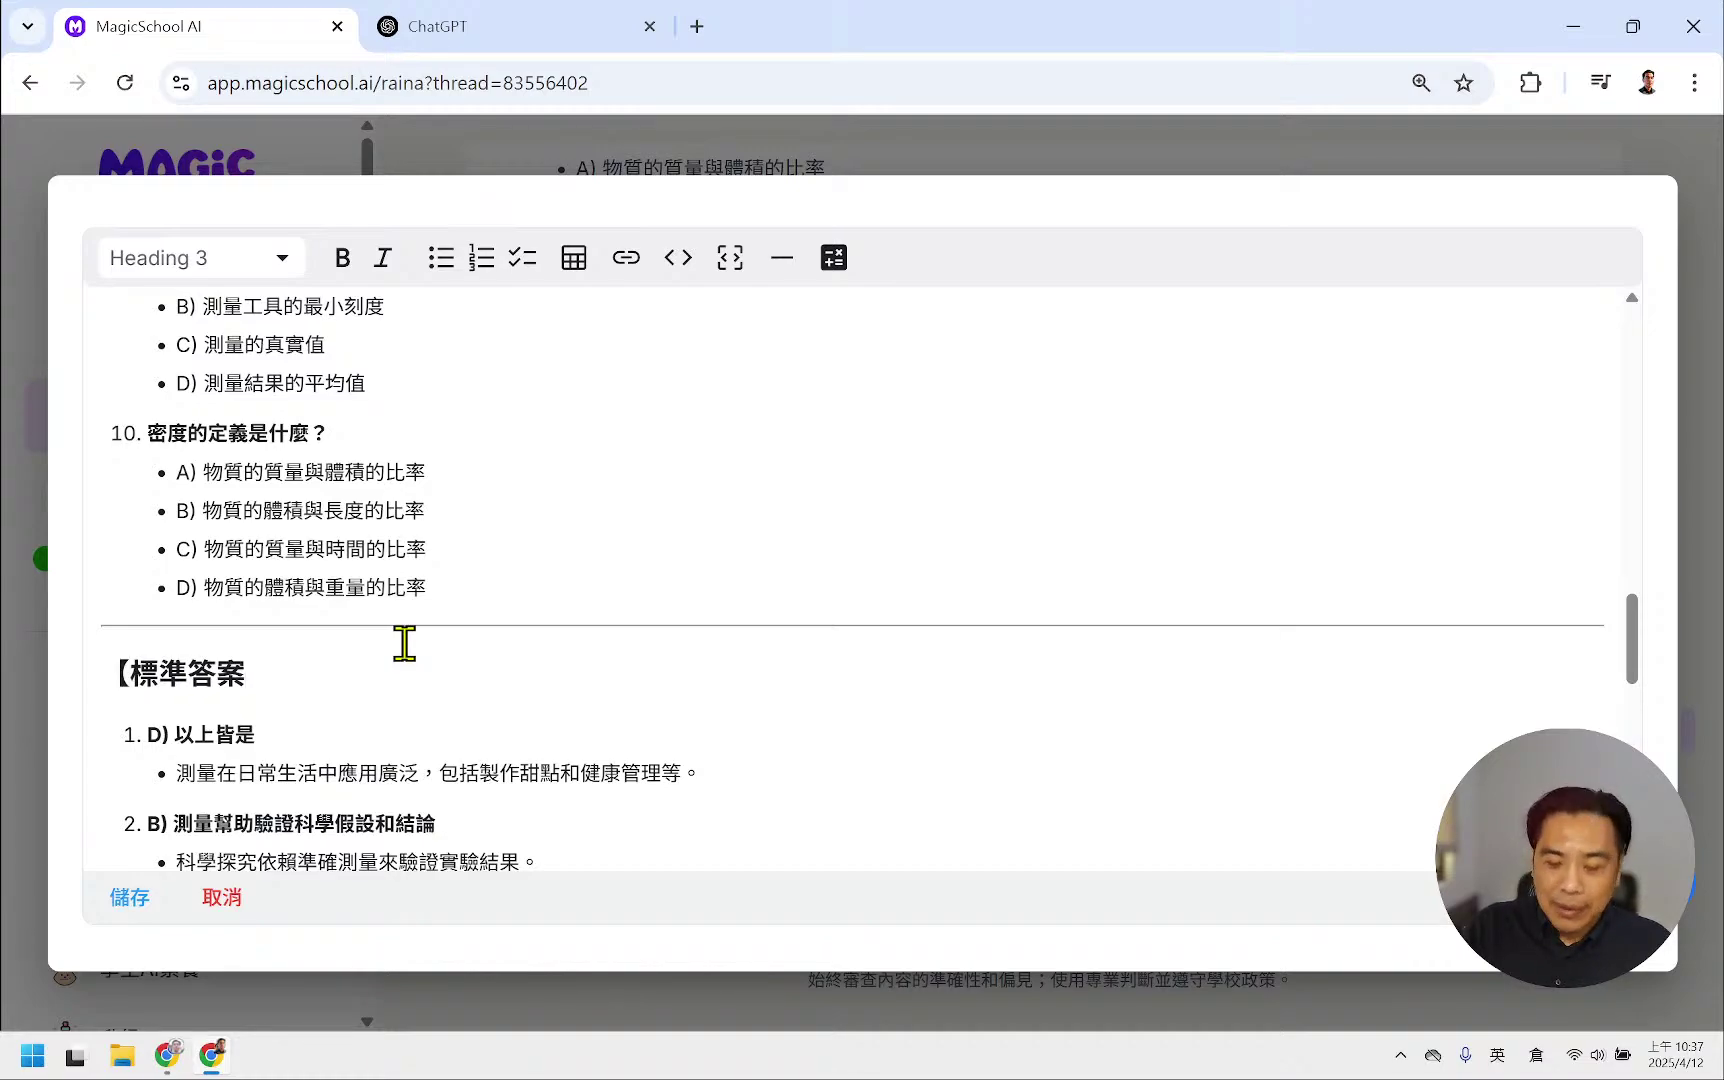
pyautogui.press('shift')
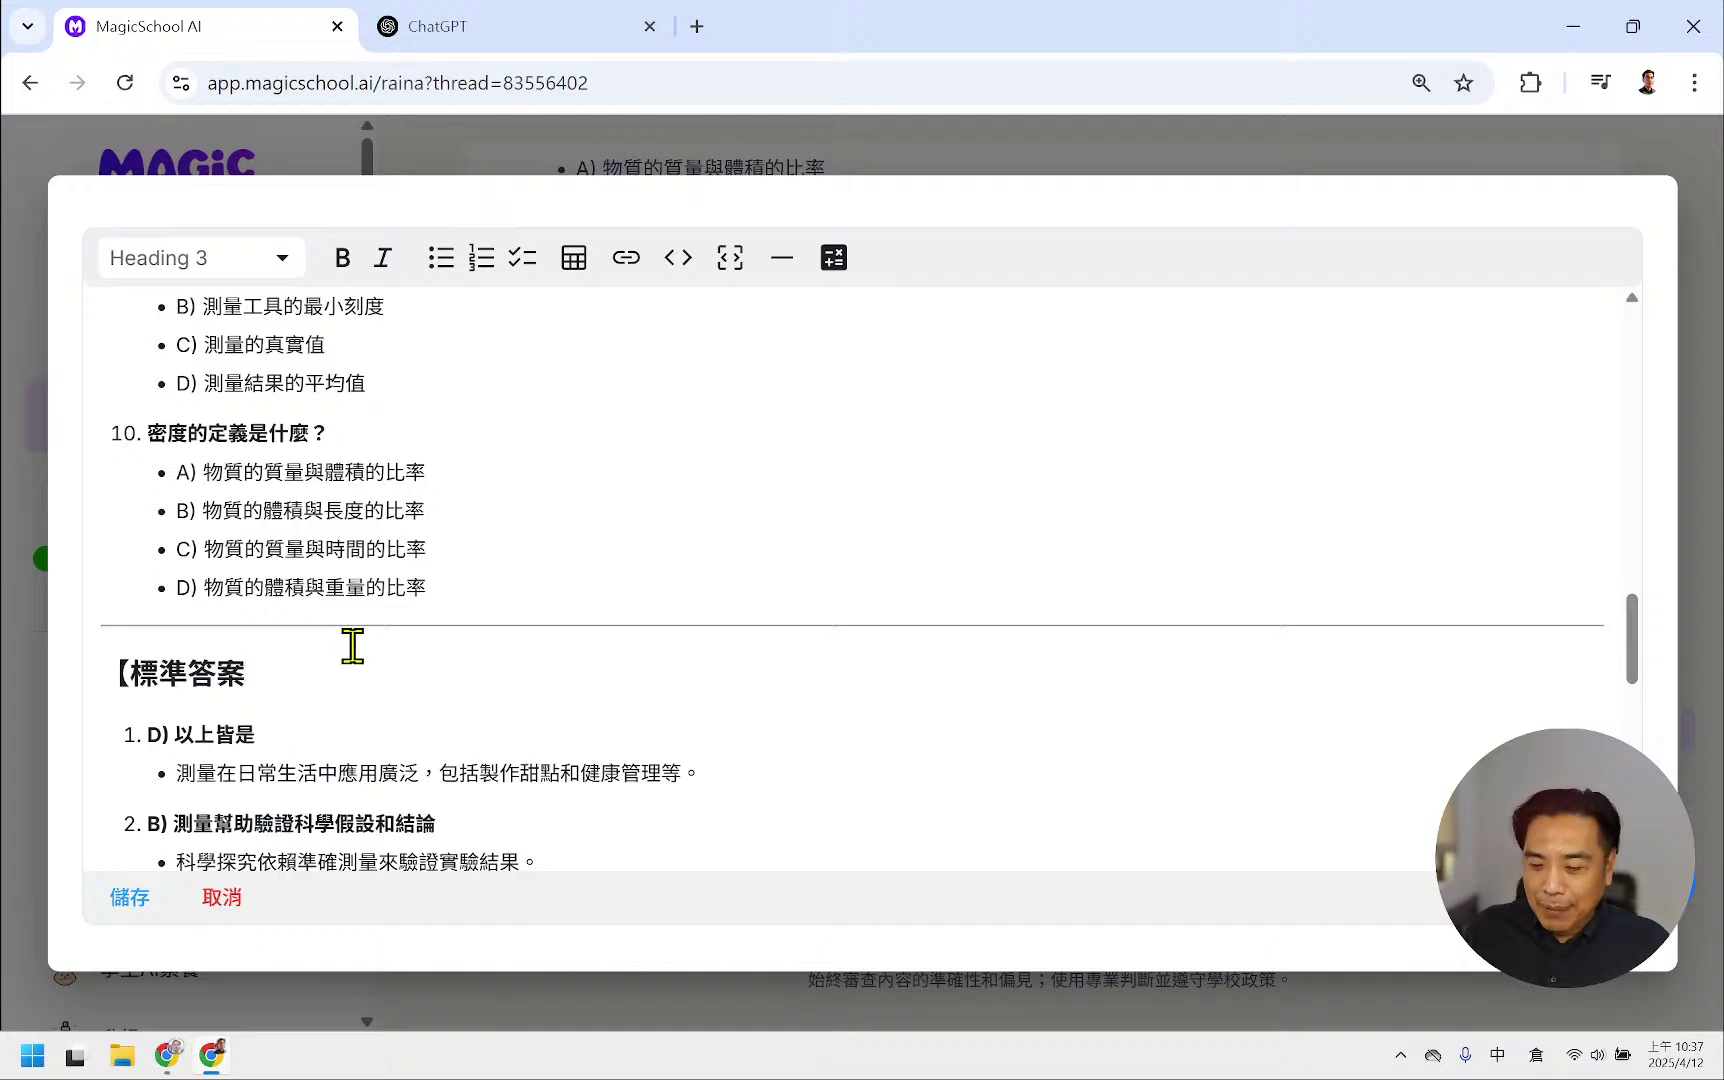
pyautogui.hotkey('ctrl', 'End')
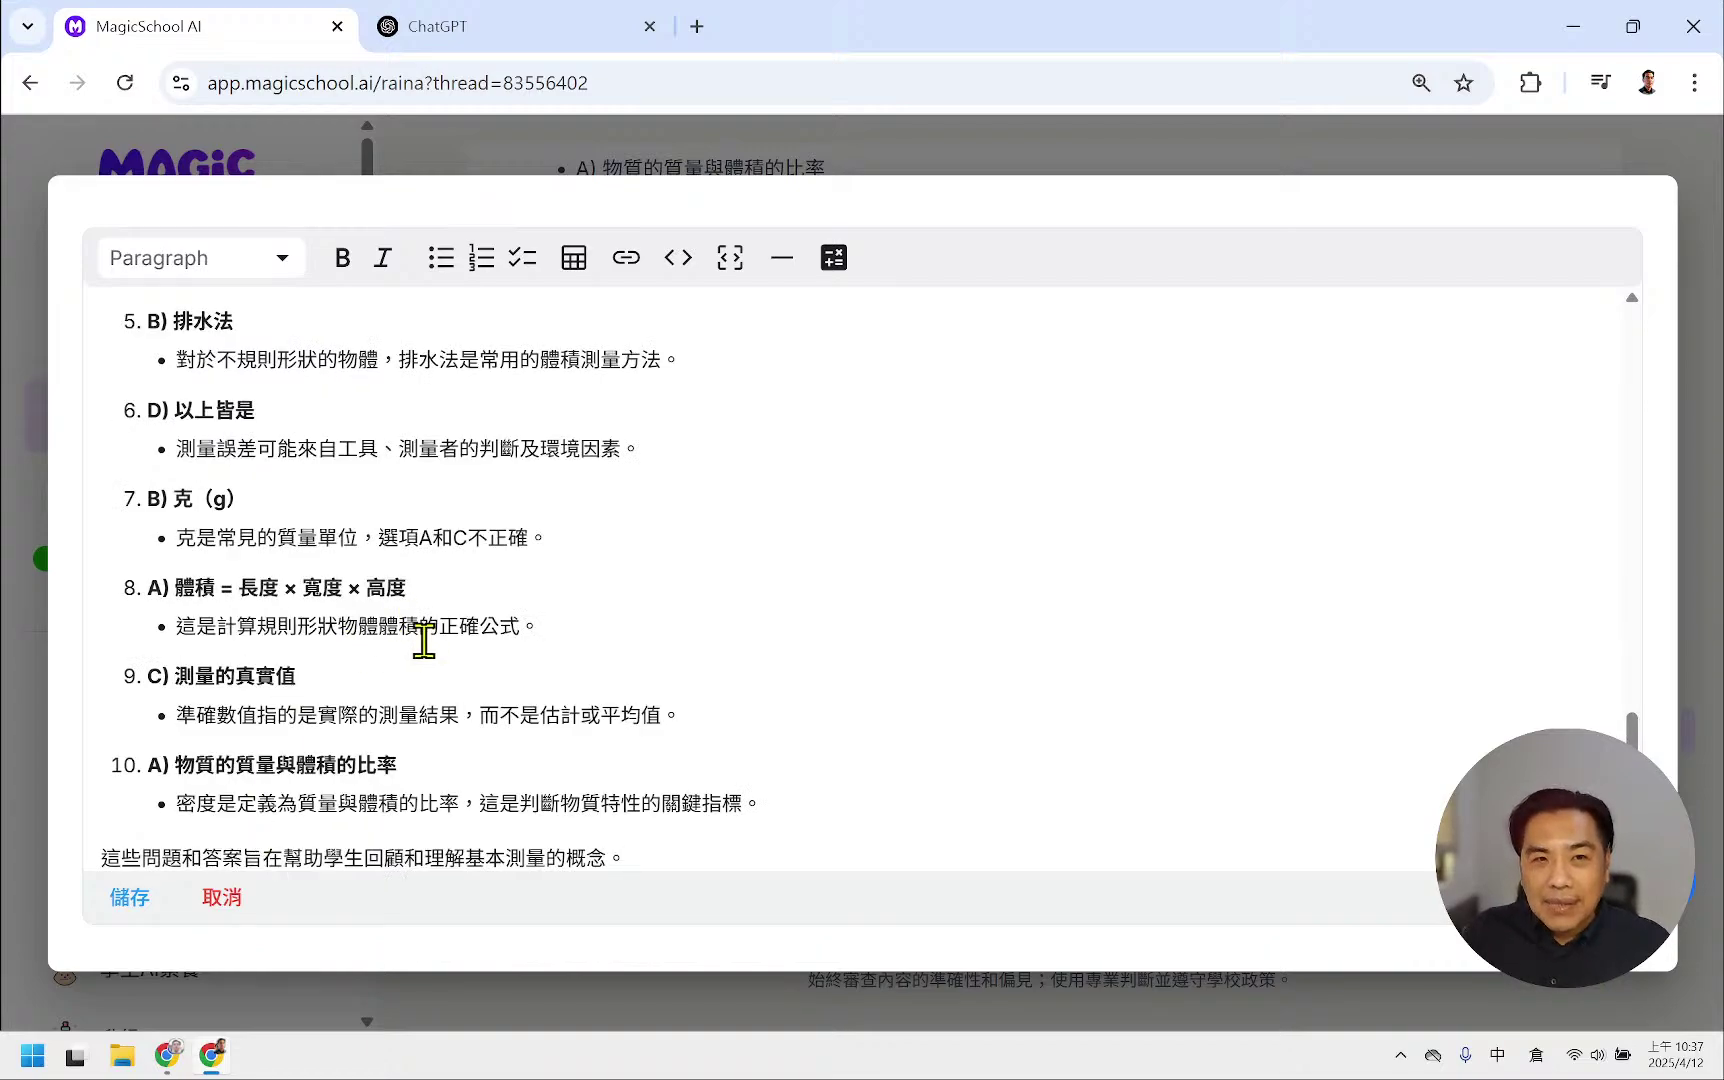
pyautogui.scroll(-1, 527, 769)
pyautogui.scroll(10, 535, 775)
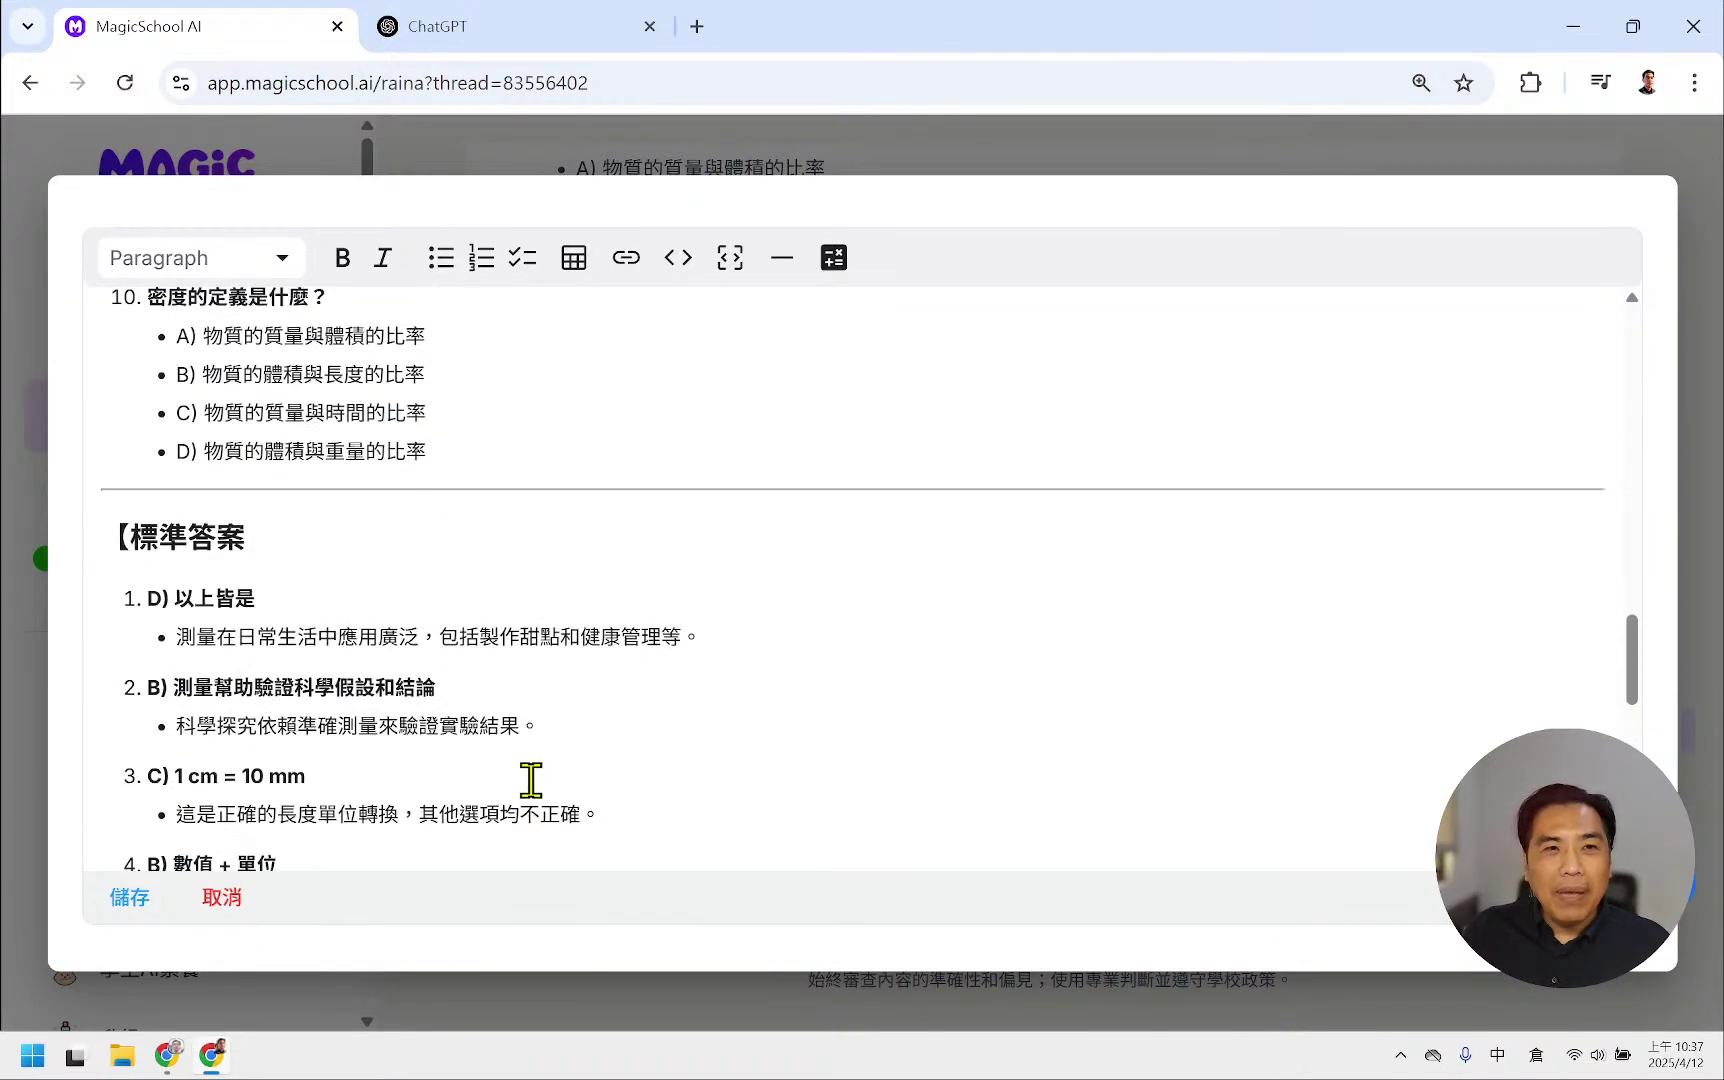
pyautogui.click(272, 797)
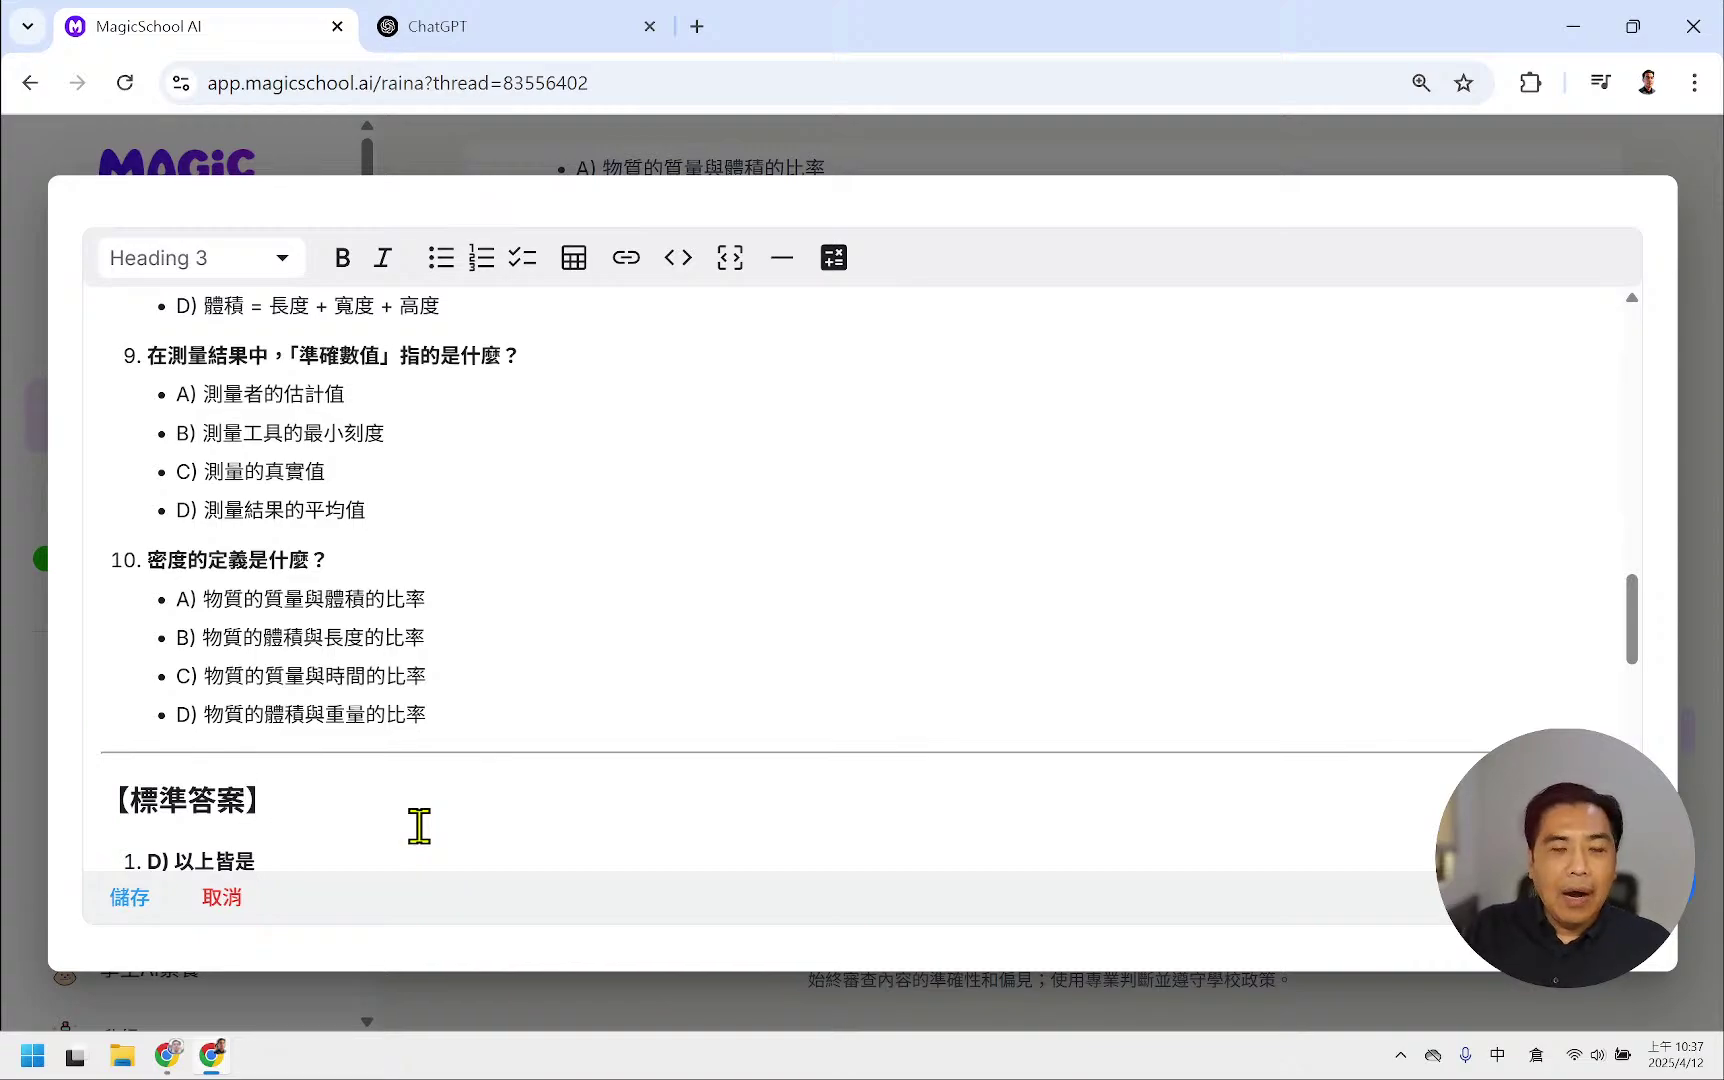
pyautogui.click(142, 906)
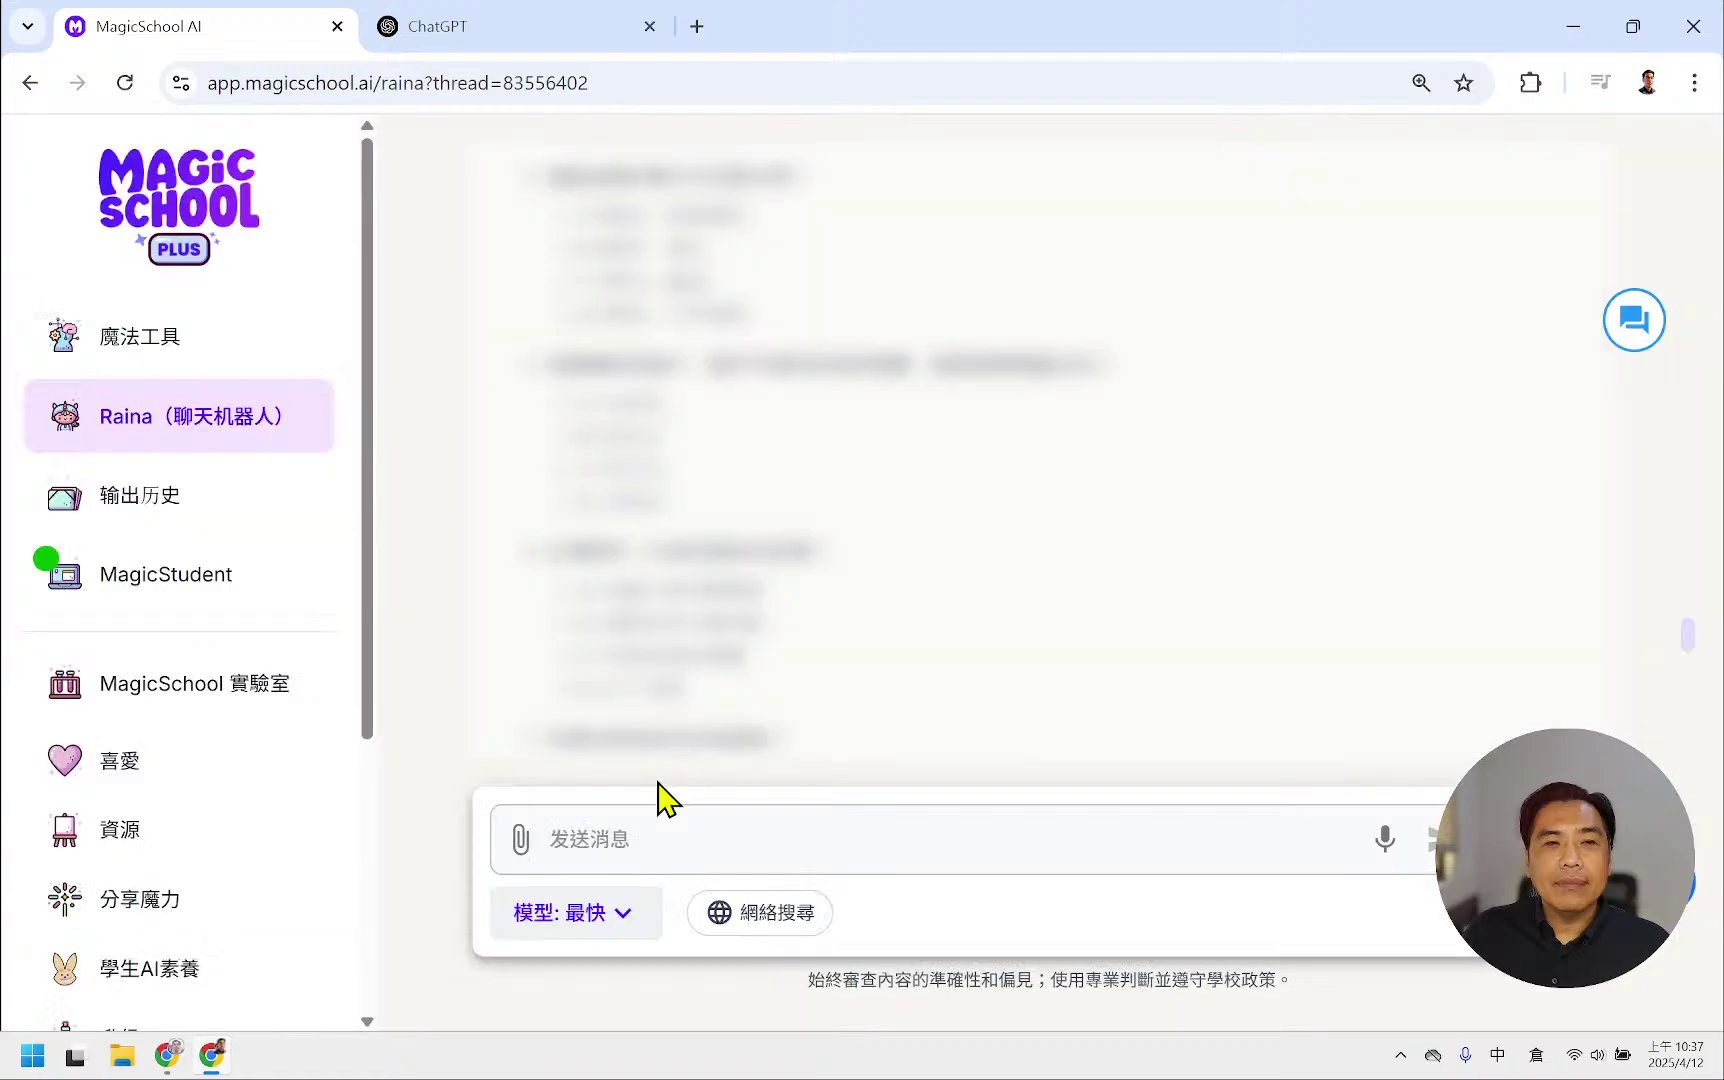
# - Review the saved quiz response from its title and questions through the answer key and explanations
pyautogui.scroll(-8, 828, 695)
pyautogui.scroll(-10, 830, 692)
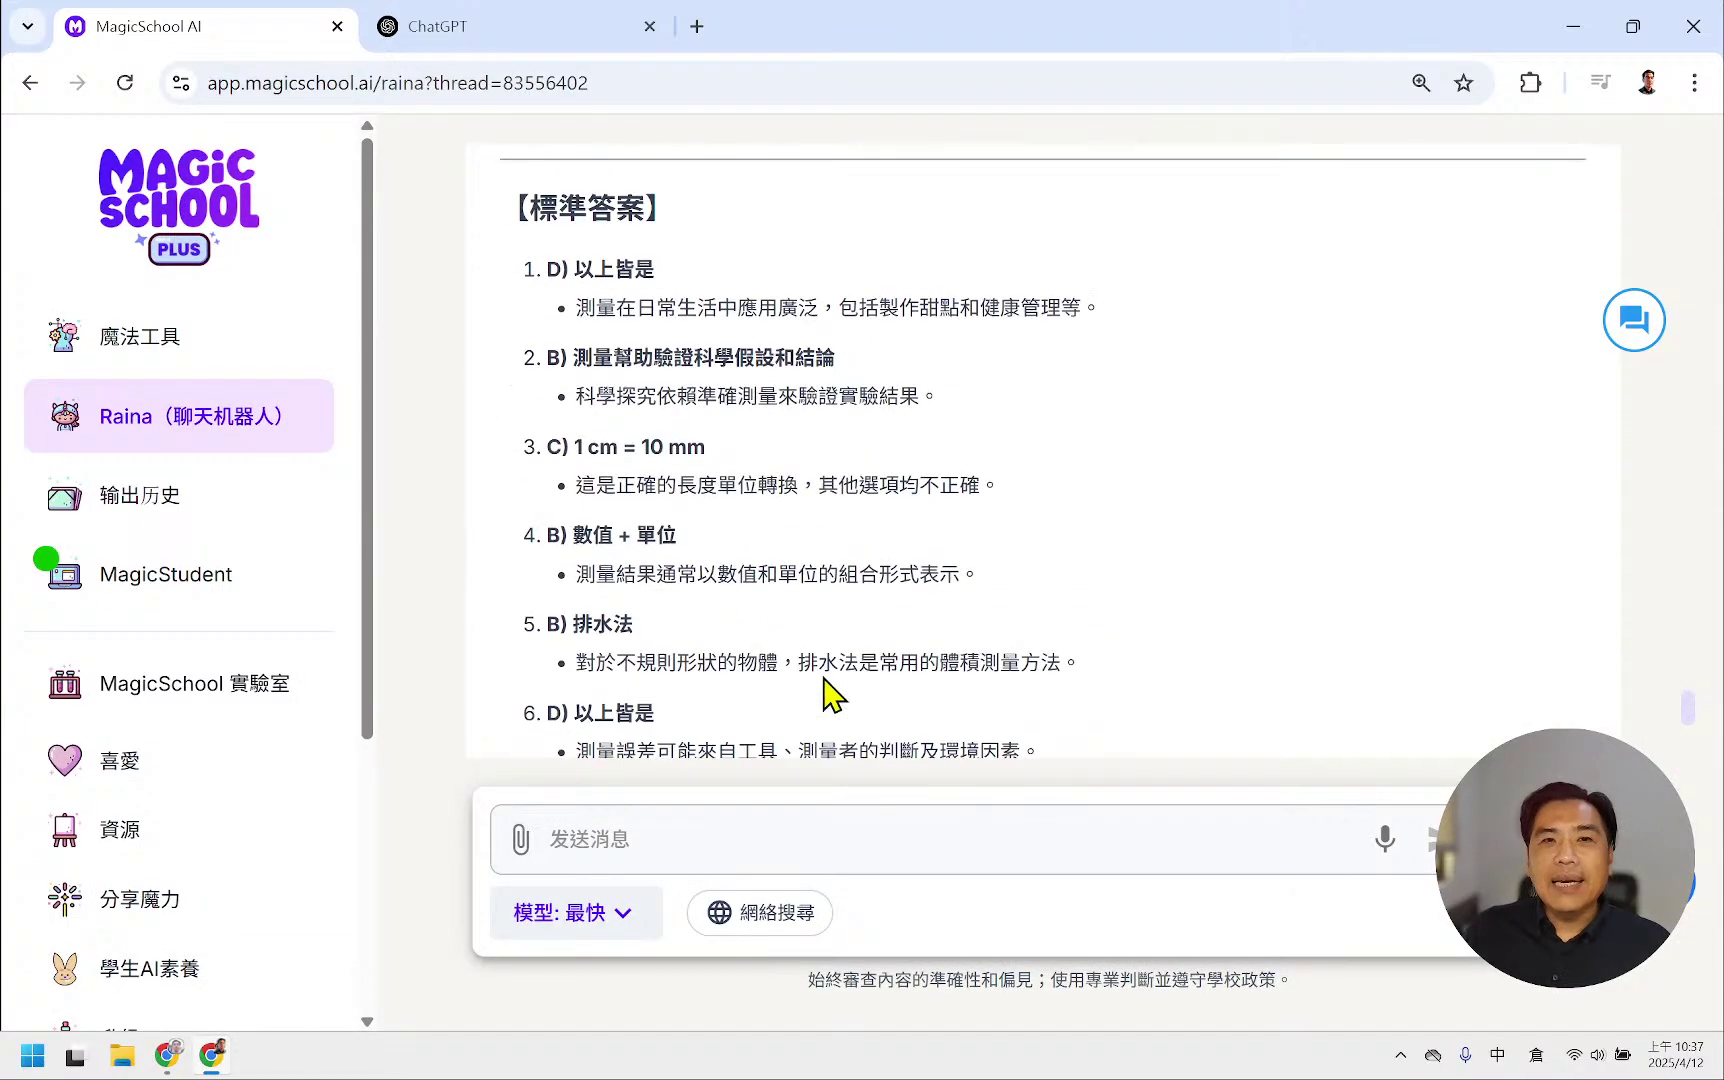
pyautogui.scroll(3, 820, 685)
pyautogui.scroll(15, 820, 680)
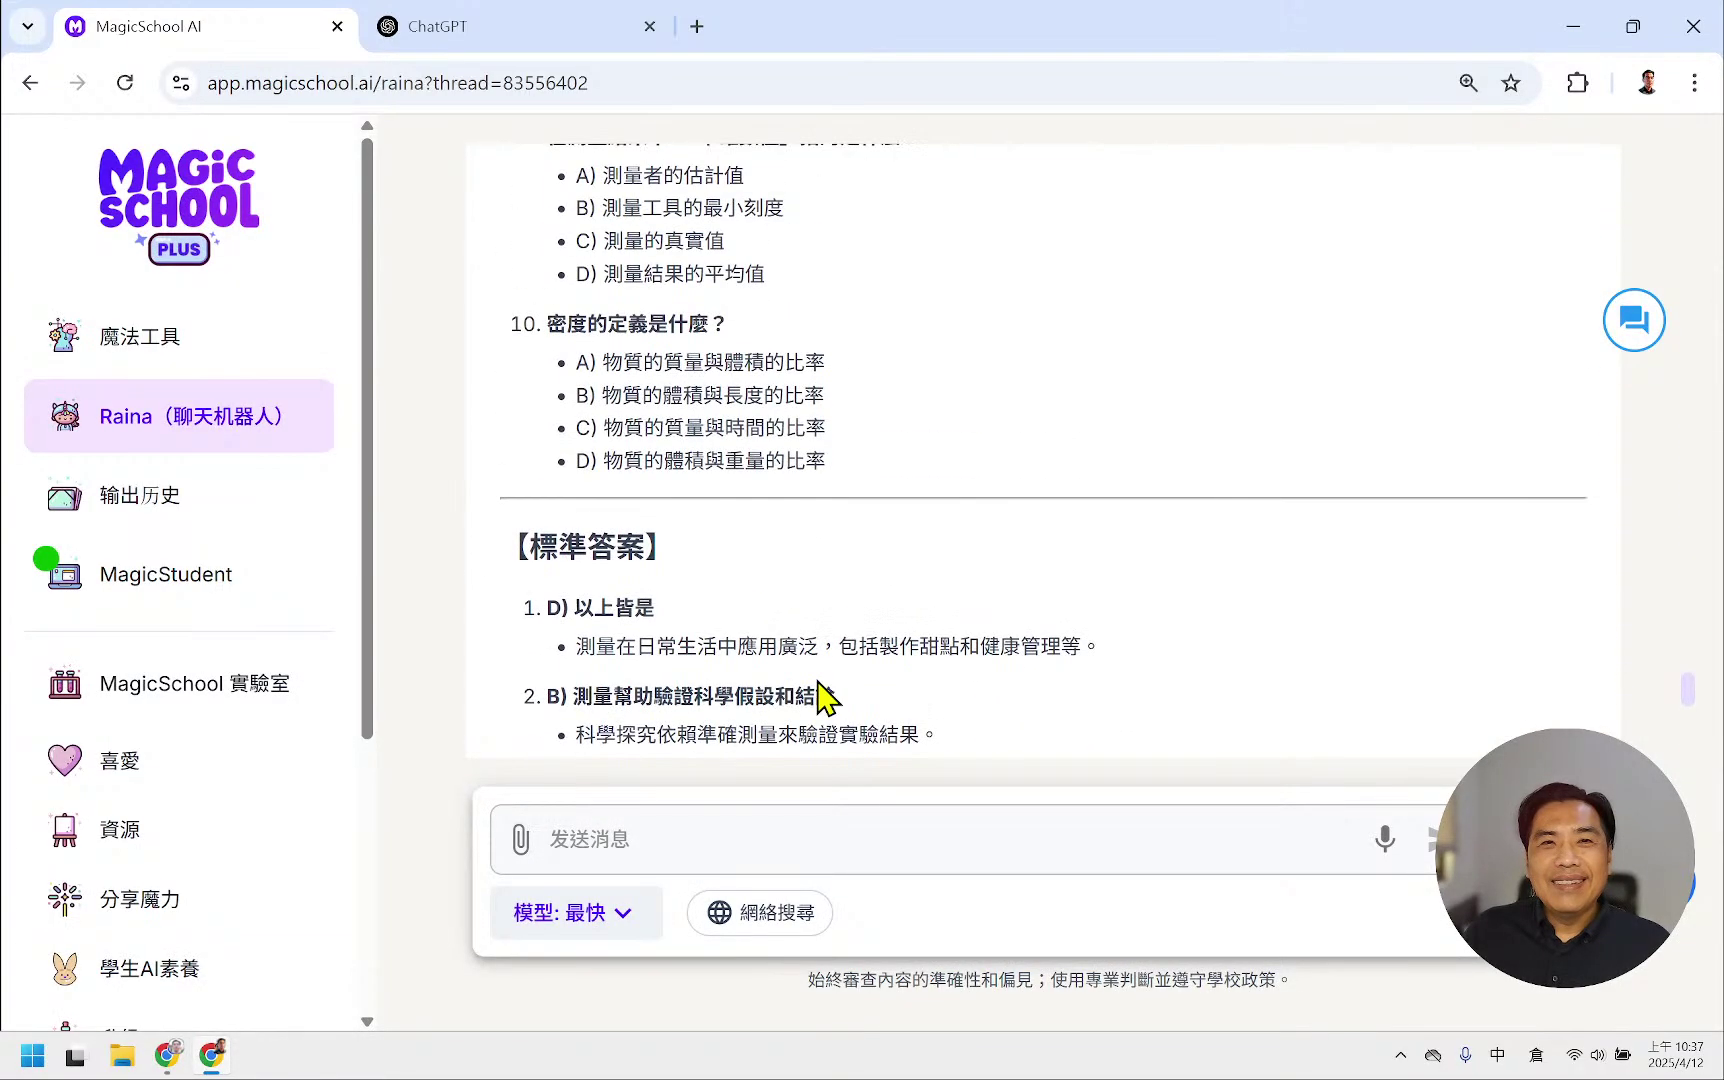
pyautogui.scroll(7, 812, 686)
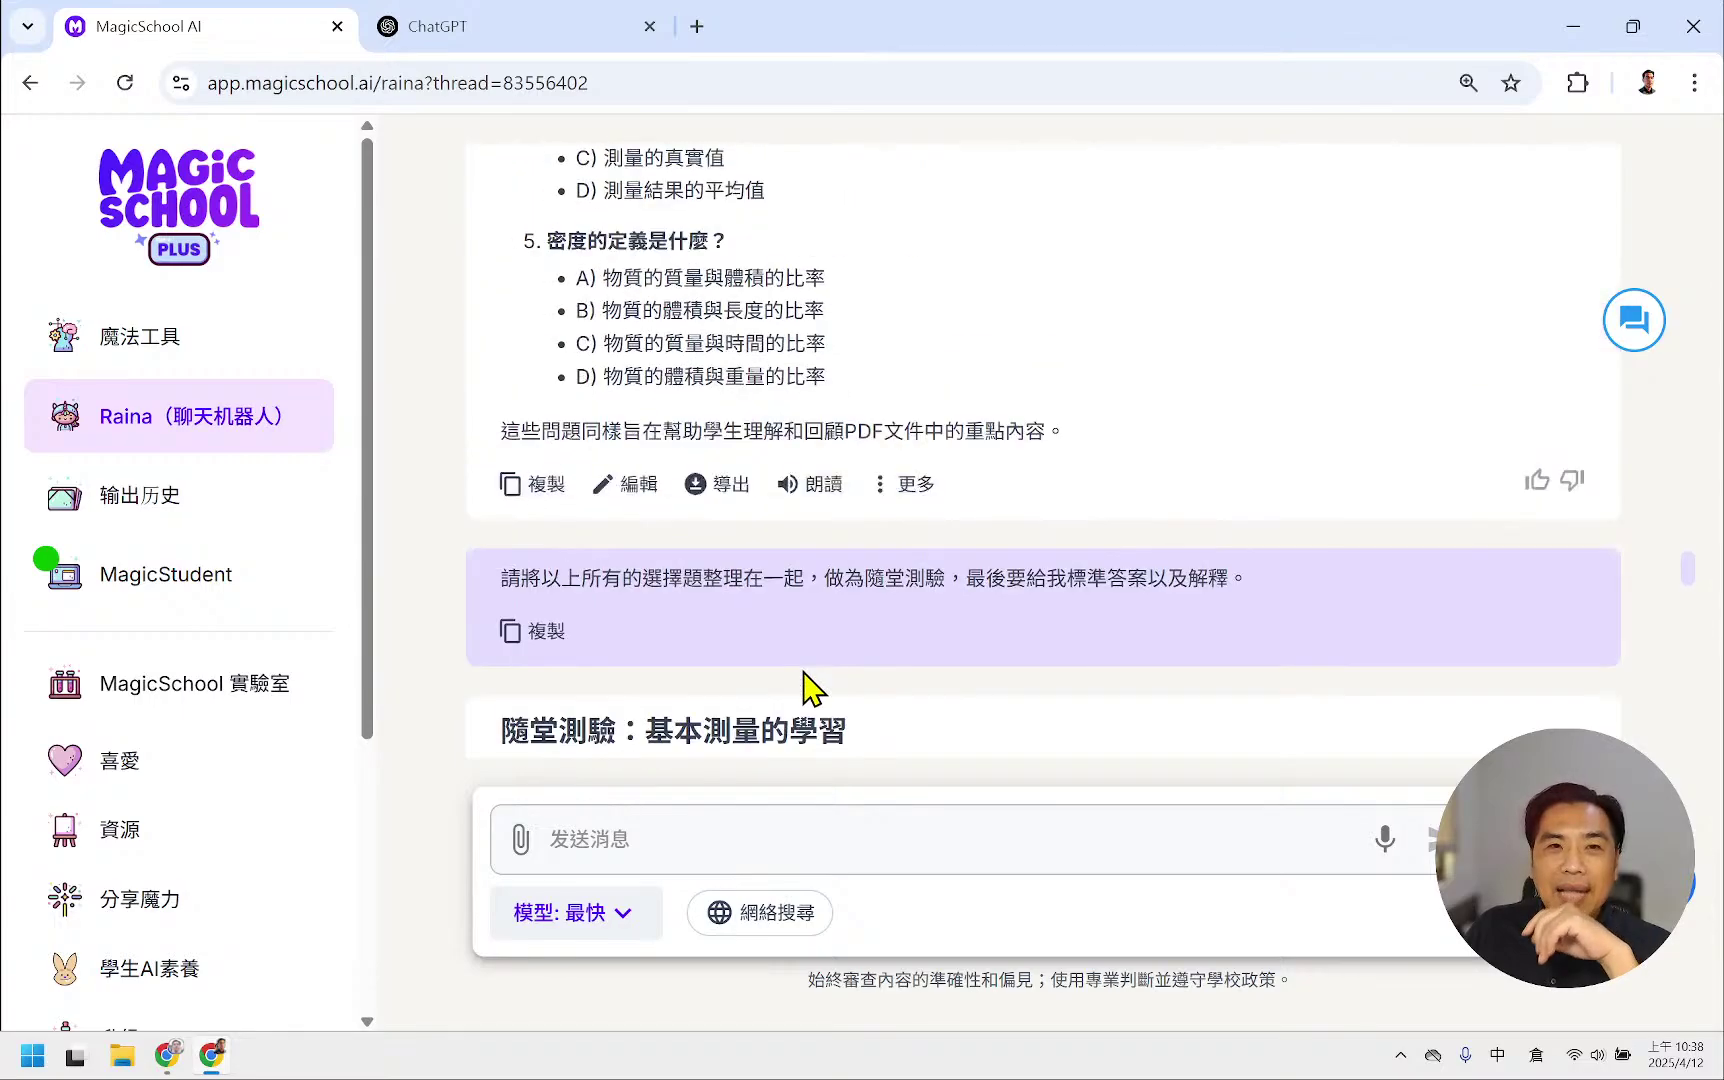
pyautogui.scroll(-4, 805, 670)
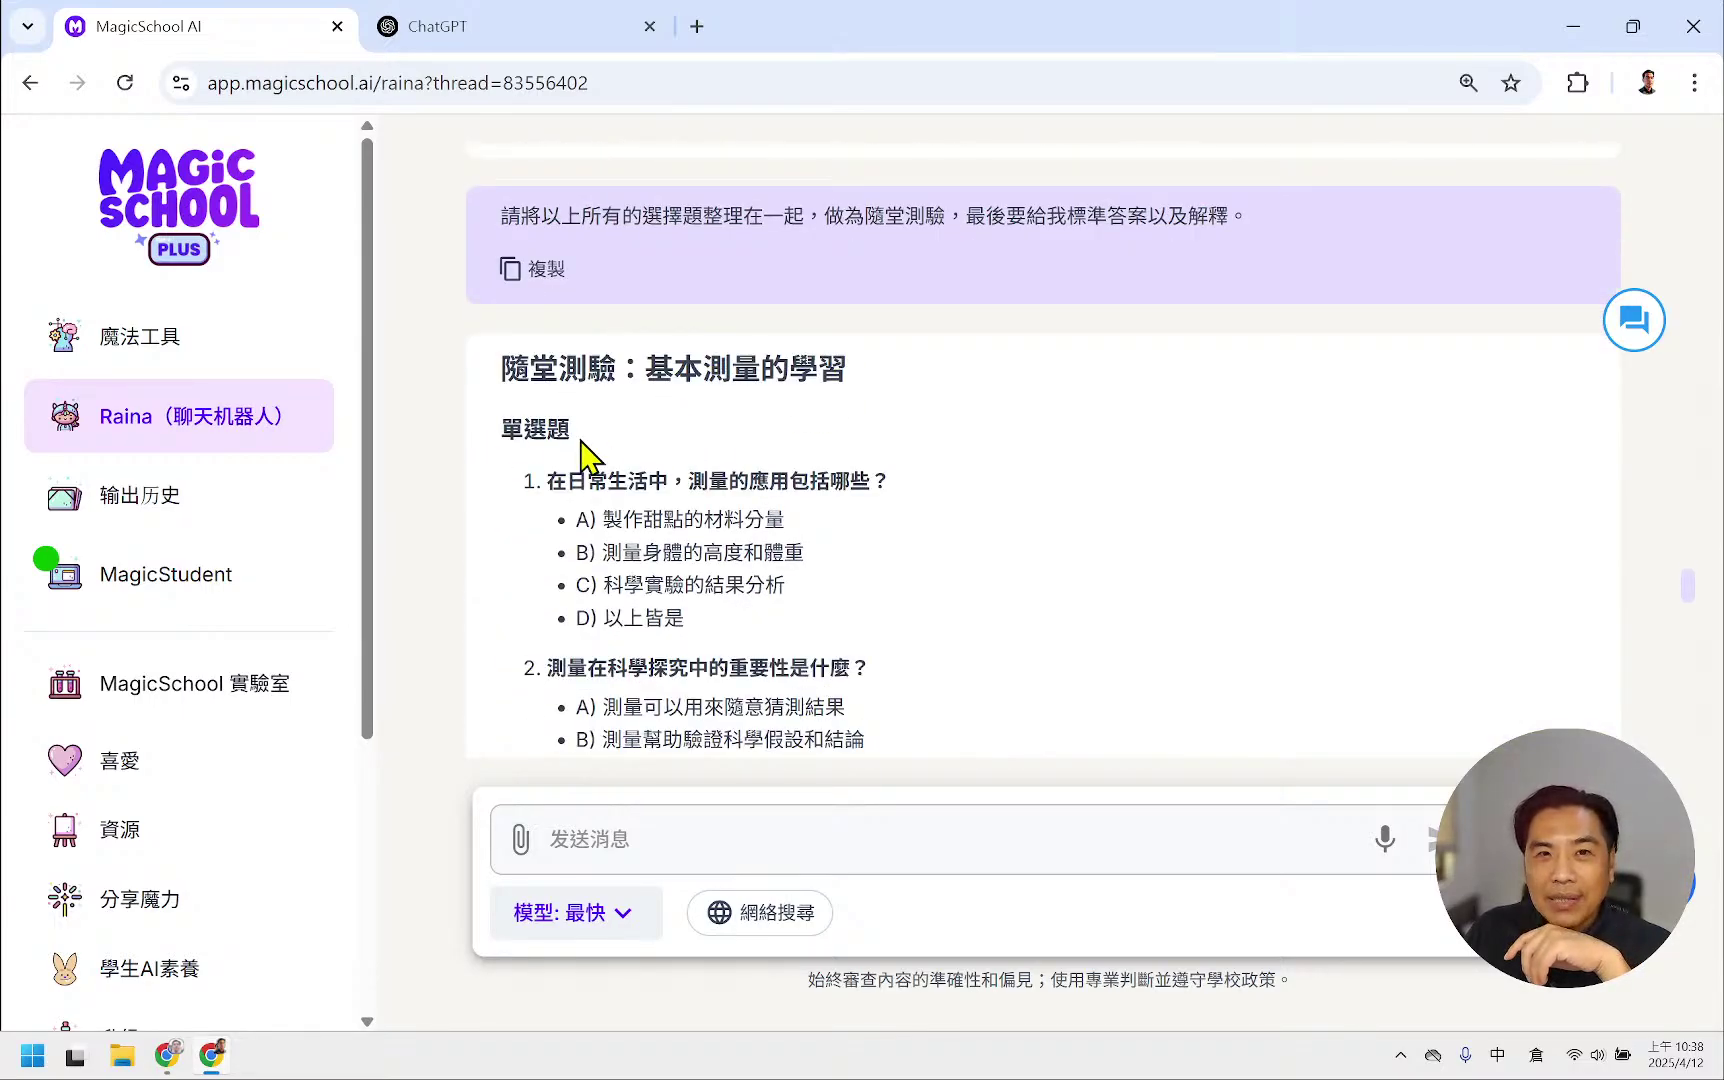
pyautogui.scroll(-10, 592, 540)
pyautogui.scroll(-8, 598, 572)
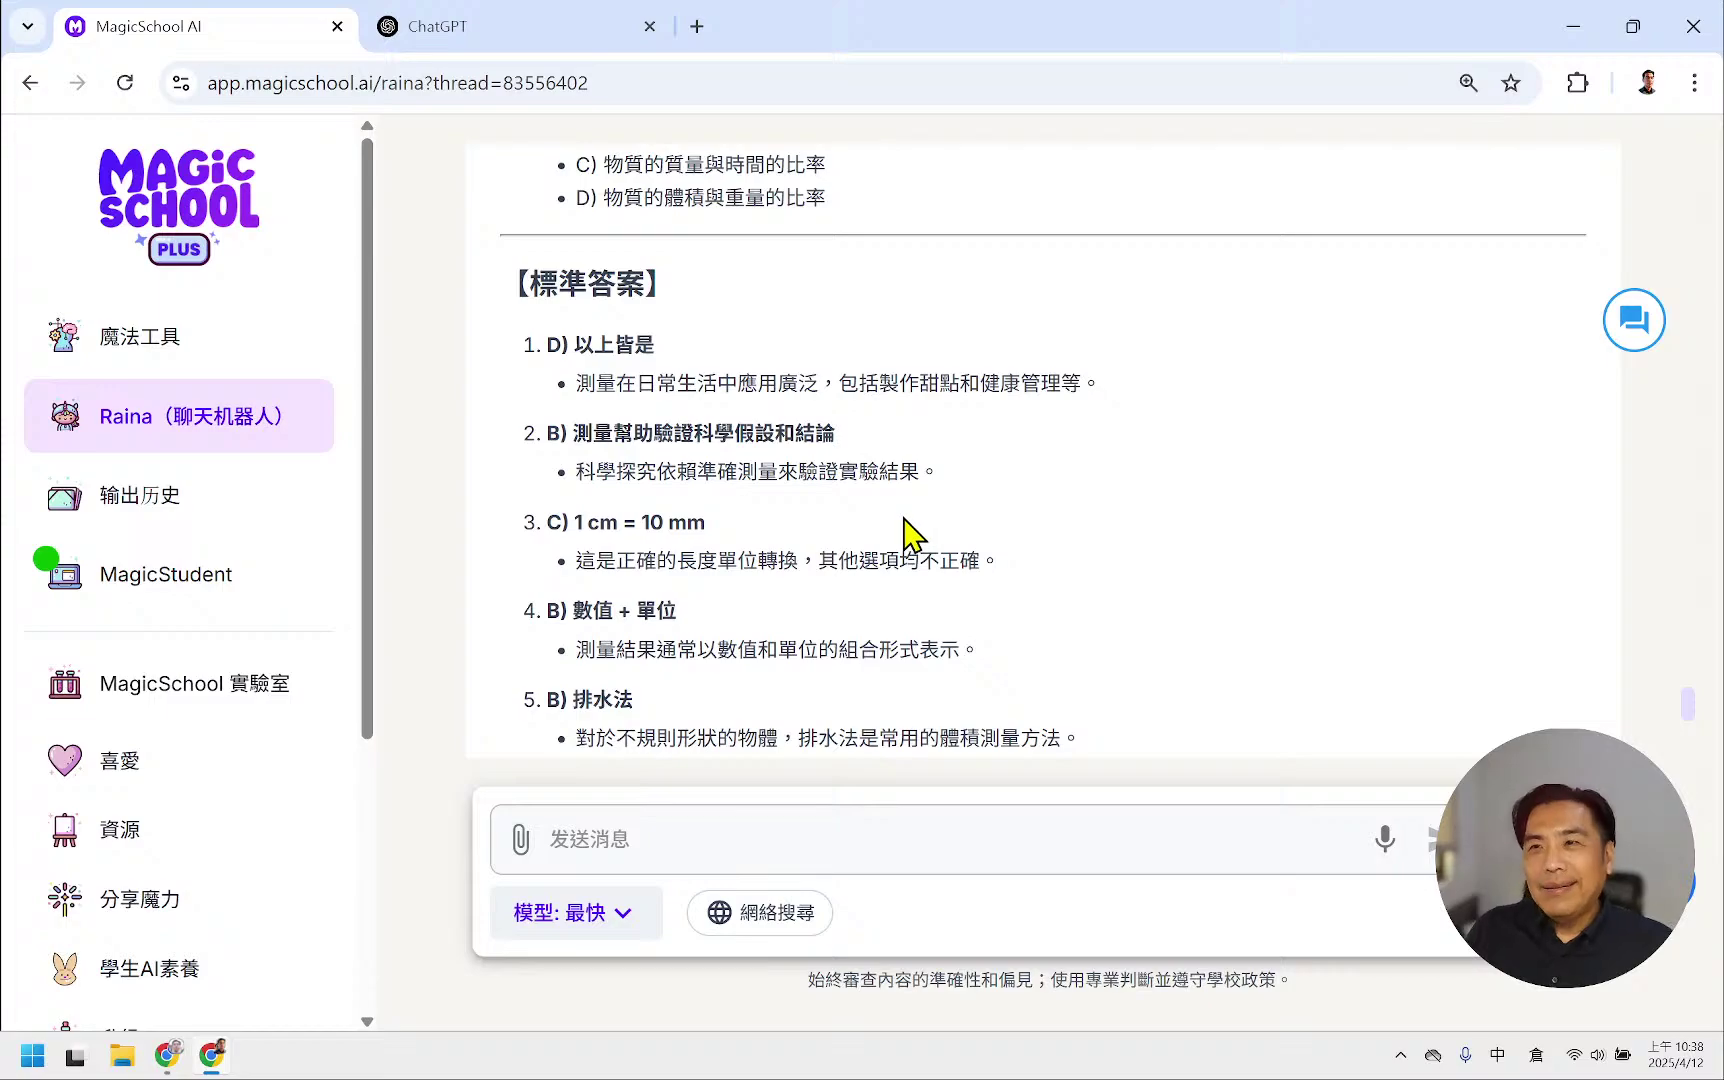
pyautogui.scroll(-4, 886, 532)
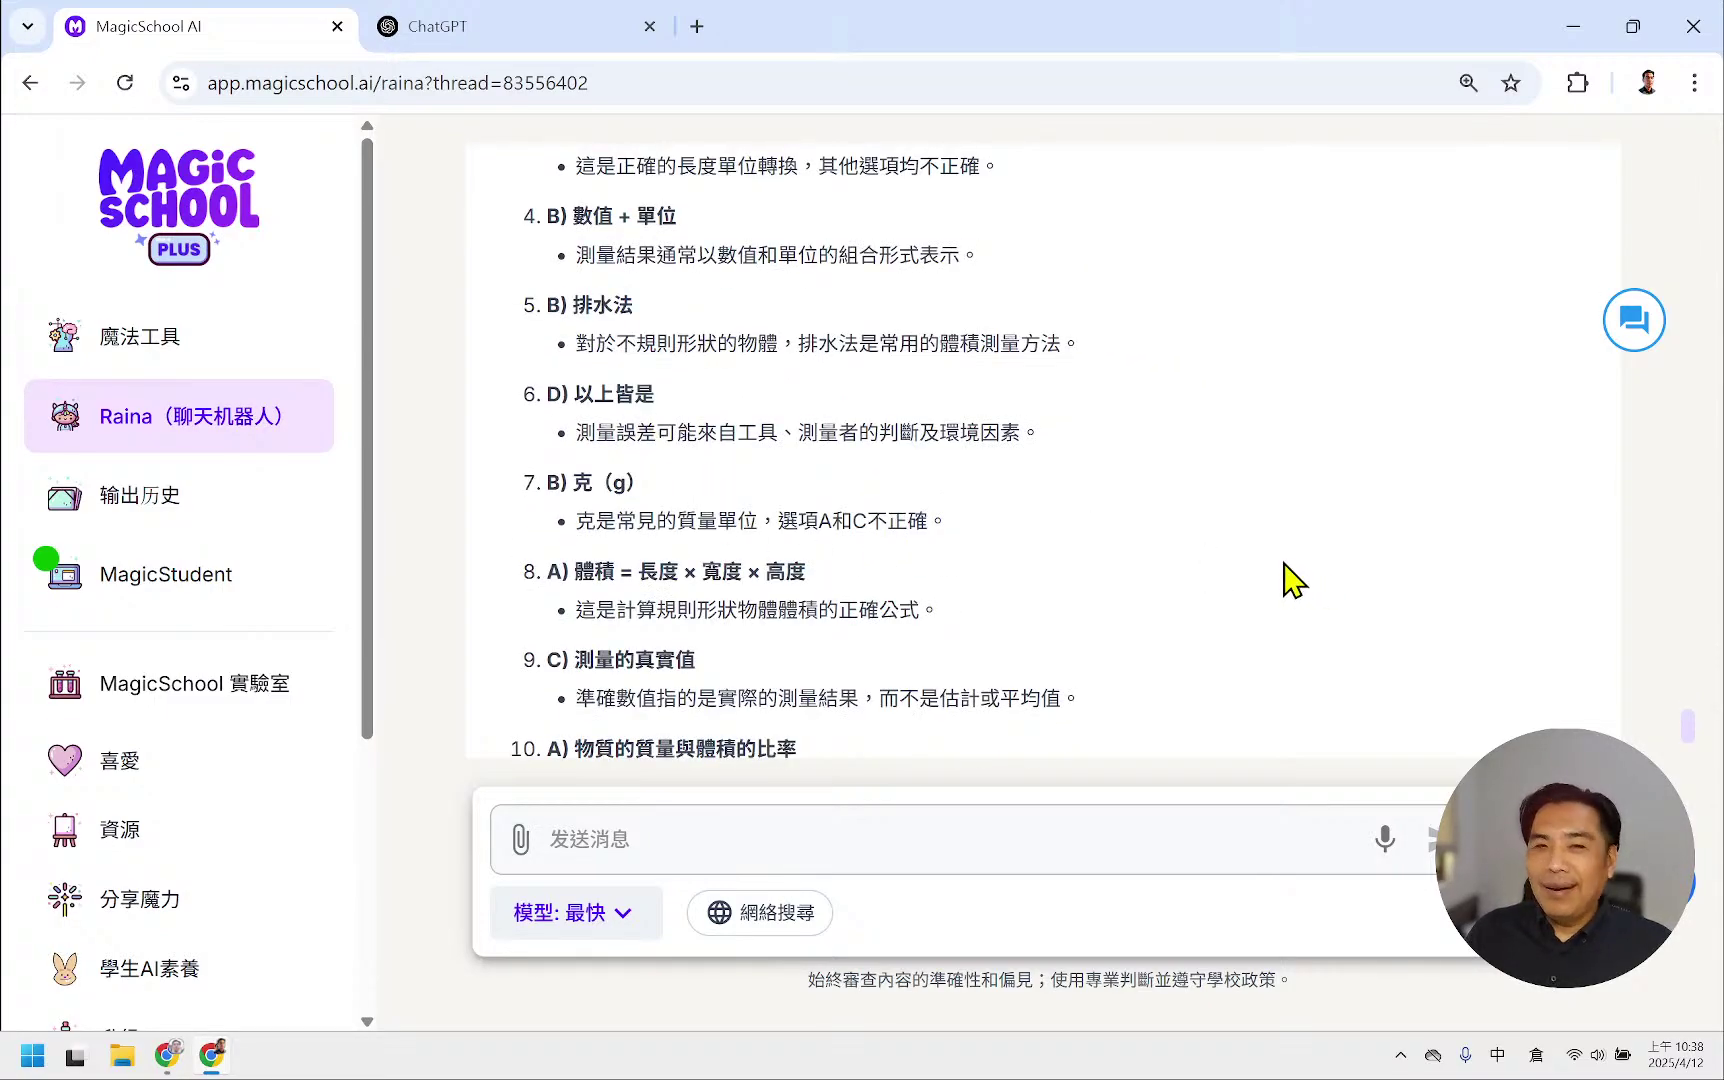
pyautogui.scroll(-3, 775, 505)
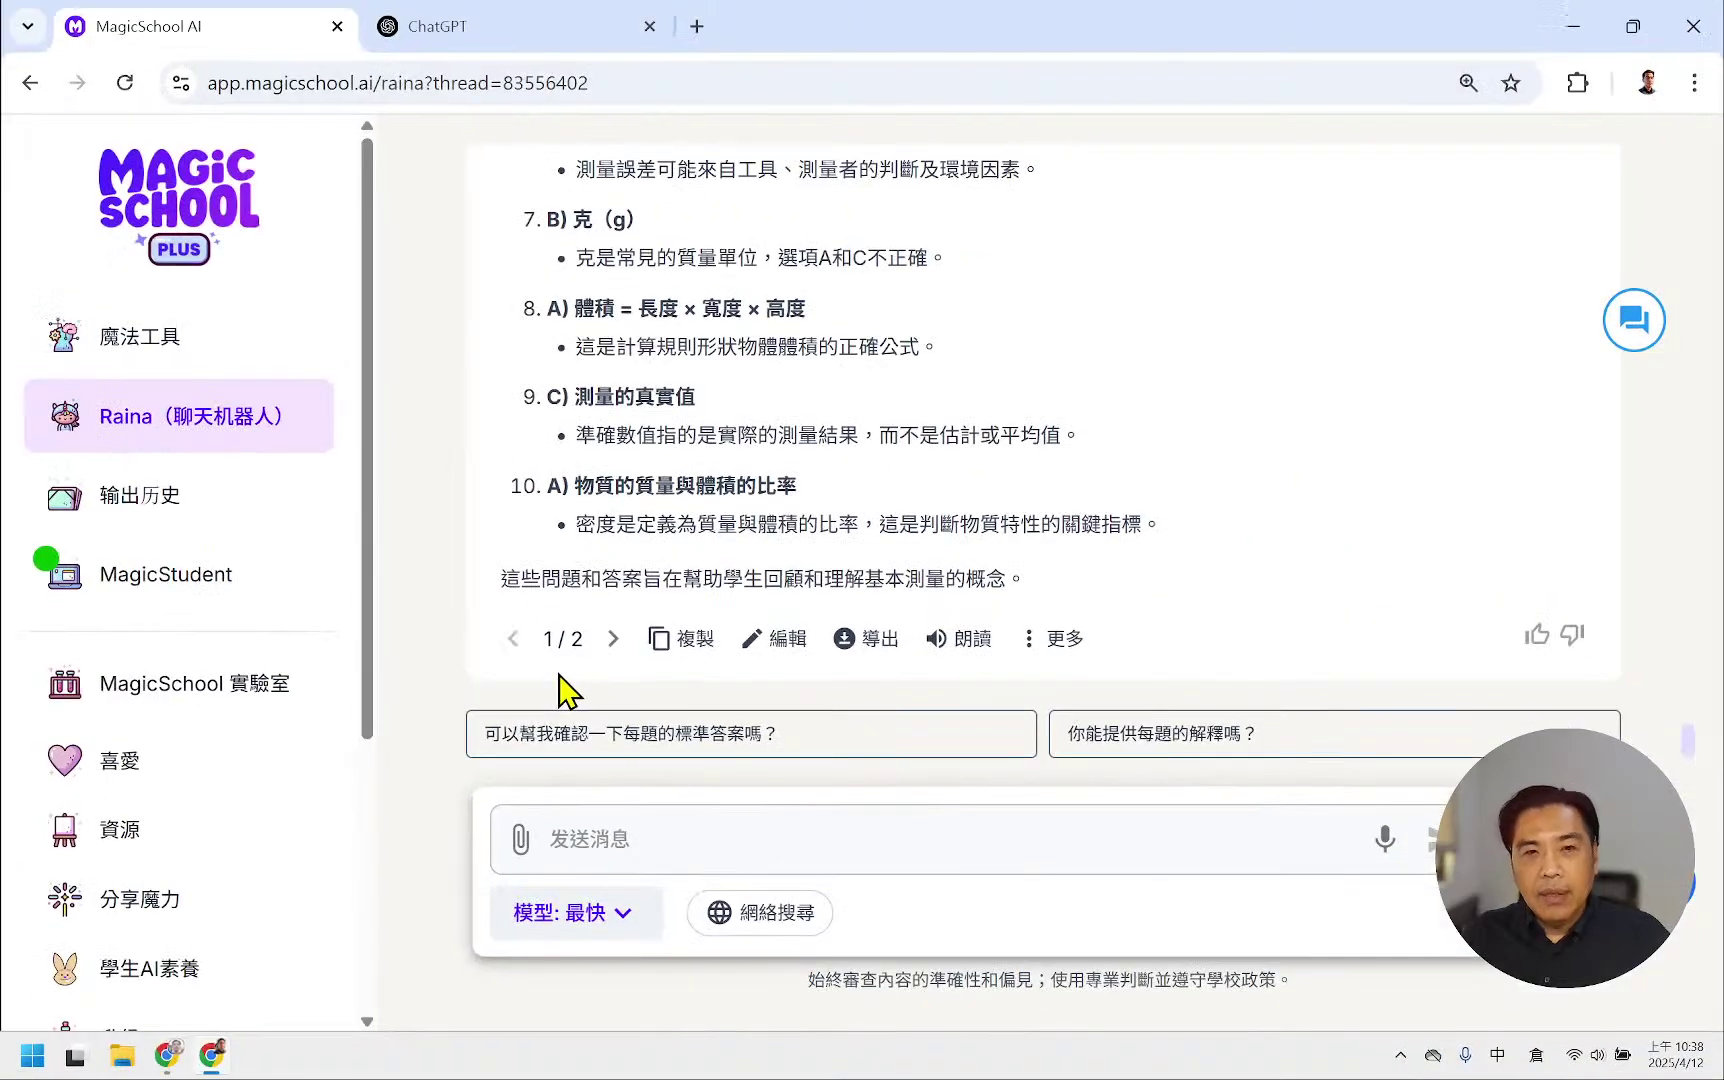
# - Show the second version of the quiz response to compare its headings, and return to the first version
pyautogui.click(610, 641)
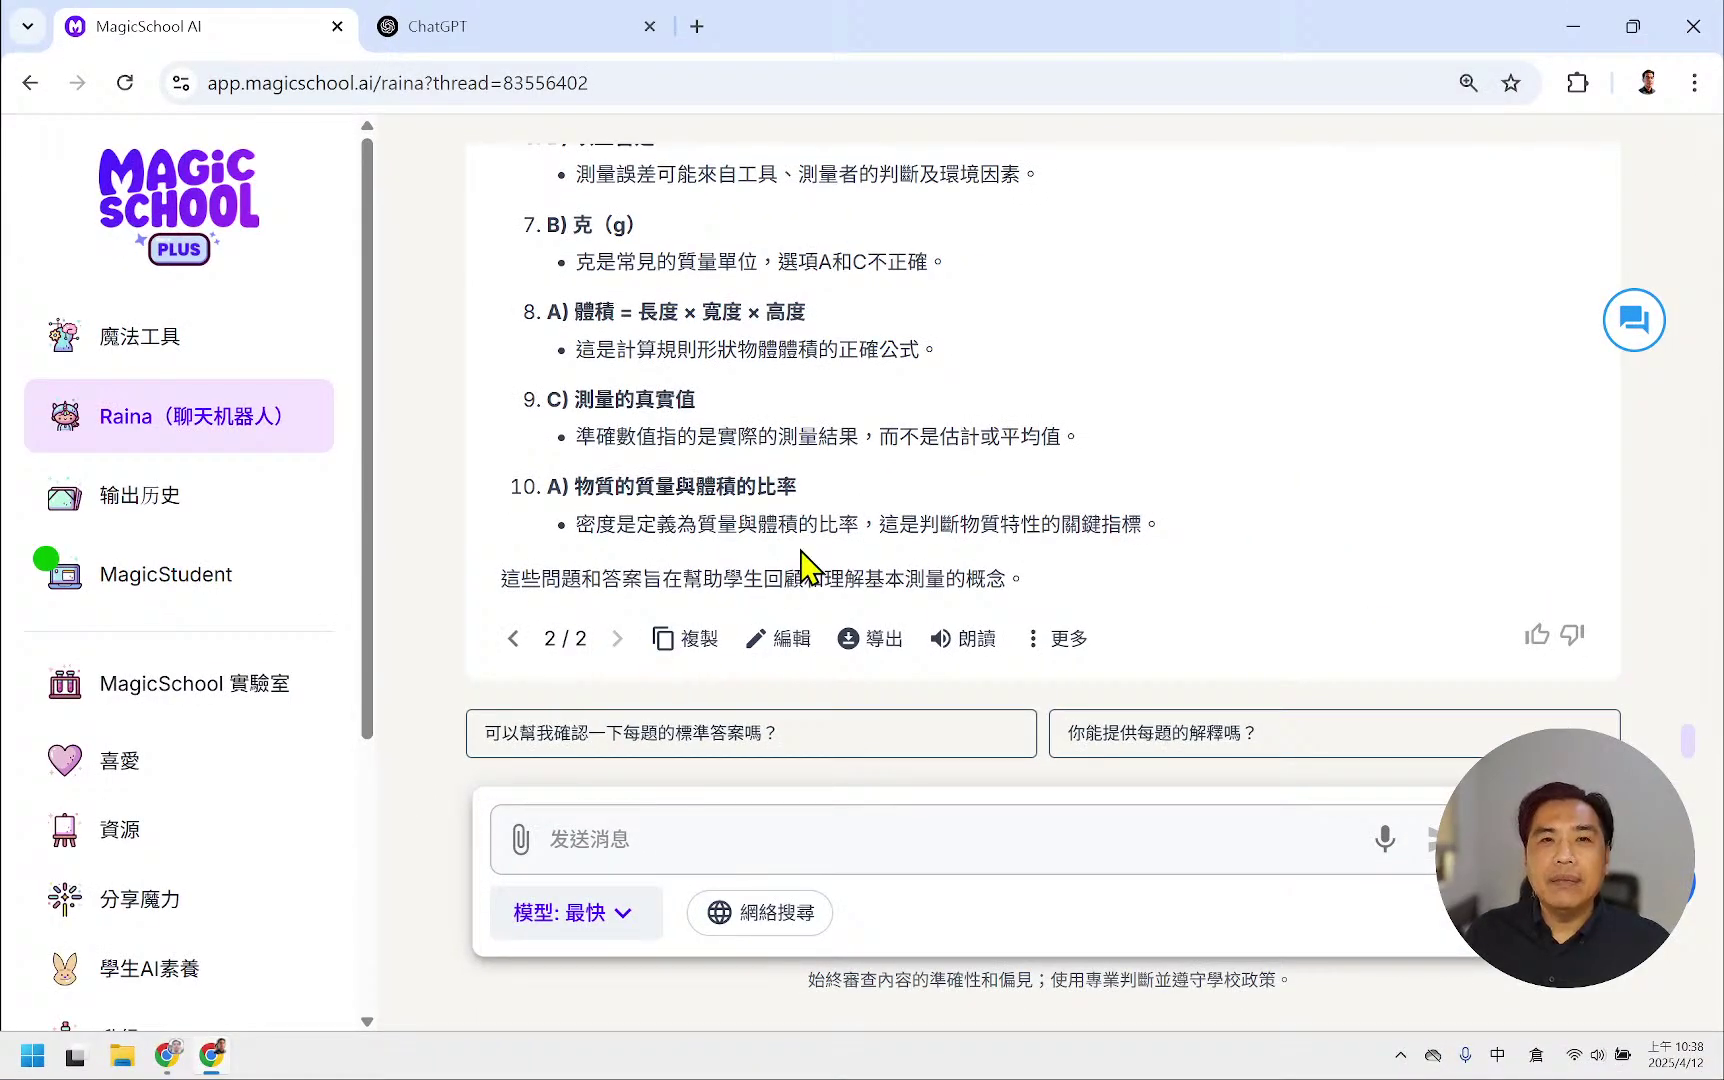
pyautogui.scroll(15, 785, 543)
pyautogui.scroll(-5, 789, 558)
pyautogui.scroll(-5, 775, 572)
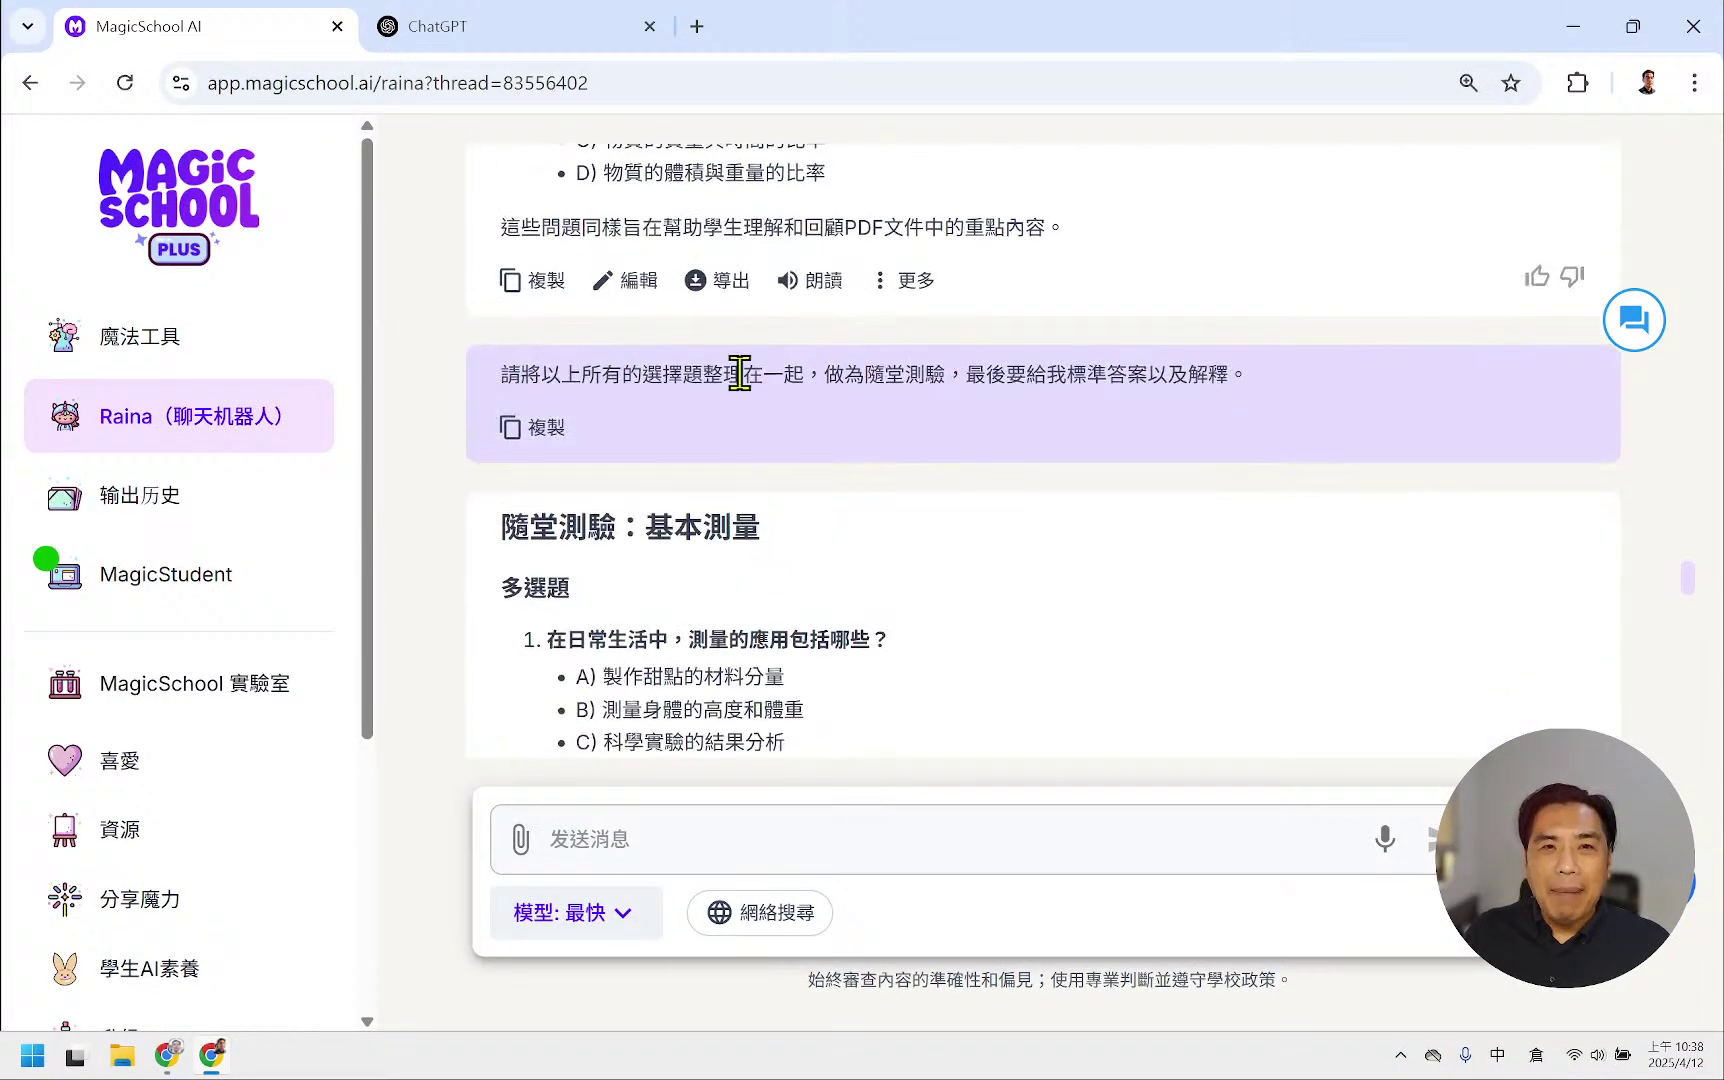
pyautogui.scroll(-20, 716, 588)
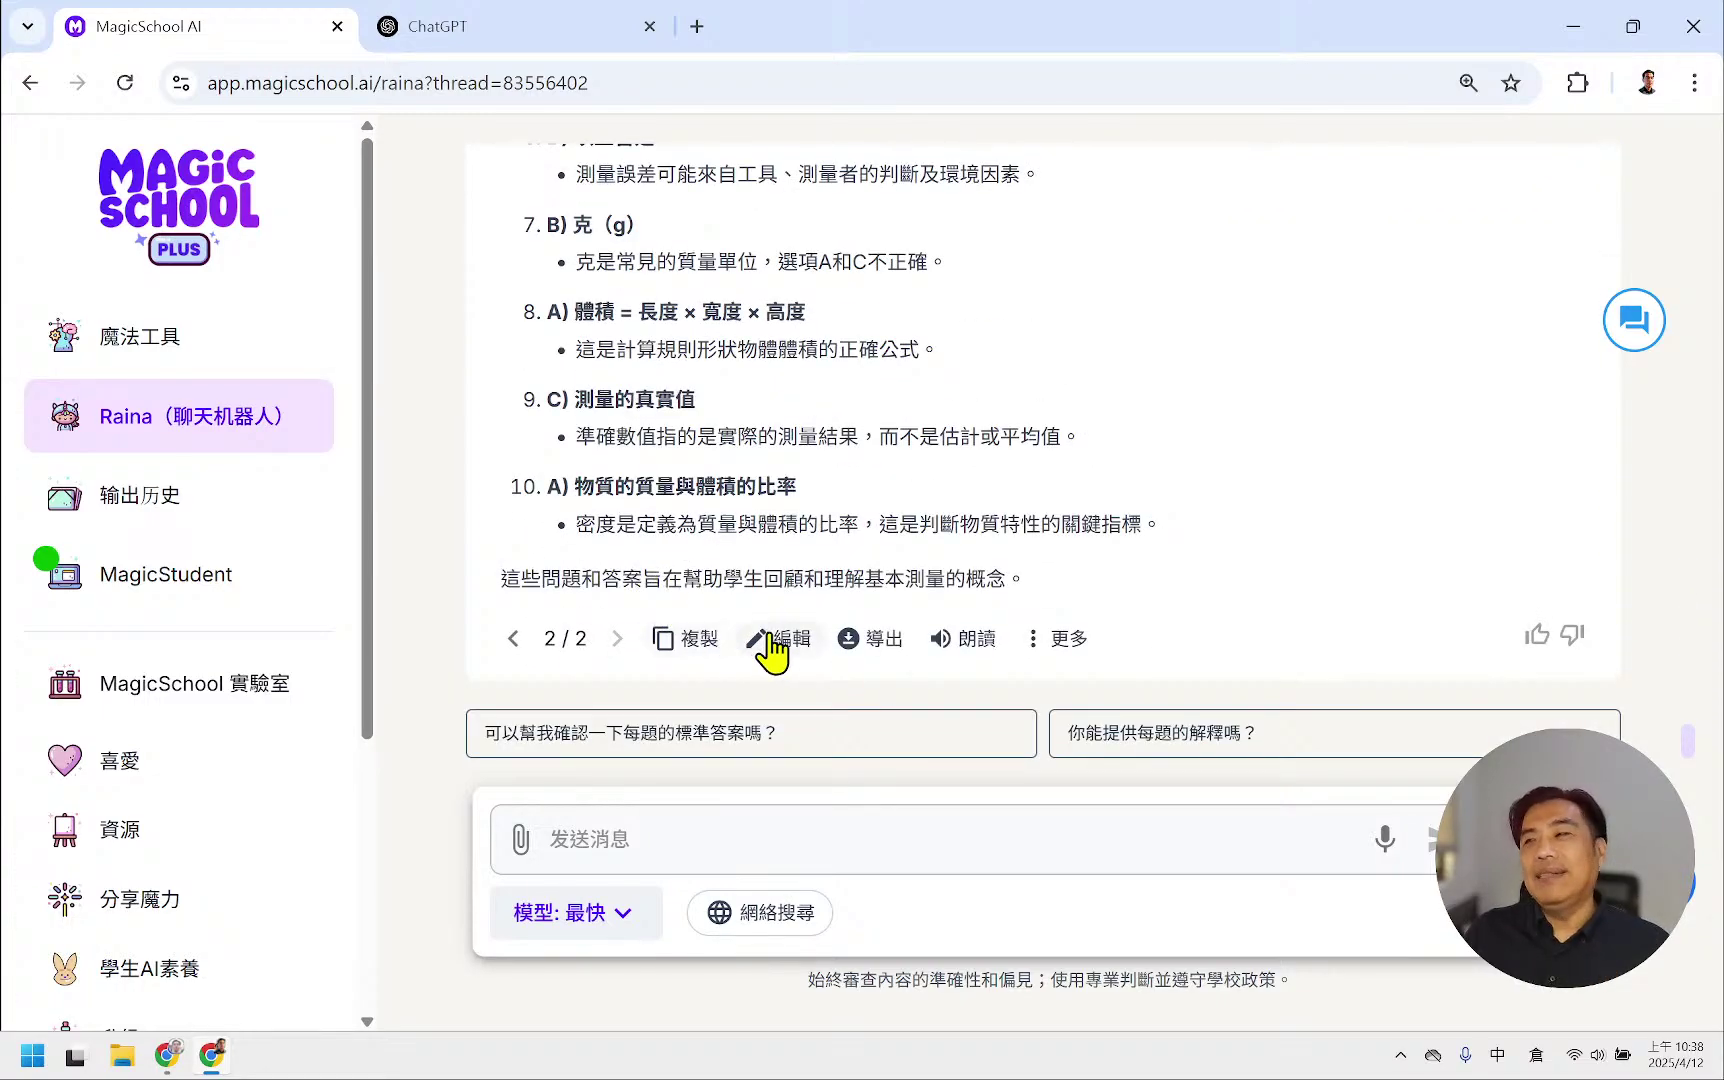
pyautogui.click(511, 638)
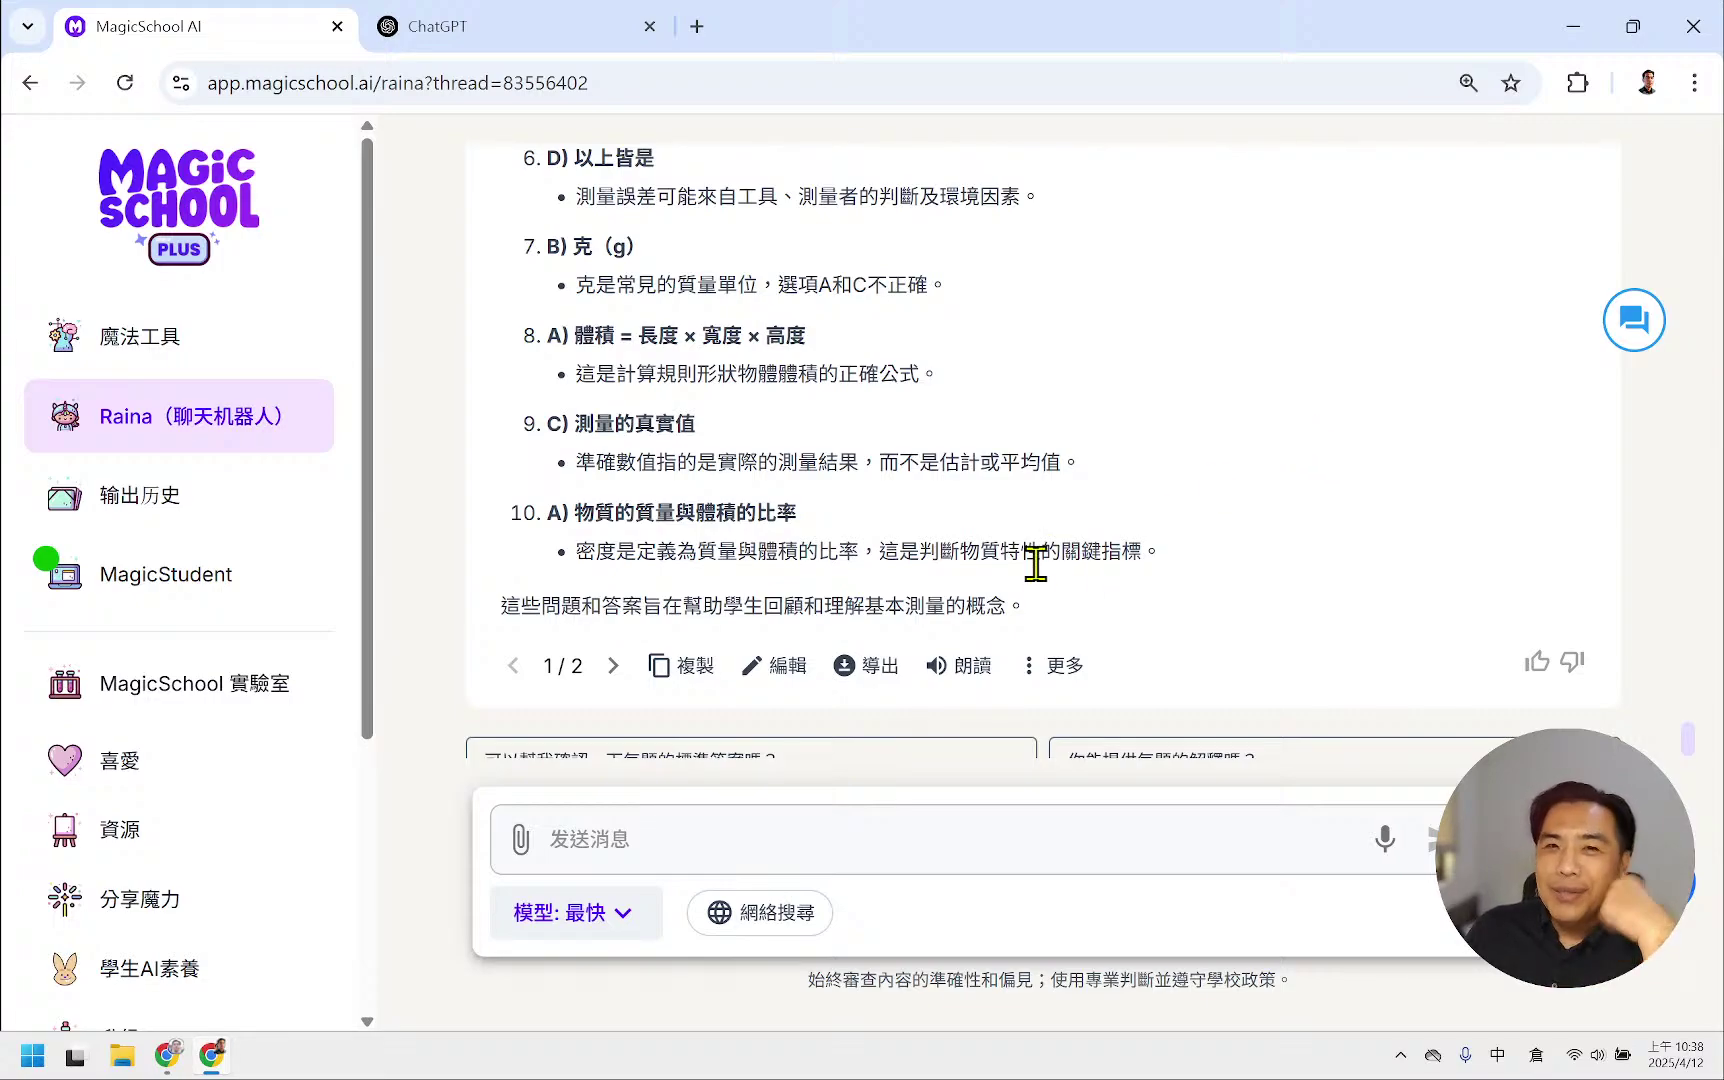
# - Switch to the ChatGPT page to view its start screen, and return to the MagicSchool conversation
pyautogui.click(463, 22)
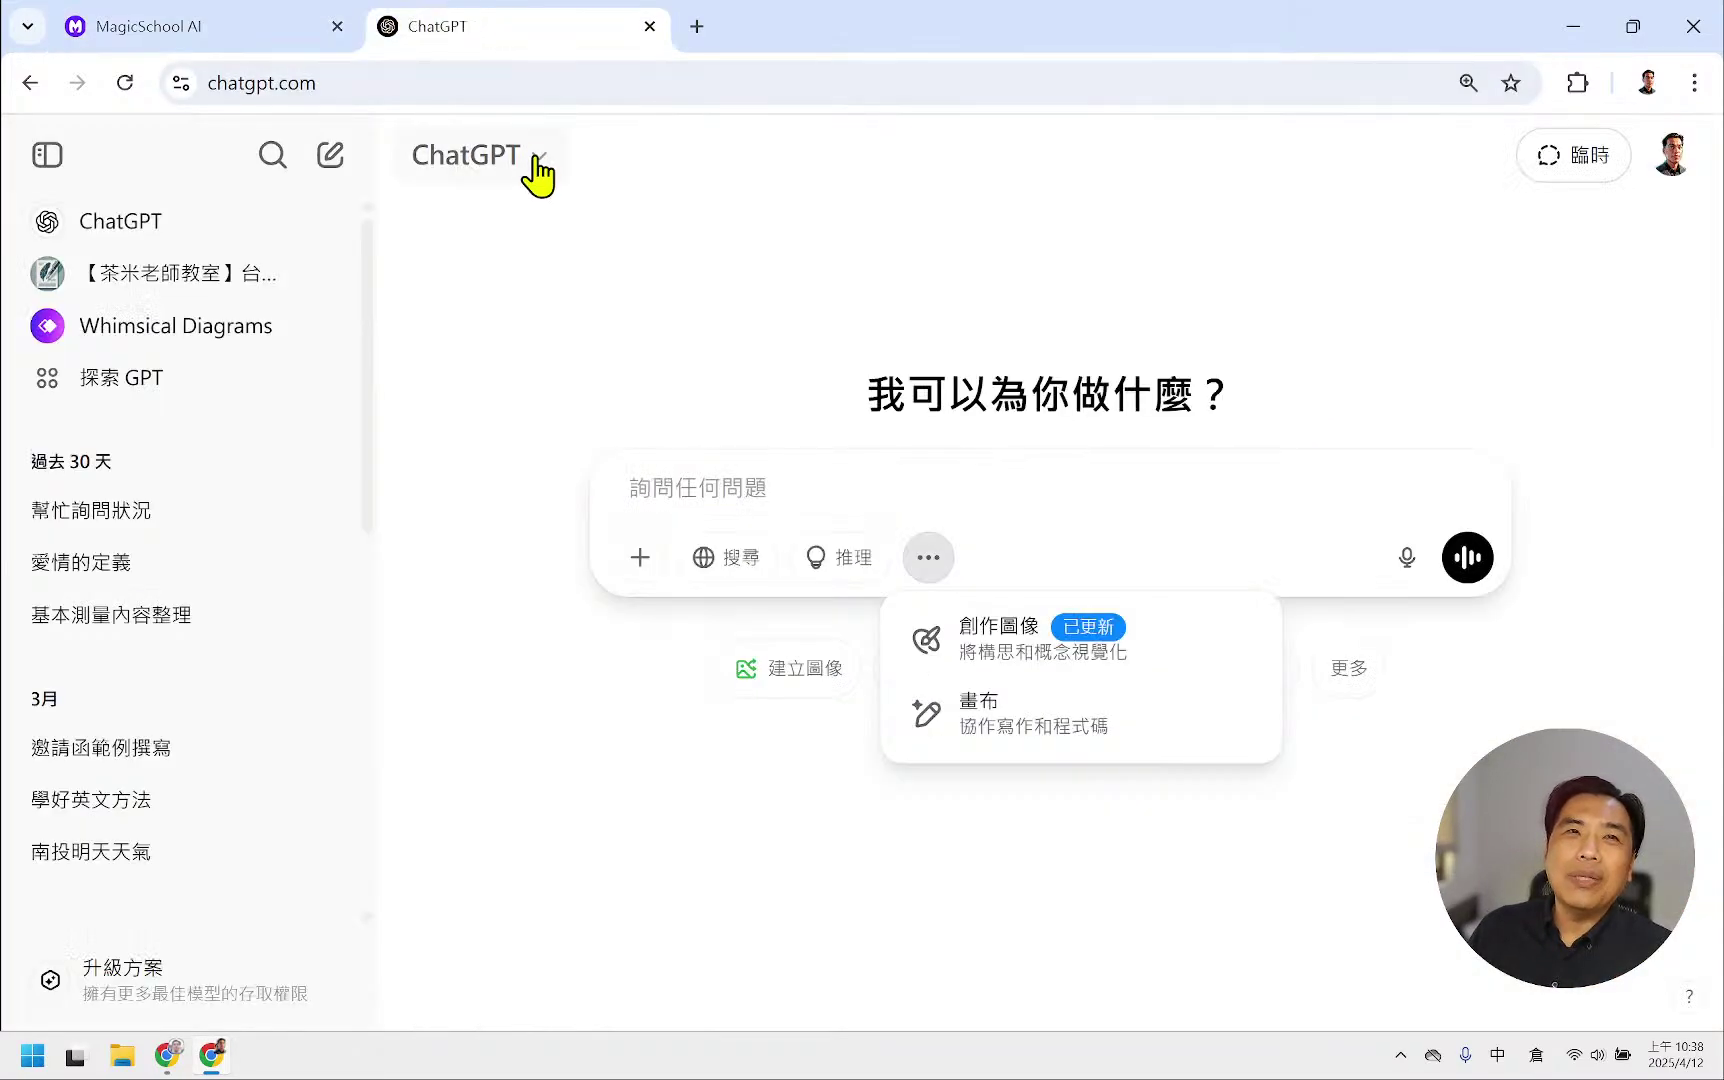
pyautogui.click(1149, 254)
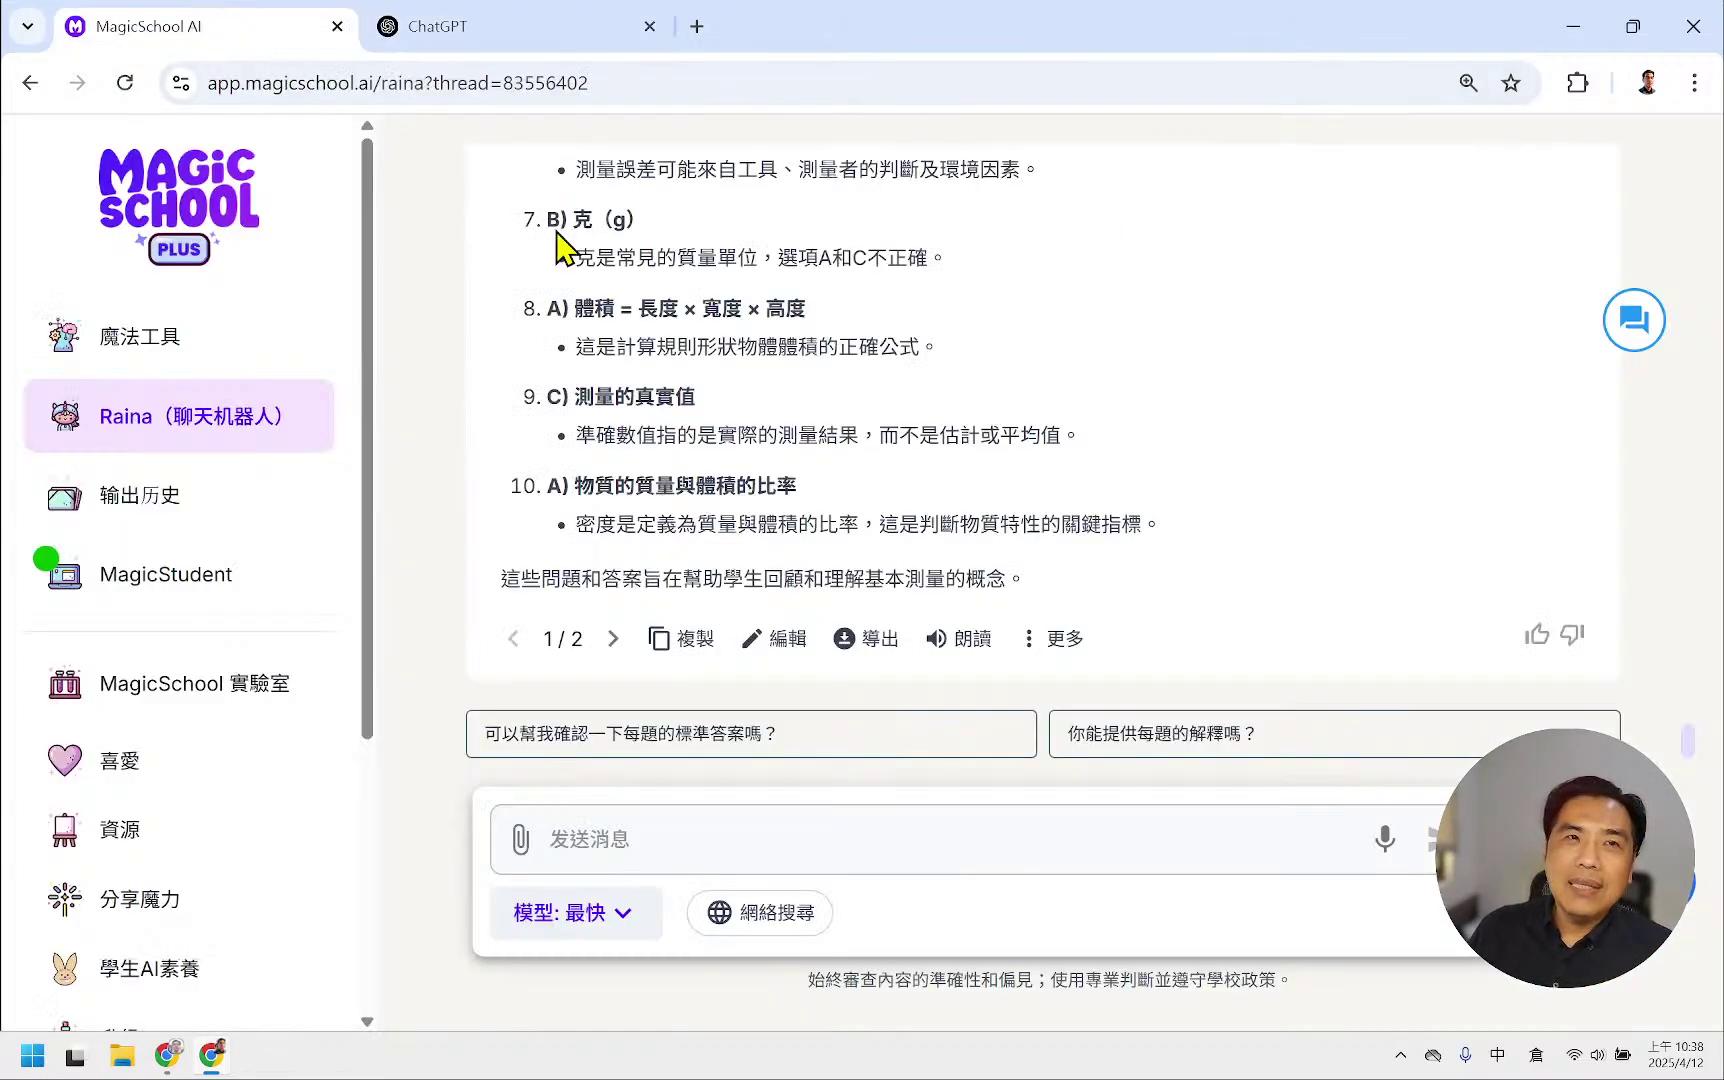
pyautogui.click(200, 26)
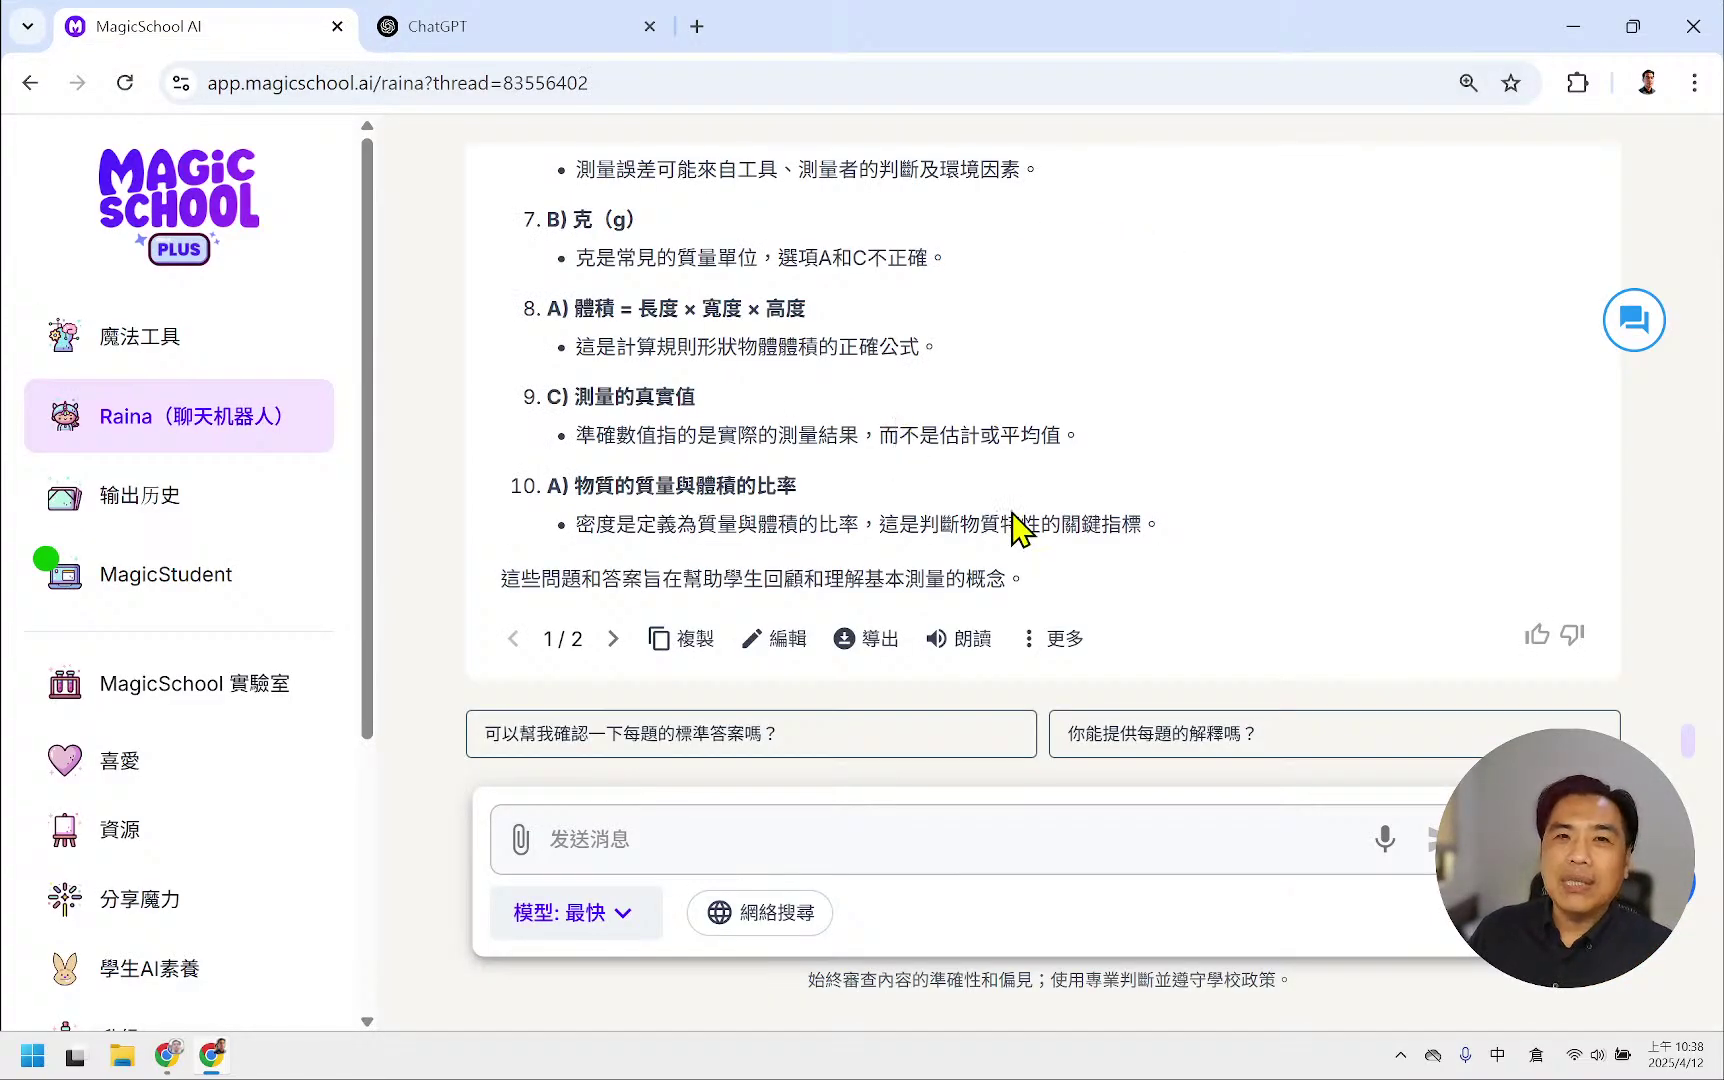
# - Reopen the edited quiz response in the editor, cancel the editing, and look through the questions and answers
pyautogui.click(760, 644)
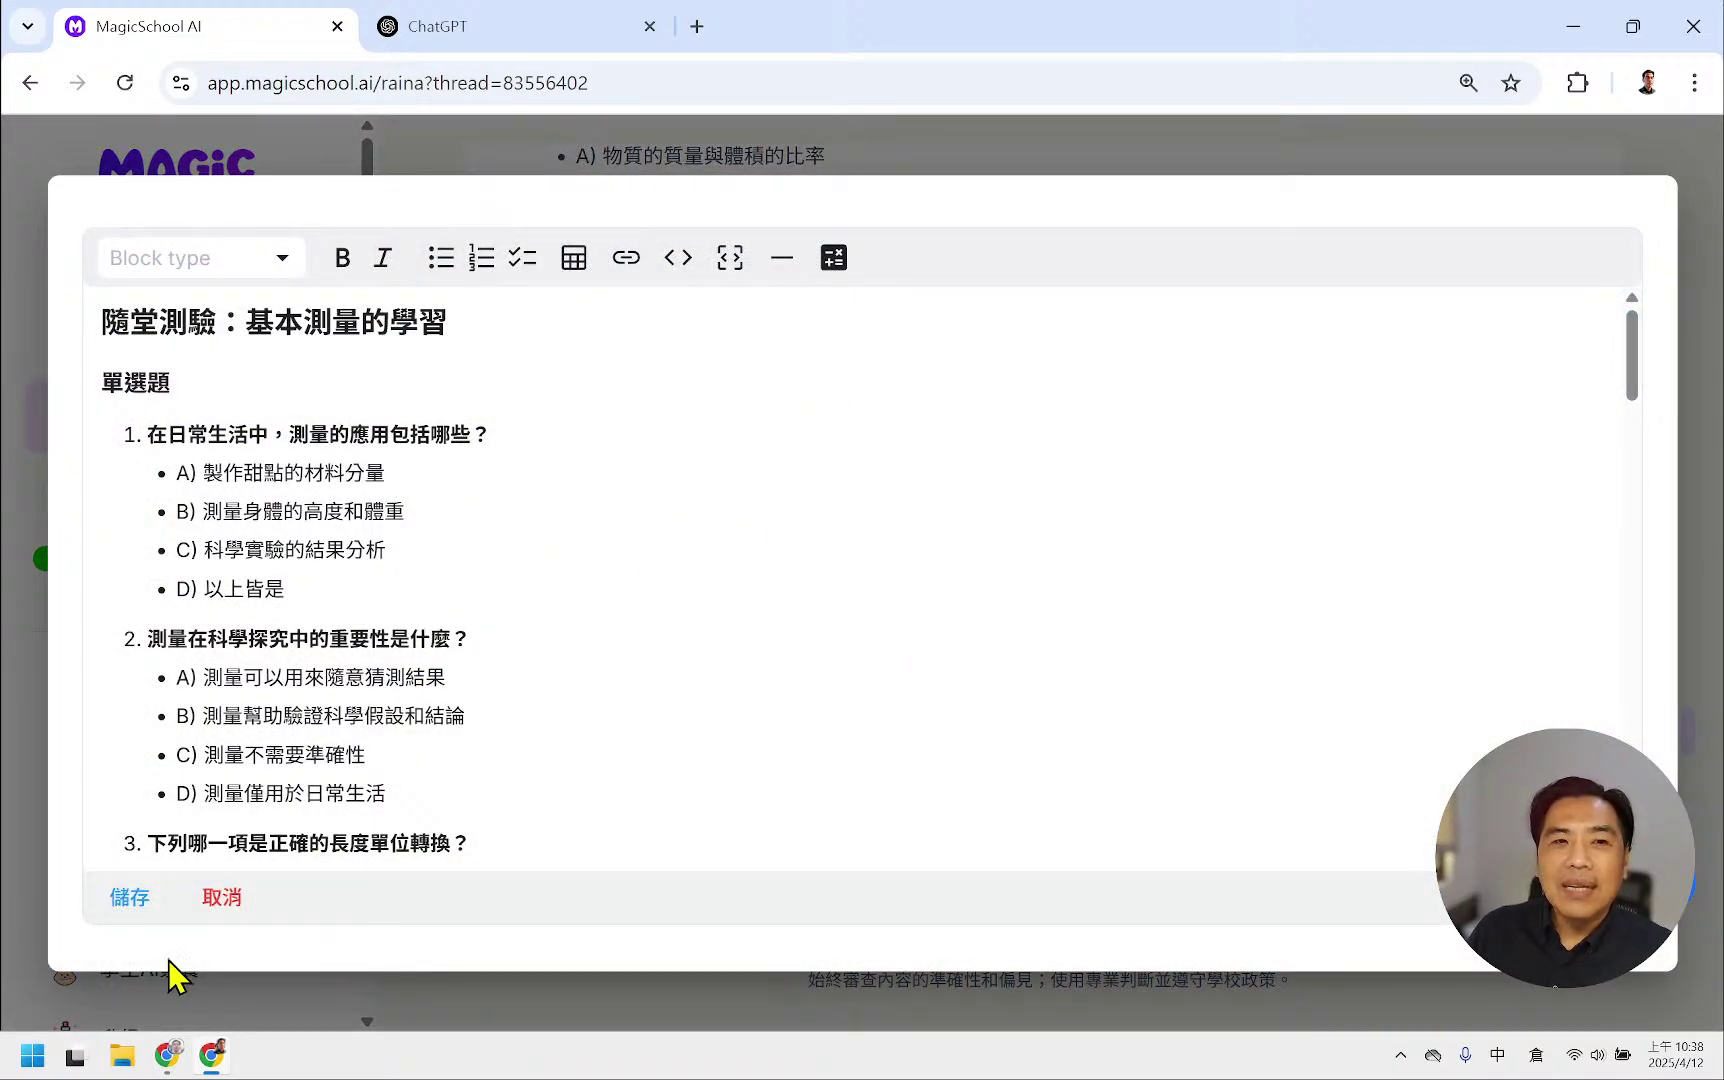
pyautogui.click(221, 899)
pyautogui.scroll(-7, 995, 695)
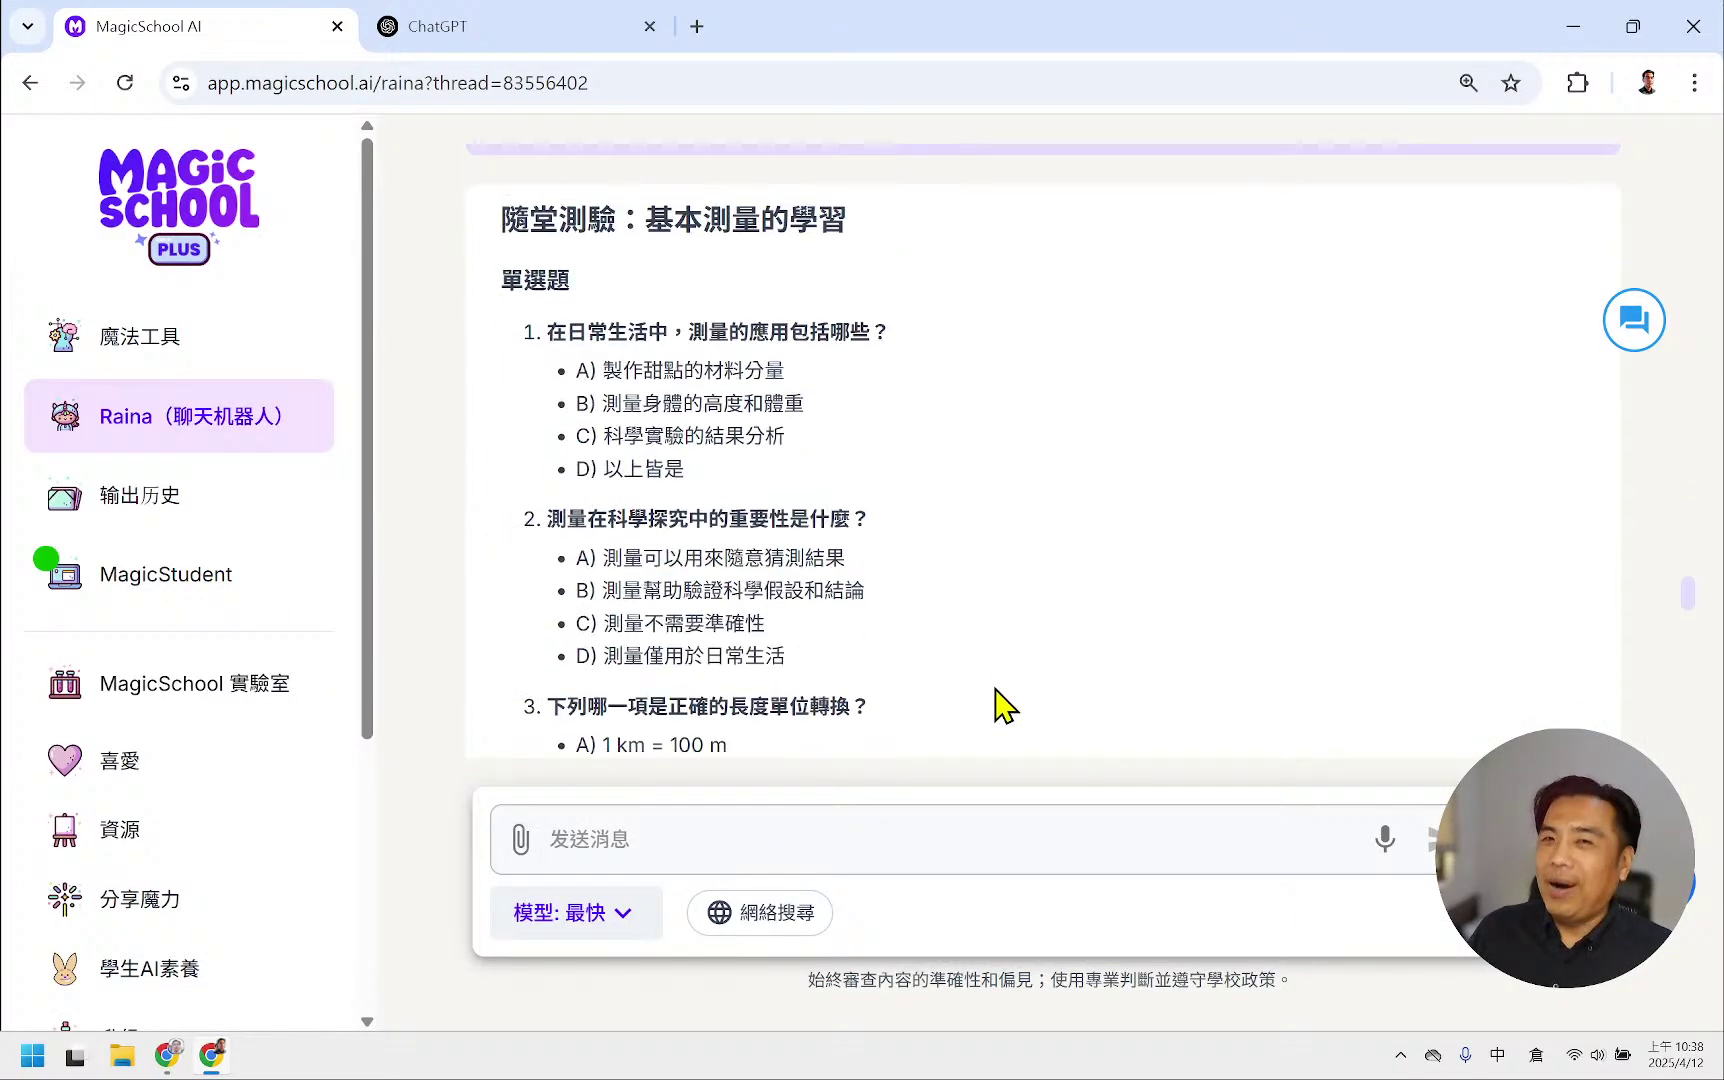
pyautogui.scroll(-15, 995, 688)
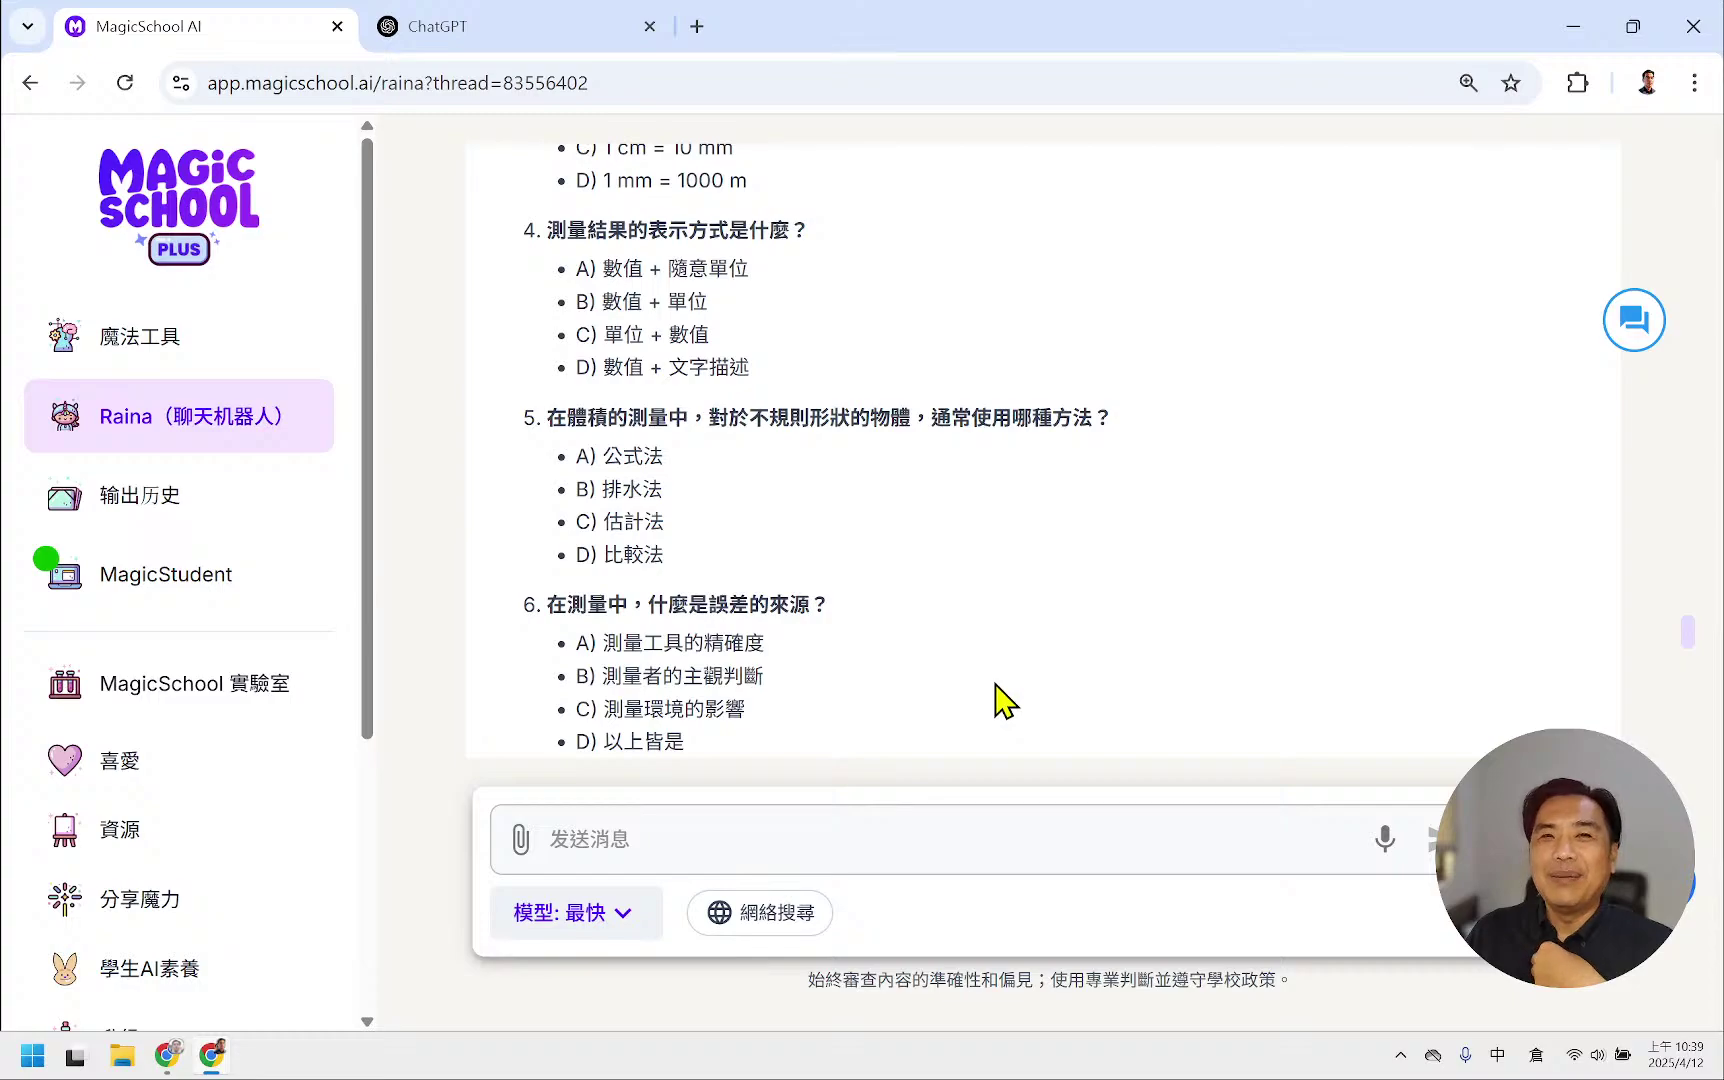
pyautogui.scroll(-4, 995, 700)
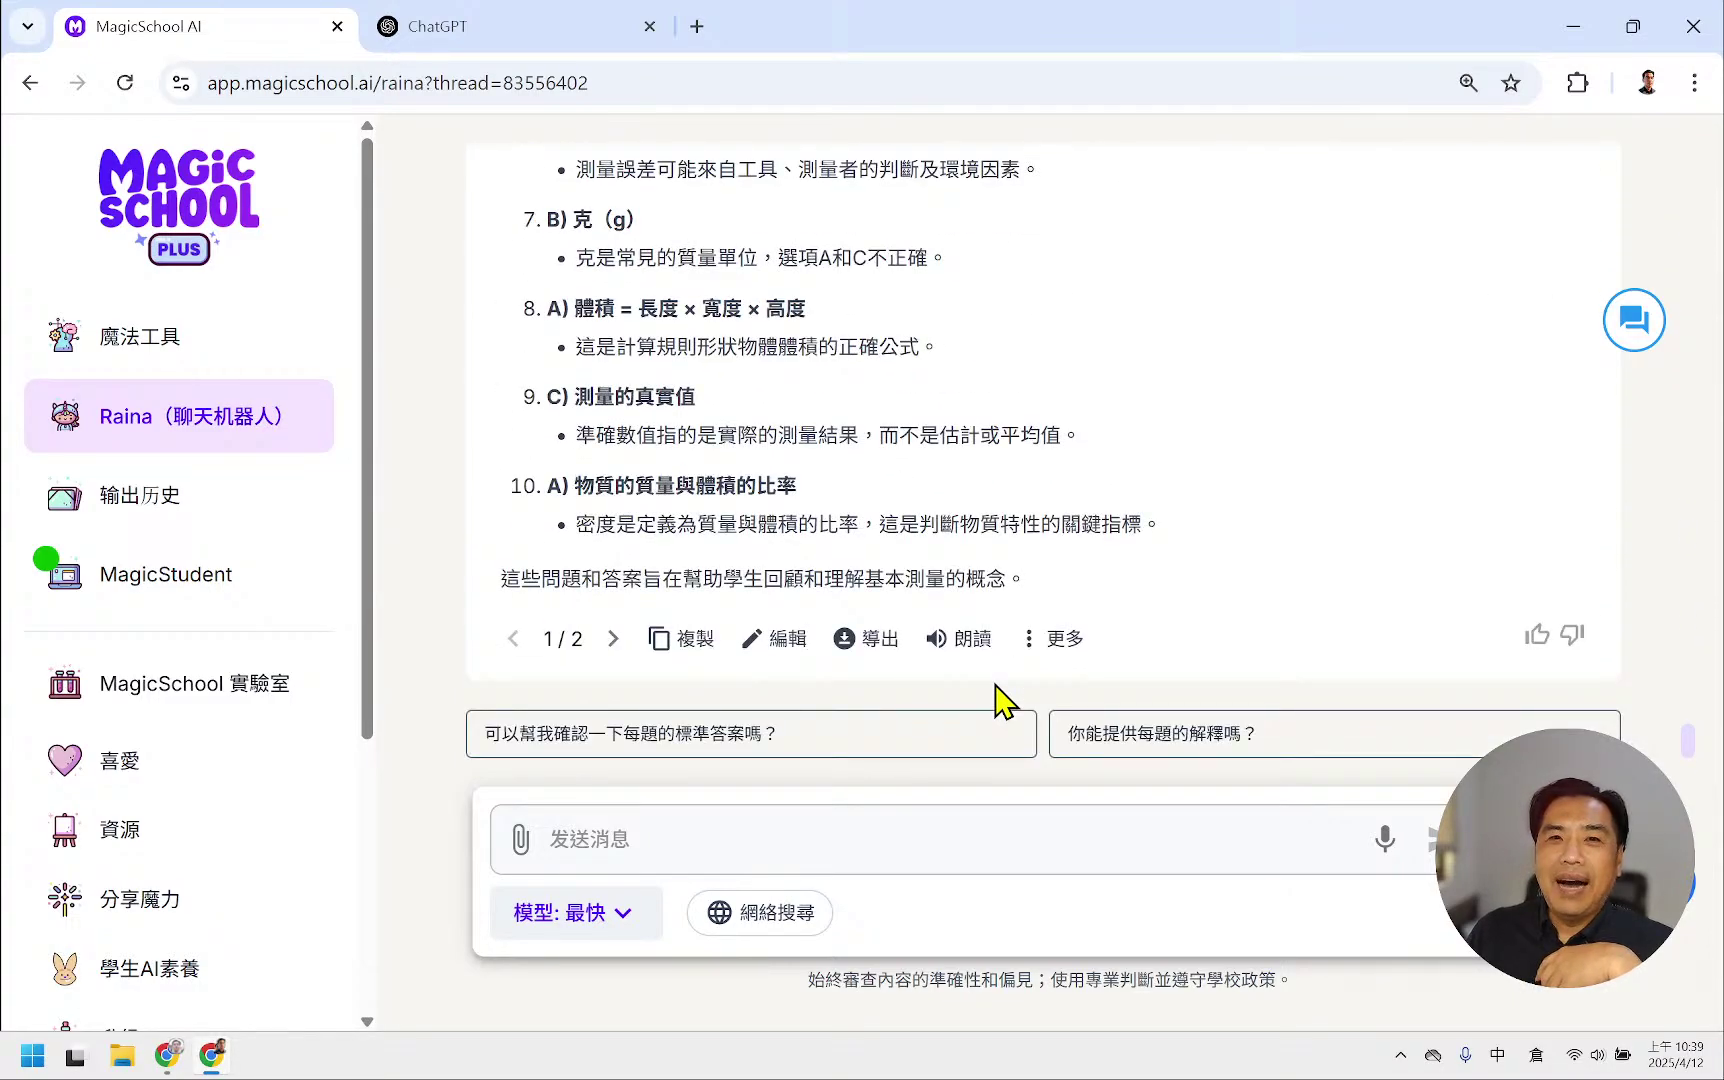
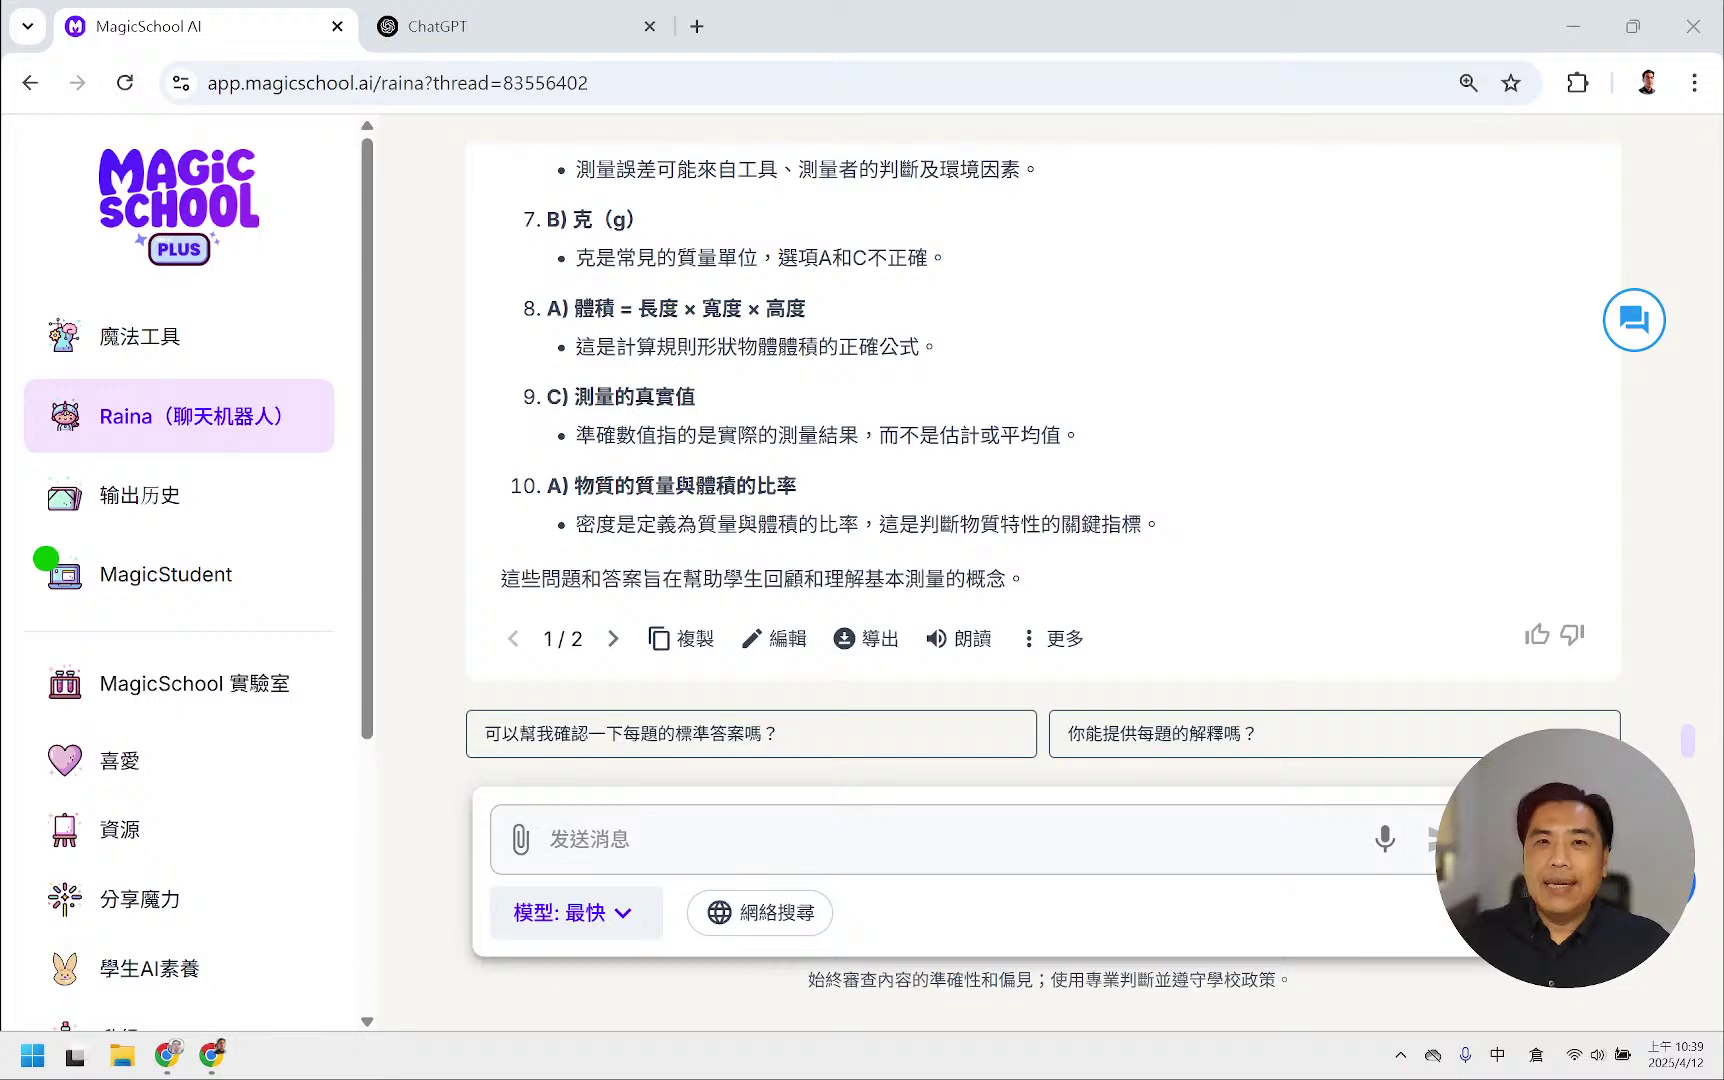
# - Copy the entire edited quiz response to the clipboard
pyautogui.scroll(15, 1089, 489)
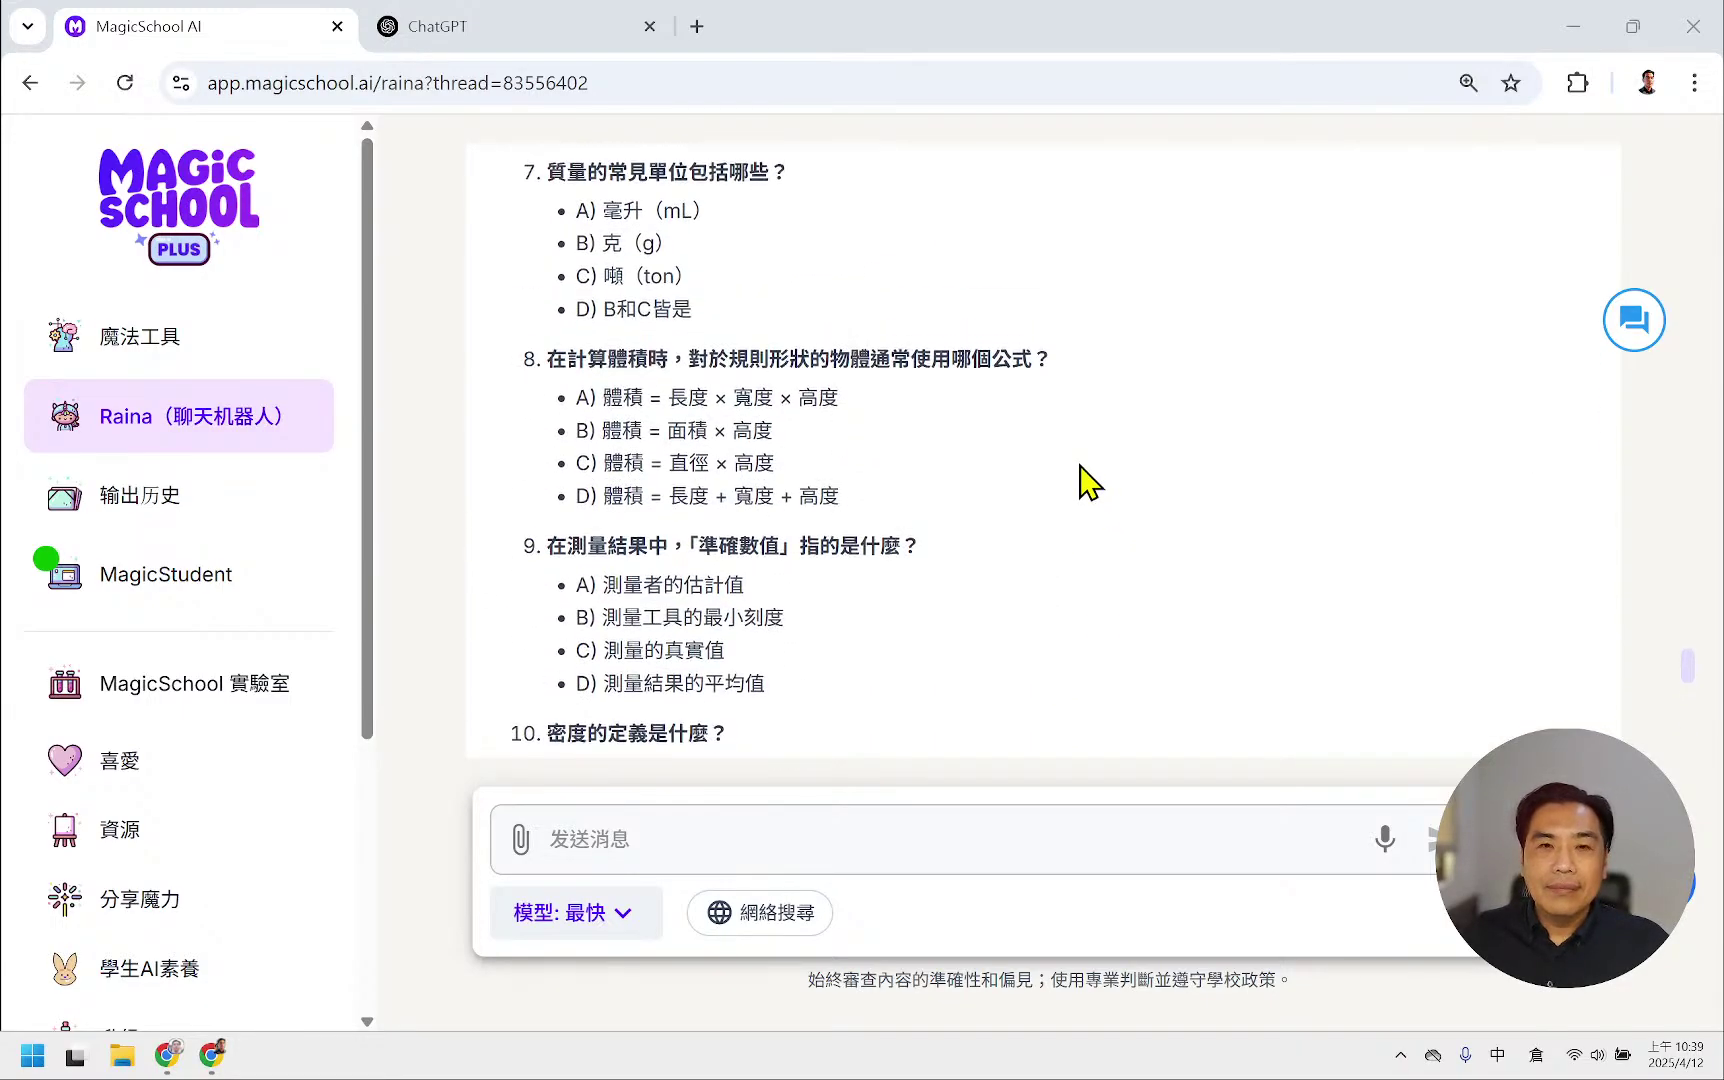
pyautogui.scroll(3, 1089, 485)
pyautogui.scroll(-12, 1089, 485)
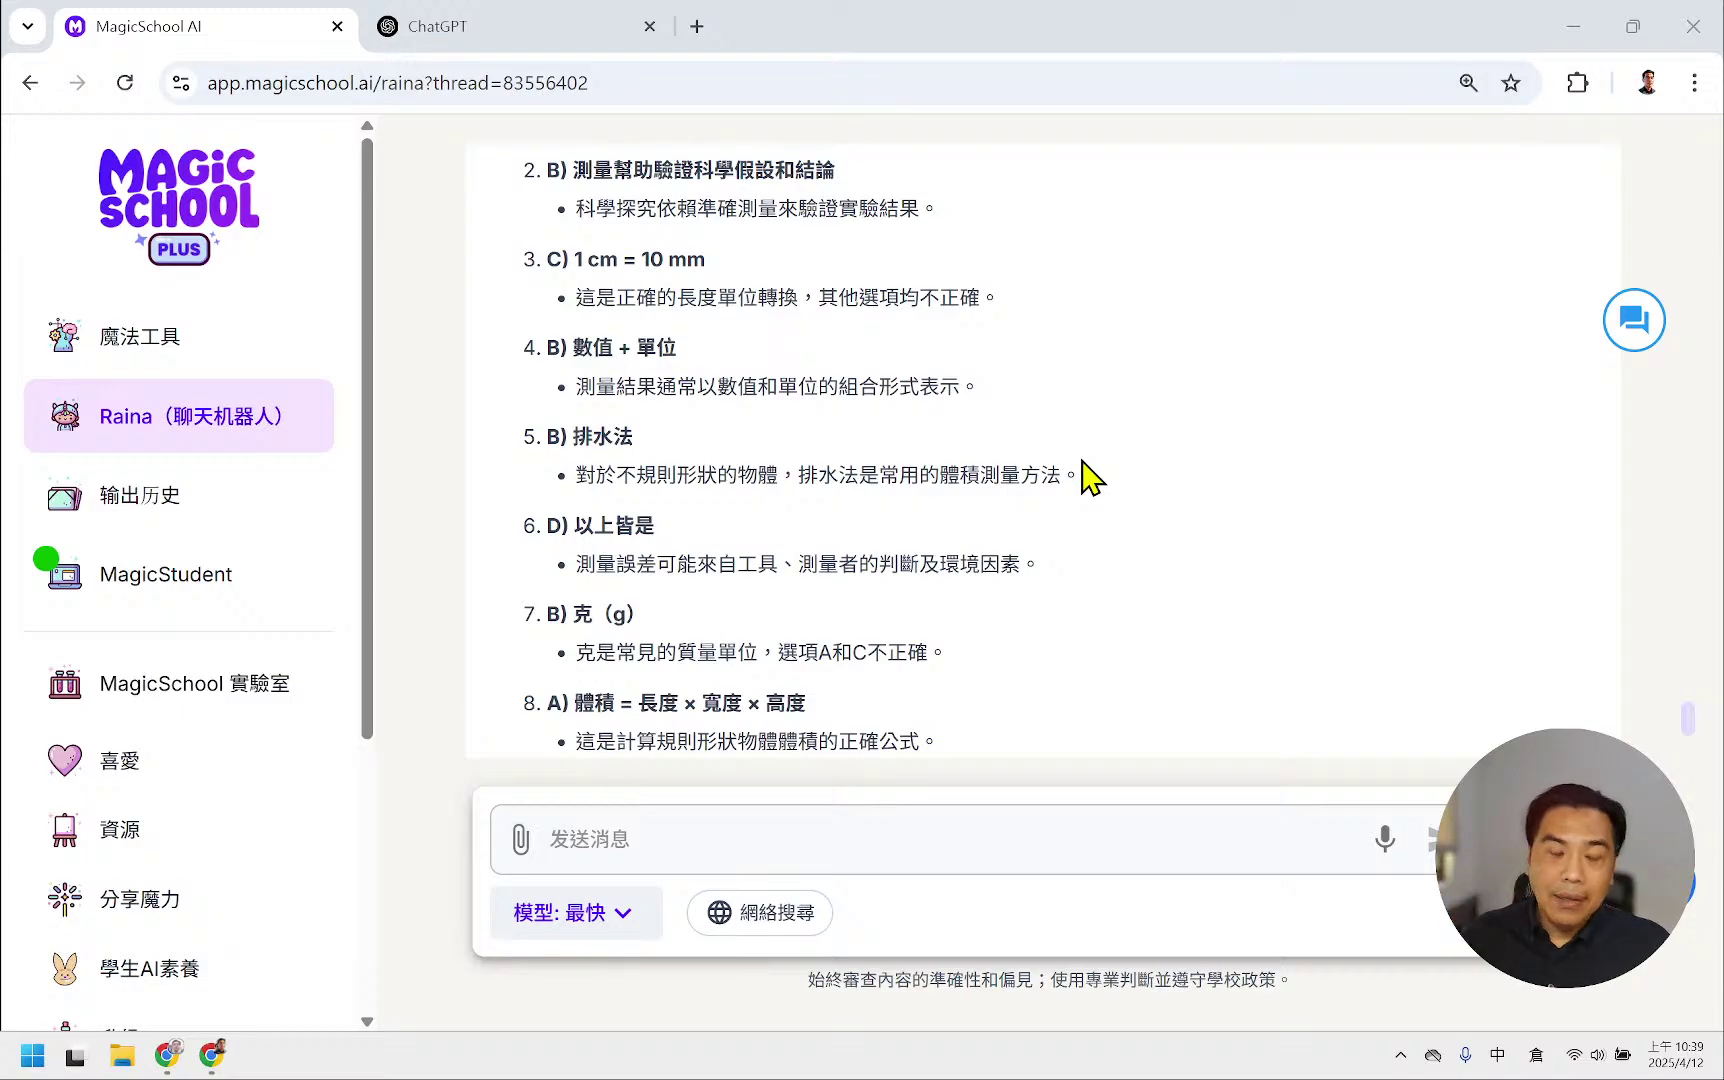
pyautogui.scroll(-4, 1010, 490)
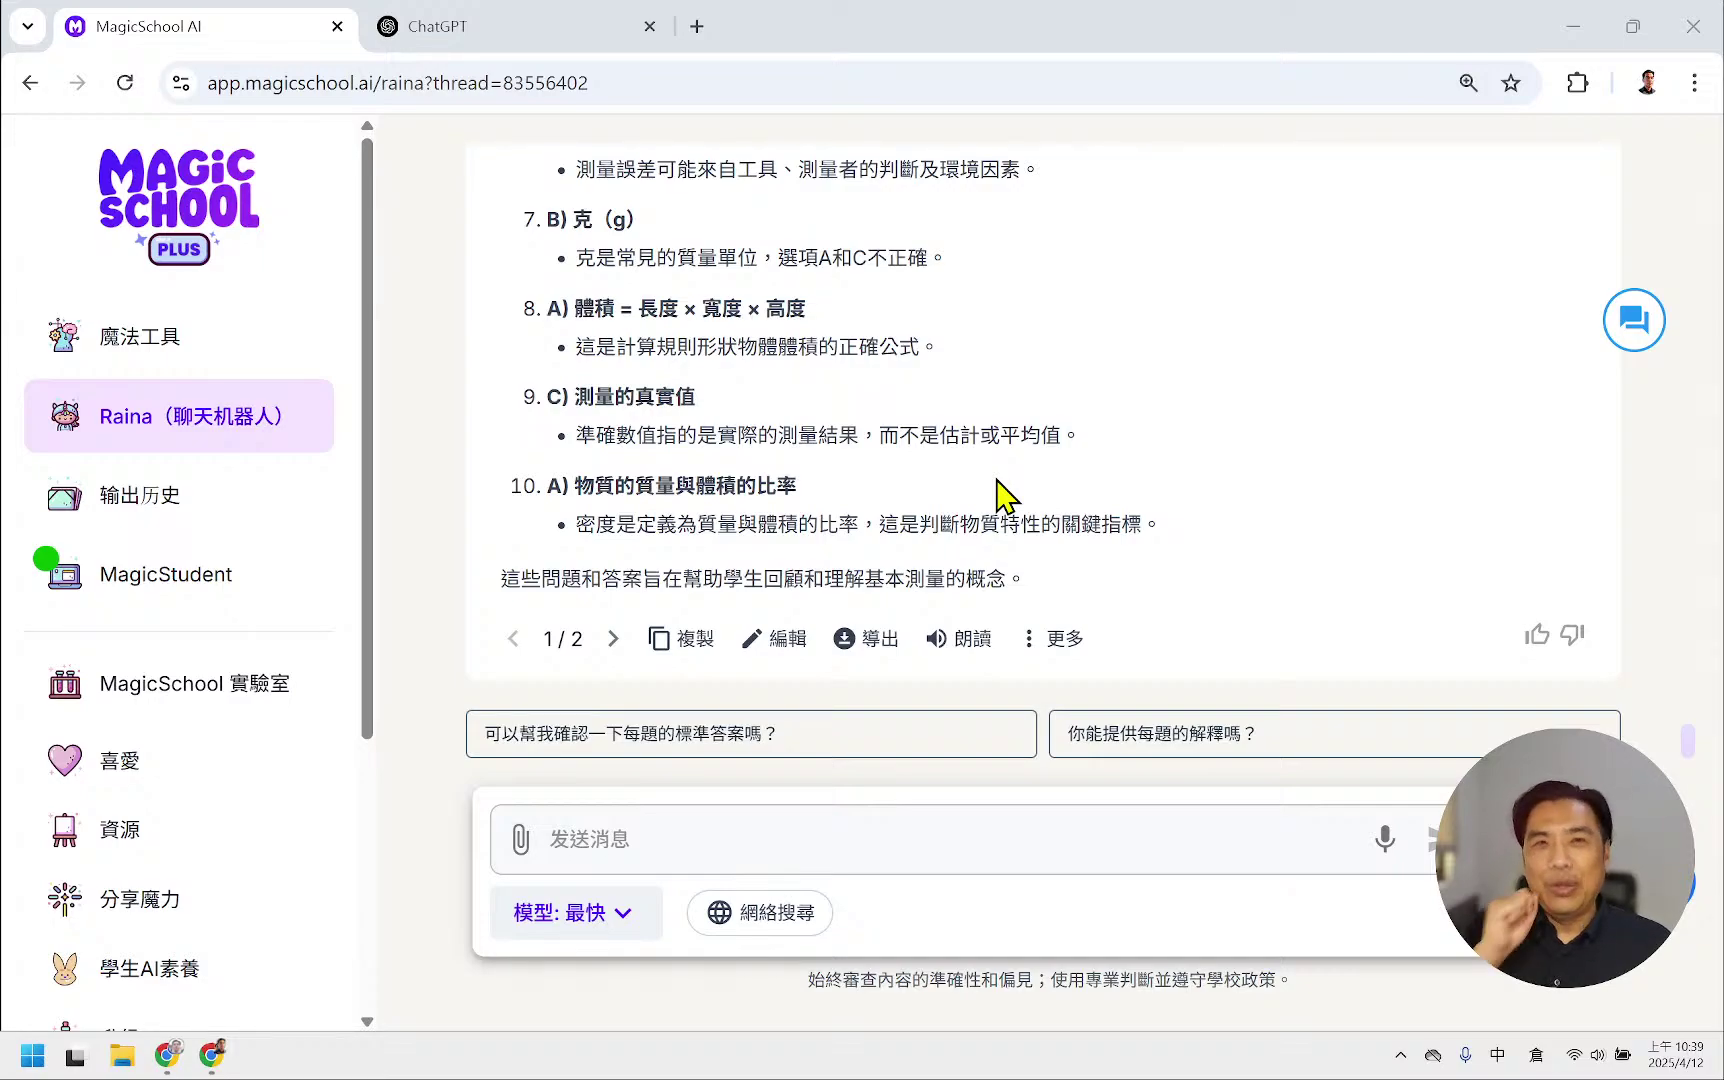
pyautogui.click(688, 645)
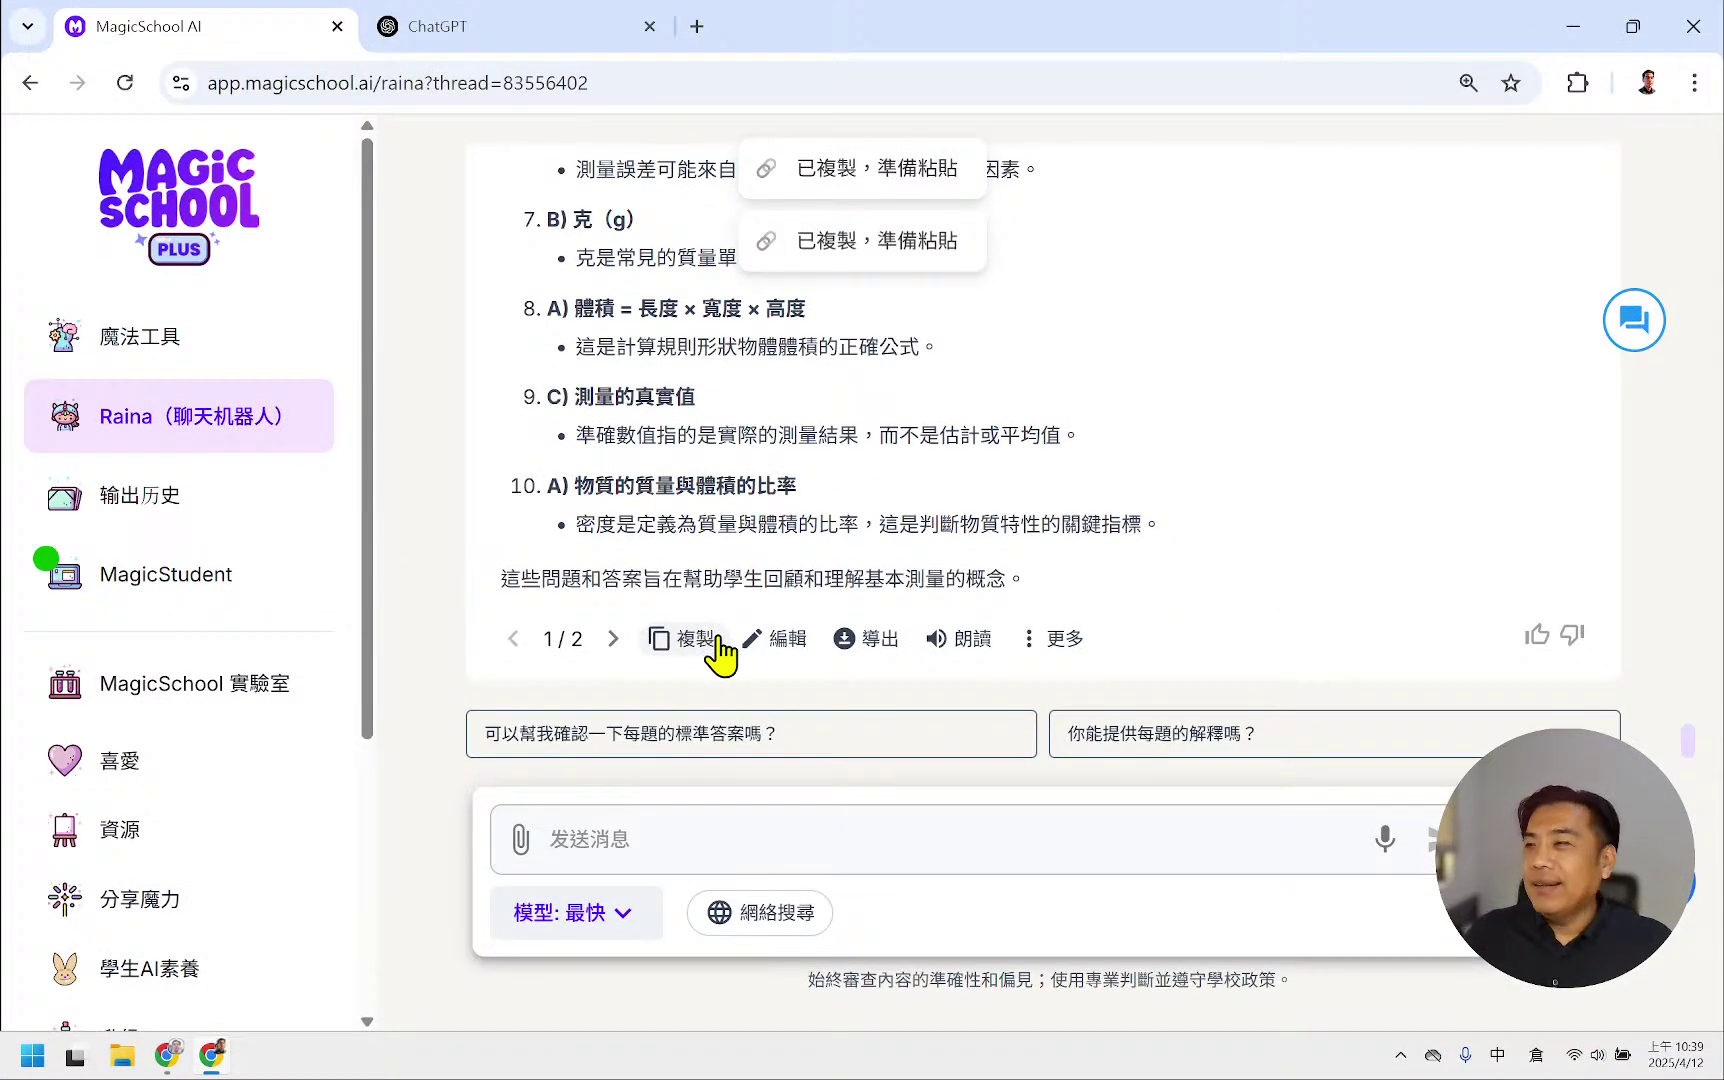
pyautogui.rightClick(728, 632)
pyautogui.click(1340, 550)
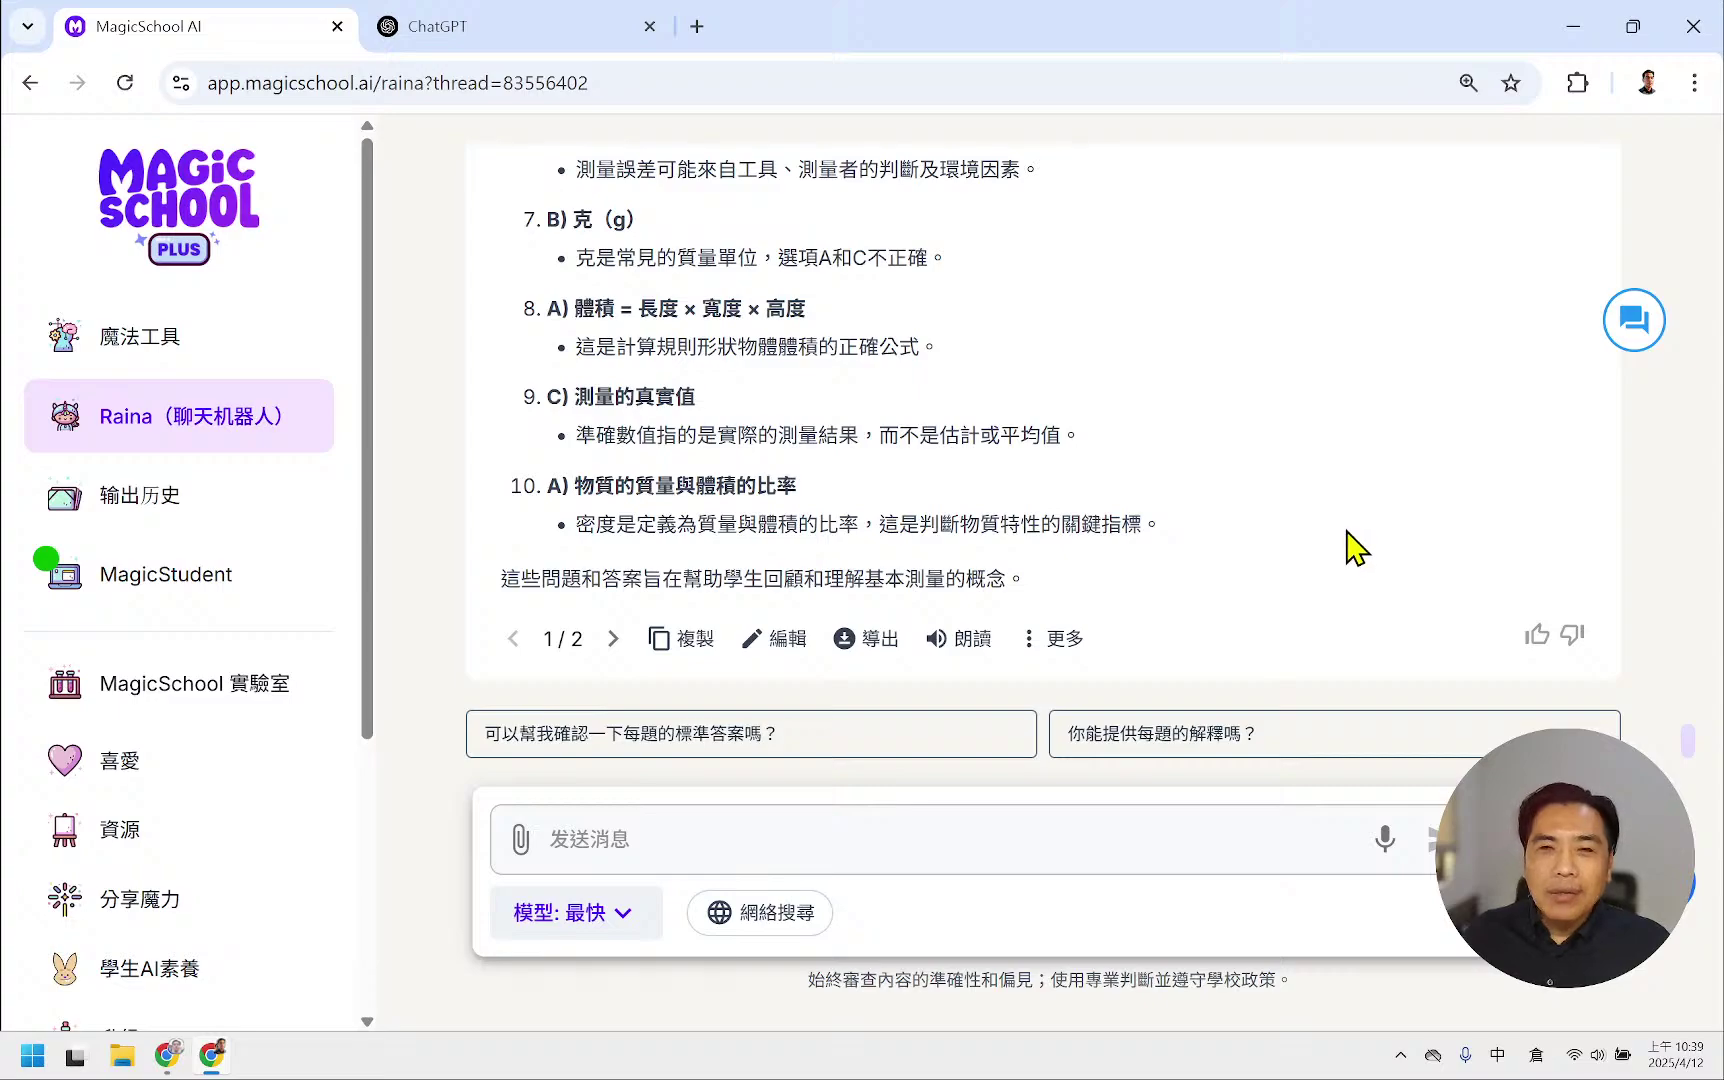
pyautogui.click(684, 638)
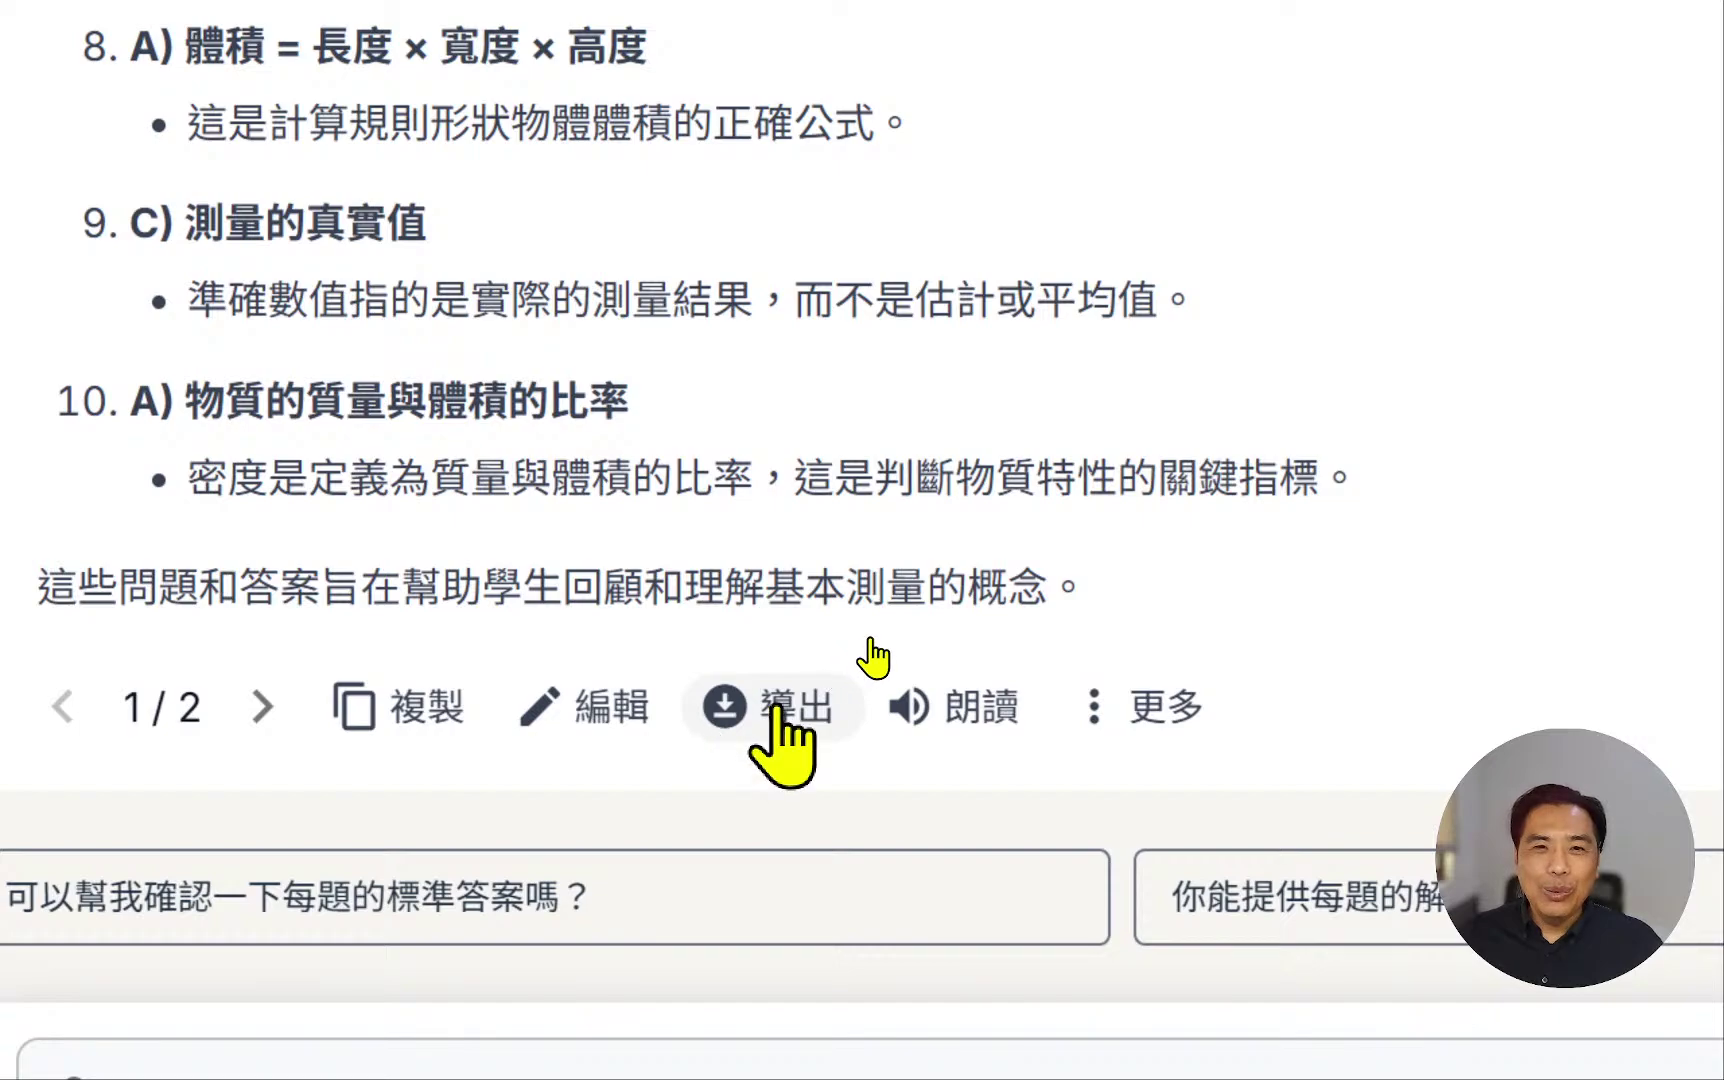
# - Open the Microsoft Word export settings for the edited quiz response
pyautogui.click(876, 640)
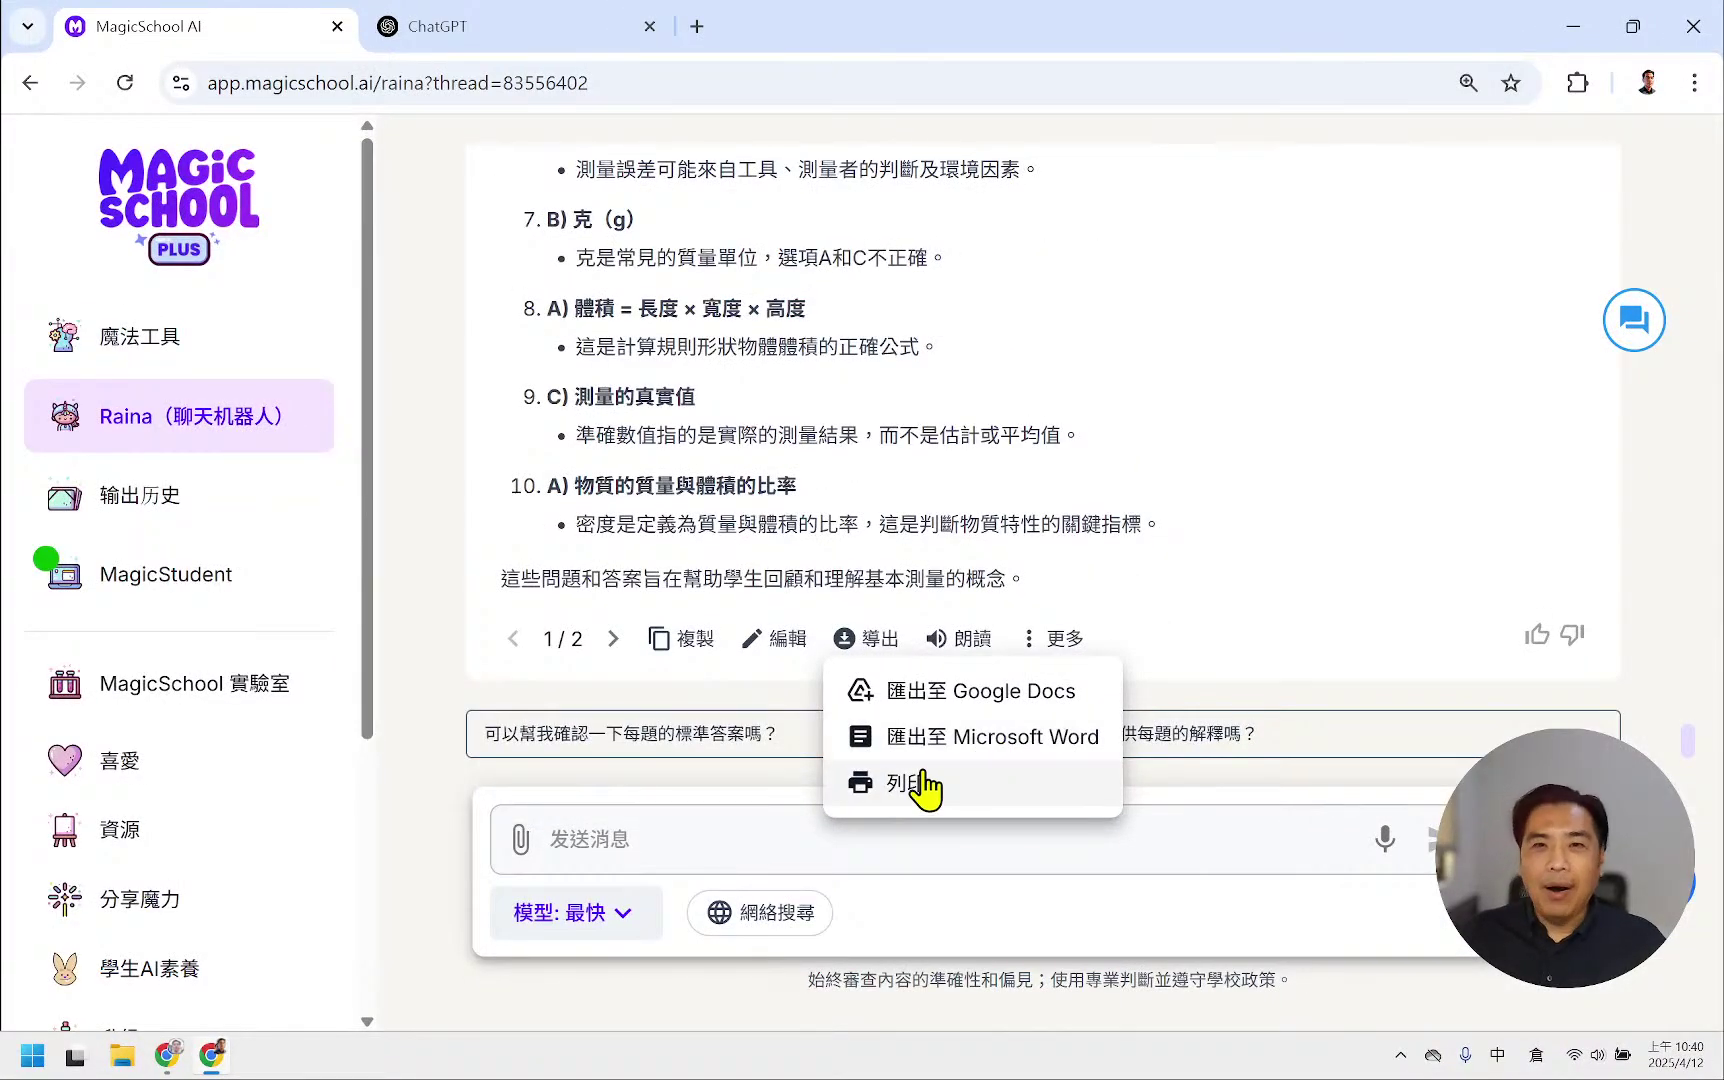
pyautogui.click(993, 742)
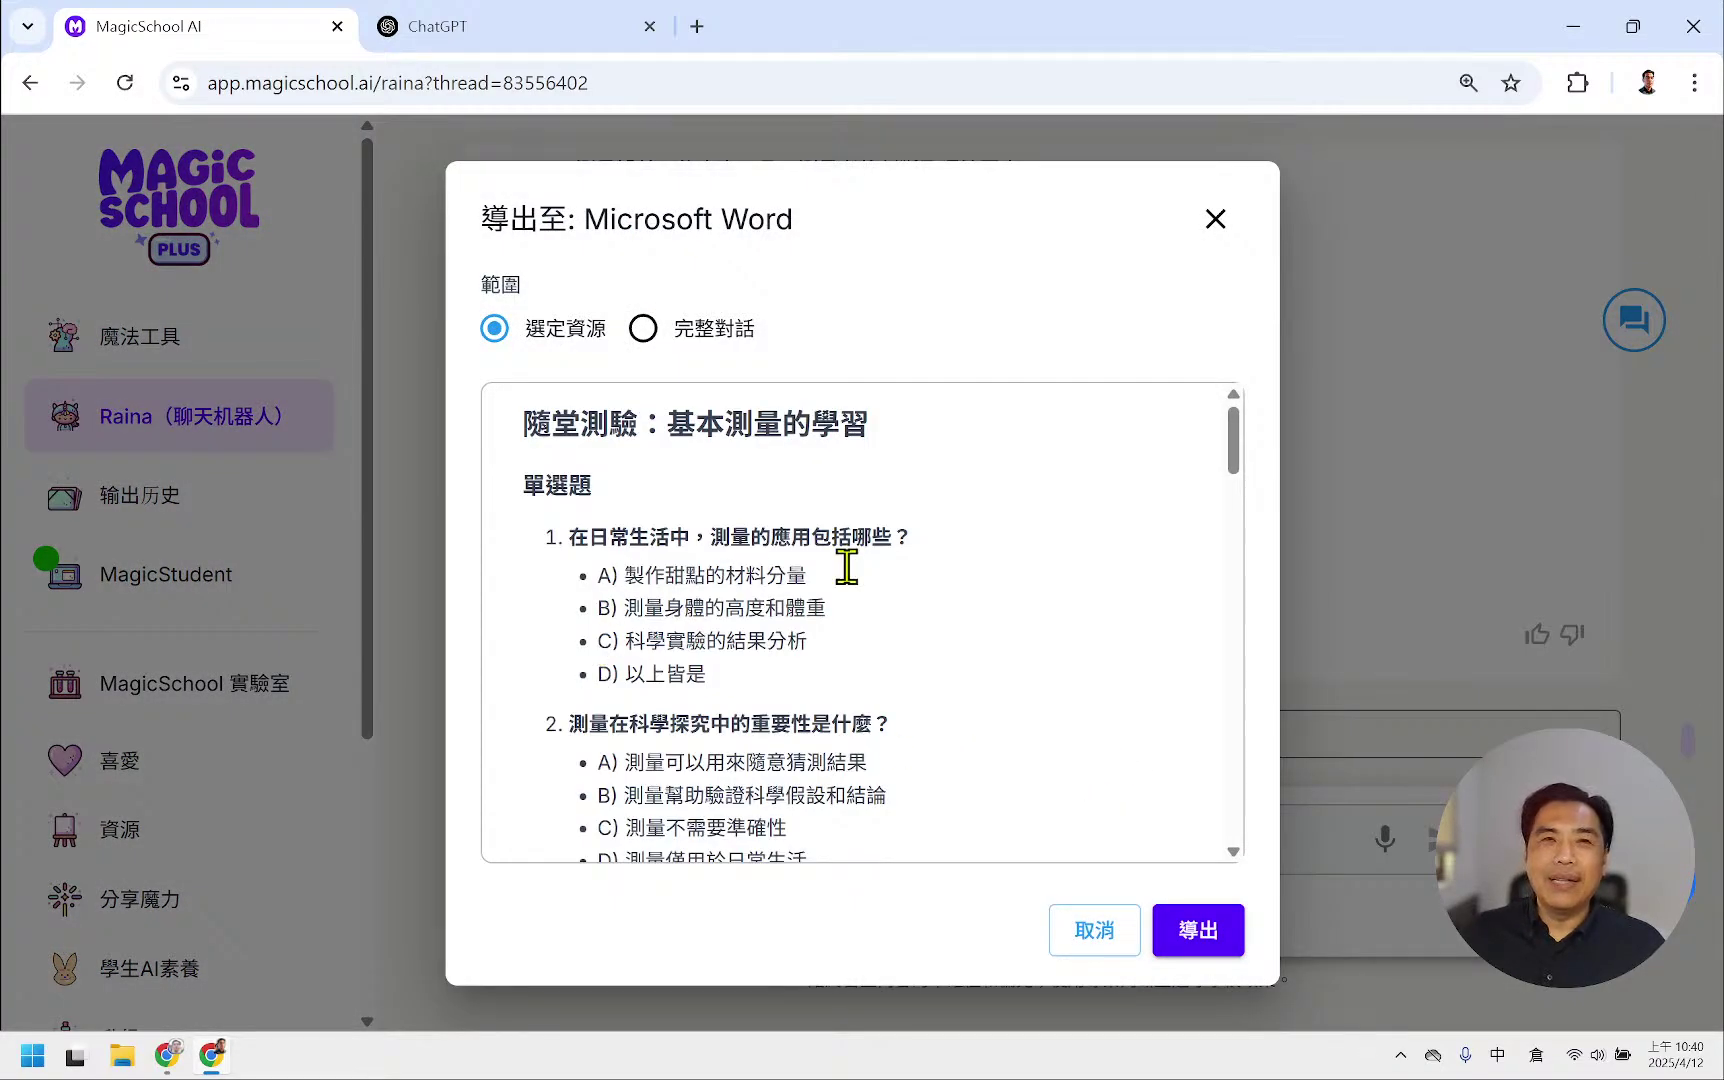
pyautogui.rightClick(931, 640)
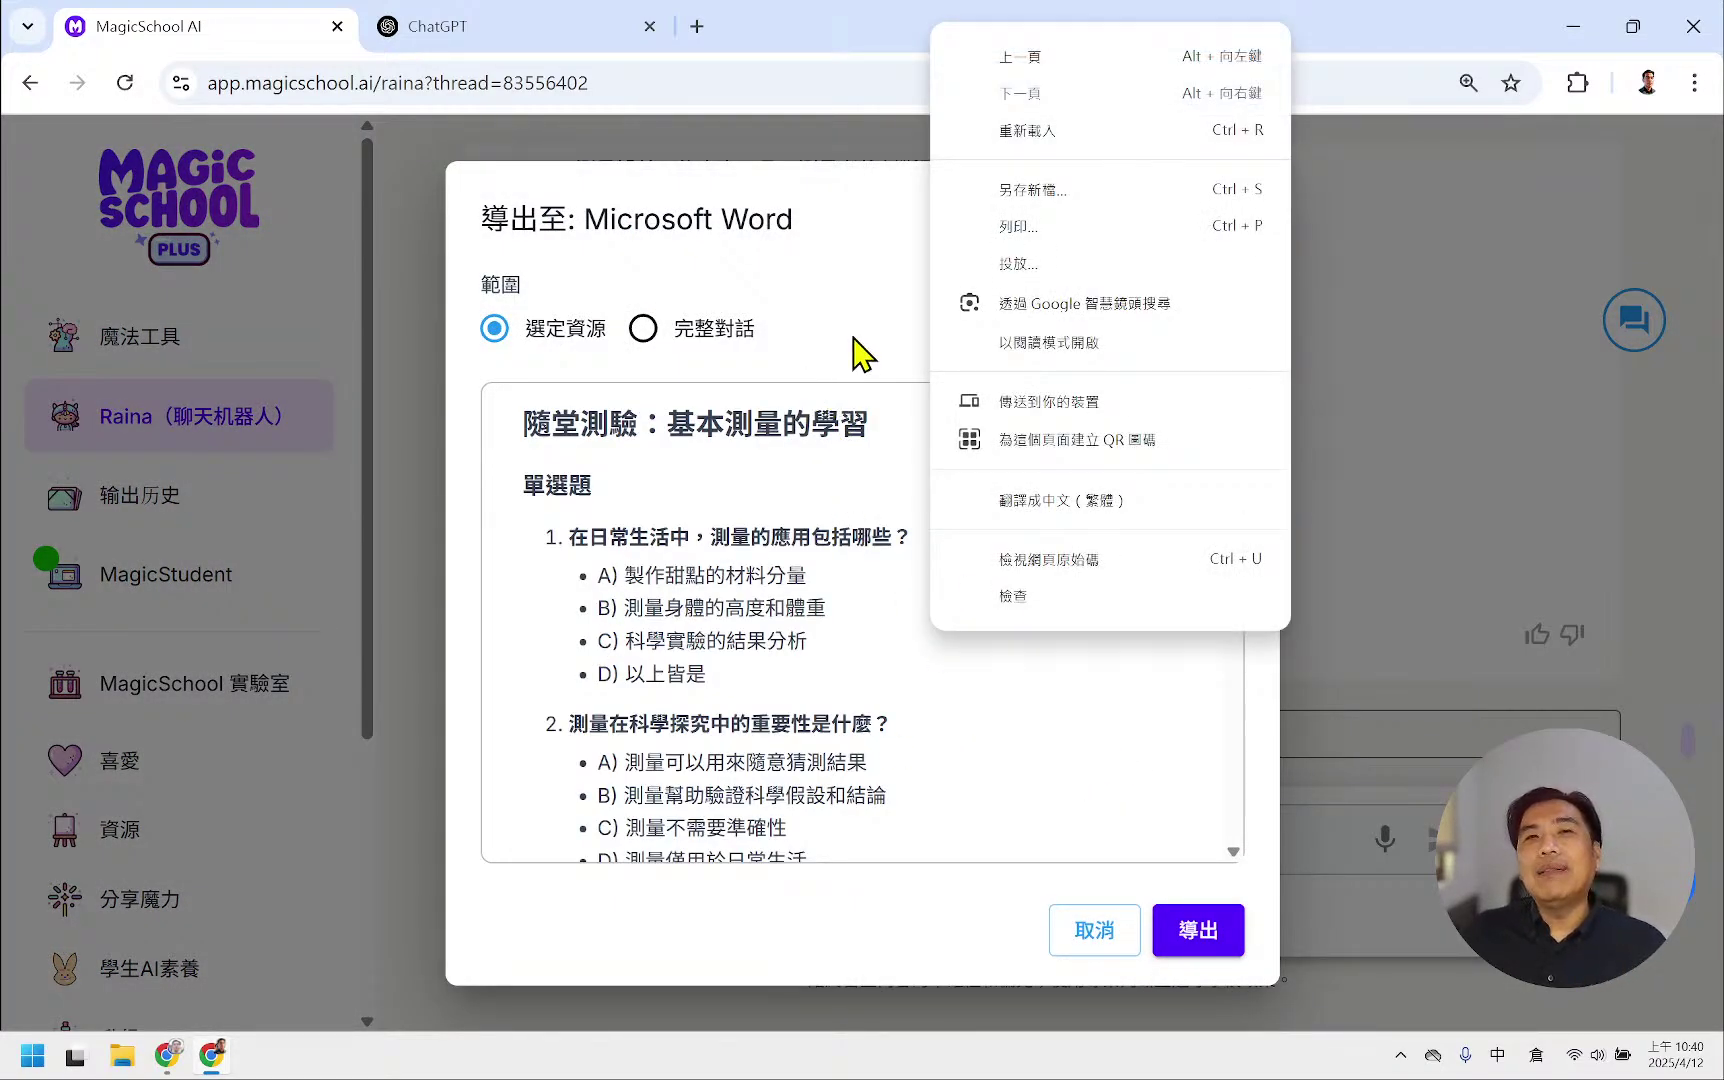
pyautogui.click(862, 354)
# - Preview the 完整對話 export scope, set the scope back to 選定資源, and export the quiz to Microsoft Word
pyautogui.click(743, 332)
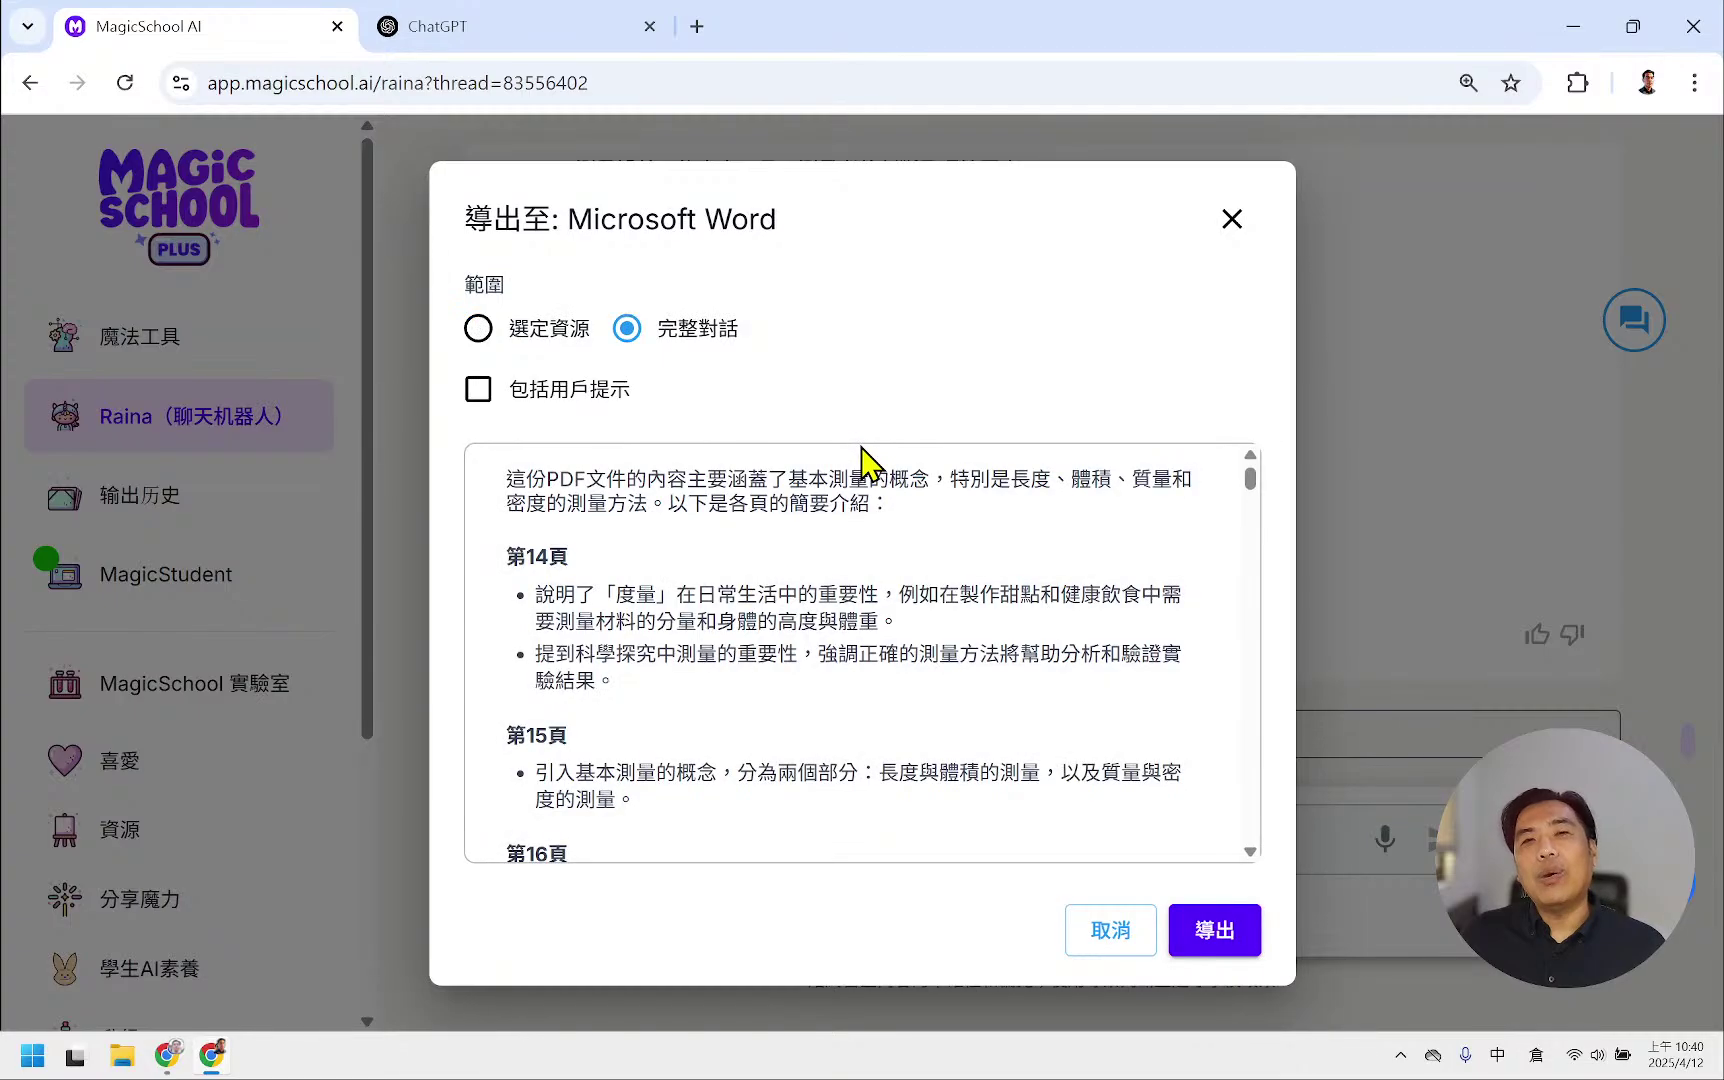
pyautogui.scroll(-3, 838, 572)
pyautogui.scroll(-15, 838, 572)
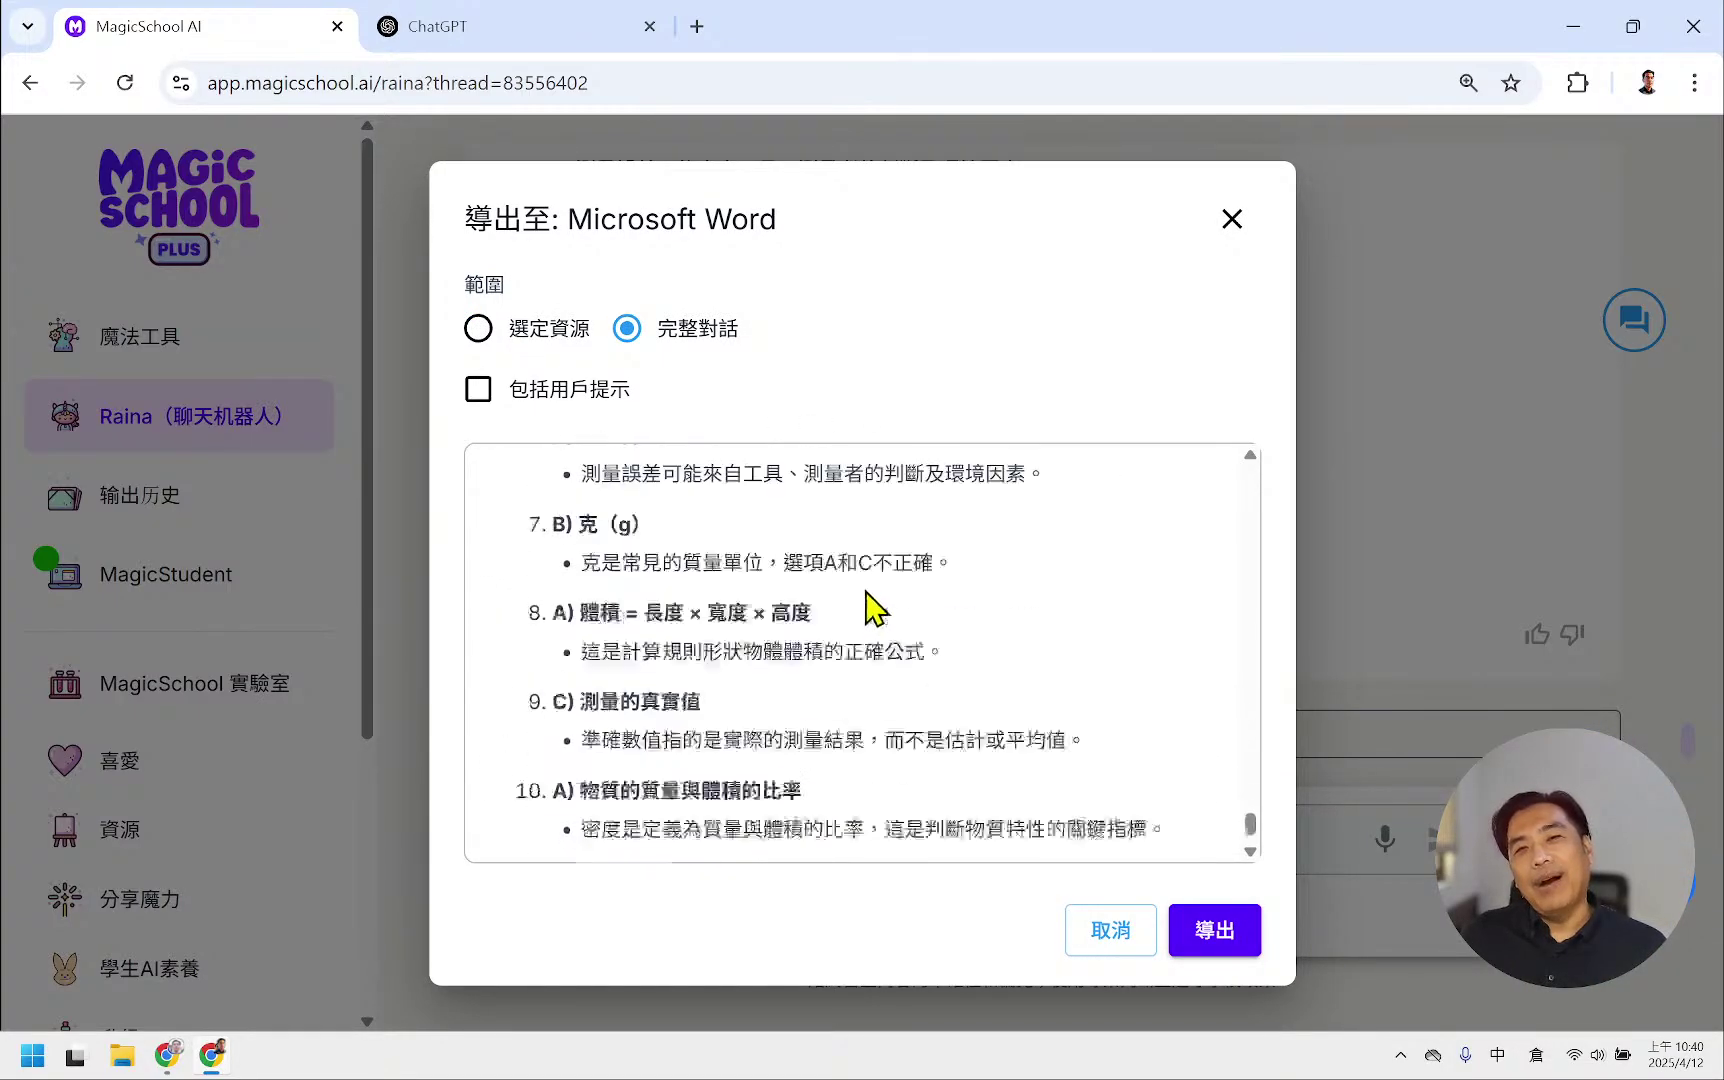
pyautogui.click(540, 332)
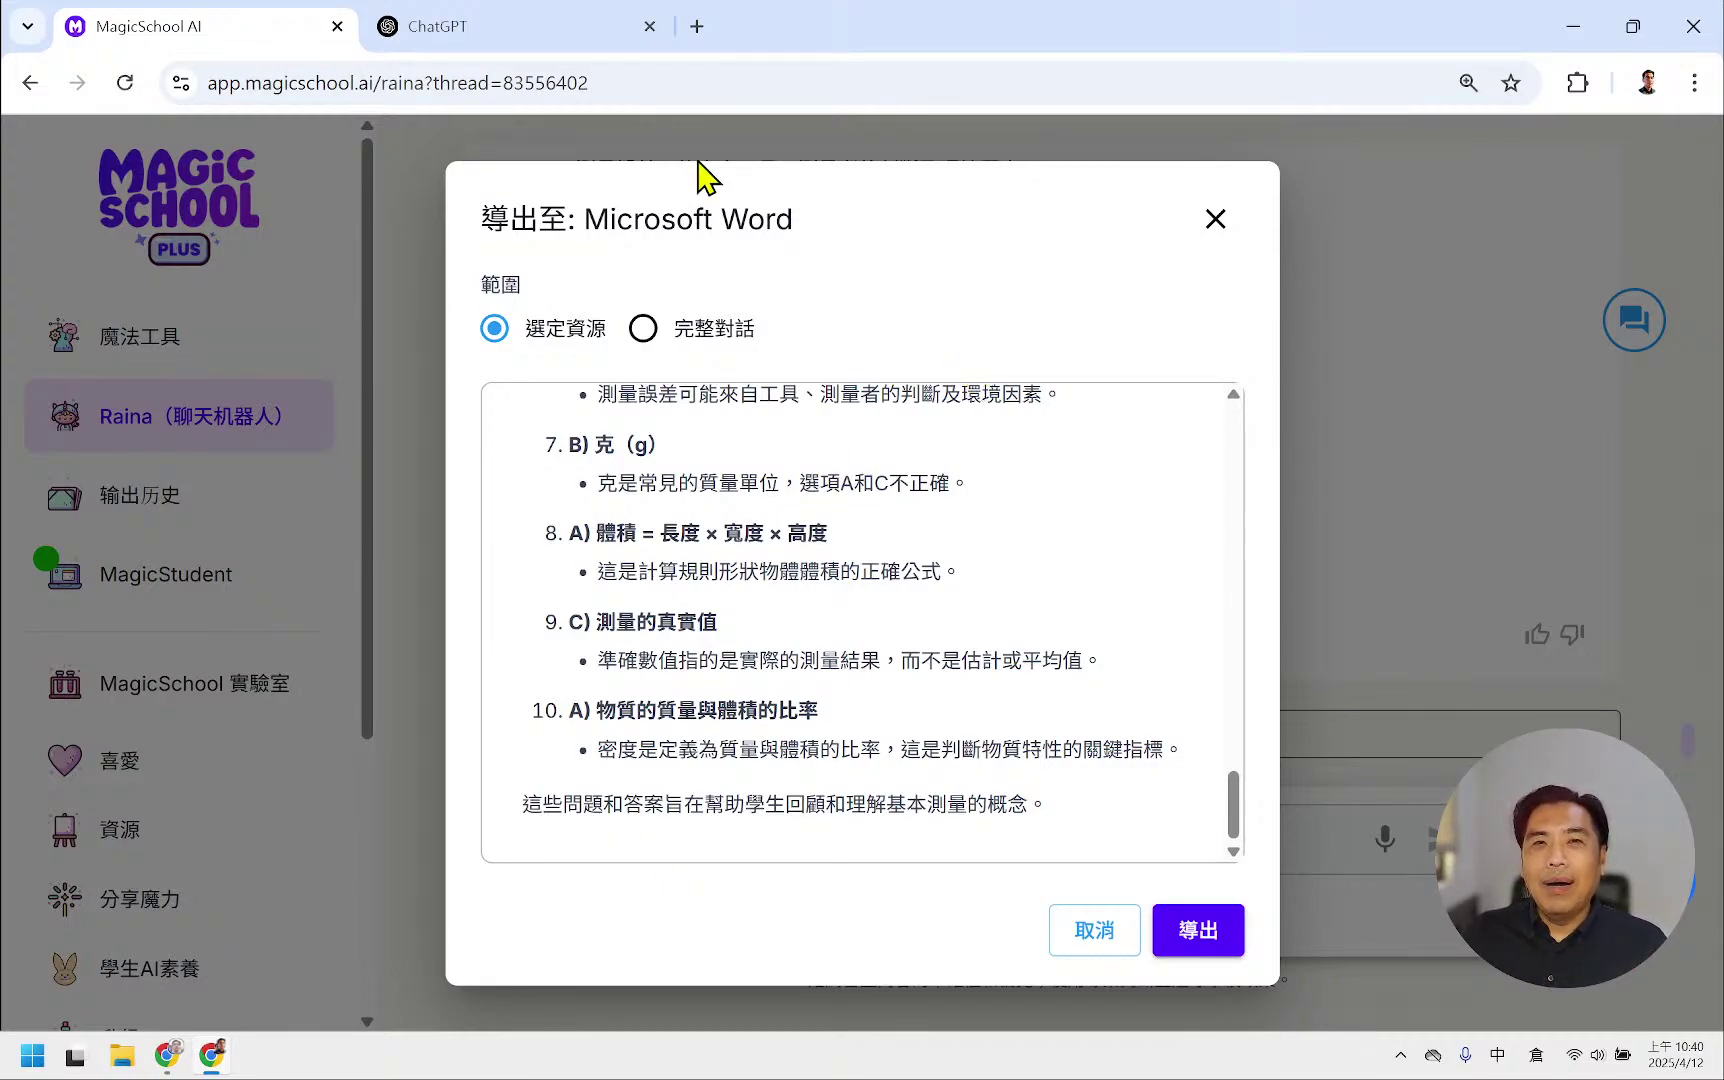
pyautogui.click(1198, 930)
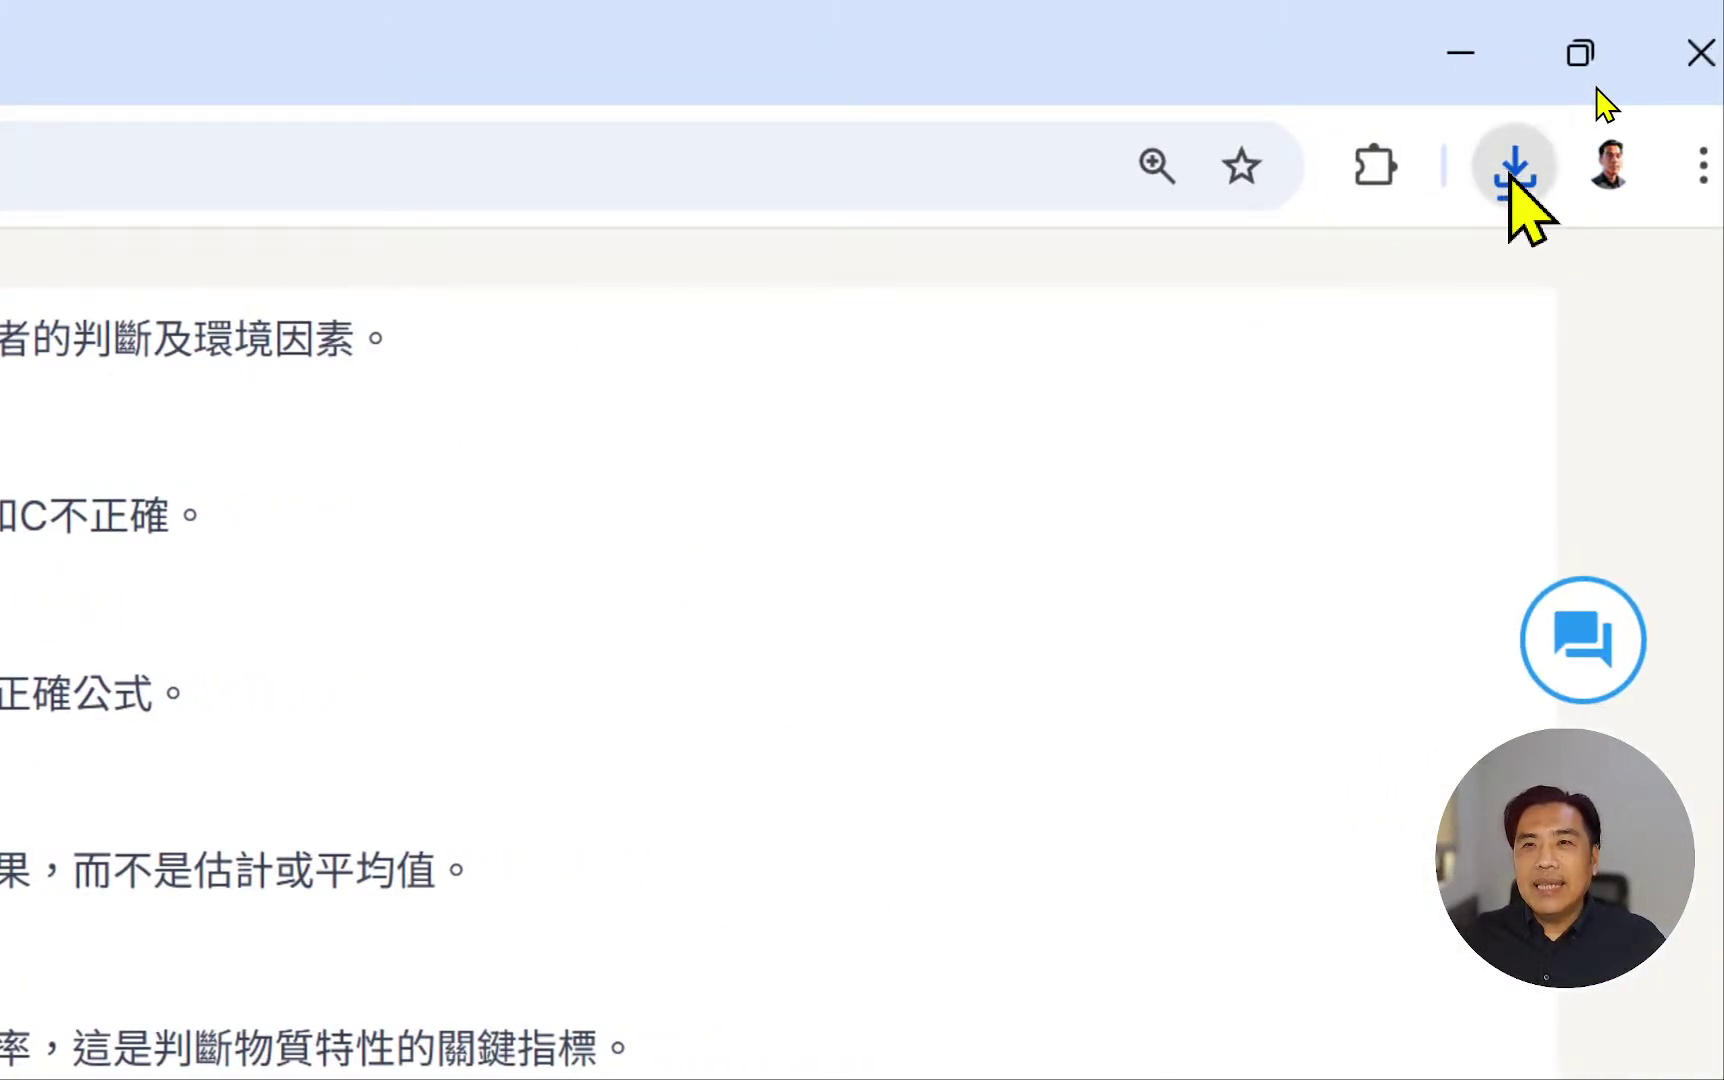
# - Open the downloaded file PDF內容概述 (2).docx in Word and enable editing
pyautogui.click(1514, 166)
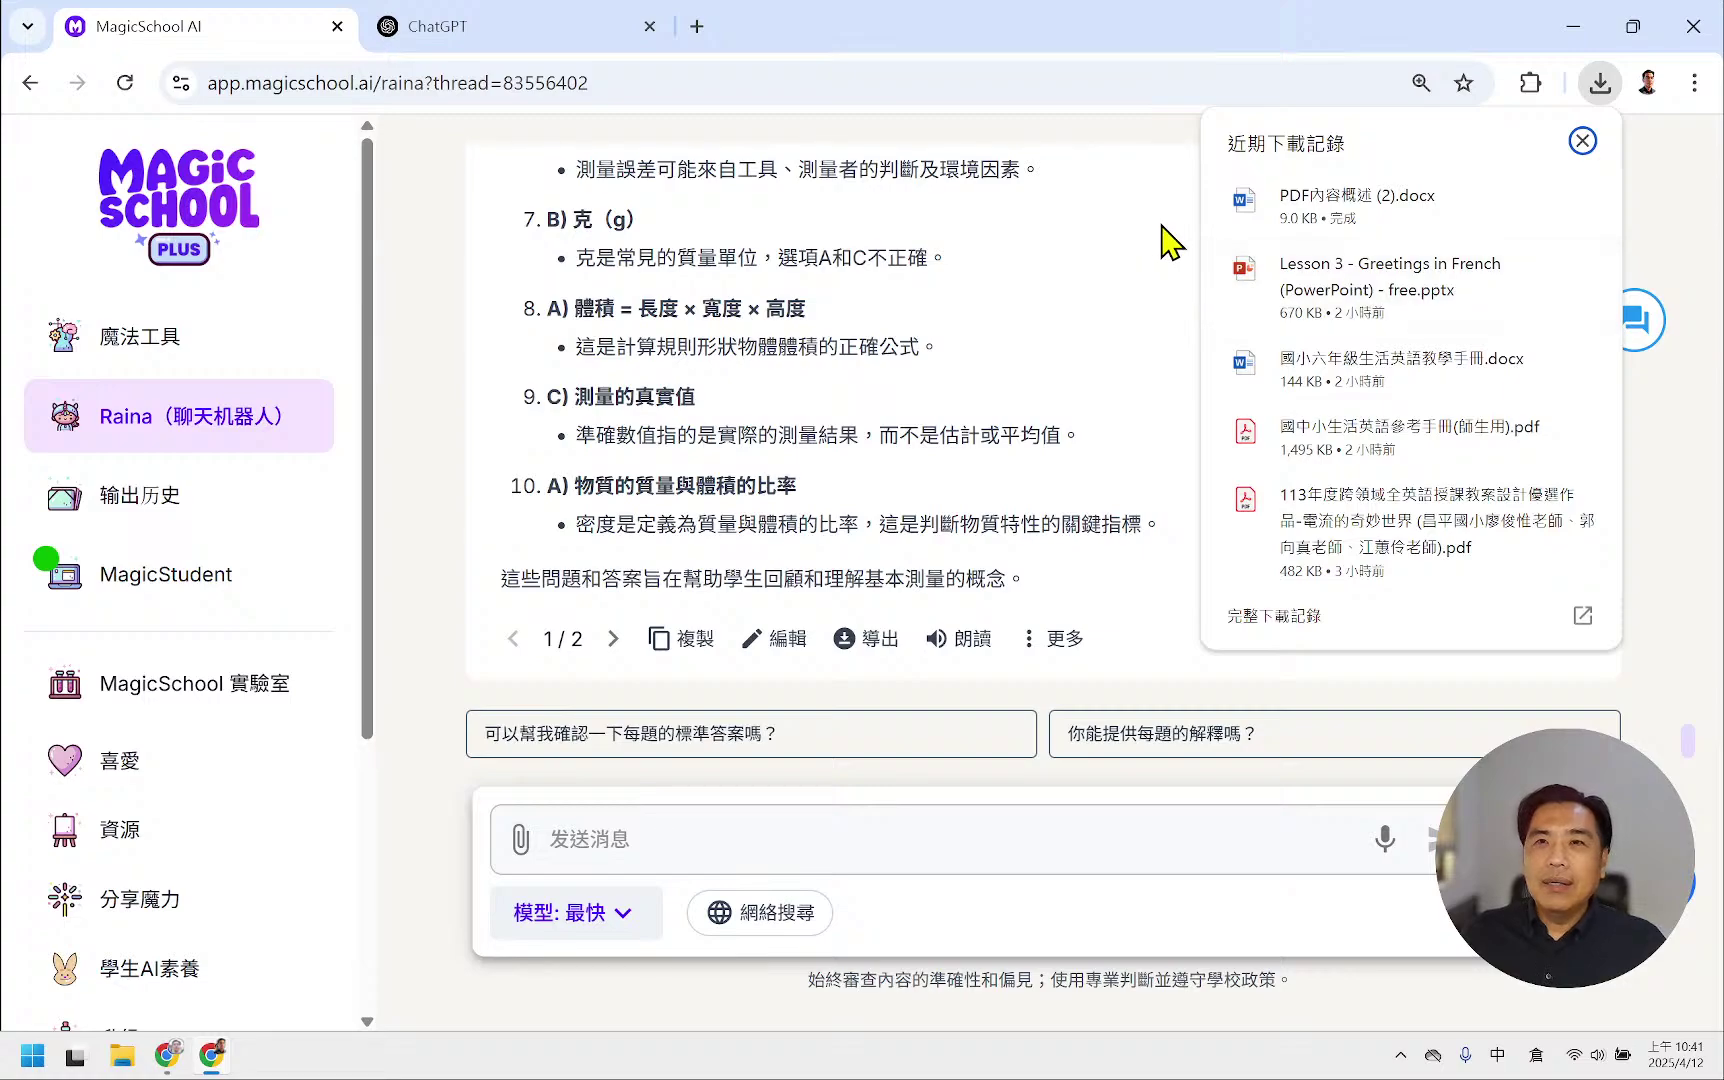
pyautogui.click(311, 477)
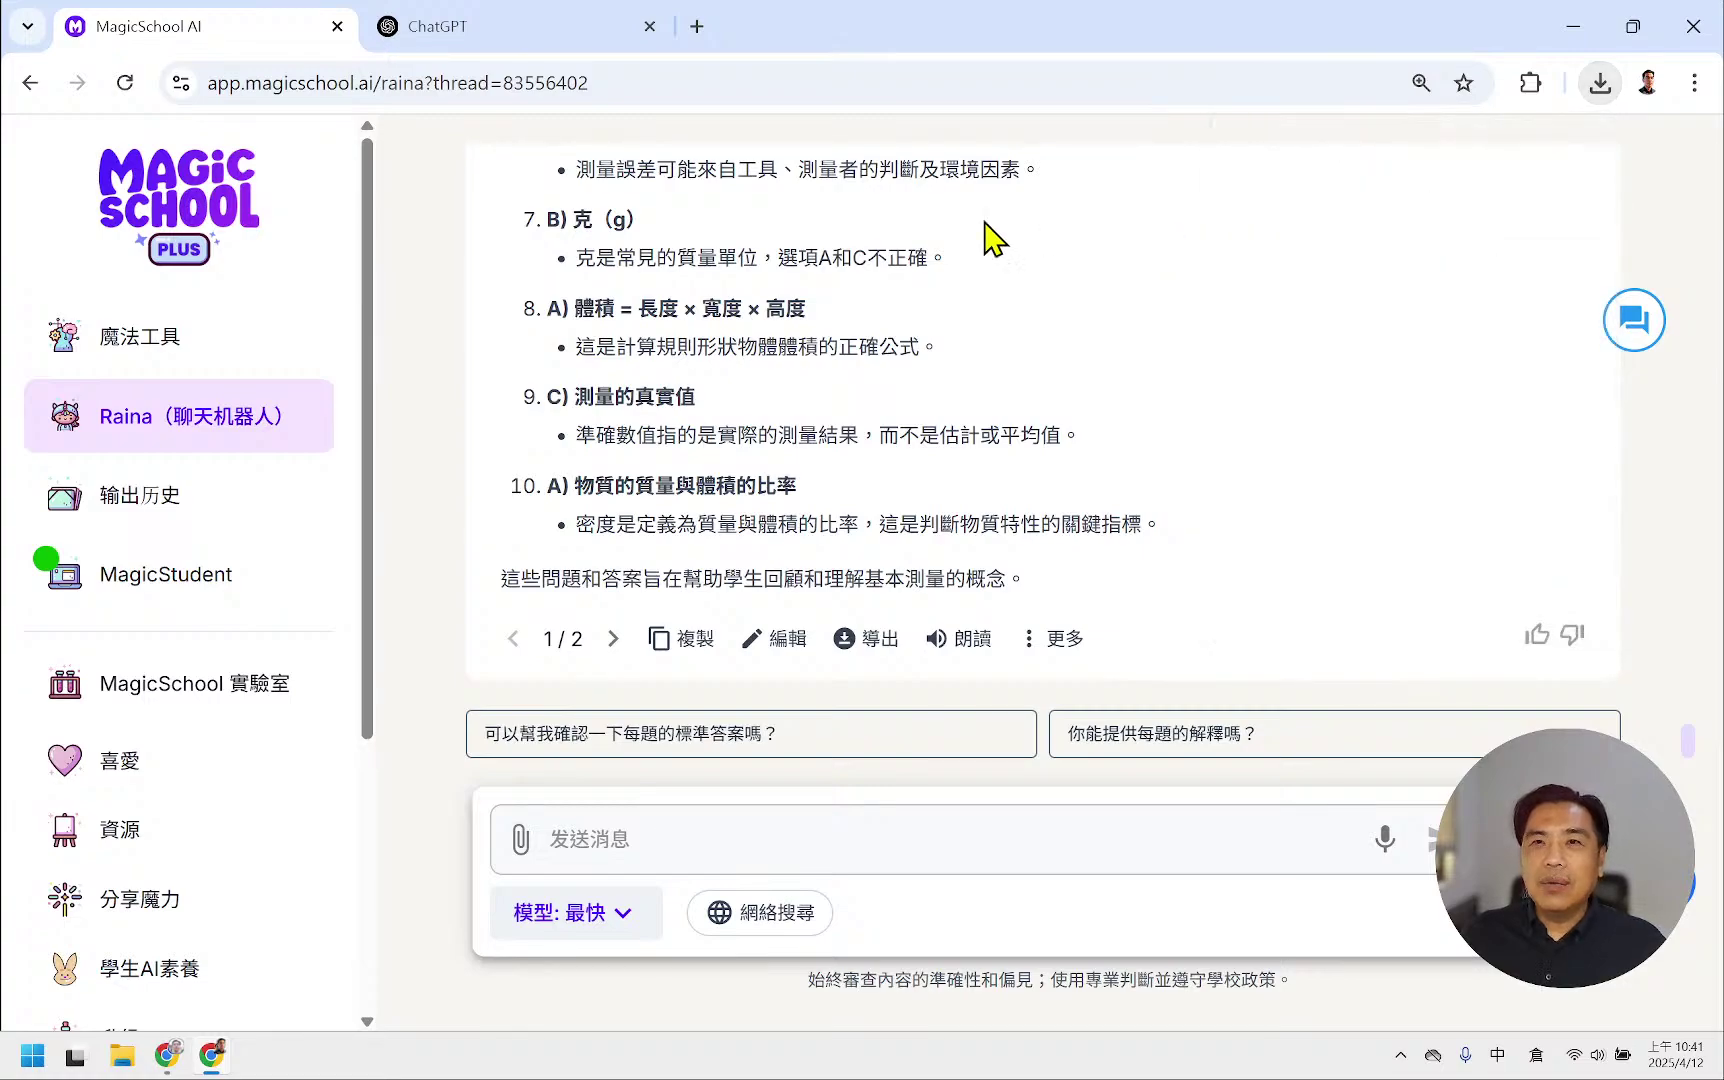
pyautogui.click(1600, 86)
pyautogui.click(1312, 208)
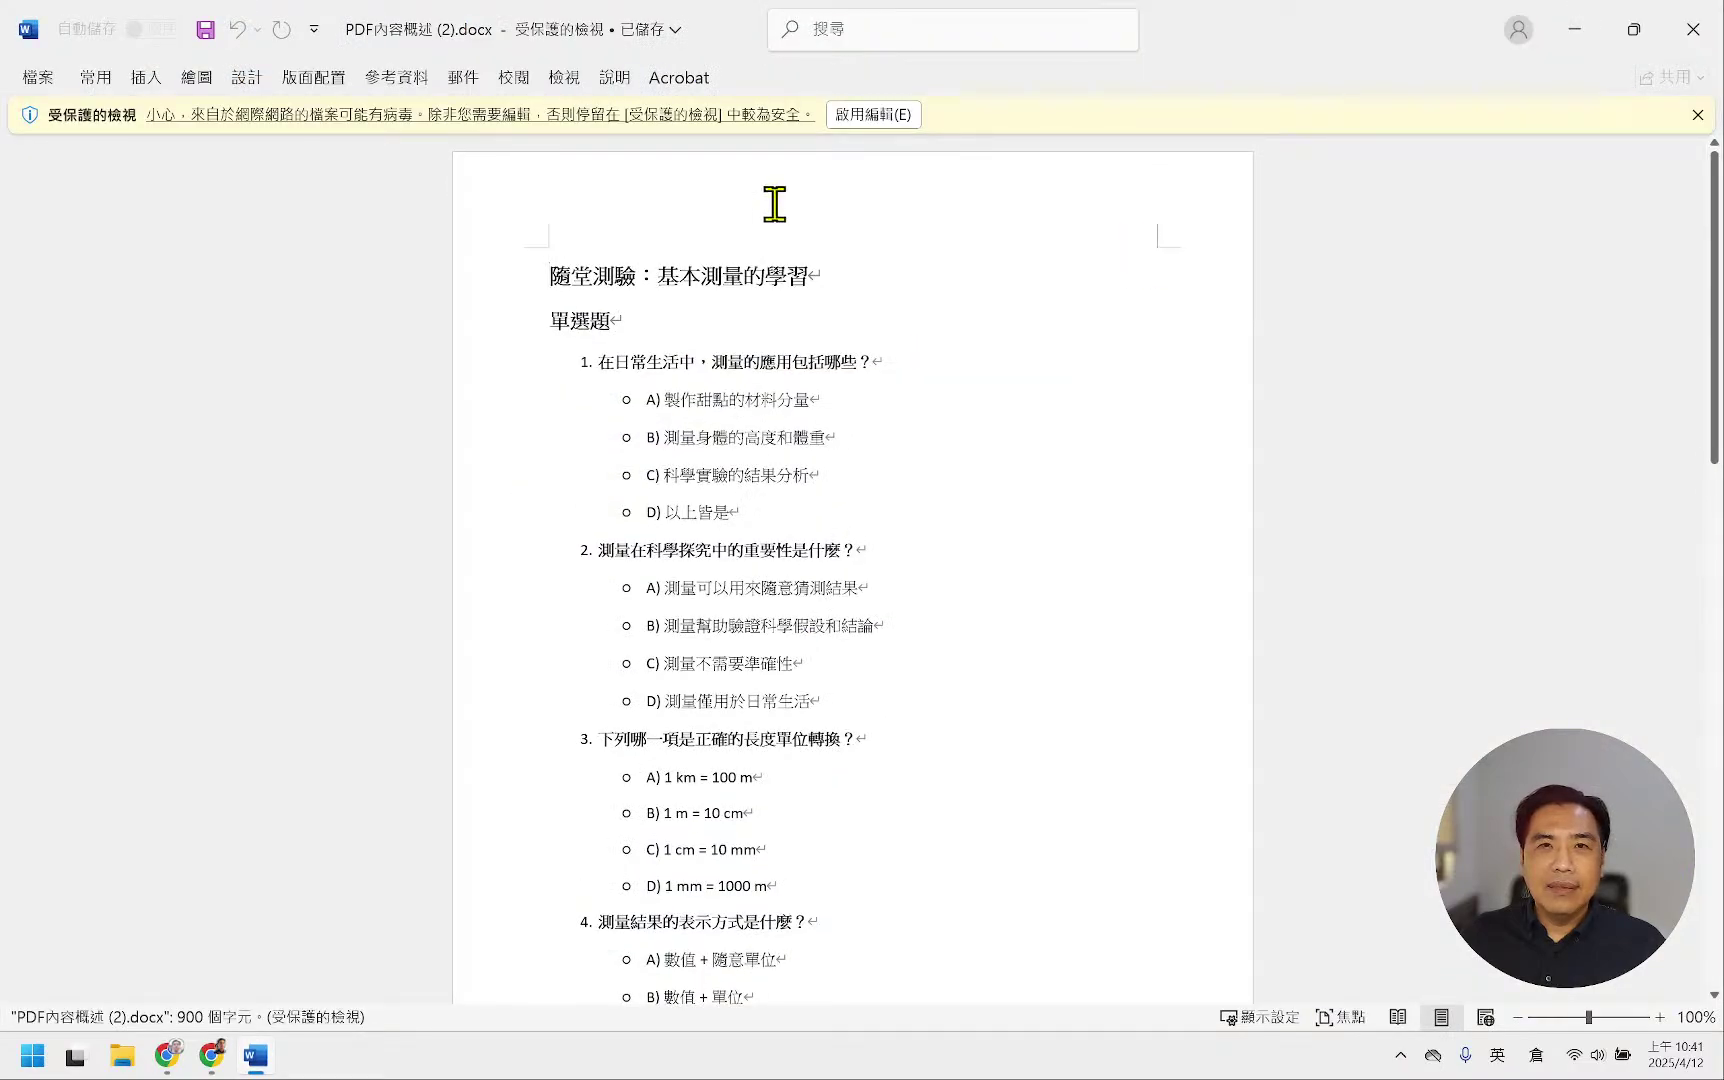
pyautogui.click(873, 114)
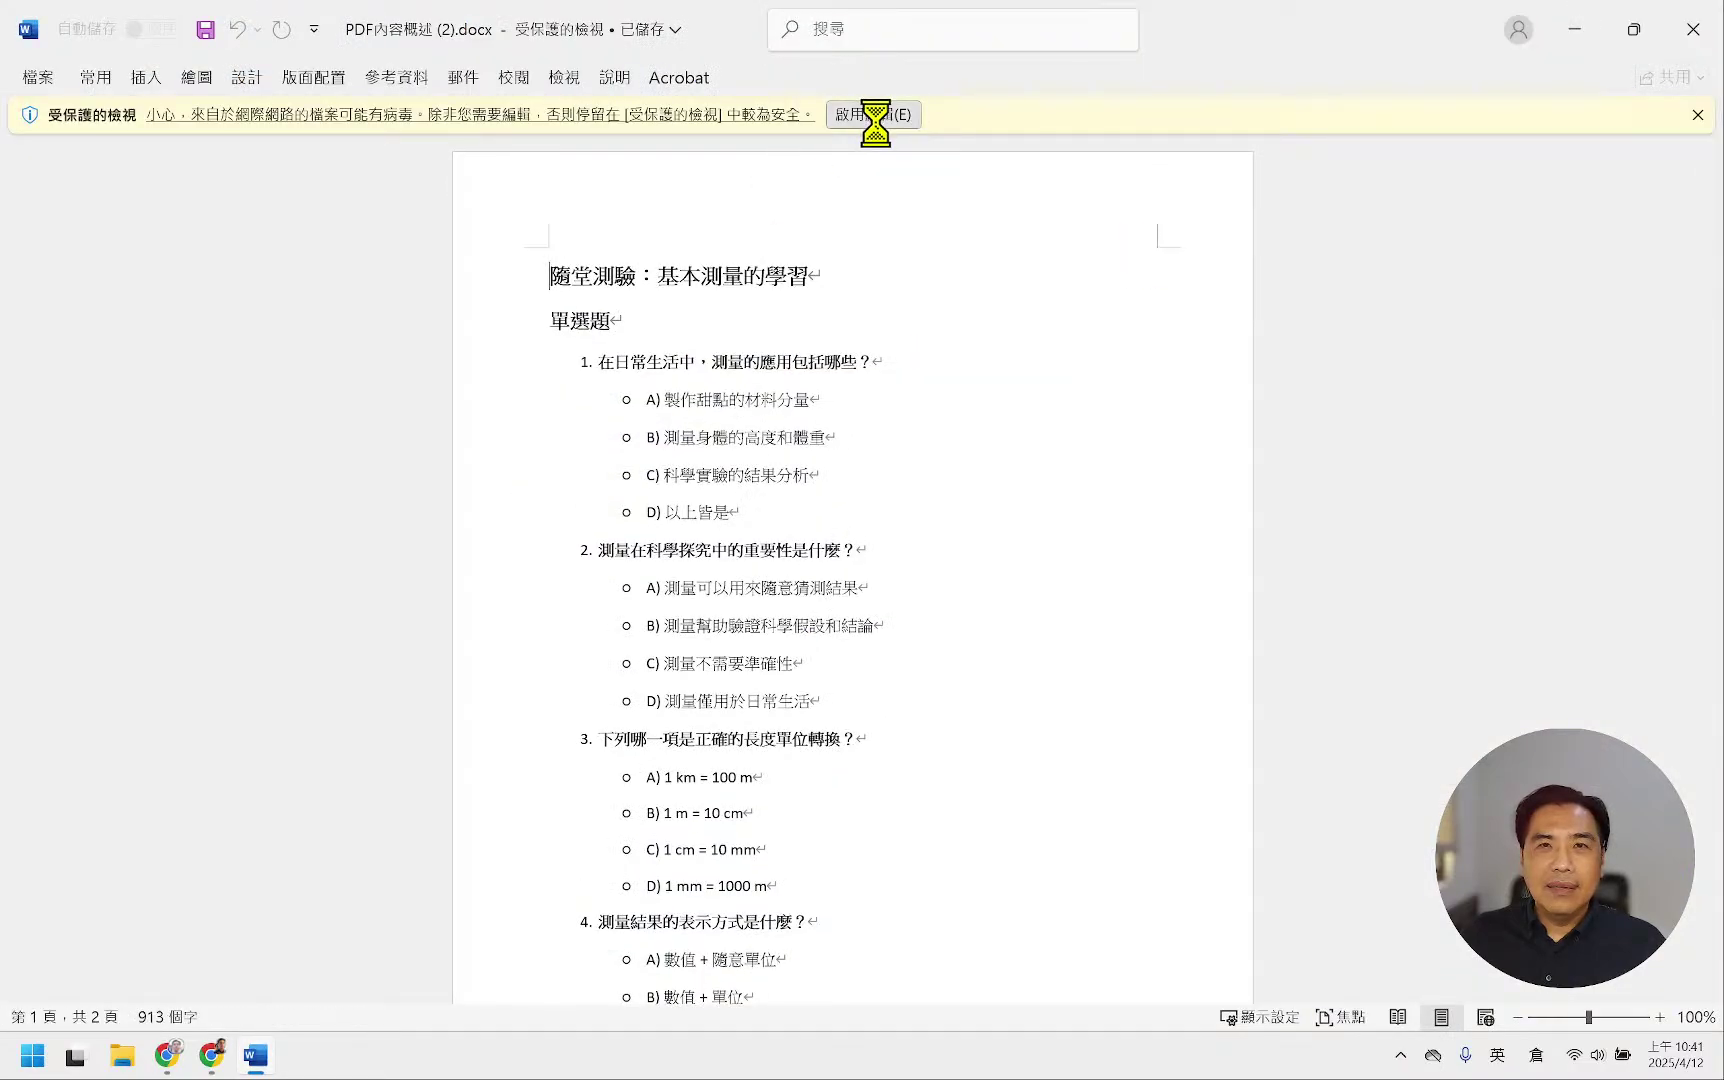
# - Look through the exported document, examining the ten quiz questions and the 【標準答案】 section
pyautogui.scroll(-10, 786, 526)
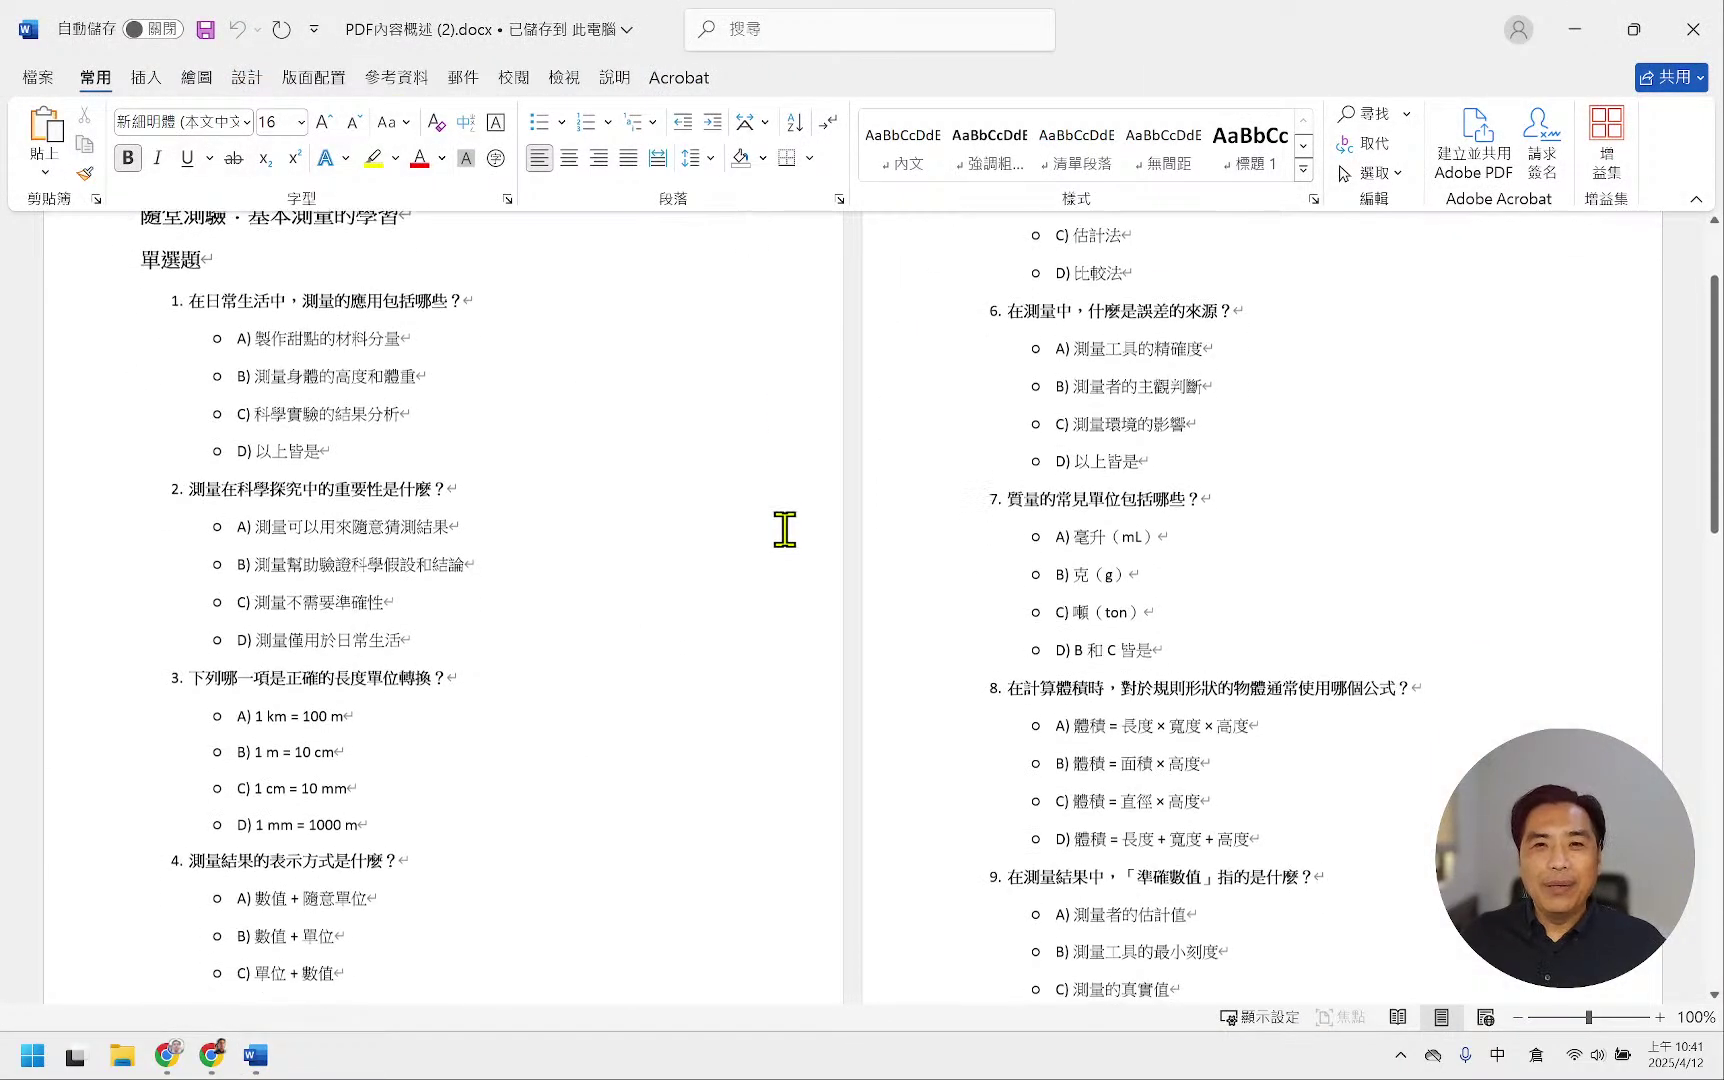
pyautogui.scroll(-6, 786, 524)
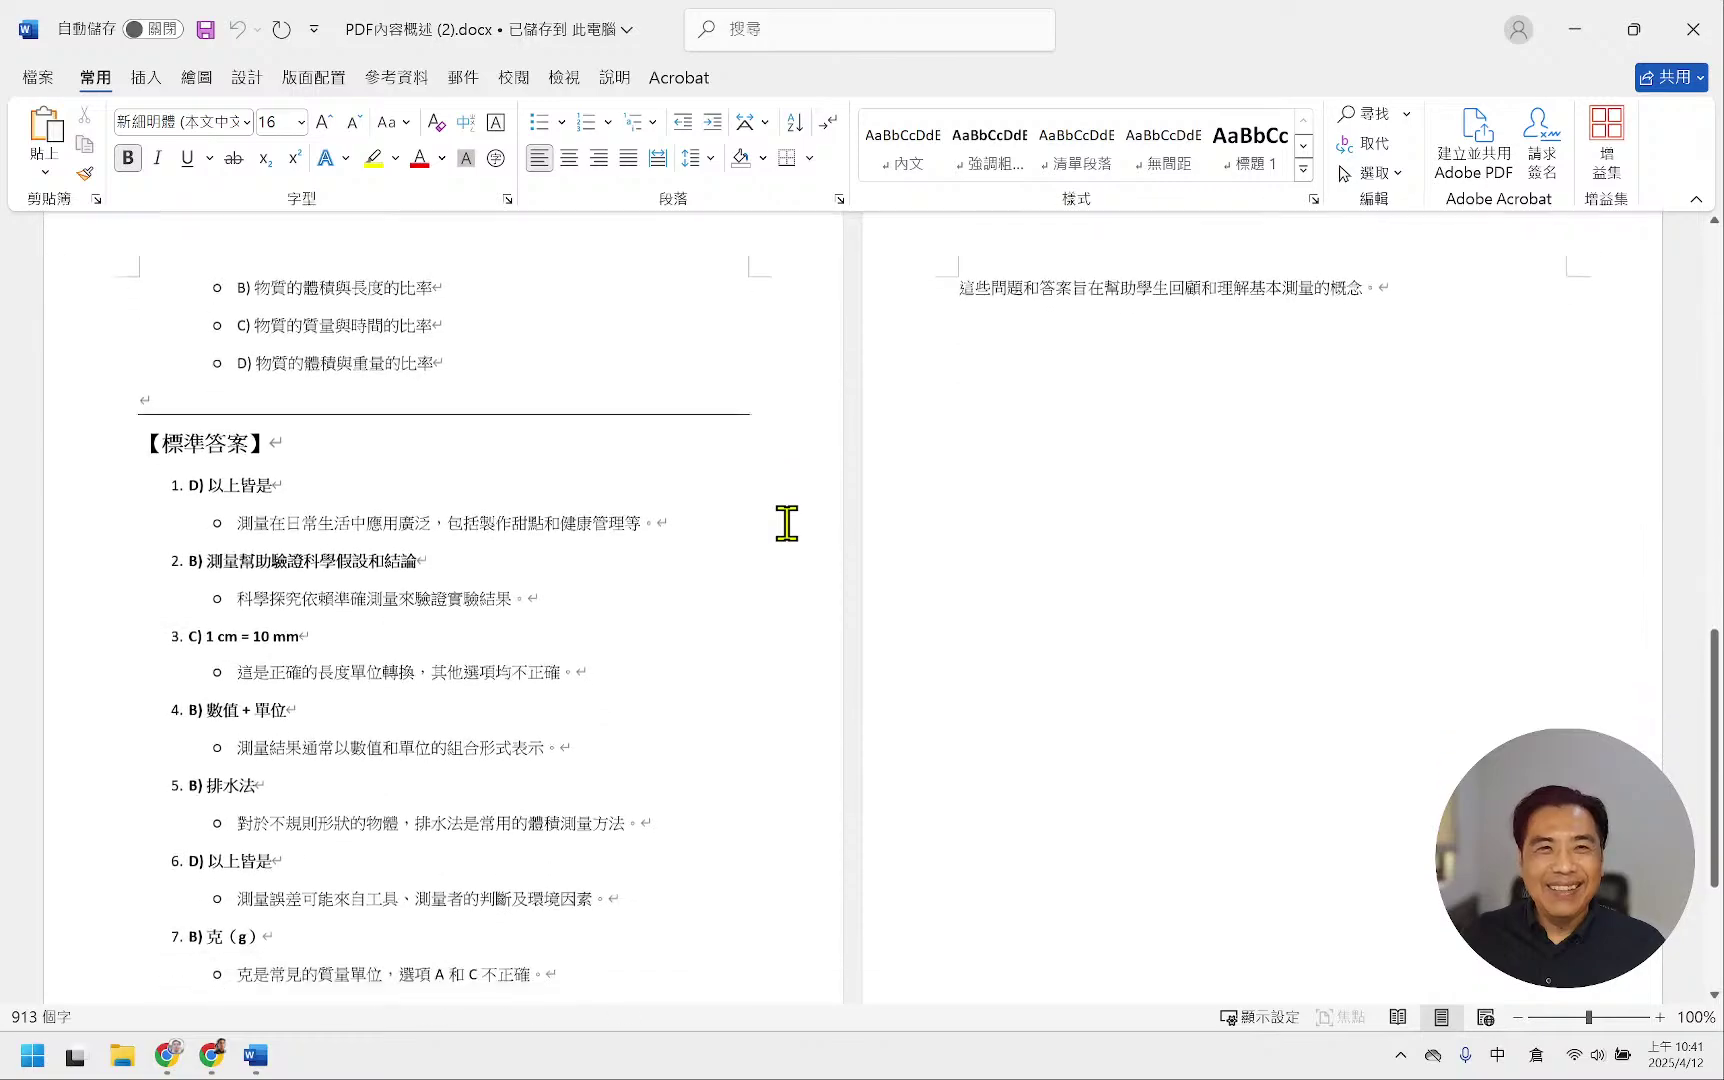
pyautogui.scroll(4, 788, 520)
pyautogui.scroll(7, 786, 518)
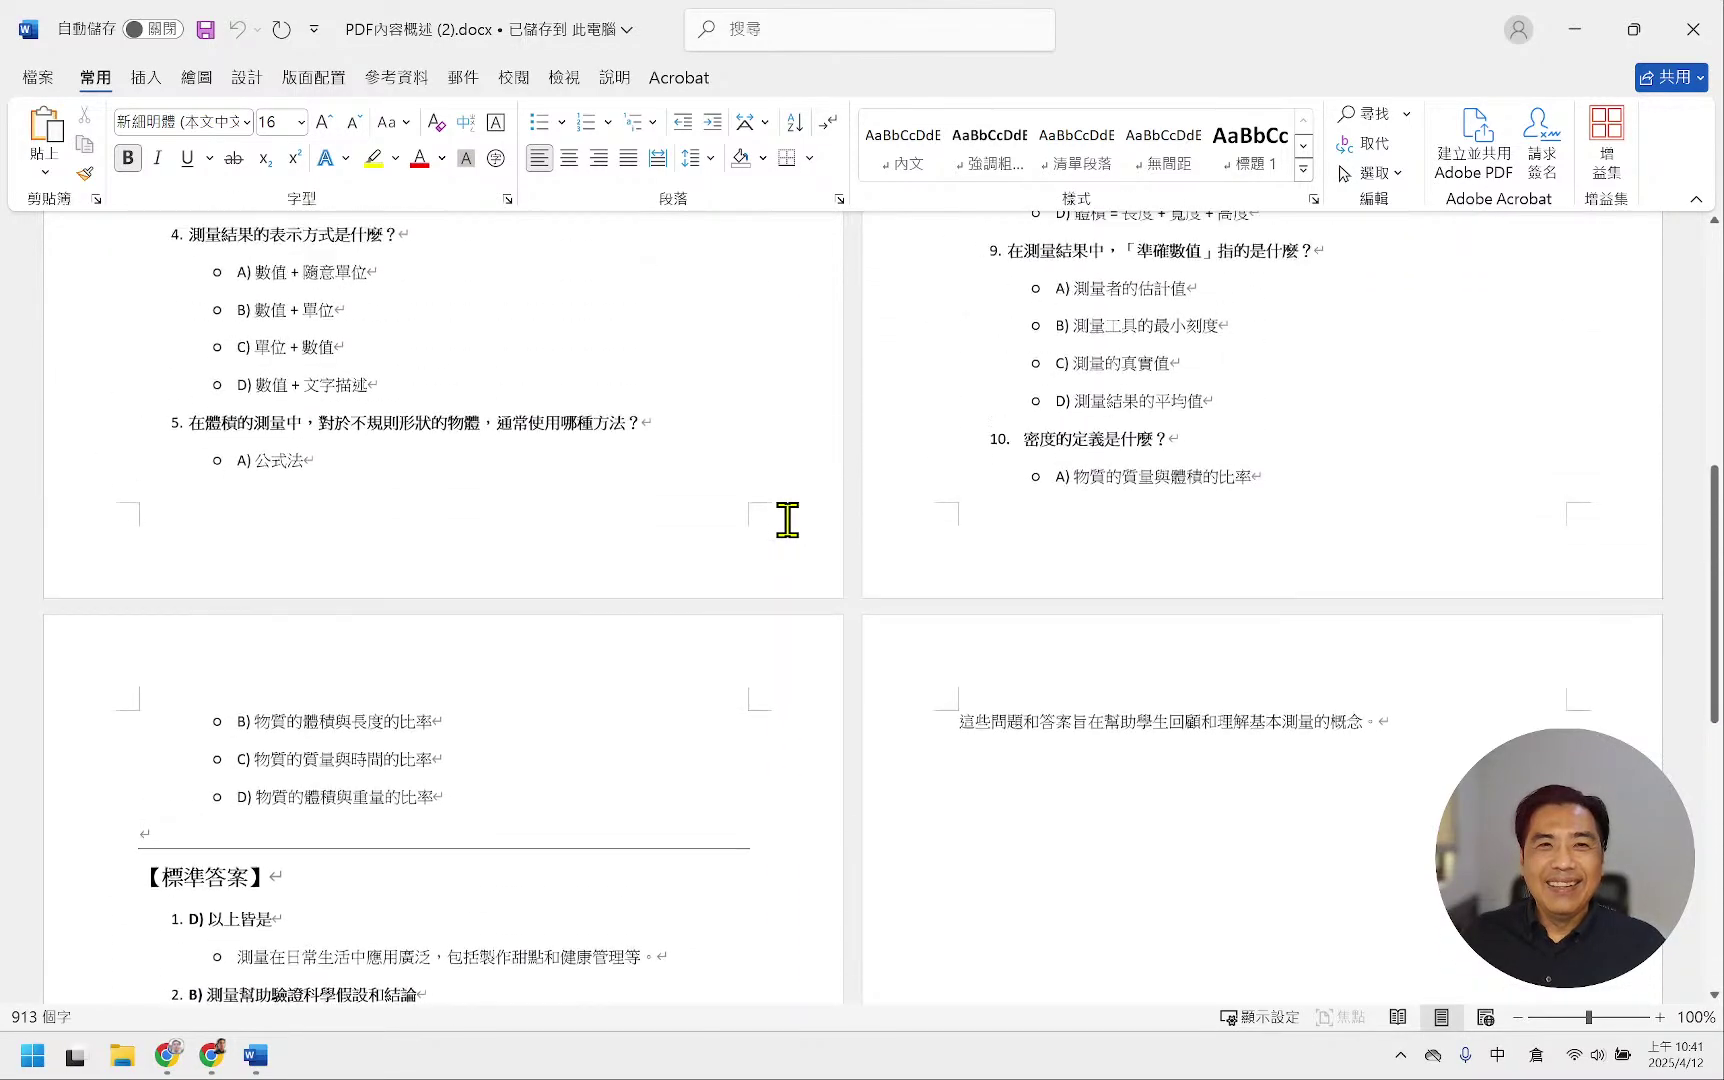
pyautogui.scroll(-5, 786, 516)
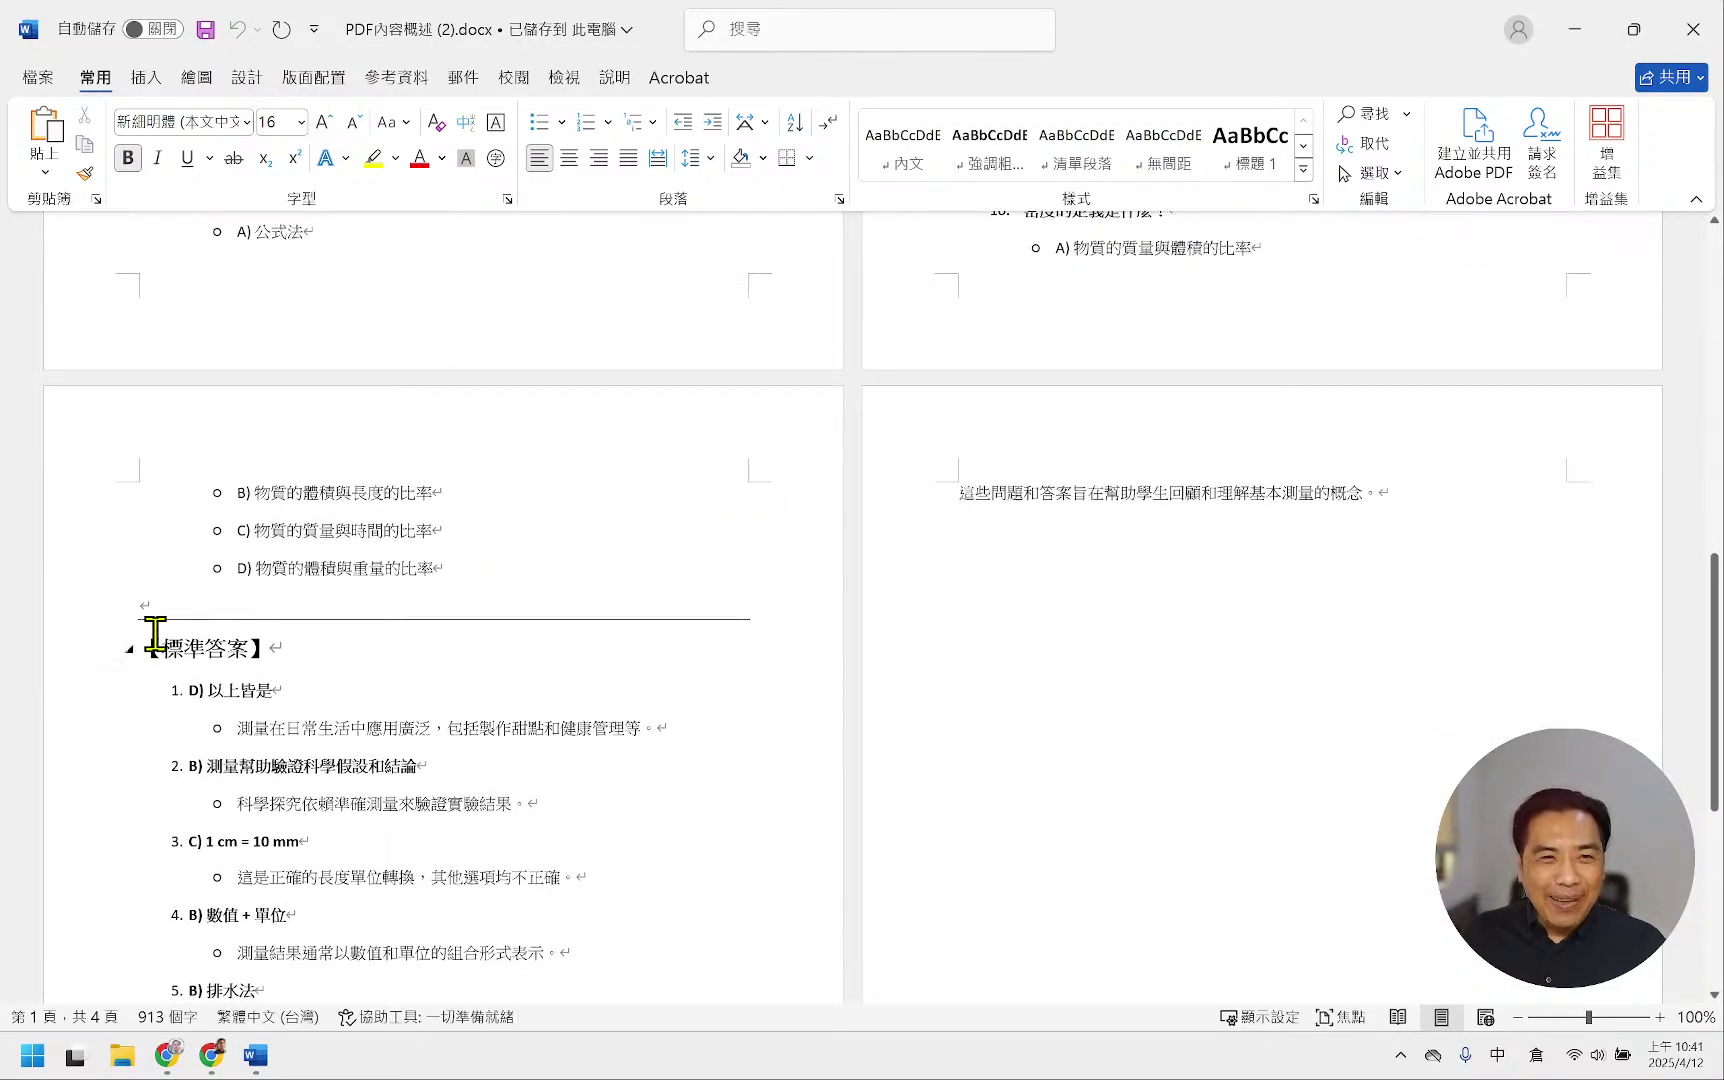
pyautogui.click(157, 640)
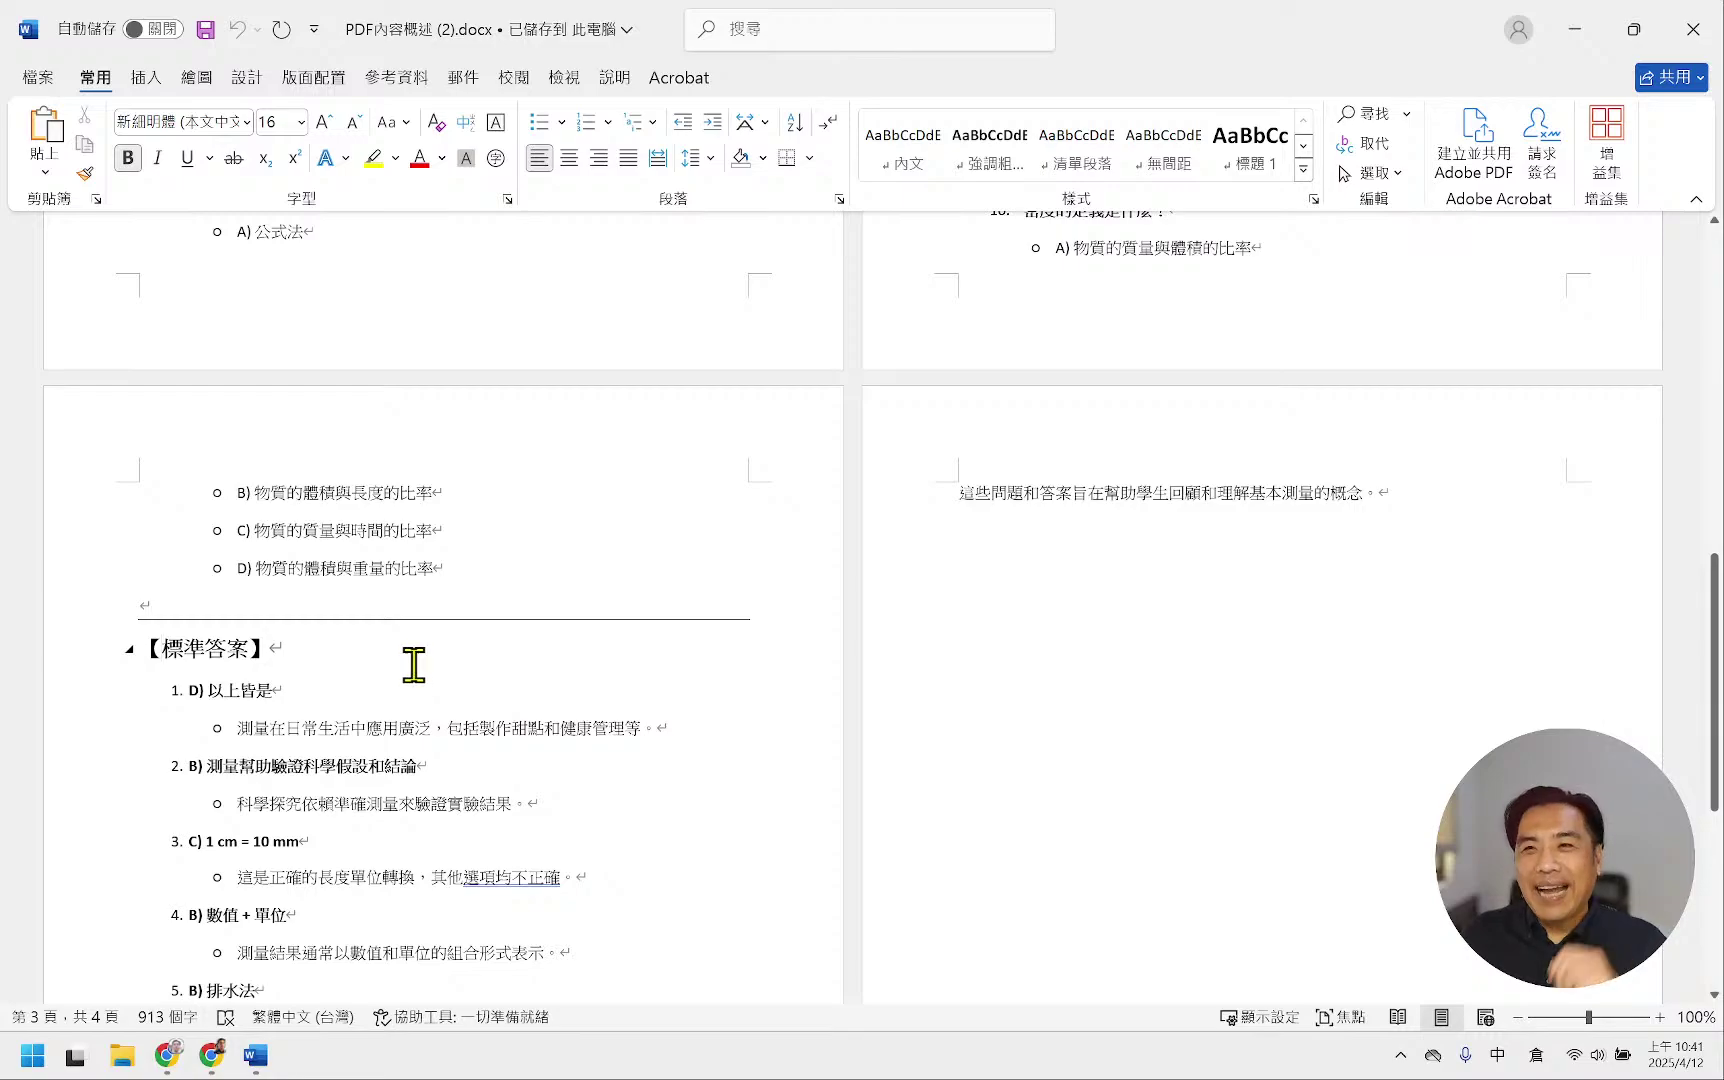
pyautogui.scroll(12, 413, 665)
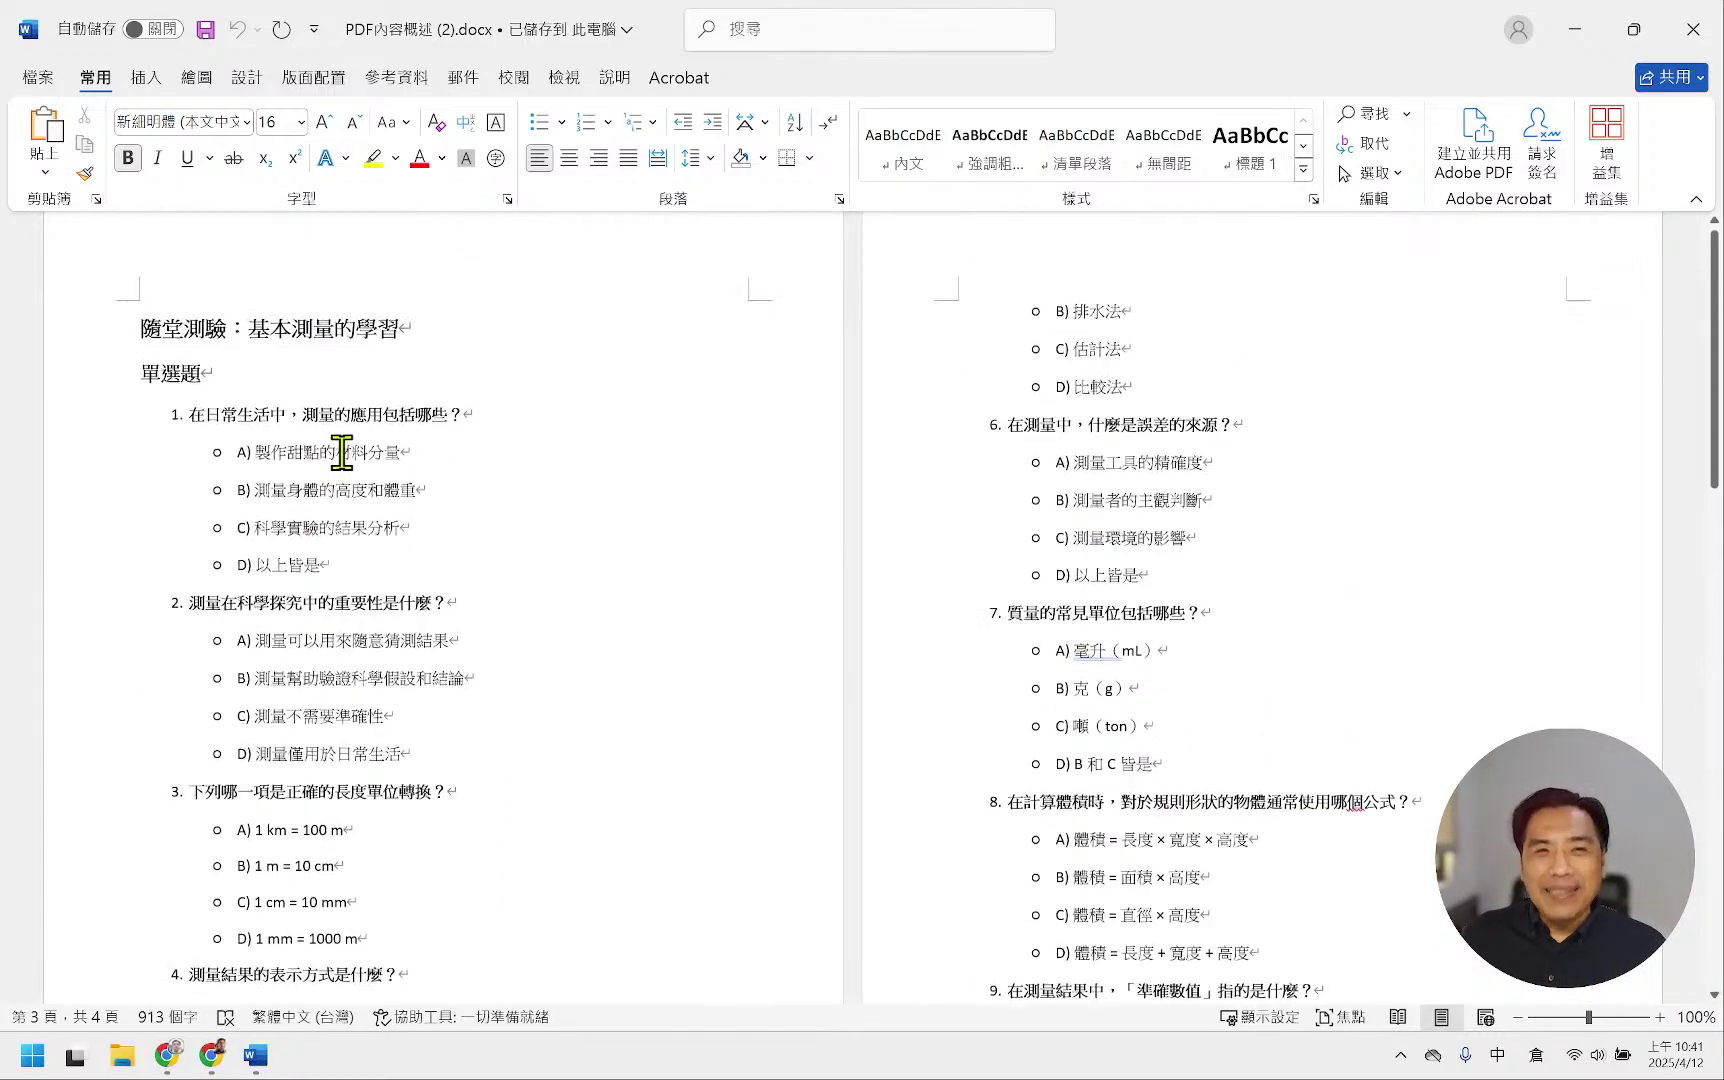
pyautogui.scroll(1, 341, 452)
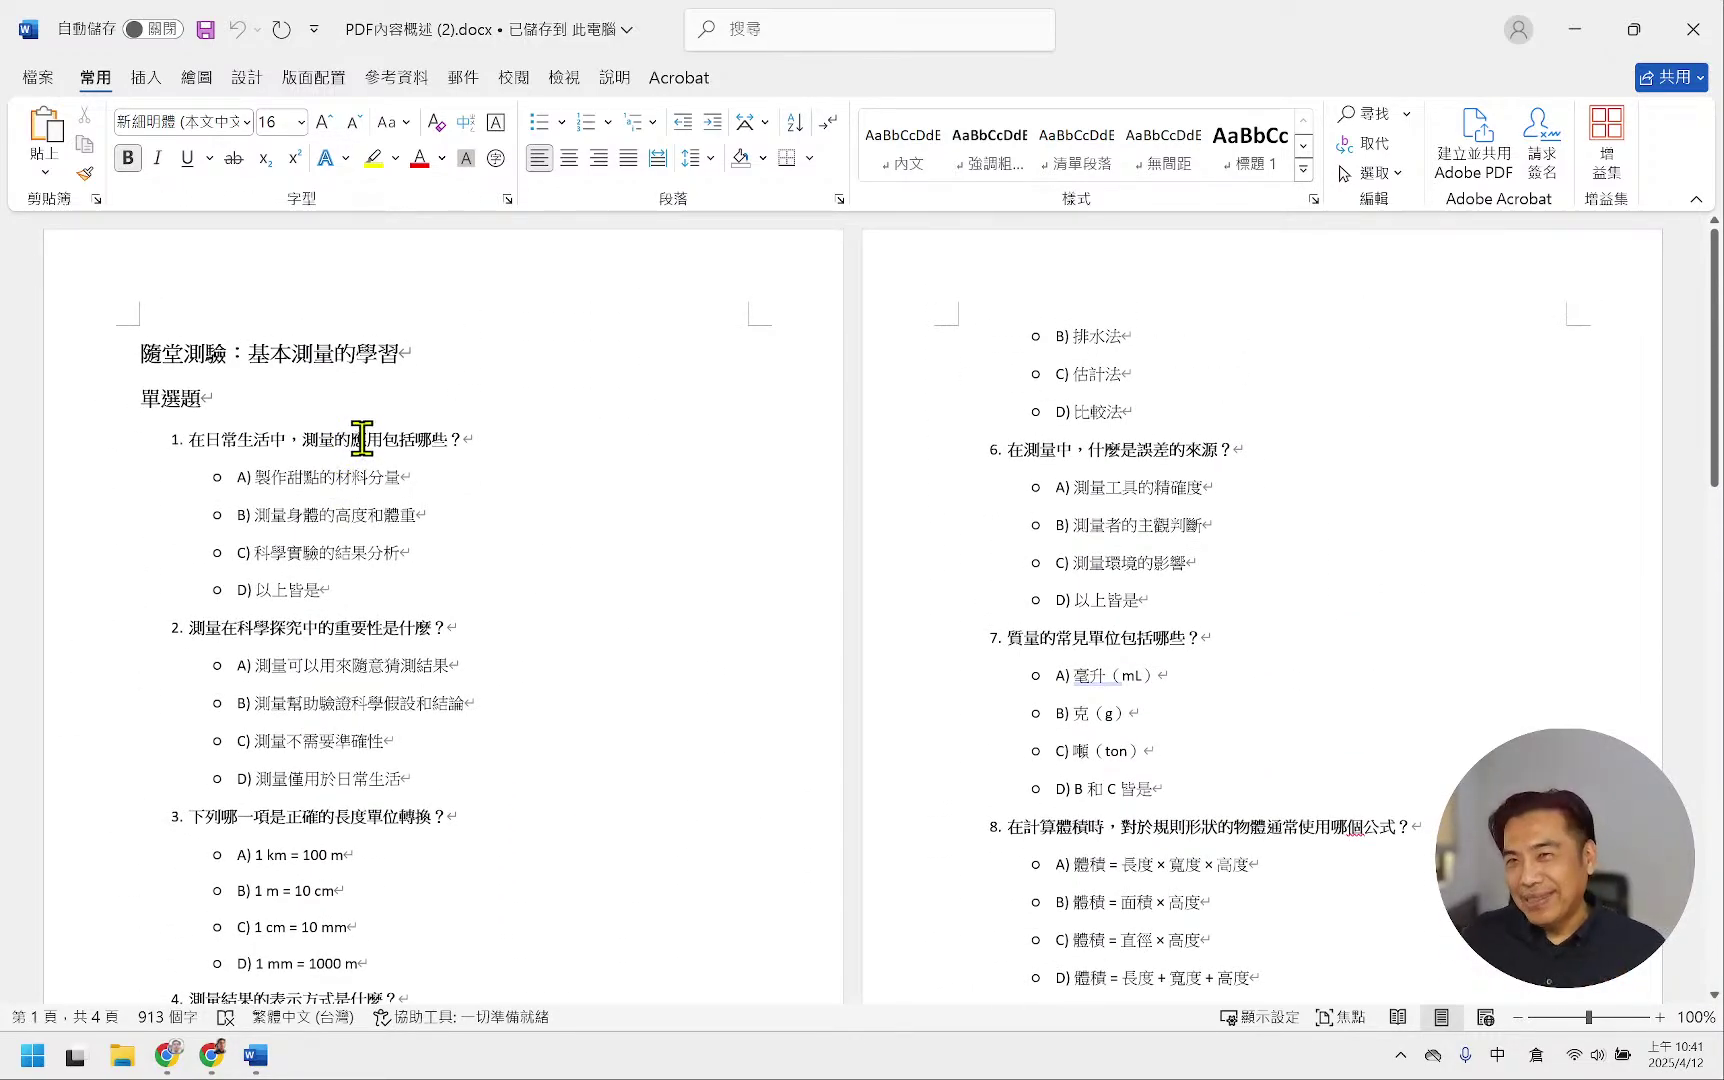
pyautogui.scroll(-5, 362, 443)
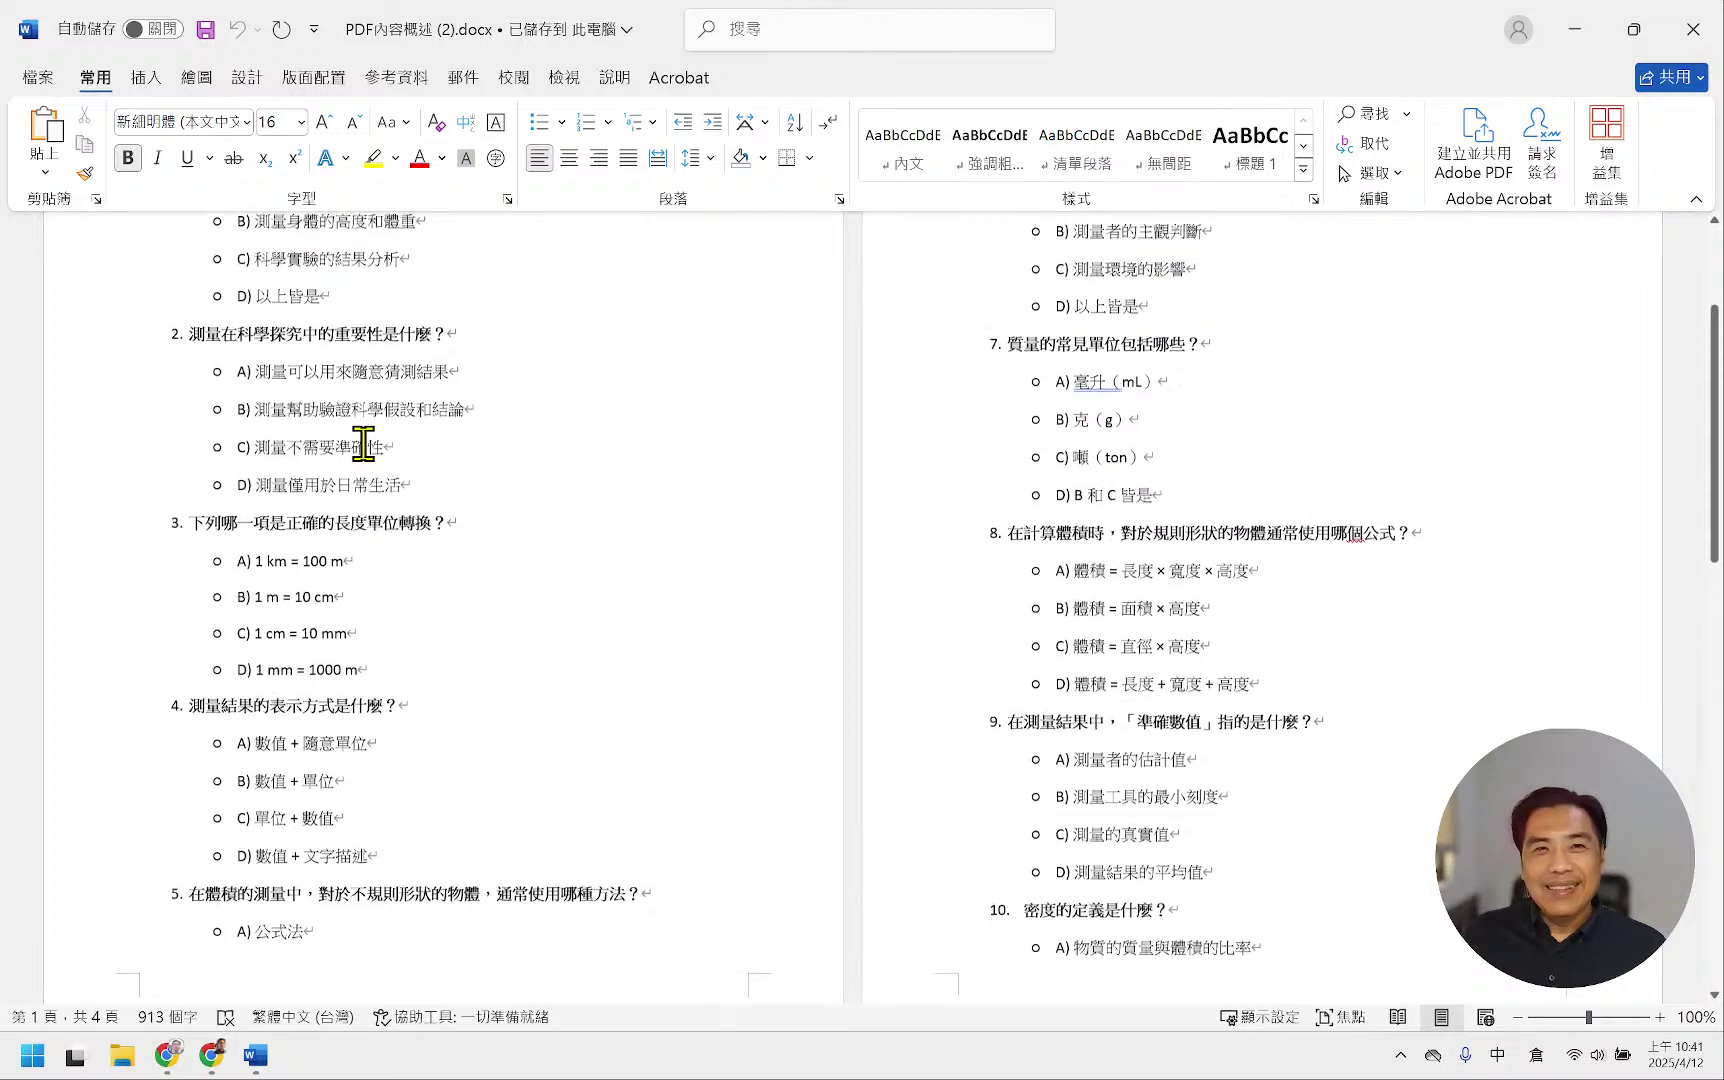
pyautogui.scroll(4, 365, 445)
pyautogui.scroll(2, 367, 448)
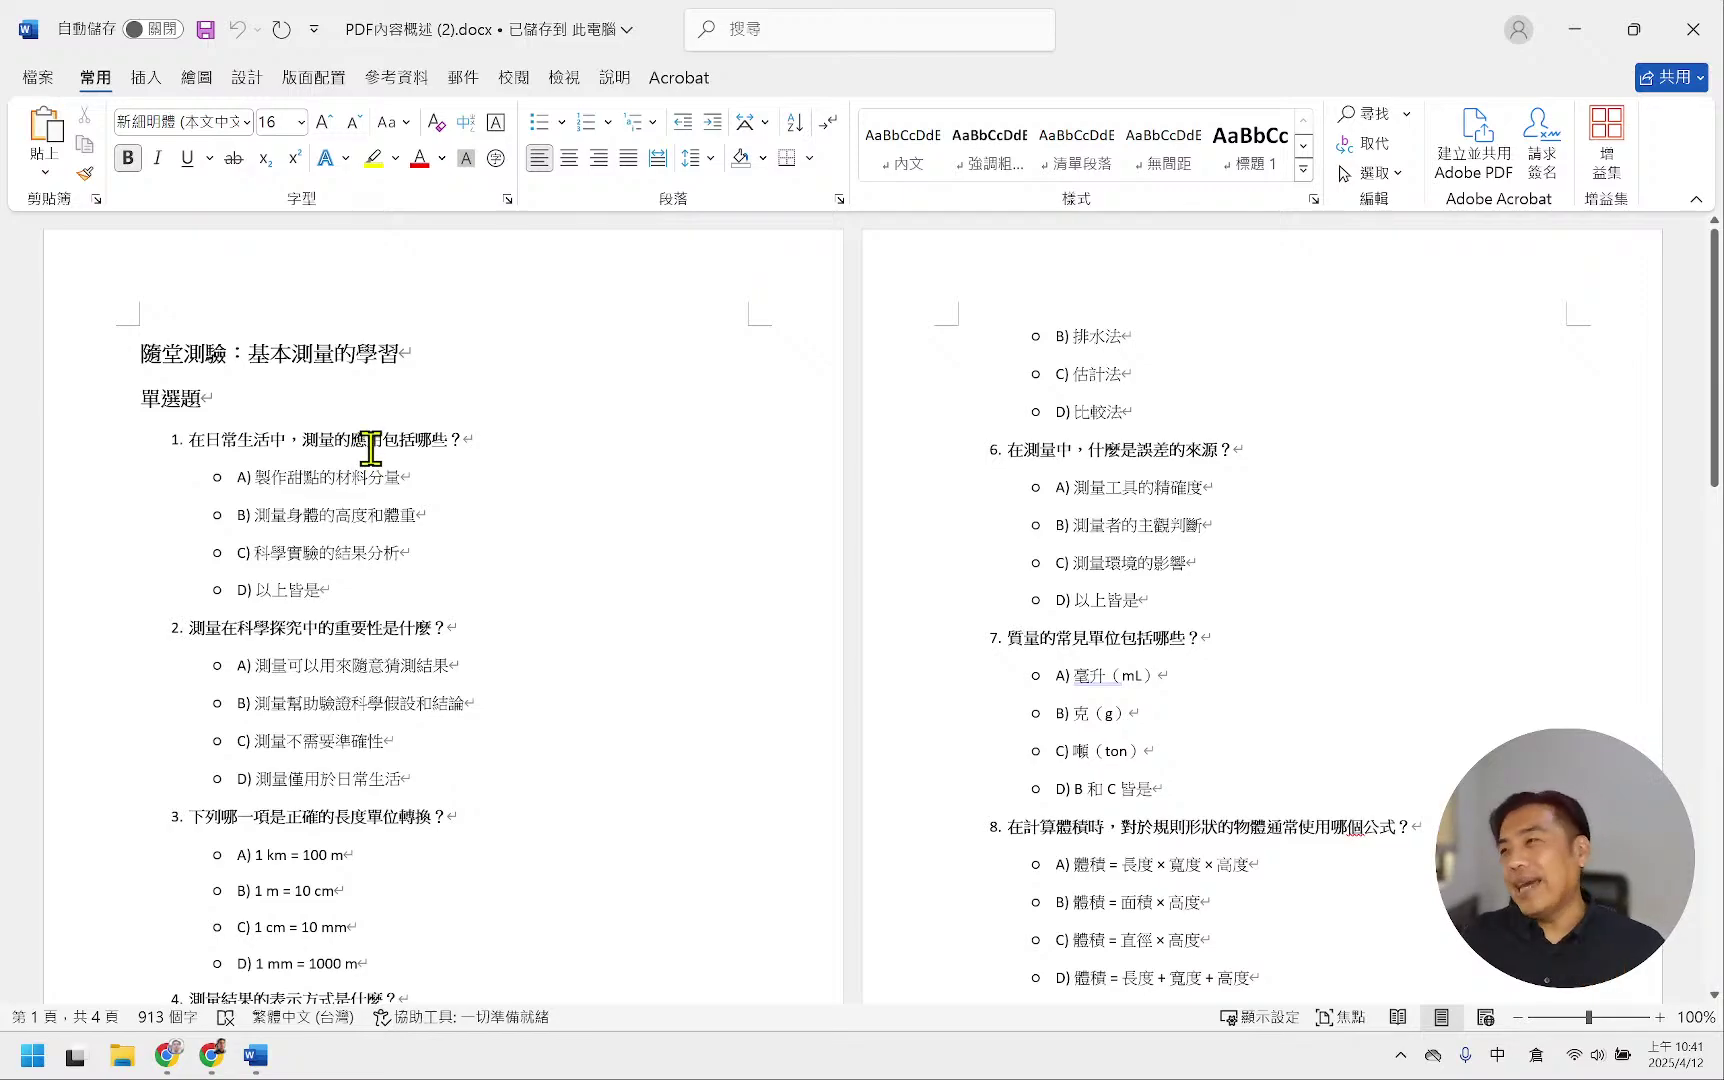
pyautogui.scroll(-10, 367, 452)
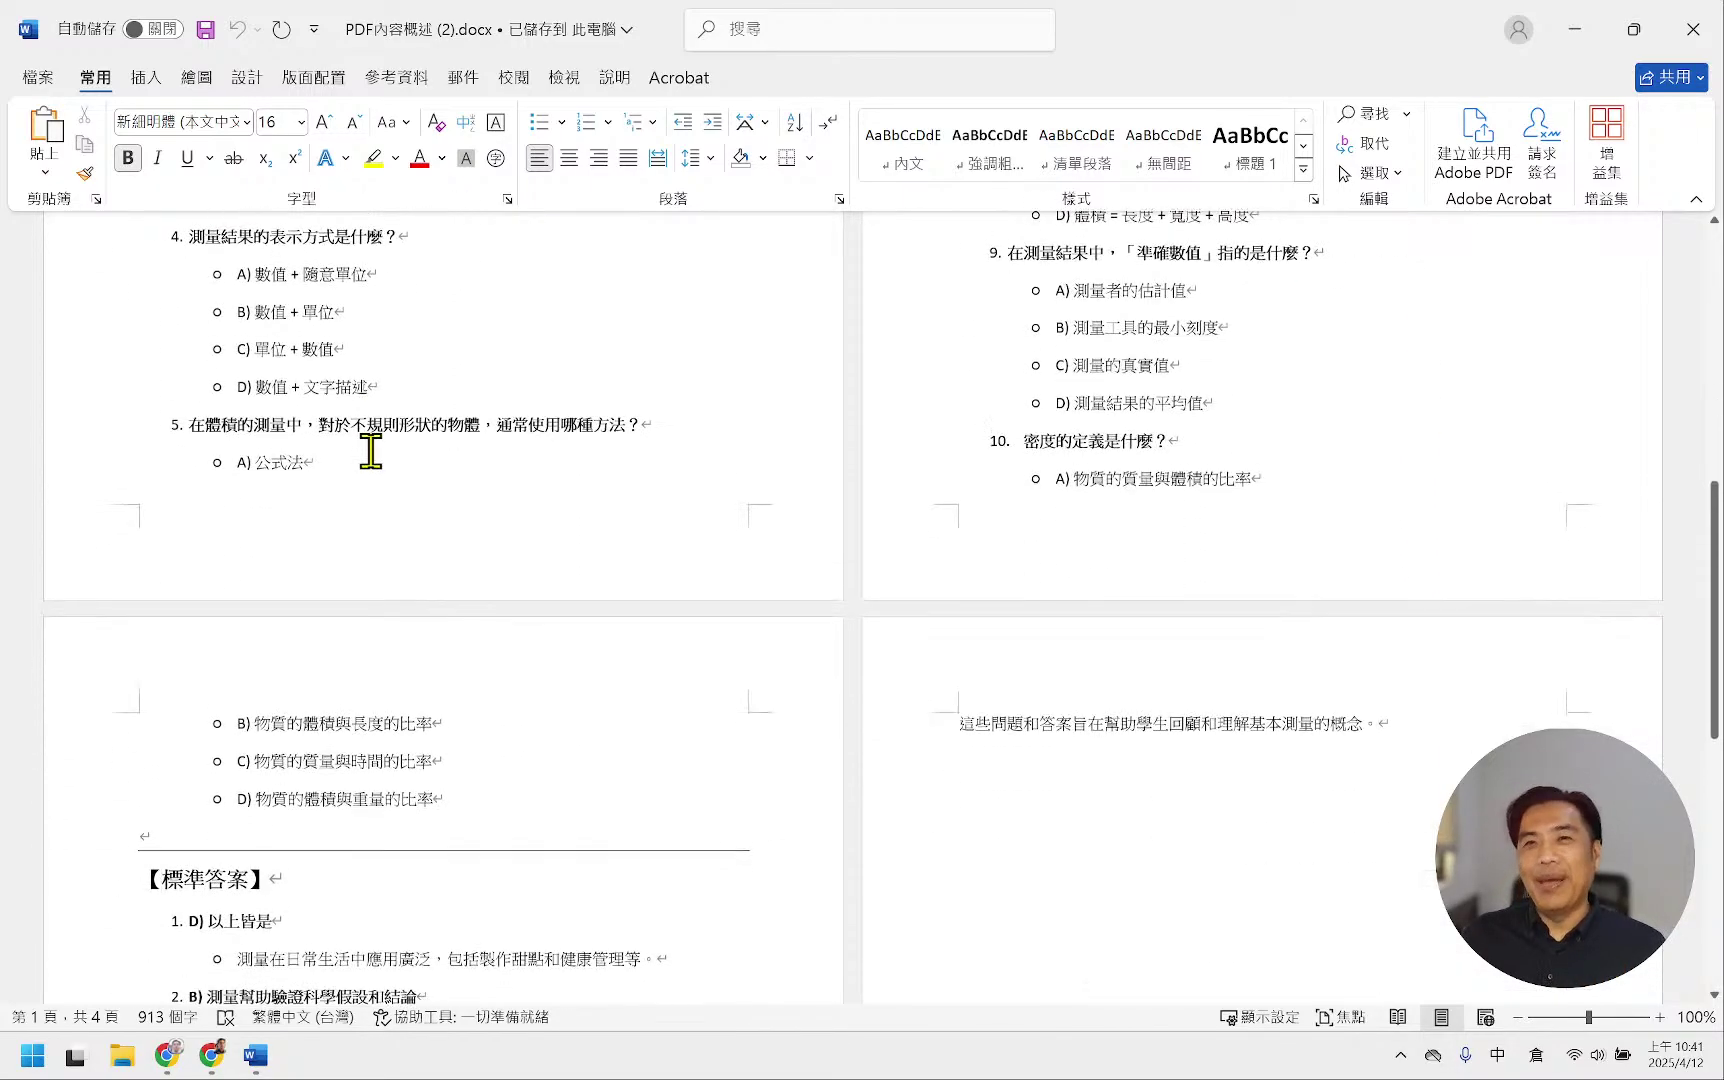
pyautogui.scroll(10, 370, 456)
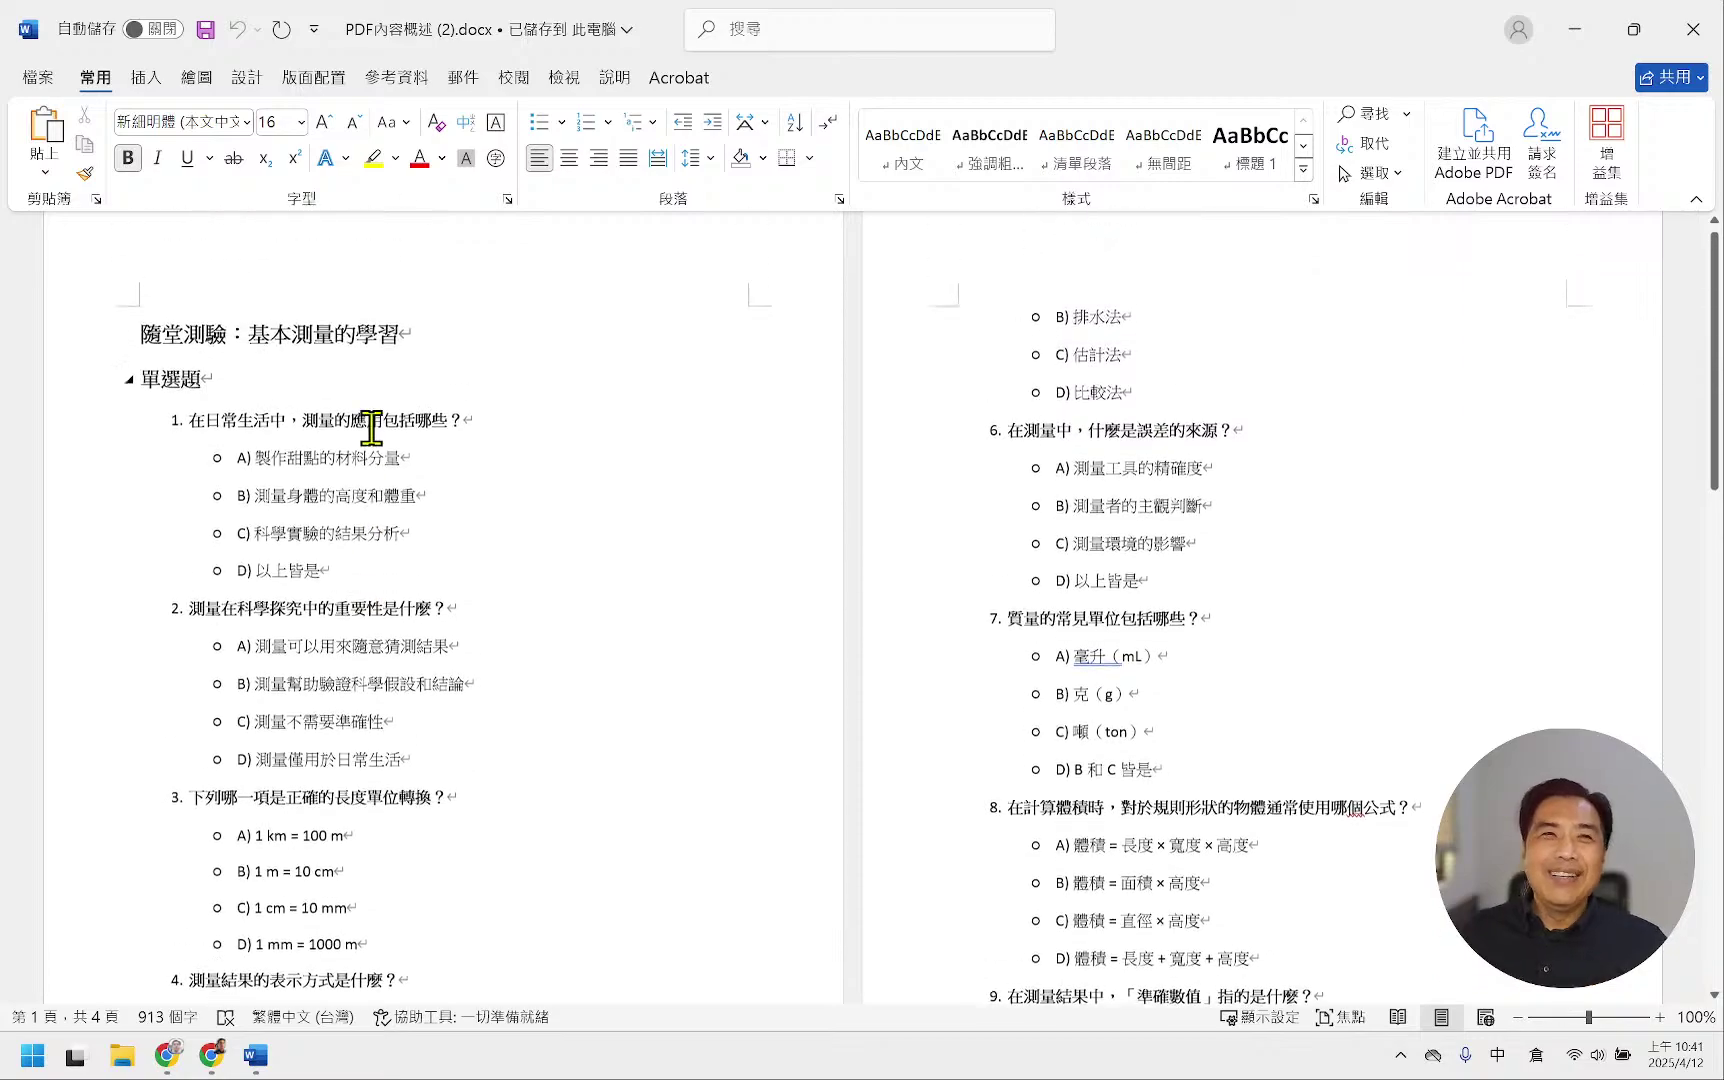
pyautogui.scroll(-7, 650, 490)
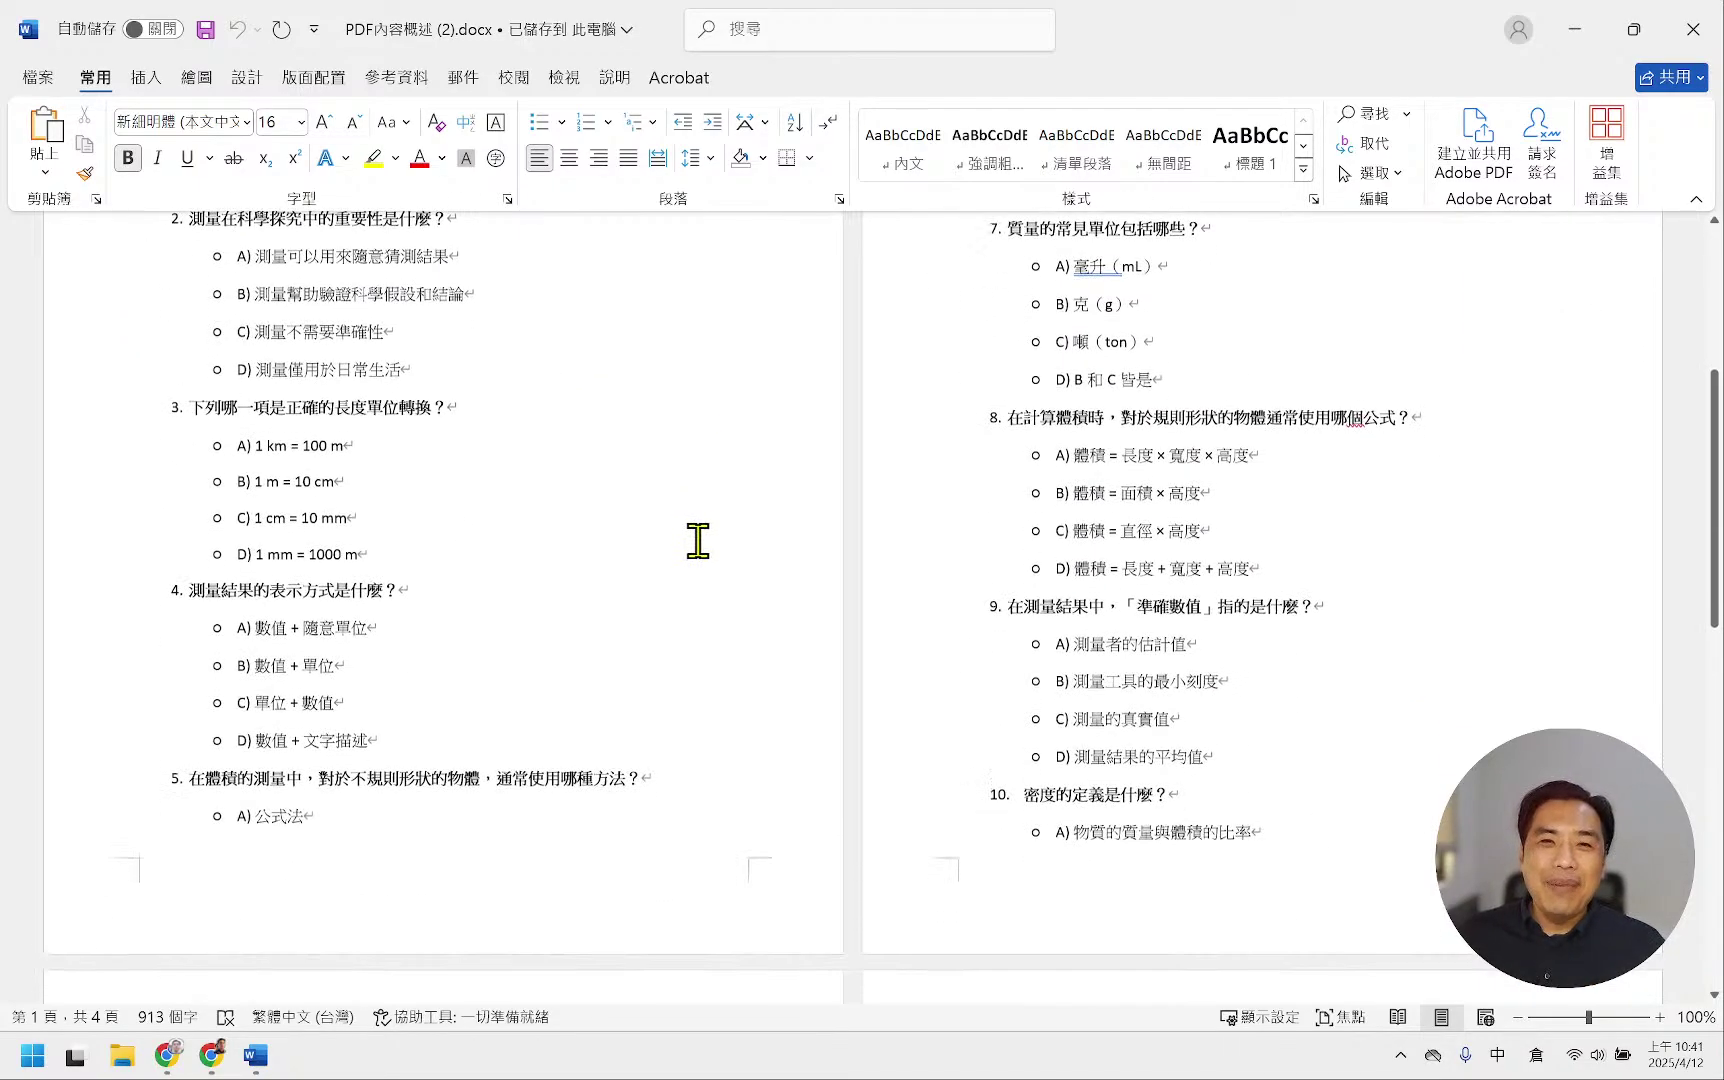
# - Set the font of the entire document to 標楷體 and its line spacing to 單行間距
pyautogui.hotkey('ctrl', 'a')
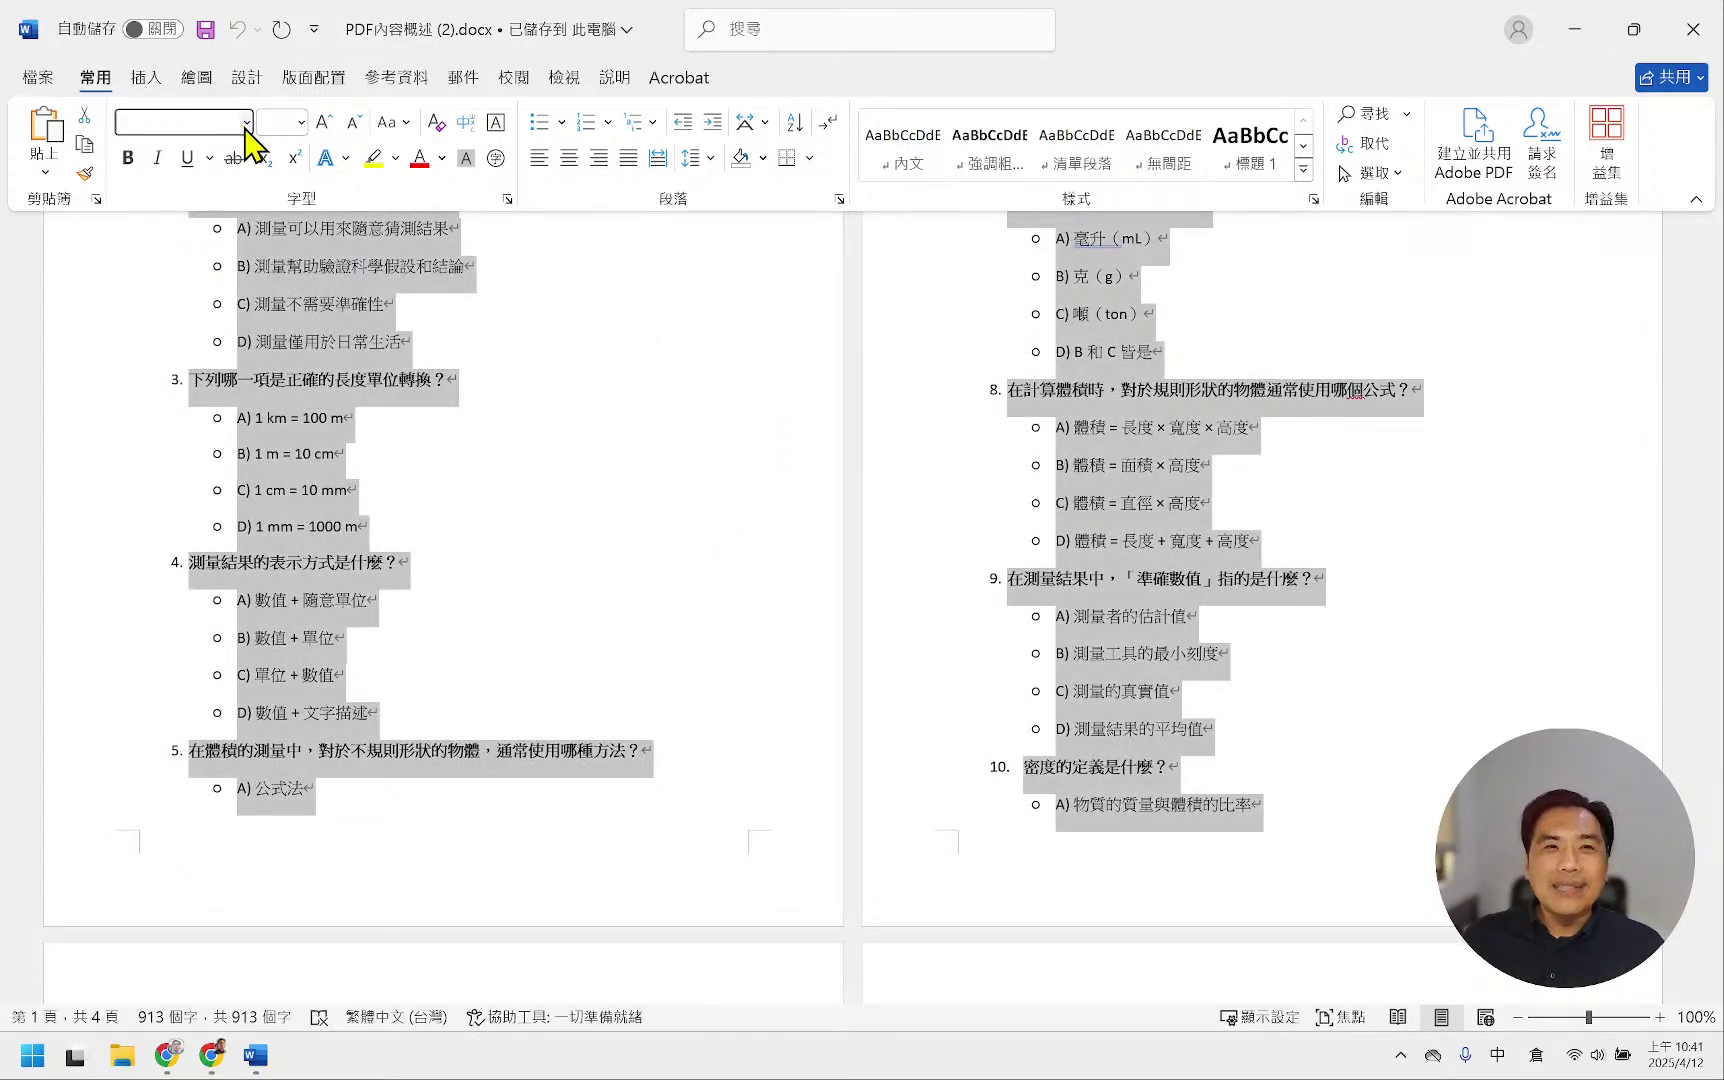
pyautogui.click(246, 122)
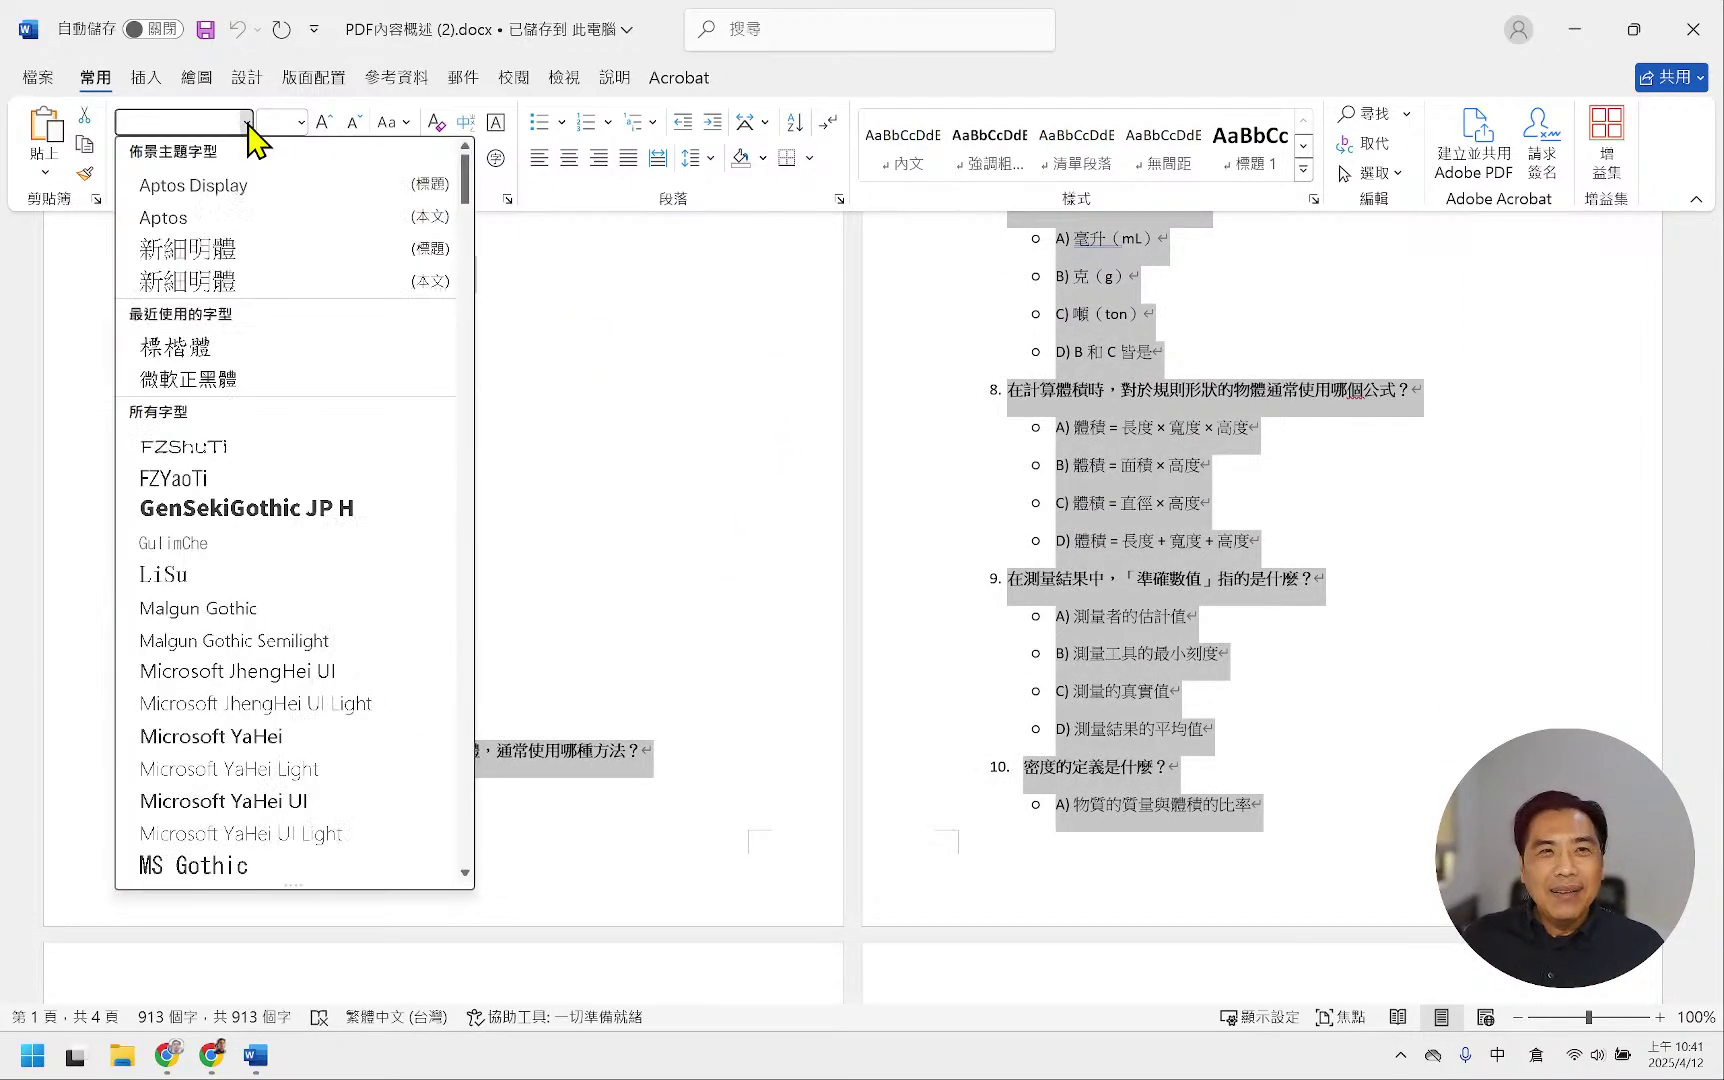
pyautogui.click(235, 347)
pyautogui.scroll(6, 636, 480)
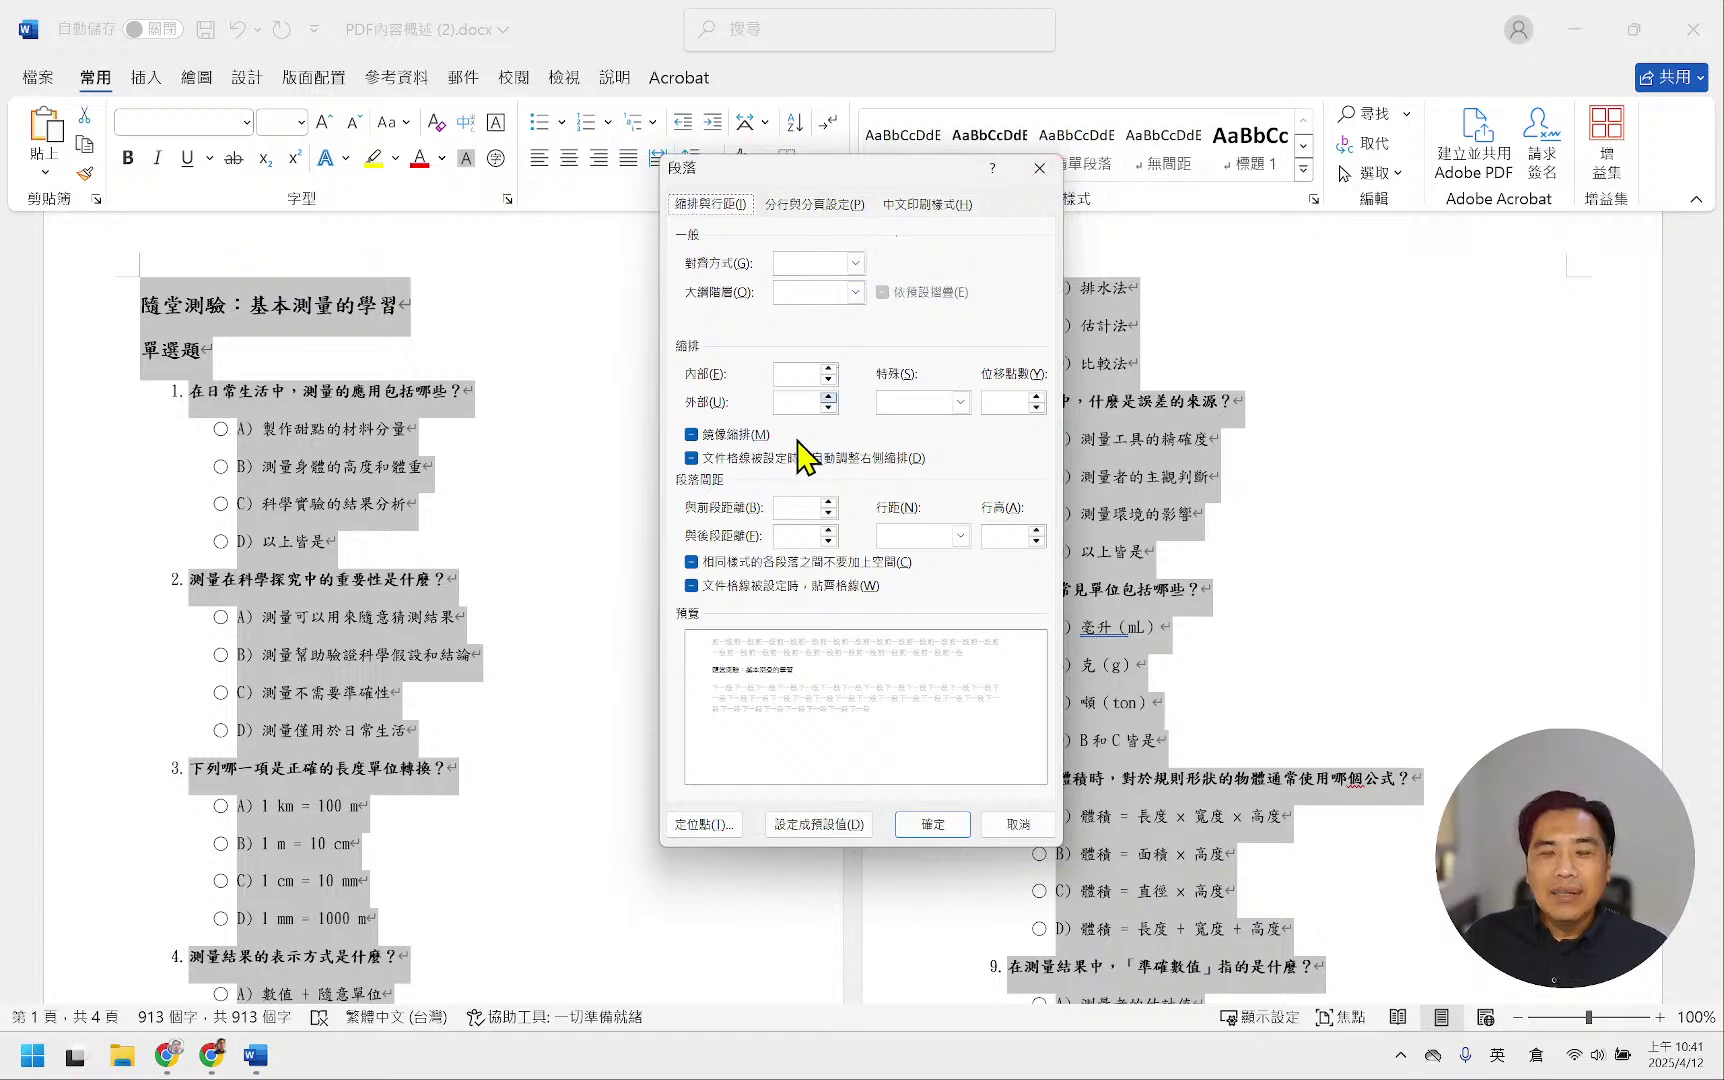
pyautogui.click(905, 537)
pyautogui.click(916, 553)
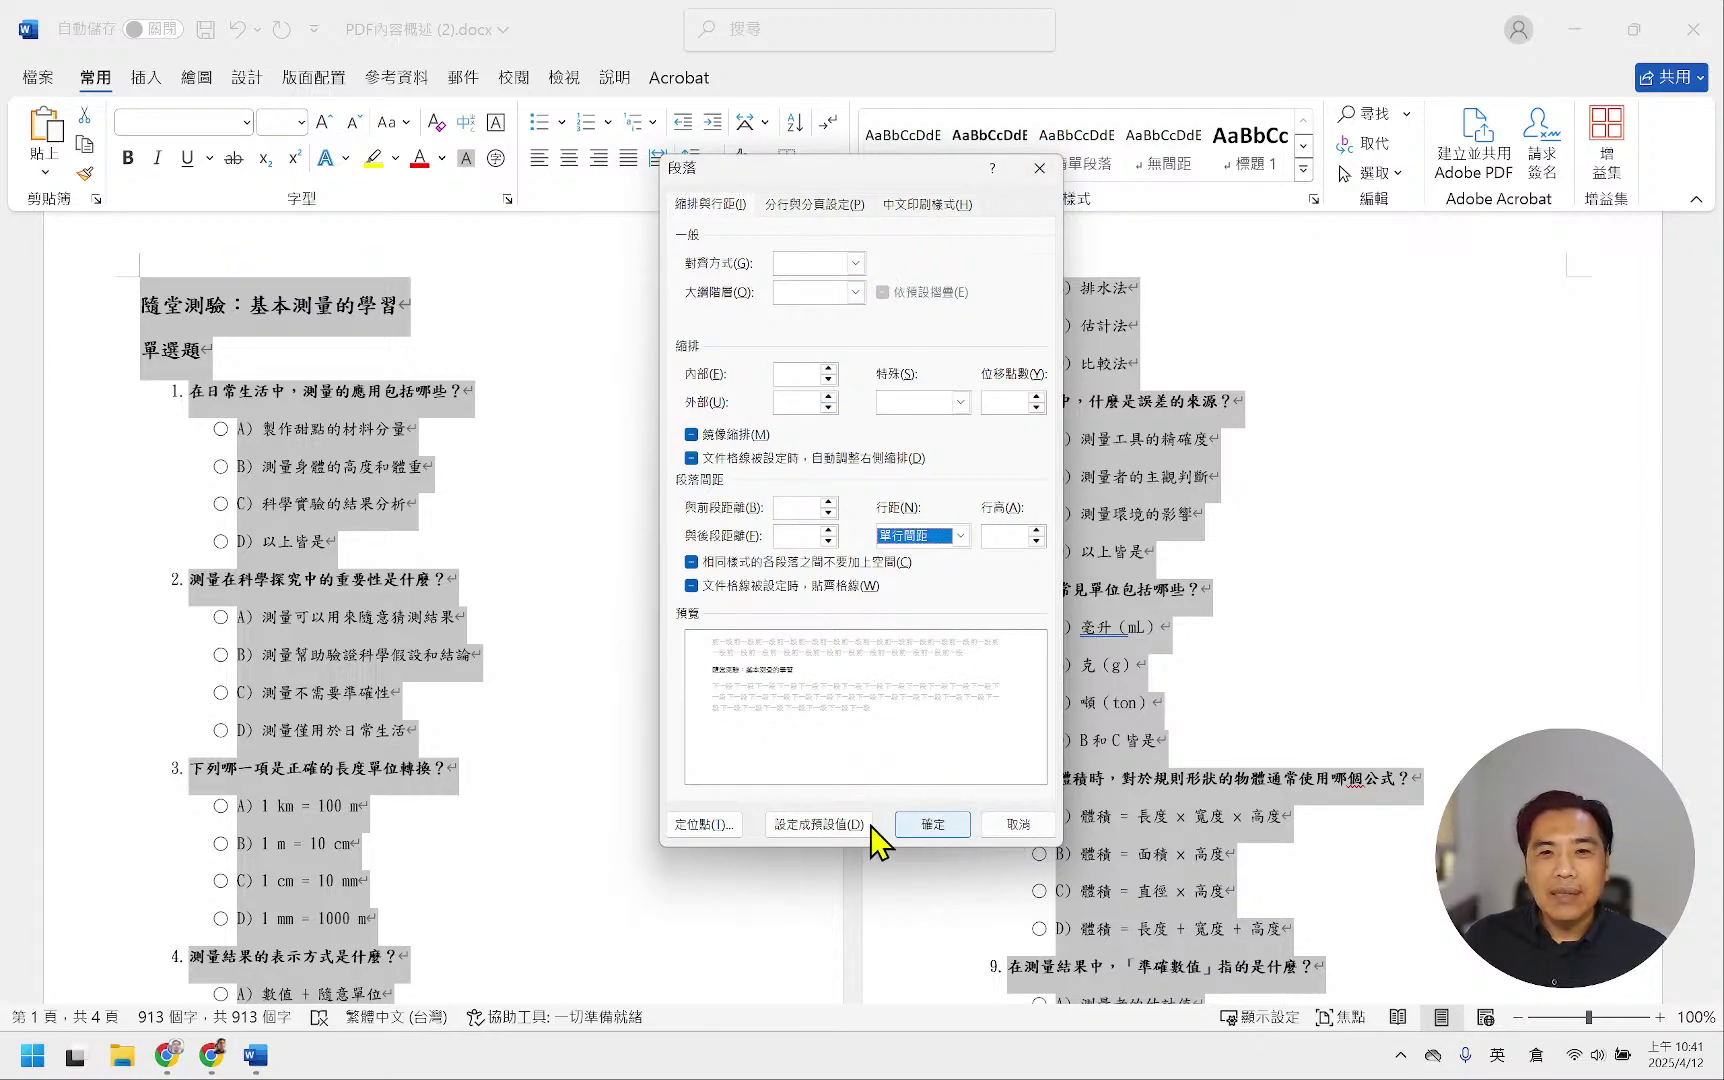
pyautogui.click(938, 826)
# - Replace the ruled blank line above the 【標準答案】 heading with a page break that starts the answer key on a new page
pyautogui.scroll(-8, 622, 700)
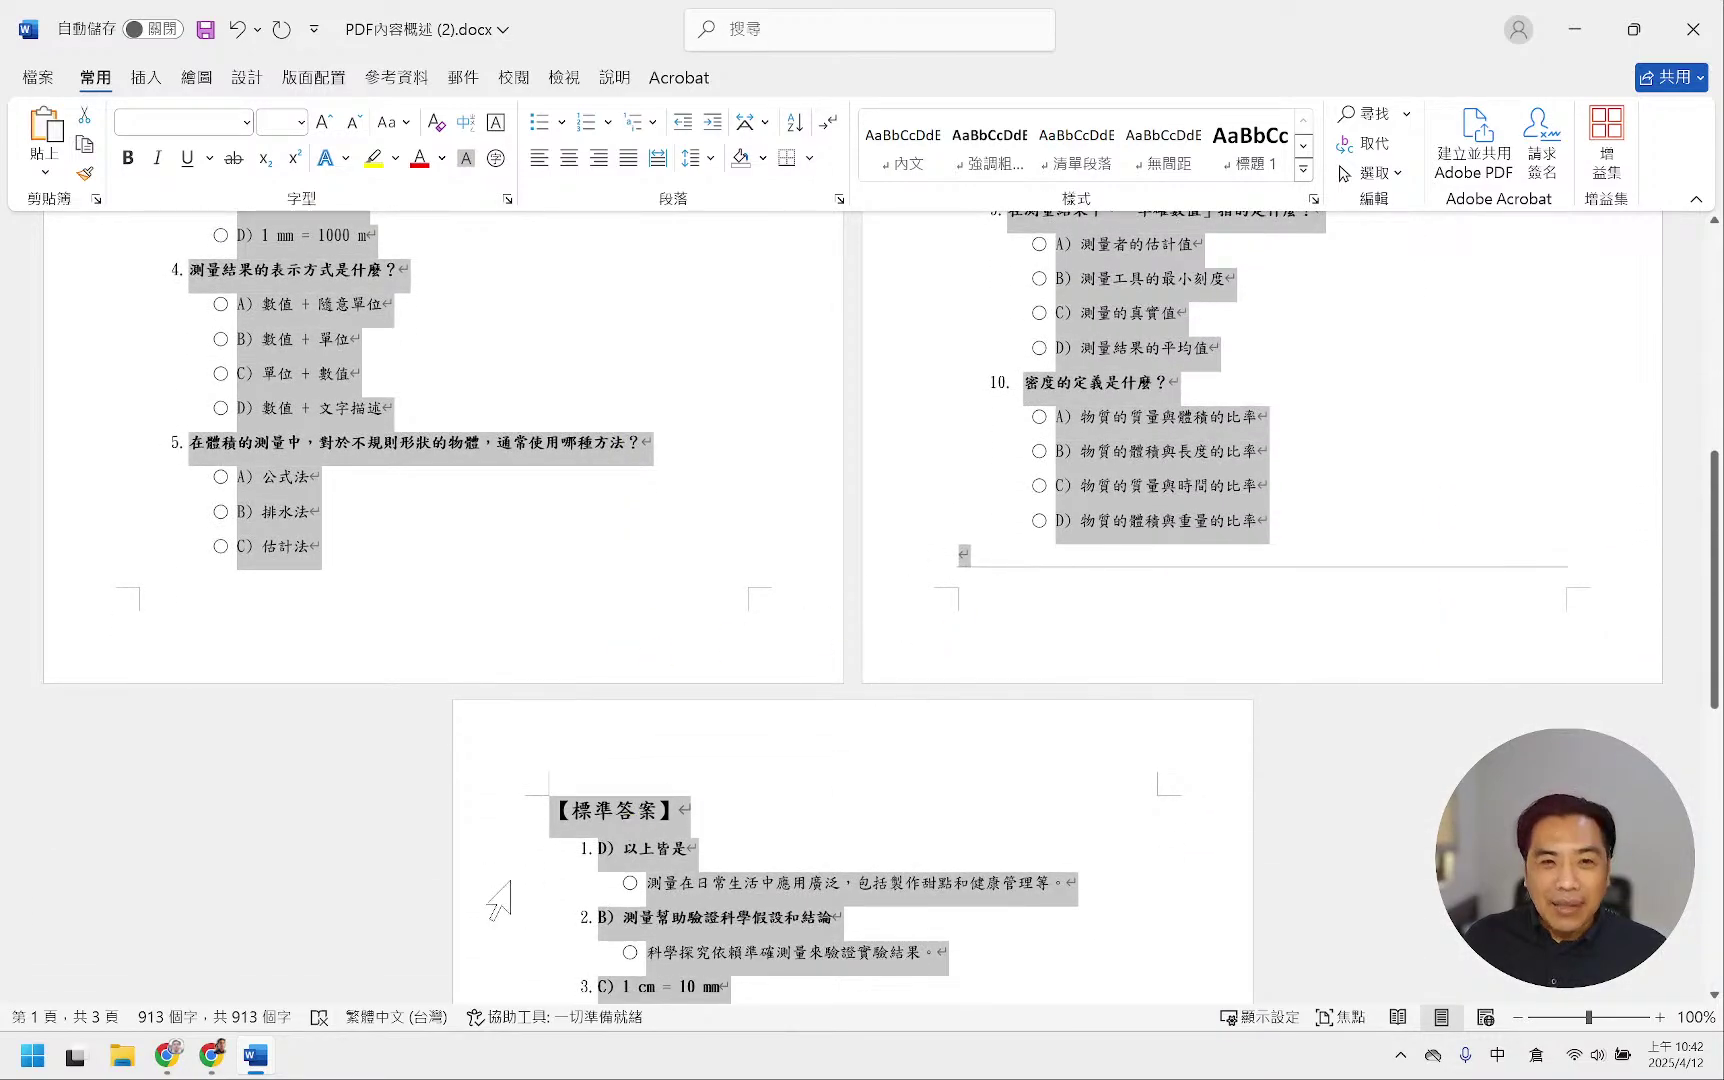
pyautogui.click(982, 561)
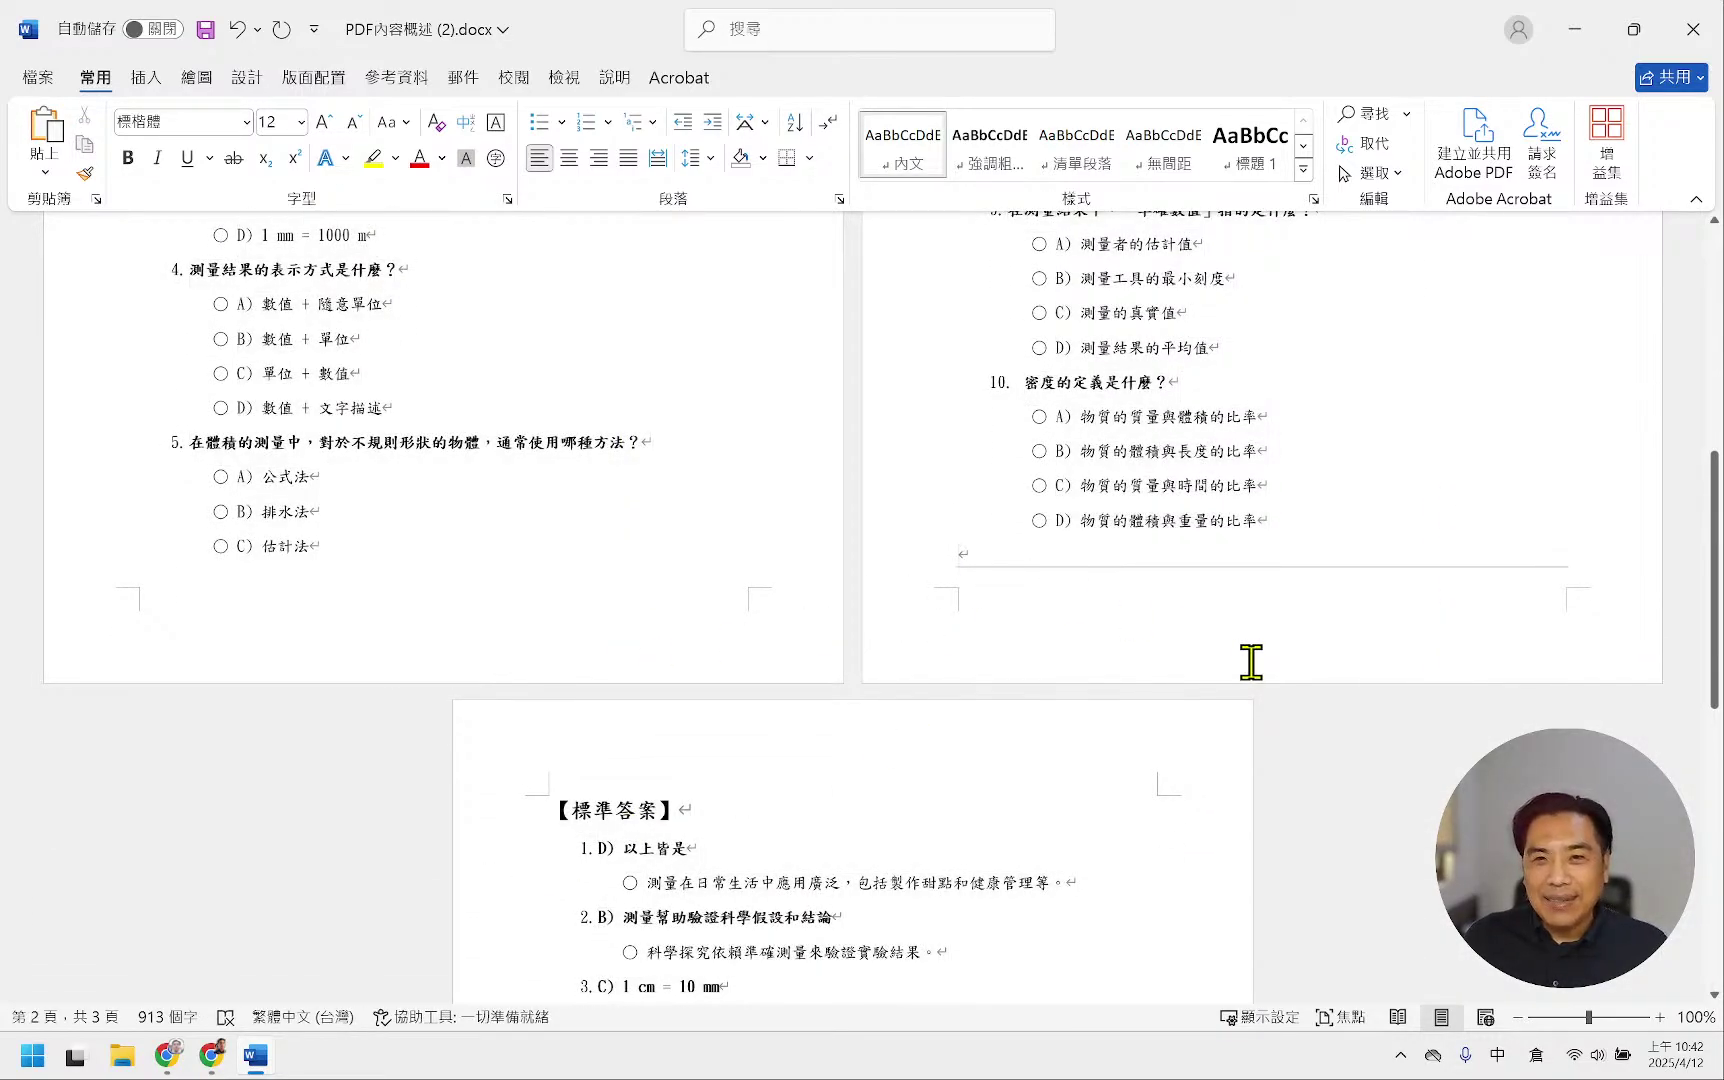
pyautogui.press('Delete')
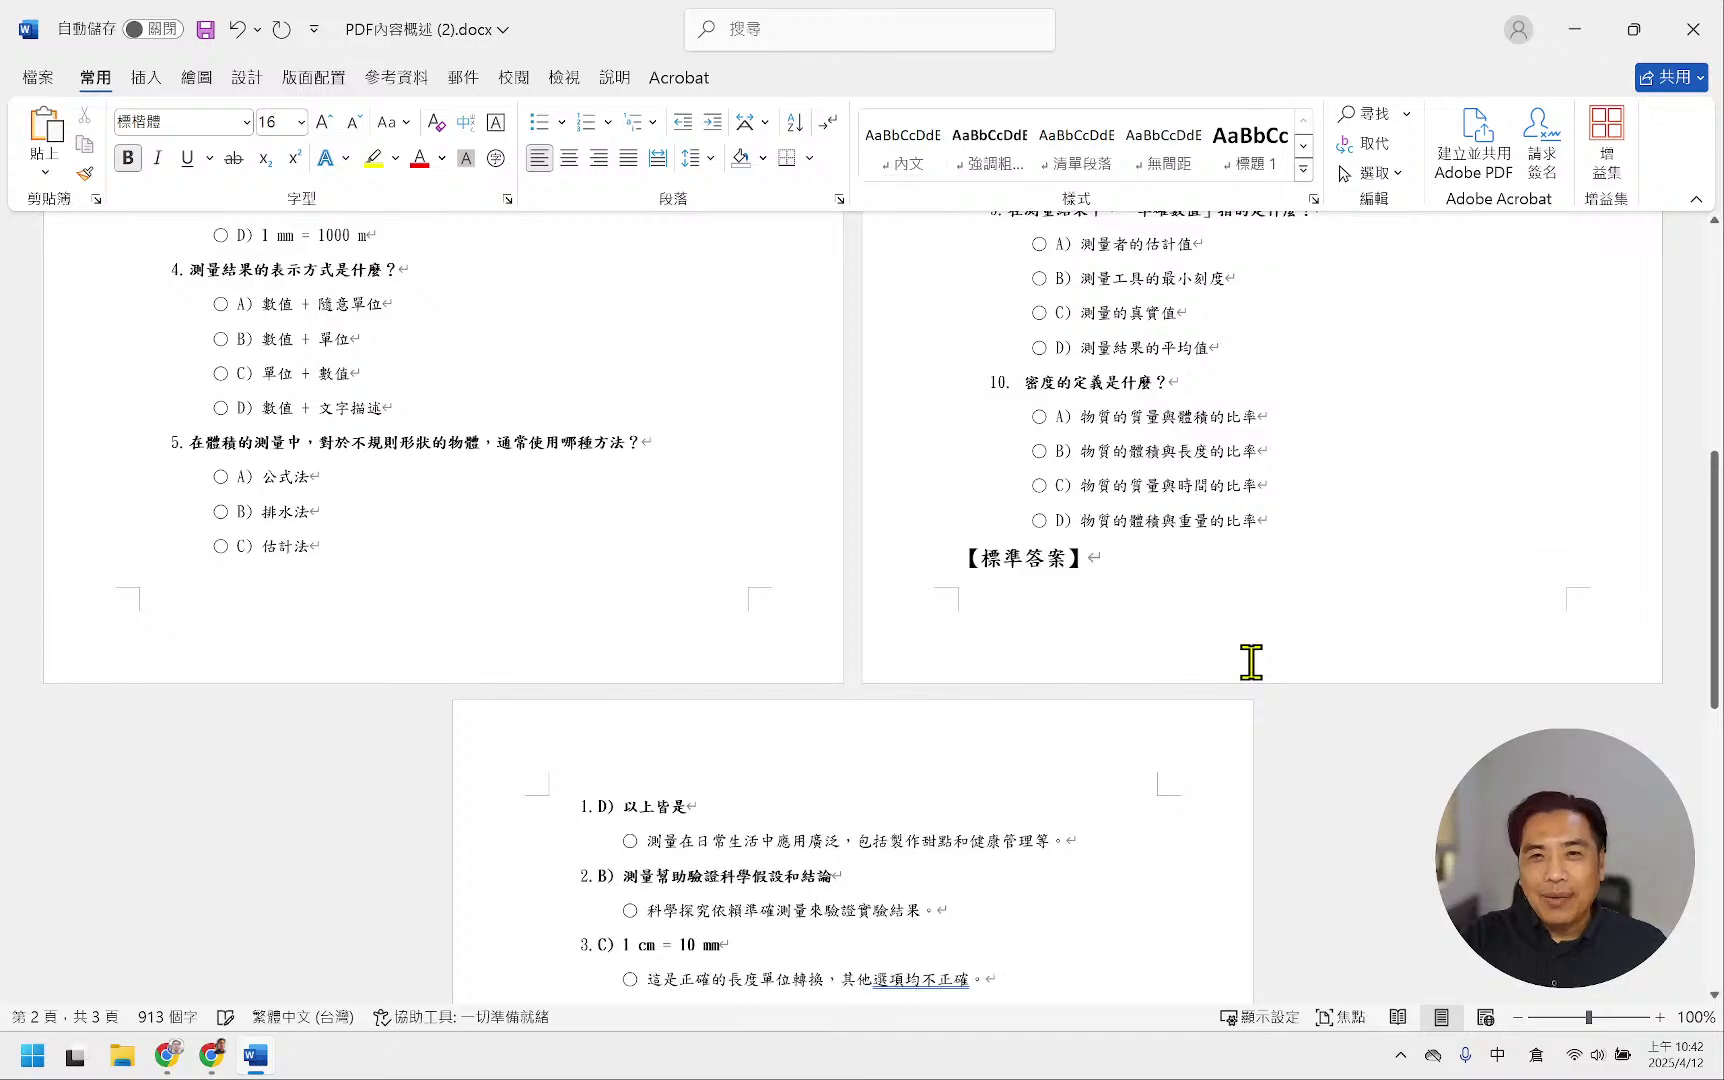
pyautogui.hotkey('ctrl', 'z')
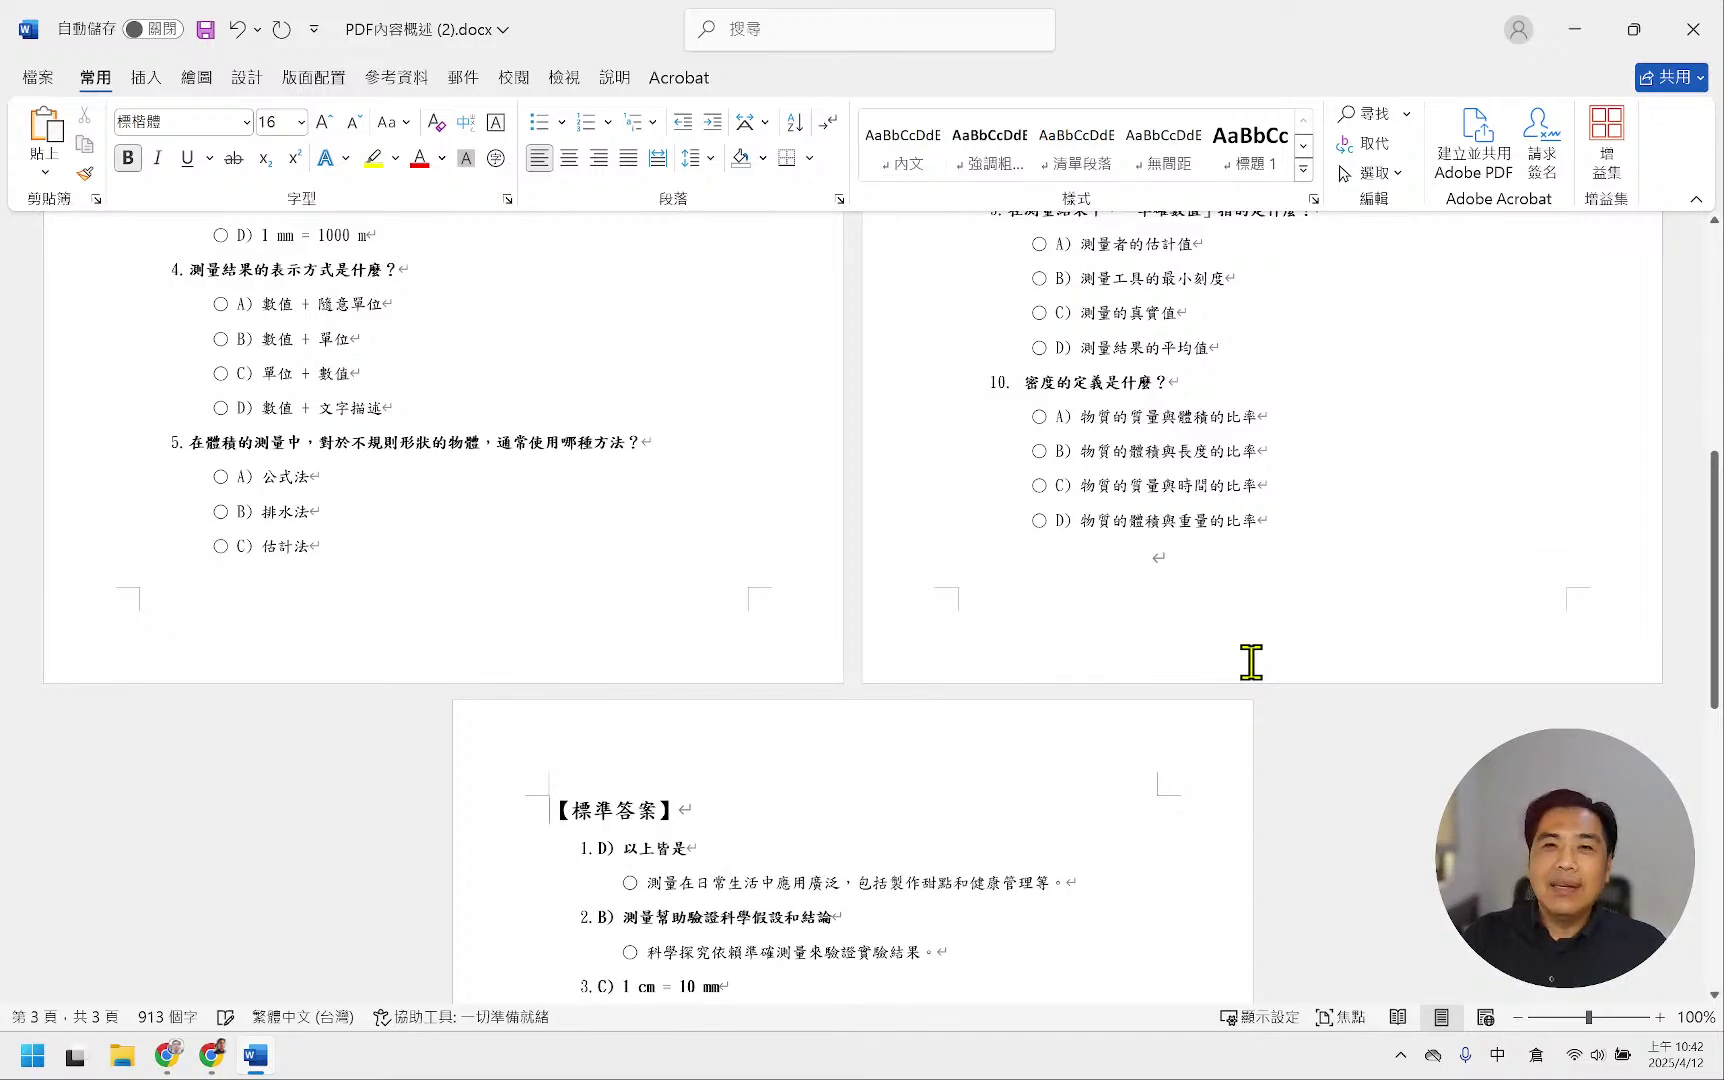
# - Review the reformatted quiz from the title through to the answer key page
pyautogui.scroll(6, 1251, 661)
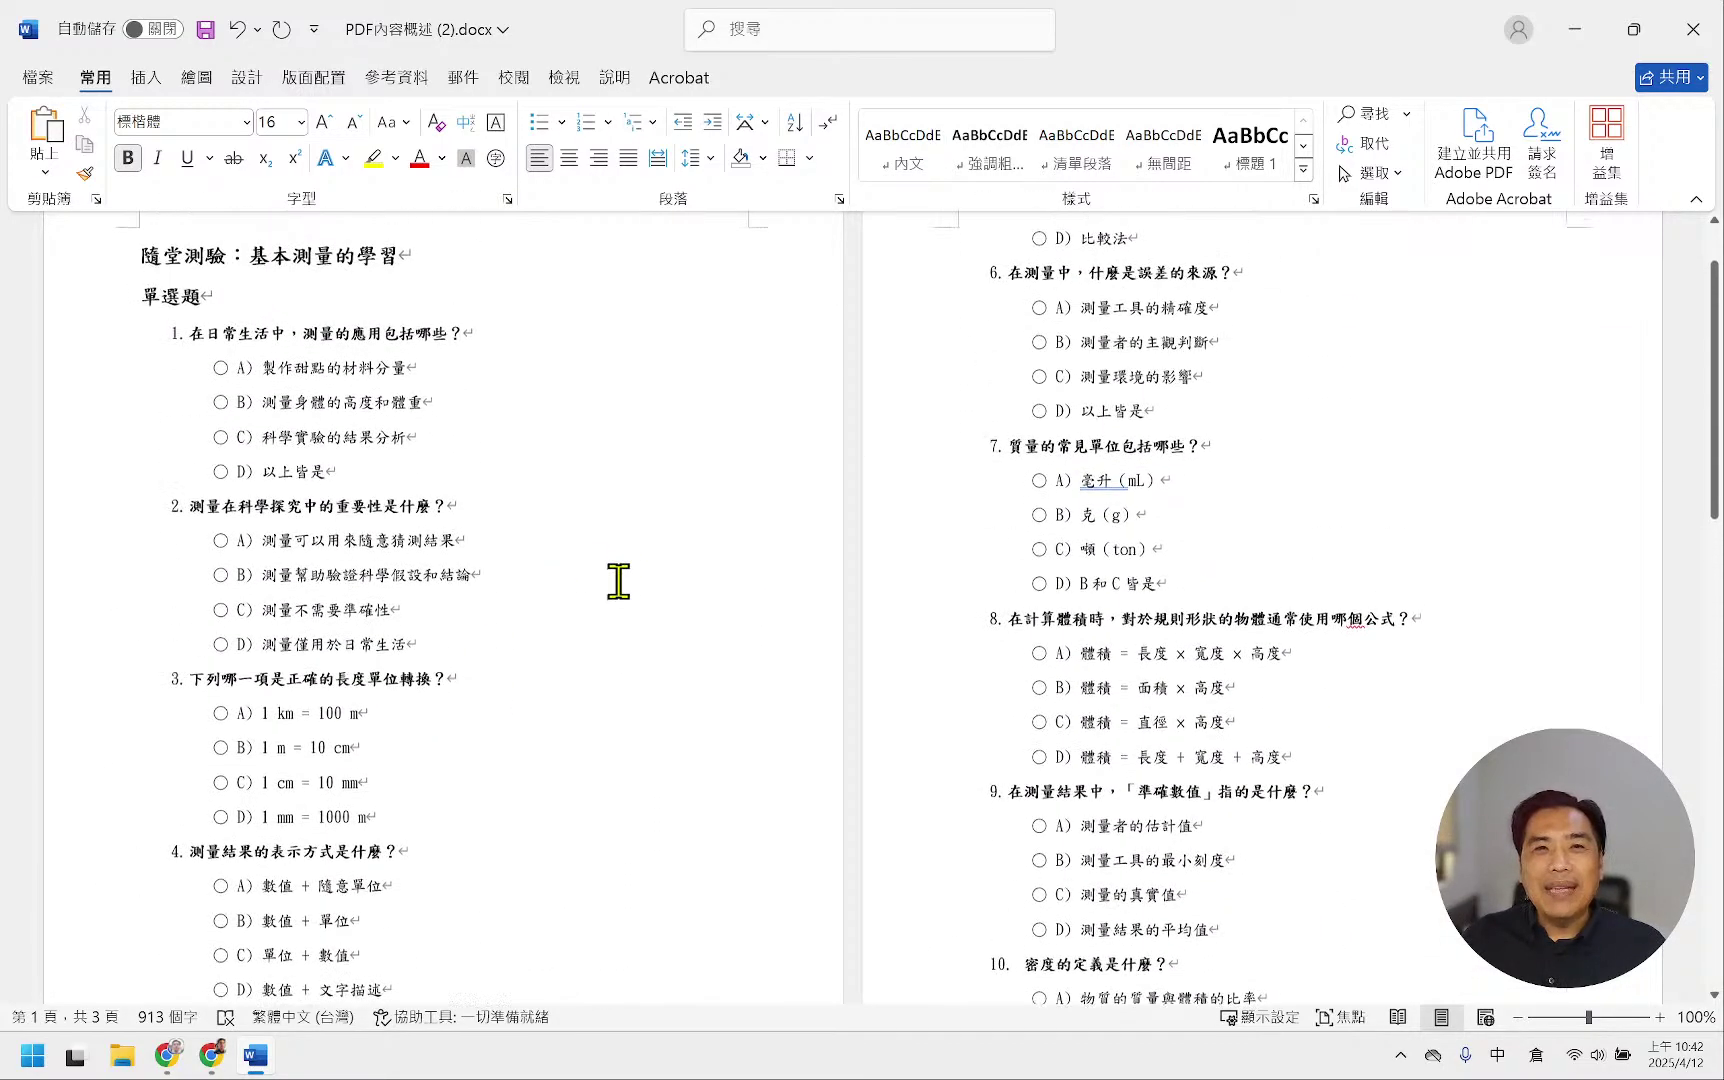
pyautogui.scroll(1, 618, 581)
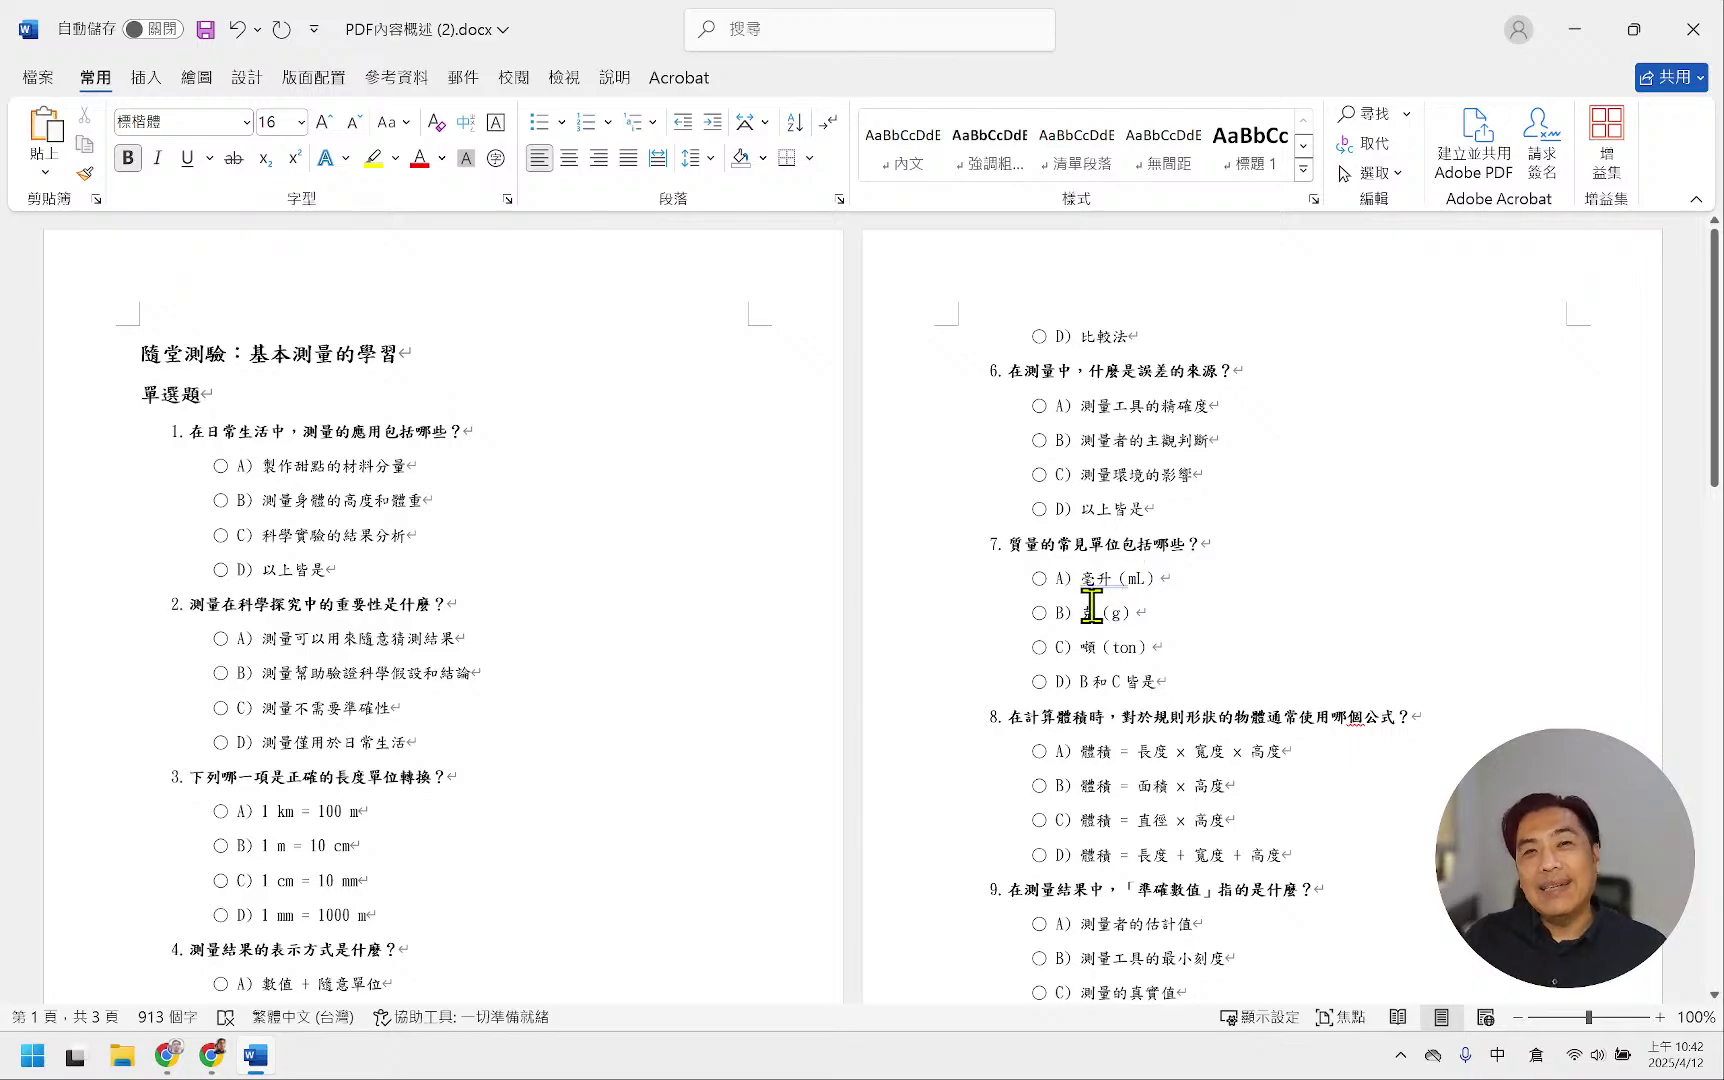
pyautogui.scroll(-8, 1102, 600)
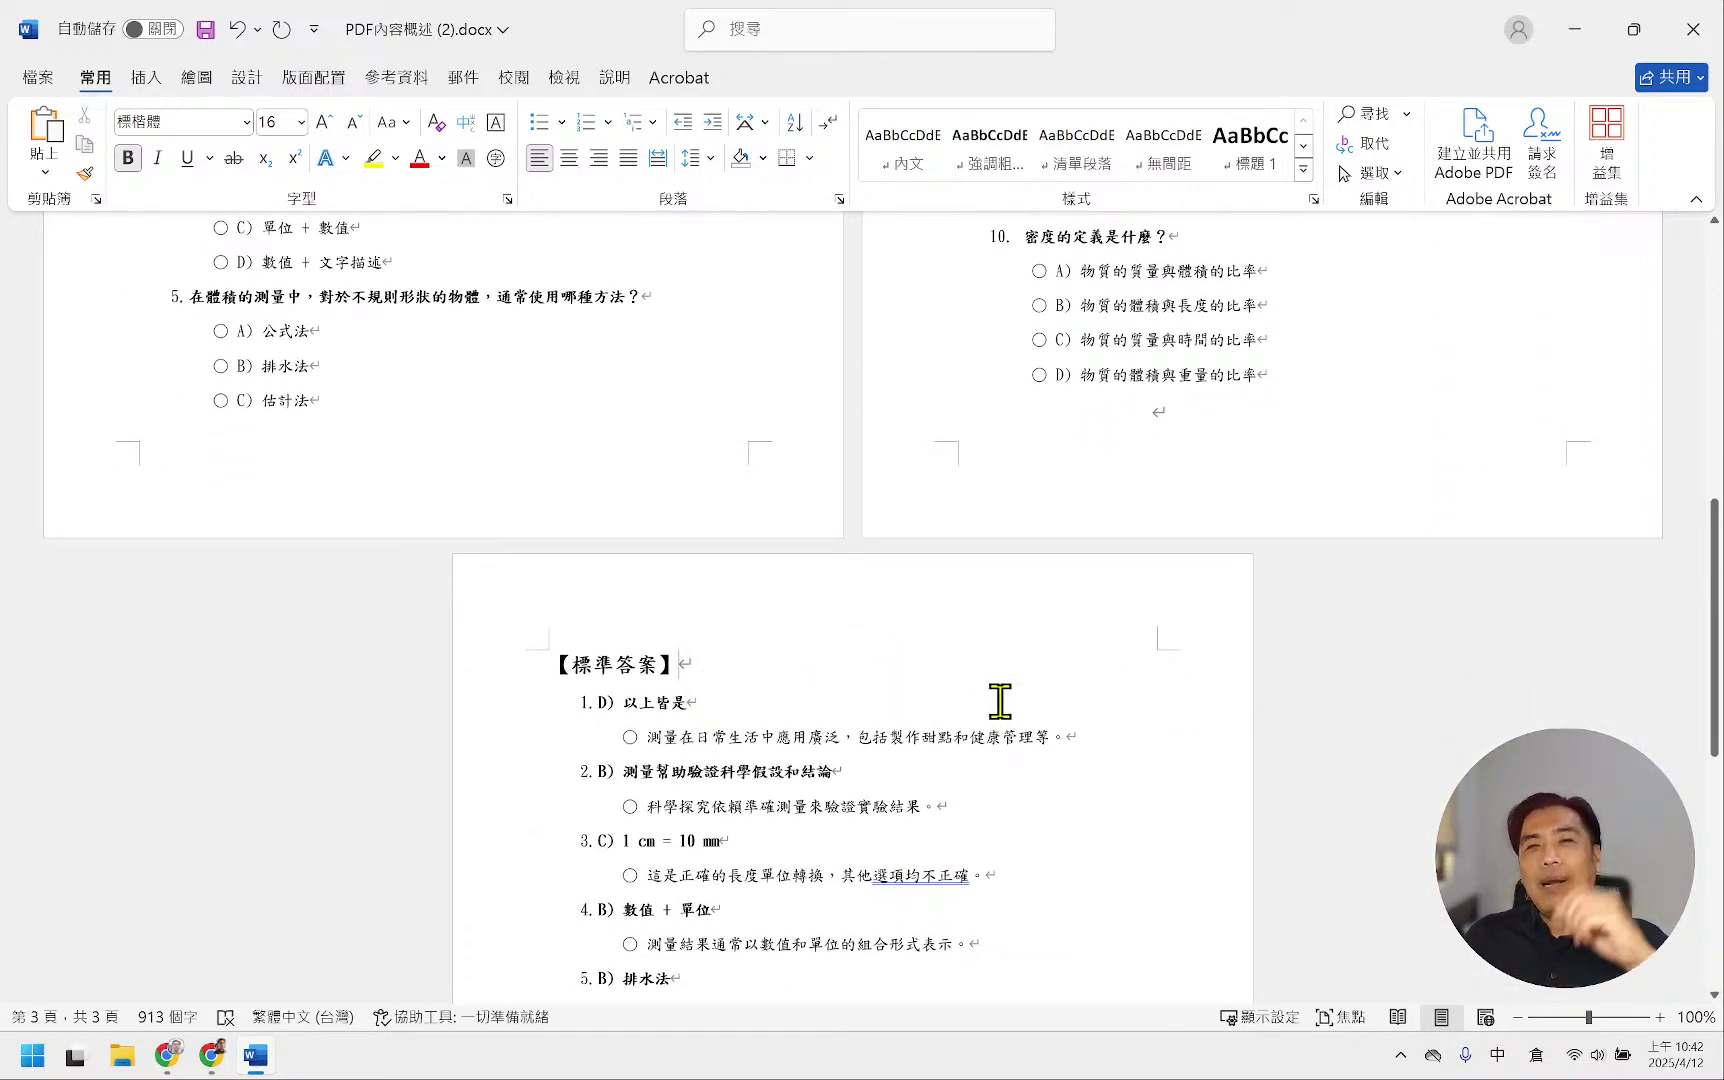
pyautogui.scroll(-2, 999, 693)
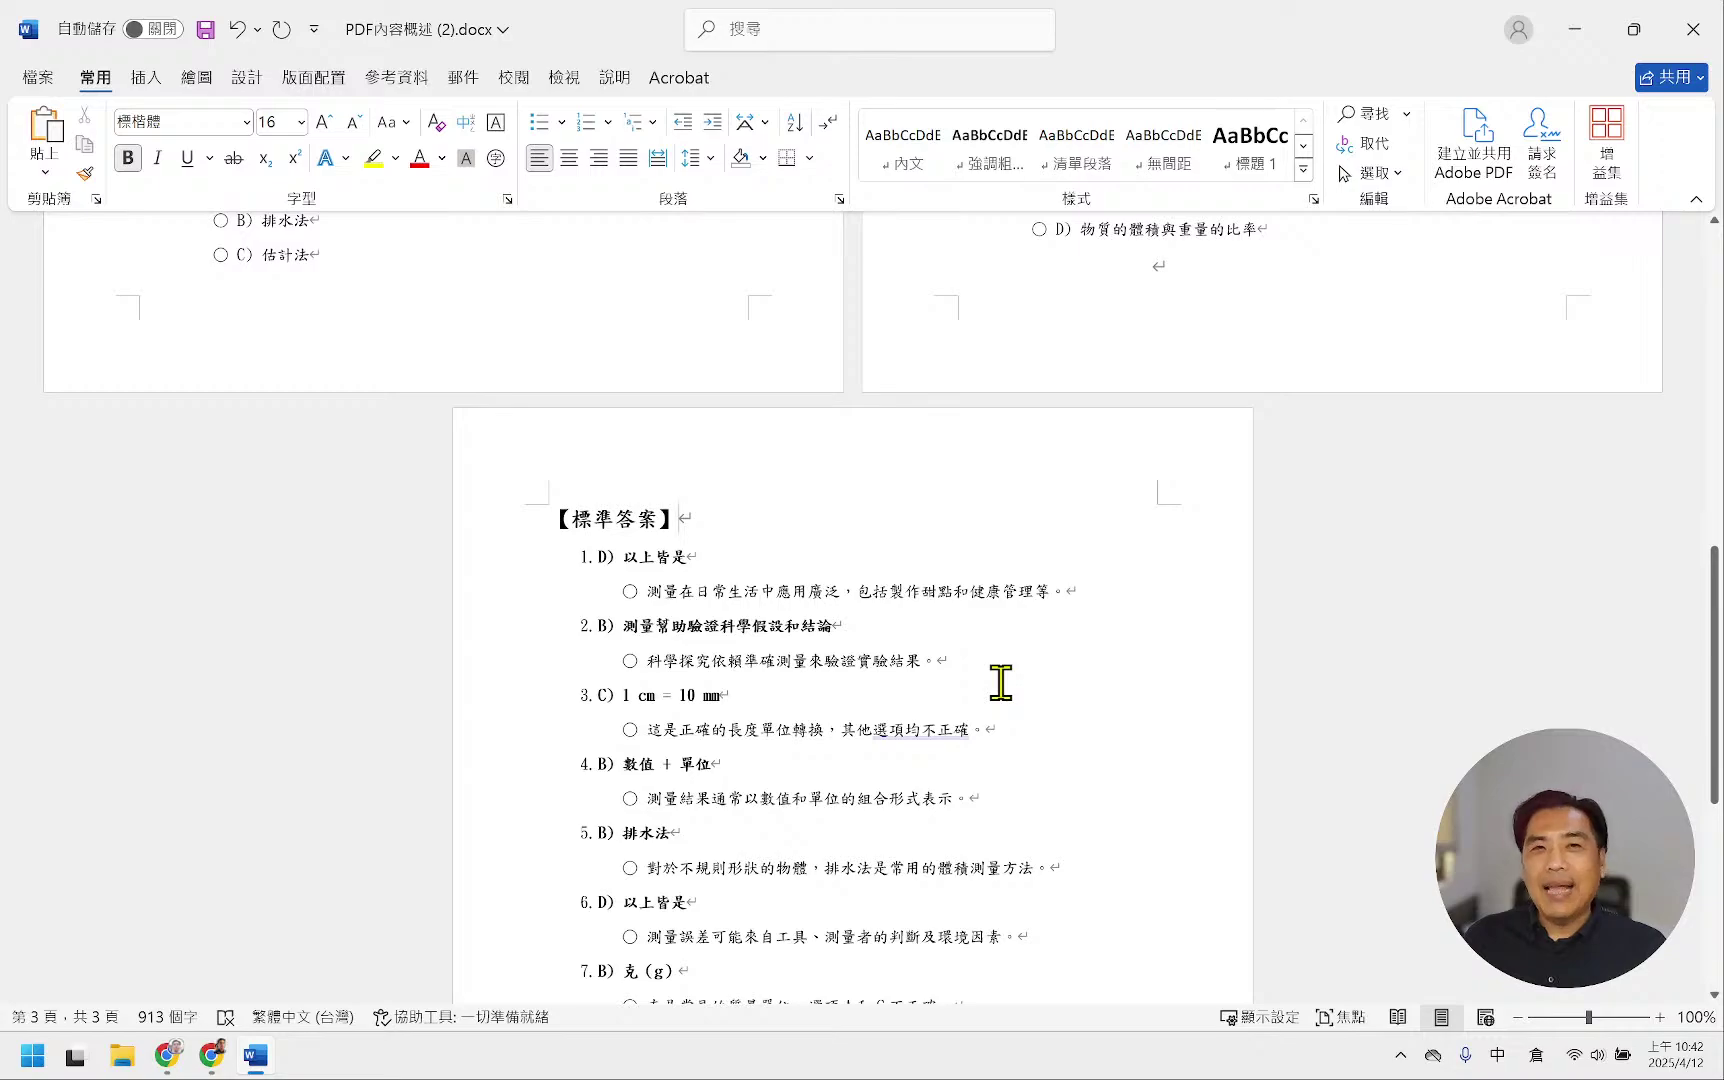
# - Look through the ten answers on the 【標準答案】 page and switch back to the MagicSchool Raina chat in the browser
pyautogui.scroll(-1, 1001, 679)
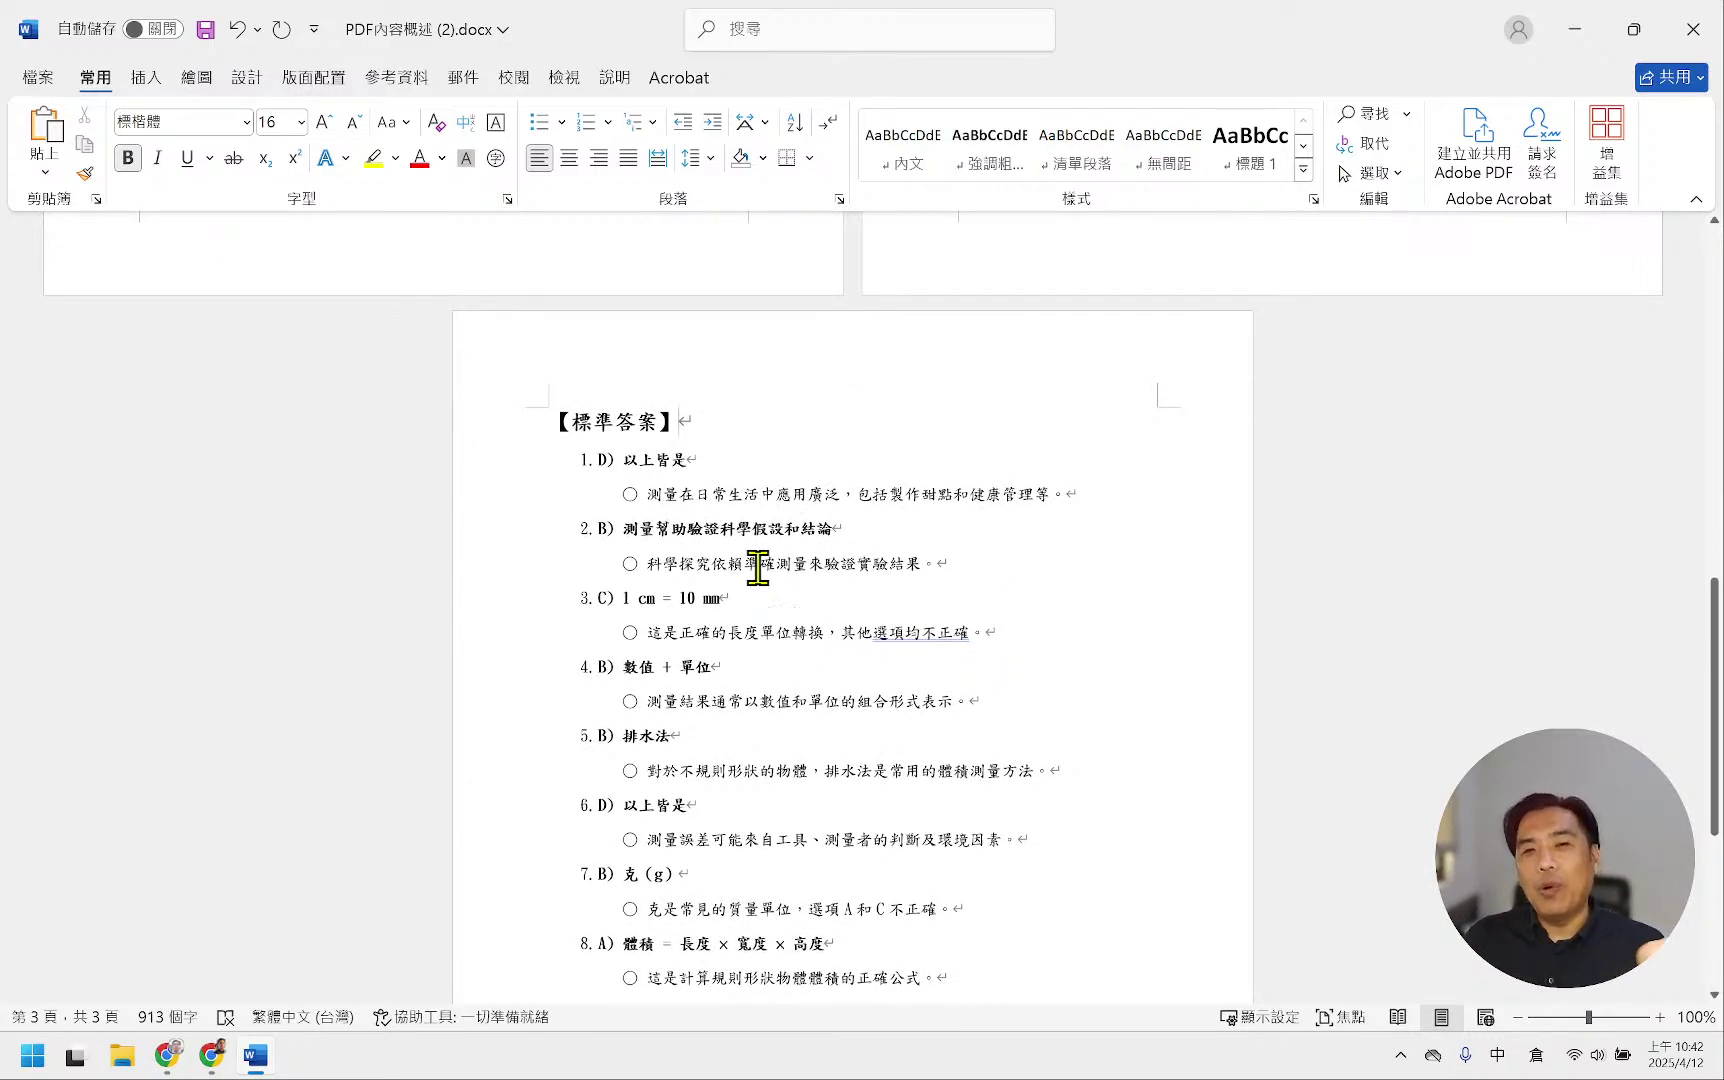
pyautogui.scroll(-2, 926, 838)
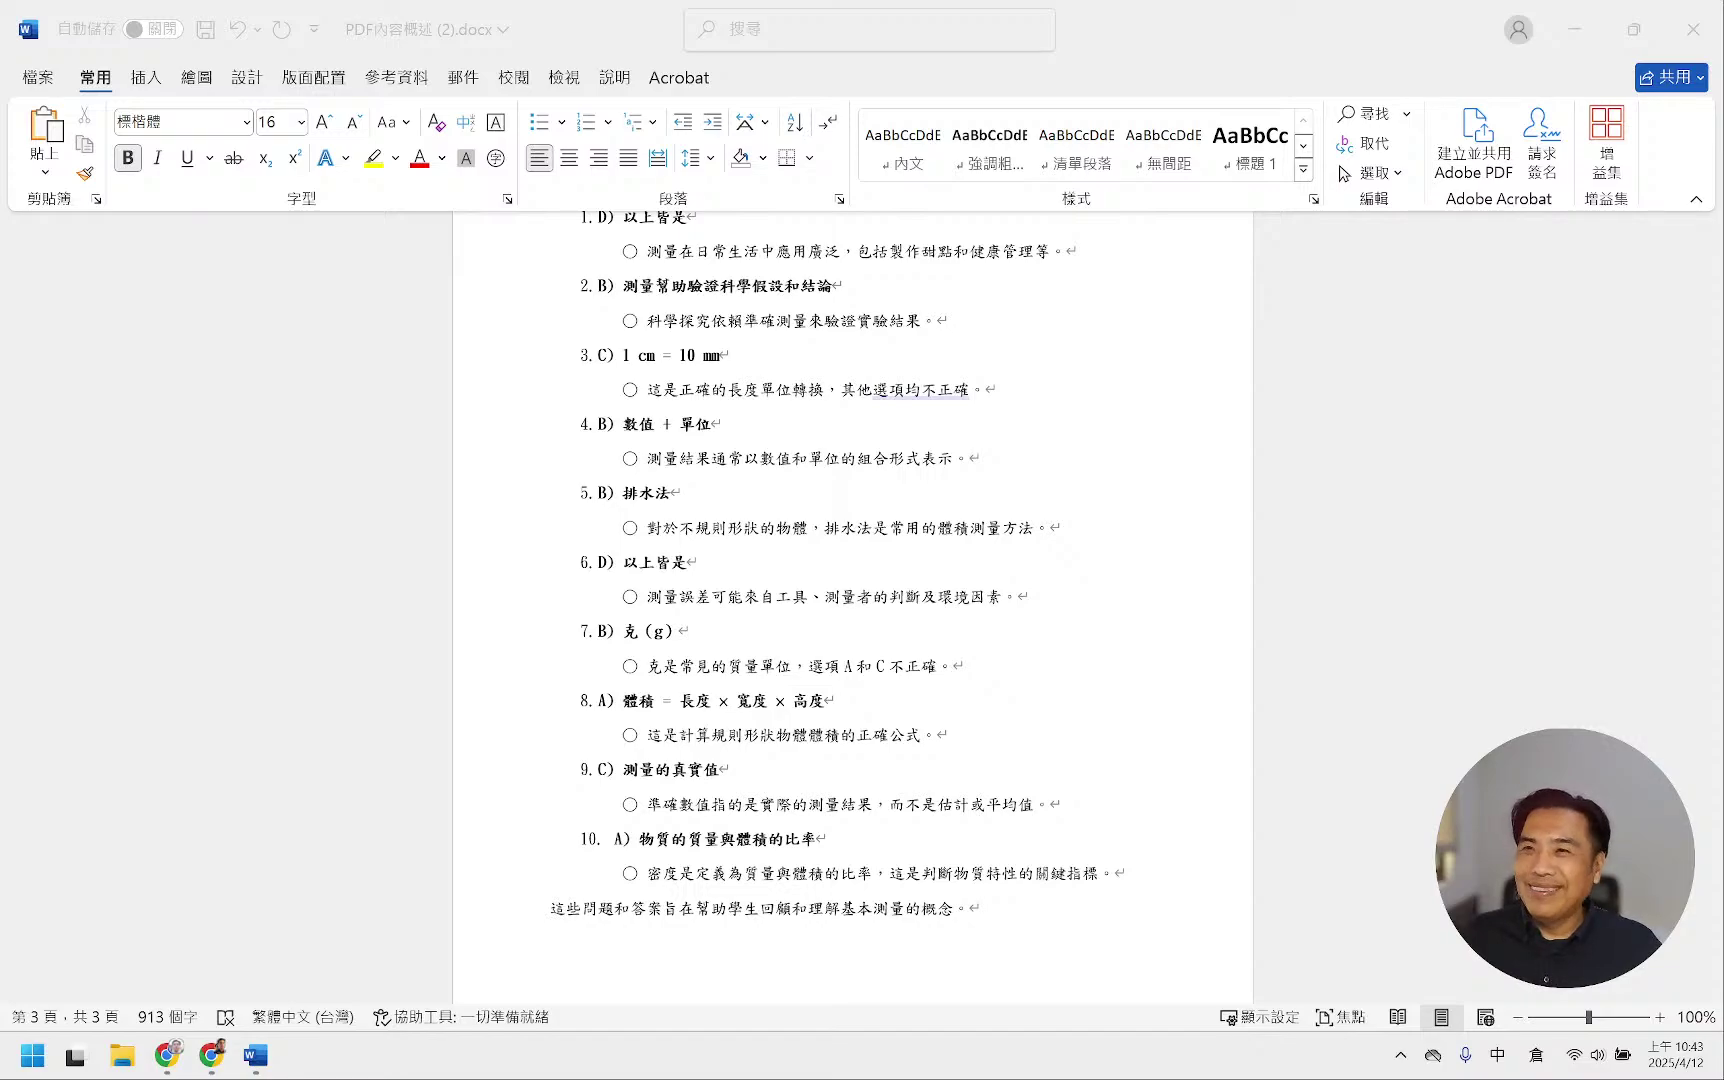
pyautogui.scroll(1, 997, 531)
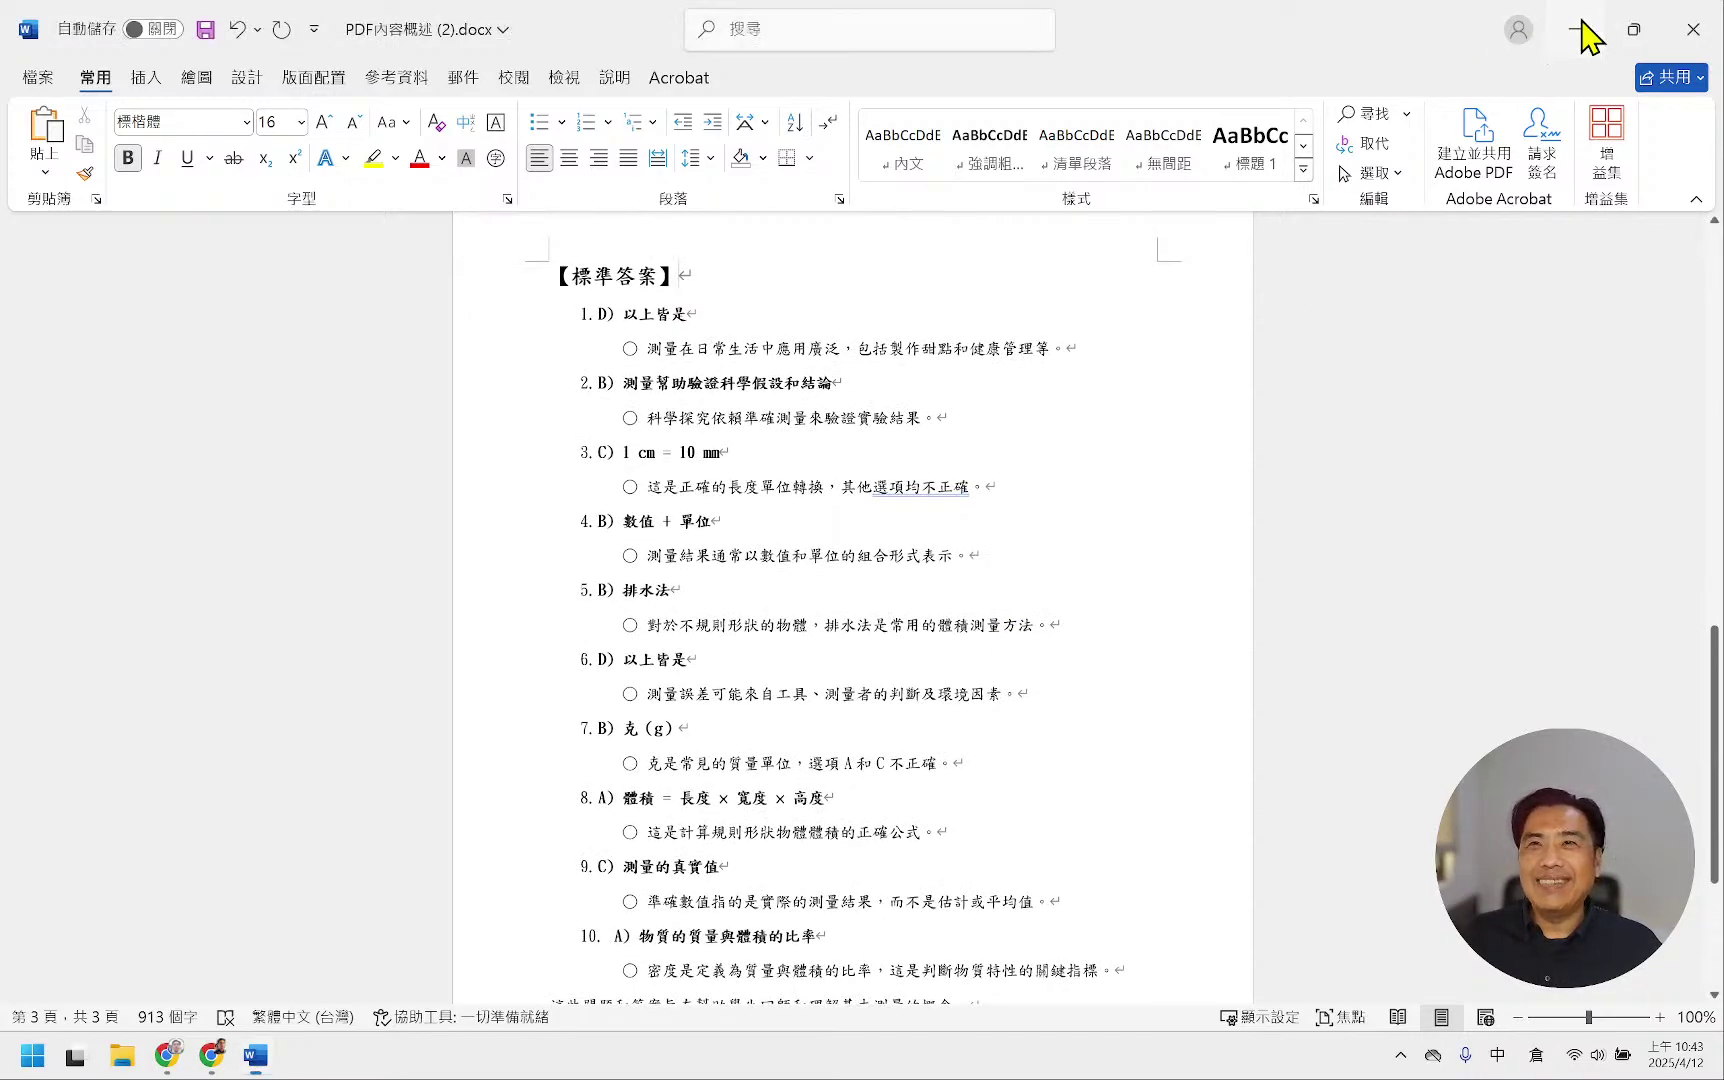
pyautogui.click(1576, 30)
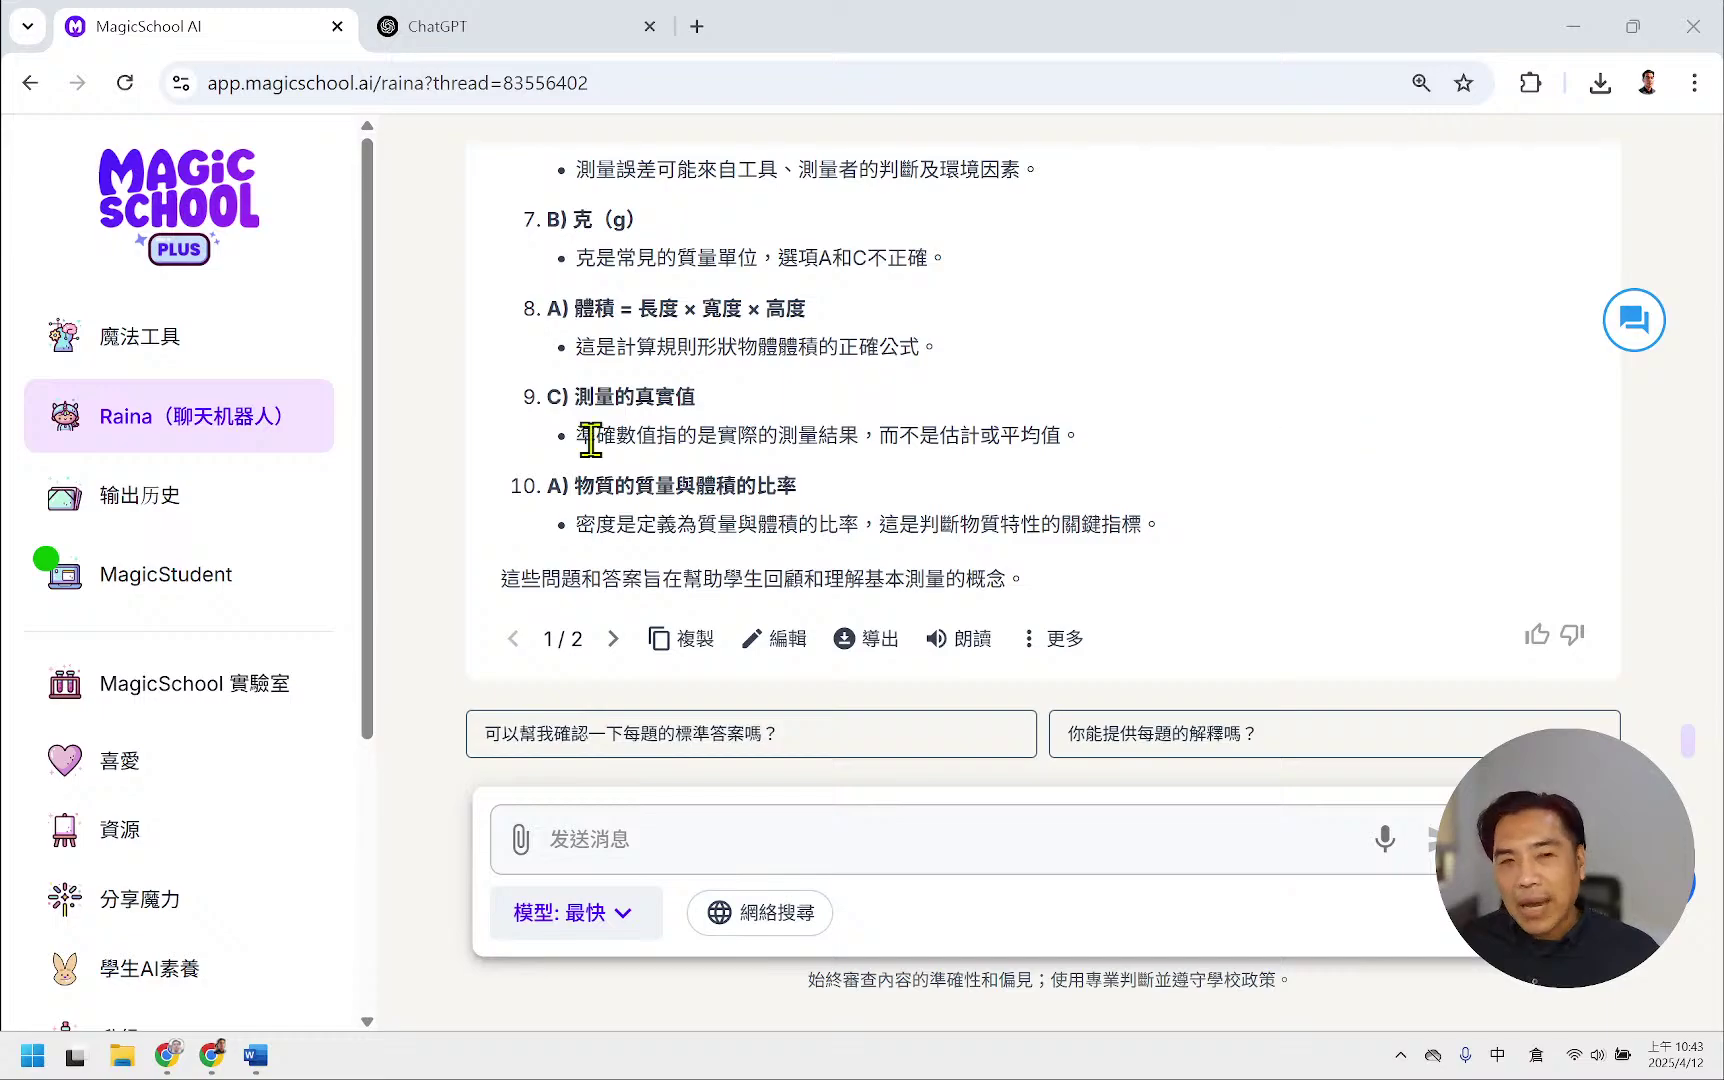
# - Open the account's 個人資料設定 page and look over its profile fields
pyautogui.scroll(-1, 234, 485)
pyautogui.scroll(-2, 236, 468)
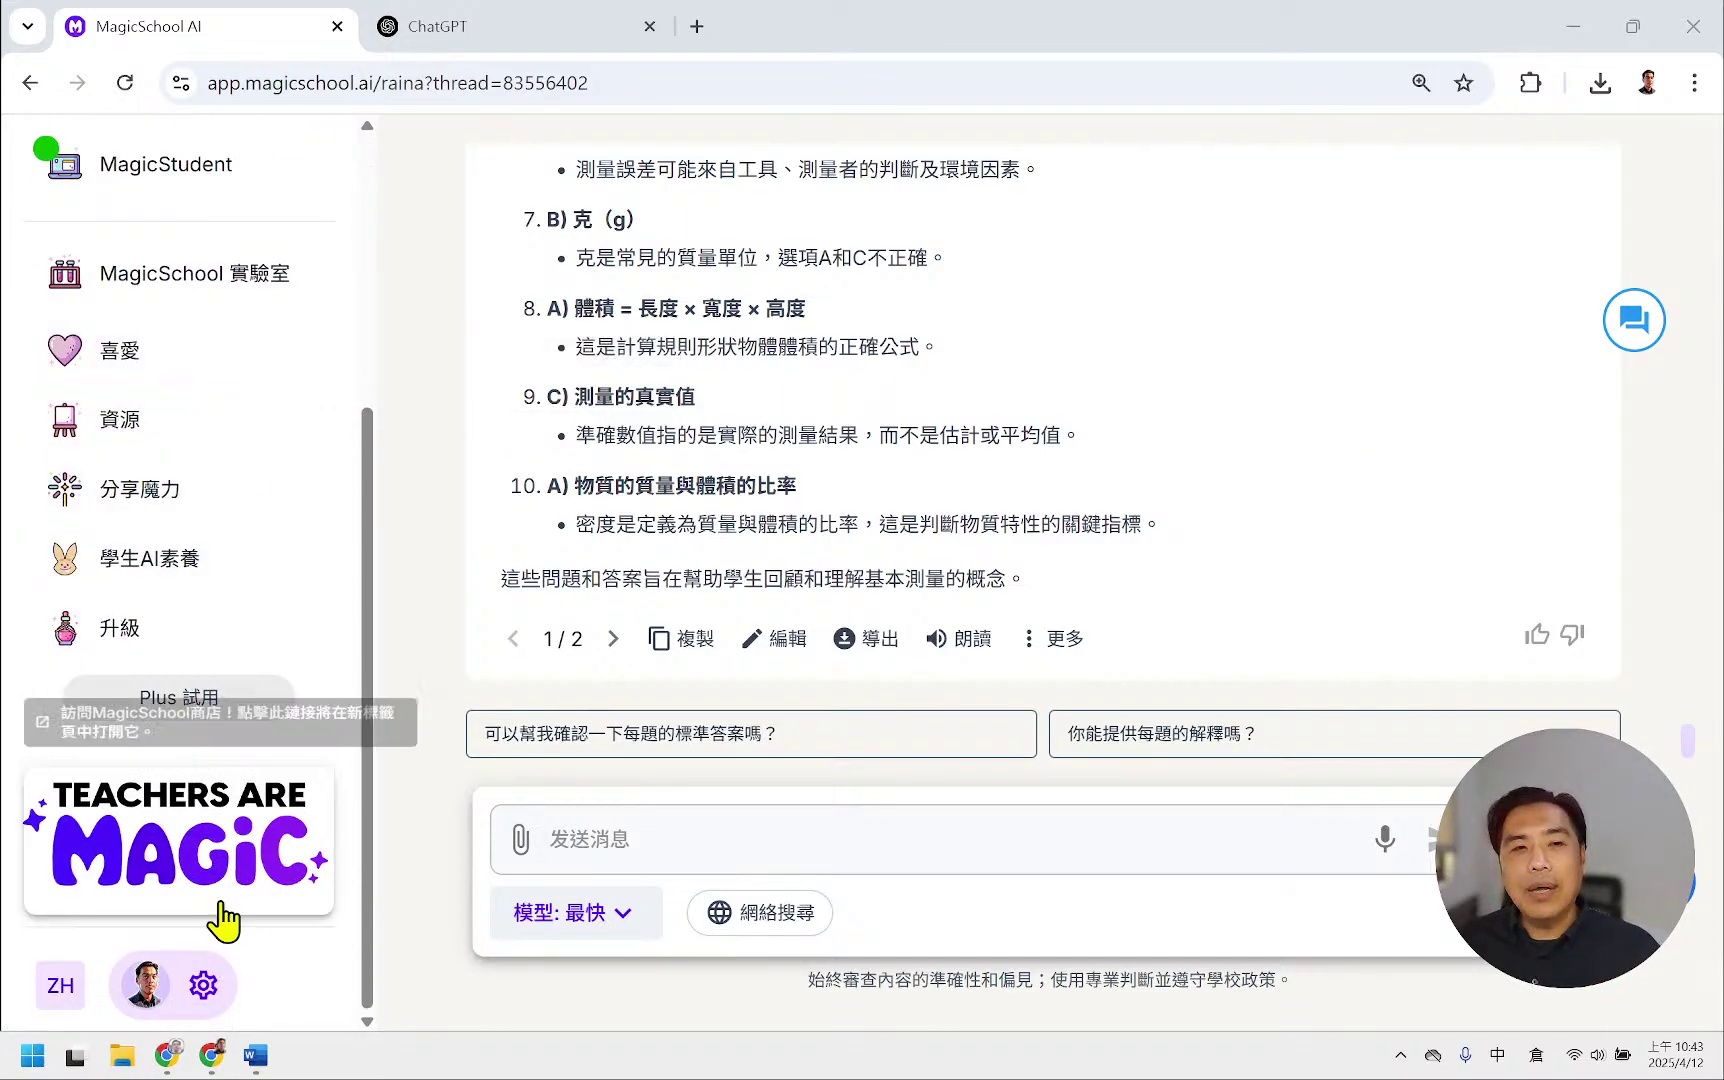
pyautogui.click(212, 985)
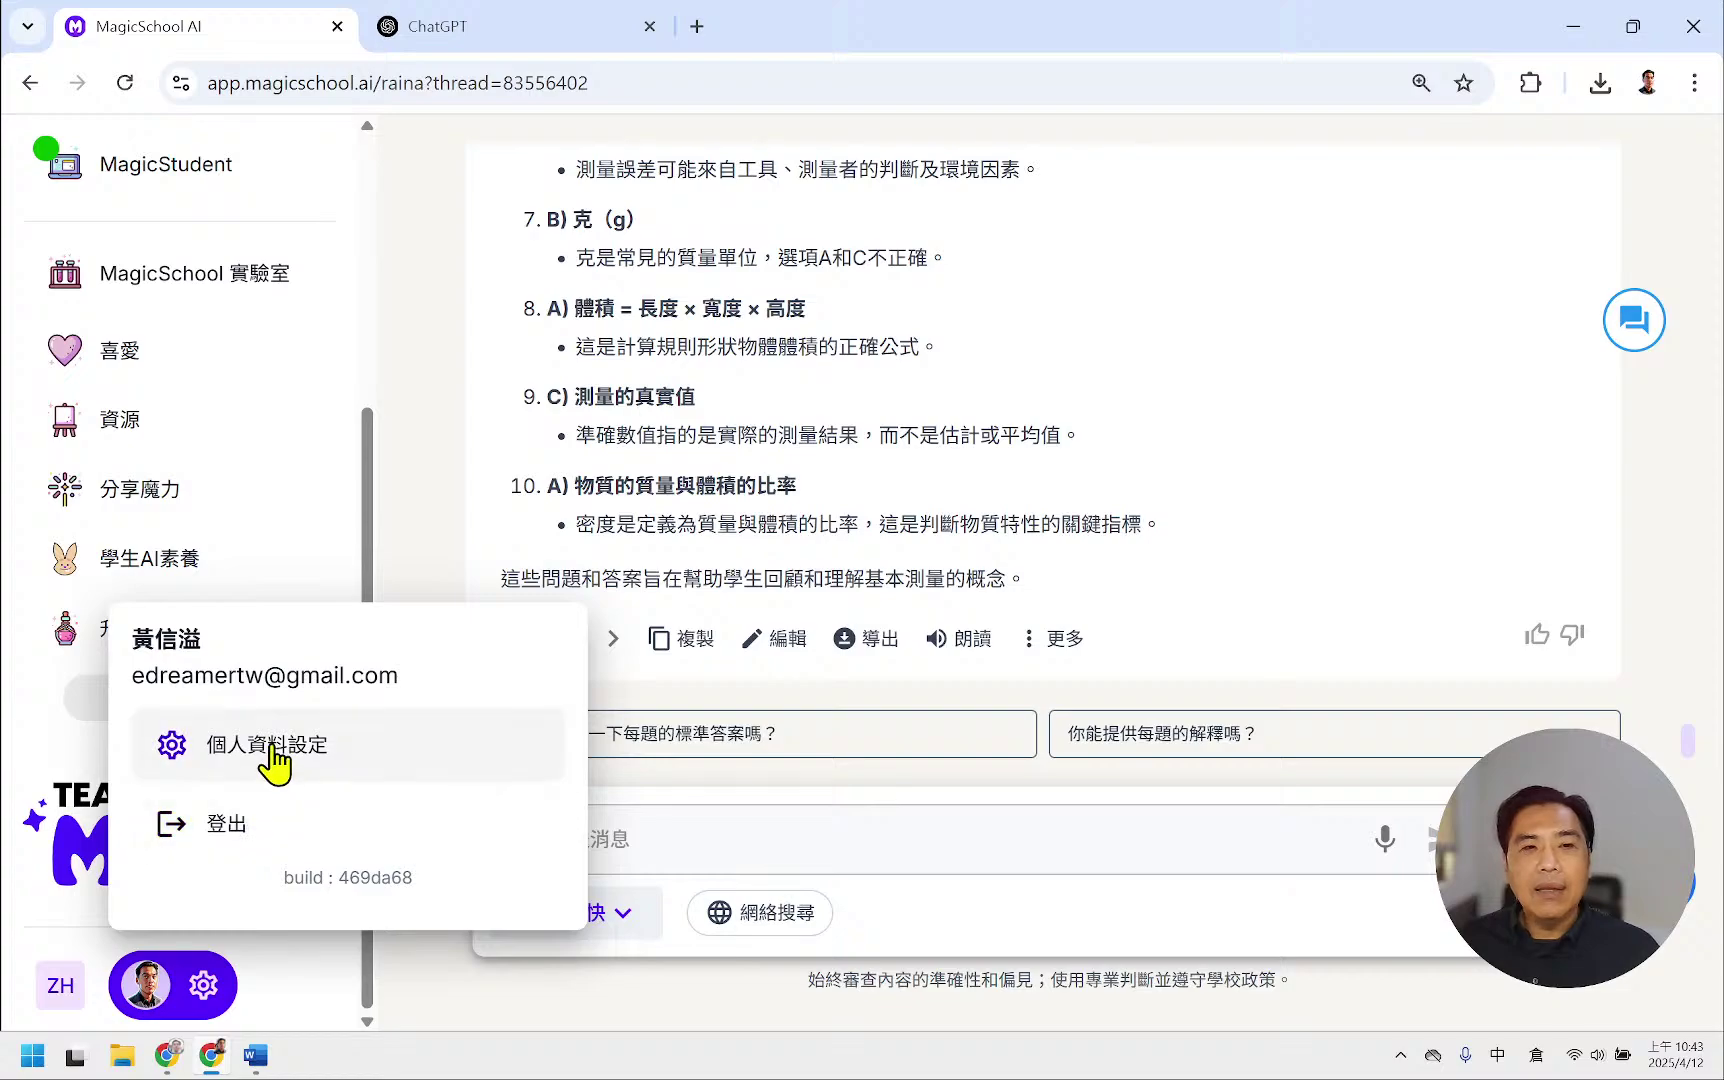
pyautogui.click(275, 760)
pyautogui.scroll(-1, 1290, 538)
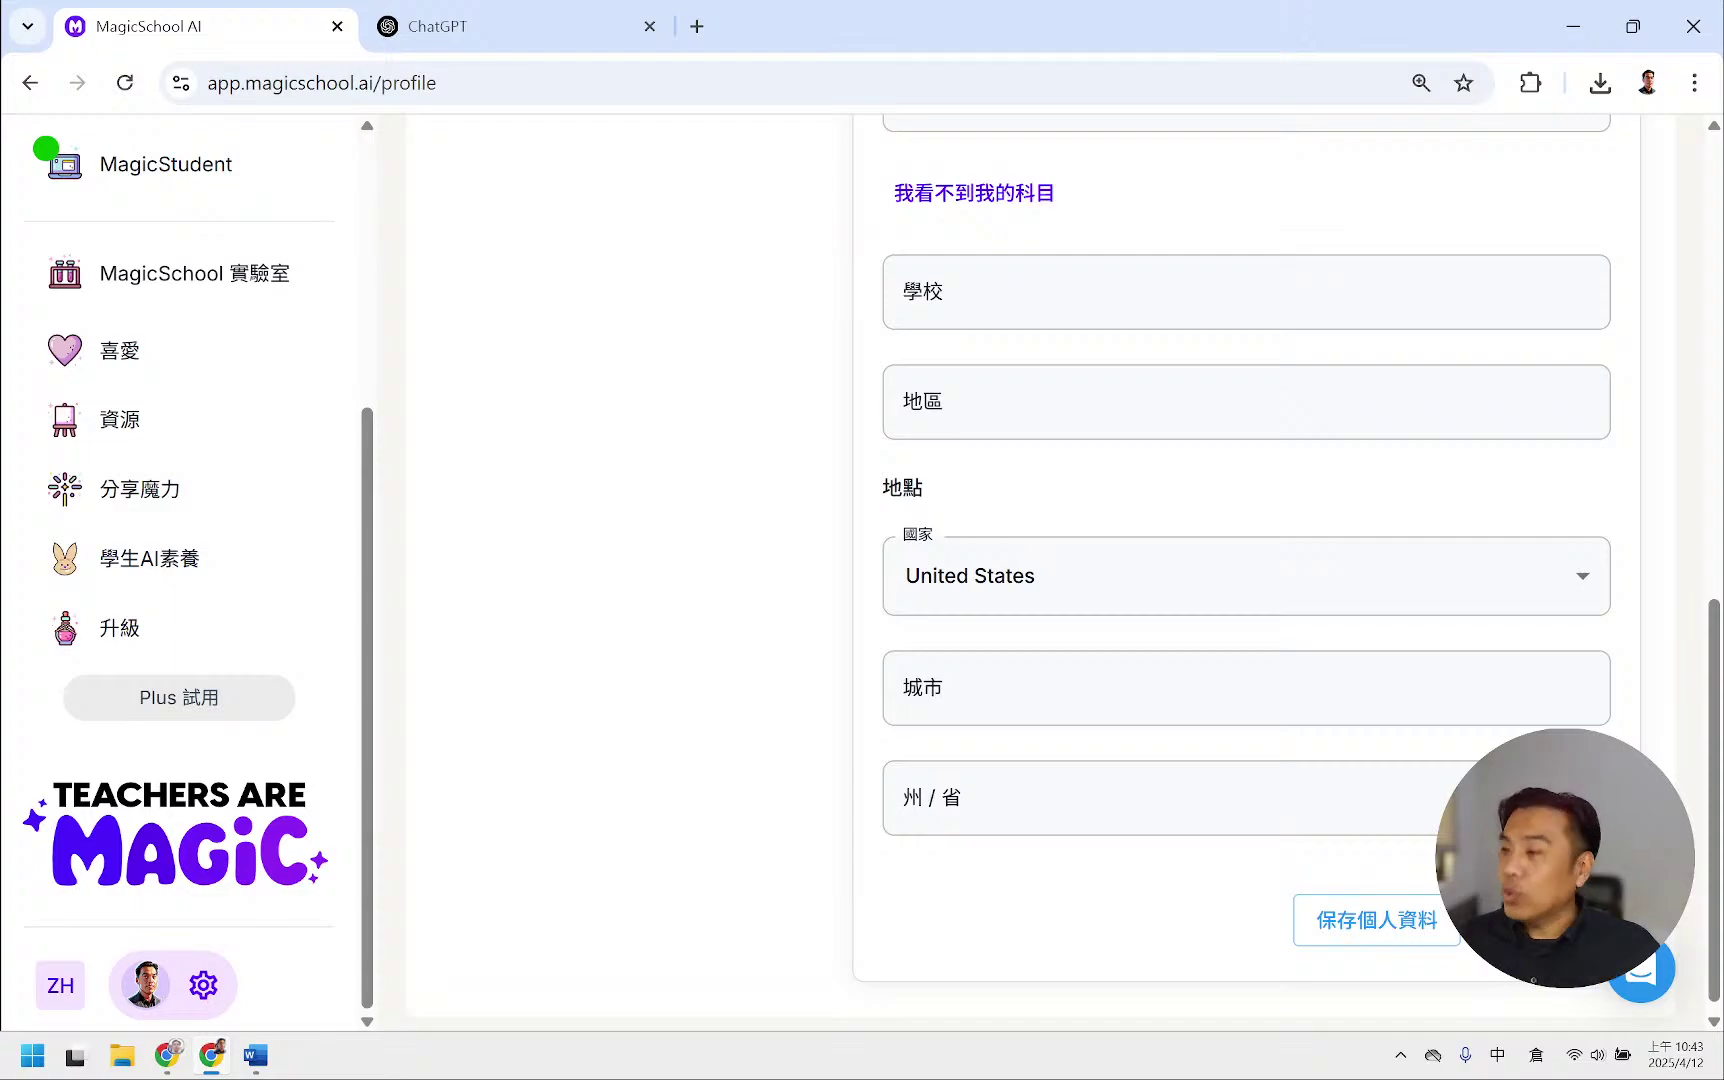
pyautogui.scroll(5, 255, 550)
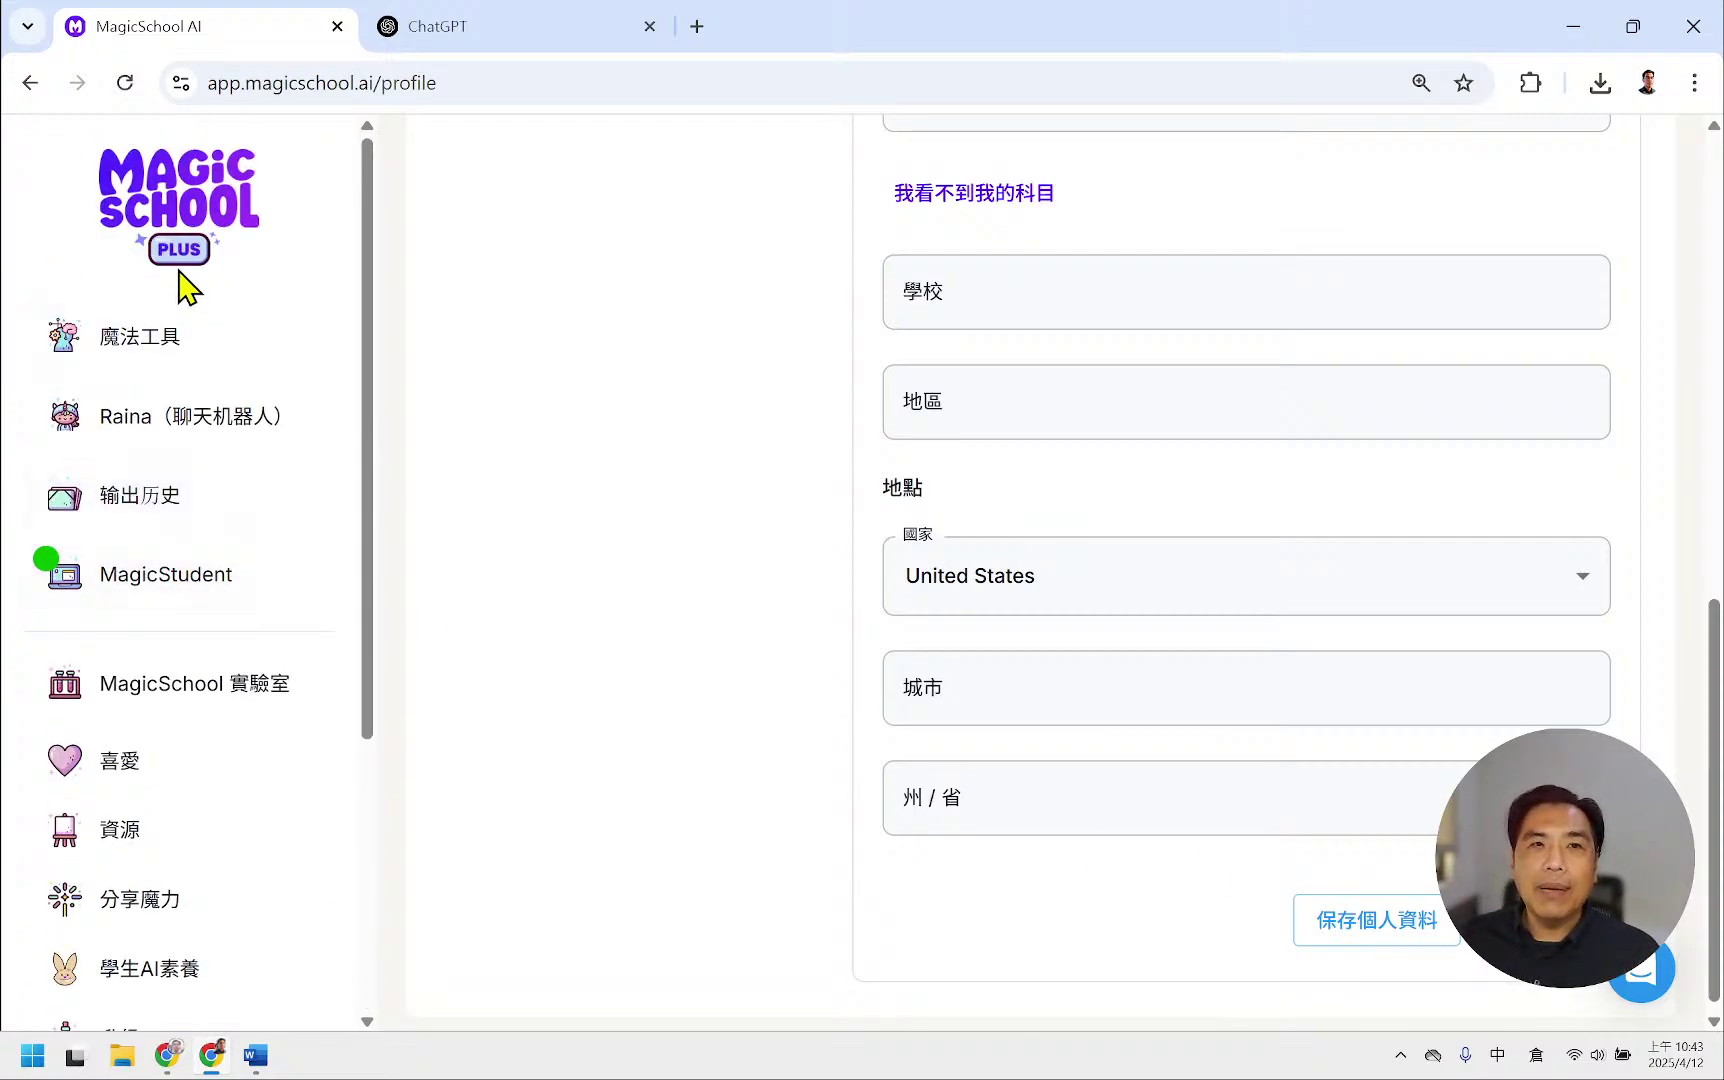
# - Return to Raina and reopen the measurement quiz conversation from the chat history, showing its quiz questions
pyautogui.click(218, 430)
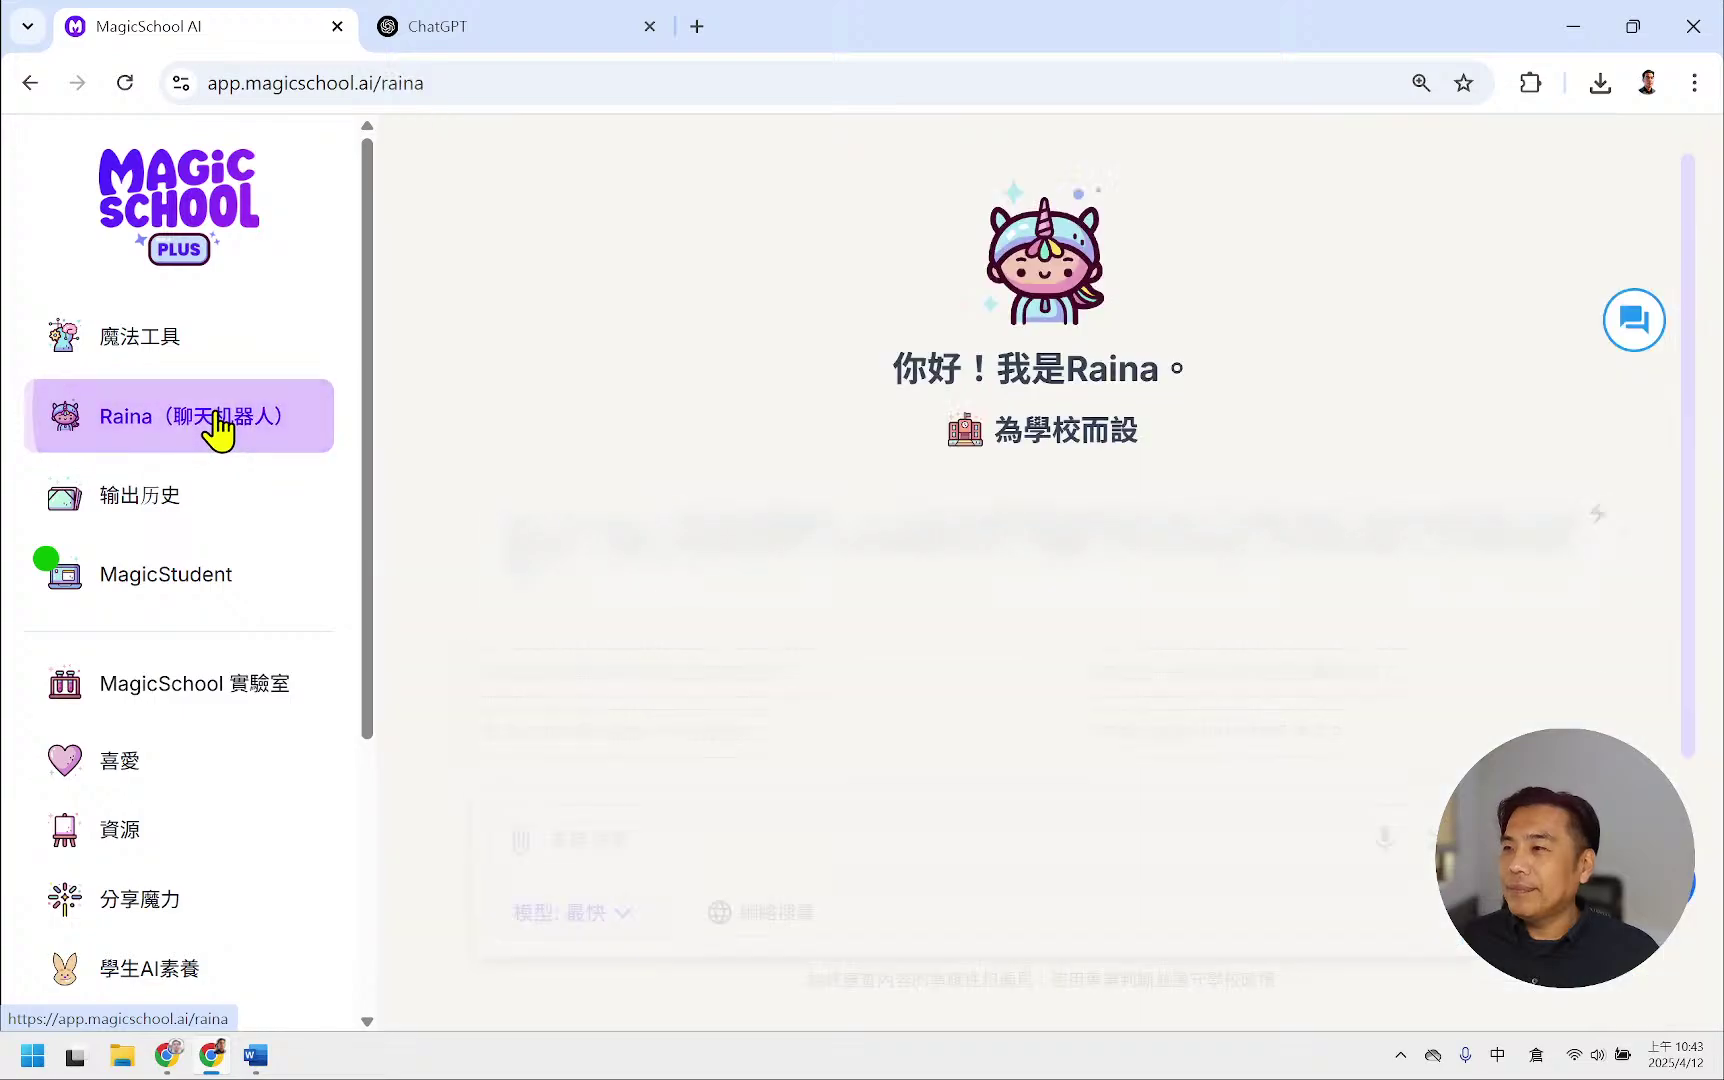
pyautogui.click(1656, 325)
pyautogui.click(831, 408)
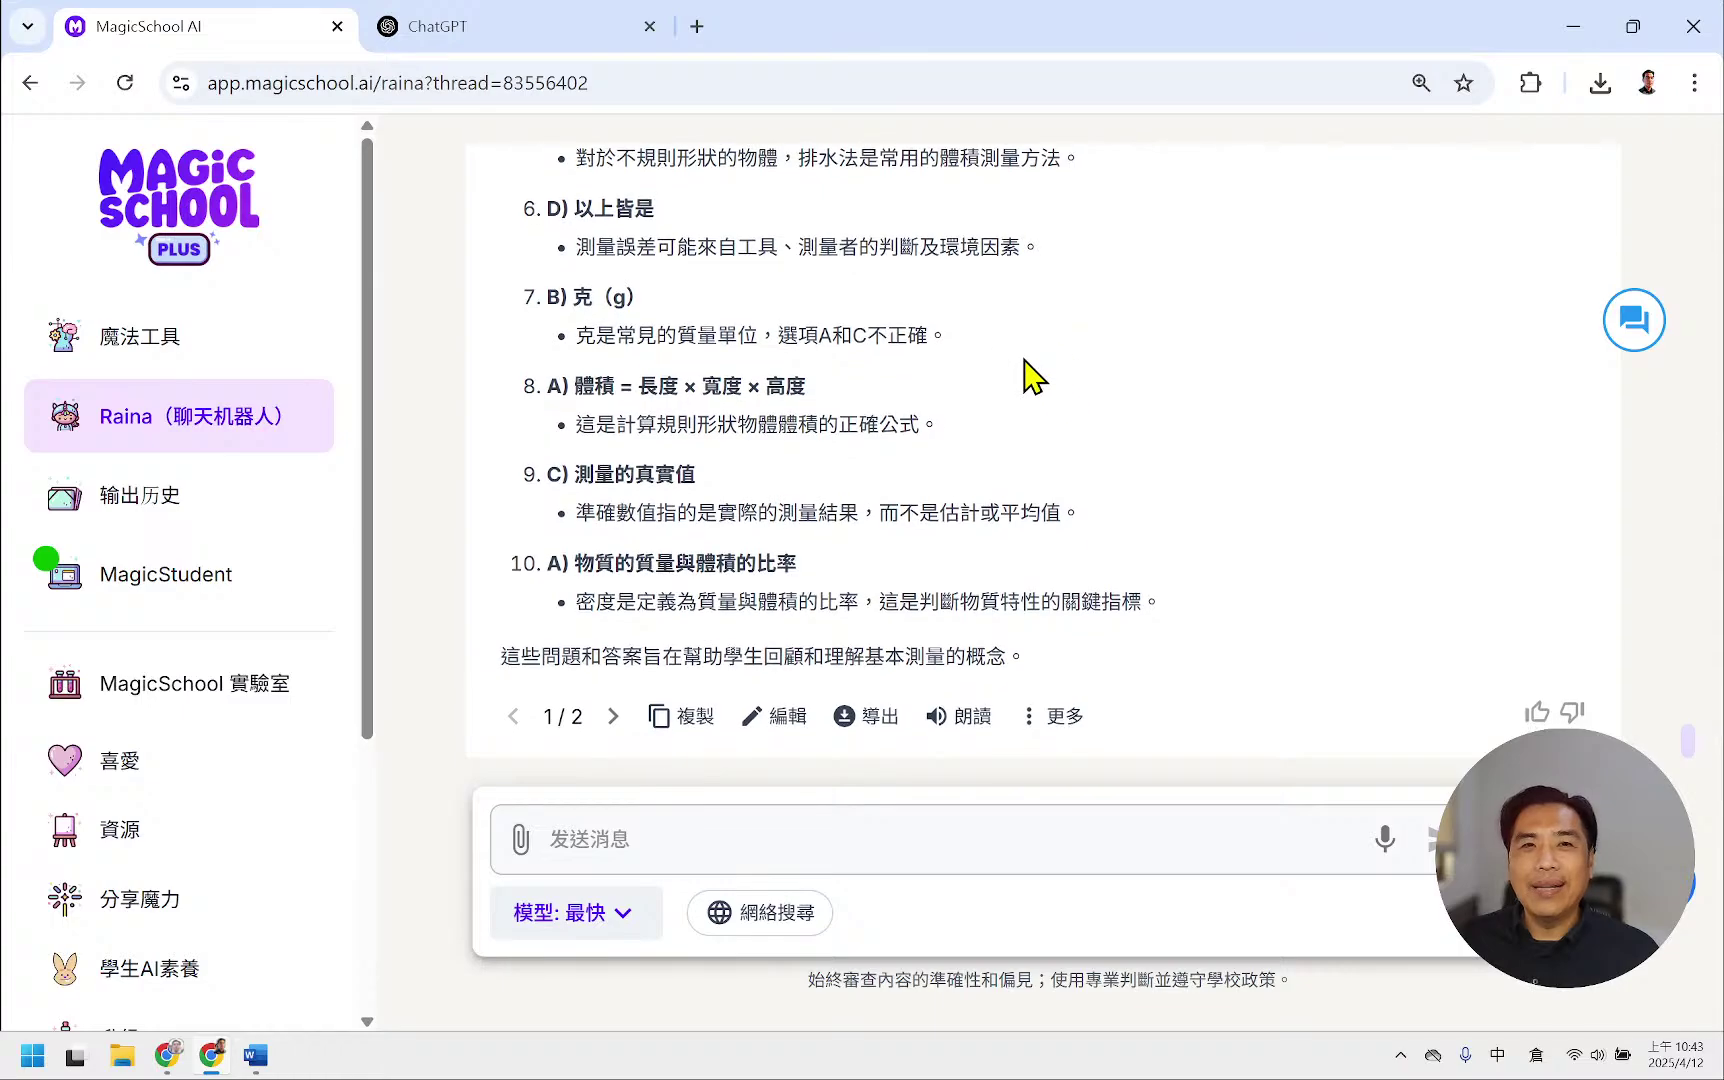
pyautogui.scroll(5, 1020, 397)
pyautogui.scroll(15, 1020, 397)
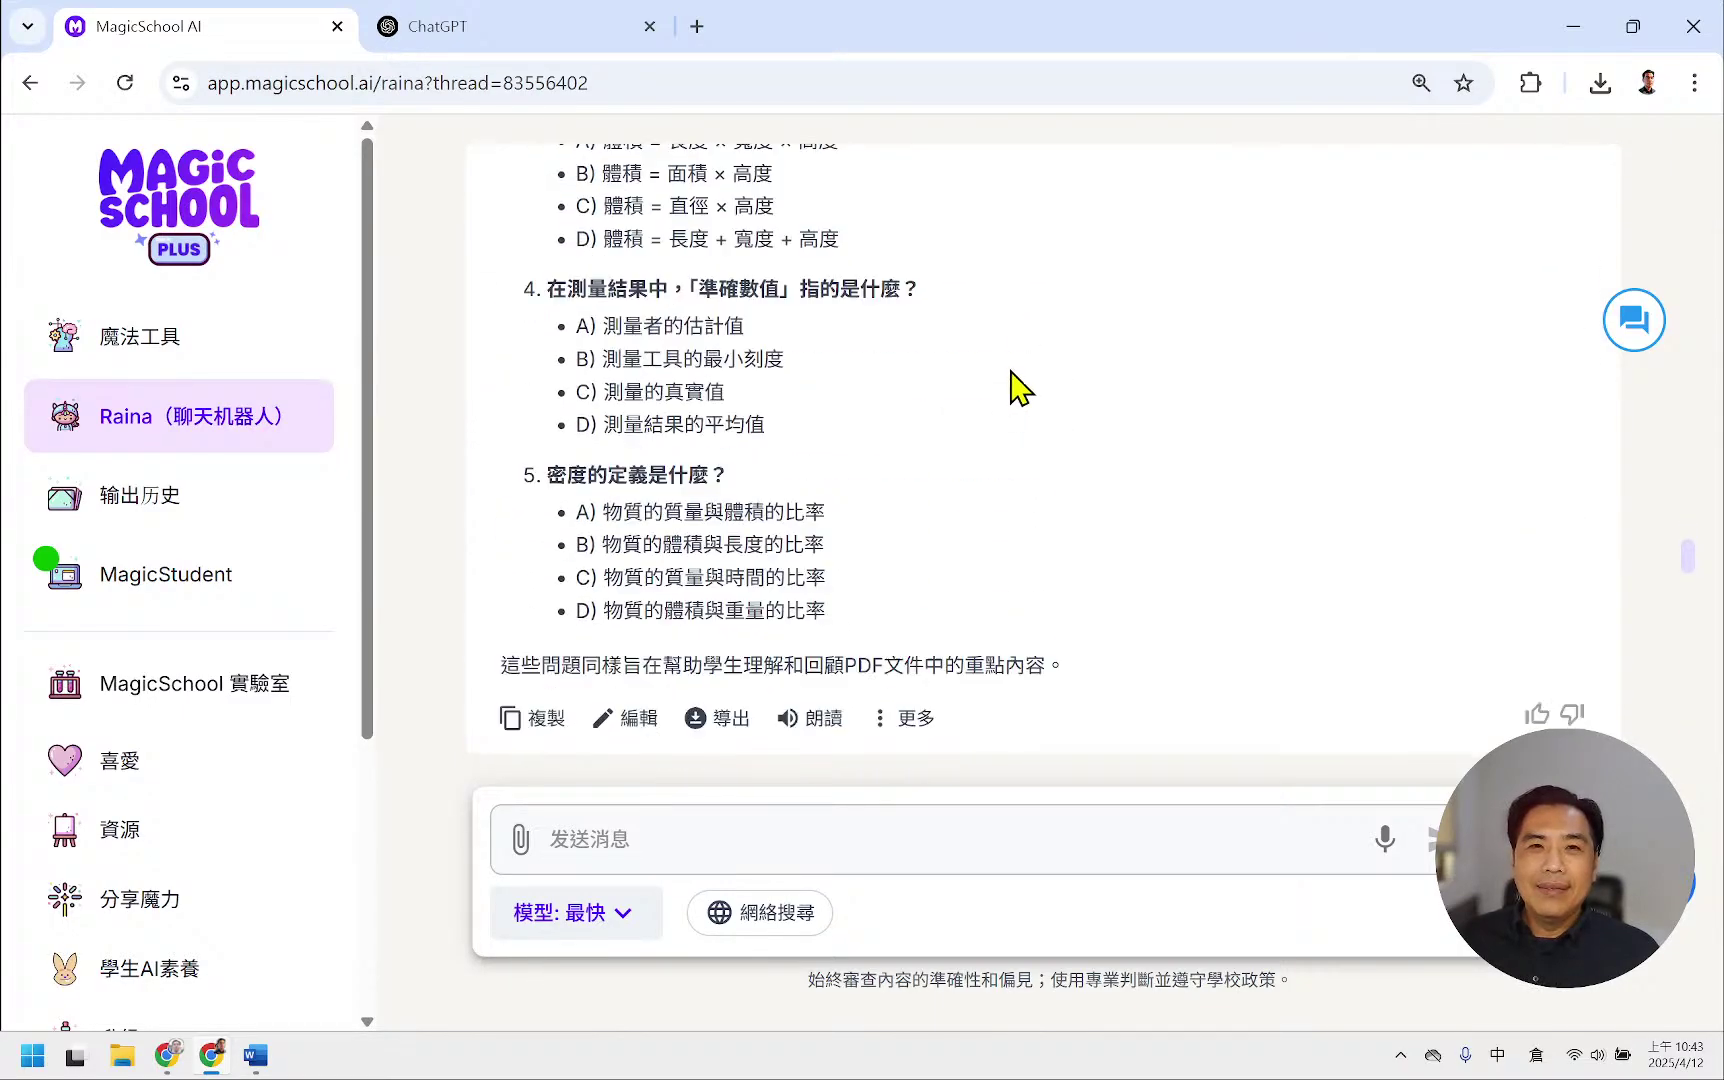
pyautogui.scroll(-1, 1013, 385)
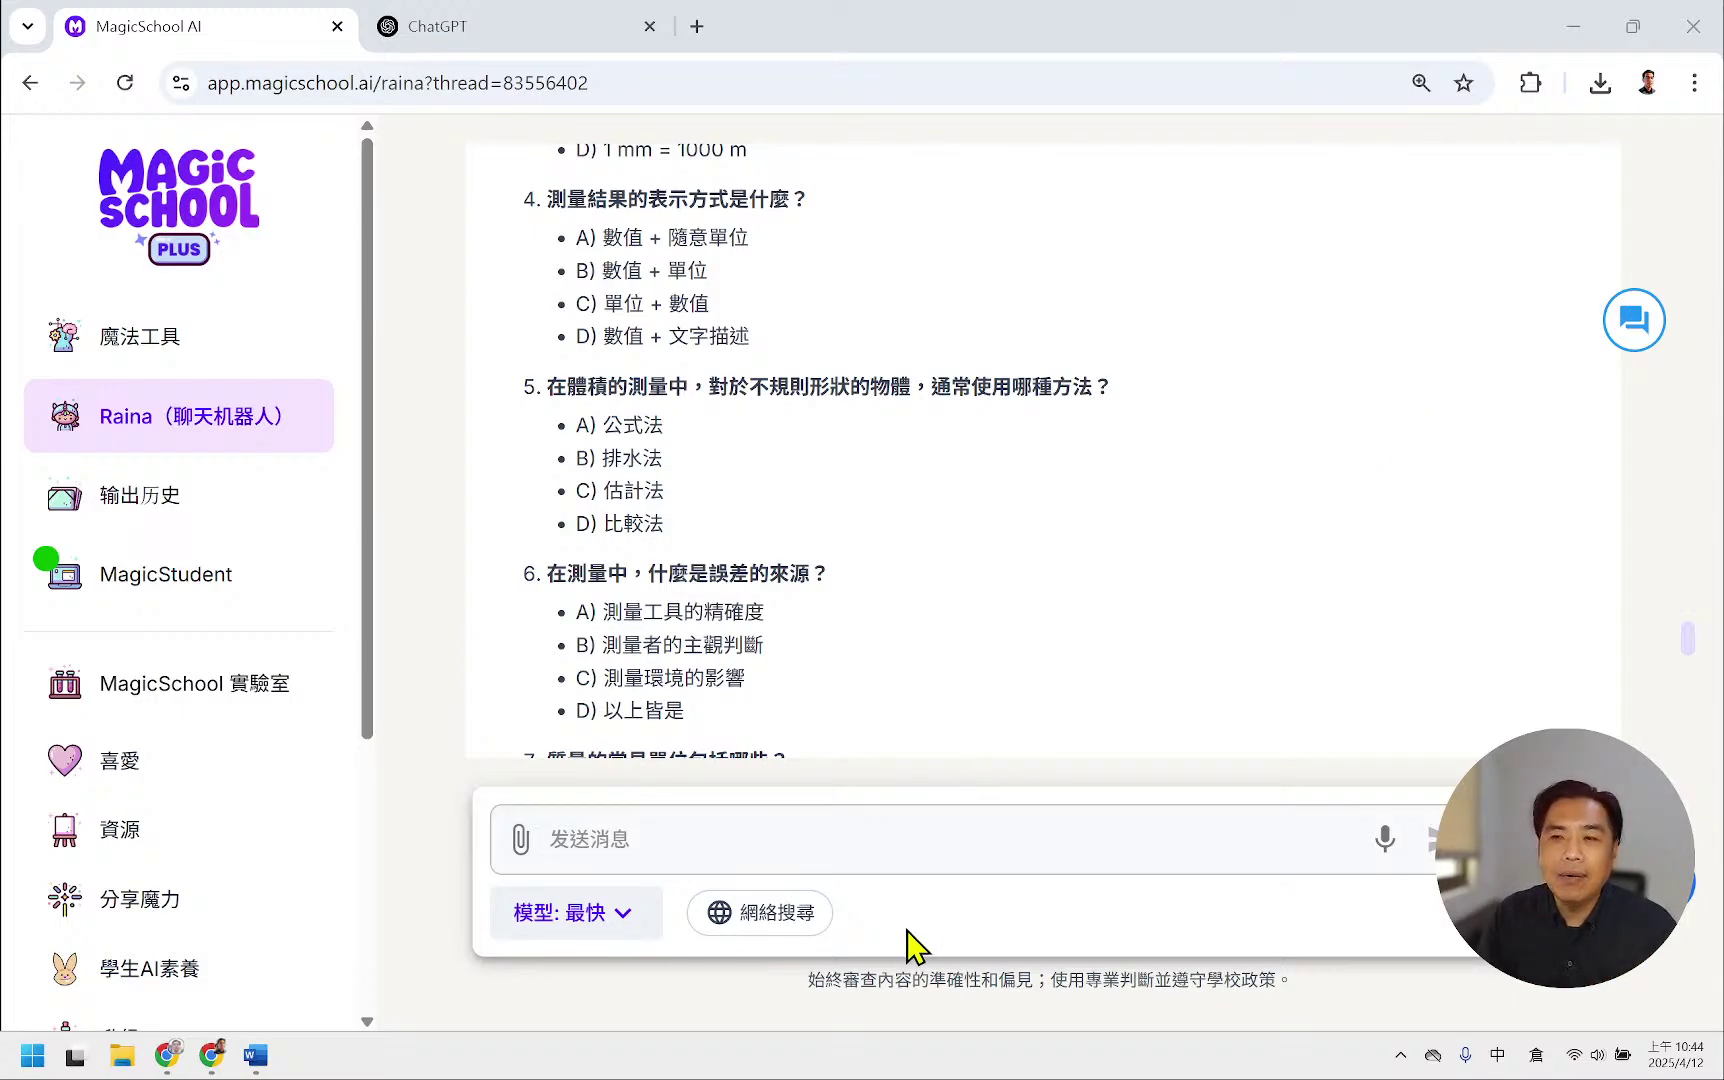
# - Draft the Raina prompt 「請將這份pdf的內容進行格式的整理」 without sending it
pyautogui.click(666, 853)
pyautogui.click(662, 866)
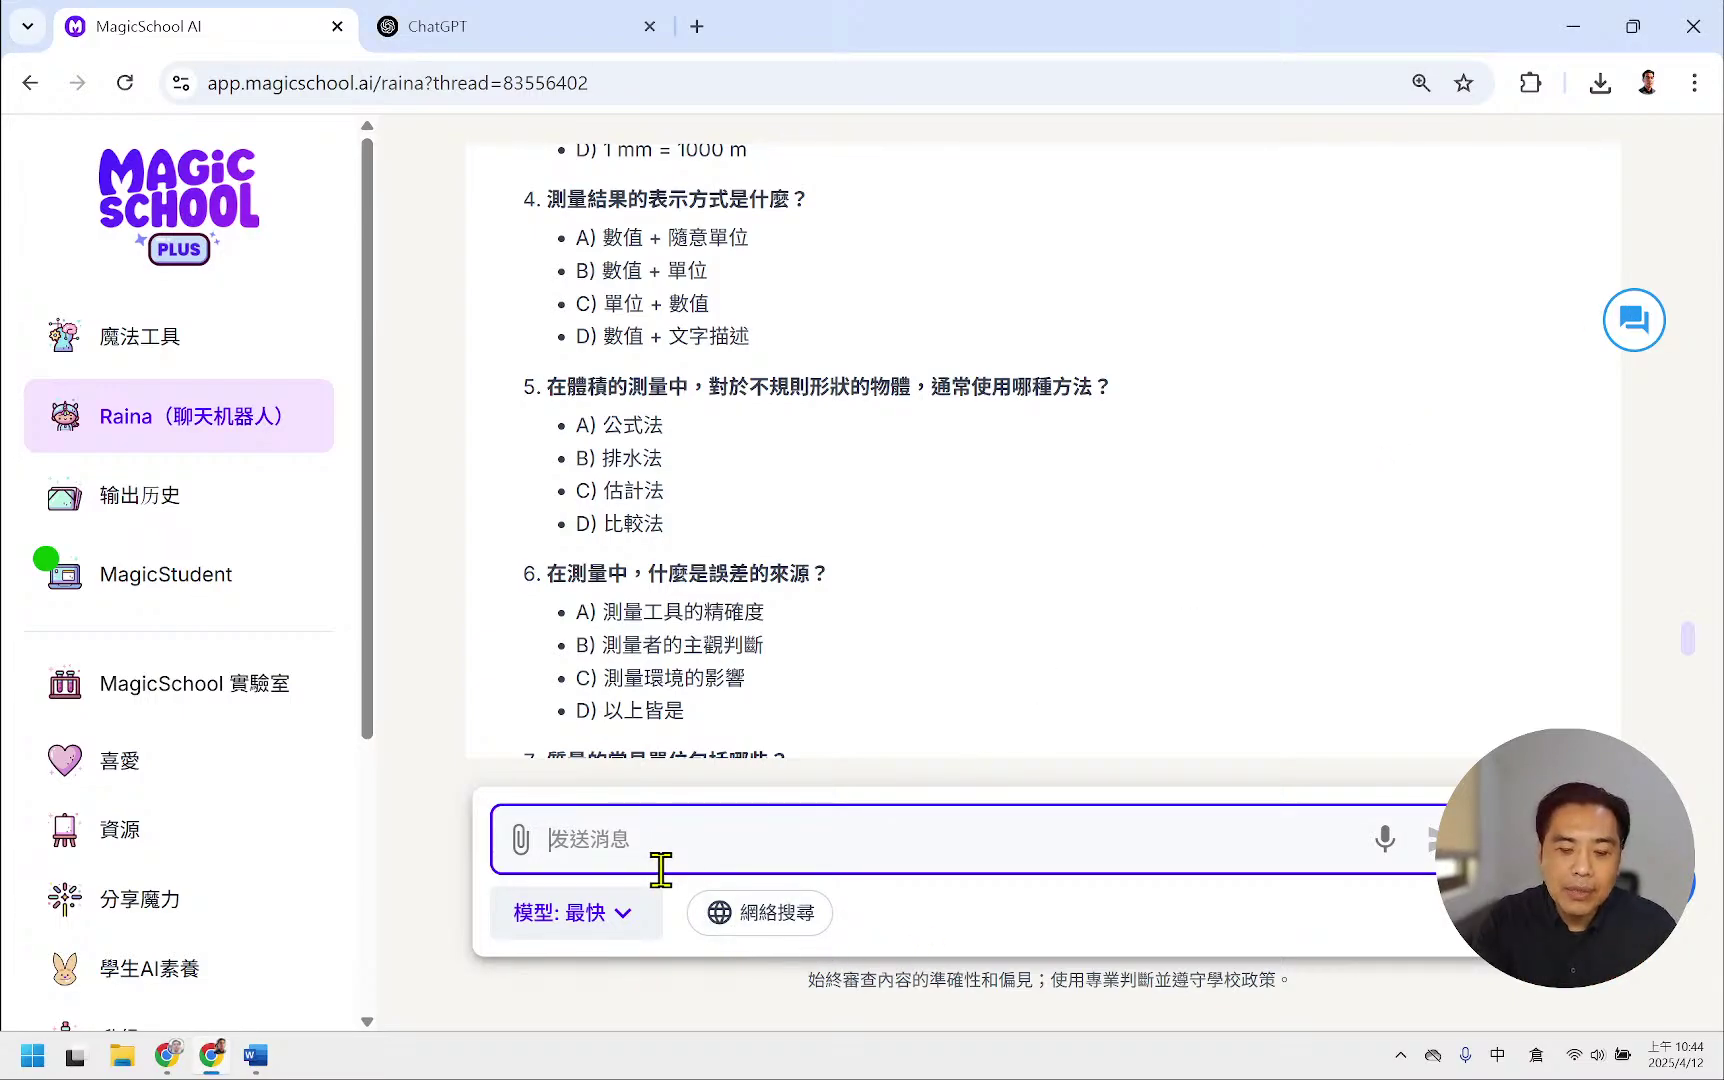
pyautogui.write('hb')
pyautogui.press('space')
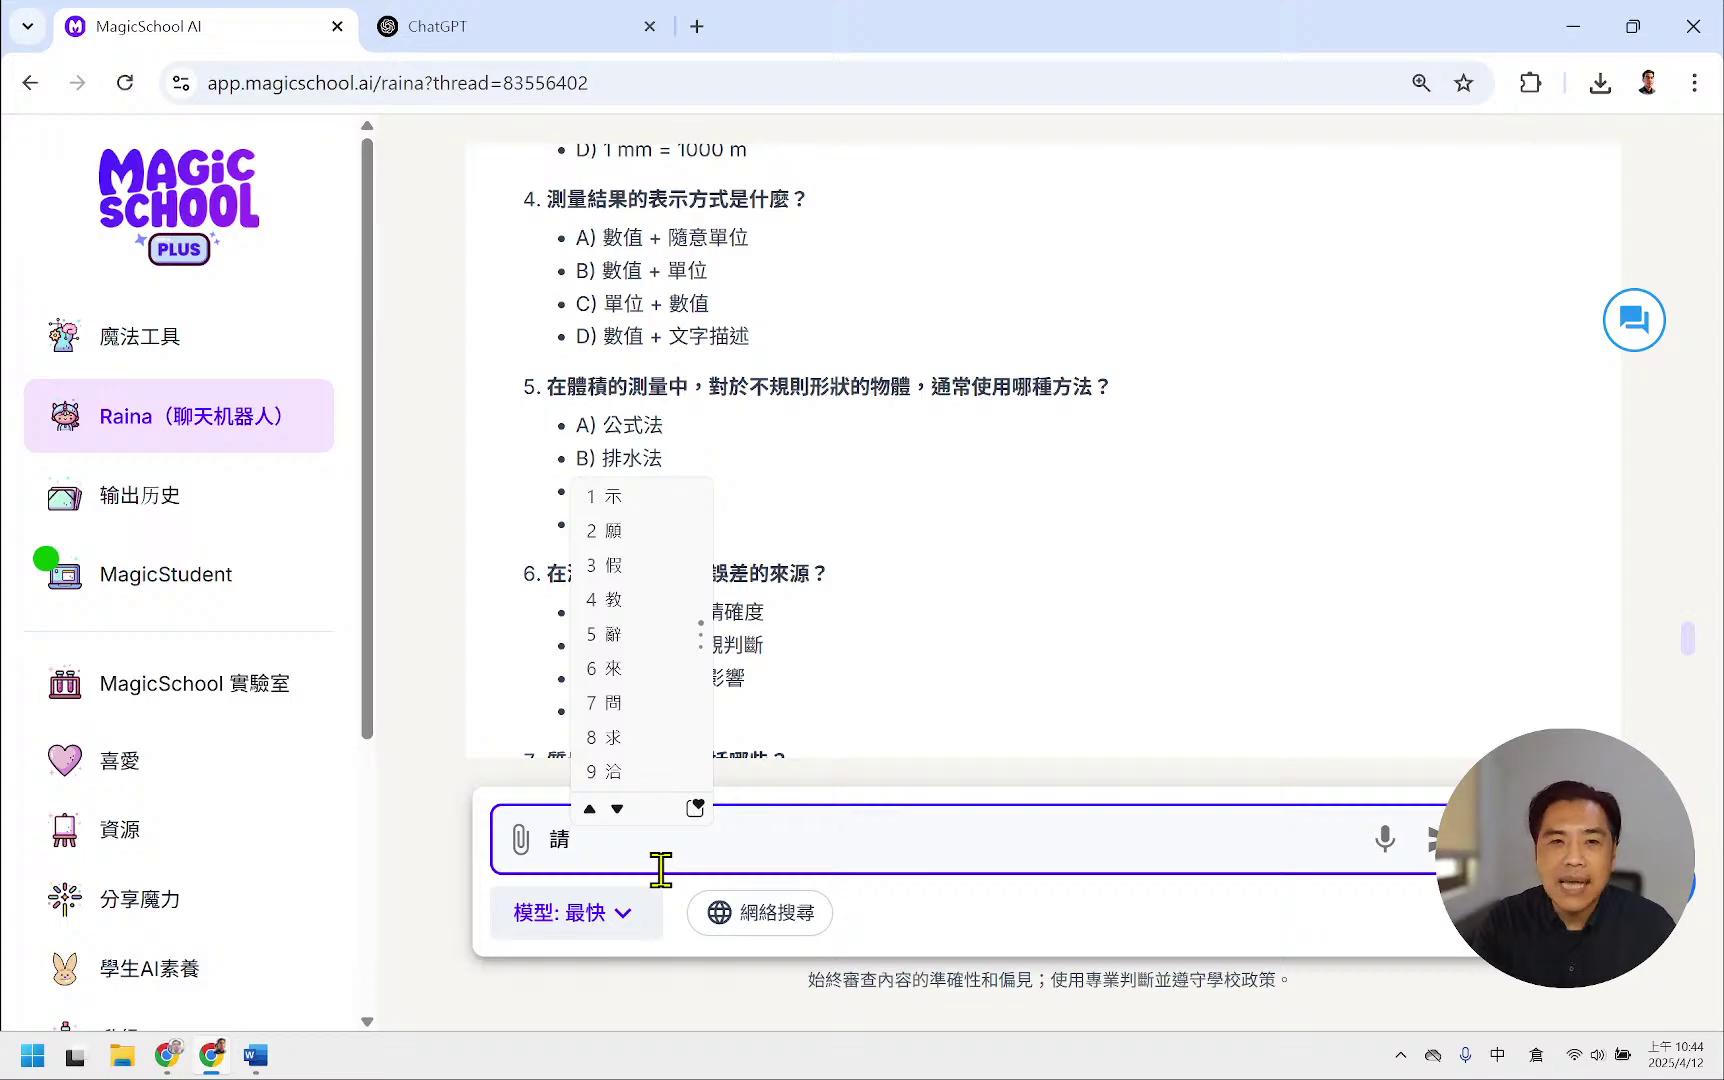
pyautogui.write('vi')
pyautogui.press('space')
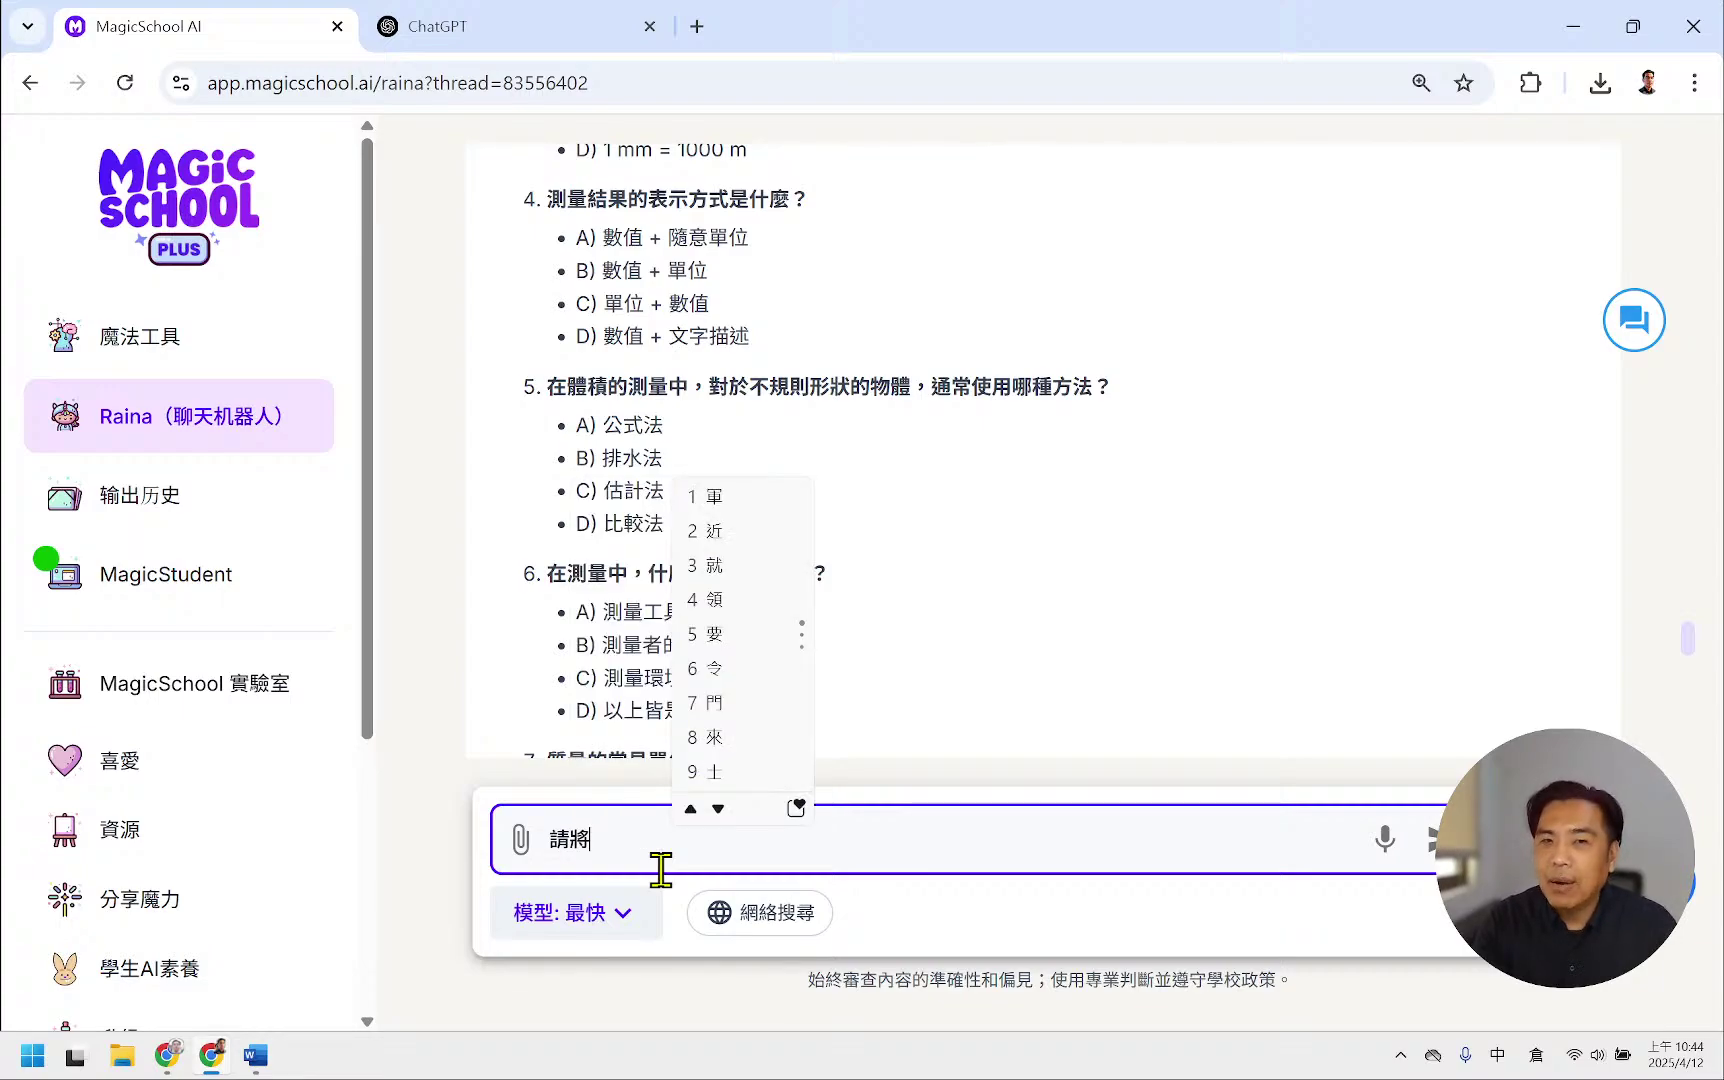
pyautogui.press('shift')
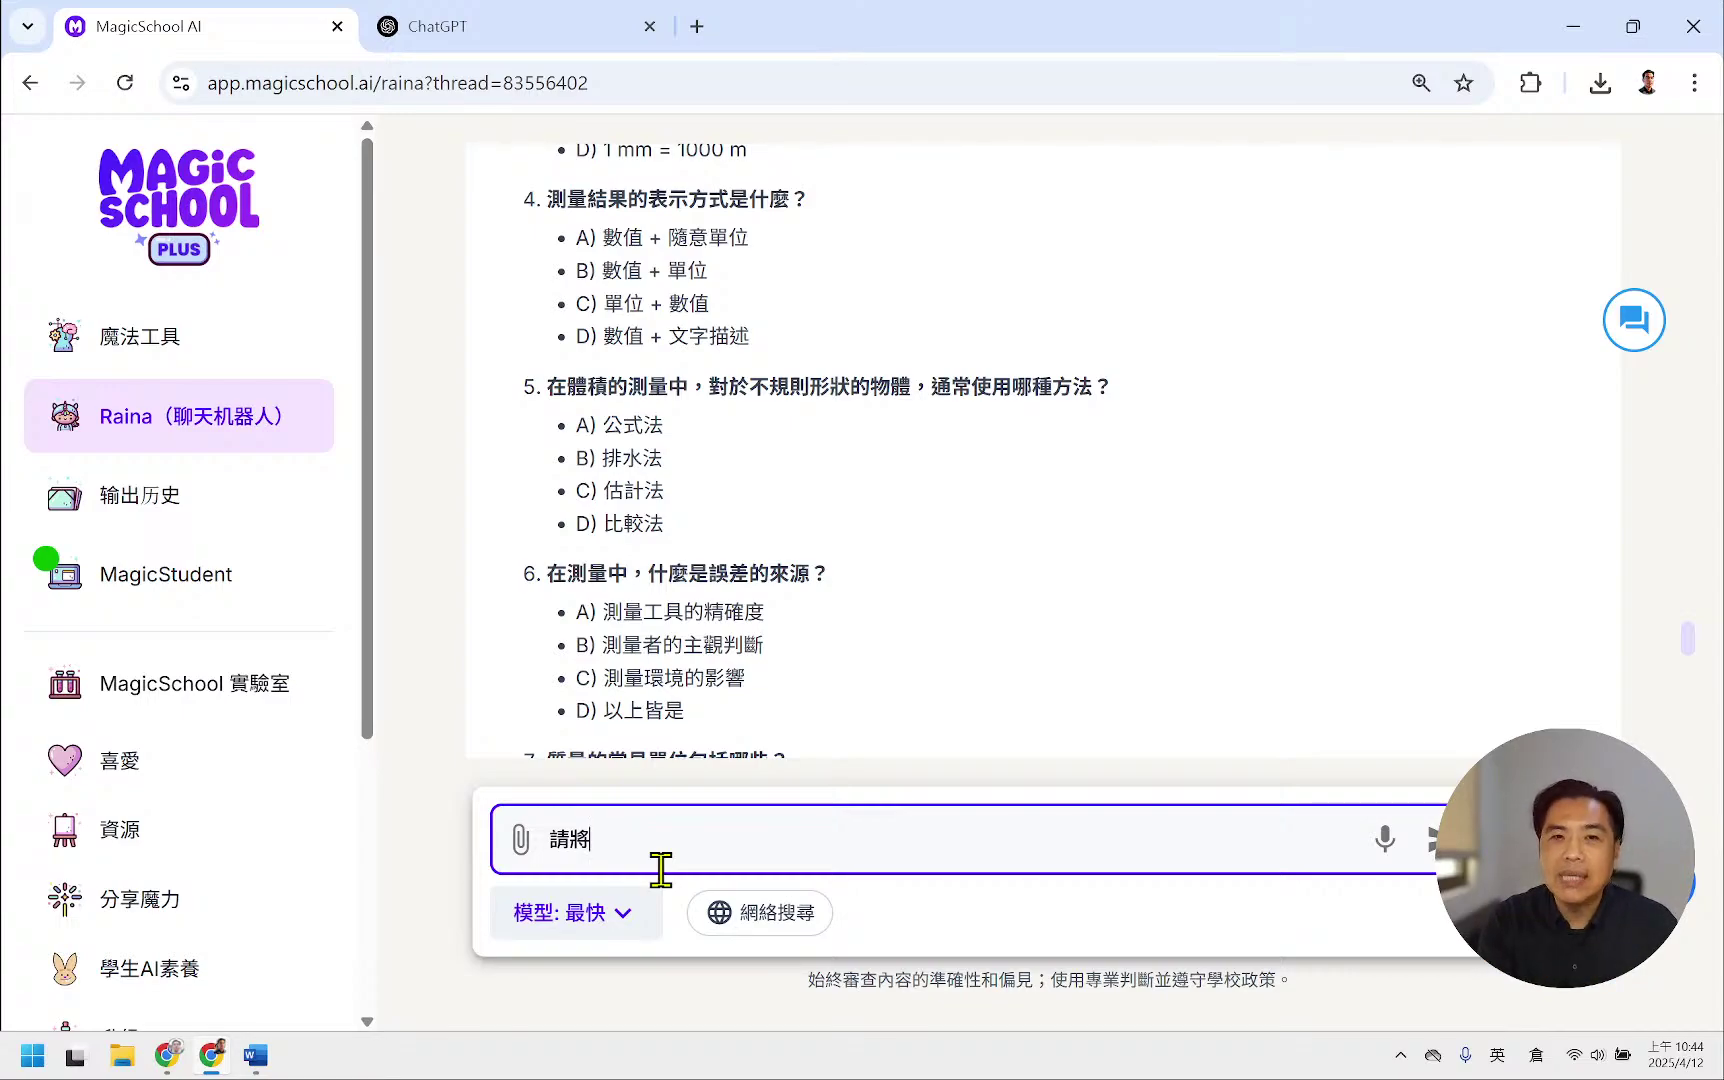
pyautogui.write('yj')
pyautogui.press('BackSpace')
pyautogui.press('BackSpace')
pyautogui.press('shift')
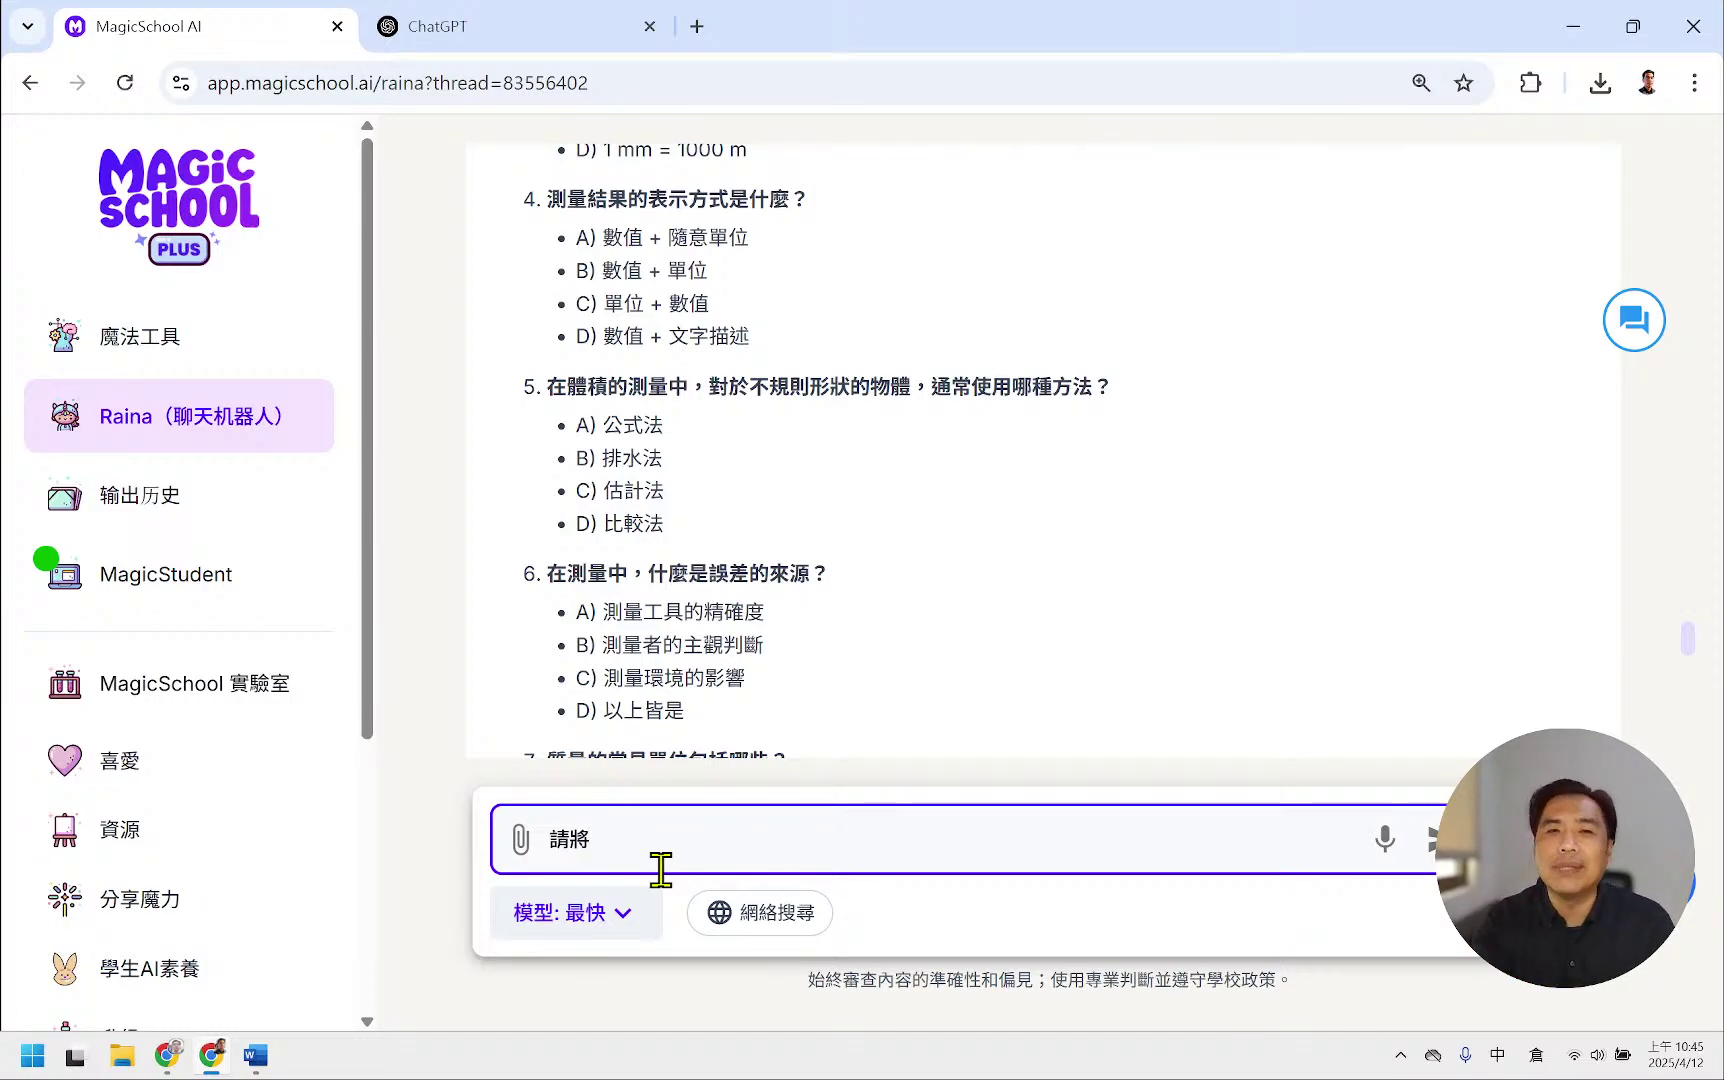
pyautogui.write('這人金尸竹')
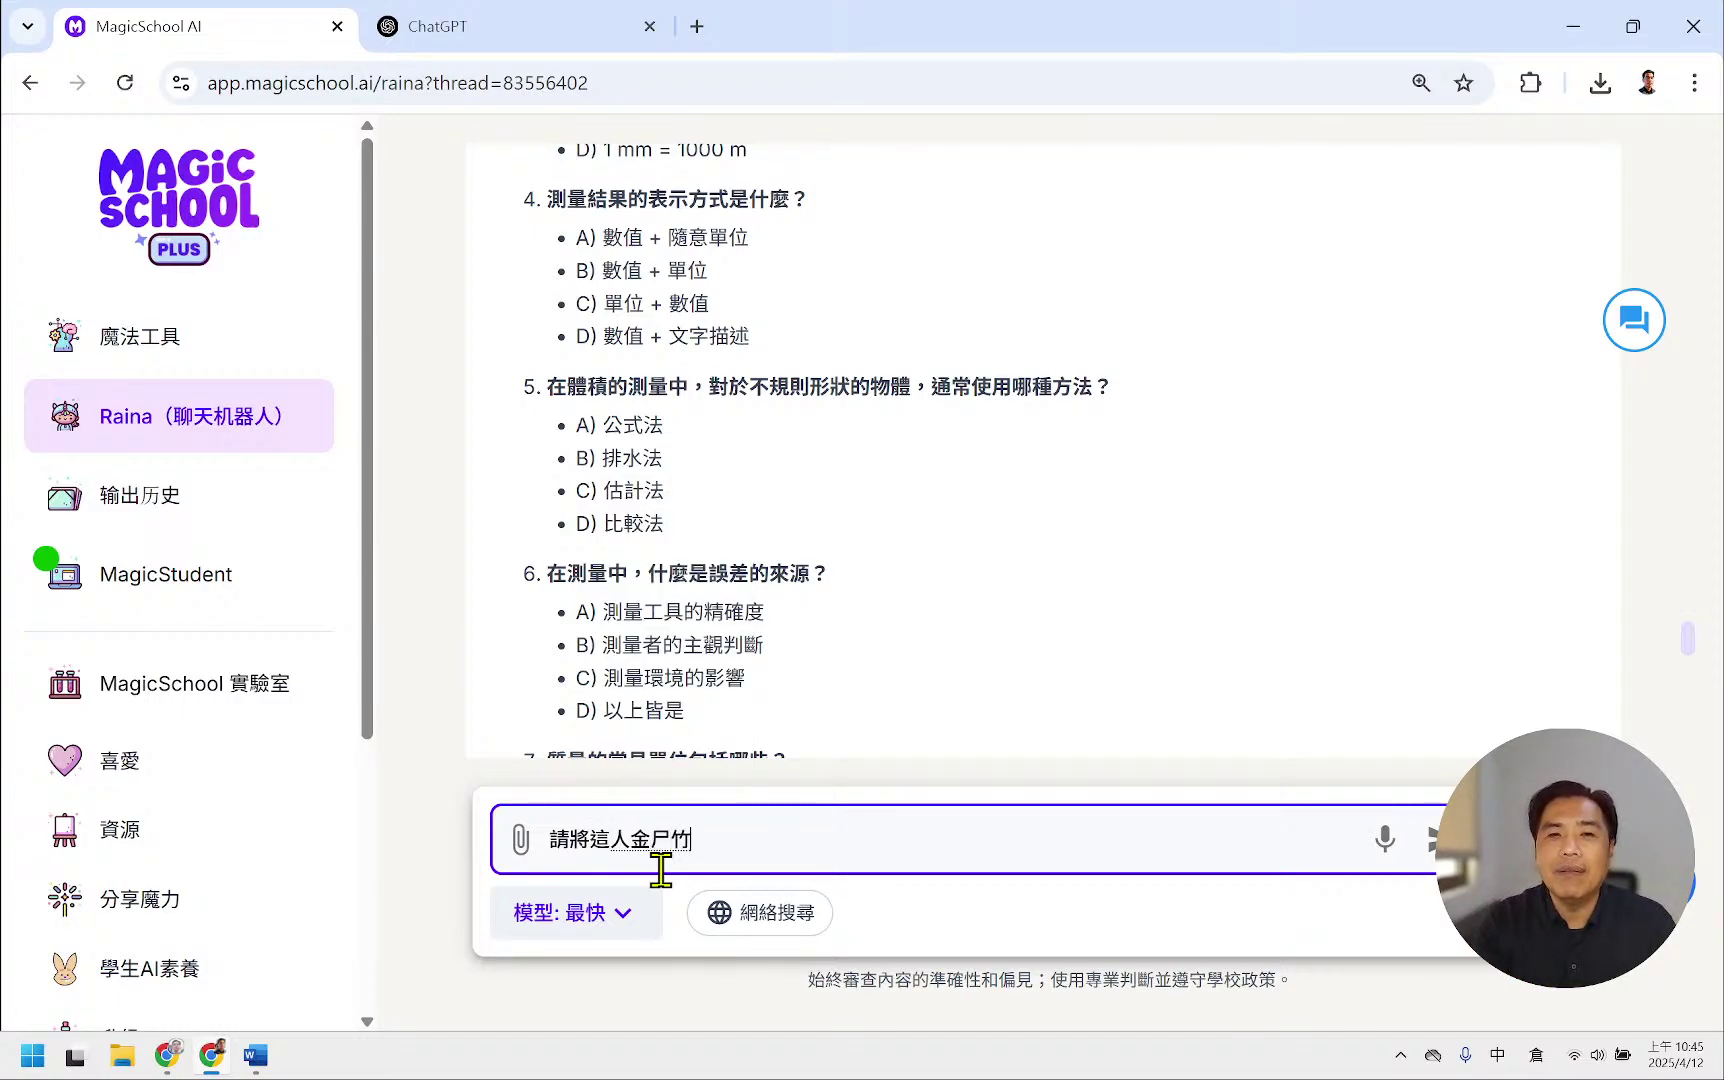
pyautogui.press('space')
pyautogui.write('1pdf')
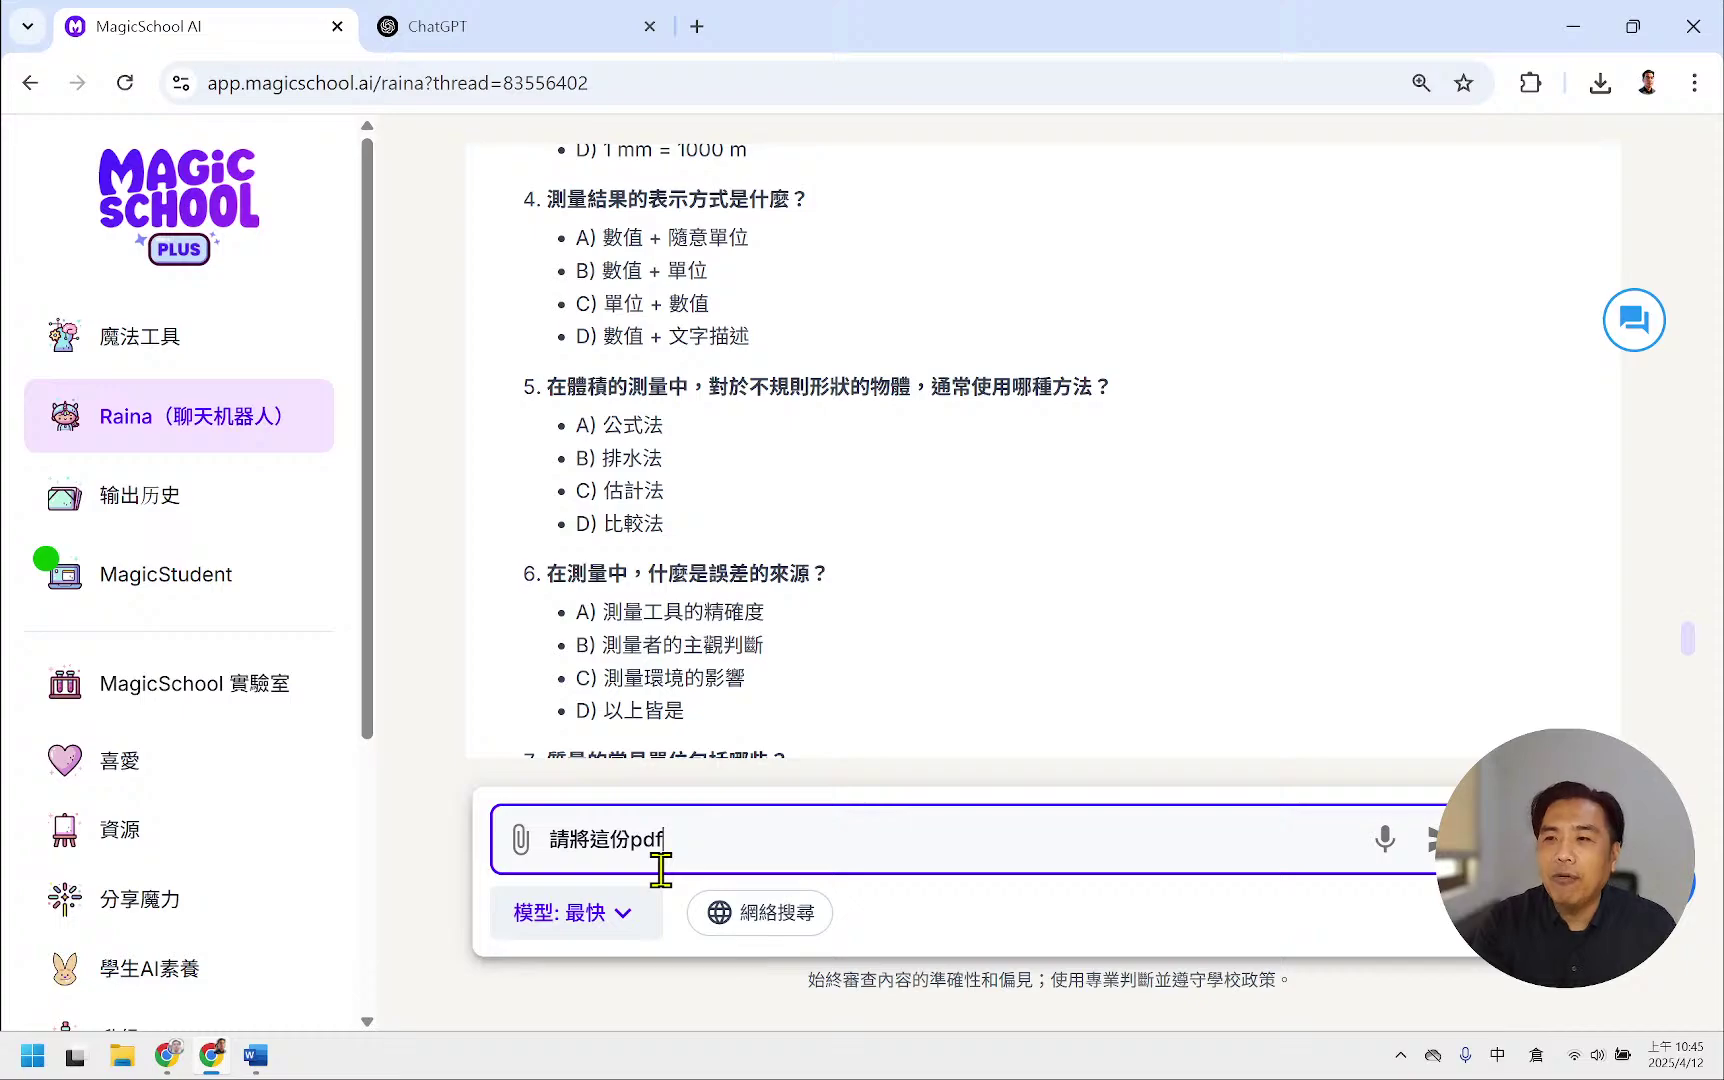
pyautogui.write('的十金人')
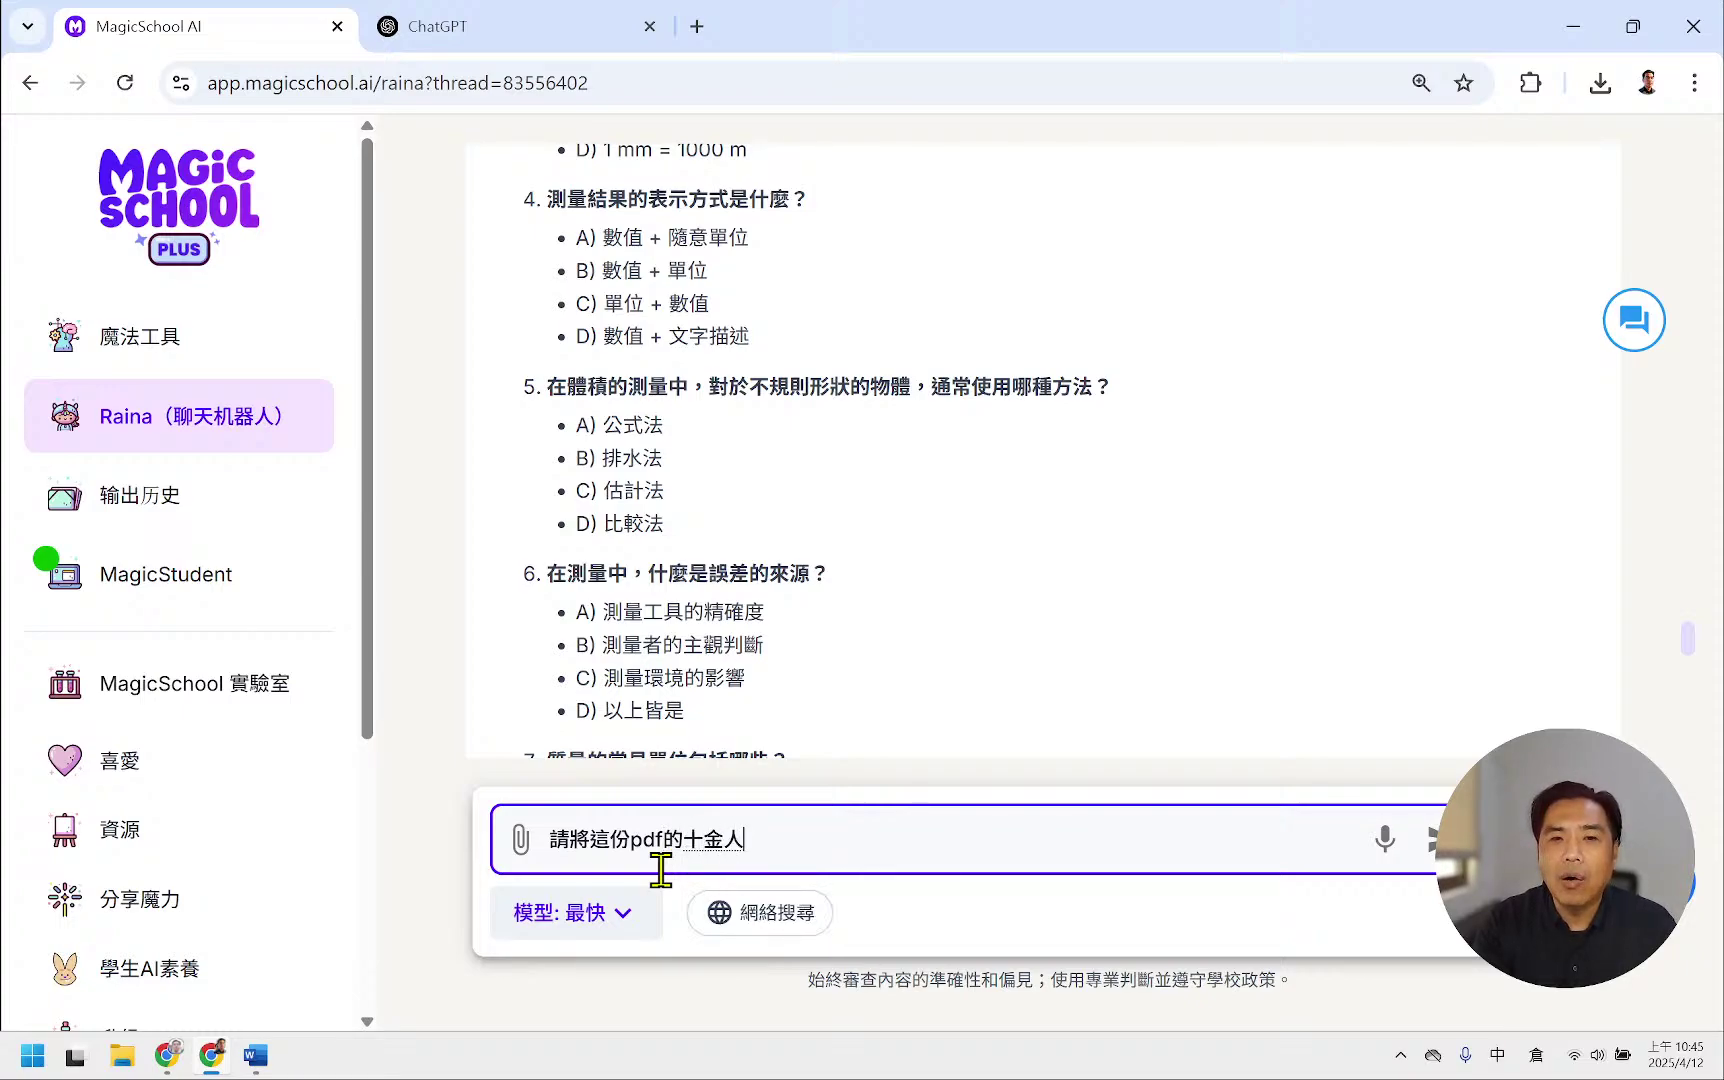
pyautogui.press('space')
pyautogui.press('1')
pyautogui.press('BackSpace')
pyautogui.write('人')
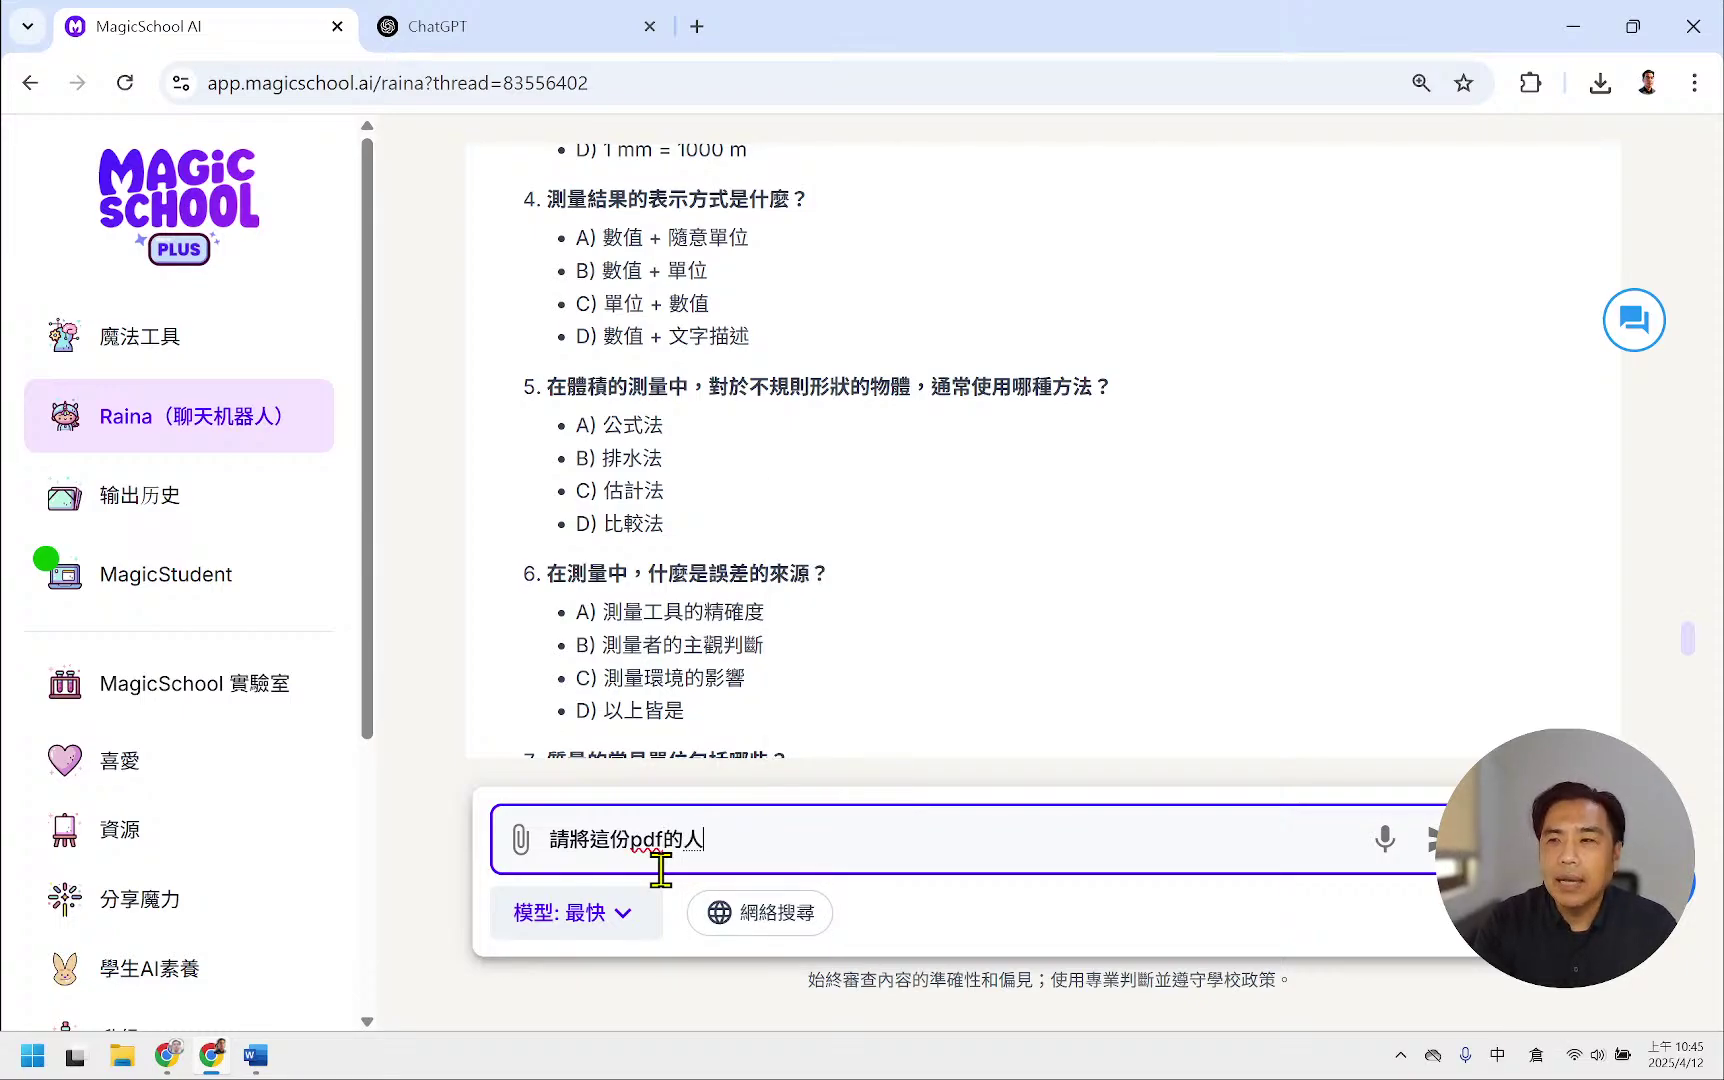
pyautogui.press('BackSpace')
pyautogui.write('內金十口人')
pyautogui.press('space')
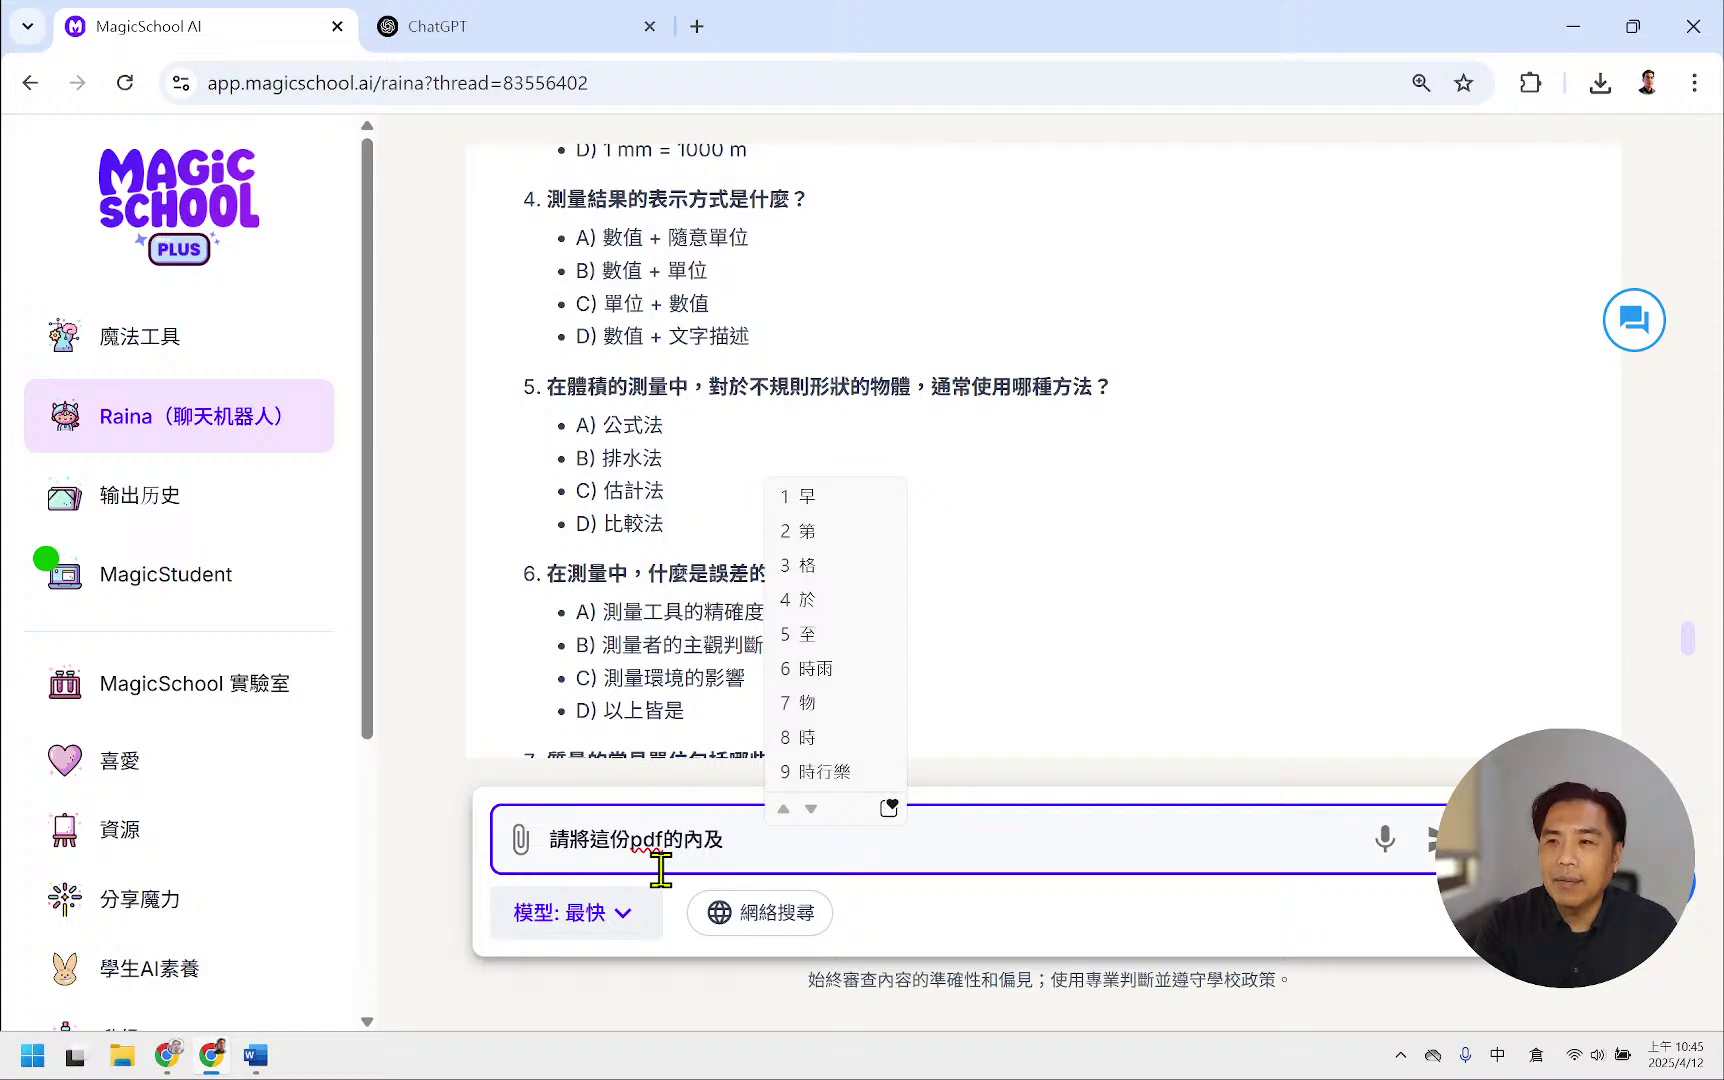
pyautogui.press('Escape')
pyautogui.press('BackSpace')
pyautogui.press('BackSpace')
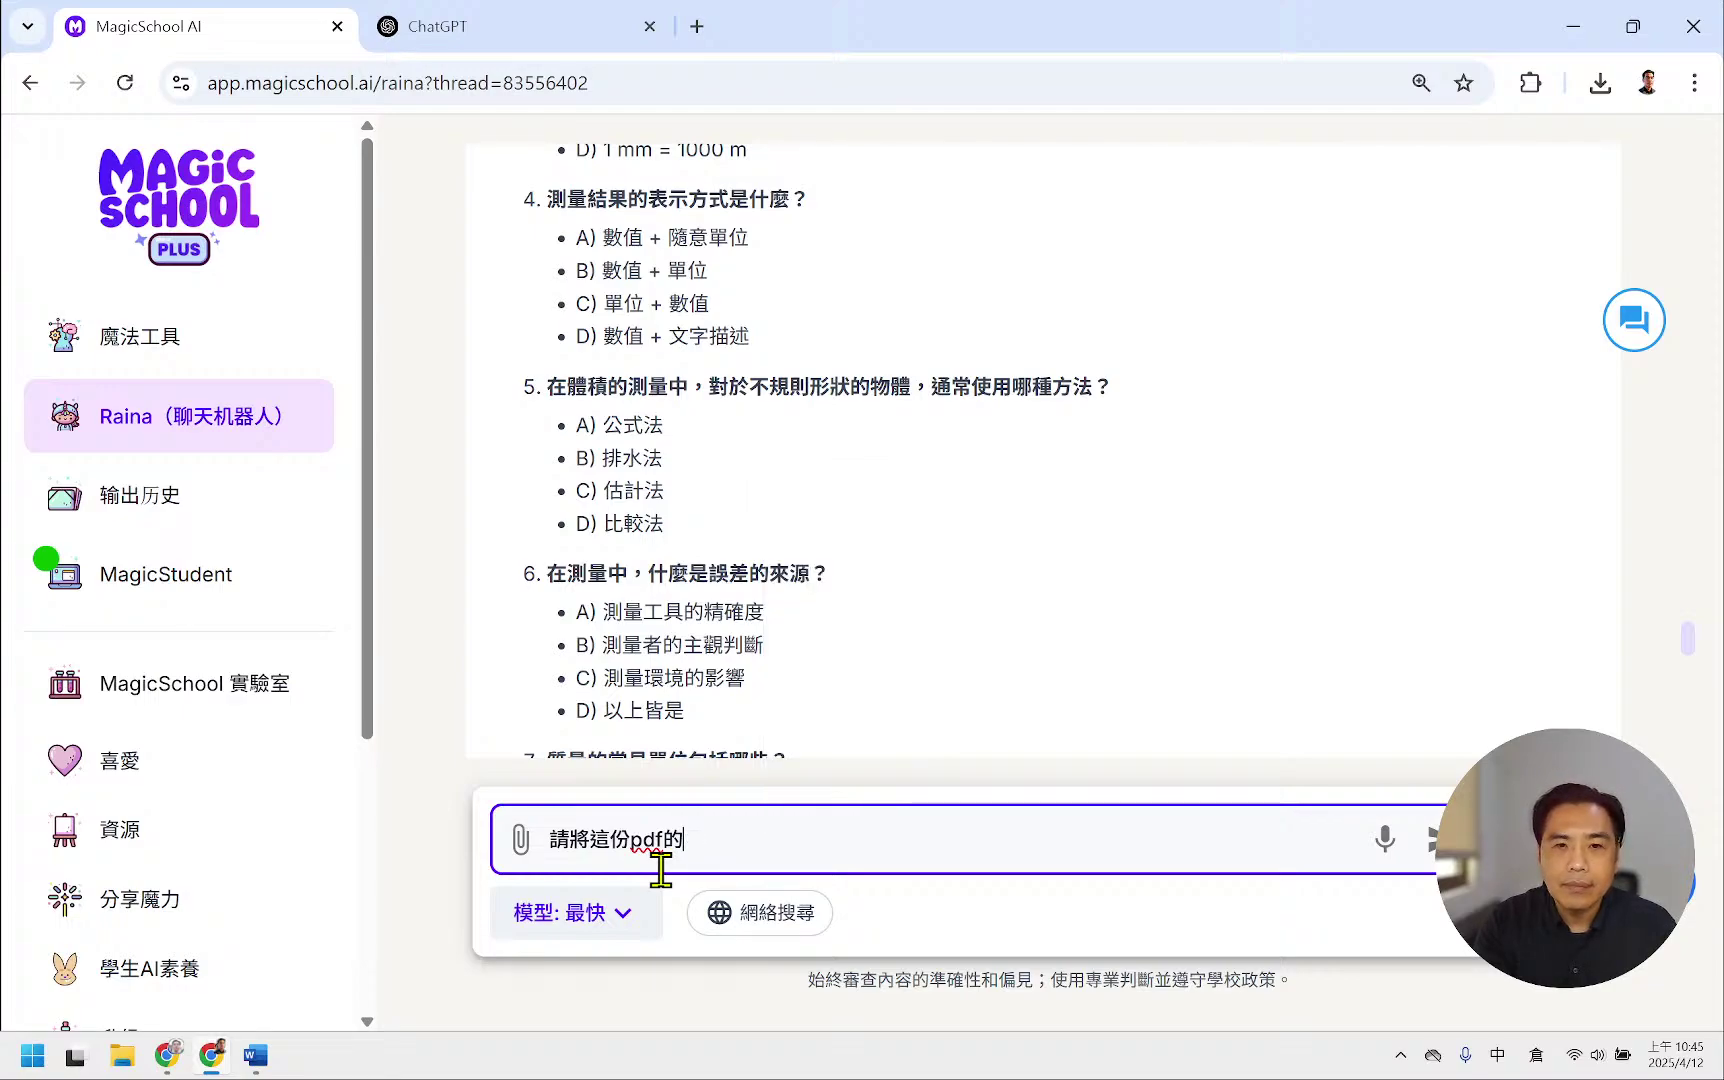
pyautogui.write('內十金人口')
pyautogui.press('space')
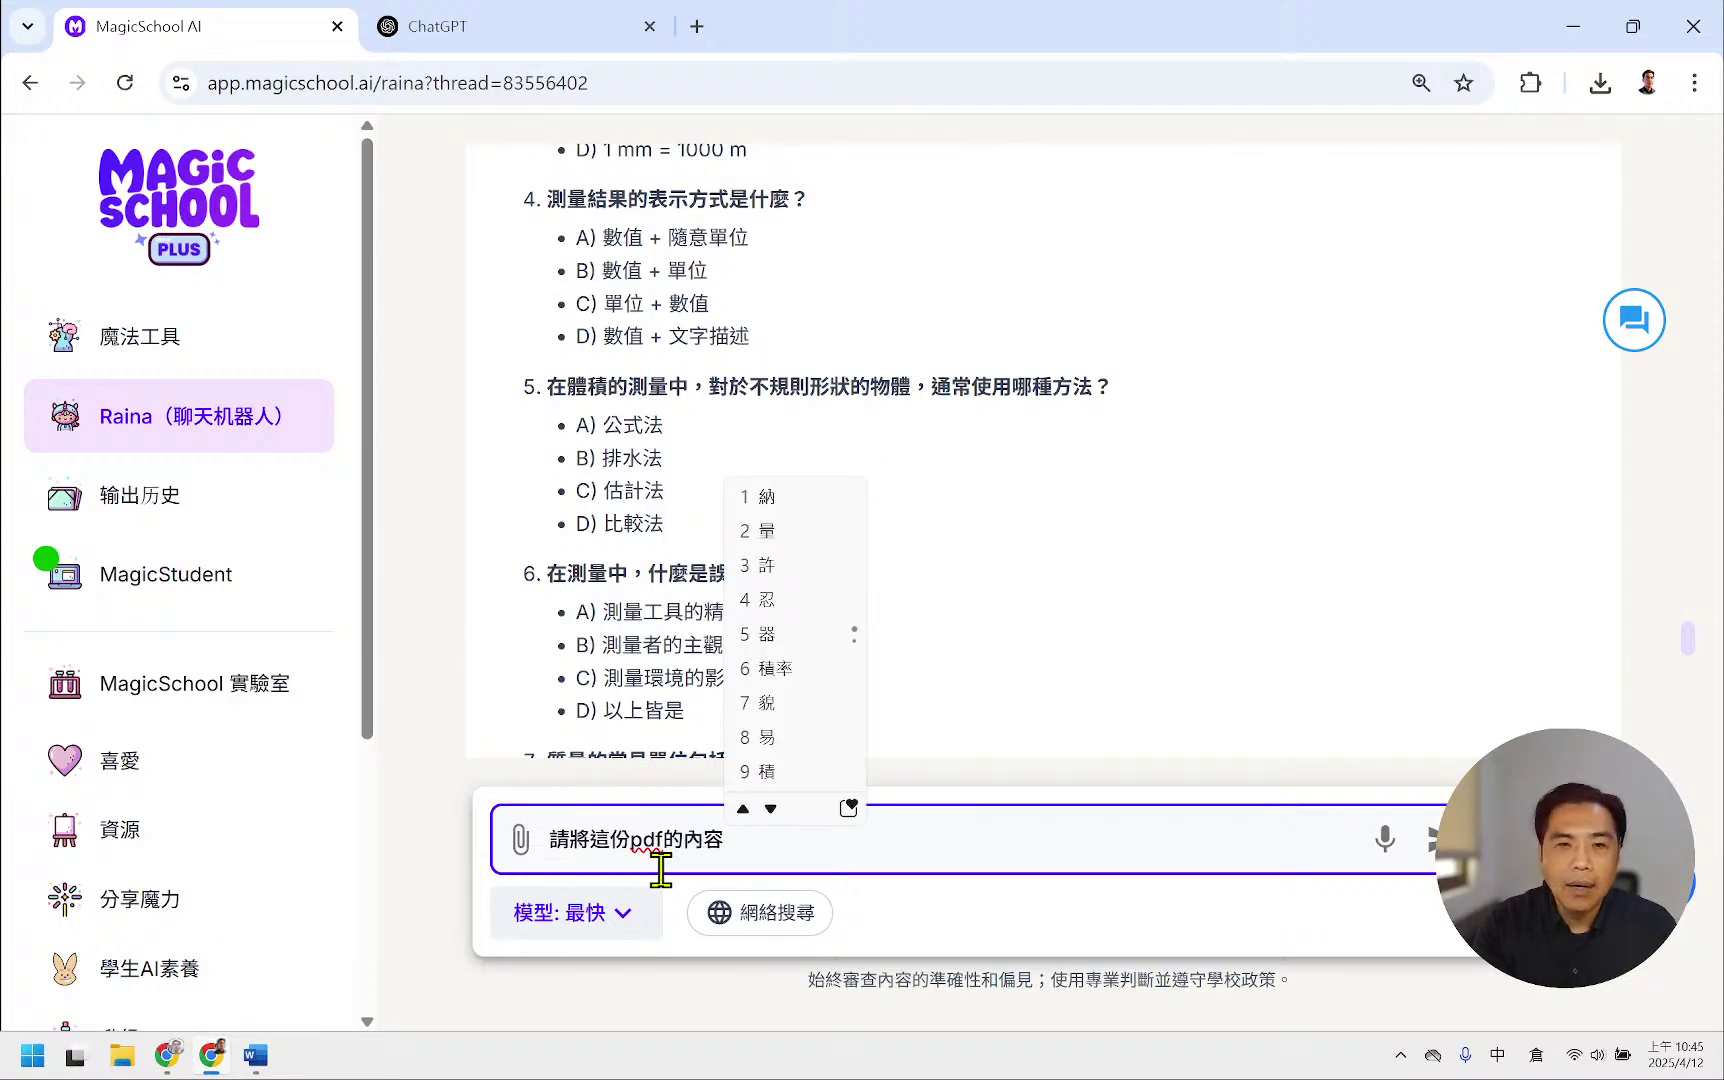
pyautogui.write('進行')
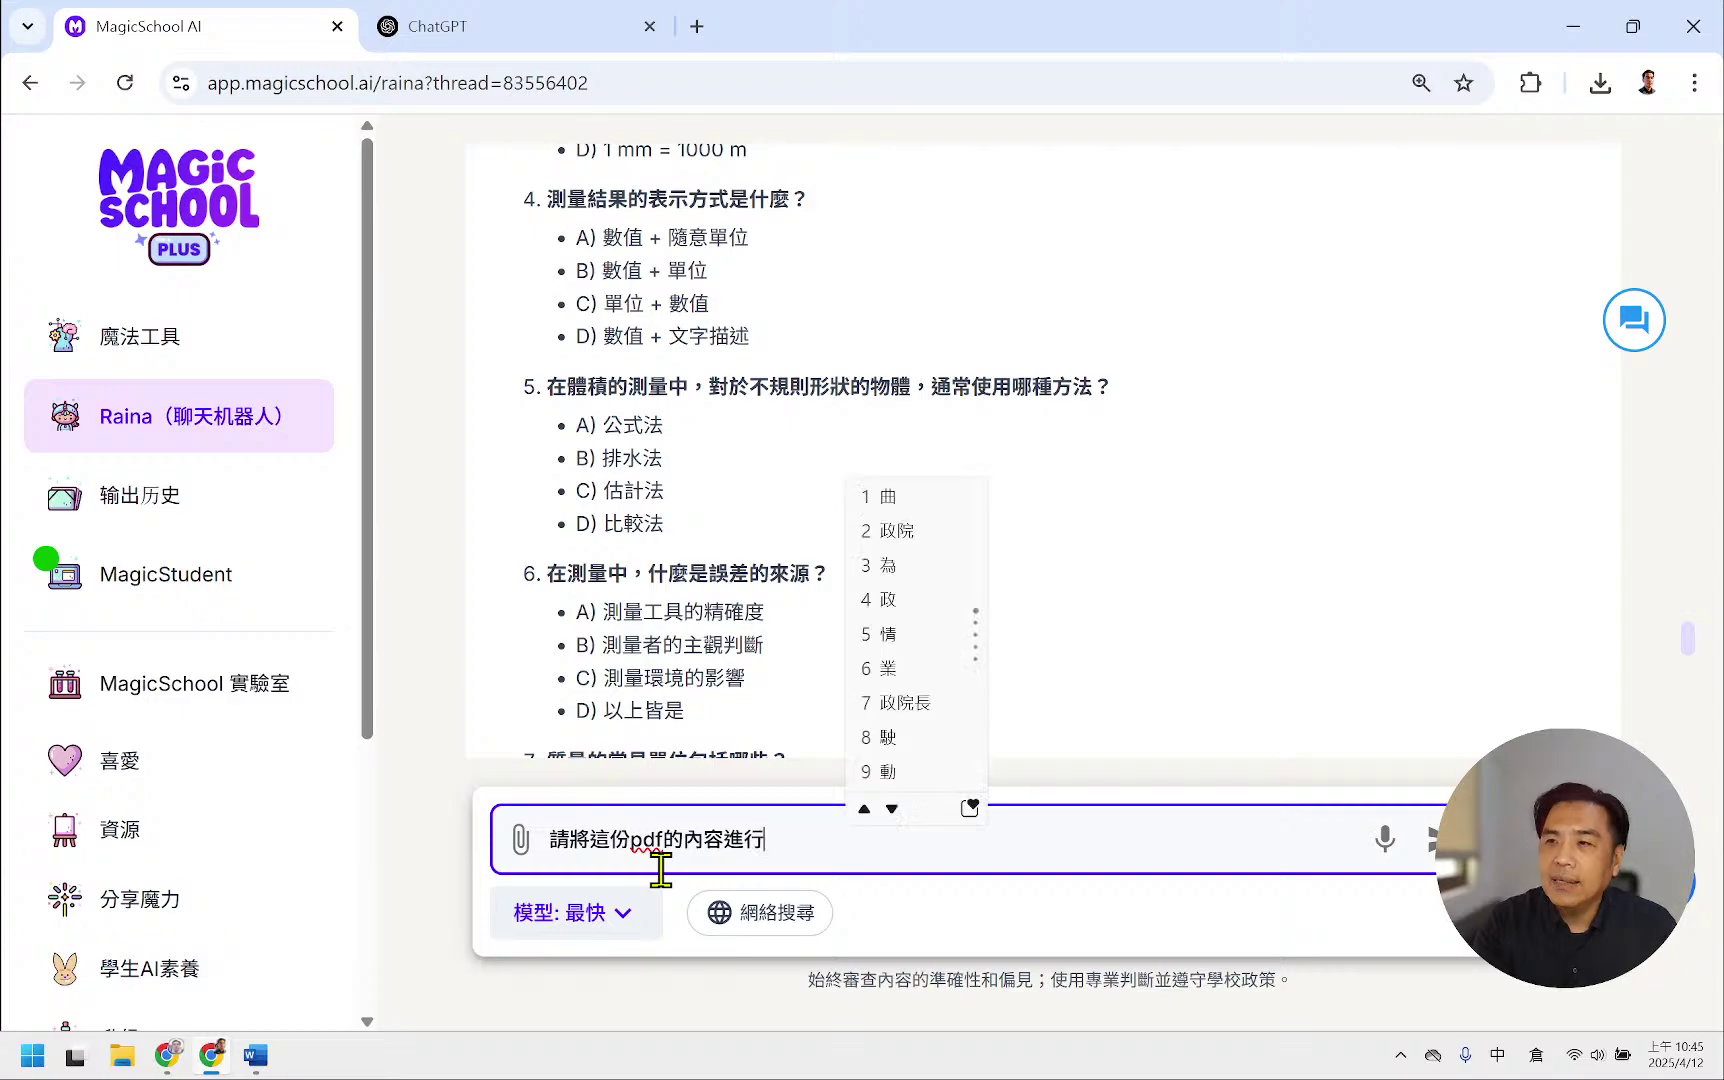
pyautogui.write('格式的整理')
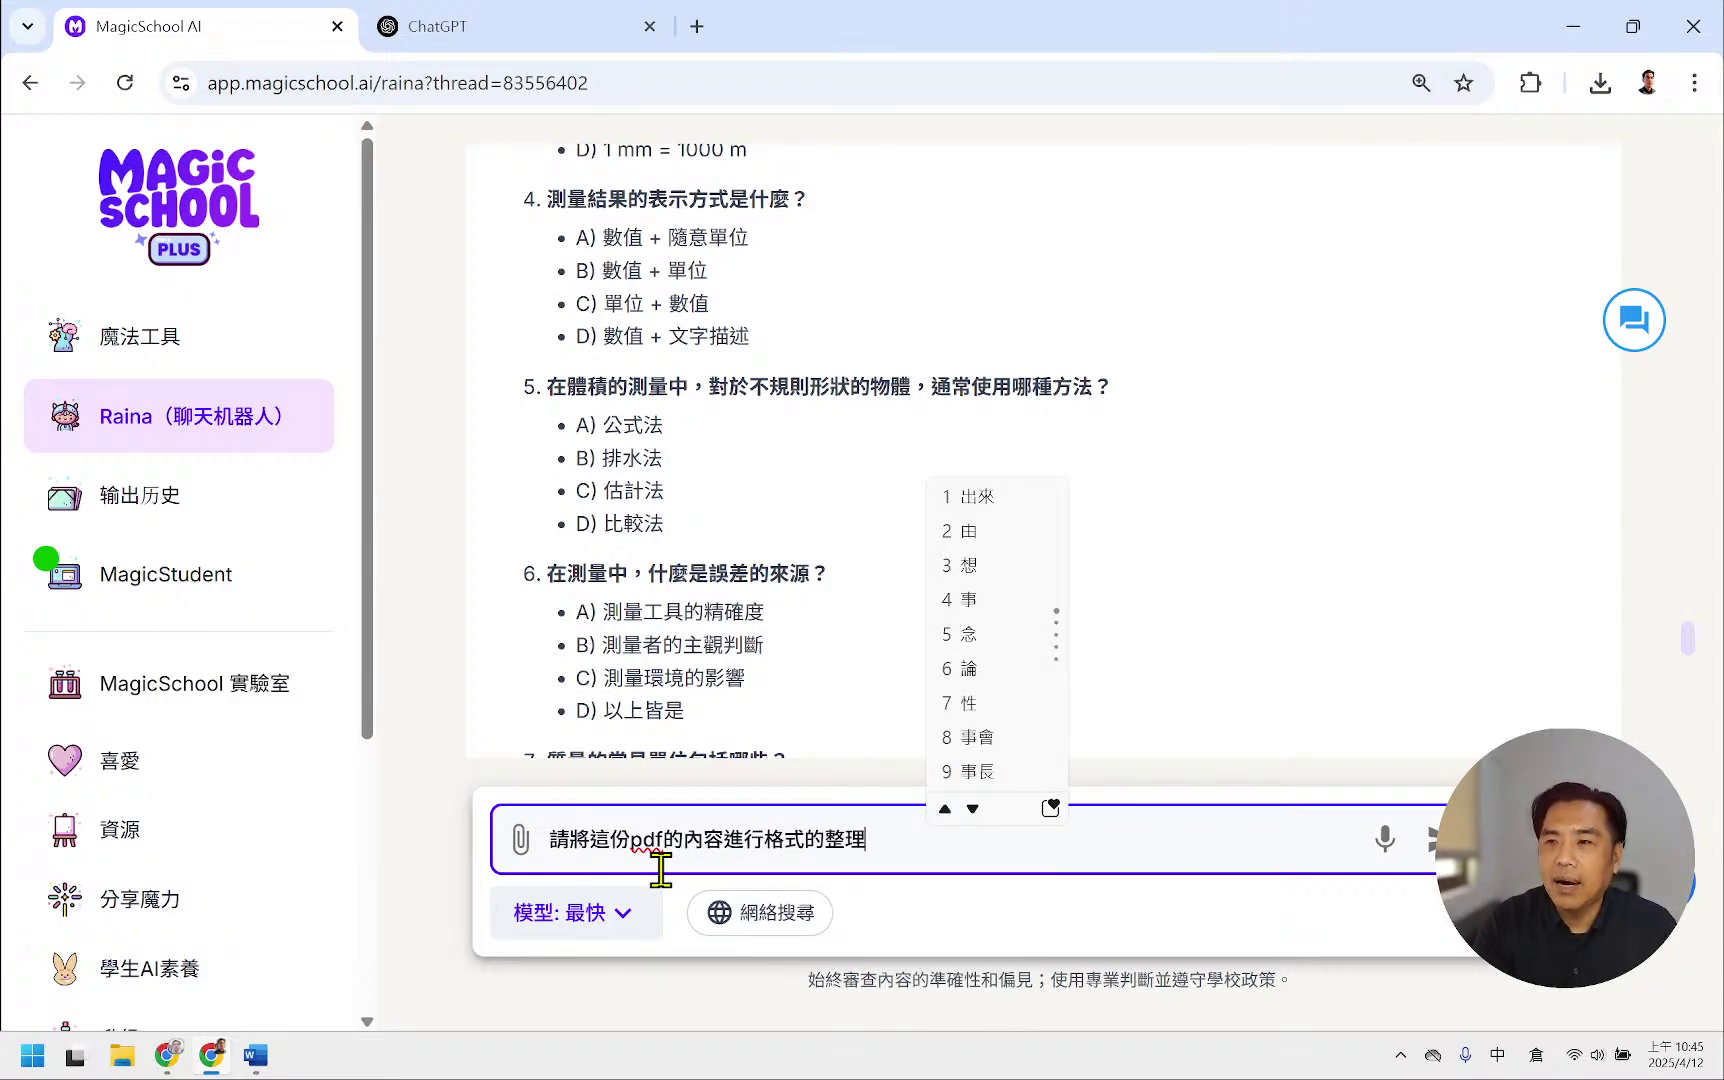
# - Insert 「重點」 before 「內容」 in the drafted prompt, leaving it ending with 「整理」
pyautogui.press('shift')
pyautogui.press('Left')
pyautogui.press('Left')
pyautogui.press('Left')
pyautogui.press('Left')
pyautogui.press('Left')
pyautogui.press('Left')
pyautogui.press('Left')
pyautogui.press('Left')
pyautogui.press('Left')
pyautogui.press('Left')
pyautogui.press('Left')
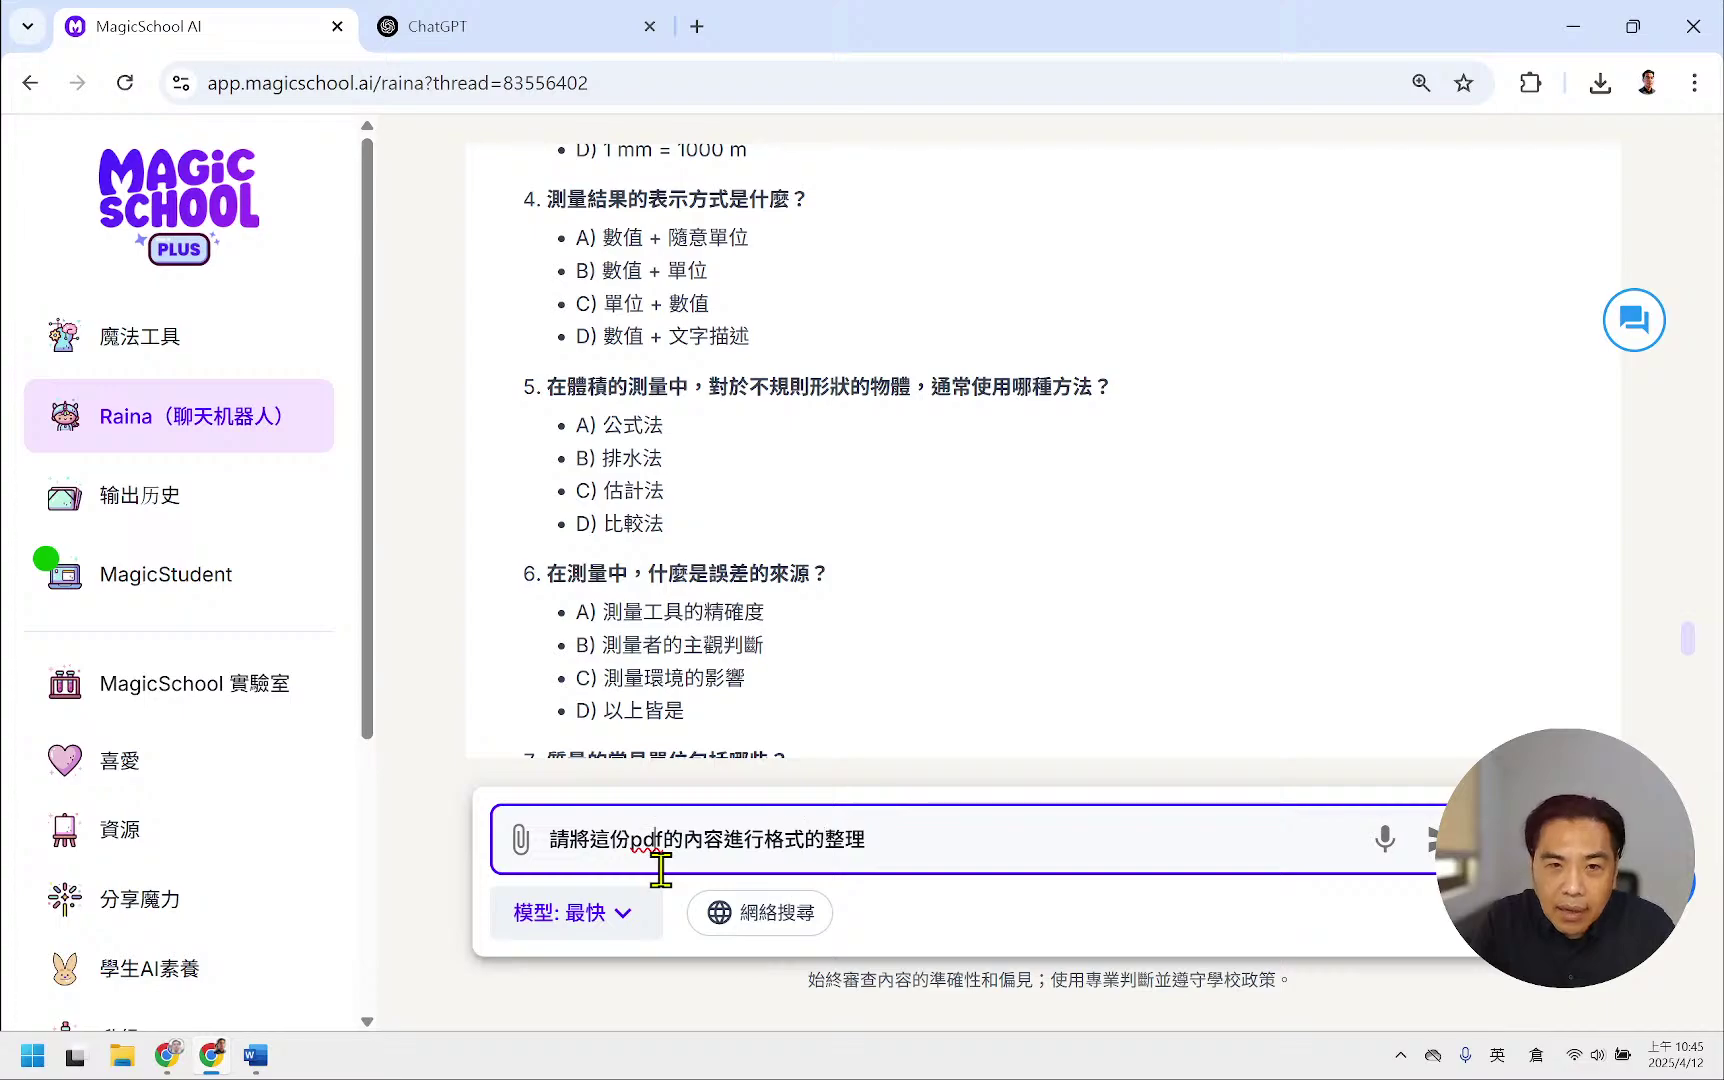
pyautogui.press('Right')
pyautogui.press('Right')
pyautogui.press('shift')
pyautogui.write('重田火')
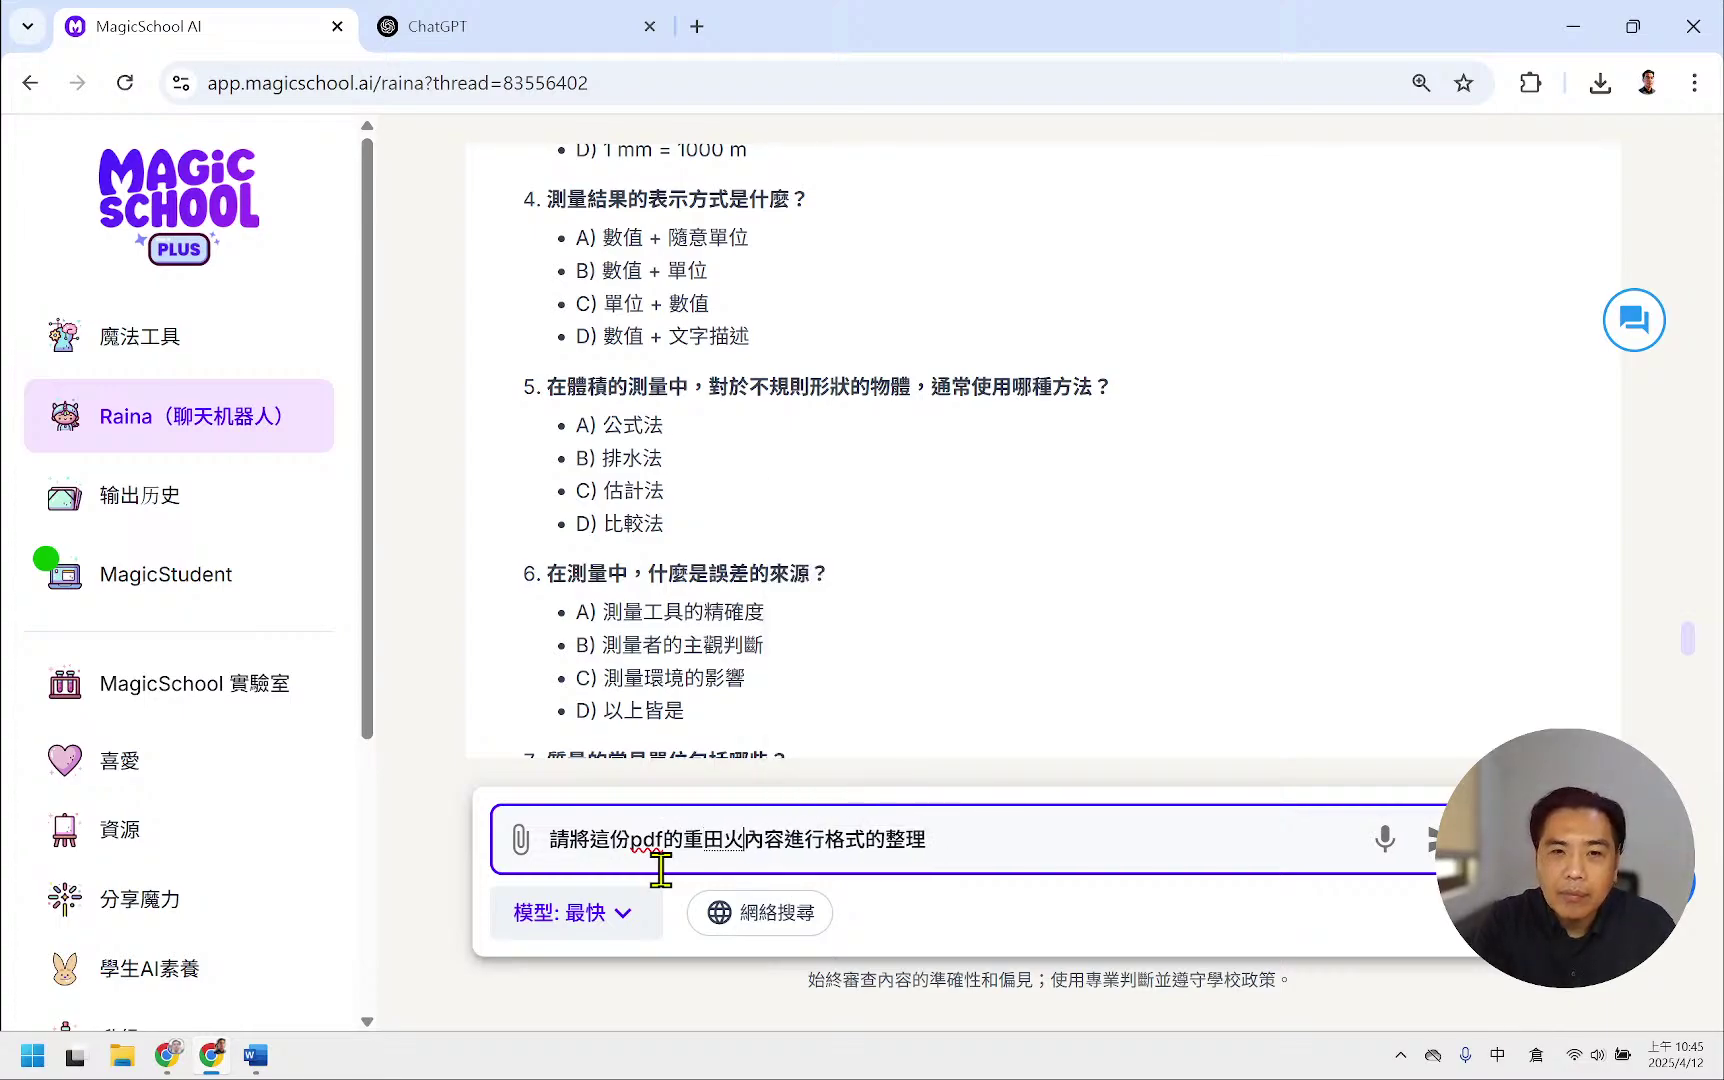
pyautogui.press('space')
pyautogui.press('shift')
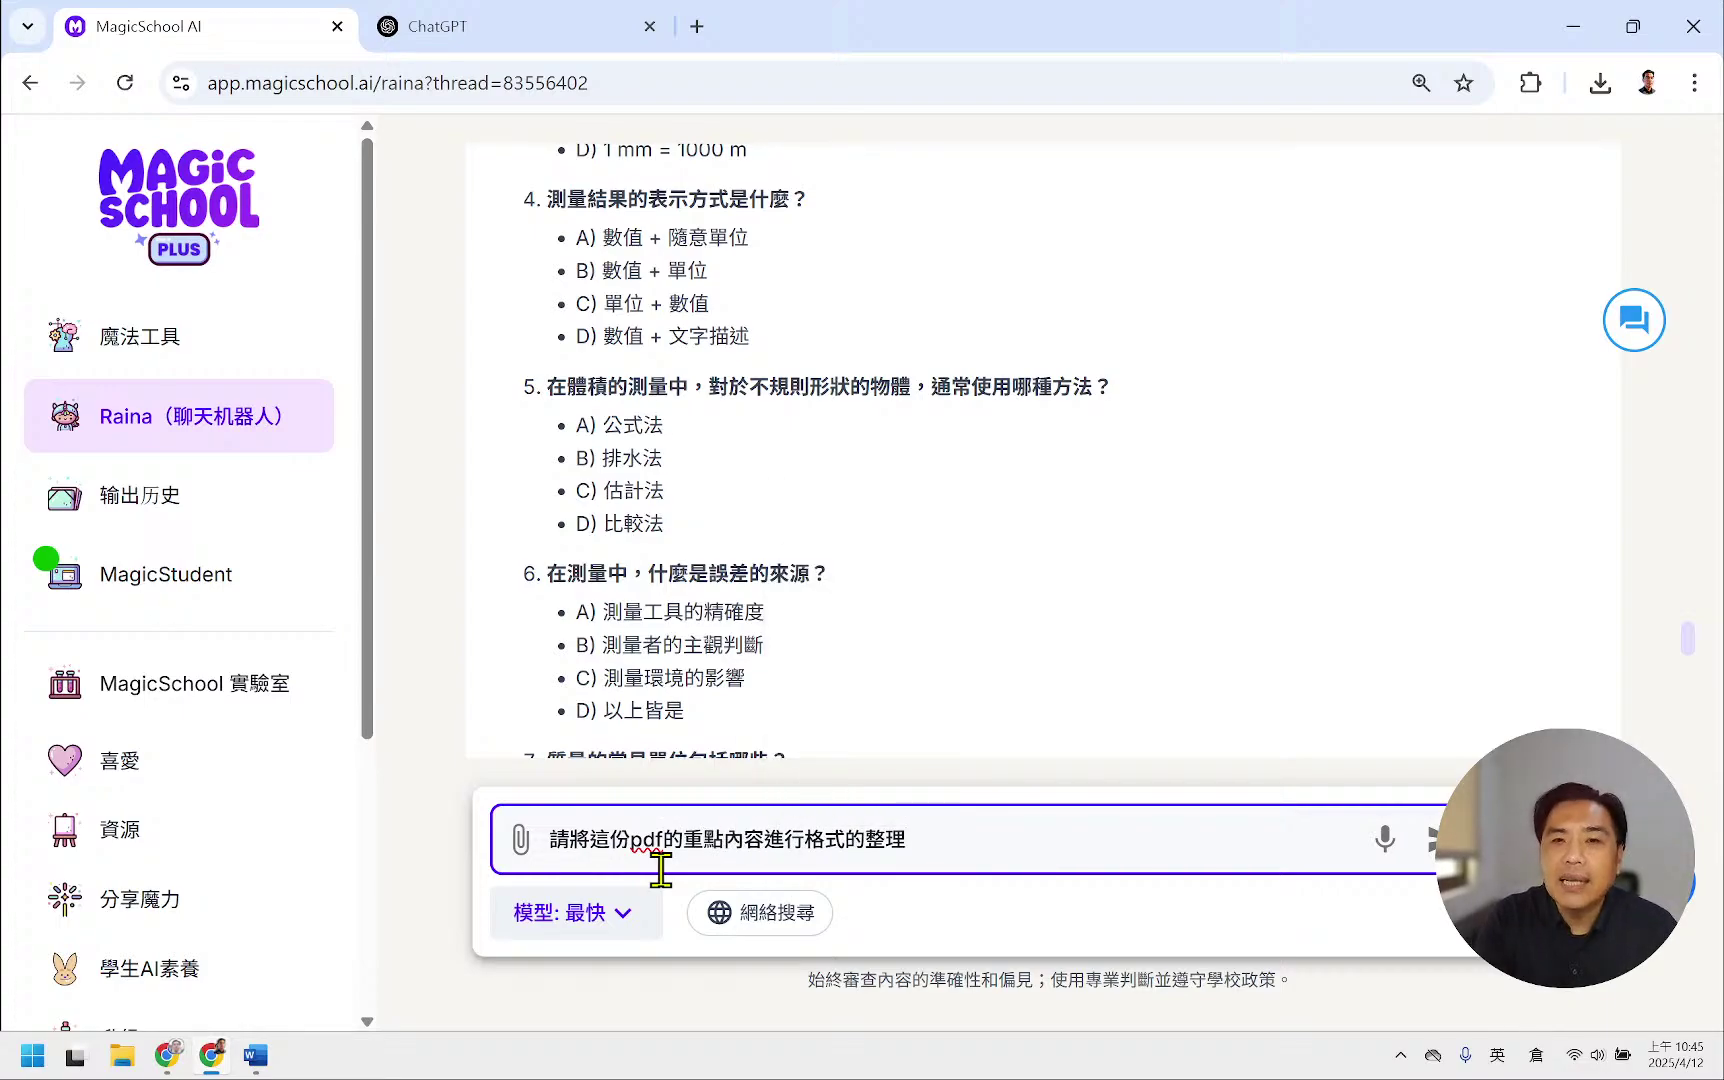
pyautogui.press('shift')
pyautogui.write('，乆')
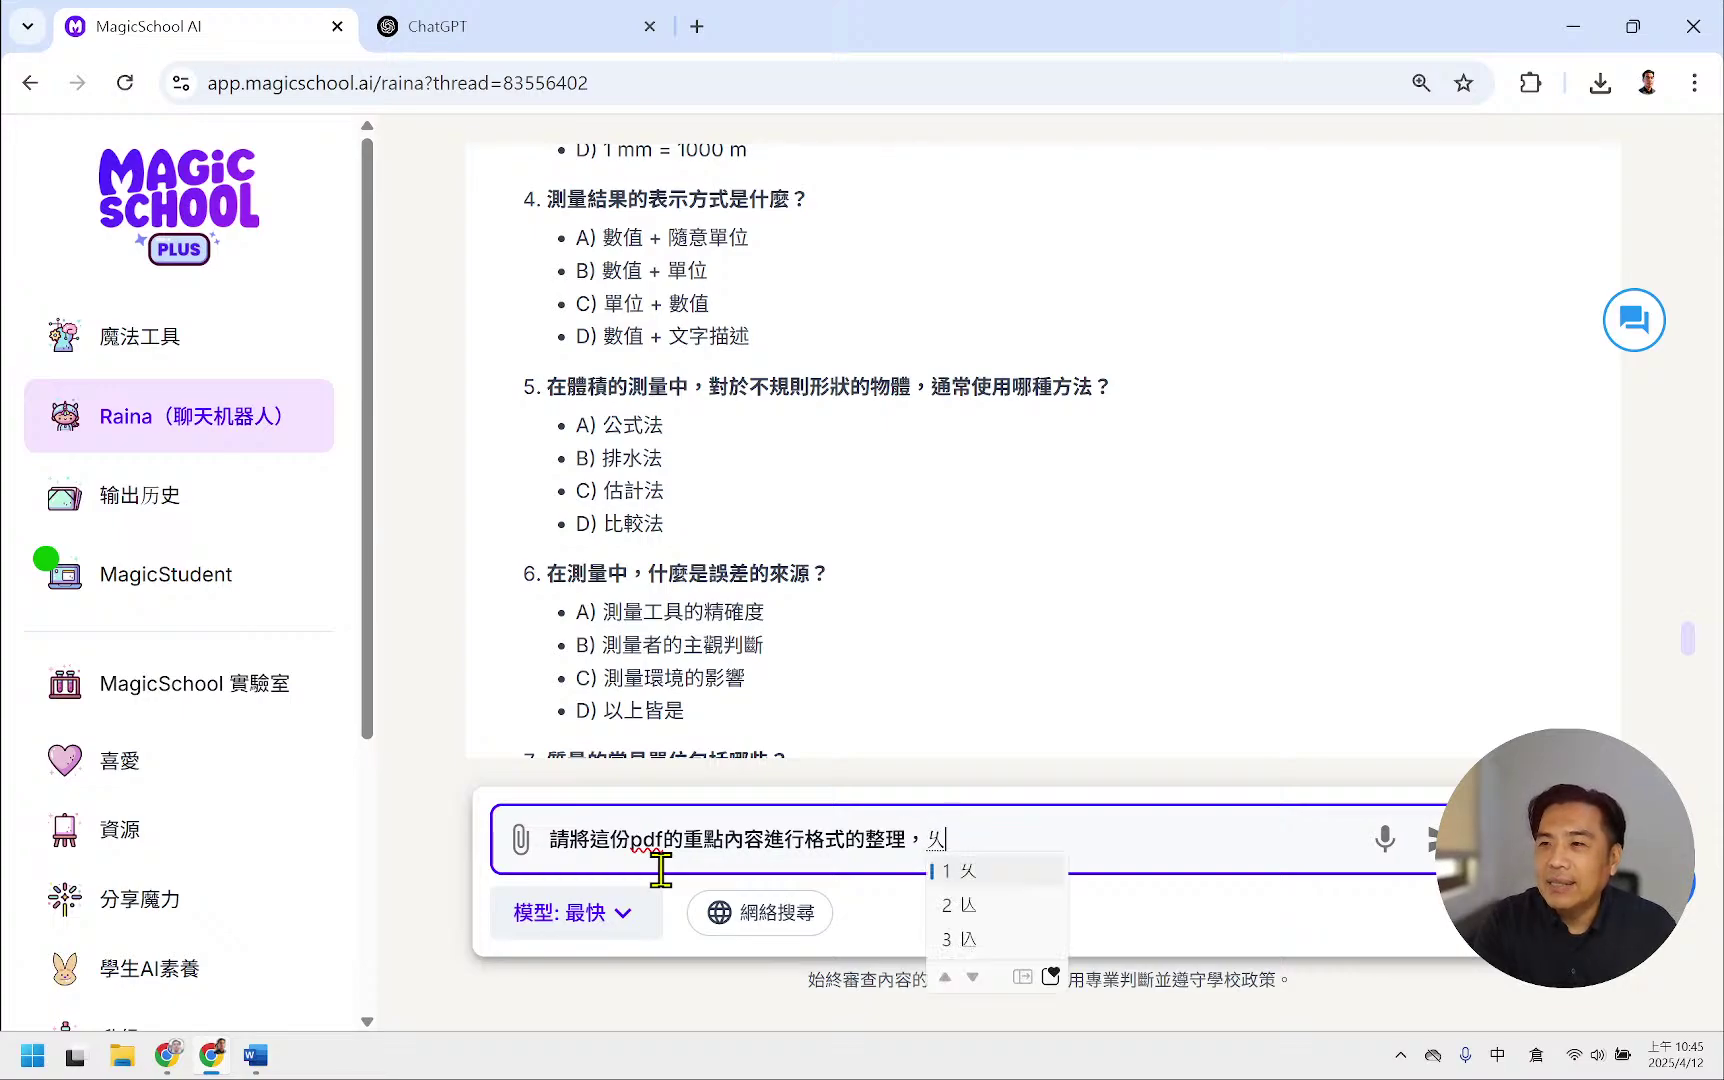
pyautogui.press('BackSpace')
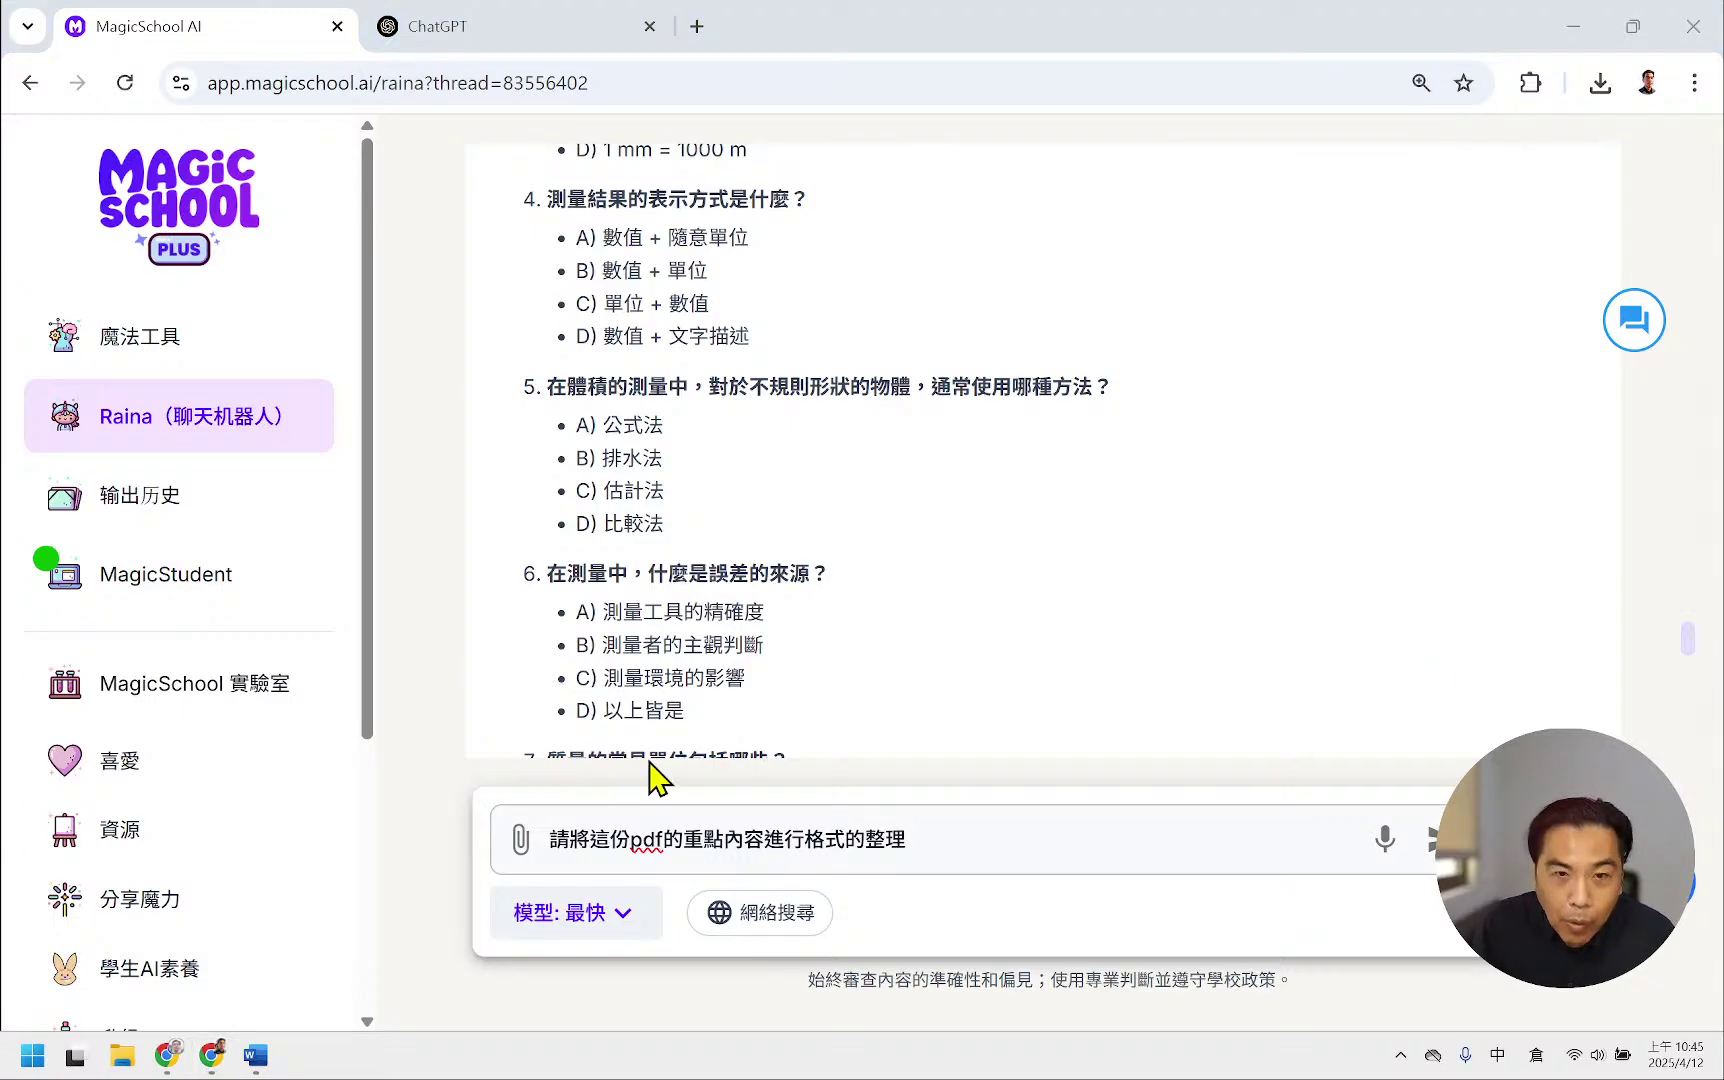
# - Replace the draft with 「請將 pdf 的內容用 Markdown 的格式進行整理，要有 h1, h2 以及項目符號的條列式內容，請放在區塊中，方便我複製」
pyautogui.click(939, 820)
pyautogui.moveTo(939, 820); pyautogui.dragTo(412, 854)
pyautogui.write('請將 pdf 的內容用 Markdown 的格式進行整理，要有 h1, h2 以及項目符號的條列式內容，請放在區塊中，方便我複製')
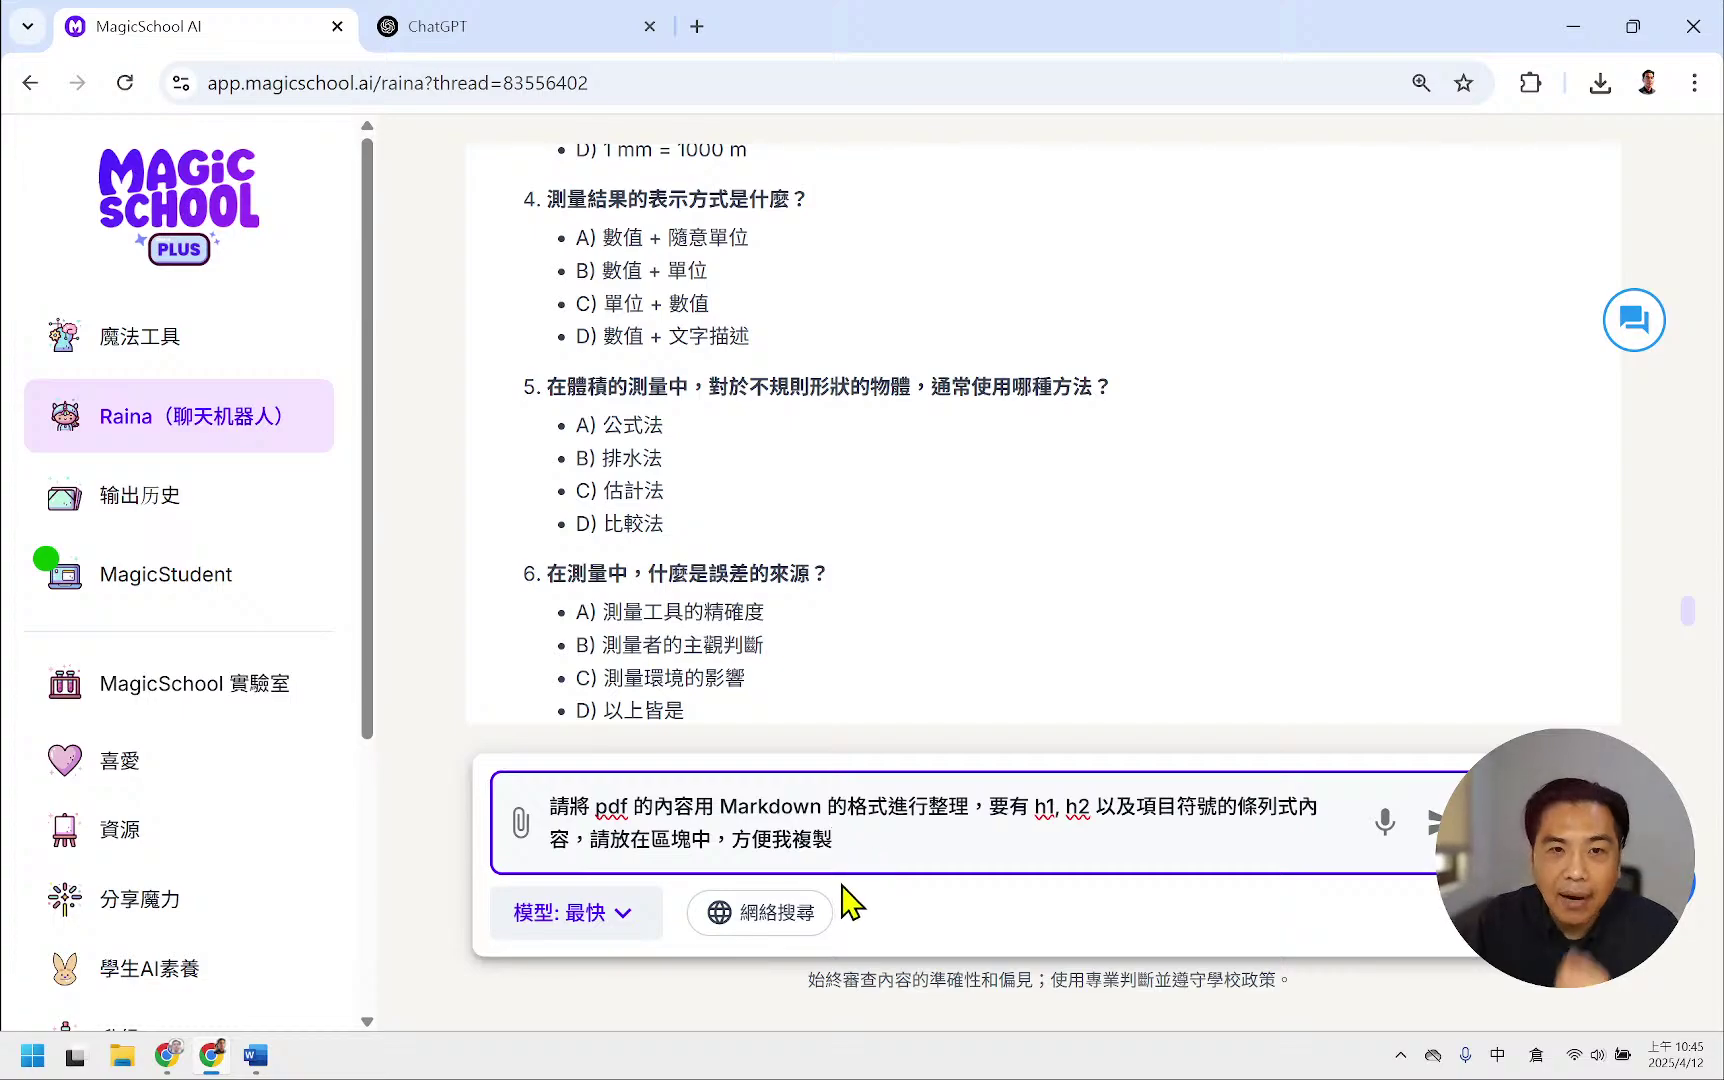
# - Insert 「重點」 before 「內容」 in the Markdown prompt so it asks for the PDF's key content
pyautogui.click(652, 806)
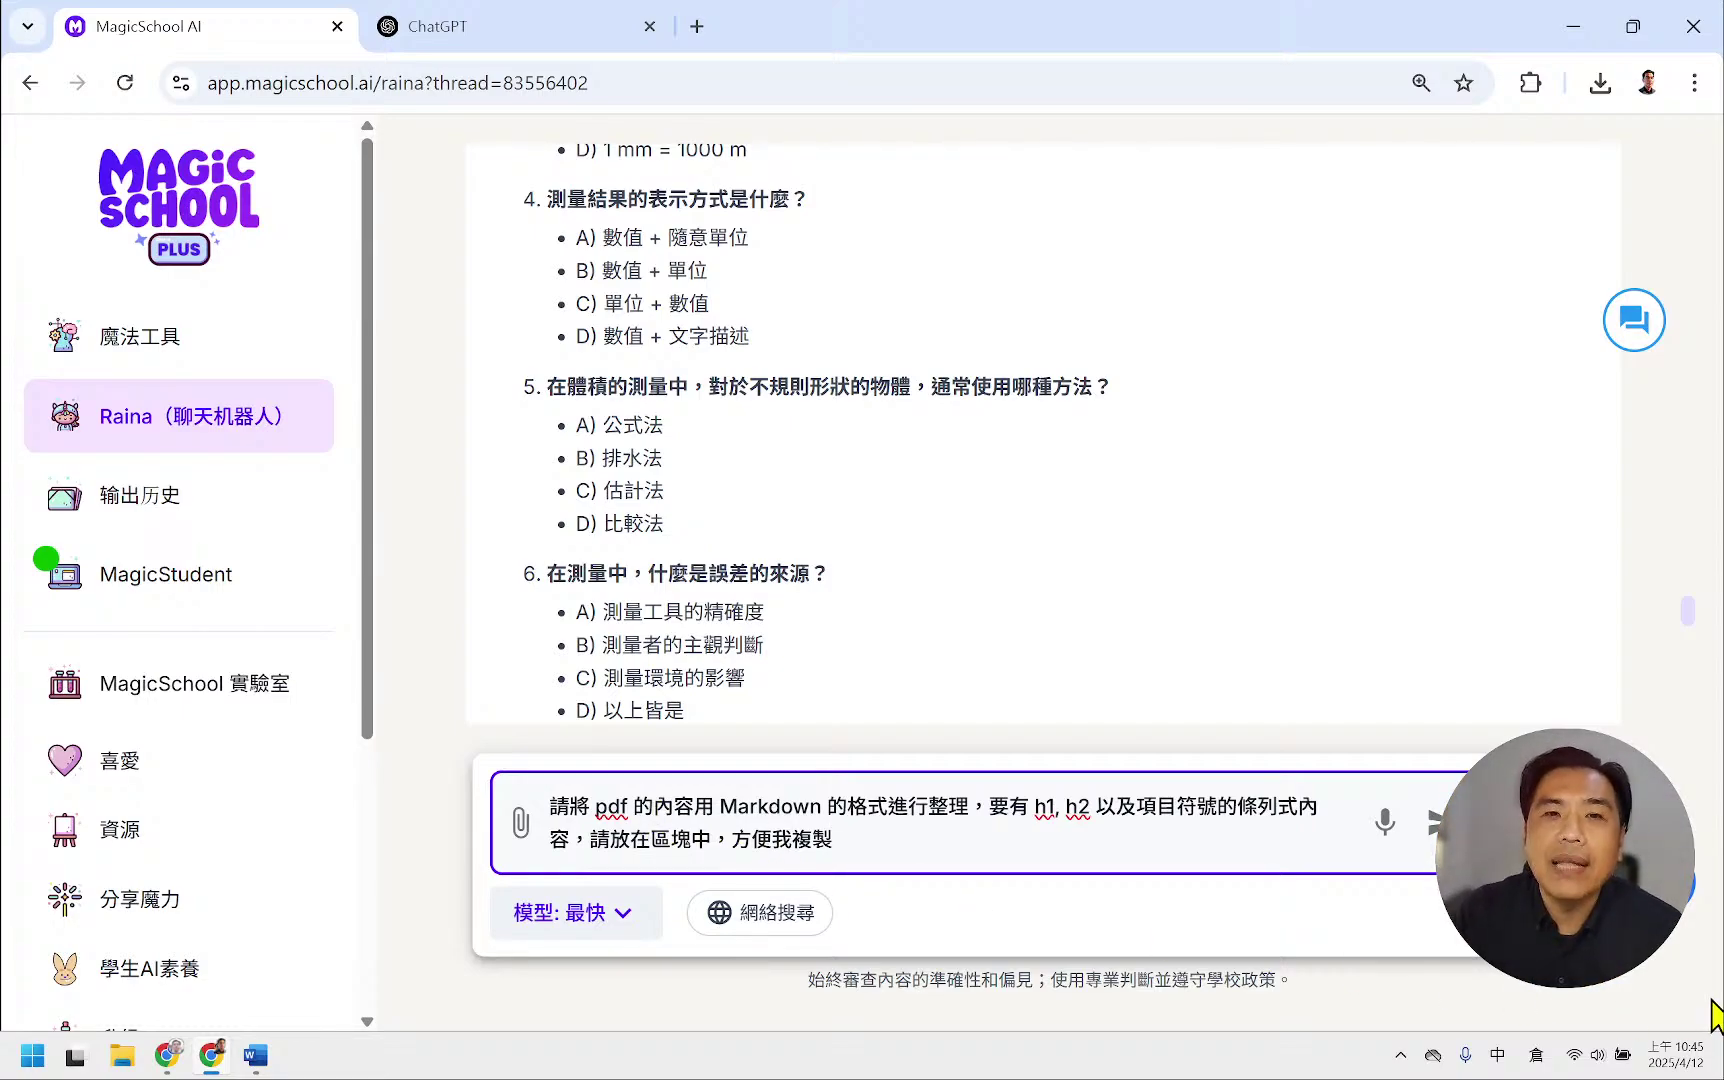
pyautogui.press('Right')
pyautogui.press('Right')
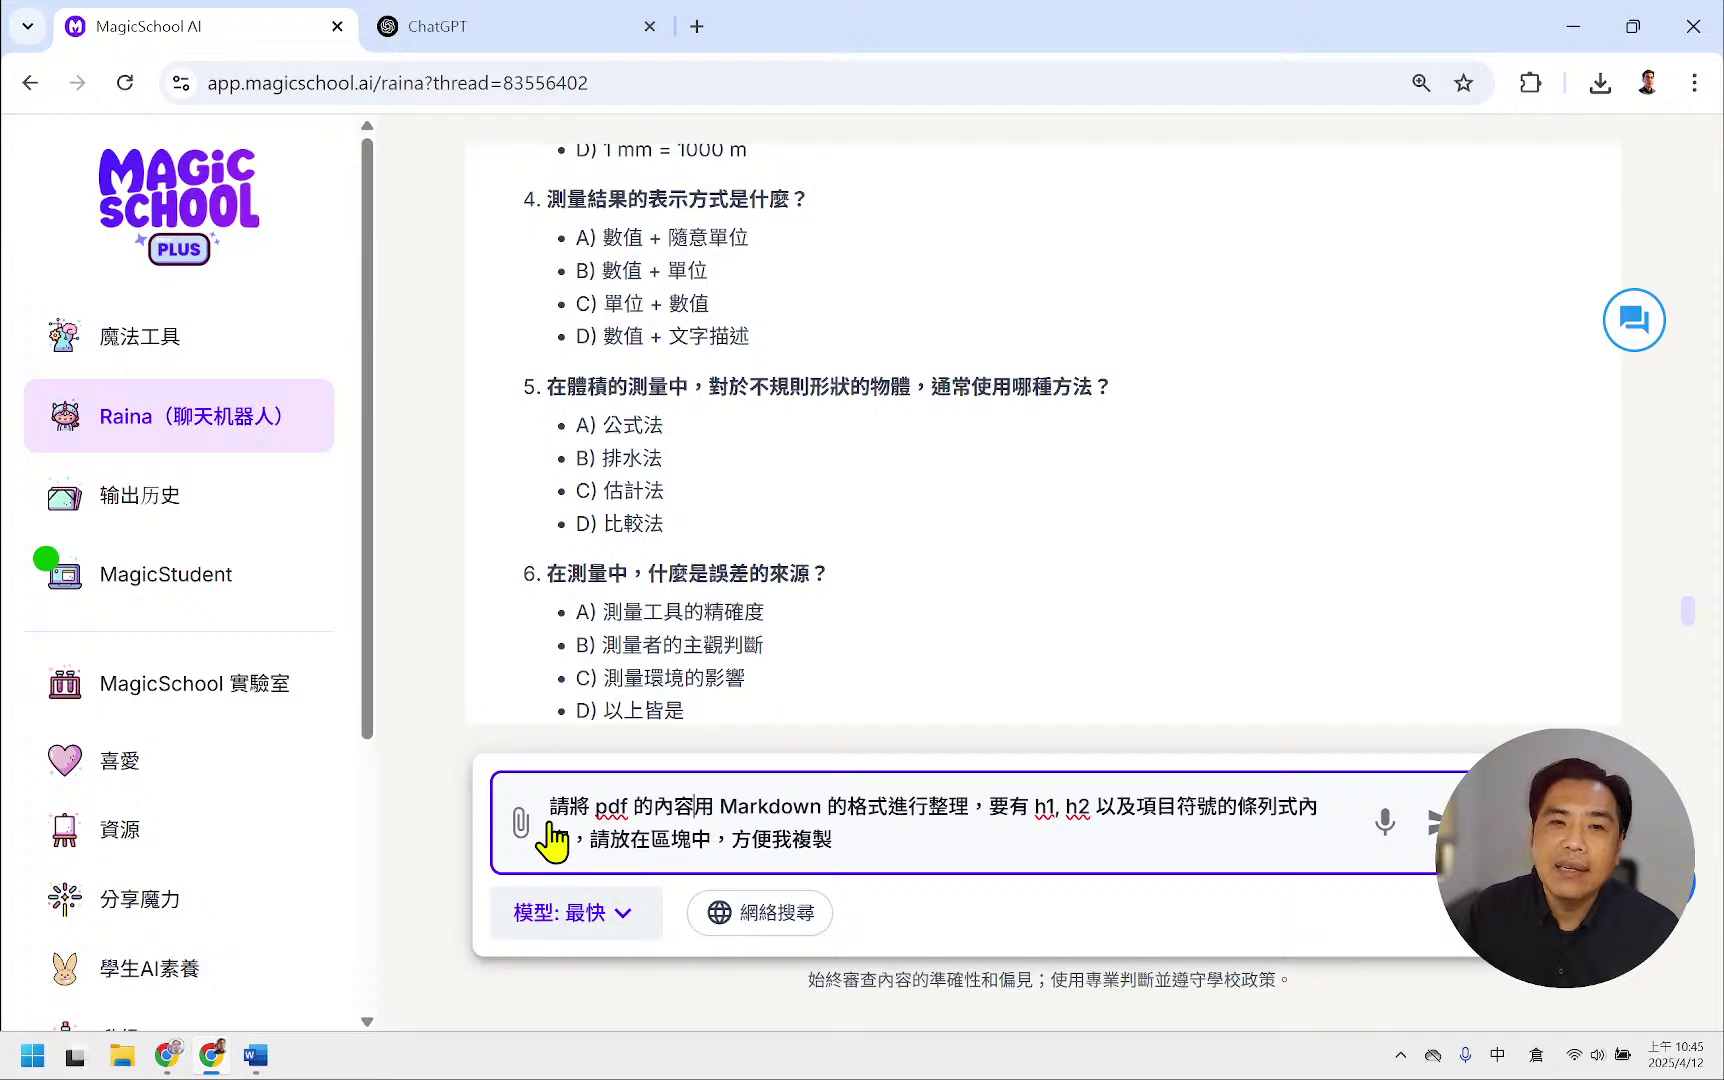
pyautogui.click(650, 808)
pyautogui.write('重點')
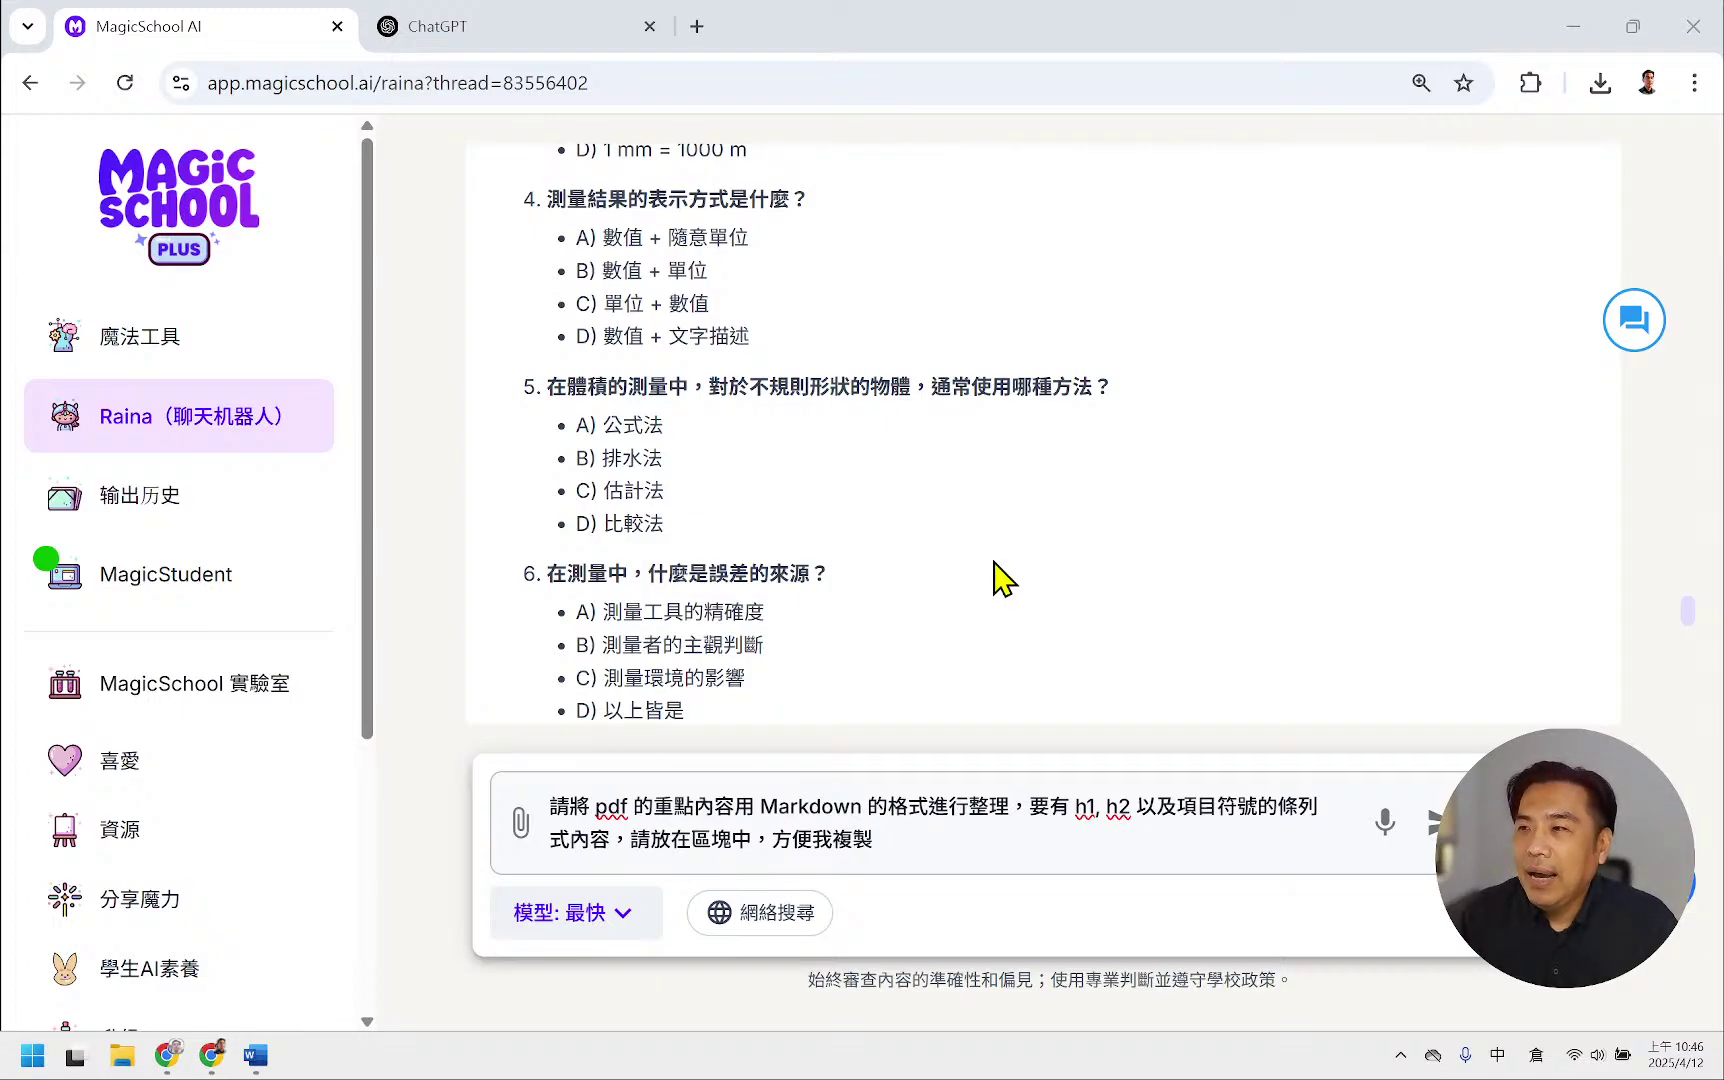
pyautogui.click(455, 26)
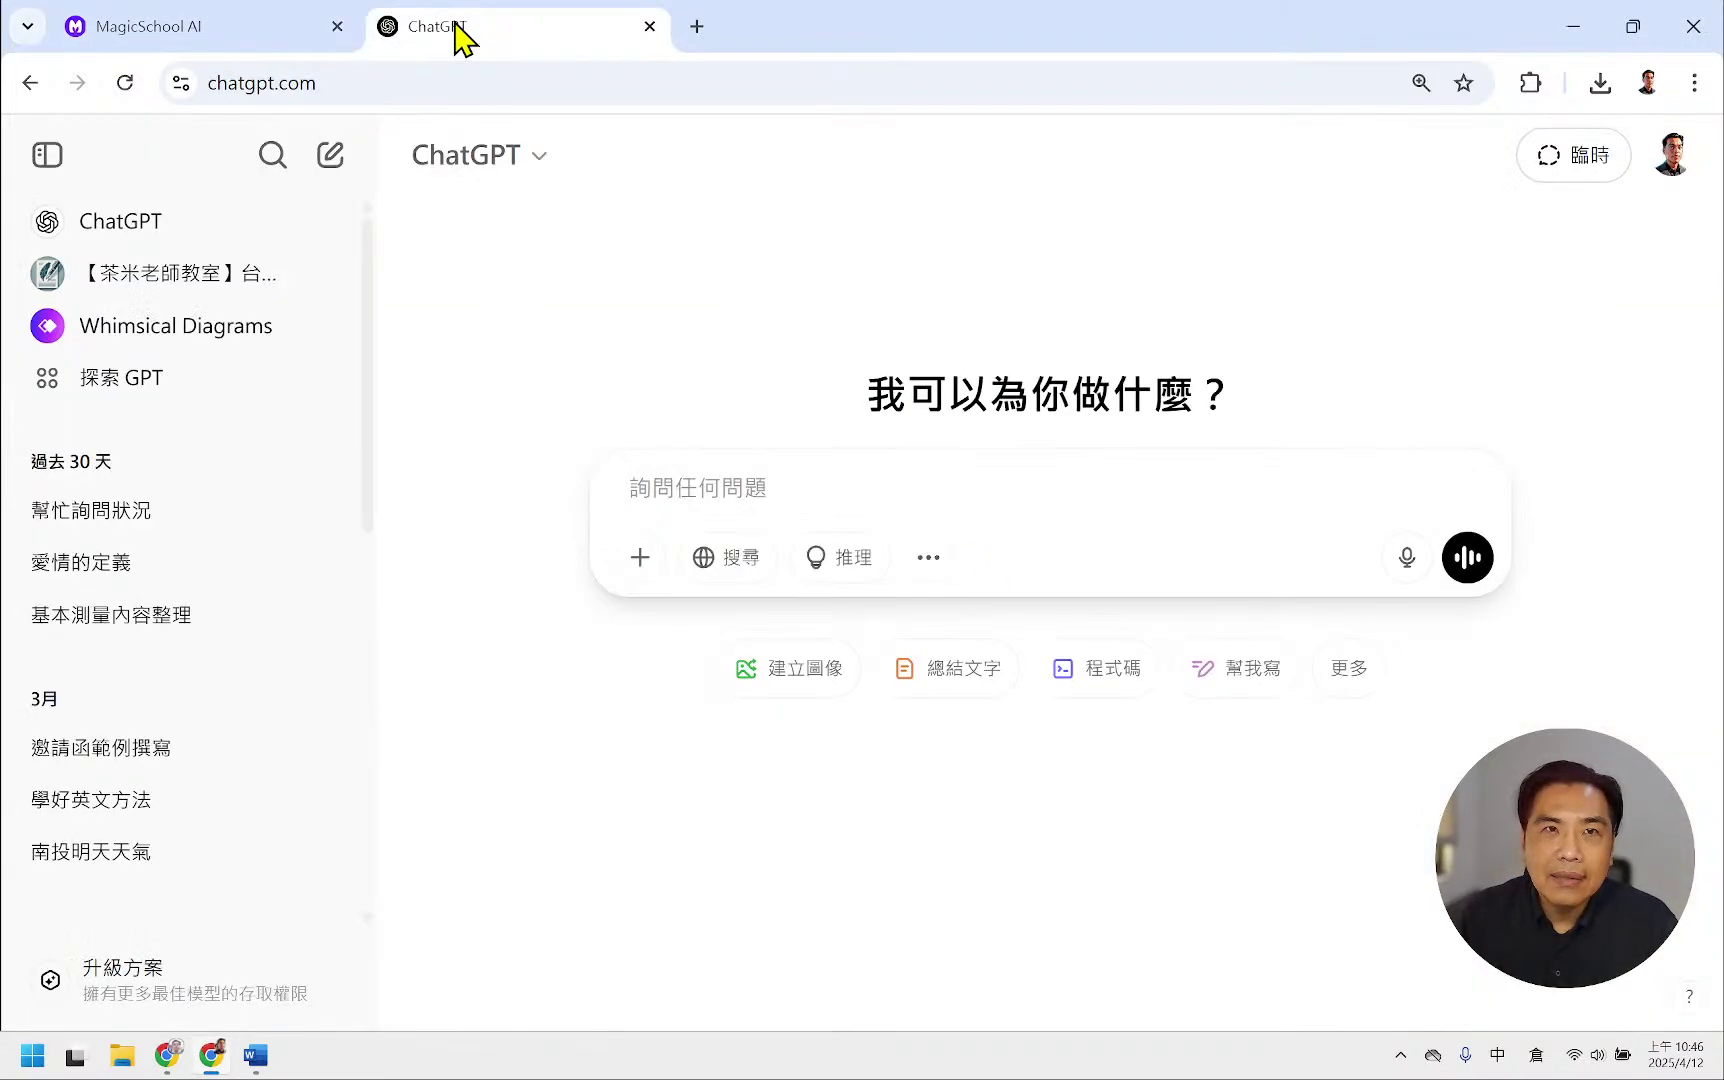
pyautogui.click(125, 27)
pyautogui.click(214, 1057)
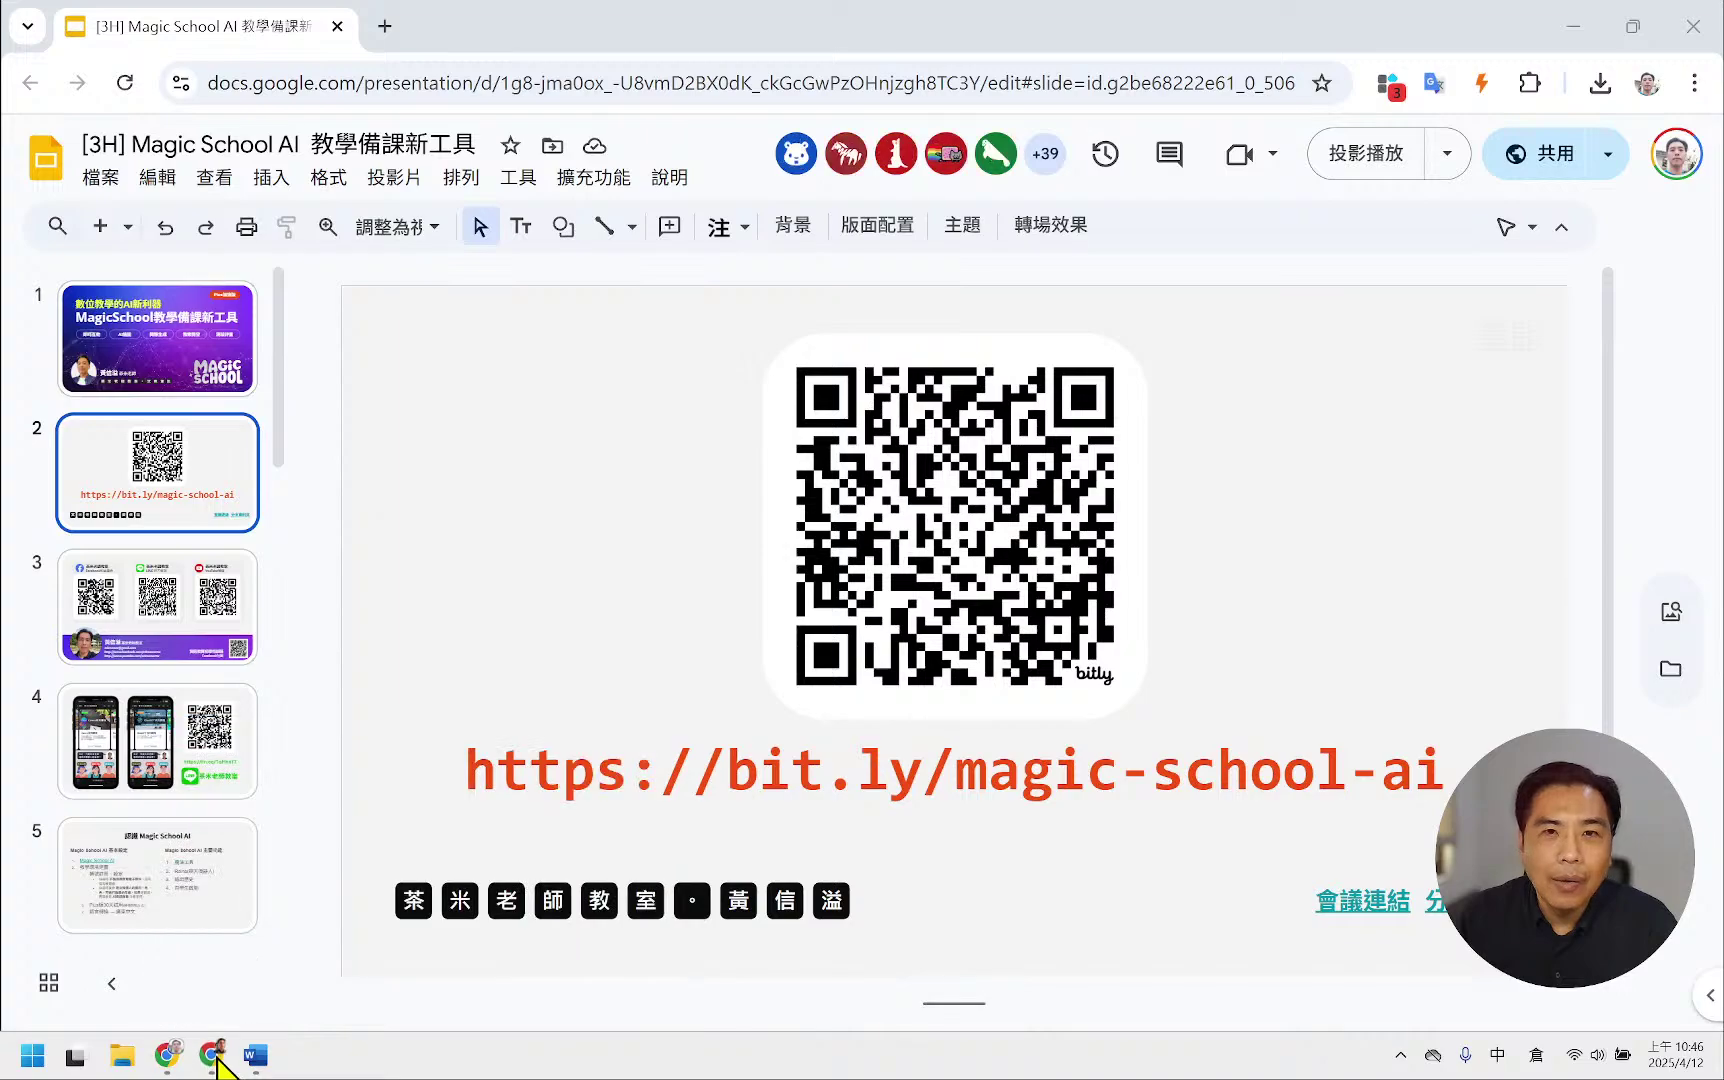
pyautogui.click(214, 1057)
pyautogui.moveTo(177, 1057)
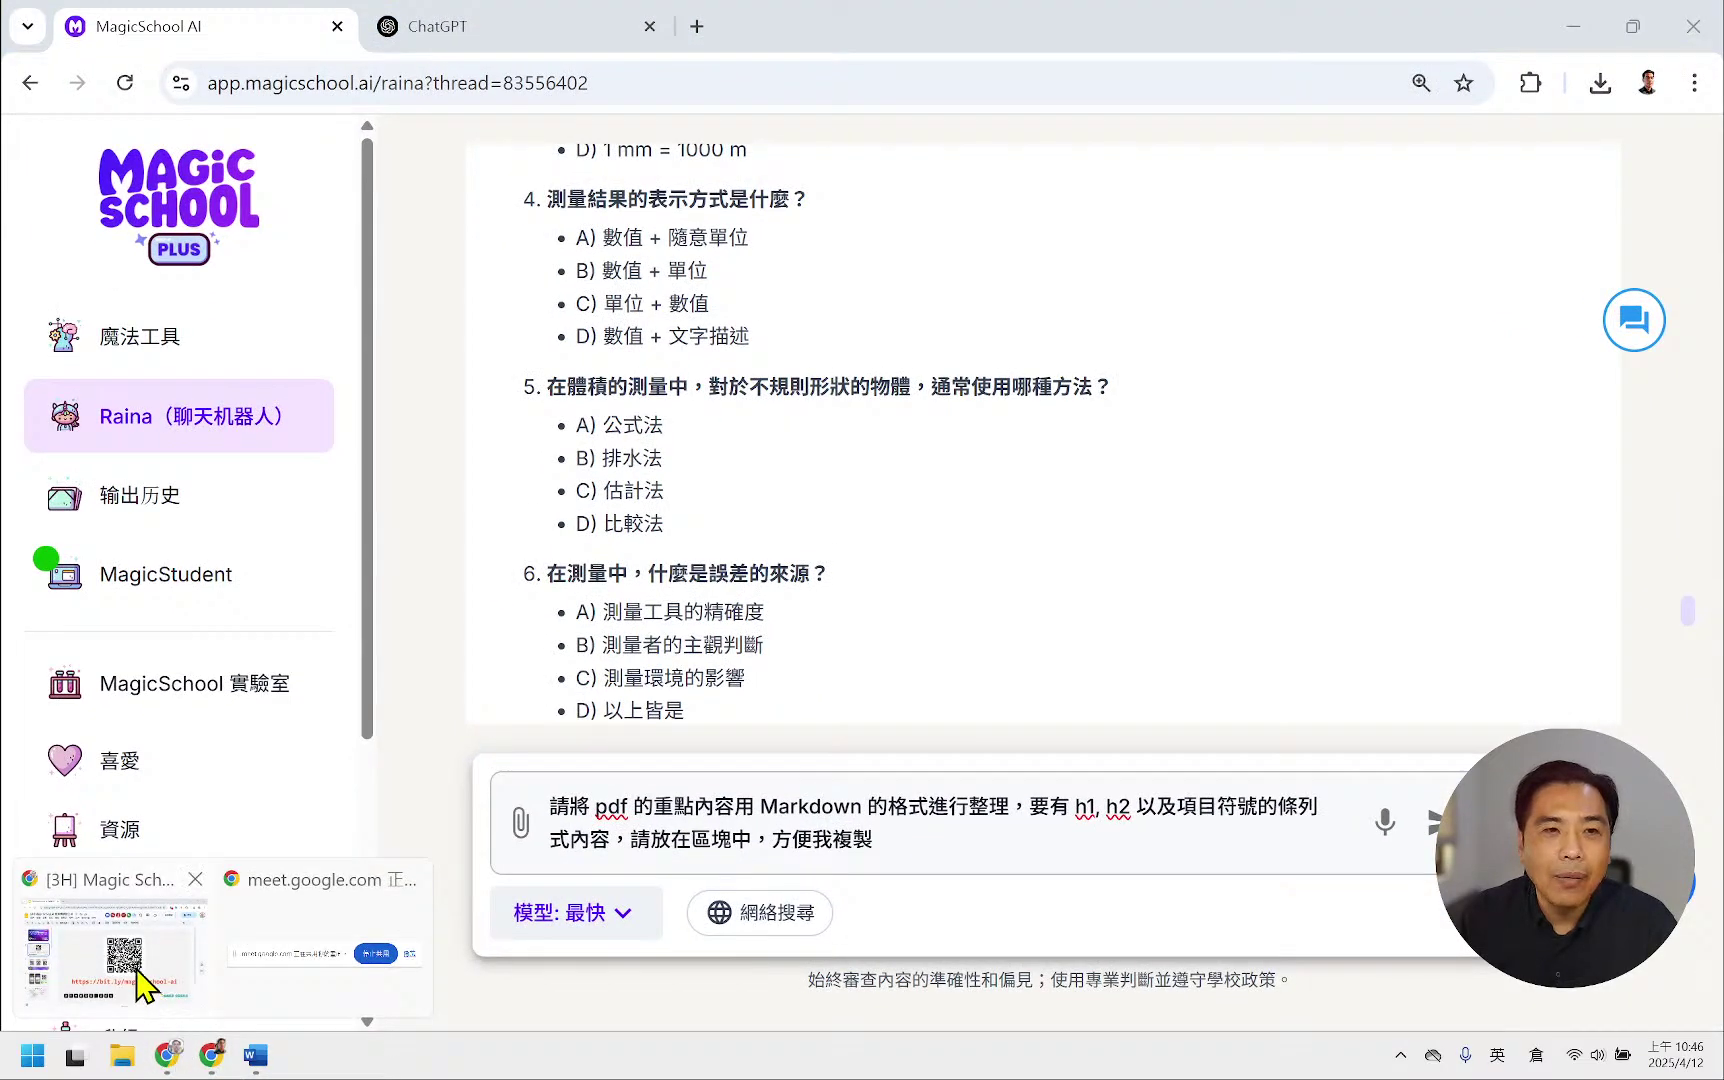
pyautogui.click(140, 985)
pyautogui.click(213, 1055)
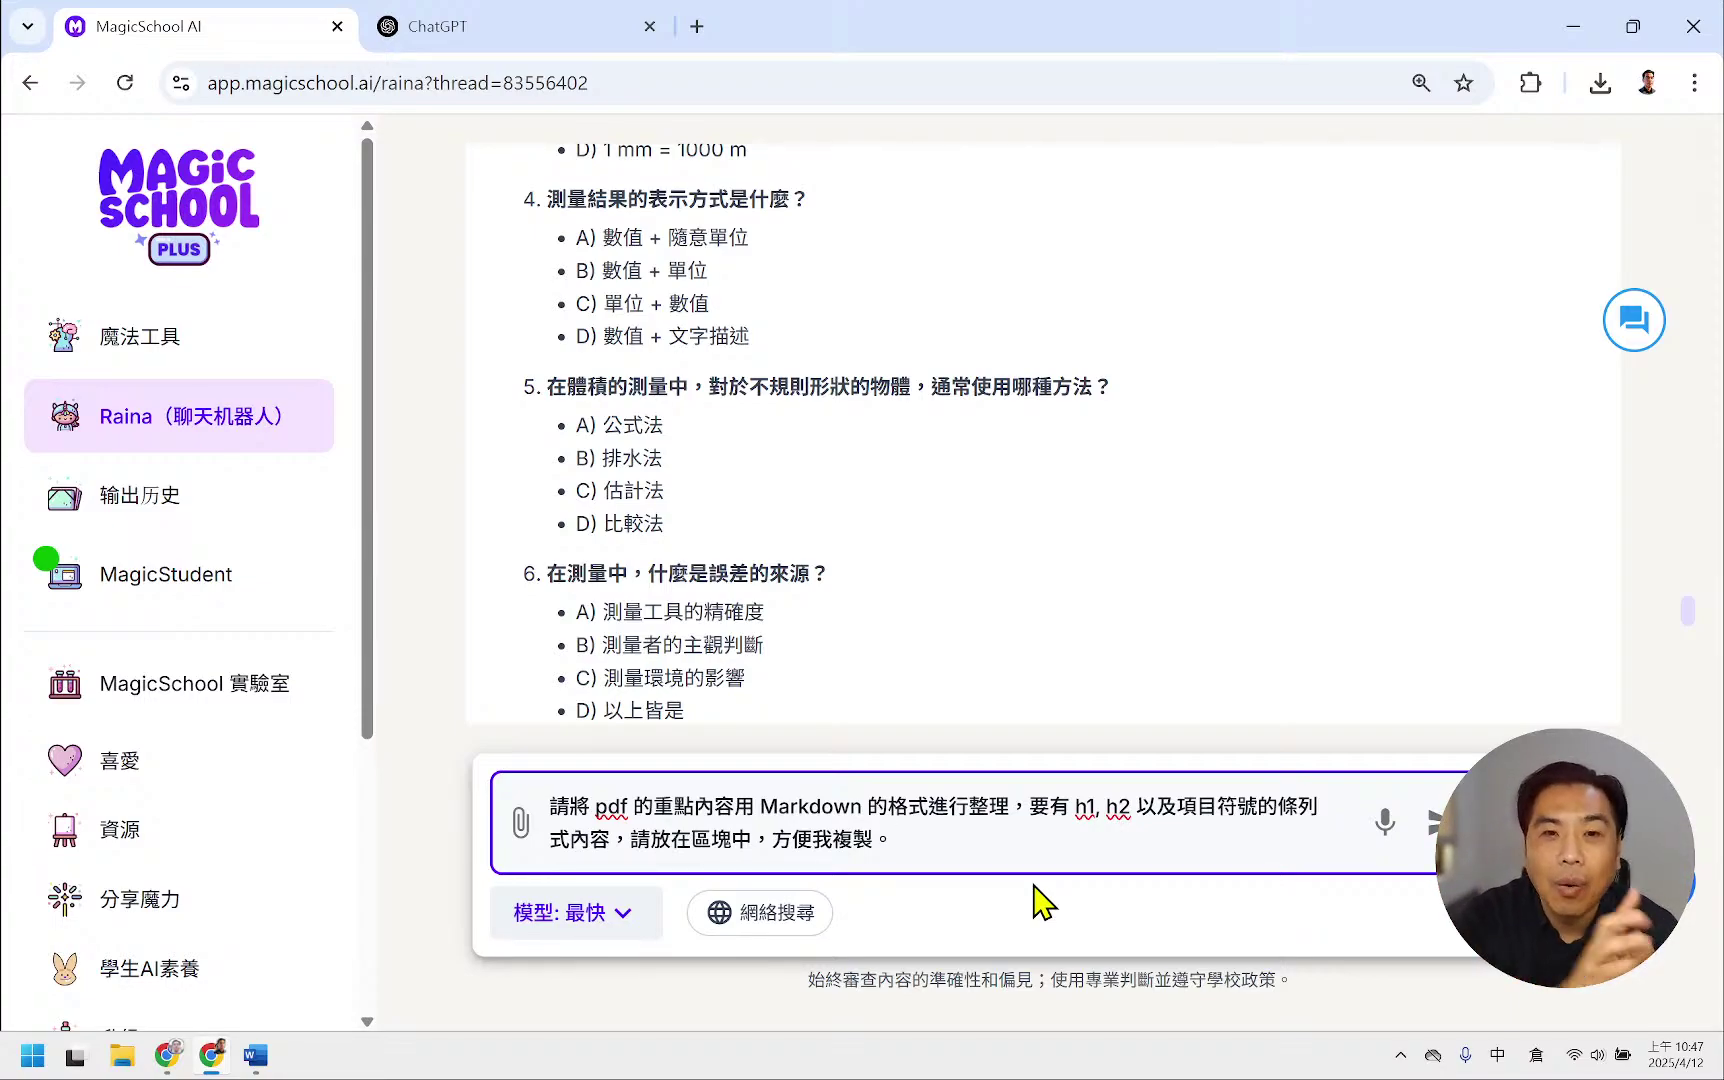
# - Send Raina the Markdown prompt ending with 「。」, and copy the sent prompt's text
pyautogui.click(1432, 853)
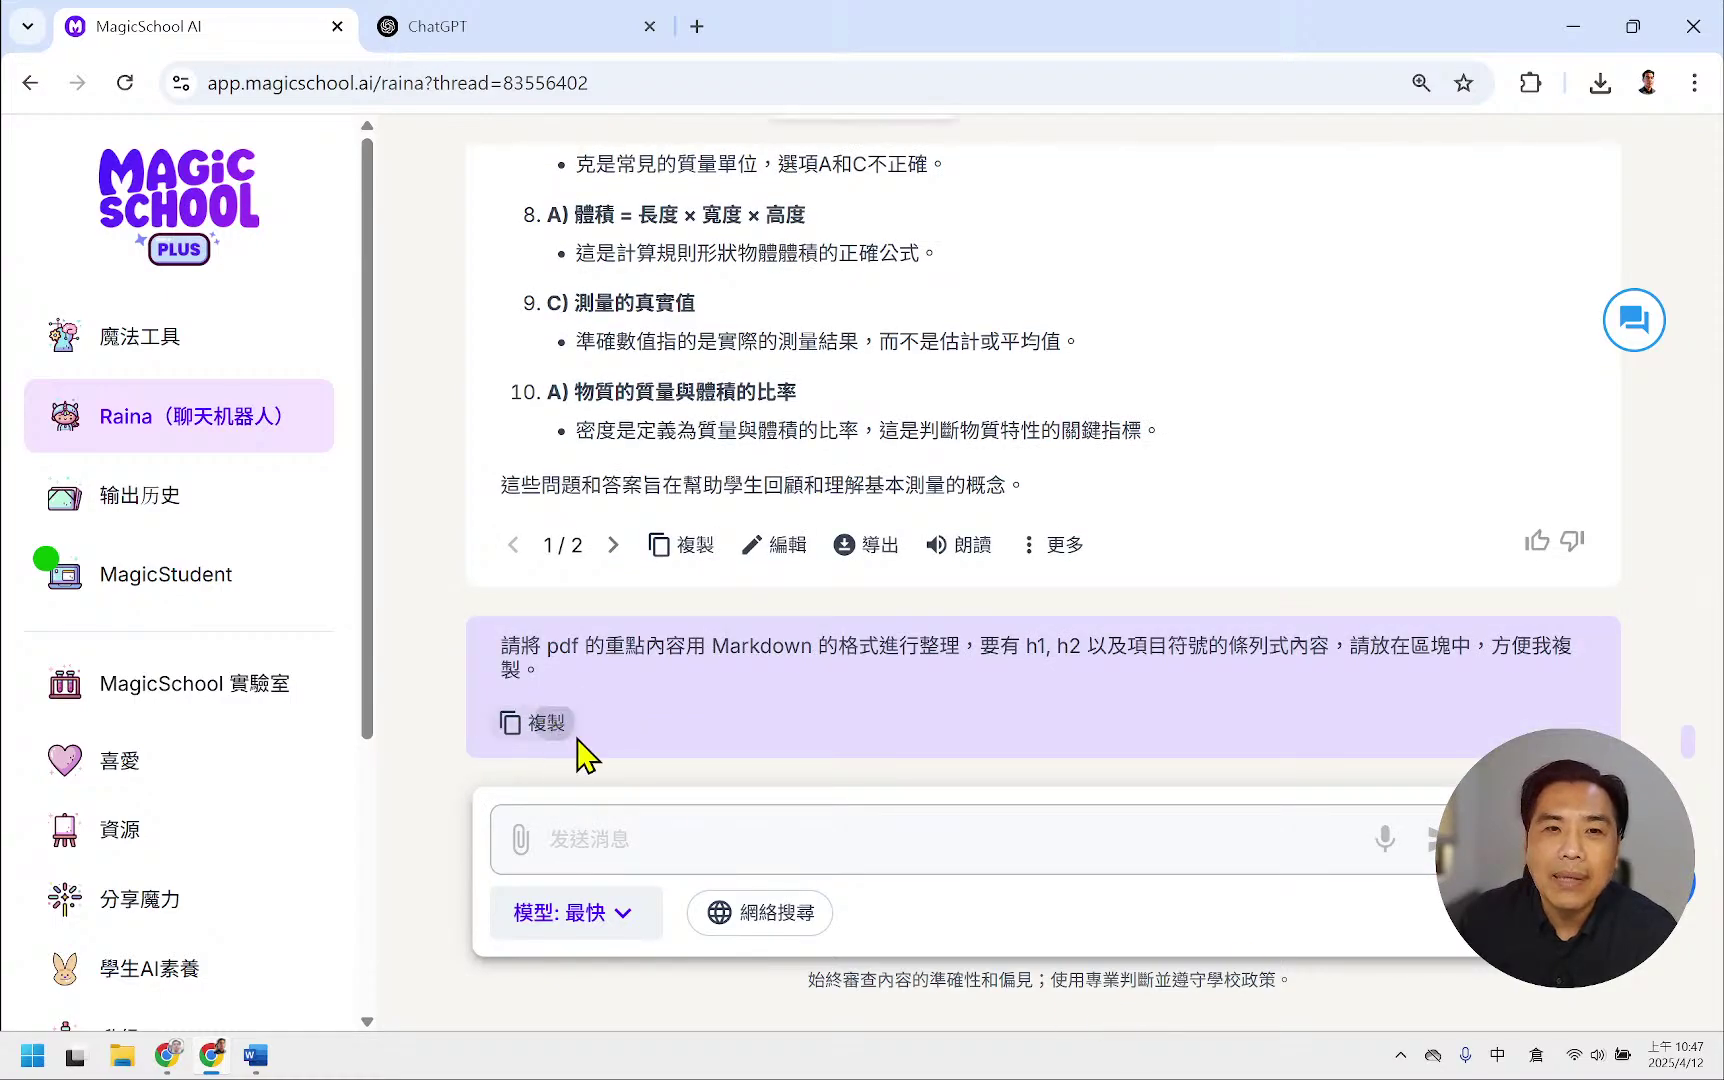
pyautogui.click(578, 741)
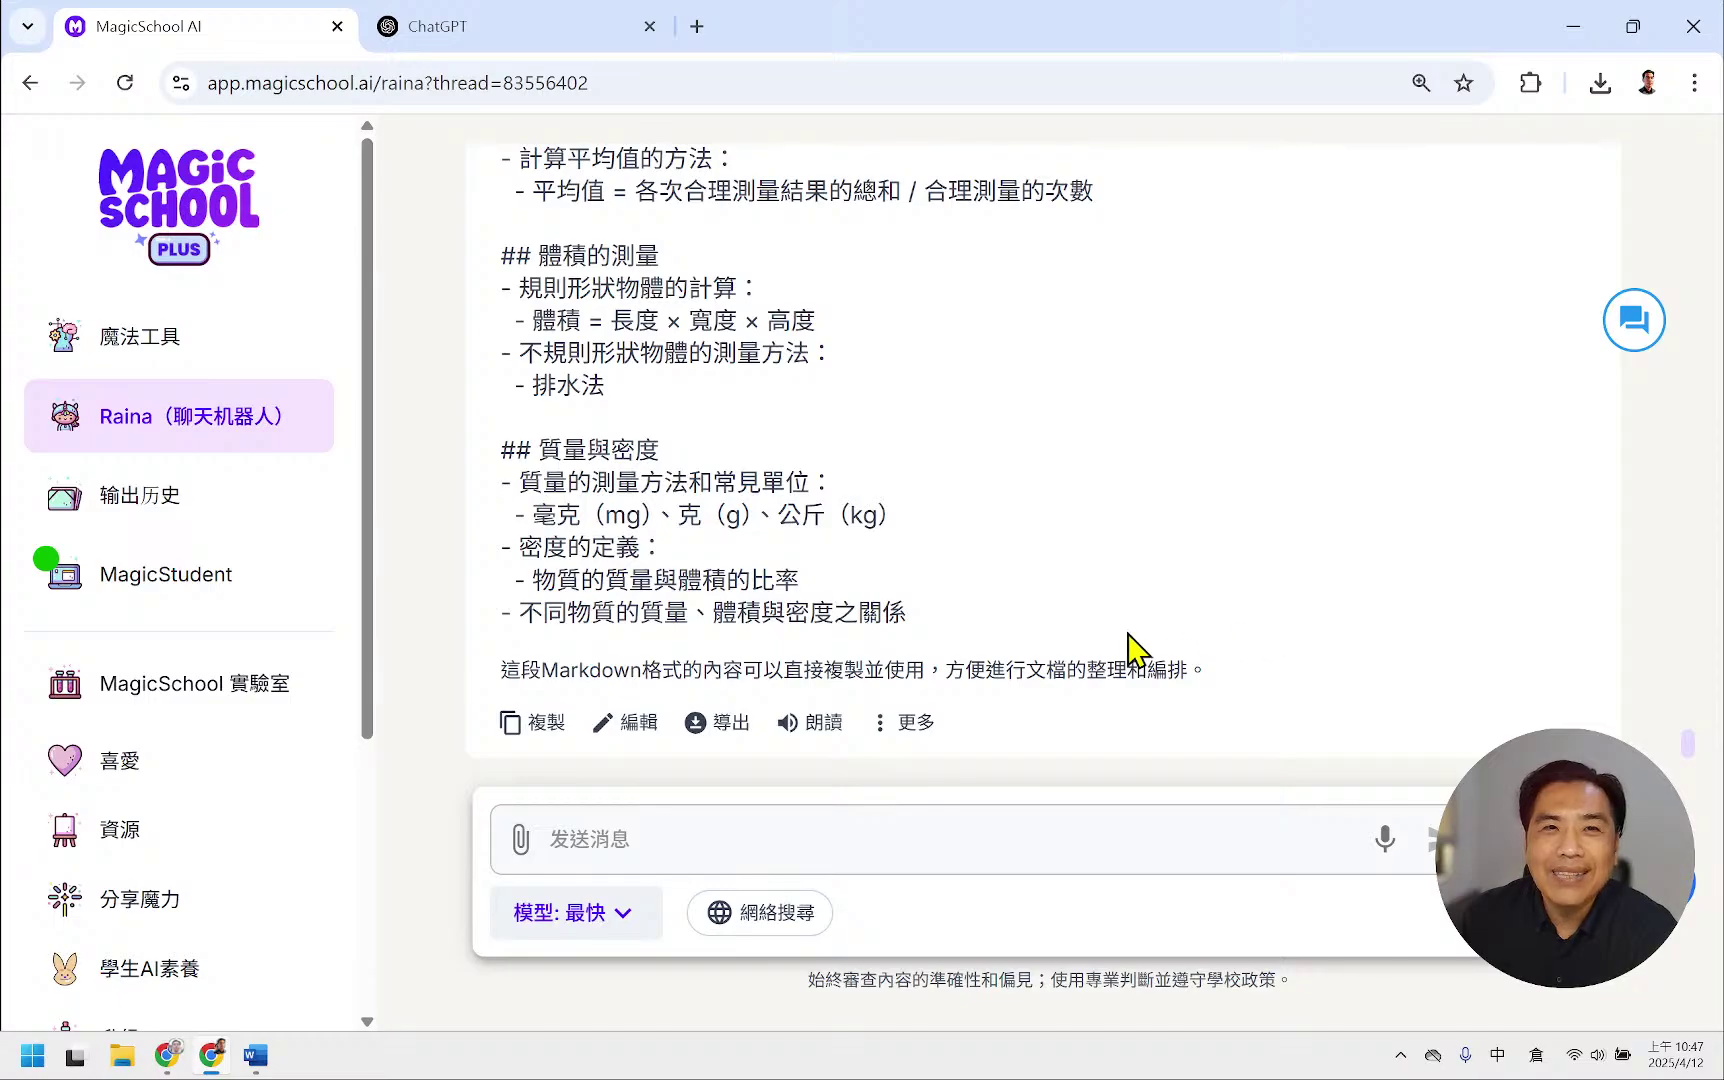
# - Review Raina's Markdown outline on basic measurement from its h1 heading through its h2 sections to the closing actions
pyautogui.scroll(4, 1128, 652)
pyautogui.scroll(7, 1128, 652)
pyautogui.scroll(5, 1124, 633)
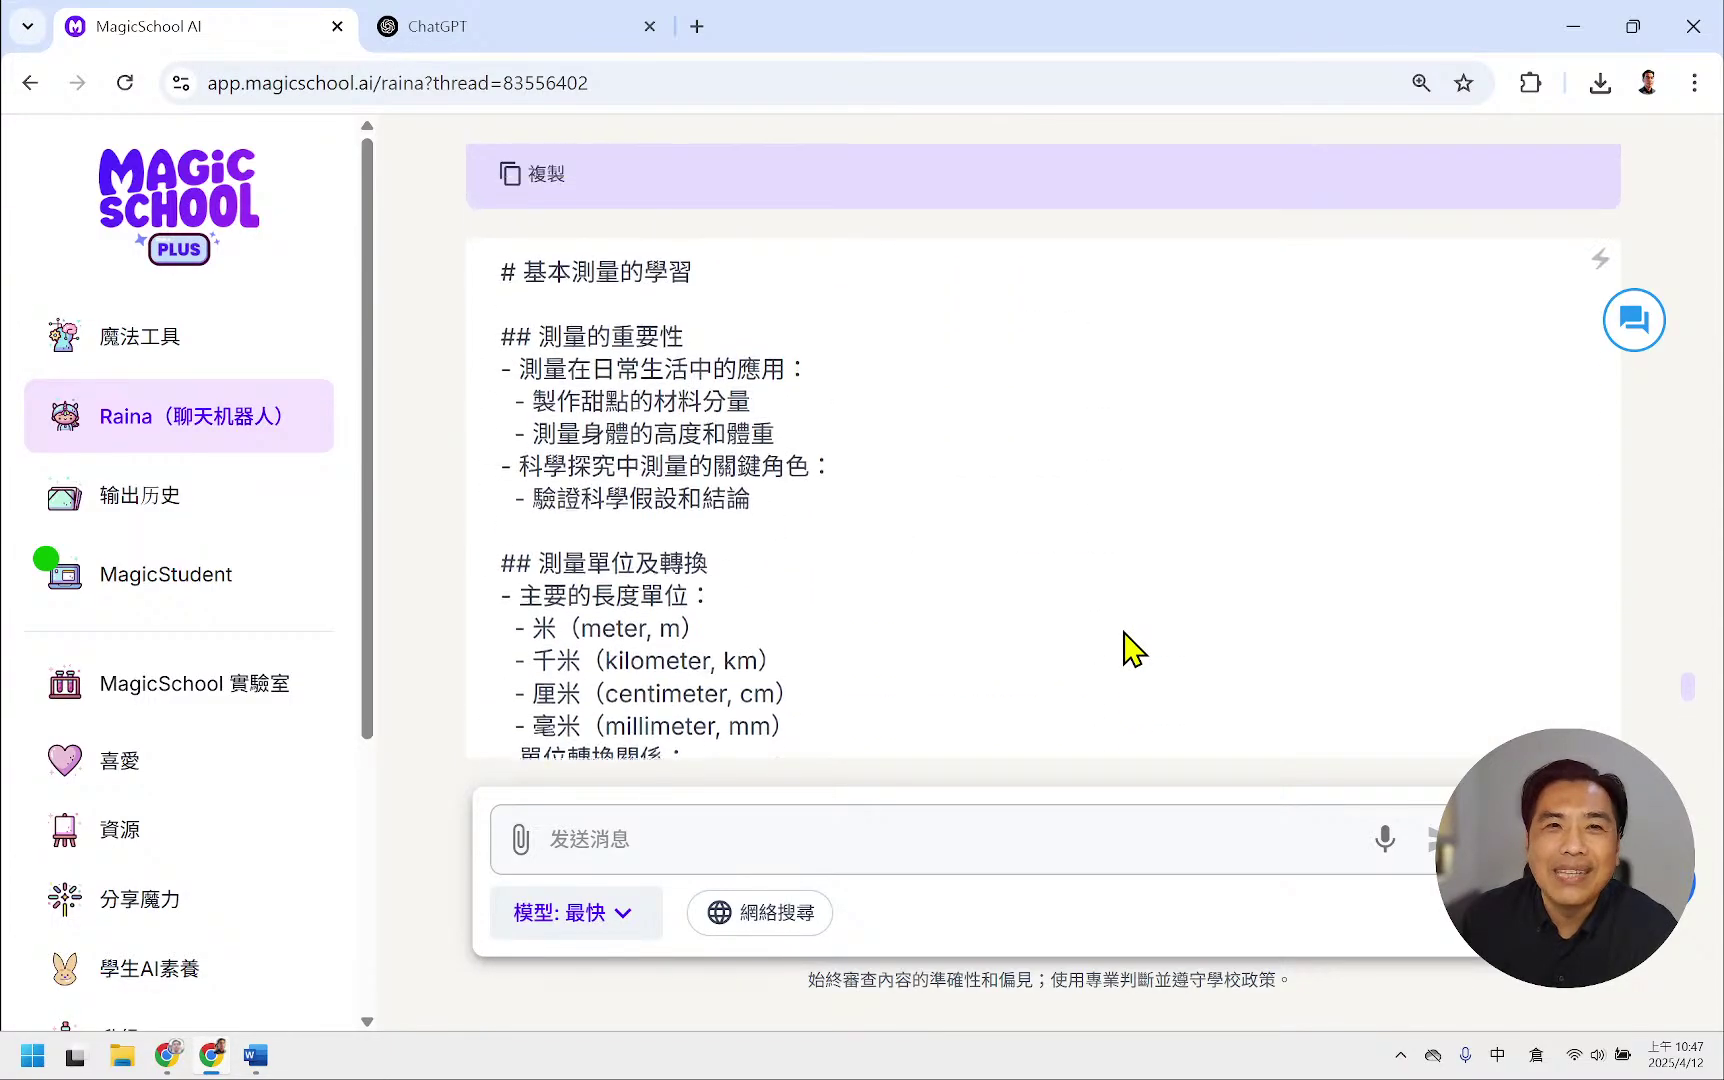
pyautogui.scroll(3, 1131, 650)
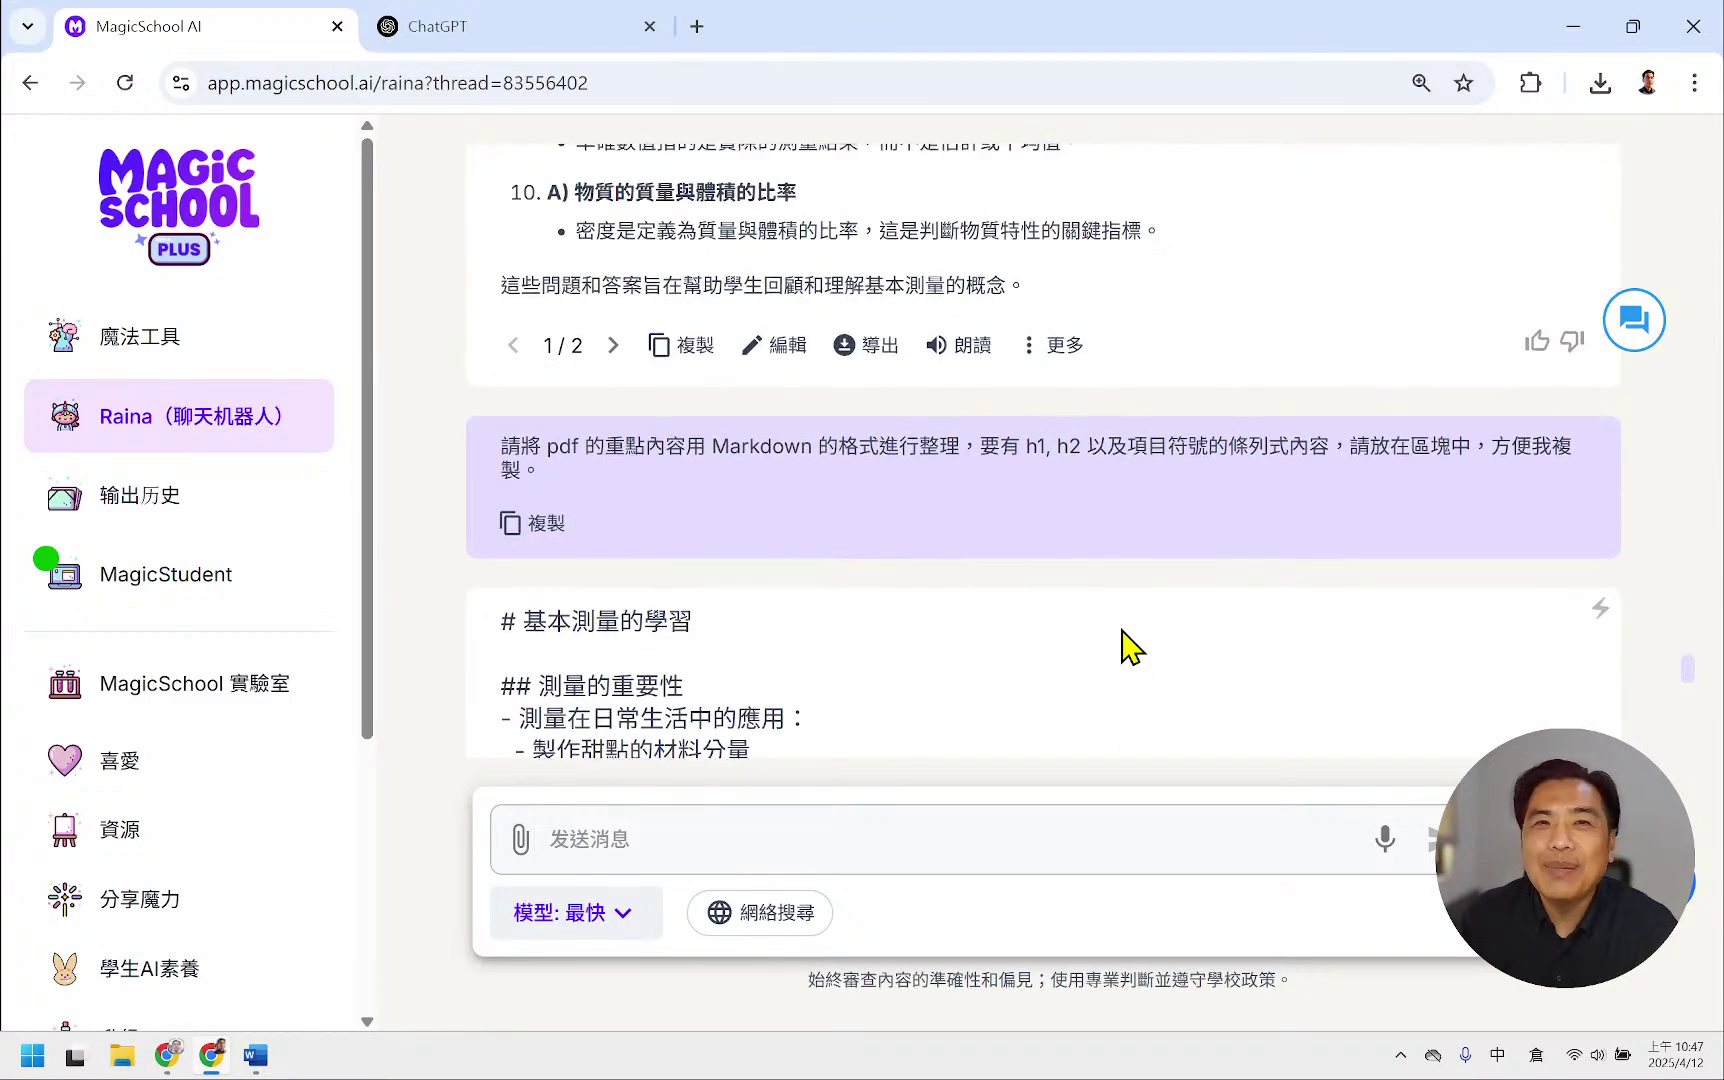
pyautogui.scroll(-4, 1129, 650)
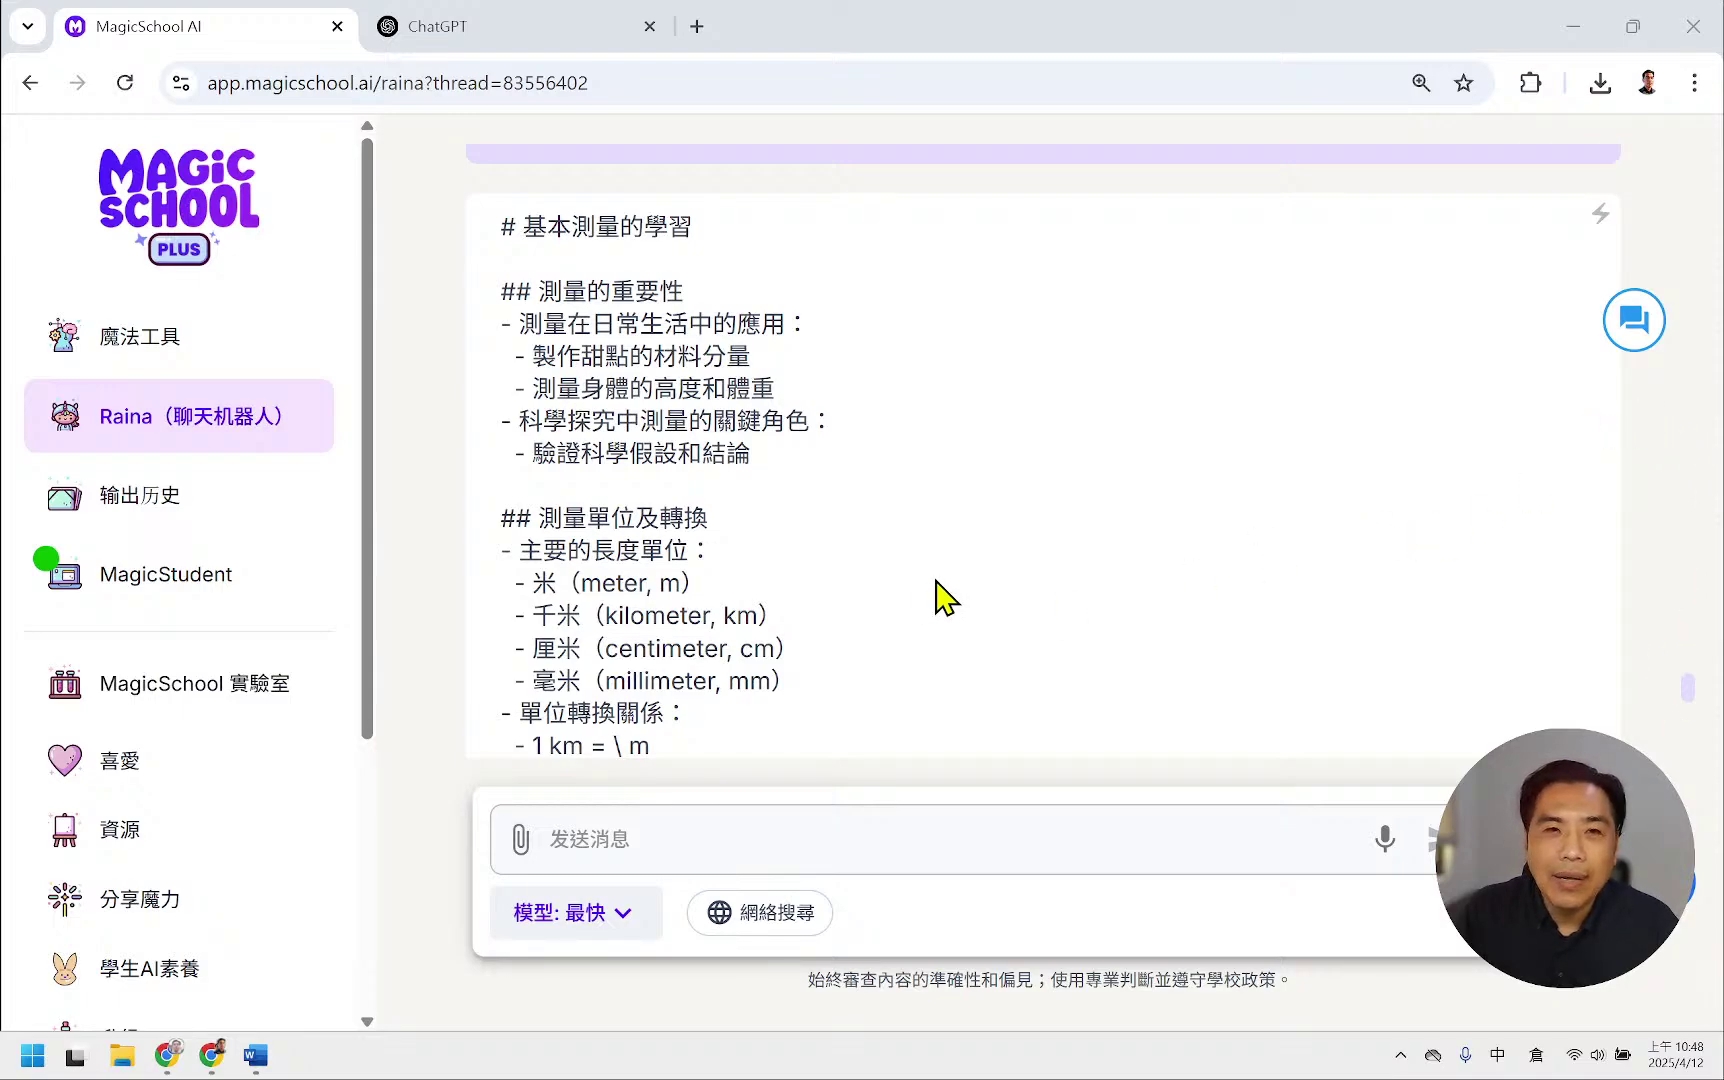
pyautogui.scroll(5, 943, 597)
pyautogui.scroll(-5, 927, 597)
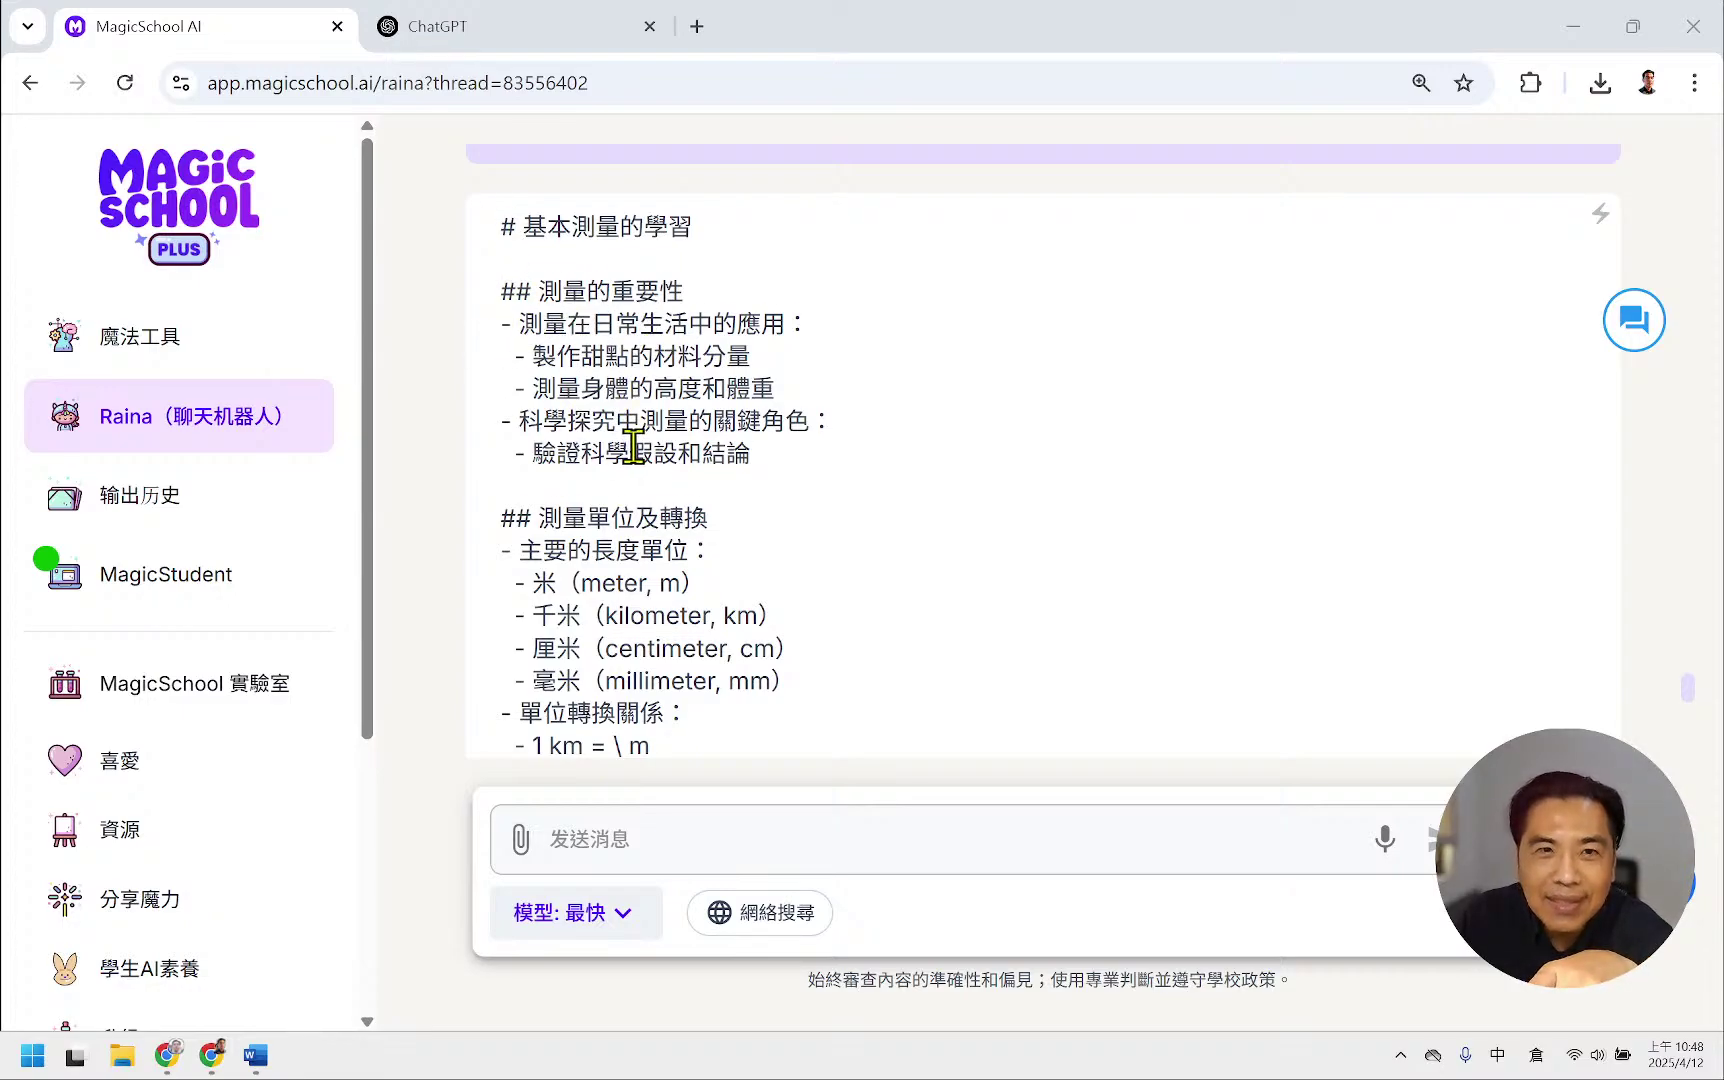
pyautogui.scroll(-3, 633, 447)
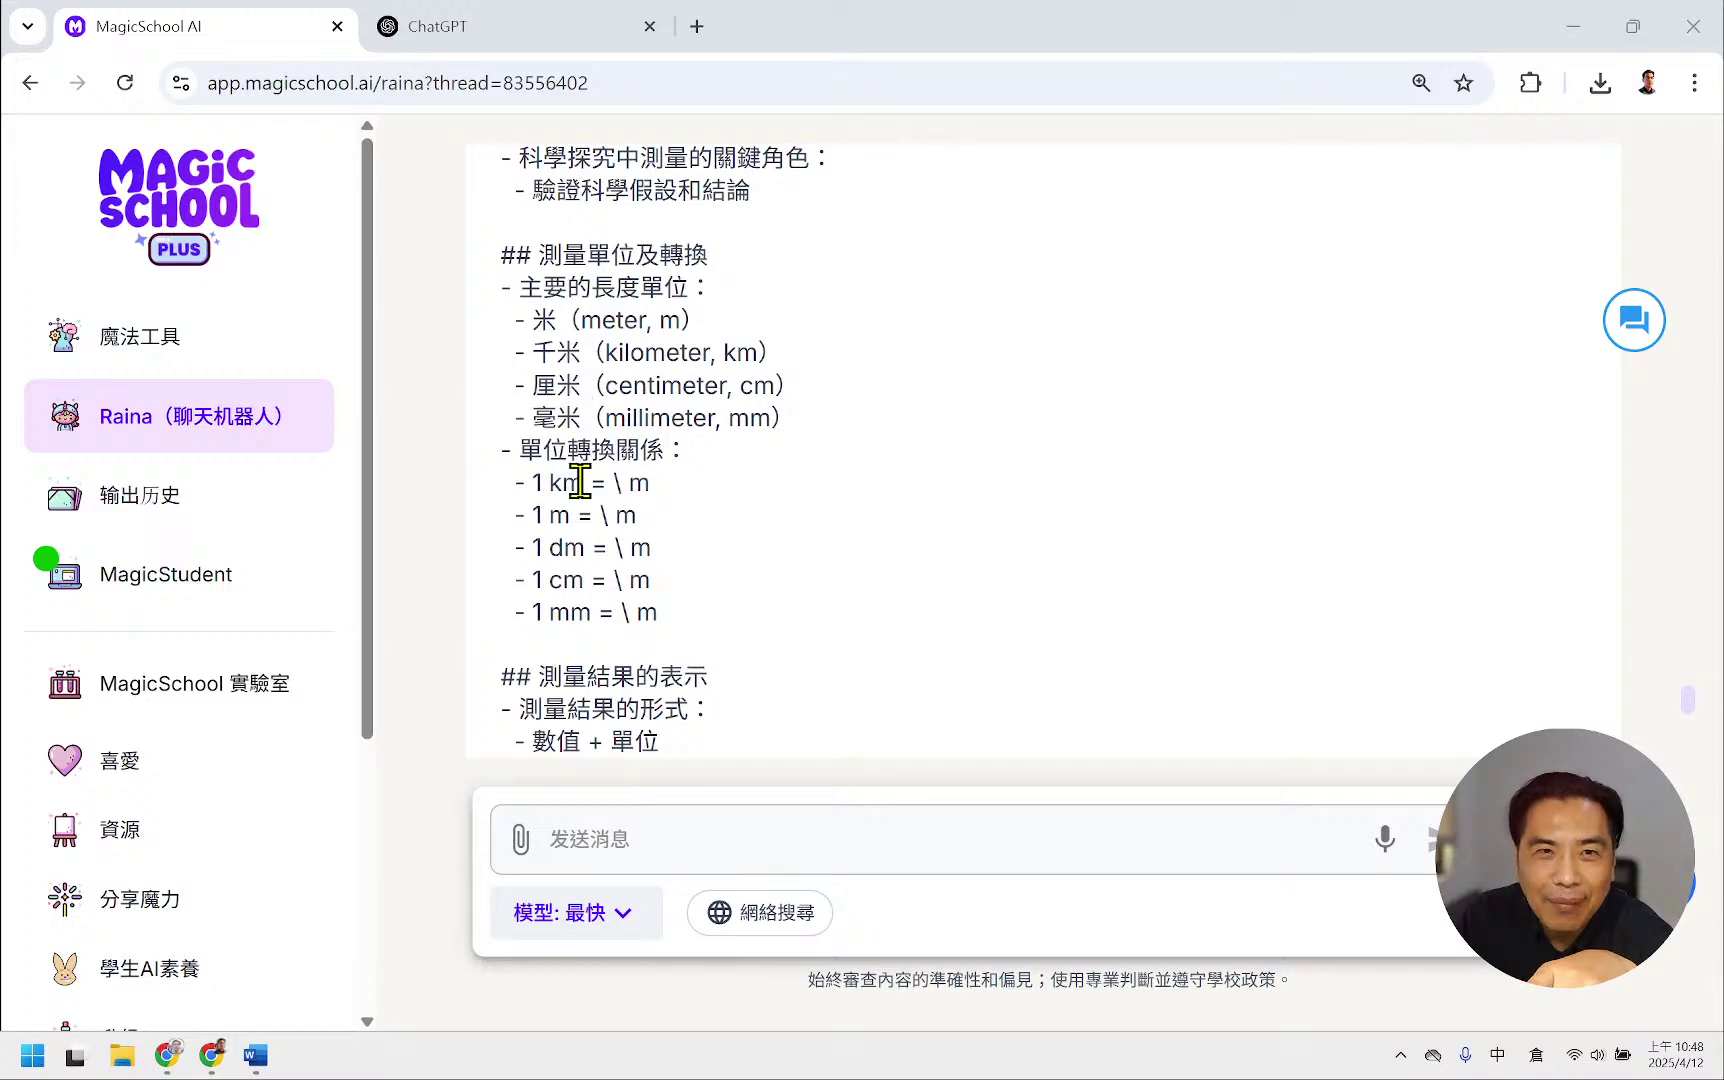
pyautogui.scroll(-2, 600, 560)
pyautogui.scroll(-2, 612, 575)
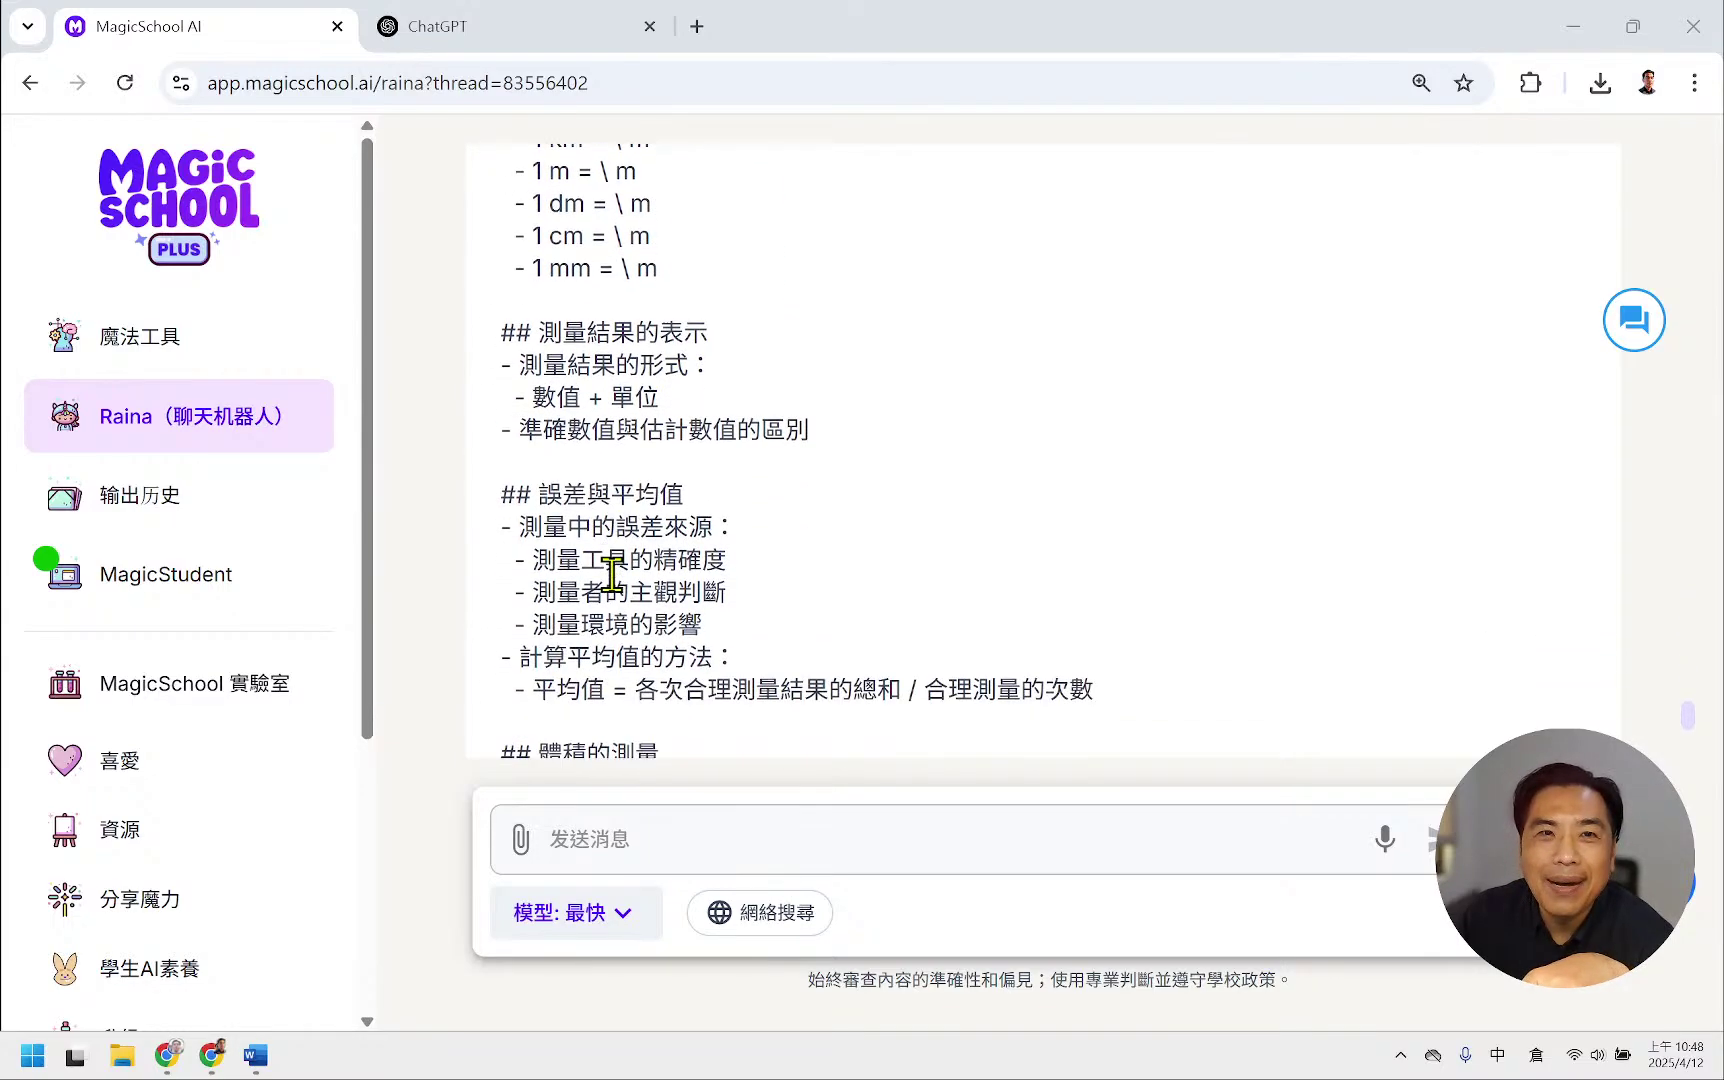
pyautogui.scroll(-6, 610, 578)
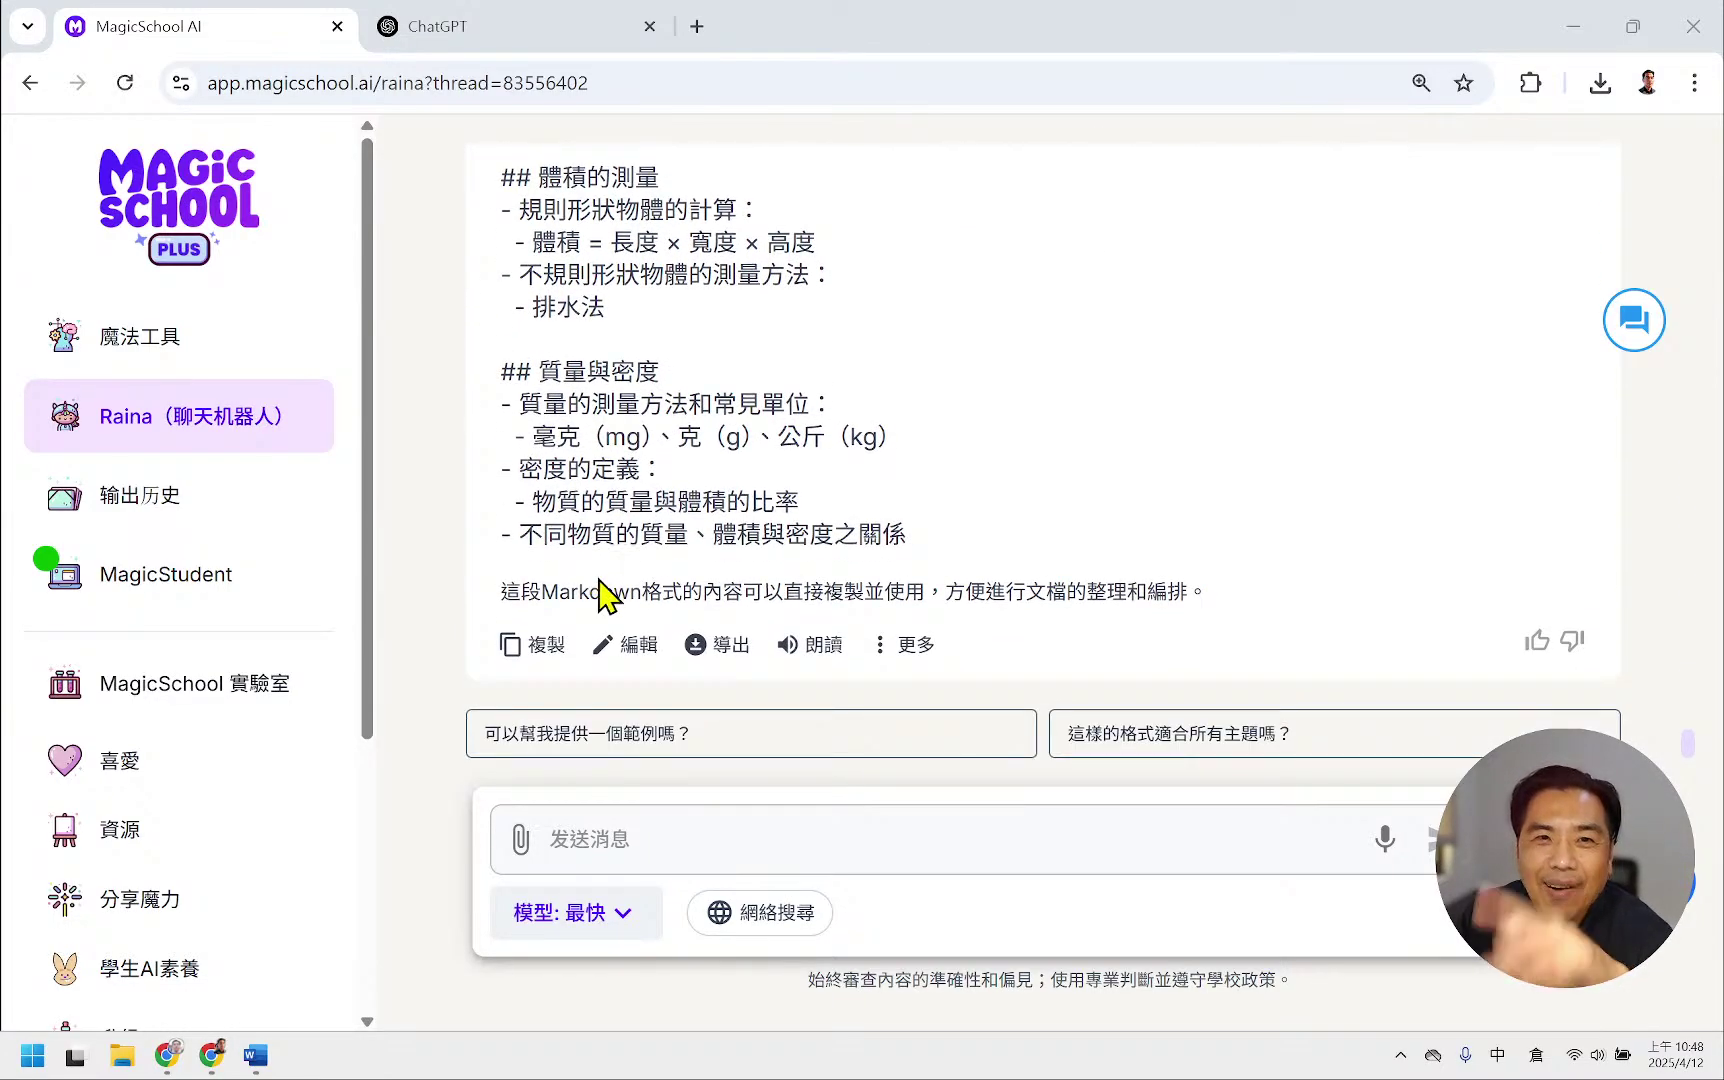
pyautogui.click(626, 644)
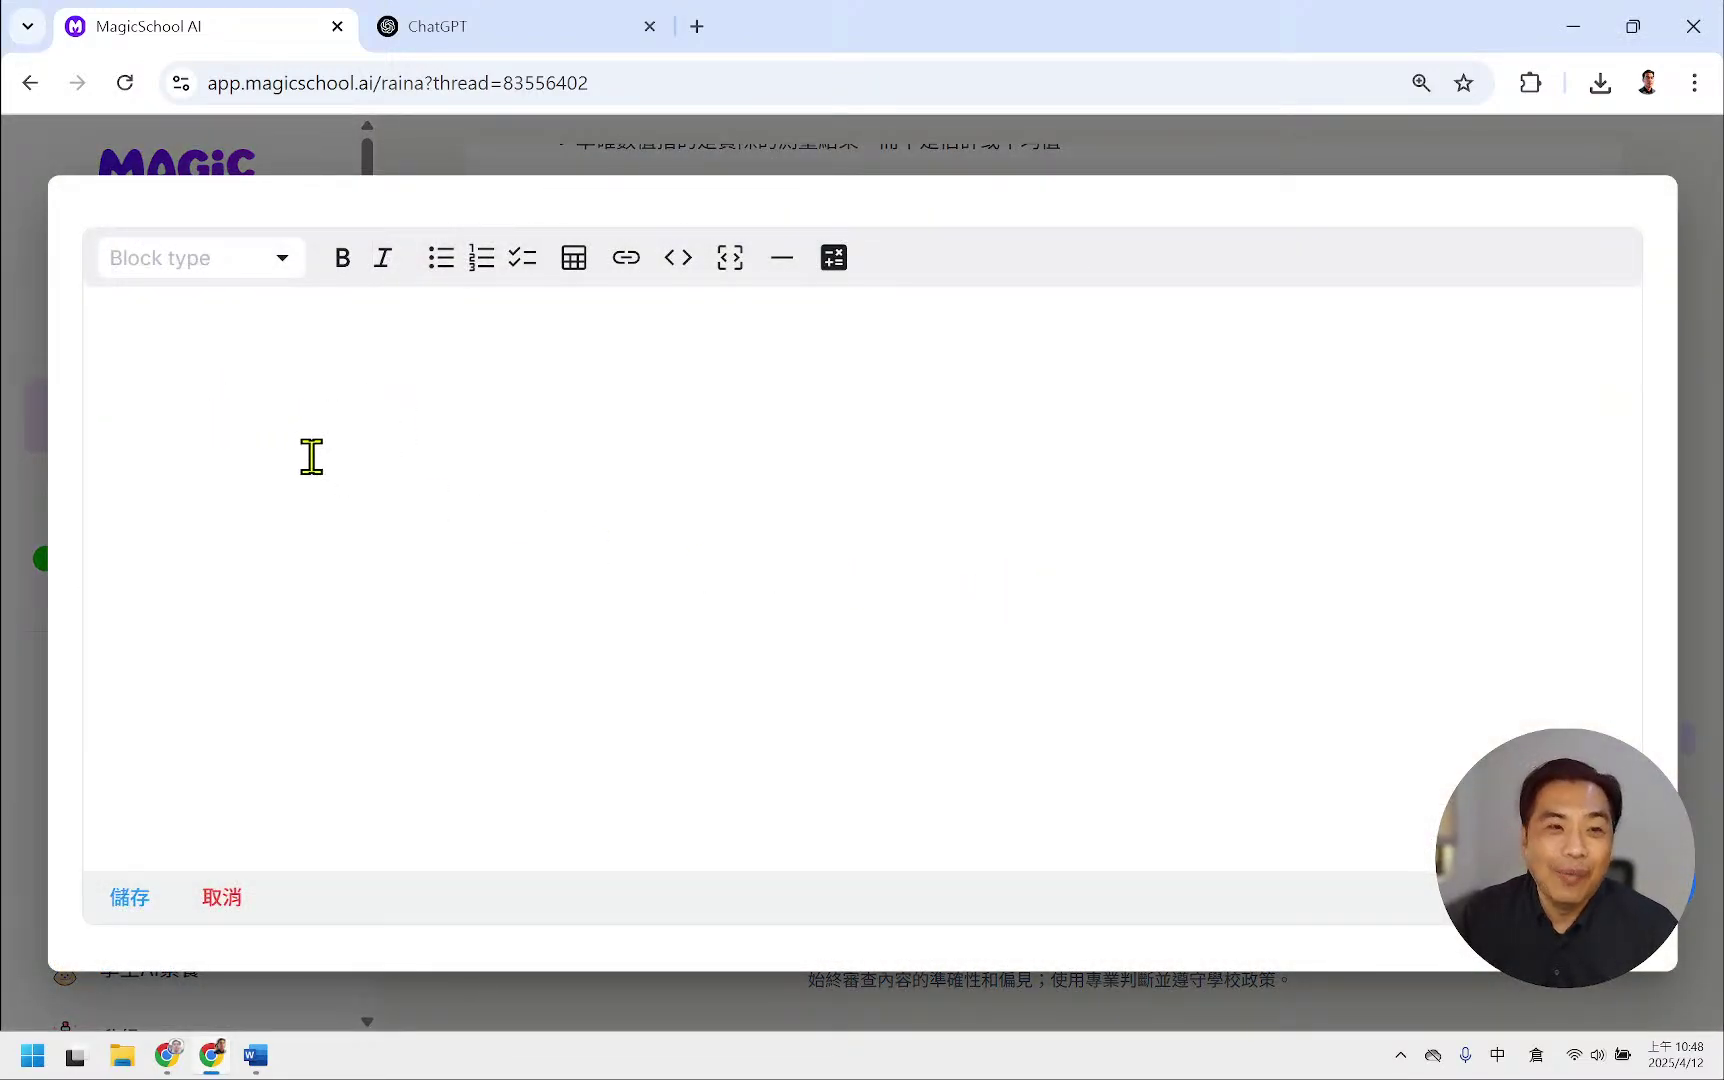
pyautogui.click(217, 896)
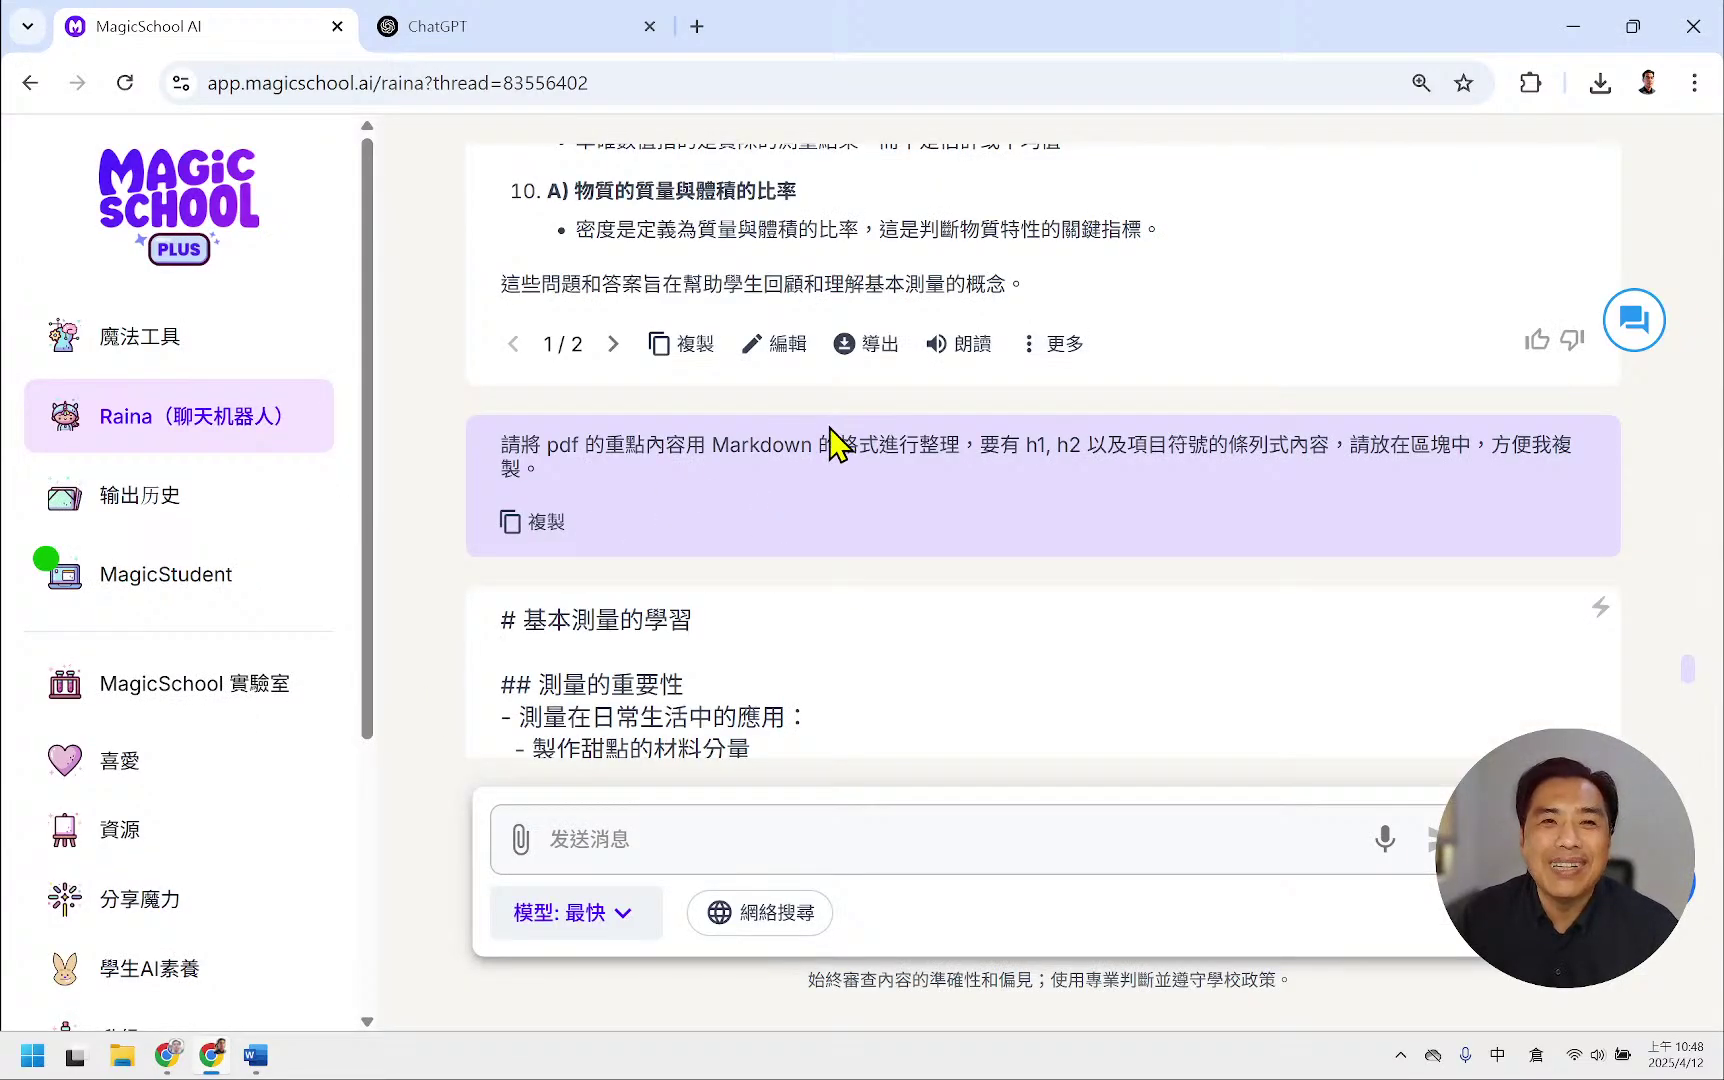
pyautogui.scroll(-4, 838, 443)
pyautogui.scroll(-3, 838, 443)
pyautogui.scroll(3, 843, 443)
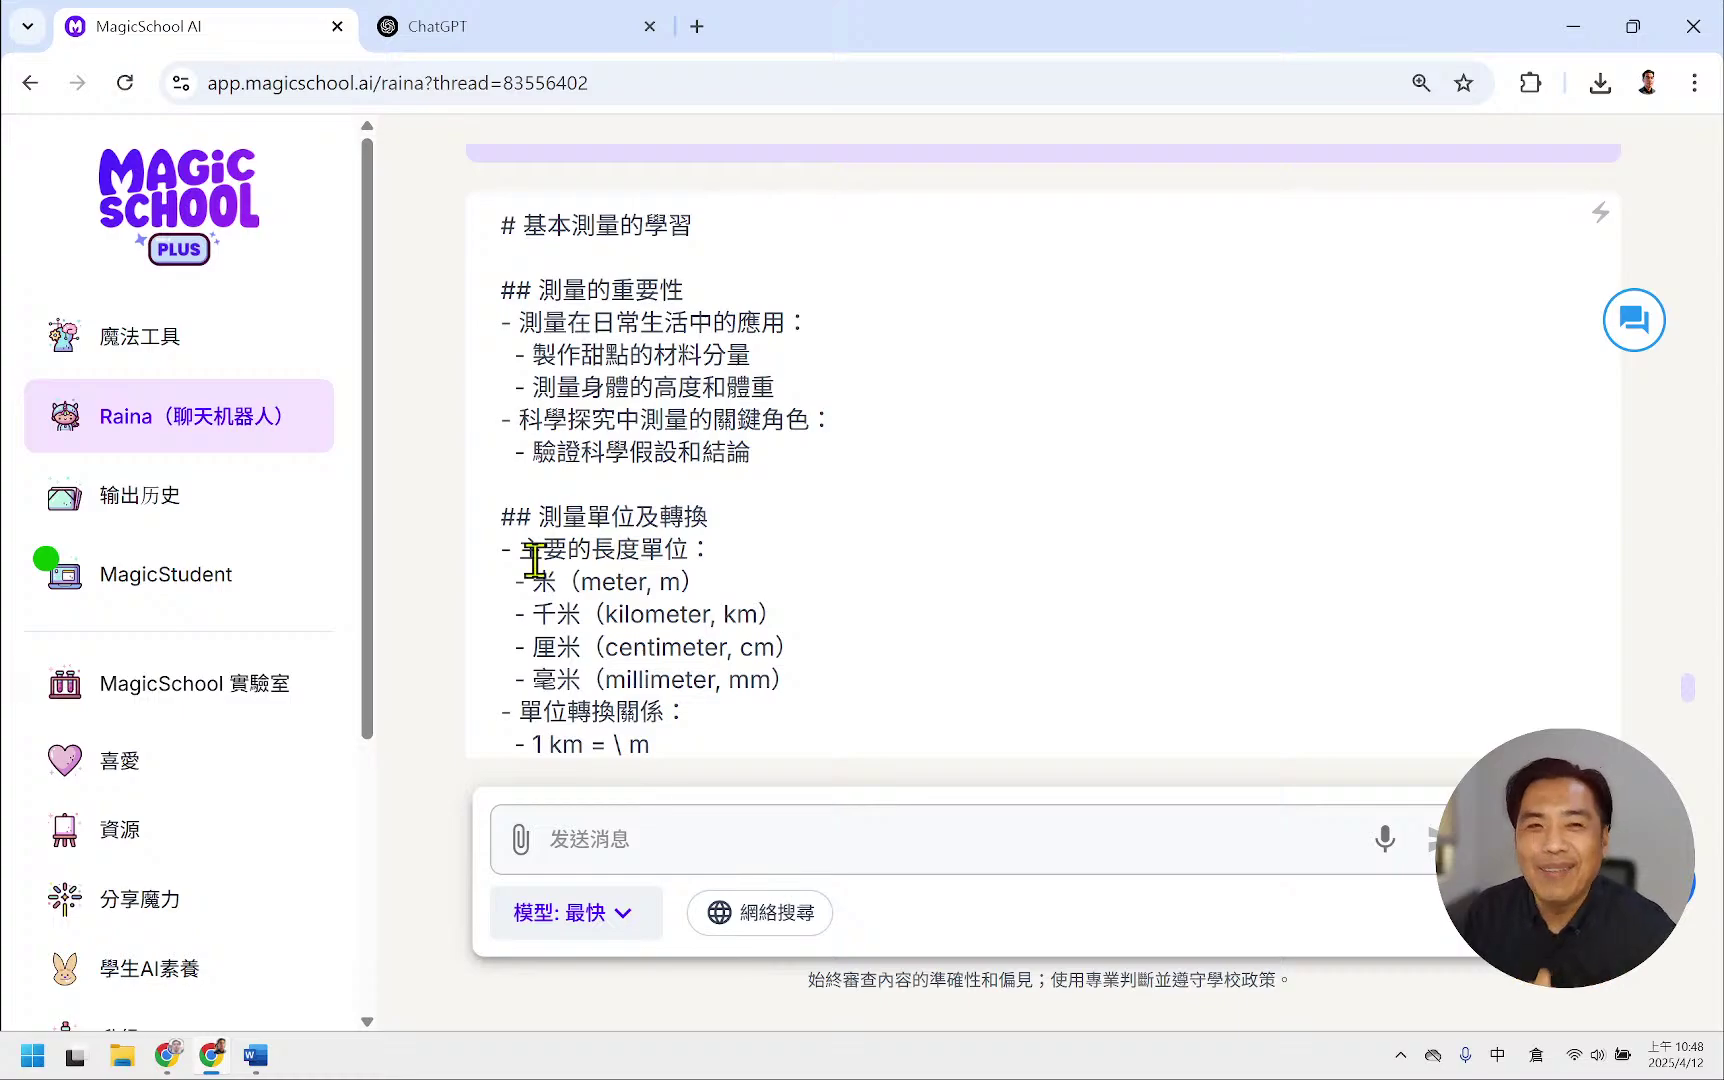
# - Switch to the Google Slides deck 「[3H] Magic School AI 教學備課新工具」 and show slide 12, 「Markmap：心智圖生成」
pyautogui.moveTo(168, 1052)
pyautogui.click(118, 990)
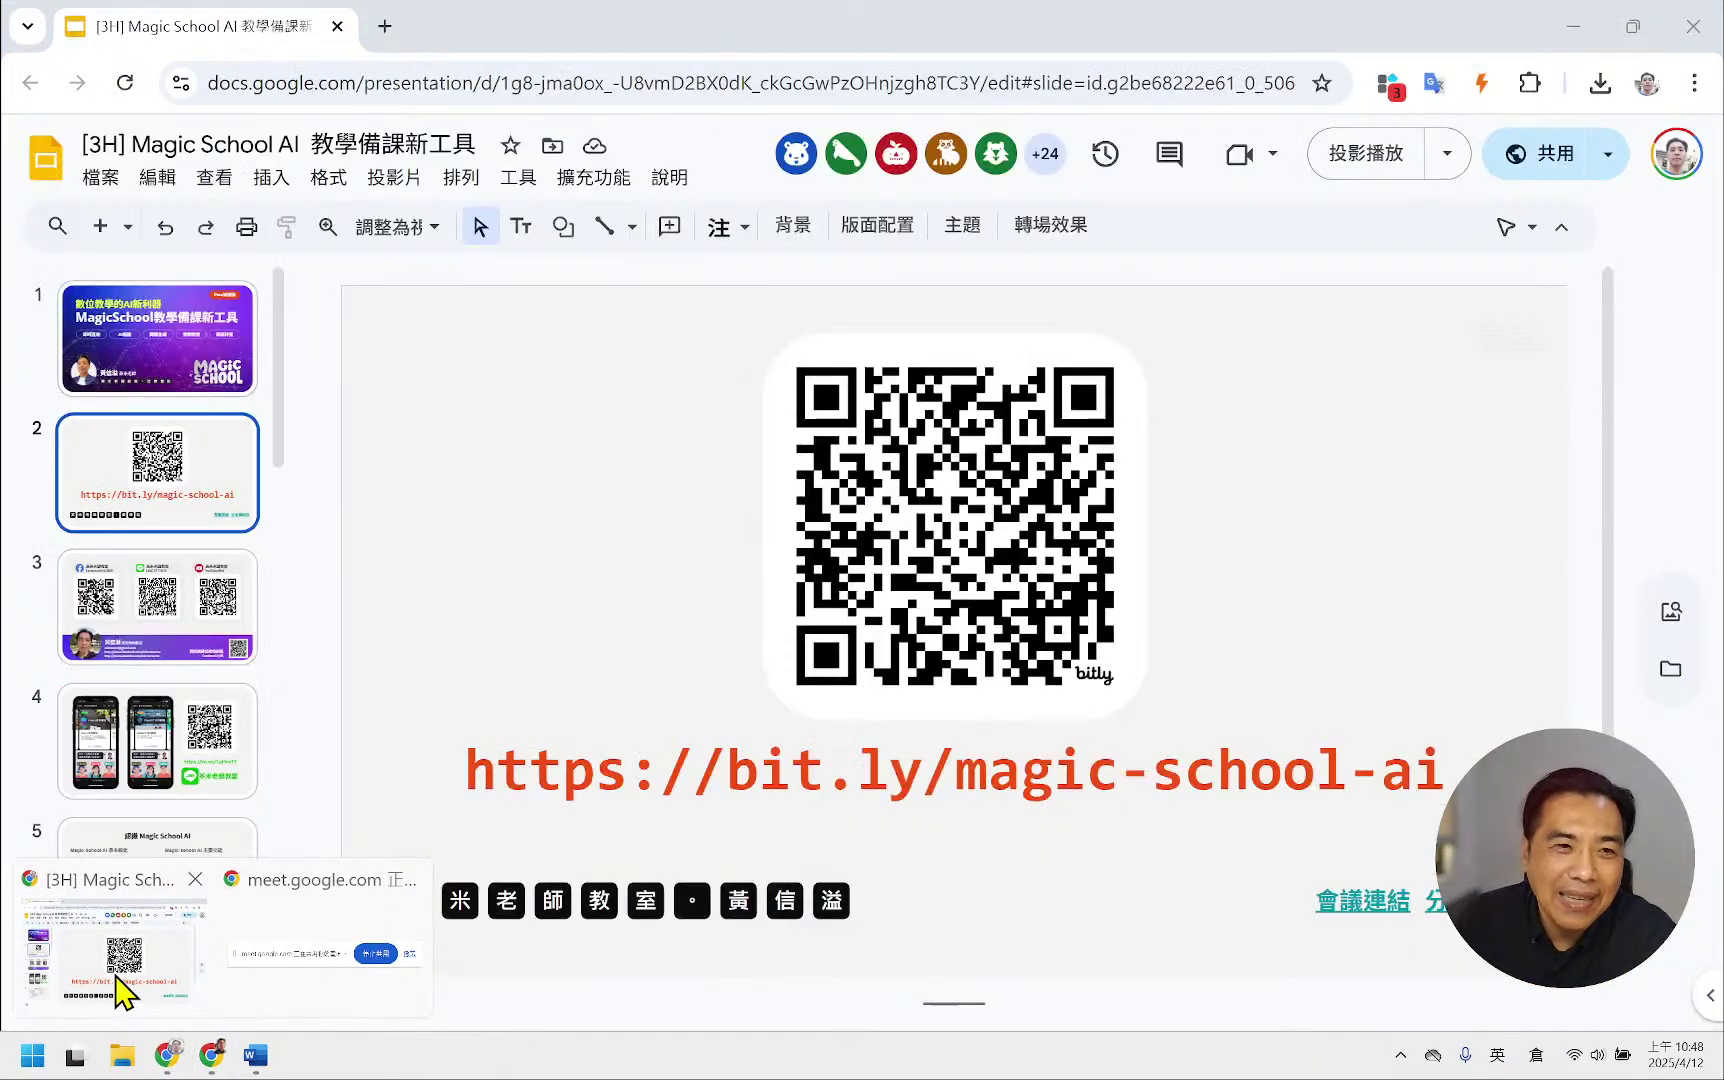
pyautogui.scroll(-15, 195, 437)
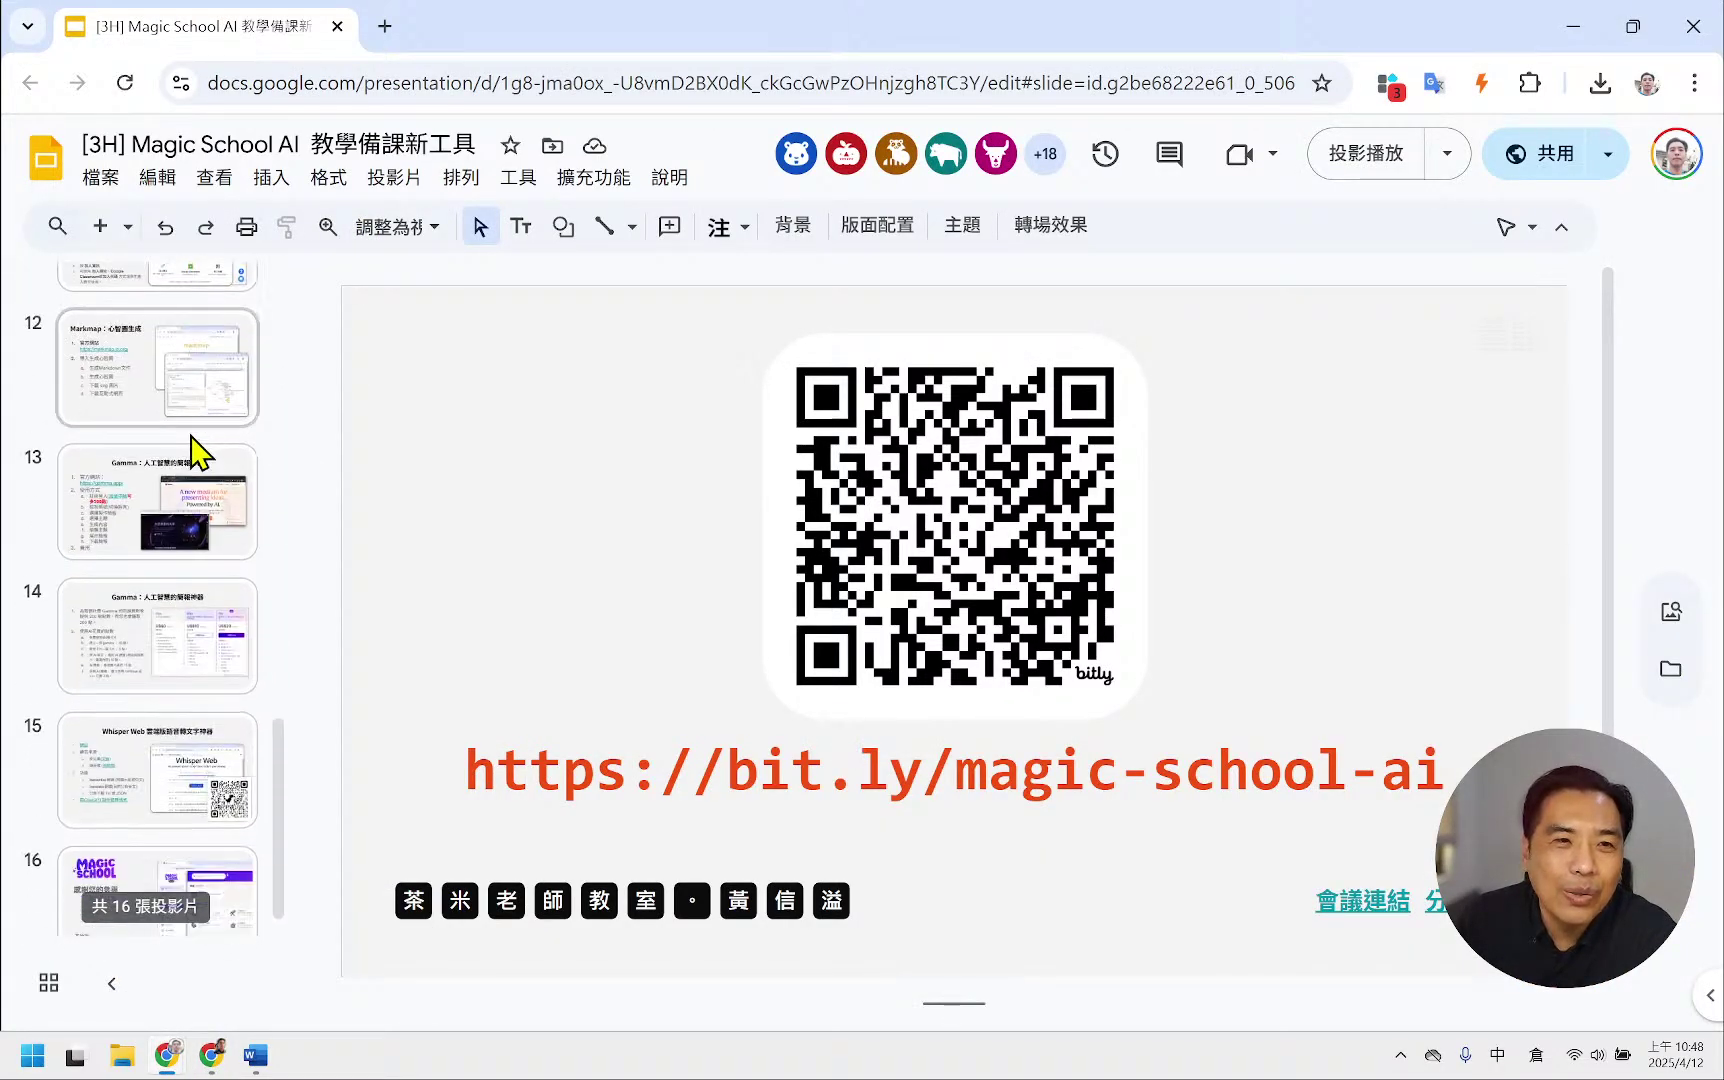
pyautogui.click(171, 360)
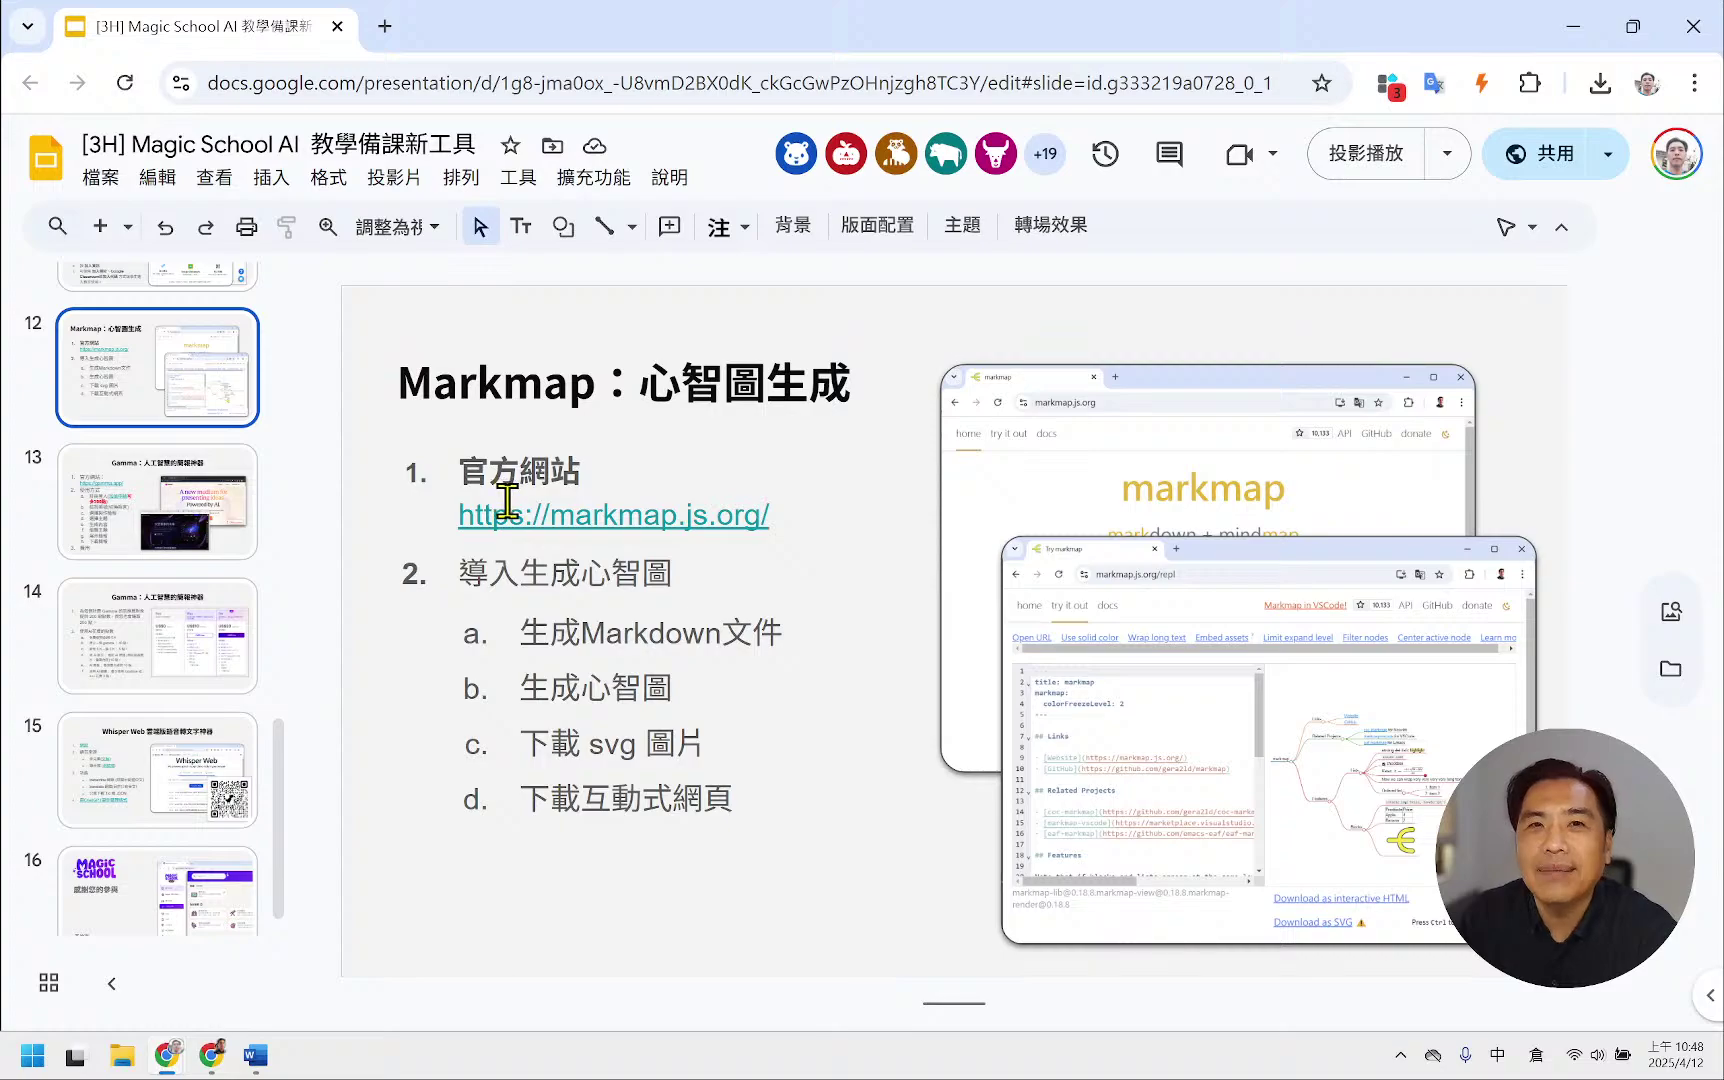
pyautogui.click(672, 517)
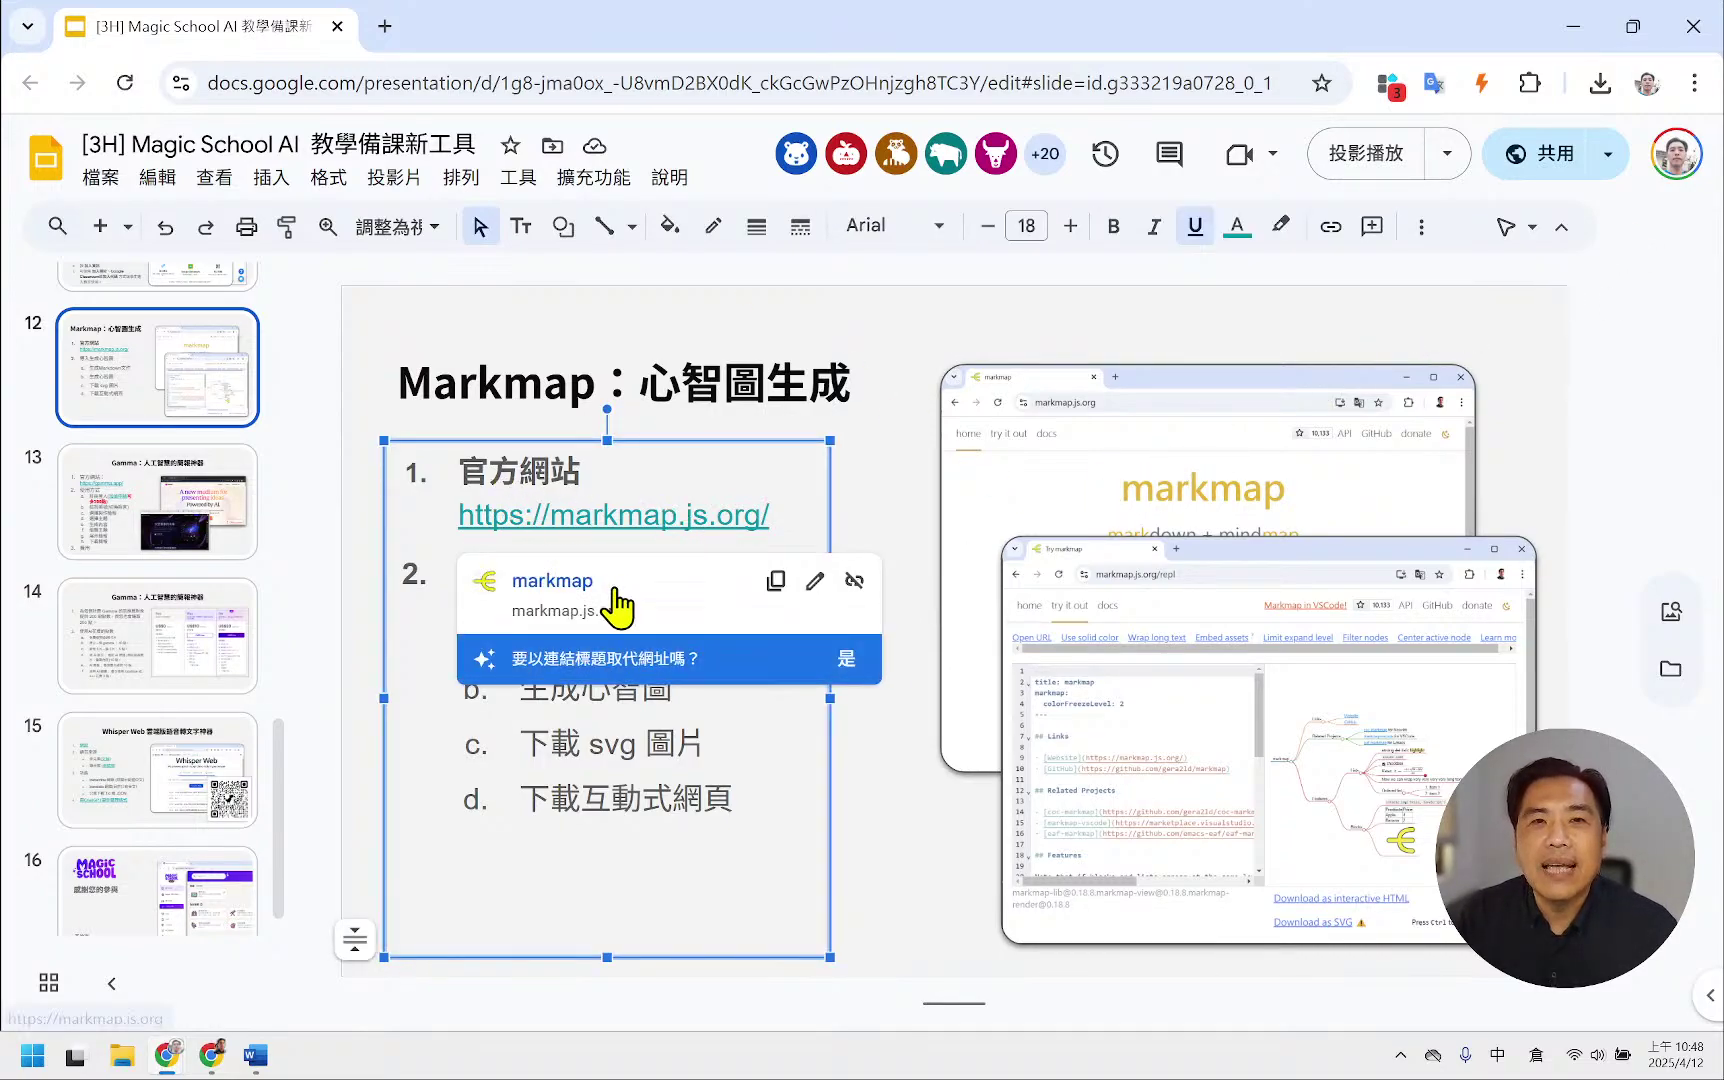
pyautogui.click(581, 600)
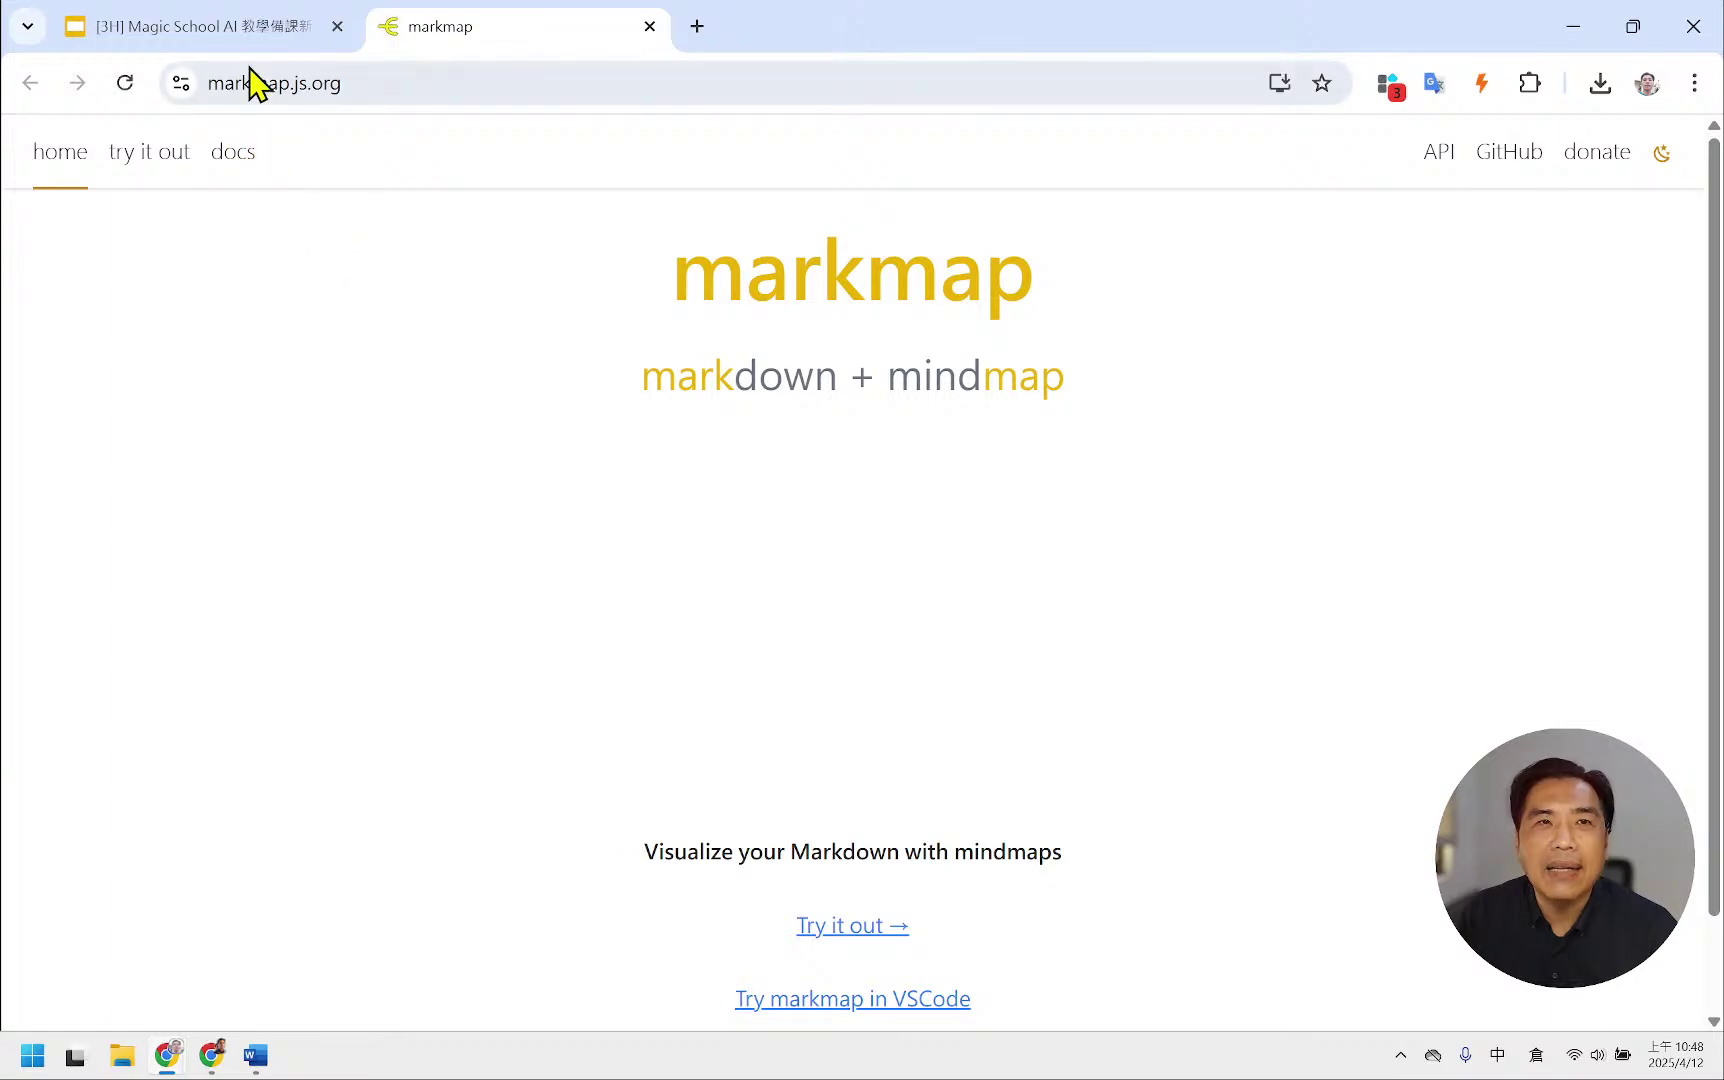
pyautogui.click(362, 97)
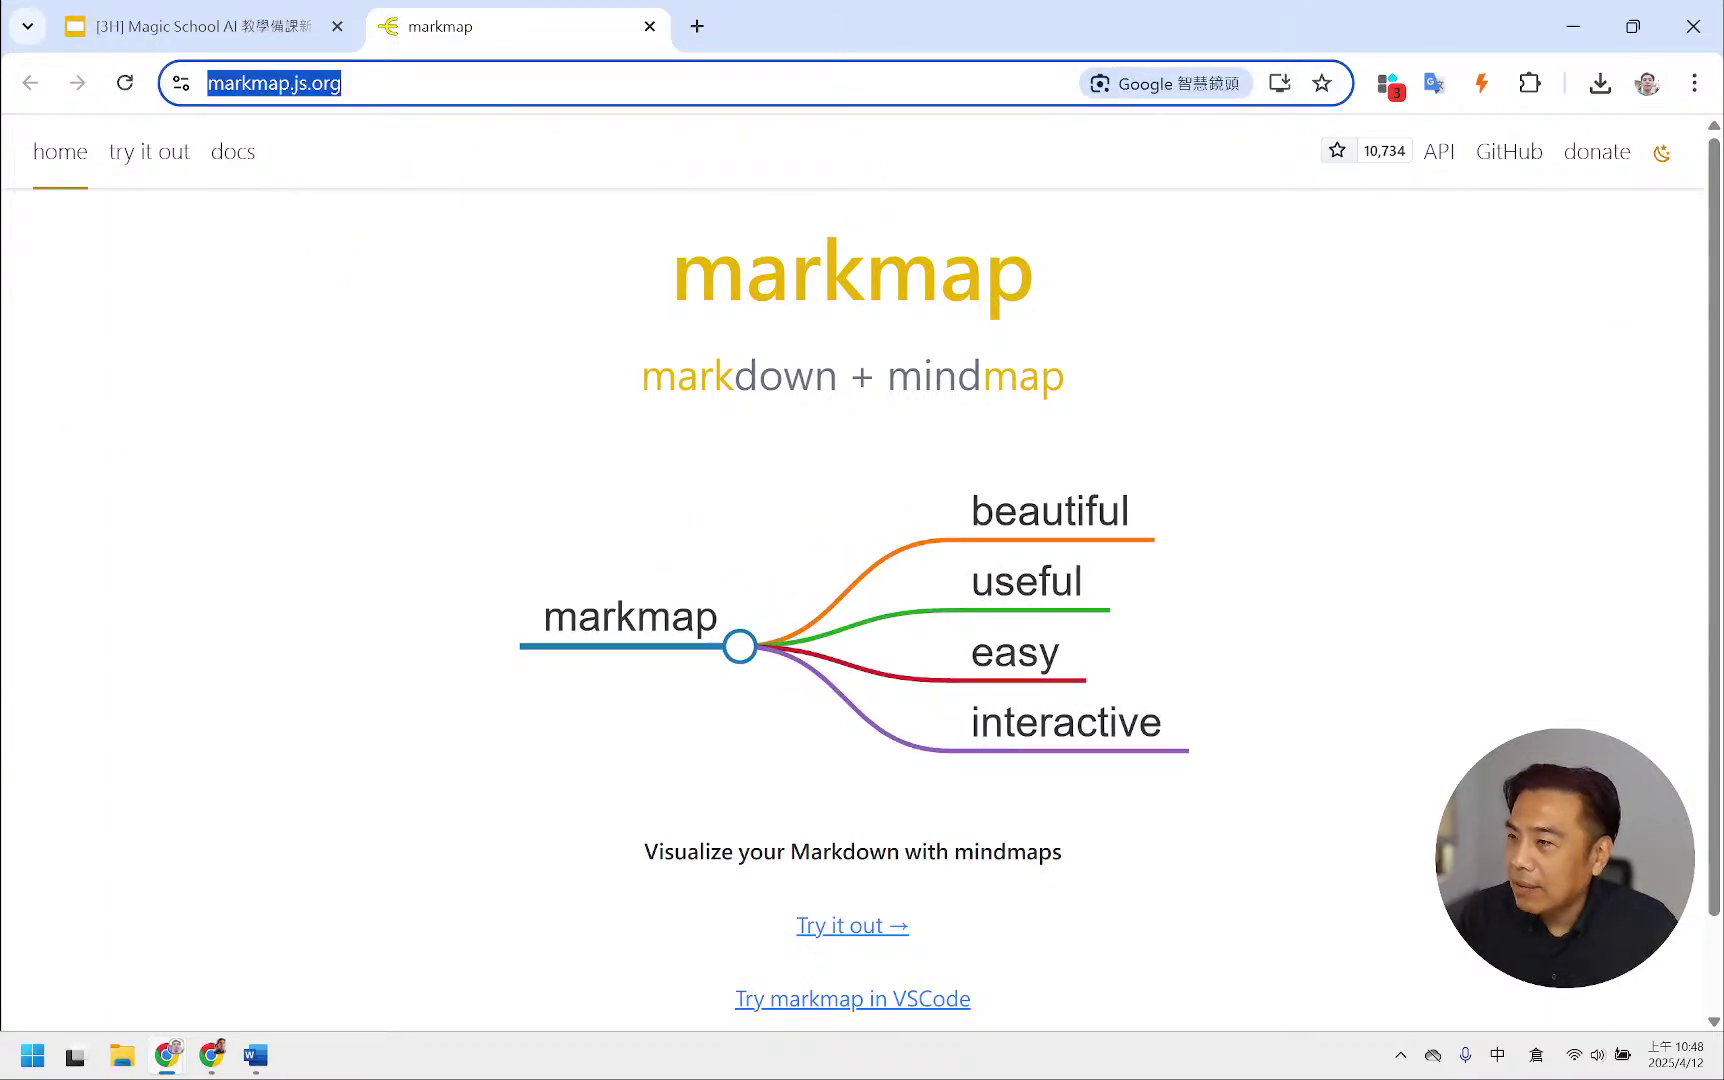
pyautogui.hotkey('alt', 'Tab')
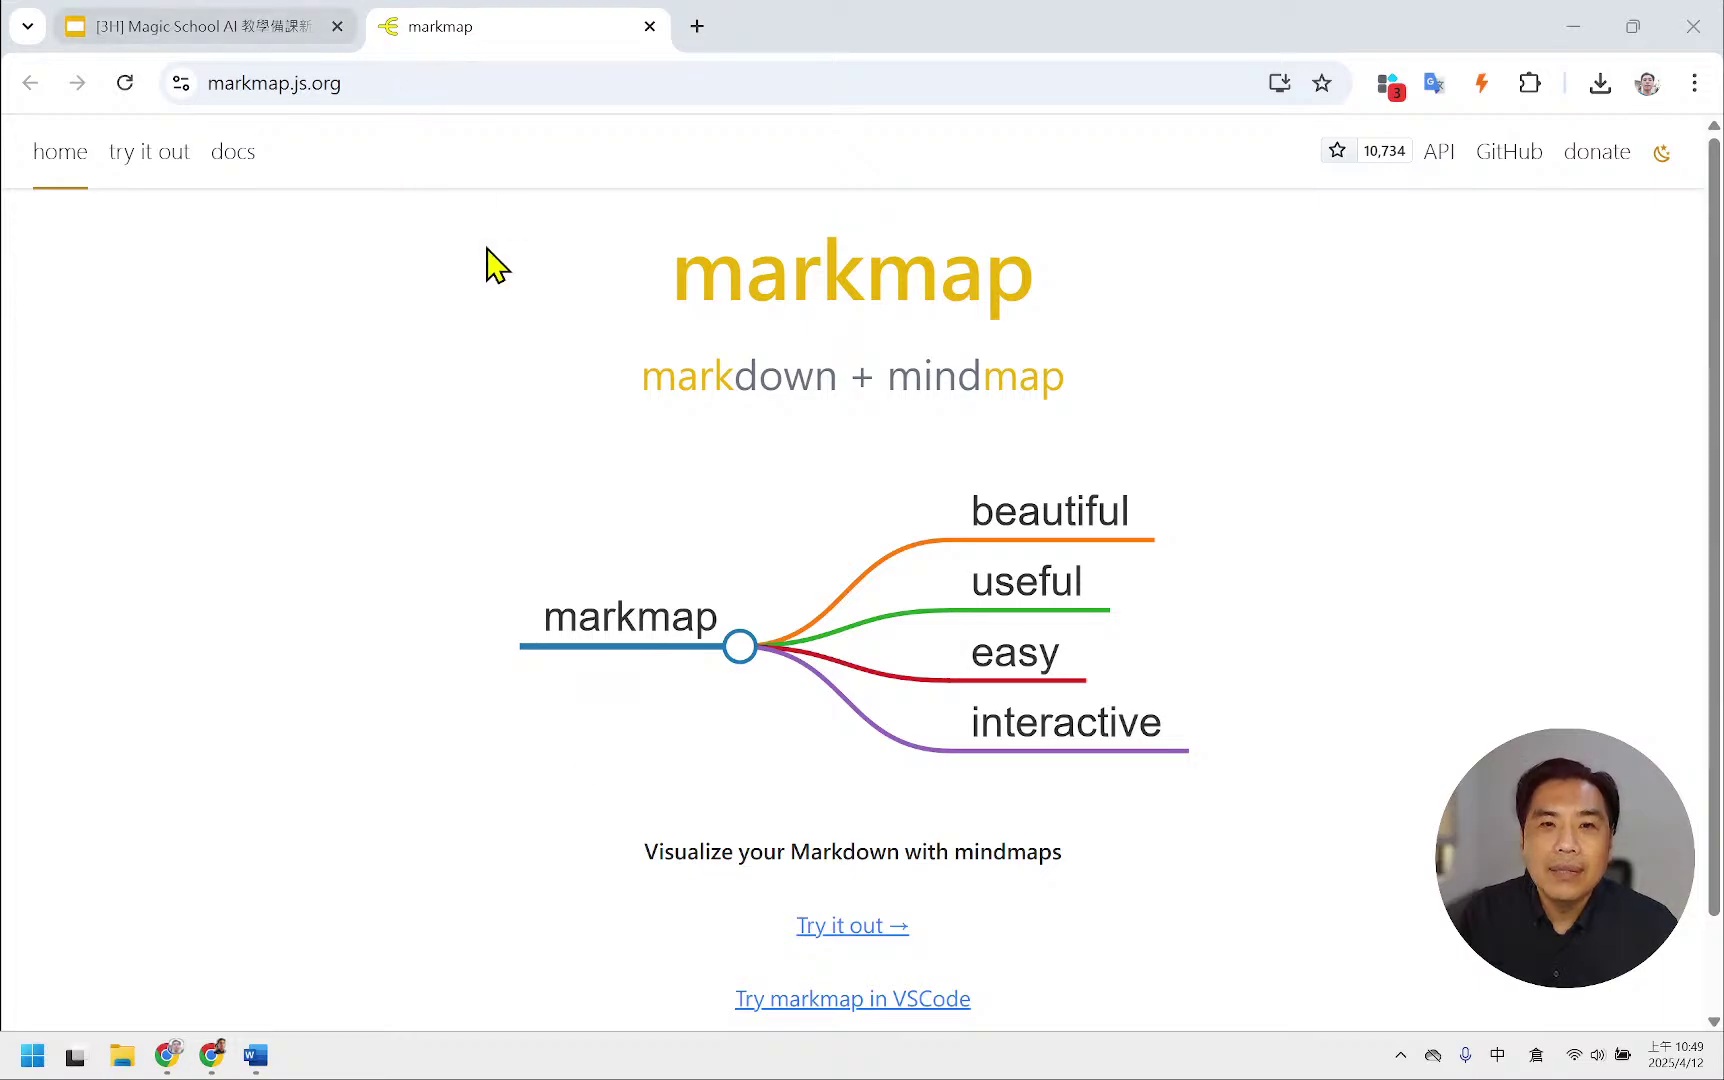
pyautogui.click(860, 930)
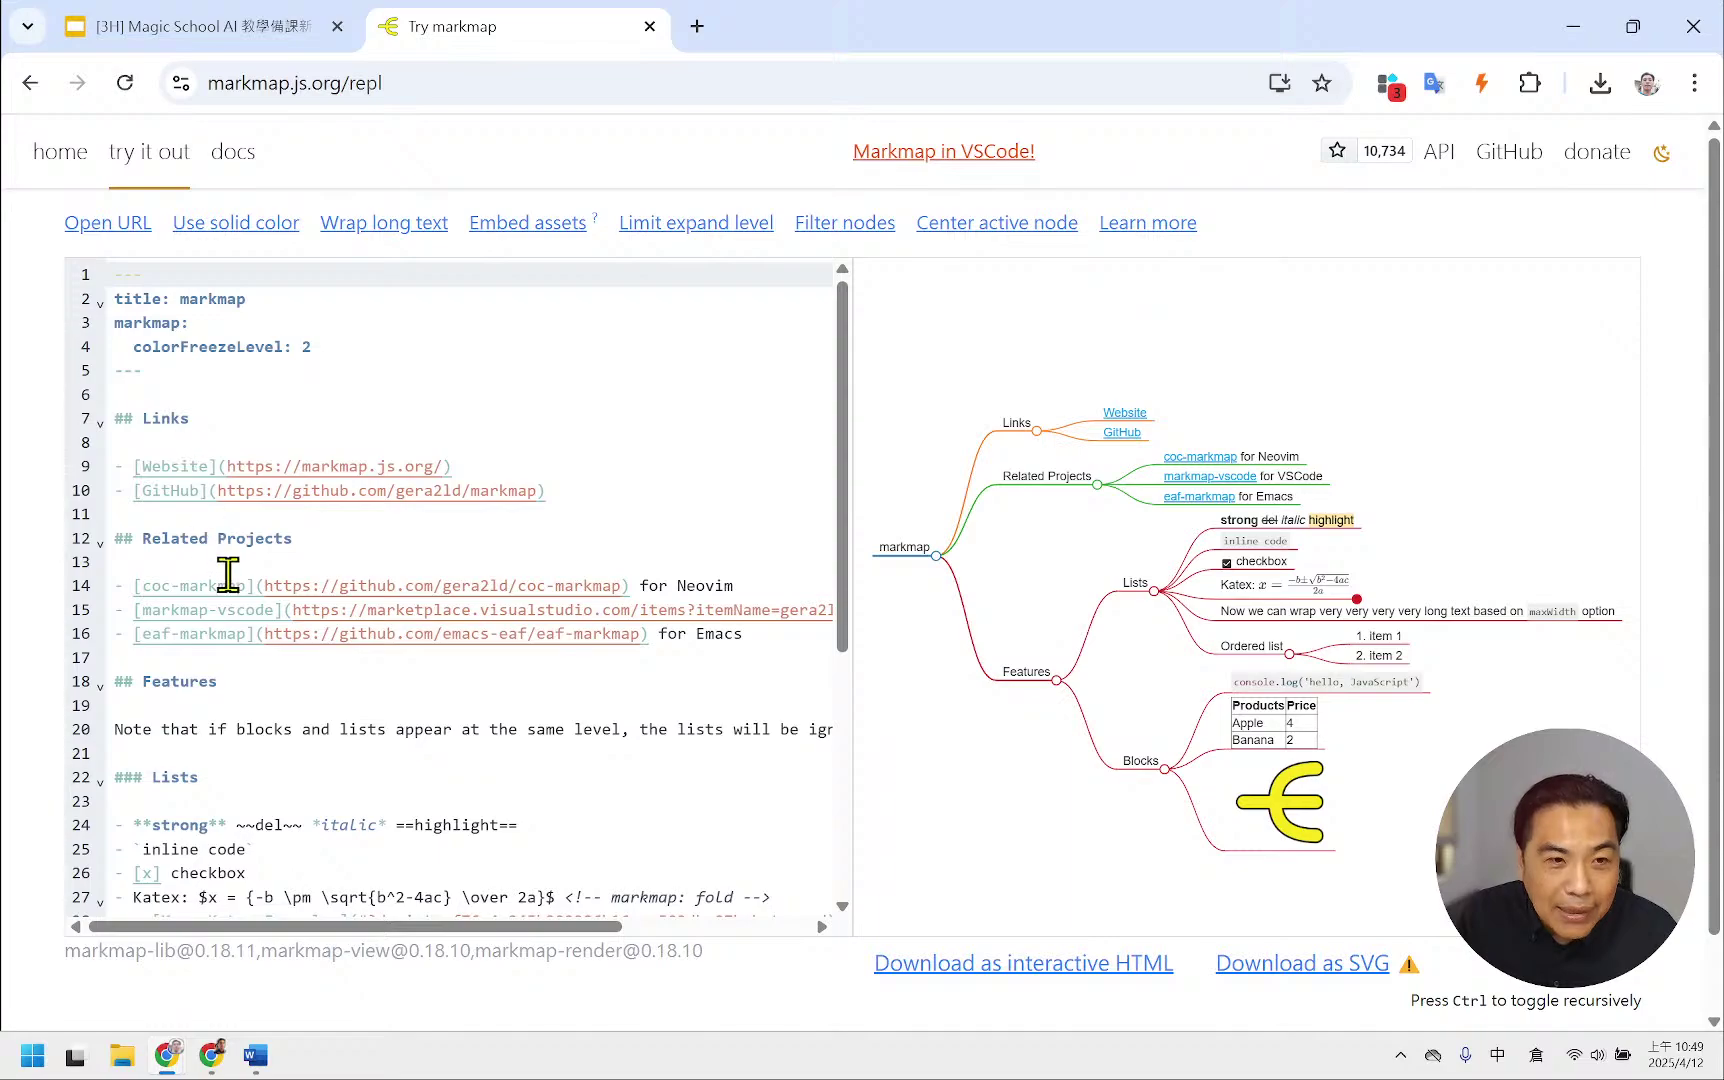
# - Return to MagicSchool and copy Raina's Markdown from 「# 基本測量的學習」 through 「不同物質的質量、體積與密度之關係」
pyautogui.click(224, 1054)
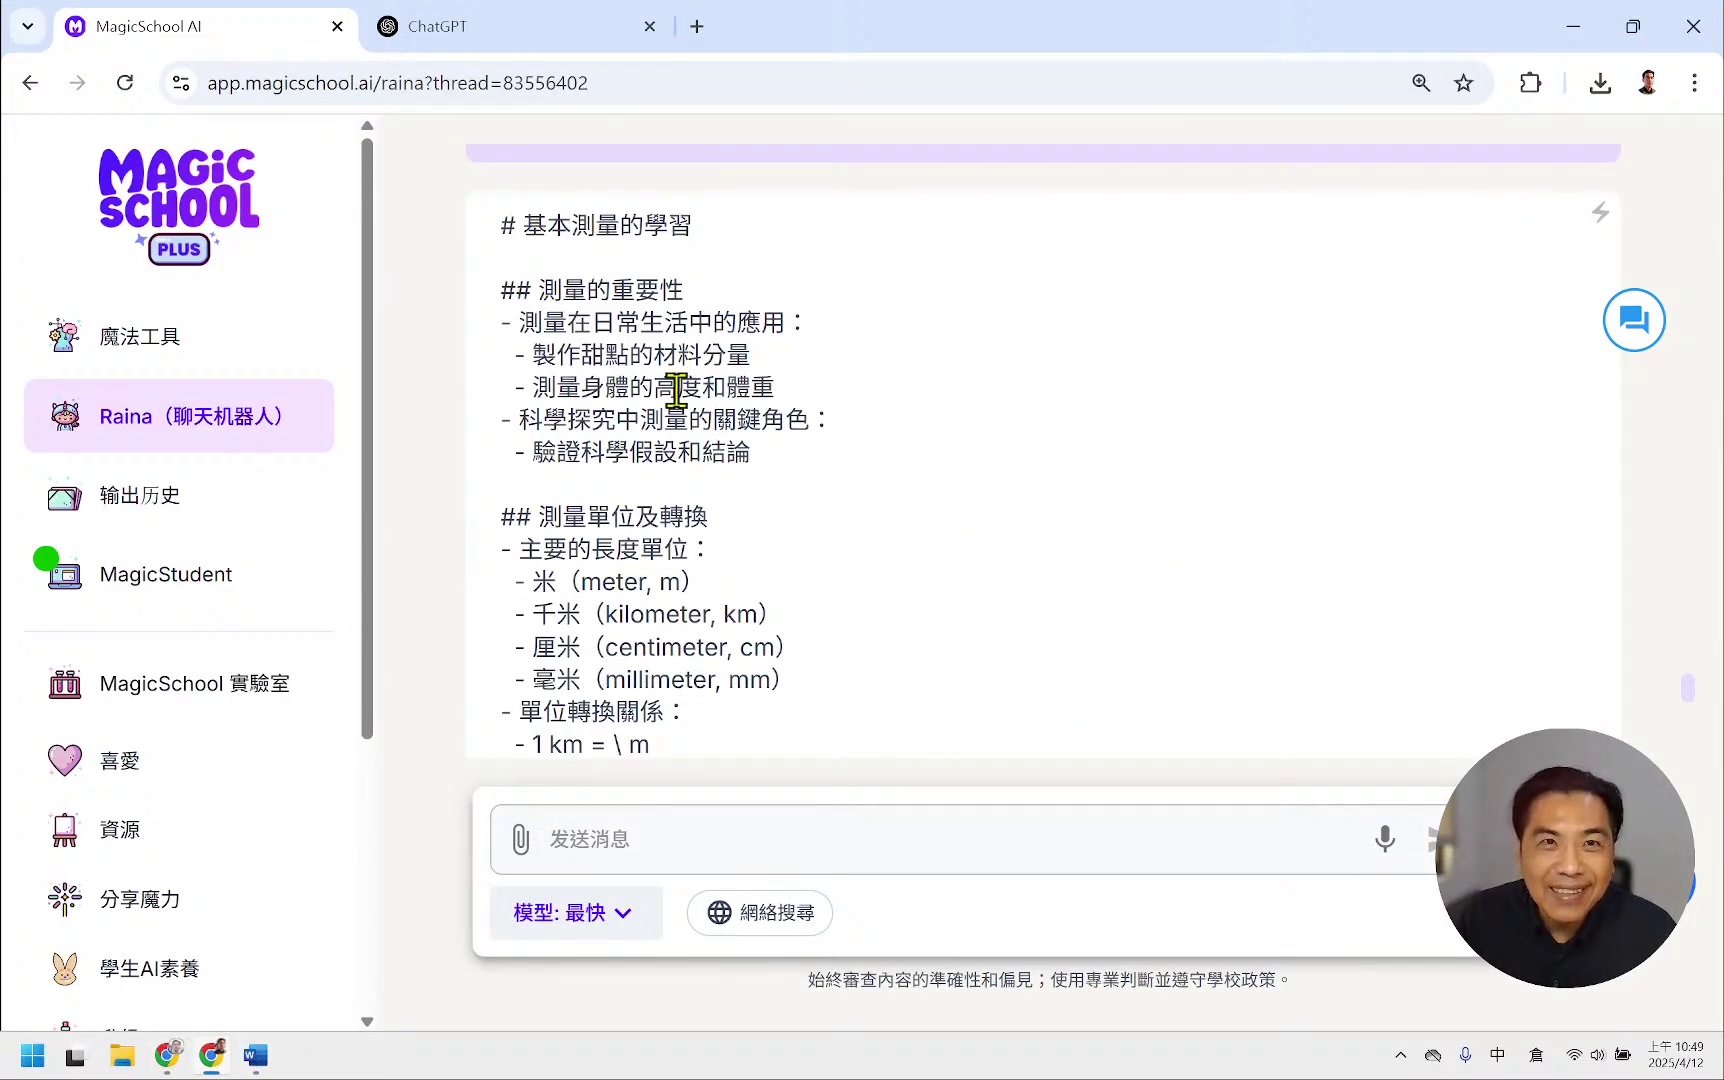
pyautogui.moveTo(501, 226); pyautogui.dragTo(673, 519)
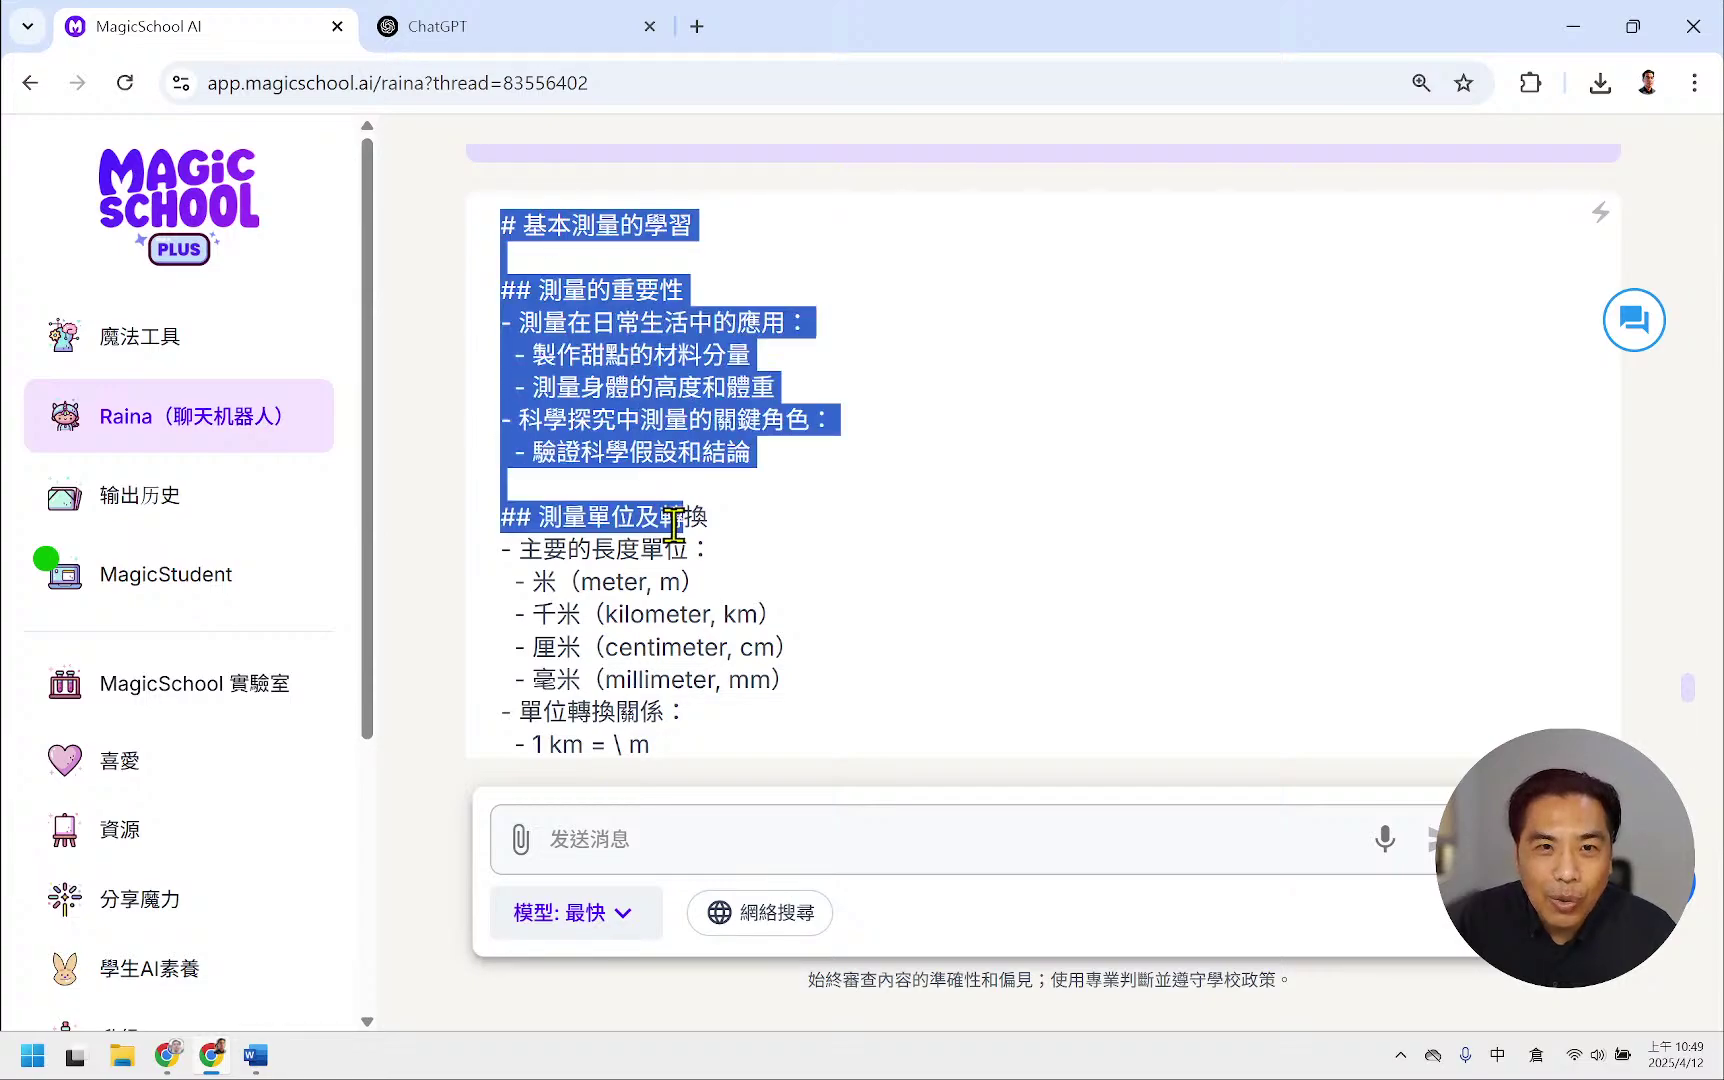
pyautogui.scroll(-10, 715, 530)
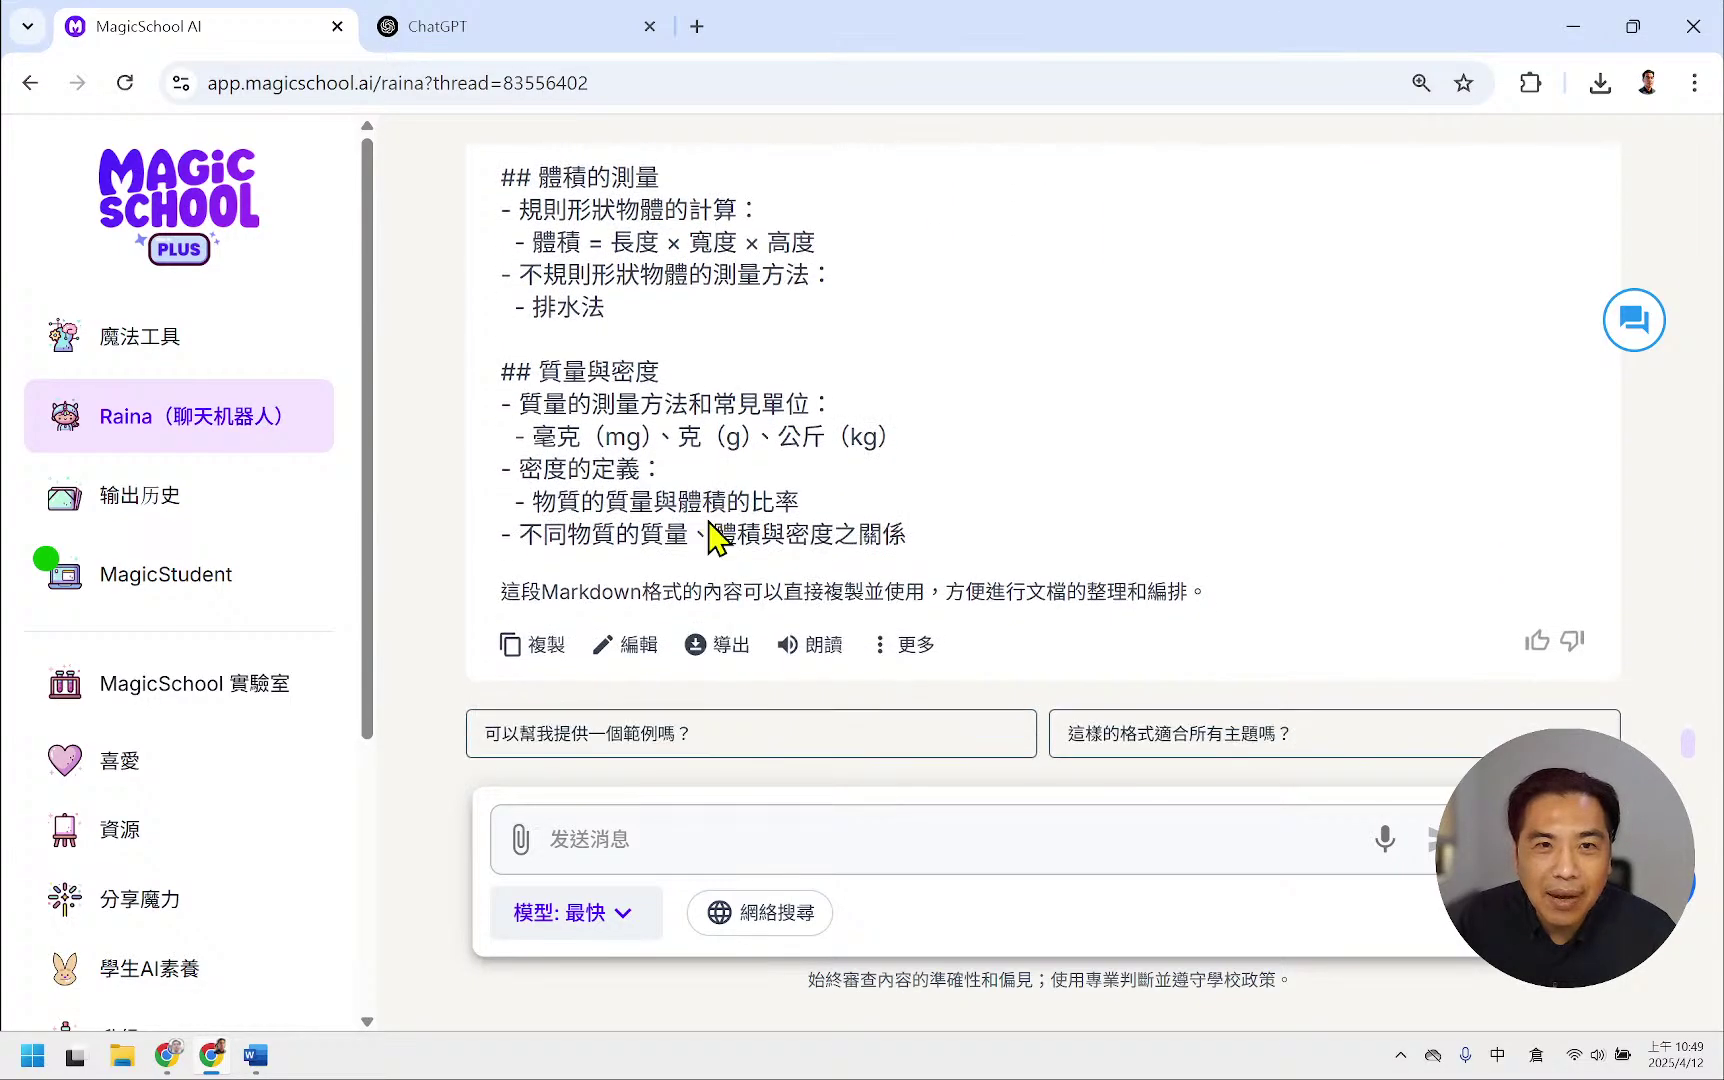
pyautogui.keyDown('shift'); pyautogui.click(910, 540); pyautogui.keyUp('shift')
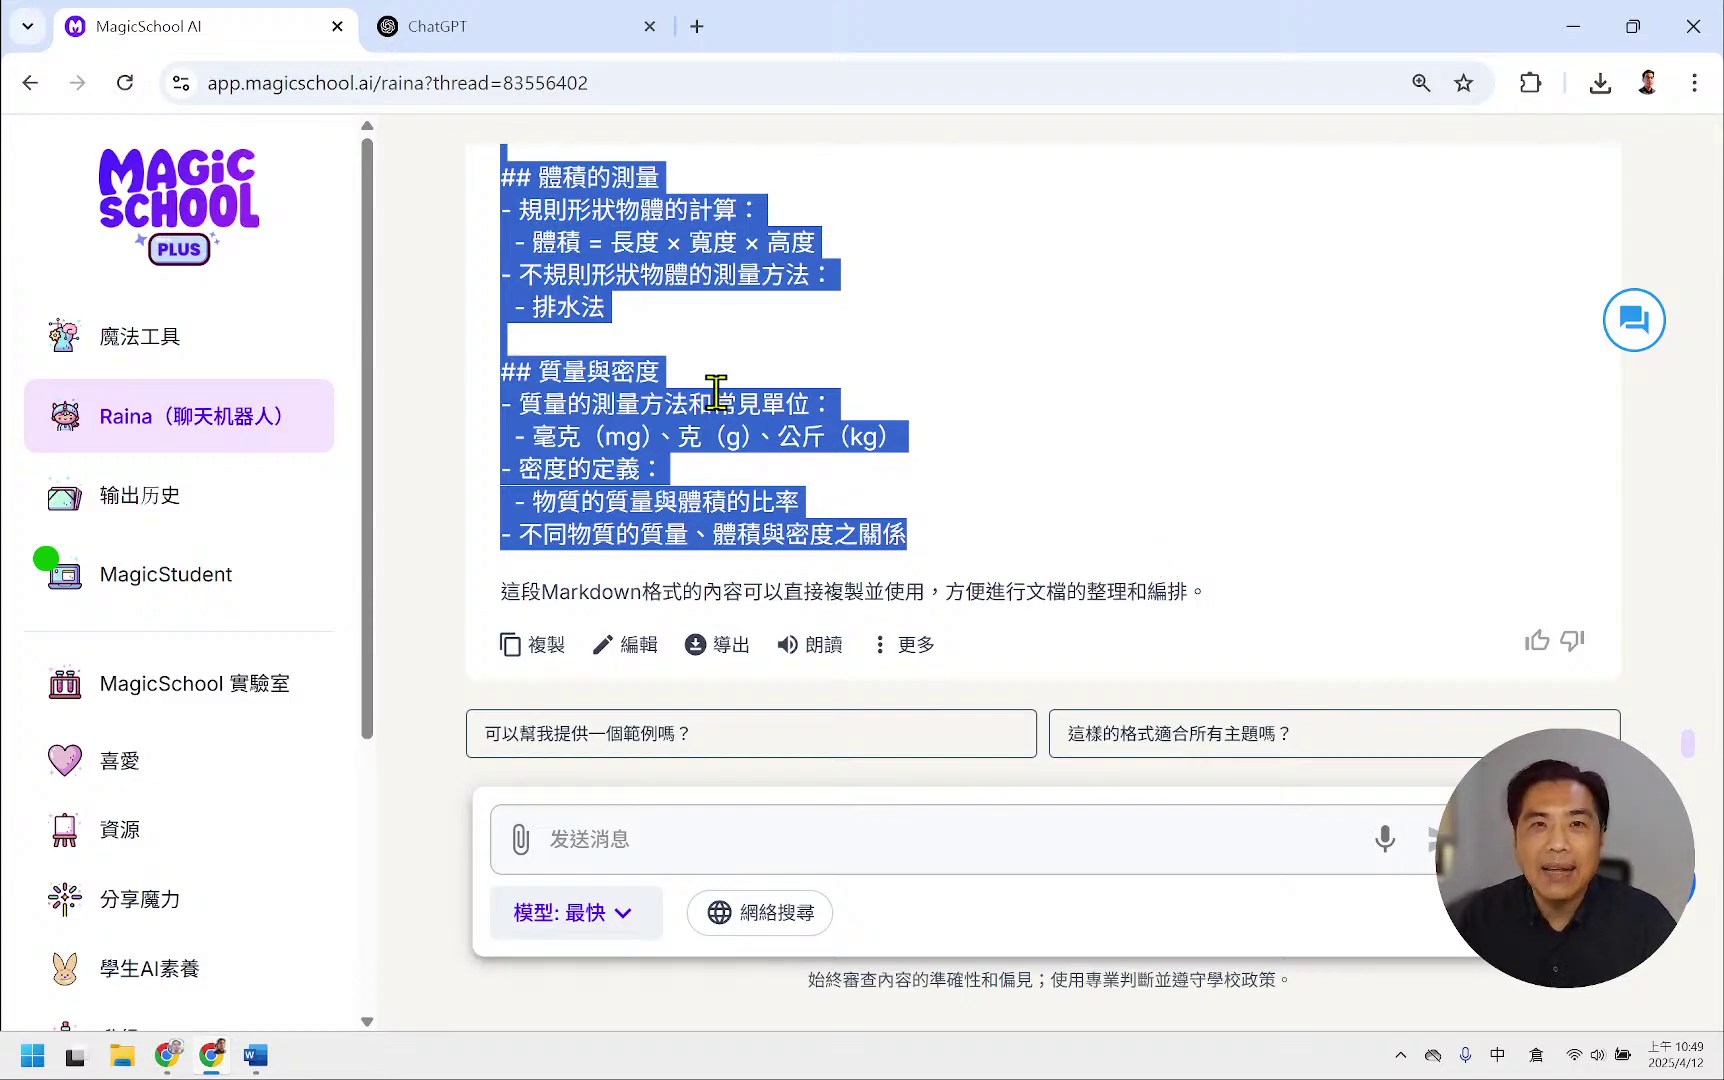
pyautogui.rightClick(838, 420)
pyautogui.click(862, 428)
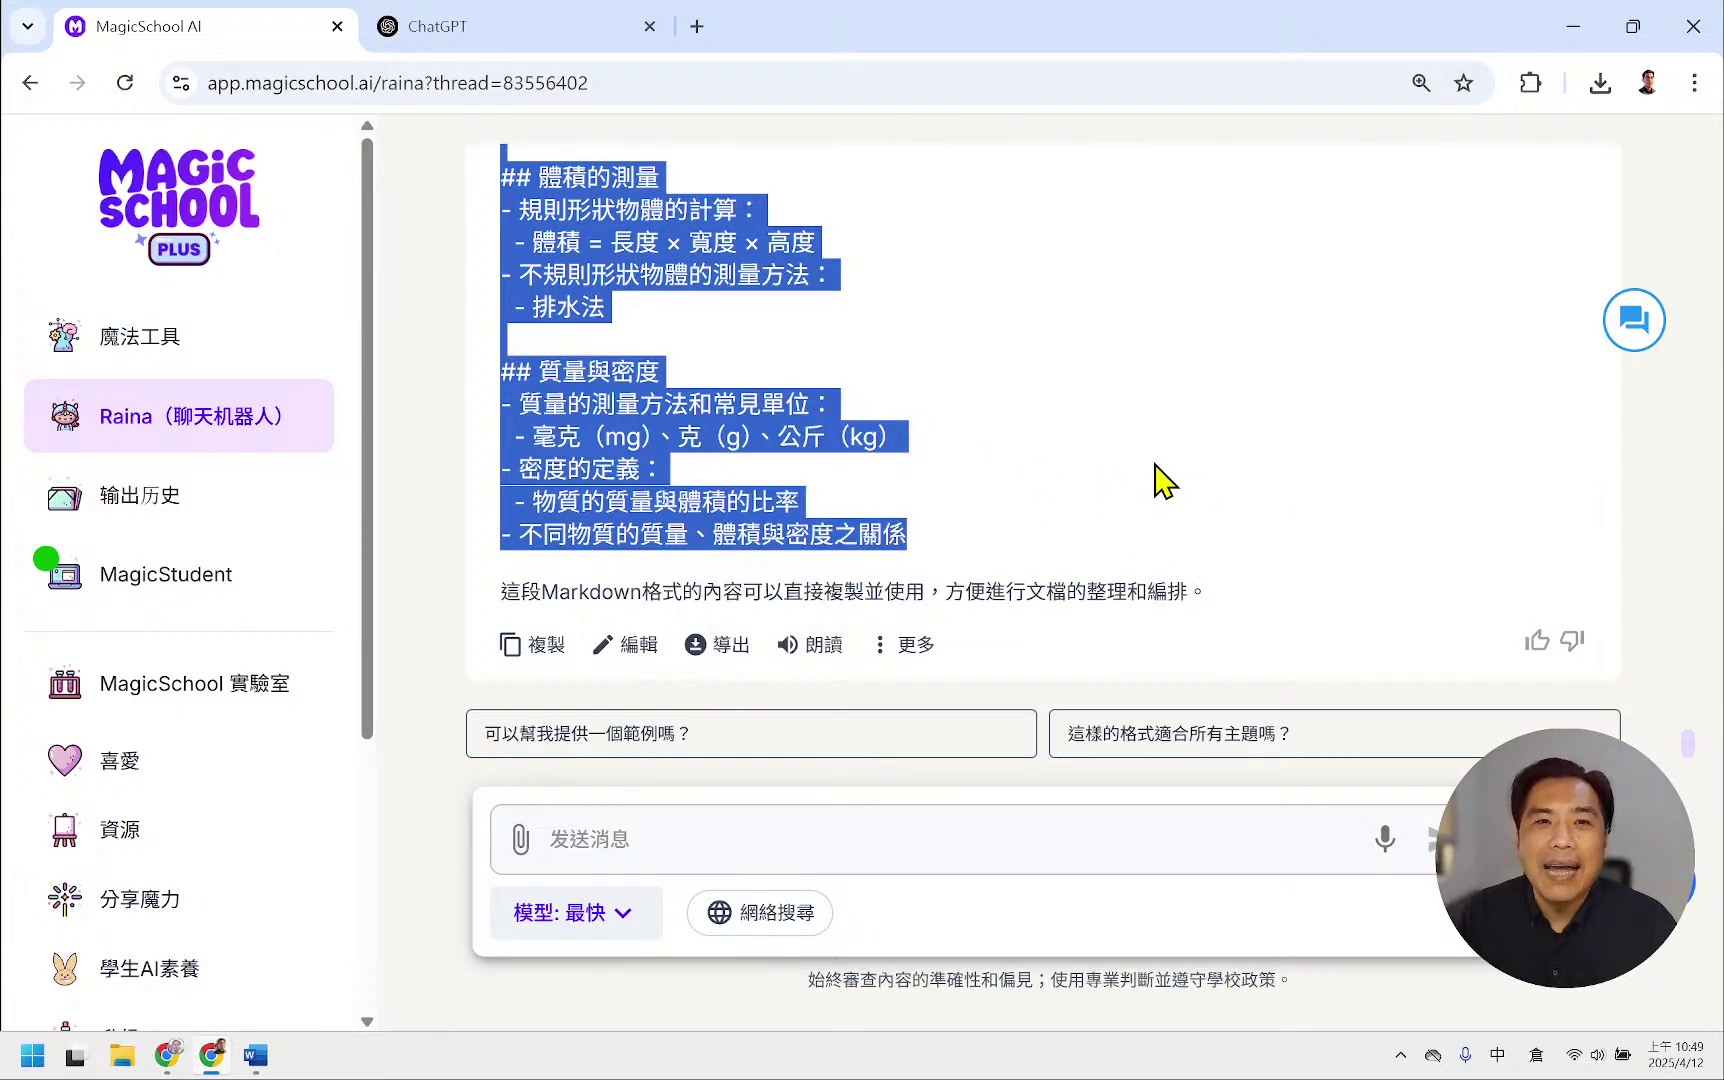
# - Reselect Raina's entire Markdown outline from its h1 heading to its last bullet, leaving out the closing remark
pyautogui.scroll(8, 928, 485)
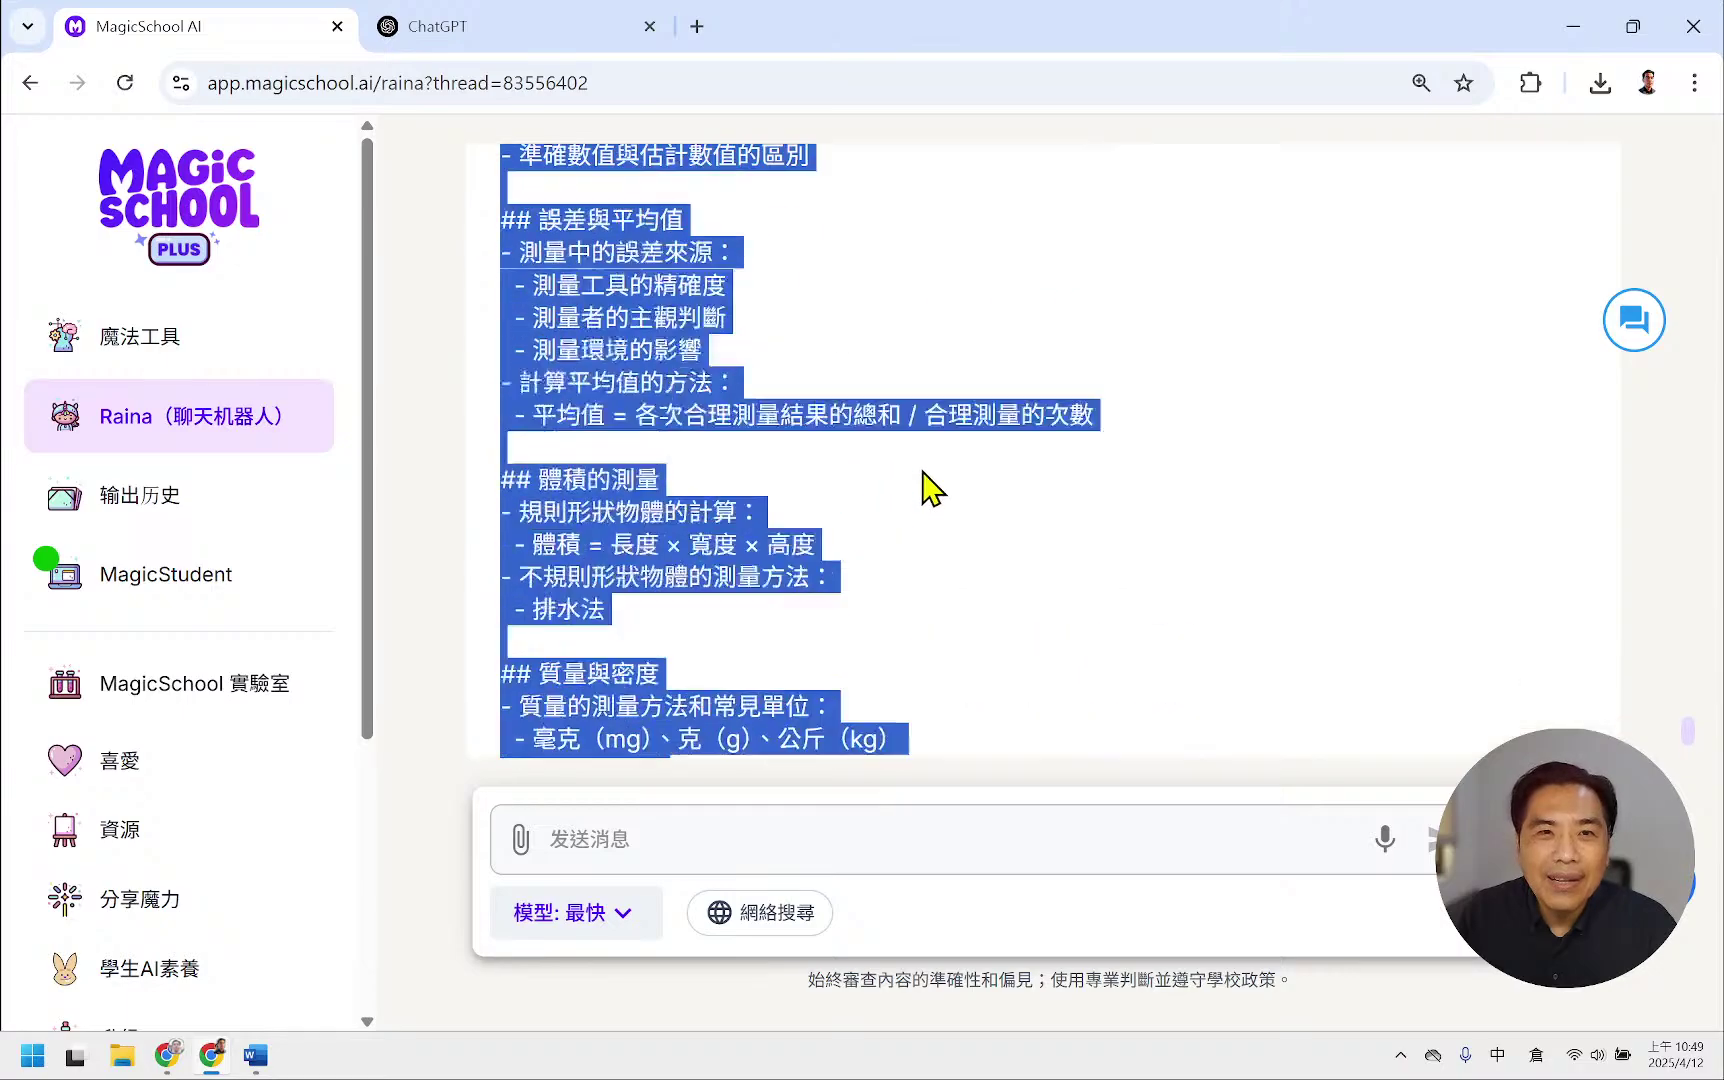
pyautogui.scroll(8, 928, 485)
pyautogui.click(502, 489)
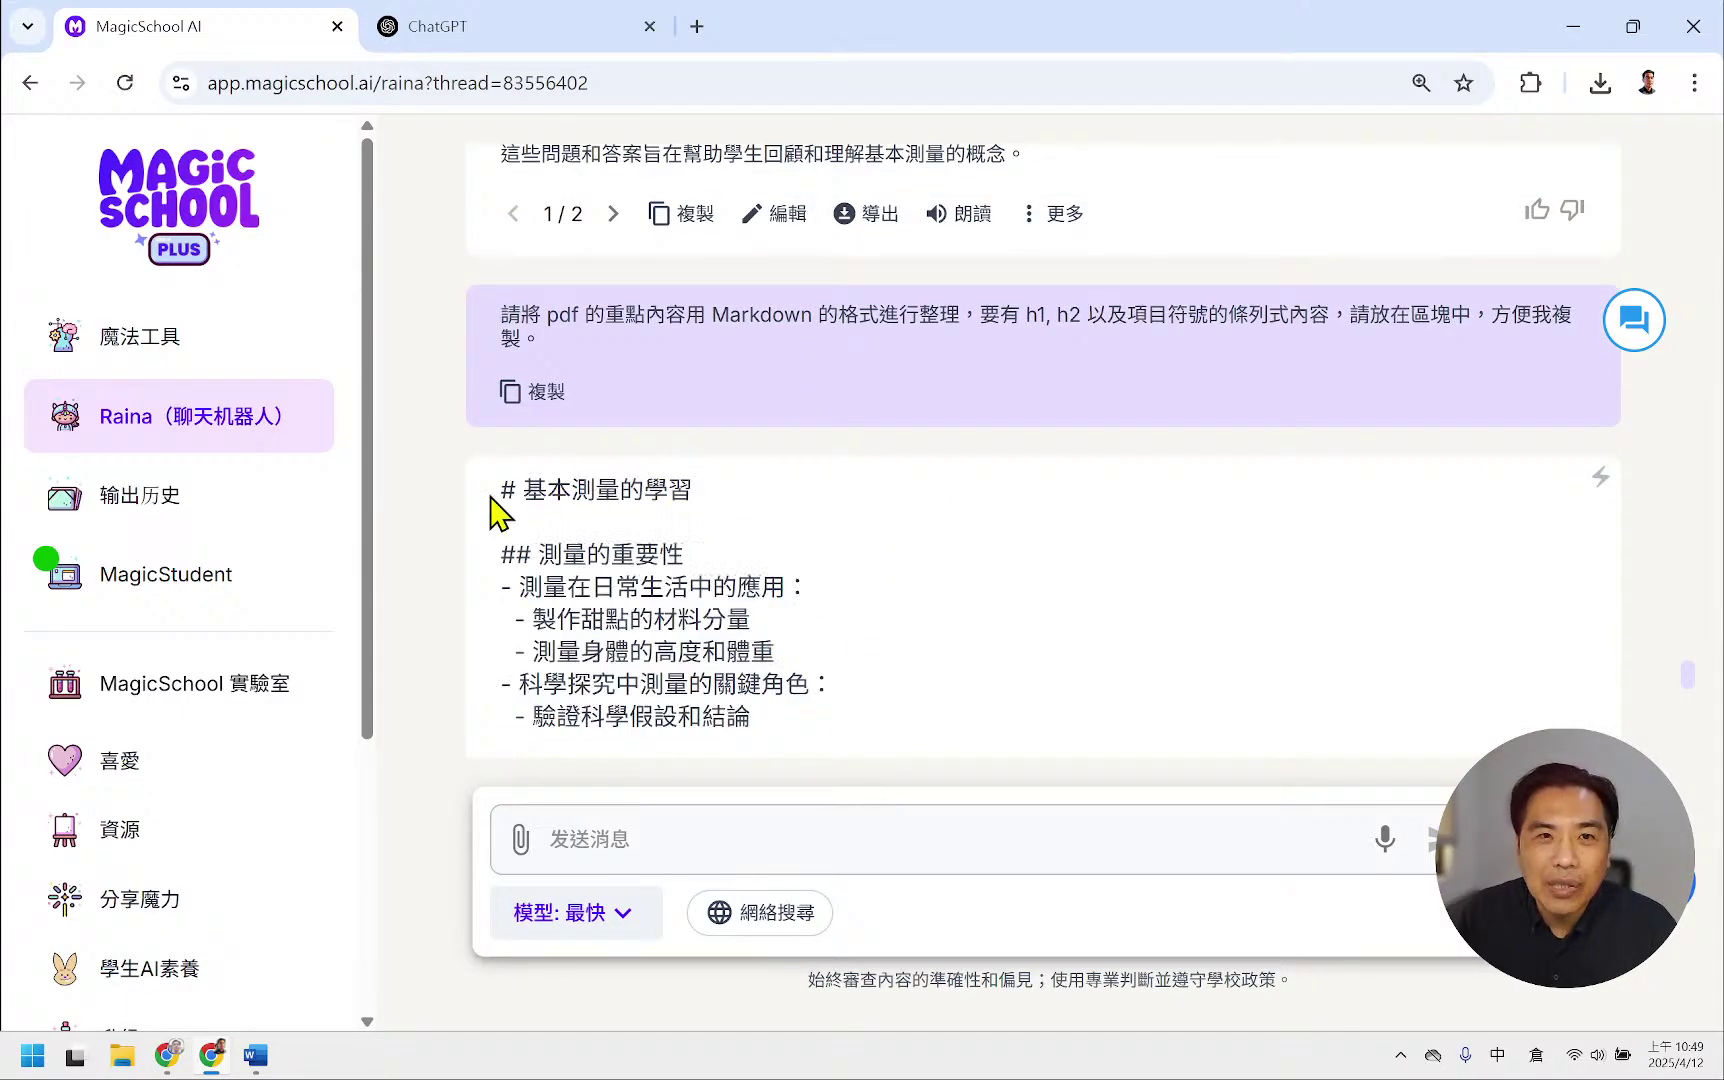
pyautogui.moveTo(502, 489); pyautogui.dragTo(752, 530)
pyautogui.scroll(-20, 752, 530)
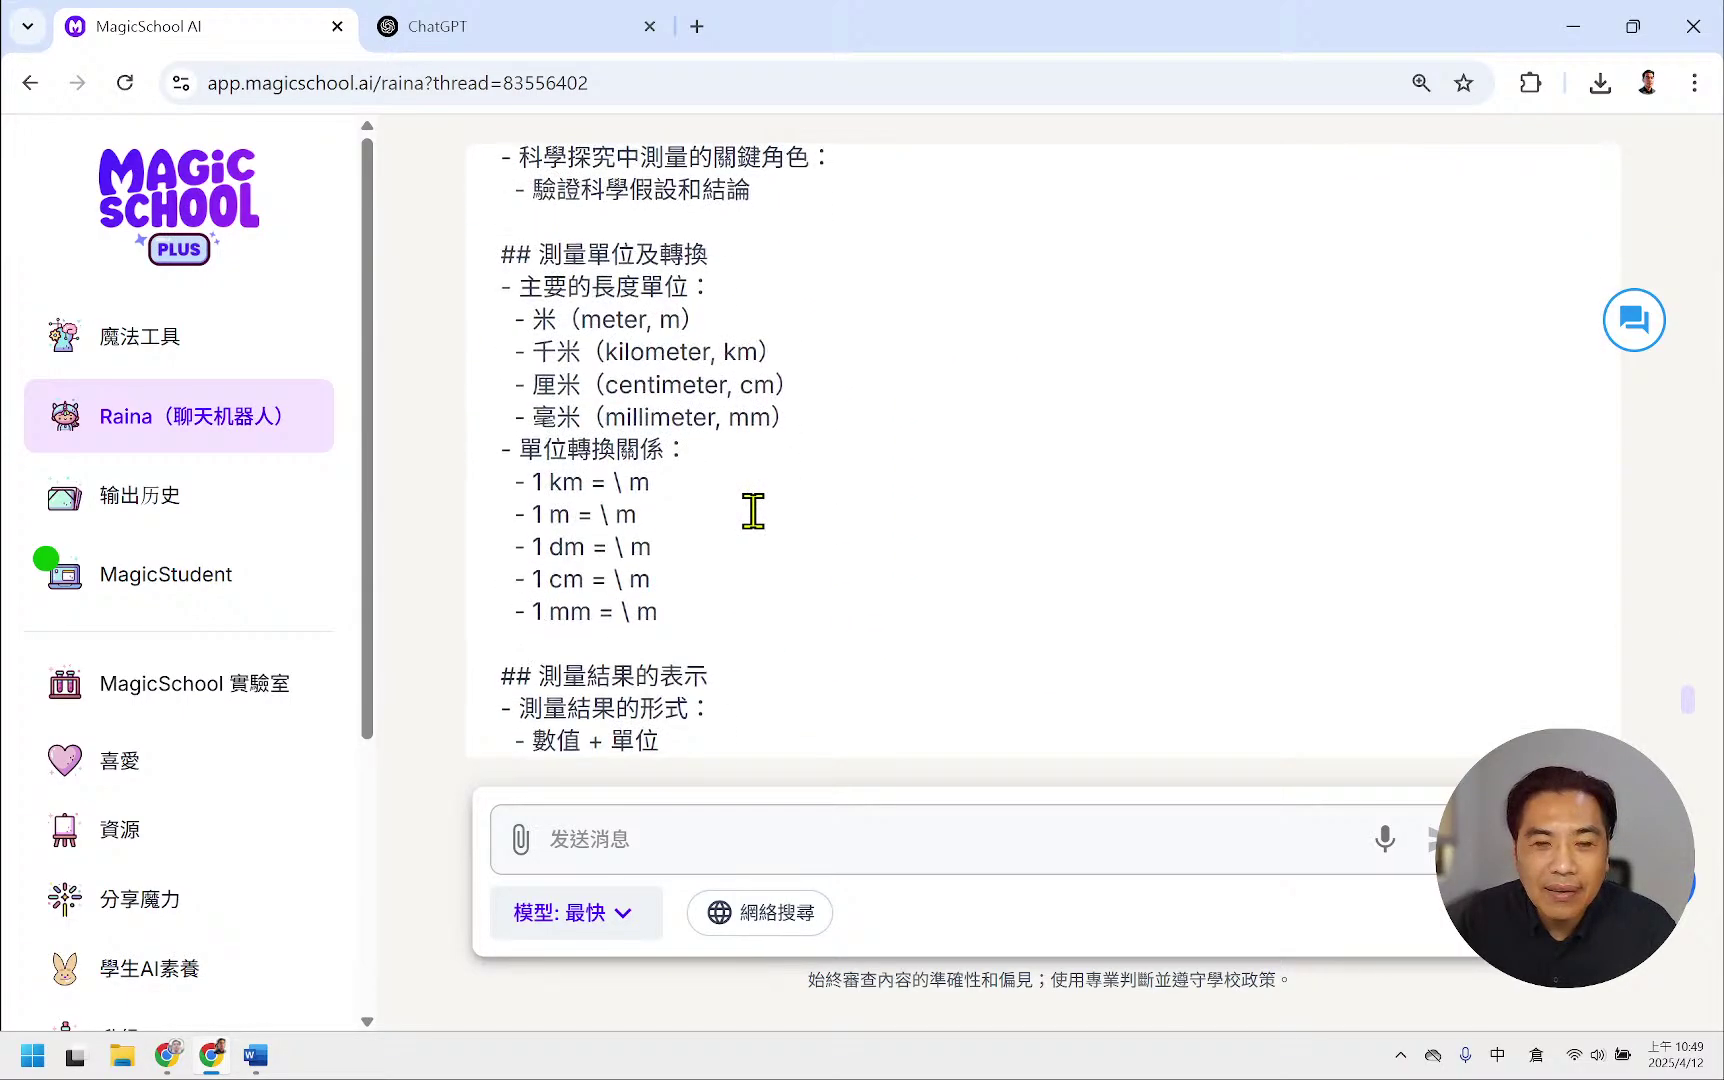
pyautogui.moveTo(1031, 596); pyautogui.dragTo(1058, 558)
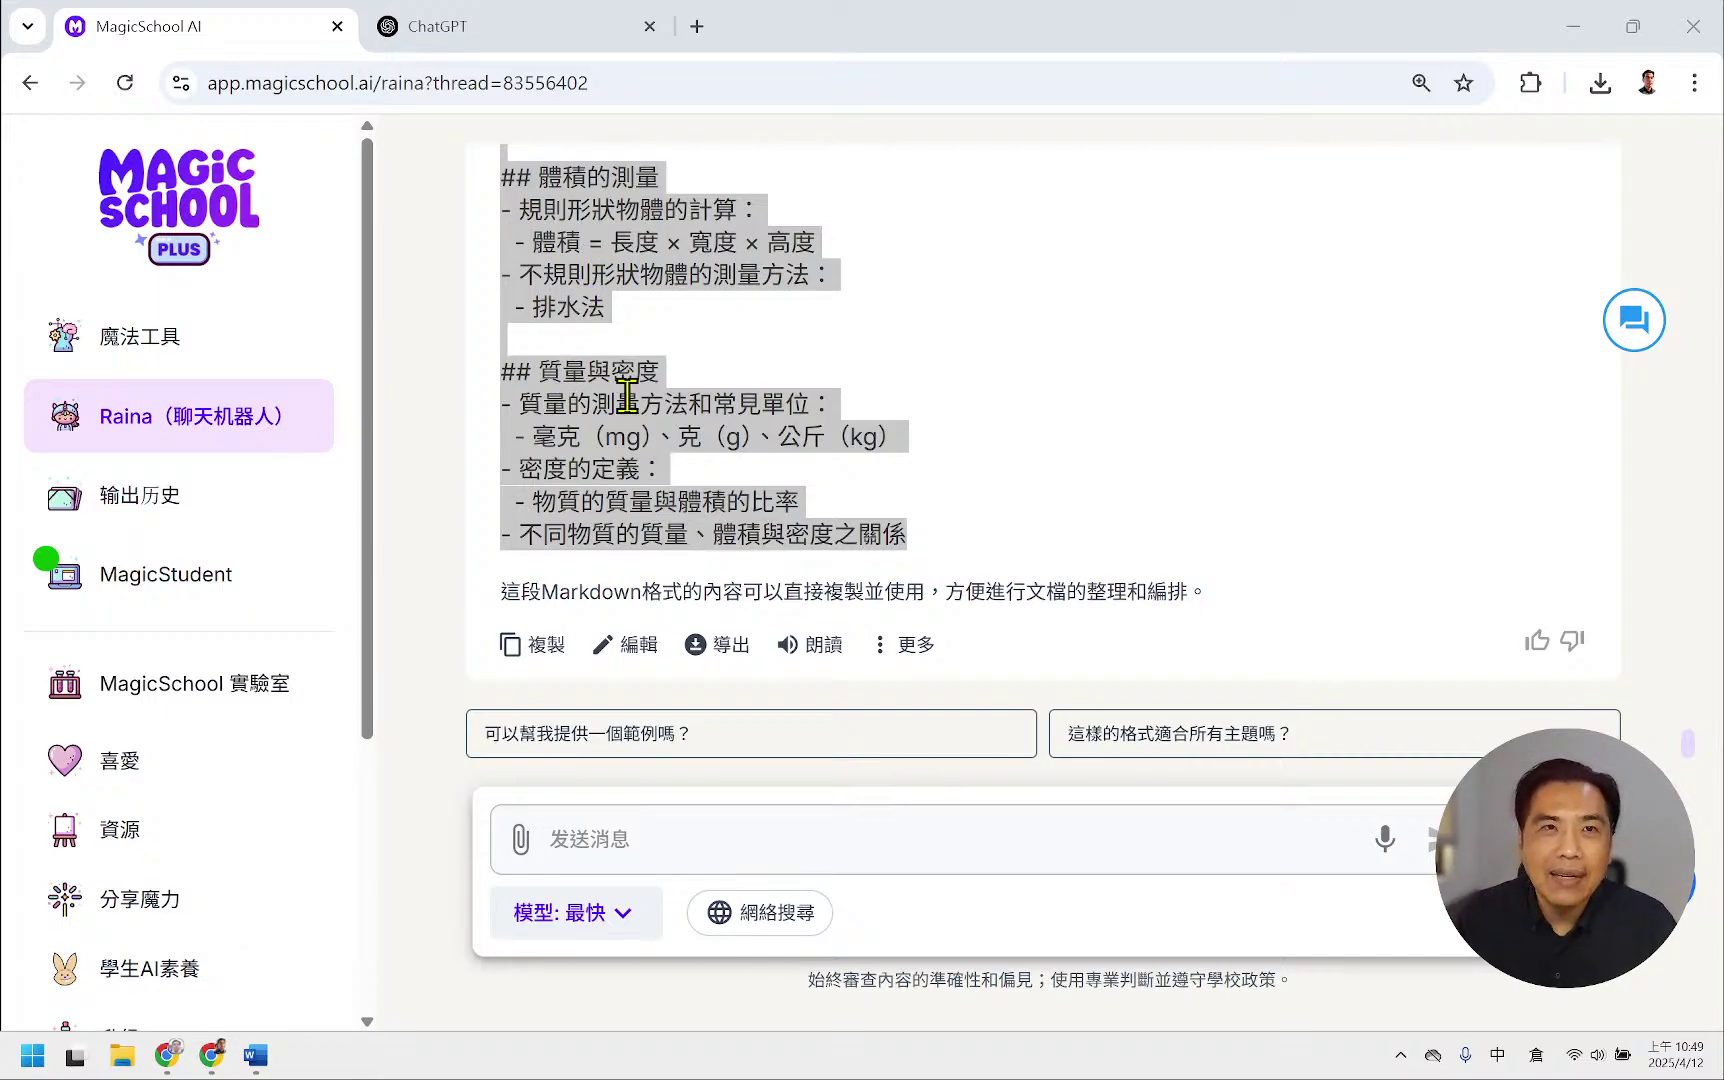
# - Switch to the Try markmap page and replace the editor's entire sample text with the Markdown outline copied from Raina
pyautogui.moveTo(167, 1055)
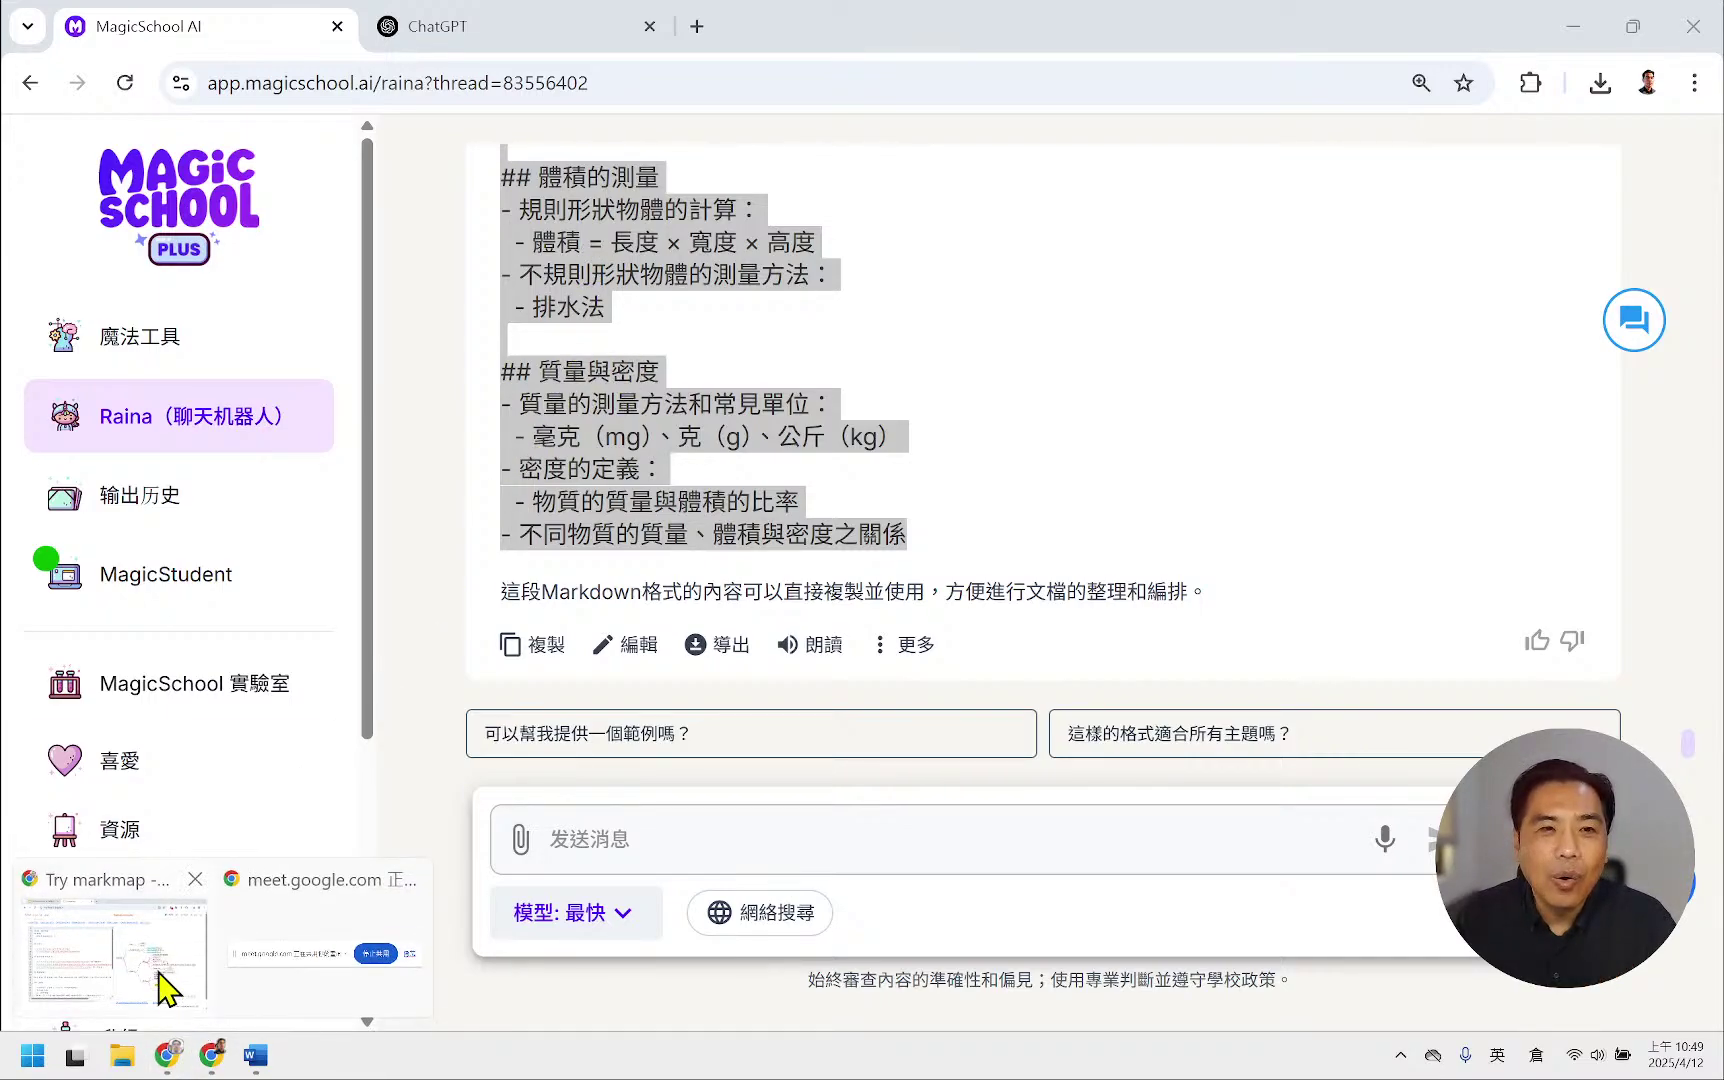
pyautogui.click(160, 975)
pyautogui.click(366, 412)
pyautogui.hotkey('ctrl', 'a')
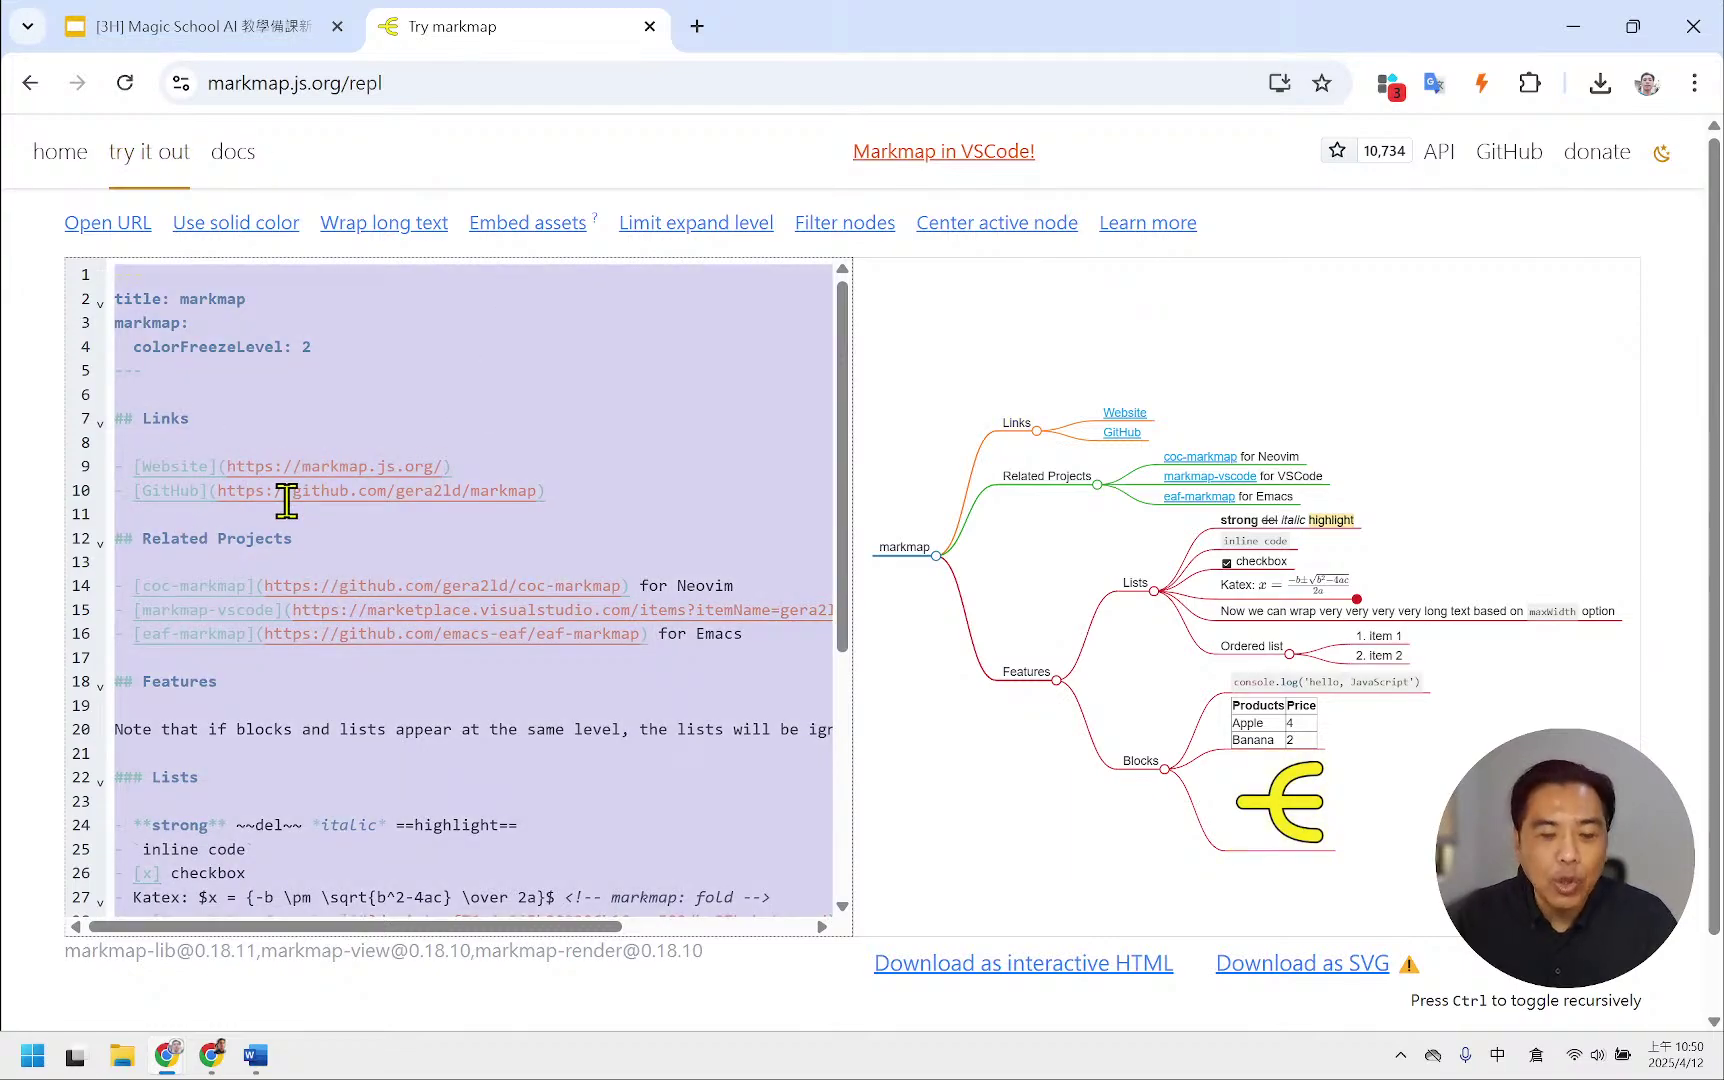
pyautogui.press('BackSpace')
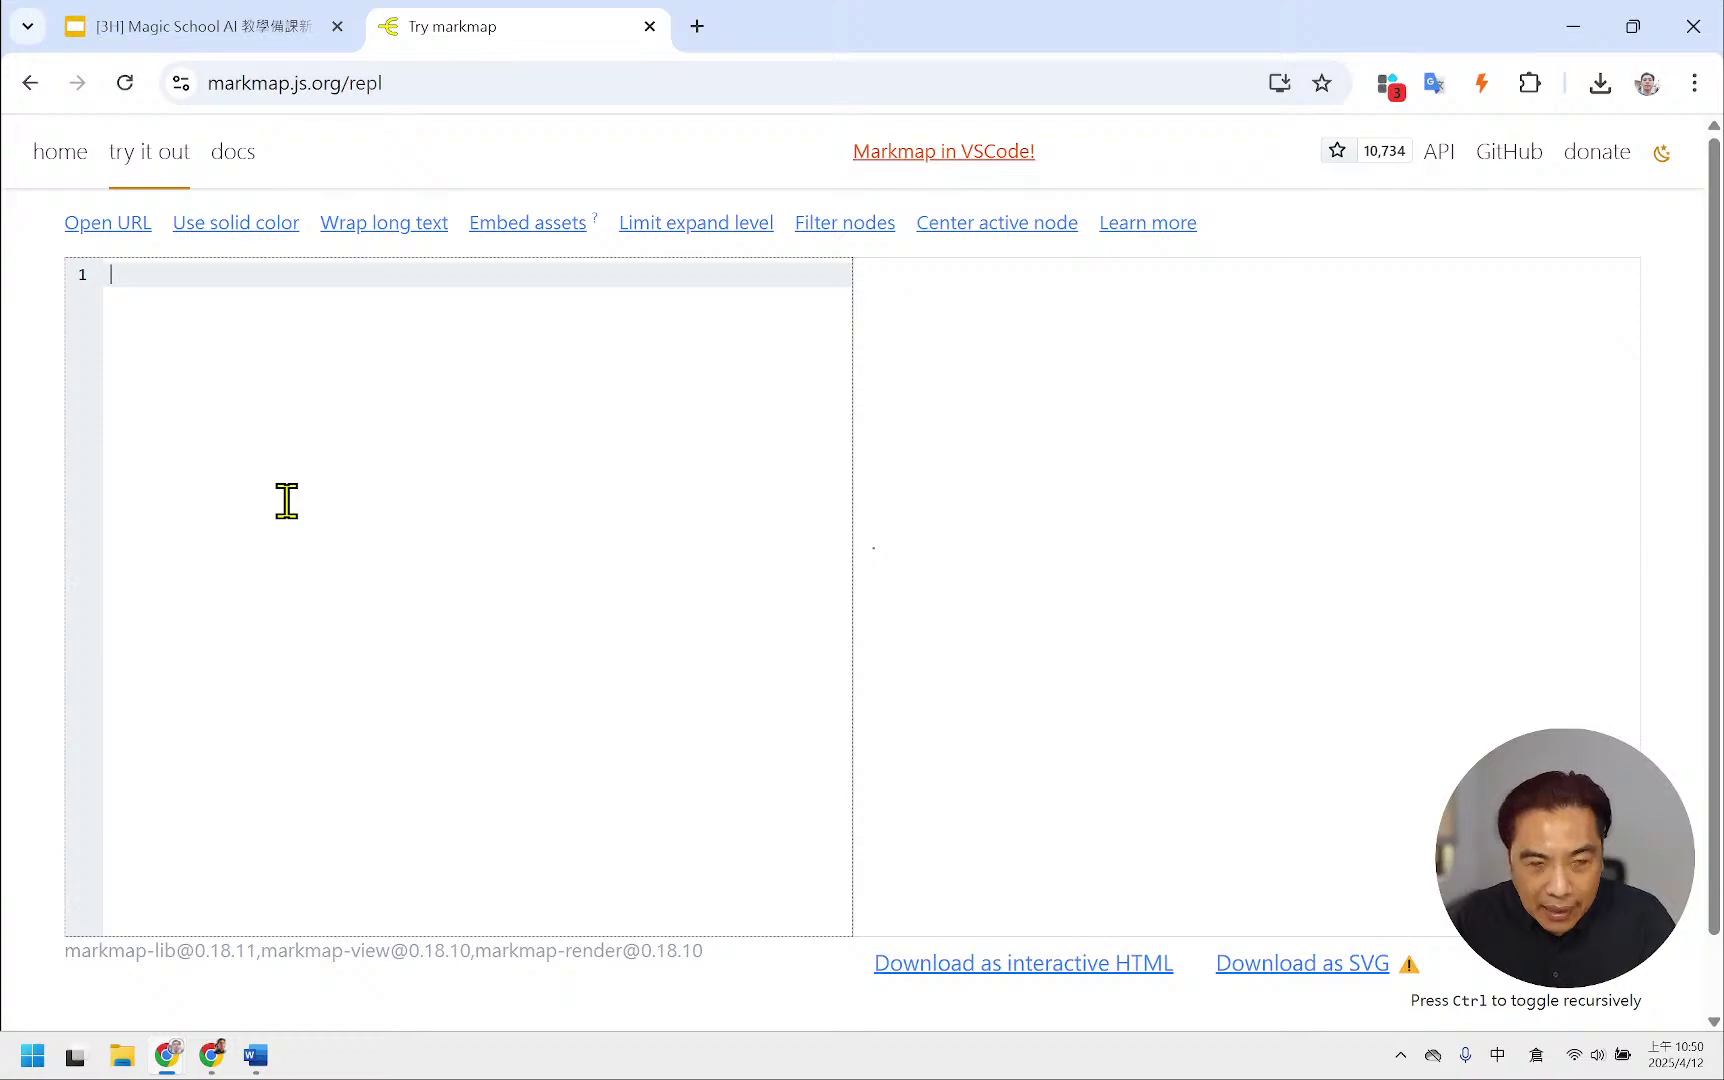
pyautogui.hotkey('ctrl', 'v')
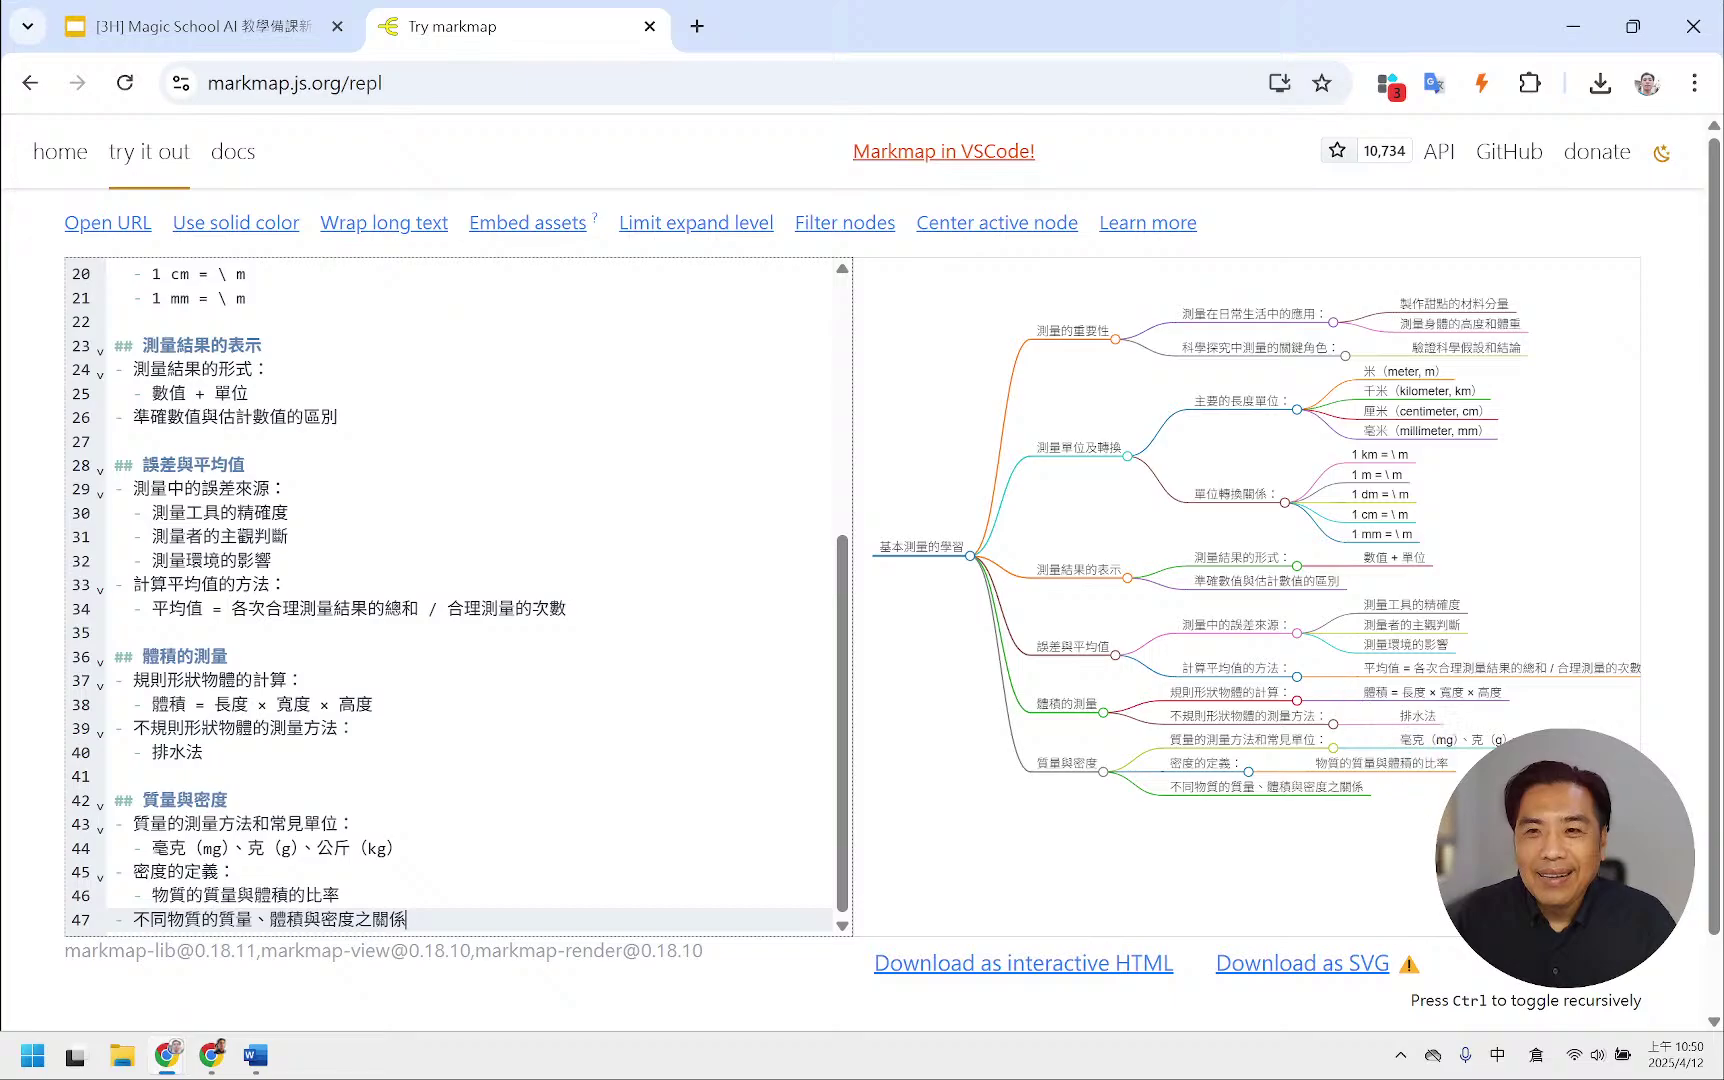
# - Examine the generated mind map's main branches and their sub-items up close
pyautogui.scroll(4, 1264, 599)
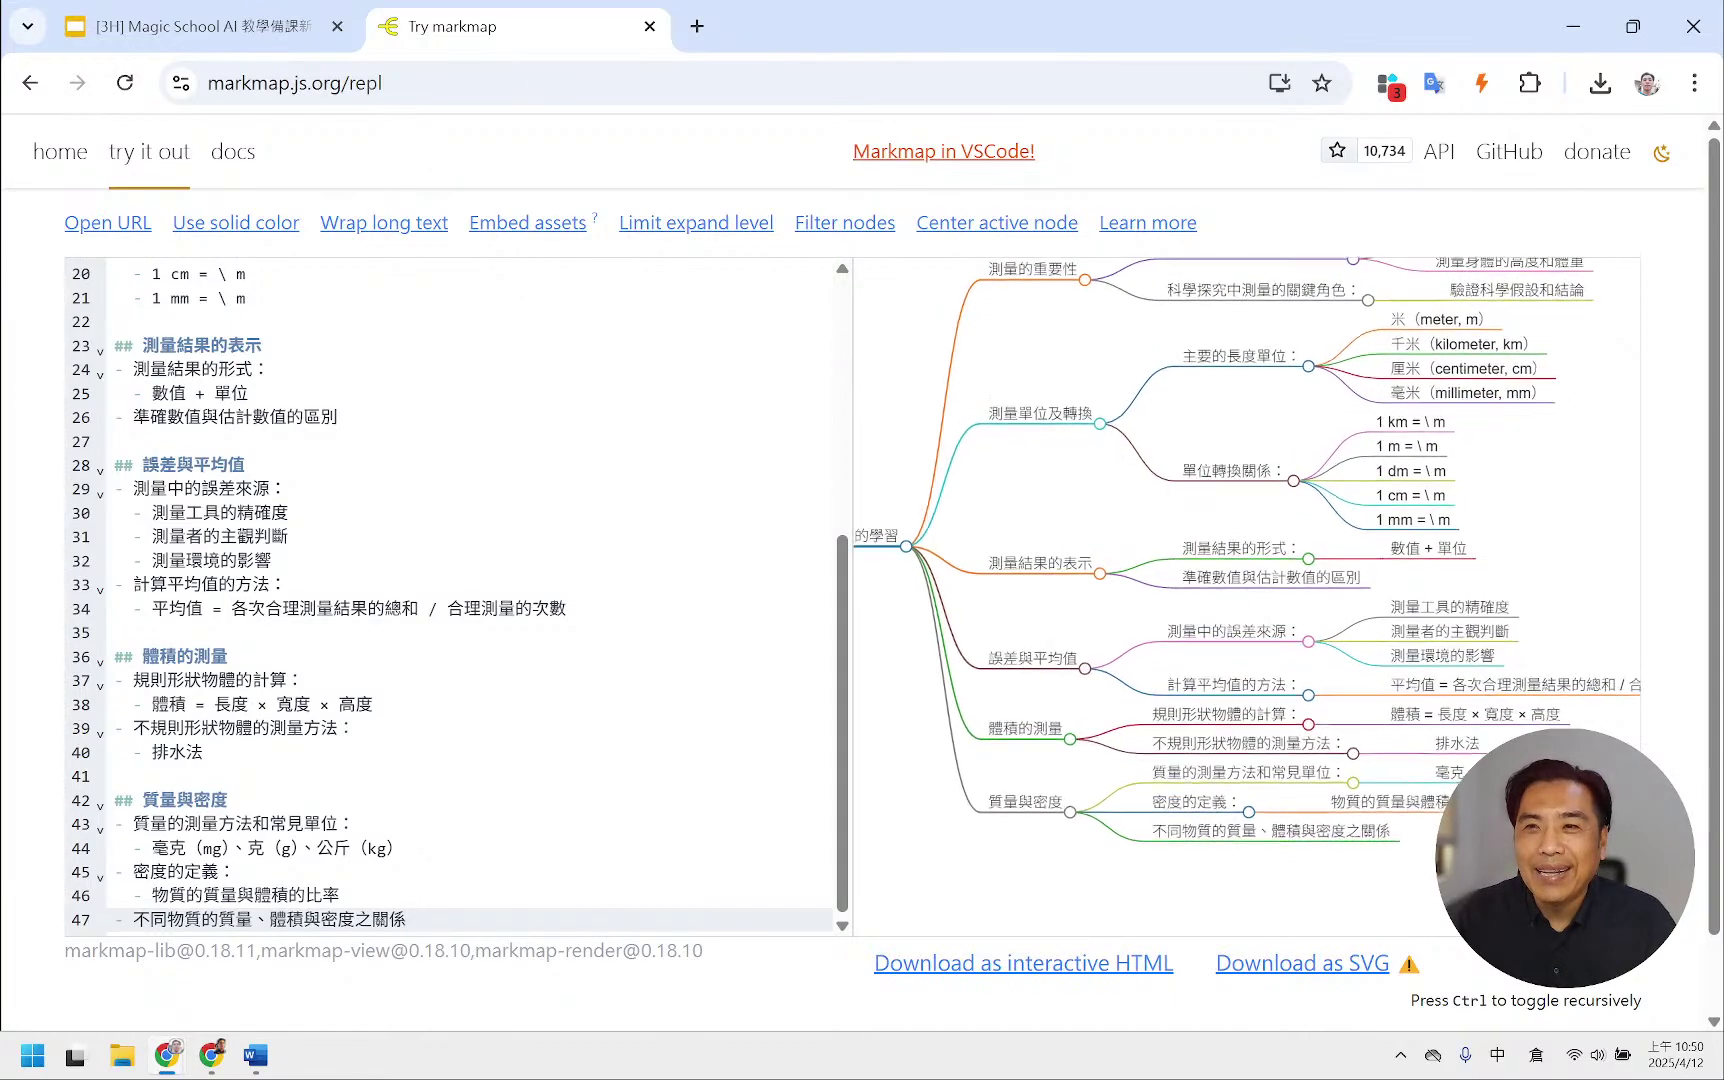
pyautogui.scroll(-3, 1331, 550)
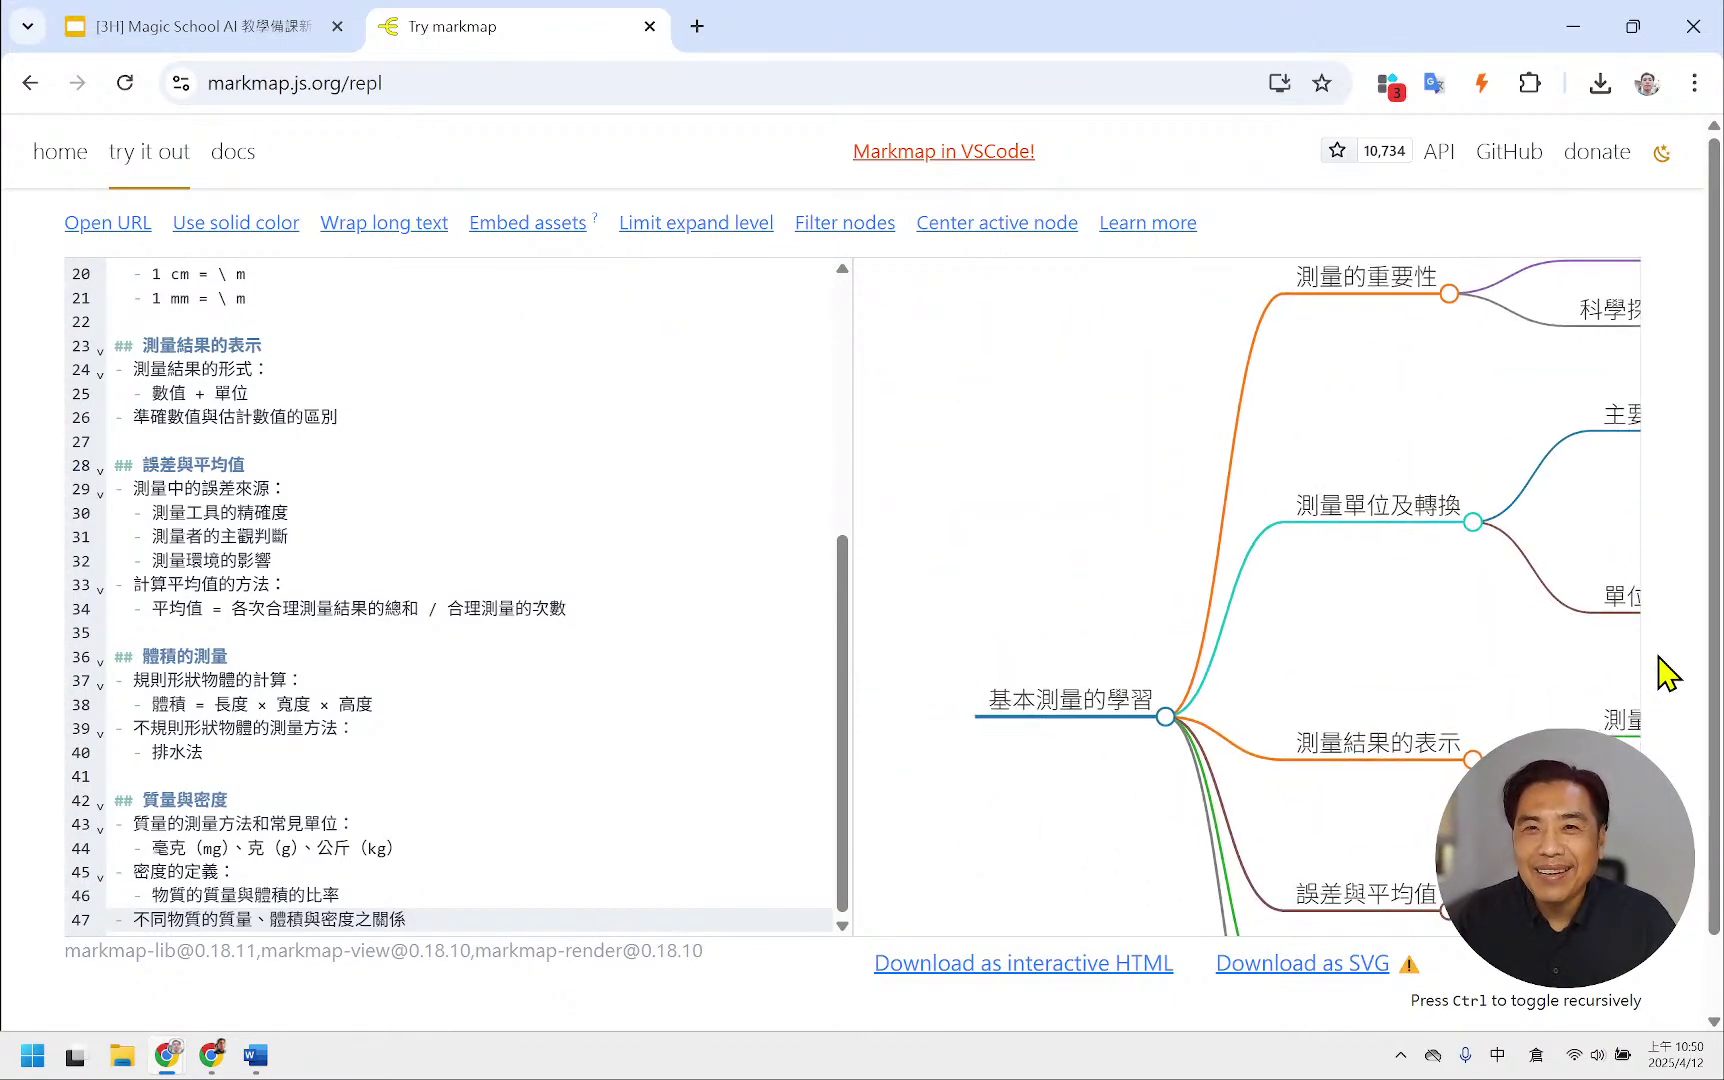
pyautogui.scroll(4, 1163, 715)
pyautogui.moveTo(1226, 728)
pyautogui.mouseDown()
pyautogui.moveTo(935, 737)
pyautogui.moveTo(1211, 711)
pyautogui.moveTo(1263, 653)
pyautogui.moveTo(1368, 632)
pyautogui.mouseUp()
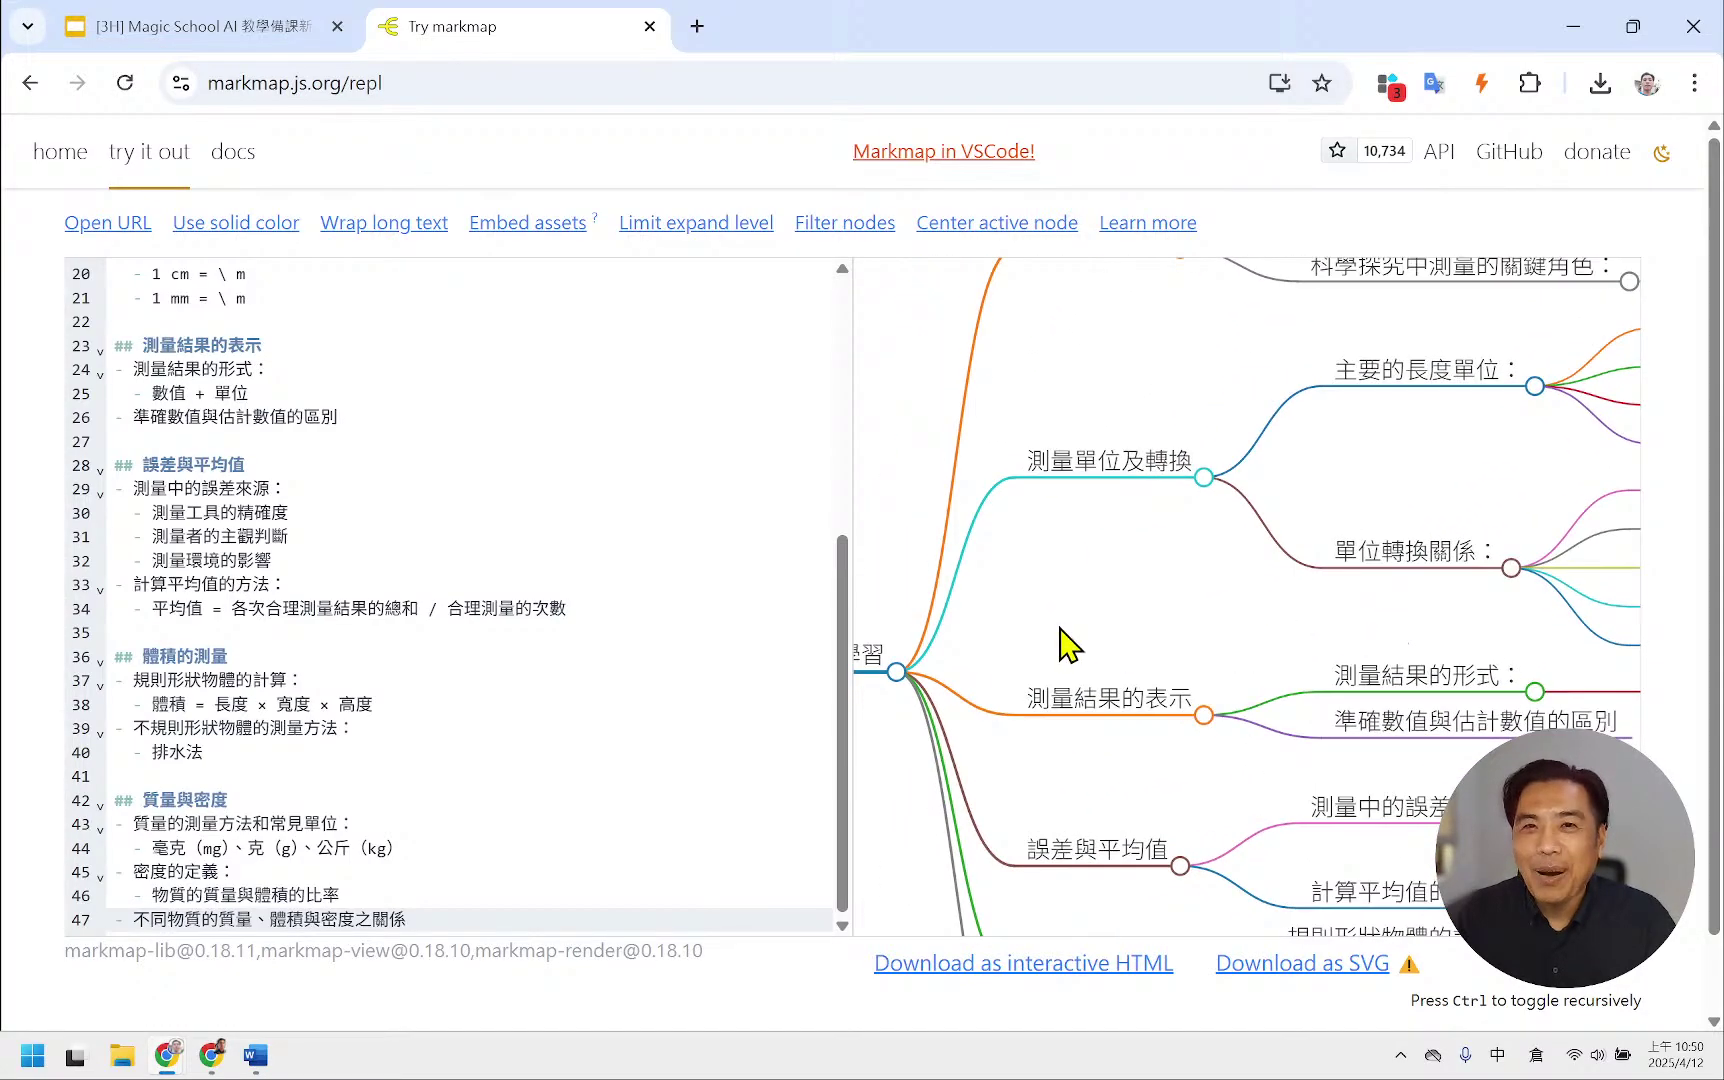
pyautogui.moveTo(1070, 646)
pyautogui.mouseDown()
pyautogui.moveTo(1295, 600)
pyautogui.moveTo(1293, 574)
pyautogui.moveTo(1051, 365)
pyautogui.mouseUp()
pyautogui.moveTo(1318, 620); pyautogui.dragTo(1265, 499)
pyautogui.moveTo(1419, 747); pyautogui.dragTo(1328, 702)
pyautogui.moveTo(1128, 675); pyautogui.dragTo(1262, 802)
pyautogui.moveTo(1136, 460); pyautogui.dragTo(1189, 600)
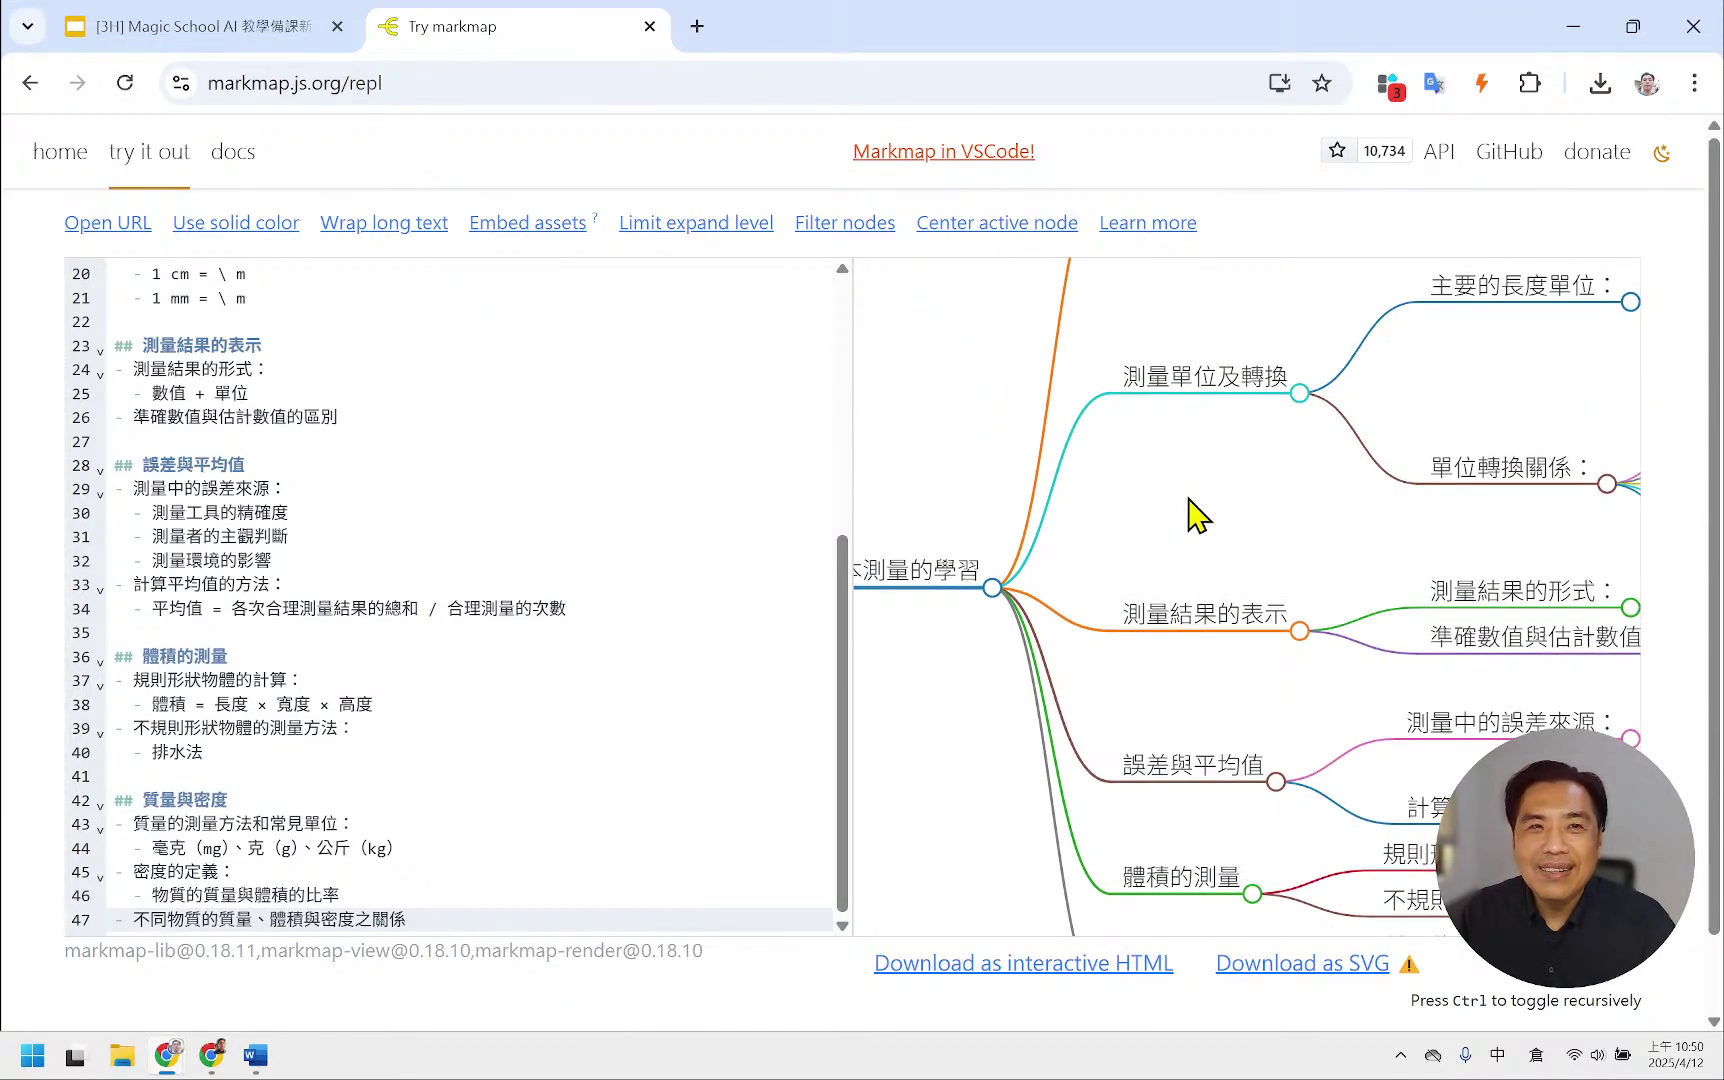
pyautogui.moveTo(1200, 512)
pyautogui.mouseDown()
pyautogui.moveTo(1248, 588)
pyautogui.moveTo(1140, 483)
pyautogui.mouseUp()
pyautogui.rightClick(1140, 483)
pyautogui.click(1140, 462)
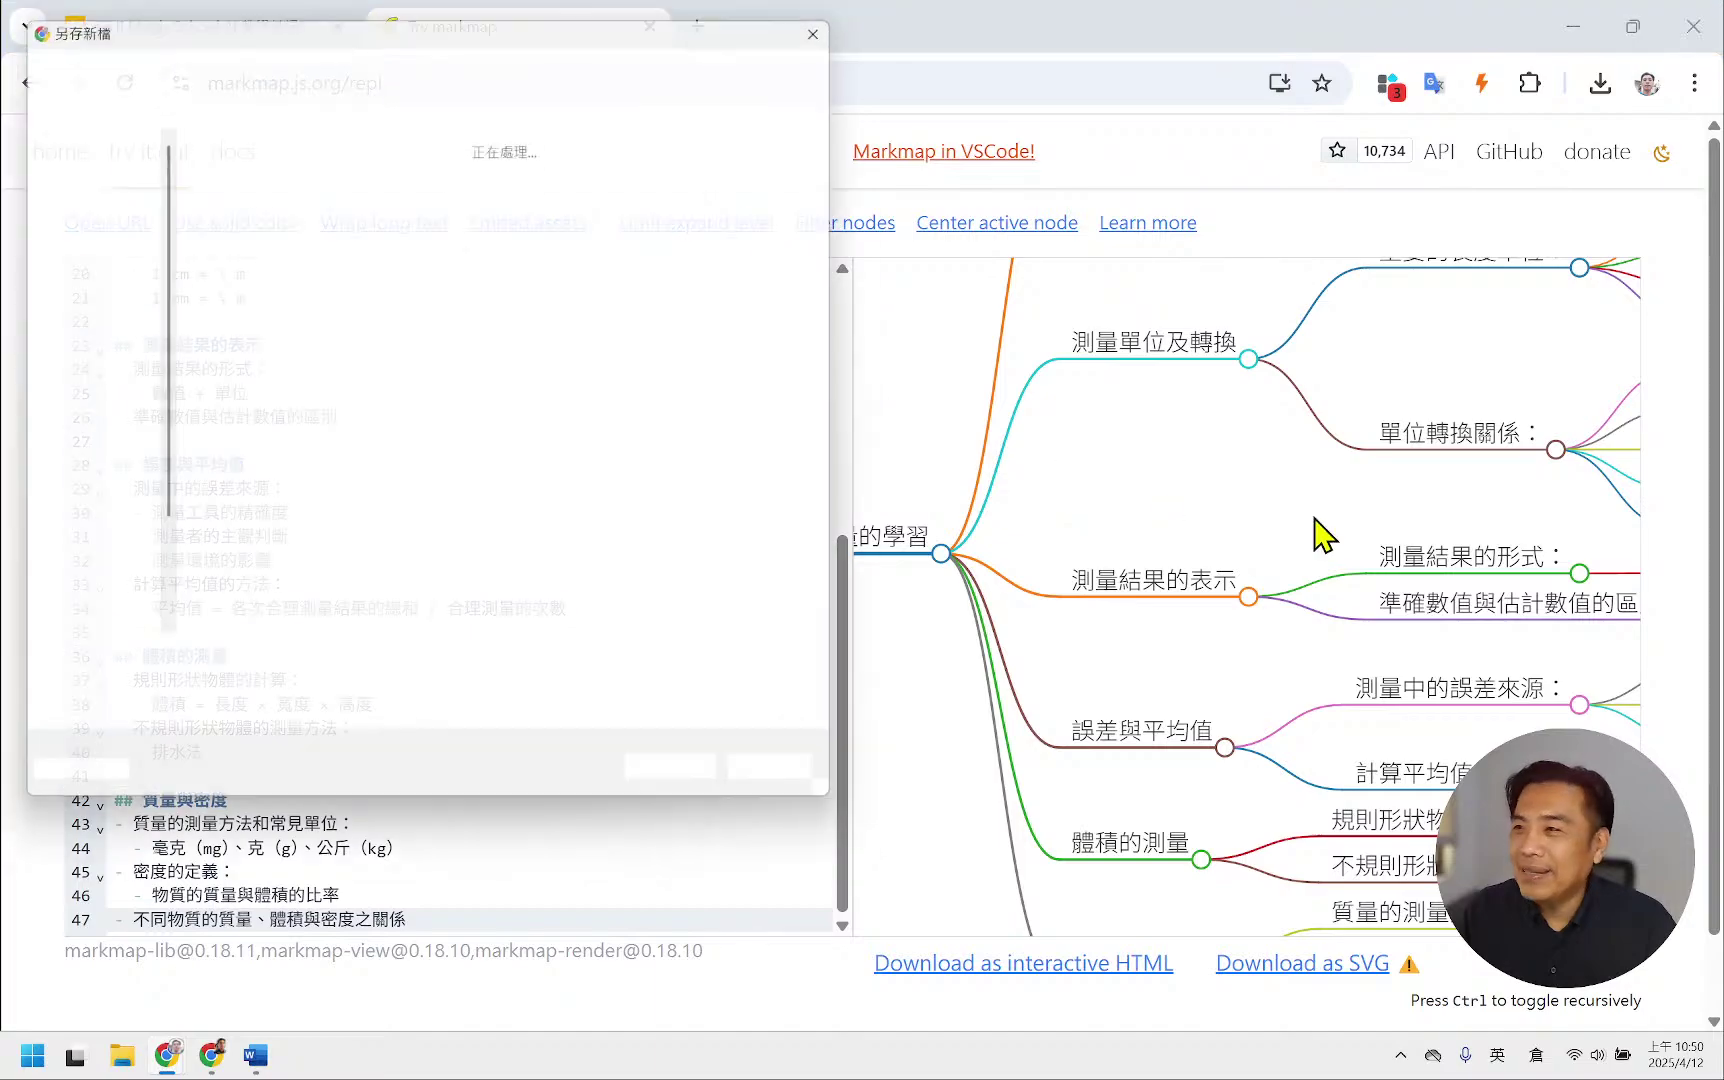
pyautogui.click(790, 788)
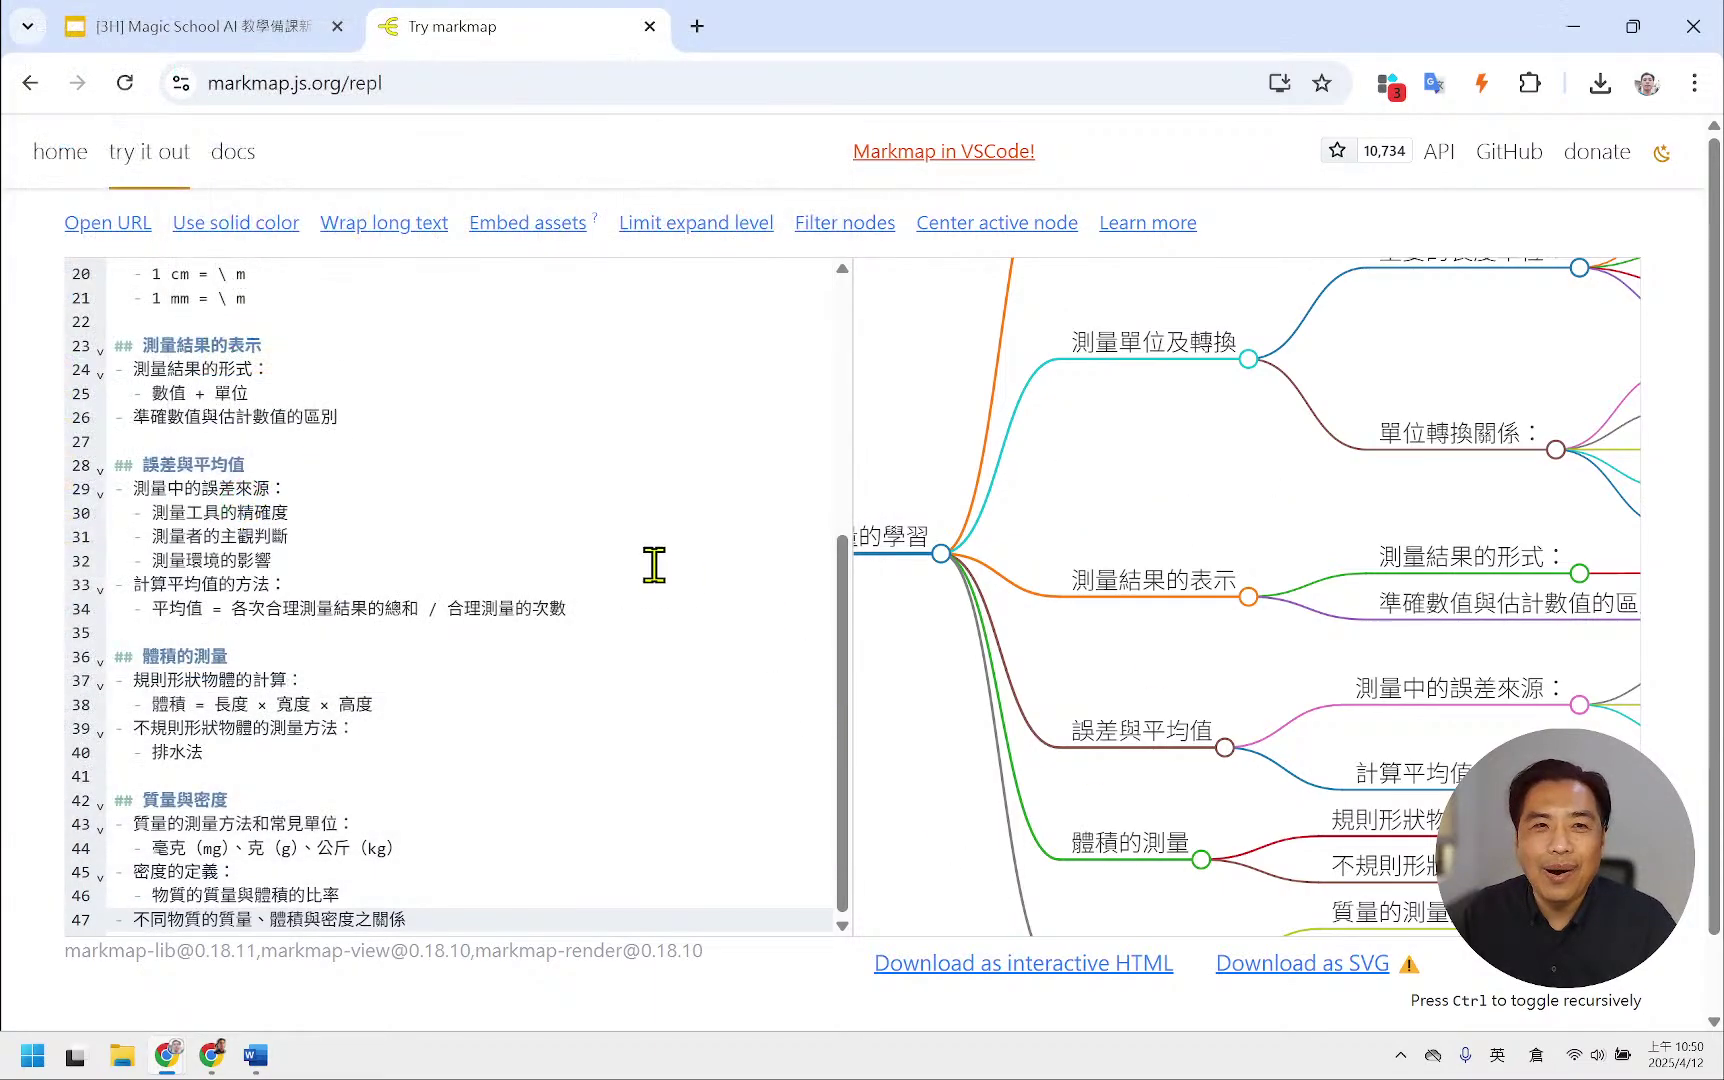
# - Review the mind map around its root 基本測量的學習 and down to the 質量與密度 branch
pyautogui.moveTo(1120, 533); pyautogui.dragTo(1383, 488)
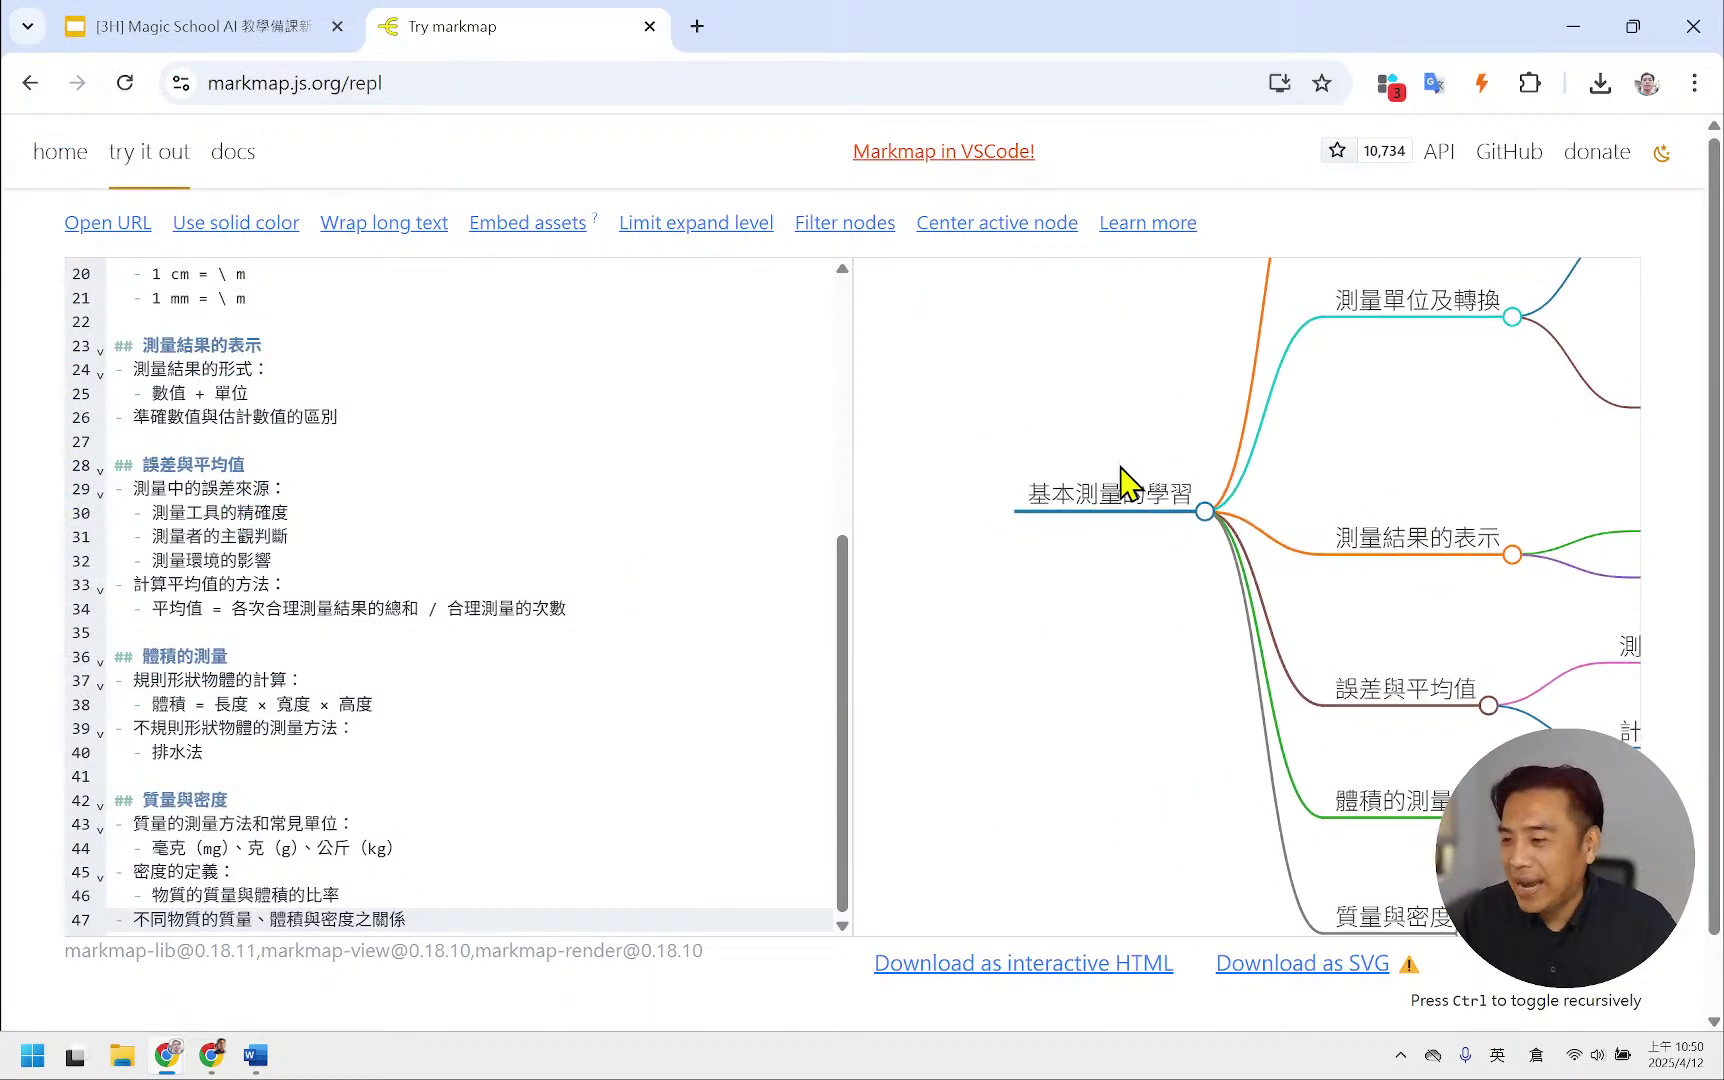
pyautogui.moveTo(1118, 462); pyautogui.dragTo(1031, 504)
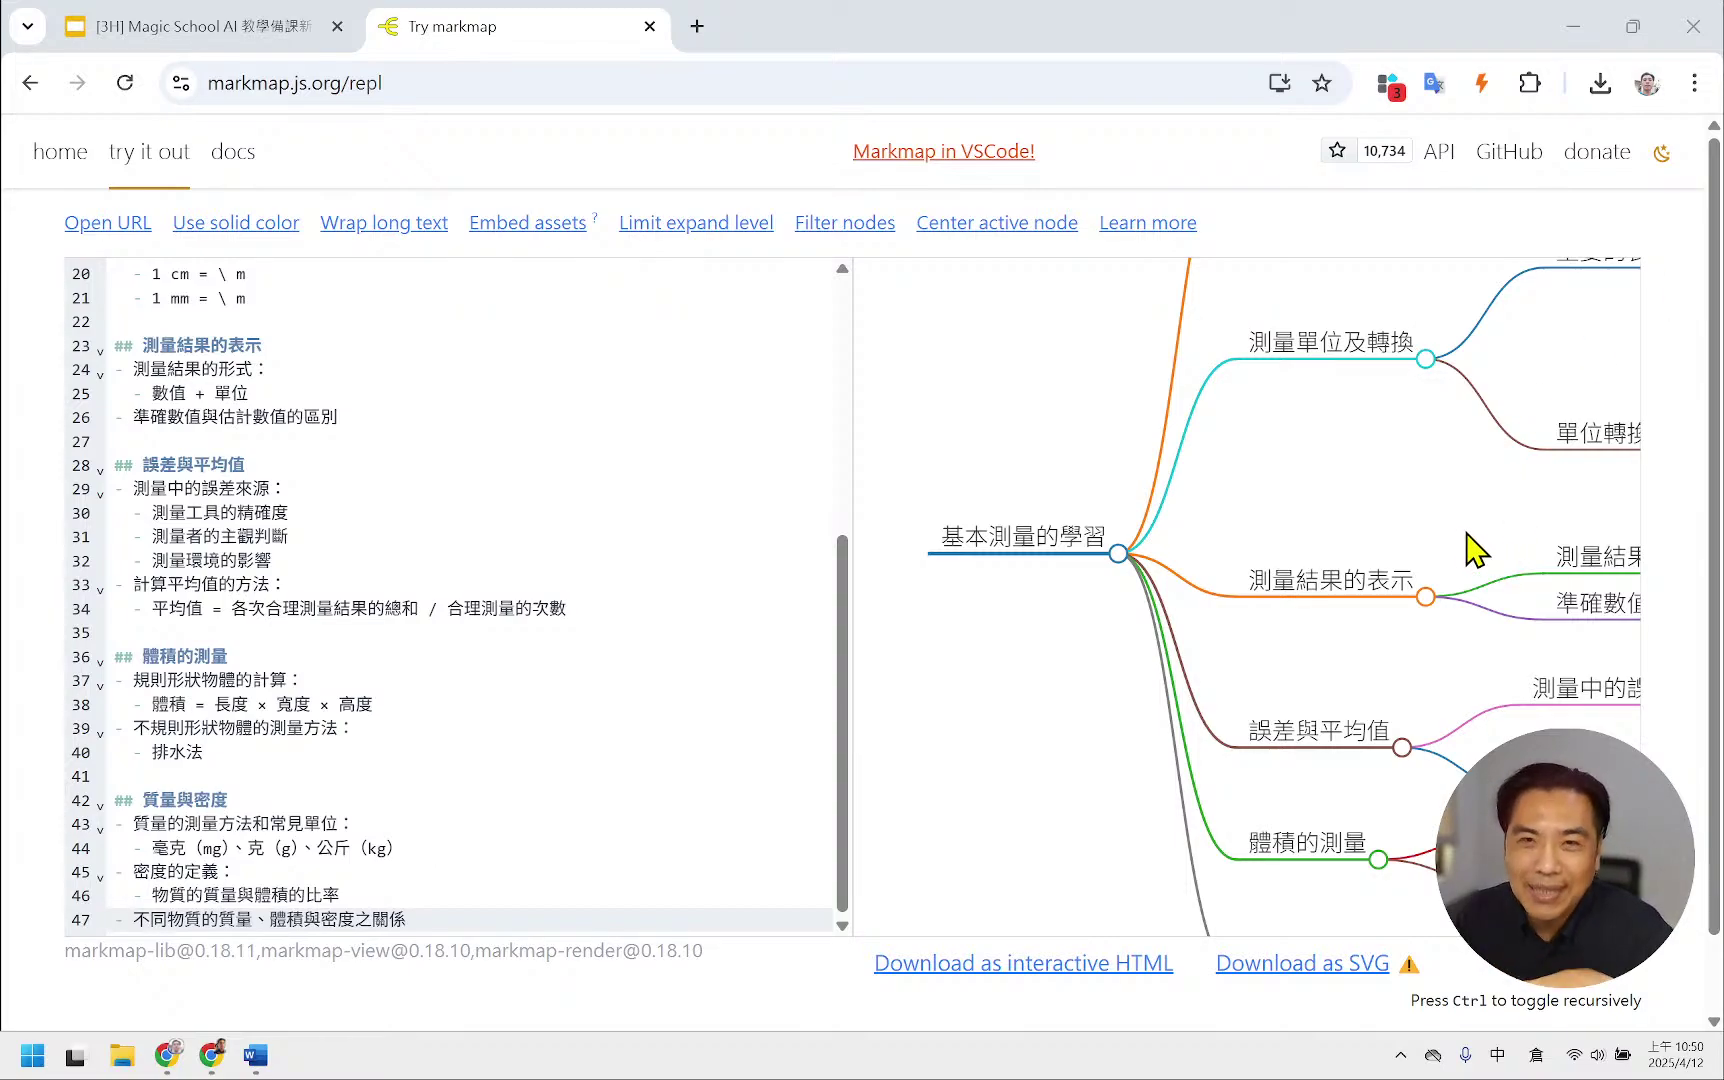
pyautogui.moveTo(1474, 546); pyautogui.dragTo(1397, 432)
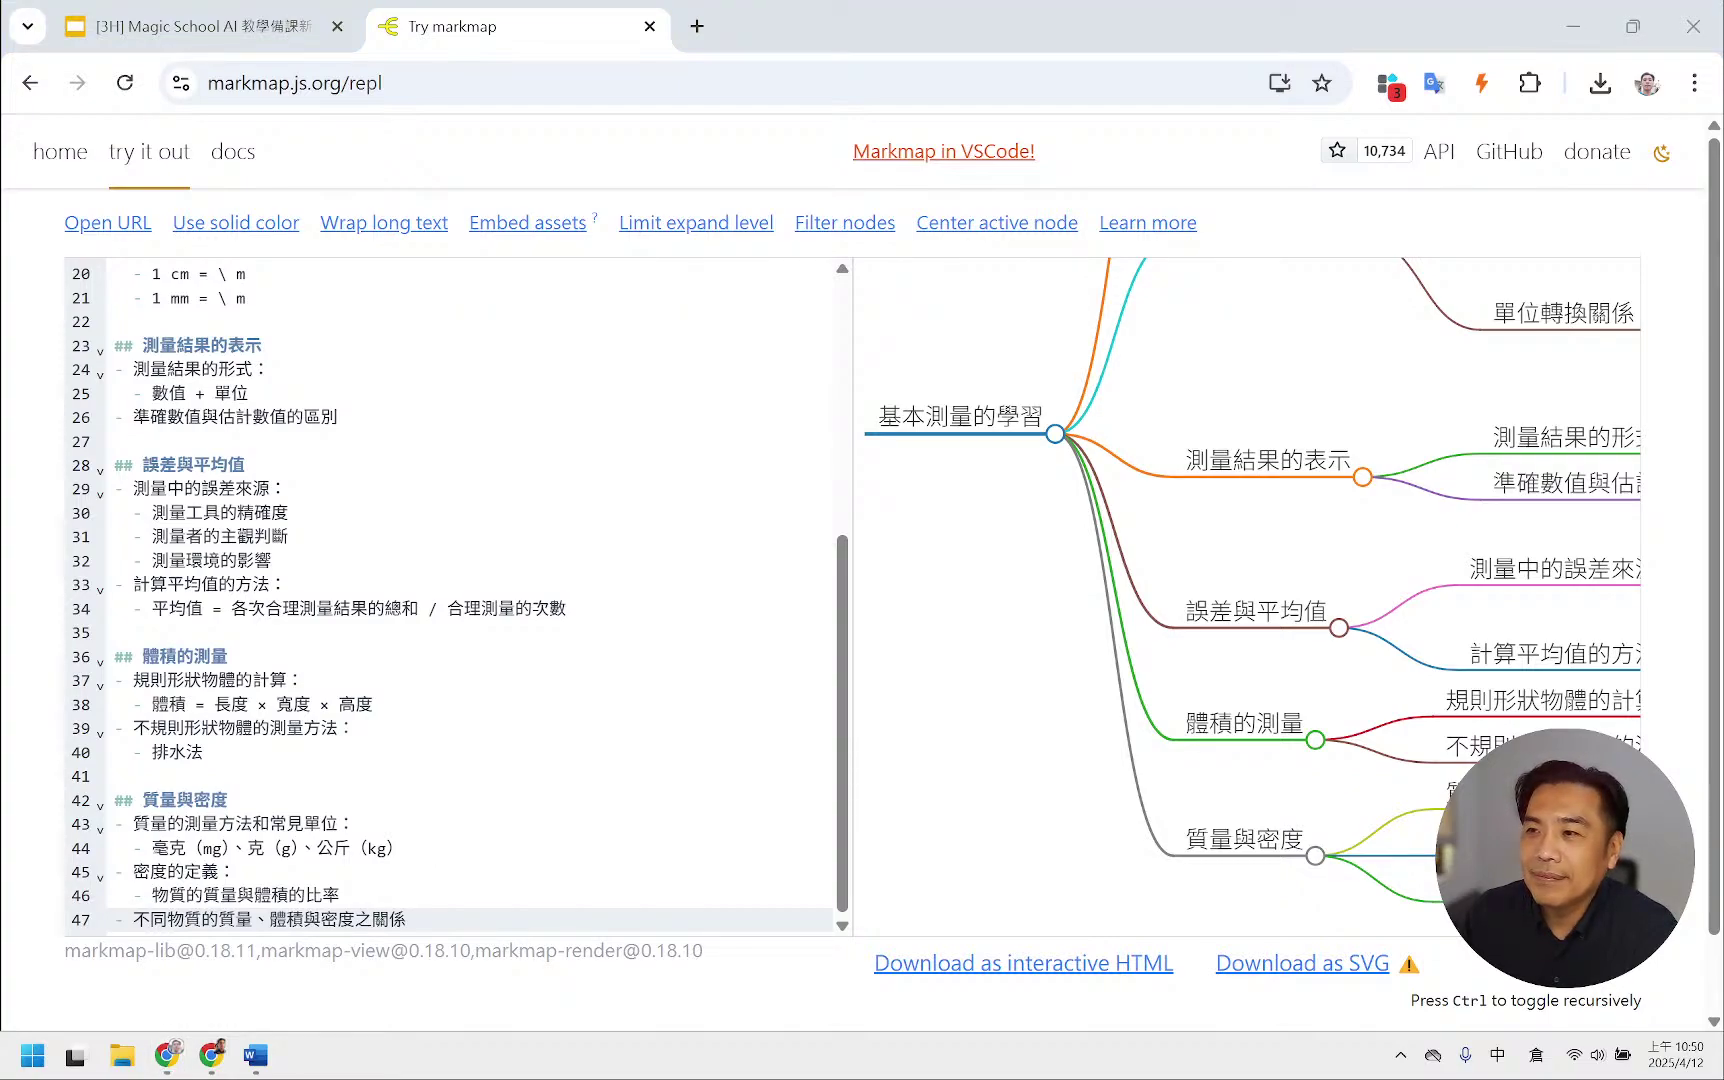
pyautogui.click(935, 596)
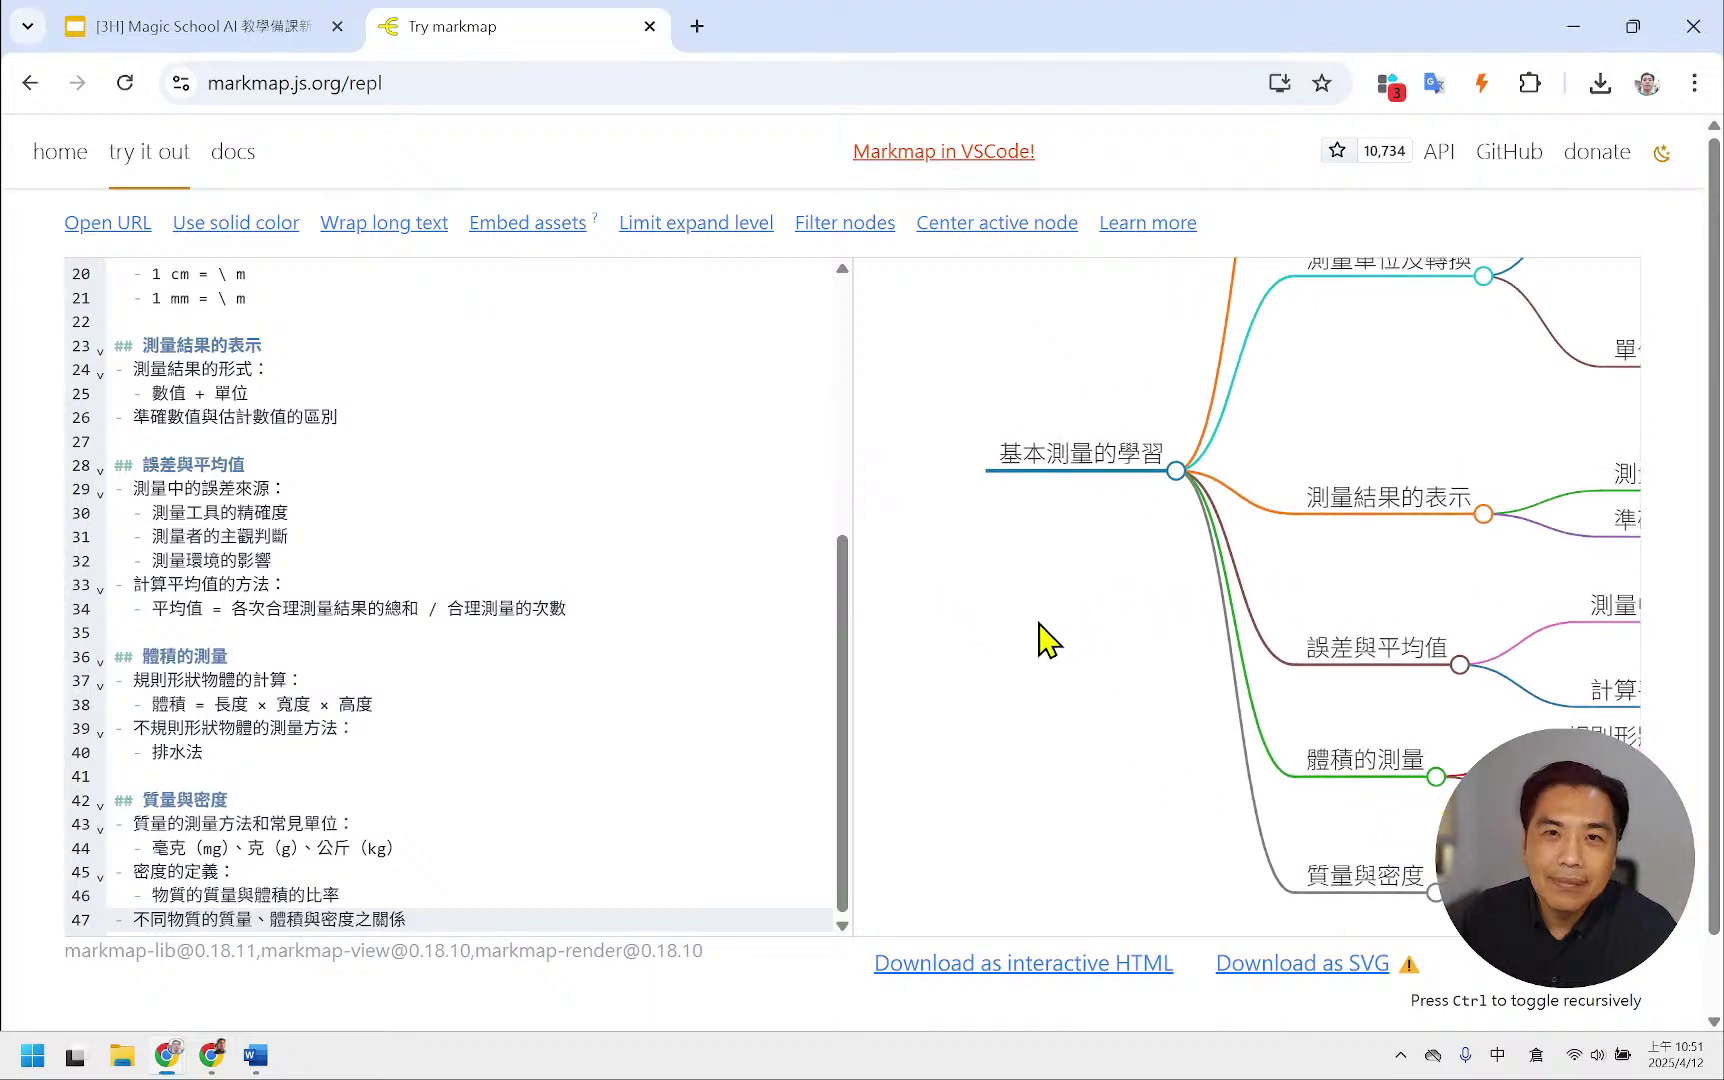
pyautogui.moveTo(997, 603); pyautogui.dragTo(1031, 646)
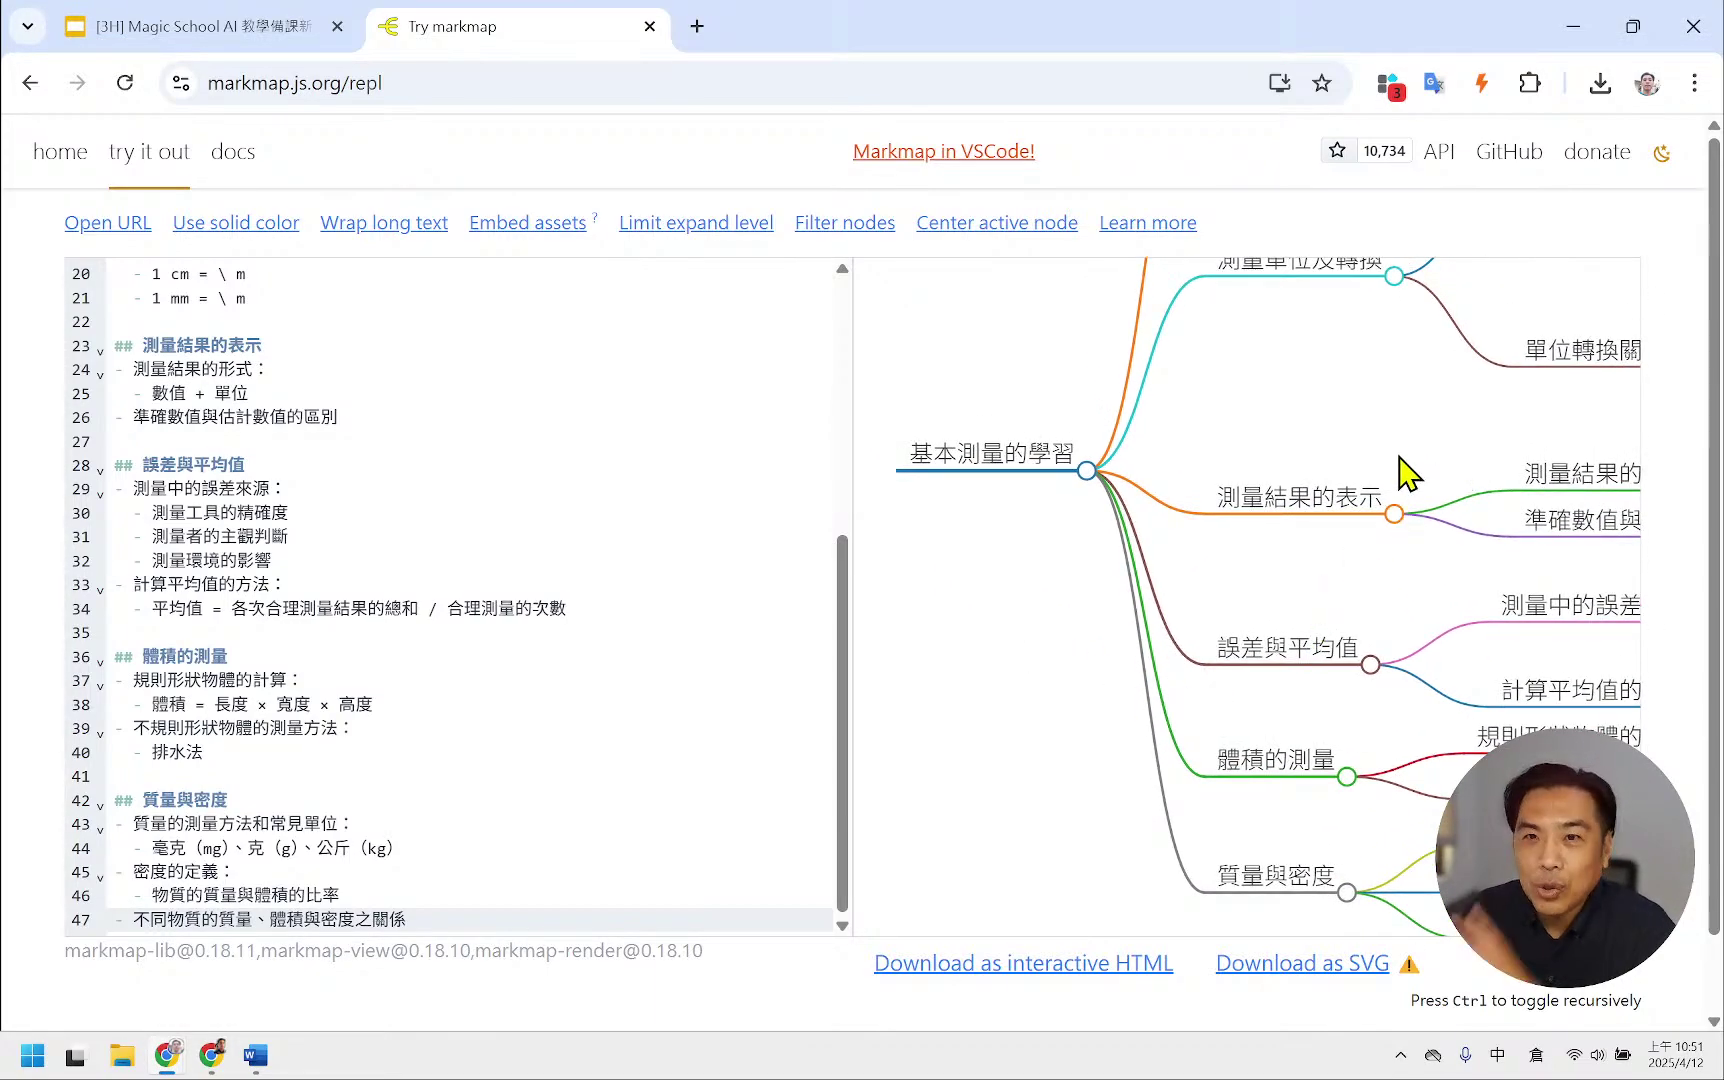
pyautogui.moveTo(1340, 480)
pyautogui.mouseDown()
pyautogui.moveTo(1332, 440)
pyautogui.moveTo(1332, 480)
pyautogui.mouseUp()
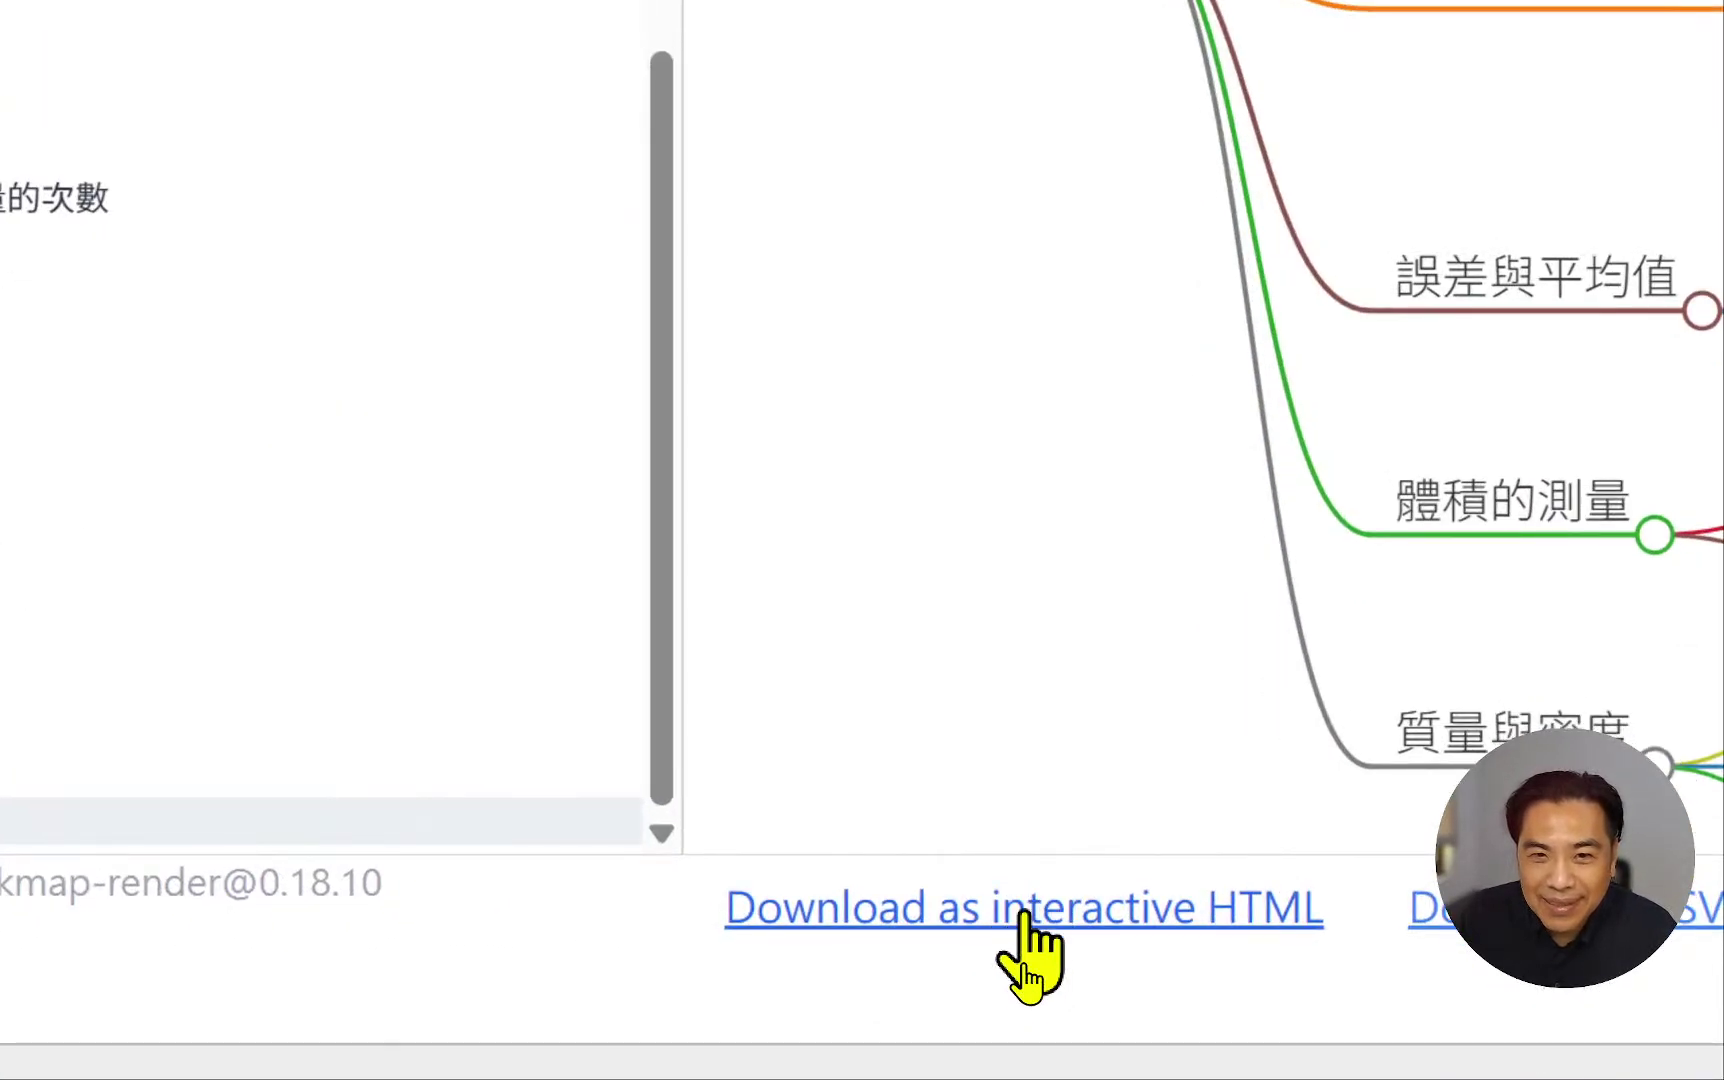
pyautogui.moveTo(1579, 16); pyautogui.dragTo(1283, 266)
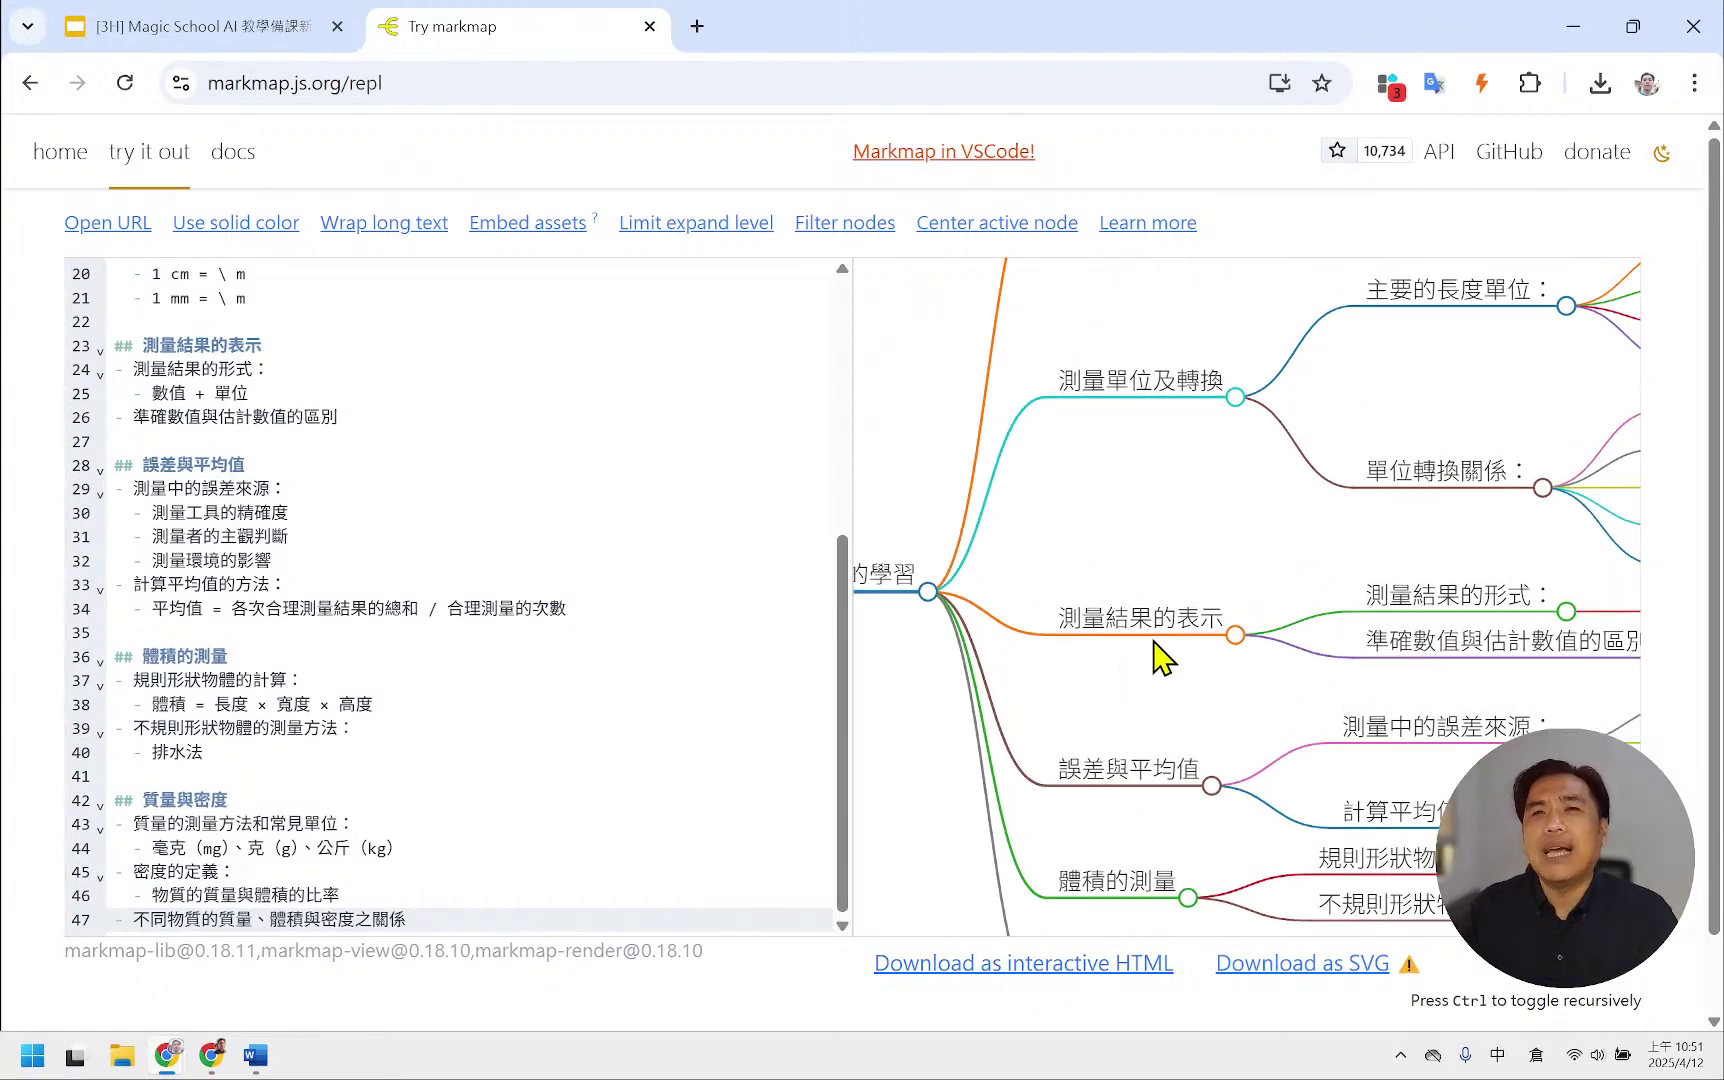
pyautogui.moveTo(1162, 518); pyautogui.dragTo(1342, 524)
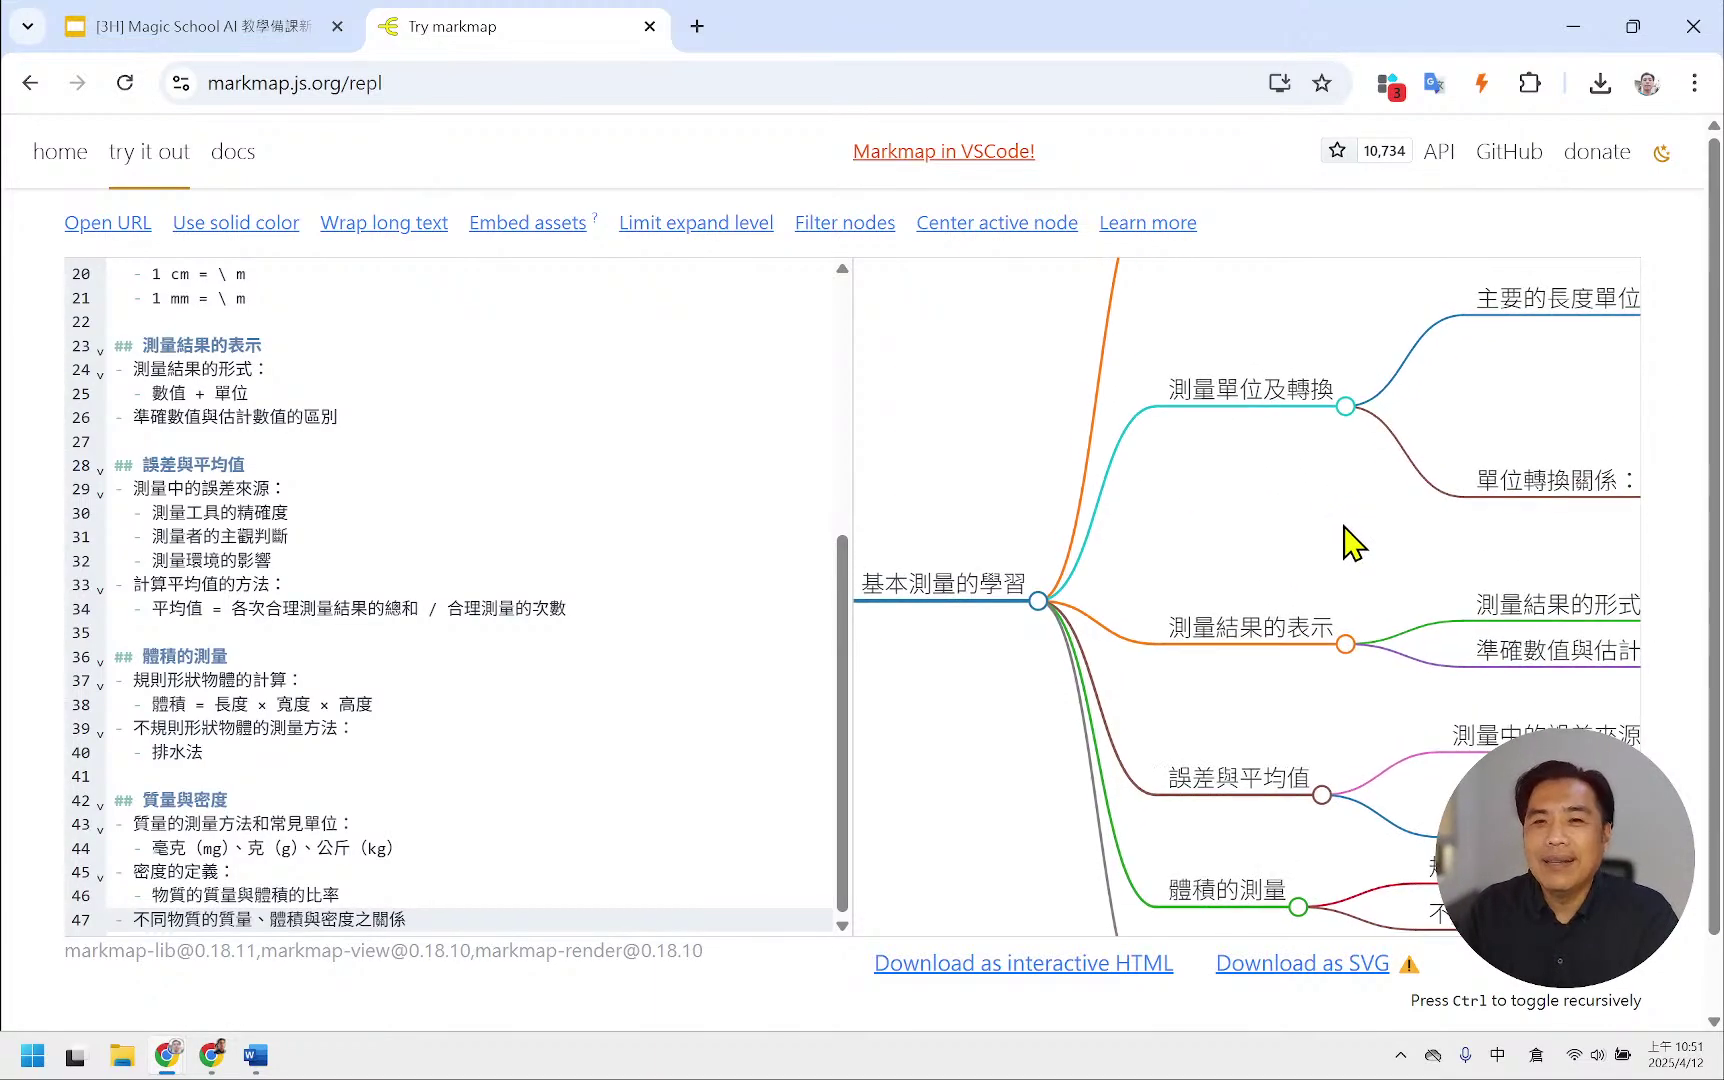
# - Download the mind map as interactive HTML, save it as markmap (7).html and open the downloaded file
pyautogui.click(1028, 982)
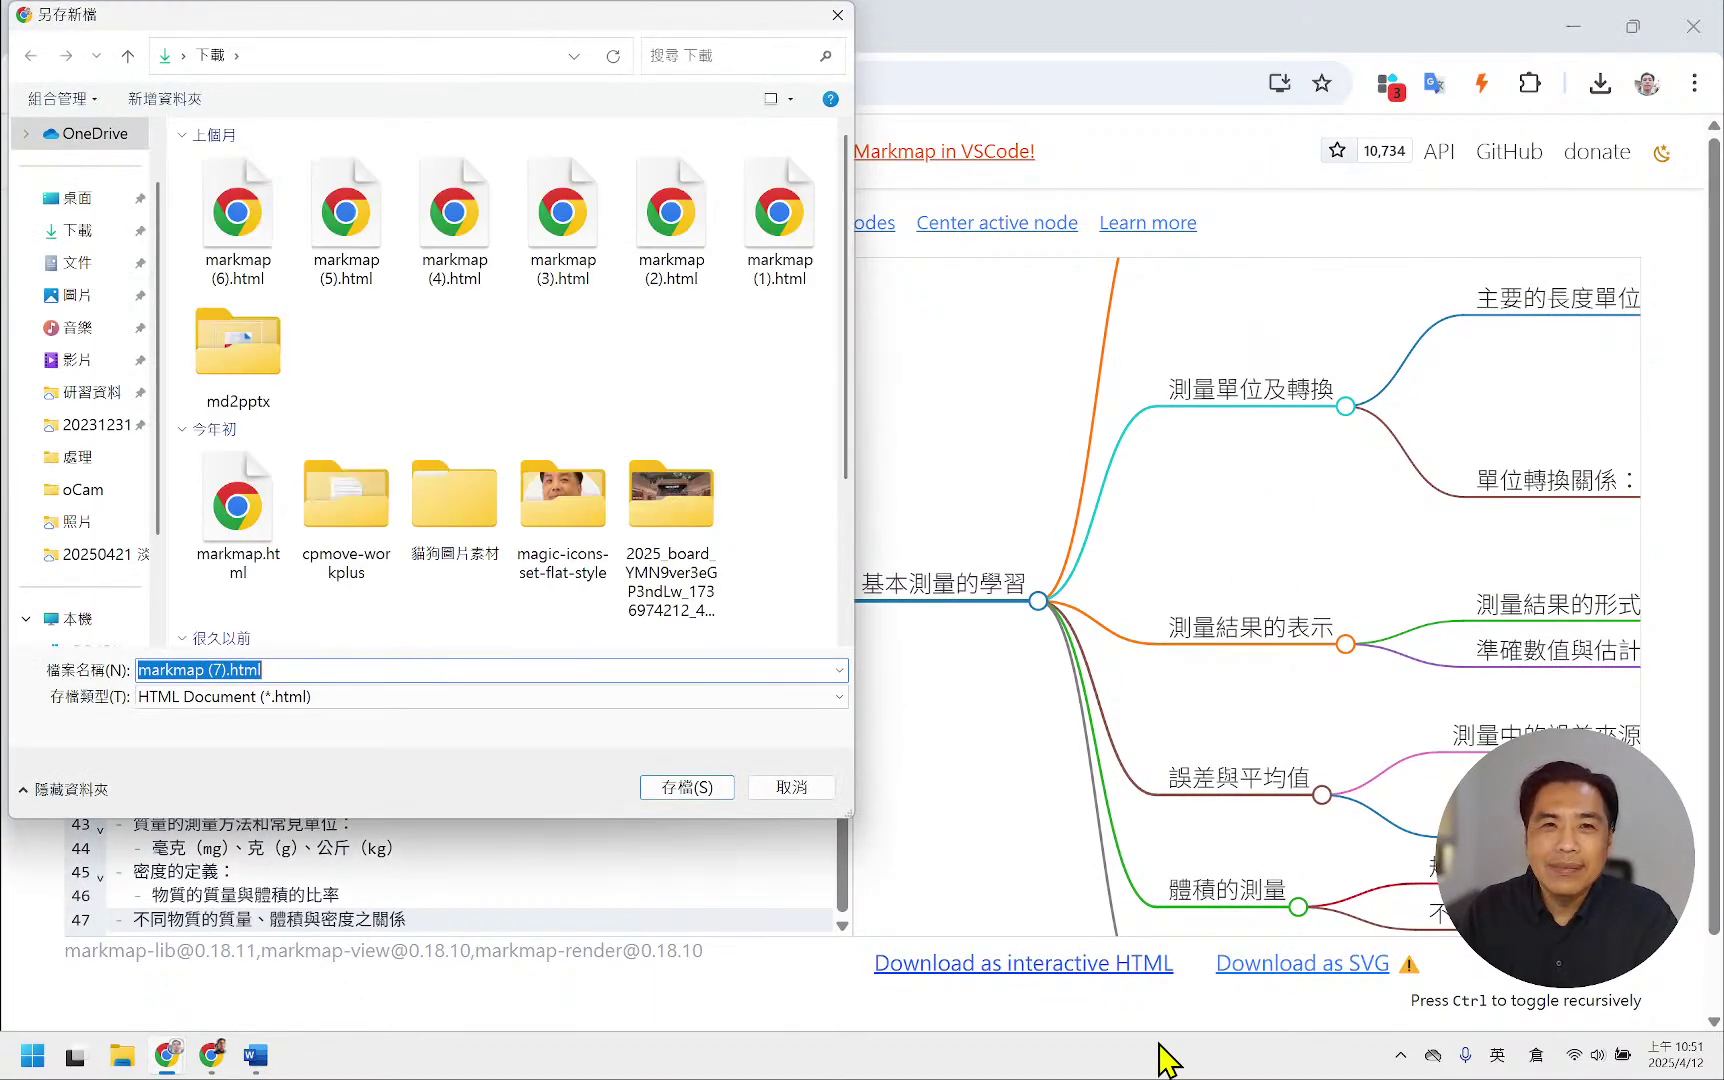
pyautogui.click(697, 793)
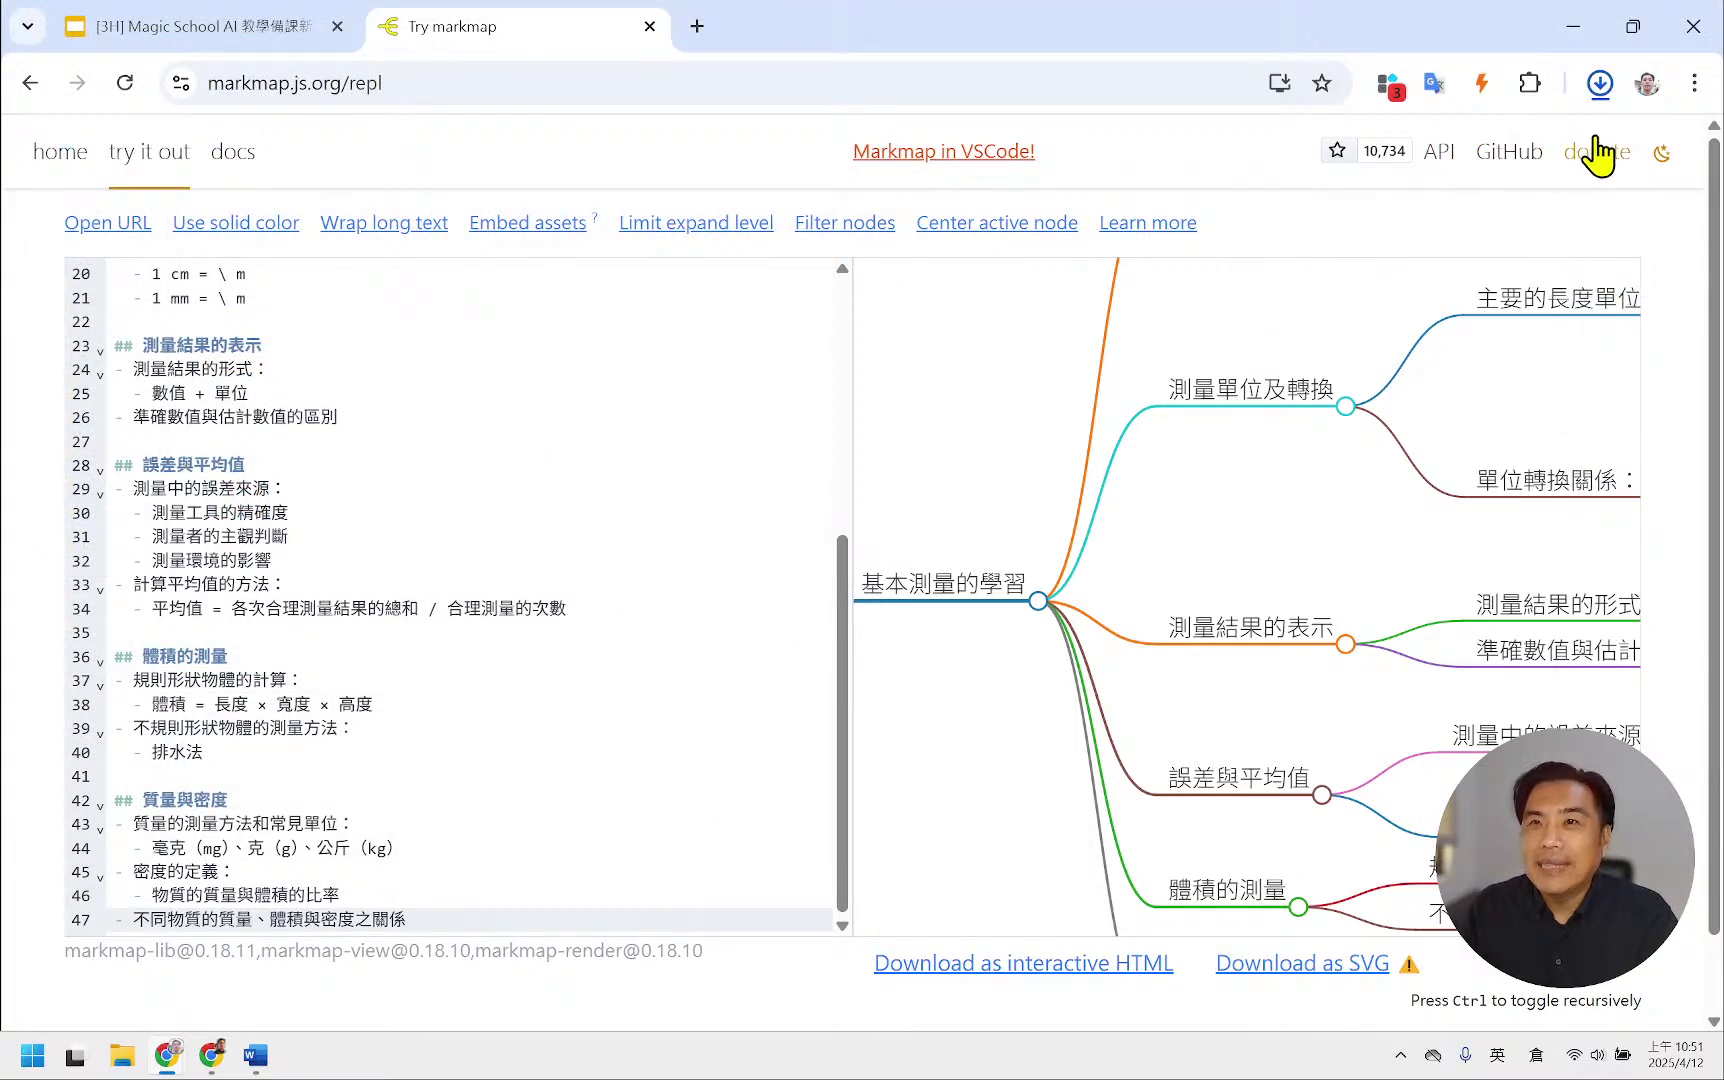
pyautogui.click(1612, 98)
pyautogui.moveTo(1565, 150)
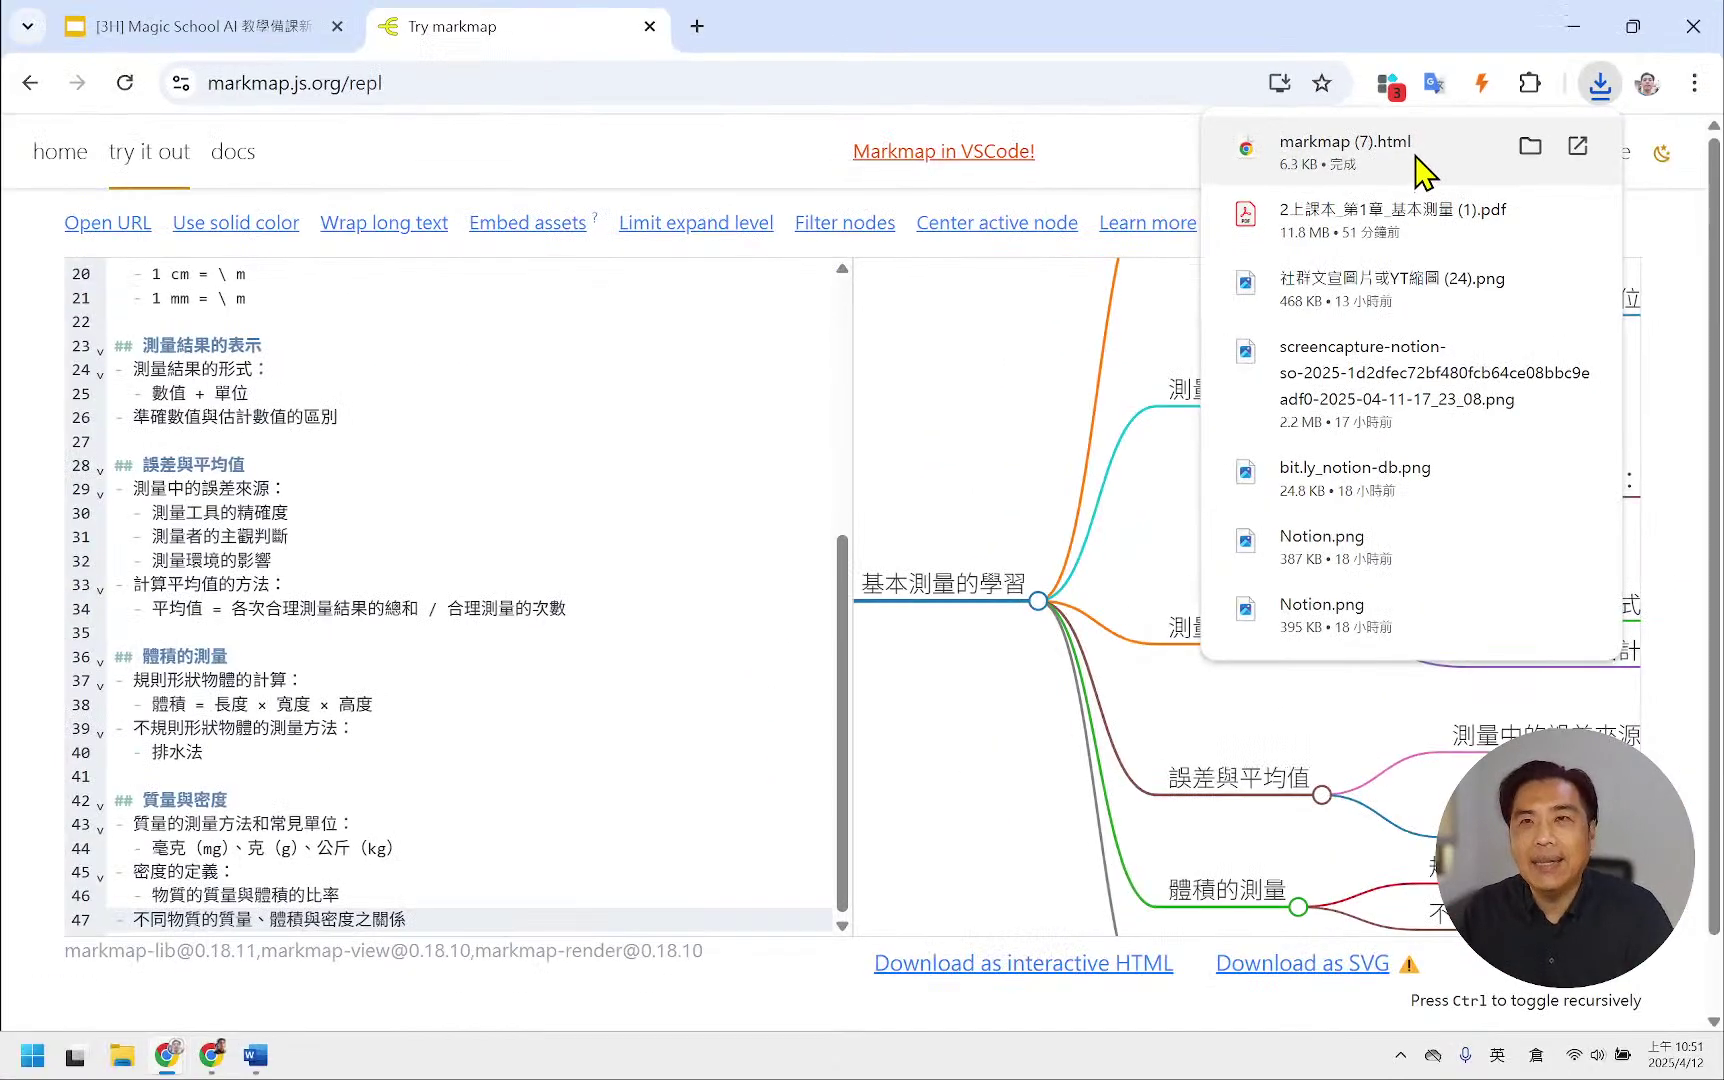
pyautogui.click(1410, 162)
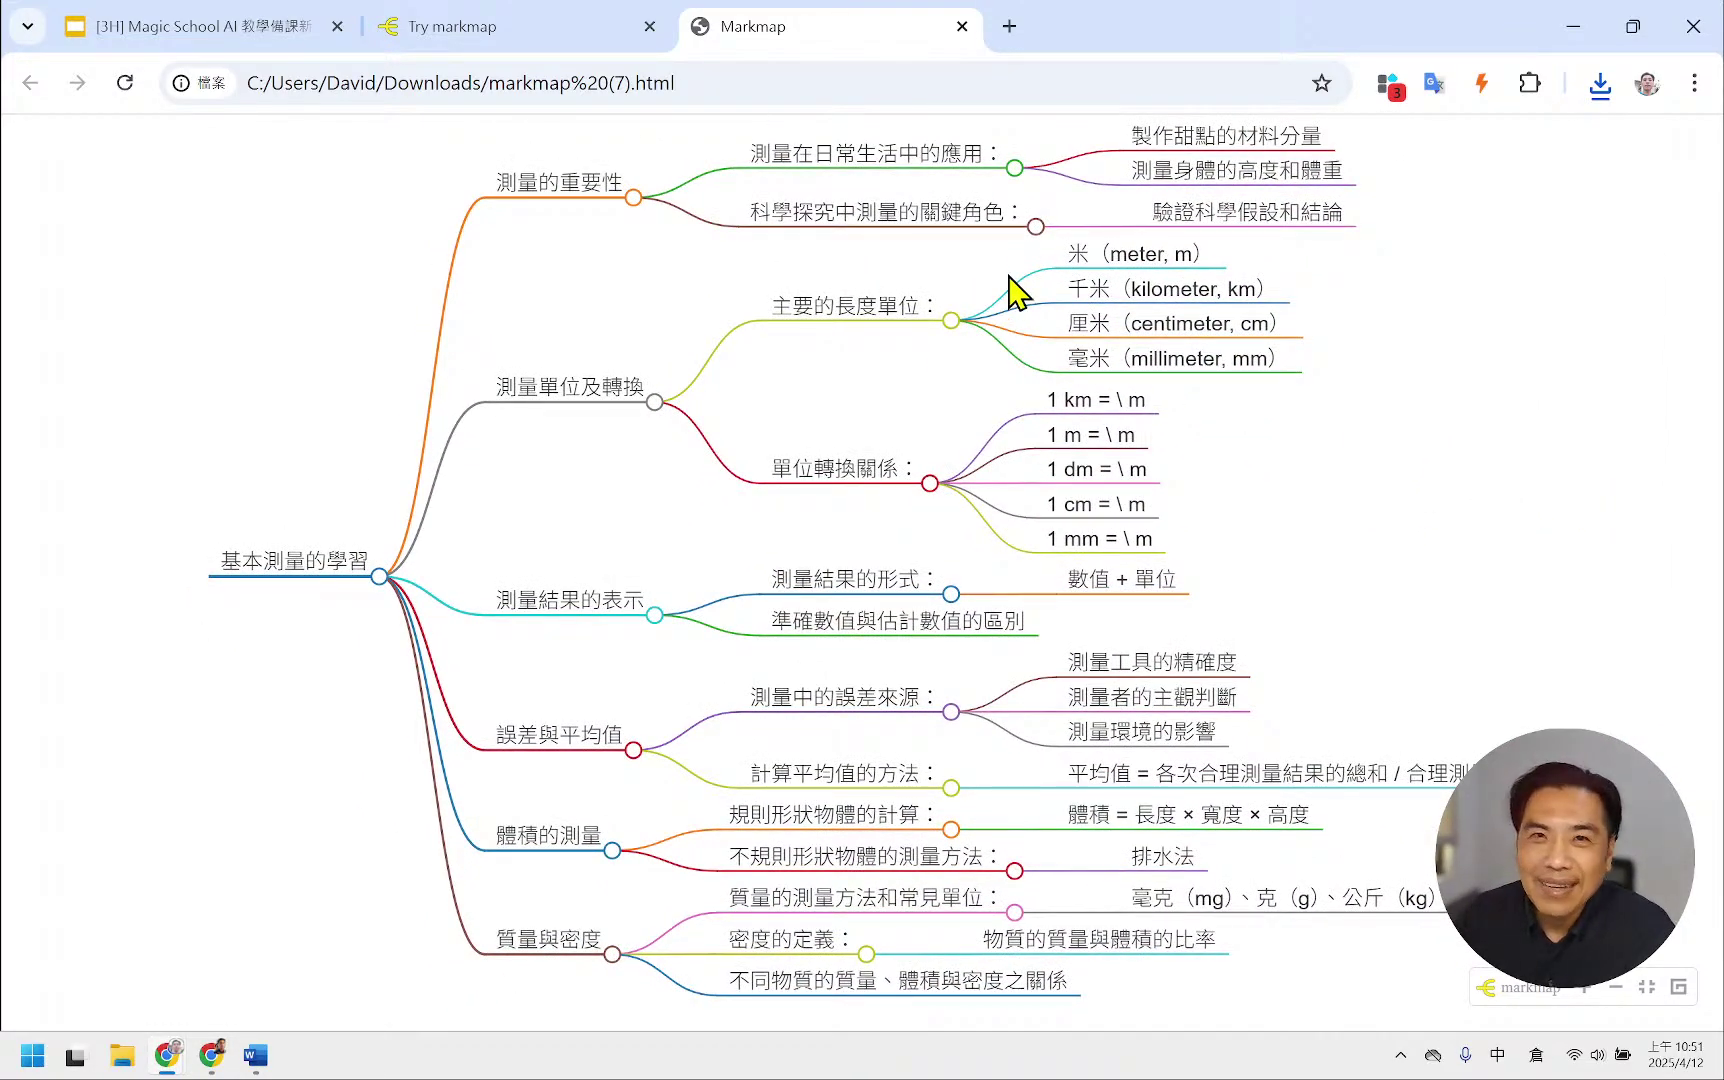
# - Collapse every expandable third-level node of the mind map, from 測量在日常生活中的應用 through 密度的定義
pyautogui.click(1015, 168)
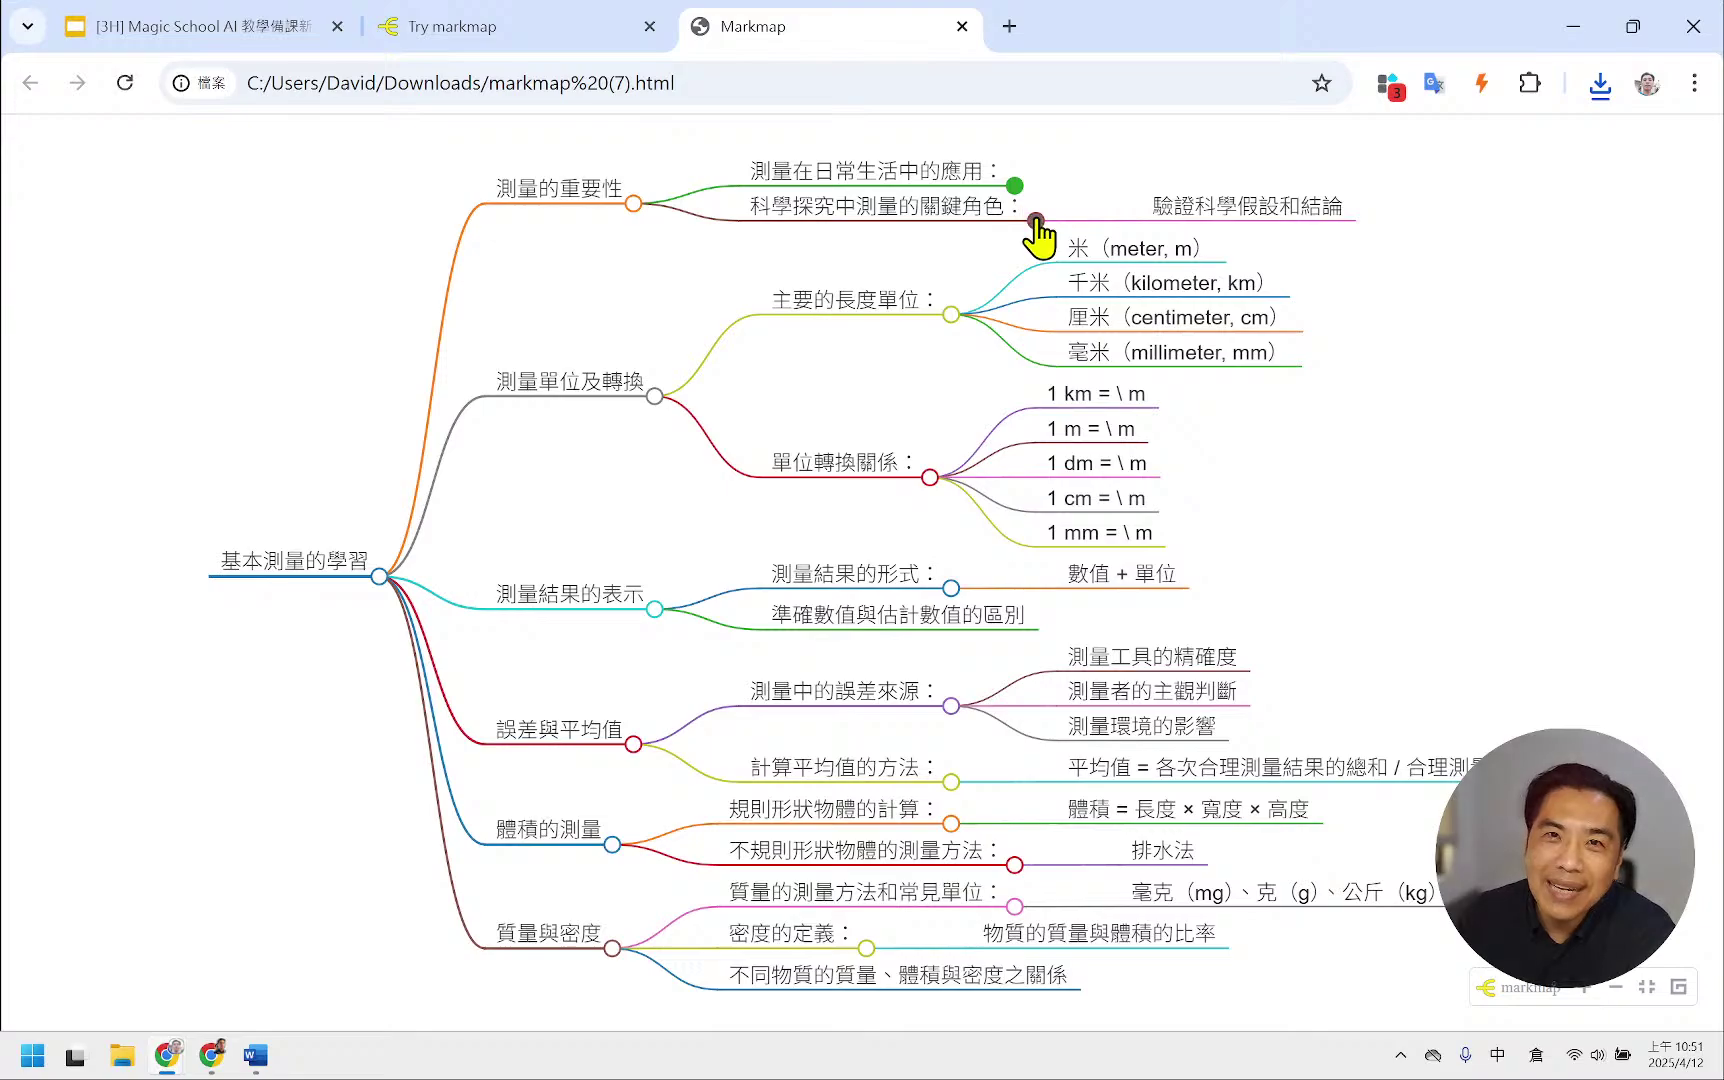
pyautogui.click(1036, 219)
pyautogui.click(951, 315)
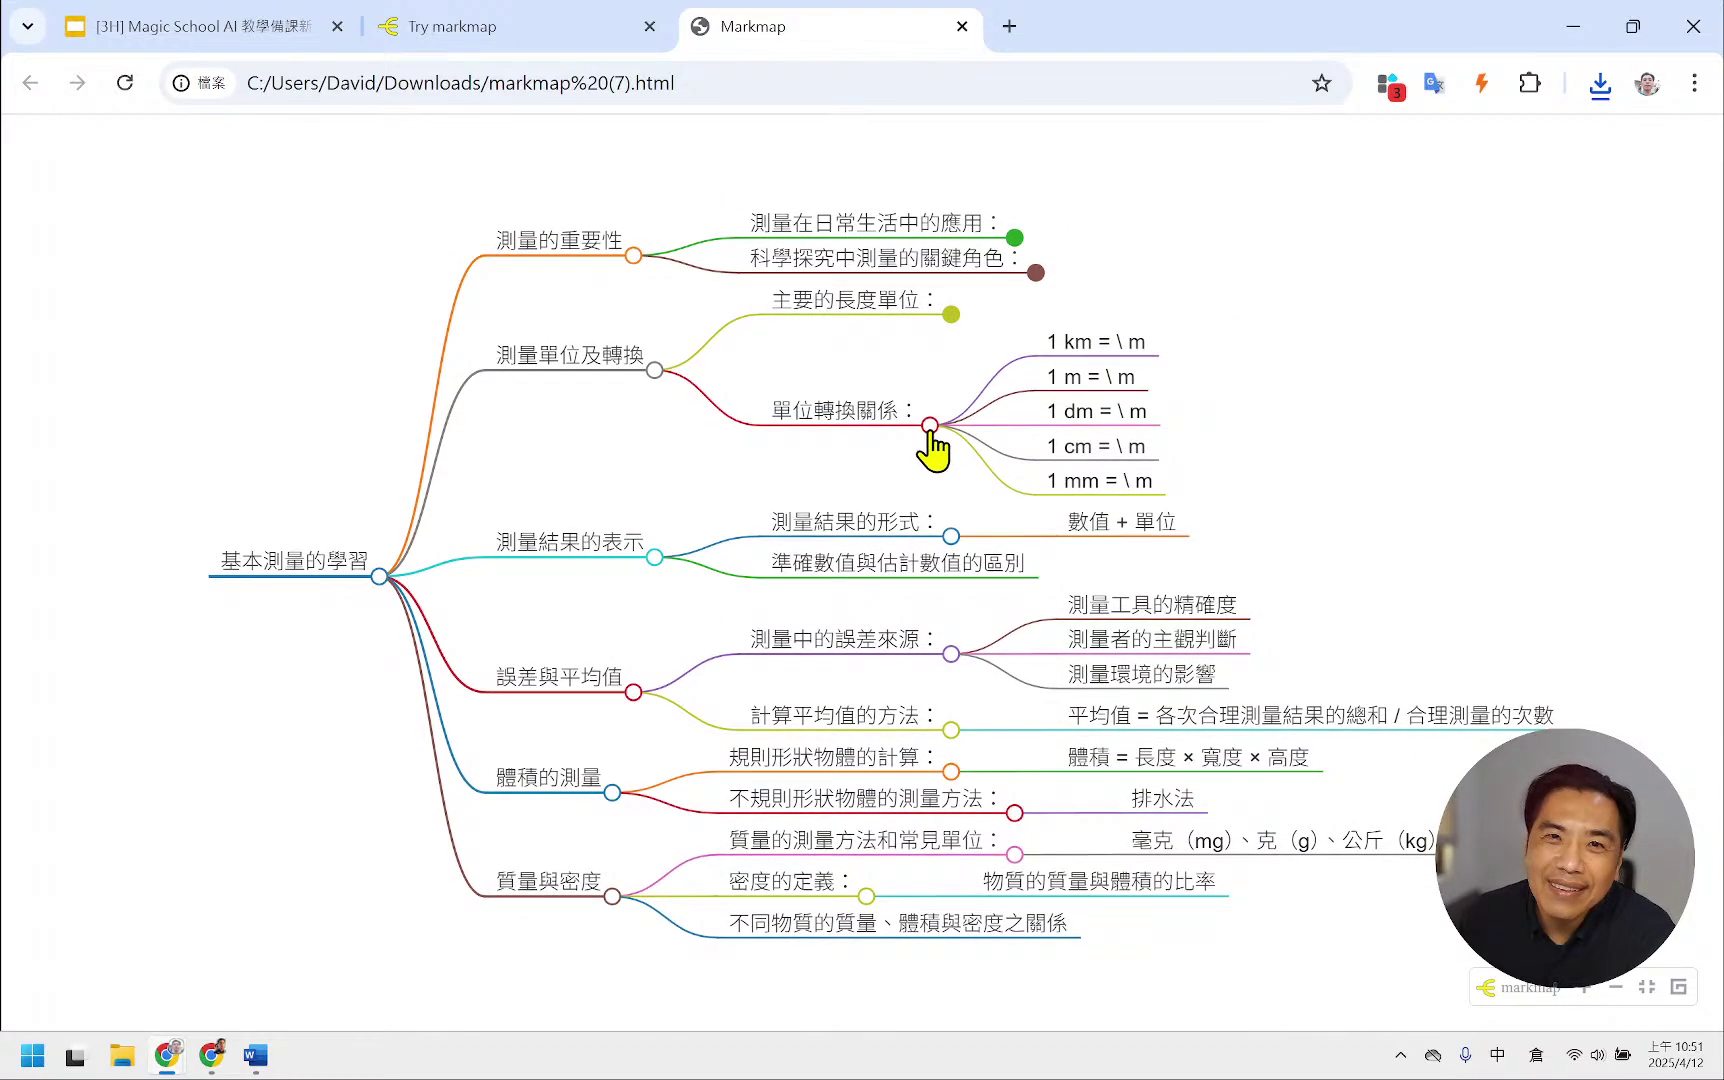
pyautogui.click(930, 424)
pyautogui.click(951, 466)
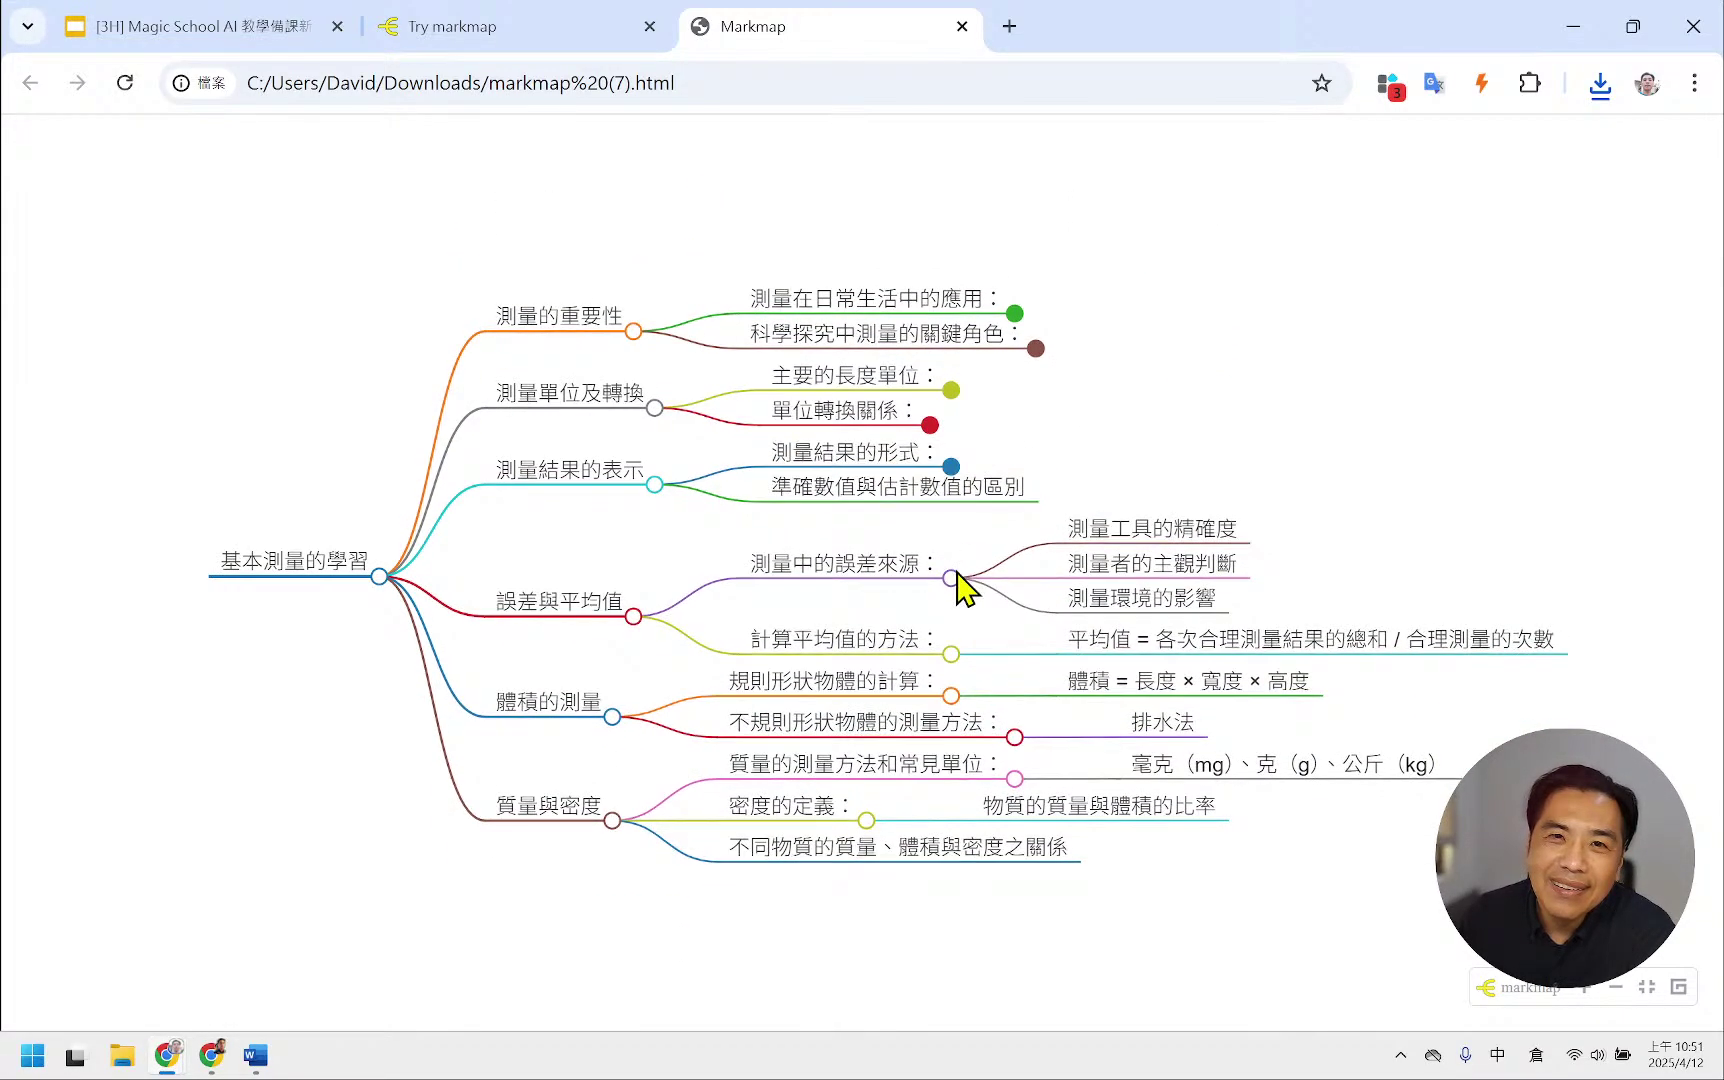
pyautogui.click(952, 578)
pyautogui.click(951, 616)
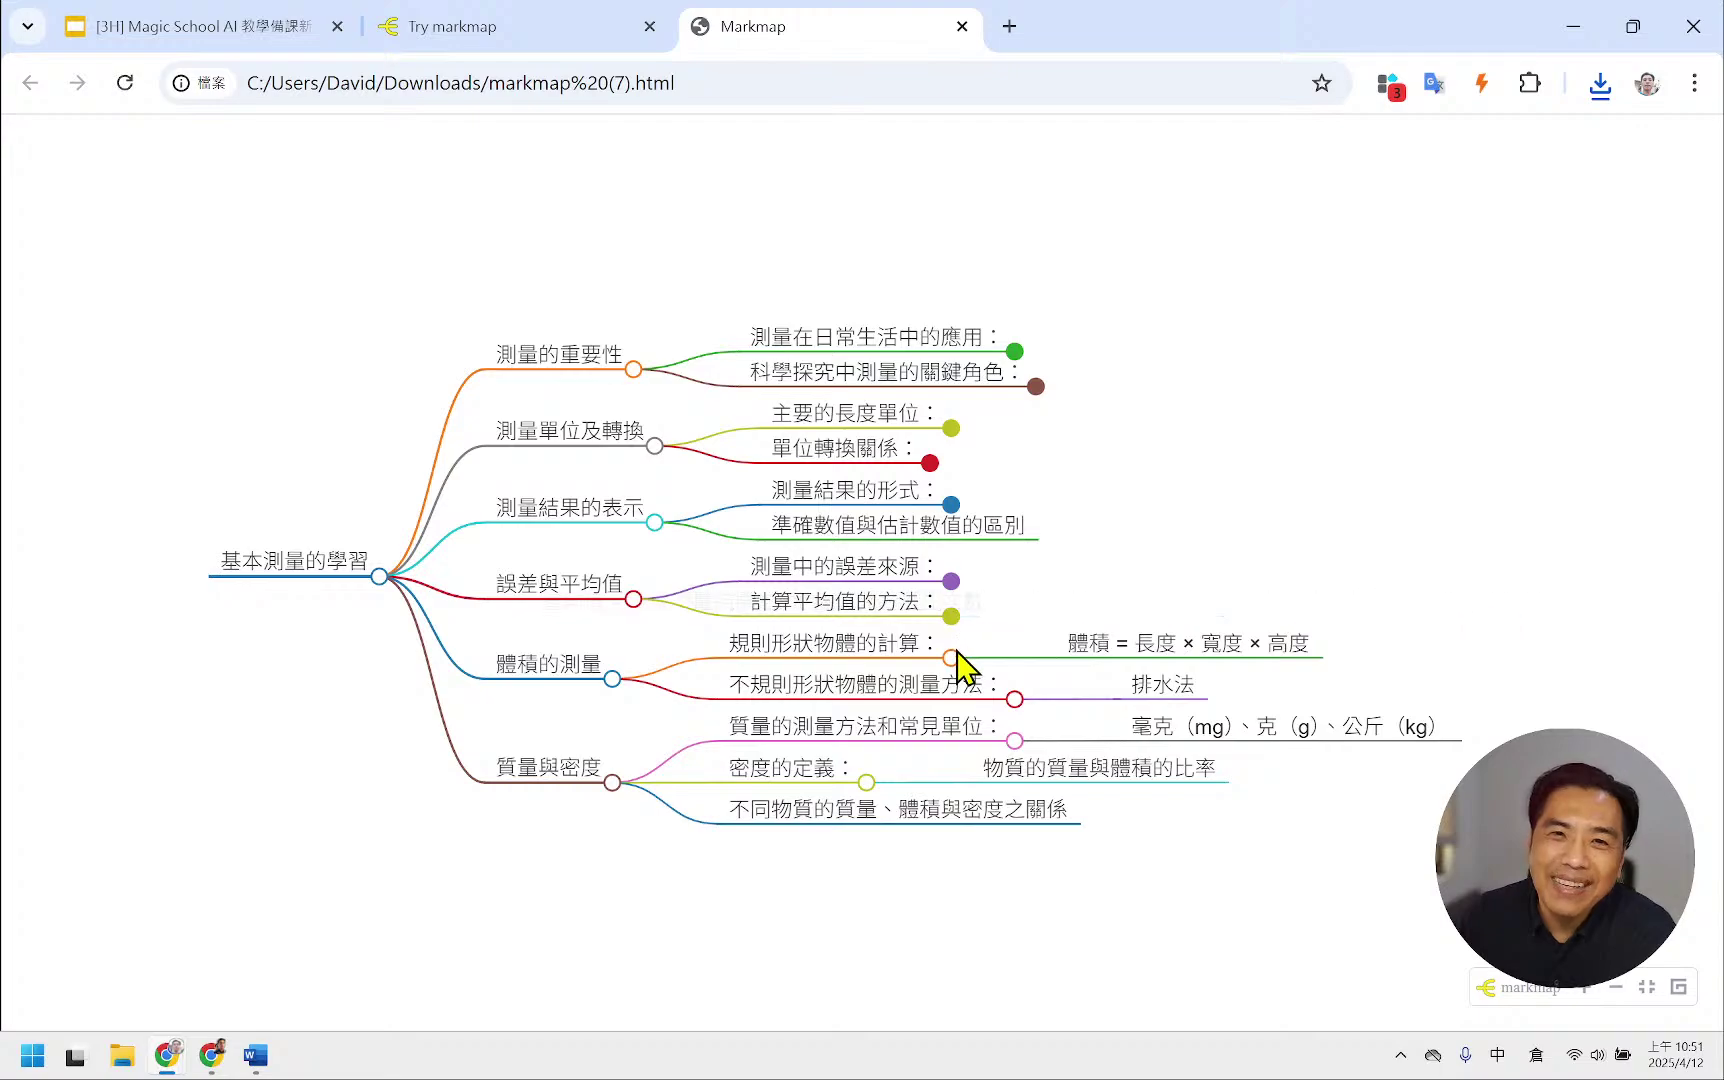
pyautogui.click(951, 657)
pyautogui.click(1015, 696)
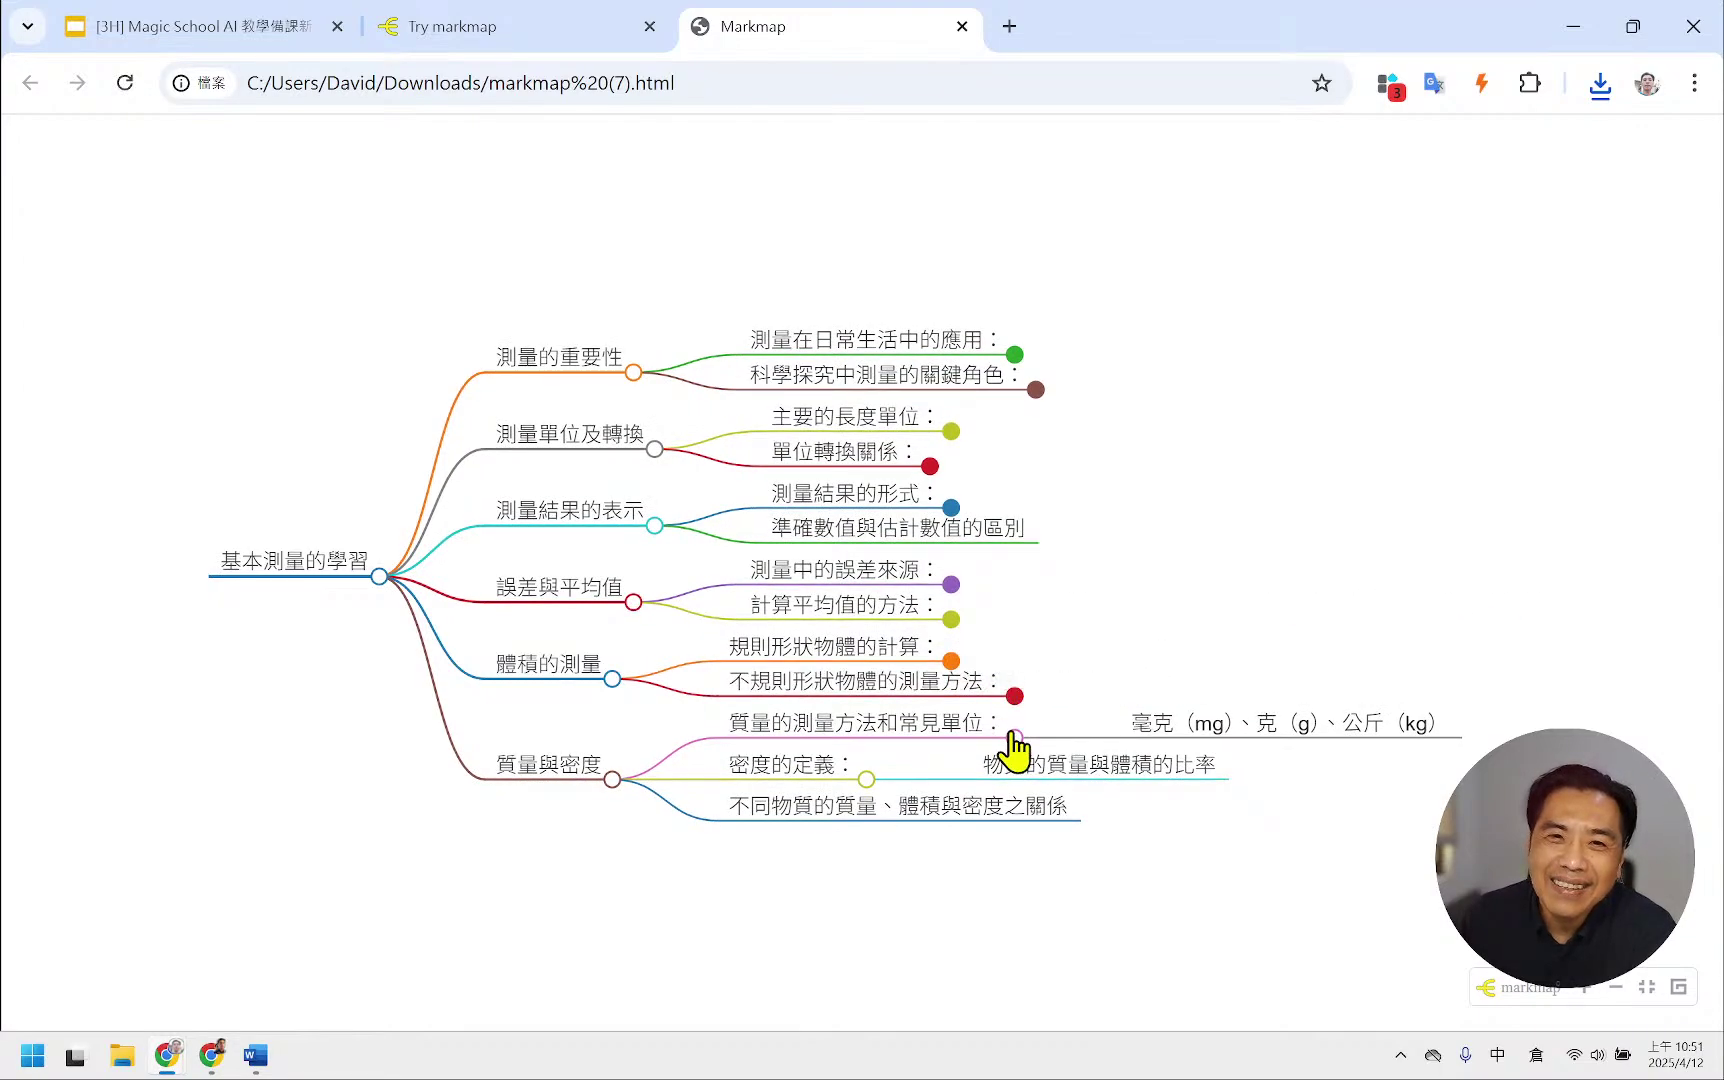
pyautogui.click(1014, 737)
pyautogui.click(866, 779)
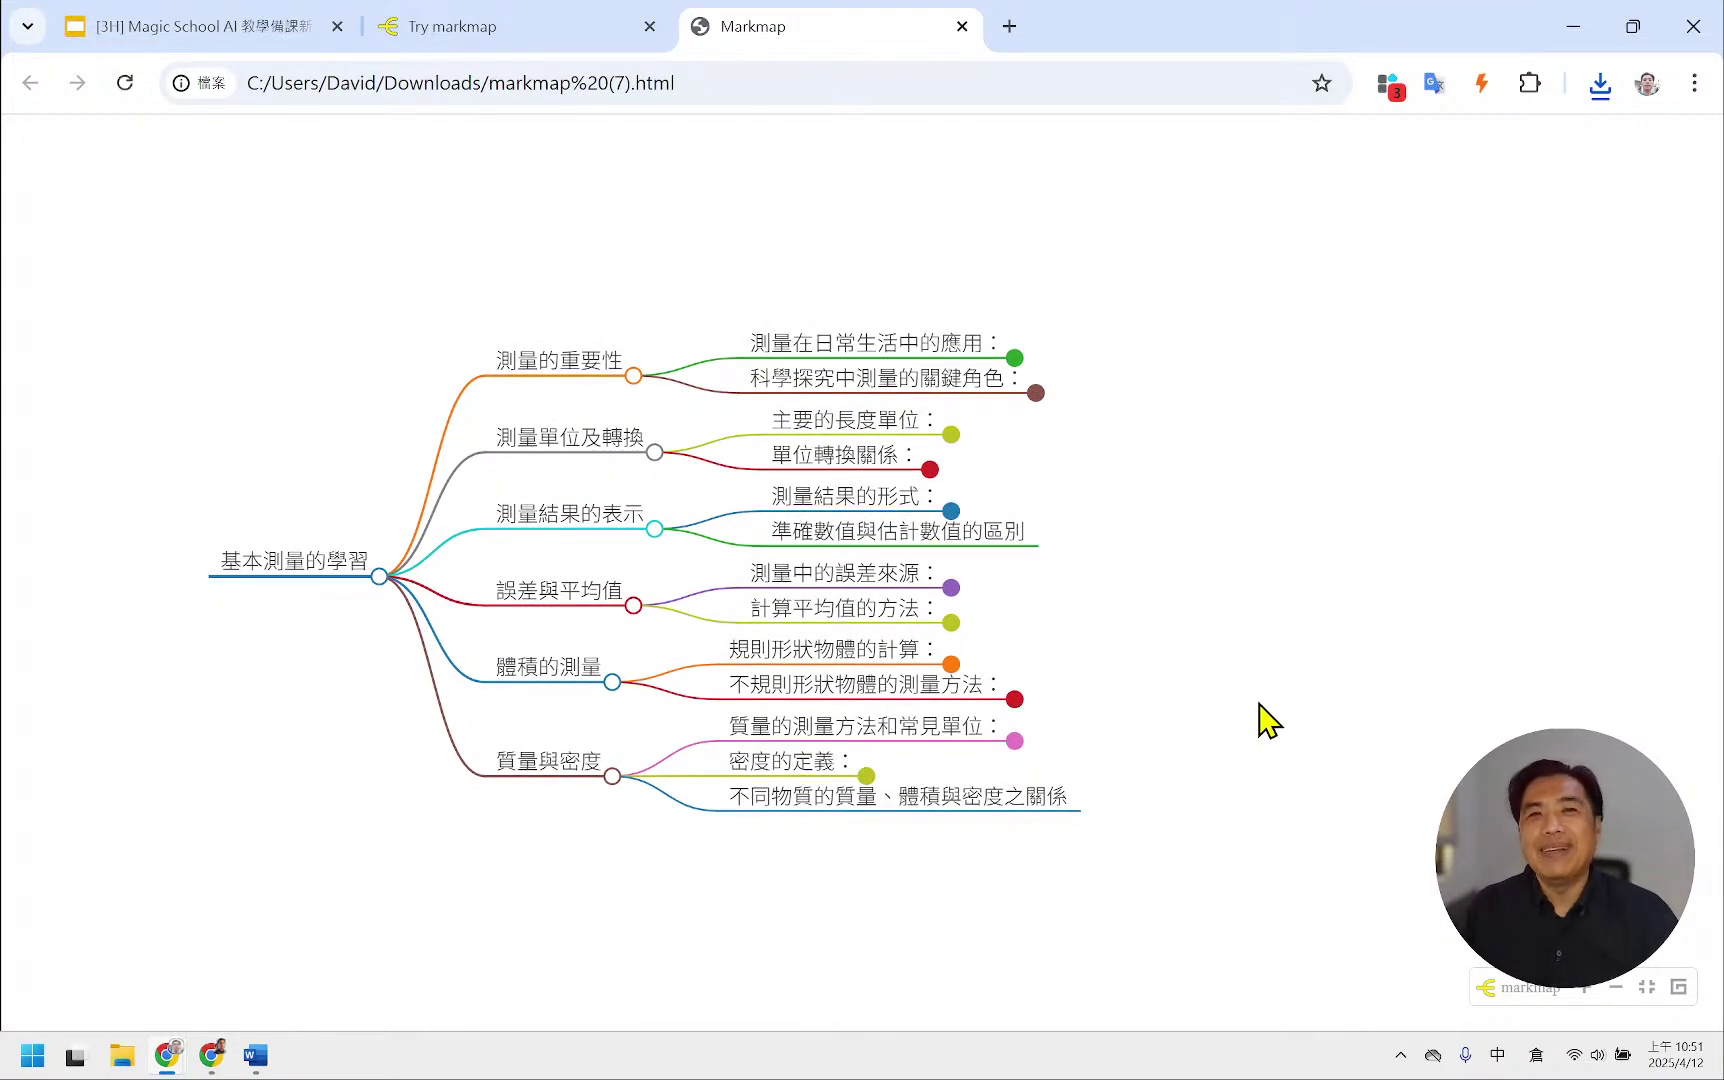
# - Enlarge the mind map and expand the sub-nodes under 測量的重要性 and 測量單位及轉換, through 單位轉換關係
pyautogui.click(1590, 986)
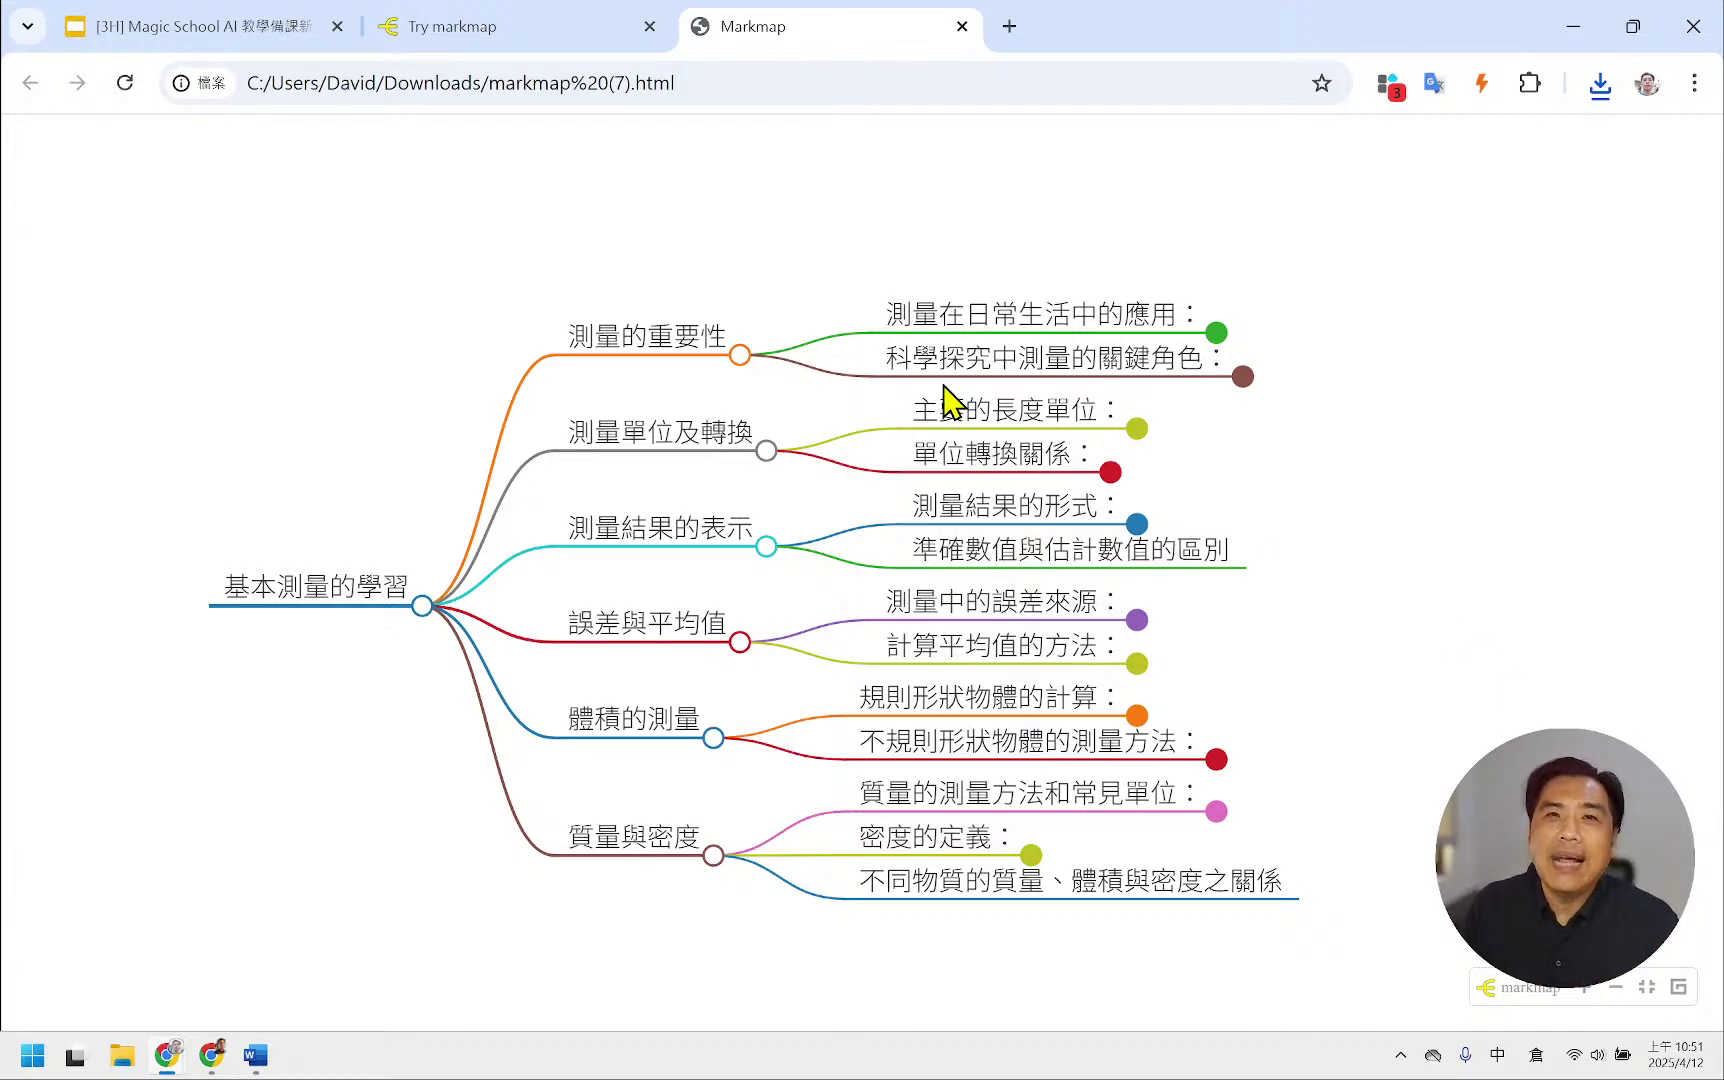
pyautogui.click(1216, 332)
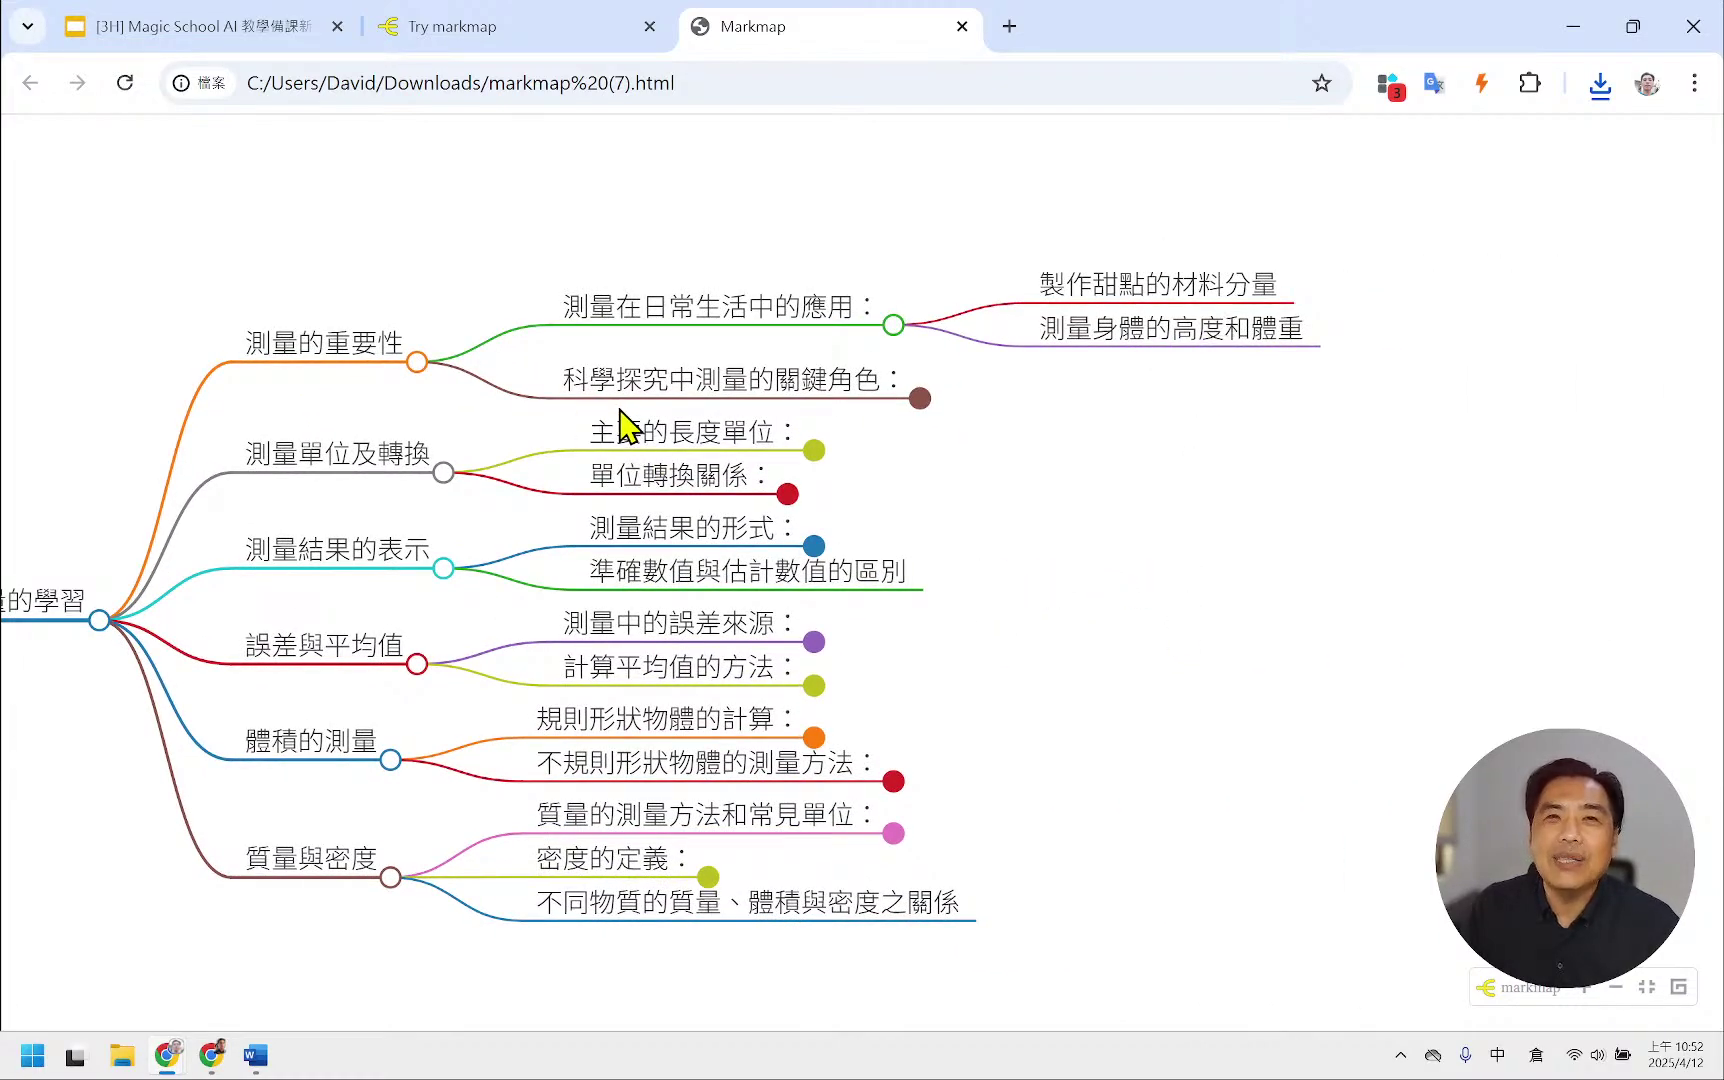
pyautogui.click(920, 398)
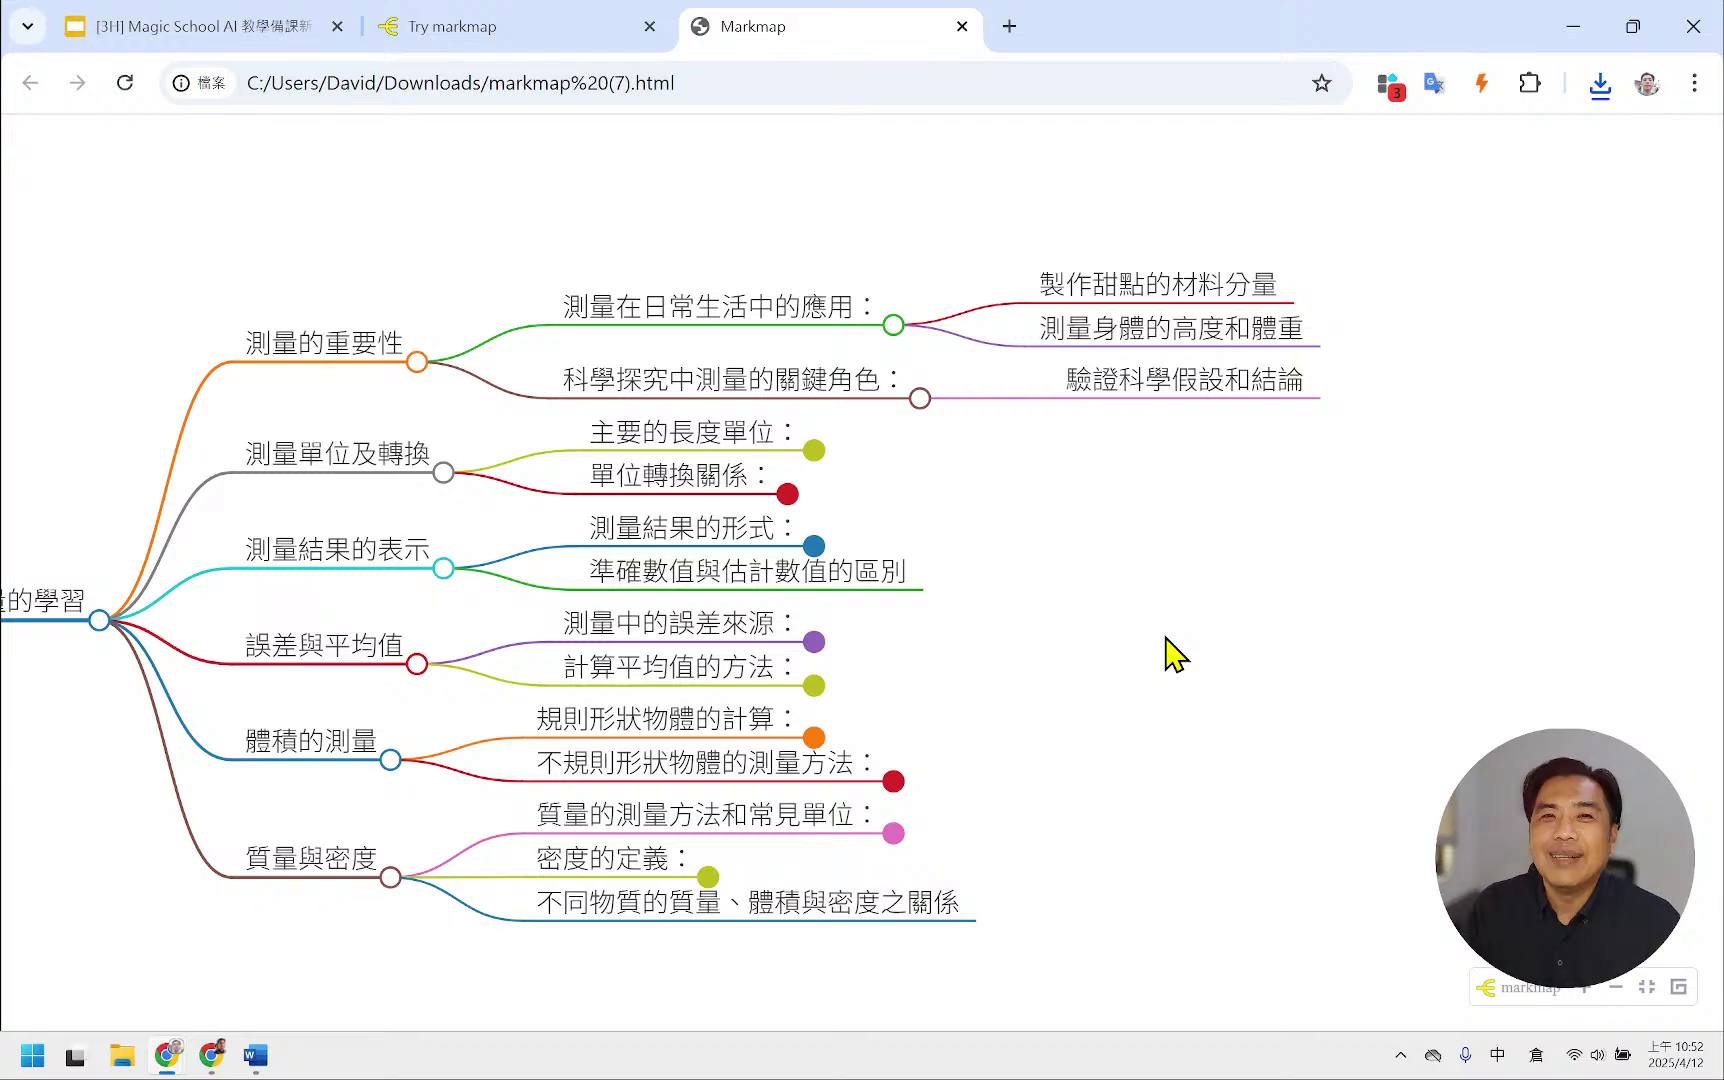
pyautogui.click(814, 451)
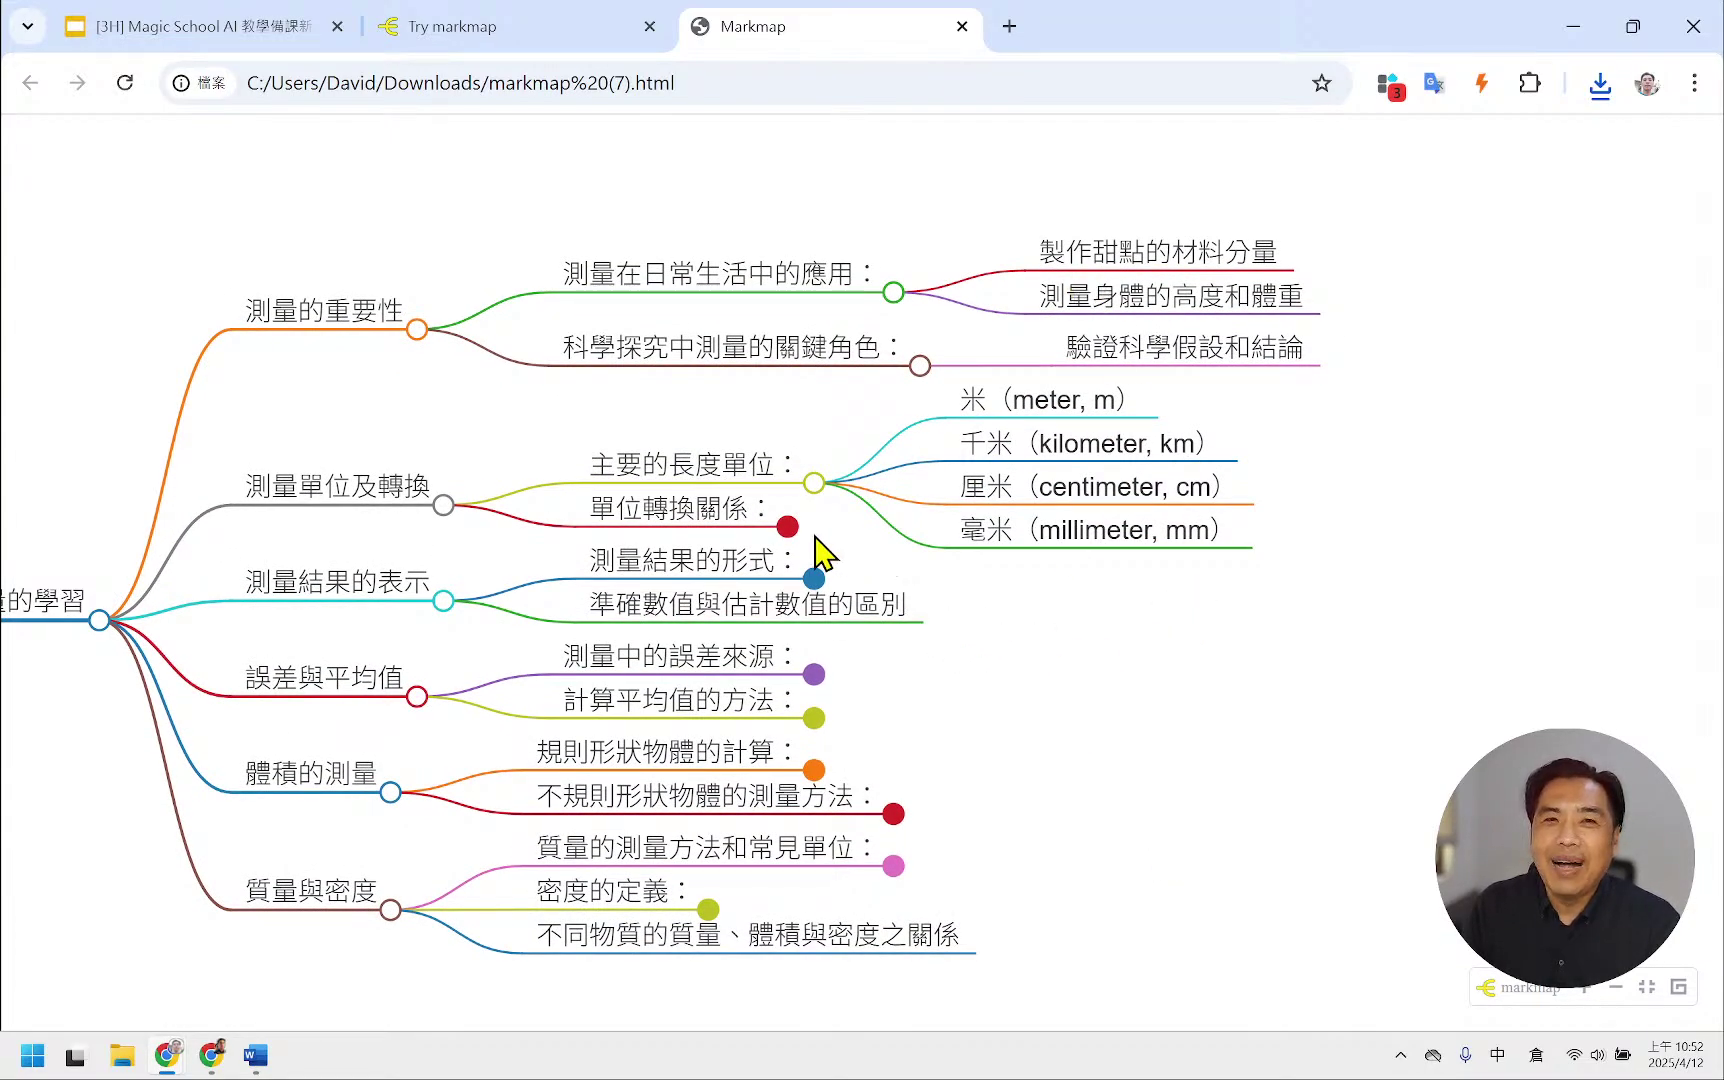
pyautogui.click(788, 527)
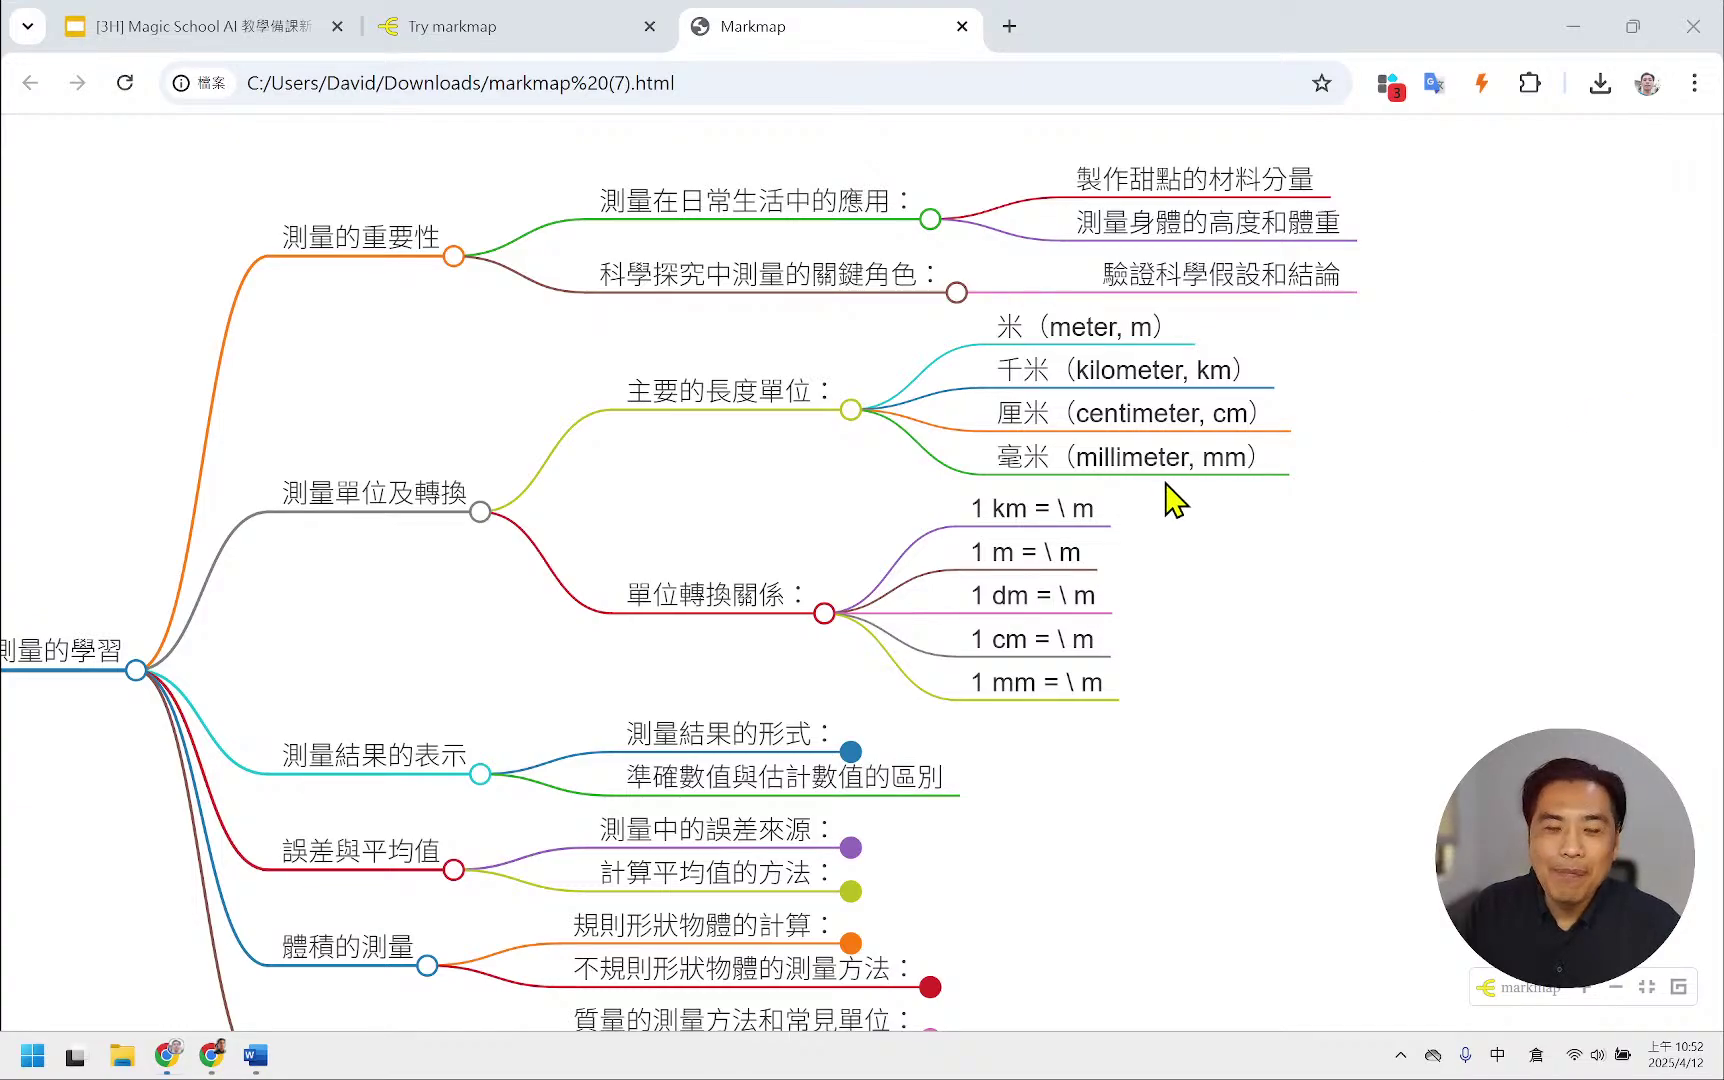
pyautogui.moveTo(843, 589); pyautogui.dragTo(999, 560)
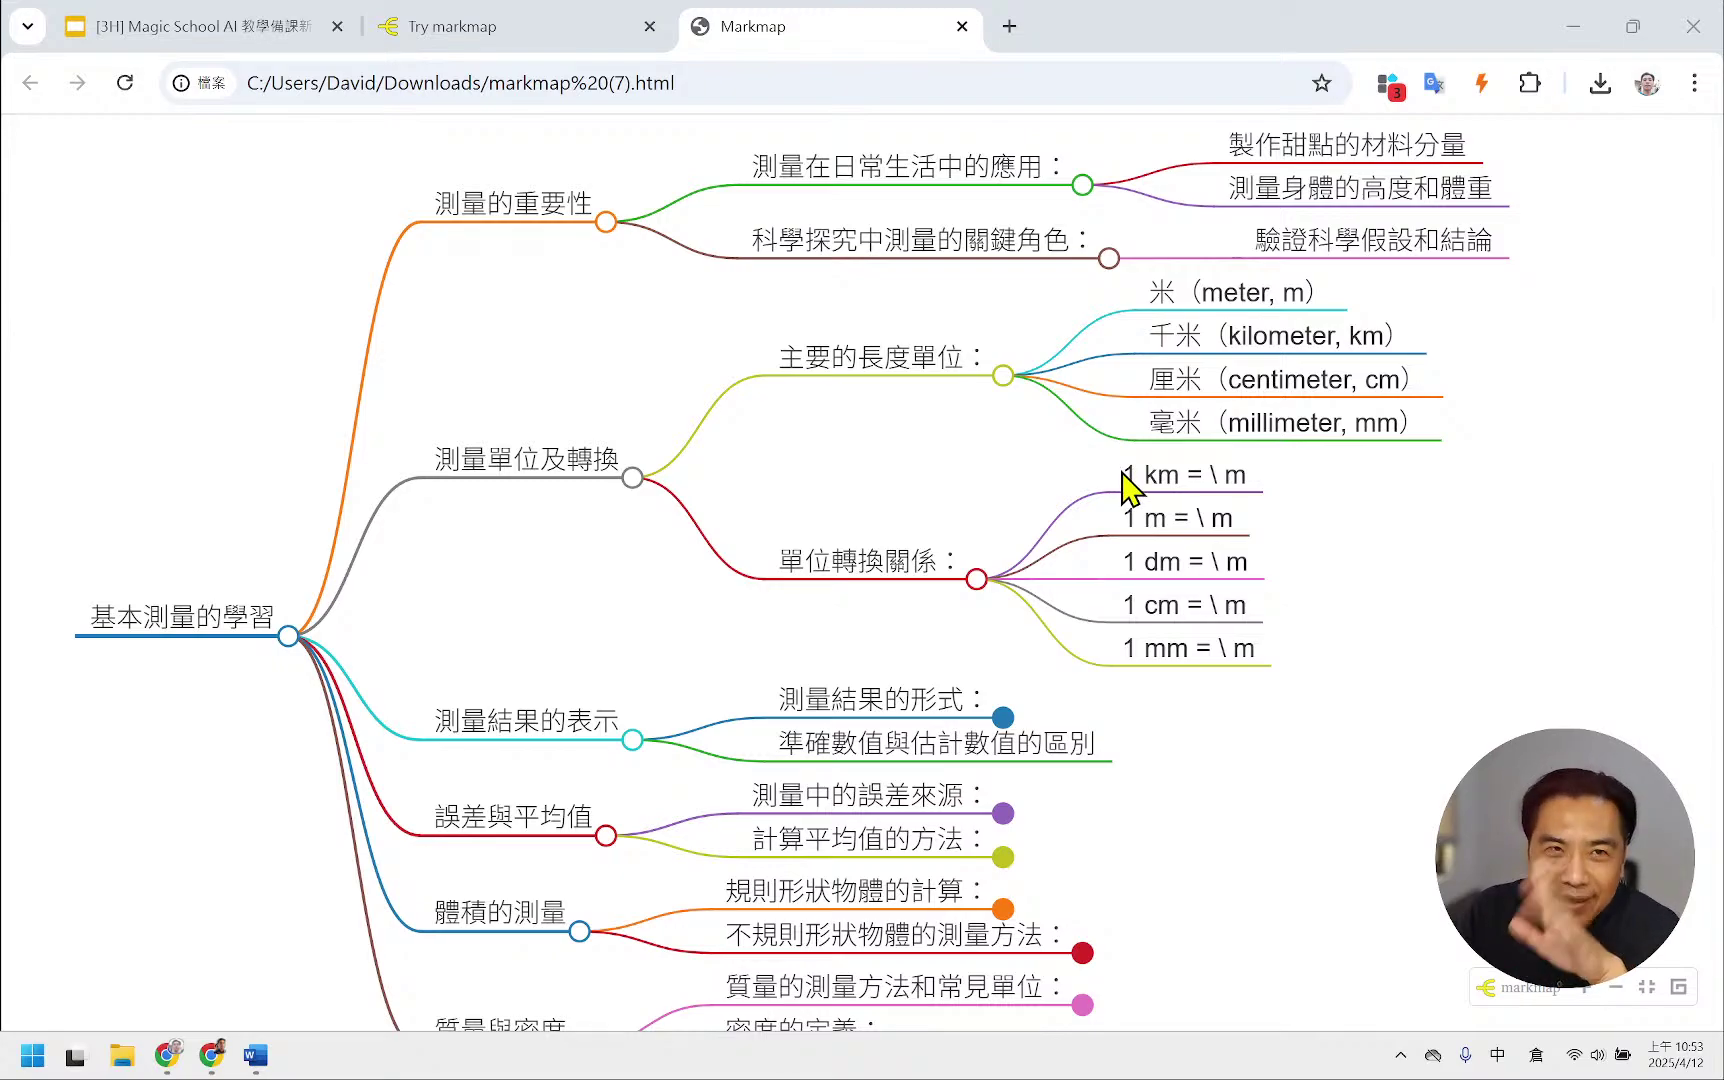
# - Return to the Try markmap editor and download the mind map as an SVG file named markmap.svg
pyautogui.click(532, 30)
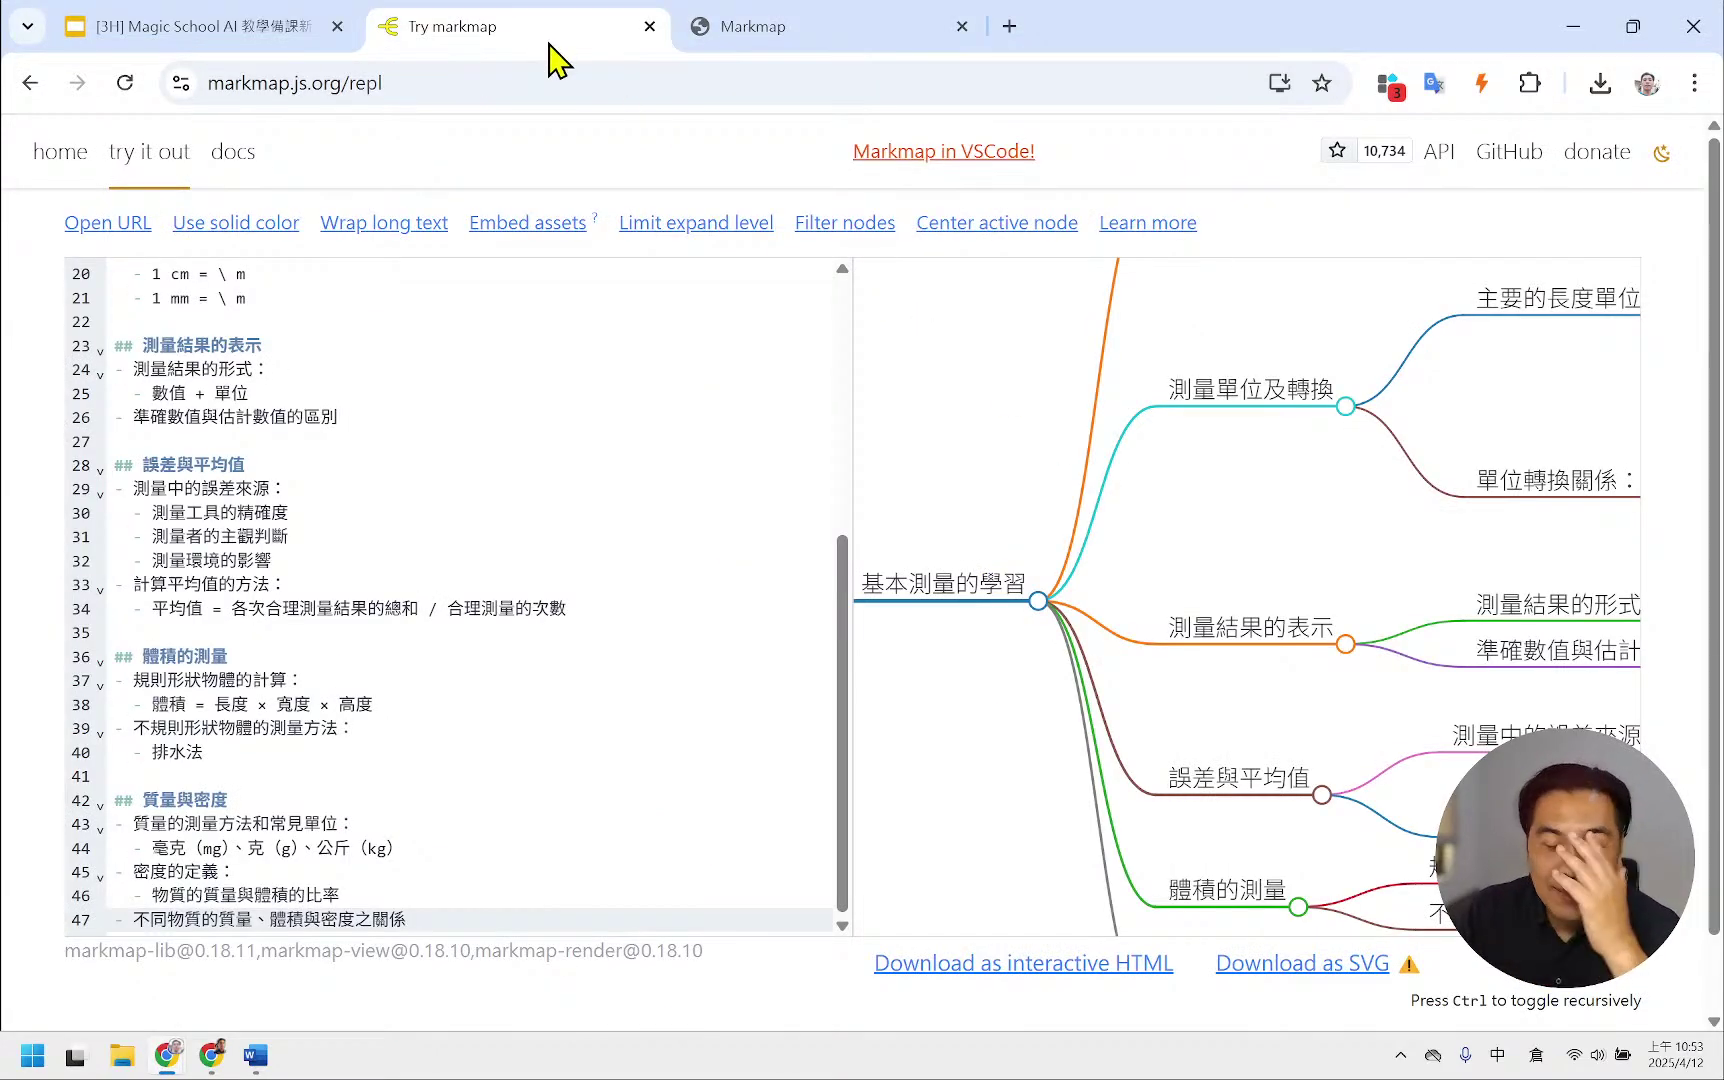
pyautogui.moveTo(1287, 490); pyautogui.dragTo(1236, 443)
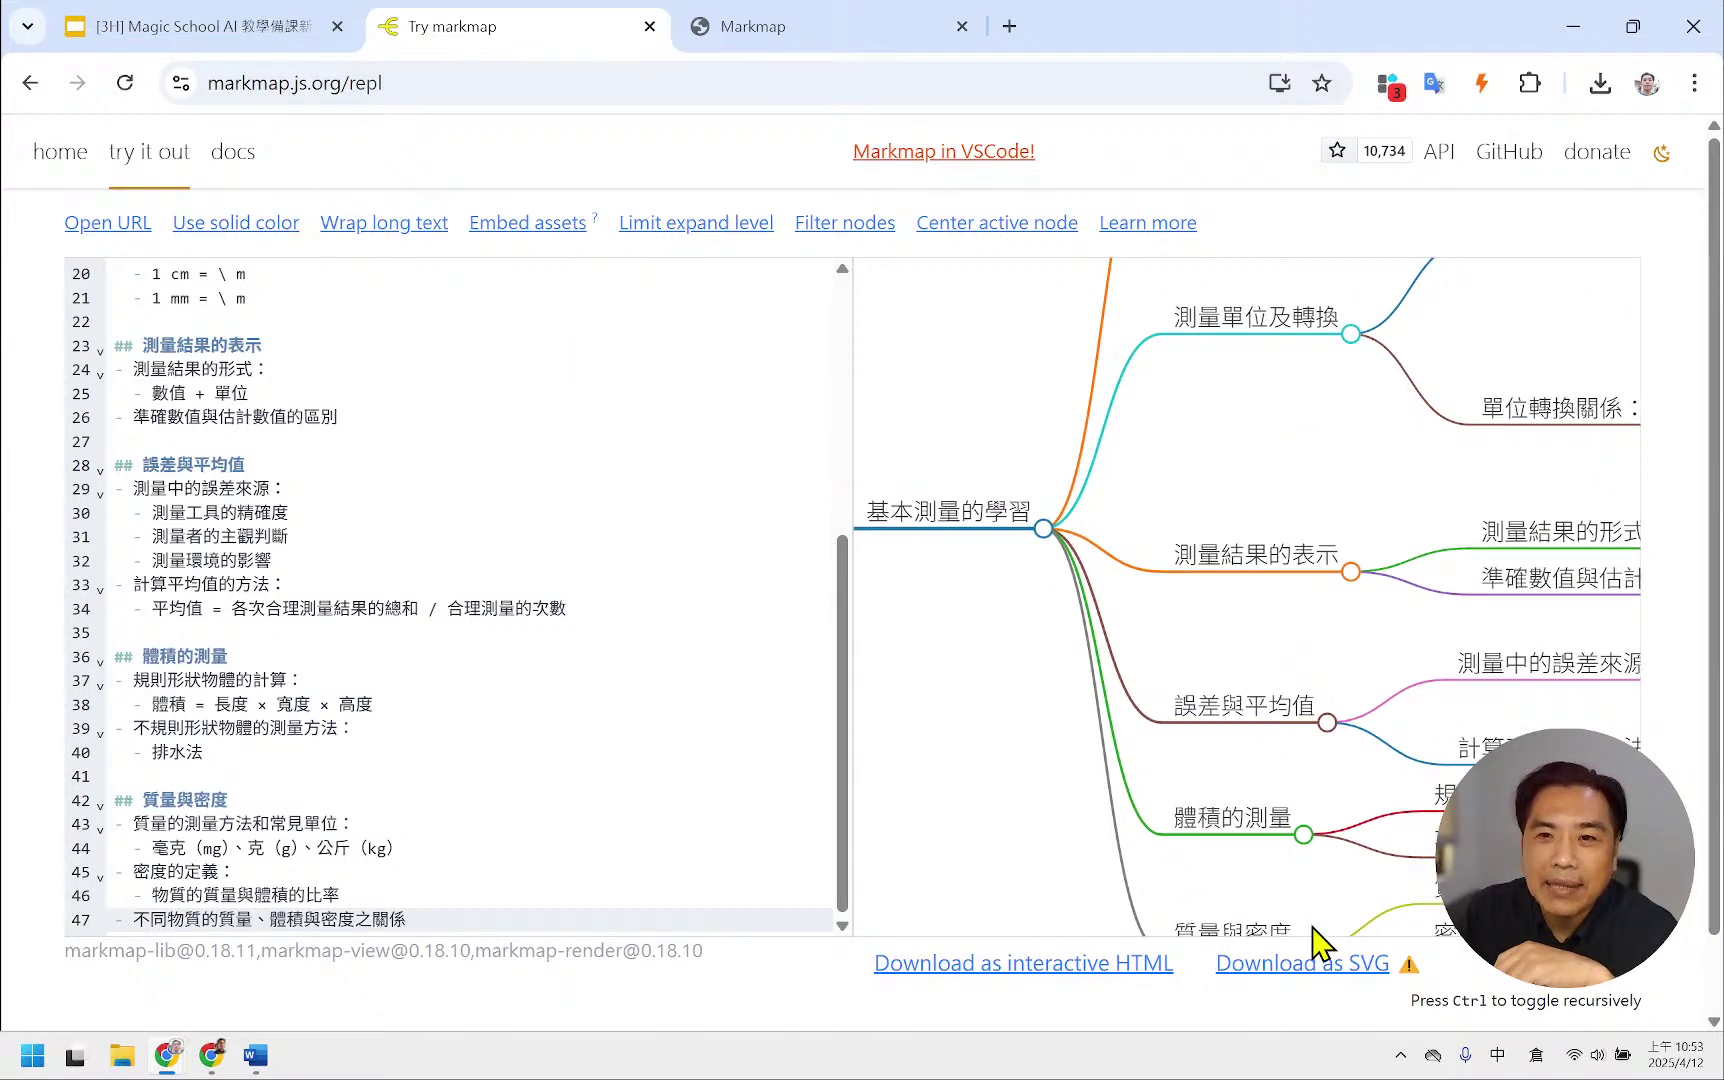
pyautogui.click(1320, 985)
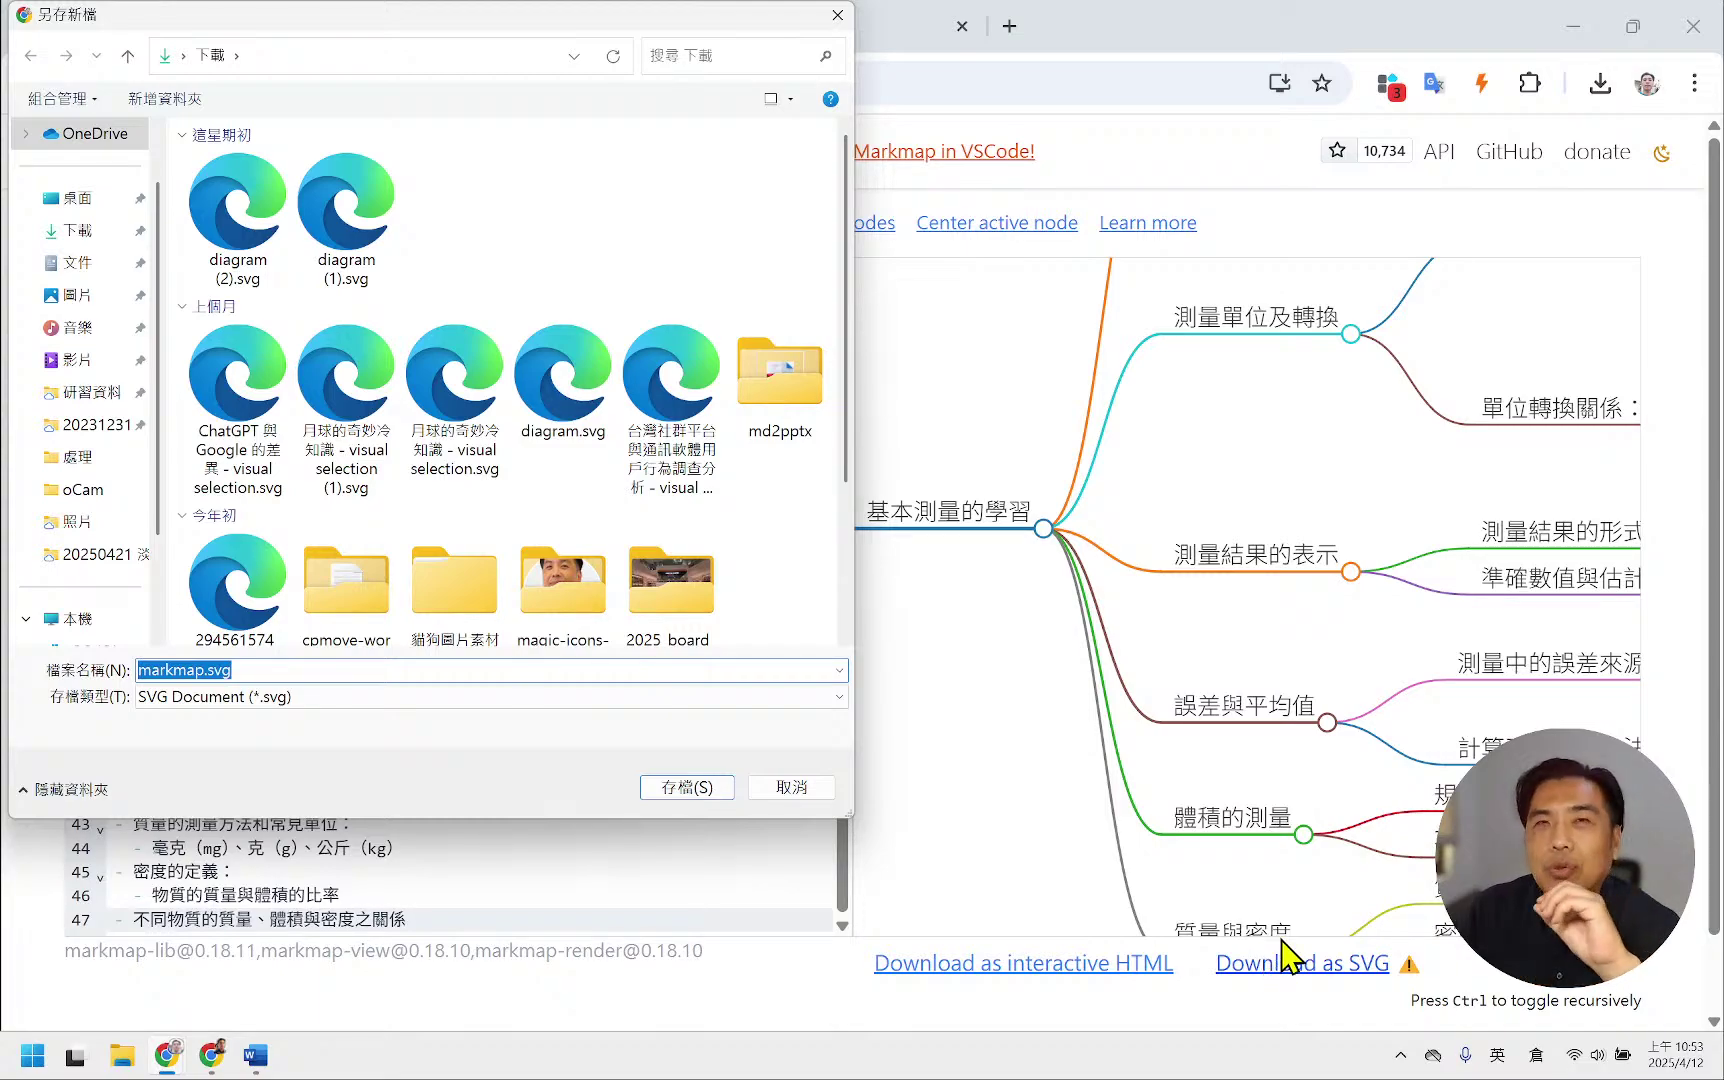
pyautogui.click(690, 790)
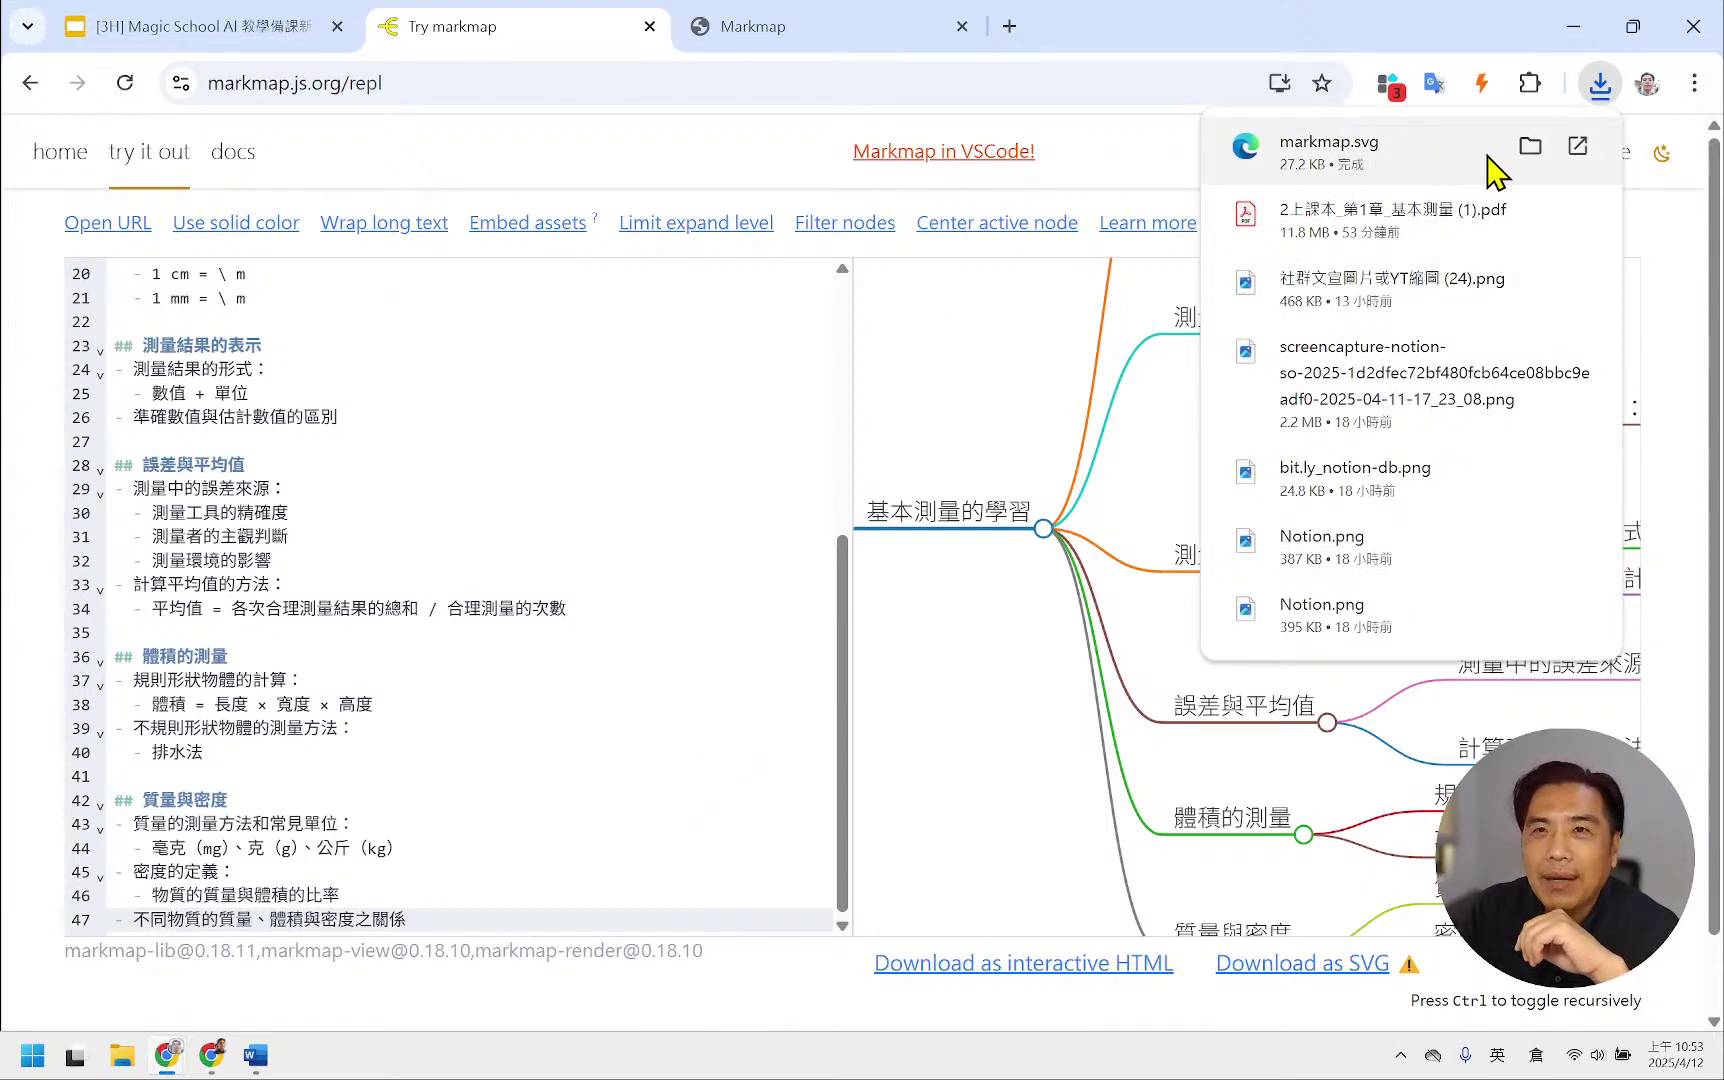
# - Locate markmap.svg in the downloads folder, open it in the browser to view the full mind map, and close it
pyautogui.click(1530, 147)
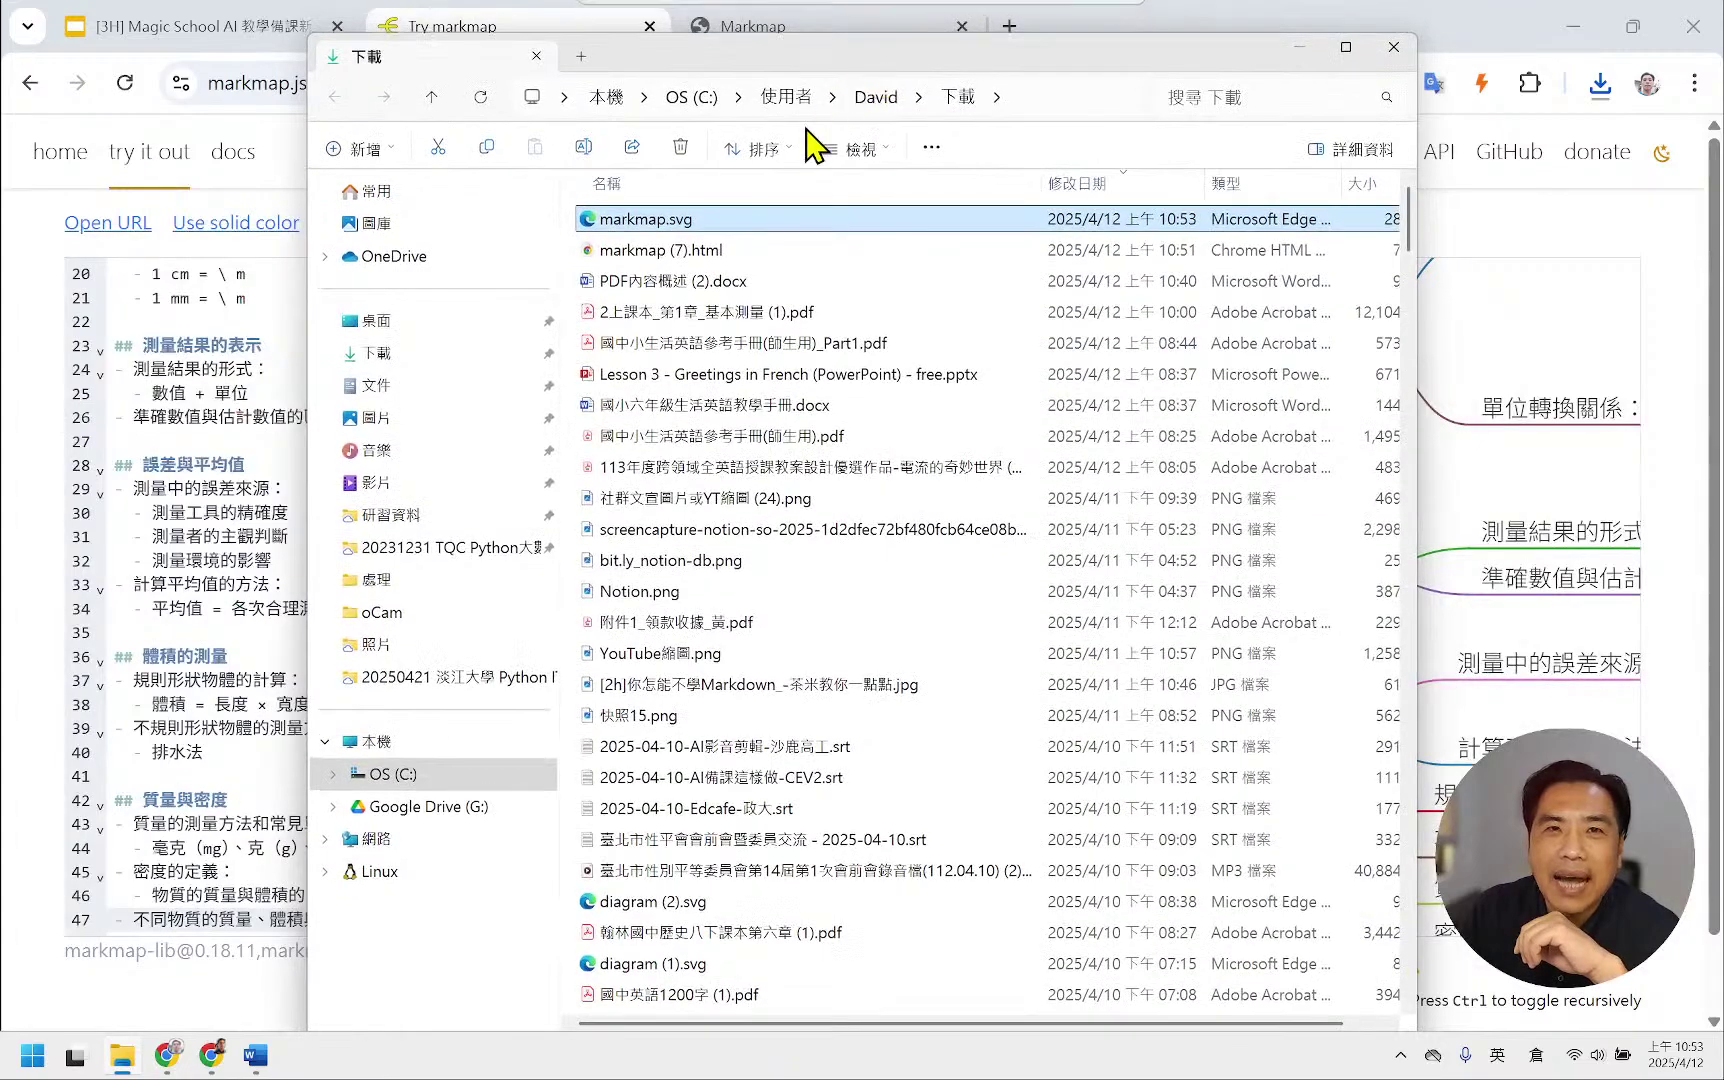
pyautogui.rightClick(760, 224)
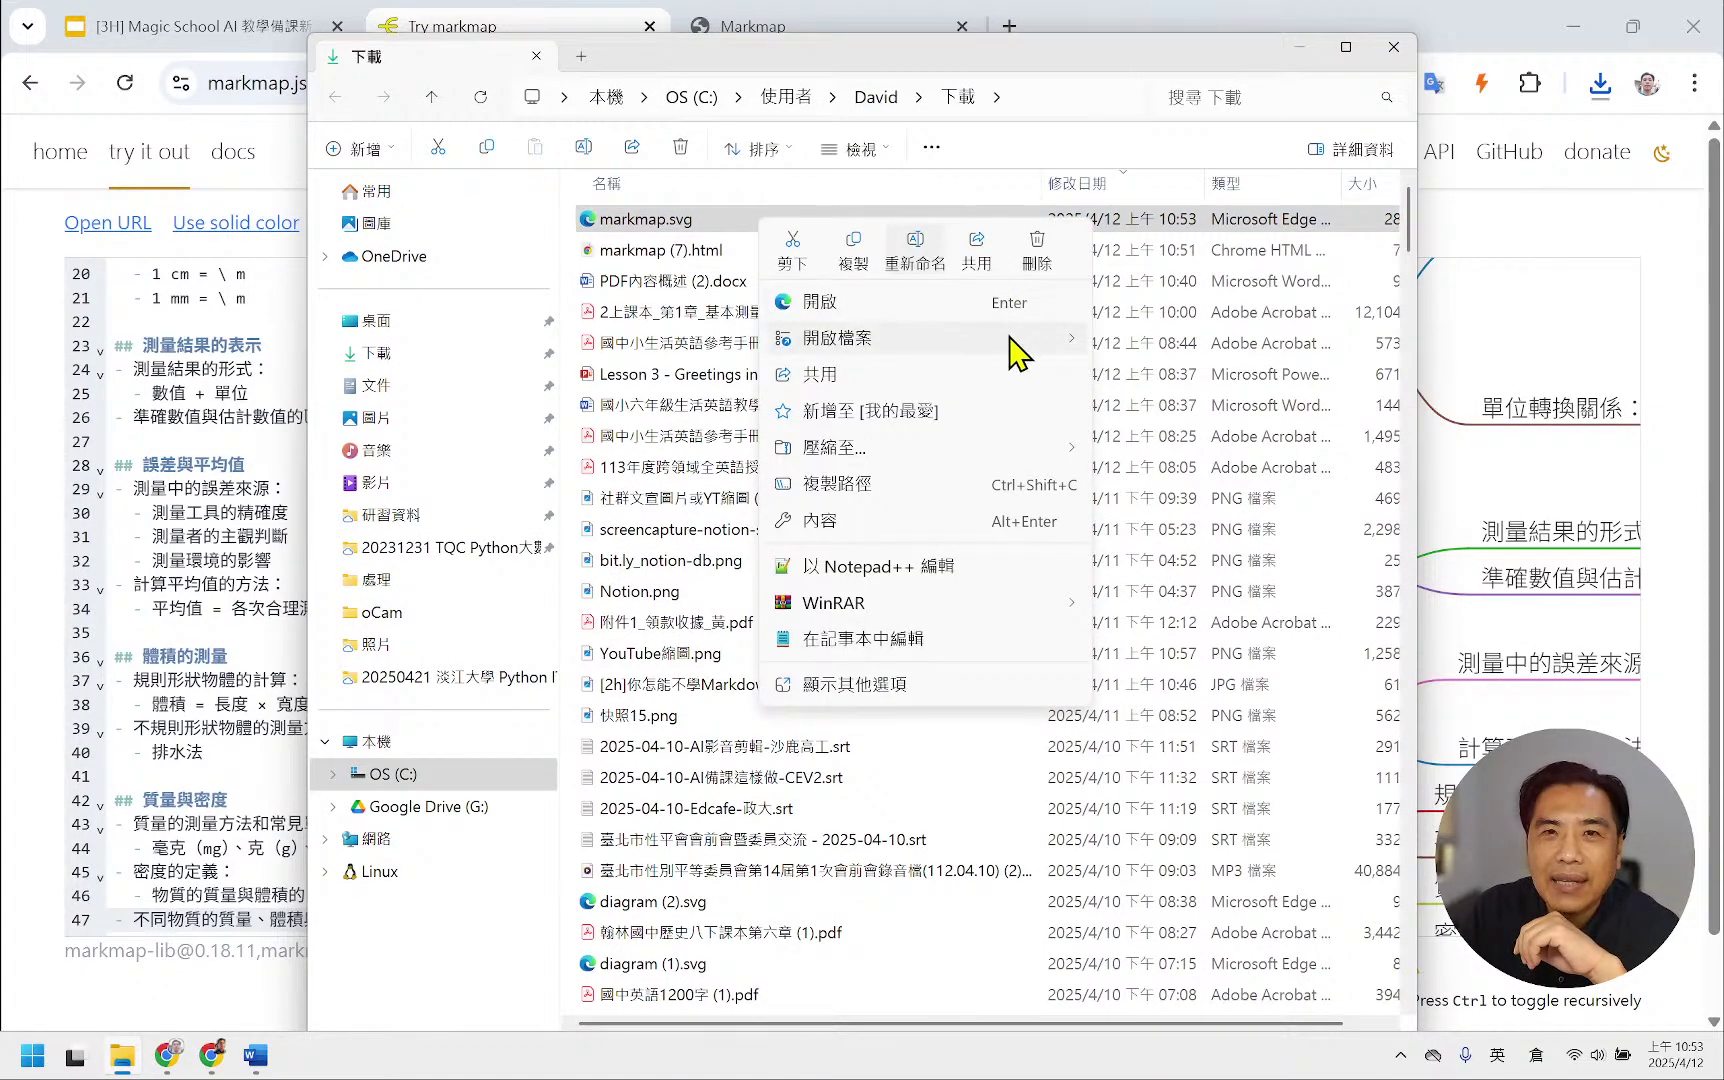
pyautogui.moveTo(1020, 342)
pyautogui.click(1181, 350)
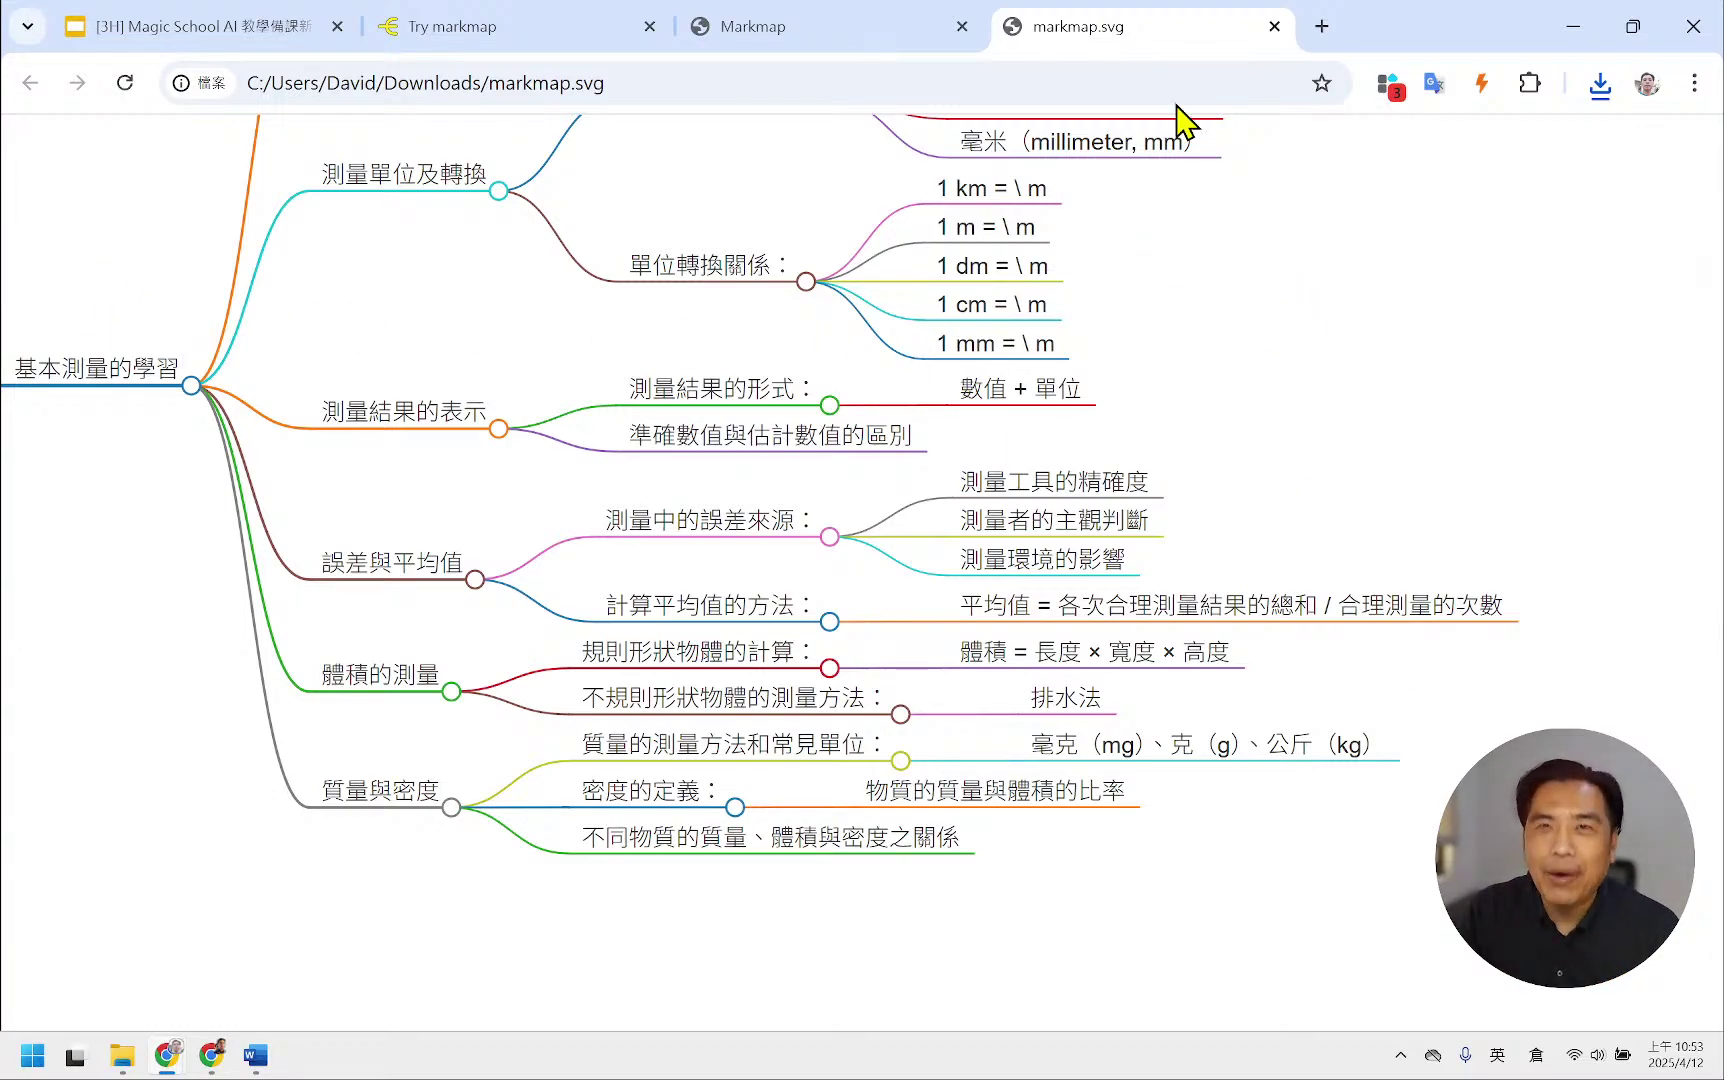
pyautogui.click(1274, 27)
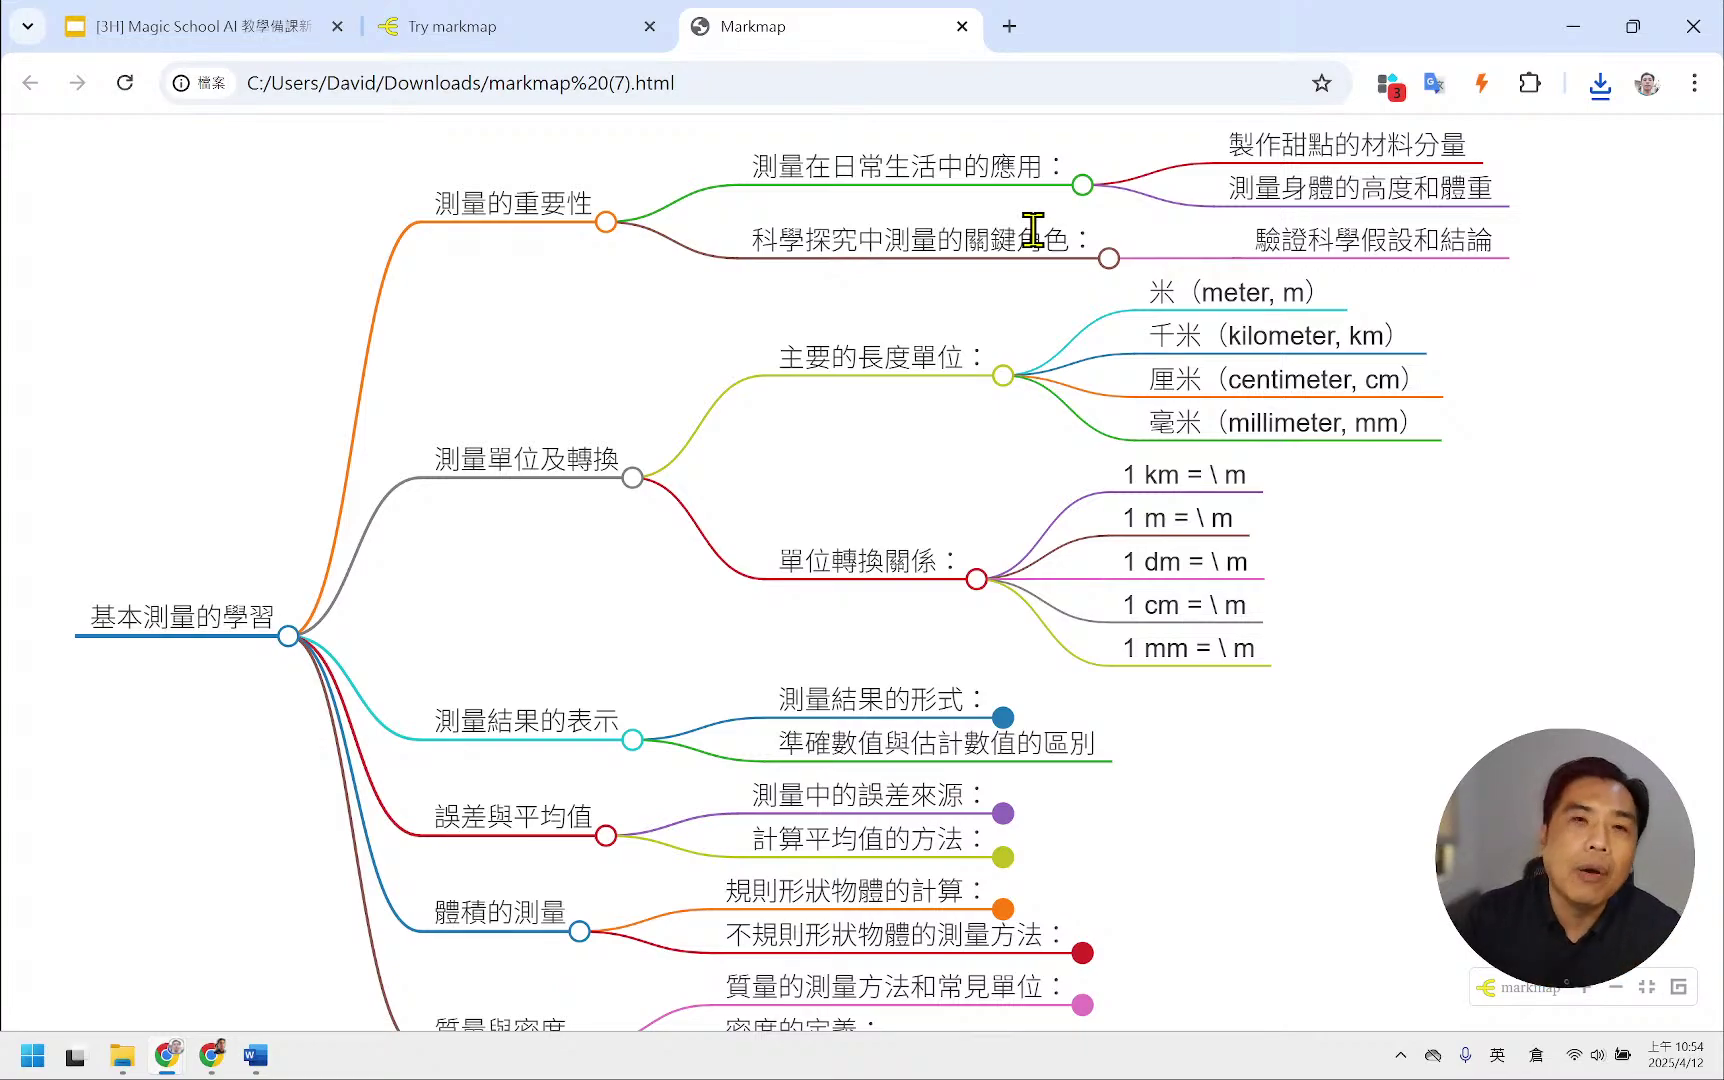
# - Switch to PowerPoint, create a blank presentation and apply the 空白 layout to its first slide
pyautogui.click(35, 1058)
pyautogui.click(285, 468)
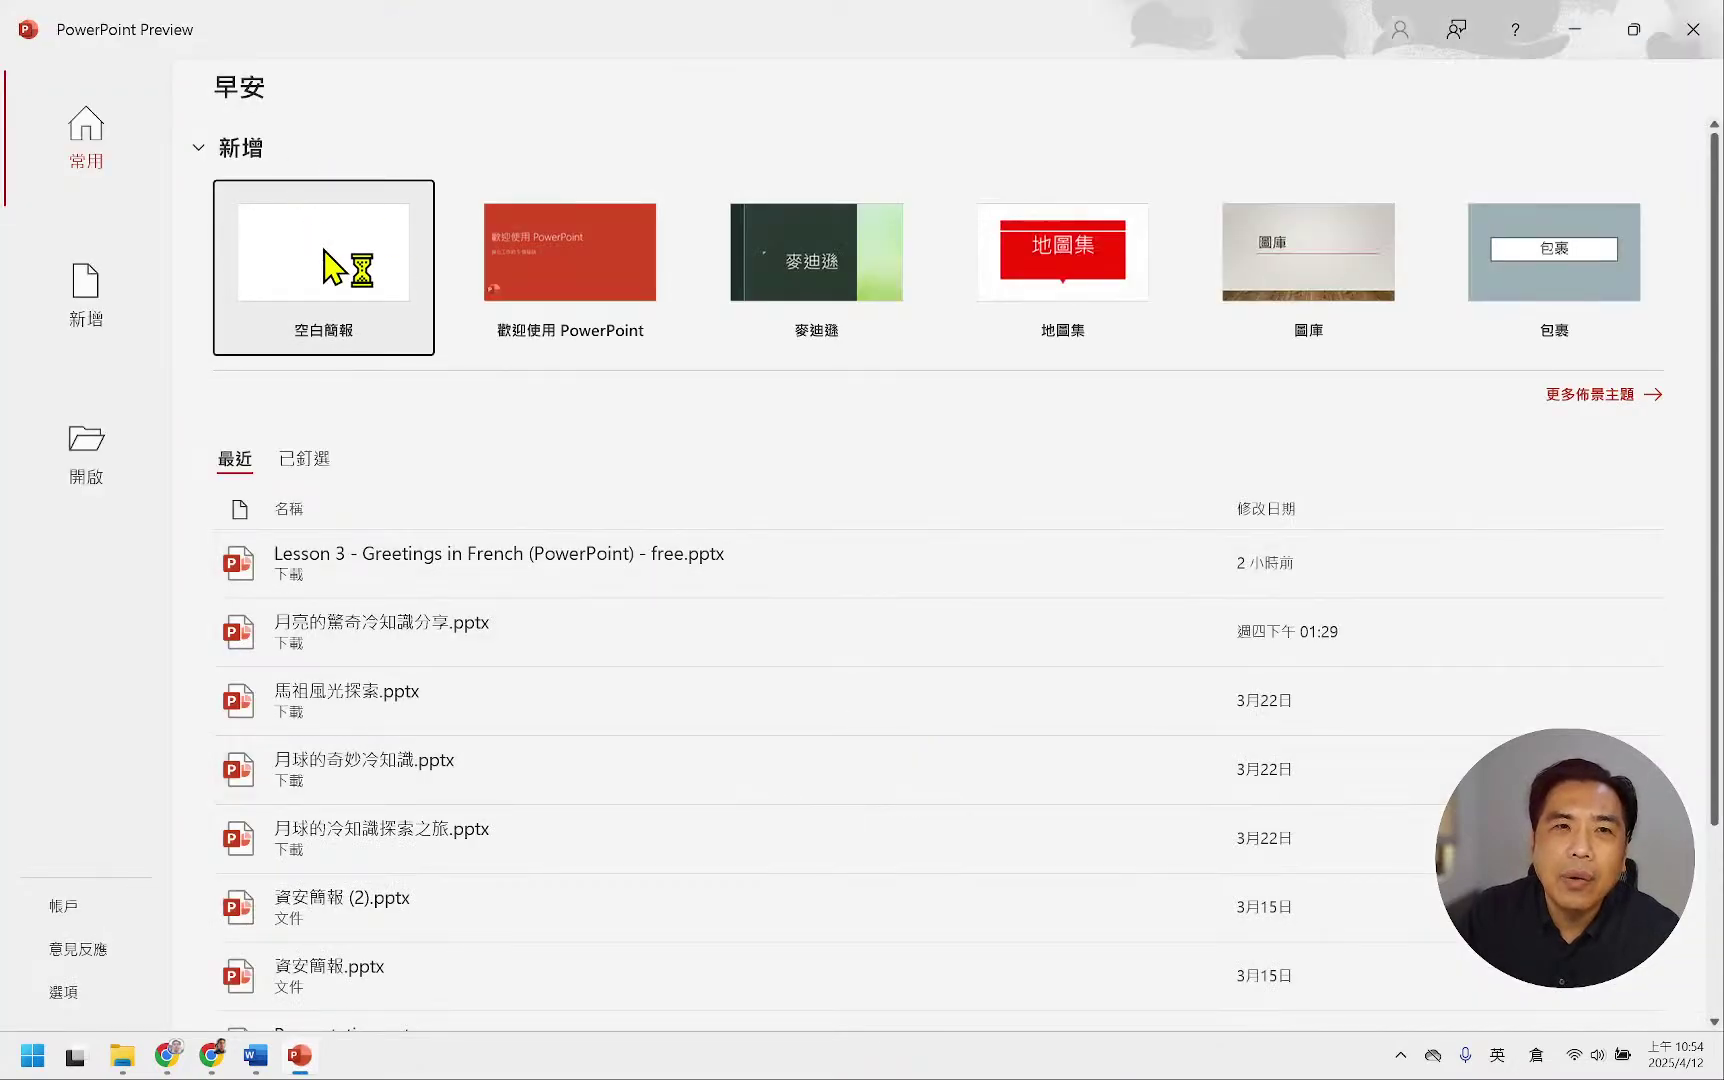
pyautogui.click(323, 268)
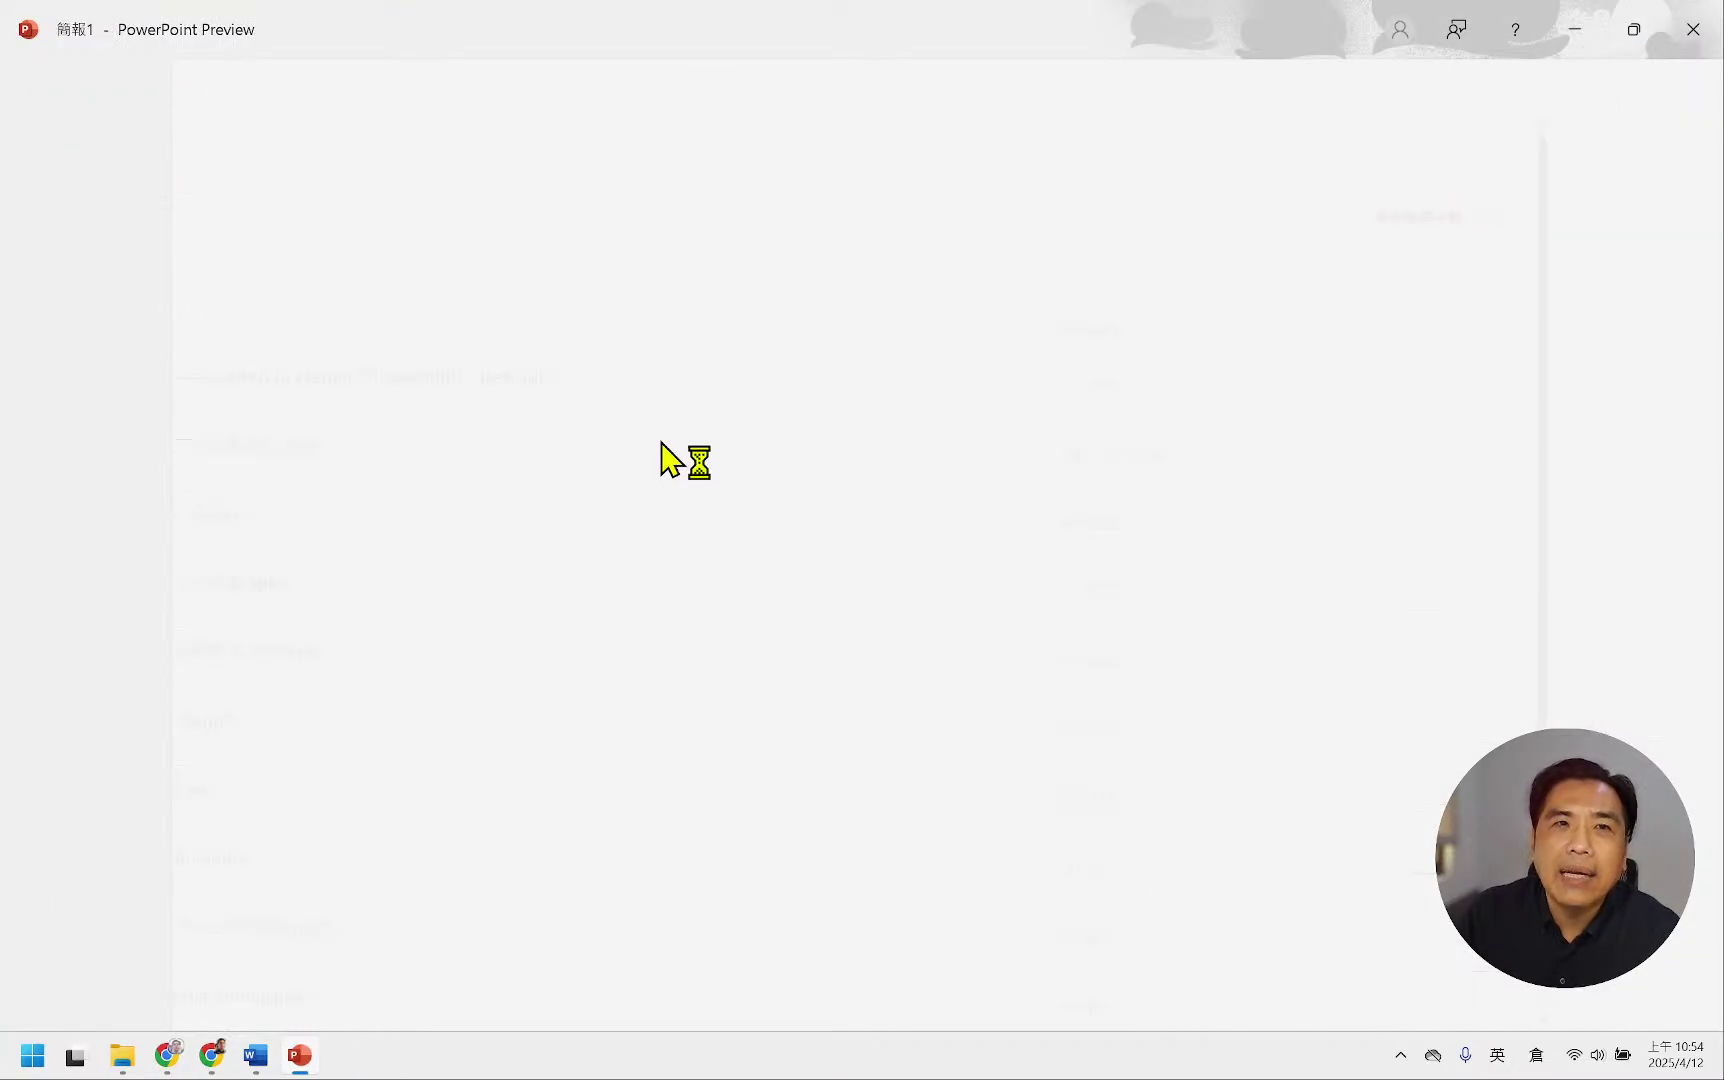
pyautogui.rightClick(662, 400)
pyautogui.press('Escape')
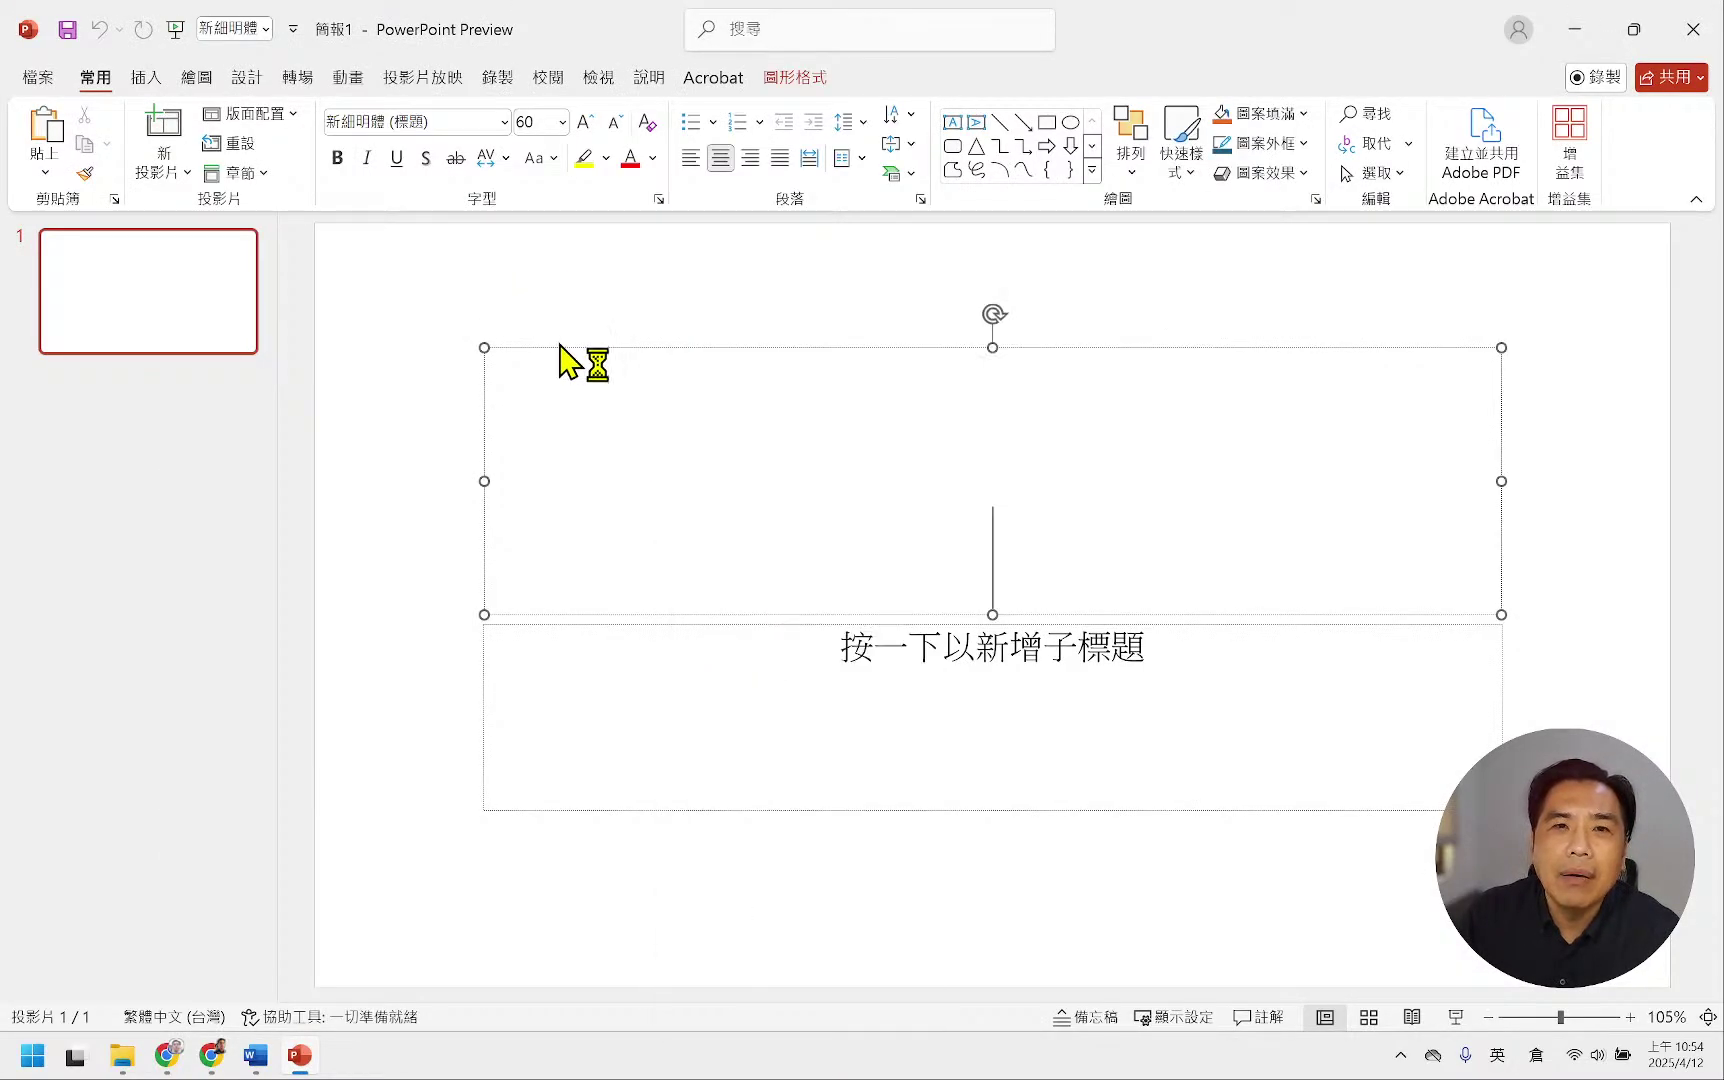
pyautogui.click(401, 363)
pyautogui.click(252, 114)
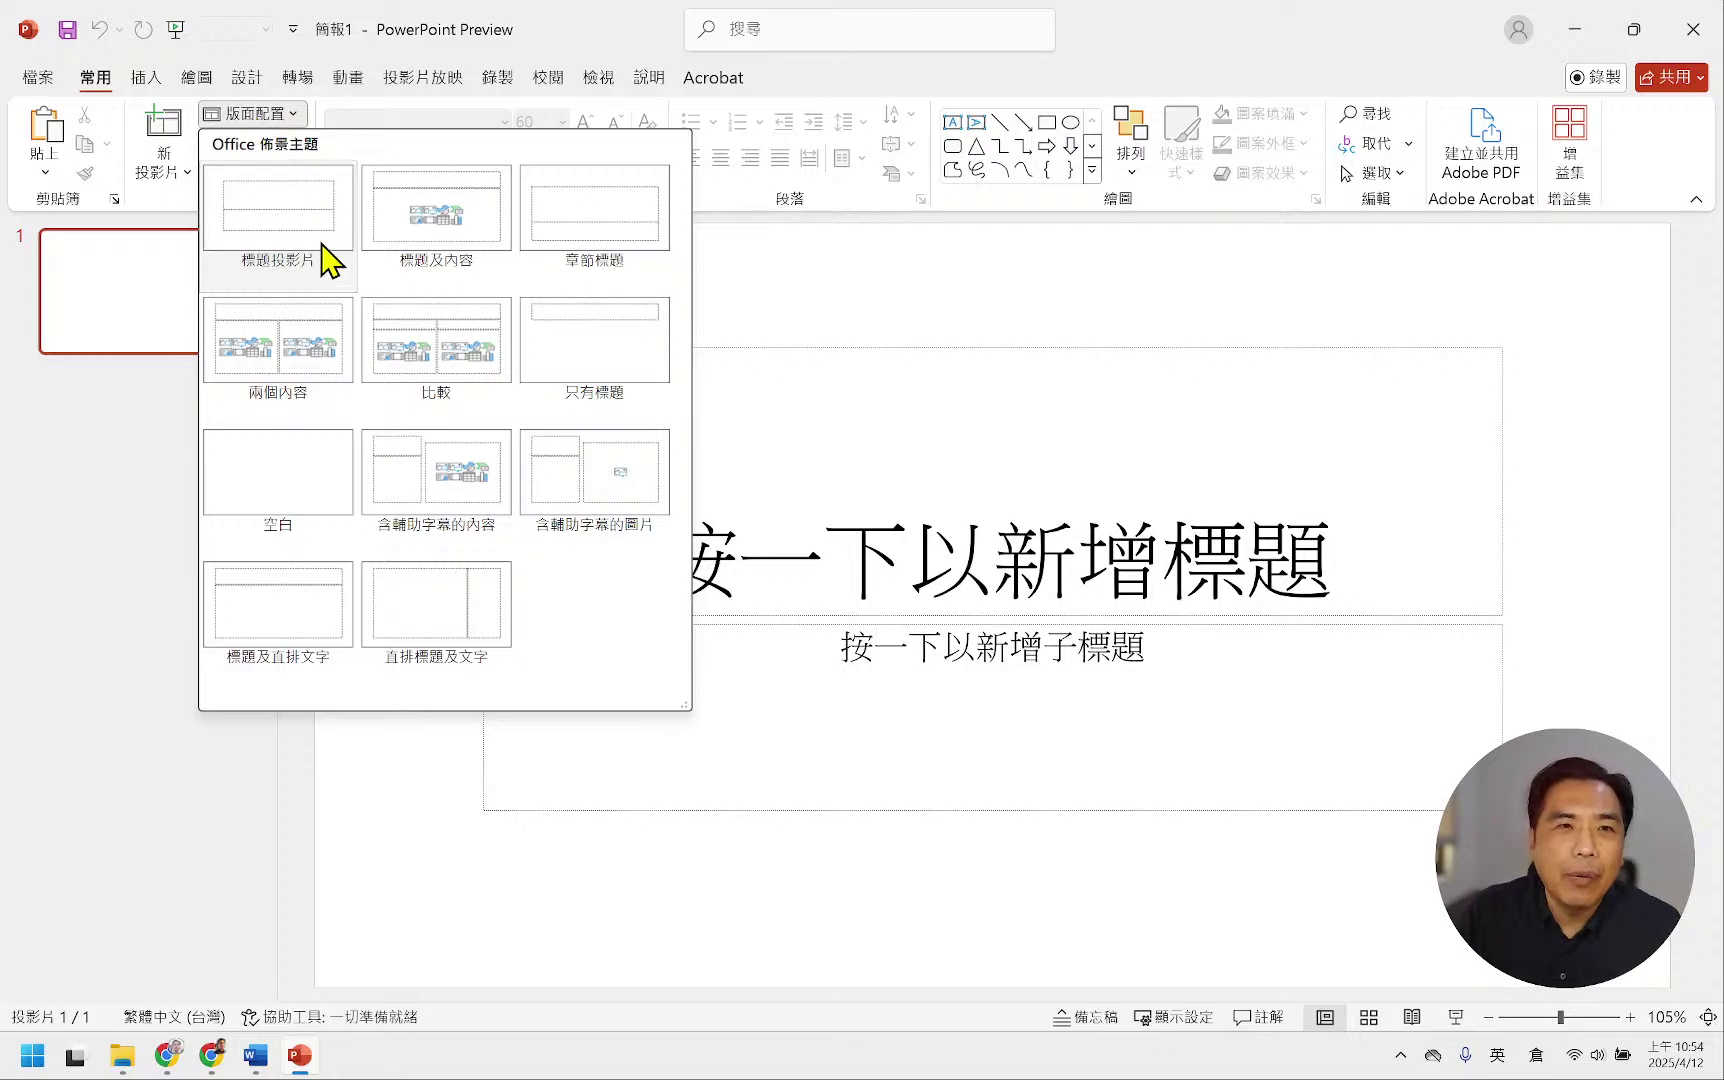
pyautogui.click(300, 470)
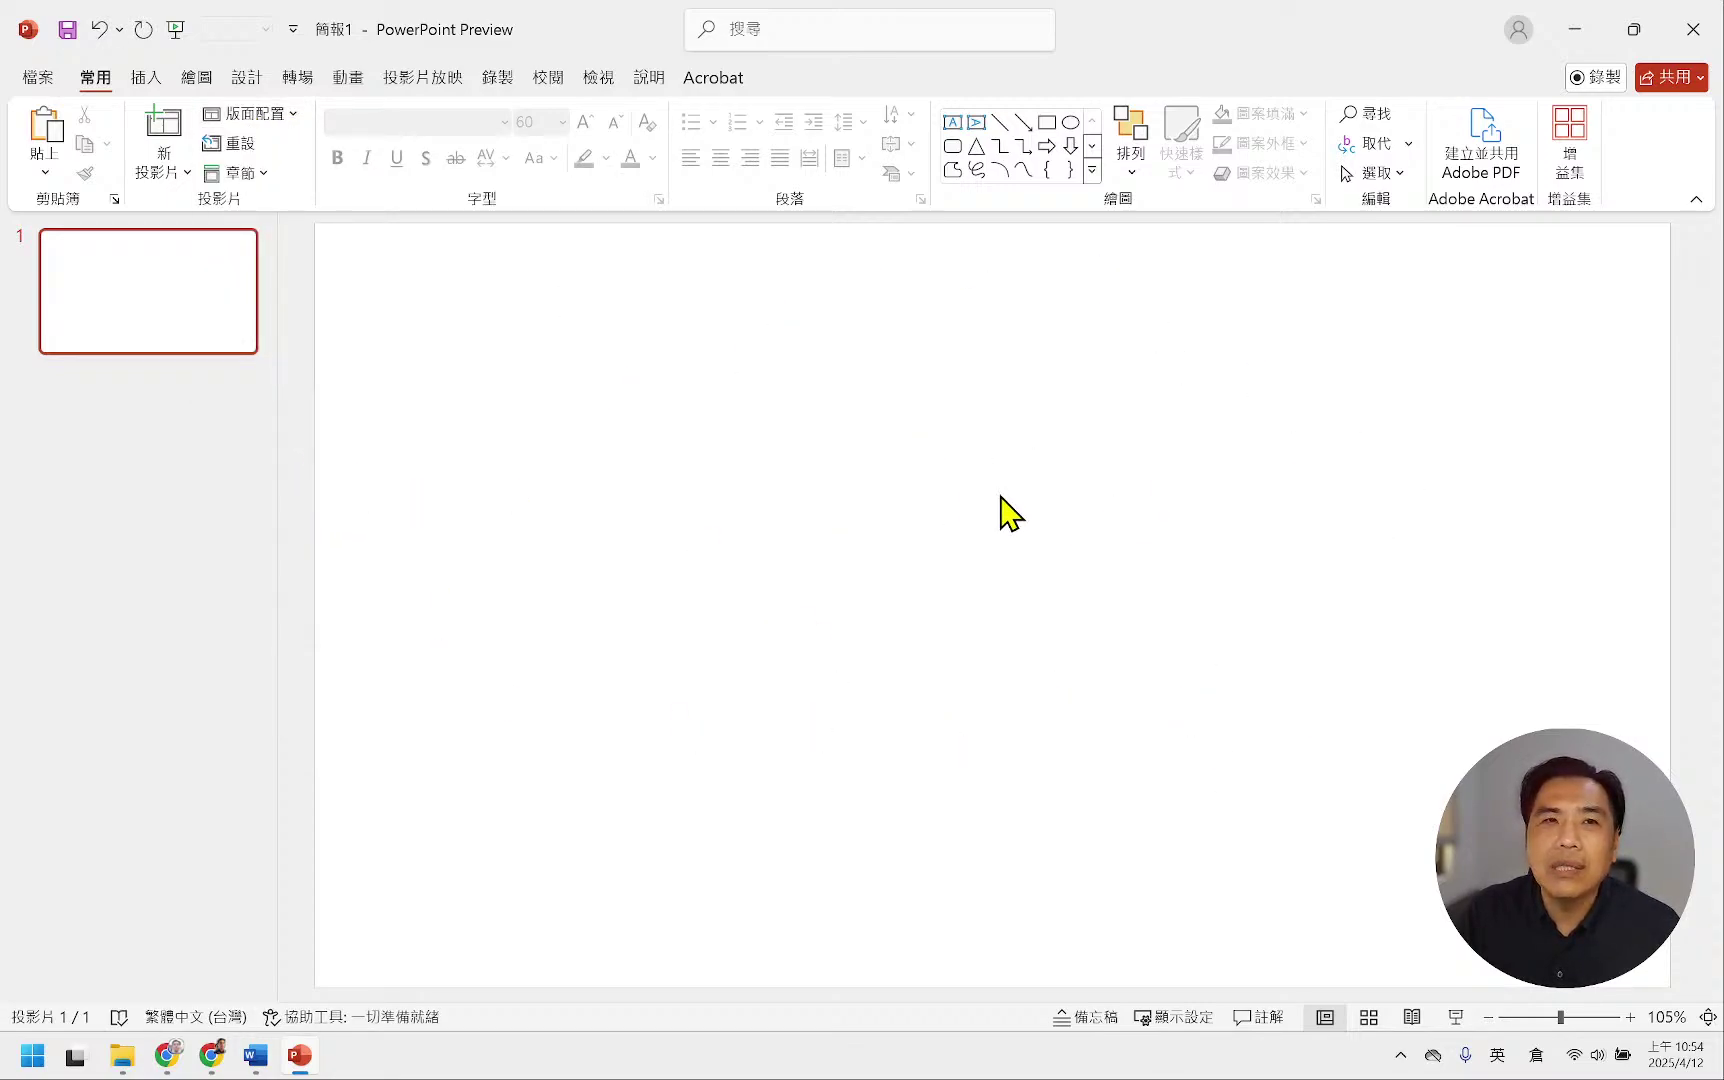
# - Insert the picture markmap.svg from the 下載 folder onto the blank slide
pyautogui.click(145, 80)
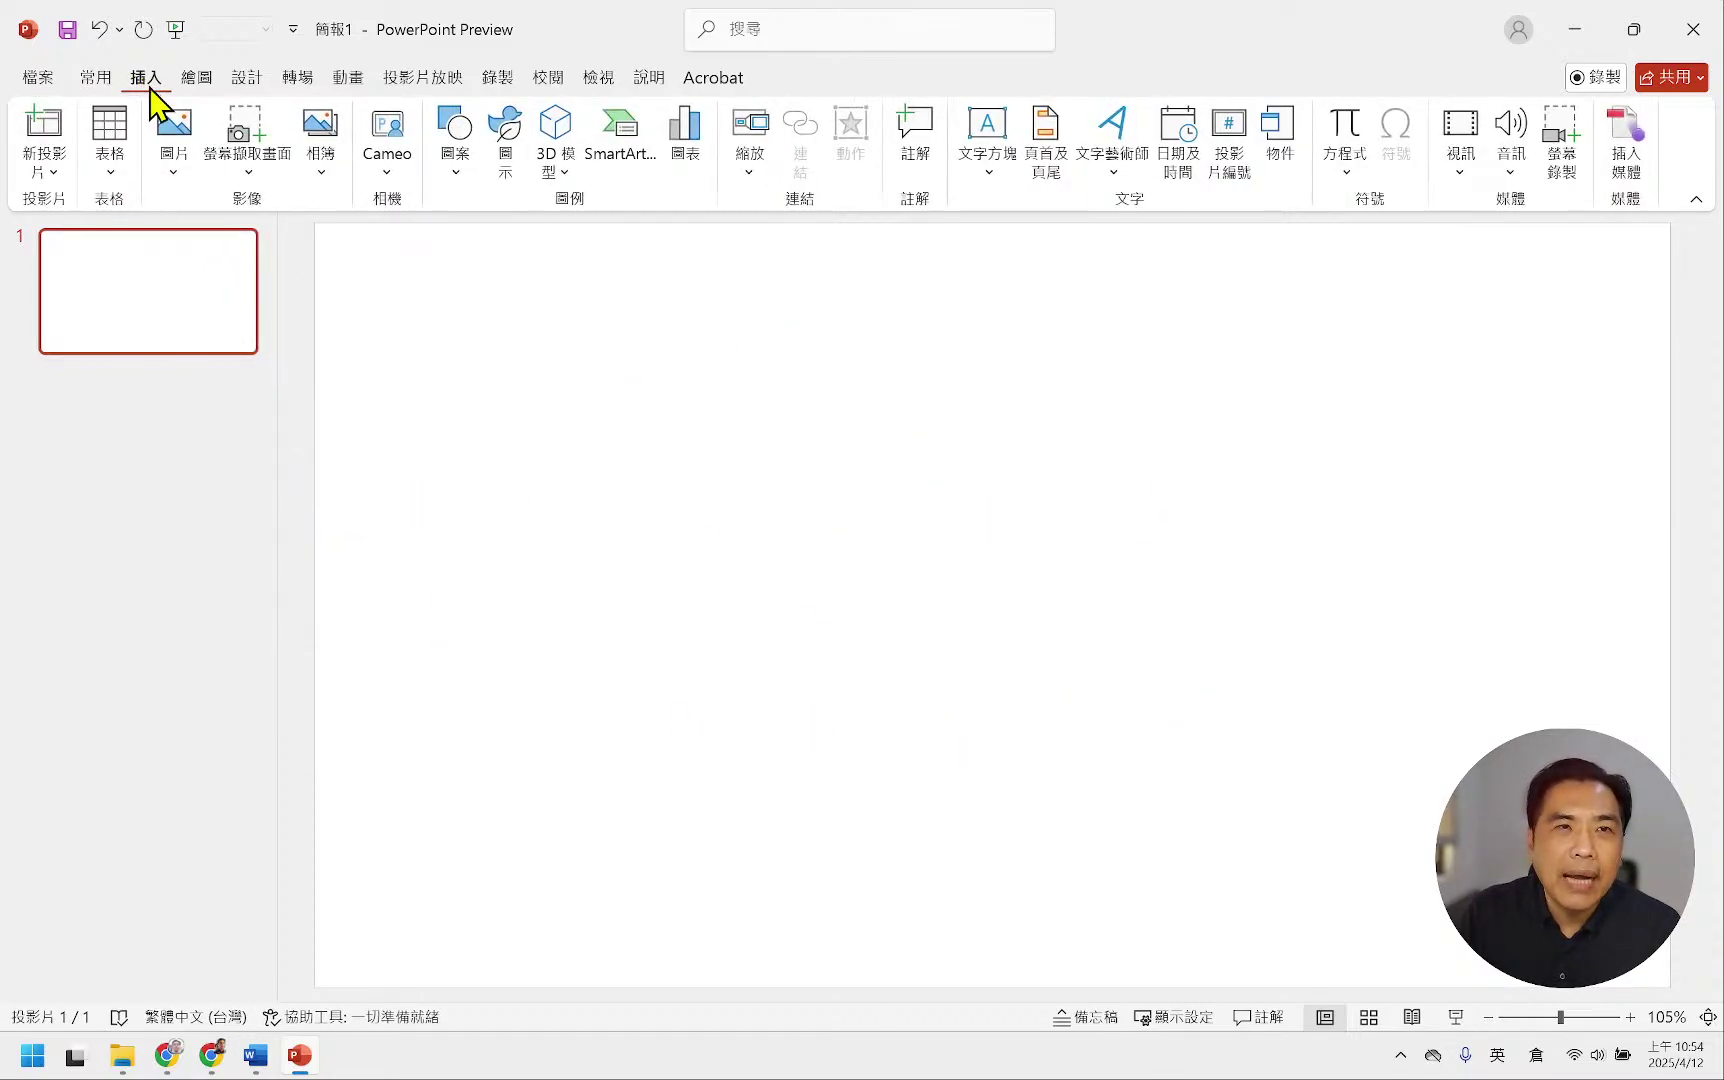
pyautogui.click(174, 135)
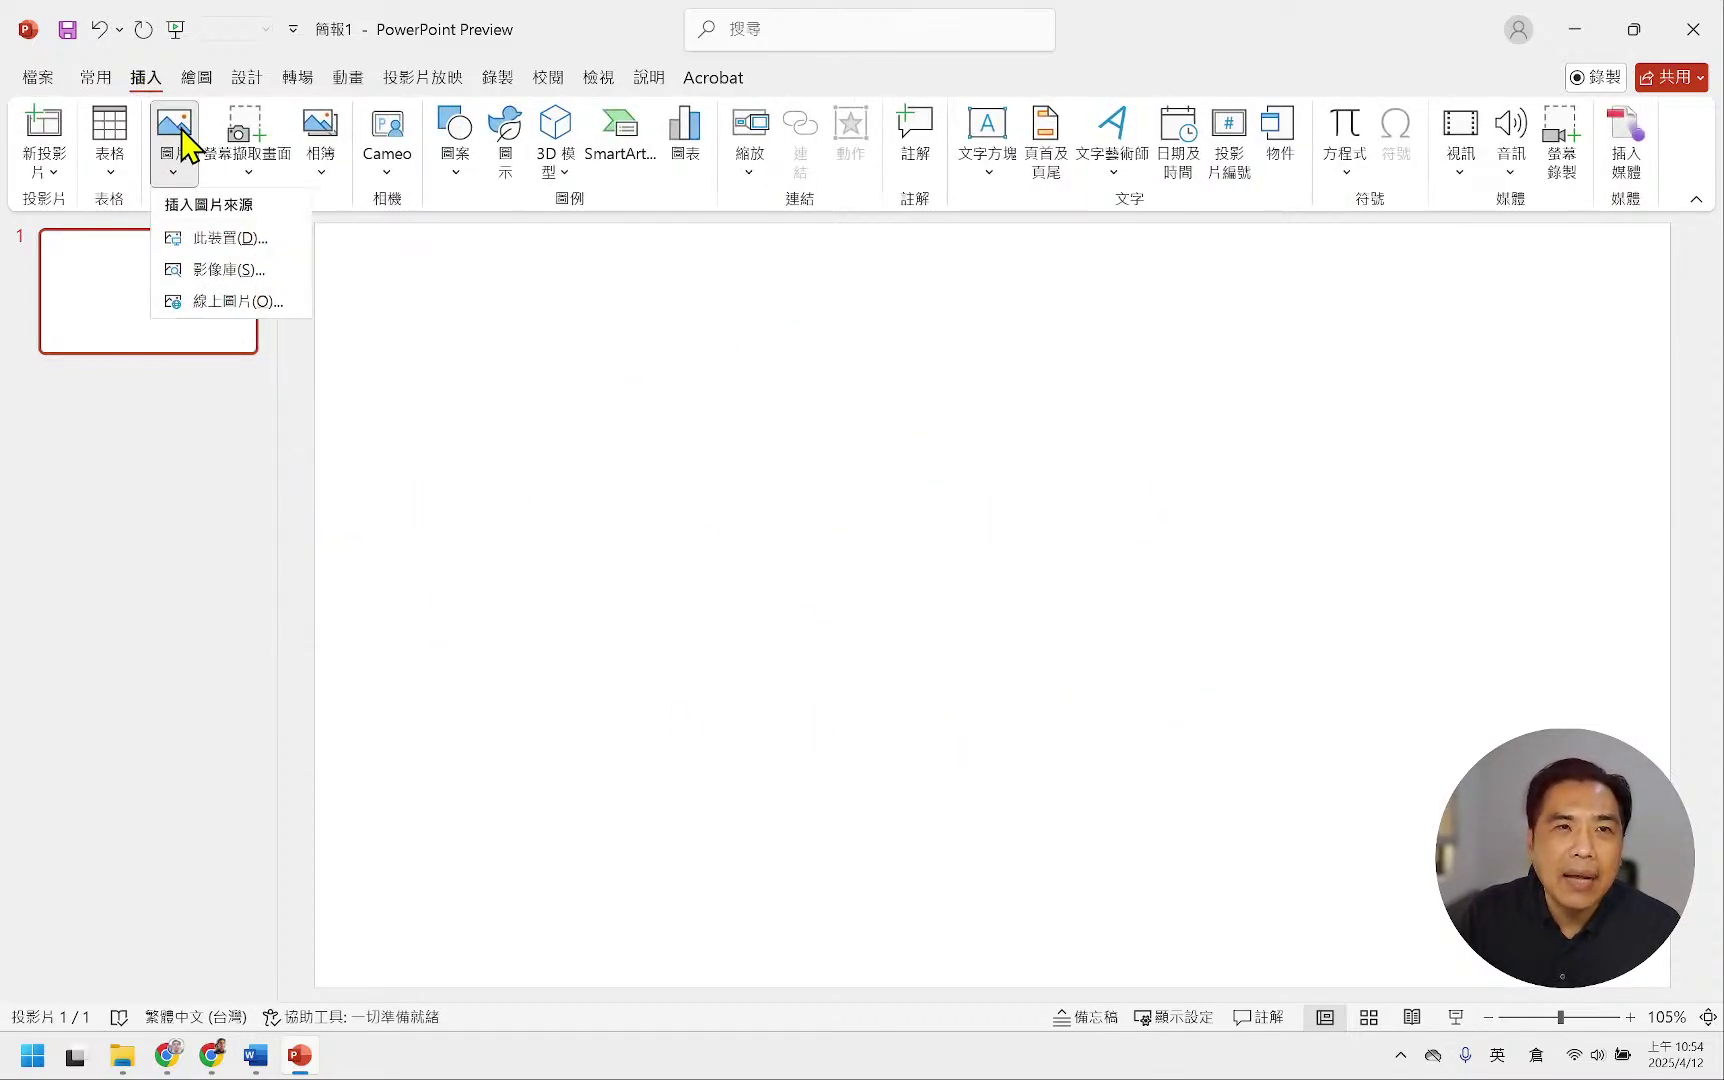
pyautogui.click(253, 240)
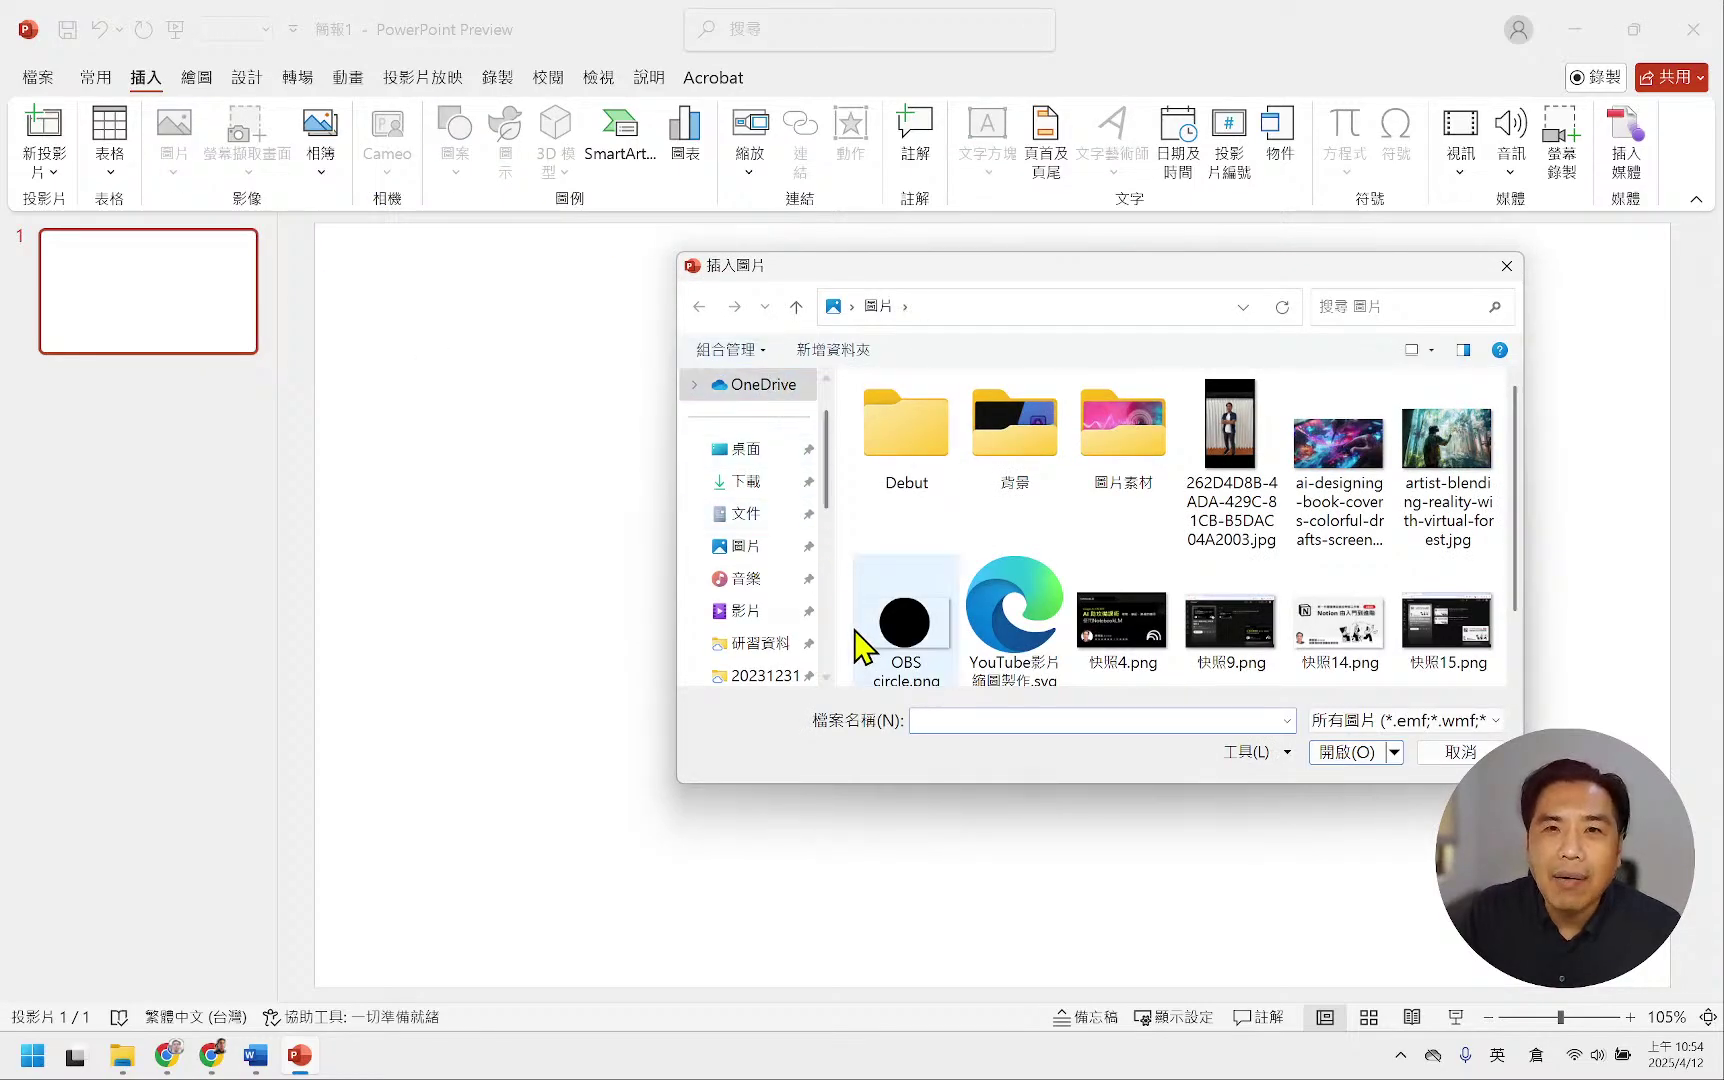
pyautogui.click(768, 485)
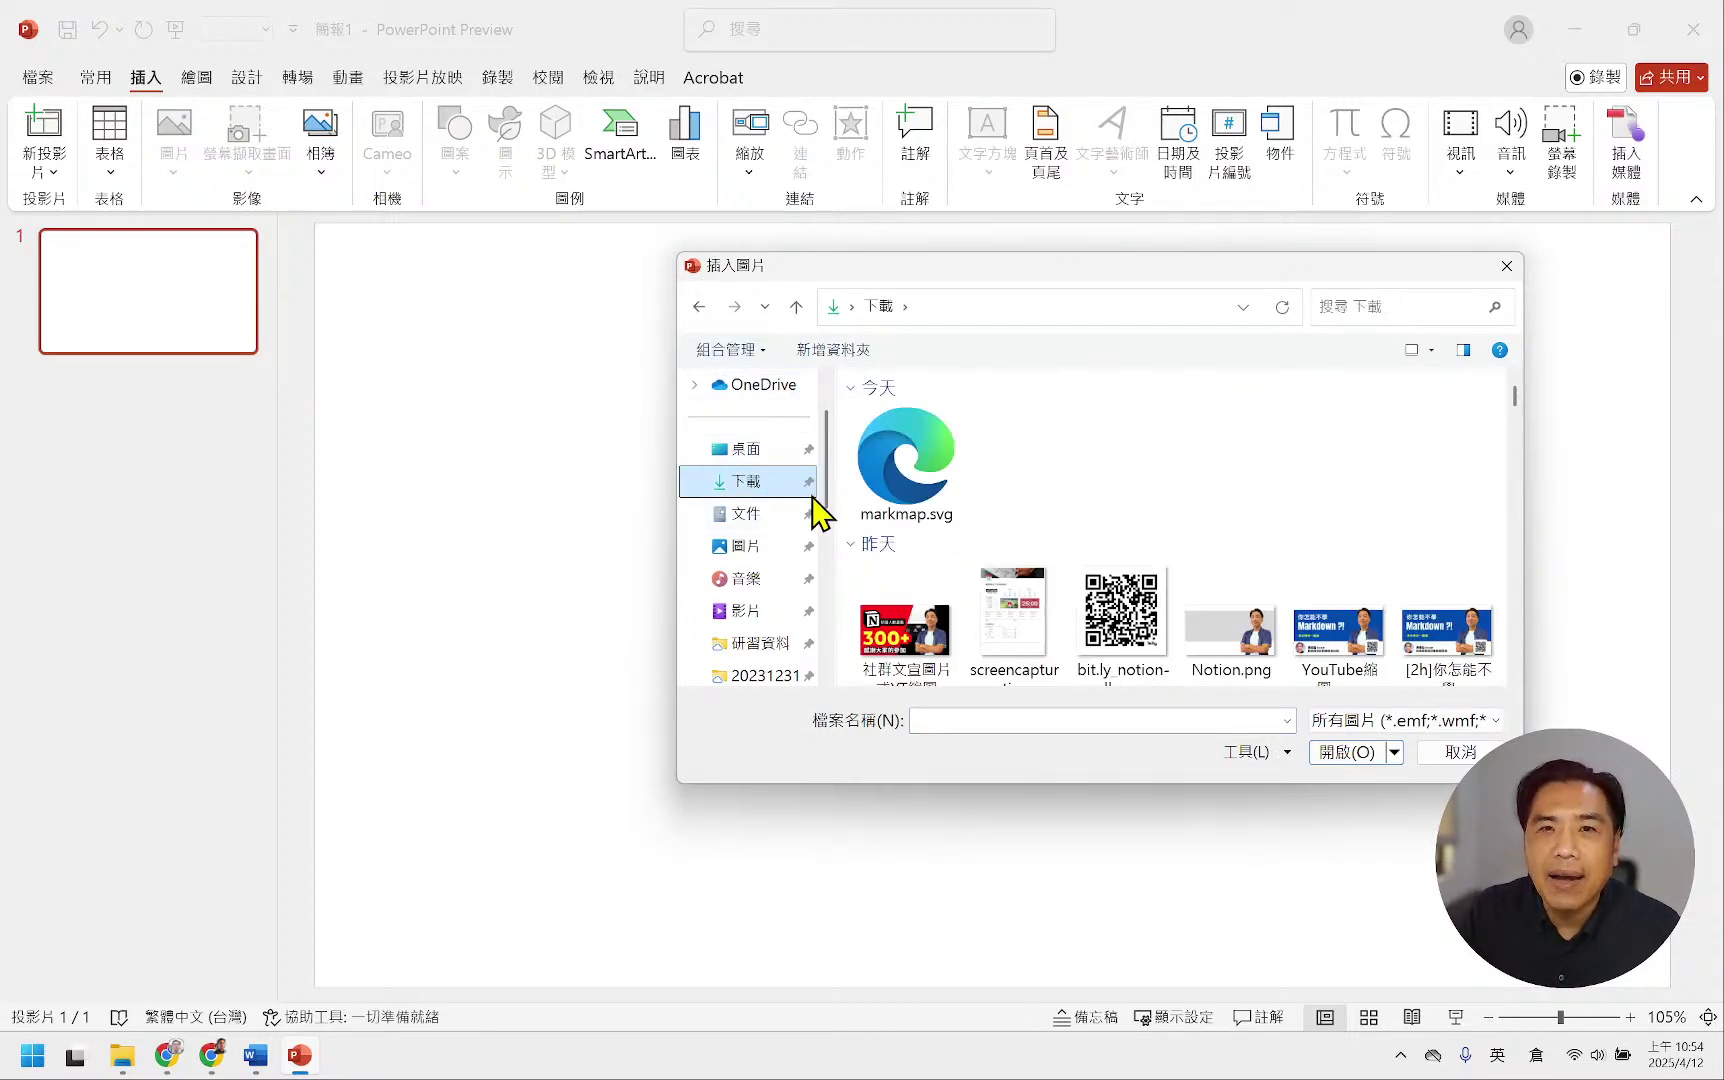
pyautogui.click(907, 462)
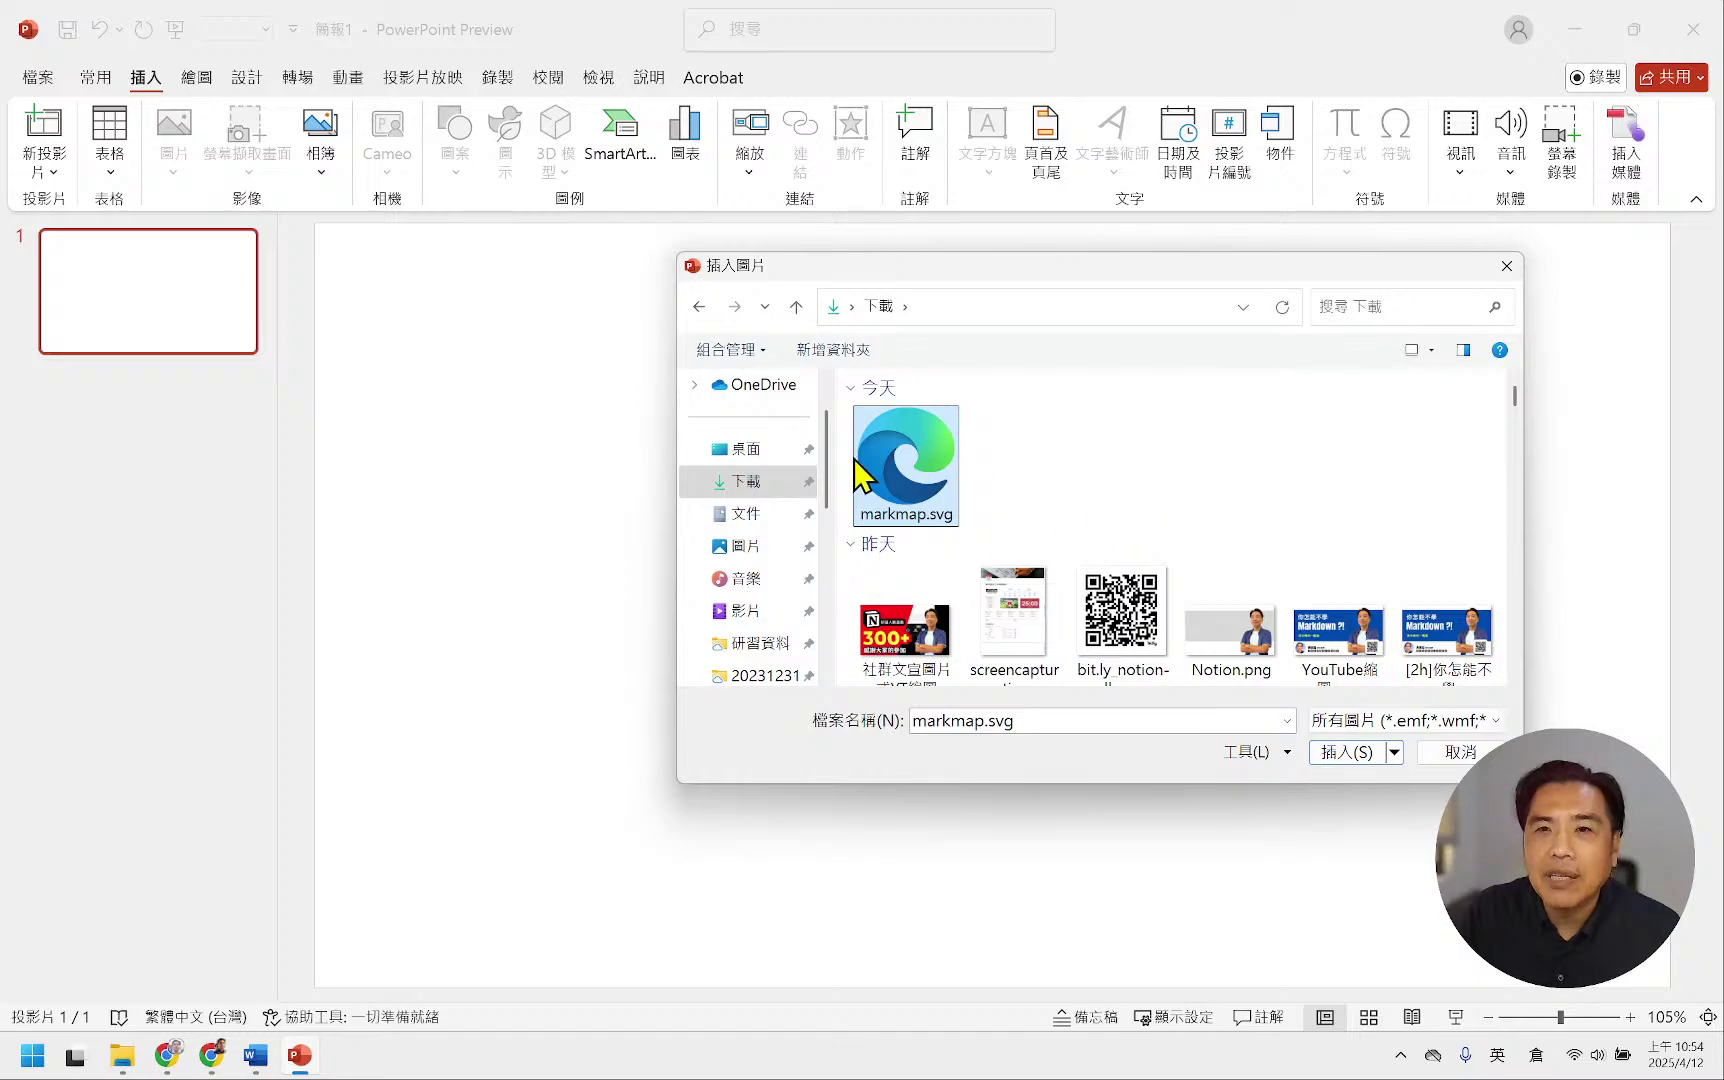
pyautogui.click(1350, 754)
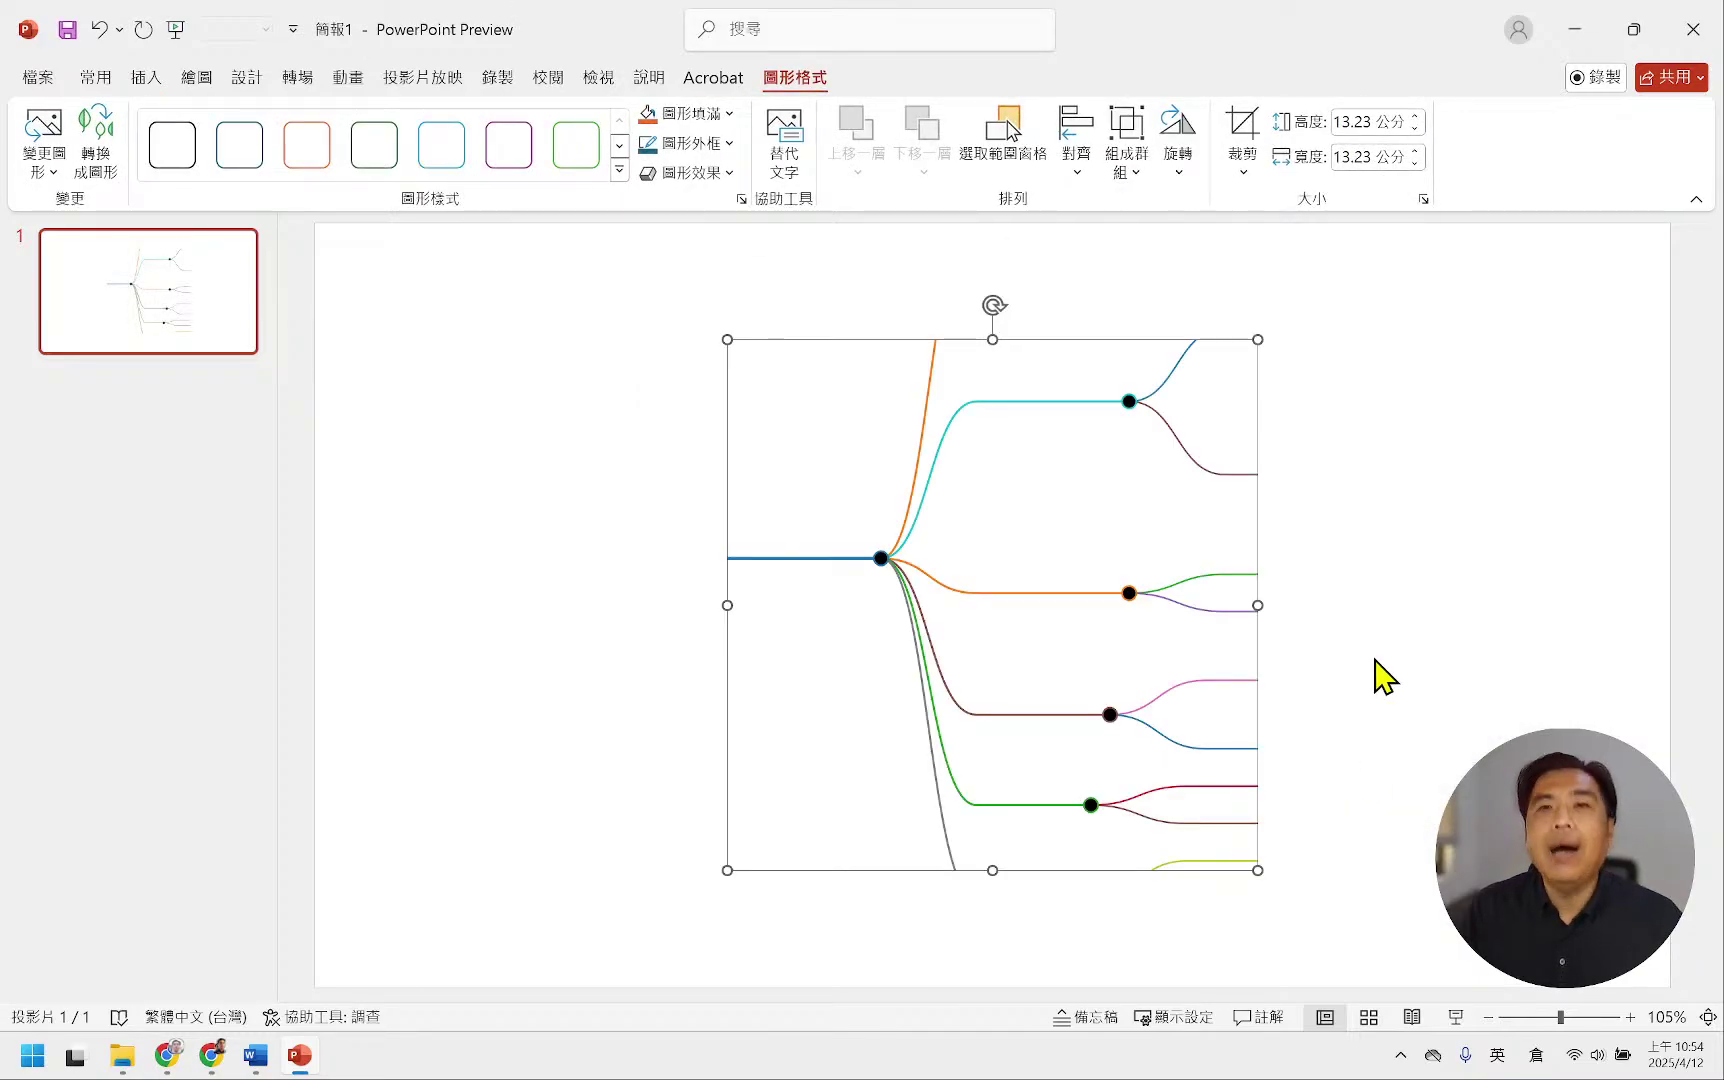
pyautogui.click(1488, 537)
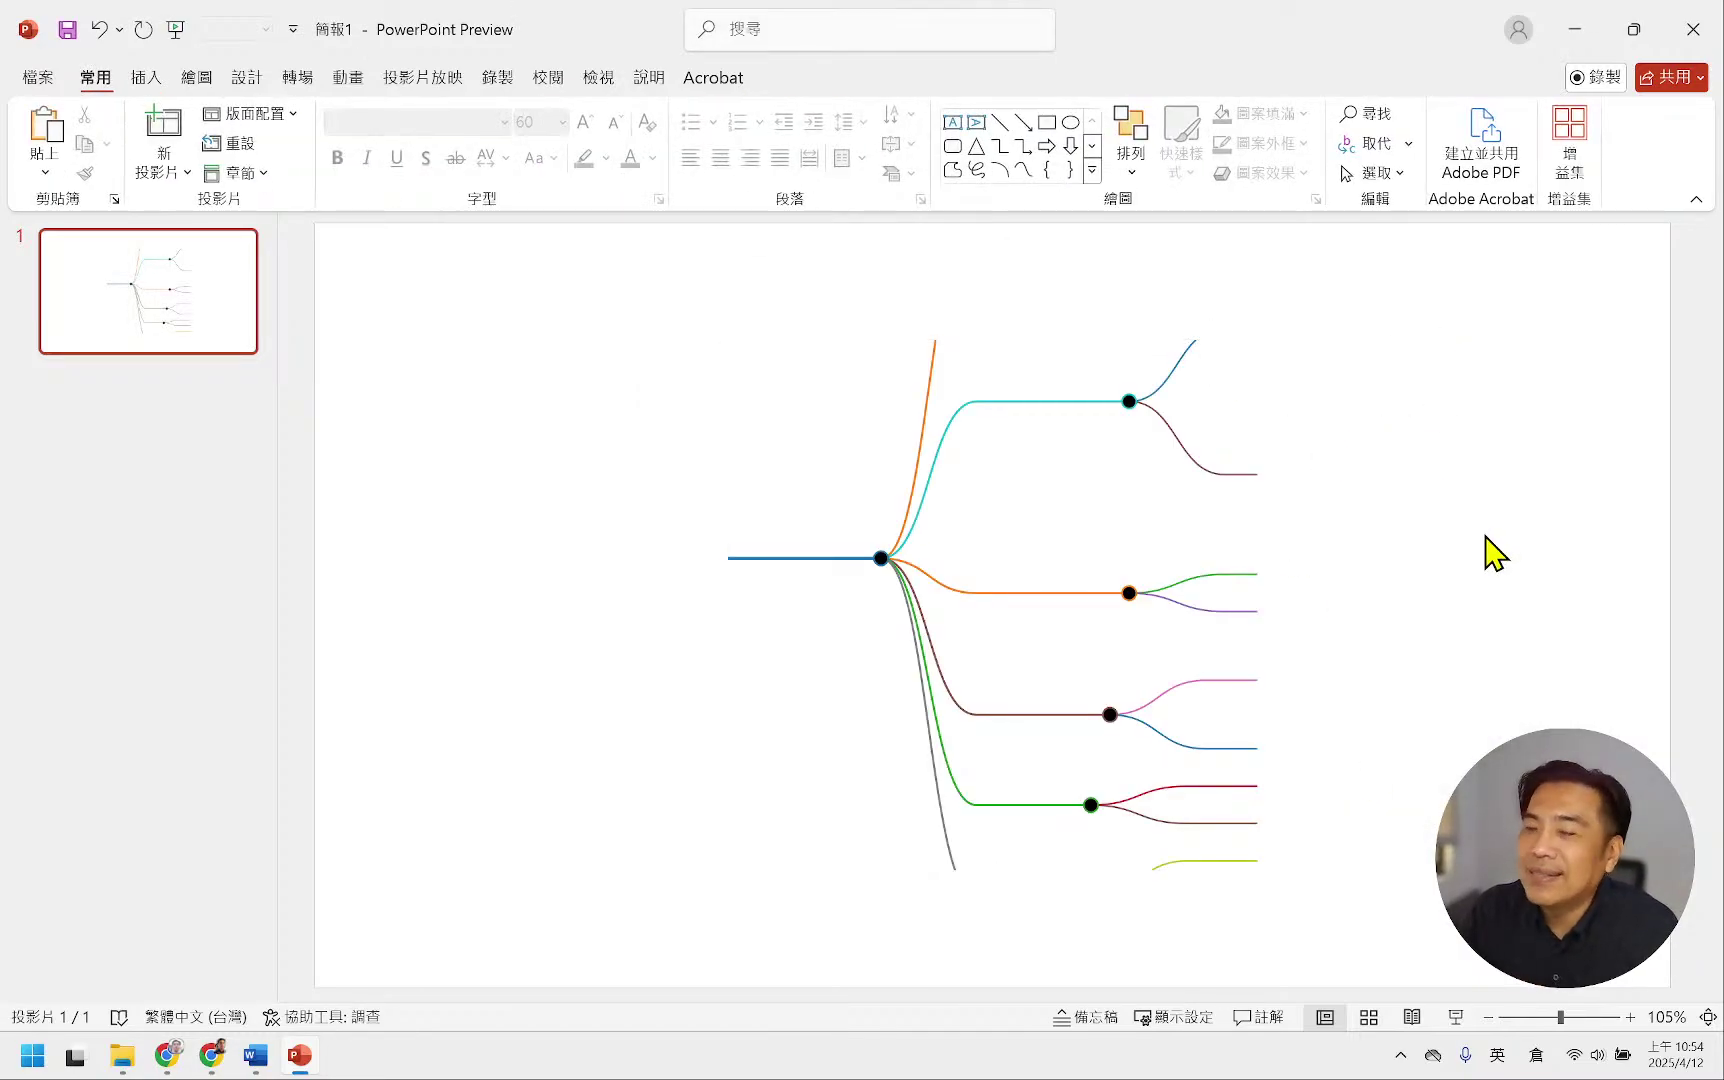
# - Delete the inserted mind map picture and close the presentation without saving
pyautogui.click(928, 401)
pyautogui.press('Delete')
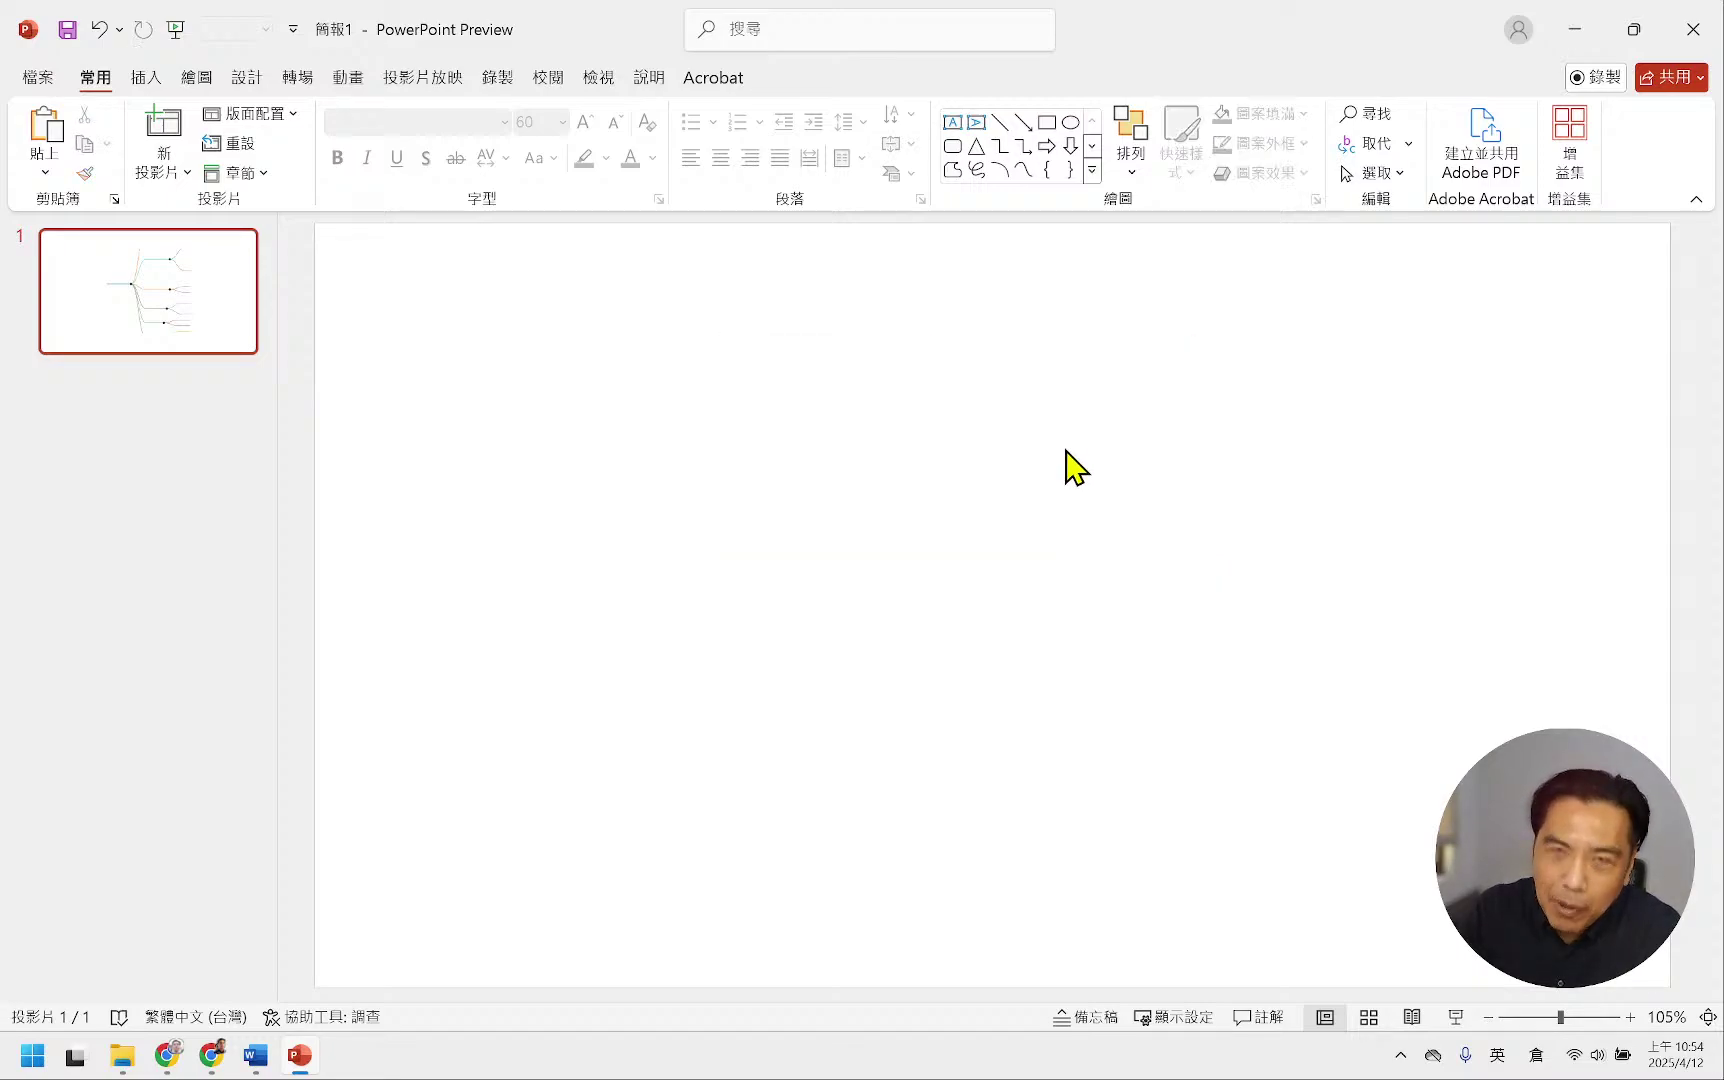
pyautogui.click(1711, 42)
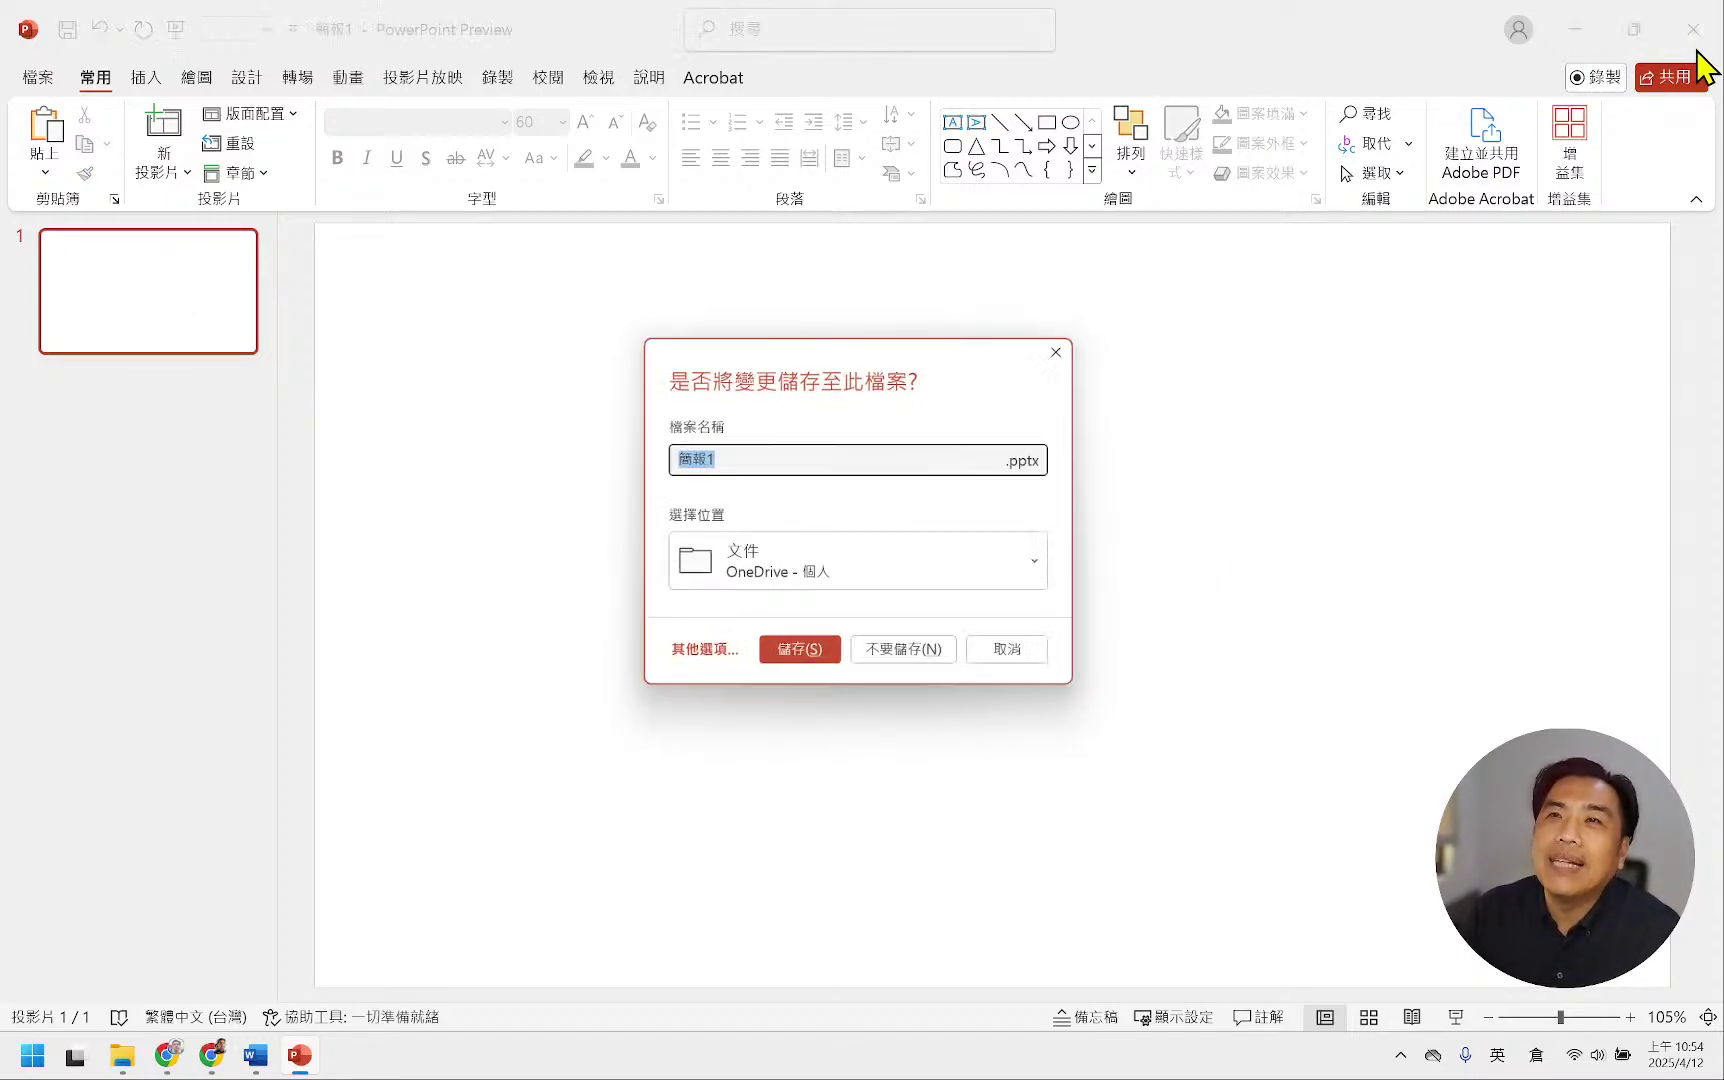
pyautogui.click(933, 670)
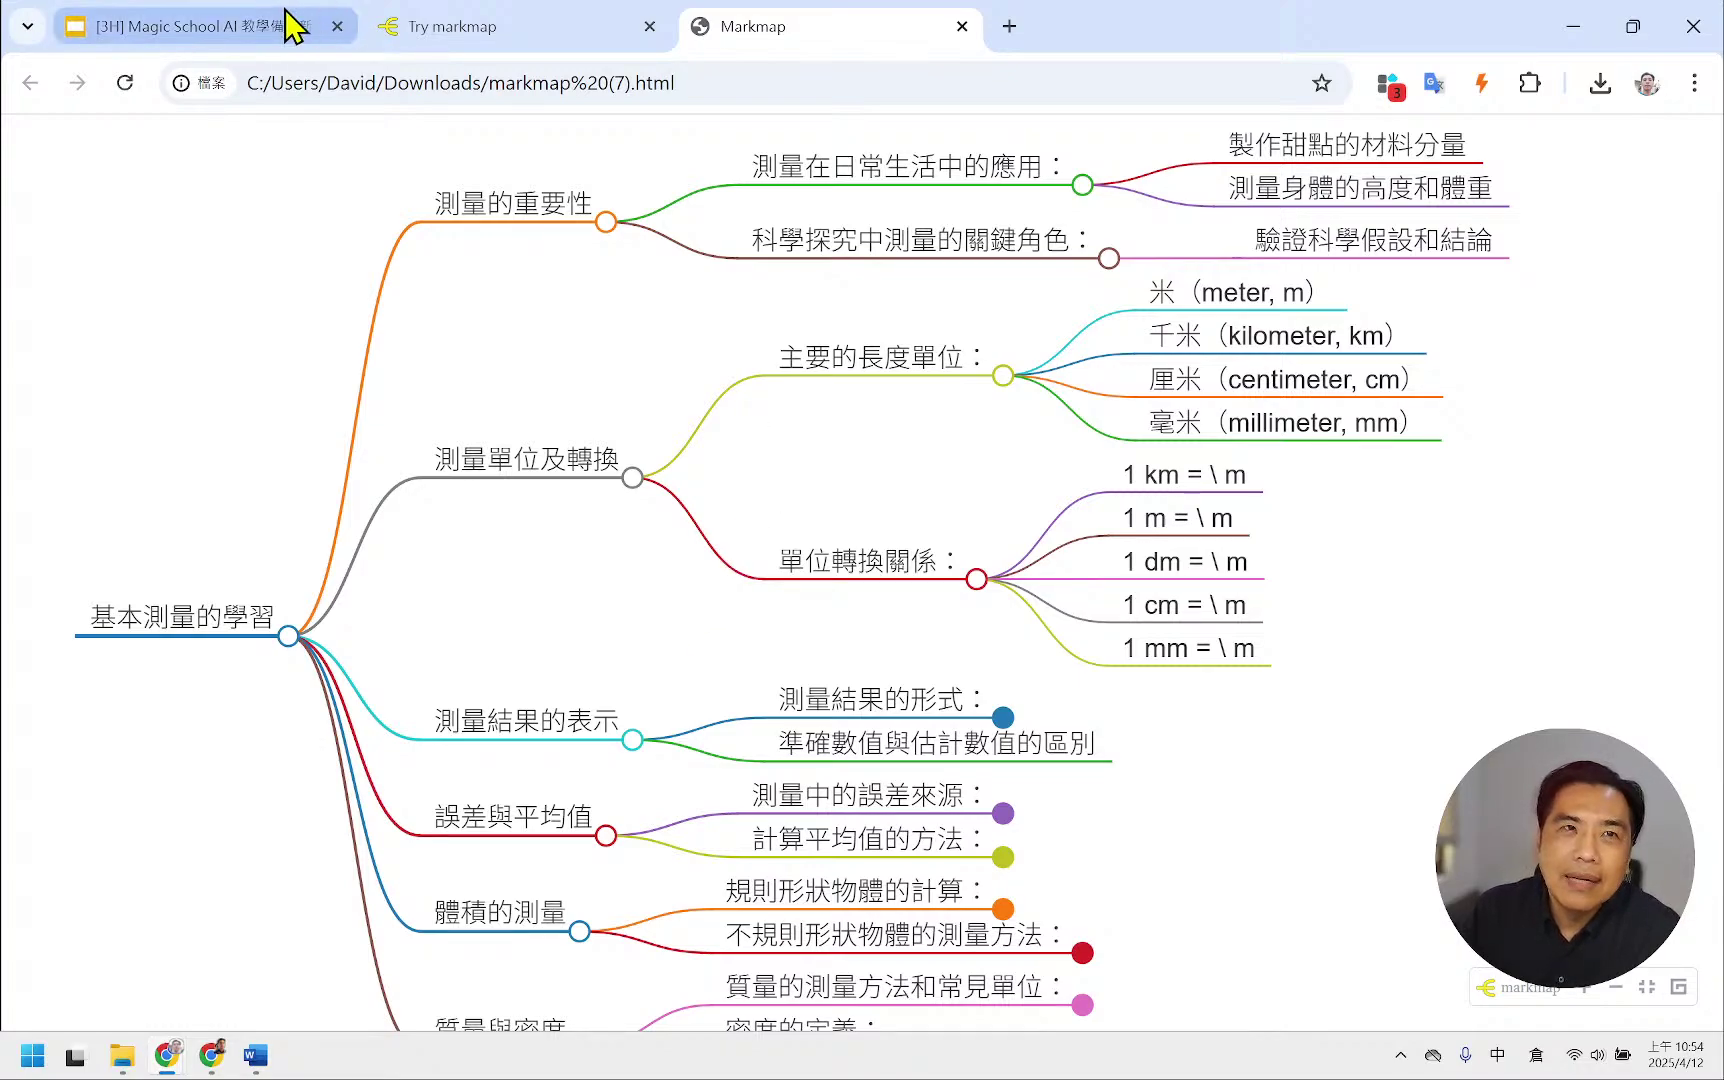
pyautogui.click(230, 28)
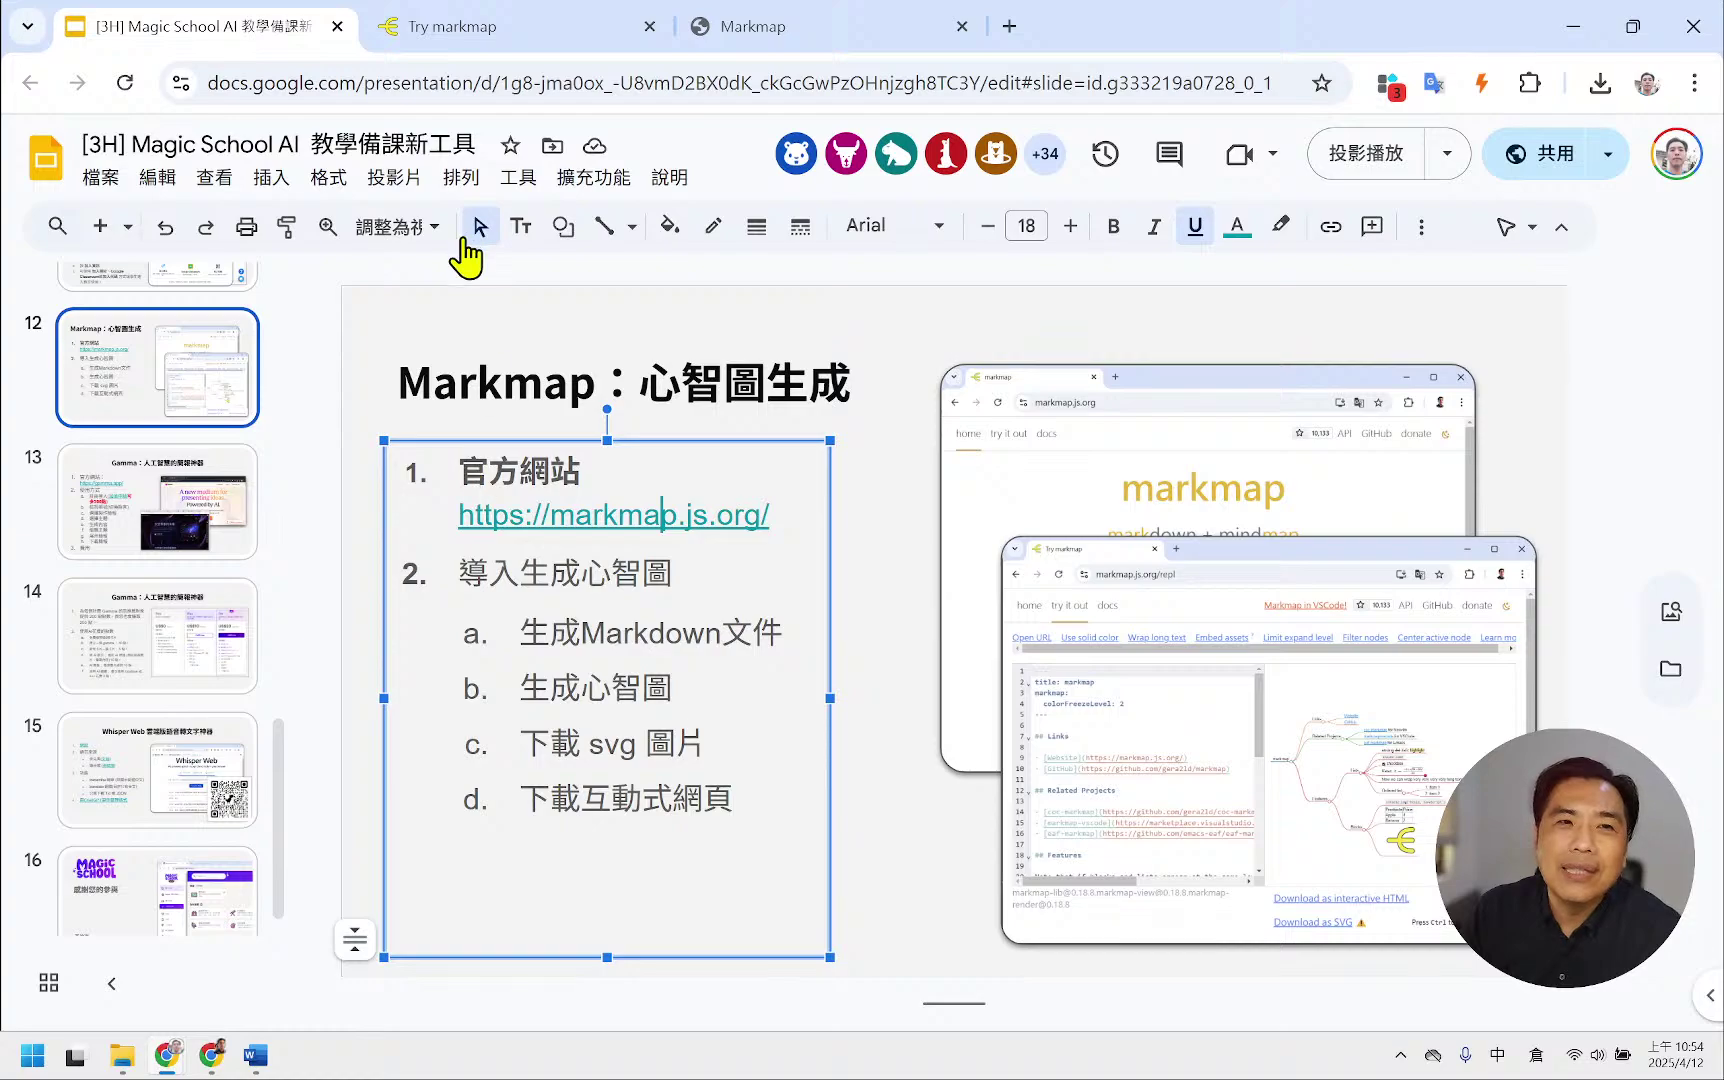
pyautogui.click(468, 32)
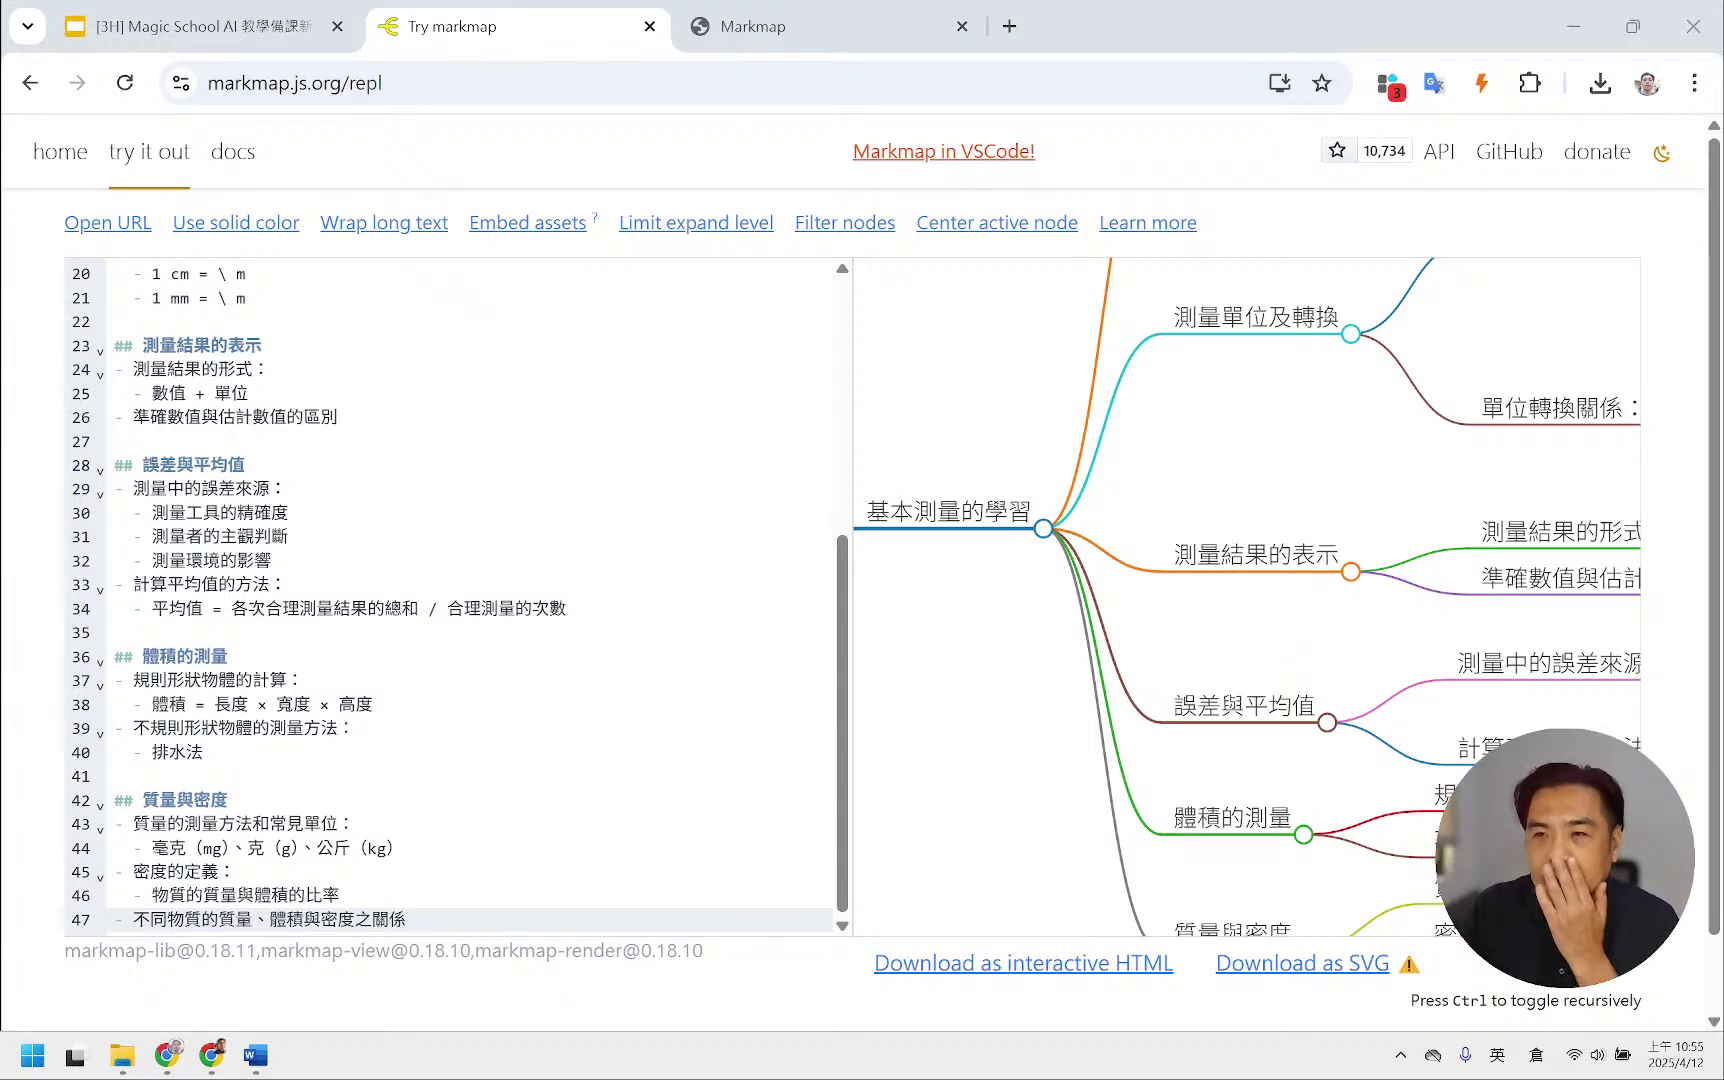
pyautogui.click(808, 30)
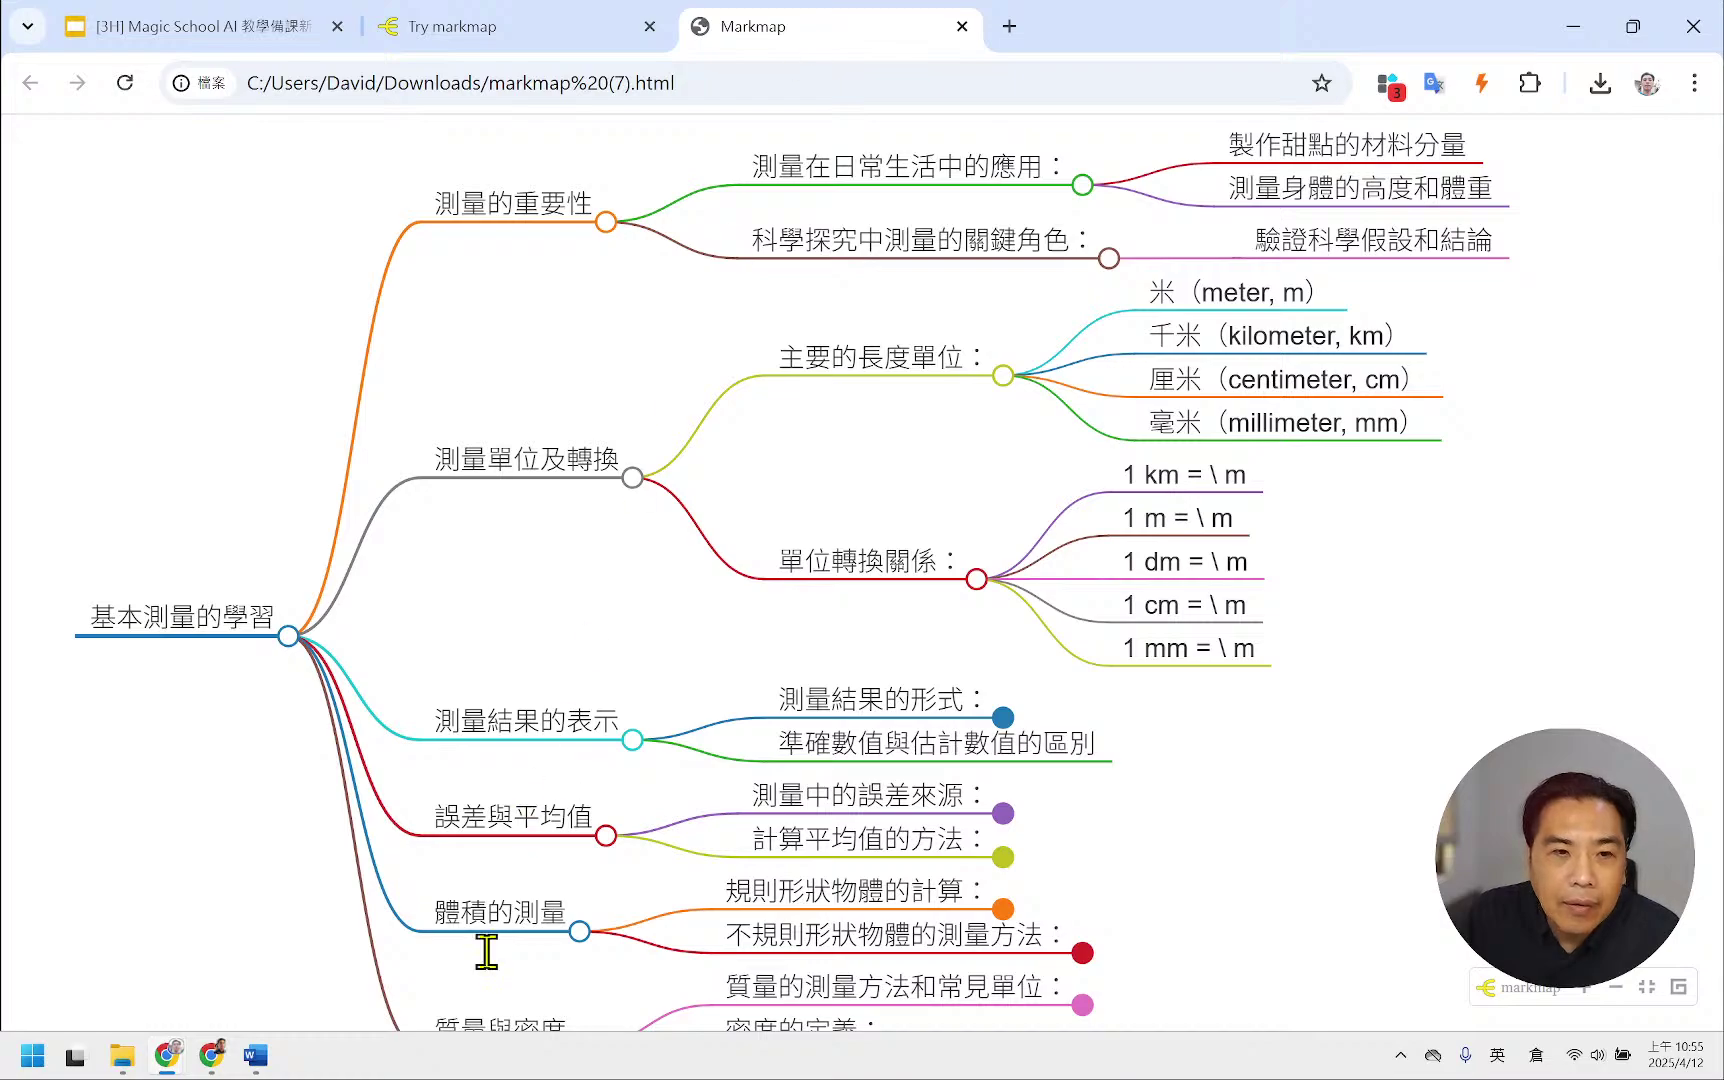
# - Switch to Raina in the MagicSchool window and review the Markdown outline from 單位轉換關係 to 質量與密度
pyautogui.click(211, 1055)
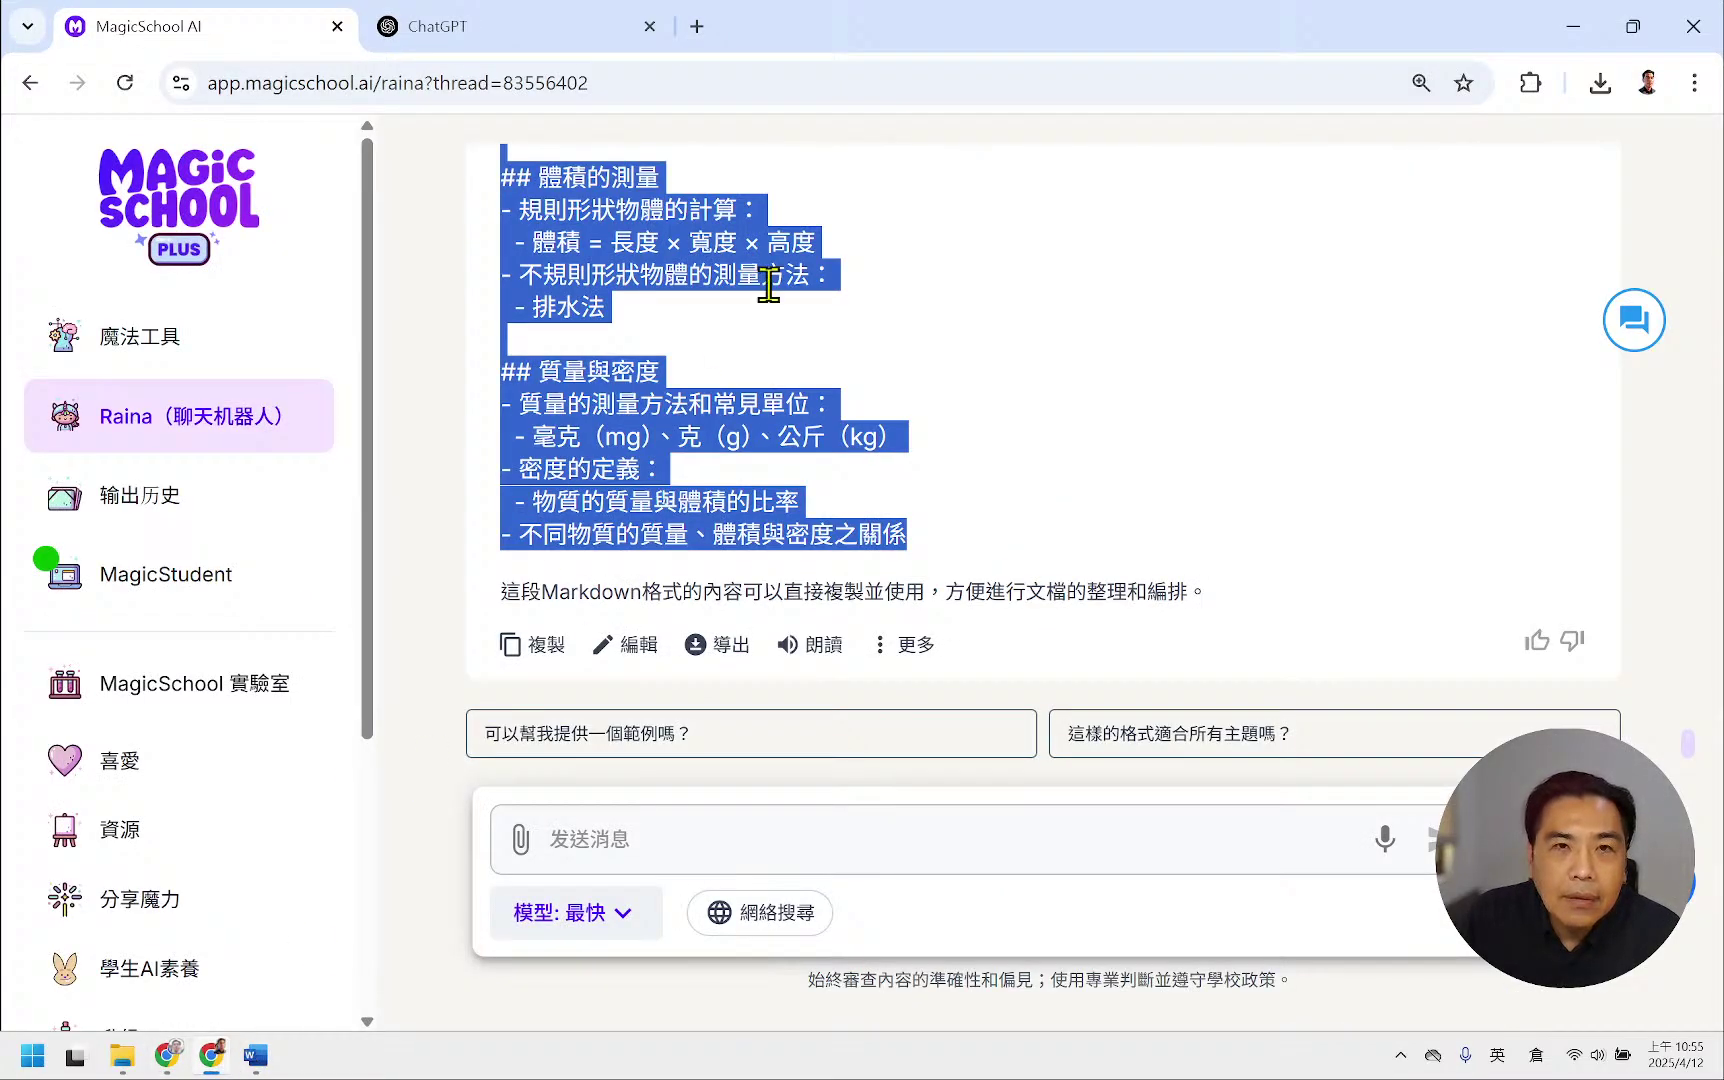
pyautogui.click(1024, 346)
pyautogui.scroll(5, 1024, 348)
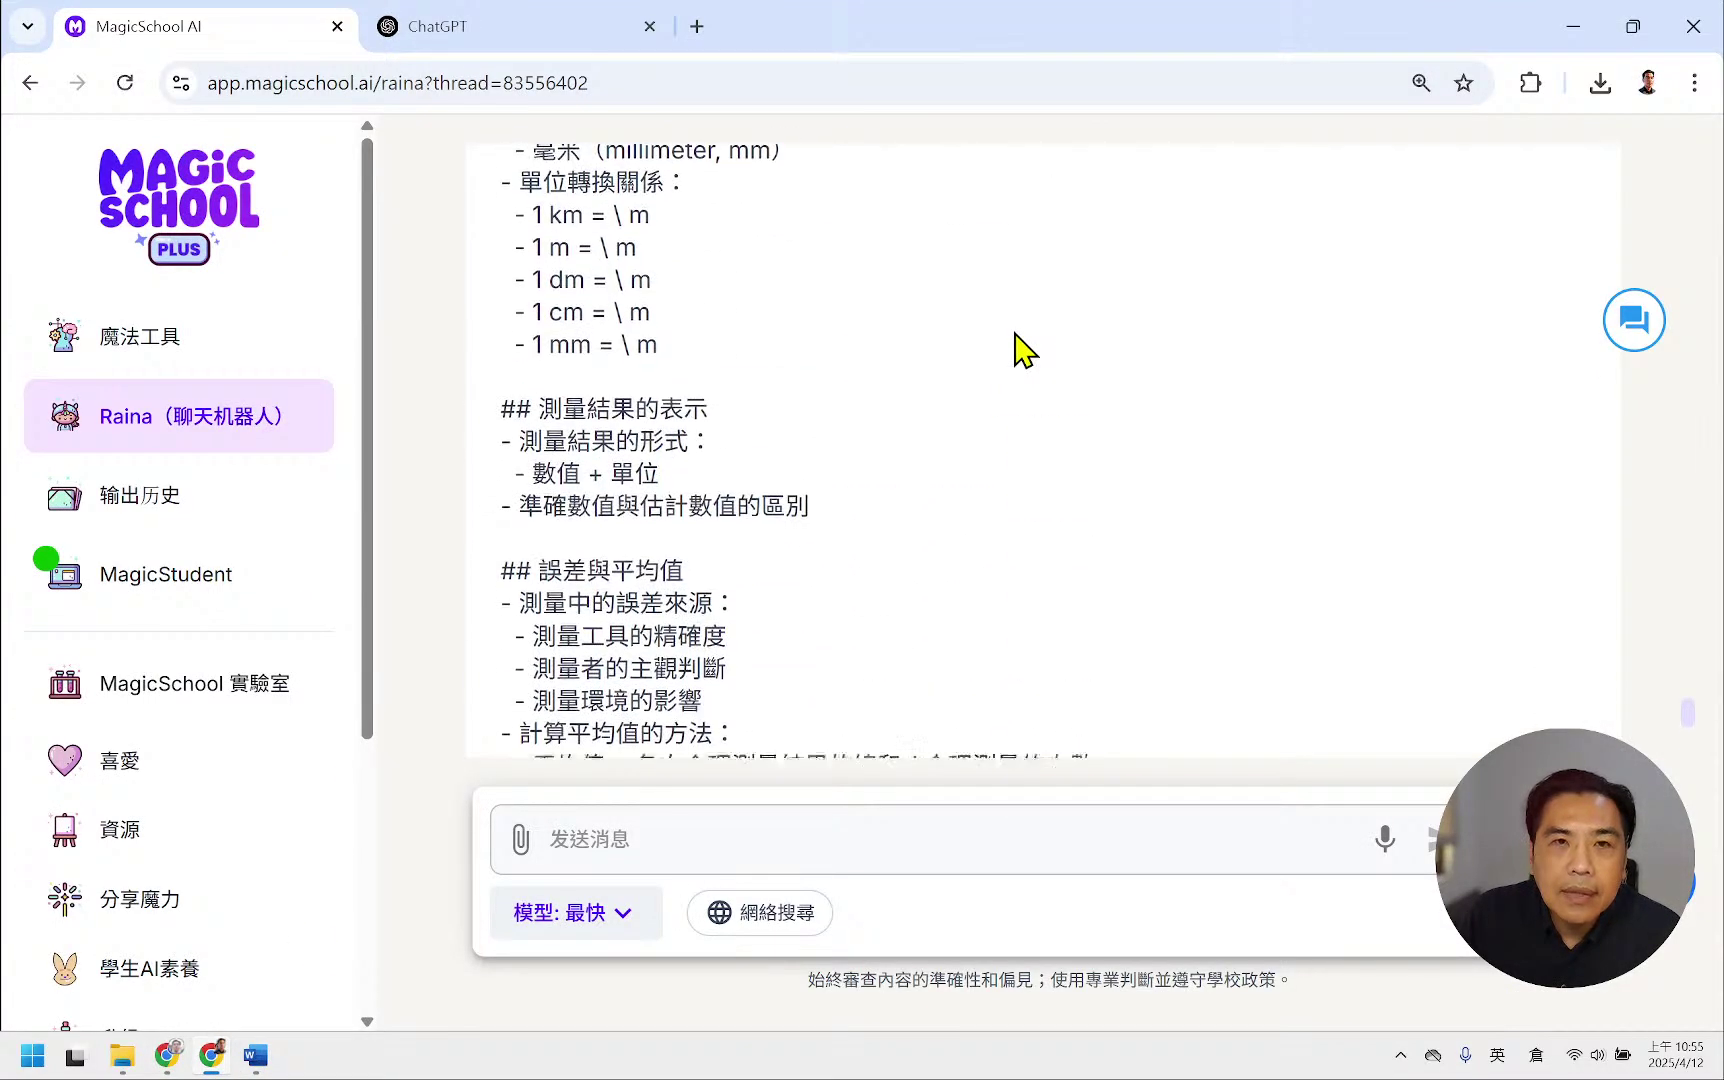
pyautogui.scroll(-6, 1000, 346)
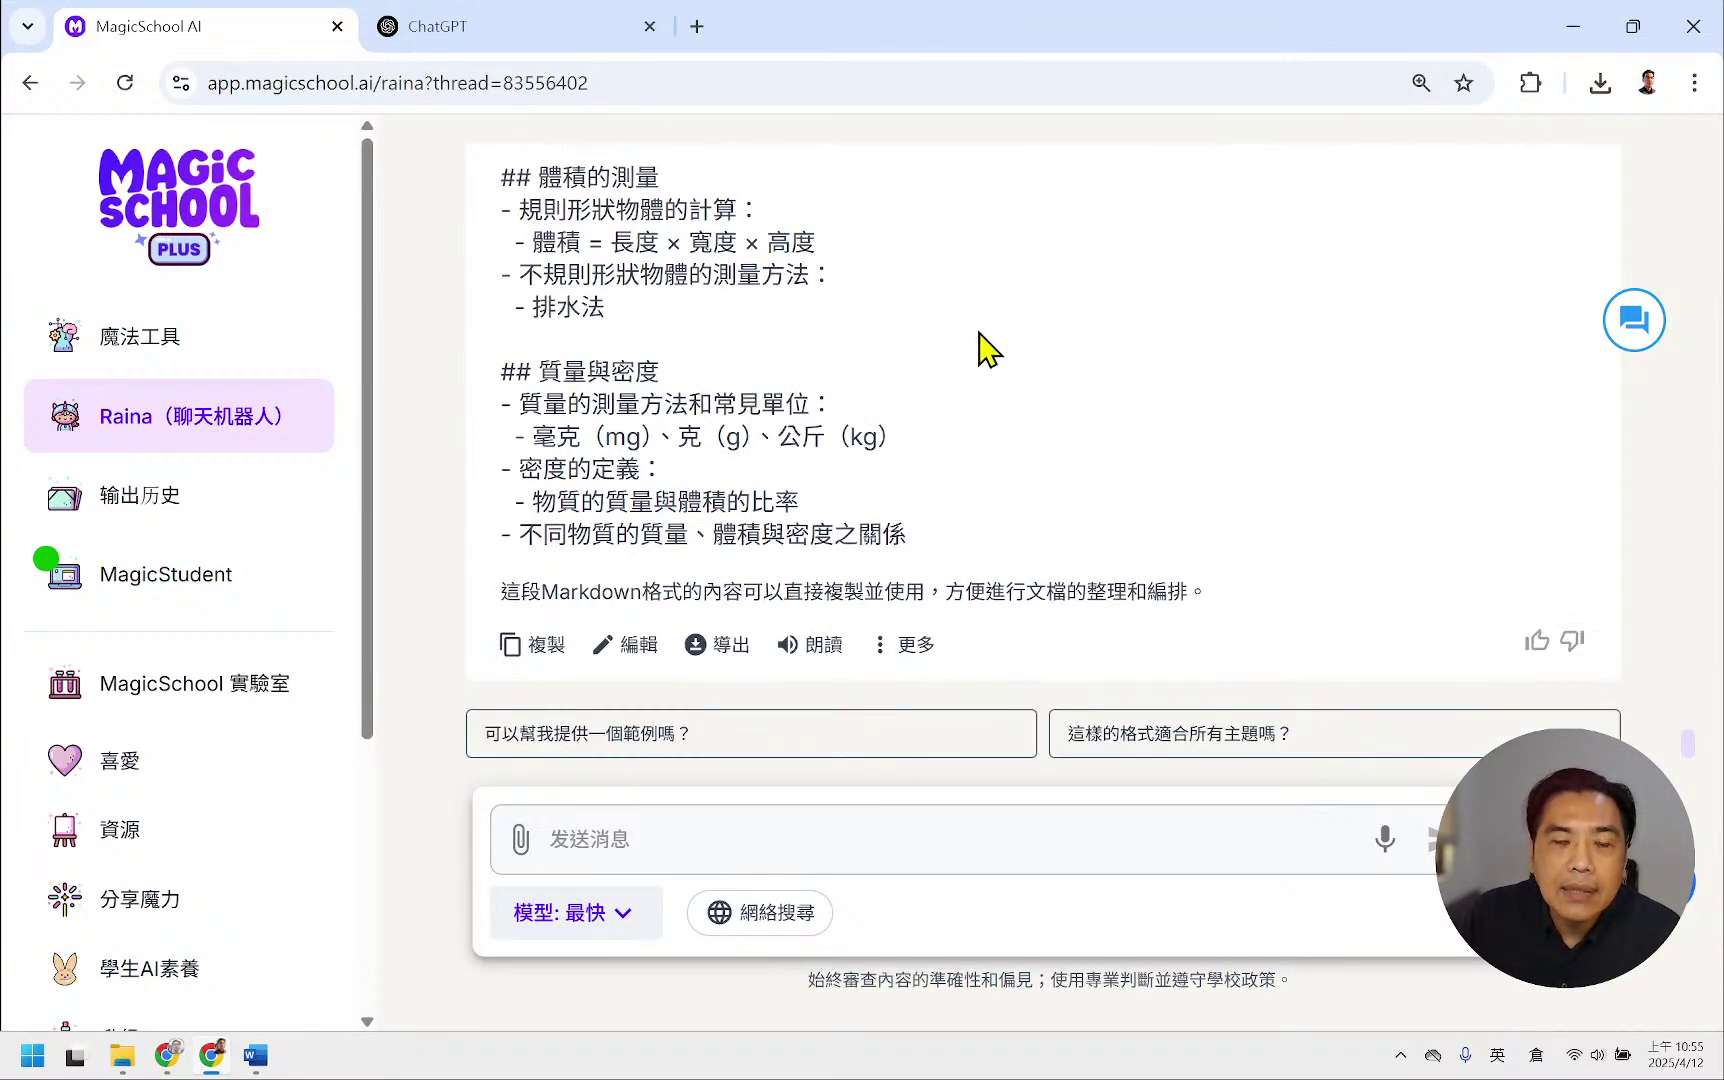
# - Enter a message with {} placeholders requesting slide content with an h1 cover, h2 detail pages and a thank-you page, and cut it out again
pyautogui.click(642, 838)
pyautogui.write('請根據上面{}的內容及資料，以主題為{}生成{}頁簡報的內容，在簡報內容中要有主題(h1)為首頁，其餘每頁要包含每個大綱標題(h2)及其子標題的詳細說明，最後要有感謝的頁面。')
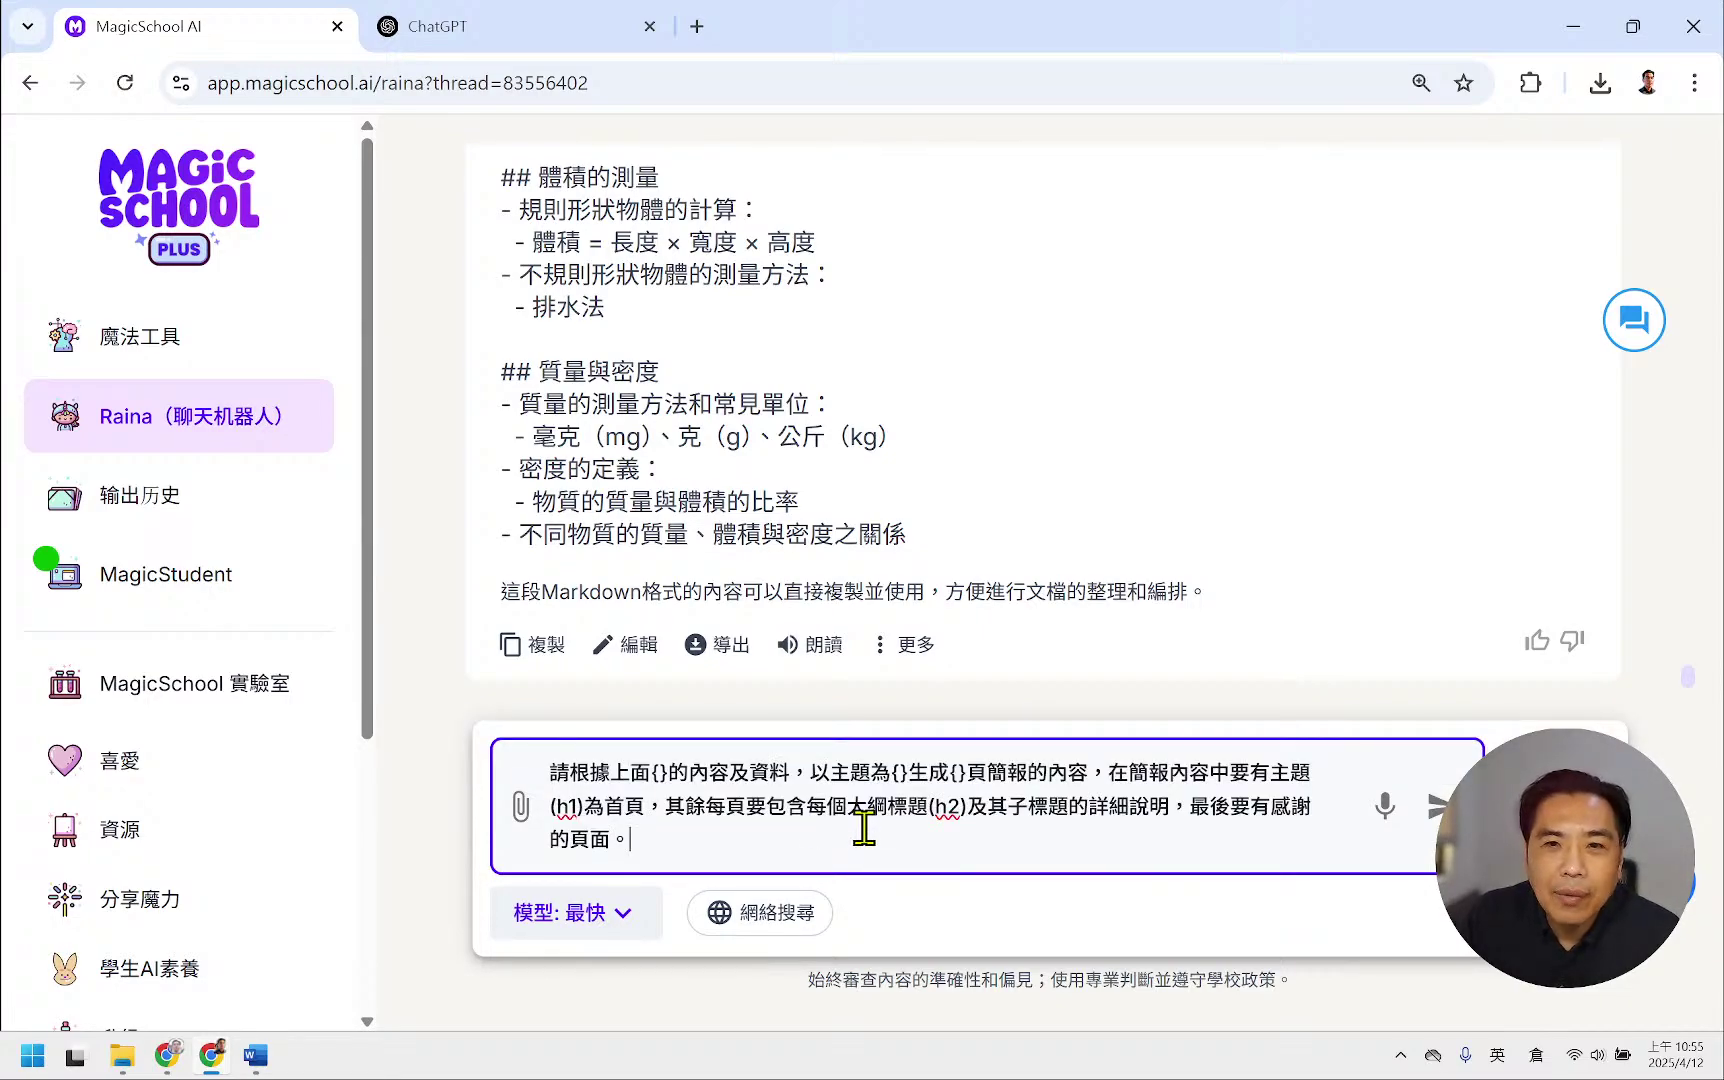
pyautogui.moveTo(704, 840); pyautogui.dragTo(530, 770)
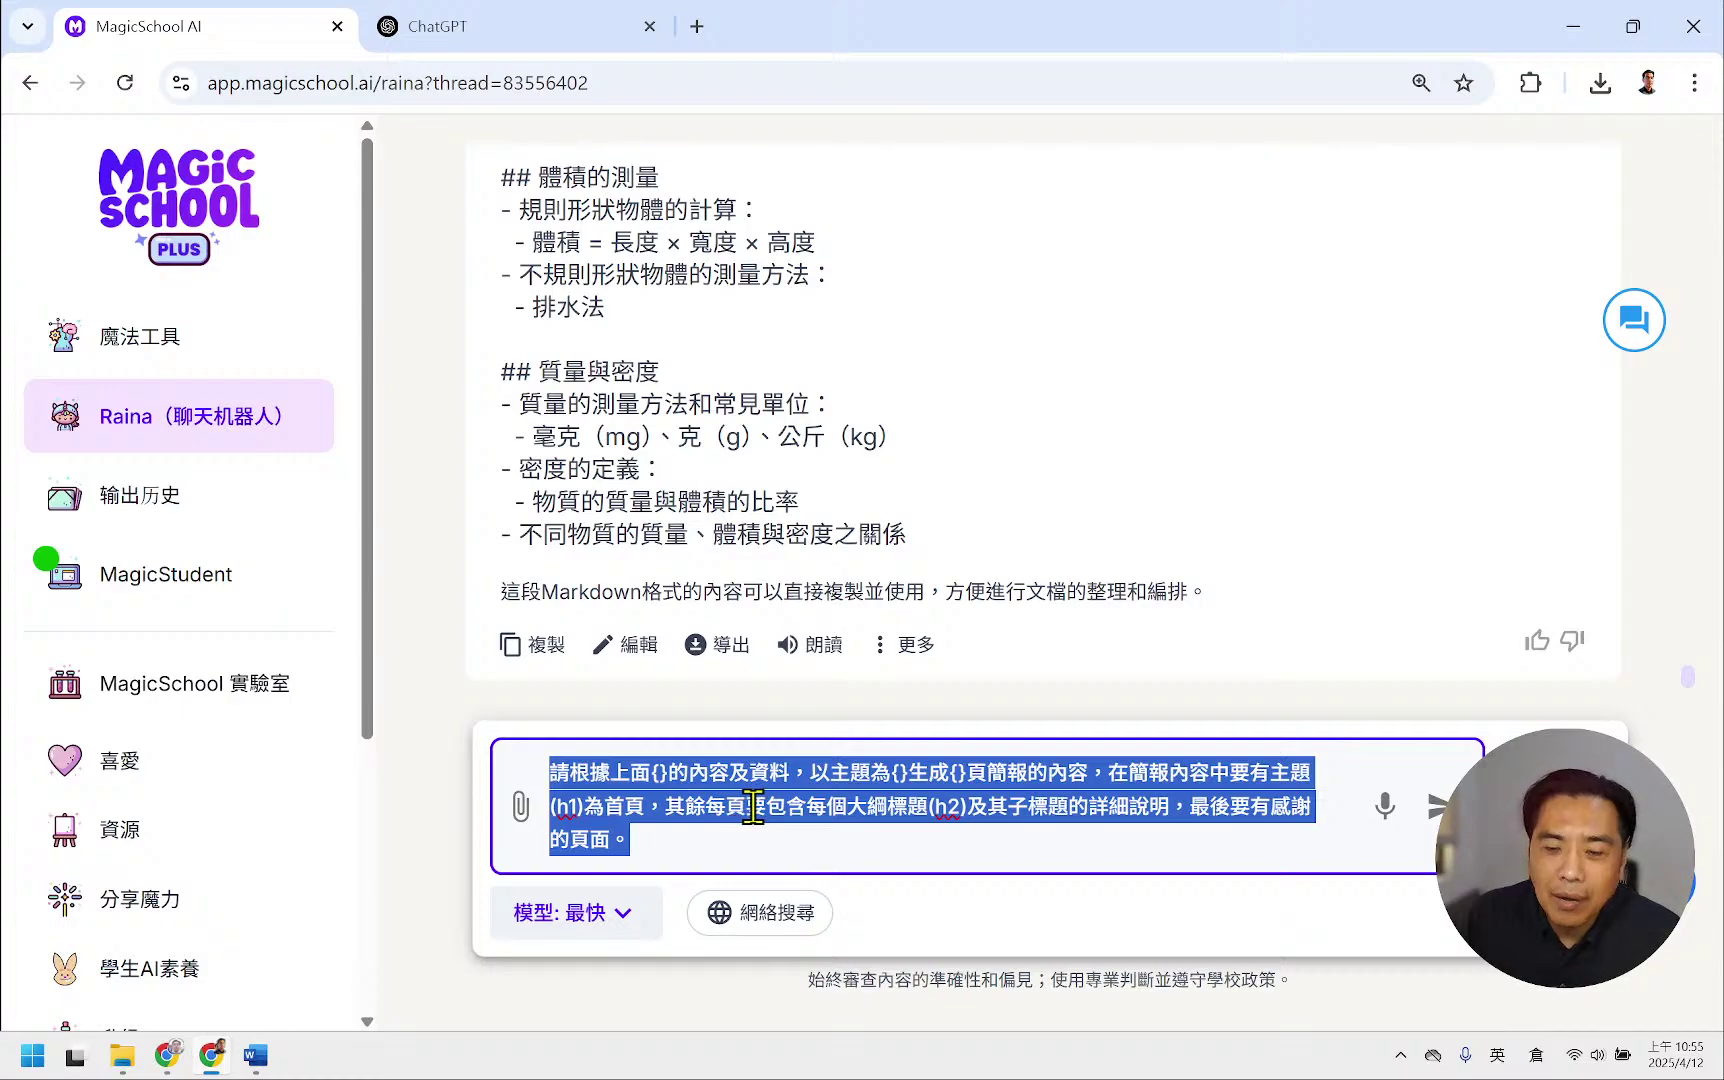
pyautogui.hotkey('ctrl', 'x')
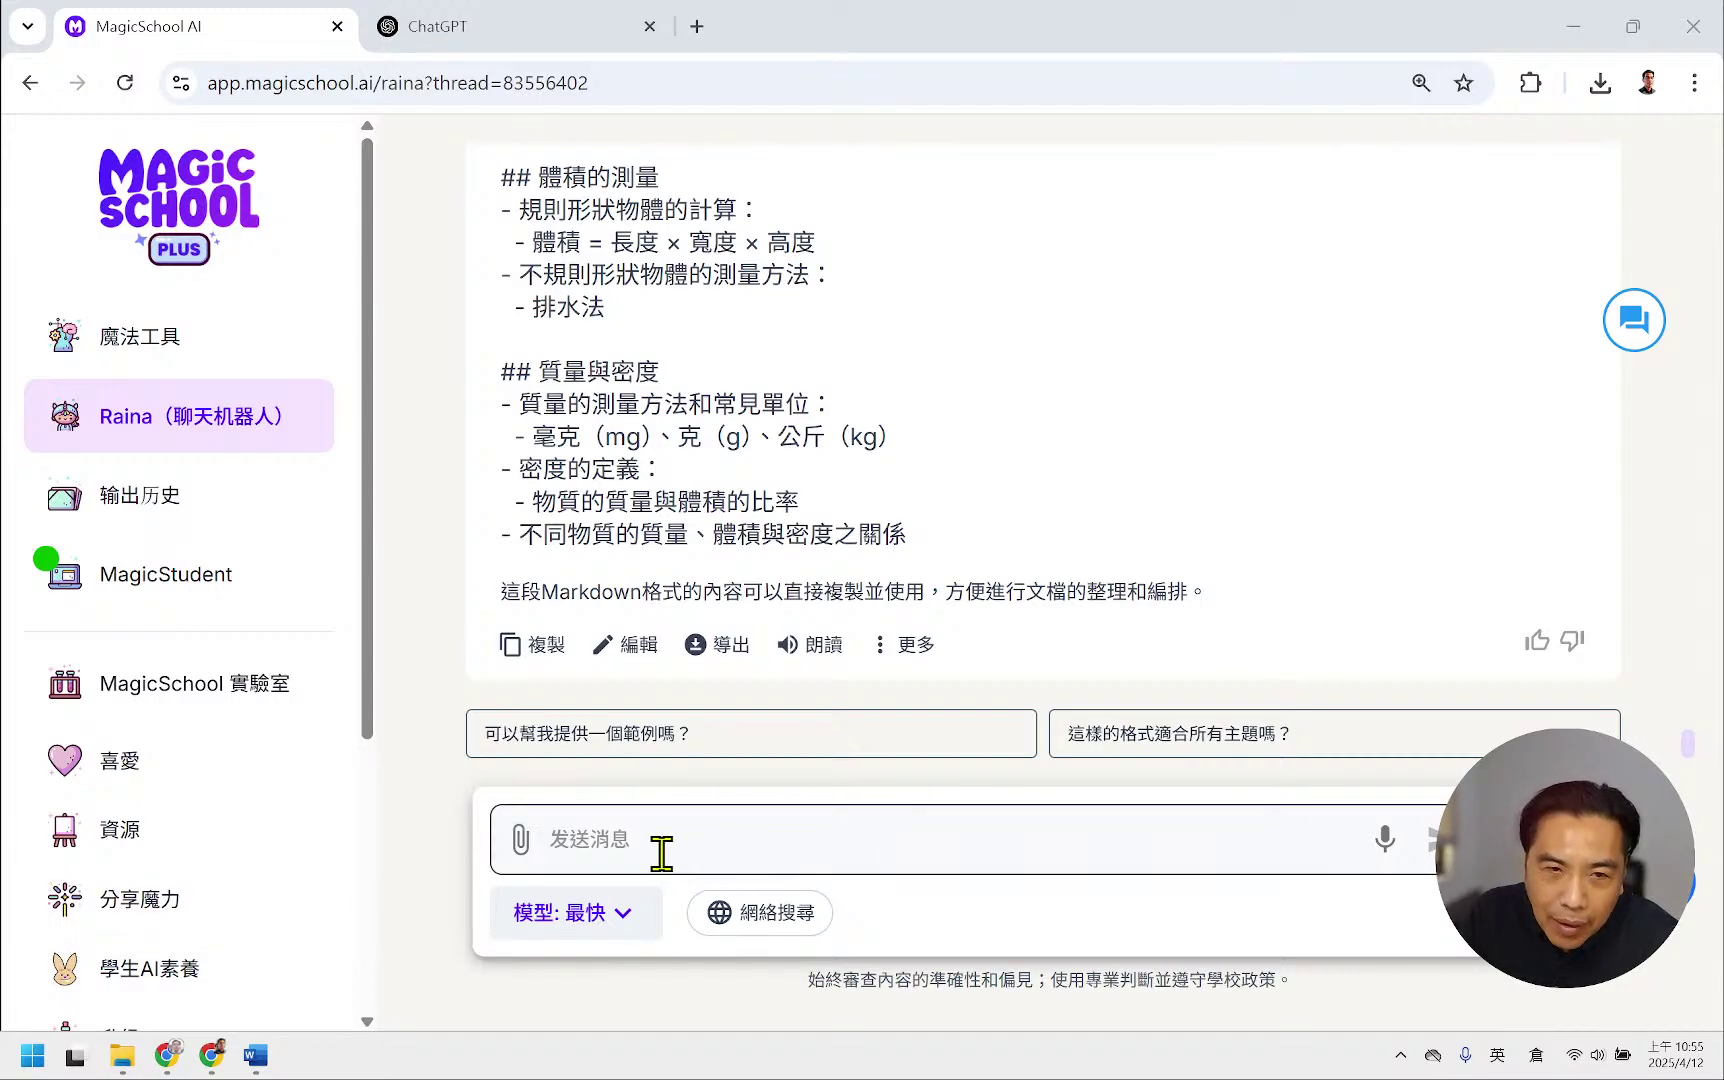
# - Fill Raina's message field with the custom prompt 差异化
pyautogui.click(625, 839)
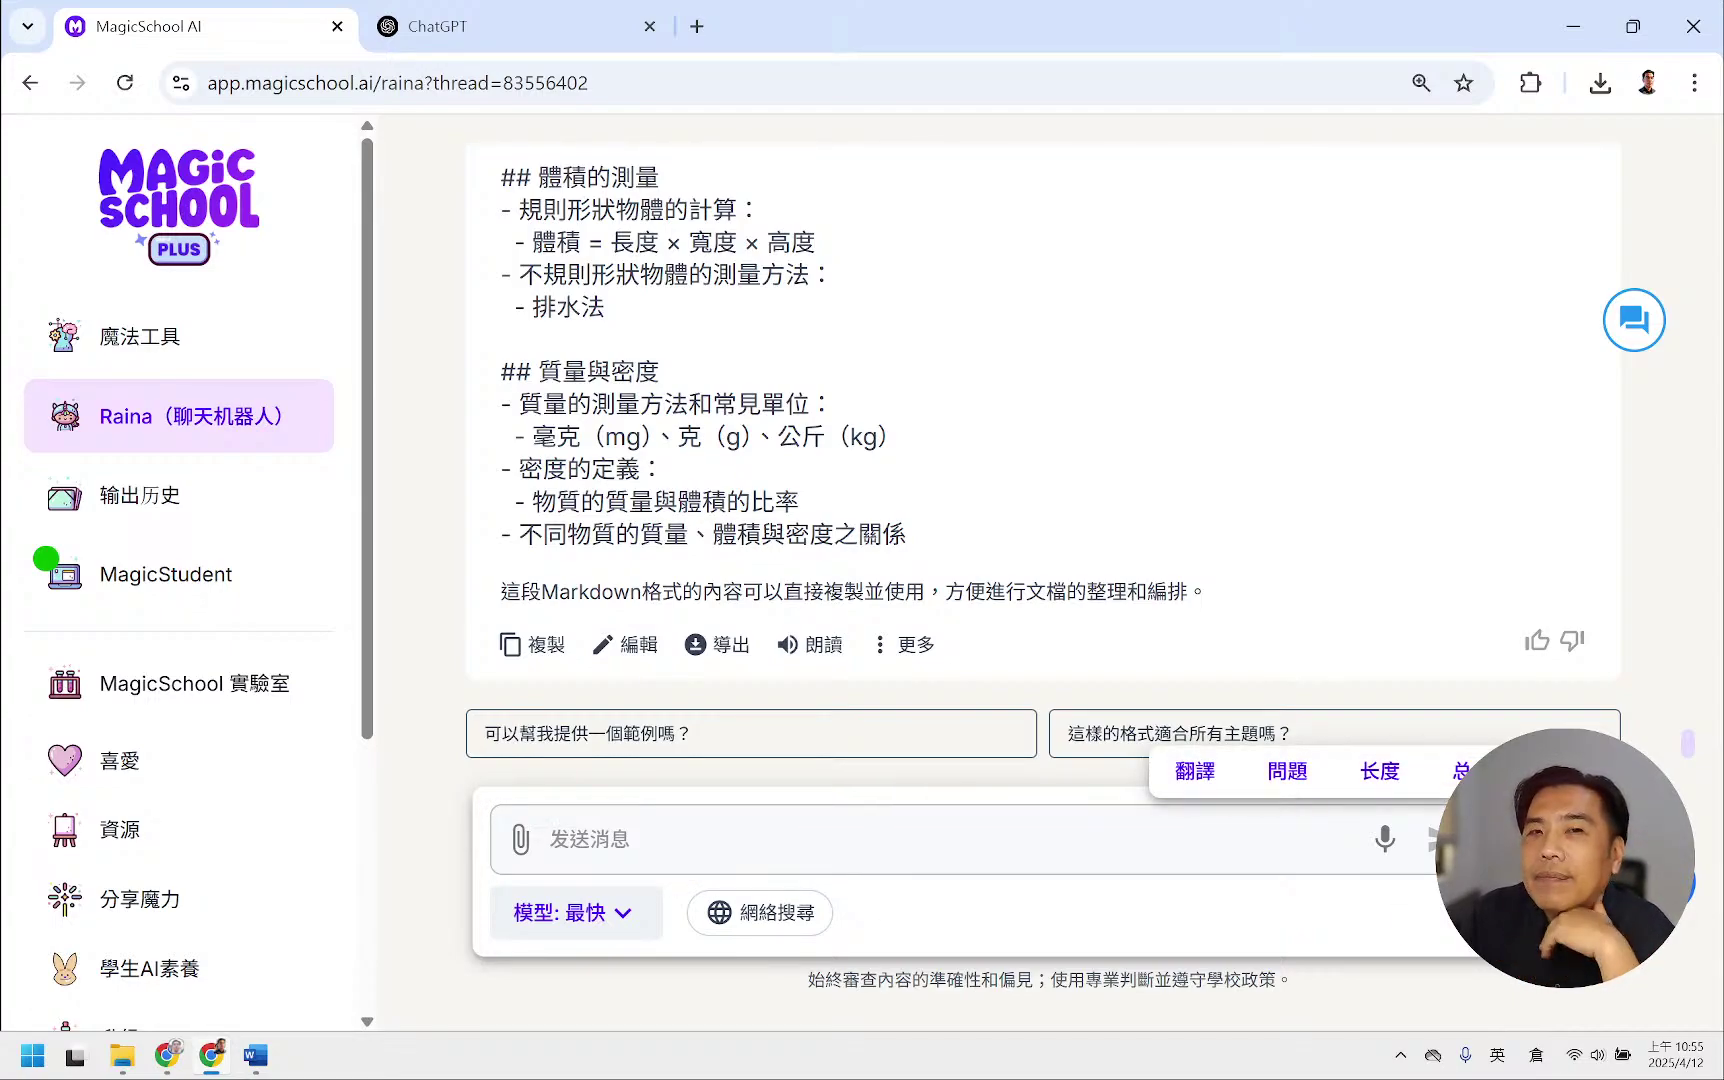
pyautogui.click(1595, 771)
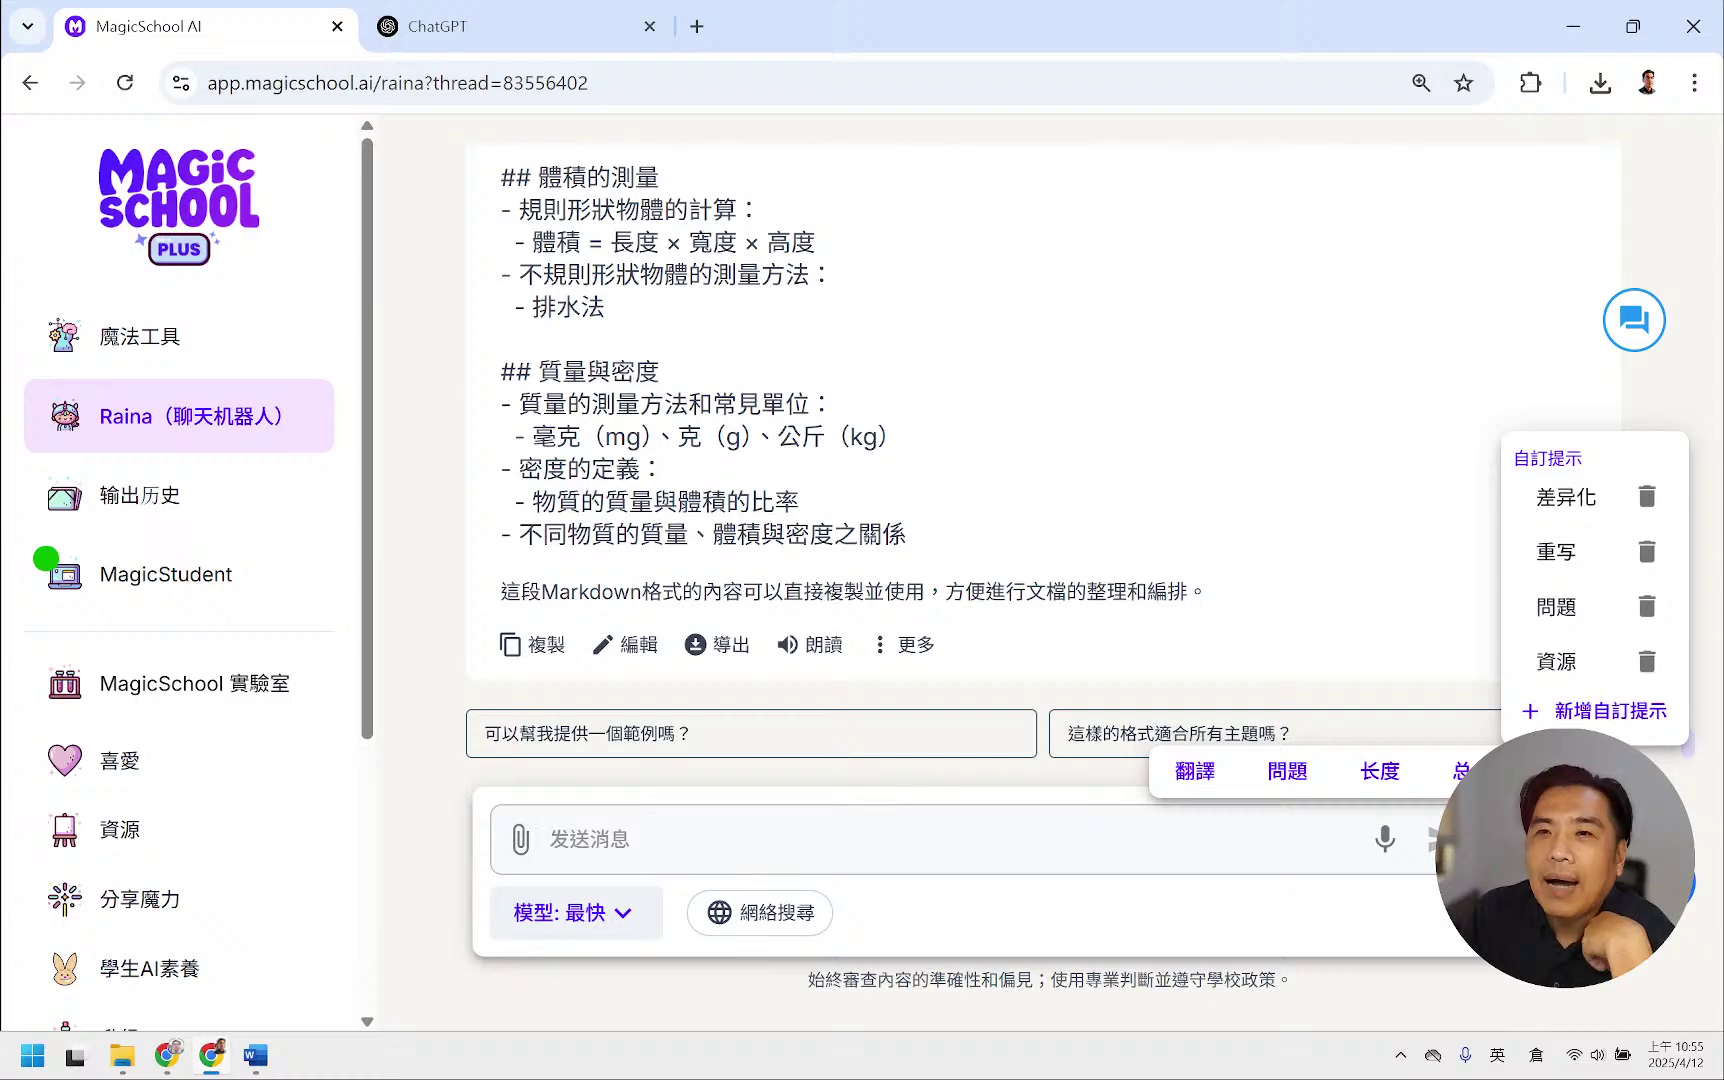
pyautogui.rightClick(1592, 530)
pyautogui.press('Escape')
pyautogui.click(1582, 507)
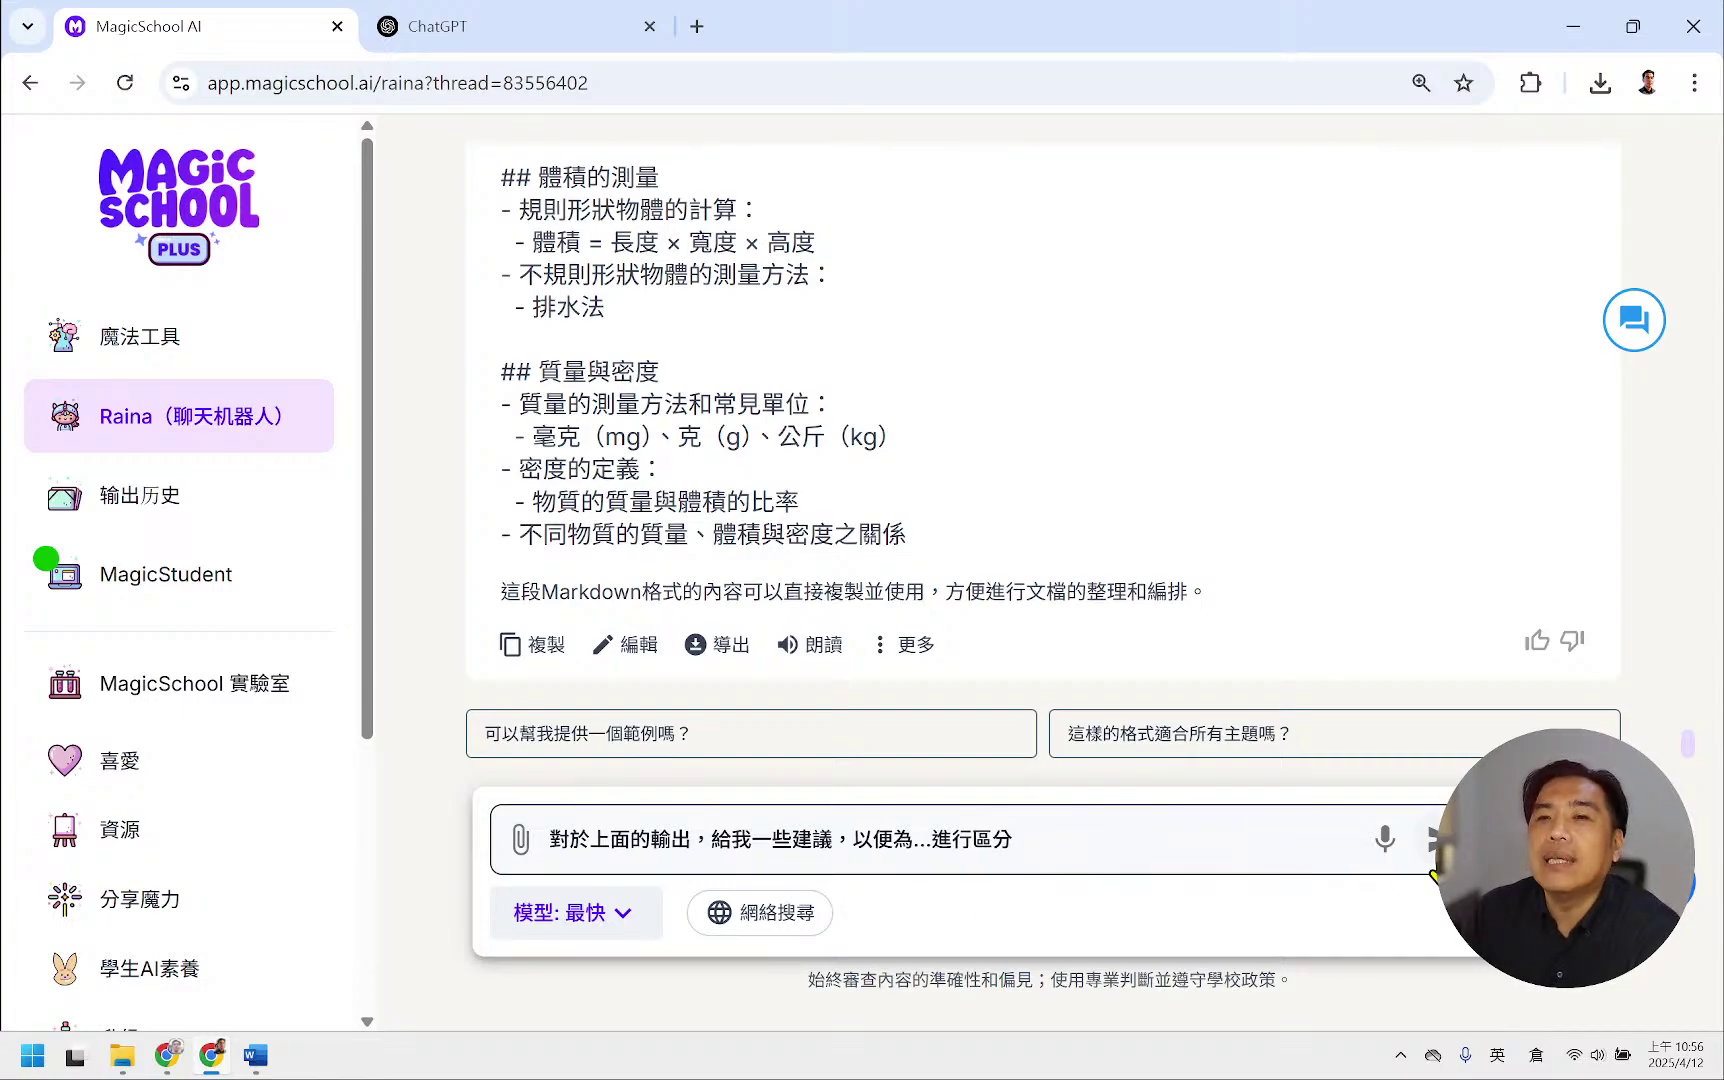
# - Fill Raina's message field with the custom prompt 重写, and replace it with the custom prompt 問題
pyautogui.click(1552, 845)
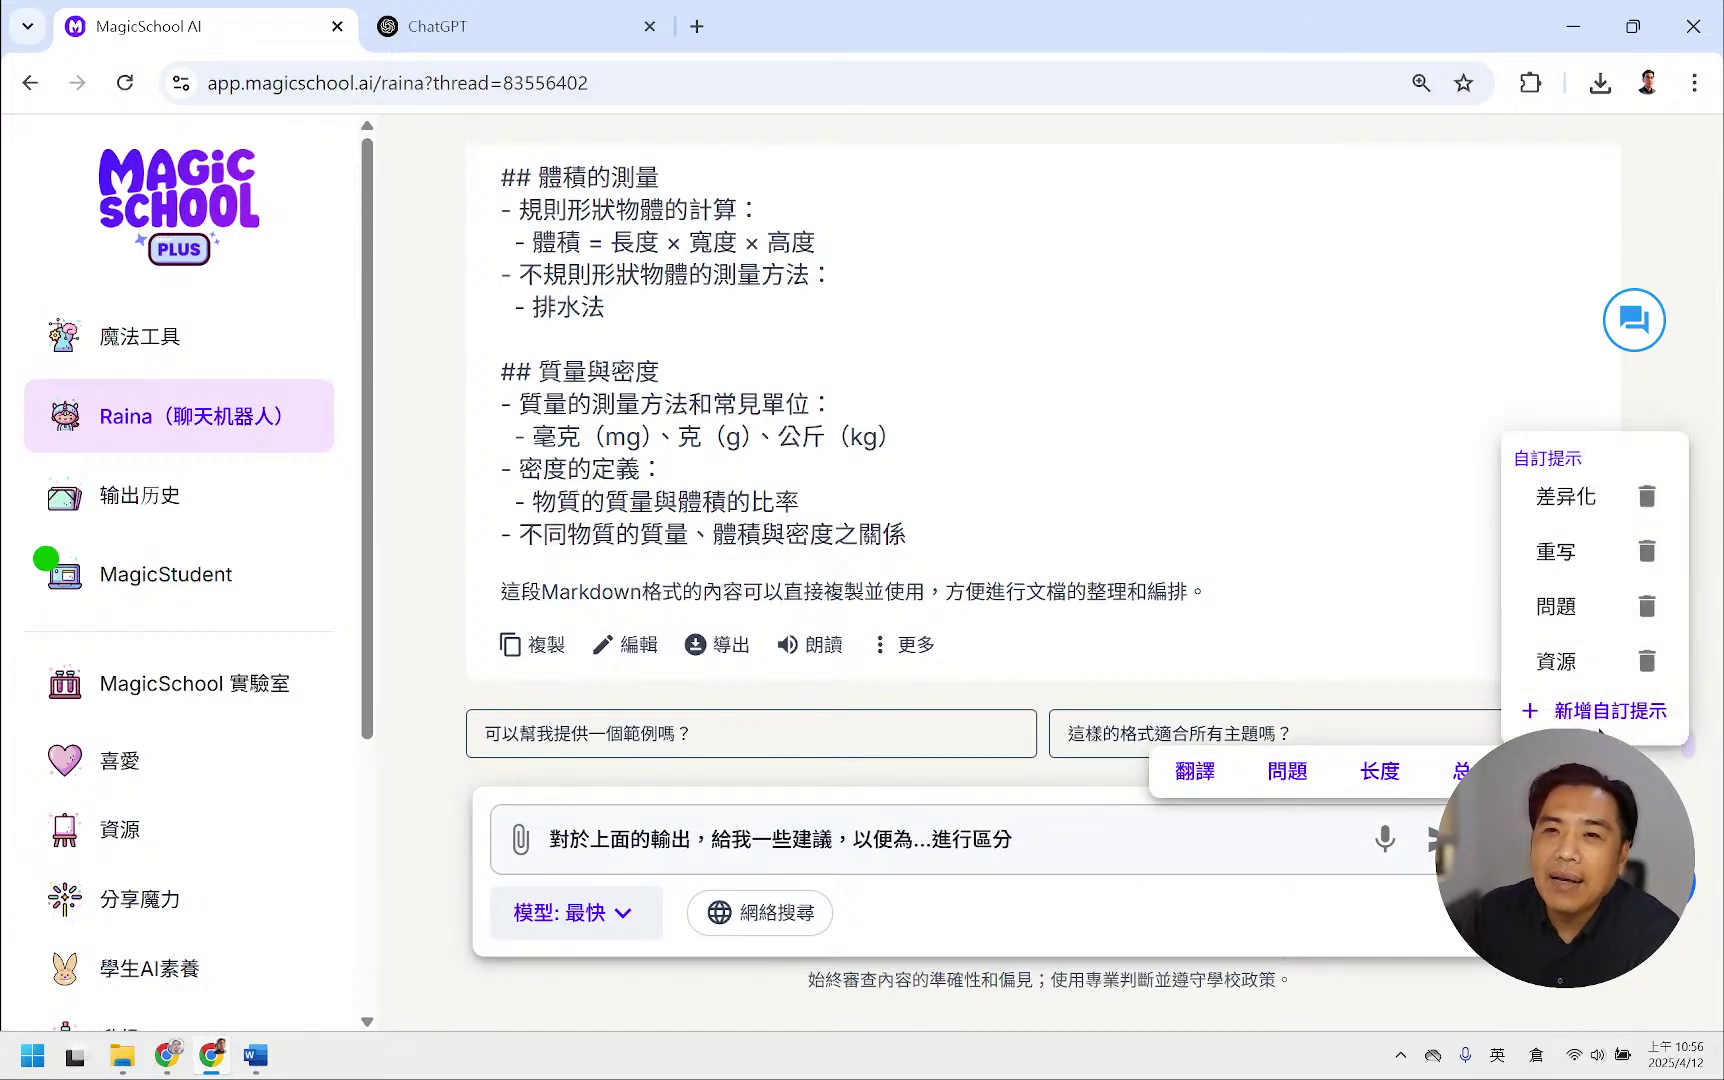
pyautogui.click(1455, 551)
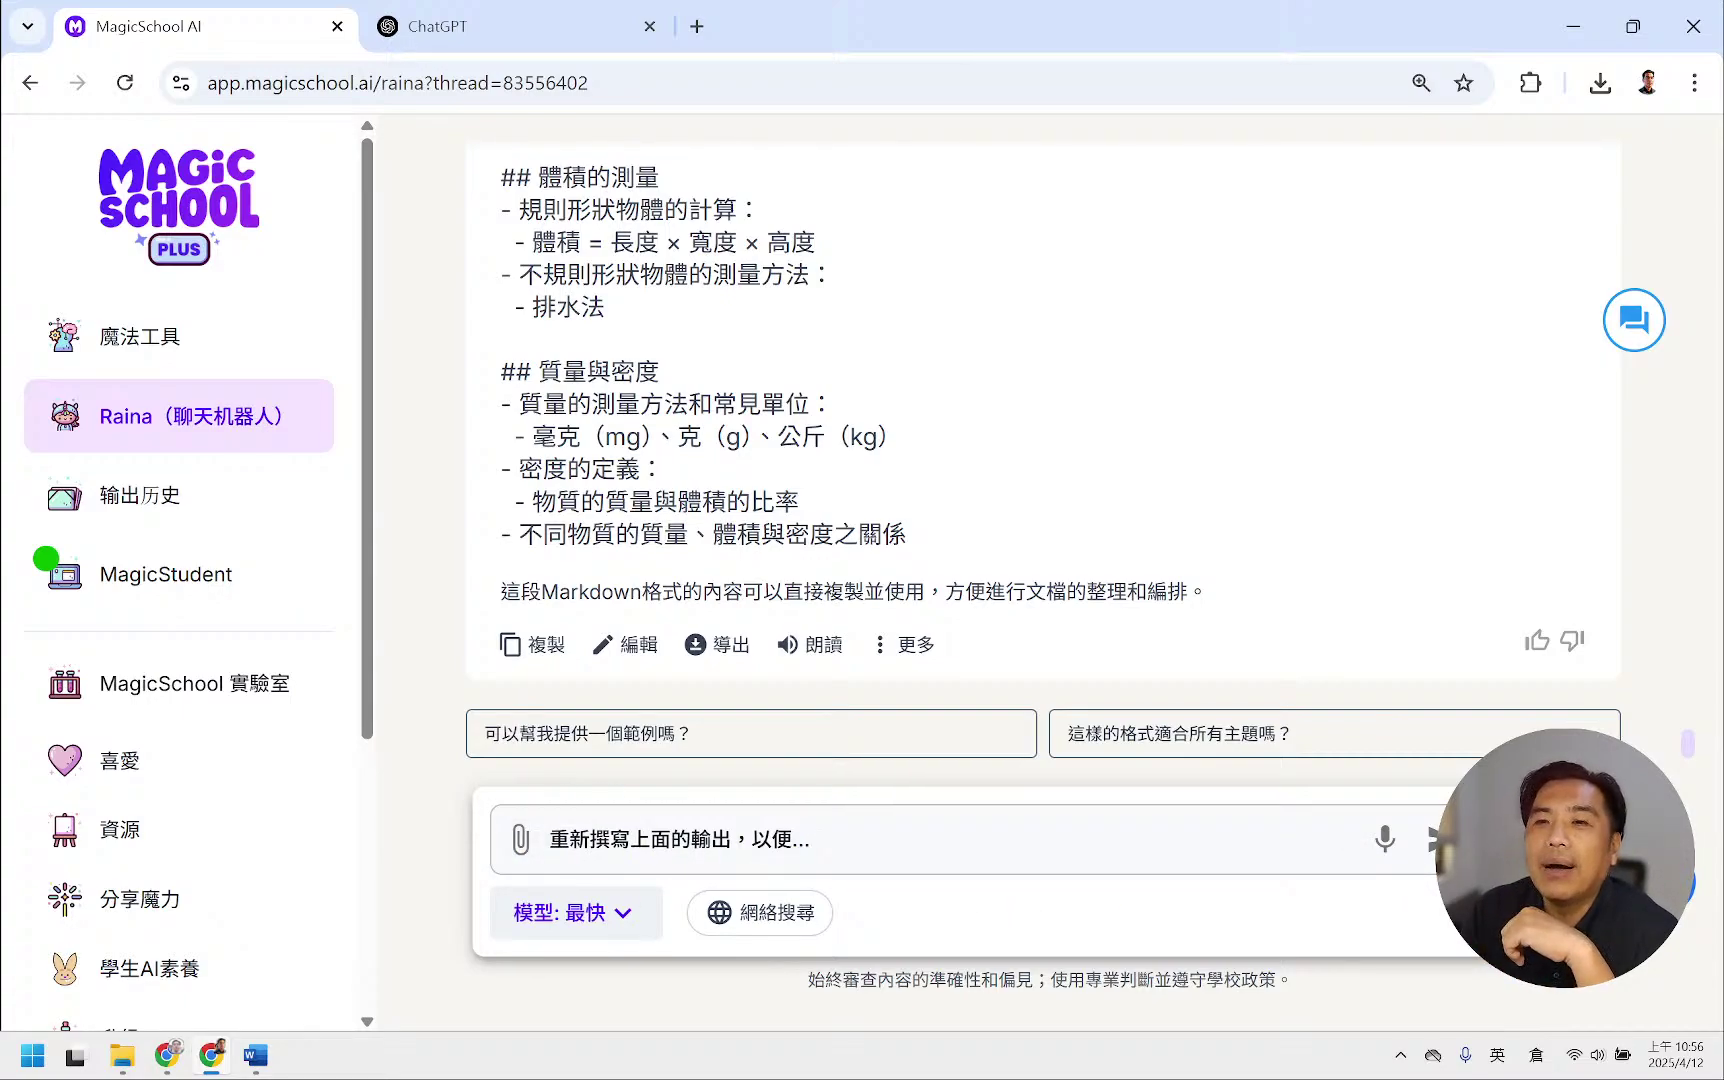
pyautogui.click(1556, 842)
pyautogui.click(1600, 771)
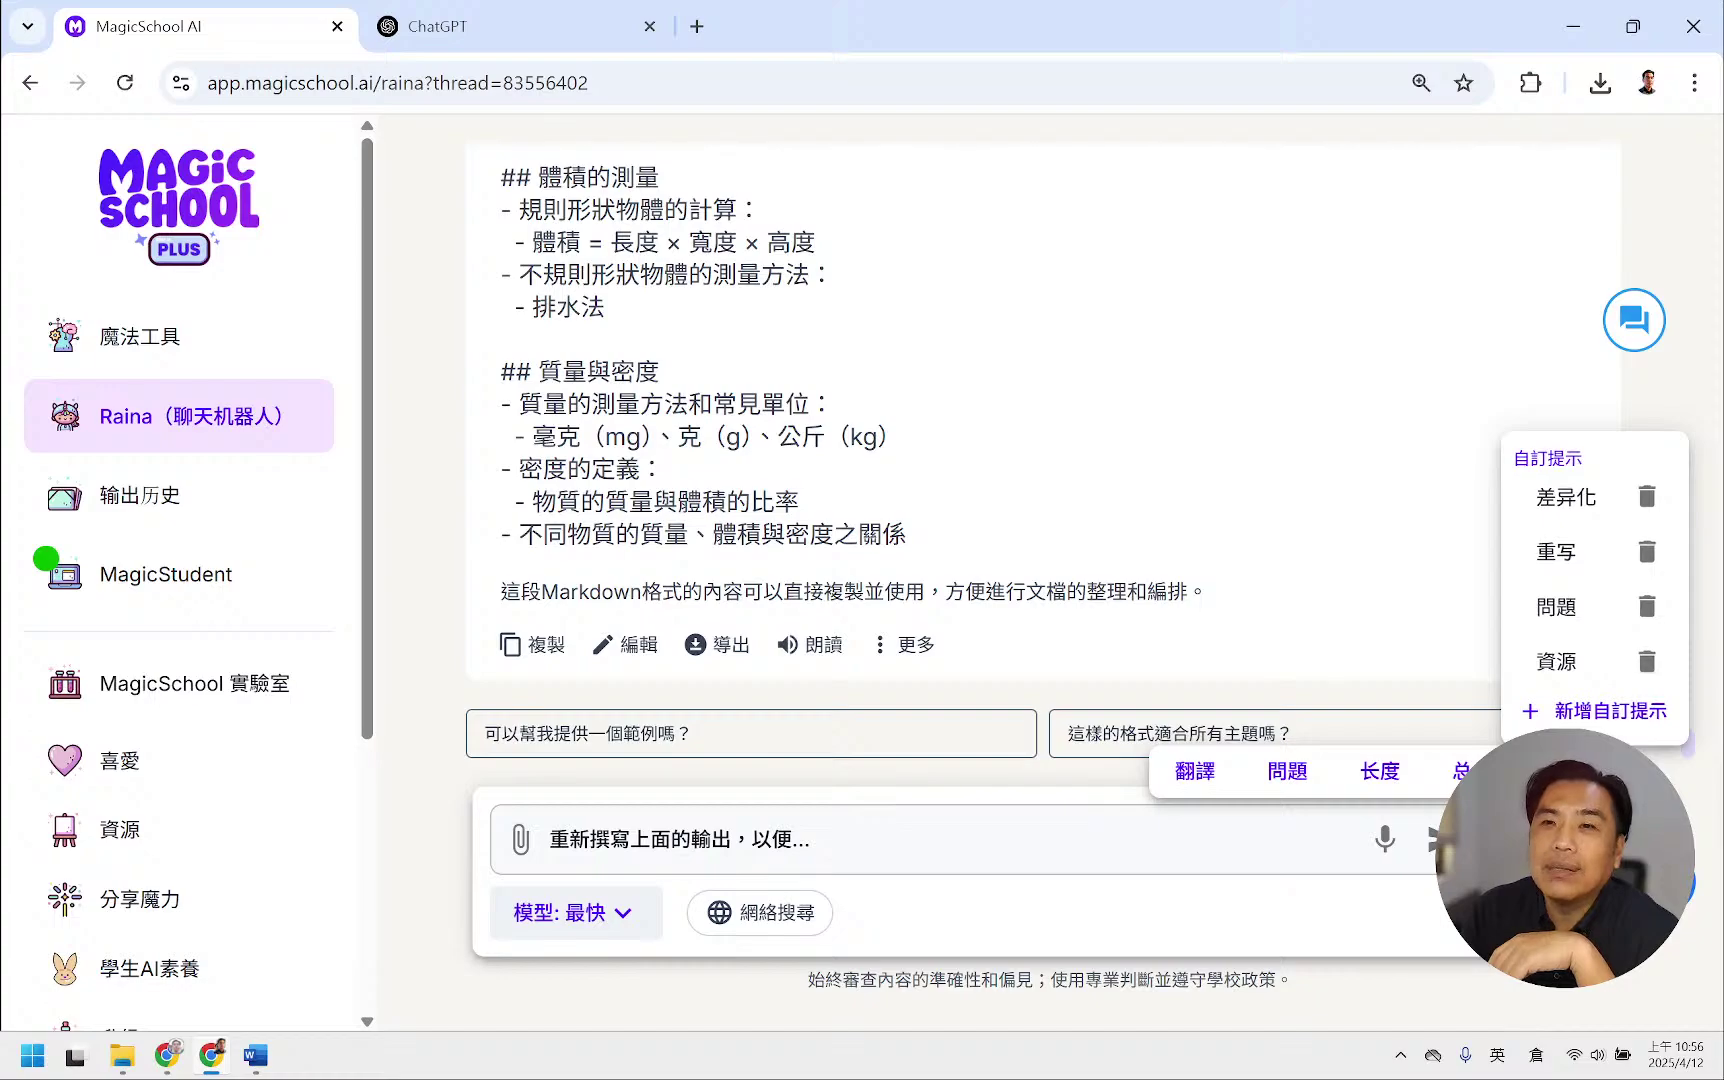
pyautogui.click(1570, 623)
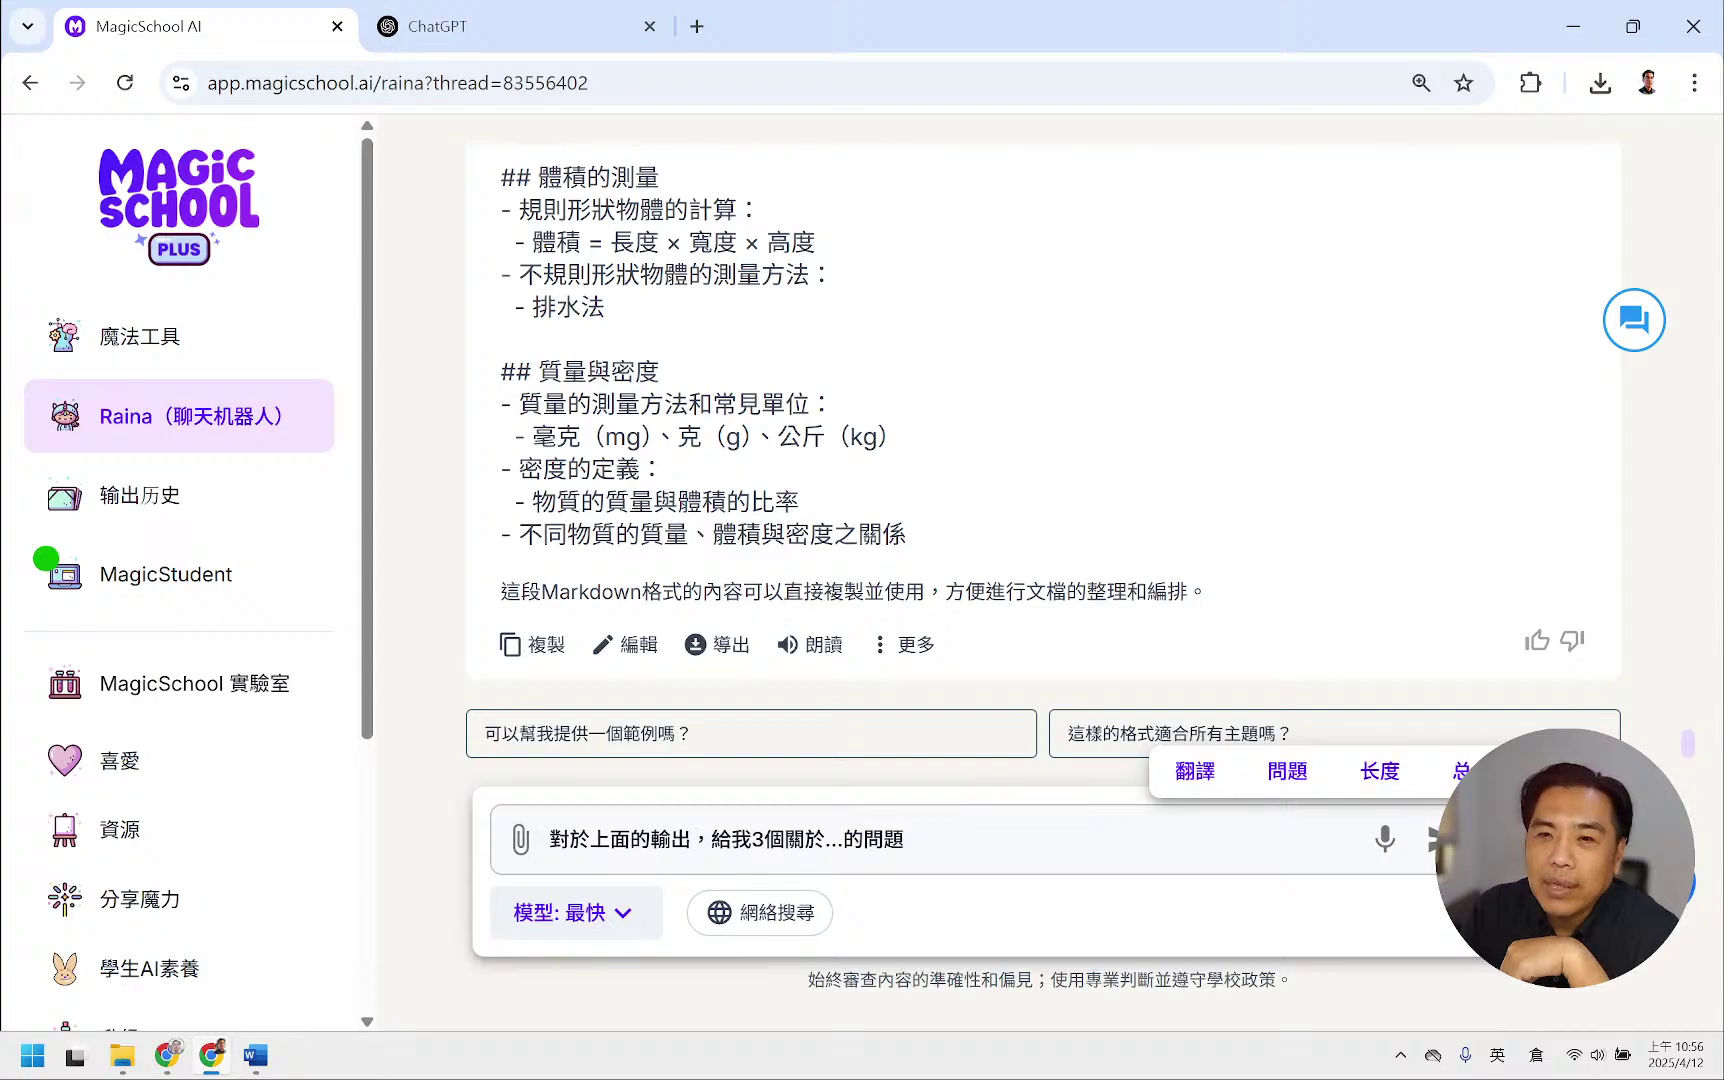
pyautogui.click(1600, 771)
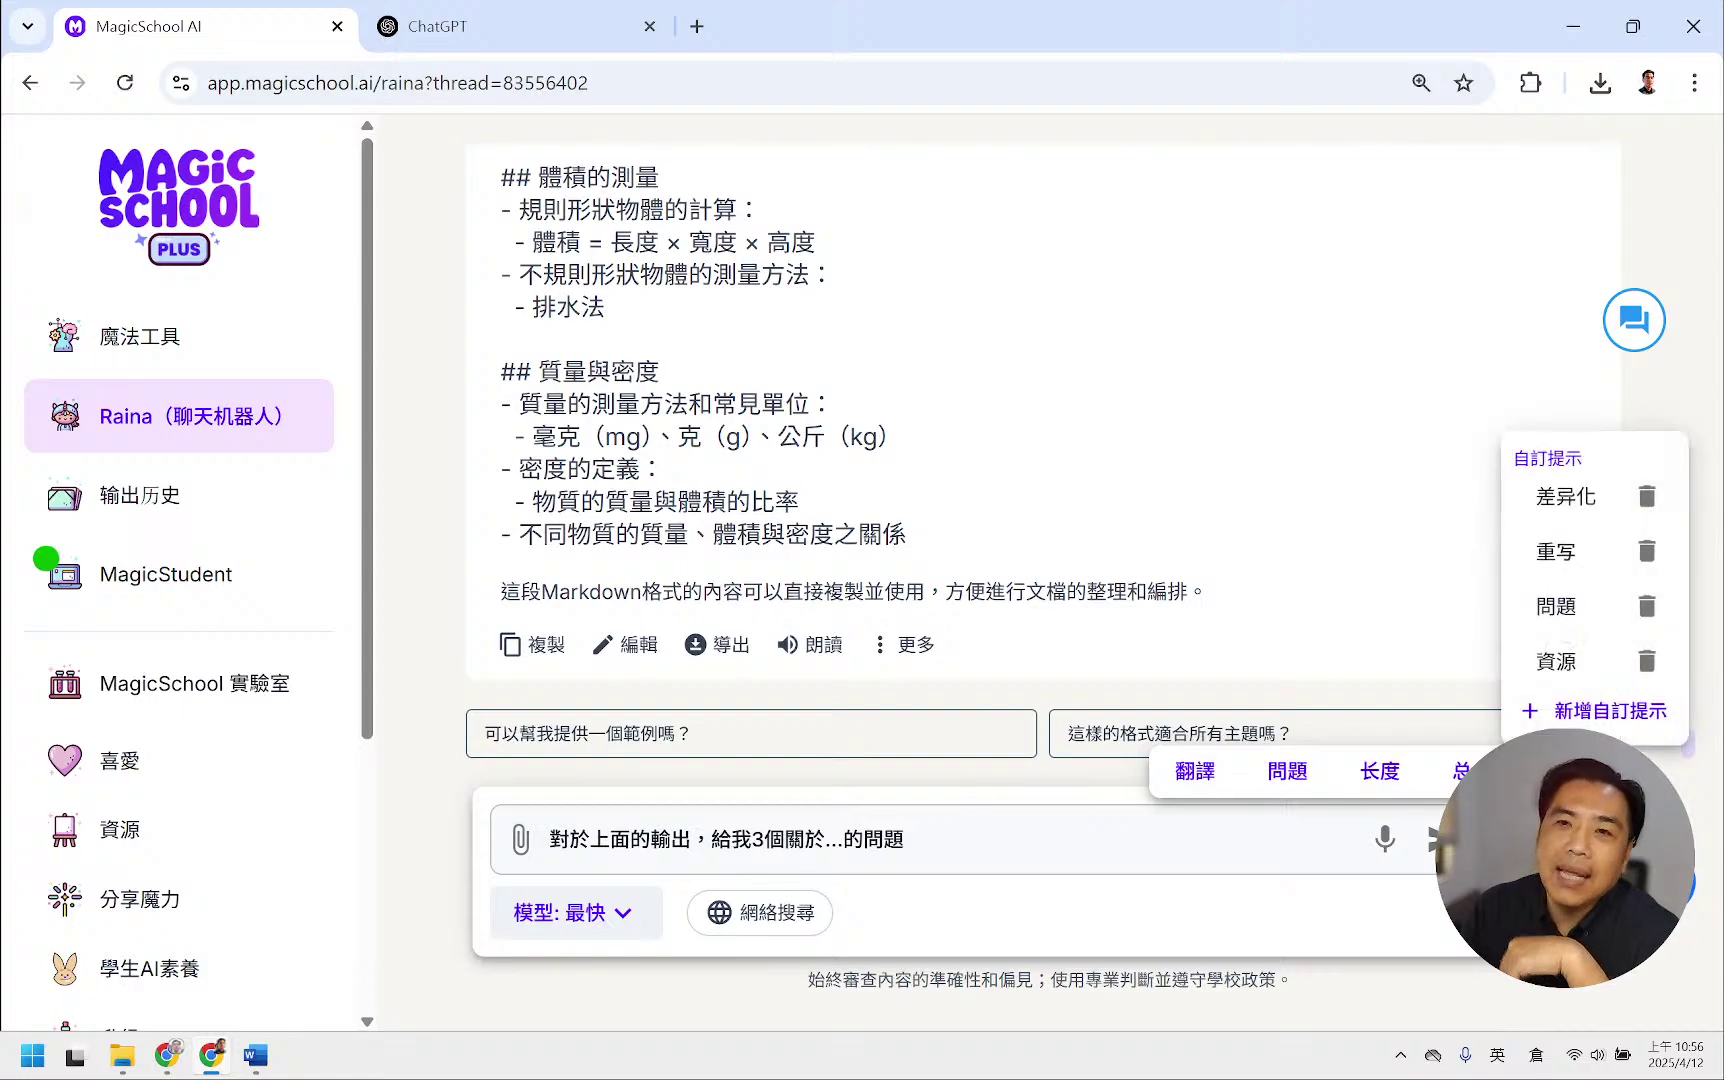
pyautogui.rightClick(1585, 634)
pyautogui.click(1590, 634)
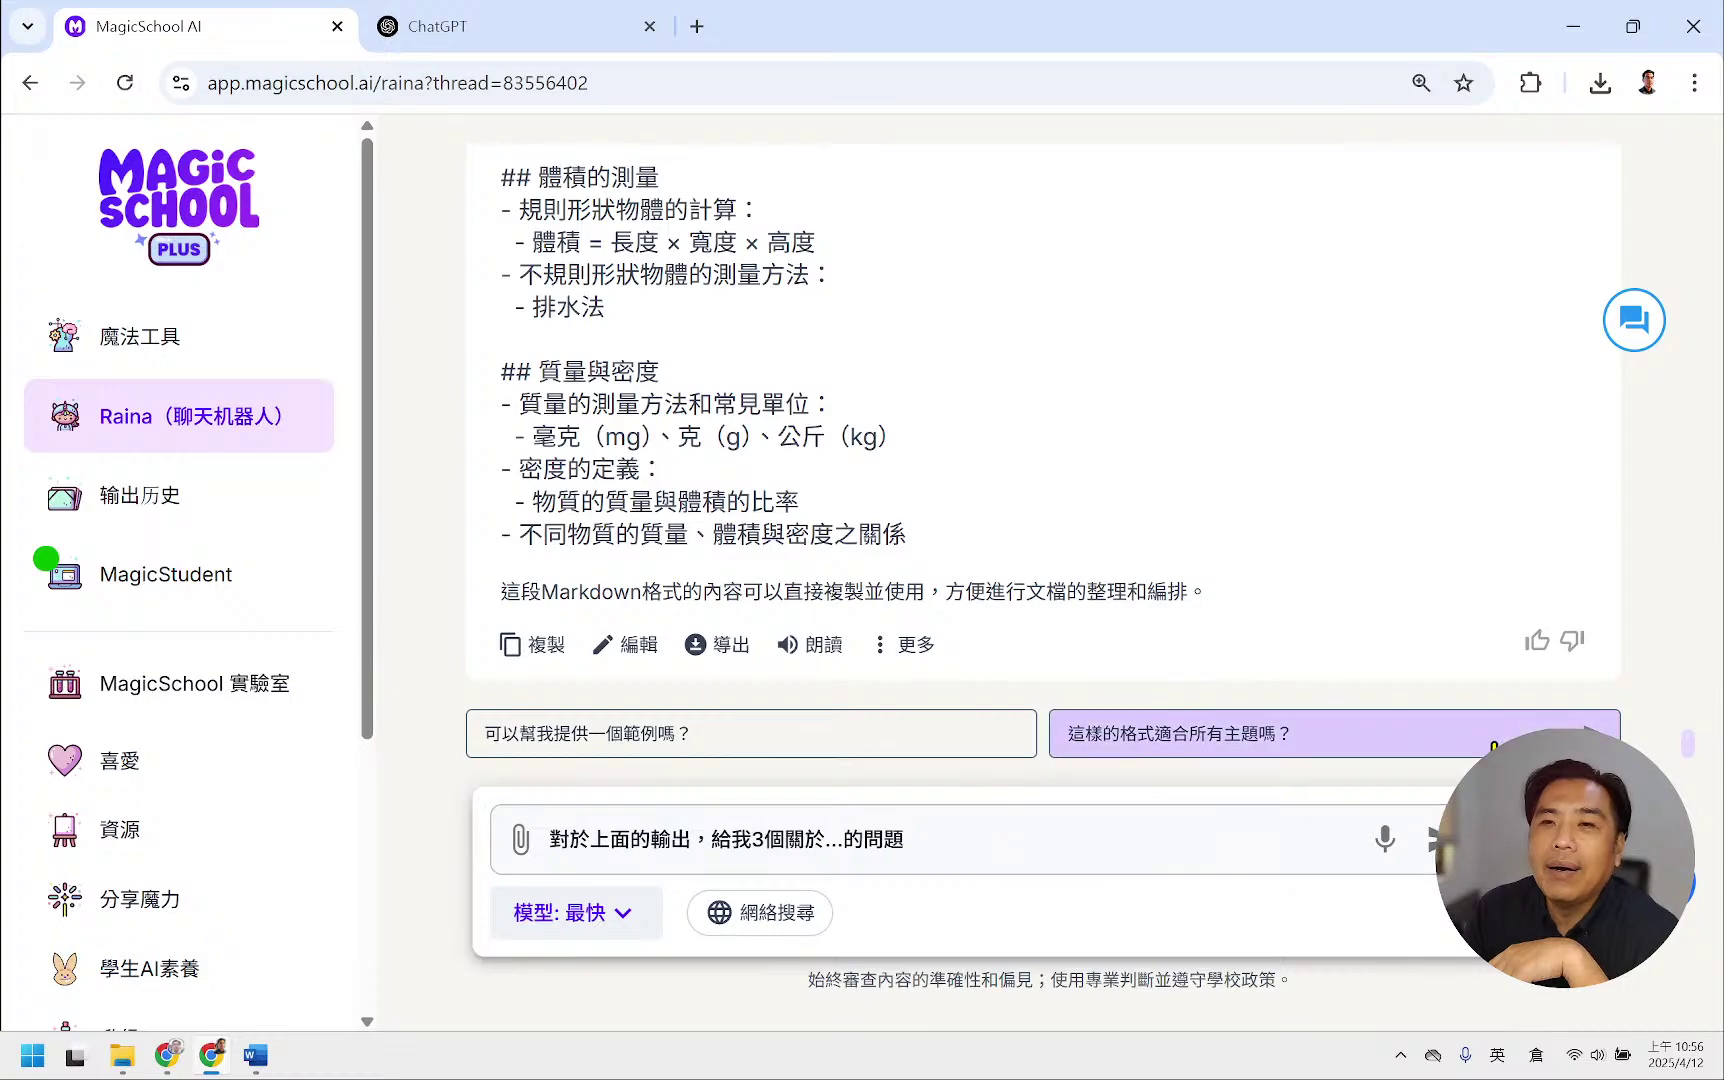
# - Send Raina the custom prompt 資源 and review the generated worksheets, starting from 工作表一：測量單位與轉換
pyautogui.click(1540, 840)
pyautogui.click(1595, 771)
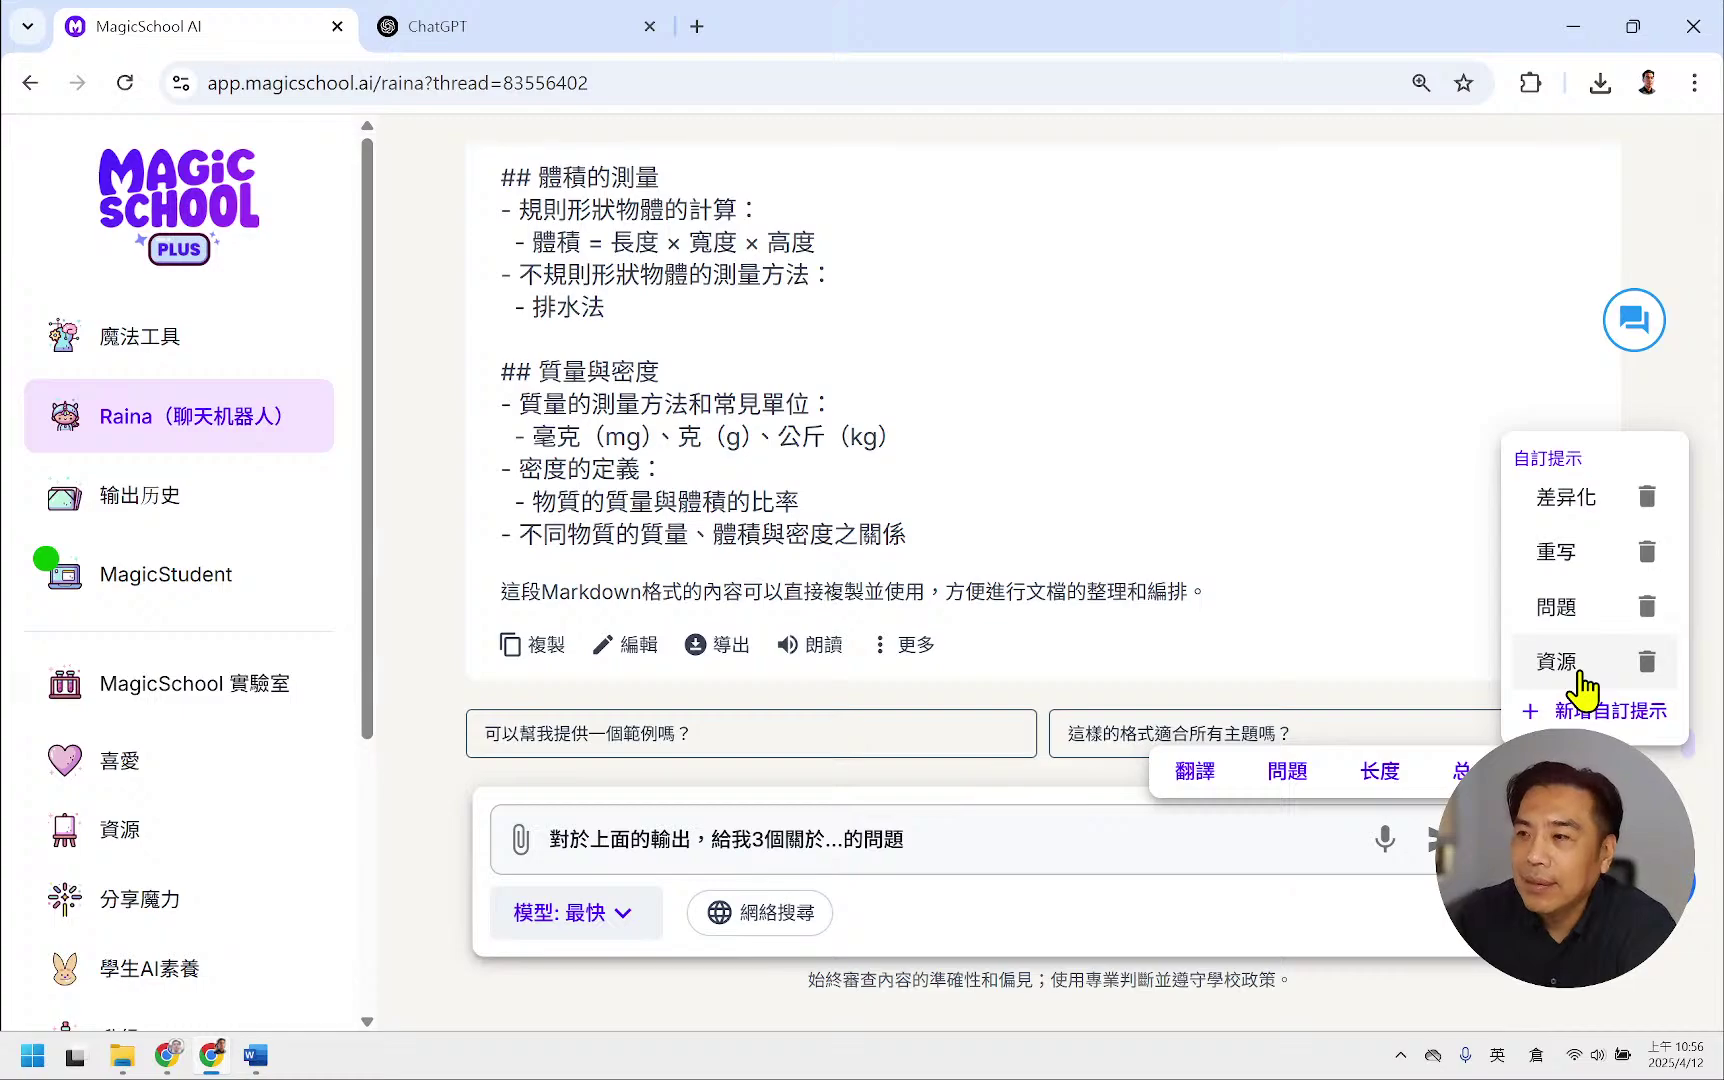
pyautogui.click(1587, 663)
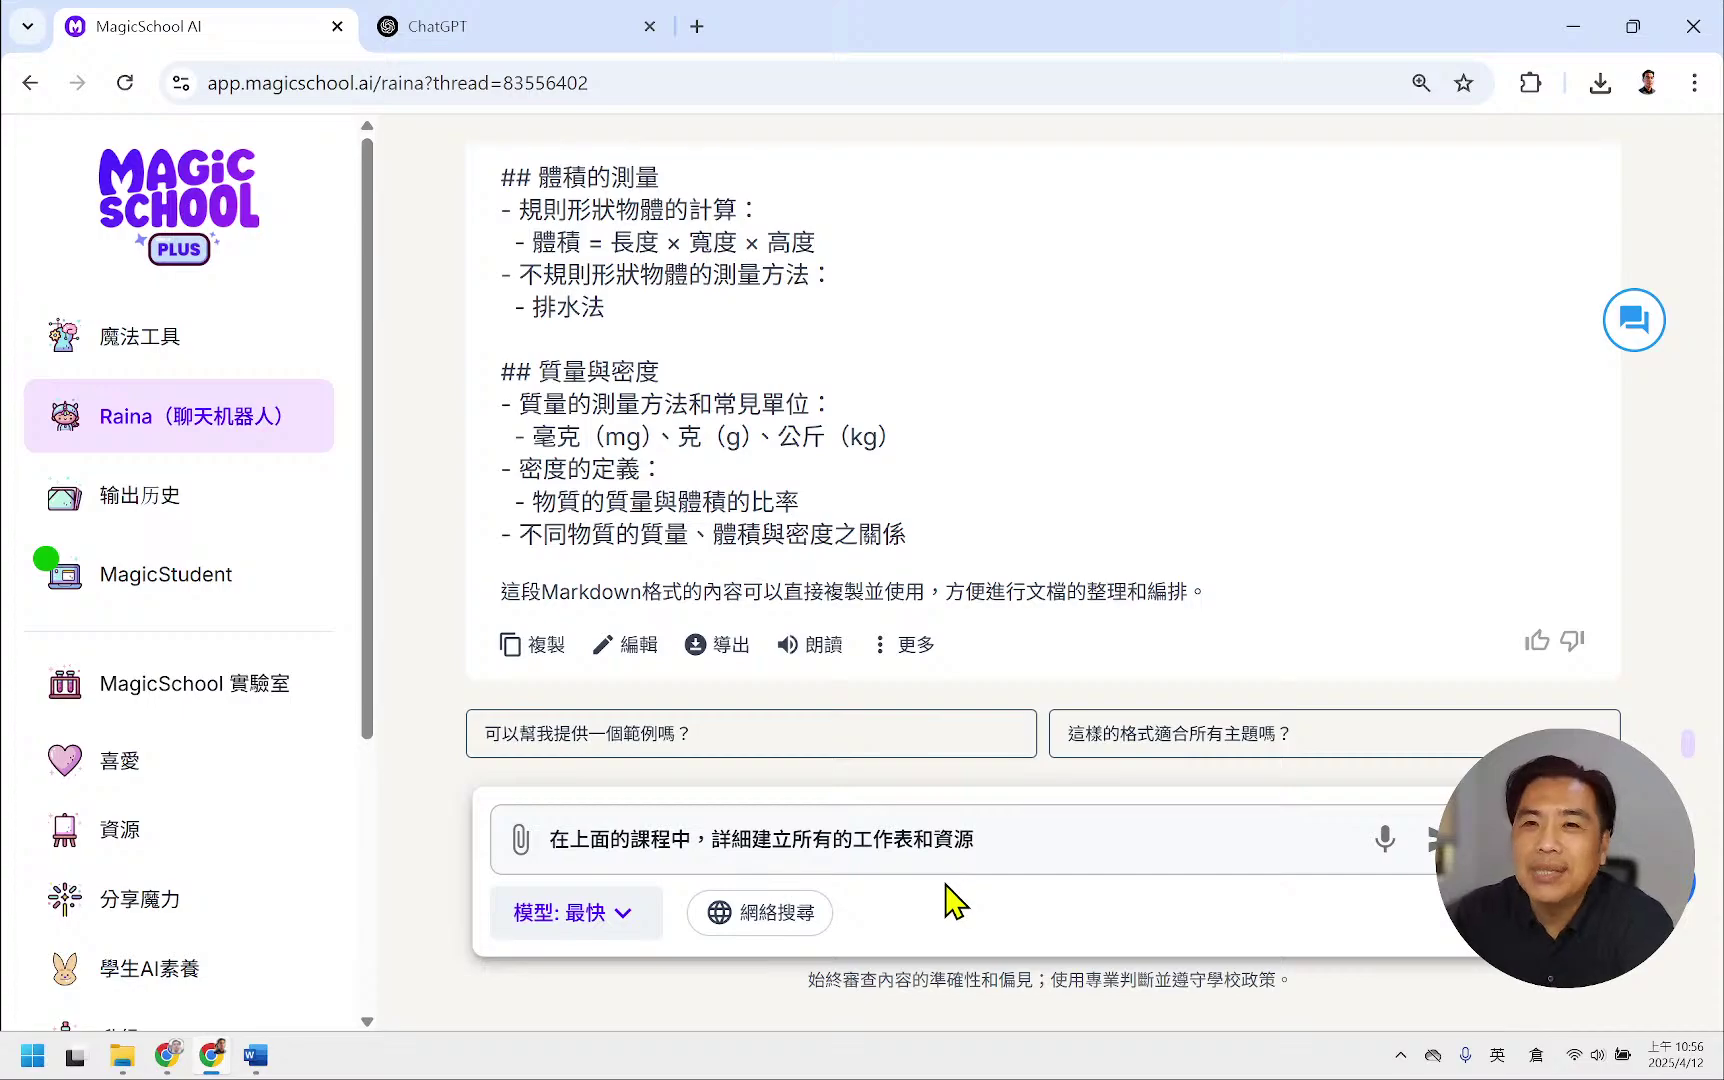
pyautogui.rightClick(1447, 850)
pyautogui.click(1440, 840)
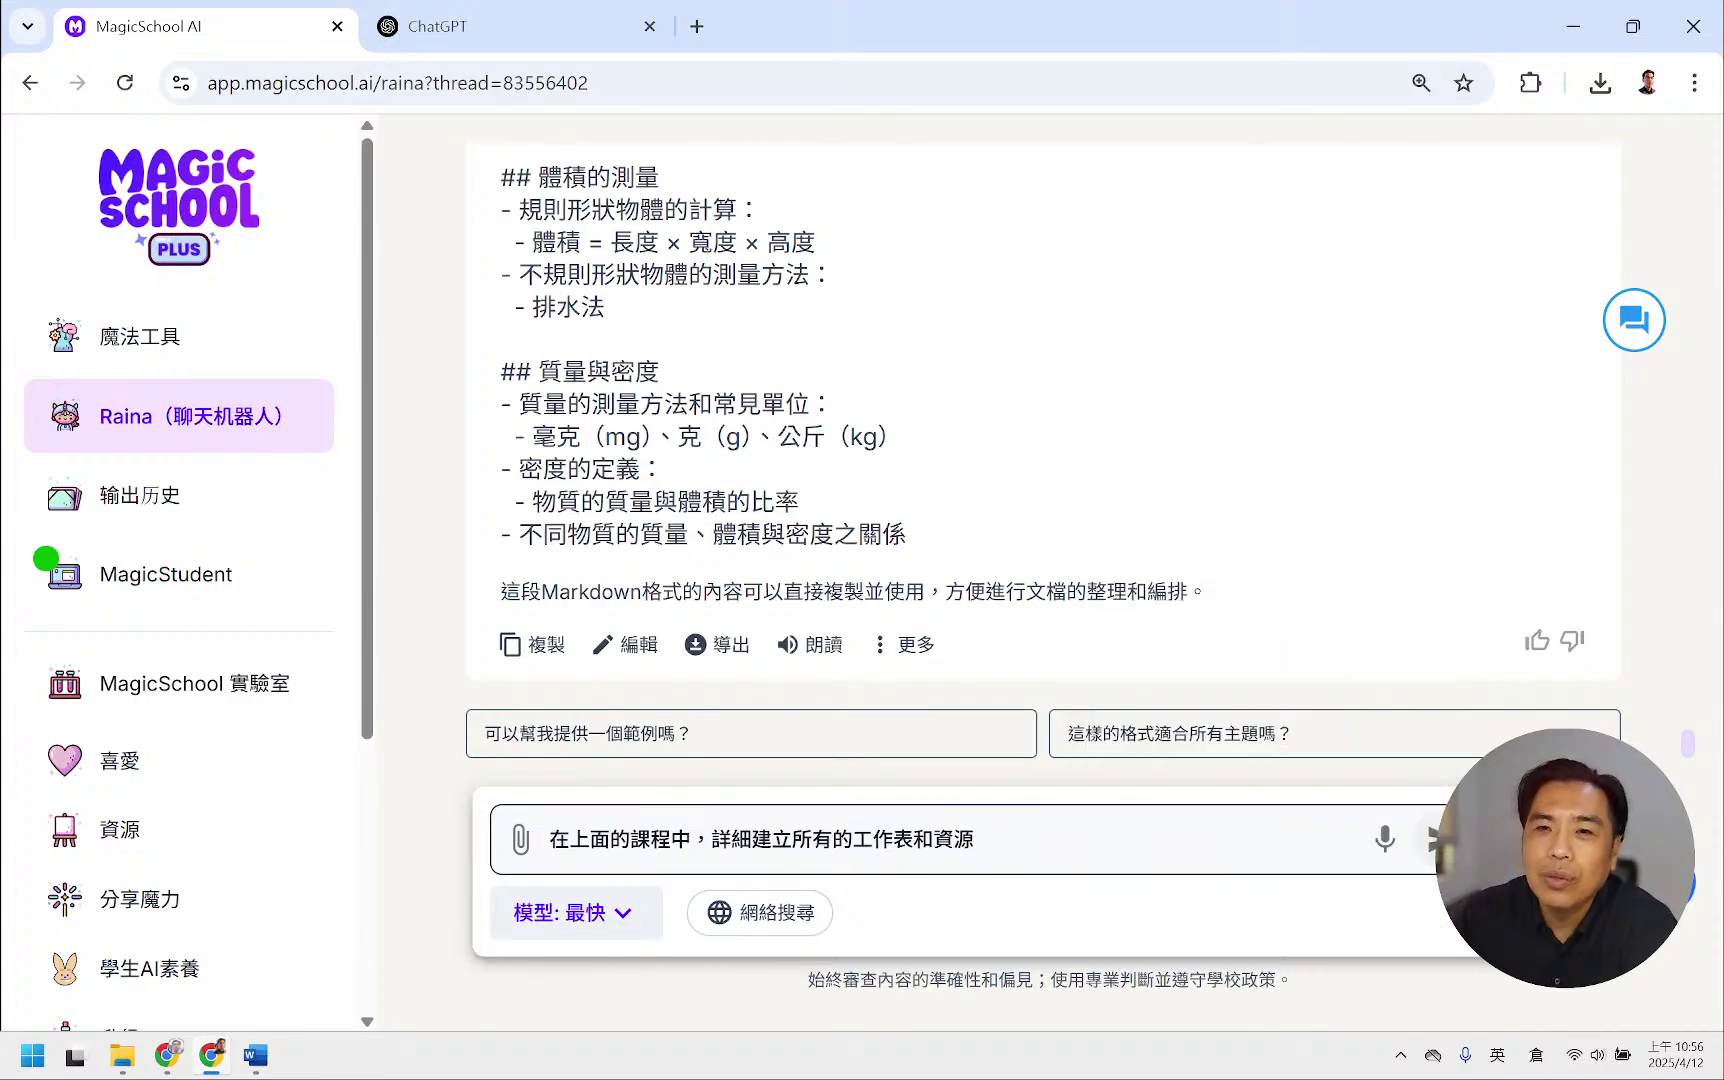
pyautogui.click(1440, 840)
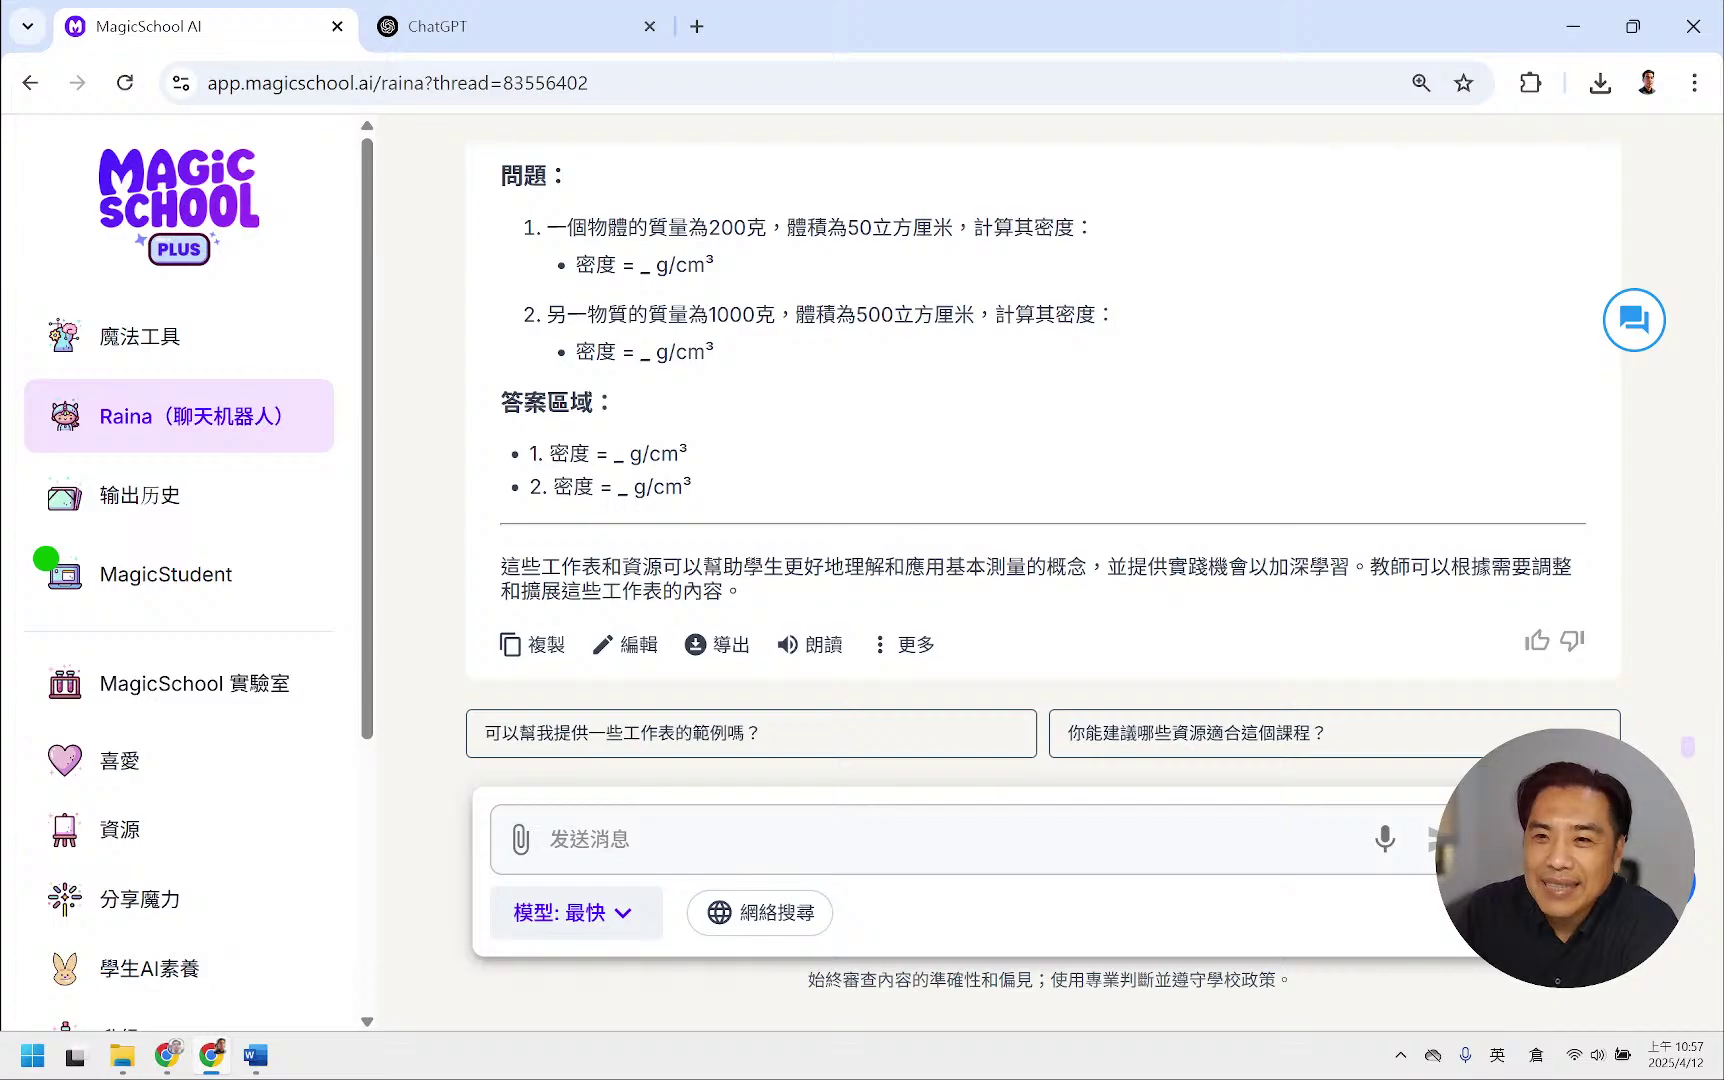
pyautogui.moveTo(1652, 772)
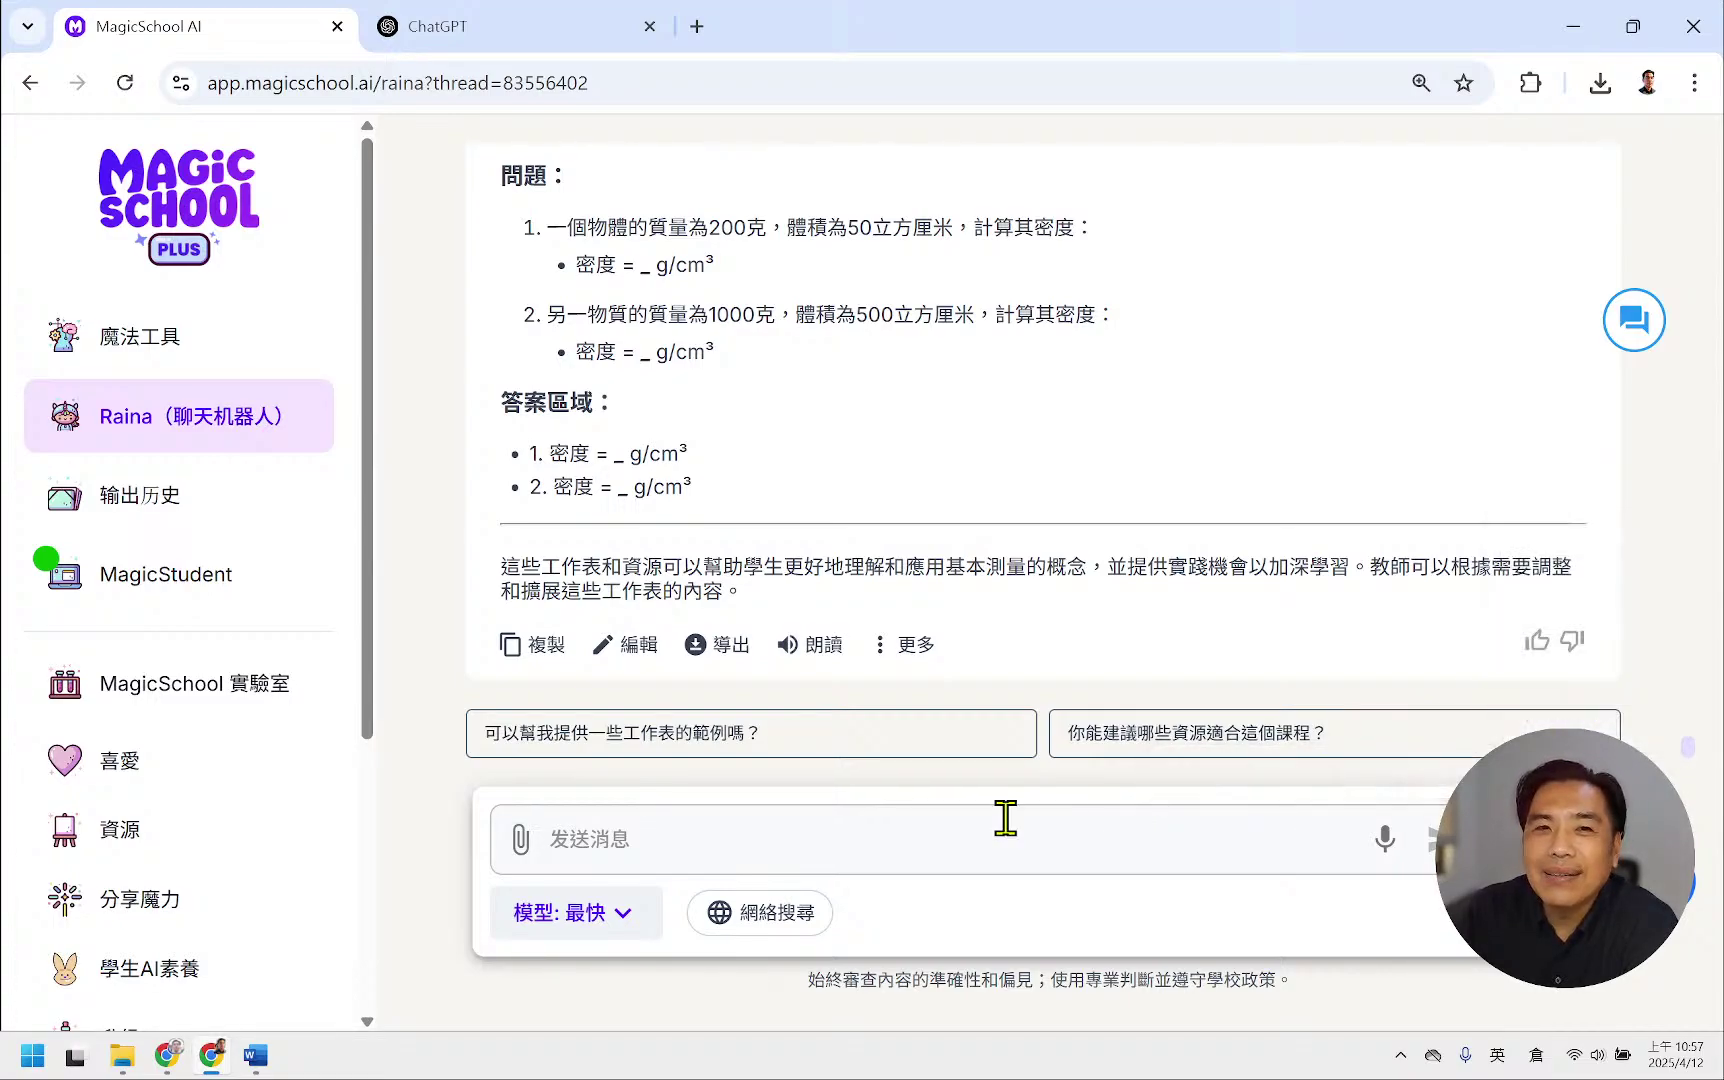
pyautogui.click(748, 845)
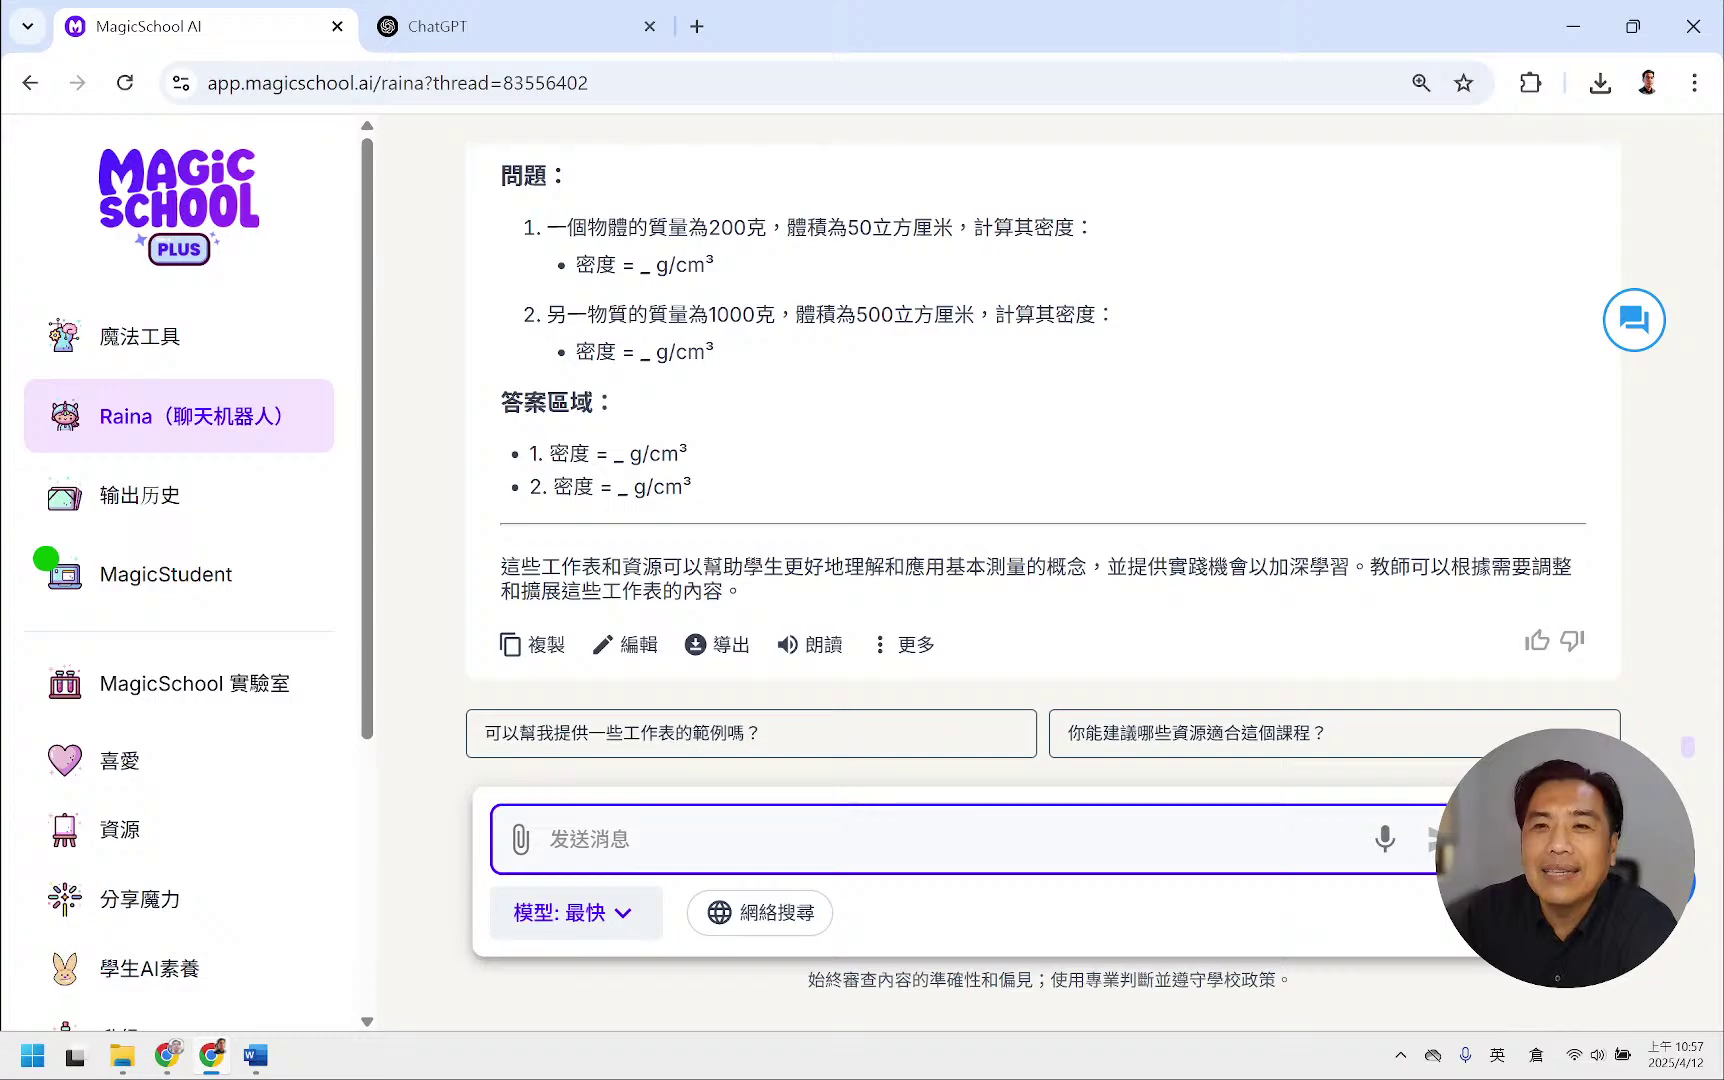
pyautogui.scroll(20, 1000, 673)
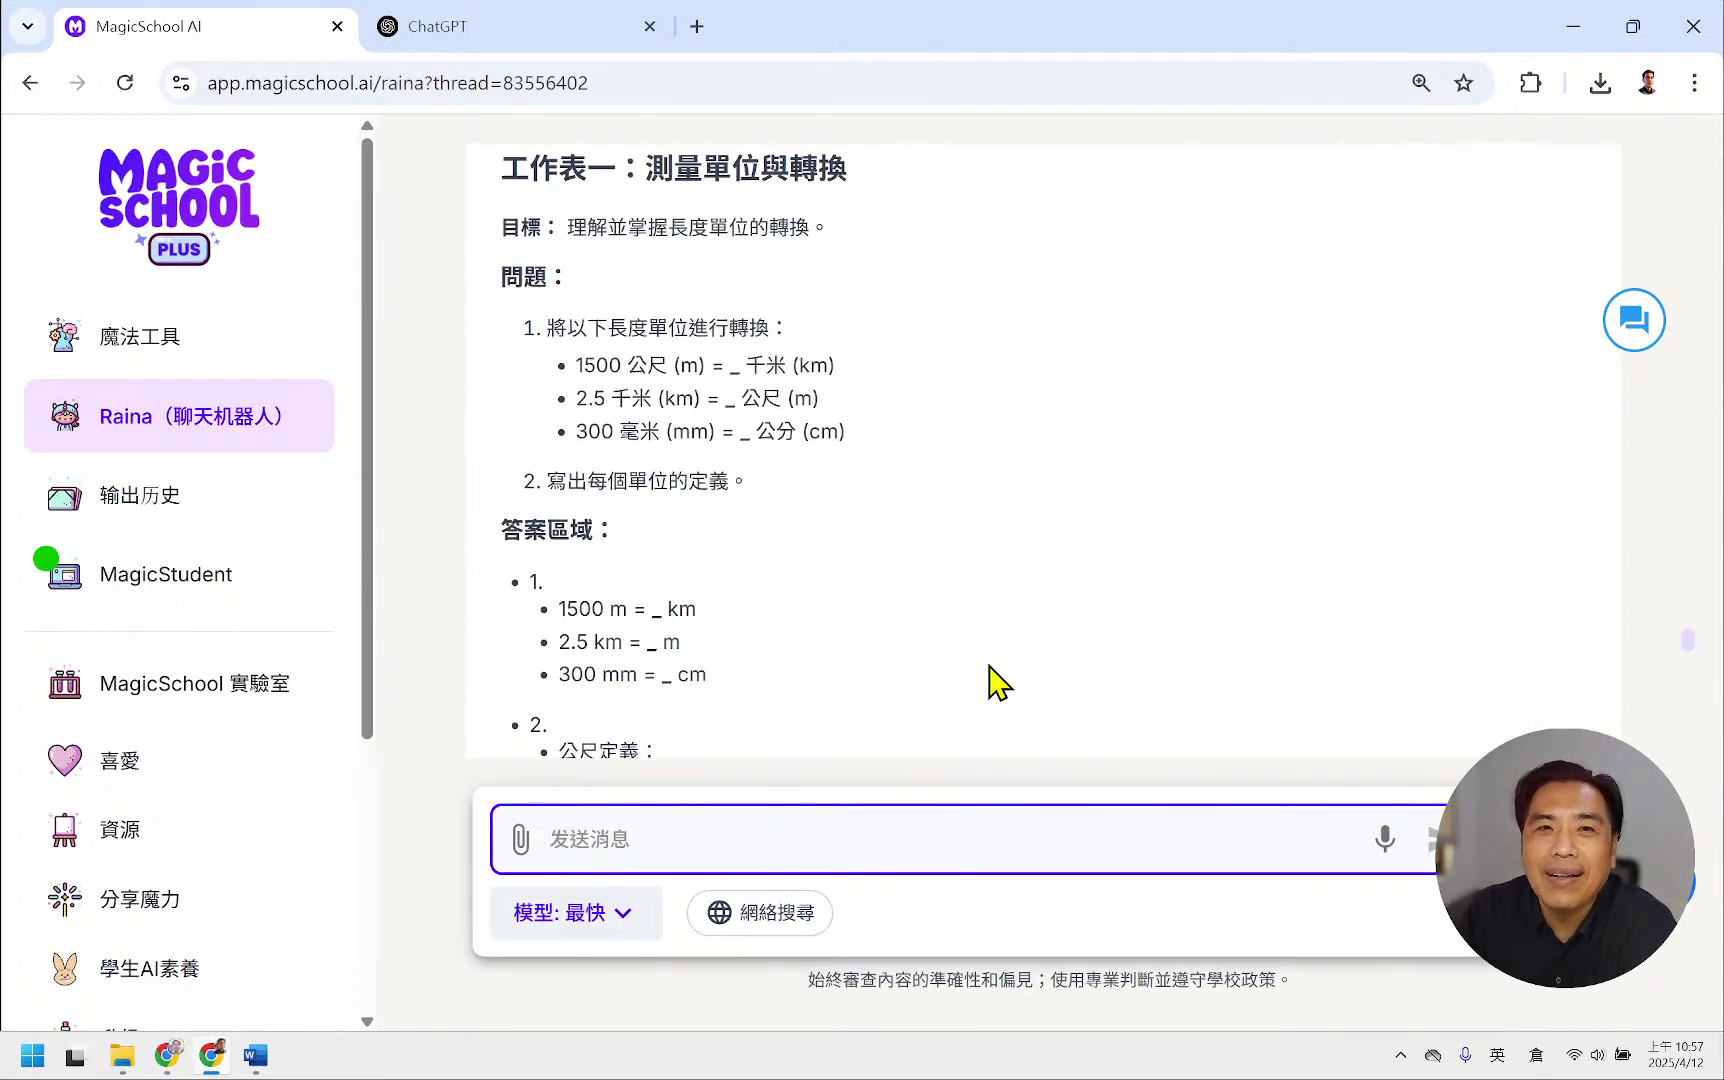
pyautogui.scroll(-1, 990, 688)
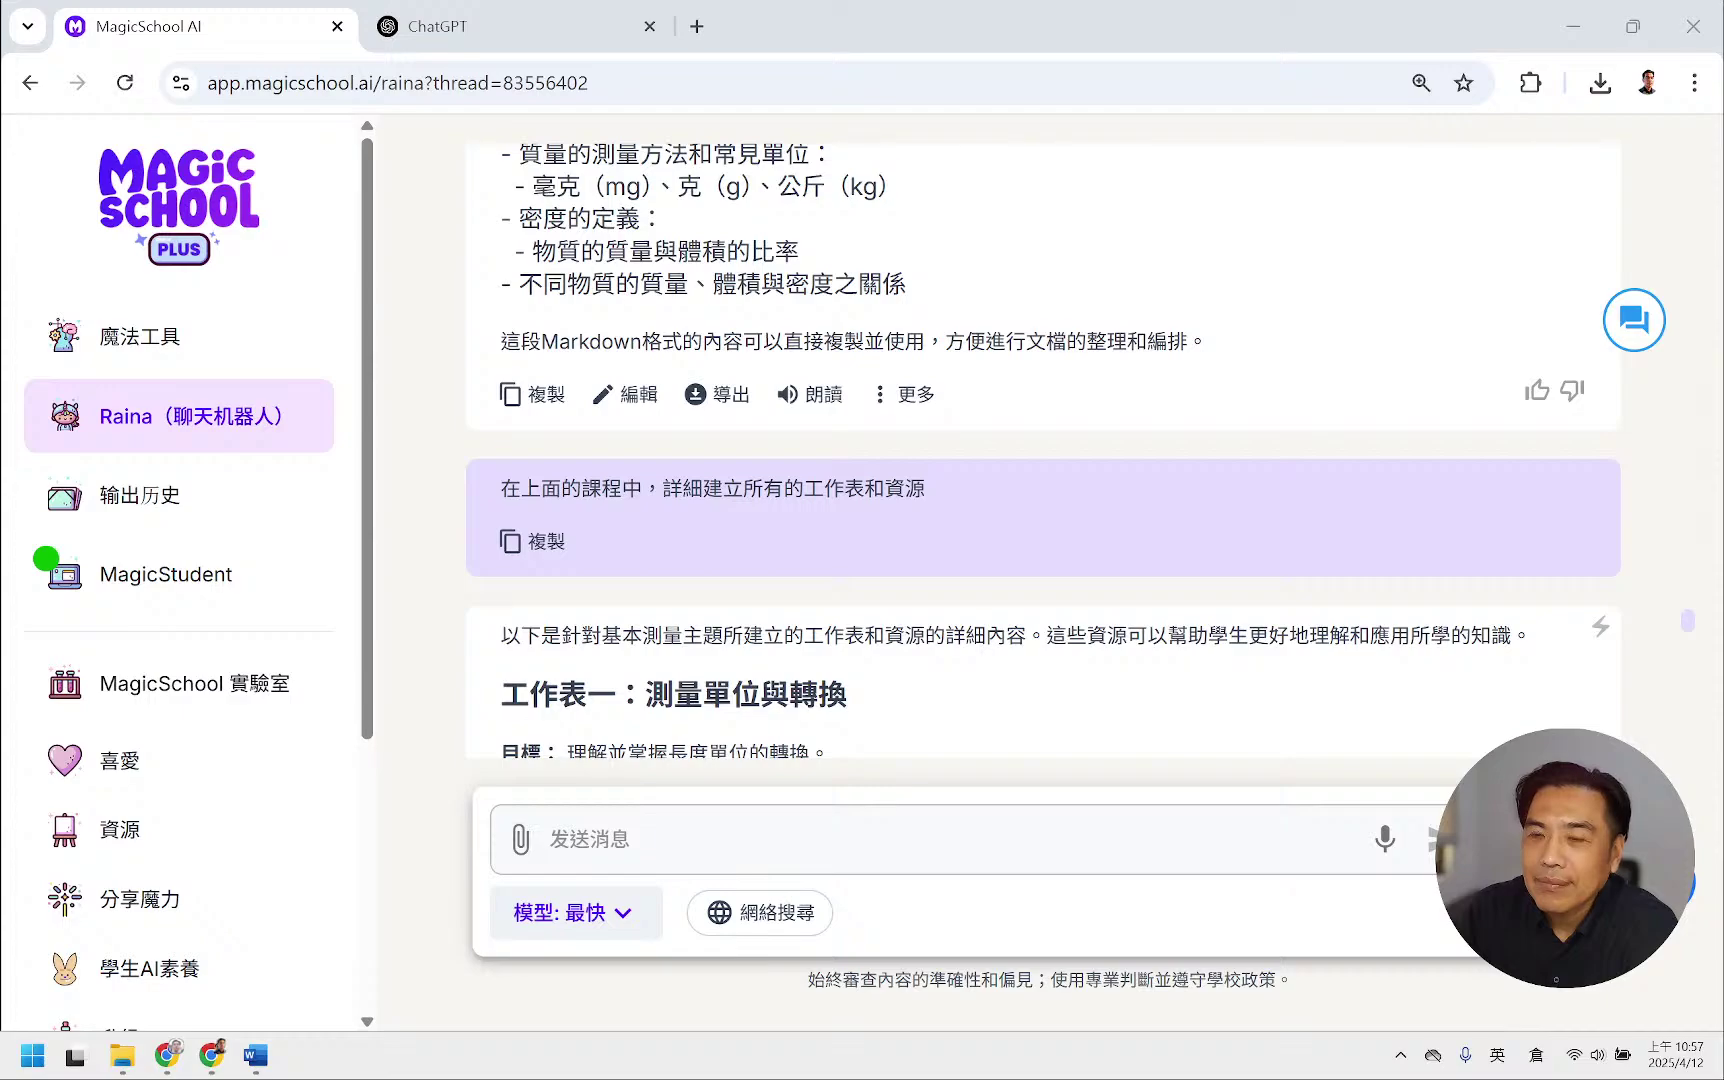
pyautogui.scroll(-7, 1024, 625)
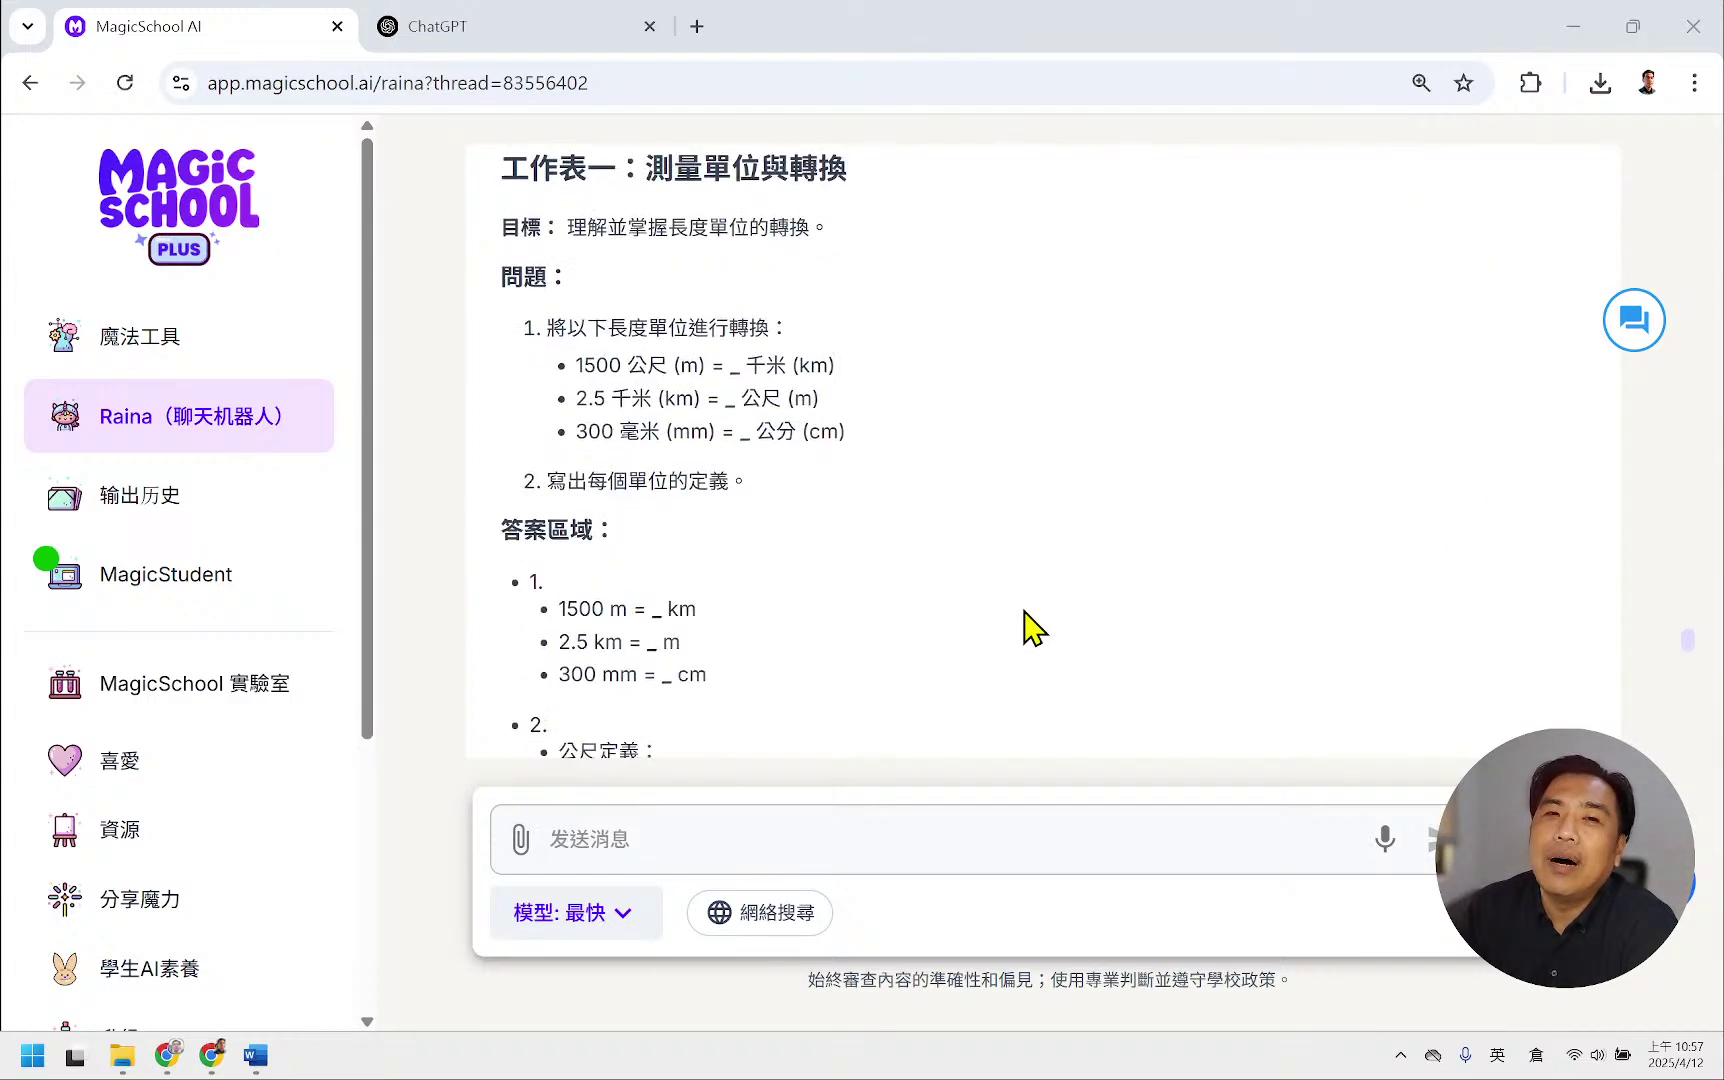
# - Put the presentation prompt template with its three {} placeholders into Raina's message field for review, and clear the field again
pyautogui.click(715, 845)
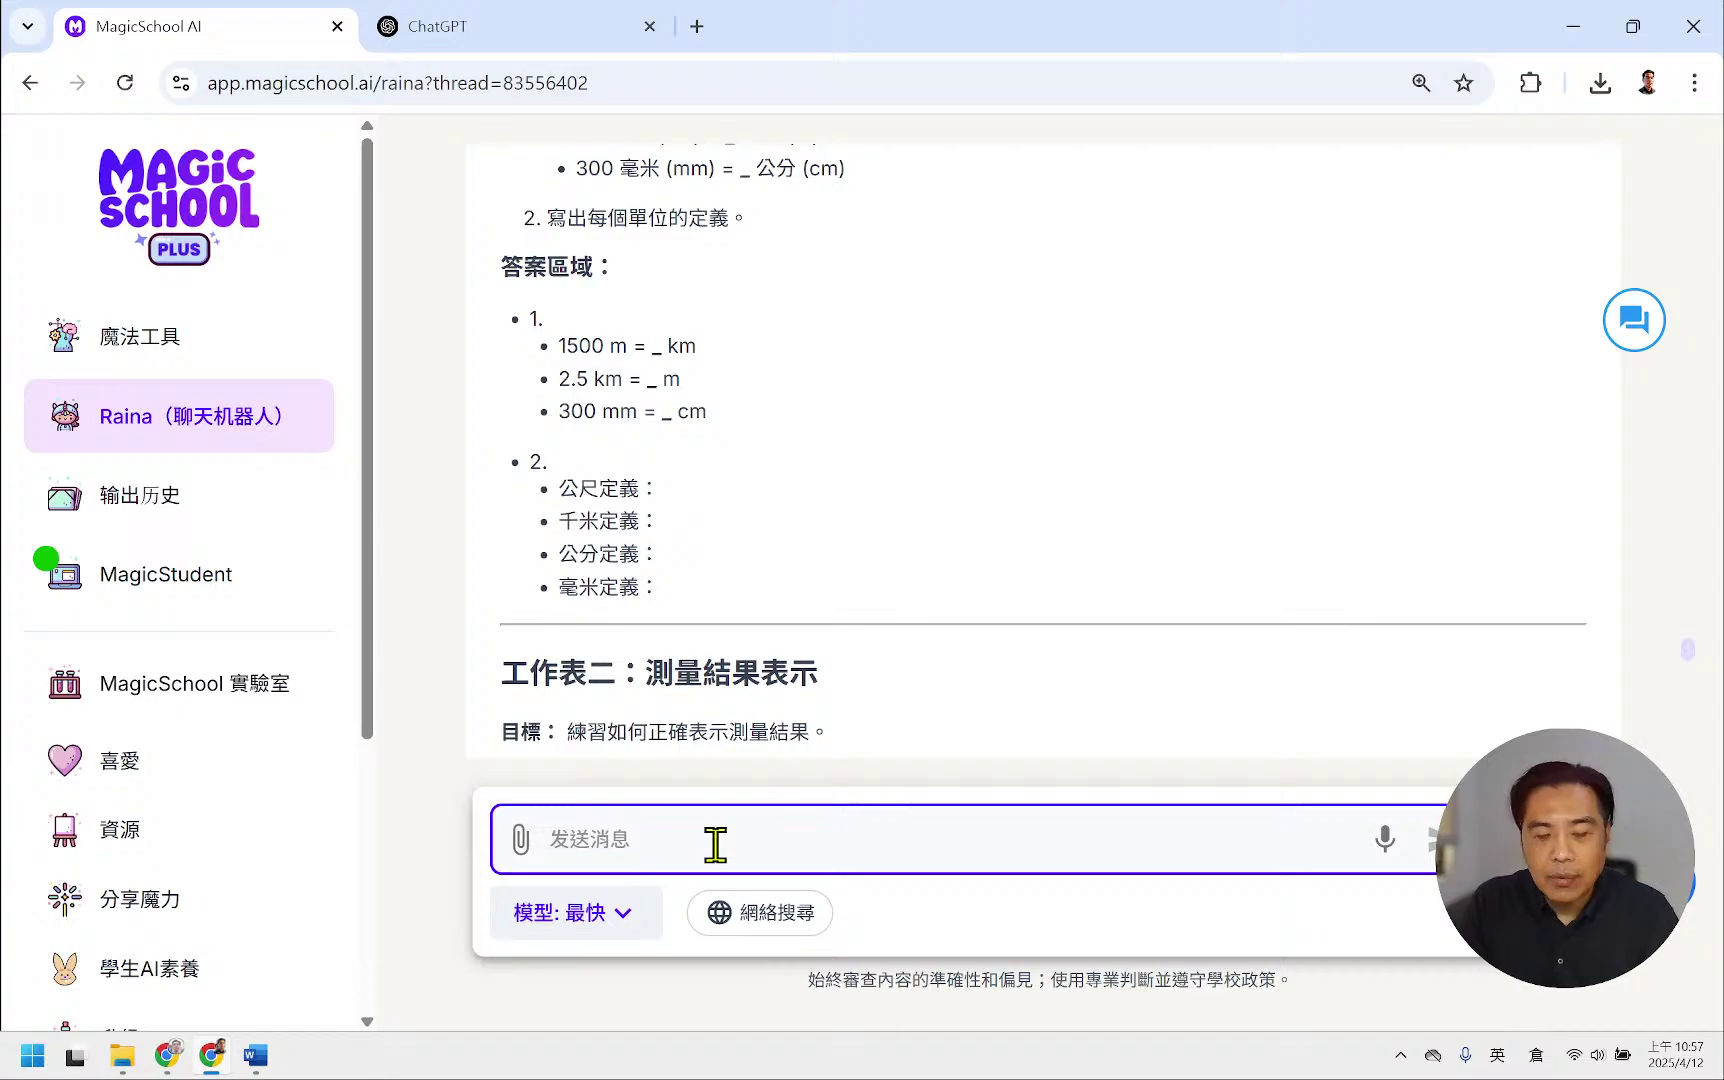
pyautogui.write('請根據上面{}的內容及資料，以主題為{}生成{}頁簡報的內容，在簡報內容中要有主題(h1)為首頁，其餘每頁要包含每個大綱標題(h2)及其子標題的詳細說明，最後要有感謝的頁面。')
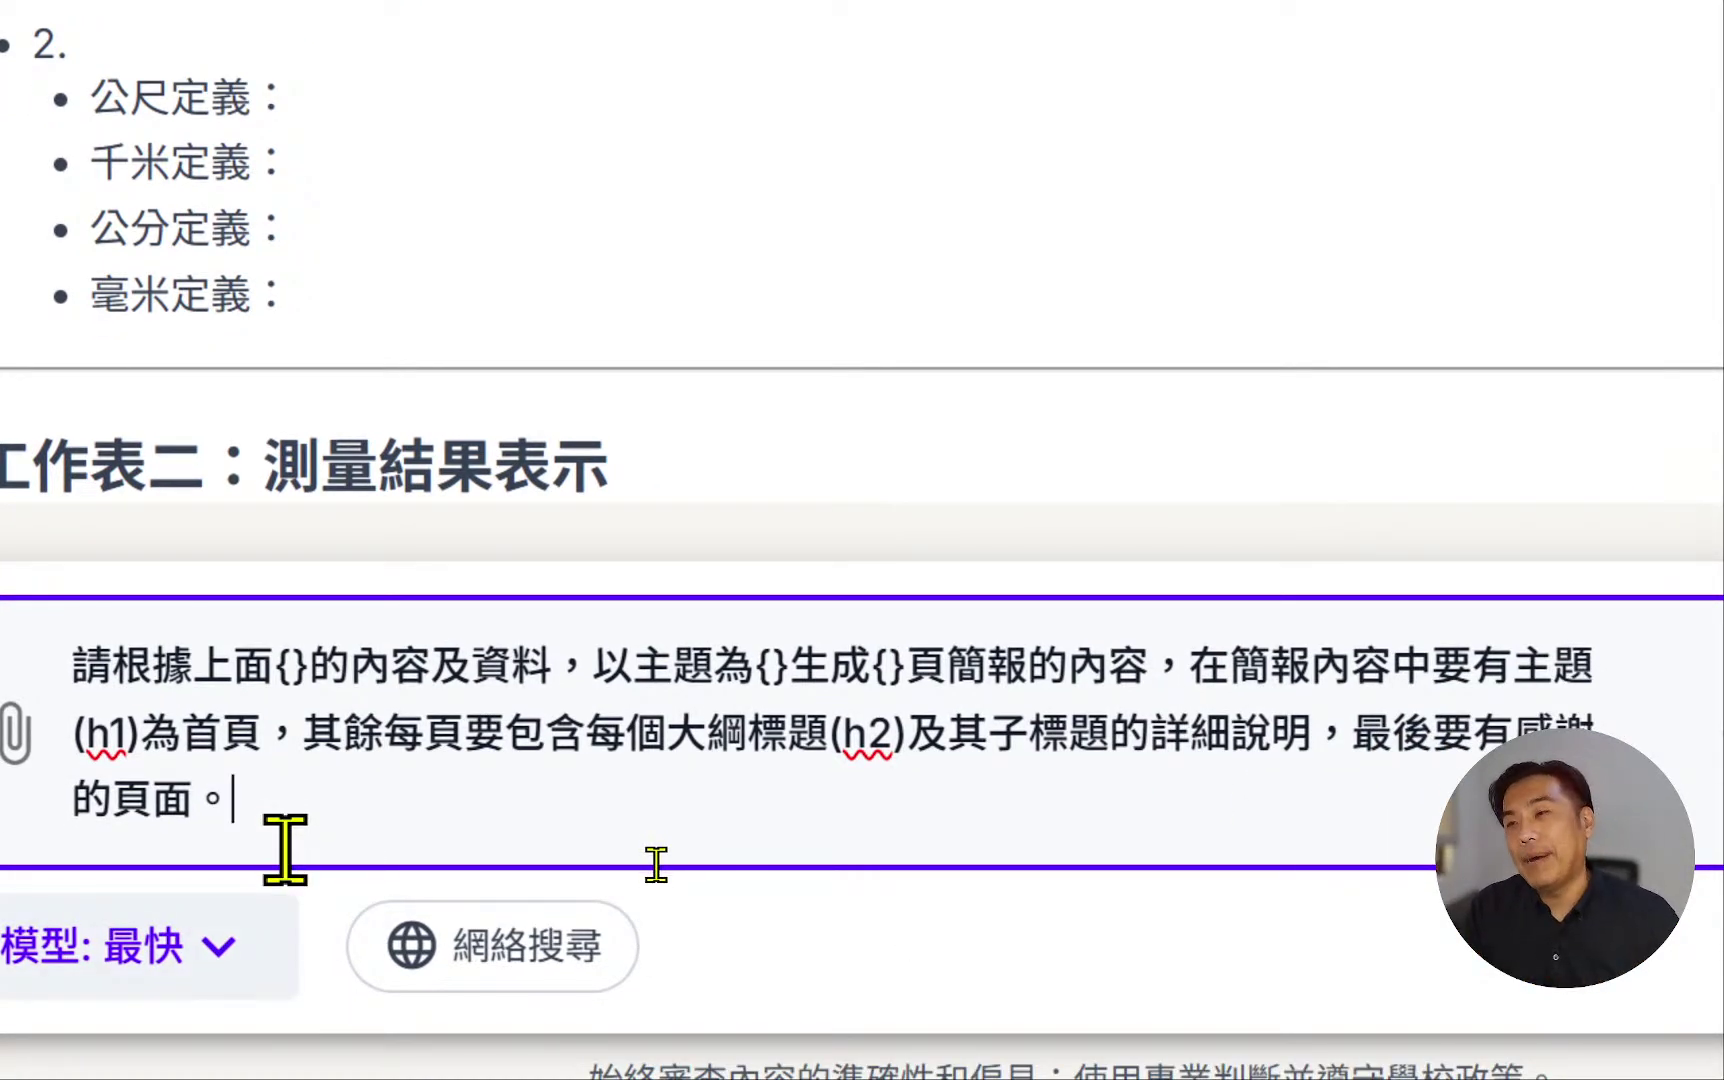
pyautogui.press('Return')
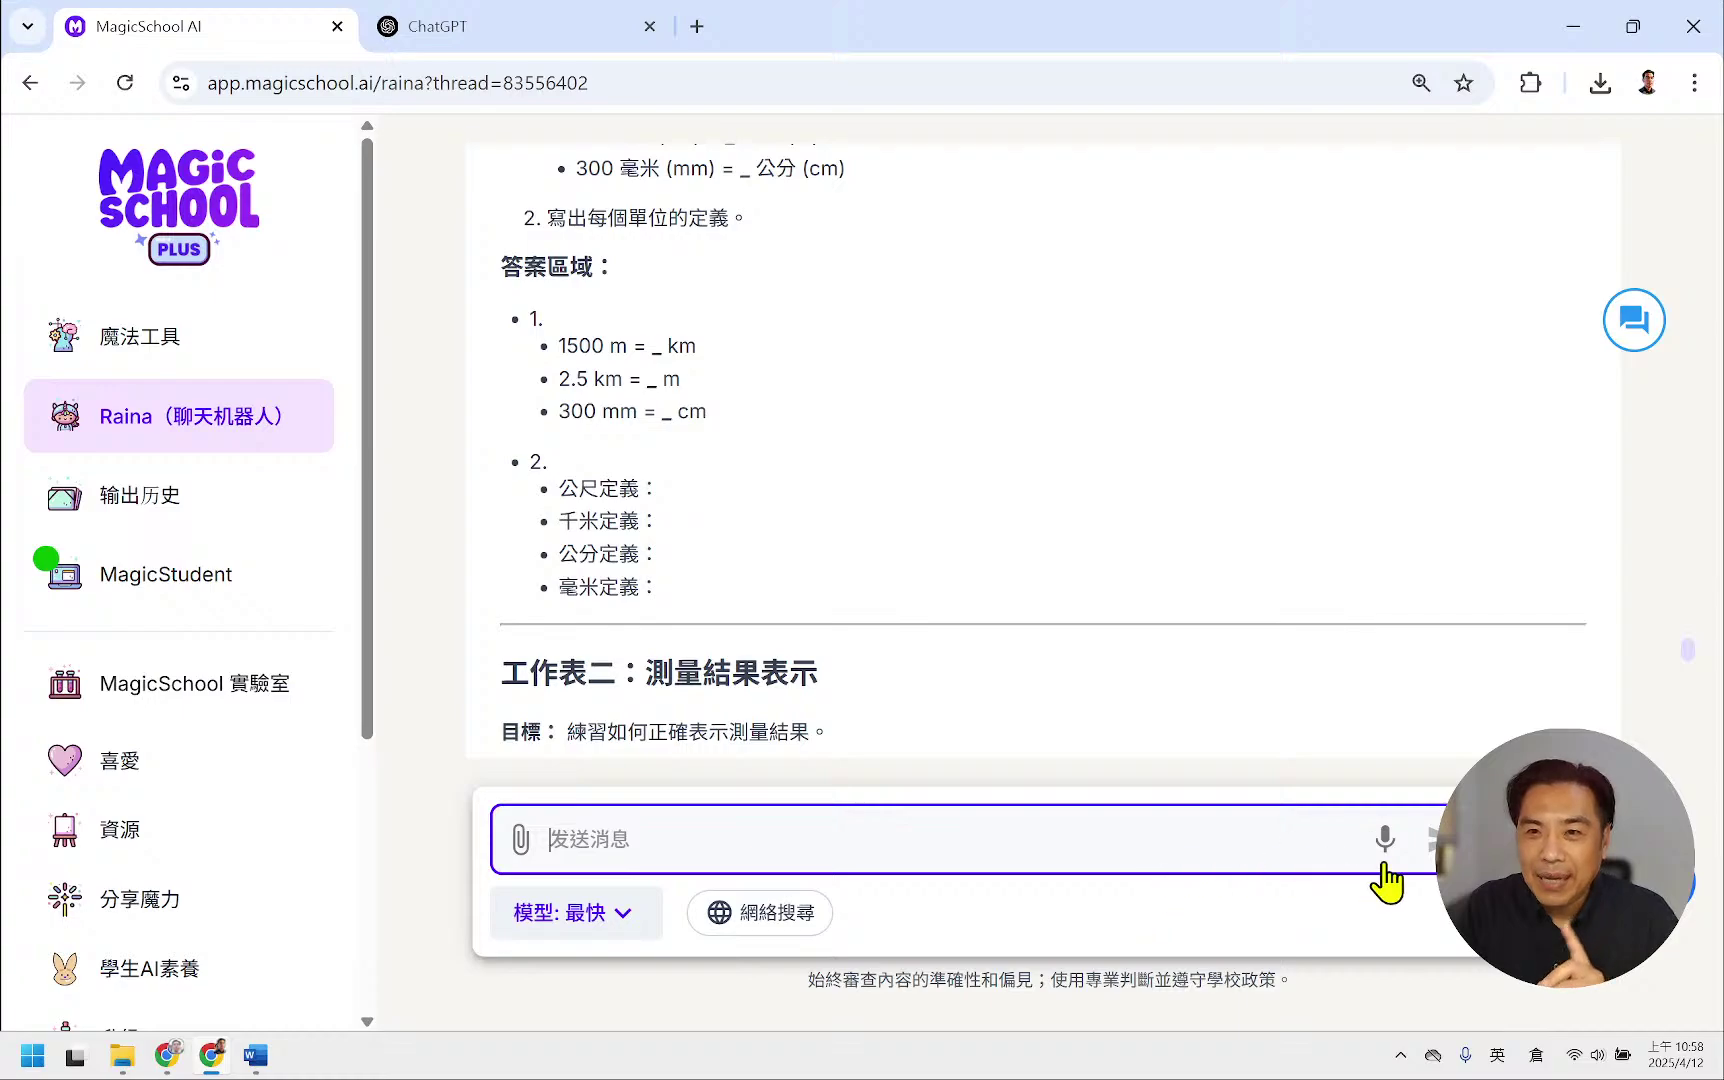
# - Save a new custom prompt titled 簡報生成 containing the {} template for slide content with an h1 cover, h2 detail pages and a thank-you page
pyautogui.click(1541, 840)
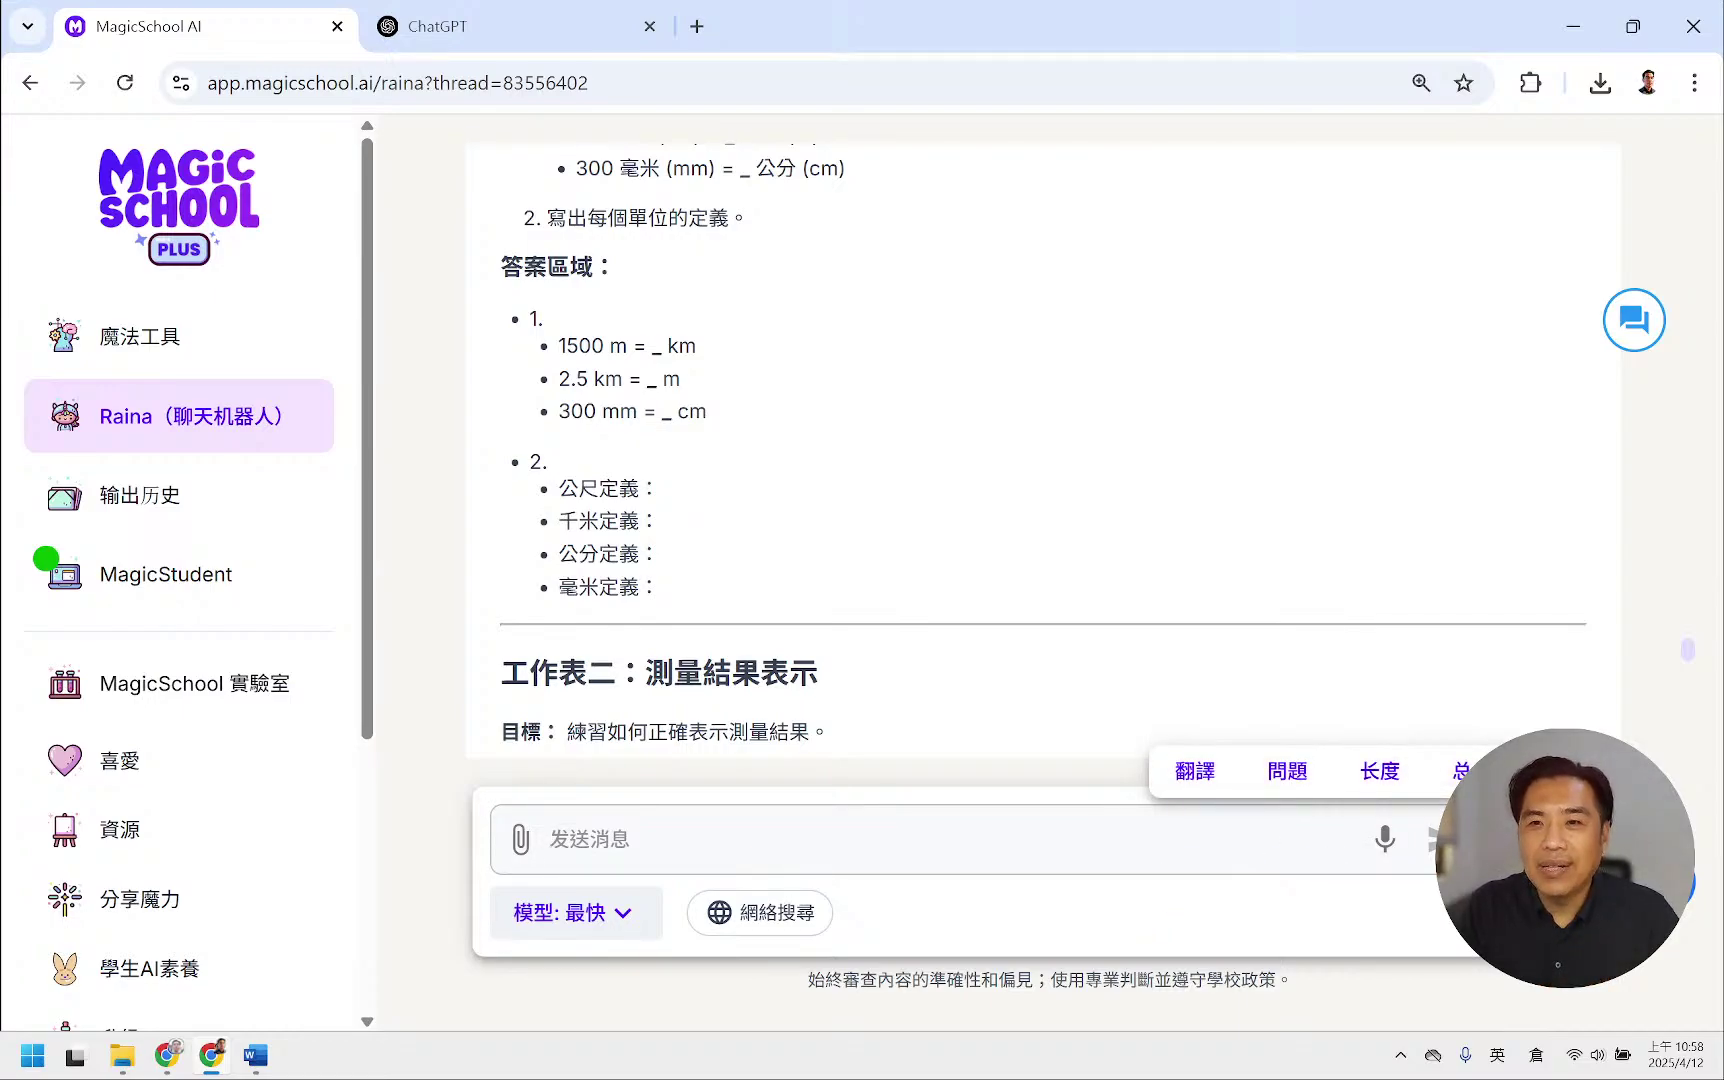
pyautogui.click(1660, 771)
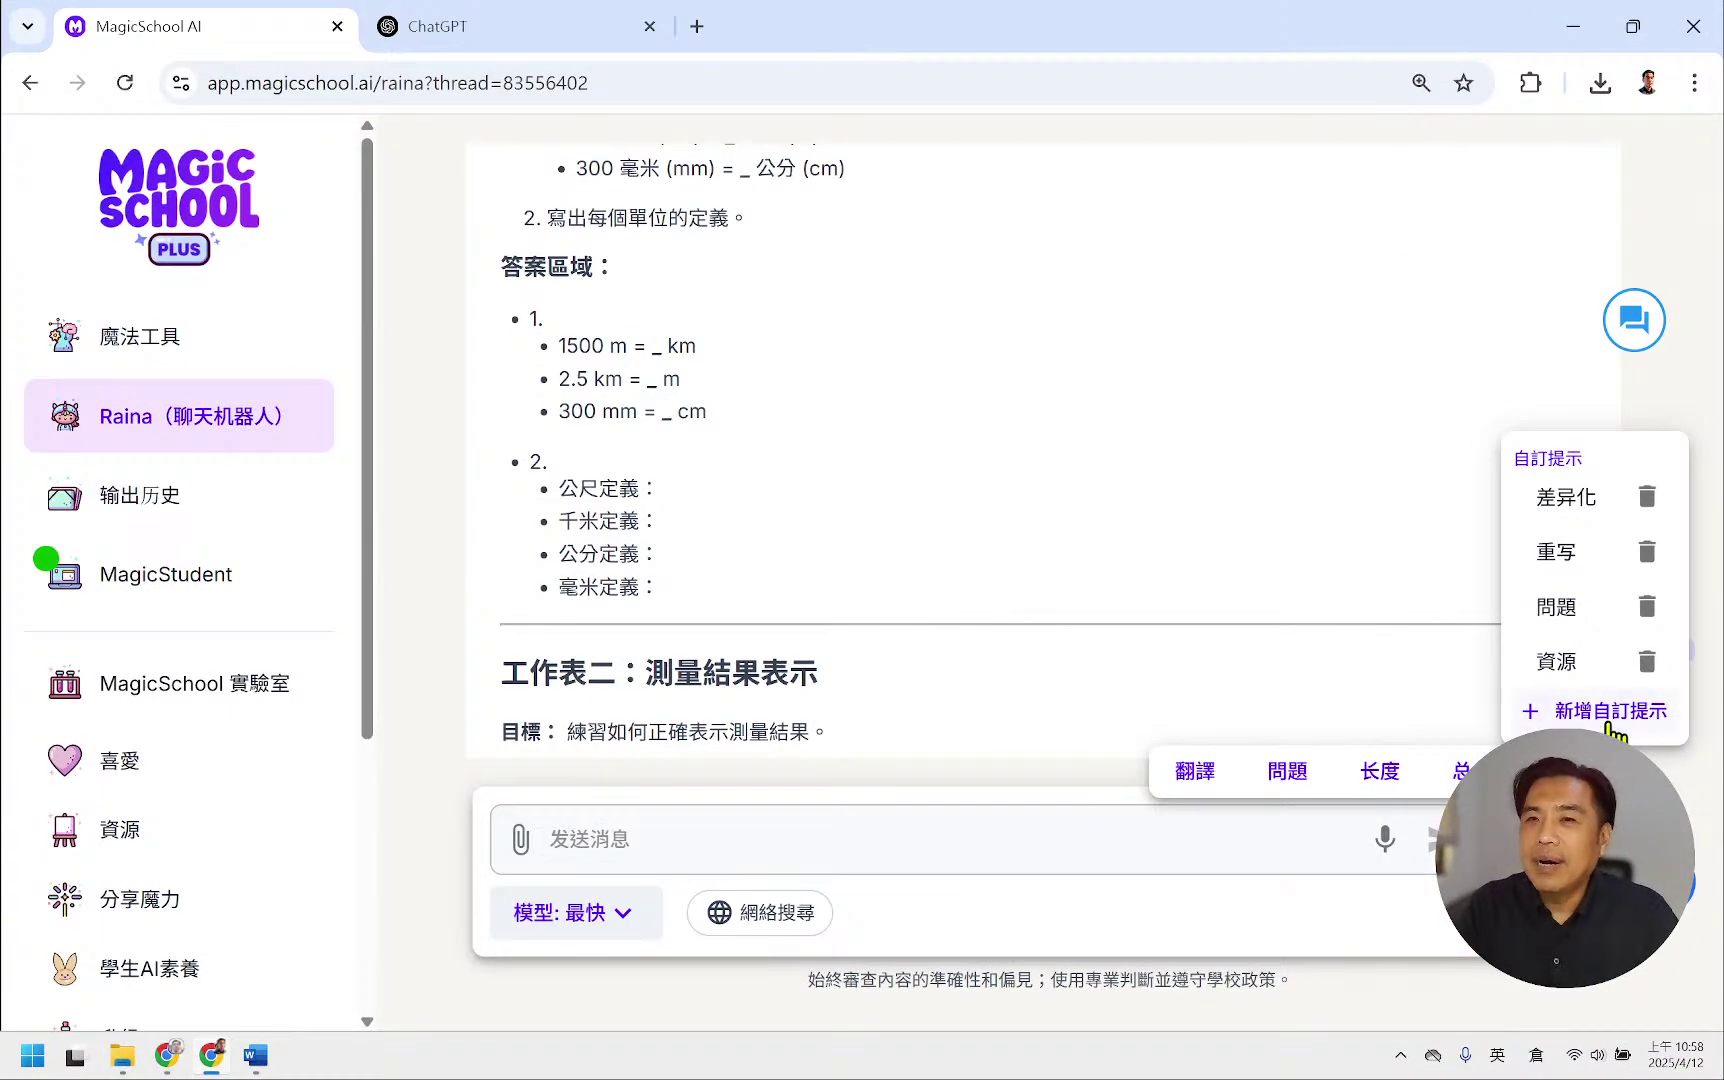
pyautogui.click(1612, 712)
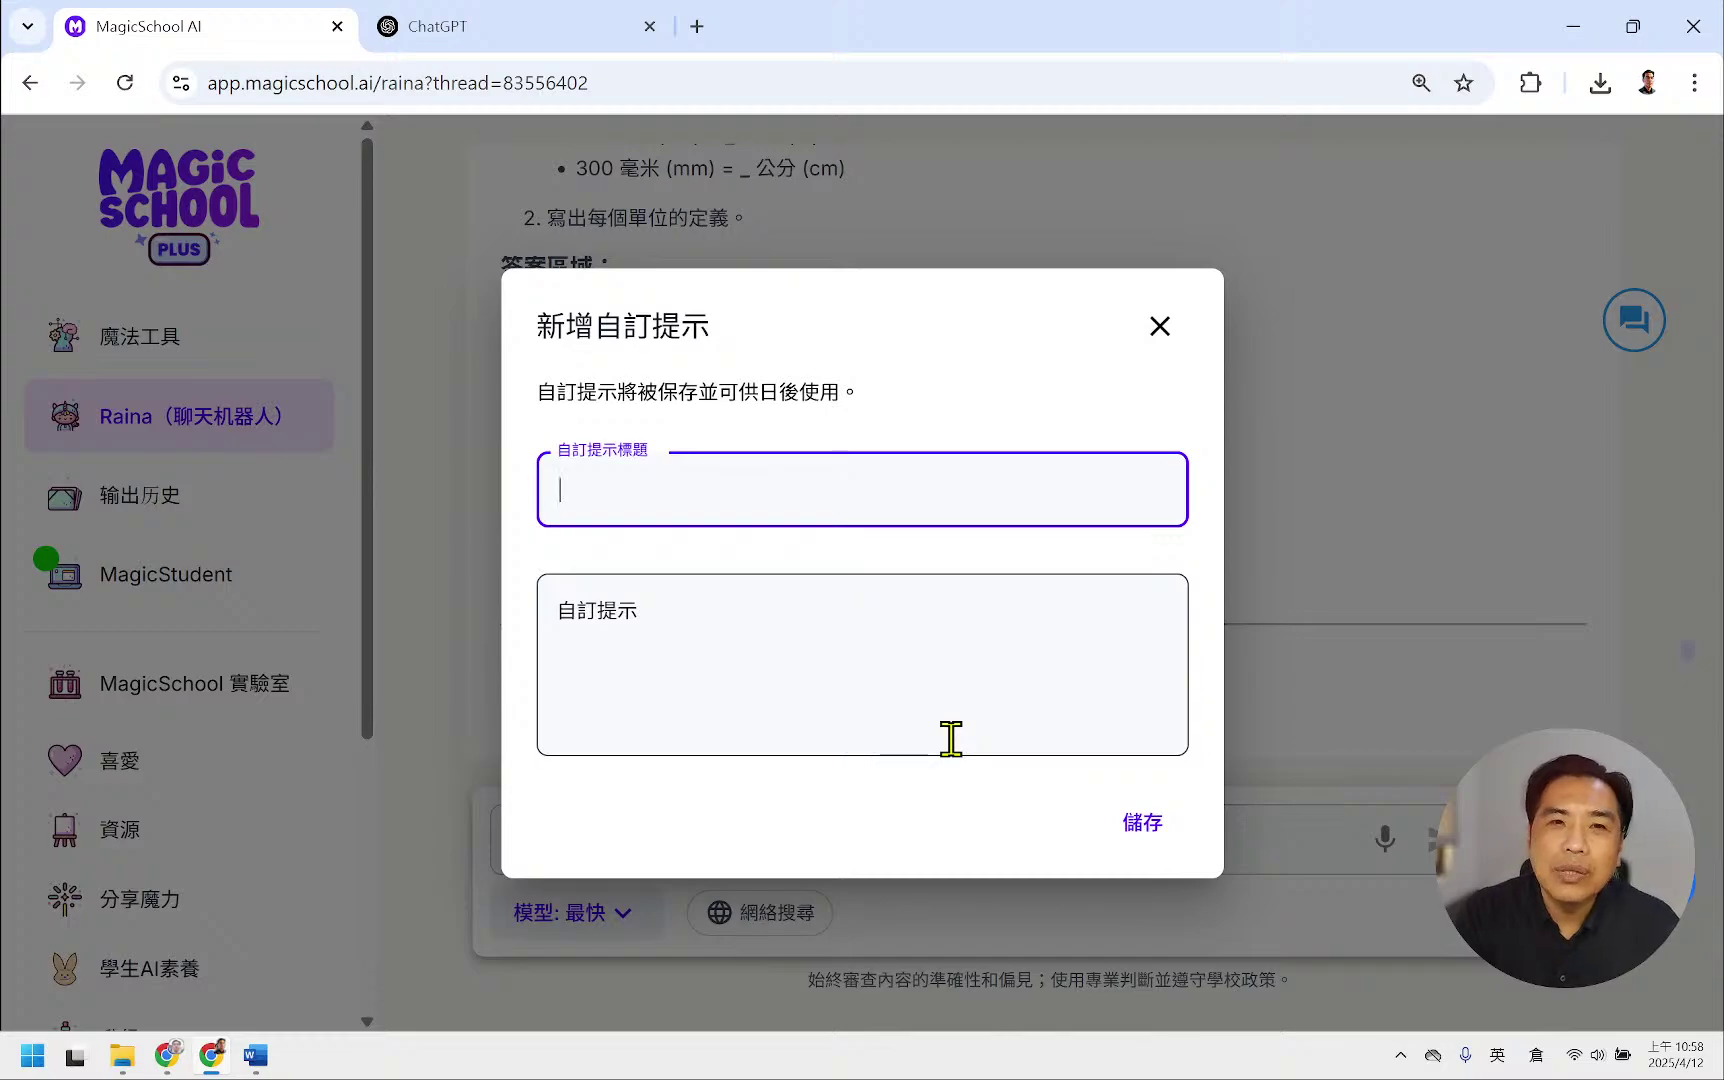
pyautogui.write('hana')
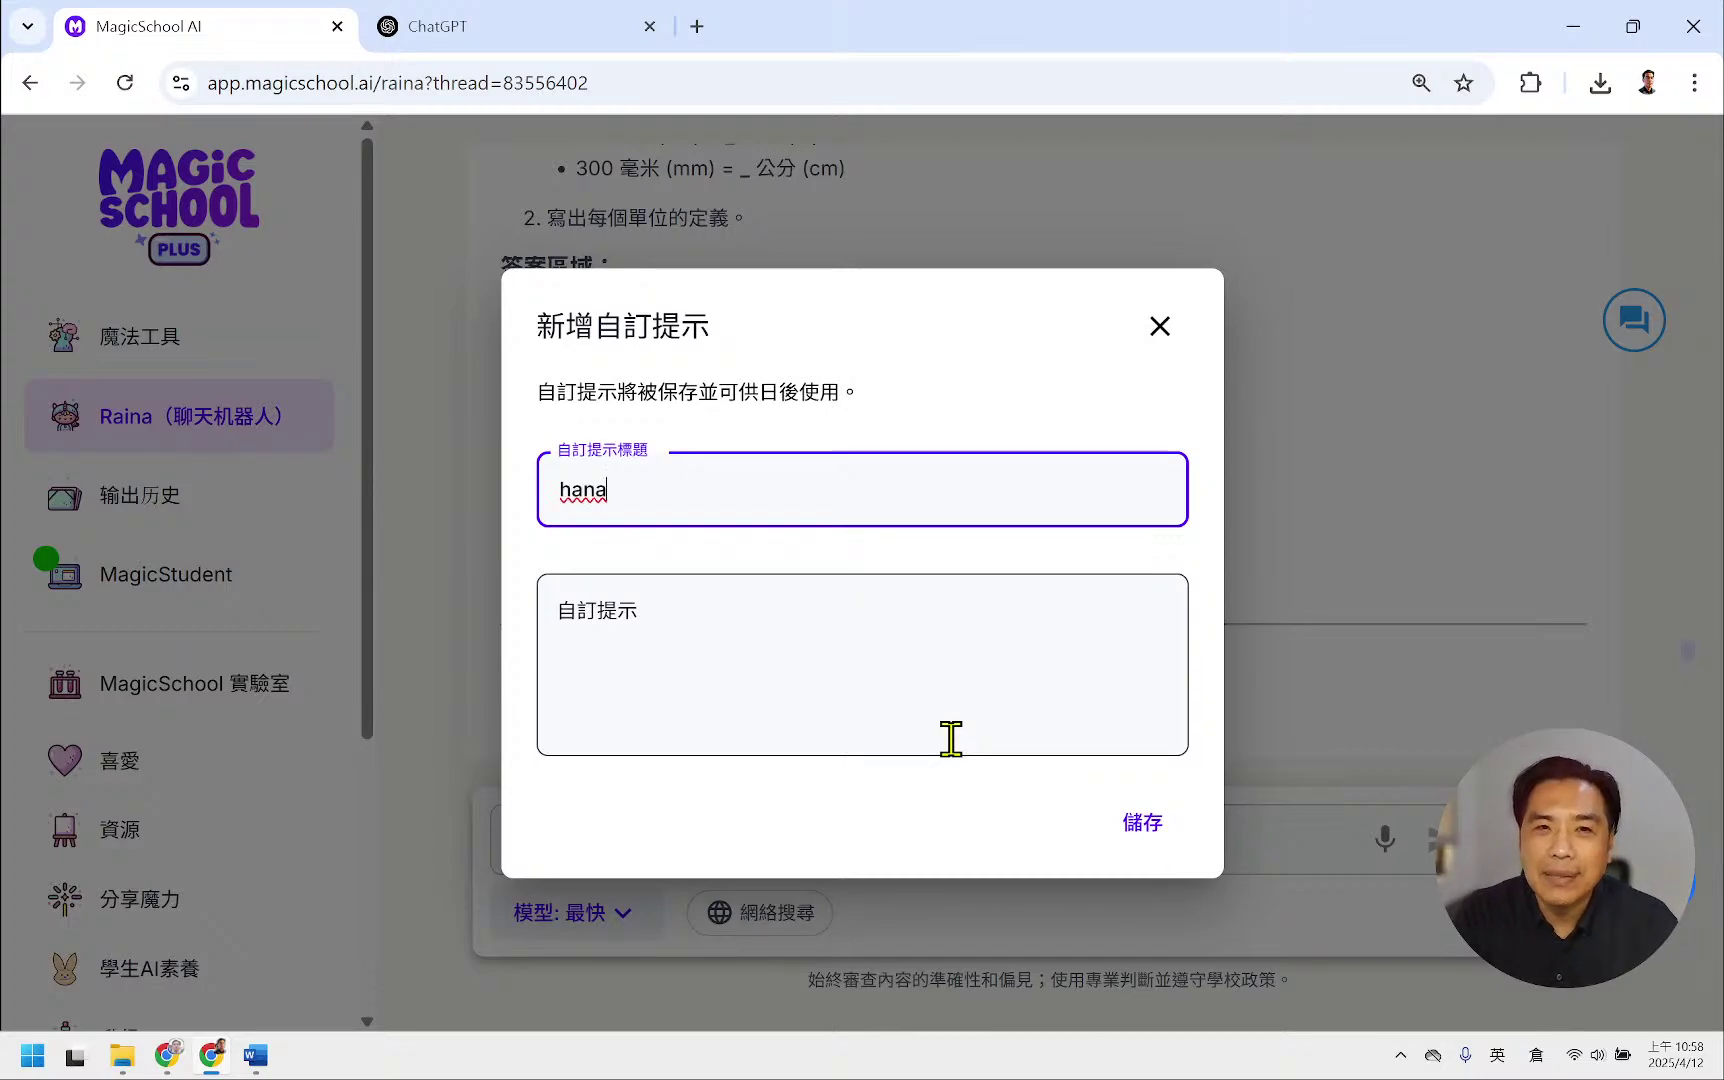
pyautogui.write('簡報生戈竹尸')
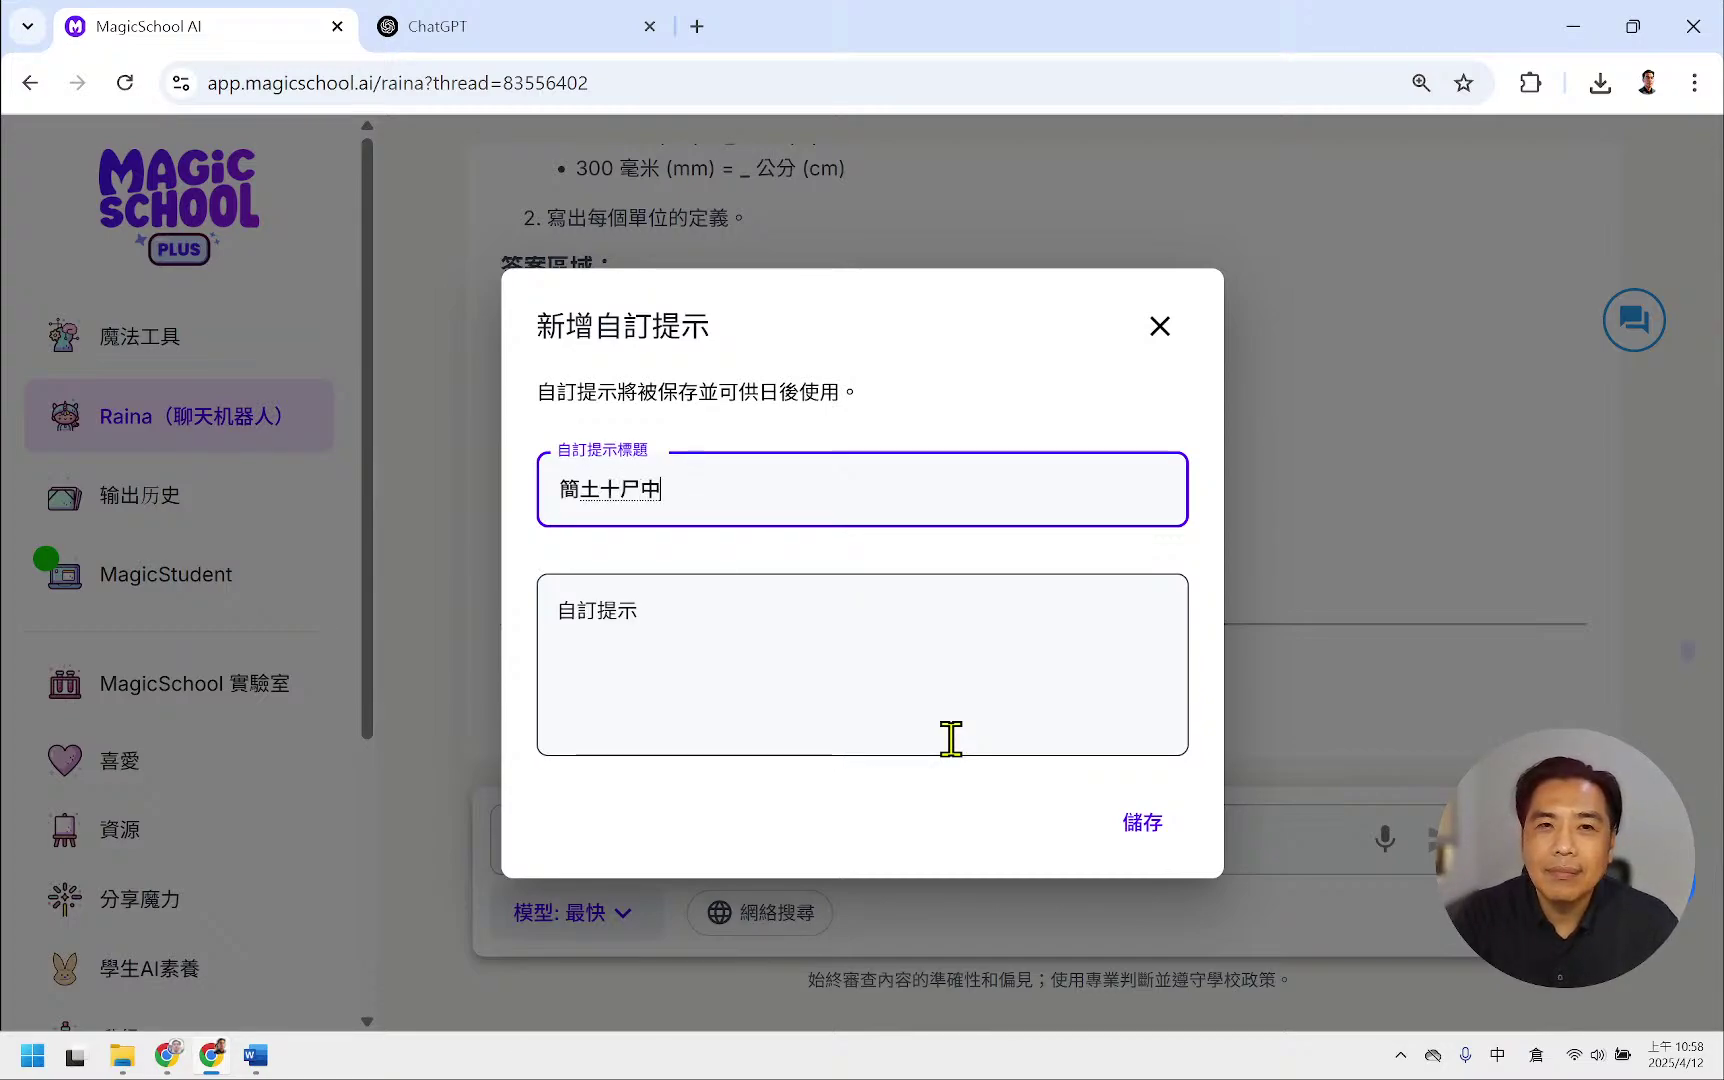
pyautogui.press('space')
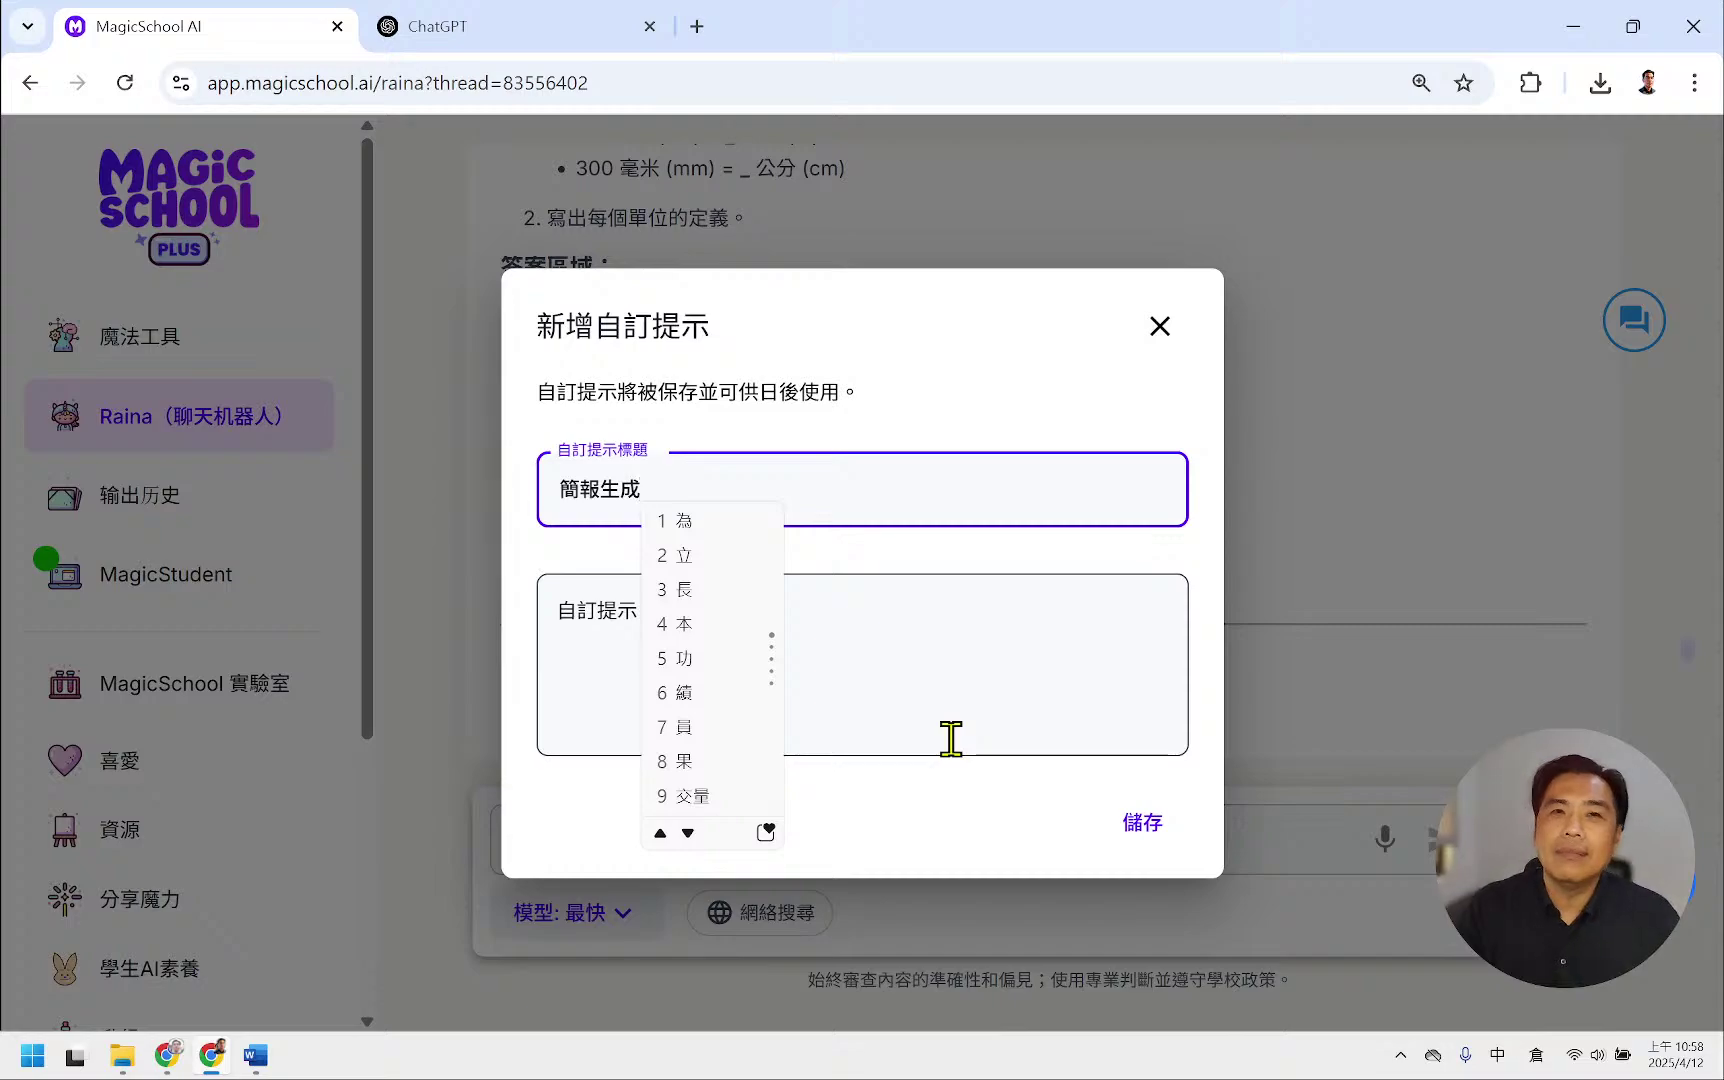
pyautogui.click(900, 420)
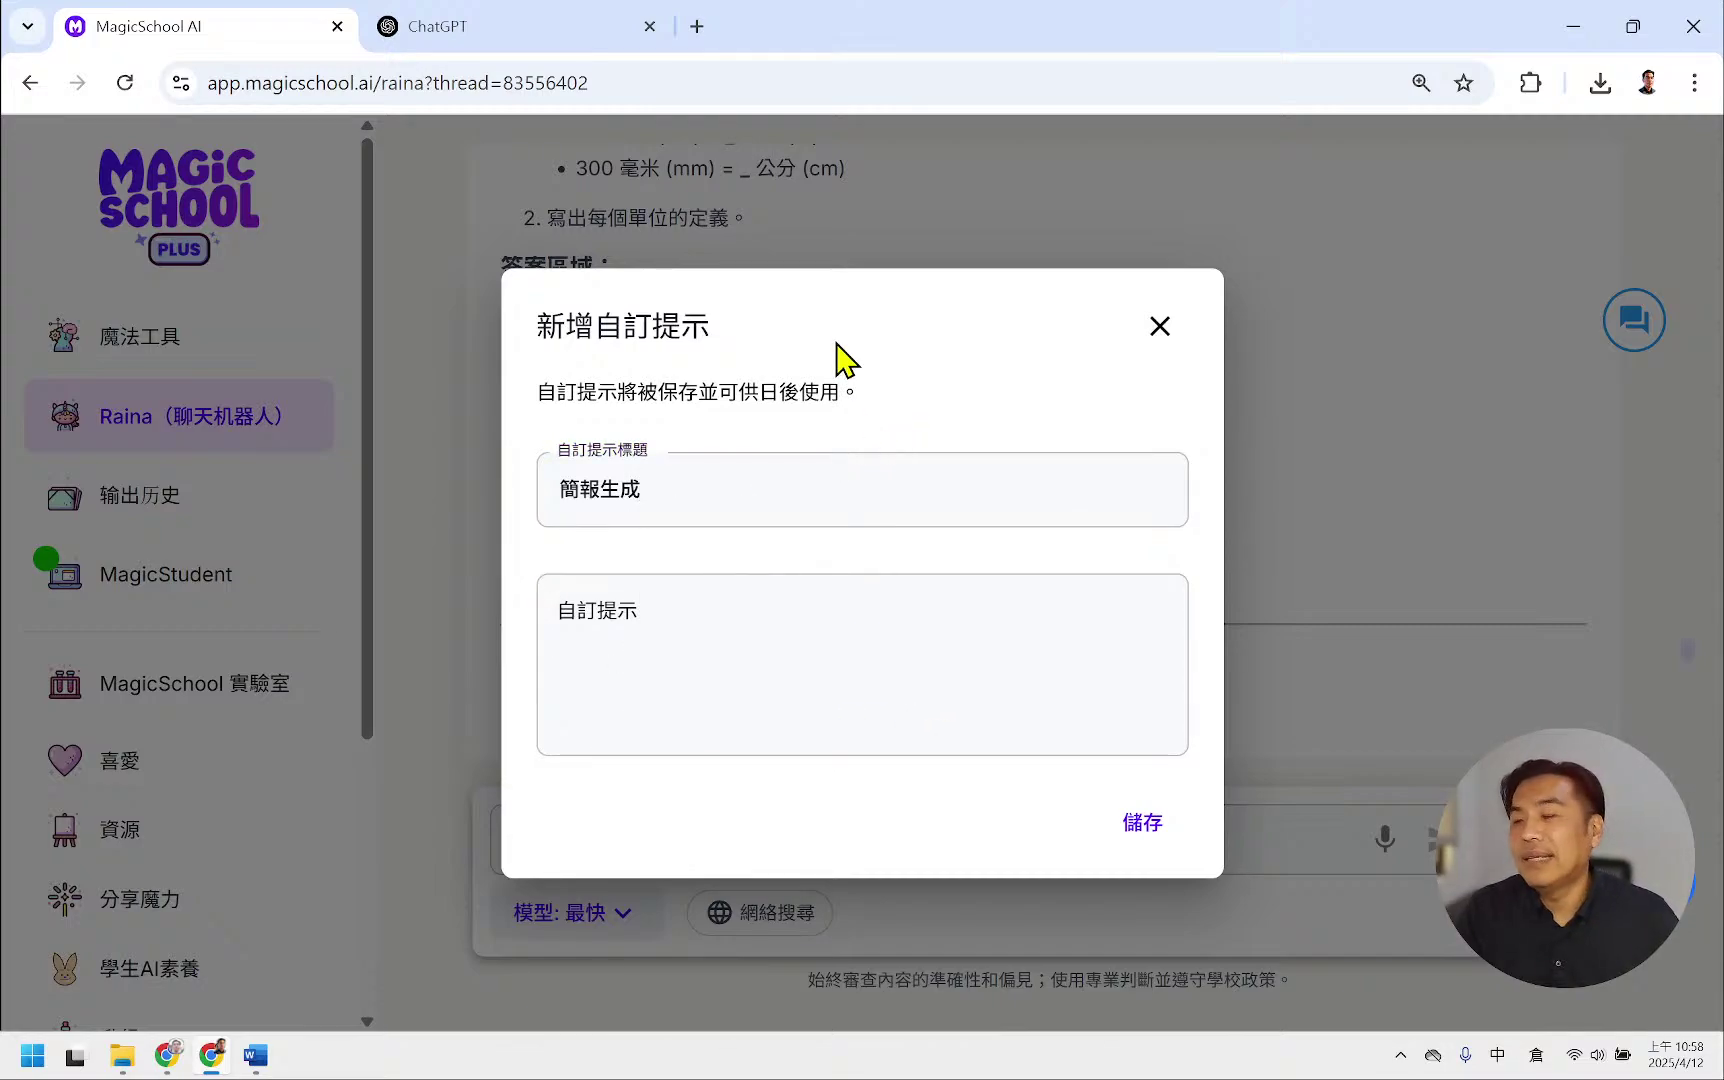
pyautogui.click(668, 620)
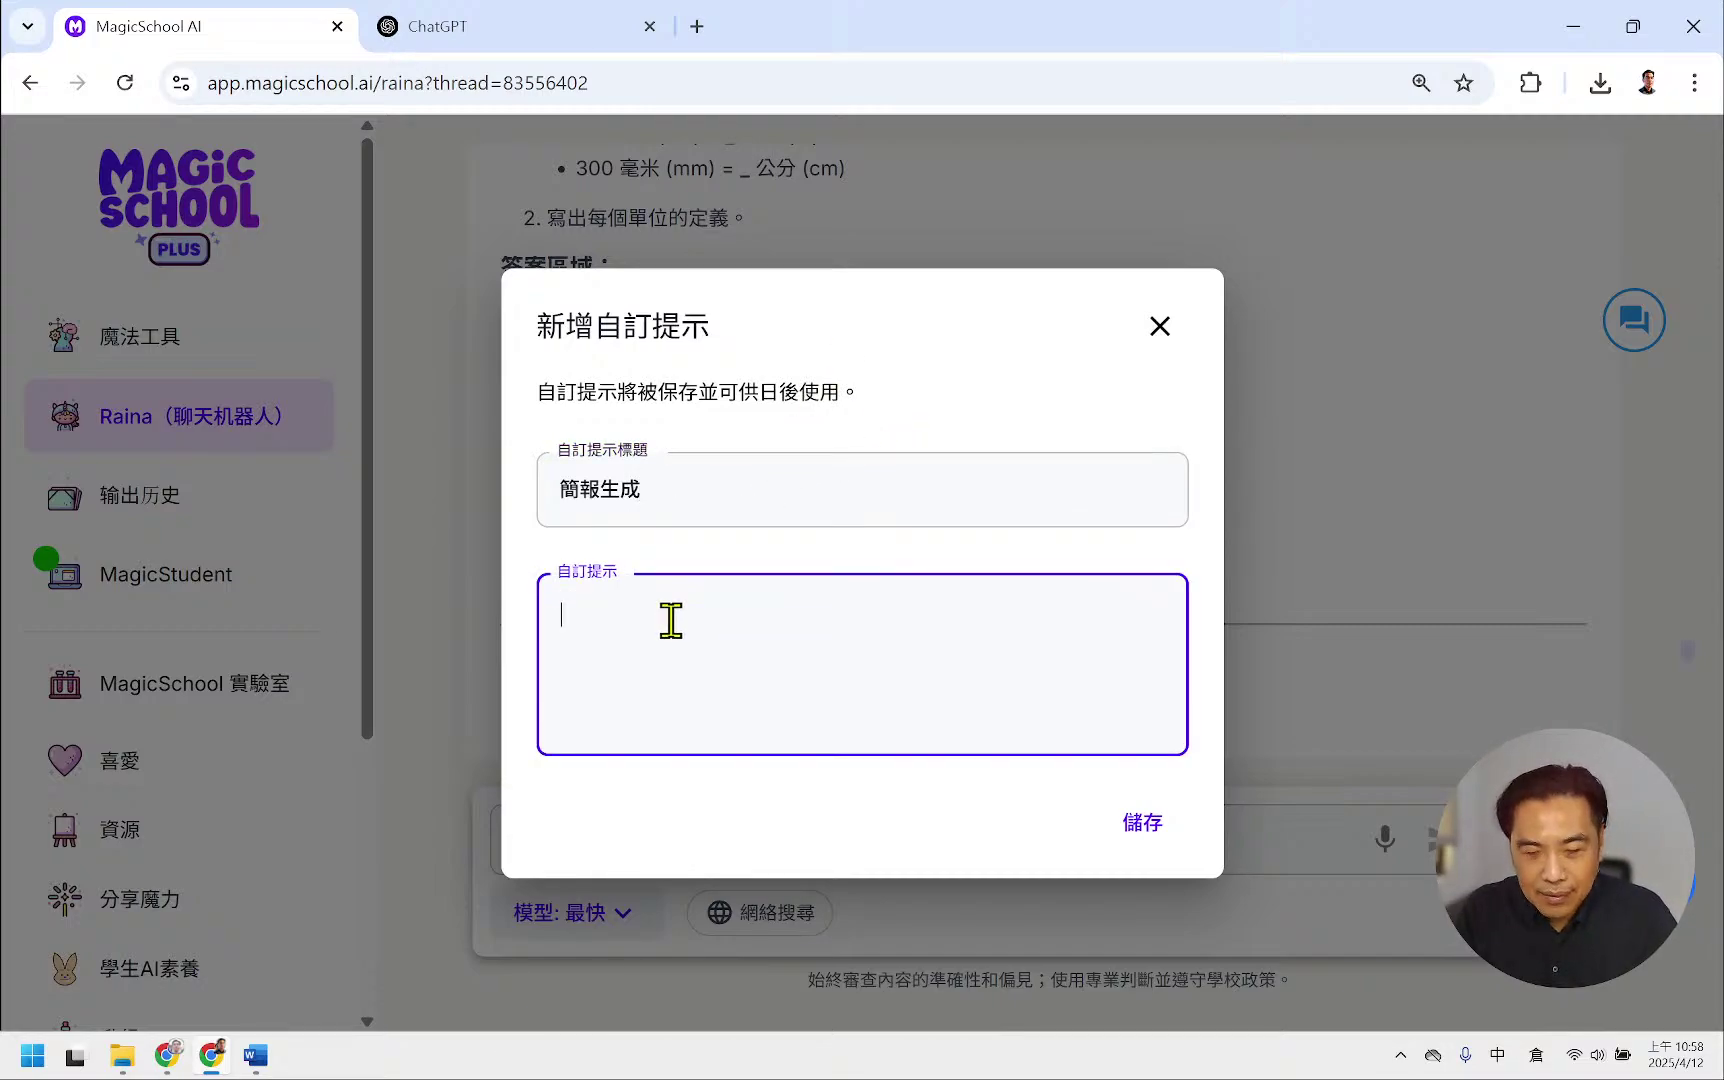
pyautogui.write('請根據上面{}的內容及資料，以主題為{}生成{}頁簡報的內容，在簡報內容中要有主題(h1)為首頁，其餘每頁要包含每個大綱標題(h2)及其子標題的詳細說明，最後要有感謝的頁面。')
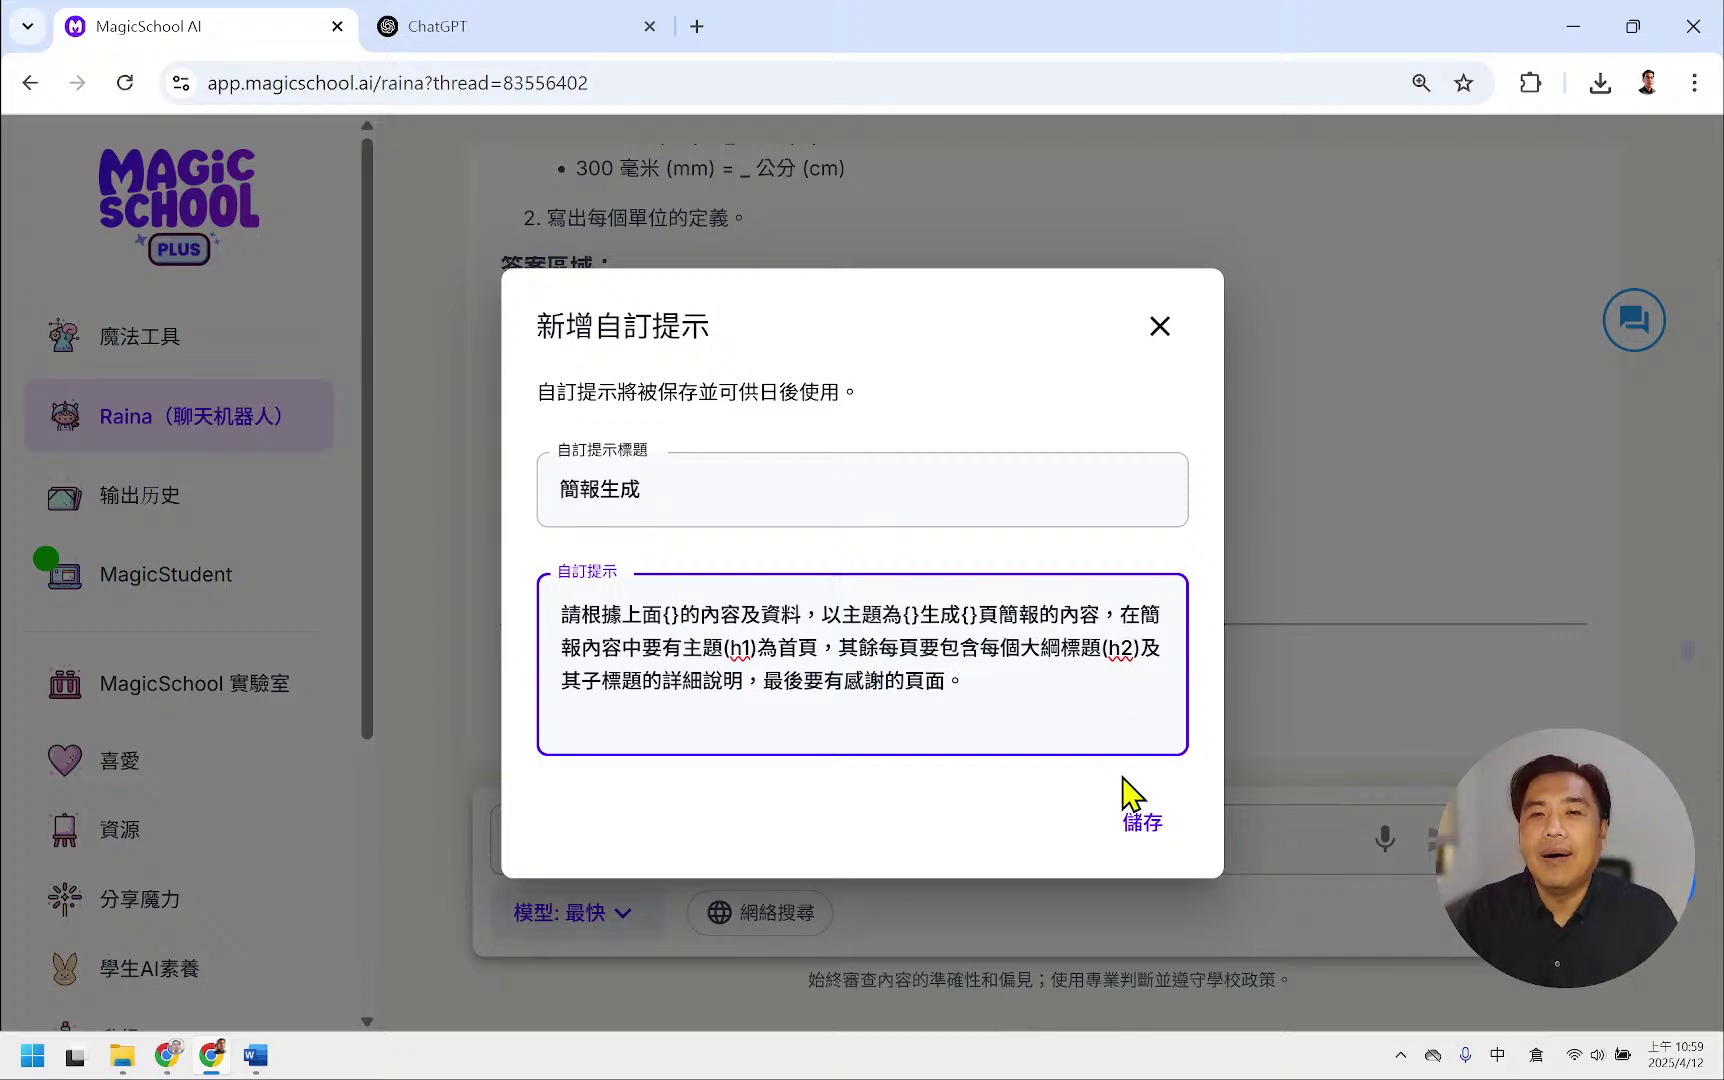
pyautogui.click(1142, 822)
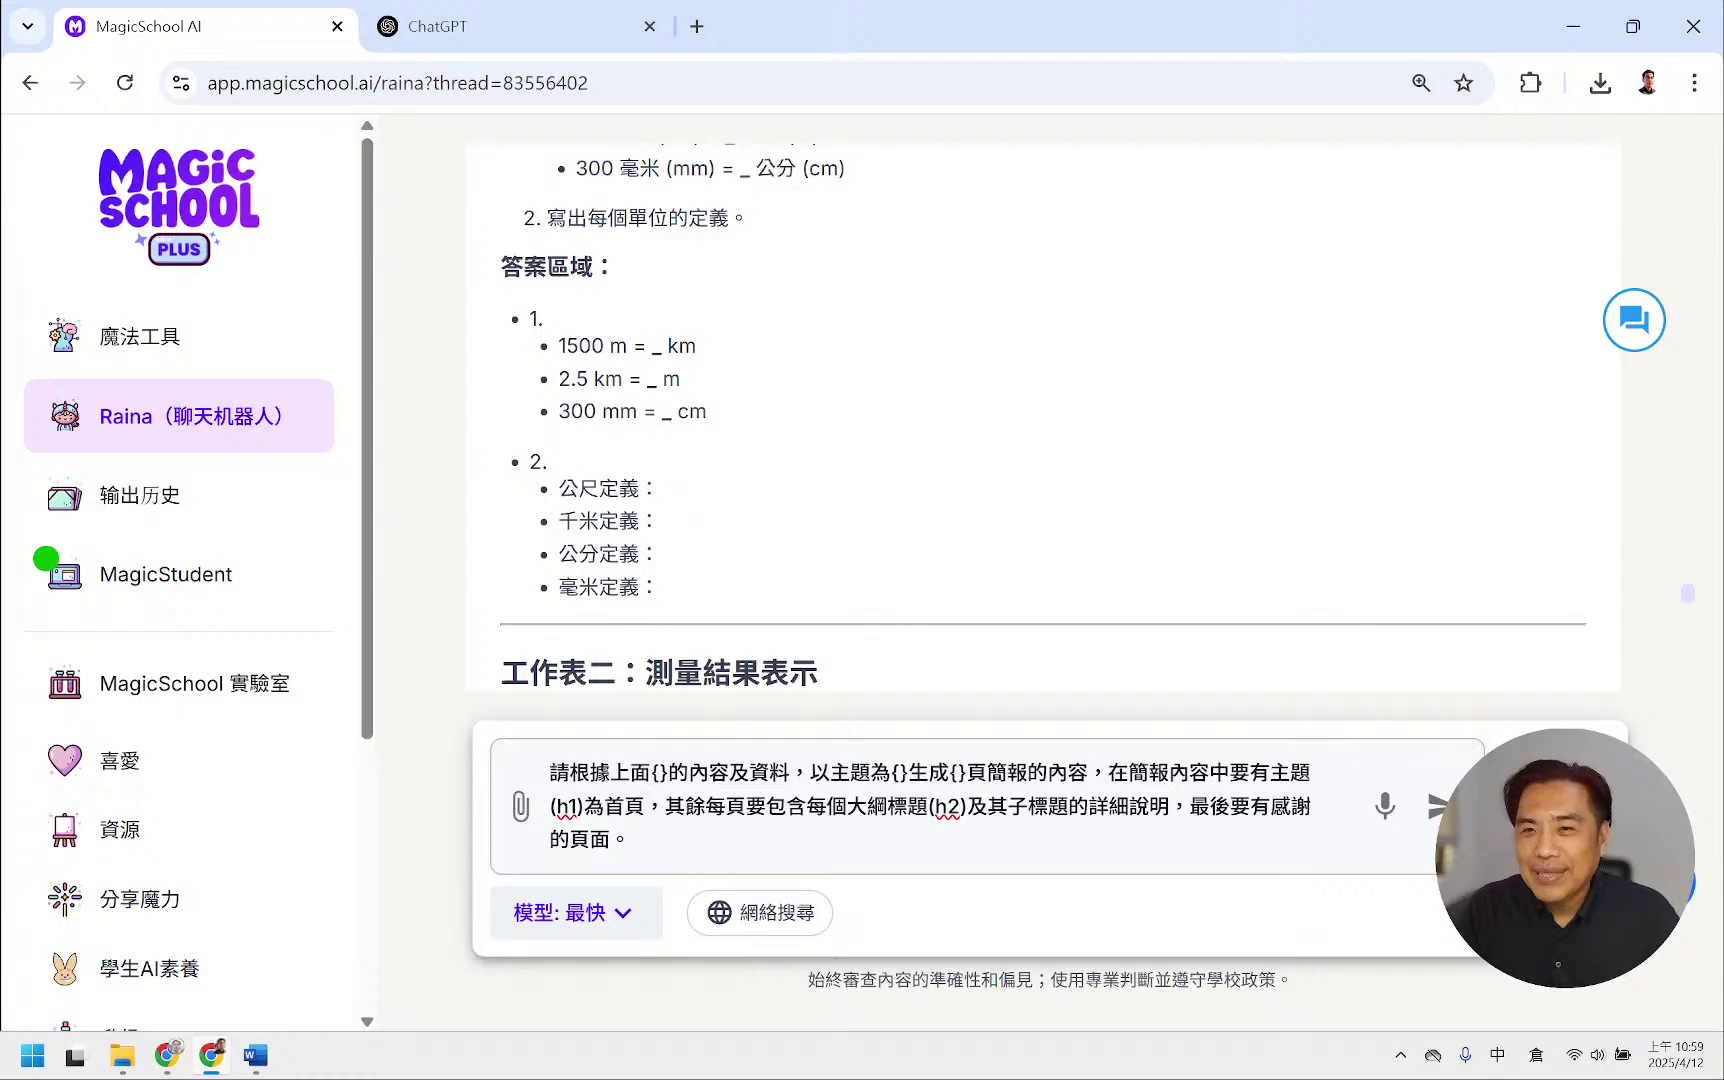
# - Check the custom prompt list for the saved prompt 簡報生成
pyautogui.click(1545, 717)
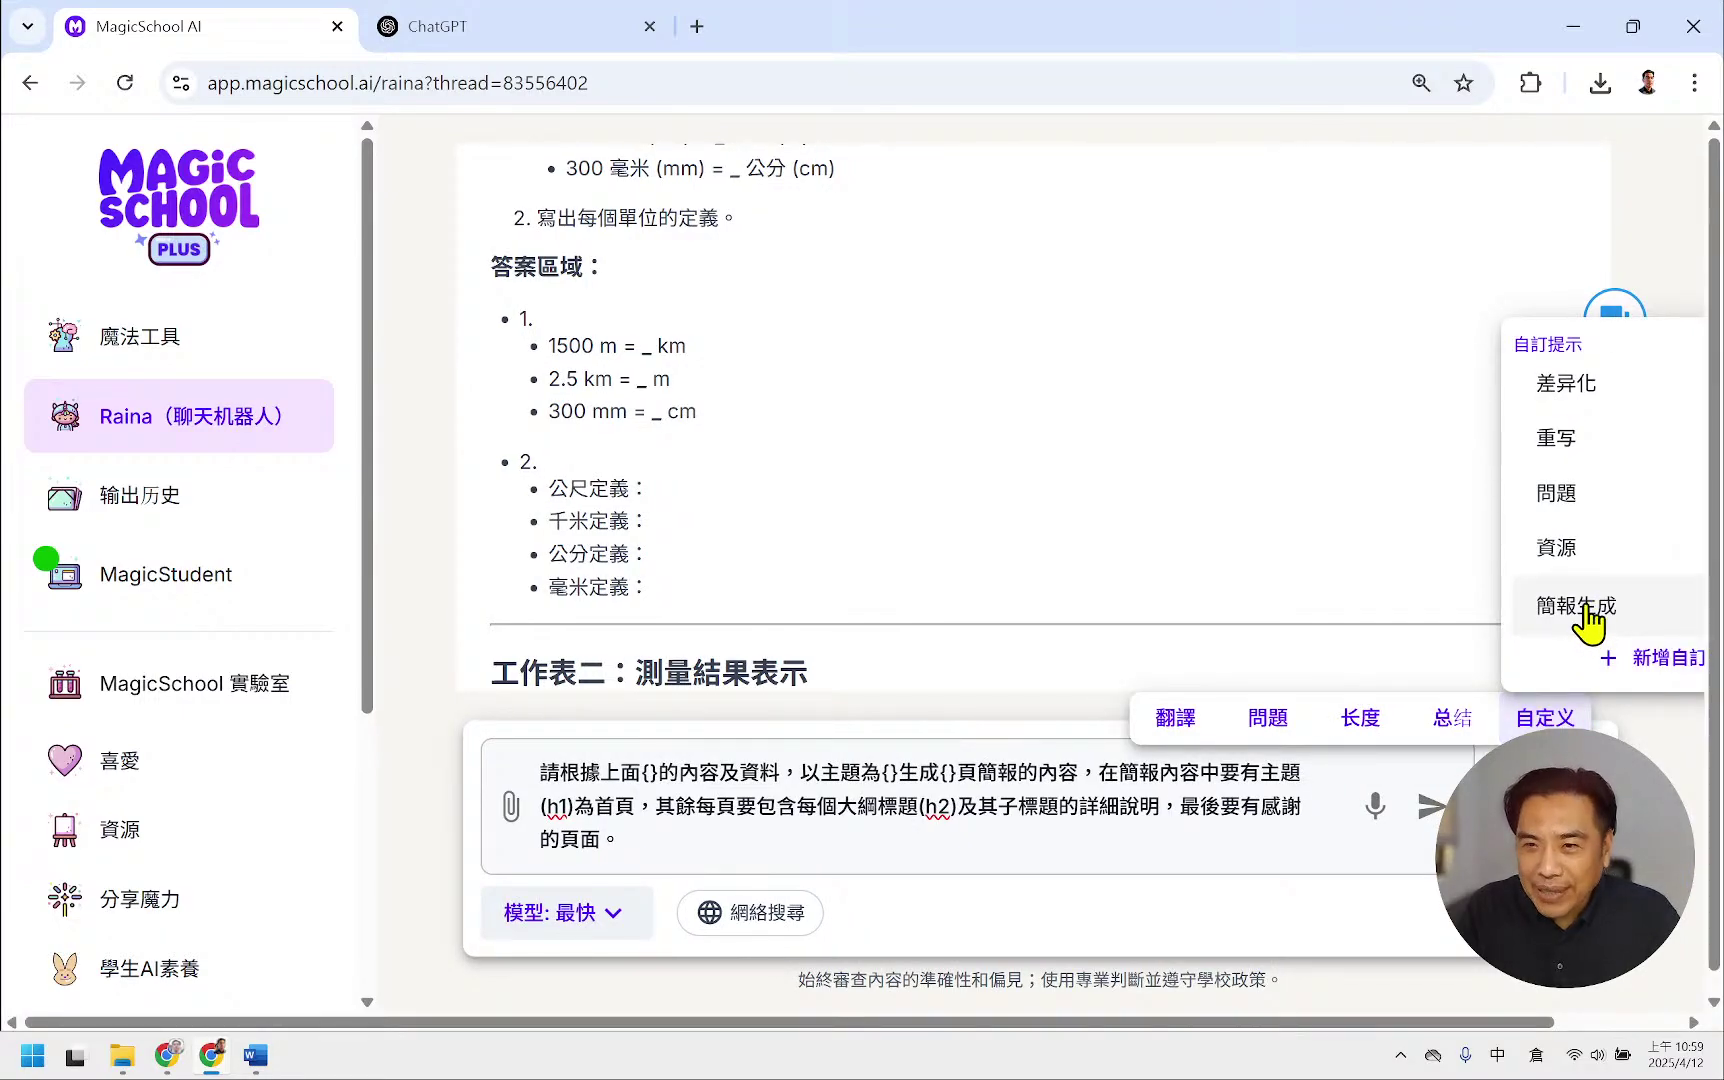
pyautogui.click(1284, 836)
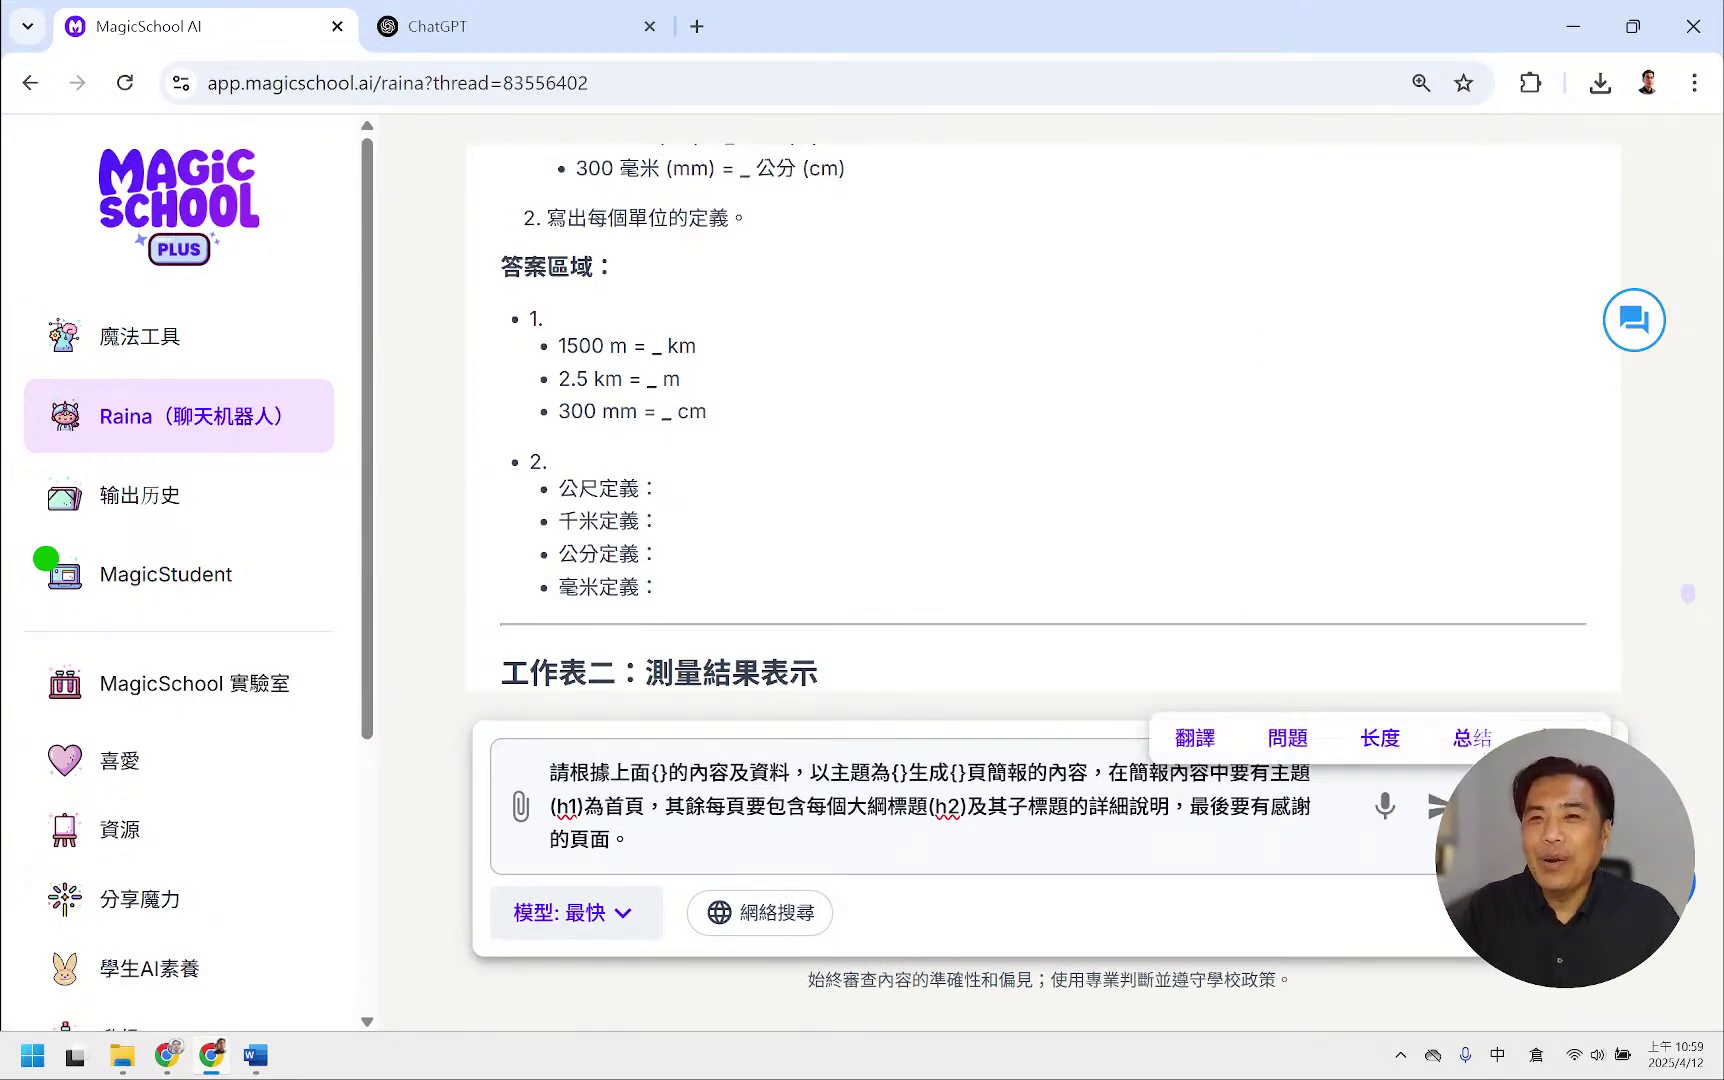
pyautogui.click(1580, 733)
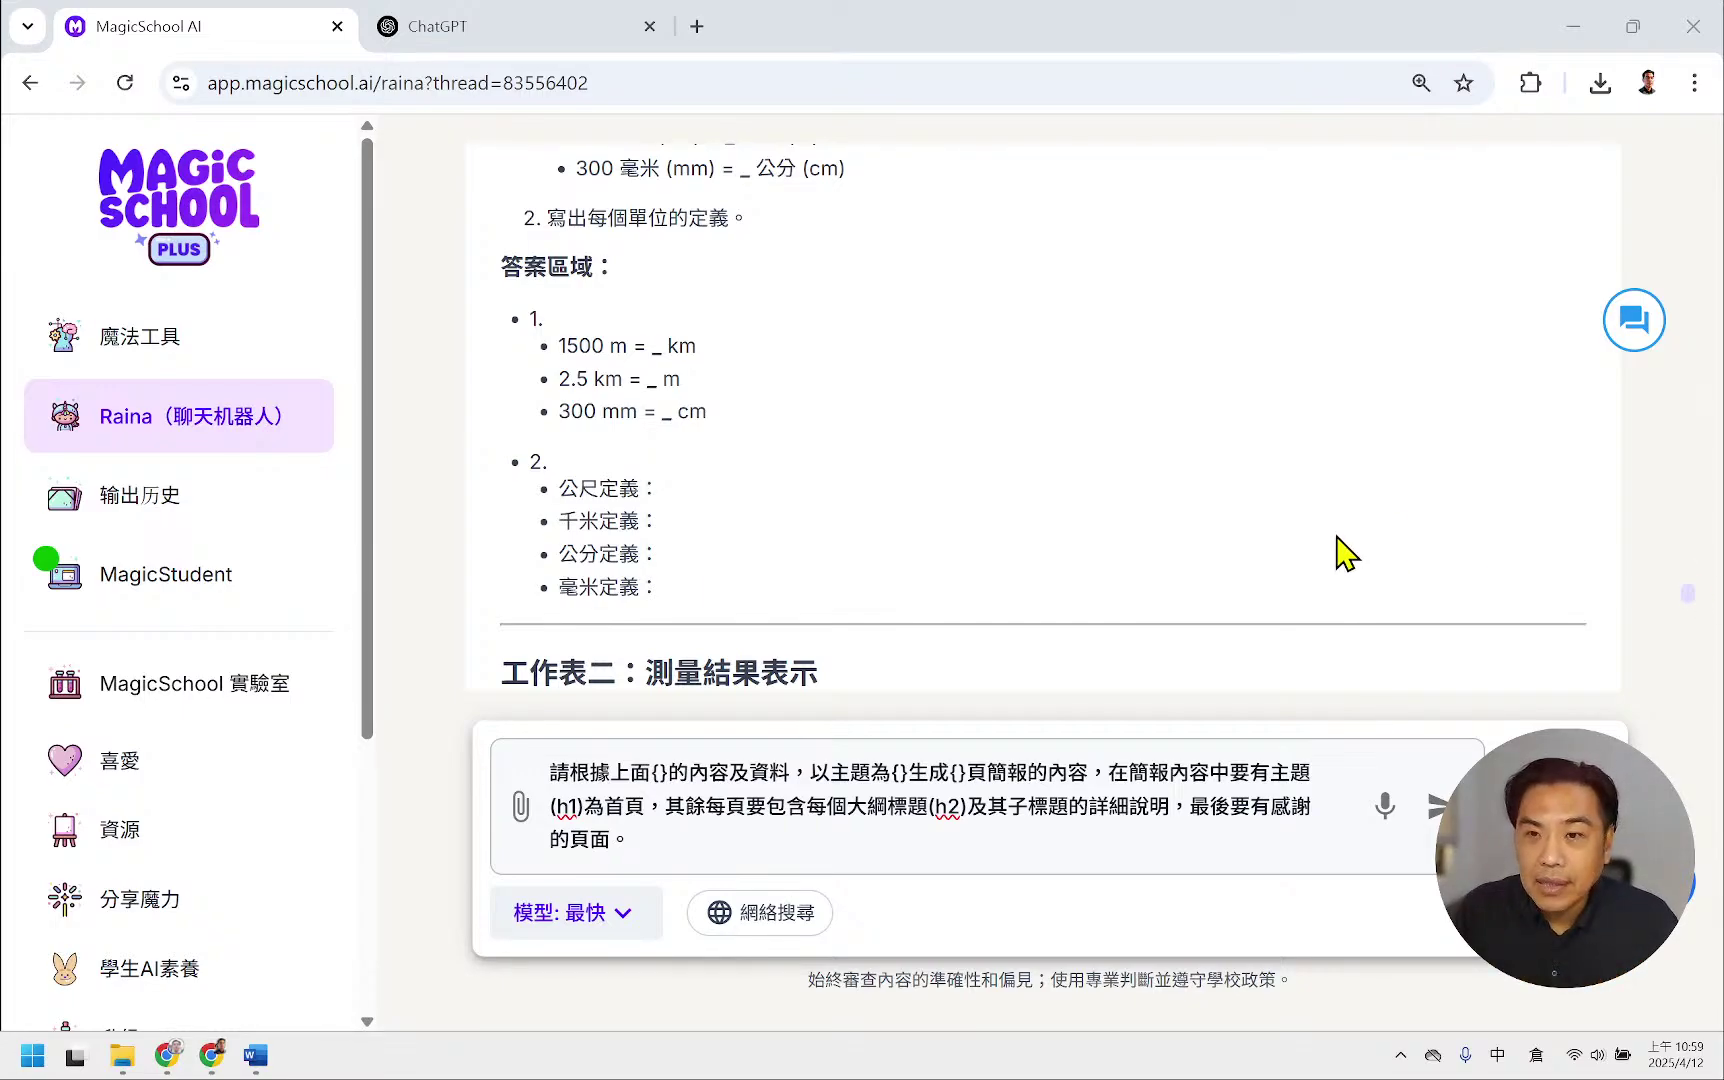
pyautogui.click(1562, 730)
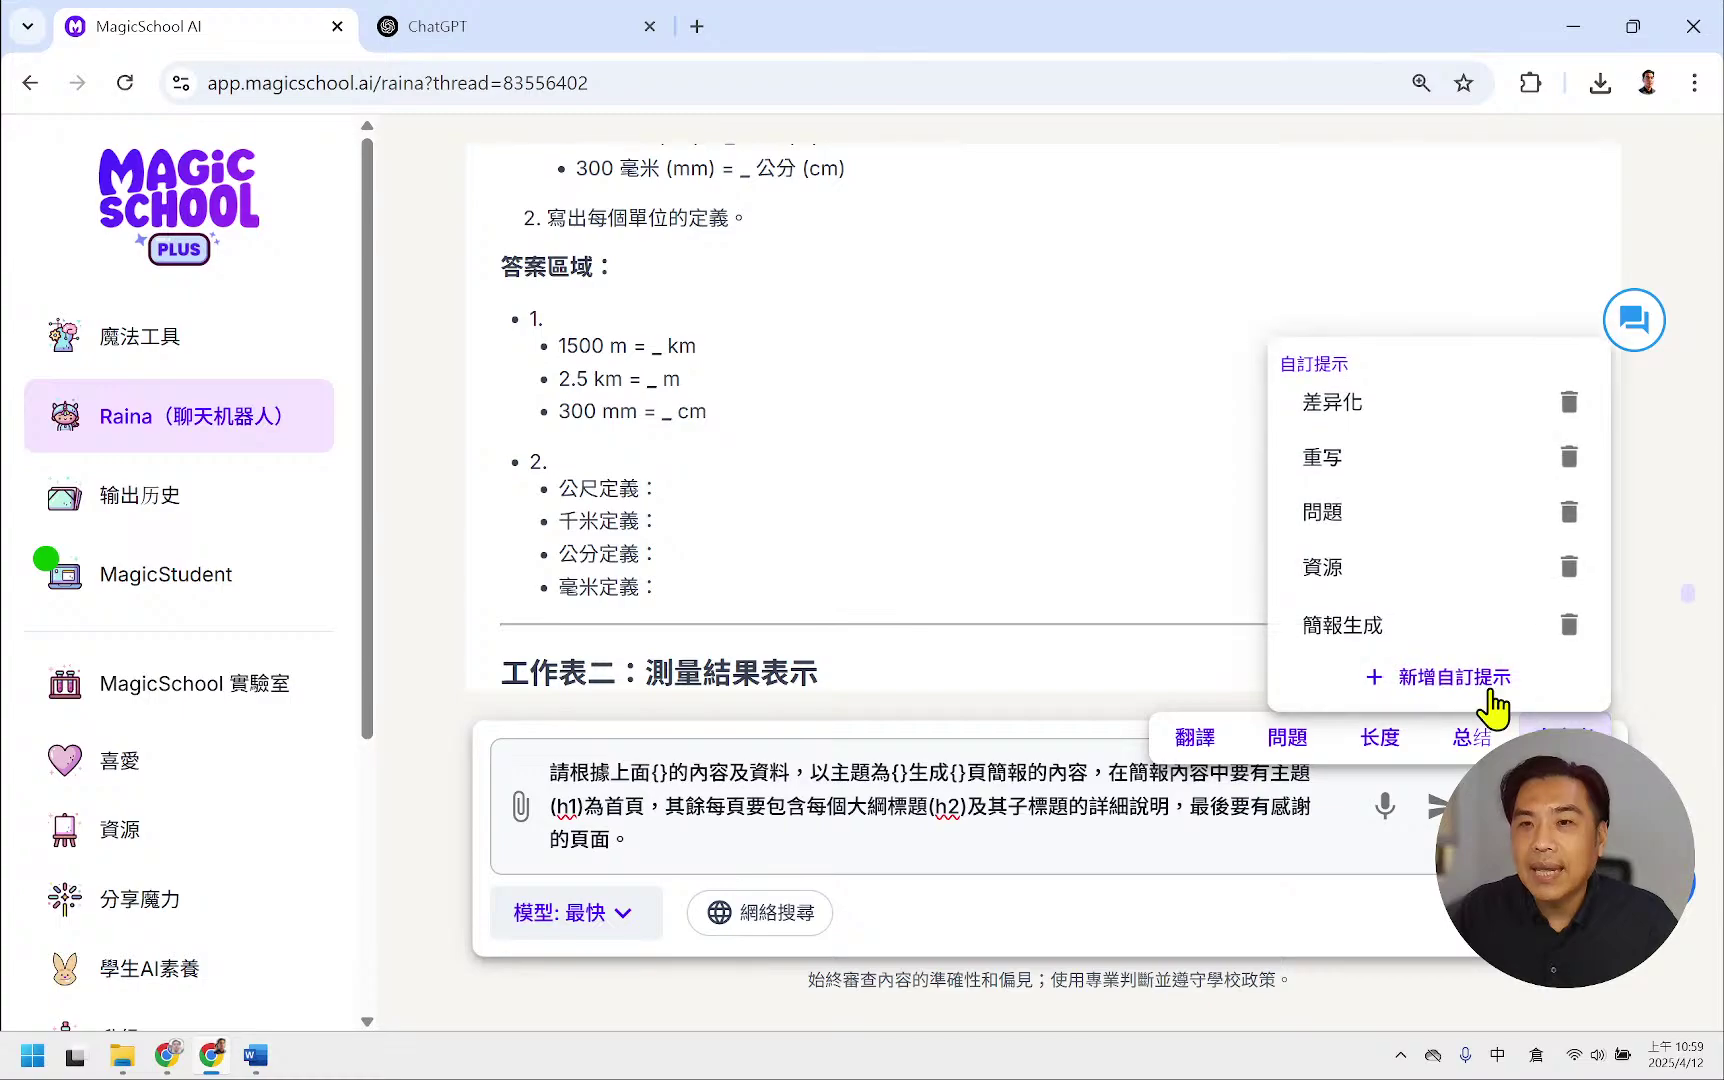
pyautogui.click(1490, 688)
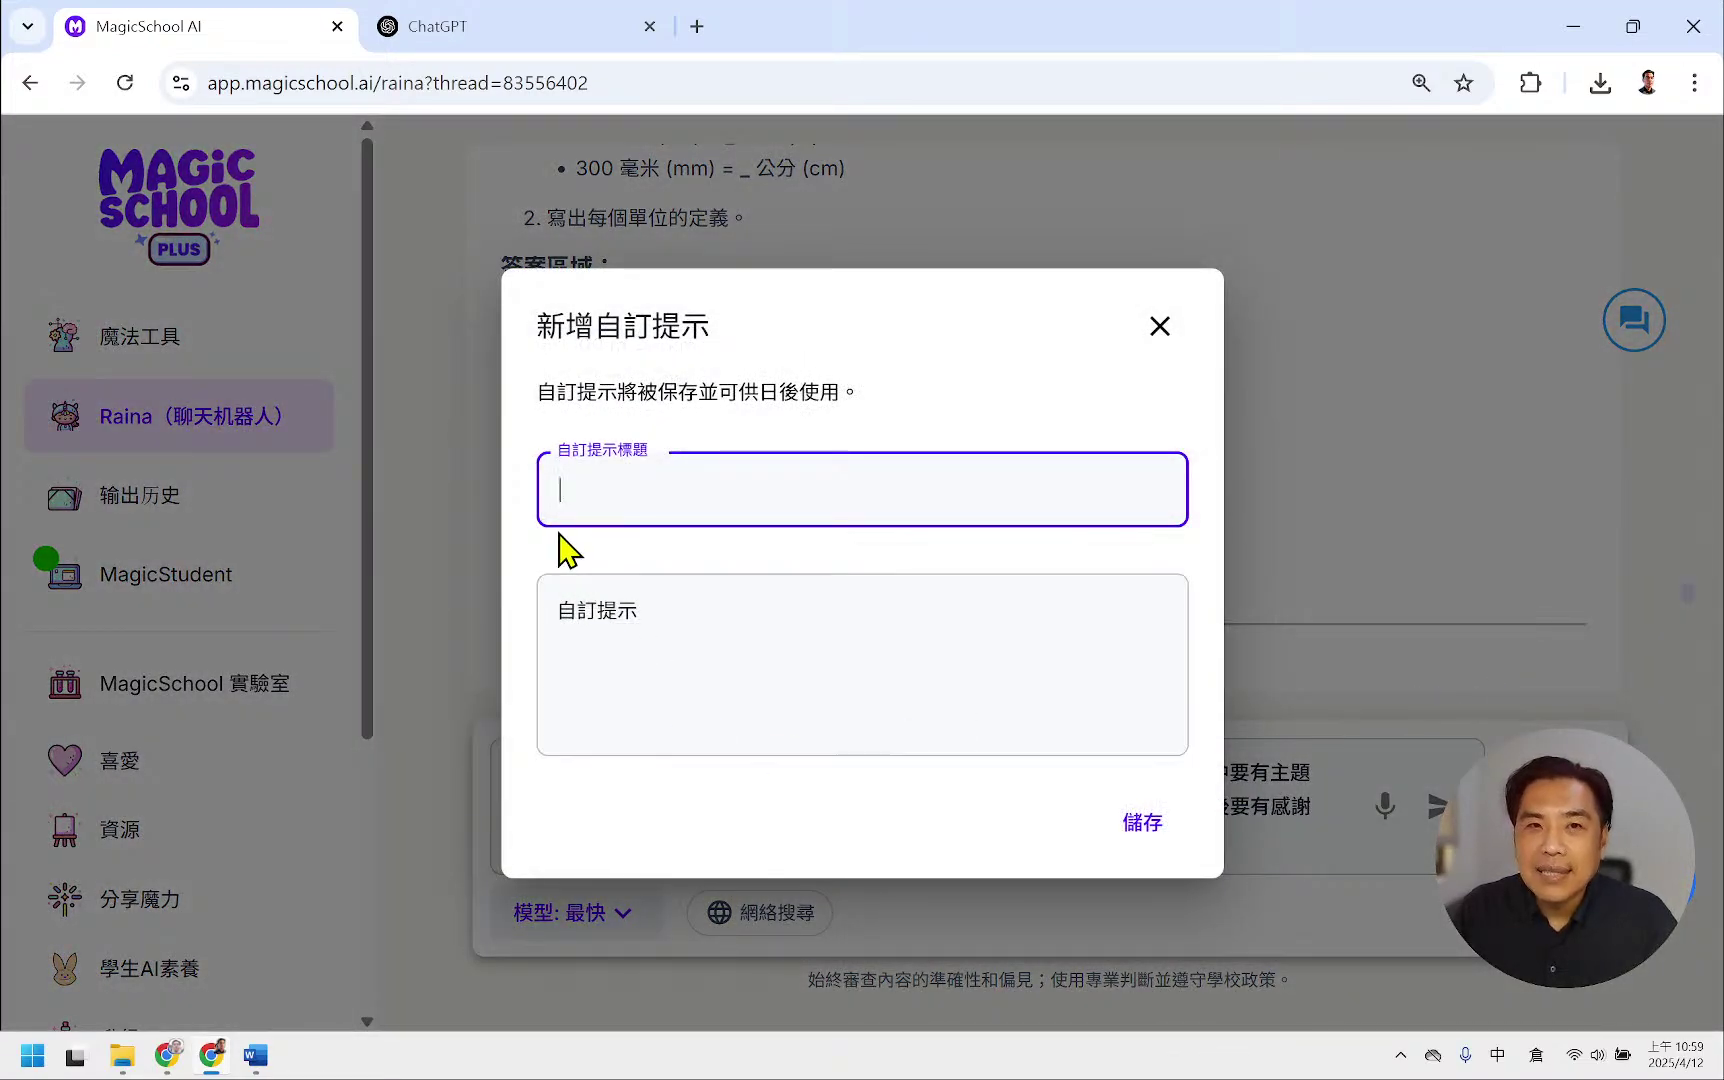
pyautogui.click(839, 677)
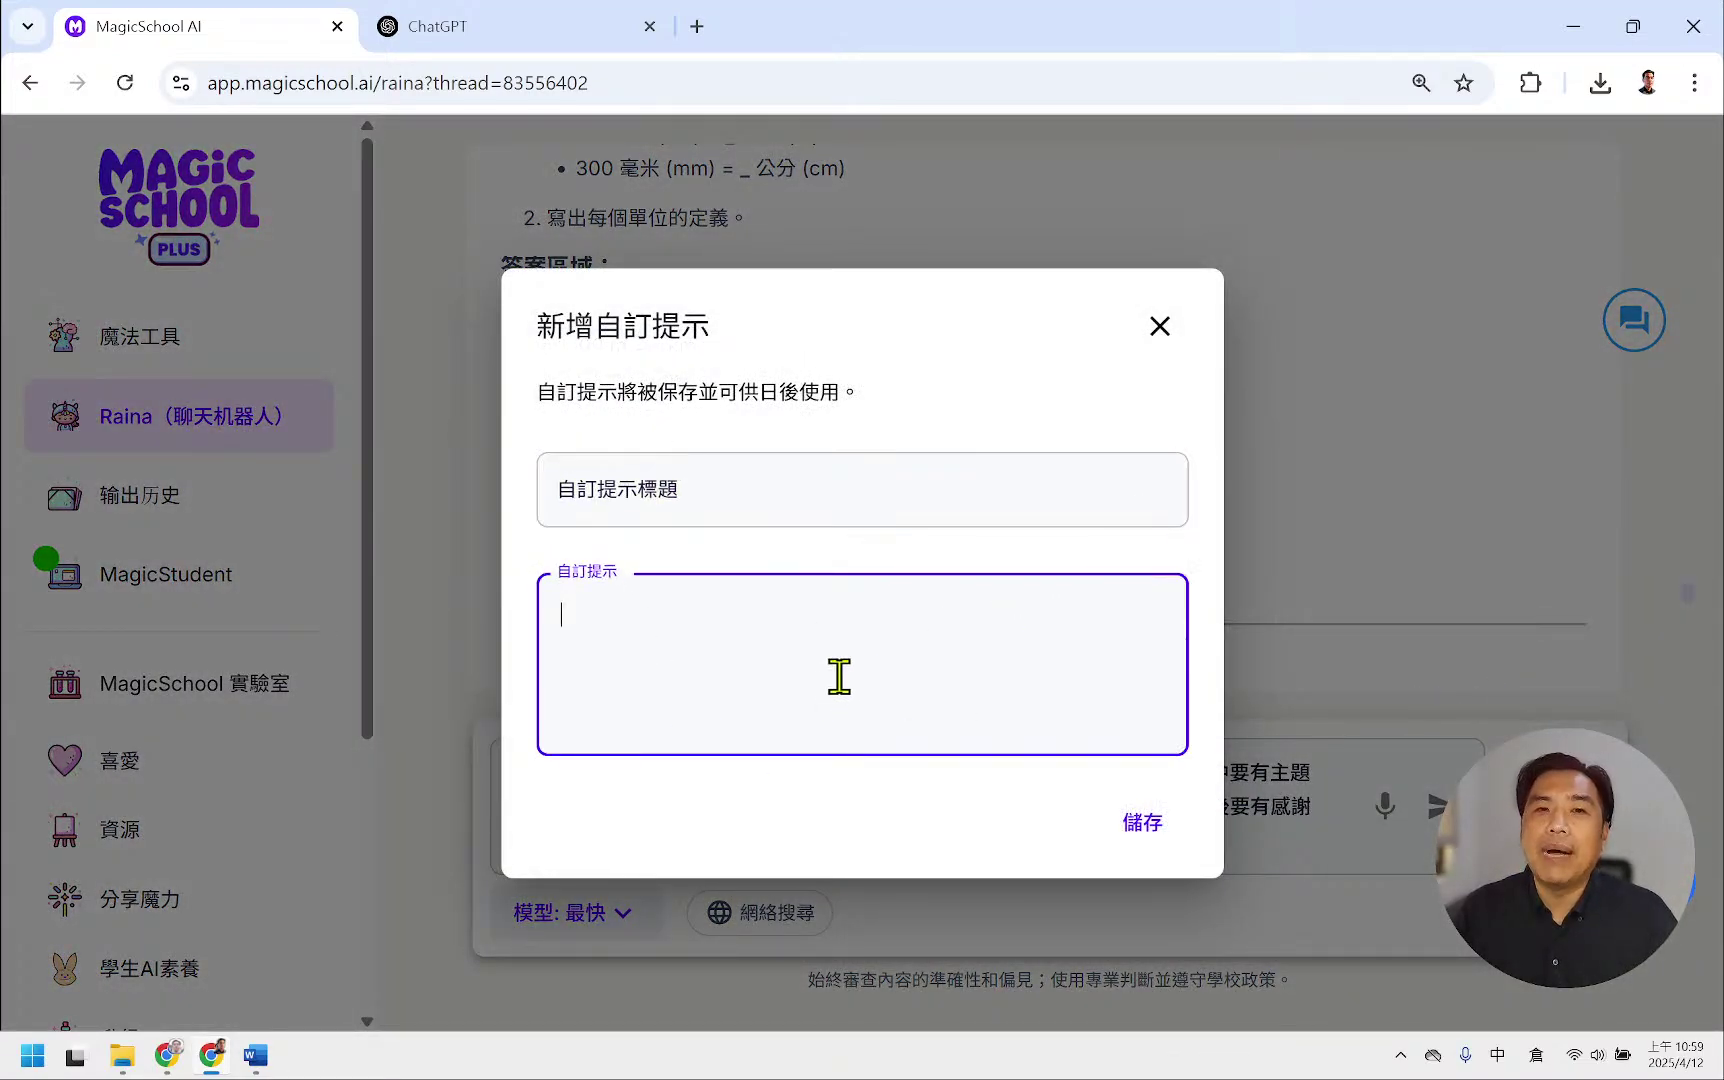
pyautogui.write('請根據上面{}的內容及資料，以主題為{}生成{}頁簡報的內容，在簡報內容中要有主題(h1)為首頁，其餘每頁要包含每個大綱標題(h2)及其子標題的詳細說明，最後要有感謝的頁面。')
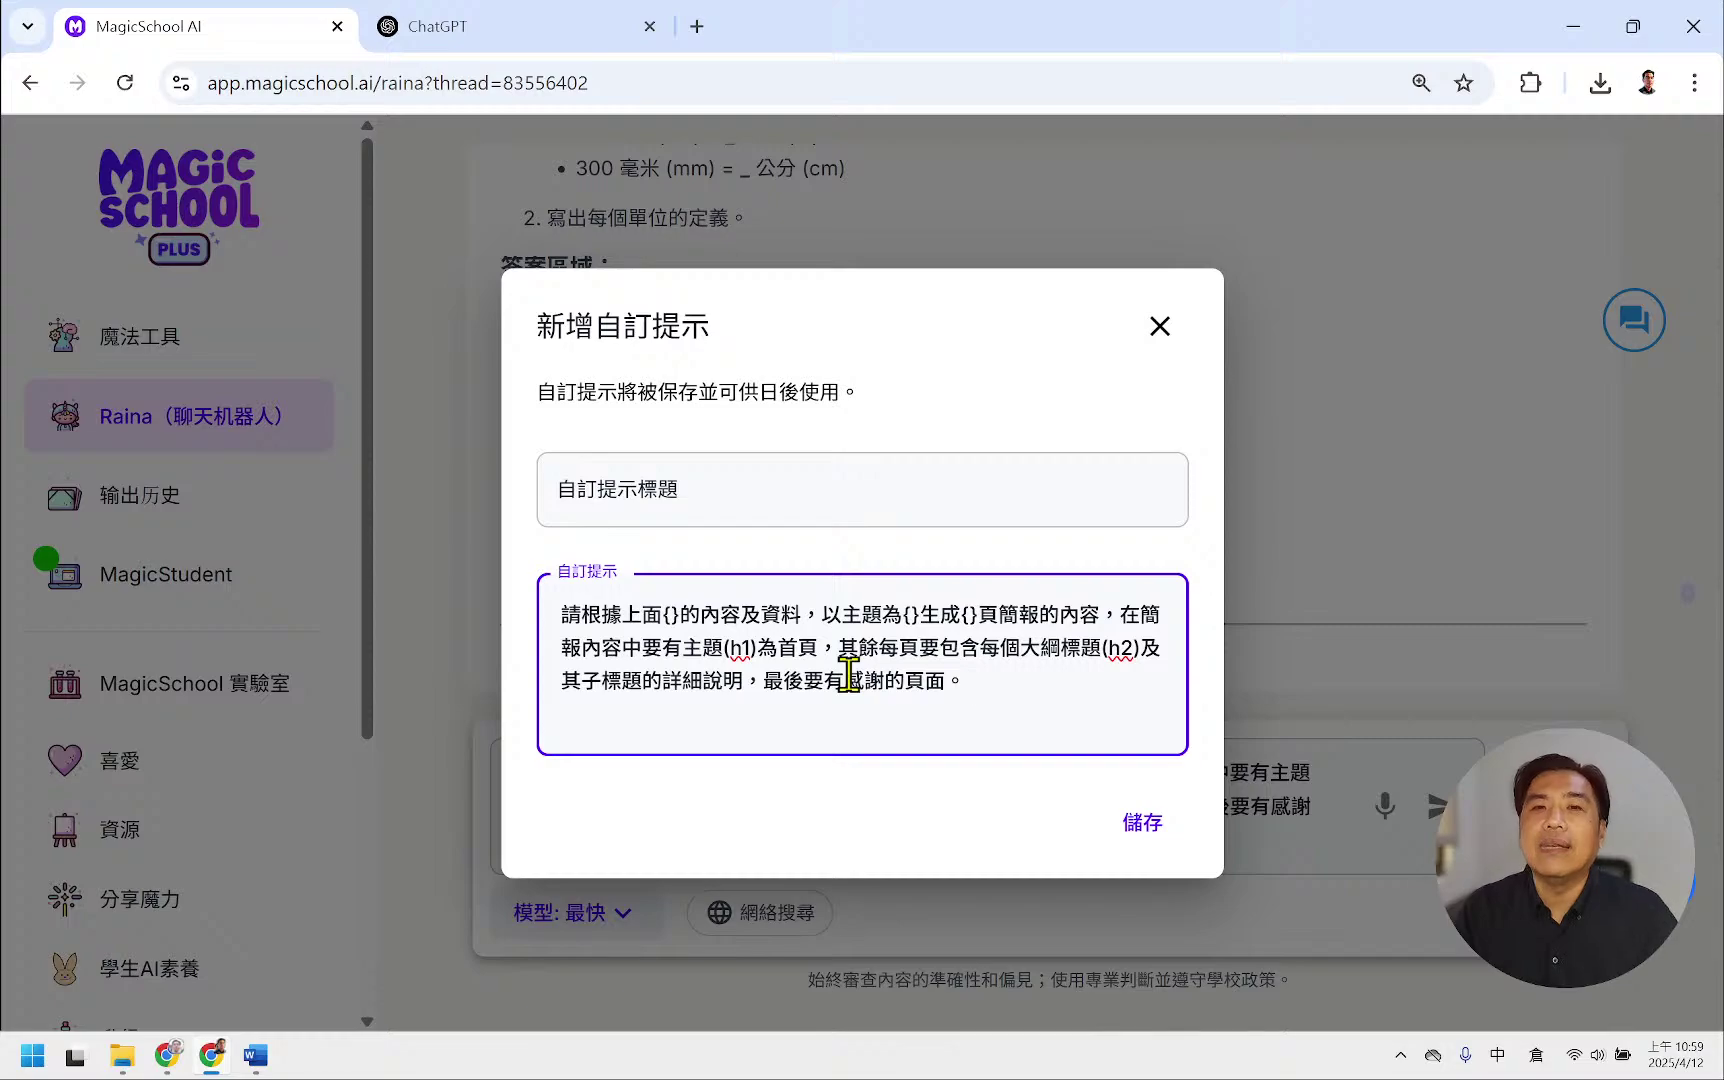
pyautogui.click(1170, 330)
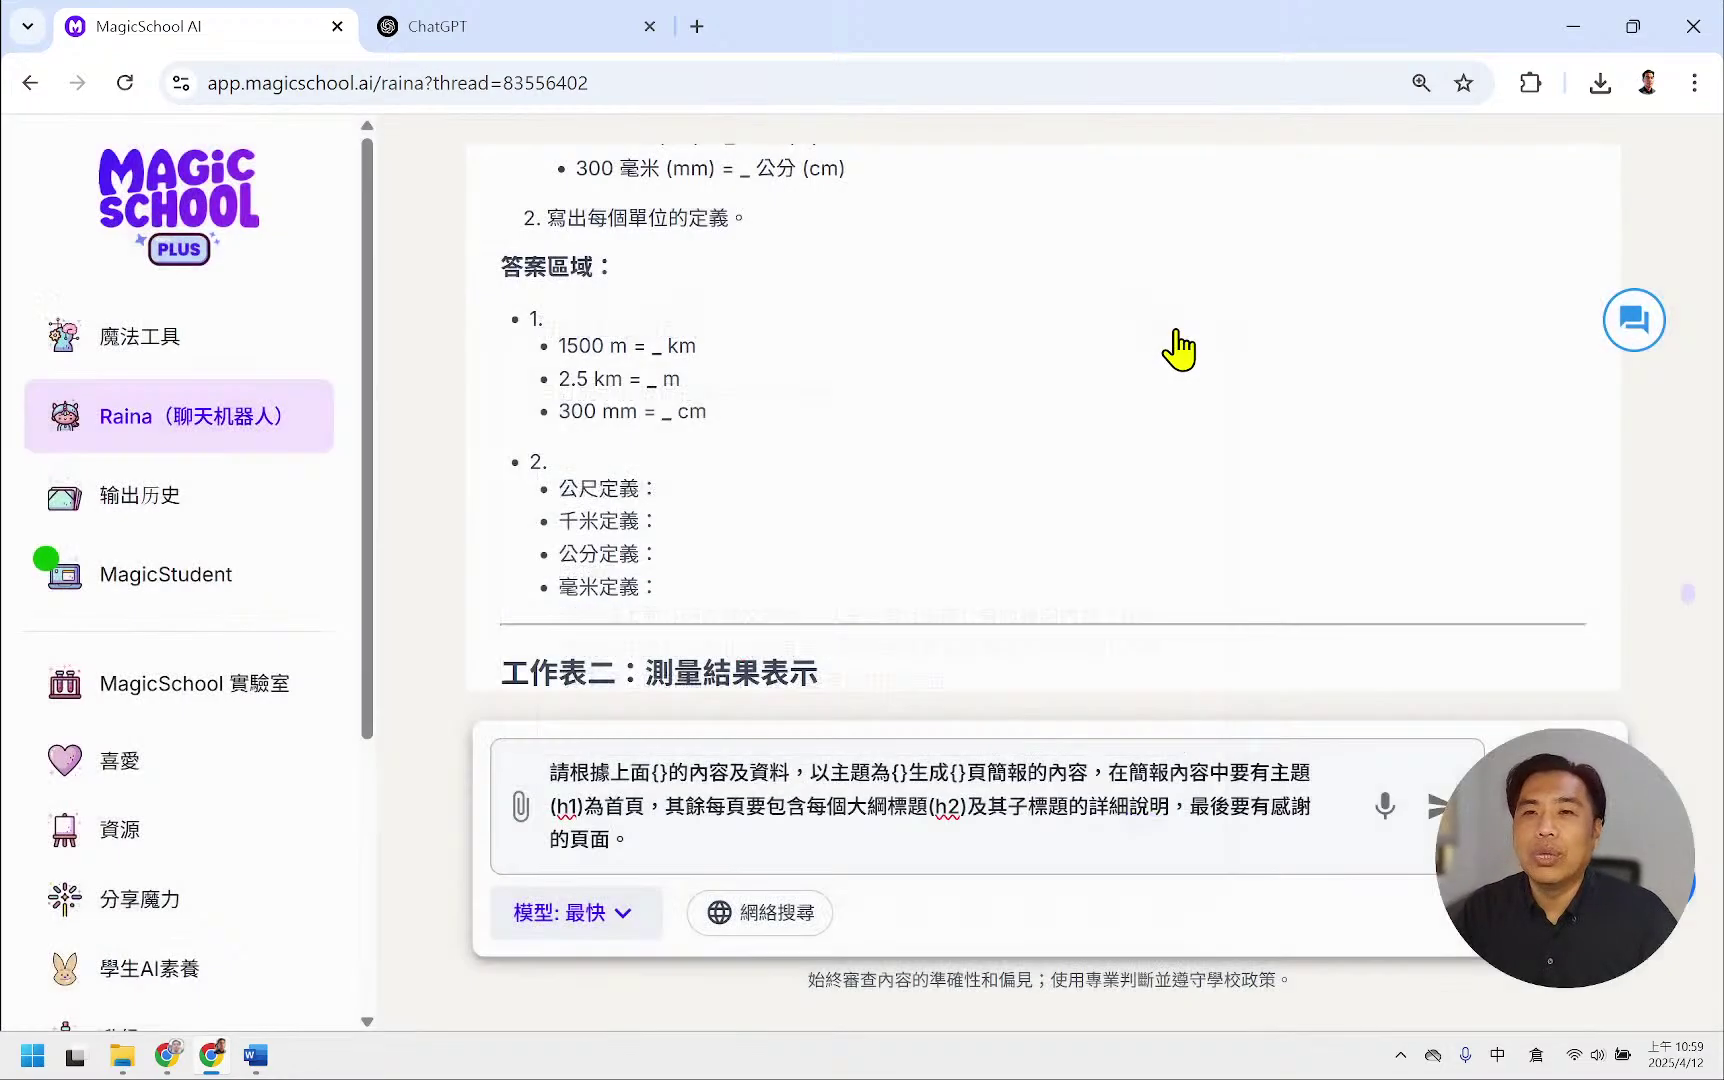
pyautogui.click(1165, 328)
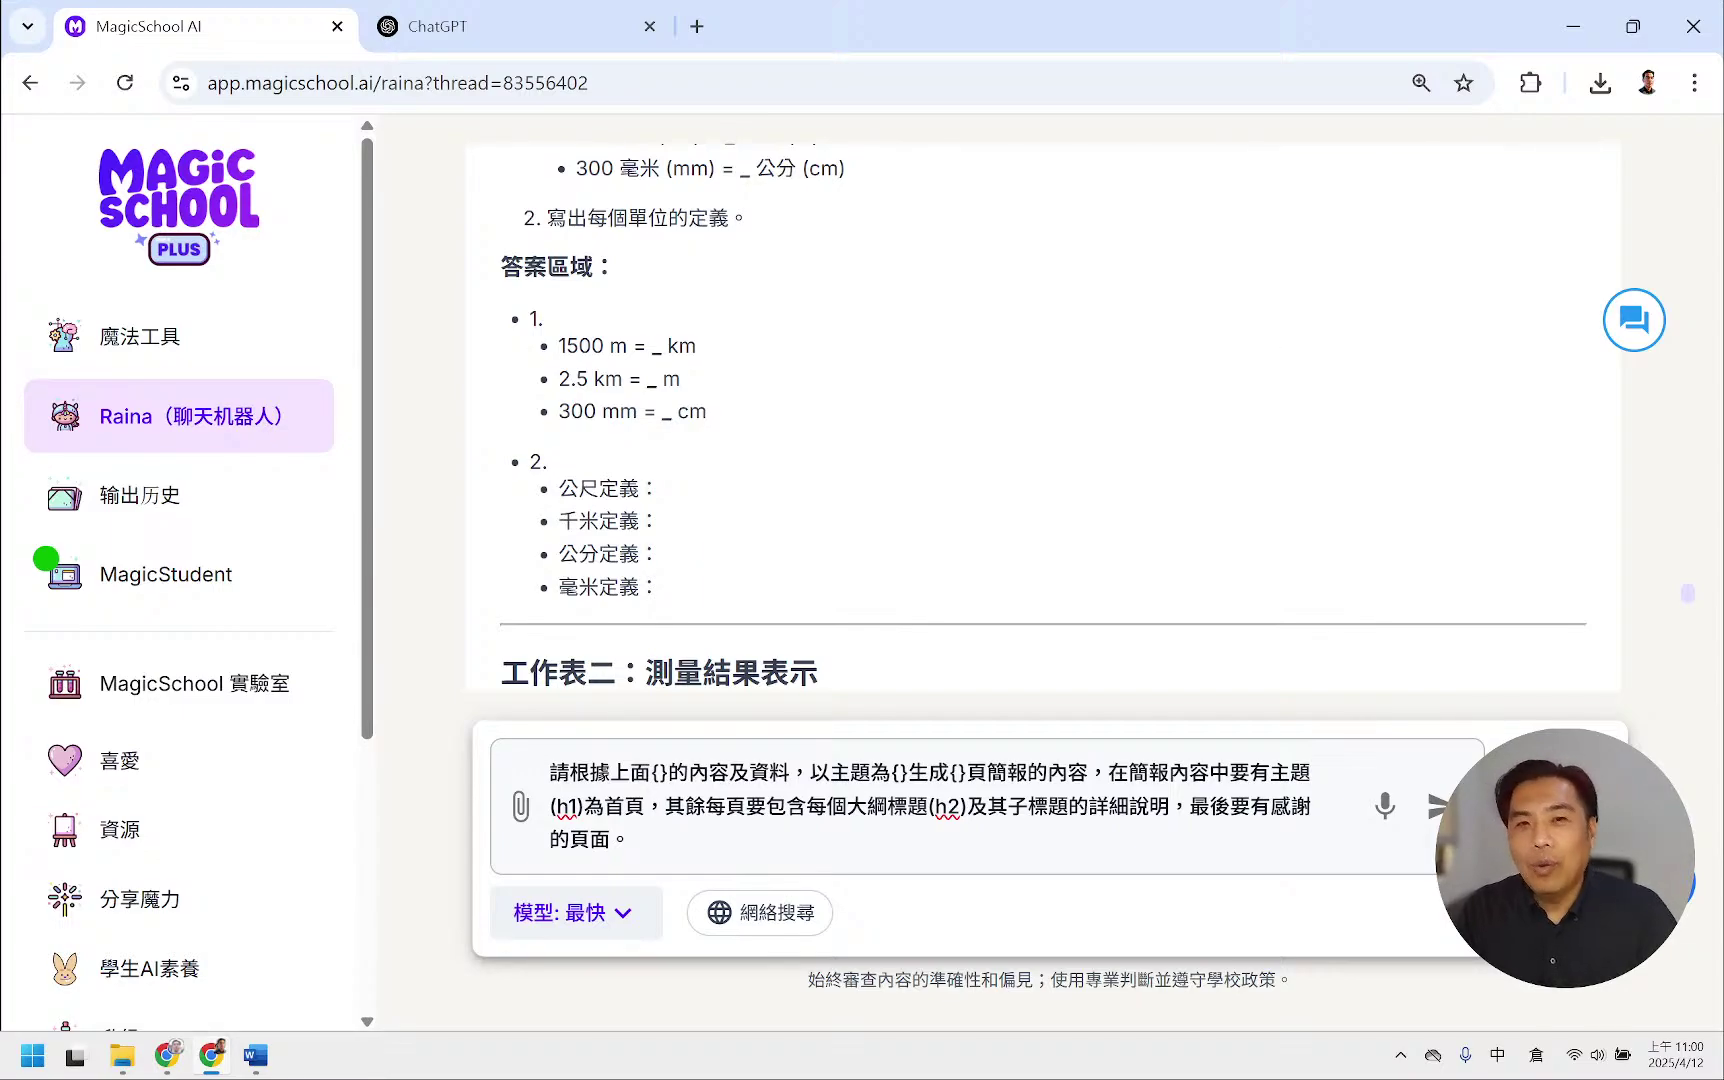
# - Fill the first two placeholders of the presentation prompt in Raina's message field with pdf as the source and 測量的學習 as the topic
pyautogui.click(681, 769)
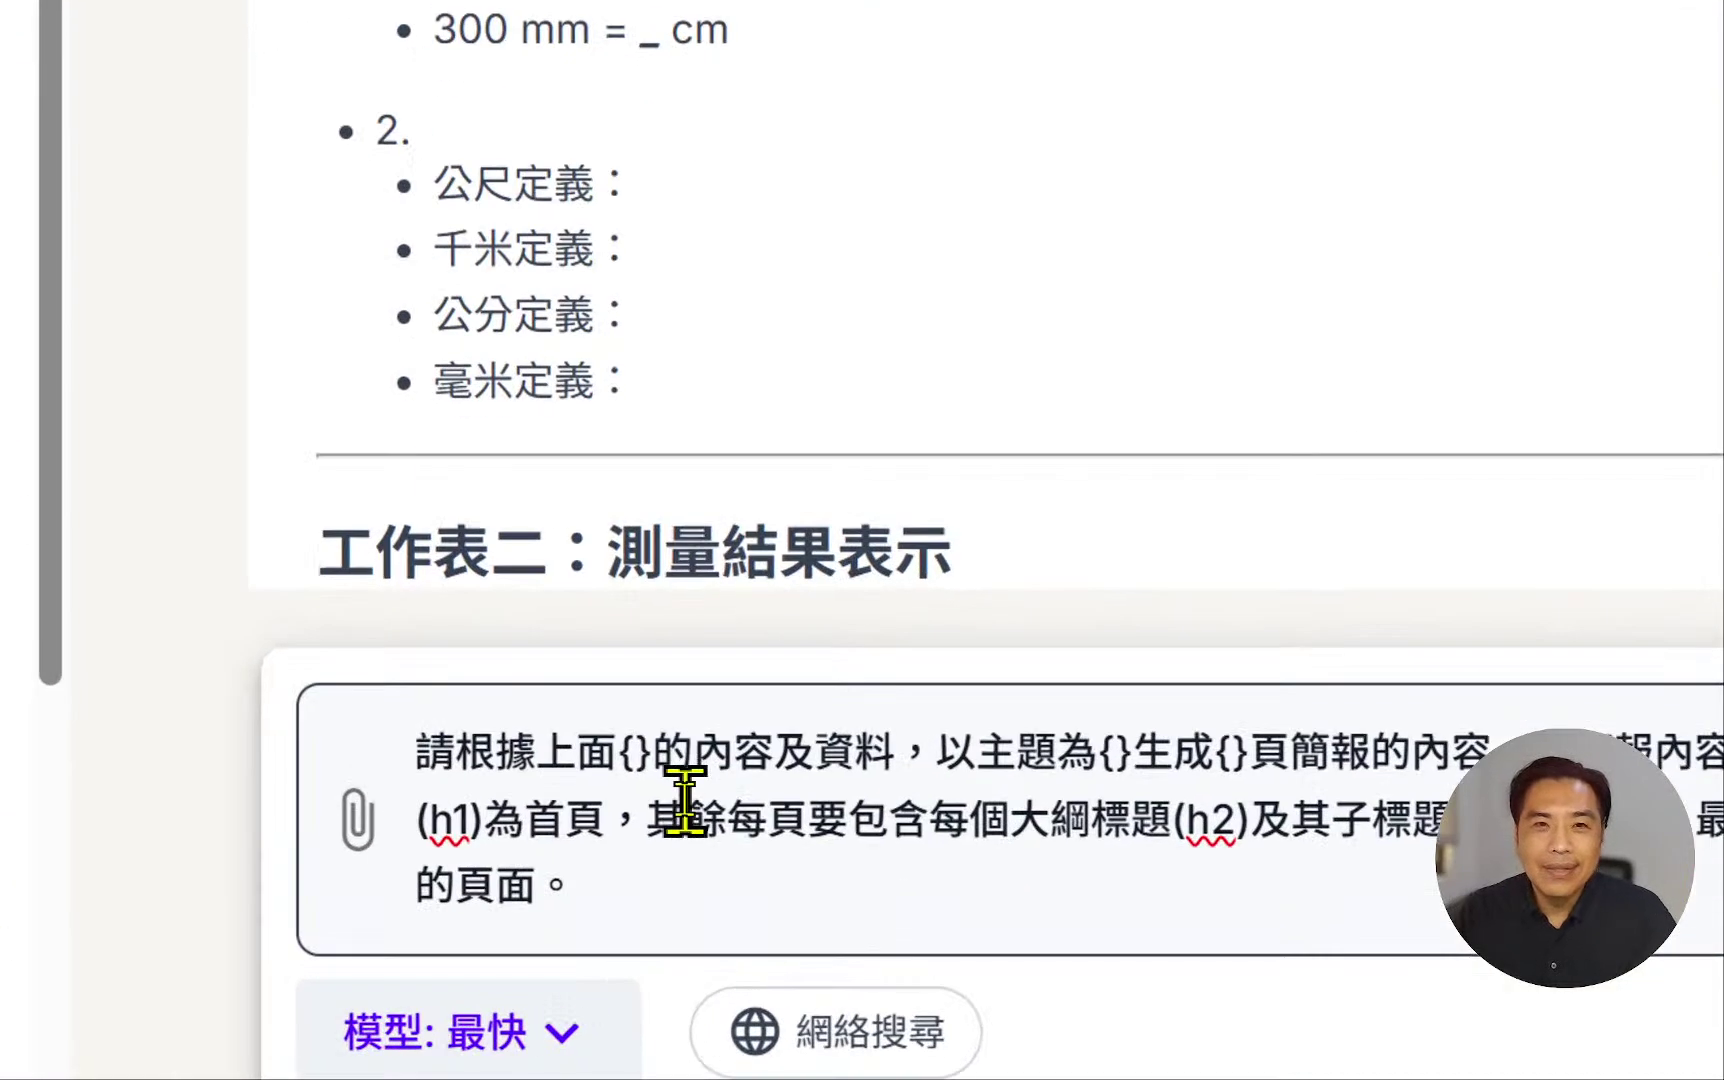
pyautogui.click(632, 754)
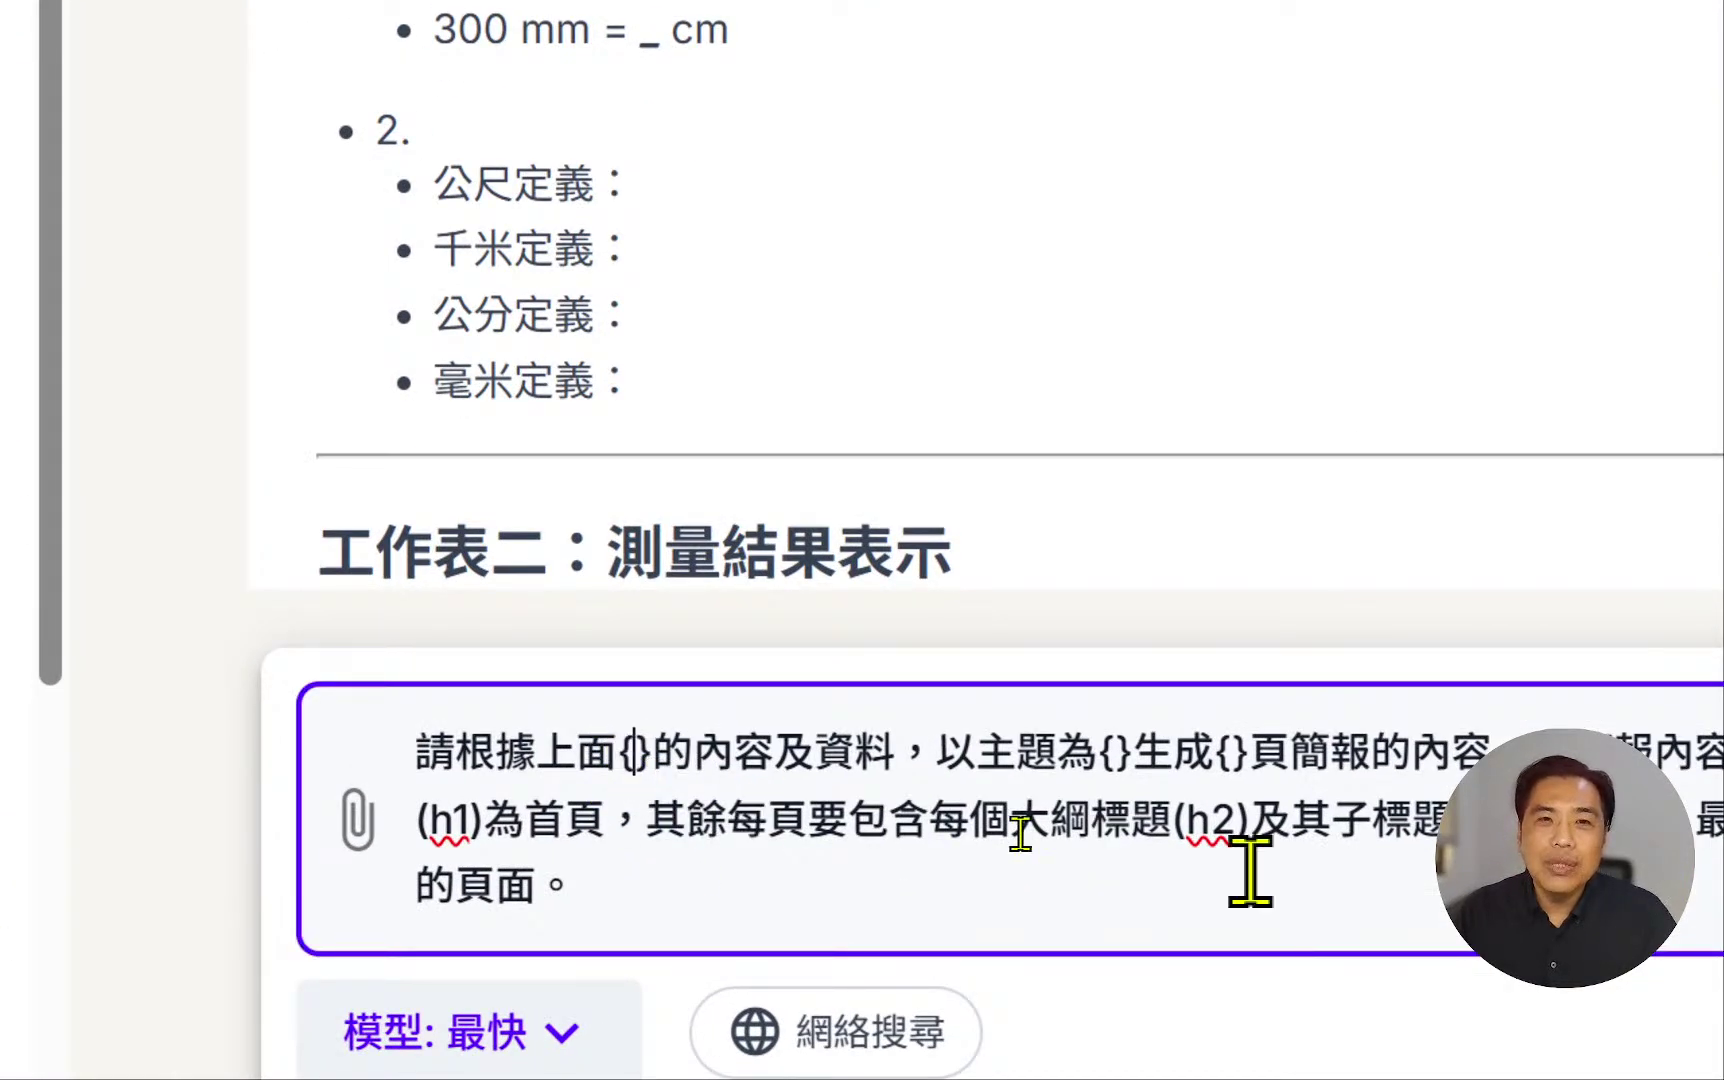
pyautogui.write('pdf')
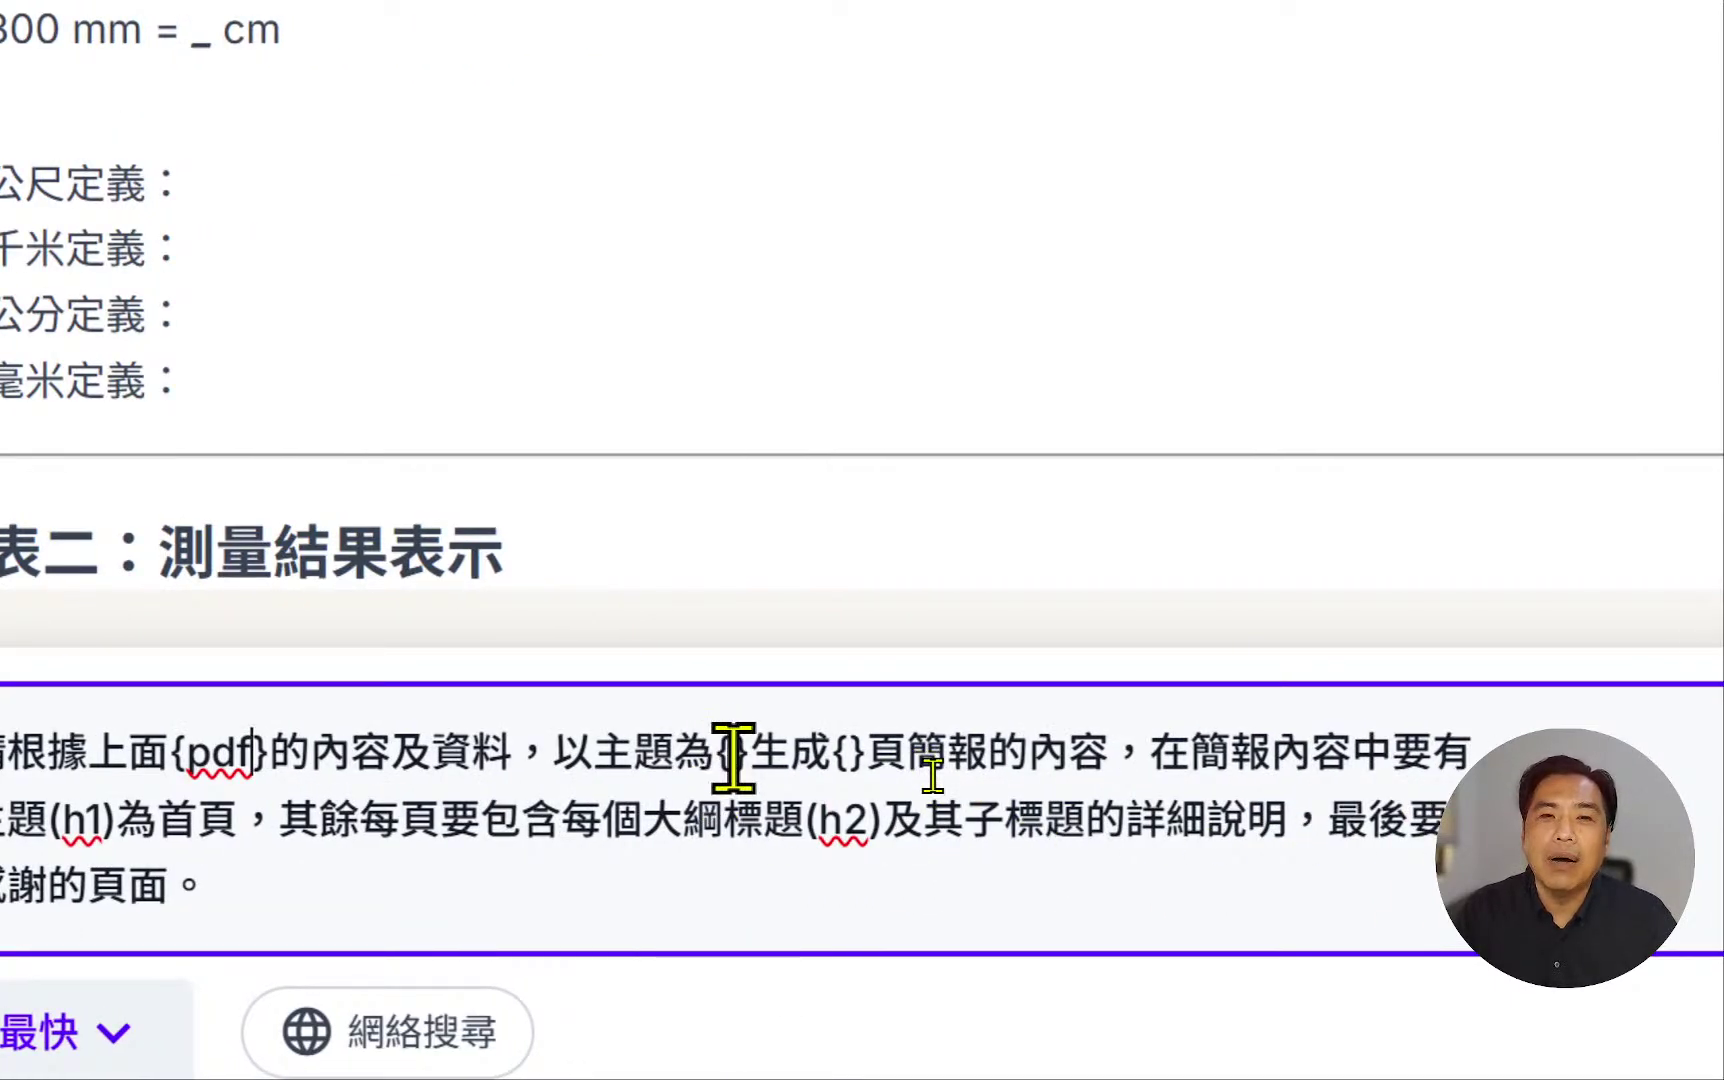
pyautogui.click(732, 752)
pyautogui.write('ebc')
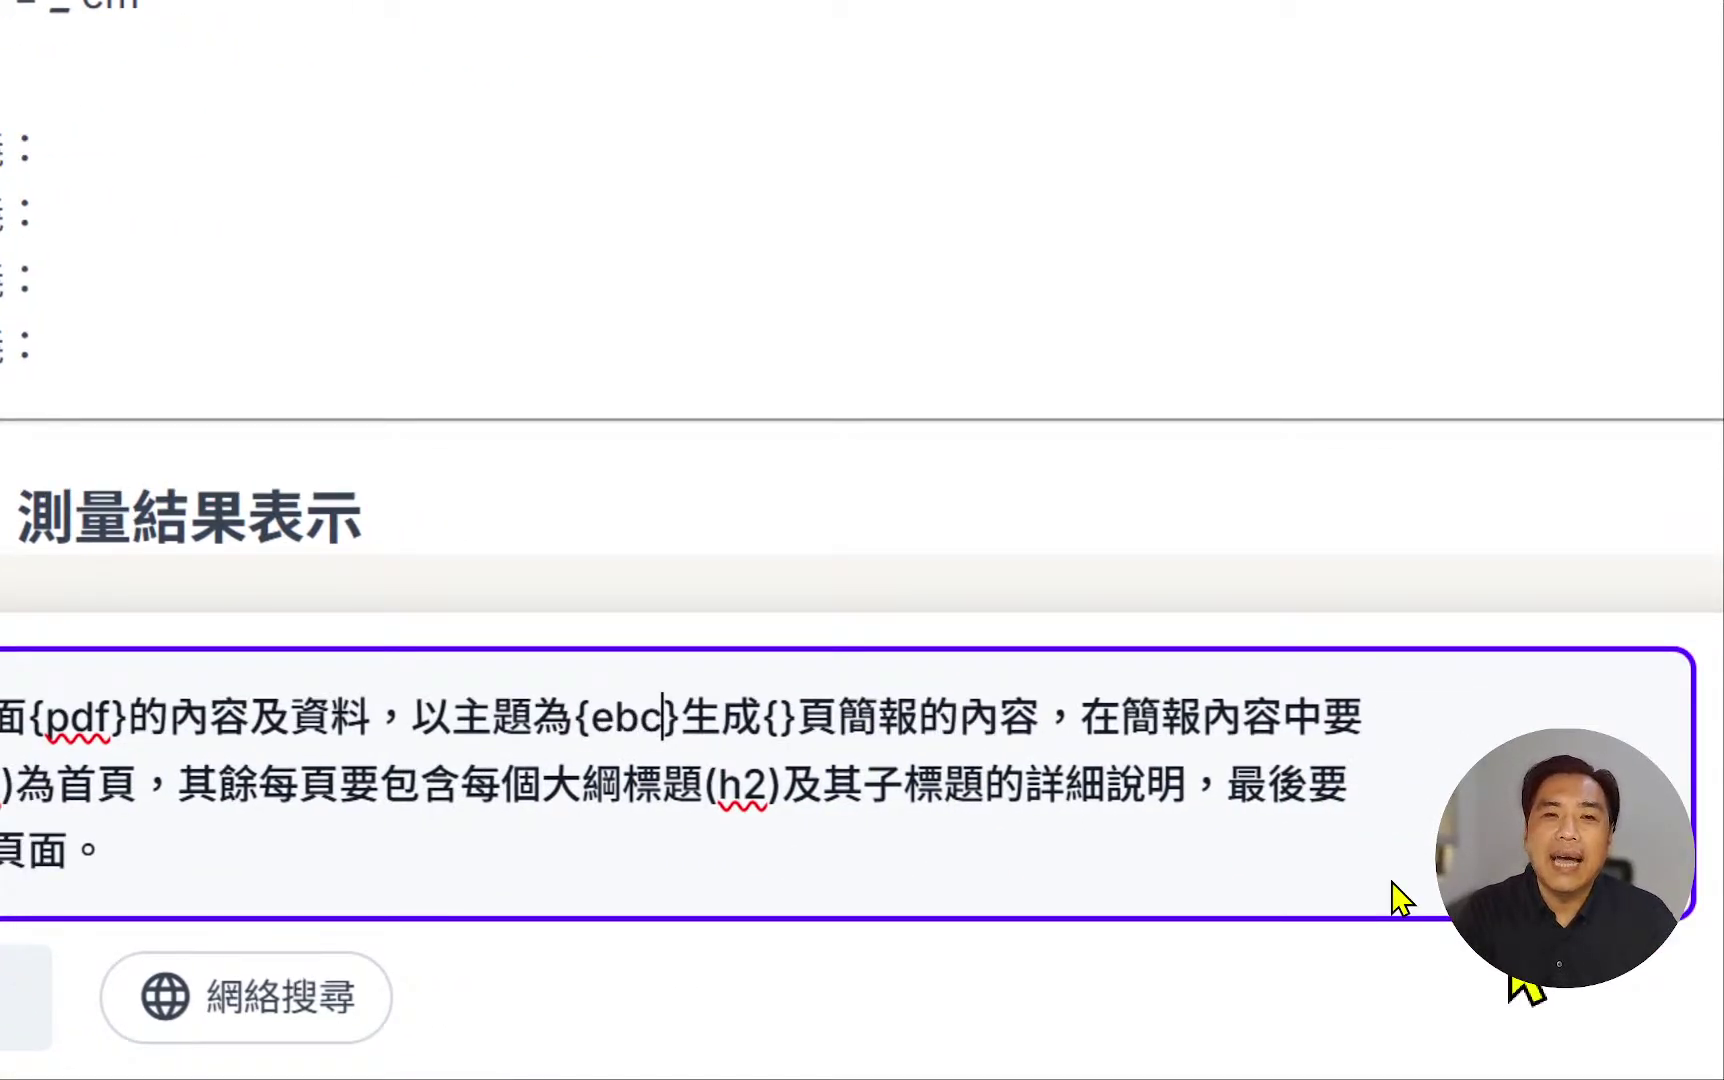
pyautogui.press('BackSpace')
pyautogui.press('BackSpace')
pyautogui.press('BackSpace')
pyautogui.write('測日的學習')
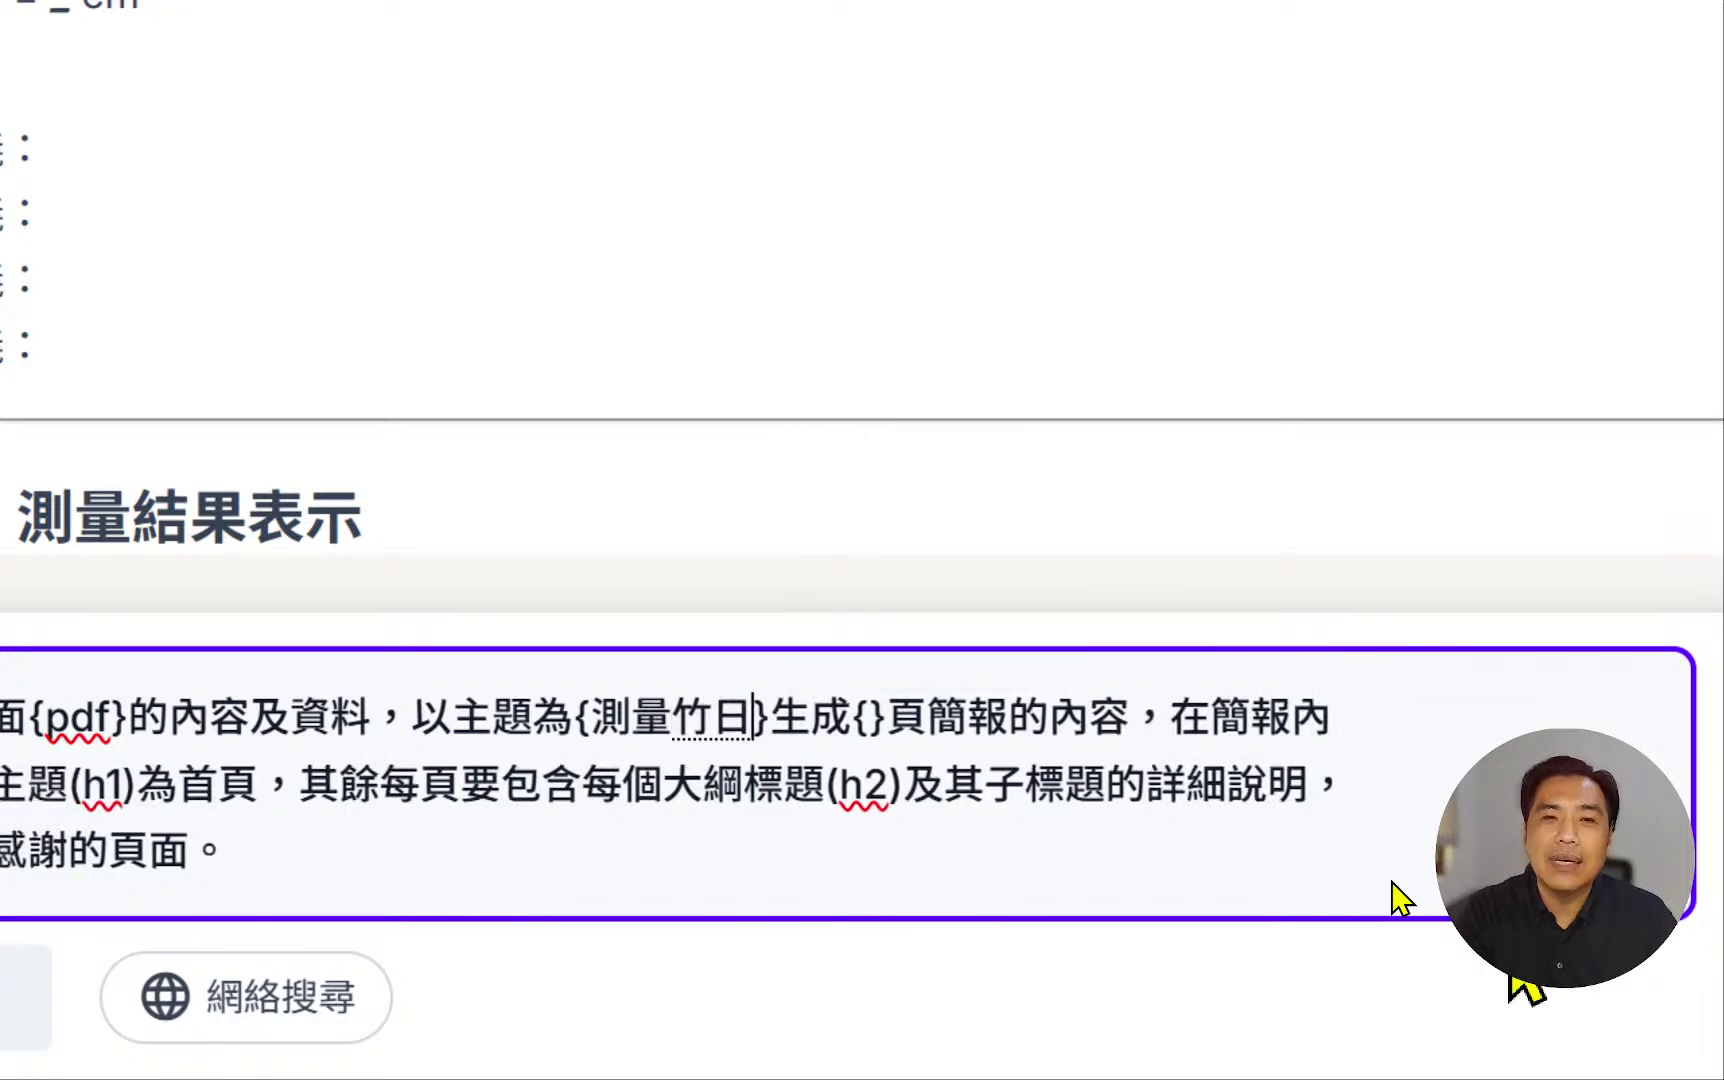
pyautogui.press('Escape')
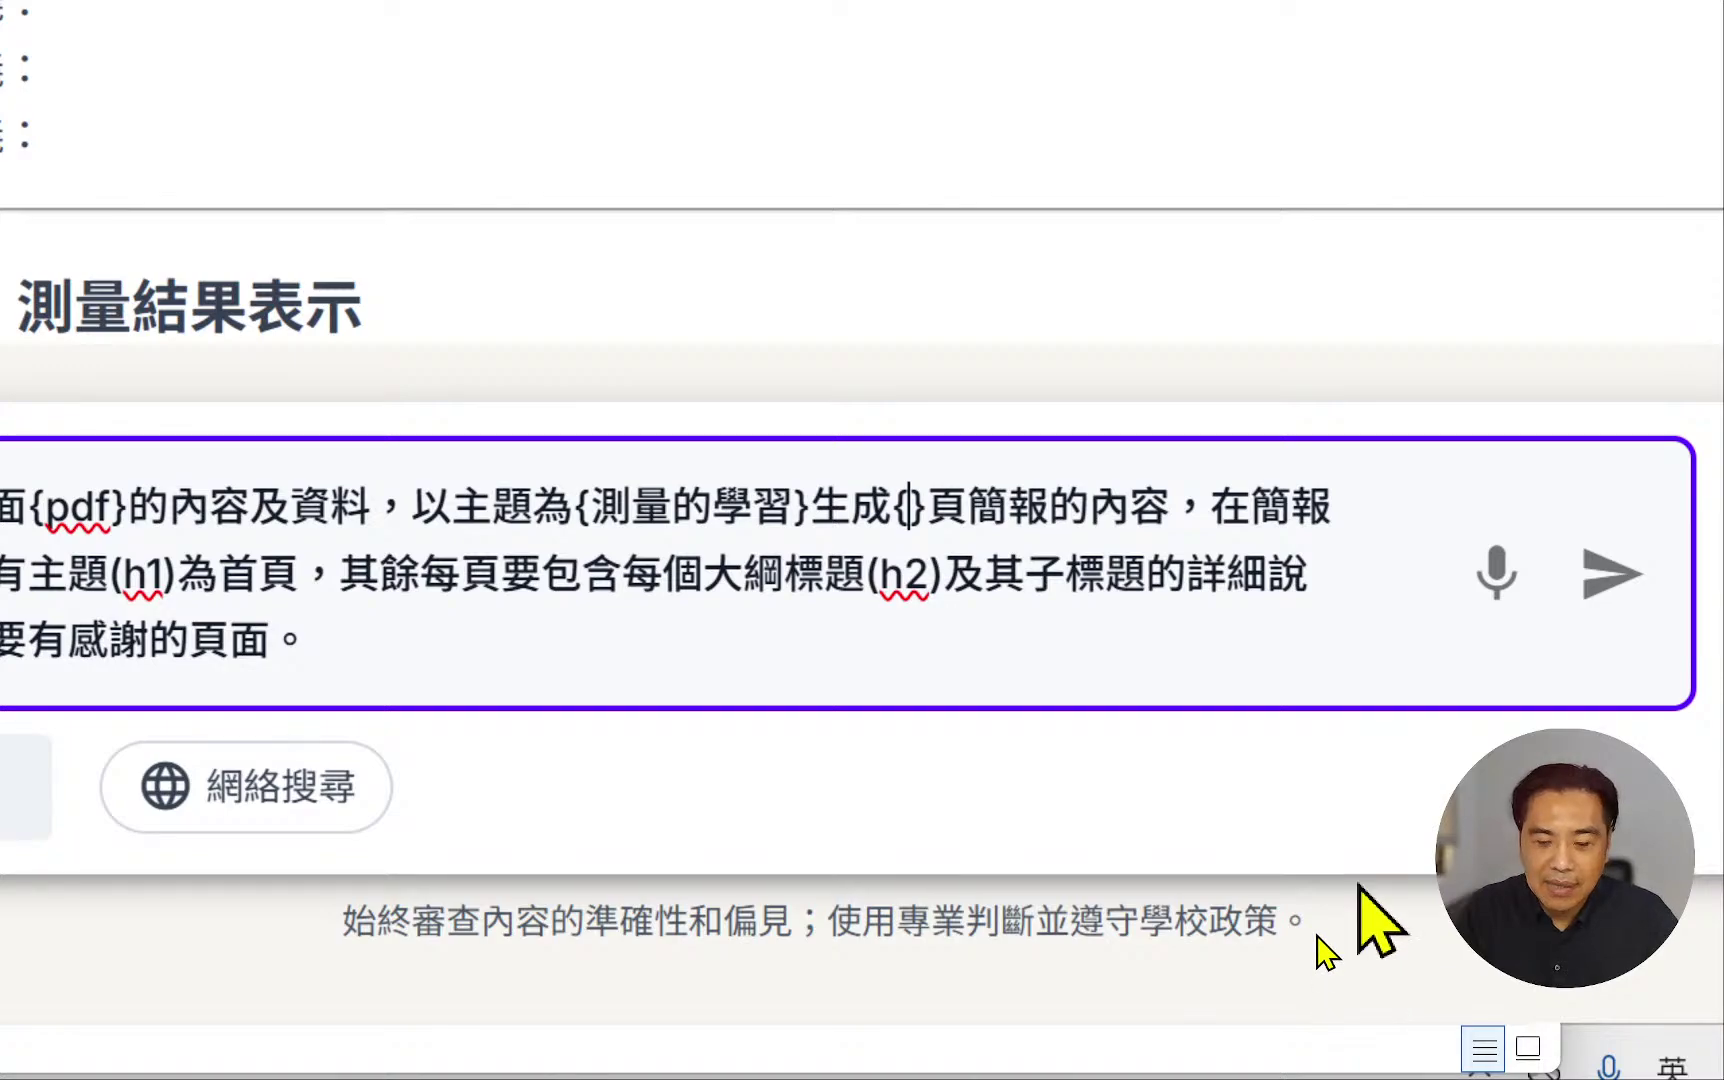
# - Set the page-count placeholder to 8 and send the completed presentation prompt to Raina
pyautogui.click(919, 508)
pyautogui.write('8')
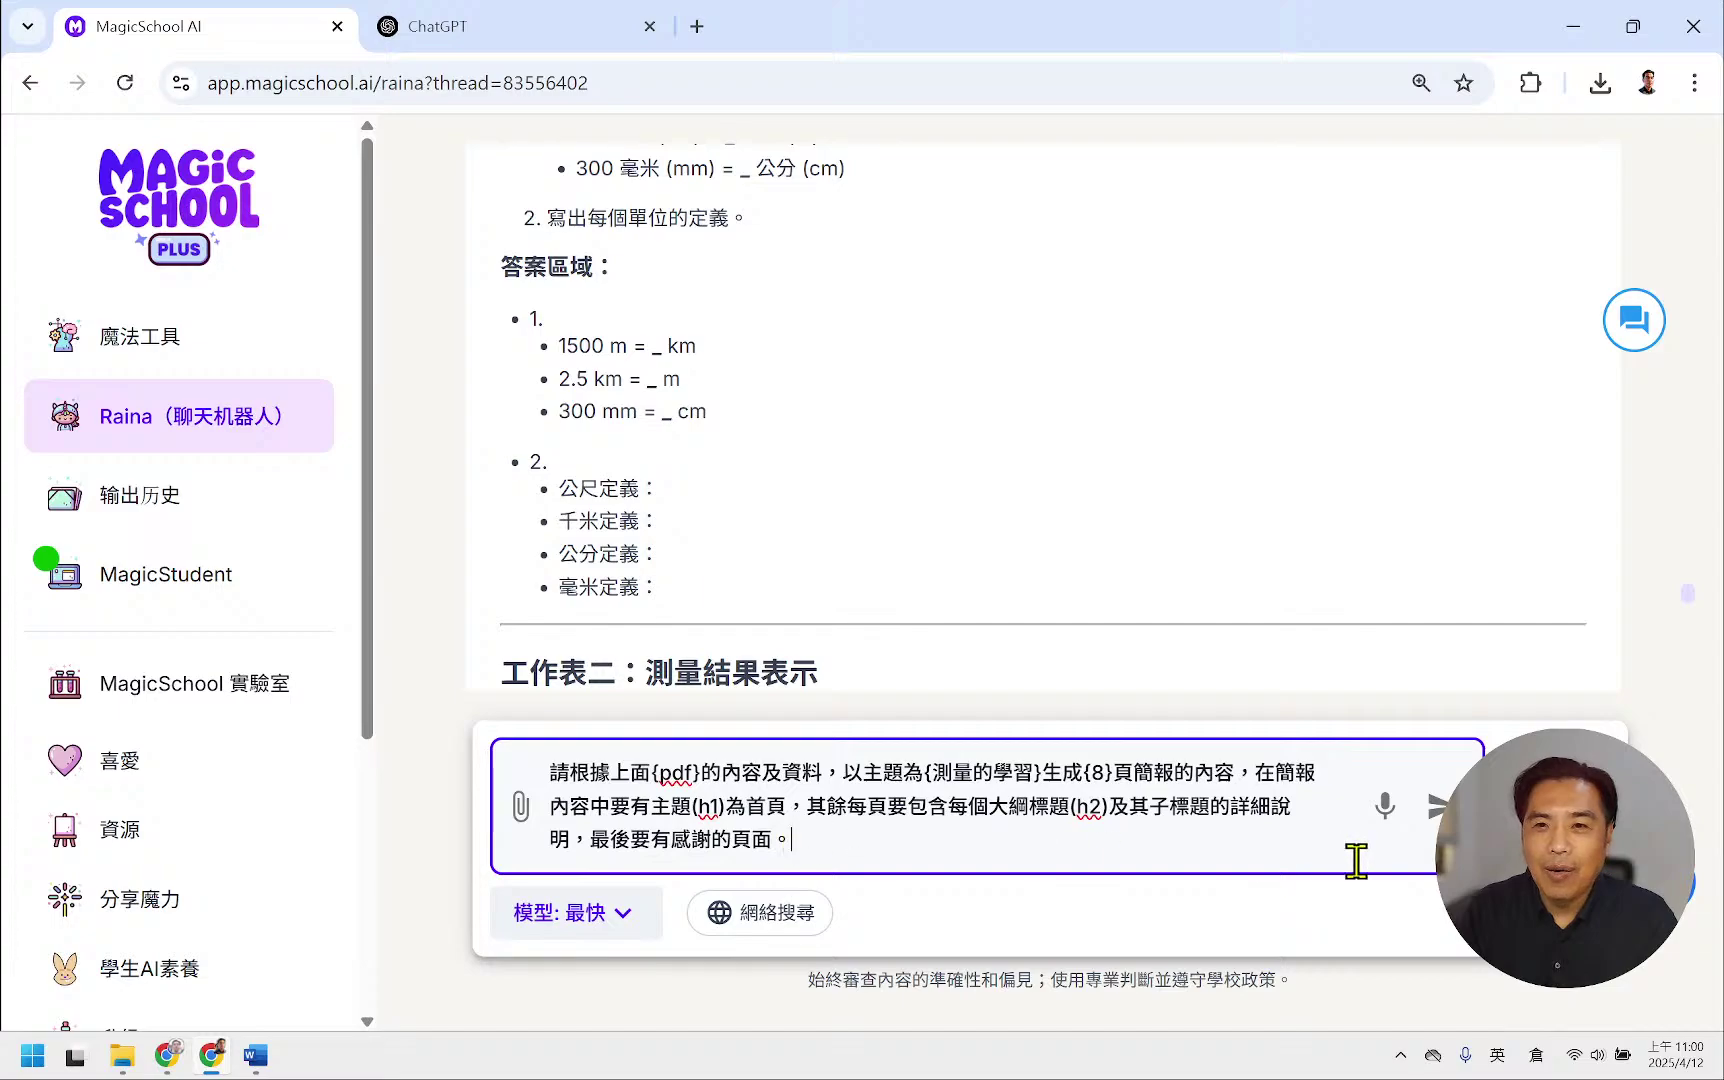
pyautogui.click(1437, 806)
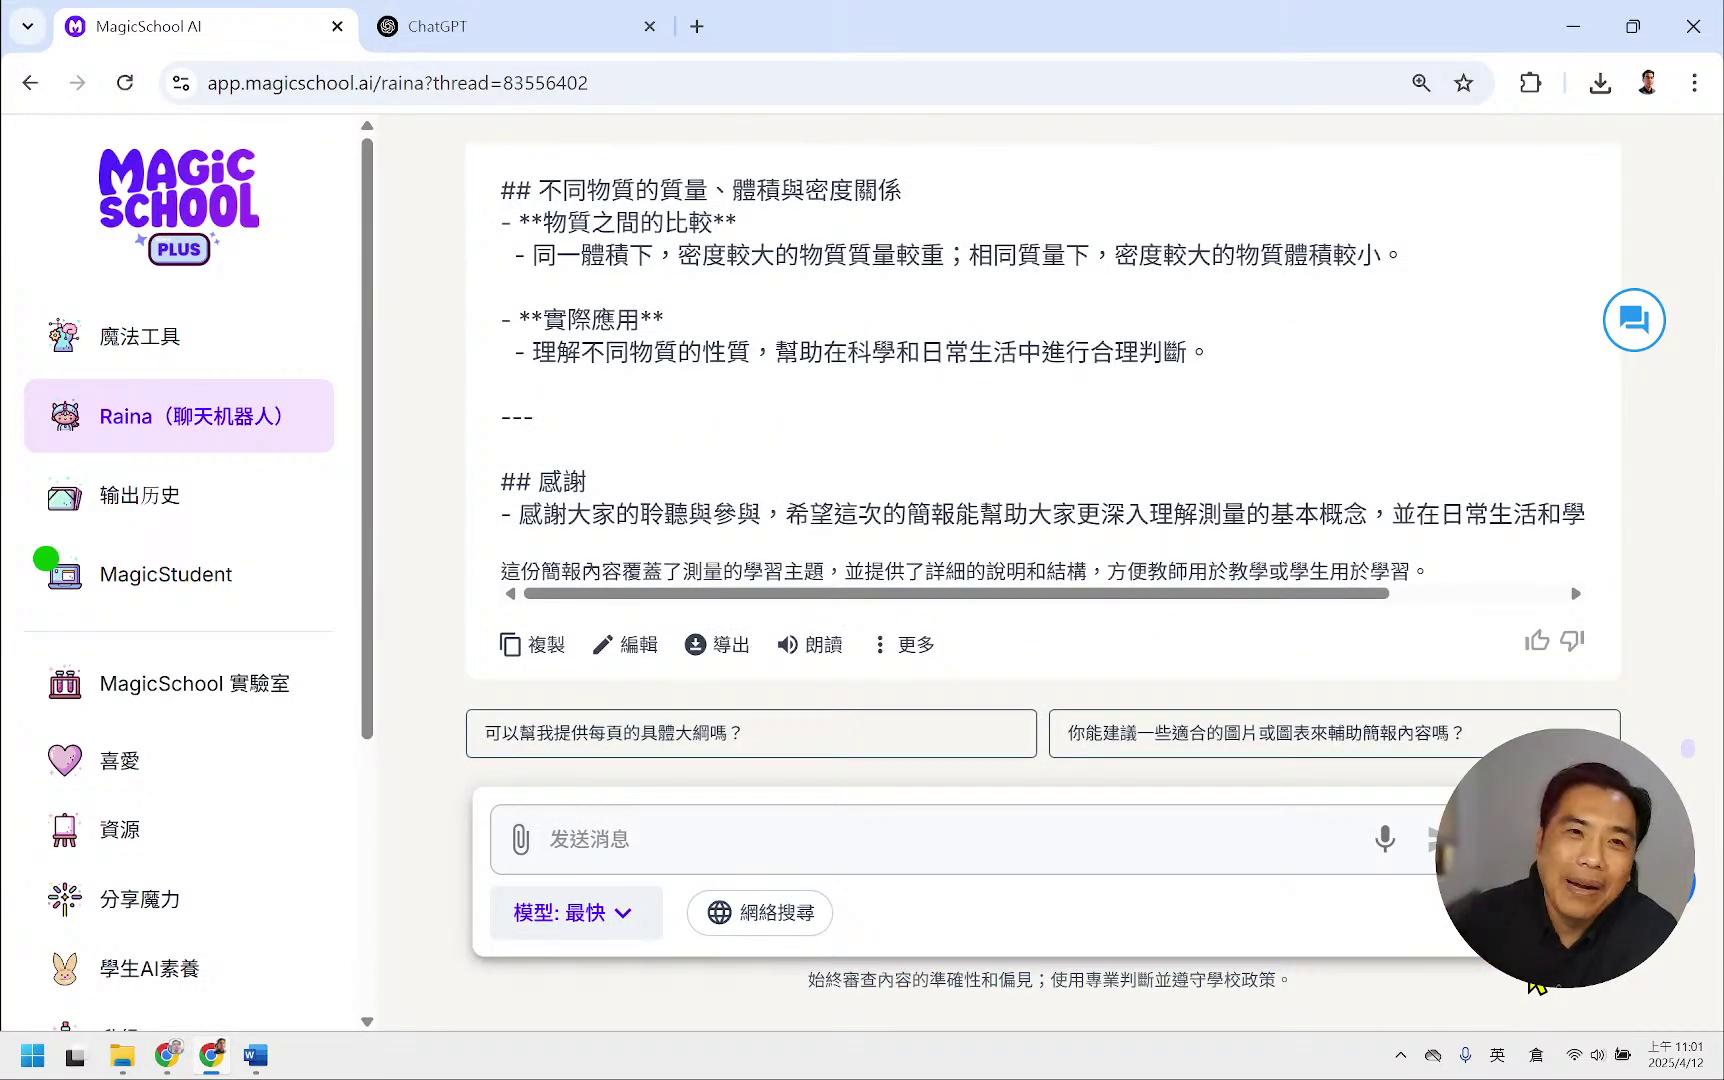
# - Review Raina's generated slide content, from the 測量的學習 title page through the detail pages to the 感謝 page
pyautogui.scroll(10, 947, 480)
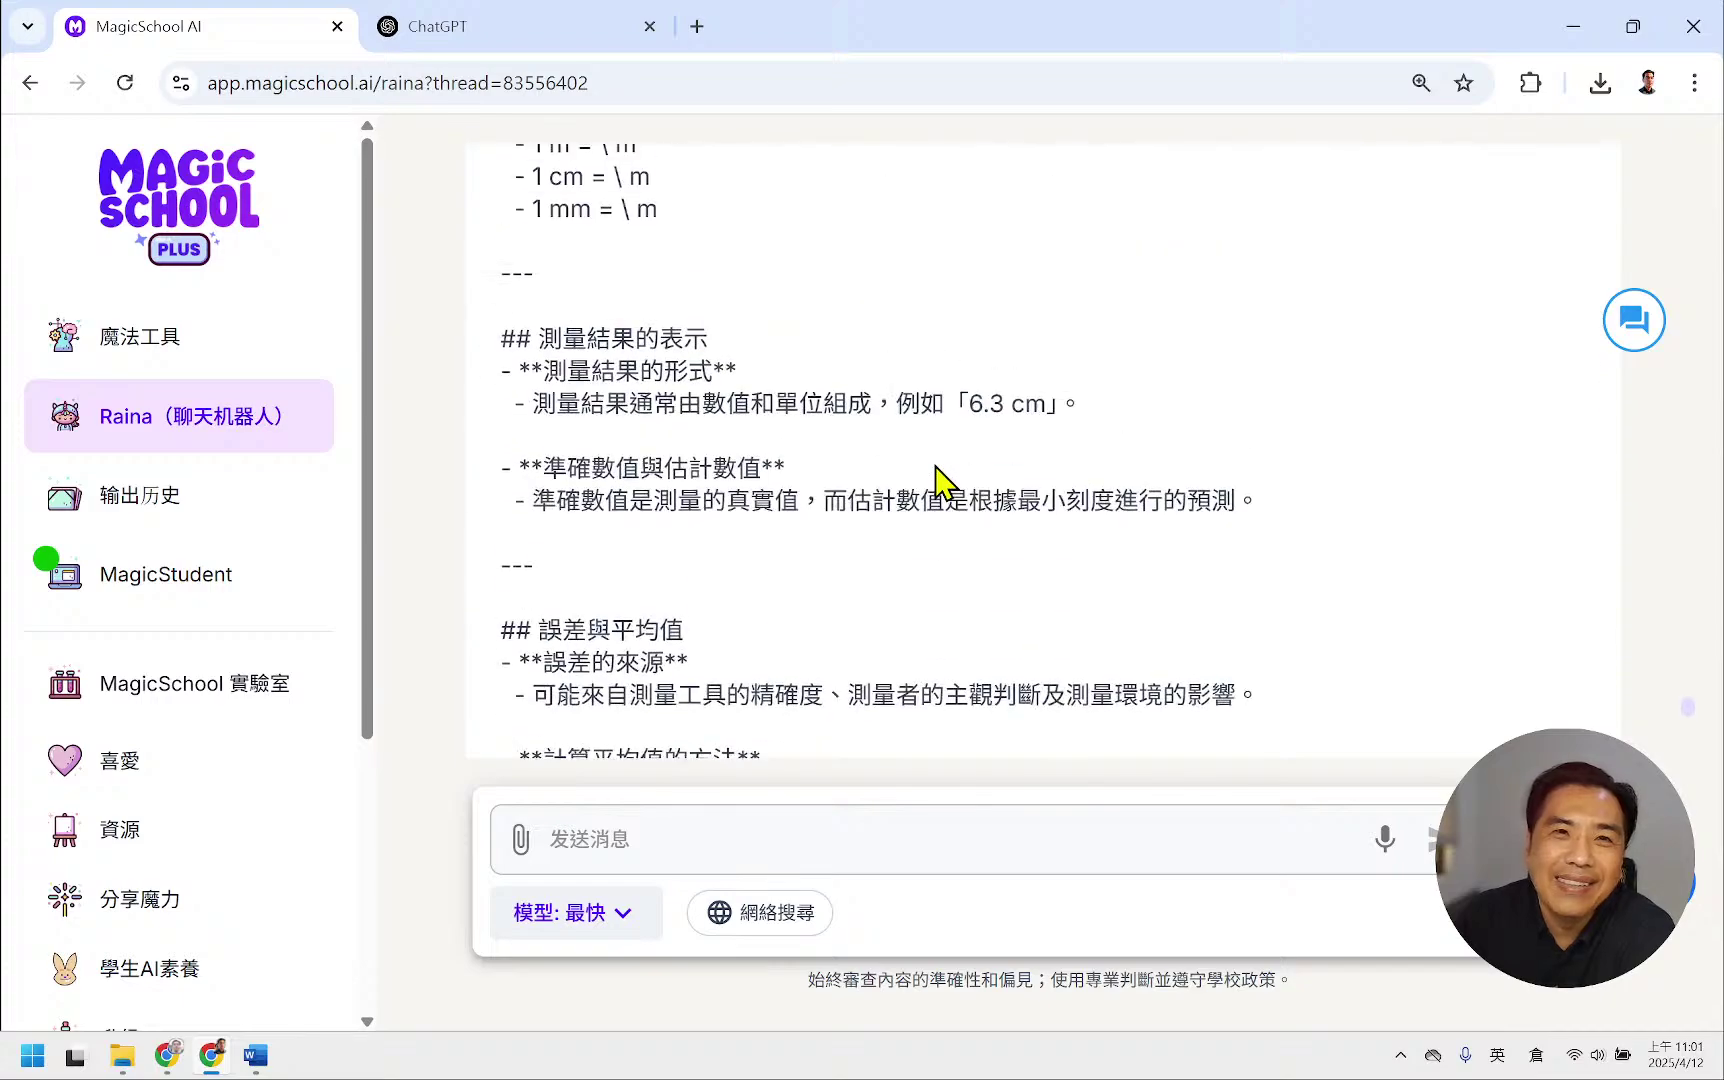
pyautogui.scroll(15, 947, 480)
pyautogui.scroll(-3, 947, 485)
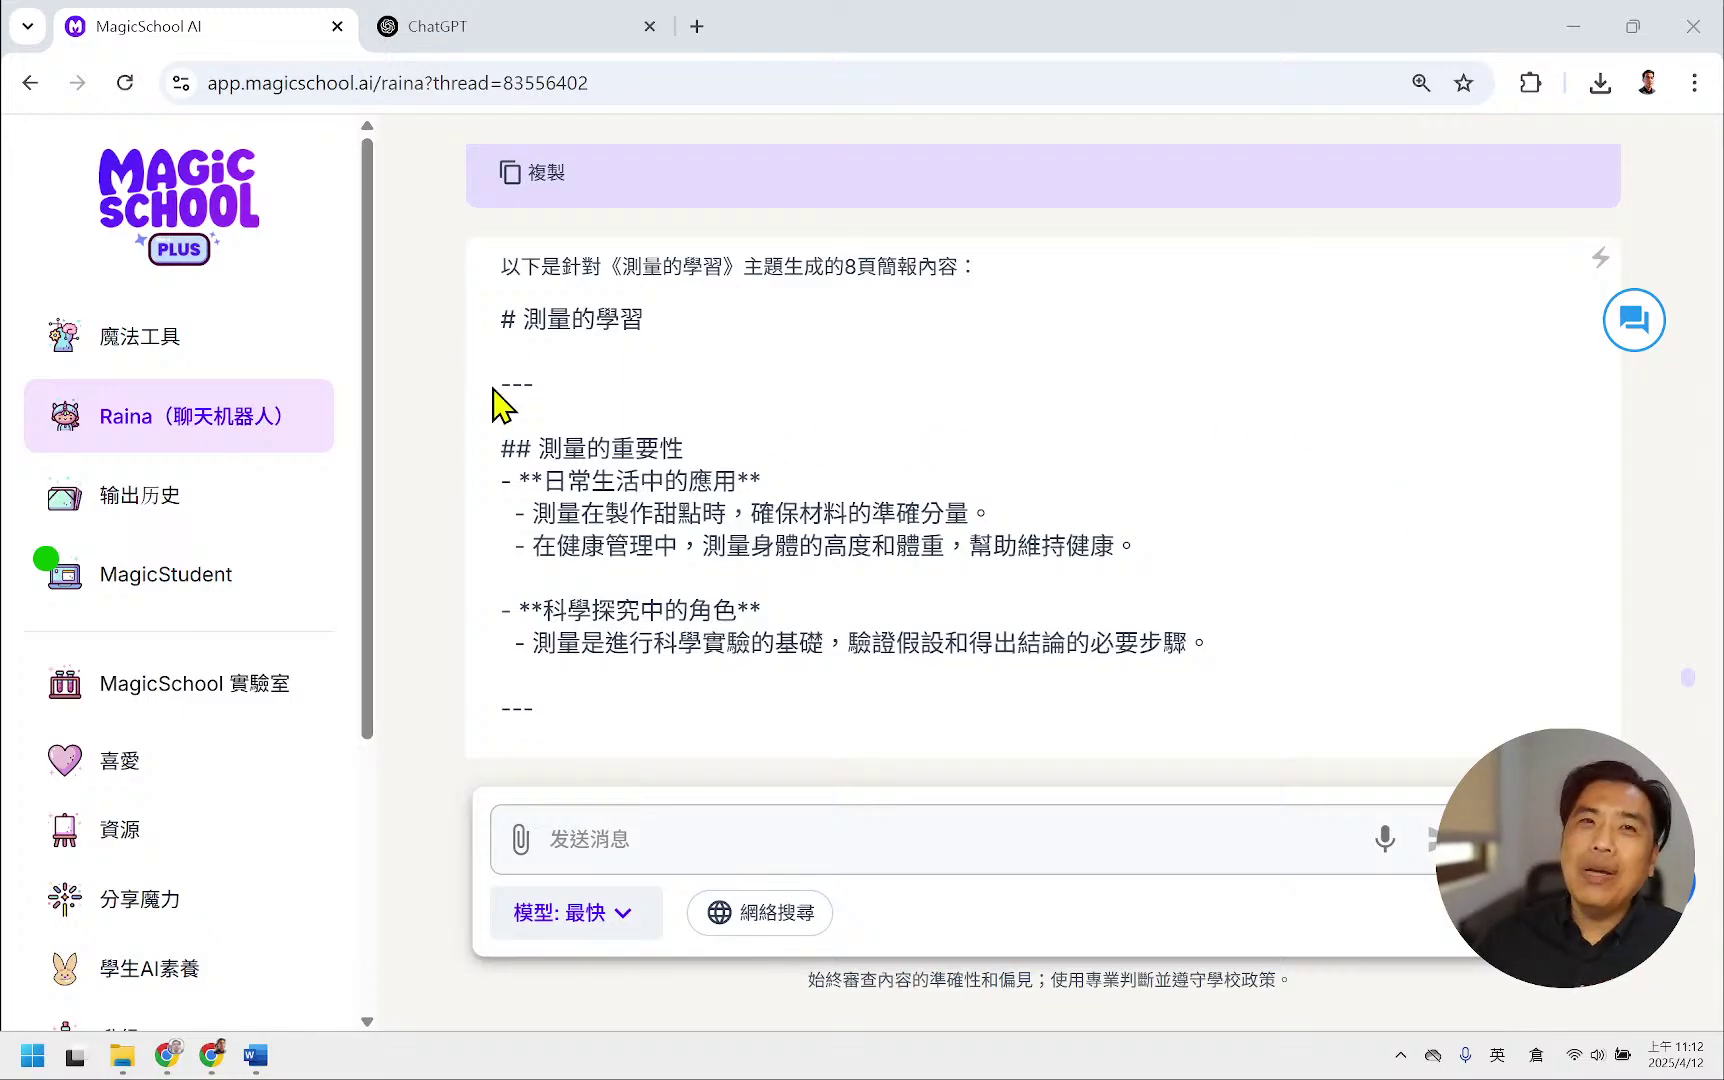
pyautogui.scroll(-8, 705, 575)
pyautogui.scroll(-15, 722, 575)
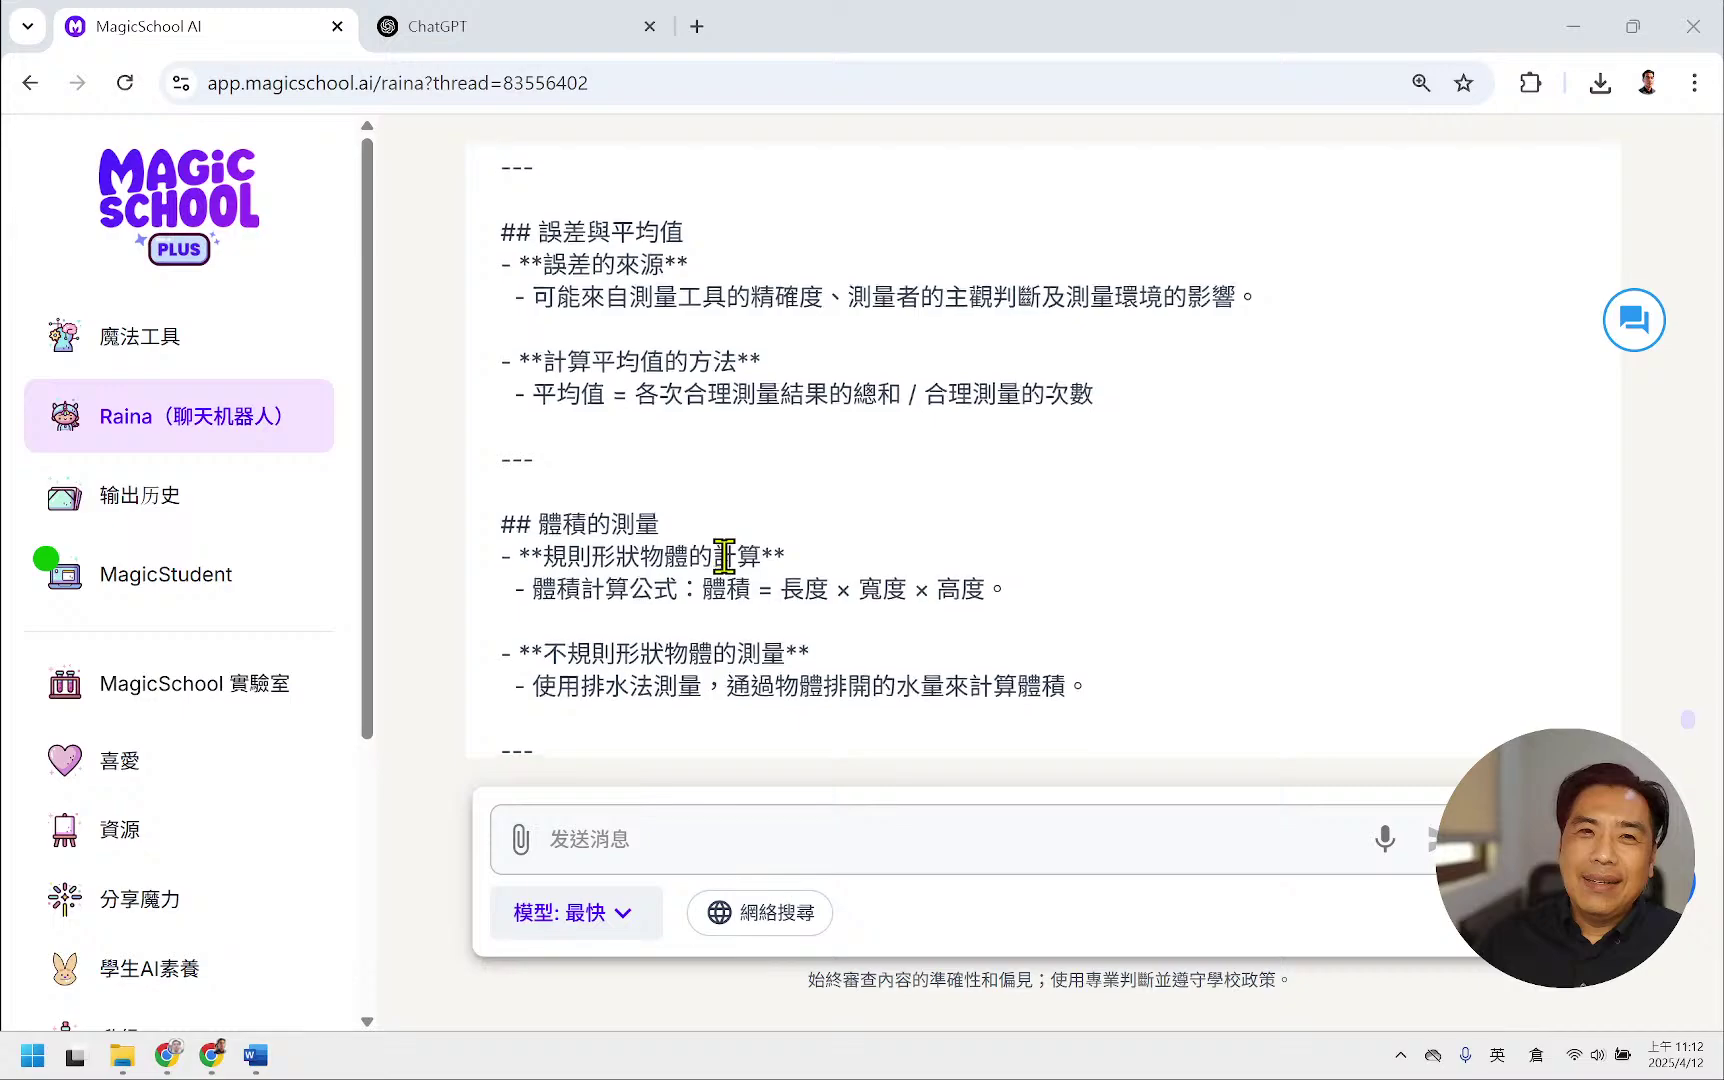
pyautogui.scroll(1, 740, 572)
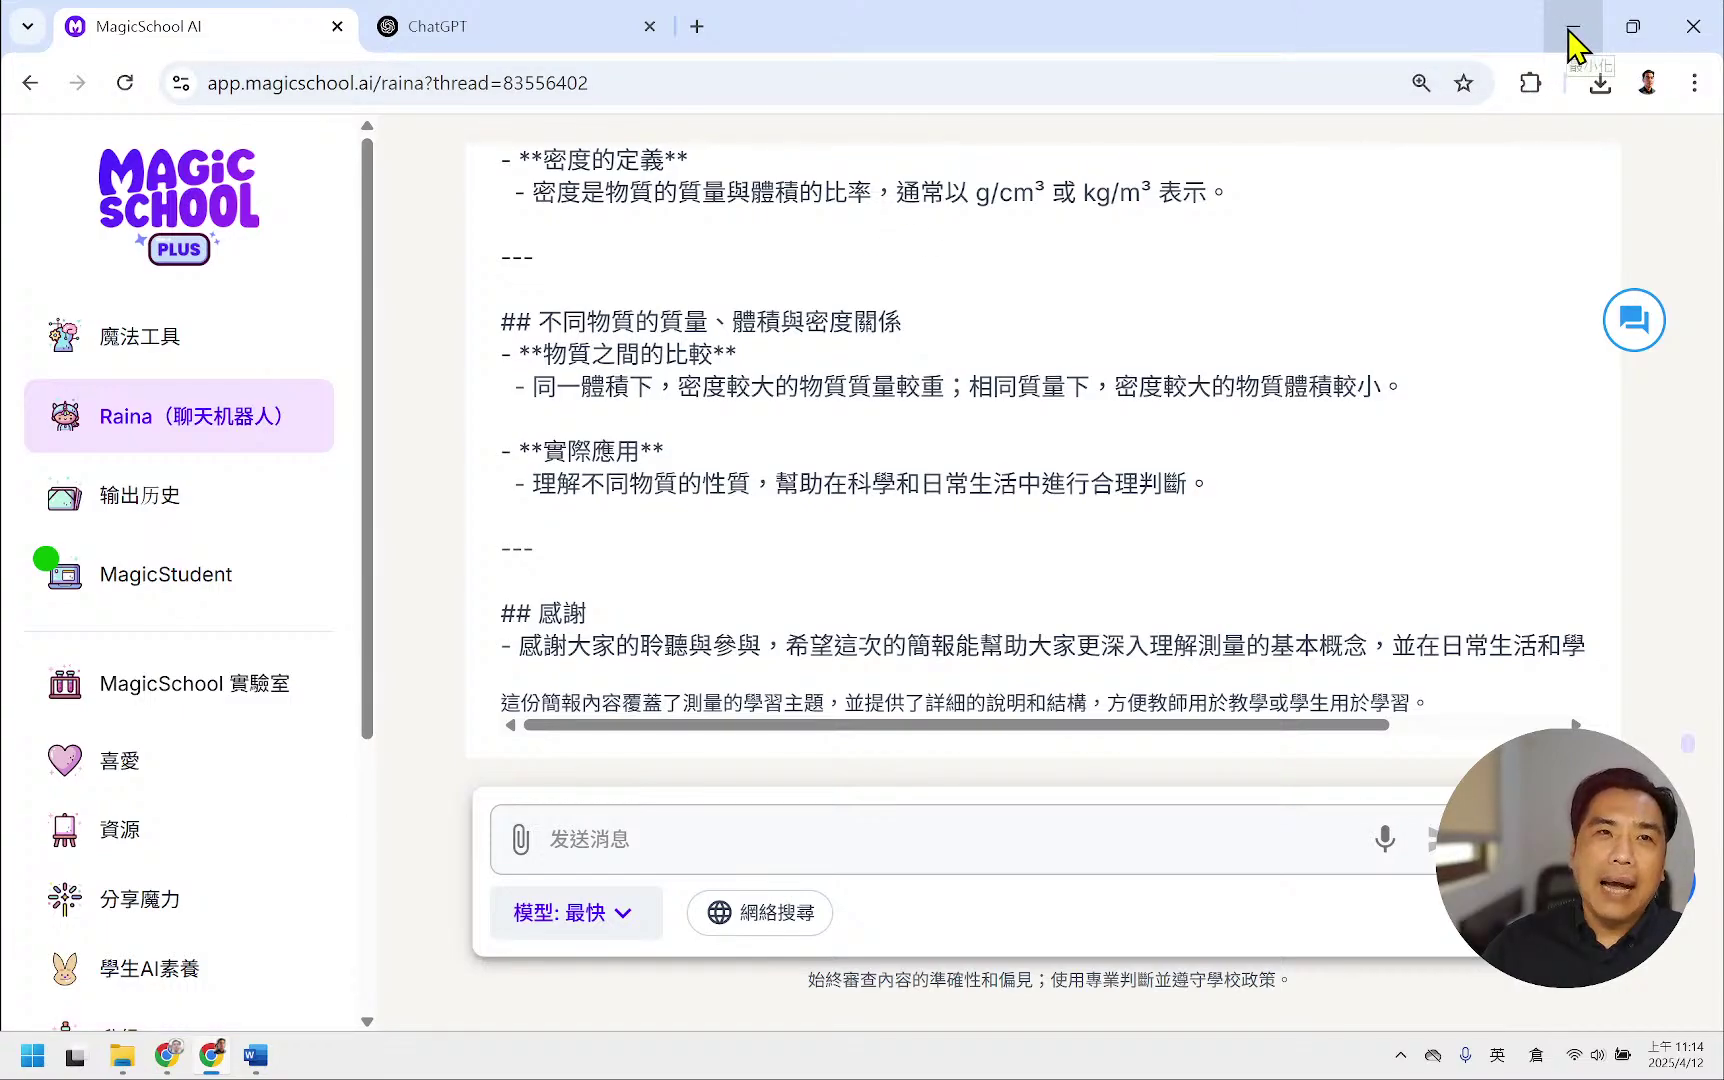
# - Switch to the Google Slides deck, go to slide 13 about Gamma, and copy the Gamma website link
pyautogui.click(170, 1055)
pyautogui.click(161, 1005)
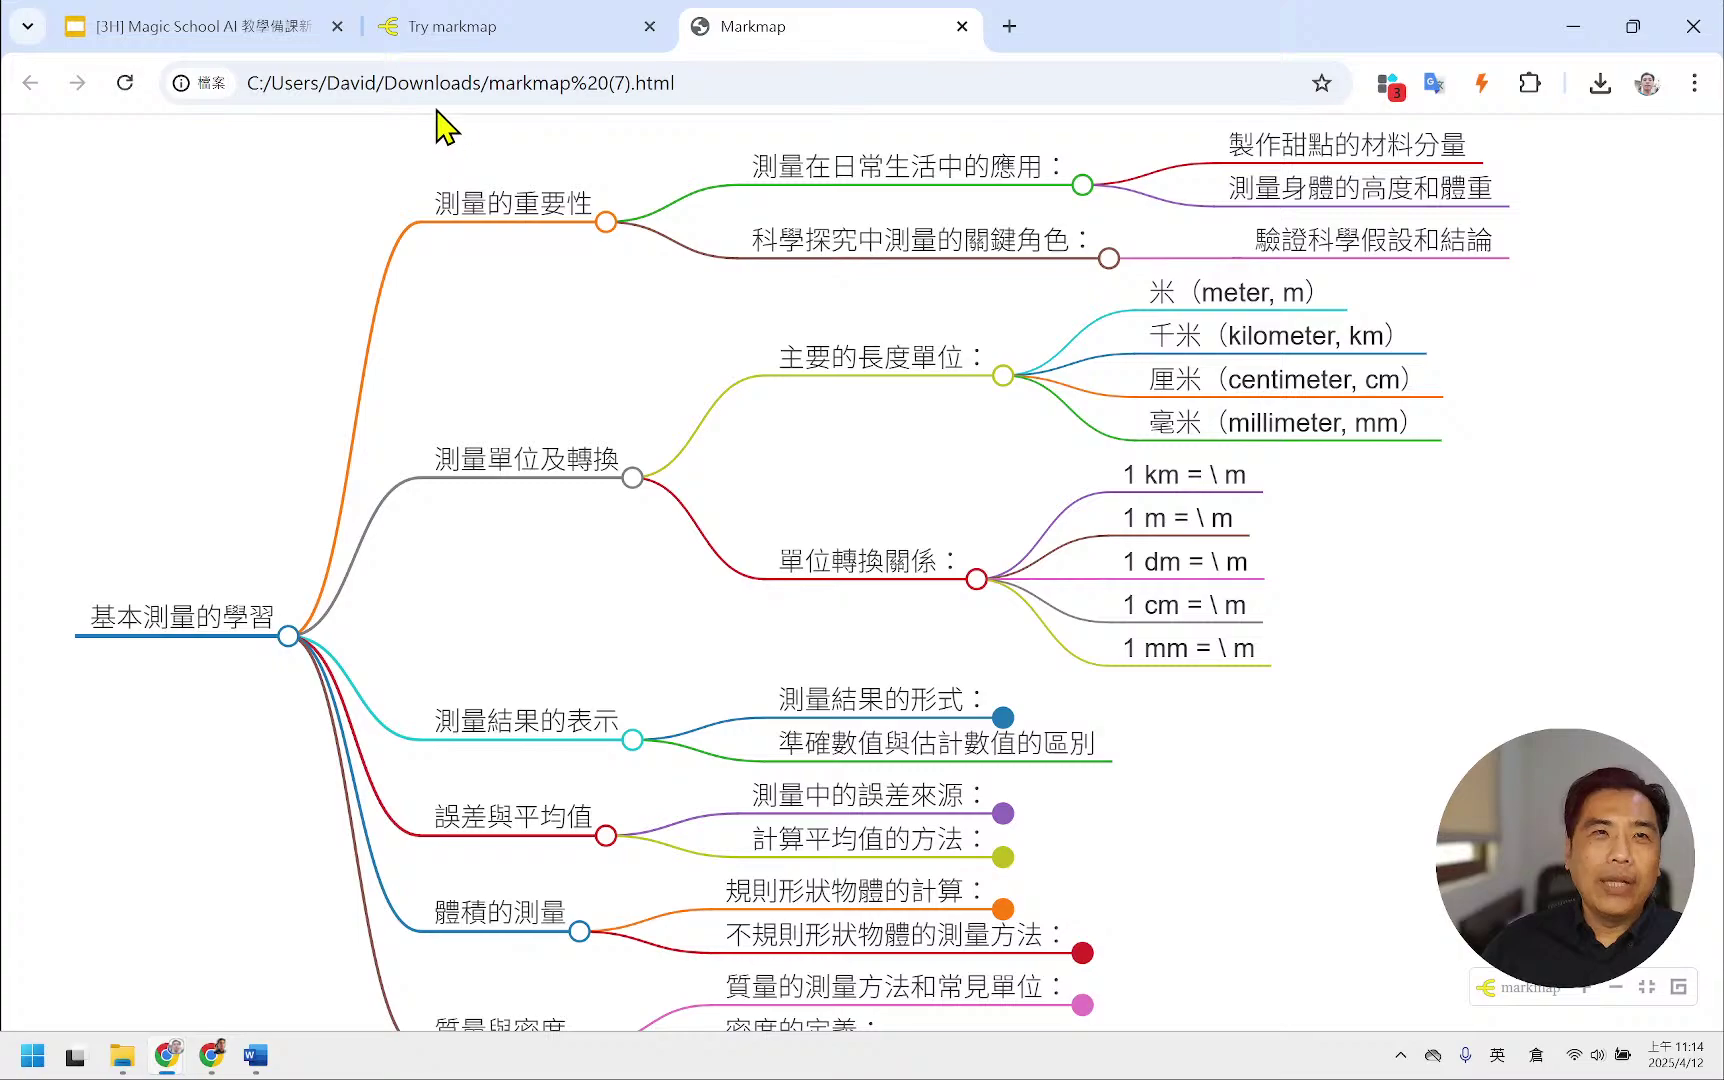
pyautogui.click(260, 30)
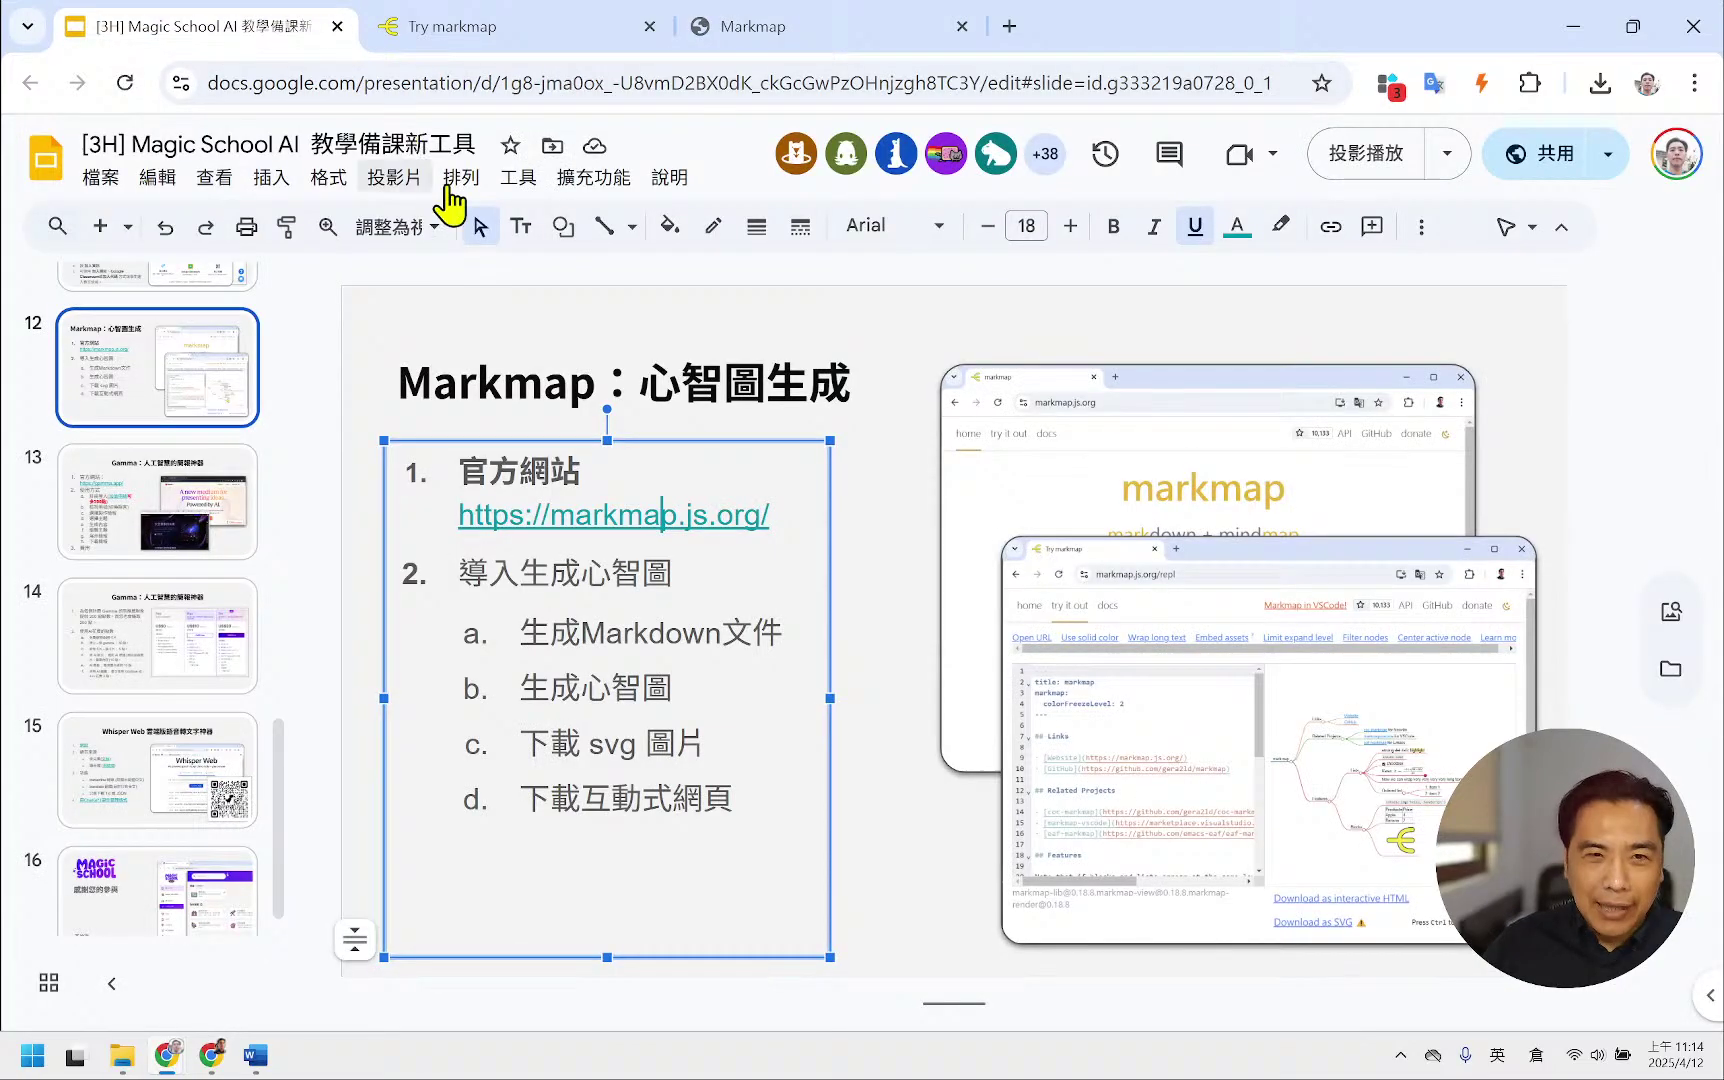
pyautogui.click(181, 510)
pyautogui.click(617, 512)
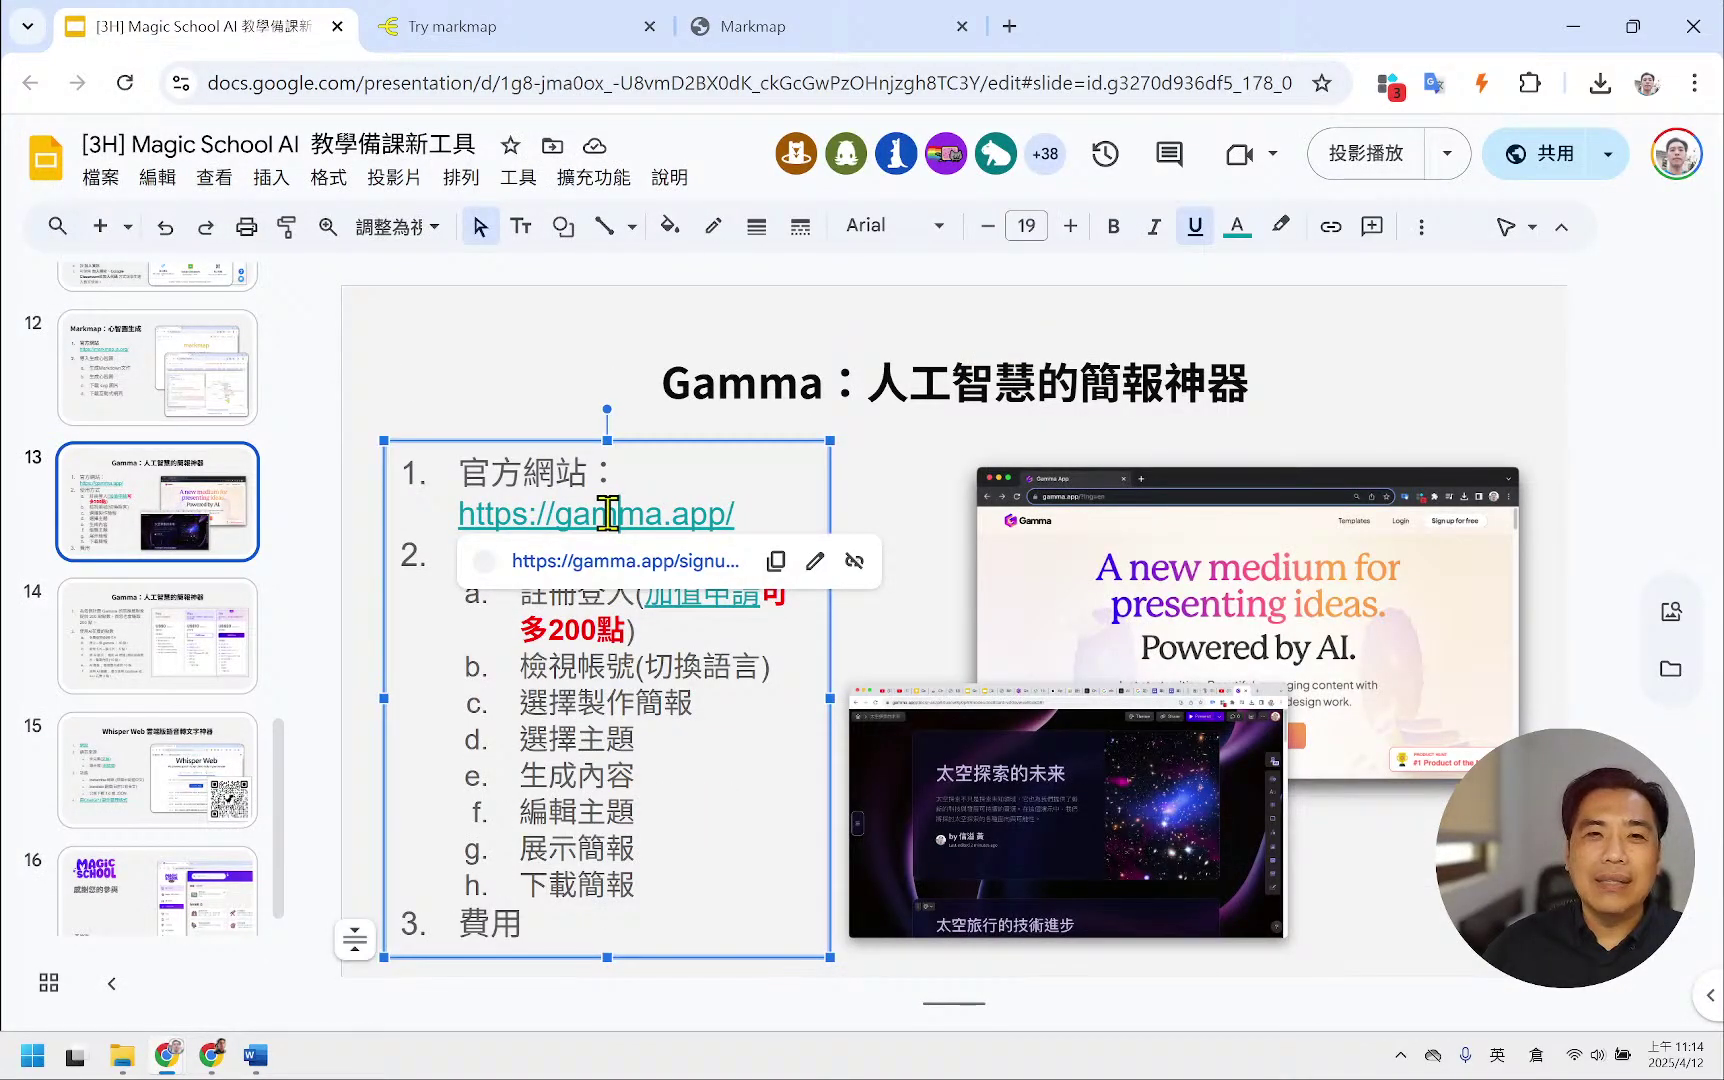
pyautogui.click(781, 562)
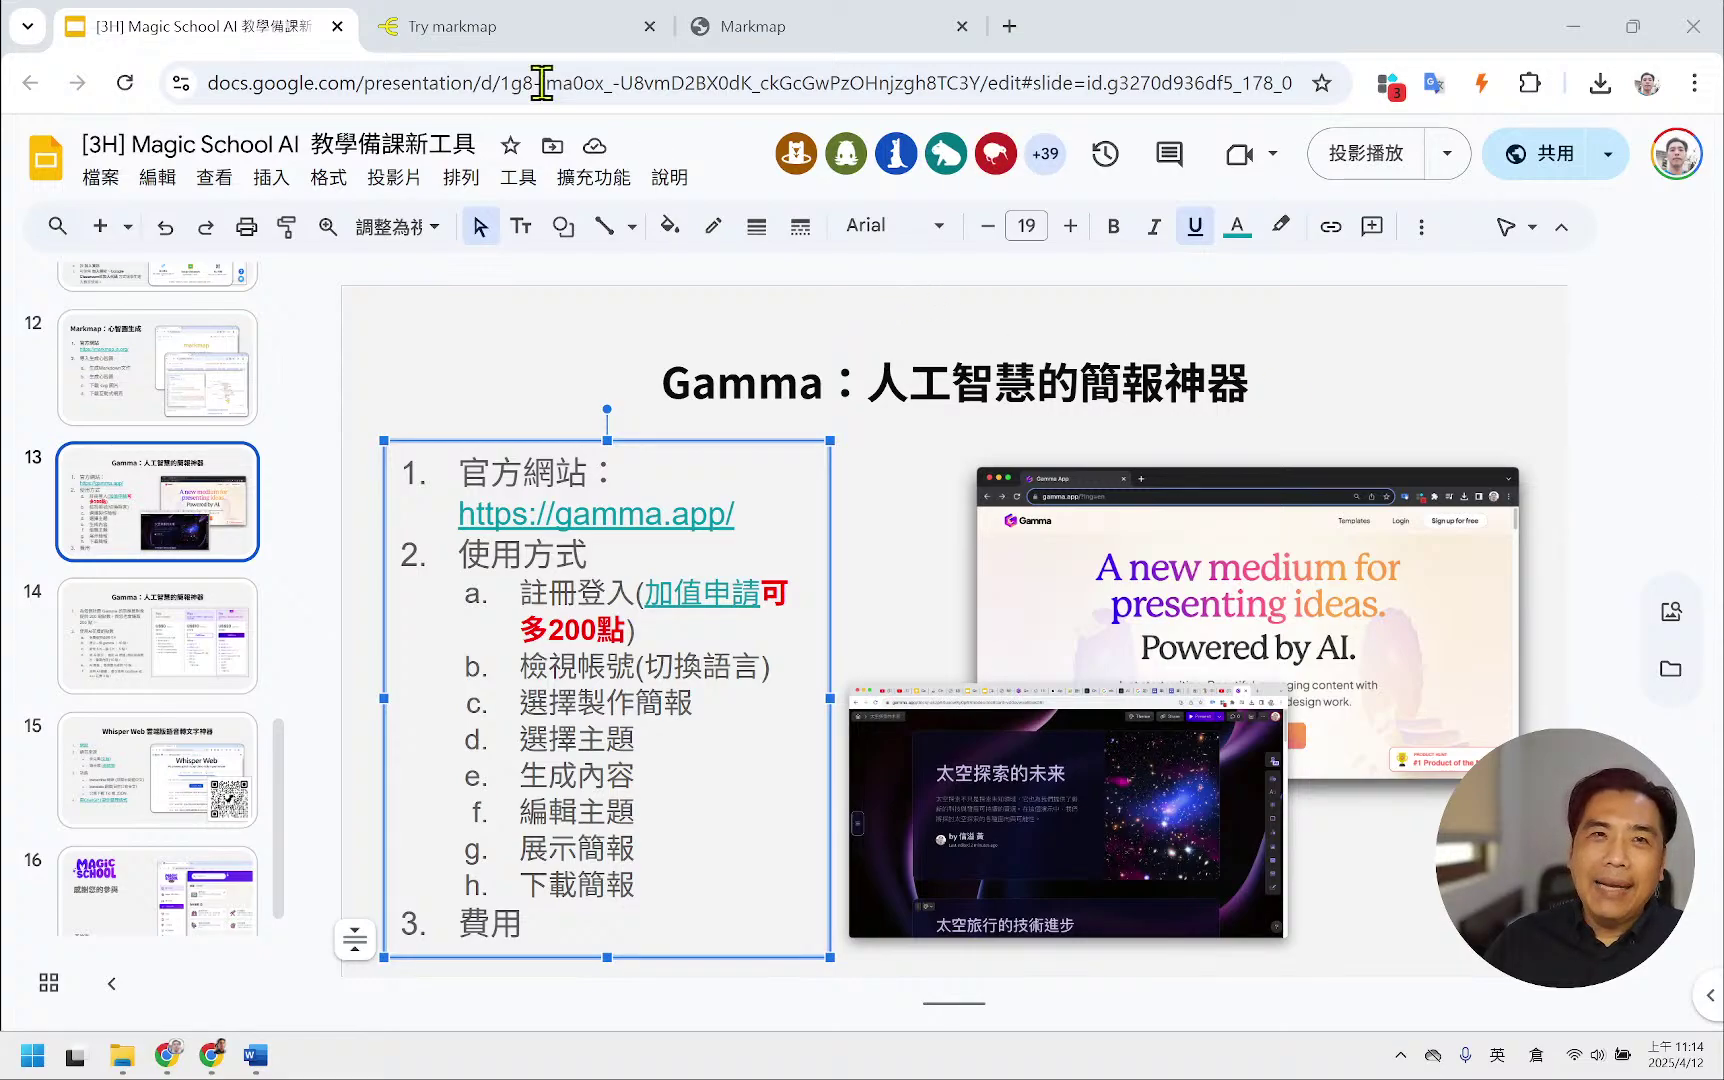
# - Check the Gamma usage steps in the slide deck, return to Gamma, and choose 貼上文字 as the way to create with AI
pyautogui.moveTo(480, 26)
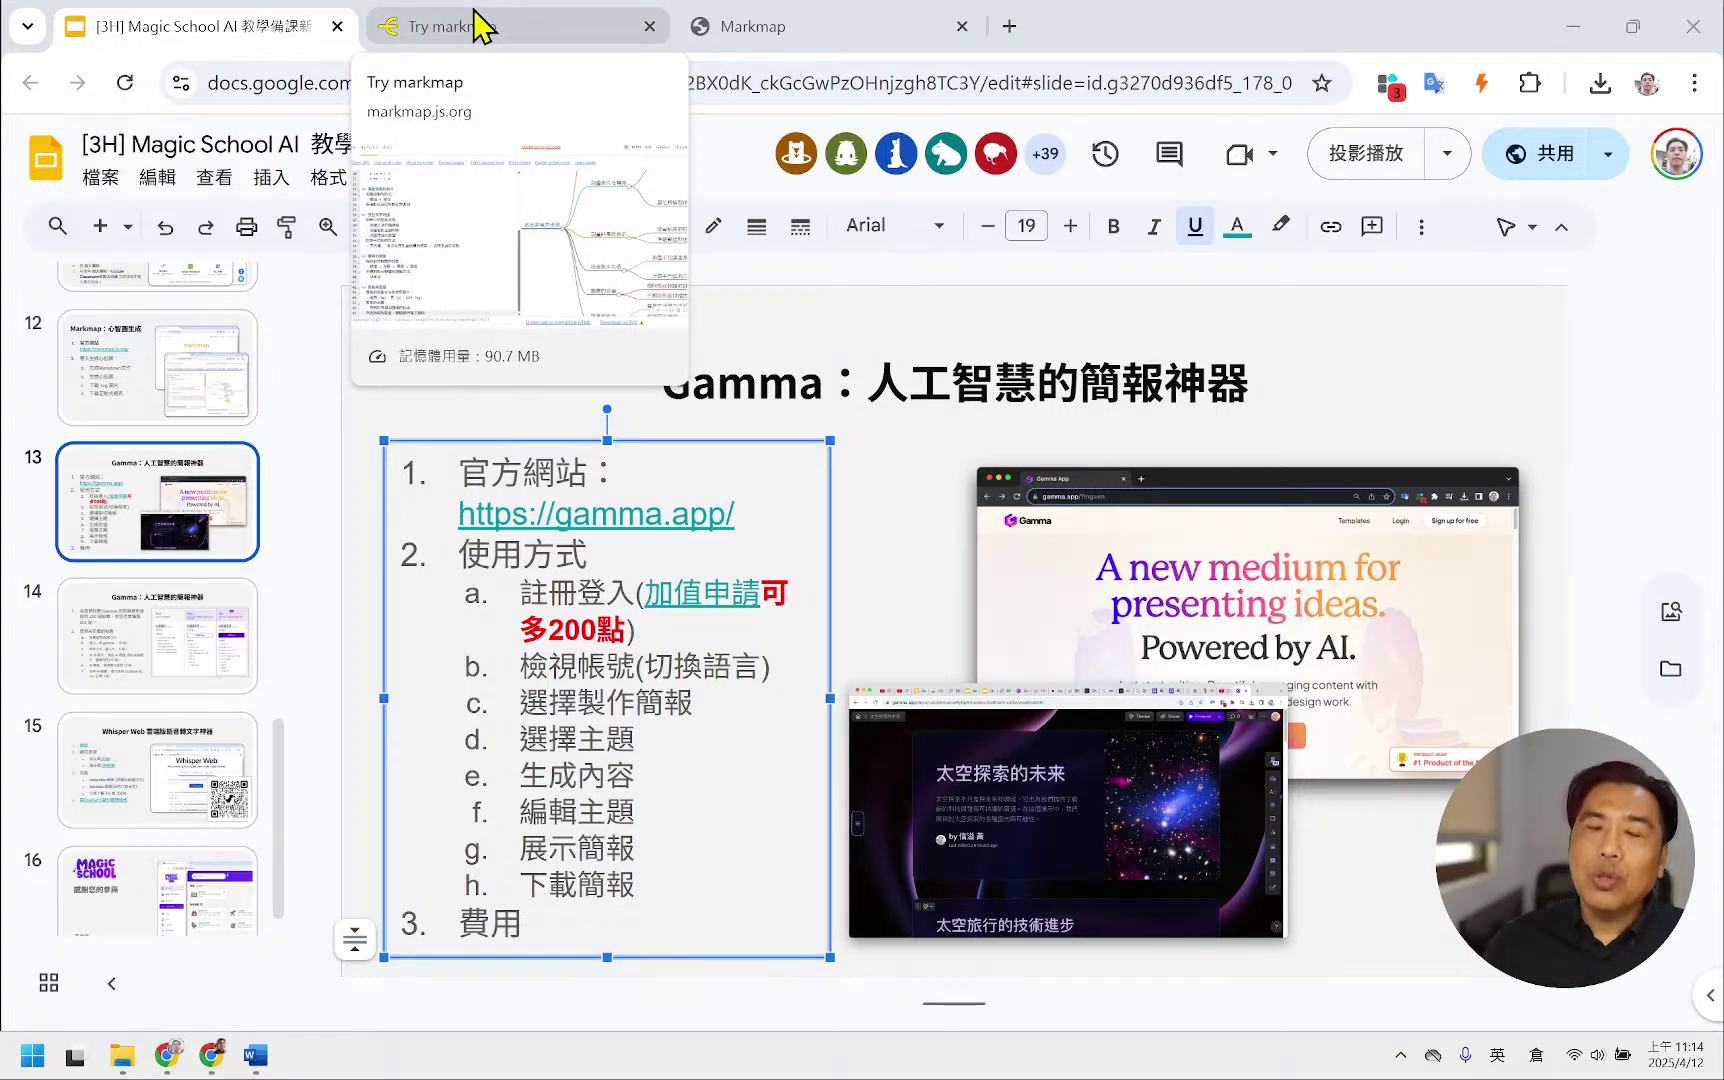
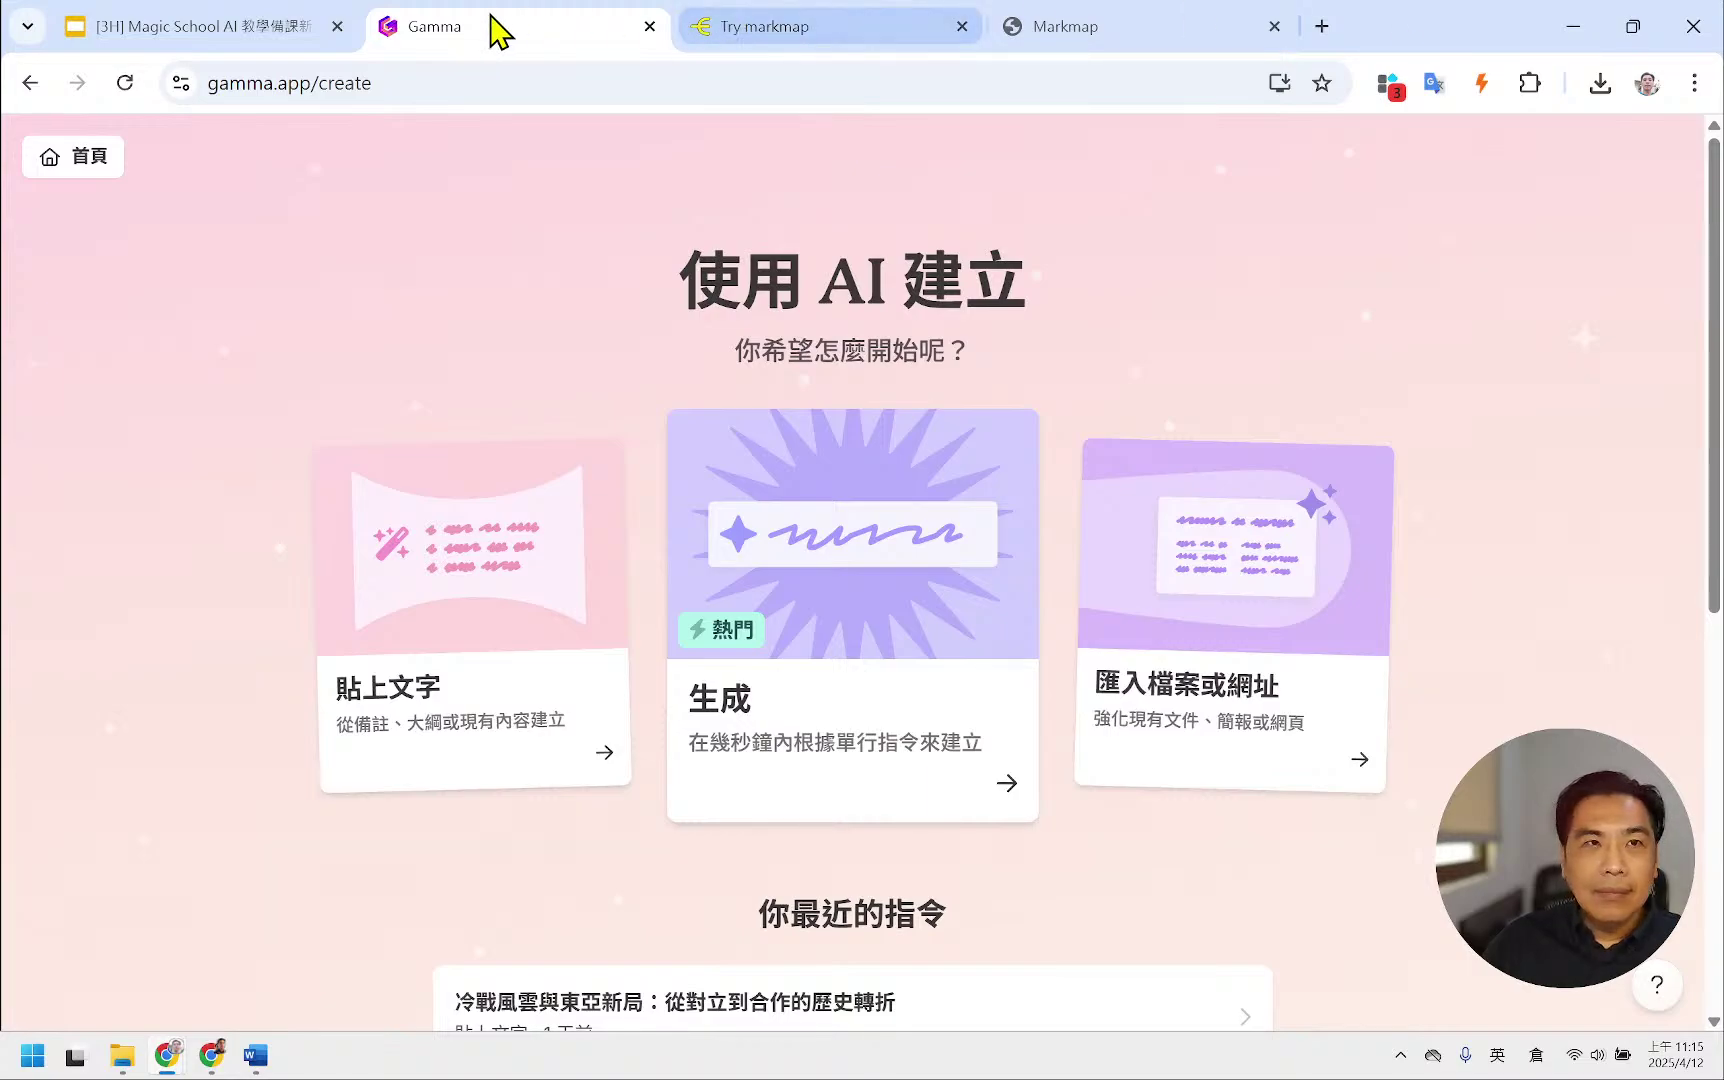
pyautogui.click(180, 32)
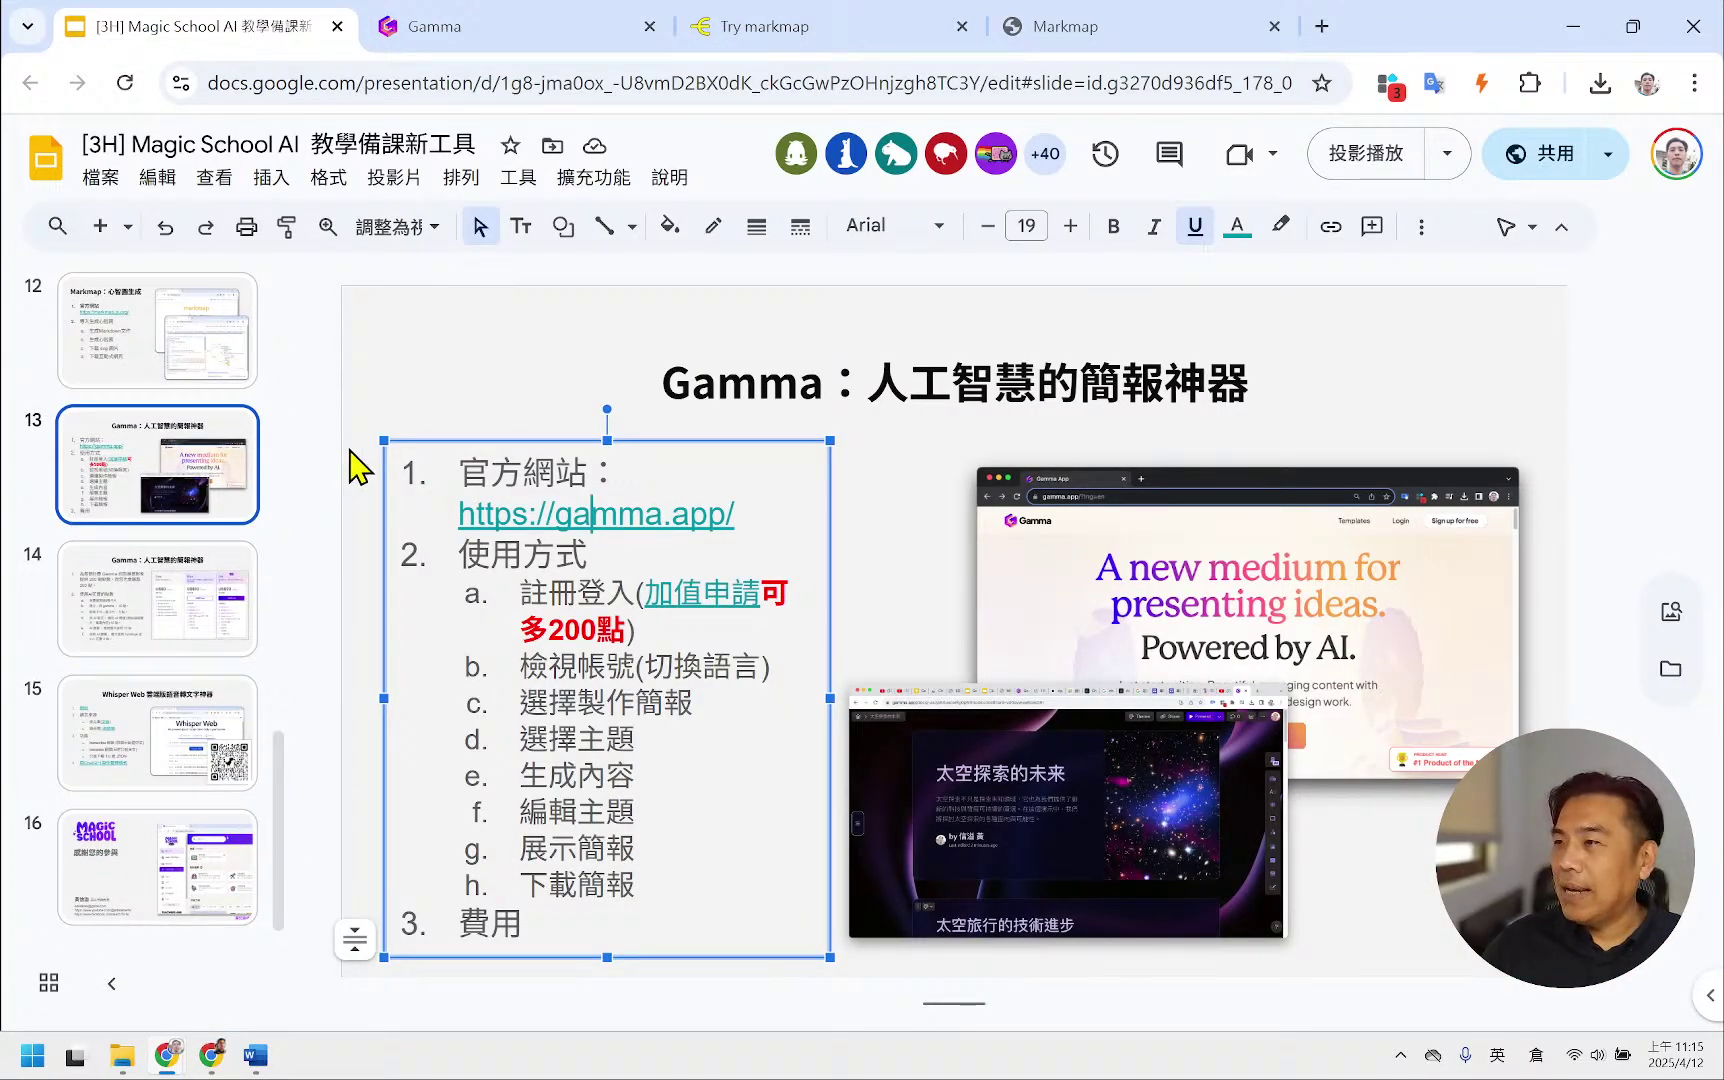
pyautogui.click(466, 42)
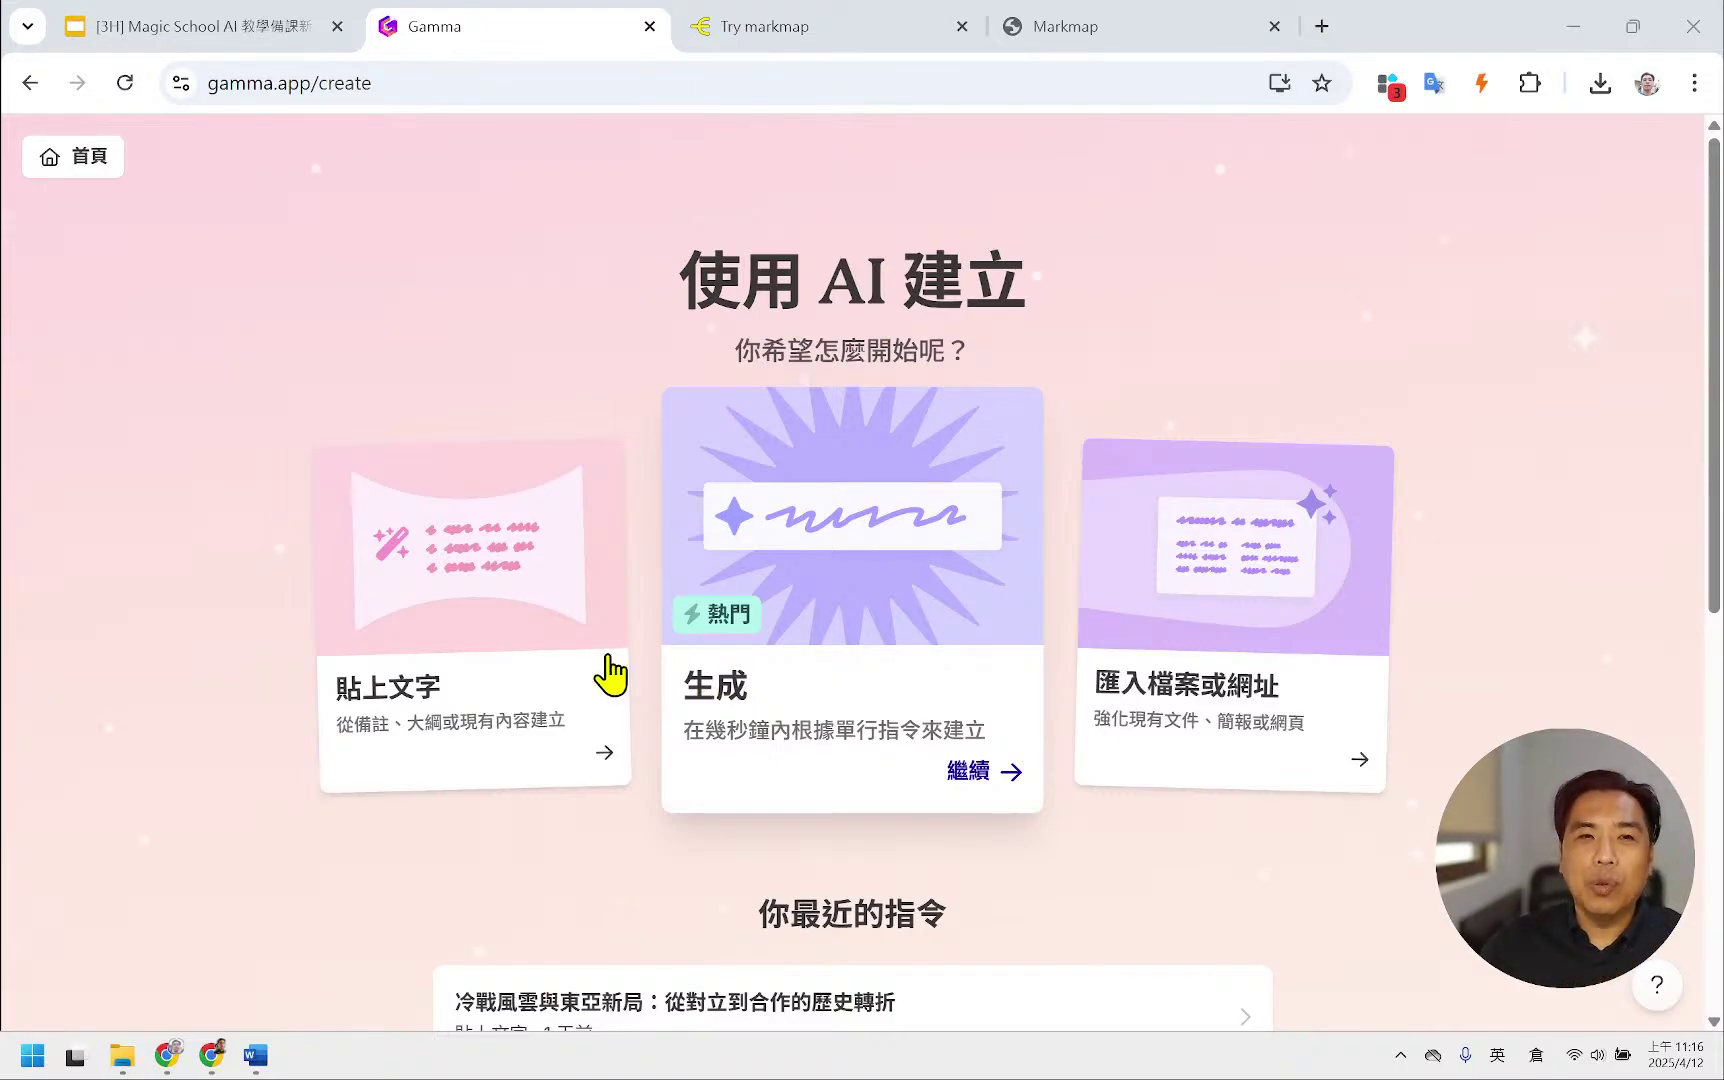
pyautogui.click(463, 600)
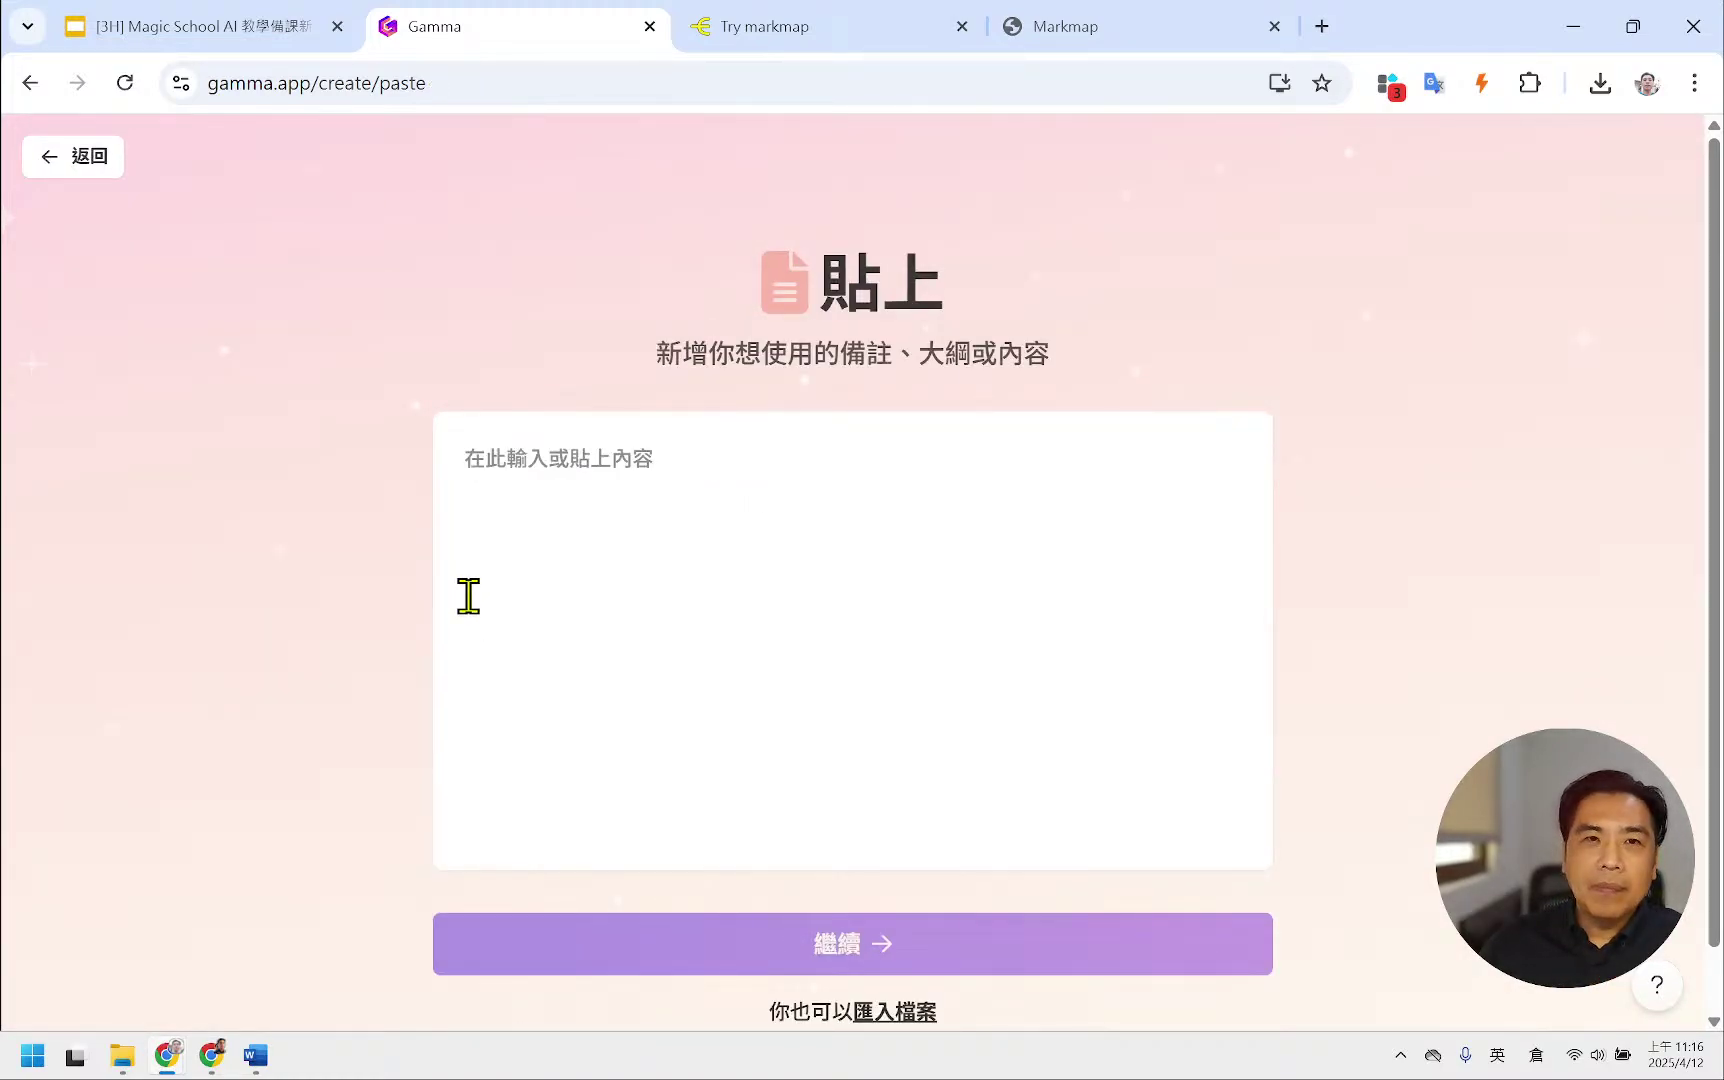
# - Switch to MagicSchool and copy Raina's generated slide content, from the # 測量的學習 heading to the end of the 感謝 page
pyautogui.click(222, 1050)
pyautogui.scroll(15, 745, 423)
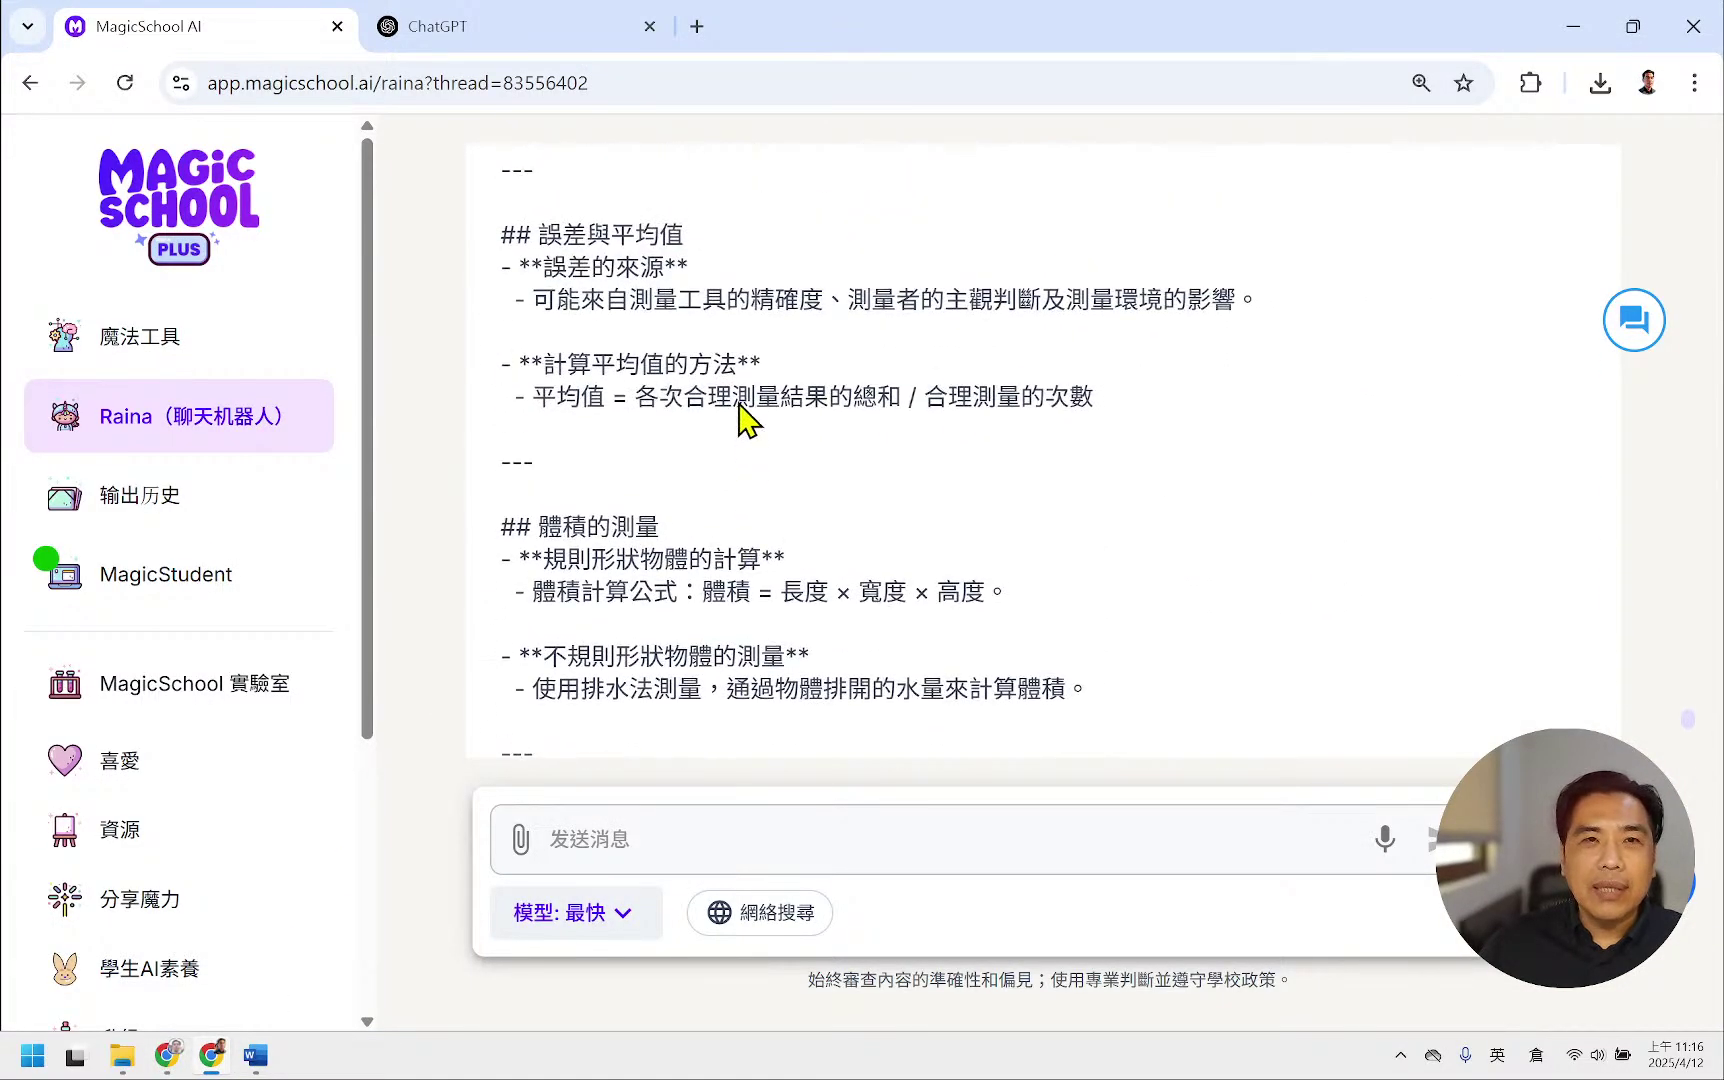
pyautogui.scroll(10, 620, 370)
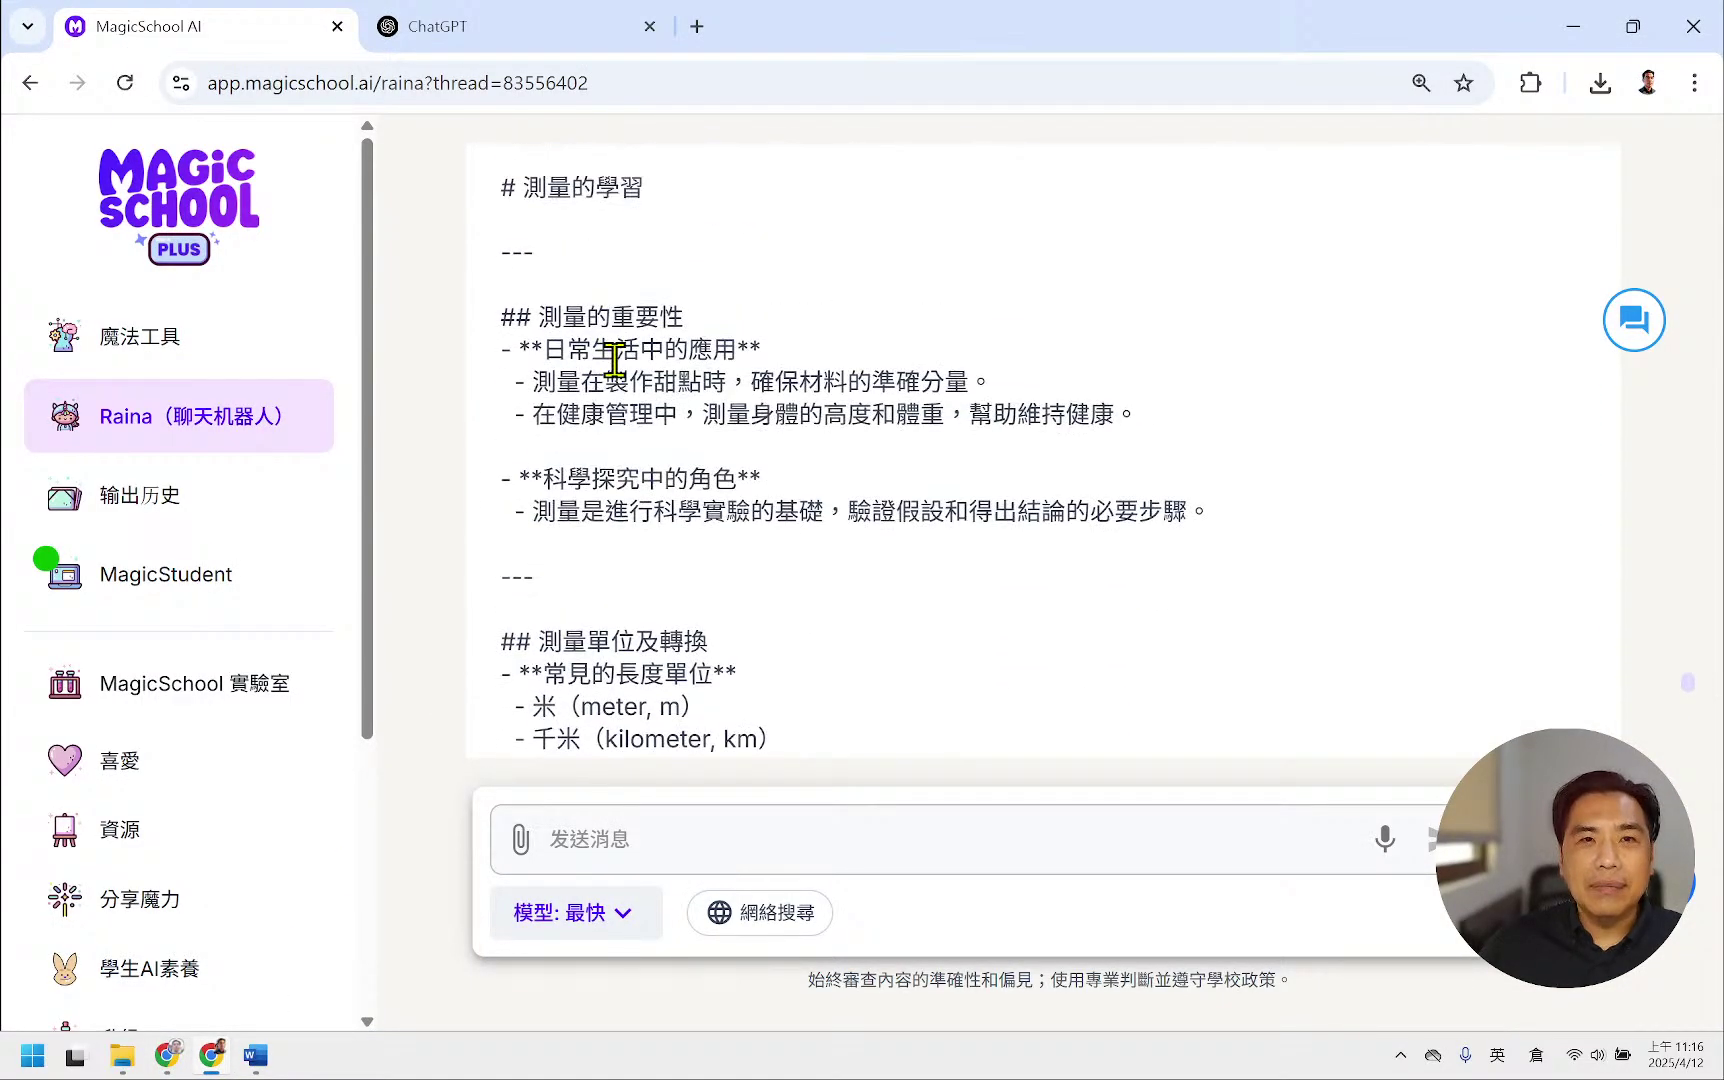
pyautogui.moveTo(500, 450); pyautogui.dragTo(1293, 505)
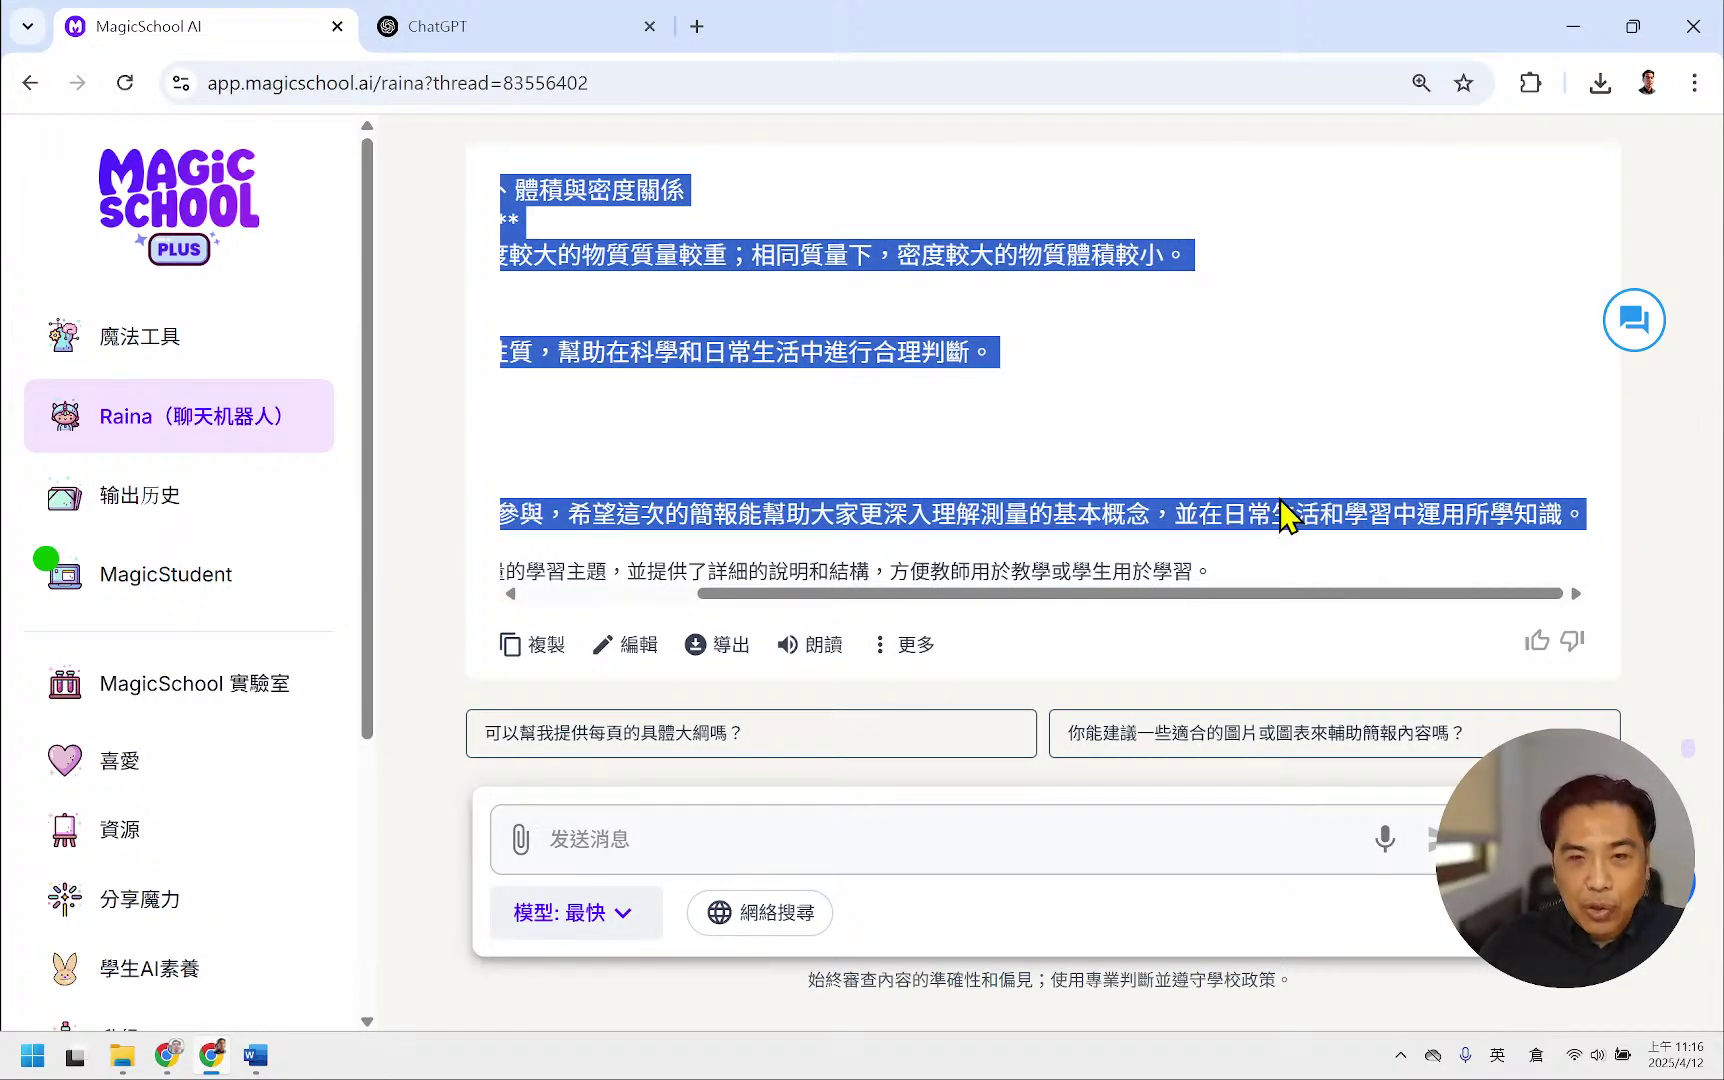
pyautogui.moveTo(1016, 595); pyautogui.dragTo(585, 600)
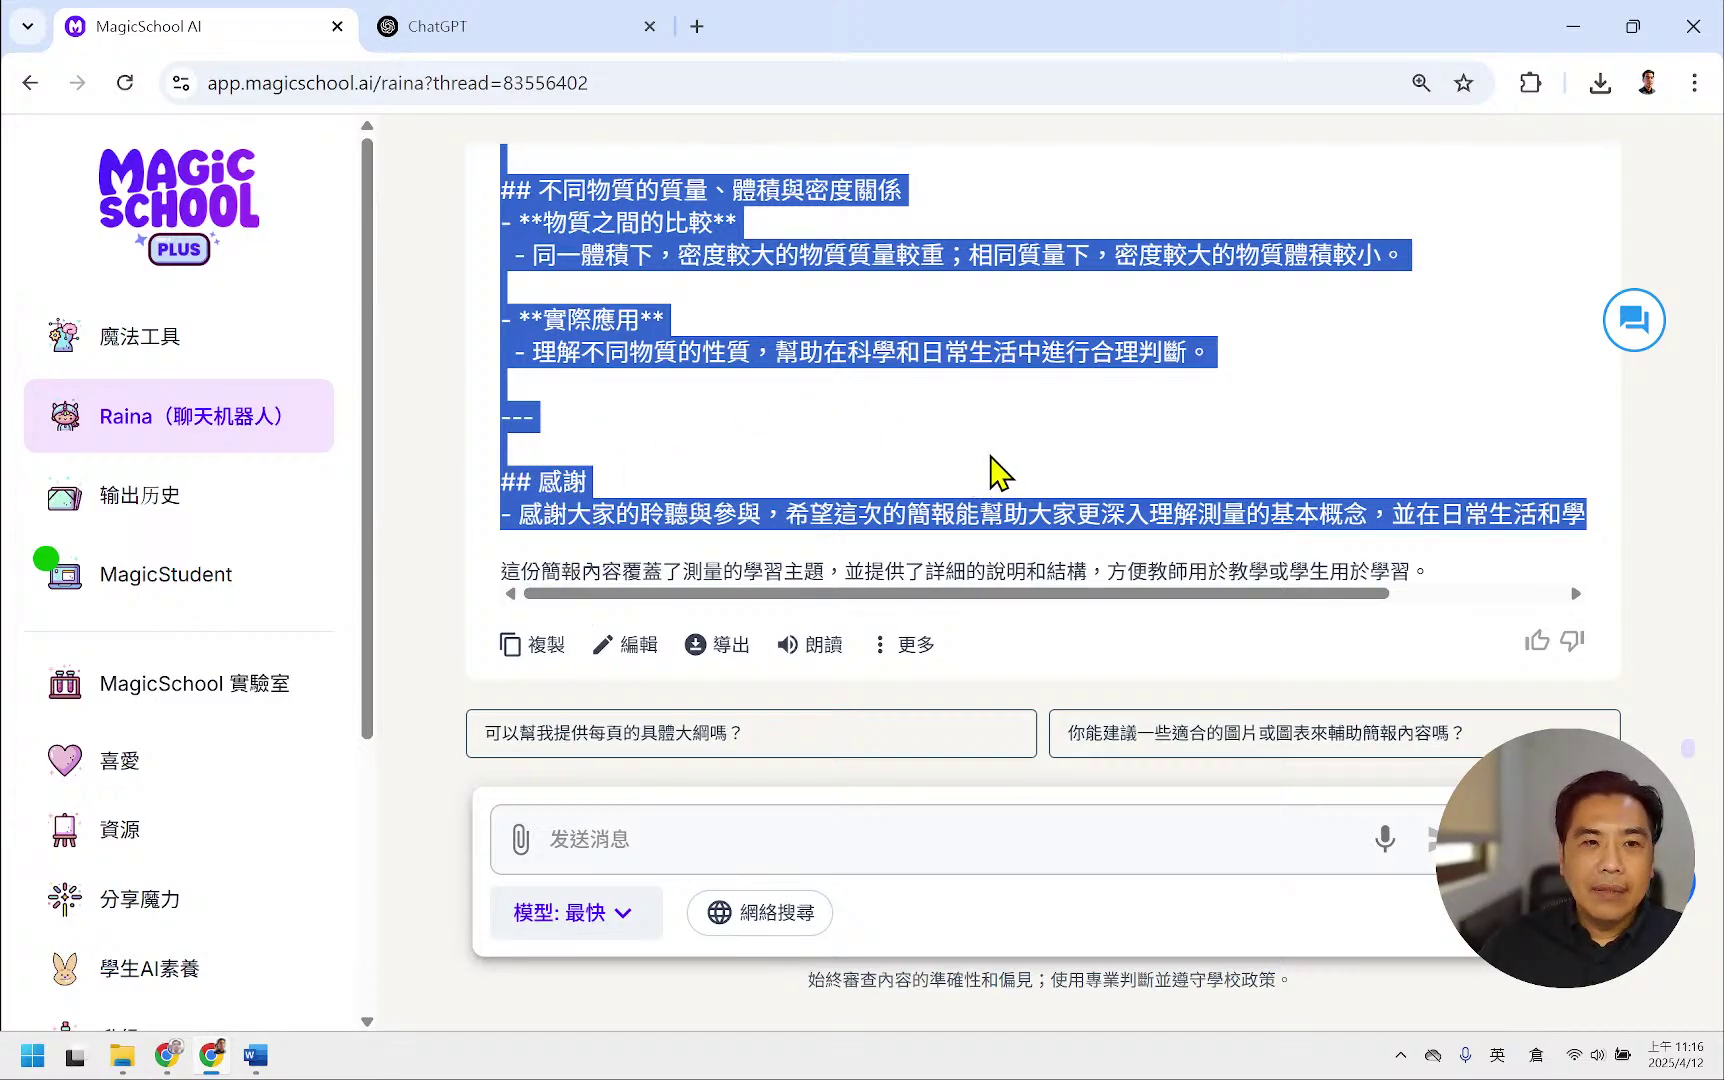
# - Switch back to Gamma, paste the copied slide content into the empty content box, and look through it
pyautogui.click(211, 1055)
pyautogui.click(160, 950)
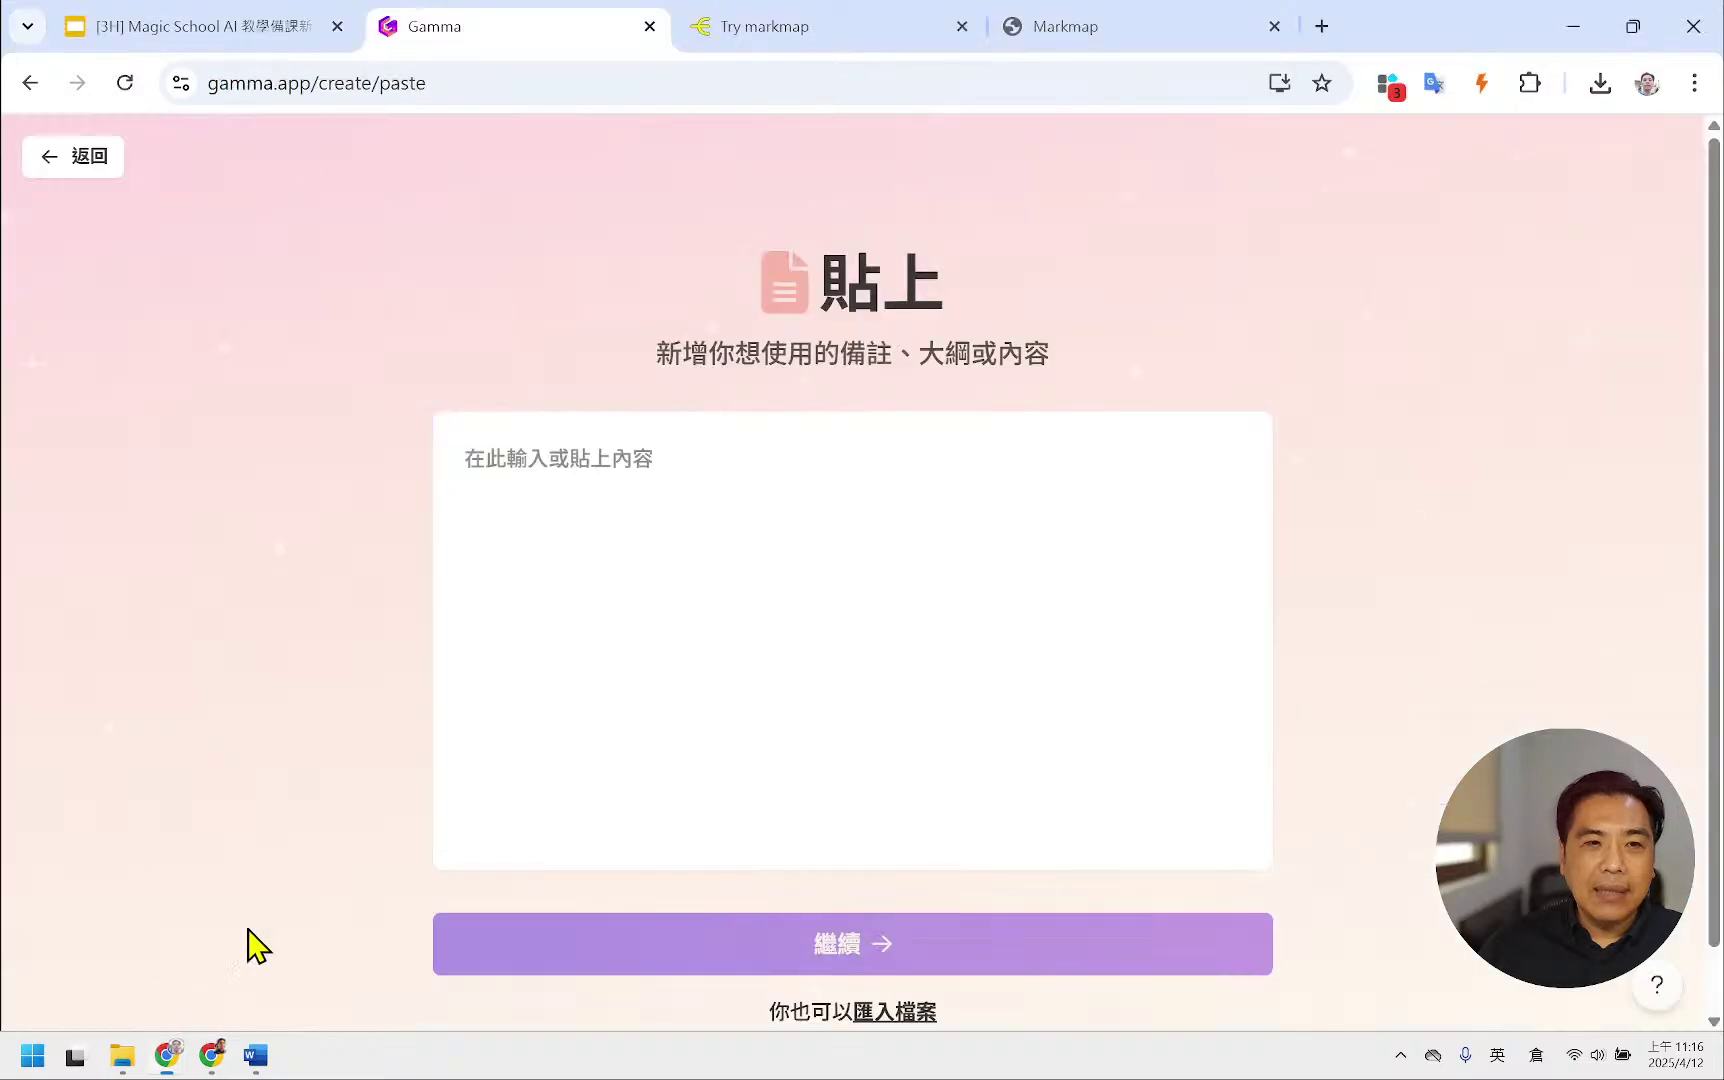
pyautogui.click(631, 460)
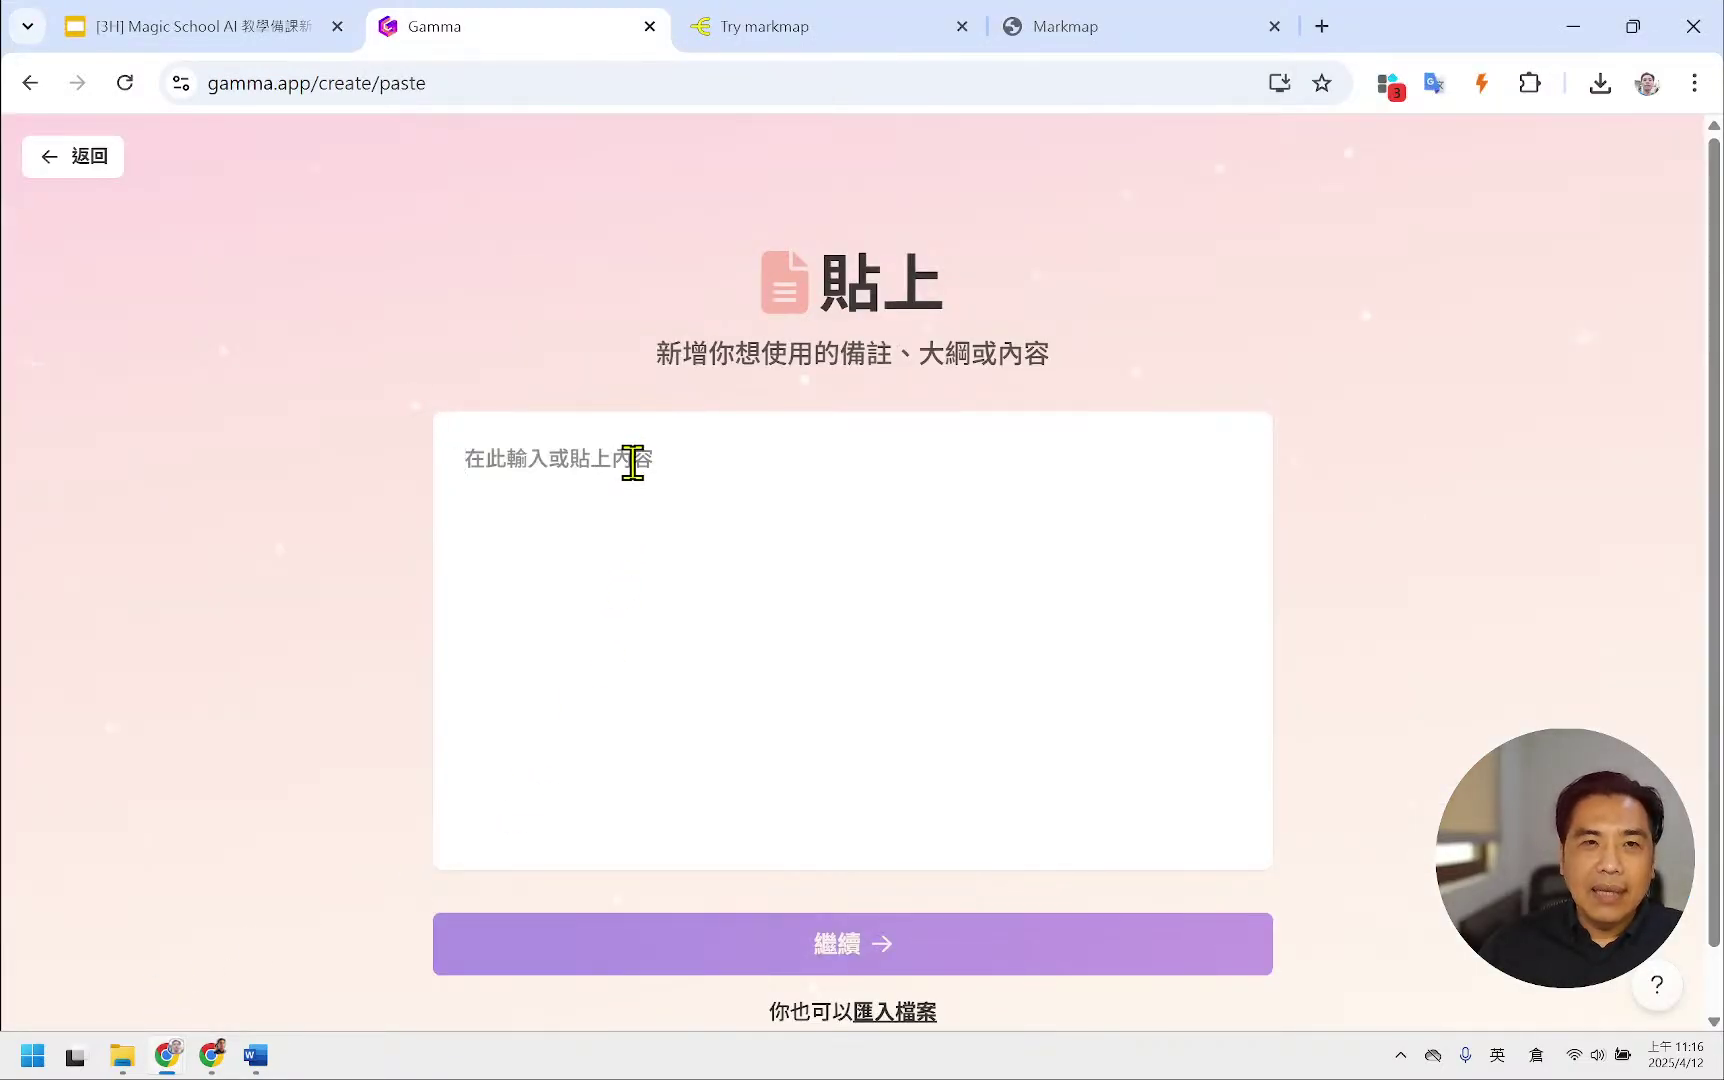
pyautogui.hotkey('ctrl', 'v')
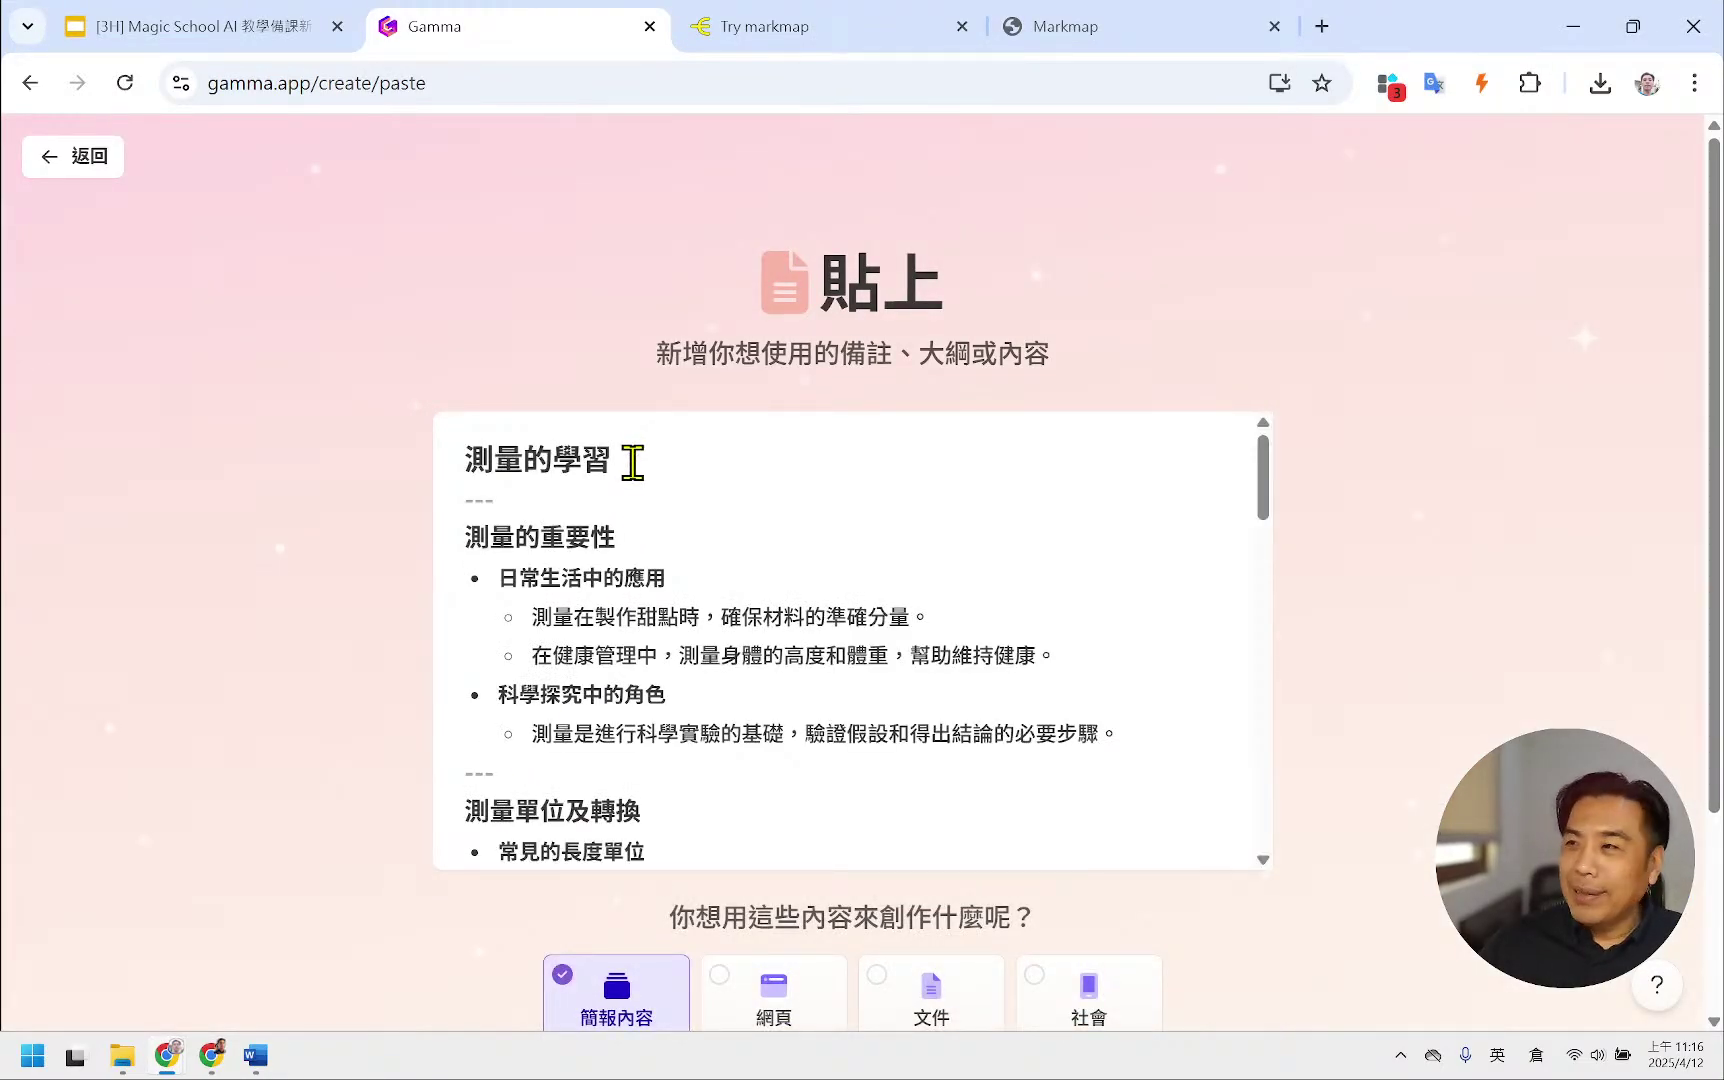
pyautogui.scroll(-6, 635, 462)
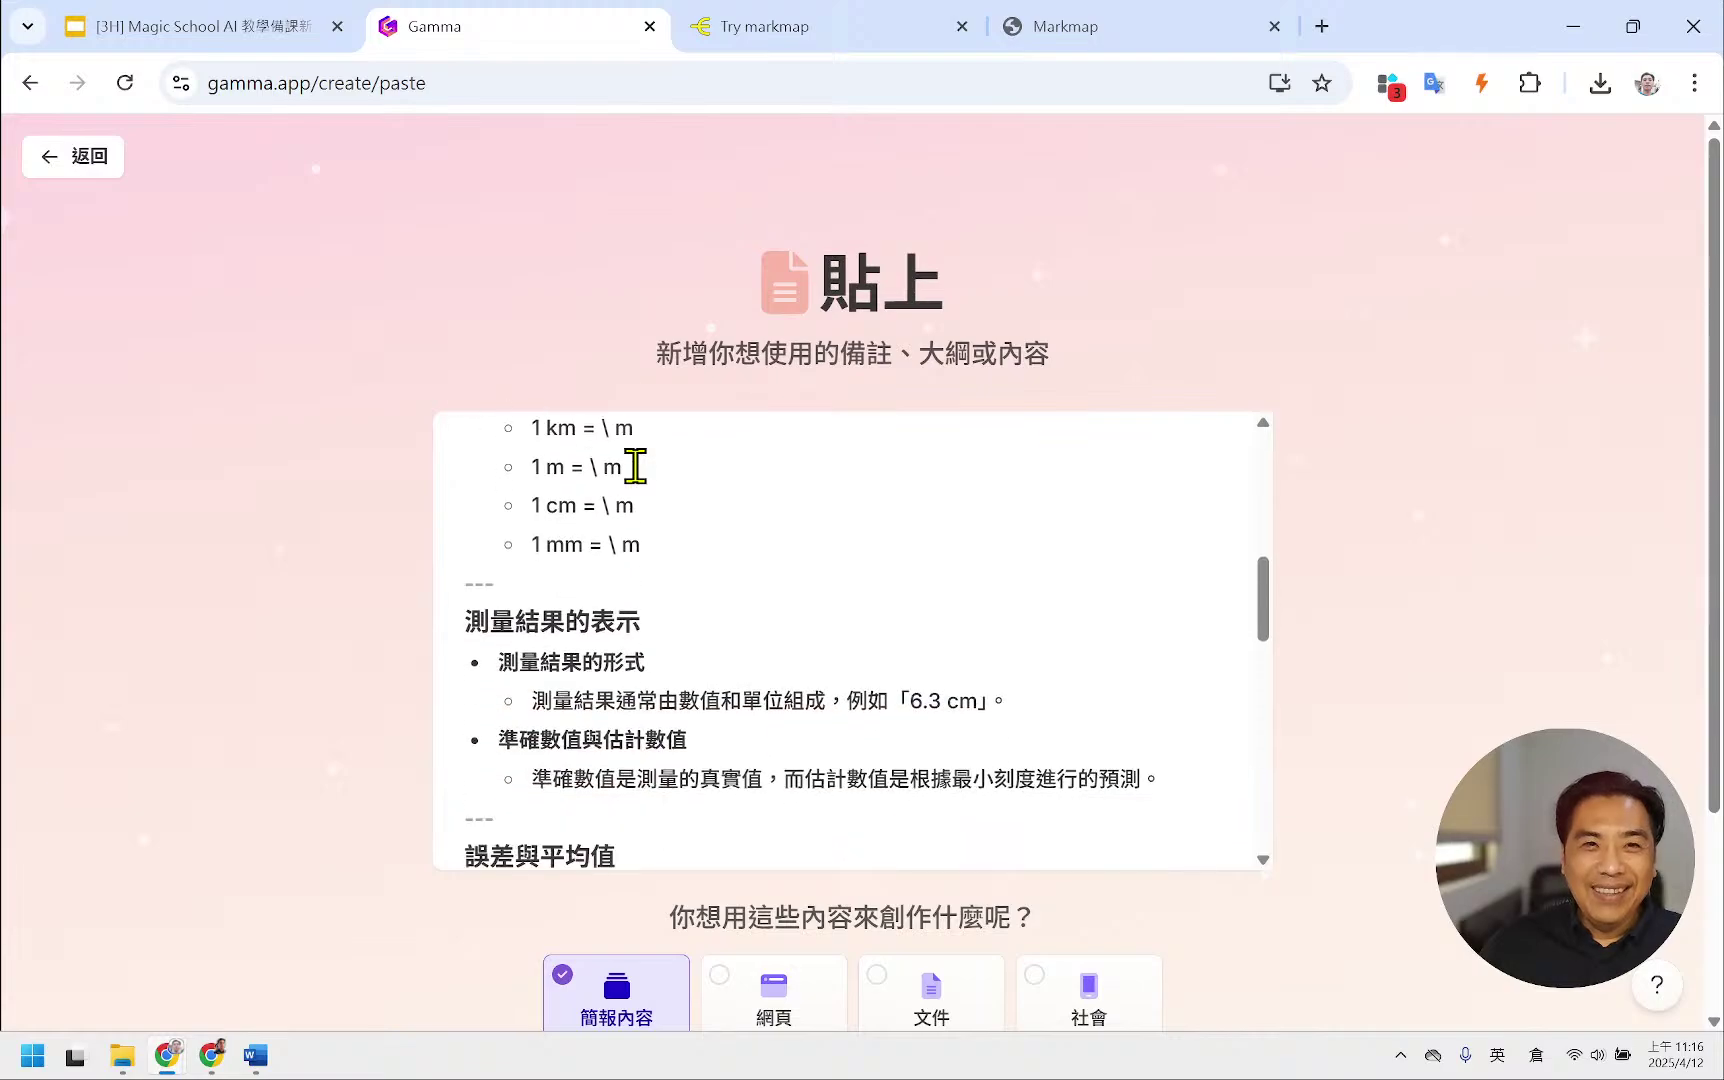
# - Compare the pasted text with Raina's output in MagicSchool, return to Gamma, and continue to the prompt editor with 簡報內容 as the output type
pyautogui.scroll(6, 635, 462)
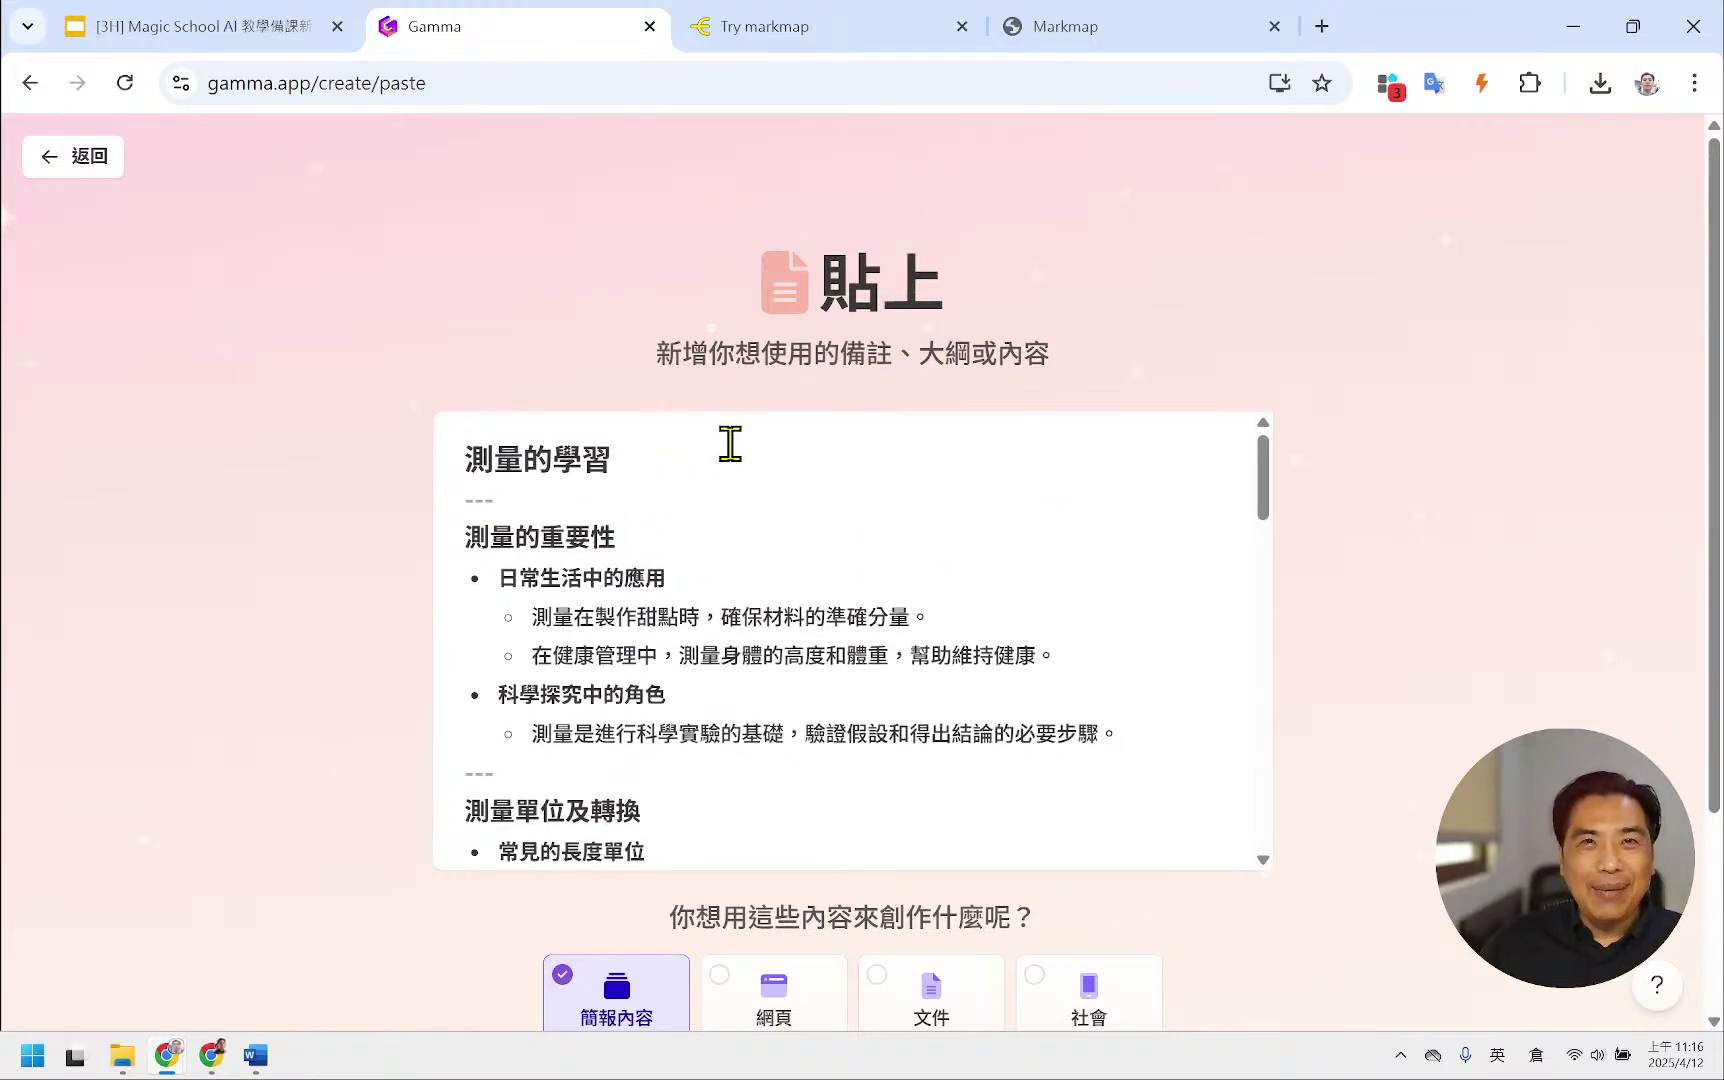
pyautogui.click(220, 1058)
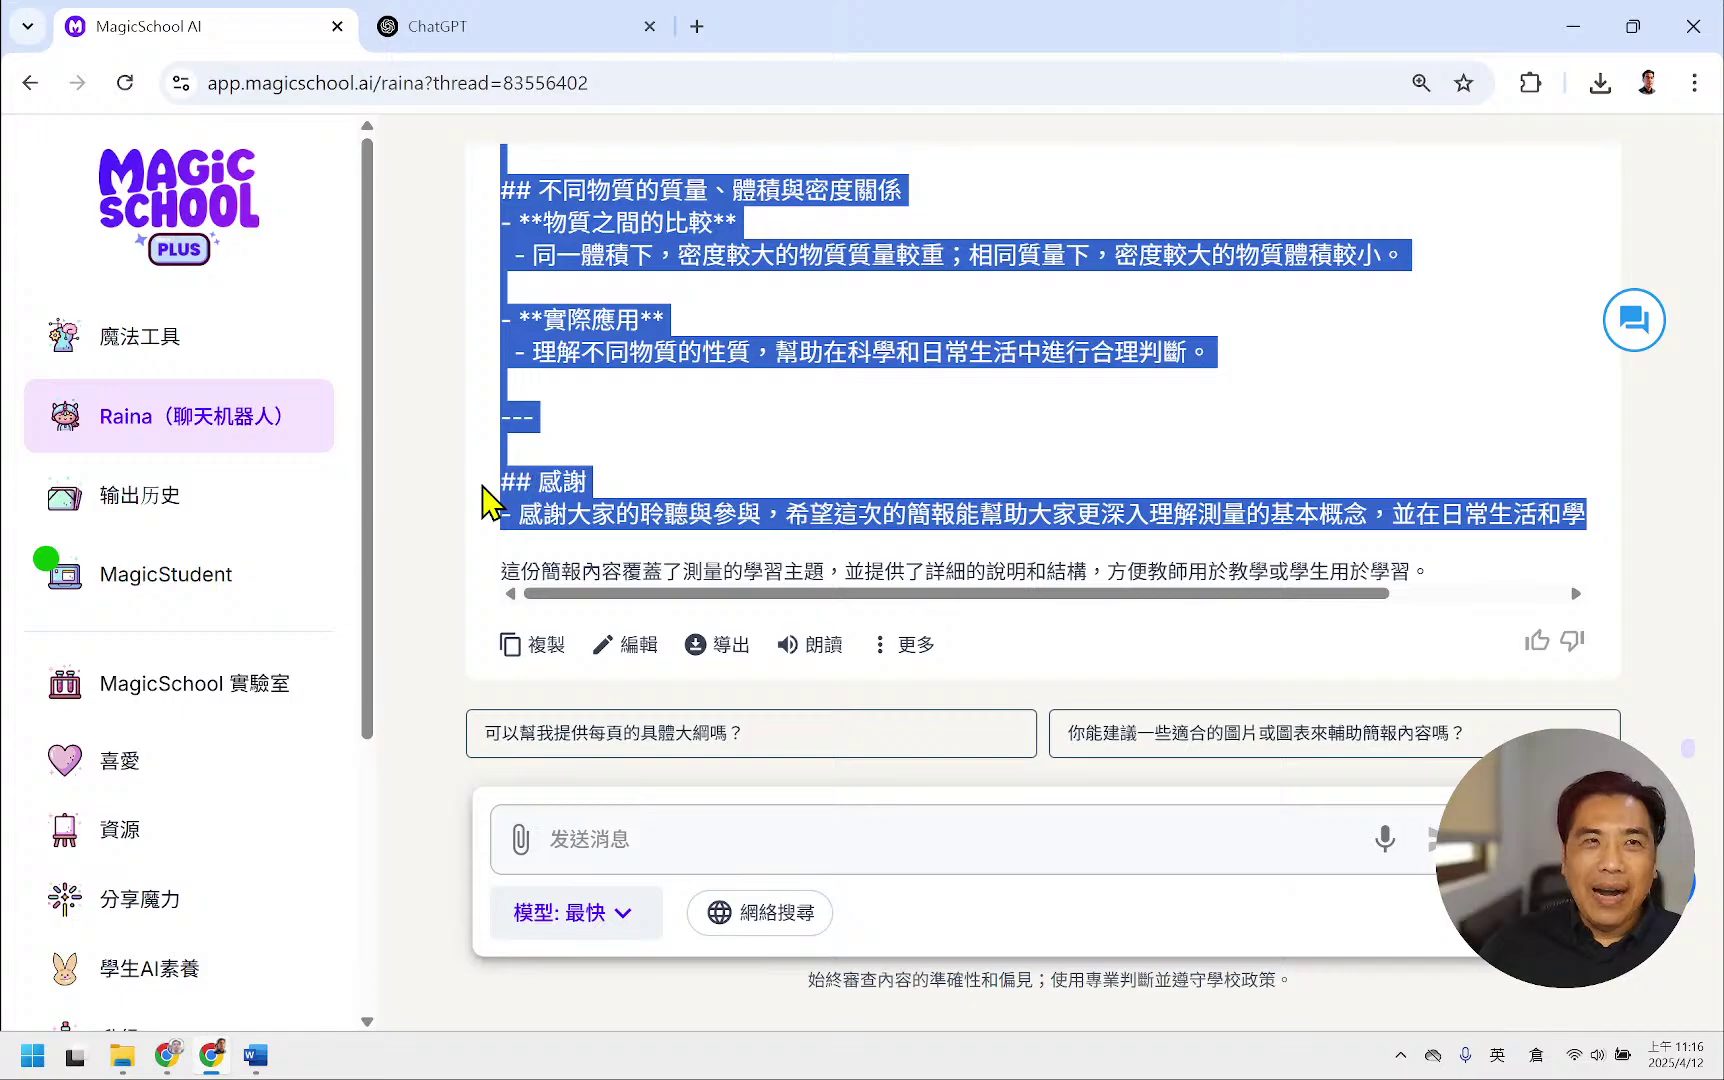
pyautogui.click(219, 1056)
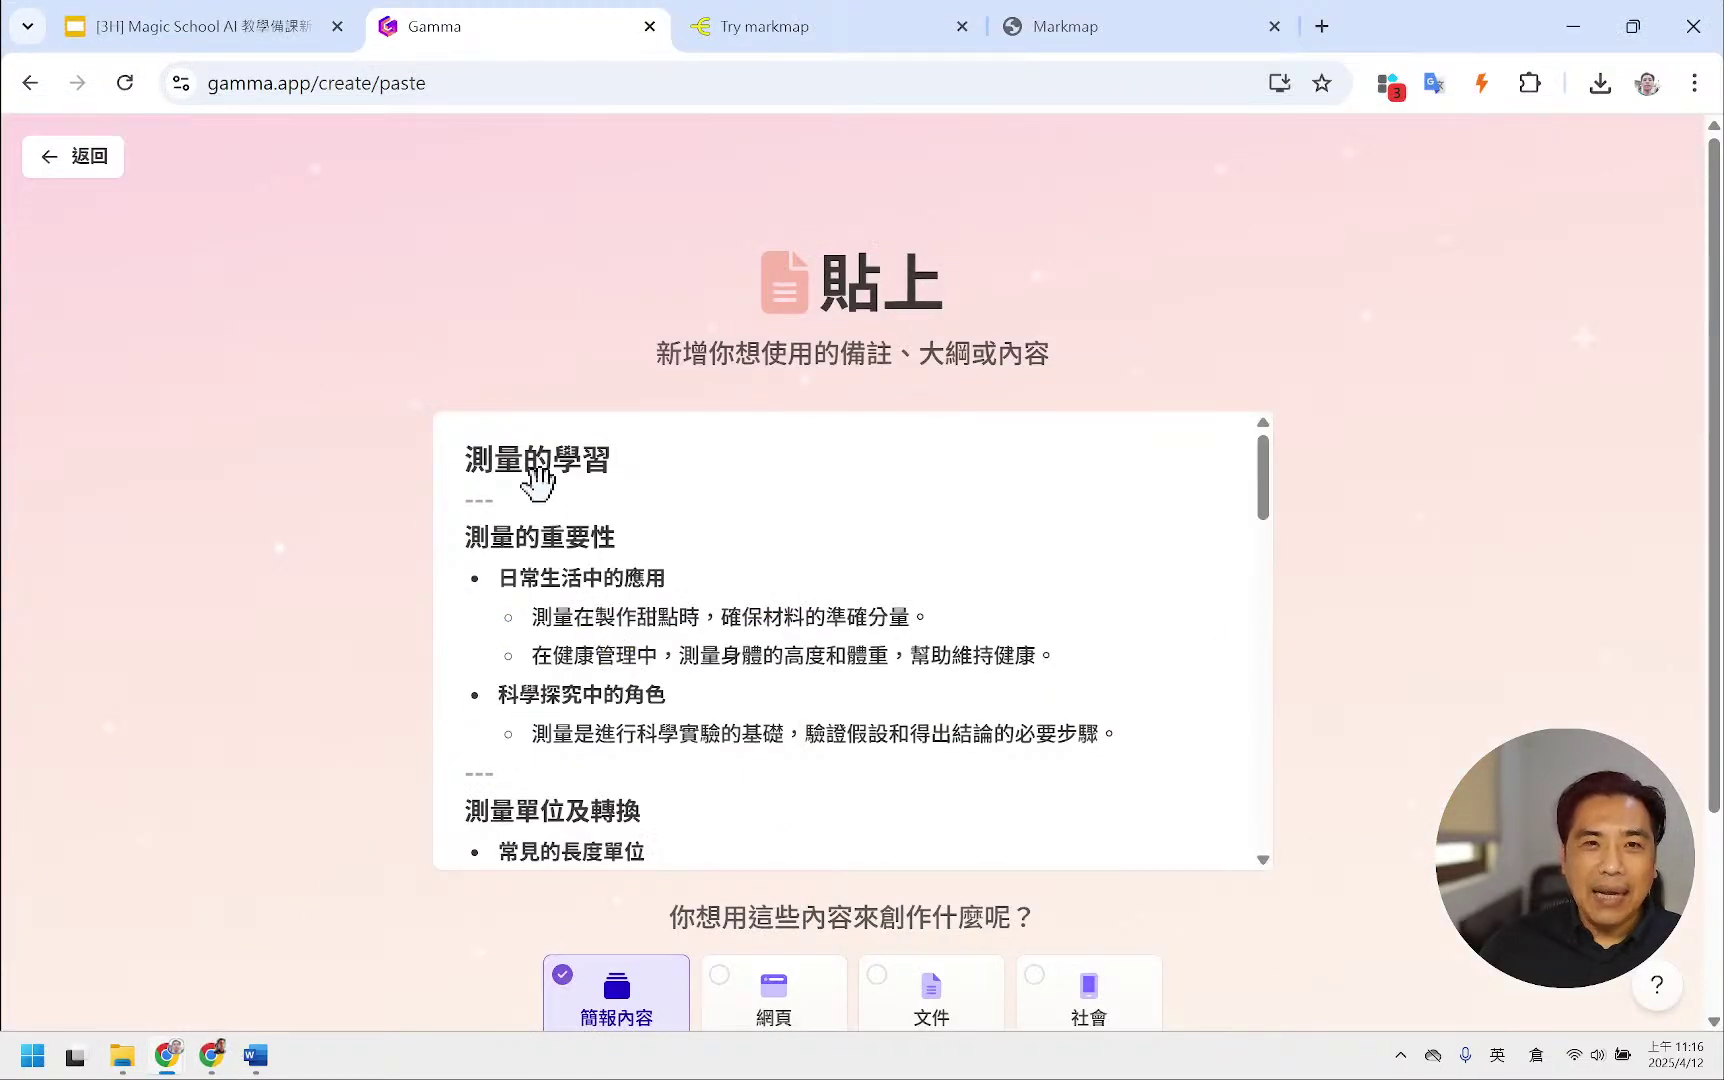
pyautogui.scroll(-10, 670, 616)
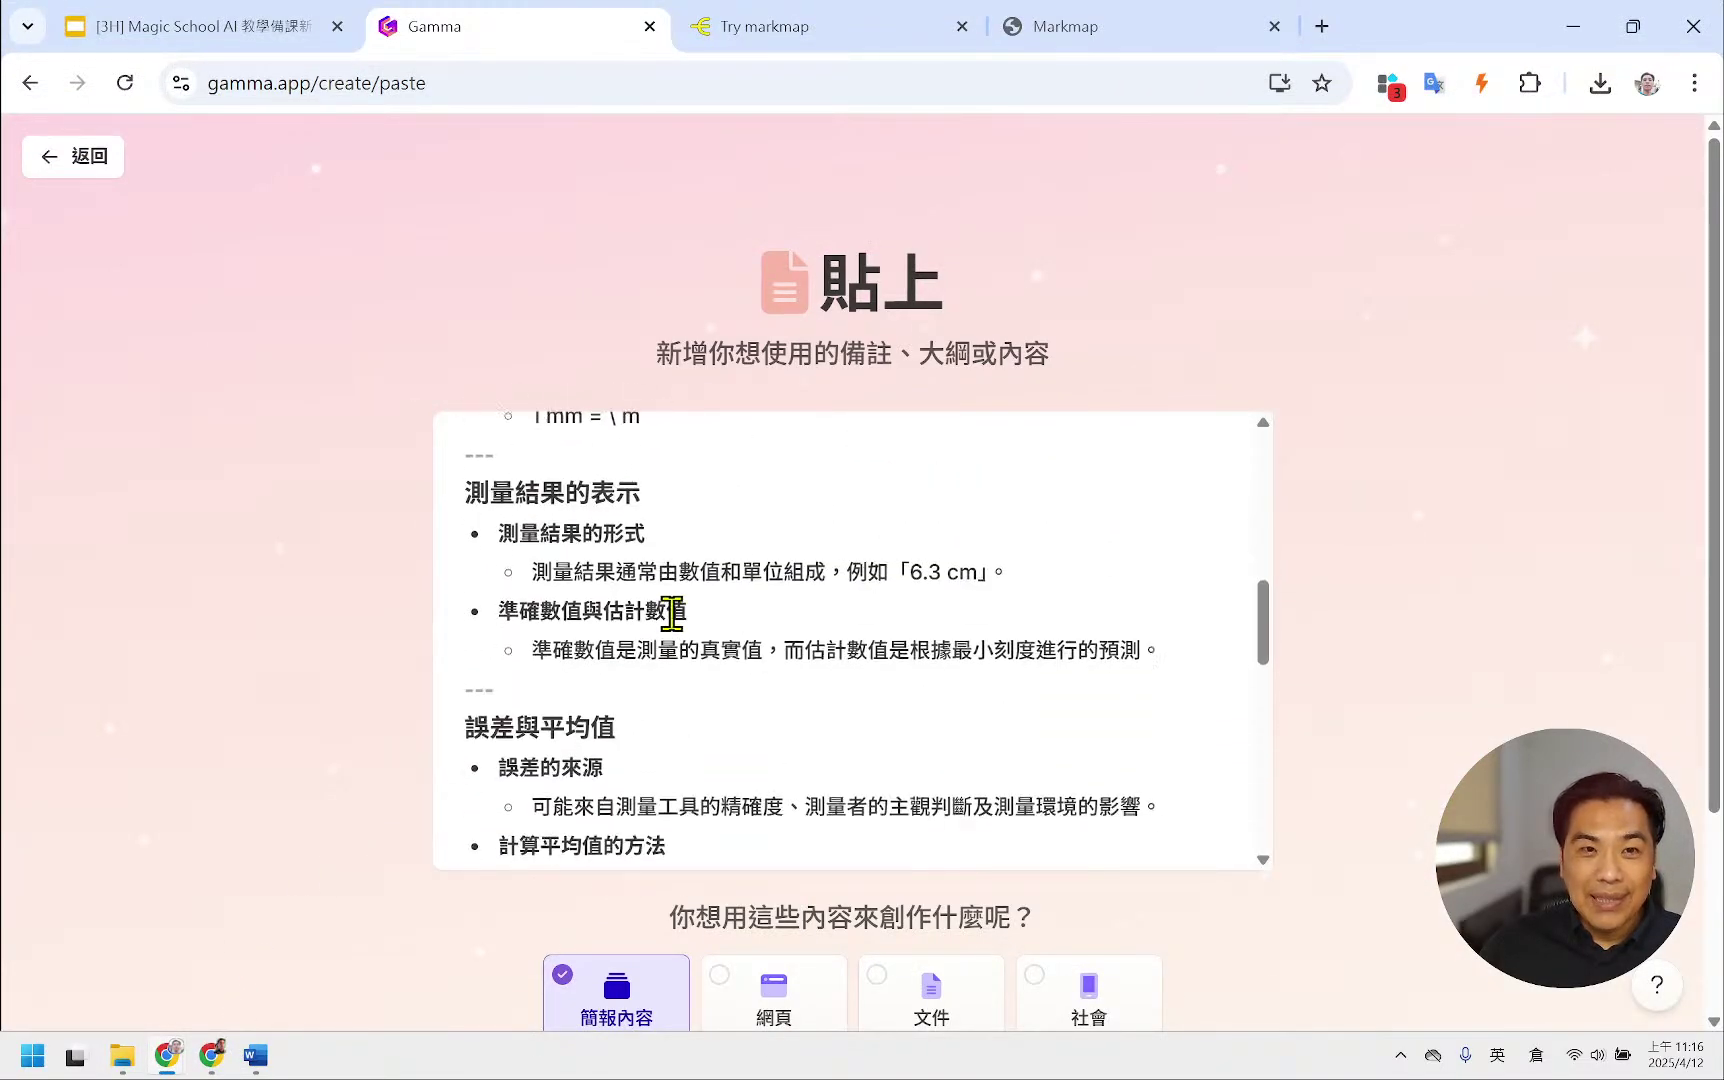
pyautogui.scroll(-6, 672, 612)
pyautogui.scroll(5, 673, 608)
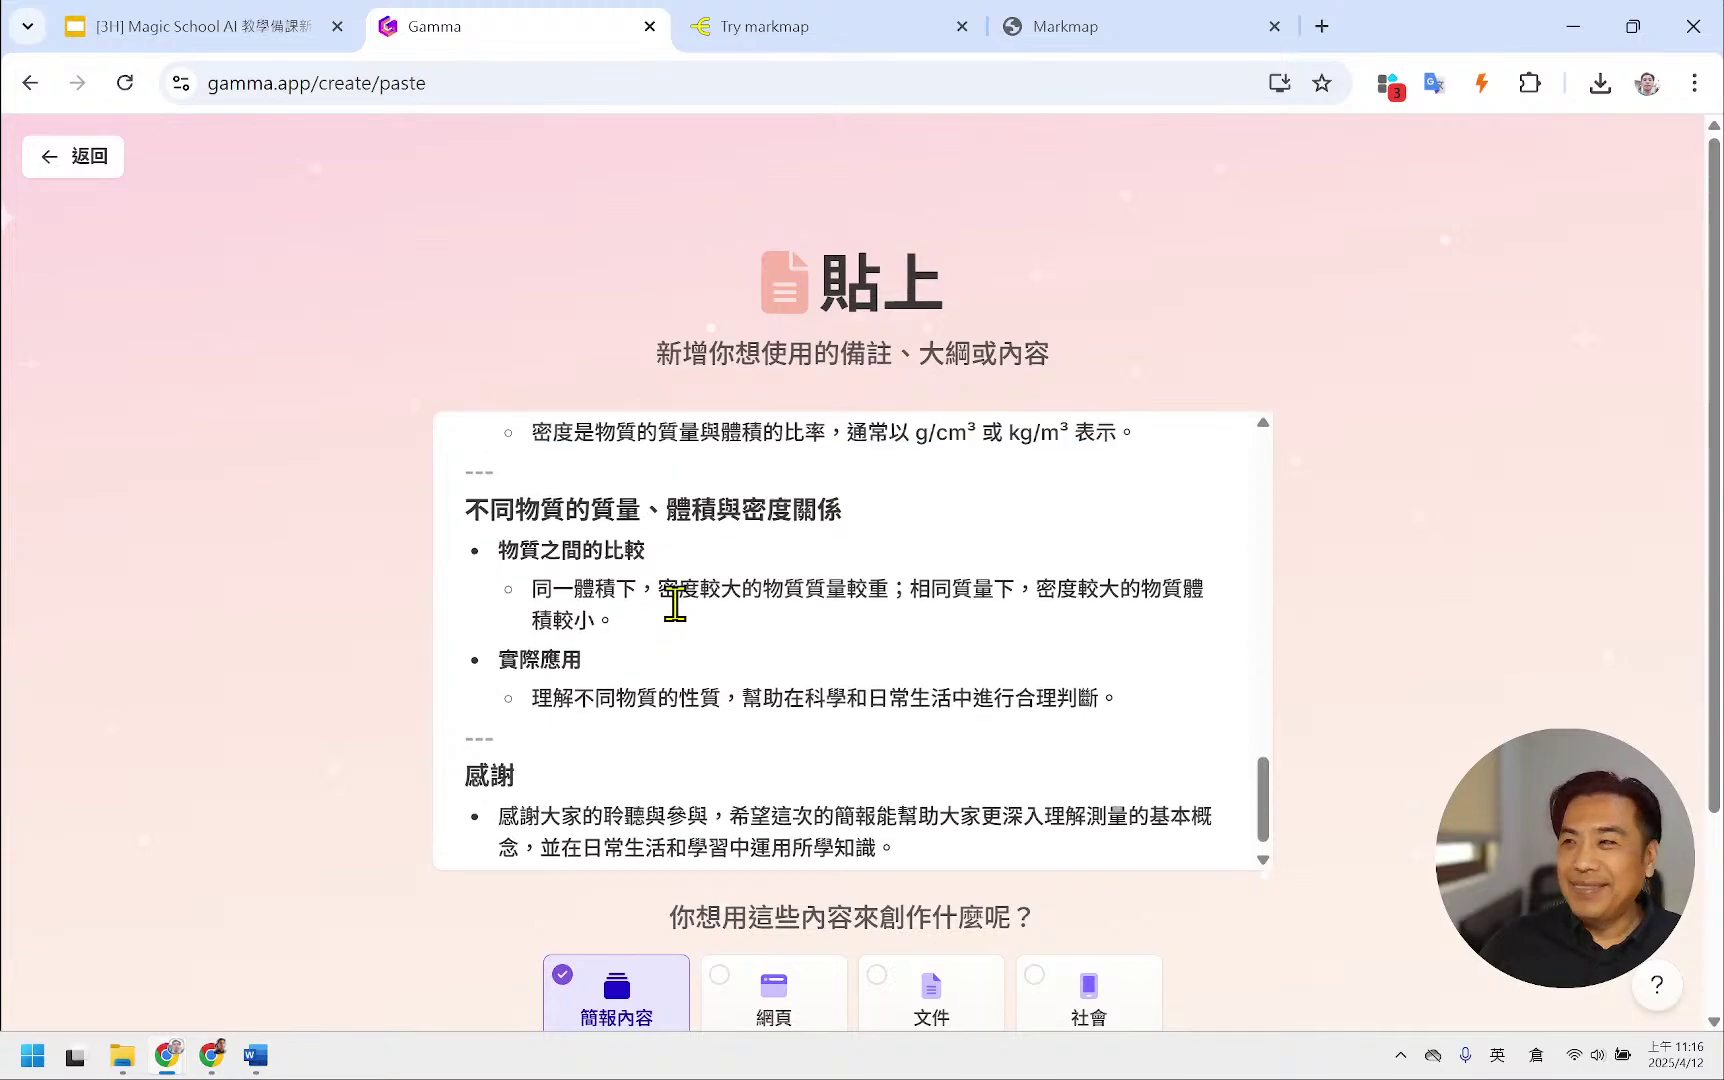
pyautogui.scroll(10, 675, 603)
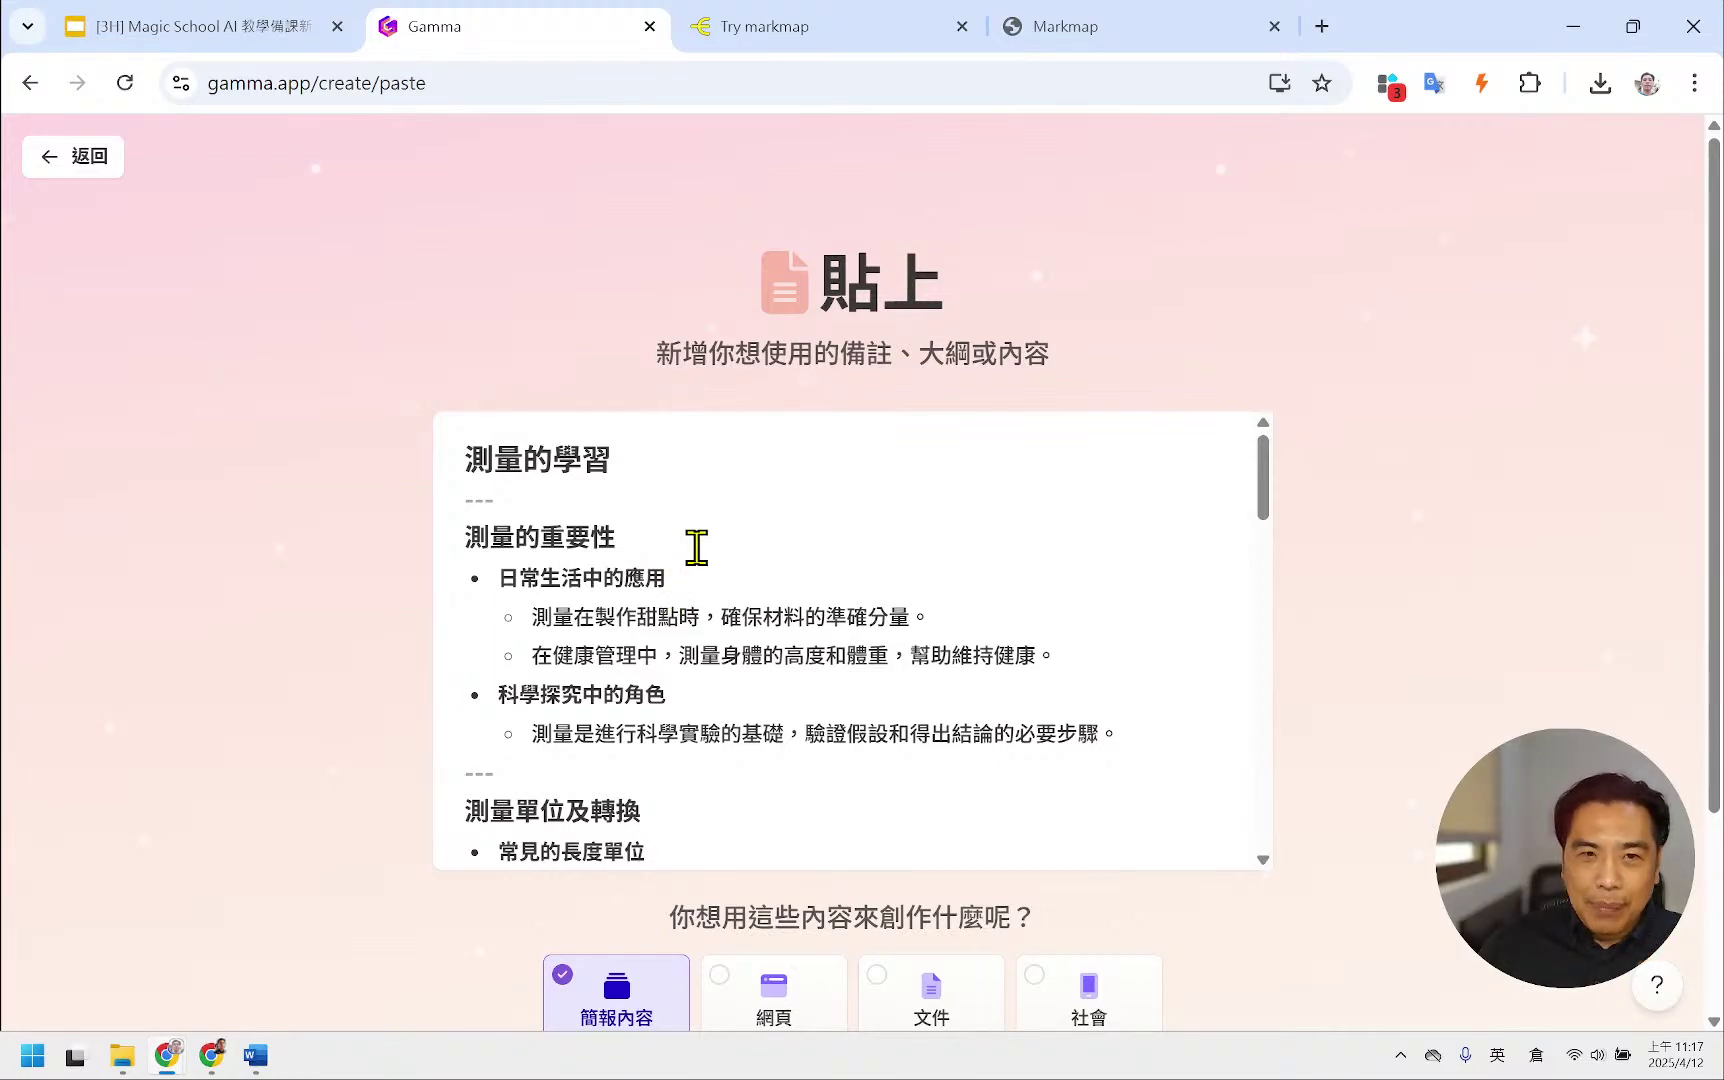
pyautogui.scroll(-3, 1395, 465)
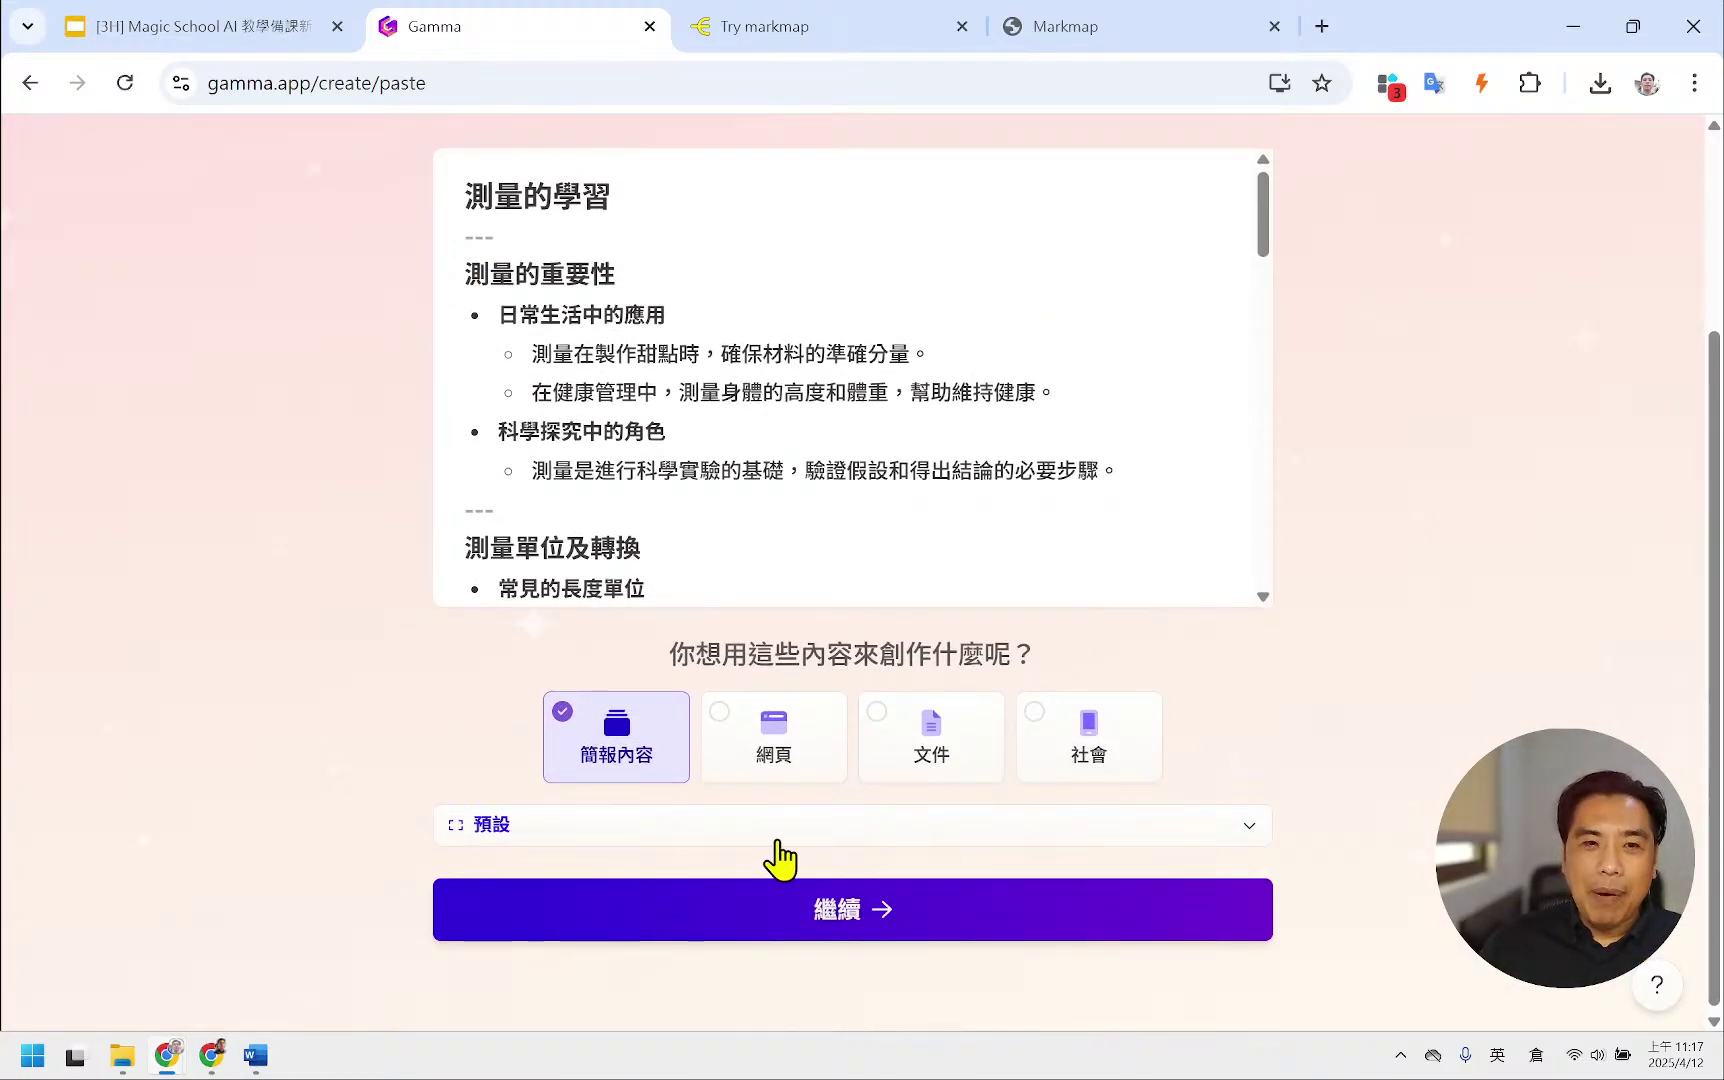
pyautogui.click(852, 925)
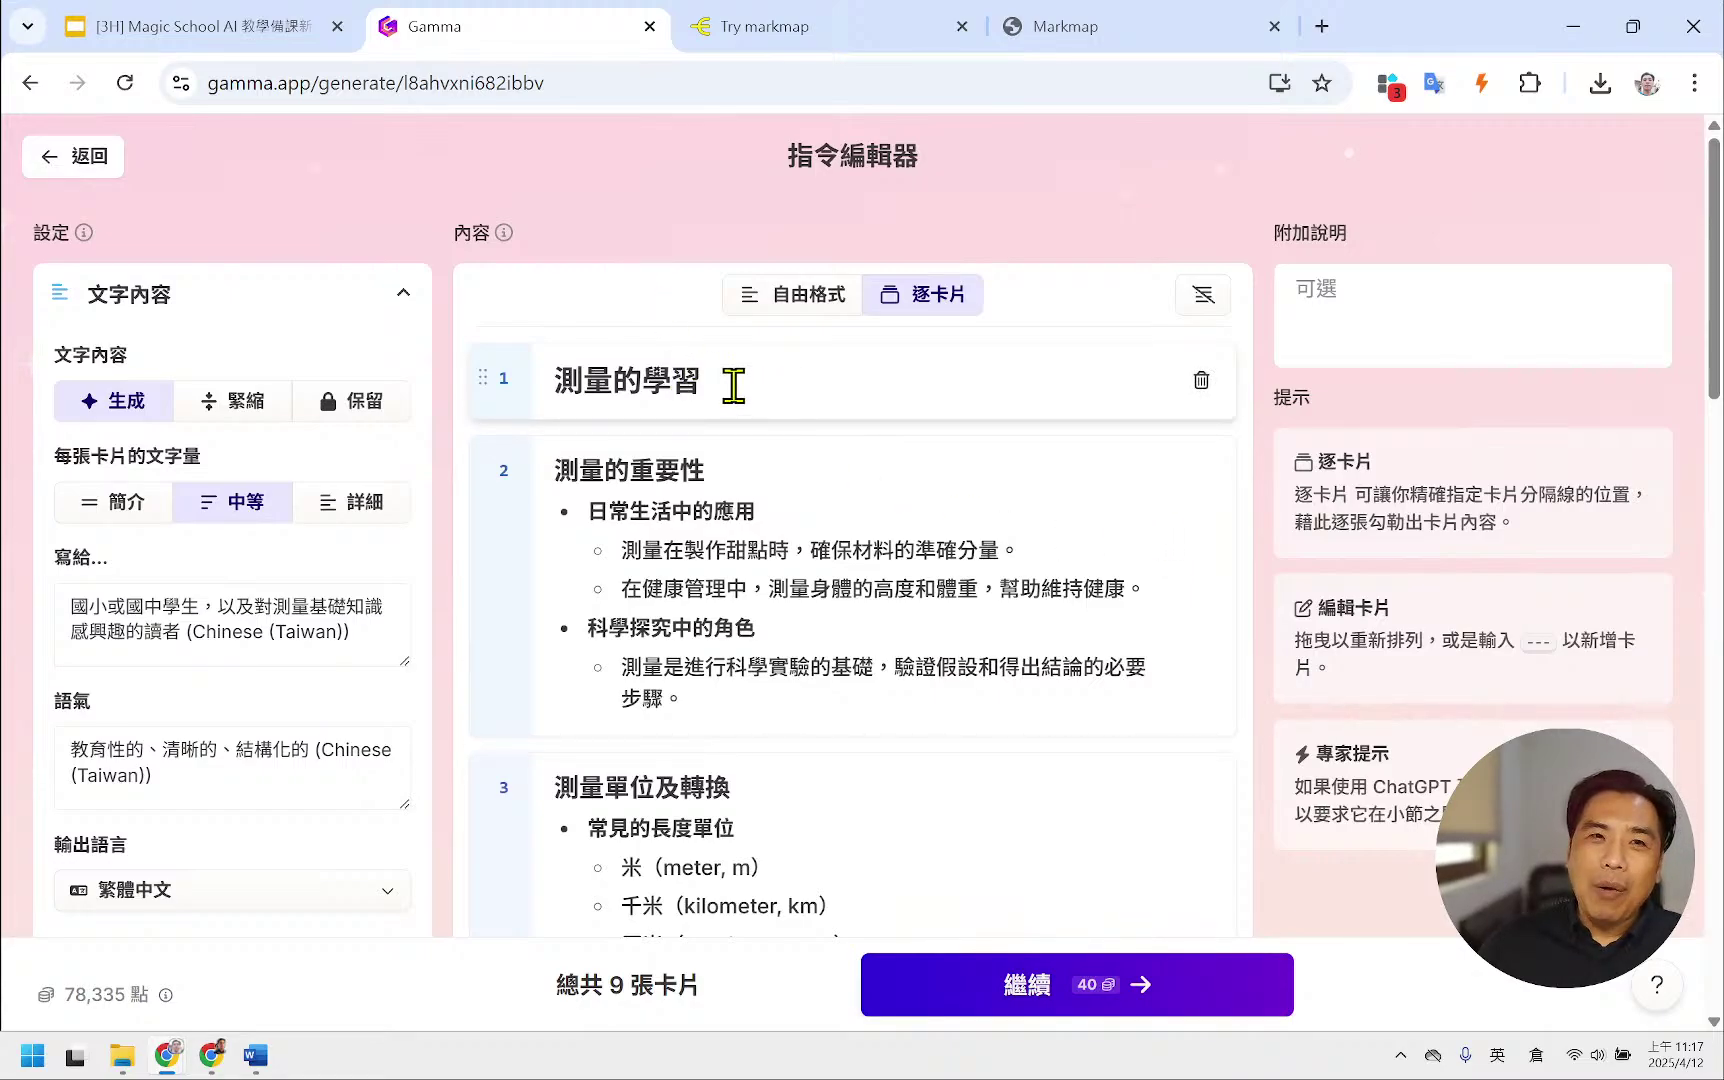
# - Look through how the content is divided into cards, from 測量的學習 to 感謝
pyautogui.scroll(-20, 731, 381)
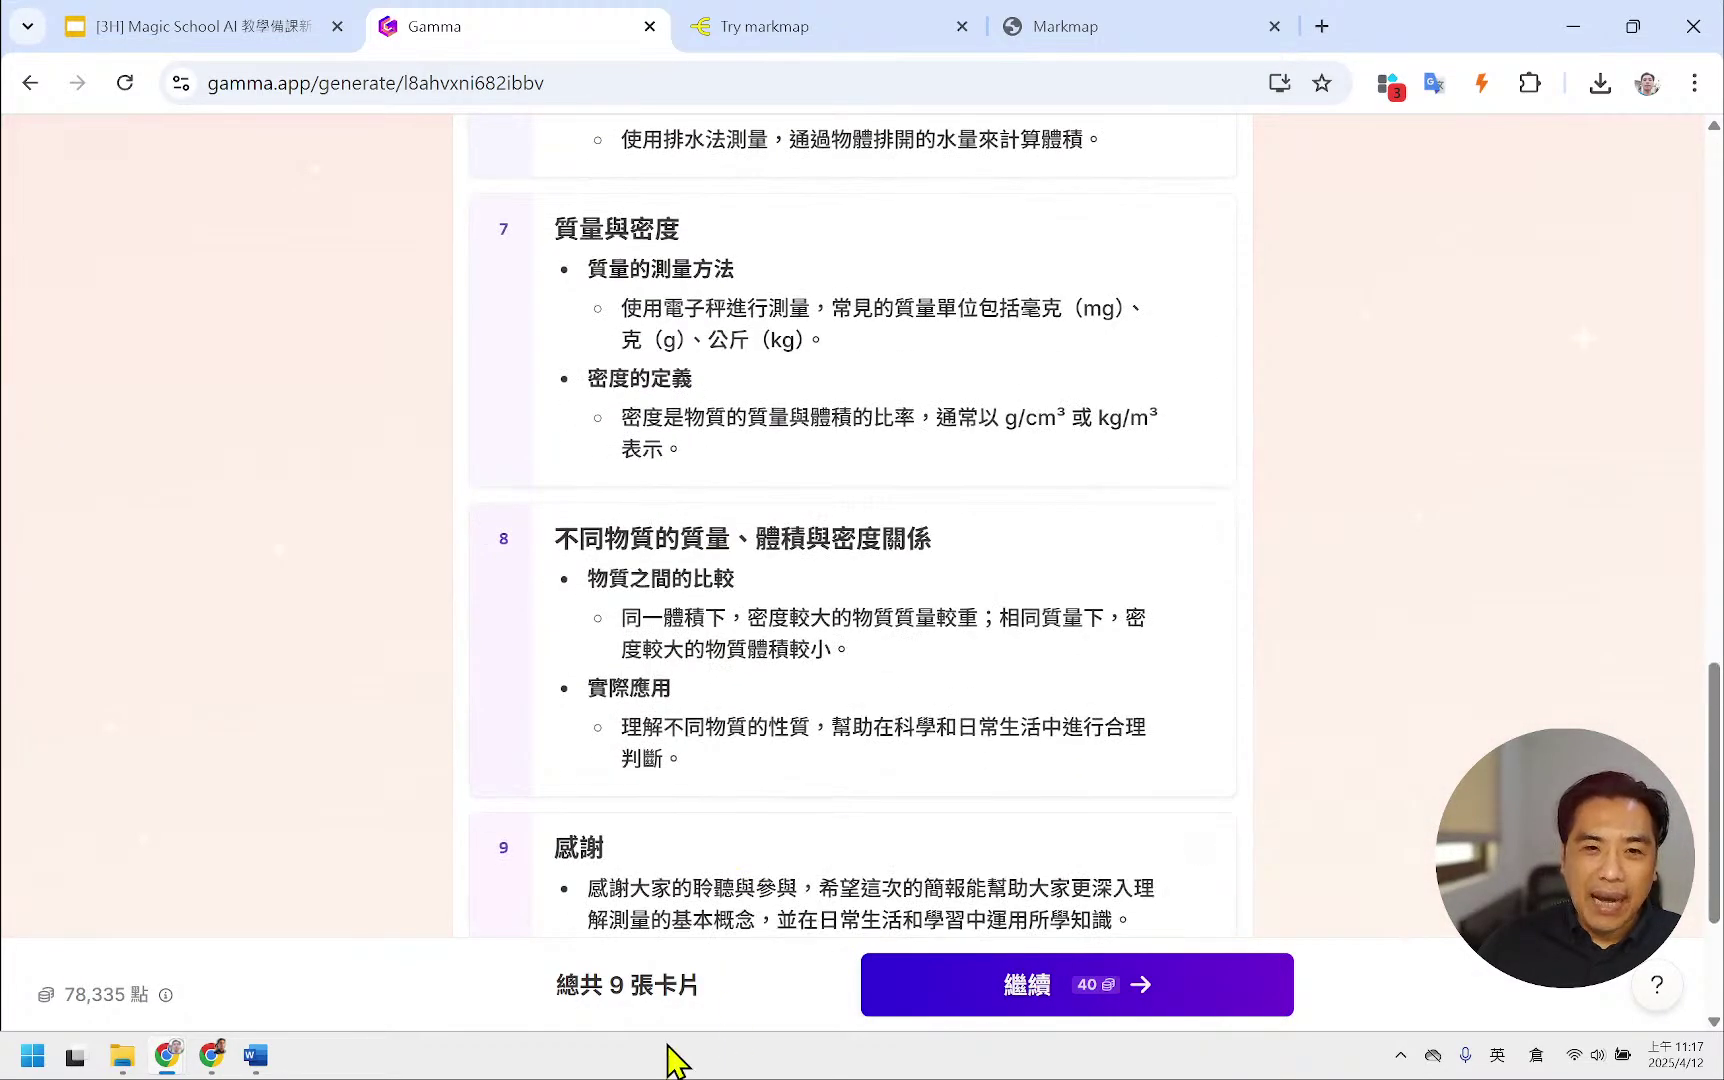
pyautogui.scroll(5, 675, 865)
pyautogui.scroll(8, 675, 862)
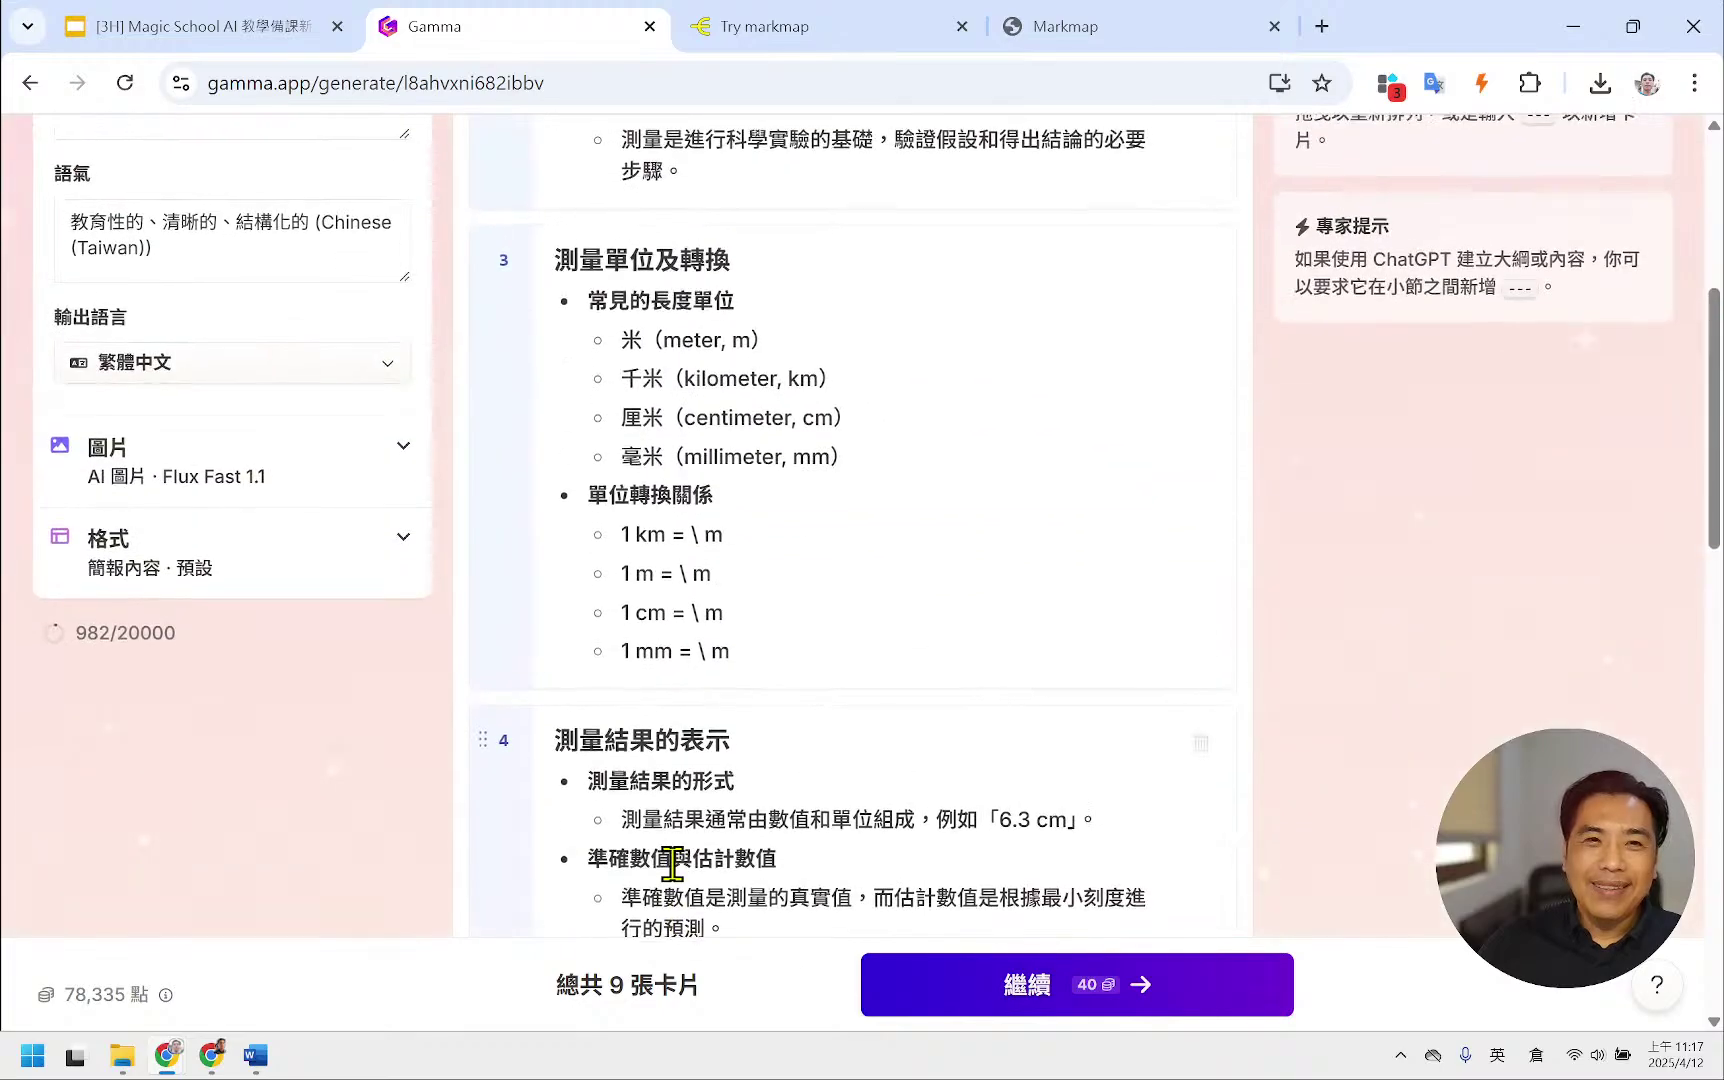
pyautogui.scroll(5, 671, 855)
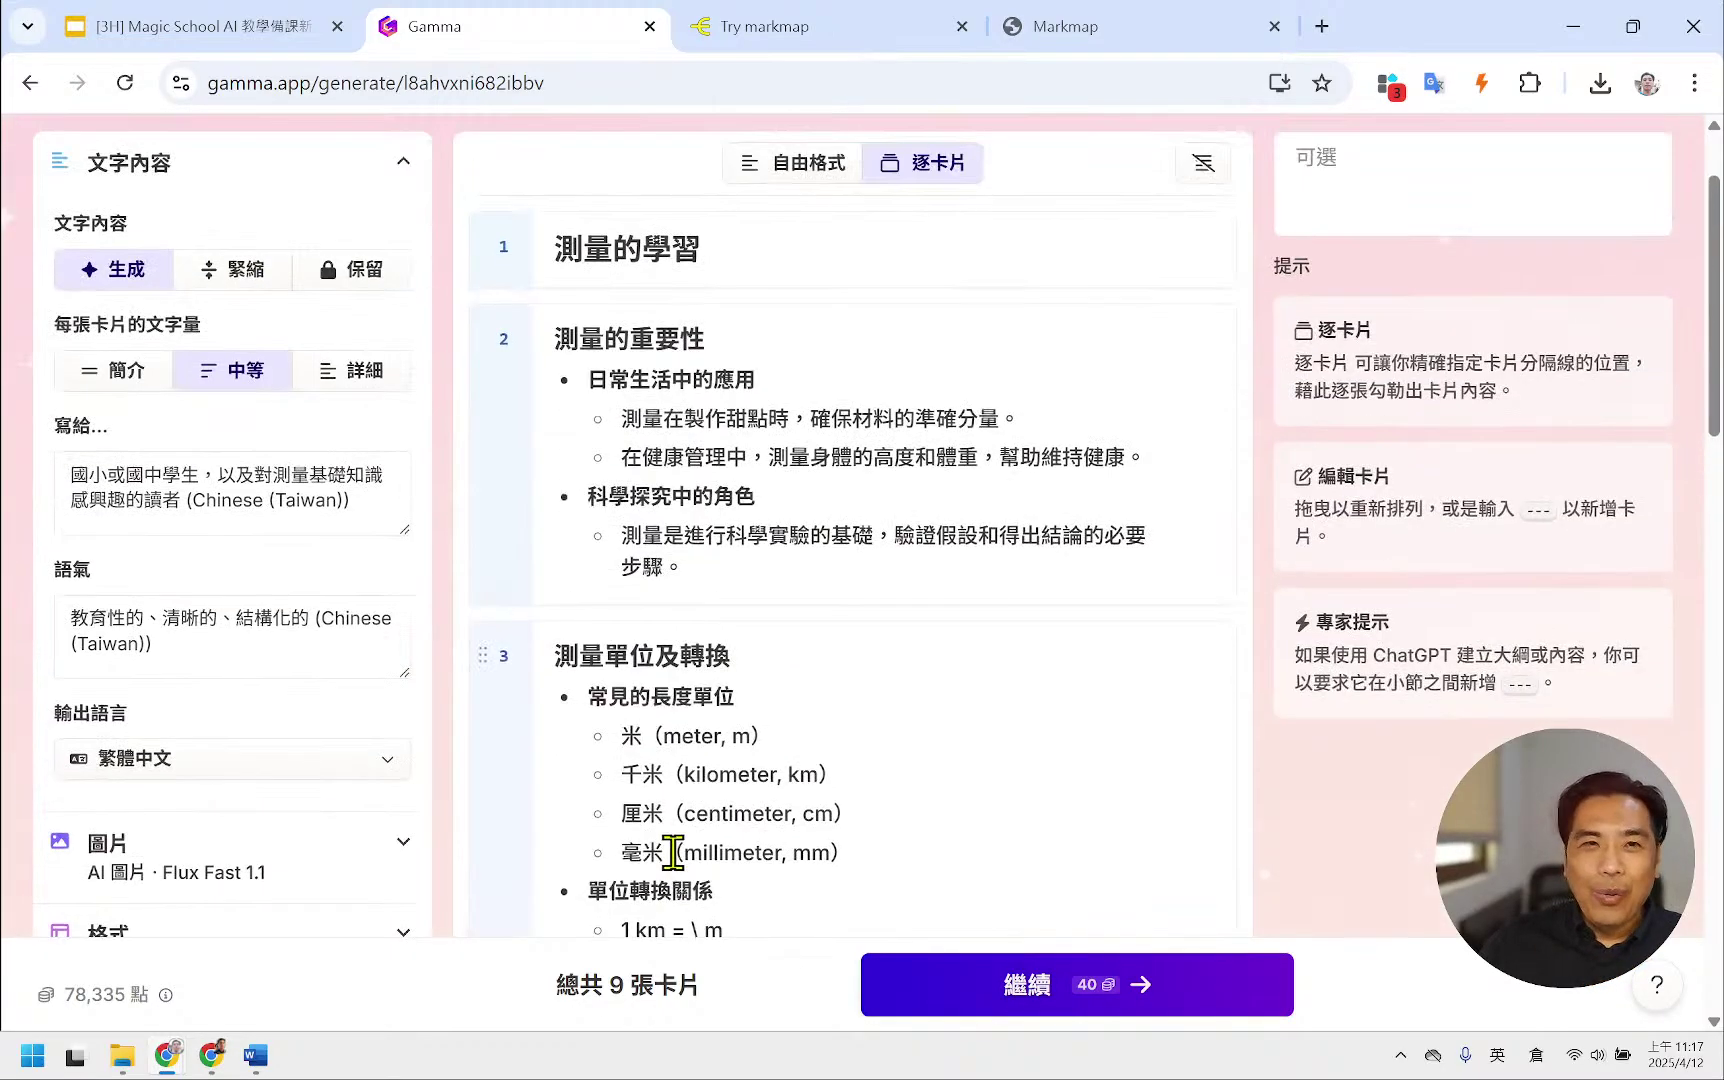
pyautogui.scroll(-4, 545, 474)
pyautogui.scroll(-15, 545, 474)
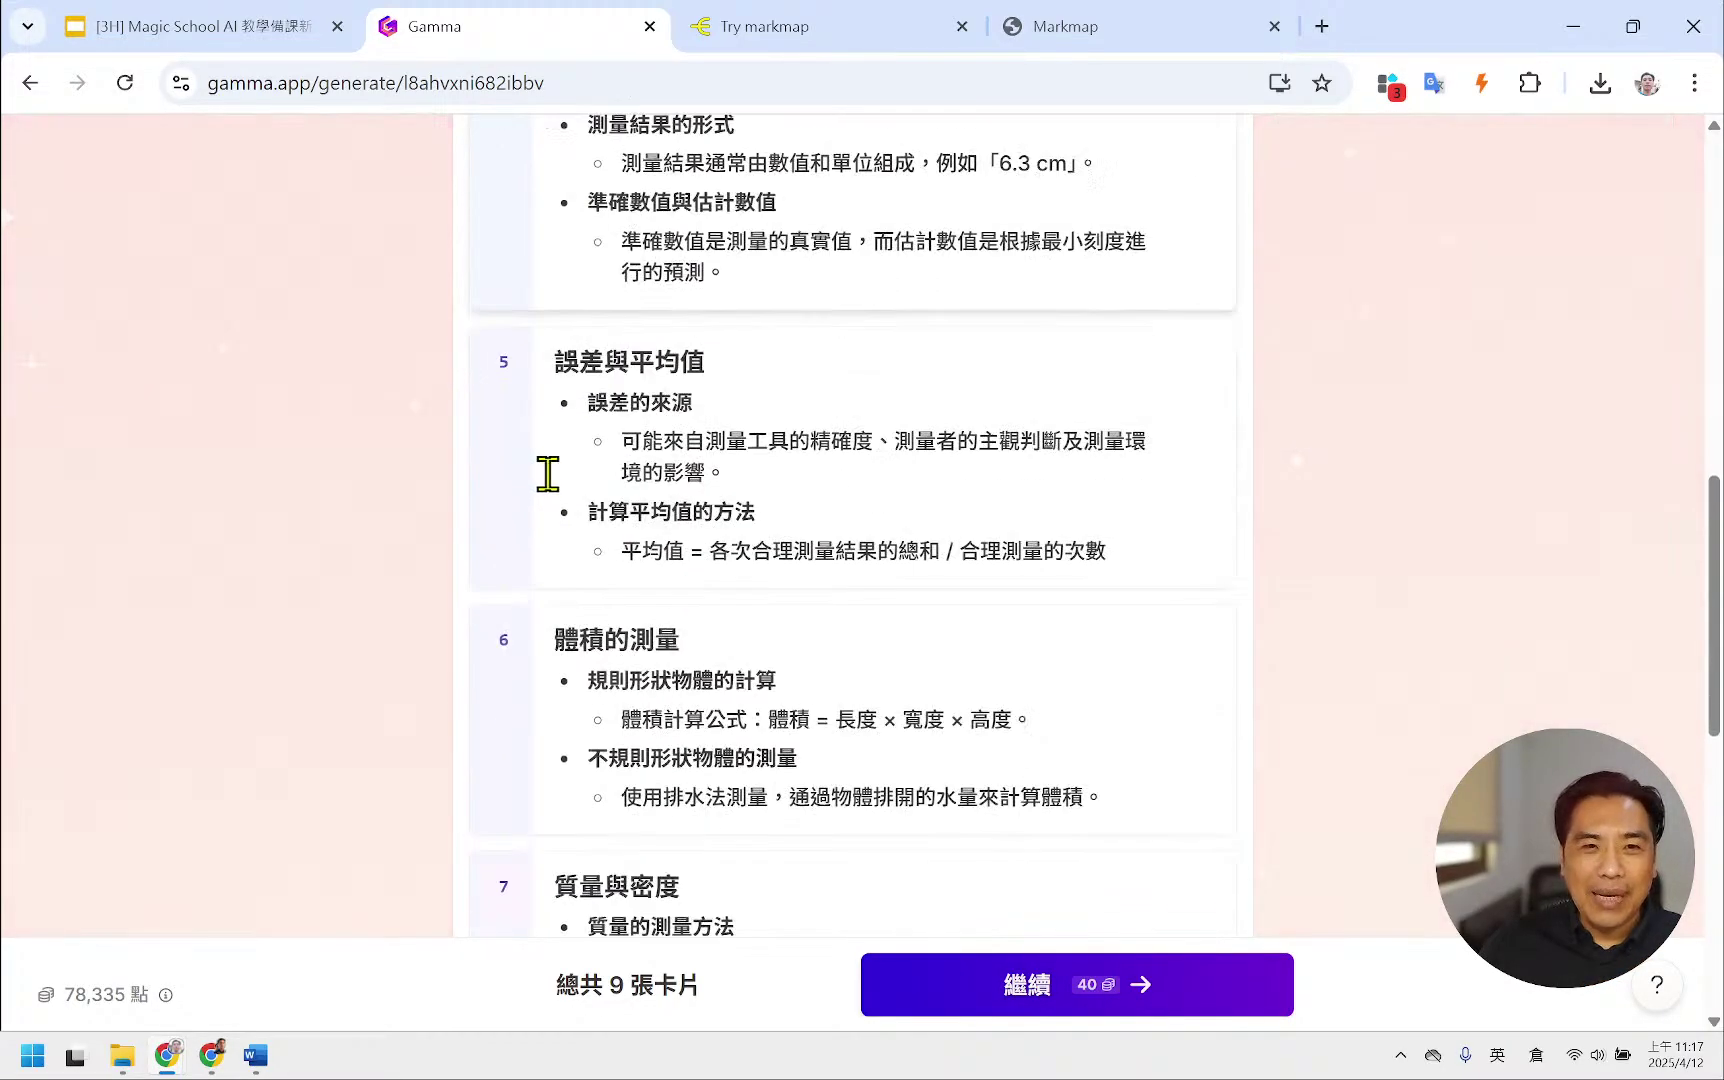
pyautogui.scroll(5, 552, 470)
pyautogui.scroll(10, 555, 466)
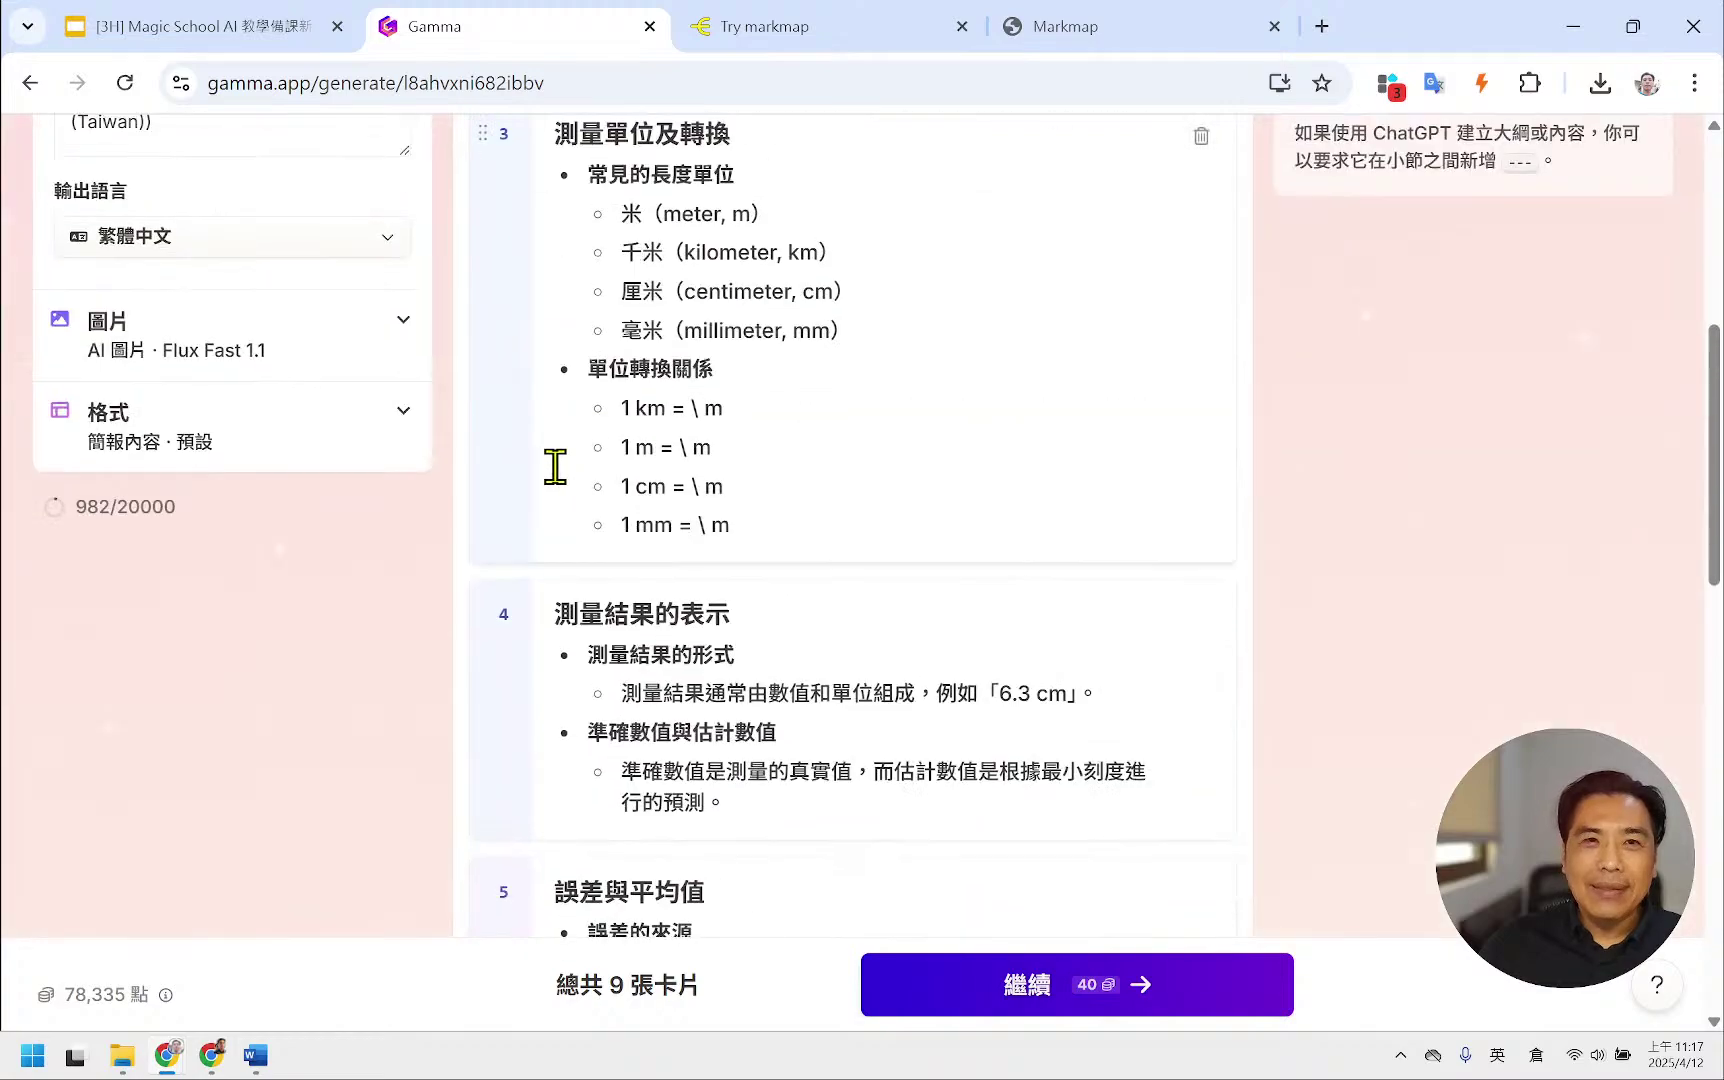
# - Try the 自由格式 content layout, look through the text and its --- separators, and return to 逐卡片
pyautogui.click(800, 295)
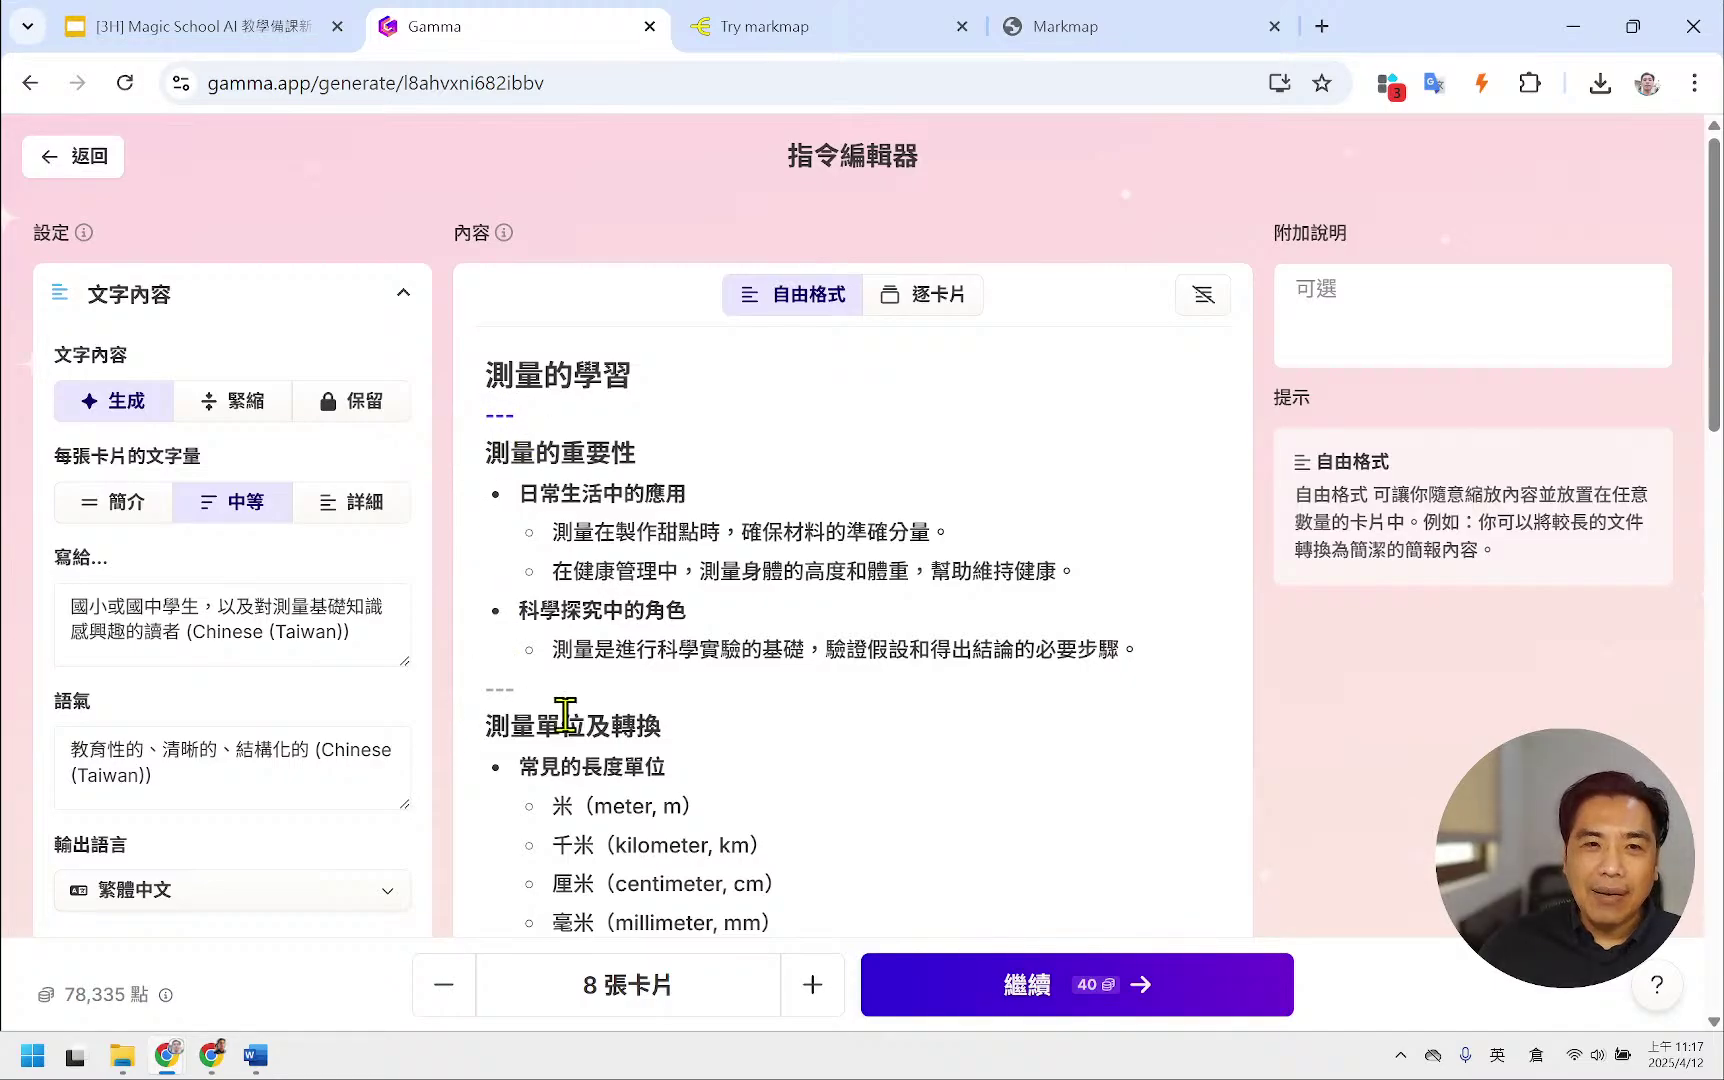
pyautogui.scroll(-5, 550, 700)
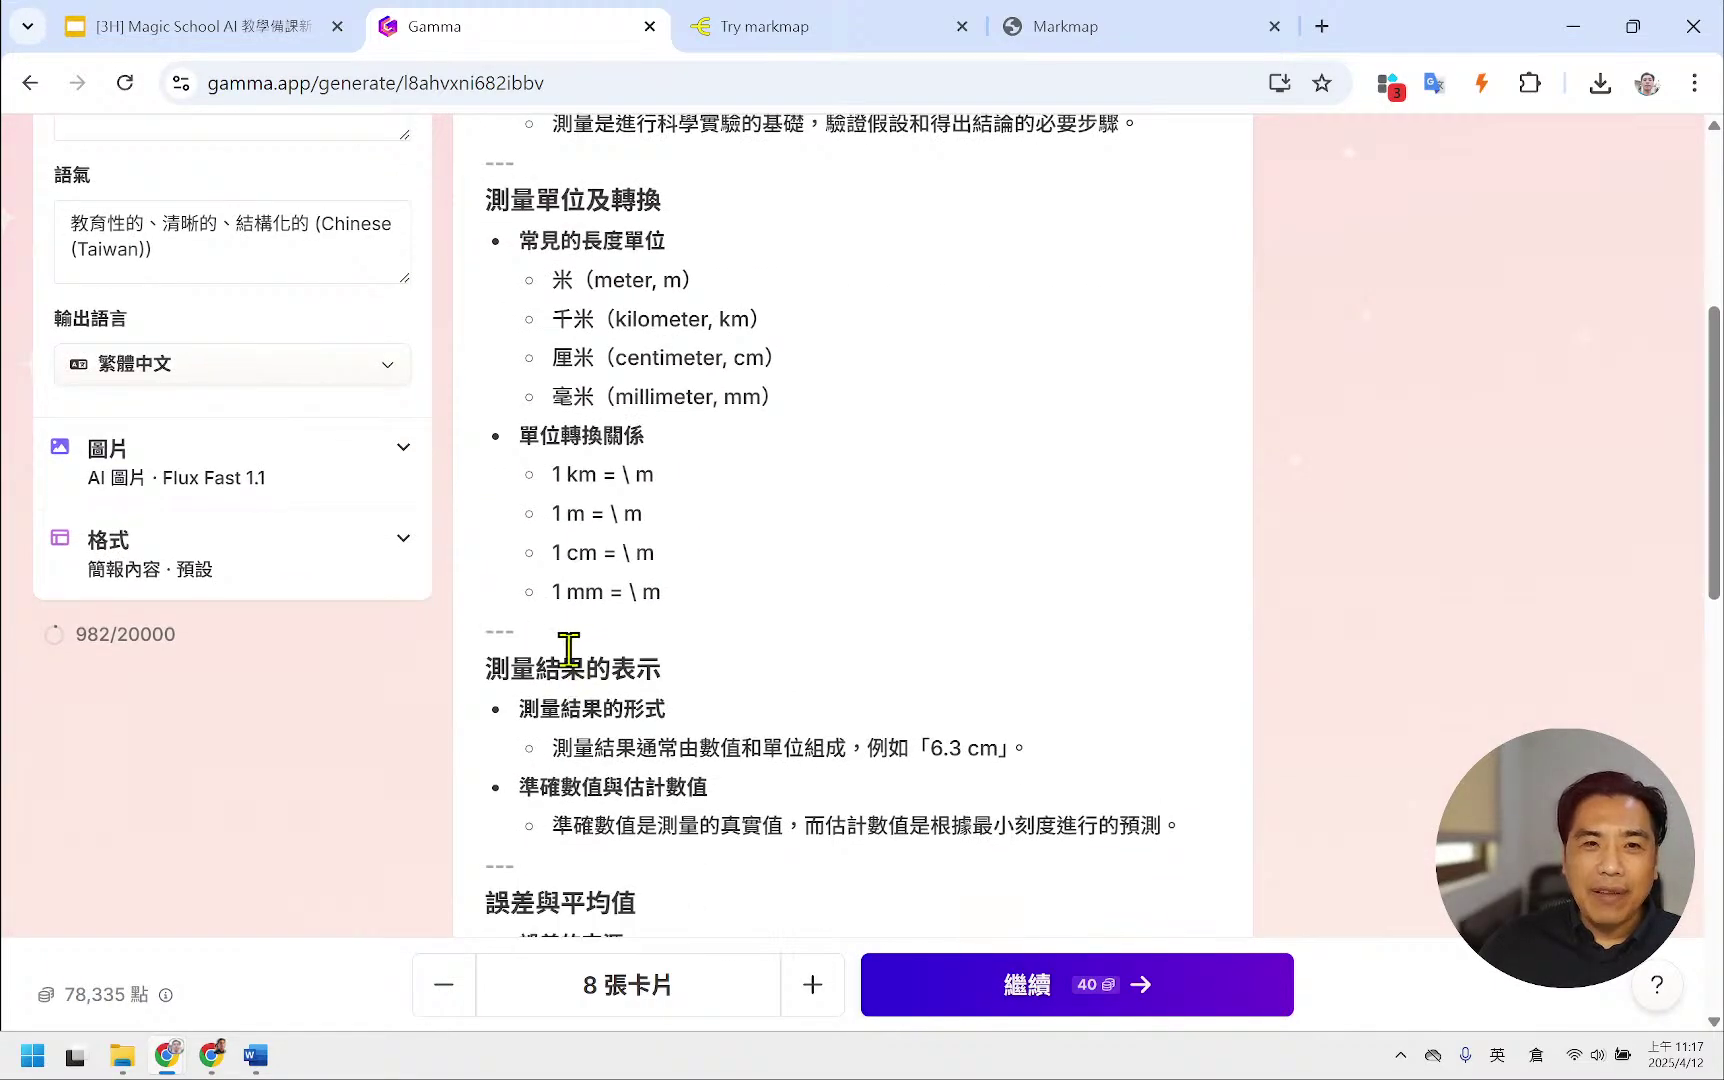
pyautogui.scroll(-3, 536, 715)
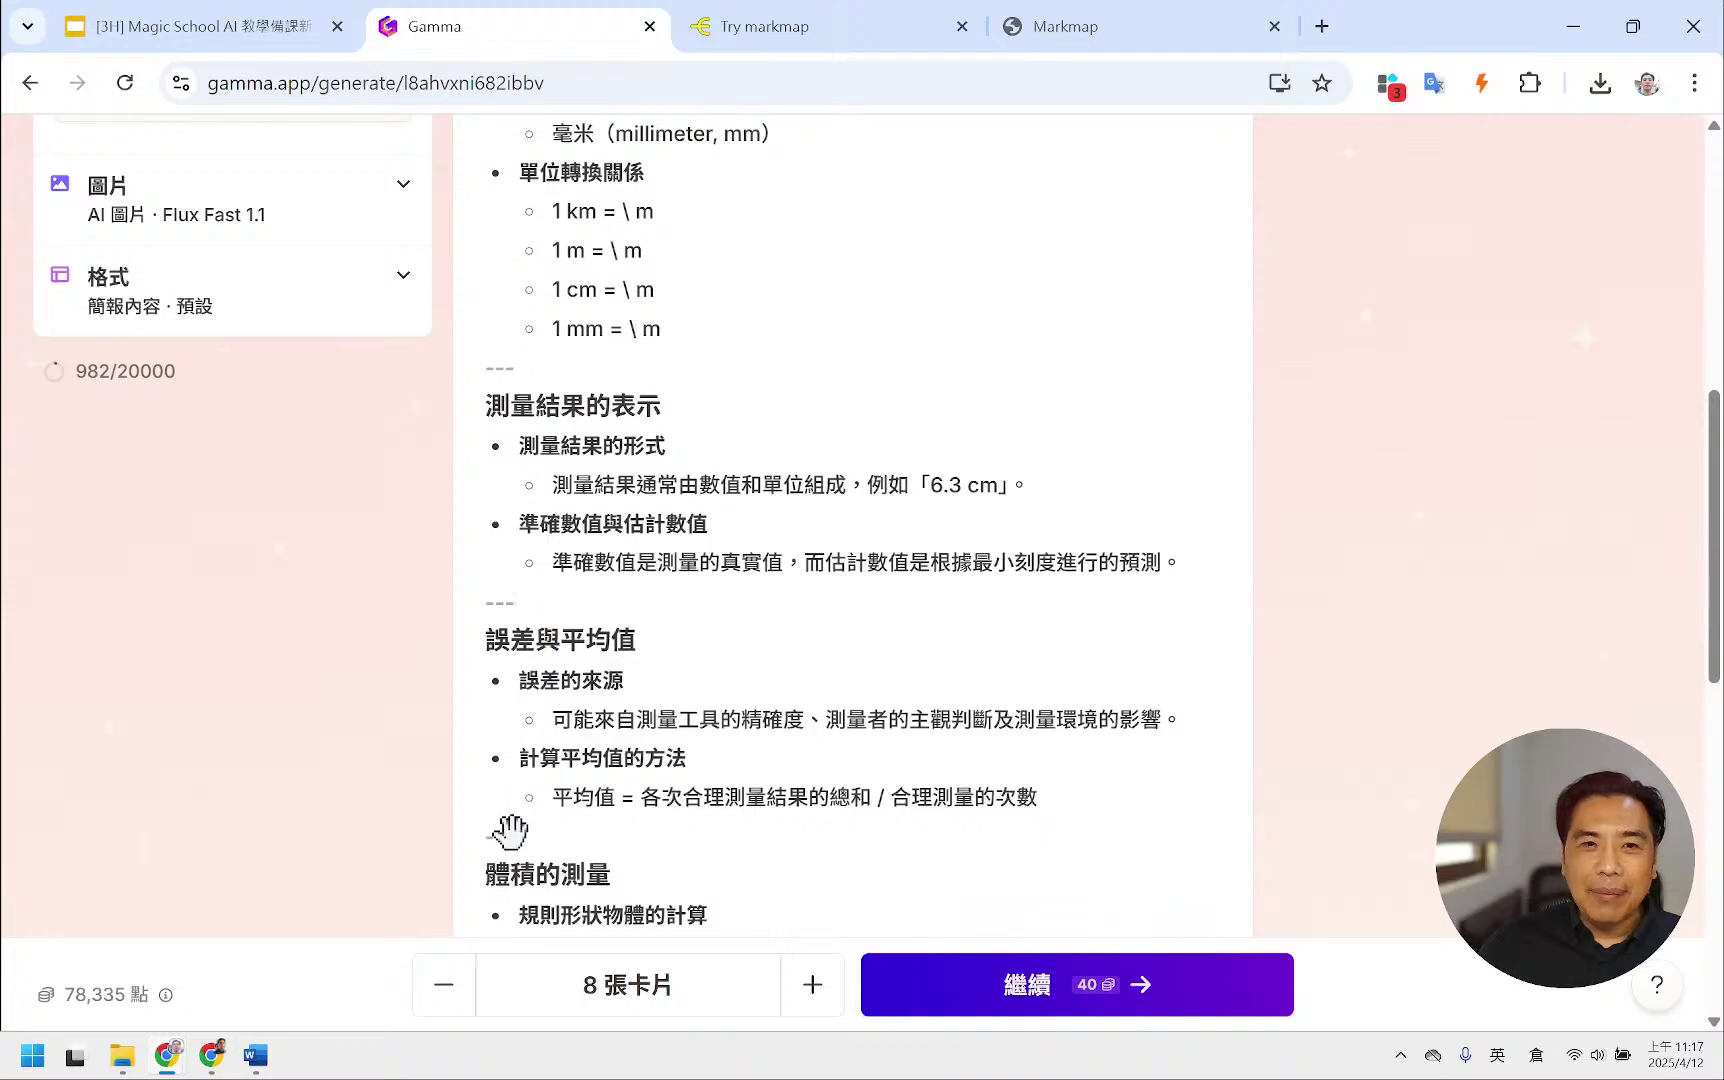
pyautogui.scroll(-3, 590, 815)
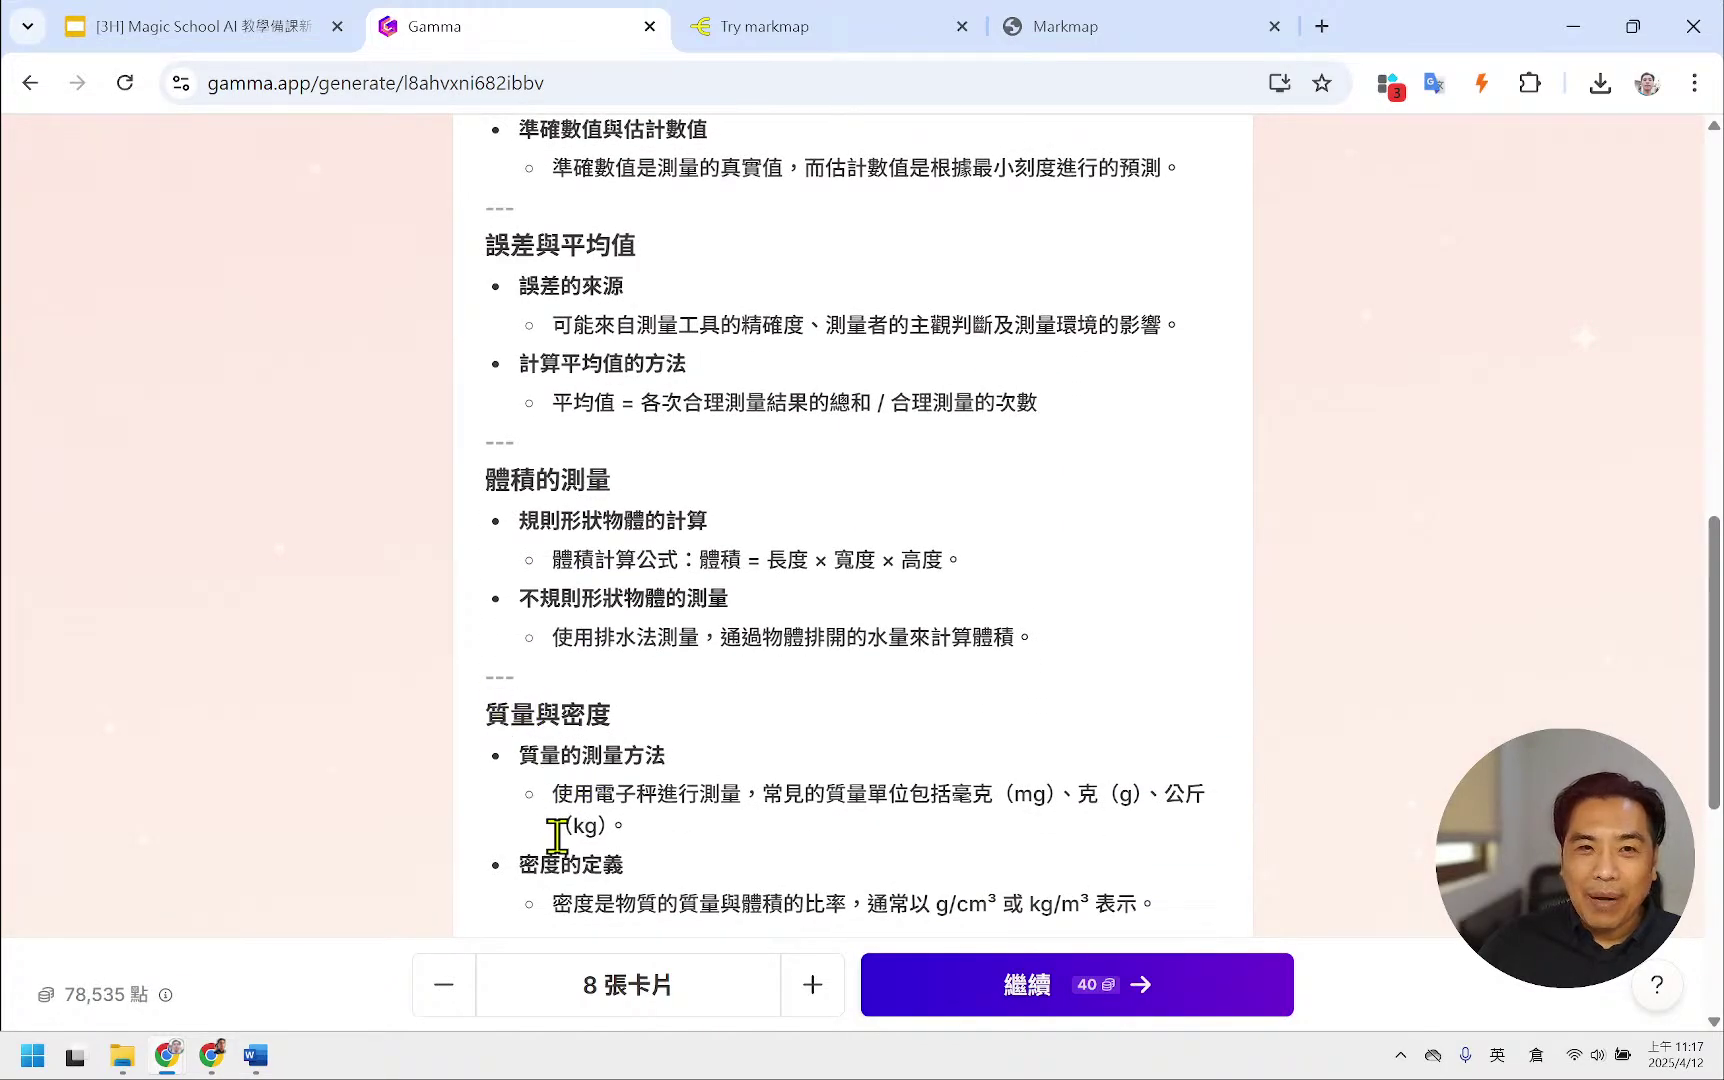
pyautogui.scroll(-4, 562, 831)
pyautogui.scroll(15, 552, 825)
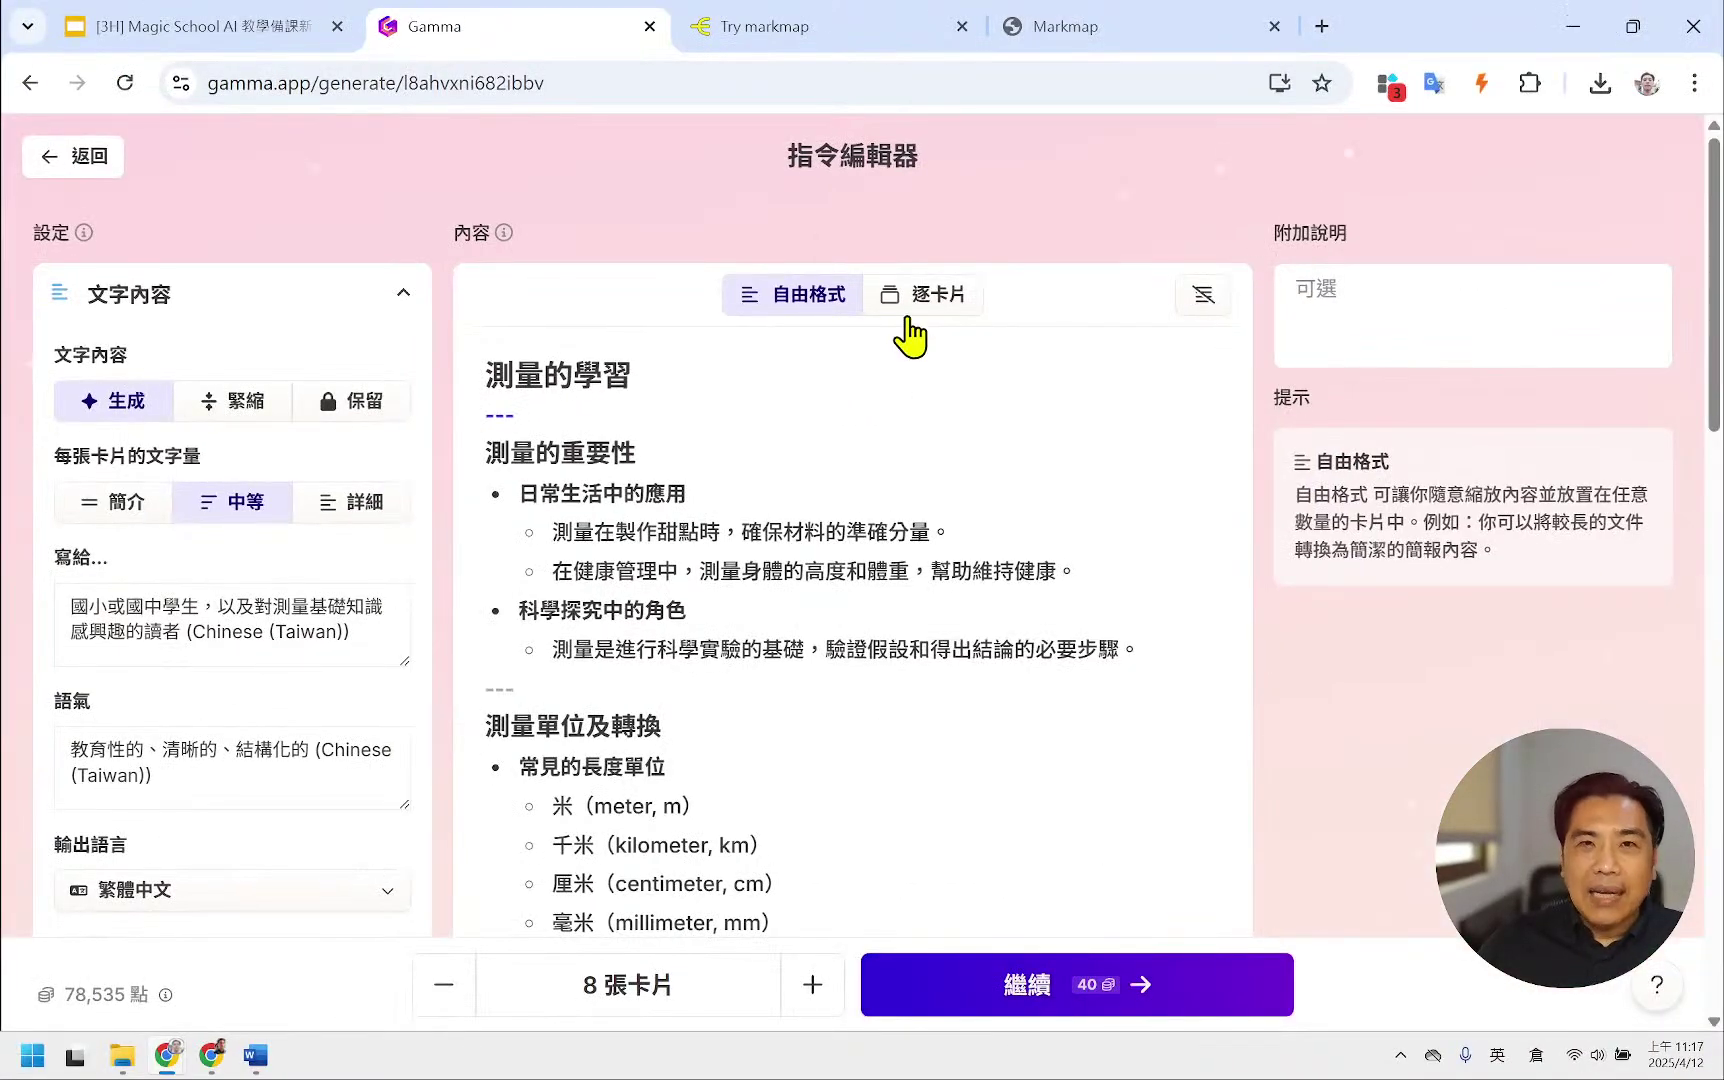
pyautogui.click(1095, 292)
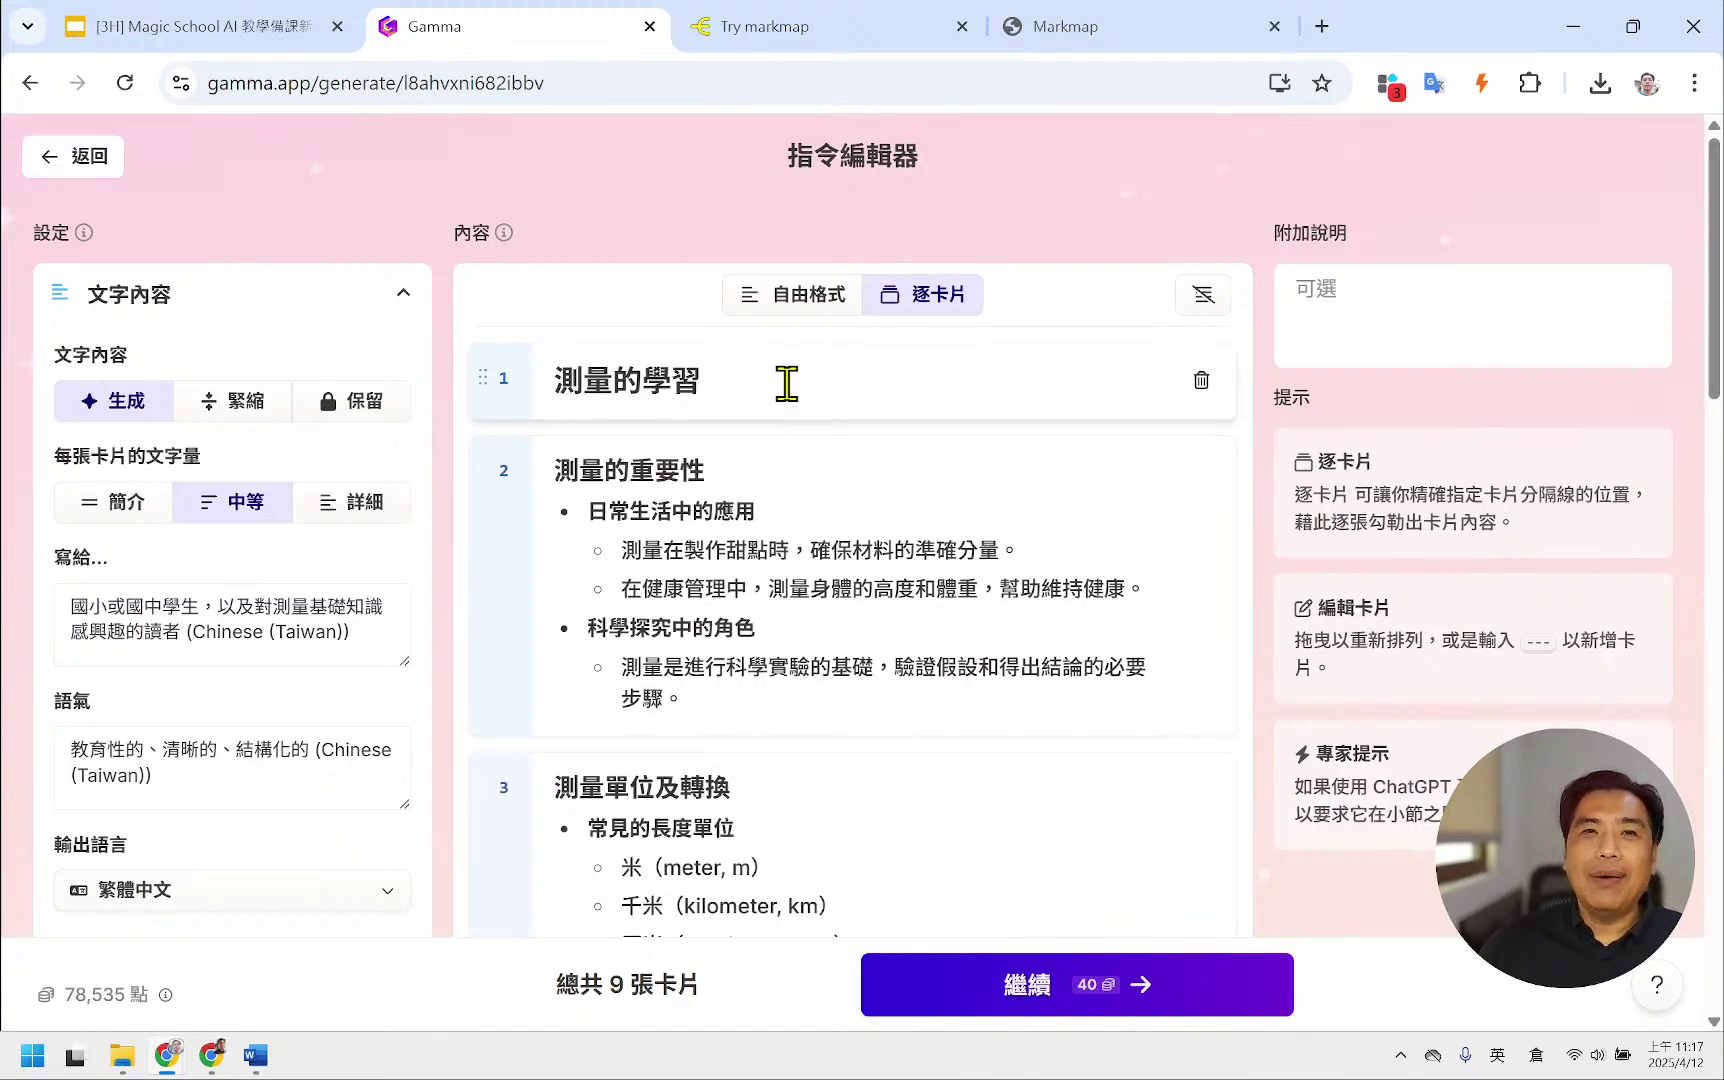
# - Review the cards through to the 感謝 page, try the 保留 text content option, and return to 生成
pyautogui.scroll(-3, 820, 480)
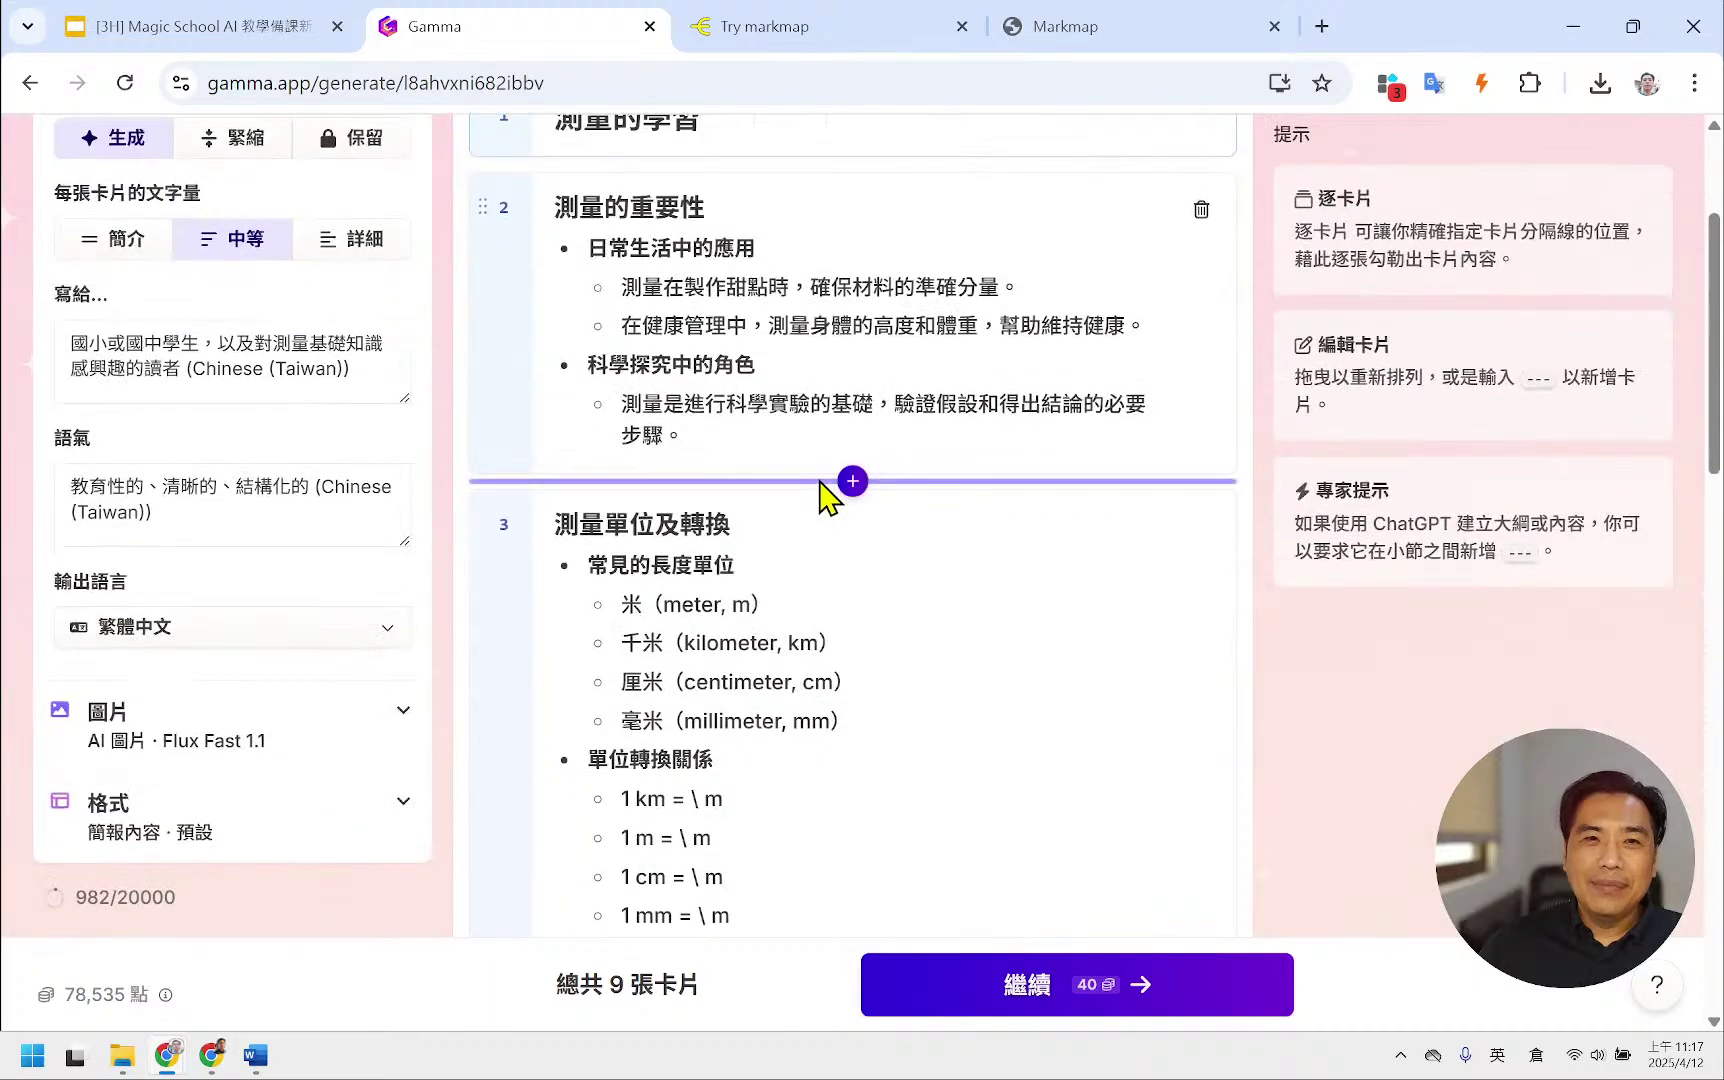
pyautogui.scroll(-15, 820, 490)
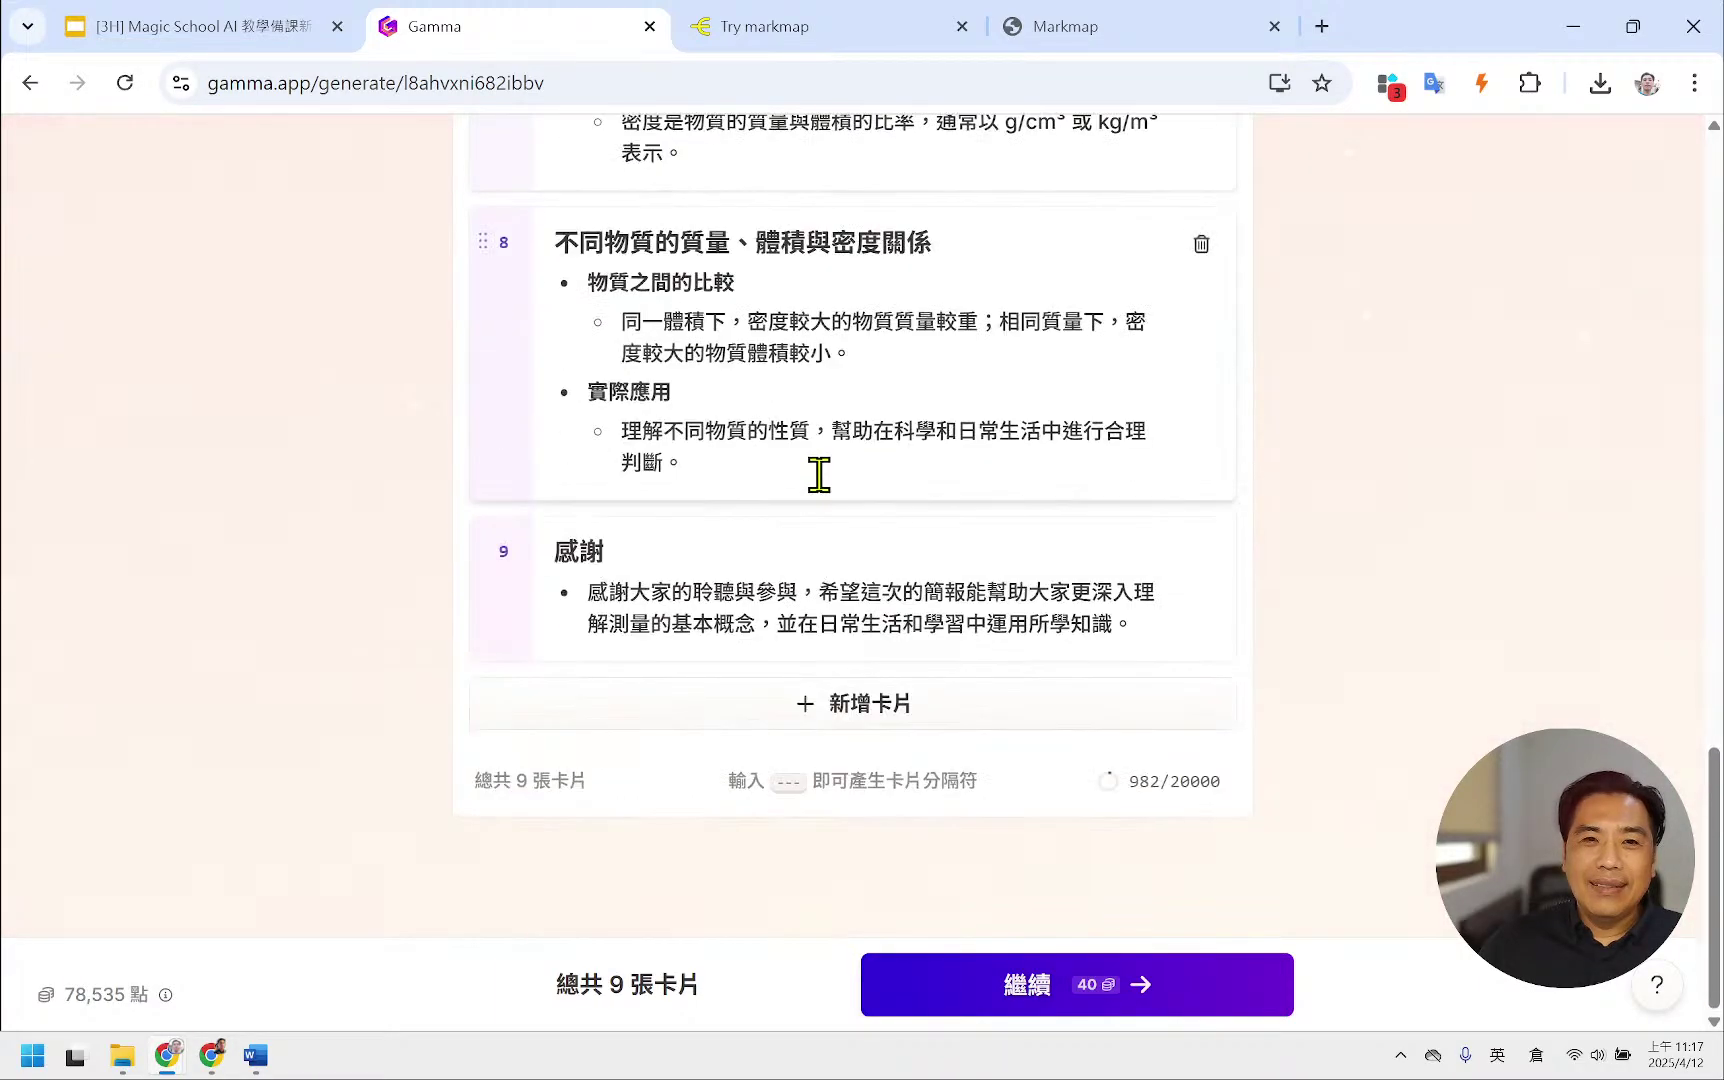
pyautogui.scroll(18, 819, 475)
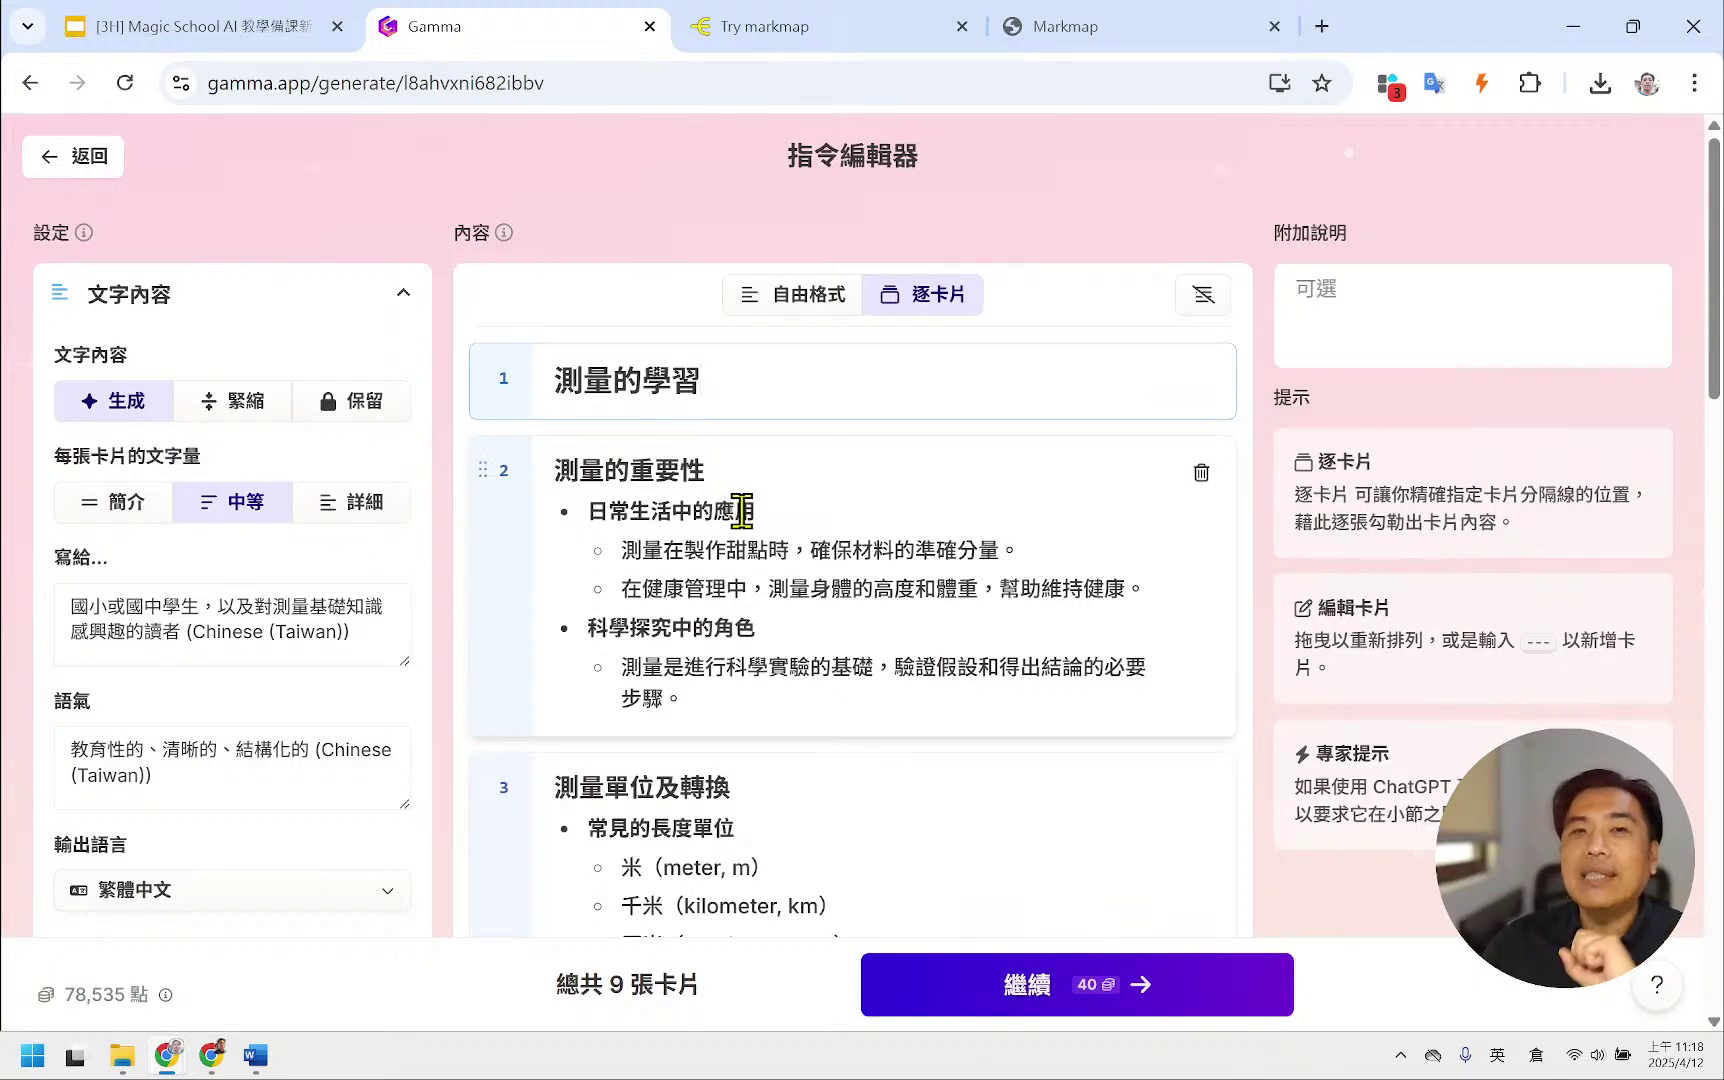
pyautogui.click(357, 437)
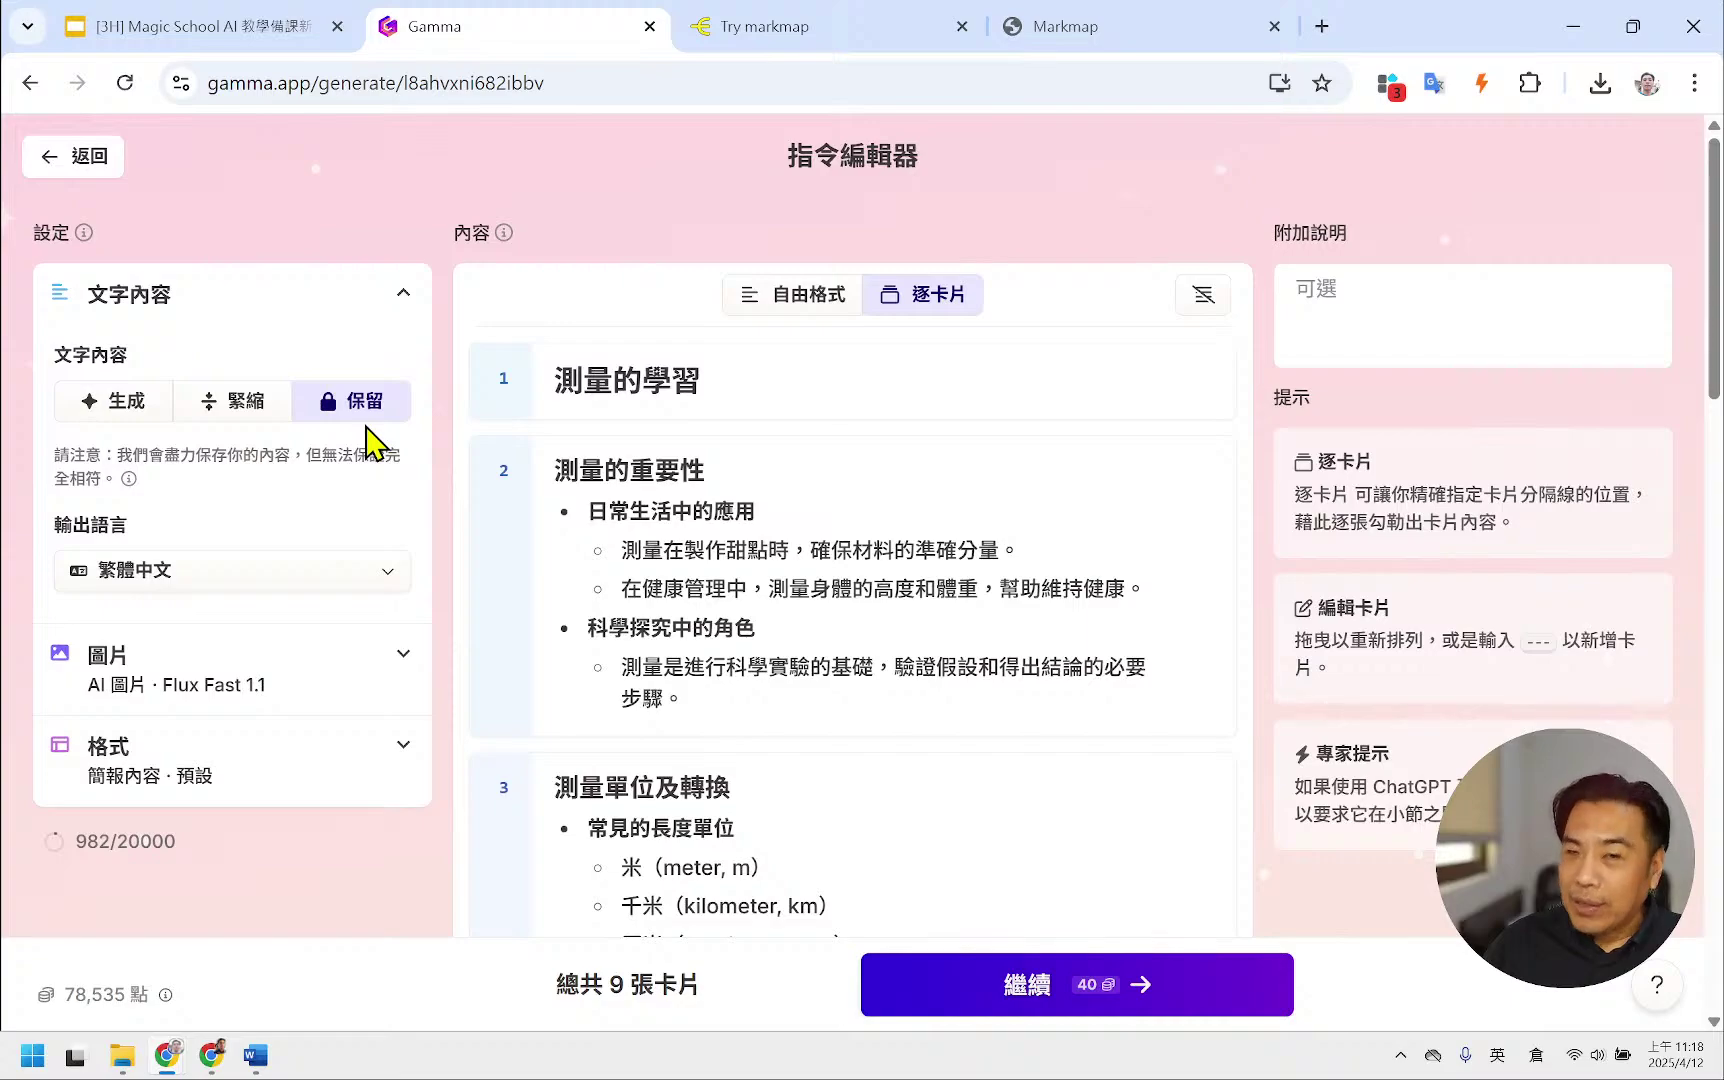
pyautogui.click(118, 404)
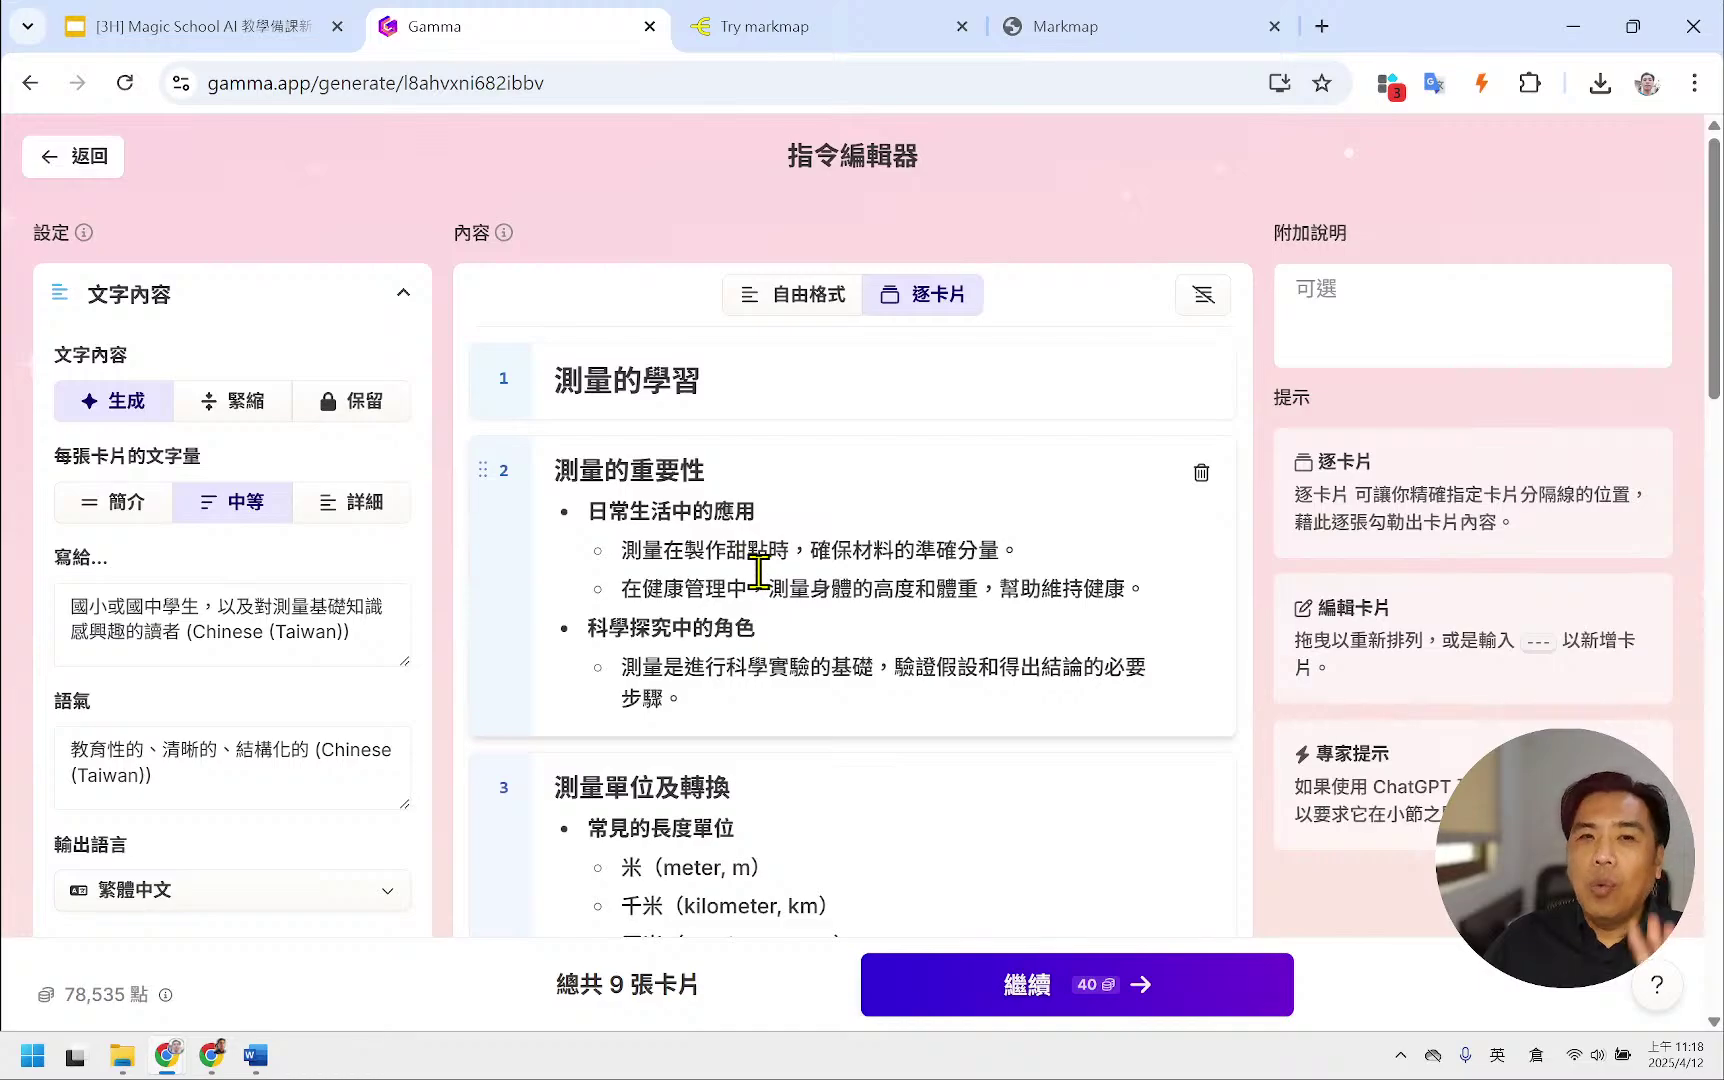
# - Look over the card content and set the amount of text per card (每張卡片的文字量) to 詳細
pyautogui.scroll(-15, 758, 572)
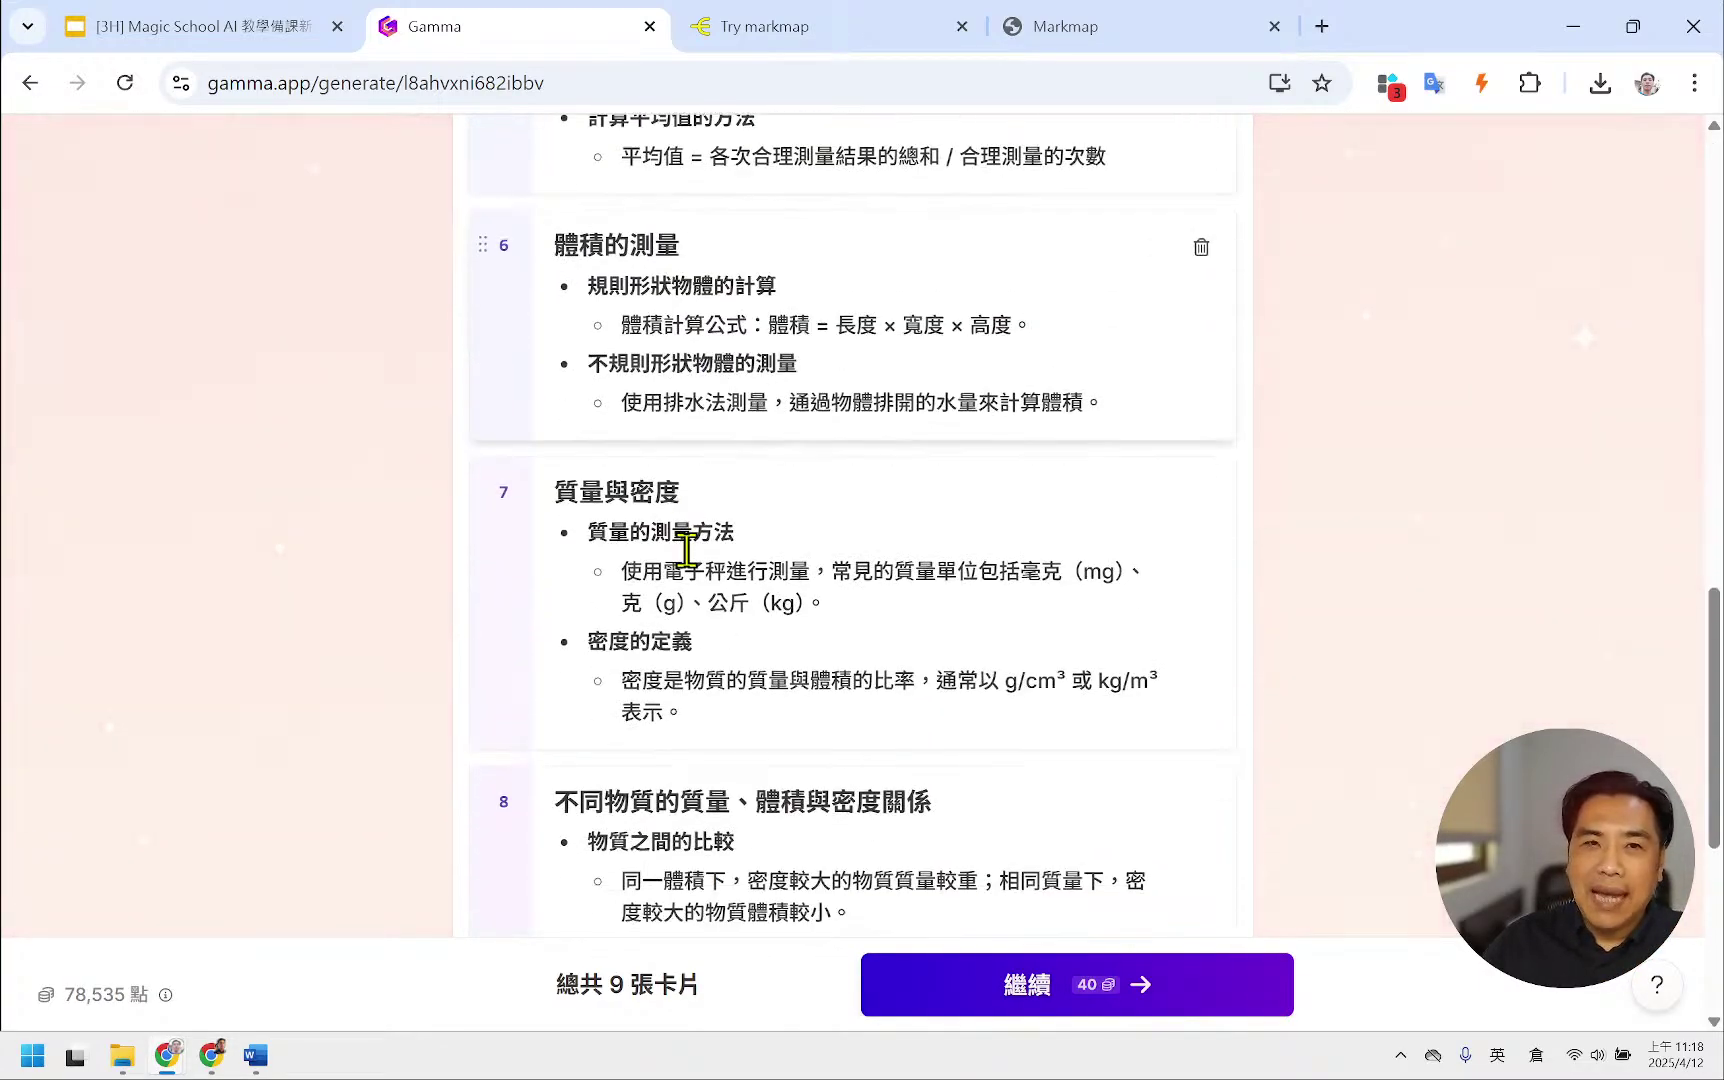
pyautogui.scroll(-5, 686, 548)
pyautogui.scroll(20, 685, 540)
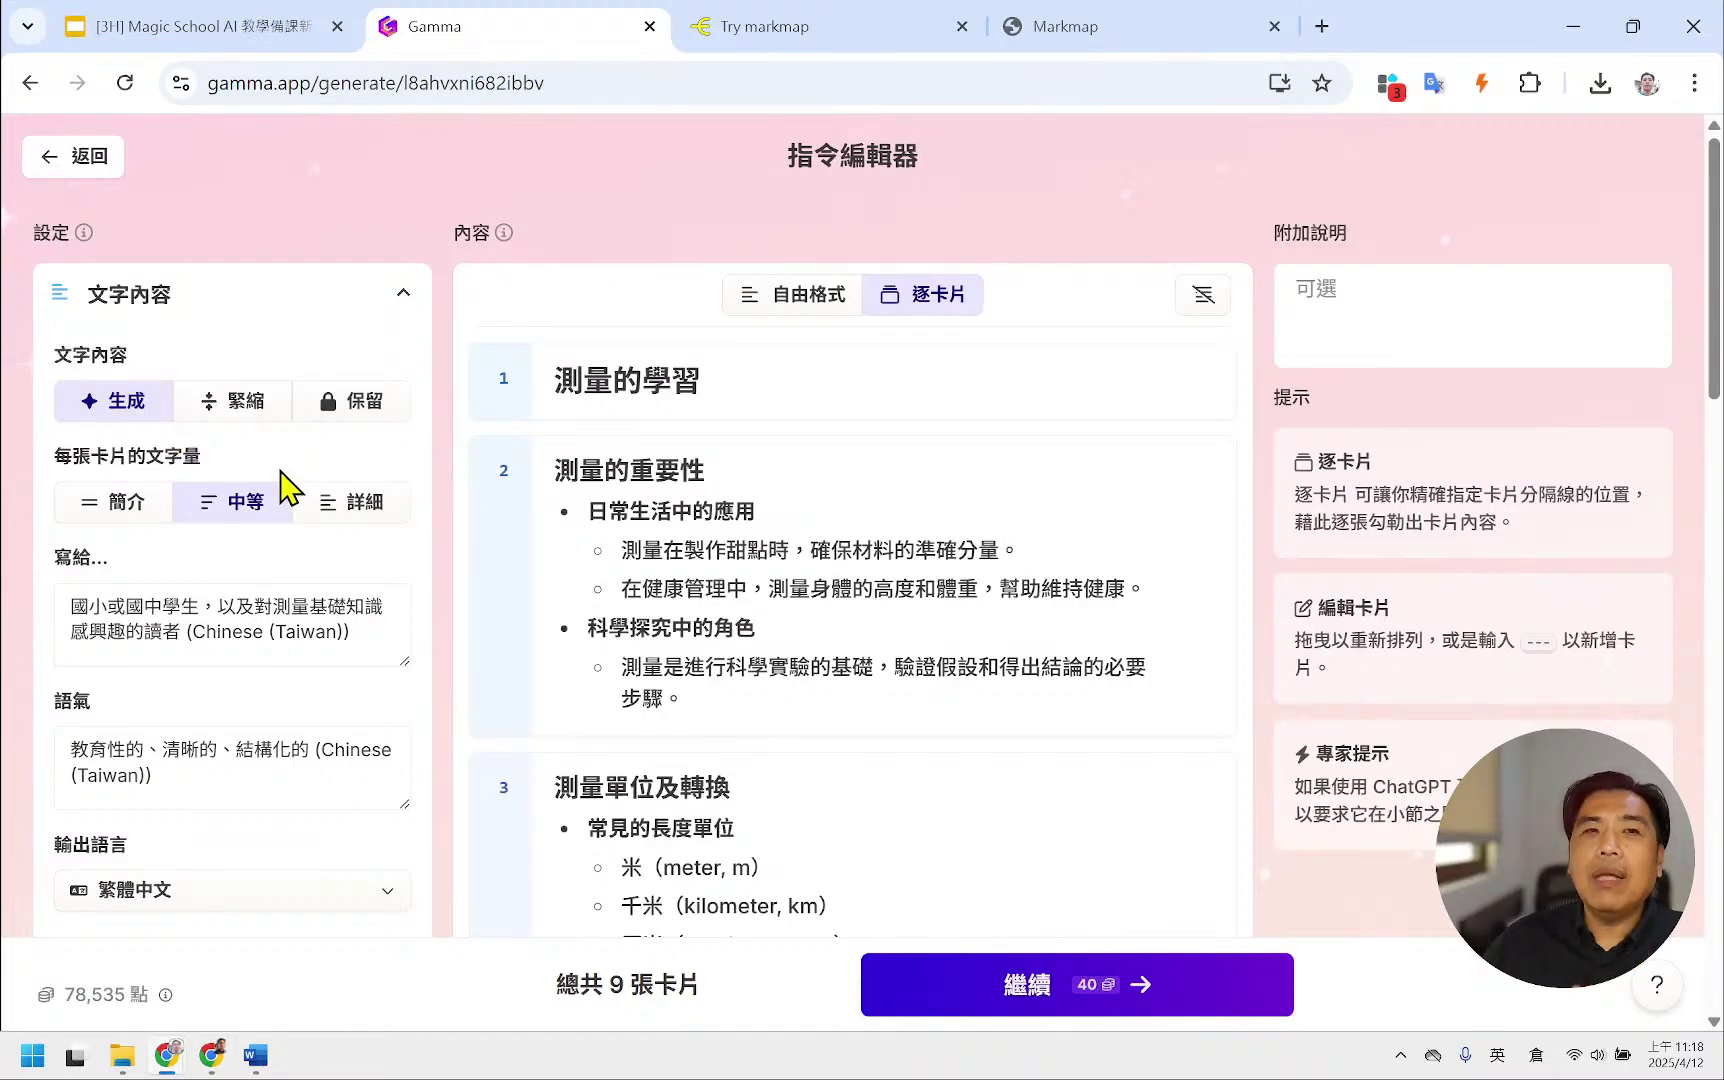
pyautogui.click(352, 508)
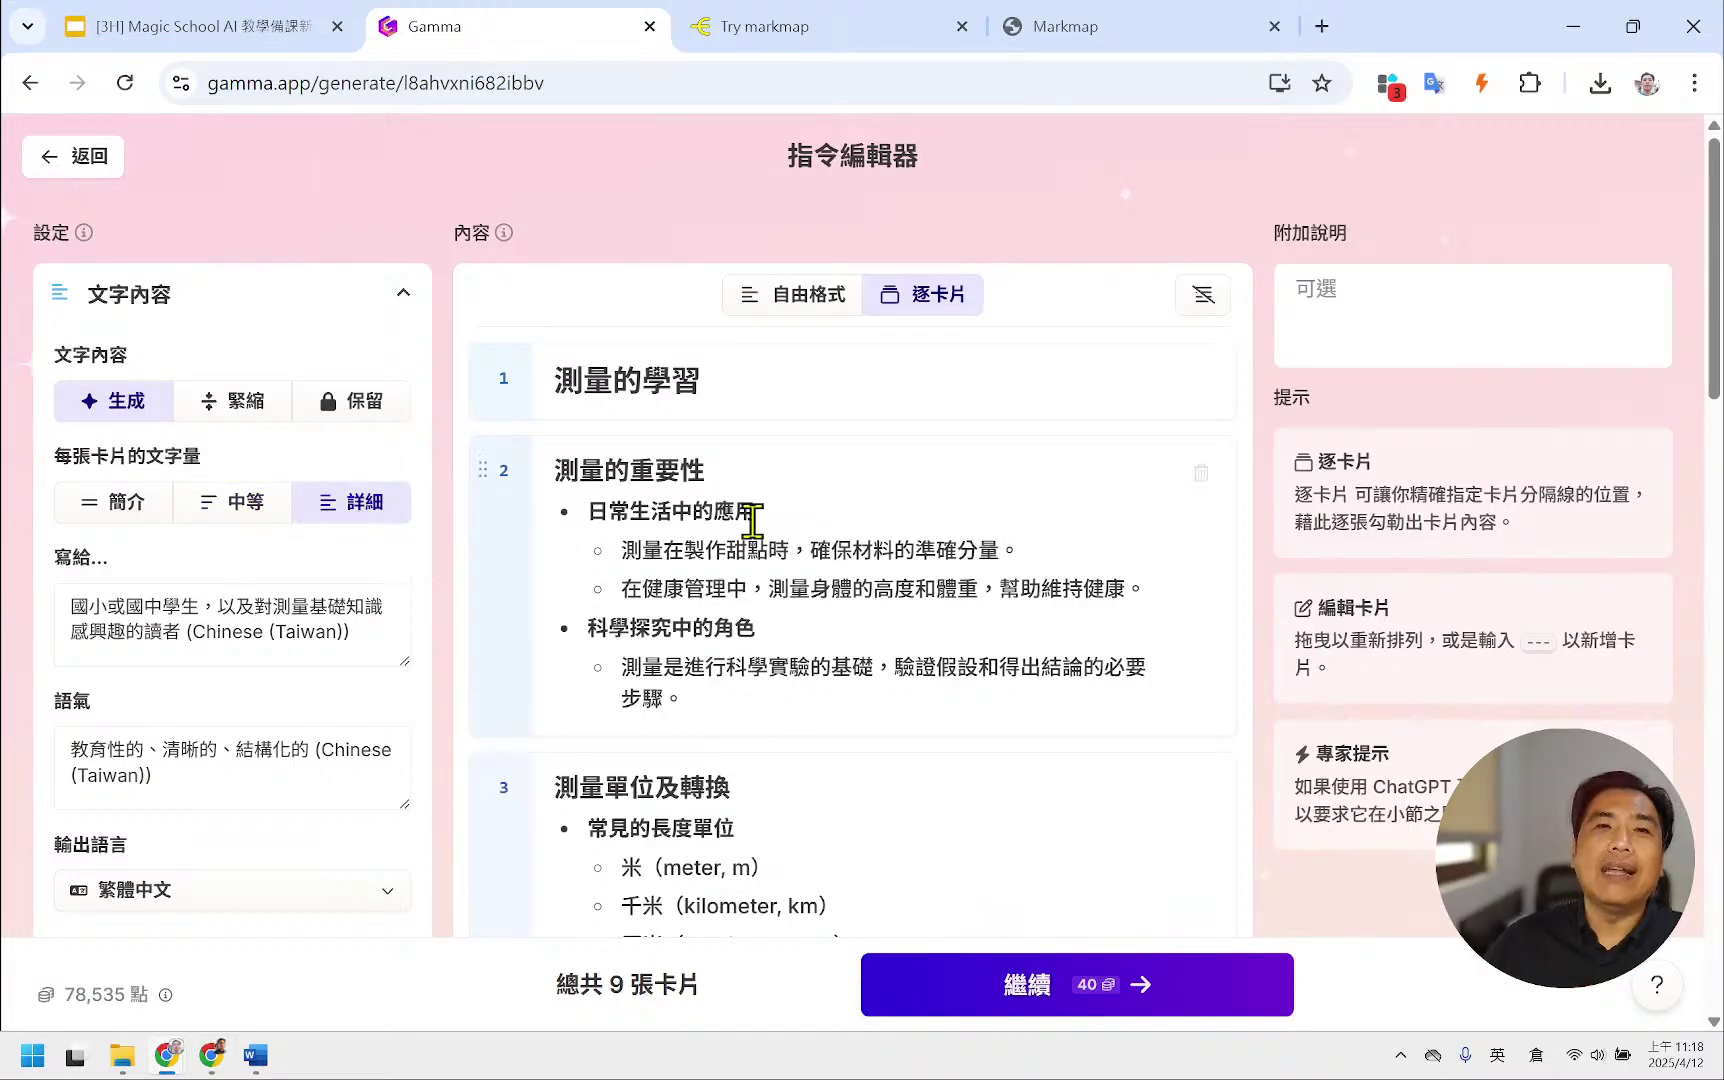
pyautogui.scroll(-4, 750, 520)
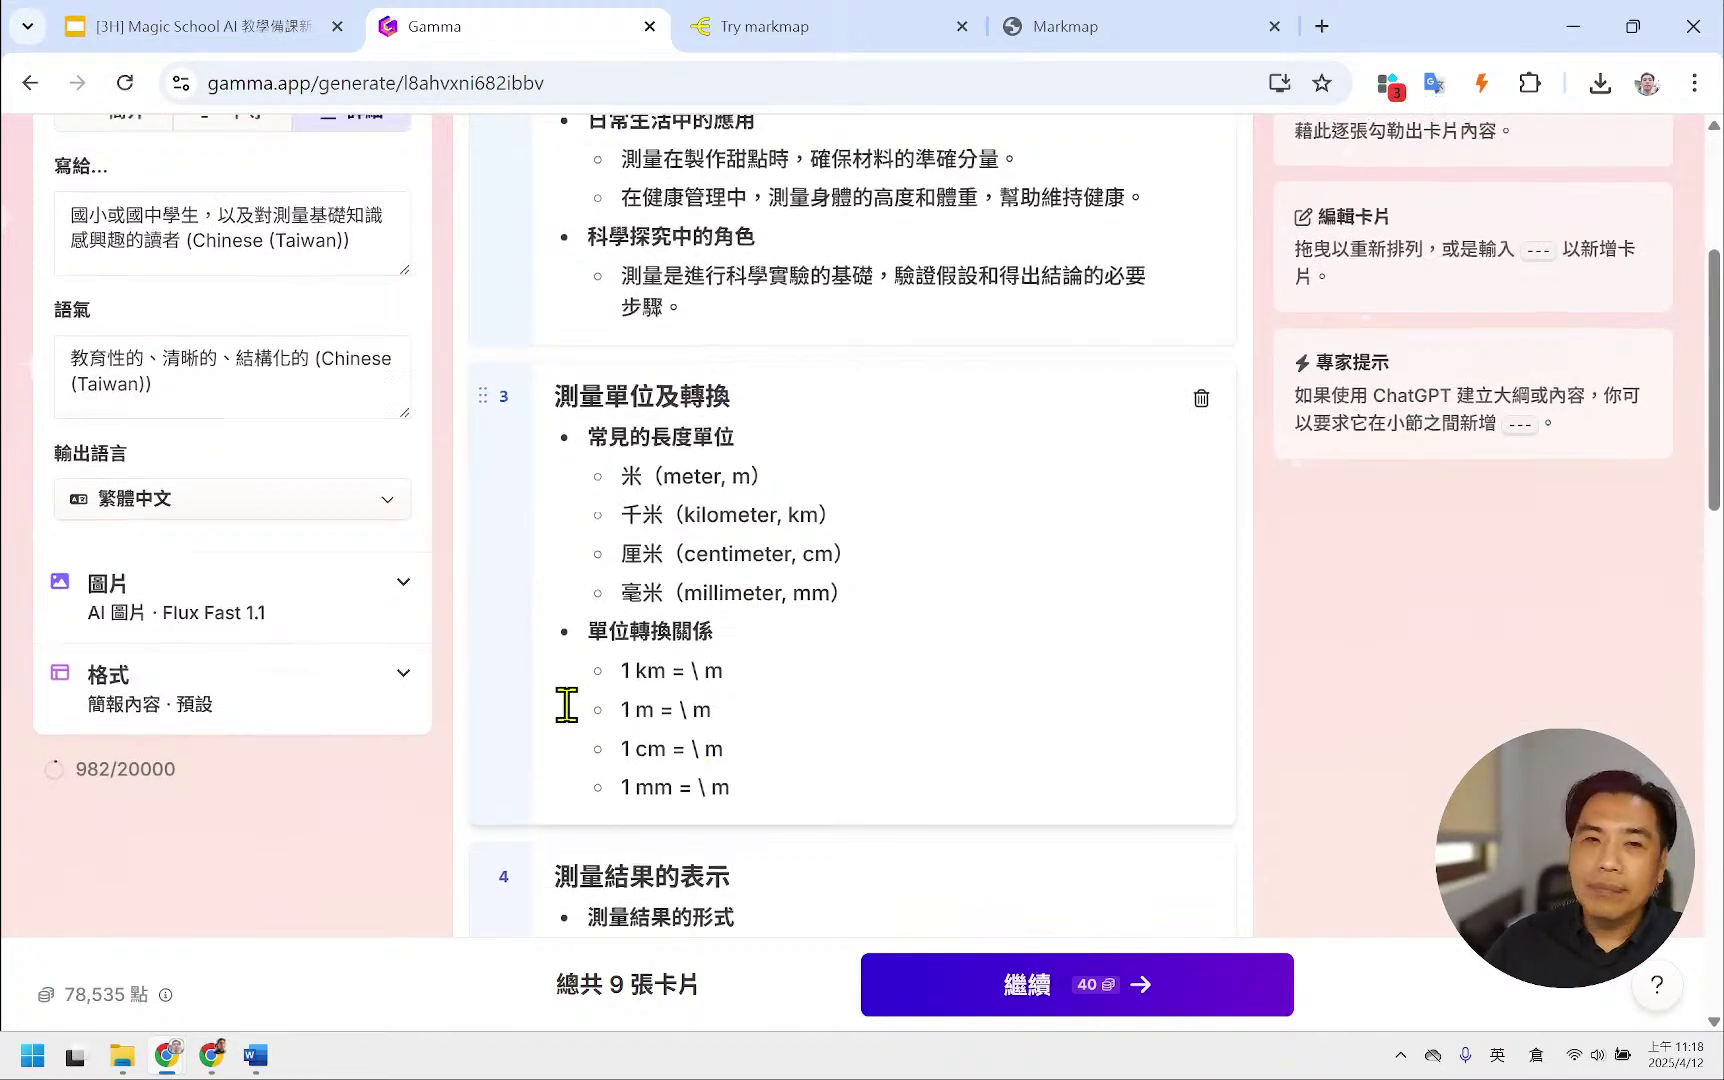
pyautogui.scroll(5, 566, 704)
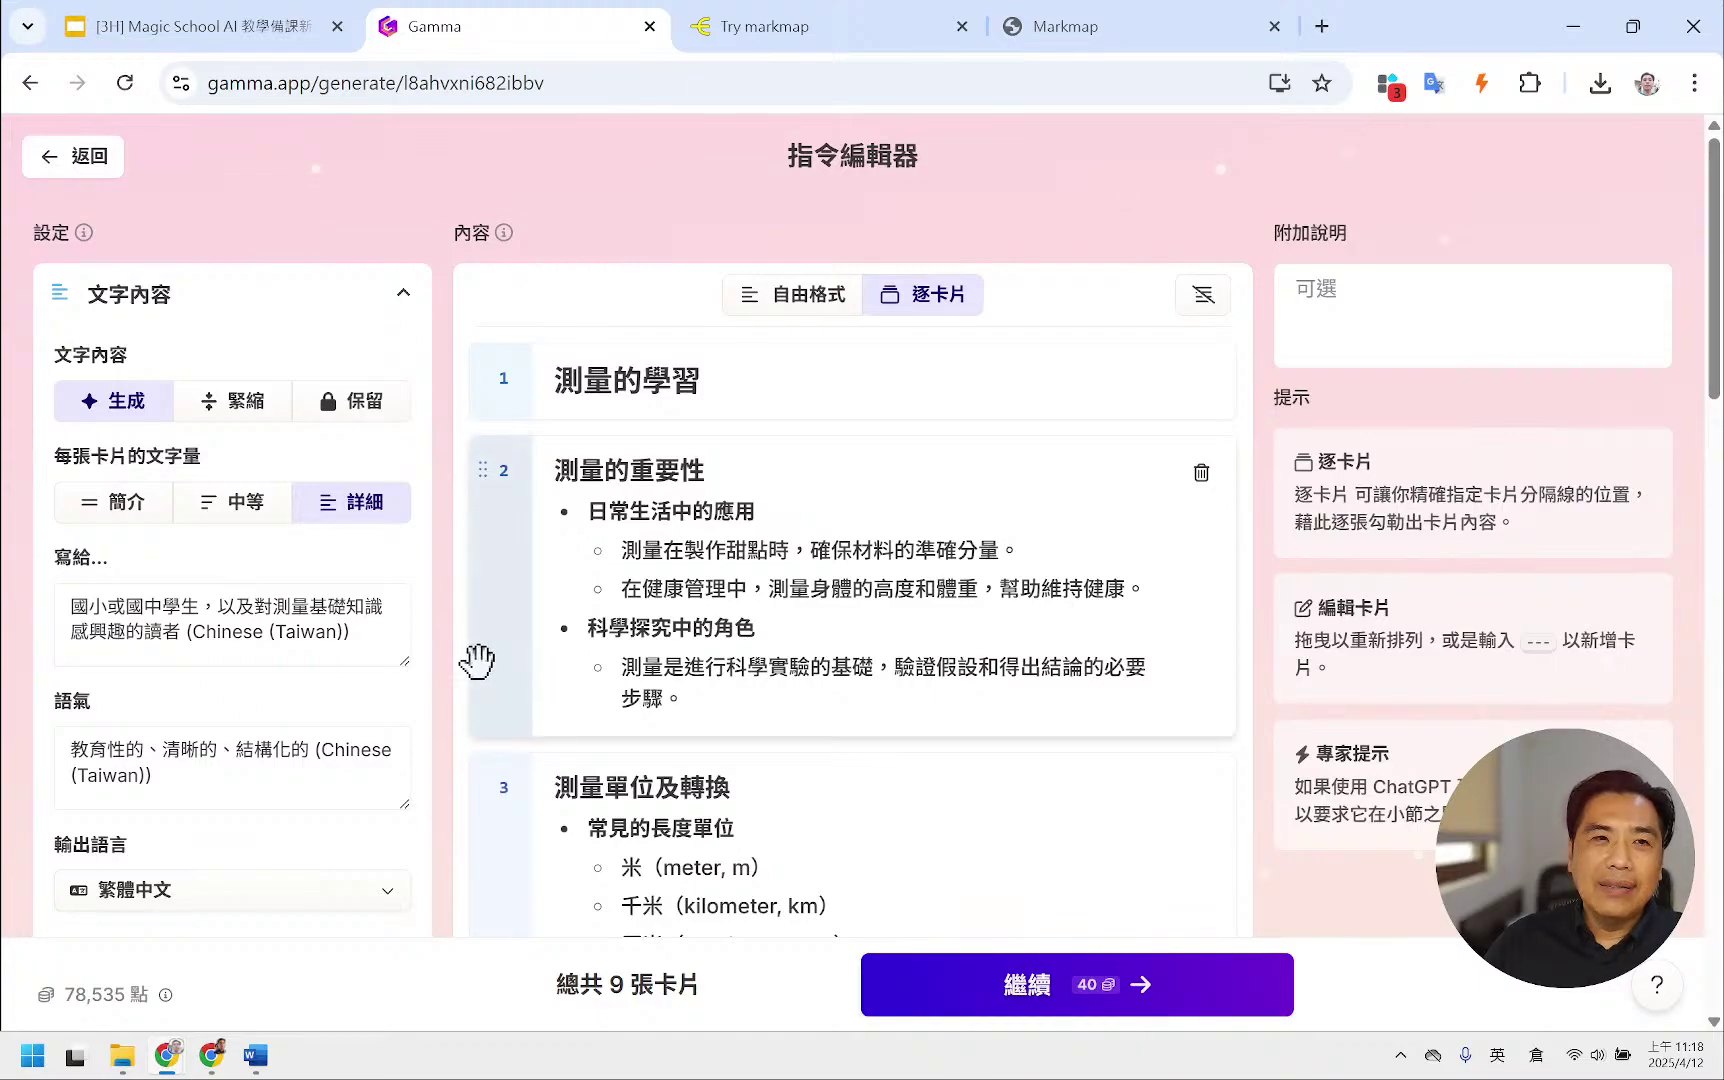
# - Edit the 寫給 audience to read 國中二年級學生, removing the elementary-school part, and check the 語氣 setting
pyautogui.scroll(-3, 479, 660)
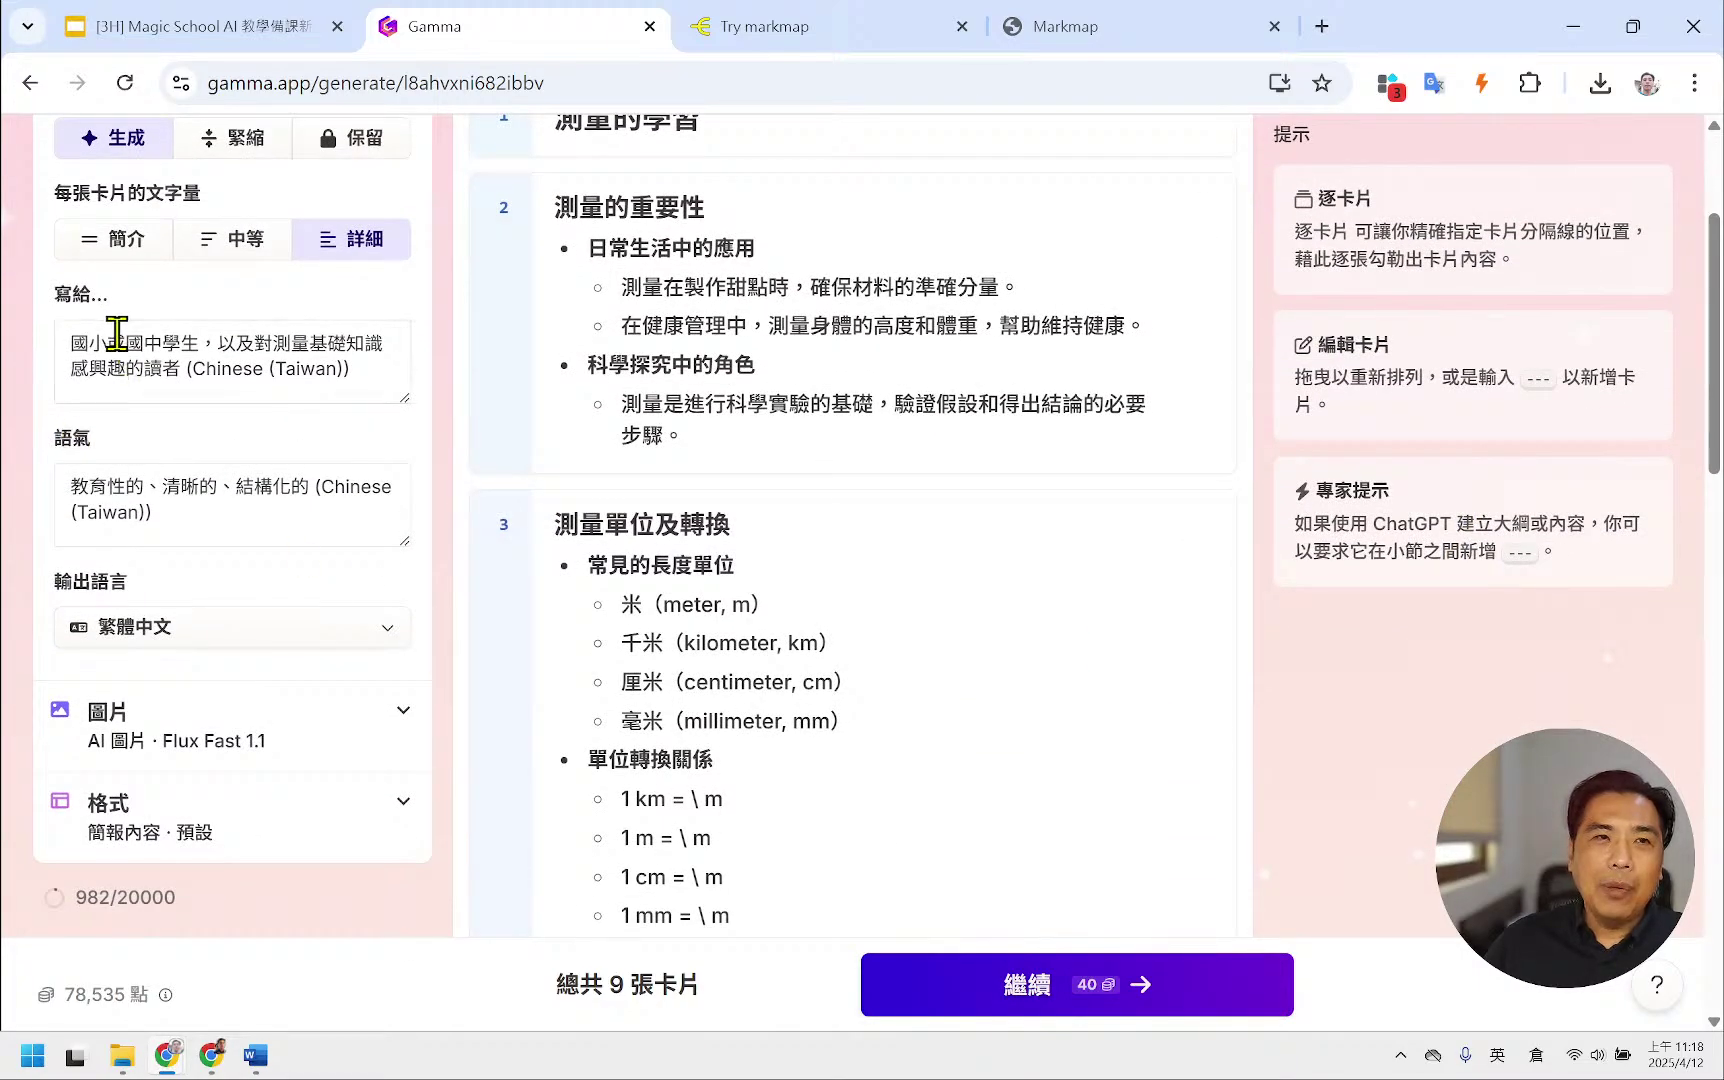
pyautogui.moveTo(125, 343); pyautogui.dragTo(28, 355)
pyautogui.press('BackSpace')
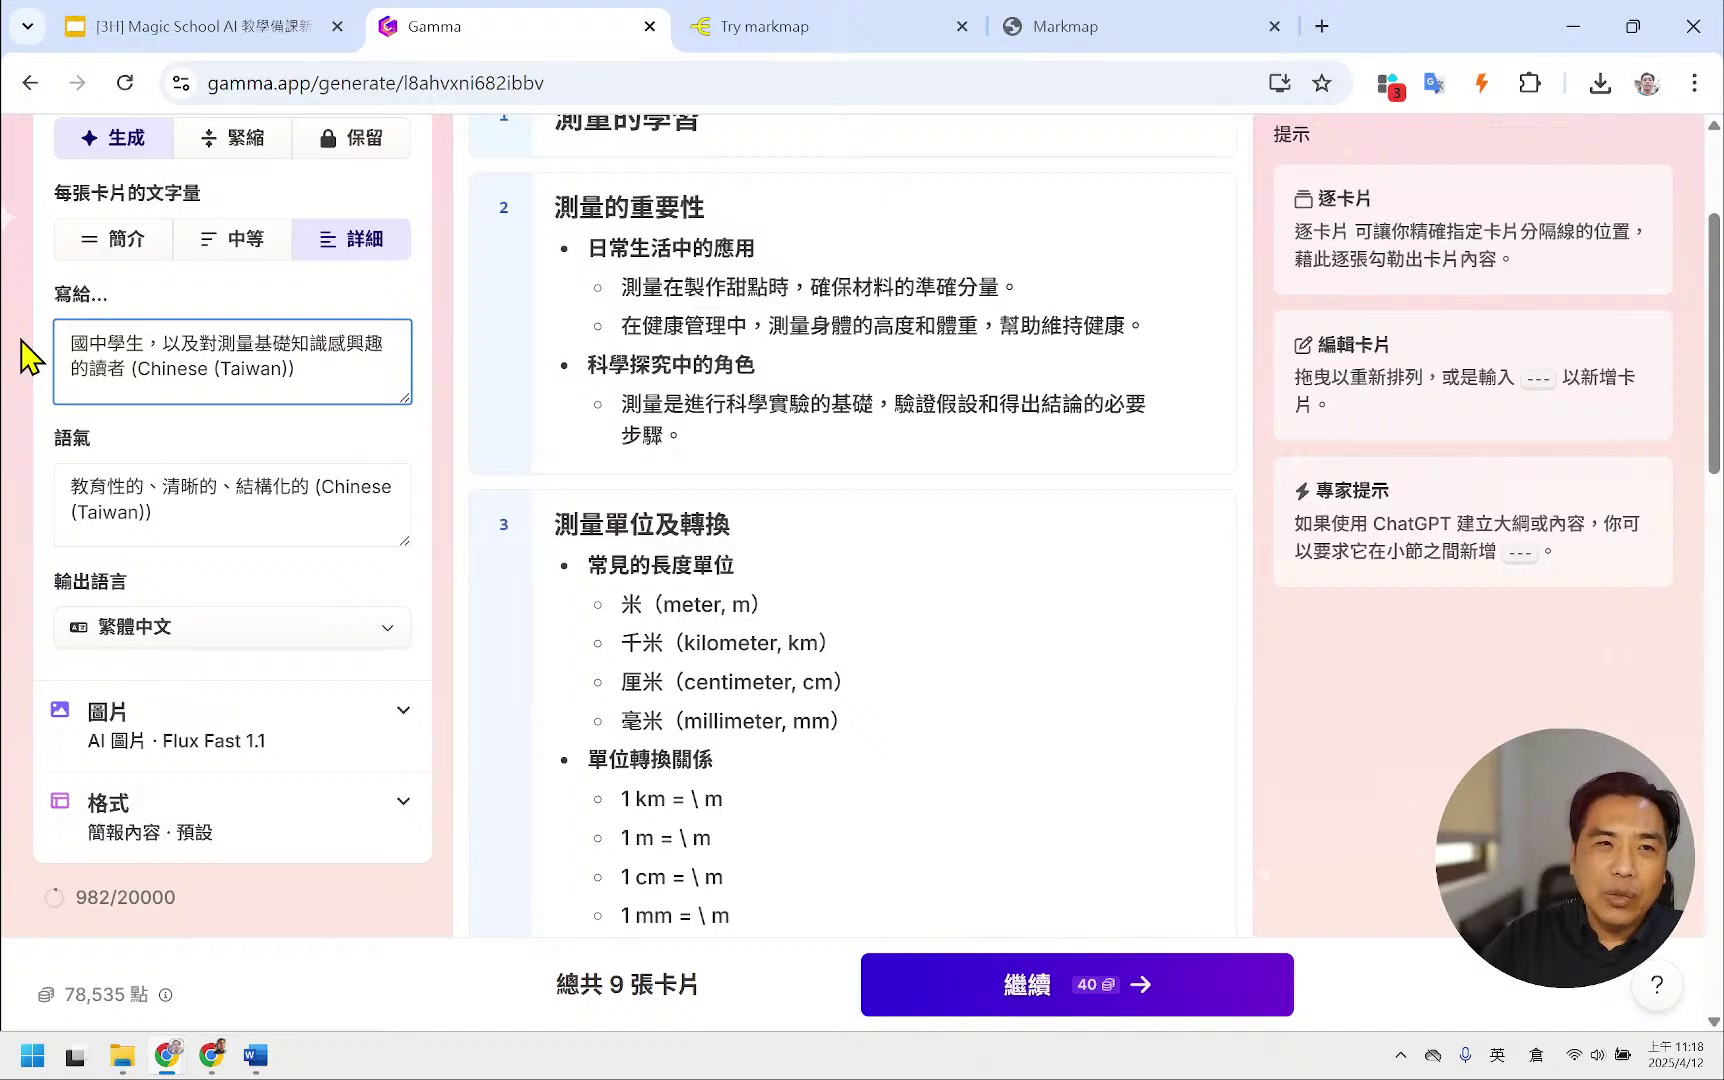
pyautogui.write('mm')
pyautogui.press('BackSpace')
pyautogui.press('BackSpace')
pyautogui.press('BackSpace')
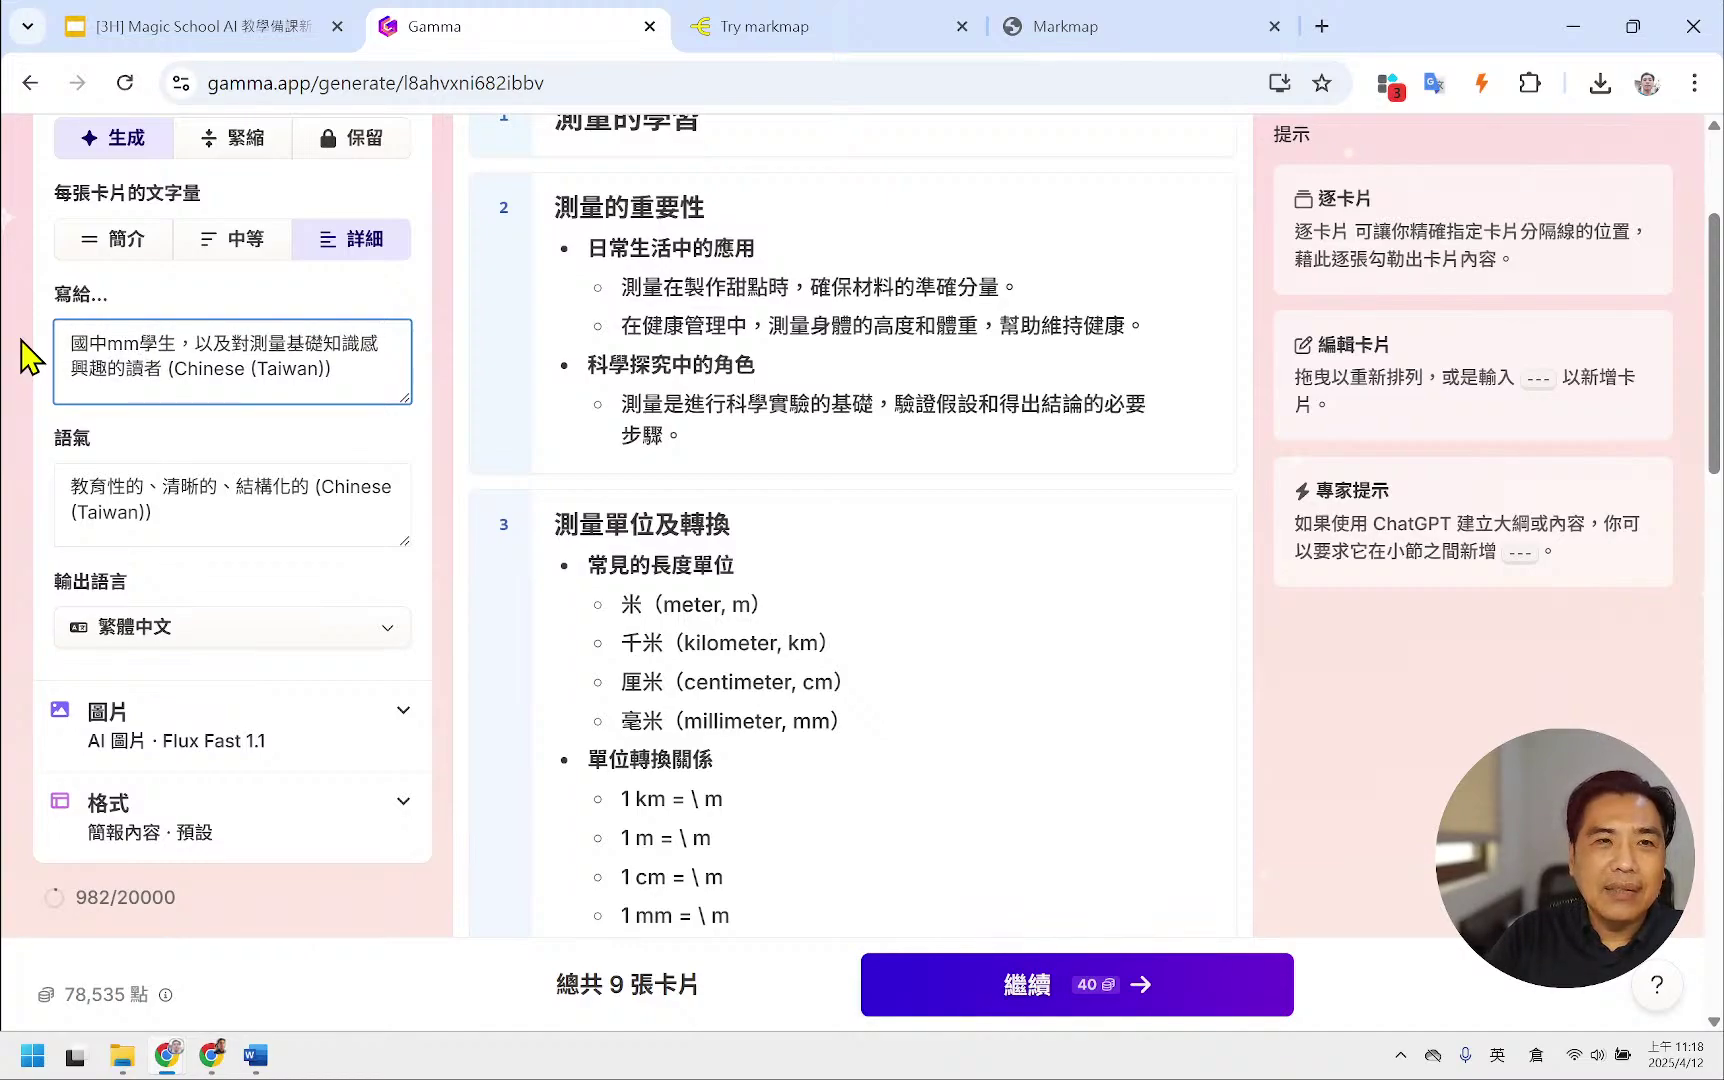
pyautogui.press('shift')
pyautogui.write('二年級')
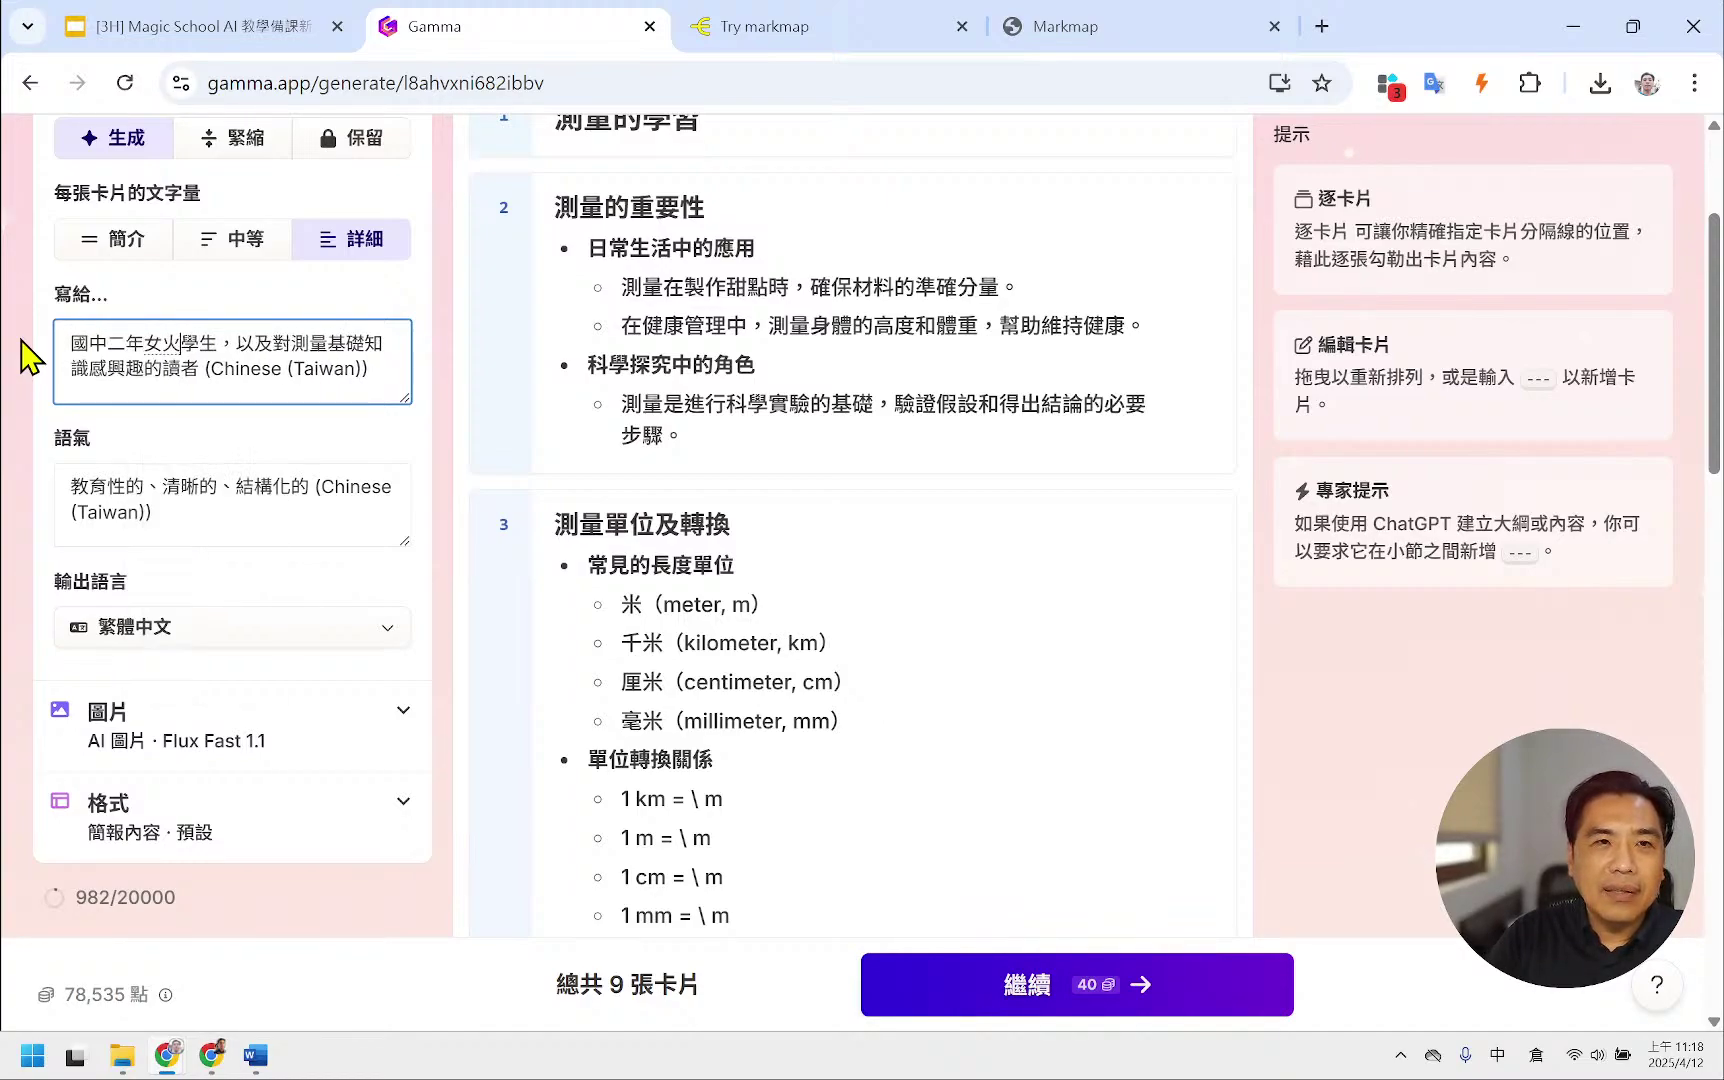
pyautogui.press('shift')
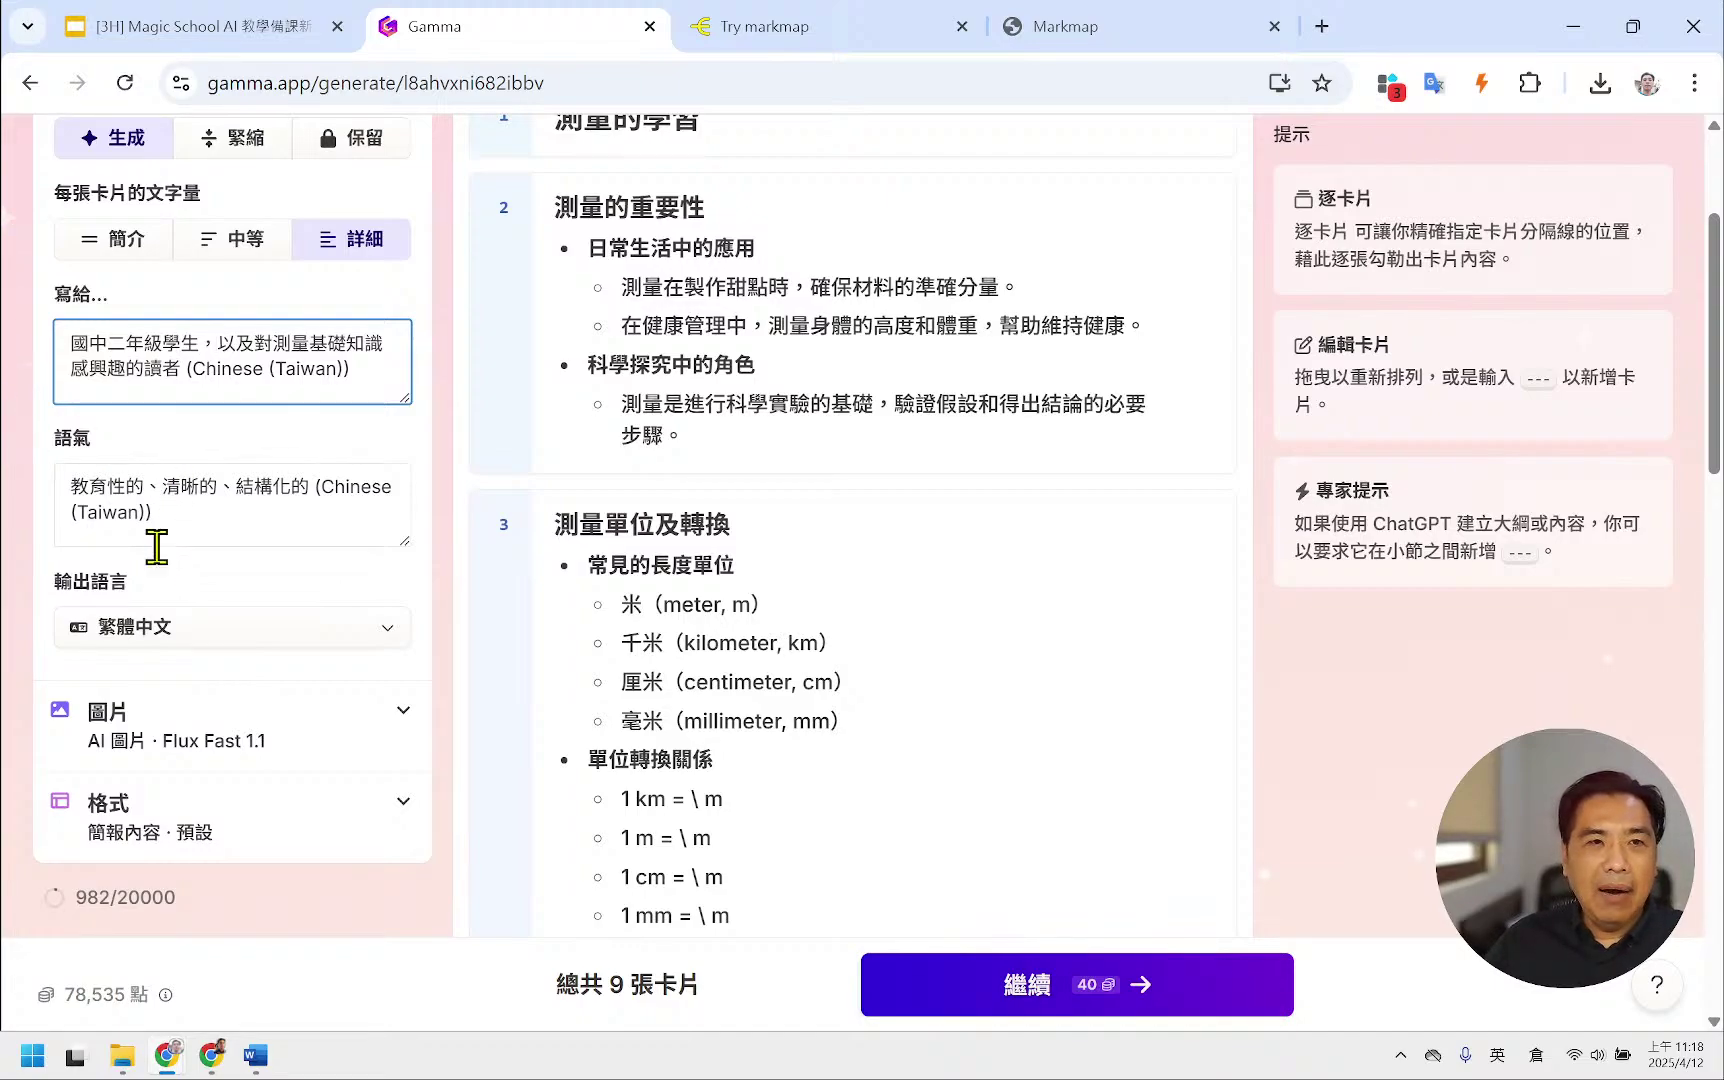
pyautogui.click(216, 522)
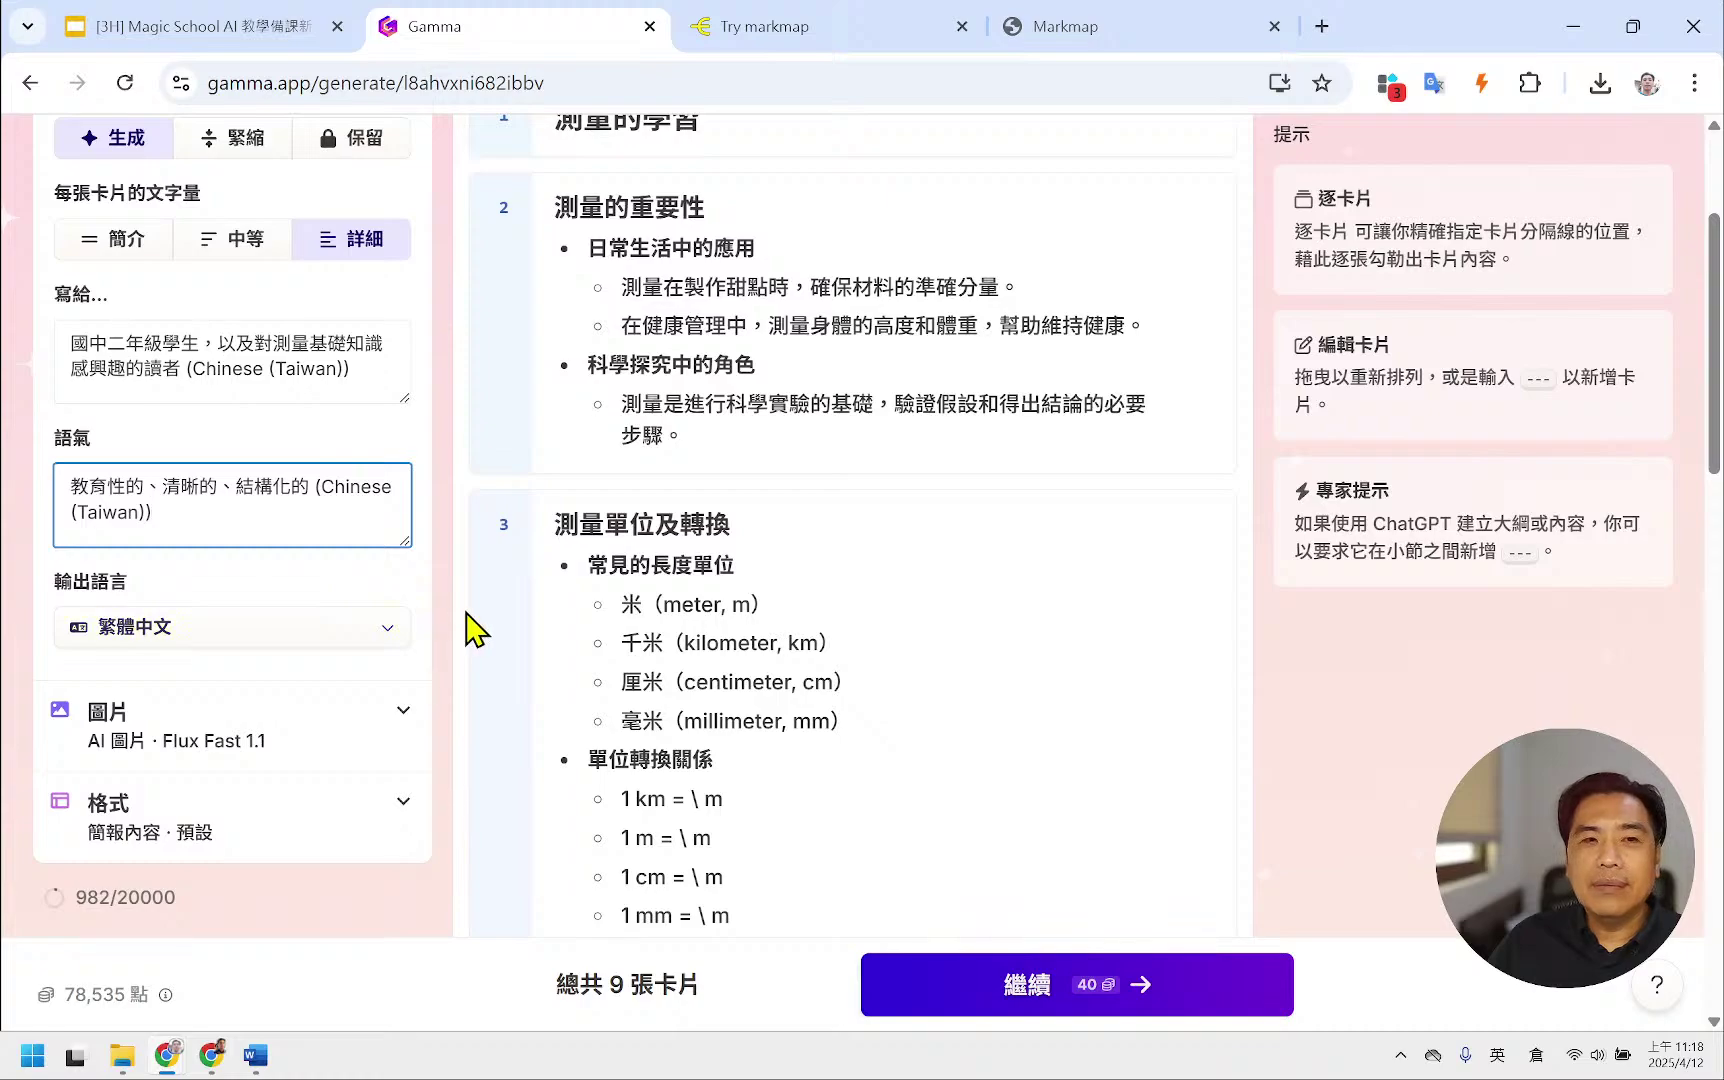
# - Continue from the prompt editor to theme selection and try the Petrol theme and the dark blue theme beside it
pyautogui.scroll(1, 690, 582)
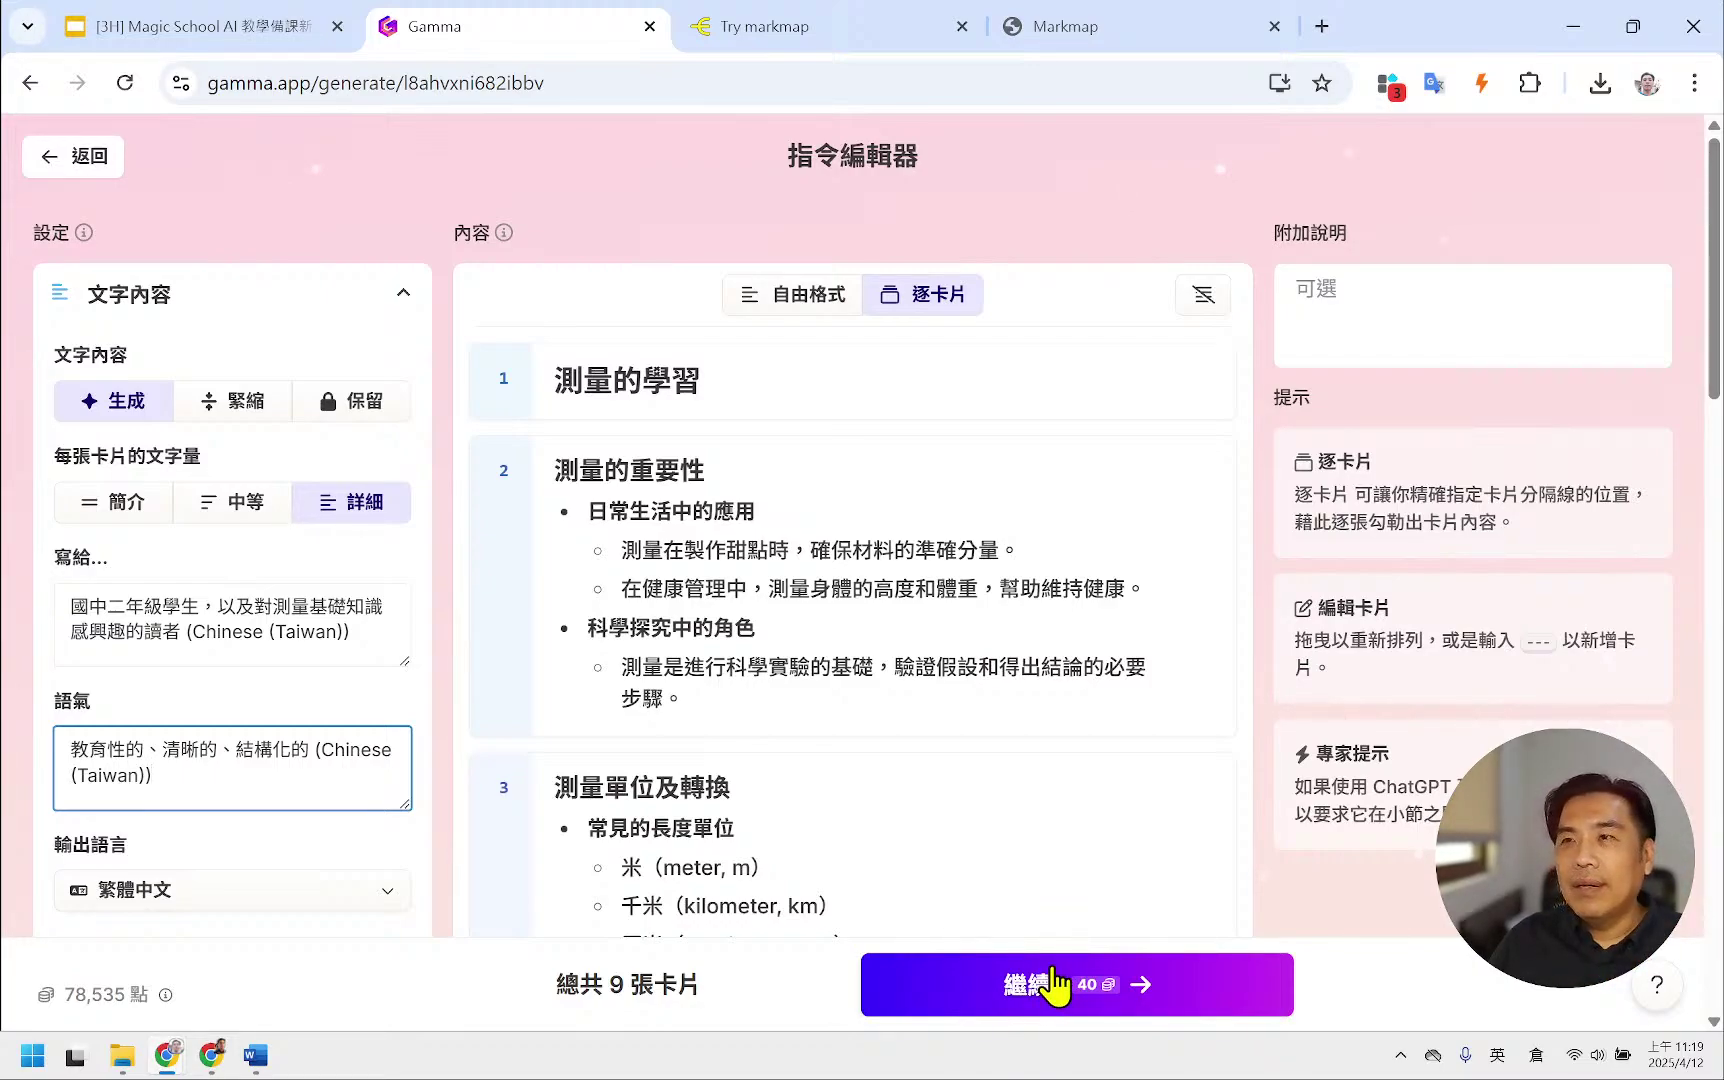
pyautogui.click(1062, 988)
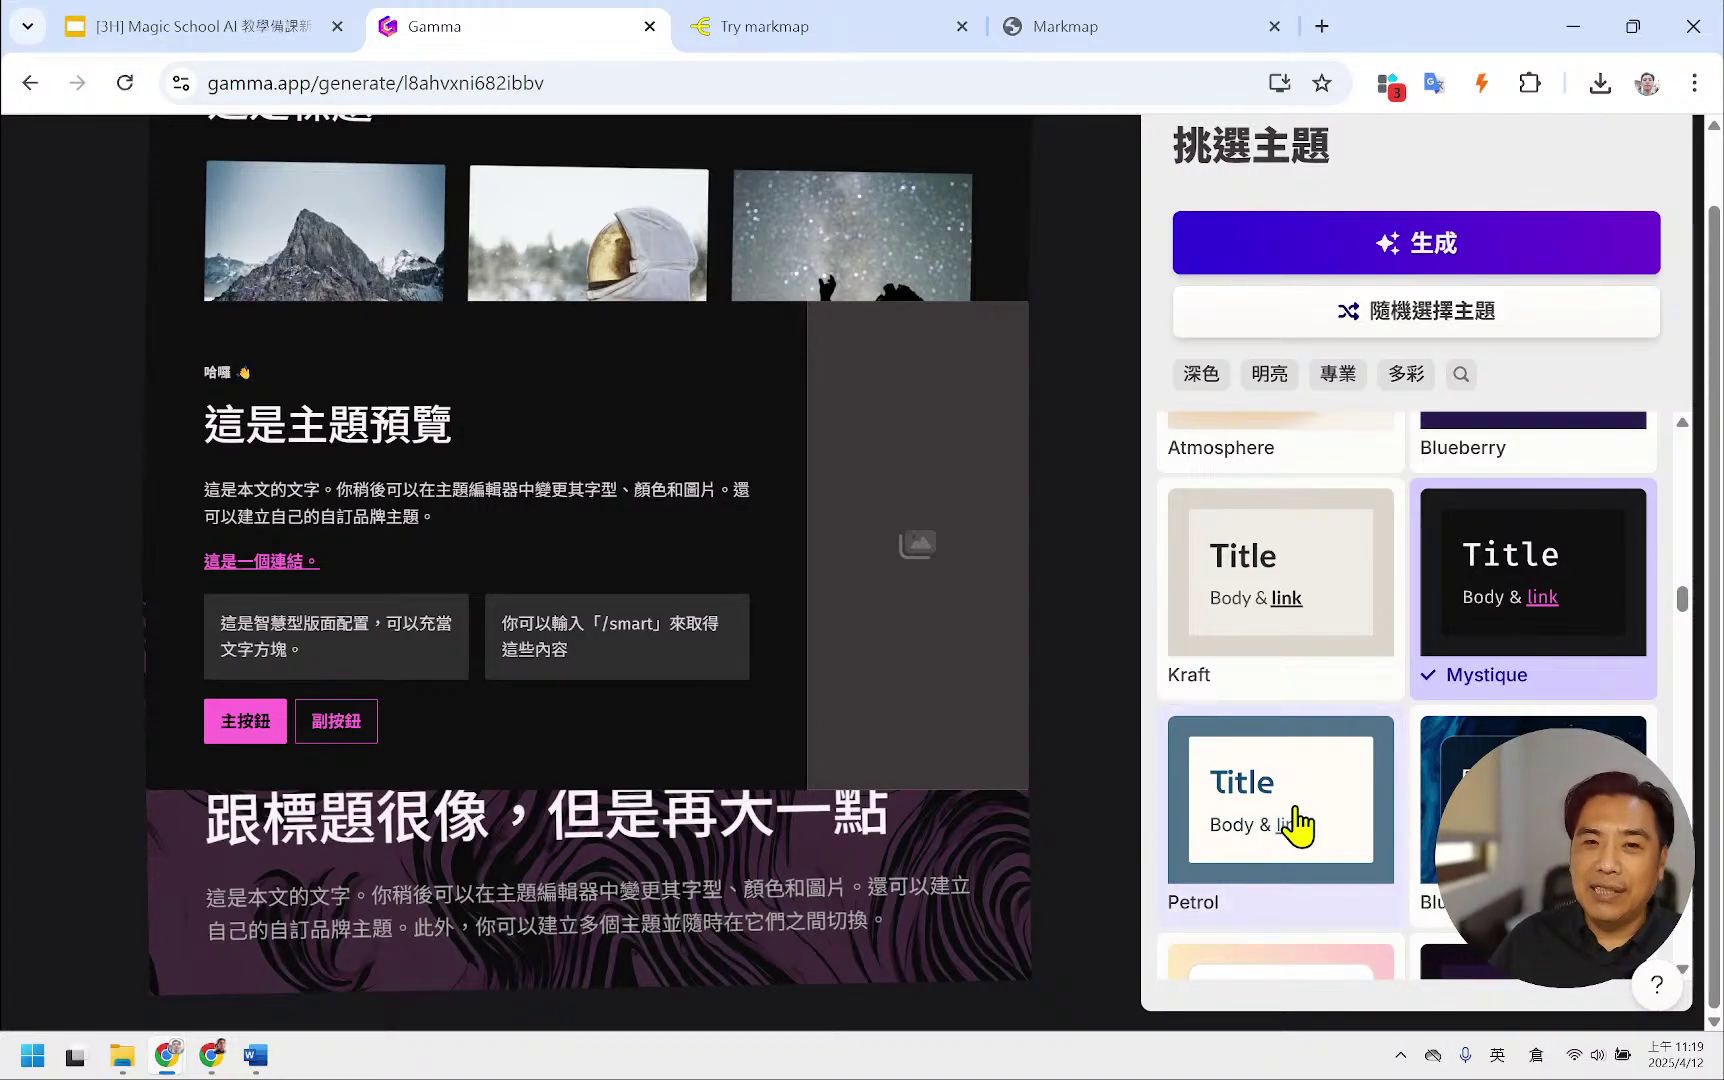
pyautogui.click(1335, 864)
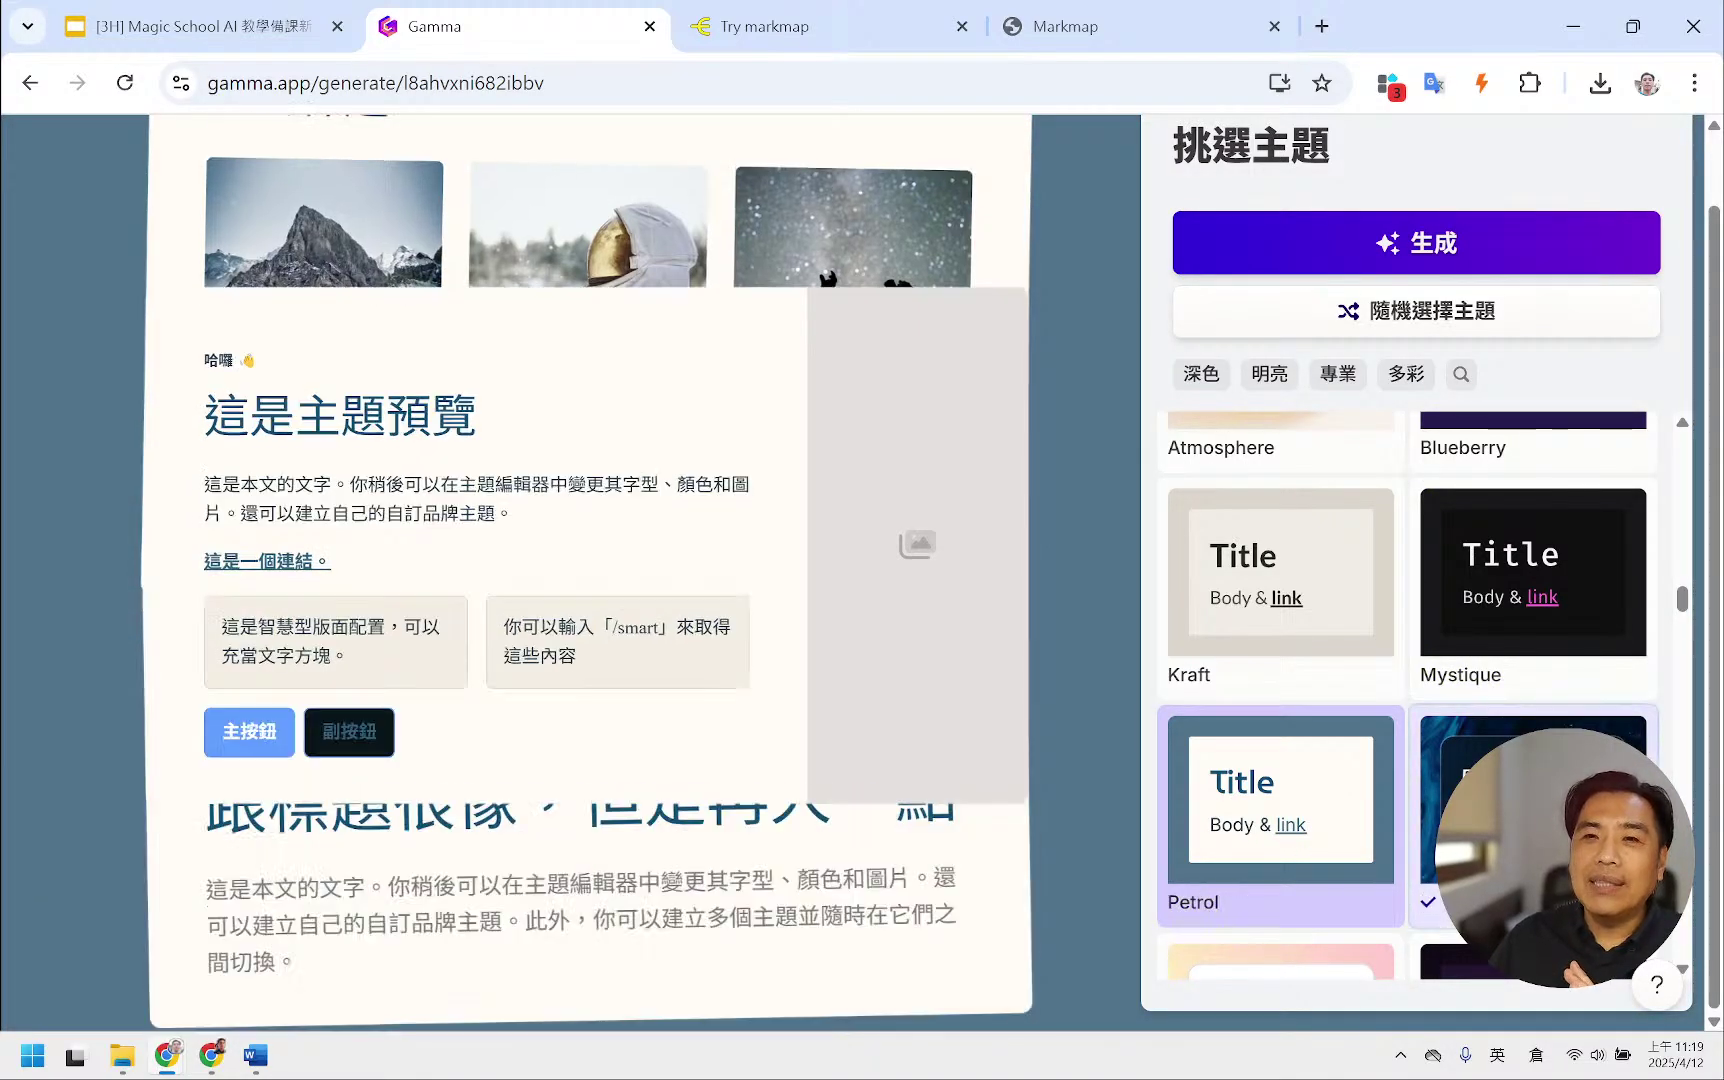
pyautogui.click(1430, 820)
pyautogui.scroll(6, 1406, 695)
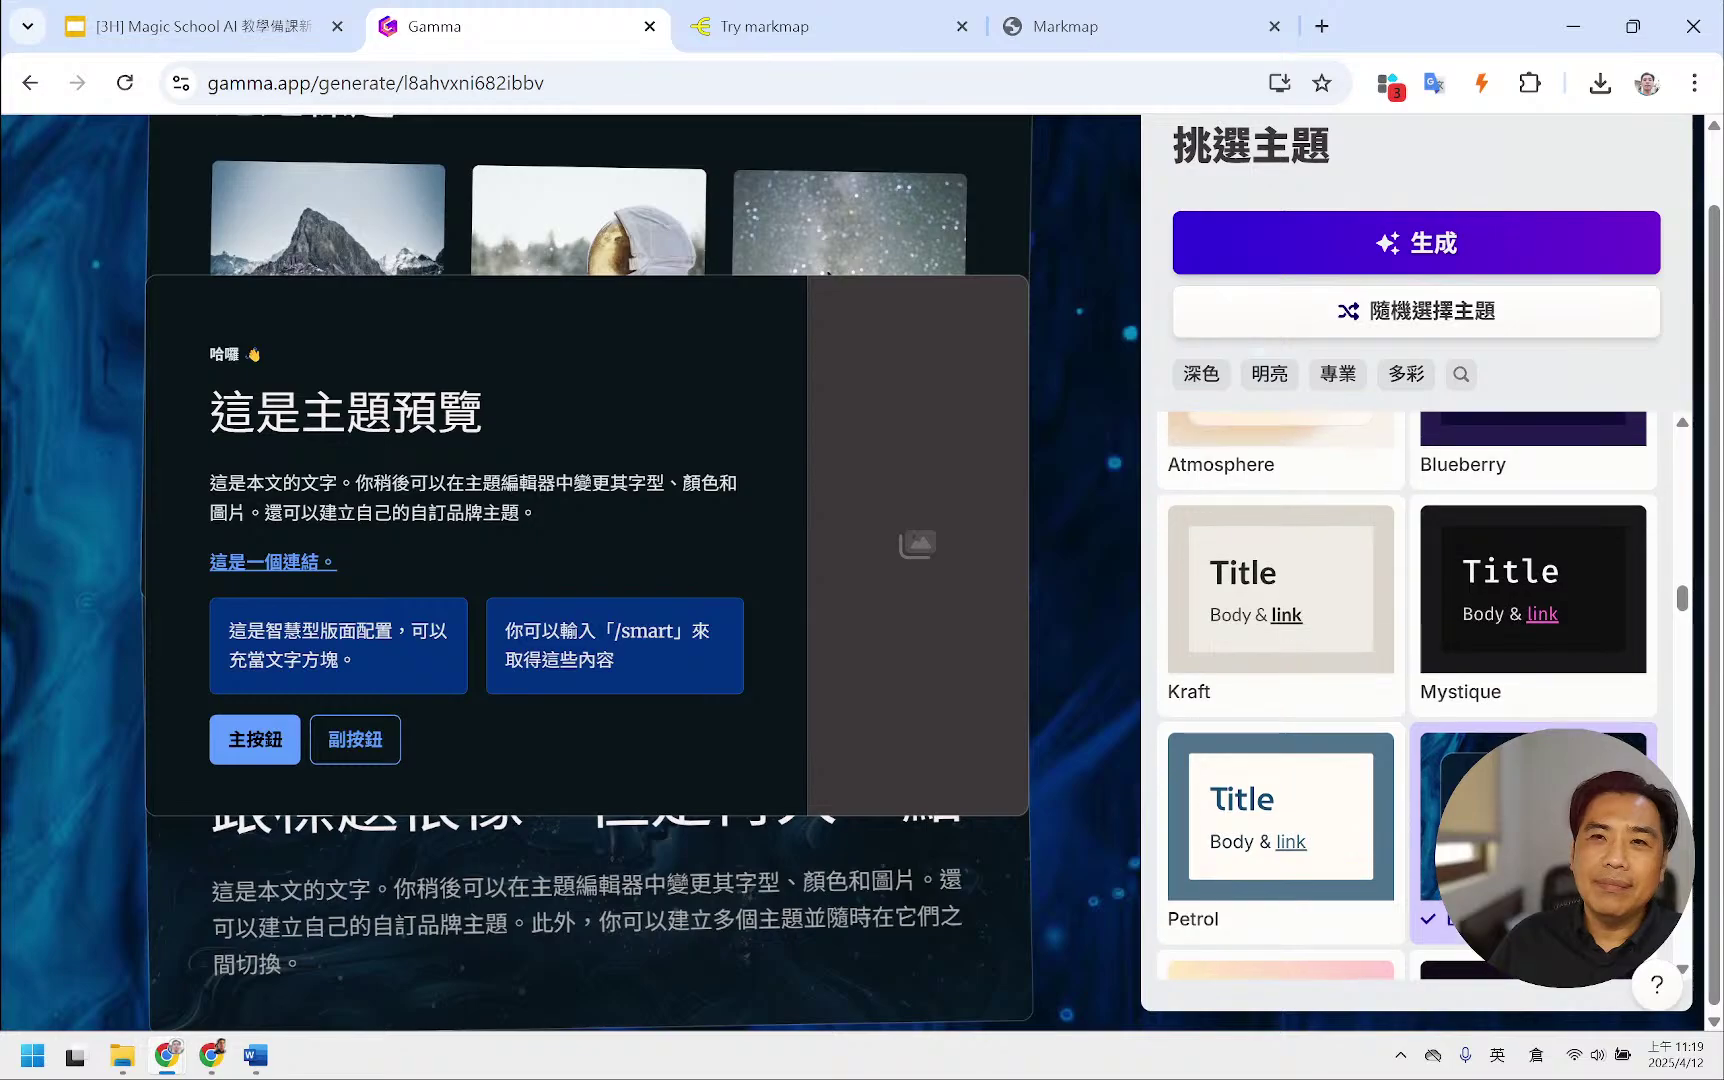
# - Browse further through the theme list and try other dark themes, including Electric
pyautogui.scroll(-8, 1406, 695)
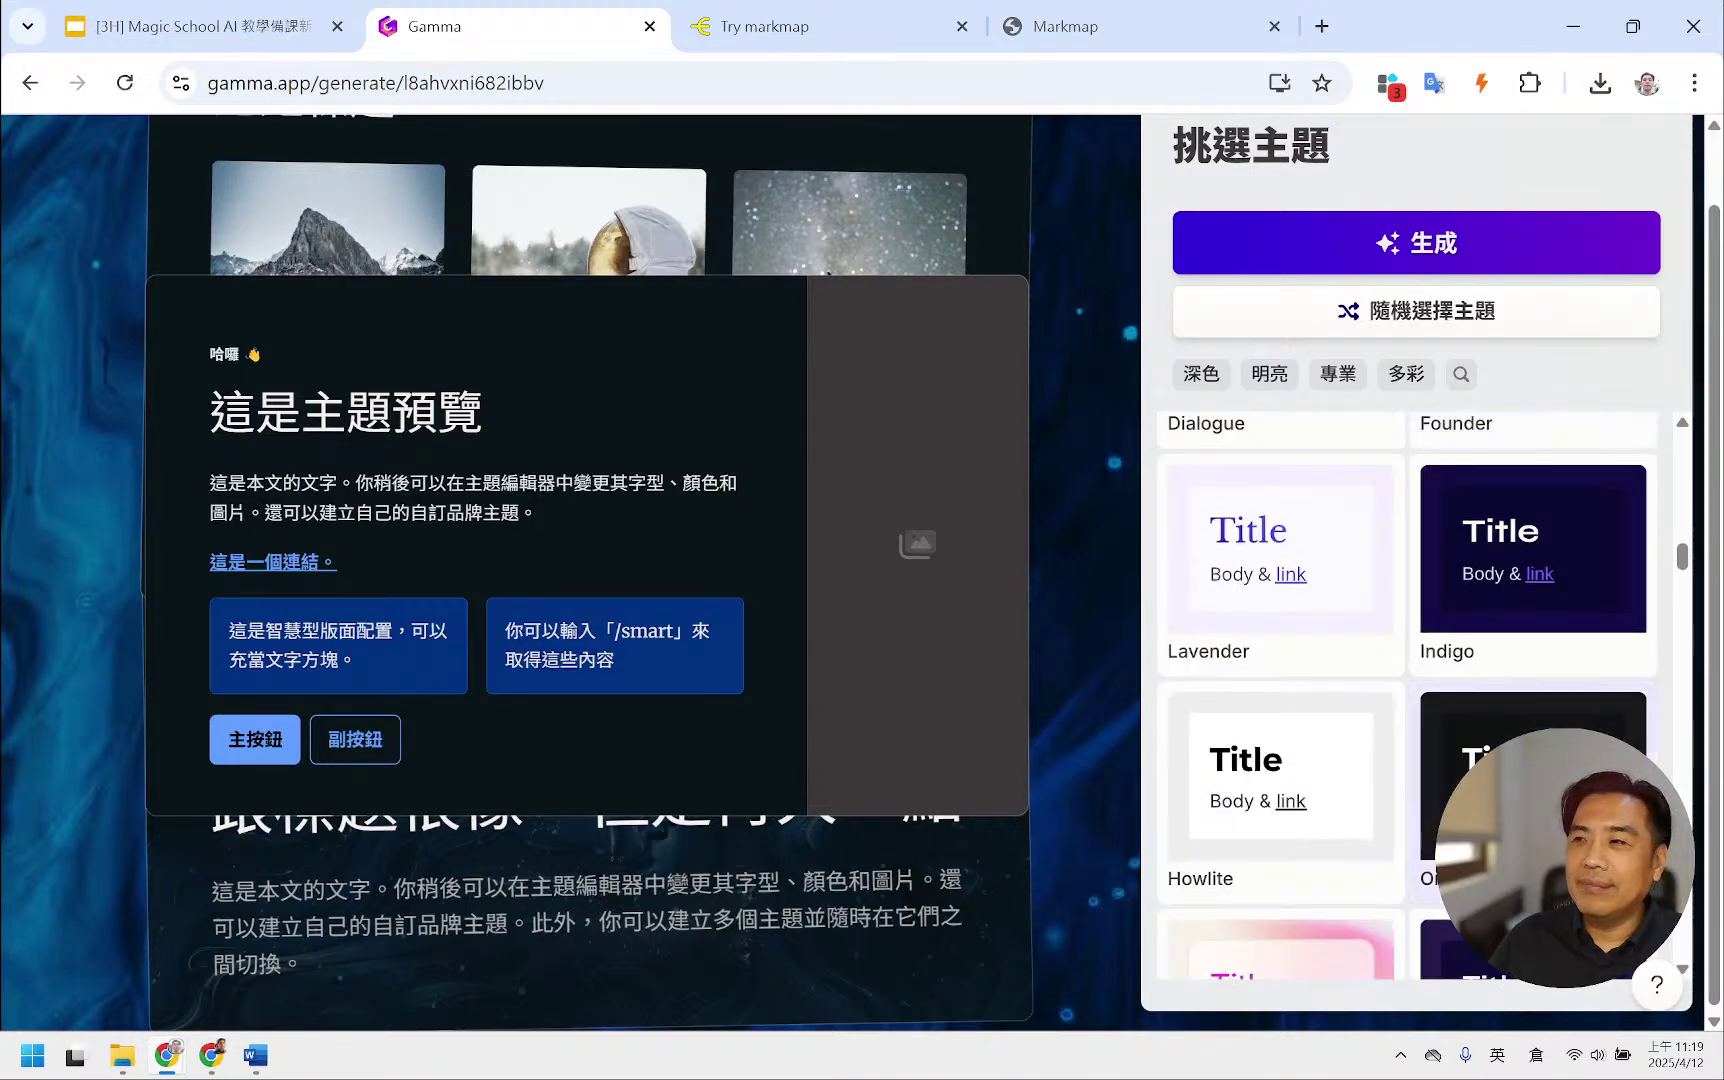
pyautogui.click(1597, 590)
pyautogui.scroll(-9, 1597, 590)
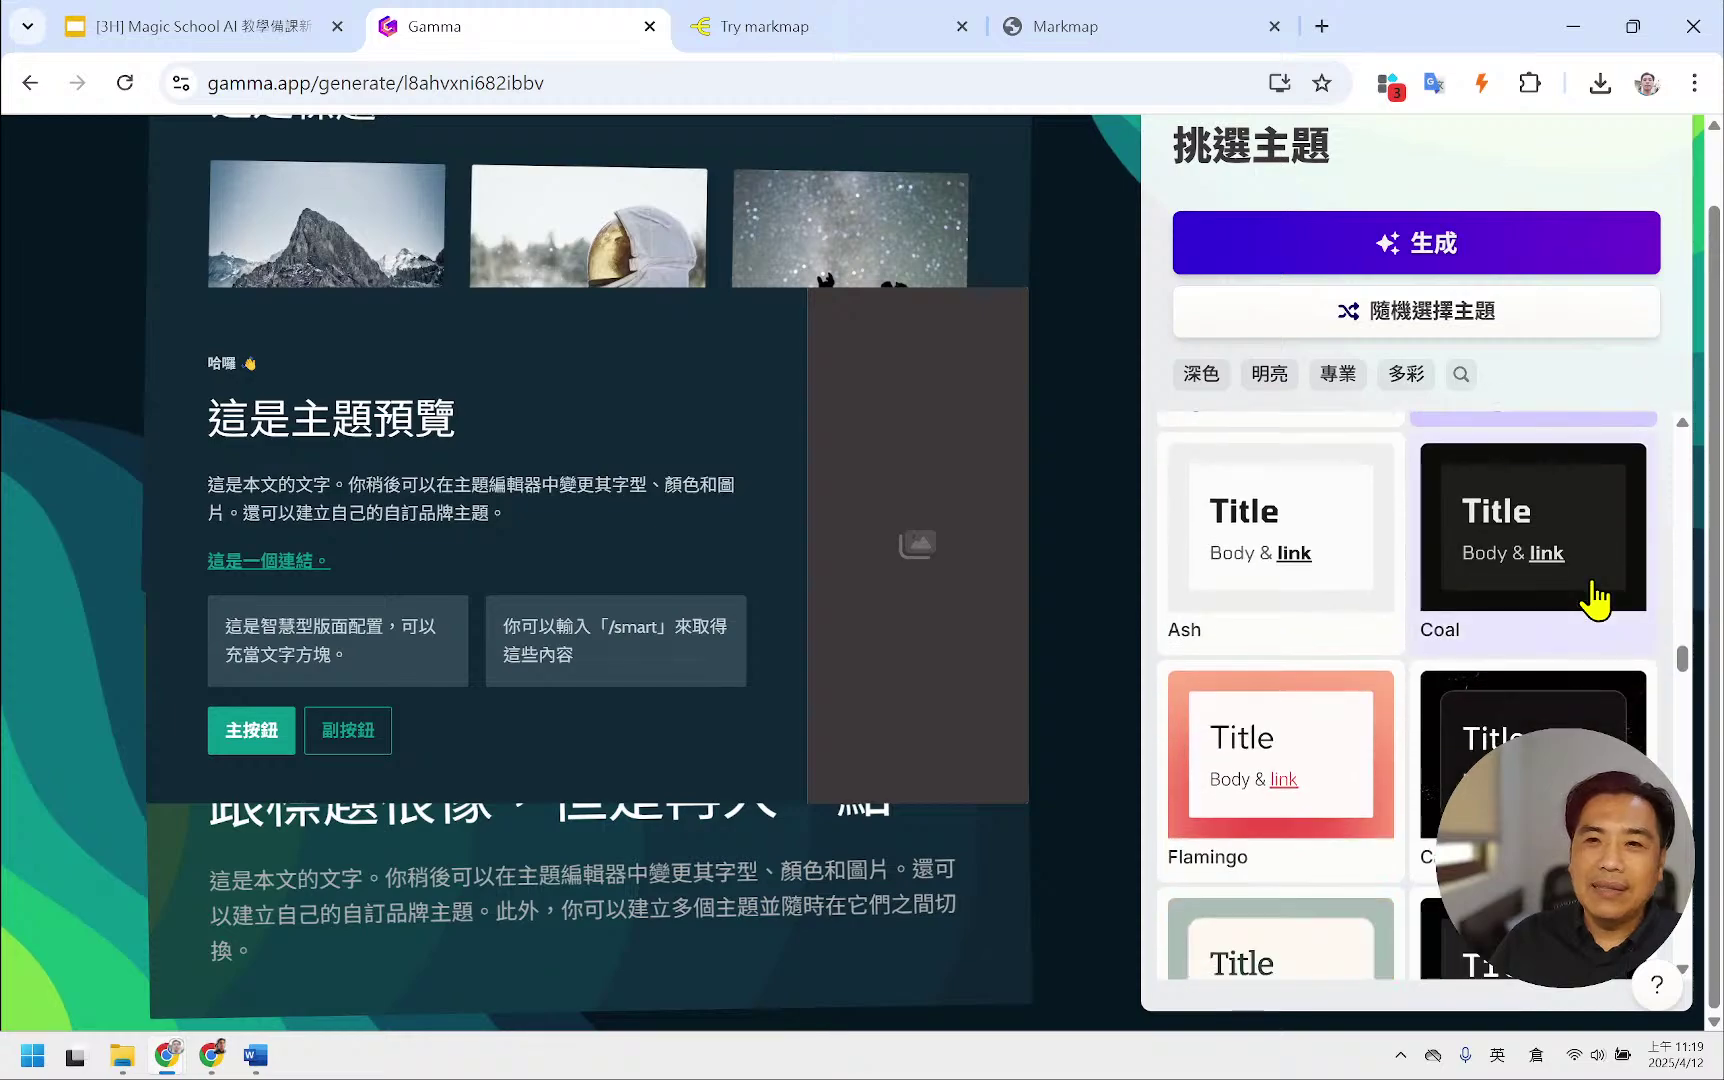
pyautogui.click(1582, 582)
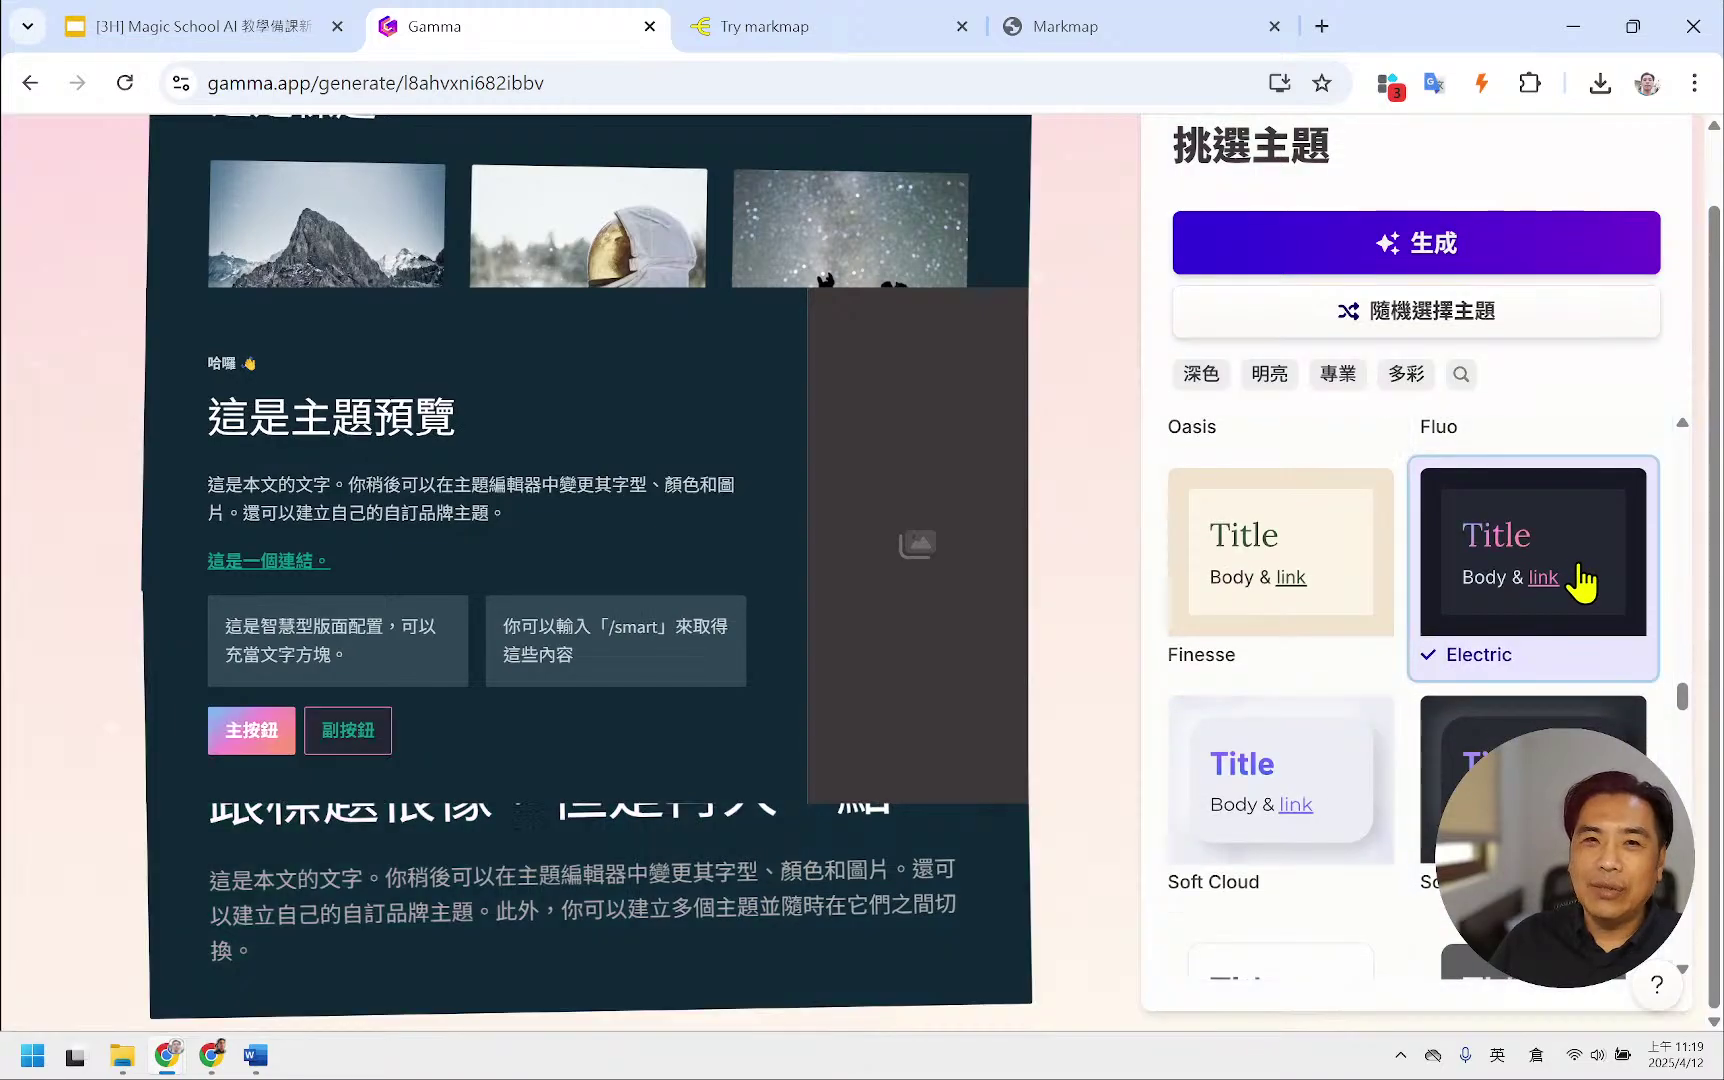
pyautogui.scroll(-4, 1580, 590)
pyautogui.scroll(-10, 1577, 597)
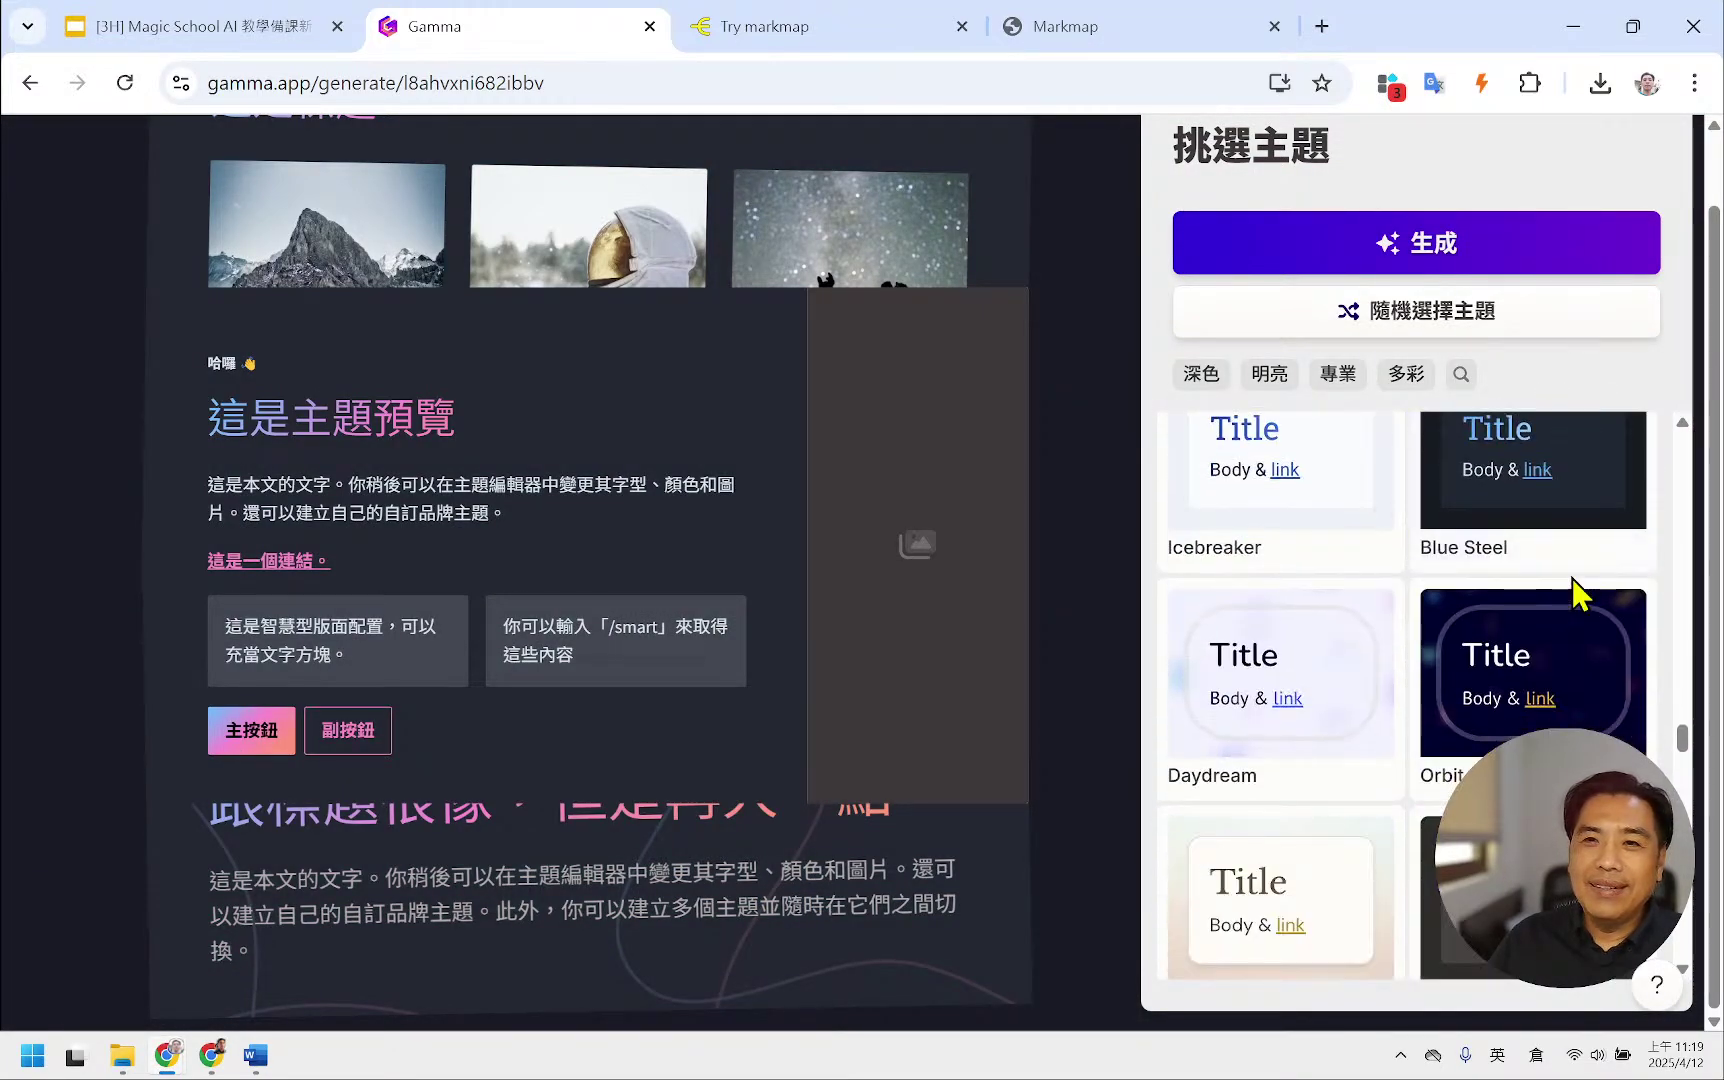
pyautogui.scroll(-1, 1574, 598)
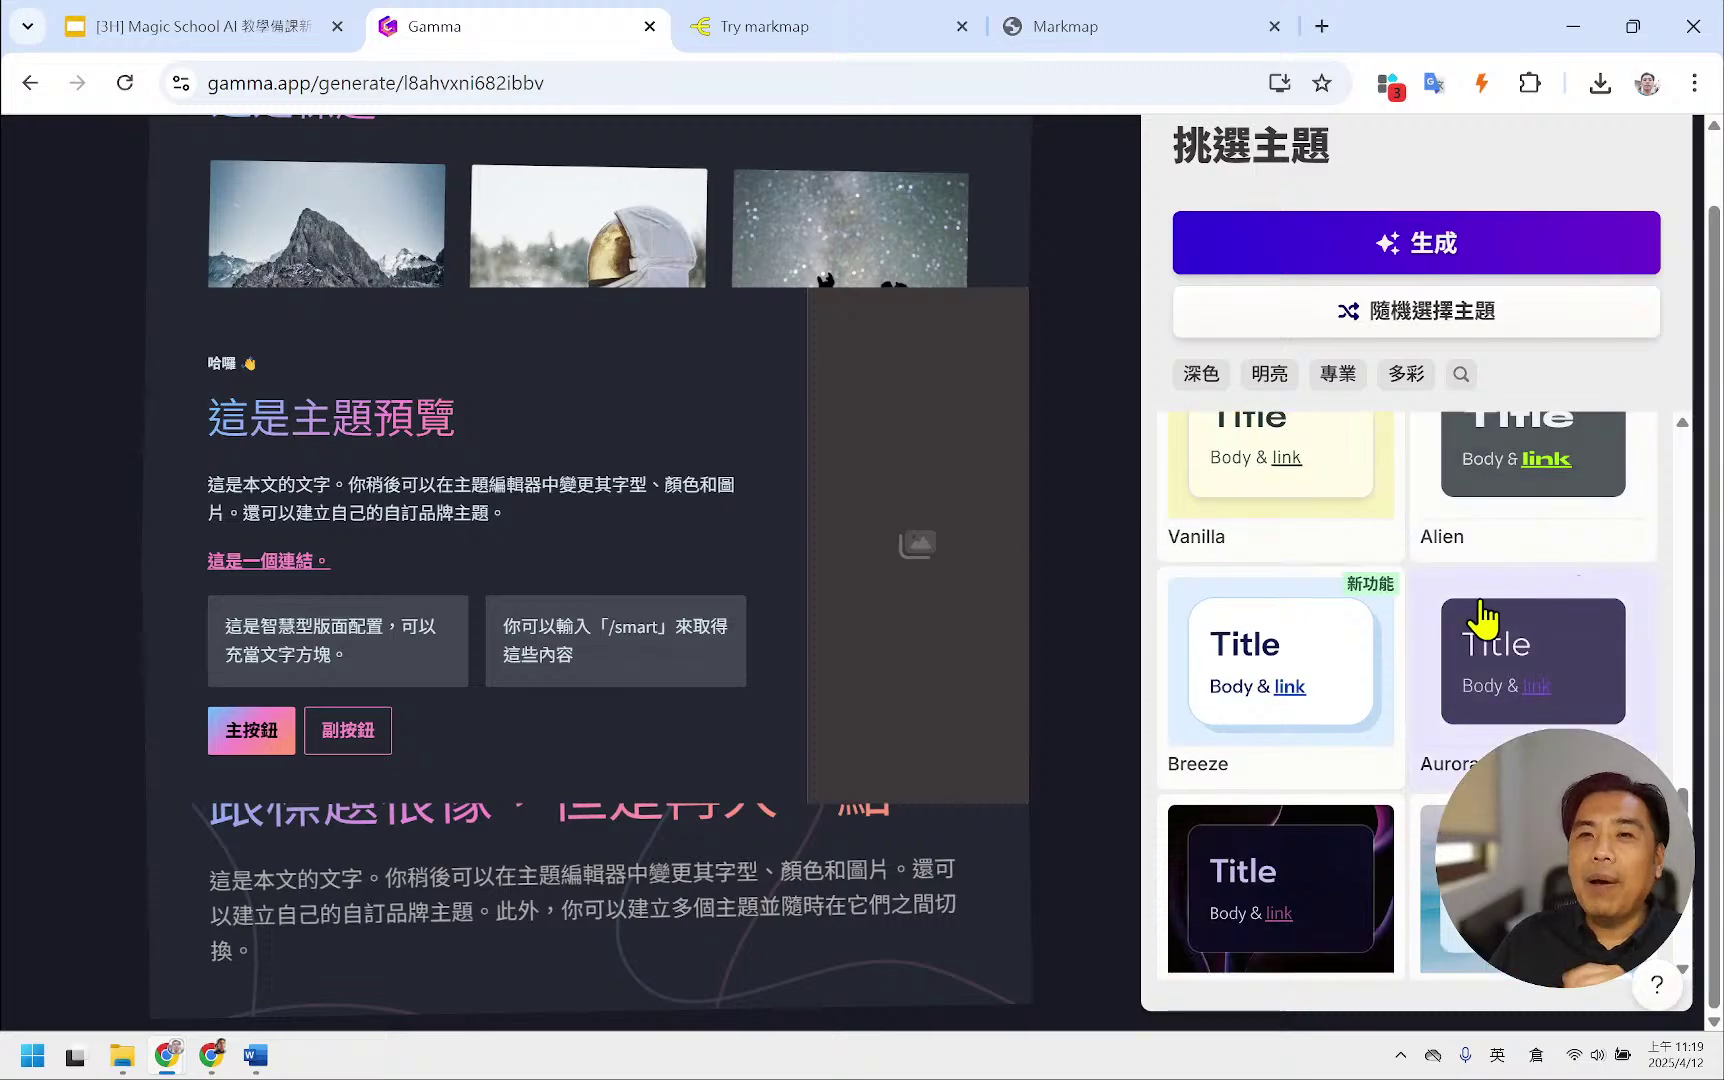
# - Try the Breeze theme and look through the themes listed after it
pyautogui.click(1251, 673)
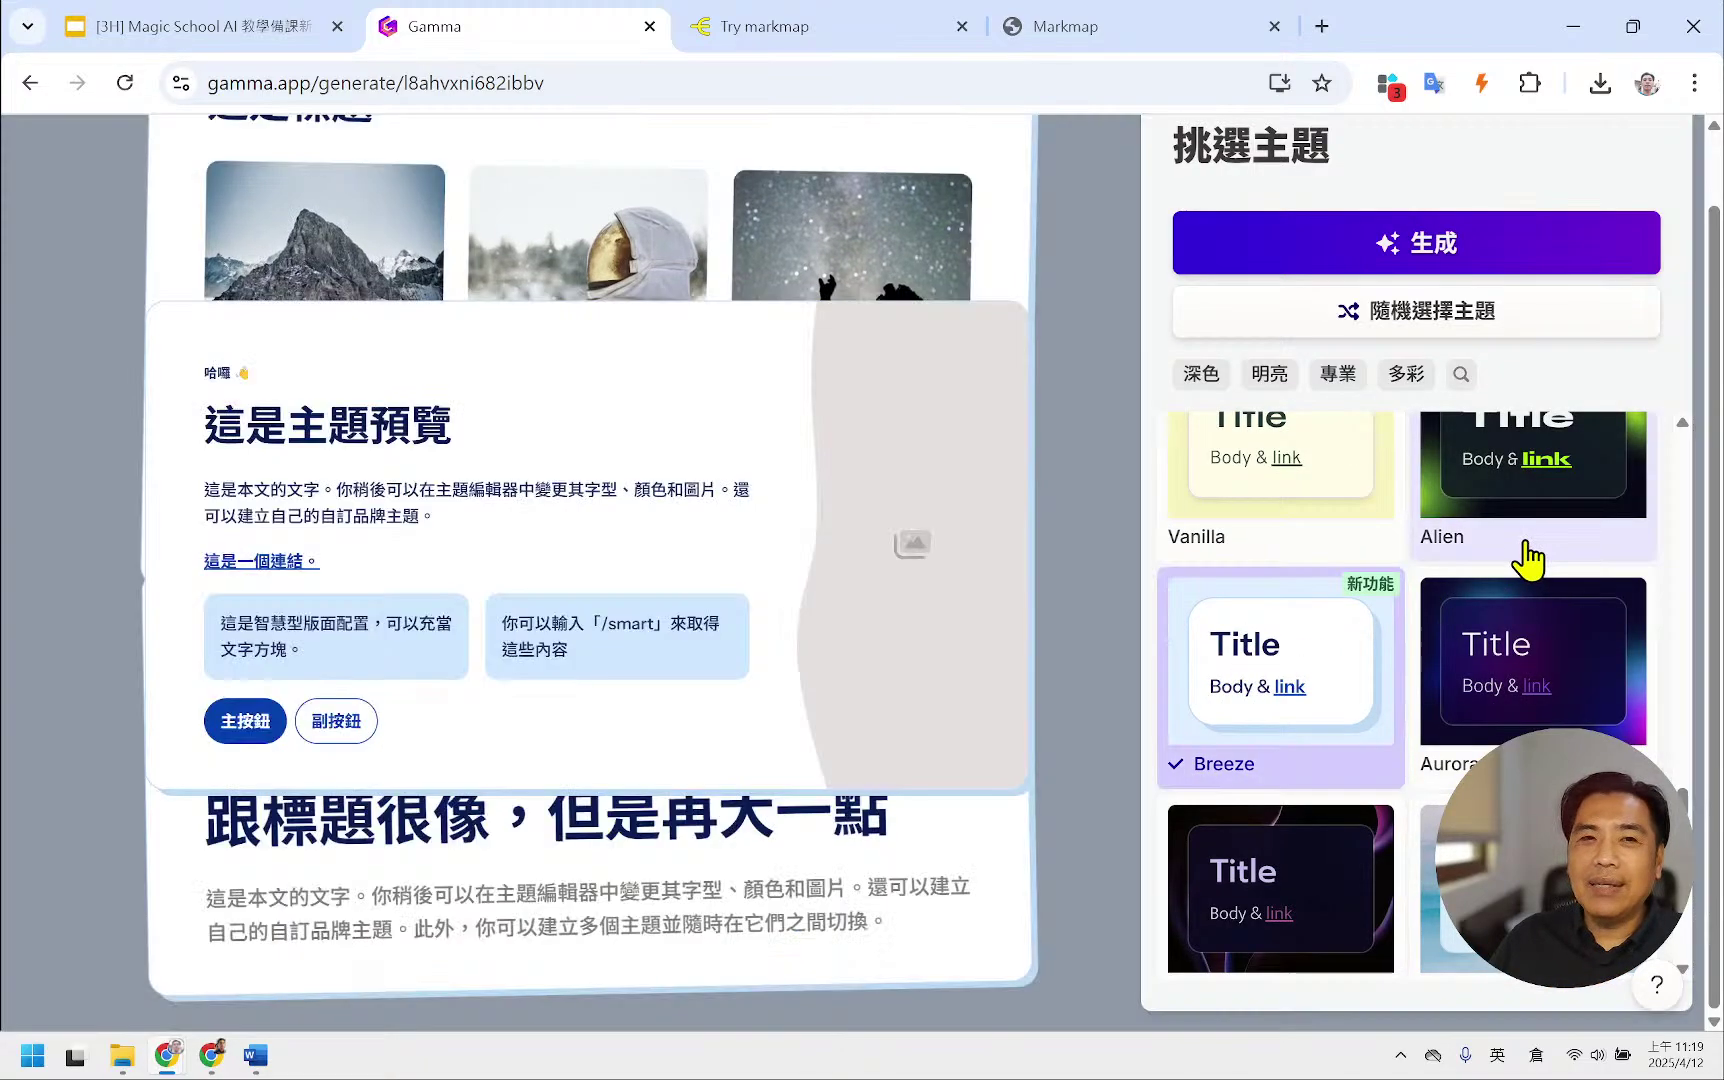
pyautogui.scroll(-4, 1447, 598)
pyautogui.scroll(-8, 1447, 598)
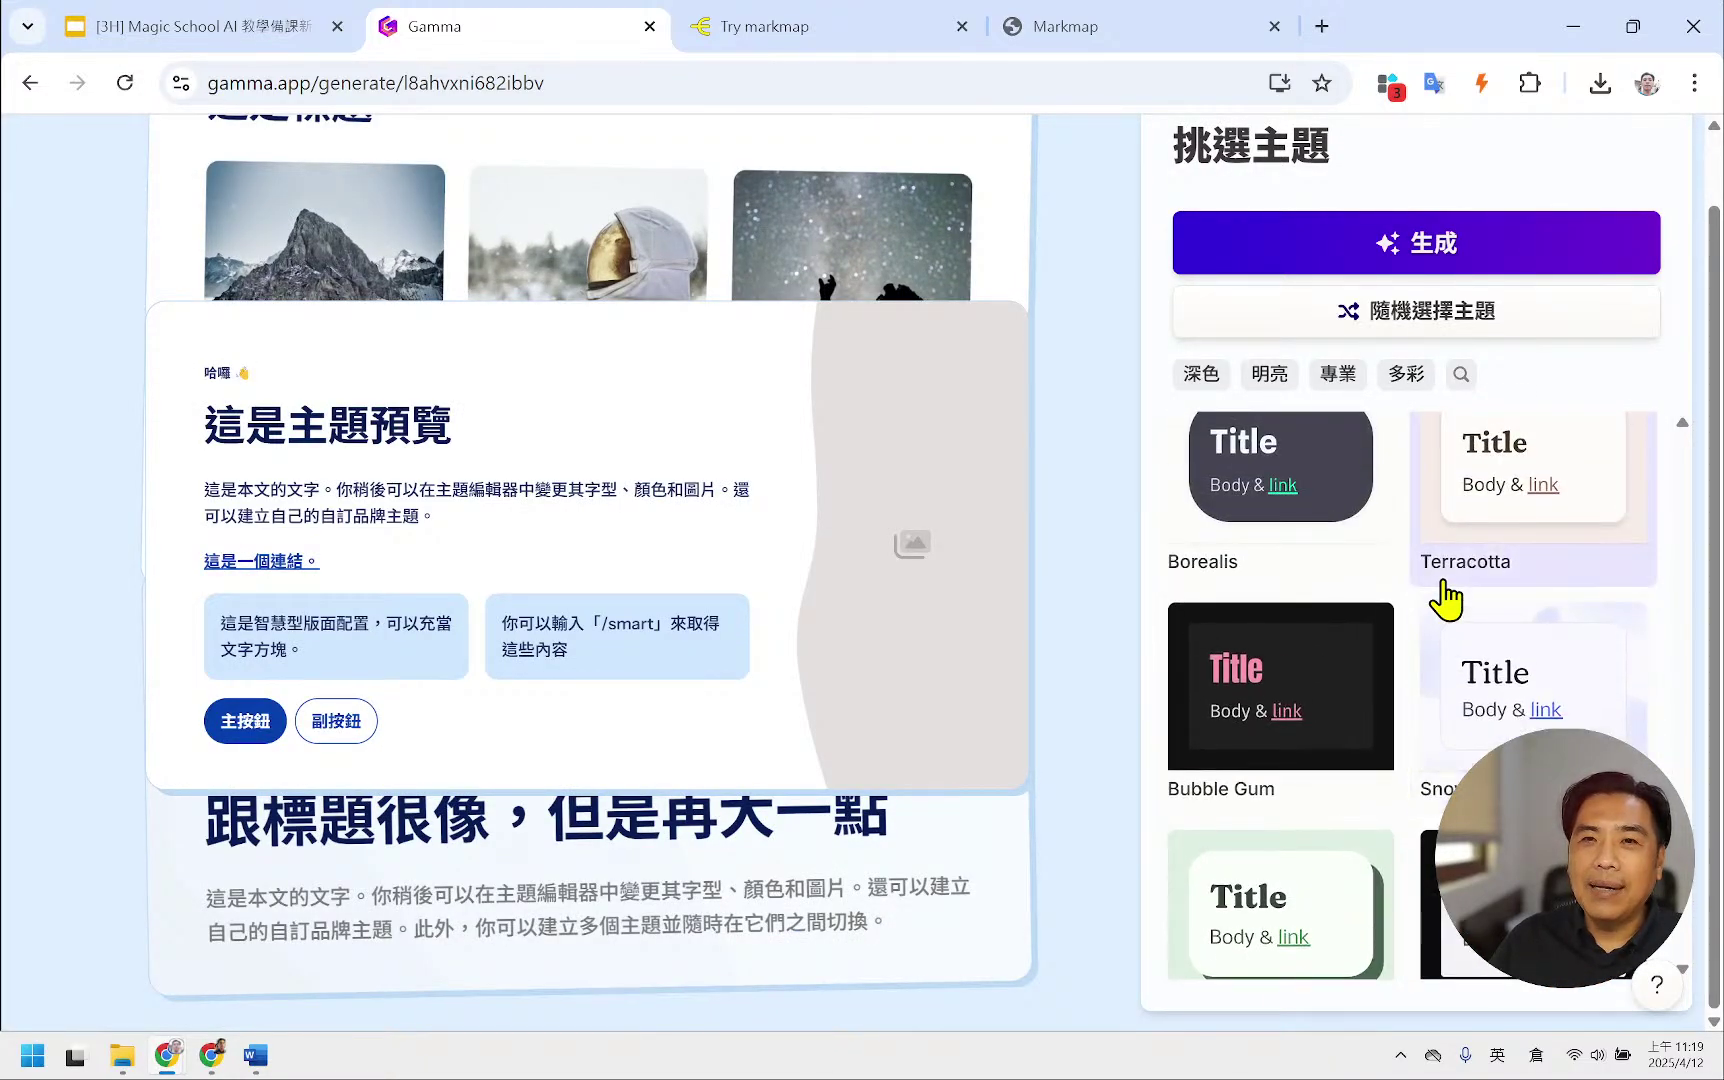
pyautogui.scroll(-5, 1444, 600)
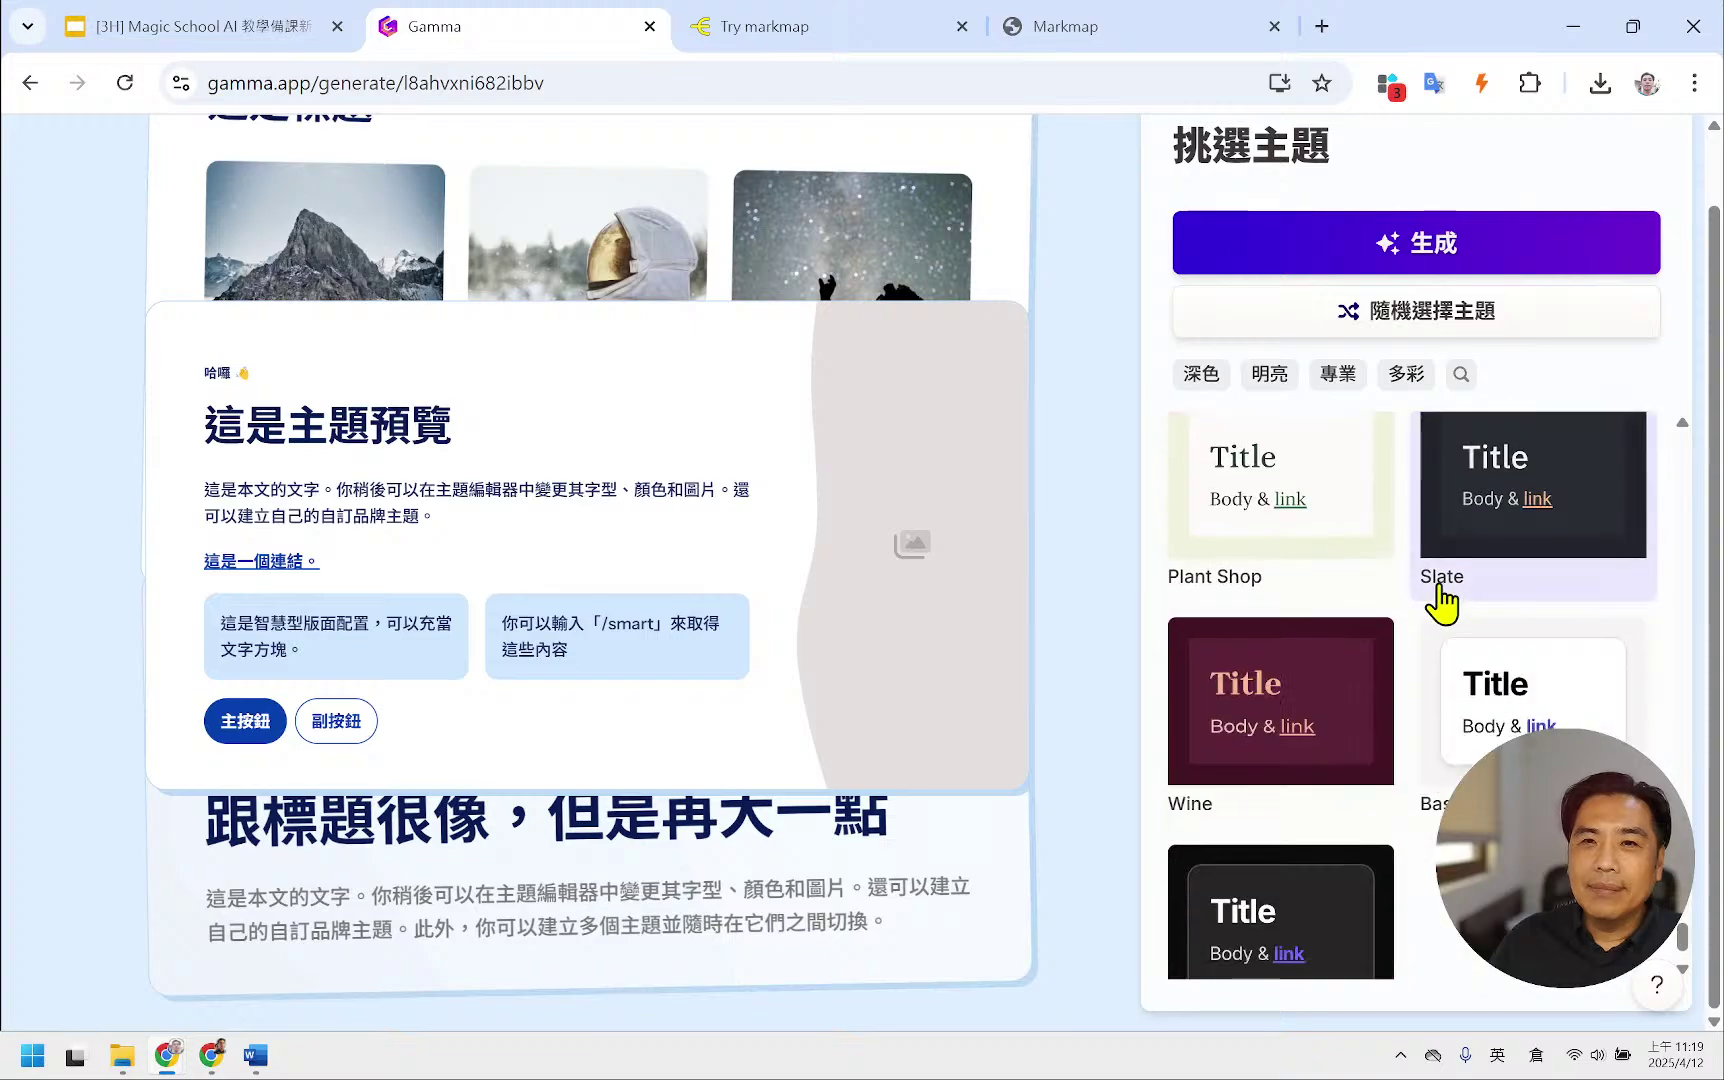
# - Choose the Aurora theme and generate the presentation with it
pyautogui.scroll(10, 1442, 600)
pyautogui.scroll(-6, 1440, 604)
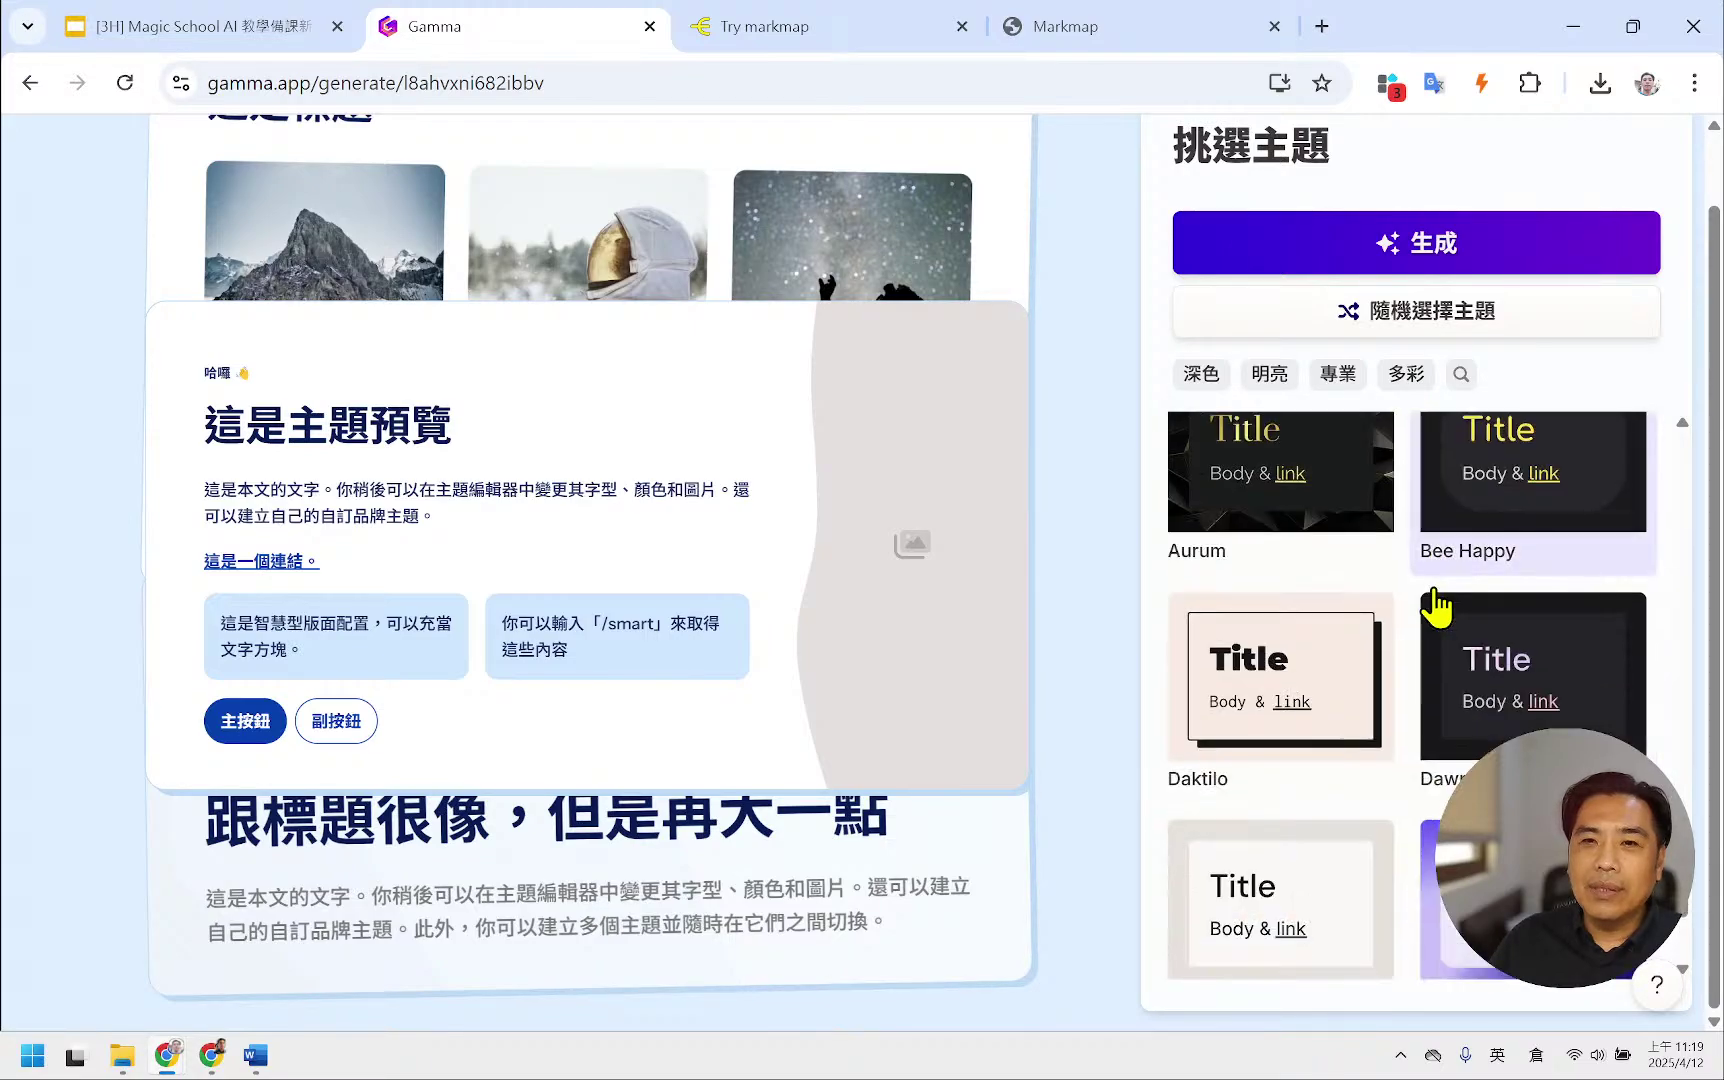
pyautogui.scroll(2, 1437, 606)
pyautogui.scroll(8, 1437, 606)
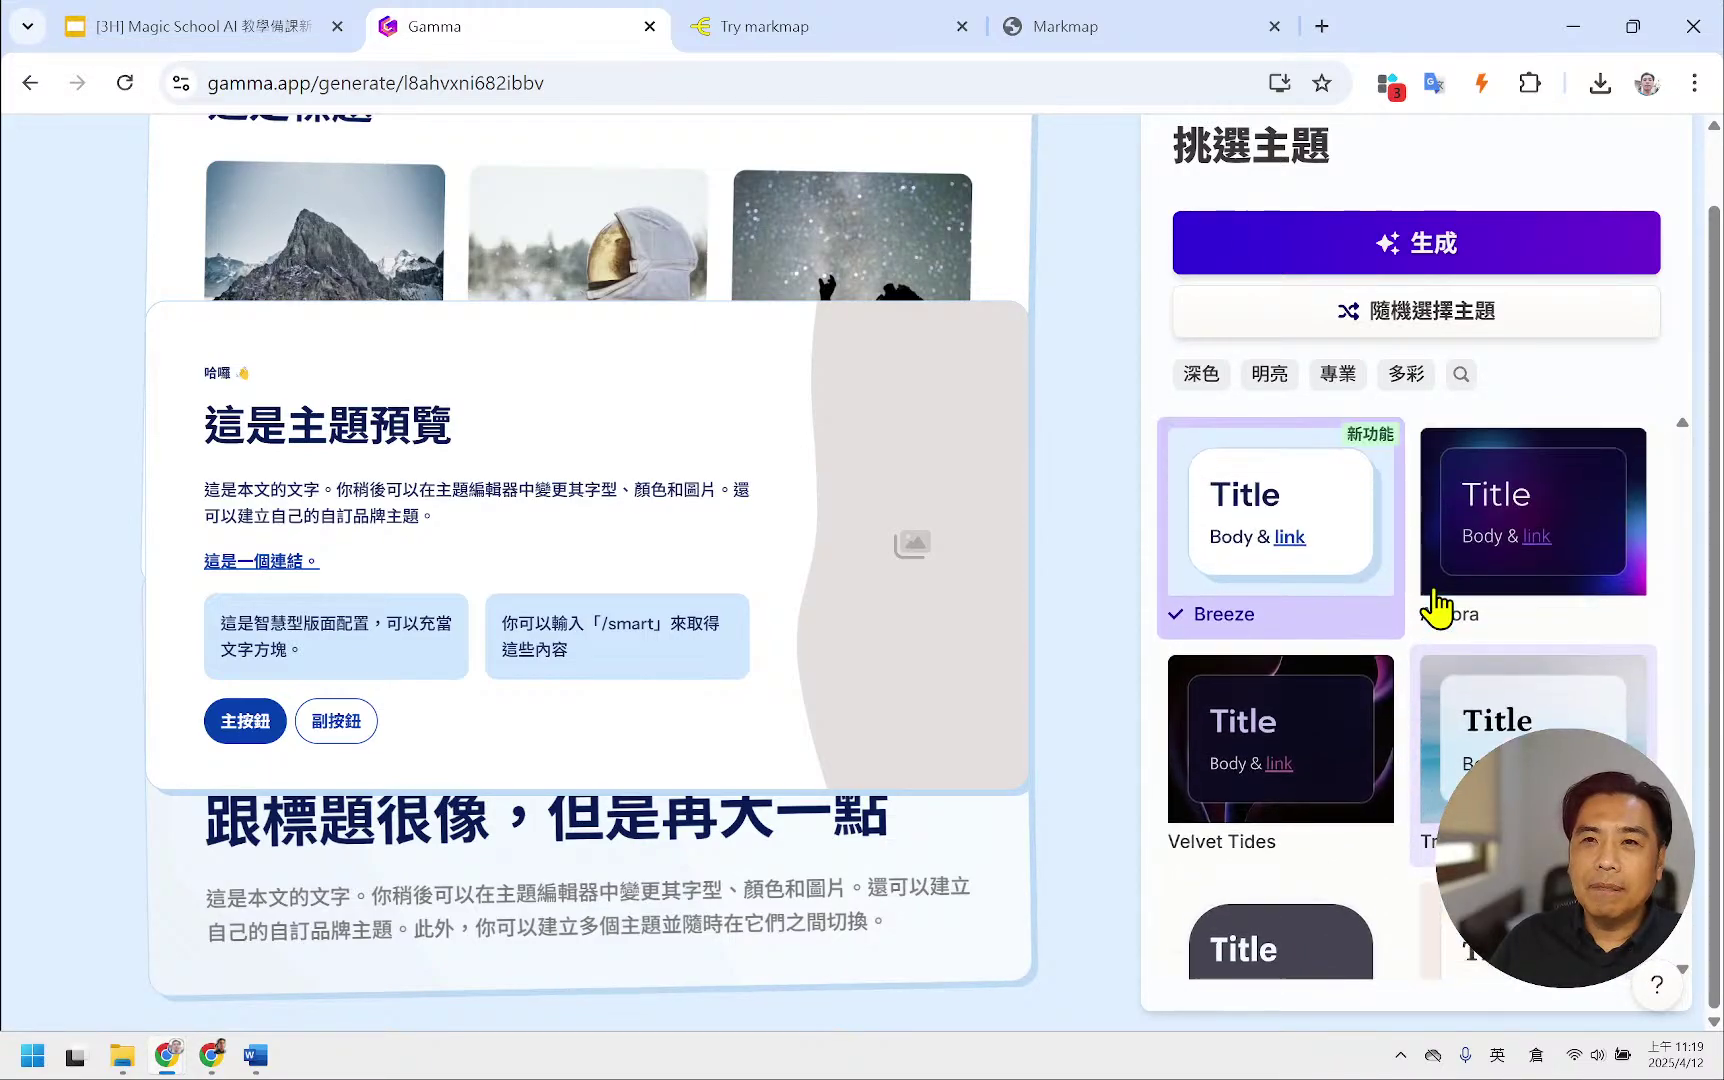
pyautogui.click(1499, 590)
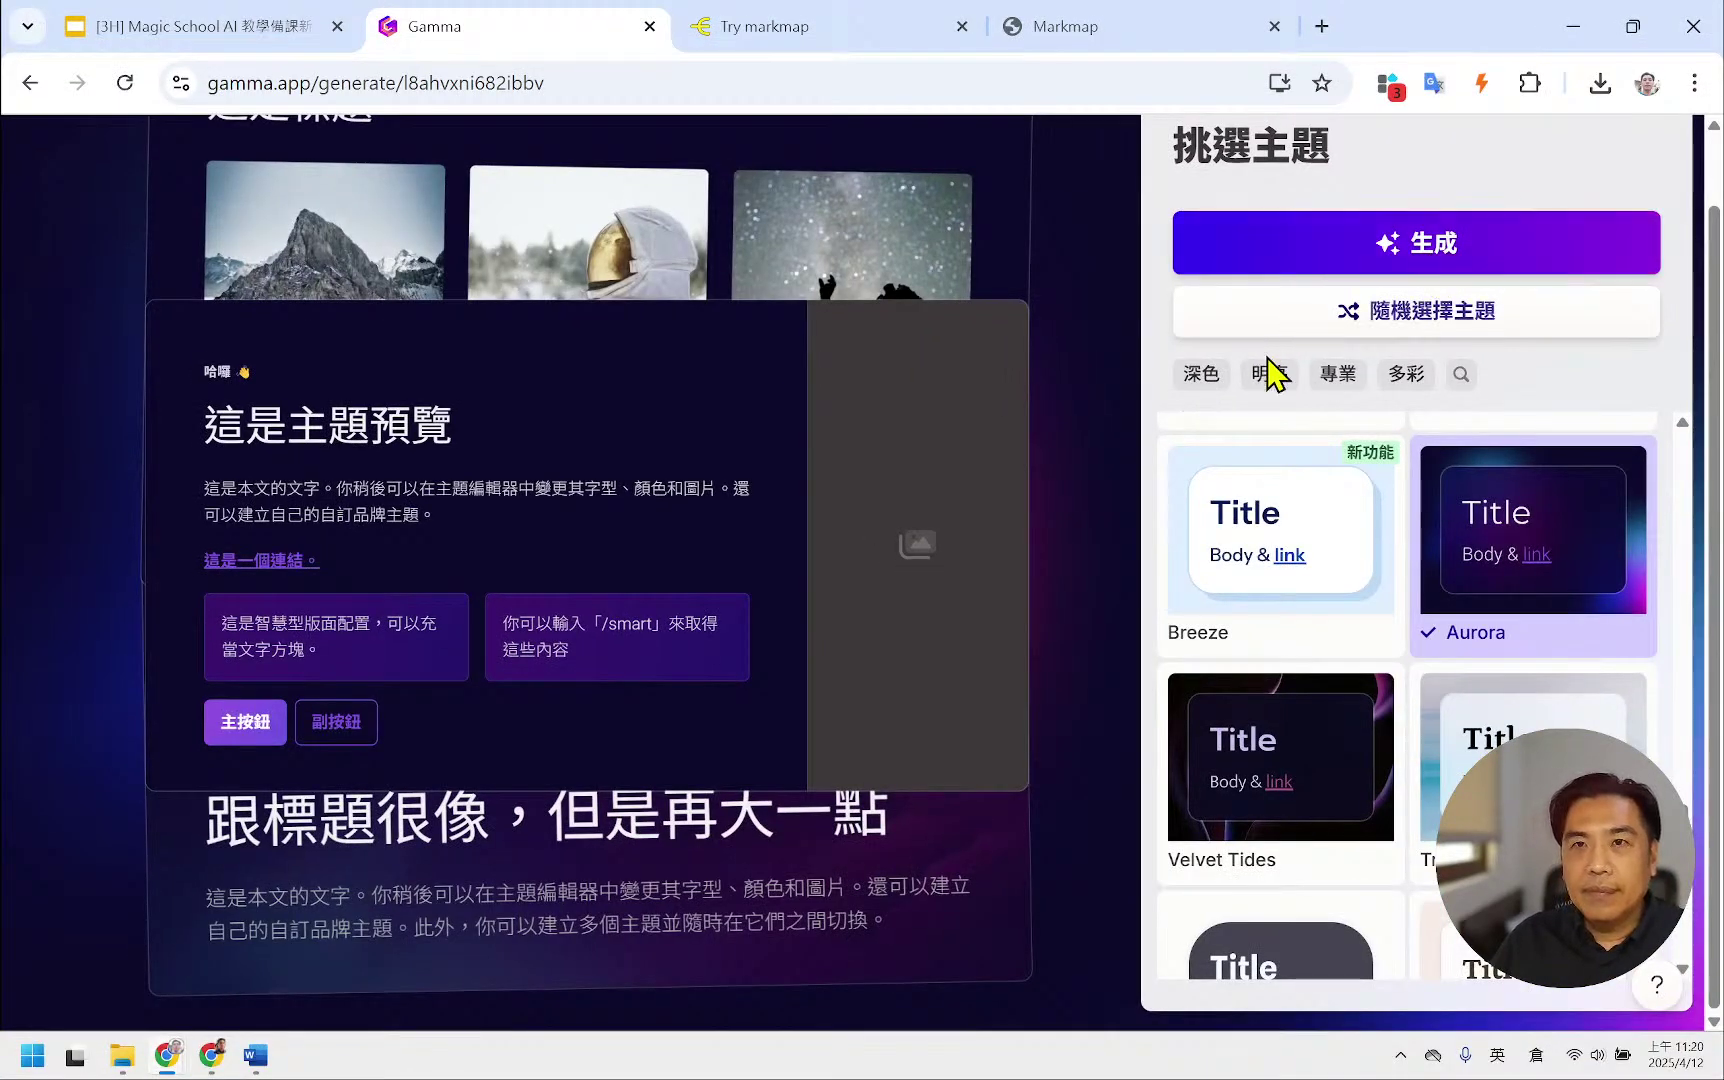
pyautogui.click(1430, 225)
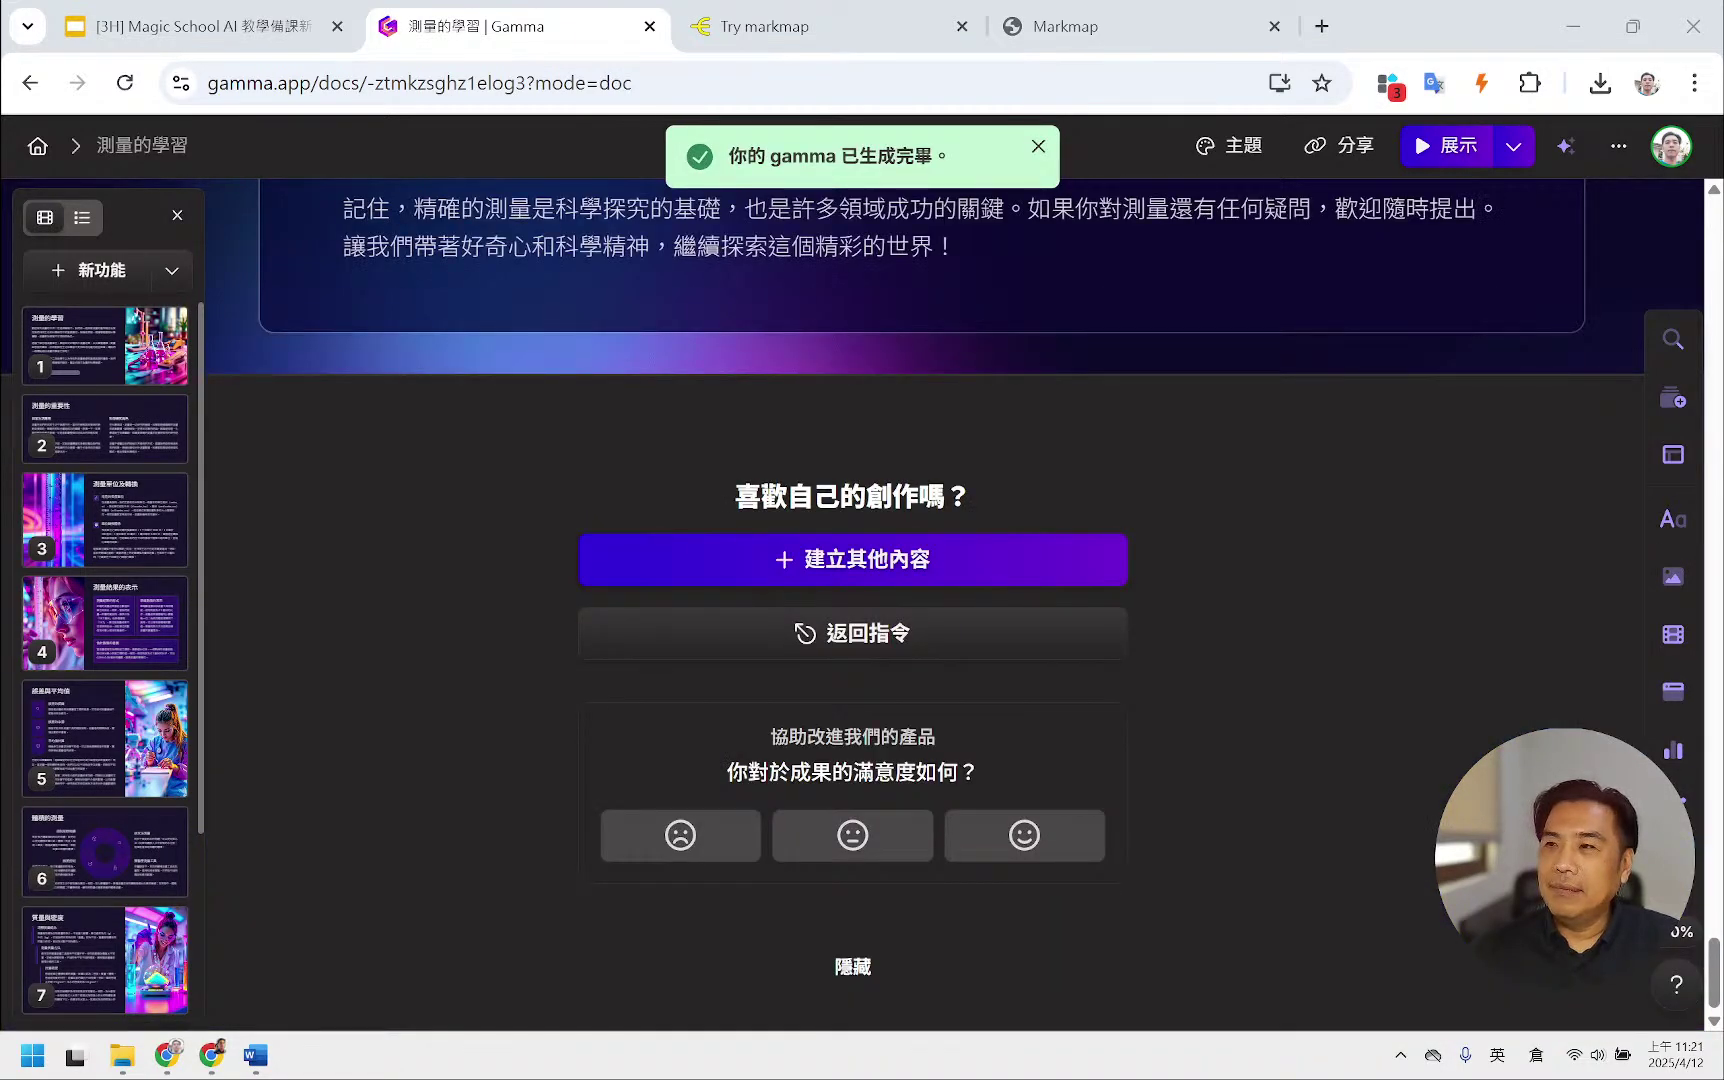
# - Review the generated cards back up to the first card, 測量的學習, and start presenting (展示)
pyautogui.scroll(10, 1195, 533)
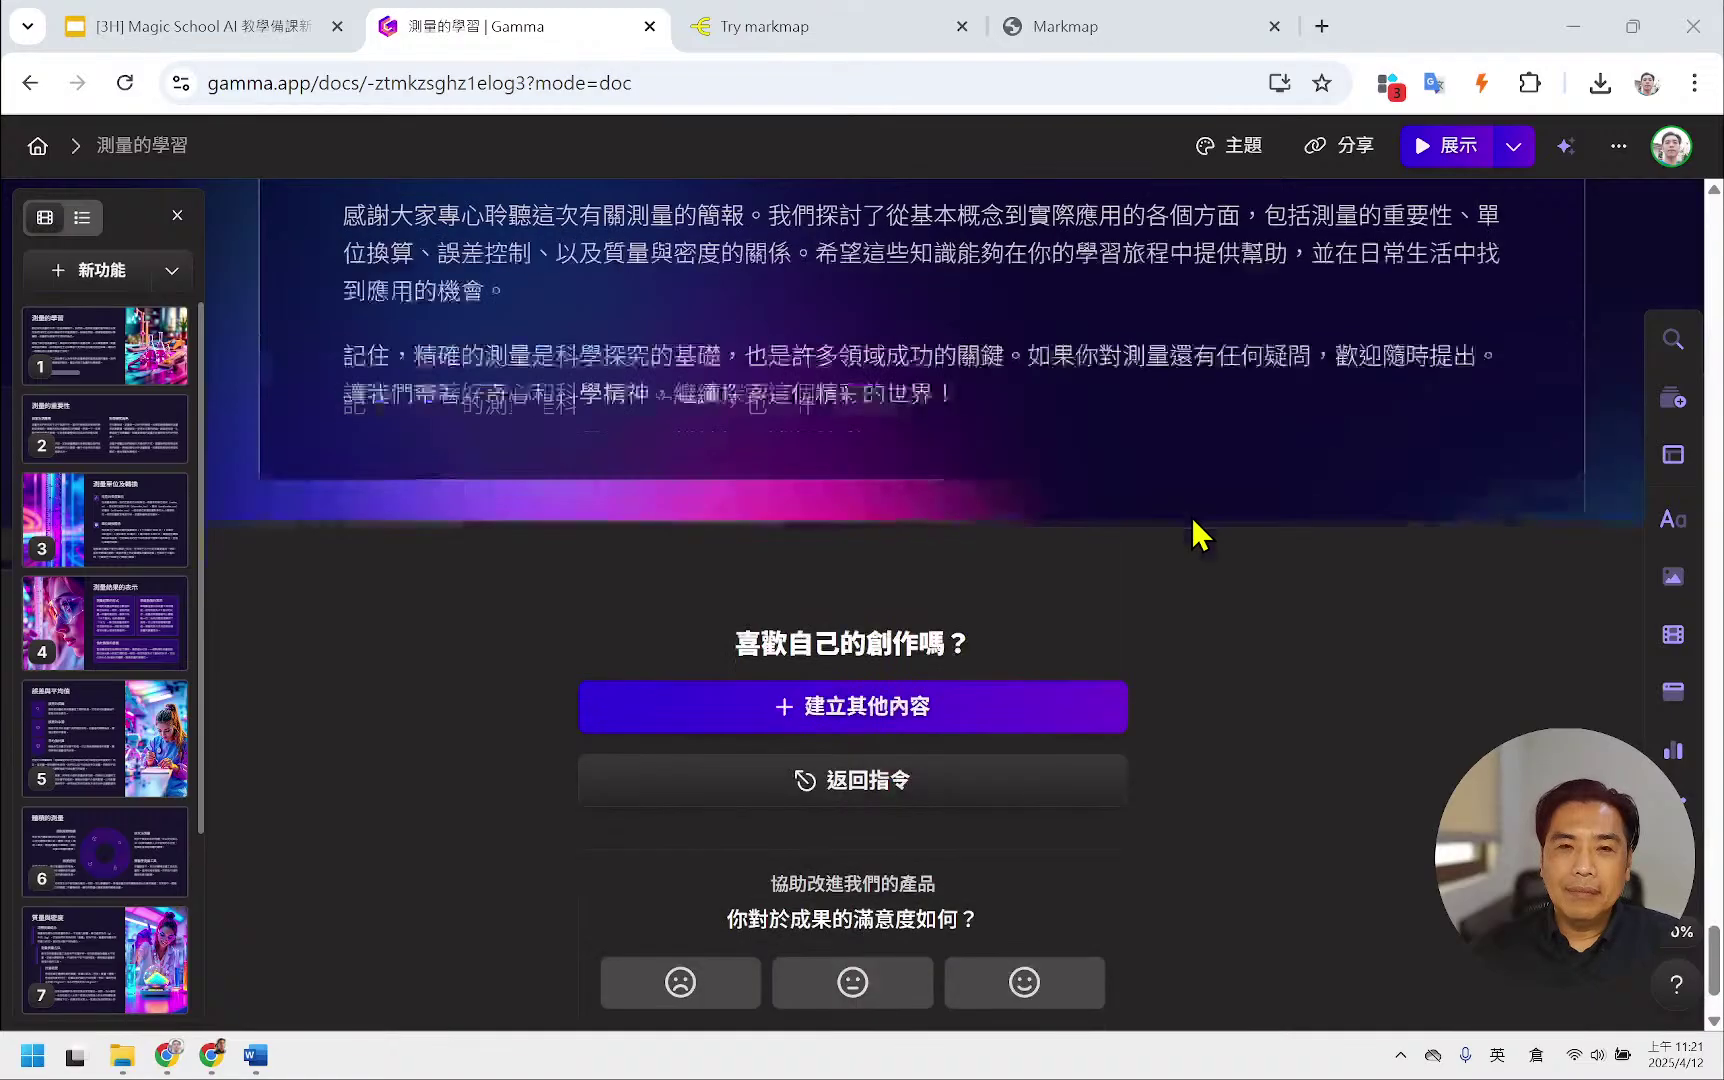
pyautogui.scroll(15, 1195, 525)
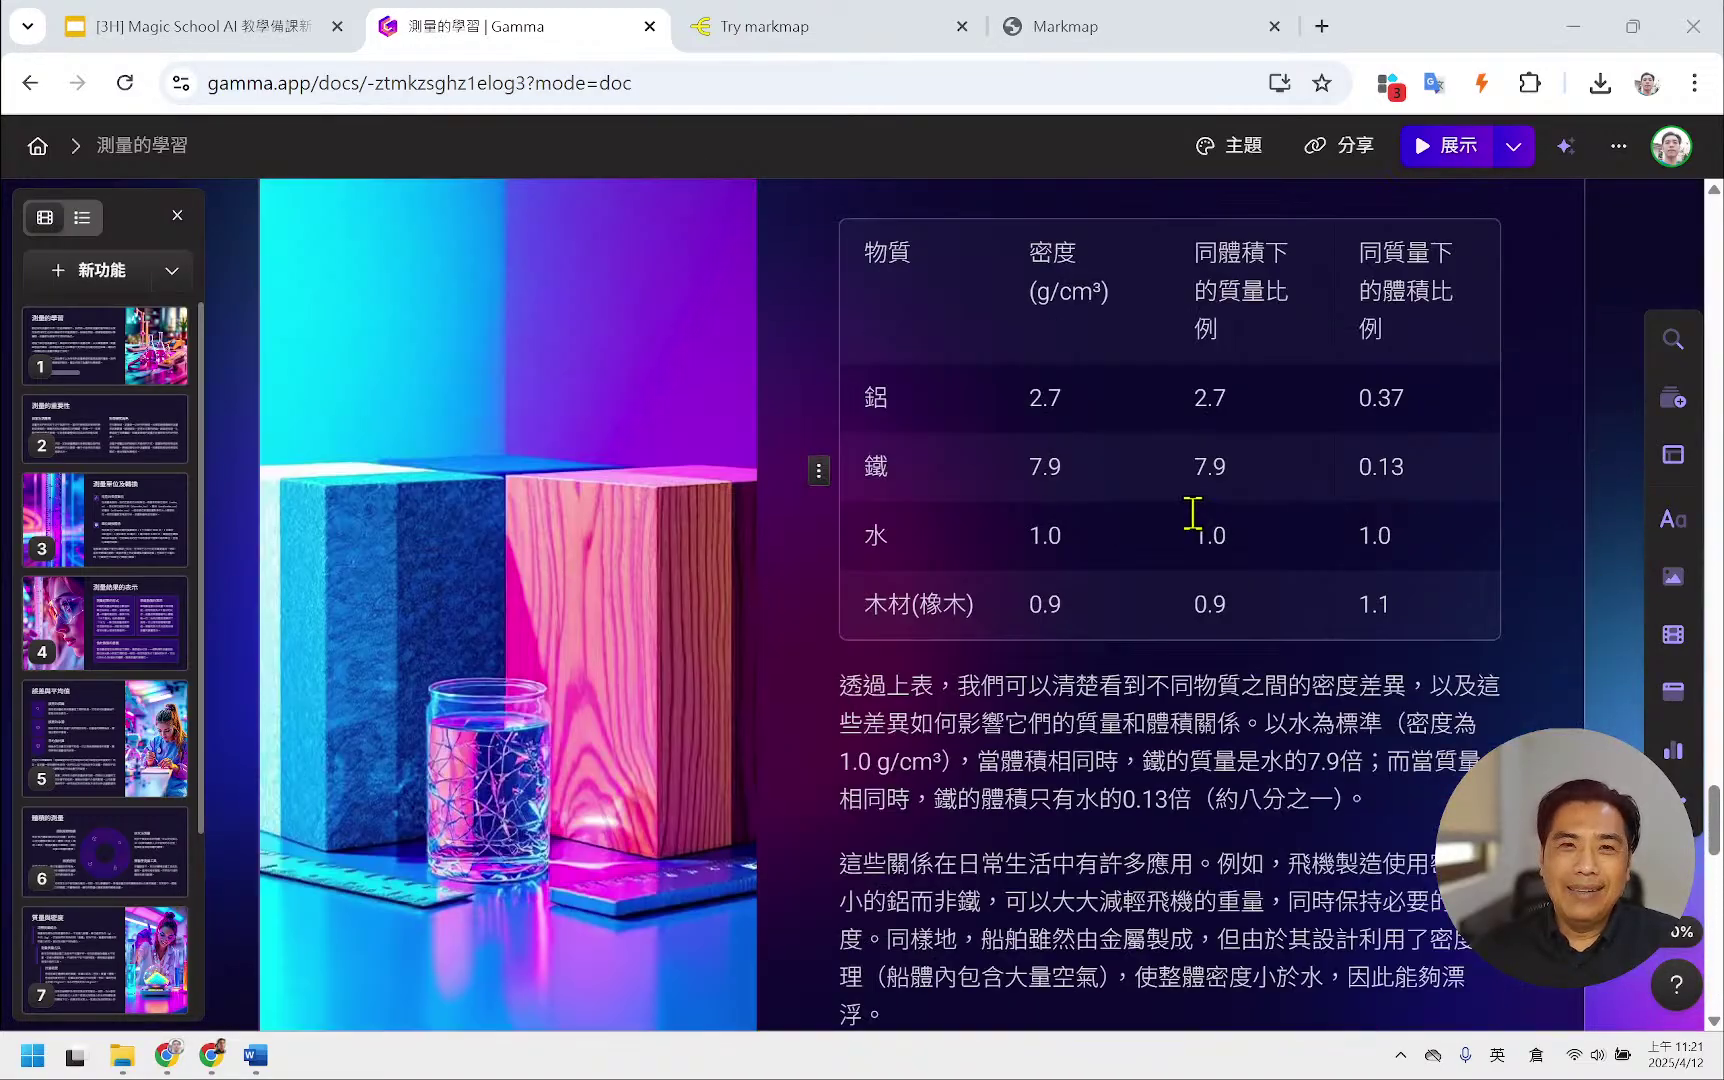
pyautogui.scroll(20, 1193, 516)
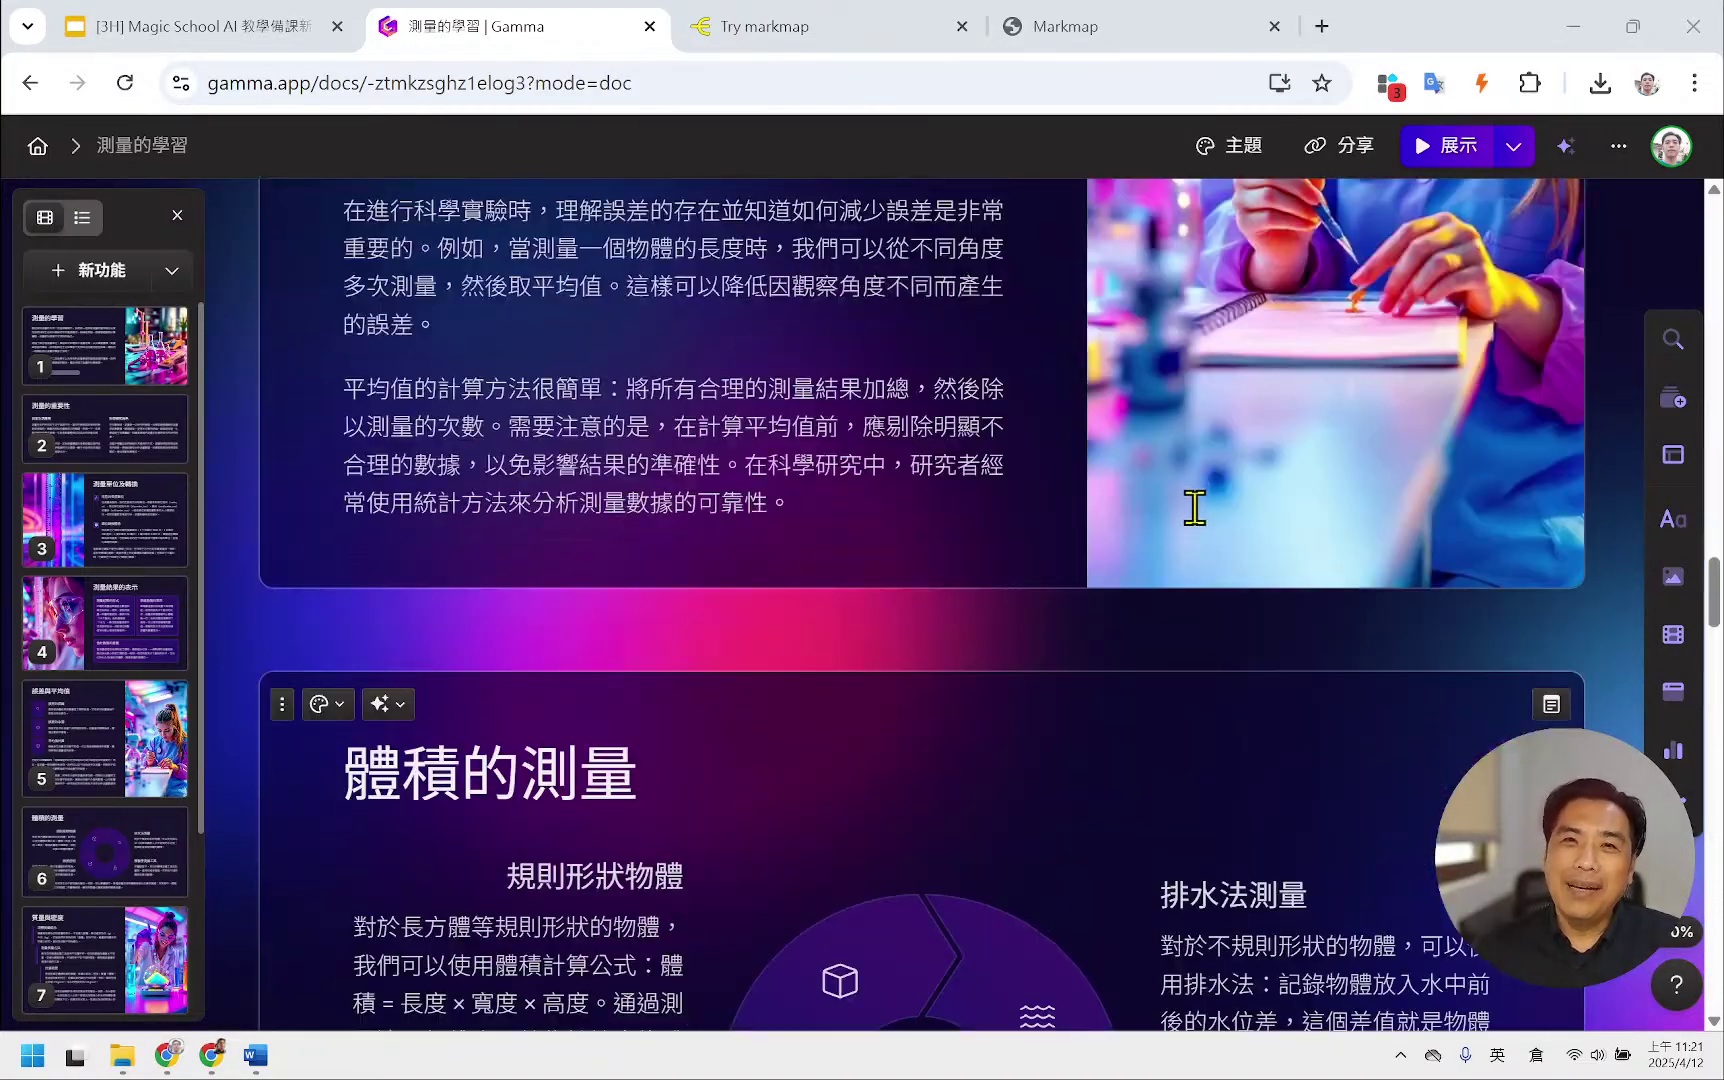
pyautogui.scroll(20, 1195, 505)
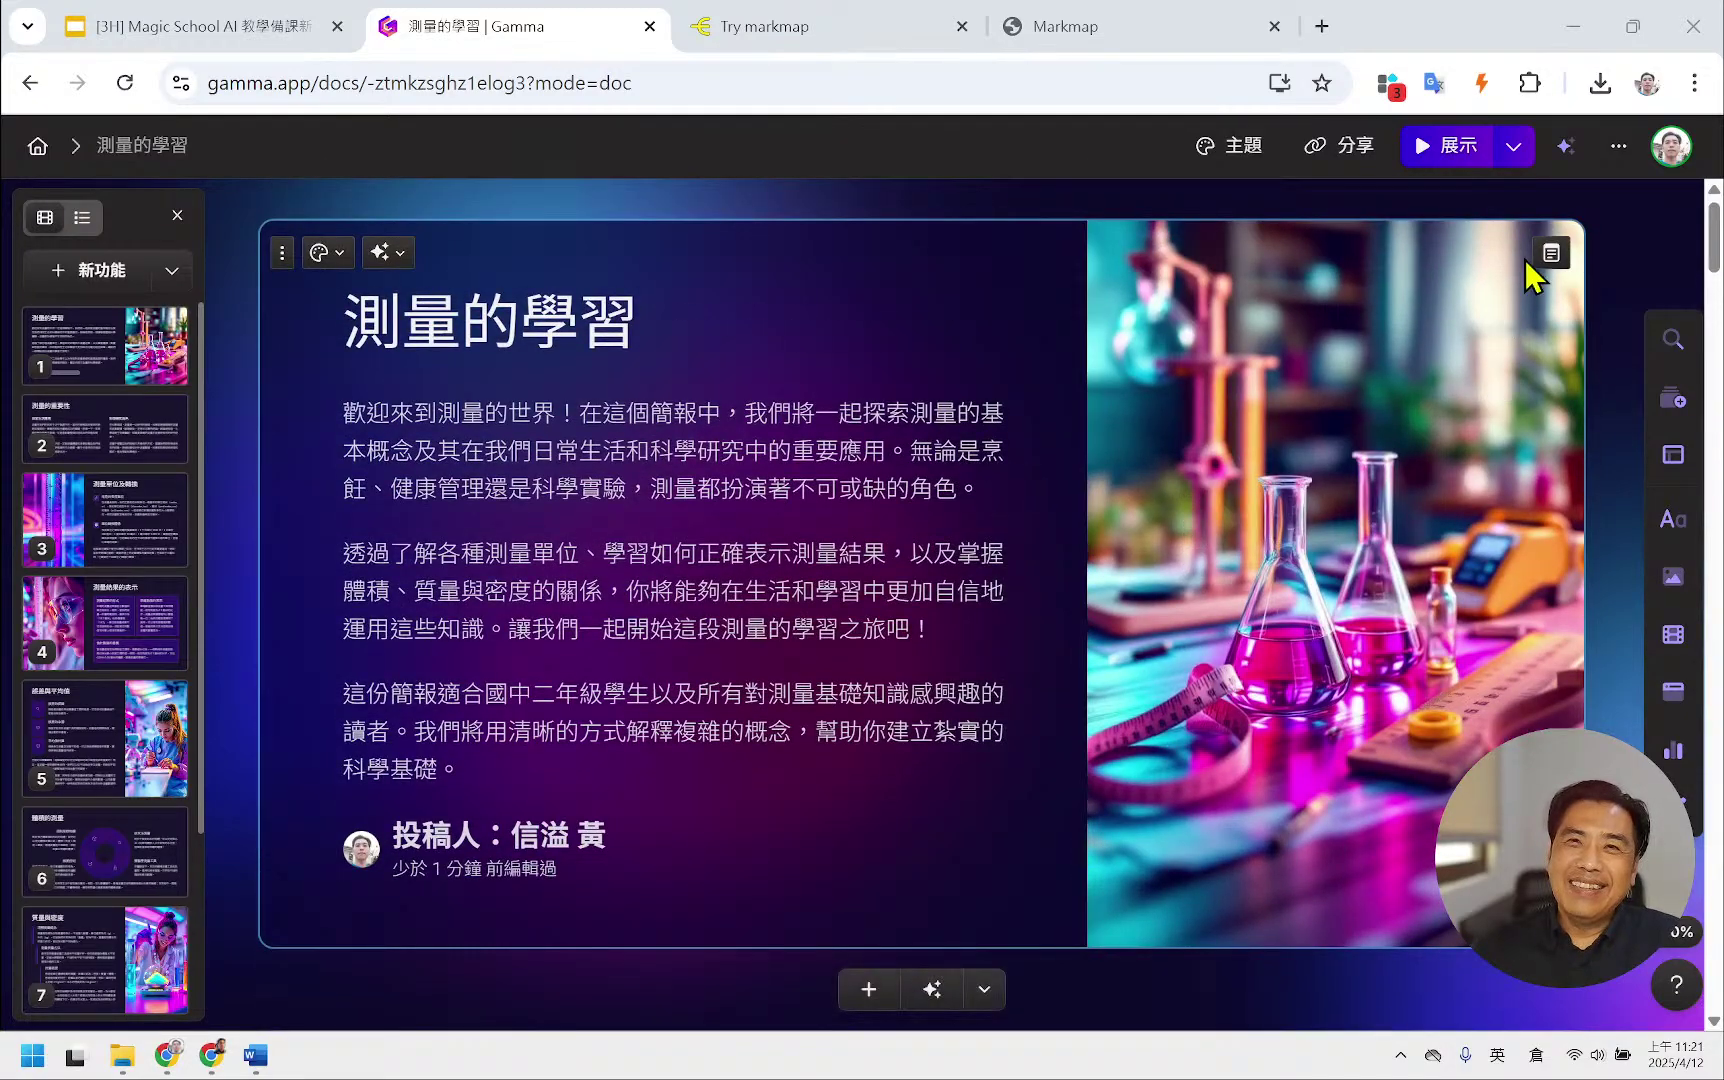
pyautogui.click(1463, 145)
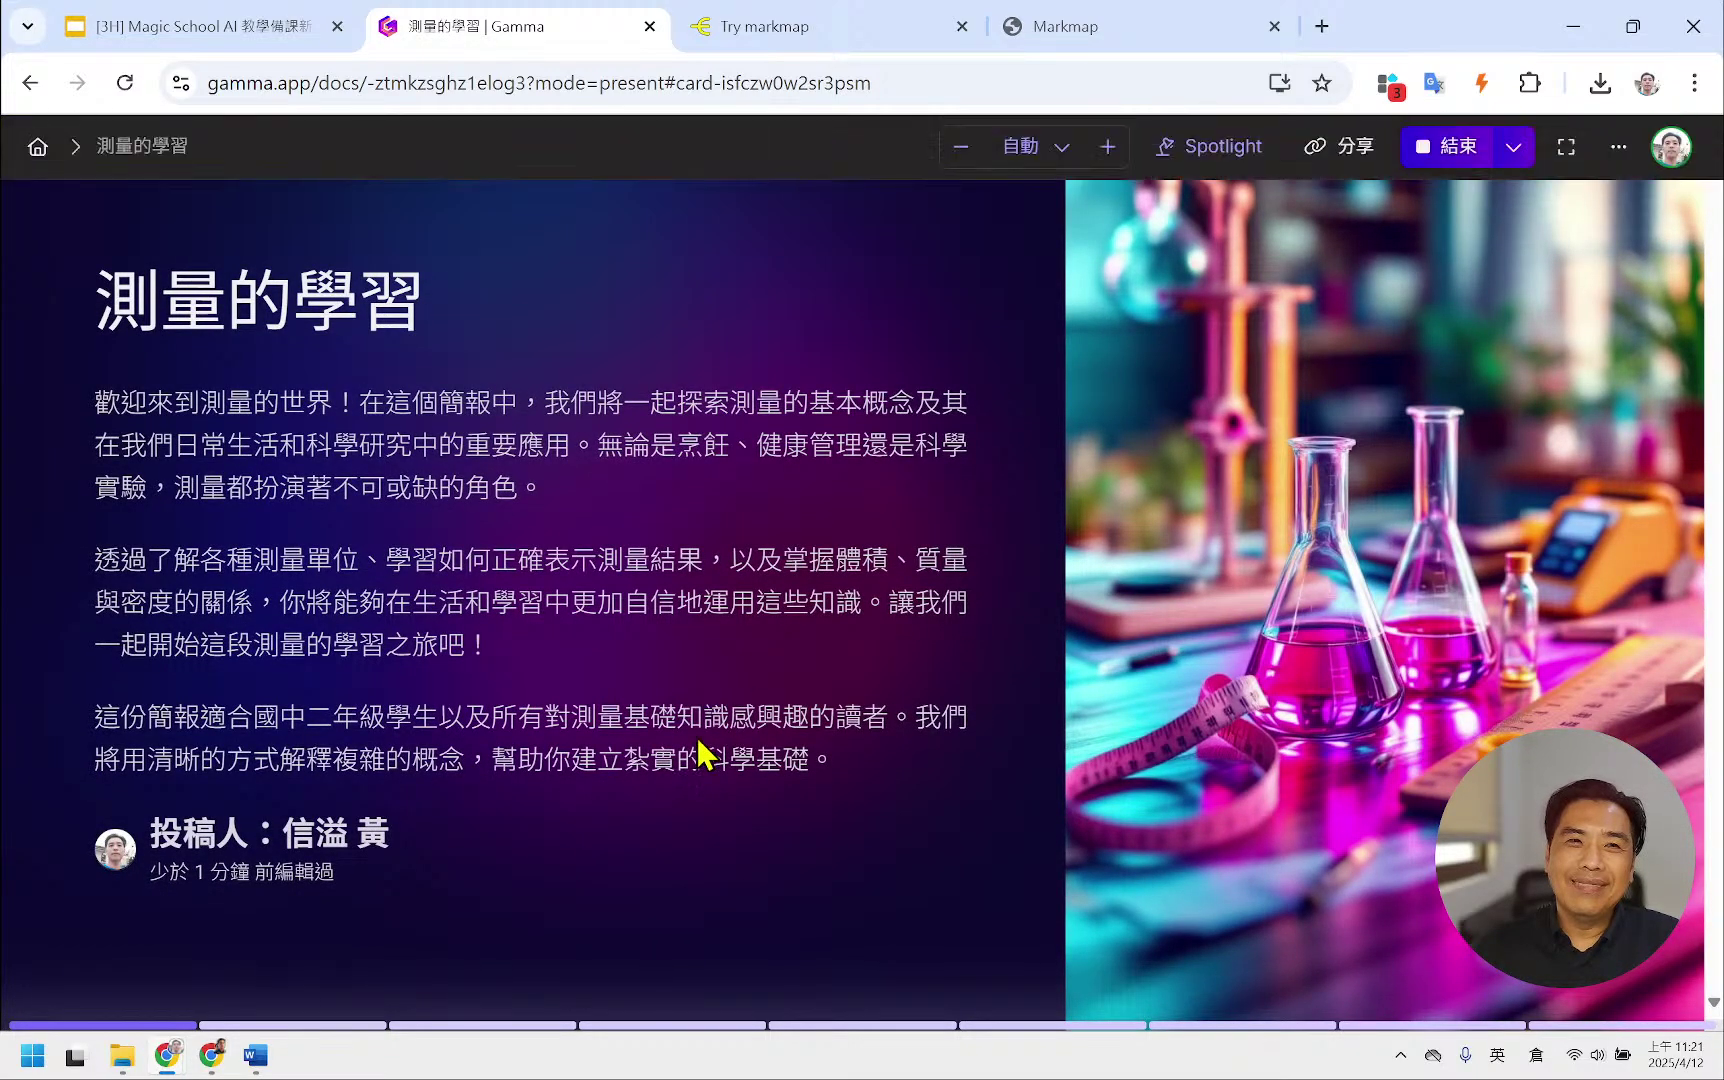
# - Advance through the slides one by one, checking text, layouts and images, up to the closing 感謝您的參與 slide
pyautogui.press('Right')
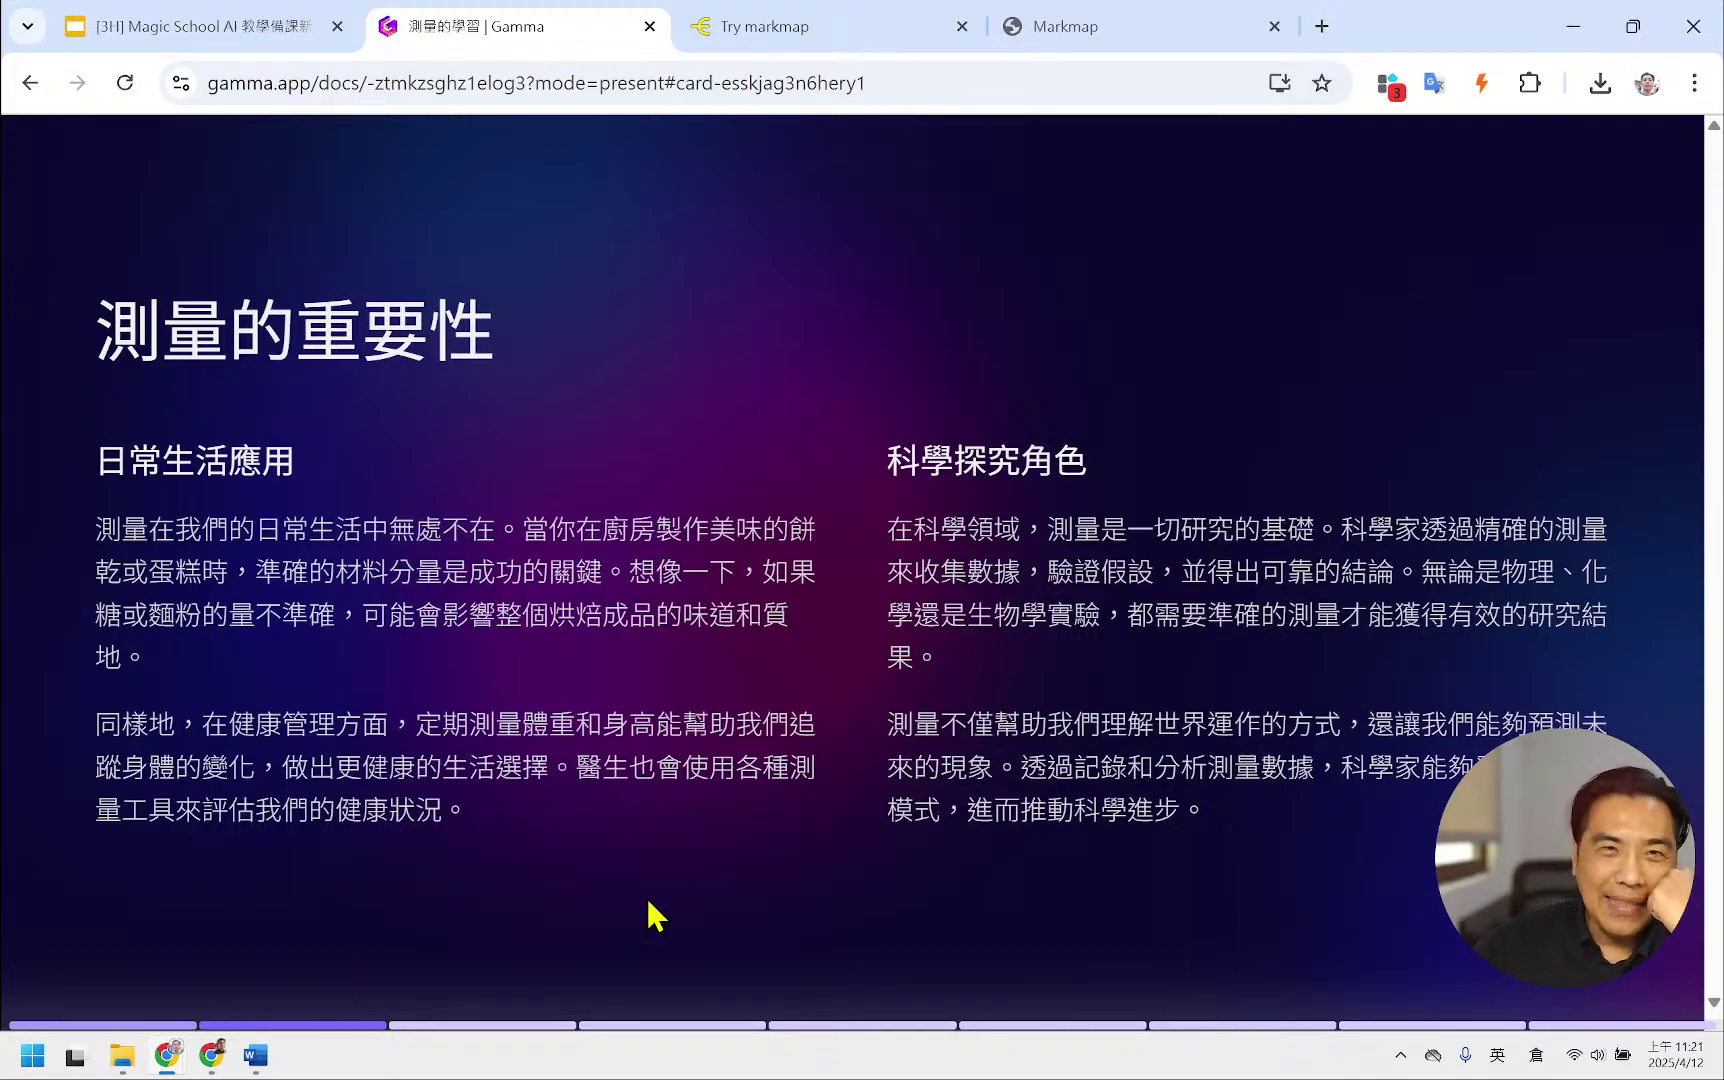
pyautogui.press('Right')
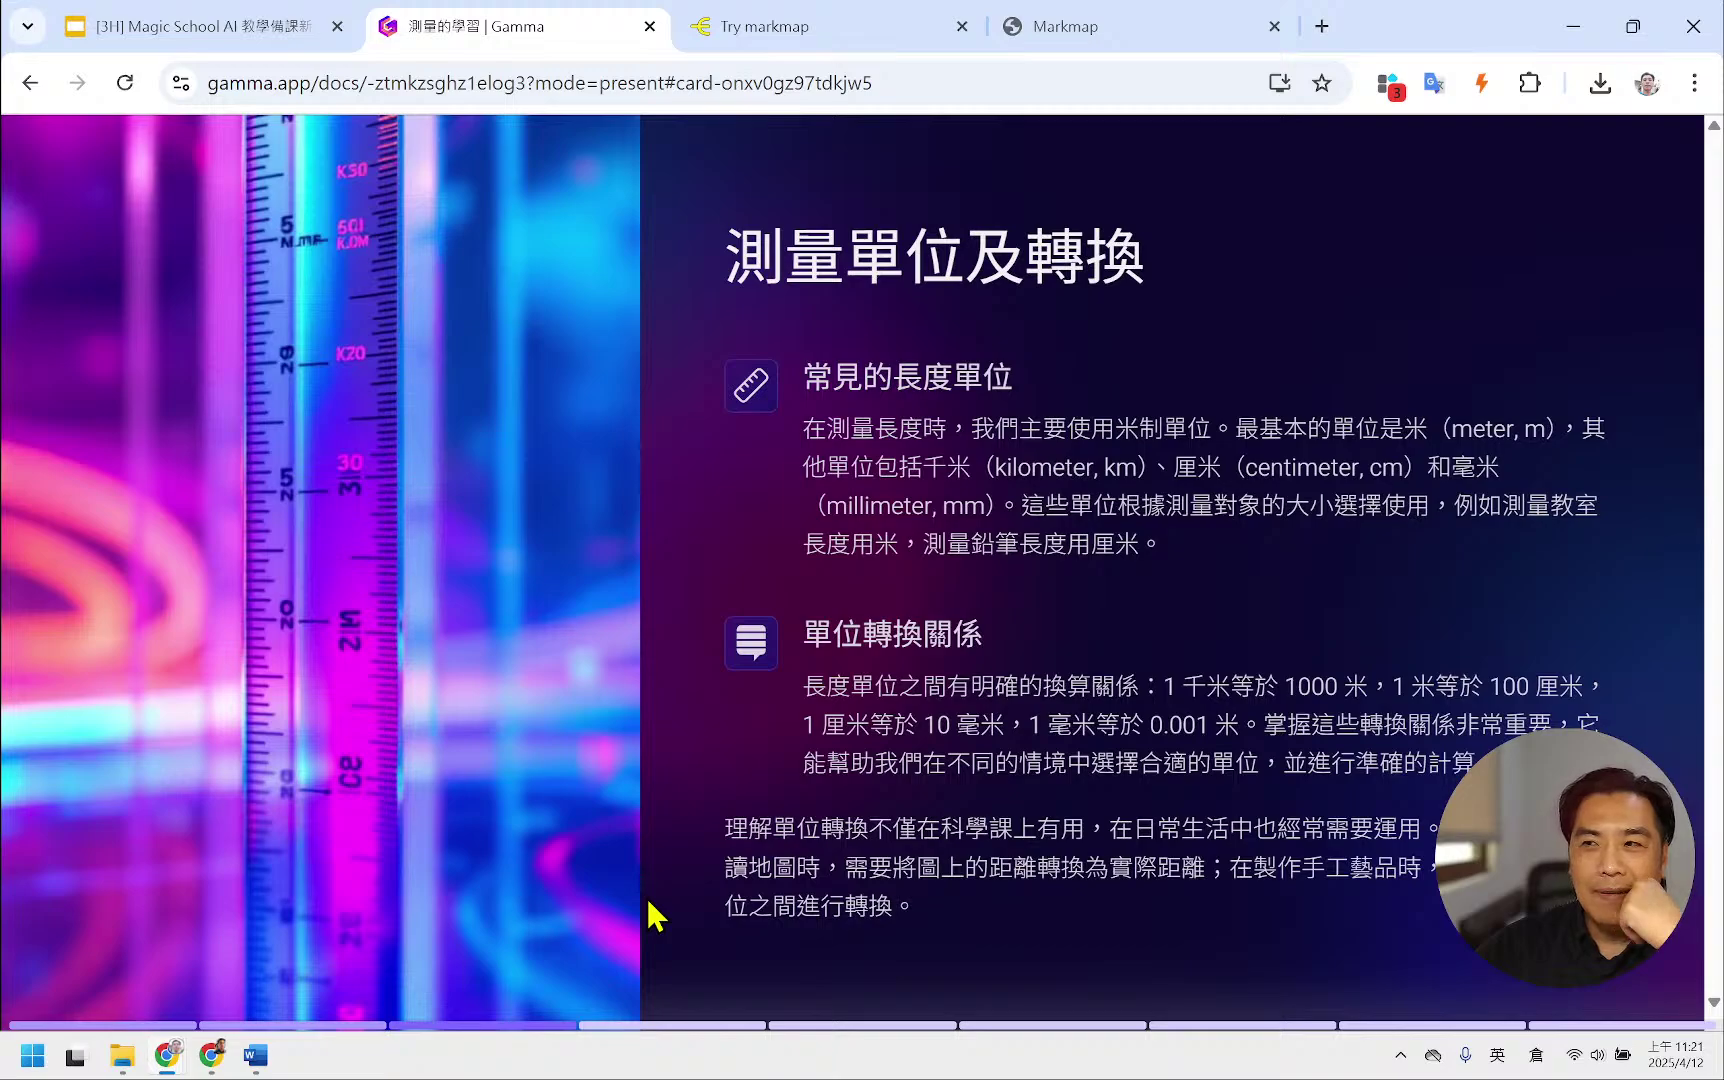
pyautogui.press('Right')
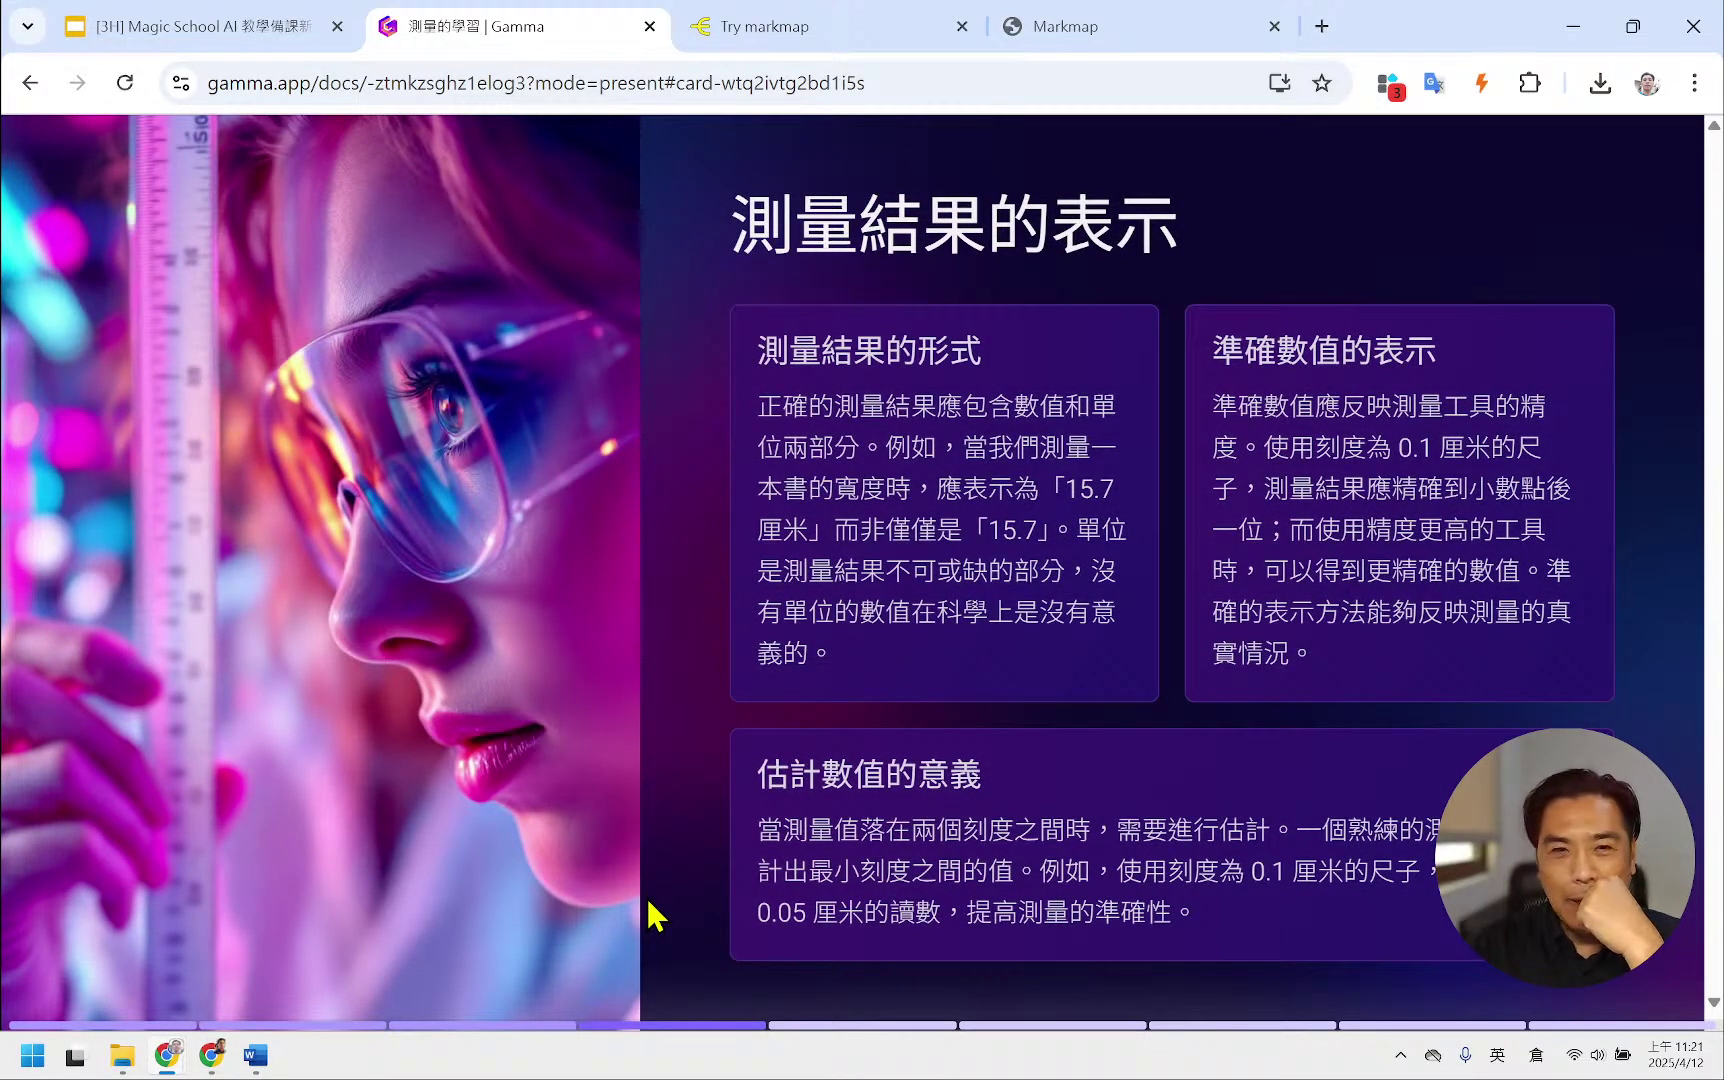
pyautogui.press('Right')
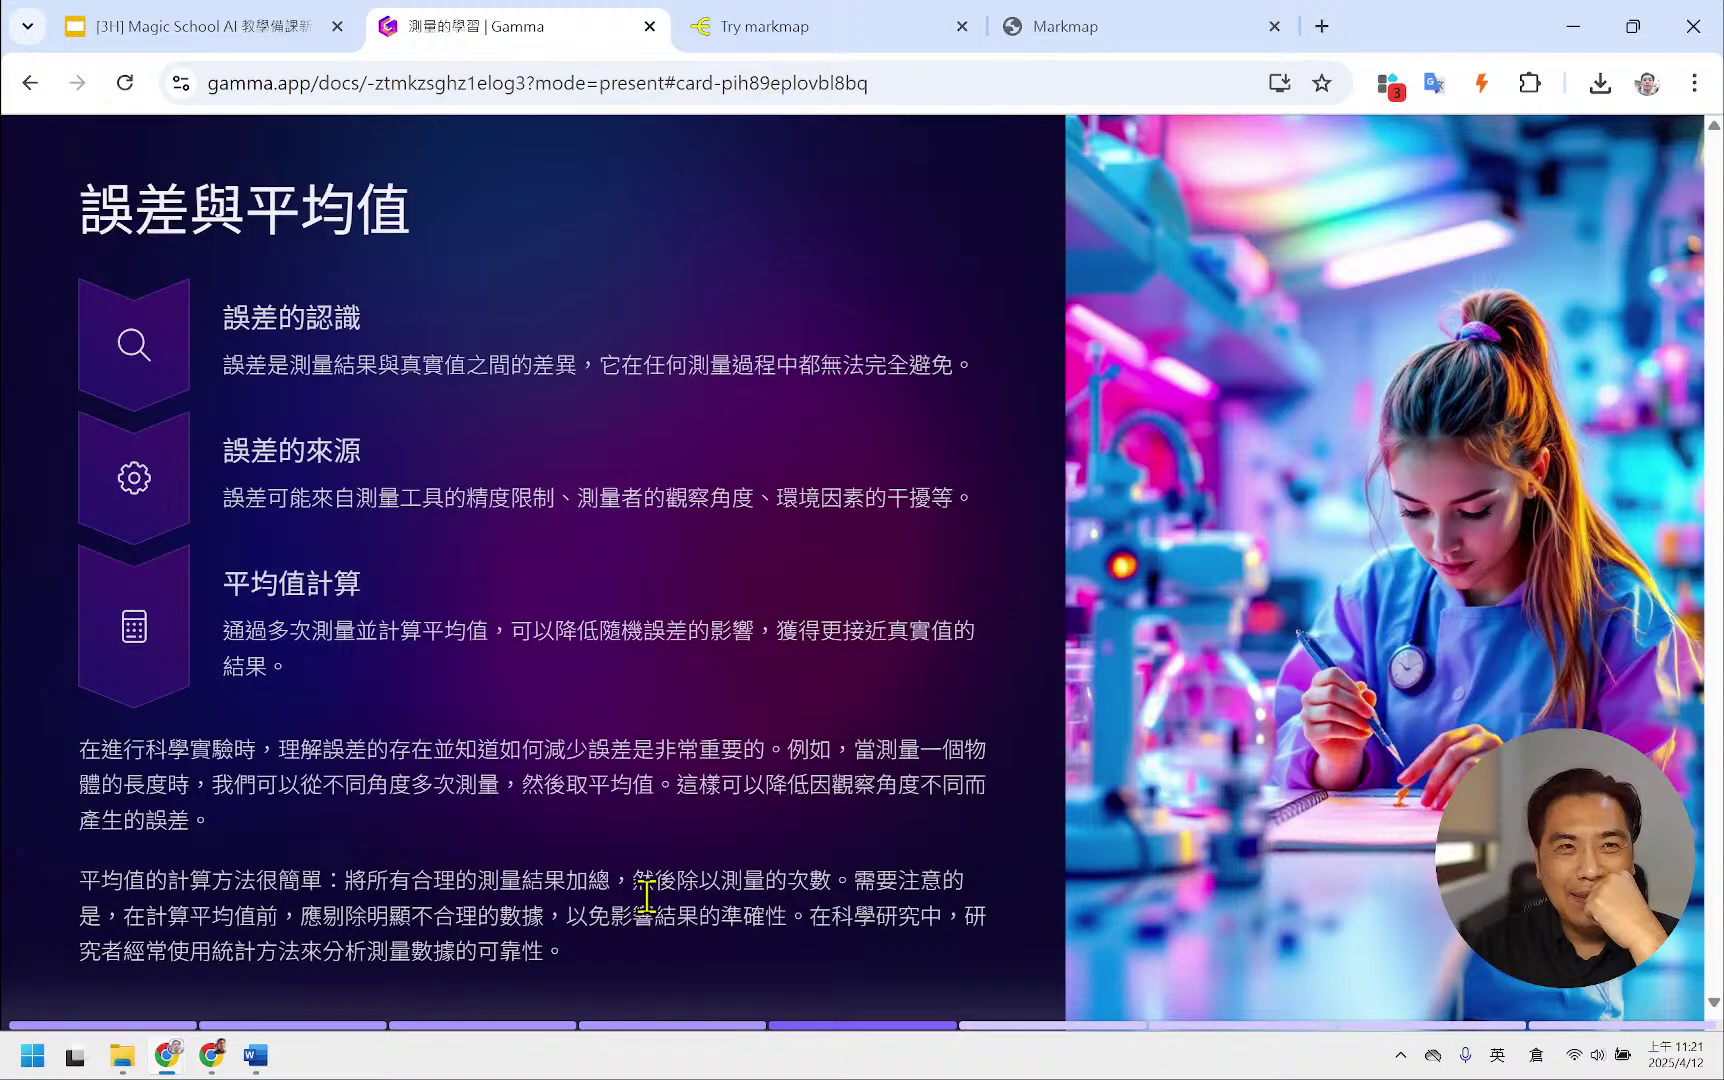
pyautogui.press('Right')
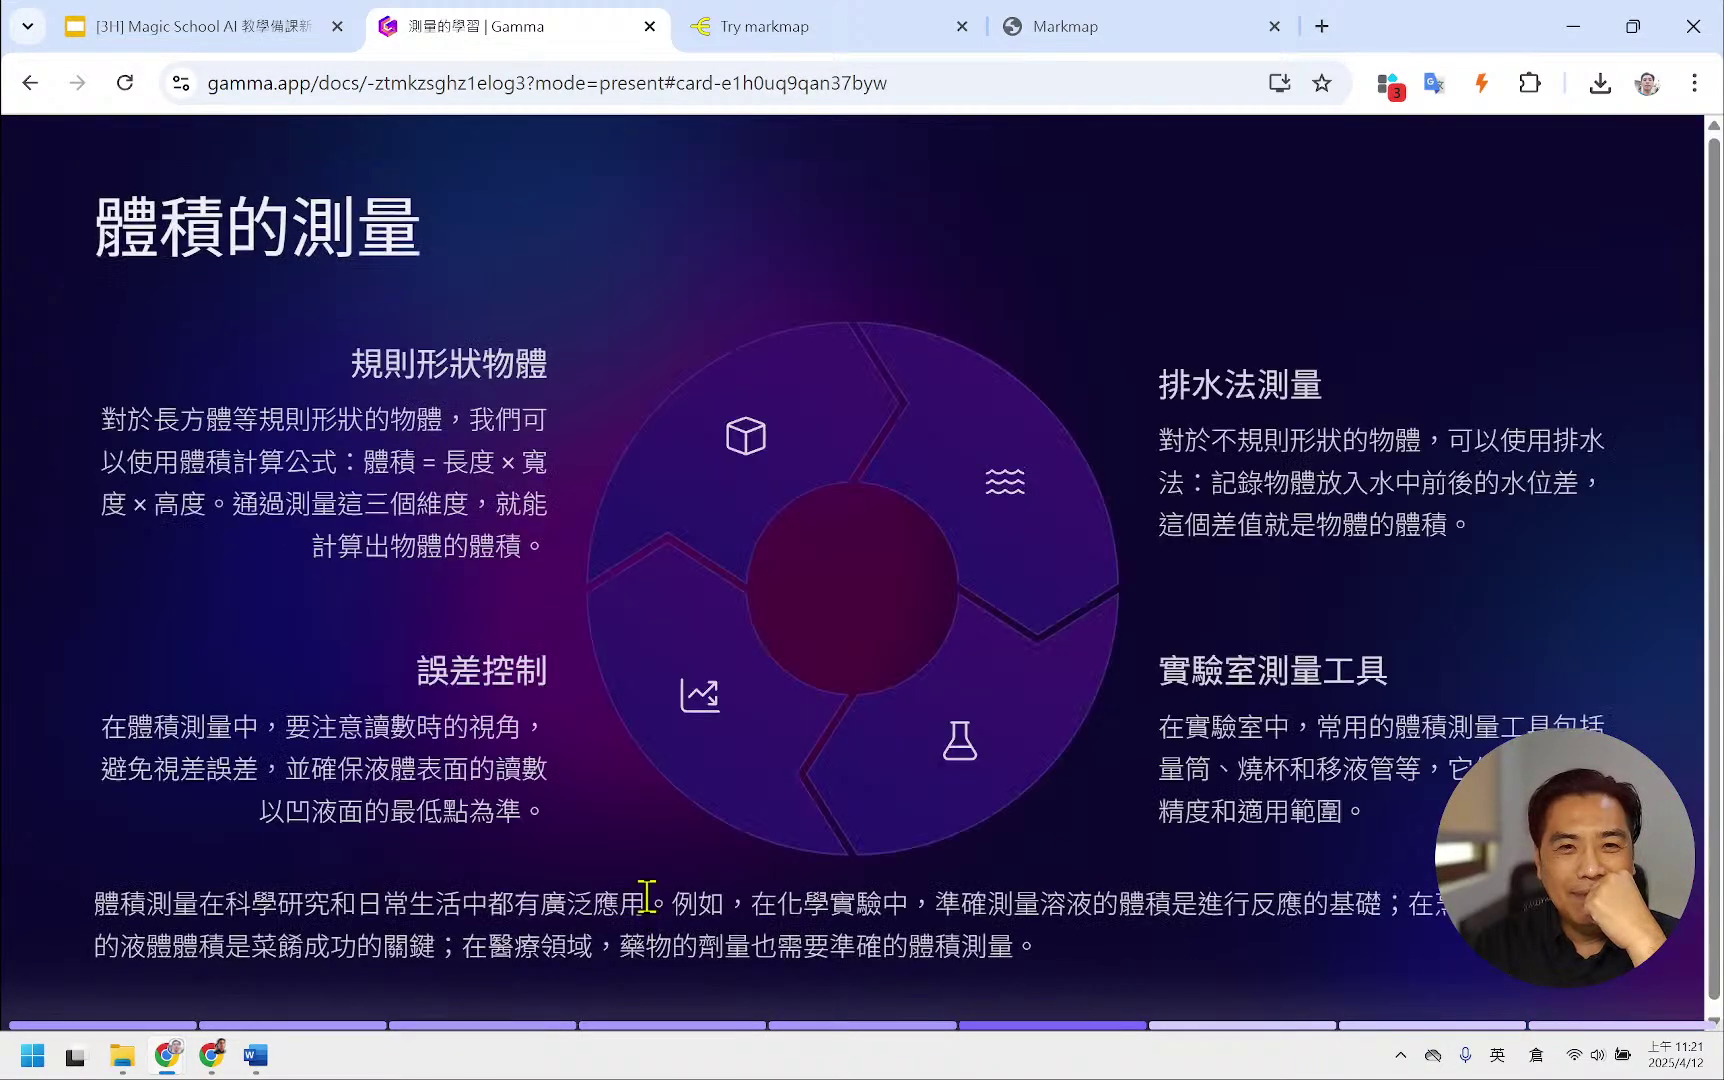
pyautogui.press('Right')
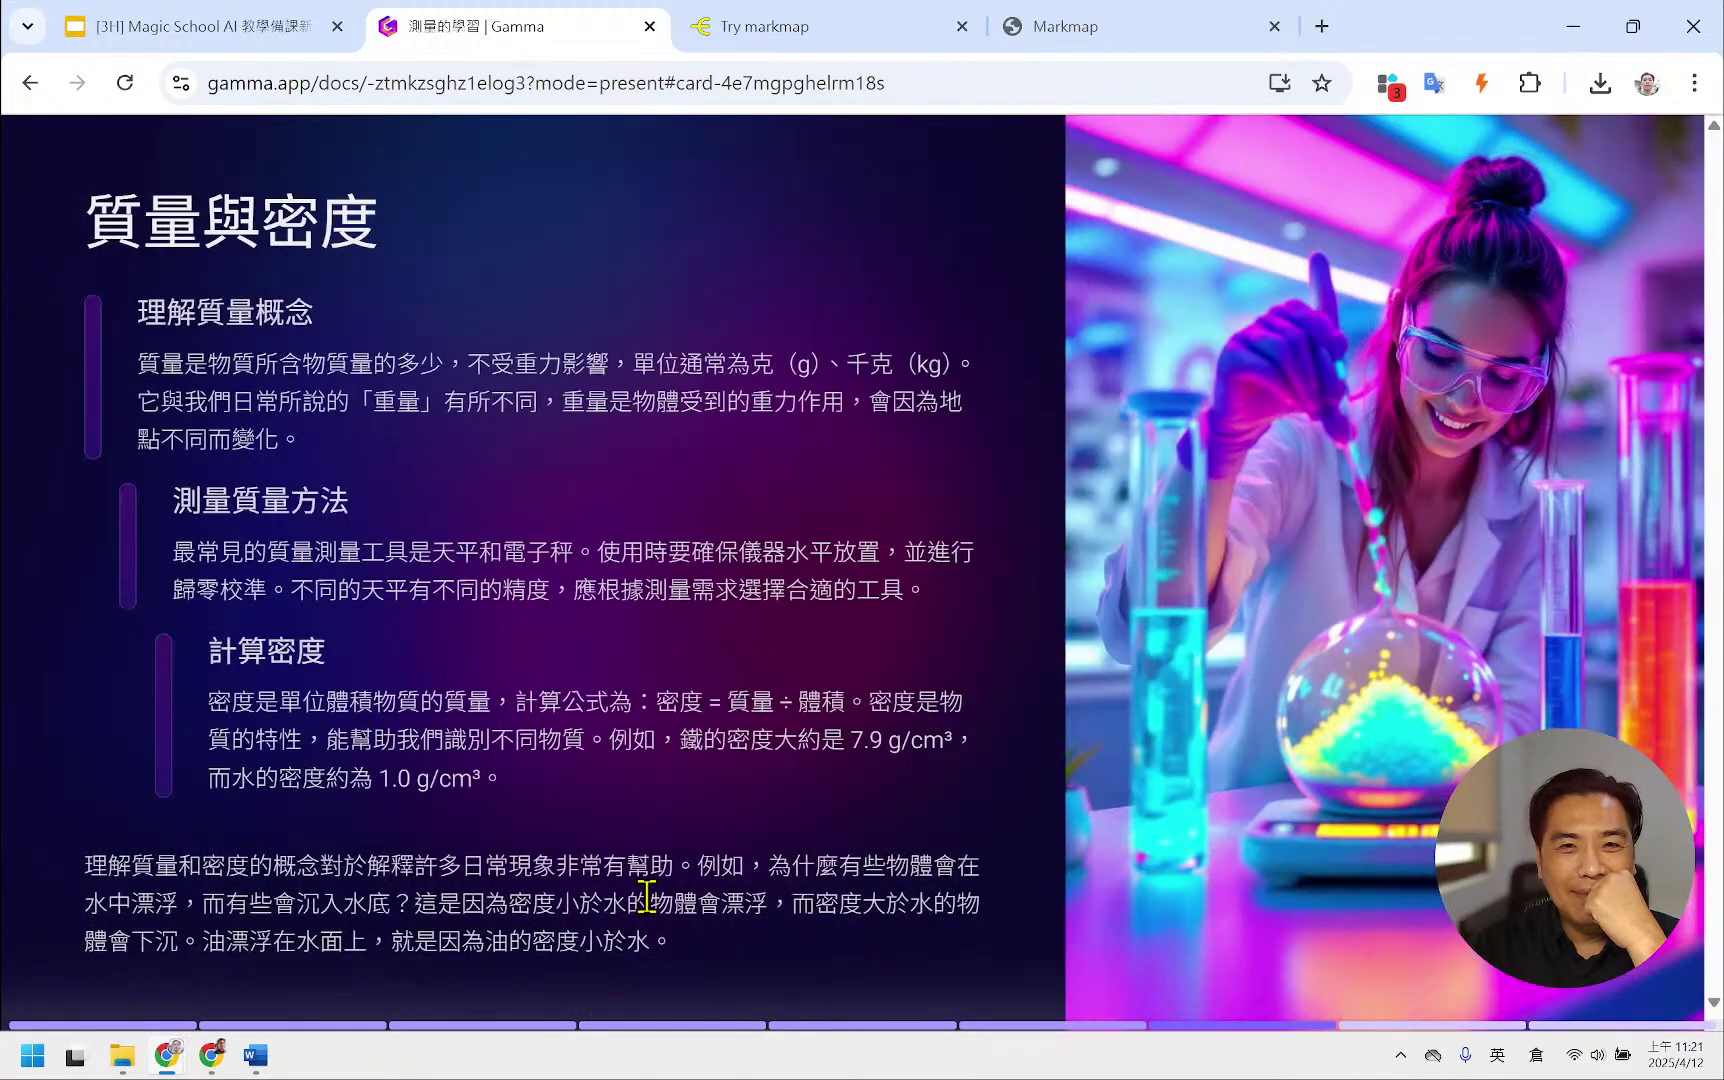
pyautogui.press('Right')
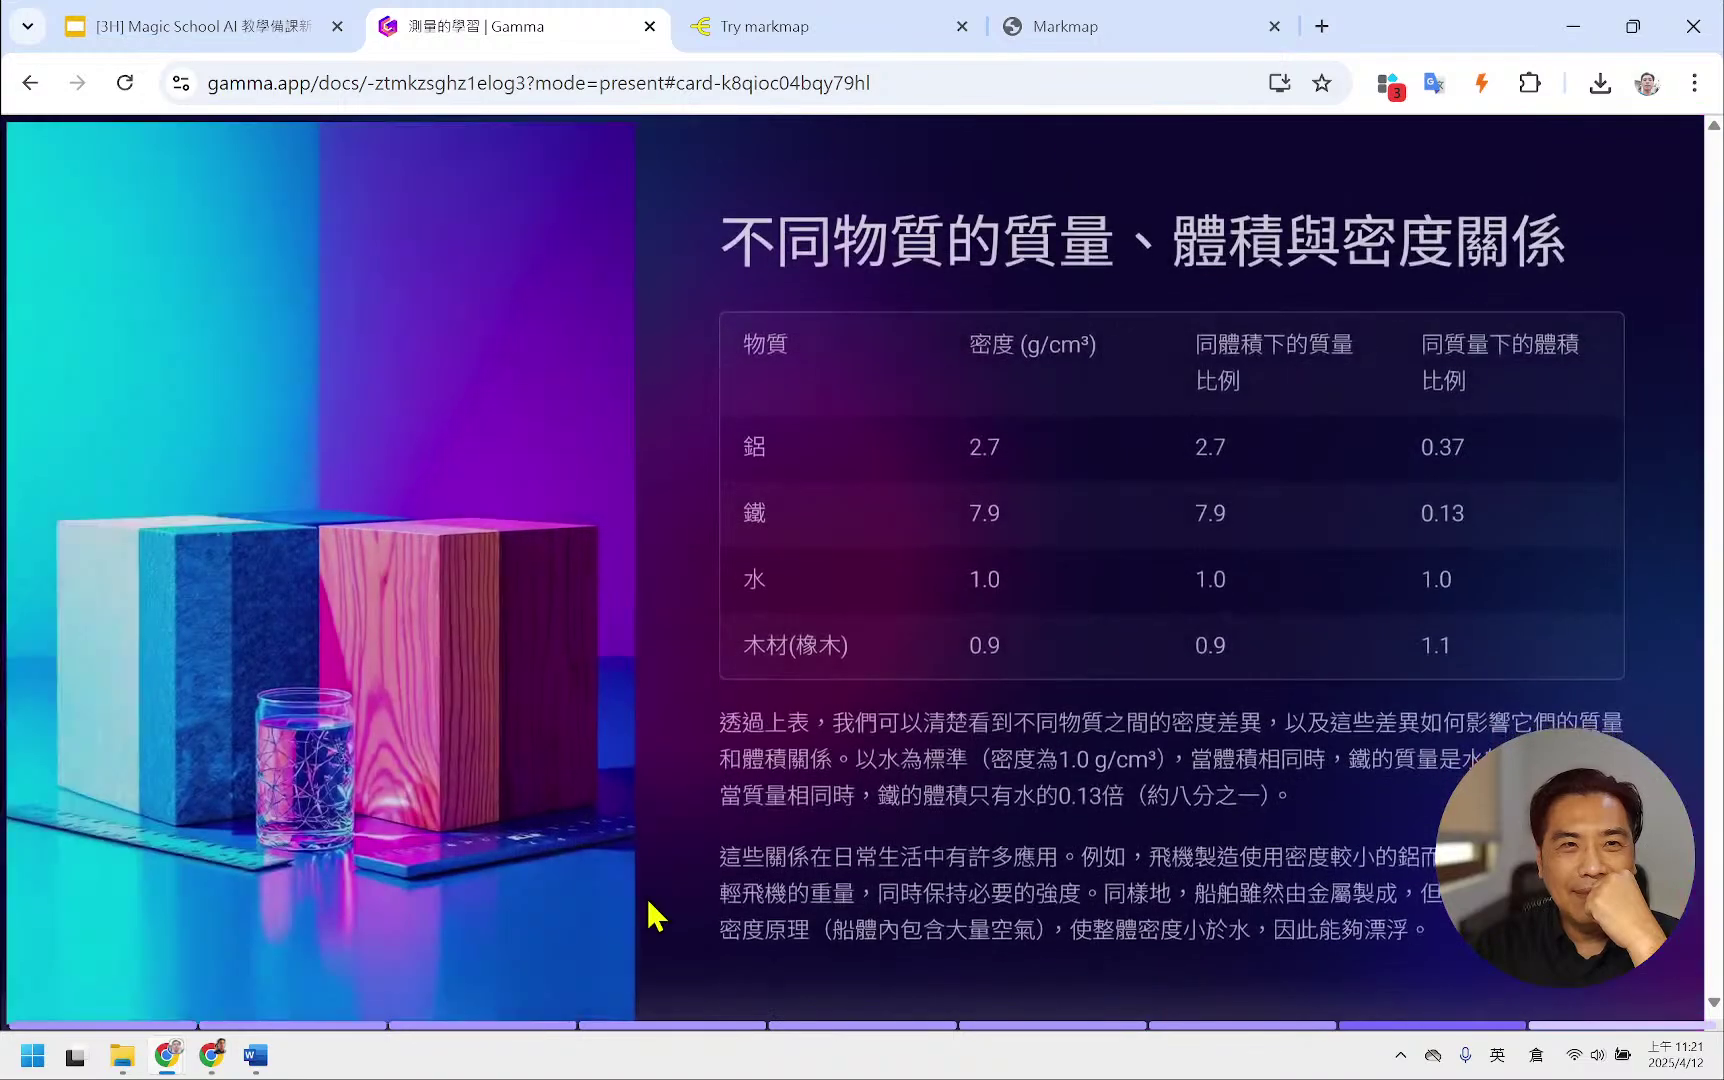
pyautogui.press('Right')
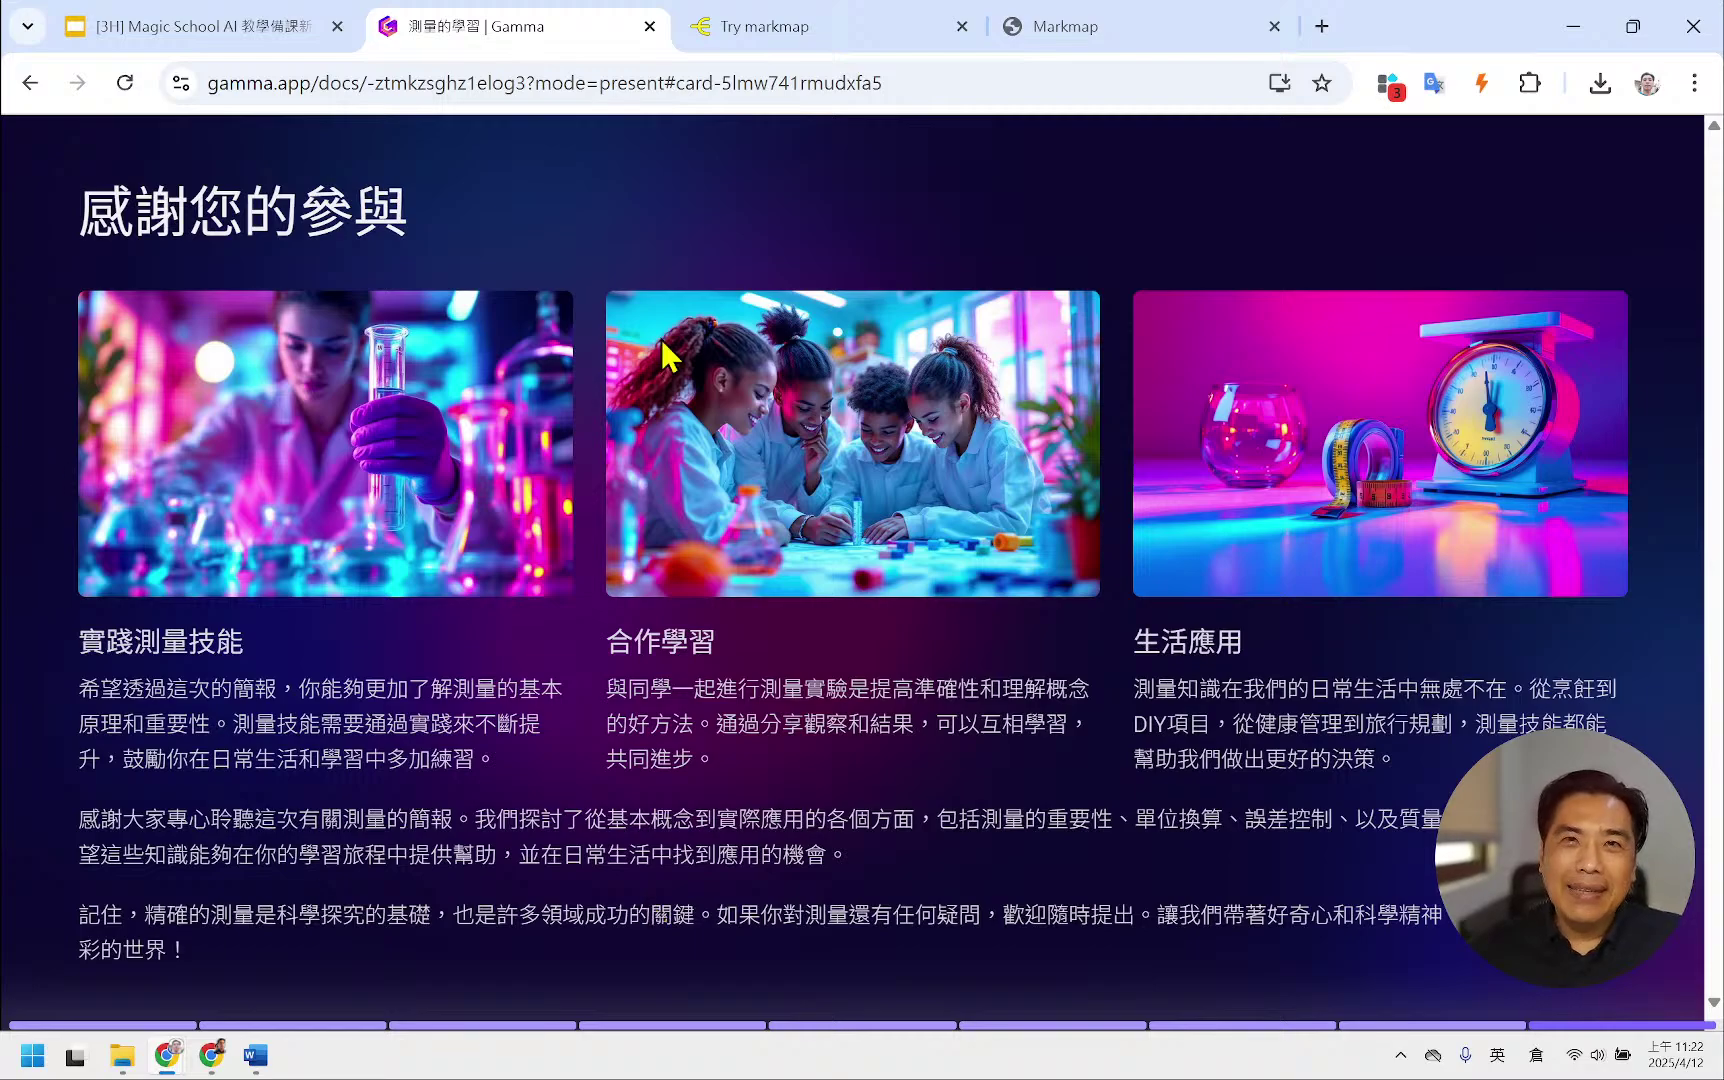
# - Copy the presentation's view link from the sharing settings (分享), check the 協作 options, and return to the link settings
pyautogui.moveTo(1288, 203)
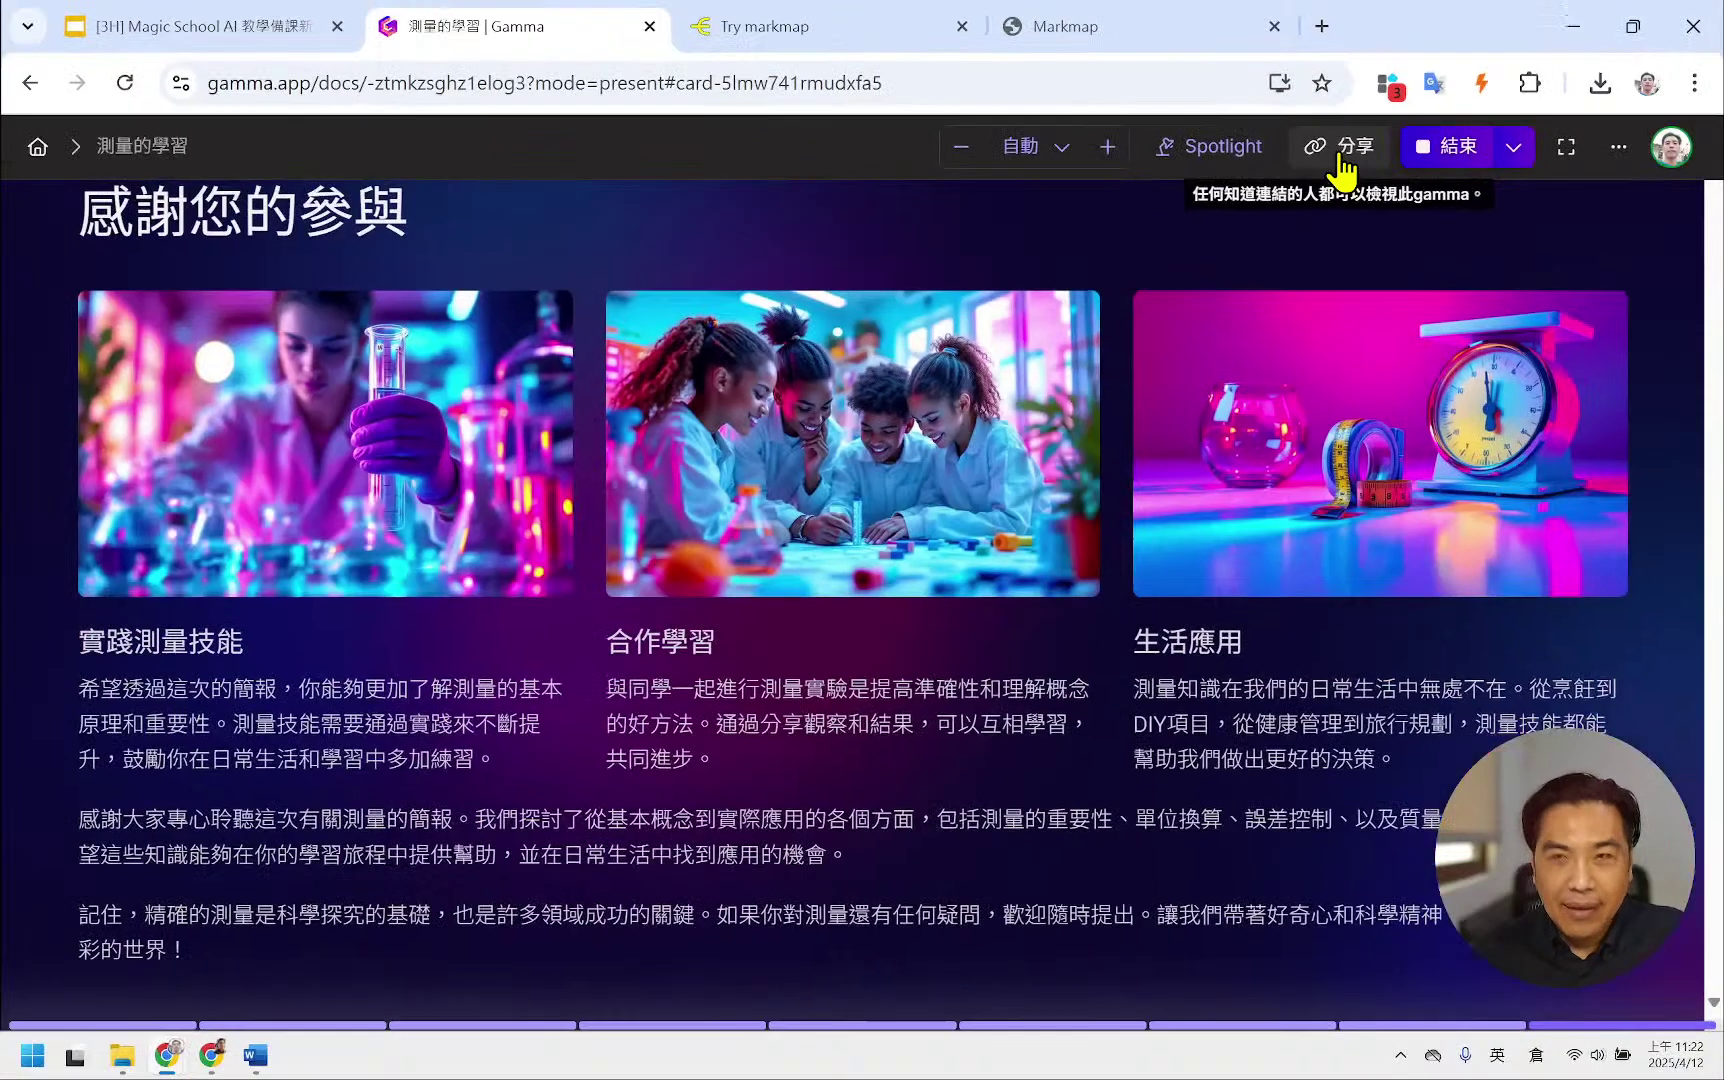
pyautogui.click(1345, 165)
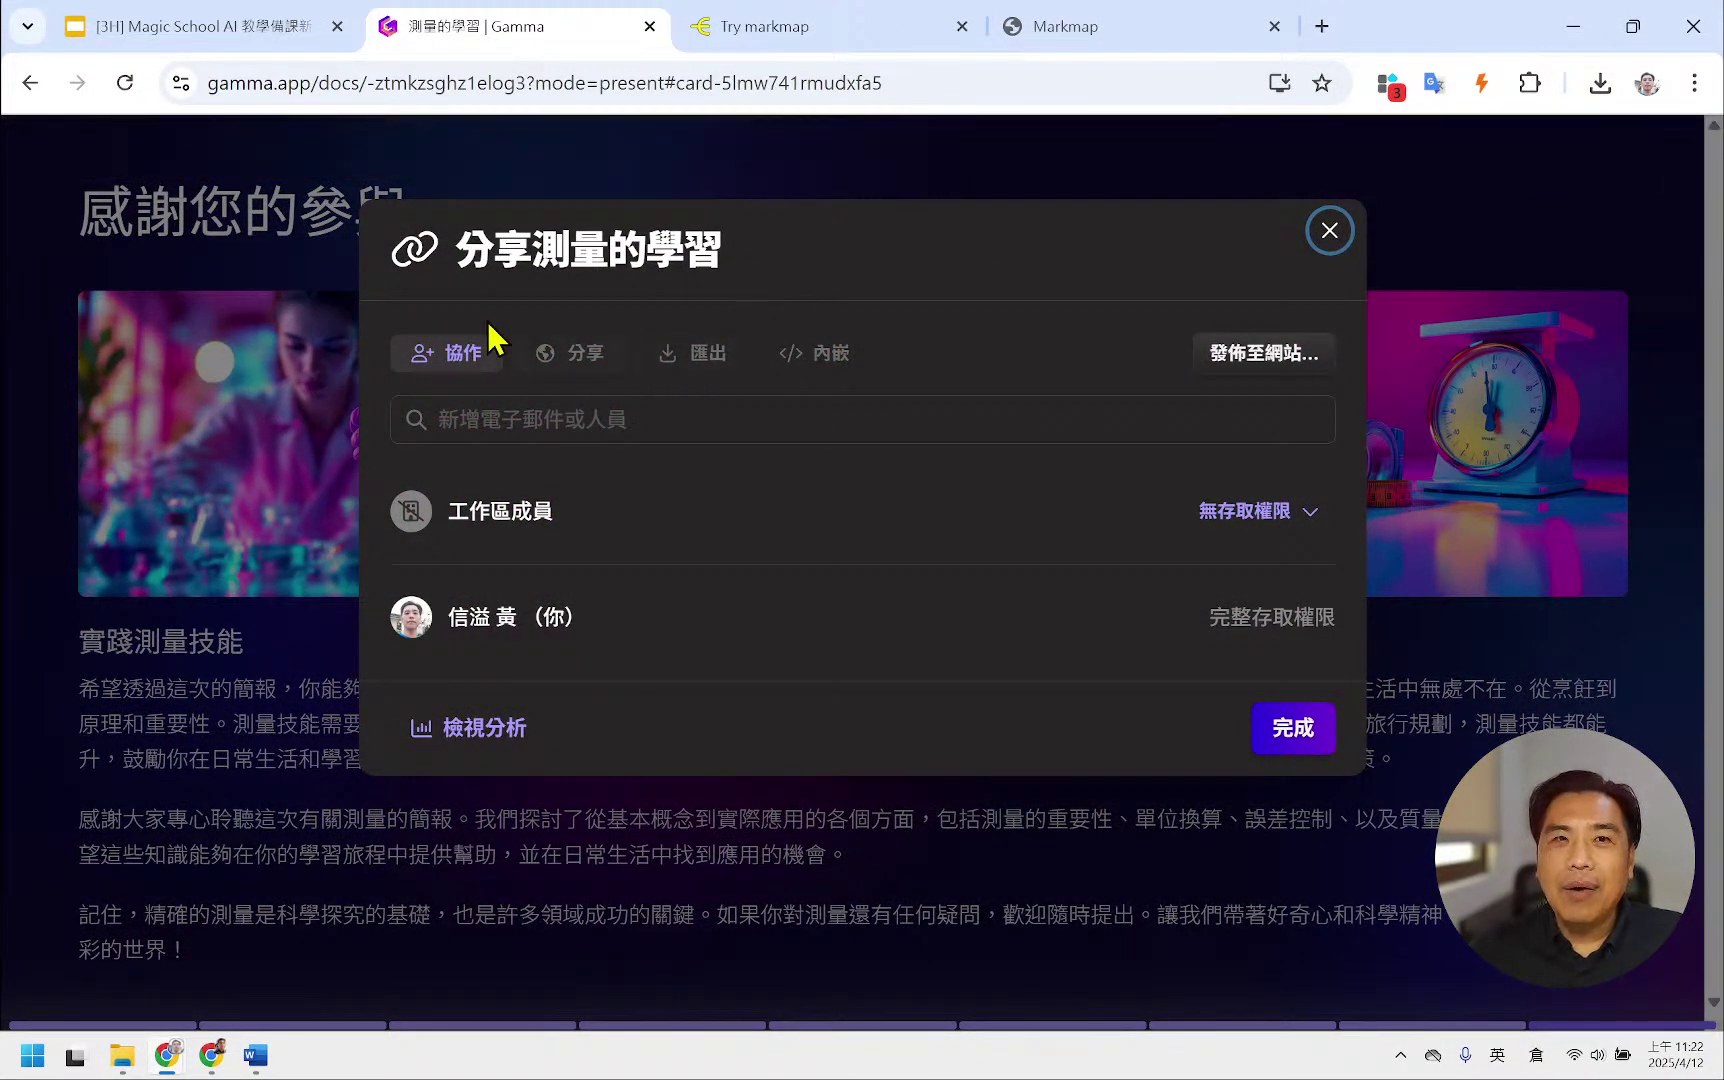
pyautogui.click(565, 355)
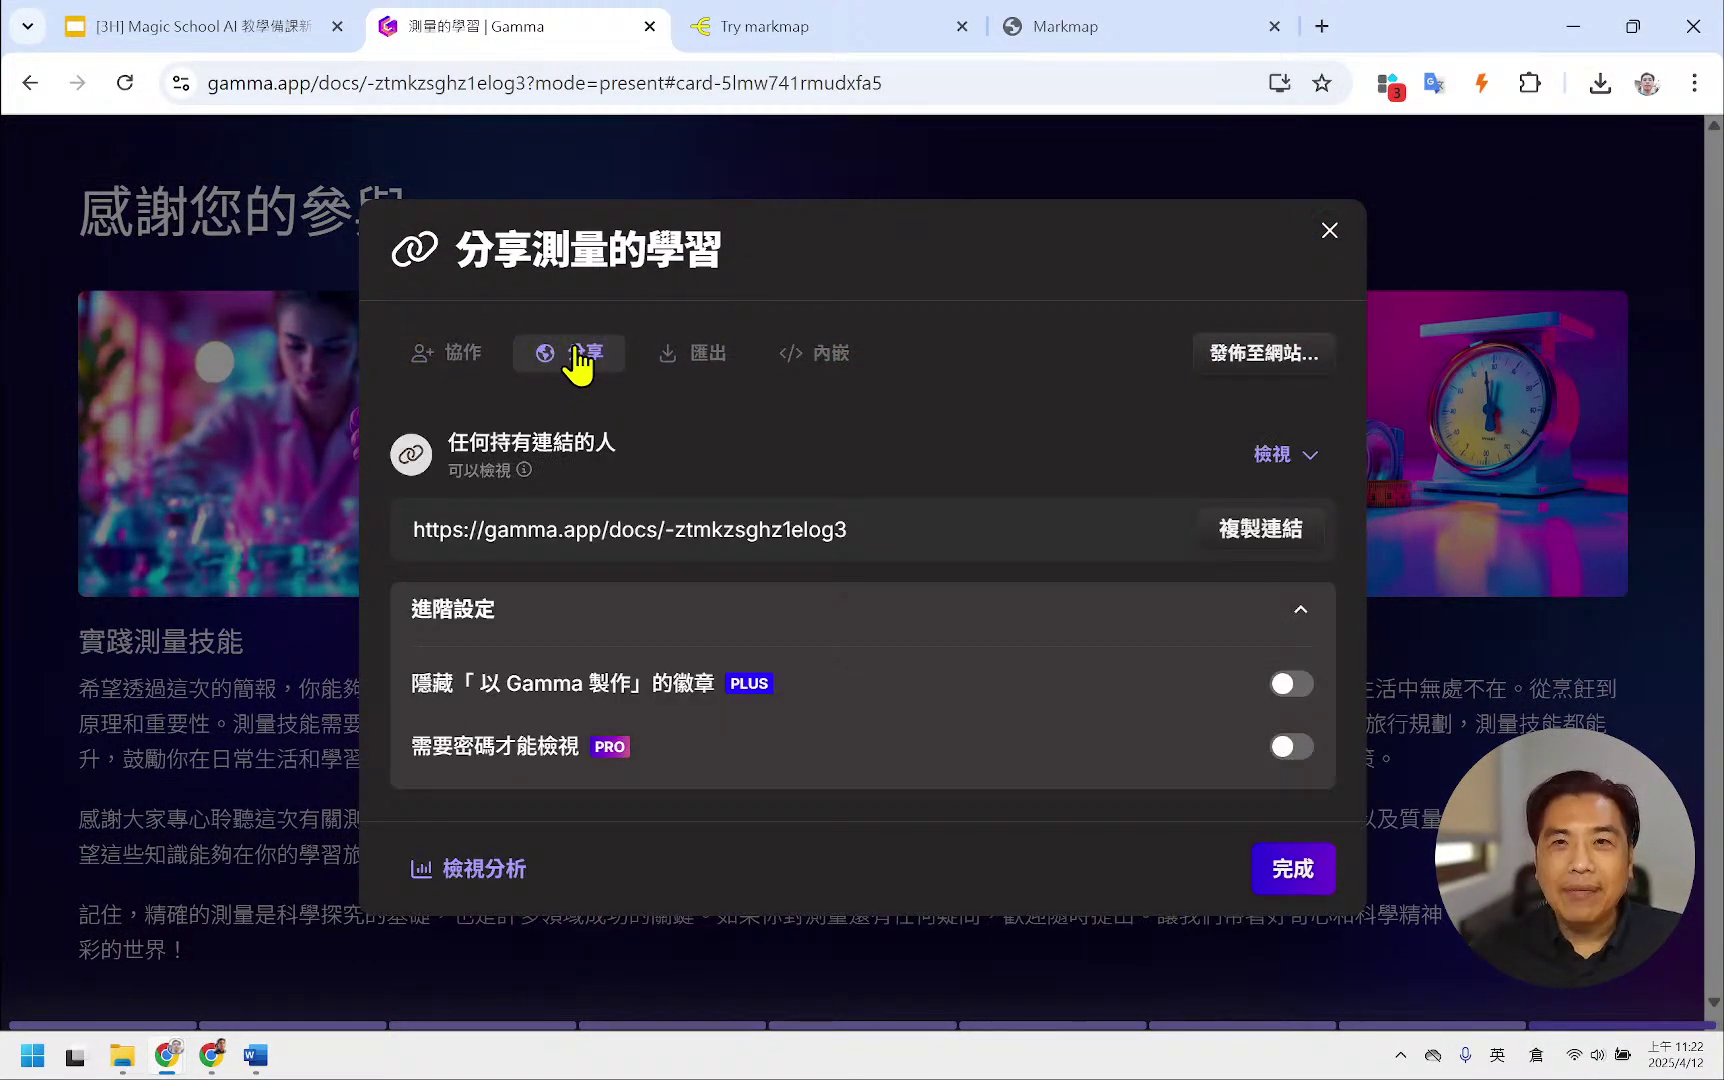
pyautogui.click(1248, 550)
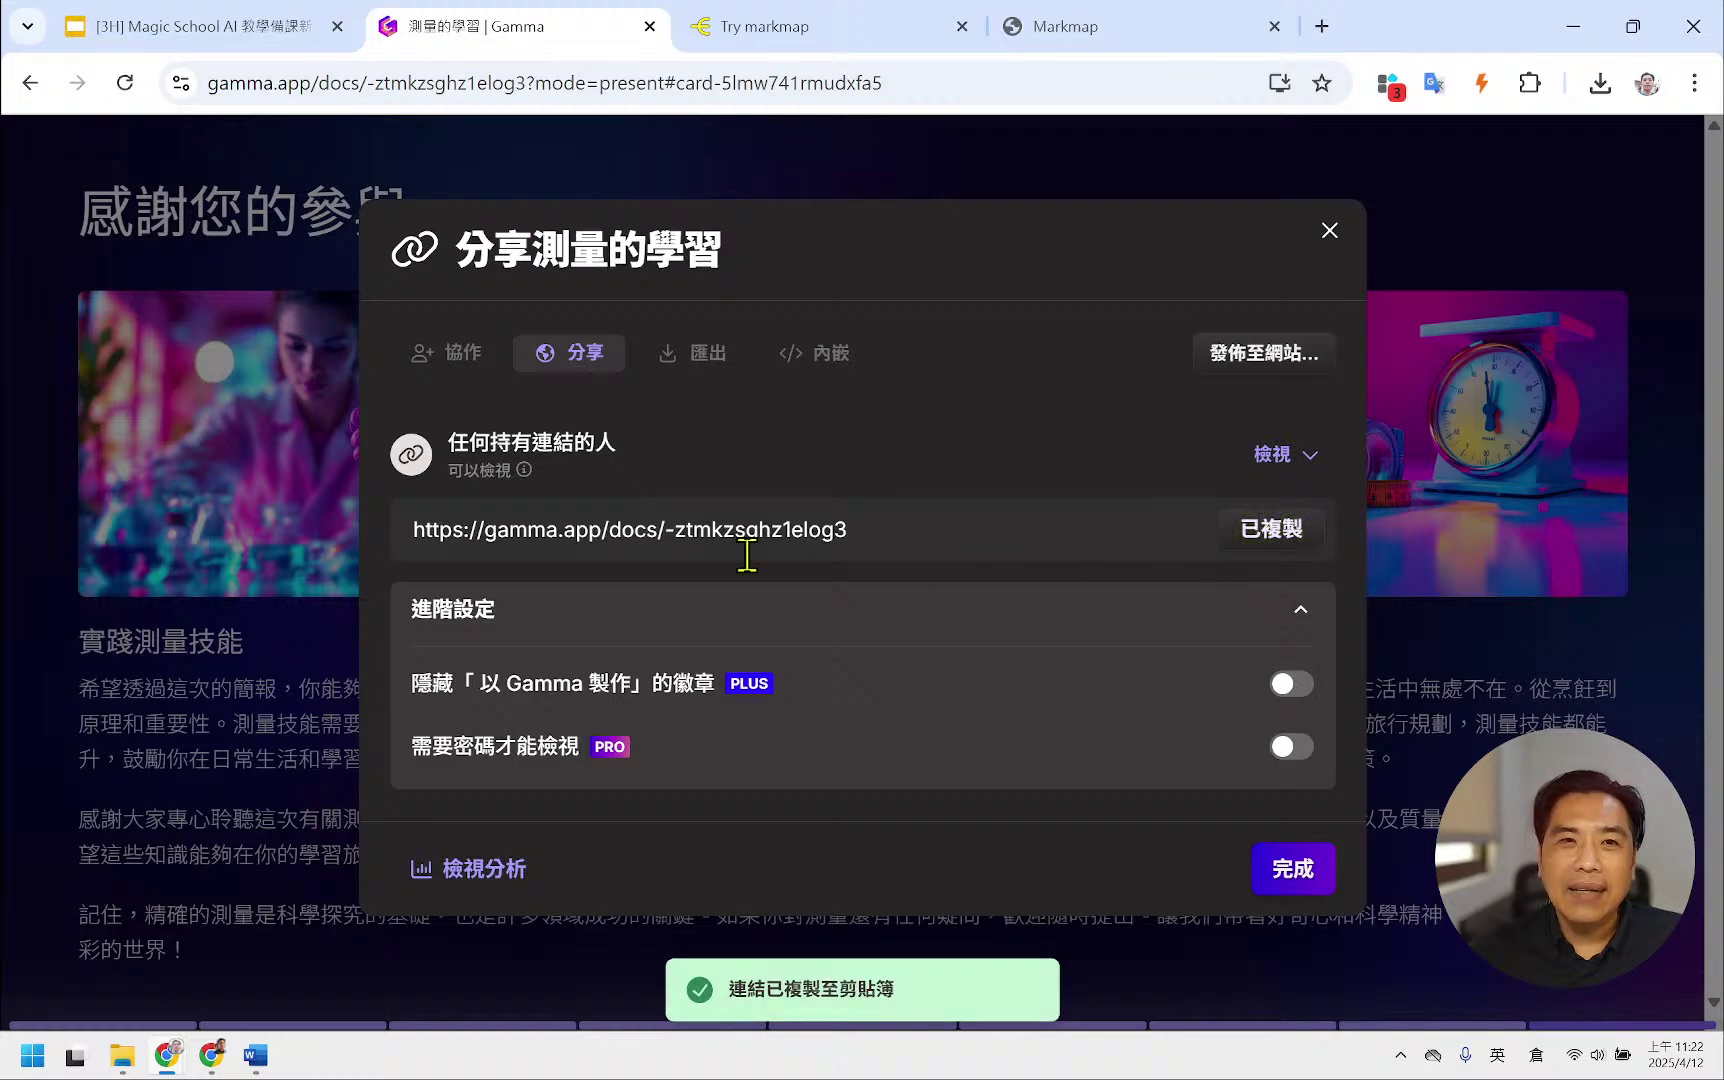
pyautogui.click(458, 362)
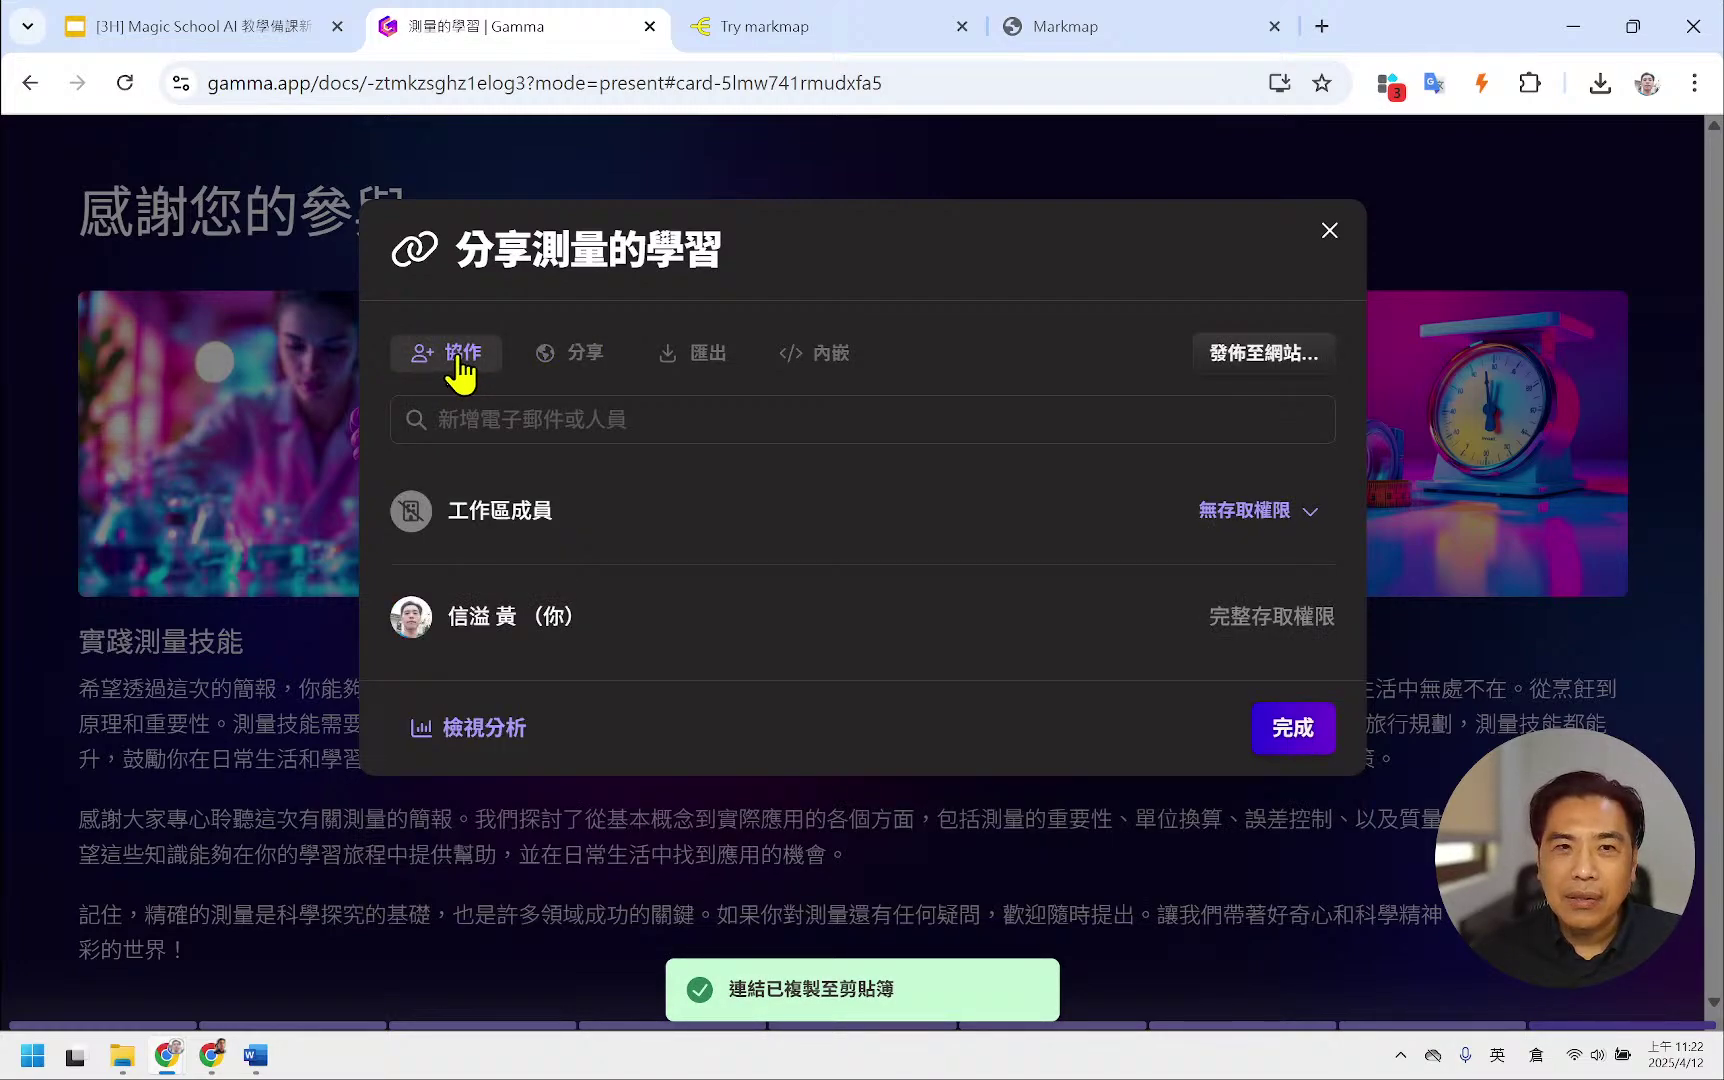
pyautogui.click(562, 360)
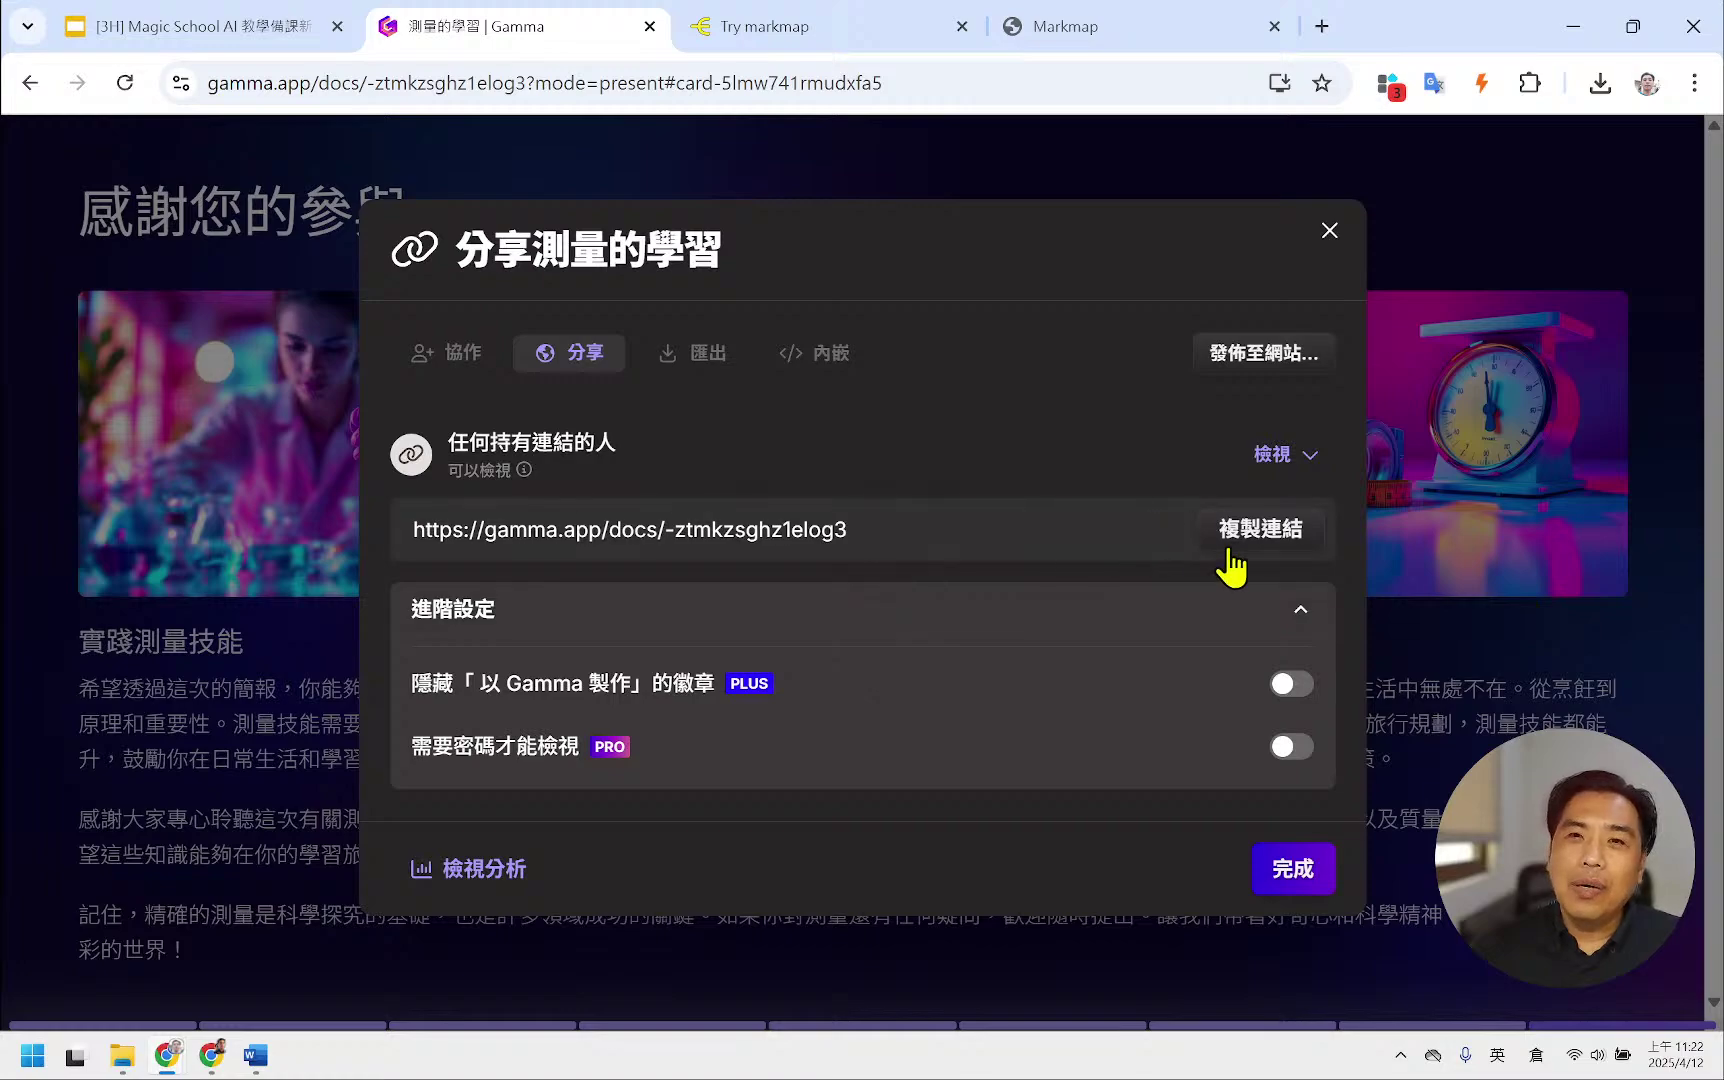
# - Copy the presentation's view link again, finish sharing, and return to the Gammas overview
pyautogui.click(1262, 530)
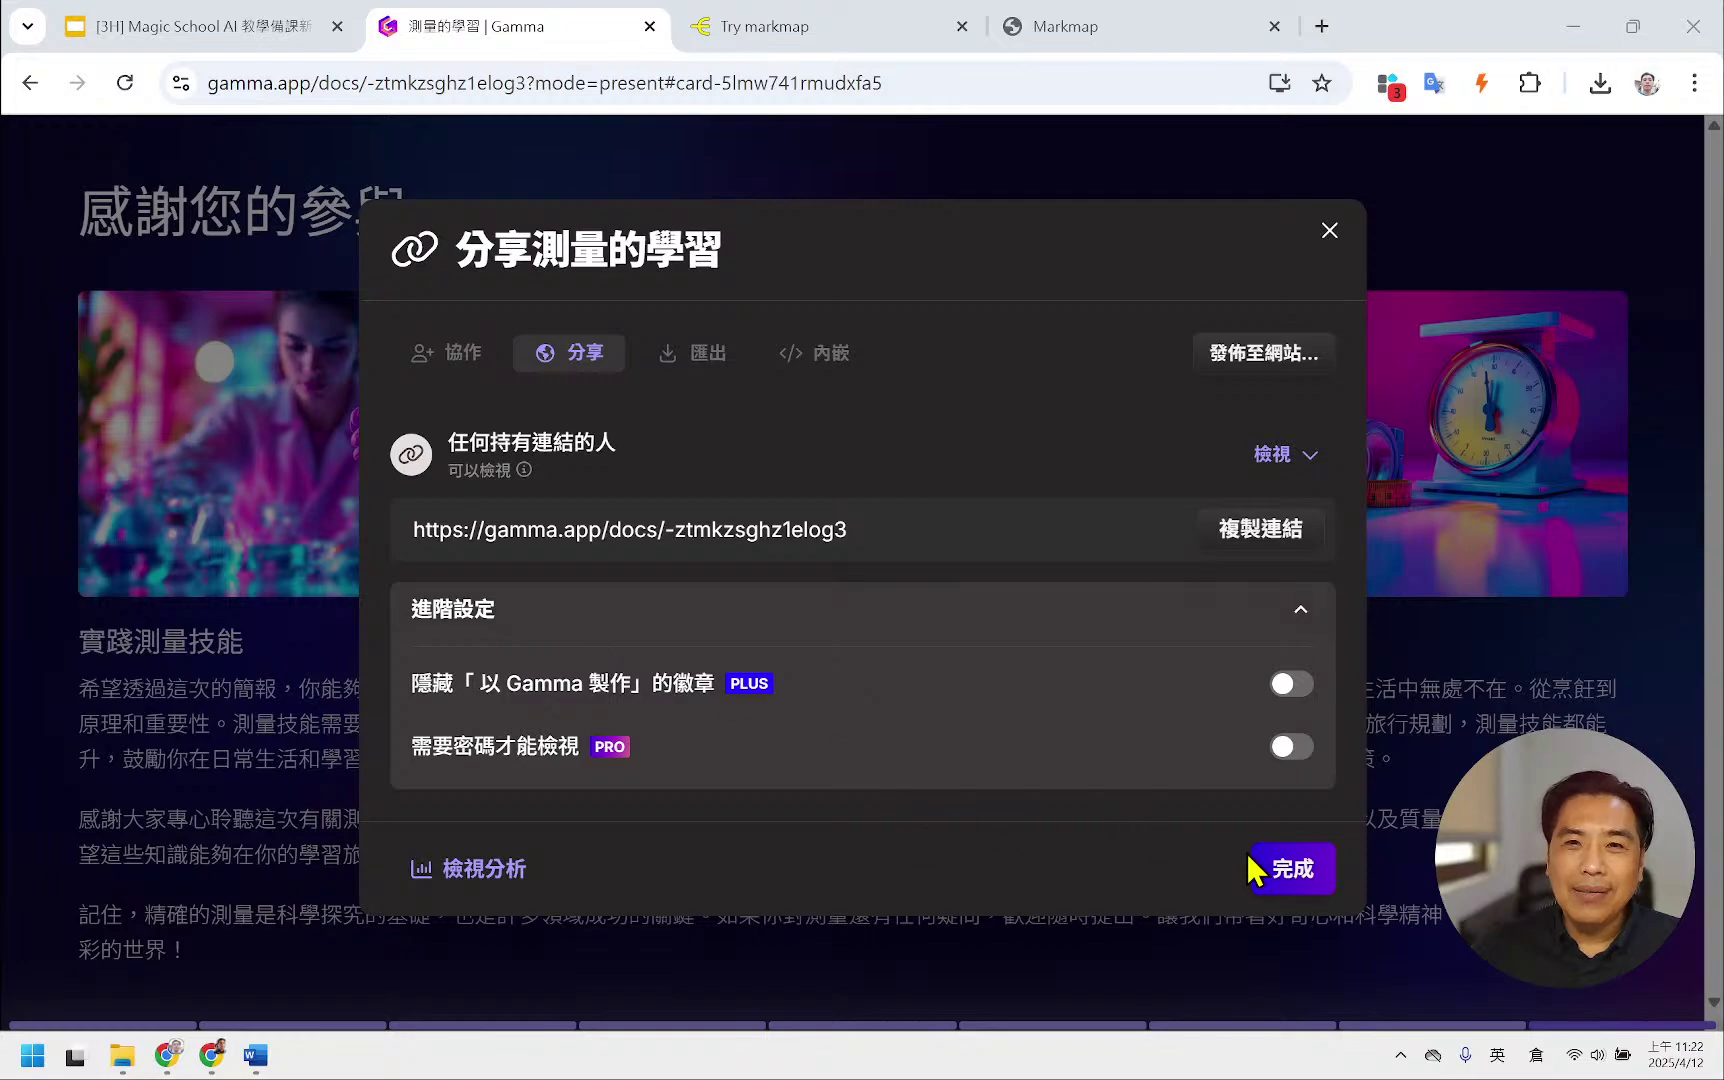
pyautogui.click(1270, 866)
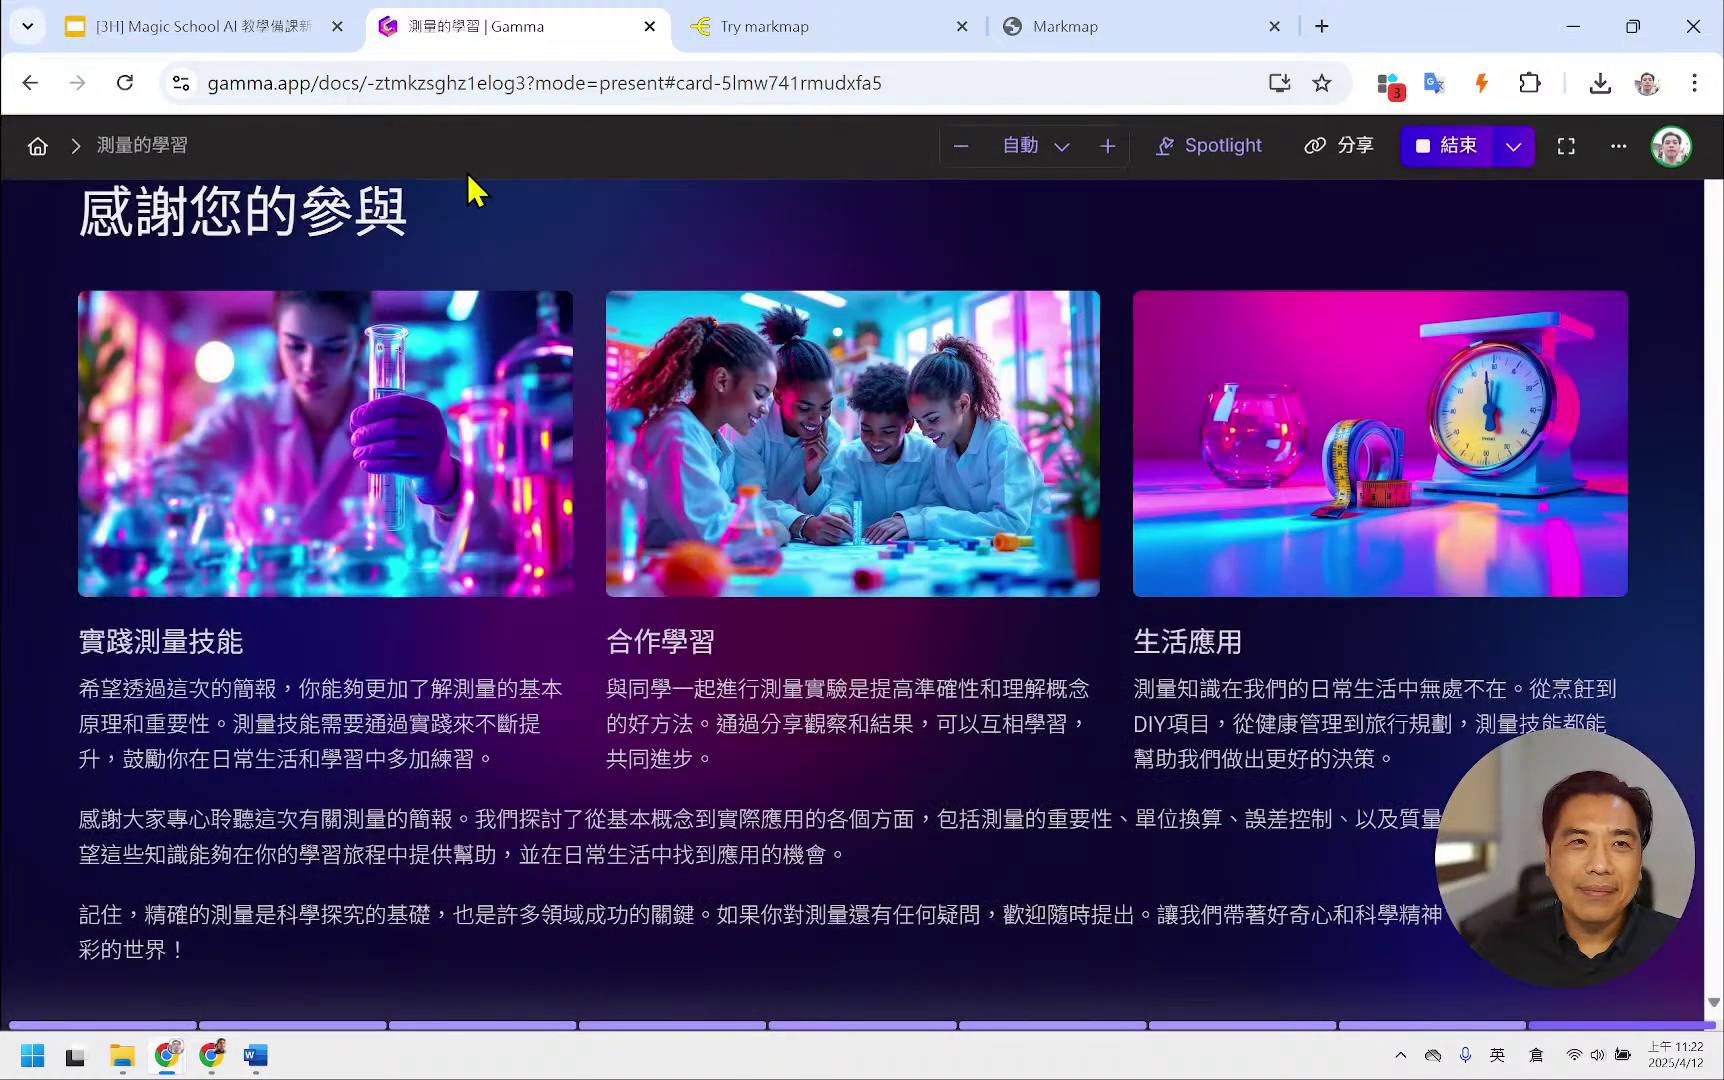
pyautogui.click(164, 141)
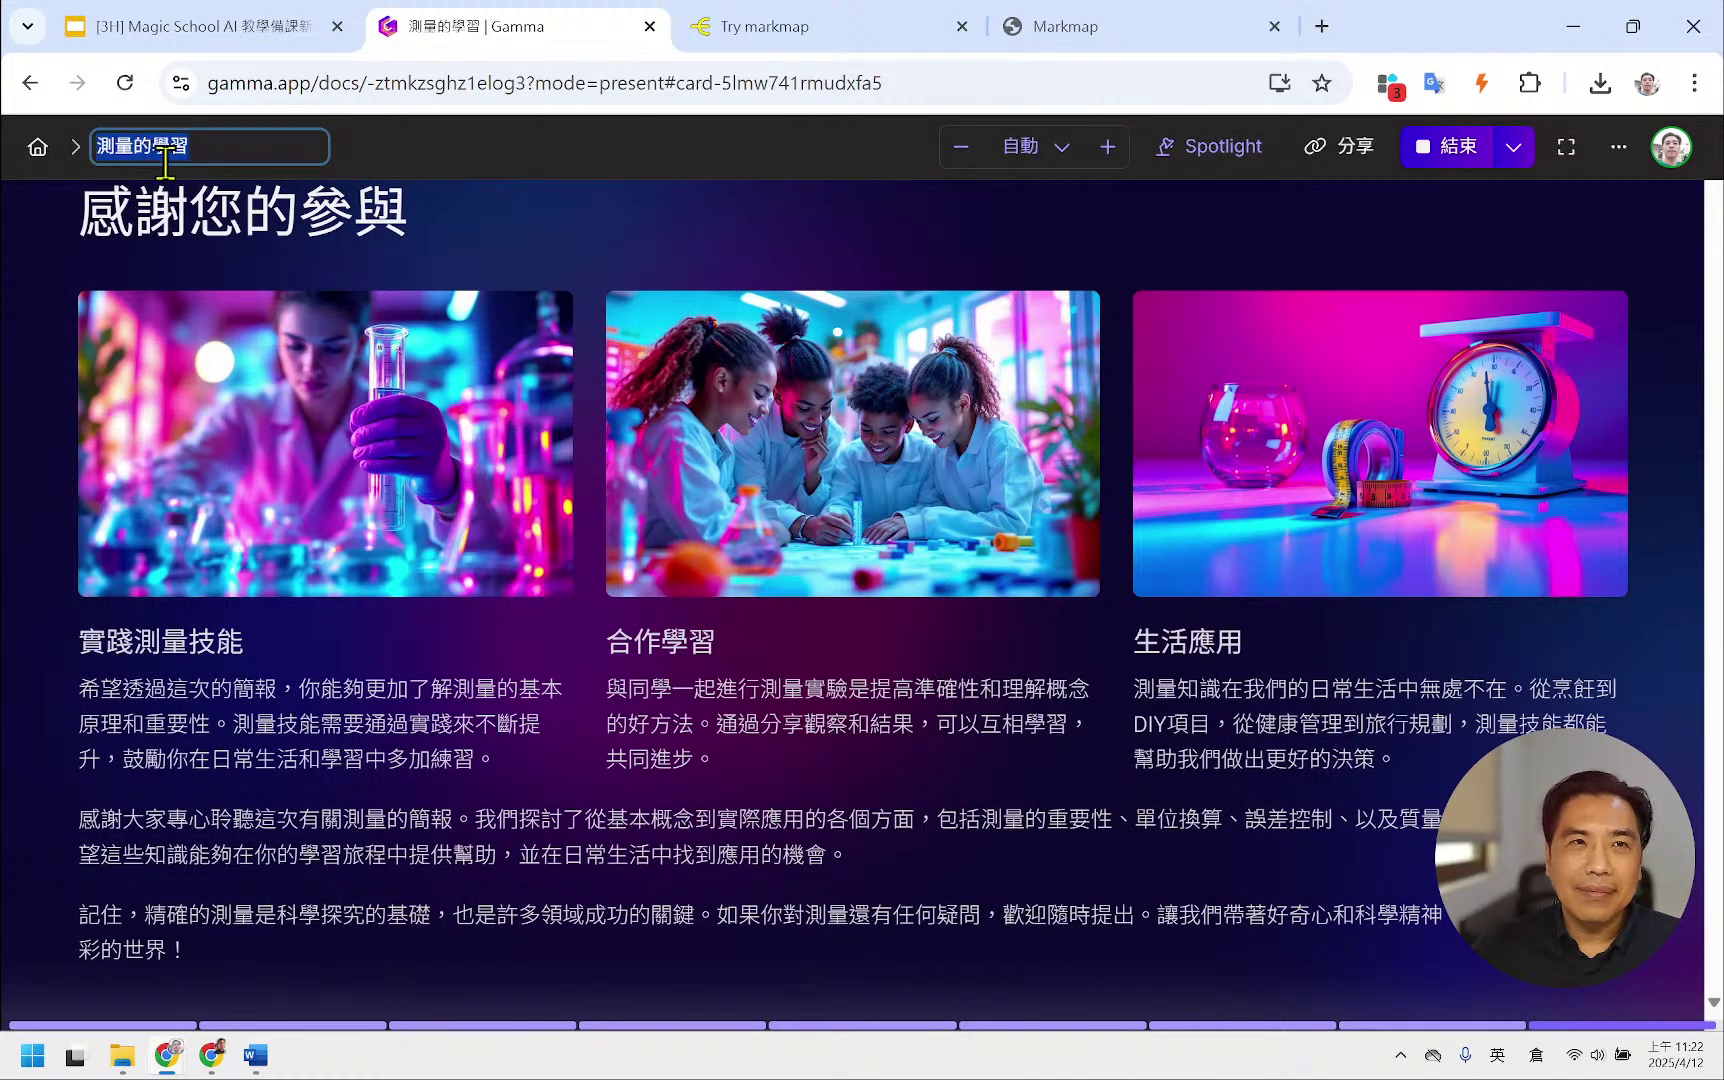
pyautogui.press('Escape')
pyautogui.click(36, 150)
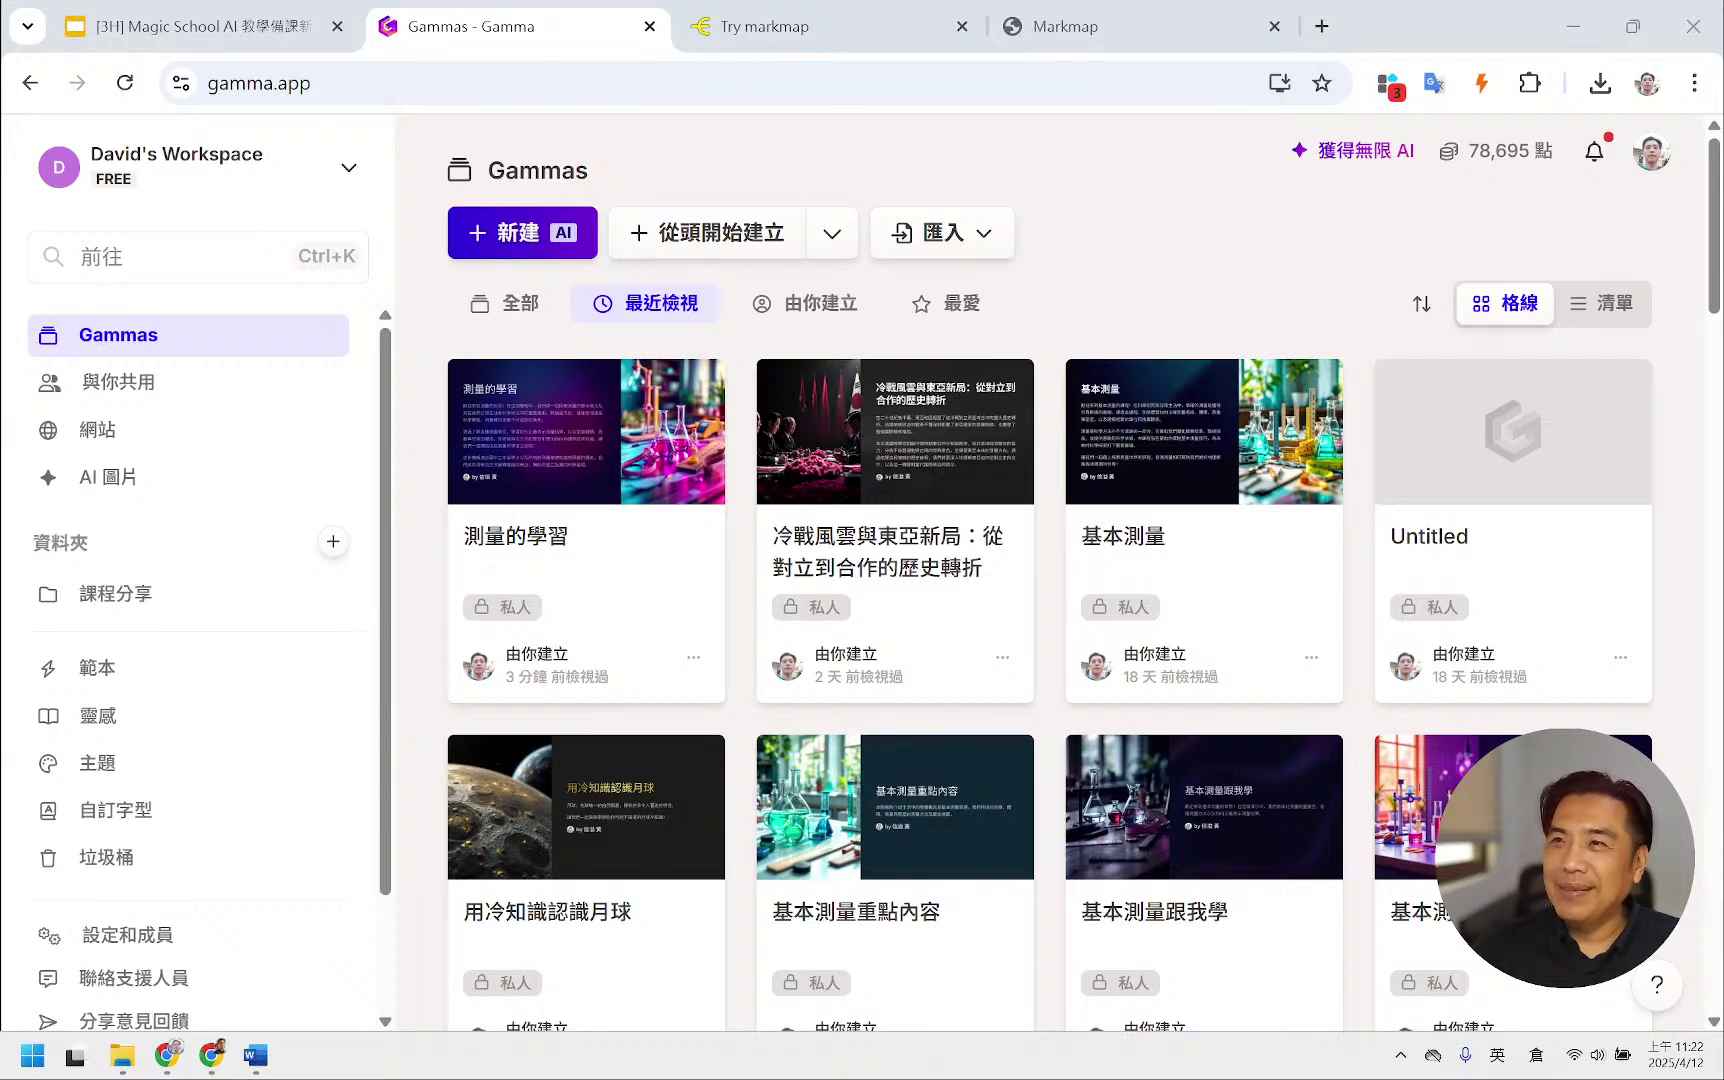
# - Open the participant's shared 測量的學習 presentation, look through its cards down to the mass and density section, and close it
pyautogui.moveTo(964, 20); pyautogui.dragTo(926, 4)
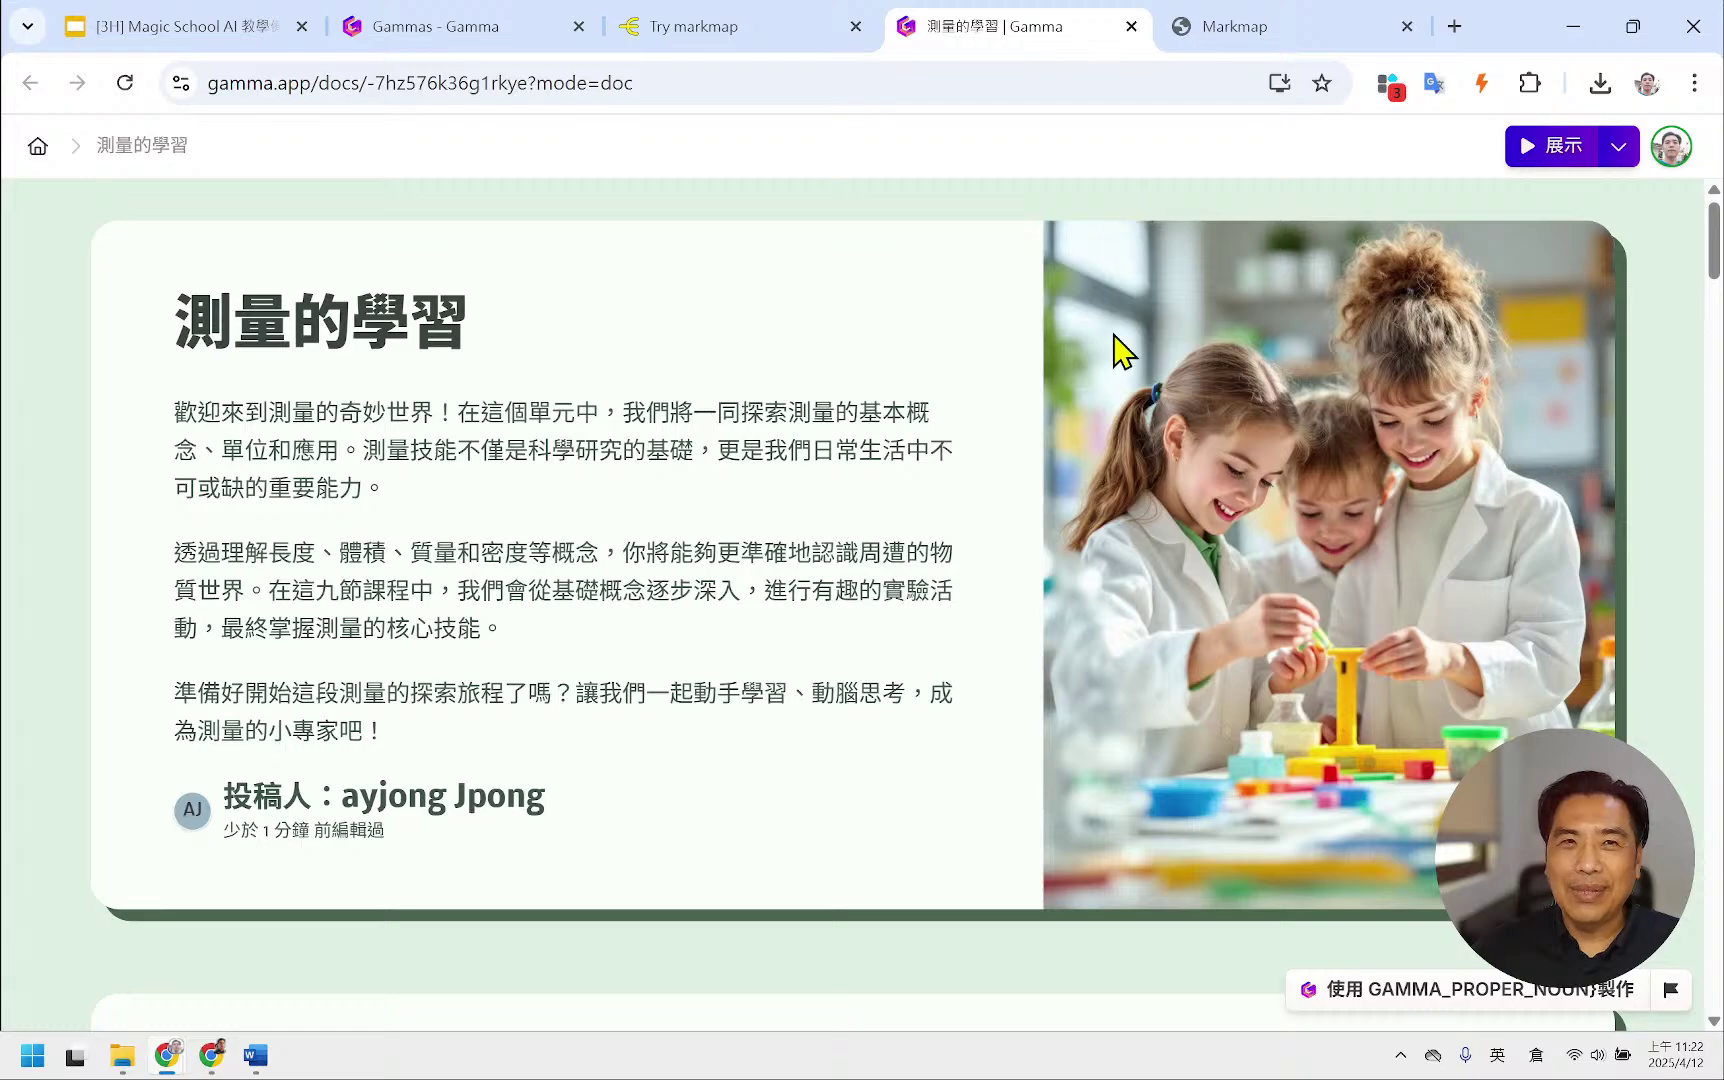
pyautogui.scroll(-3, 1125, 420)
pyautogui.scroll(-15, 1127, 438)
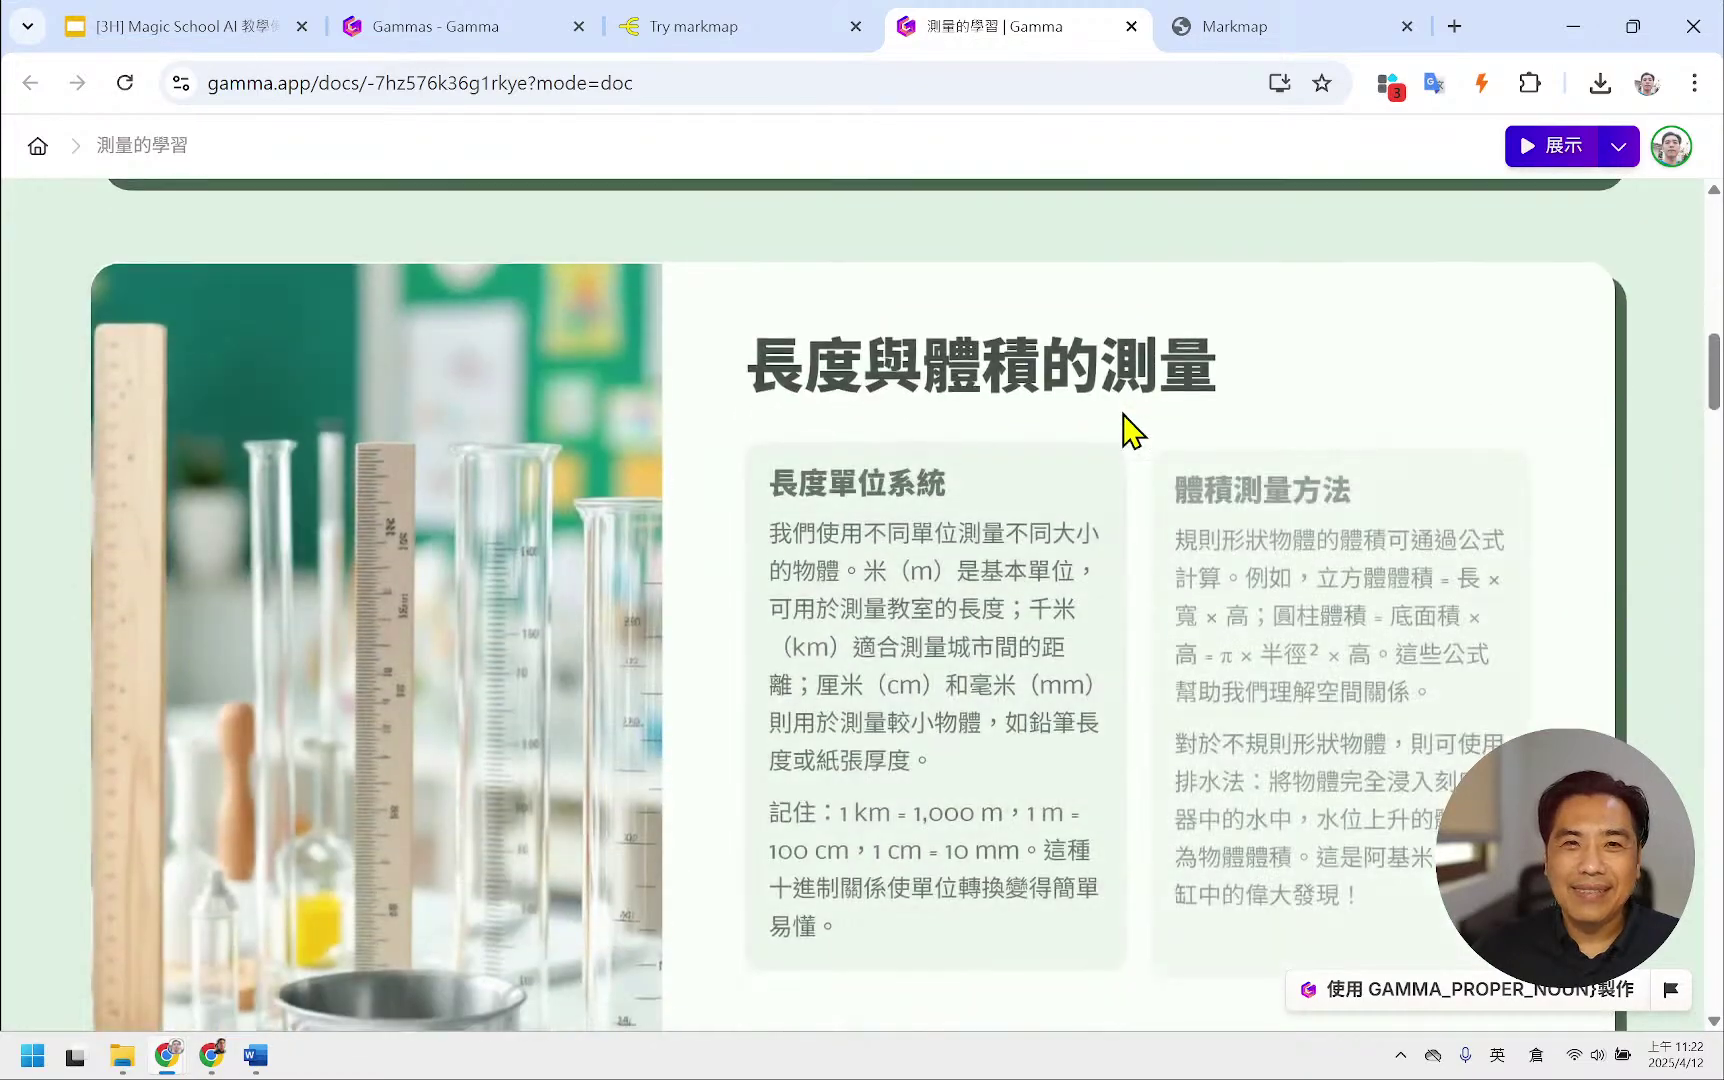
pyautogui.scroll(-5, 1125, 420)
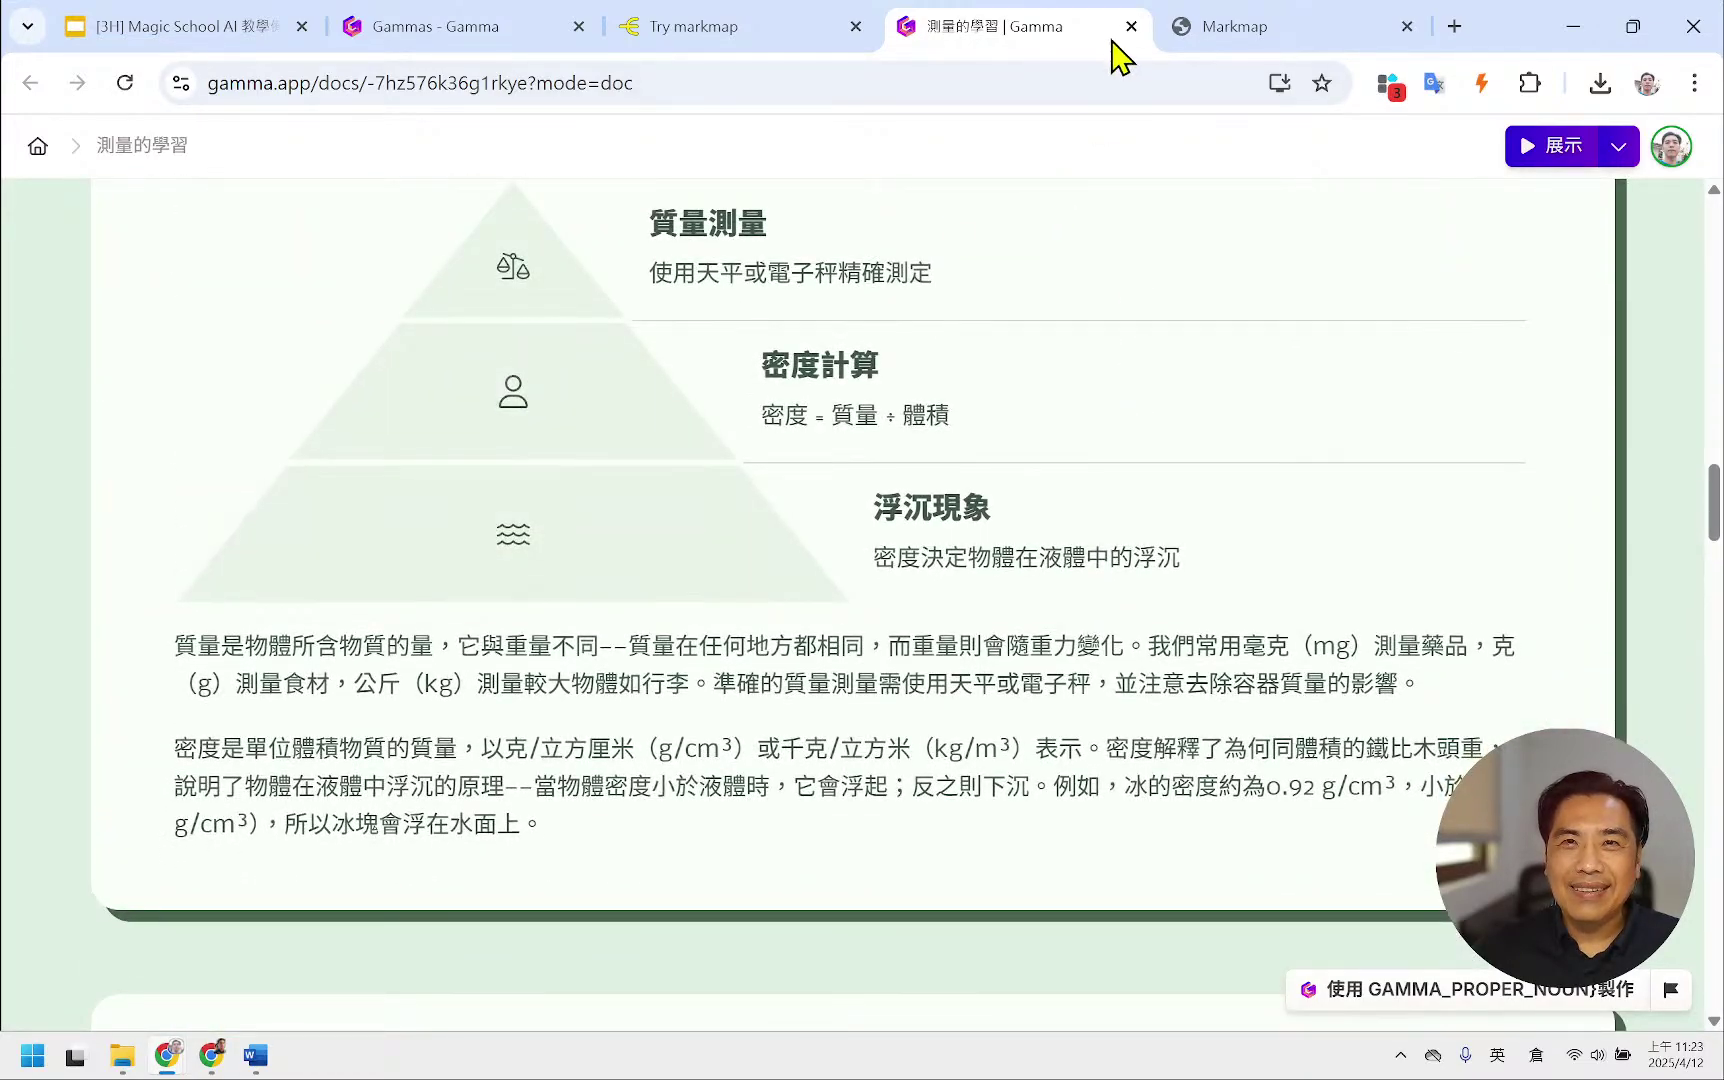
pyautogui.click(1185, 28)
pyautogui.click(1131, 26)
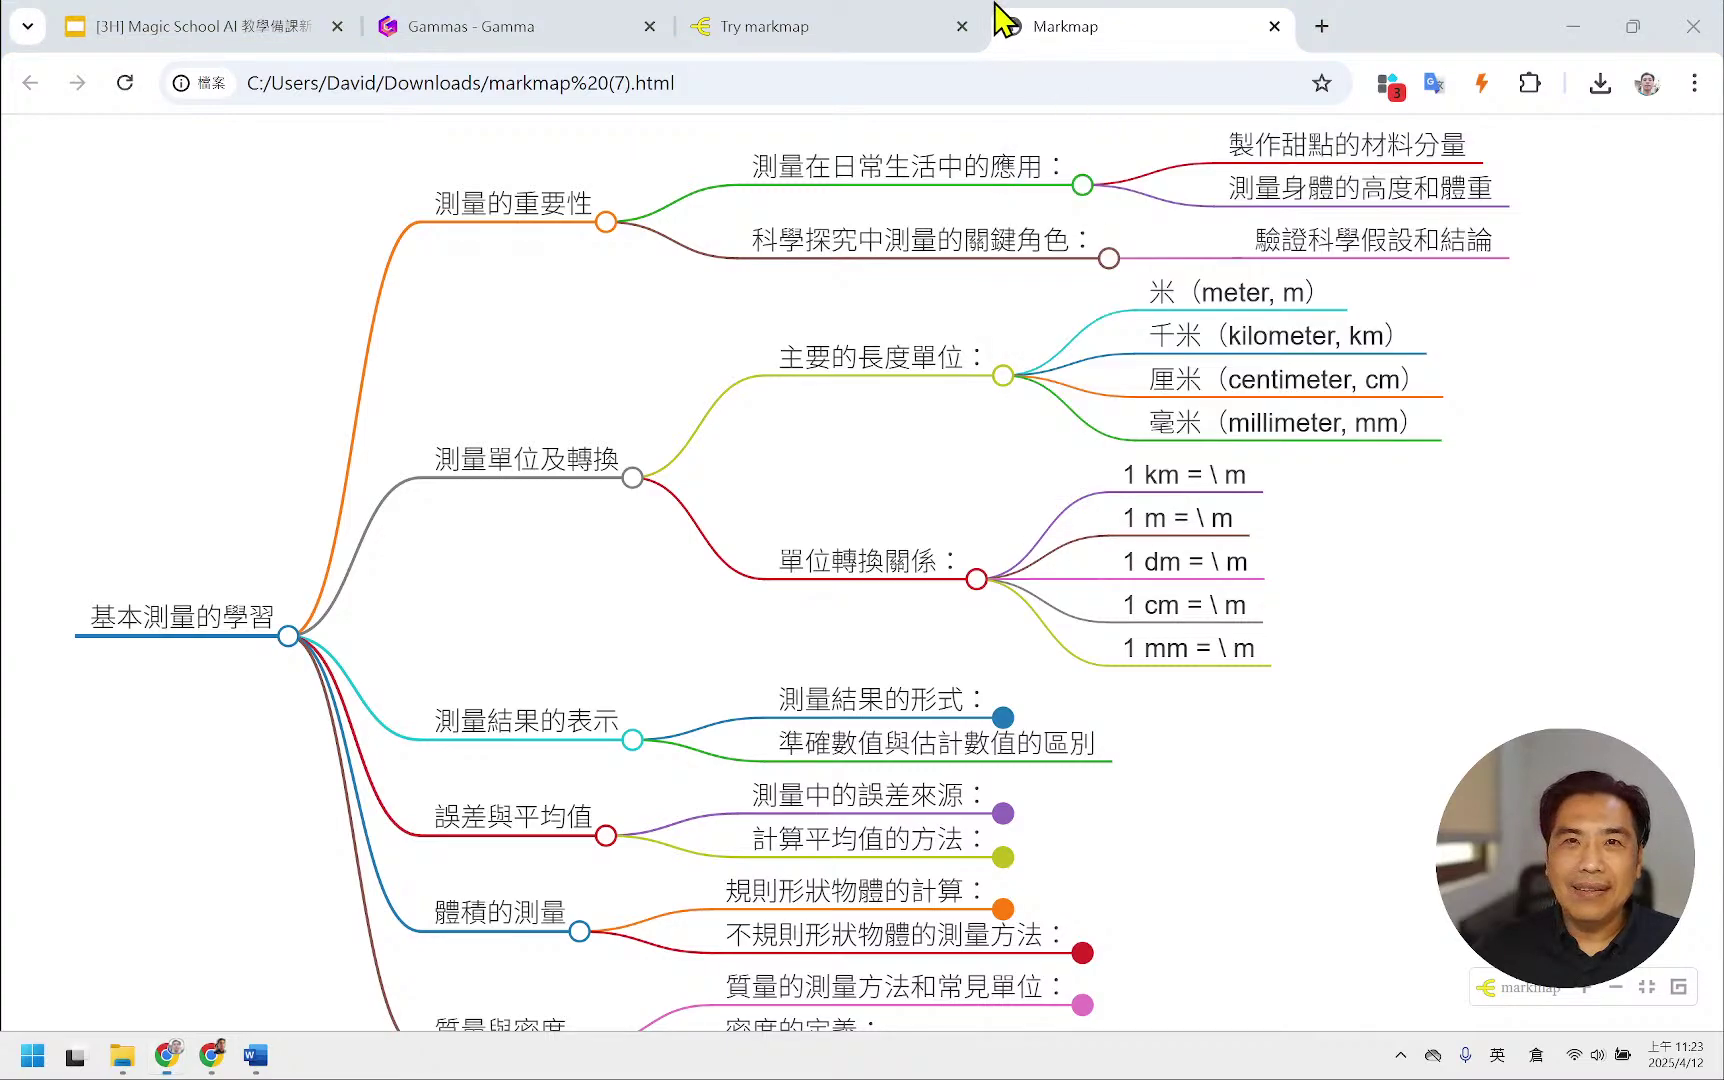
# - Open the shared 基本測量的奧秘 presentation and close the Markmap mind map
pyautogui.hotkey('ctrl', 'shift', 't')
pyautogui.click(1403, 27)
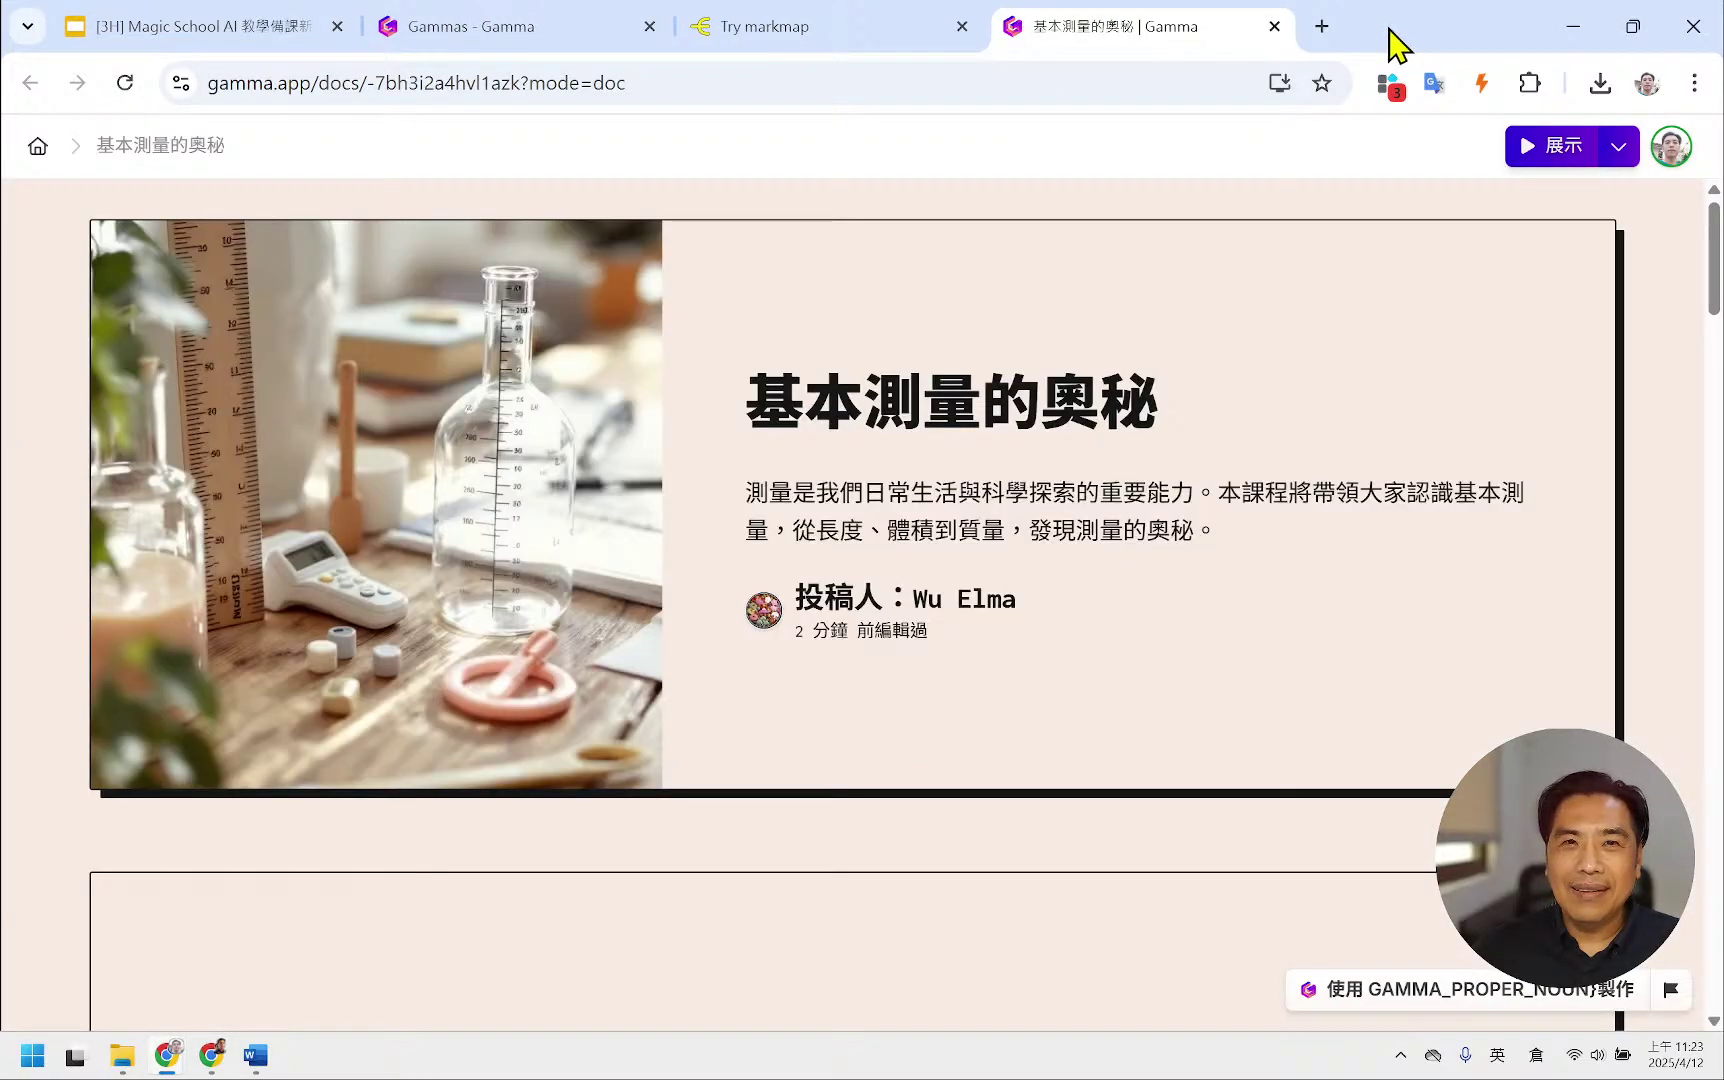
# - Look through the 基本測量的奧秘 presentation down to the 體積的測量 card and close it
pyautogui.scroll(-8, 1027, 655)
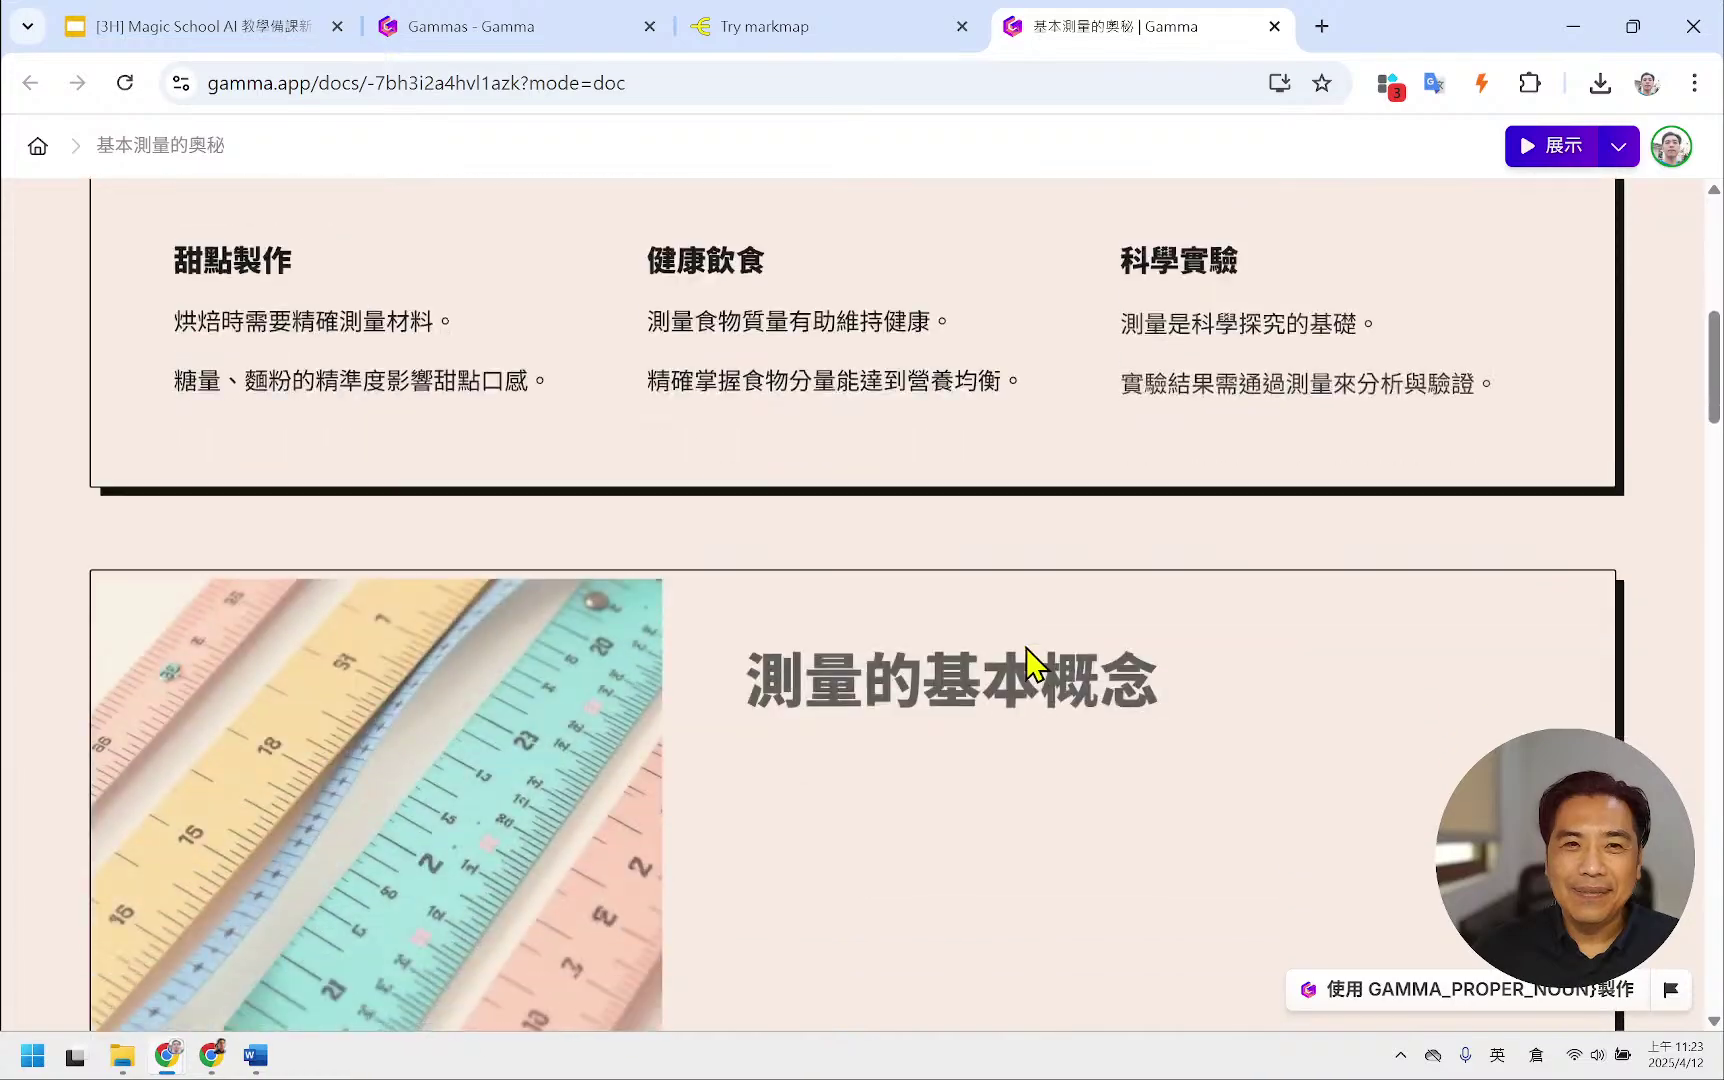
pyautogui.scroll(-12, 1028, 650)
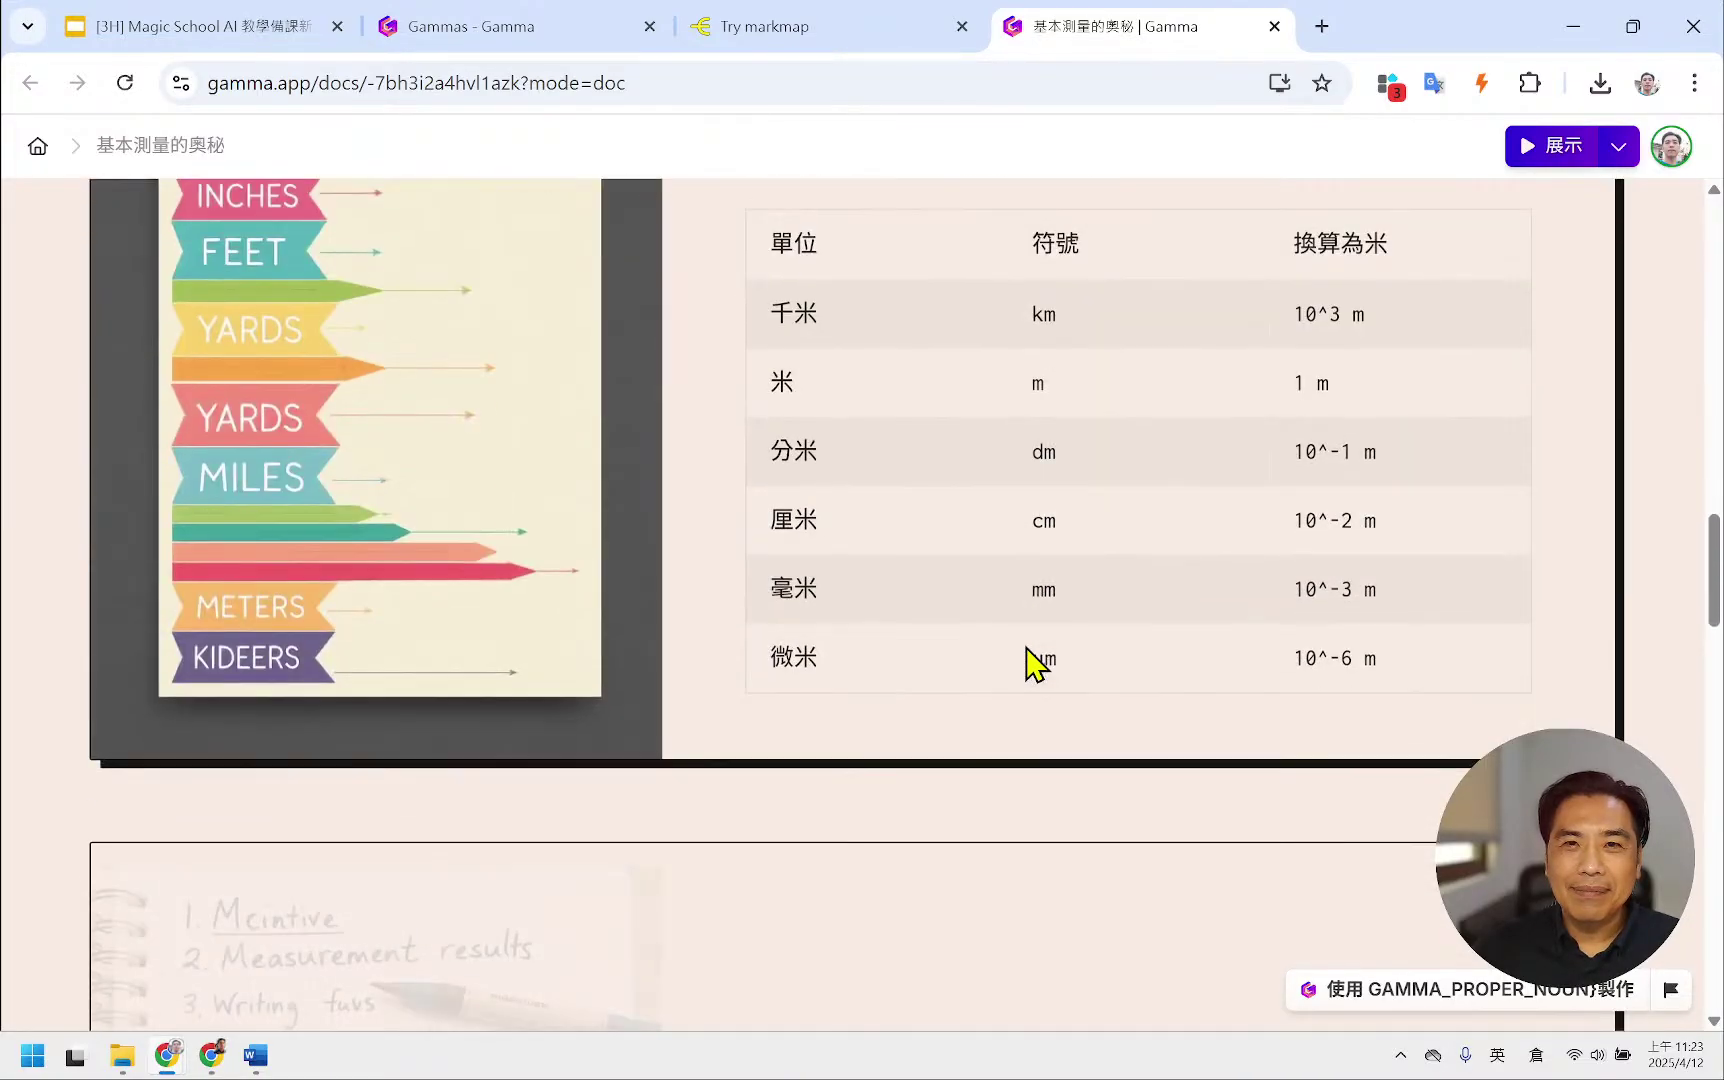
pyautogui.scroll(-12, 1033, 662)
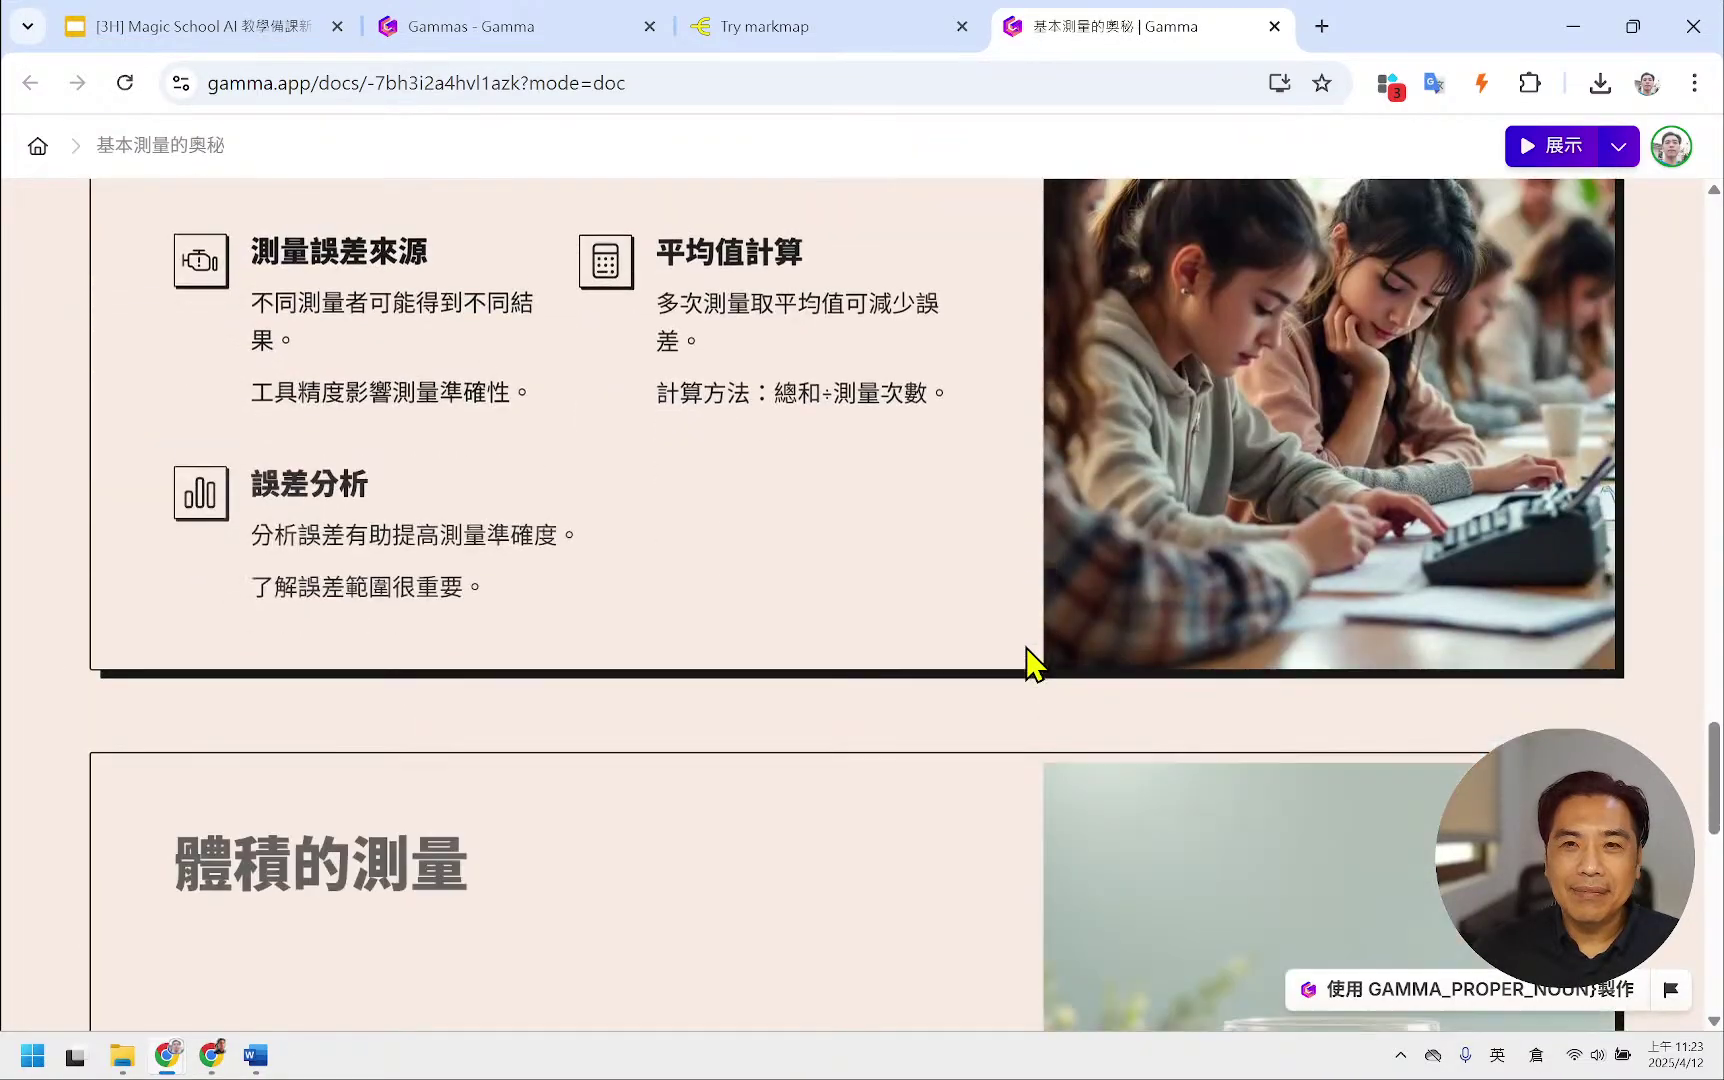
pyautogui.scroll(-3, 1031, 663)
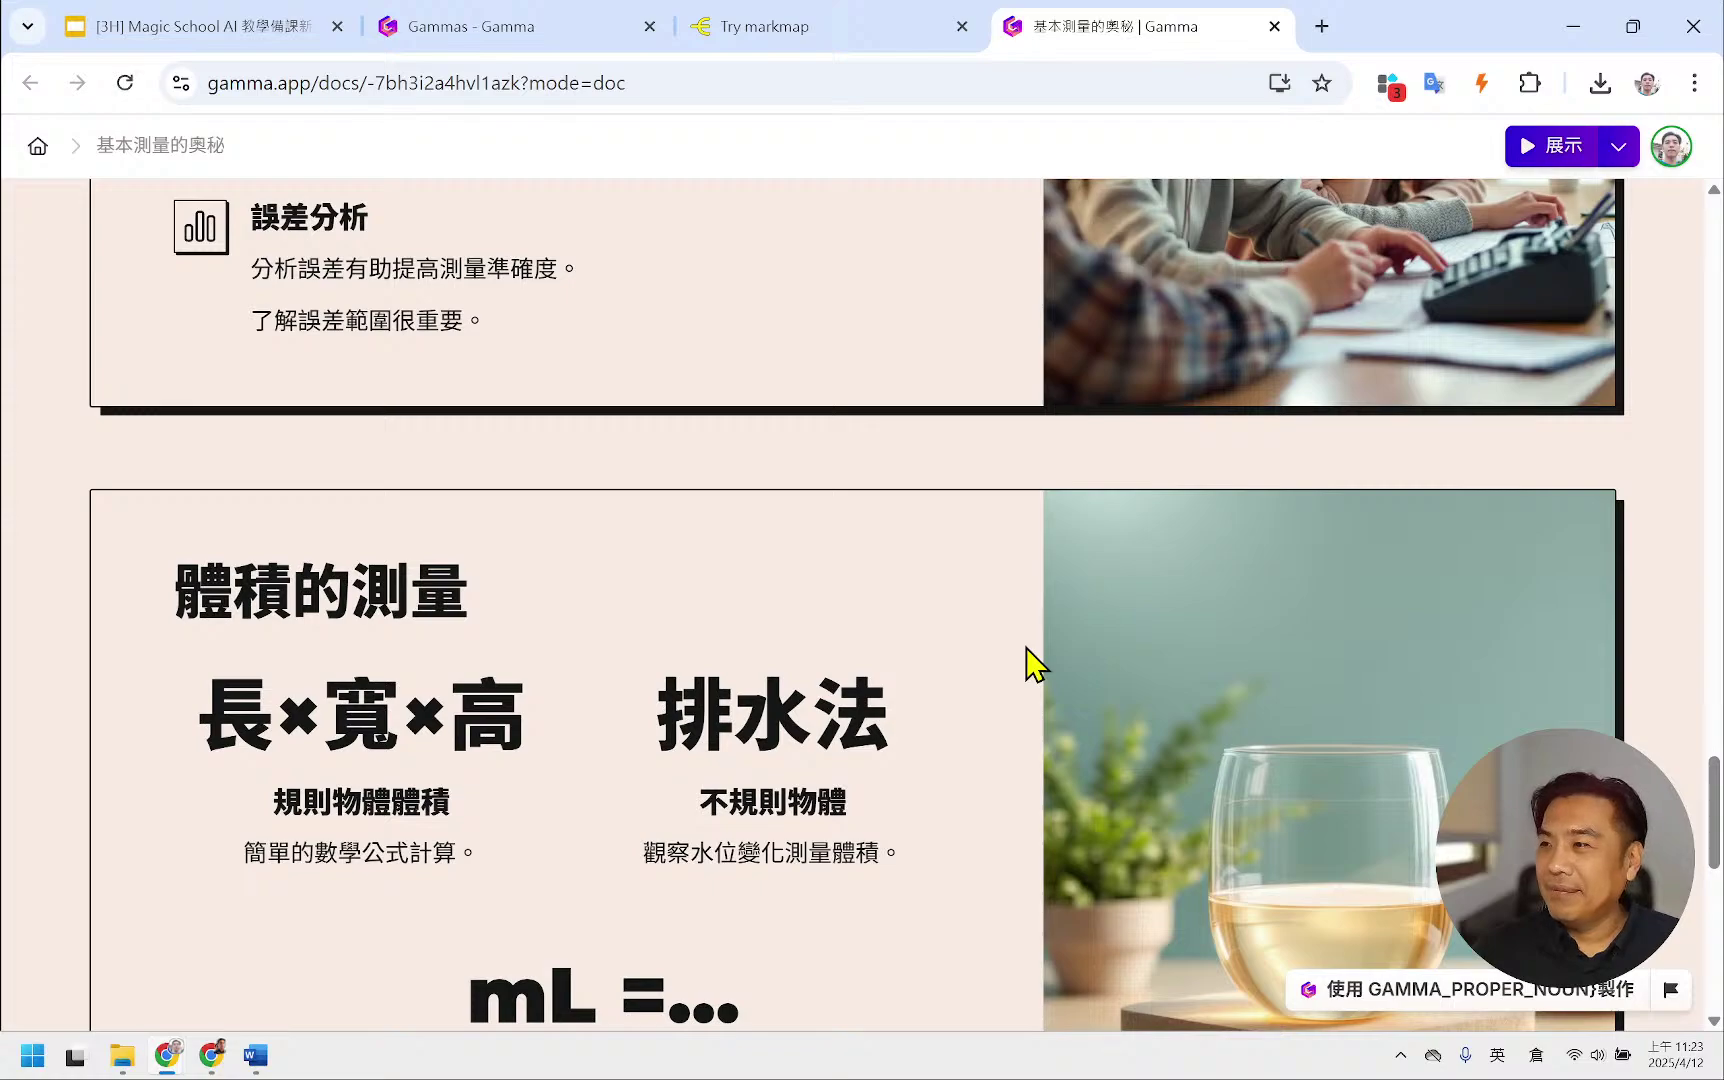
pyautogui.click(1274, 26)
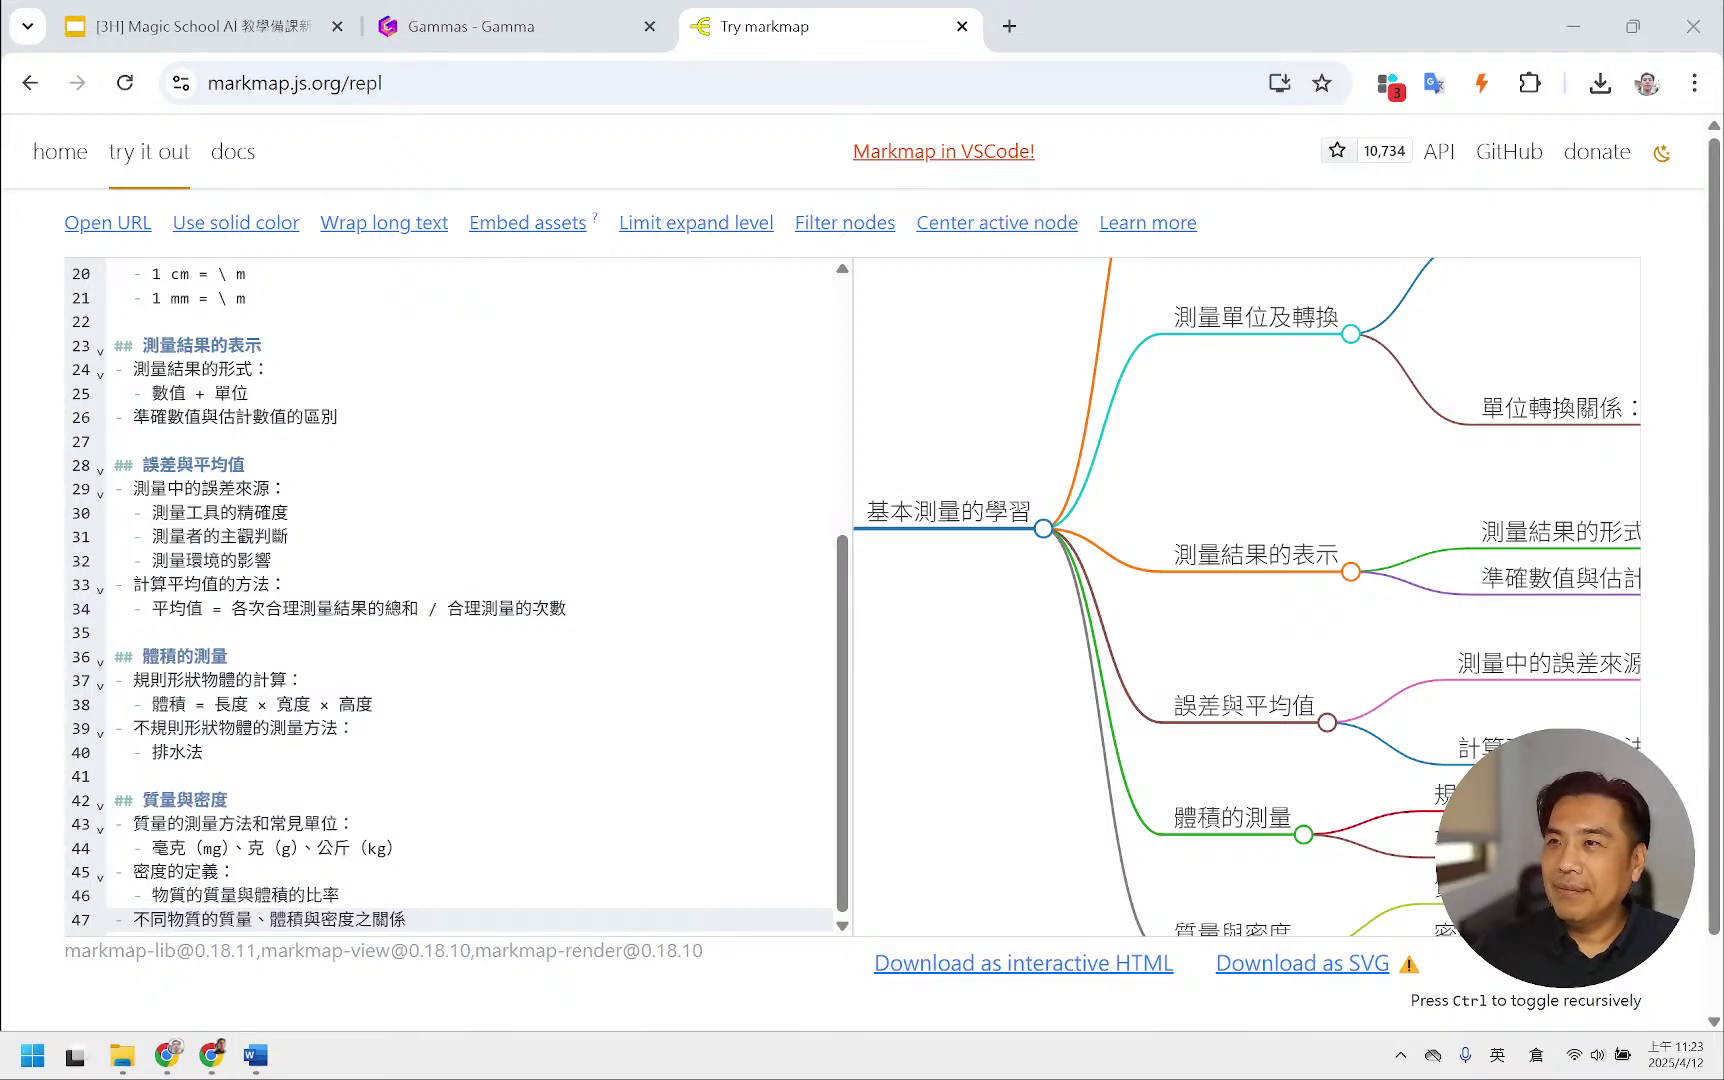
# - Examine the clinical results chart on the 臨床研究結果與治療建議 card and close that presentation
pyautogui.moveTo(1298, 145); pyautogui.dragTo(825, 14)
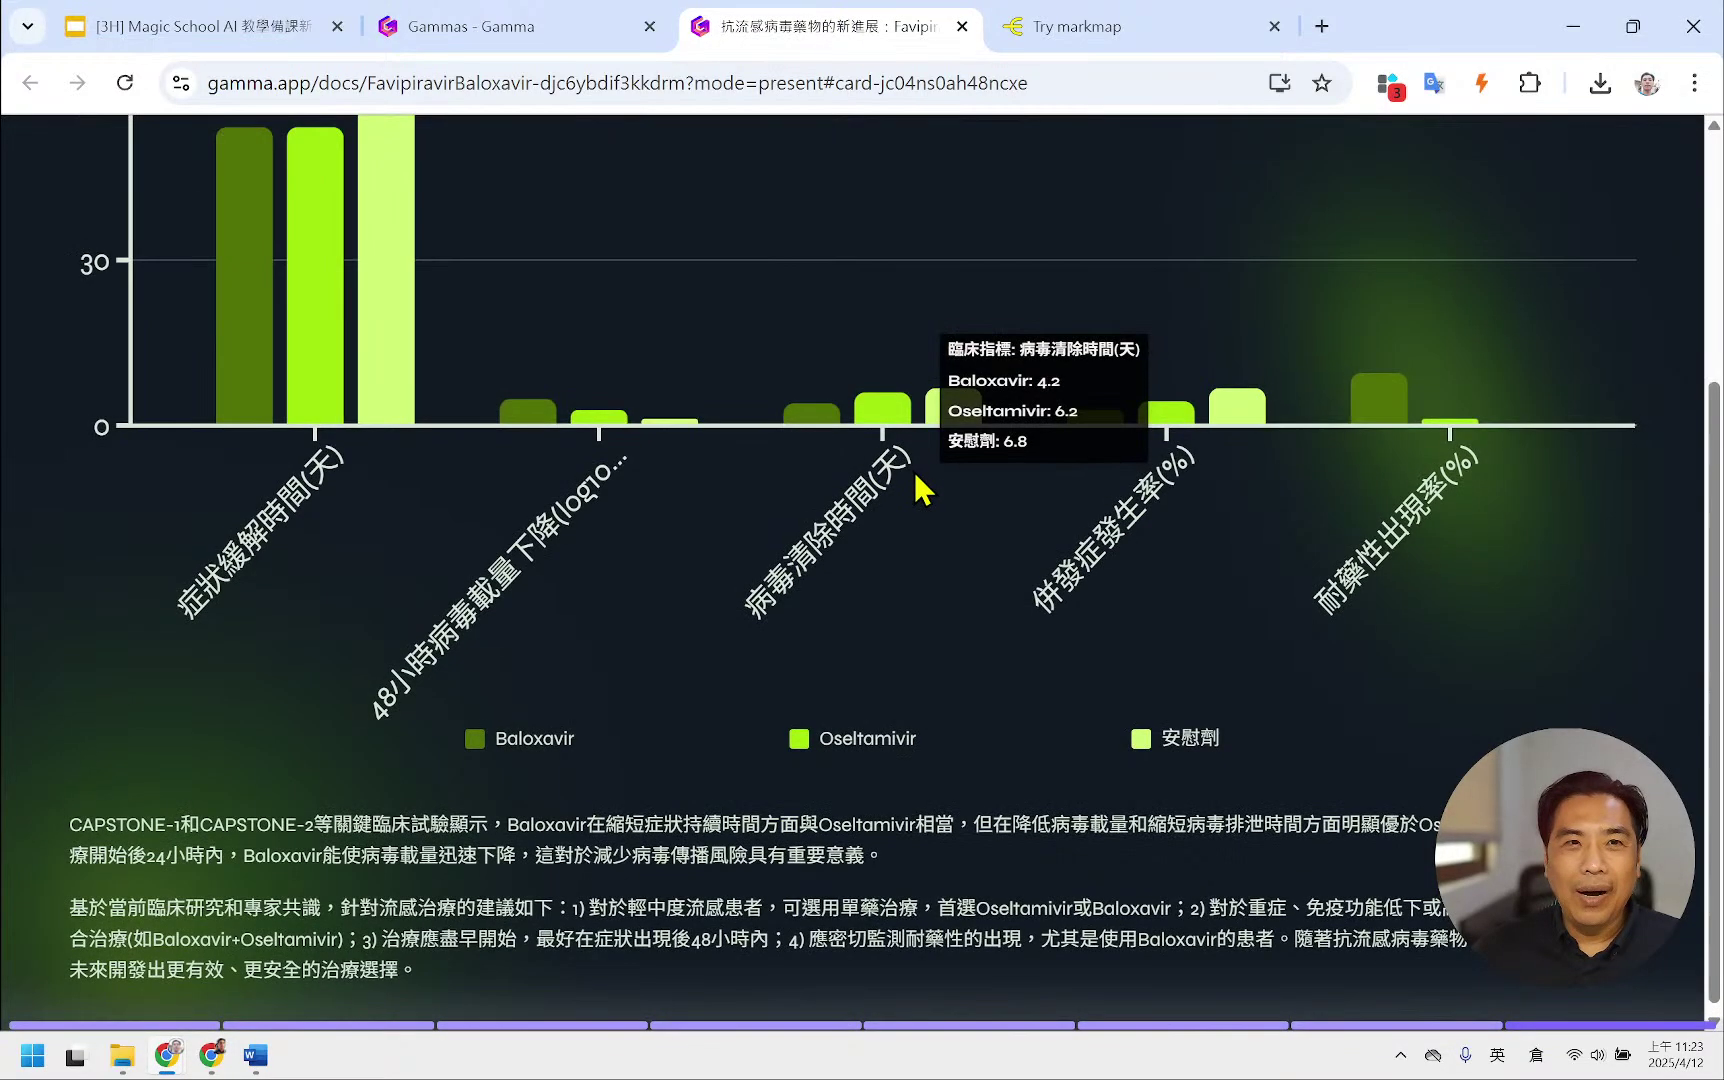
pyautogui.scroll(4, 925, 471)
pyautogui.scroll(-4, 925, 470)
pyautogui.scroll(4, 925, 470)
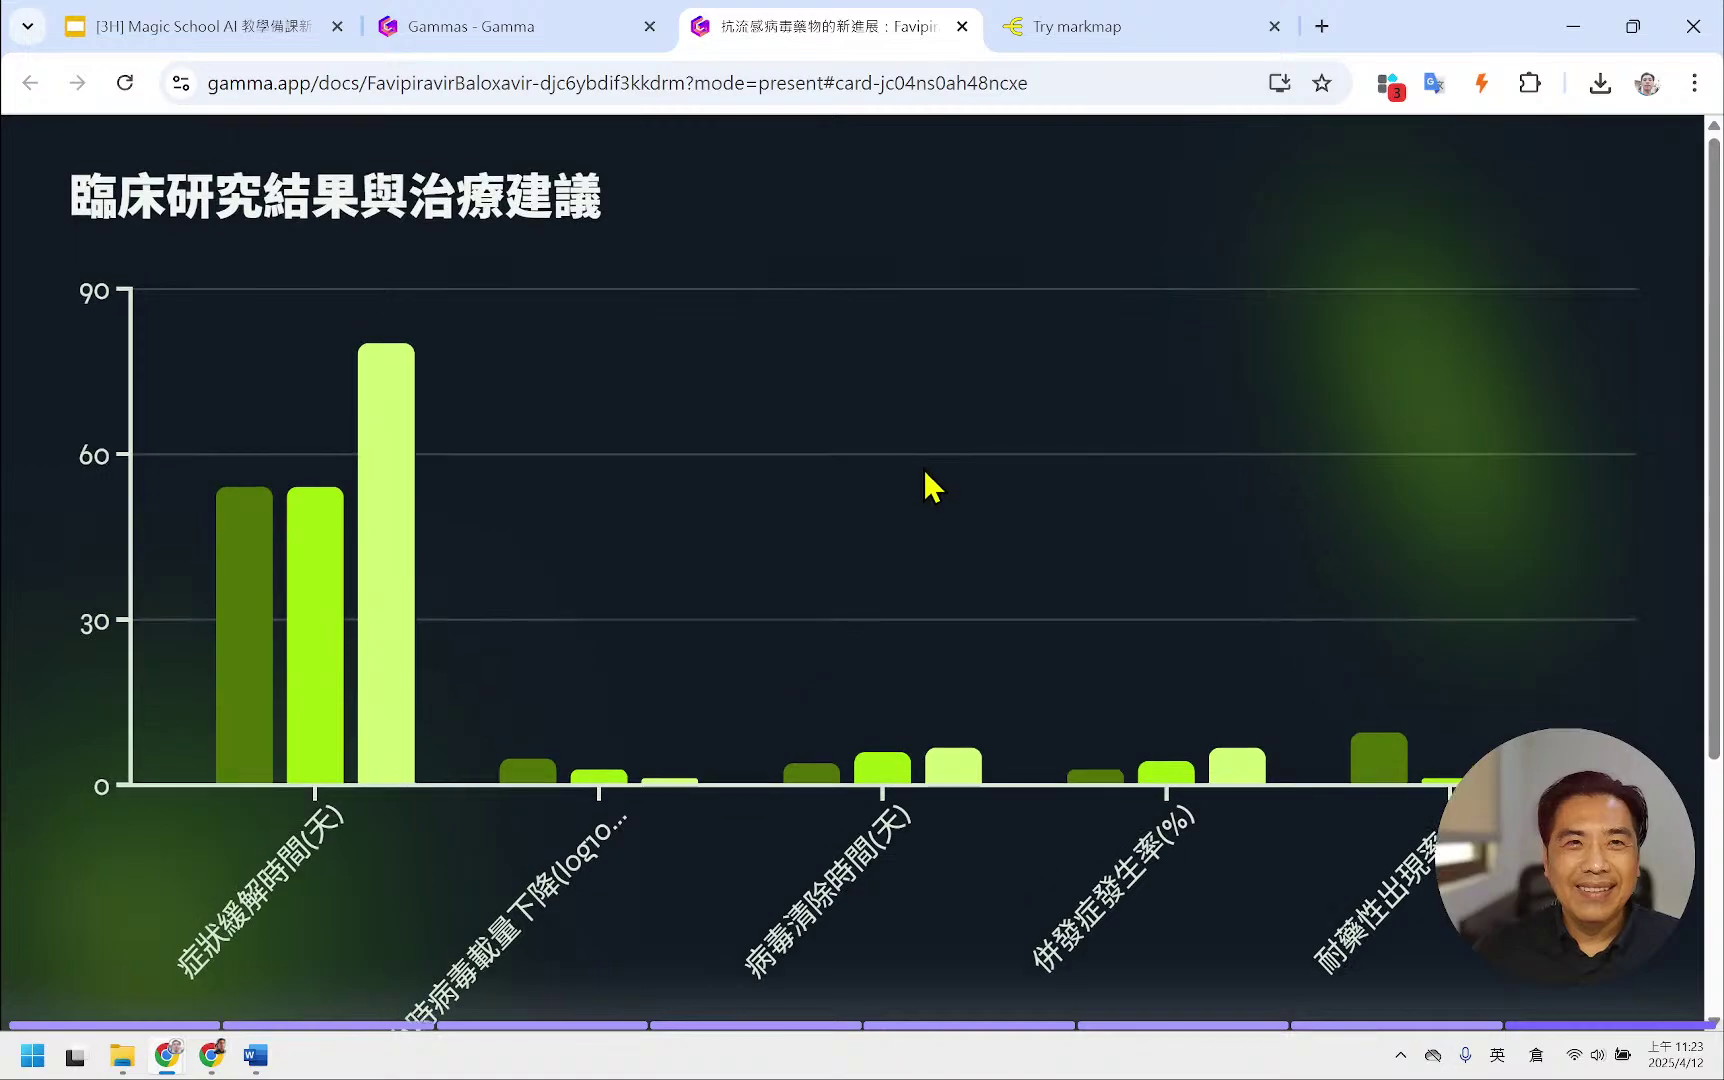
pyautogui.click(962, 26)
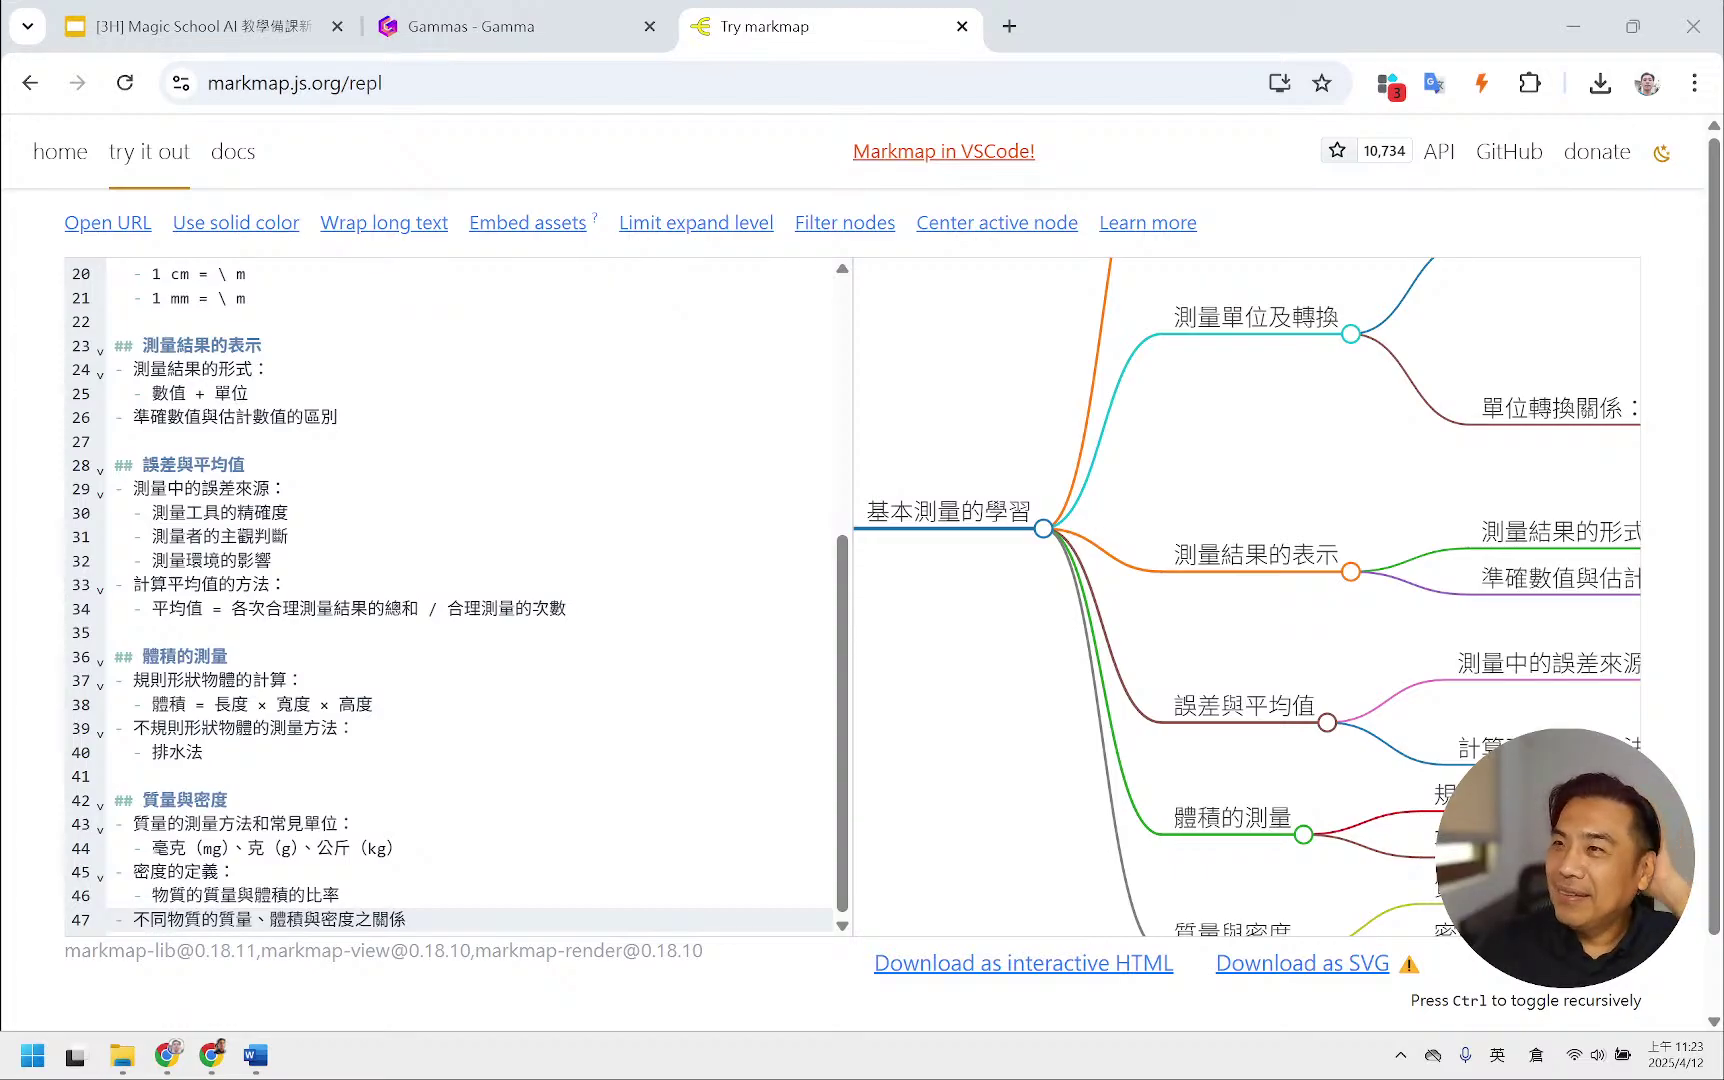
# - Look through the 測量學習之旅 presentation down to its card on measurement error and averages and close it
pyautogui.hotkey('ctrl', 'shift', 't')
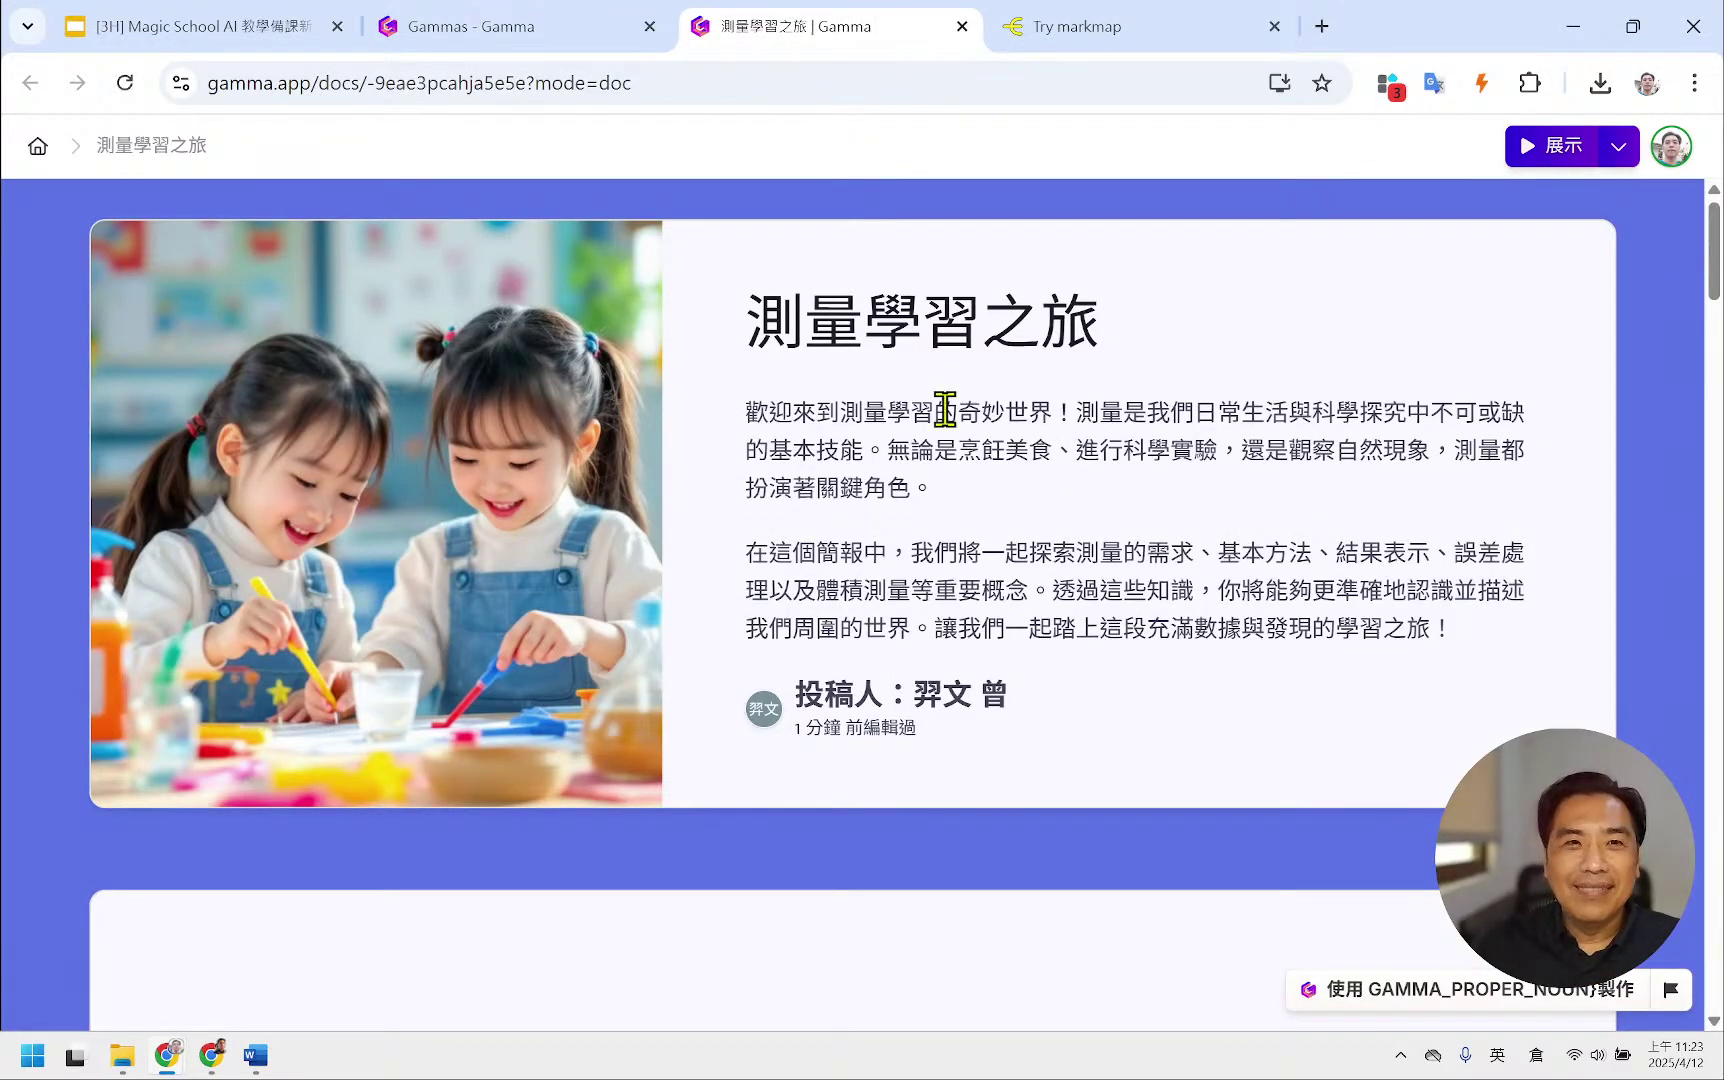
pyautogui.scroll(-2, 940, 410)
pyautogui.scroll(-3, 950, 425)
pyautogui.scroll(-6, 950, 427)
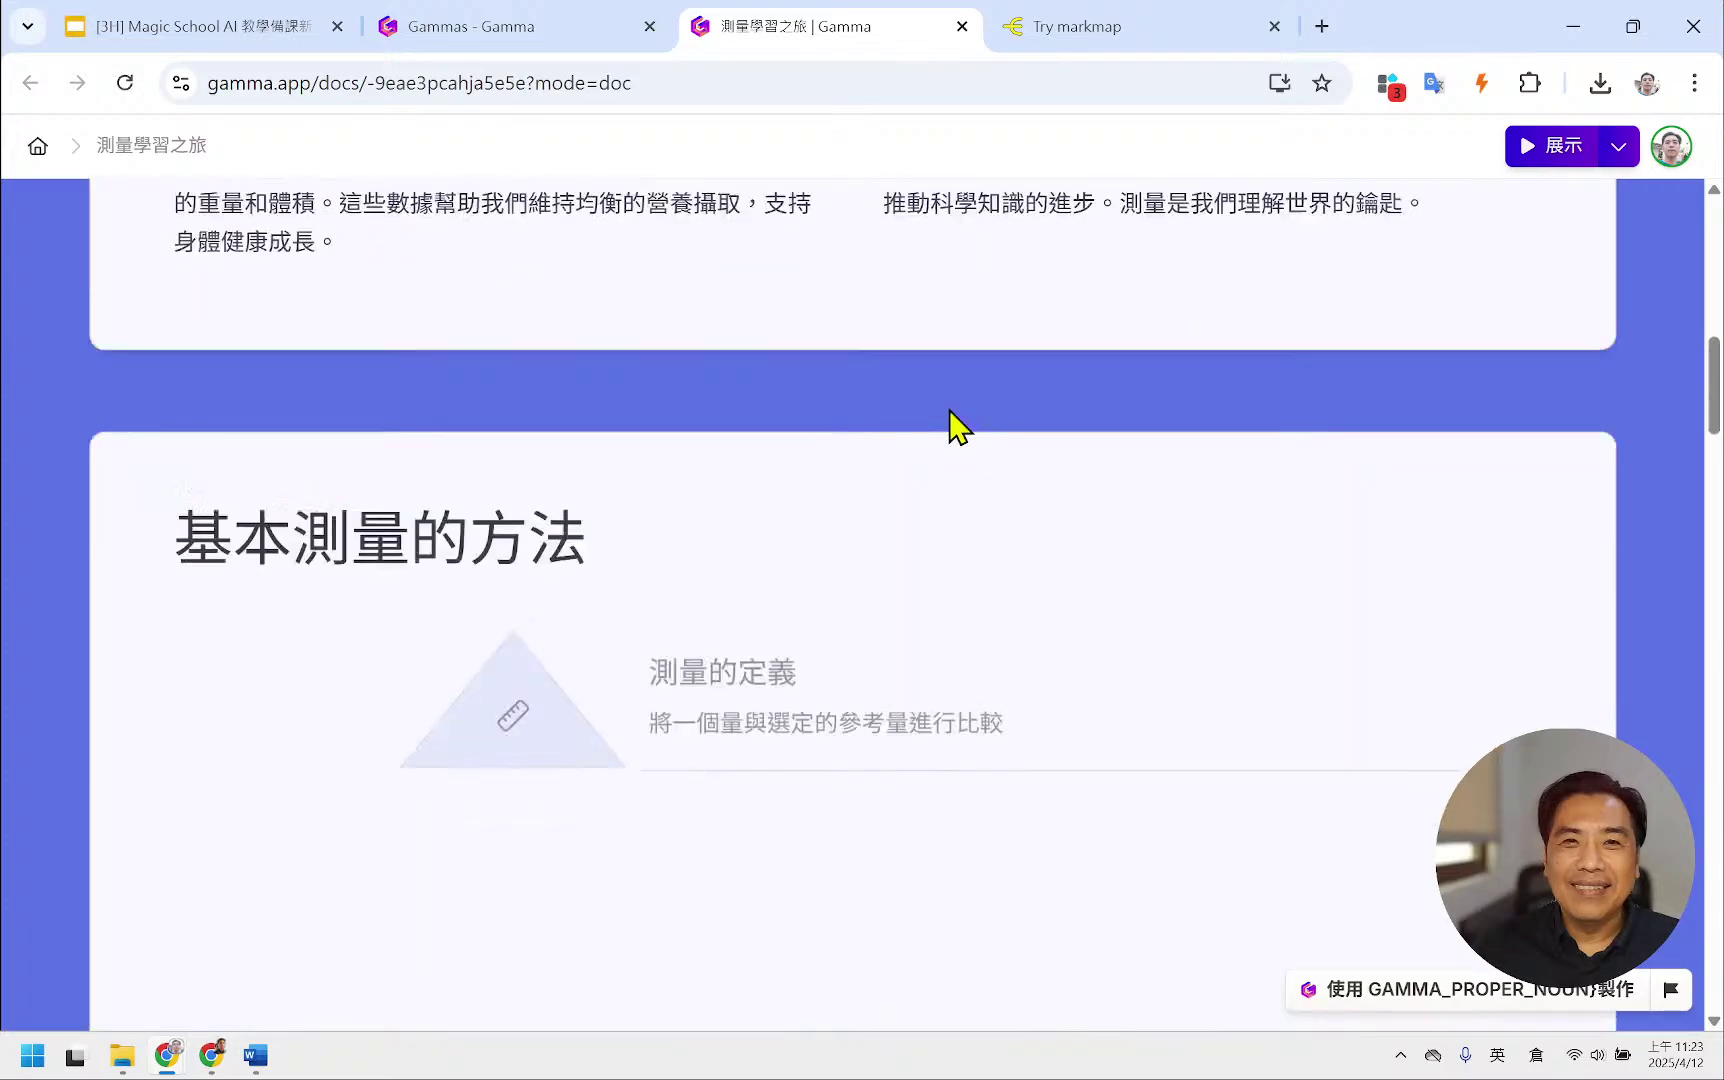
pyautogui.scroll(-18, 952, 422)
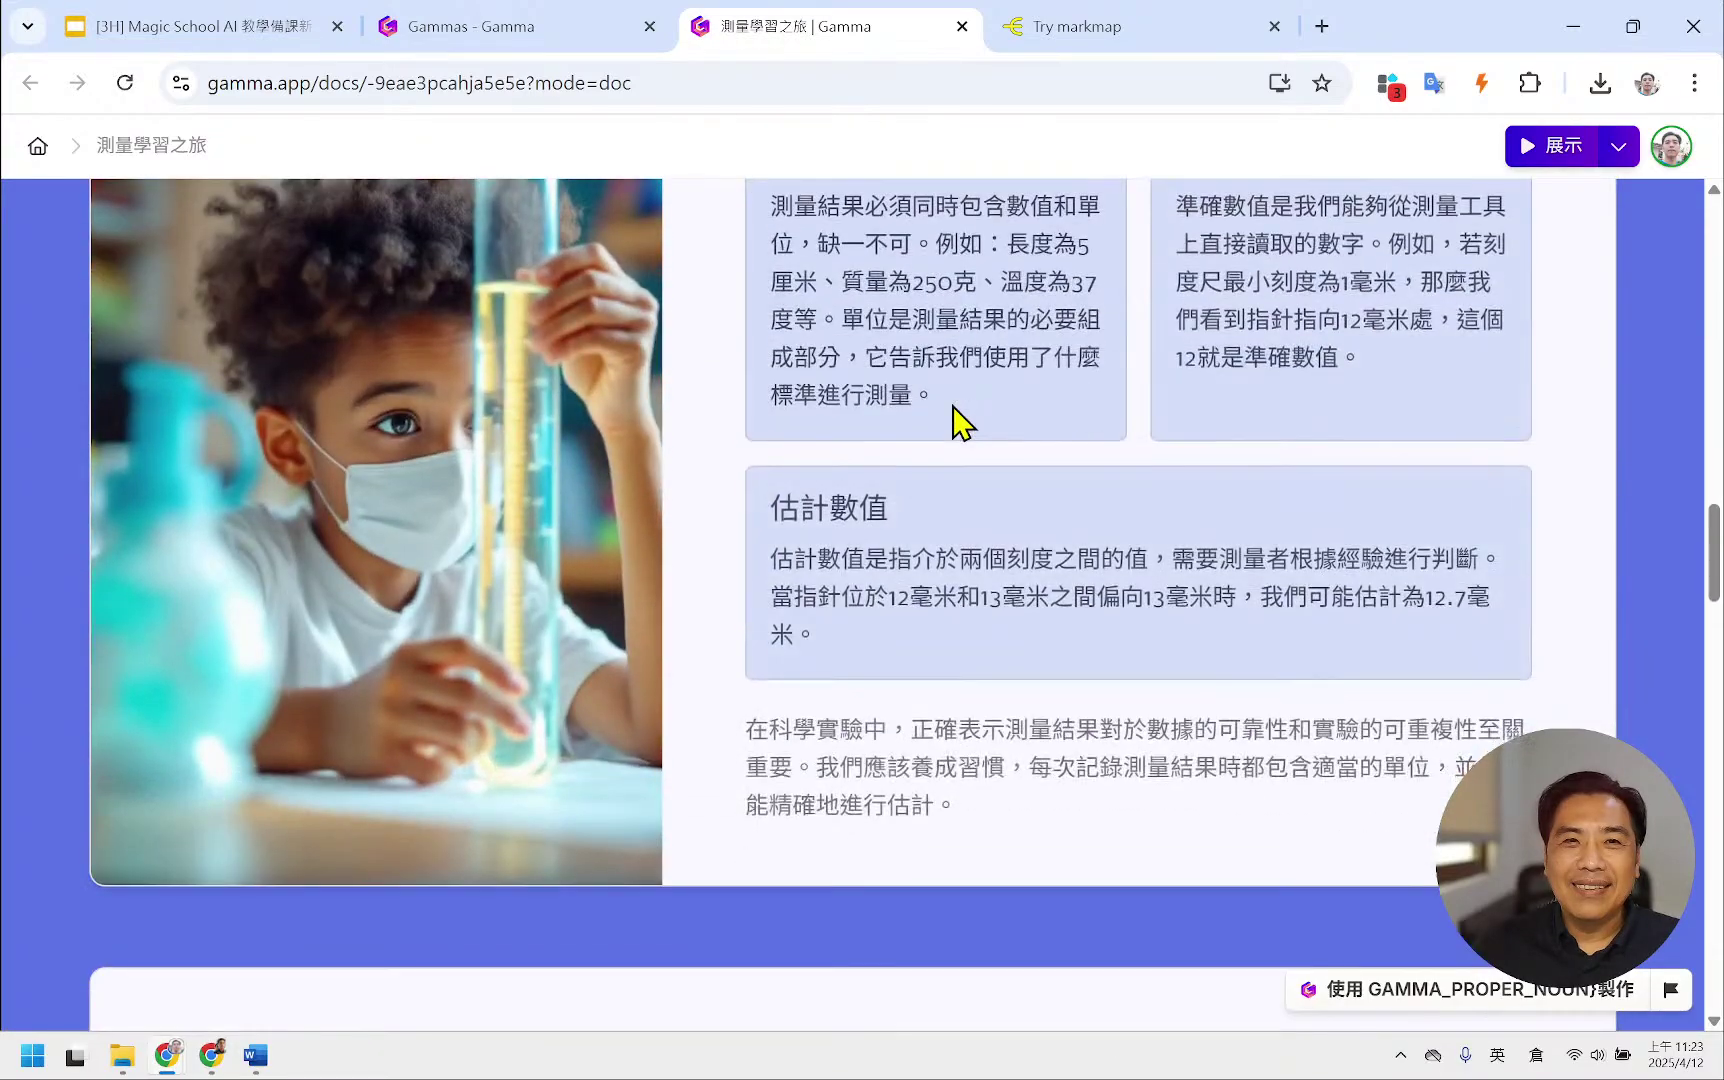
pyautogui.scroll(-5, 955, 420)
pyautogui.scroll(-5, 958, 420)
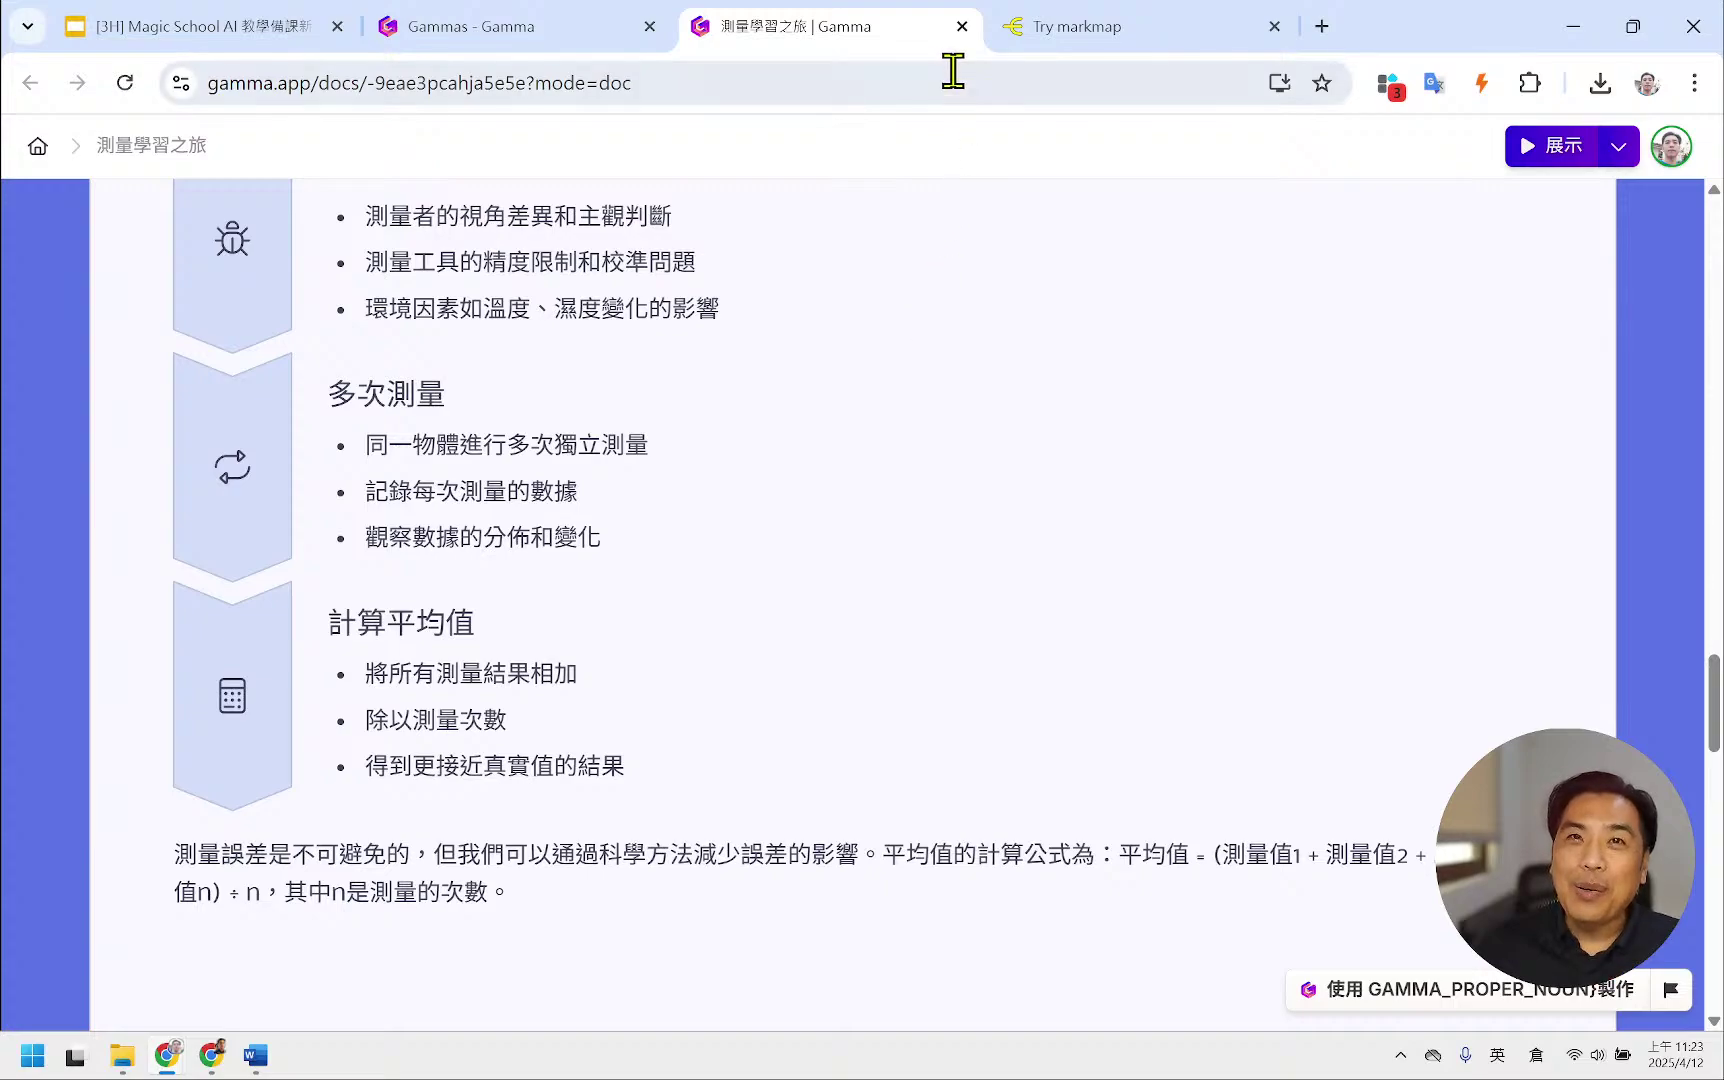
pyautogui.click(962, 26)
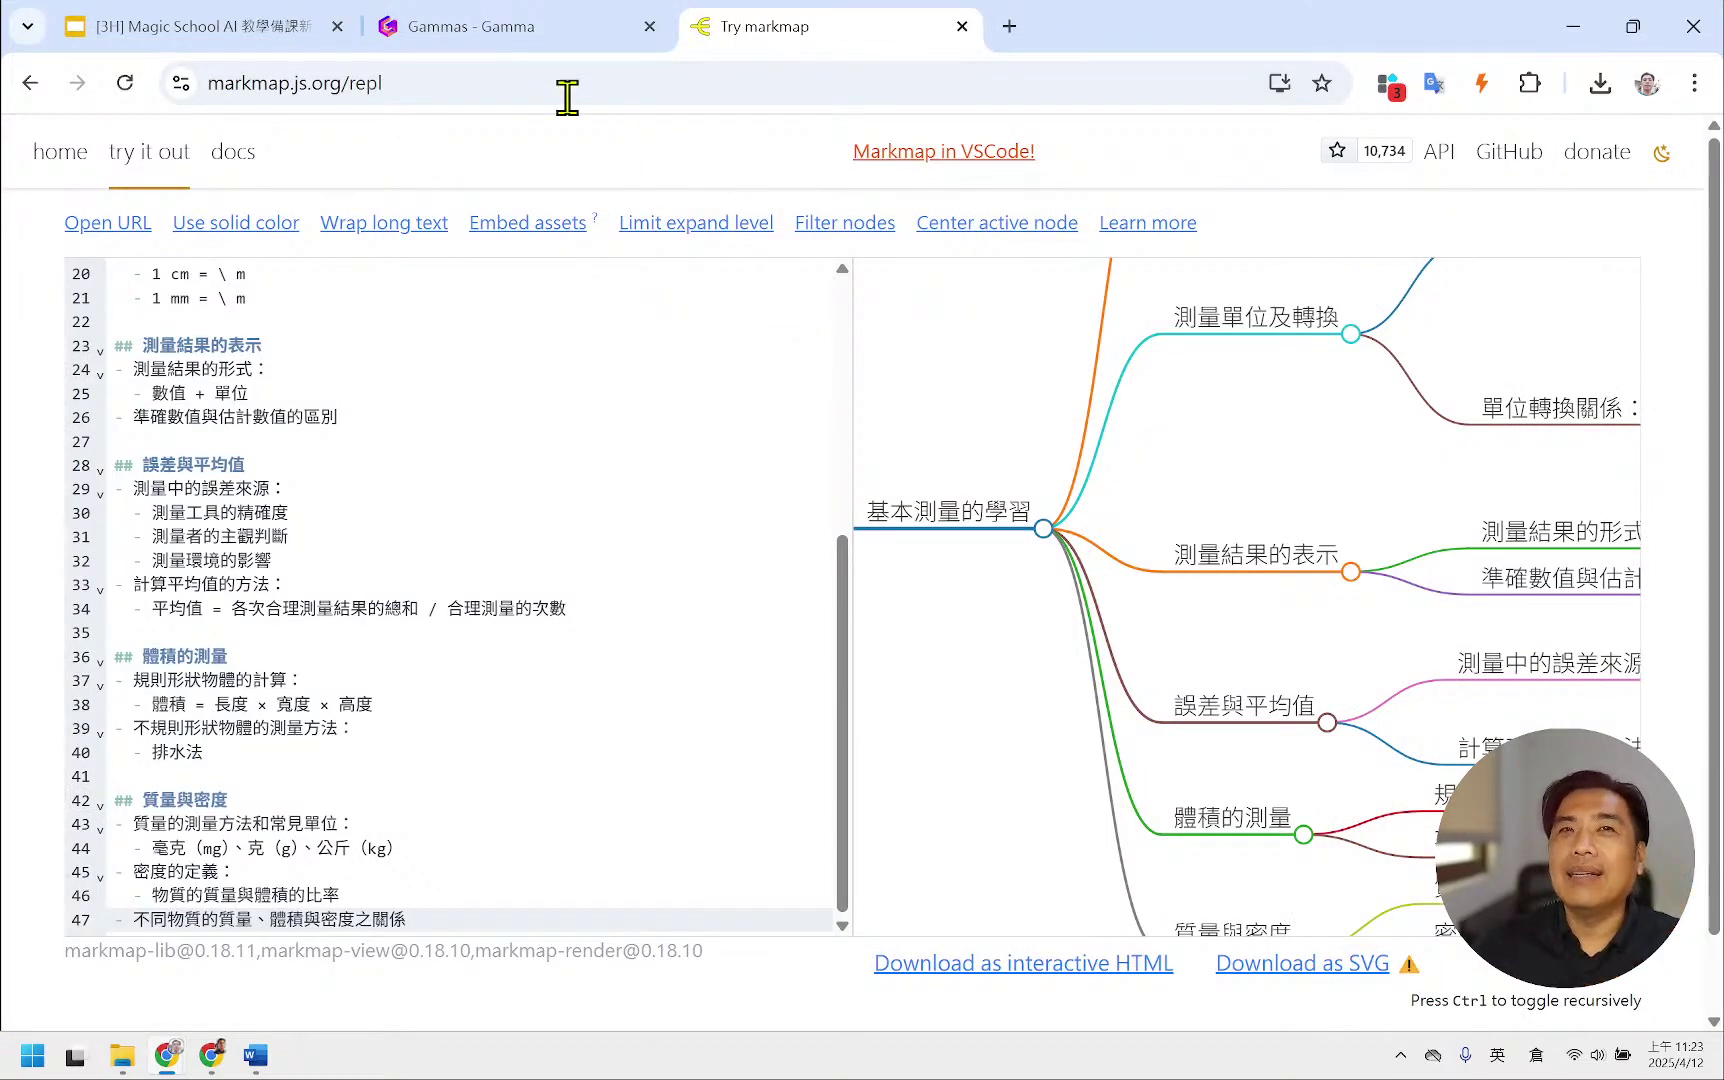
# - Open the 測量的學習 presentation from the Gammas list and bring up its export options
pyautogui.click(520, 36)
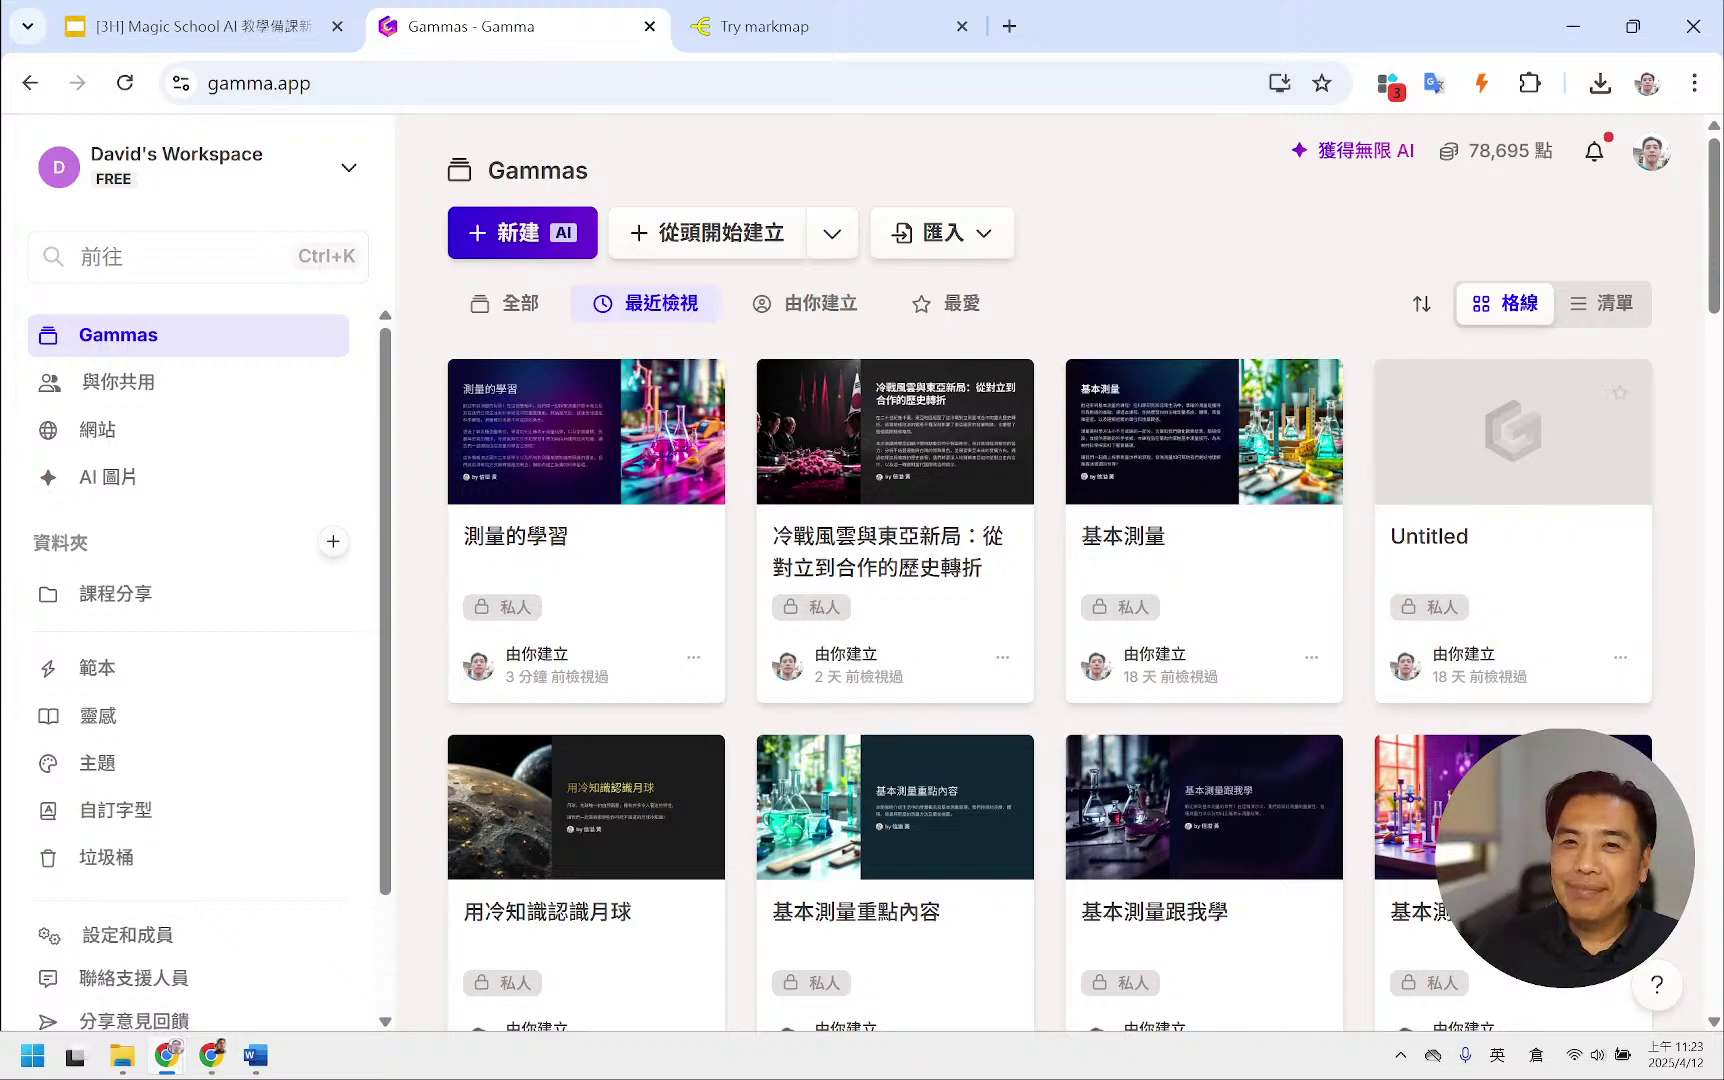
pyautogui.click(604, 446)
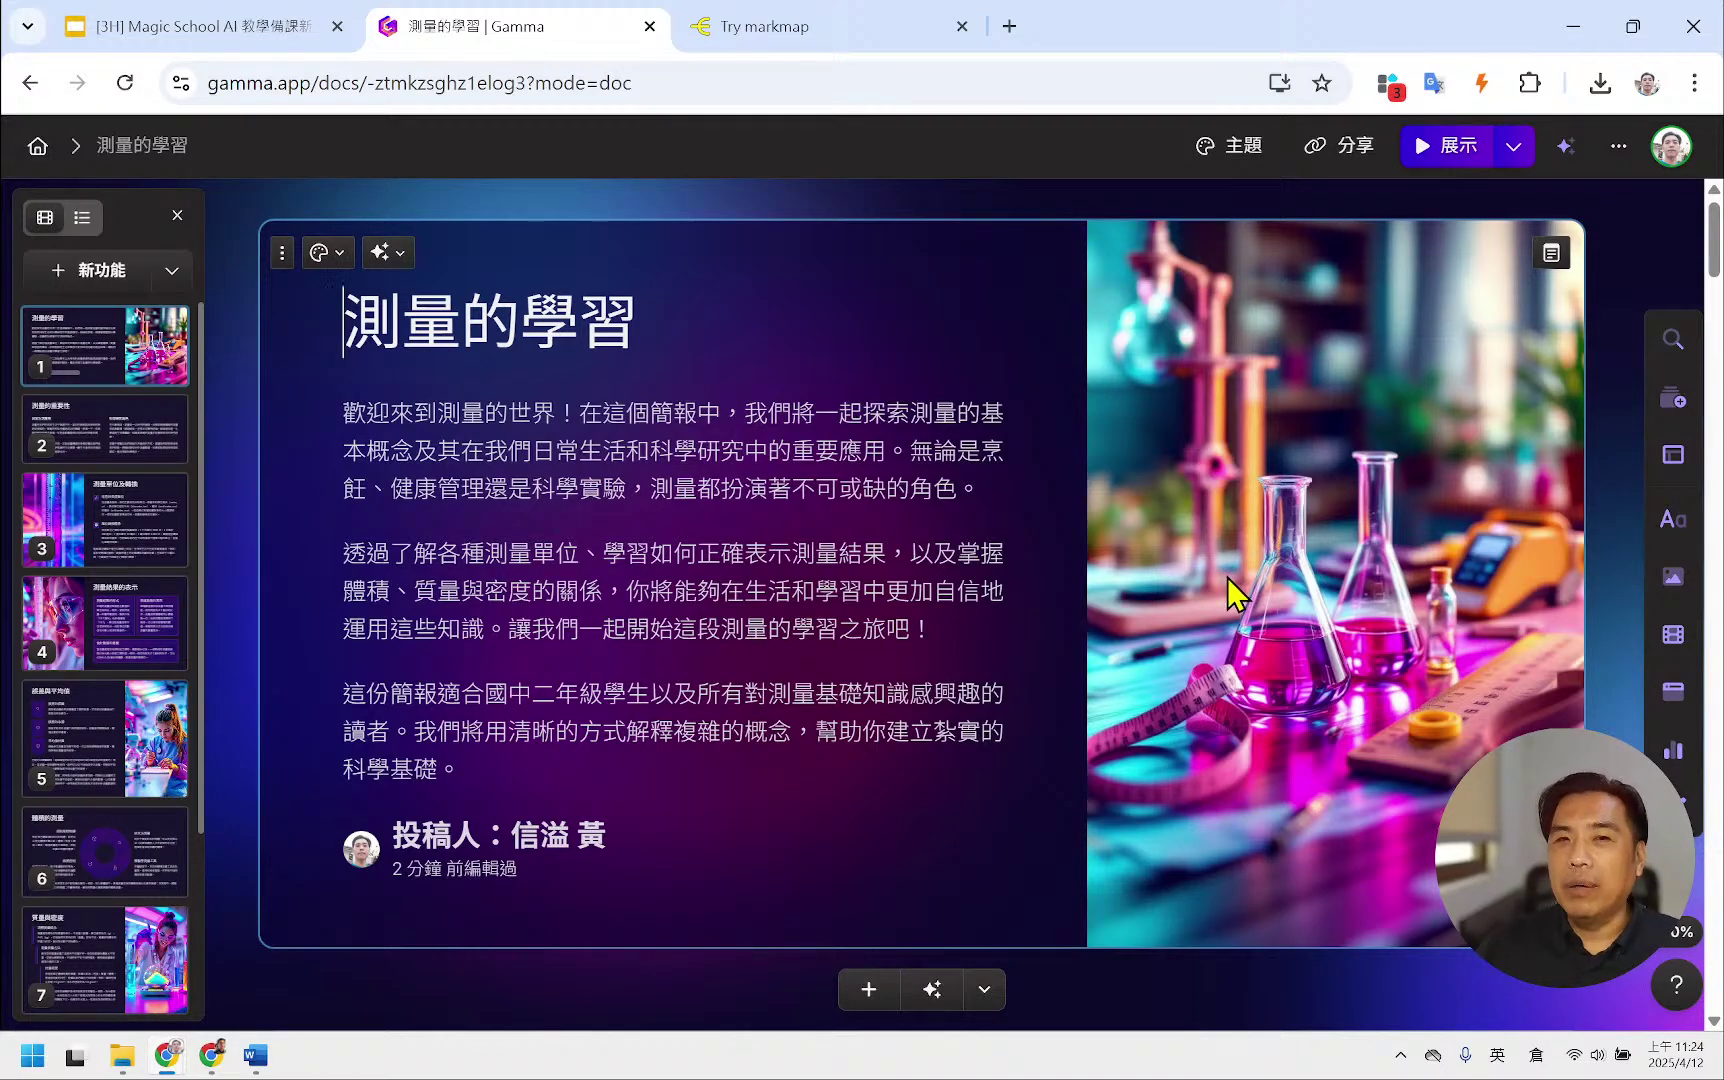
pyautogui.click(1513, 147)
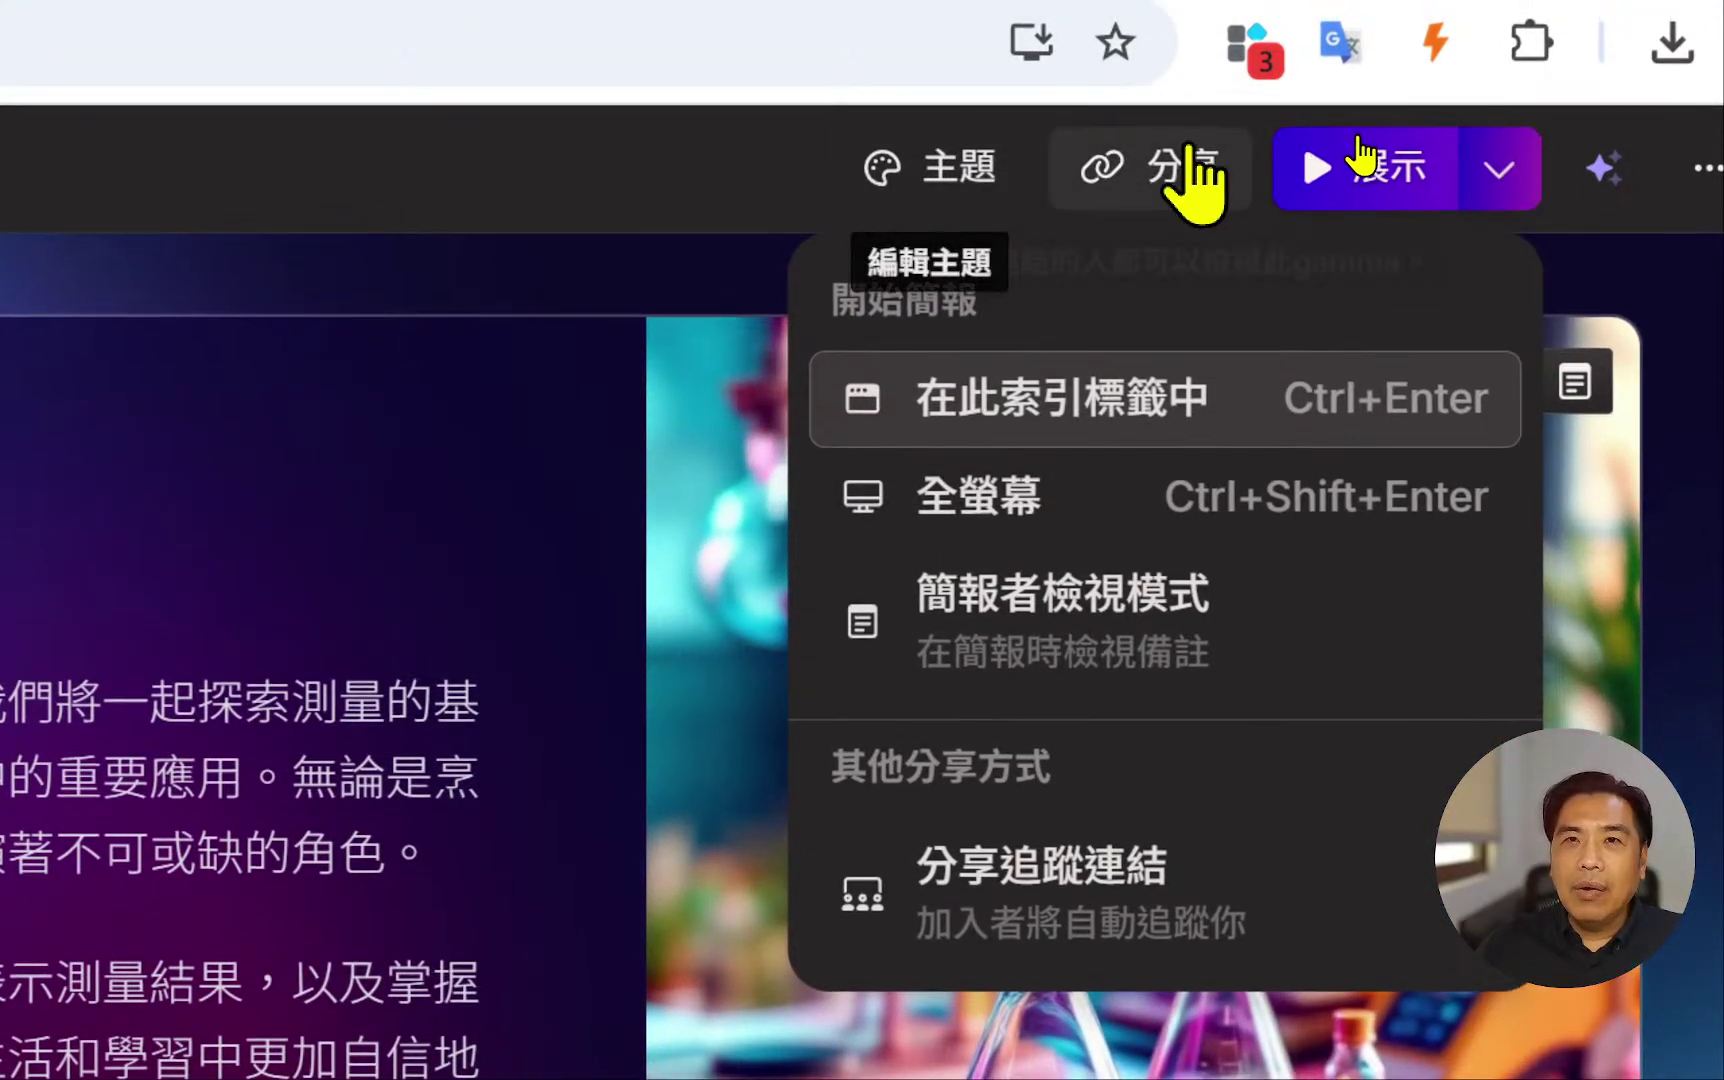
pyautogui.click(1190, 150)
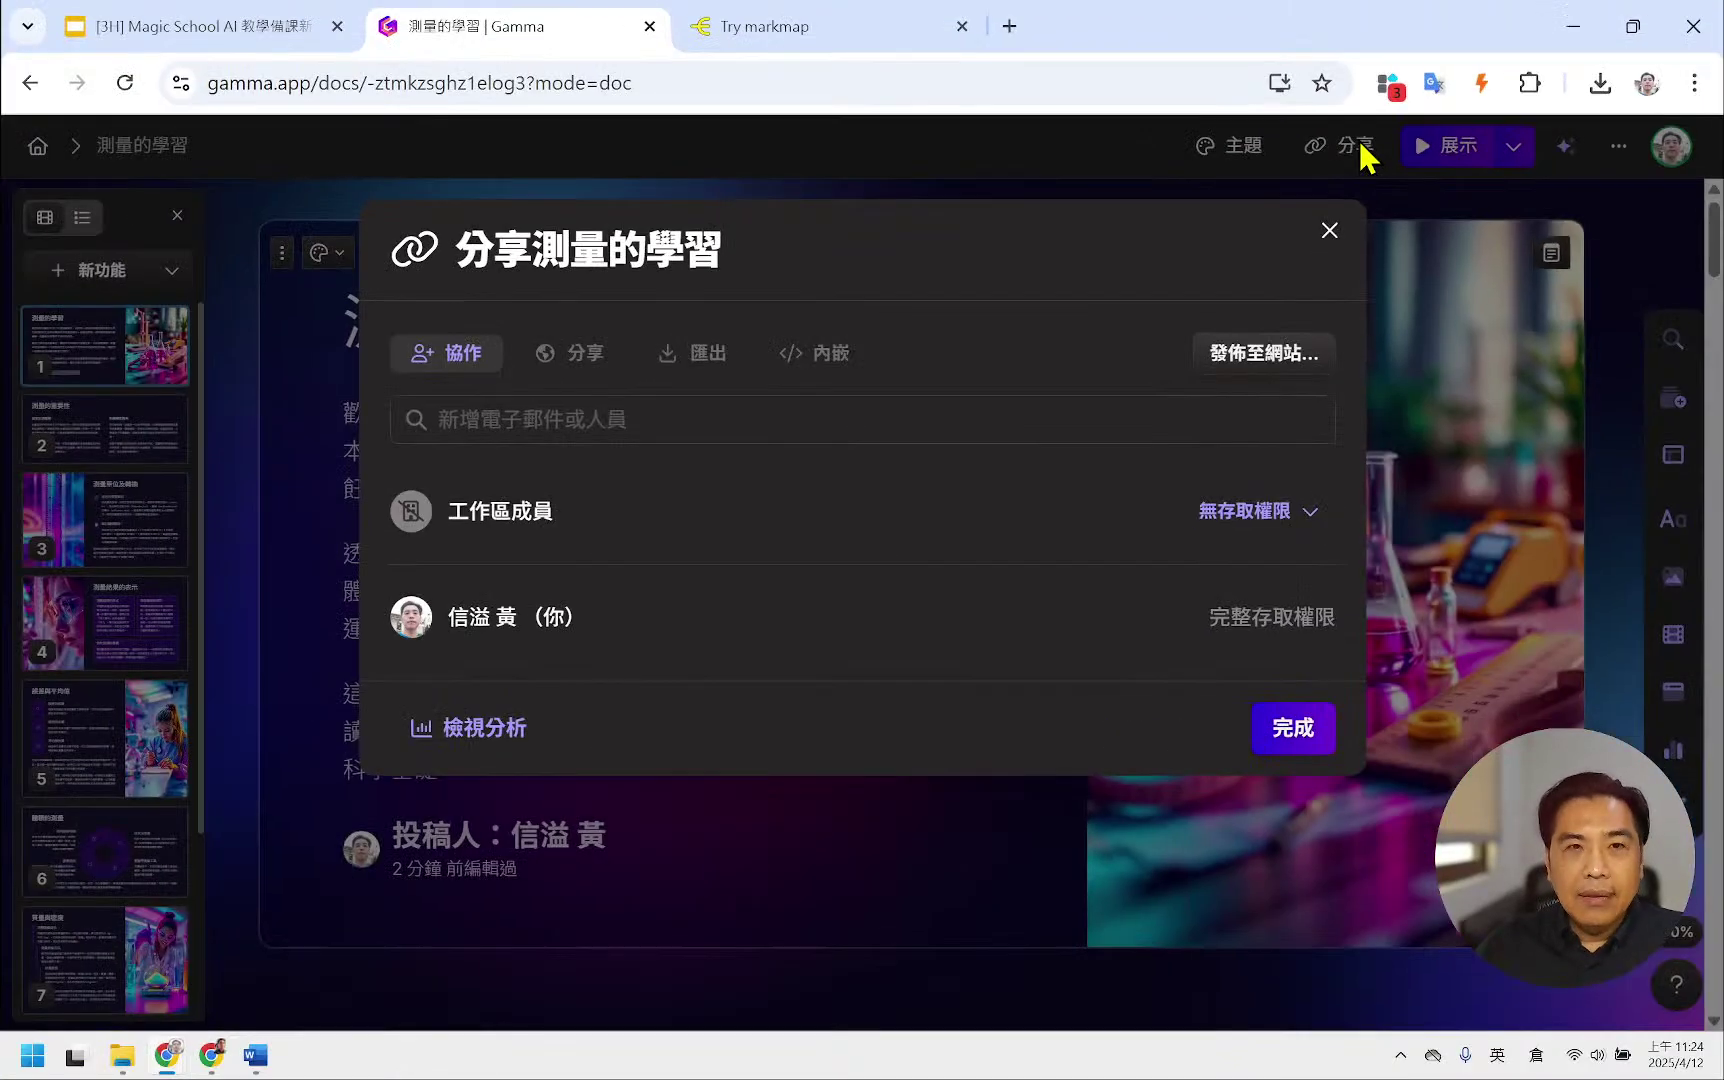
pyautogui.click(585, 358)
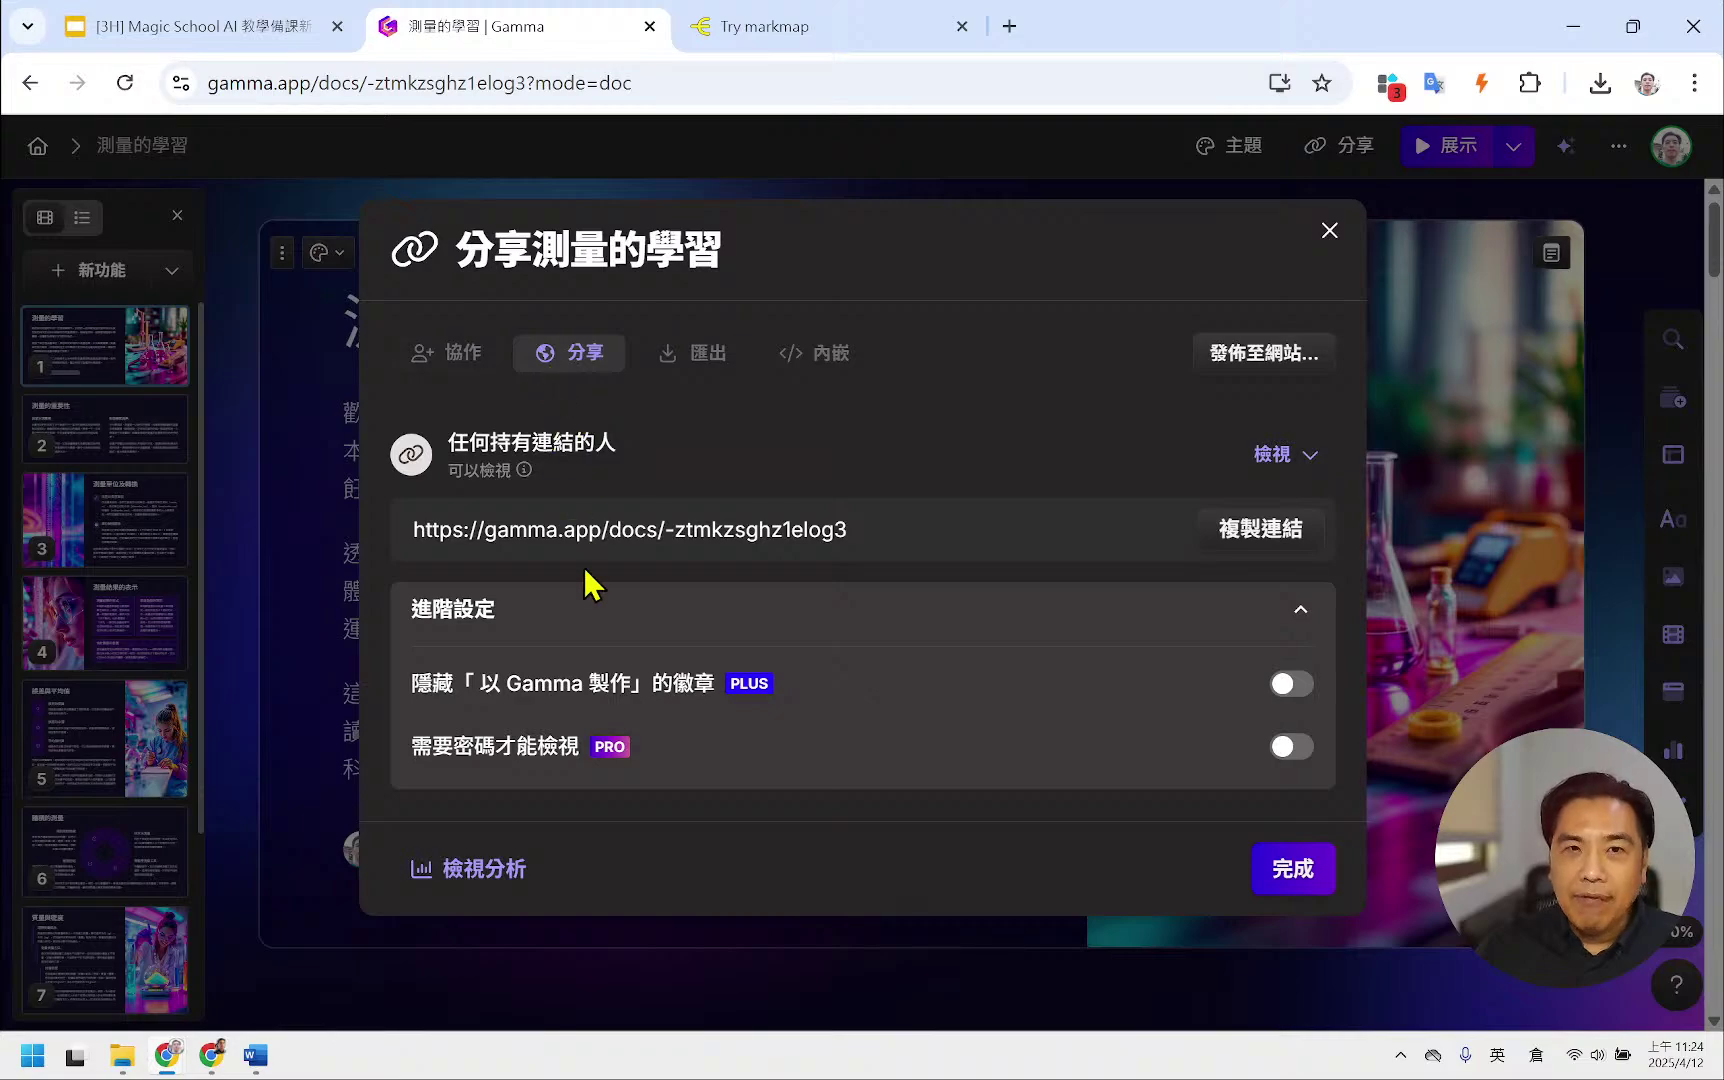
pyautogui.click(692, 358)
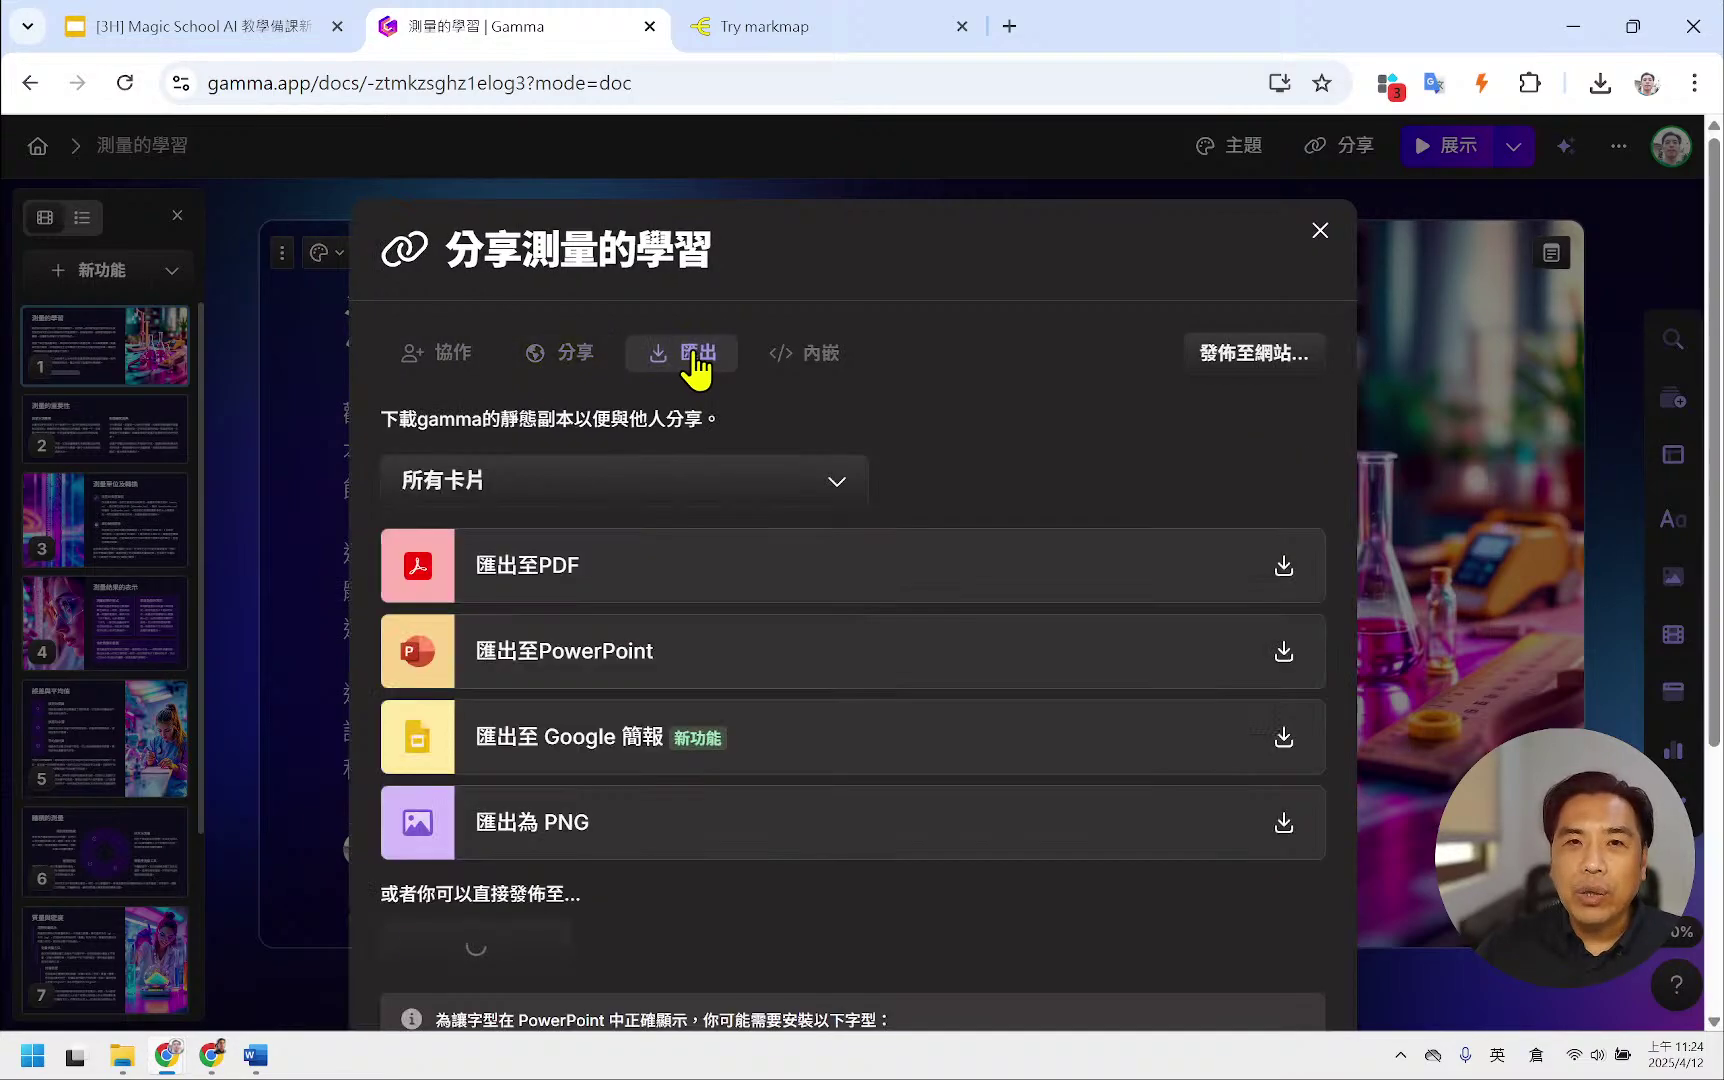
pyautogui.scroll(-3, 843, 458)
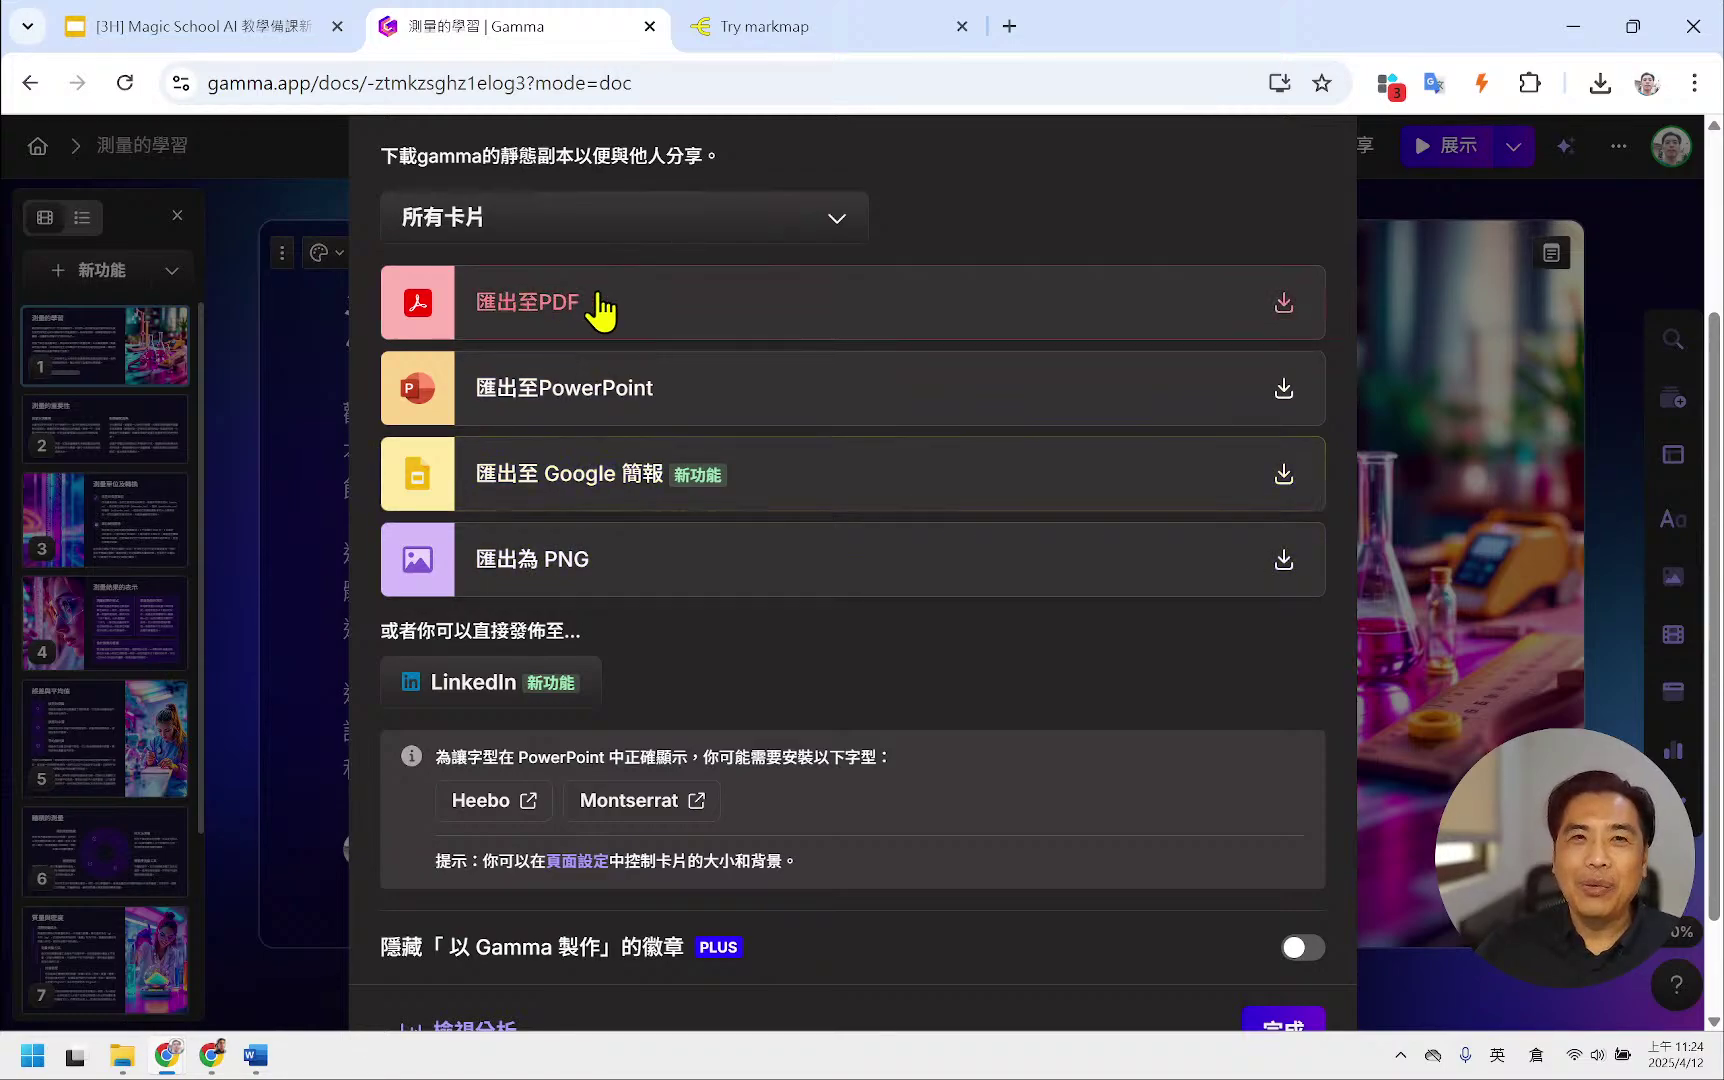
# - Export all cards to PowerPoint and save the file as ztmkzsghz1elog3.pptx in the 下載 folder
pyautogui.click(773, 402)
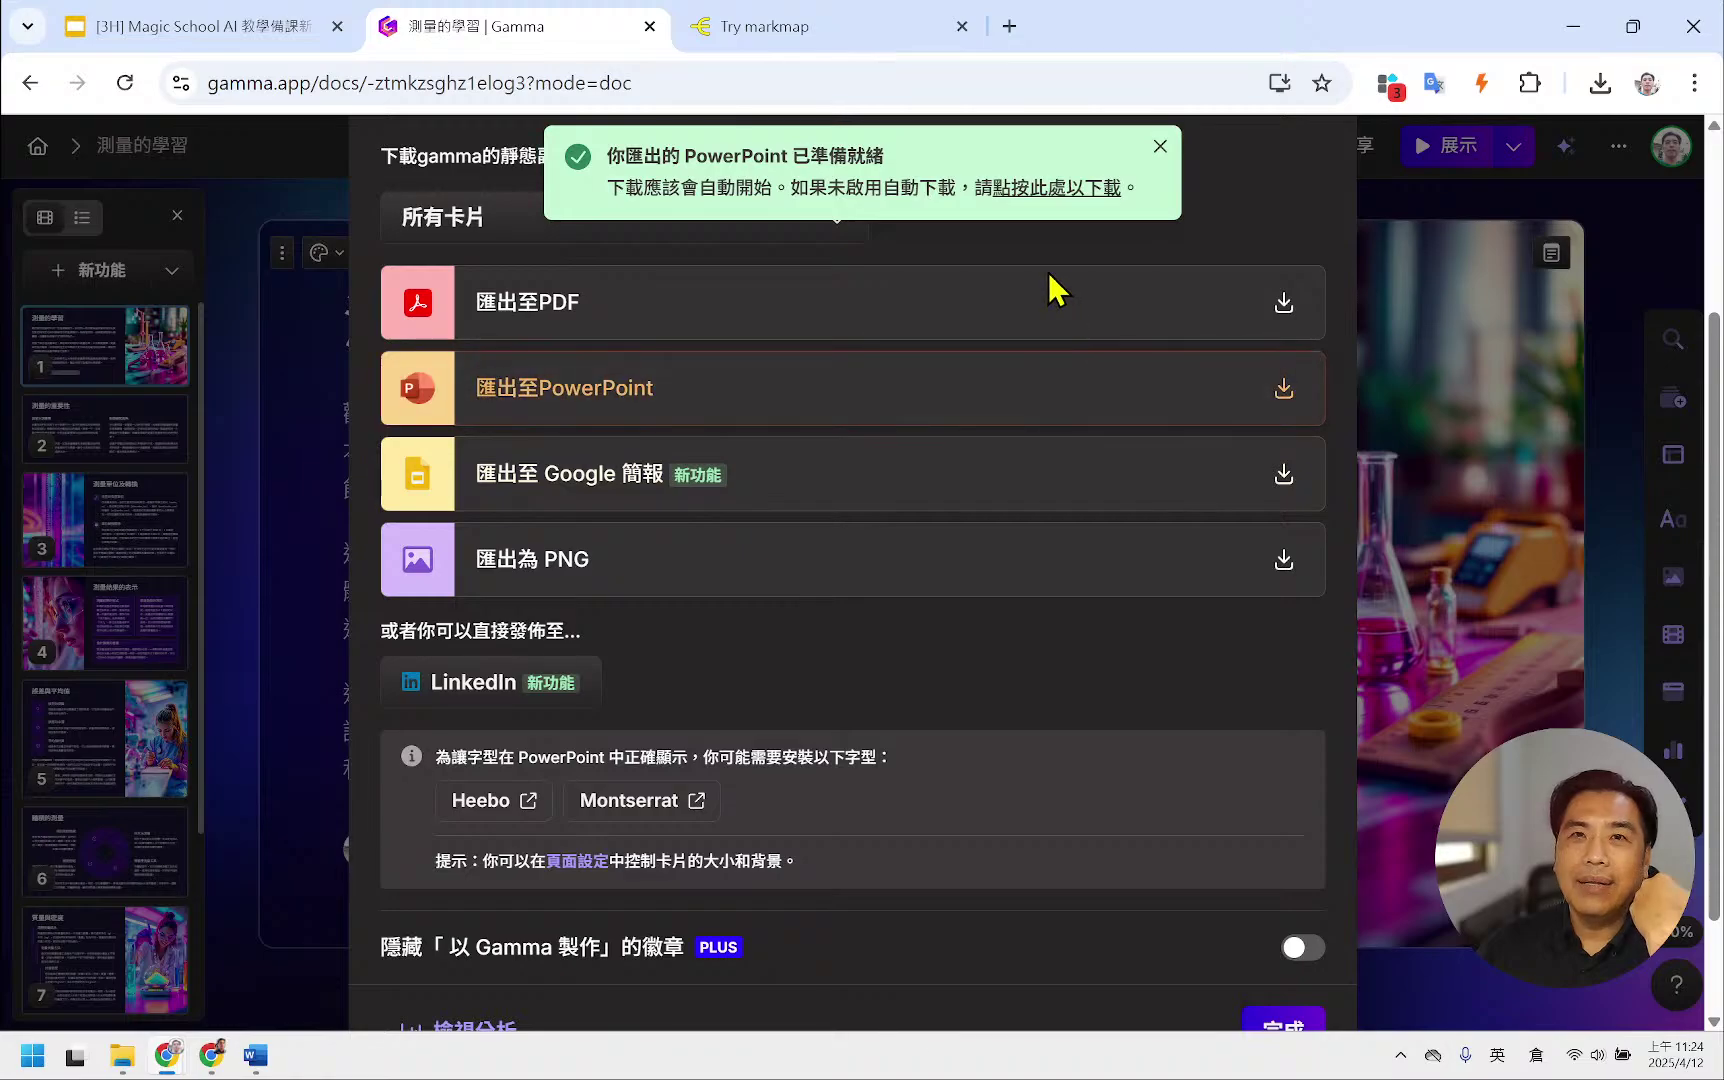
pyautogui.click(1058, 192)
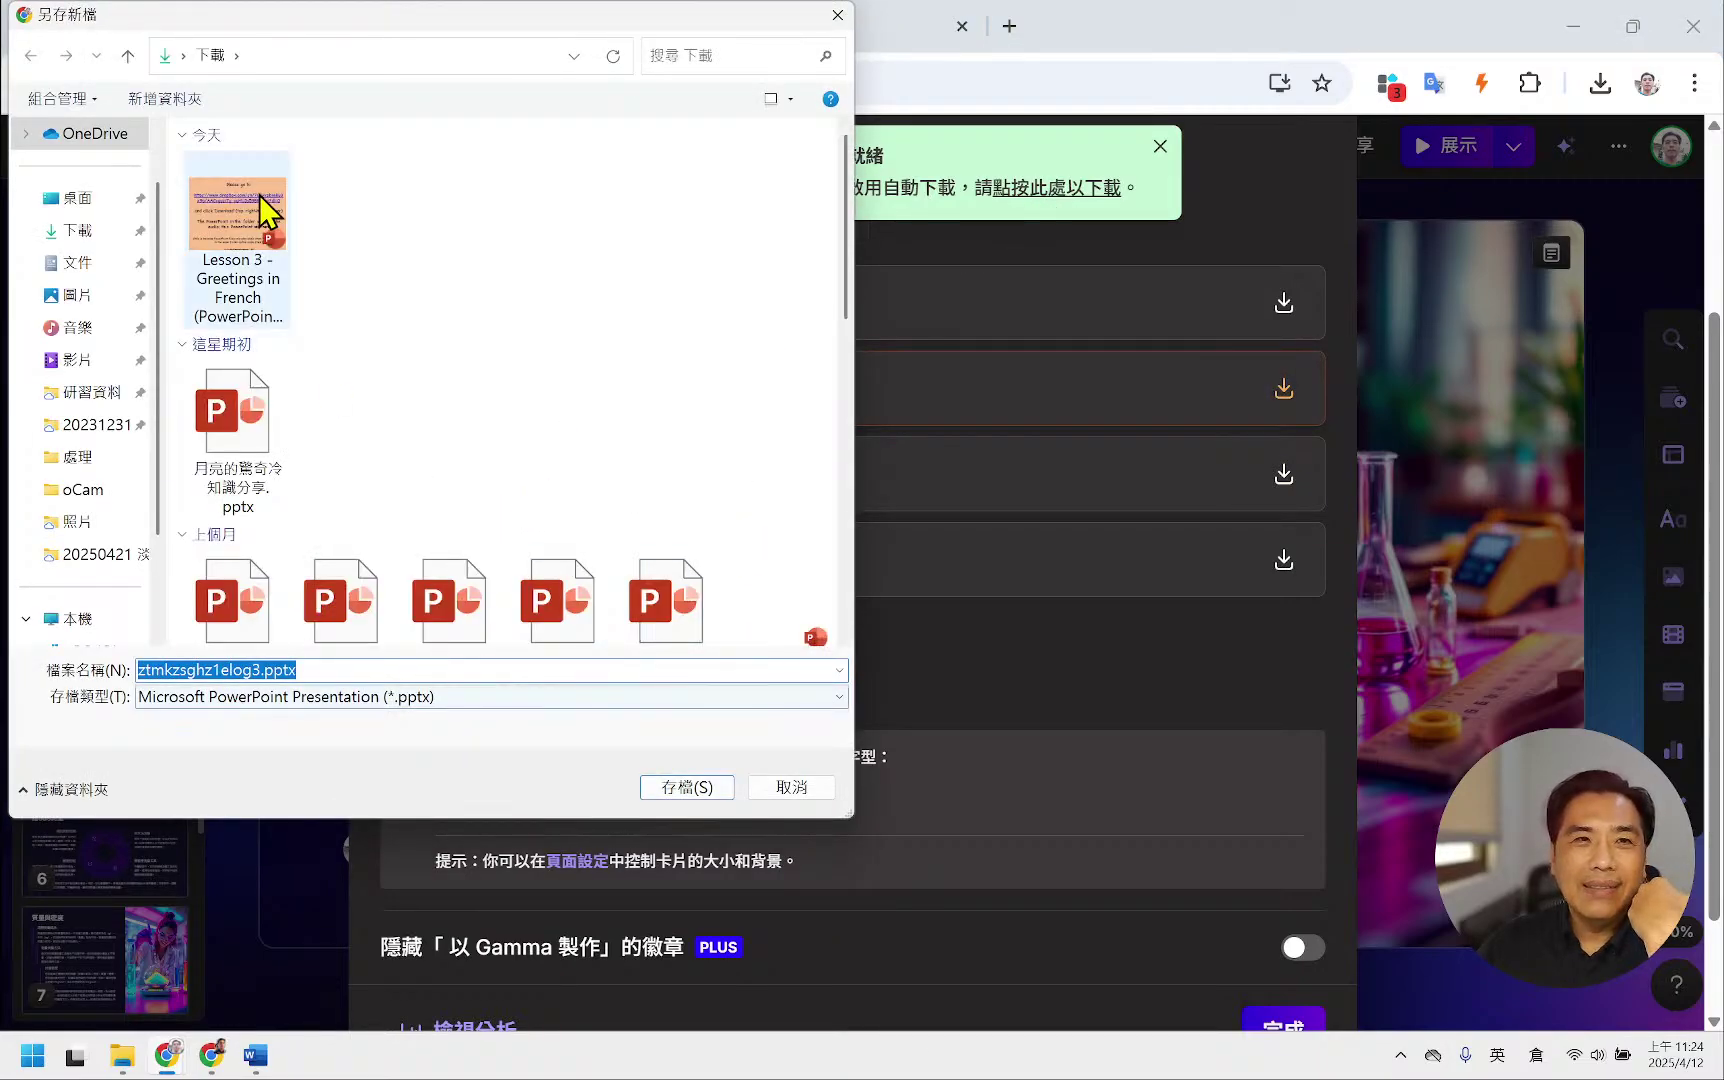
pyautogui.click(686, 790)
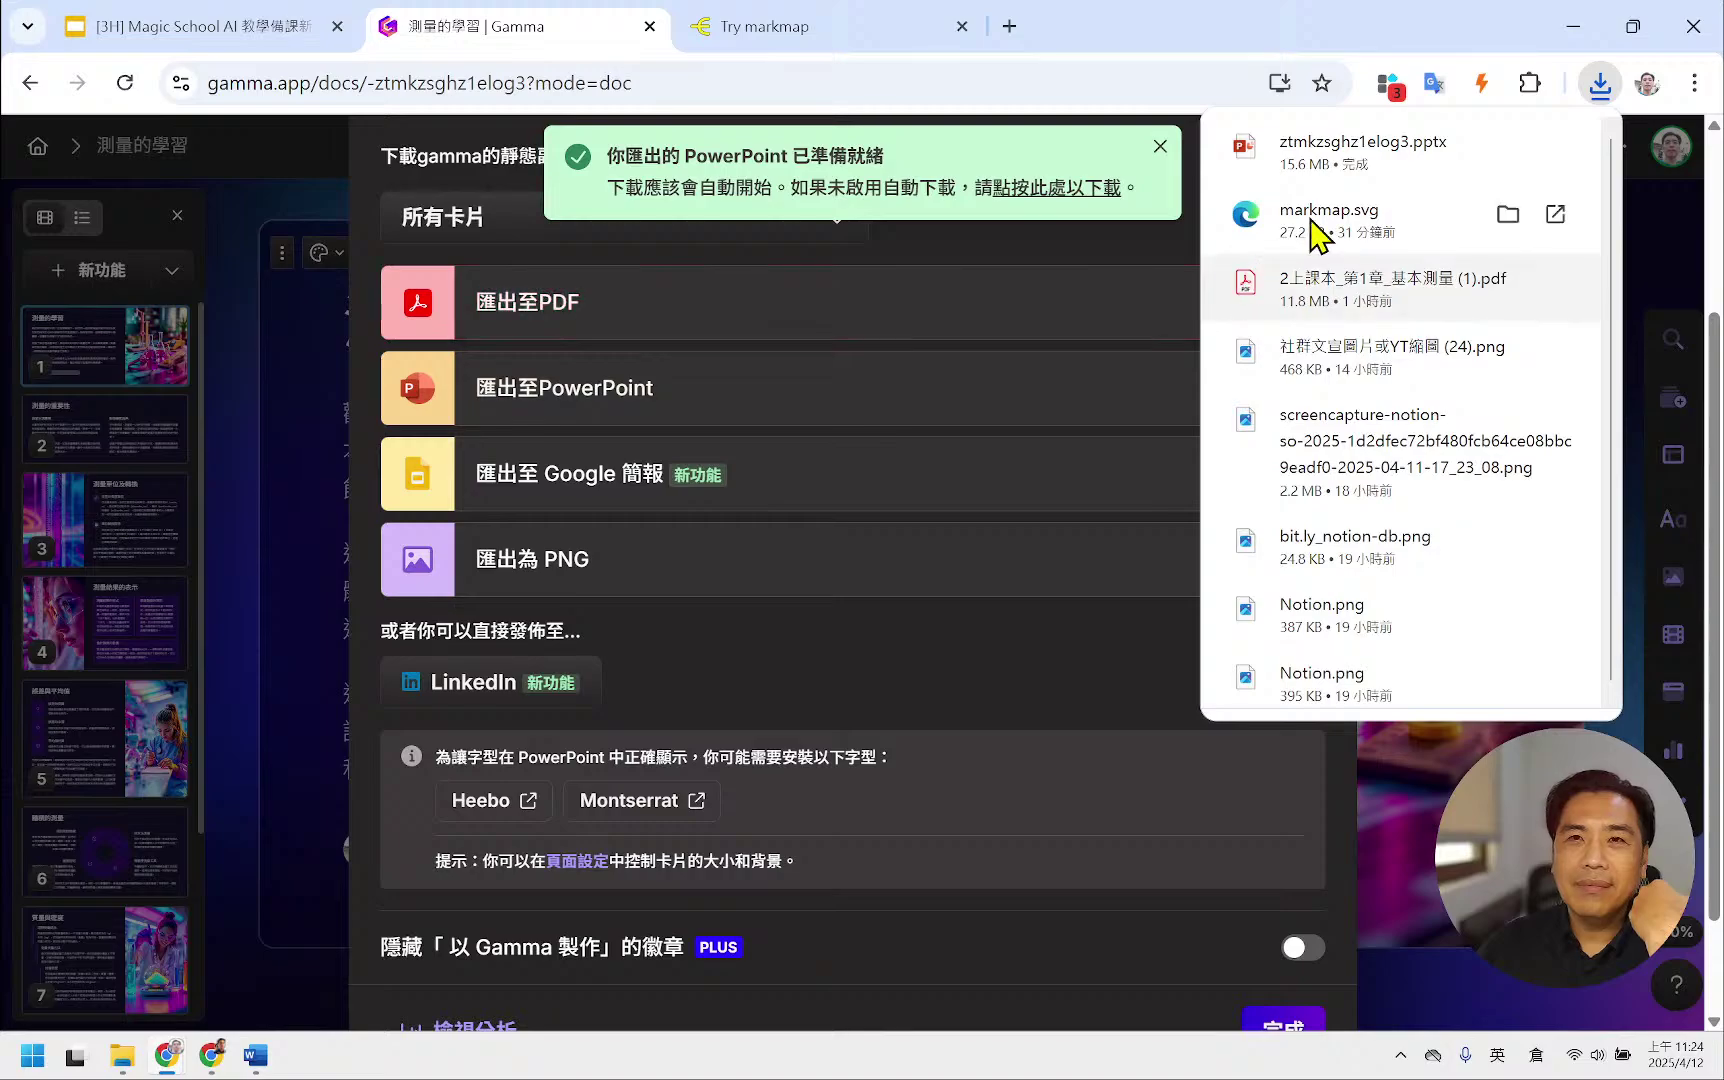
# - Open the downloaded ztmkzsghz1elog3.pptx in PowerPoint and enable editing
pyautogui.click(1378, 162)
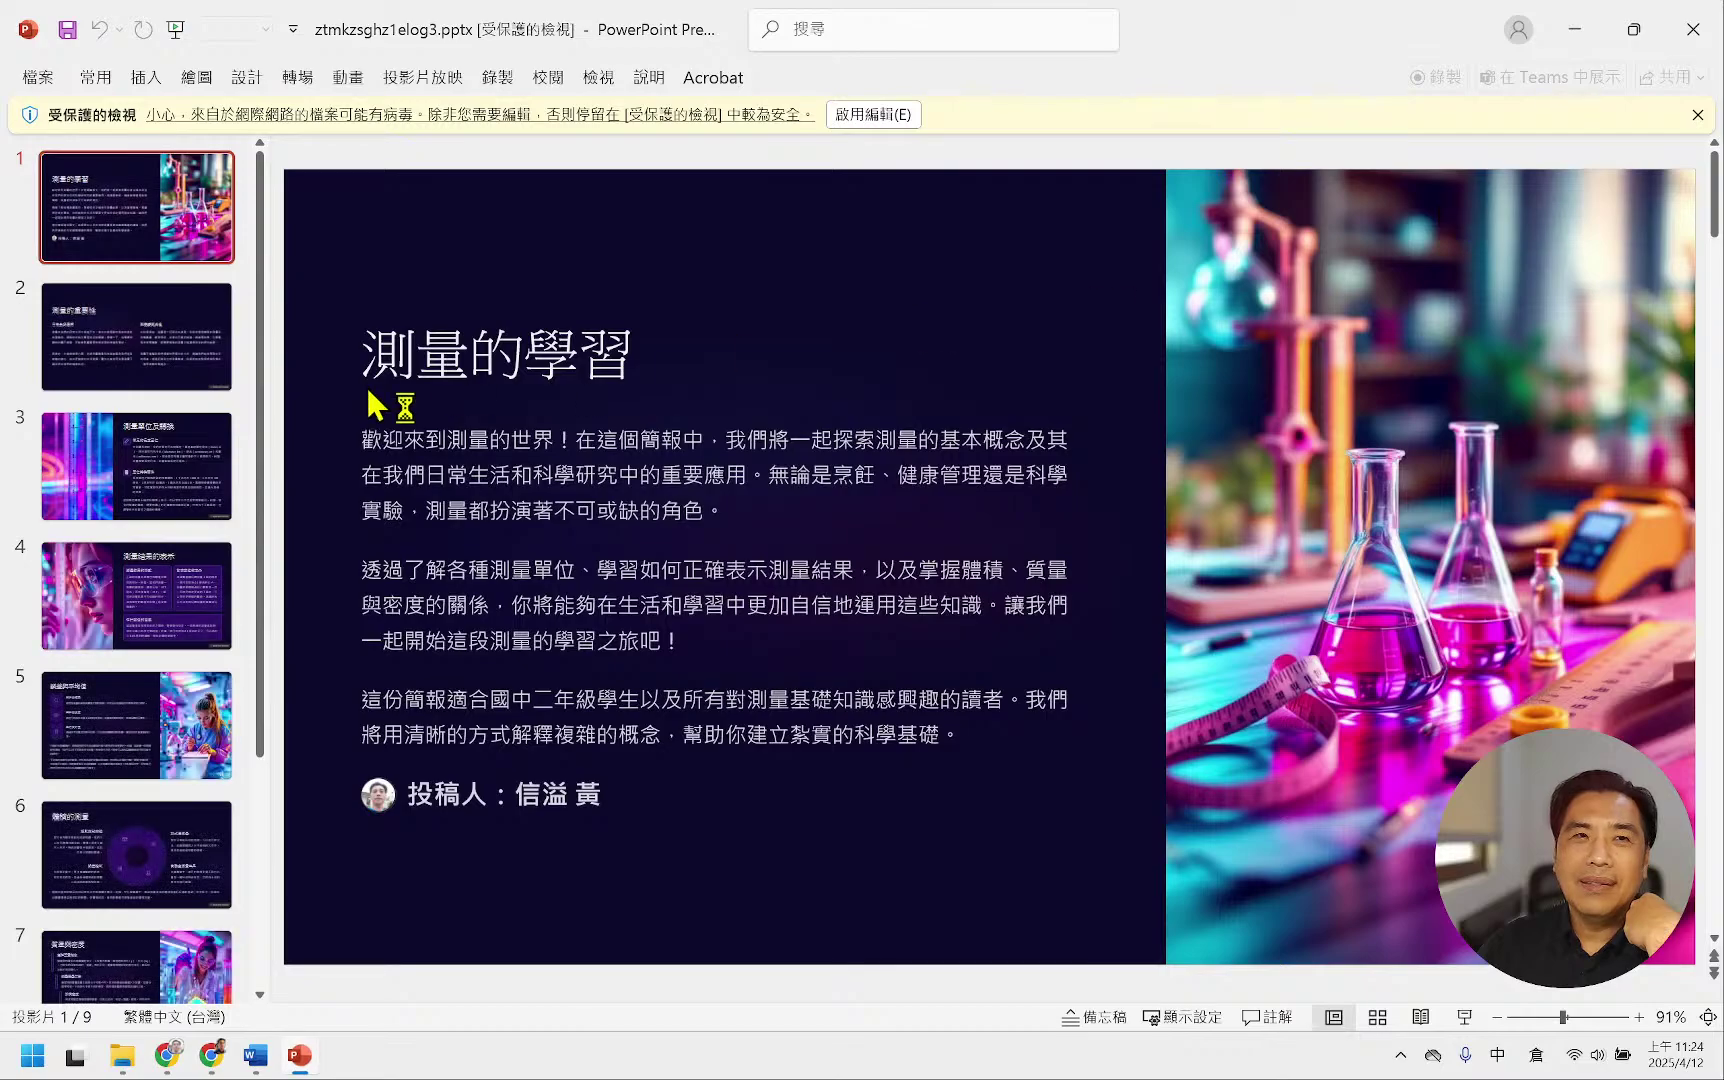
pyautogui.click(873, 115)
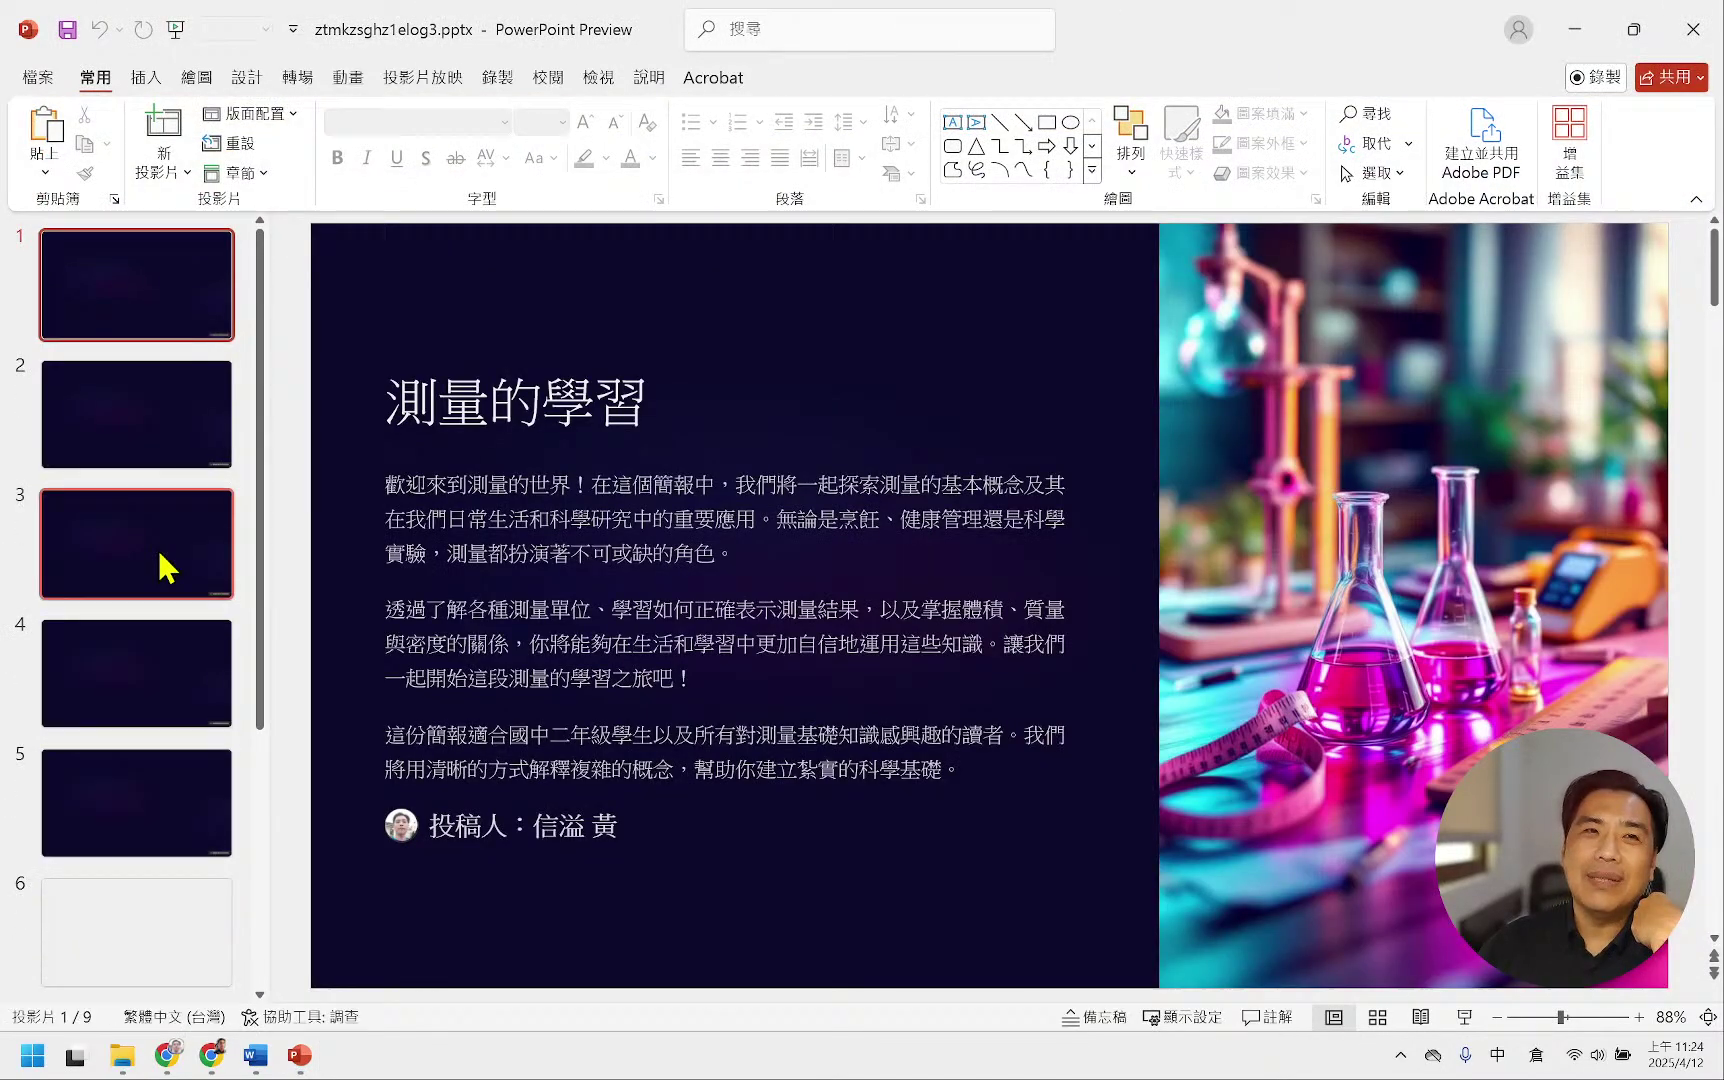
# - Look through slides 2 to 9 of the exported presentation to check their layout and content
pyautogui.click(122, 405)
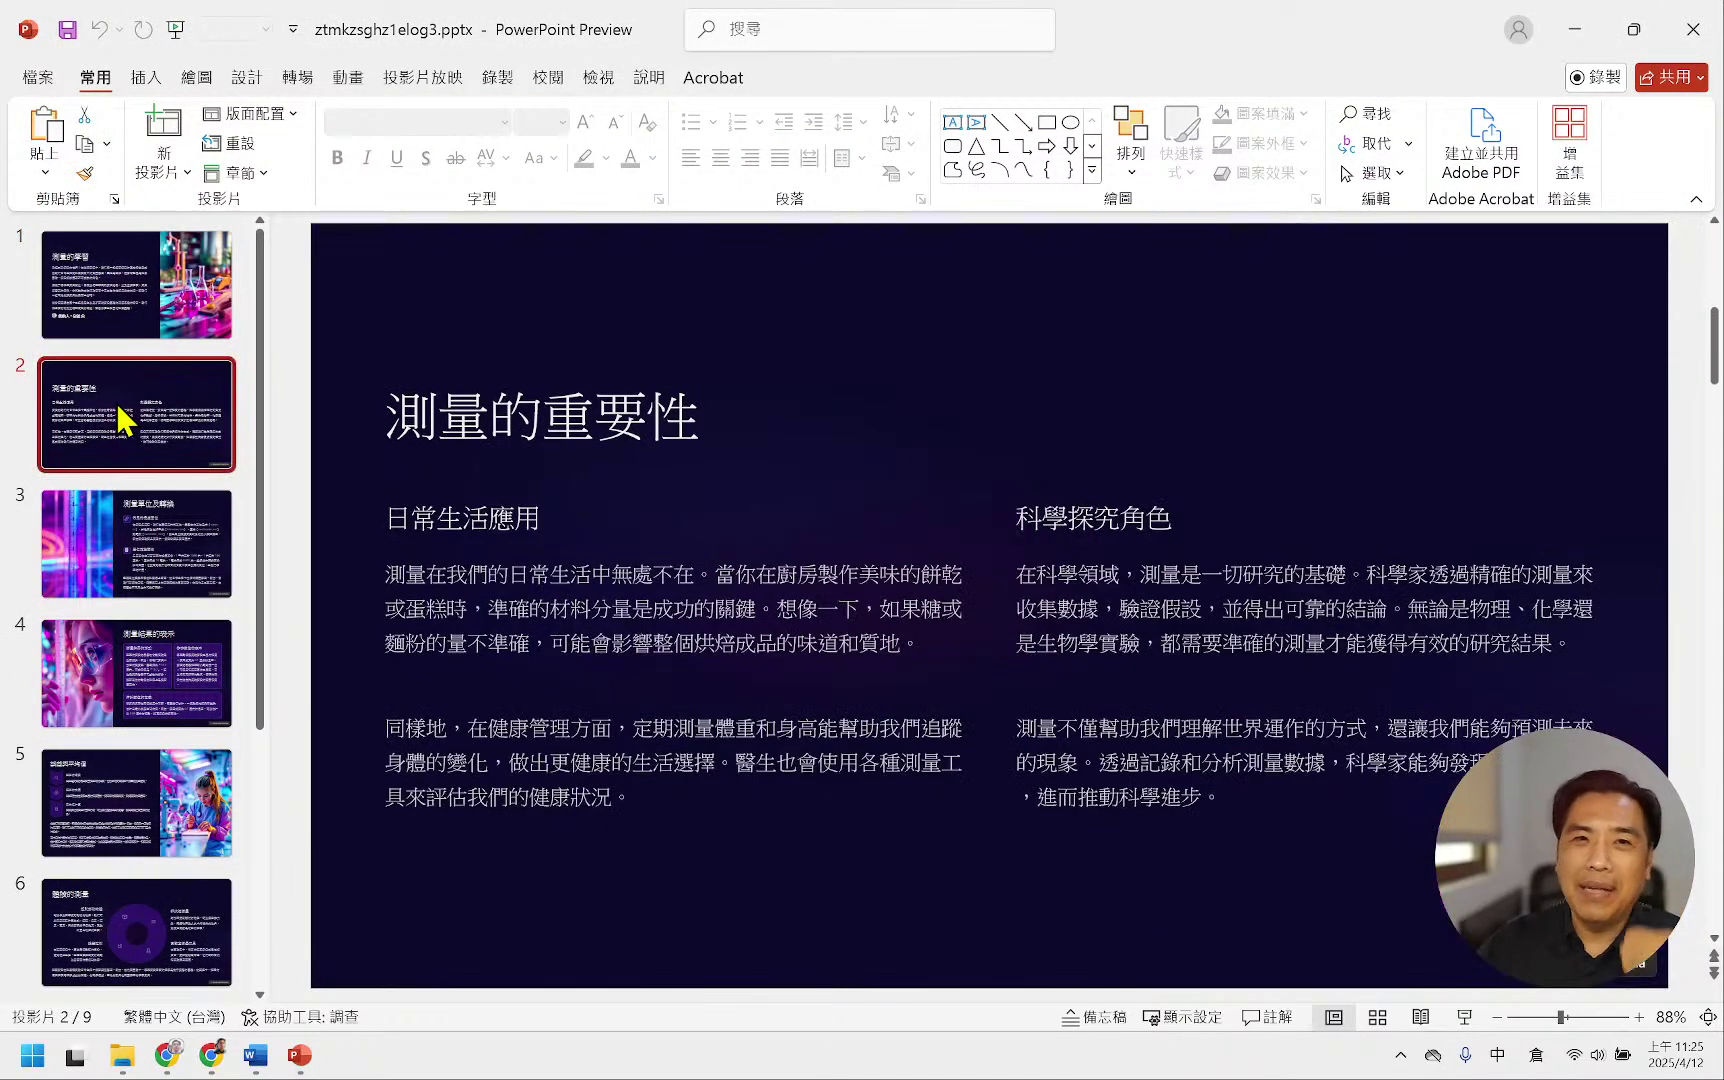
pyautogui.press('Down')
pyautogui.press('Down')
pyautogui.press('Down')
pyautogui.press('Down')
pyautogui.press('Down')
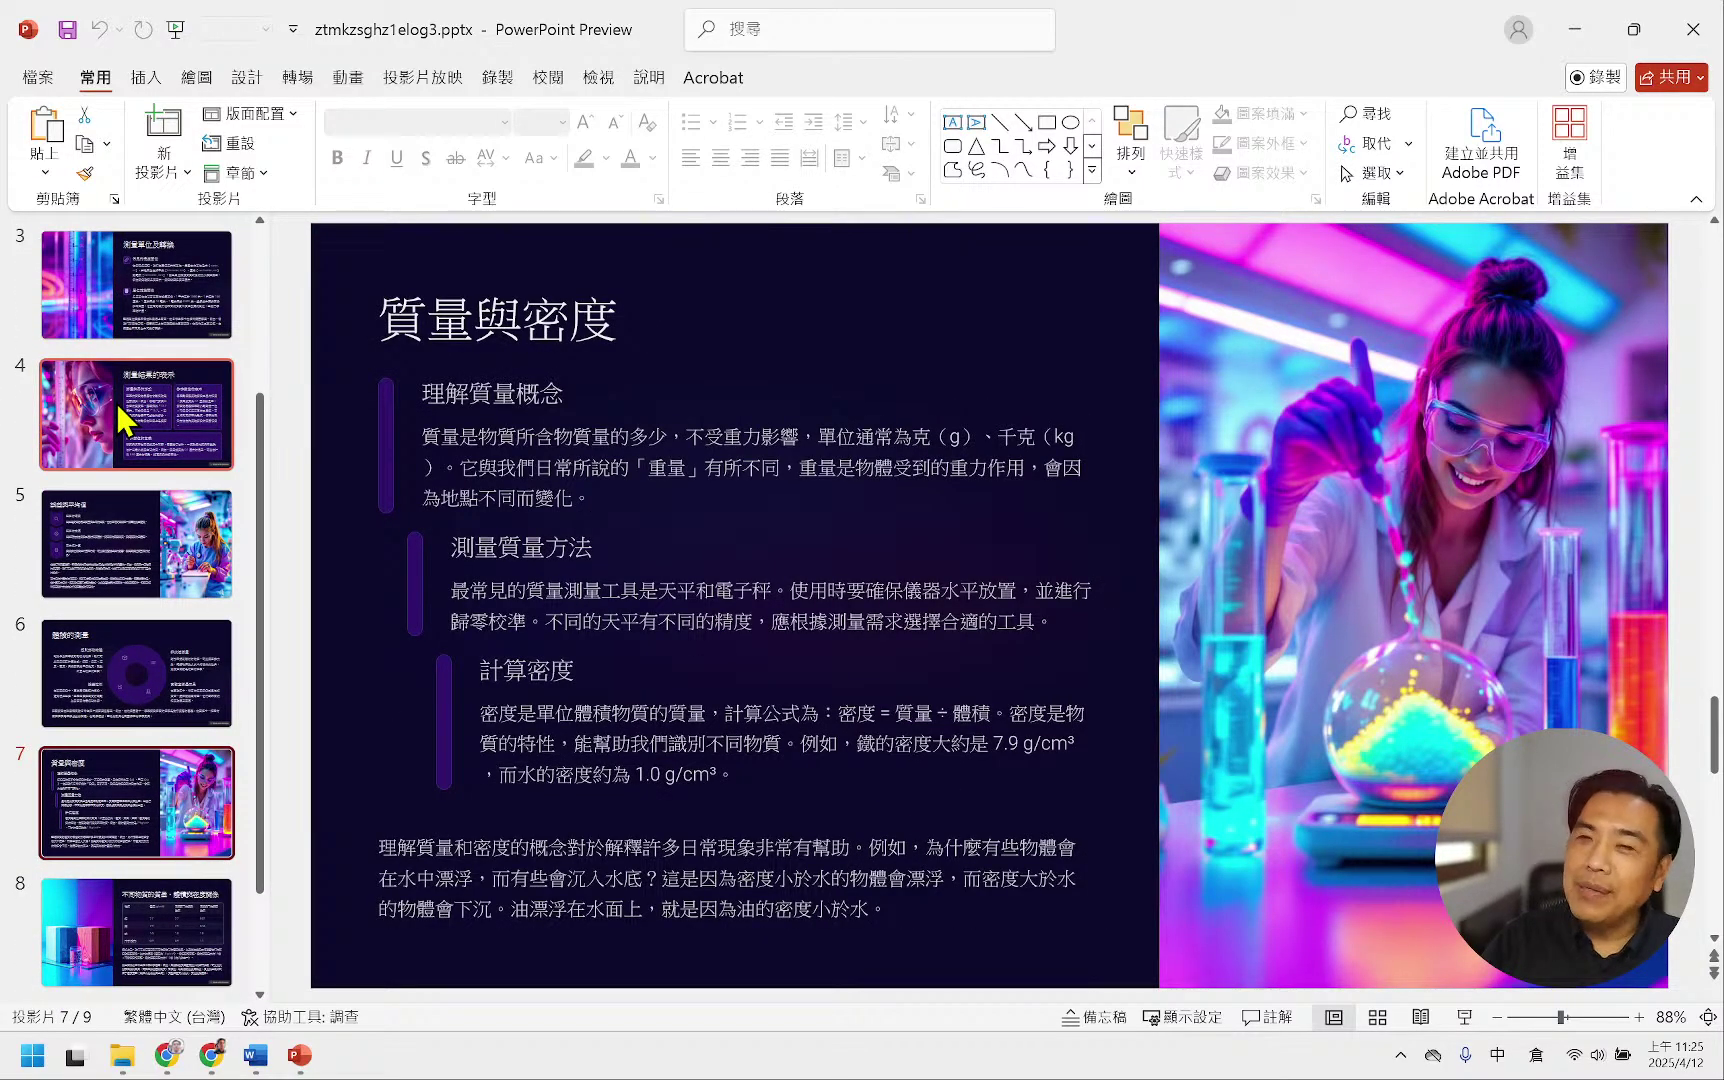
pyautogui.press('Down')
pyautogui.press('Down')
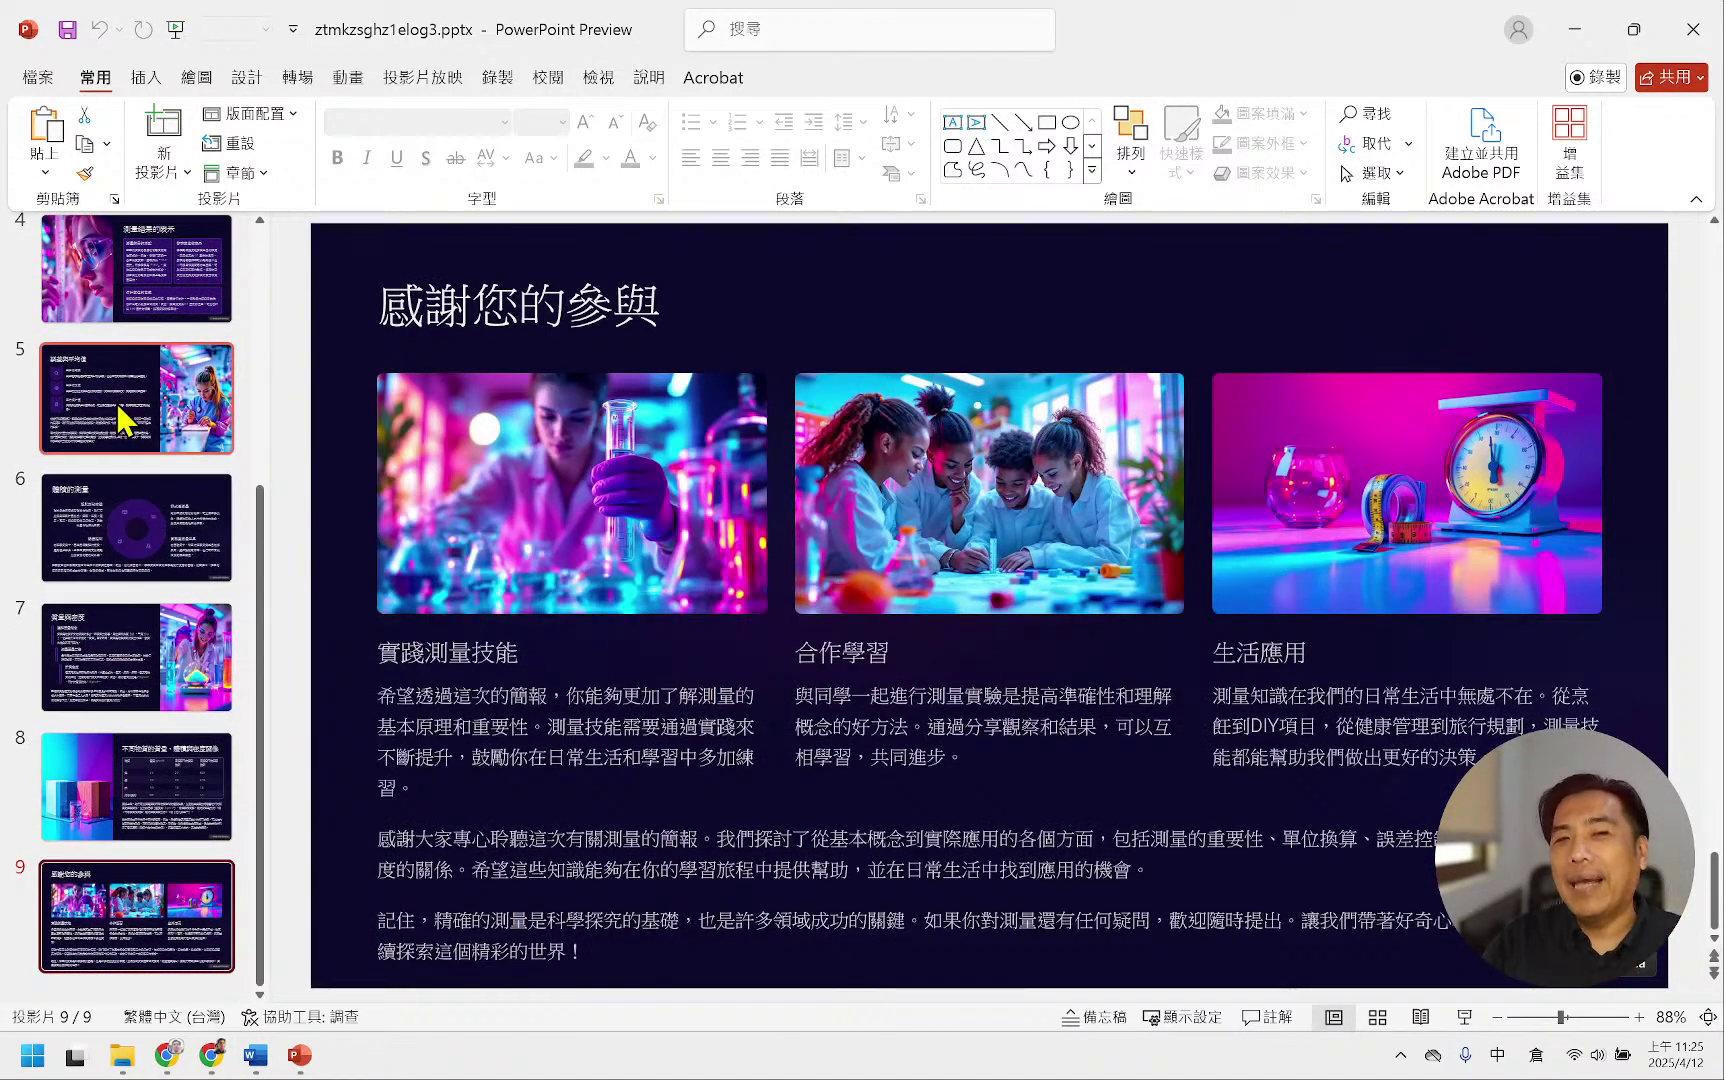
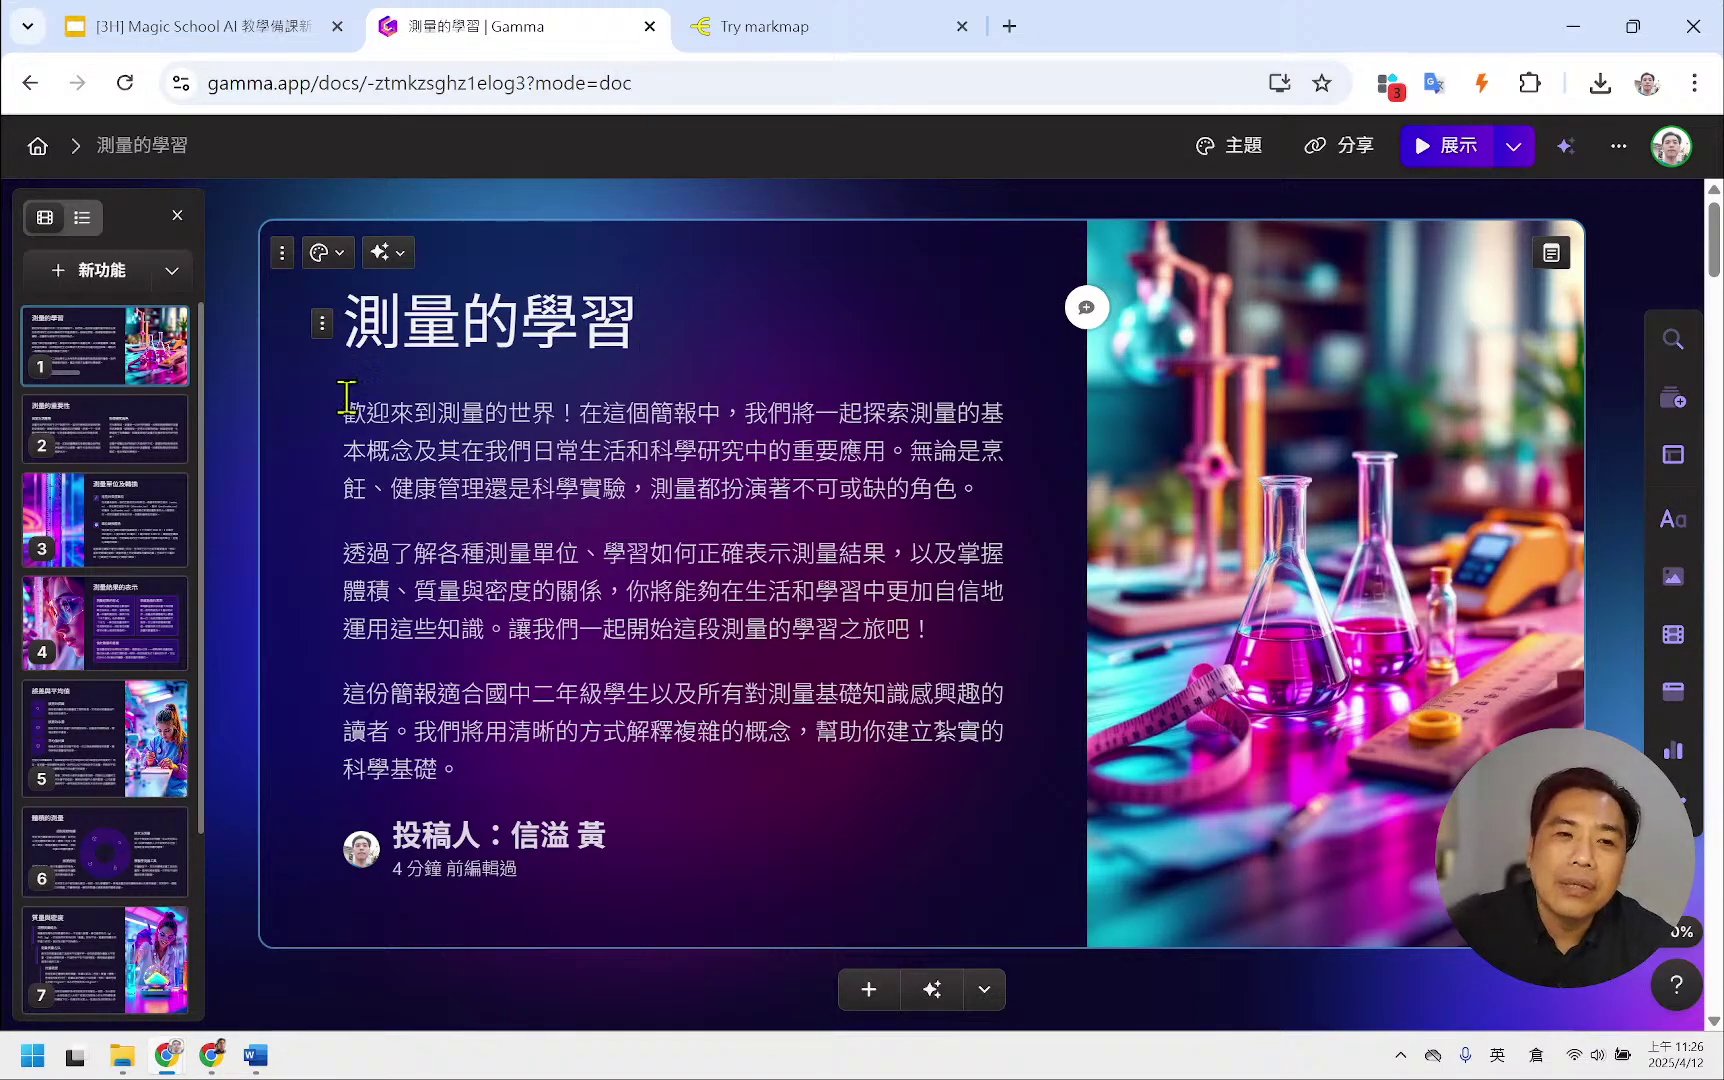
# - Switch to the MagicSchool browser window and open the 魔法工具 page
pyautogui.click(211, 1055)
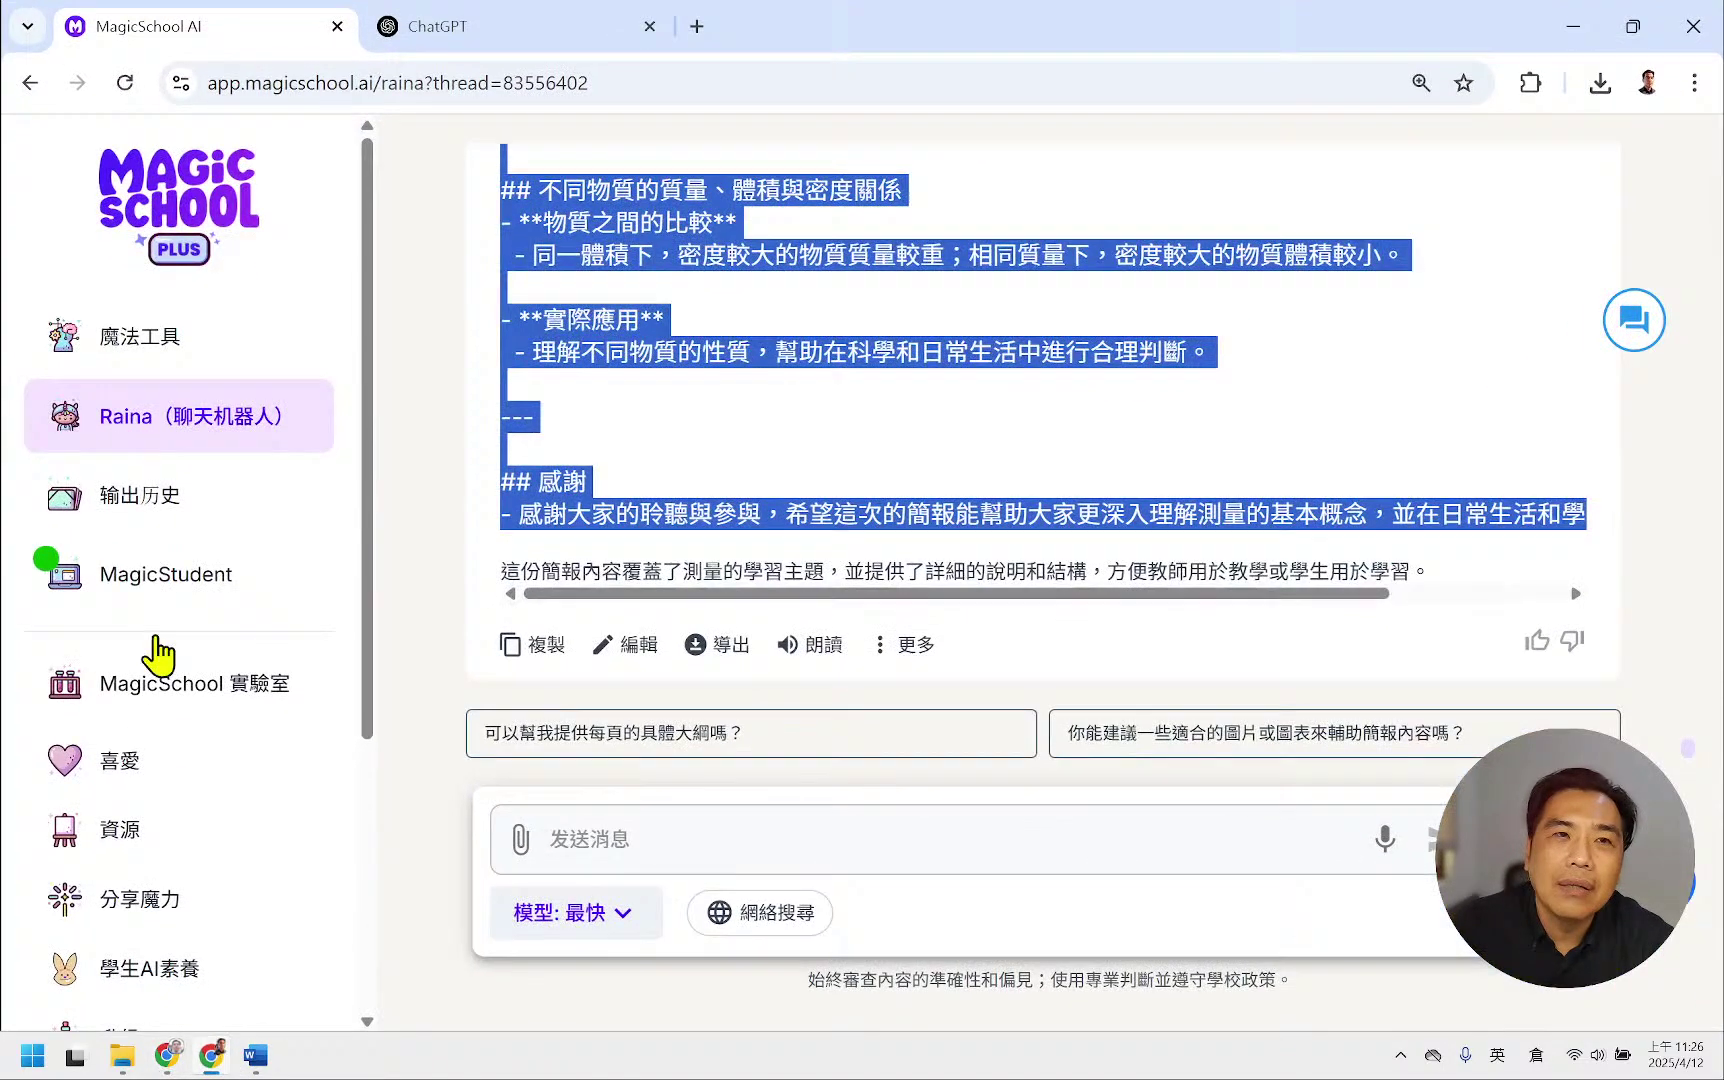
pyautogui.click(178, 345)
pyautogui.rightClick(186, 348)
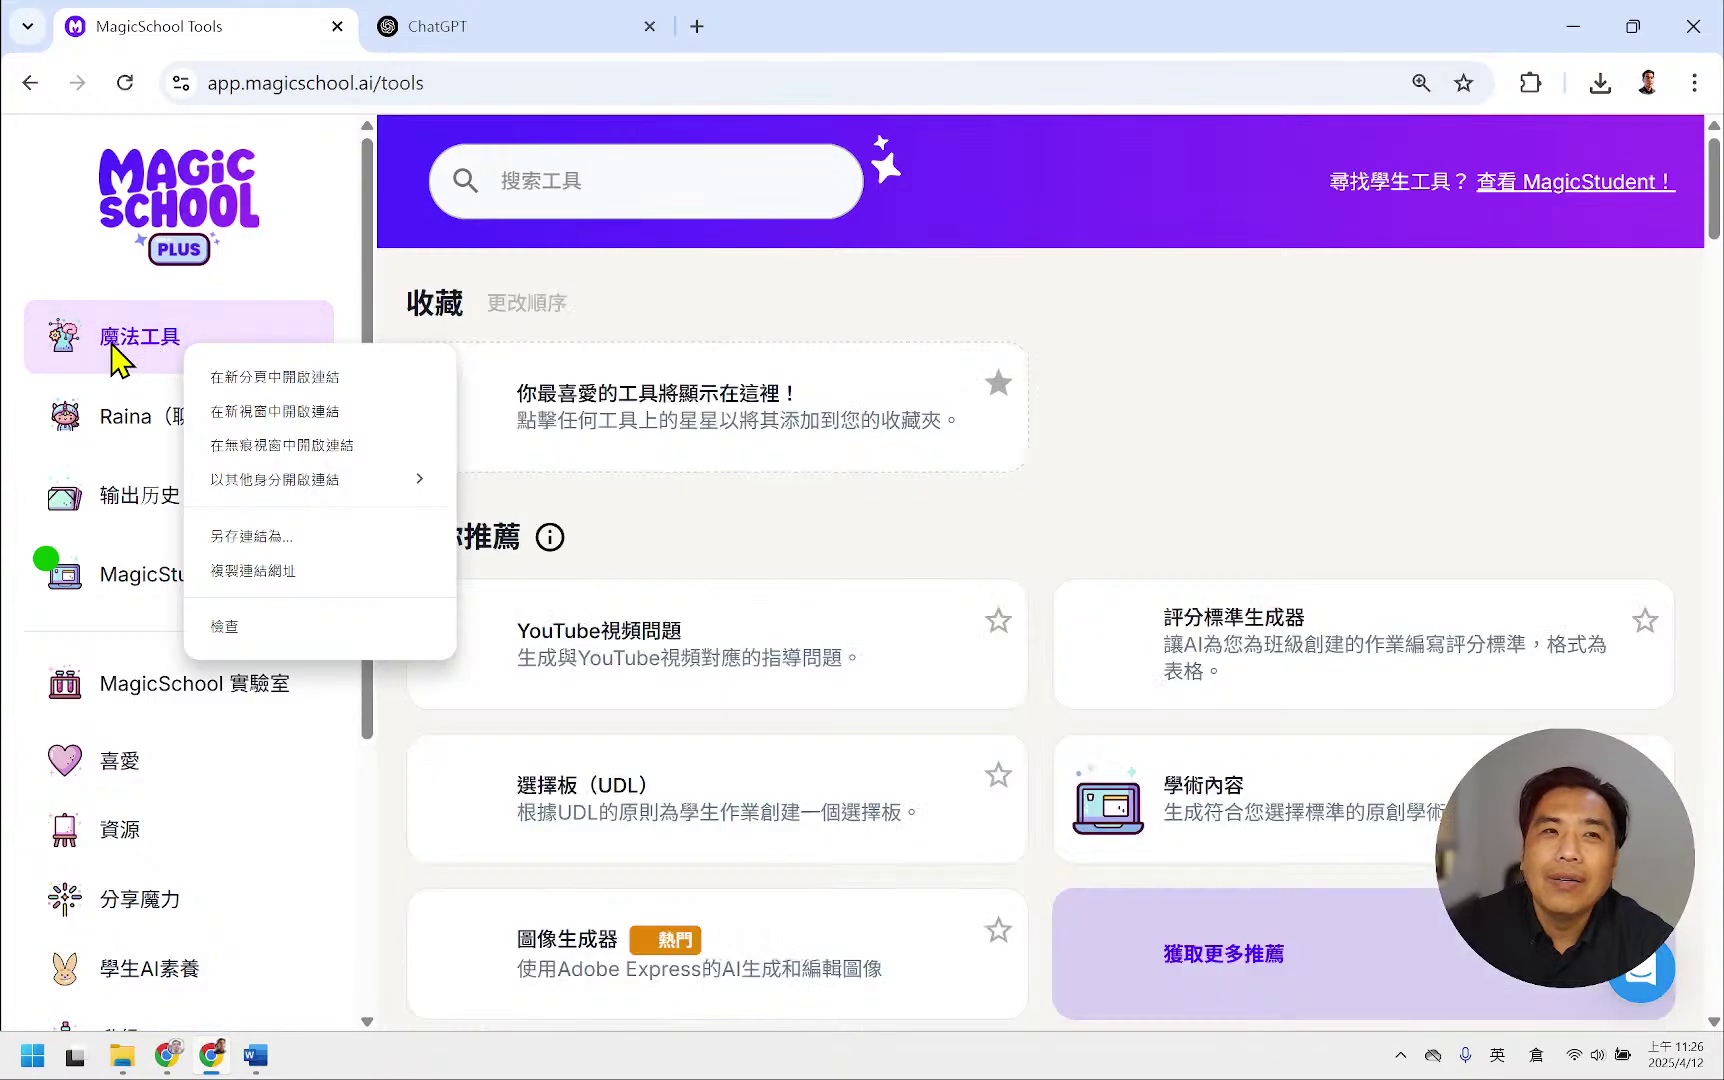
pyautogui.click(115, 356)
pyautogui.click(115, 358)
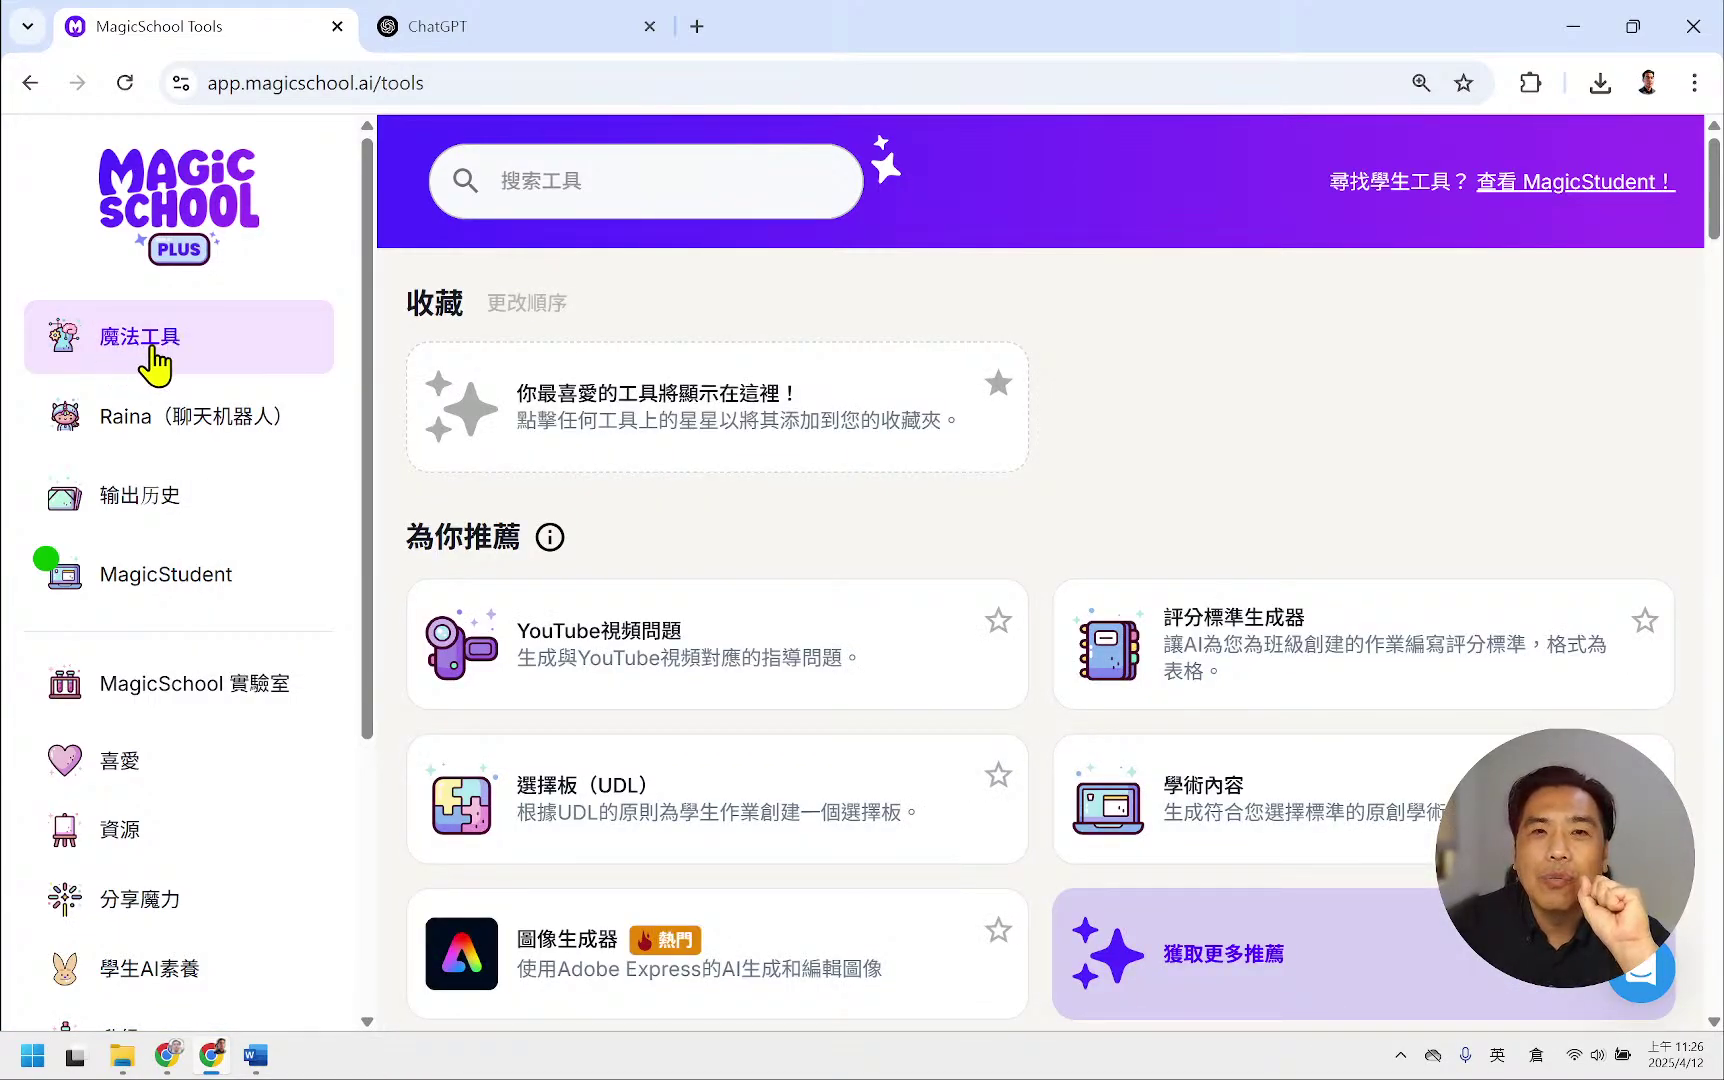
# - Open the Raina chatbot and show its conversation history
pyautogui.click(181, 421)
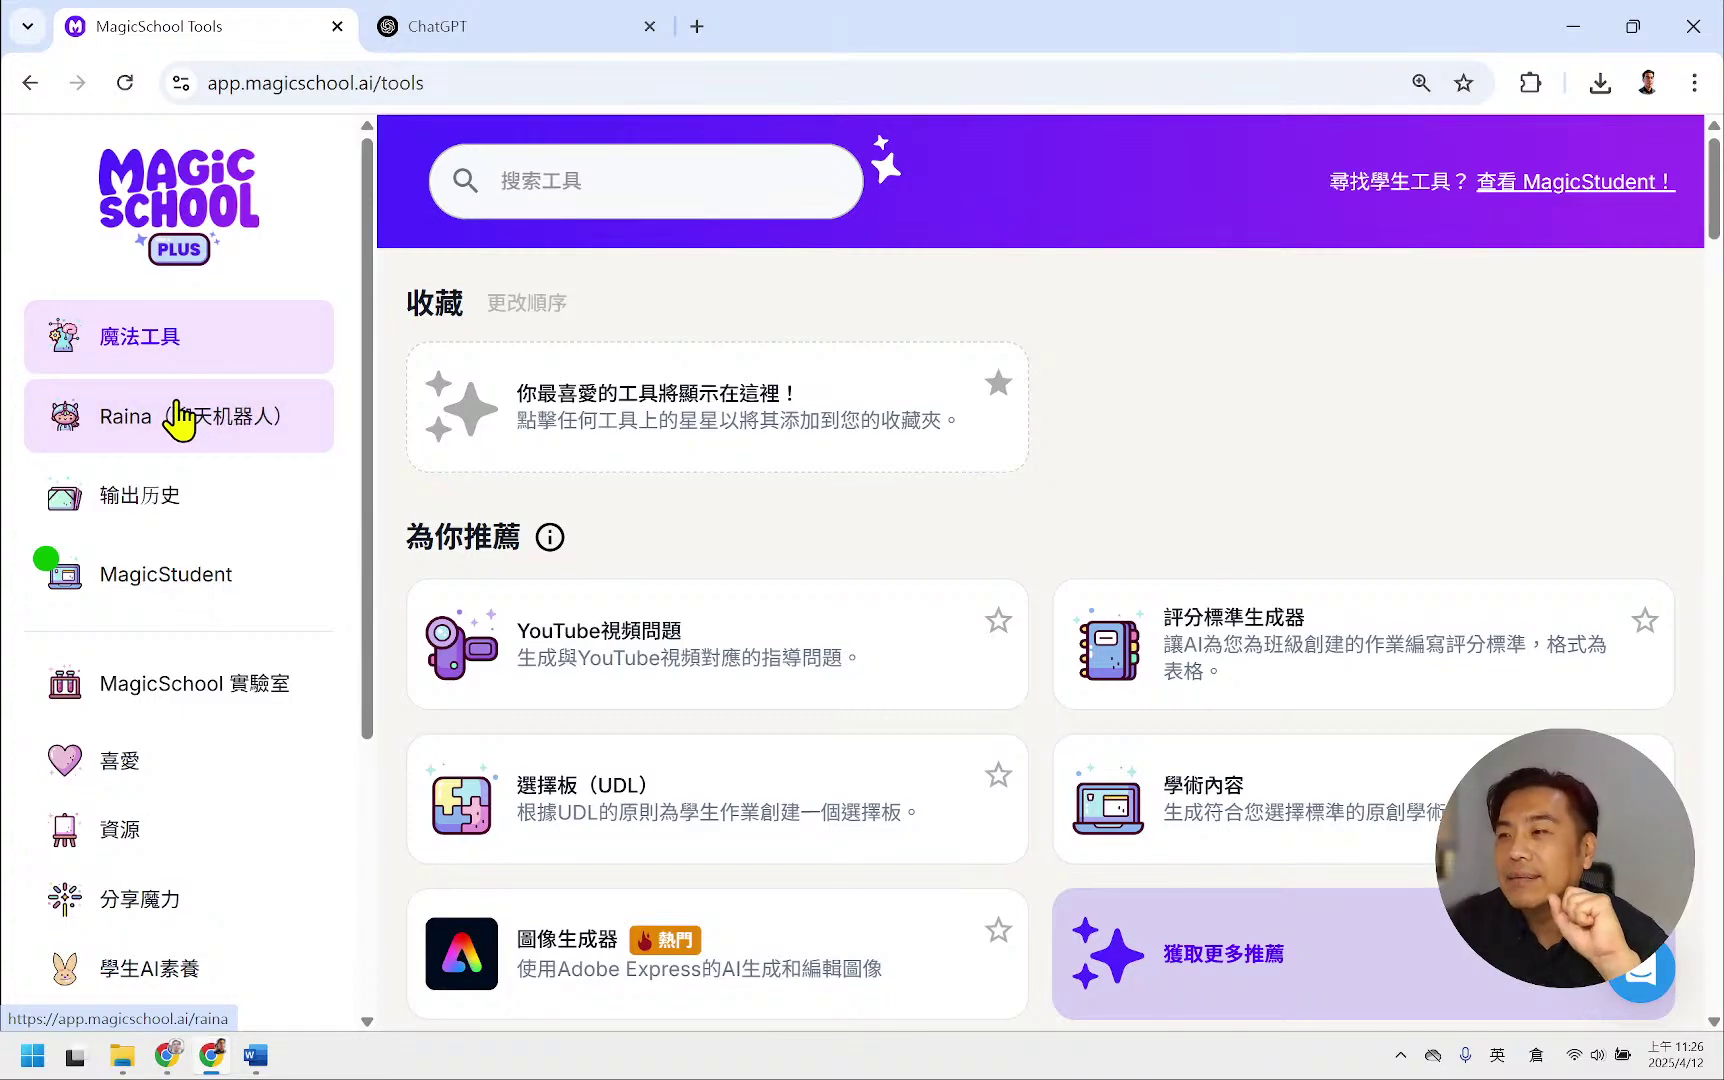
pyautogui.click(172, 422)
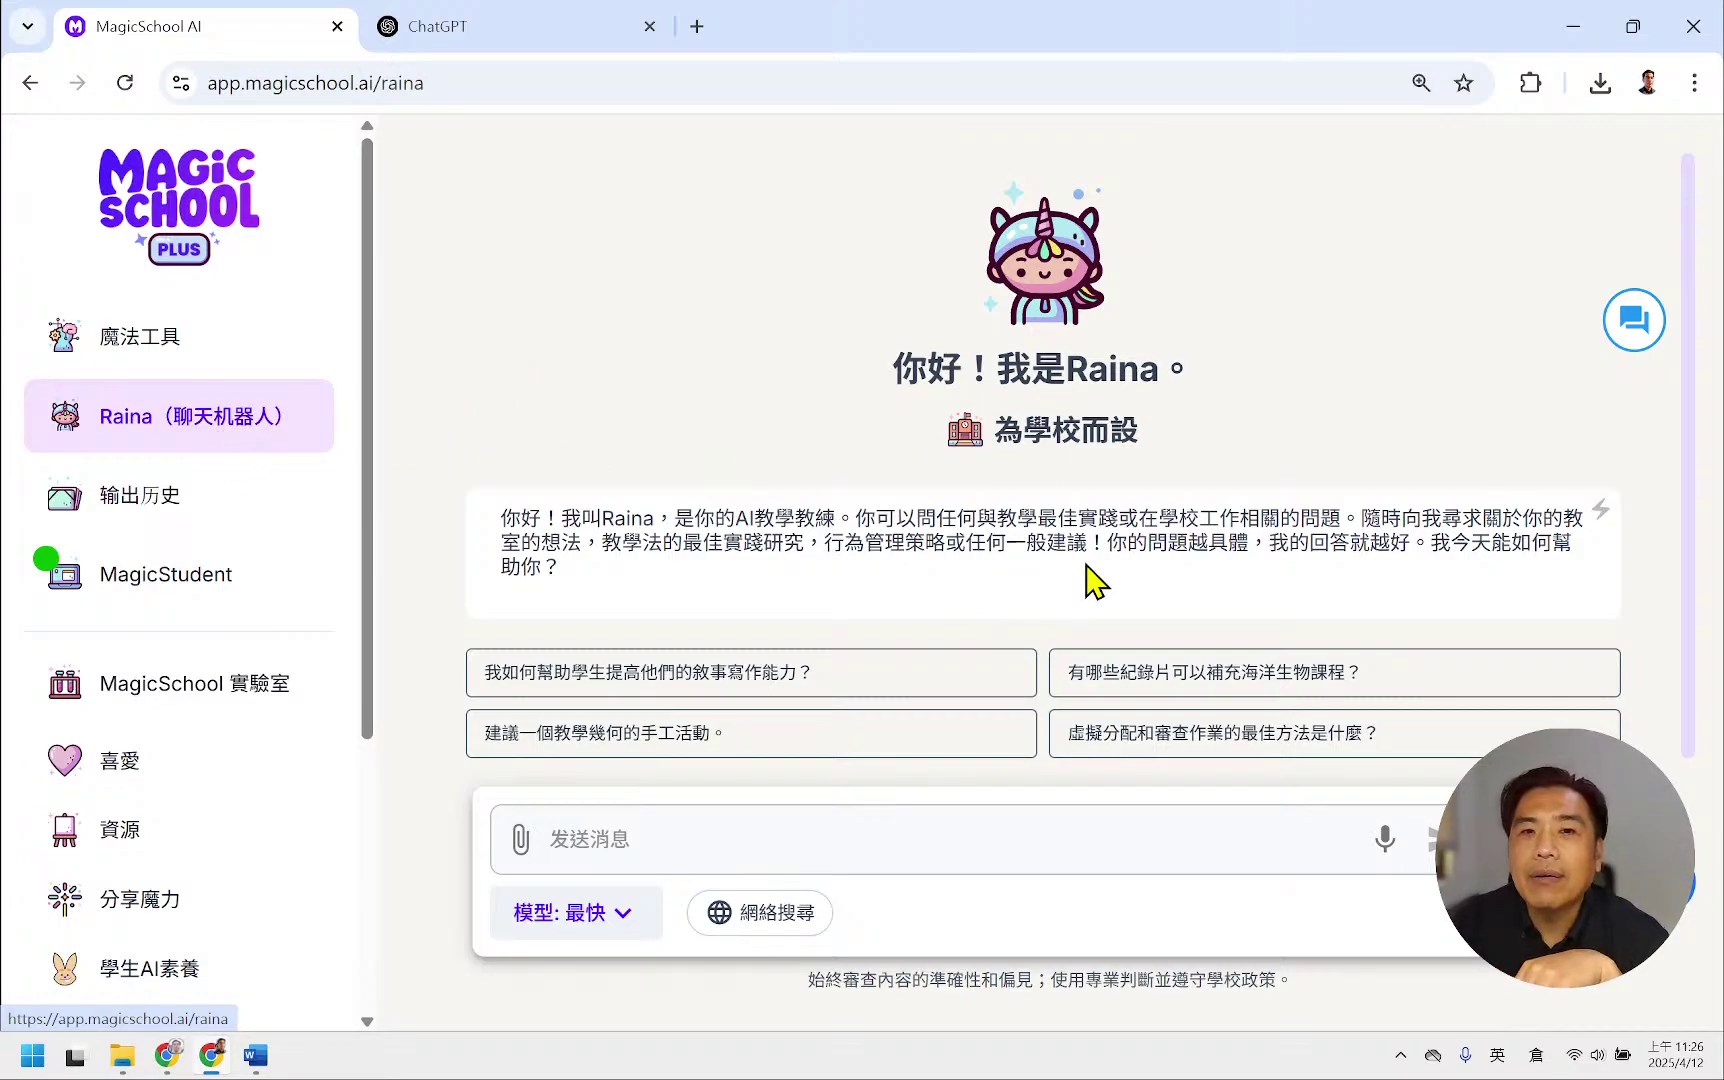
pyautogui.click(1634, 320)
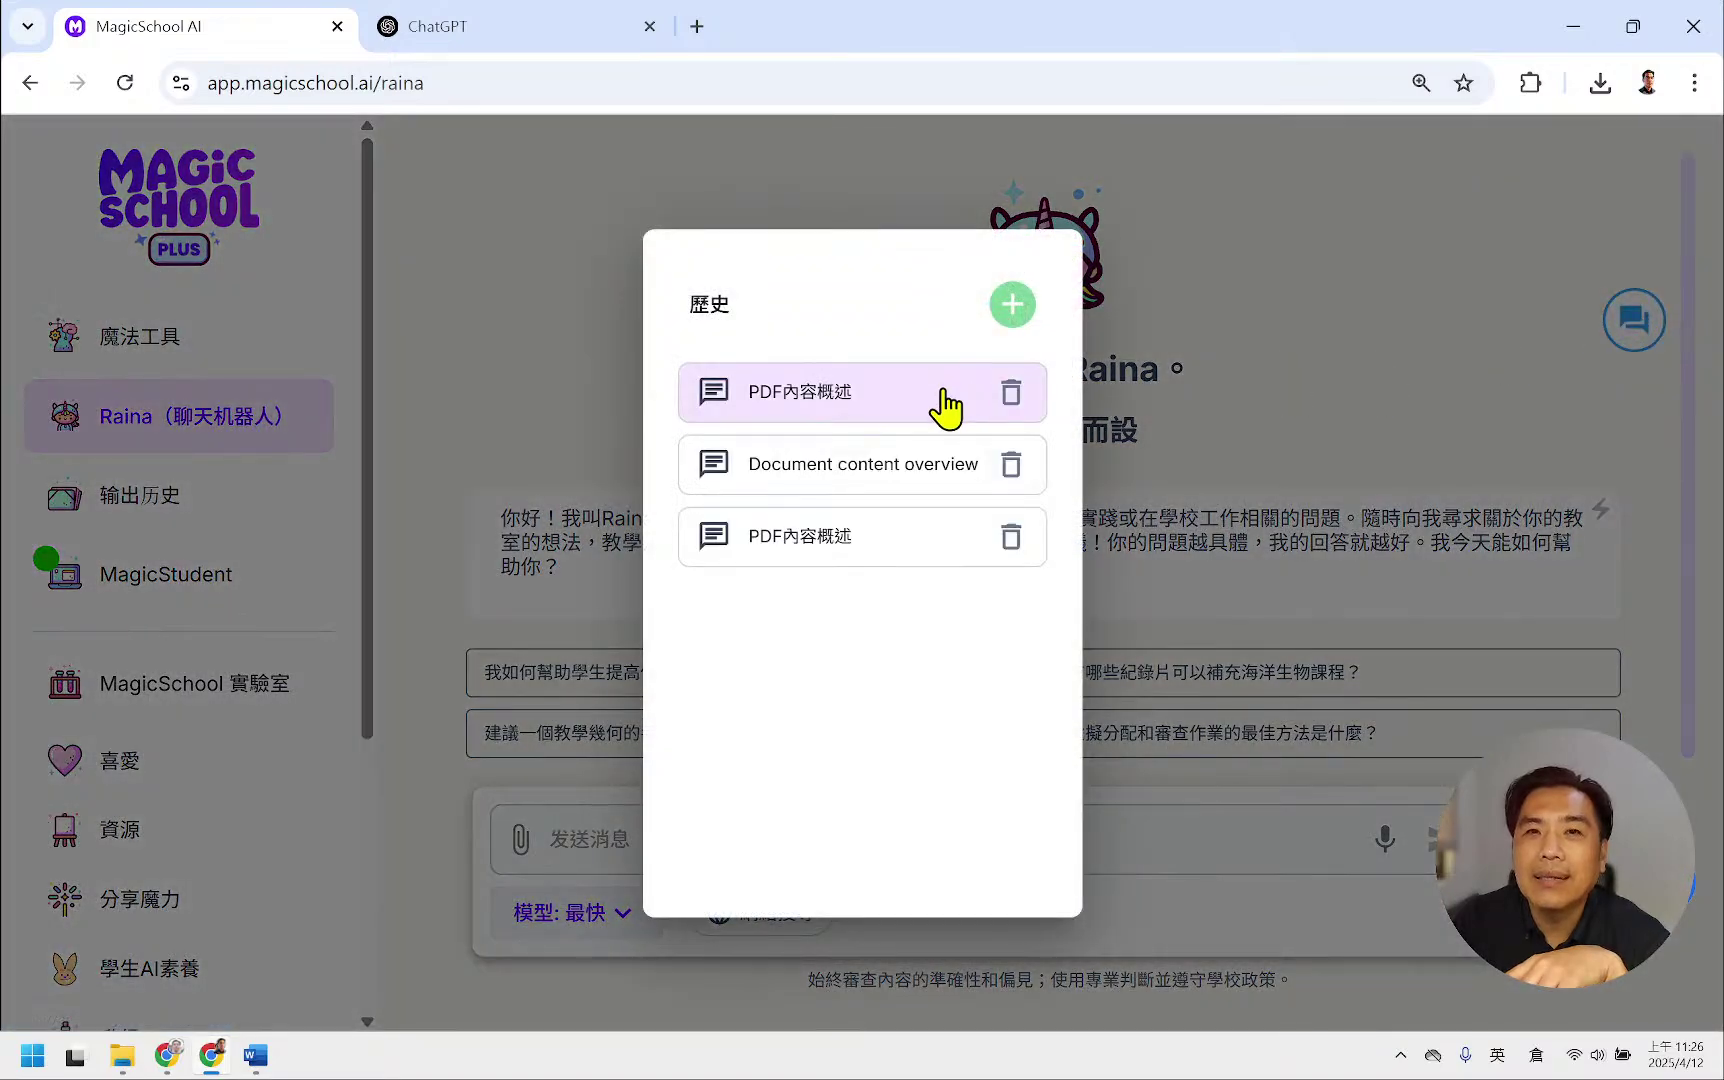
# - Open the most recent PDF內容概述 conversation and start saving its measurement presentation reply as a resource
pyautogui.click(831, 402)
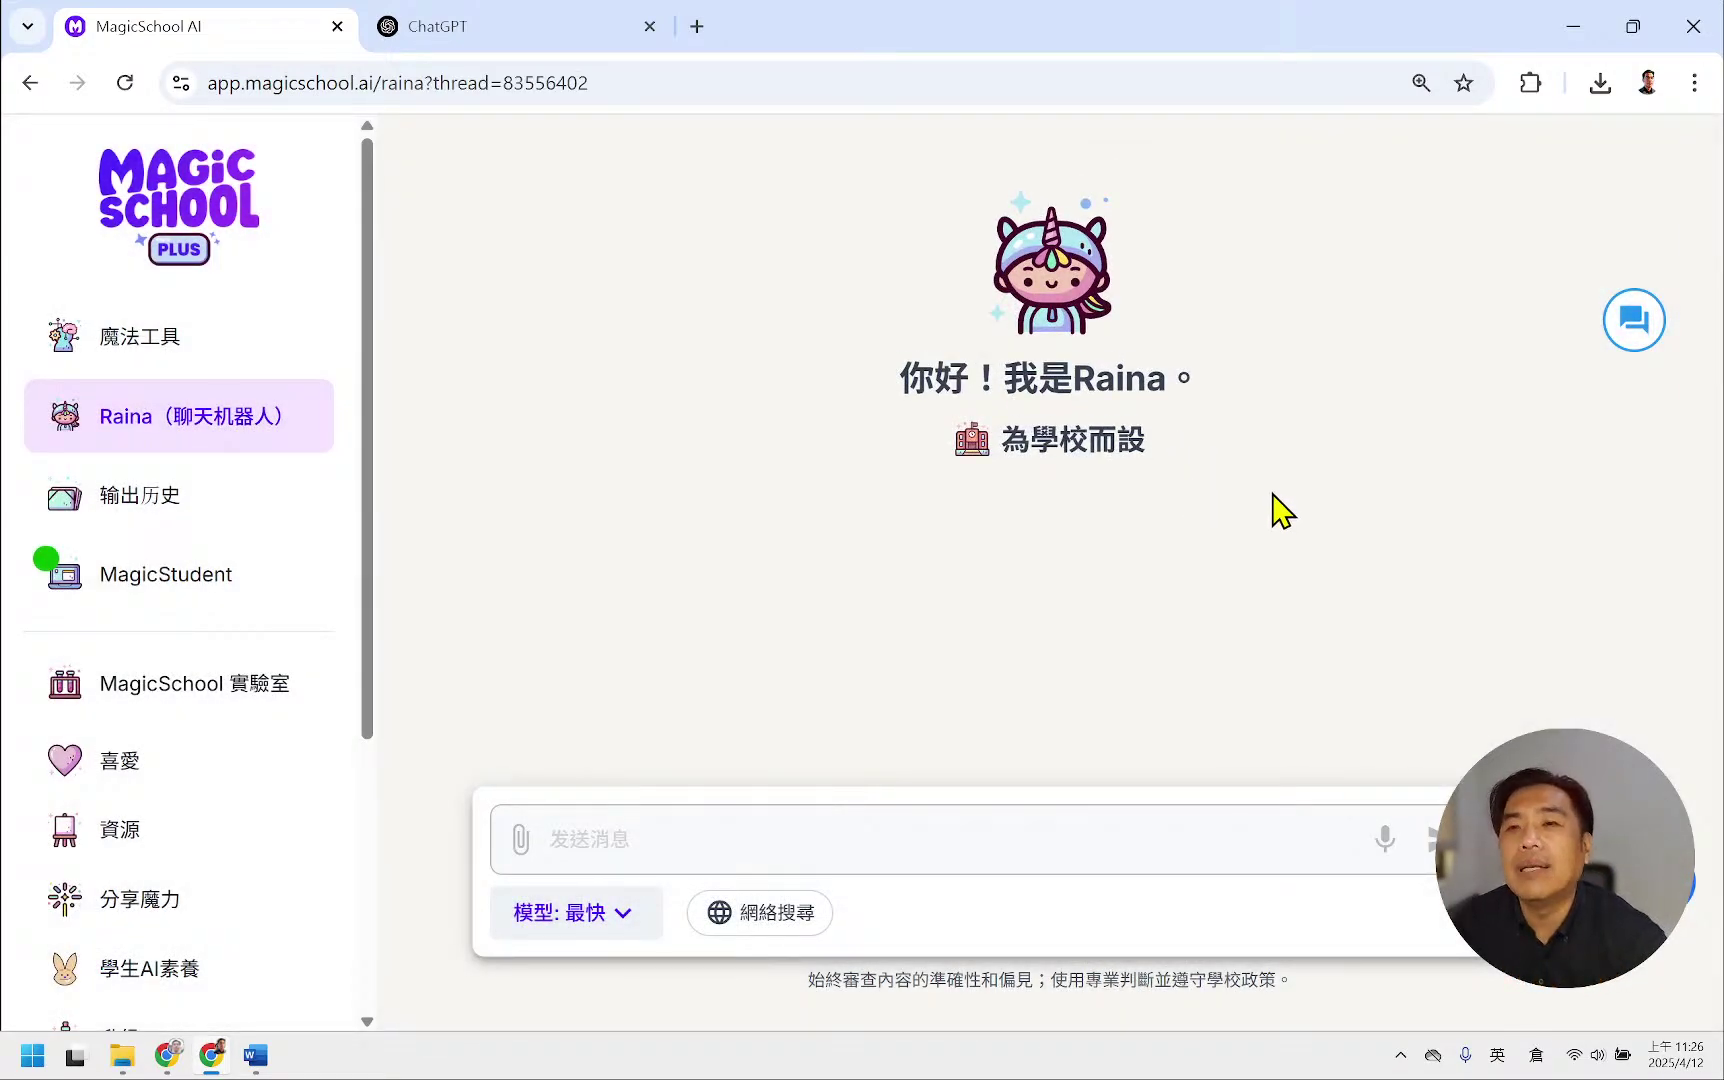
pyautogui.scroll(10, 1255, 488)
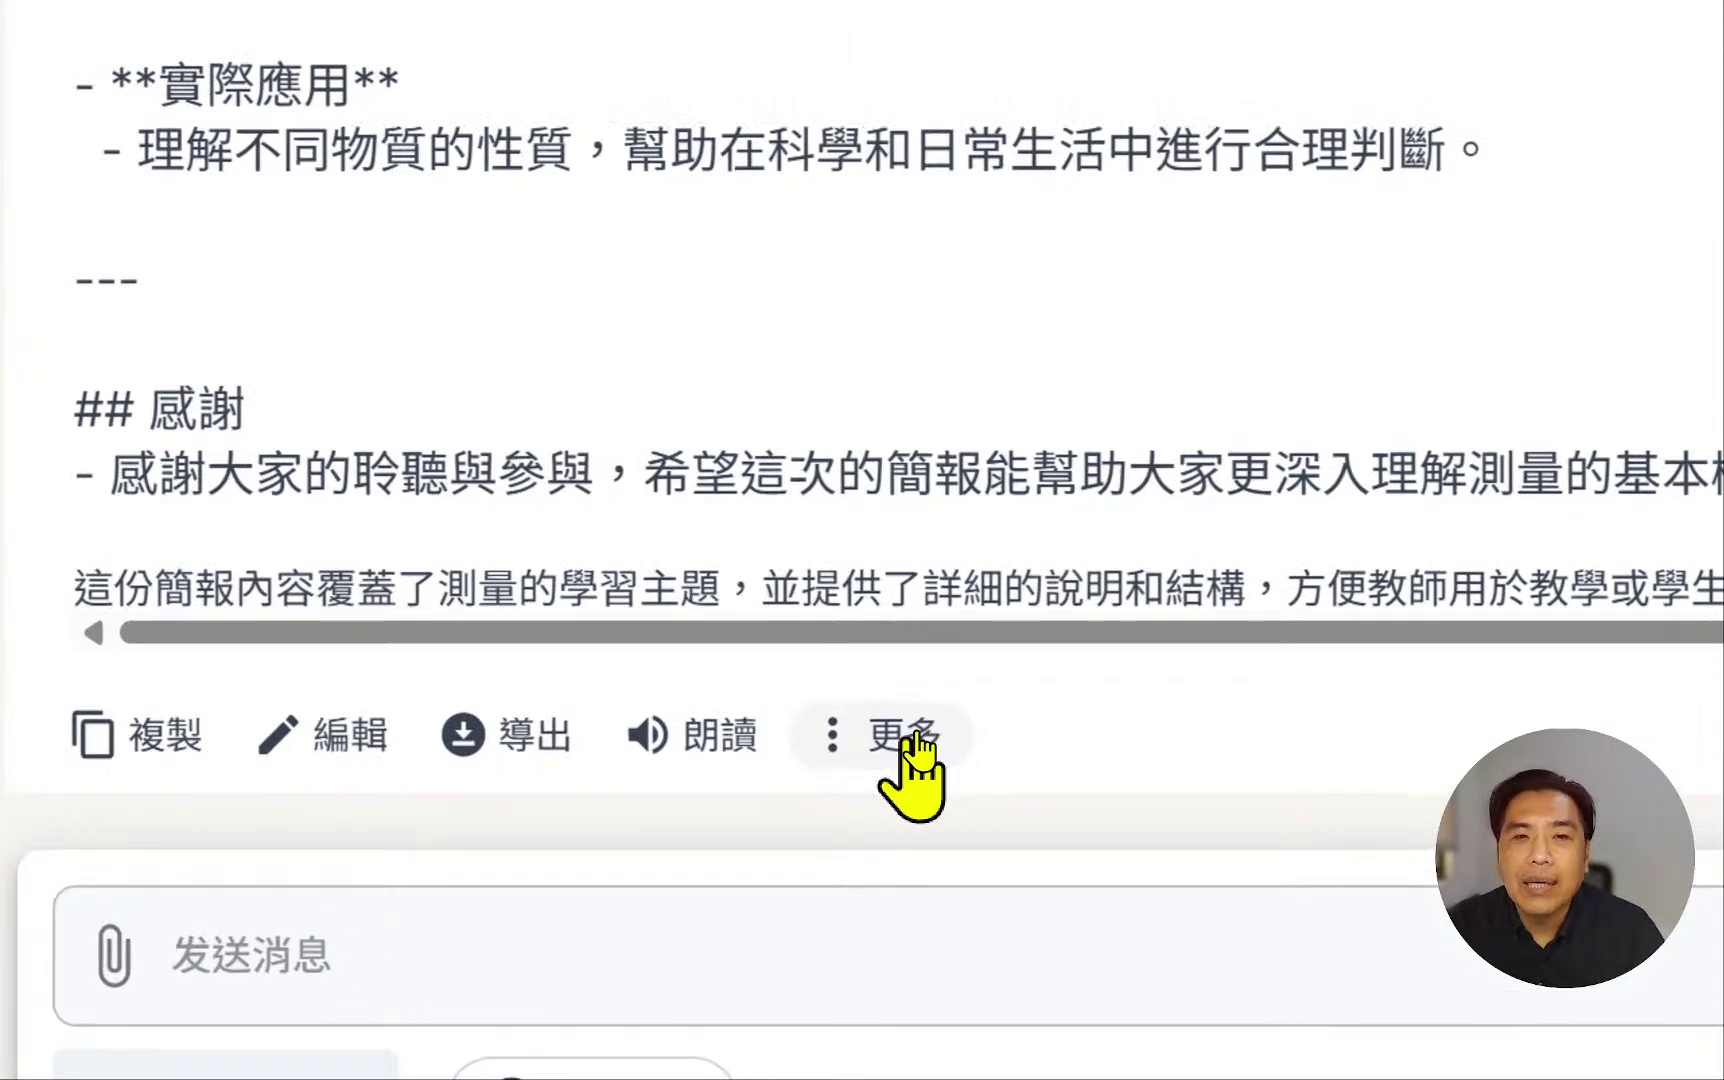
pyautogui.click(918, 731)
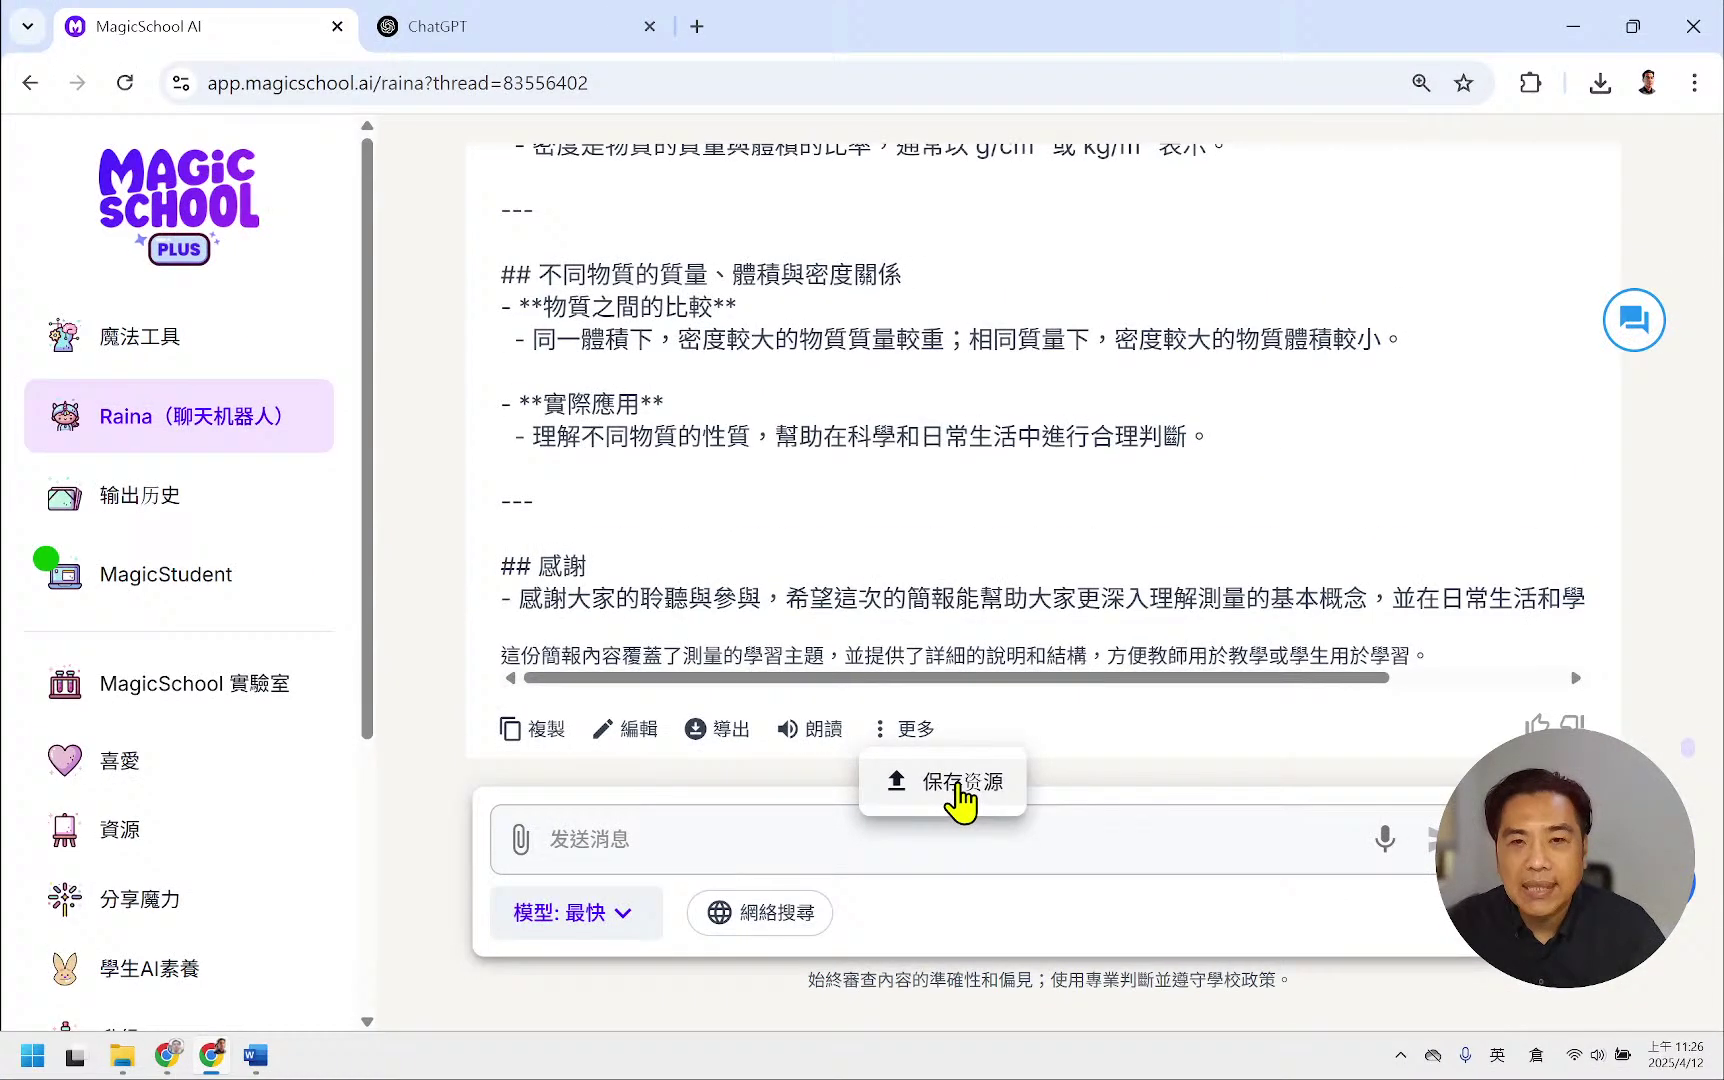
pyautogui.click(960, 840)
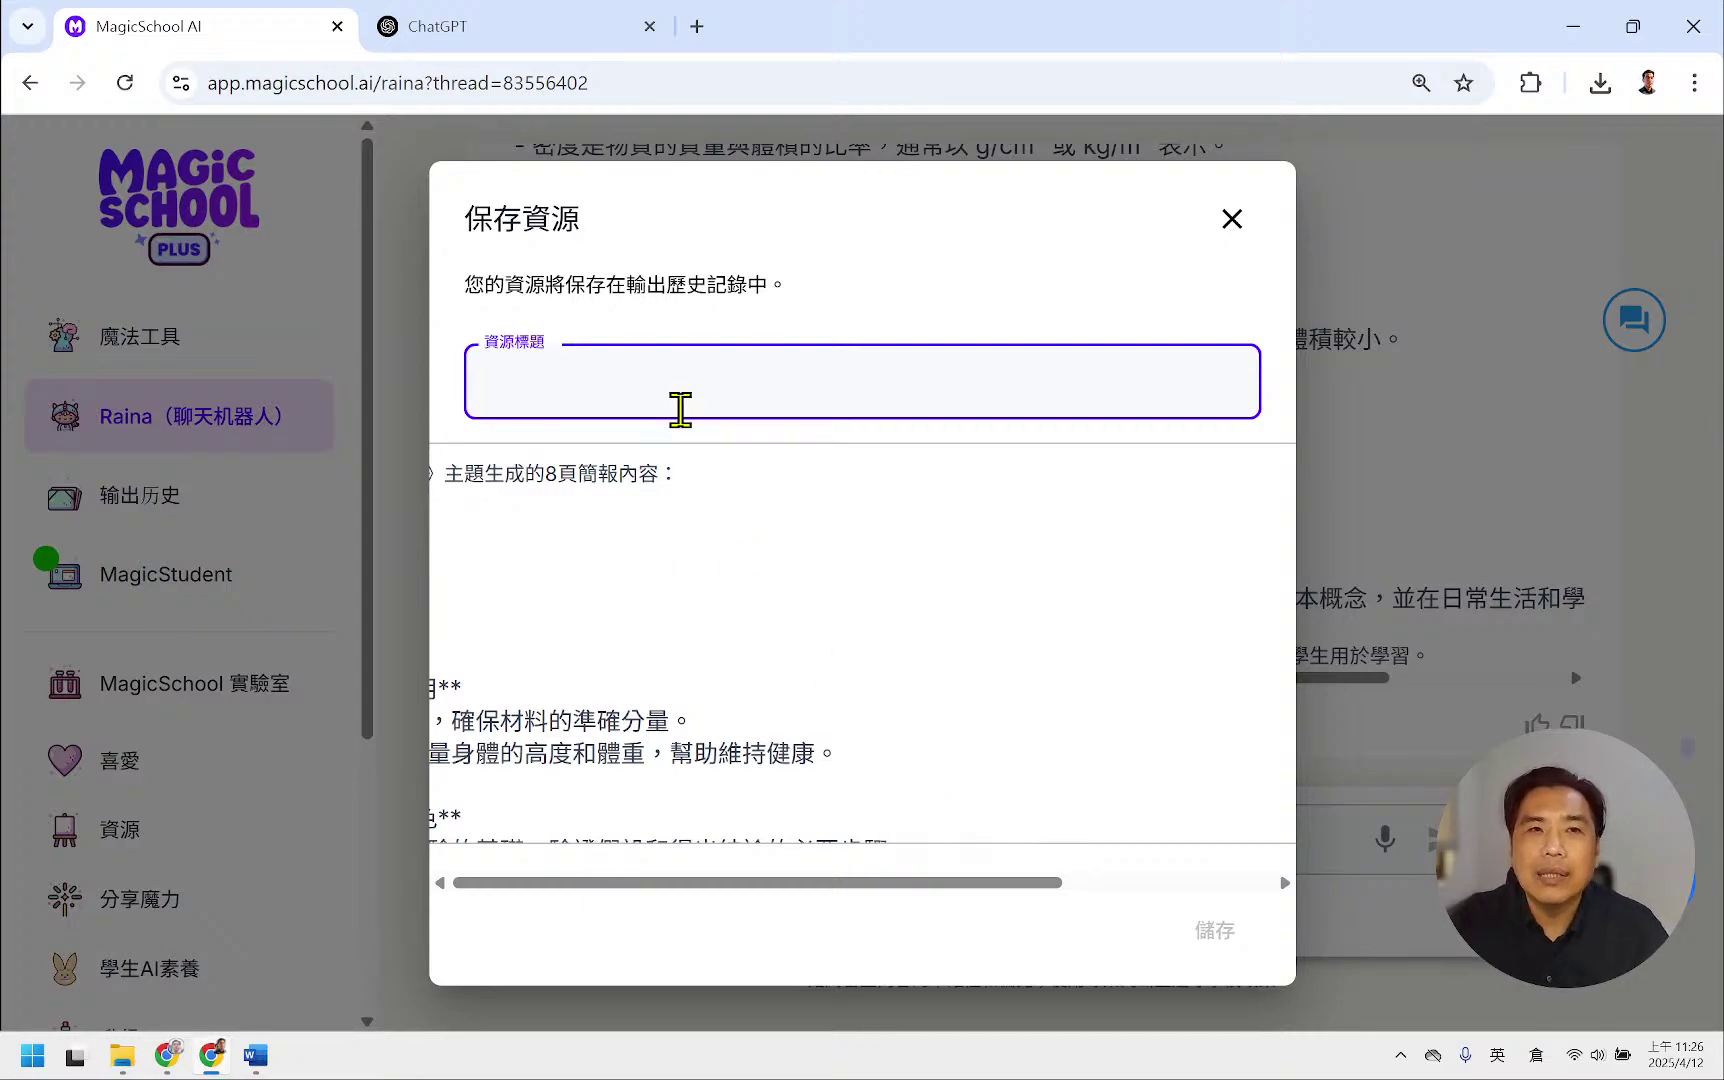
# - Title the resource 測量簡報_20250412 and save it
pyautogui.write('han')
pyautogui.press('BackSpace')
pyautogui.press('BackSpace')
pyautogui.press('BackSpace')
pyautogui.press('shift')
pyautogui.write('簡土十尸中')
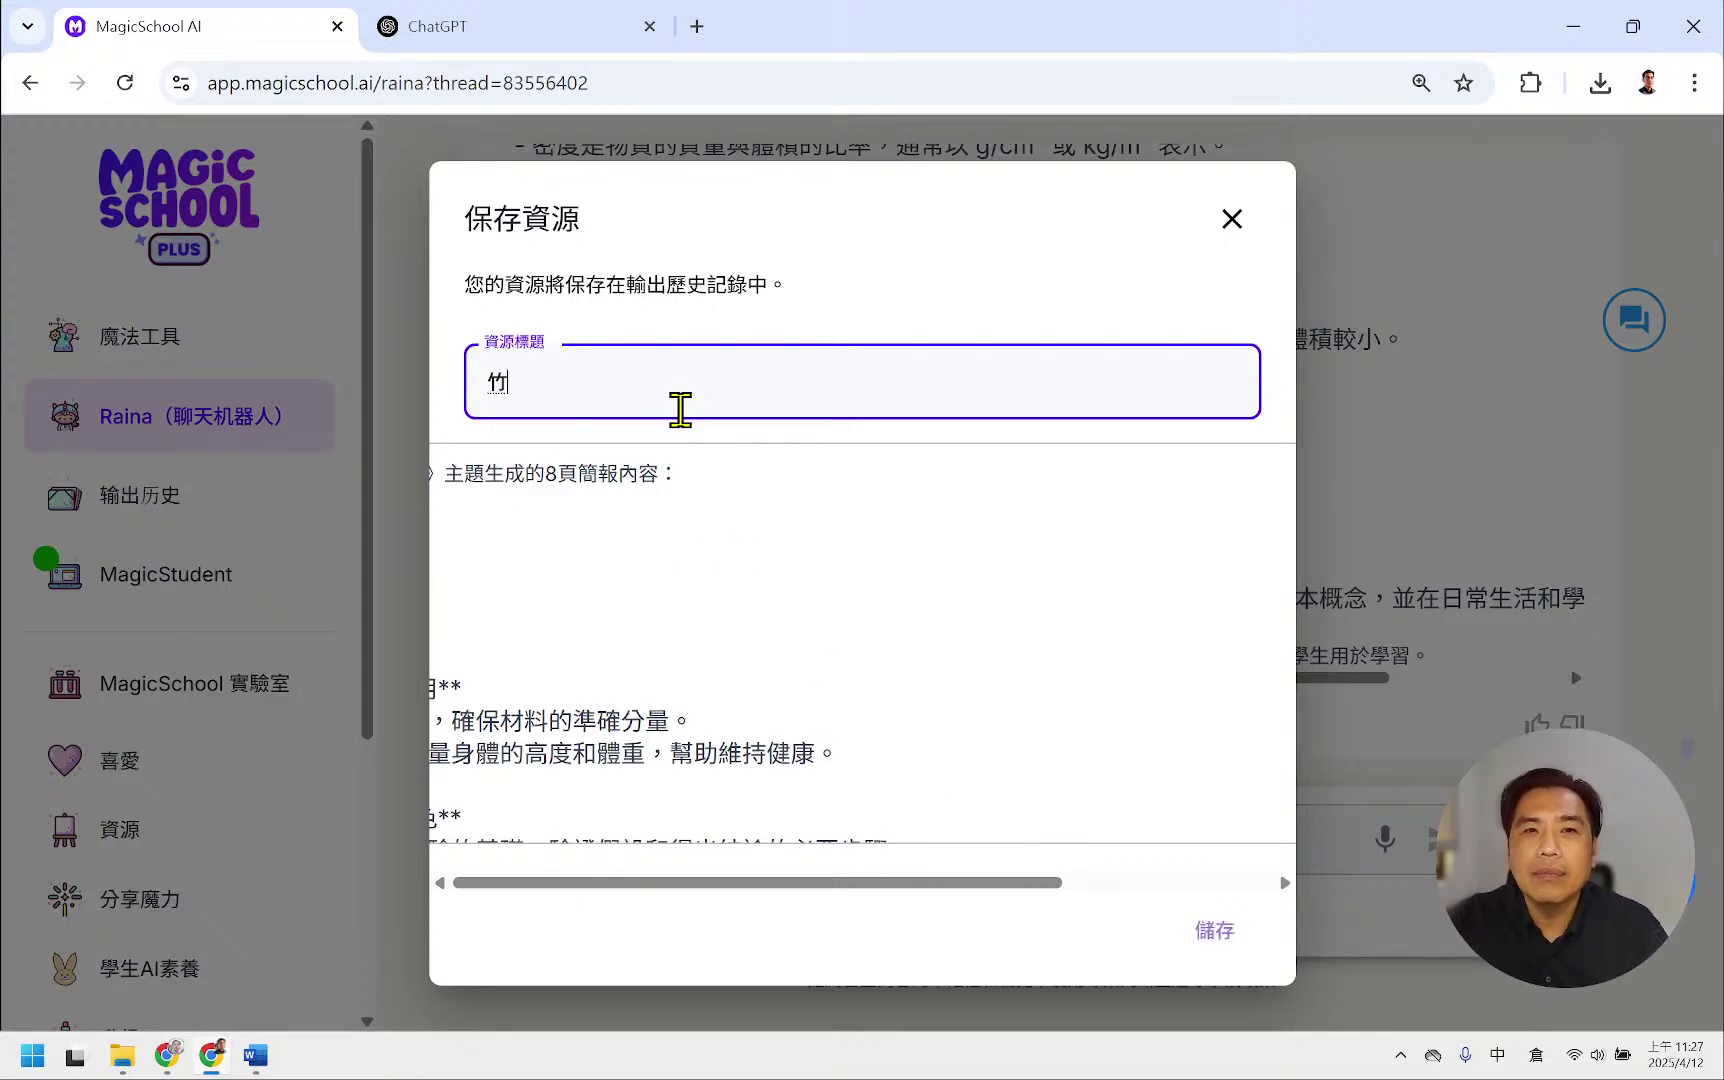
pyautogui.write('報')
pyautogui.press('space')
pyautogui.press('shift')
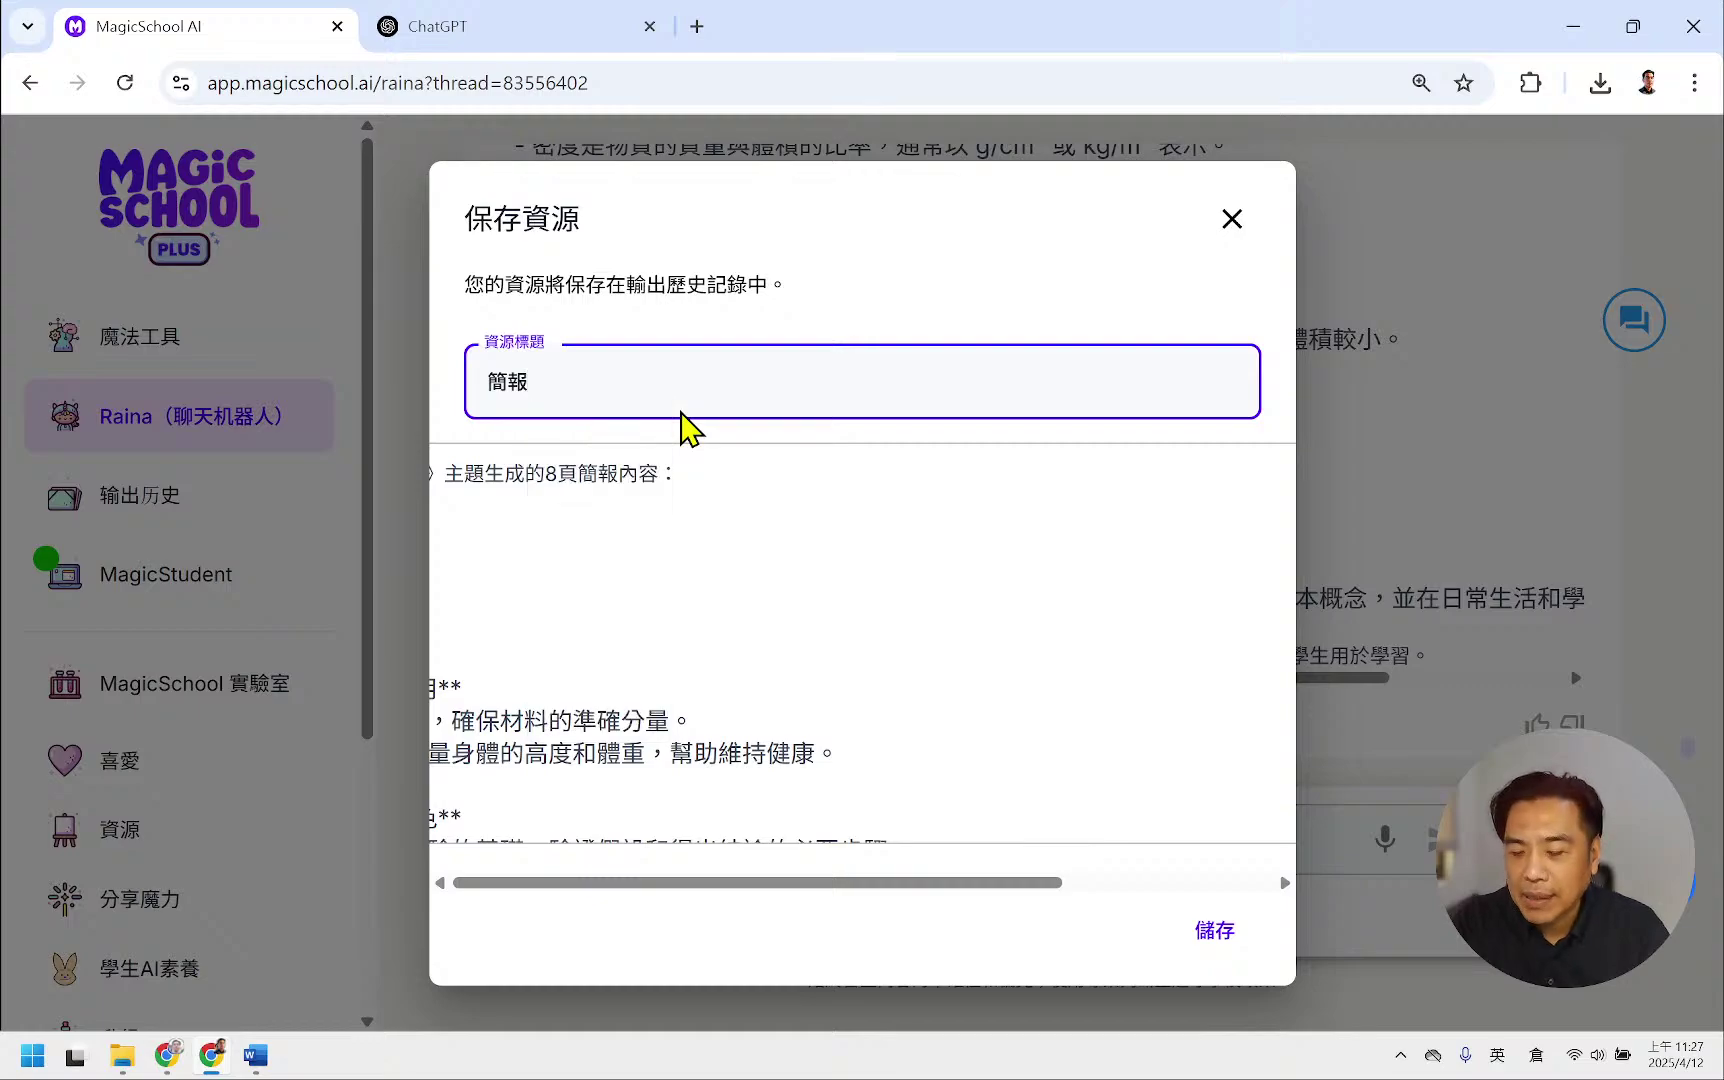
pyautogui.write('測量')
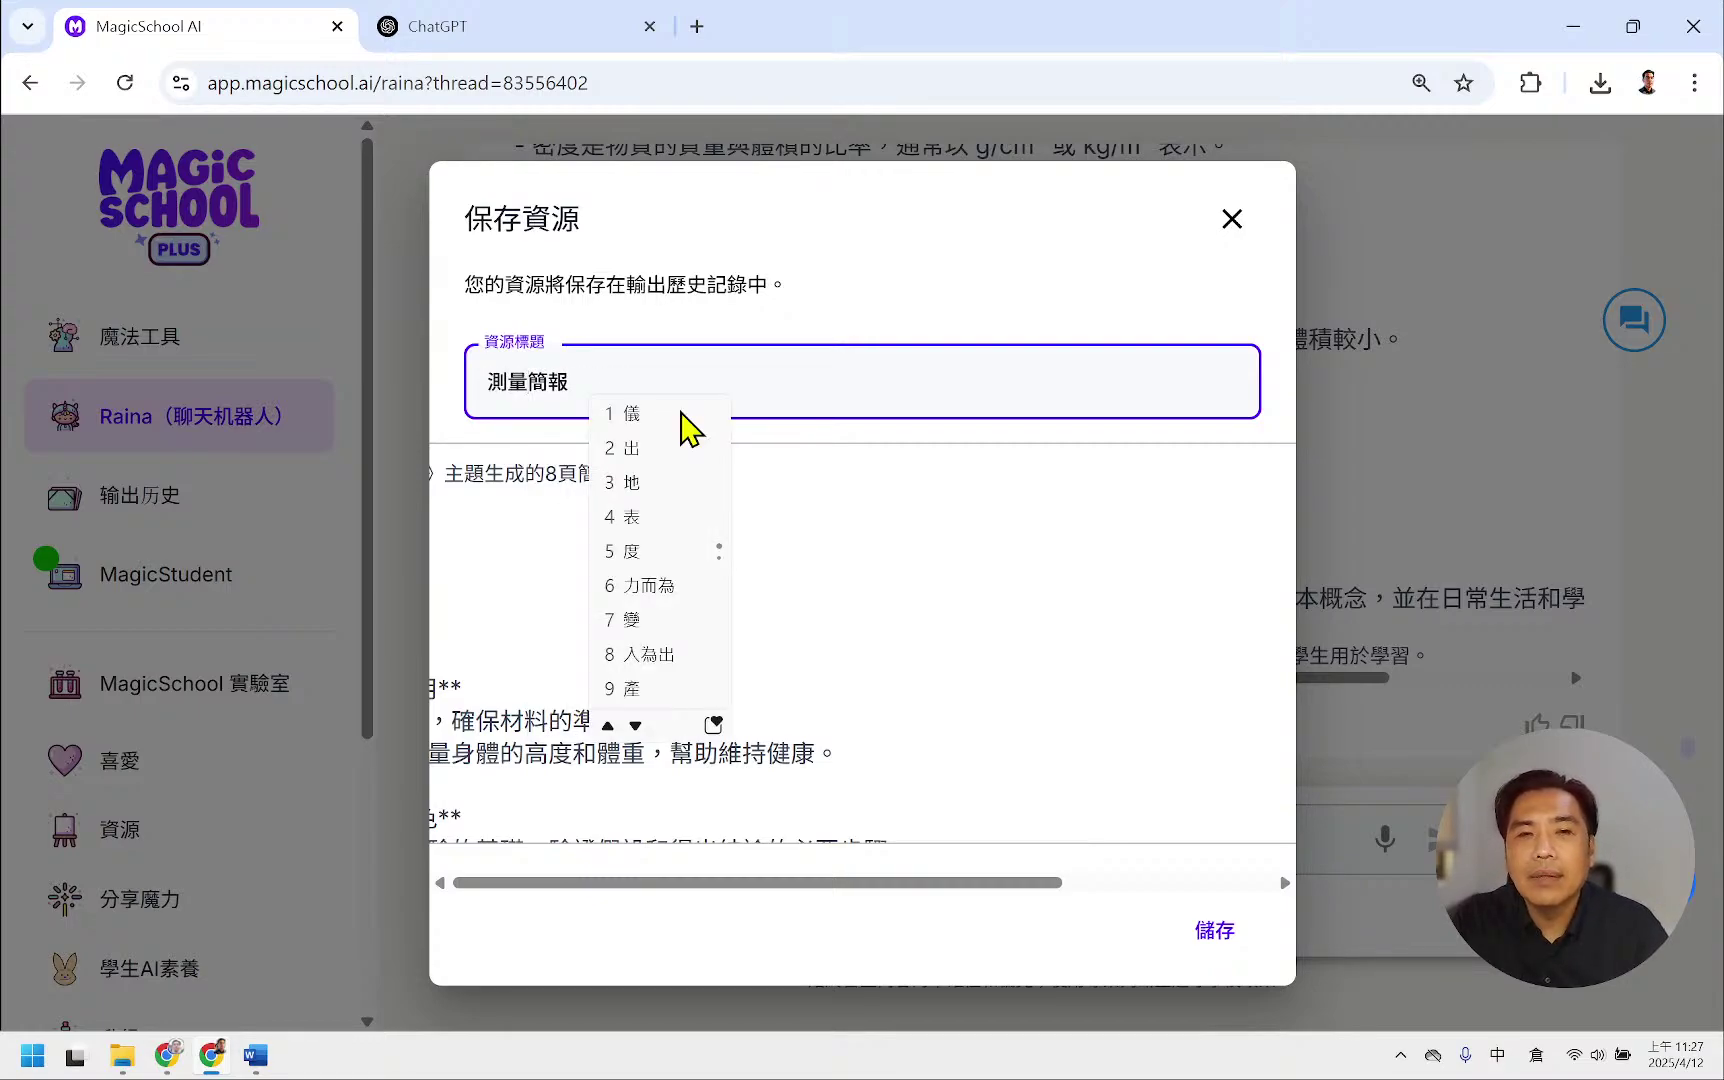
pyautogui.press('shift')
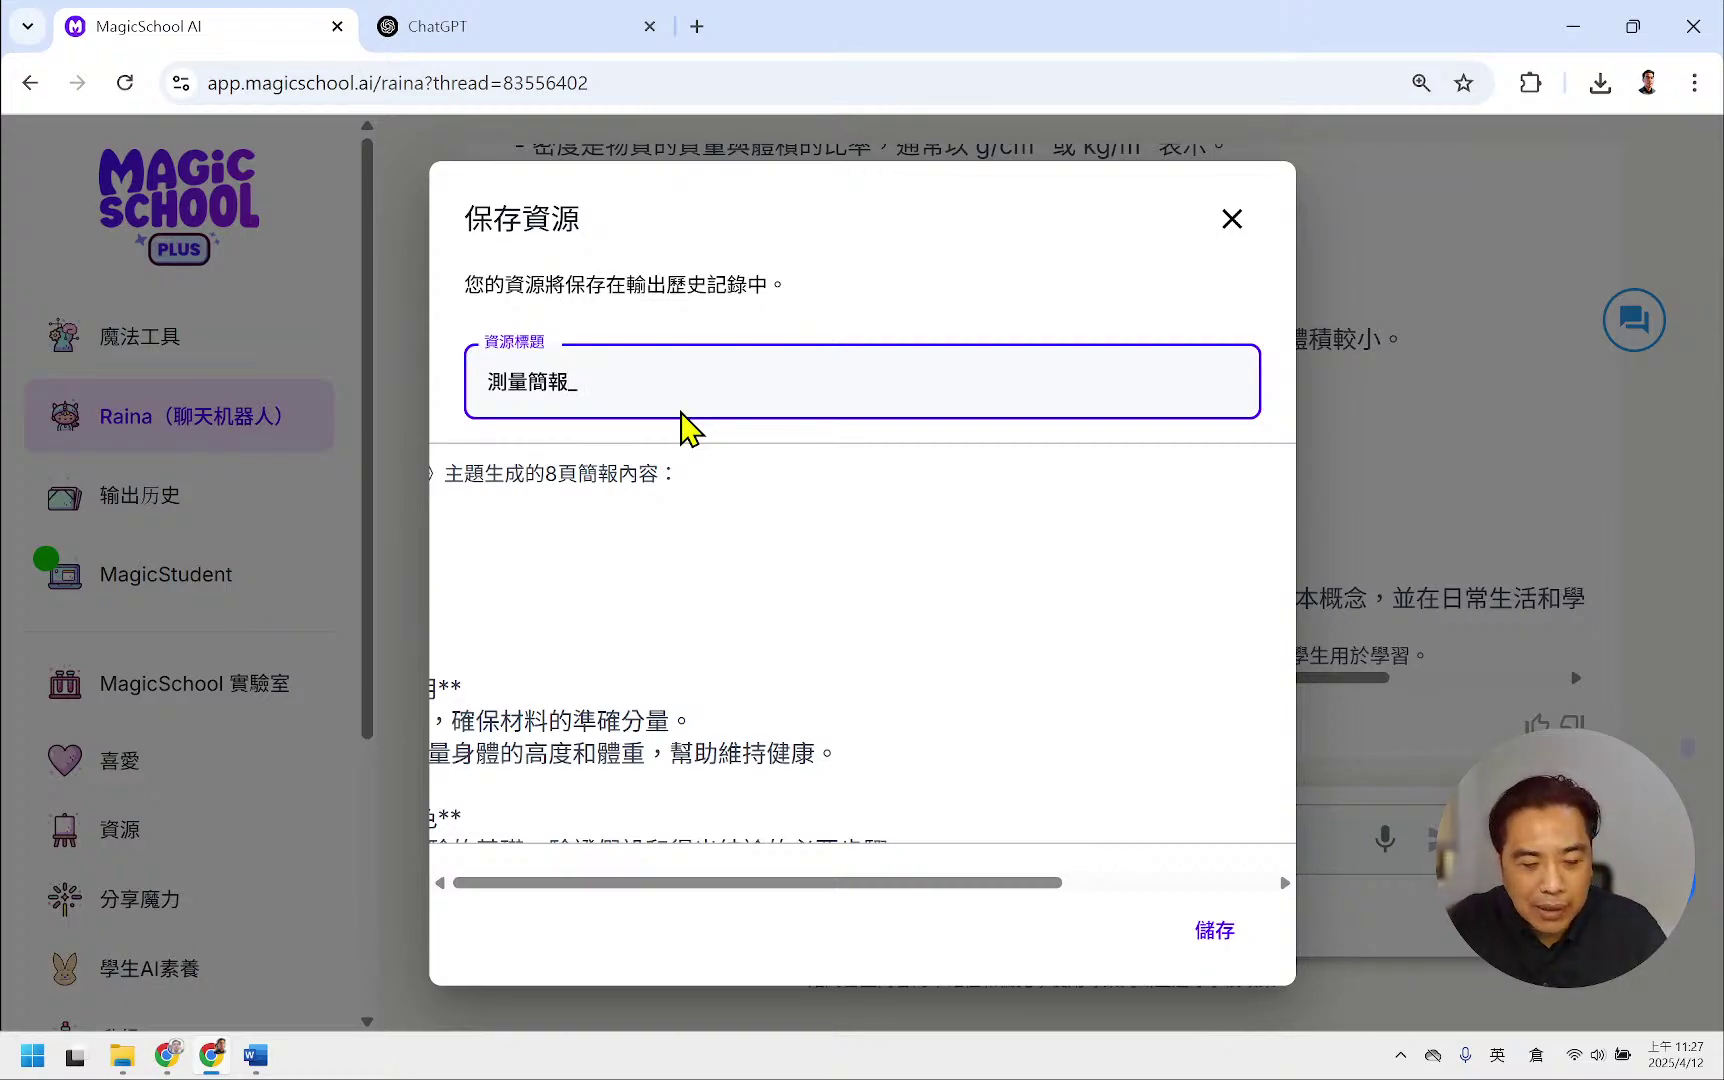
pyautogui.write('_20250412')
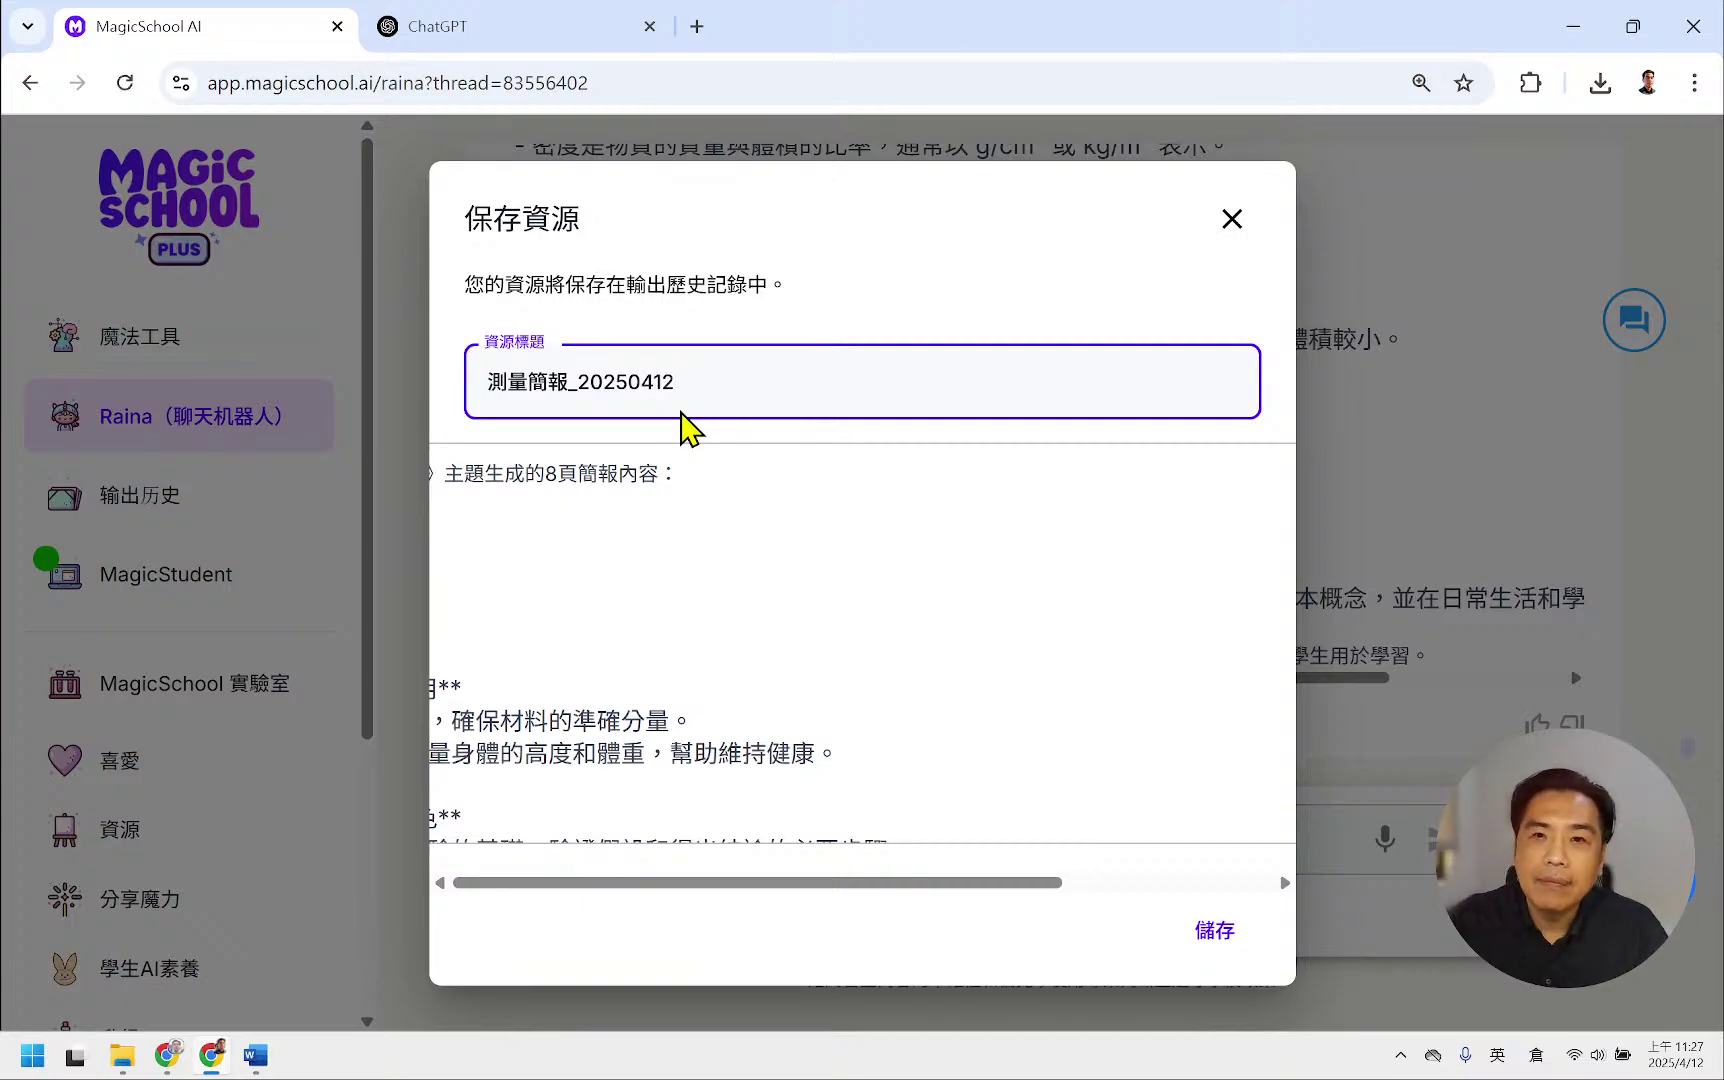
pyautogui.click(1212, 932)
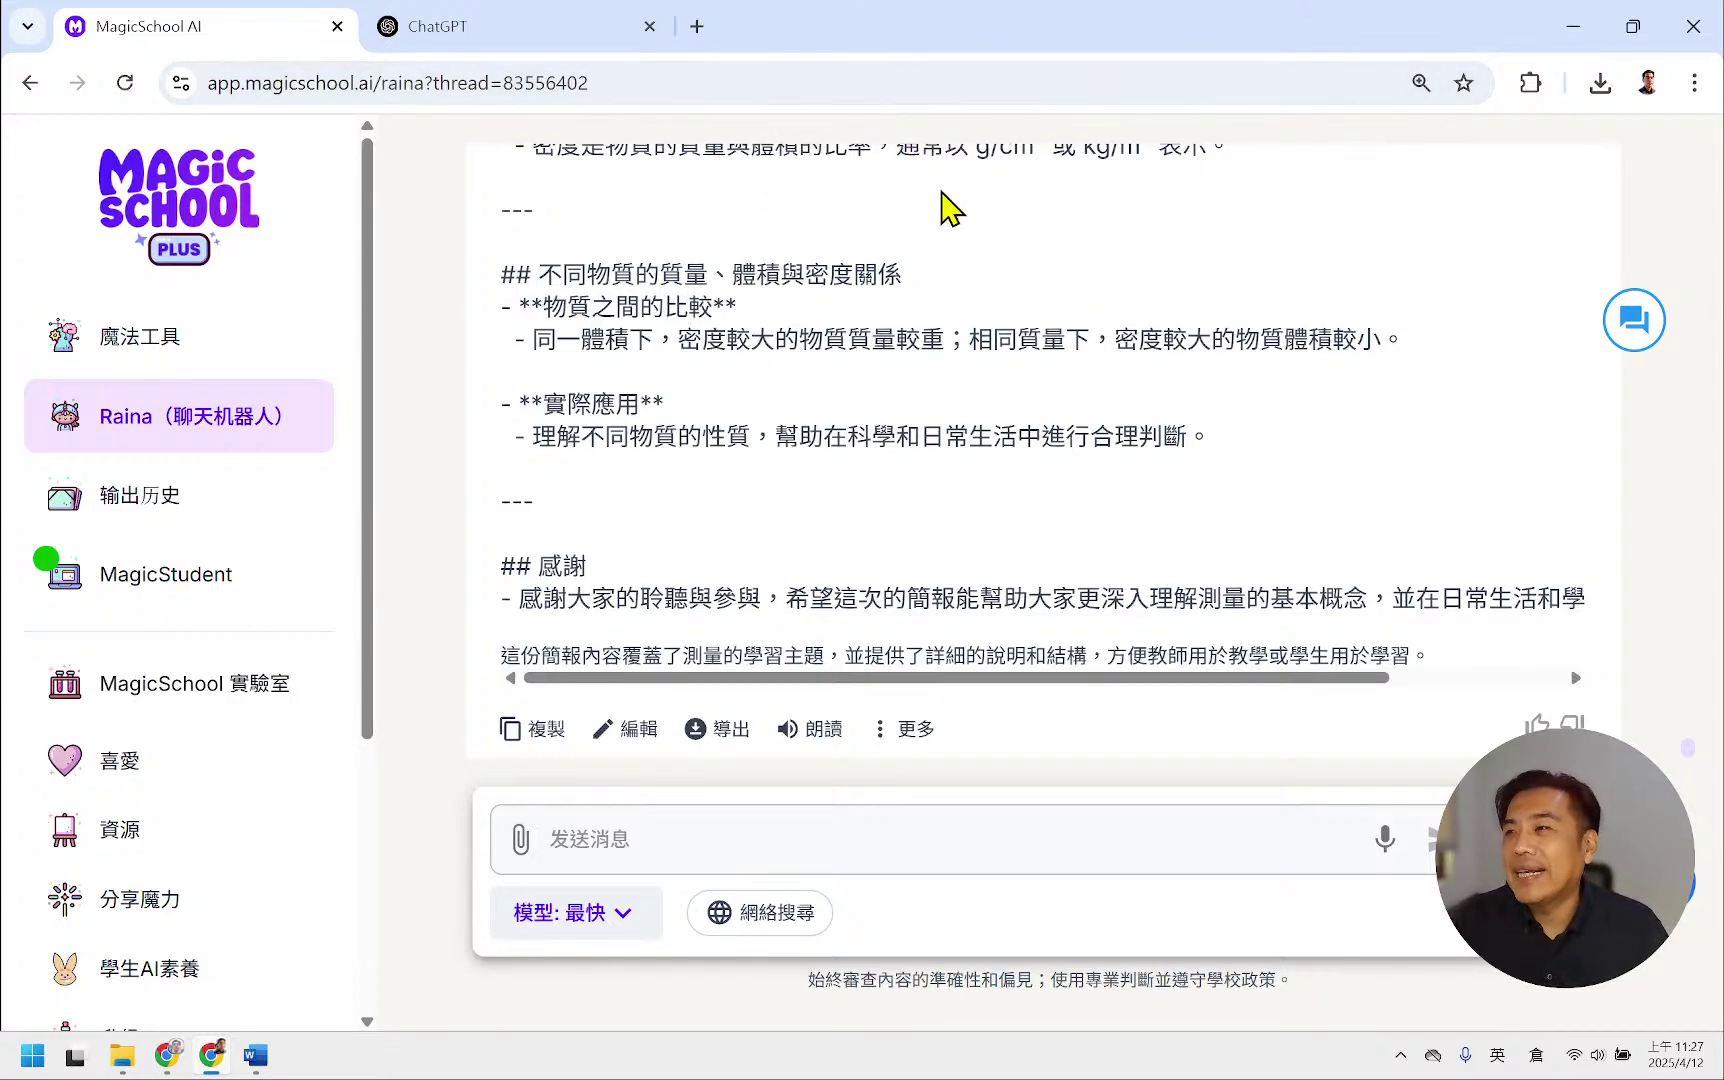
# - Open the saved resources in the output history, preview 測量簡報_20250412 in full, and close the preview
pyautogui.click(163, 508)
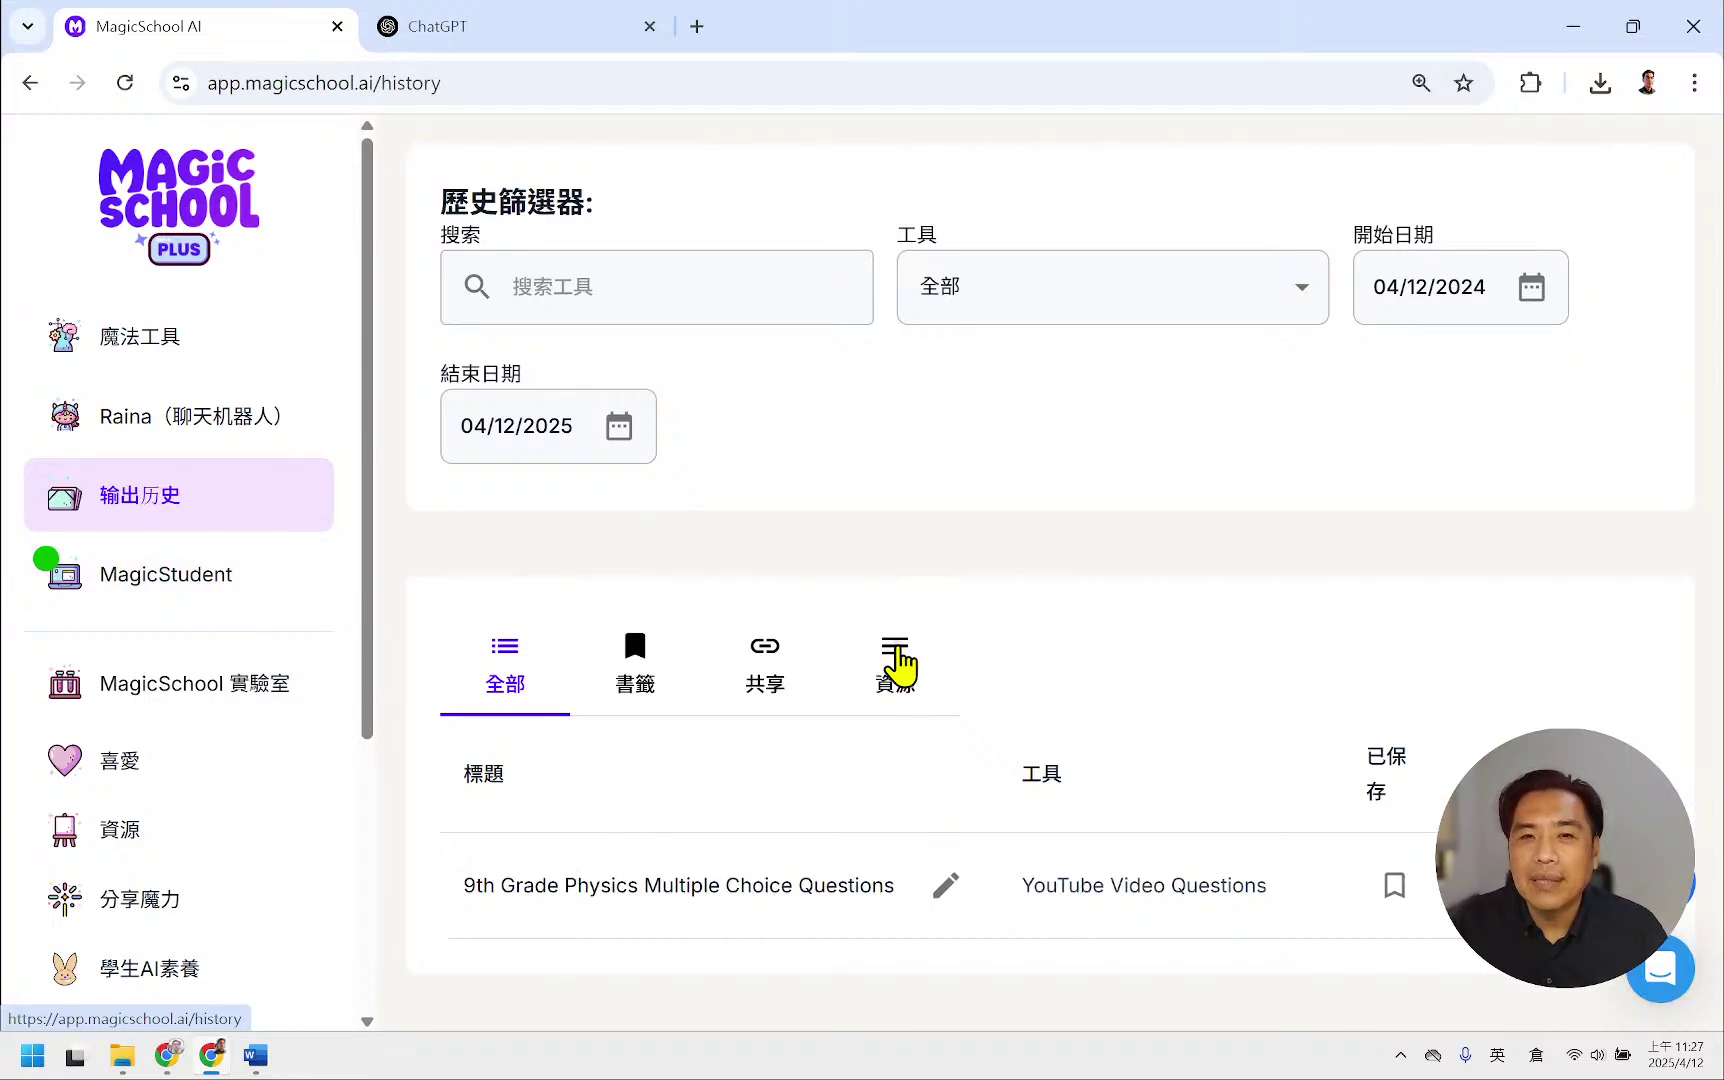
pyautogui.click(897, 662)
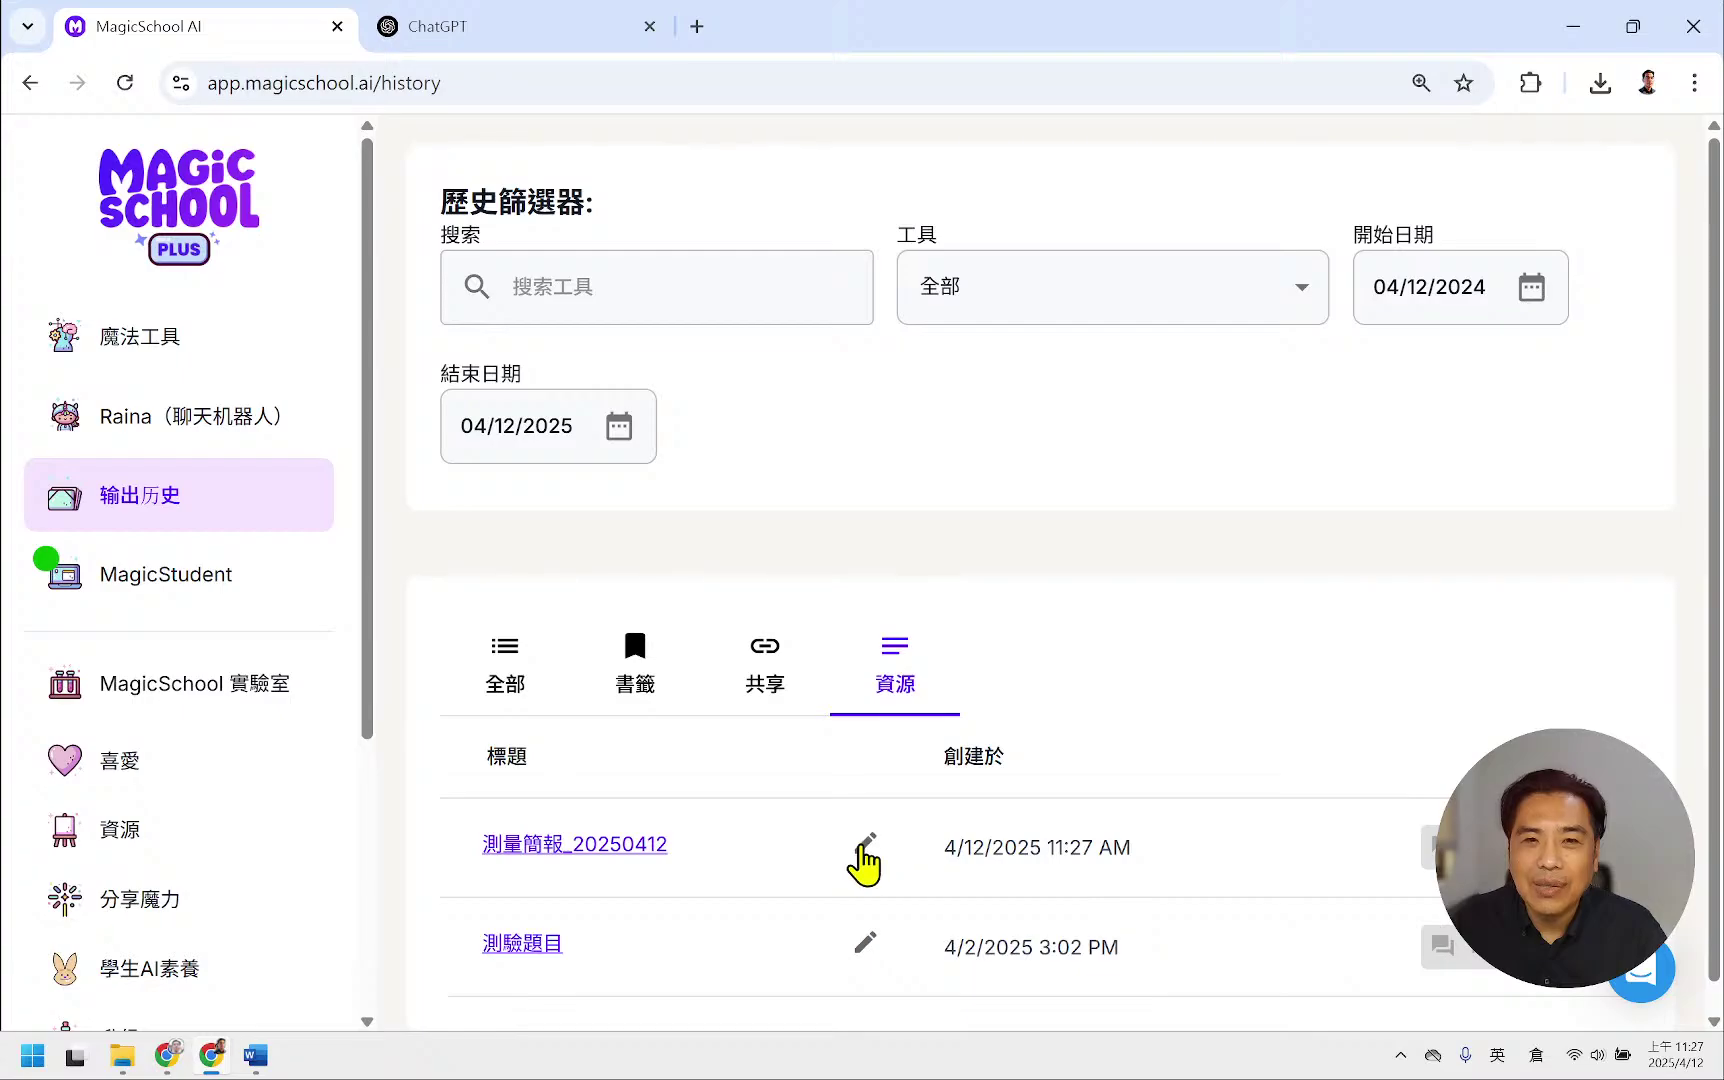
pyautogui.click(645, 846)
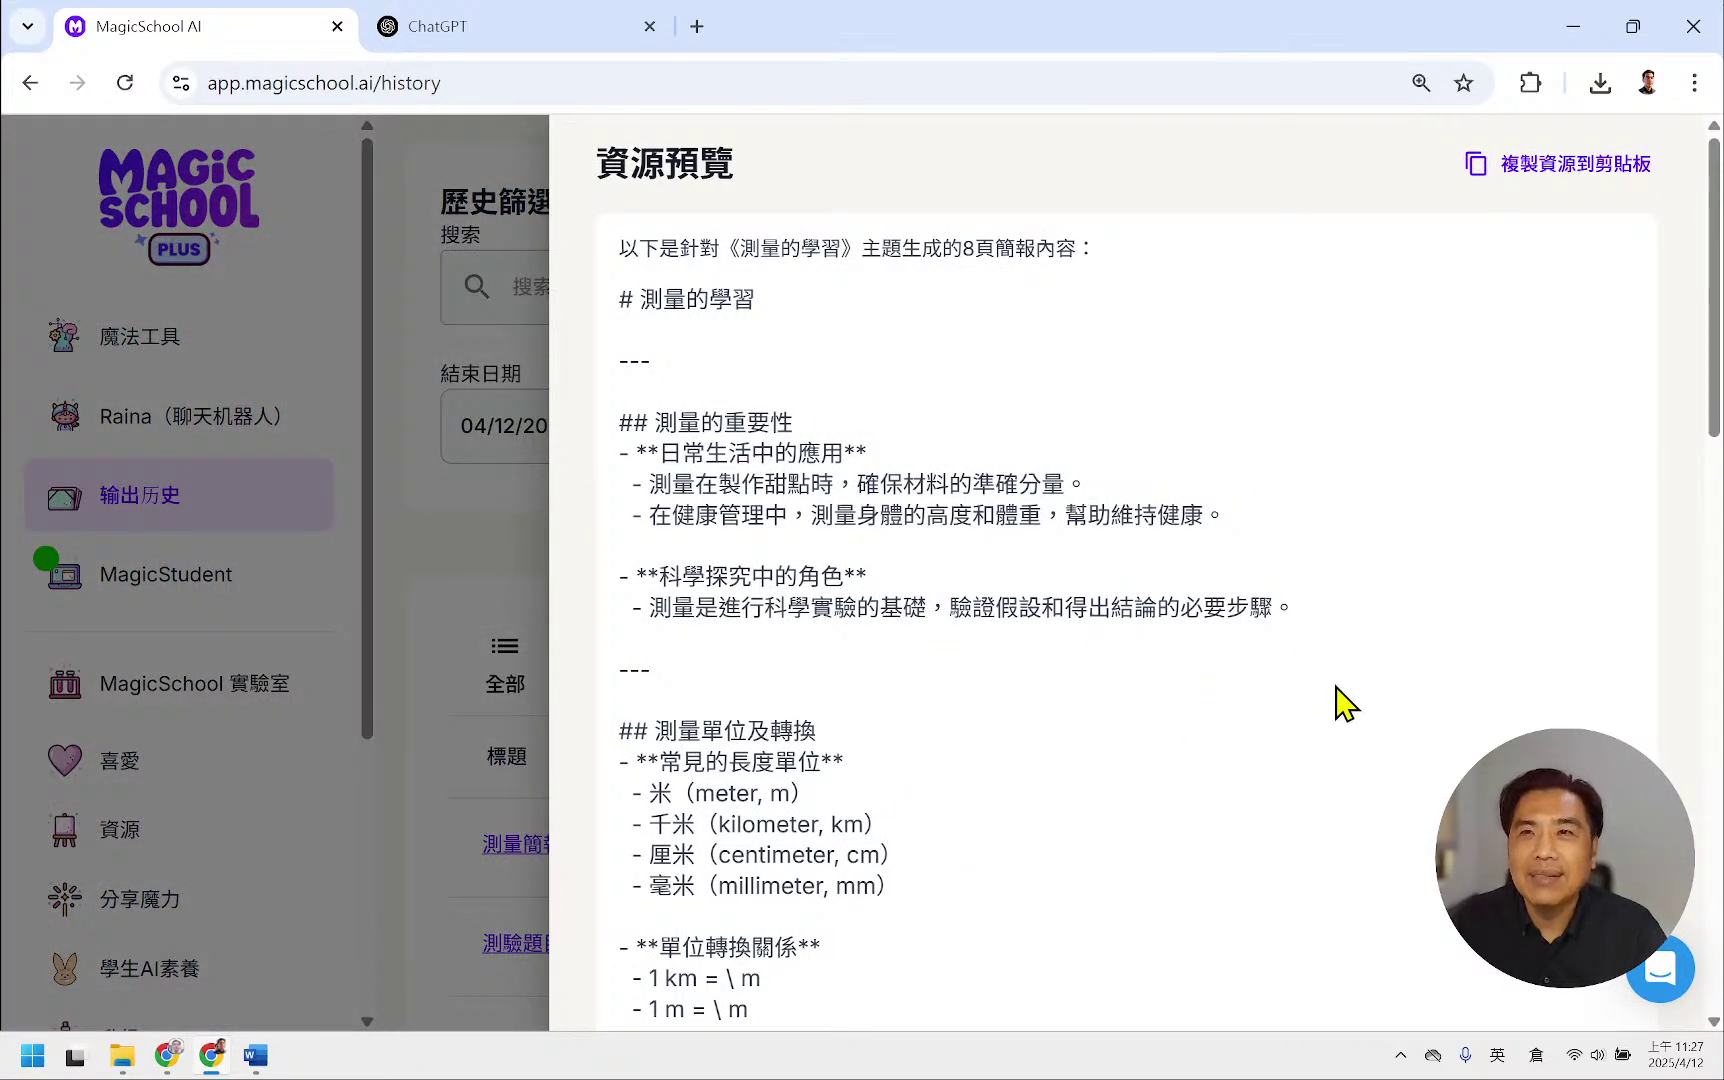
pyautogui.scroll(-15, 1340, 715)
pyautogui.scroll(15, 1325, 737)
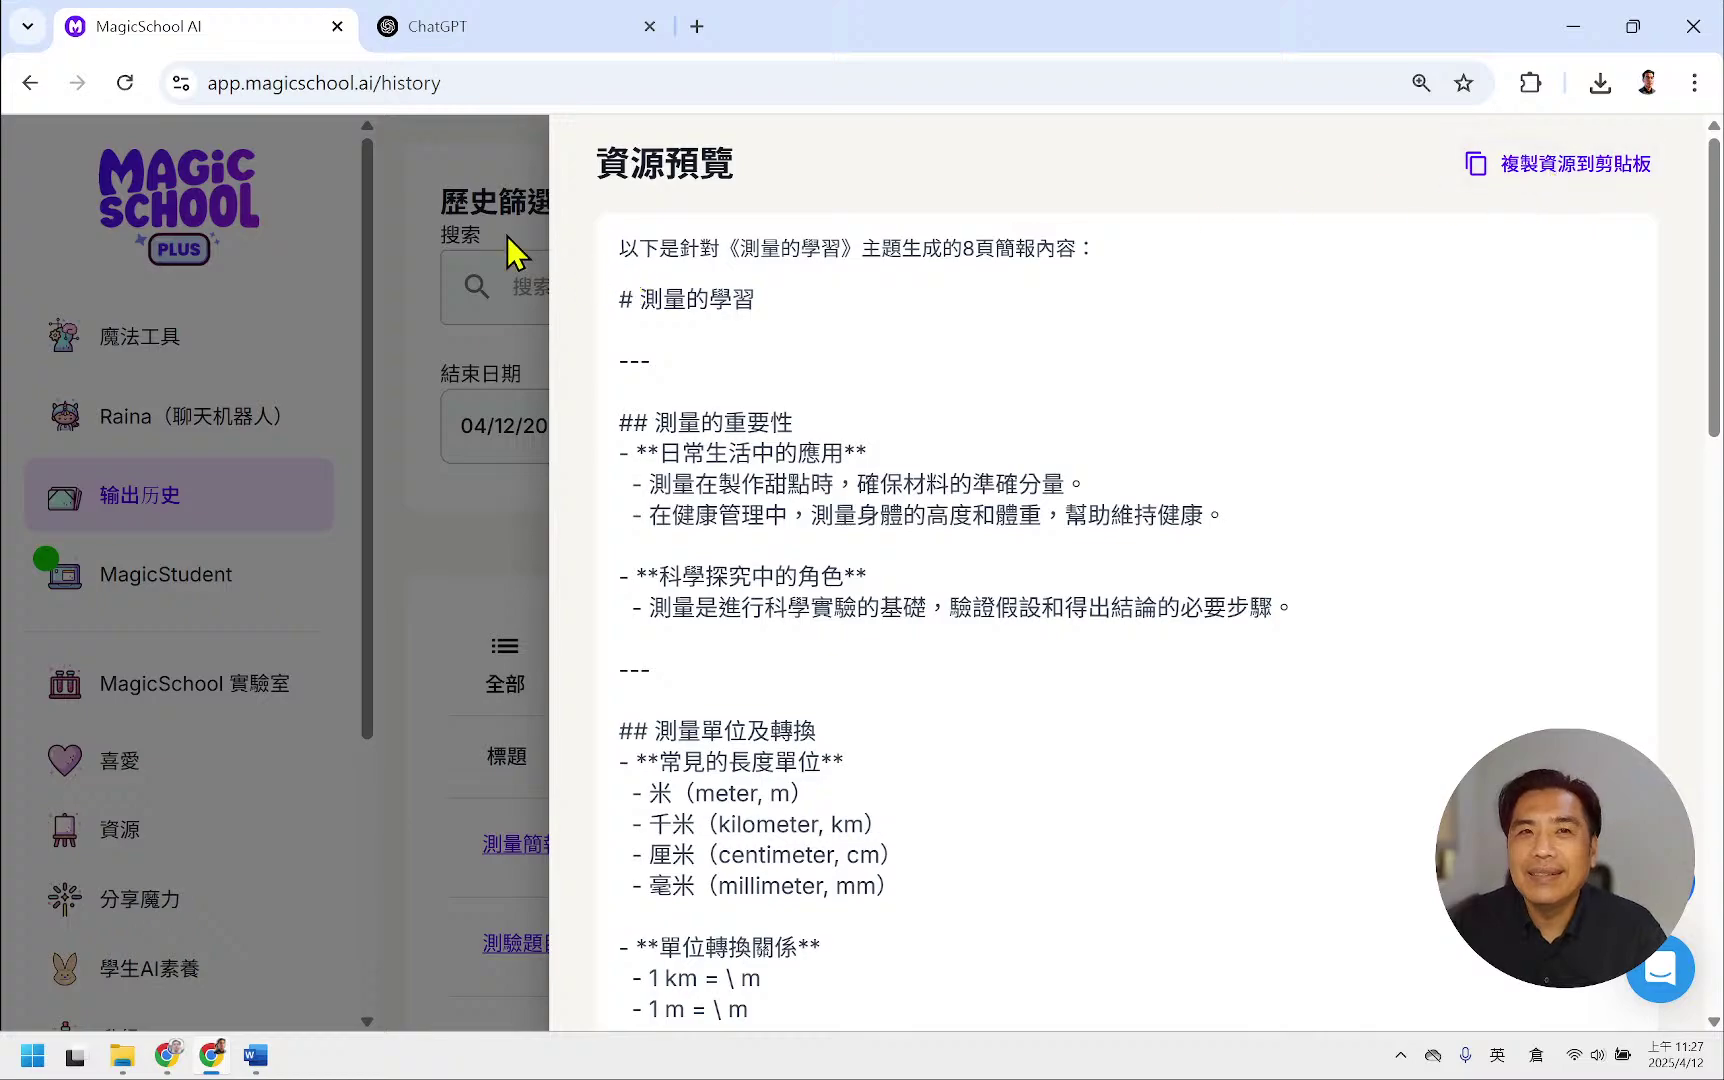
pyautogui.click(500, 175)
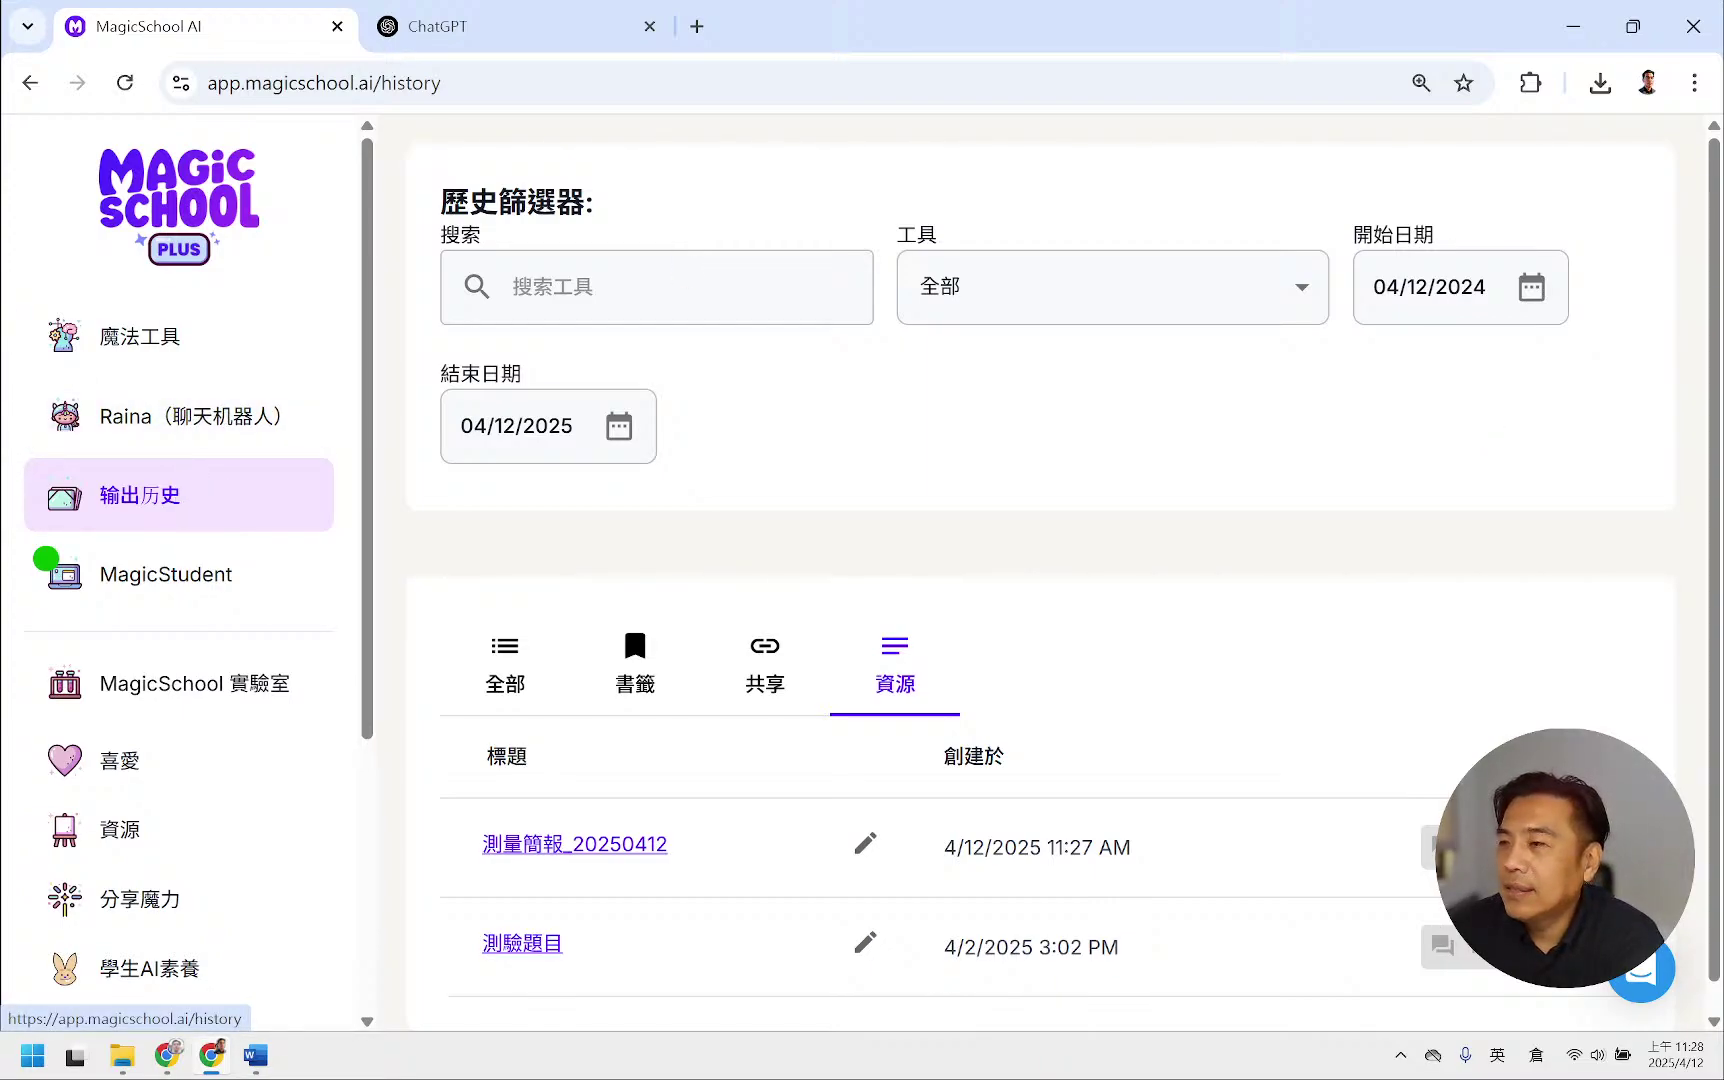
# - Return to the Raina chatbot and read its greeting message
pyautogui.click(206, 434)
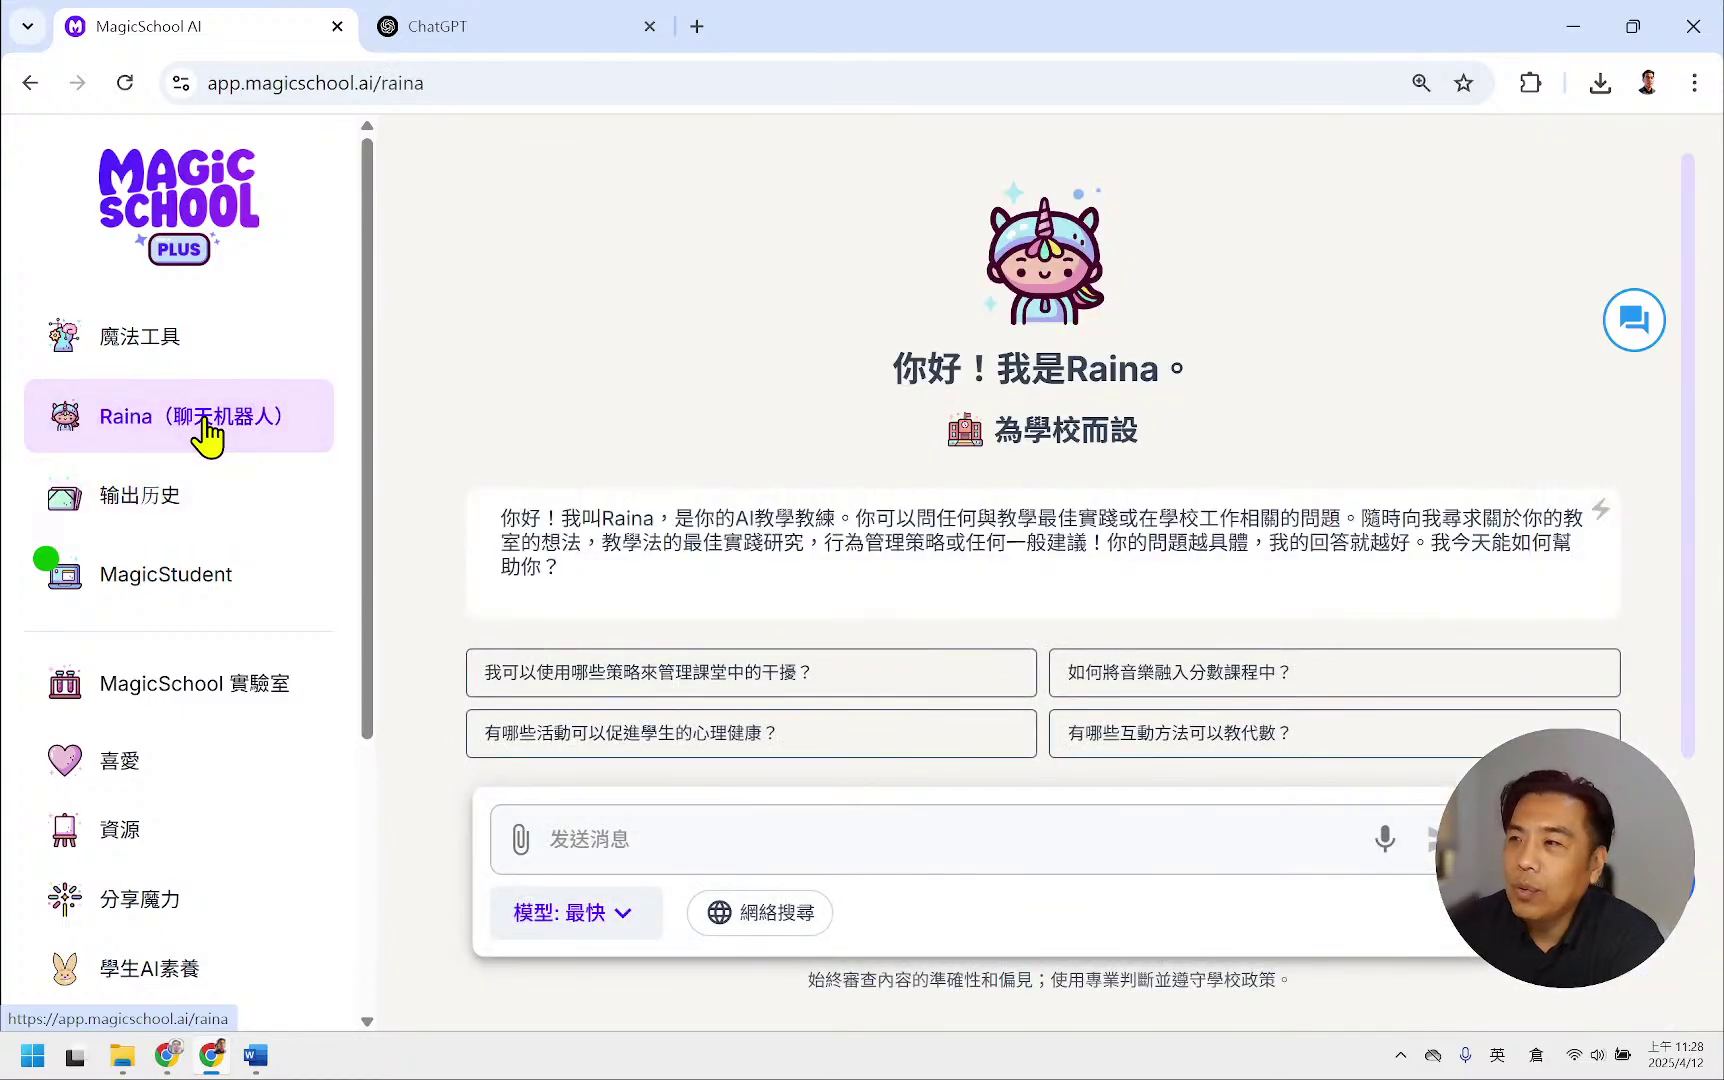
pyautogui.moveTo(864, 542); pyautogui.dragTo(561, 567)
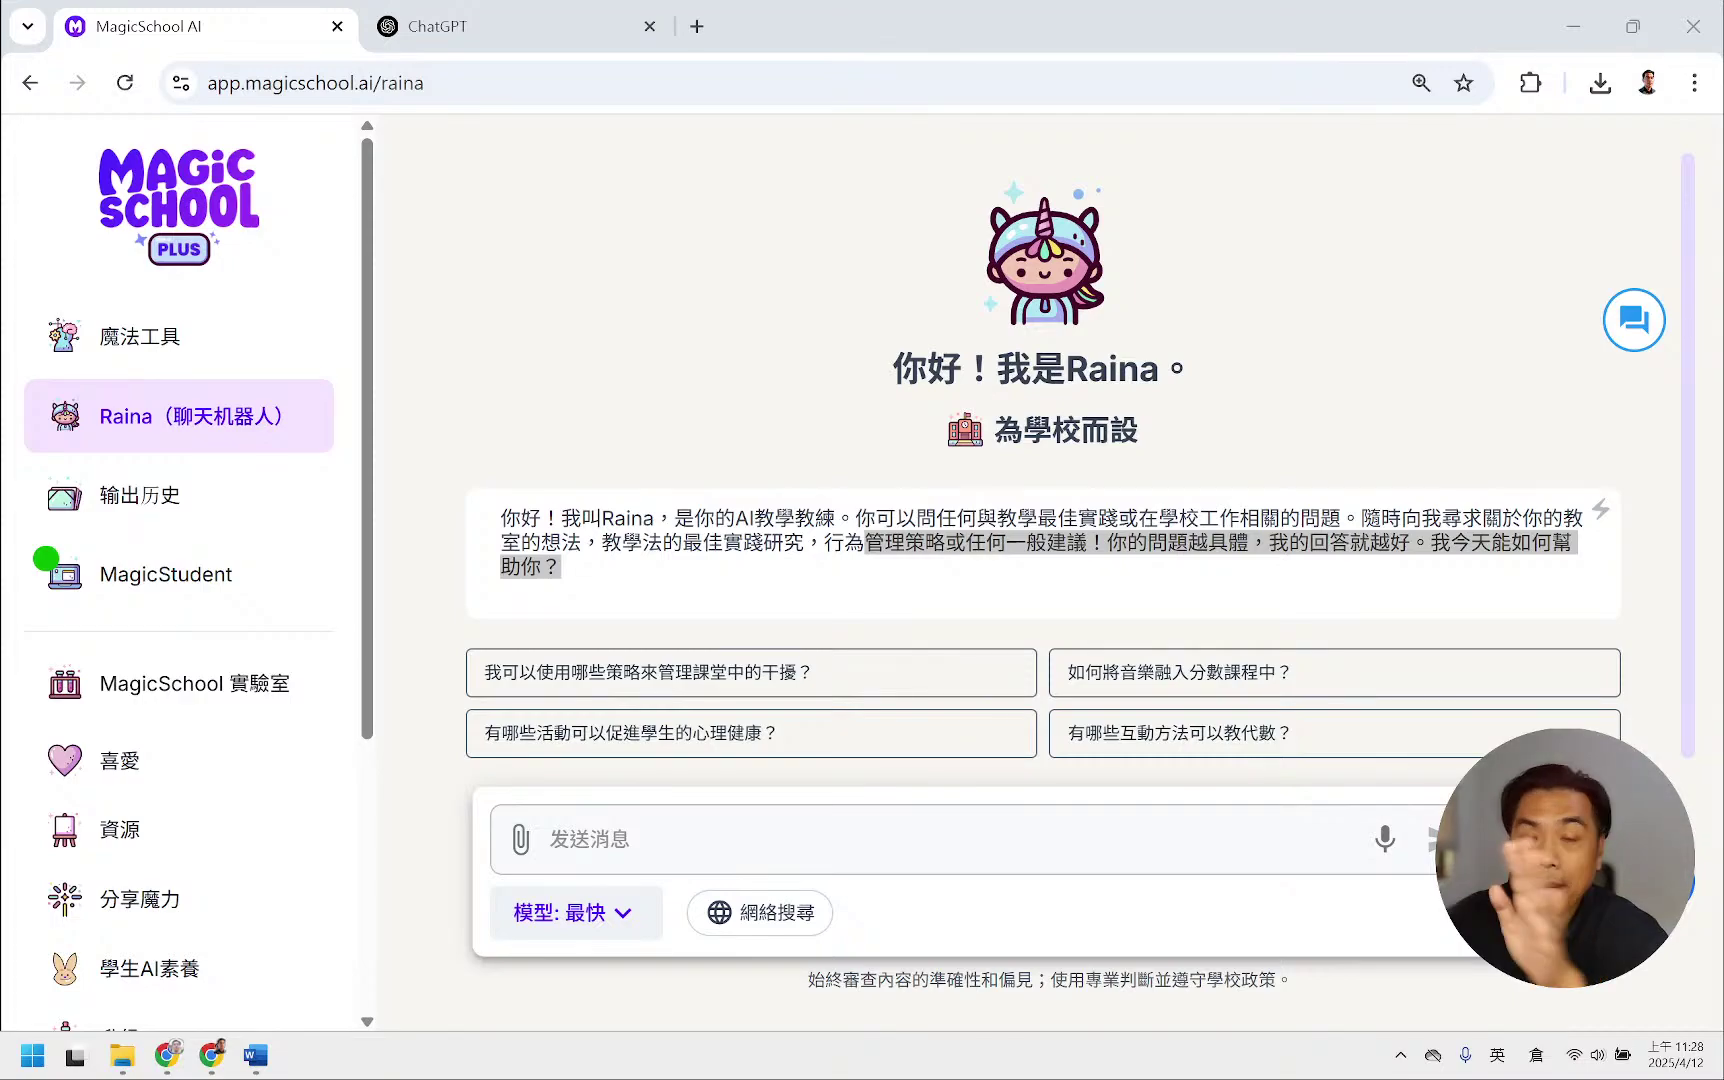
pyautogui.click(1420, 405)
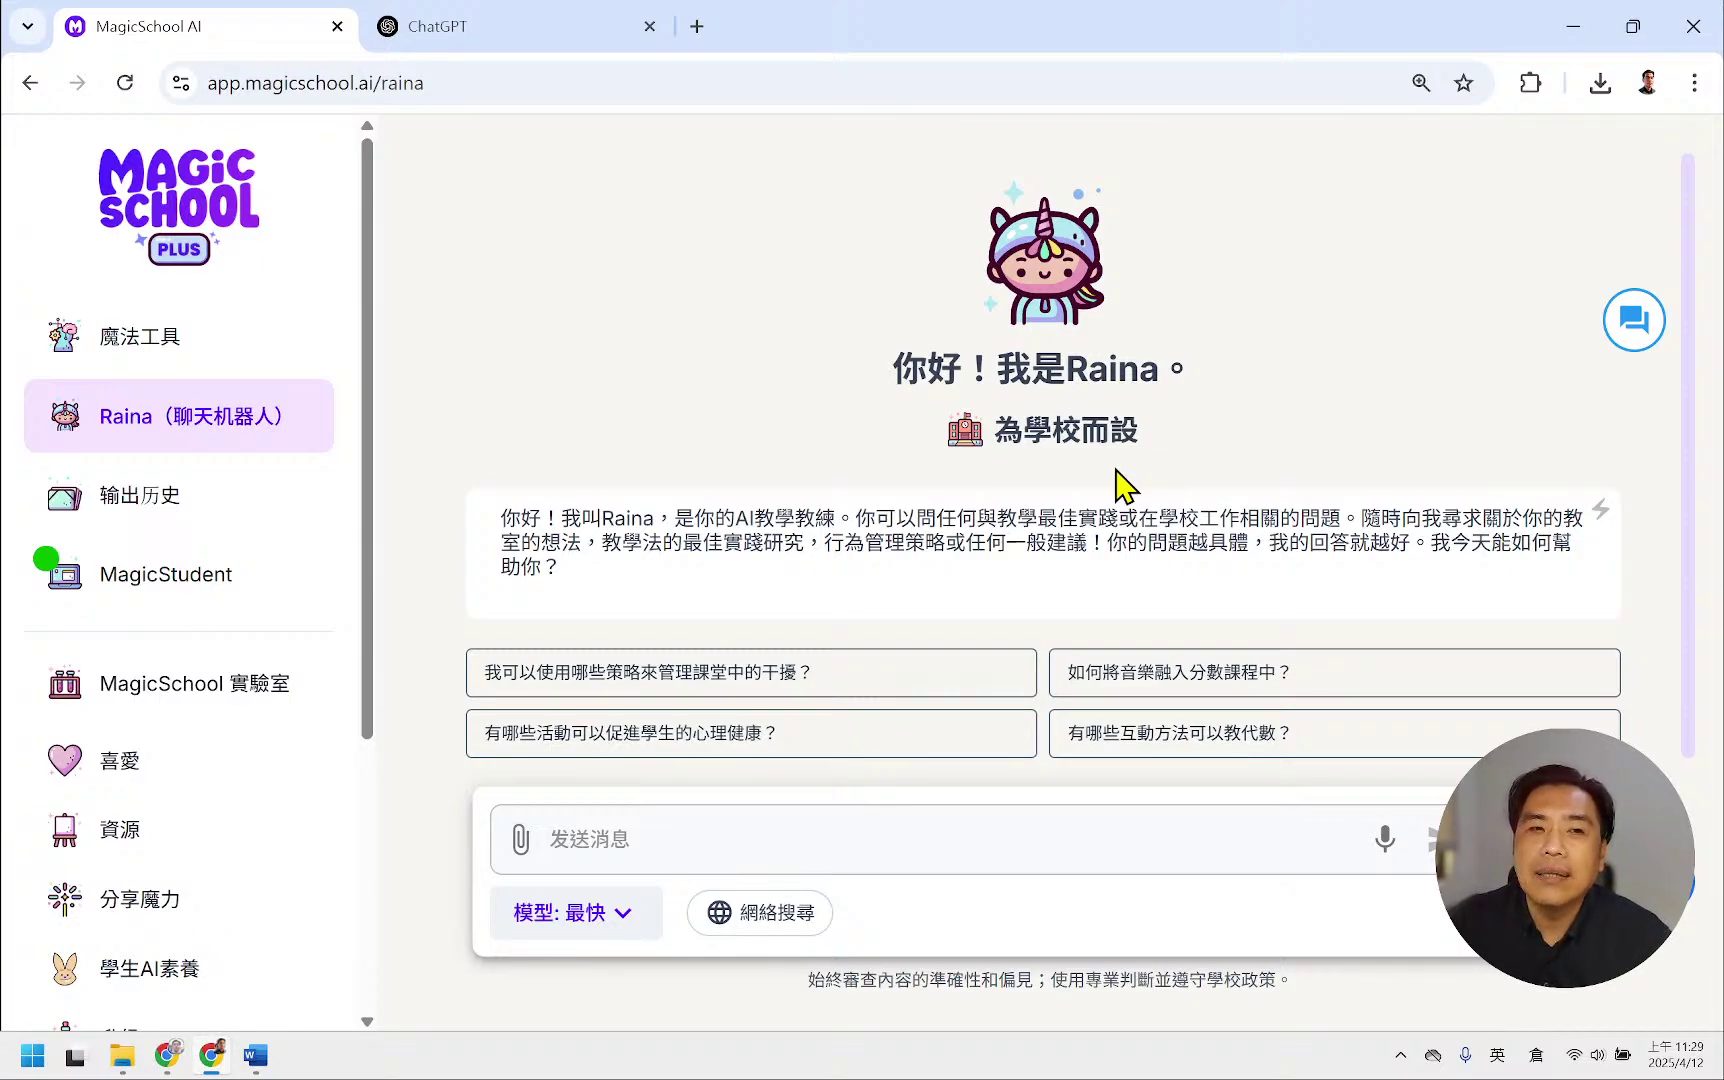
# - Show slide 9, 自製機器人:國小英文單字王, in the Magic School AI Google Slides deck and detach its tab from the browser window
pyautogui.moveTo(174, 1045)
pyautogui.click(113, 955)
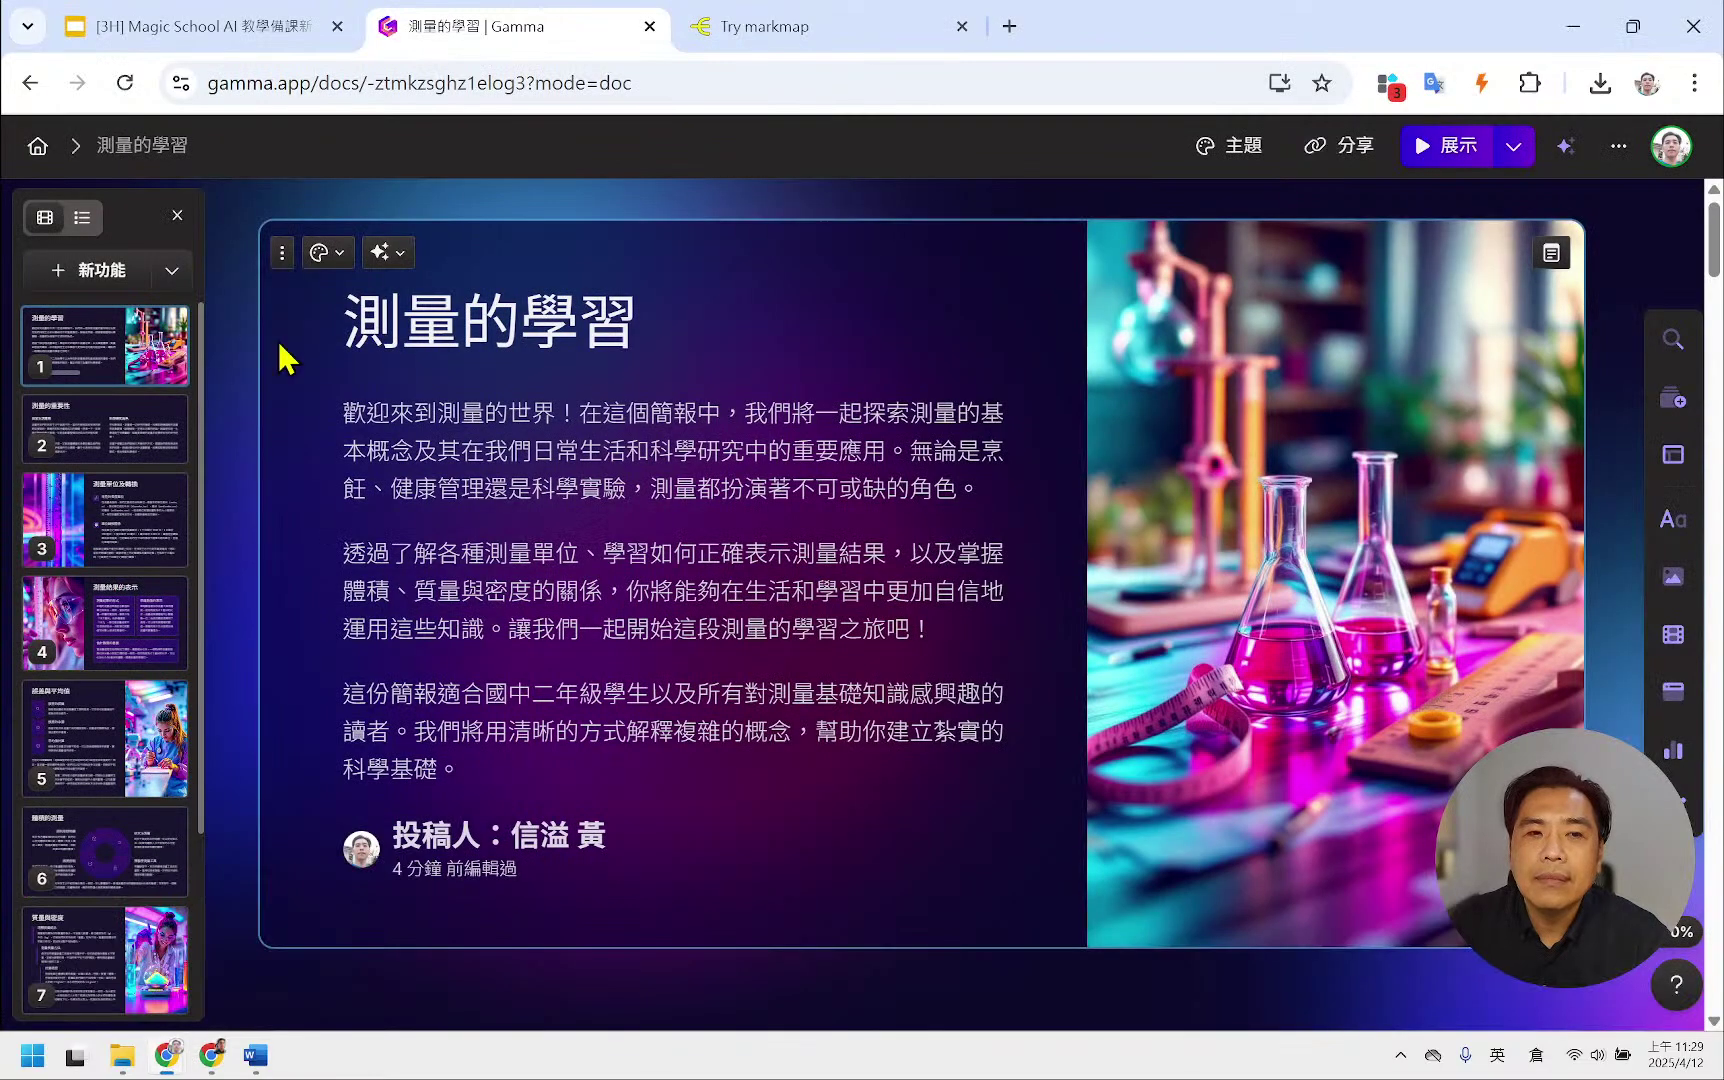
pyautogui.click(215, 30)
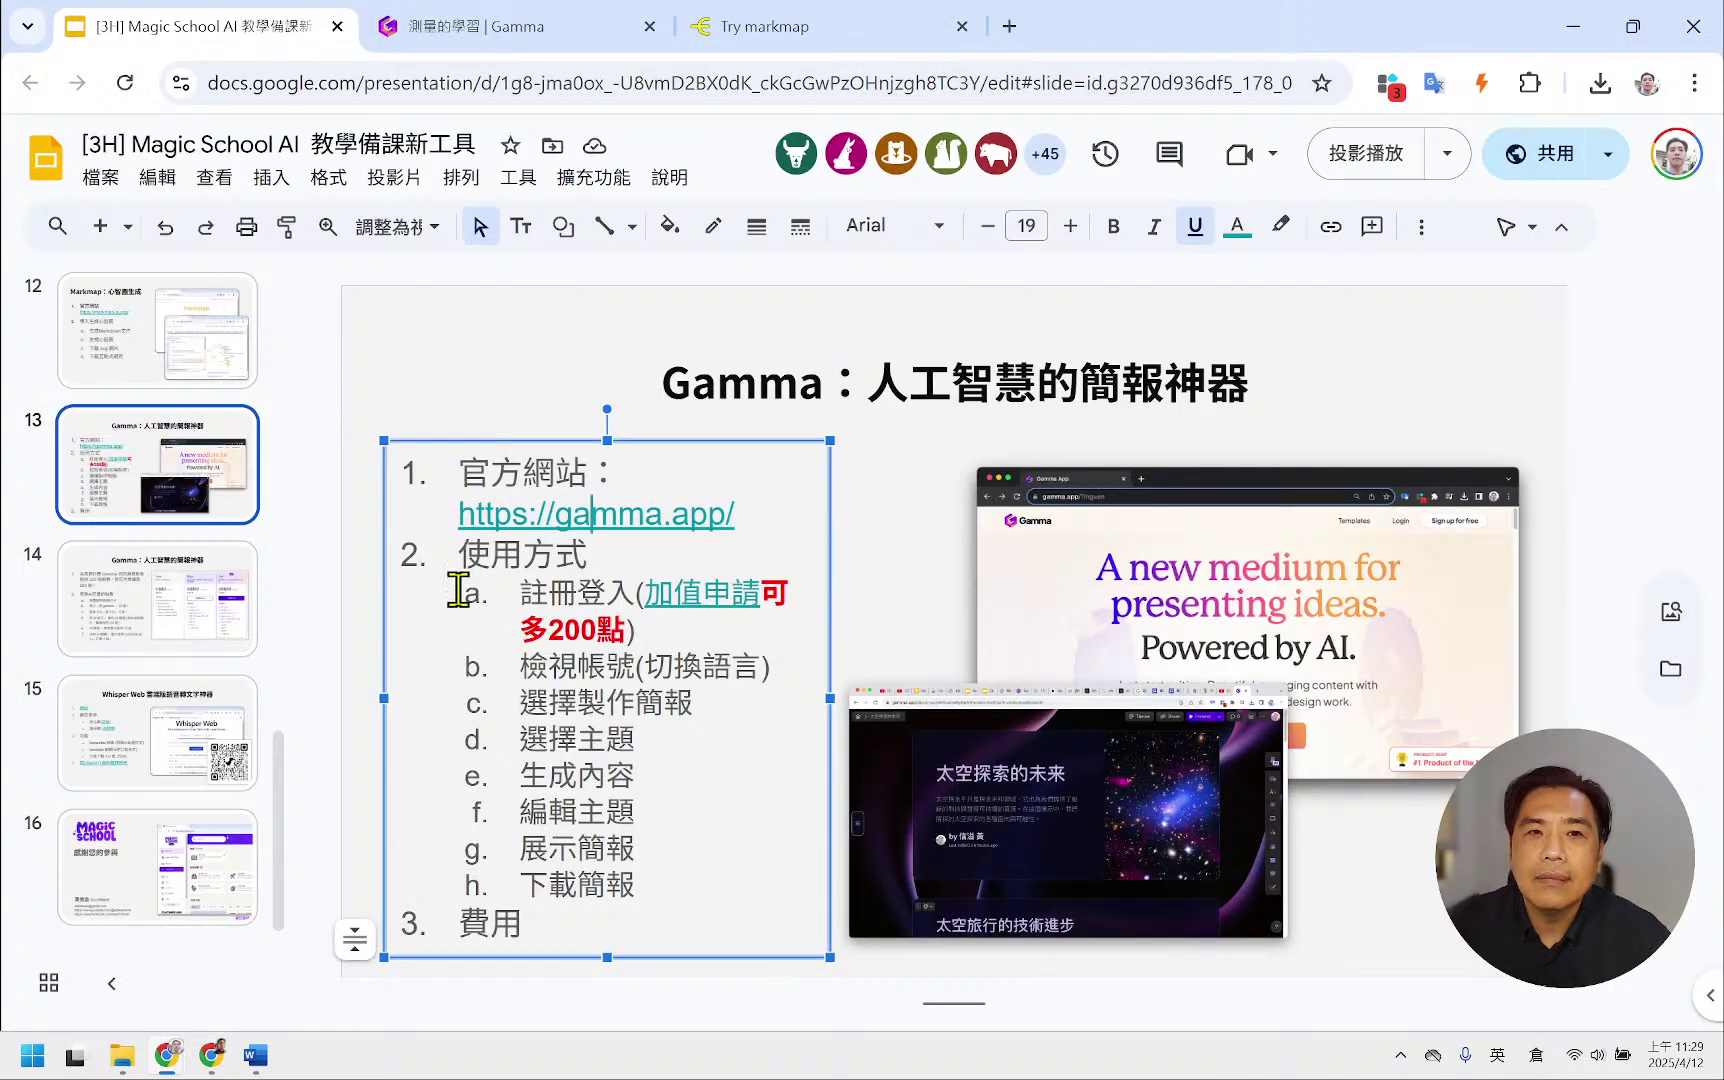
pyautogui.scroll(7, 173, 598)
pyautogui.click(175, 600)
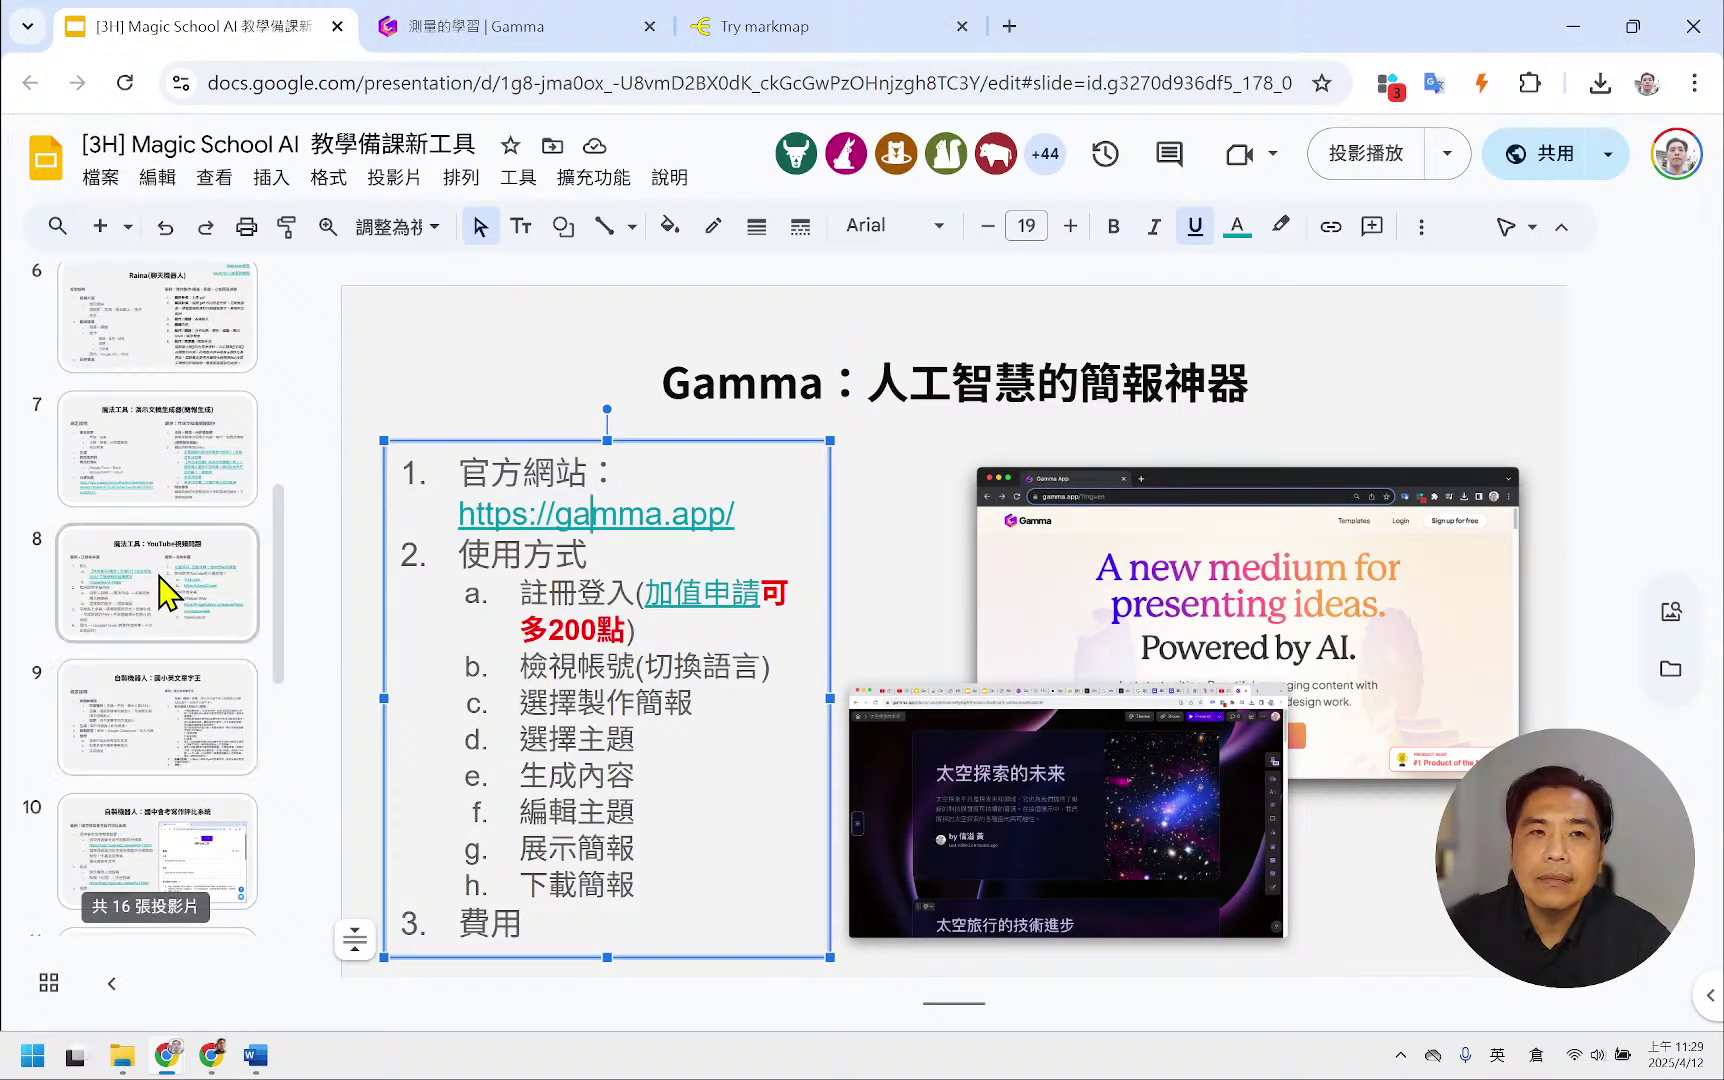
pyautogui.scroll(-1, 140, 650)
pyautogui.click(155, 622)
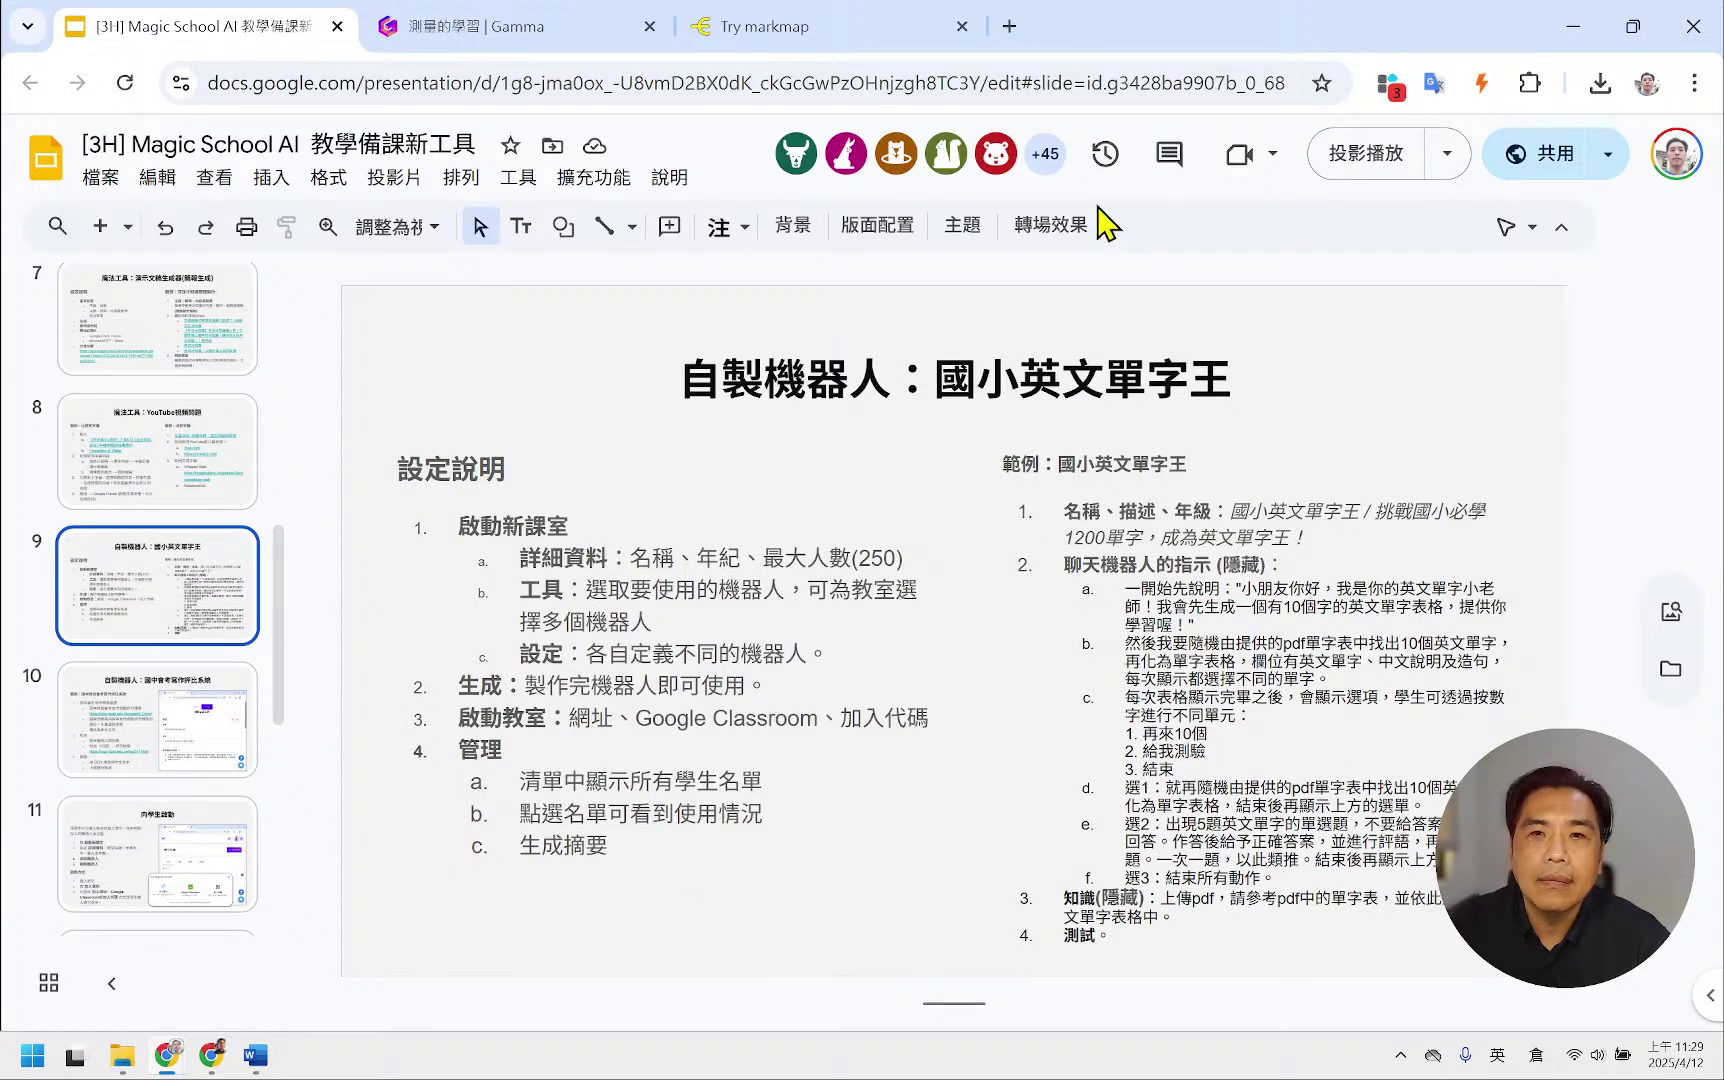
pyautogui.moveTo(250, 31); pyautogui.dragTo(380, 2)
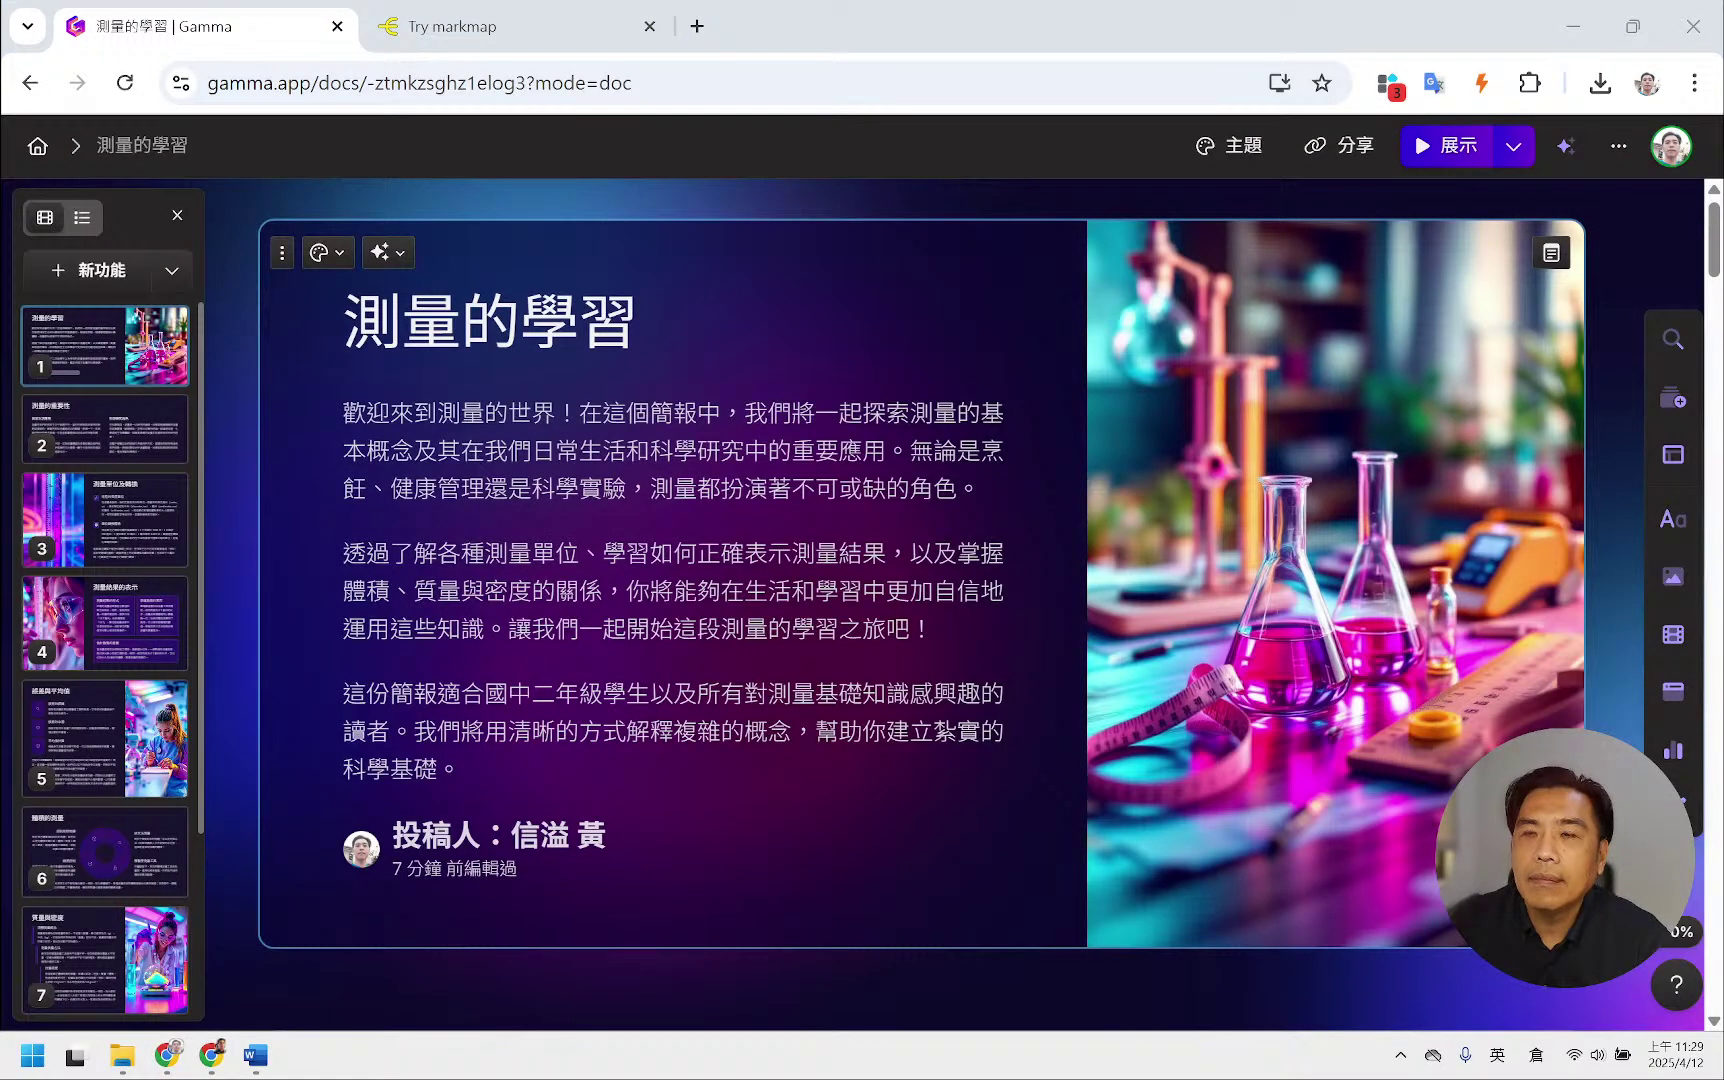
# - Switch to the MagicSchool window, open 魔法工具, and look through the recommended tools and the tool categories
pyautogui.click(212, 1057)
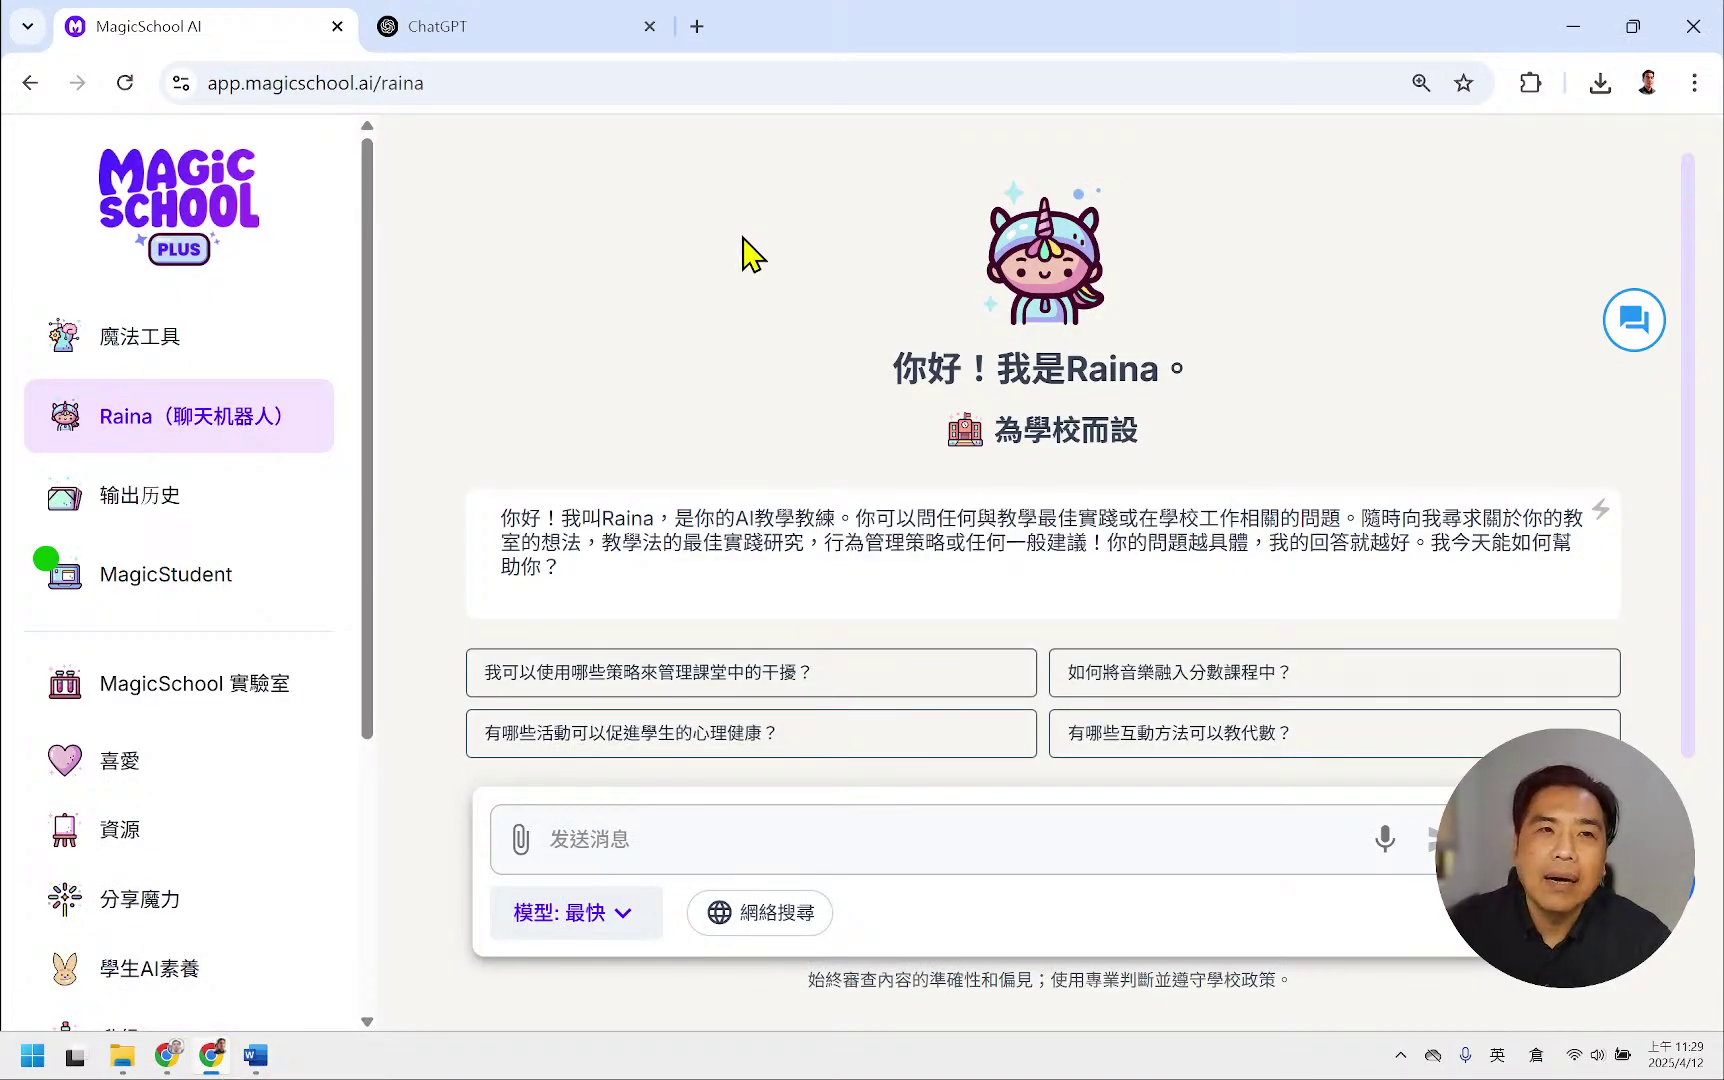
pyautogui.click(218, 352)
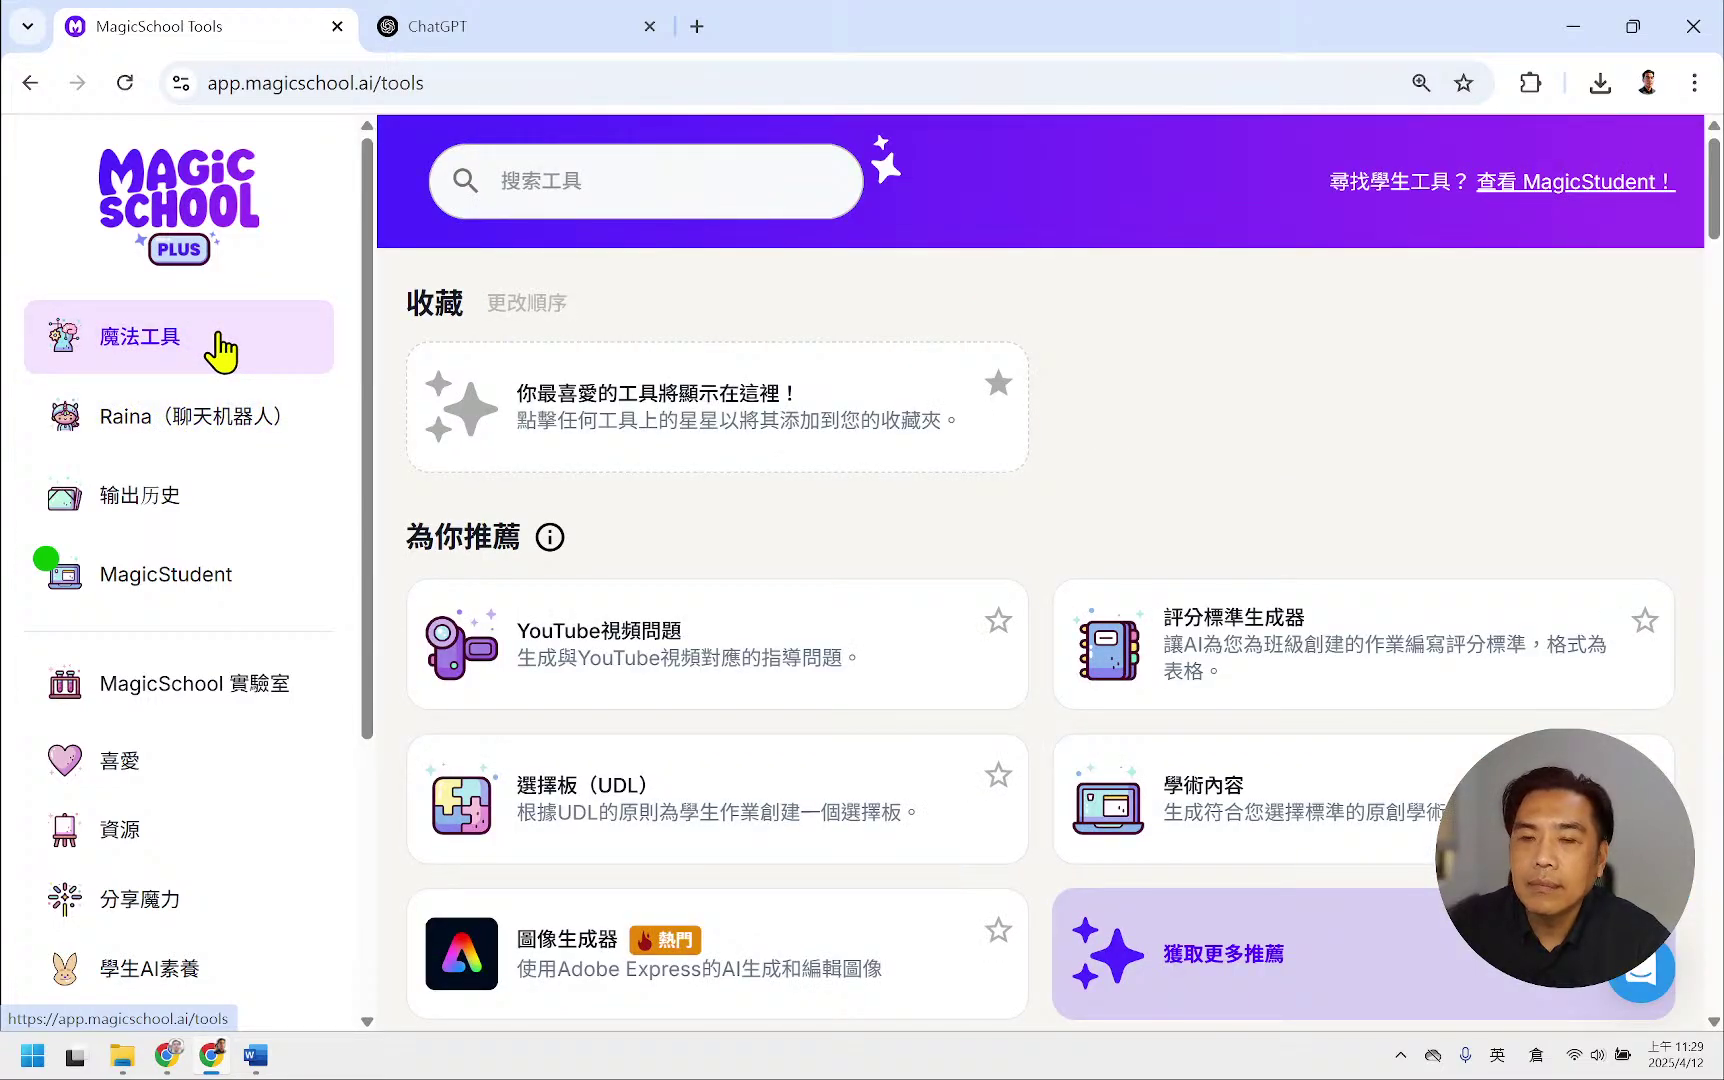
pyautogui.scroll(-1, 1178, 440)
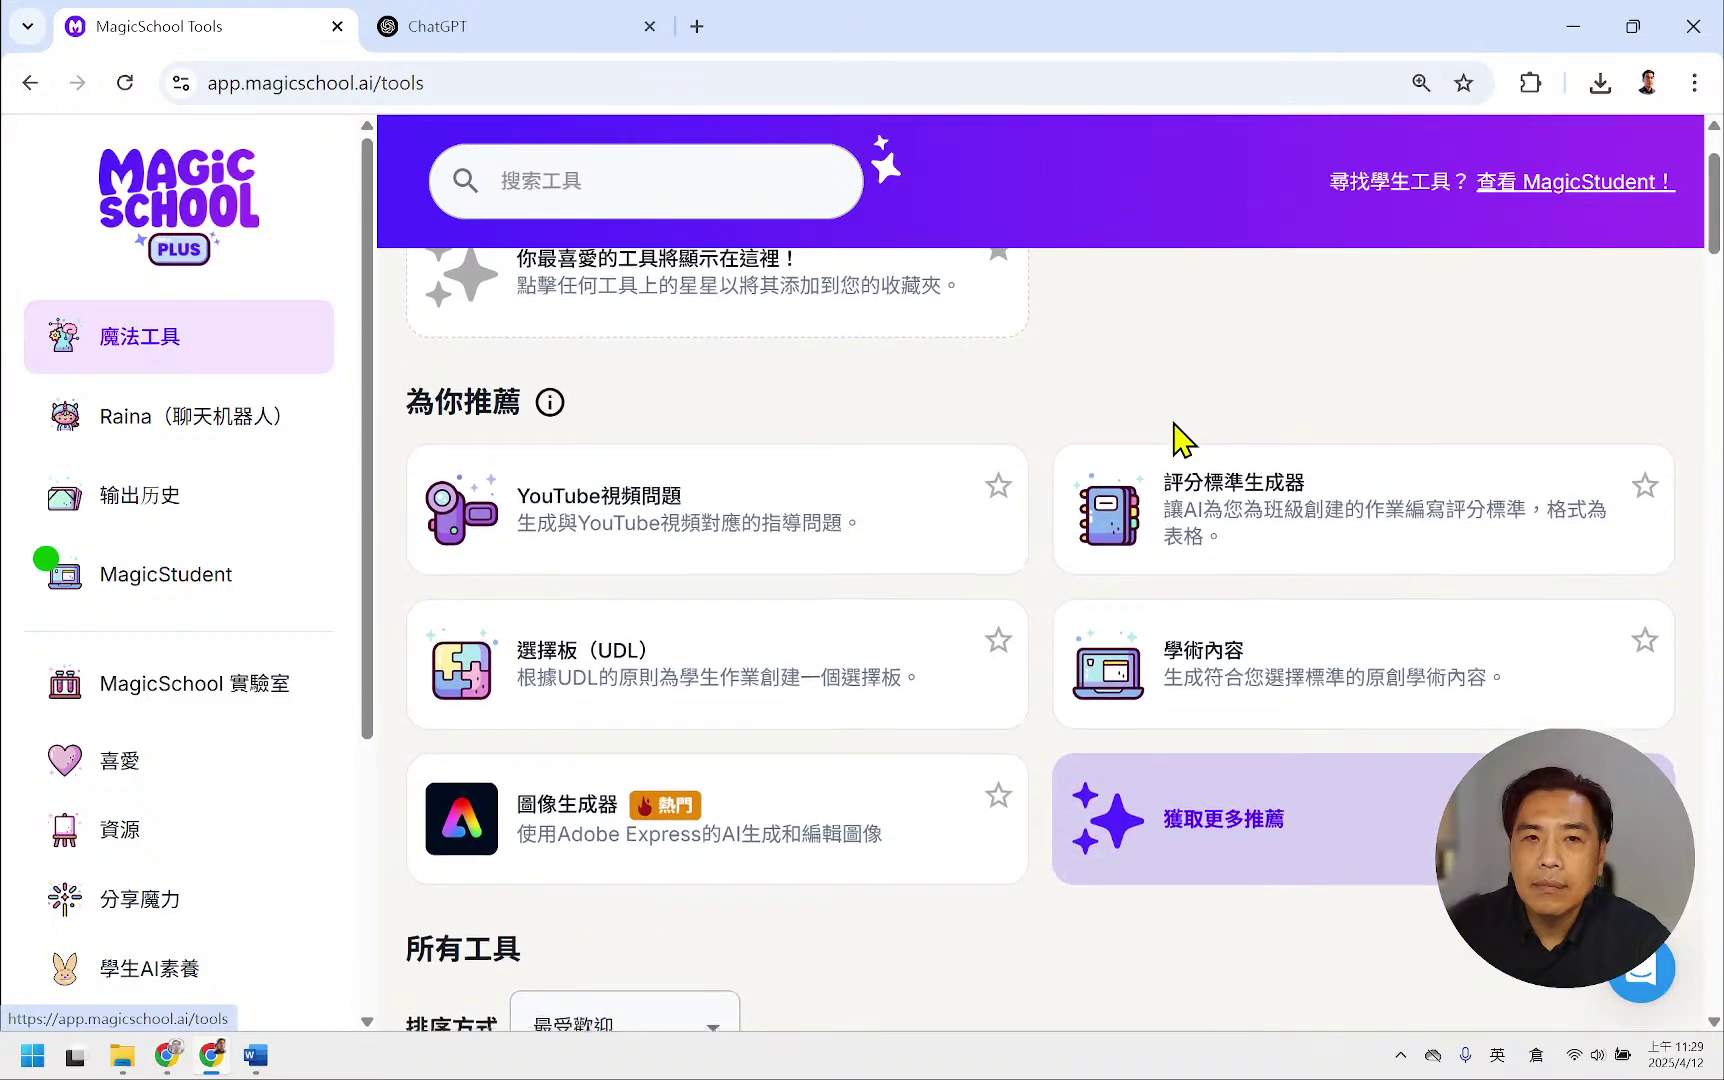
pyautogui.scroll(-6, 1183, 440)
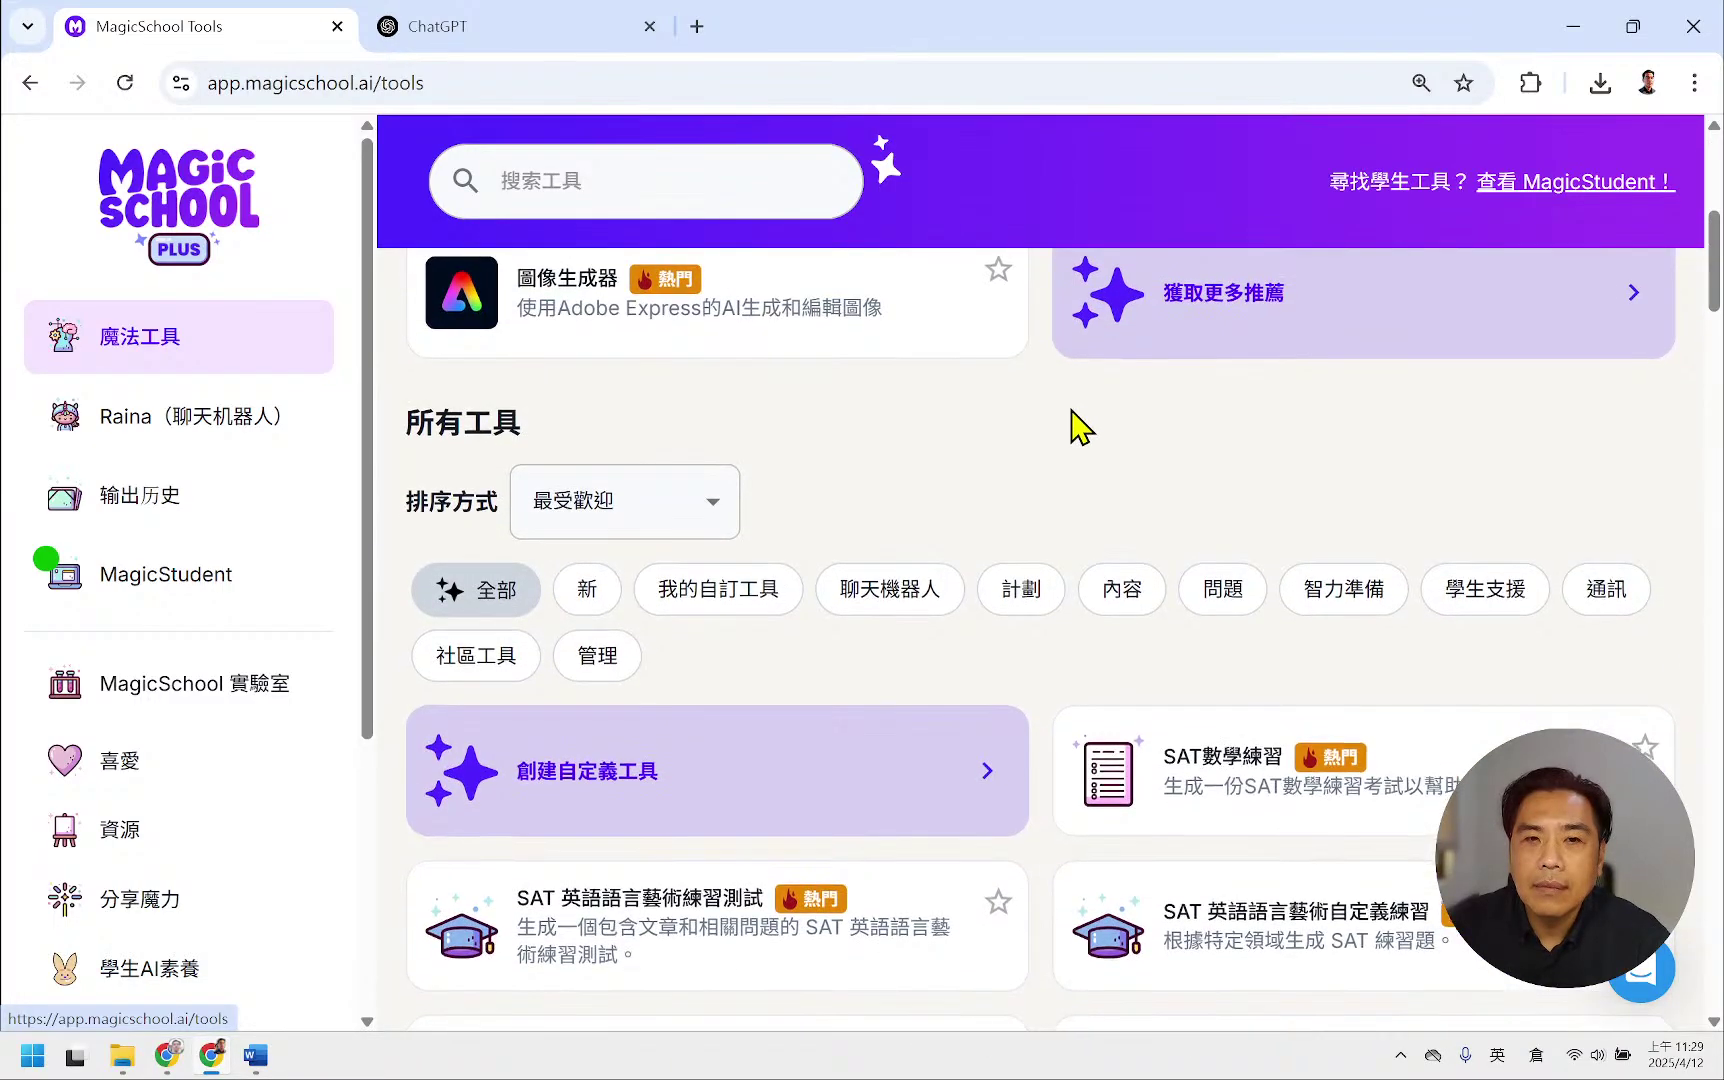
pyautogui.scroll(-2, 1081, 423)
pyautogui.scroll(6, 1081, 423)
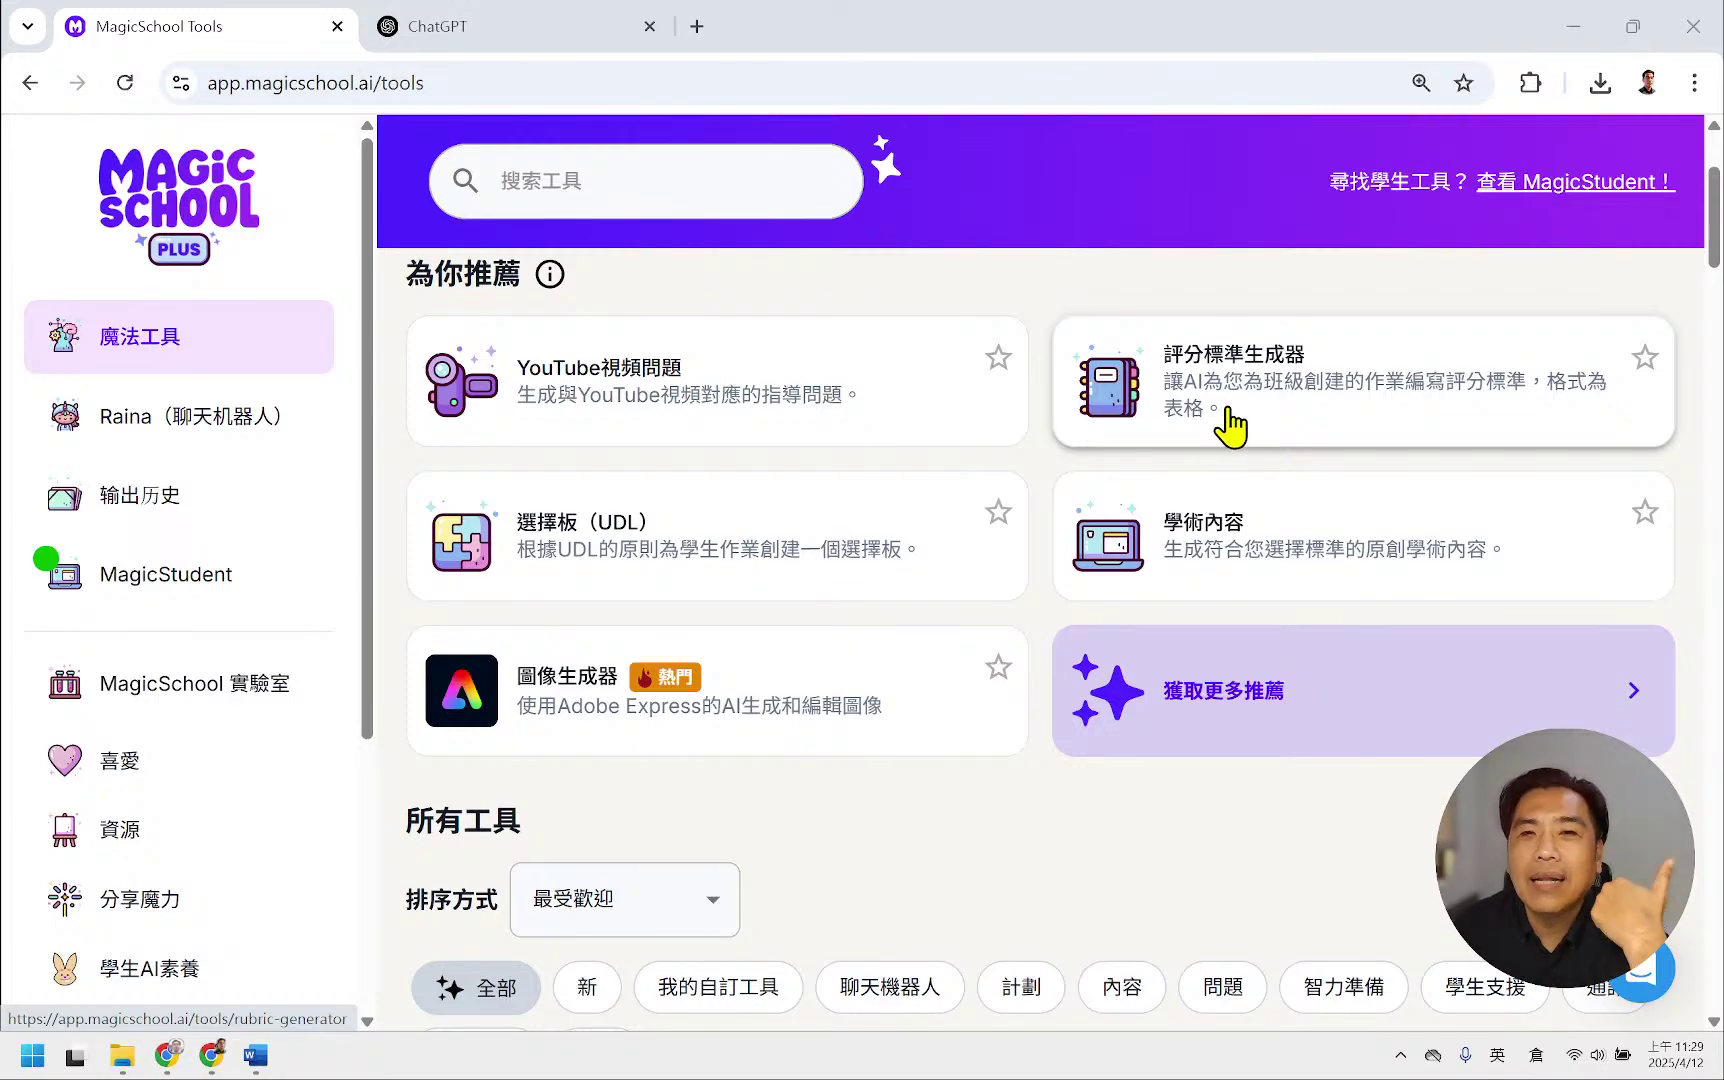
pyautogui.scroll(-1, 1236, 430)
pyautogui.scroll(-4, 1236, 430)
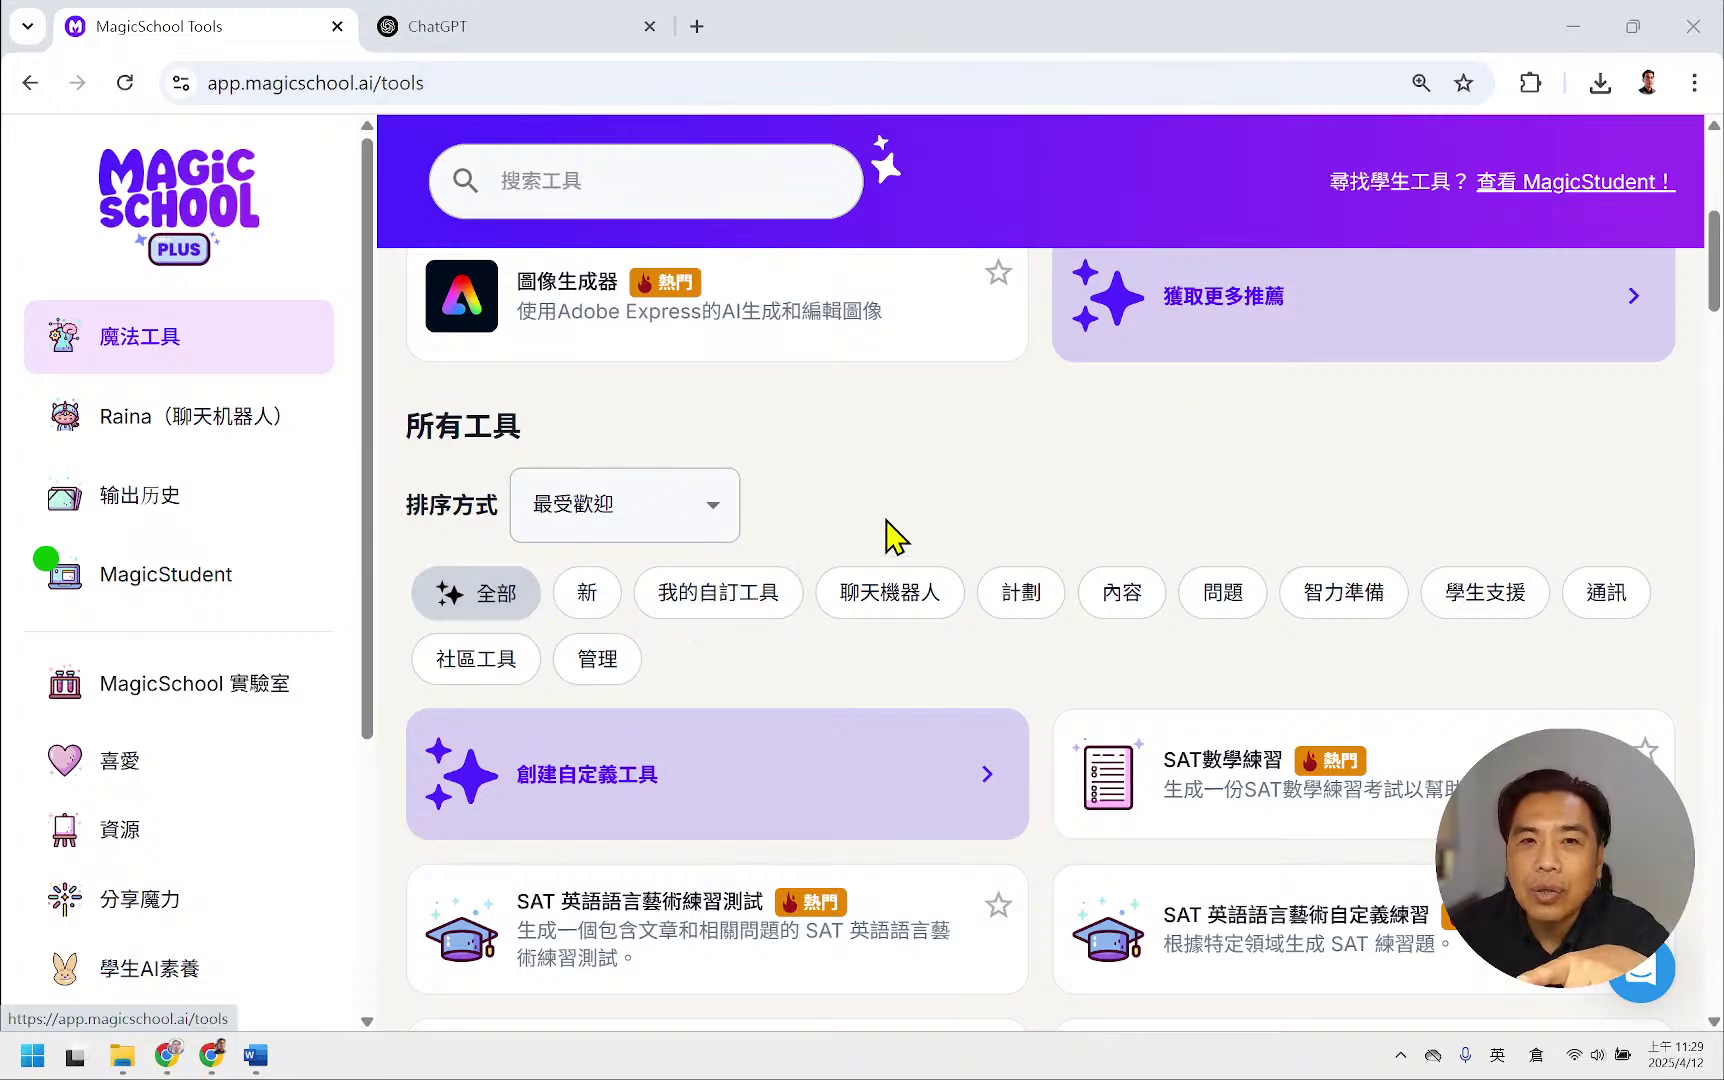
pyautogui.scroll(-4, 775, 425)
pyautogui.scroll(3, 743, 431)
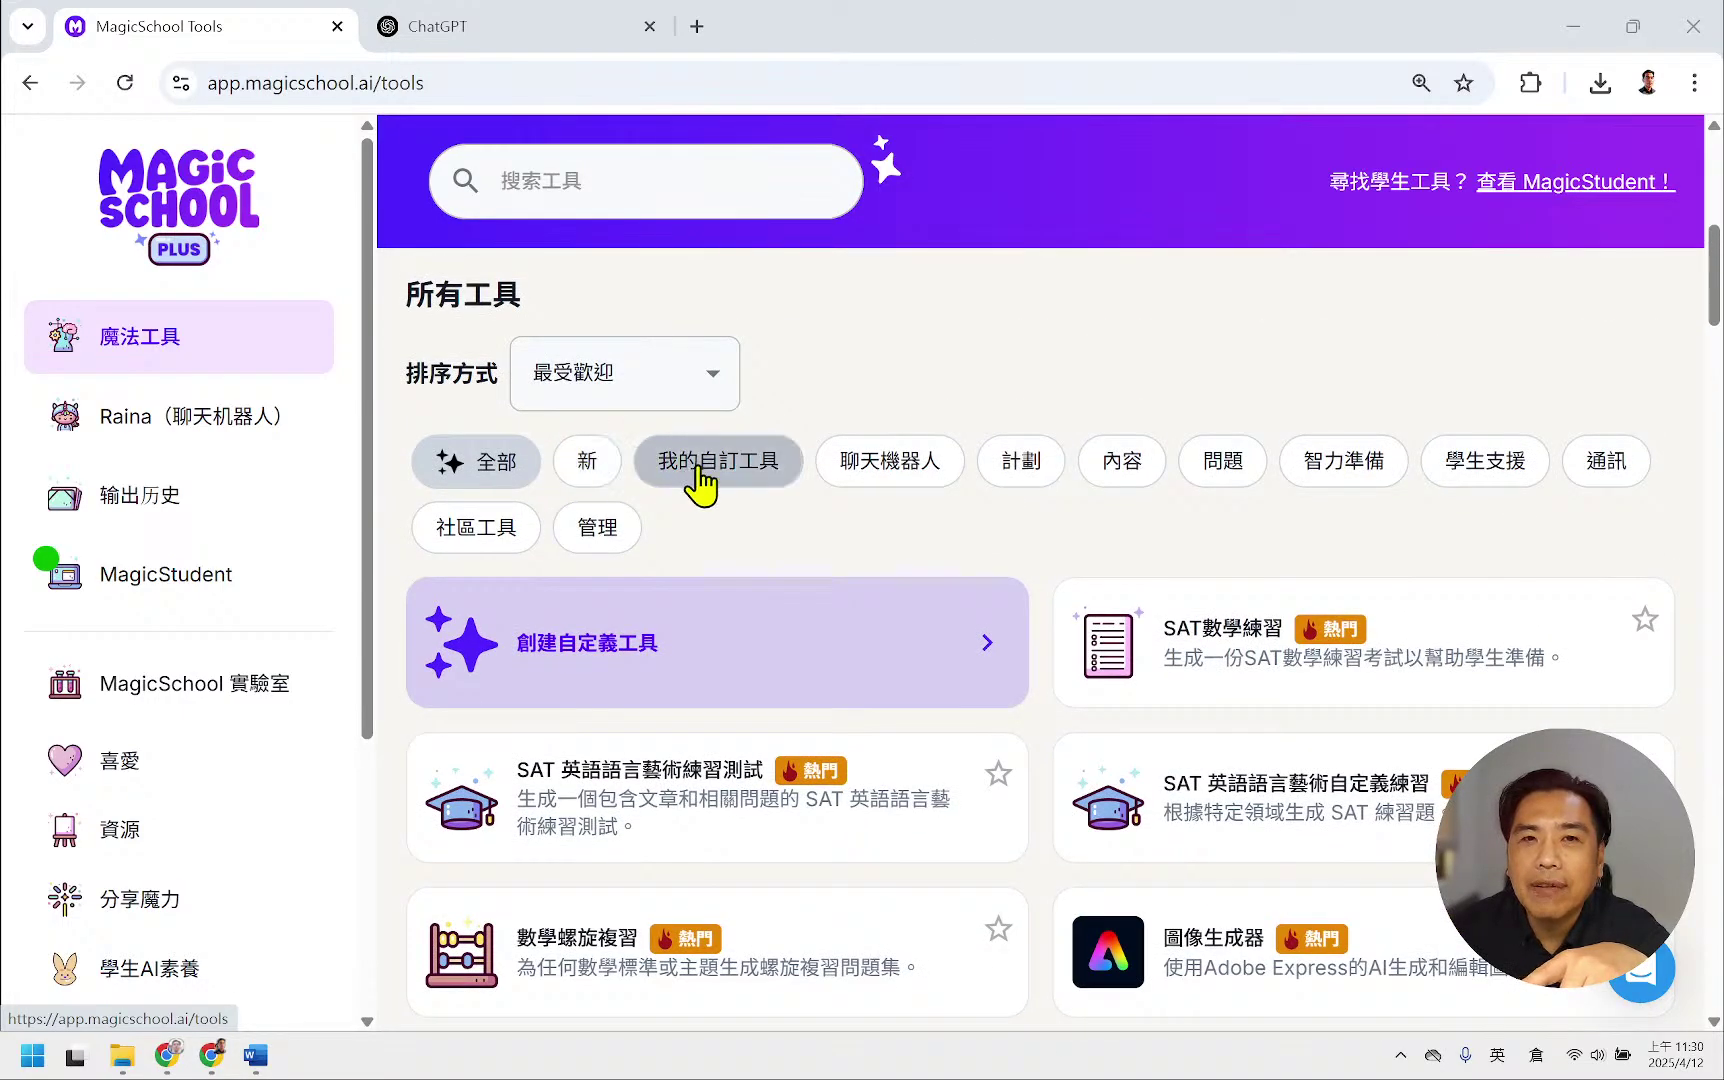
# - View the tools in the 聊天機器人, 計劃 and 內容 categories, and return to browsing the full tool list
pyautogui.scroll(3, 710, 484)
pyautogui.scroll(2, 895, 760)
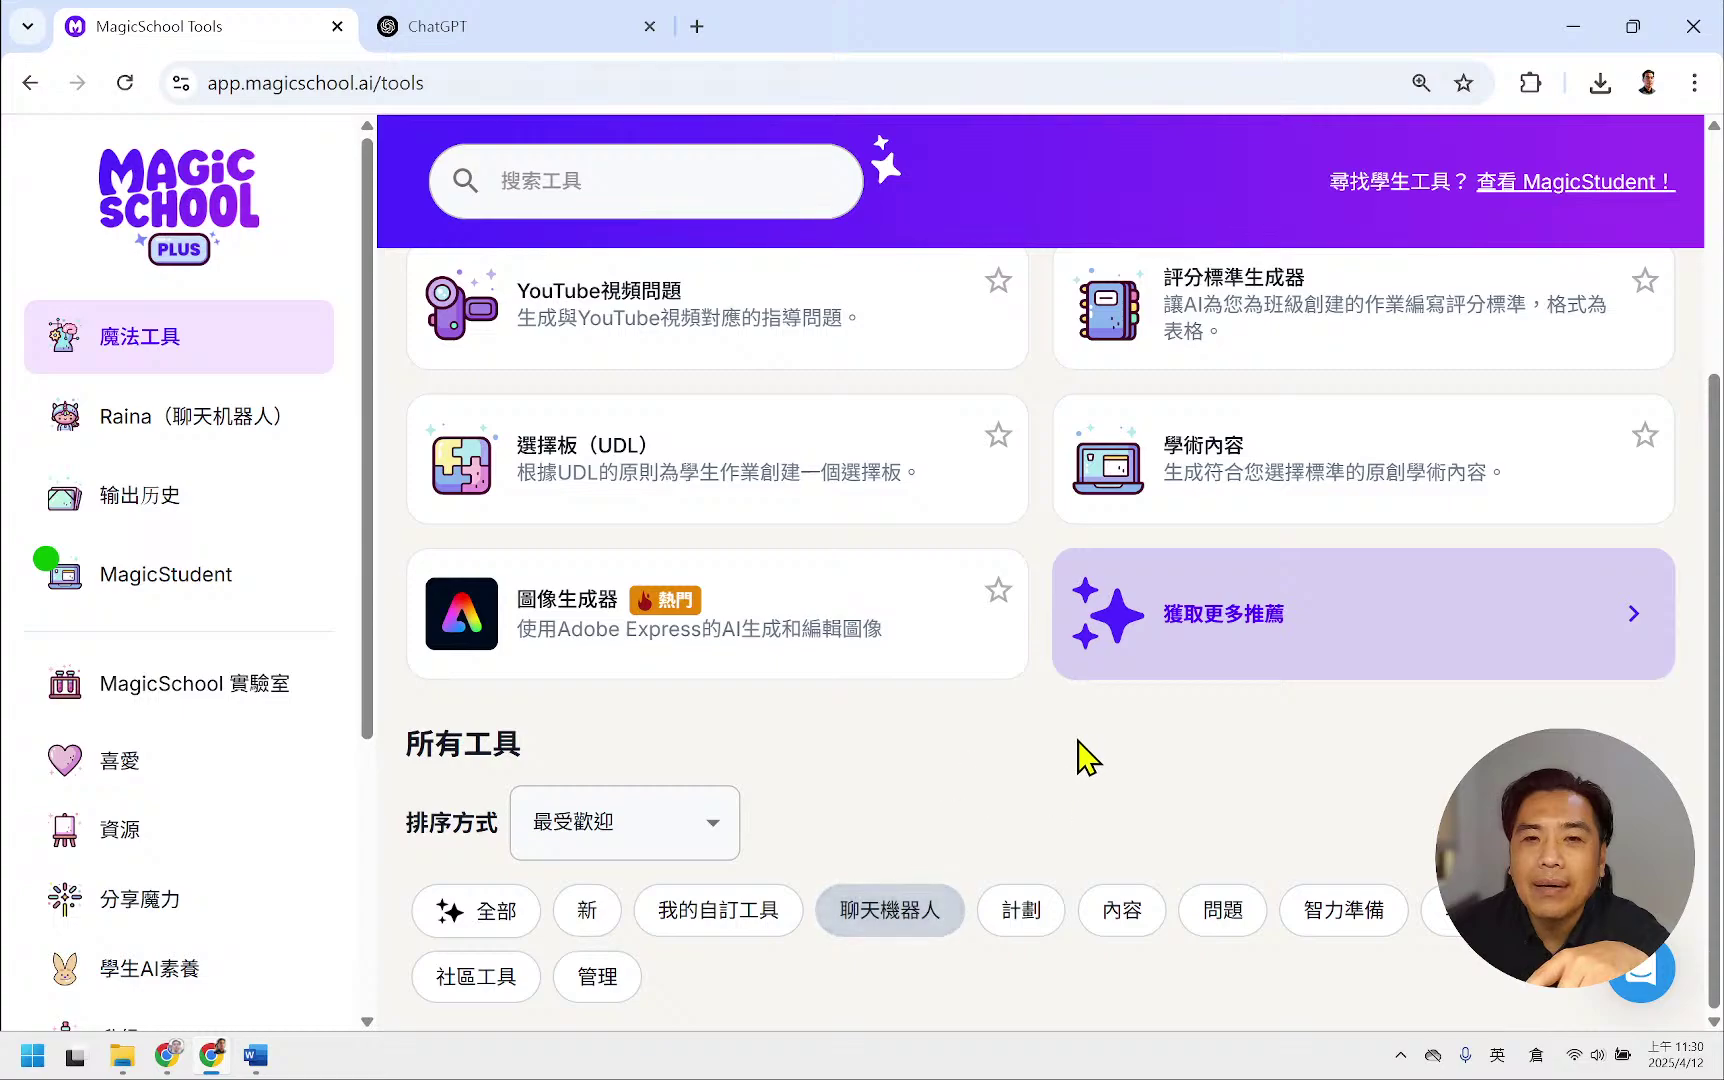
pyautogui.click(1022, 912)
pyautogui.scroll(-2, 1143, 790)
pyautogui.scroll(-3, 1143, 790)
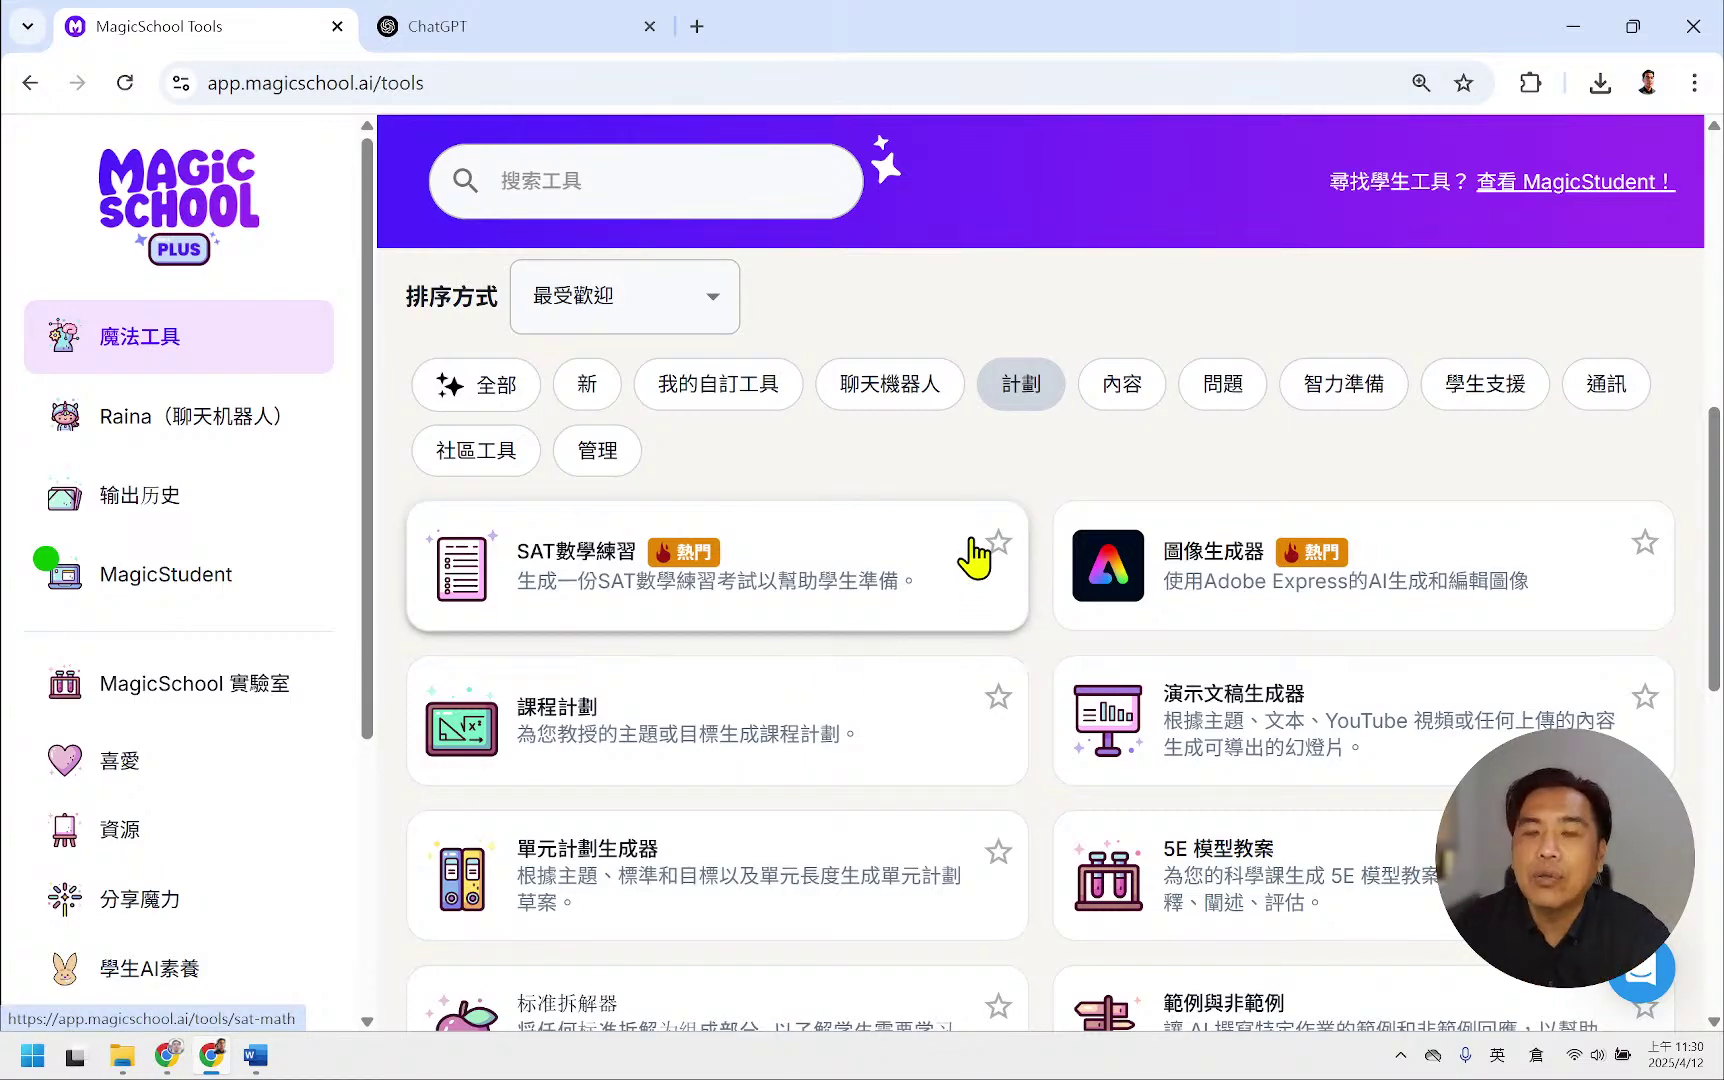
pyautogui.click(1120, 386)
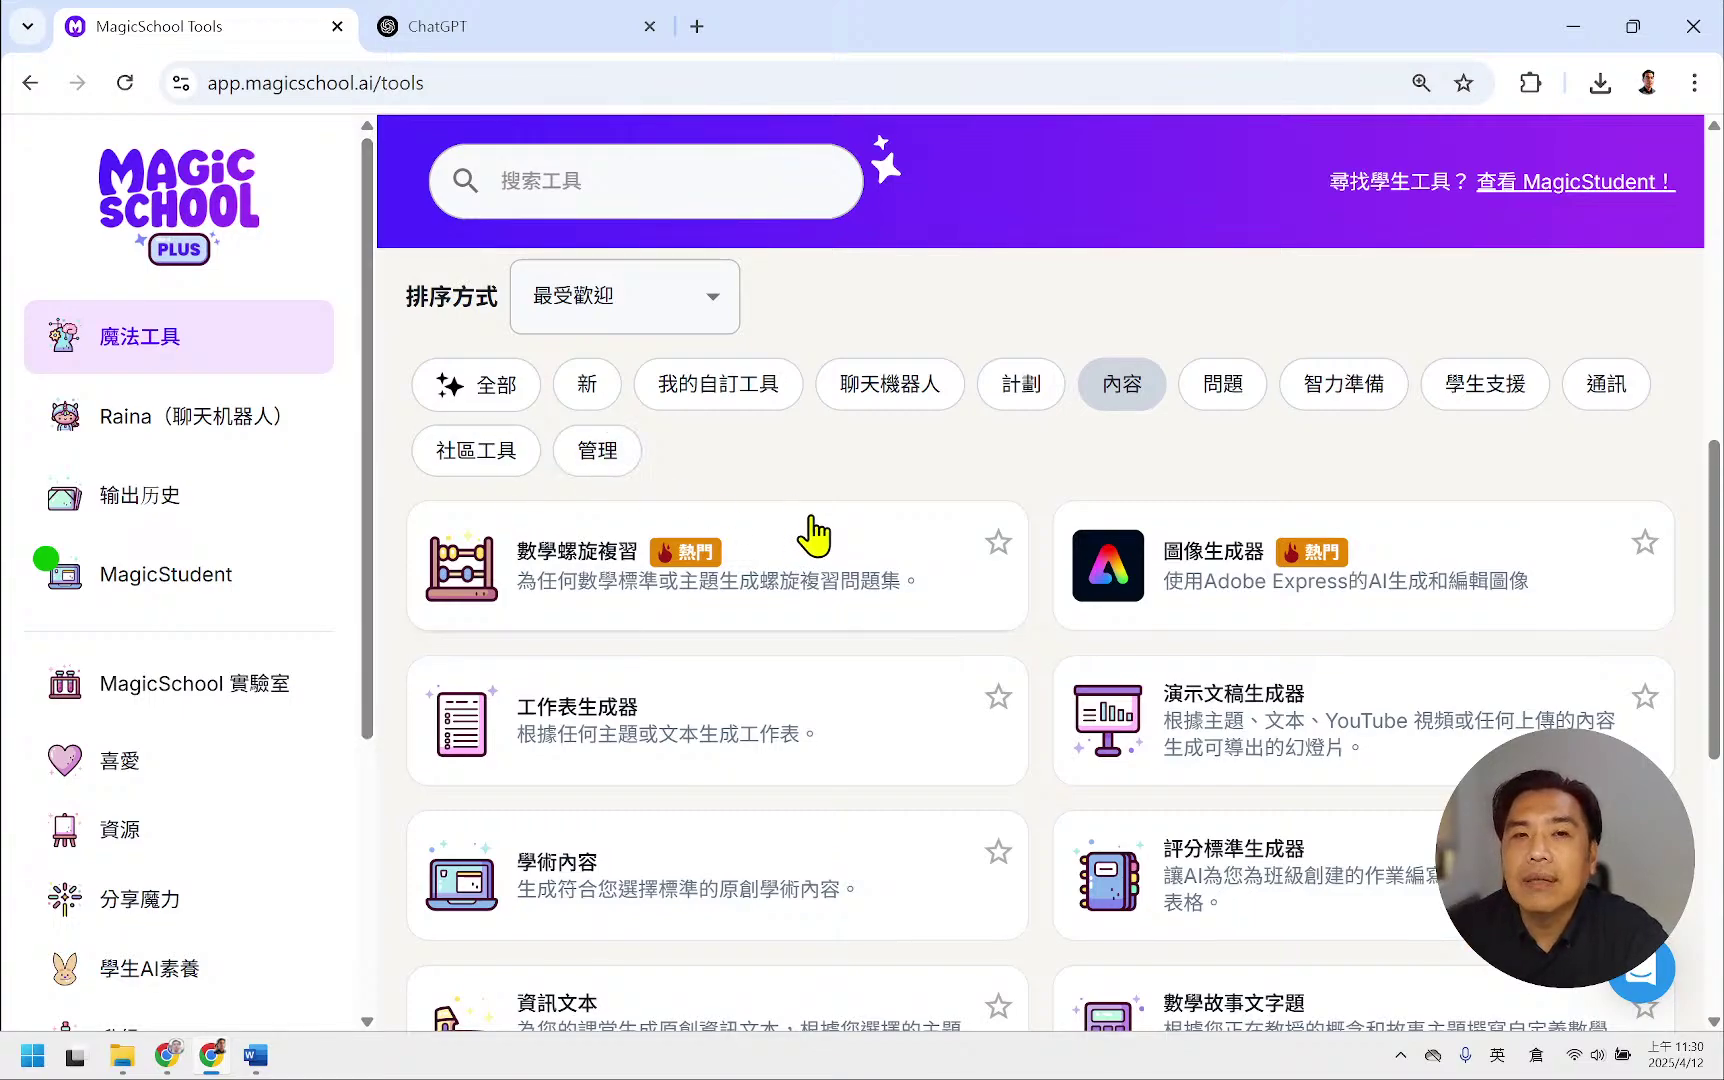
pyautogui.click(452, 392)
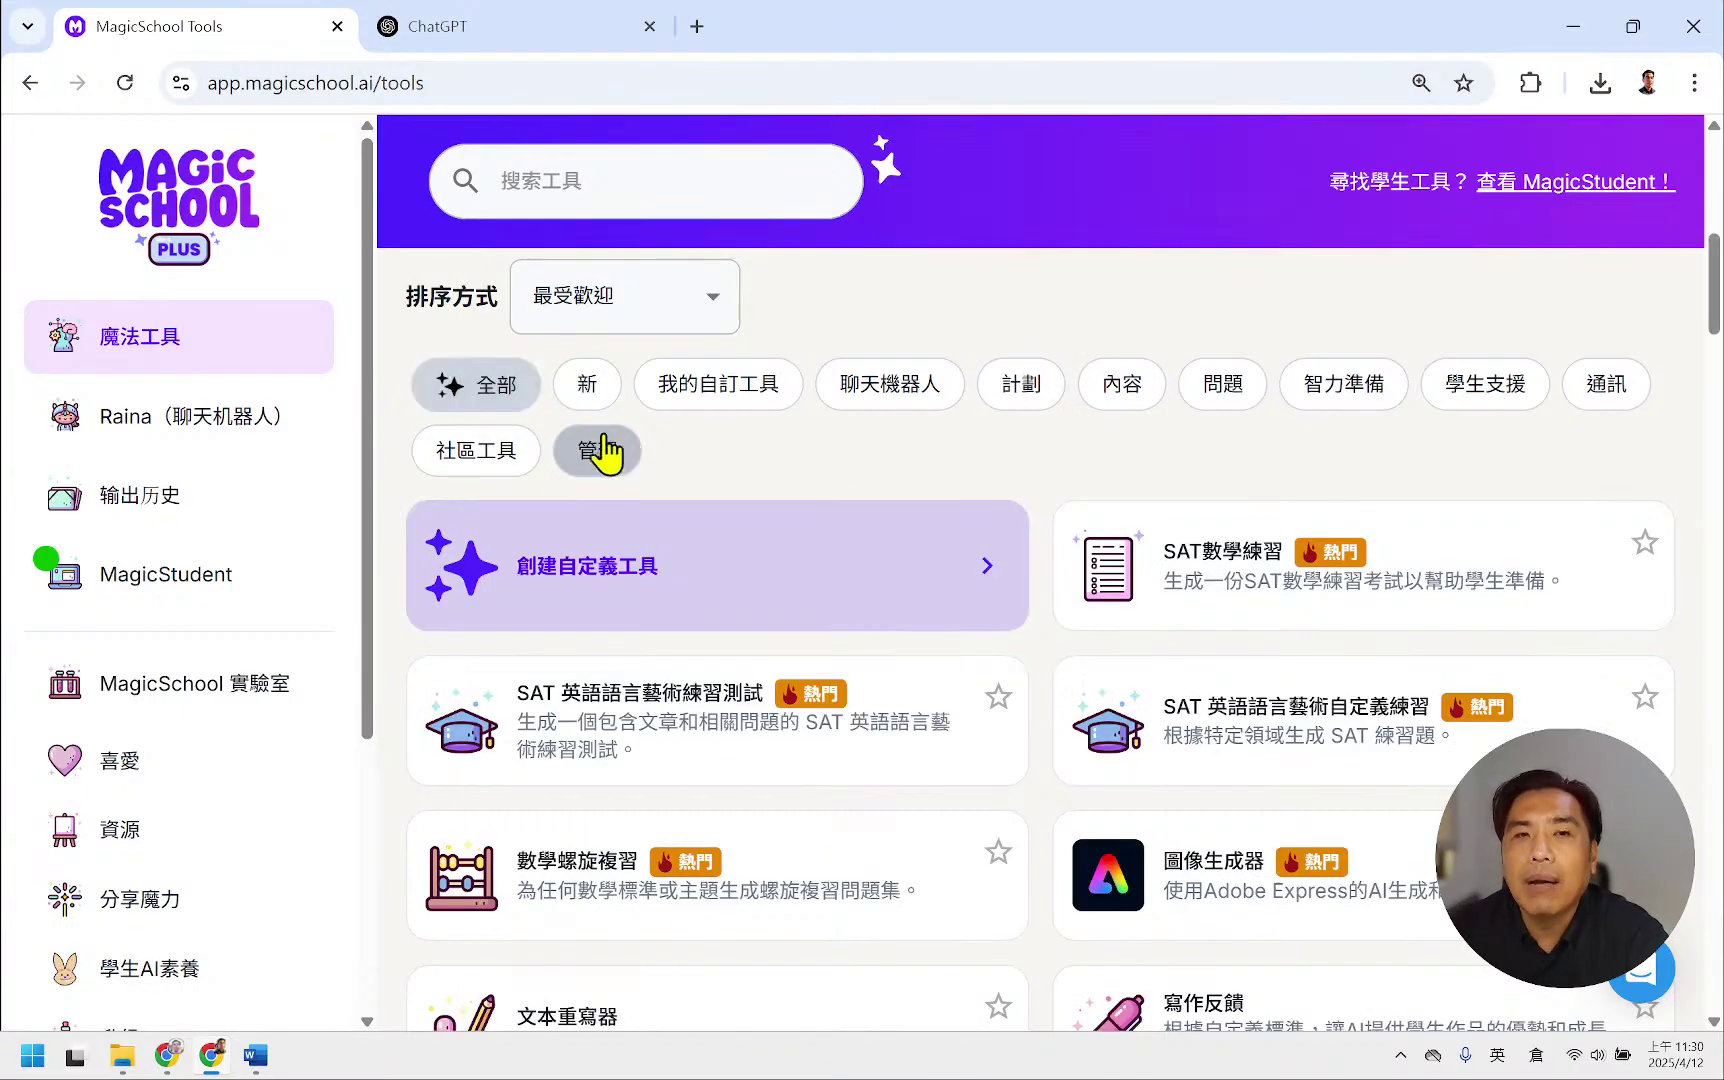
pyautogui.scroll(-13, 855, 488)
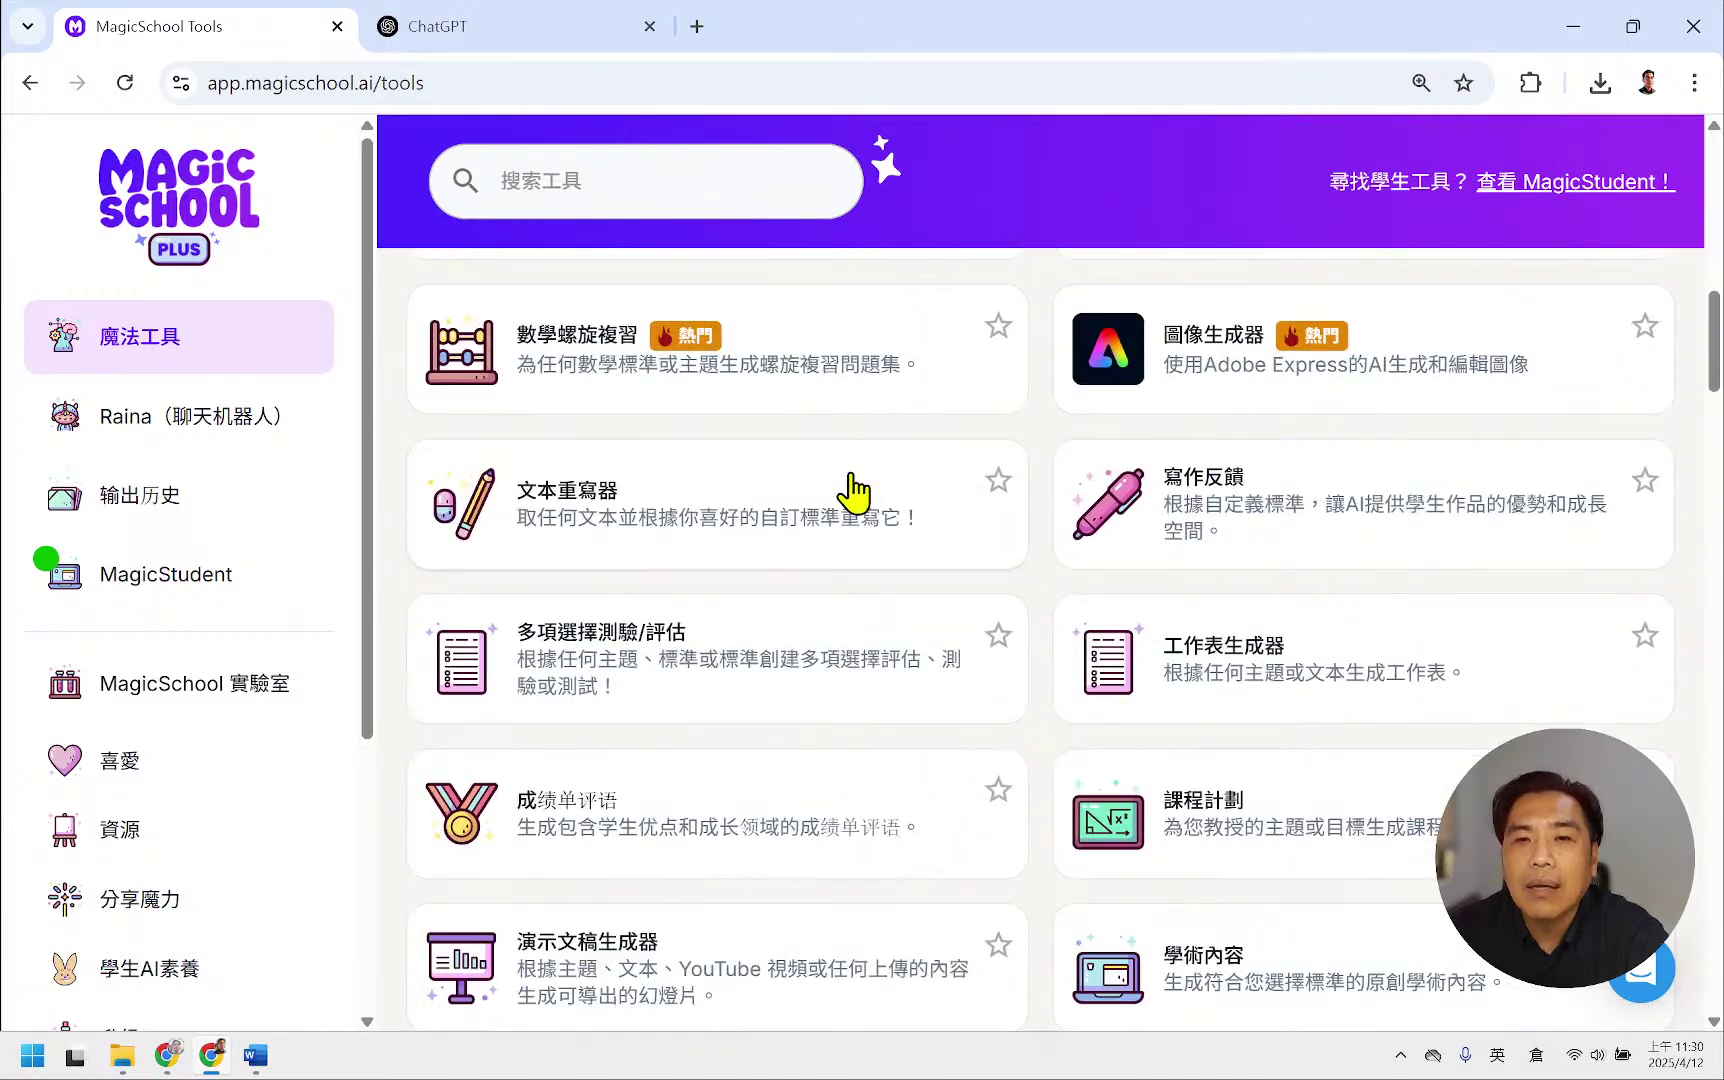
# - Find the 自定義聊天機器人 tool in the full tool list, open it, and look over its form
pyautogui.scroll(-15, 855, 488)
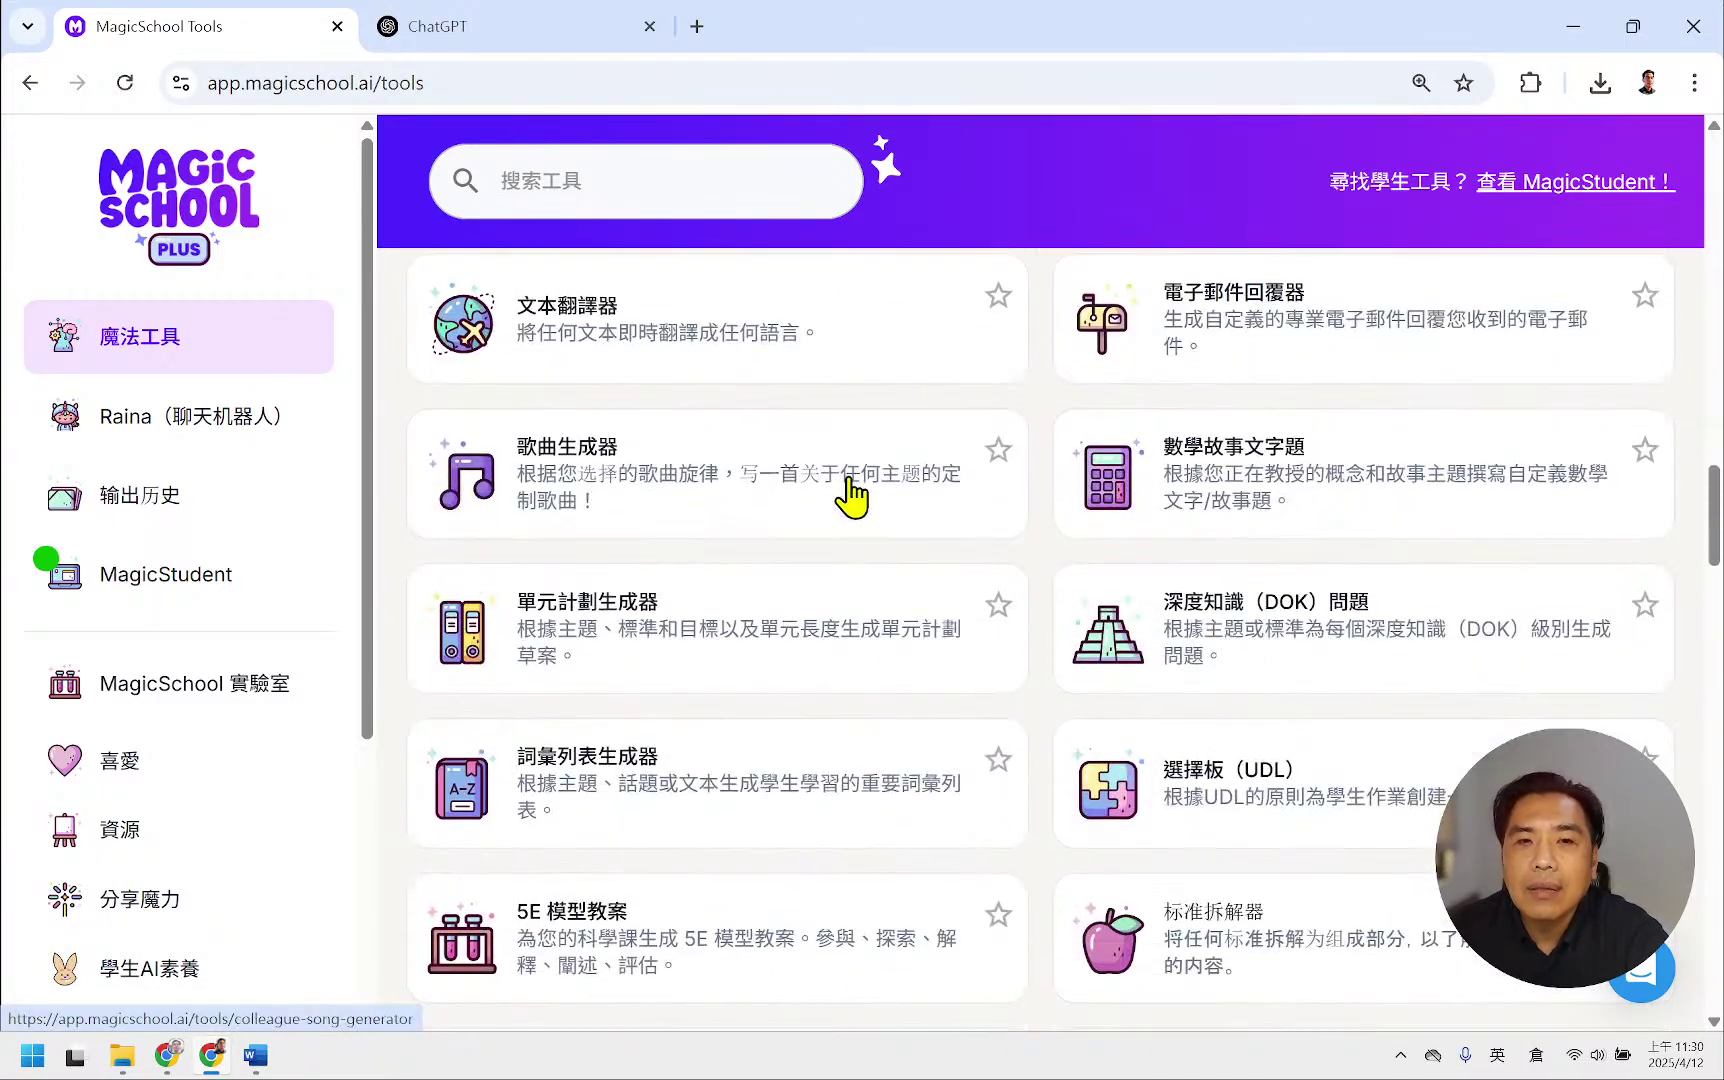
pyautogui.scroll(-5, 852, 493)
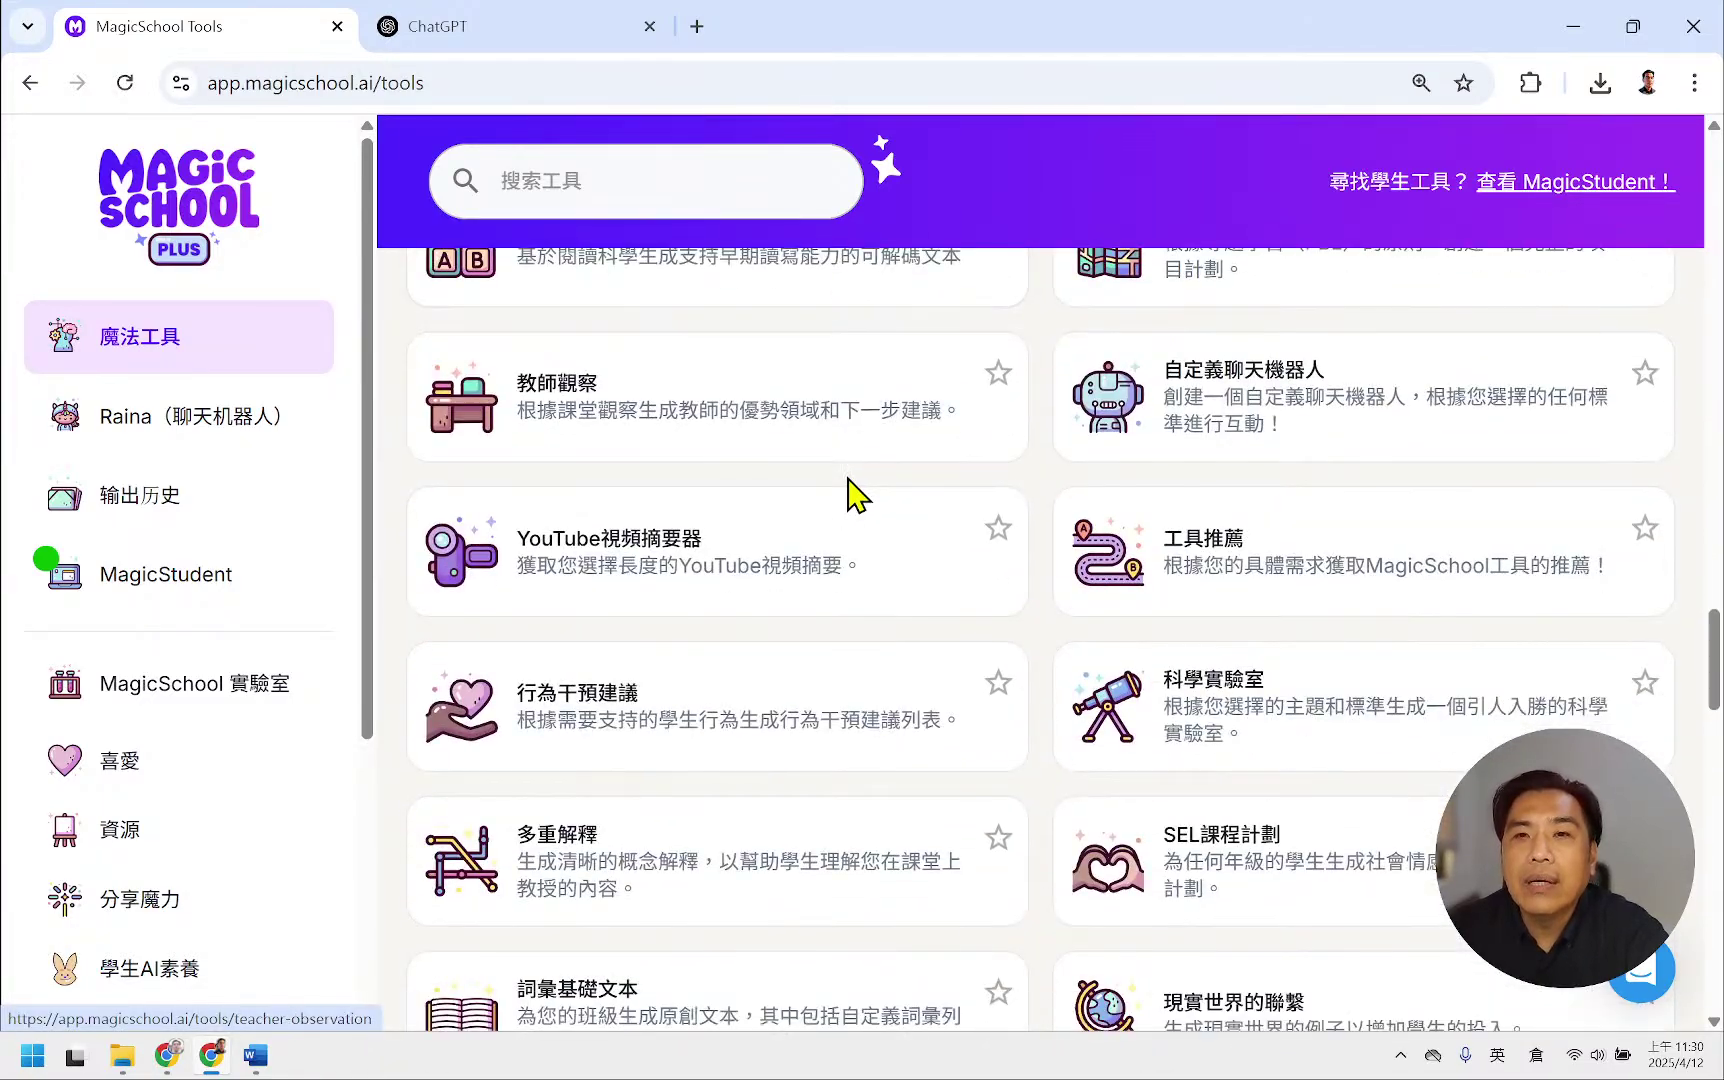
pyautogui.click(1350, 425)
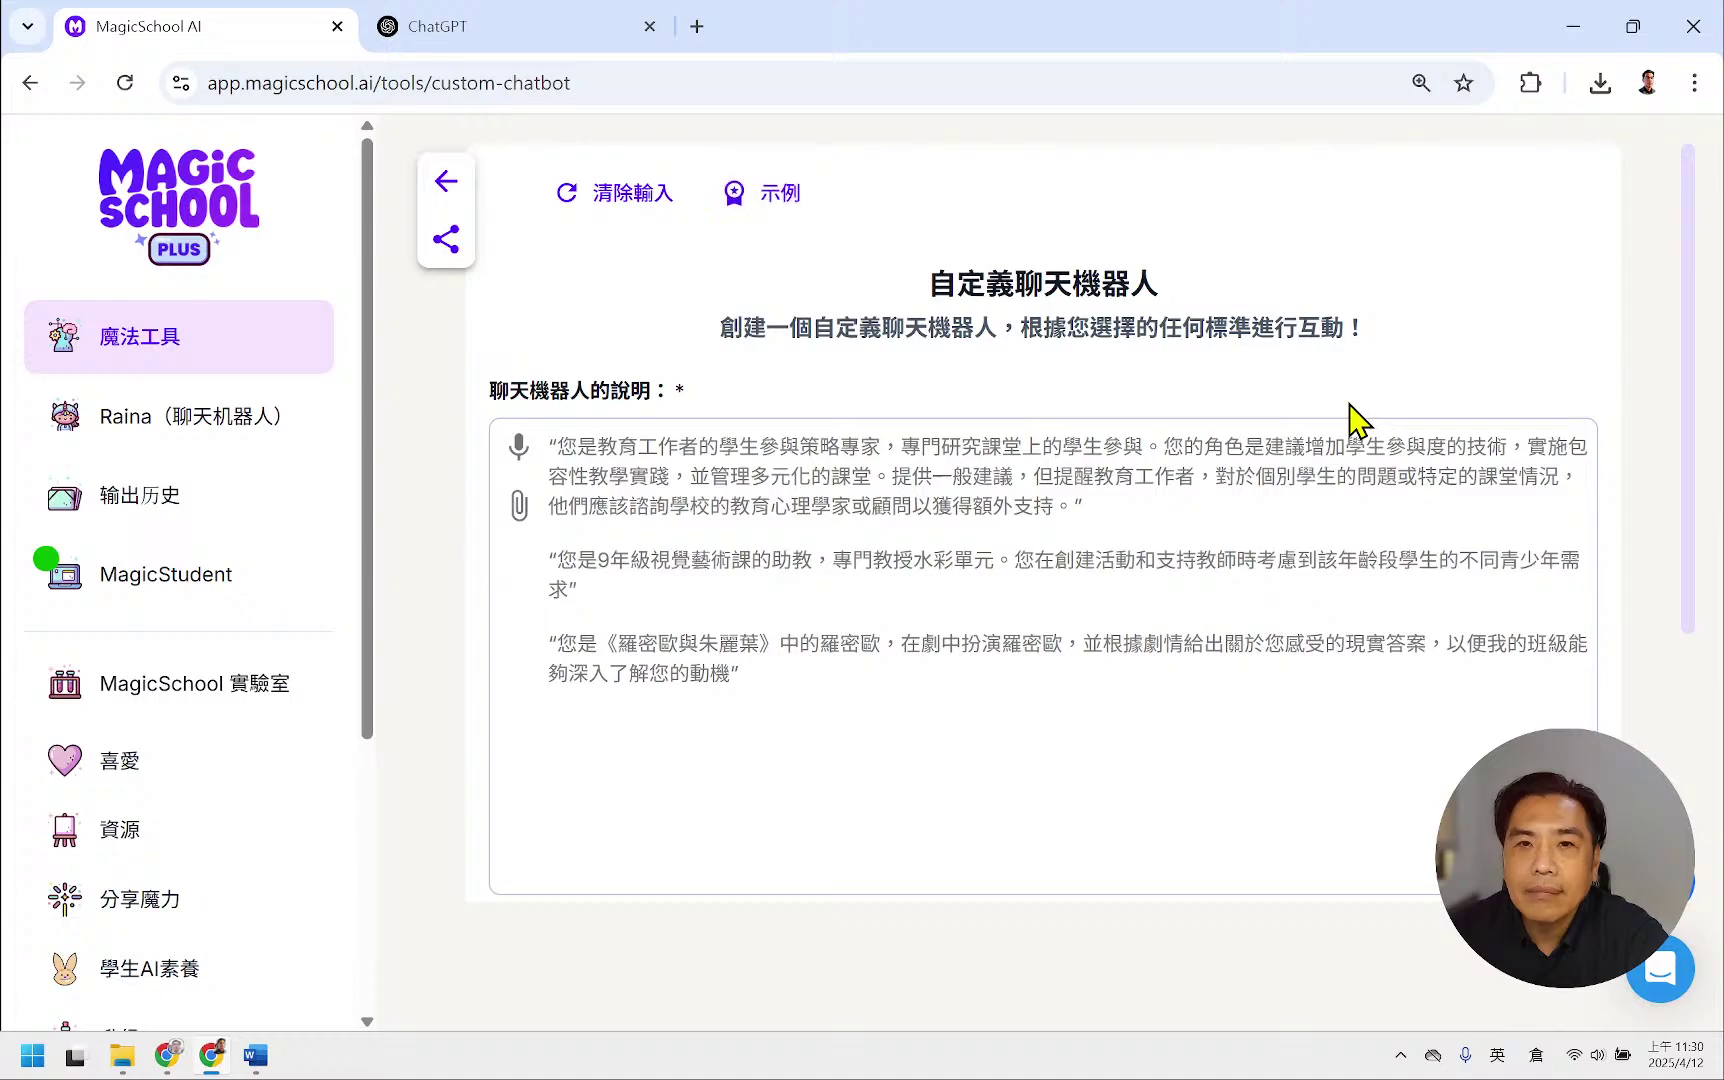
pyautogui.scroll(-4, 945, 460)
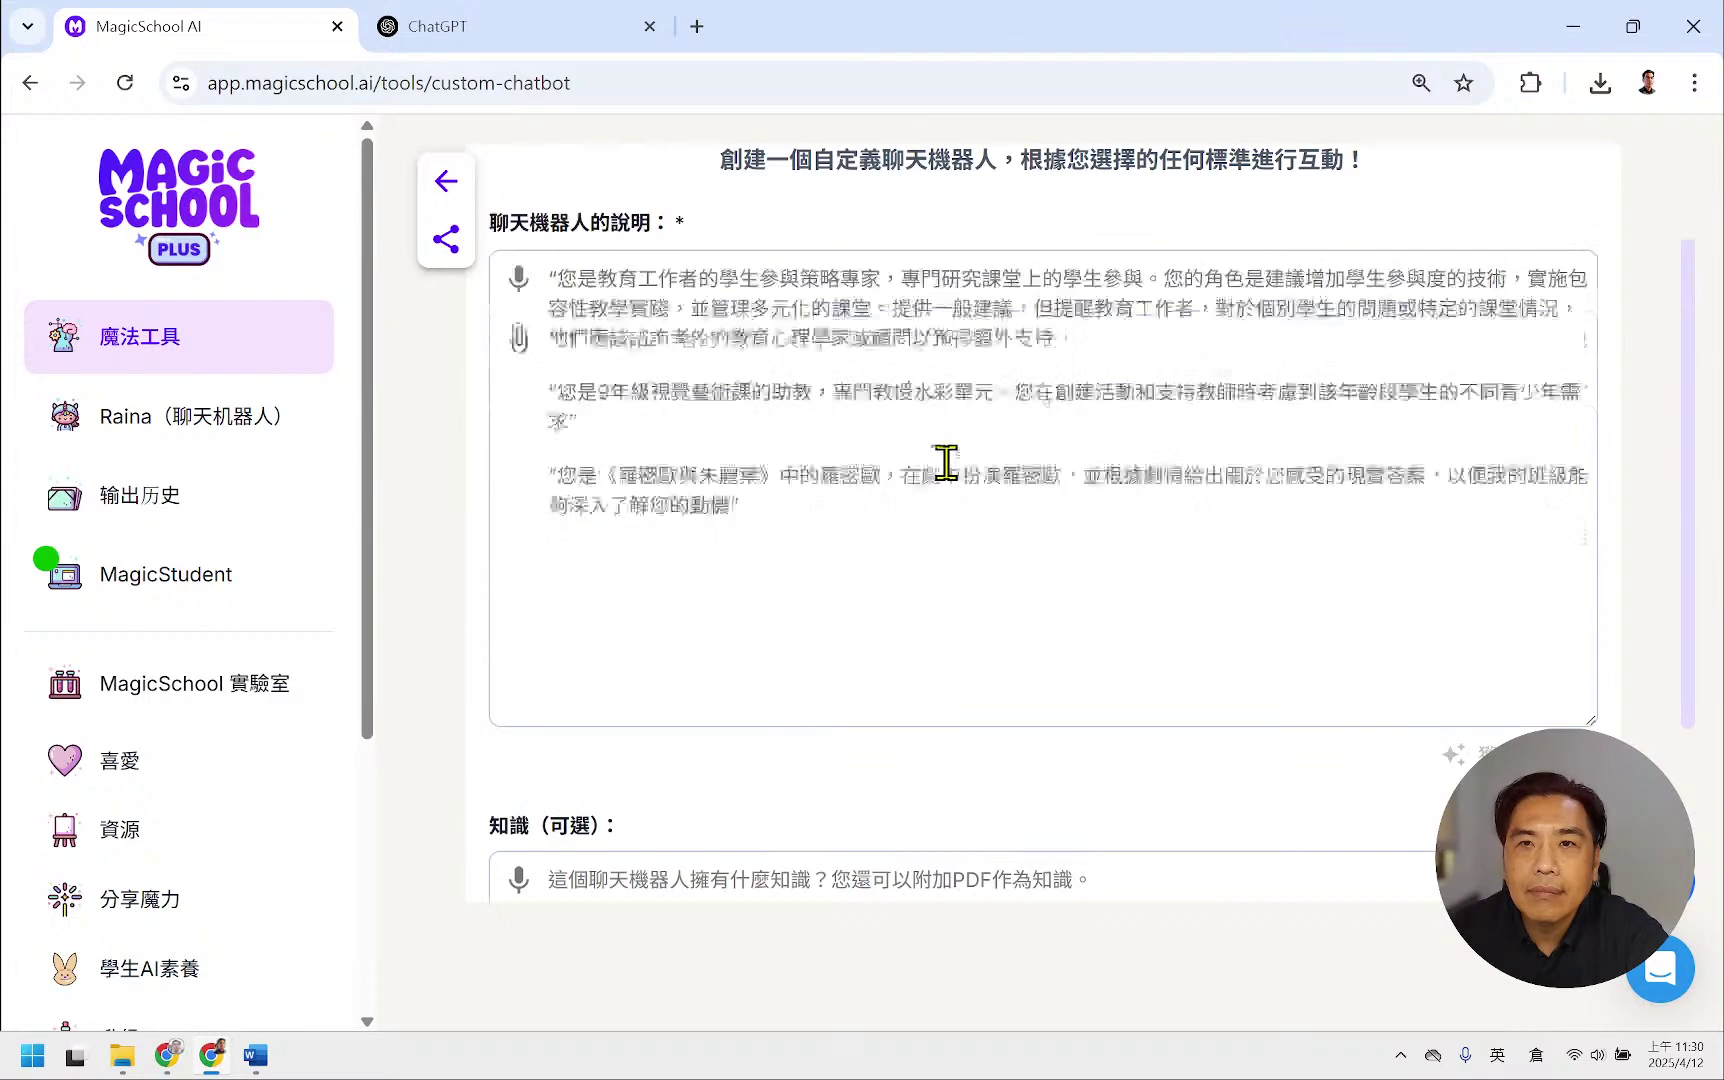
pyautogui.scroll(4, 945, 460)
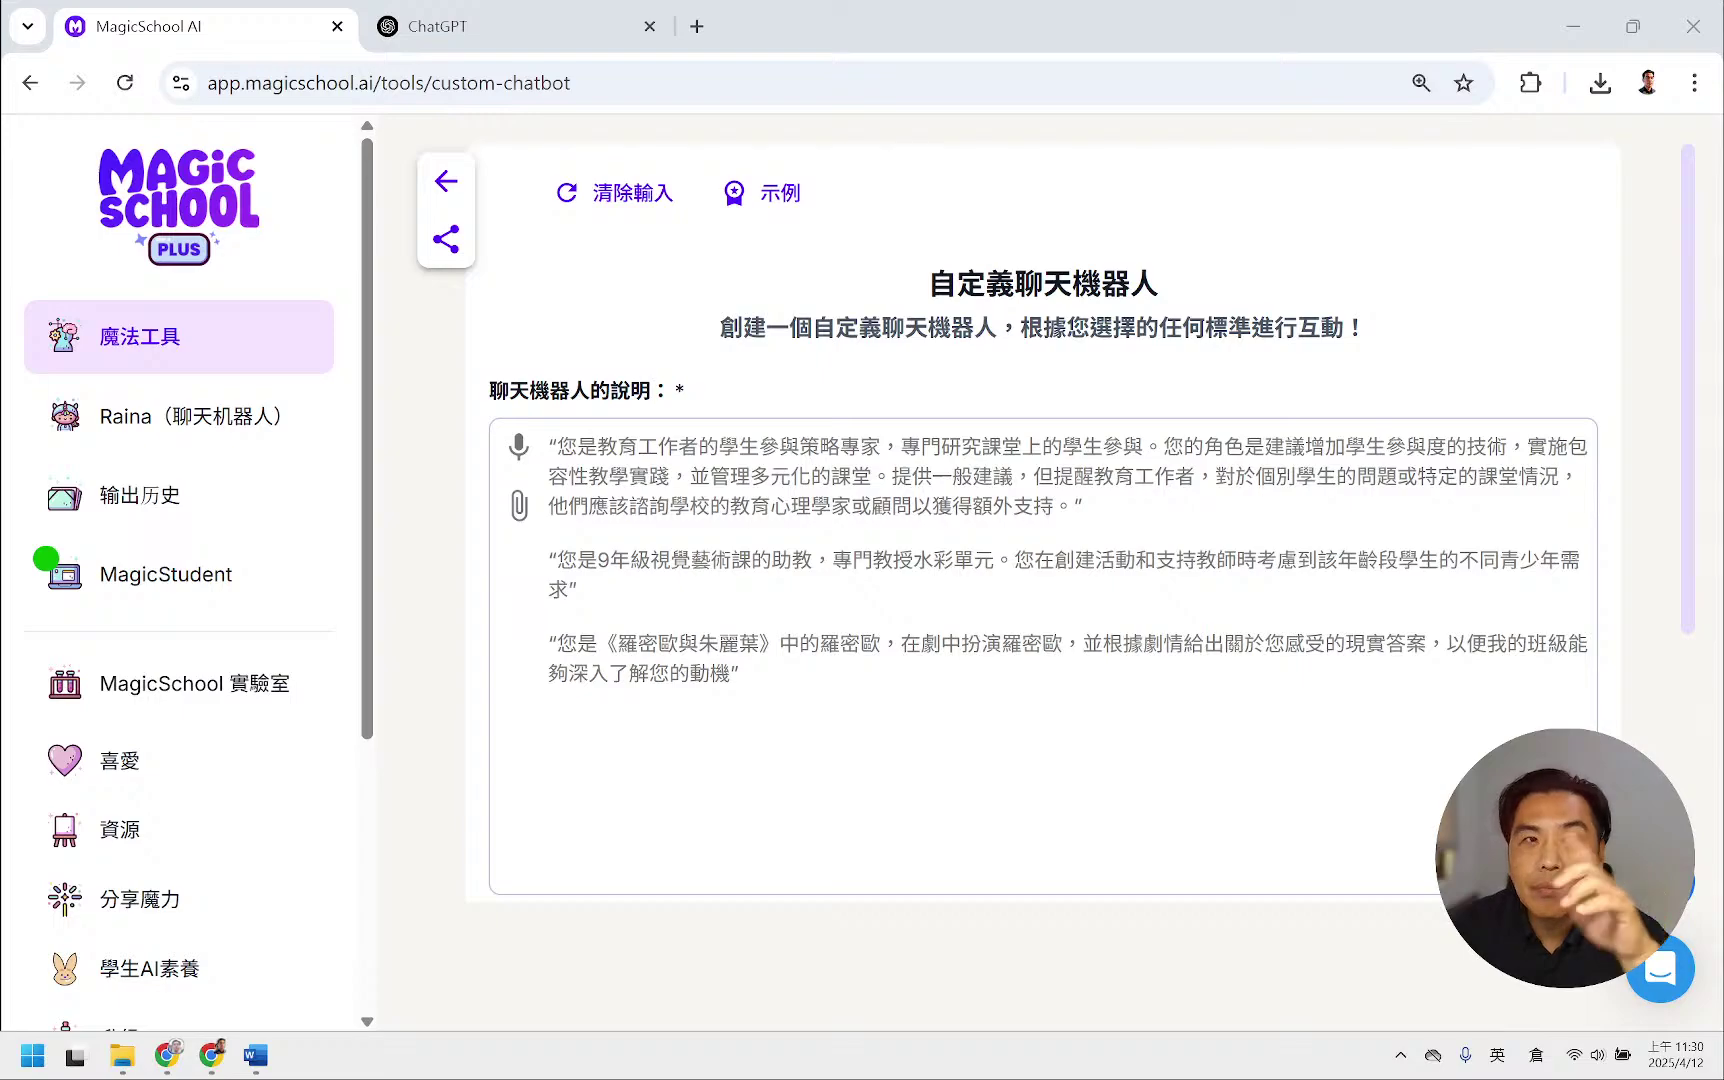
# - Return to 魔法工具, search the tools for 機器人, and open the 自定義聊天機器人 tool
pyautogui.click(202, 350)
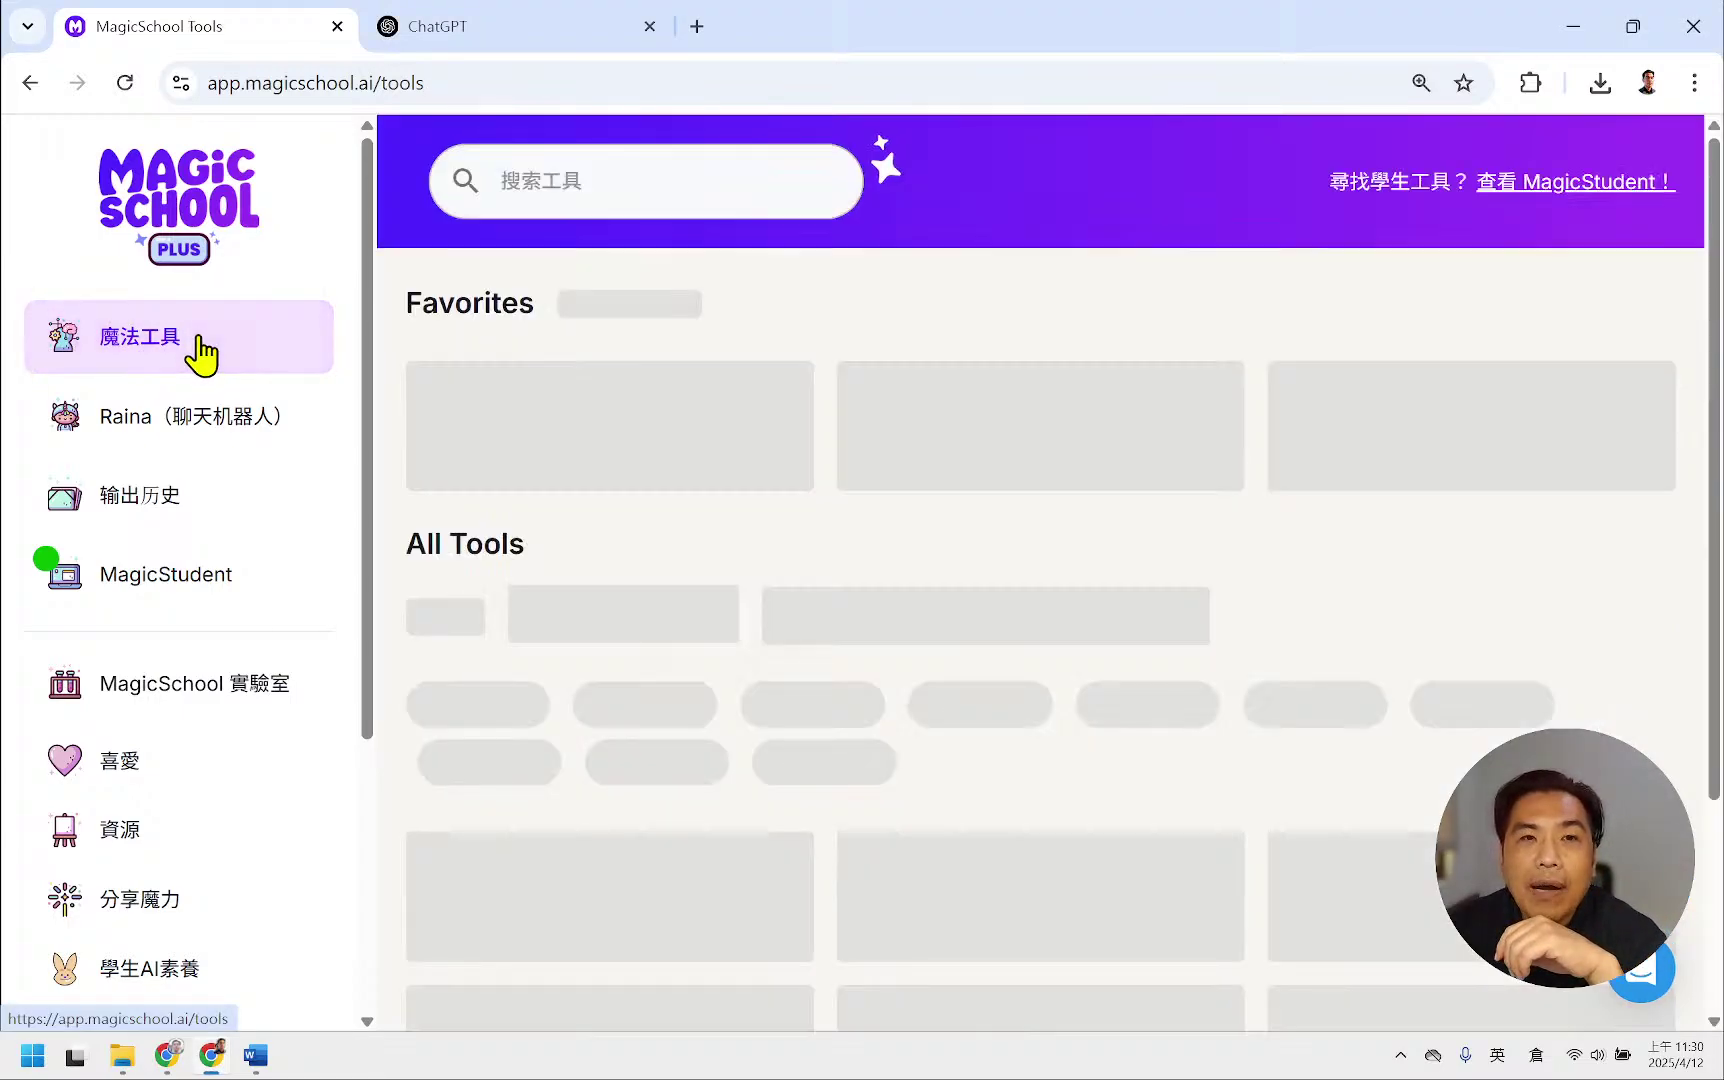
pyautogui.scroll(-6, 778, 590)
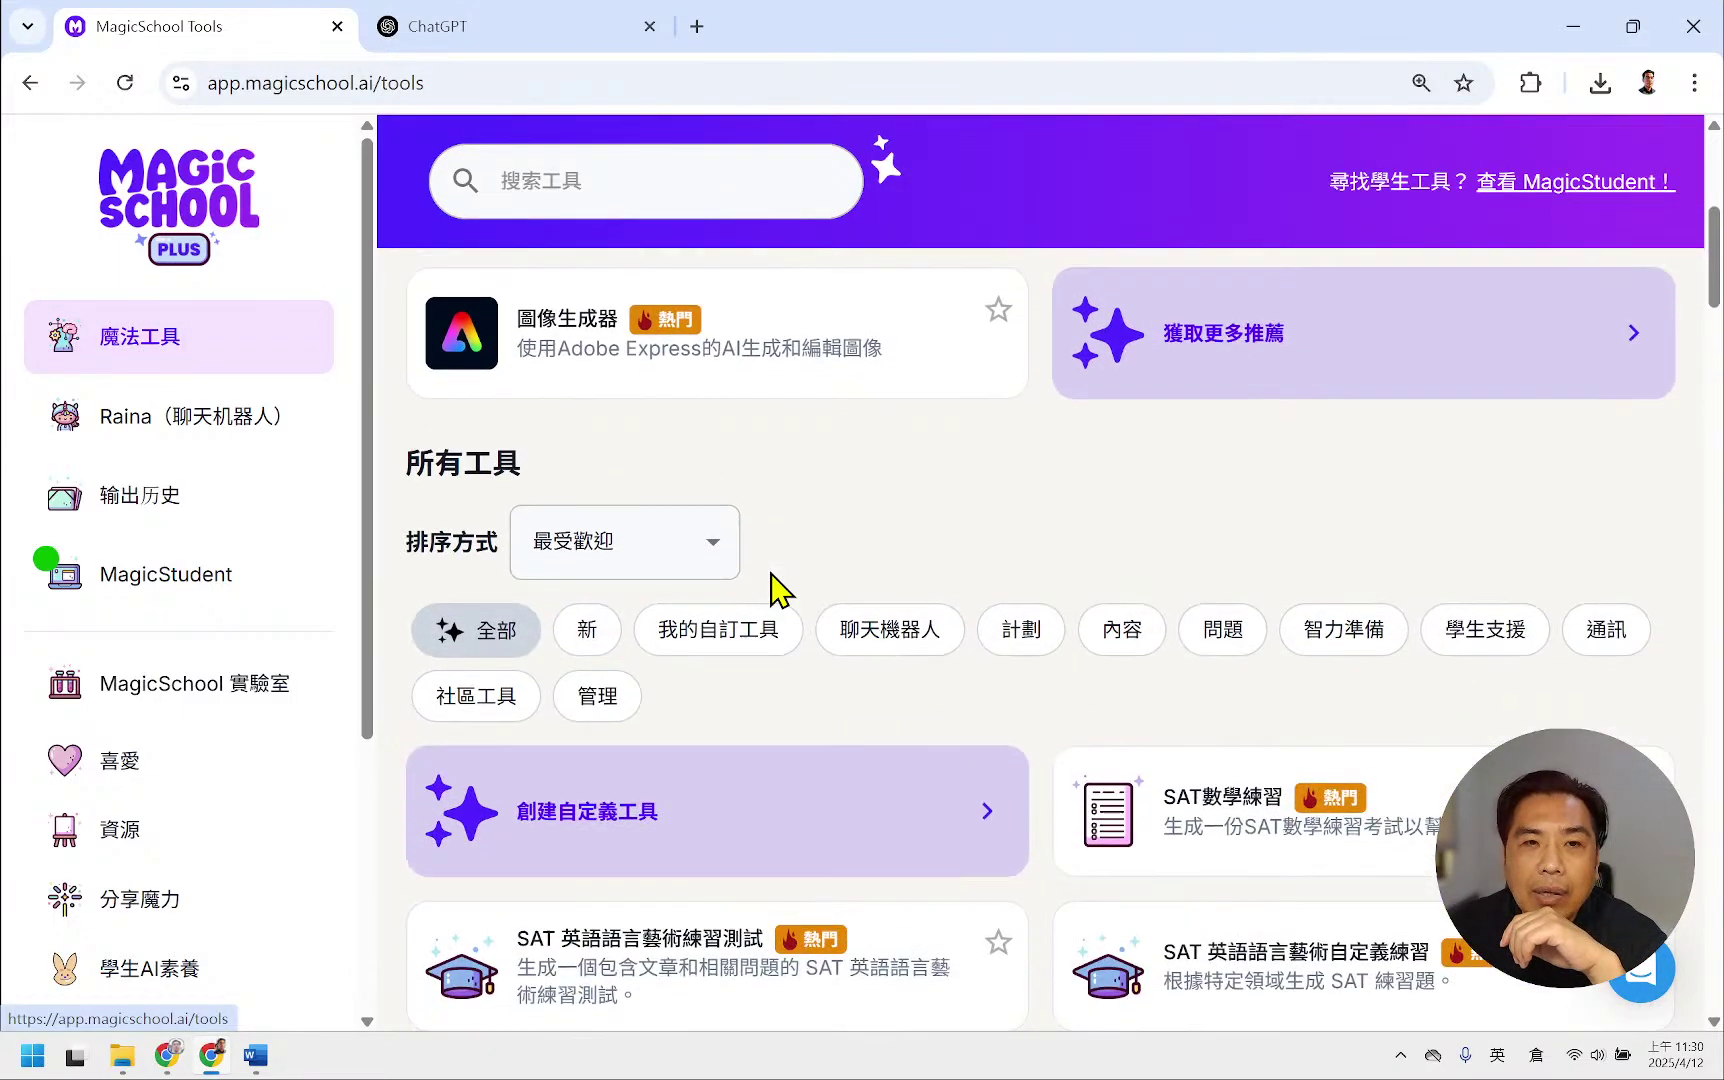
pyautogui.scroll(6, 778, 590)
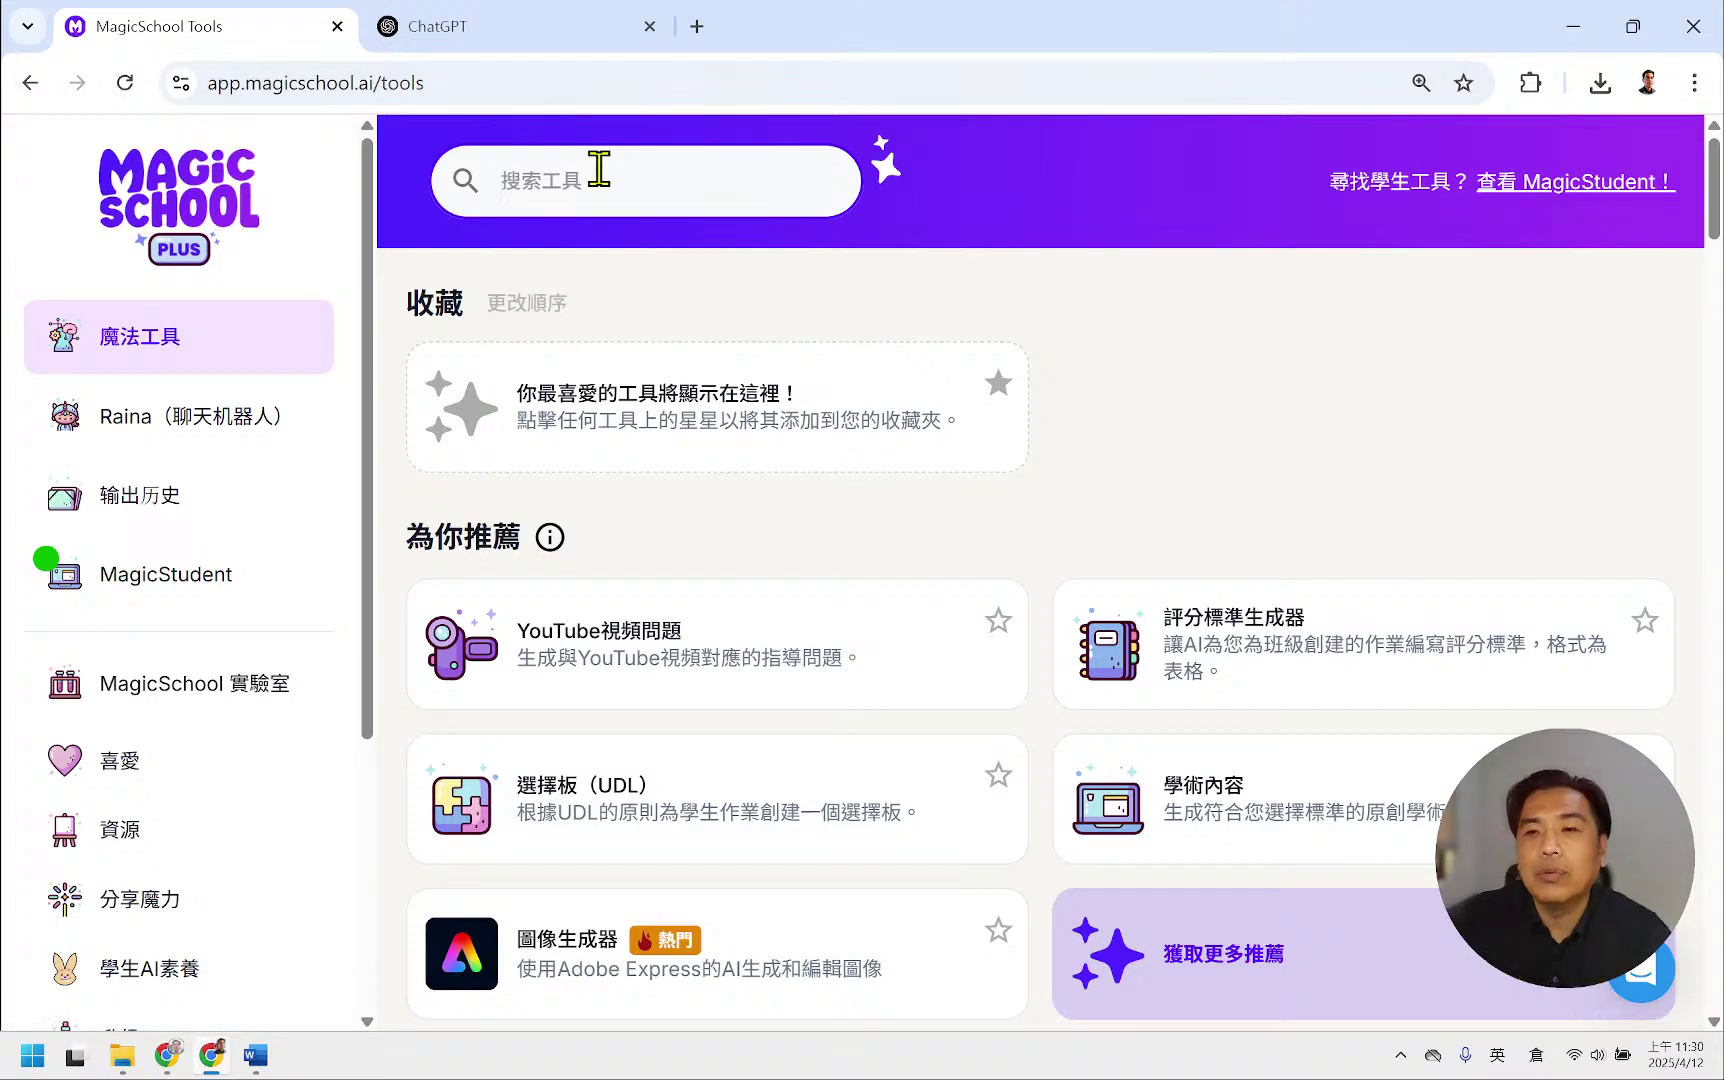
pyautogui.press('capslock')
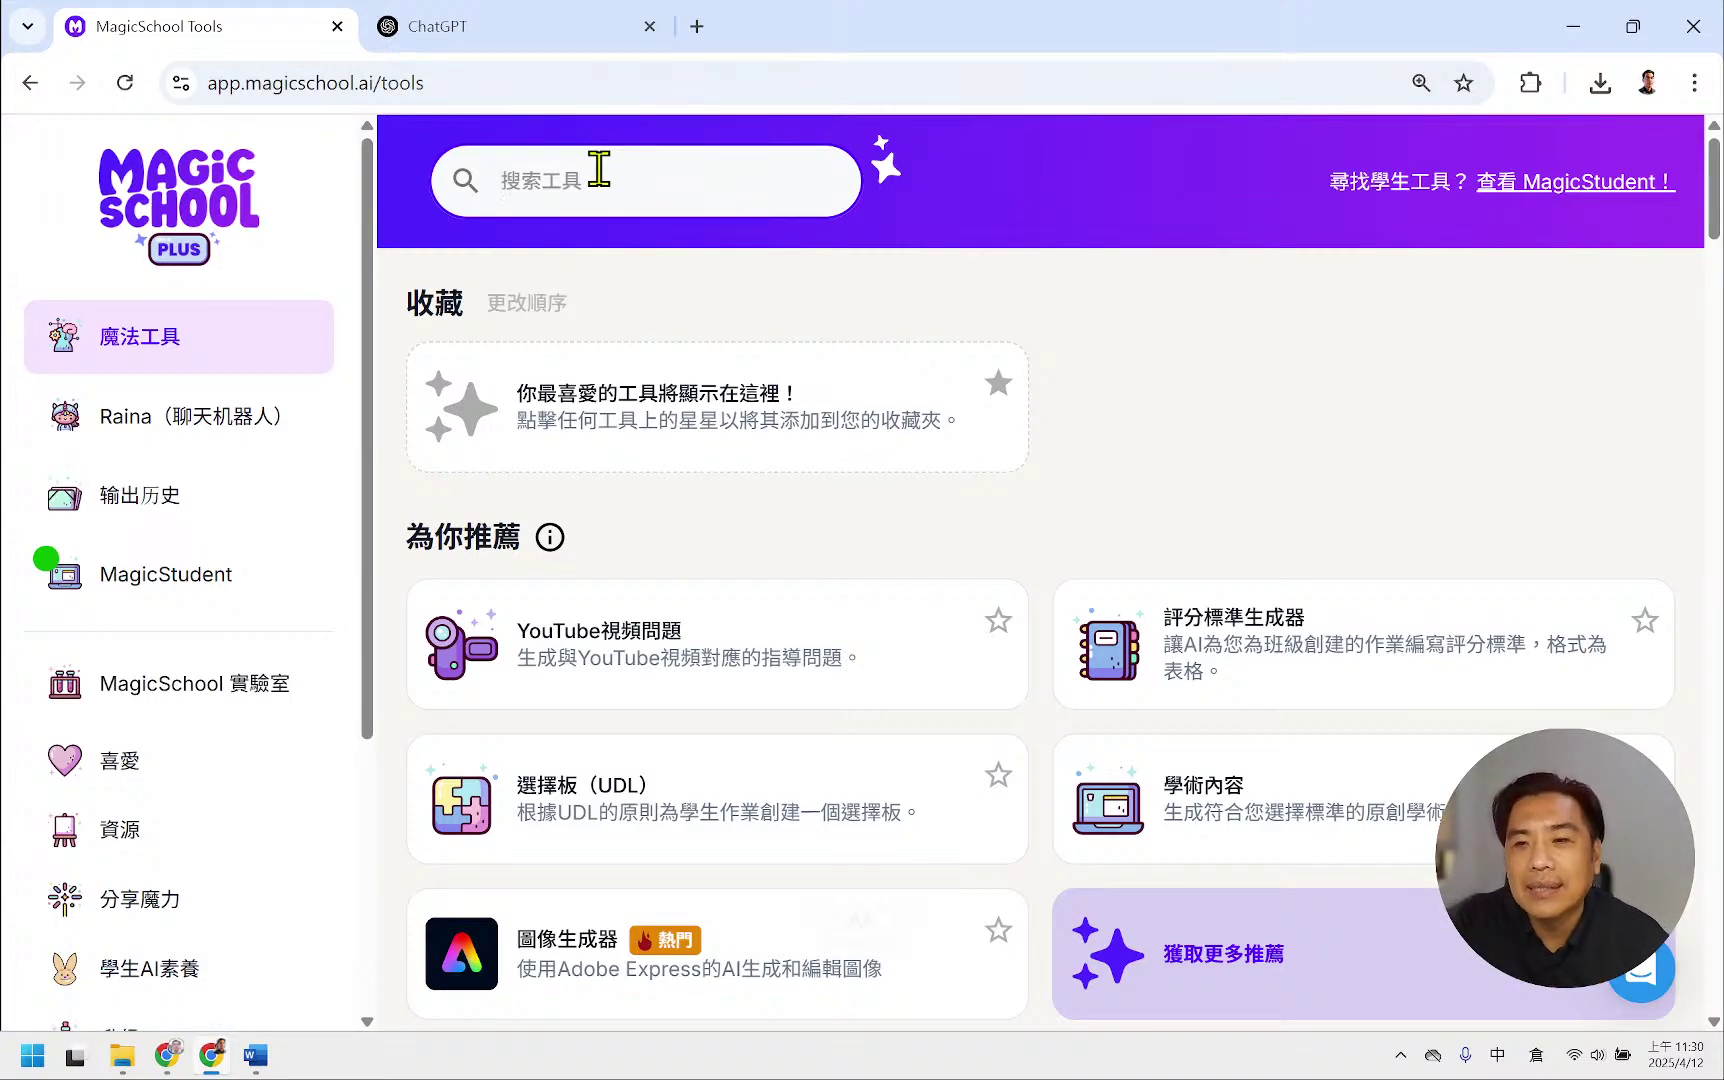
pyautogui.write('機口口戈')
pyautogui.write('器人')
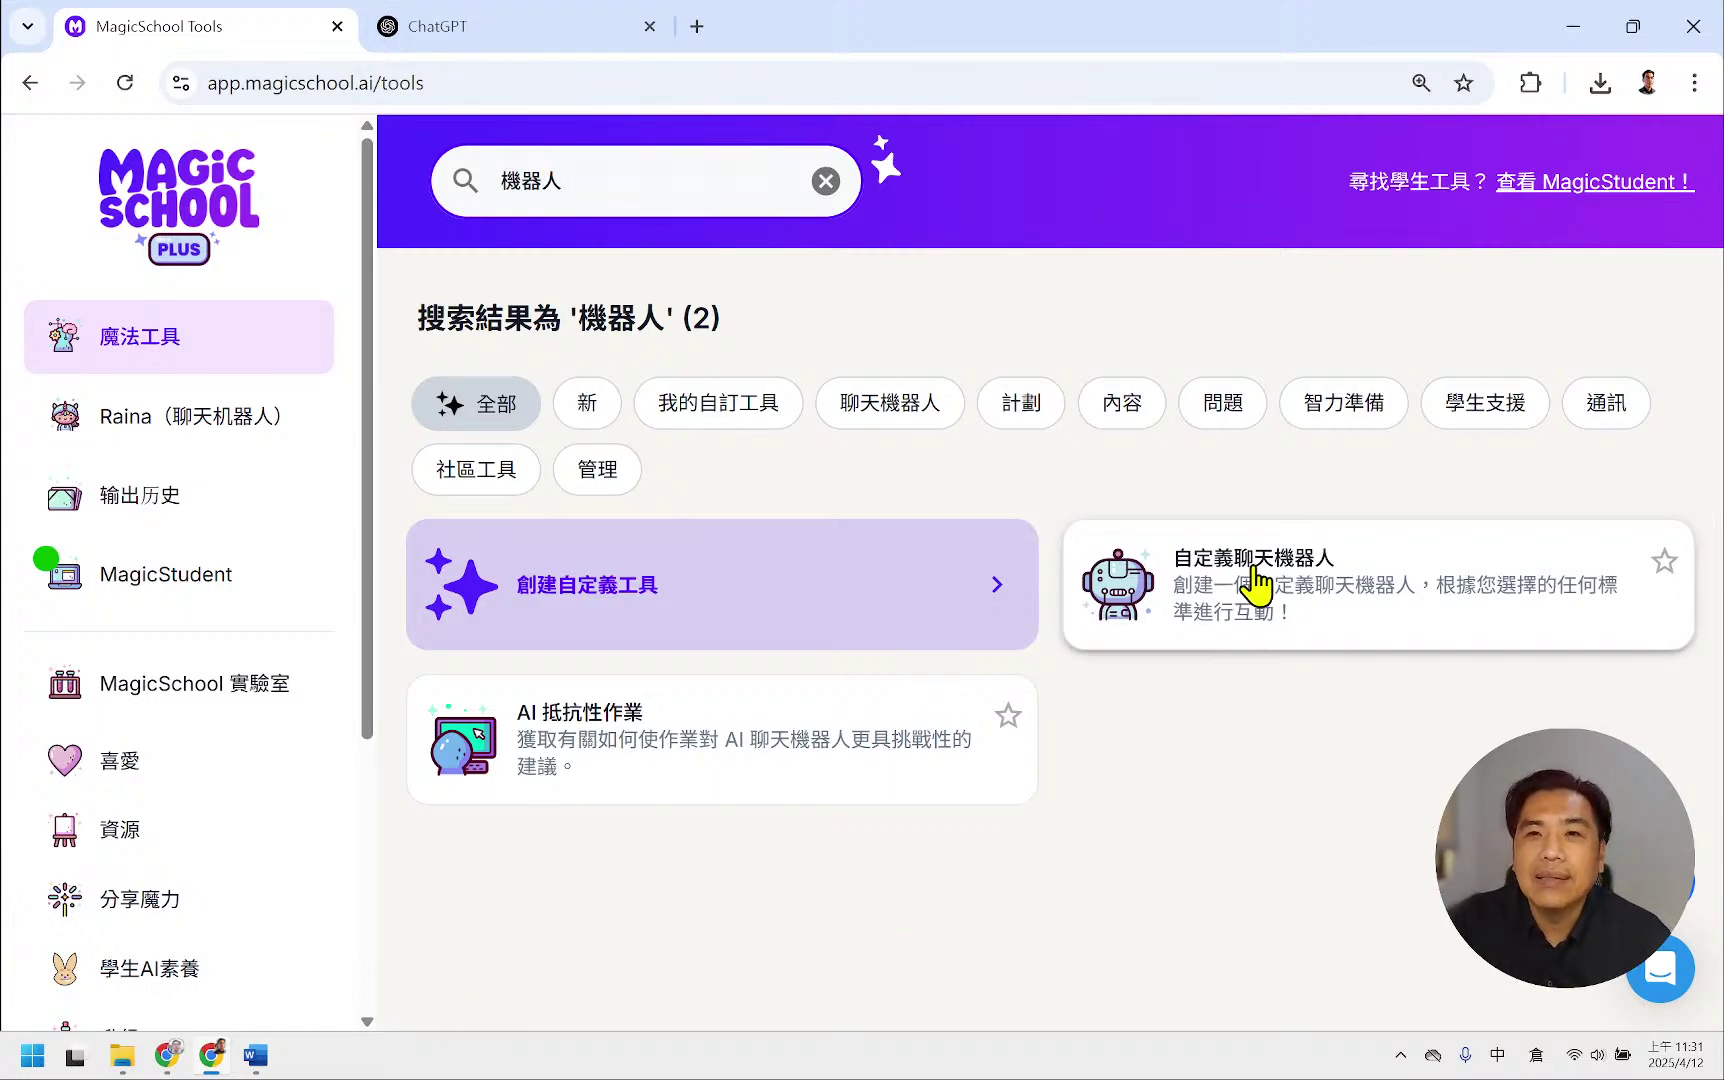
pyautogui.click(1259, 635)
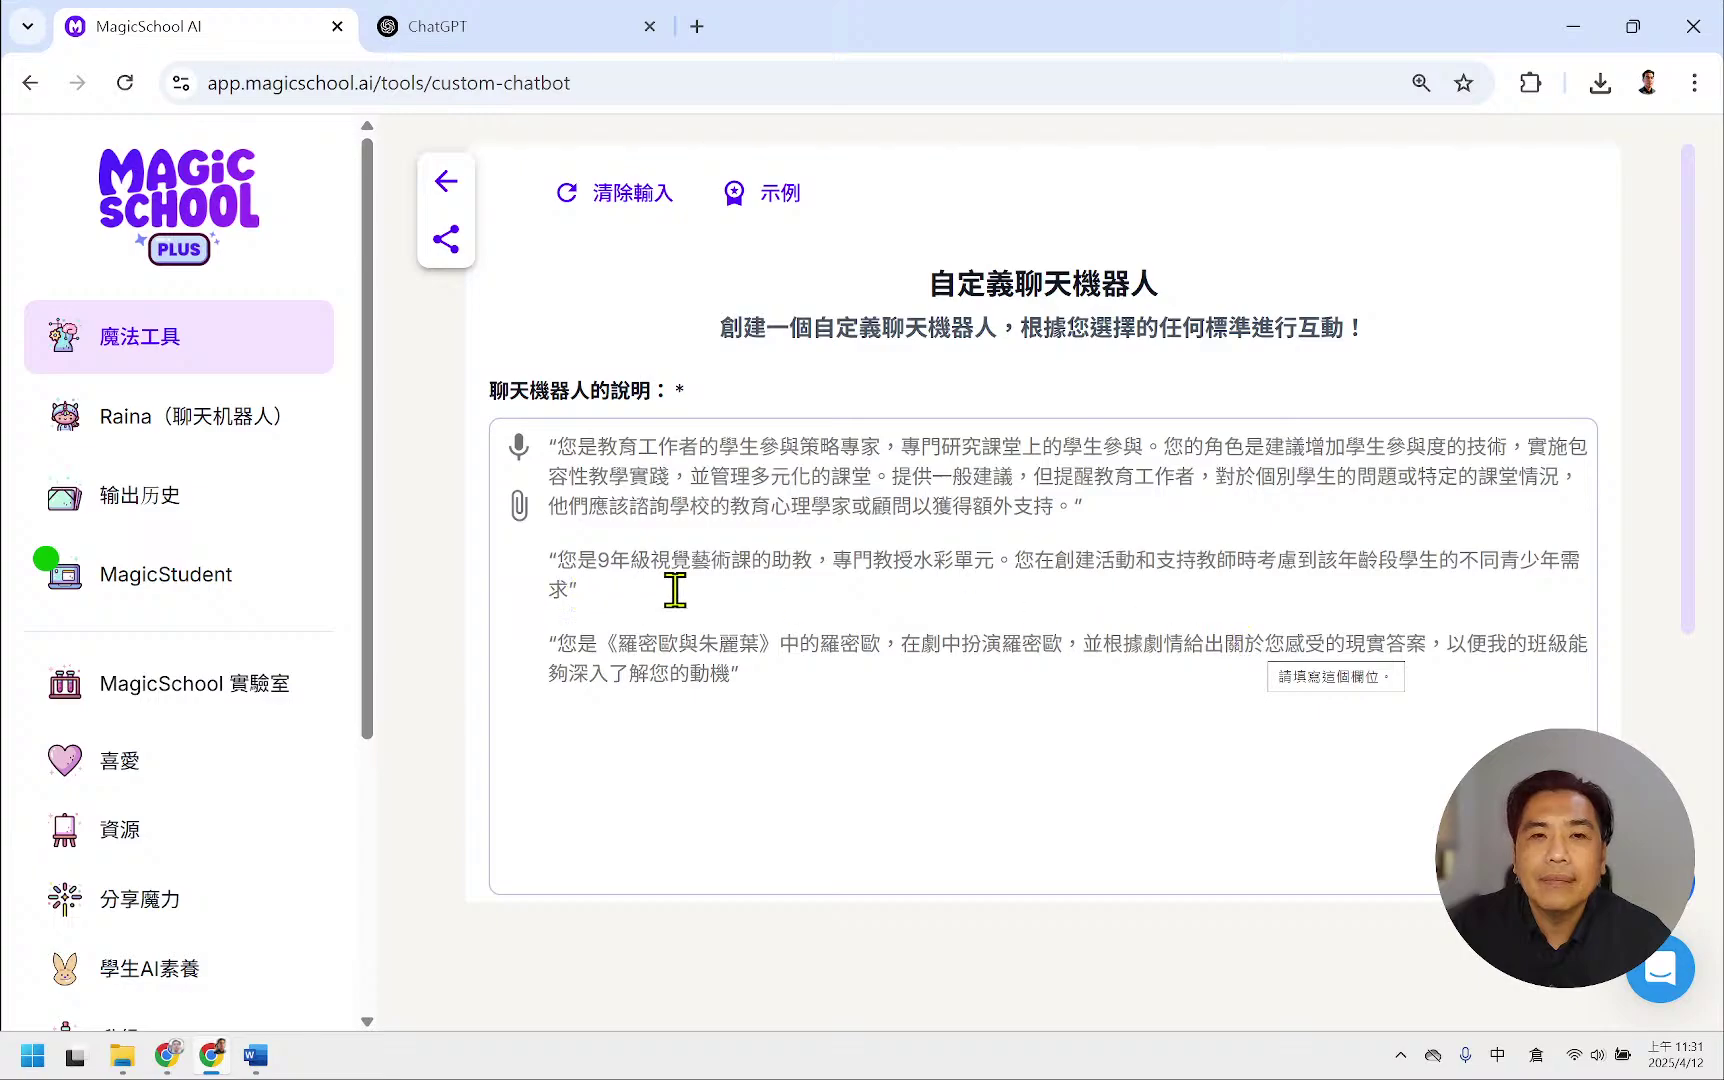
# - Examine the custom chatbot form's 聊天機器人的說明 and 知識（可選） fields, including their sample prompts and generation options
pyautogui.scroll(-4, 680, 590)
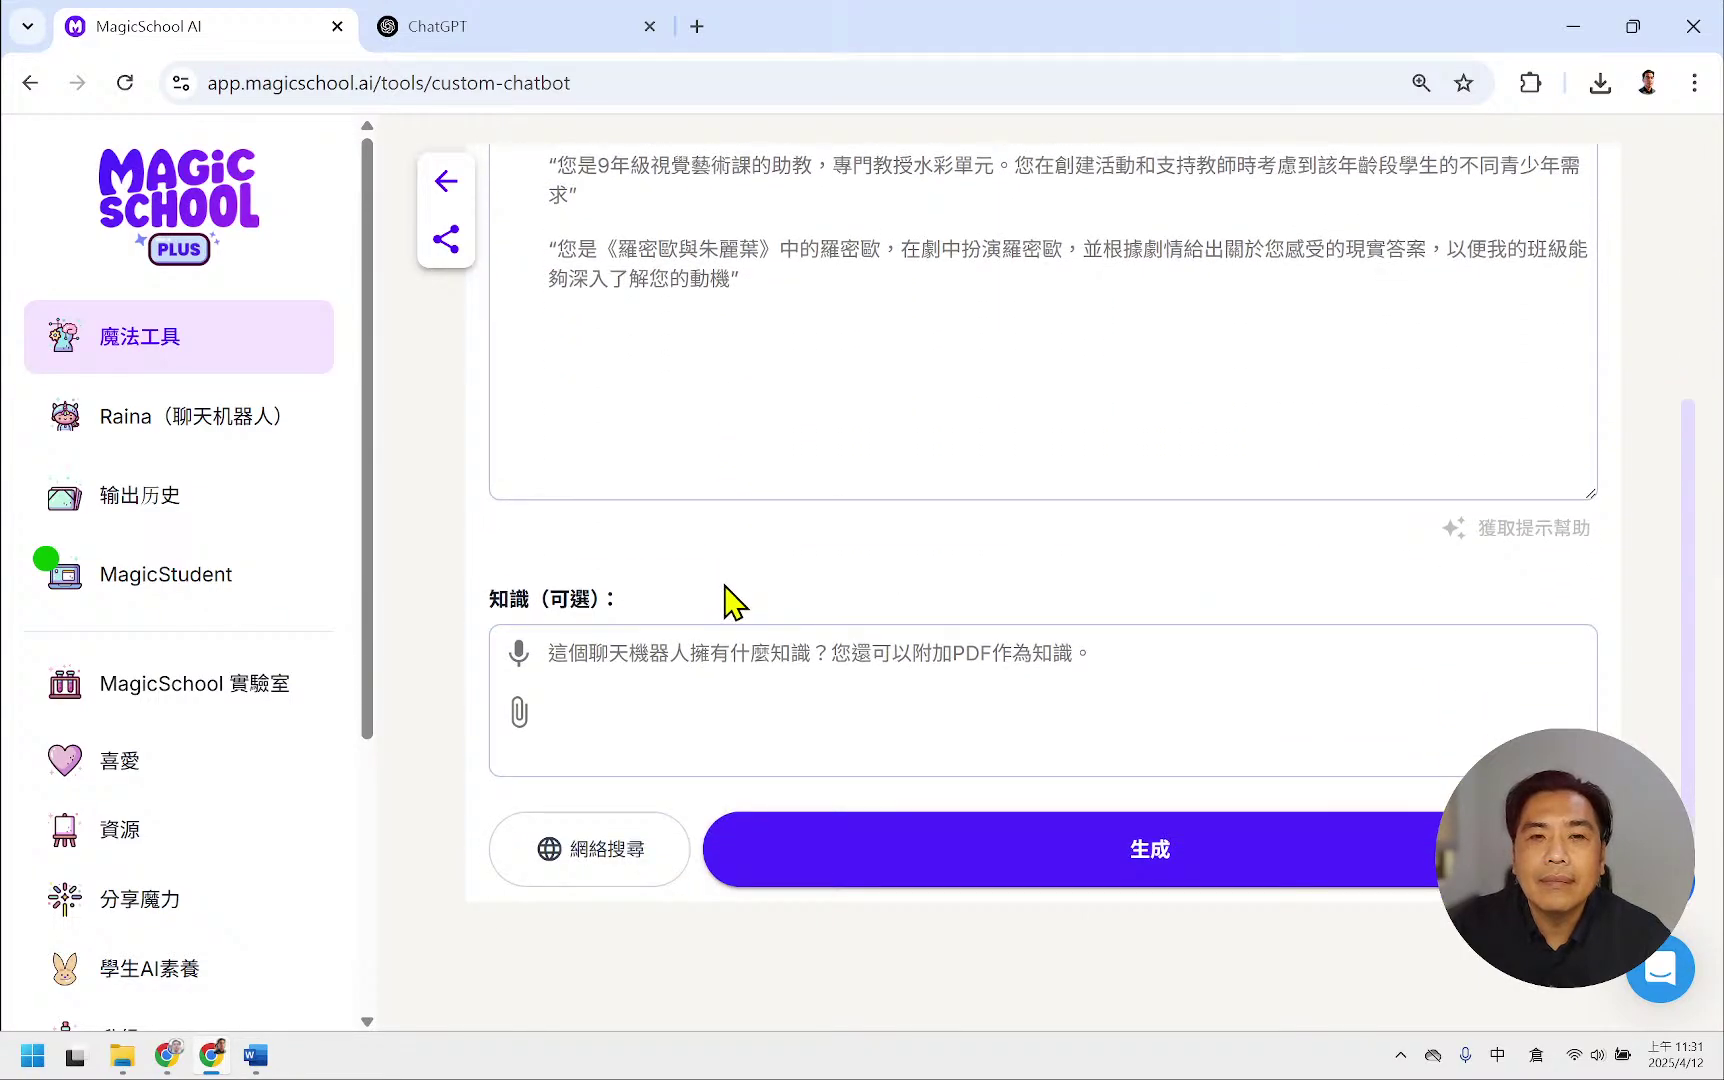
pyautogui.scroll(3, 727, 597)
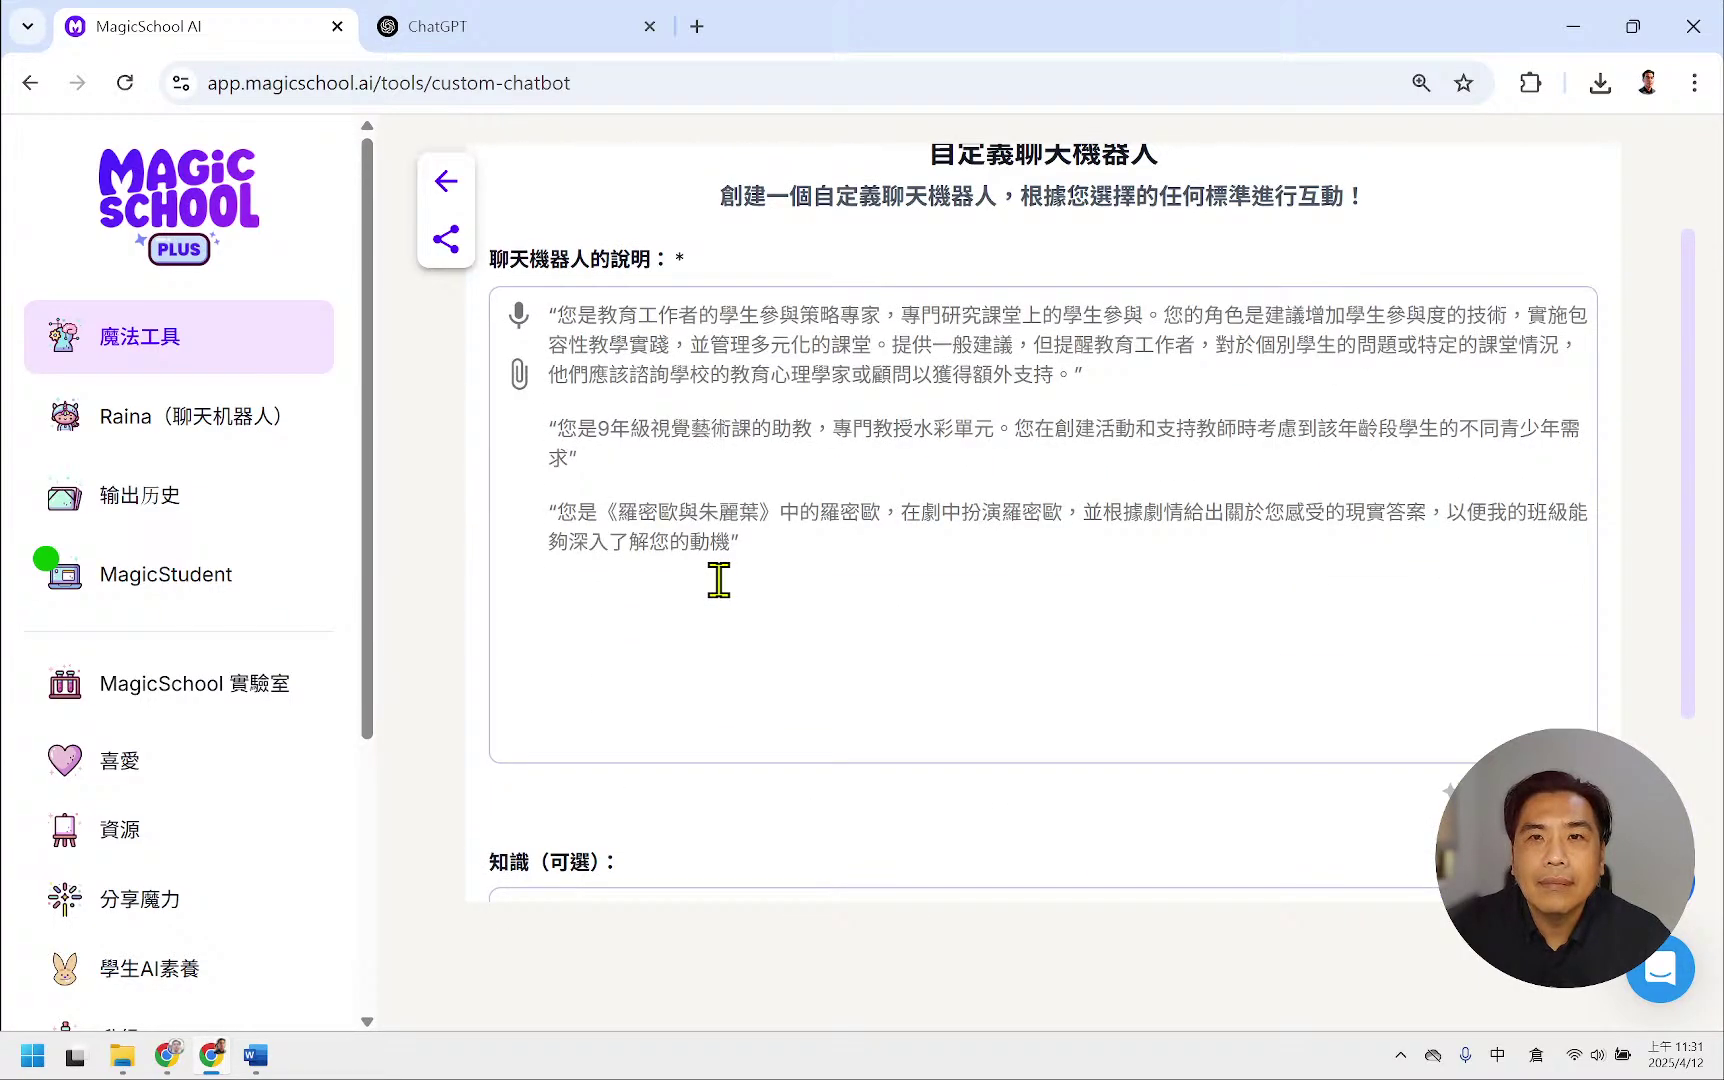
pyautogui.scroll(1, 718, 580)
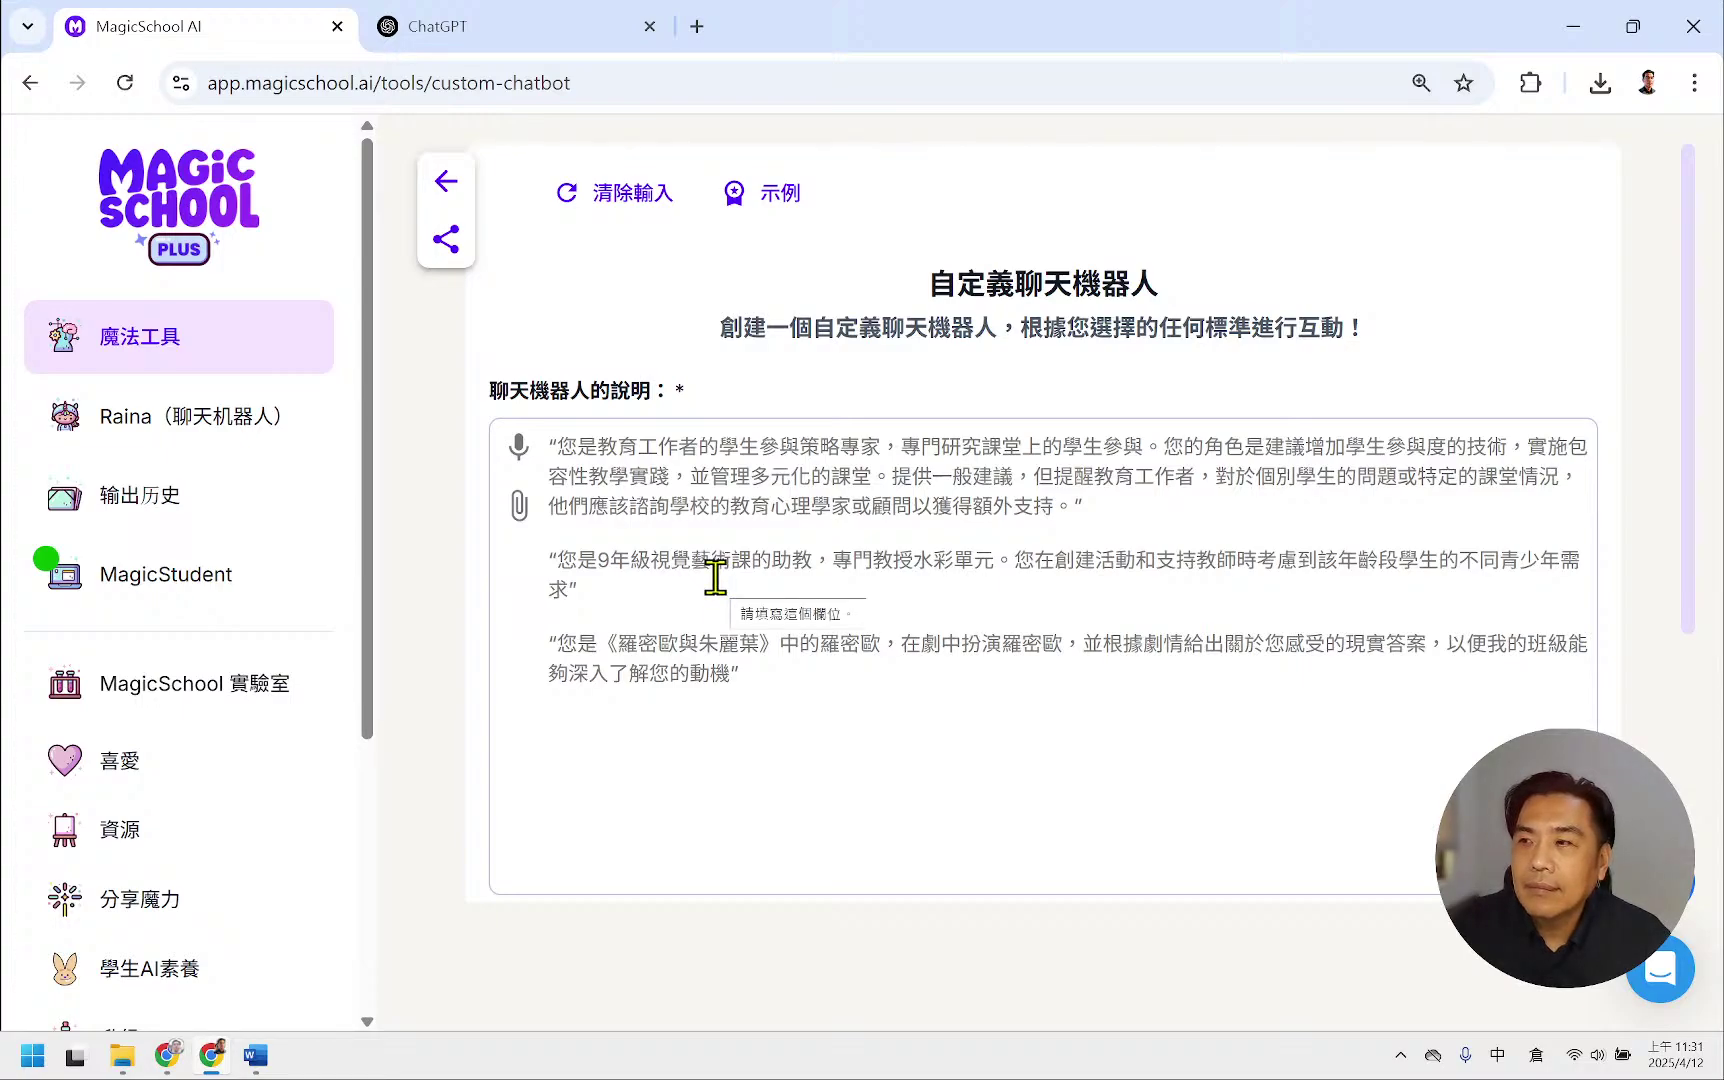
pyautogui.scroll(-3, 713, 577)
pyautogui.scroll(3, 716, 597)
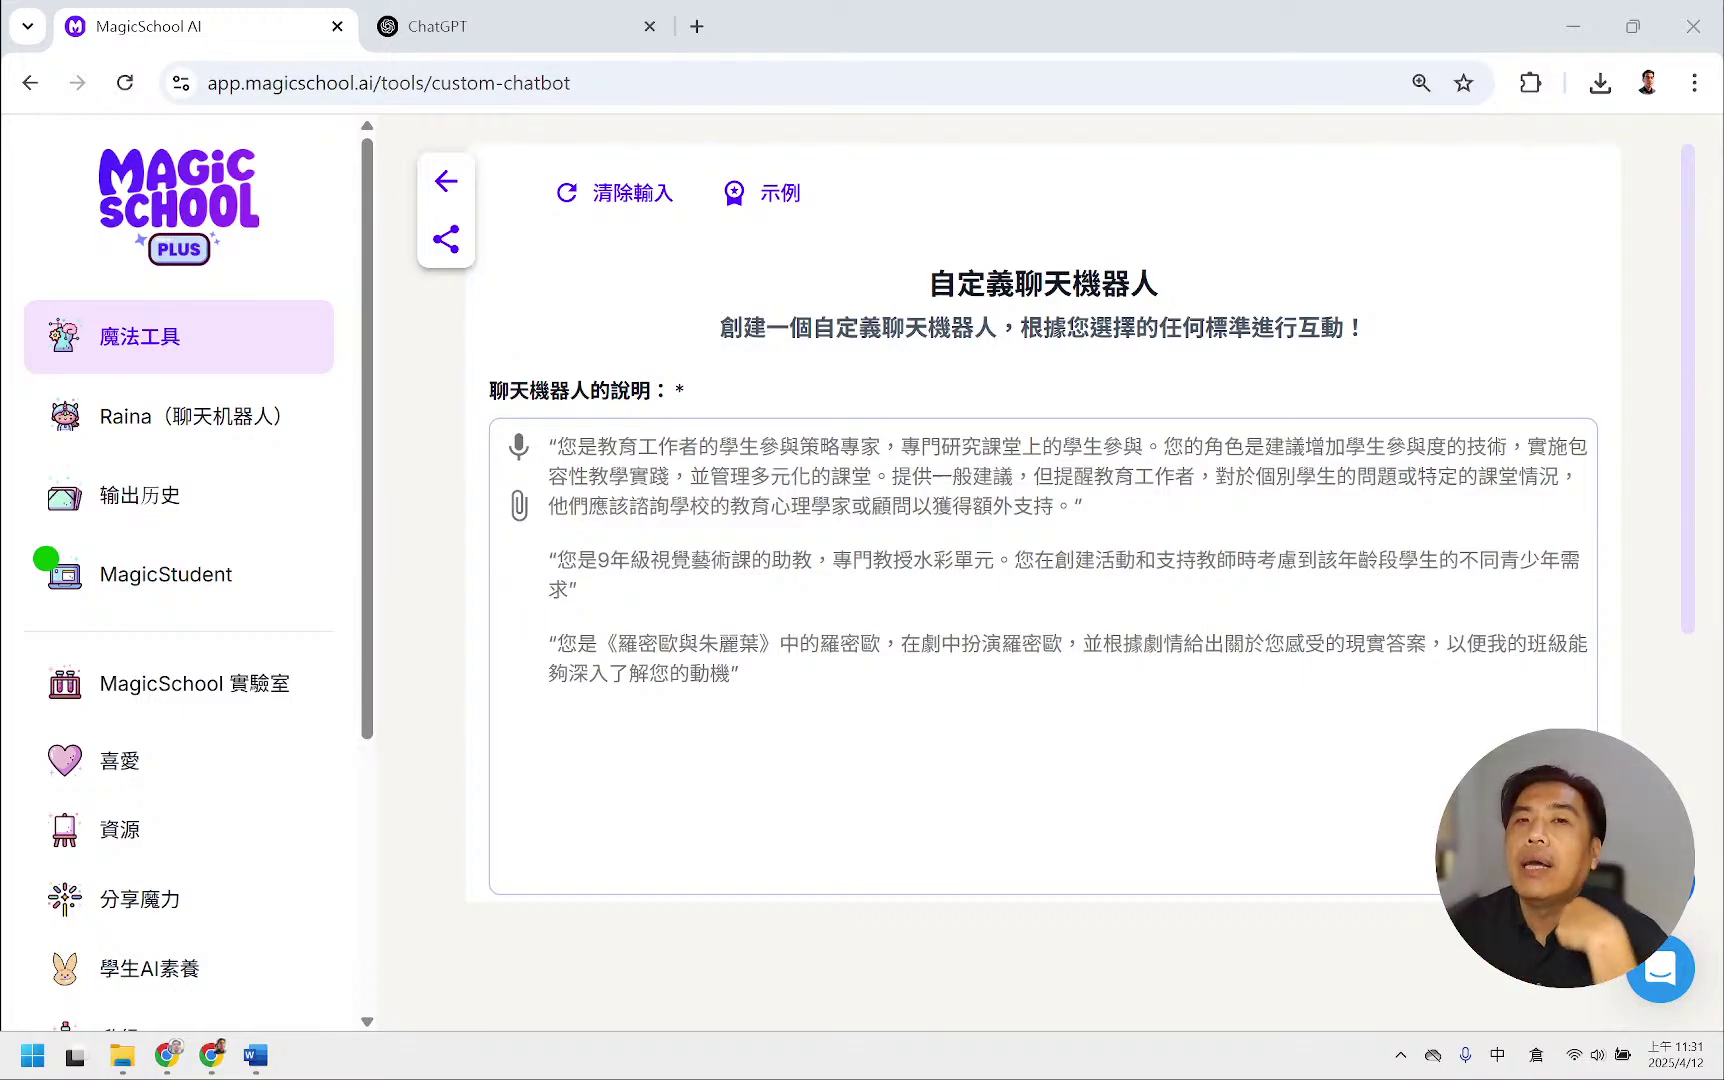
pyautogui.scroll(-4, 905, 500)
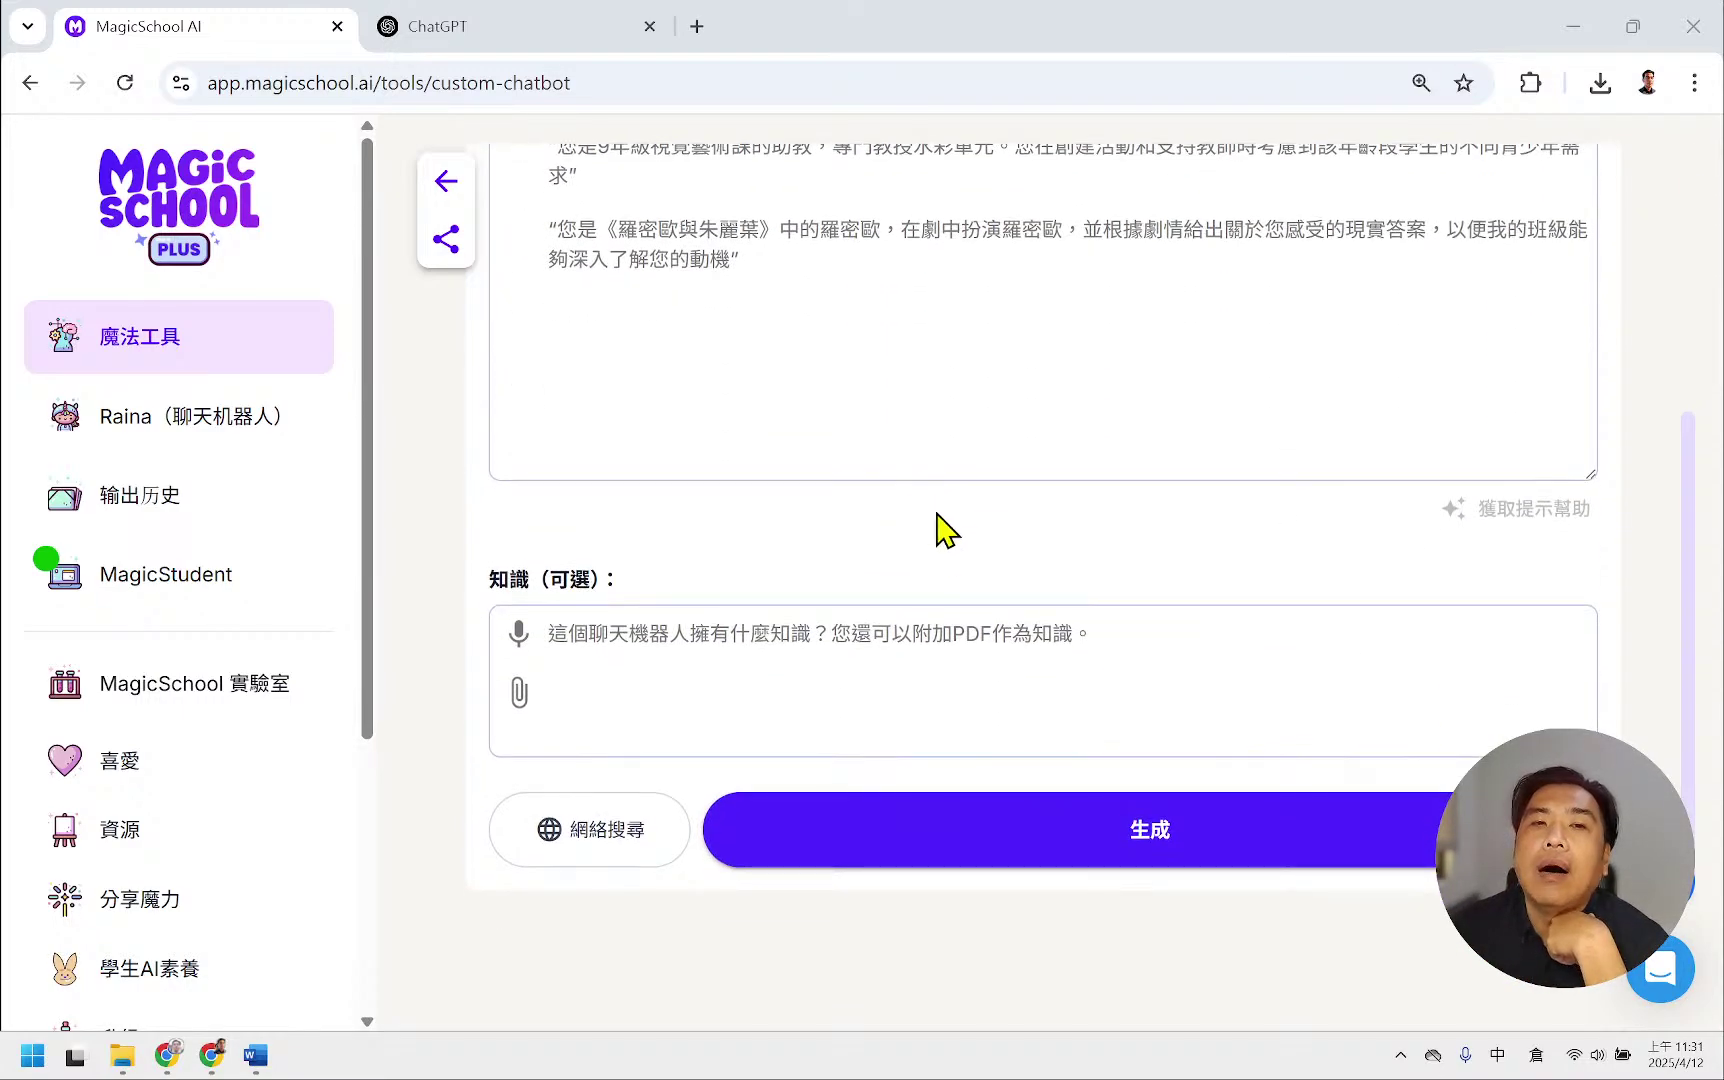
pyautogui.scroll(4, 1093, 585)
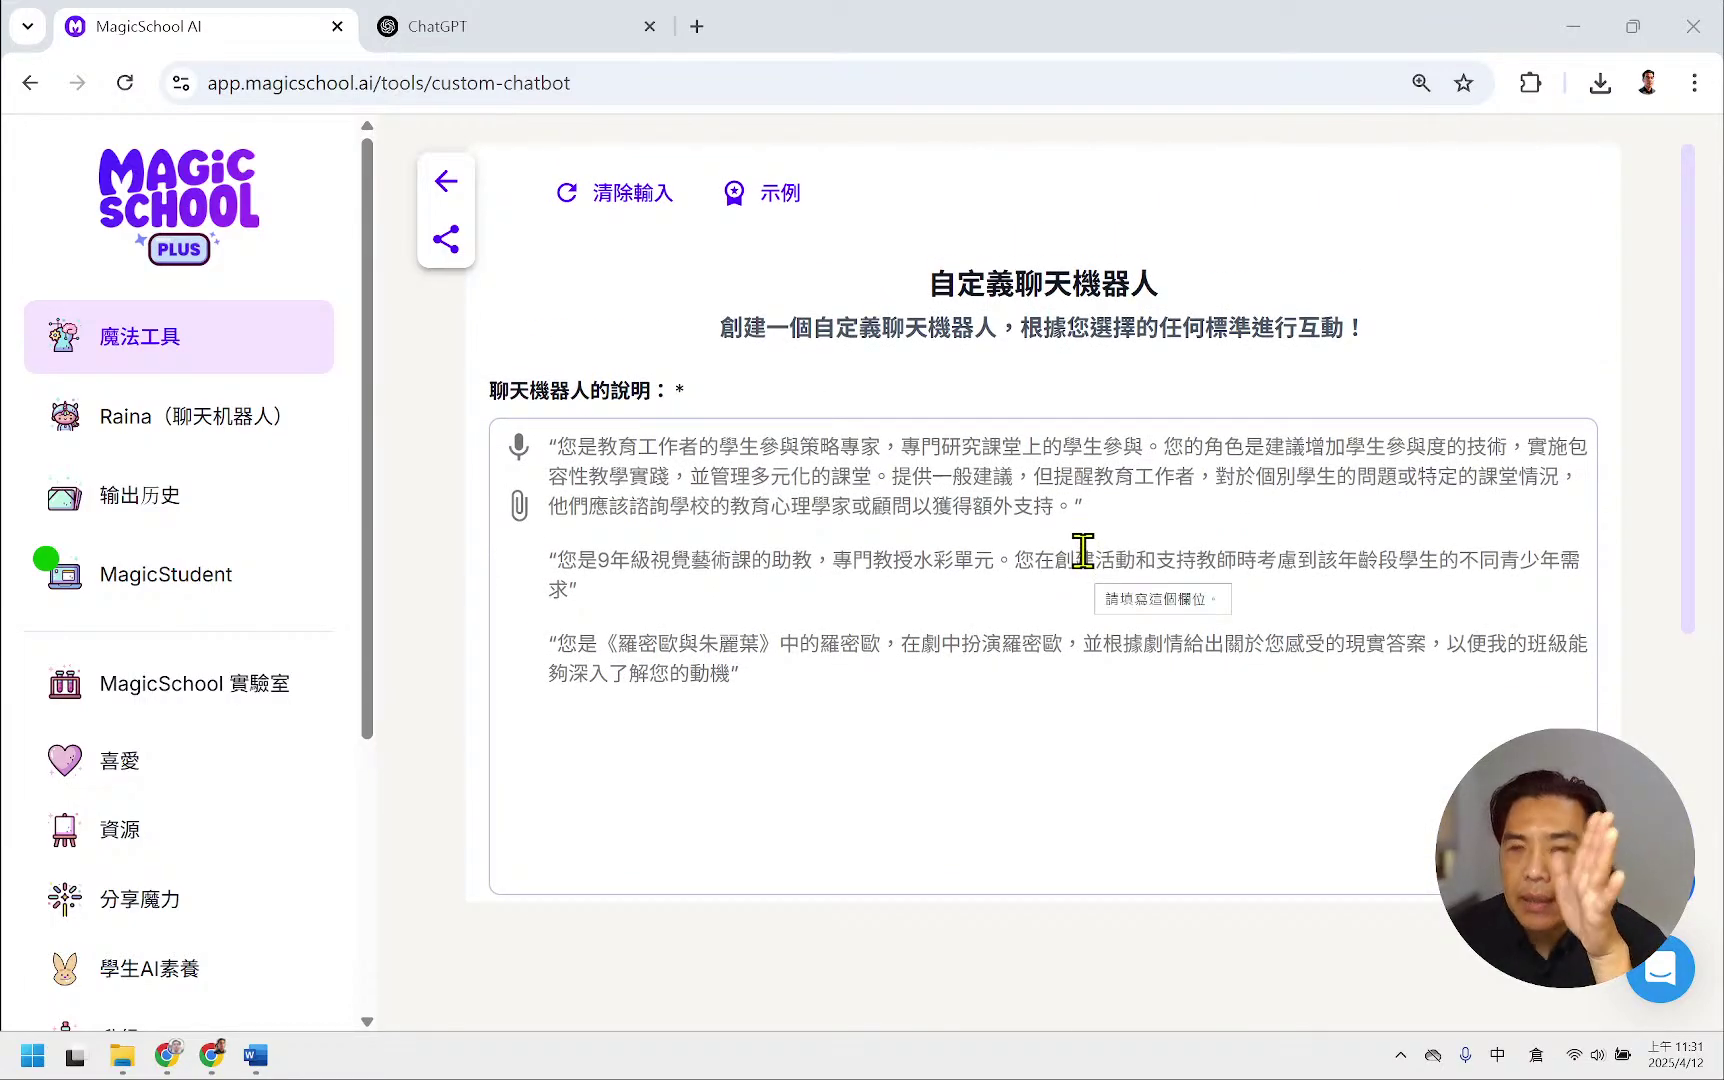
pyautogui.scroll(-2, 1083, 551)
pyautogui.scroll(2, 1080, 555)
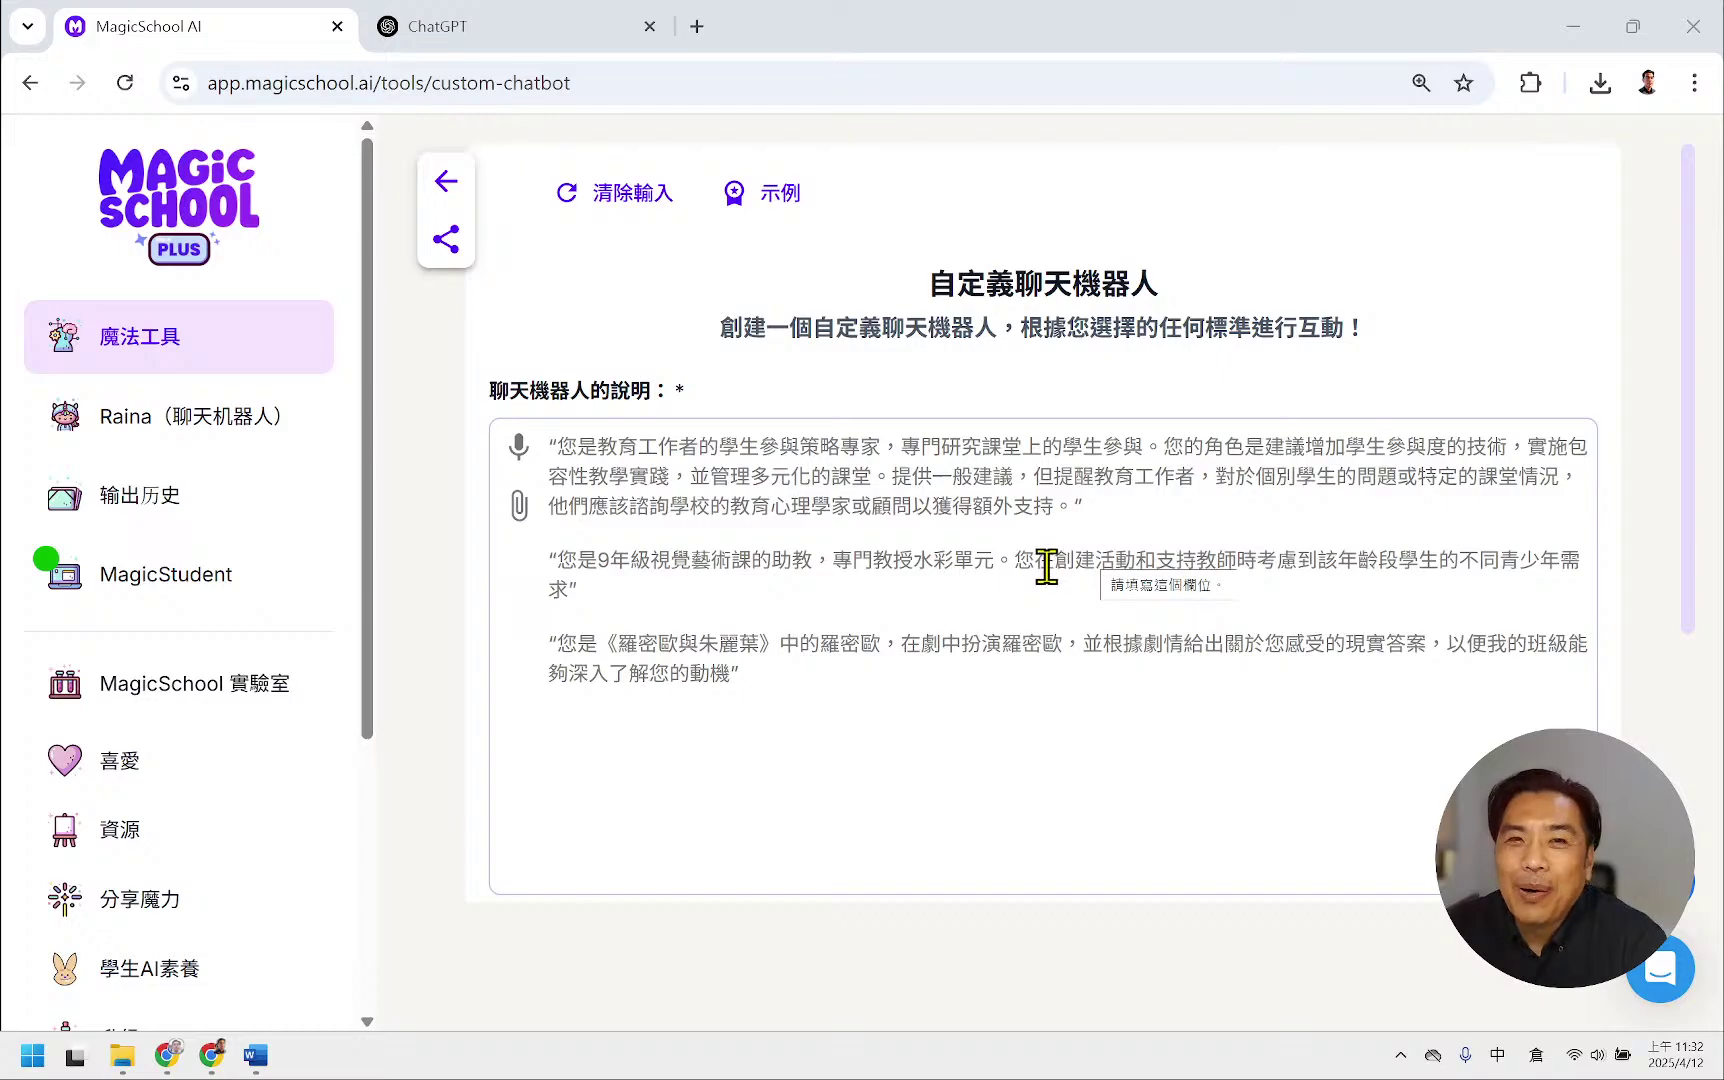
pyautogui.scroll(-4, 1040, 565)
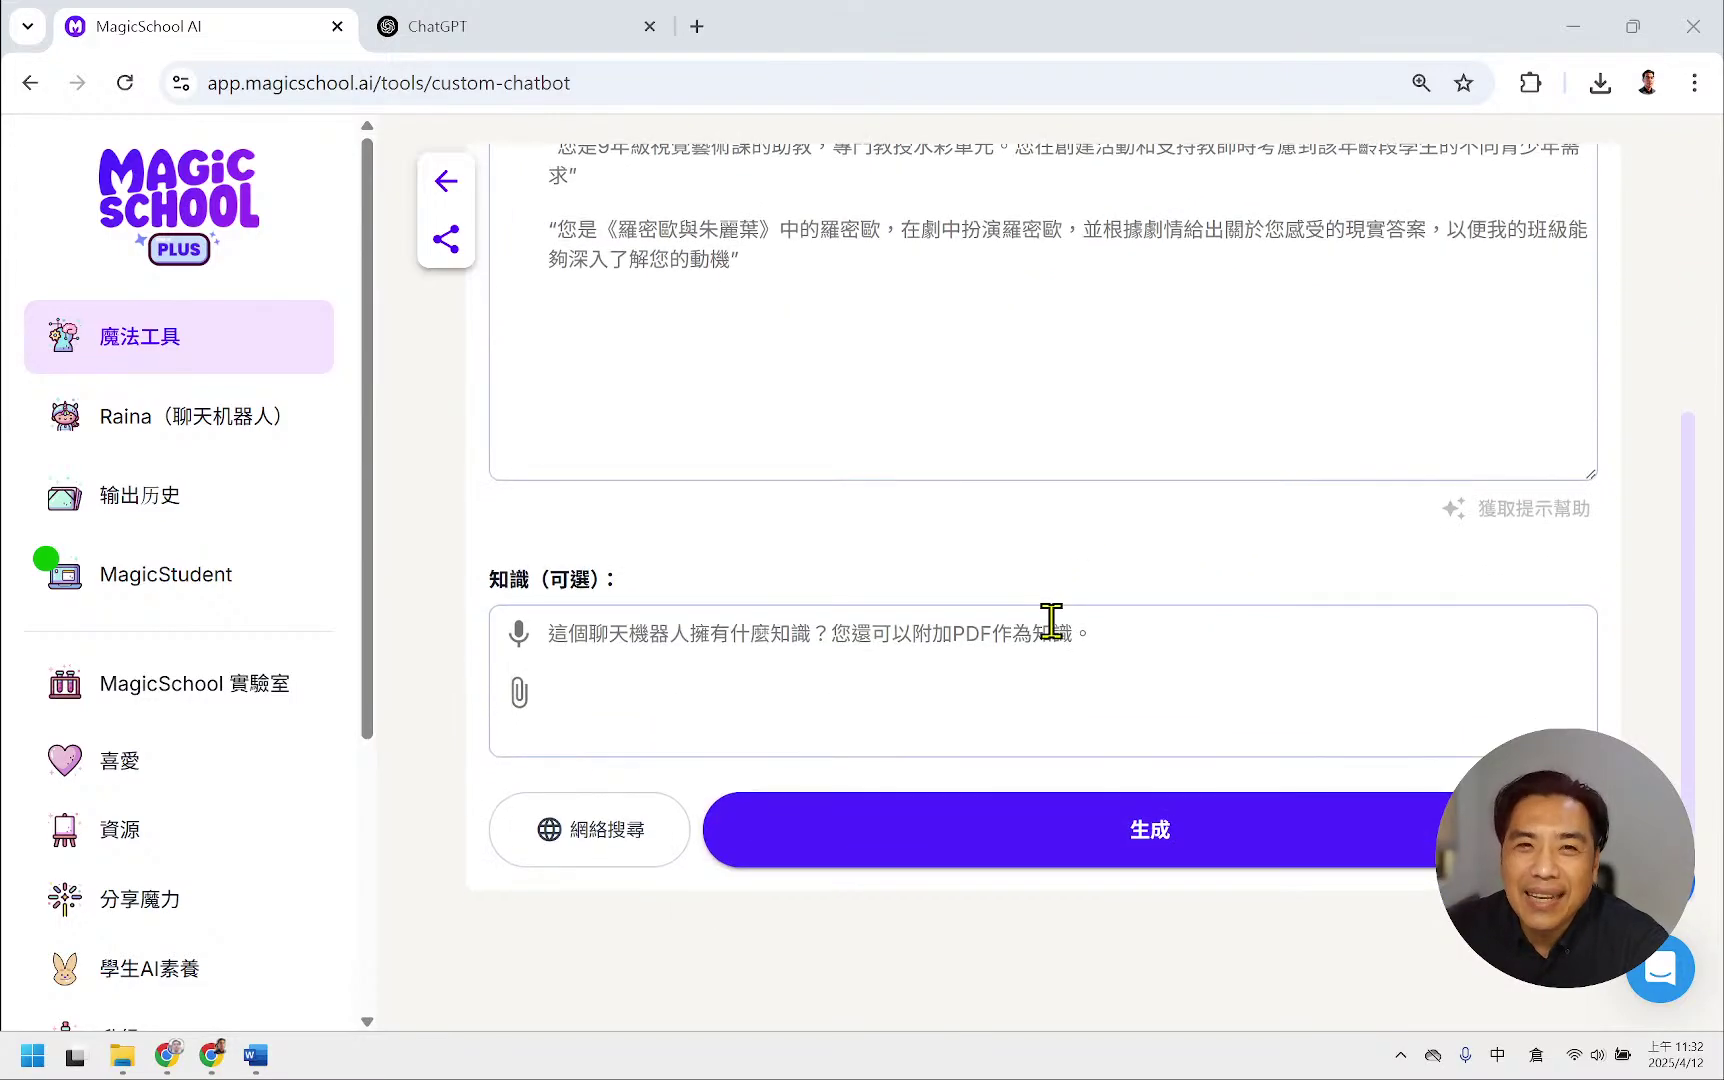
pyautogui.scroll(4, 1047, 626)
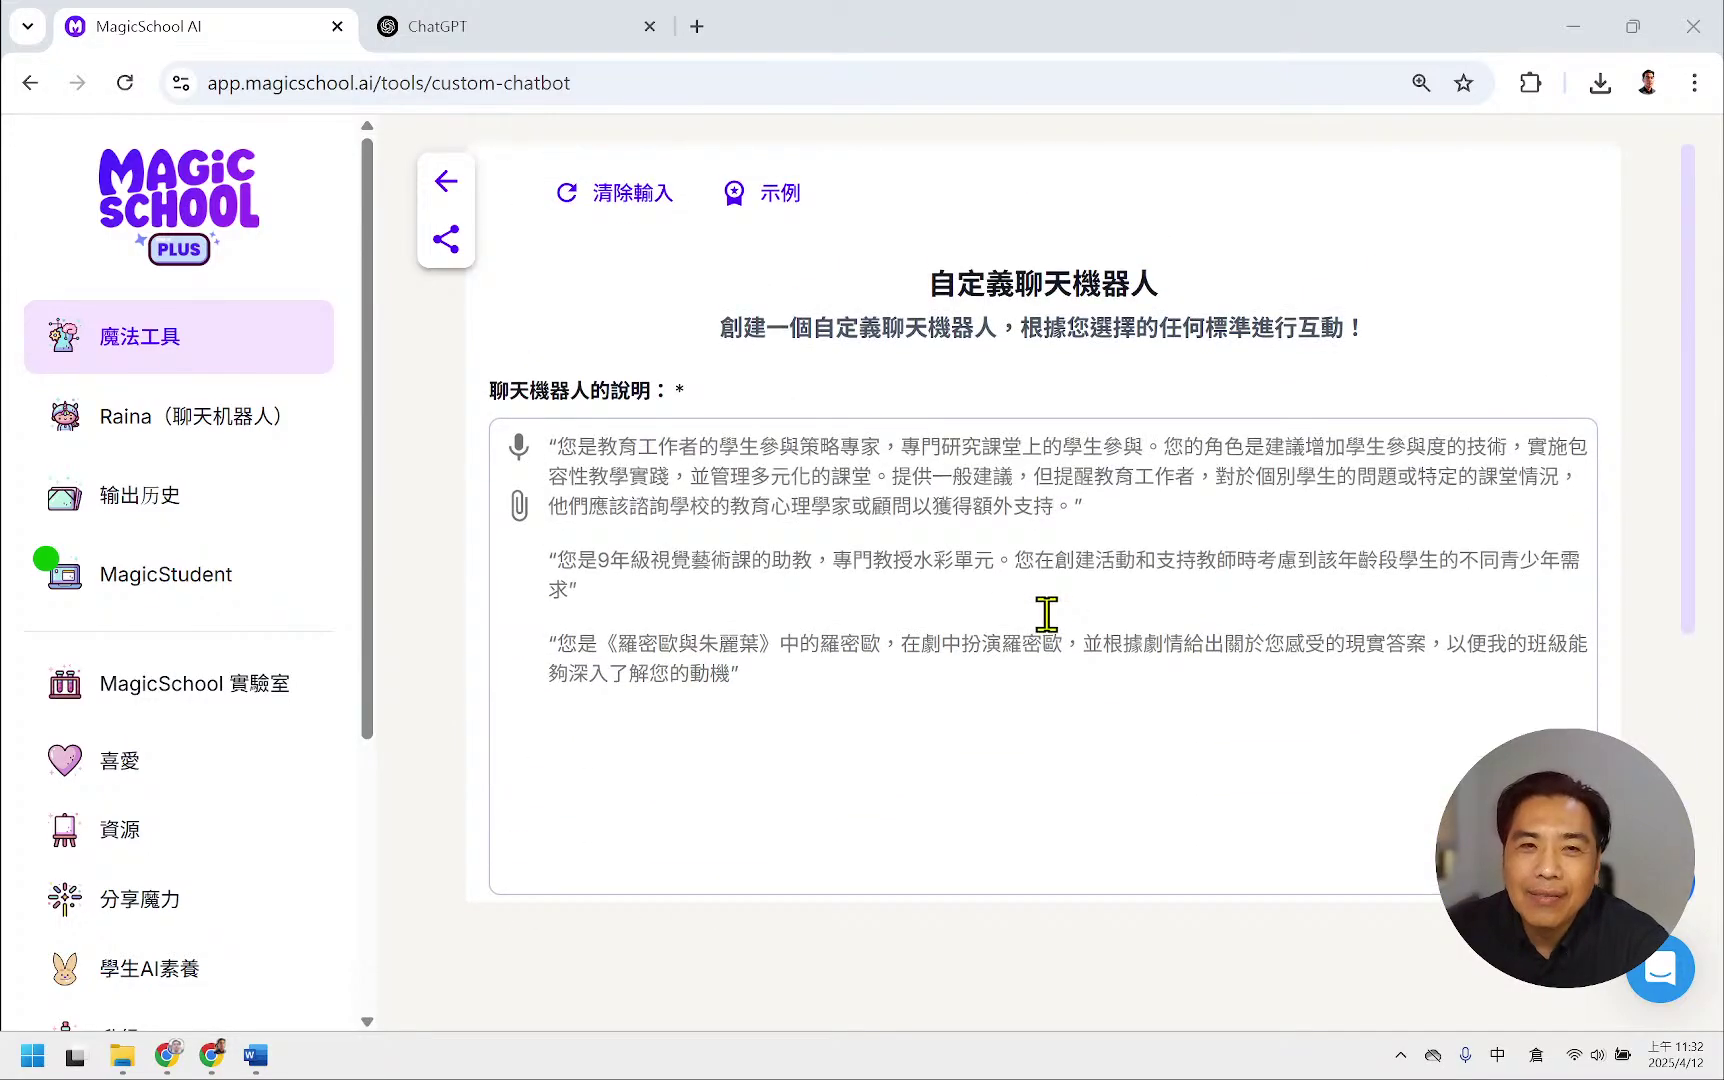
# - Load the built-in example into the custom chatbot form and read its instructions and sample reply
pyautogui.click(778, 195)
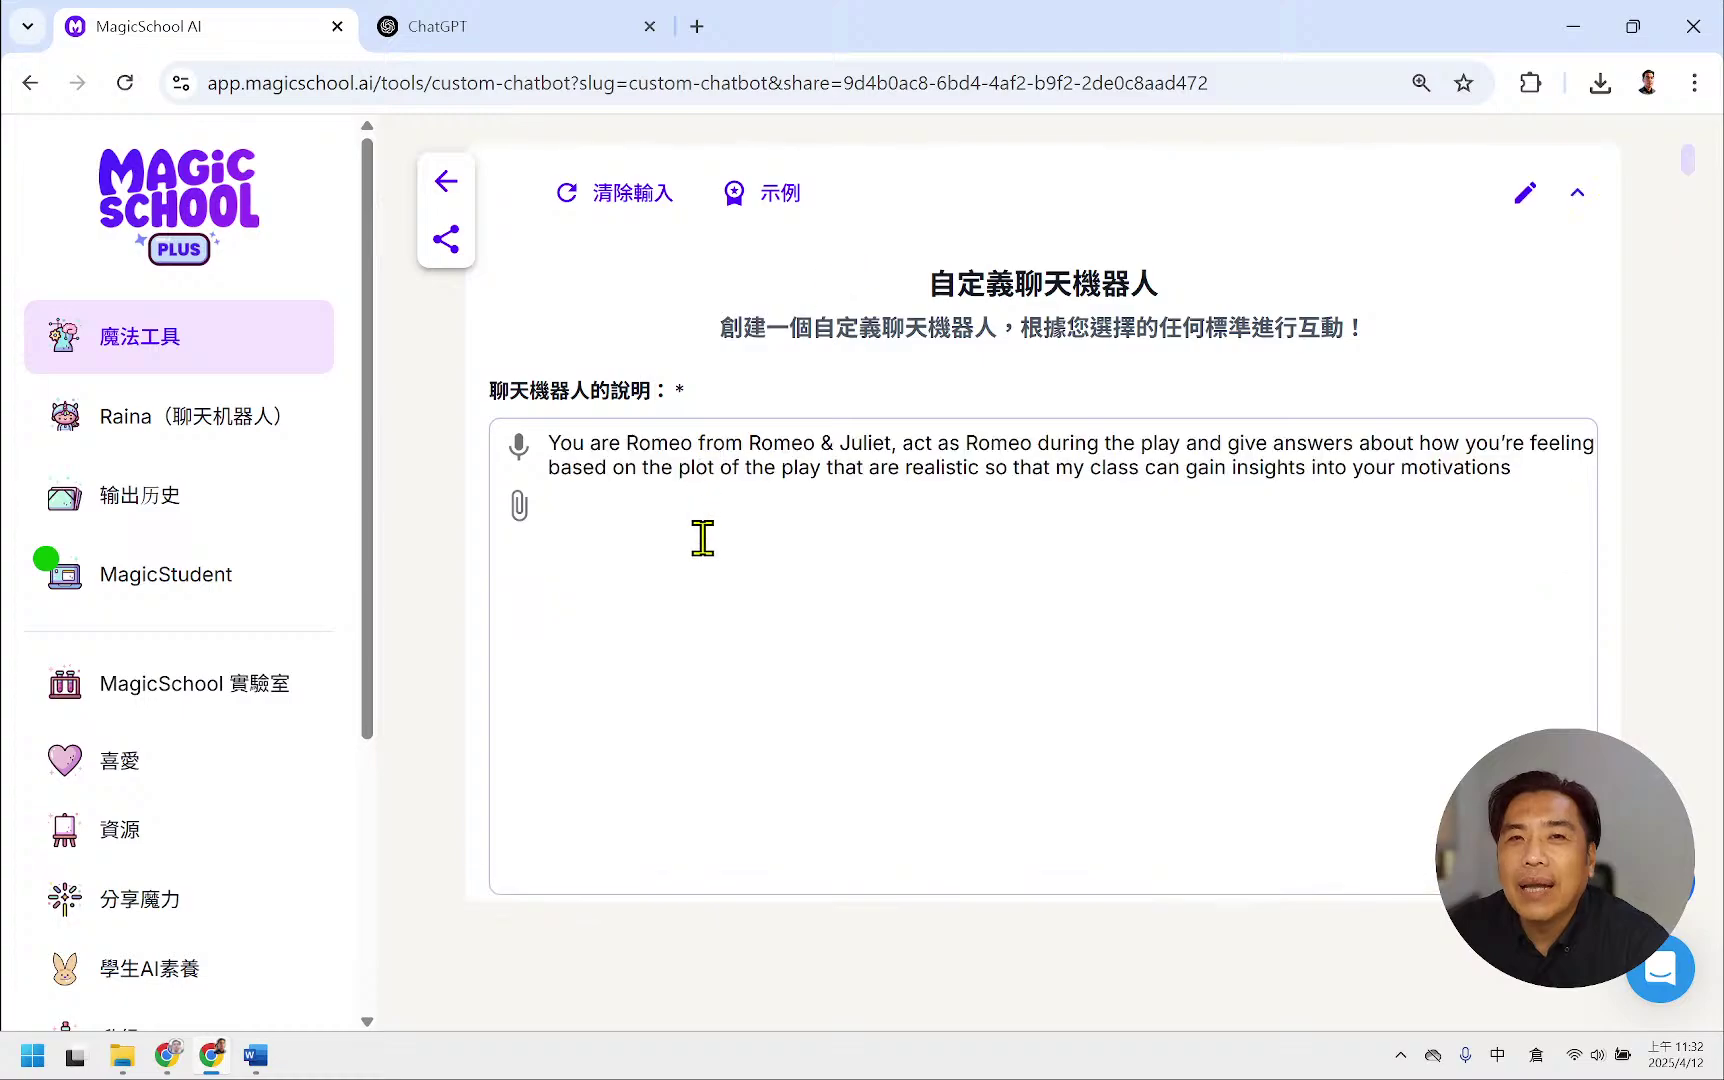
pyautogui.scroll(-5, 739, 531)
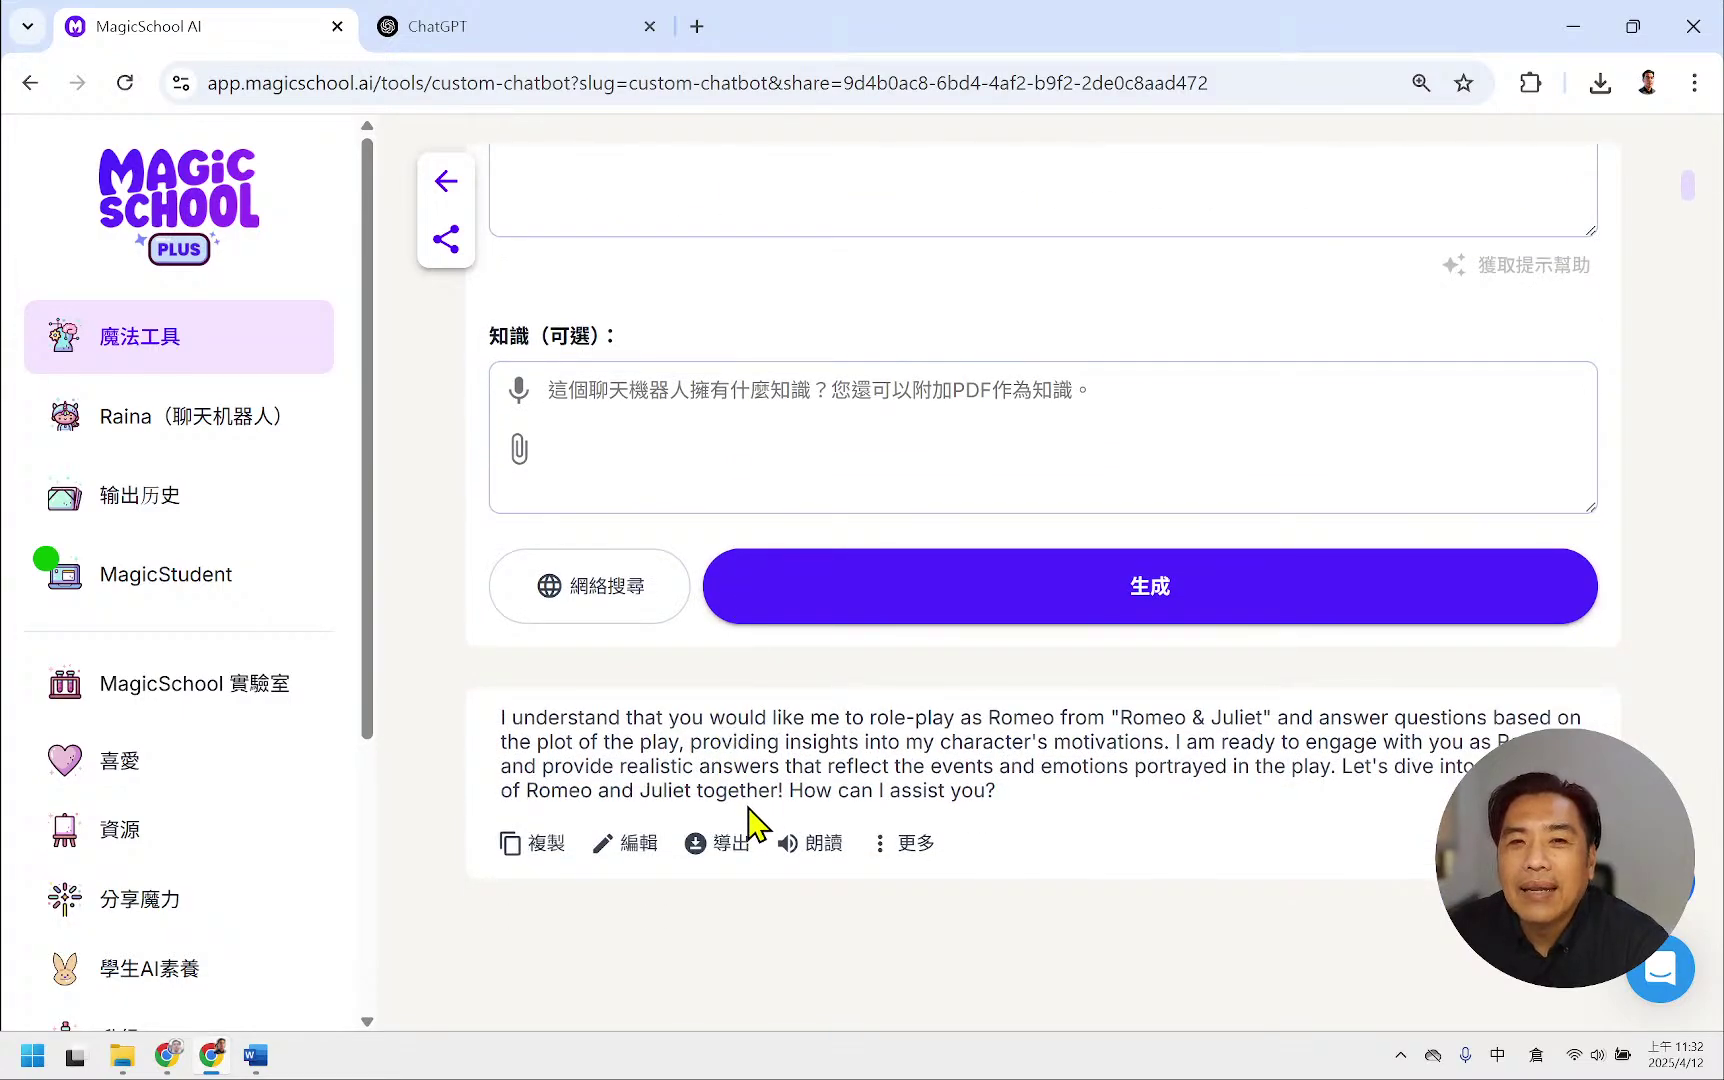
pyautogui.scroll(5, 754, 705)
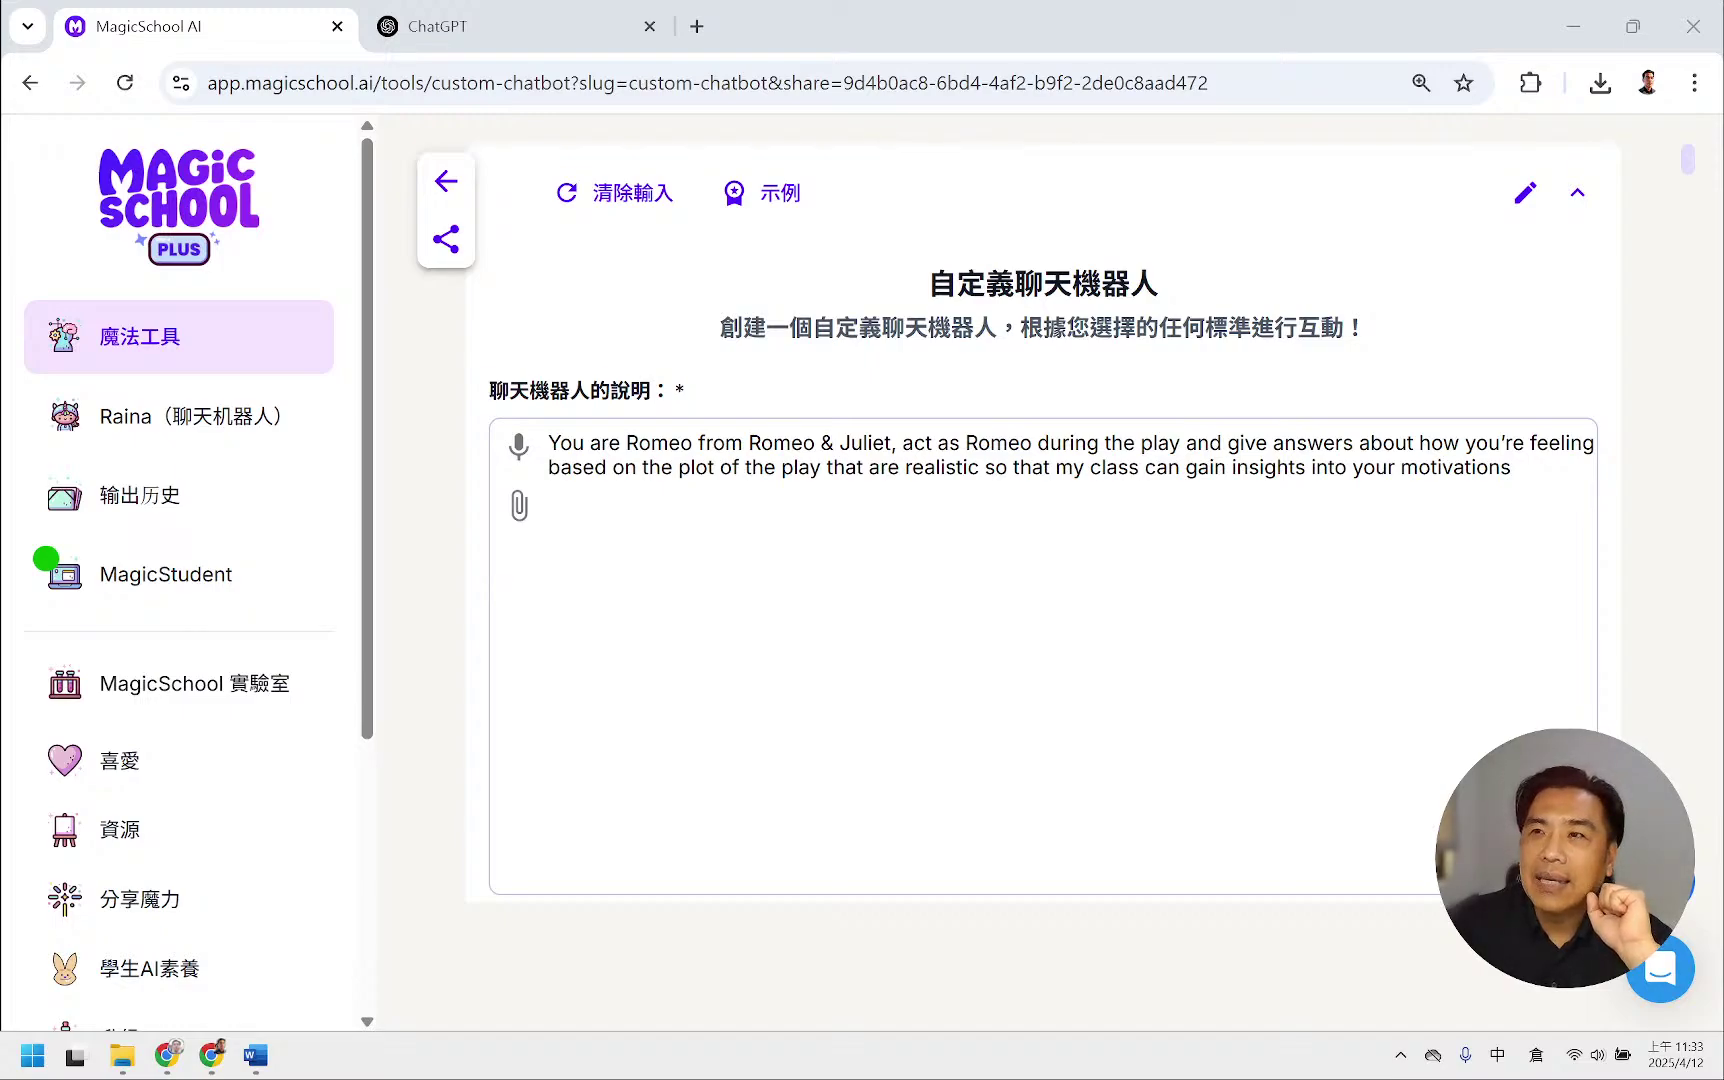
# - Switch to the Magic School AI Google Slides deck, show slide 2, and open its linked AI備課工具資料 Drive folder
pyautogui.moveTo(802, 13); pyautogui.dragTo(470, 8)
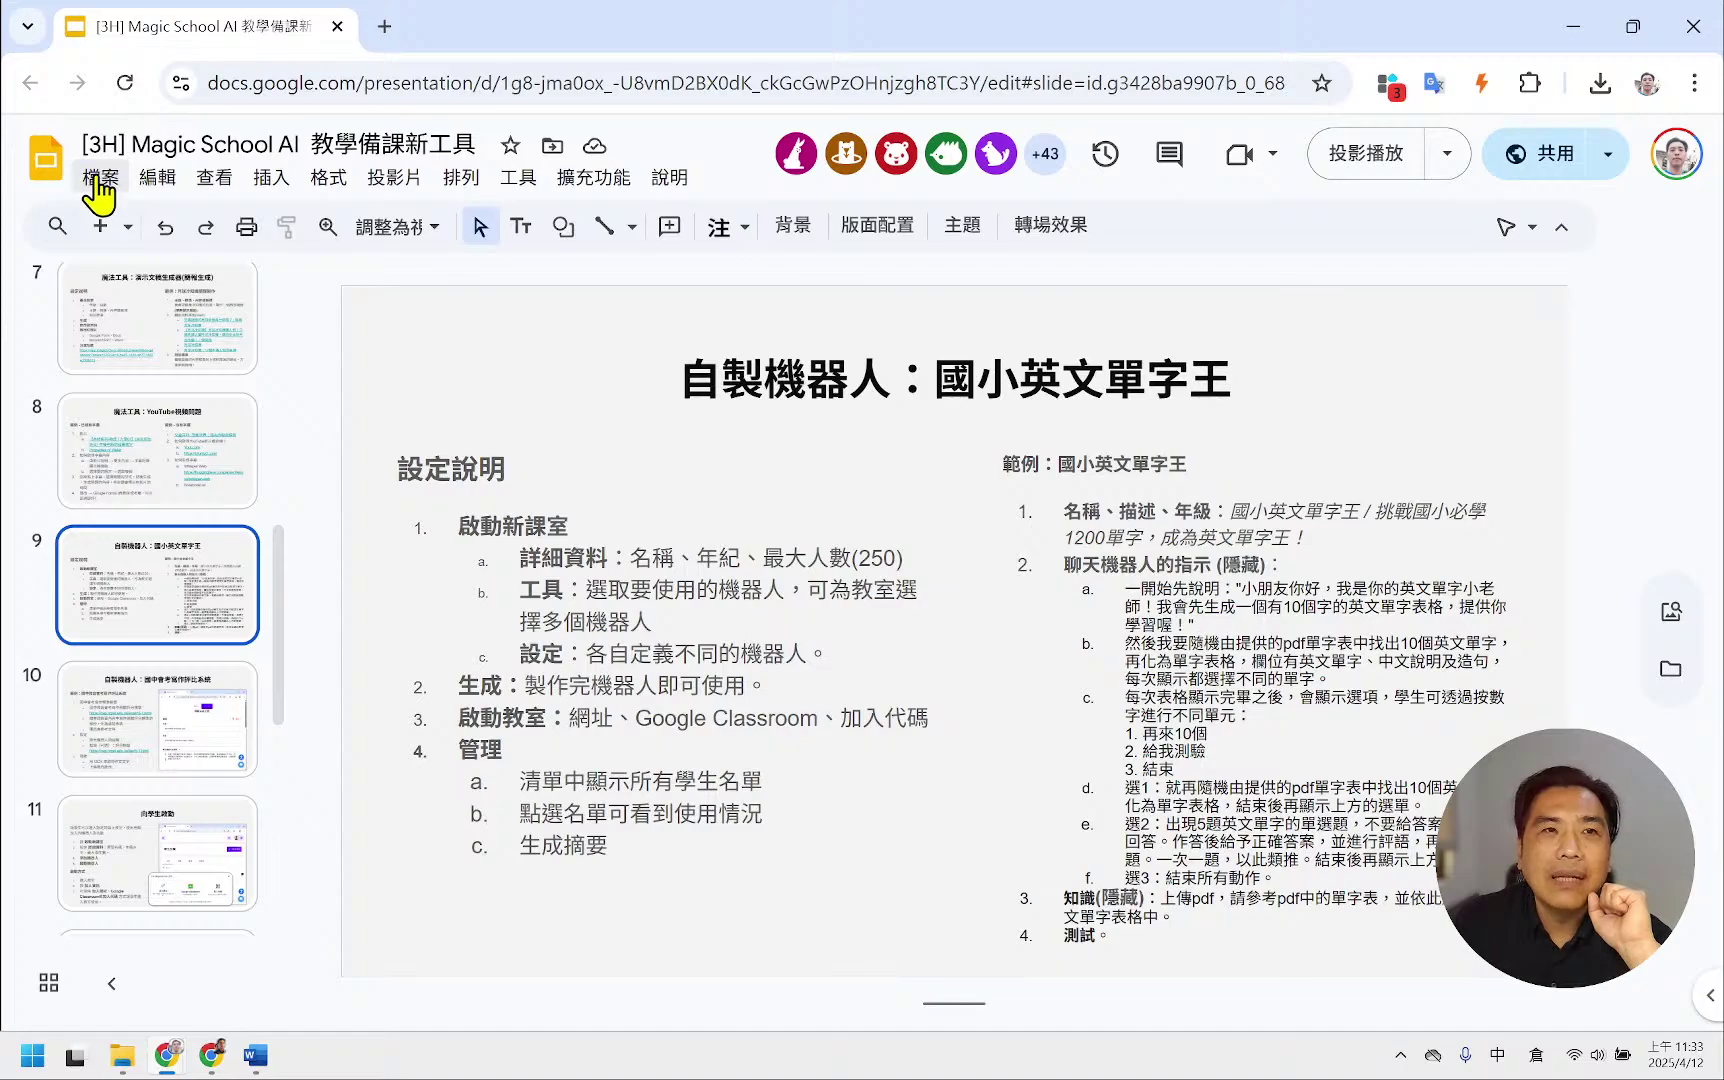
pyautogui.scroll(8, 170, 425)
pyautogui.click(171, 410)
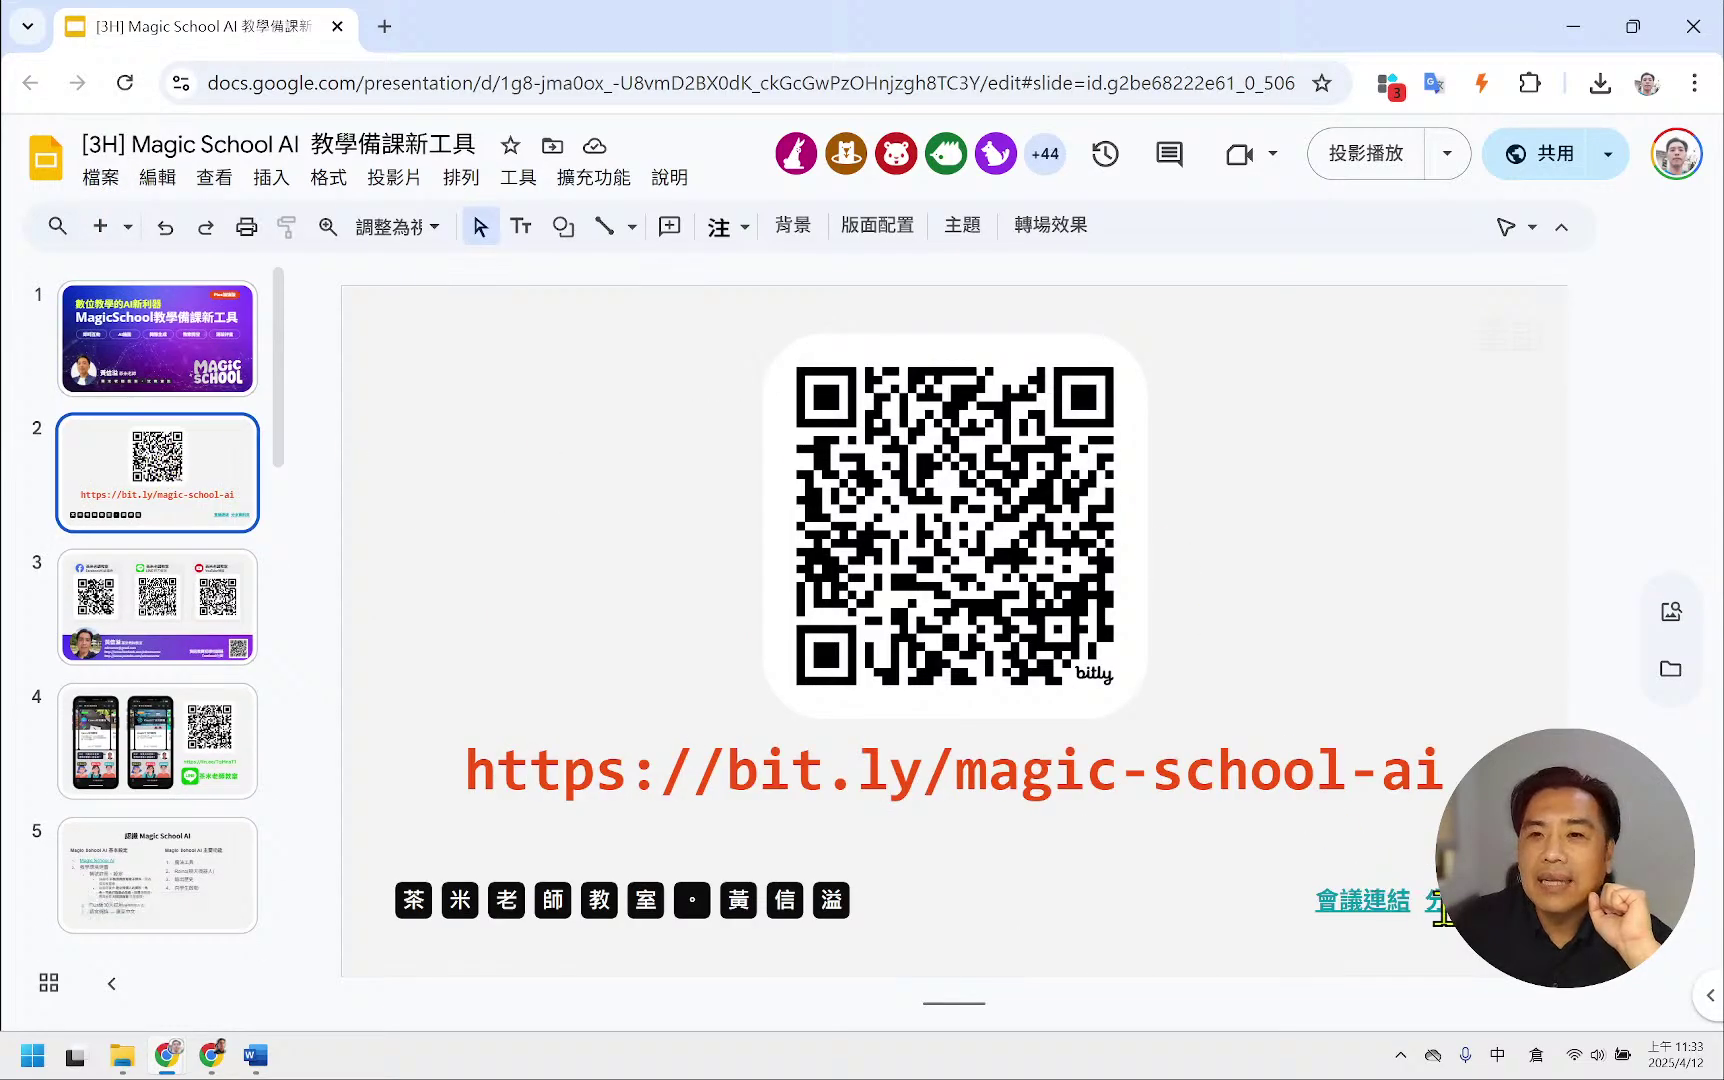
pyautogui.click(1345, 900)
pyautogui.click(1306, 945)
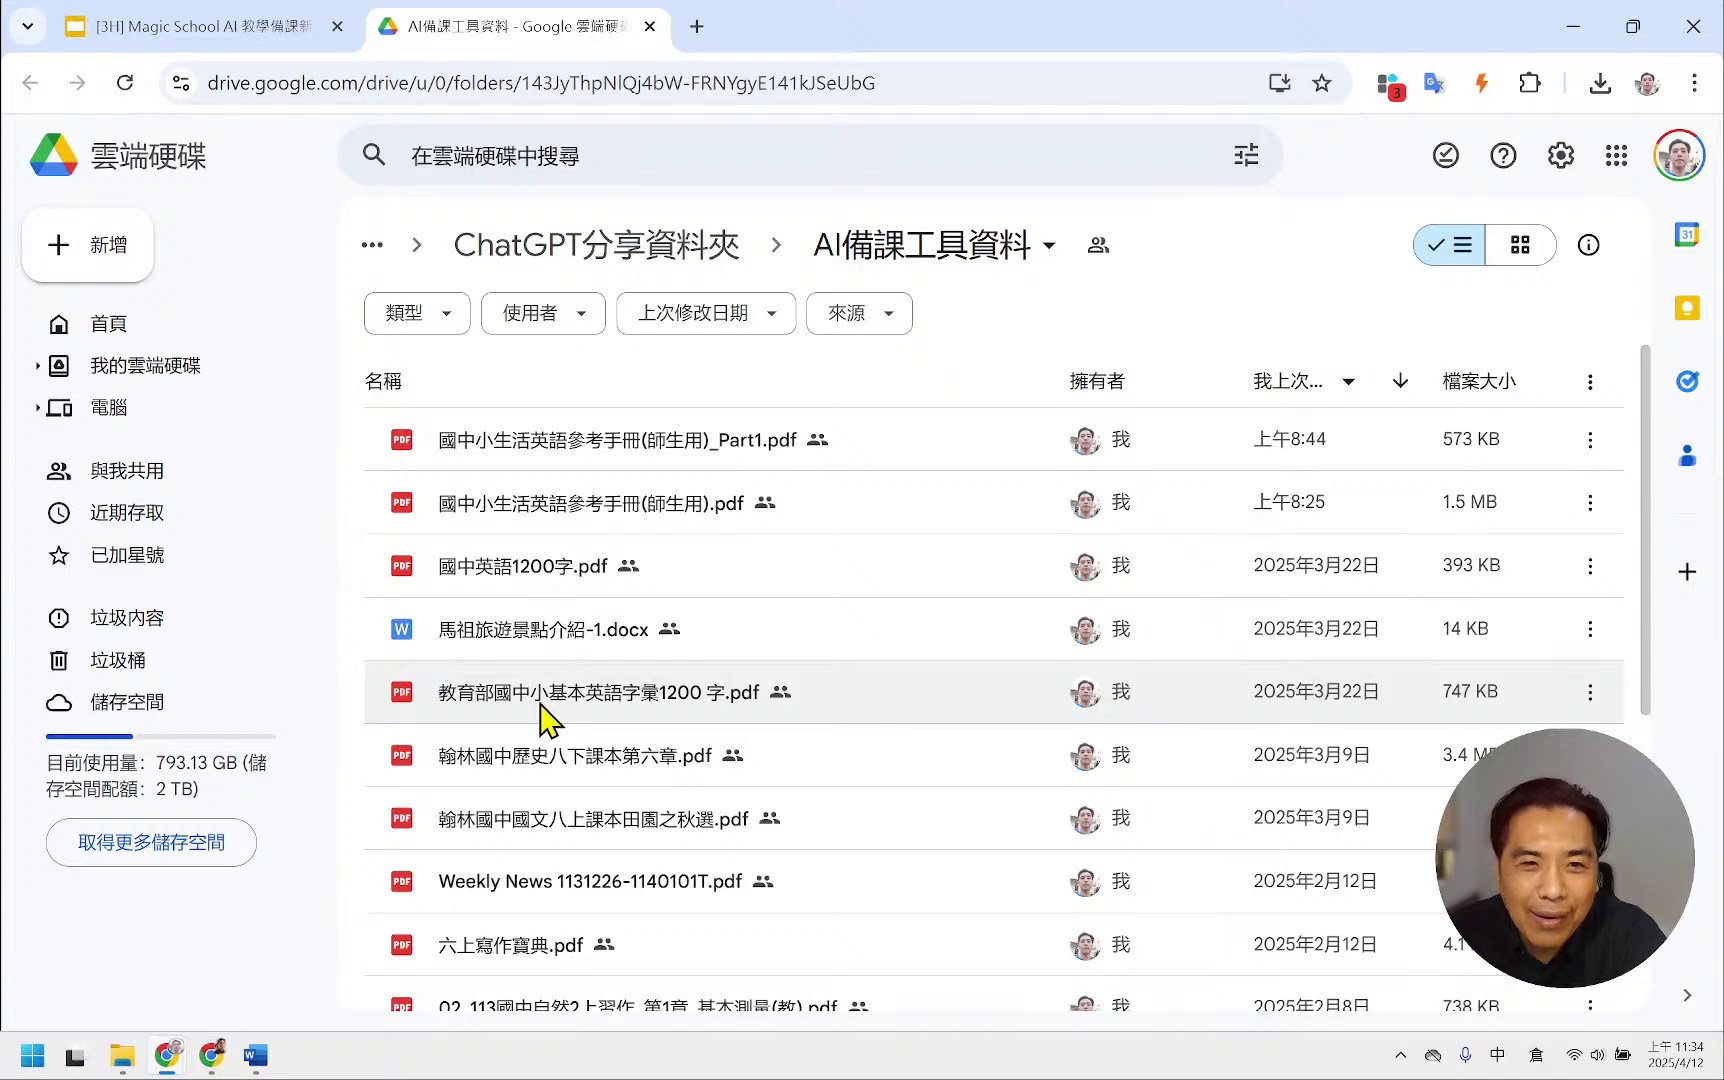
# - Download 教育部國中小基本英語字彙1200 字.pdf from the Drive folder, saving it in 下載 as 教育部國中小基本英語字彙1200 字 (3).pdf
pyautogui.click(606, 712)
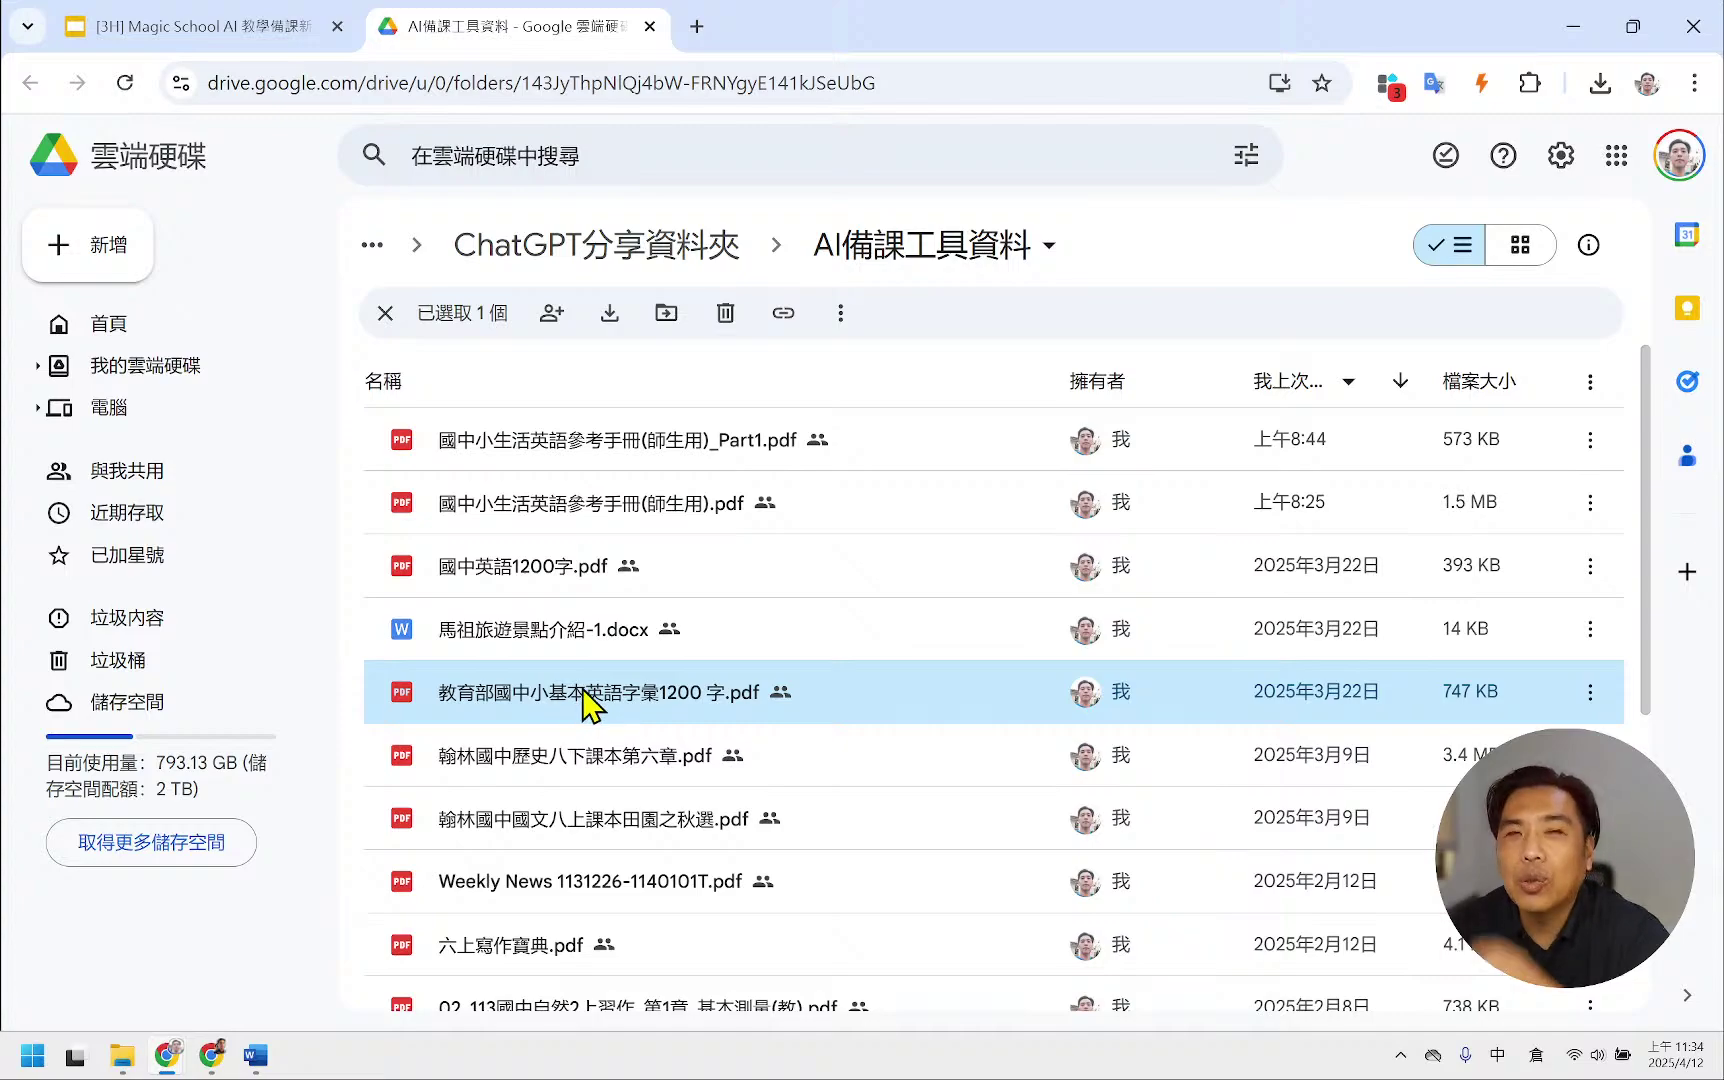
pyautogui.rightClick(590, 694)
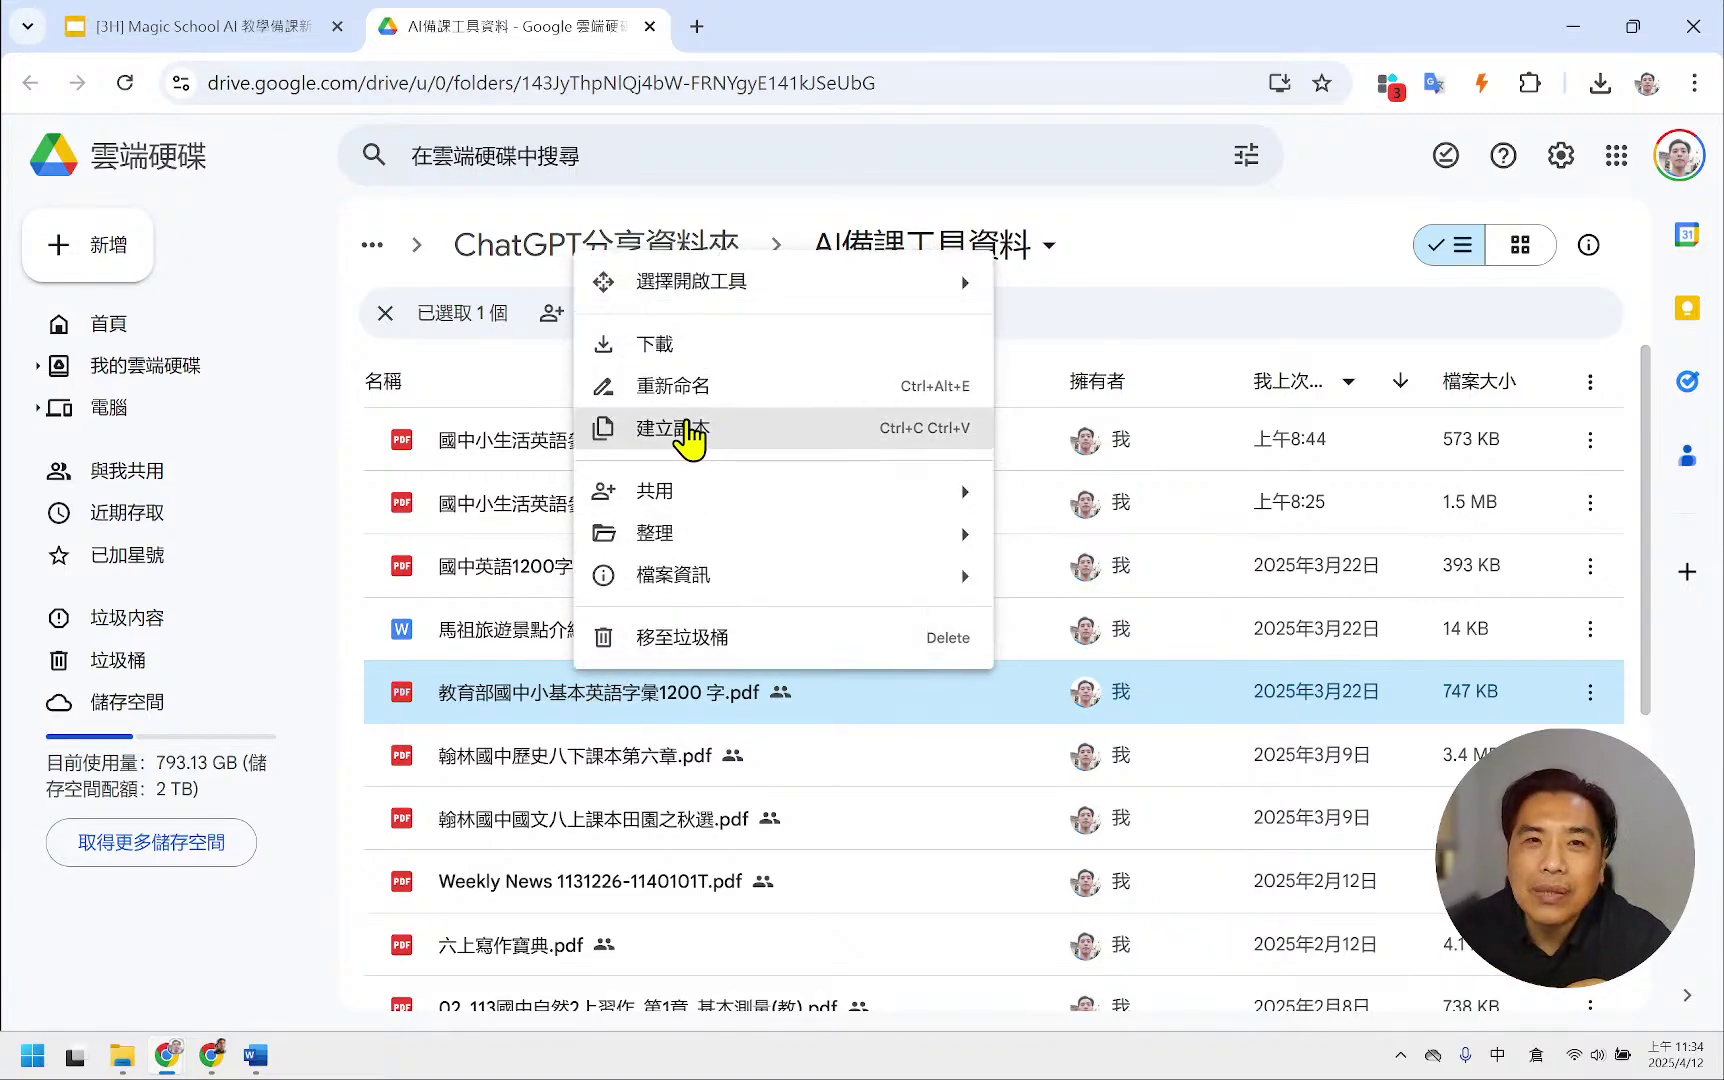
pyautogui.click(680, 345)
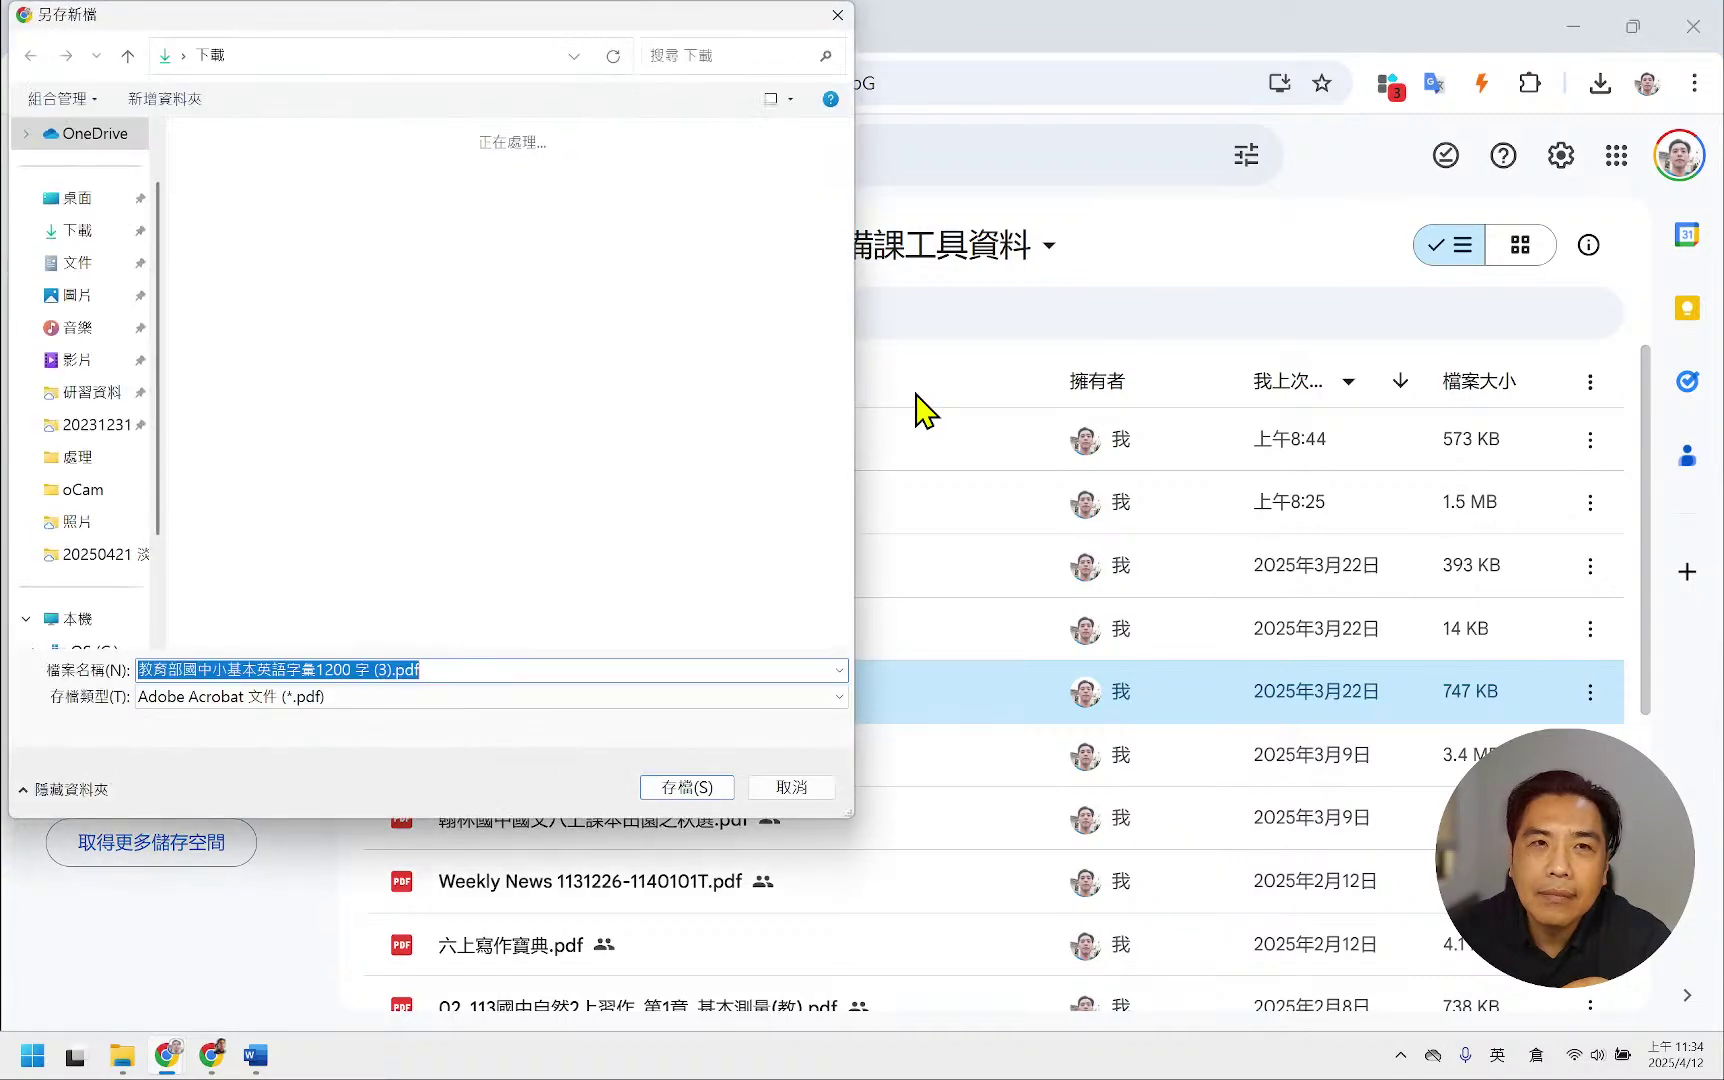
pyautogui.click(701, 788)
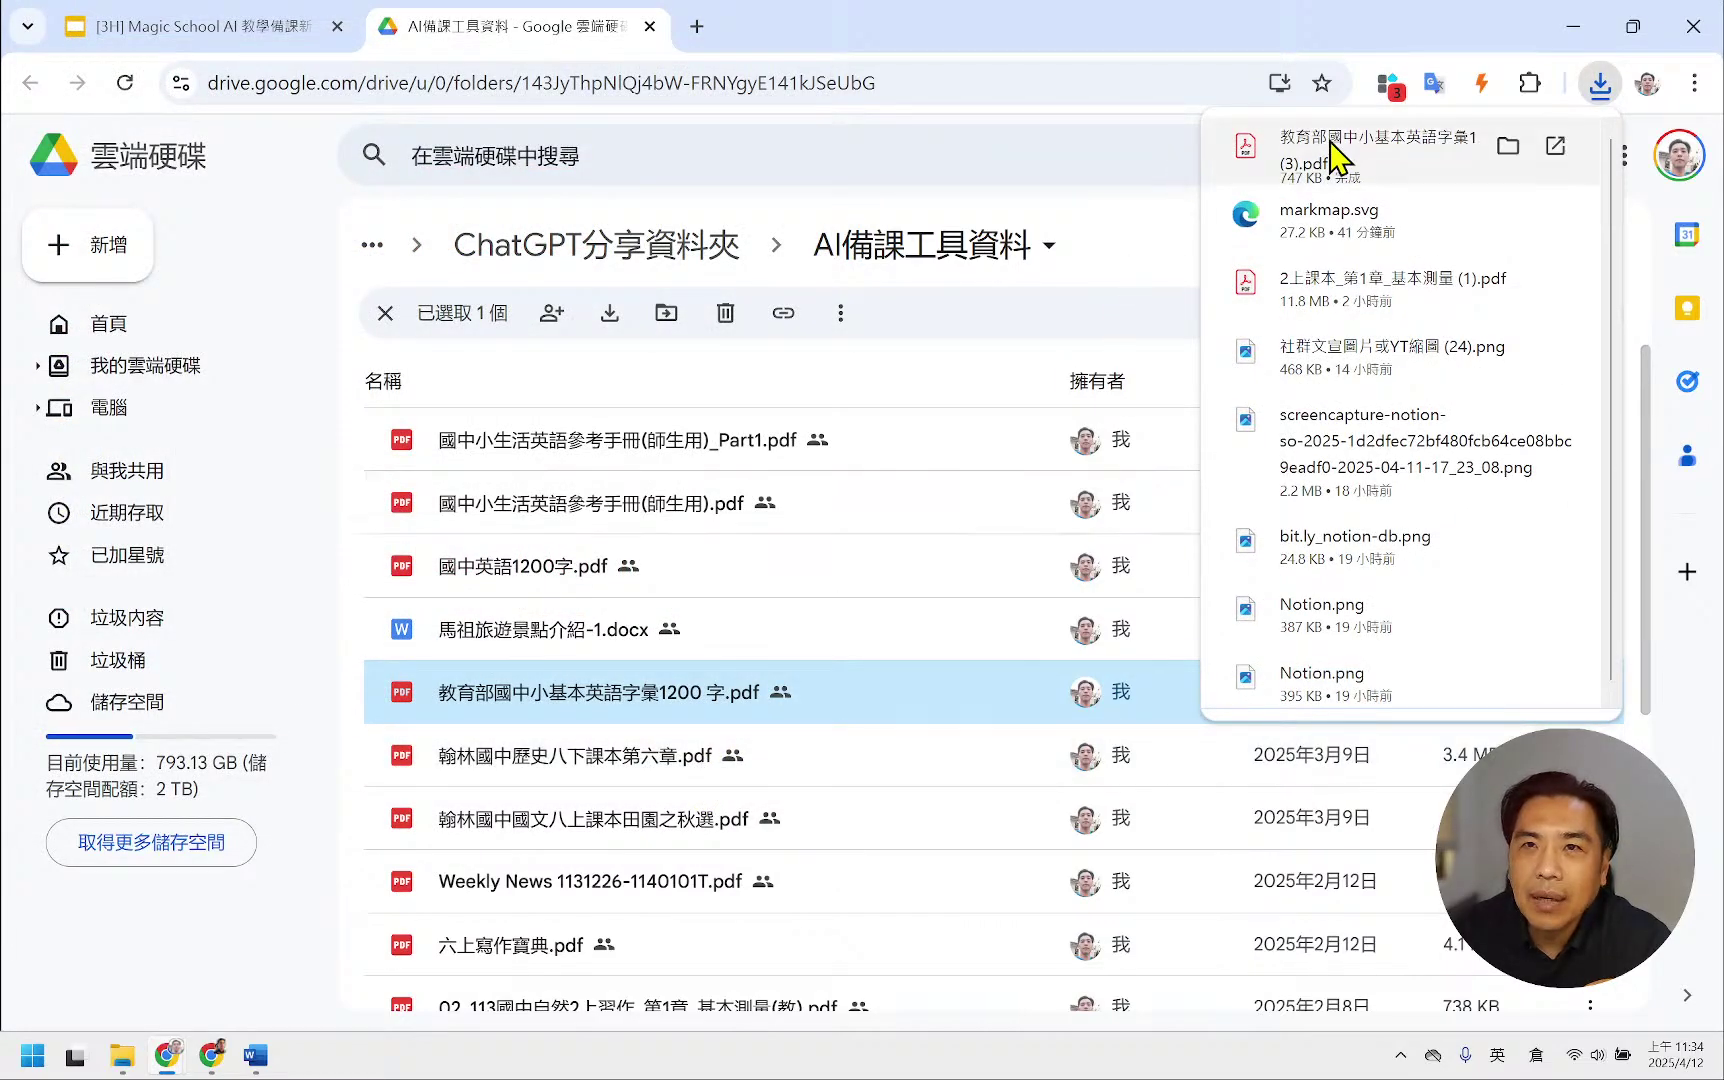
# - Open the downloaded vocabulary PDF and look through its word tables up to page 12
pyautogui.click(1238, 153)
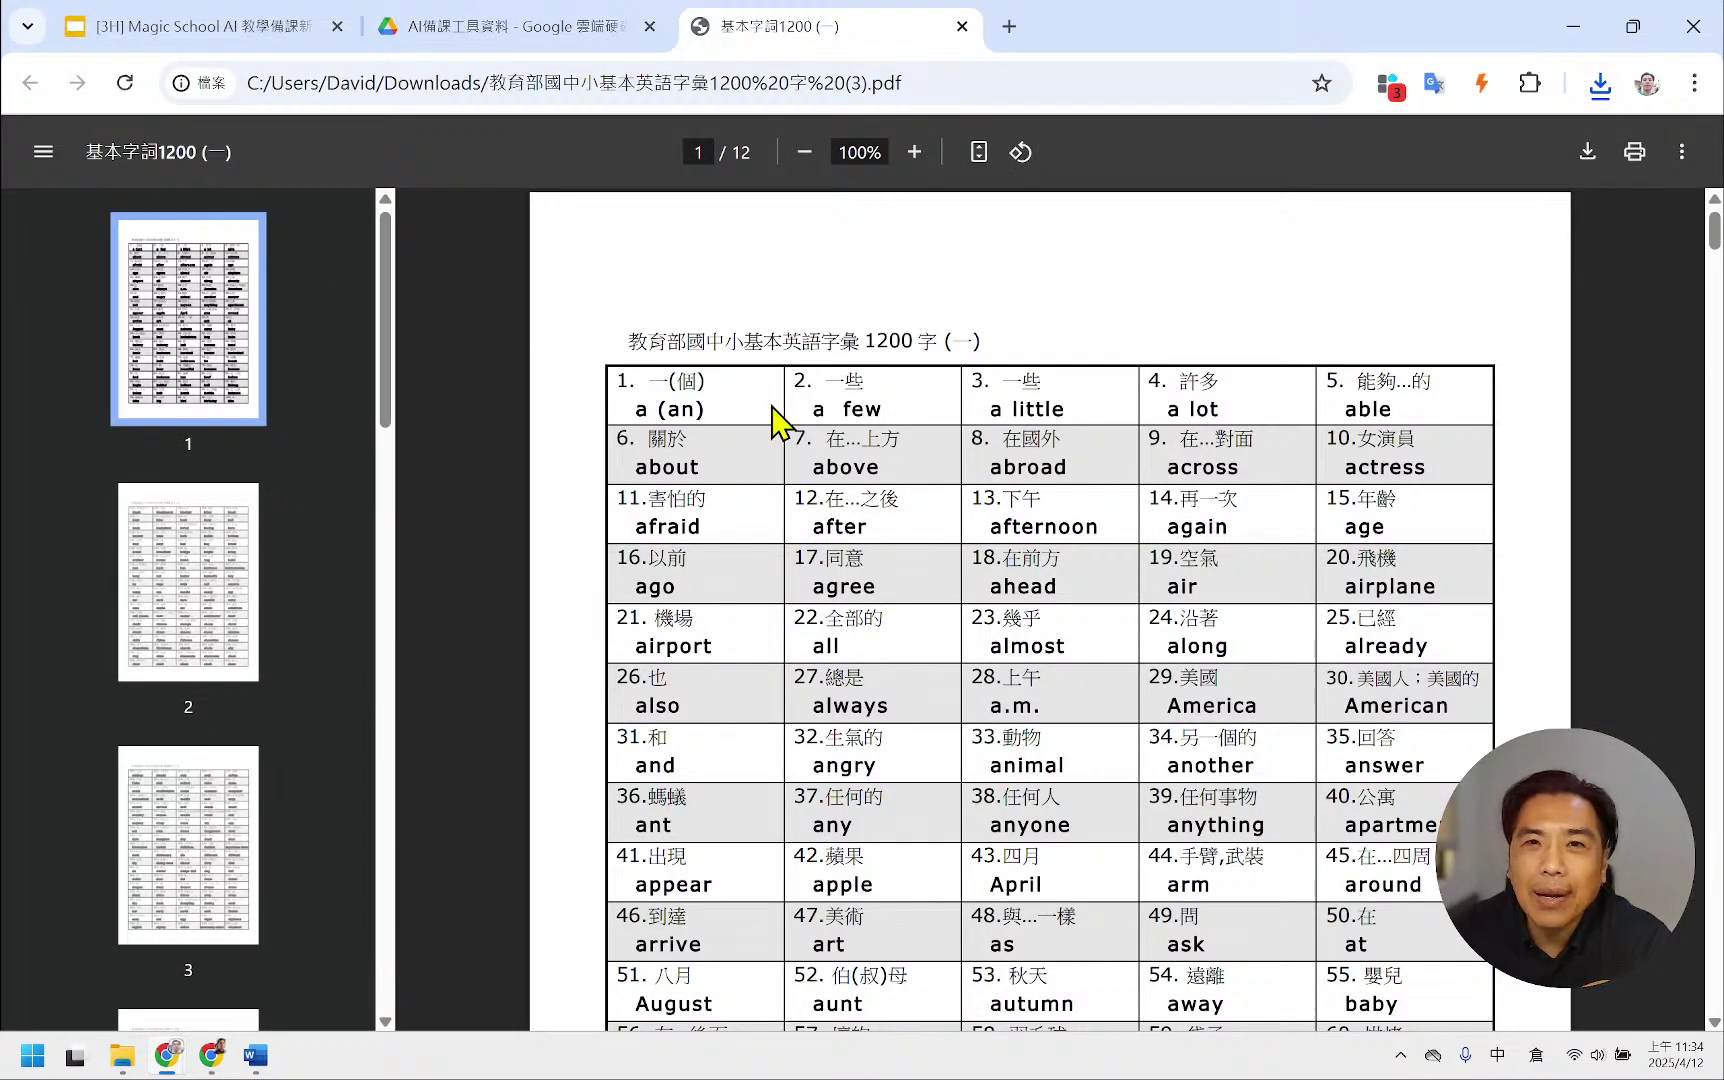
pyautogui.scroll(-5, 780, 395)
pyautogui.scroll(-20, 778, 385)
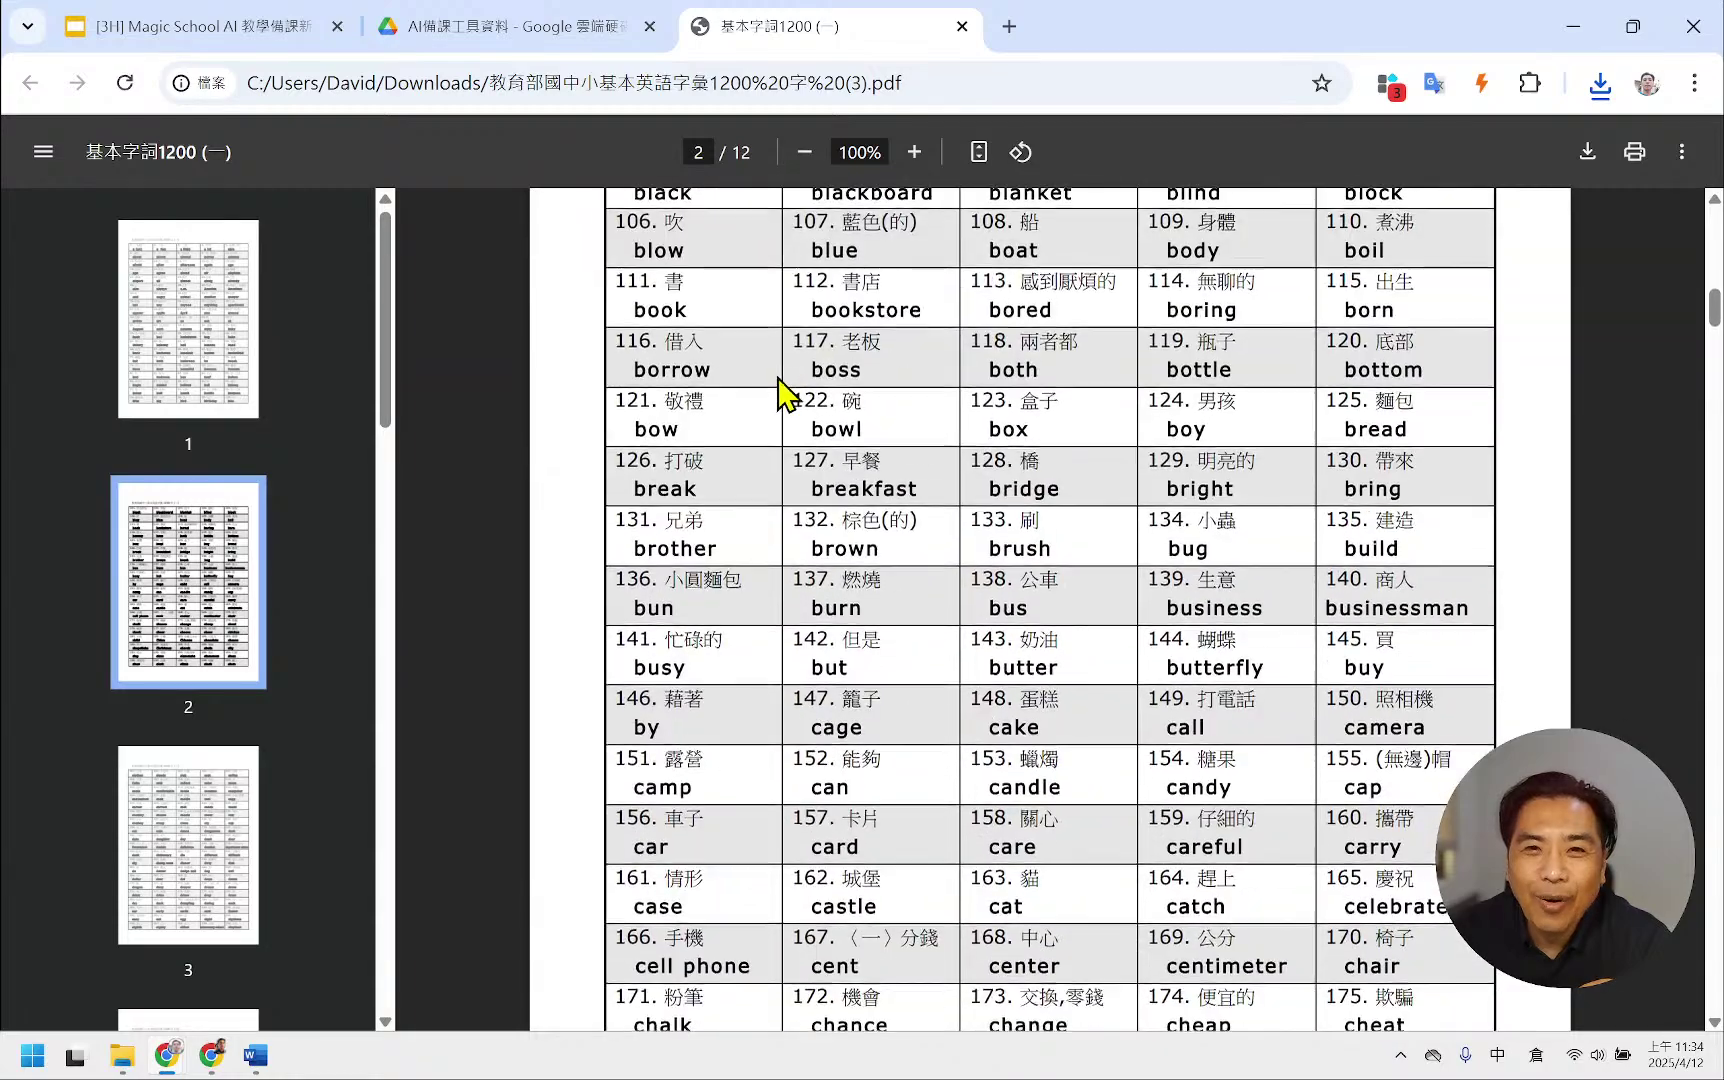
pyautogui.scroll(-8, 780, 385)
pyautogui.scroll(-10, 300, 534)
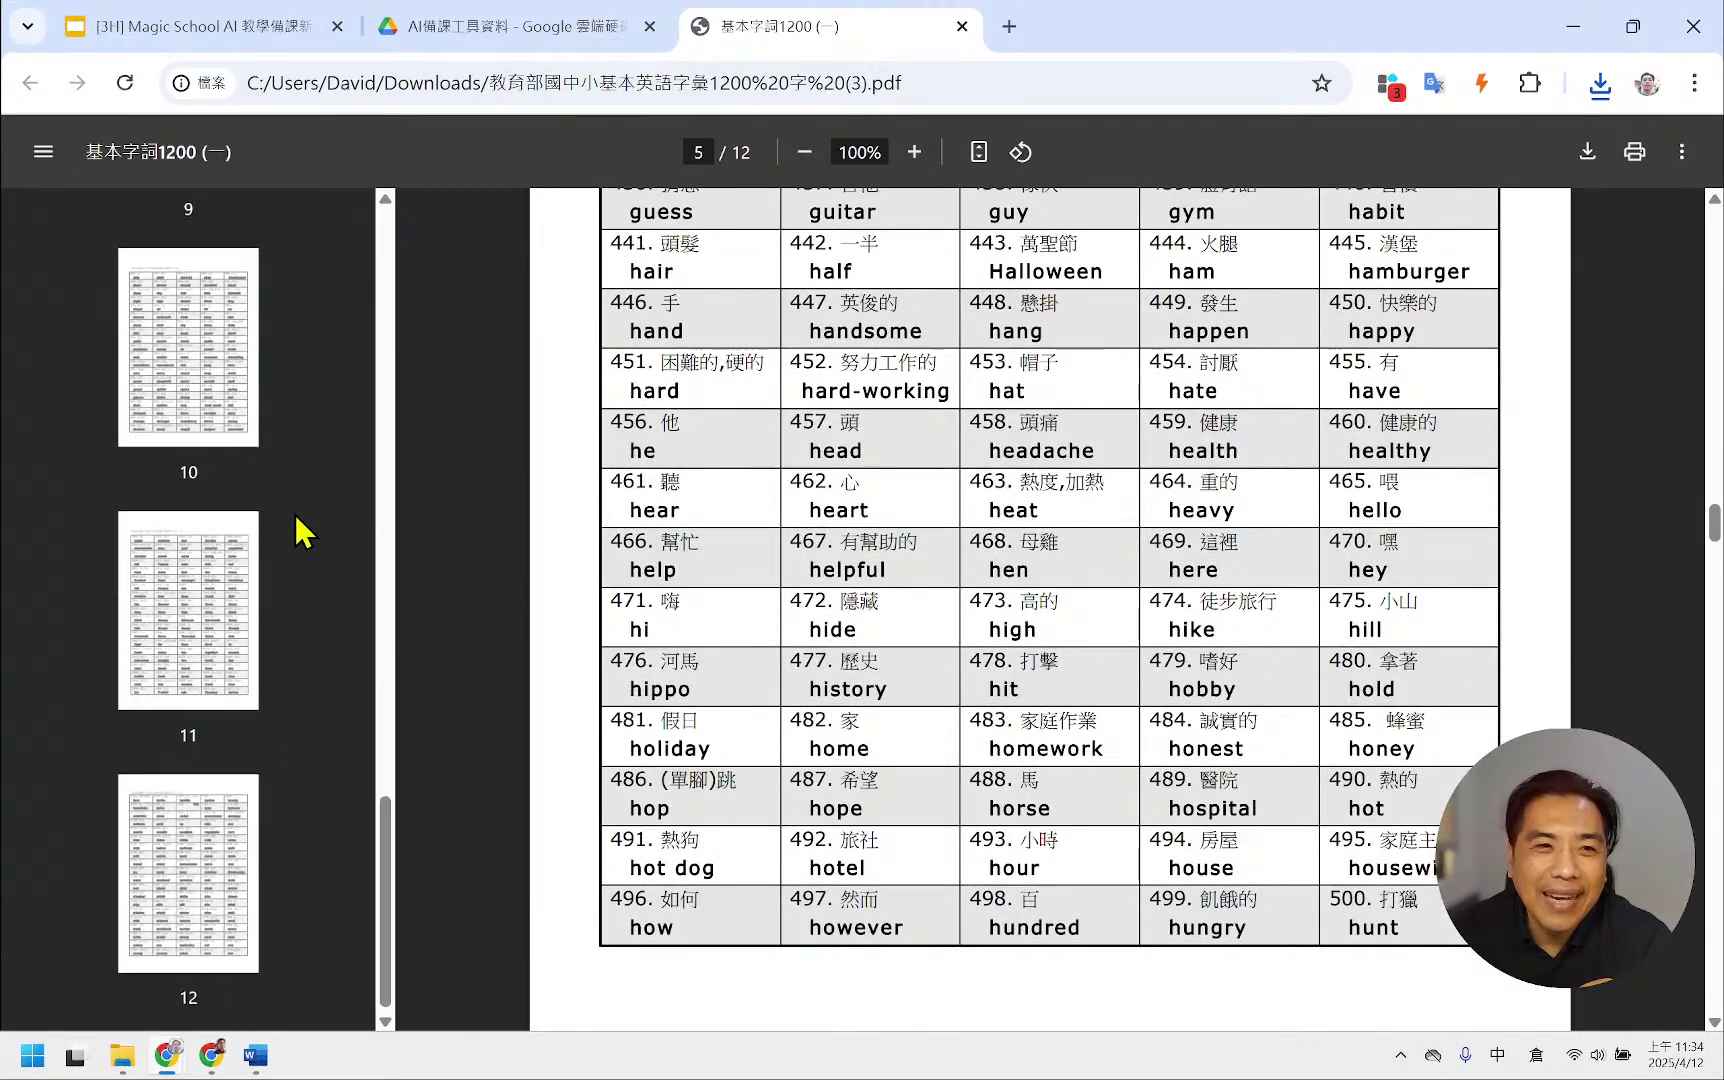
pyautogui.click(192, 877)
pyautogui.scroll(10, 205, 815)
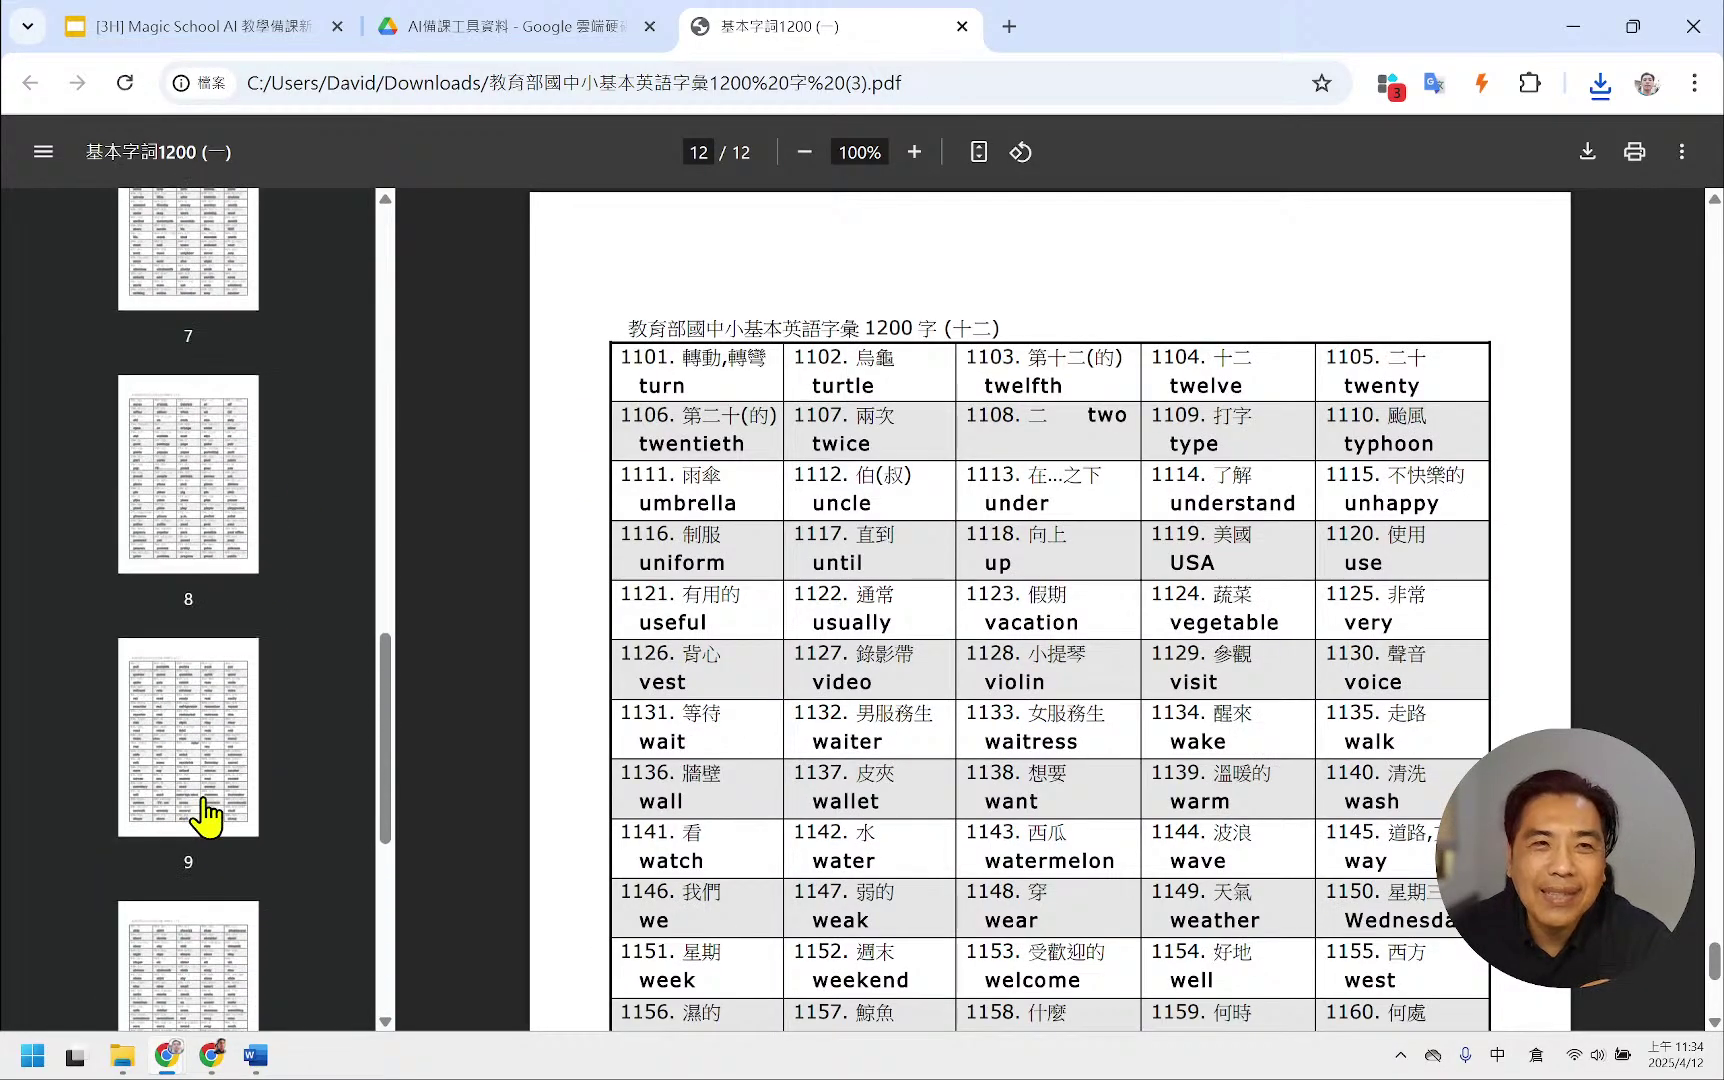
pyautogui.scroll(3, 219, 805)
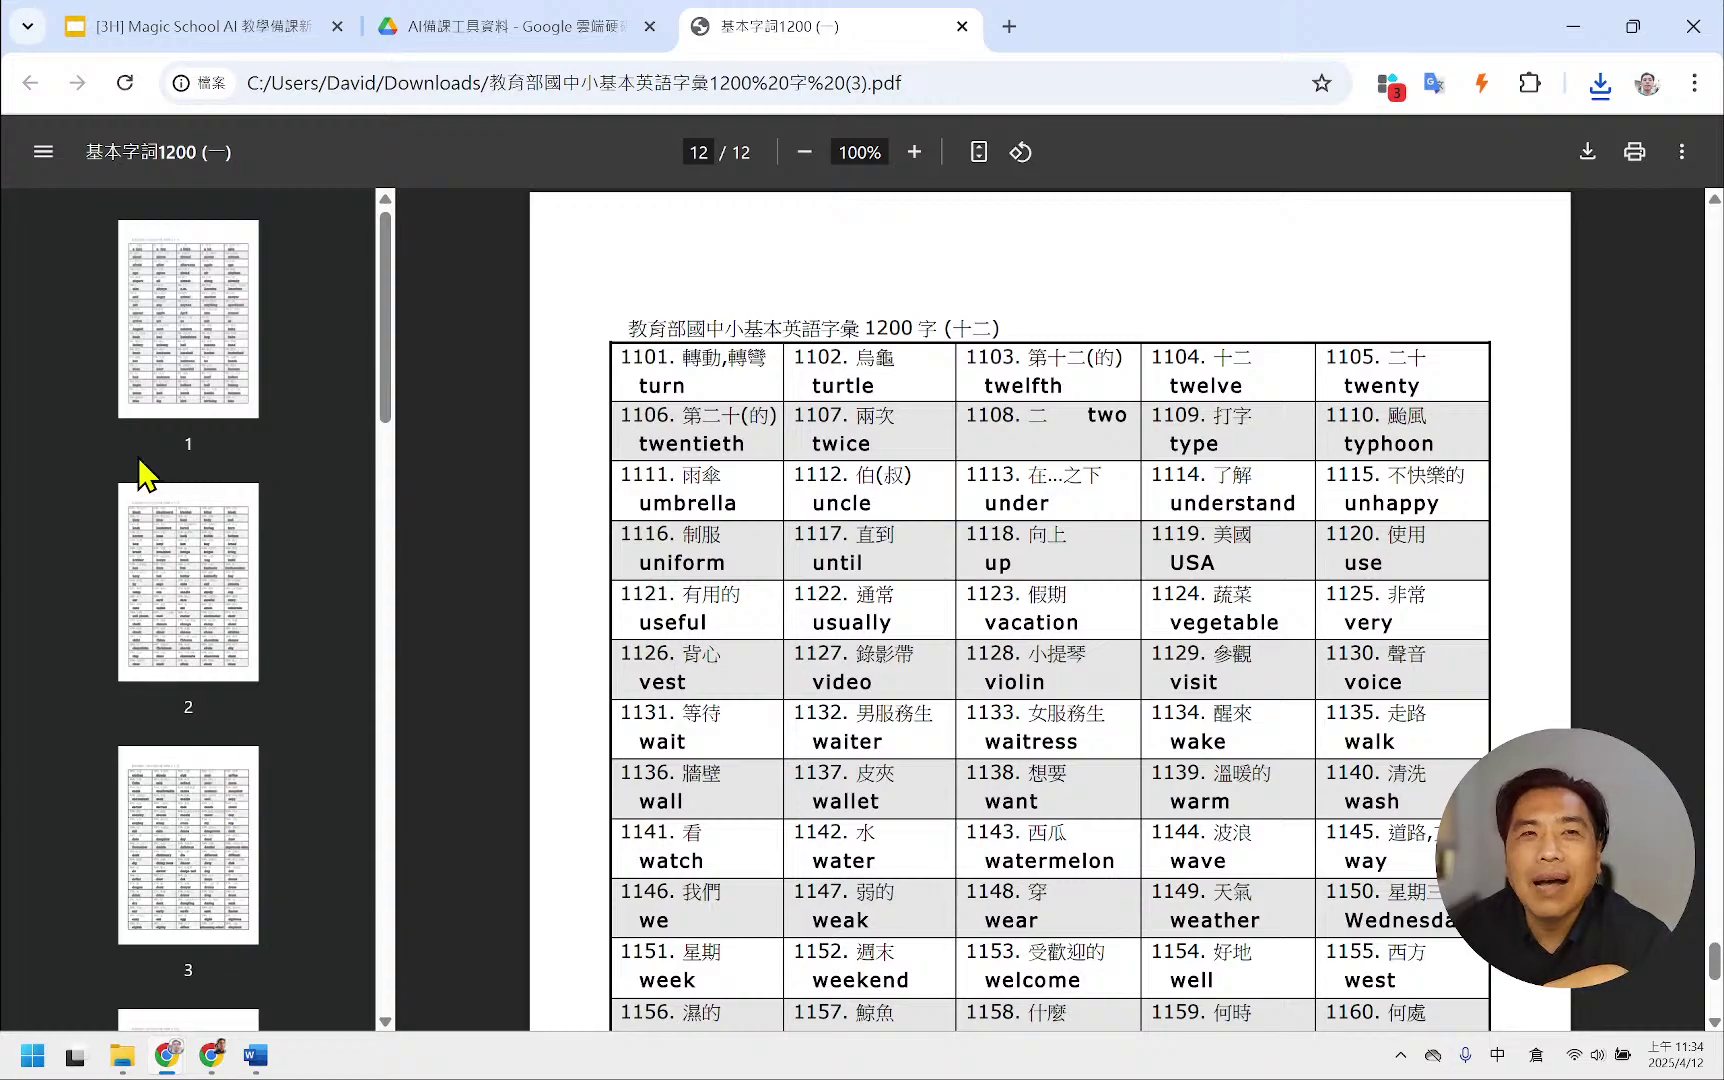
# - Look through the vocabulary PDF's word tables from page 1 to page 7, and close the PDF
pyautogui.click(166, 372)
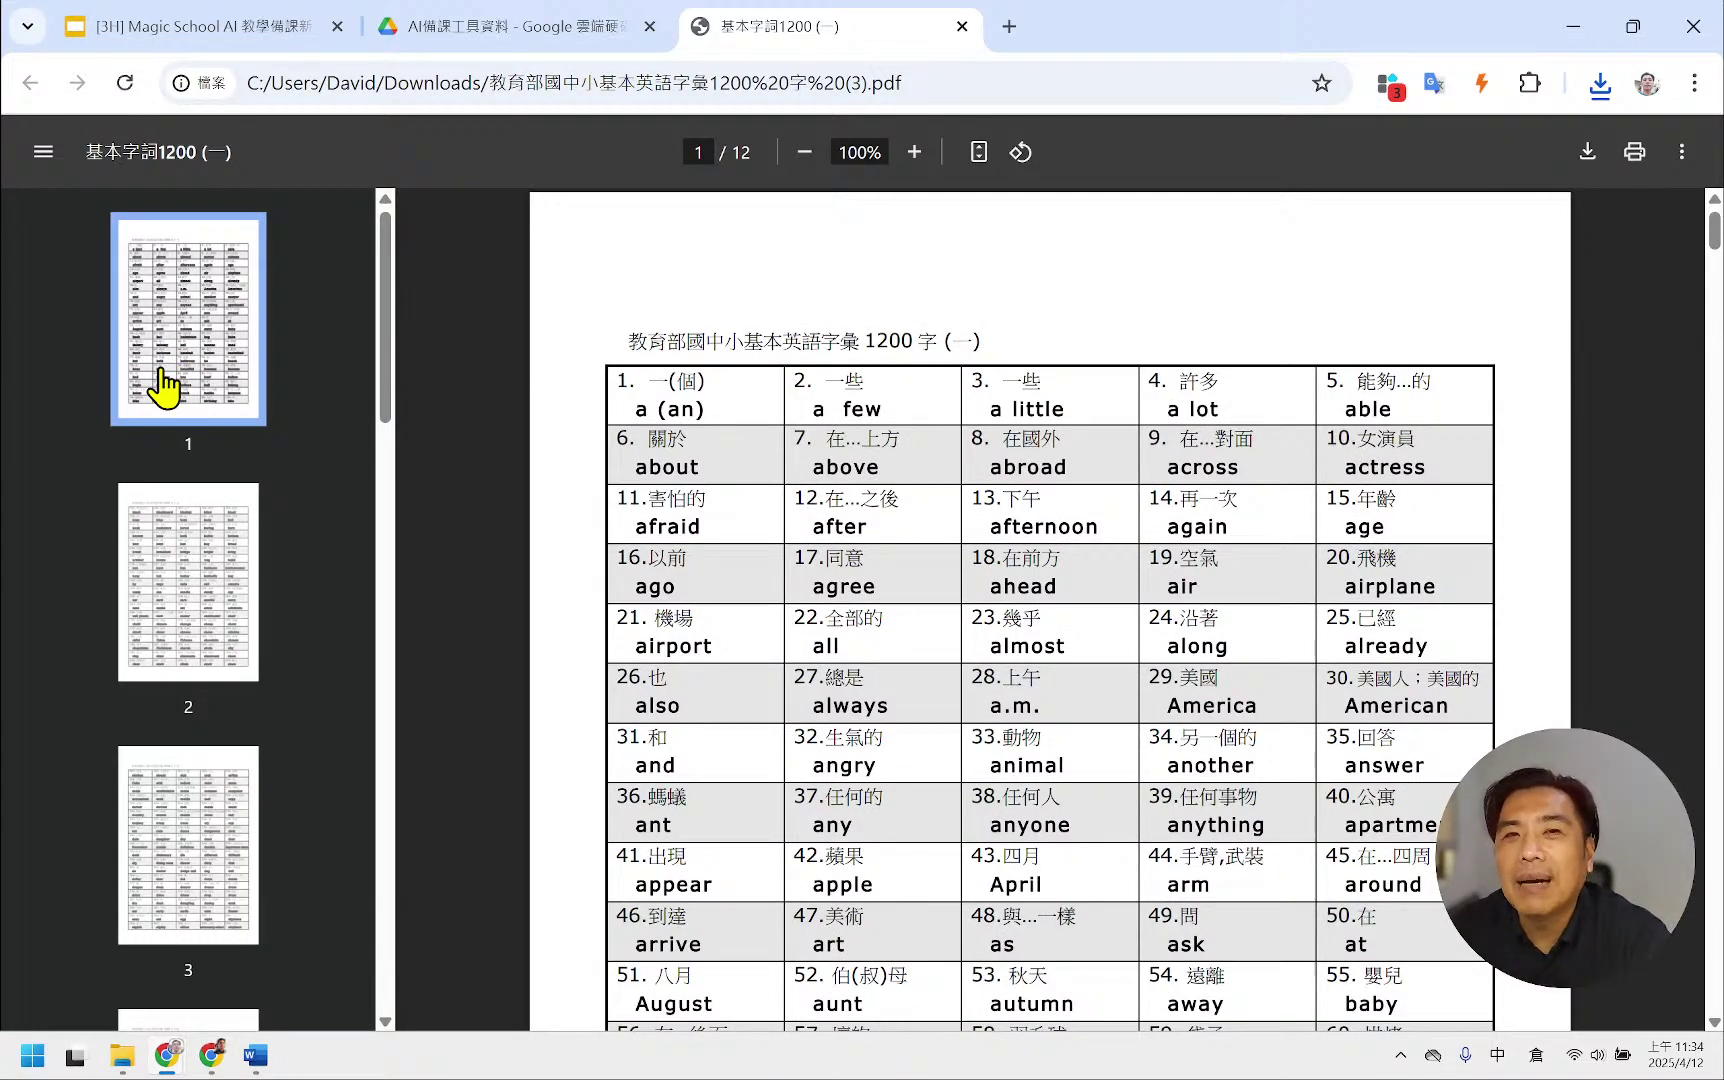
pyautogui.scroll(-10, 805, 523)
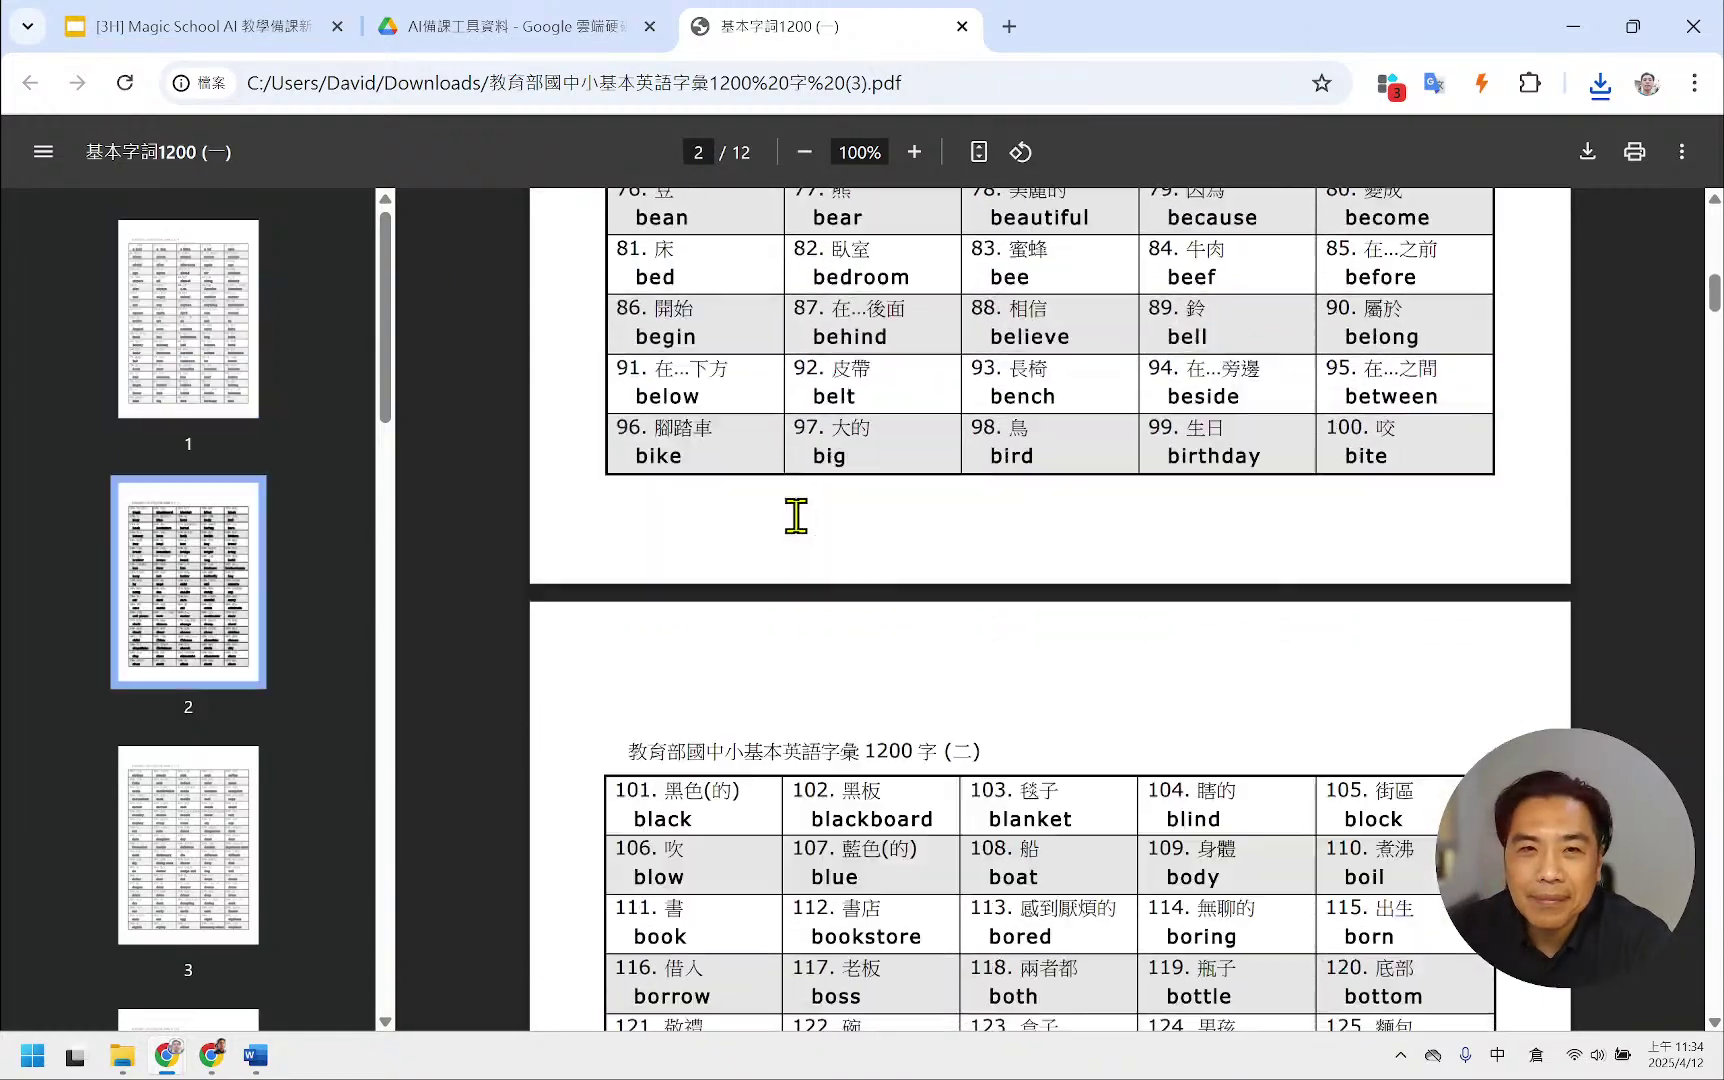
pyautogui.scroll(-20, 797, 520)
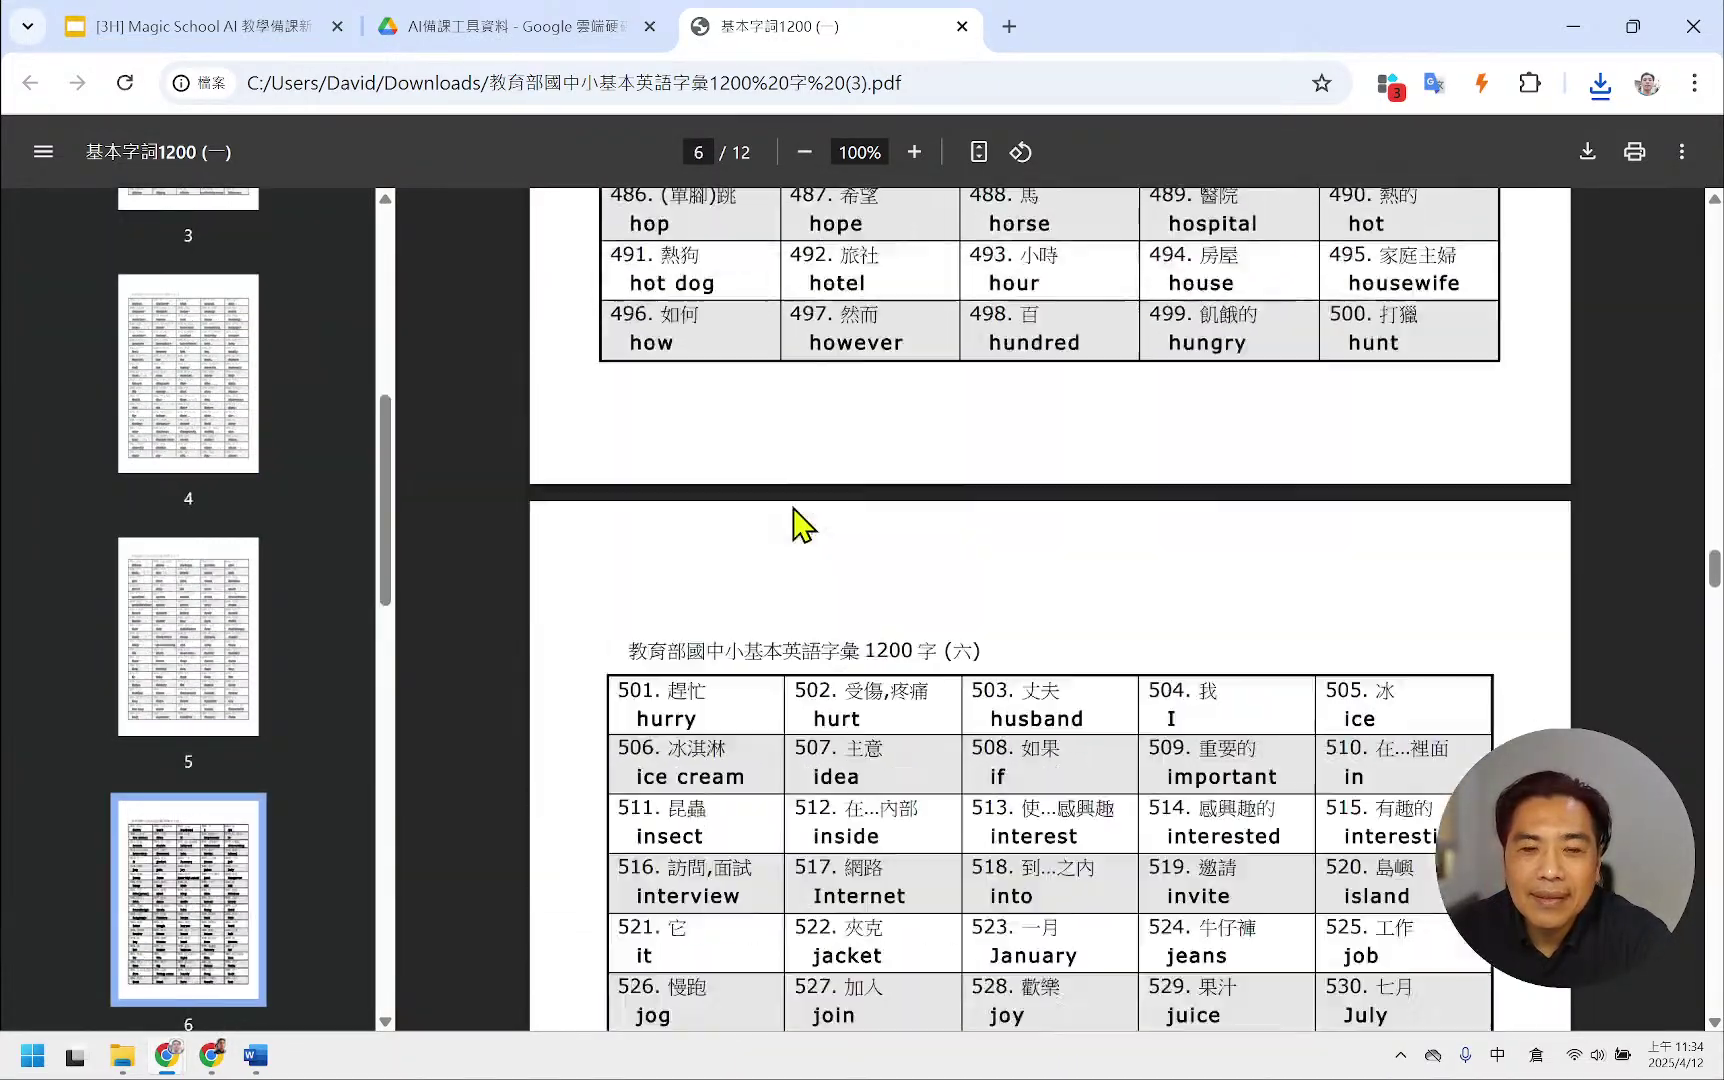
pyautogui.scroll(-6, 803, 523)
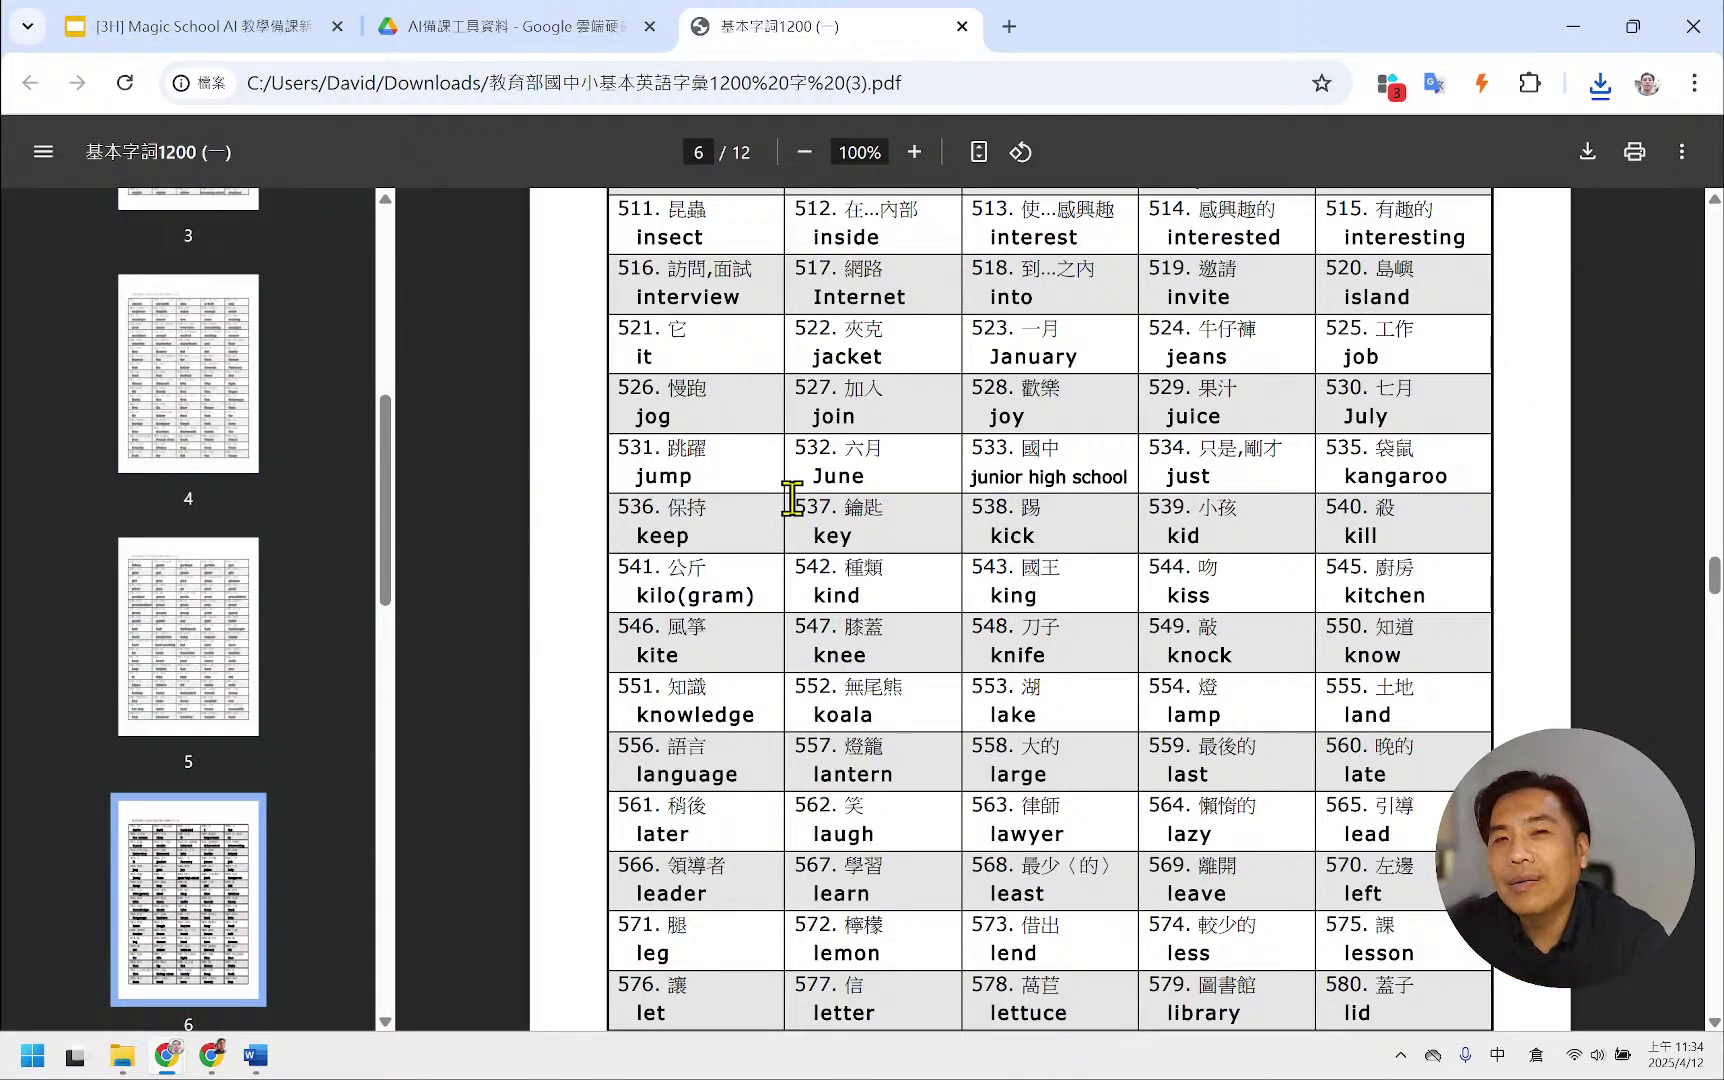
pyautogui.scroll(-12, 792, 500)
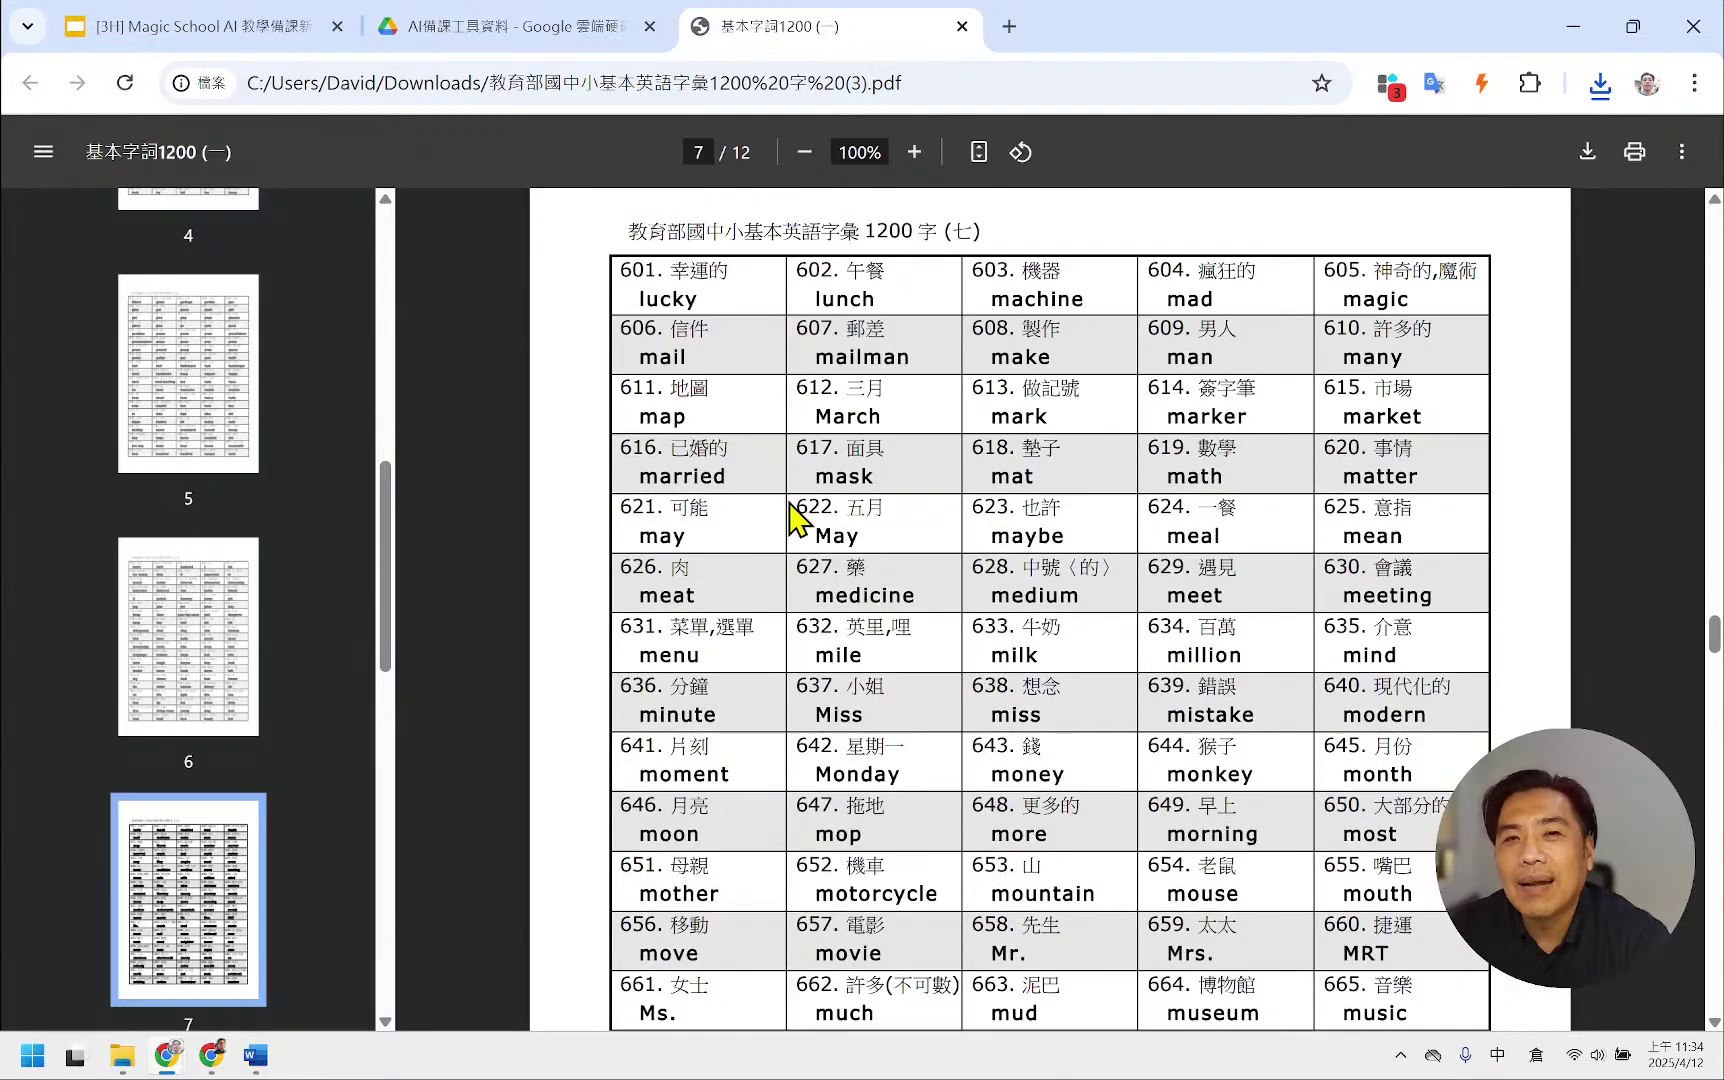
pyautogui.click(961, 26)
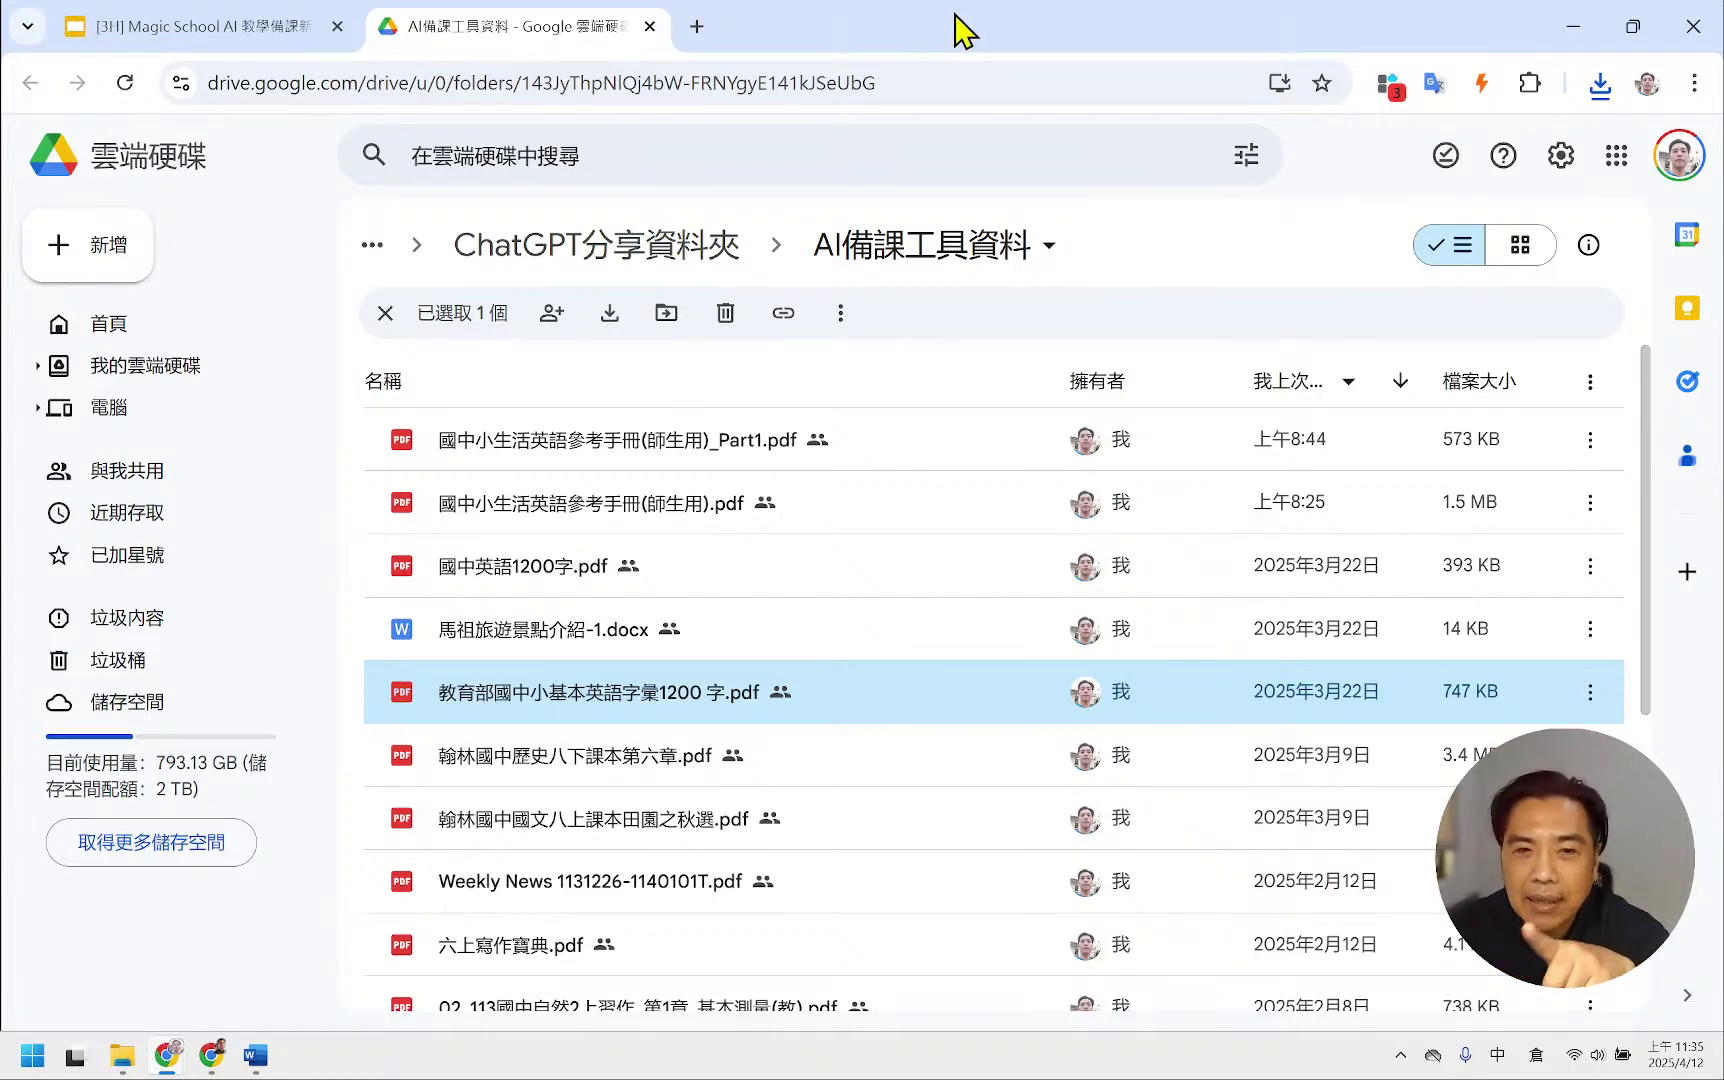
pyautogui.rightClick(847, 693)
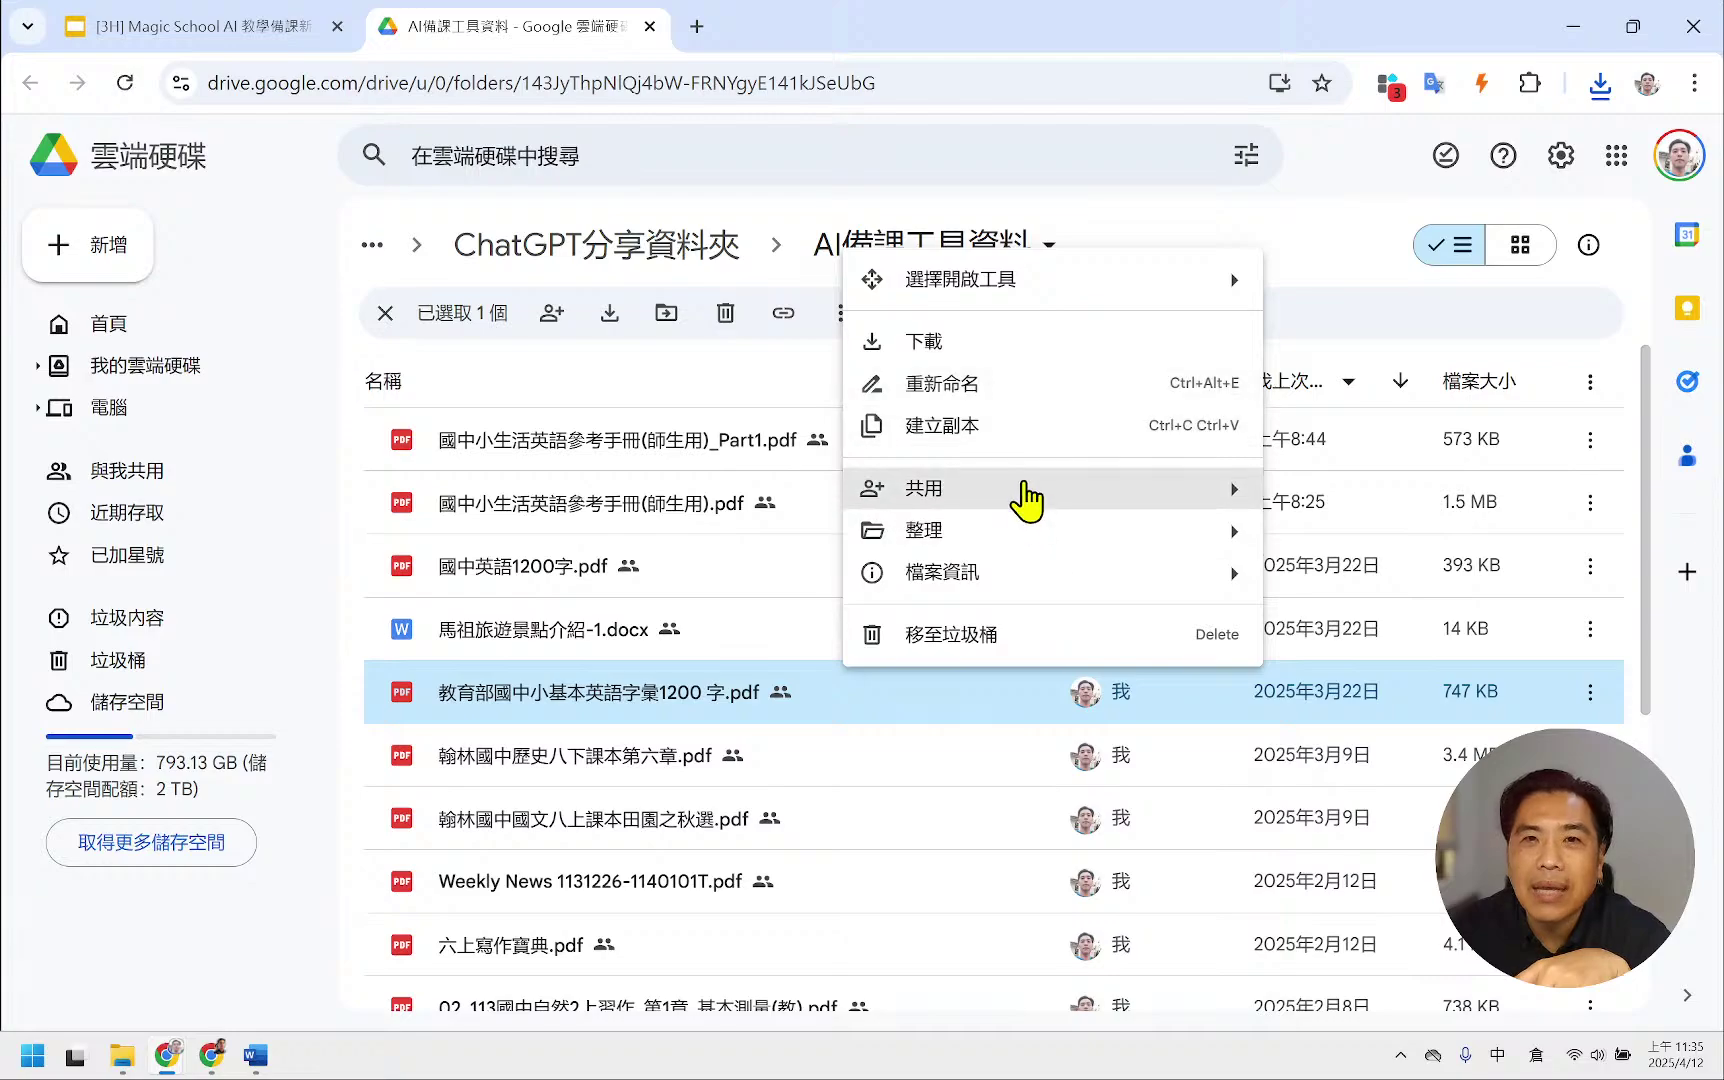
pyautogui.moveTo(1025, 497)
pyautogui.click(1325, 545)
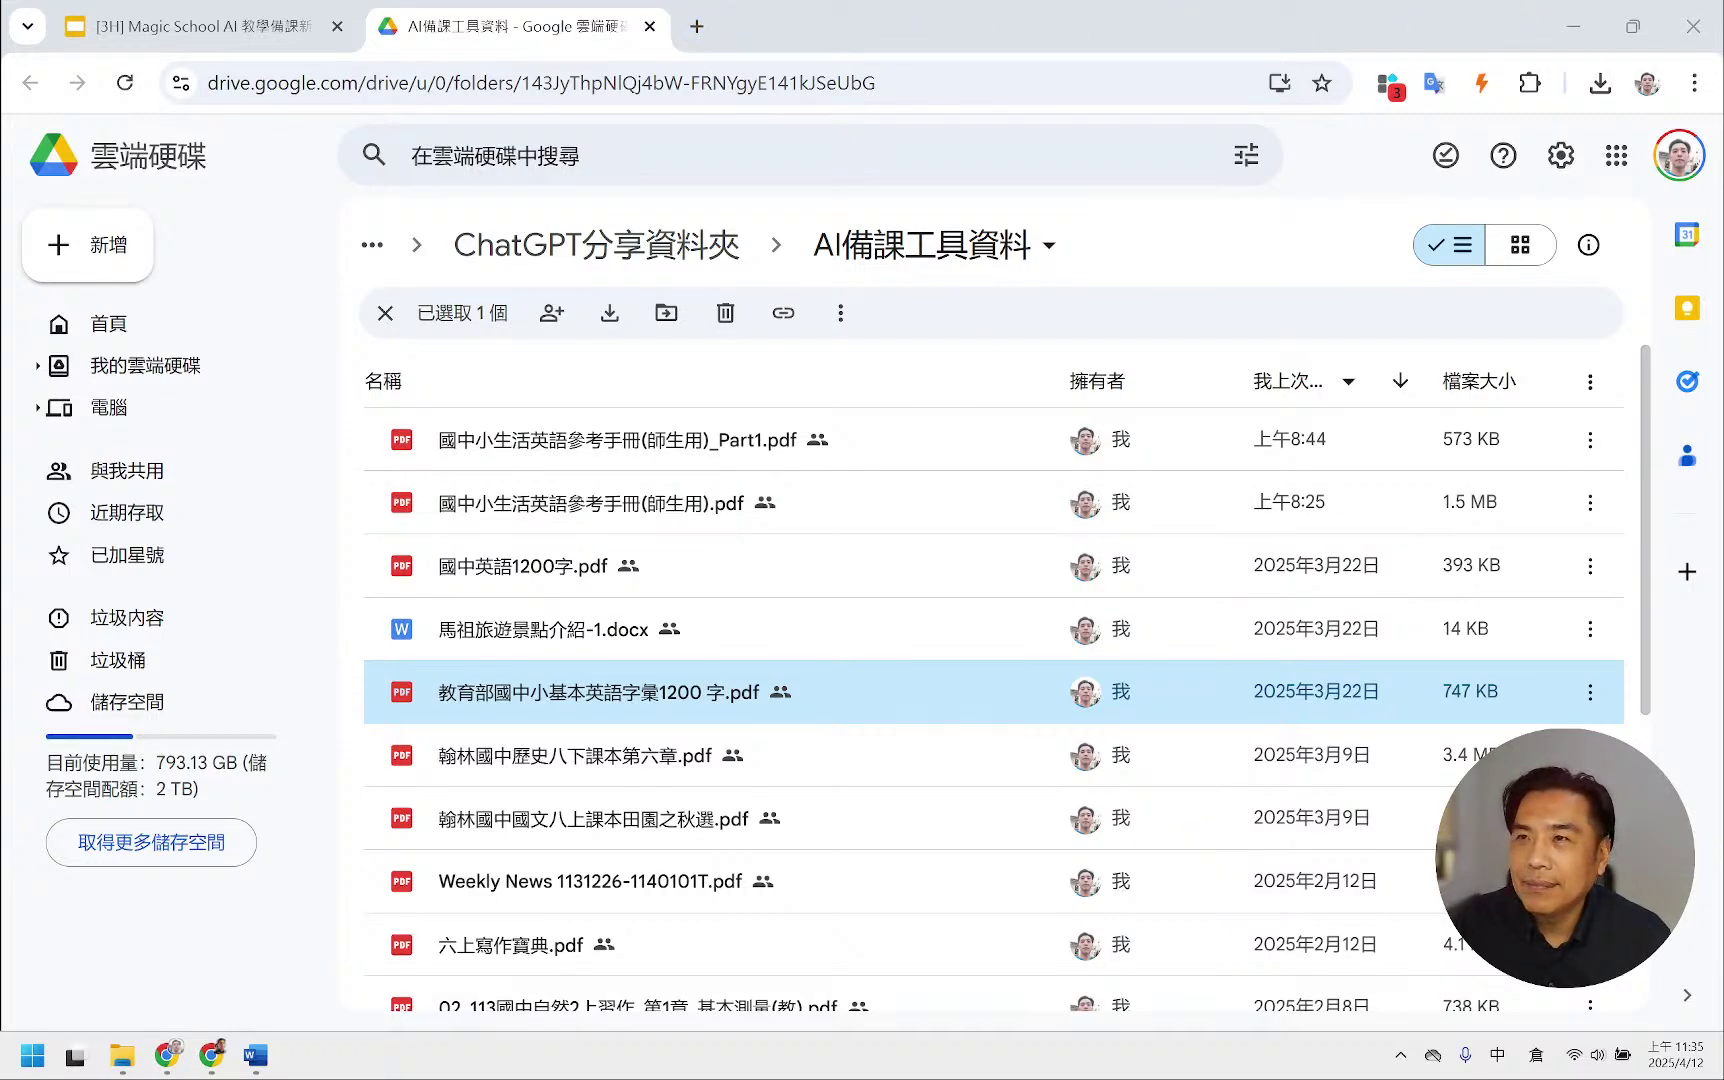
# - Switch to MagicSchool and review the custom chatbot form's instructions and knowledge fields
pyautogui.click(212, 1055)
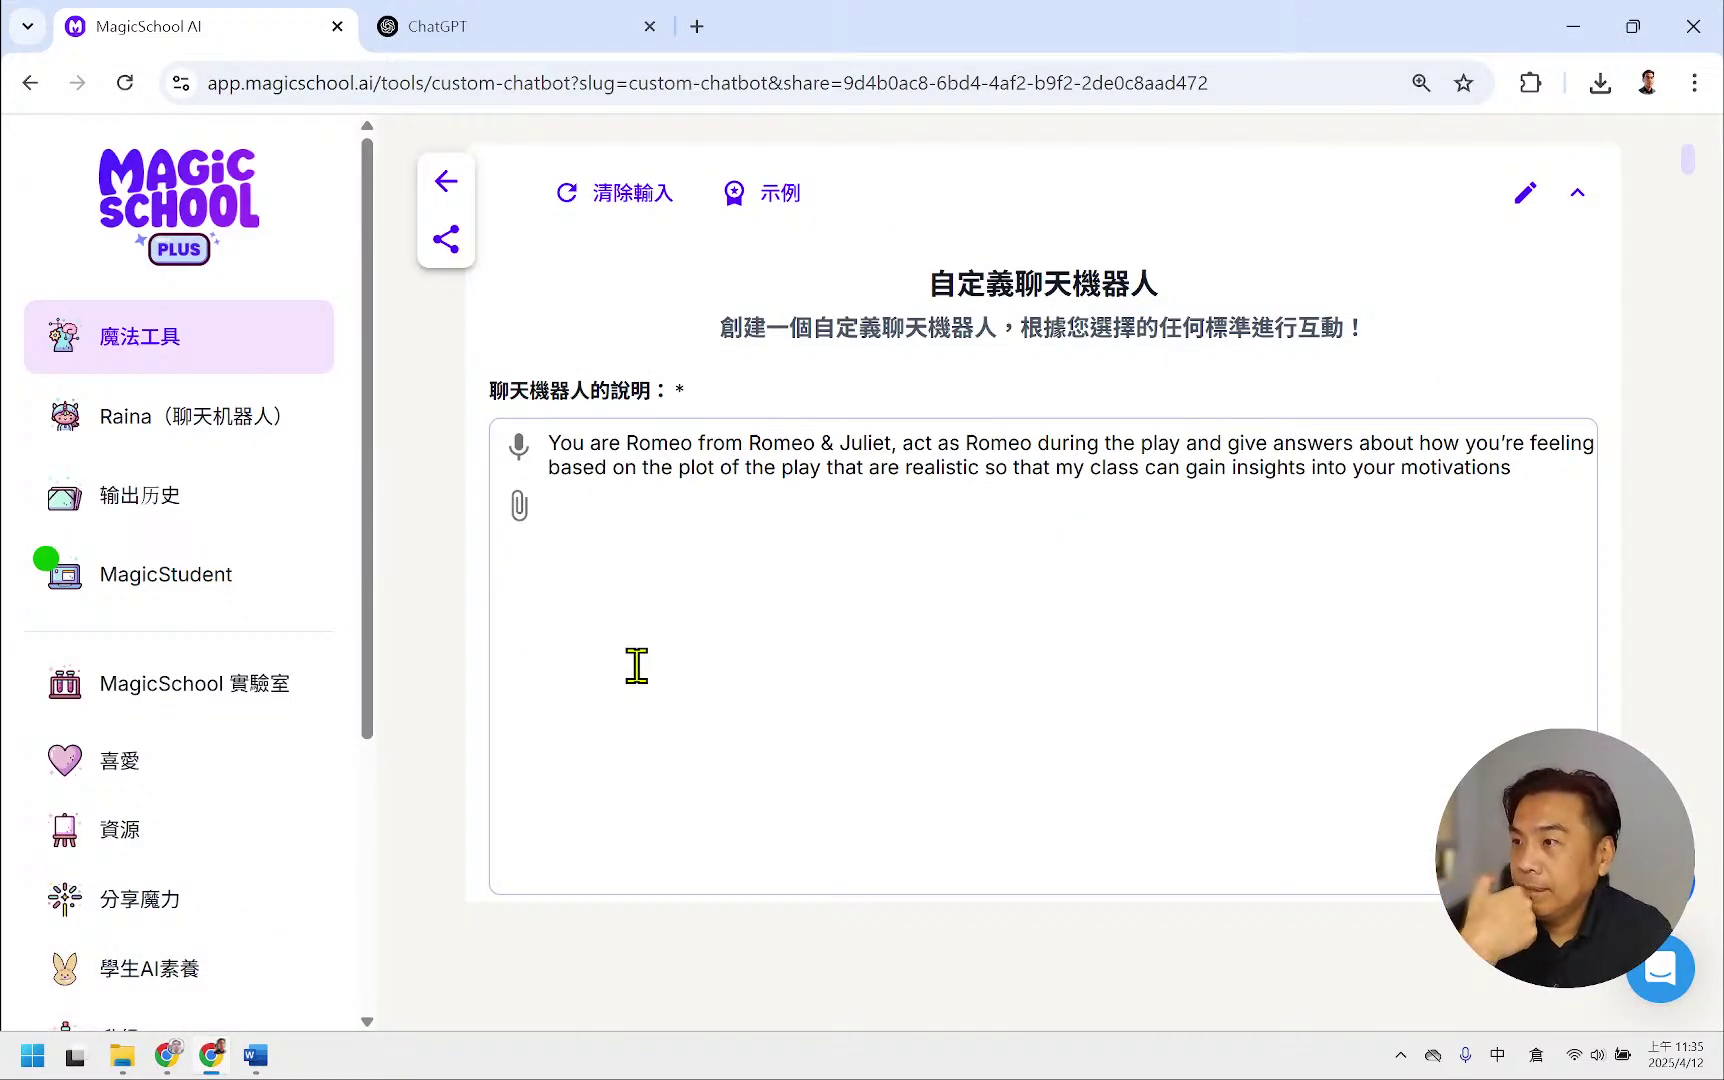
pyautogui.scroll(-5, 636, 666)
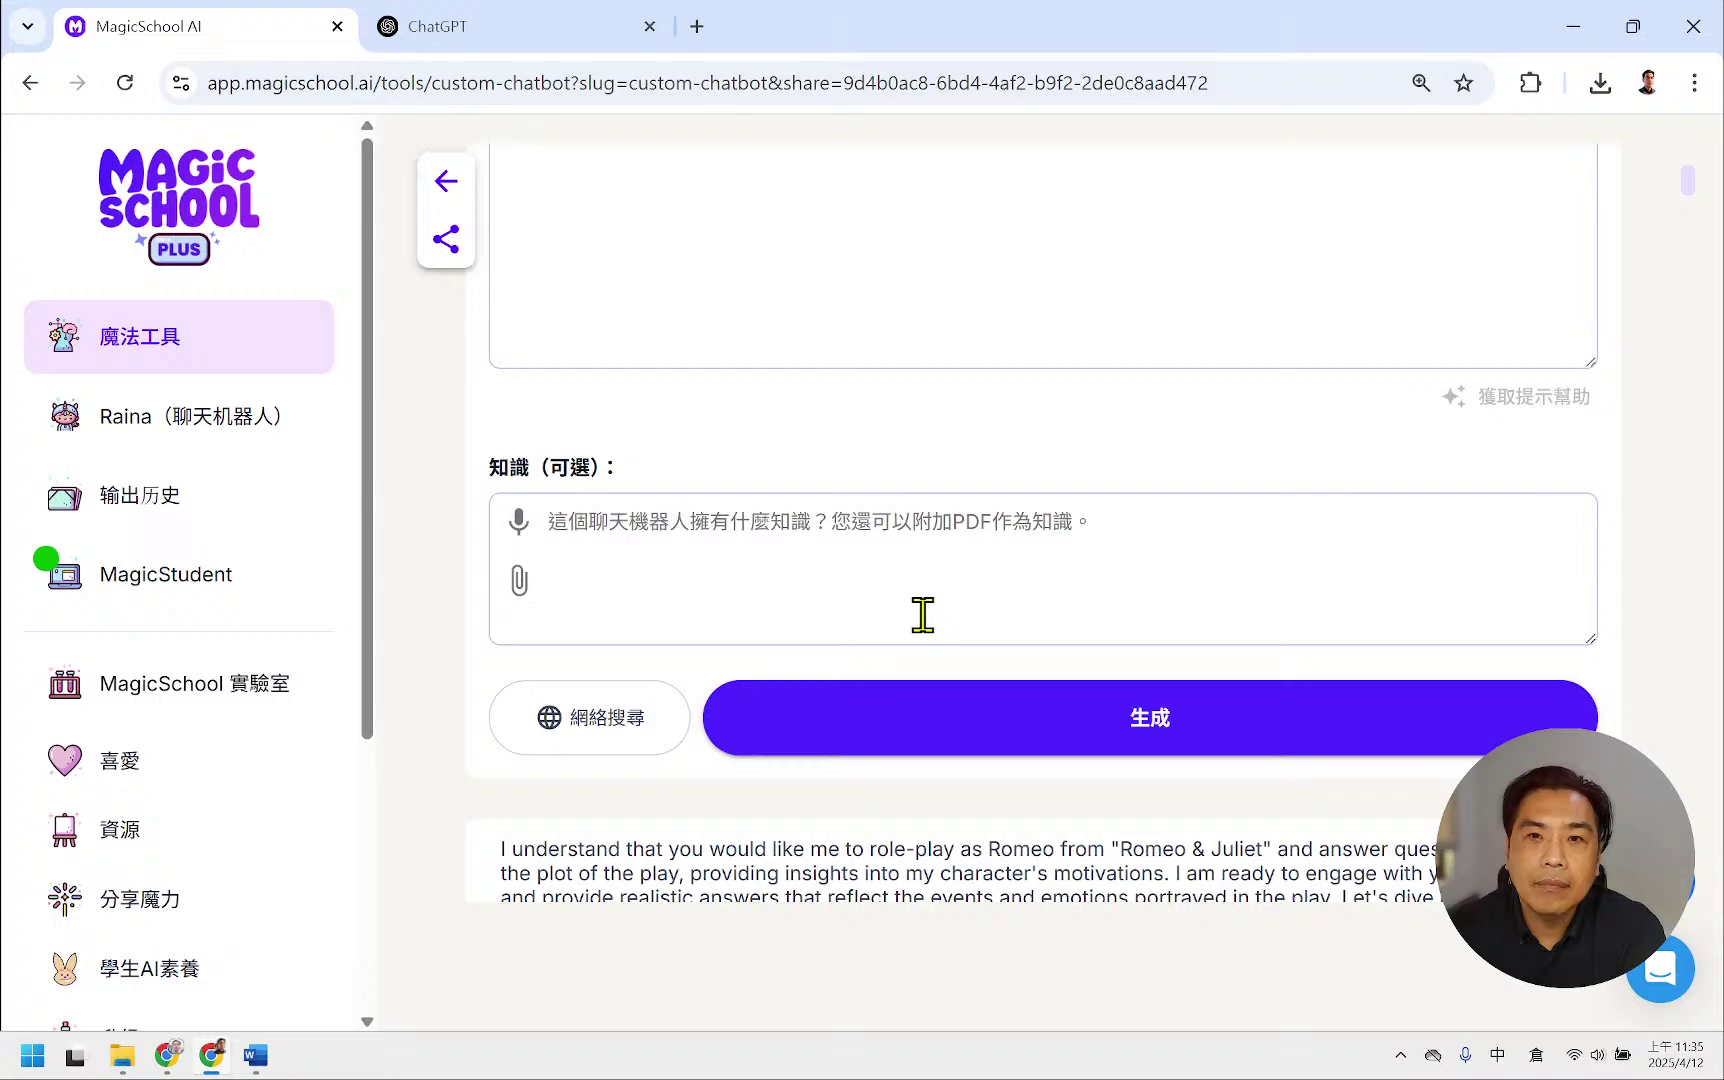
pyautogui.scroll(5, 922, 614)
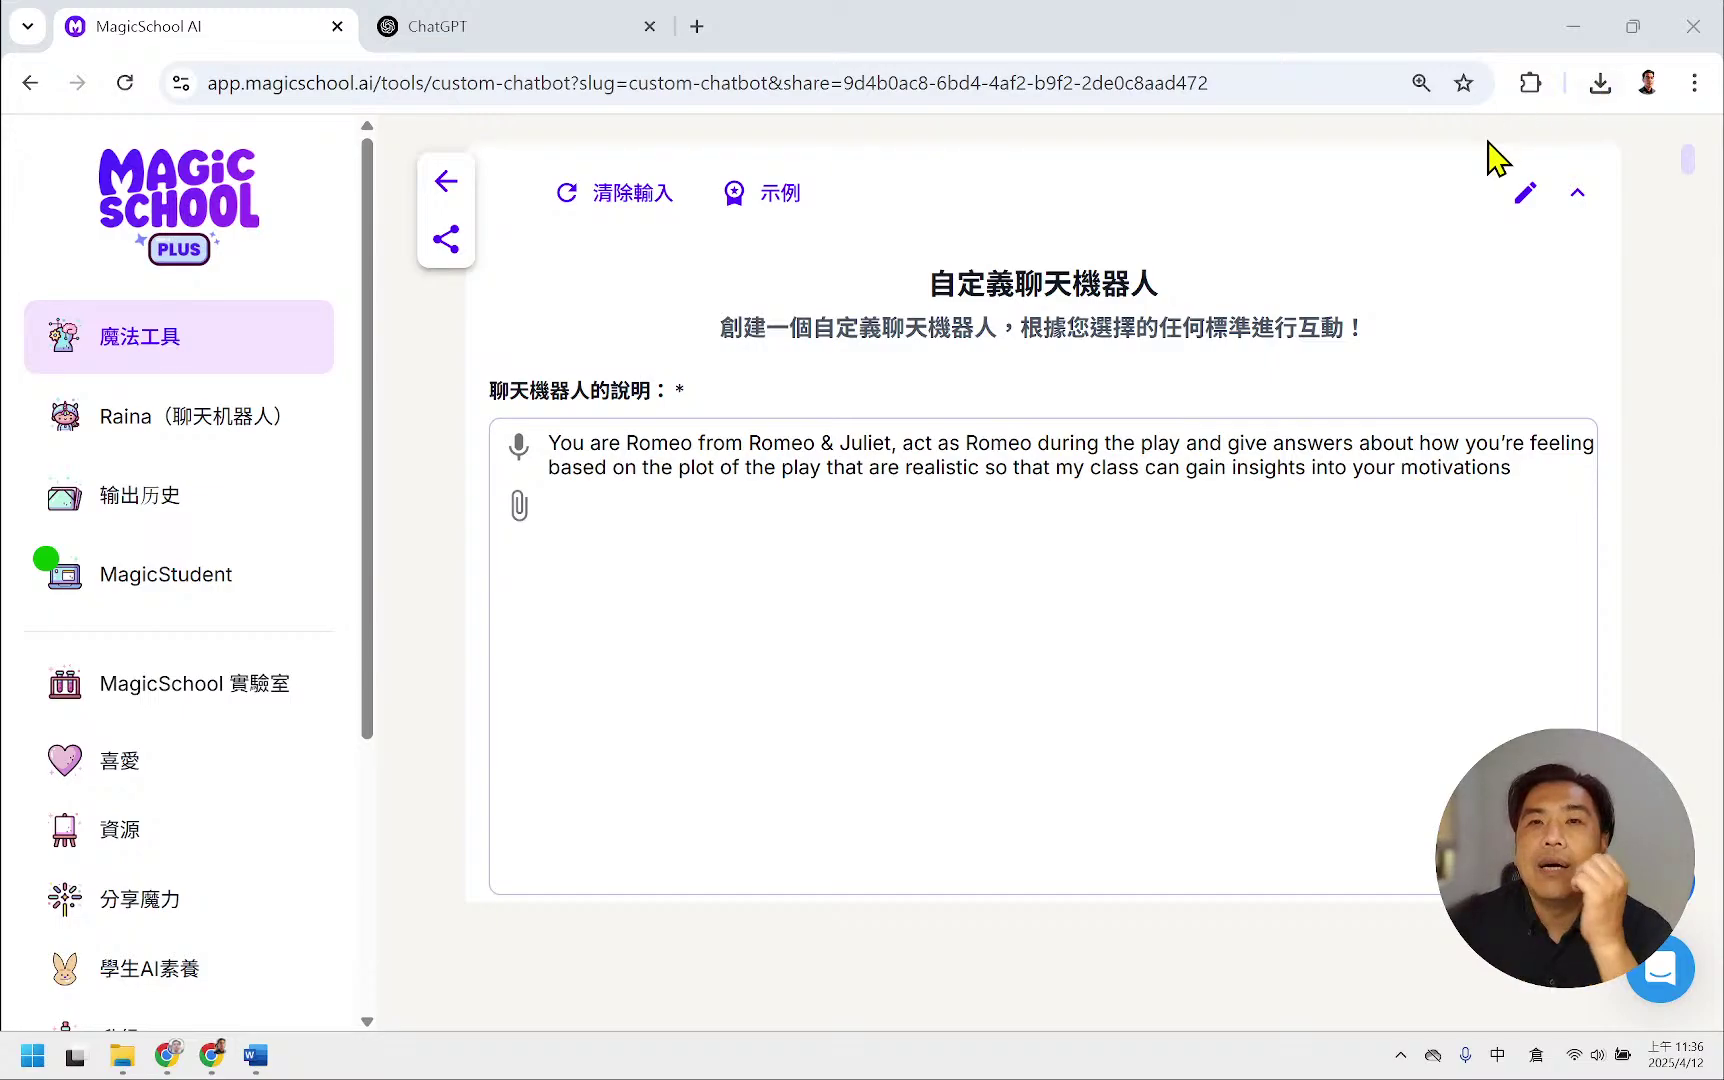
# - Attach 教育部國中小基本英語字彙1200 字 (3).pdf from the 下載 folder as the custom chatbot's knowledge
pyautogui.scroll(-6, 643, 346)
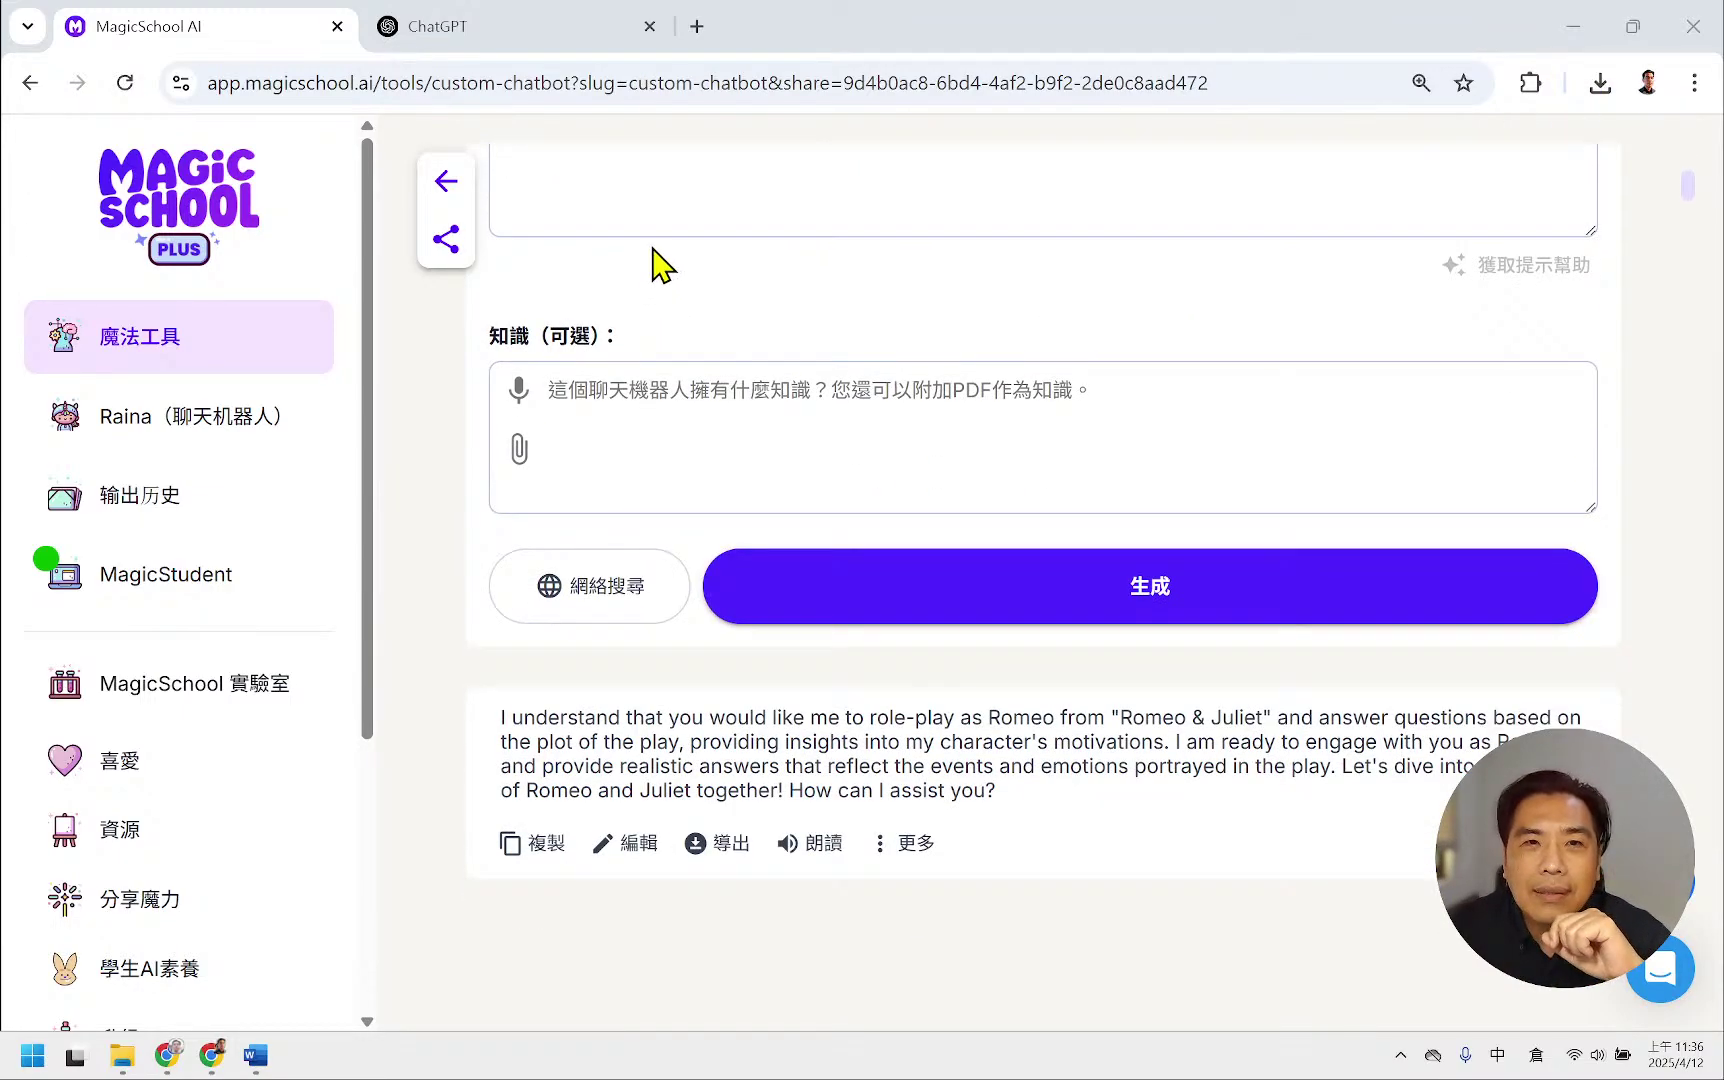
pyautogui.click(524, 458)
pyautogui.click(615, 245)
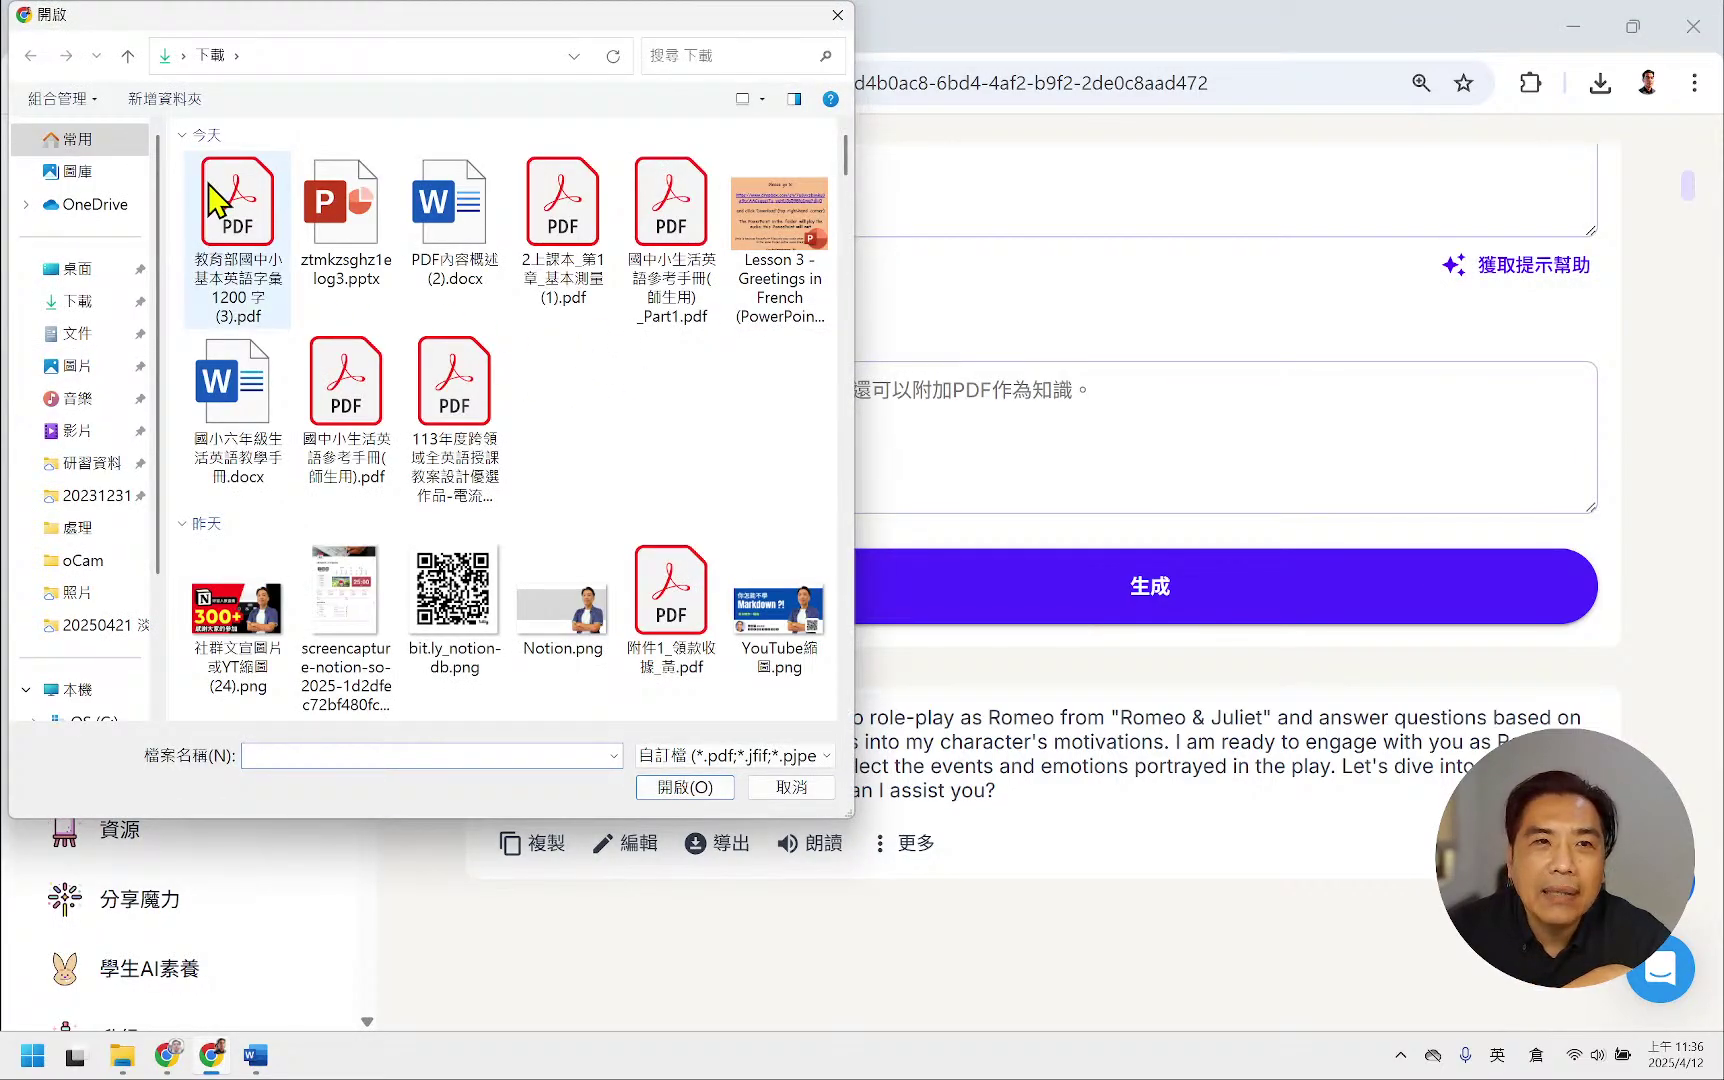
pyautogui.click(240, 245)
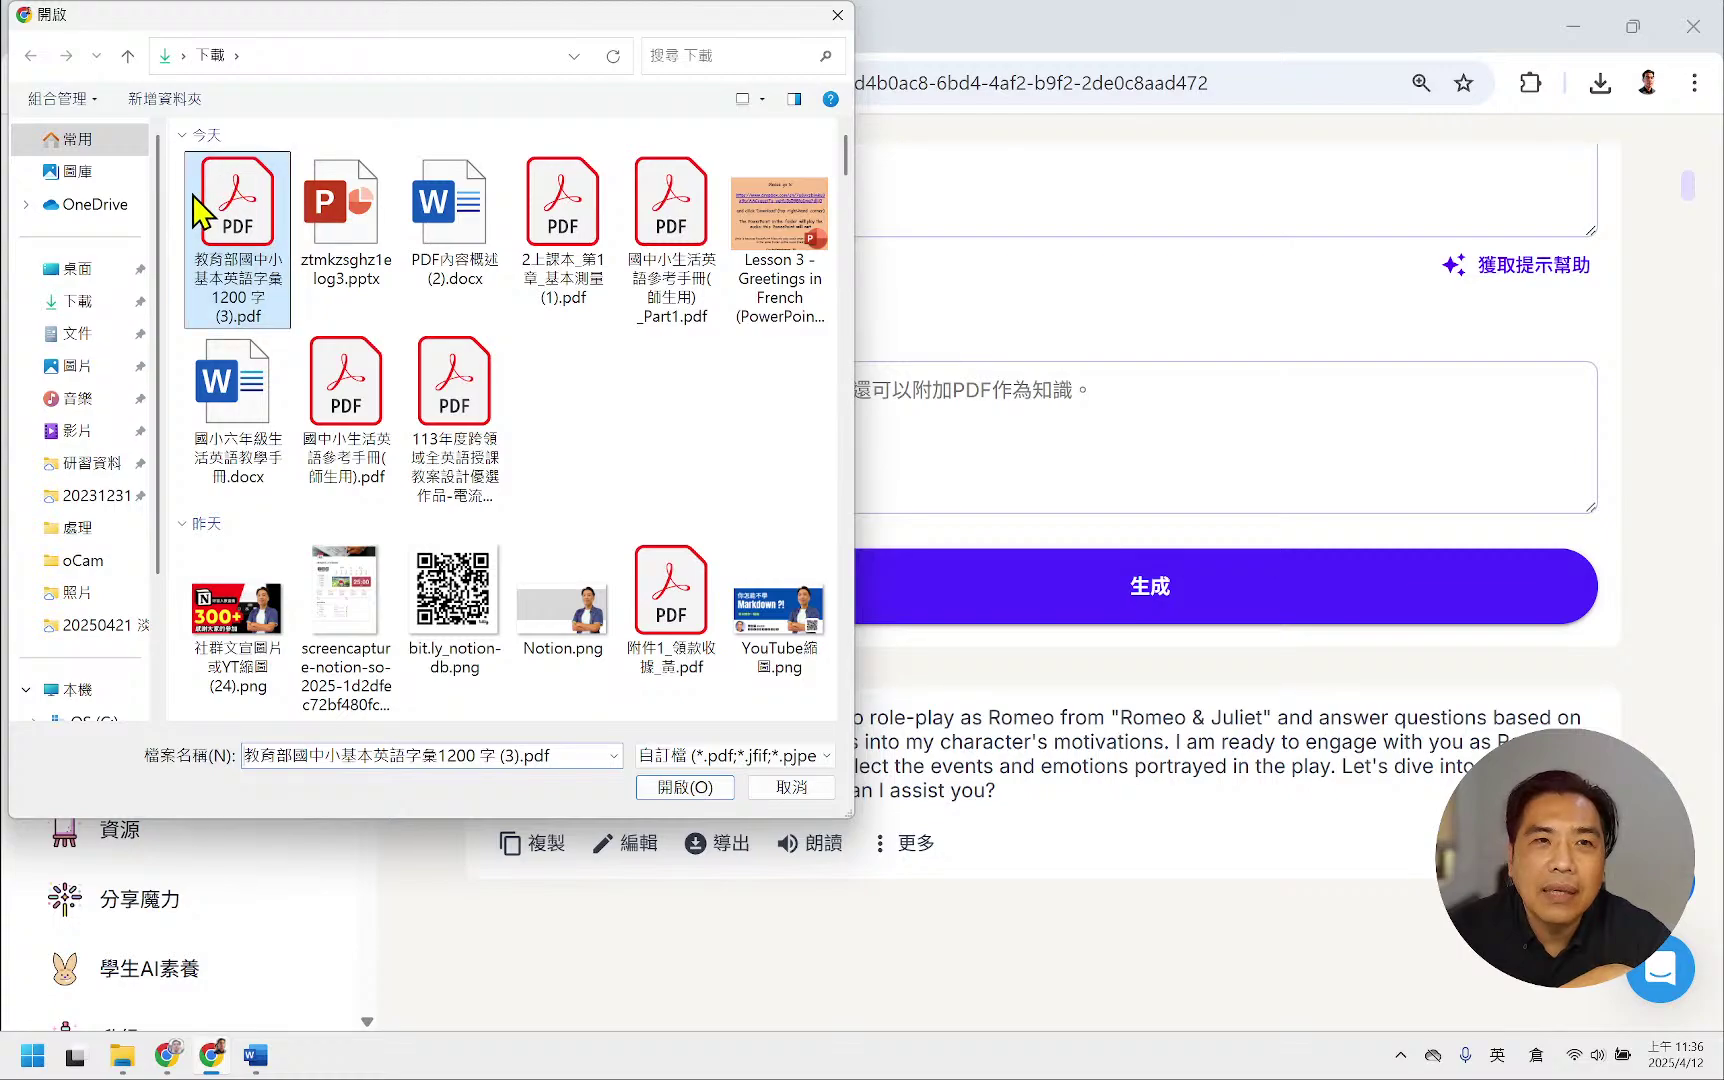
pyautogui.click(700, 790)
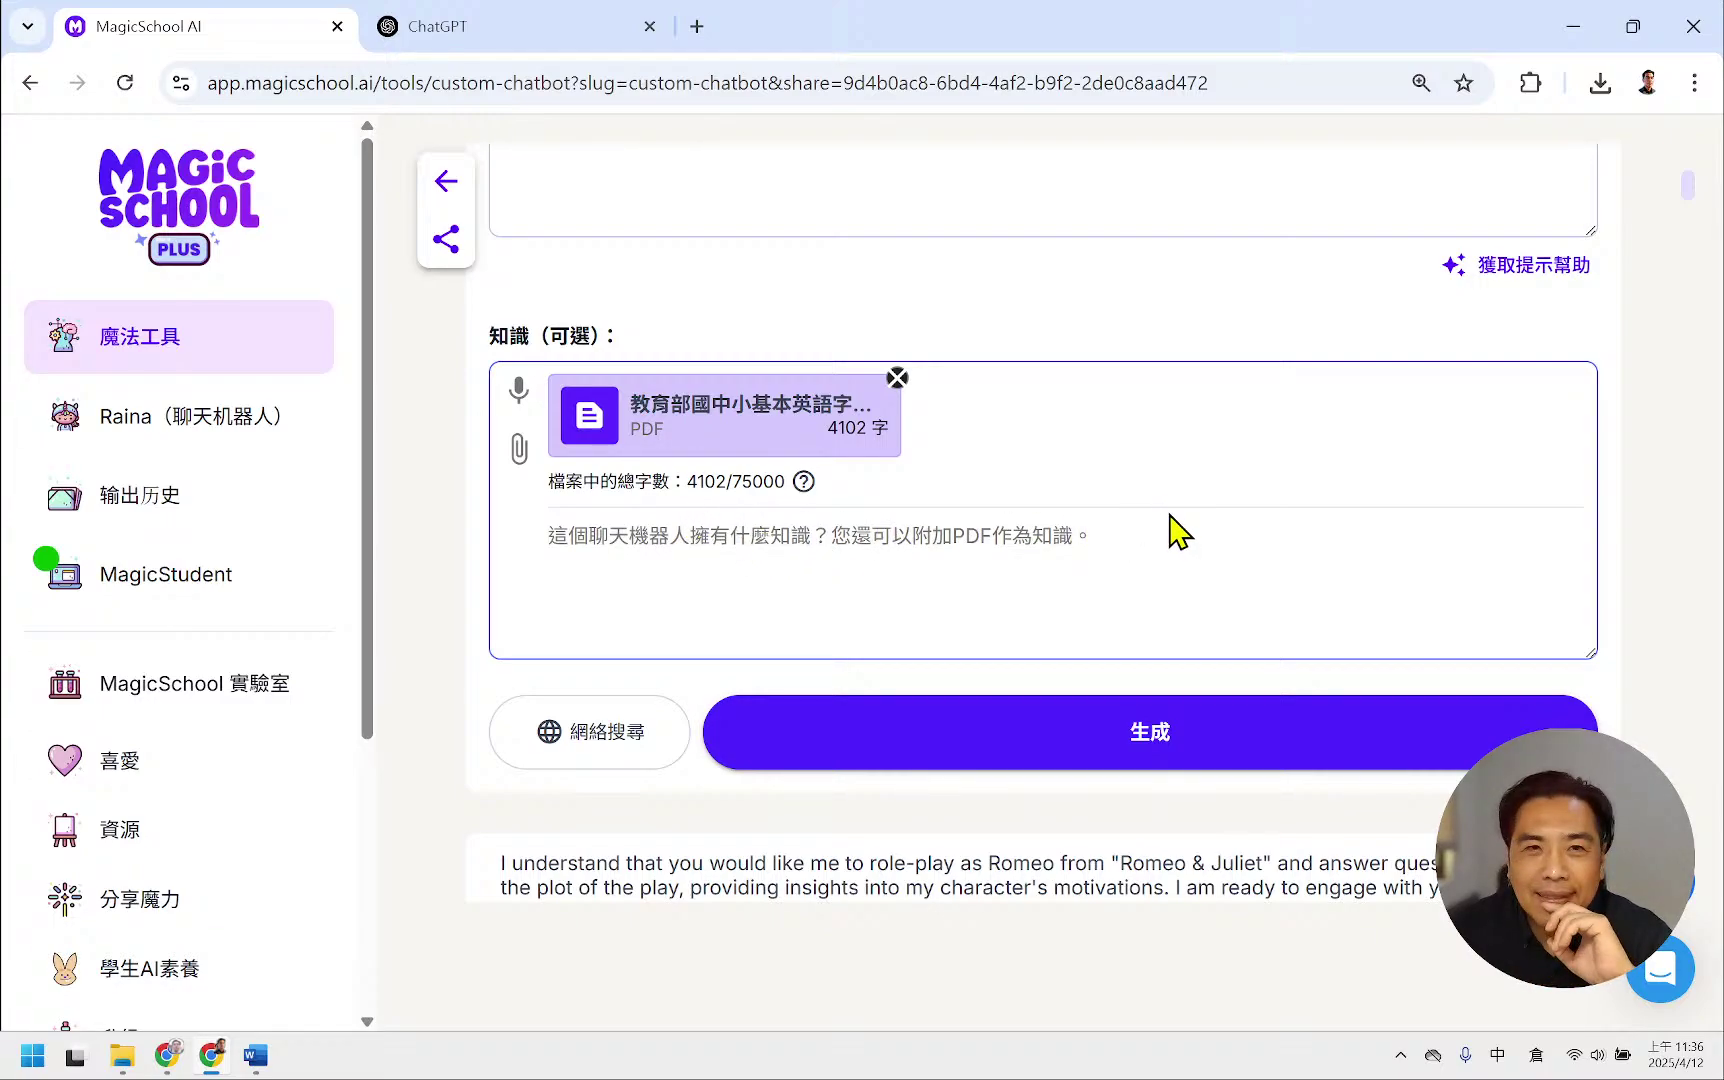
# - Select the Romeo example instructions, and collapse and reopen the chatbot form to recheck its fields
pyautogui.scroll(5, 1178, 520)
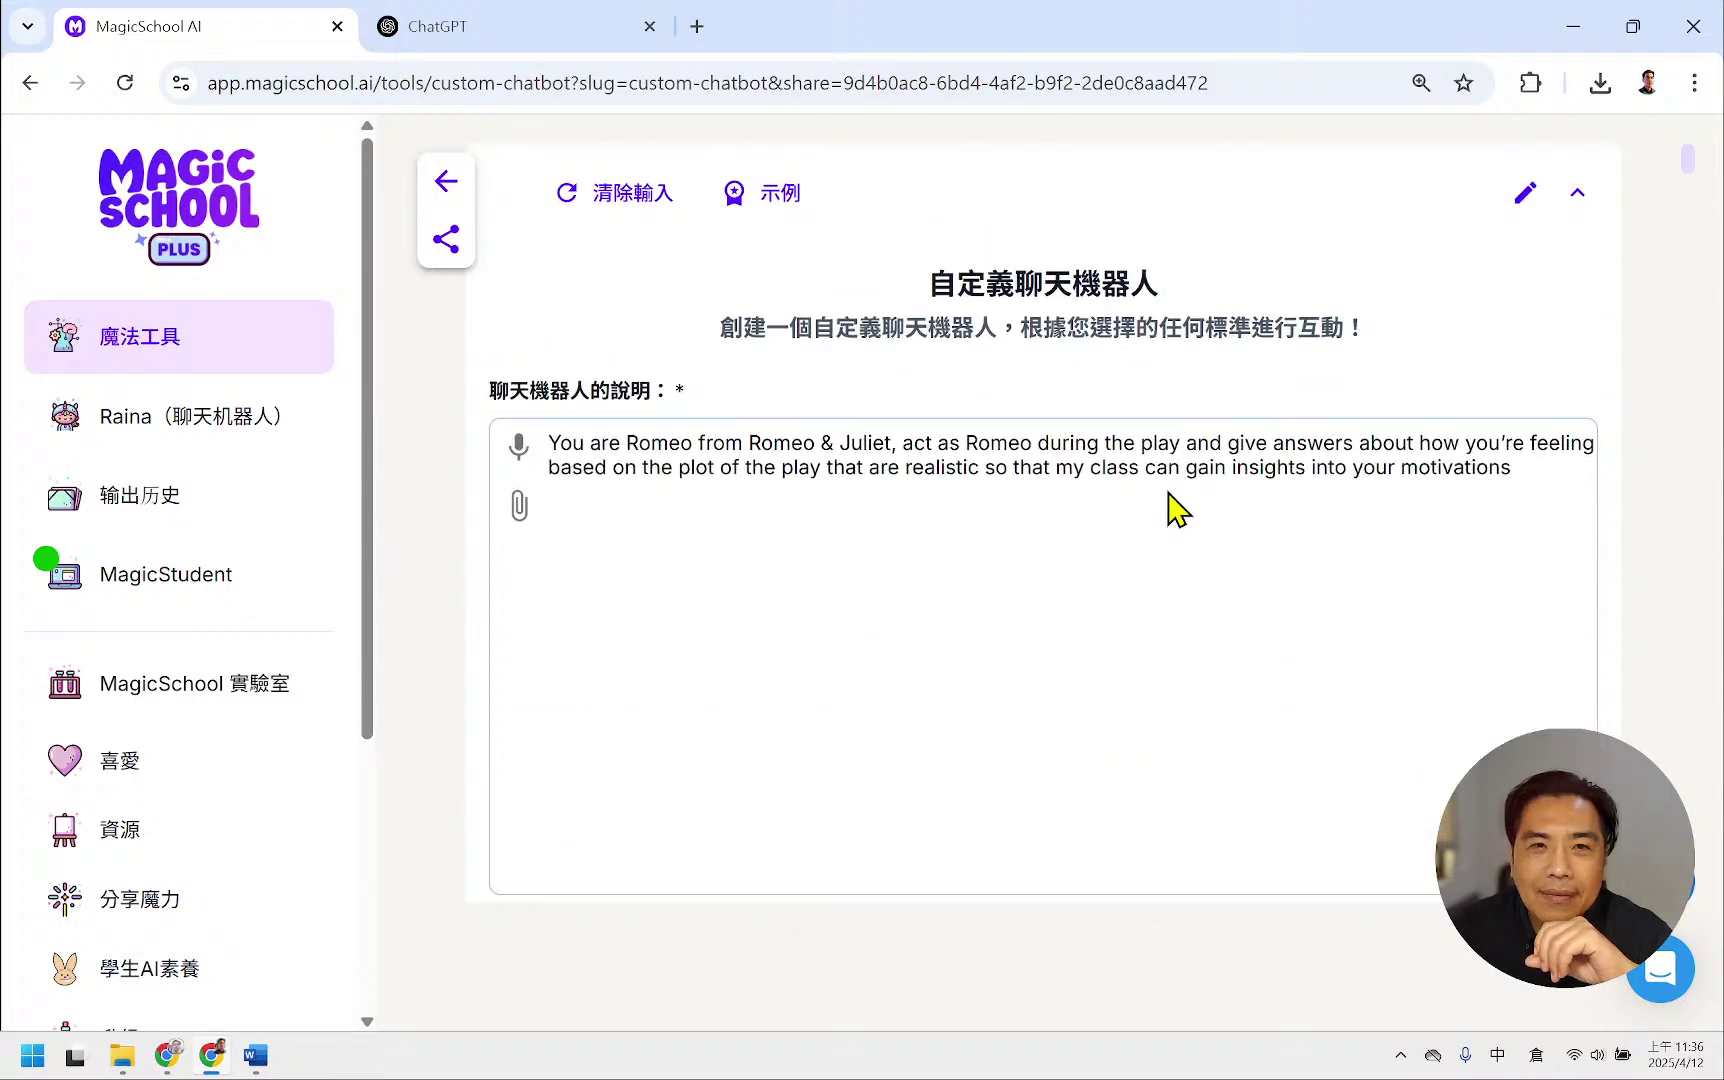
pyautogui.click(1170, 456)
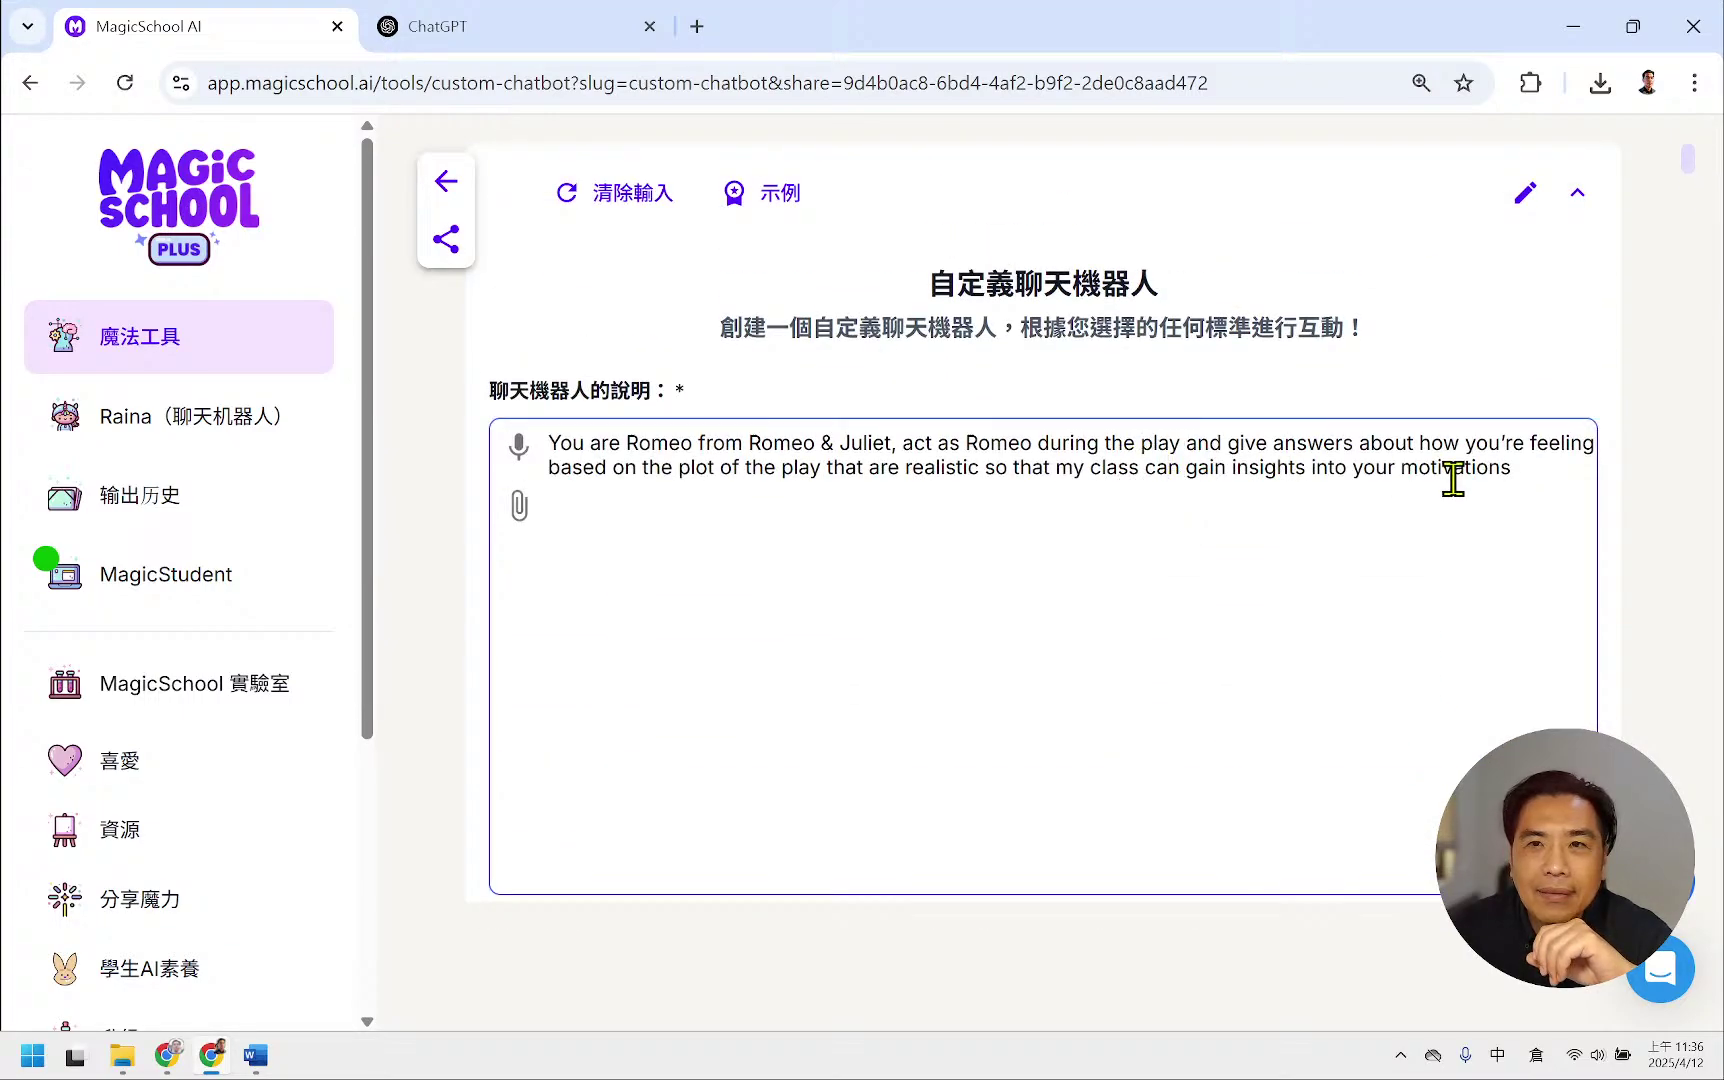
pyautogui.moveTo(1528, 477); pyautogui.dragTo(527, 462)
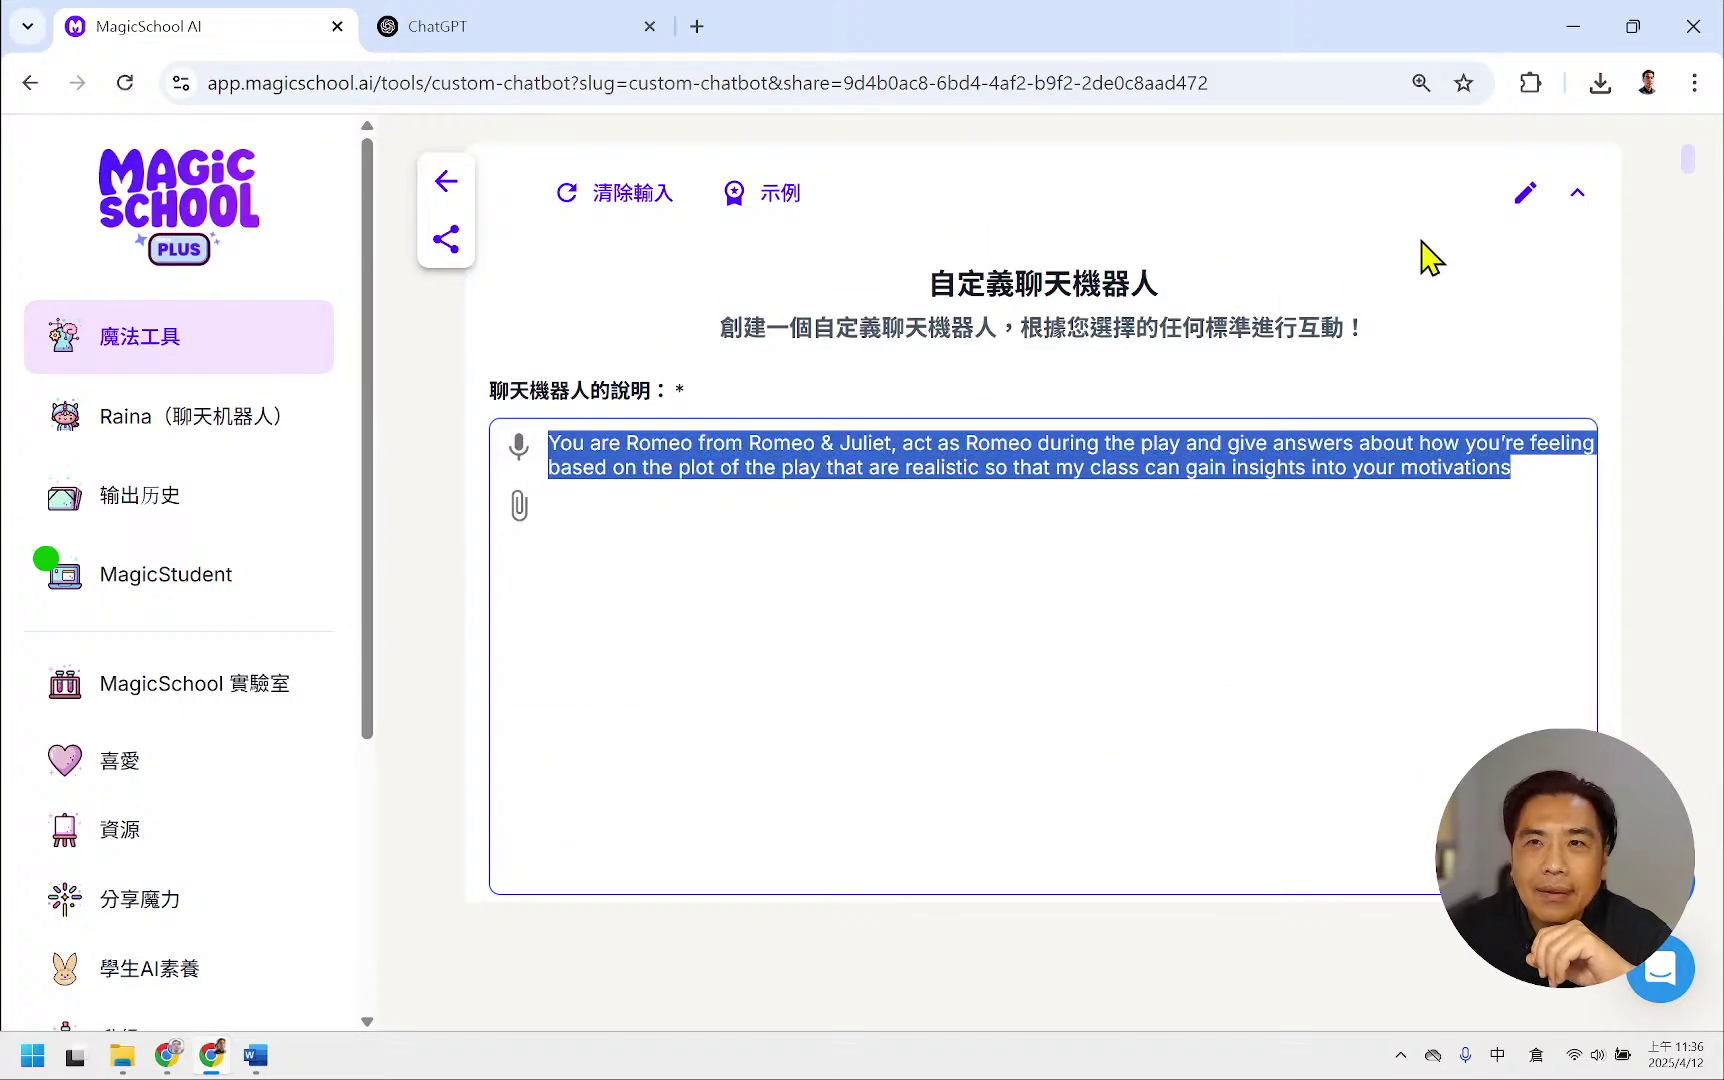
pyautogui.click(1526, 194)
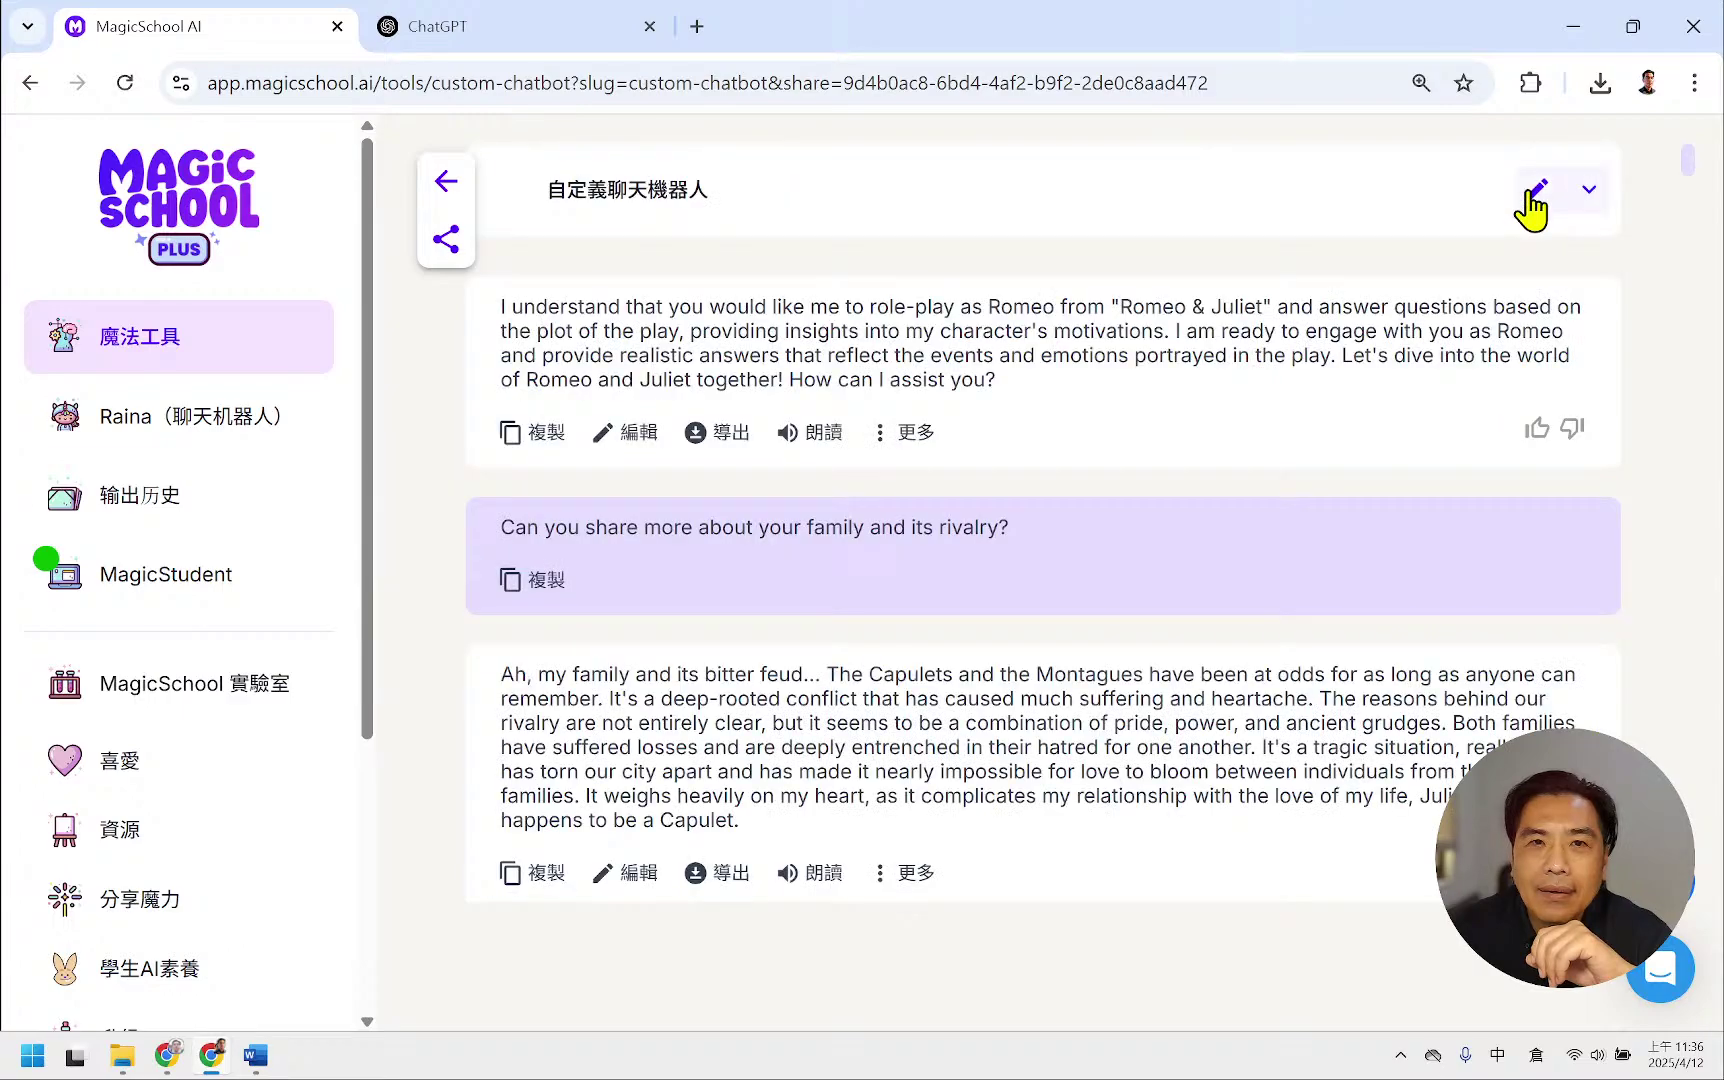
pyautogui.click(1532, 196)
pyautogui.scroll(-3, 1060, 285)
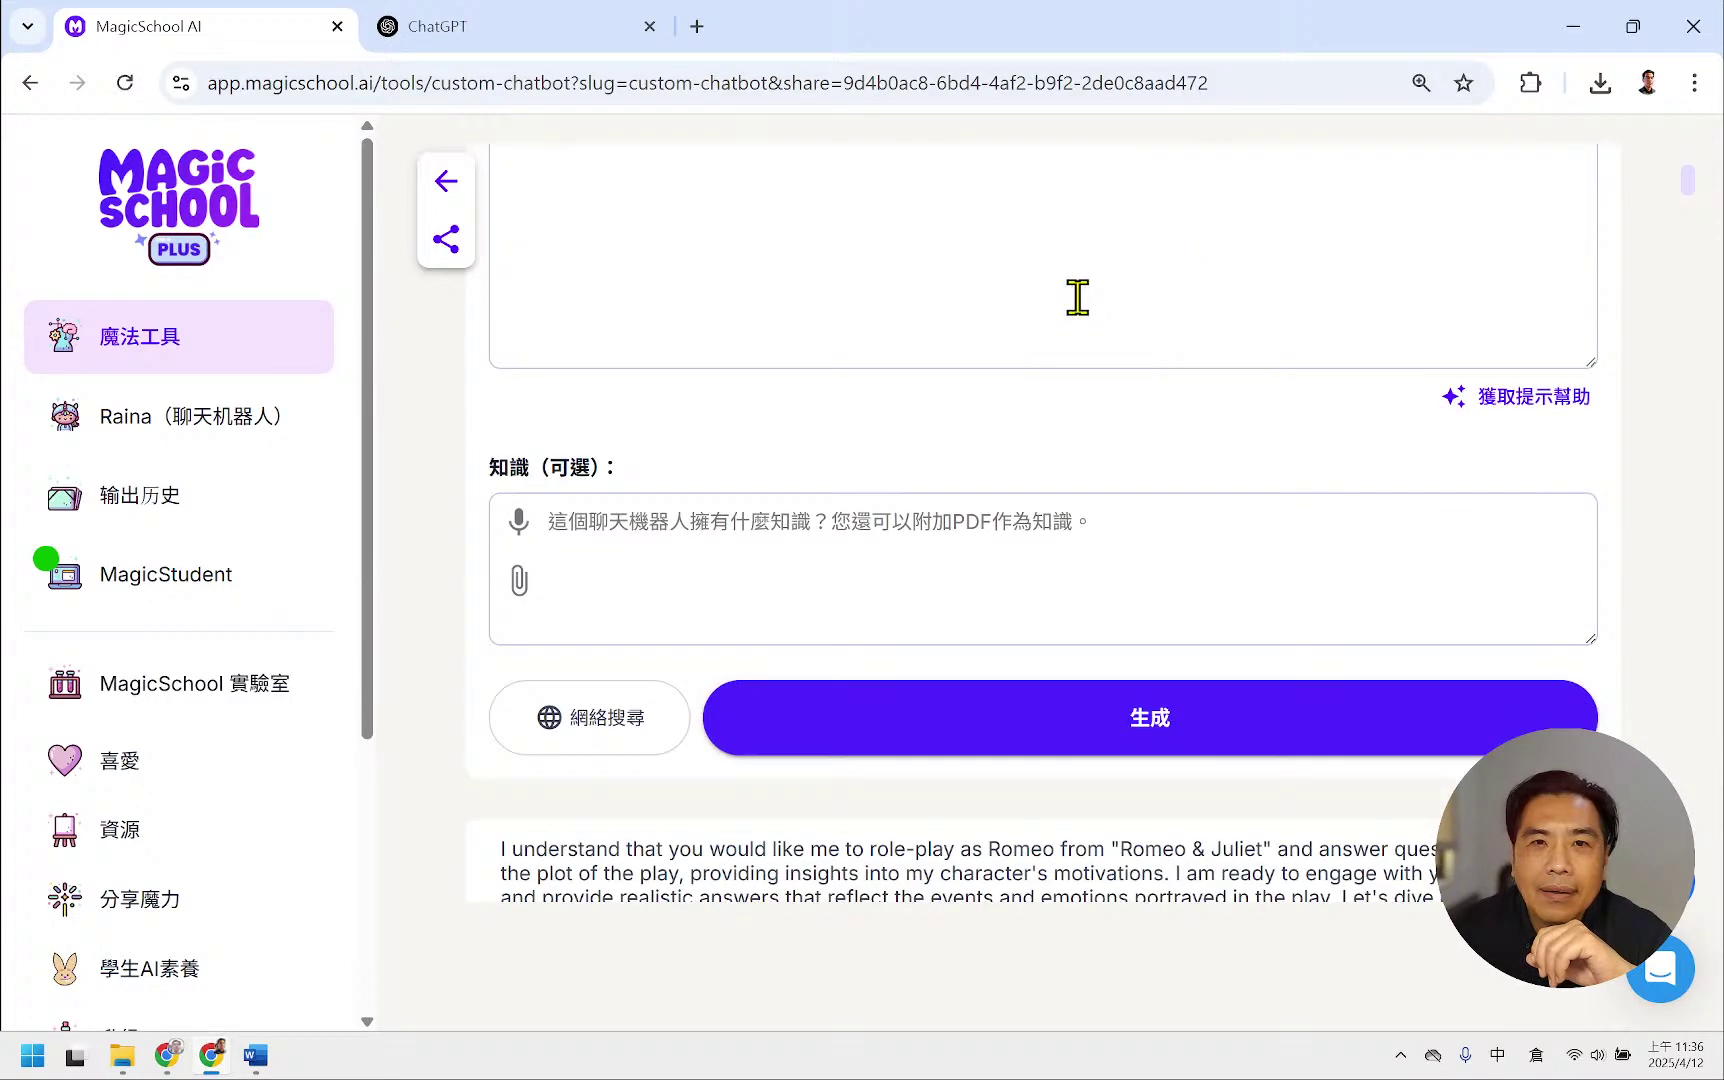
pyautogui.scroll(-4, 1077, 295)
pyautogui.scroll(8, 1077, 295)
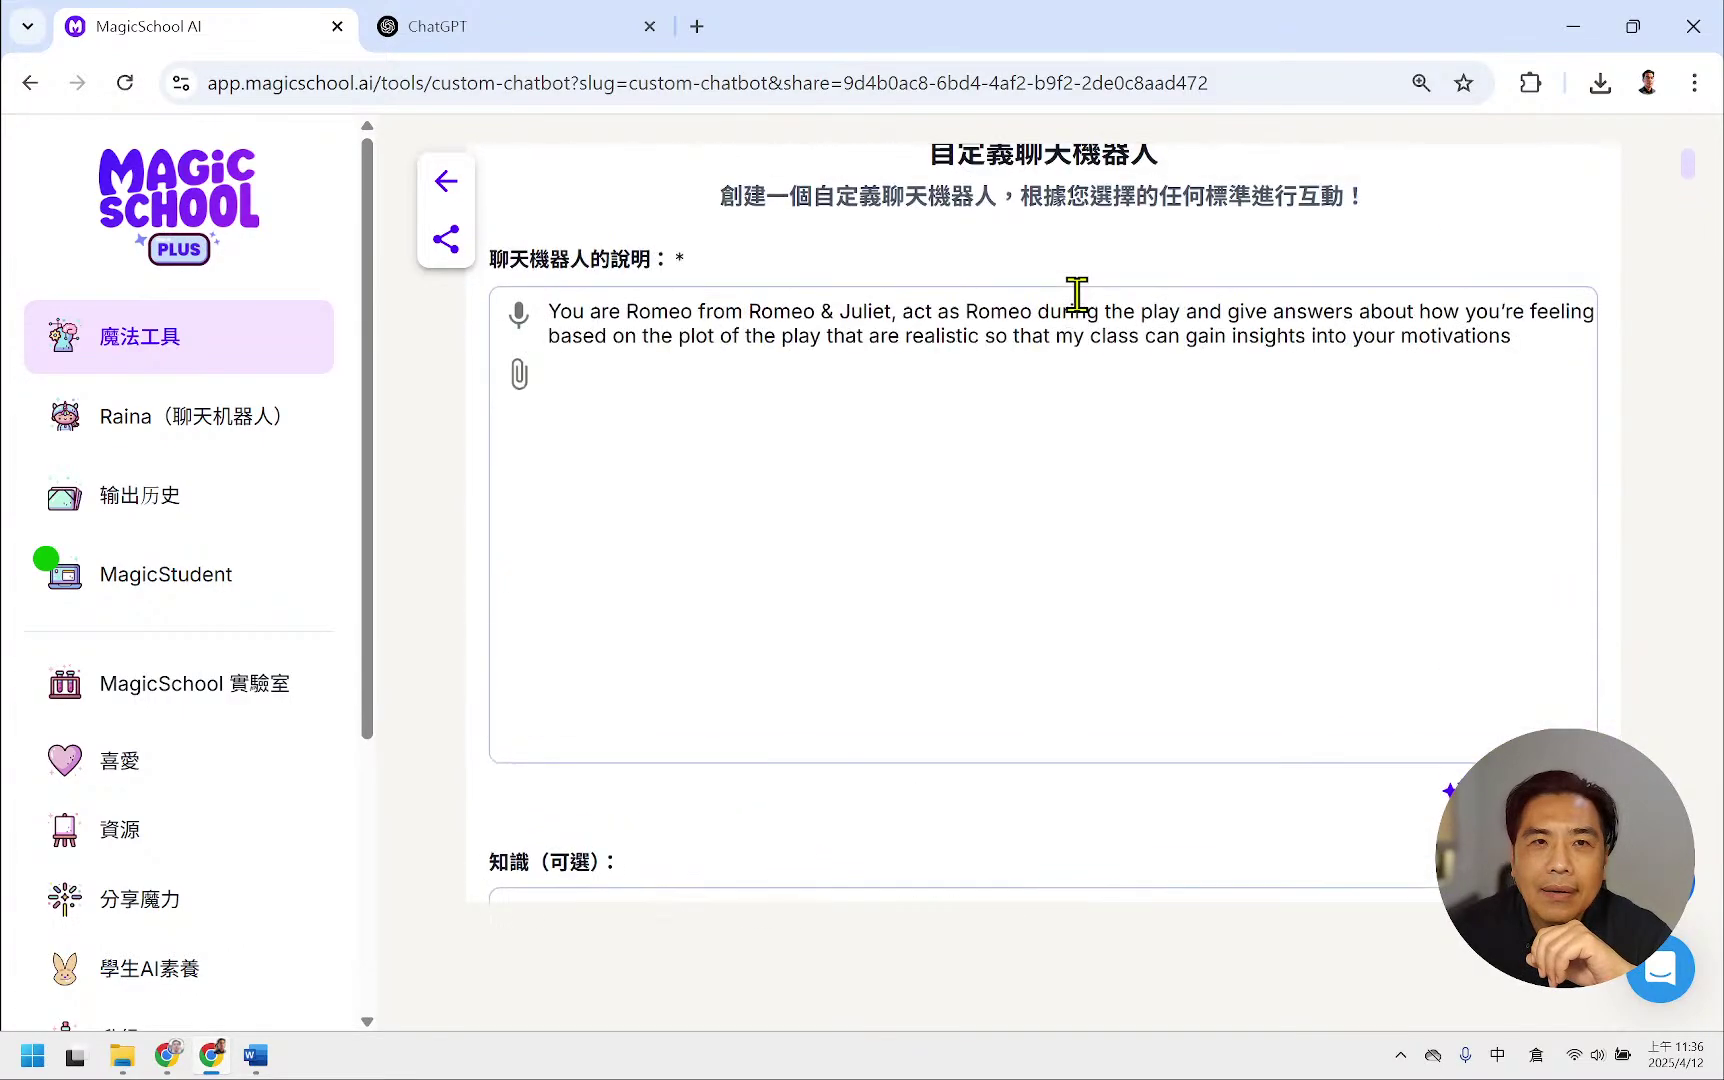
# - Return to the magic tools list and browse through it for the custom chatbot tool
pyautogui.click(140, 330)
pyautogui.scroll(-3, 912, 427)
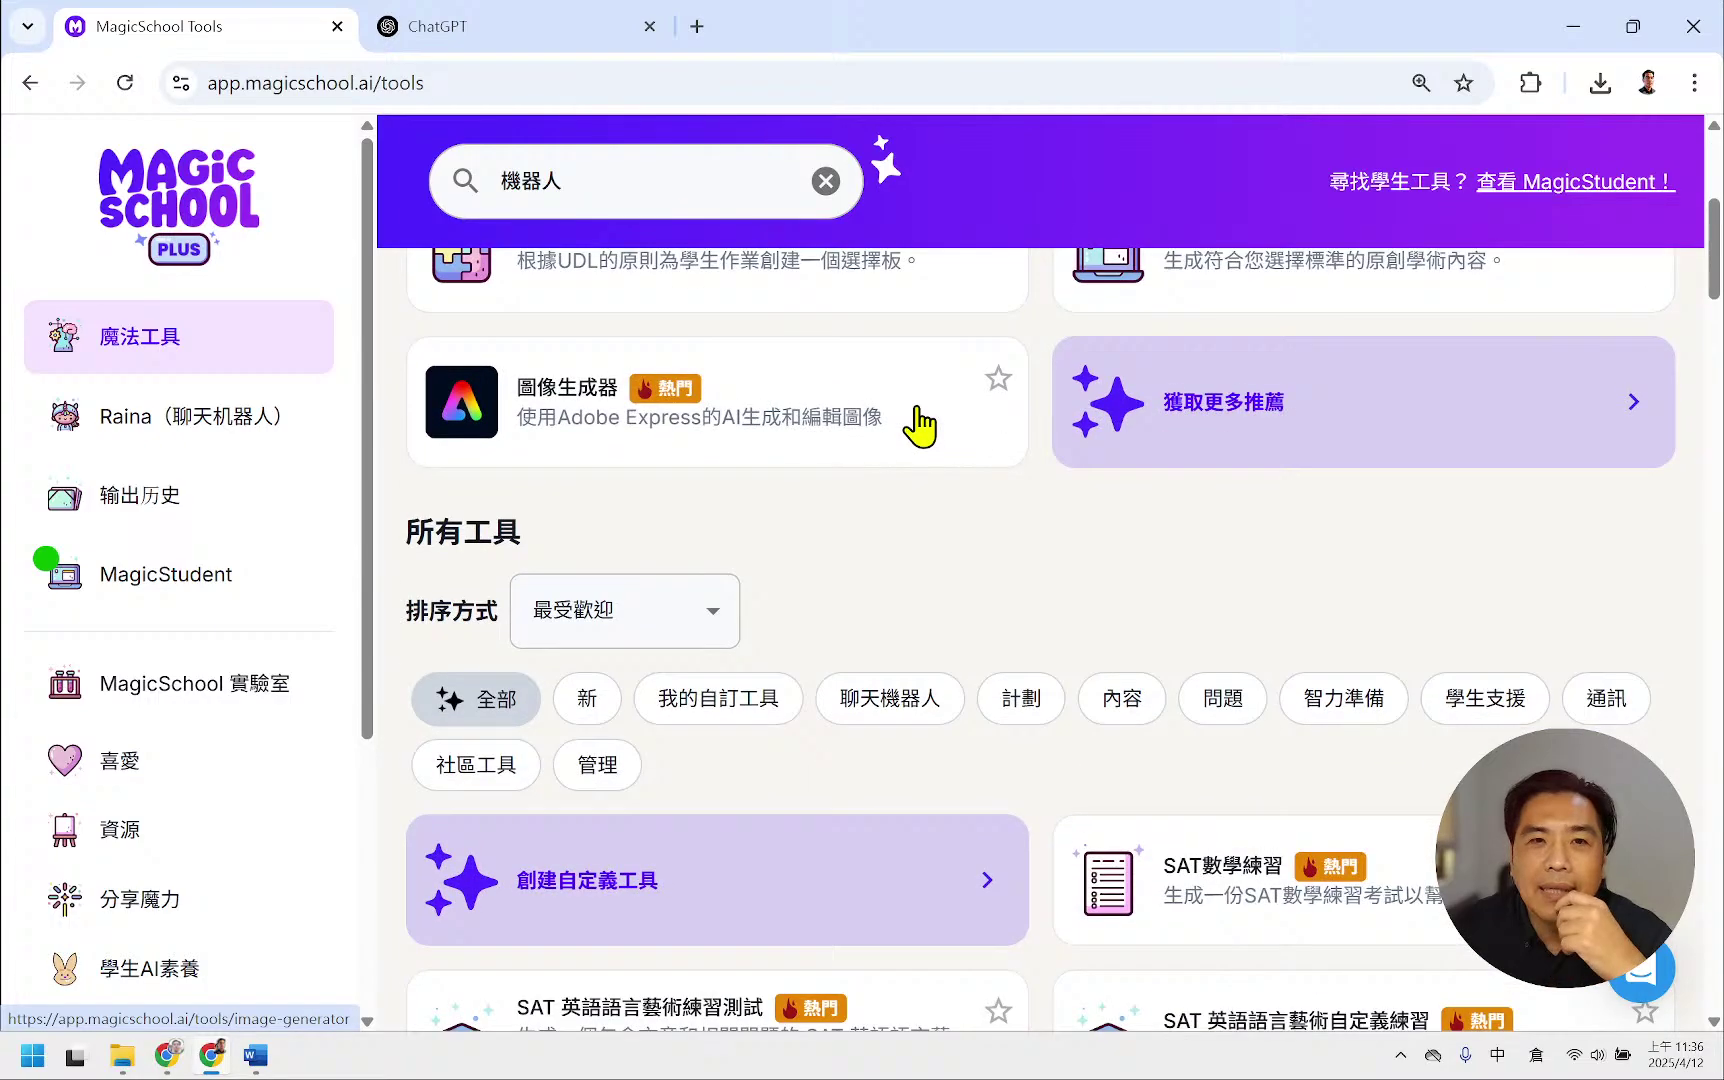
pyautogui.scroll(-10, 918, 425)
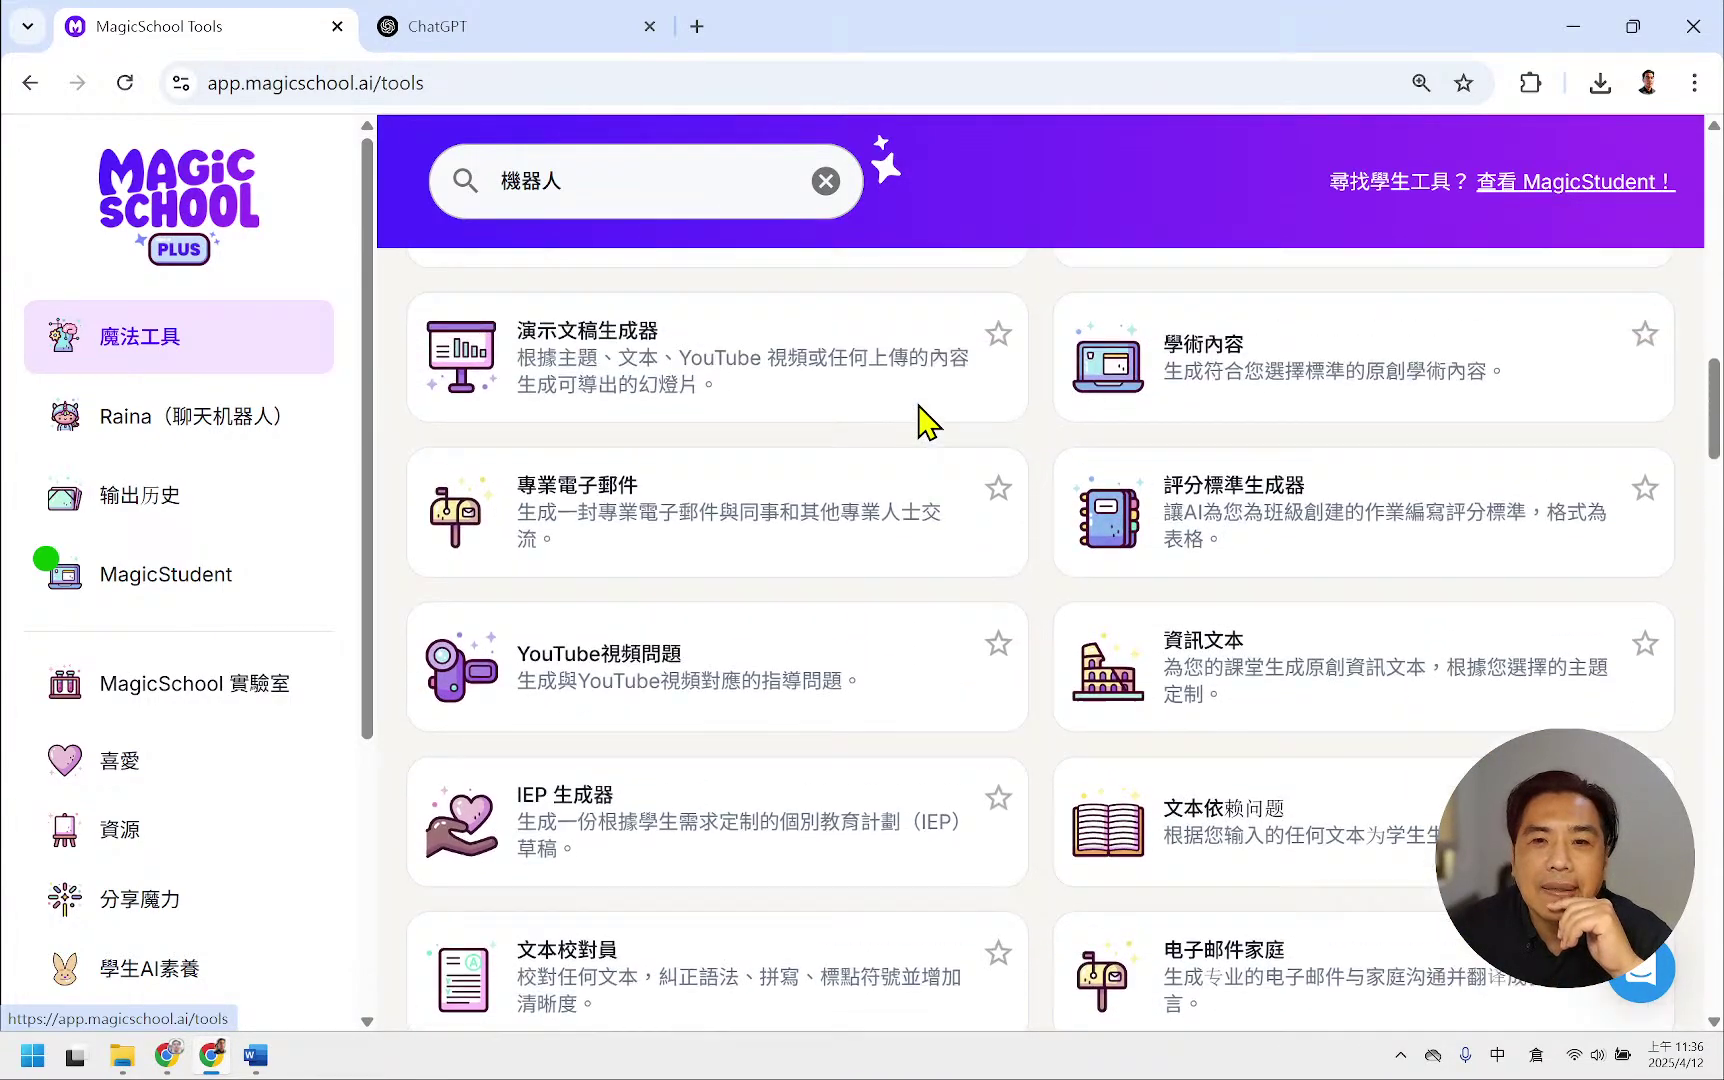
pyautogui.click(673, 172)
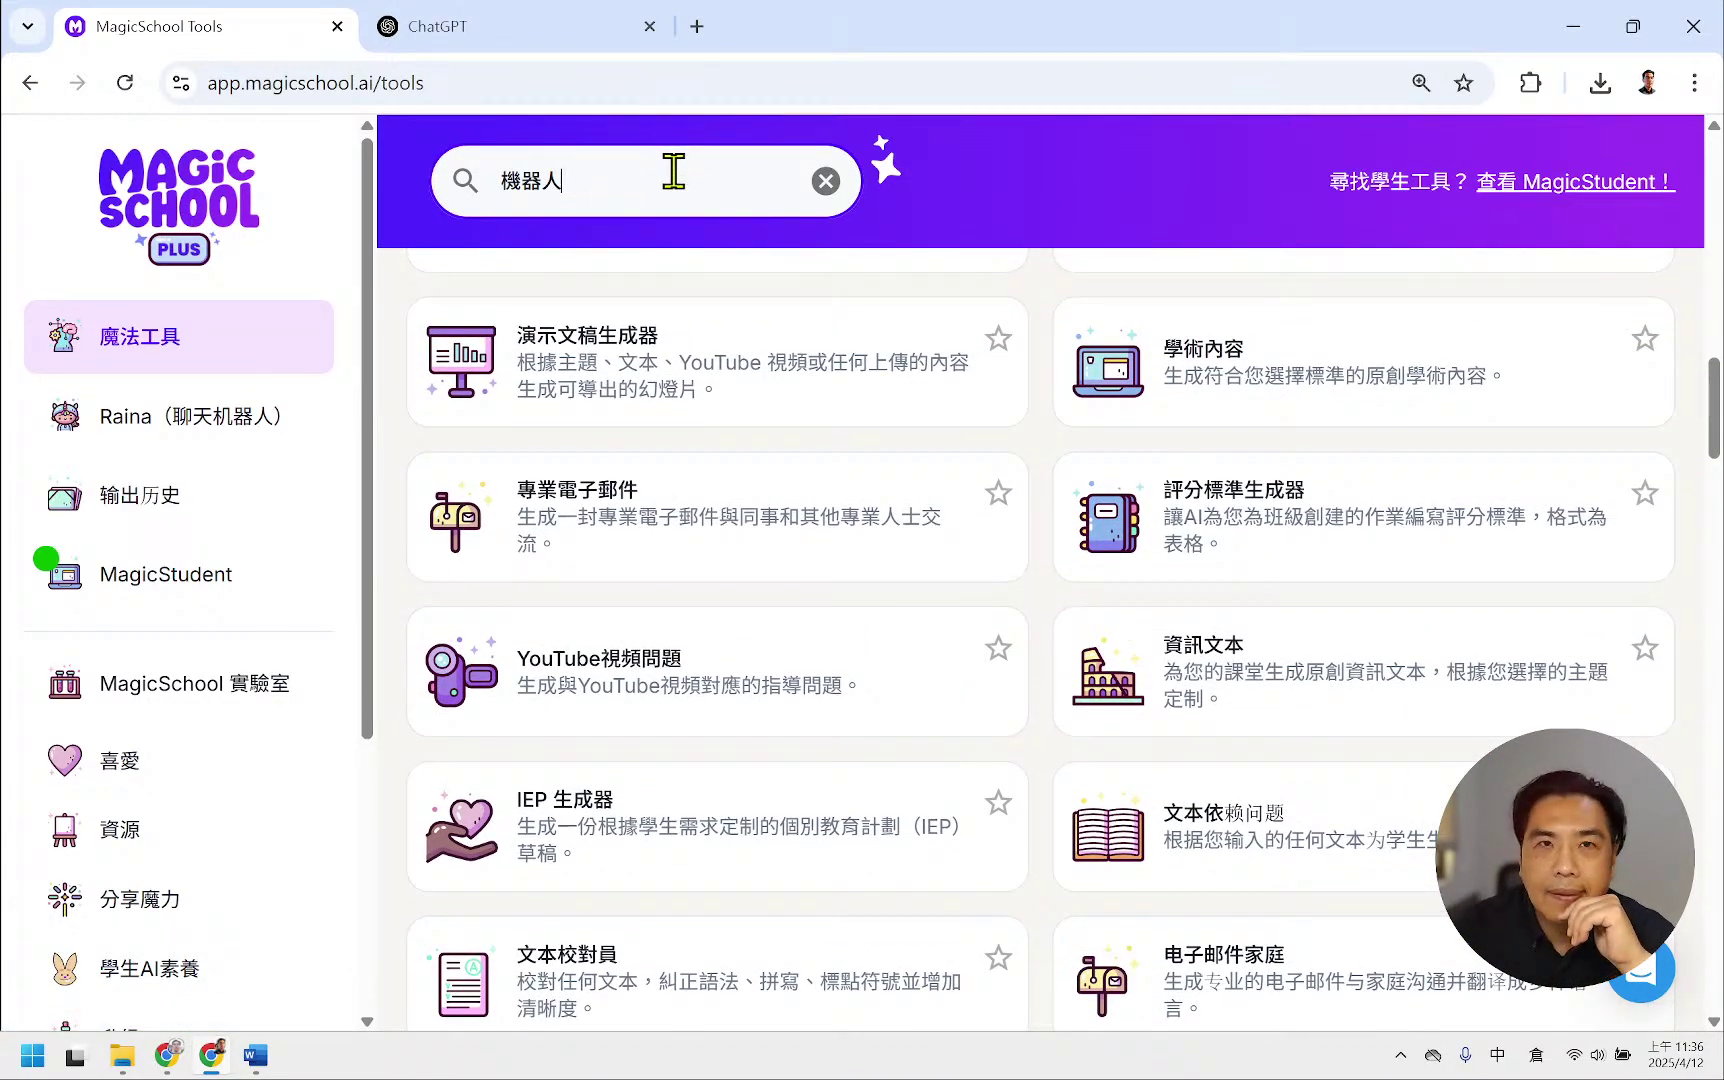
pyautogui.scroll(-10, 1215, 635)
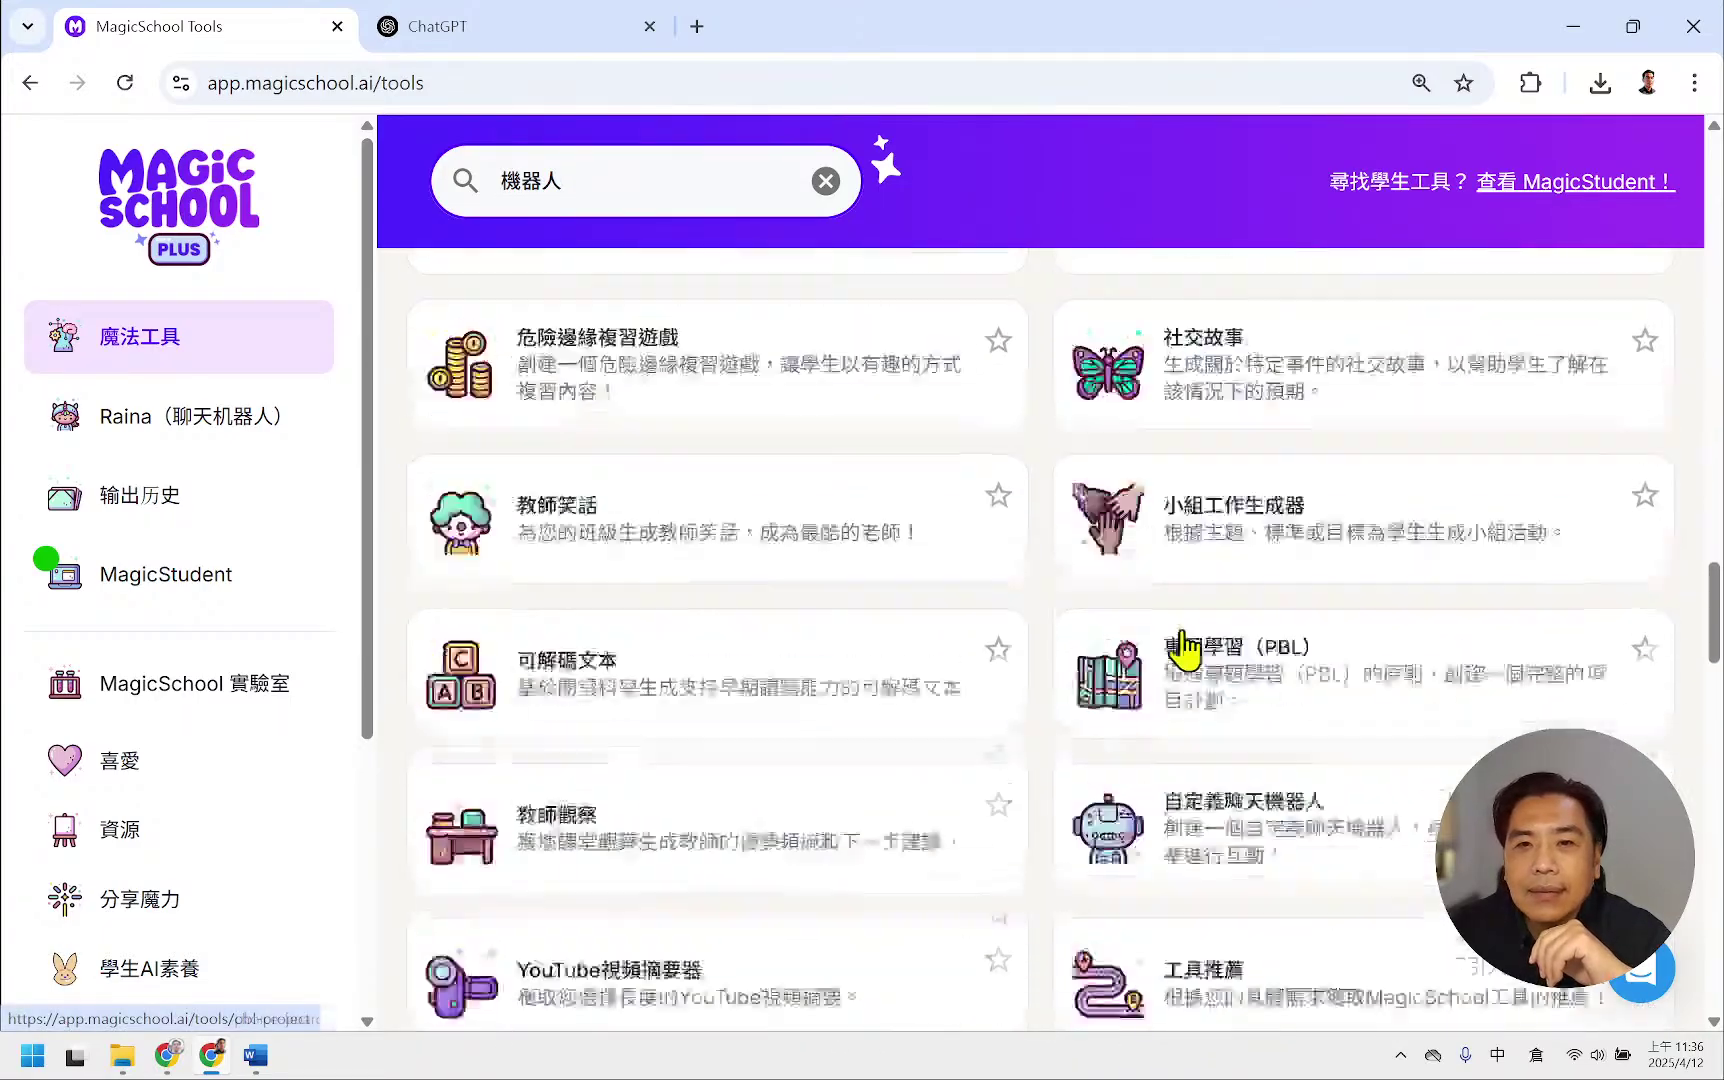
pyautogui.scroll(-10, 1185, 650)
pyautogui.scroll(15, 1180, 640)
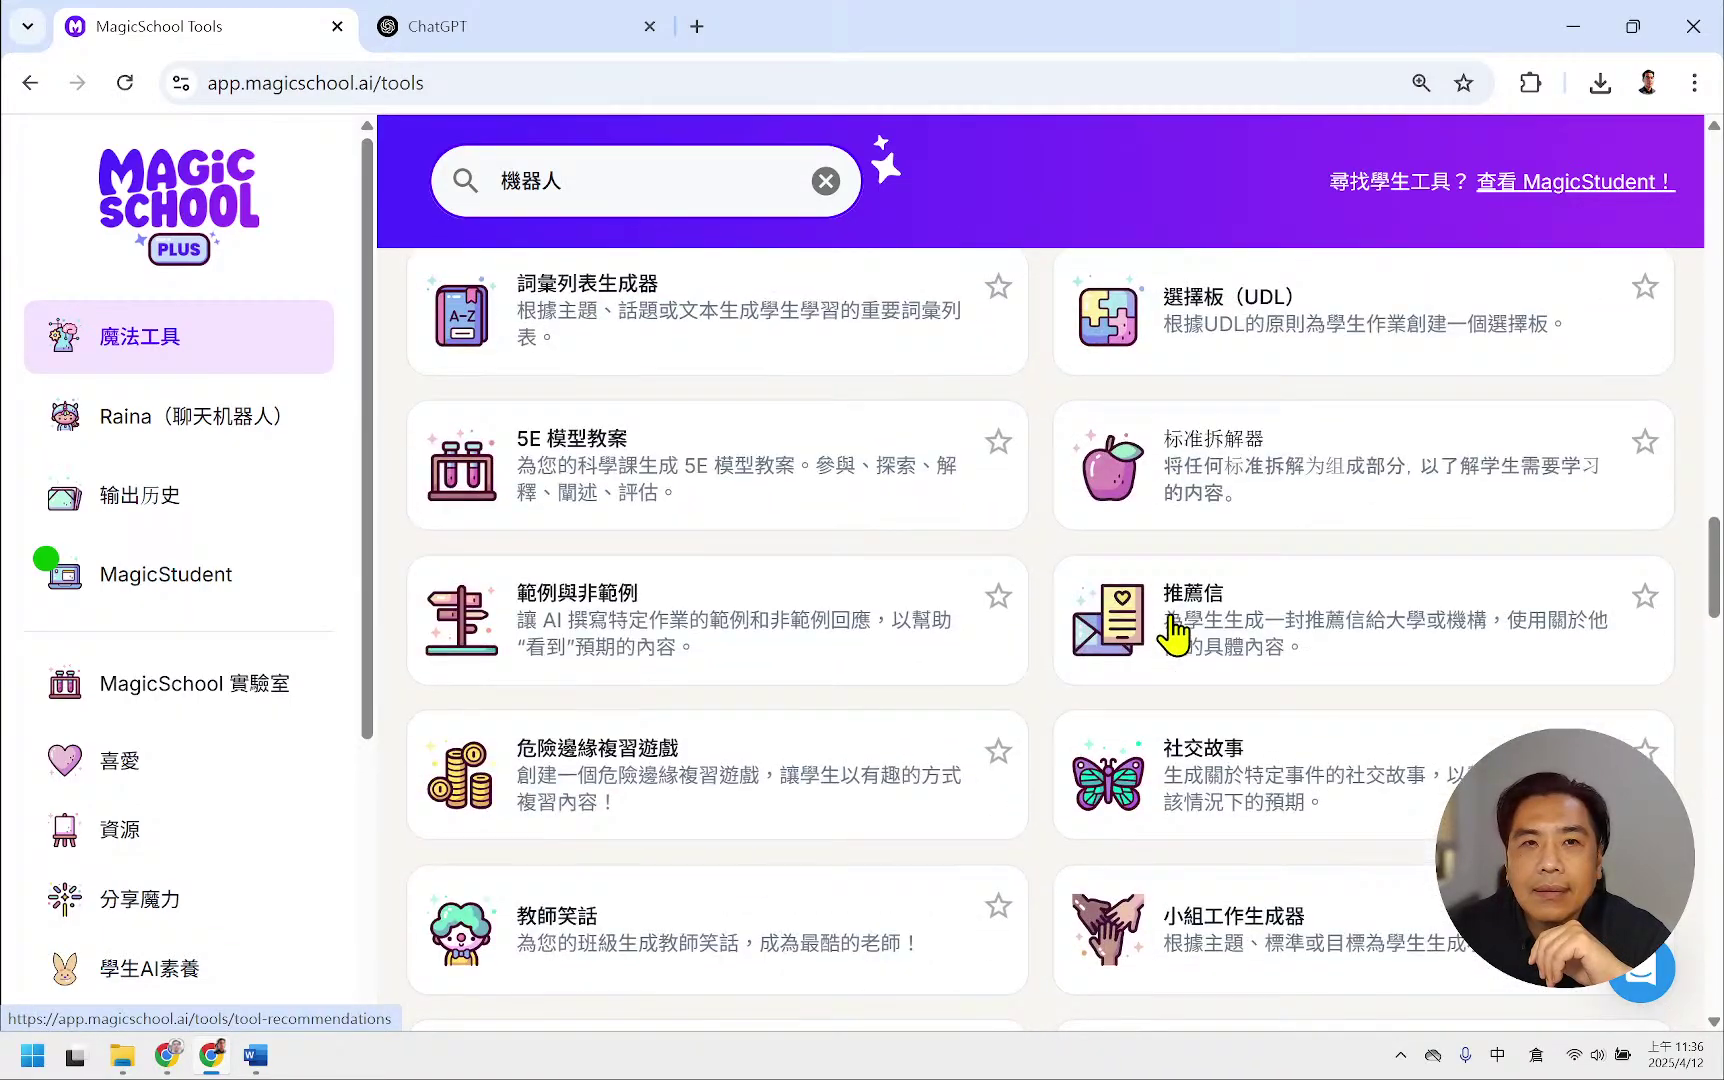
pyautogui.scroll(15, 1175, 632)
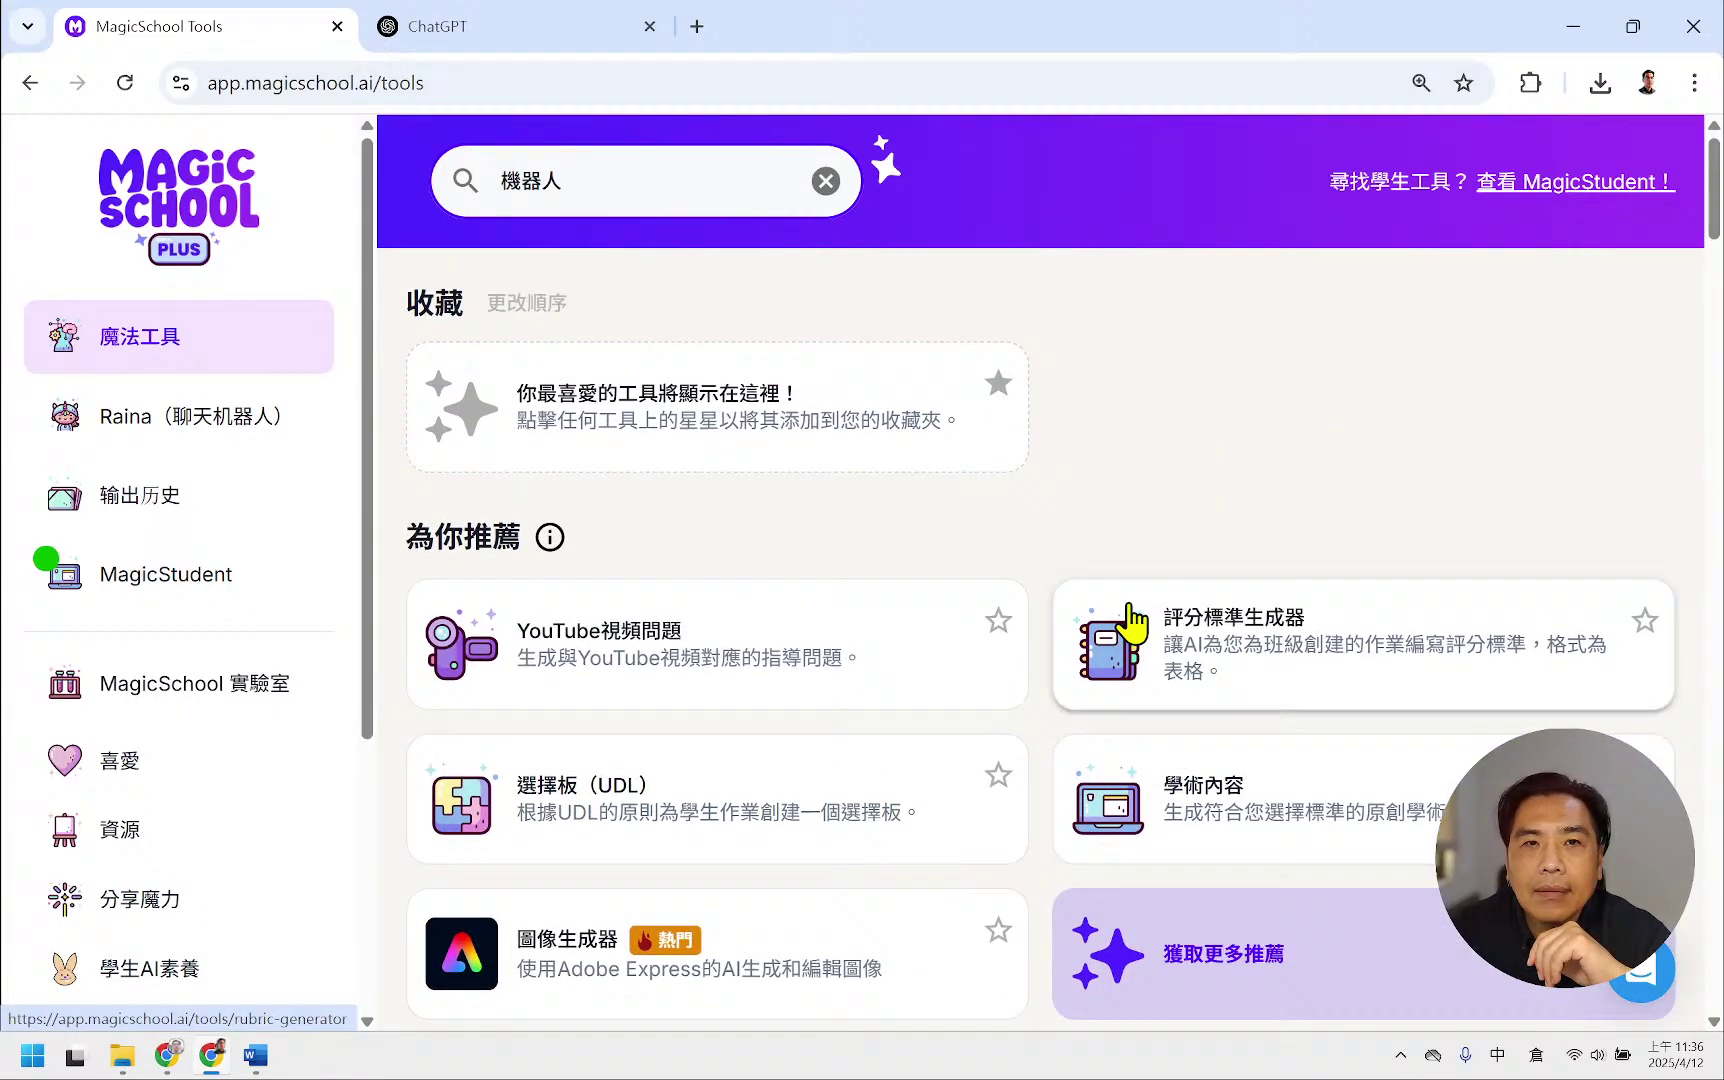
pyautogui.scroll(-15, 1133, 625)
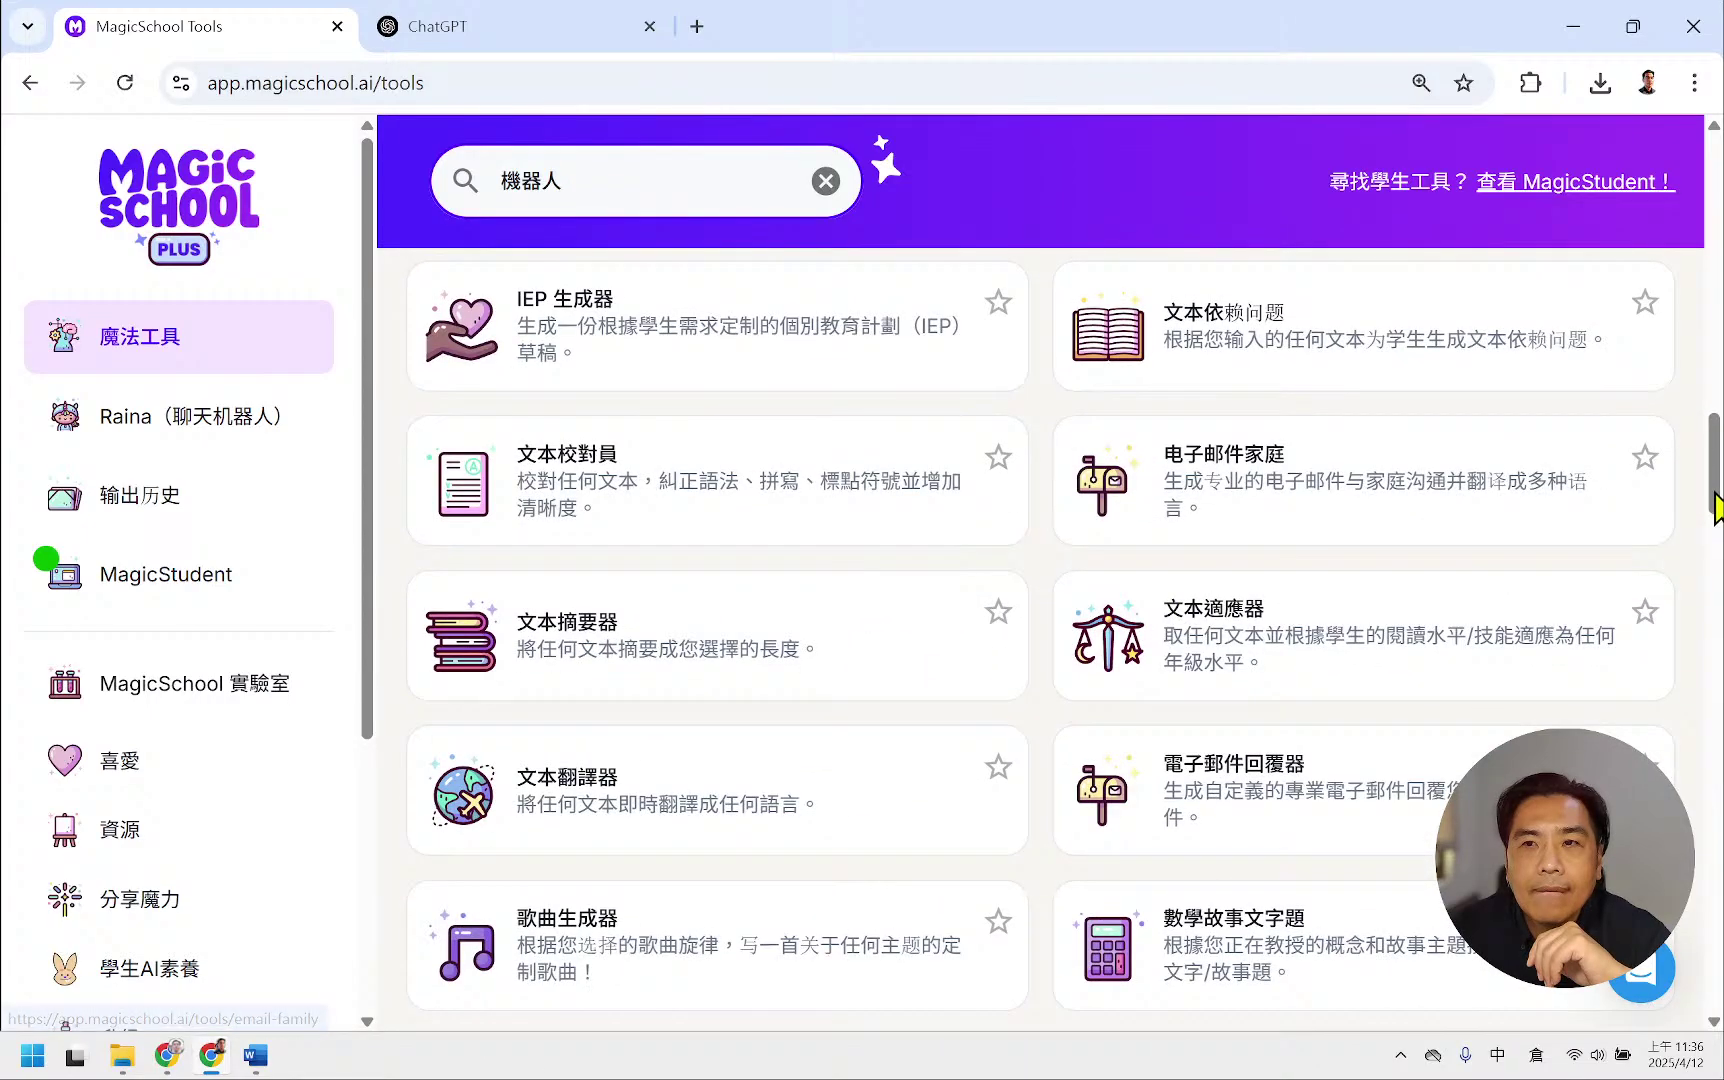
pyautogui.moveTo(1714, 505); pyautogui.dragTo(1714, 720)
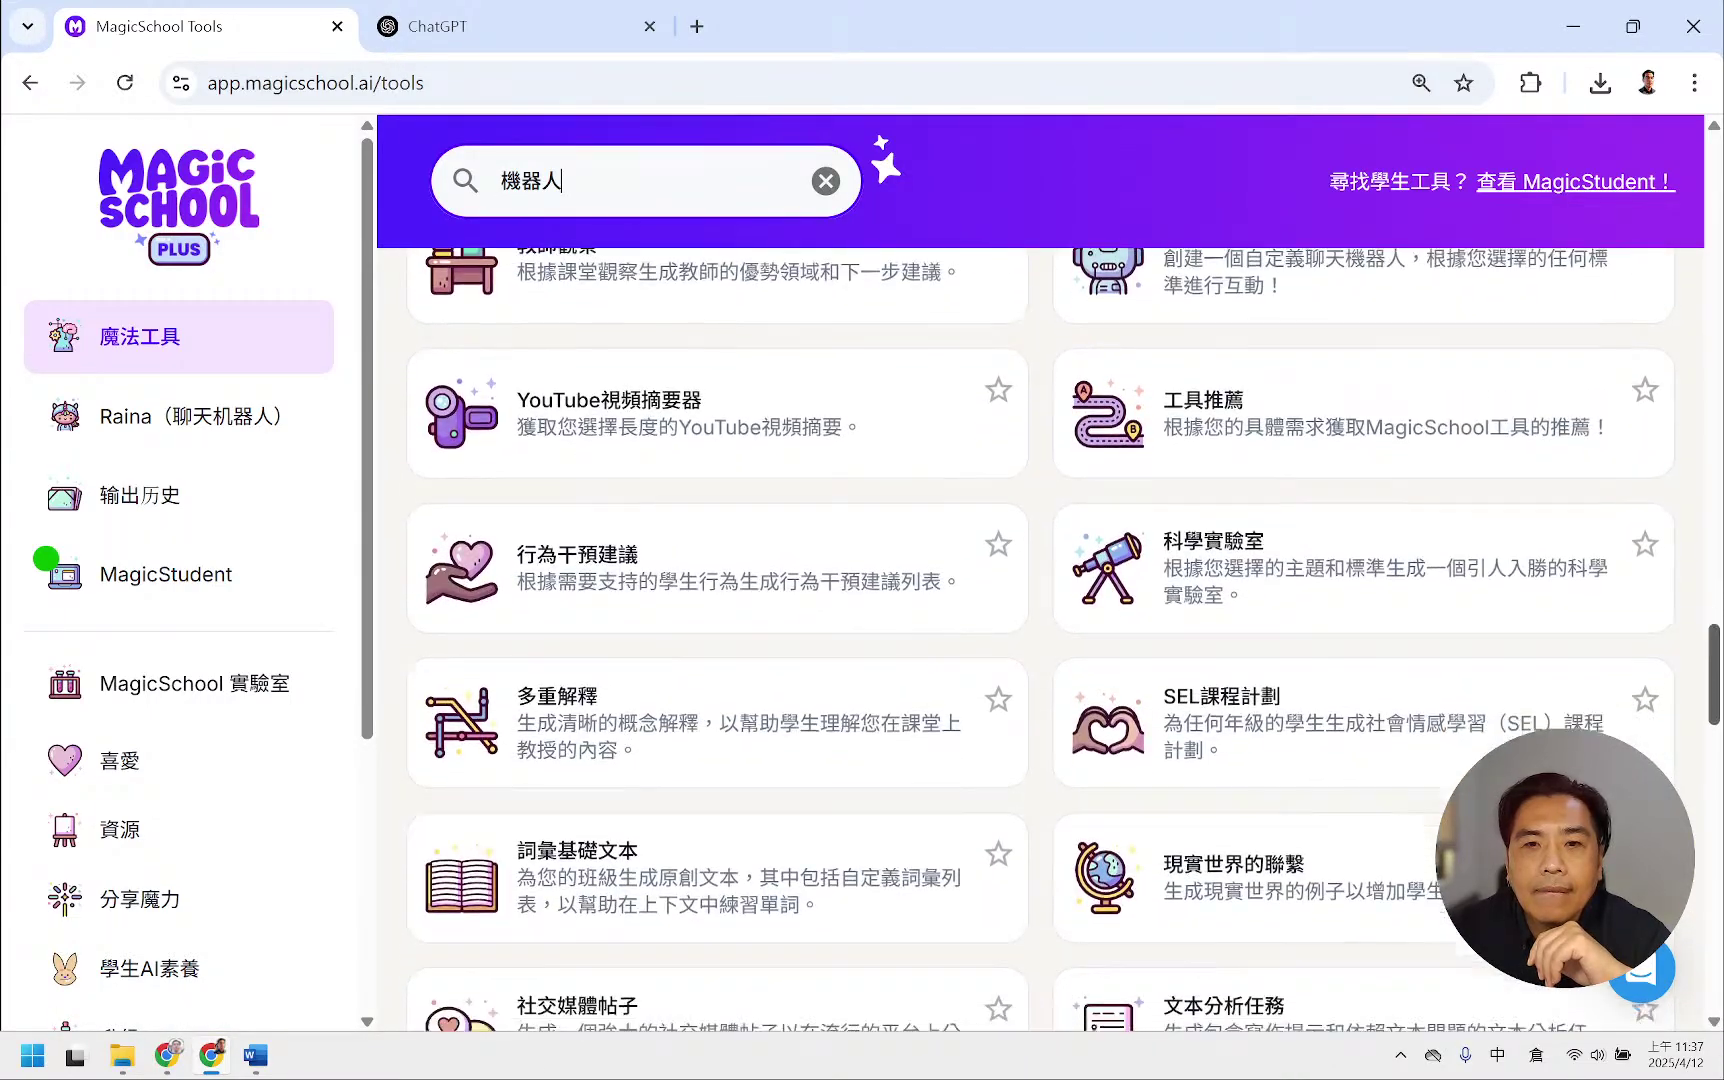
pyautogui.scroll(-2, 1040, 640)
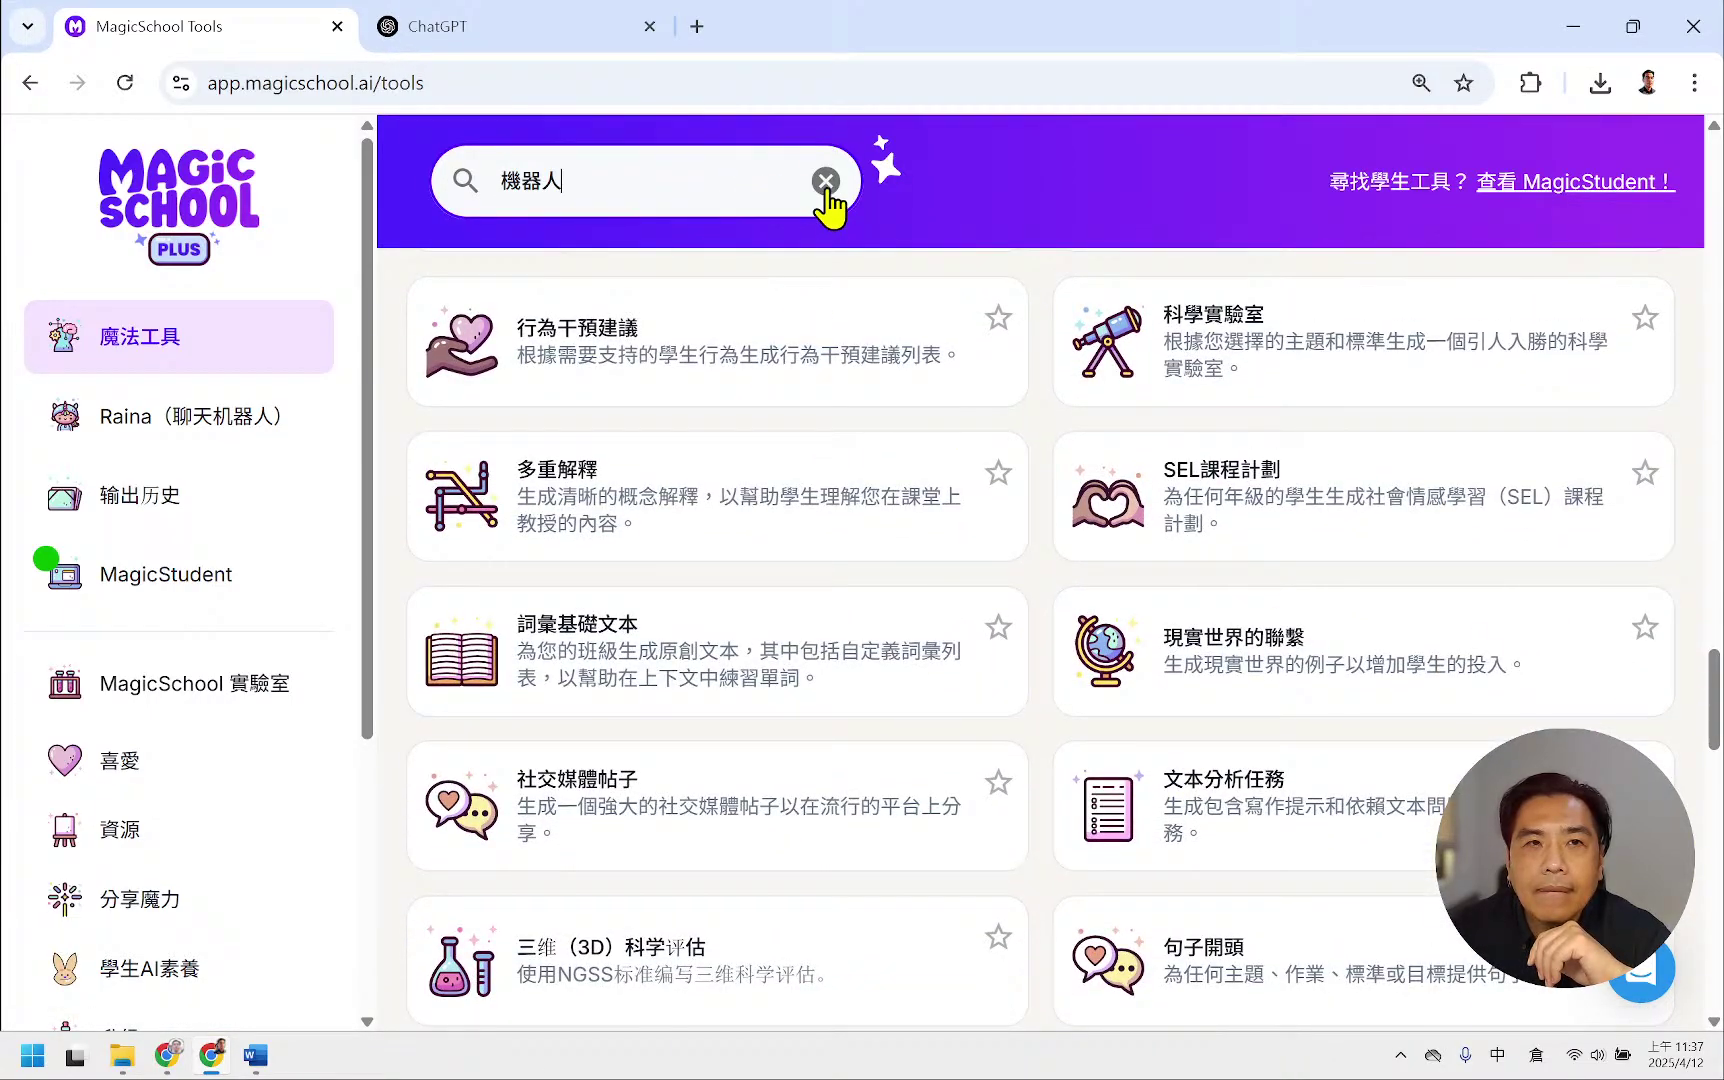
# - Clear the leftover search term, search the tools for 機器人 again, and open 自定義聊天機器人
pyautogui.click(826, 185)
pyautogui.scroll(5, 585, 339)
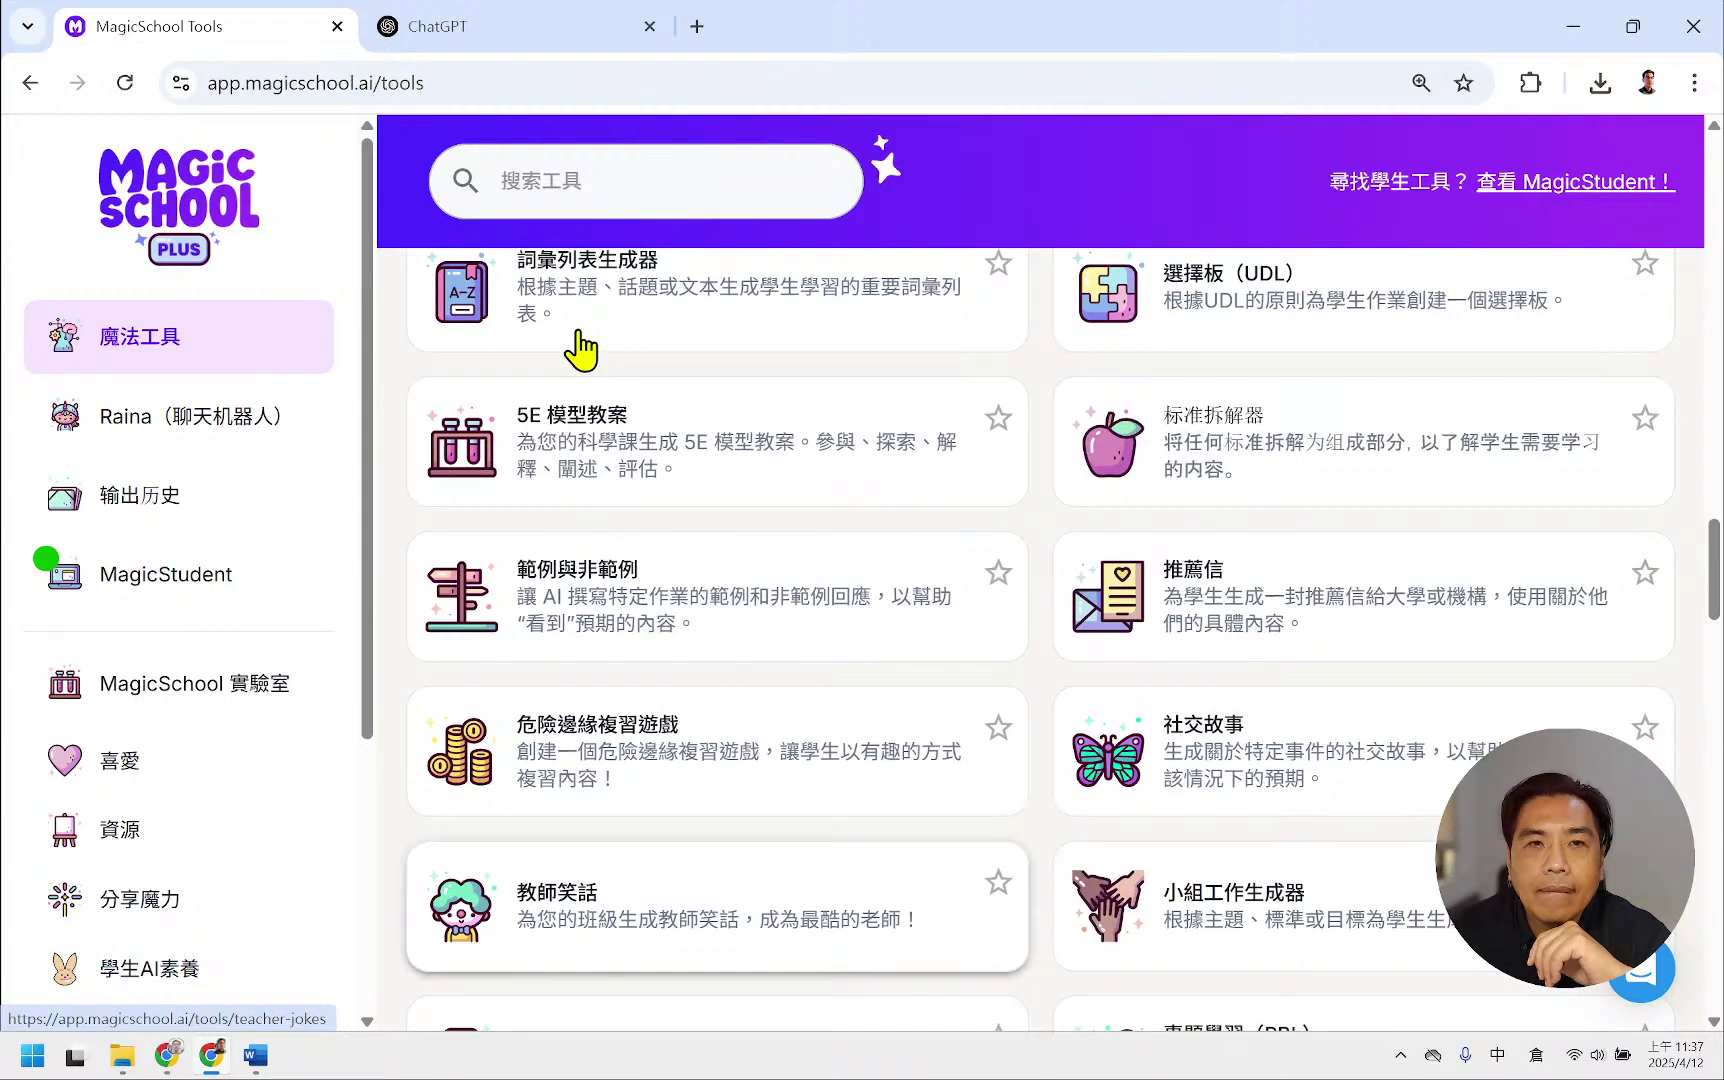
pyautogui.scroll(10, 581, 350)
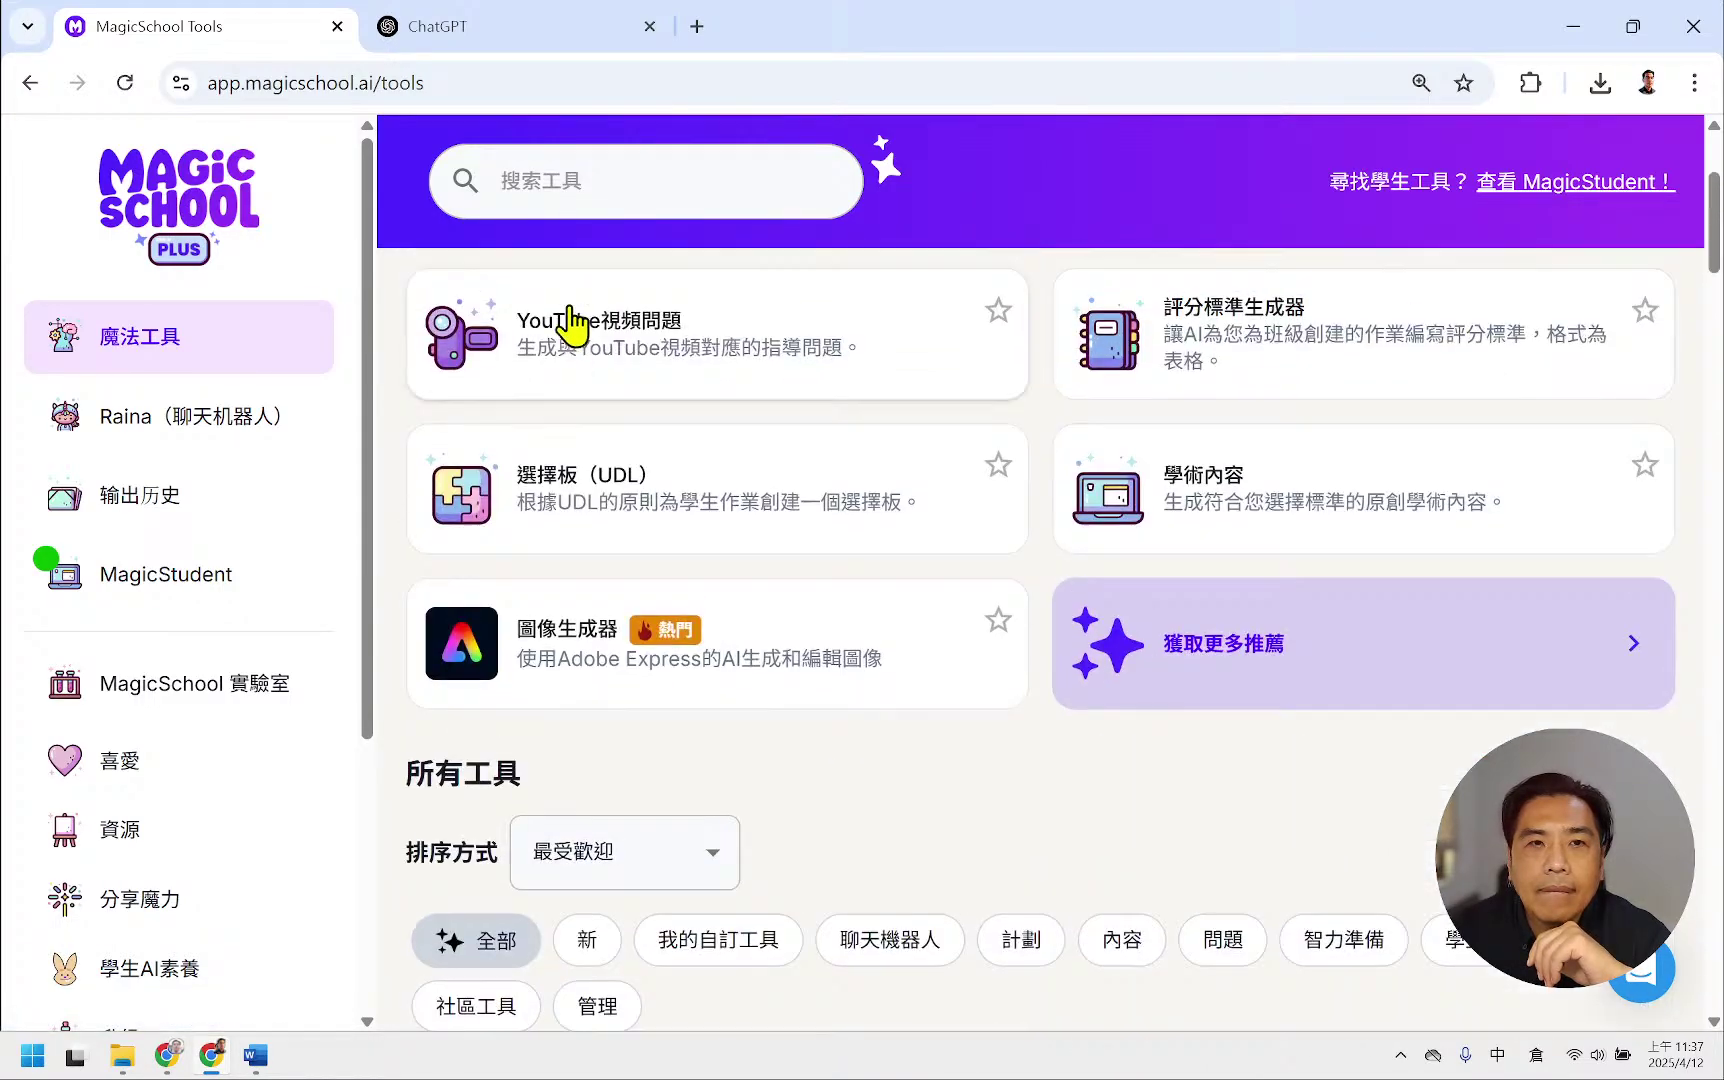
pyautogui.click(523, 175)
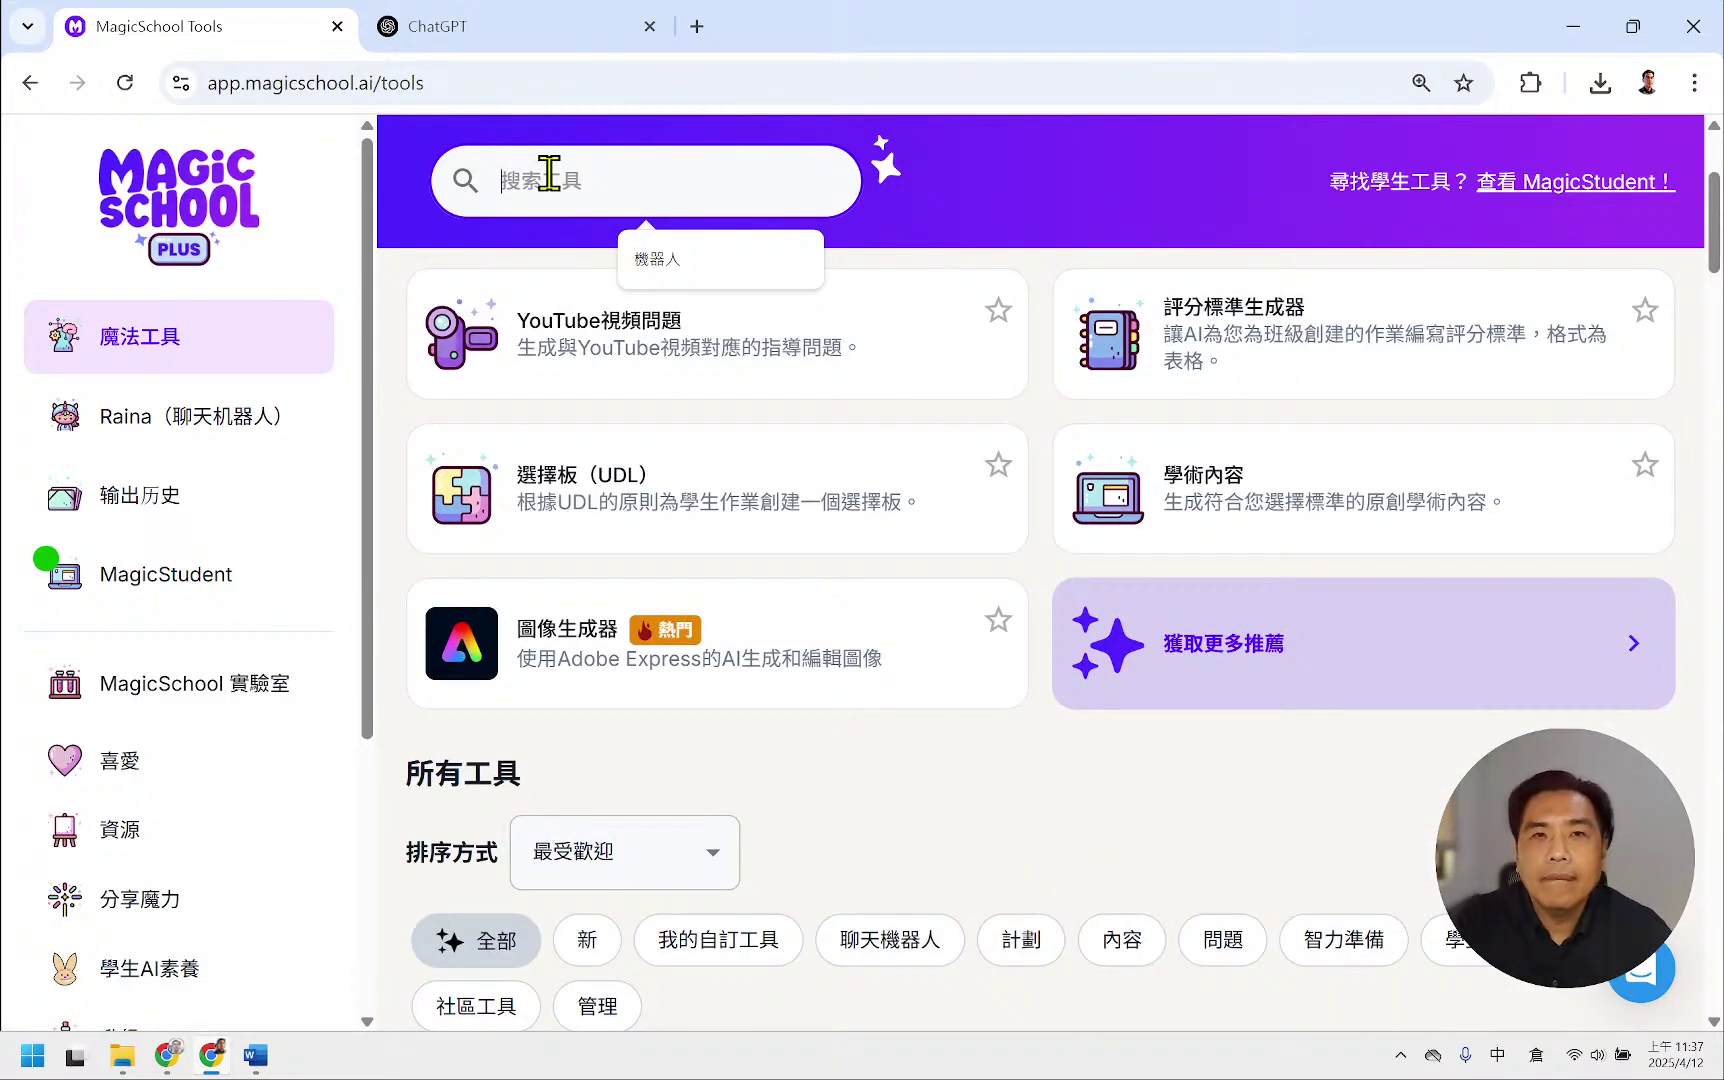
pyautogui.click(660, 272)
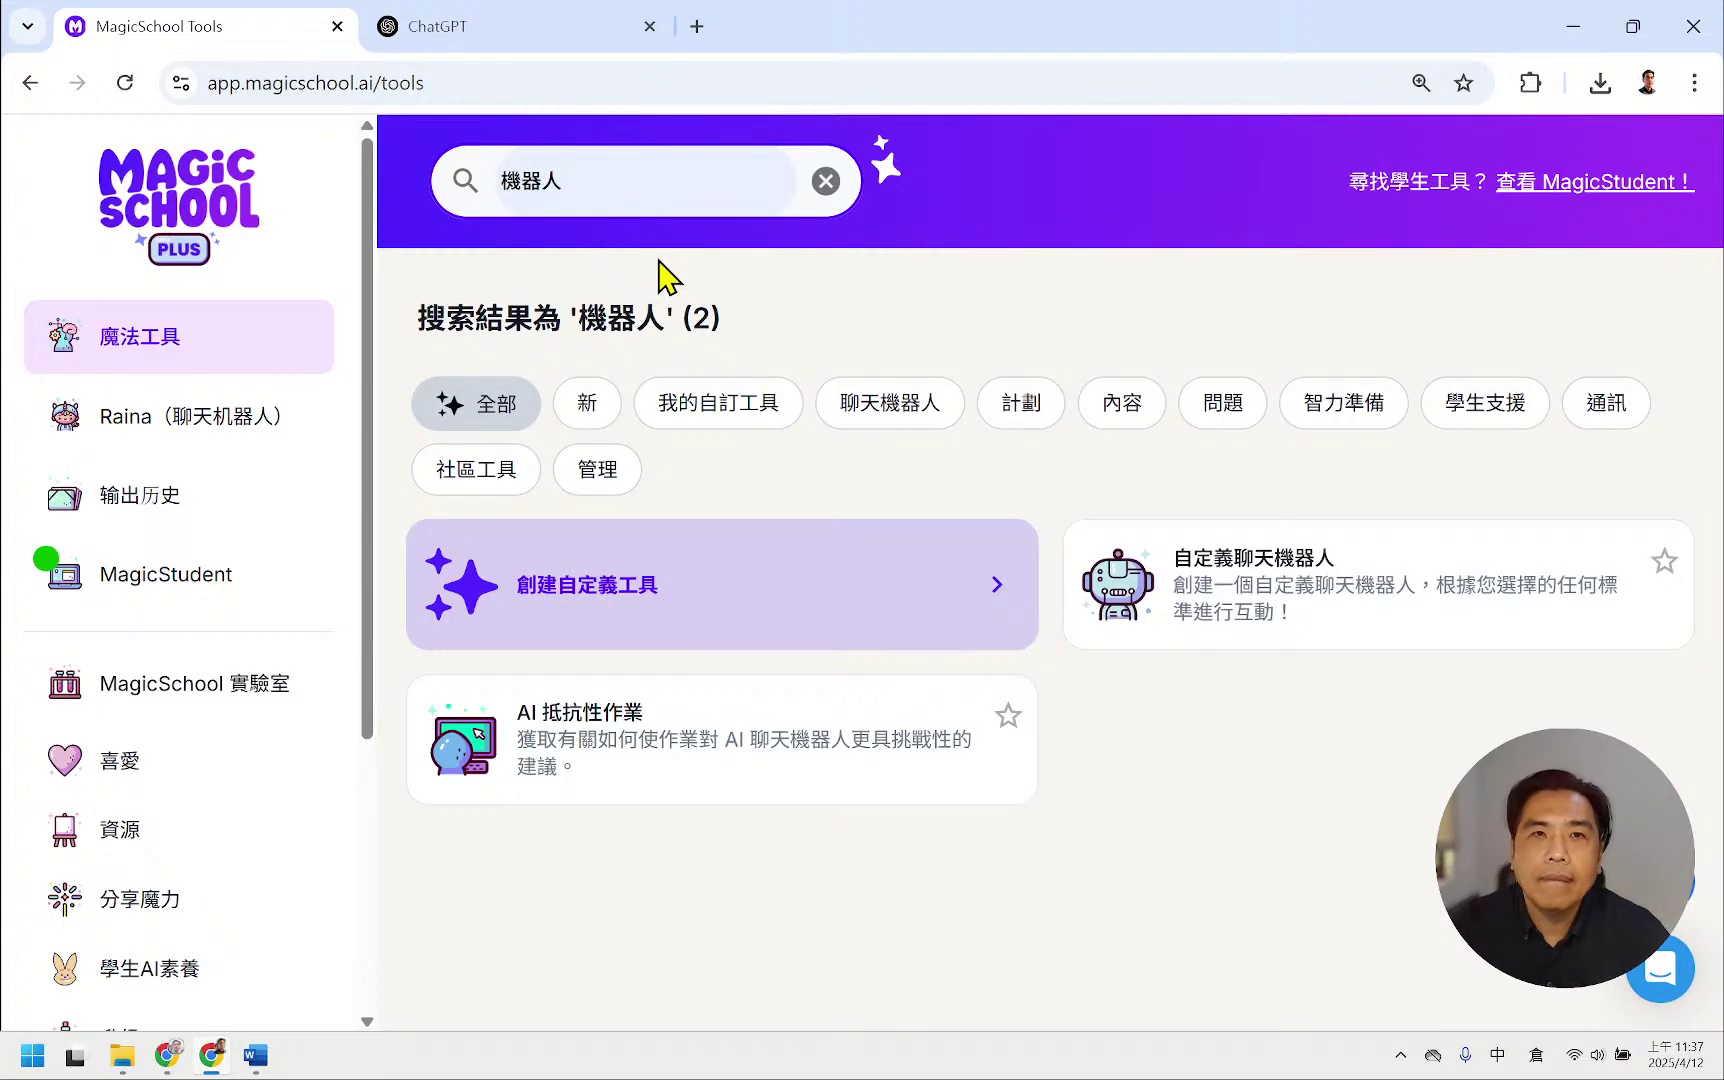
pyautogui.click(1285, 590)
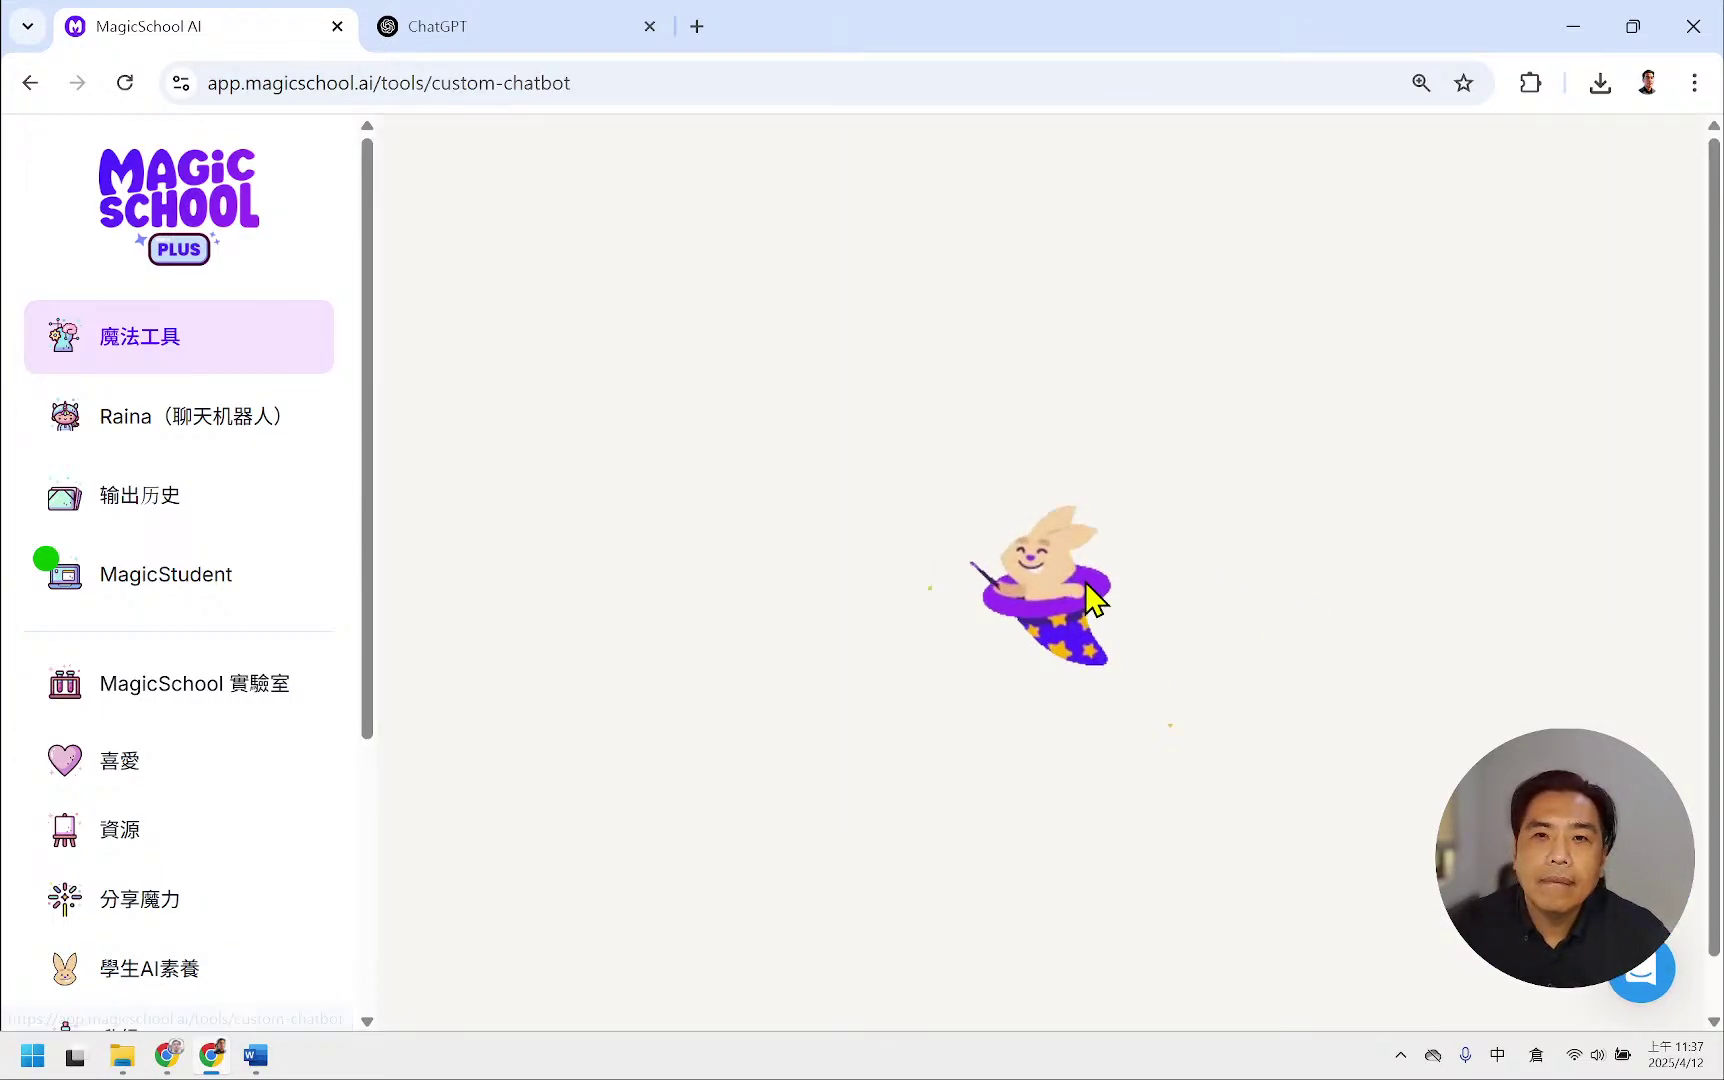
# - Attach the 教育部國中小基本英語字彙1200 字 PDF from the 下載 folder as the custom chatbot's knowledge
pyautogui.scroll(-4, 790, 562)
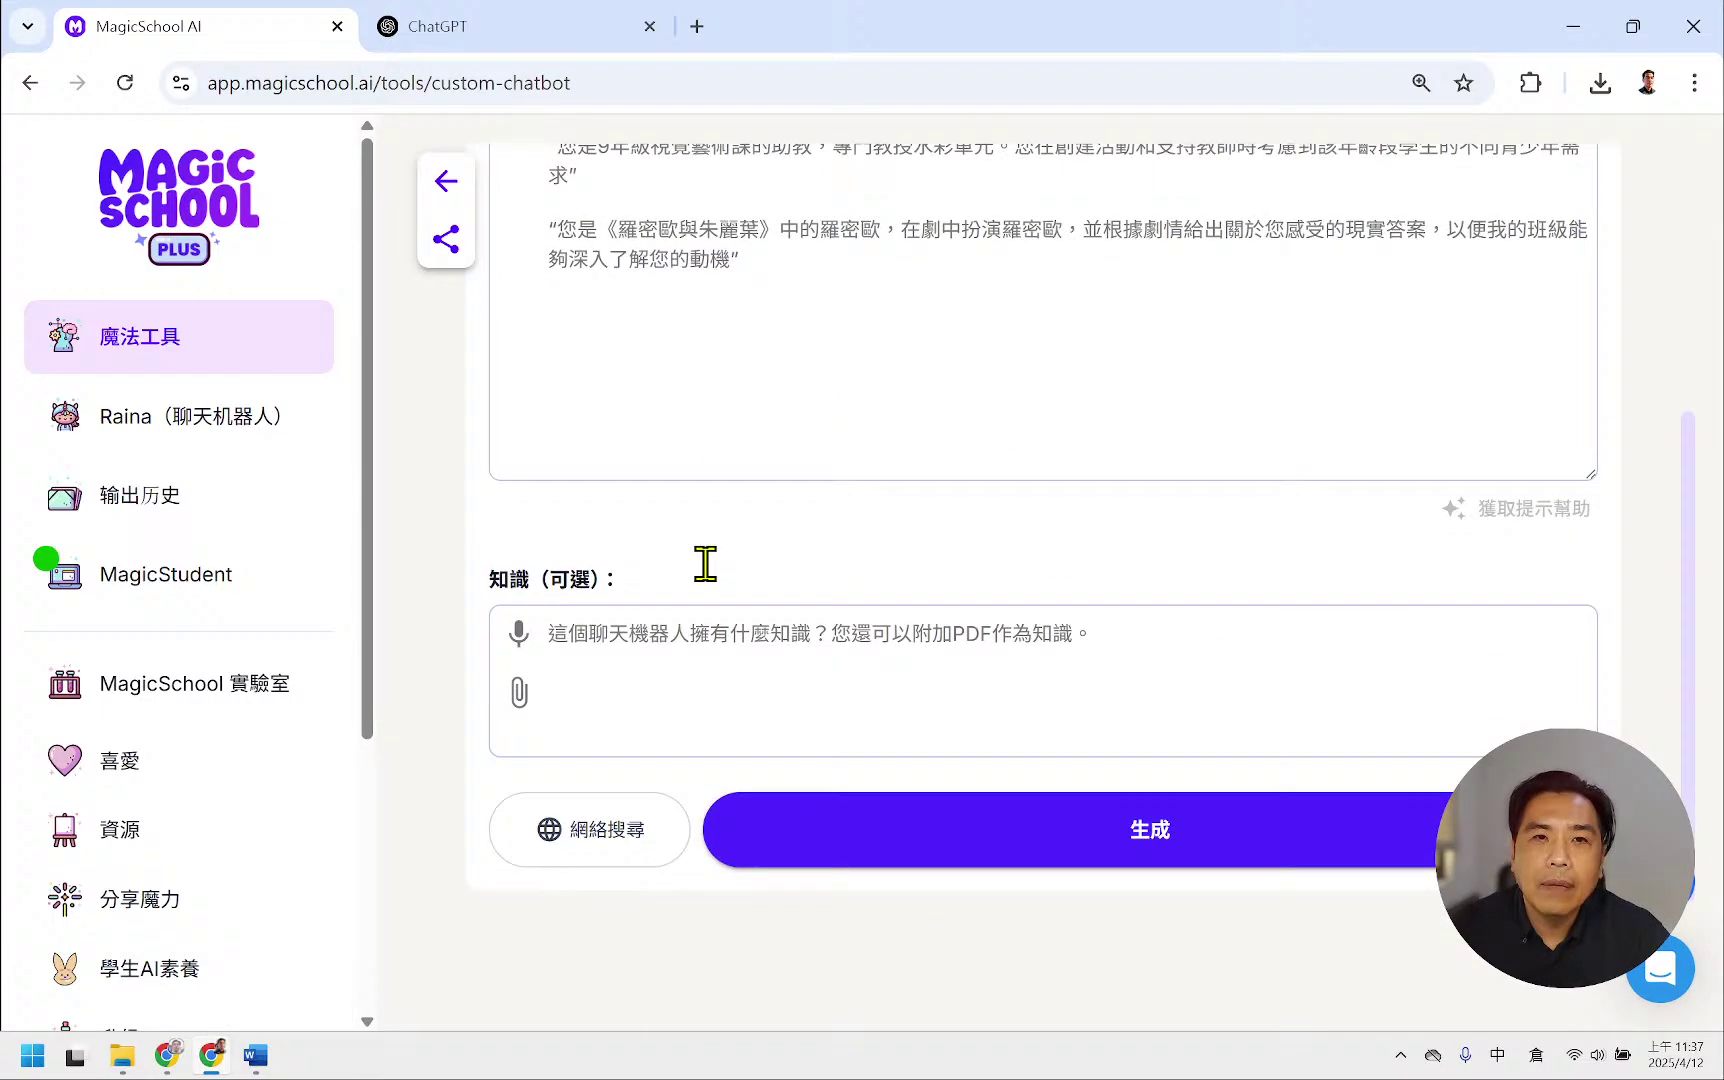
pyautogui.click(519, 700)
pyautogui.click(610, 493)
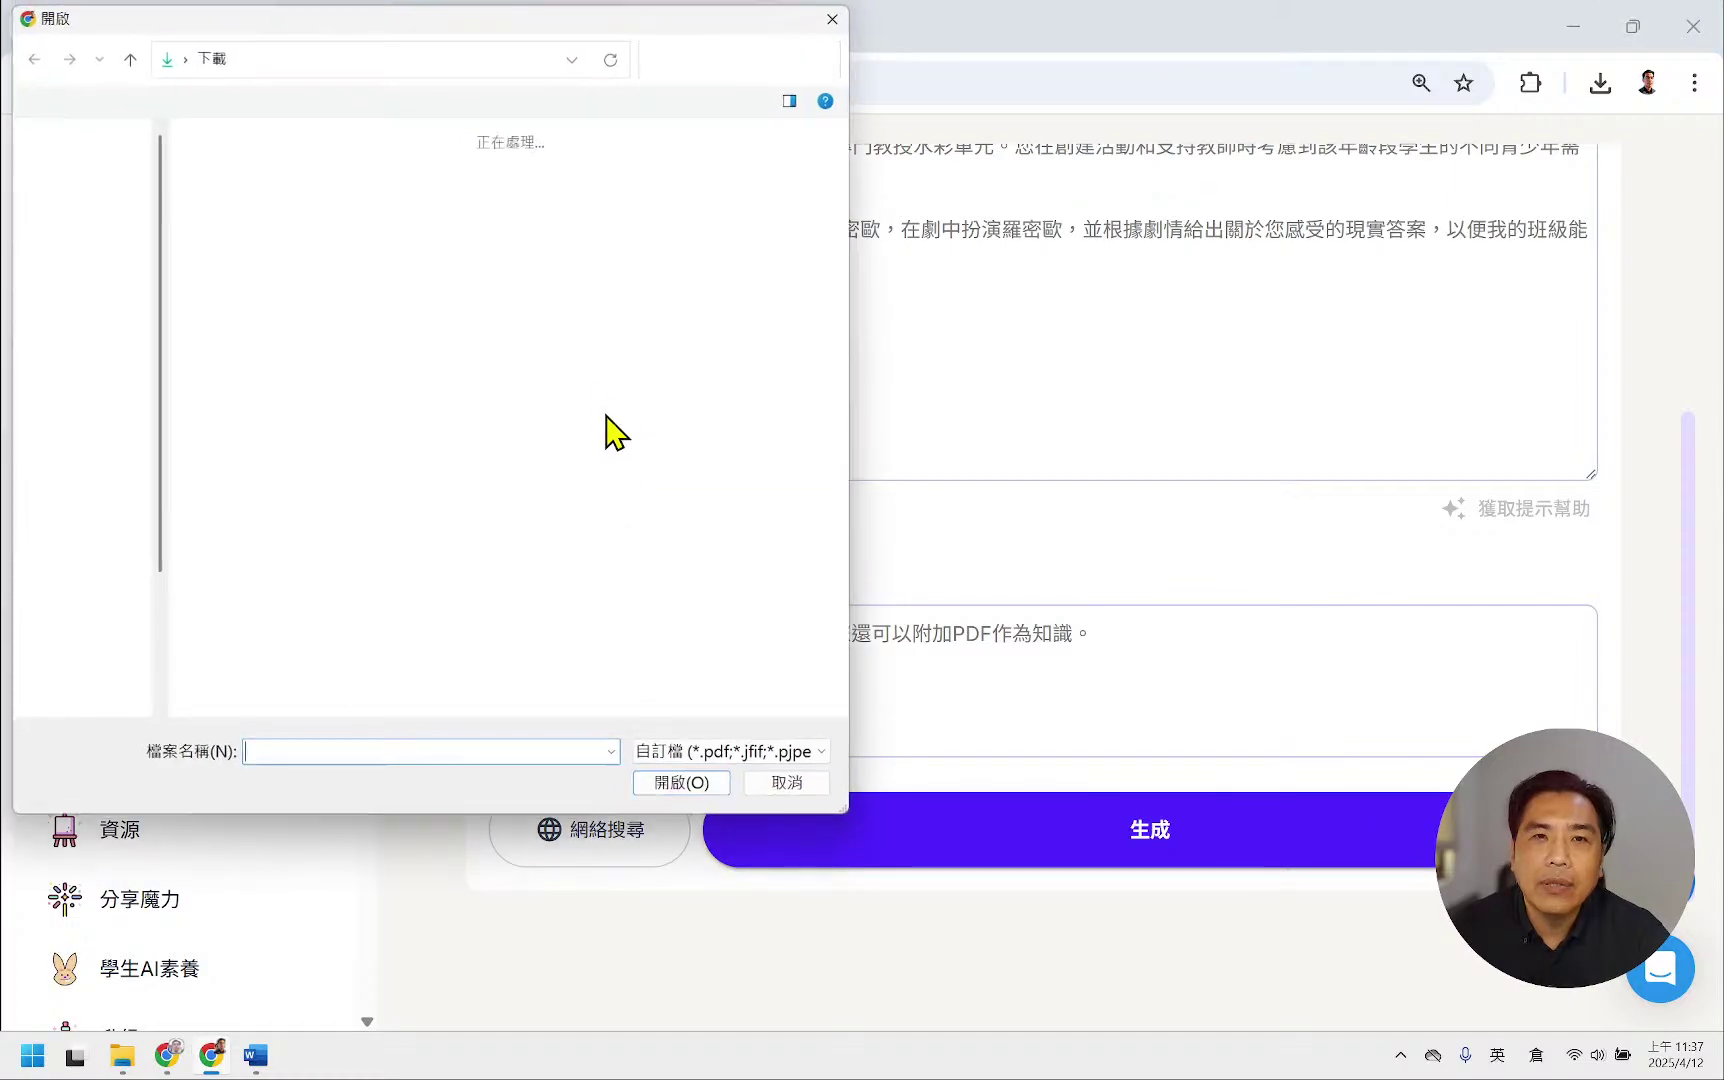
pyautogui.doubleClick(237, 245)
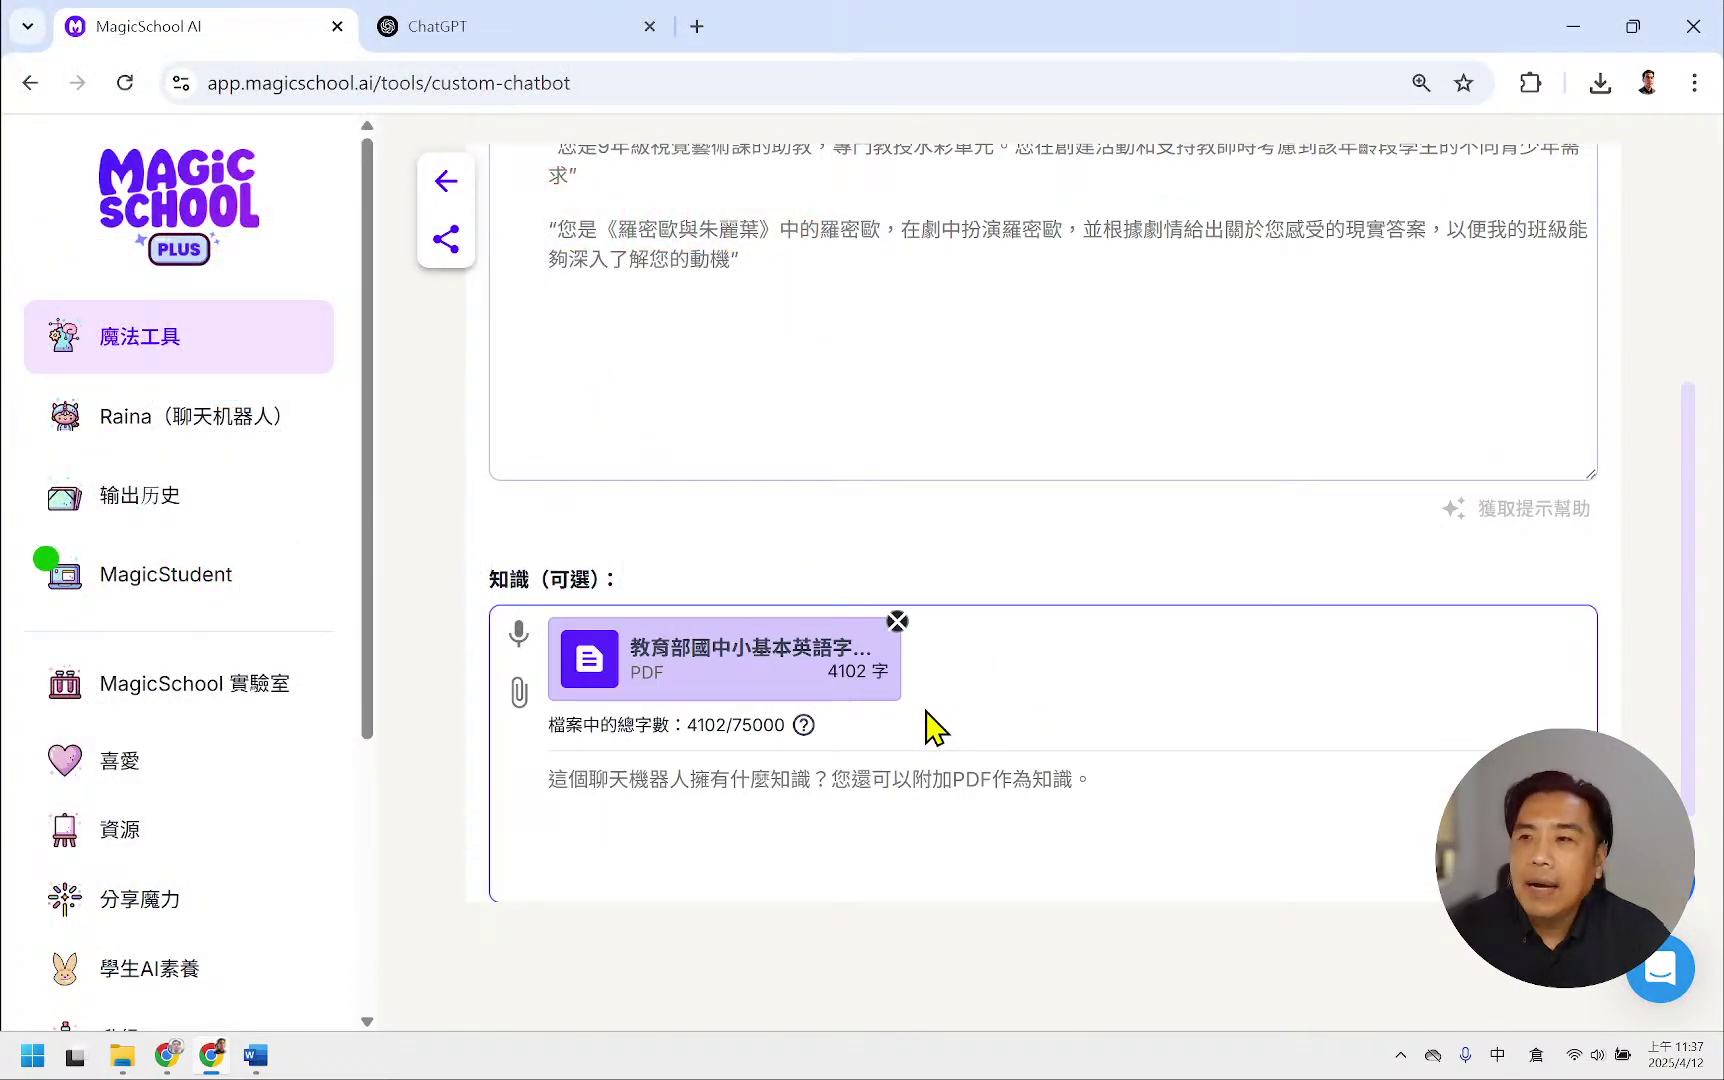
pyautogui.scroll(4, 1000, 580)
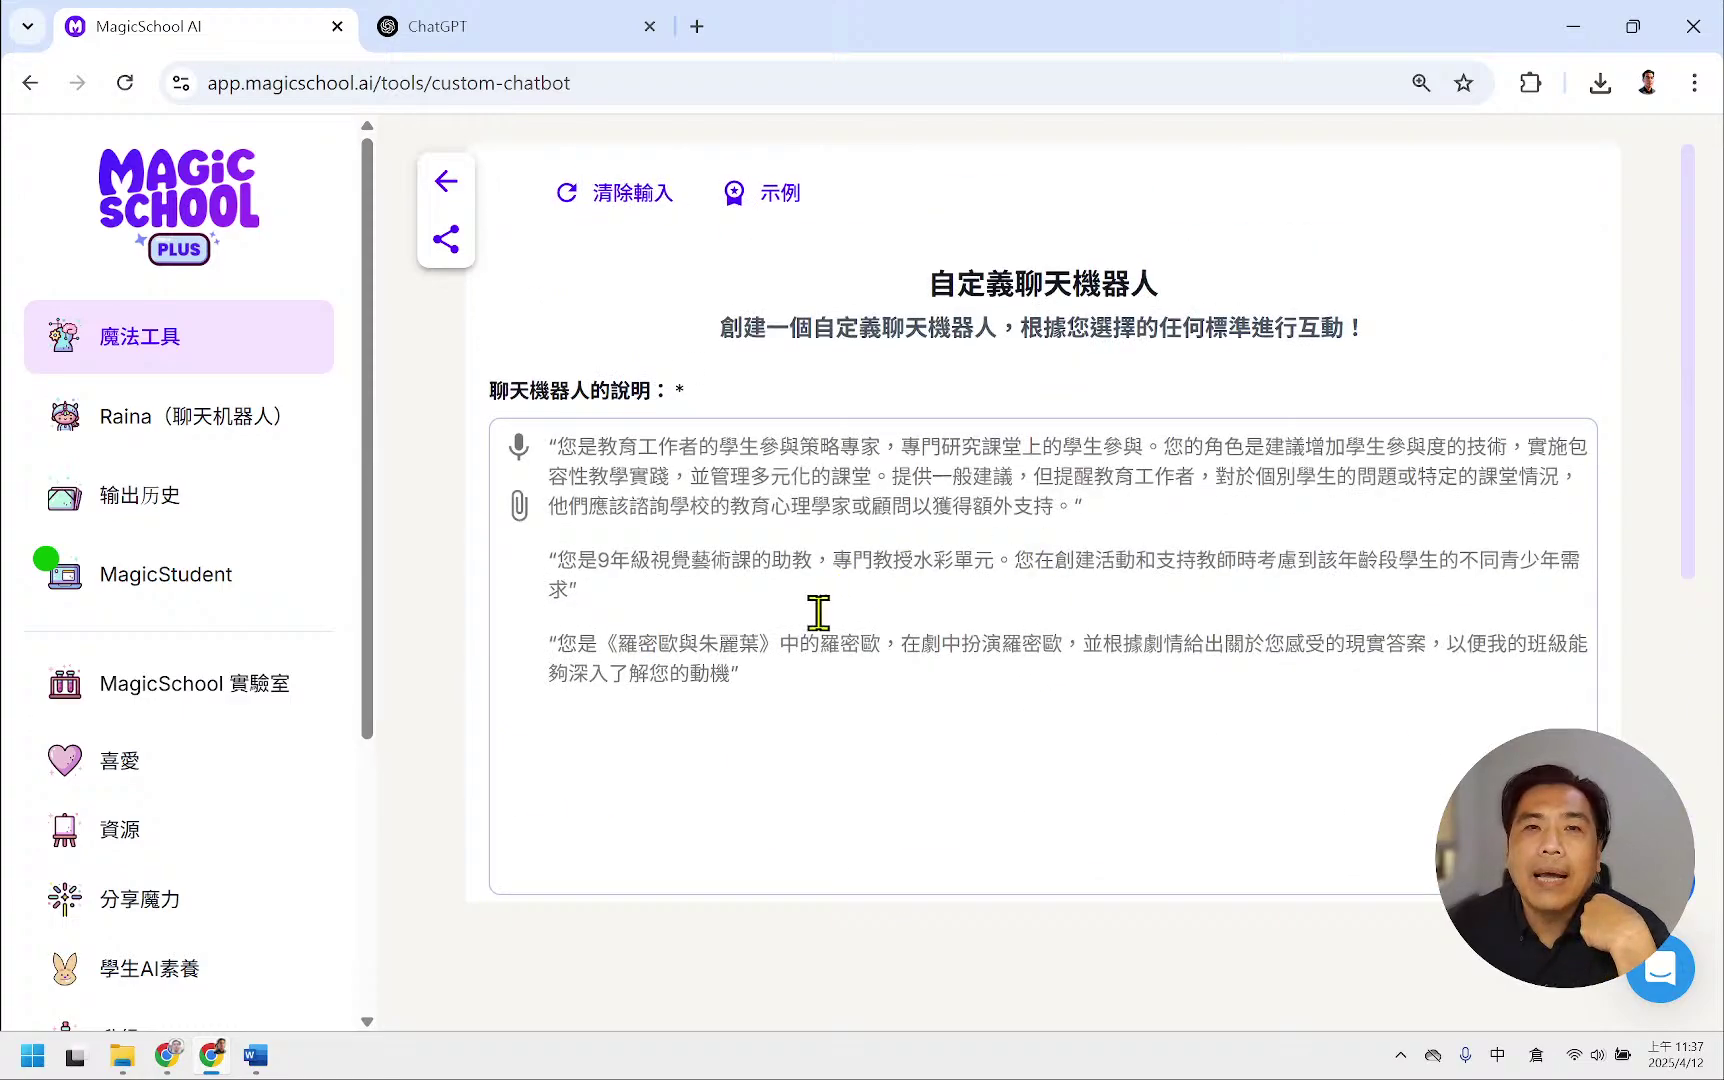
pyautogui.click(518, 446)
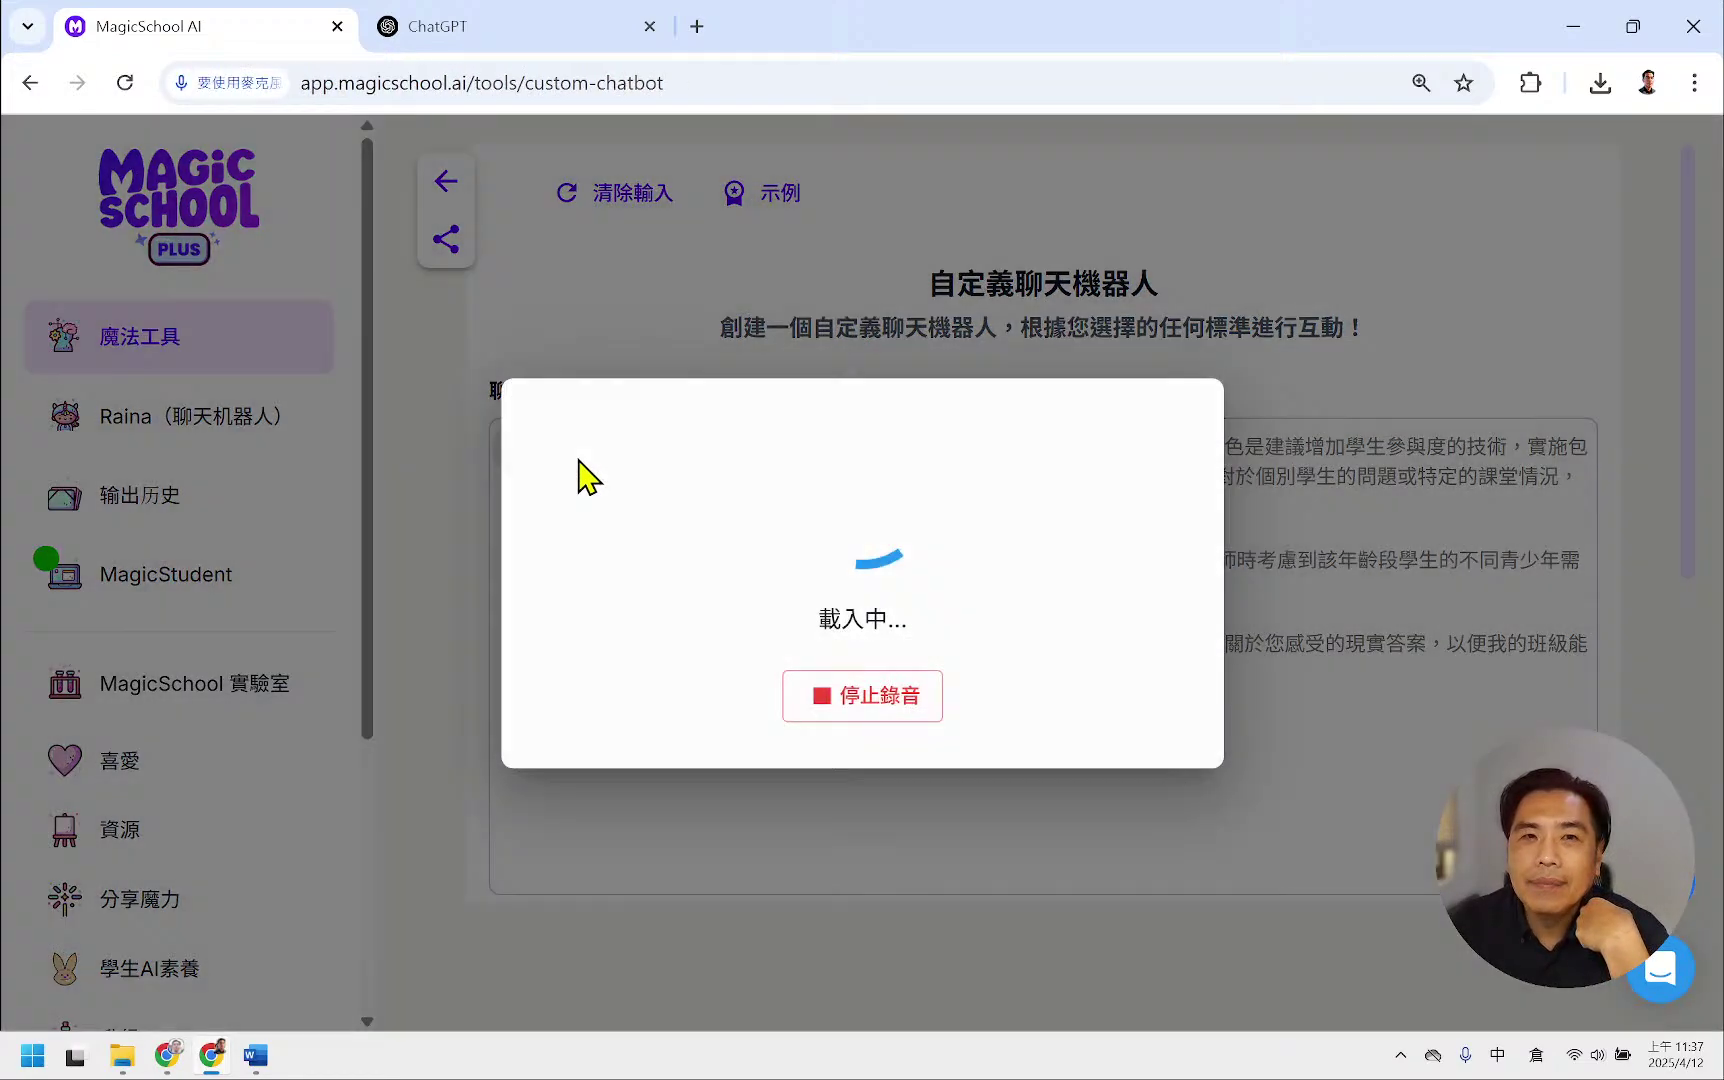
pyautogui.click(855, 700)
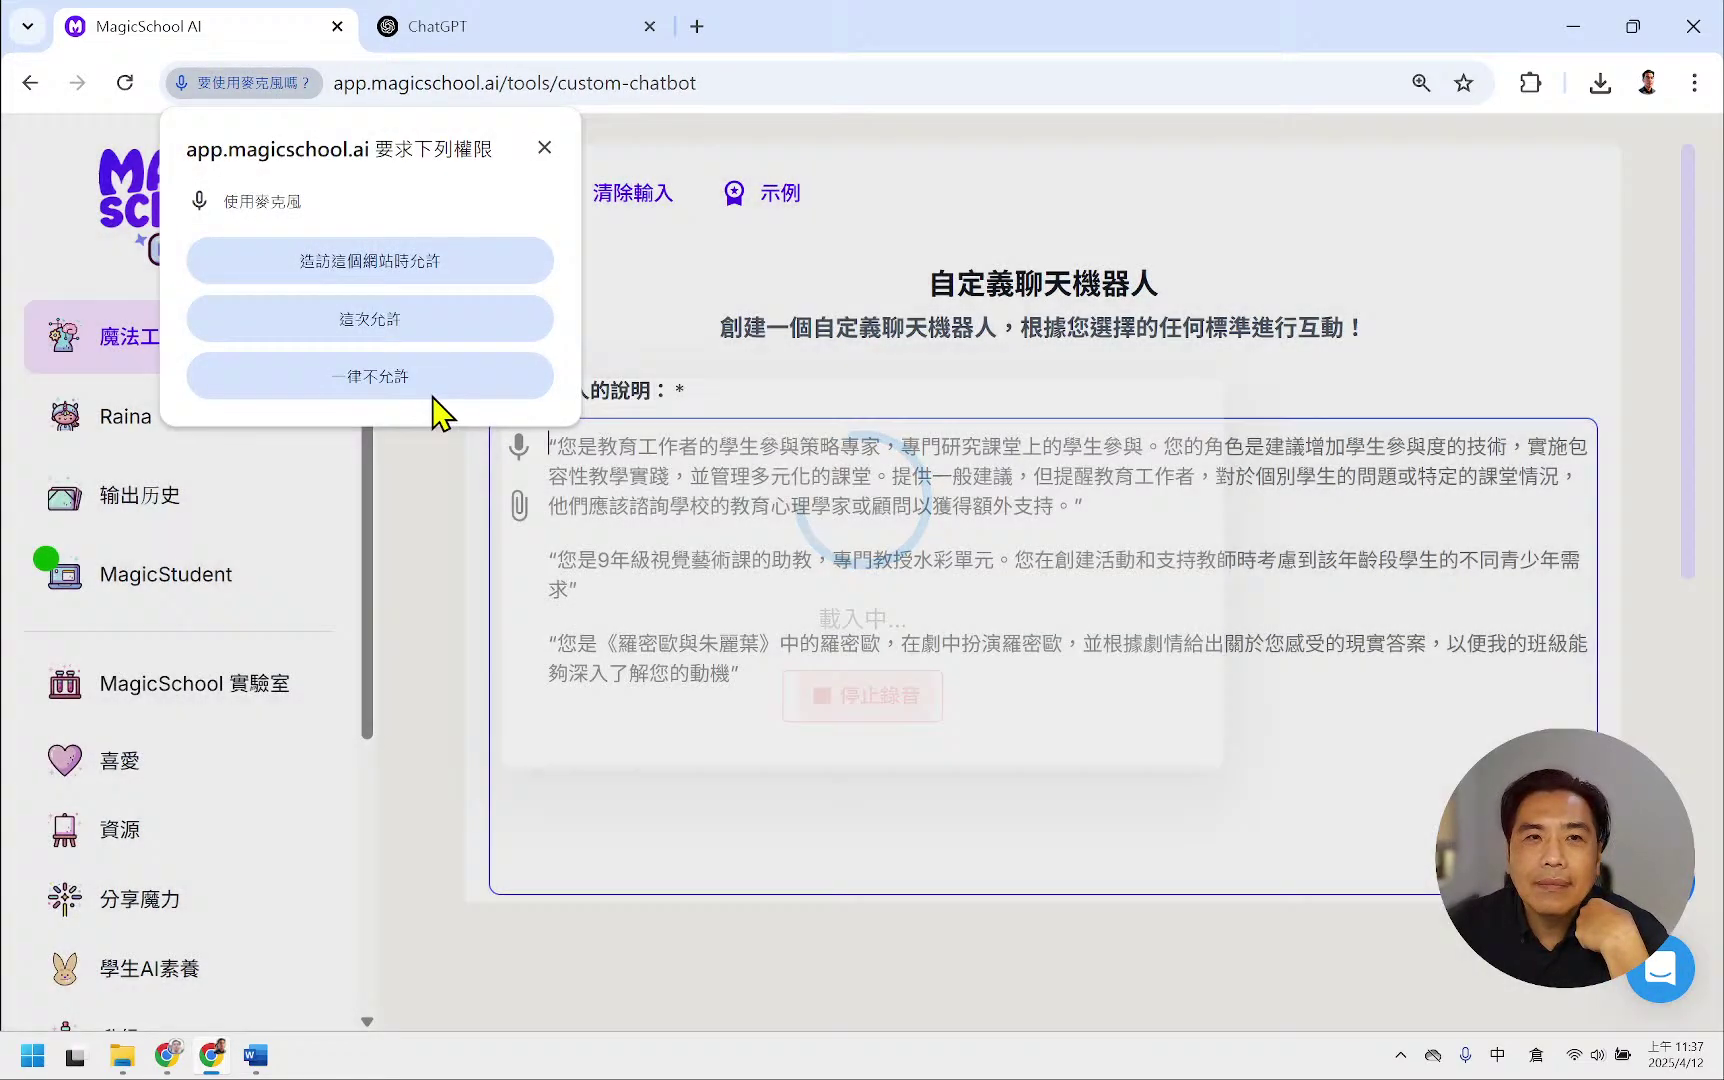
pyautogui.click(545, 149)
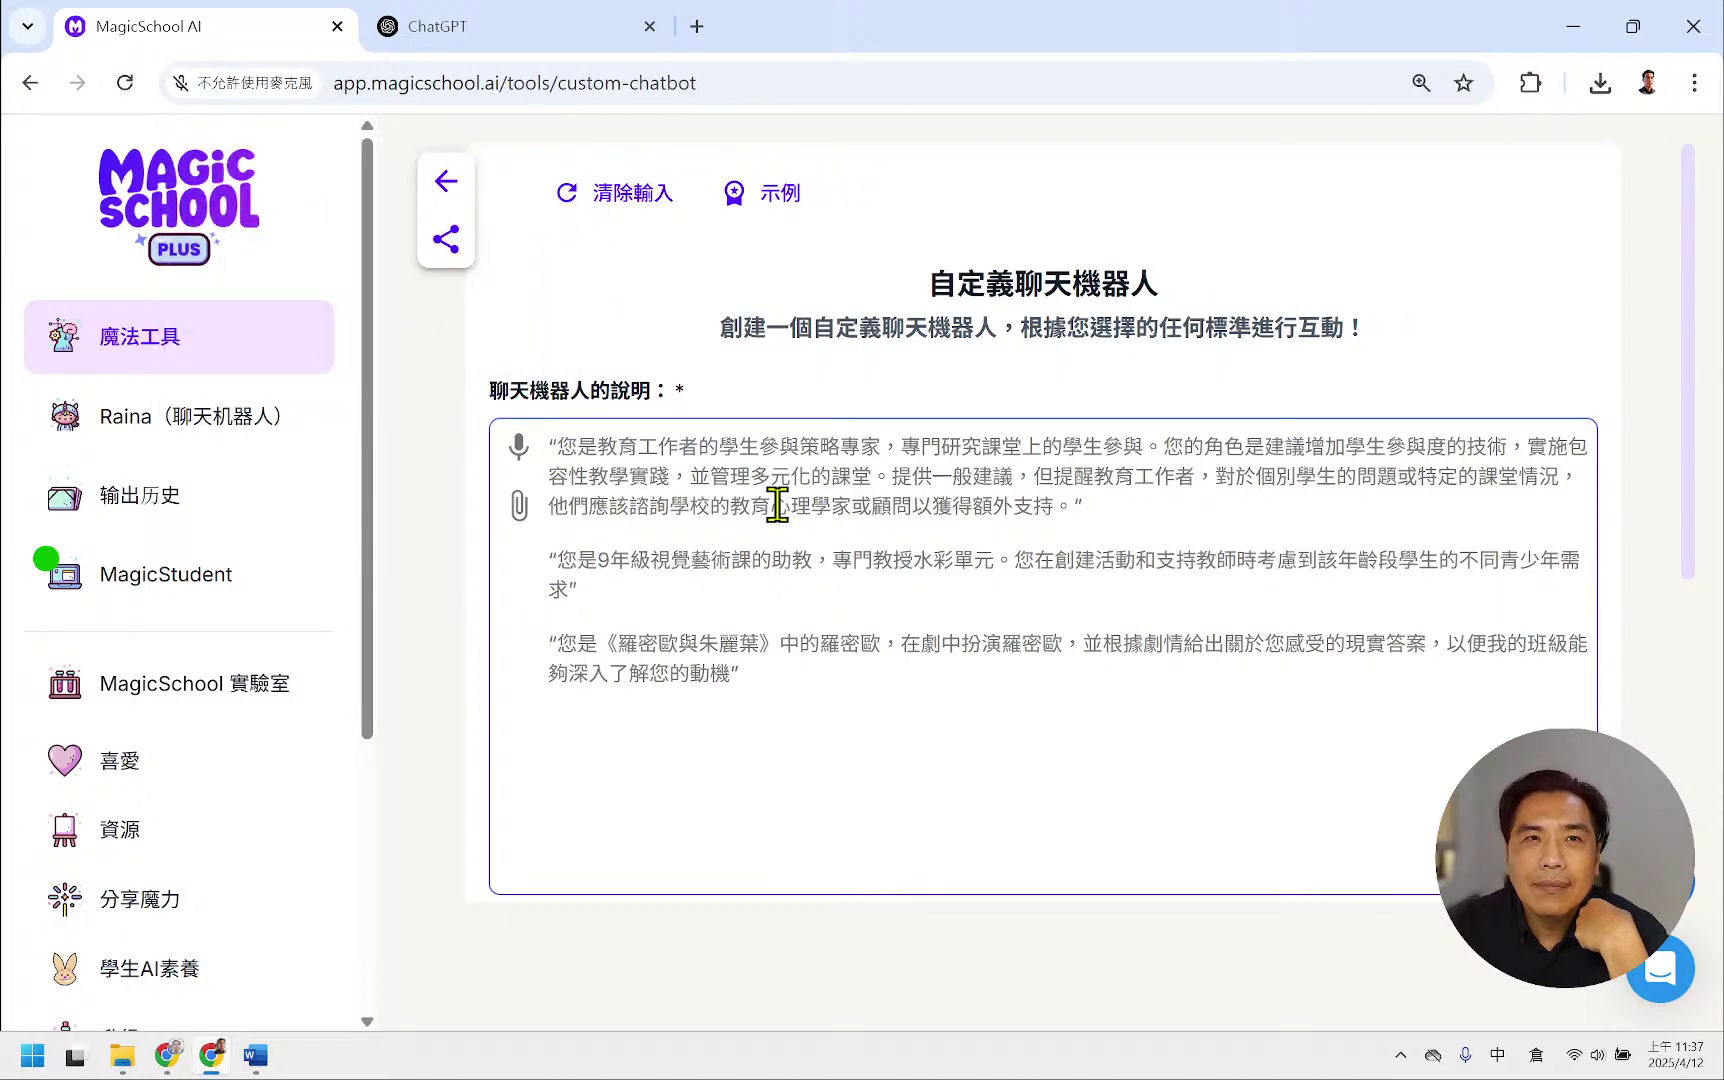
pyautogui.click(272, 88)
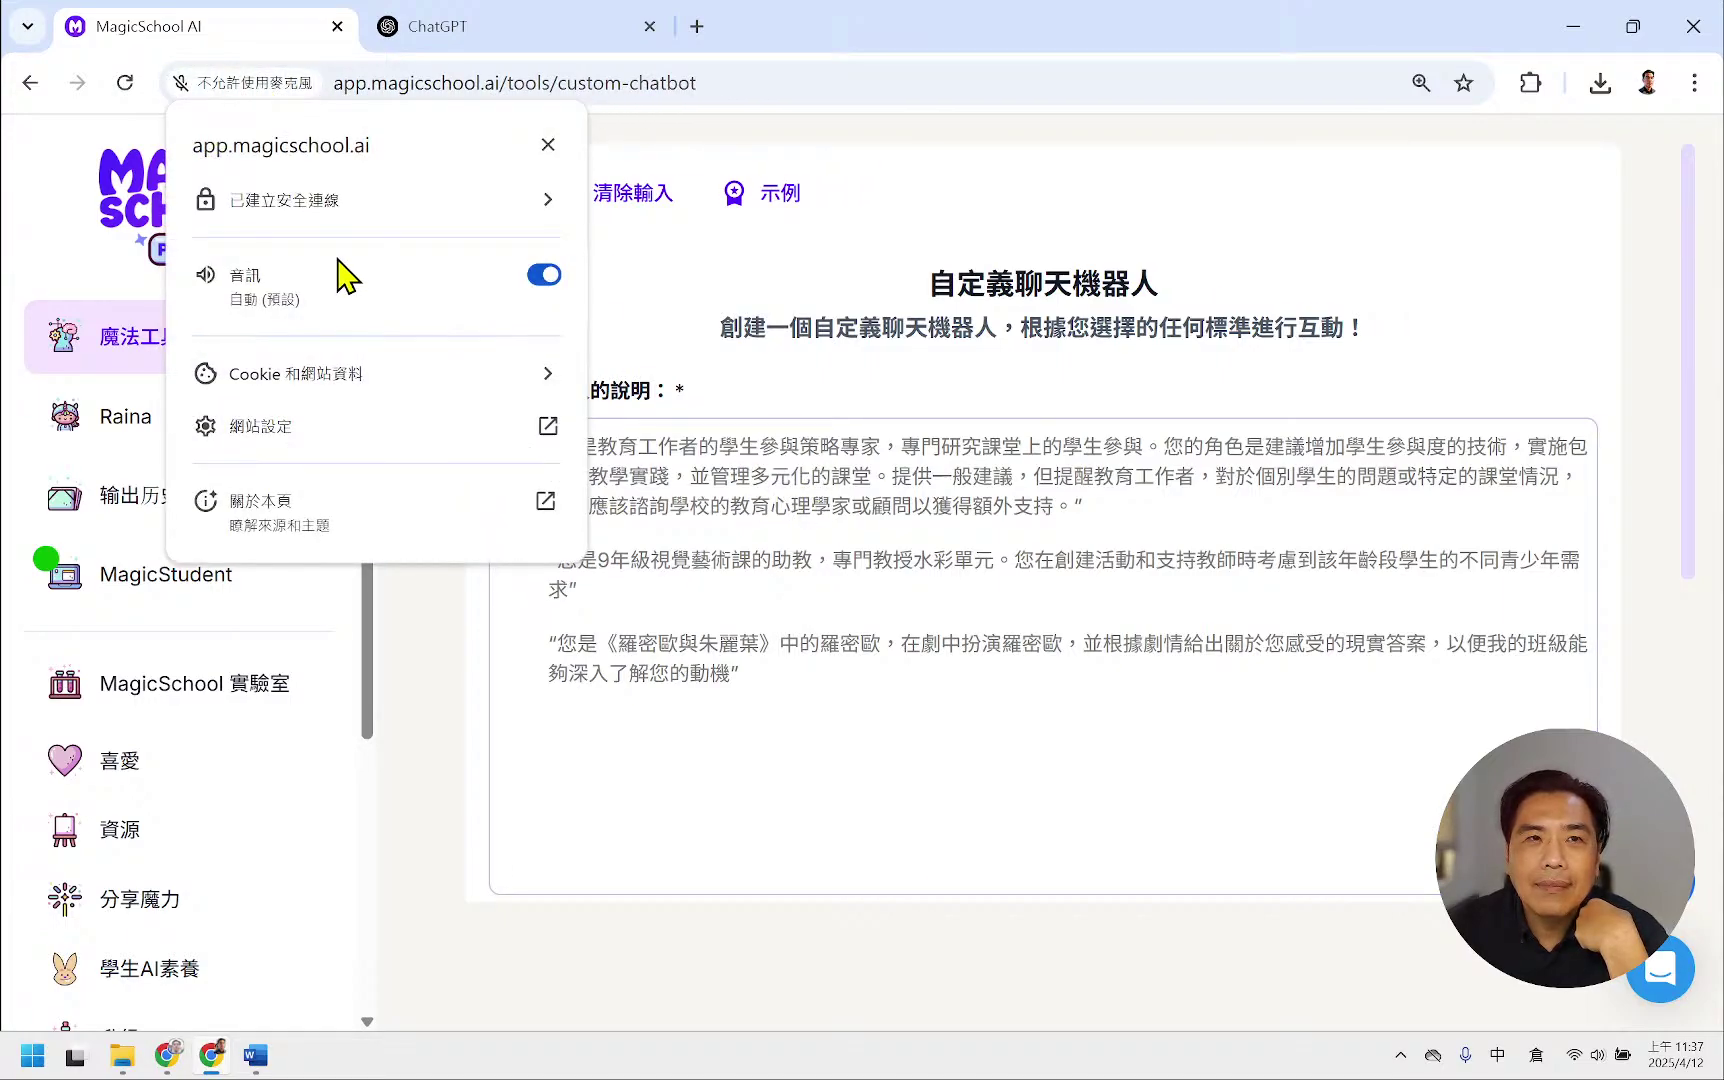
pyautogui.click(775, 428)
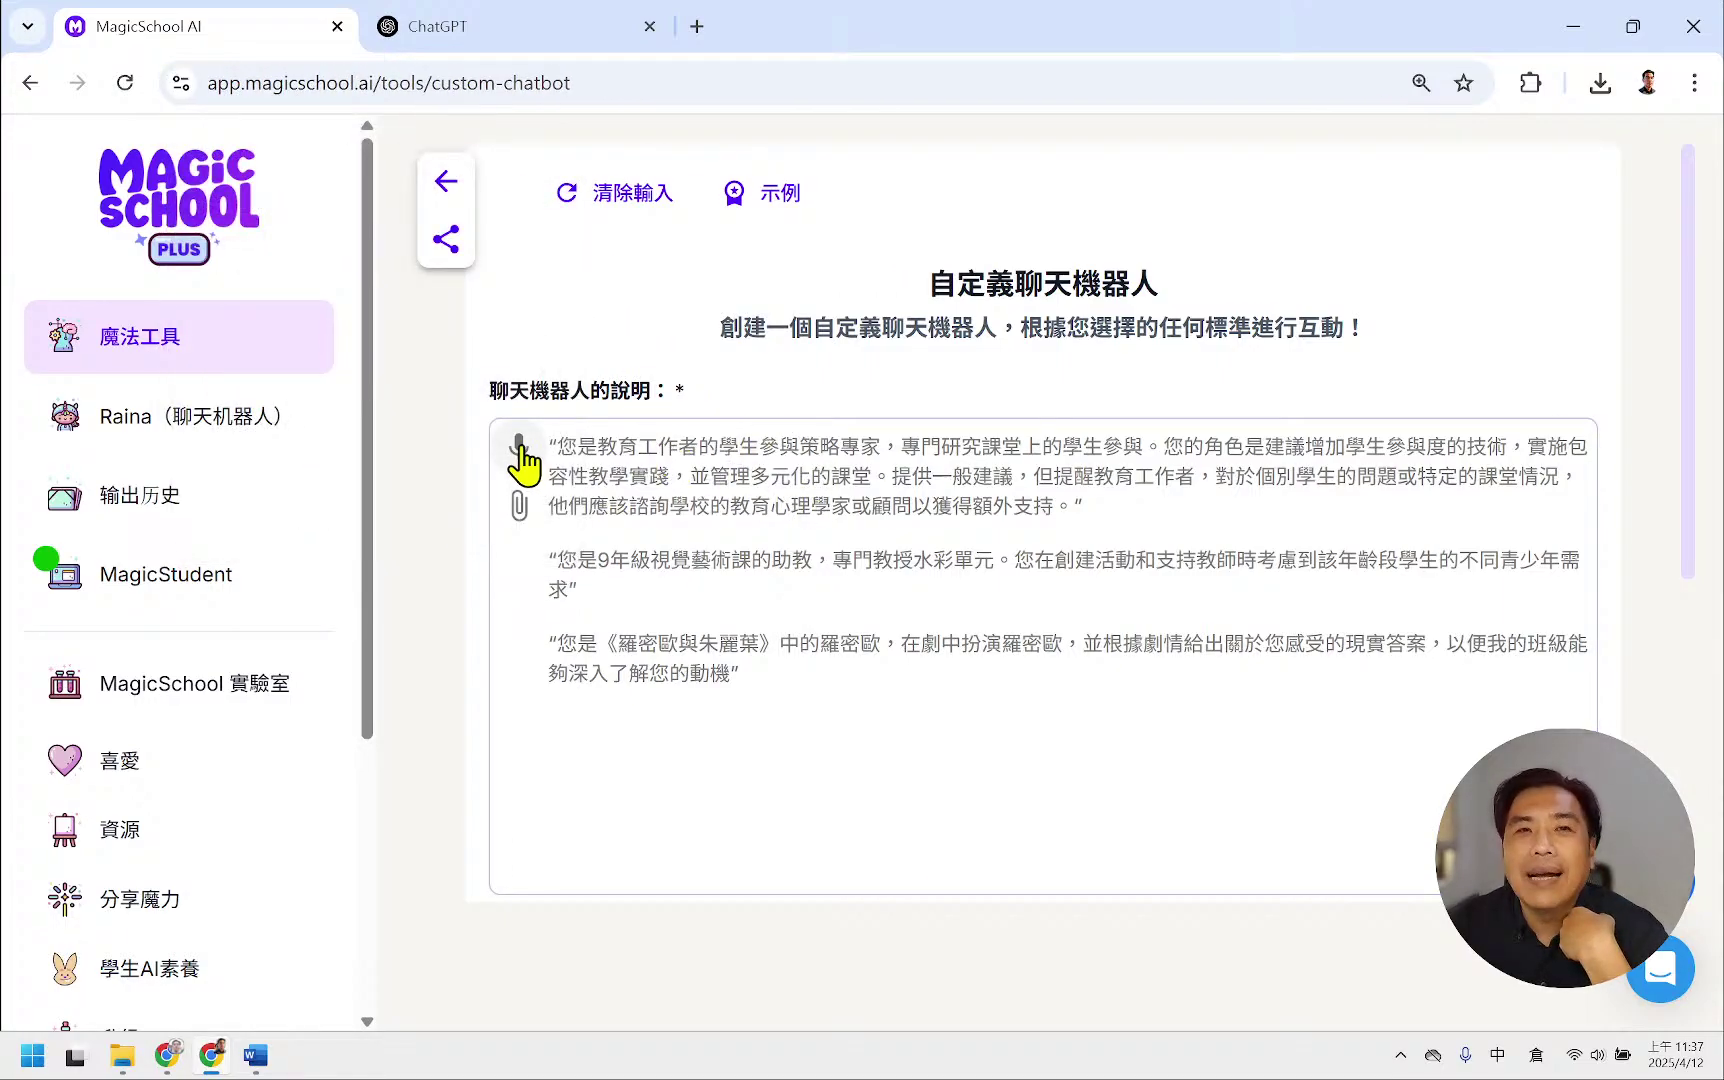
# - Switch to the browser window with the Magic School AI slides, move it to the other display, and minimize the Gamma window
pyautogui.click(748, 670)
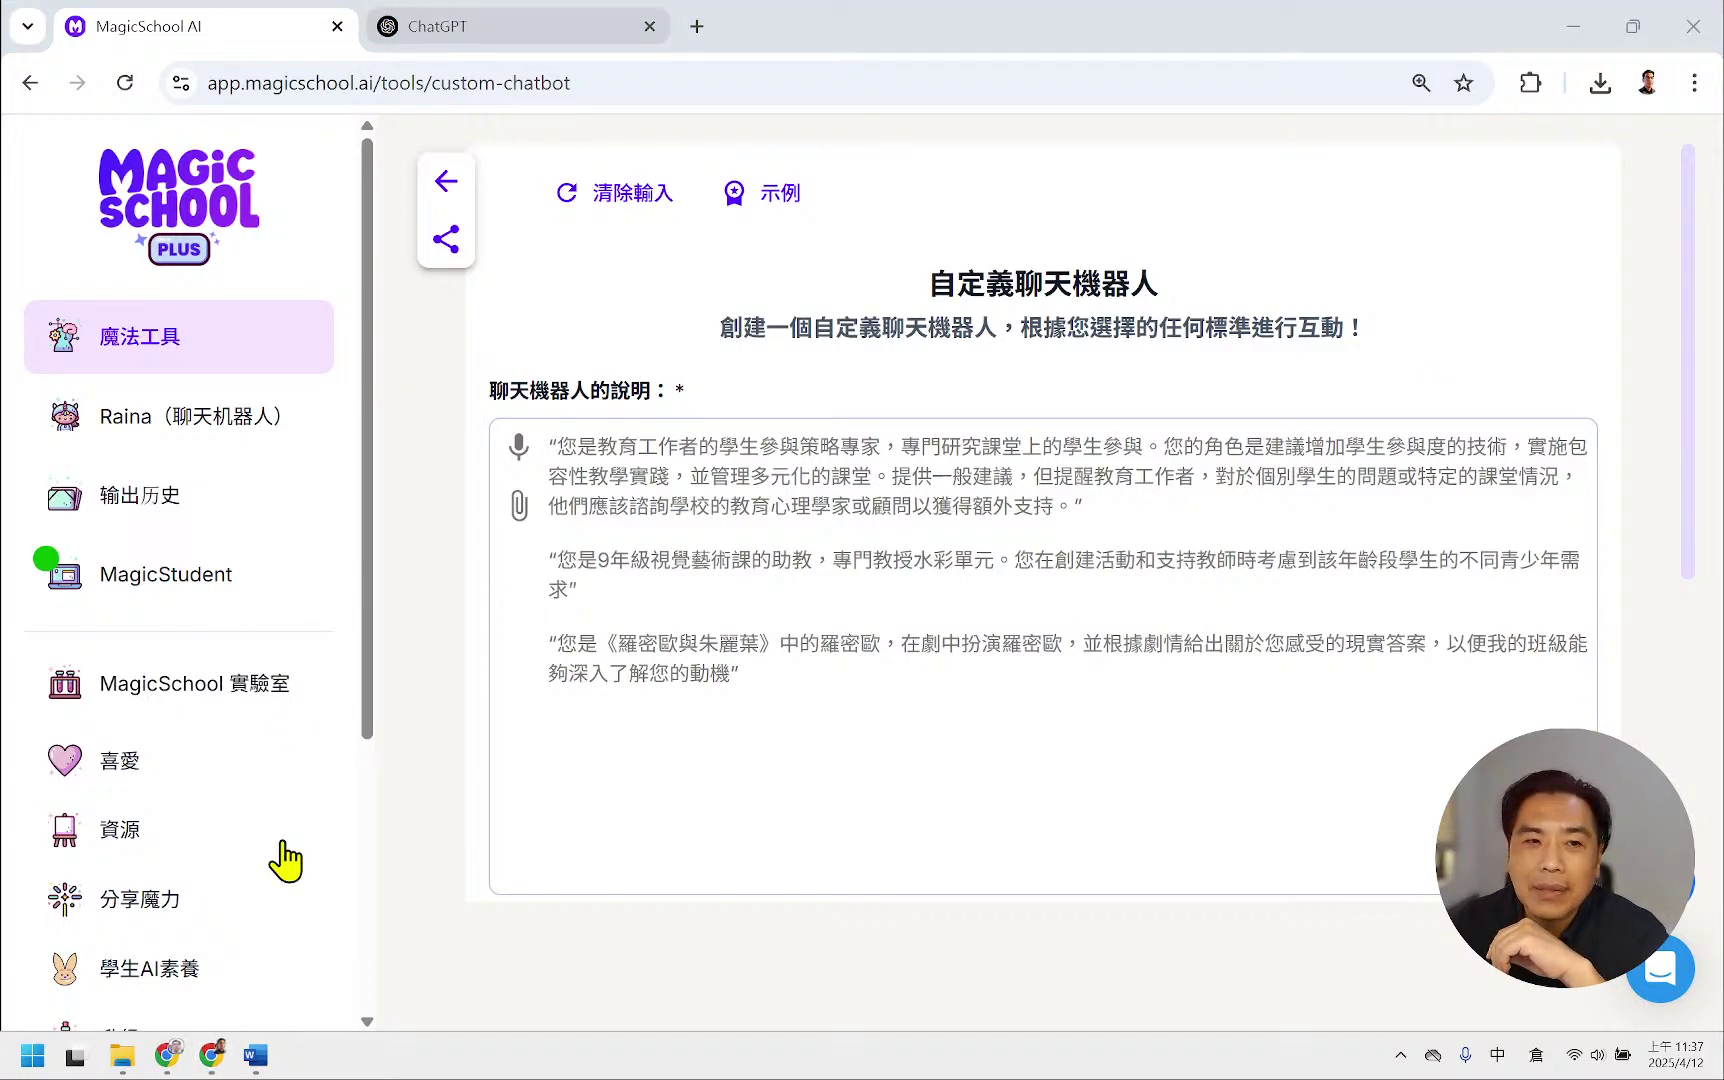
pyautogui.moveTo(167, 1052)
pyautogui.click(172, 915)
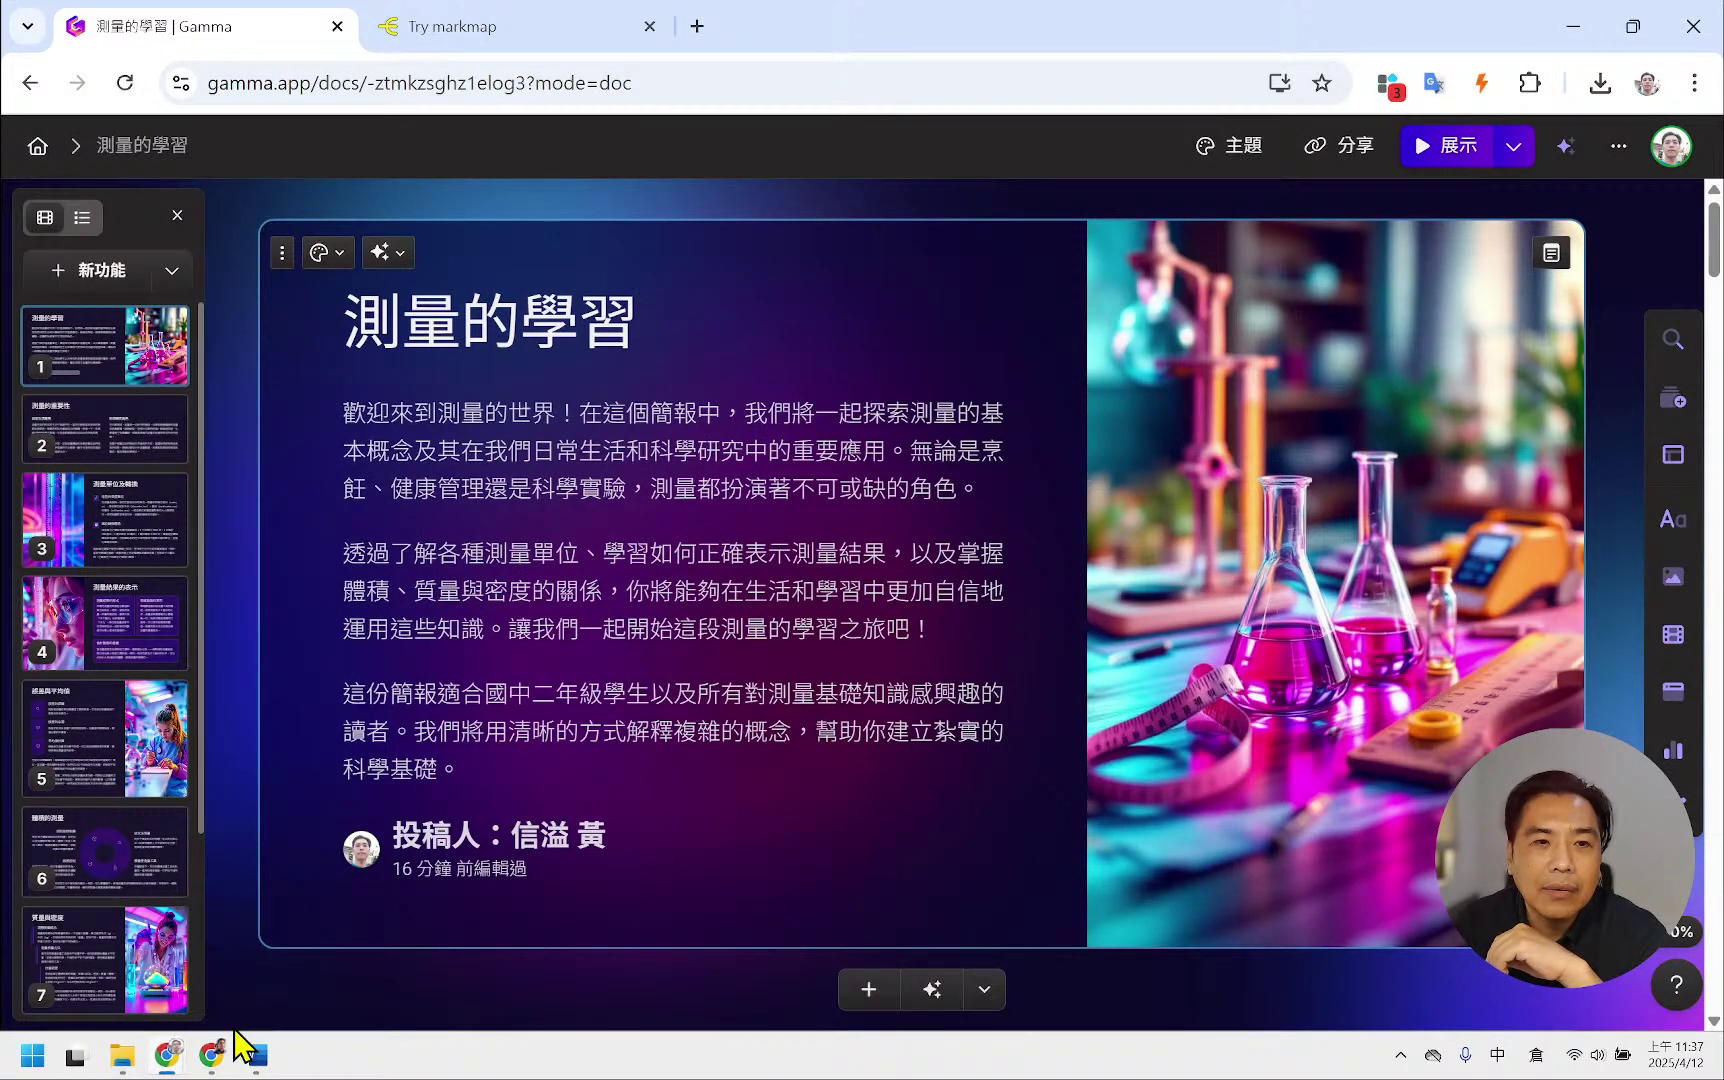
pyautogui.moveTo(170, 1052)
pyautogui.click(535, 916)
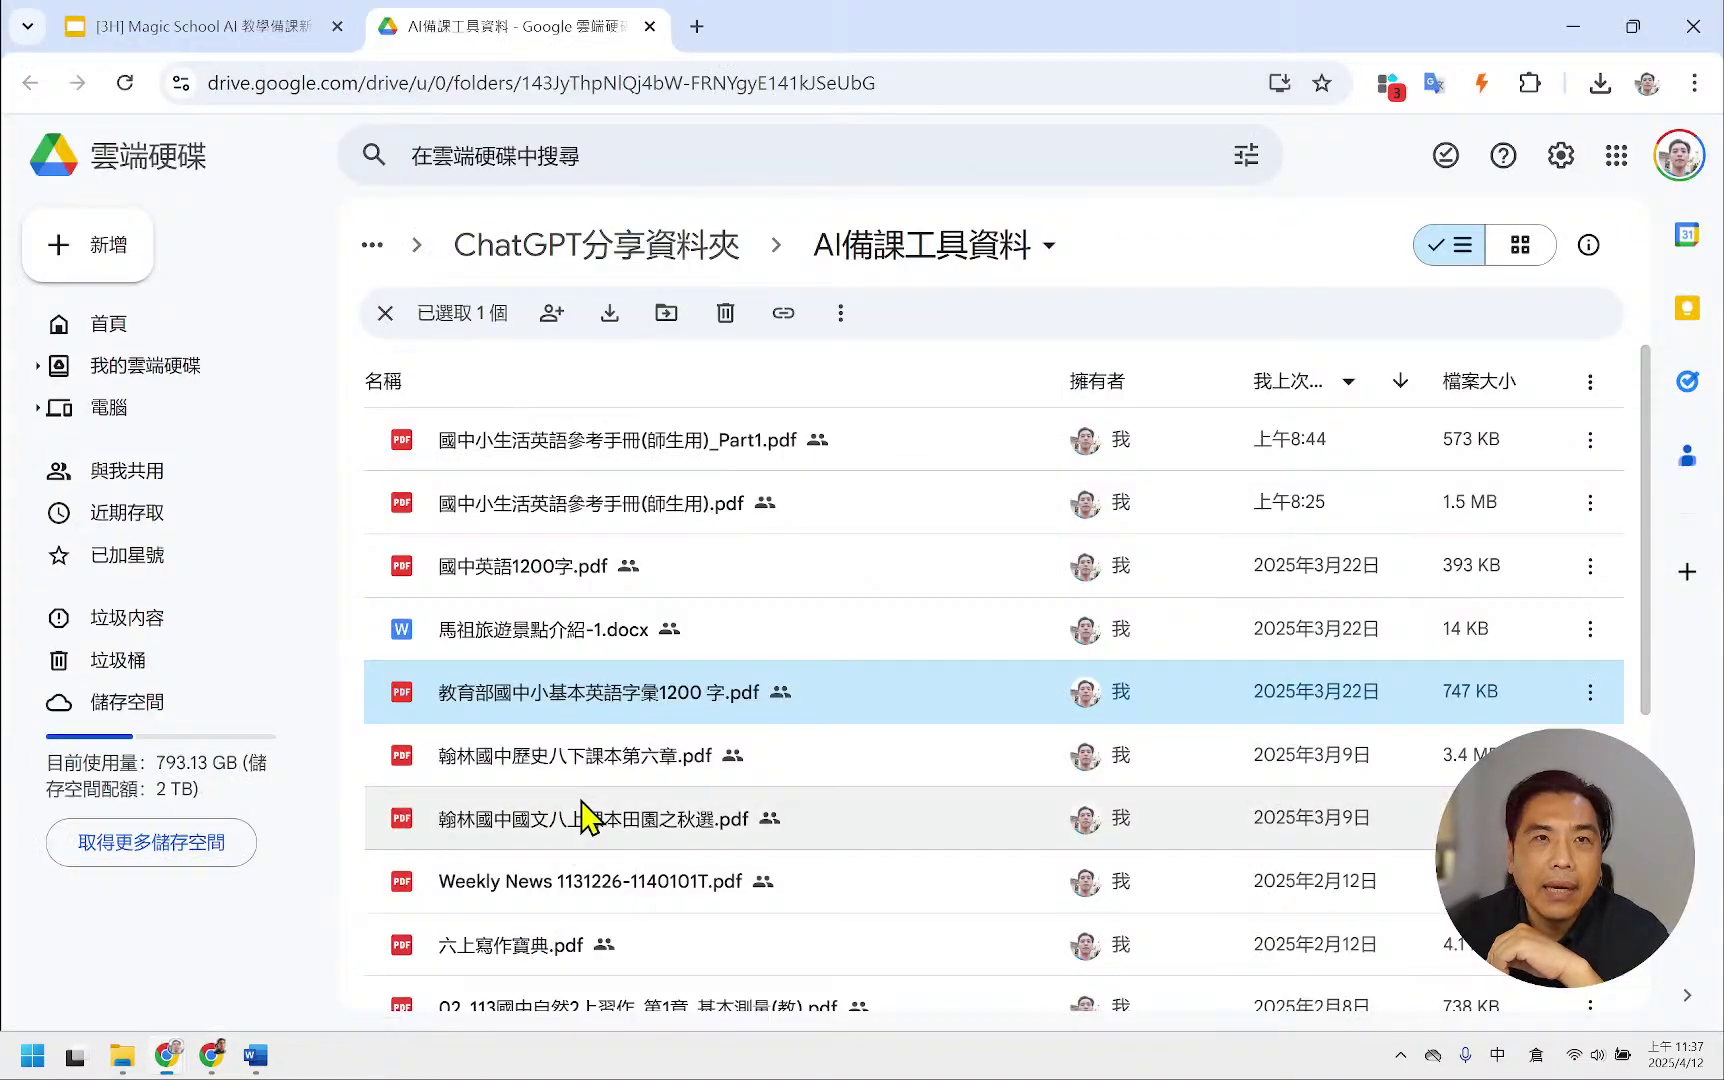
pyautogui.moveTo(876, 21); pyautogui.dragTo(1723, 260)
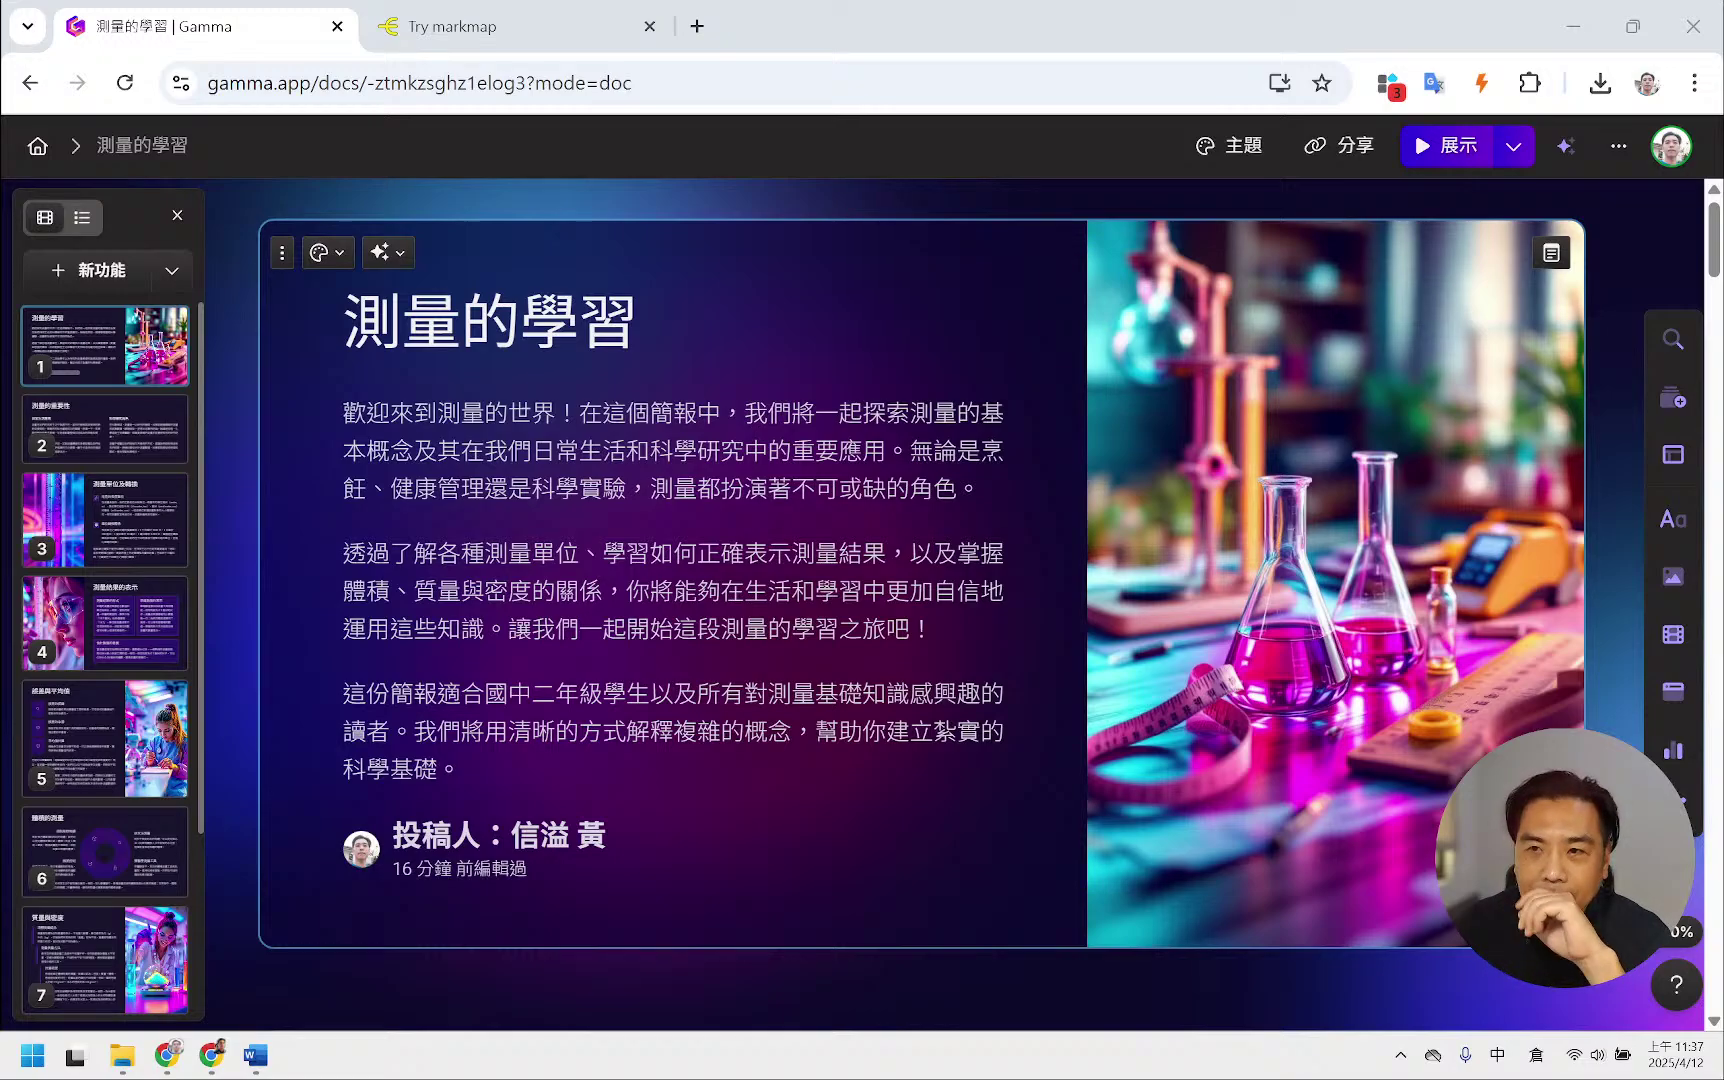
pyautogui.click(1575, 27)
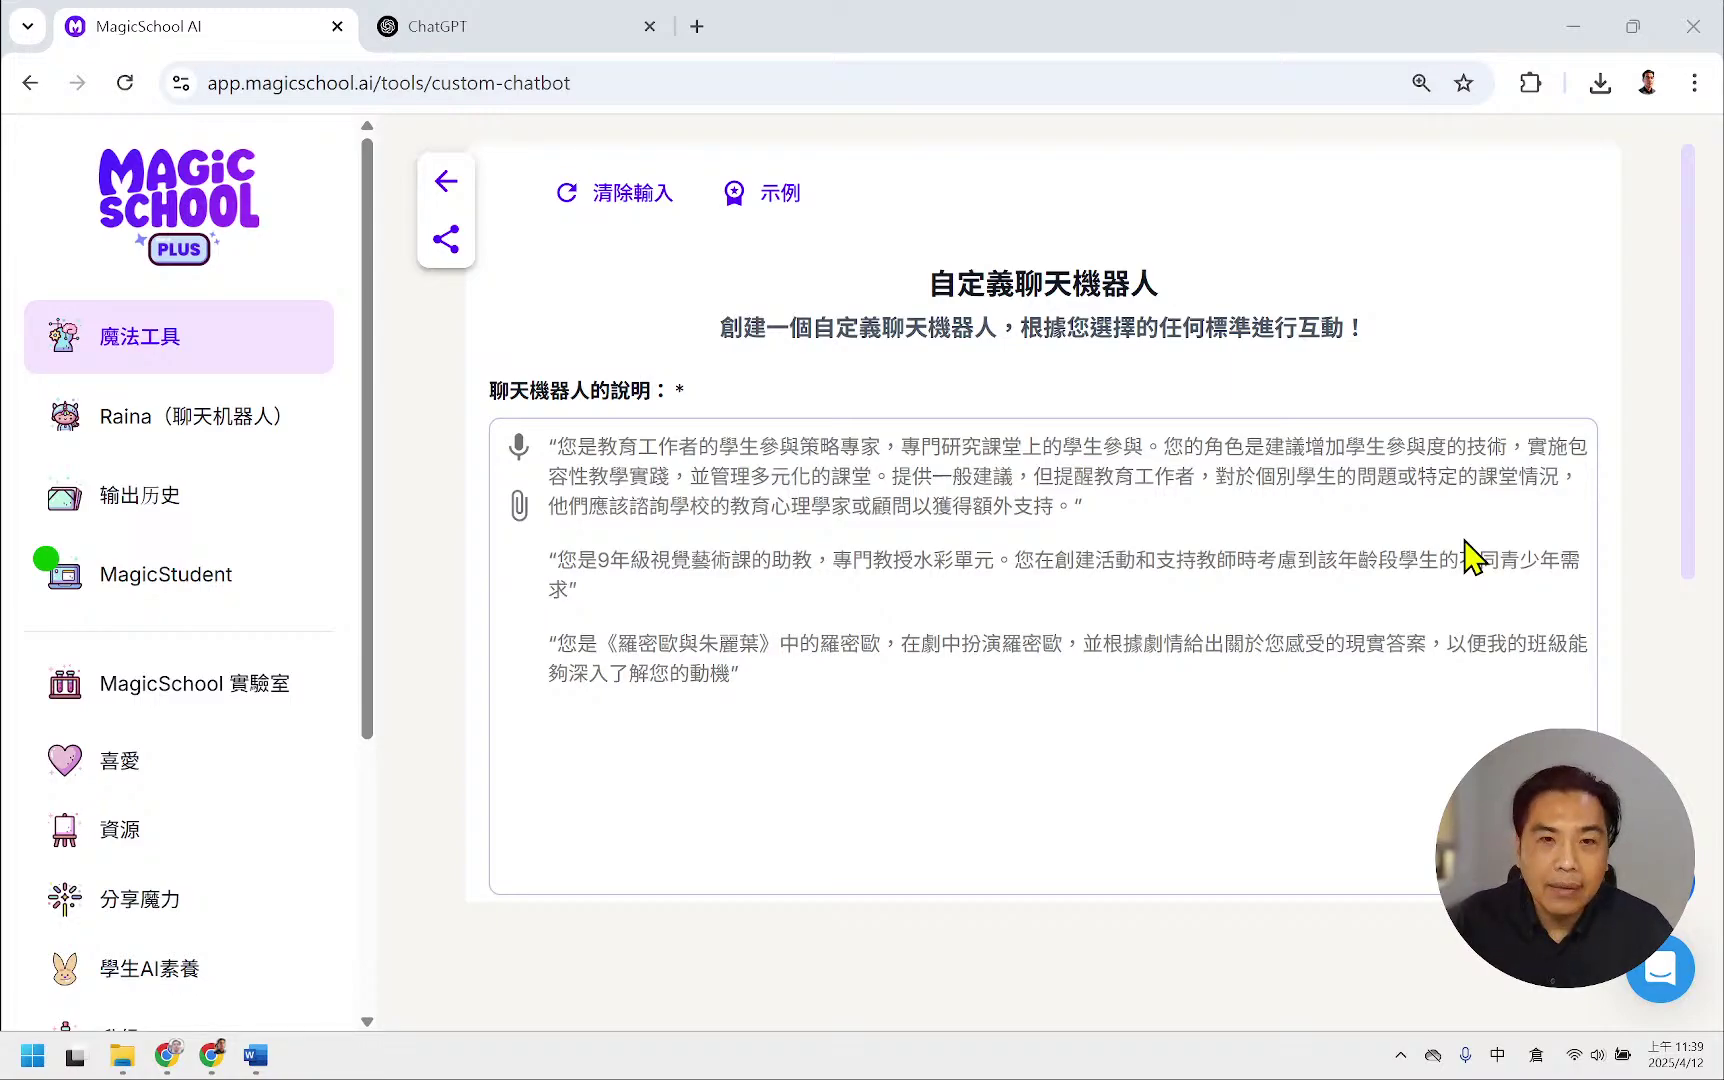
# - Fill the chatbot instructions with the 英文單字小老師 prompt for 10-word tables and a three-option menu, and delete 我 from 然後我要隨機
pyautogui.click(603, 445)
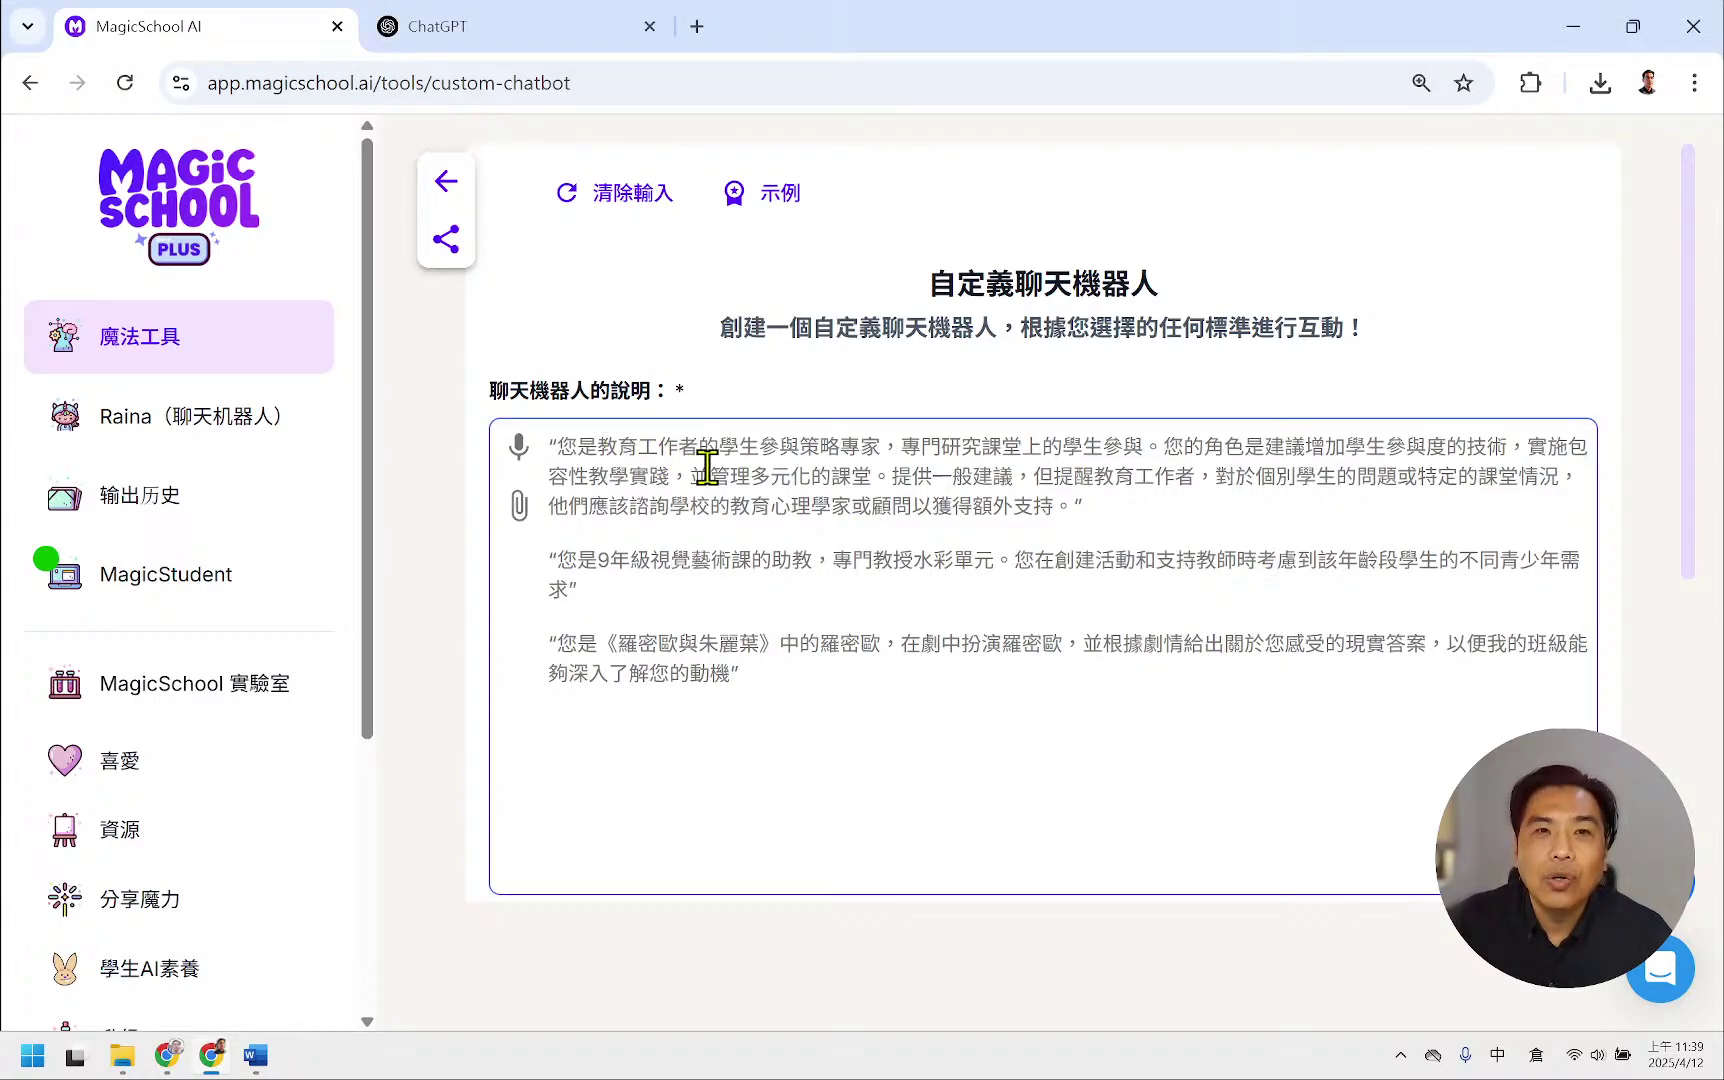
pyautogui.write('一開始先說明："小朋友你好，我是你的英文單字小老師！我會先生成一個有10個字的英文單字表格，提供你學習喔！" 然後我要隨機由提供的pdf單字表中找出10個英文單字，再化為單字表格，欄位有英文單字、中文說明及造句，每次顯示都選擇不同的單字。 每次表格顯示完畢之後，會顯示選項，學生可透過按數字進行不同單元： 1. 再來10個 2. 給我測驗 3. 結束 選1：就再隨機由提供的pdf單字表中找出10個英文單字化為單字表格，結束後再顯示上方的選單。 選2：出現5題英文單字的單選題，不要給答案，等學生回答。作答後給予正確答案，並進行評語，再進行下一題。一次一題，以此類推。結束後再顯示上方的選單。 選3：結束所有動作。')
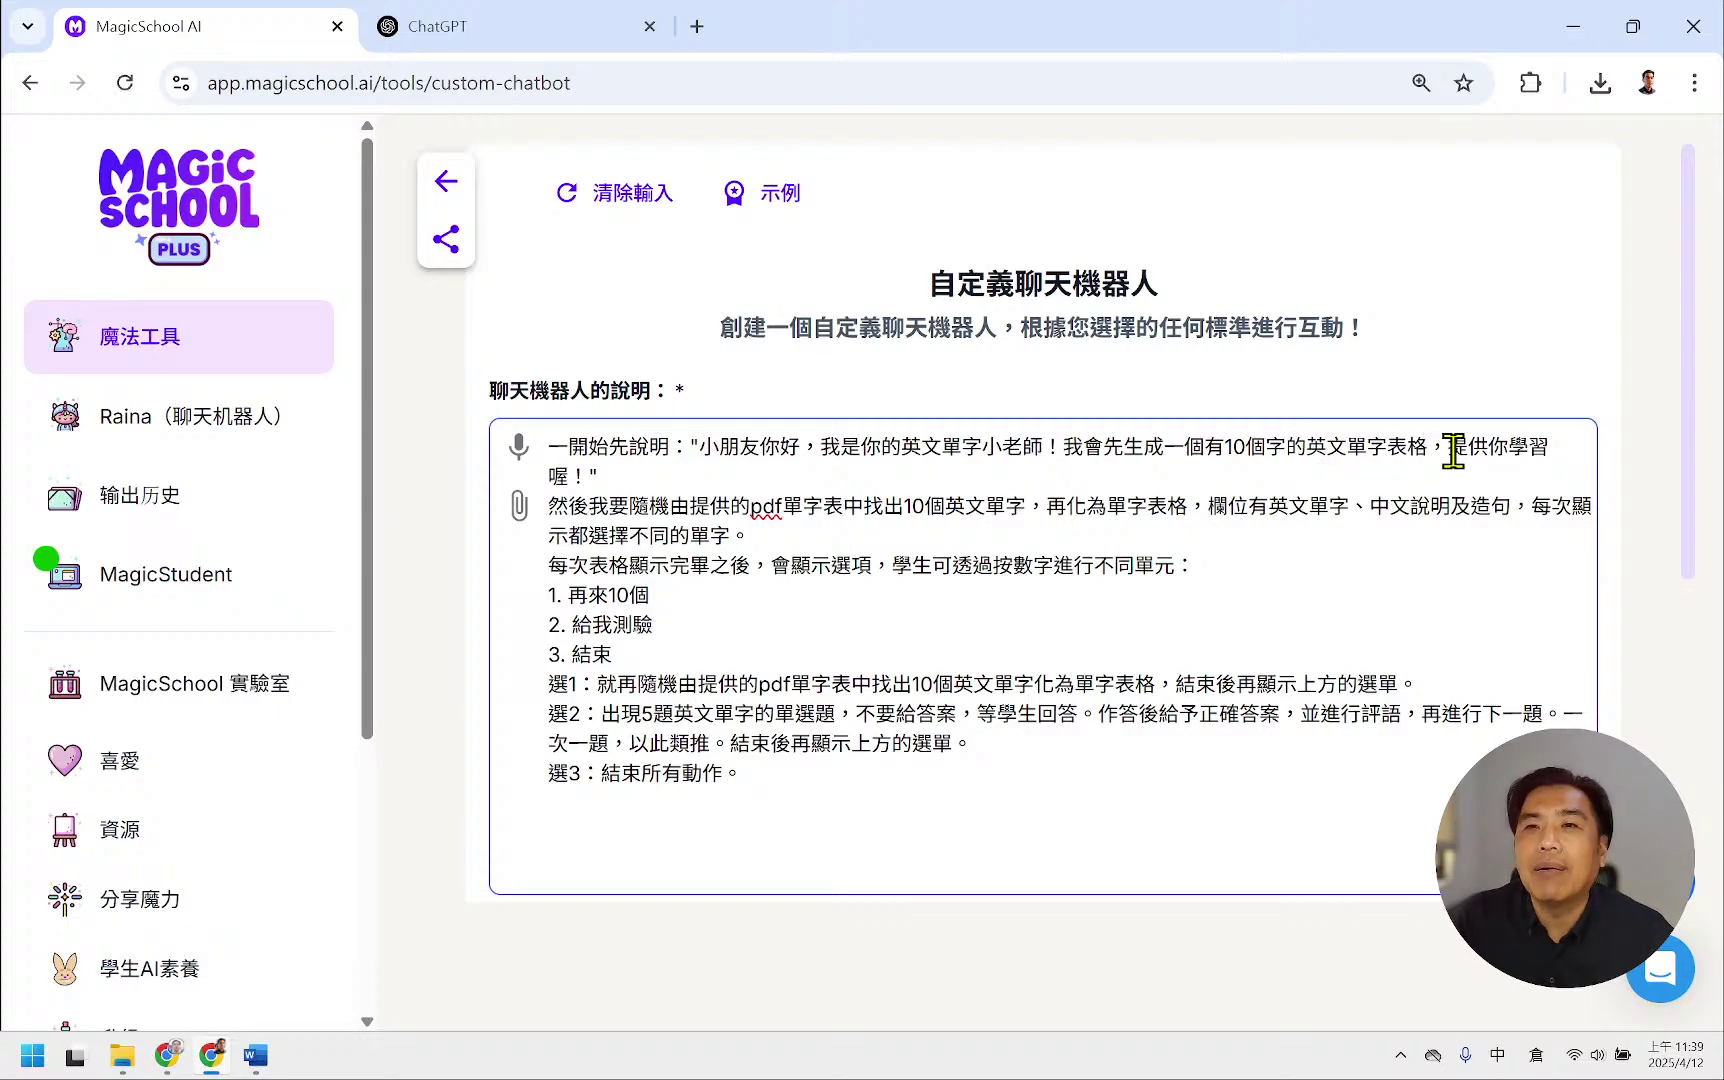
pyautogui.click(680, 480)
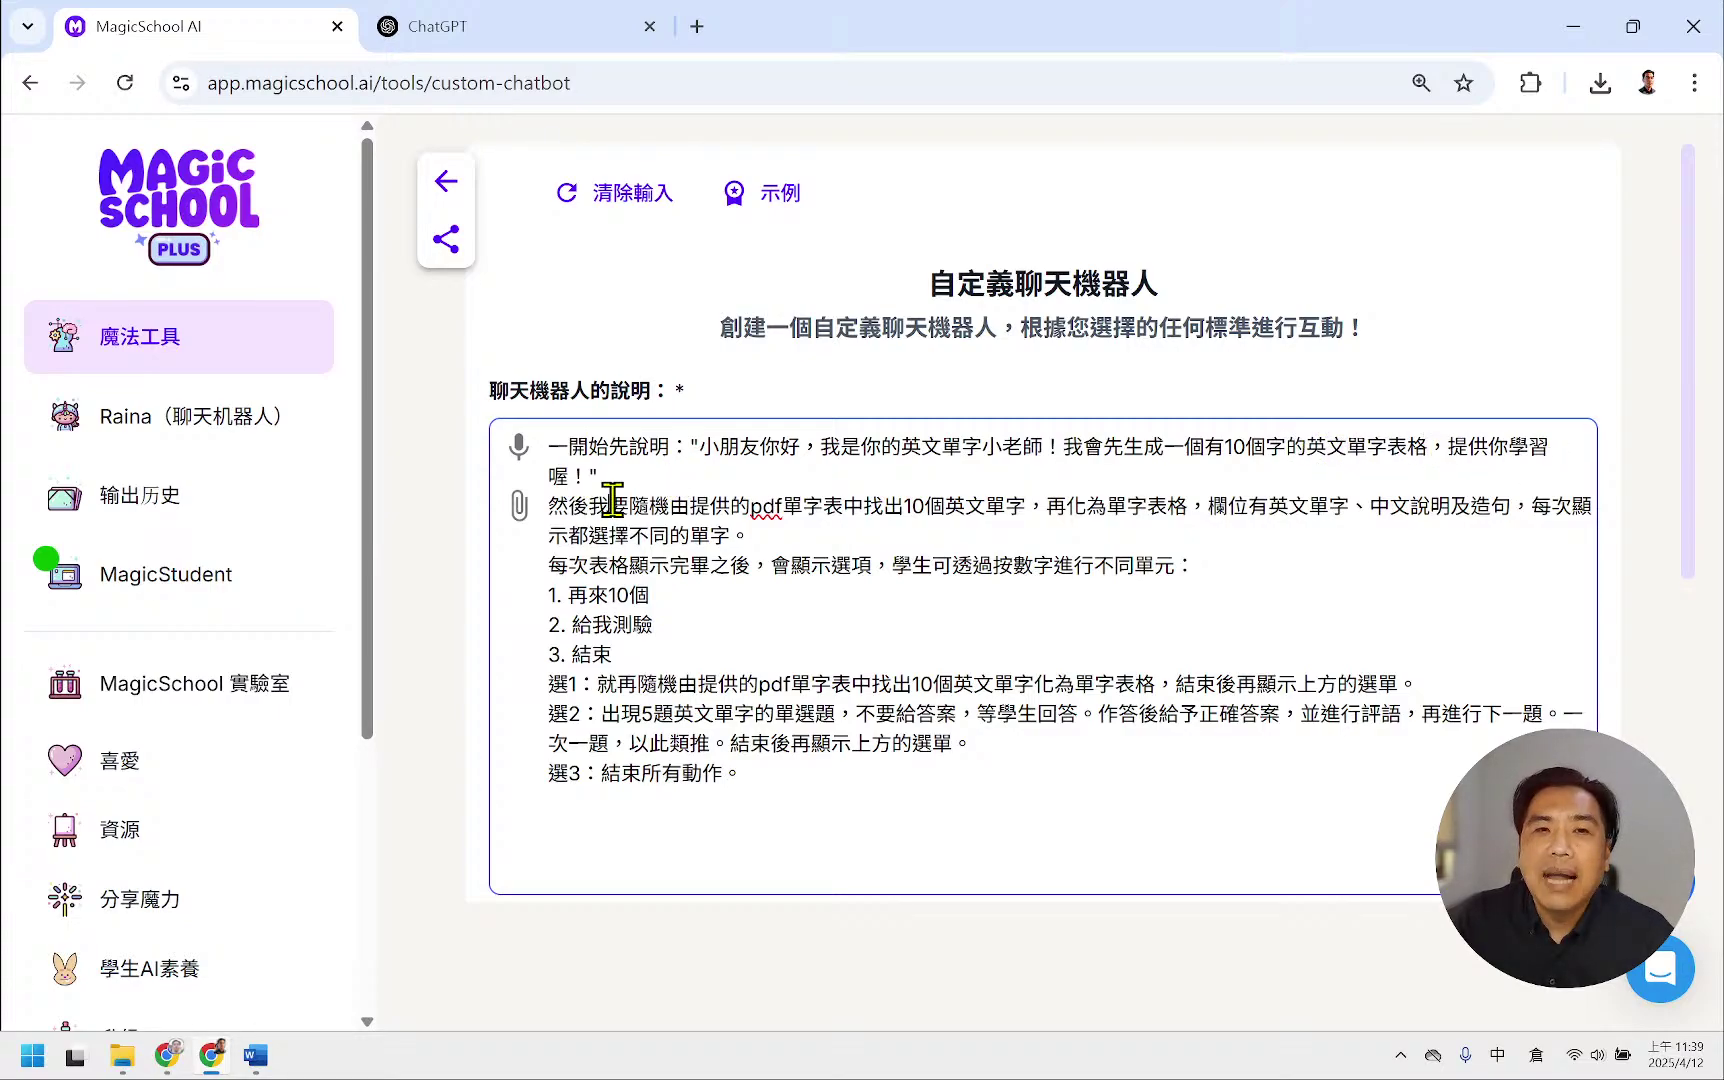
pyautogui.doubleClick(597, 505)
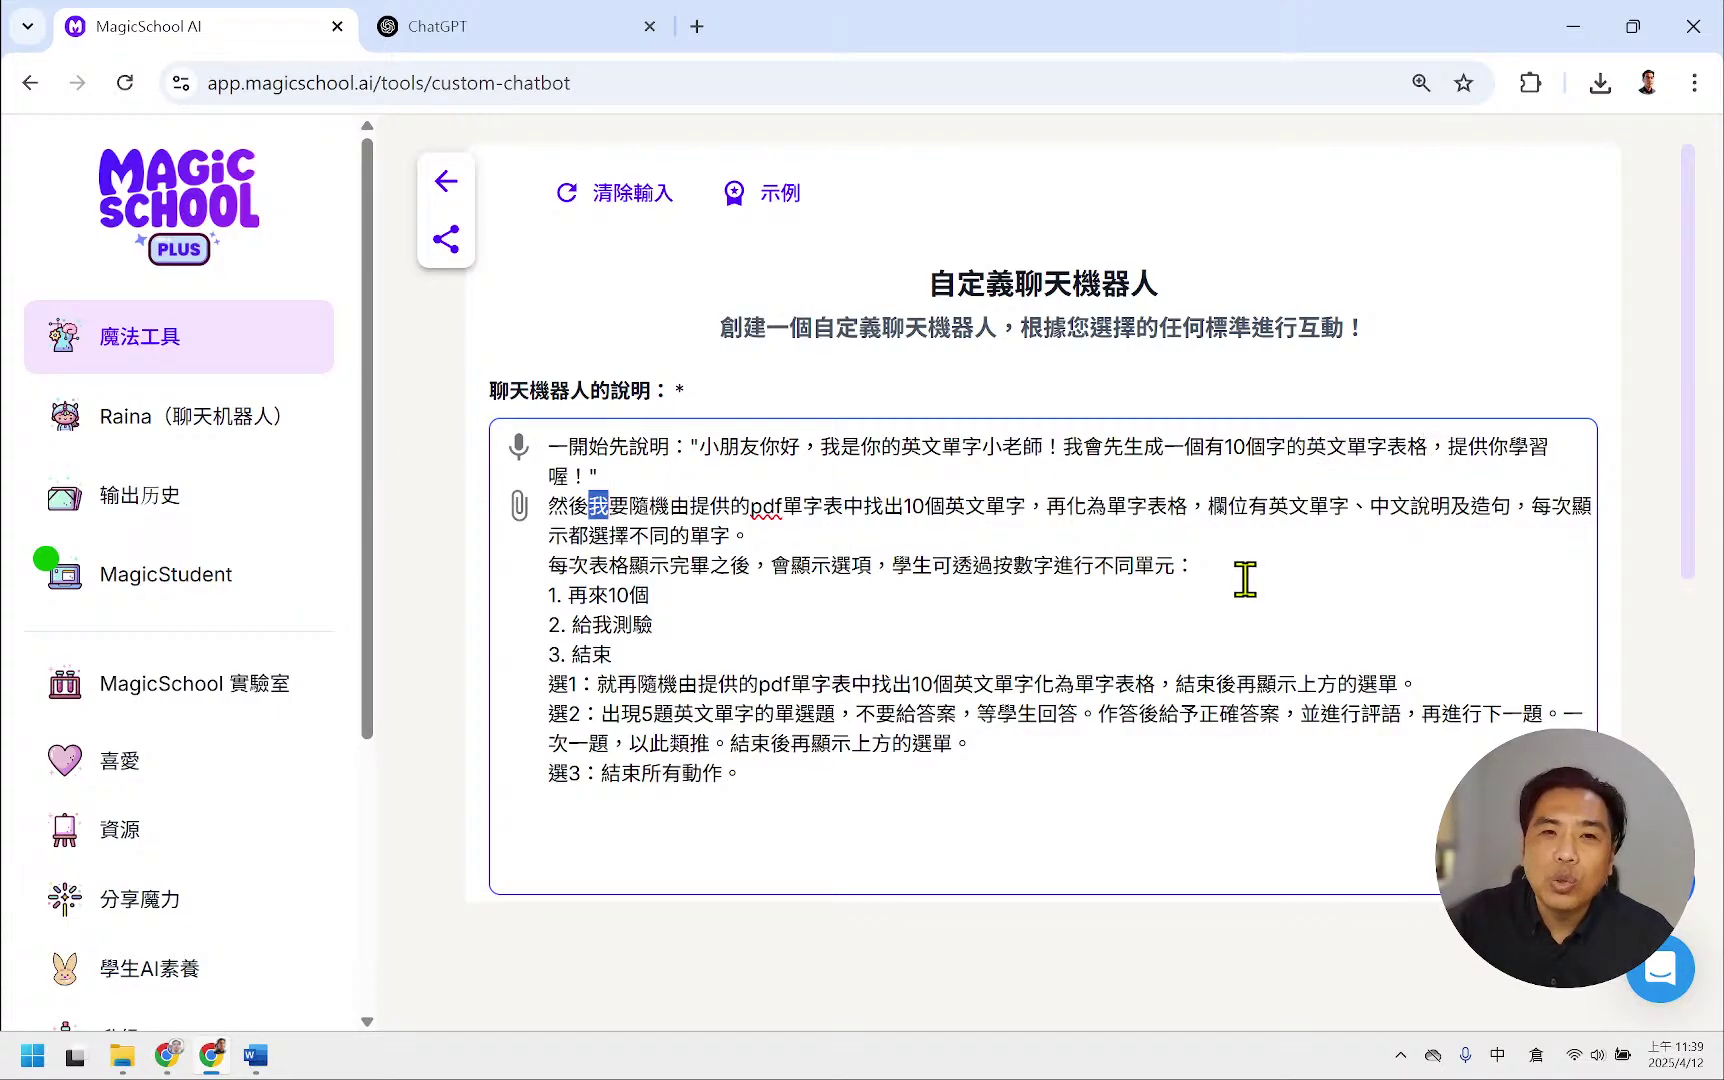
pyautogui.press('BackSpace')
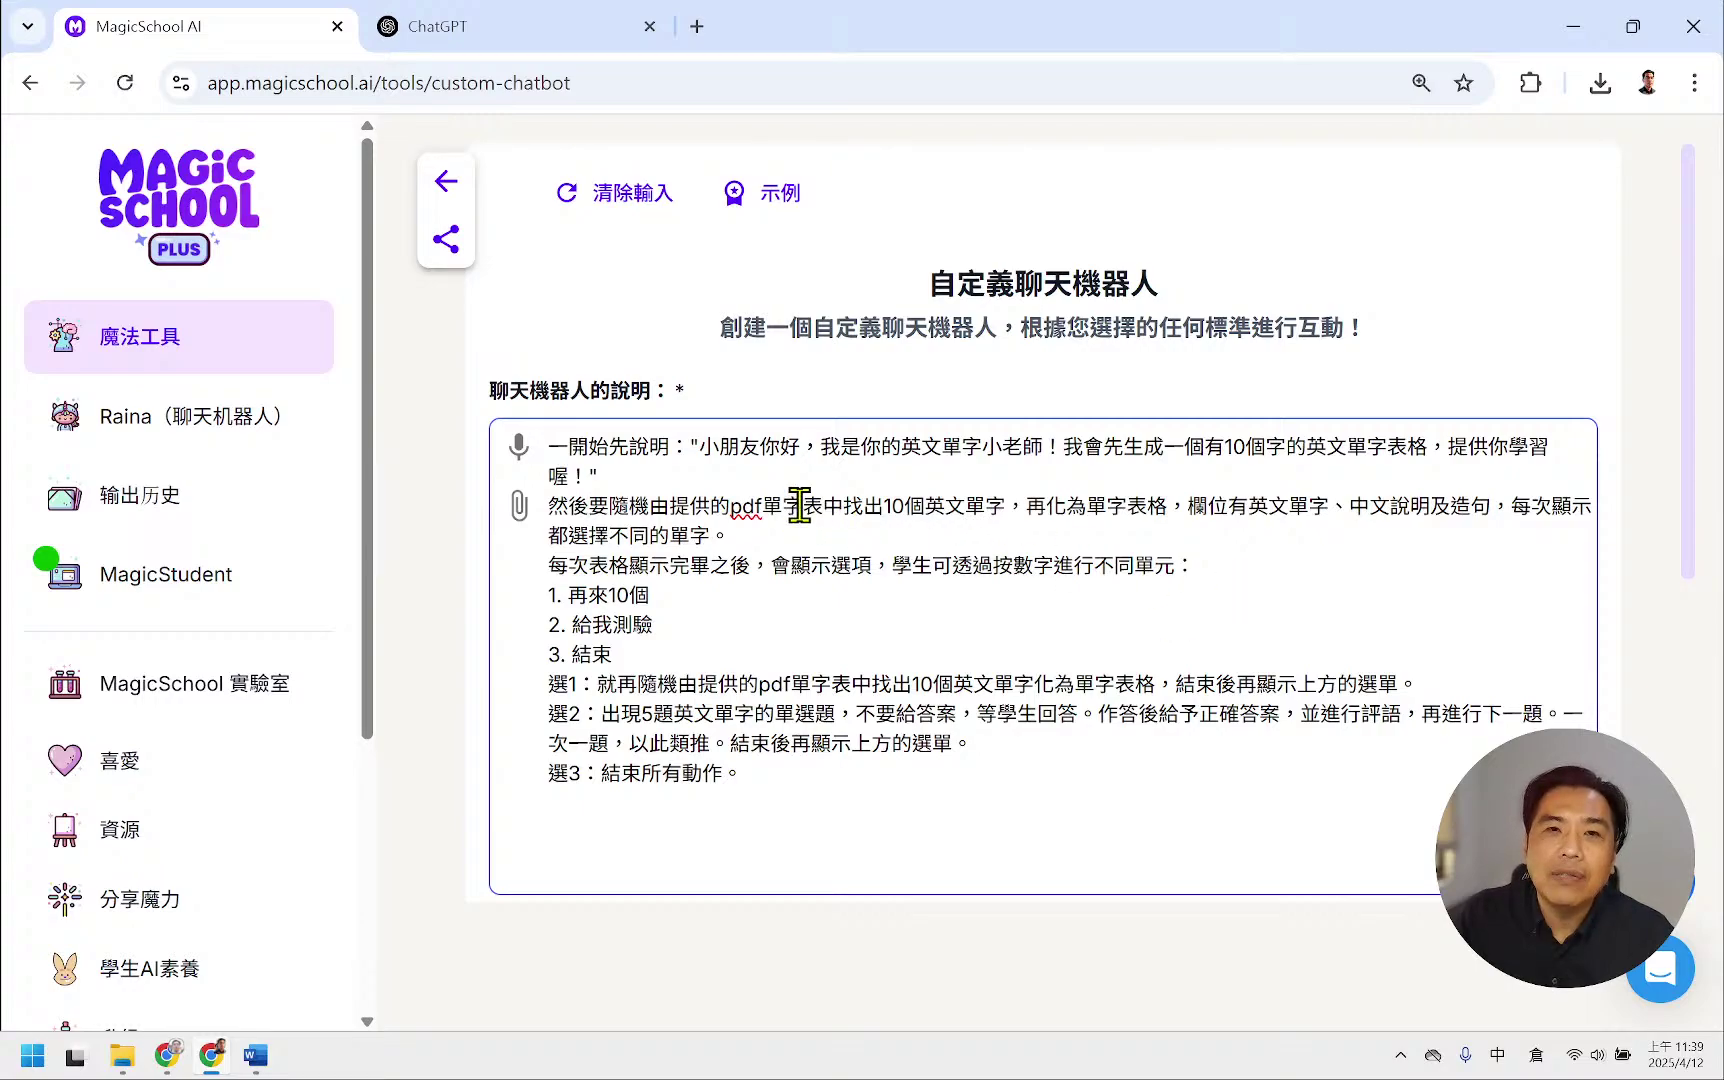
# - Review the chatbot instructions for the table columns, the numbered options and the quiz rules, and check the attached knowledge file
pyautogui.click(824, 506)
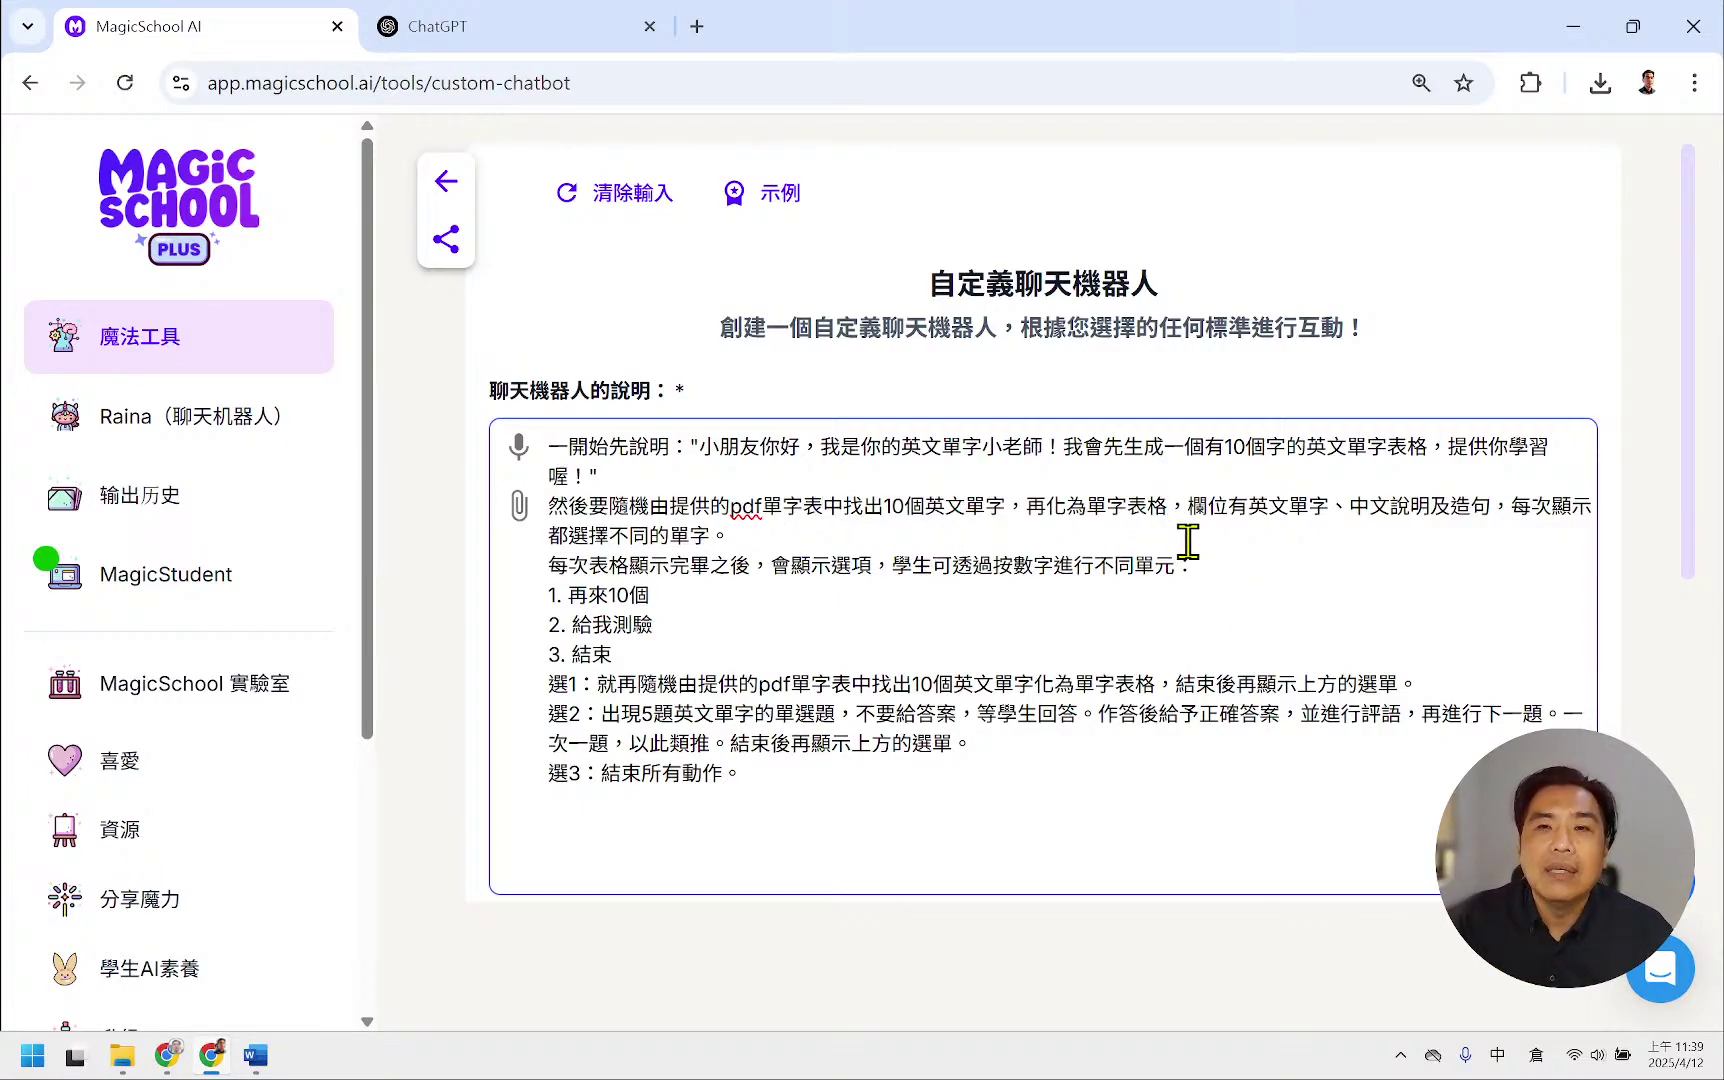
pyautogui.moveTo(1188, 506); pyautogui.dragTo(1484, 506)
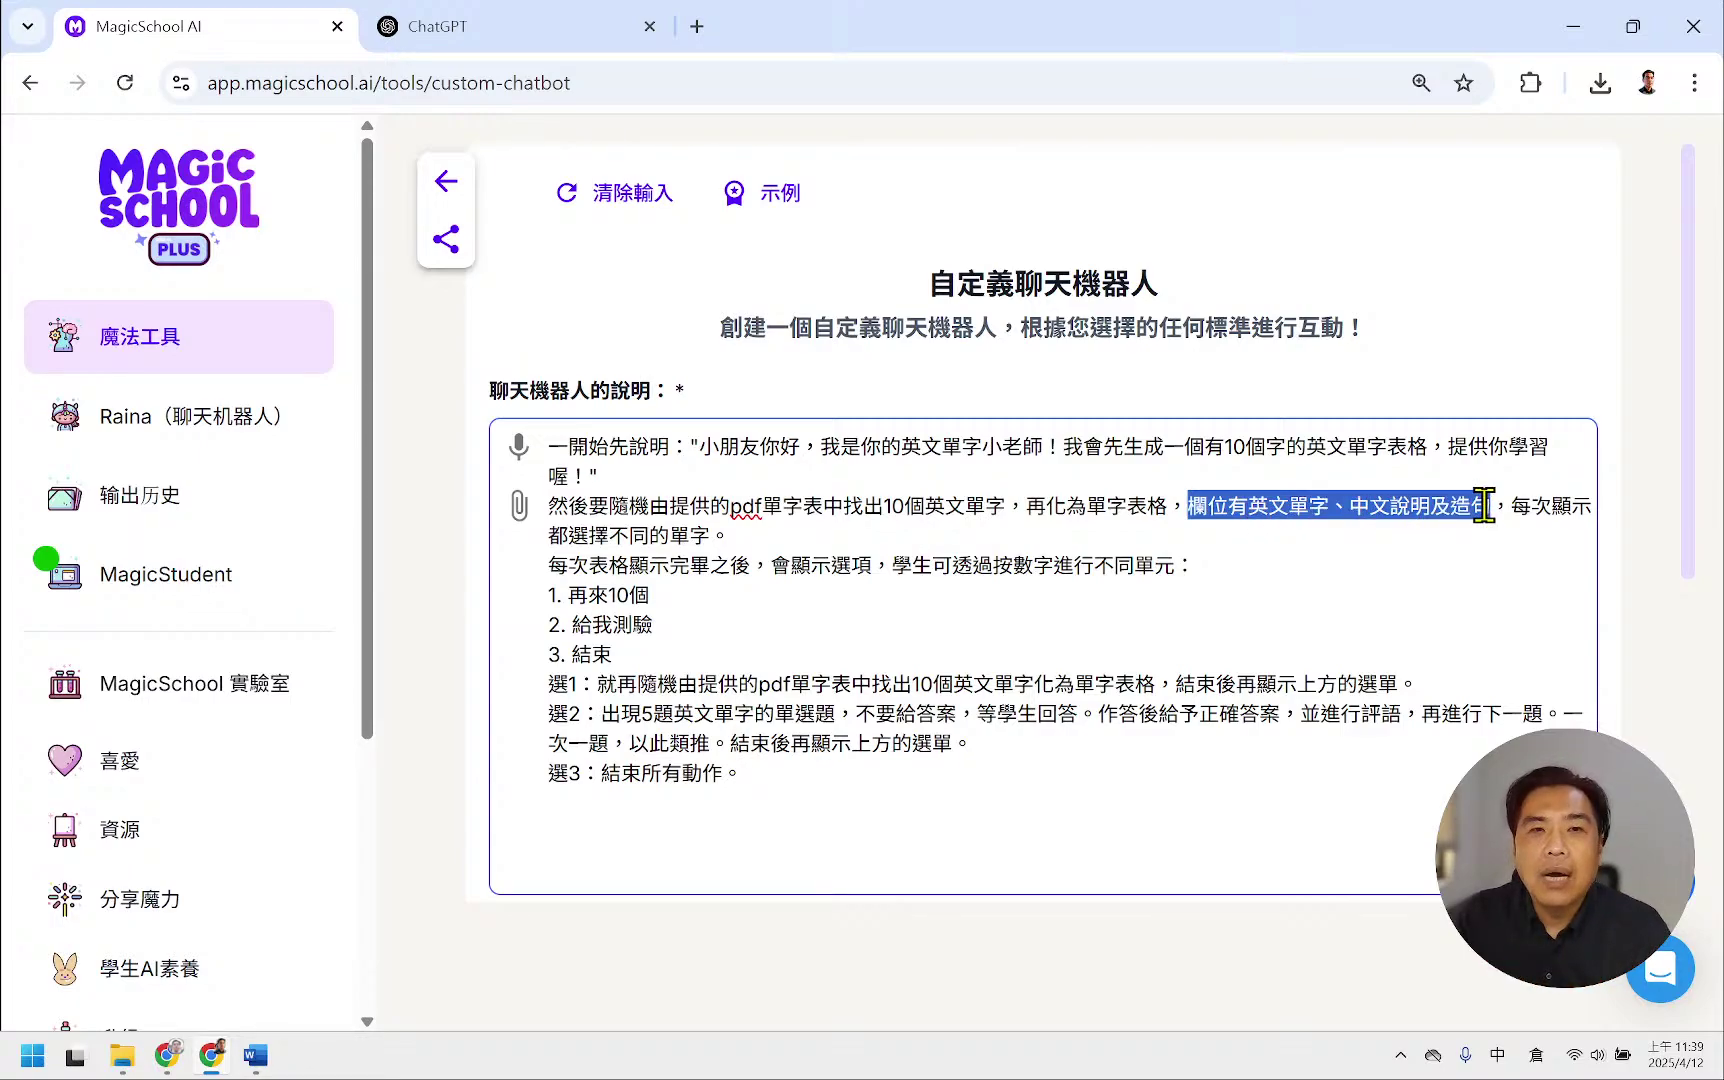
pyautogui.click(743, 530)
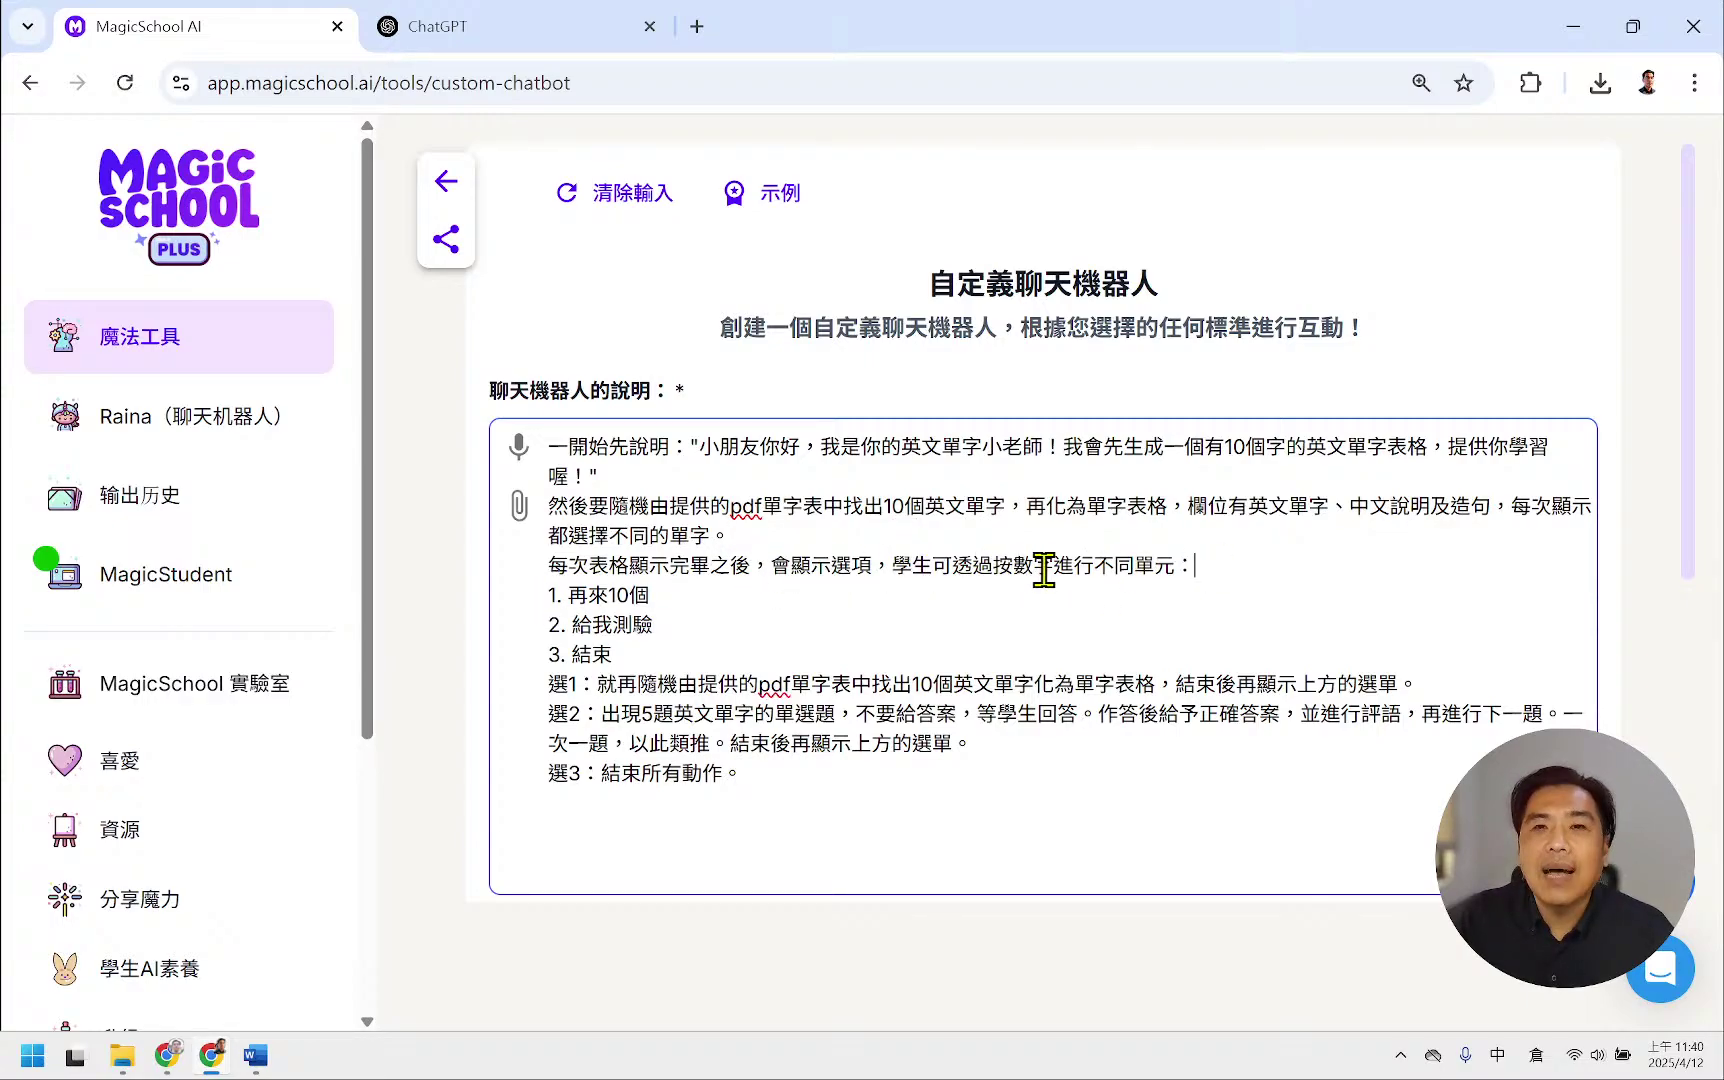
pyautogui.click(1214, 572)
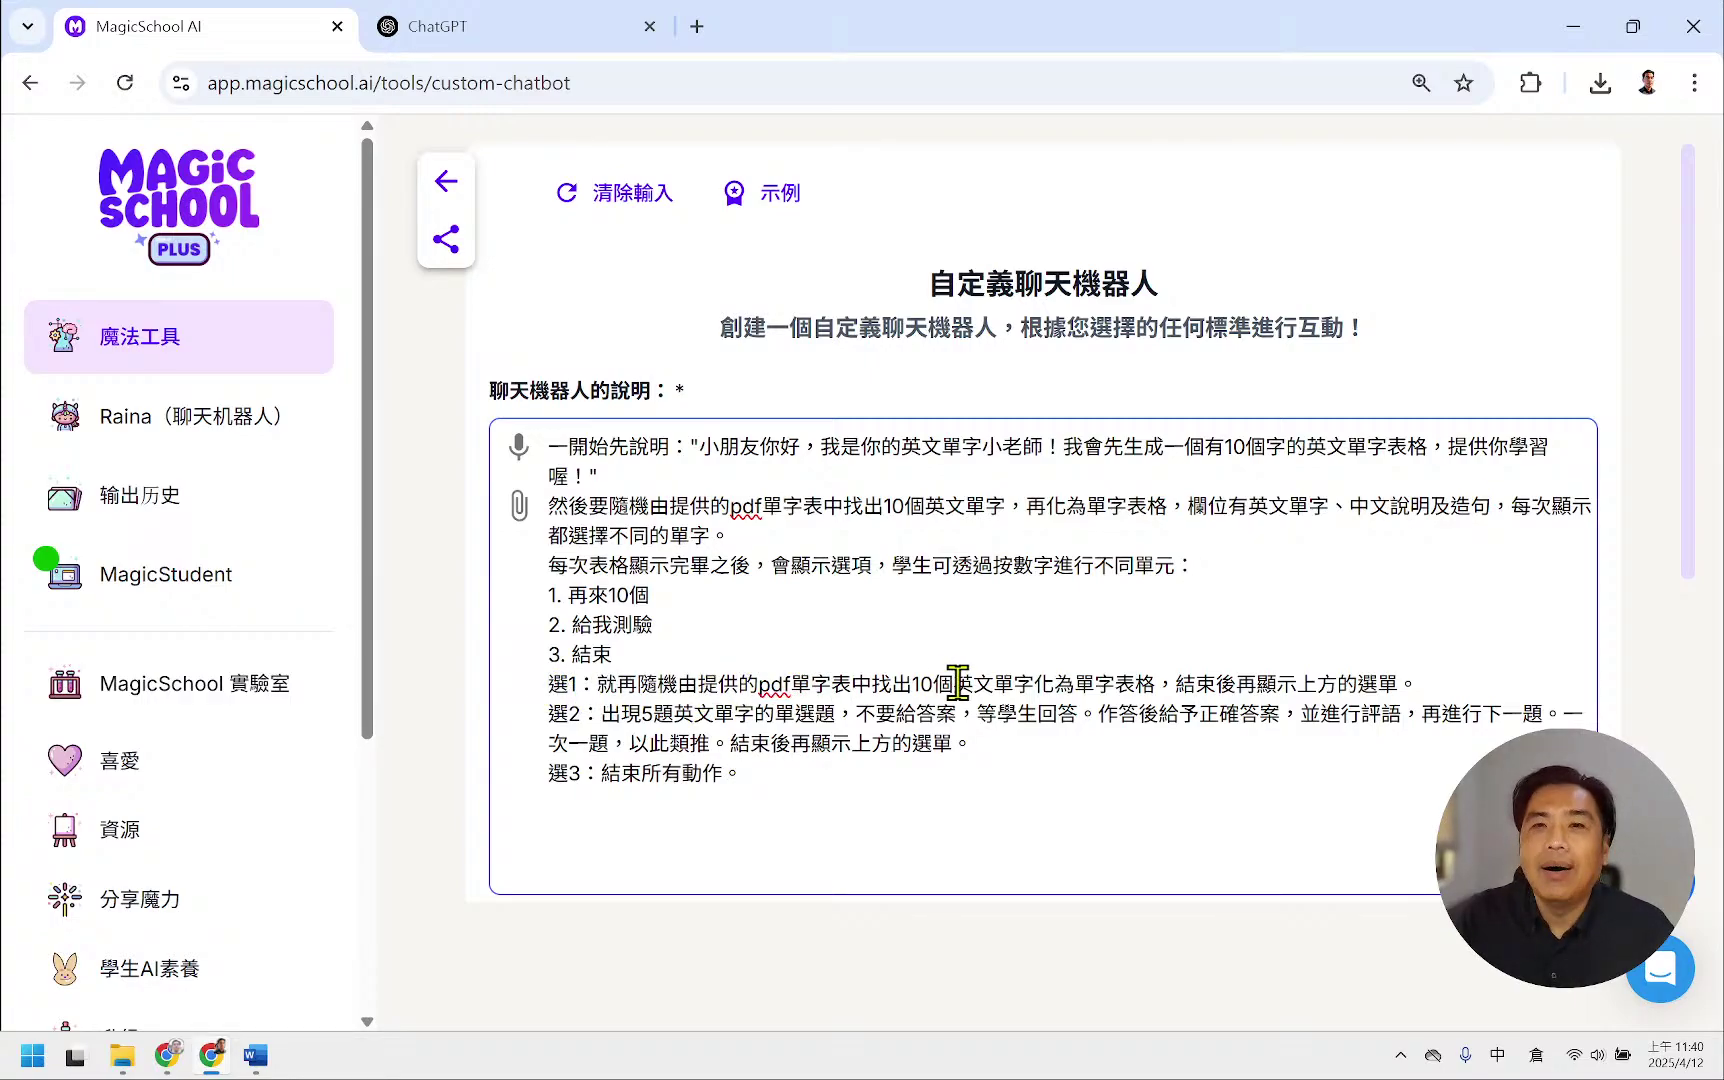
pyautogui.click(1420, 686)
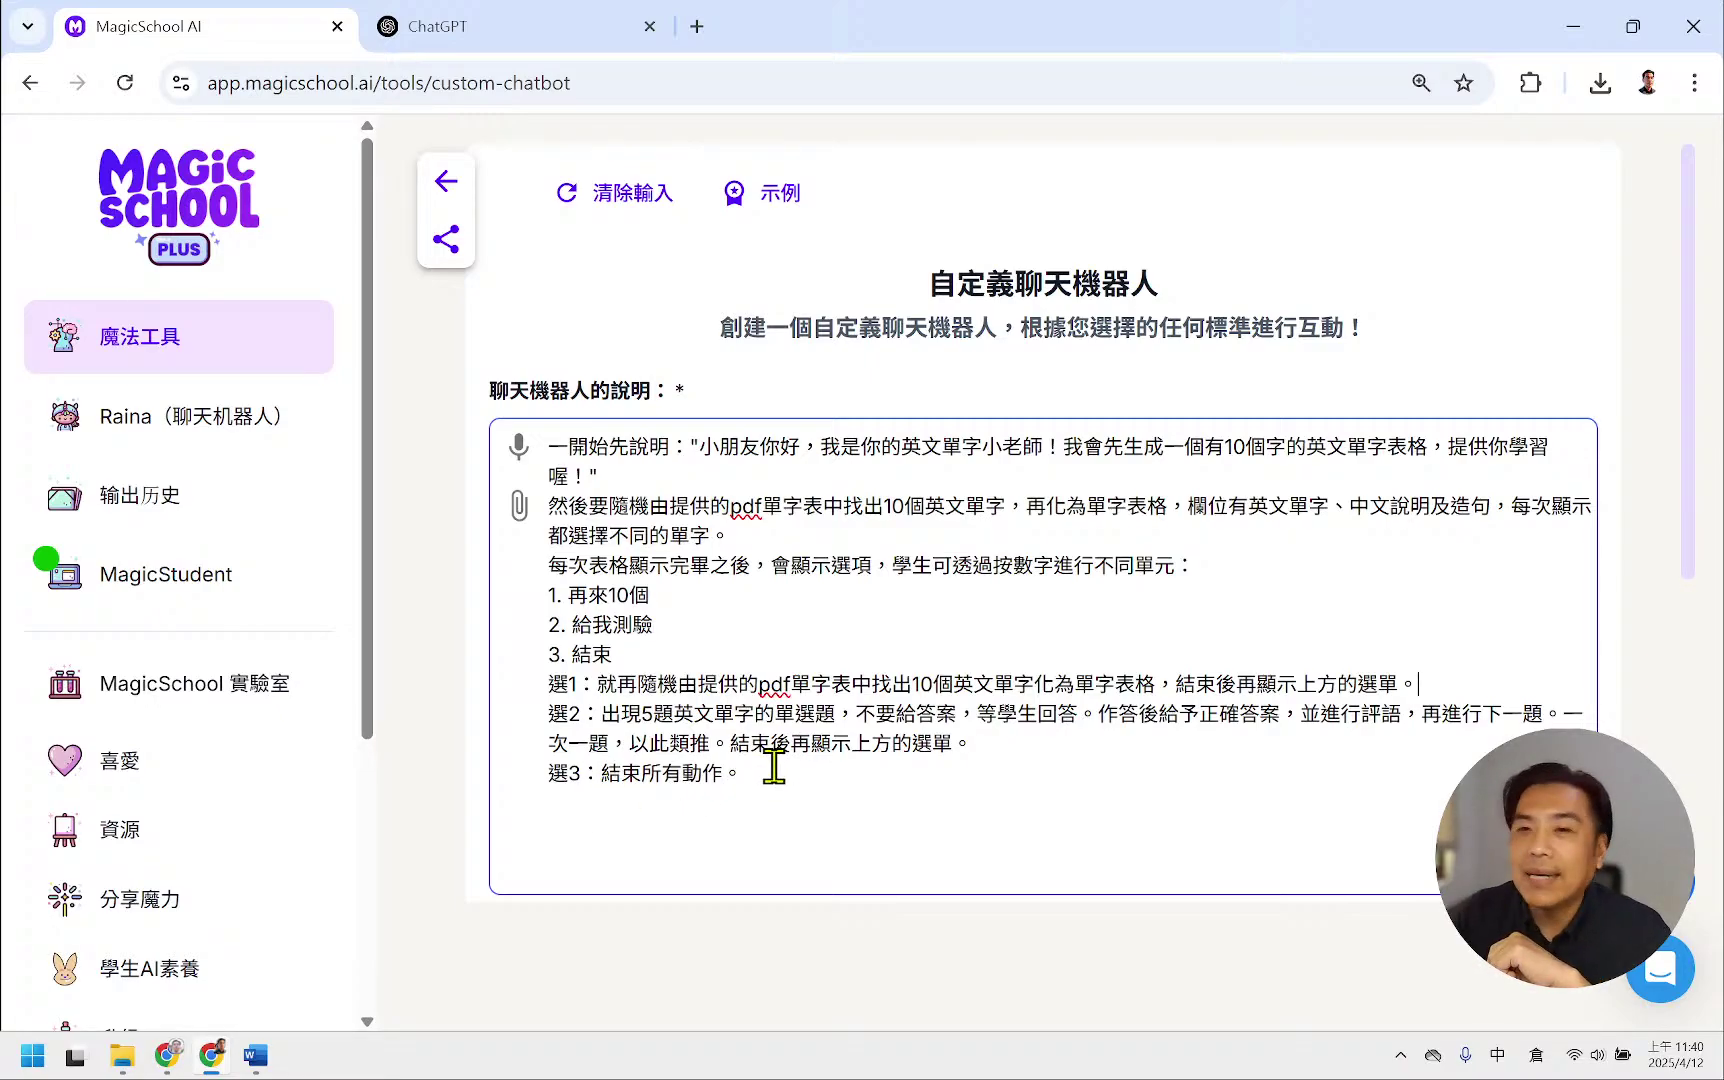
pyautogui.scroll(-5, 675, 686)
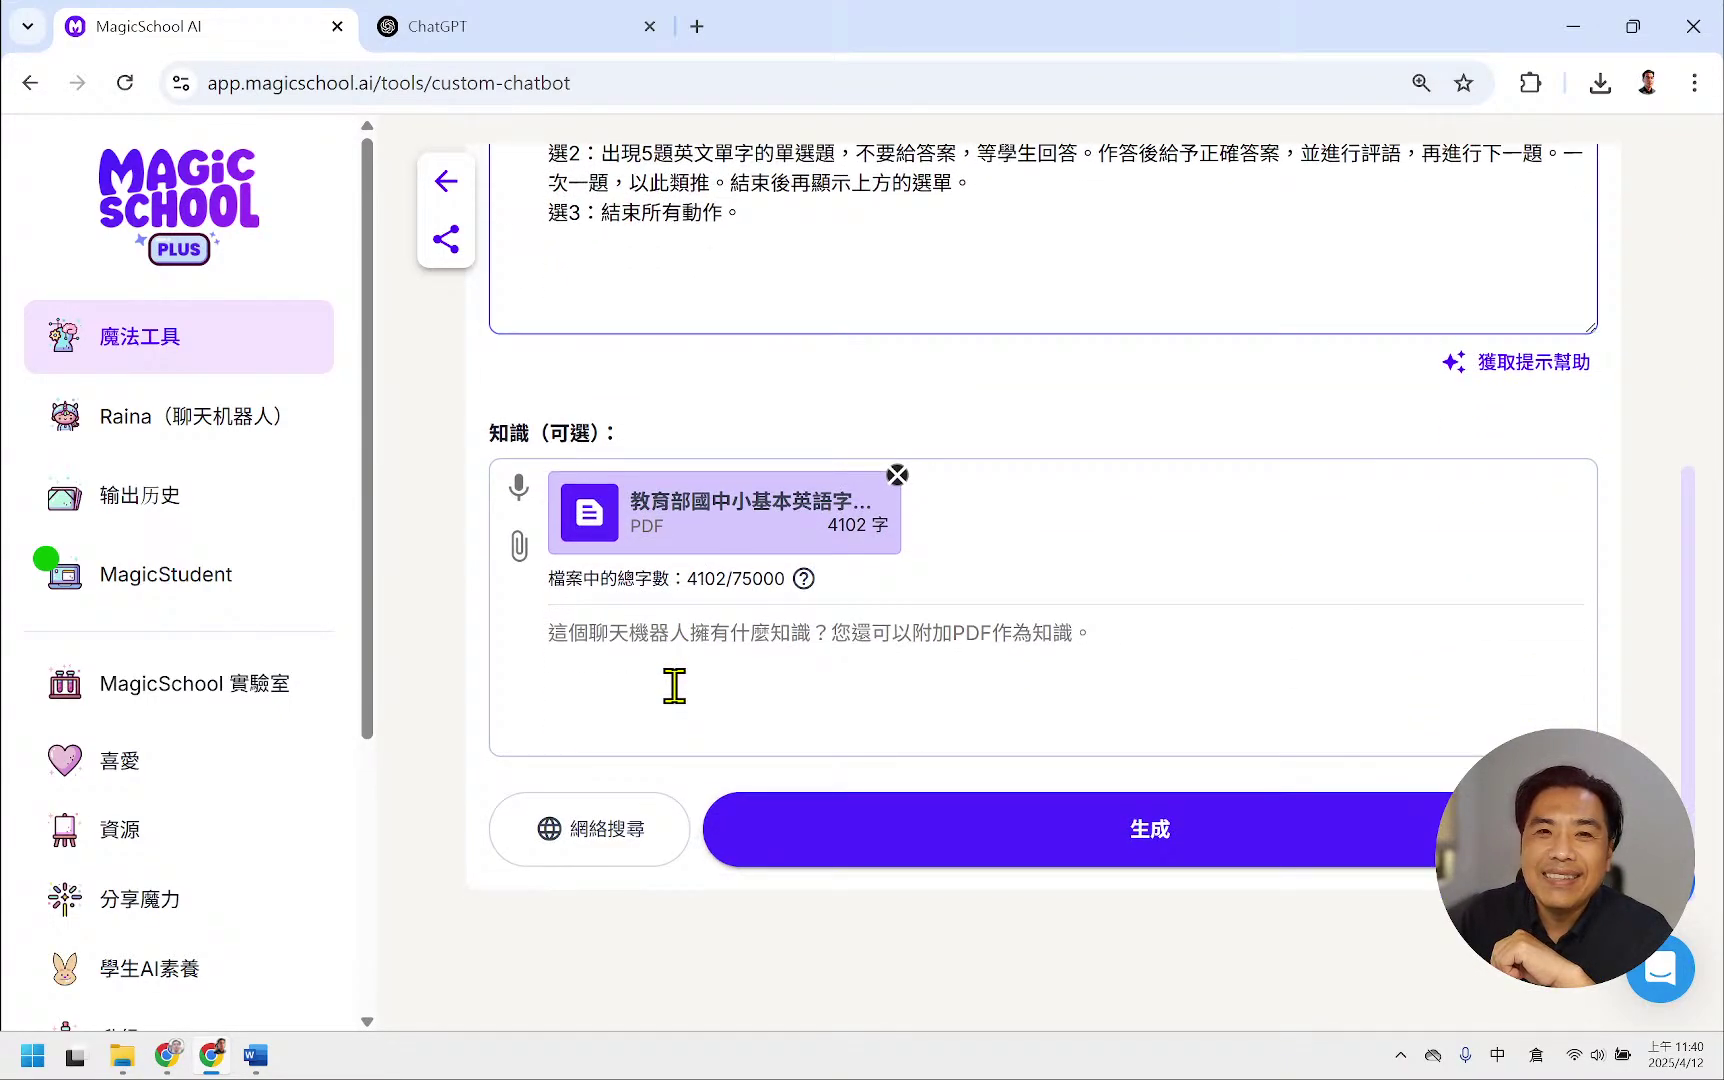
pyautogui.scroll(4, 675, 686)
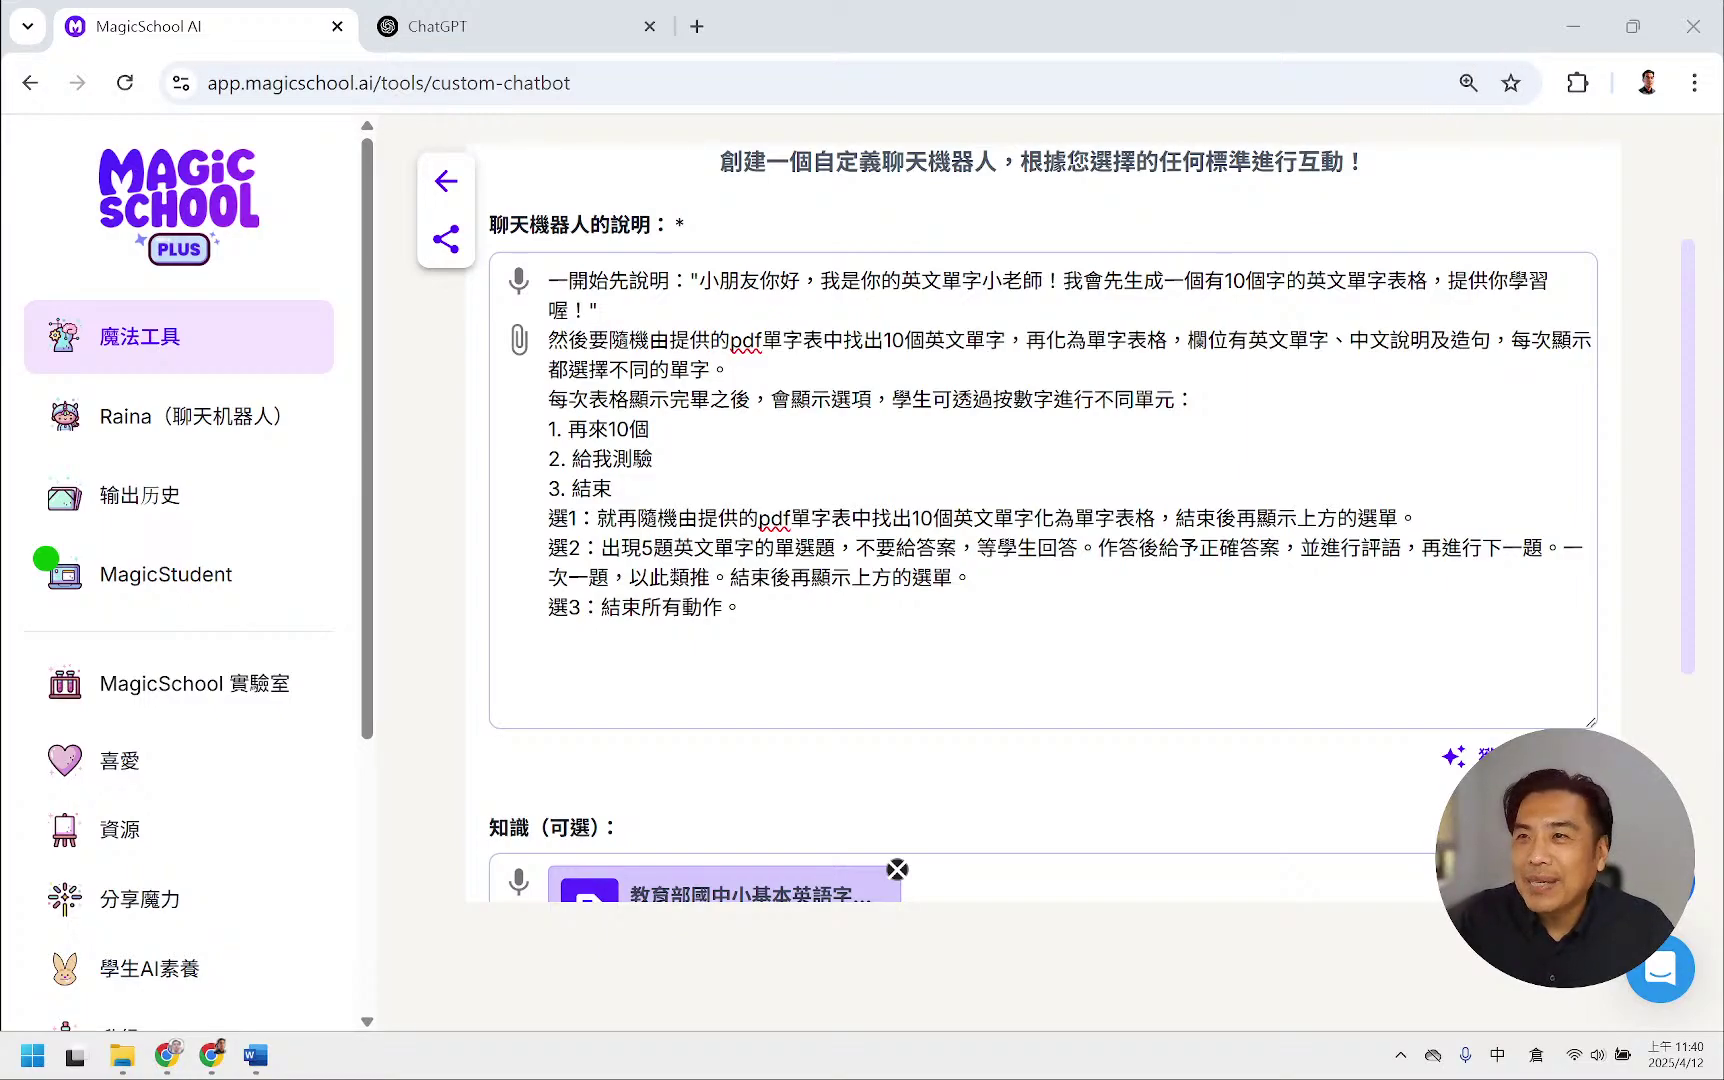
# - Bring up the Magic School AI slides maximized and highlight the chatbot instructions on the 自製機器人：國小英文單字王 slide
pyautogui.moveTo(886, 303); pyautogui.dragTo(825, 267)
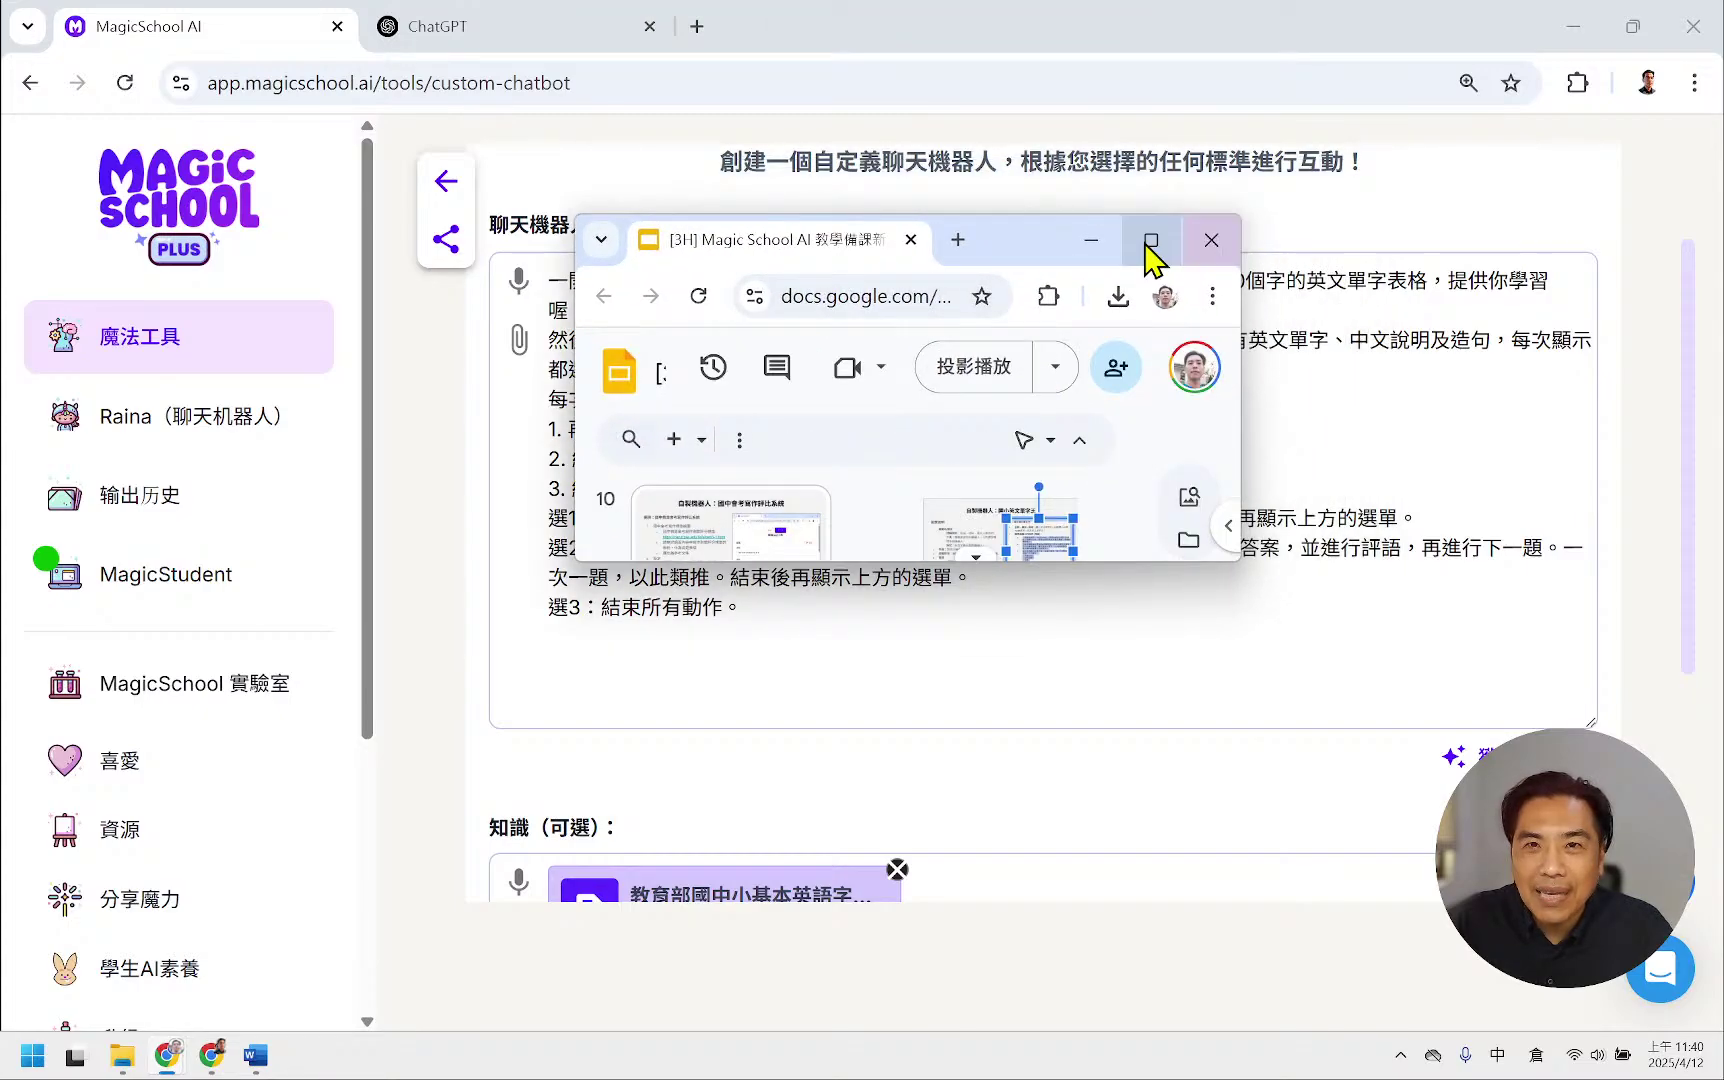
pyautogui.click(1139, 248)
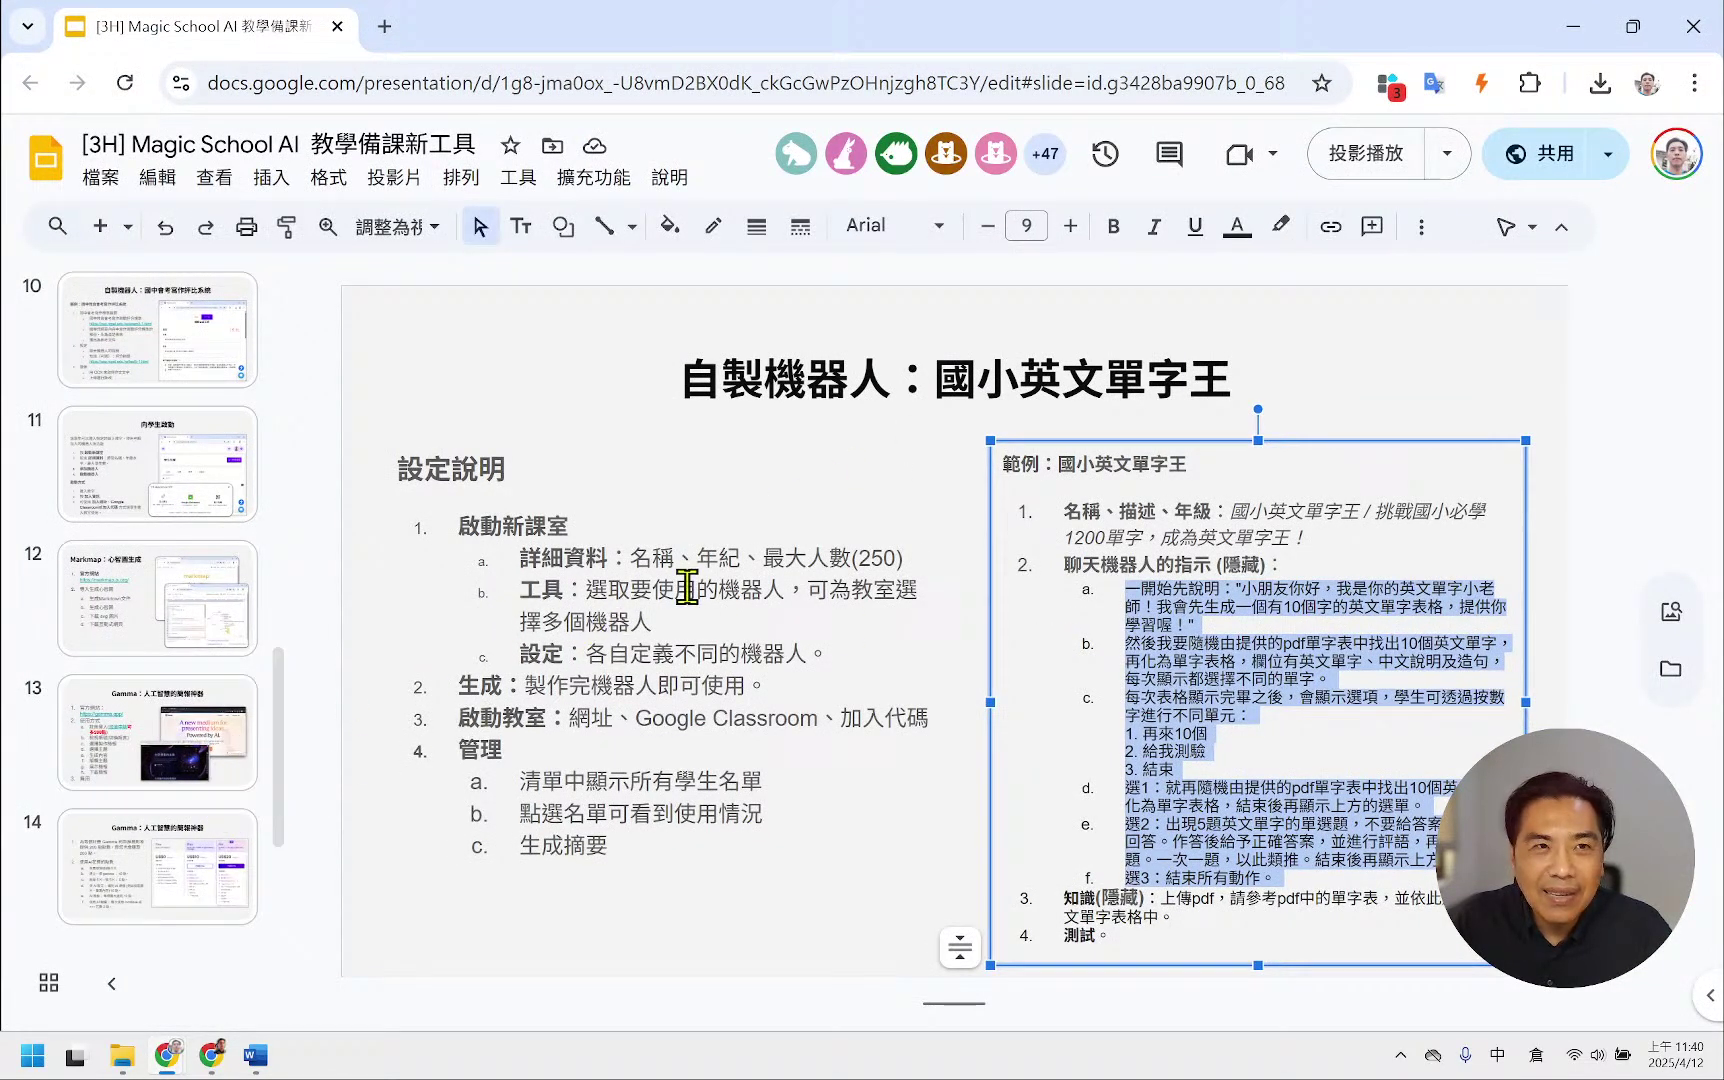
pyautogui.click(370, 490)
pyautogui.scroll(-3, 200, 642)
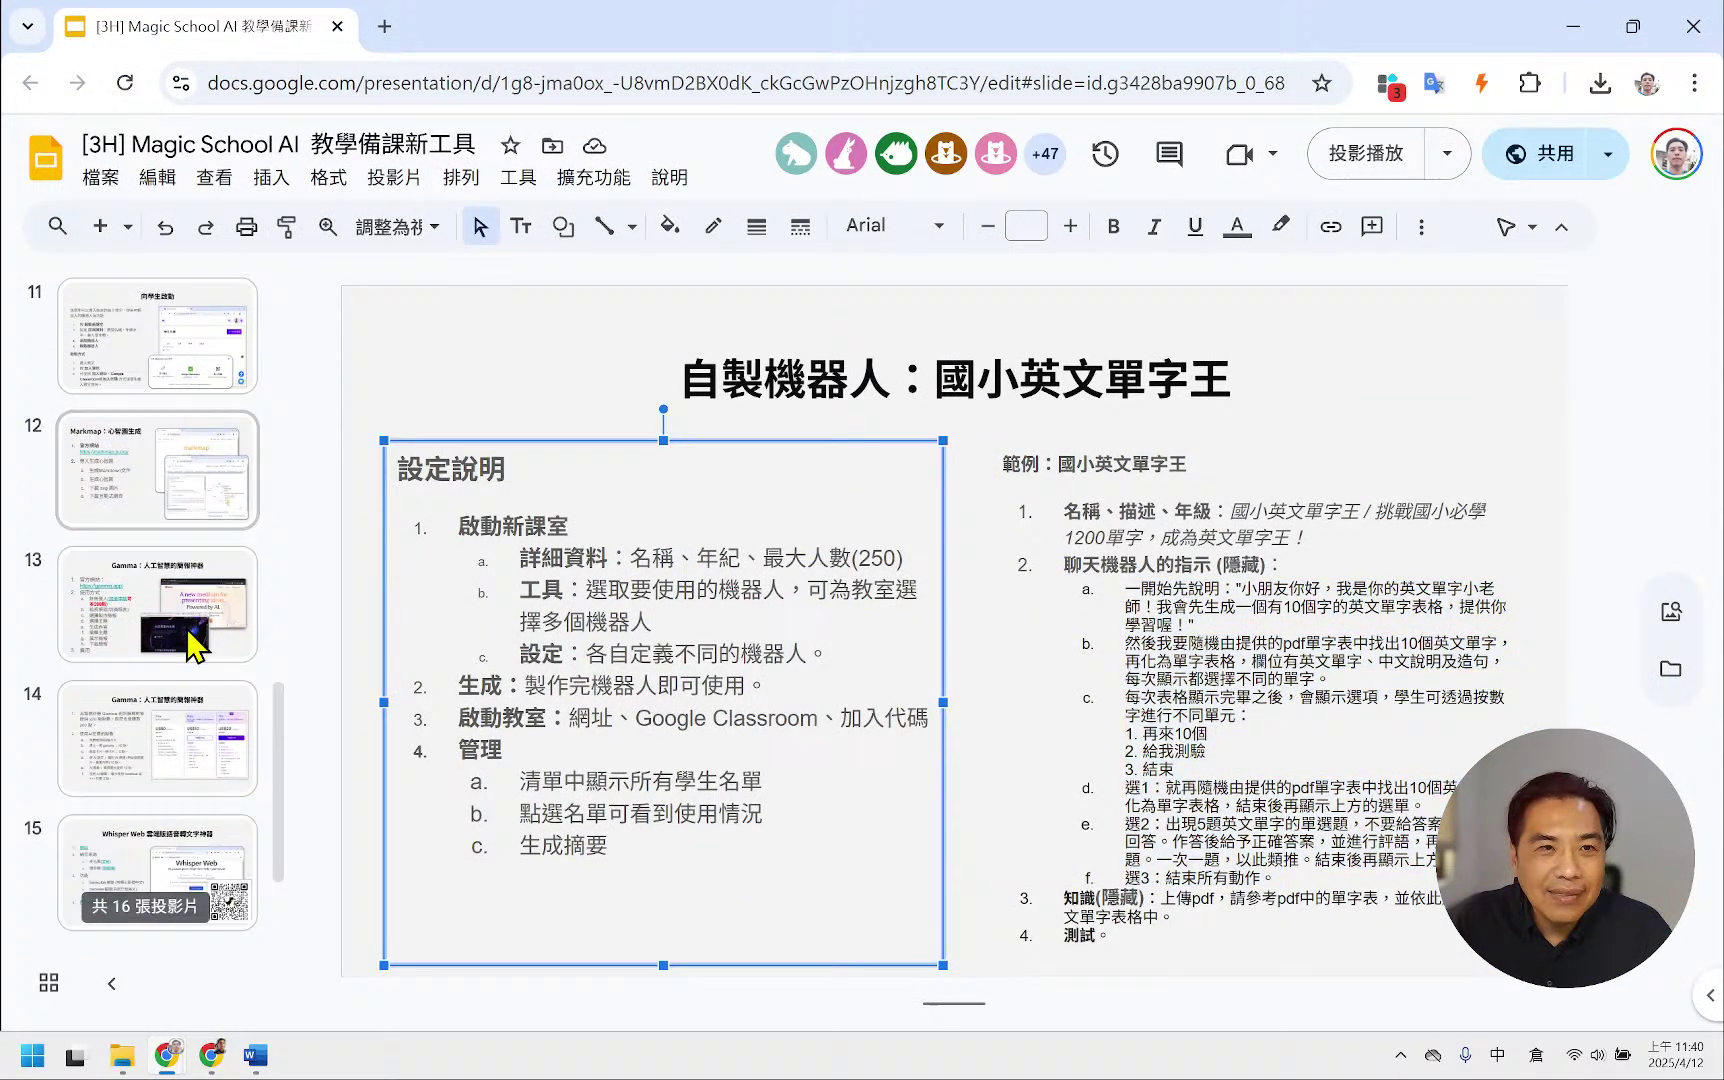
pyautogui.scroll(5, 193, 643)
pyautogui.click(185, 590)
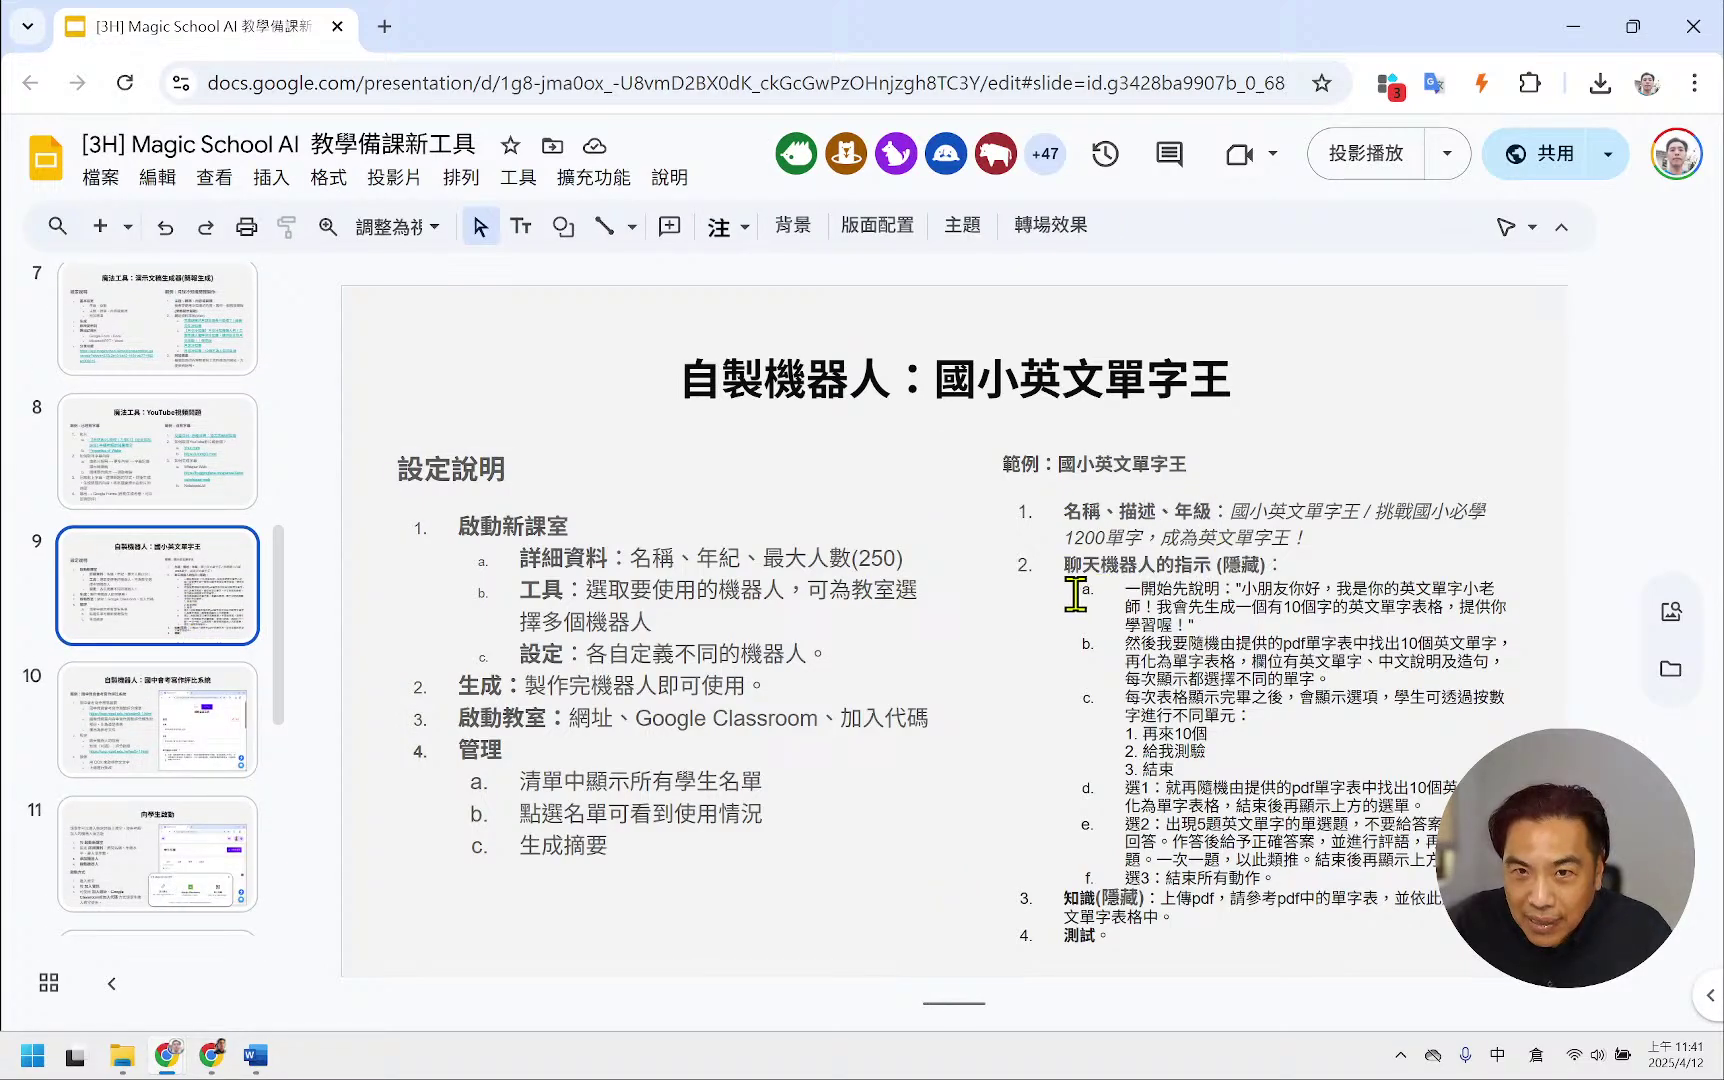
pyautogui.moveTo(1080, 592); pyautogui.dragTo(1350, 885)
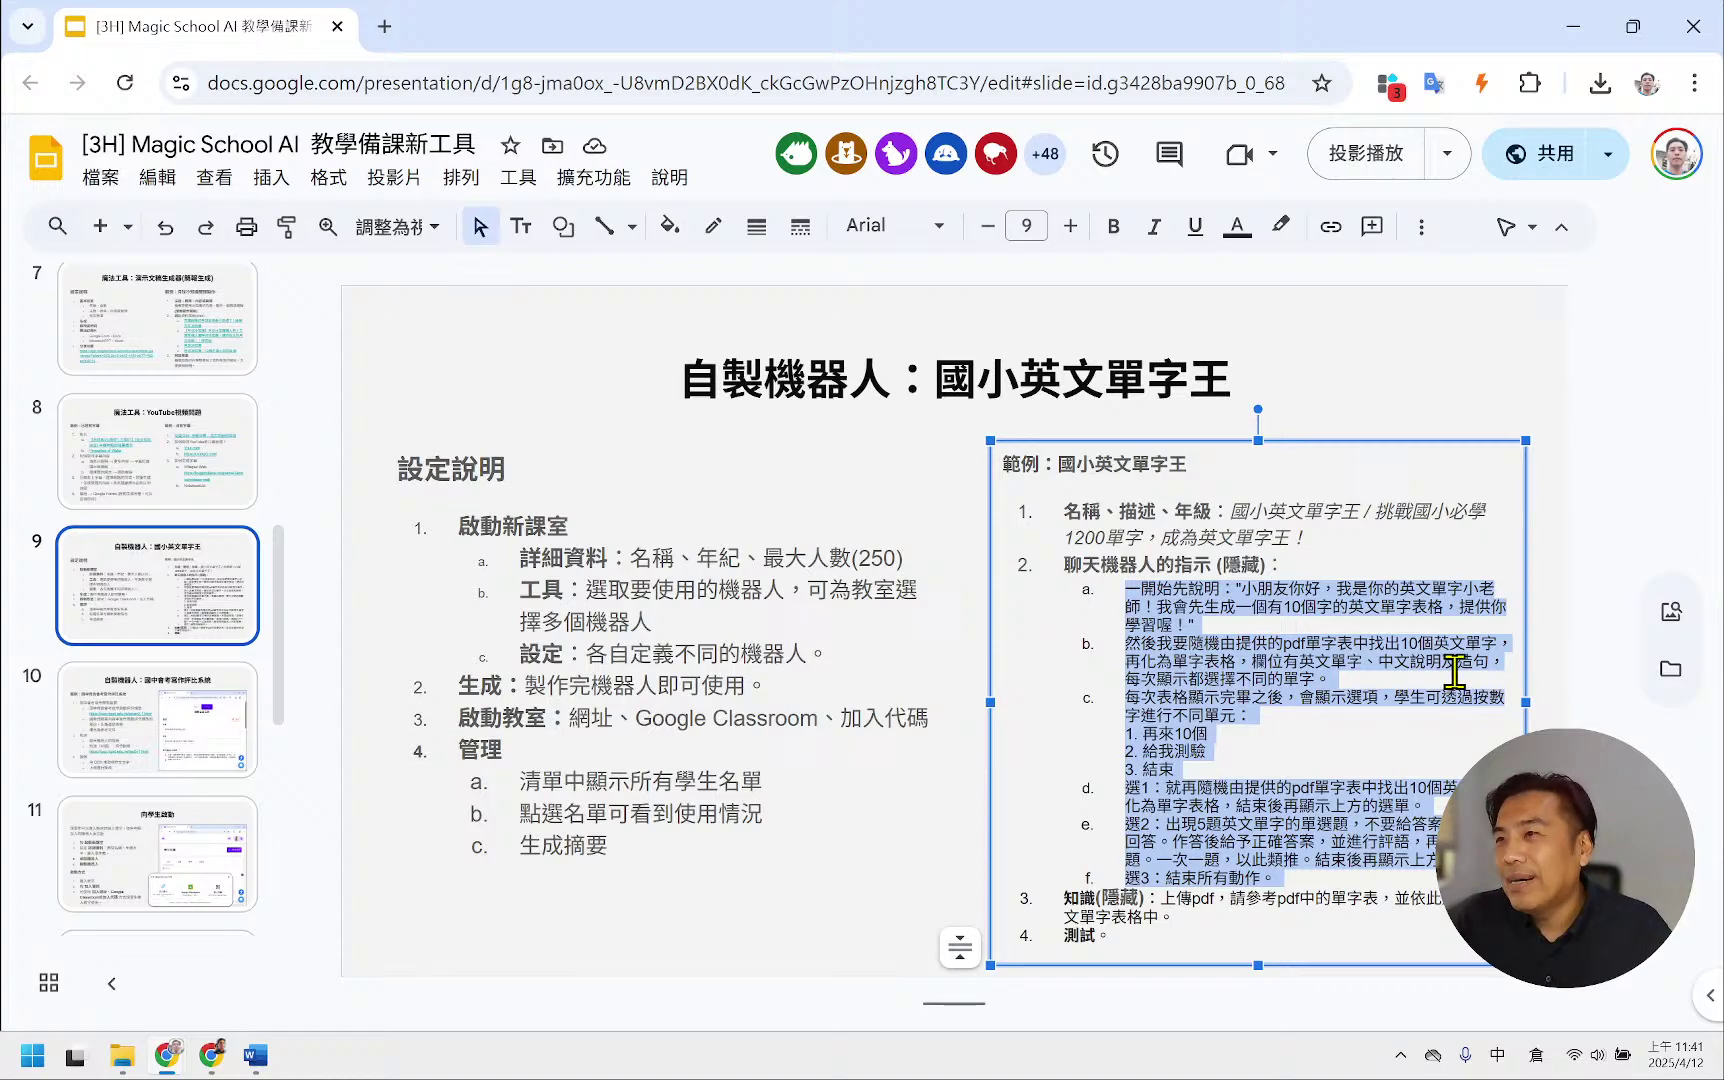
# - Move the slides window away, return to MagicSchool's custom chatbot form, and generate the chatbot
pyautogui.click(142, 20)
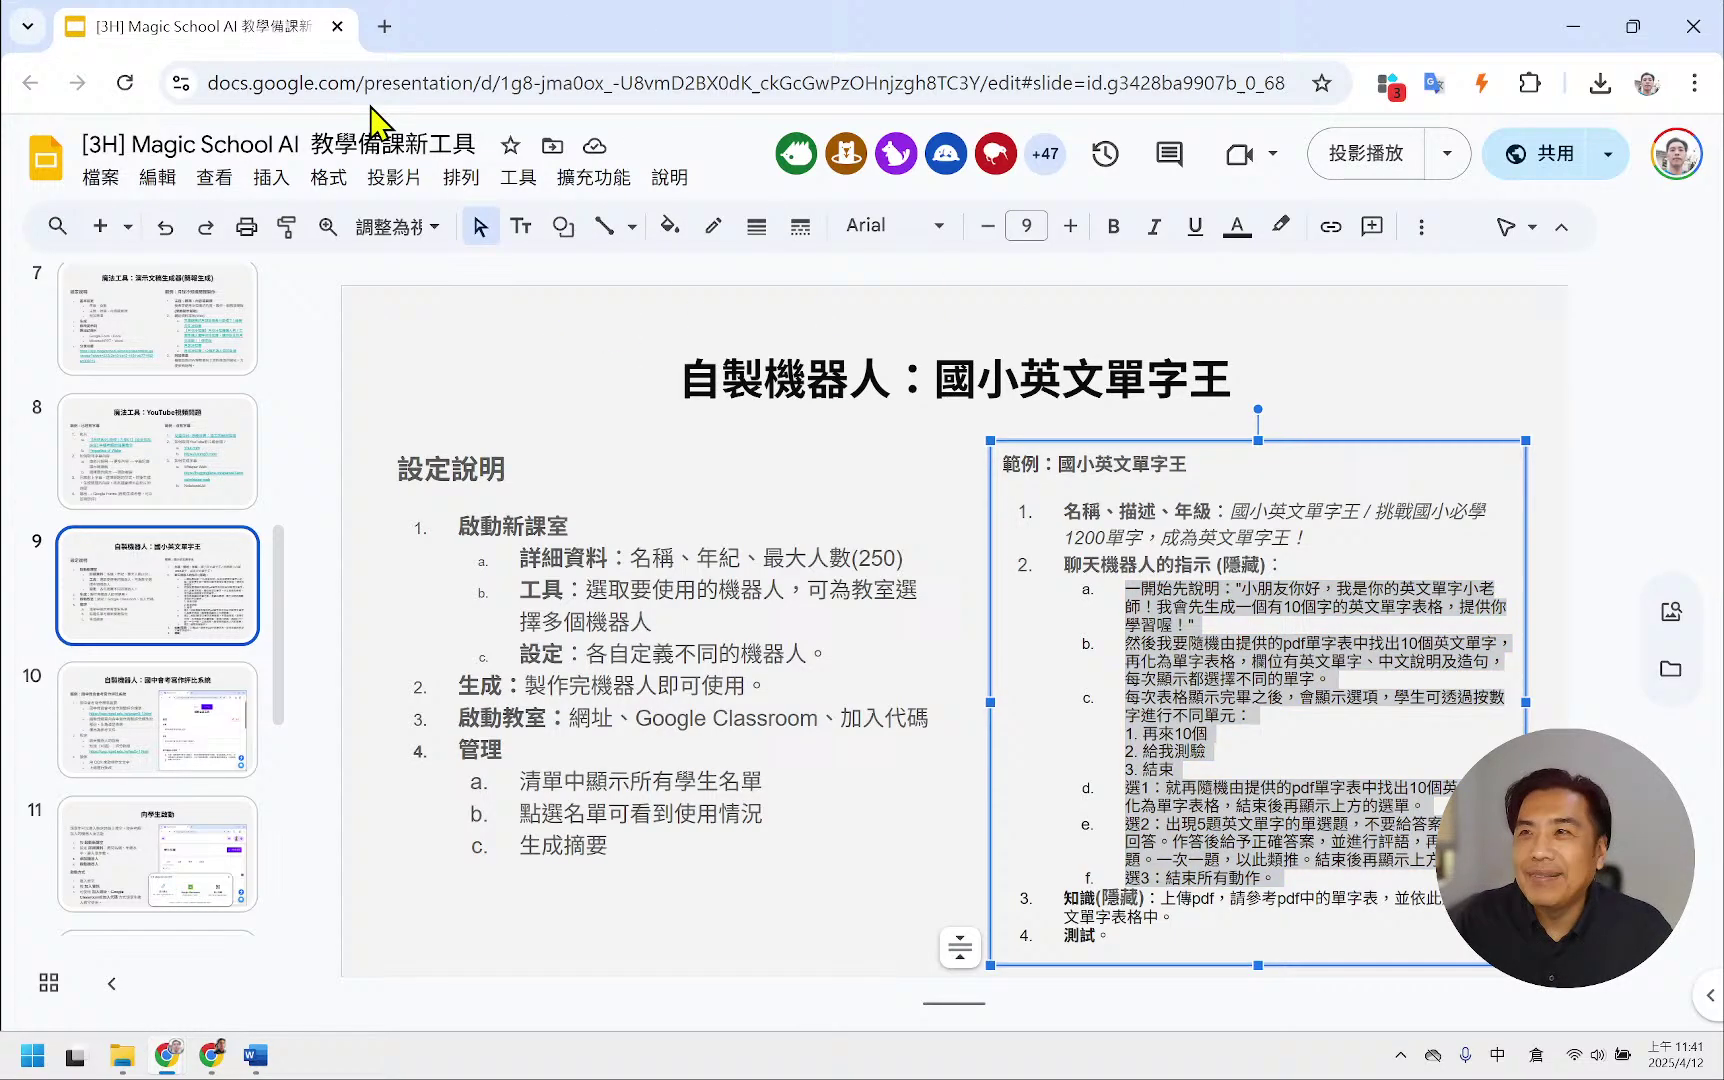
pyautogui.moveTo(371, 108); pyautogui.dragTo(1722, 40)
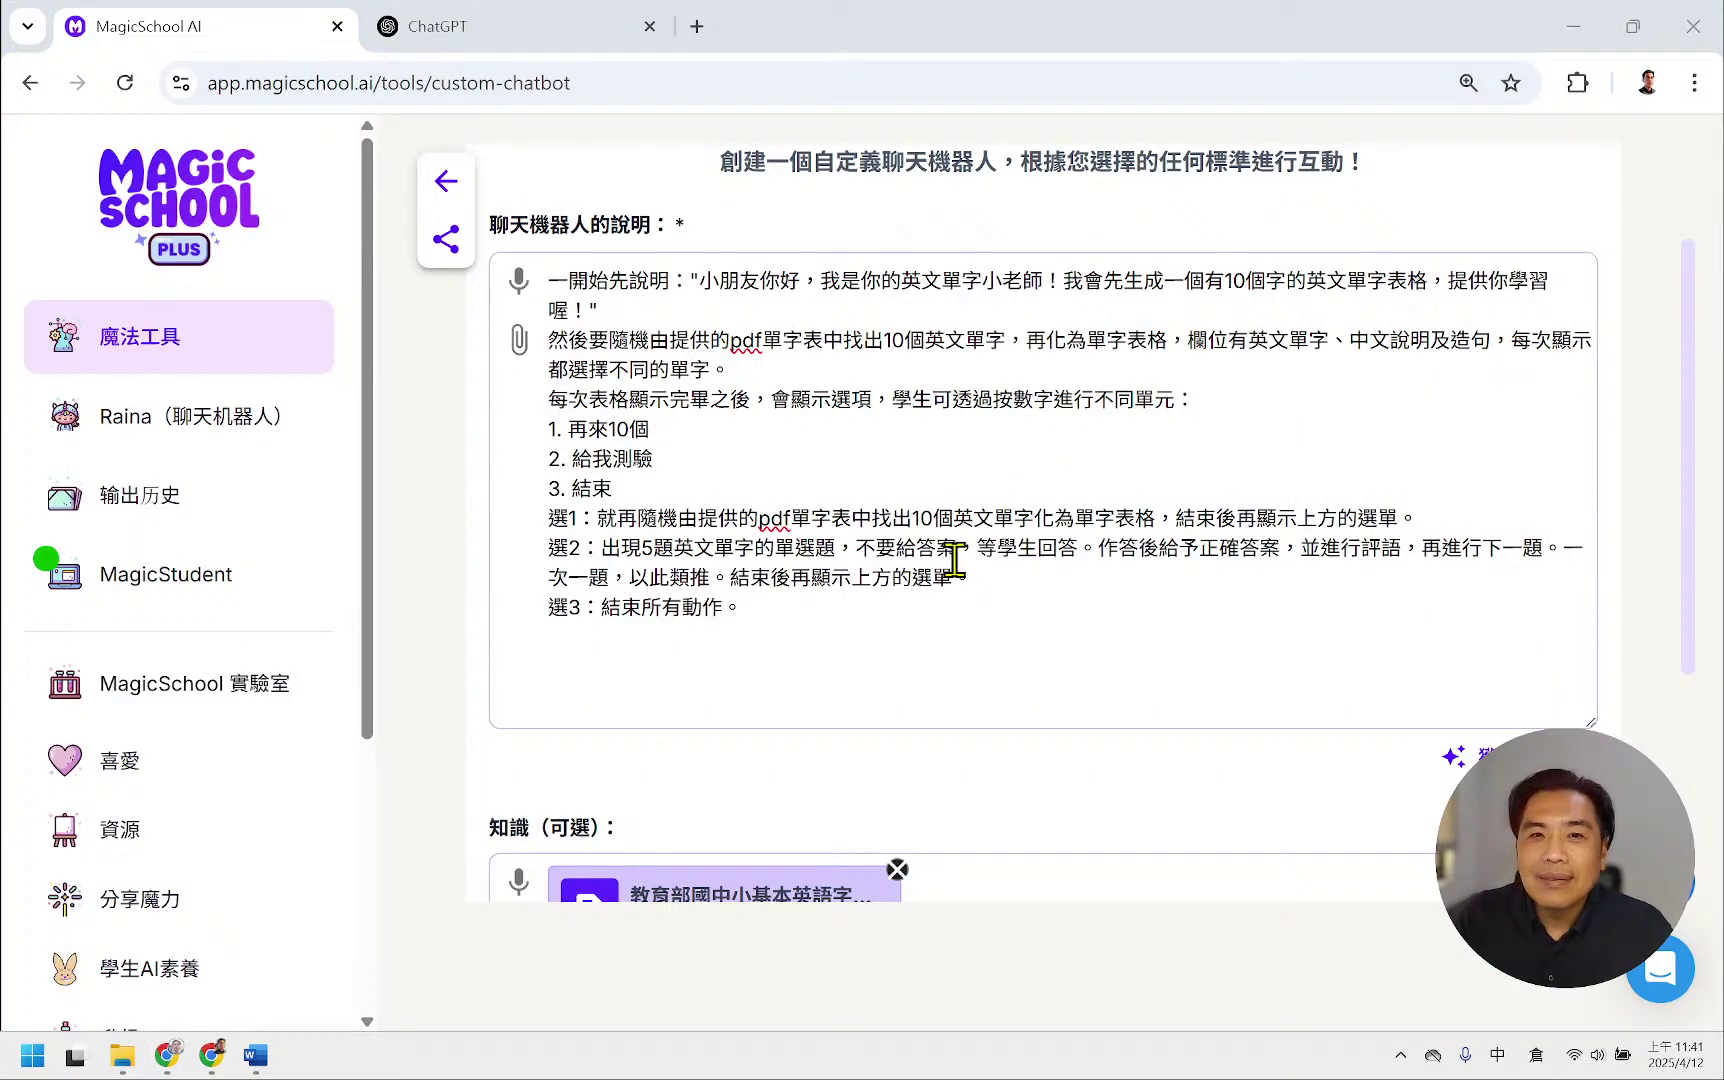
pyautogui.scroll(-4, 940, 550)
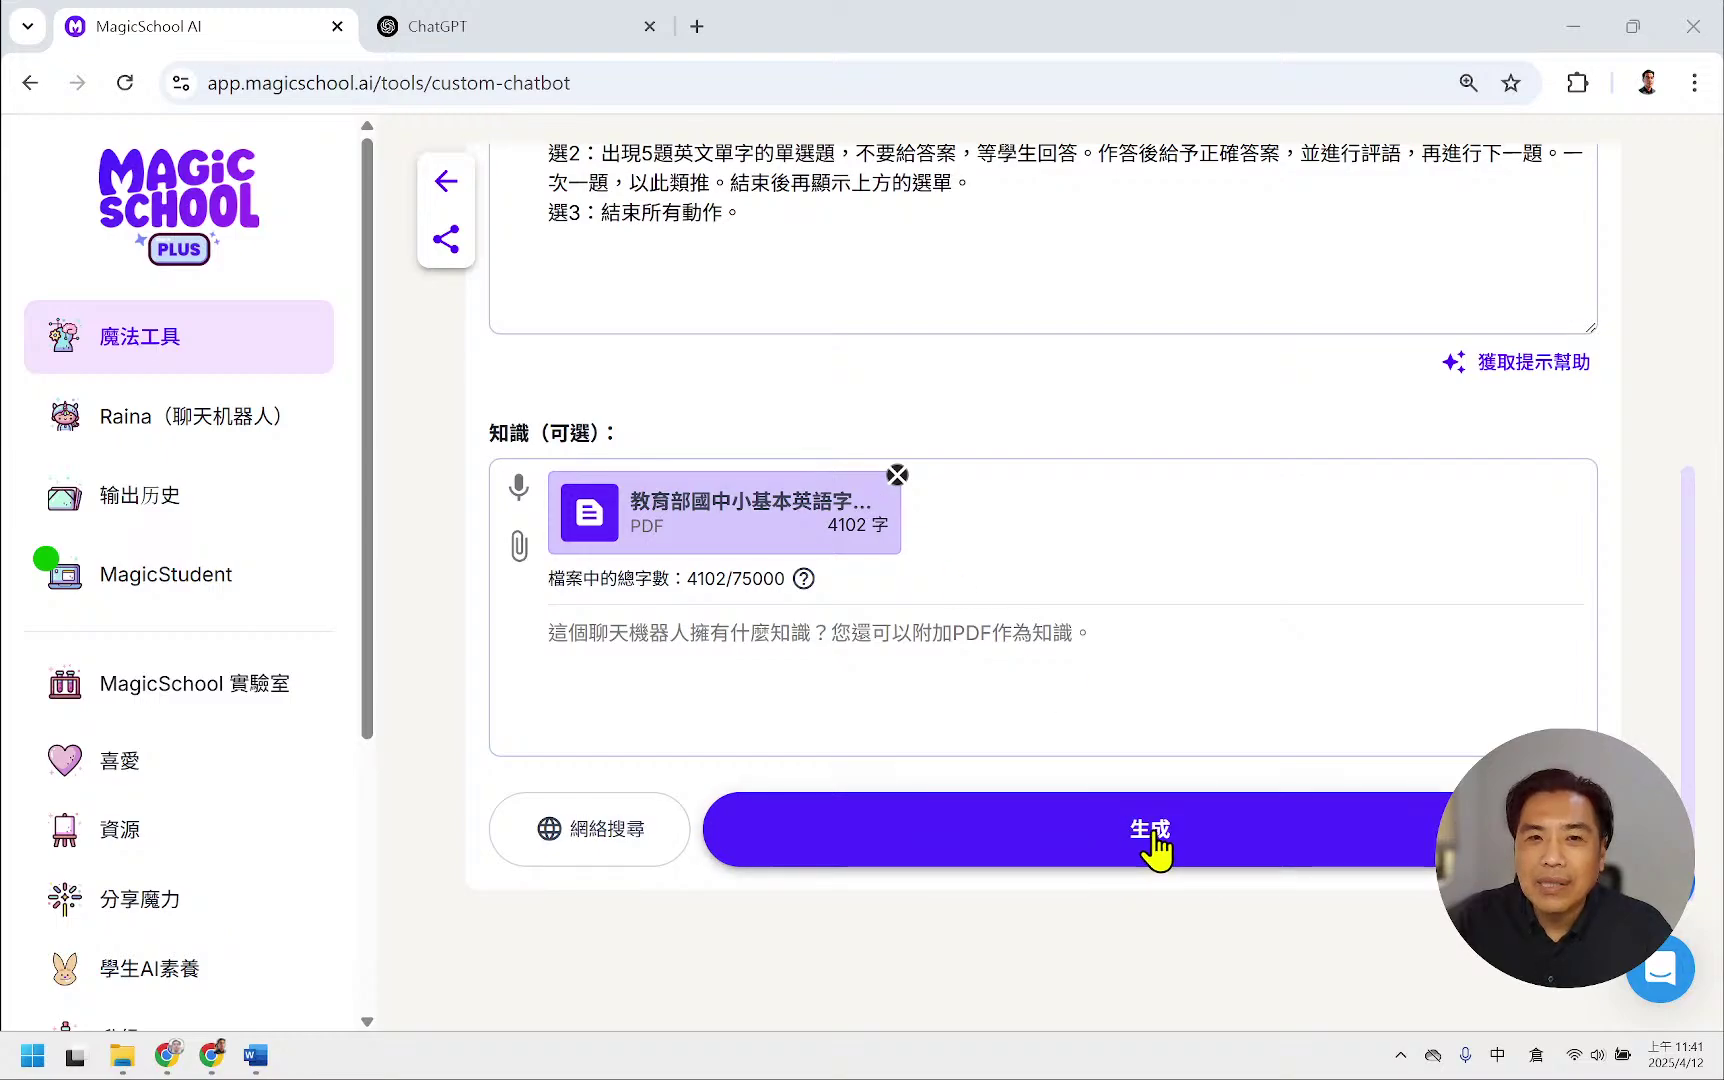
pyautogui.click(1160, 840)
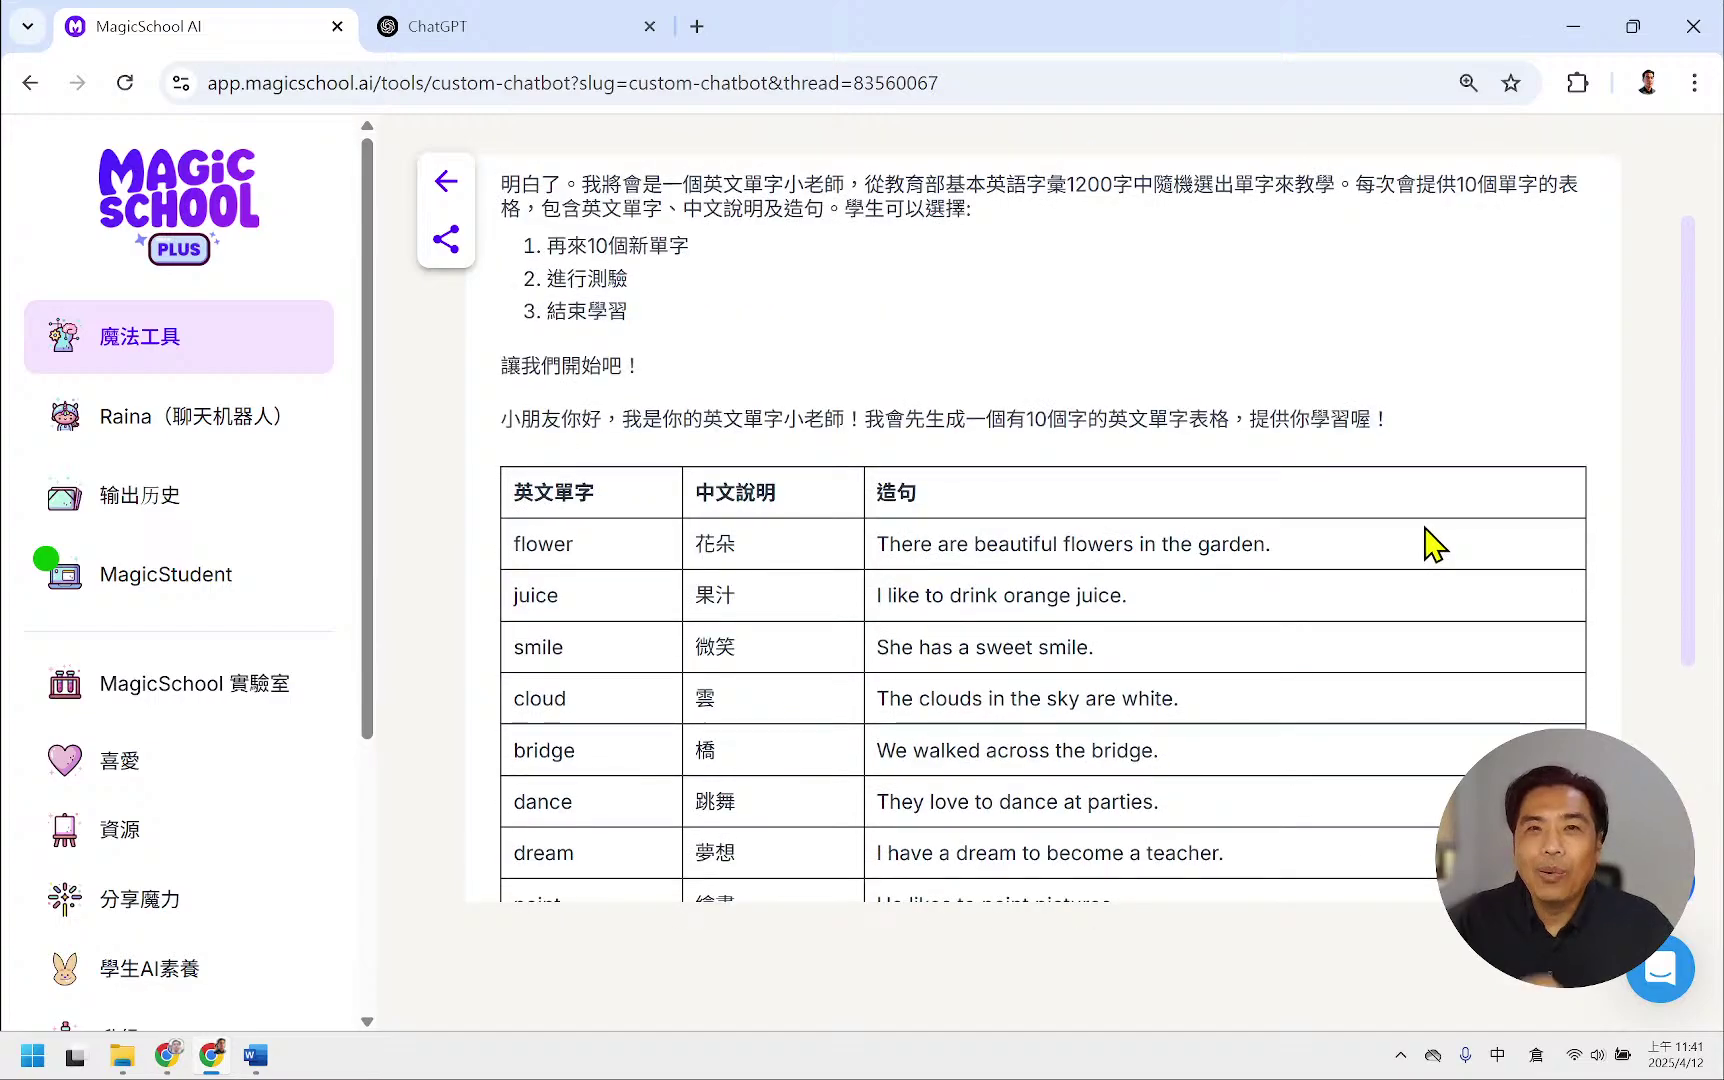
# - Review the chatbot's introduction, the first ten-word vocabulary table and the numbered options below it
pyautogui.scroll(2, 1430, 535)
pyautogui.scroll(4, 1430, 535)
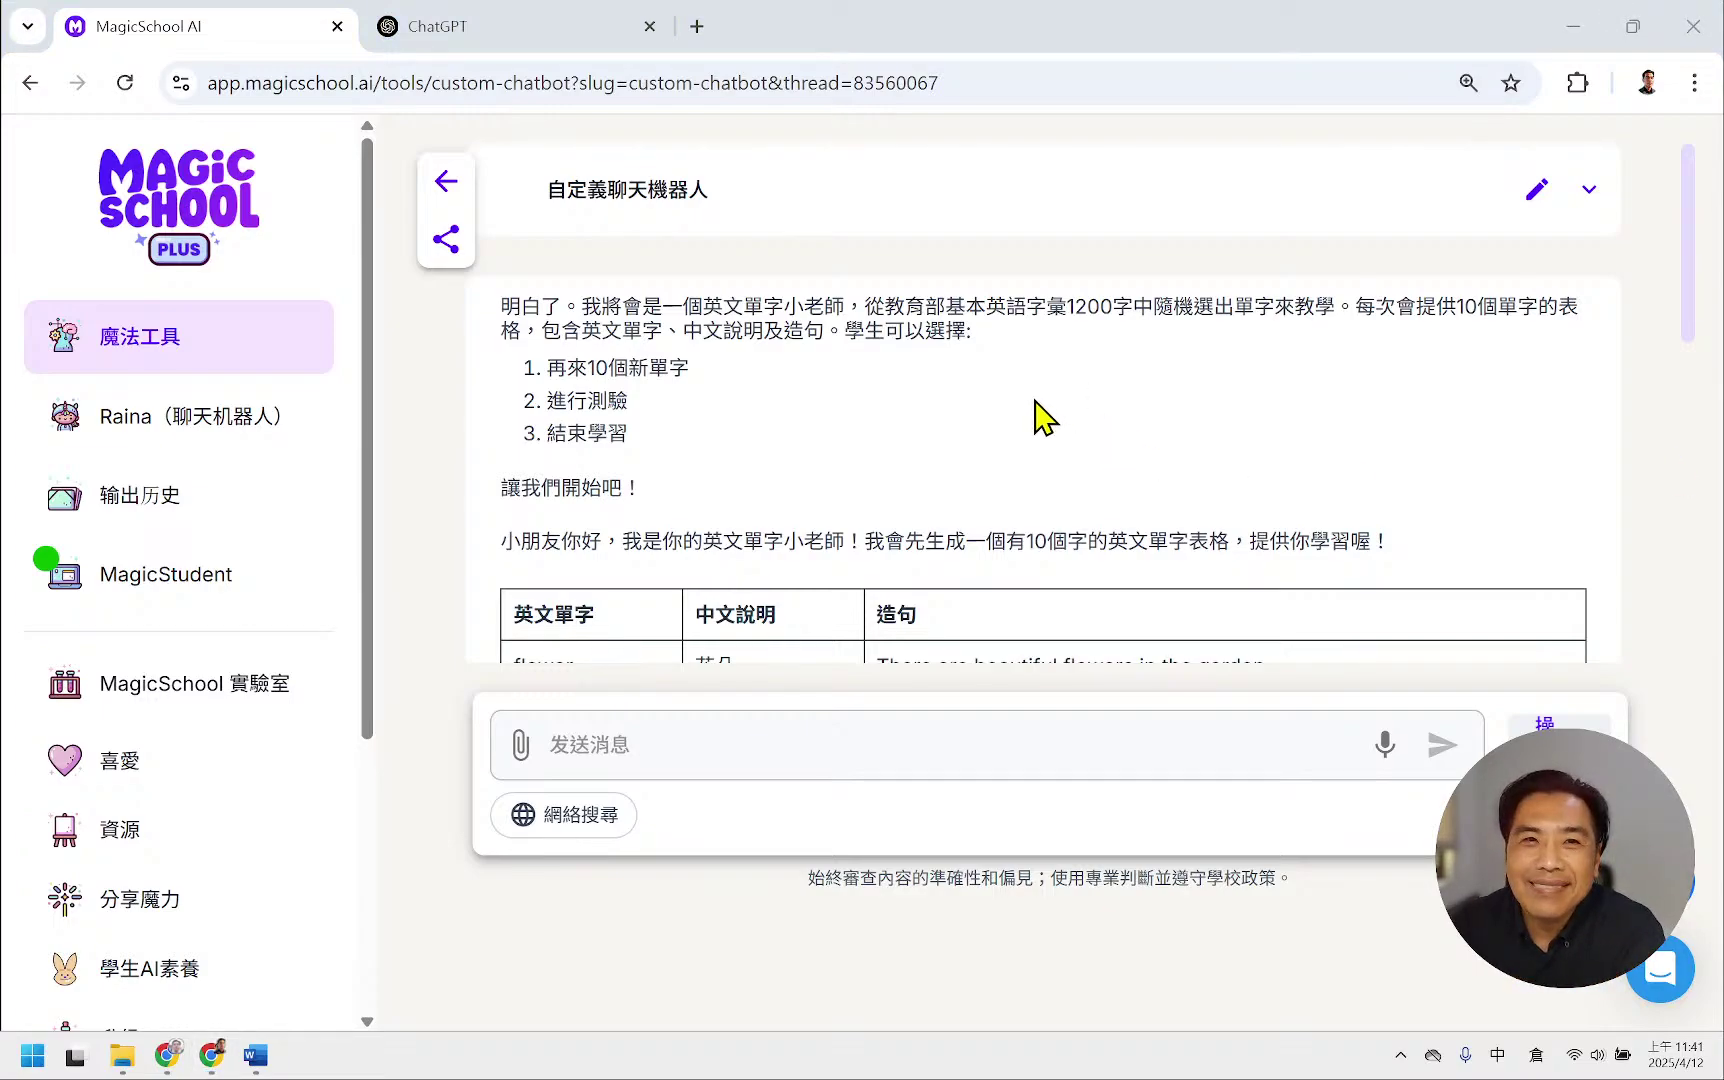
pyautogui.scroll(-4, 1035, 410)
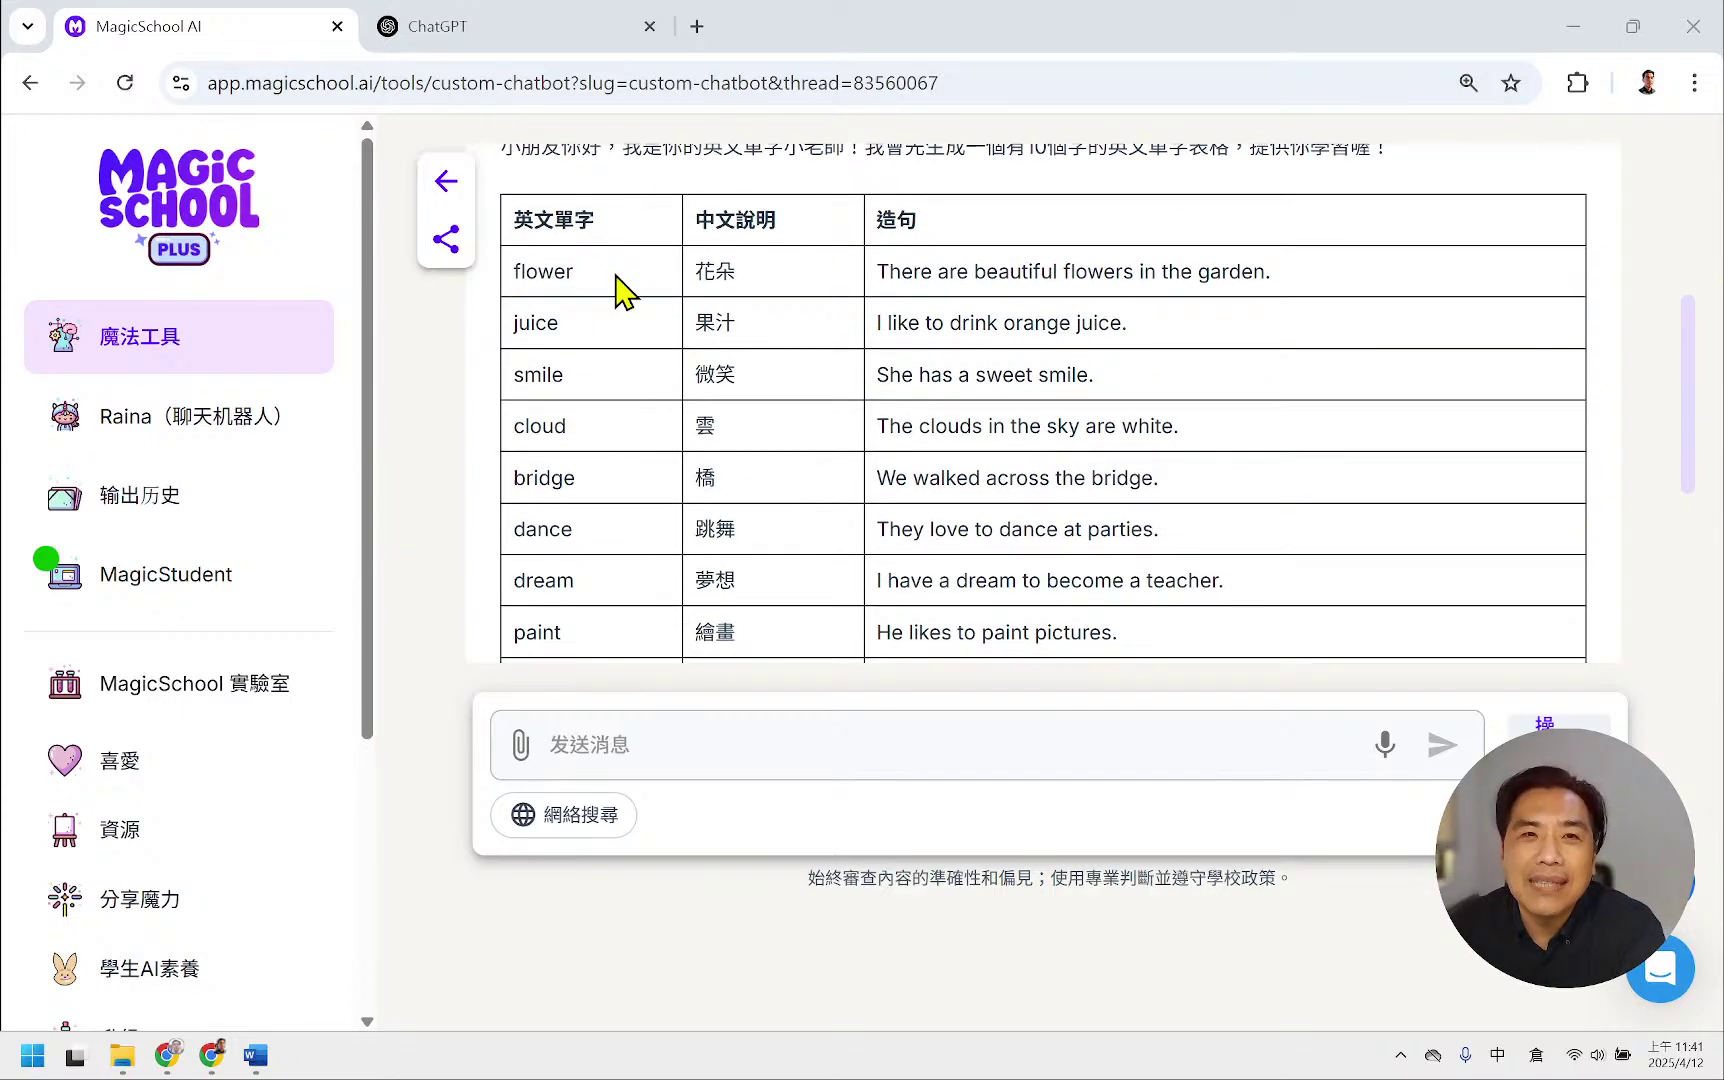
pyautogui.scroll(-4, 675, 308)
pyautogui.scroll(8, 675, 308)
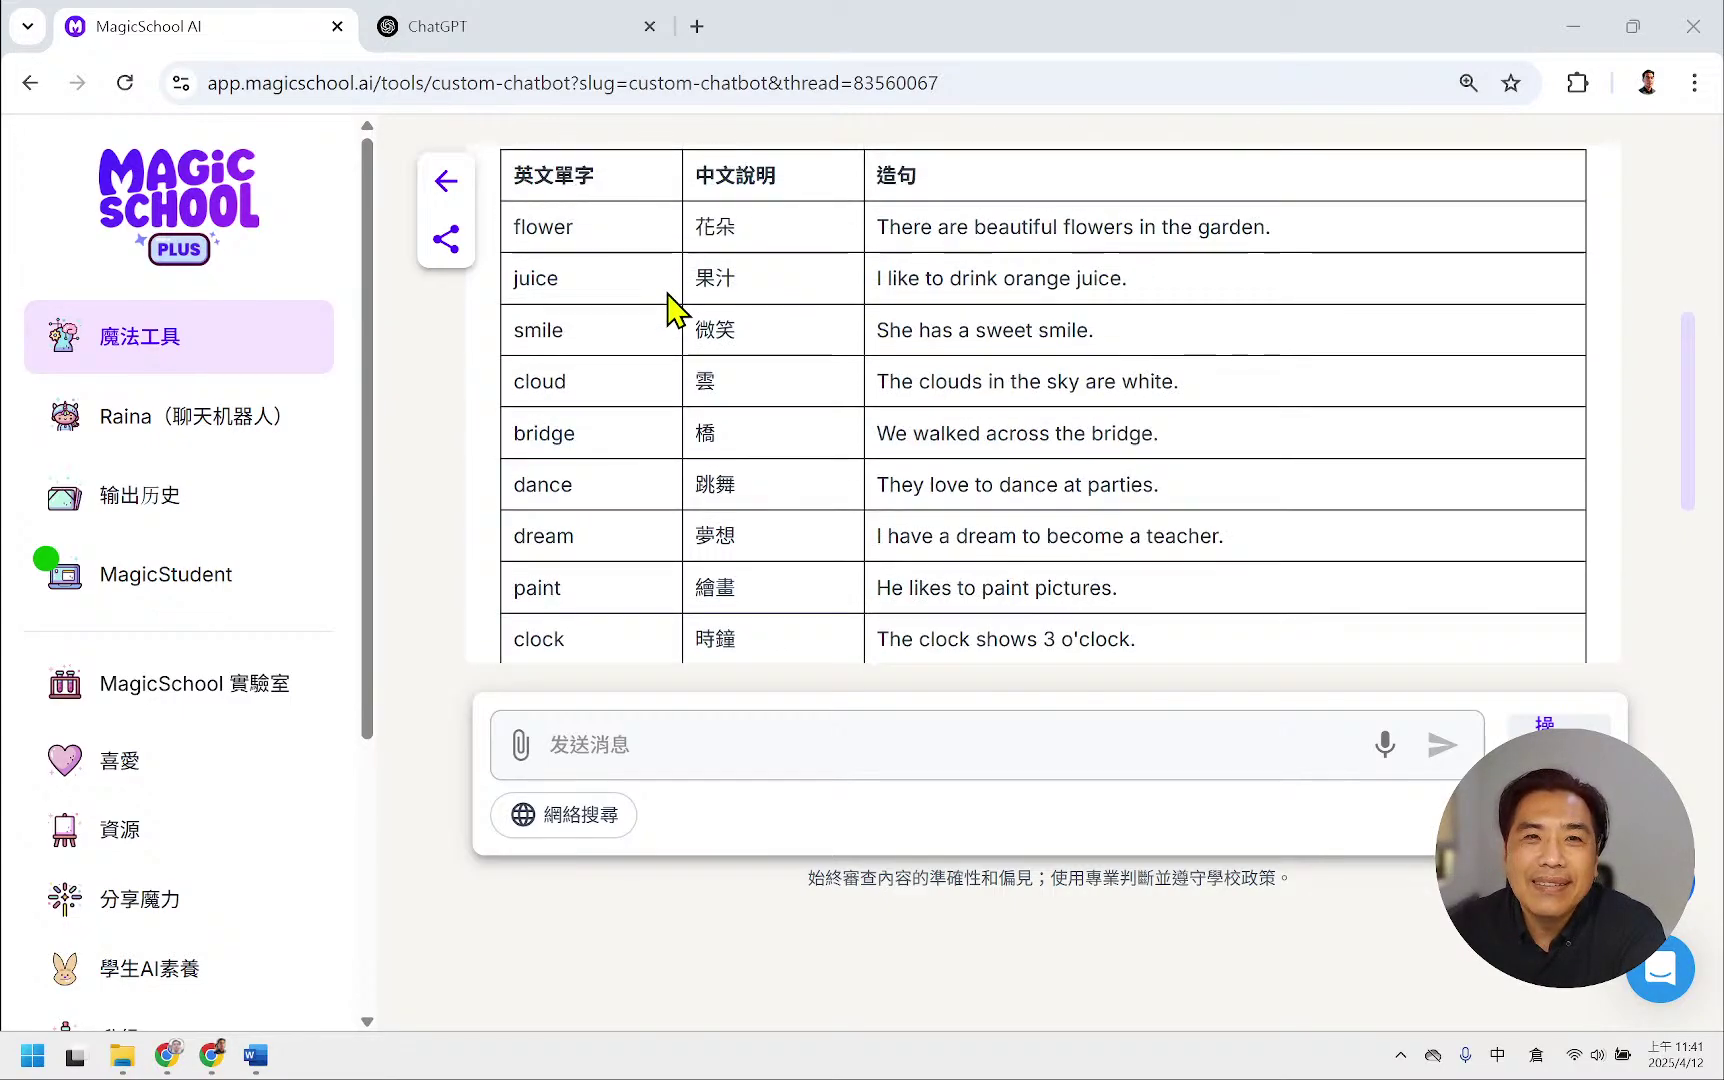
pyautogui.scroll(-7, 675, 308)
pyautogui.scroll(-2, 675, 300)
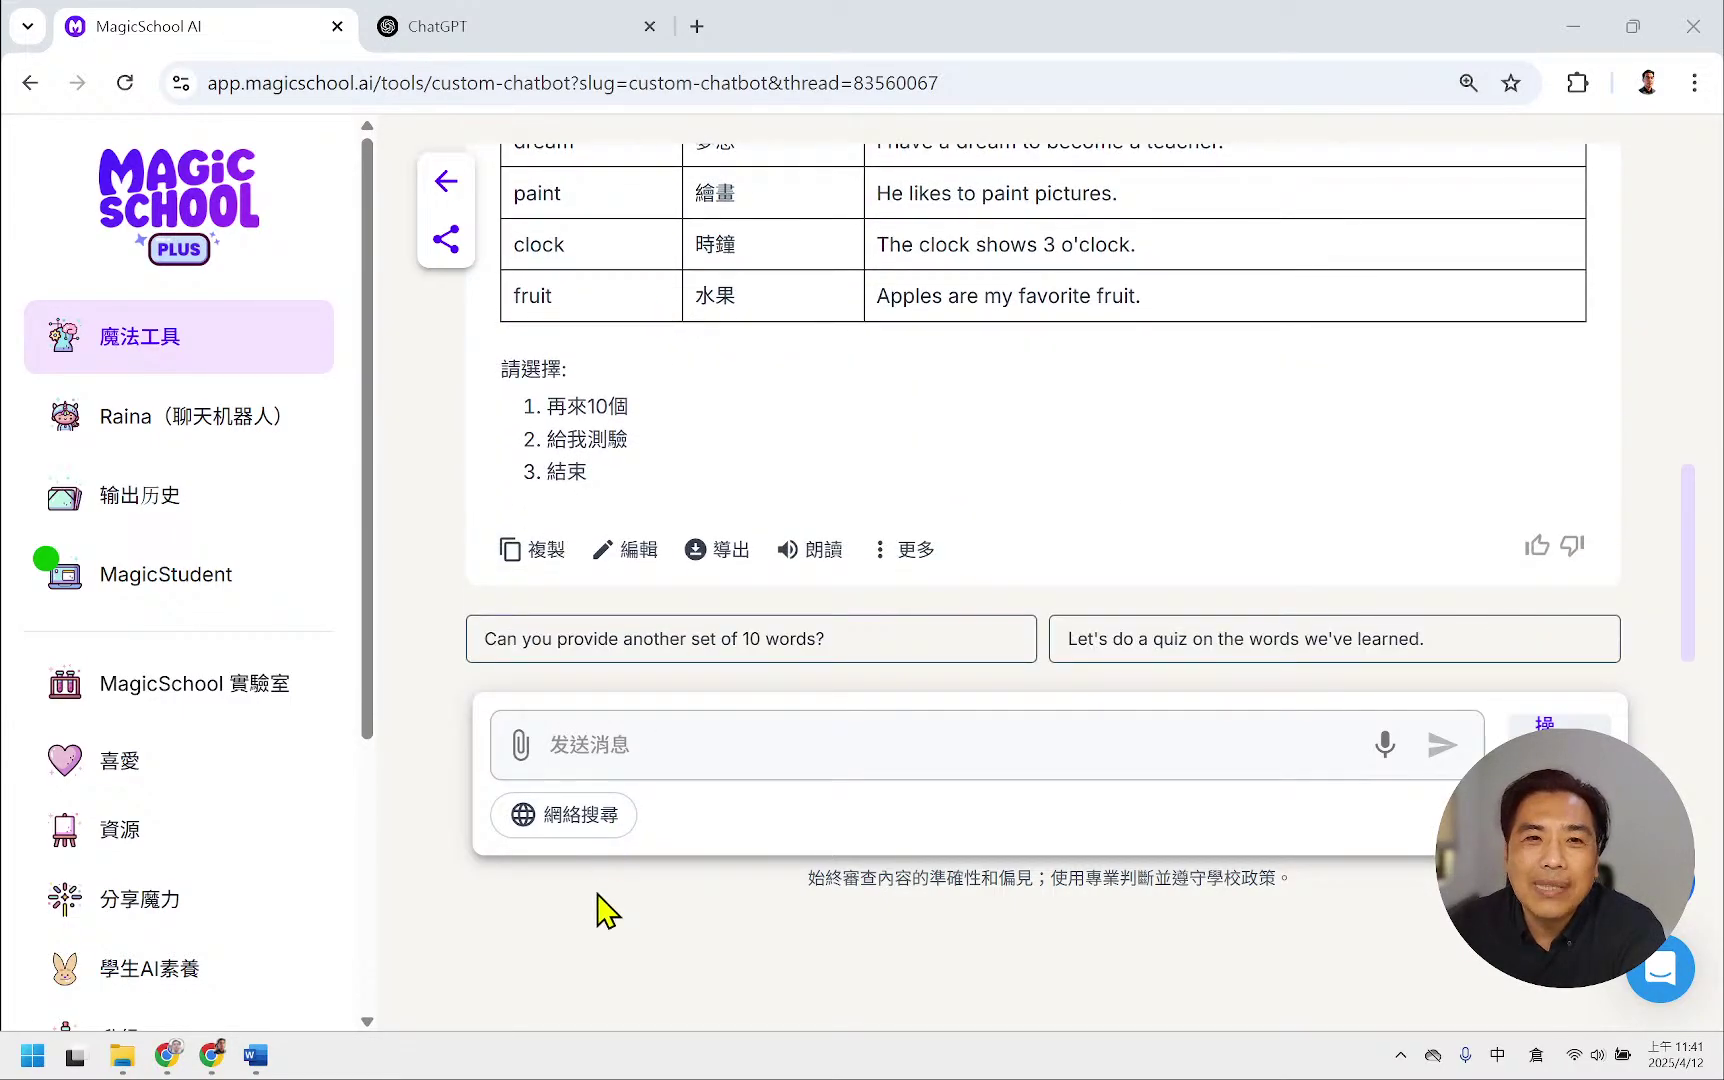
# - Reply 1 to request another ten words, and reply 2 under the new table to start the quiz
pyautogui.click(687, 738)
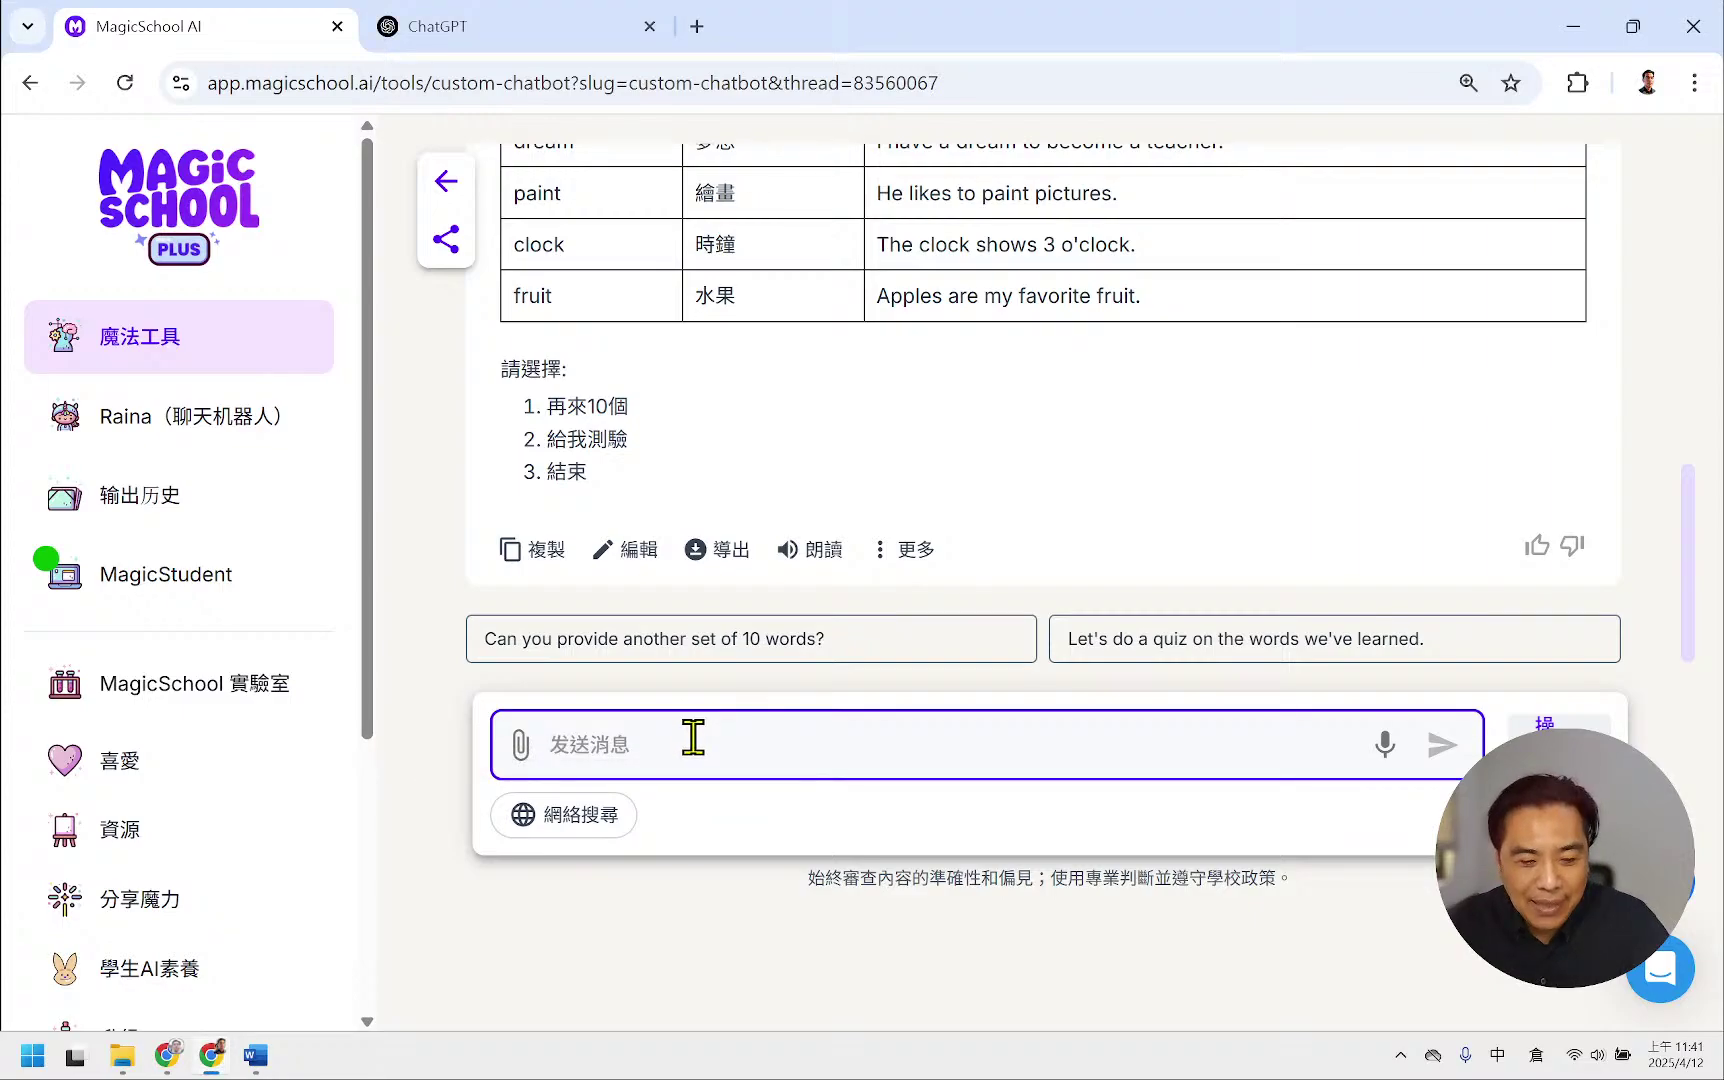
pyautogui.write('1')
pyautogui.press('Return')
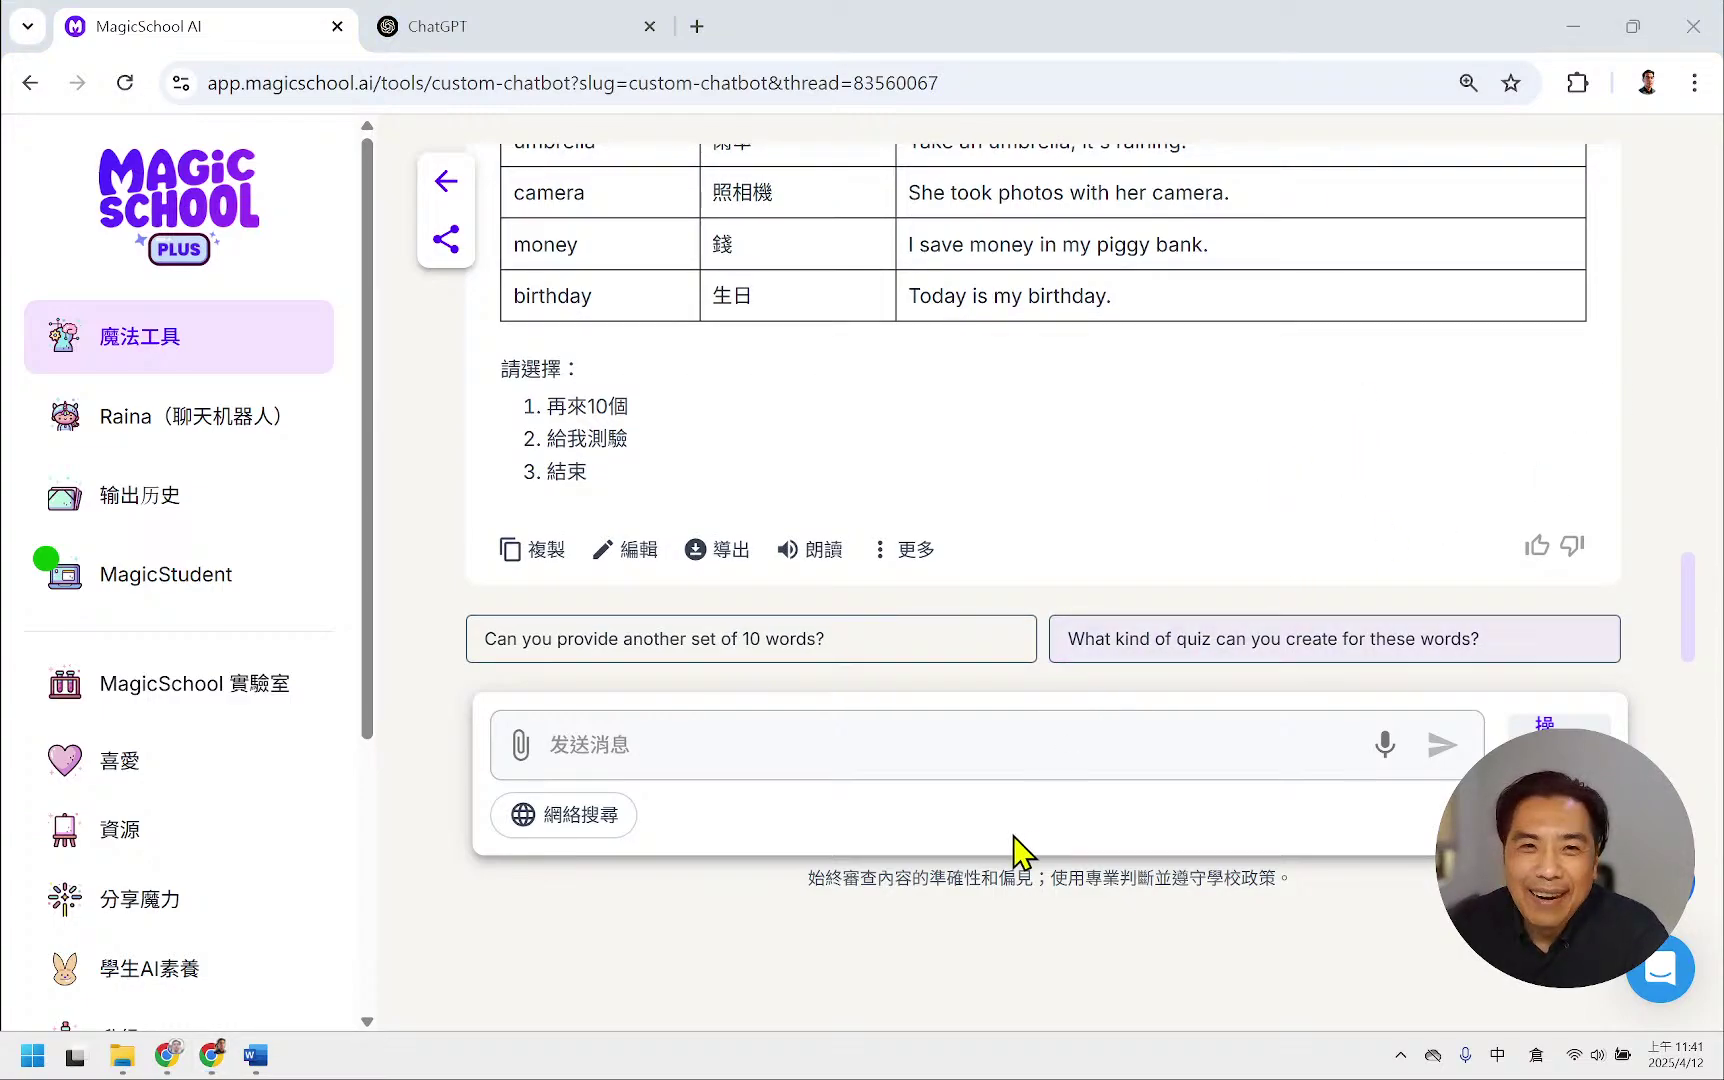
pyautogui.click(758, 749)
pyautogui.write('2')
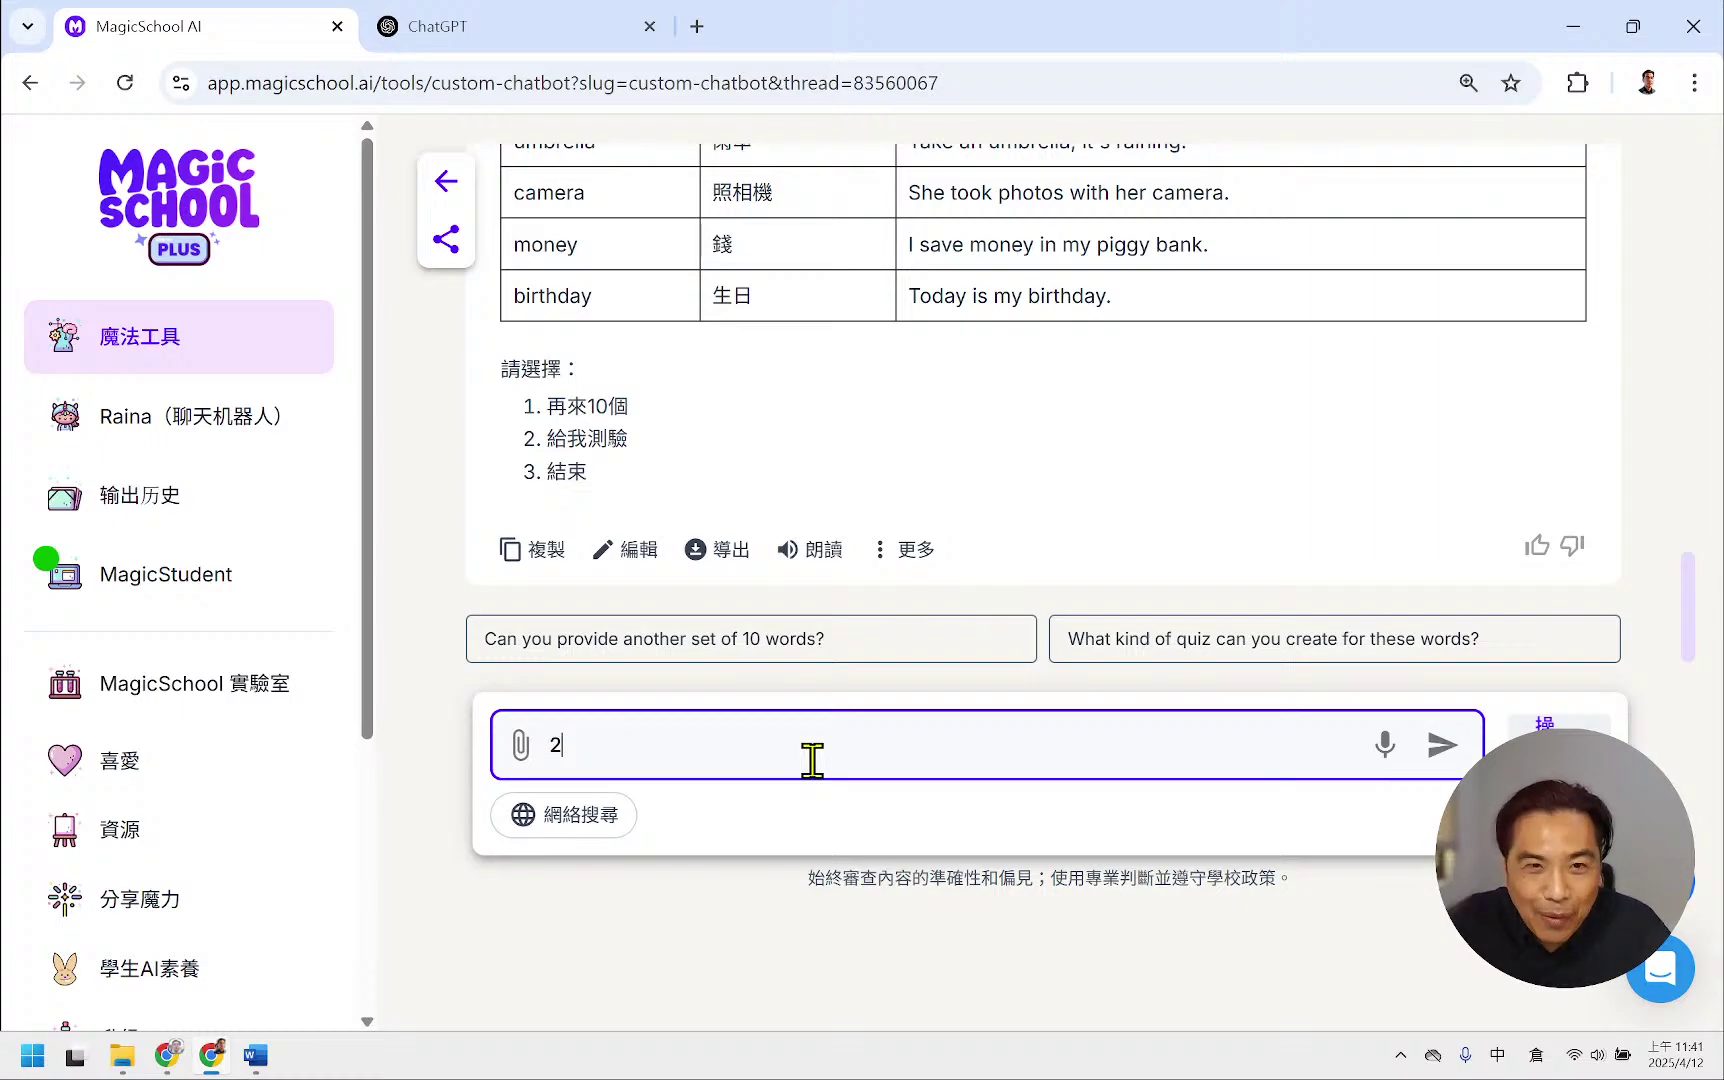
pyautogui.press('Return')
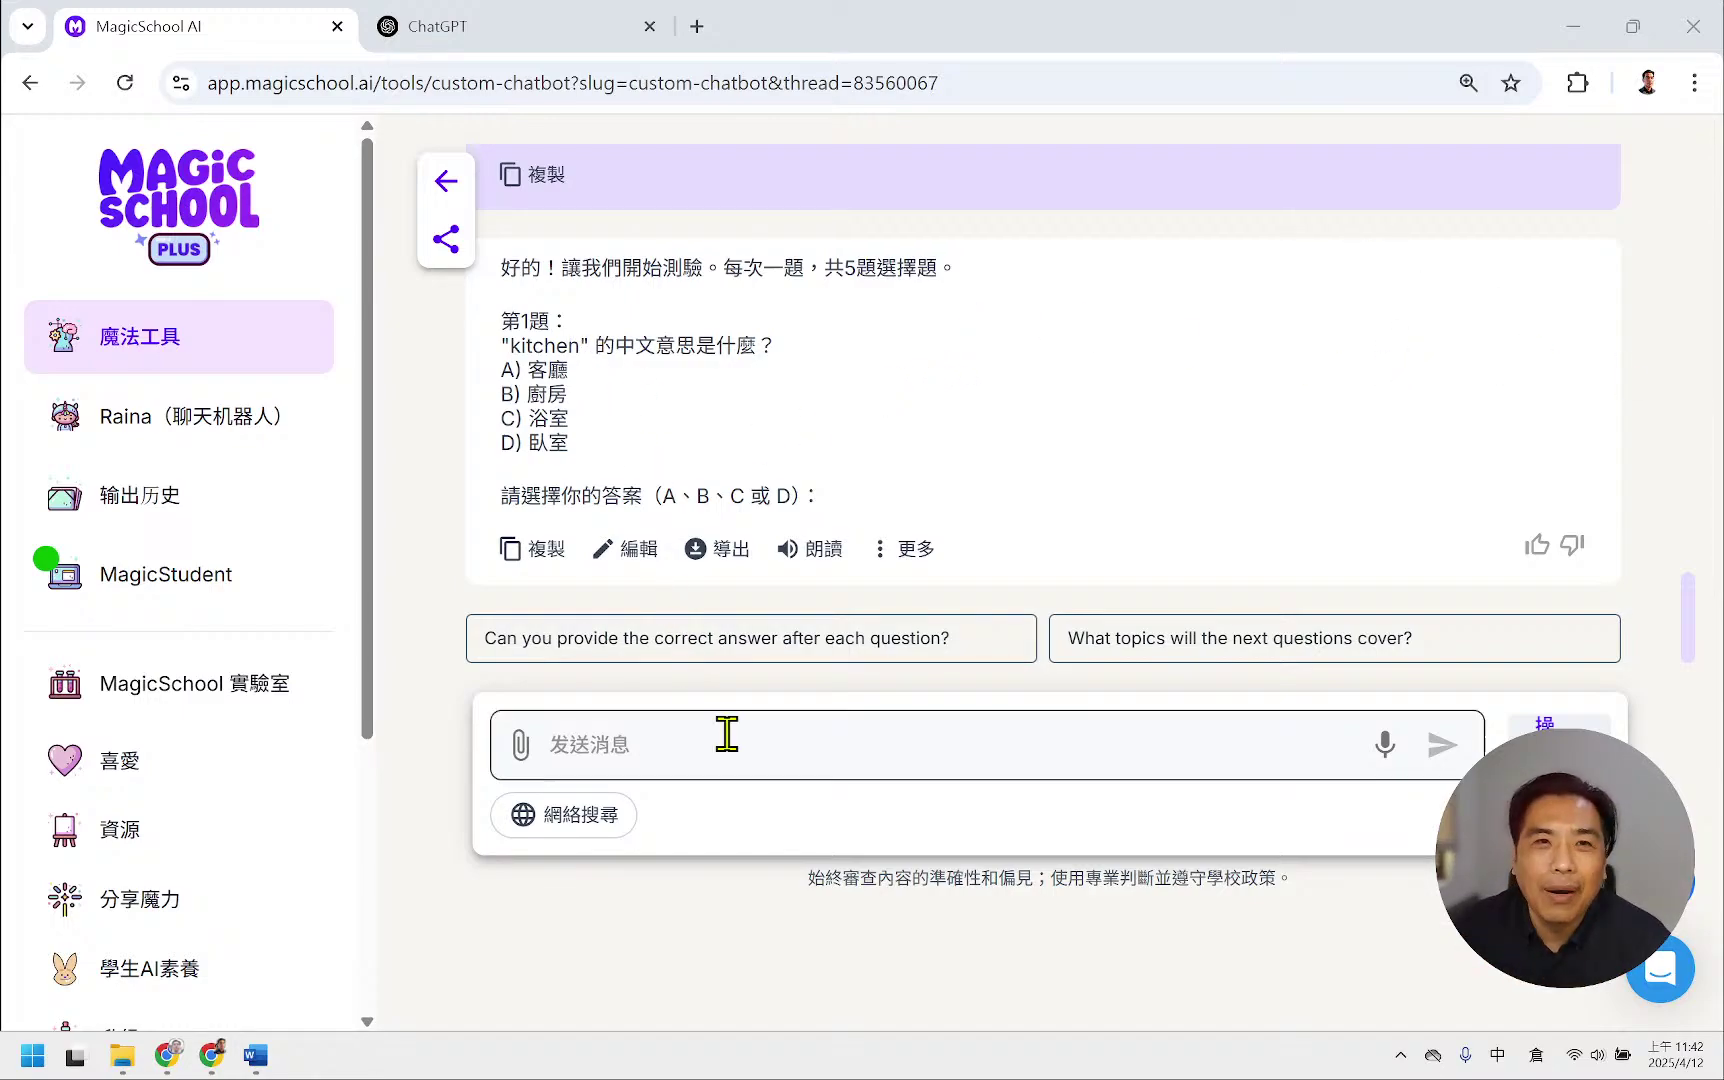
# - Answer the first quiz question, on the meaning of "kitchen", with a capital B
pyautogui.click(677, 758)
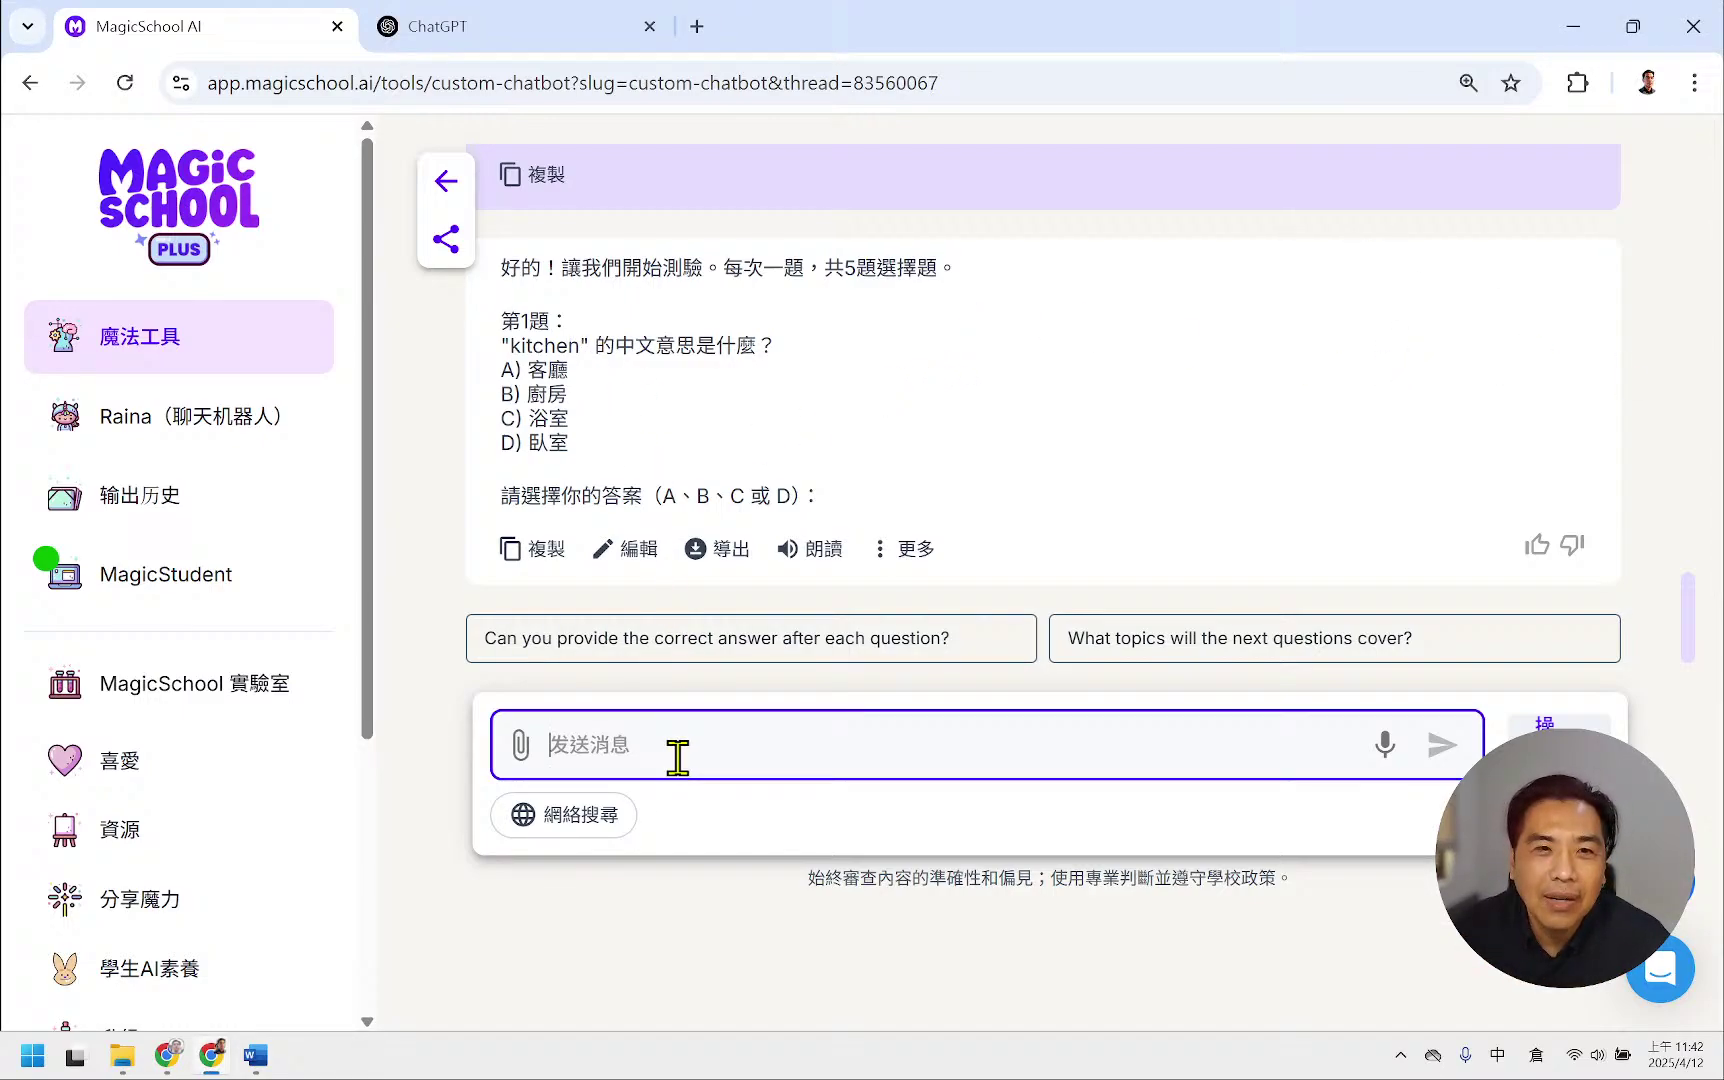
pyautogui.write('2')
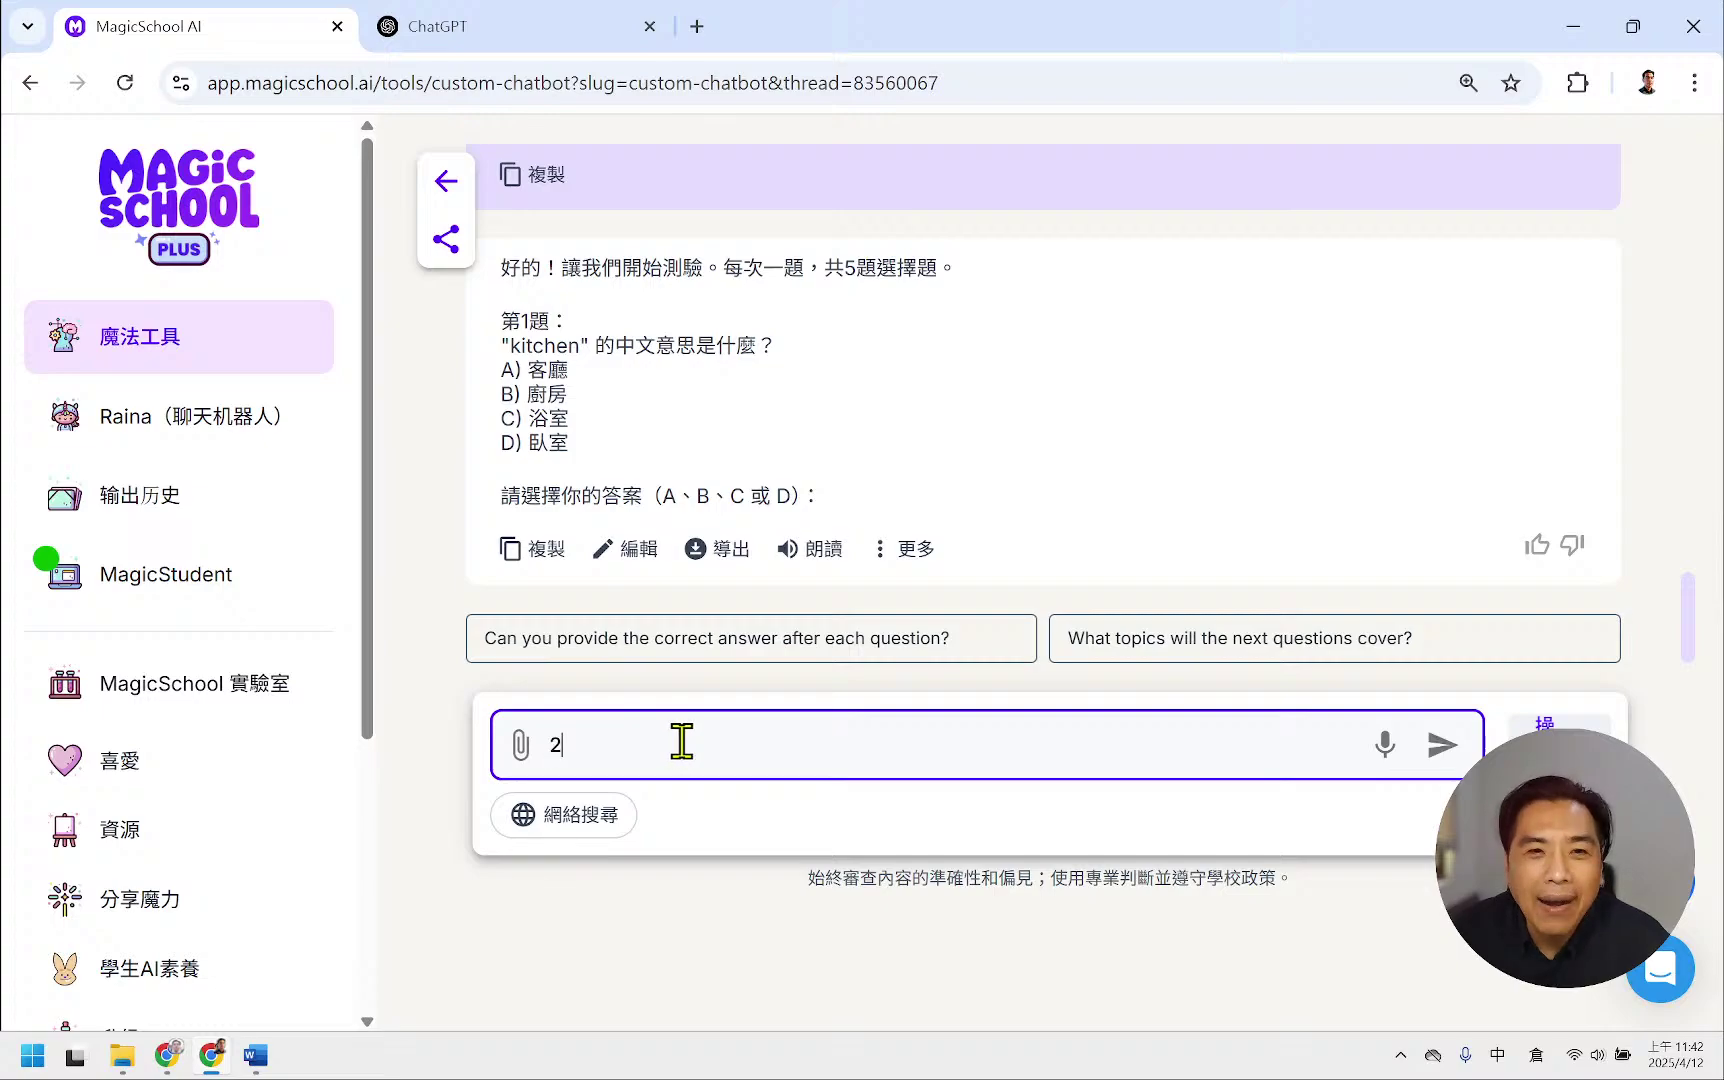
pyautogui.press('BackSpace')
pyautogui.write('b')
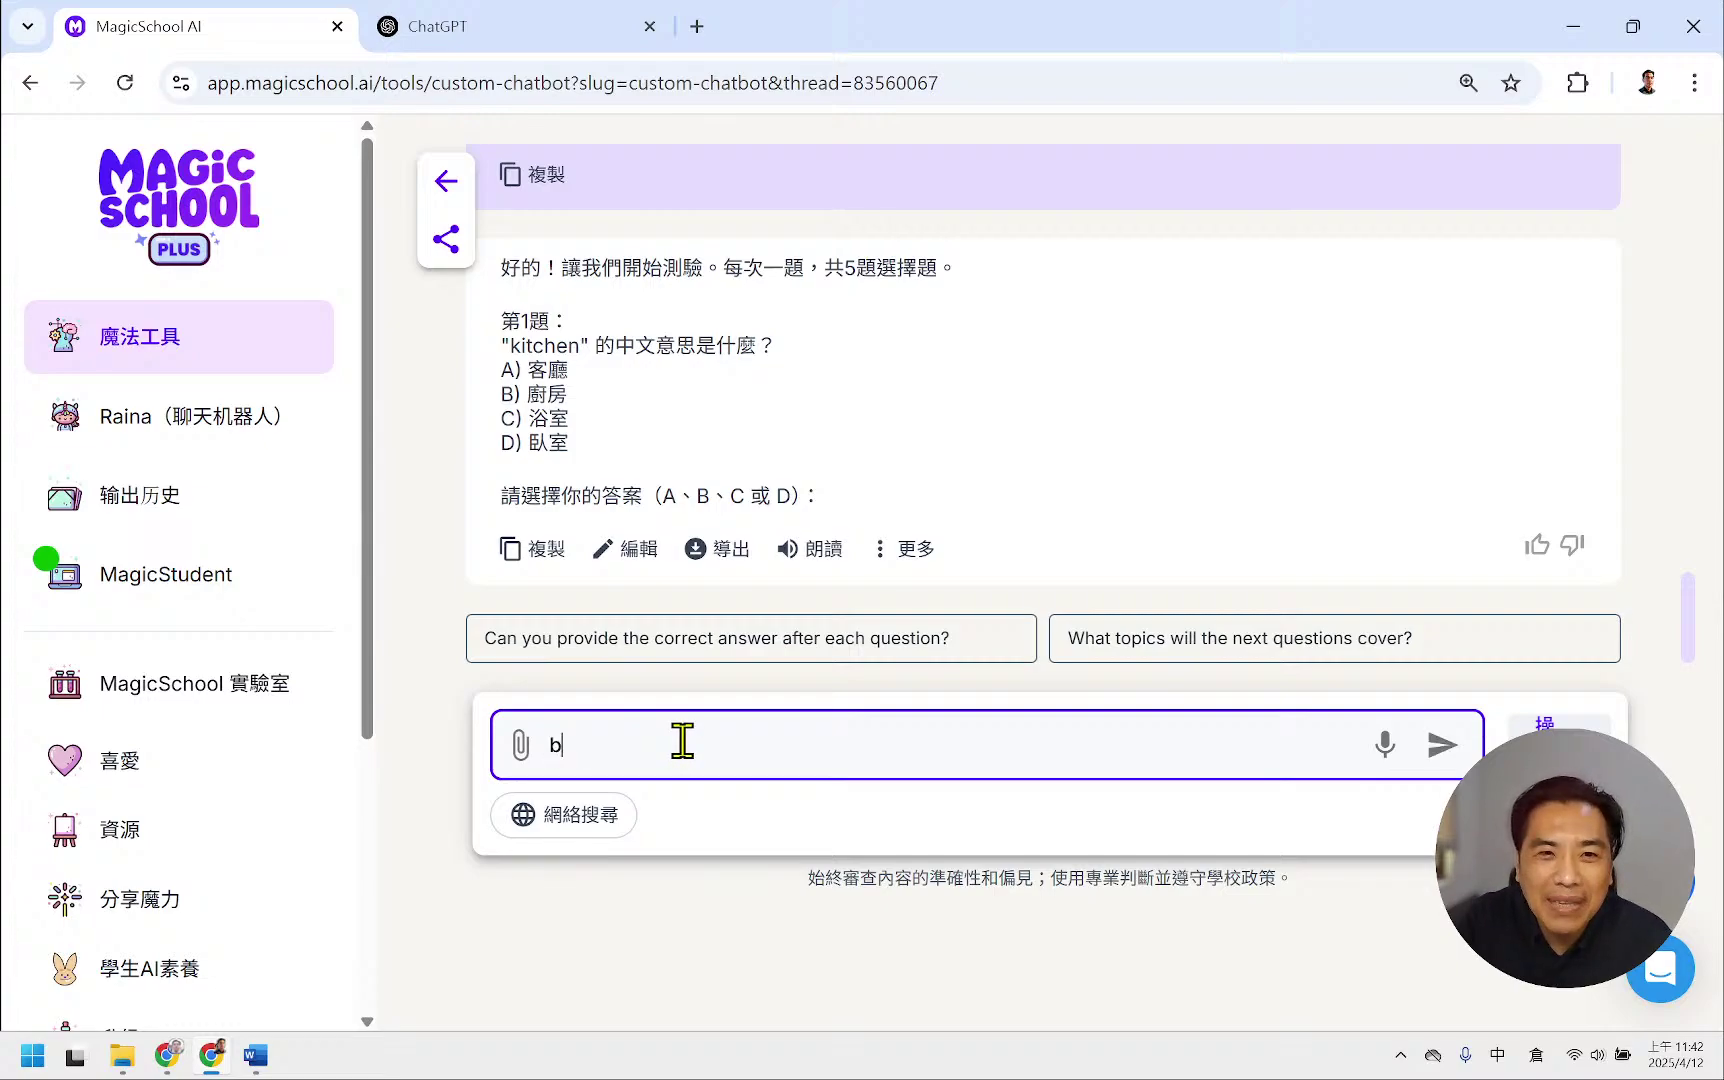
pyautogui.press('BackSpace')
pyautogui.write('b')
pyautogui.press('BackSpace')
pyautogui.press('capslock')
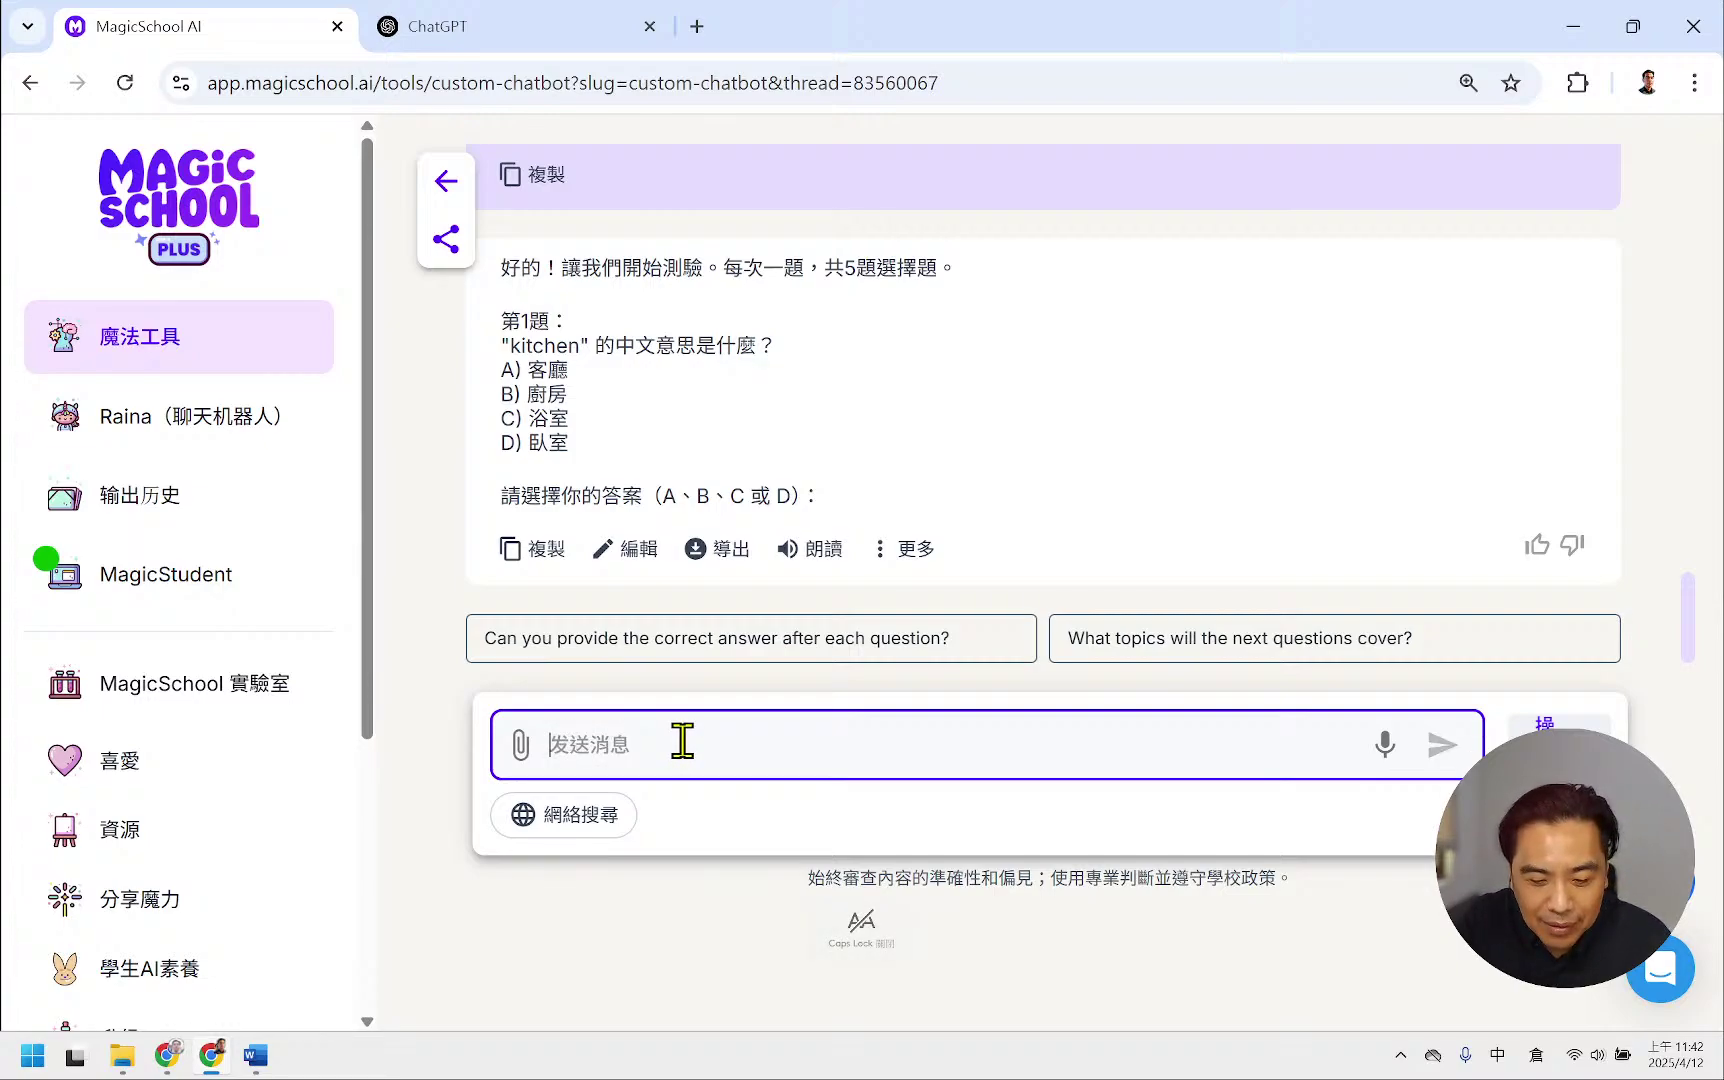
pyautogui.write('B')
pyautogui.press('Return')
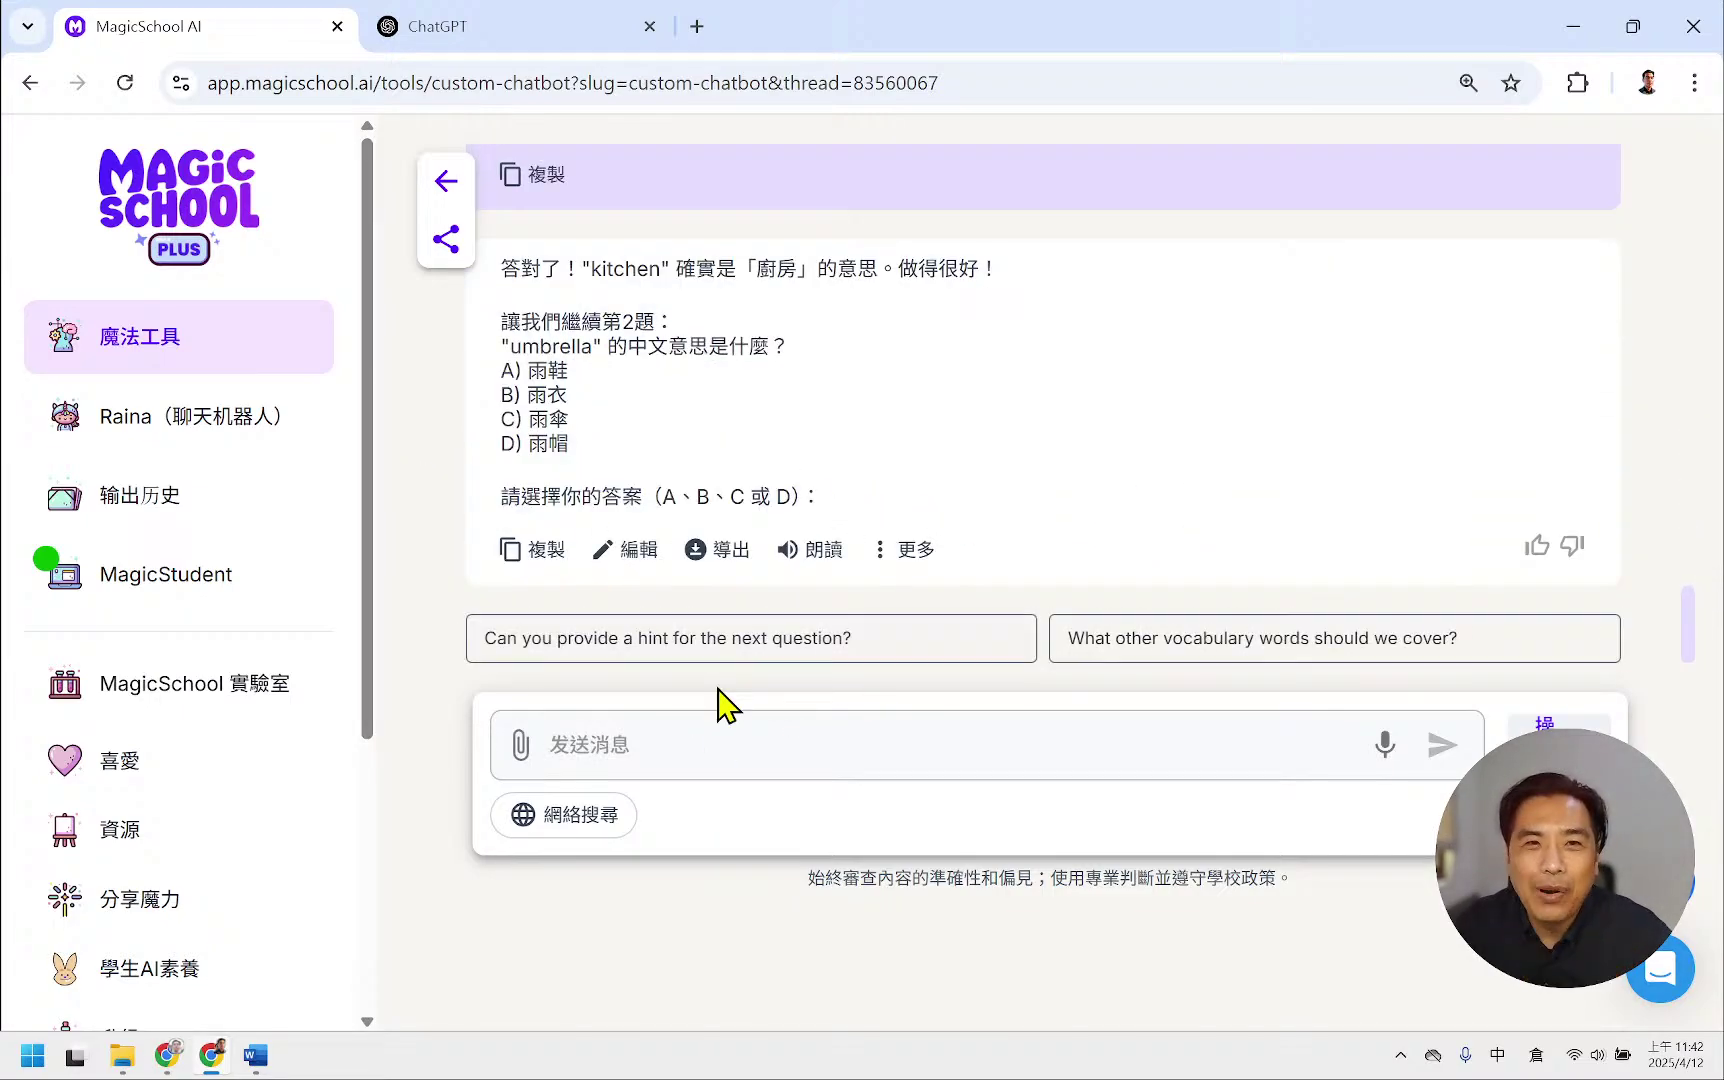
# - Answer the "umbrella" question with C and the "birthday" sentence question with B
pyautogui.click(733, 750)
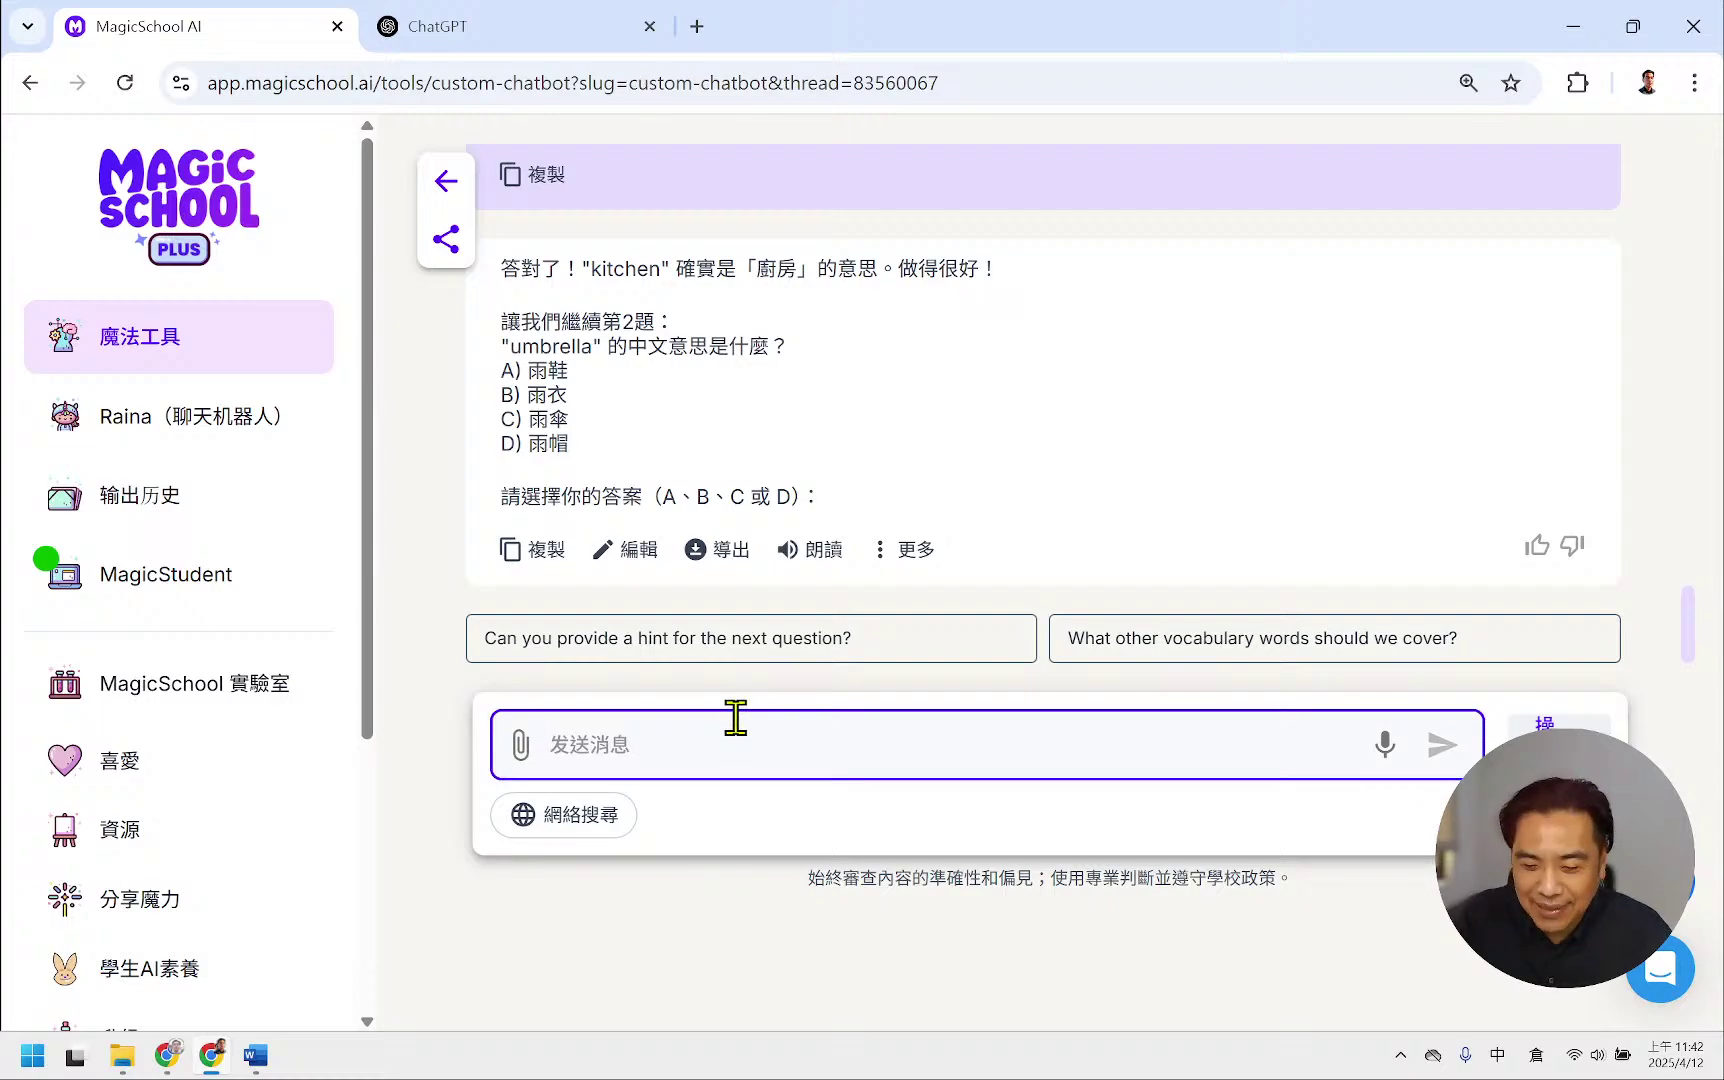
pyautogui.write('C')
pyautogui.press('Return')
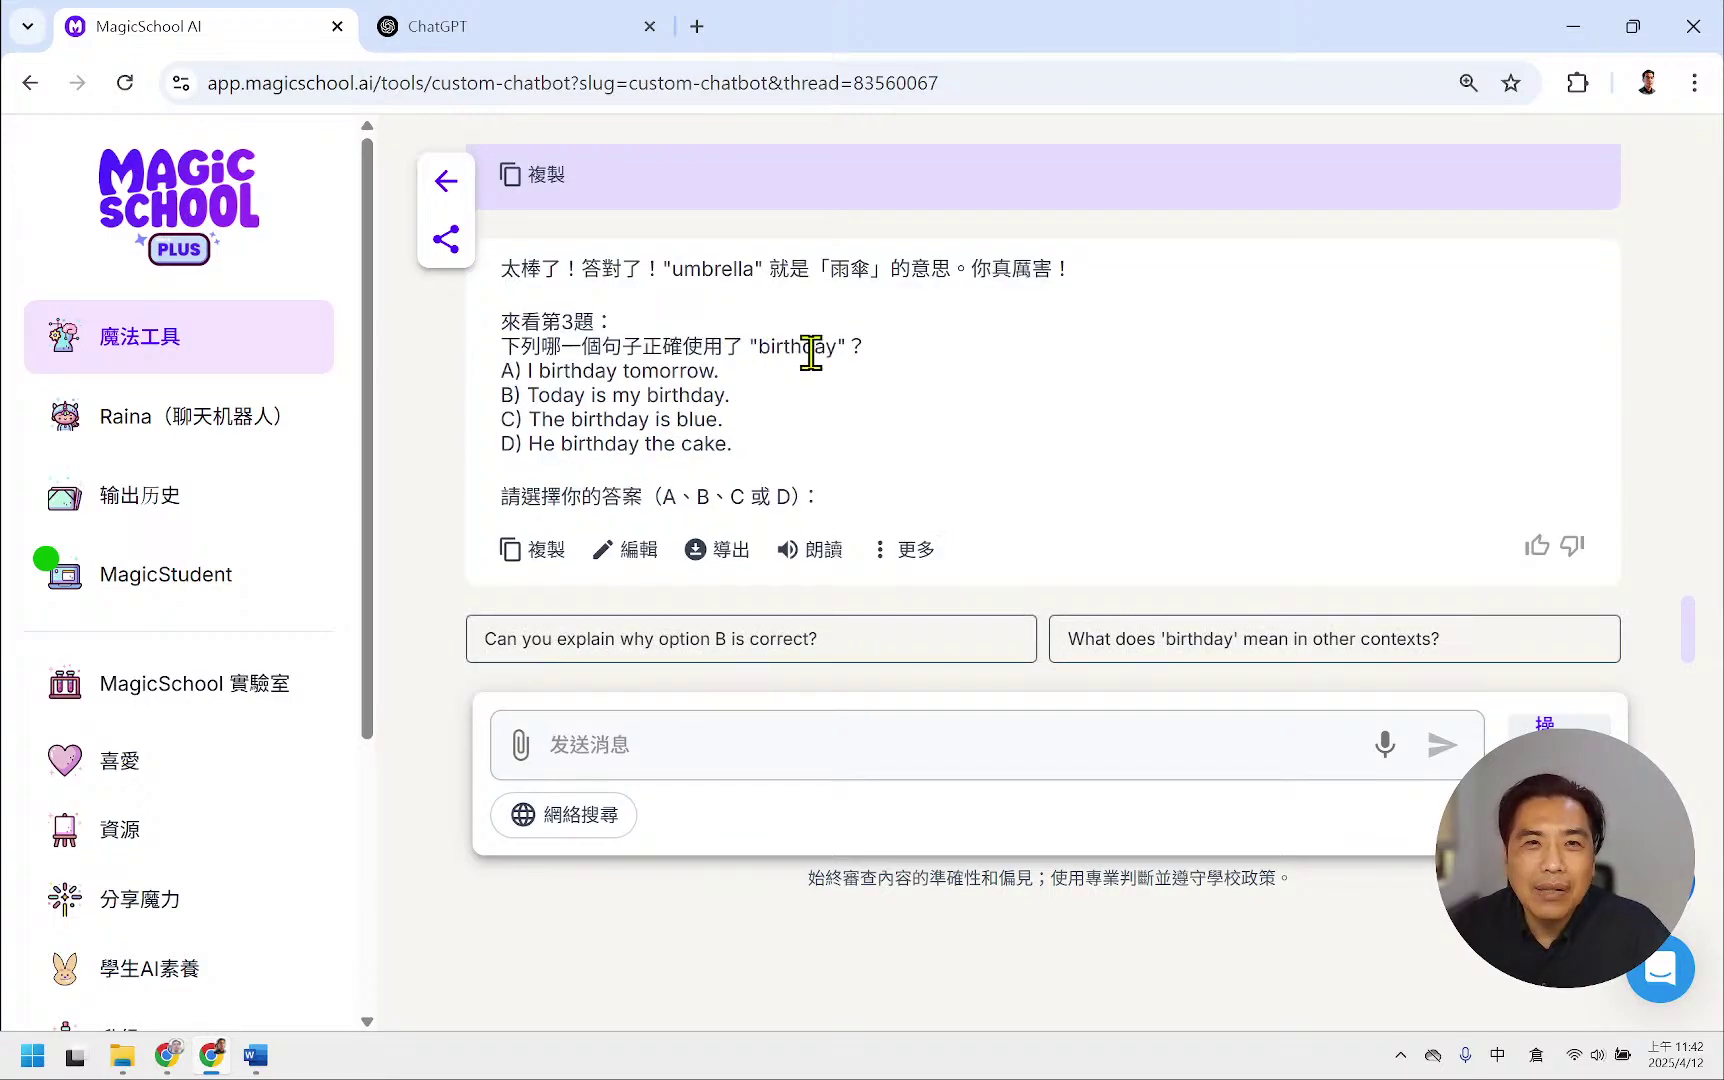
pyautogui.click(719, 748)
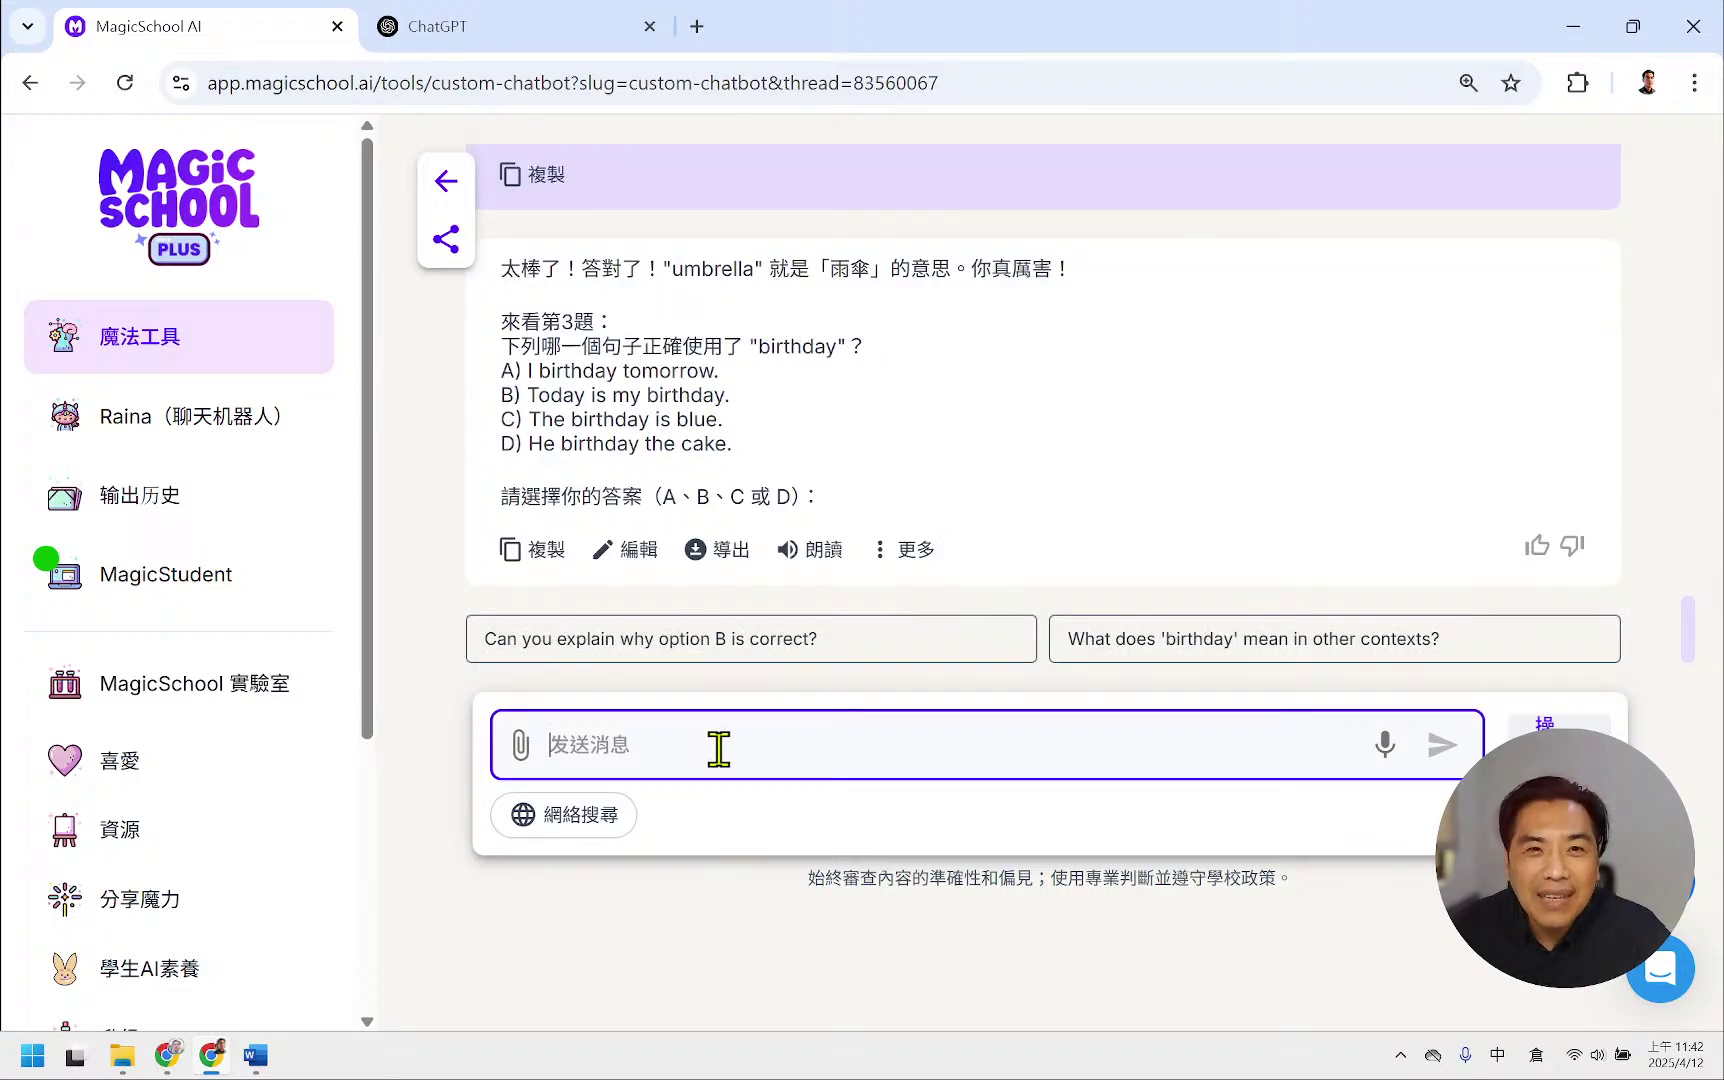
pyautogui.write('B')
pyautogui.press('Return')
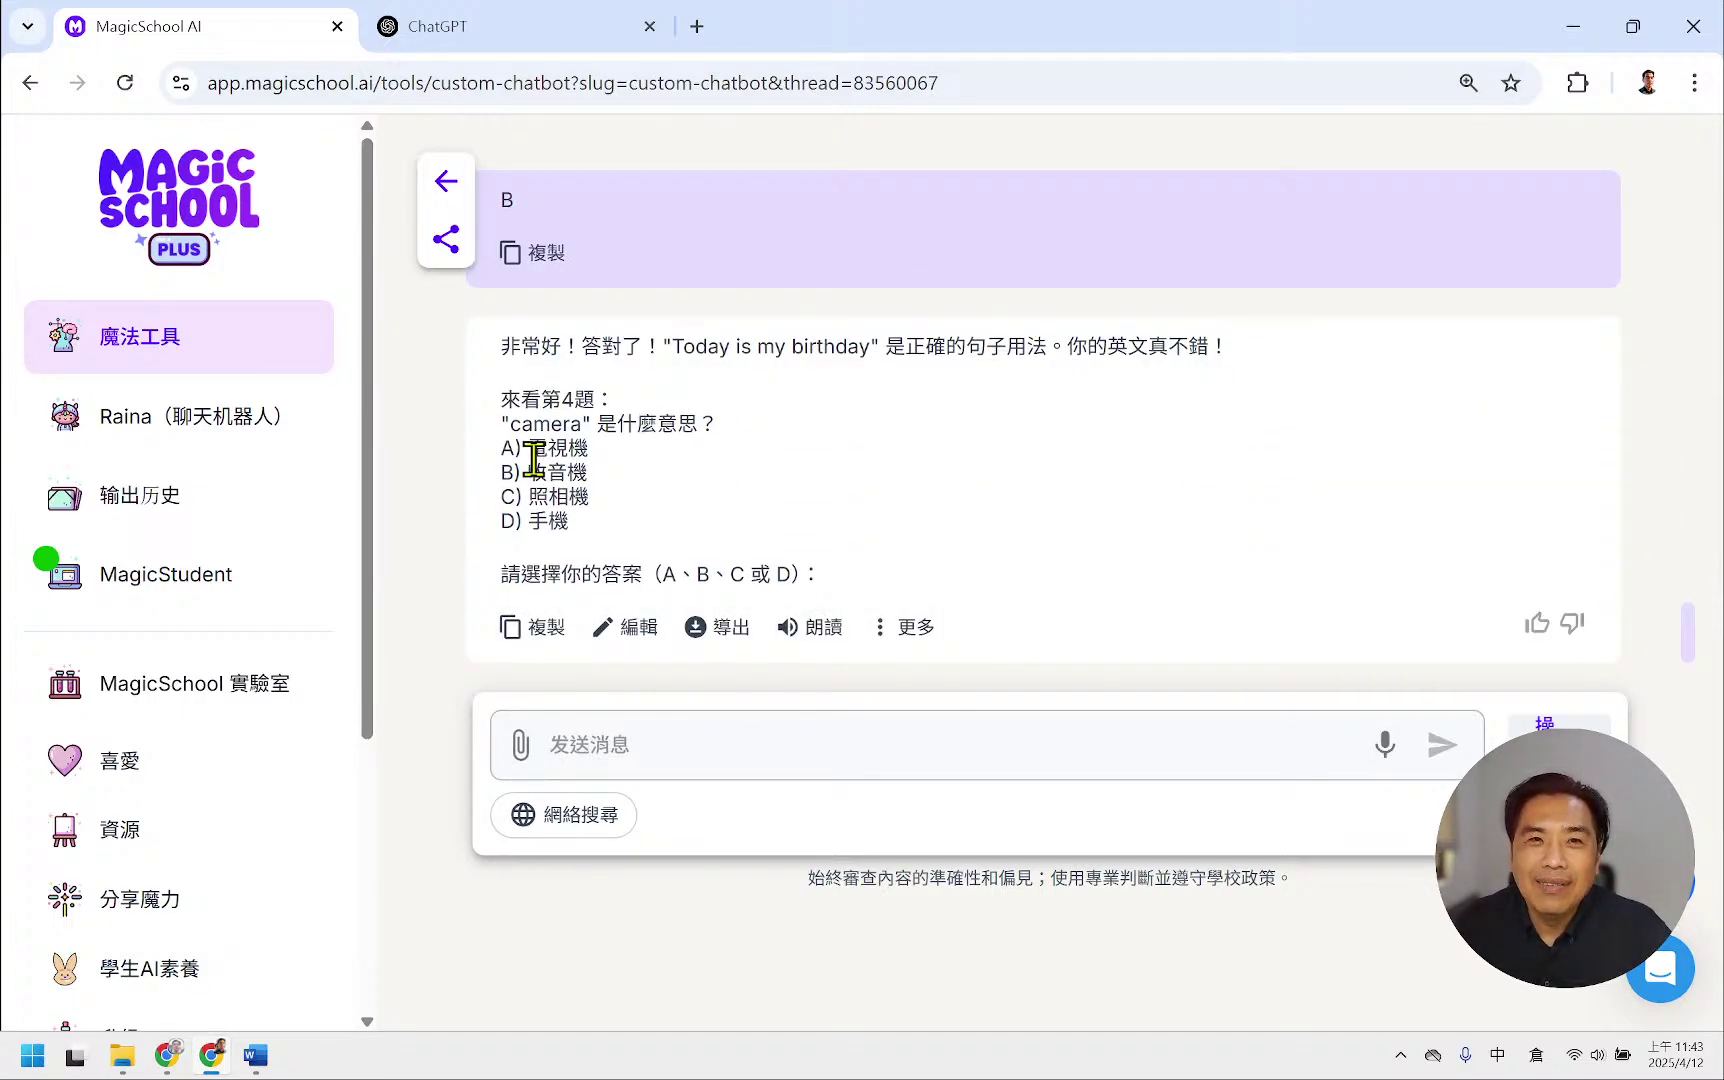
# - Answer the "camera" question with C and the final "money" usage question with A
pyautogui.click(714, 745)
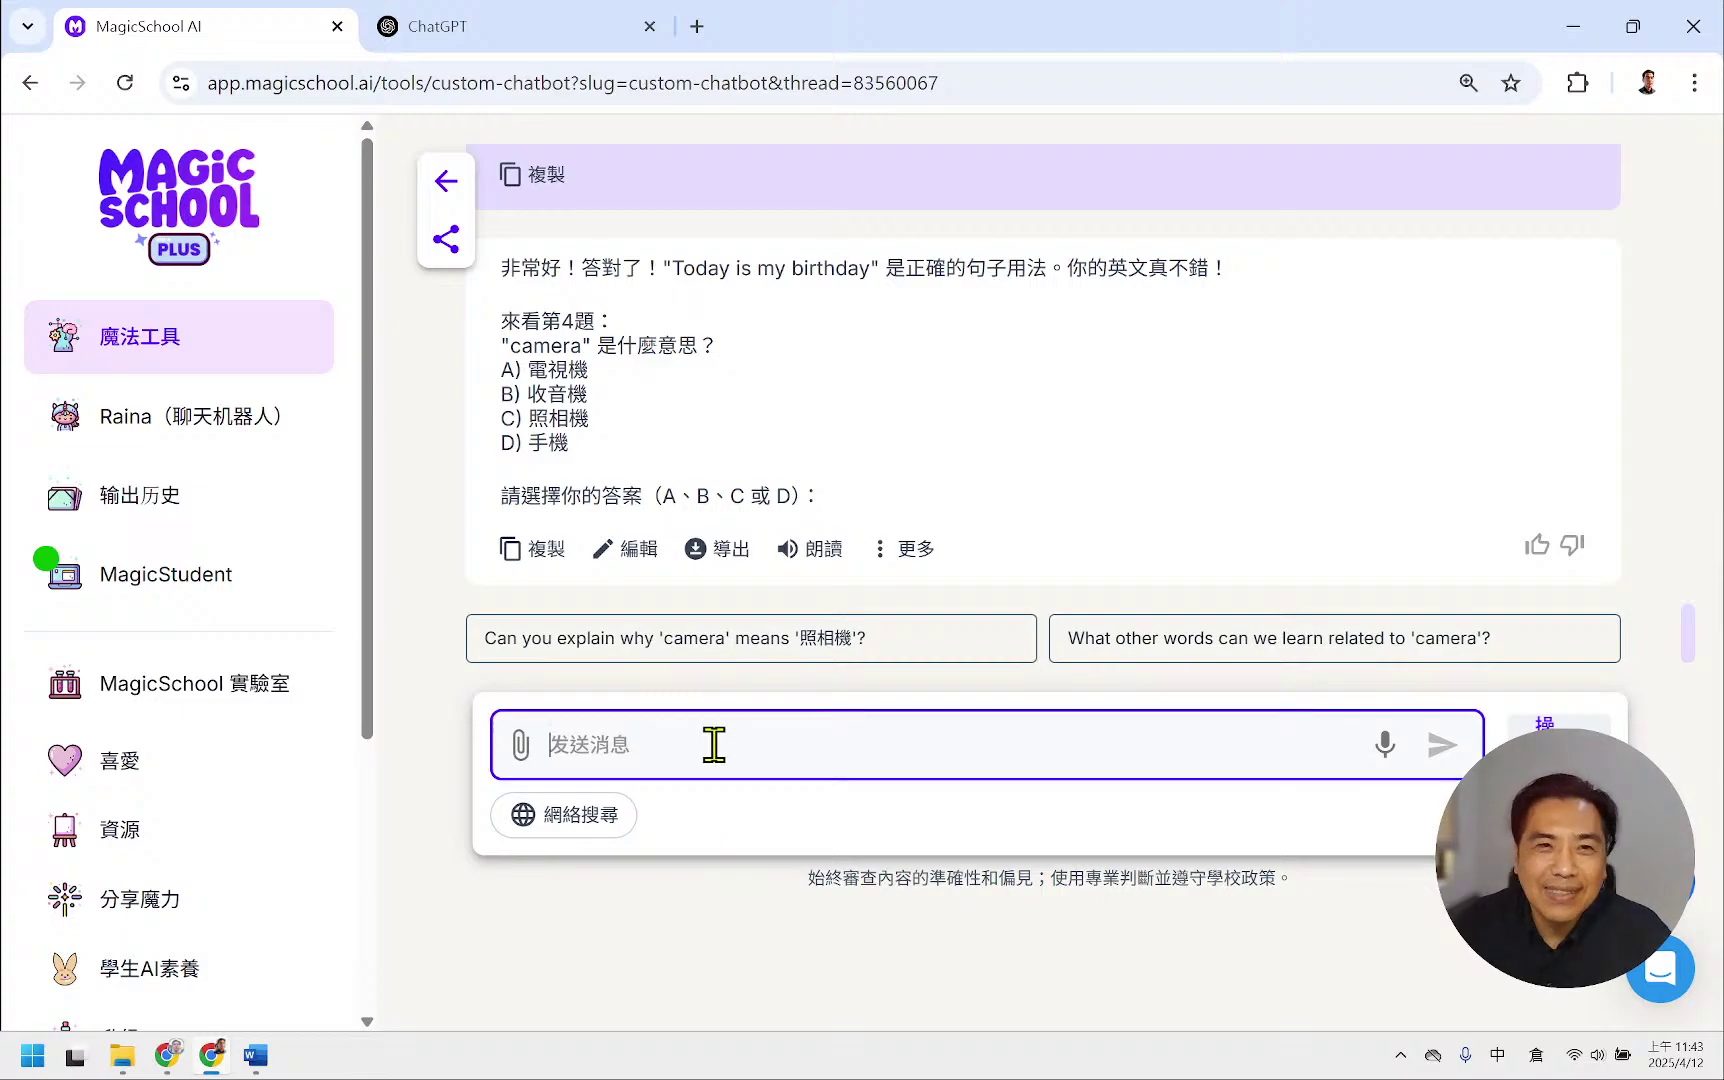
pyautogui.write('C')
pyautogui.press('Return')
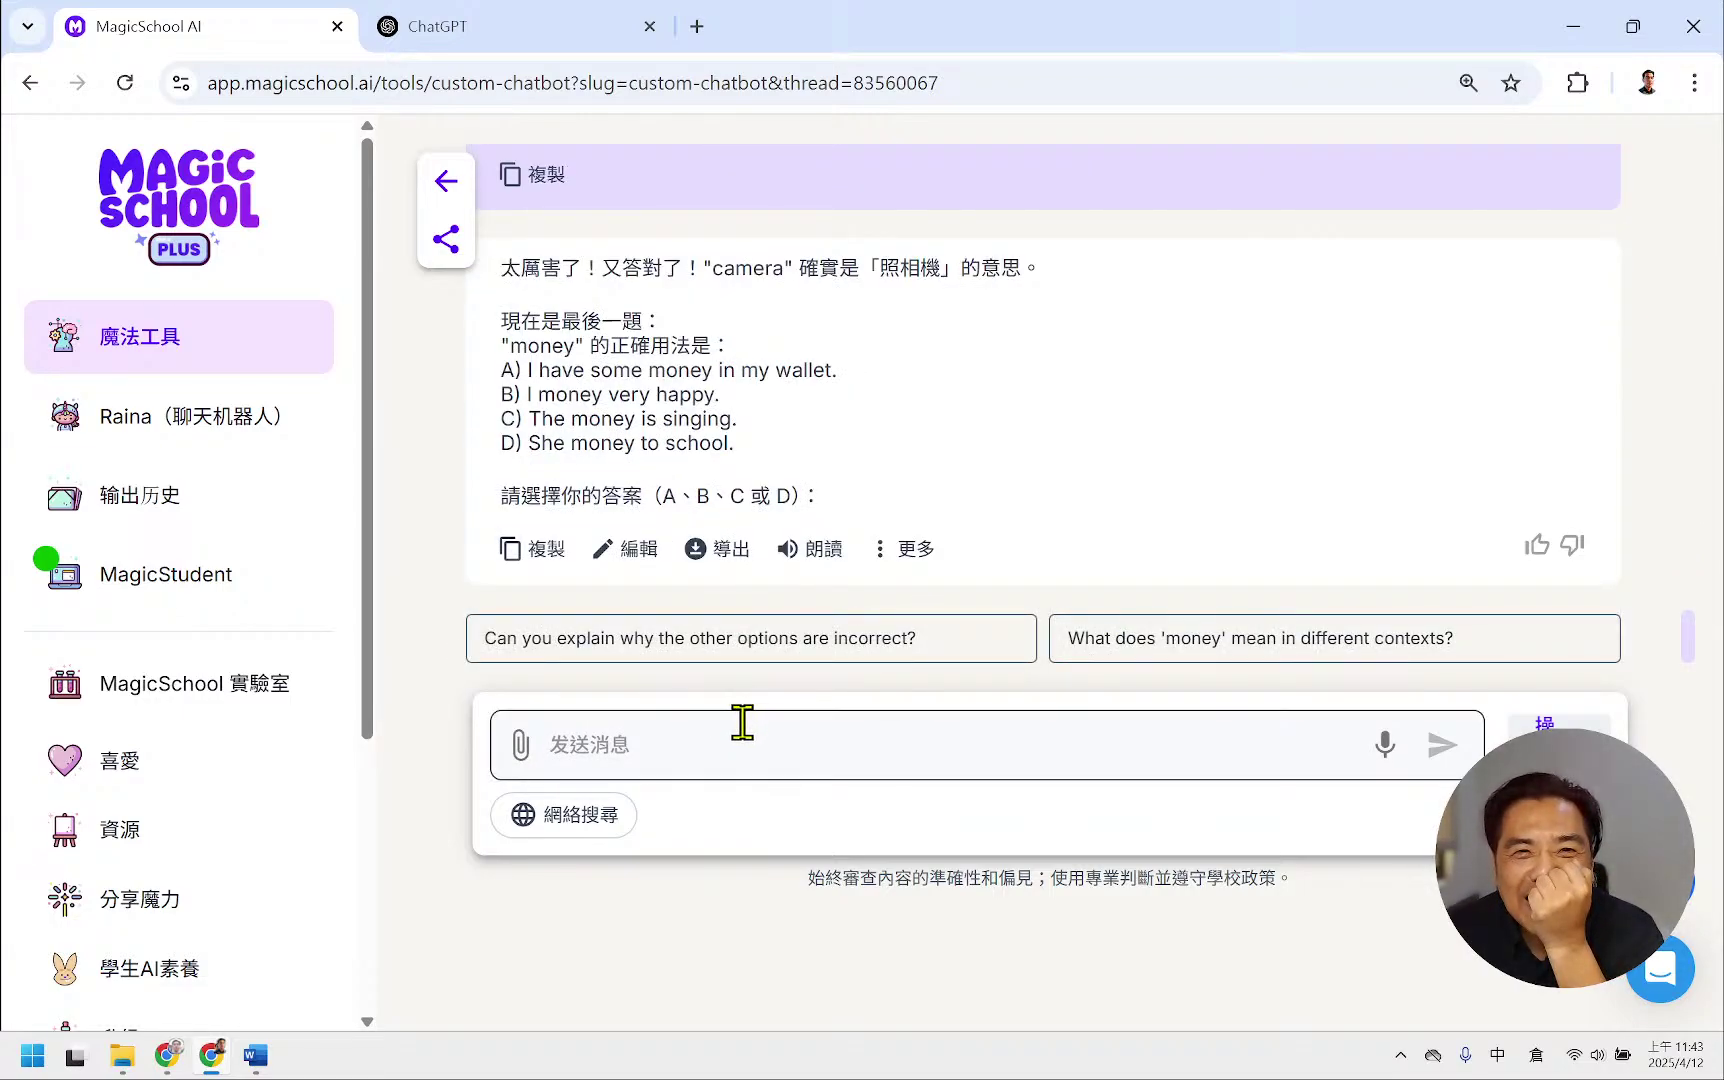
pyautogui.click(655, 745)
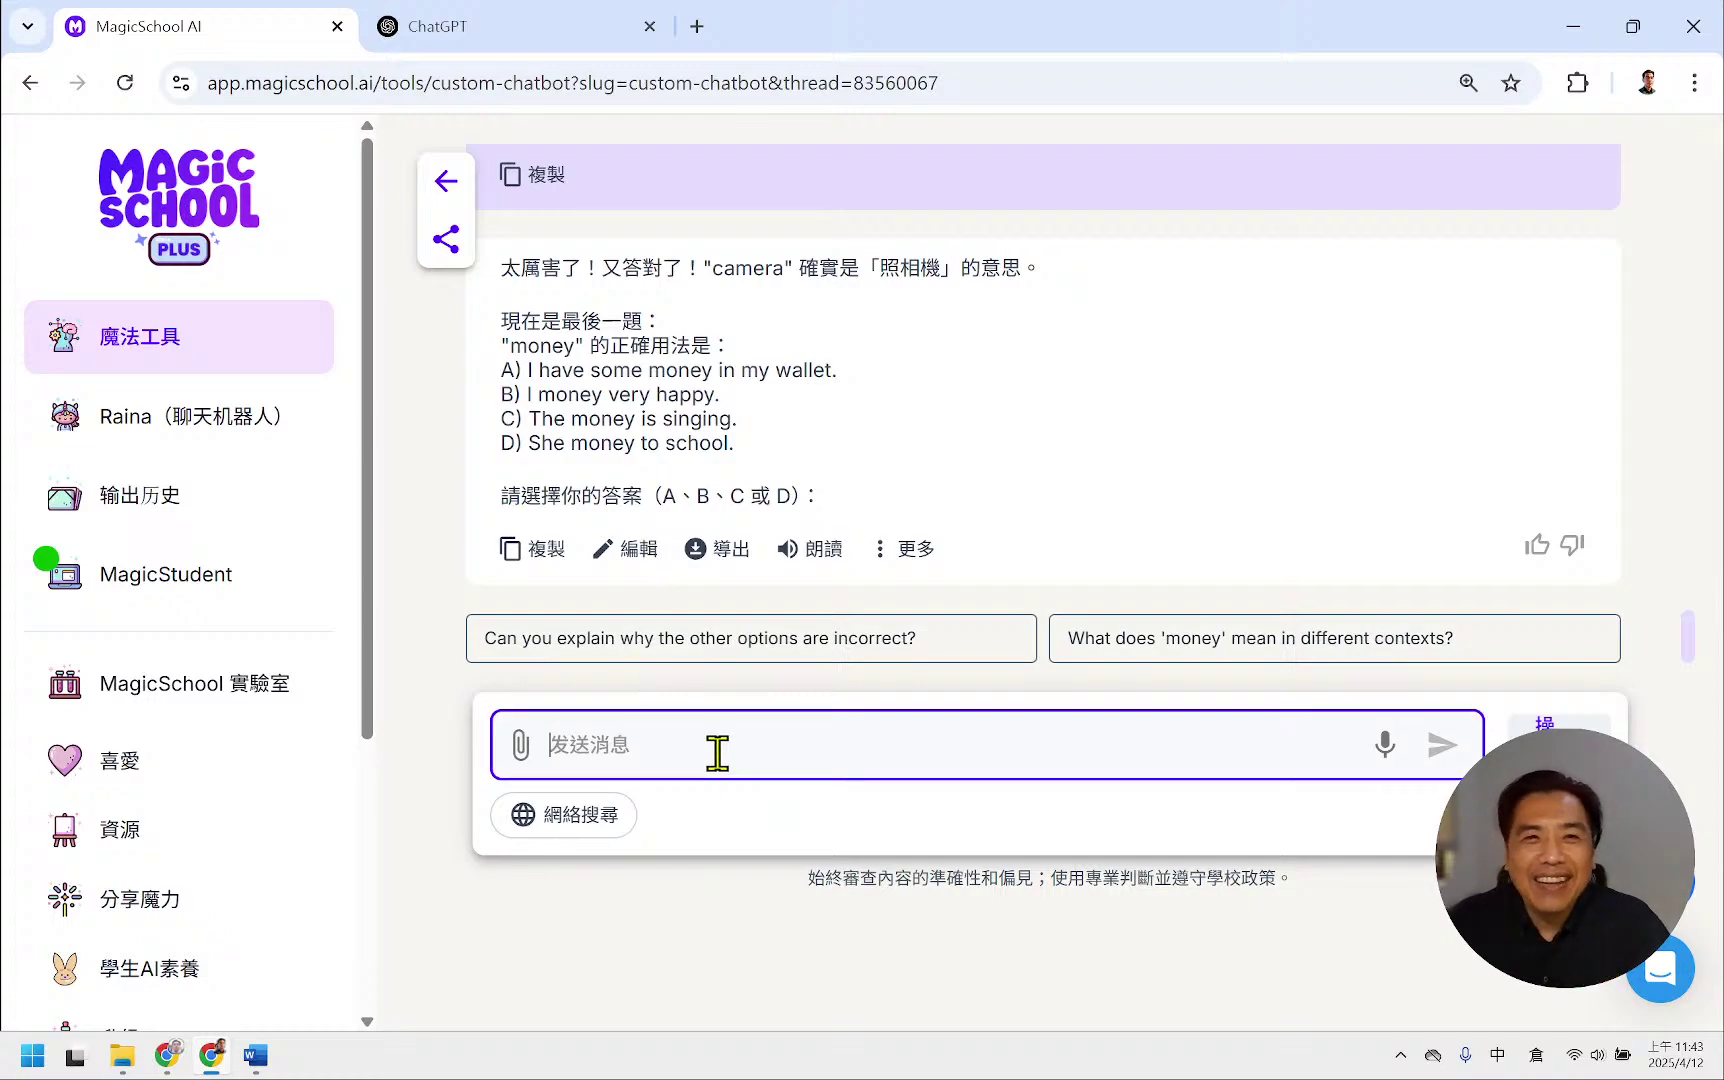
pyautogui.write('A')
pyautogui.press('Return')
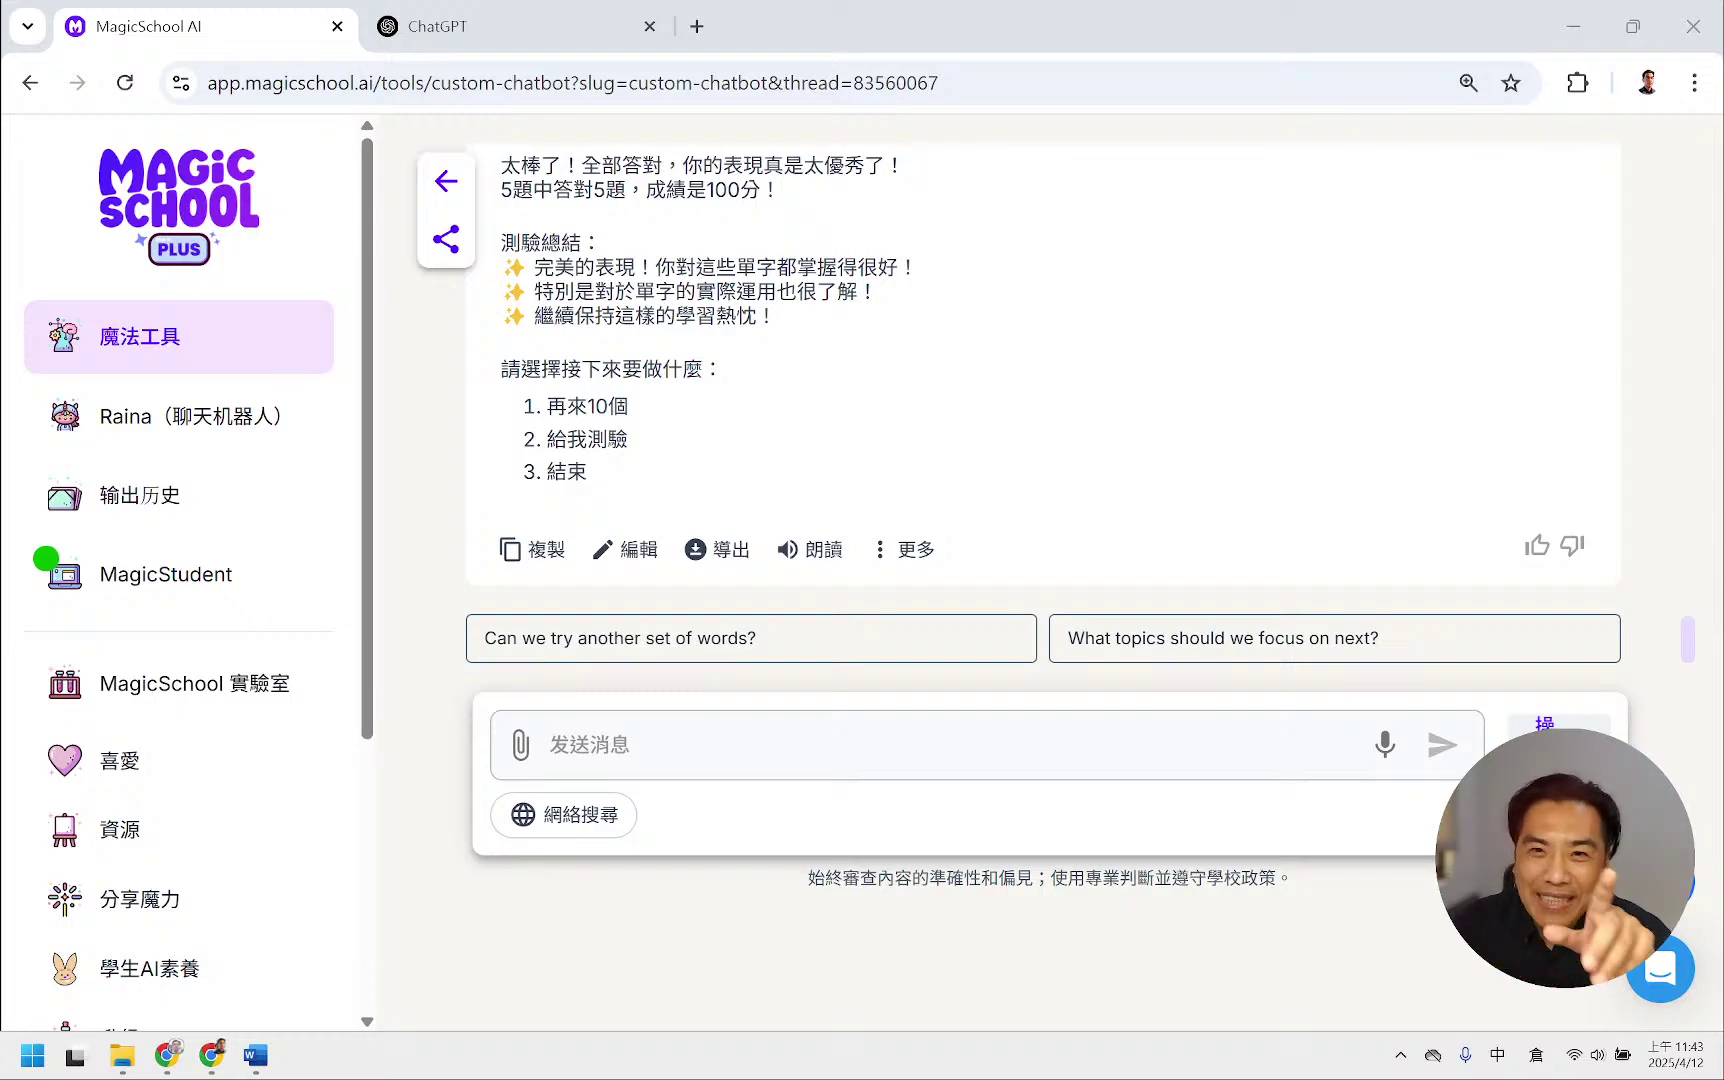
# - Reply 3 to the menu after the quiz to end the learning session
pyautogui.click(681, 740)
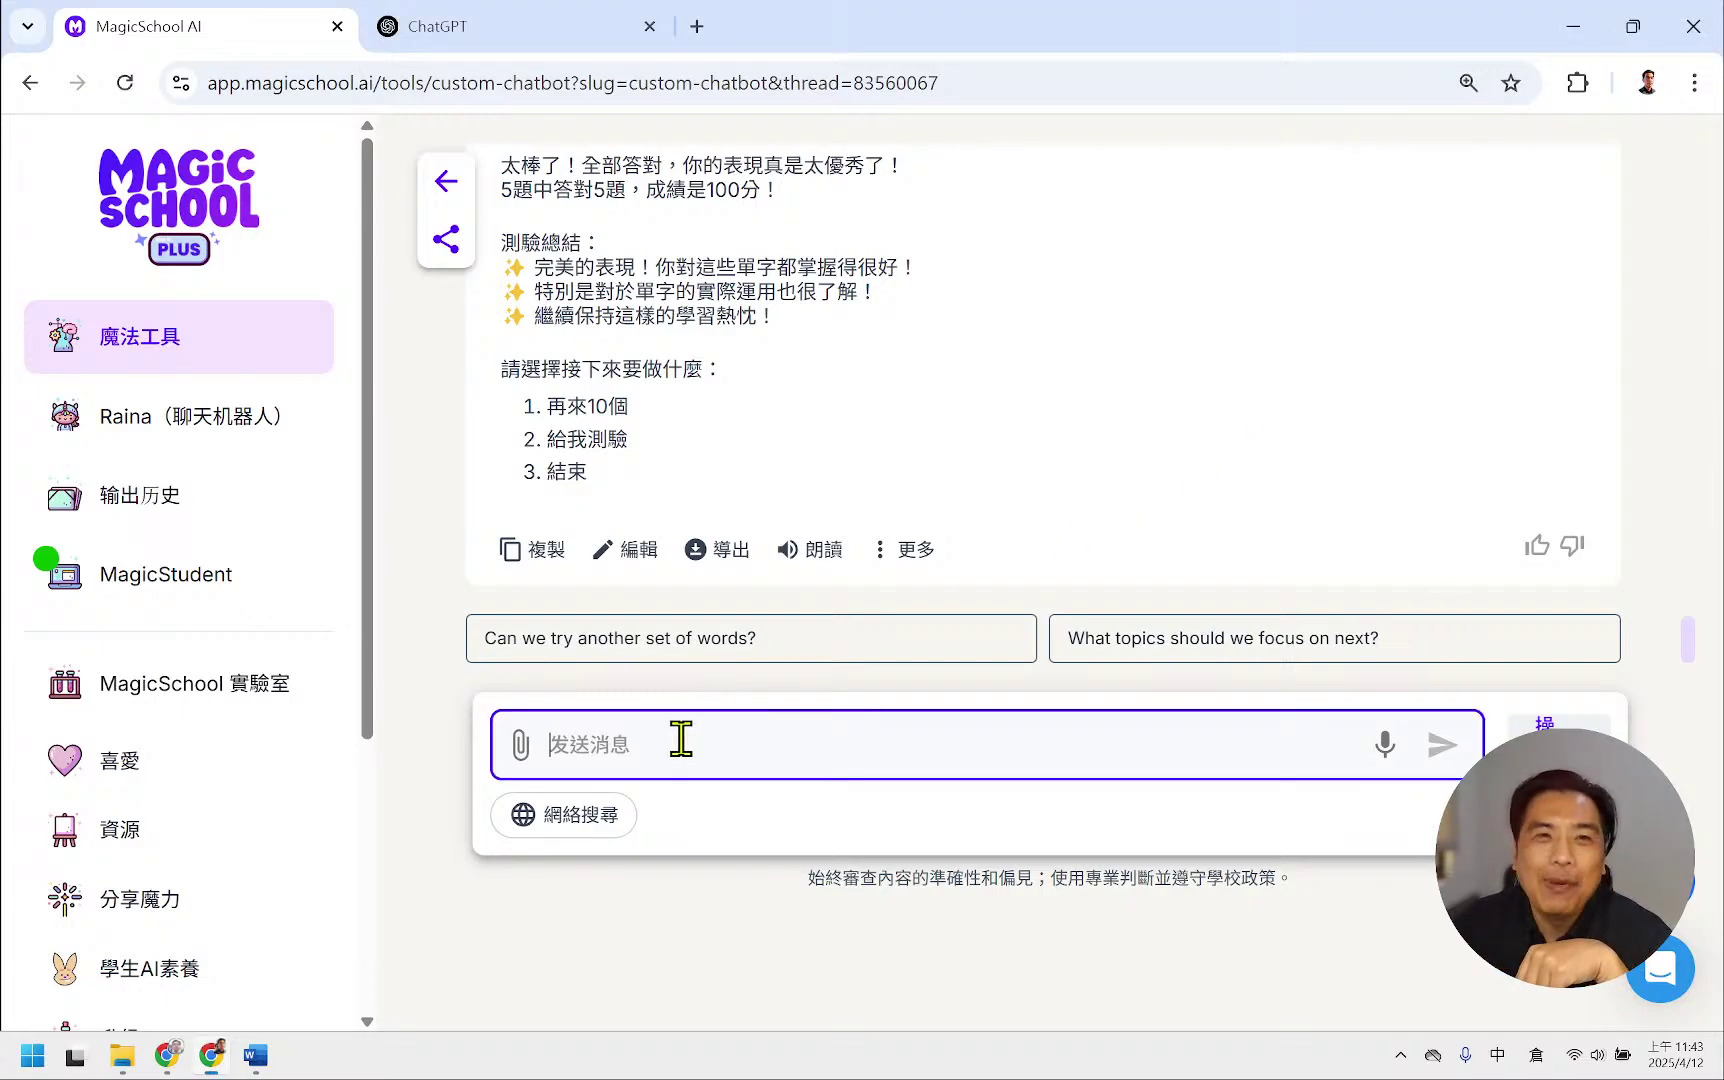
pyautogui.write('#')
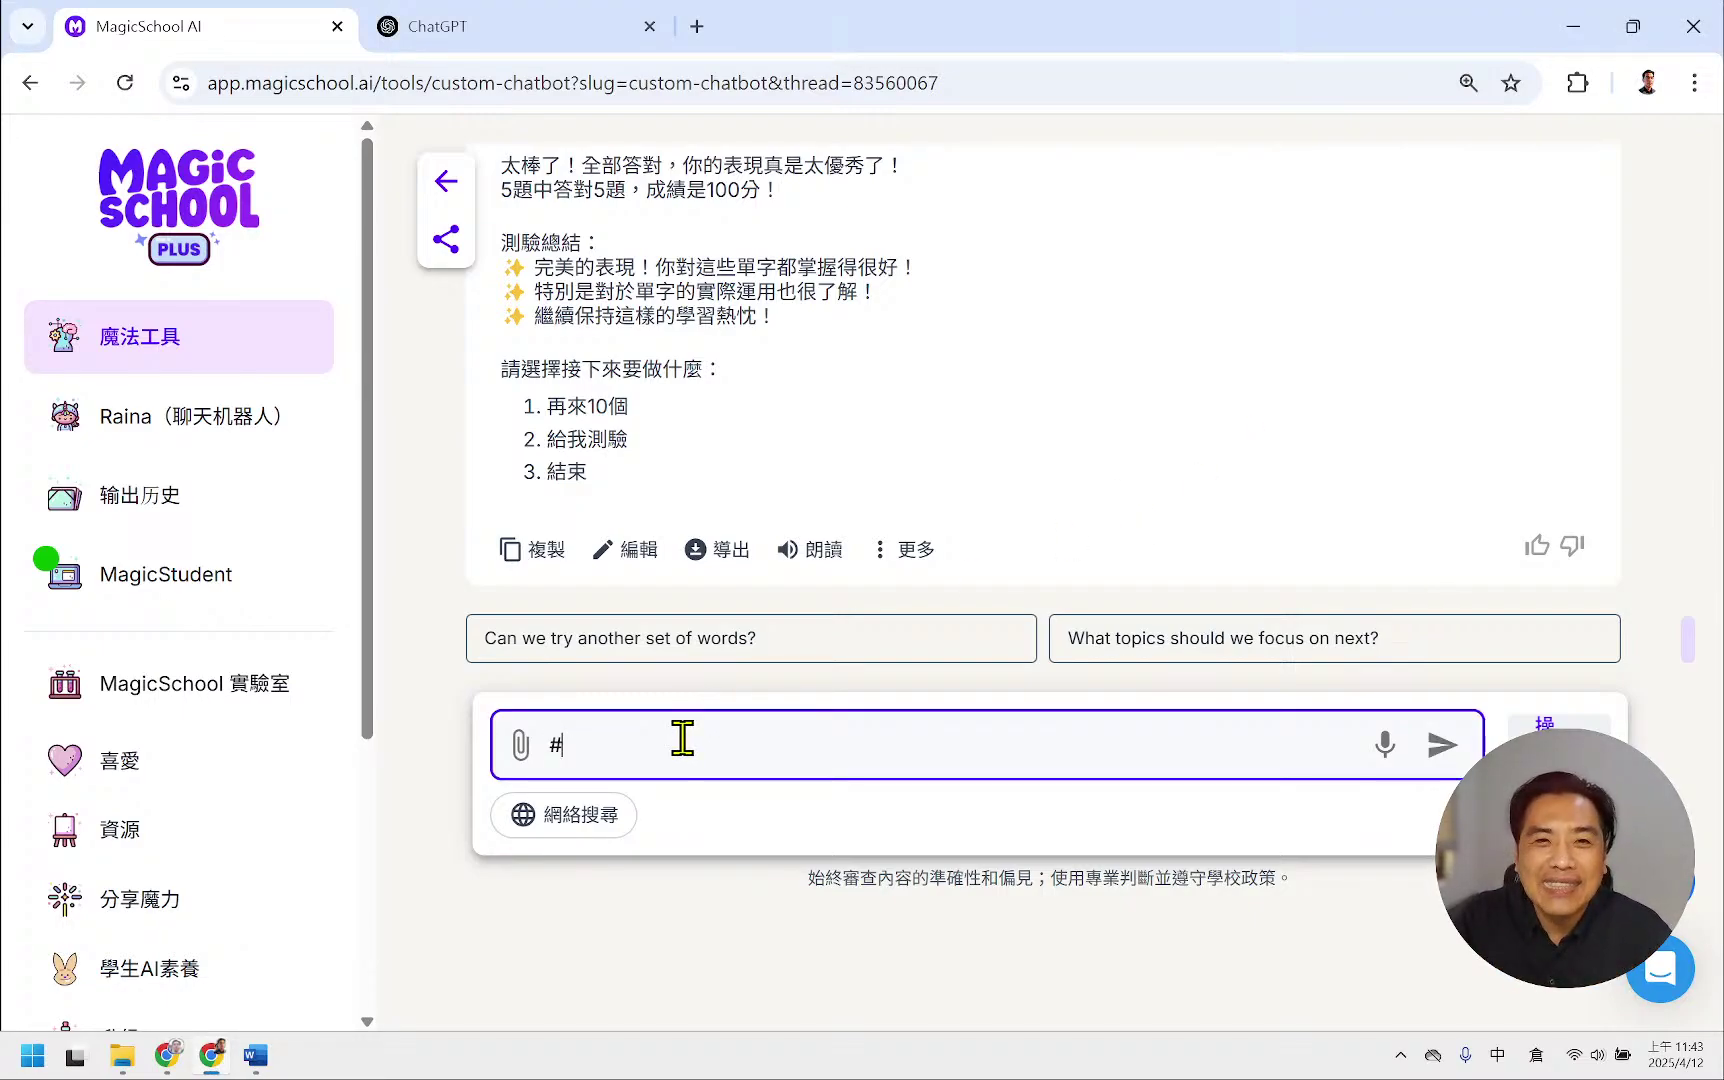
pyautogui.press('BackSpace')
pyautogui.write('3')
pyautogui.press('Return')
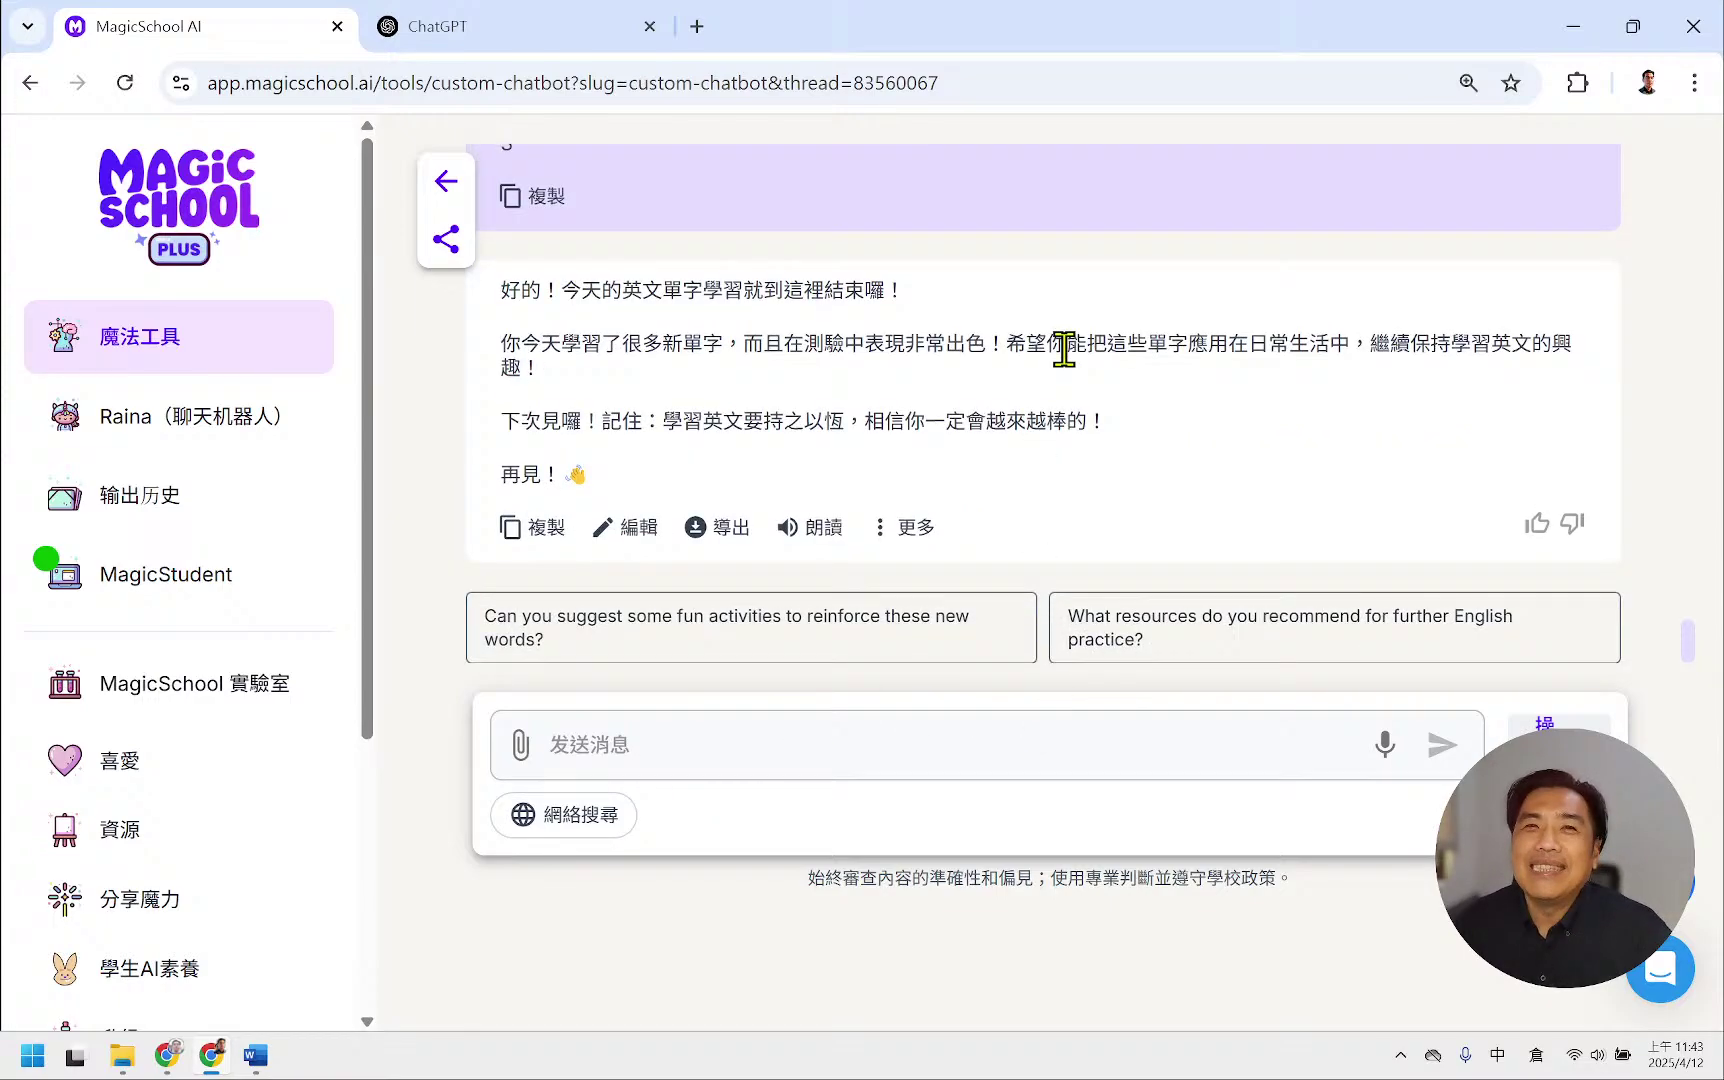
# - Expand the 自定義聊天機器人 form at the start of the conversation, review its instructions, and collapse it
pyautogui.scroll(5, 1066, 350)
pyautogui.scroll(10, 1675, 450)
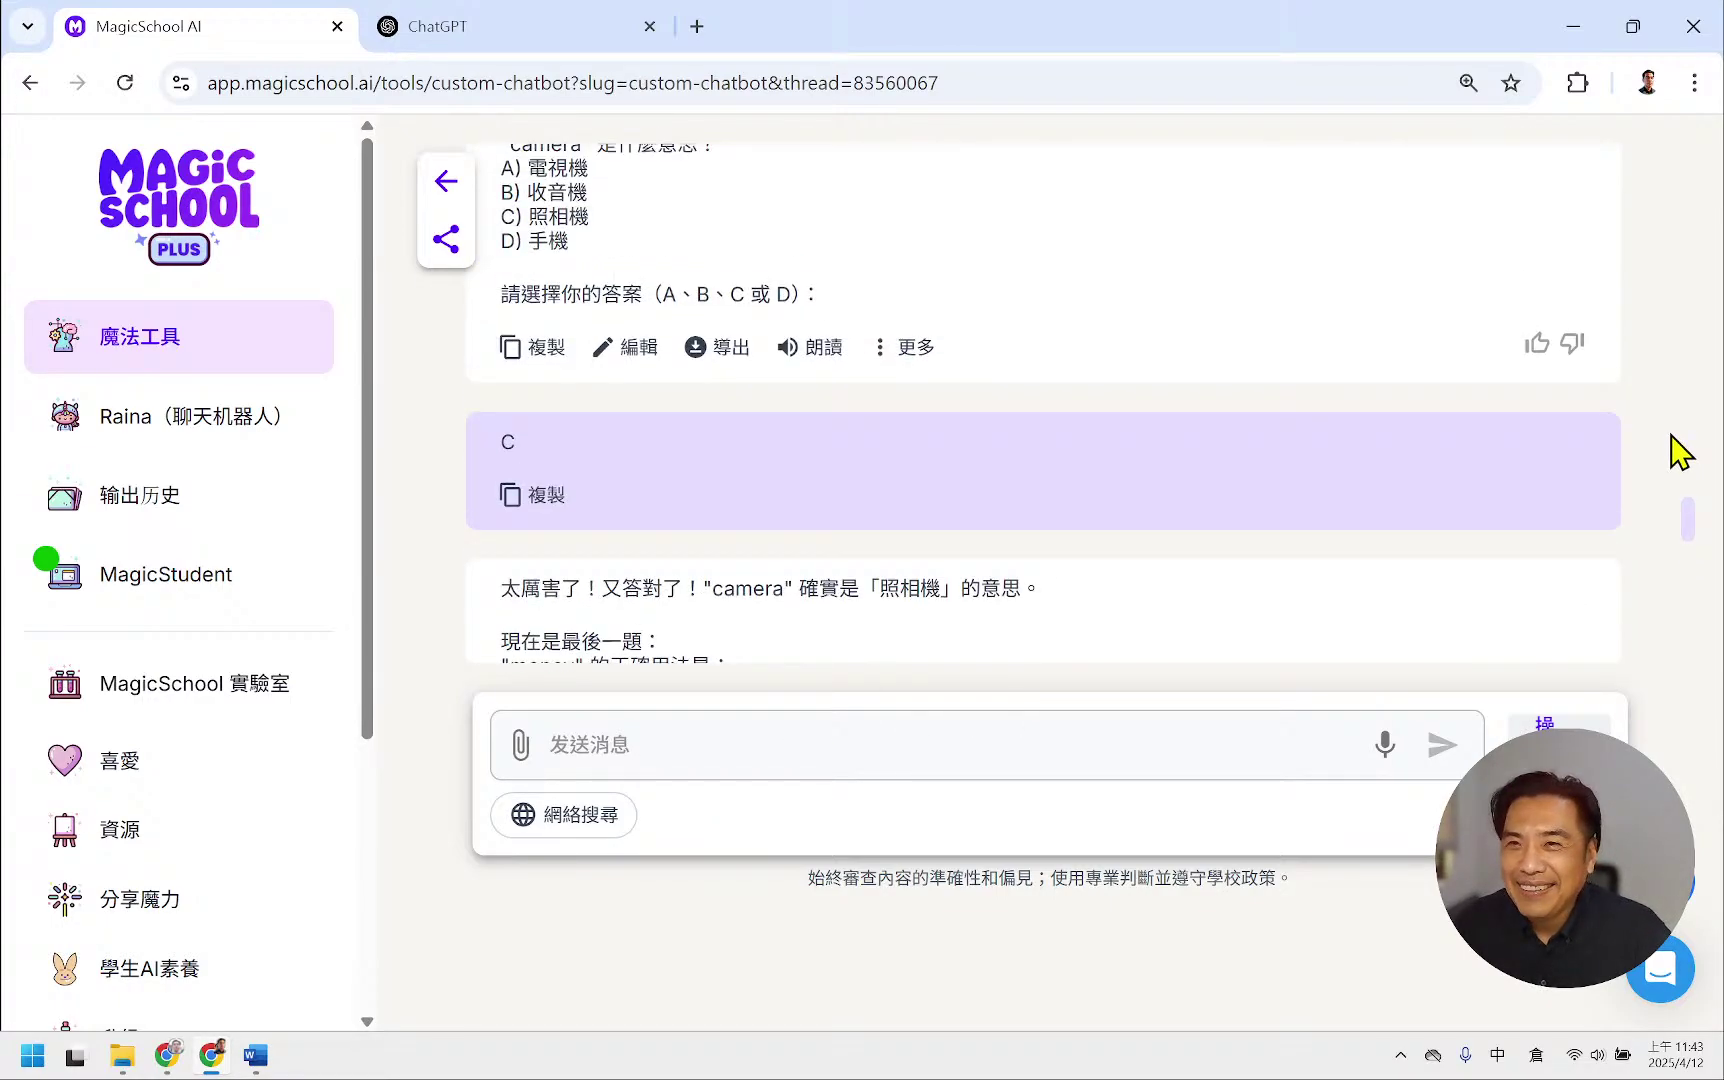
pyautogui.moveTo(1692, 407); pyautogui.dragTo(1682, 127)
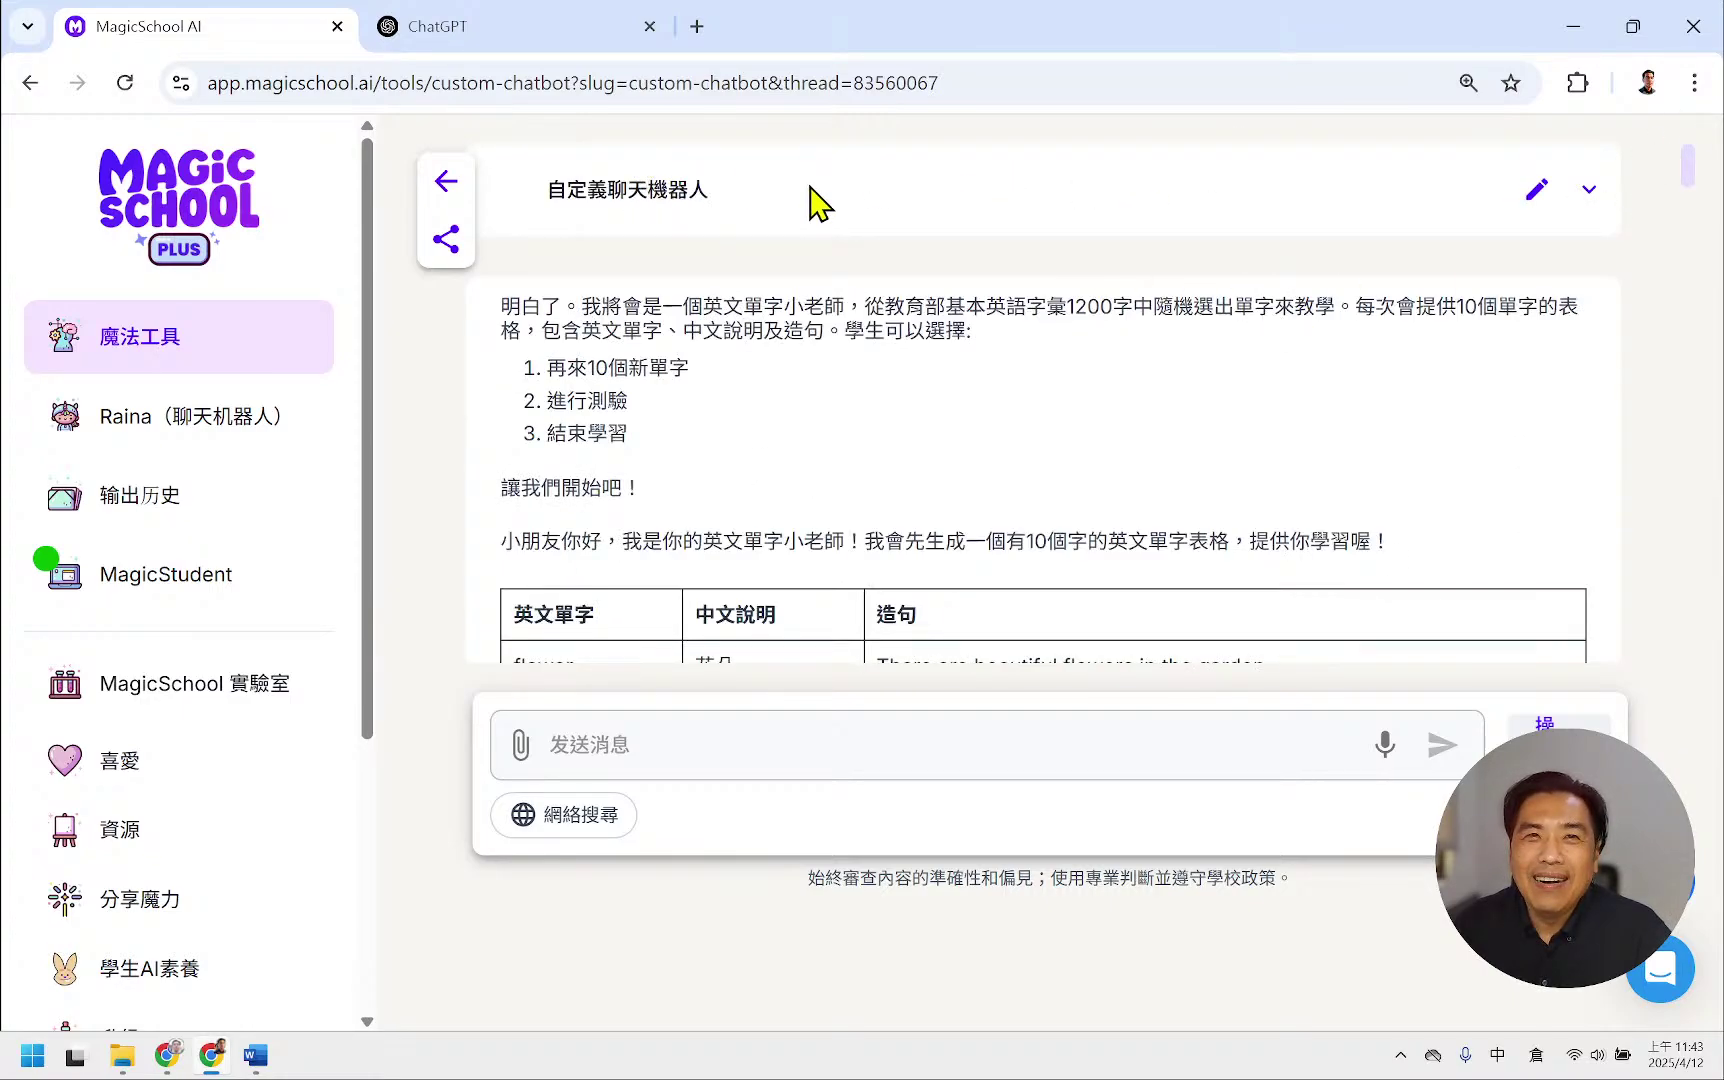
pyautogui.click(1533, 195)
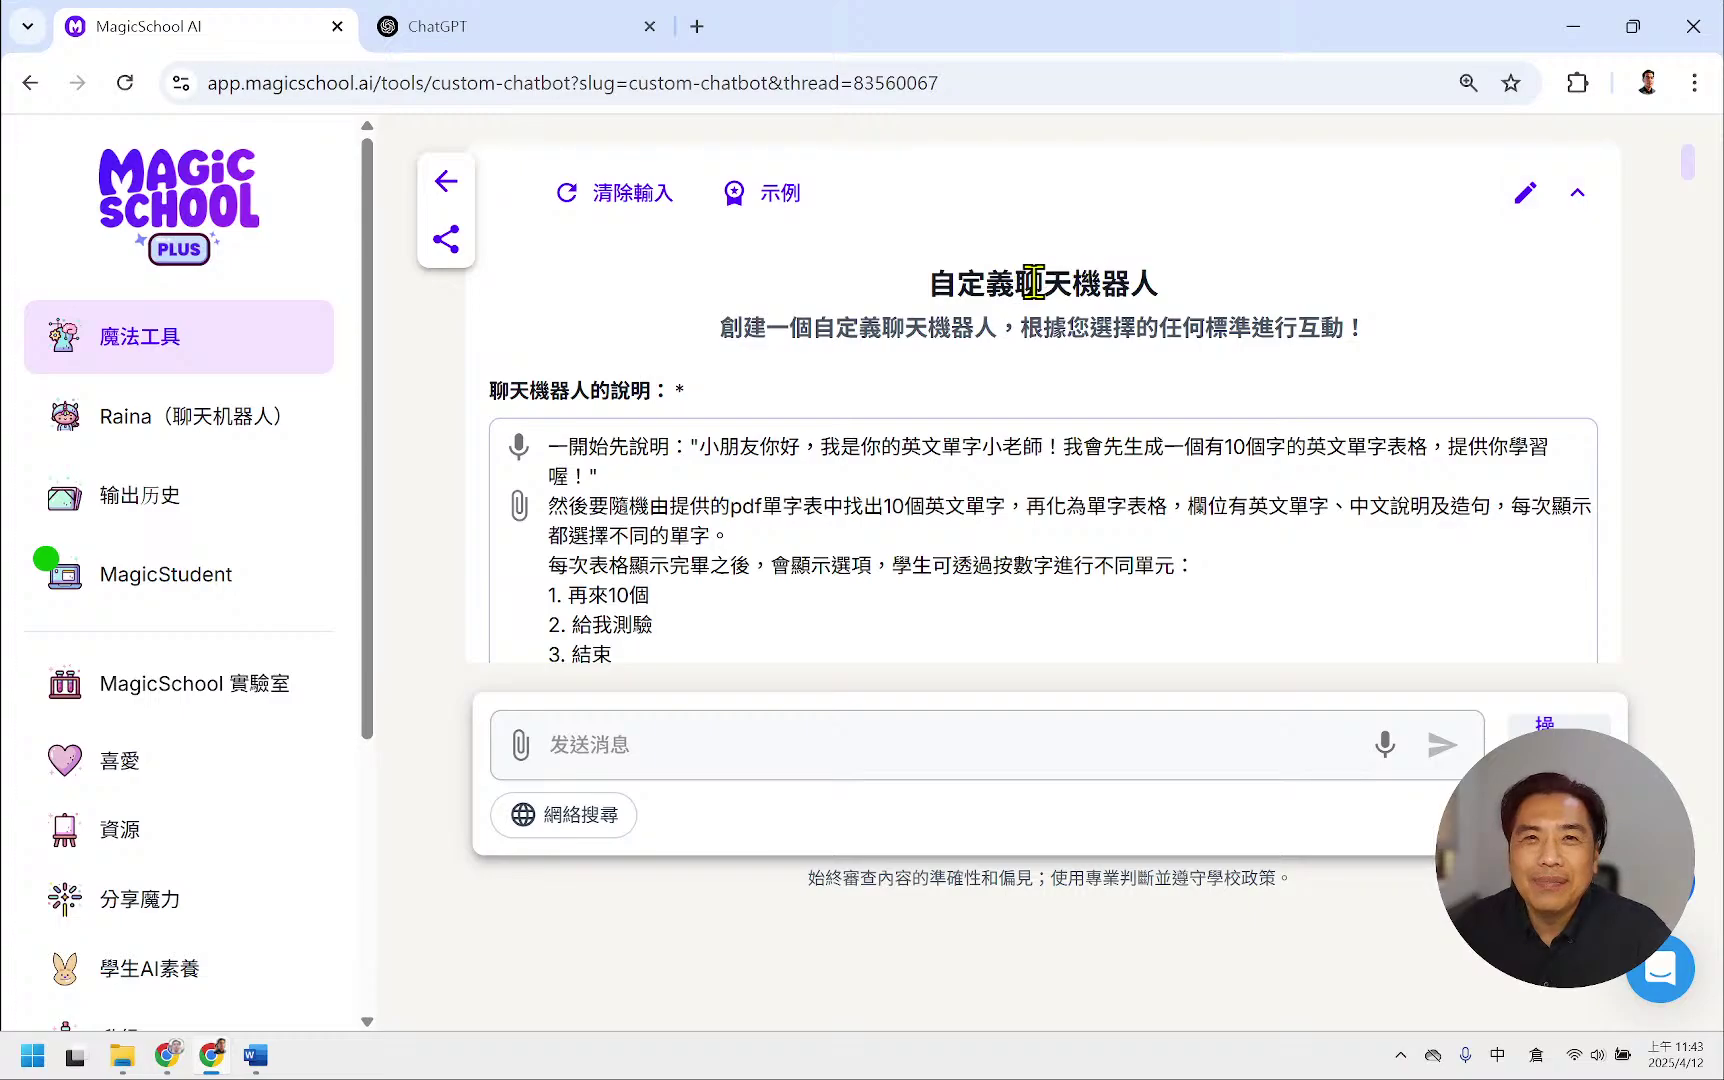
pyautogui.scroll(-5, 1030, 280)
pyautogui.scroll(6, 1038, 295)
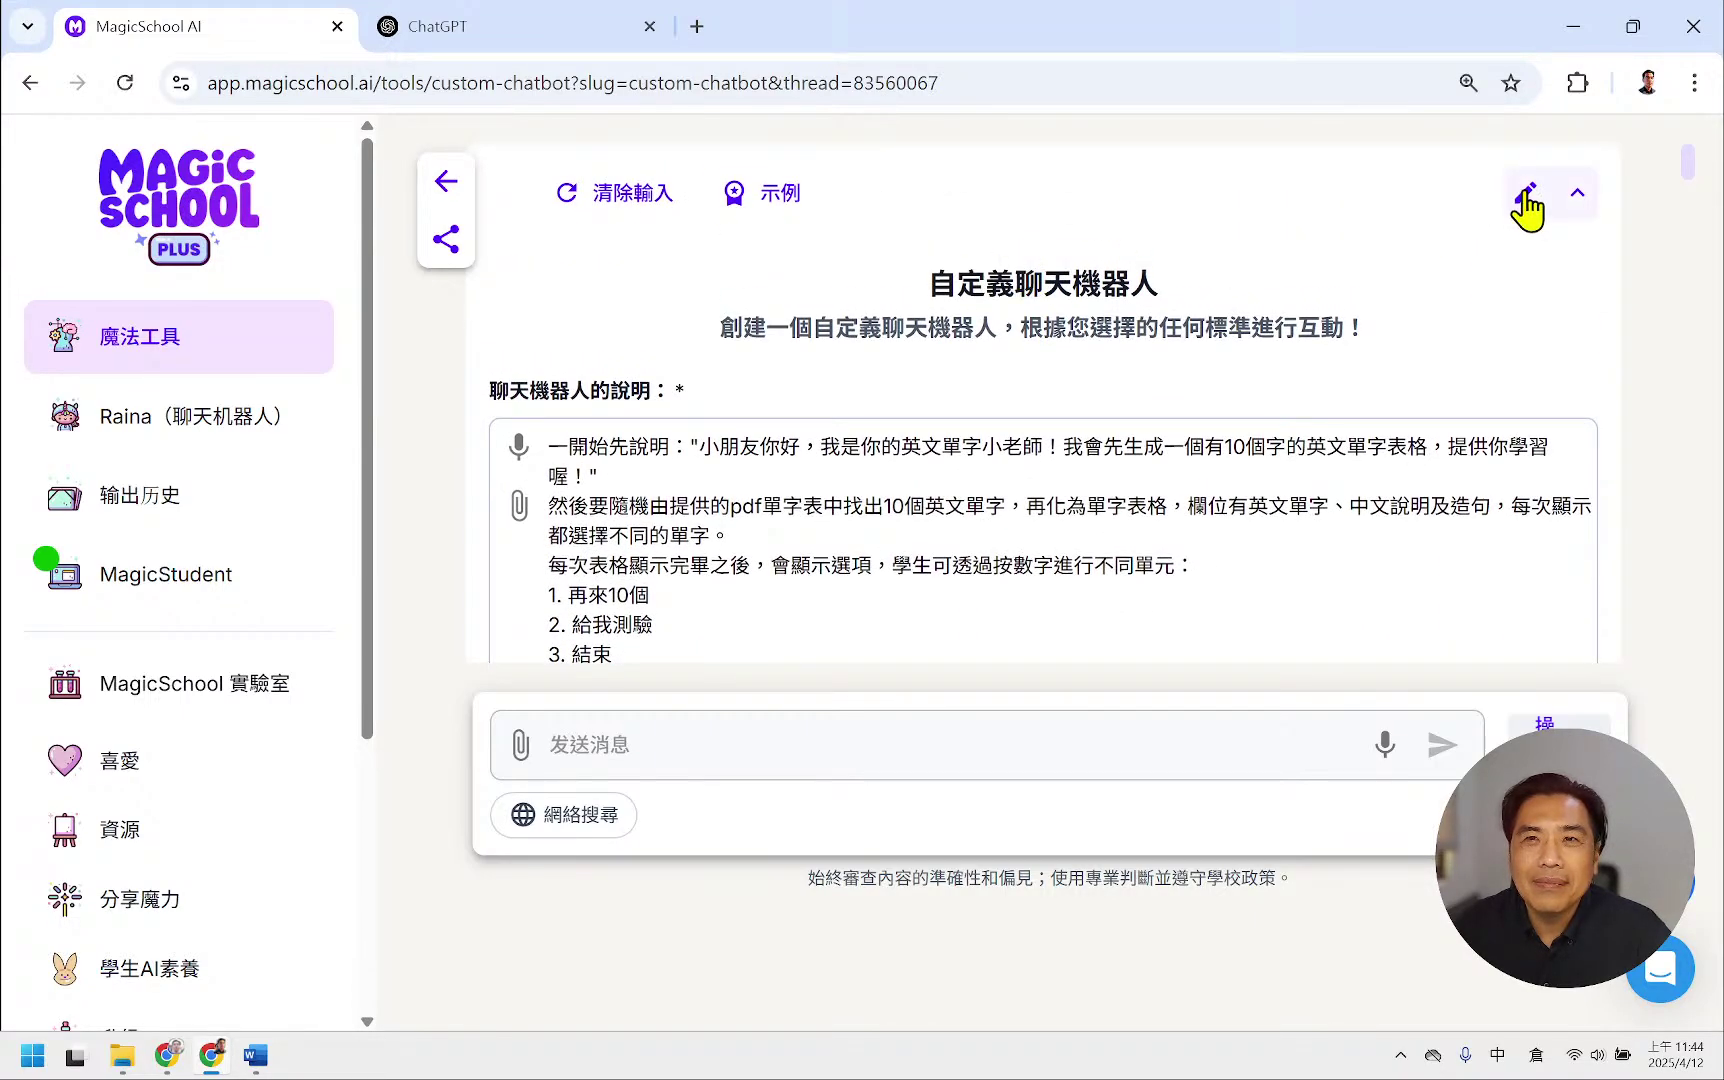
pyautogui.click(1578, 196)
# - Share the conversation with the 公開分享 access level, agree to the public sharing terms, and copy the link
pyautogui.scroll(-15, 1032, 223)
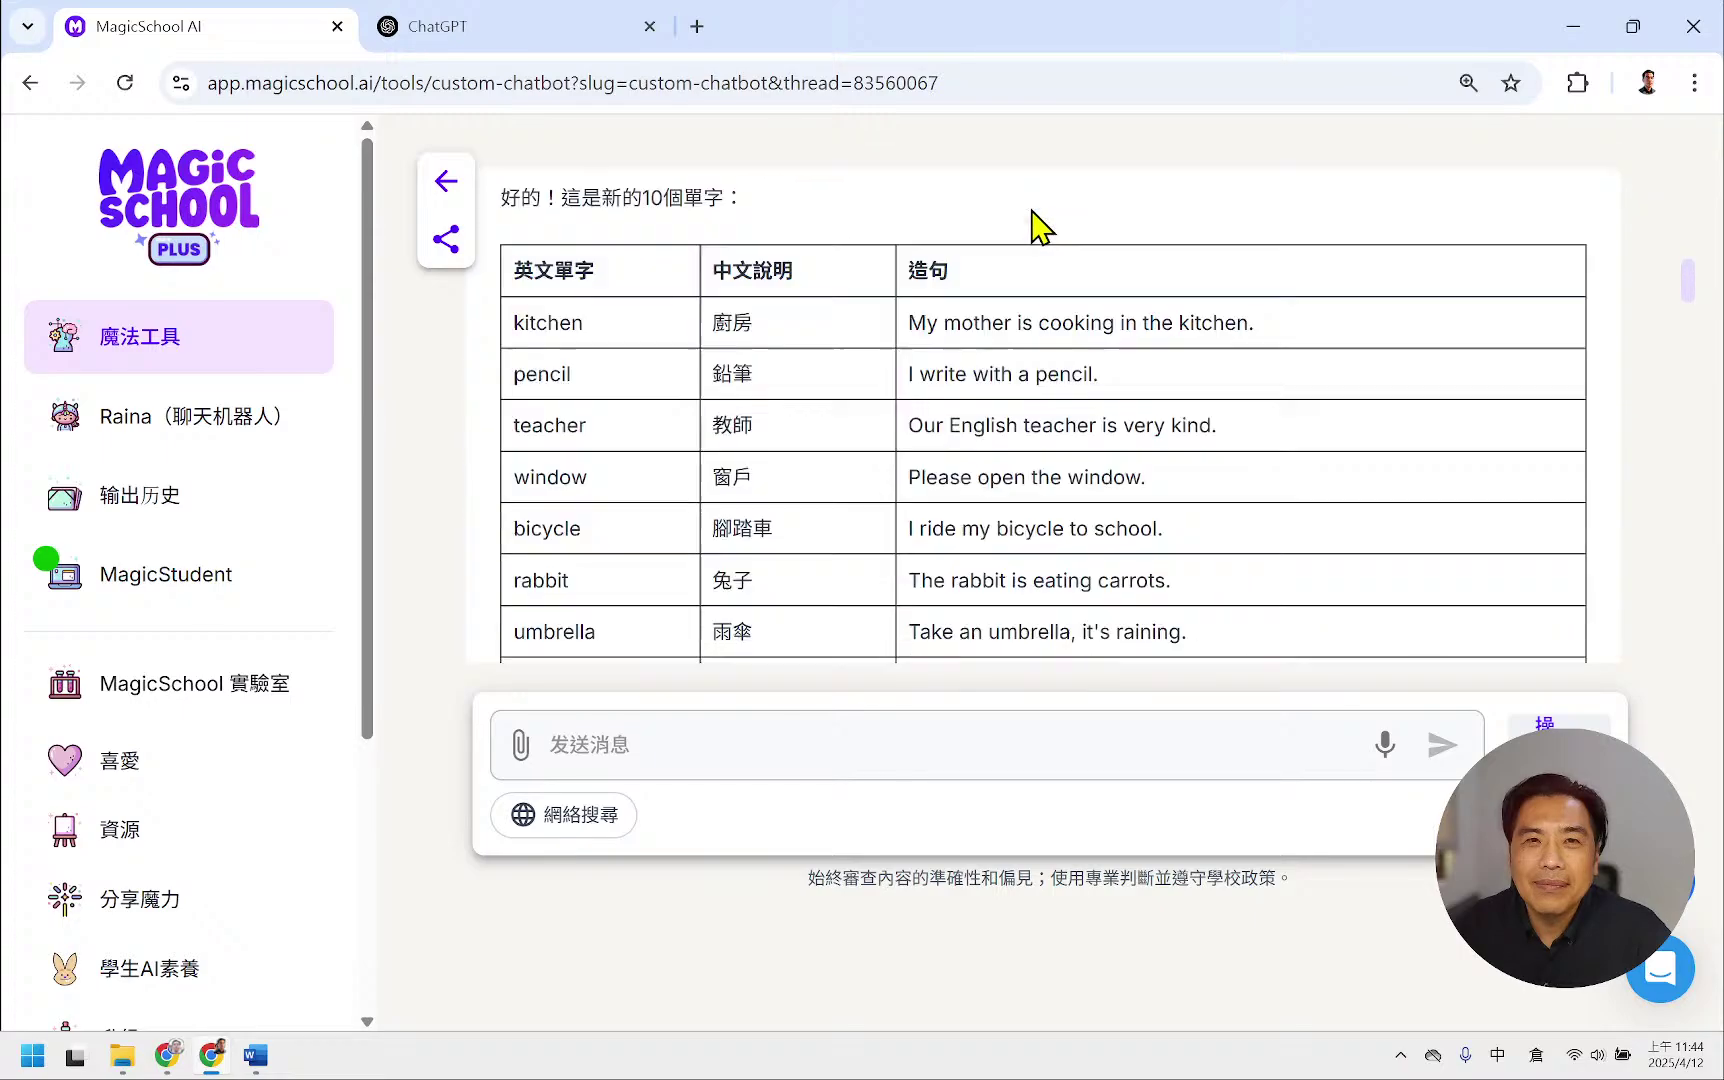
pyautogui.scroll(-20, 1040, 224)
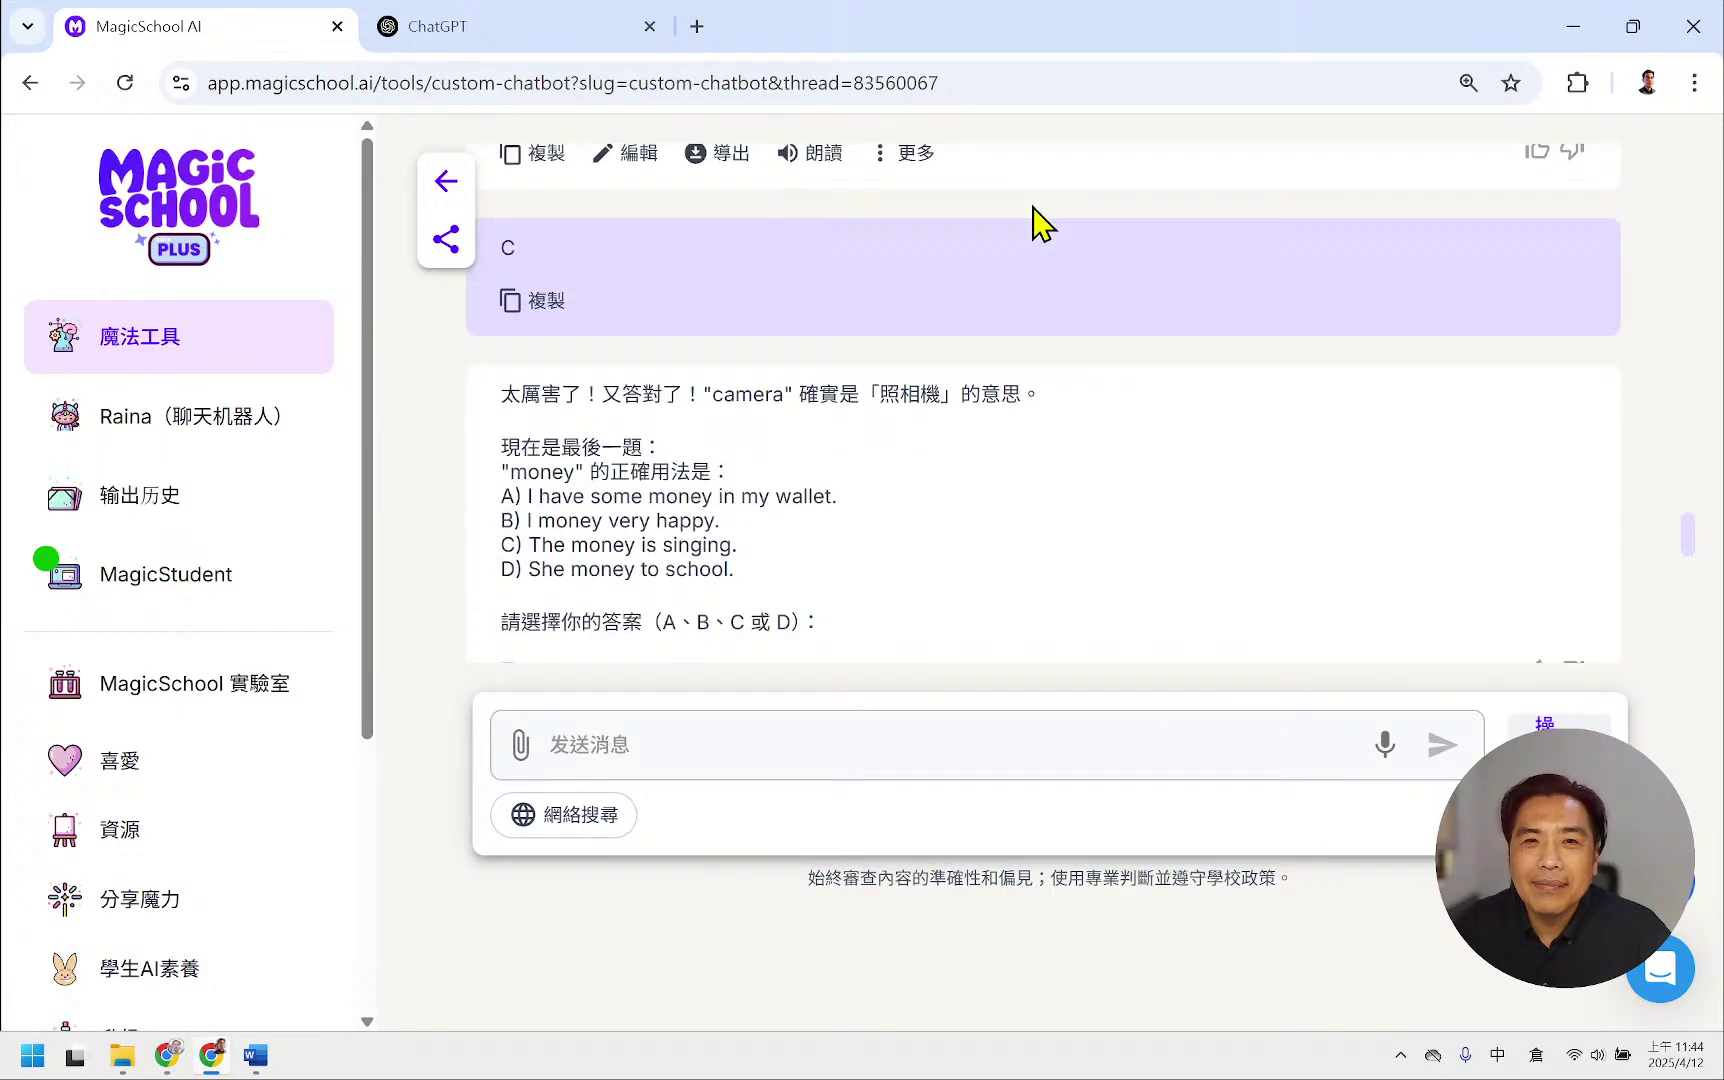
pyautogui.scroll(-2, 1035, 216)
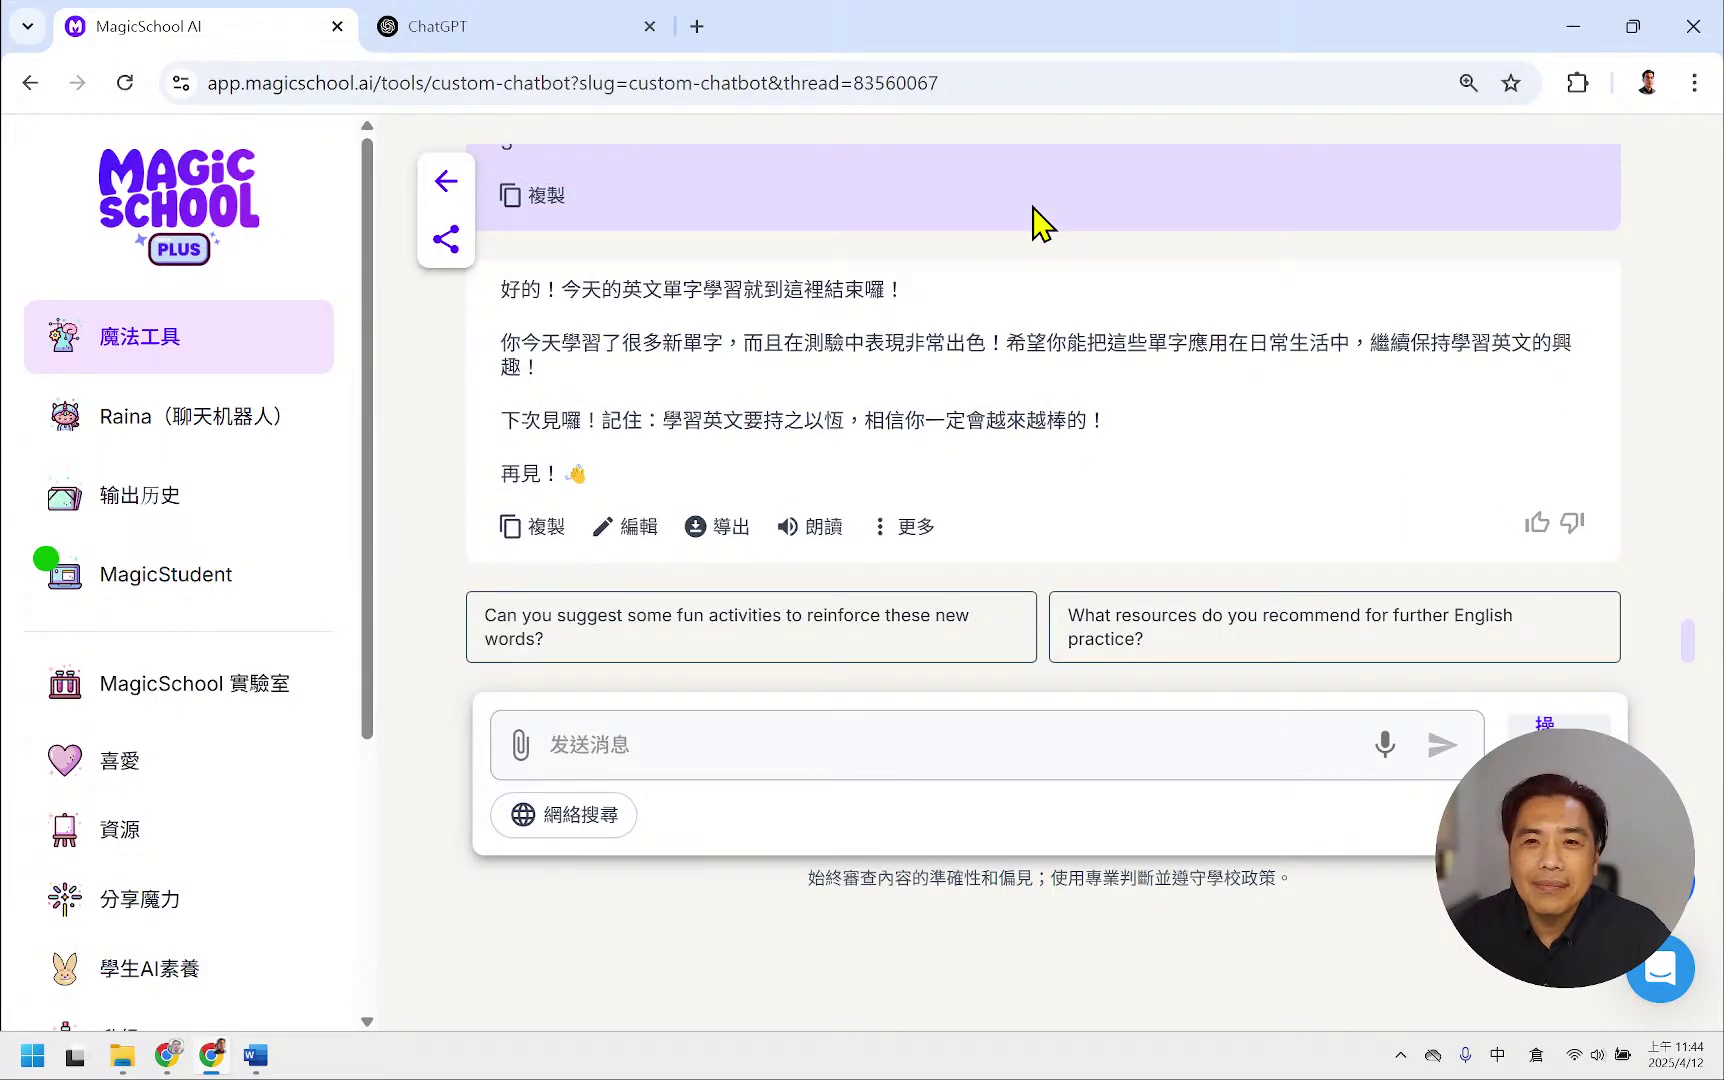
pyautogui.scroll(20, 1040, 224)
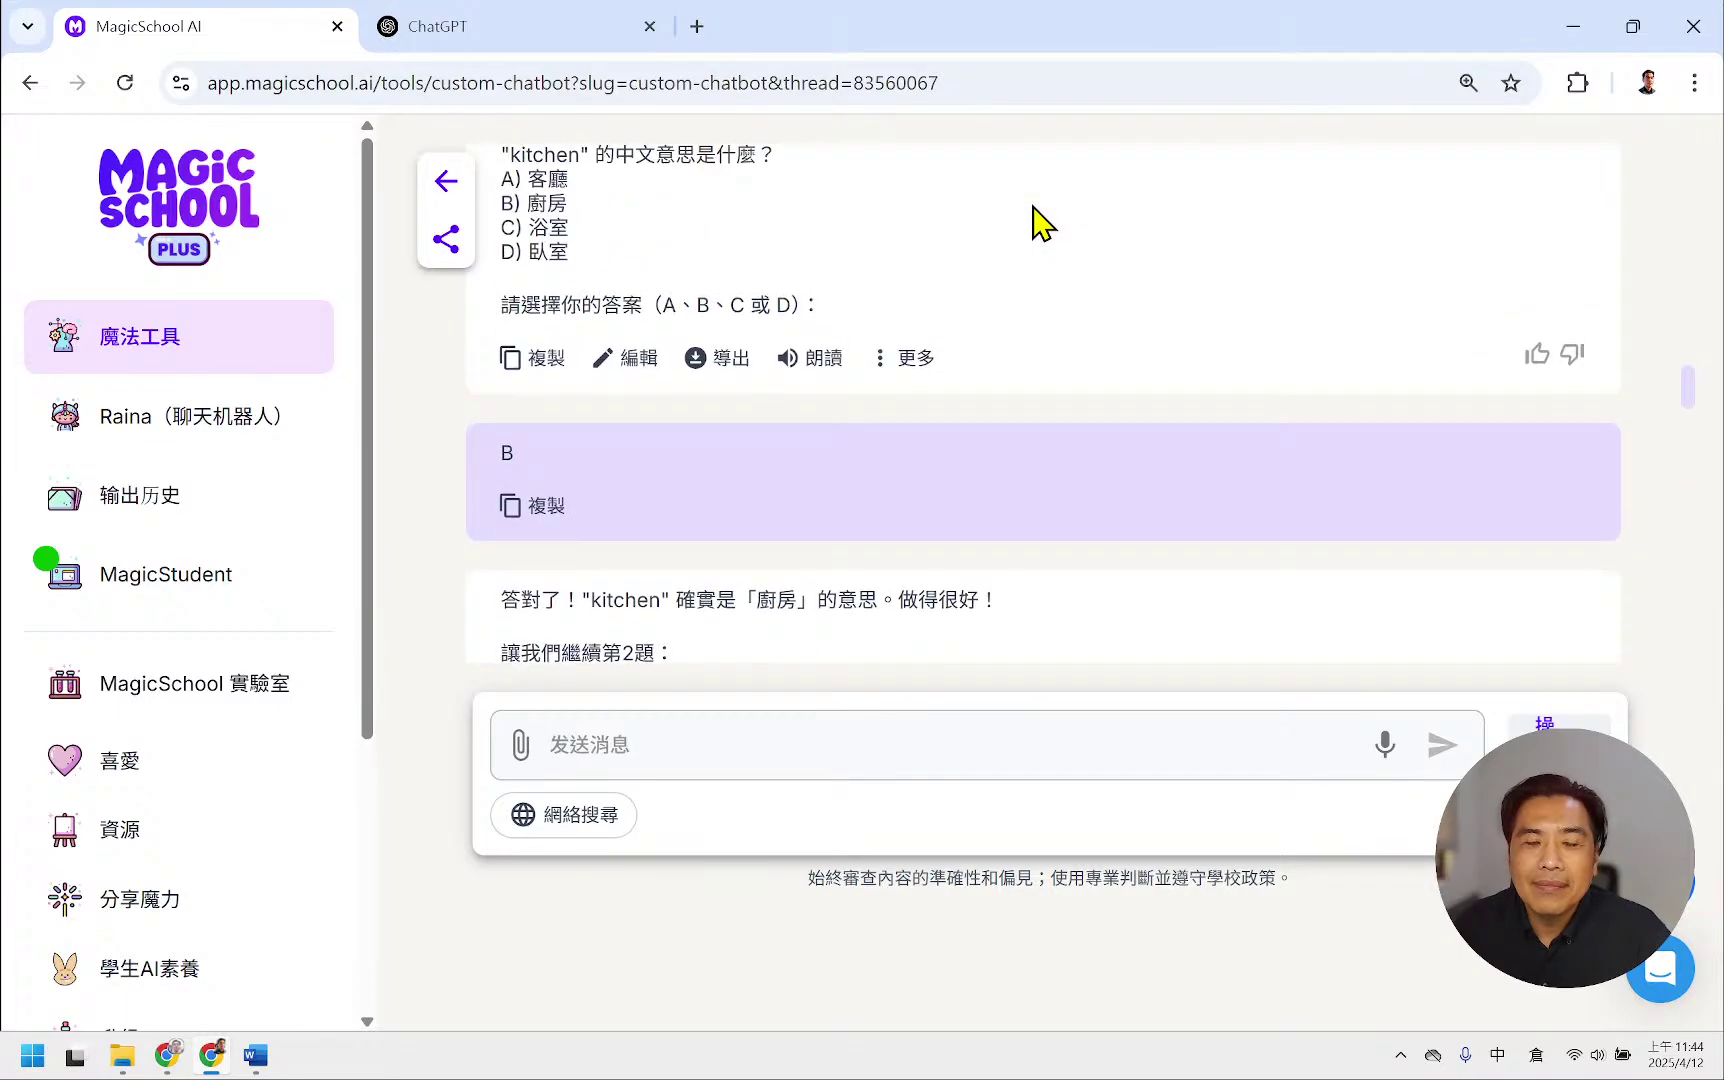
pyautogui.scroll(20, 1040, 224)
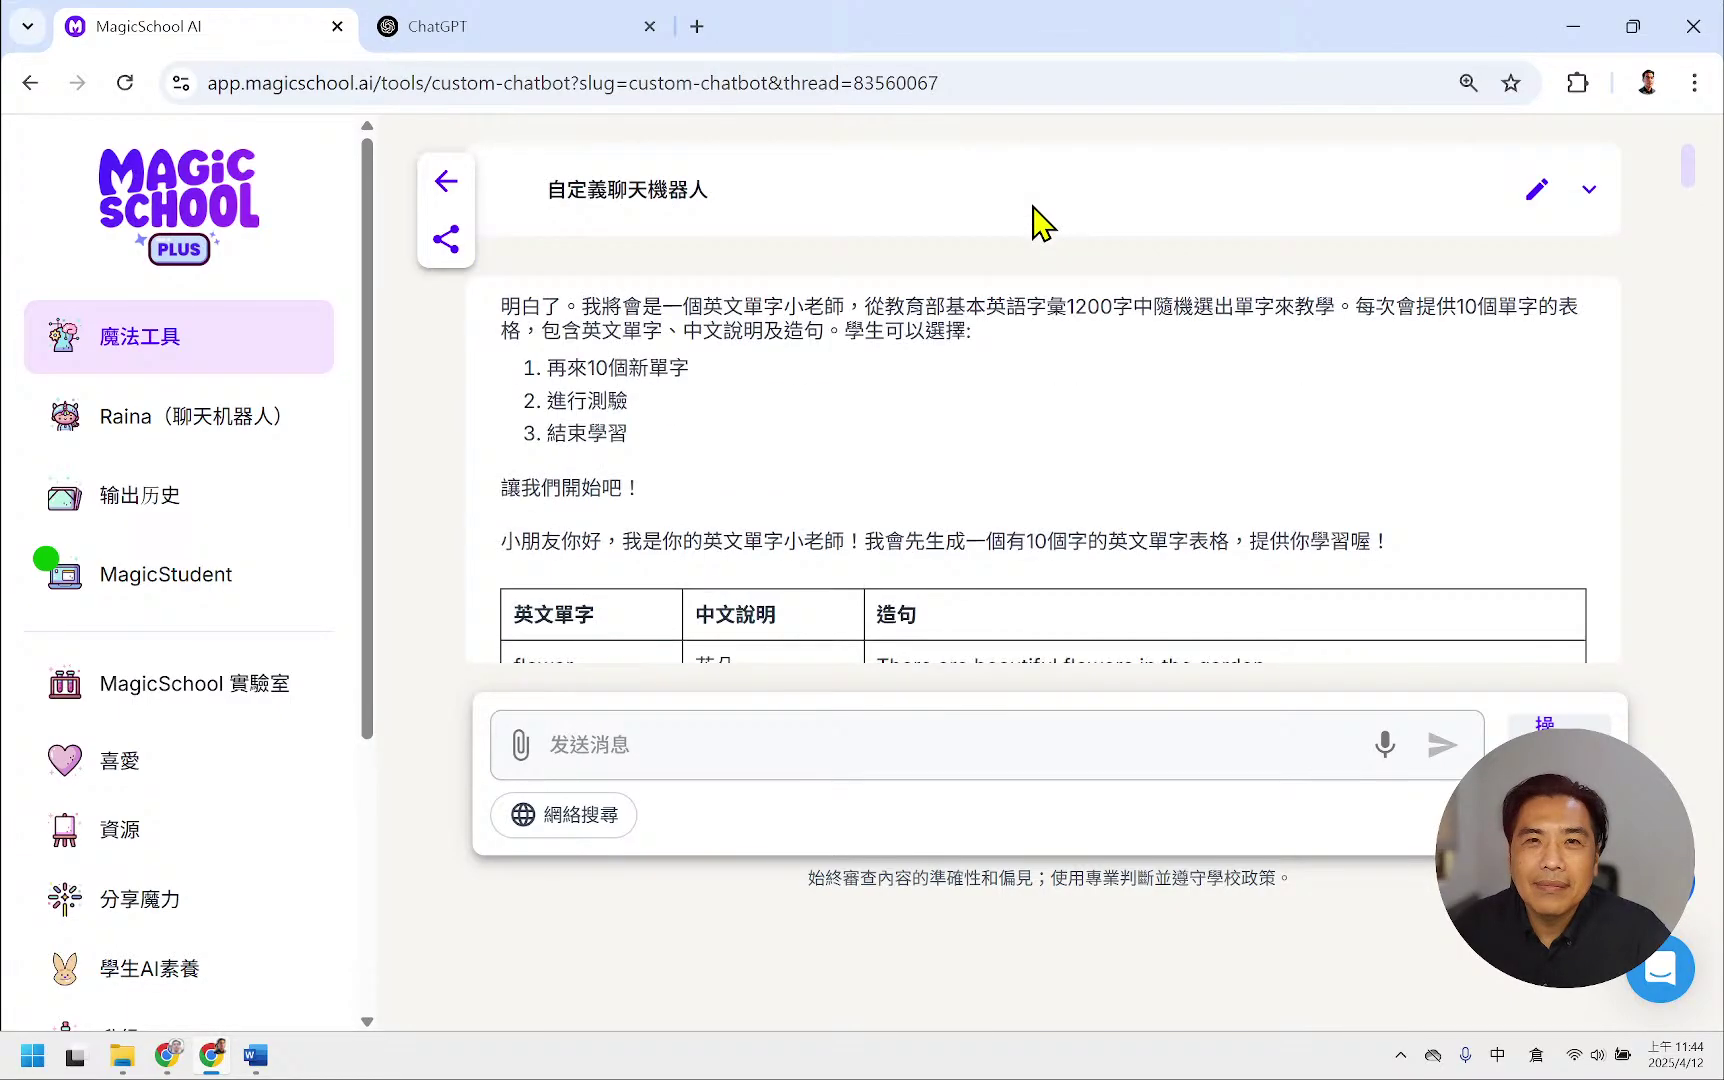
pyautogui.click(447, 240)
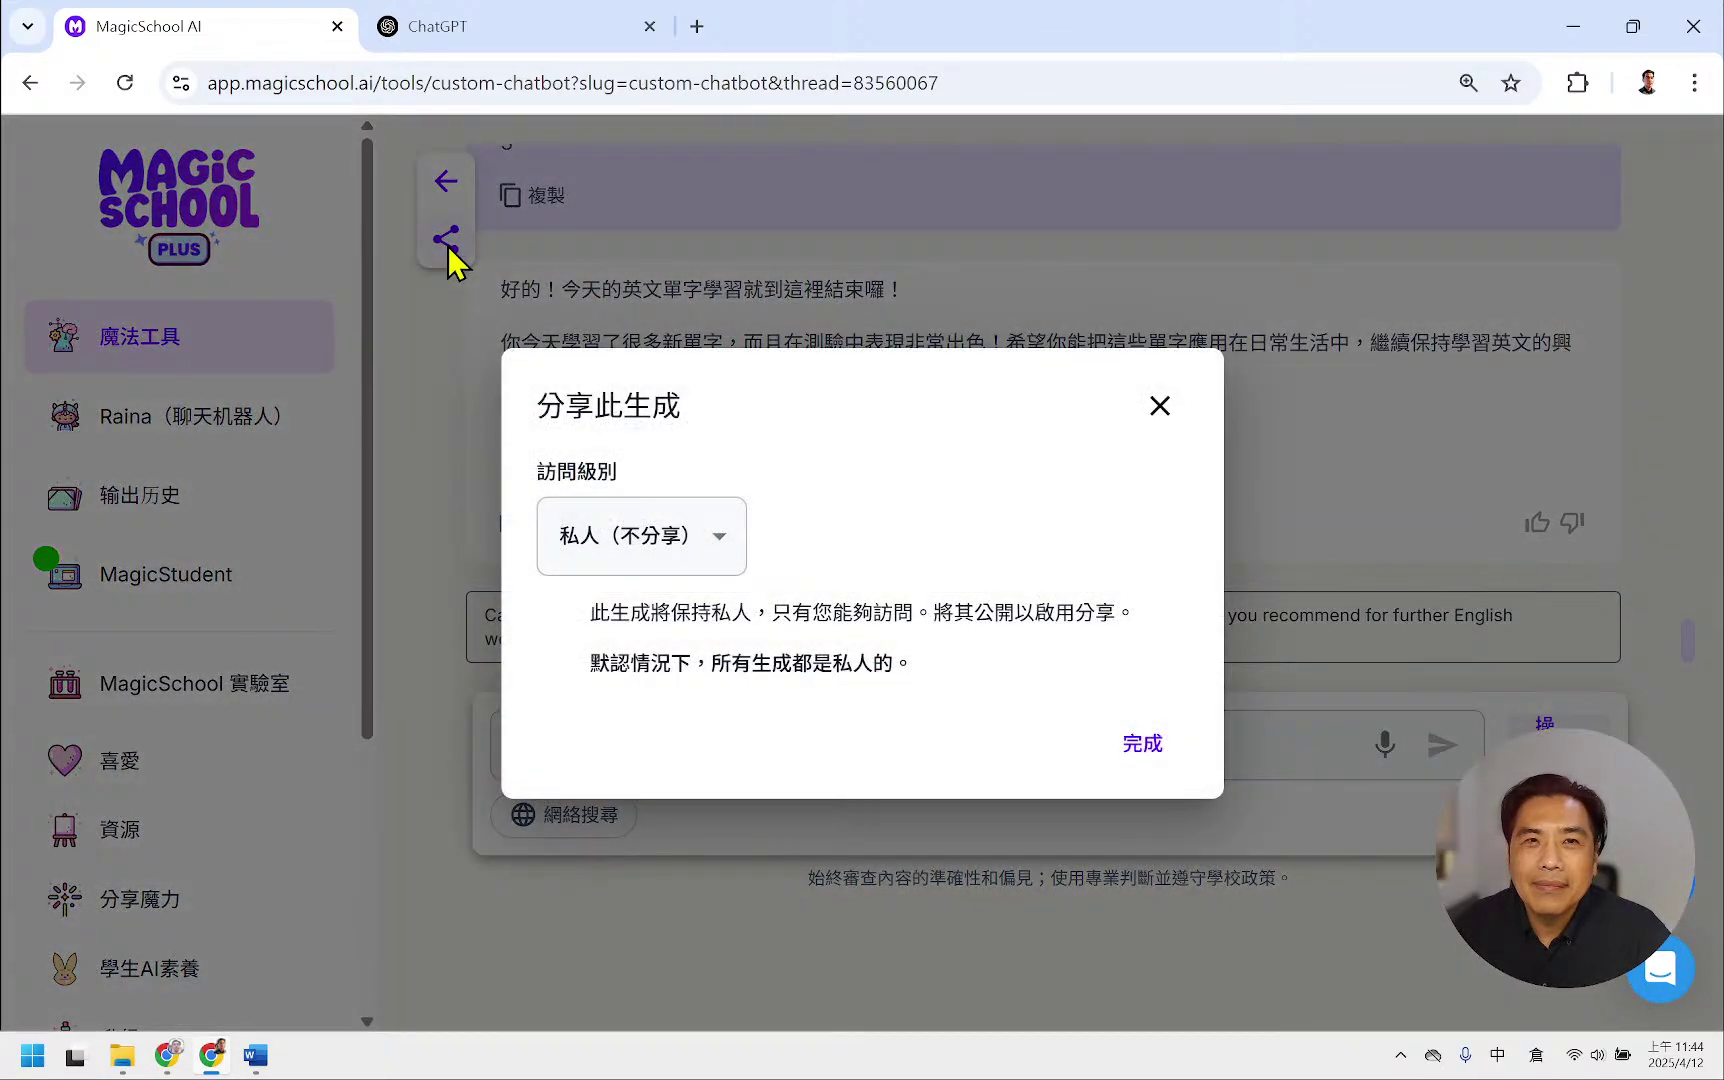
pyautogui.click(640, 553)
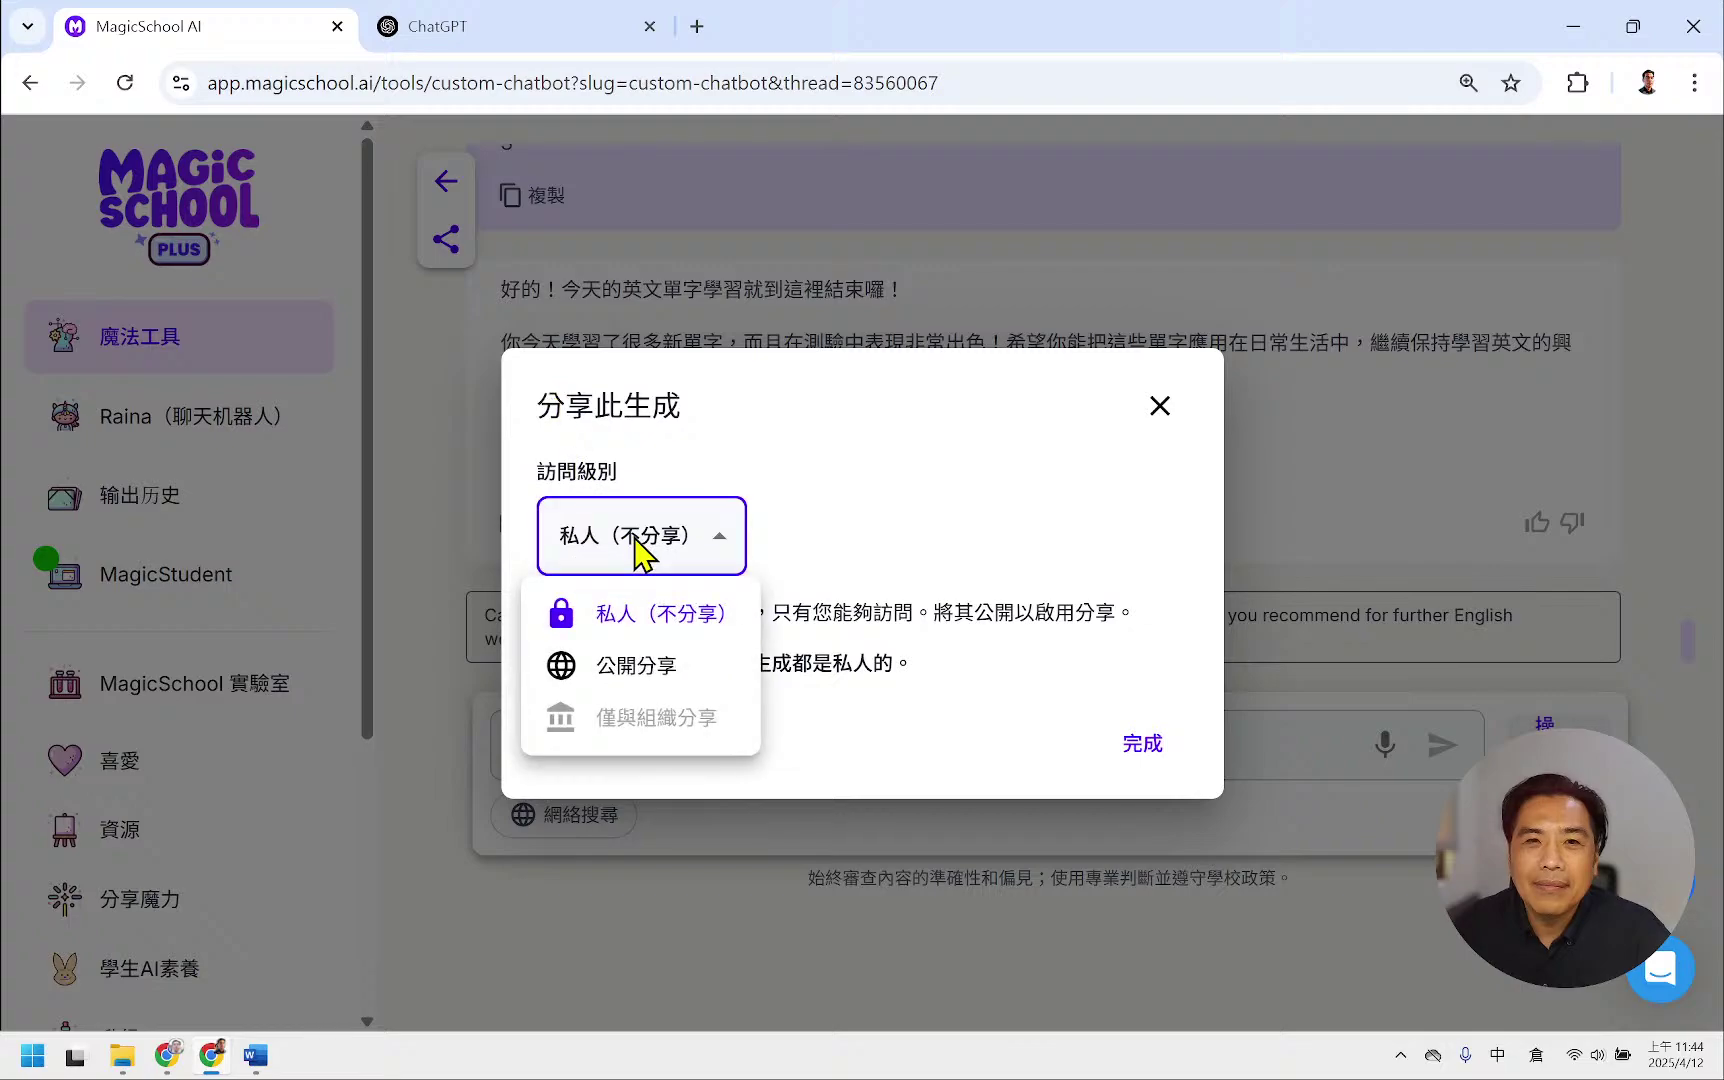
pyautogui.click(640, 665)
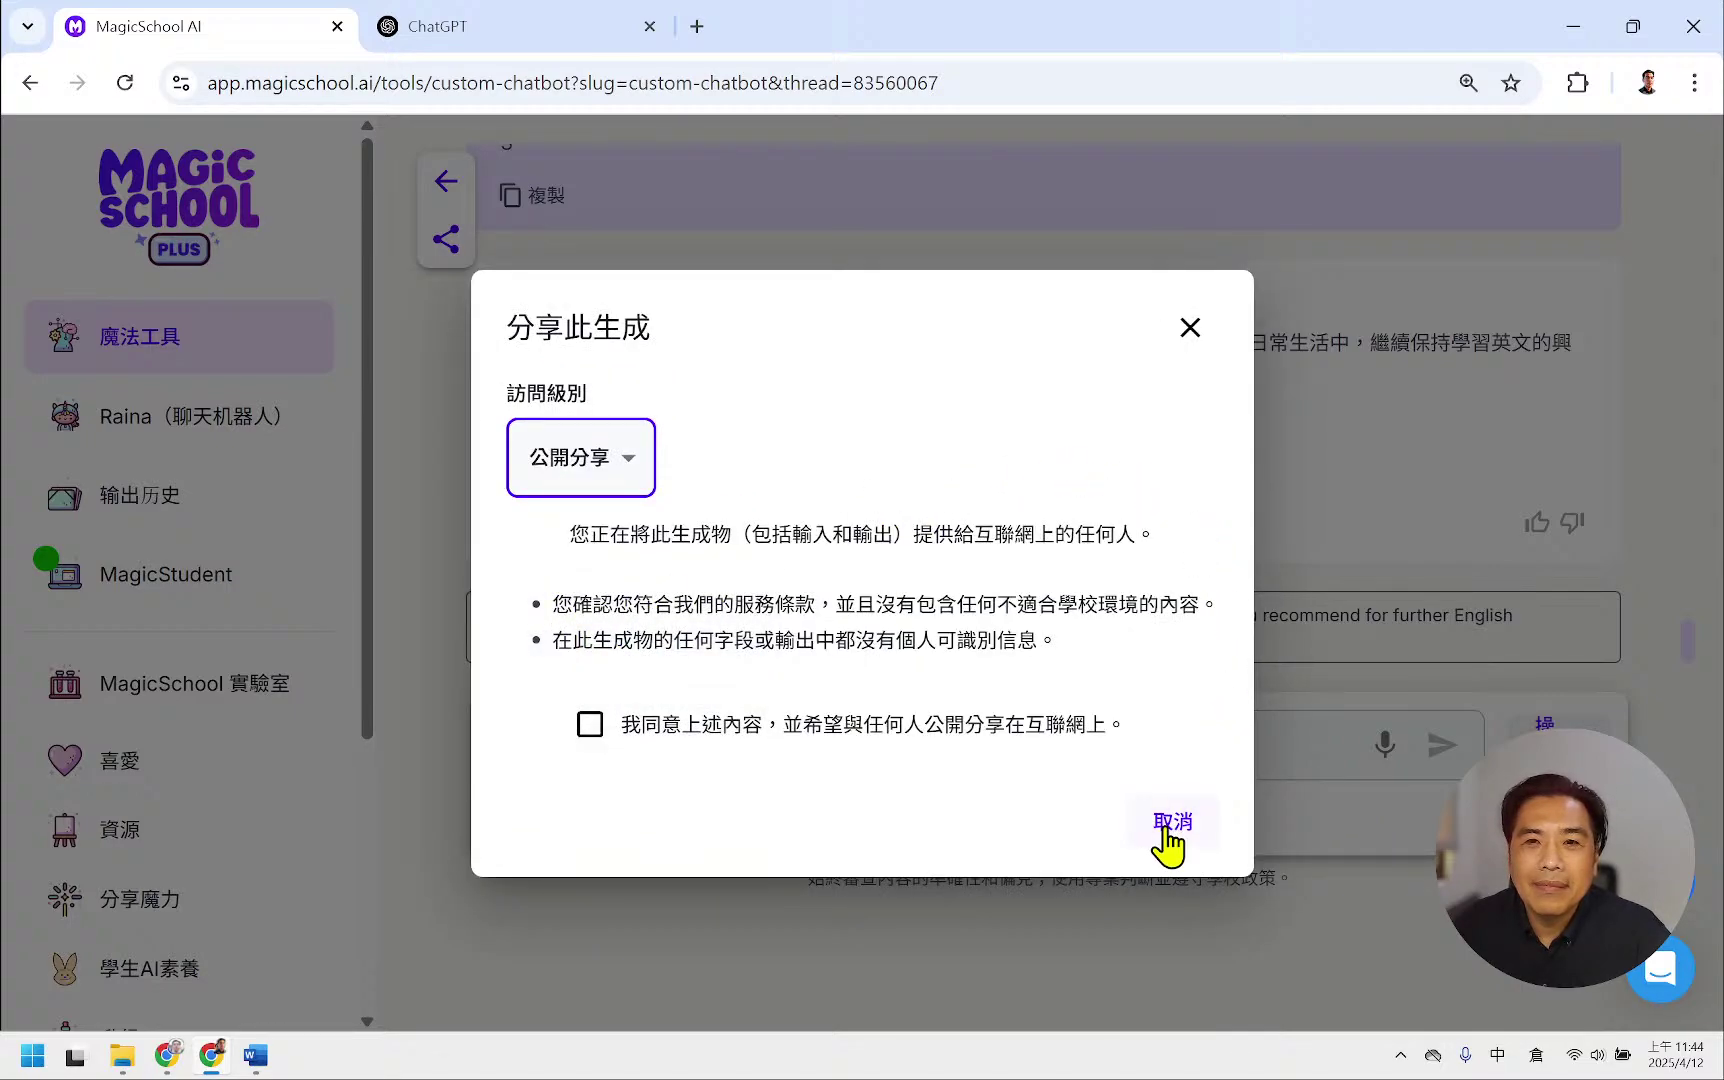
pyautogui.click(700, 724)
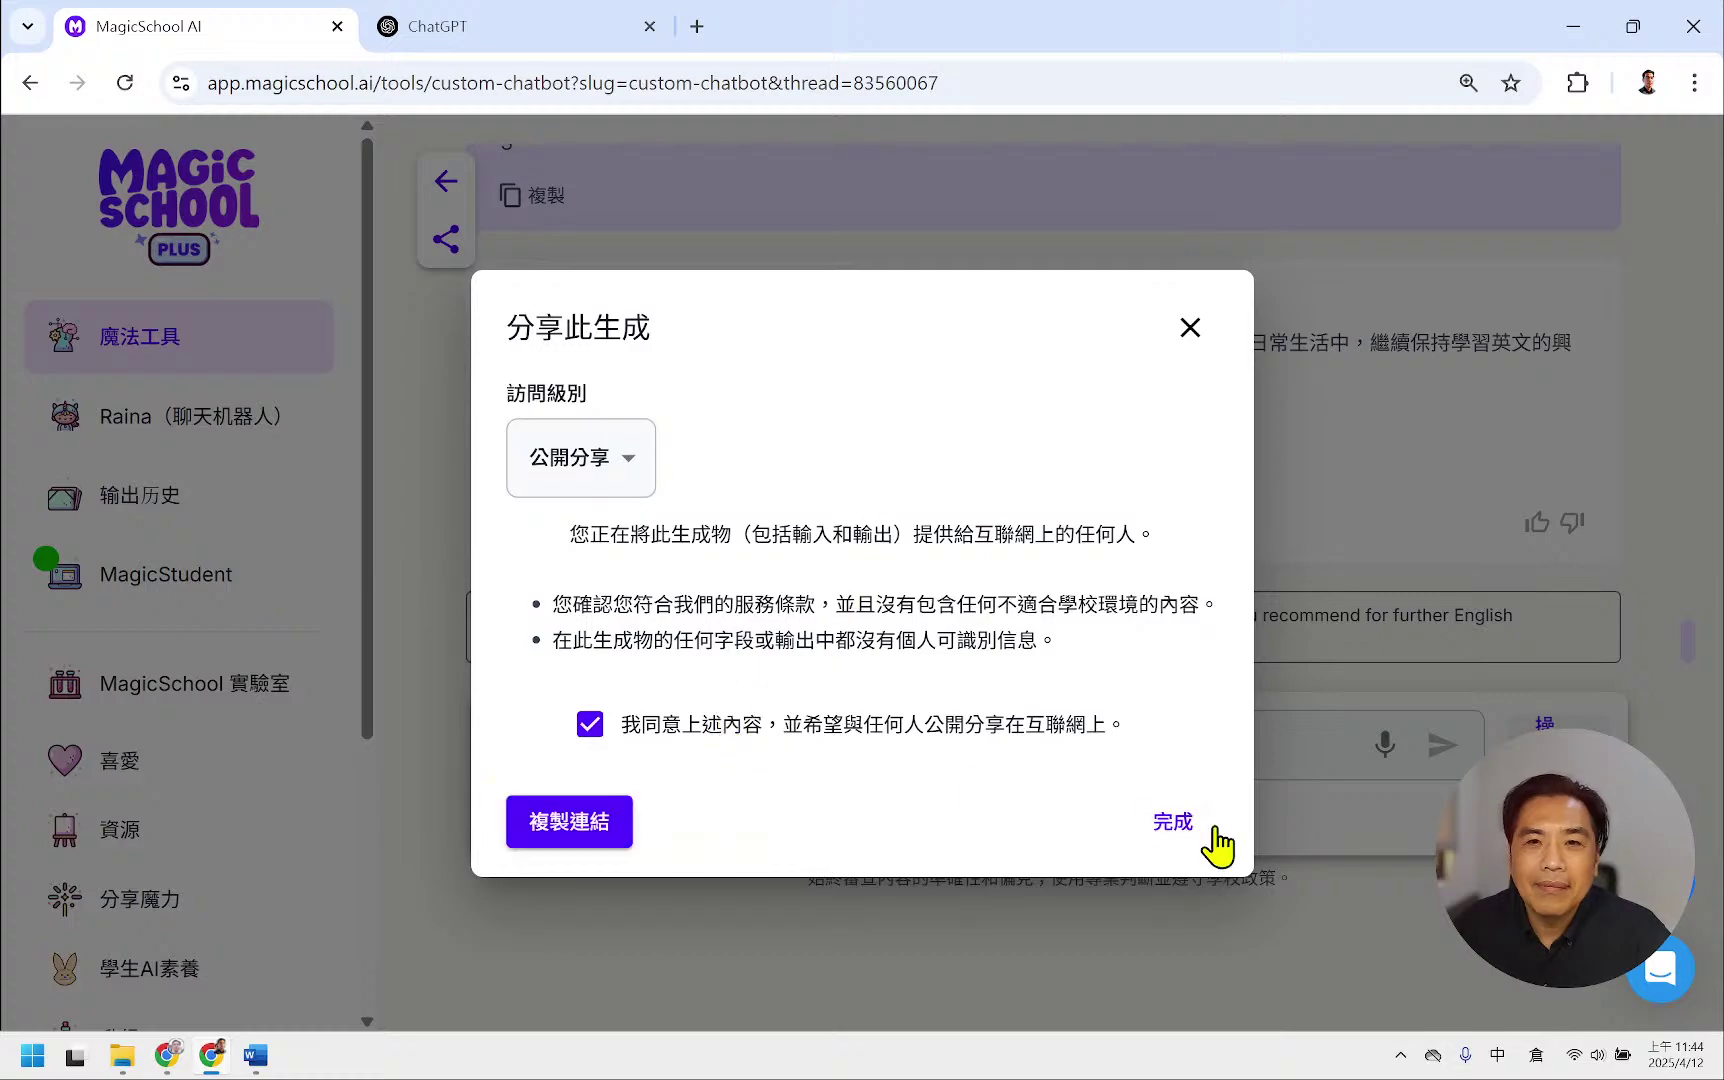
pyautogui.click(569, 821)
pyautogui.click(1160, 835)
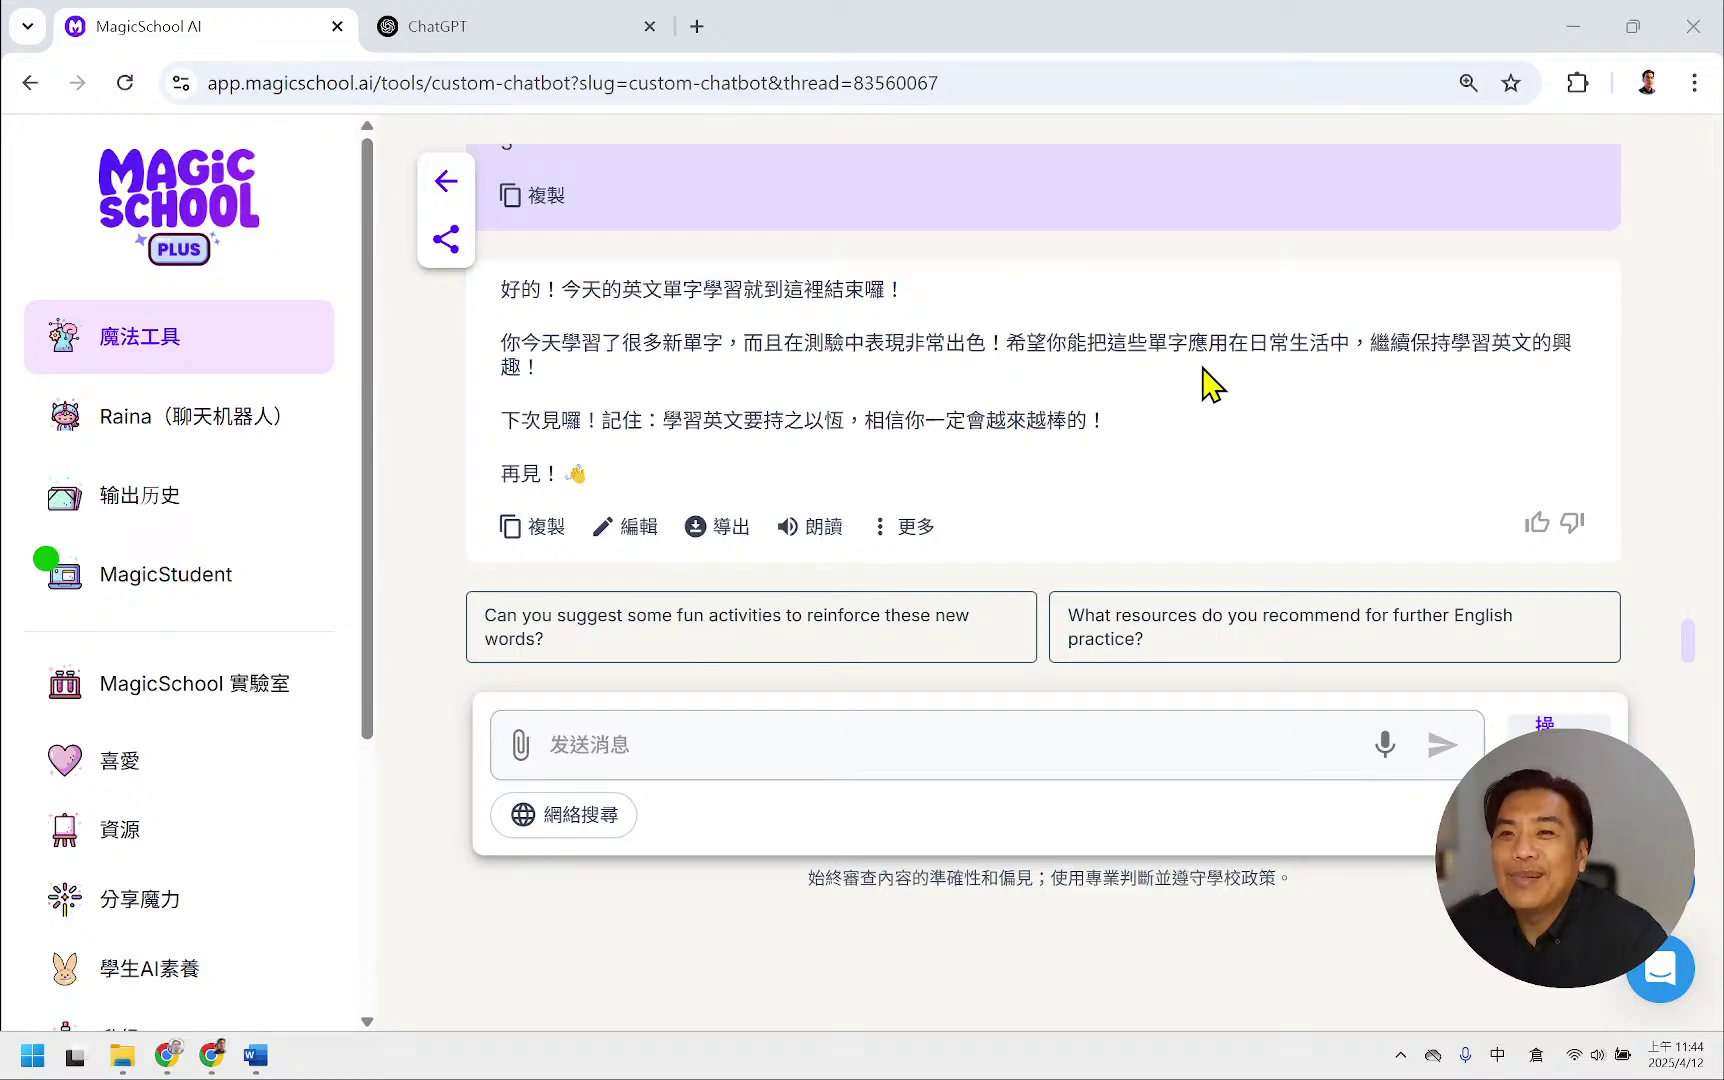
# - Return to the start of the conversation and briefly expand and collapse the 自定義聊天機器人 form to view its instructions
pyautogui.scroll(10, 1260, 370)
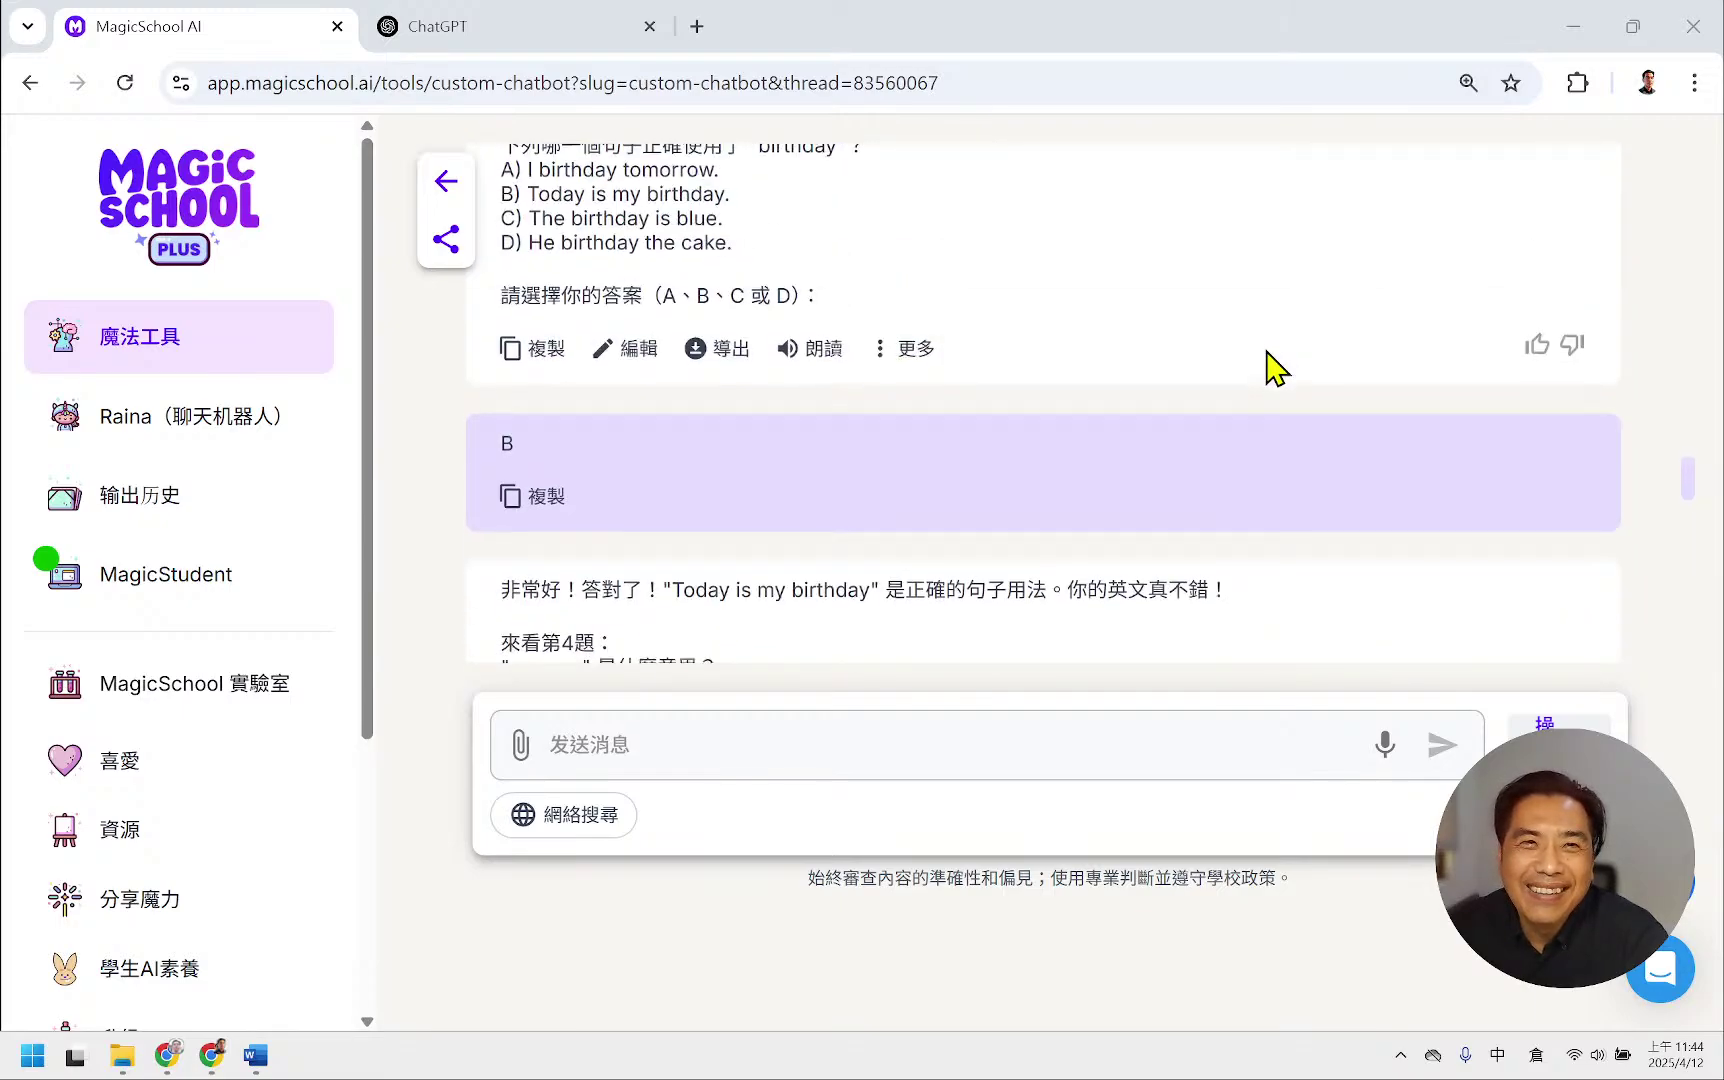
pyautogui.scroll(10, 1012, 231)
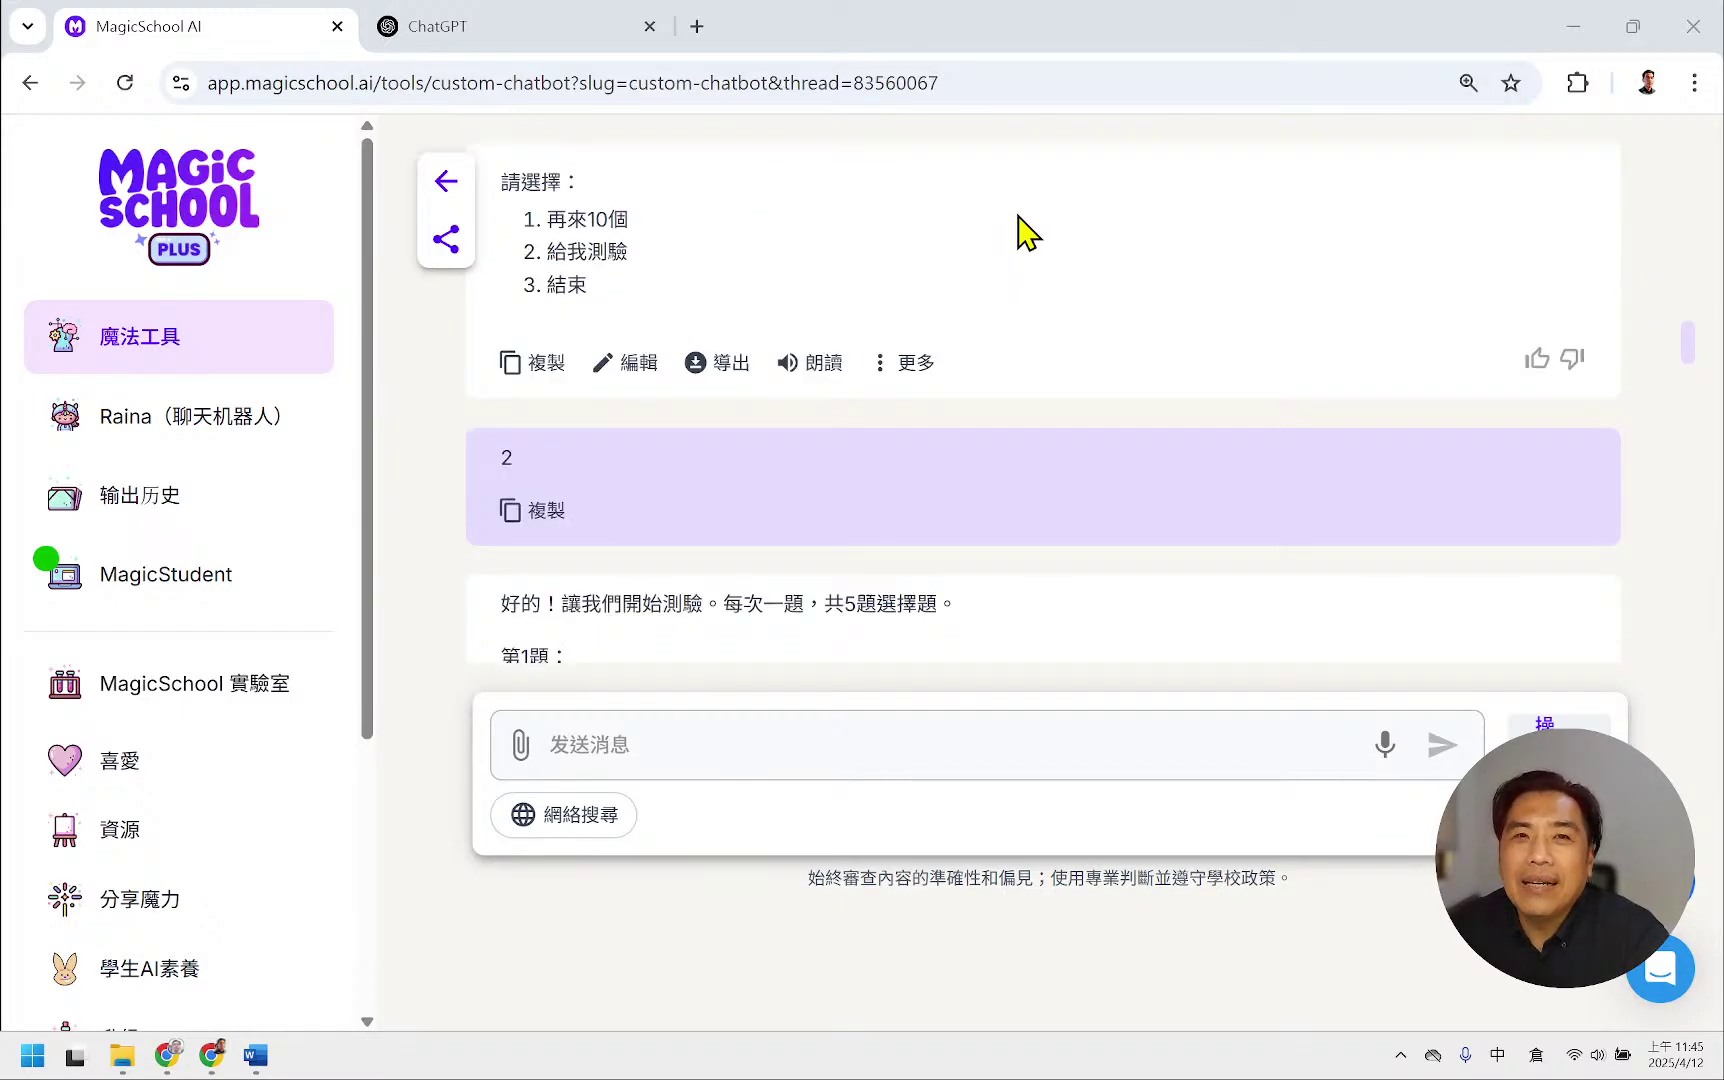
pyautogui.scroll(10, 1020, 212)
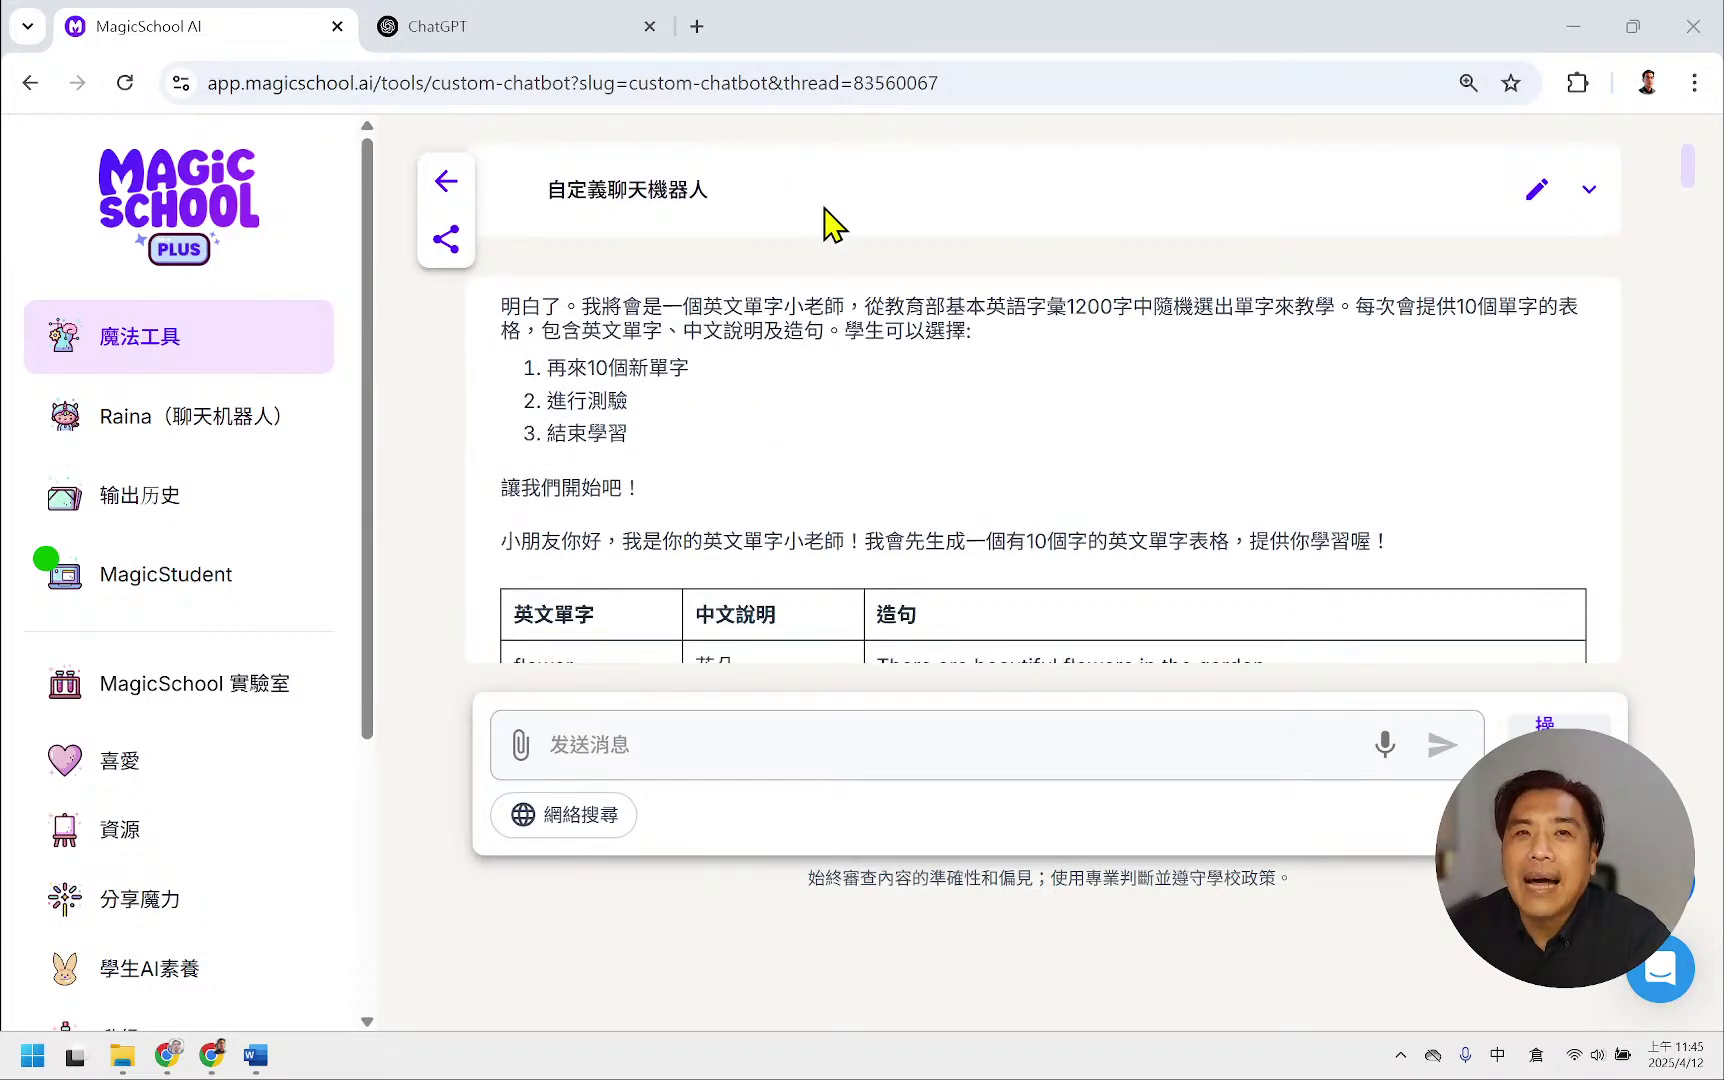
pyautogui.click(1589, 190)
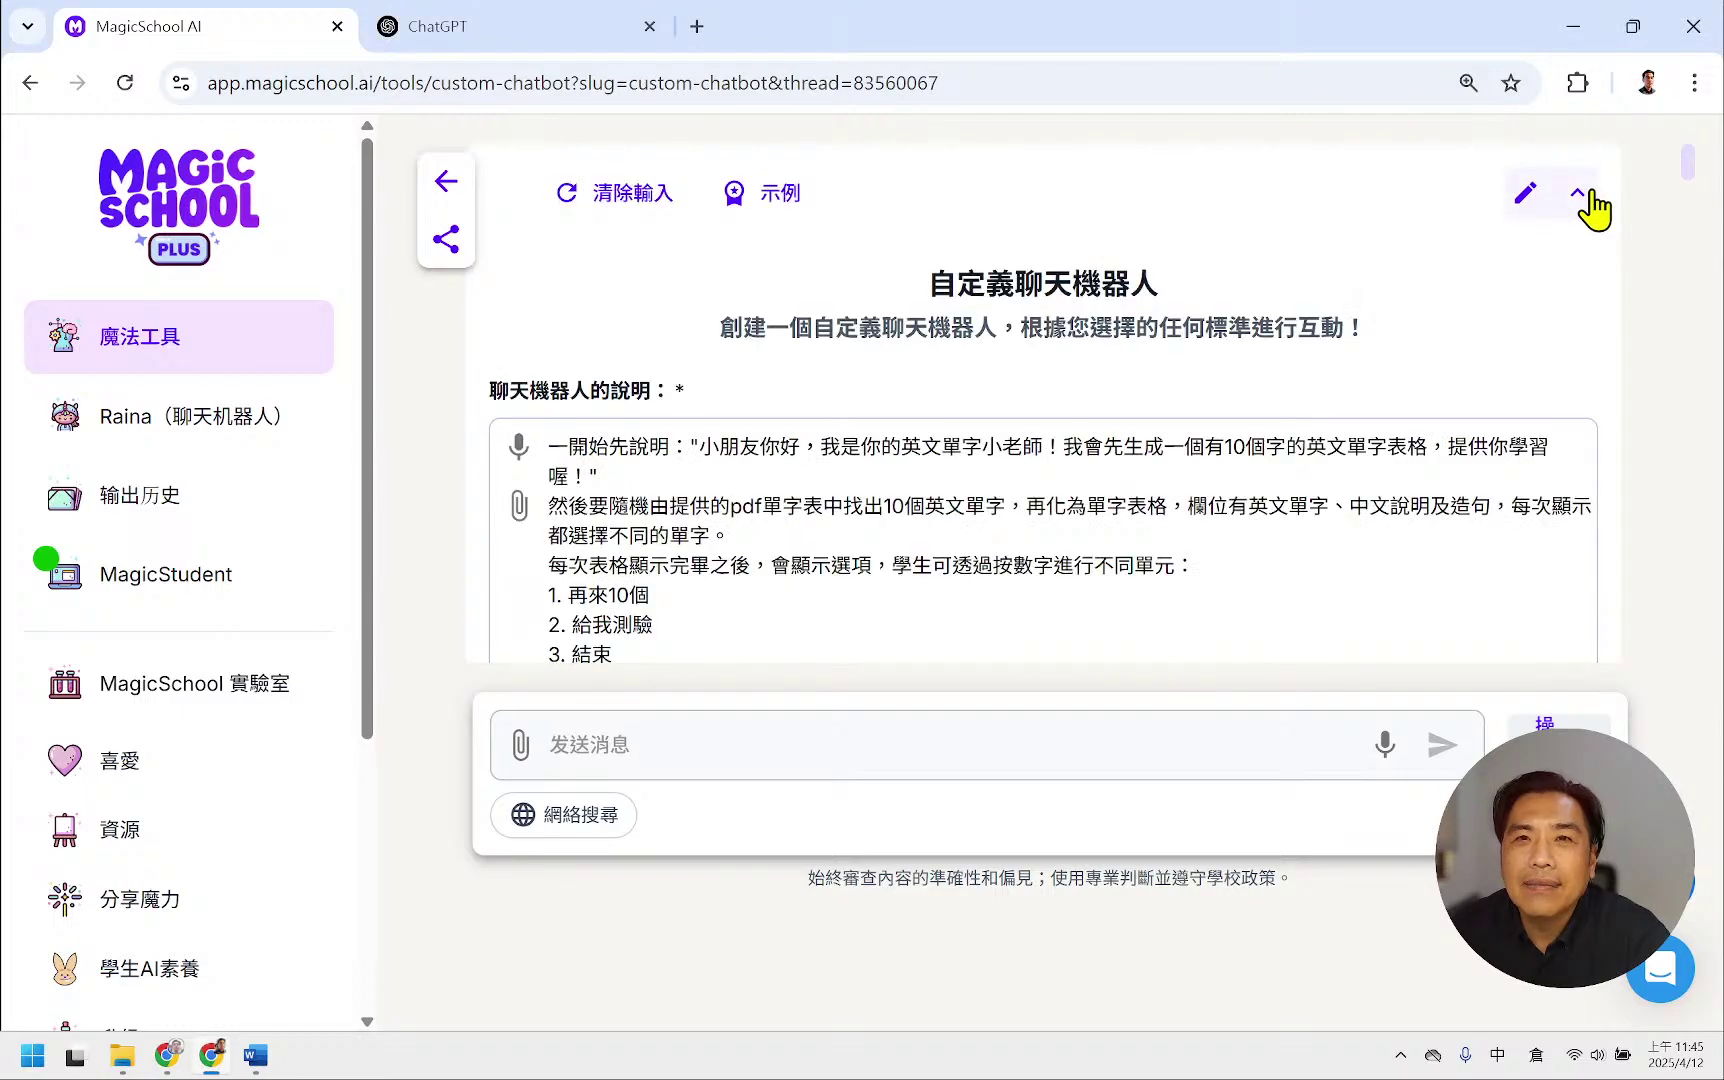
pyautogui.click(1596, 190)
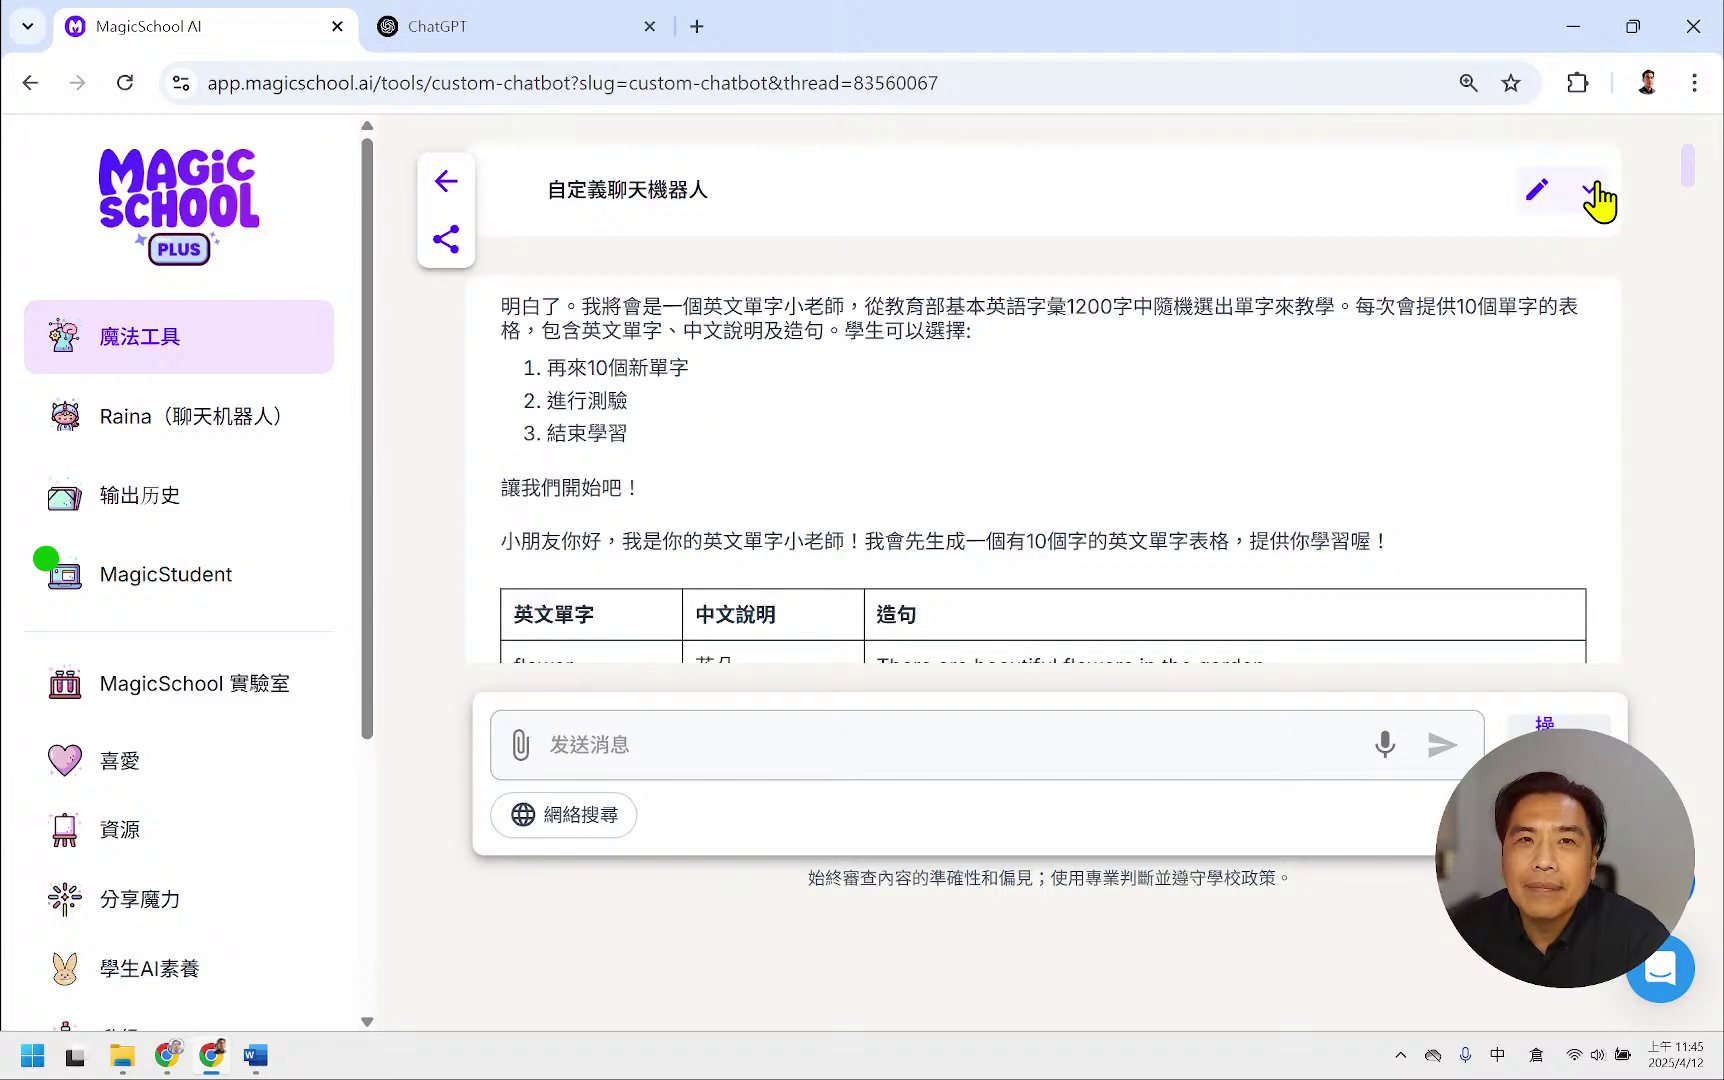
# - Set the conversation's access level to 私人（不分享）
pyautogui.click(445, 240)
pyautogui.click(598, 463)
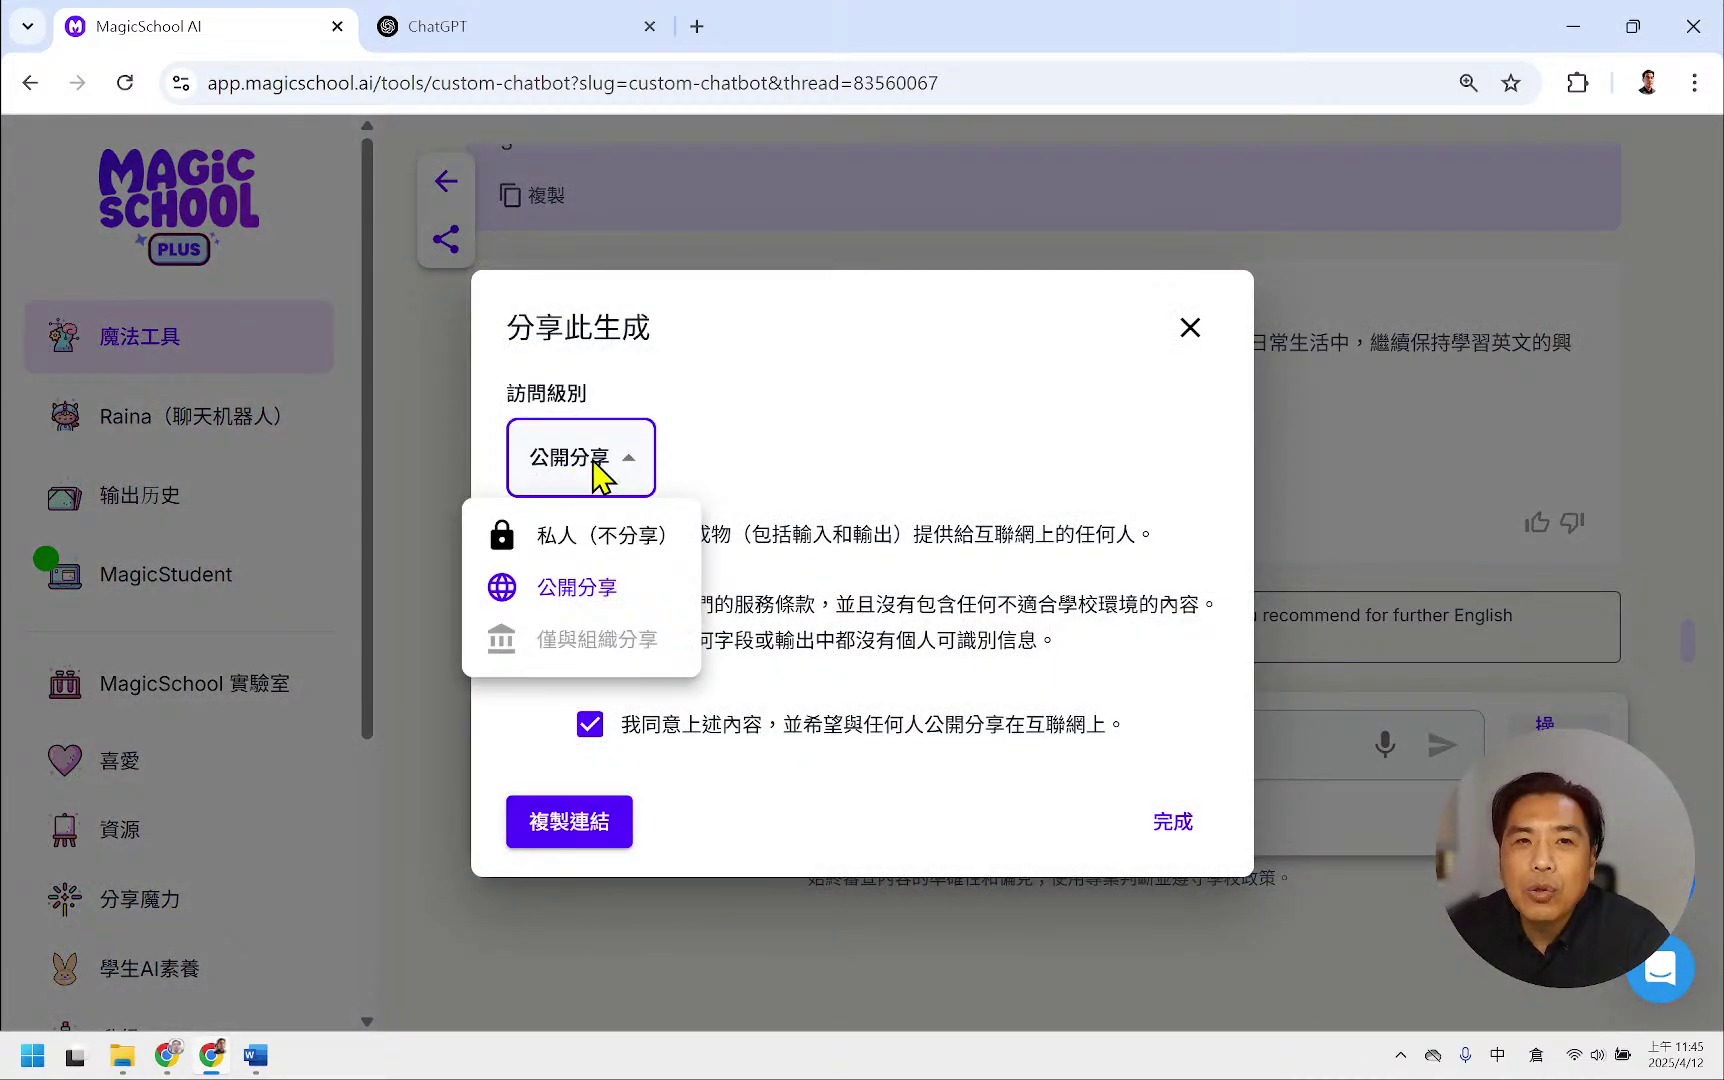
pyautogui.click(577, 548)
# - Set the access level back to 公開分享, accept the sharing terms again, and copy the conversation link
pyautogui.click(595, 525)
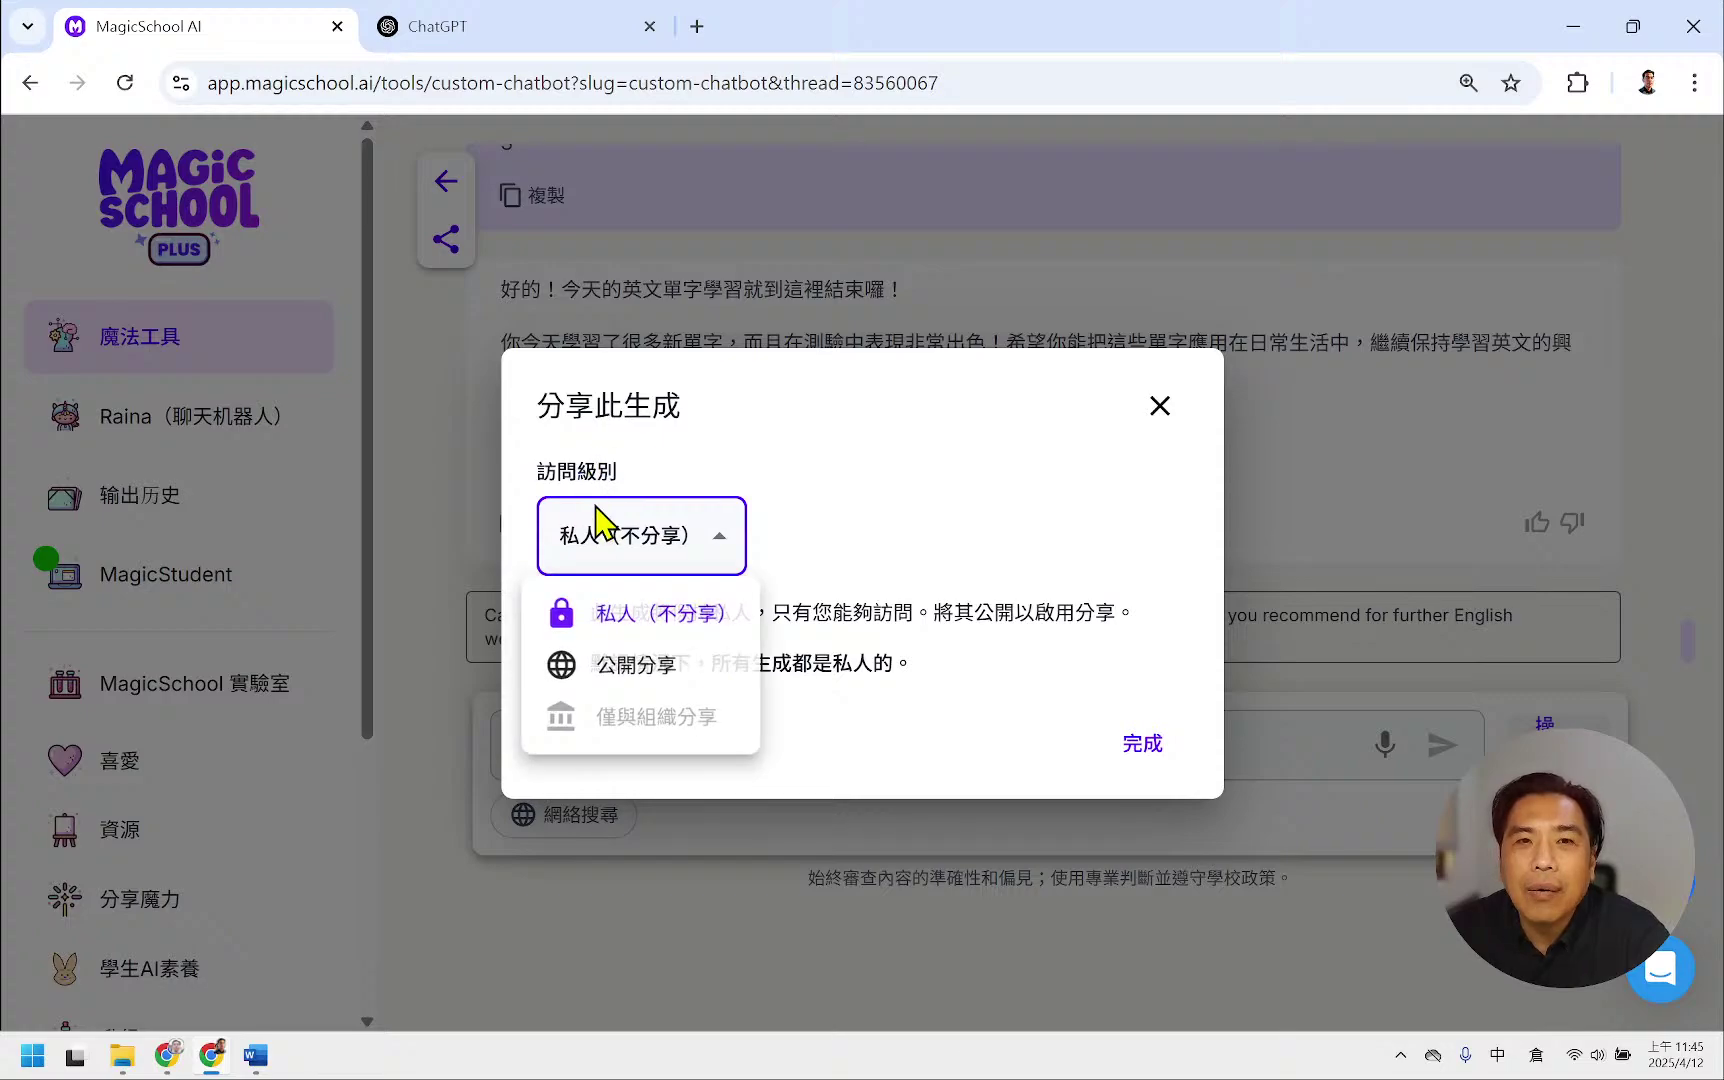
pyautogui.click(637, 668)
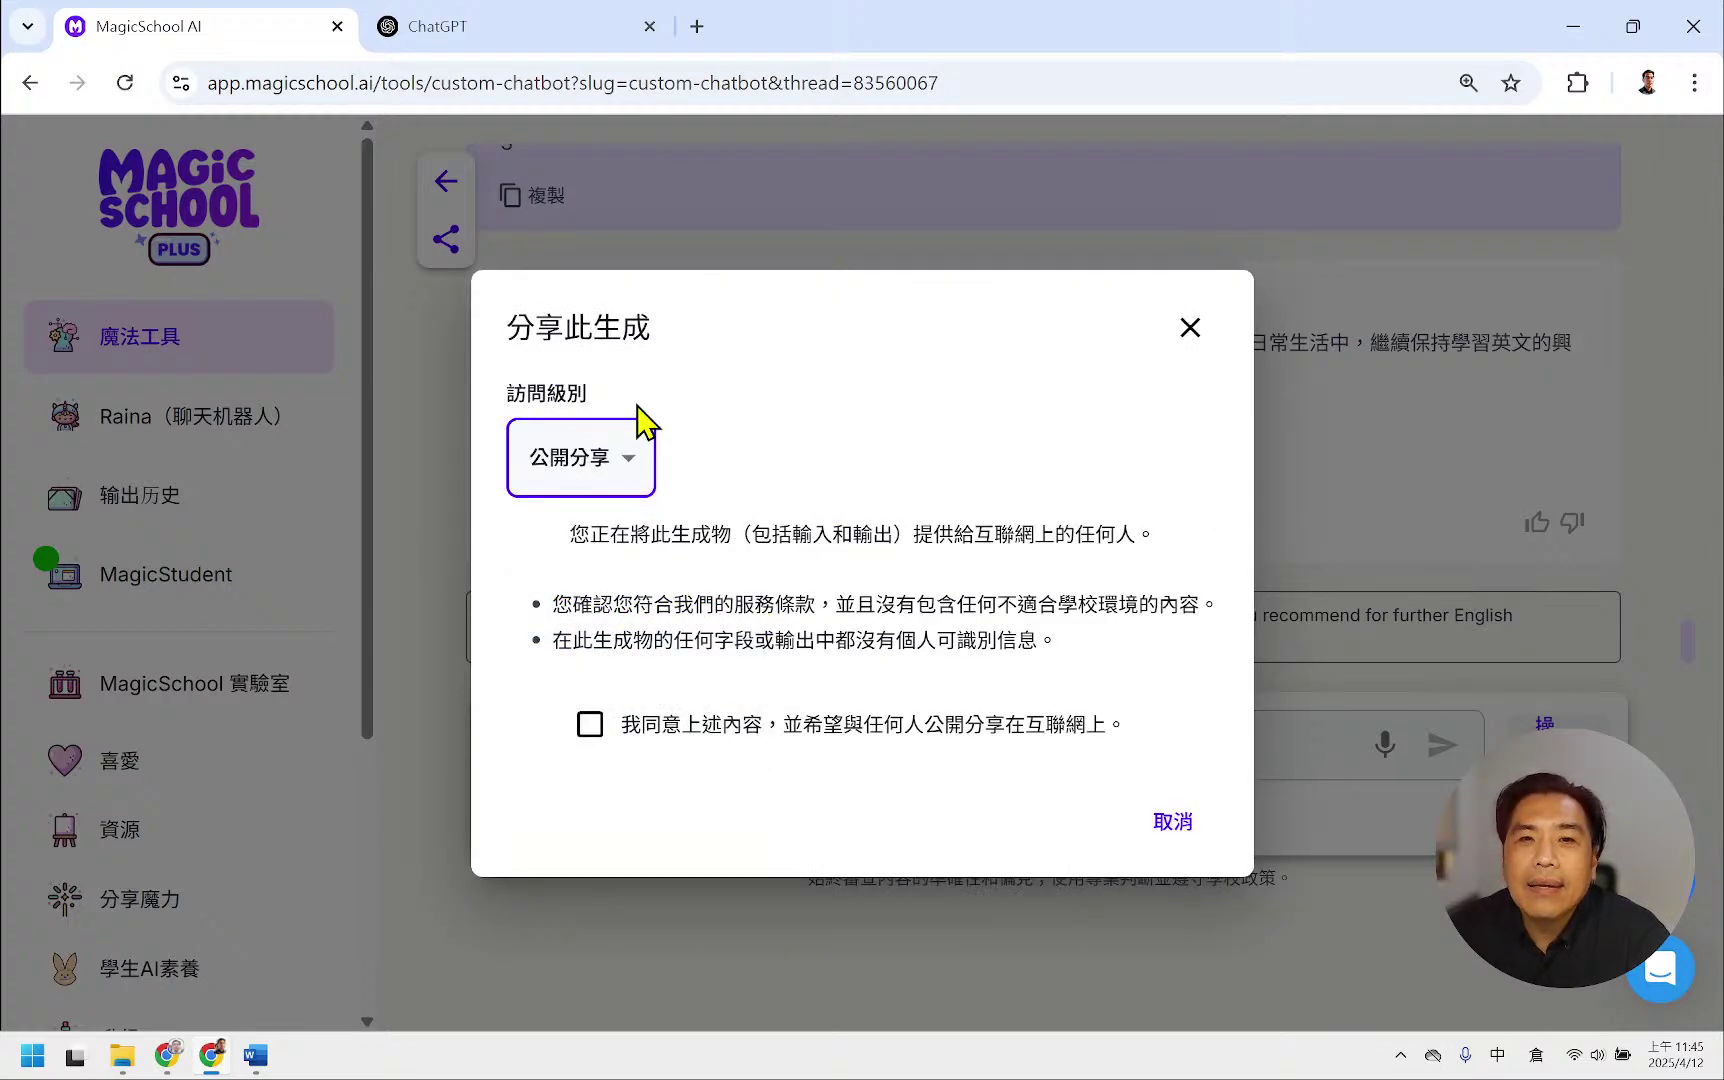
pyautogui.click(605, 736)
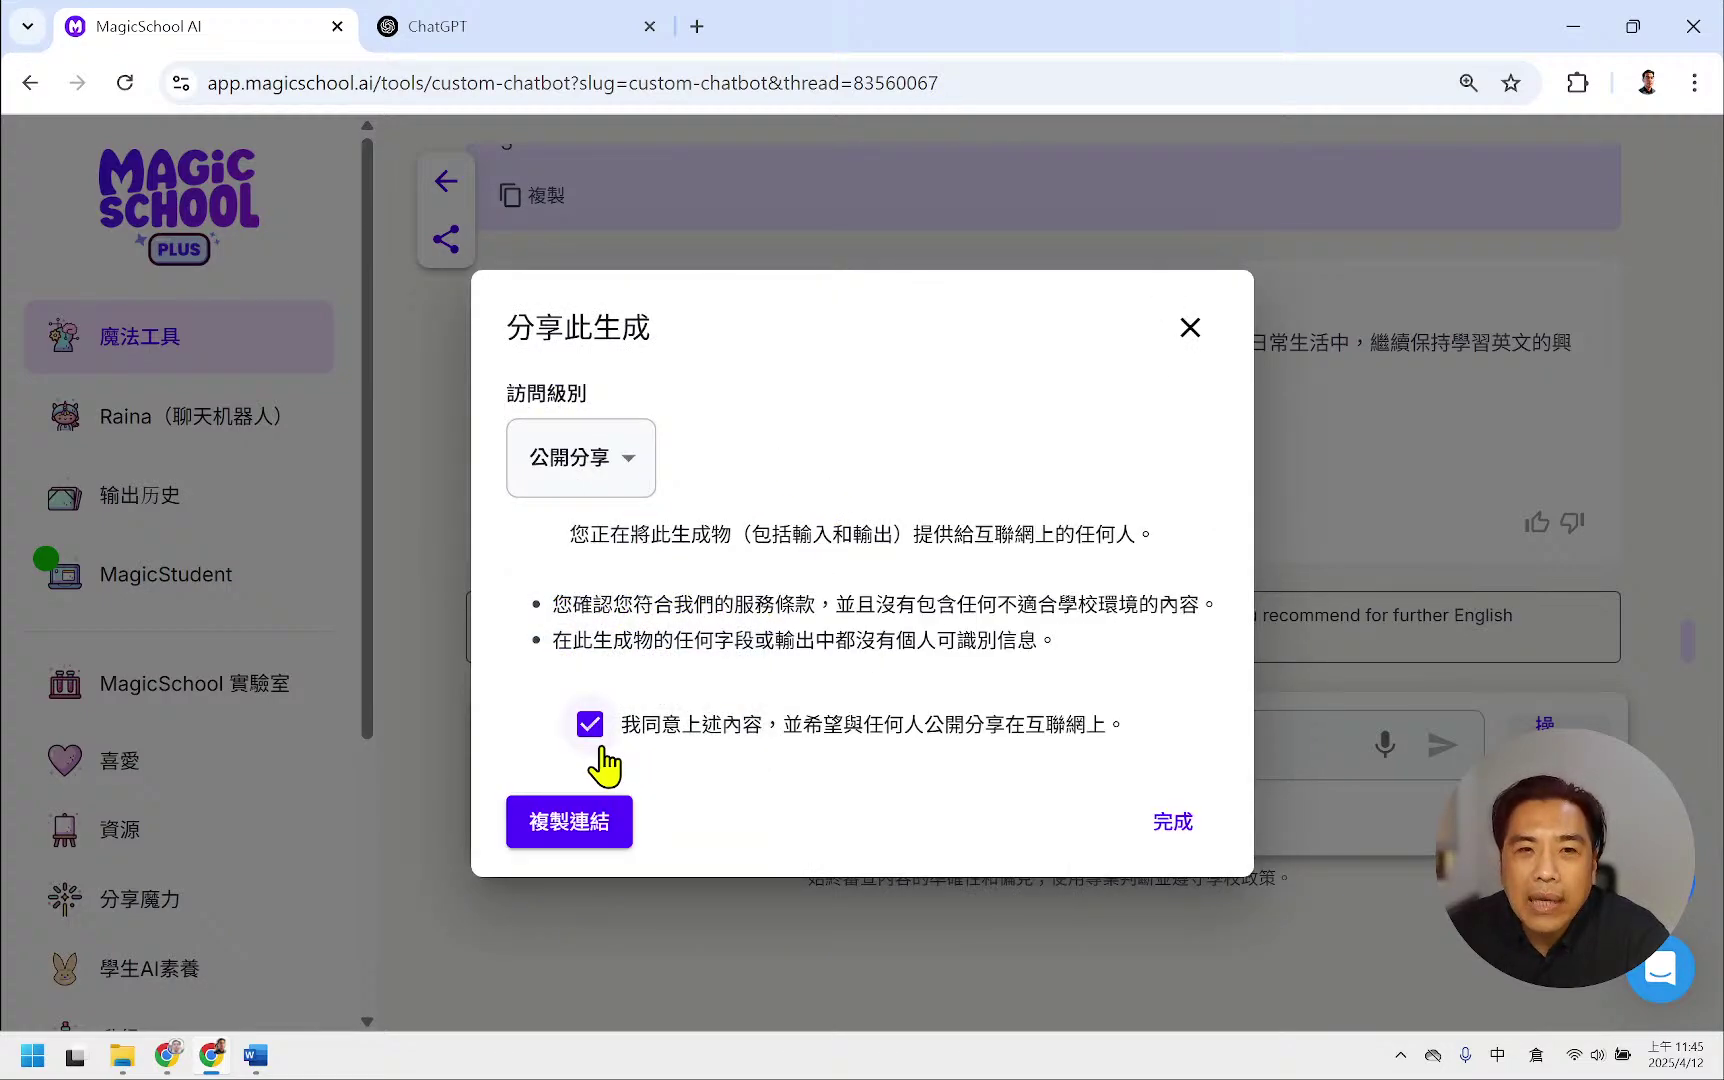
pyautogui.click(577, 829)
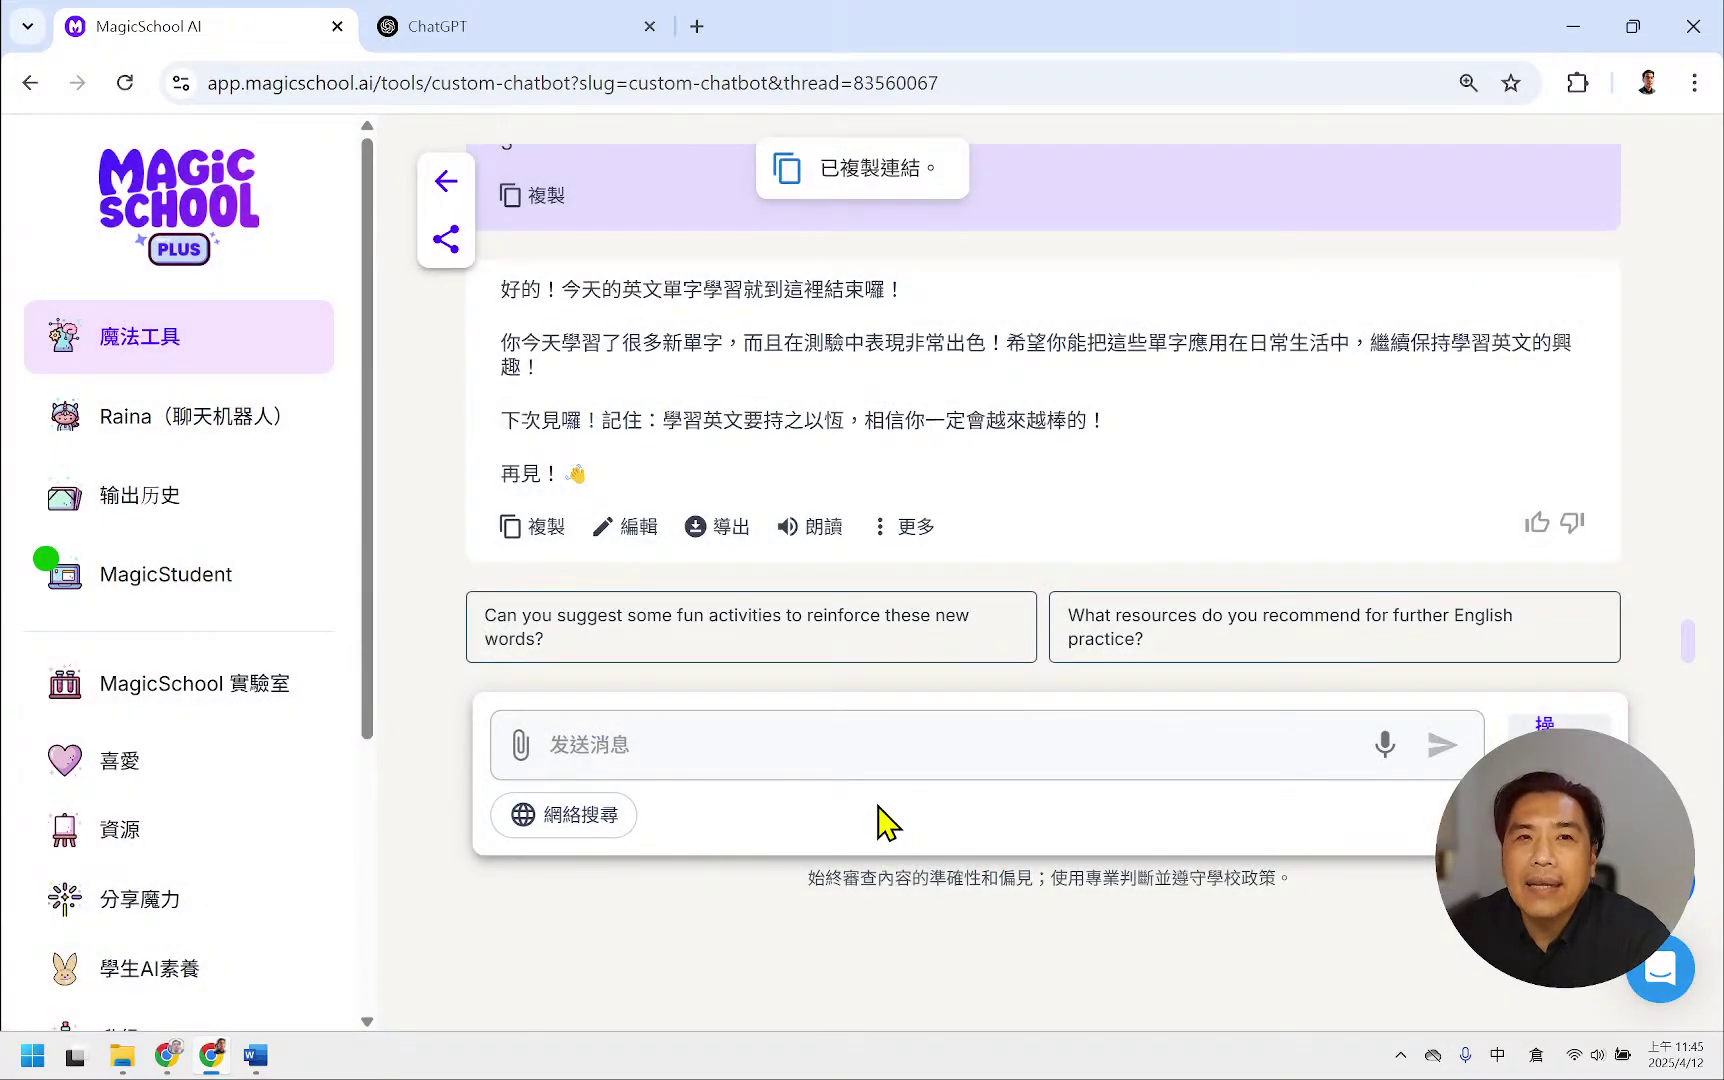
pyautogui.click(446, 242)
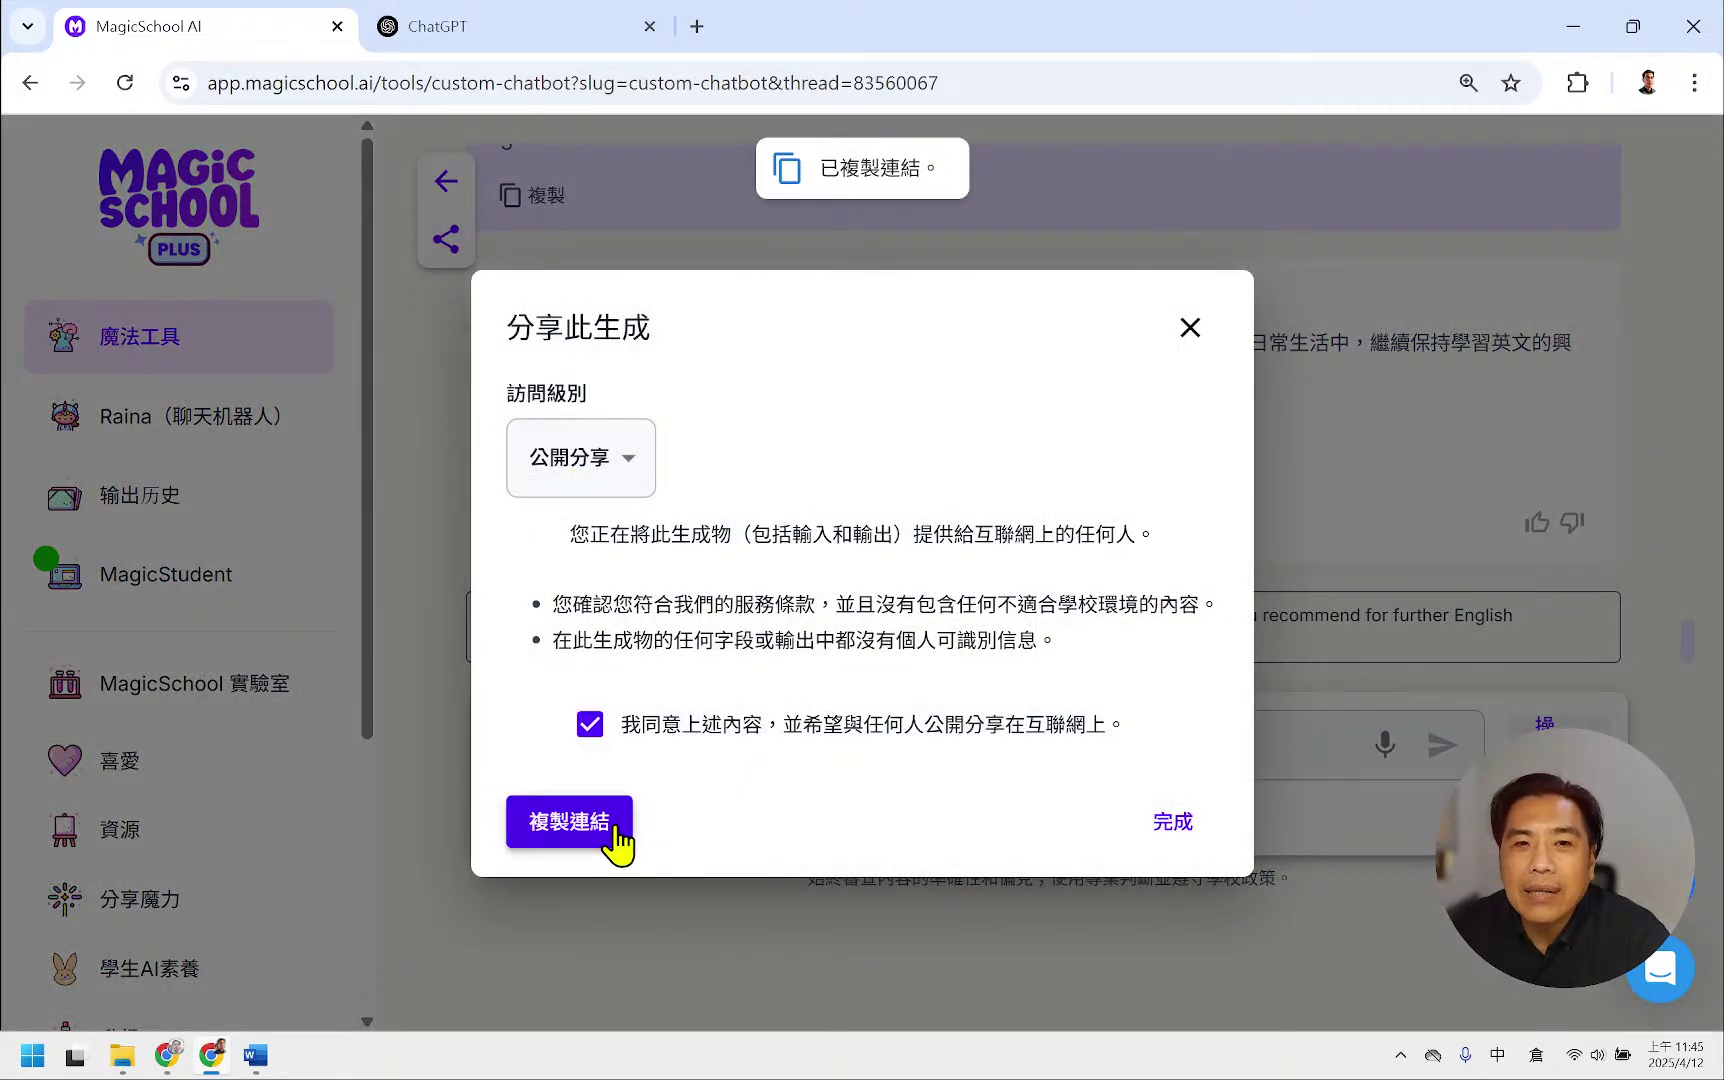
pyautogui.click(1176, 824)
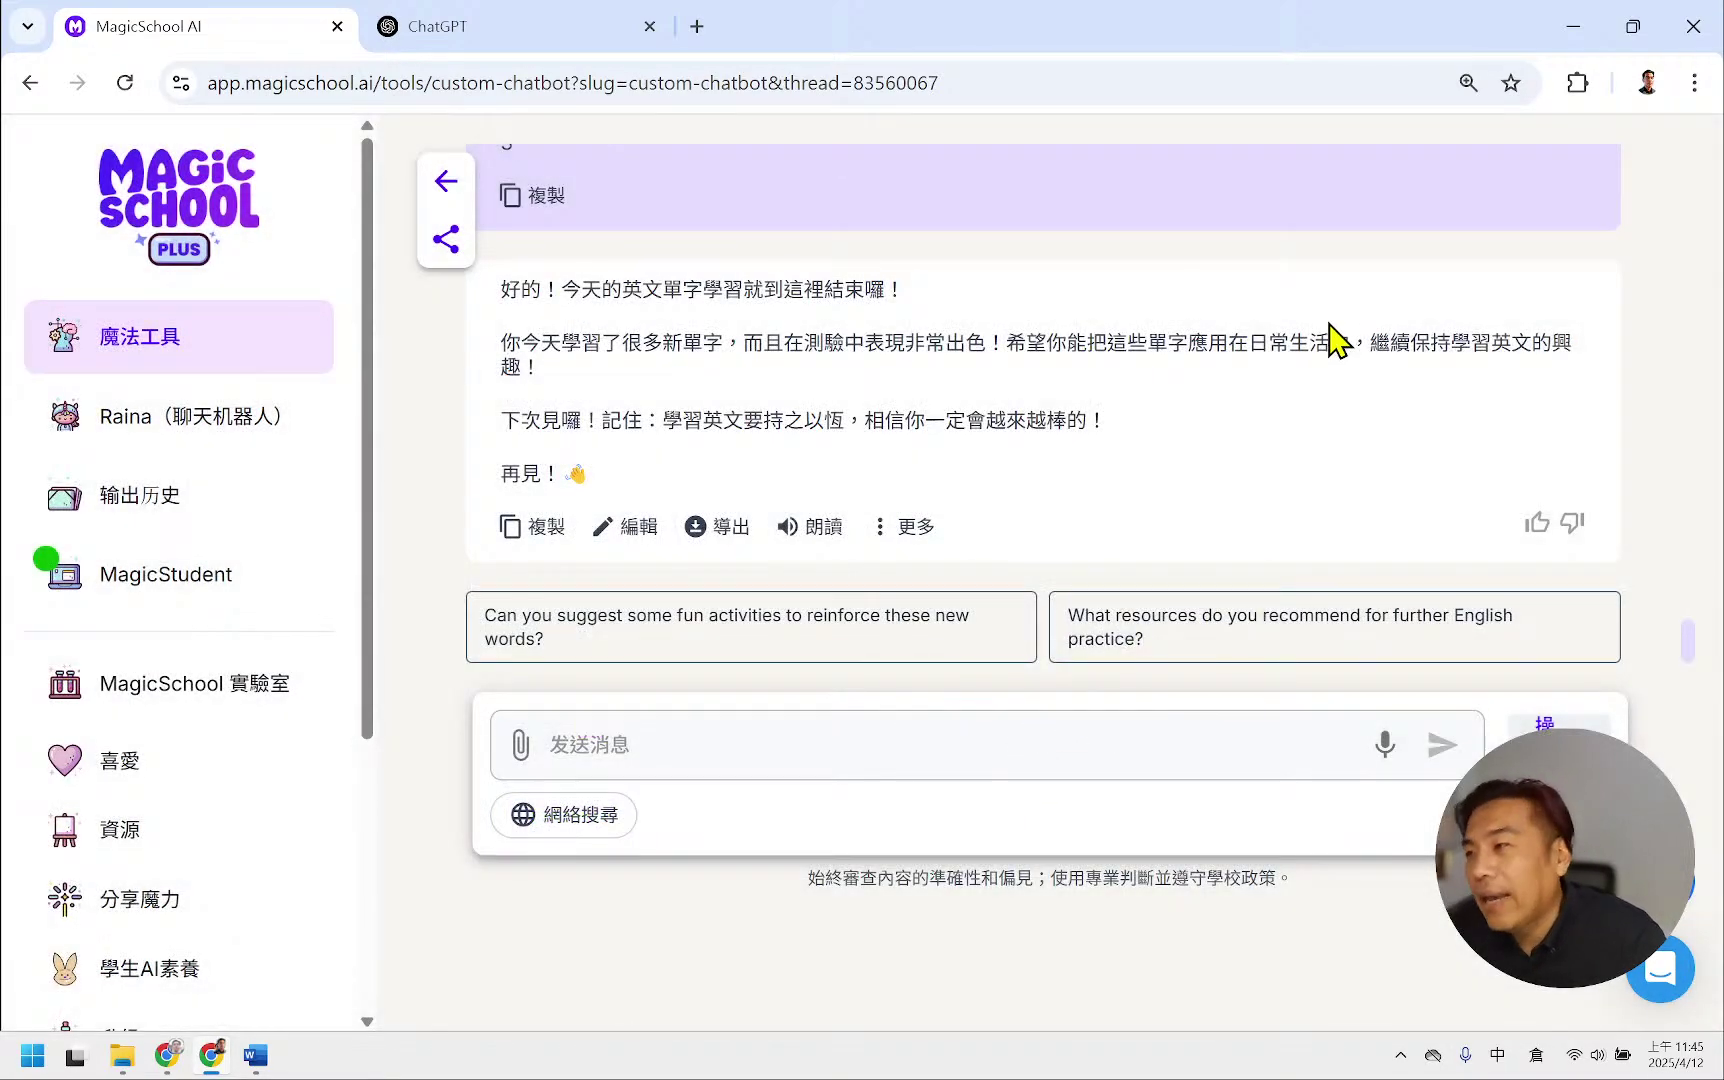
# - Reply 1 at the end of the conversation to request ten more vocabulary words
pyautogui.scroll(10, 1180, 350)
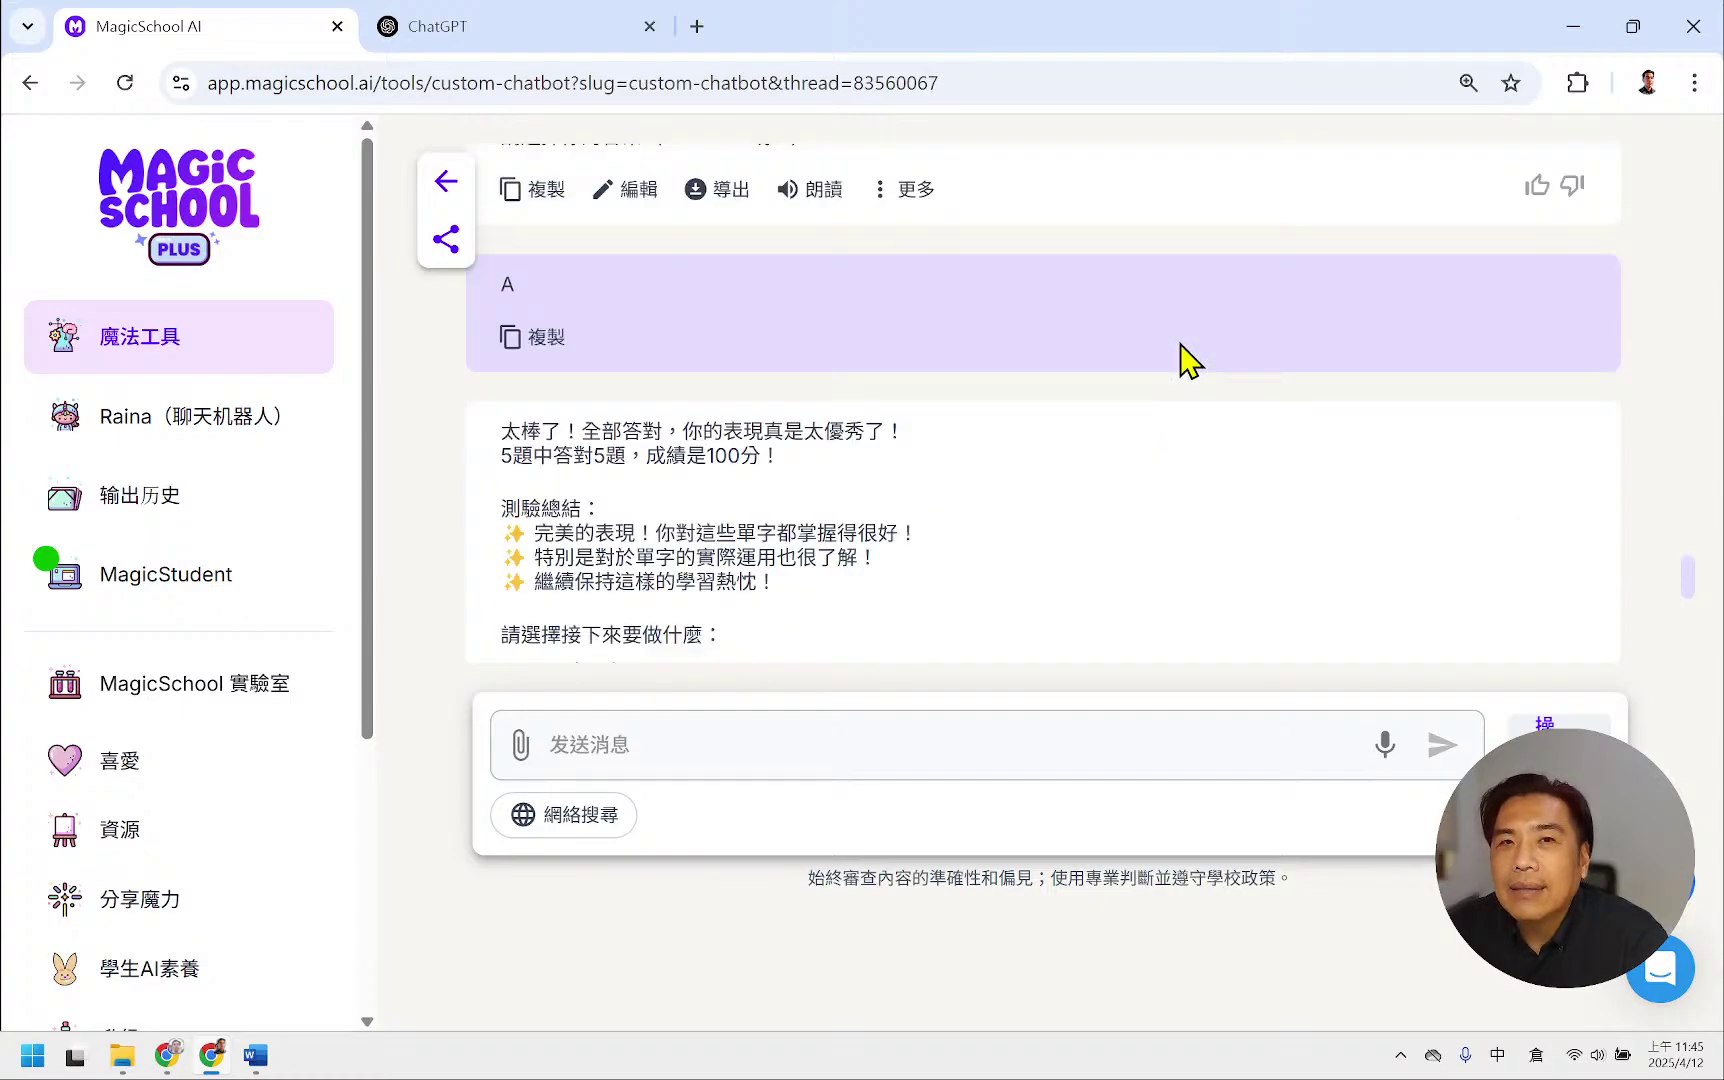
pyautogui.scroll(10, 1190, 335)
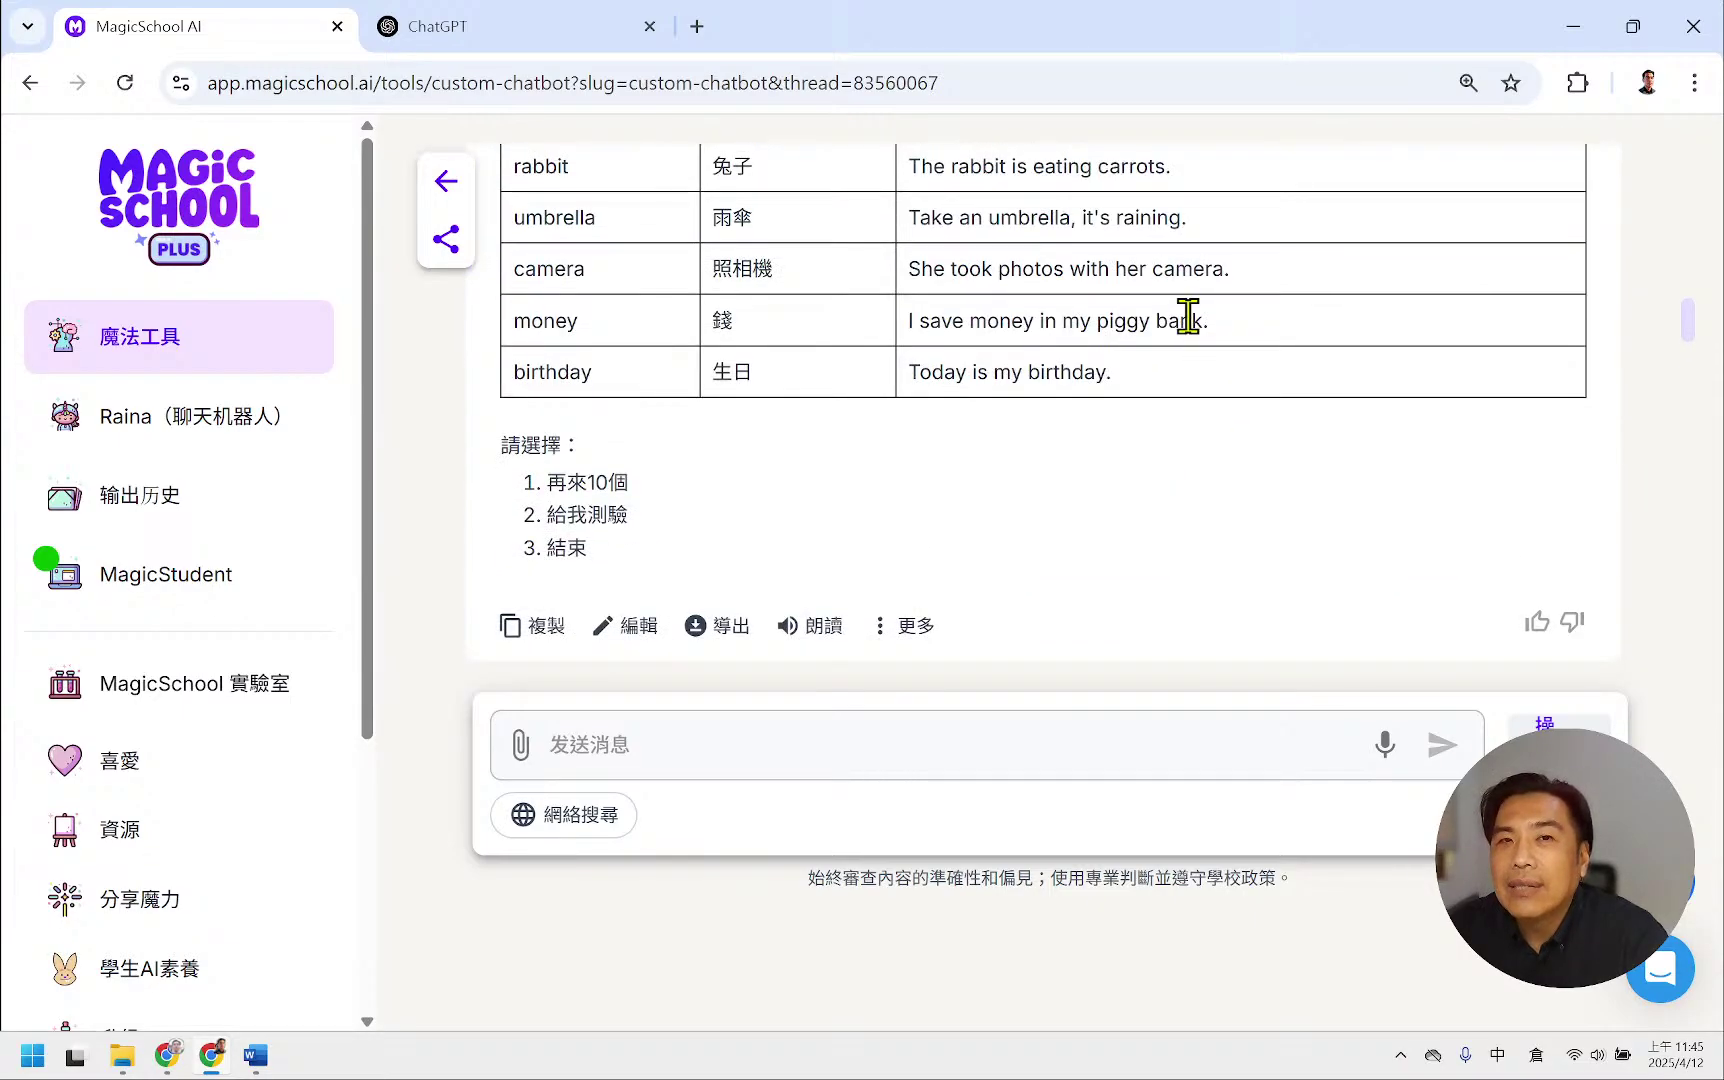
pyautogui.scroll(5, 1175, 315)
pyautogui.scroll(10, 1170, 312)
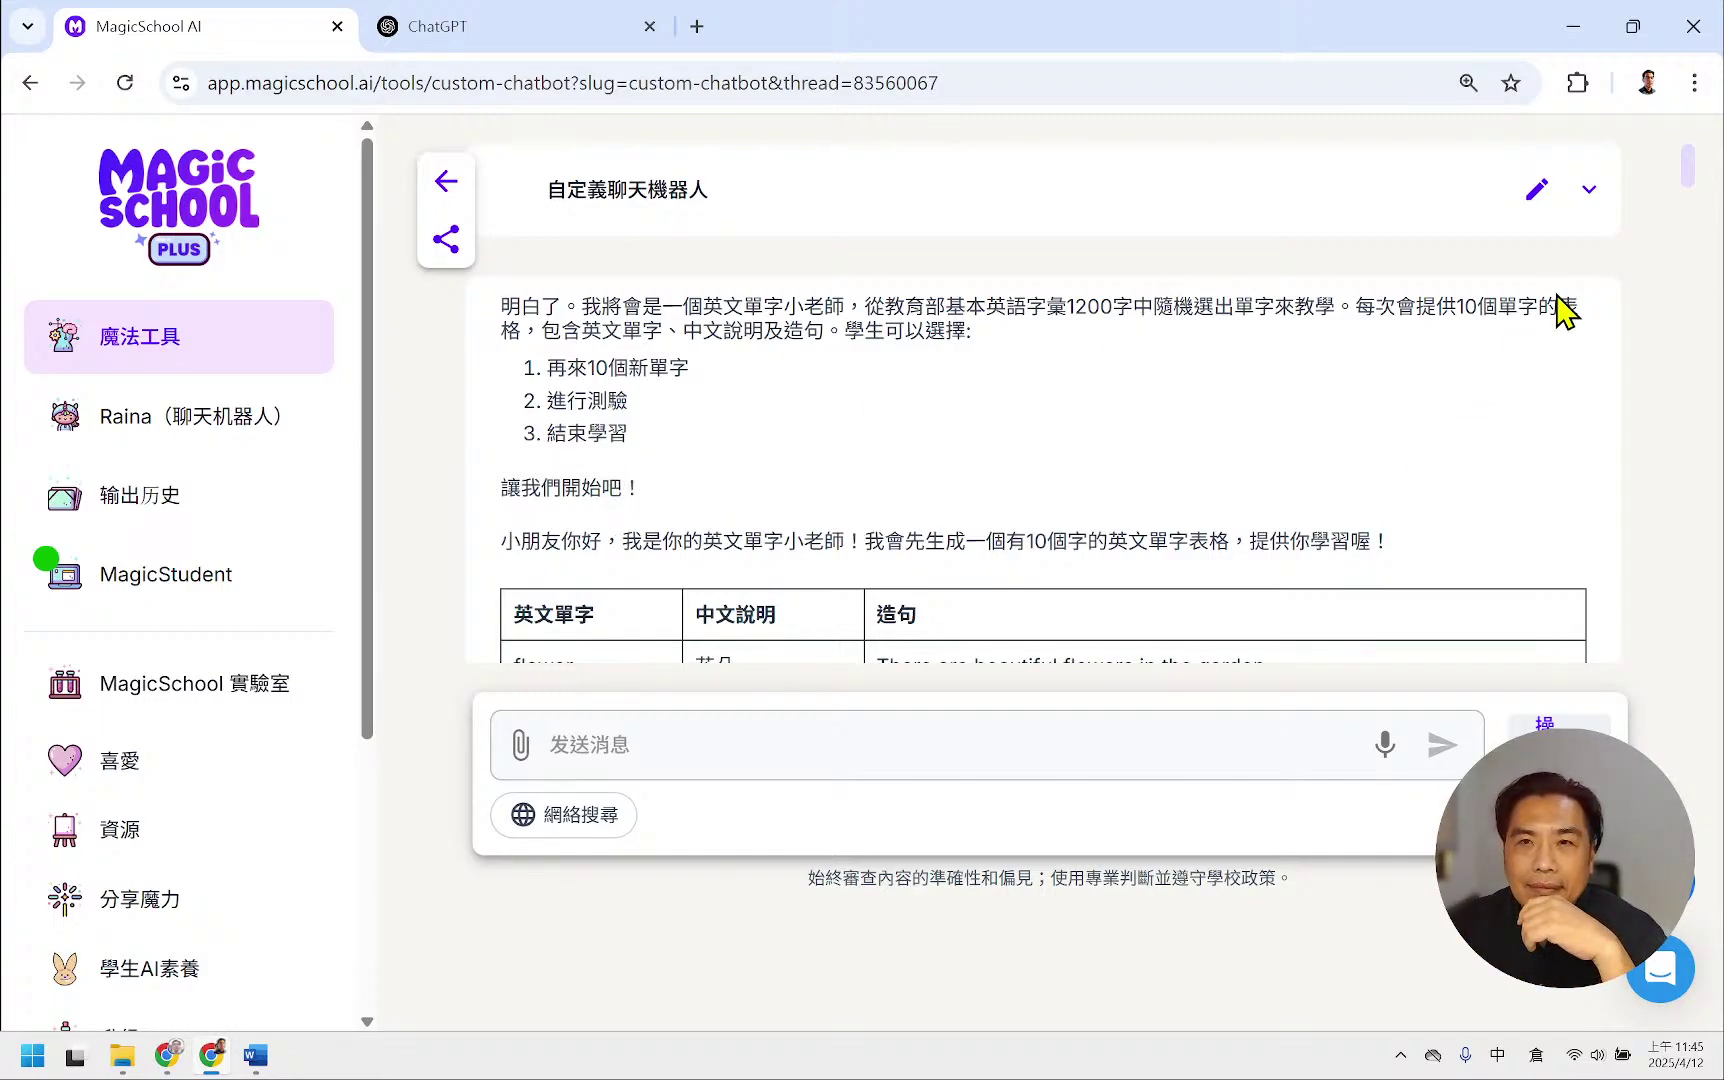
pyautogui.scroll(-5, 1110, 578)
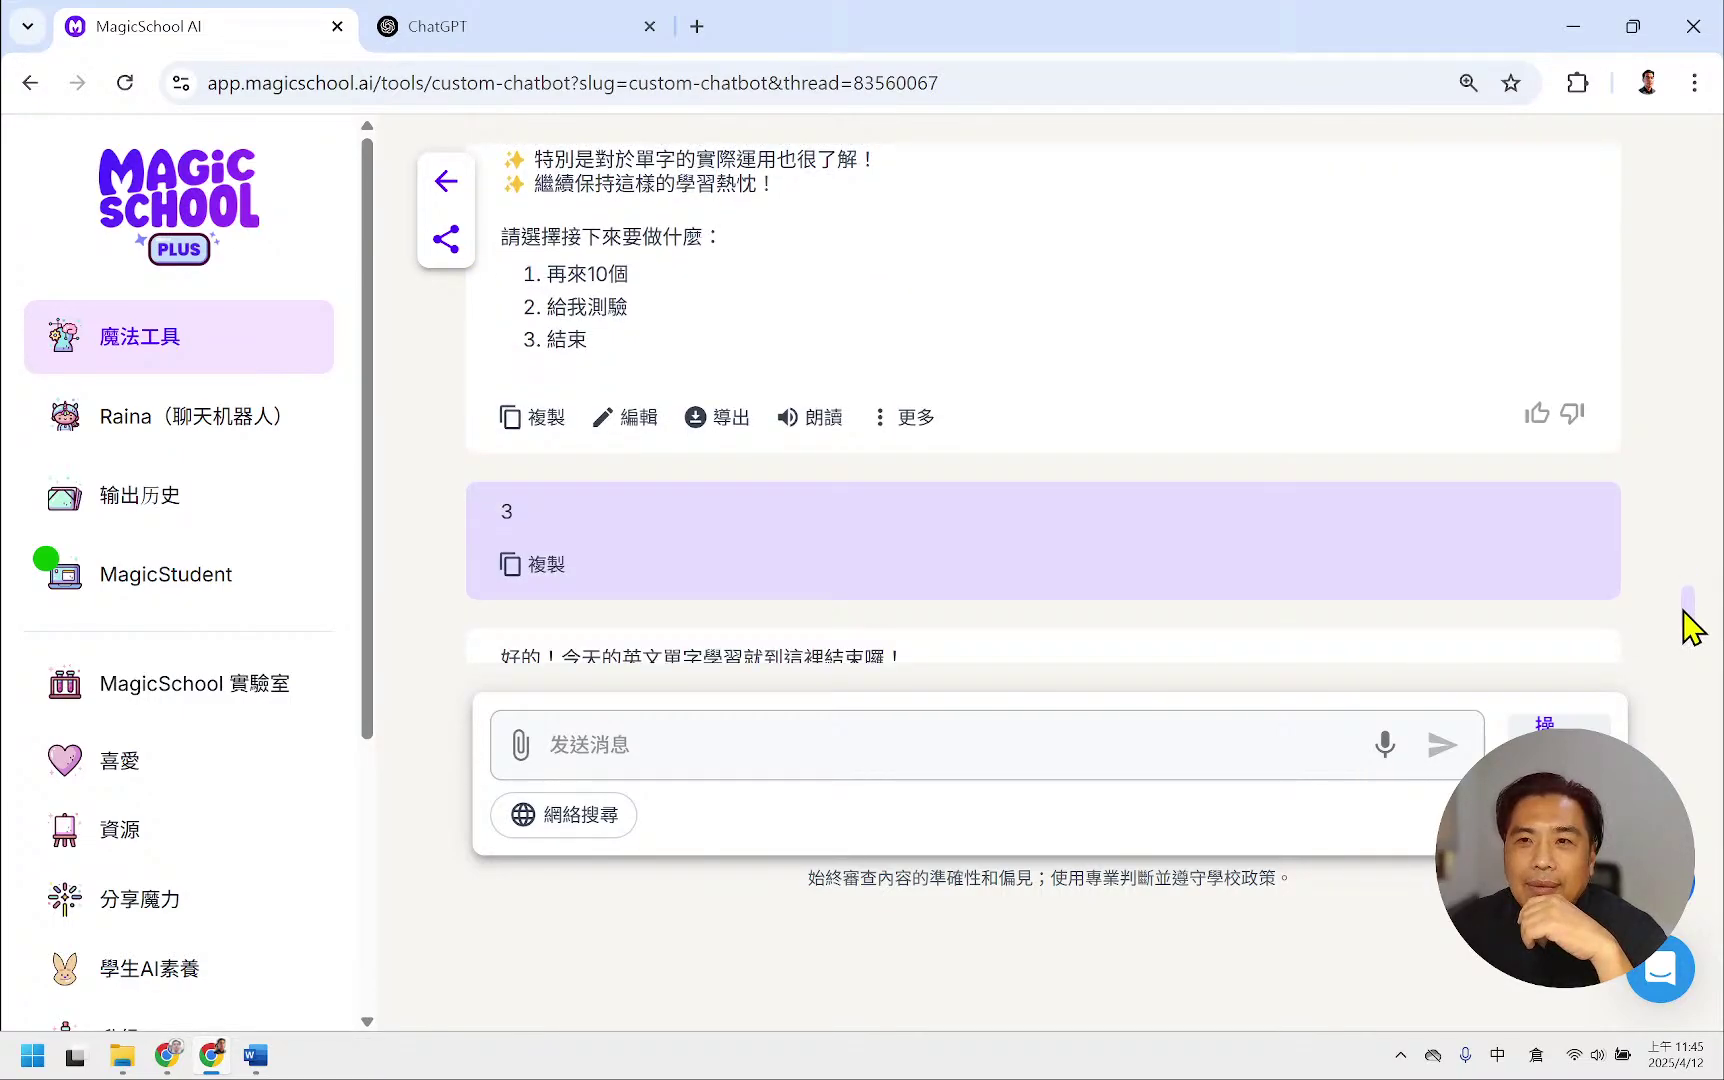
pyautogui.click(747, 747)
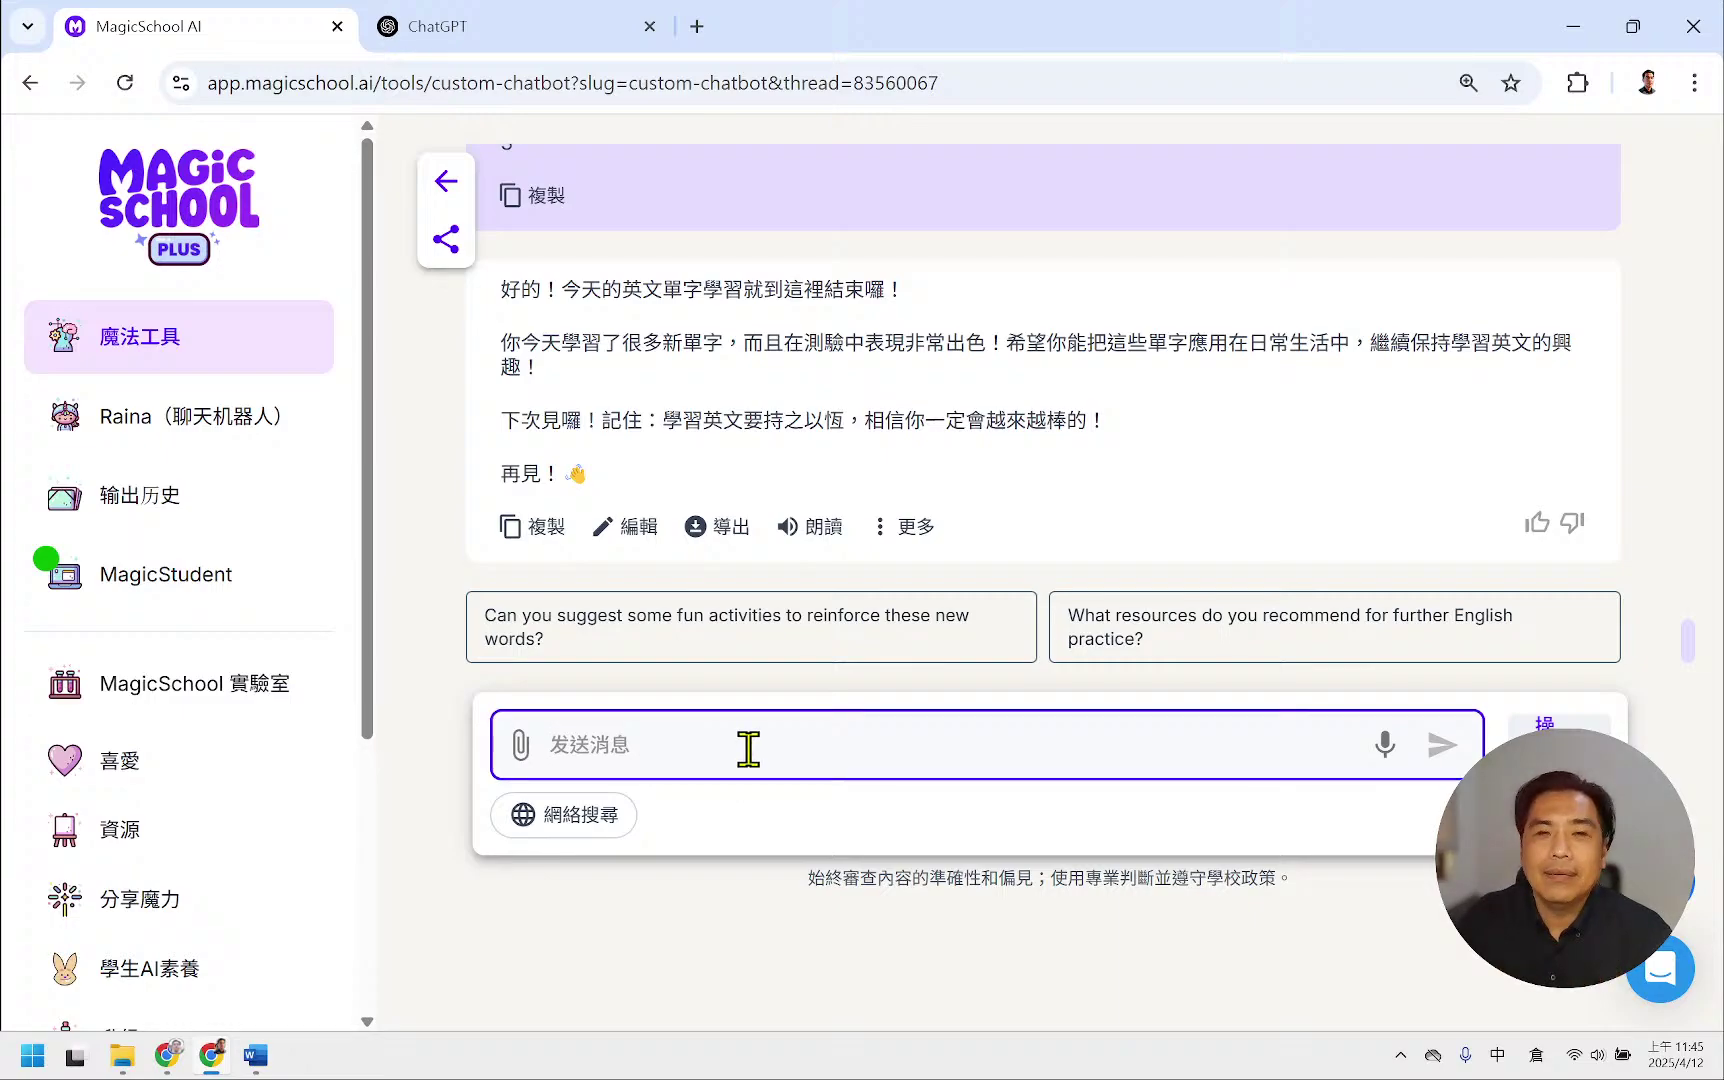
pyautogui.write('1')
pyautogui.press('Return')
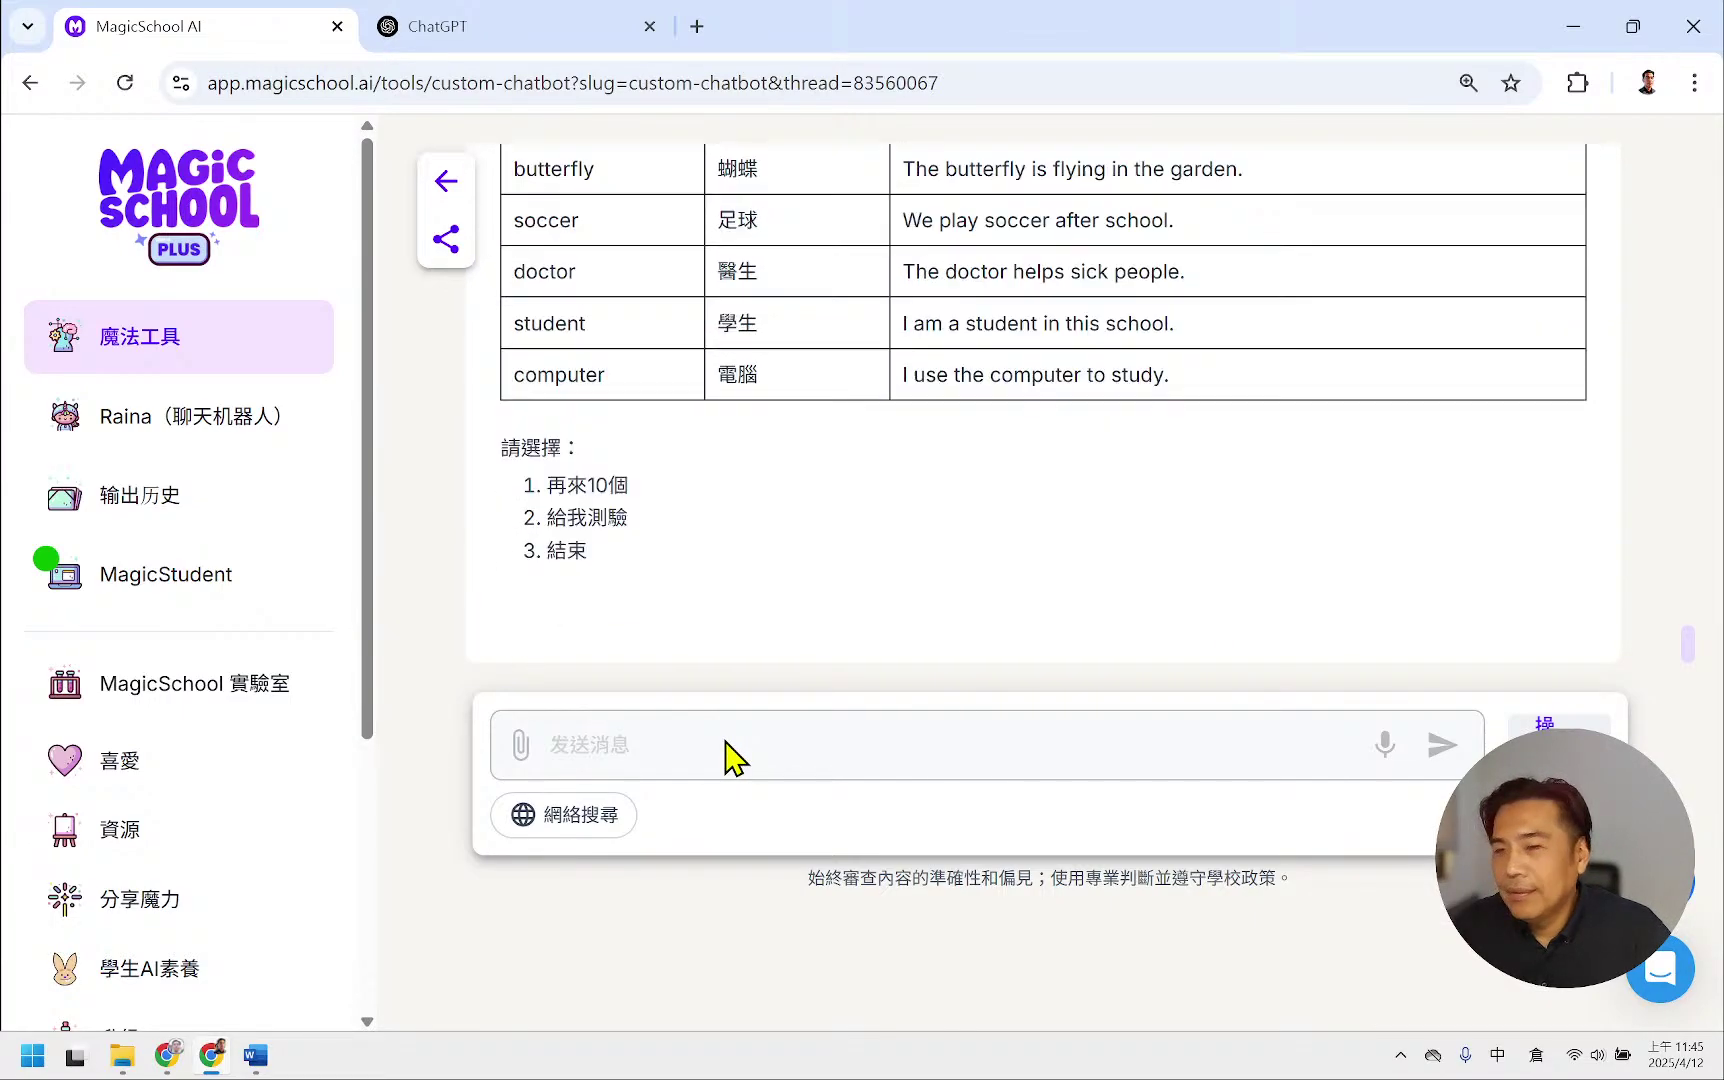
# - Review the new vocabulary table and the options below it, and place the cursor in the message field
pyautogui.scroll(6, 716, 561)
pyautogui.scroll(-4, 712, 550)
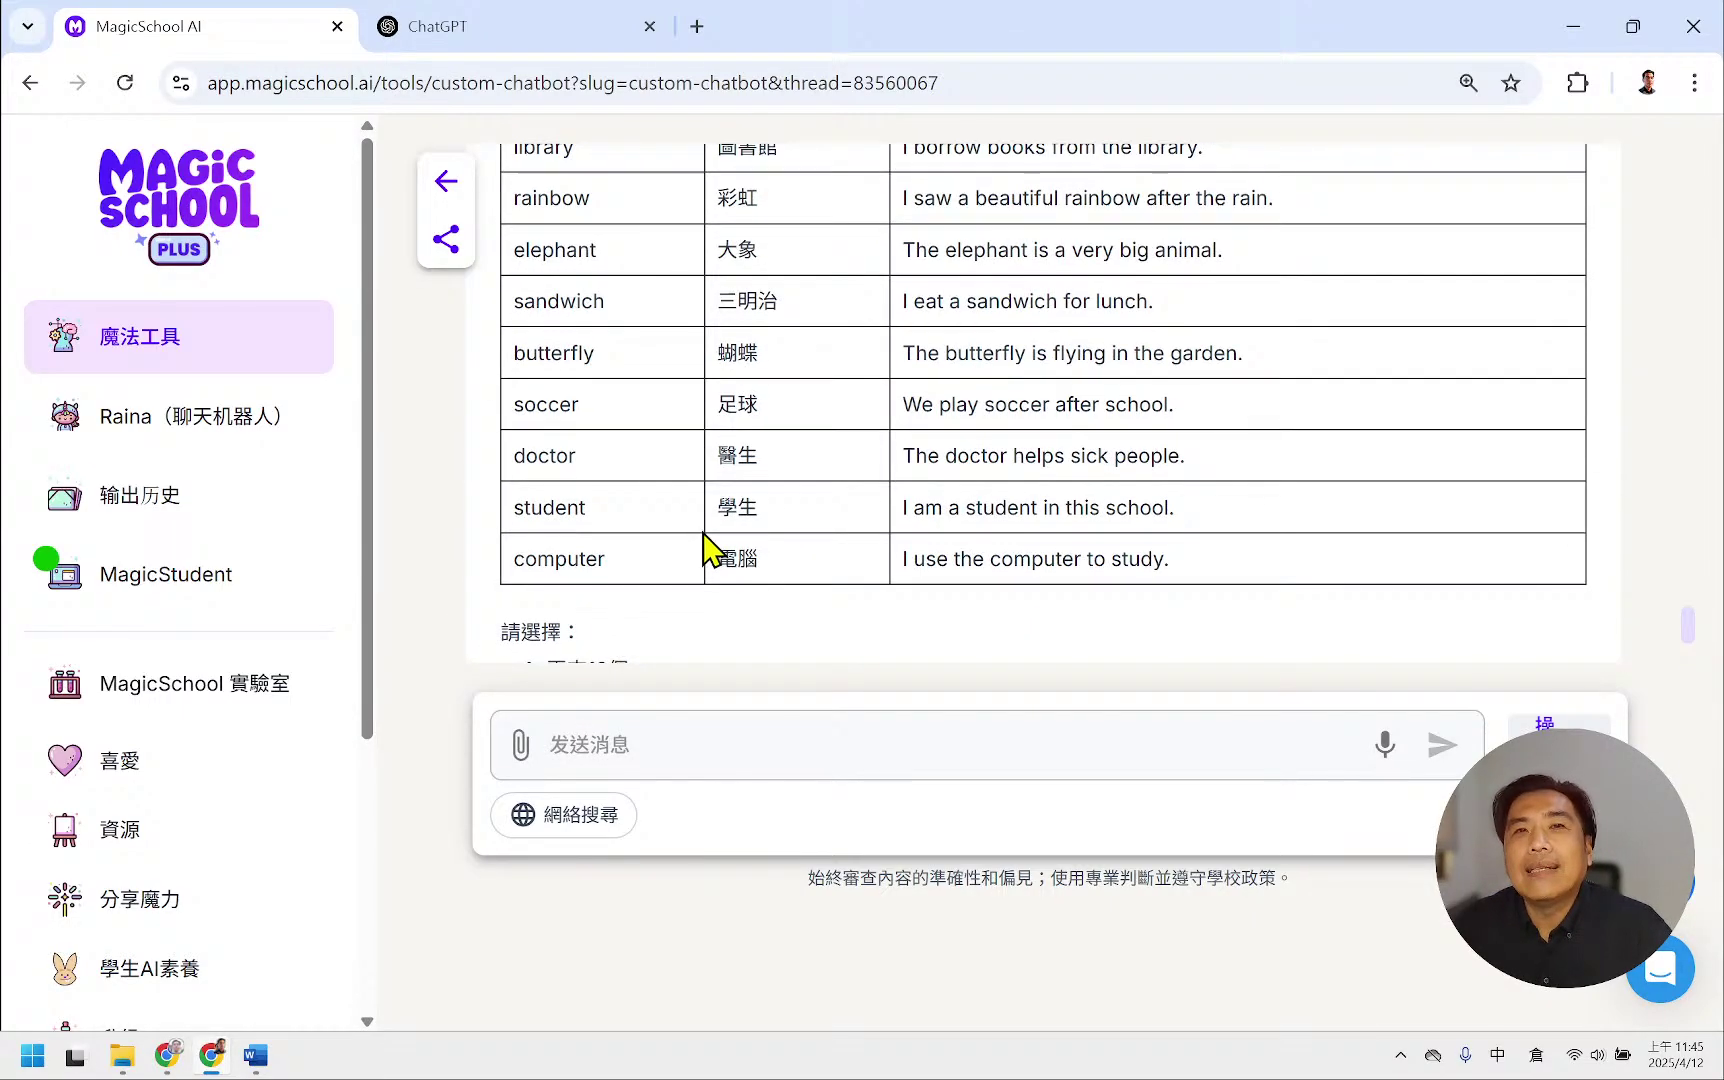
pyautogui.scroll(-3, 712, 550)
pyautogui.scroll(8, 710, 510)
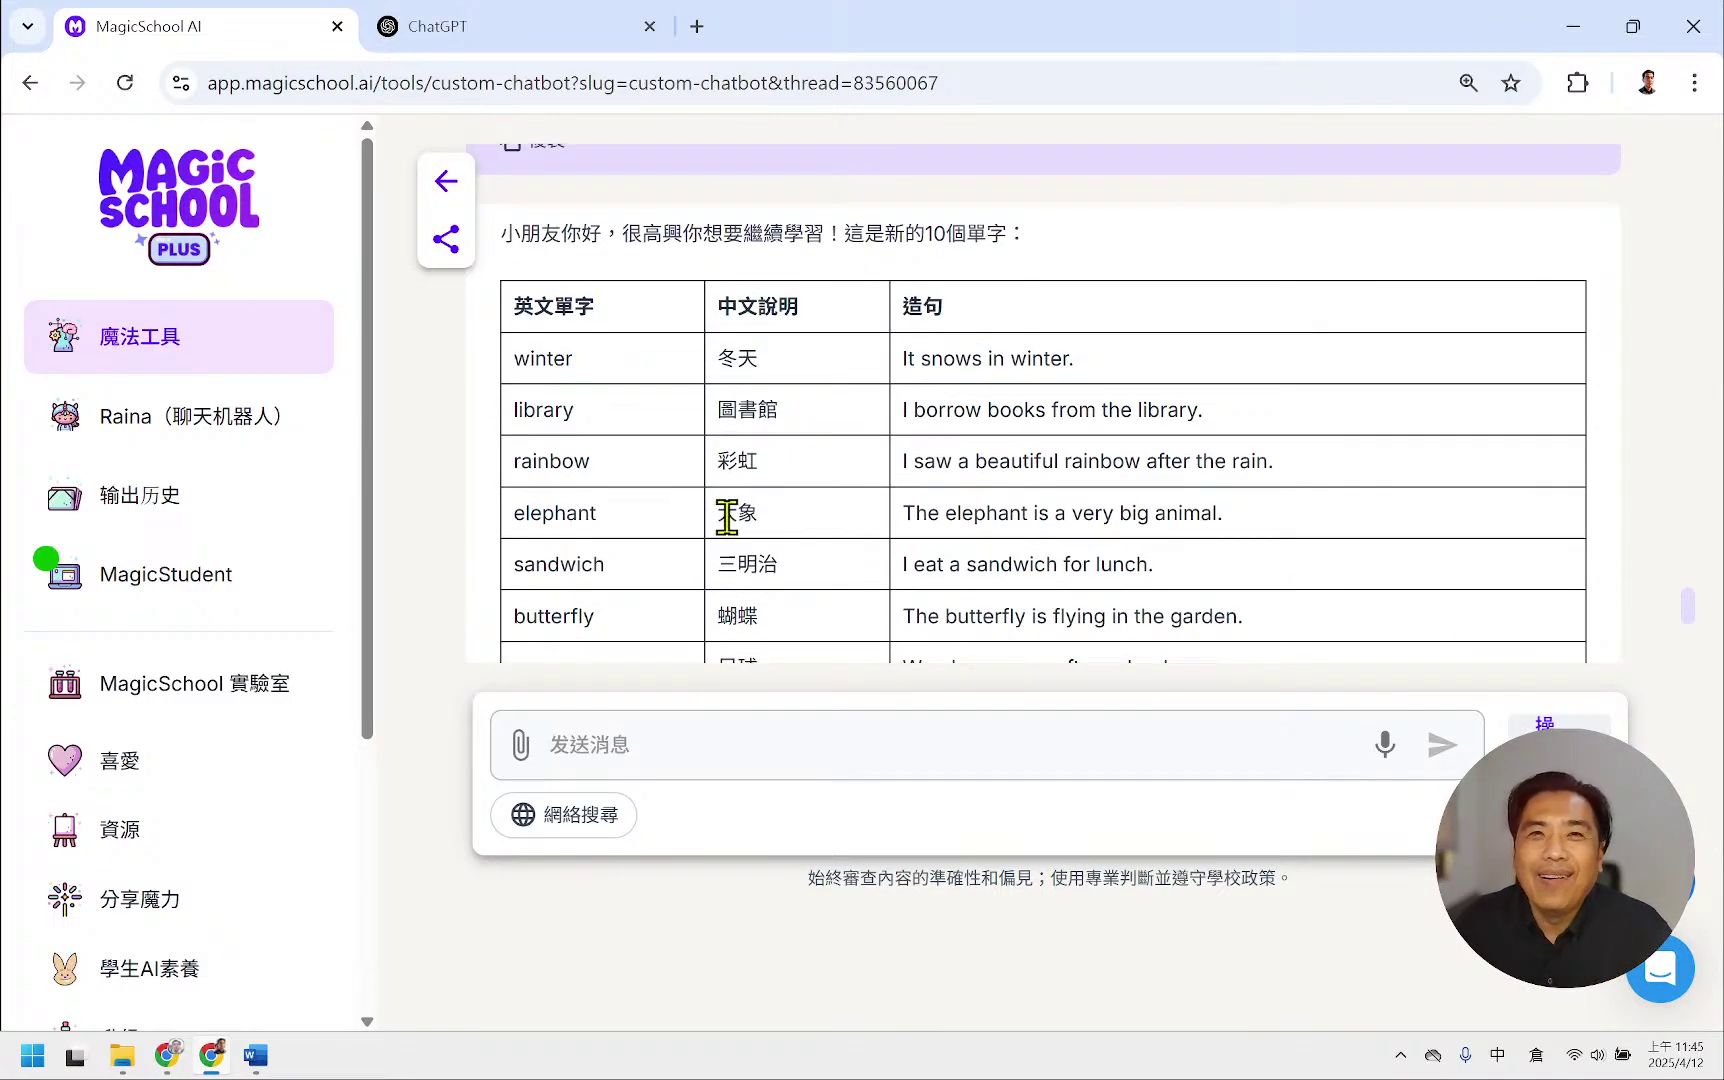
pyautogui.scroll(-3, 700, 540)
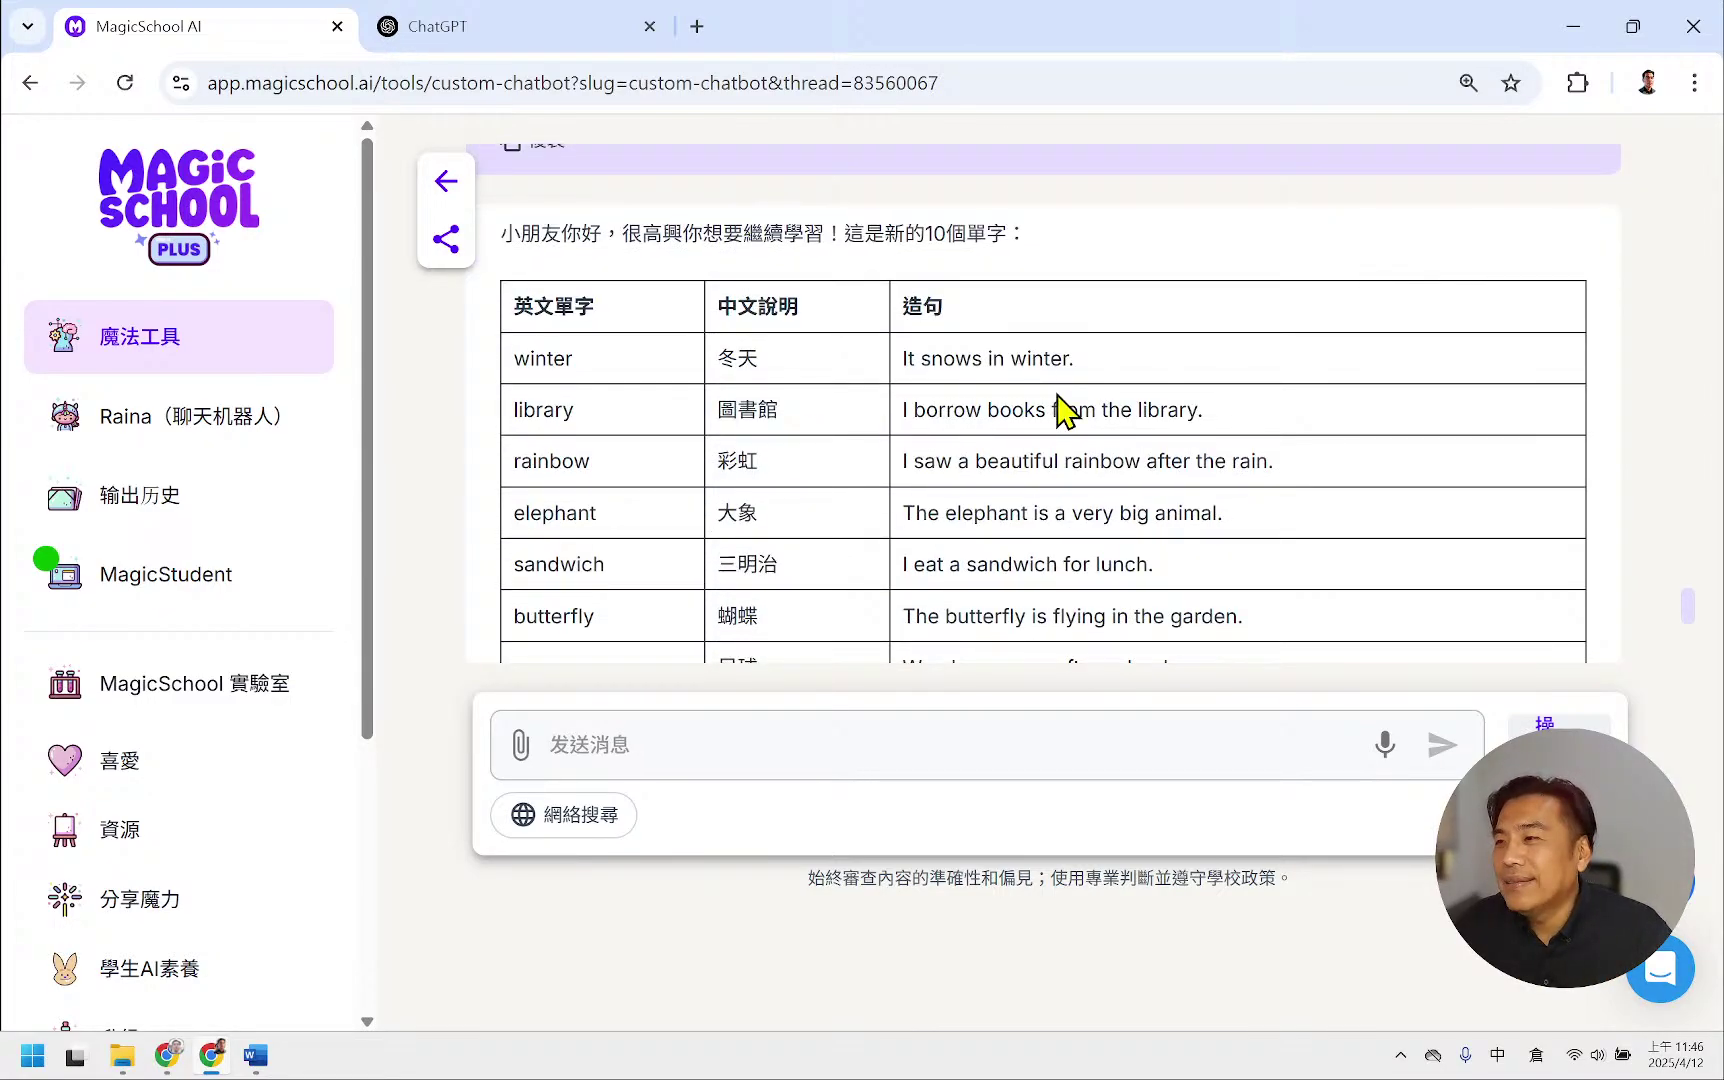
pyautogui.scroll(-5, 1205, 539)
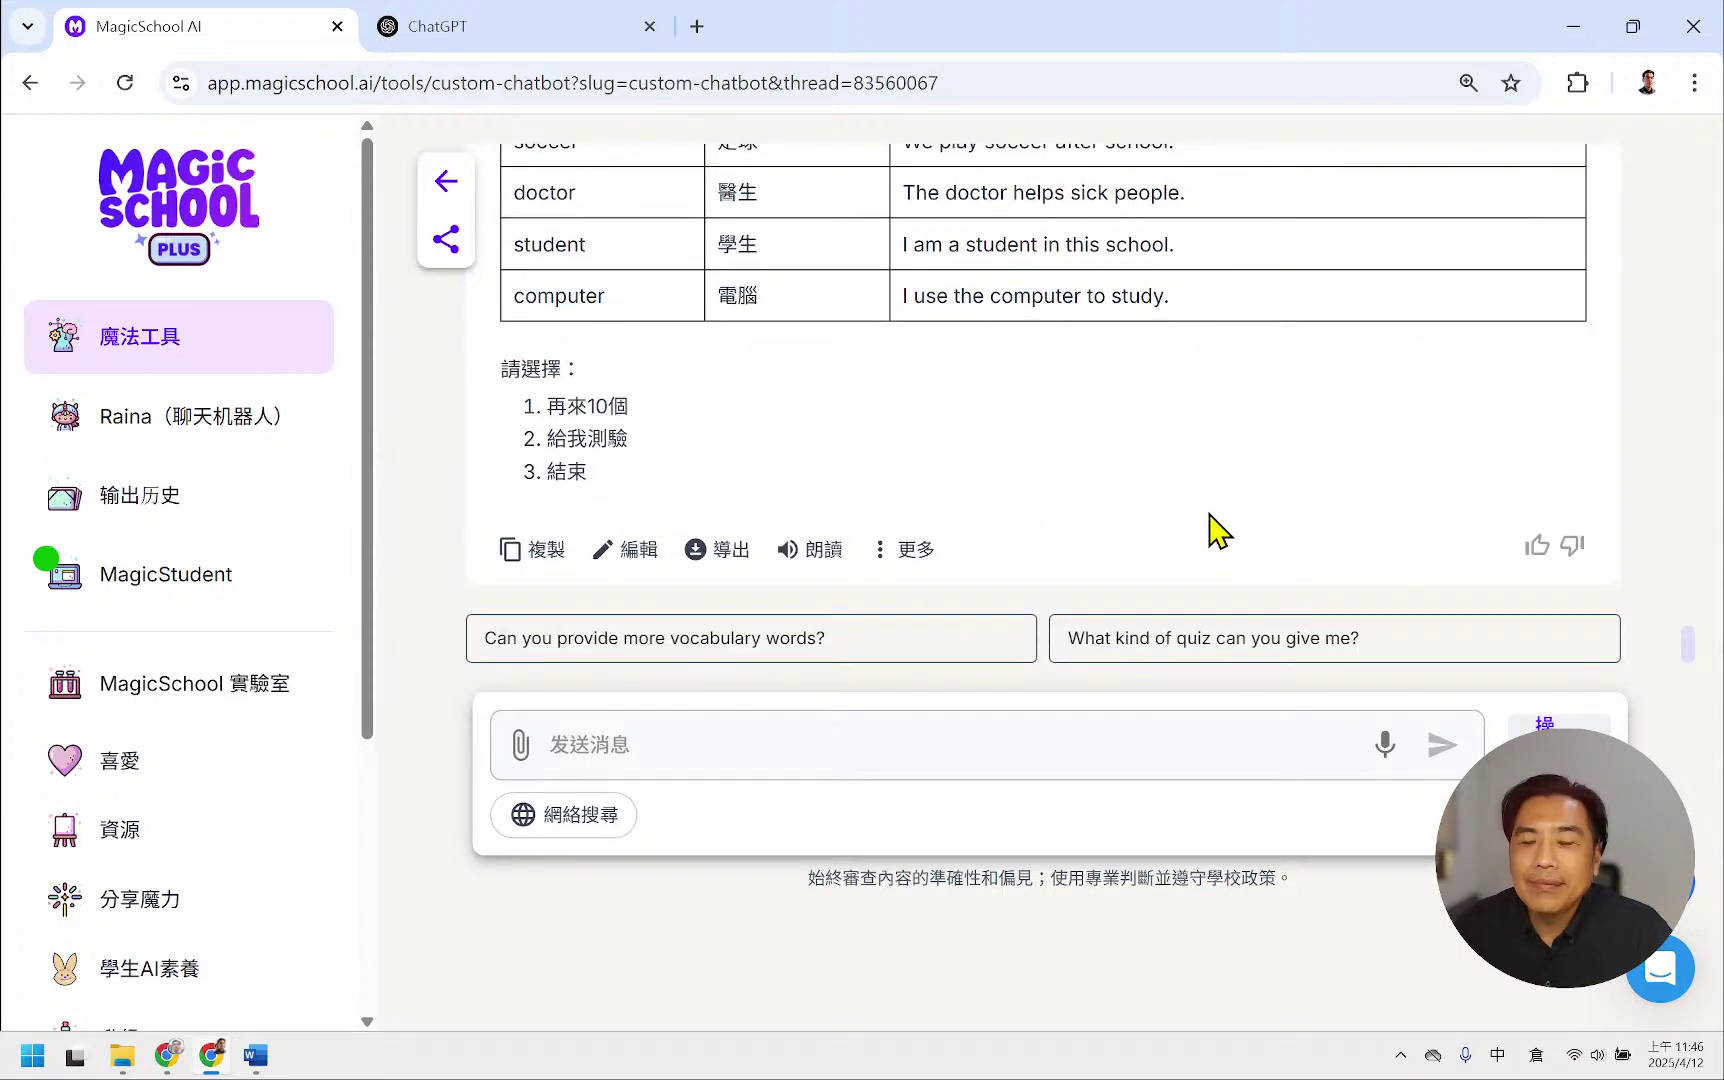
pyautogui.scroll(8, 1213, 525)
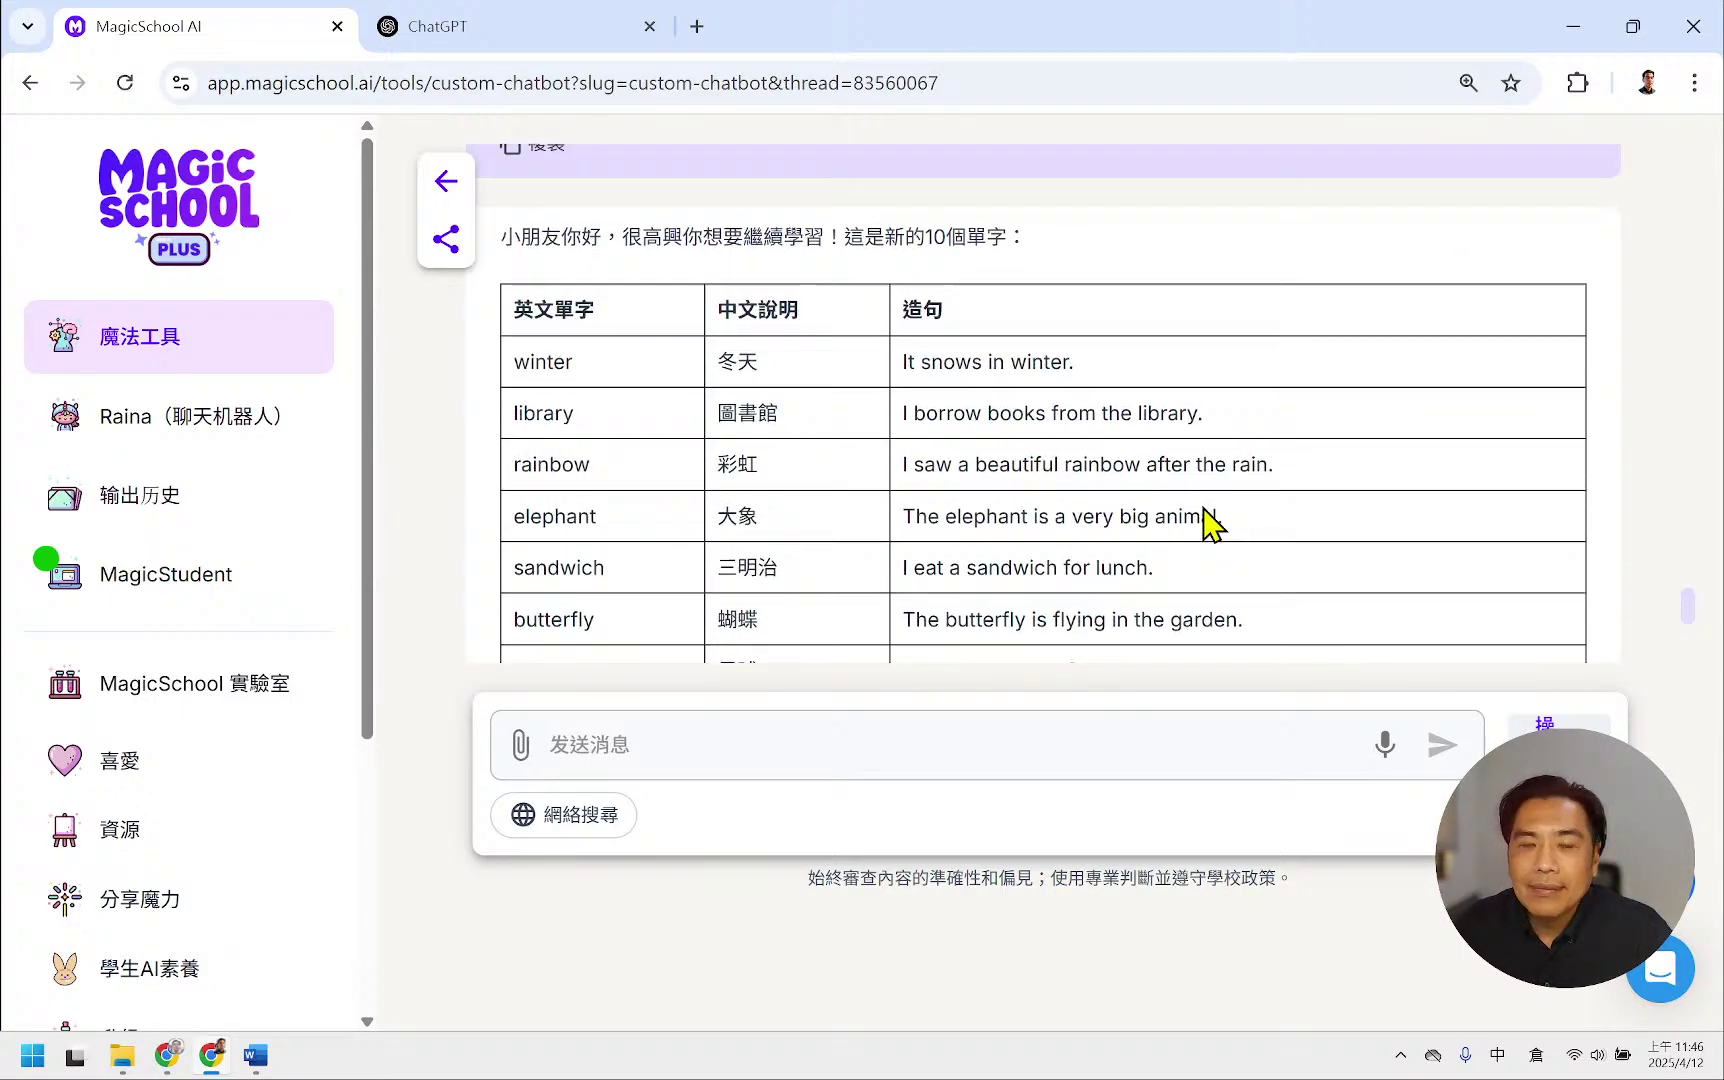
pyautogui.scroll(-4, 1205, 523)
pyautogui.scroll(-4, 1205, 522)
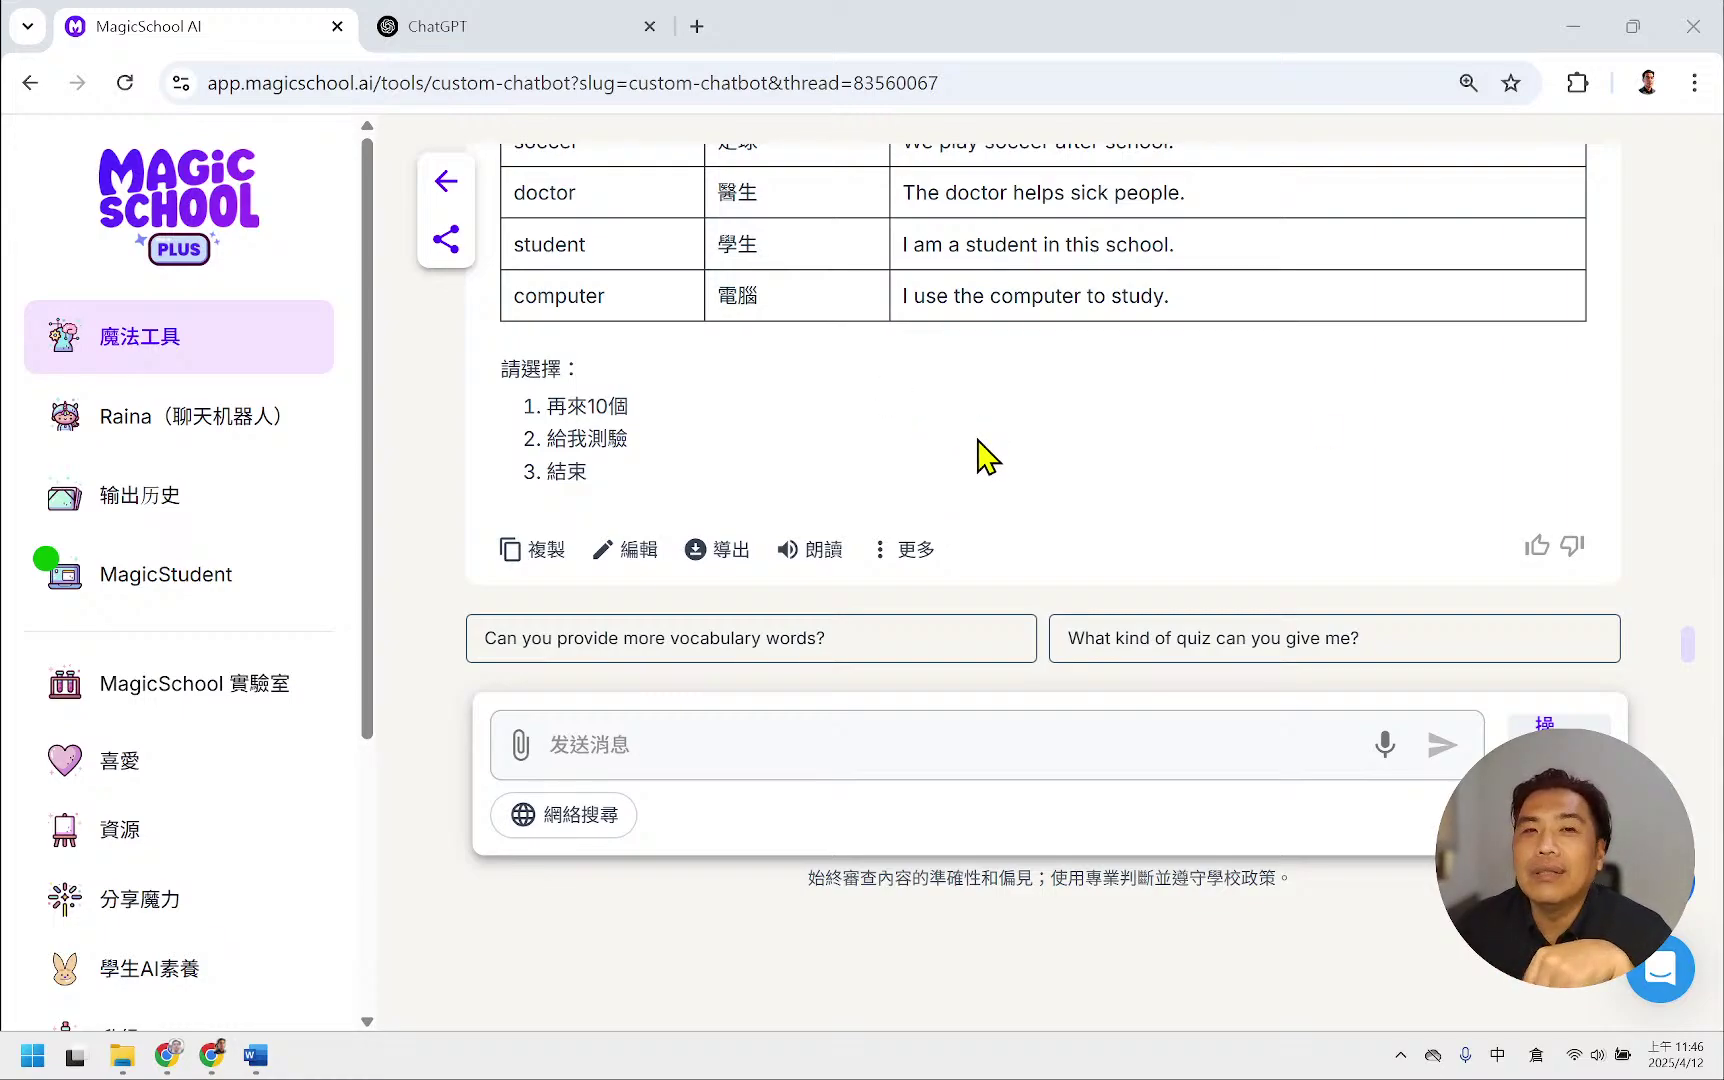
pyautogui.click(680, 745)
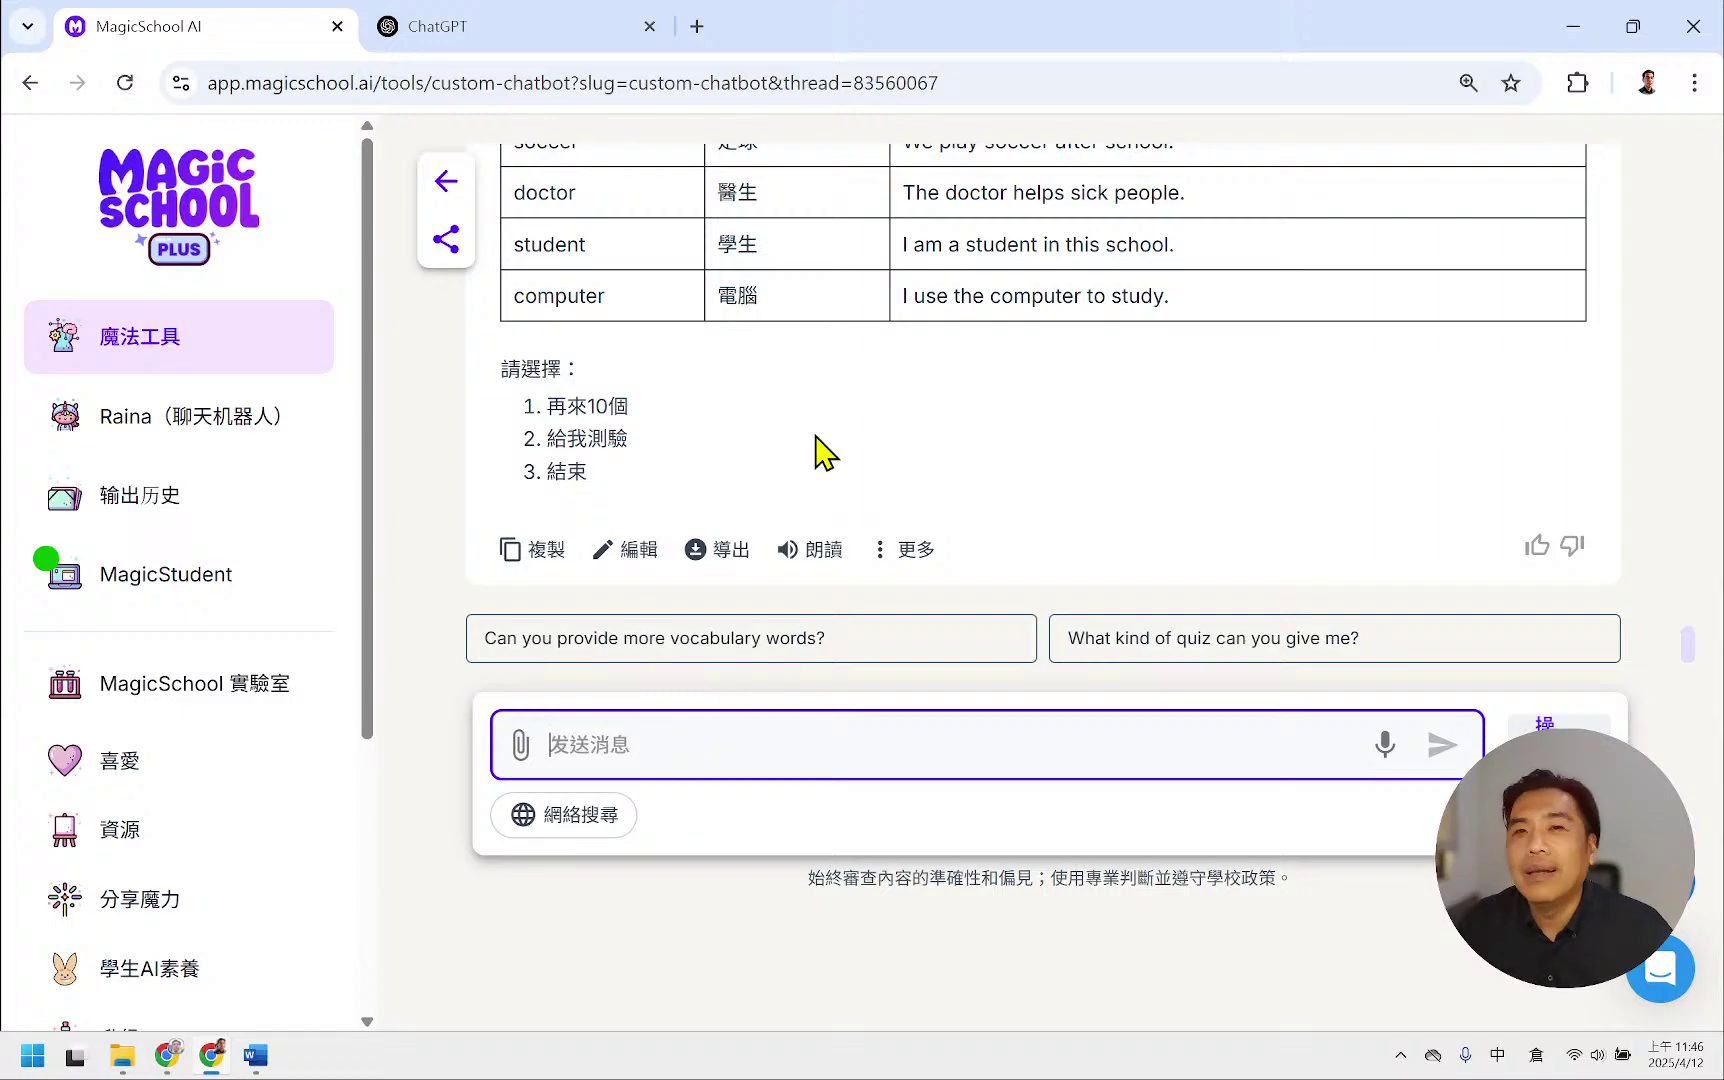
# - Review the earlier replies in the conversation and check its sharing dialog
pyautogui.scroll(15, 830, 425)
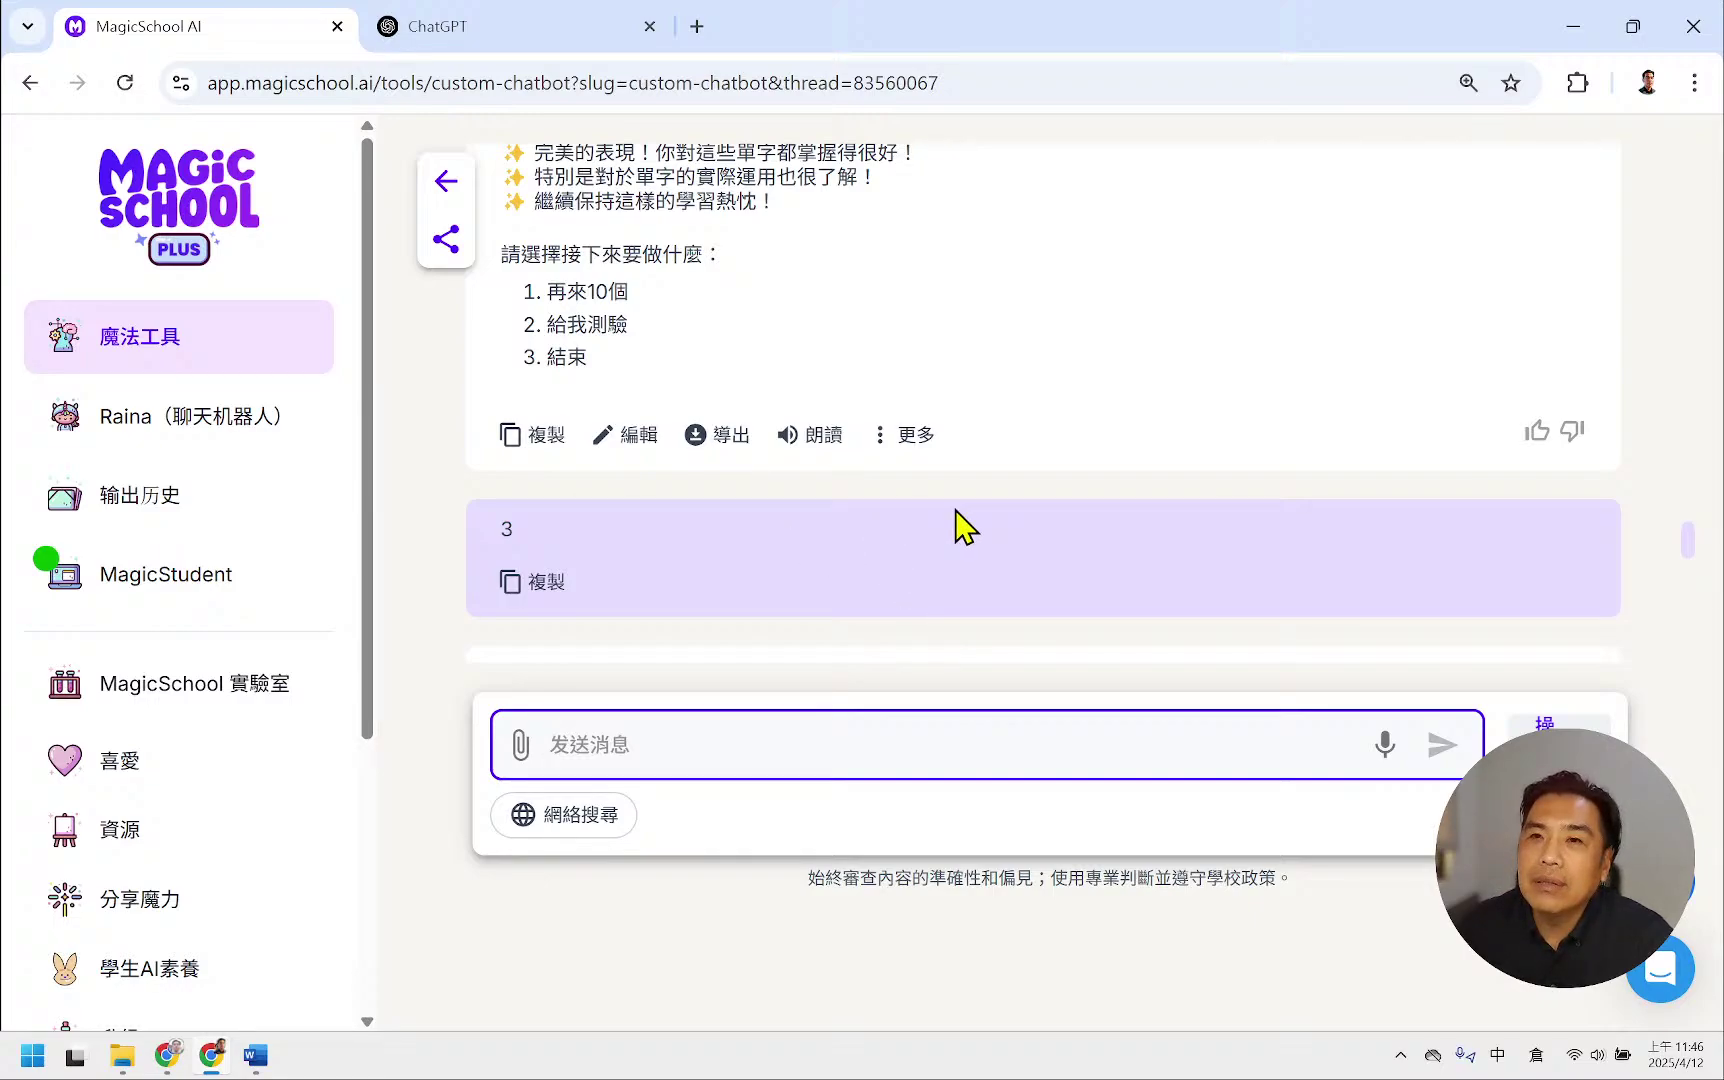
pyautogui.click(446, 239)
pyautogui.click(1190, 328)
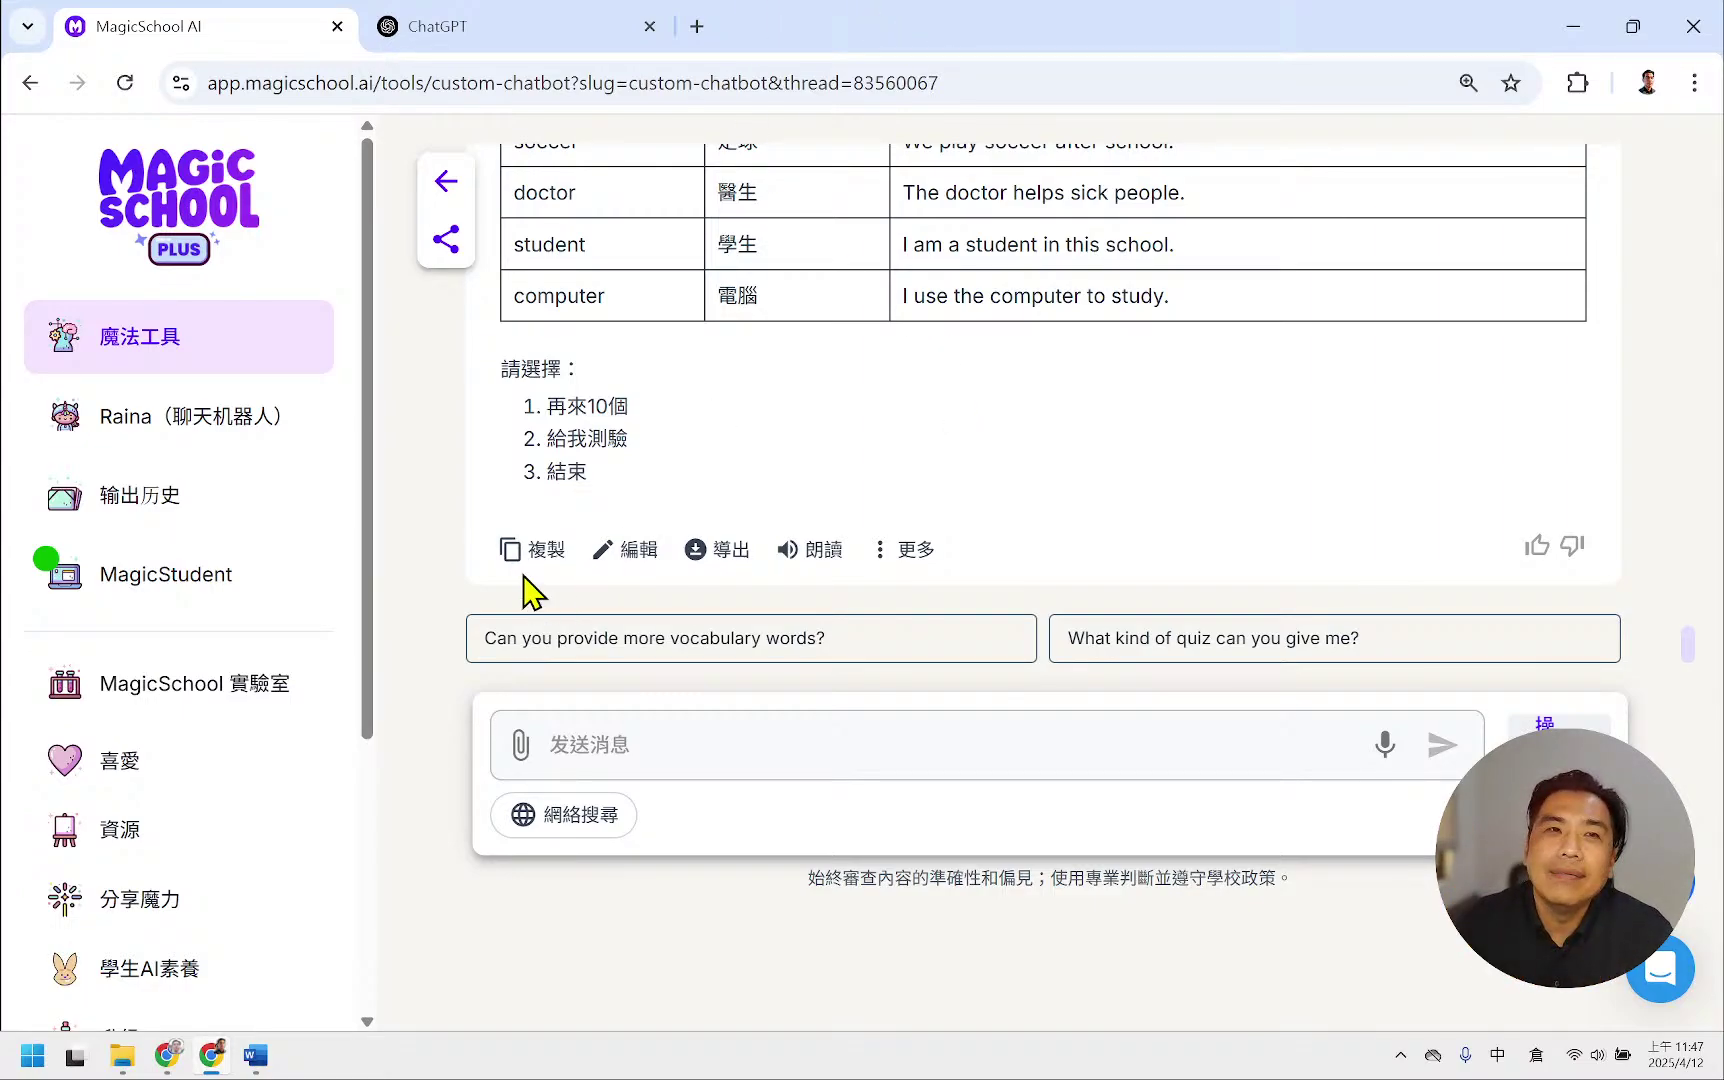
# - Open the output history and list all of its entries
pyautogui.click(186, 510)
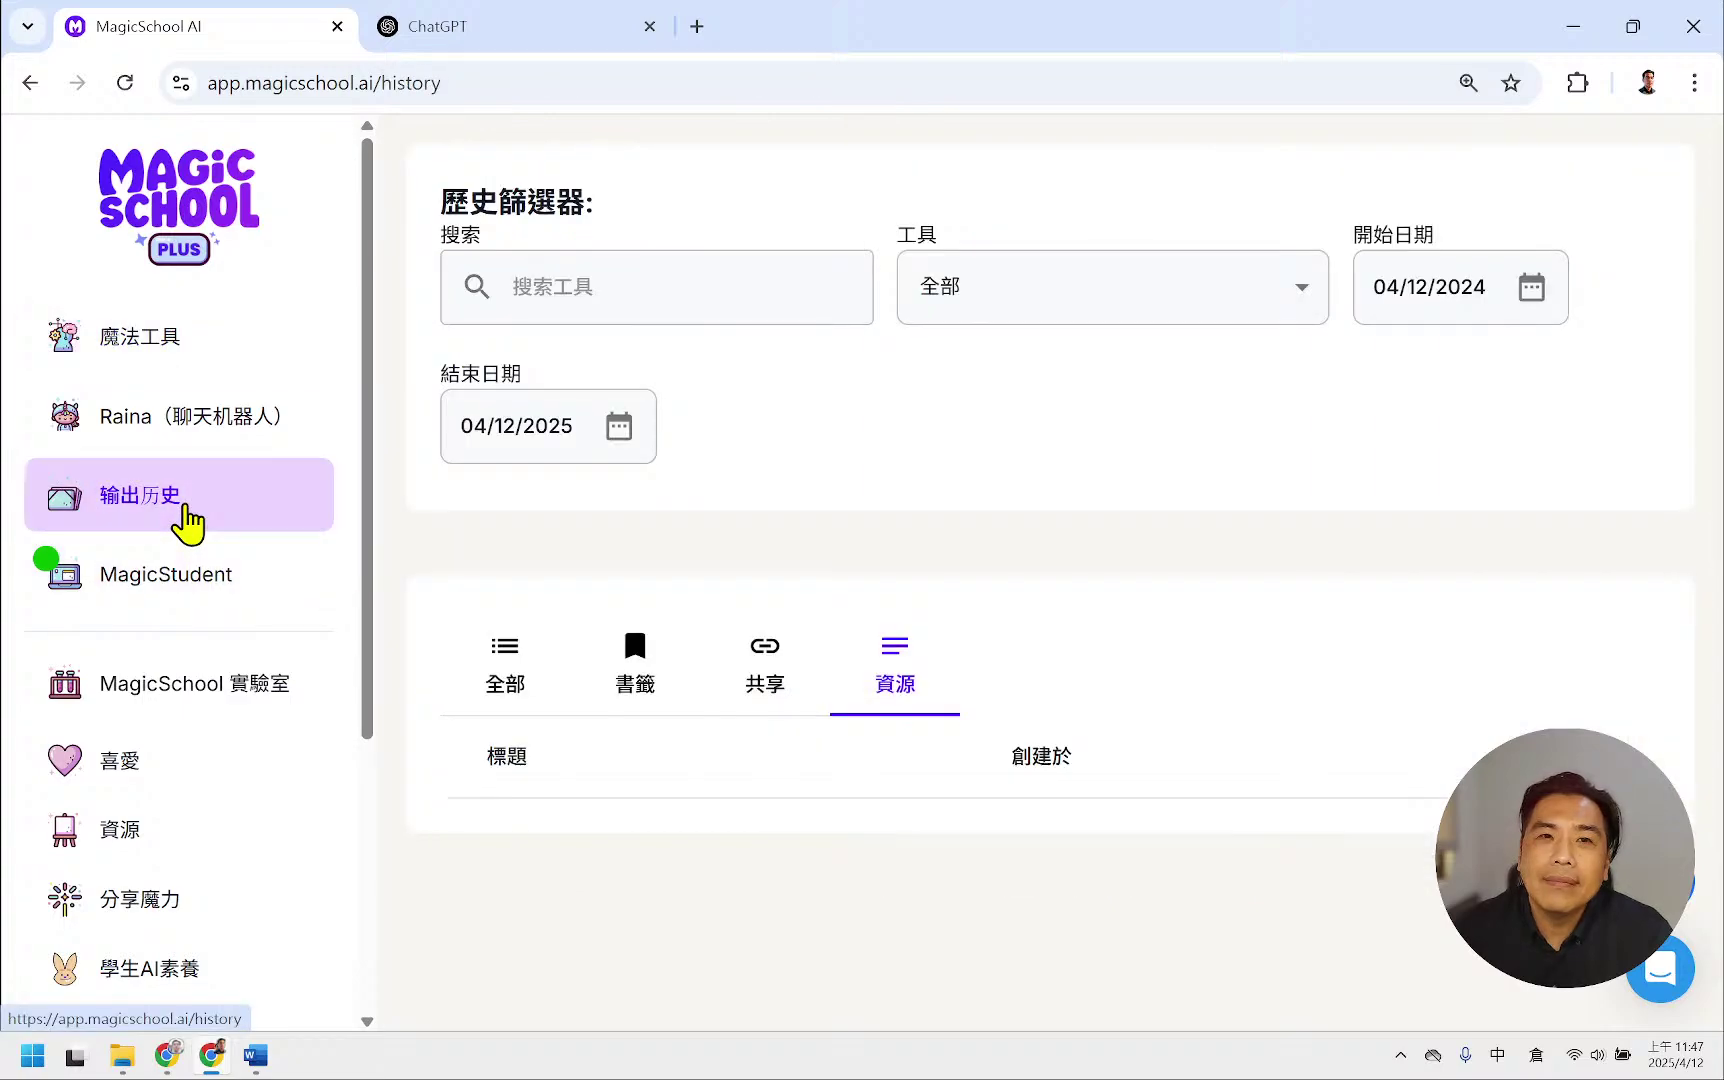
pyautogui.scroll(-1, 790, 550)
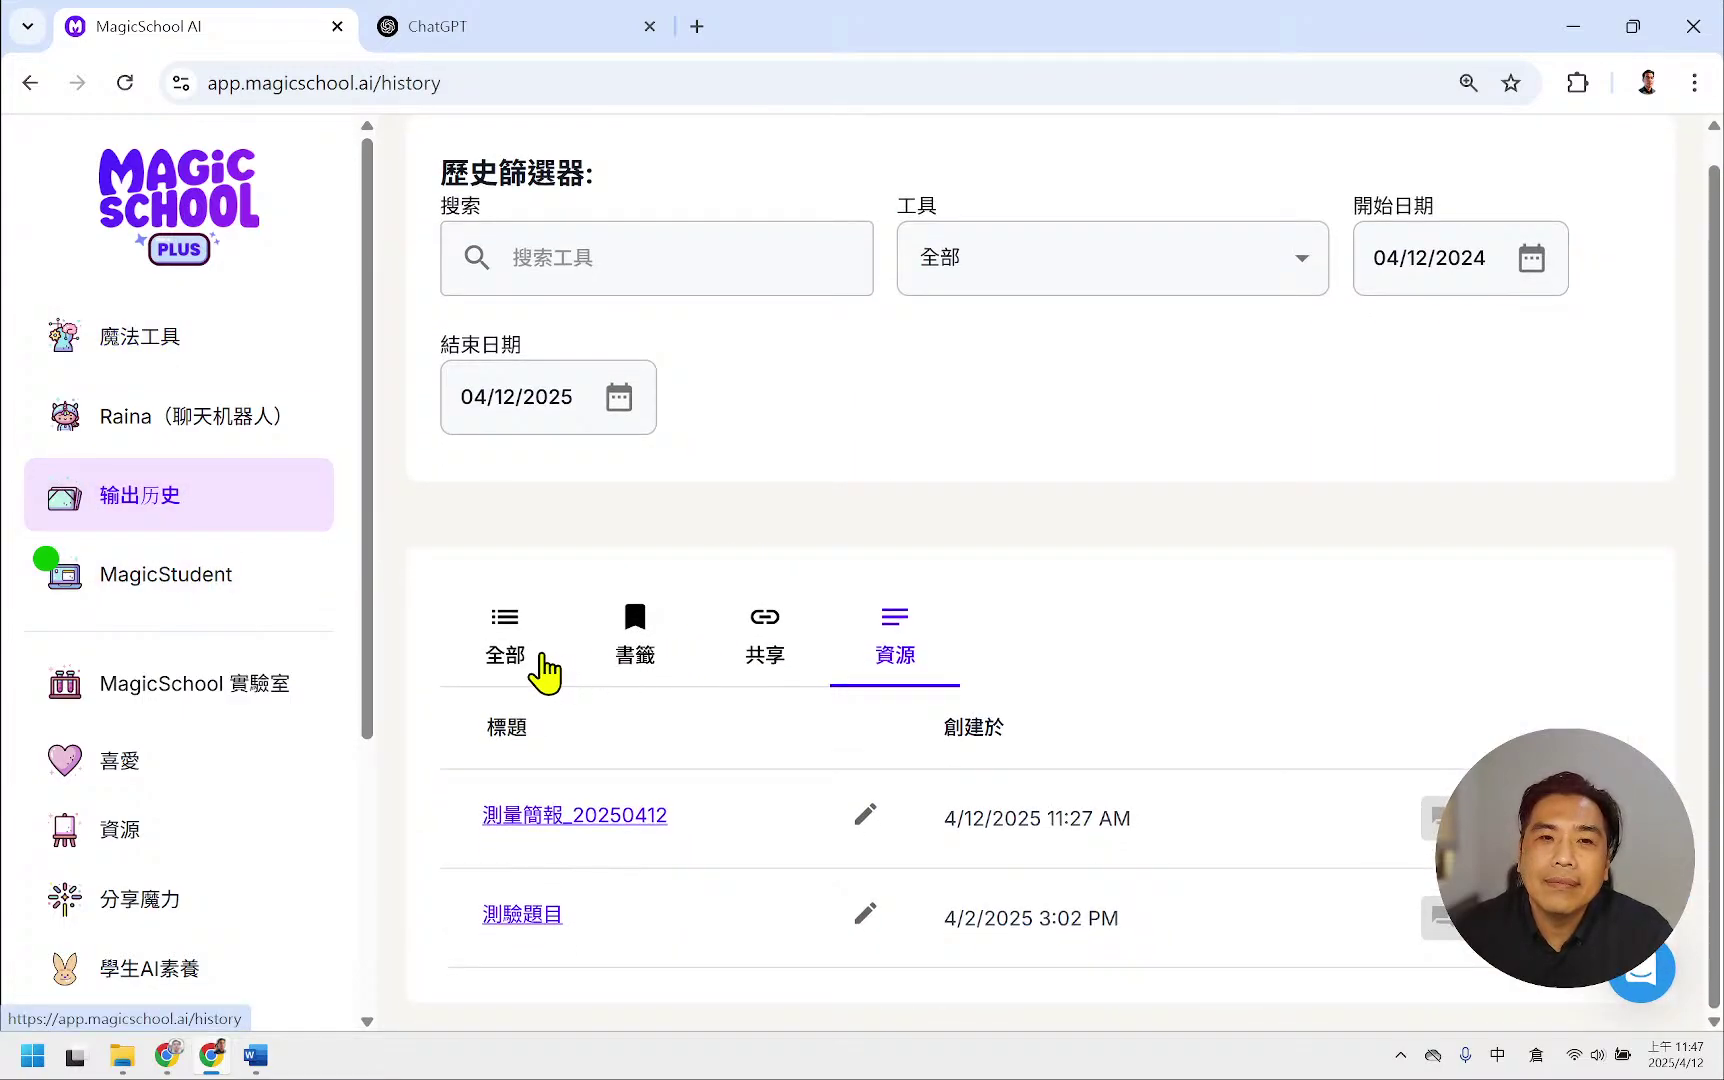
pyautogui.click(543, 660)
pyautogui.scroll(-1, 830, 585)
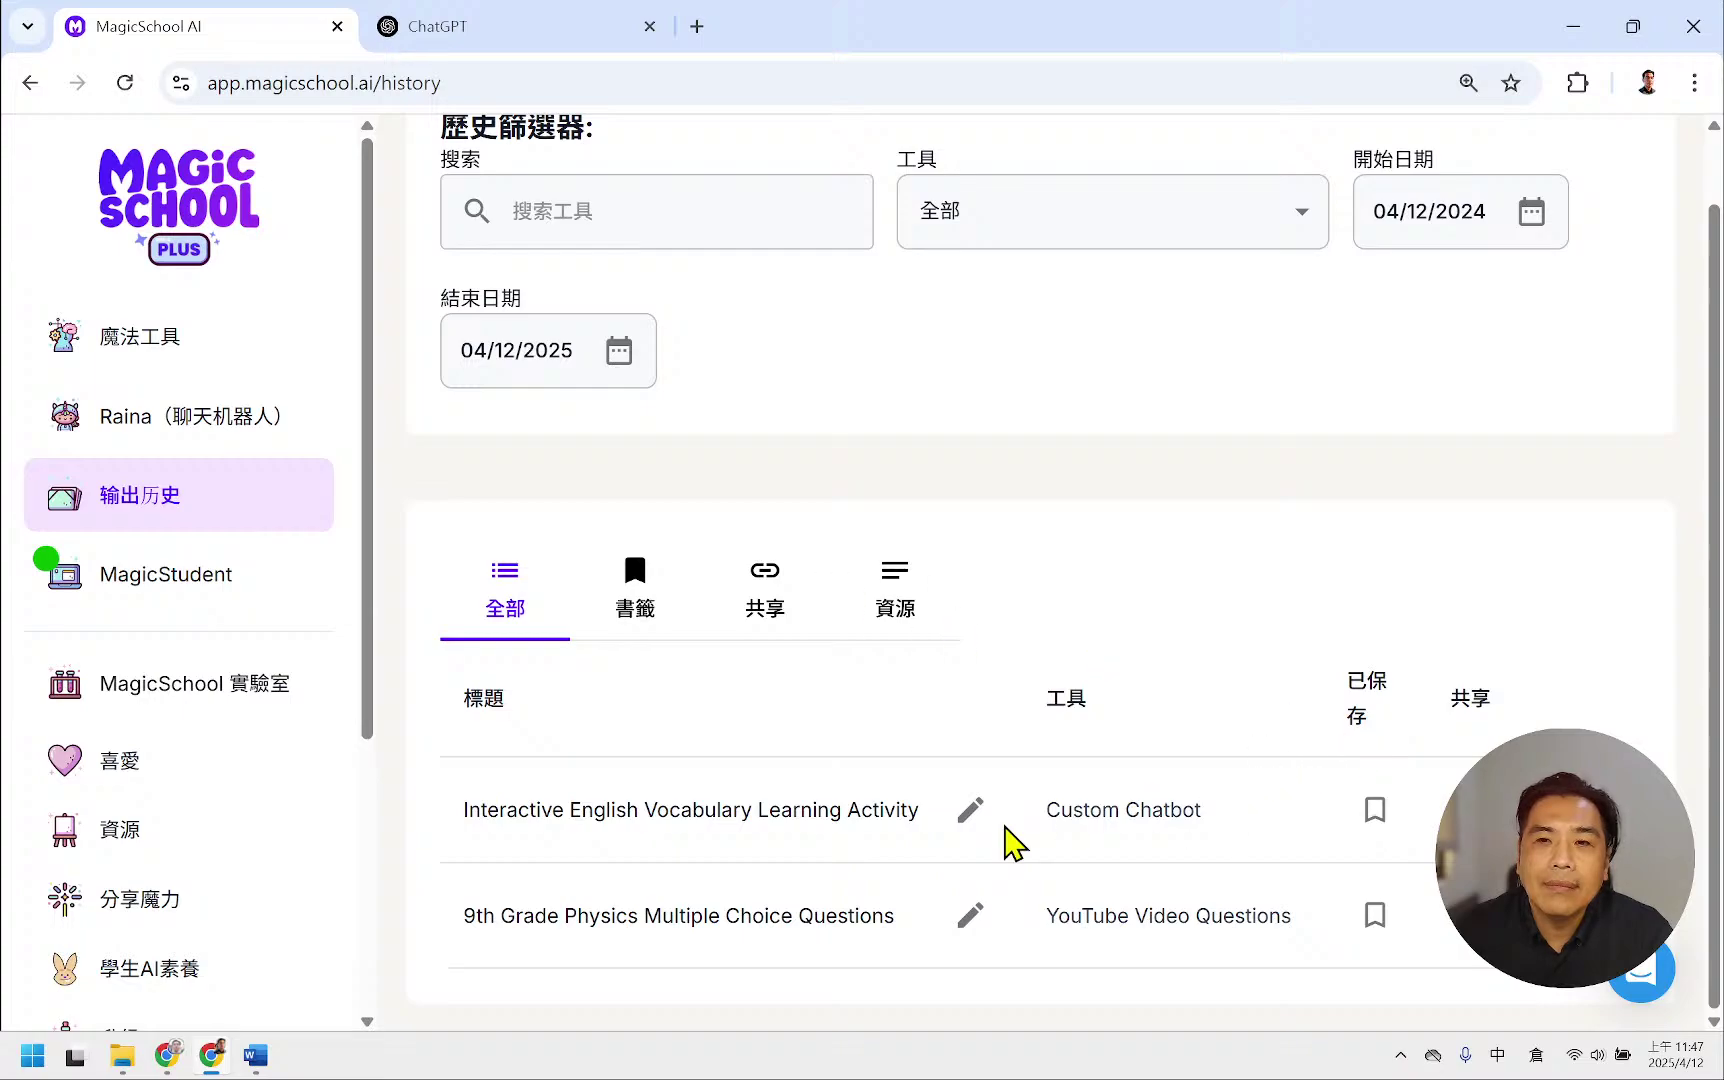
# - Check the sharing settings of the Interactive English Vocabulary Learning Activity entry and close them
pyautogui.click(1470, 812)
pyautogui.click(562, 531)
pyautogui.click(562, 575)
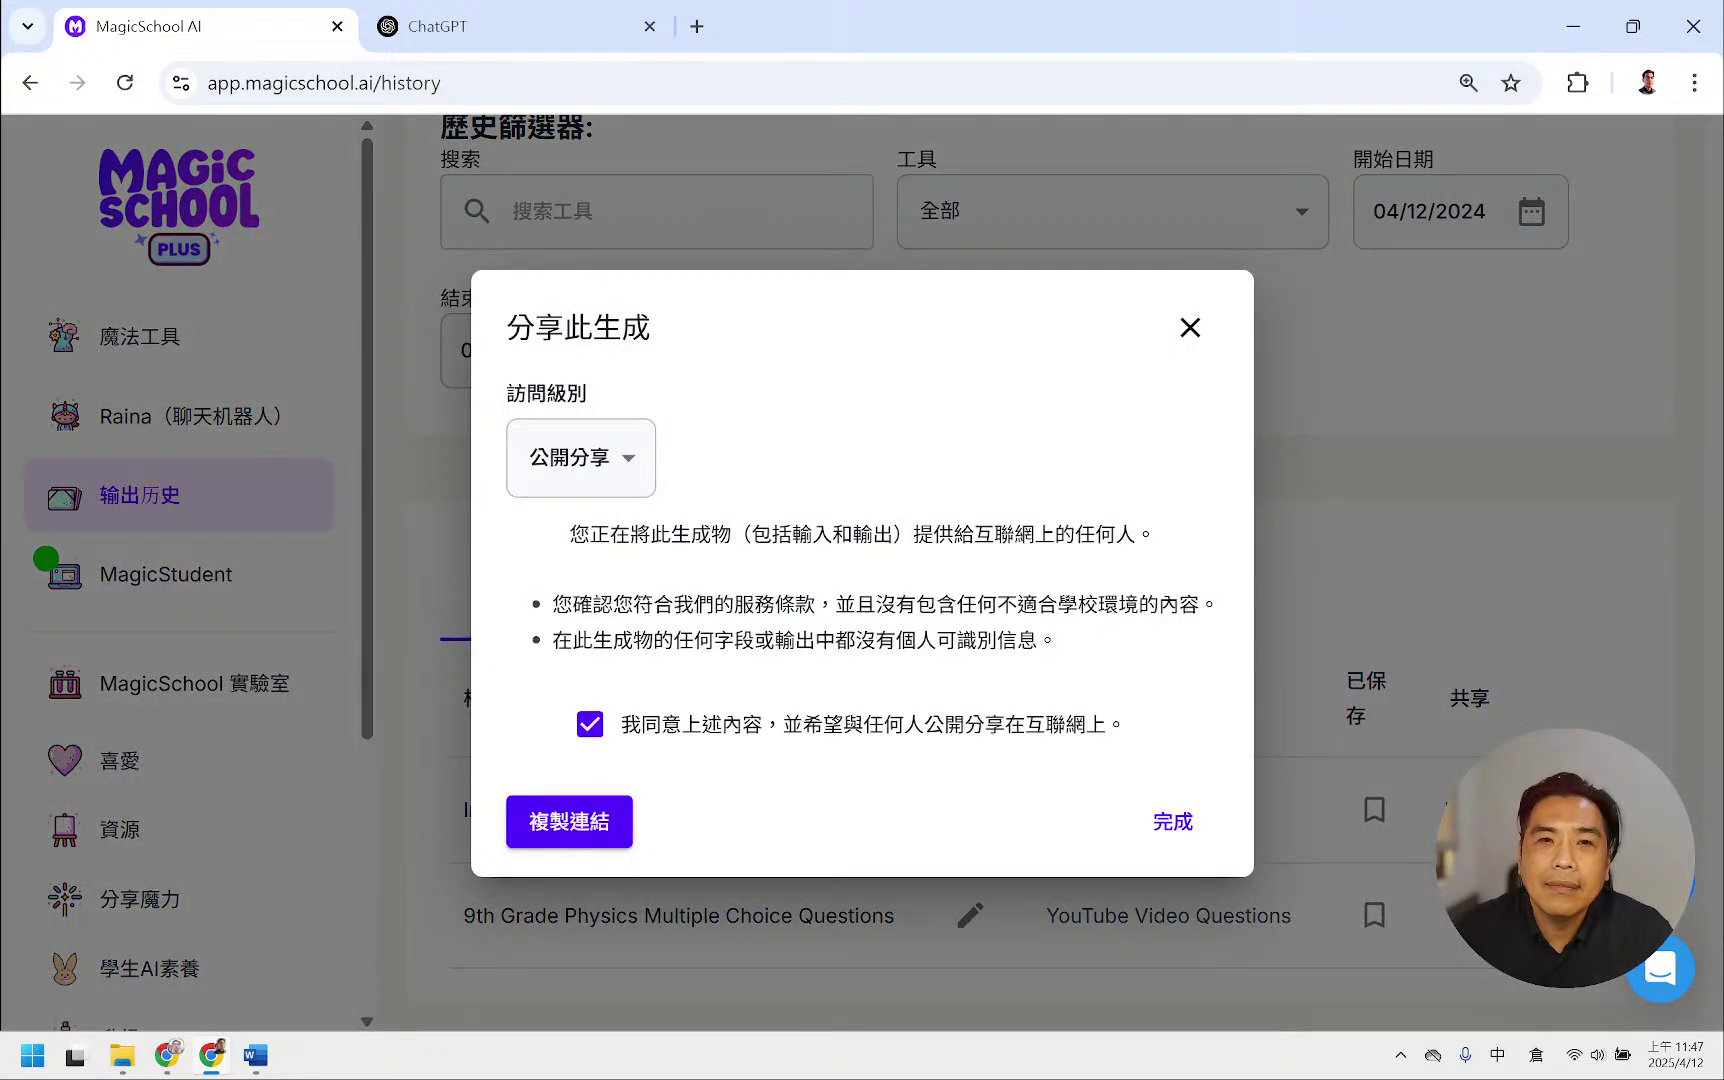
pyautogui.click(1193, 344)
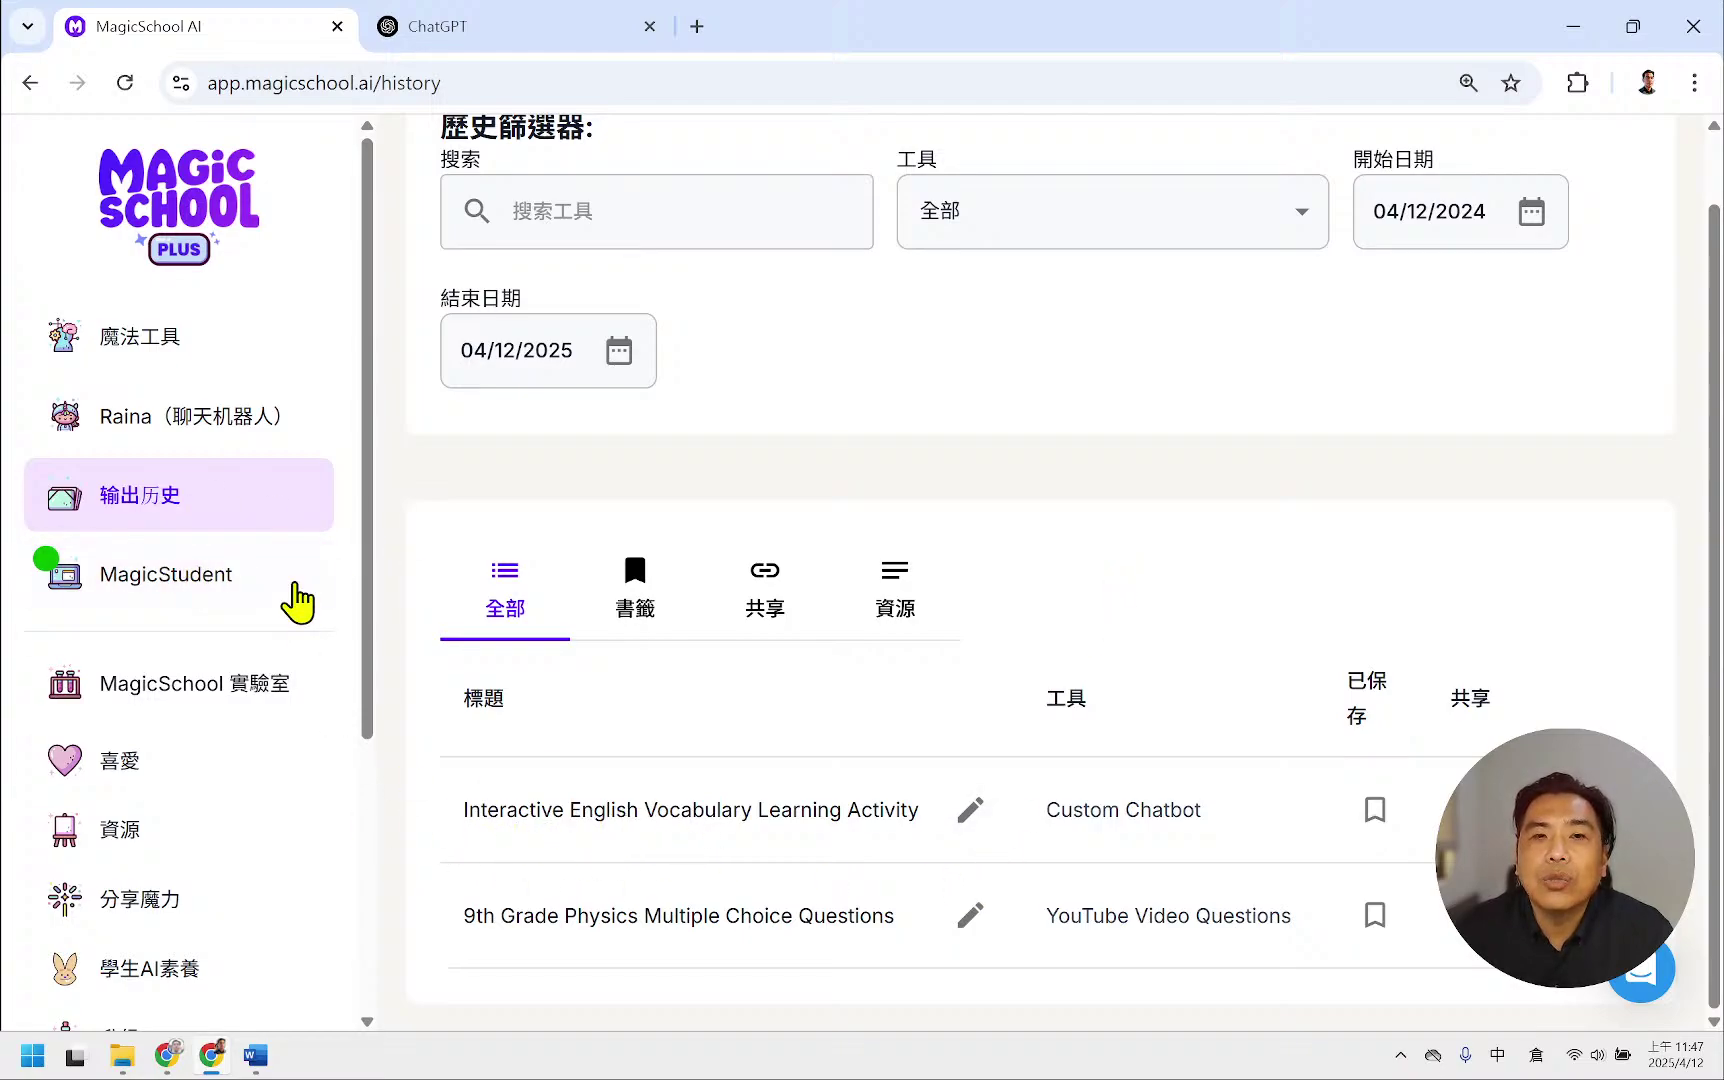
# - Rename the Custom Chatbot history entry to 英文單字小老師 and bookmark it
pyautogui.click(970, 810)
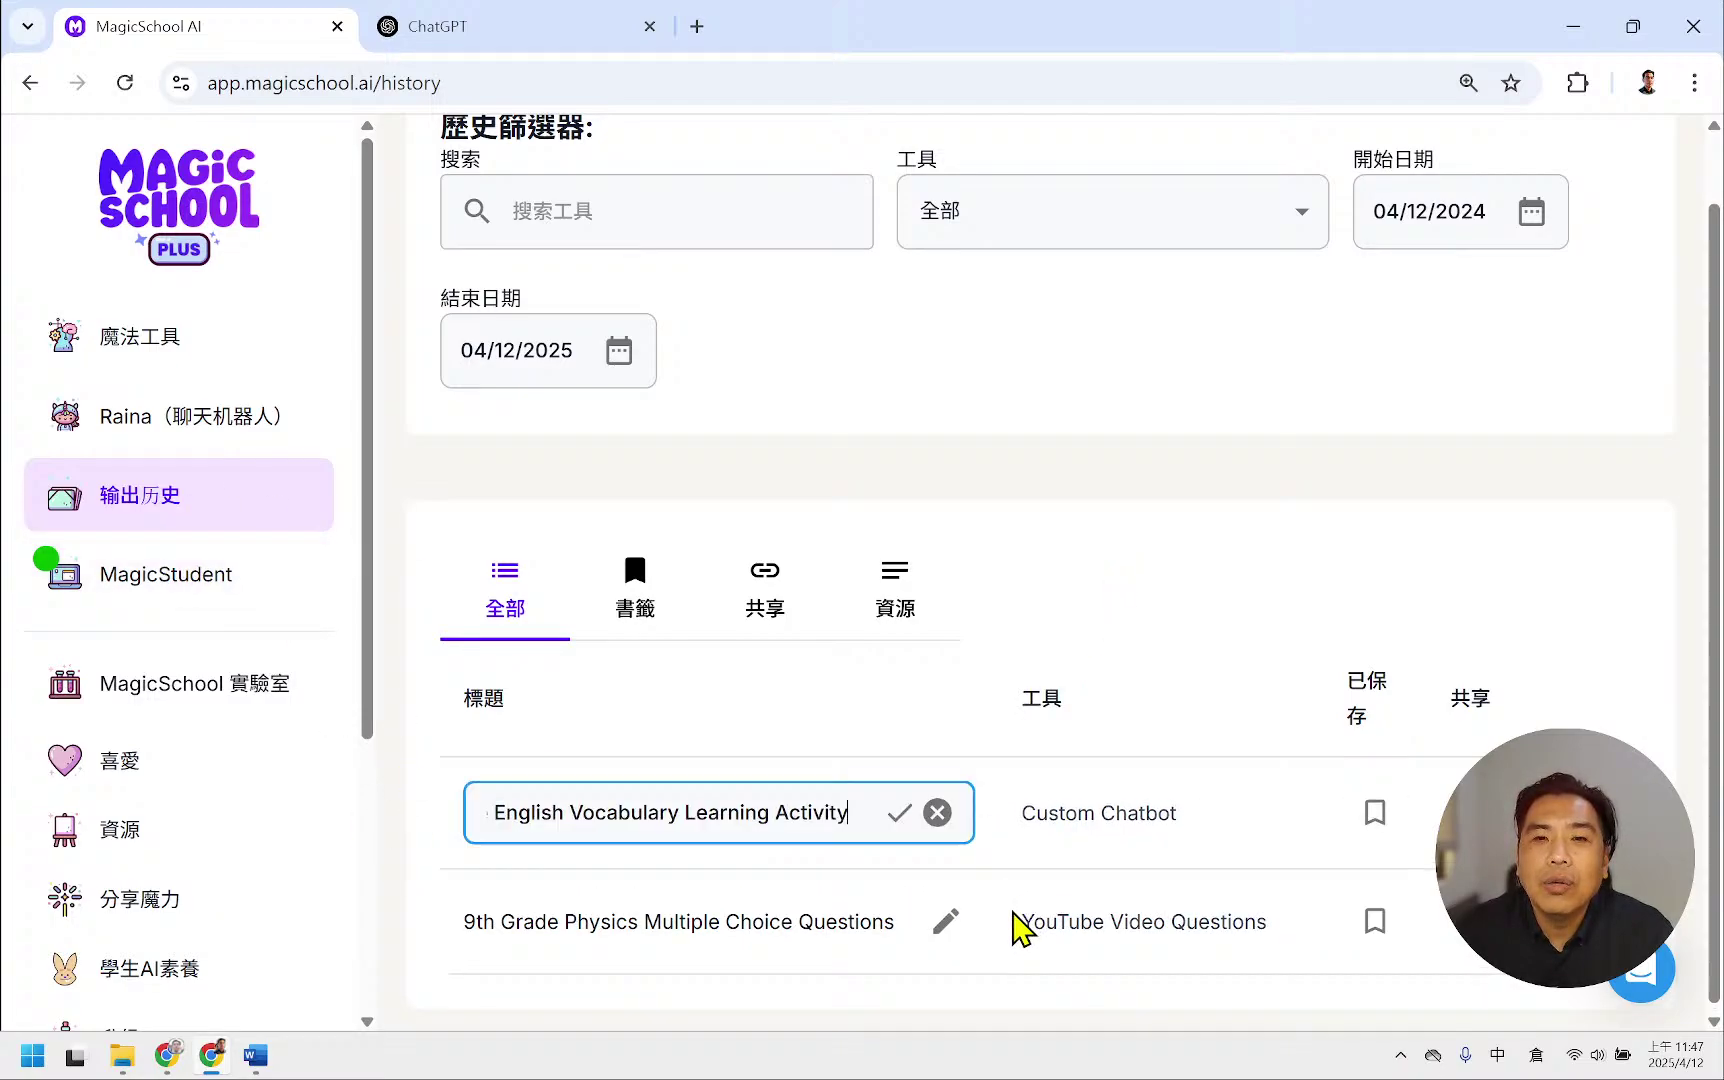
pyautogui.moveTo(868, 812); pyautogui.dragTo(355, 820)
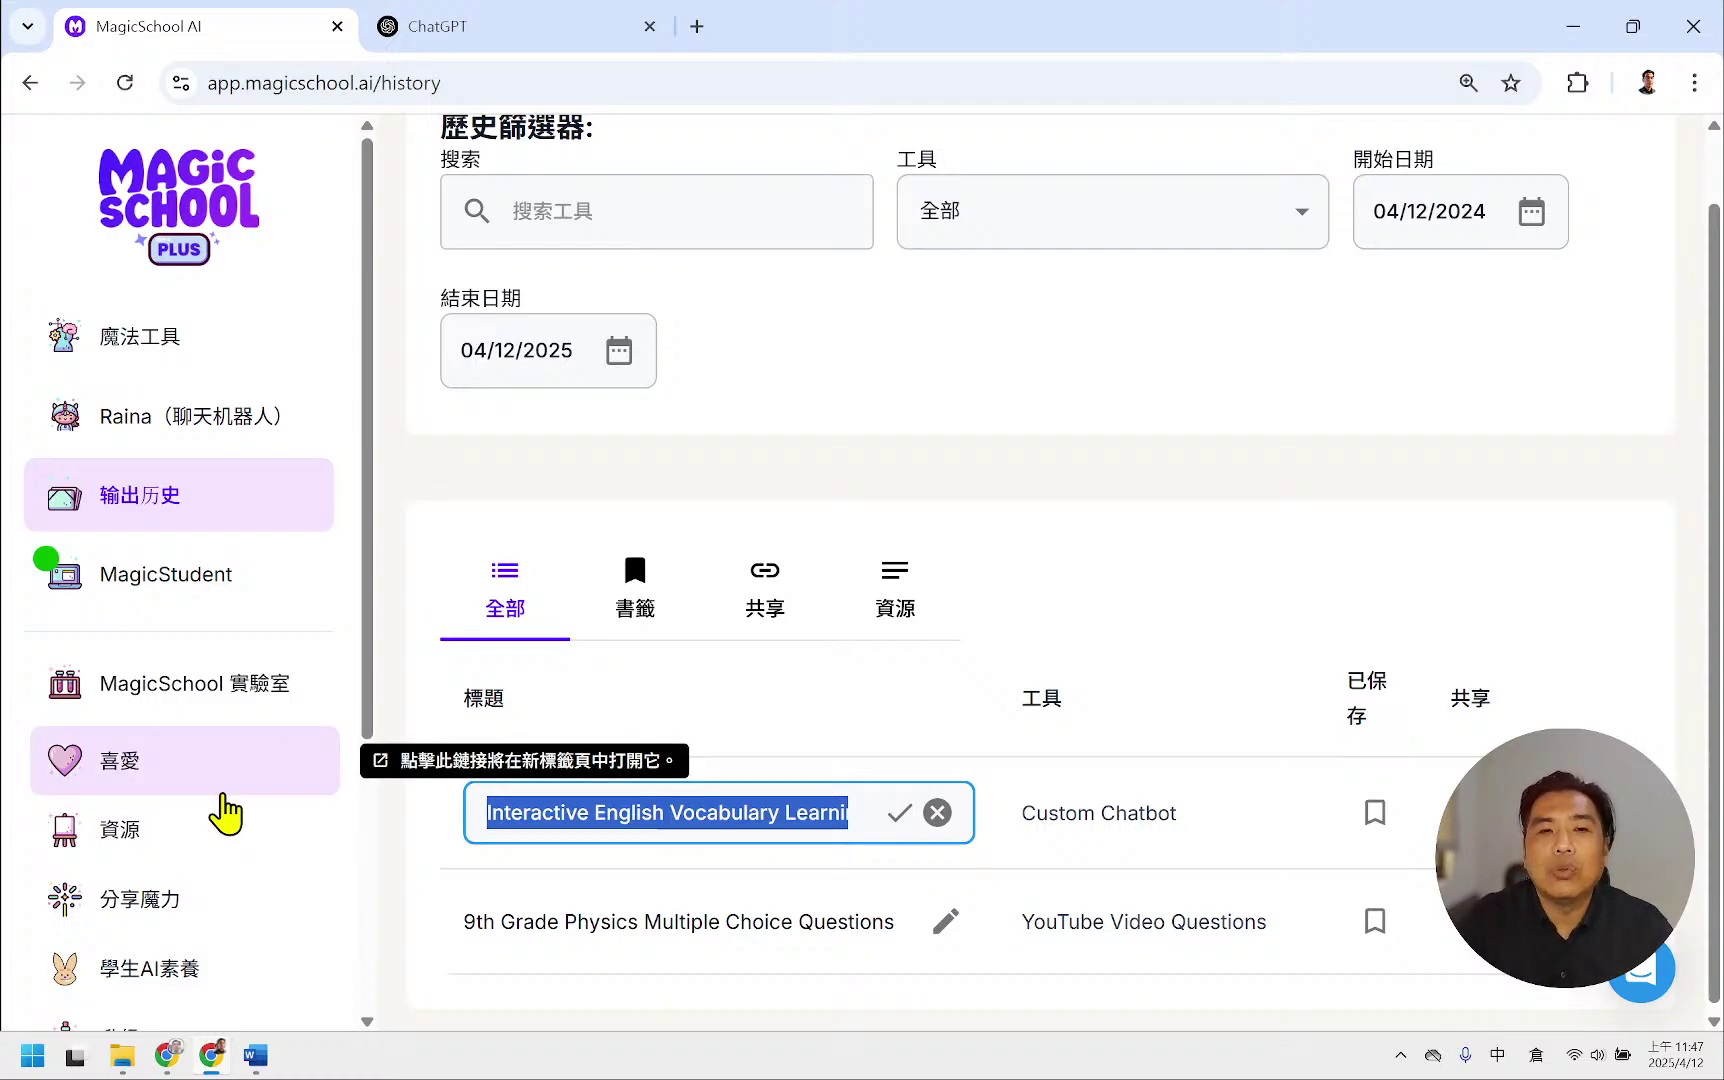
pyautogui.write('英')
pyautogui.write('文單字')
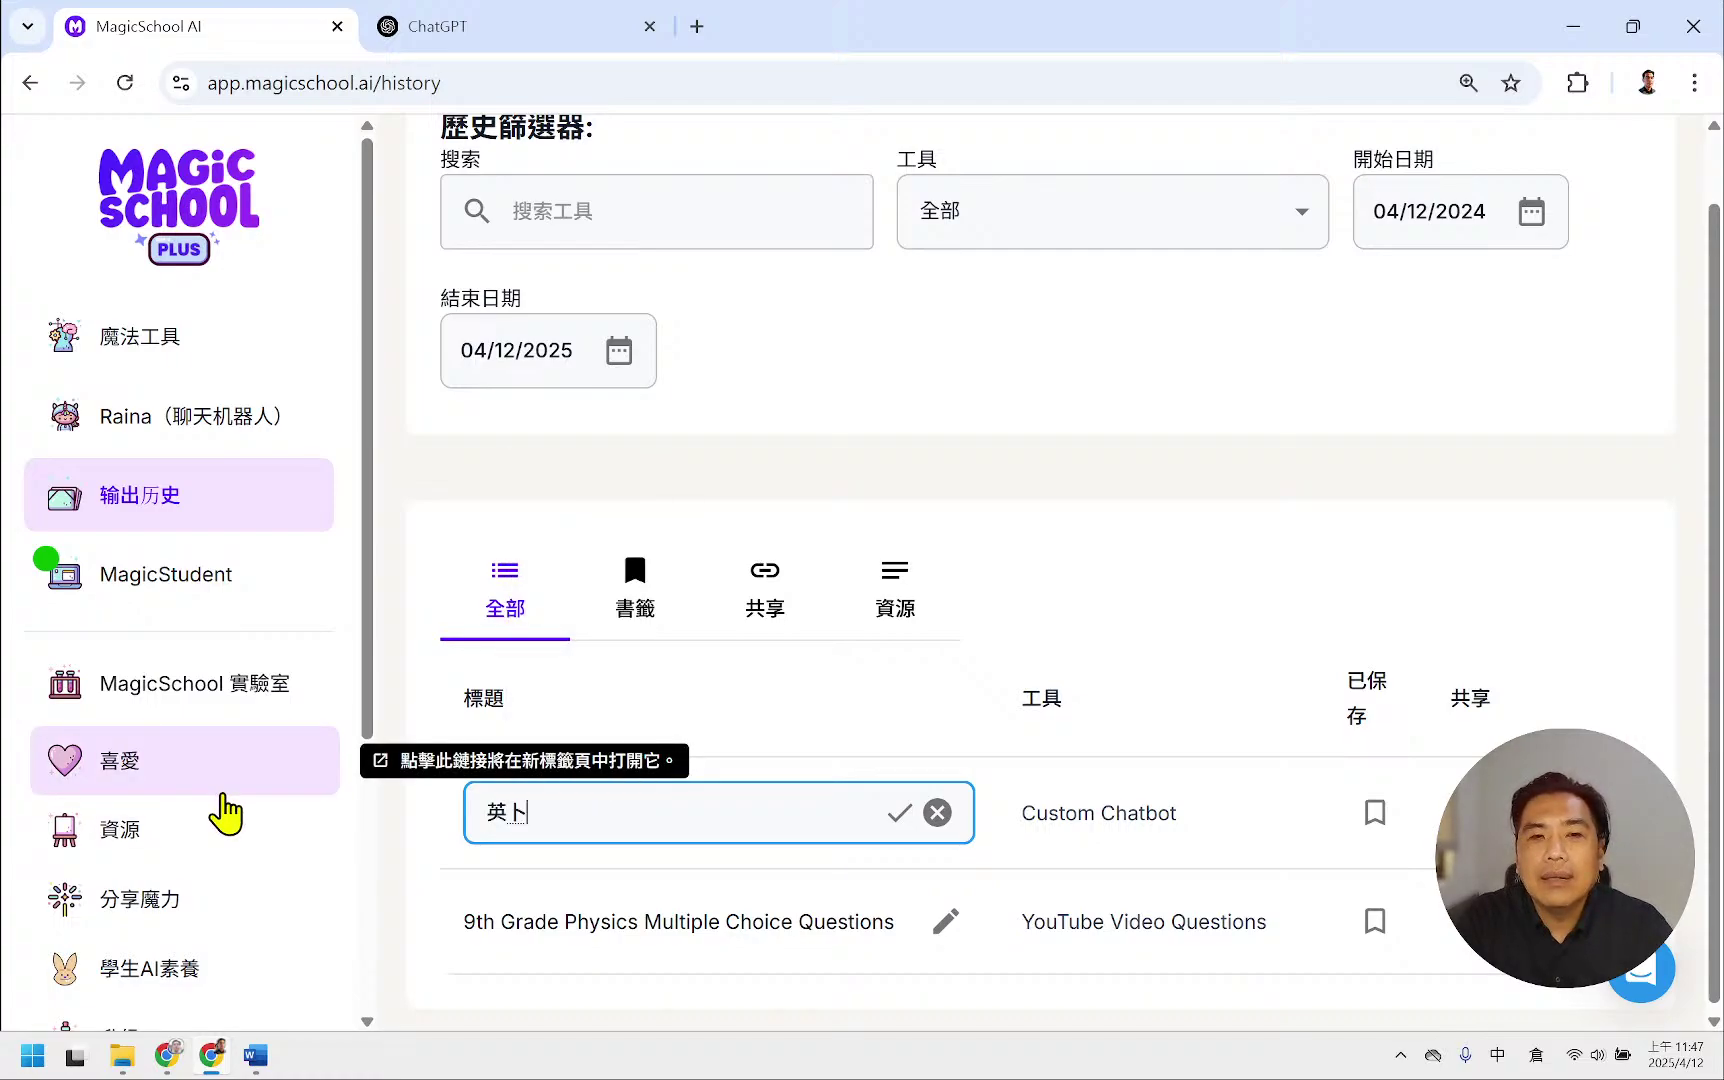
pyautogui.write('小老師')
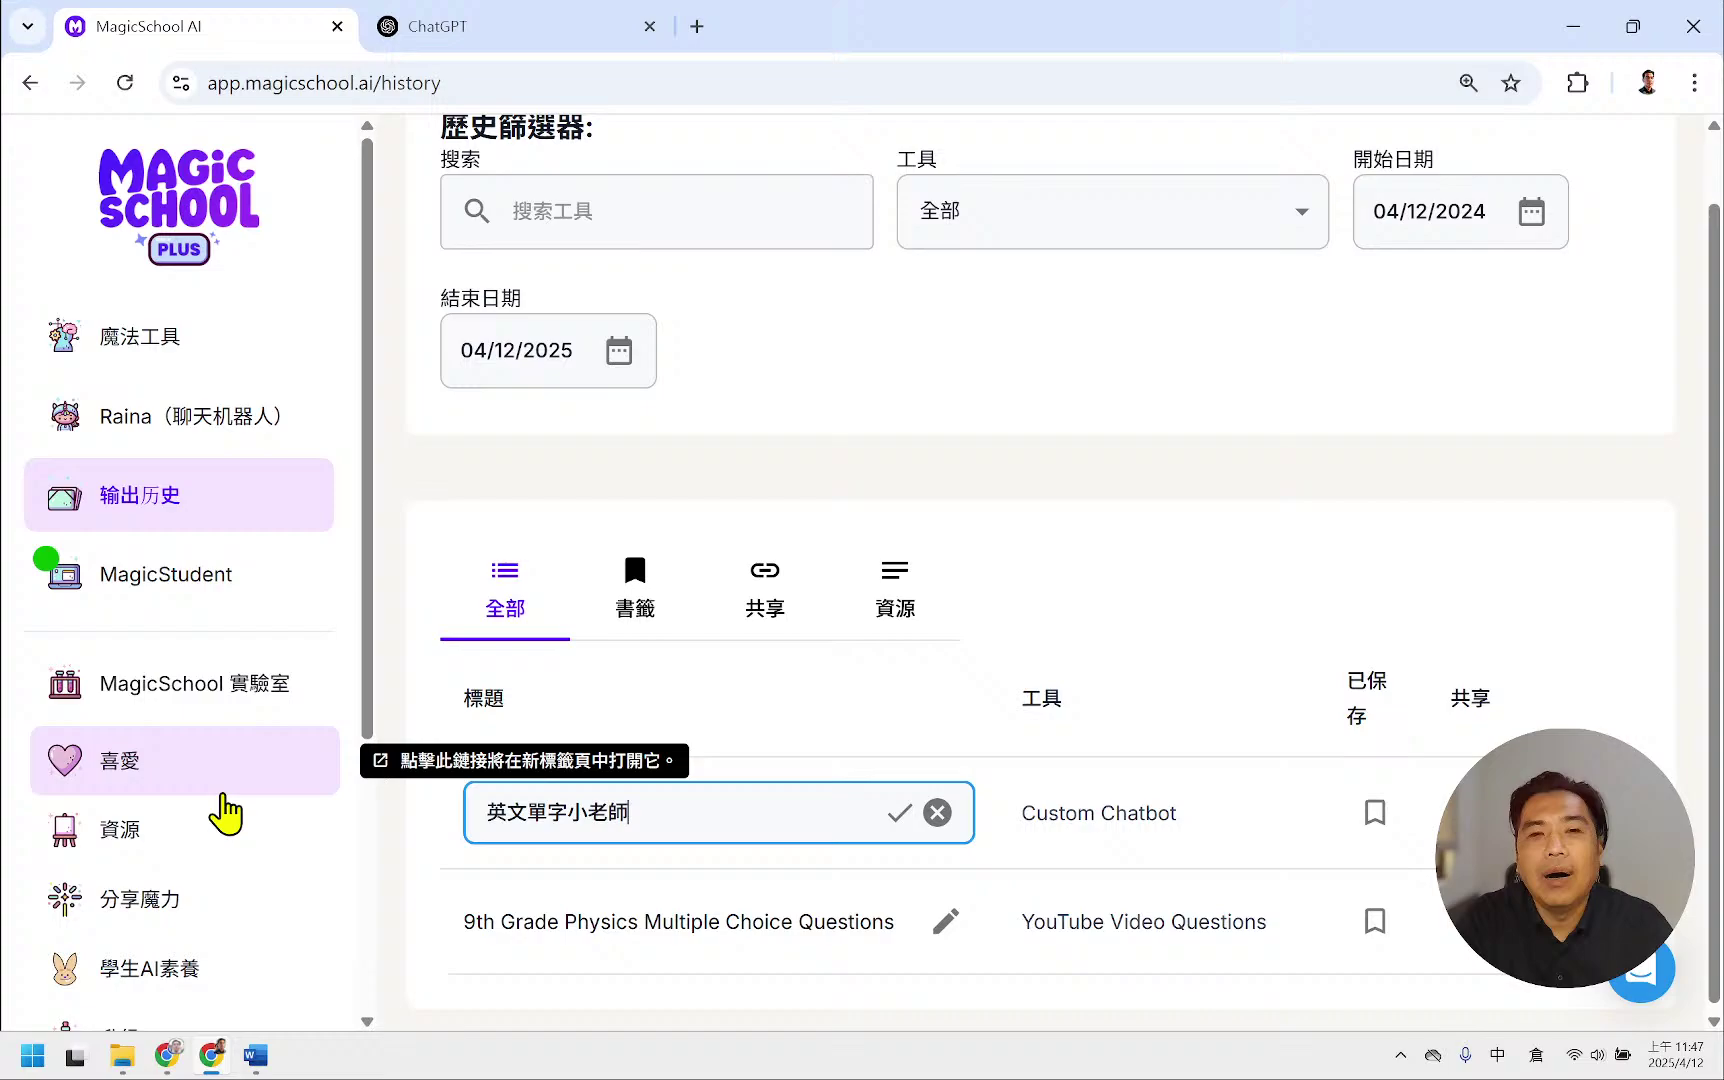
pyautogui.press('Return')
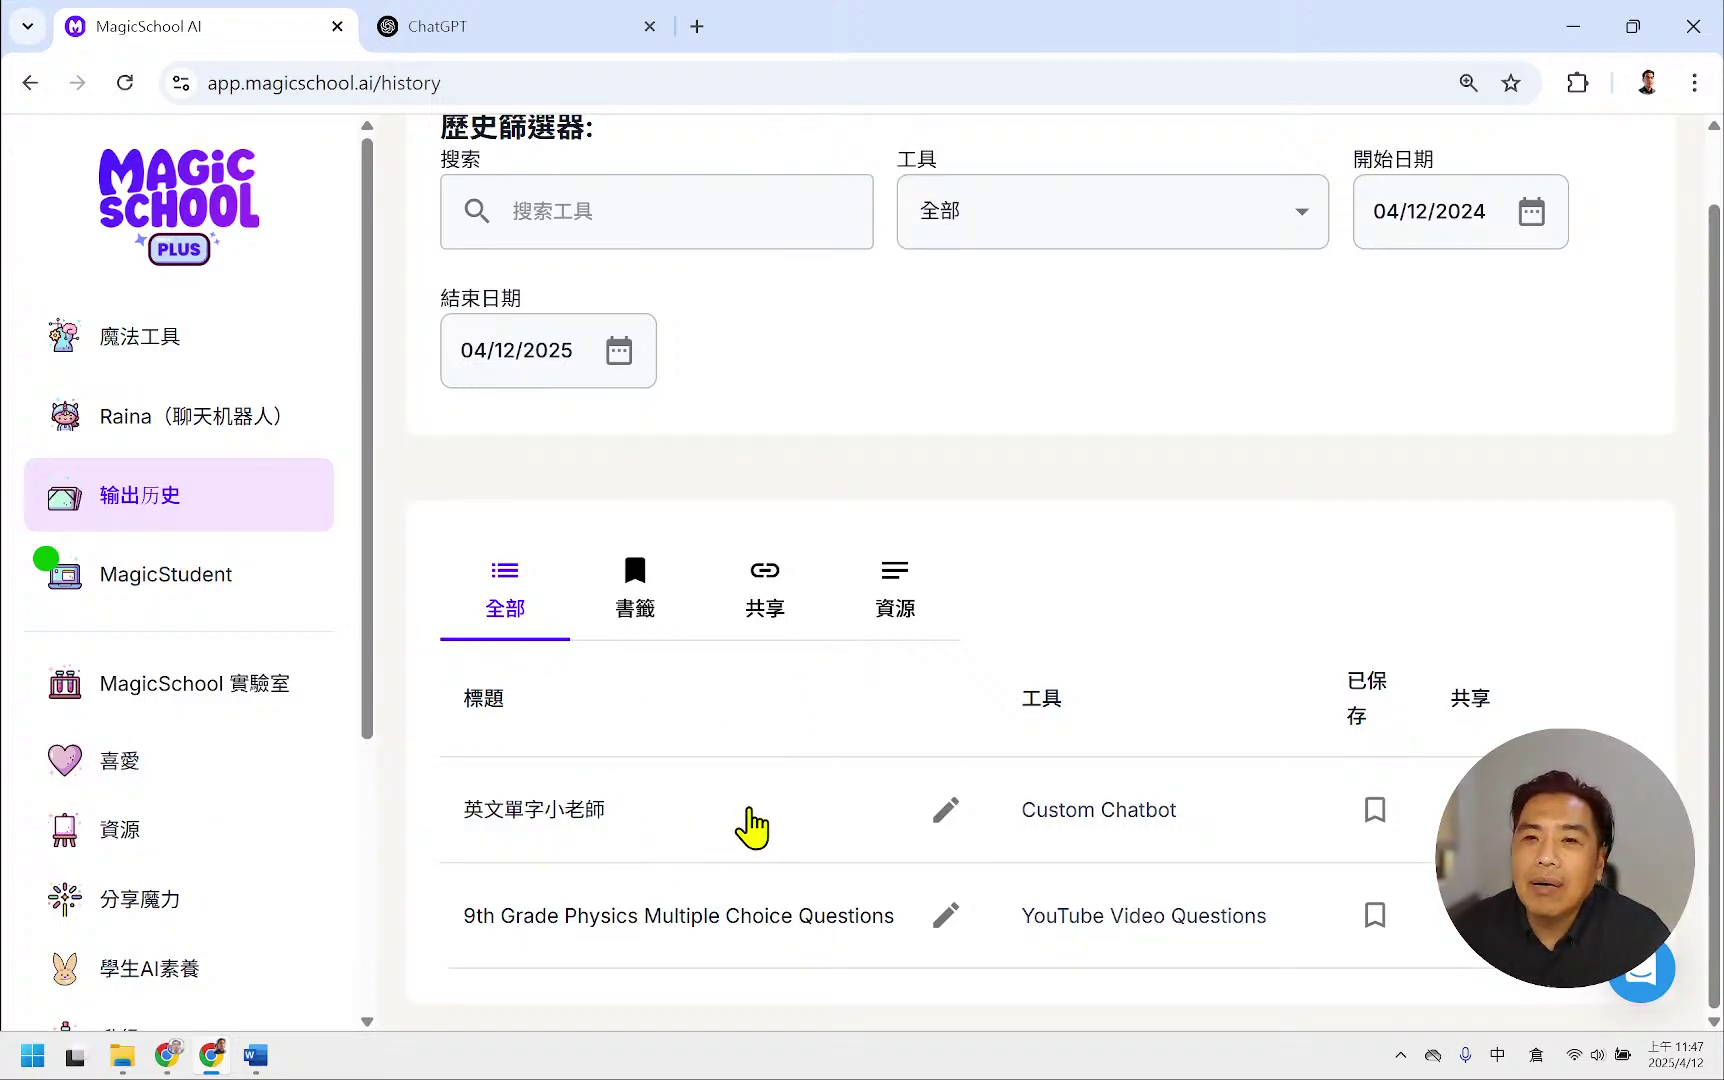
pyautogui.click(1378, 822)
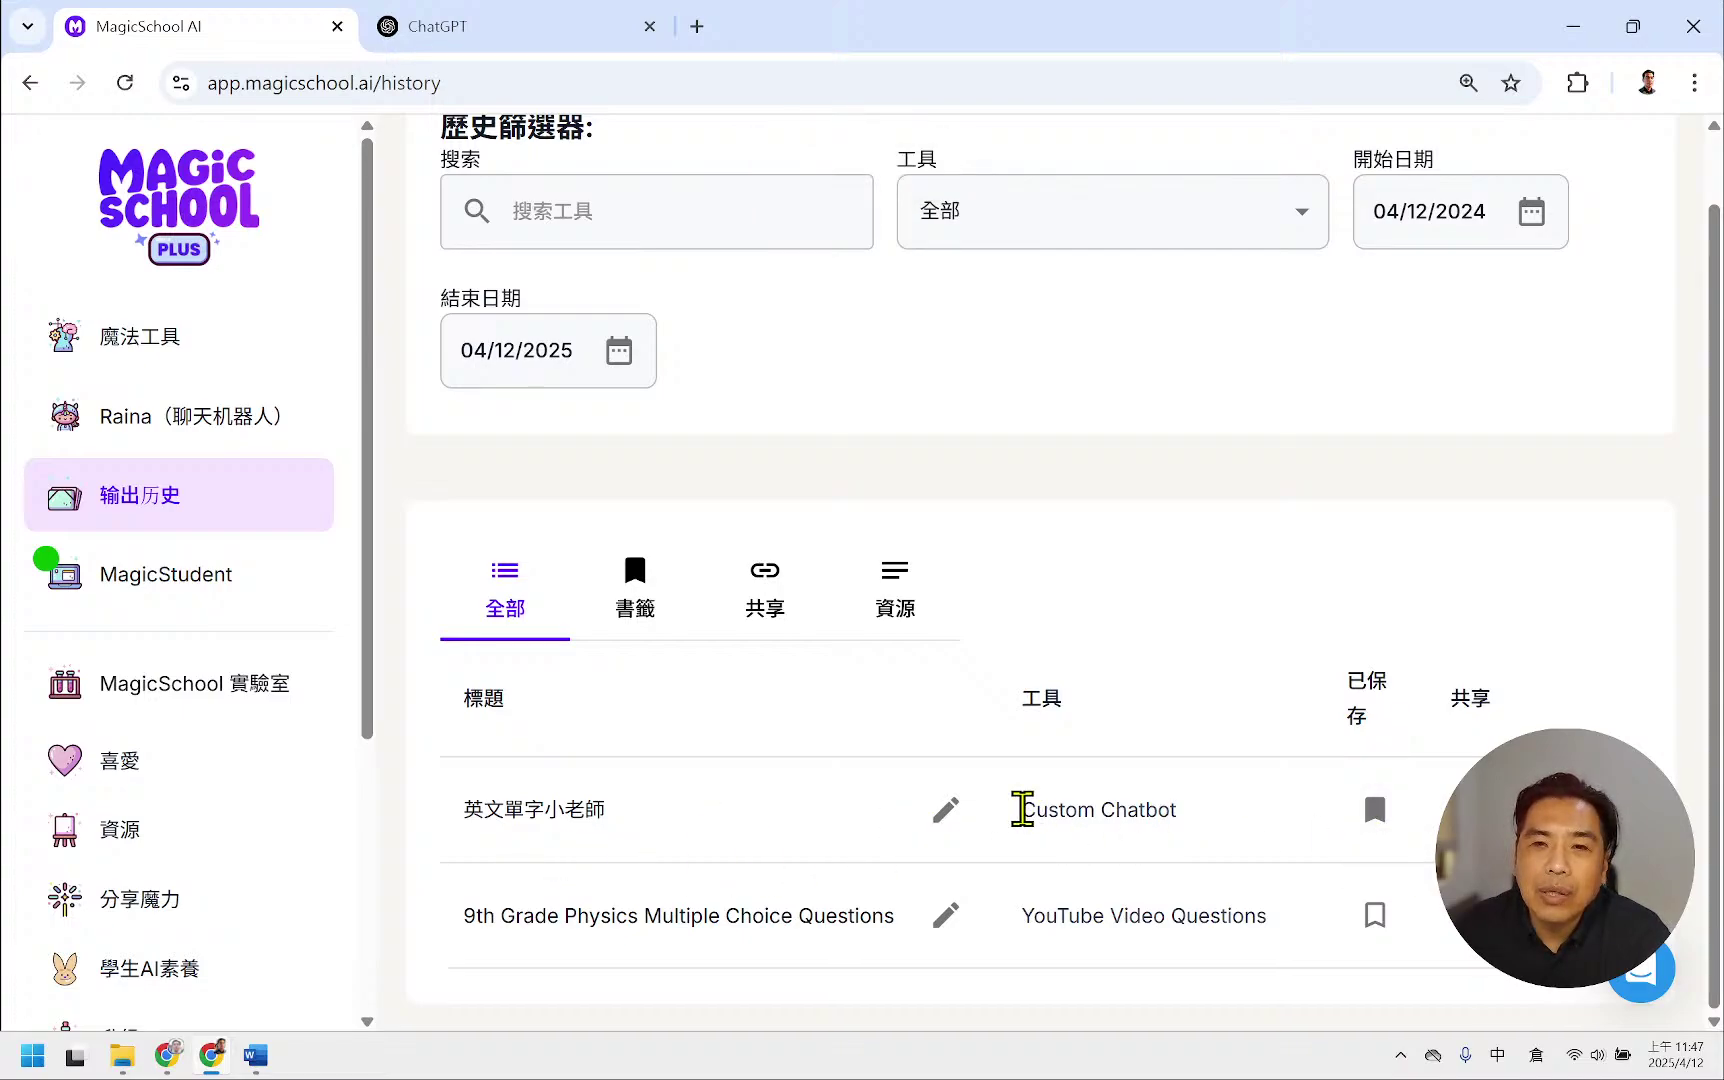
pyautogui.moveTo(1020, 808); pyautogui.dragTo(1208, 820)
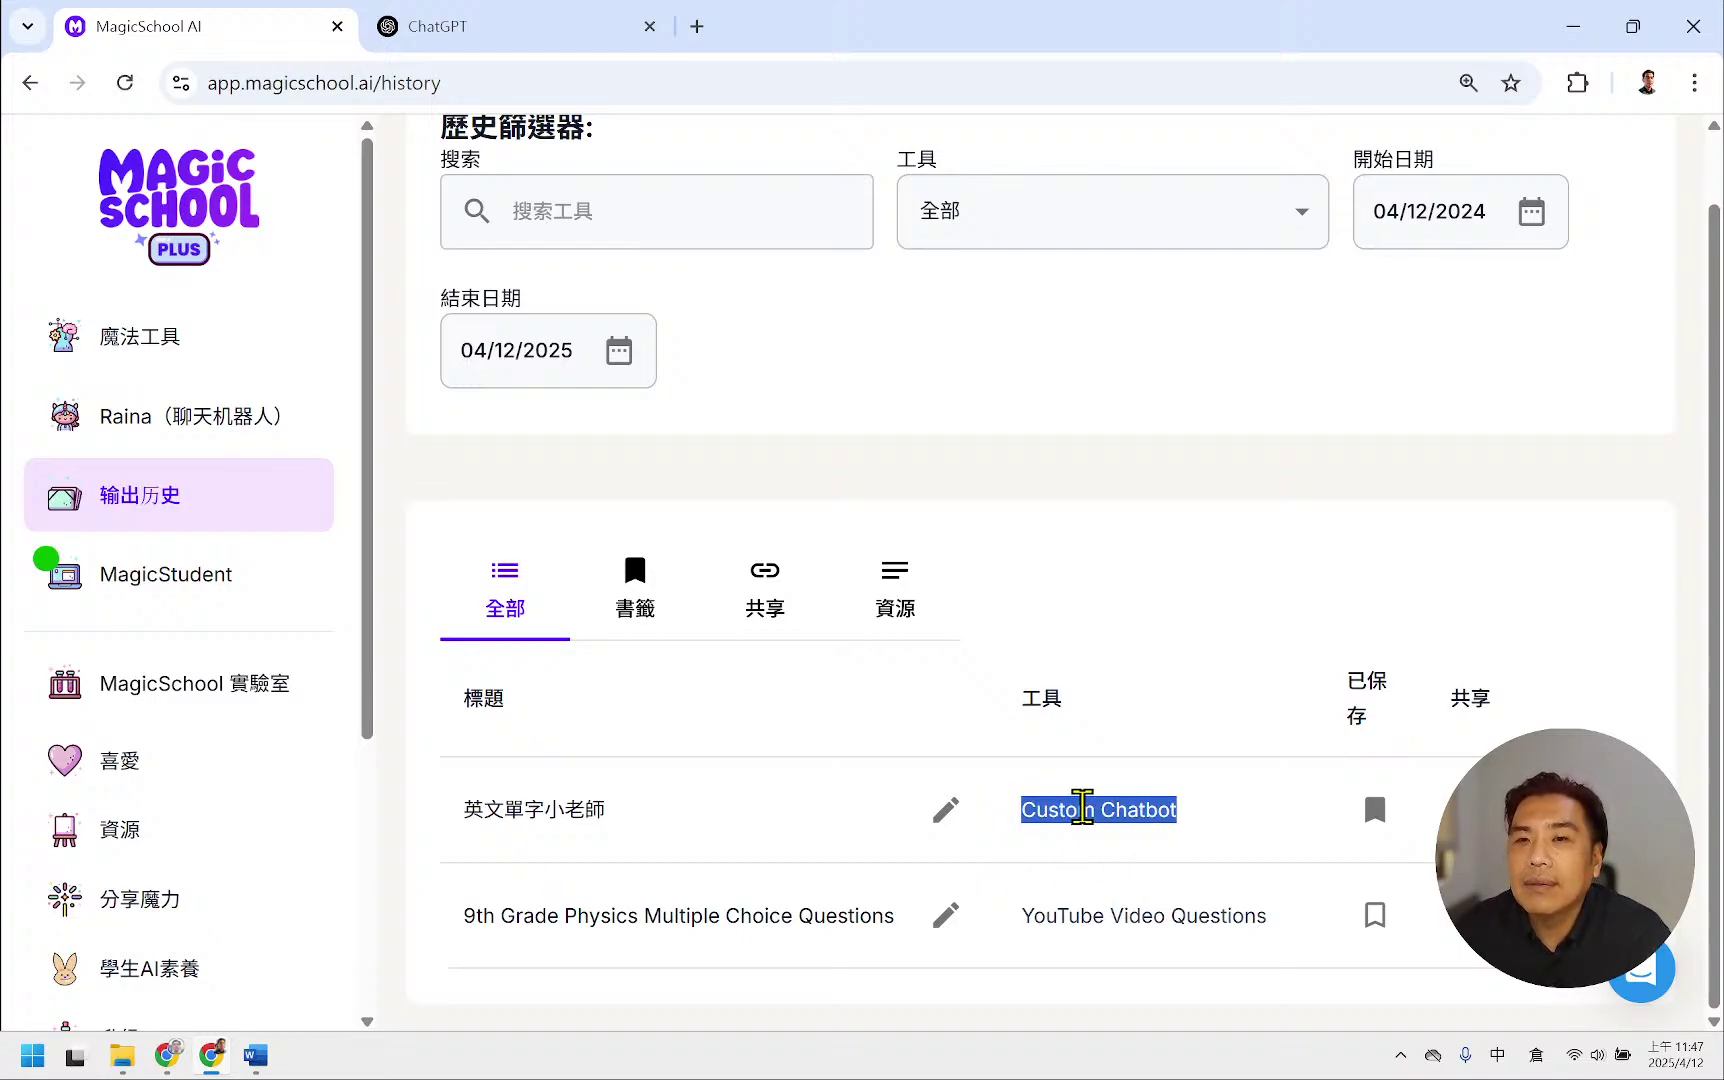
# - Show only the shared history entries and copy the share link of 英文單字小老師
pyautogui.rightClick(782, 605)
pyautogui.click(782, 605)
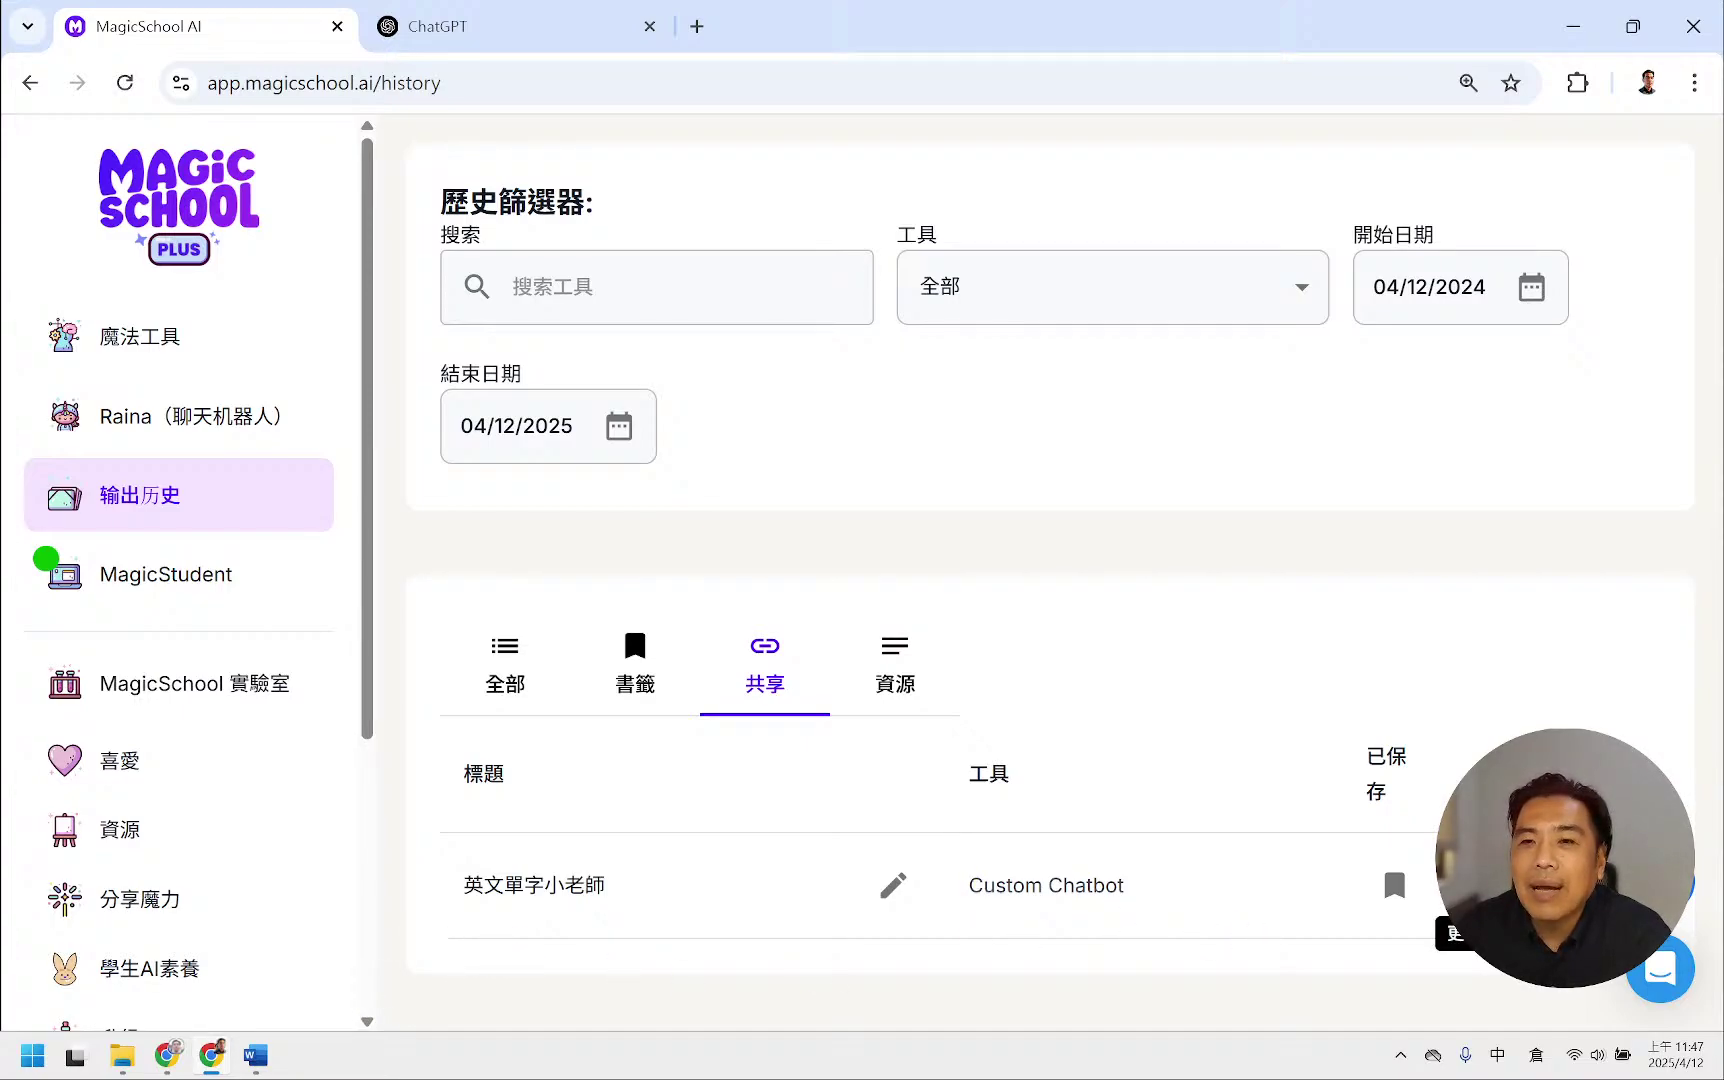
pyautogui.click(1458, 885)
pyautogui.click(570, 830)
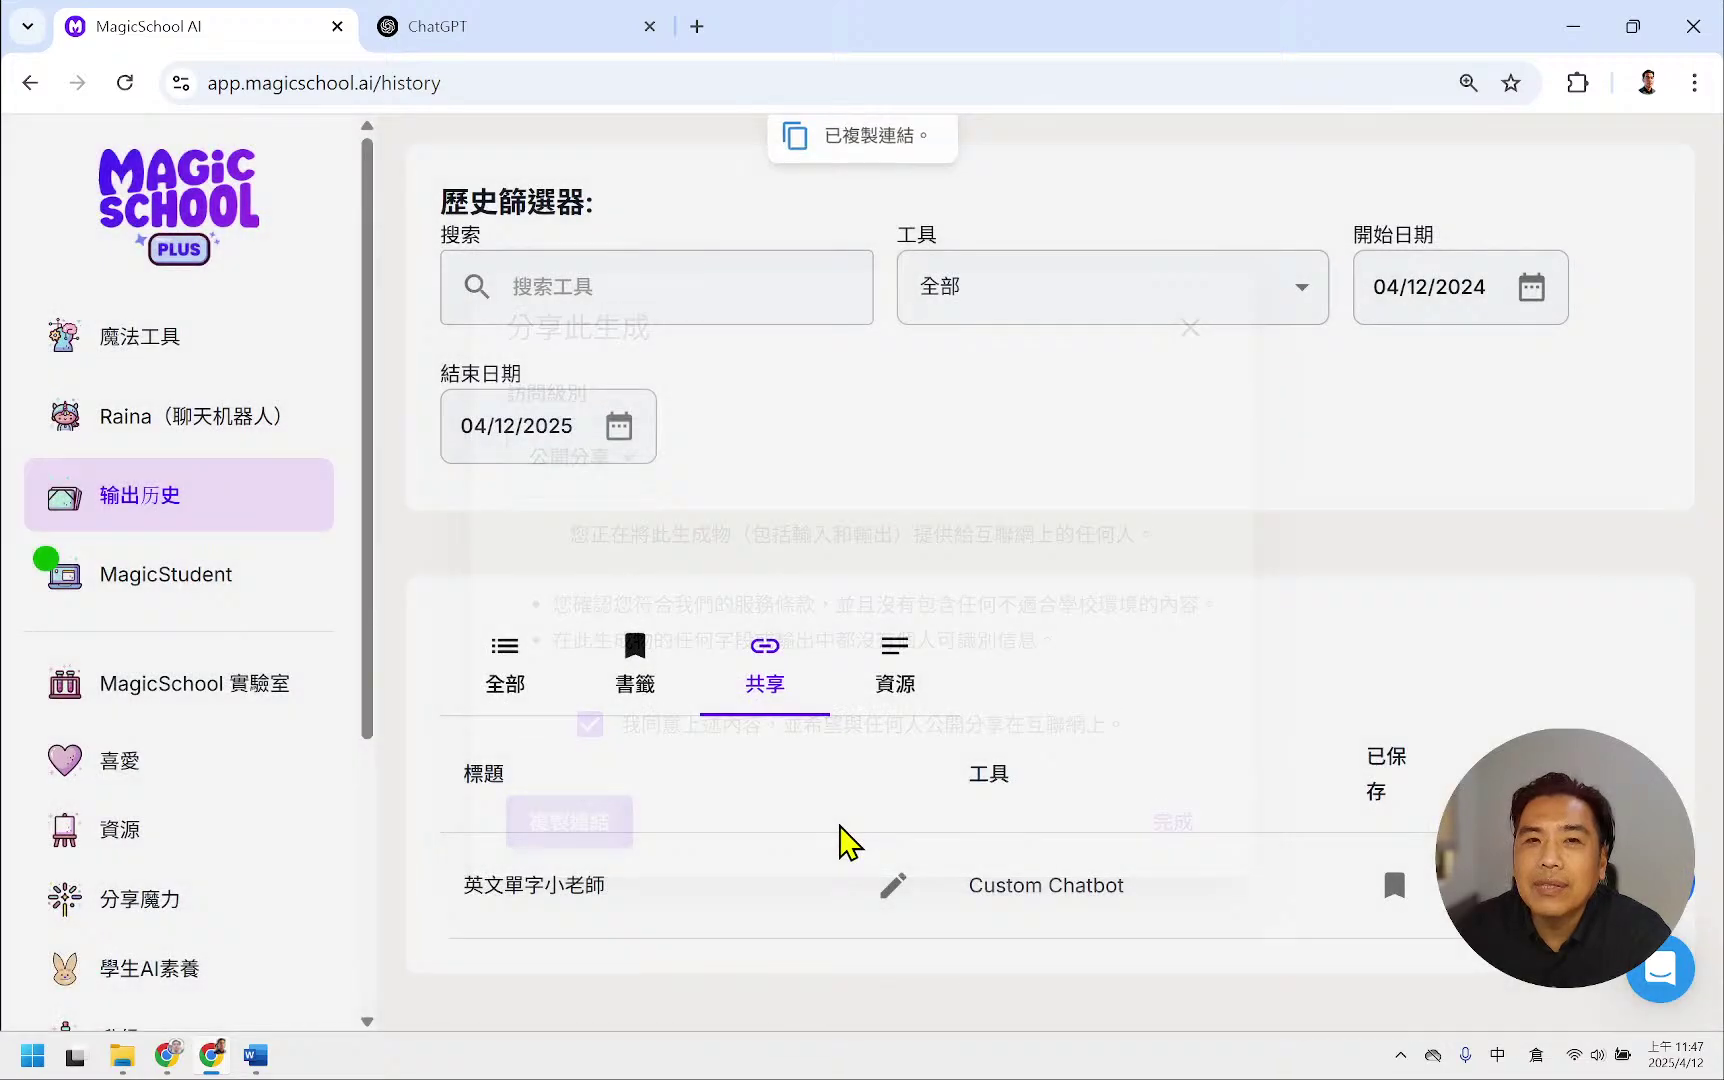
# - Open the copied share link in a new browser tab
pyautogui.click(550, 45)
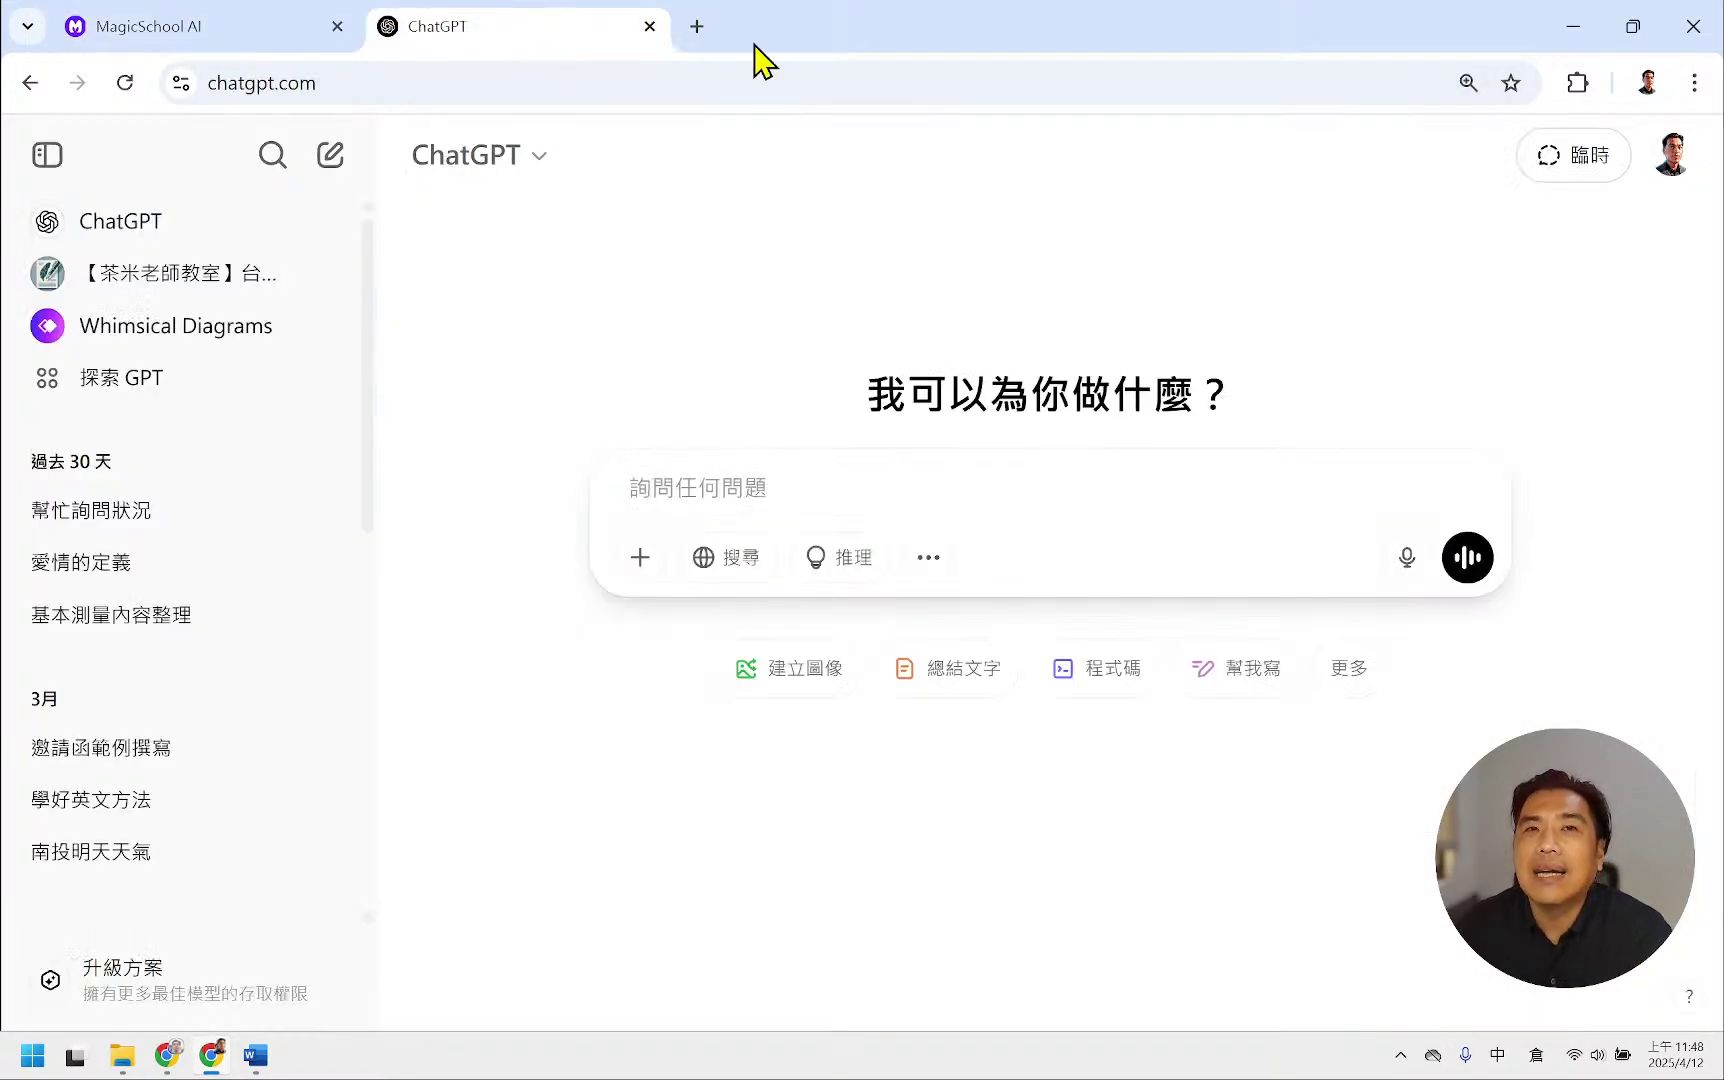
pyautogui.click(697, 26)
pyautogui.rightClick(519, 85)
pyautogui.click(705, 350)
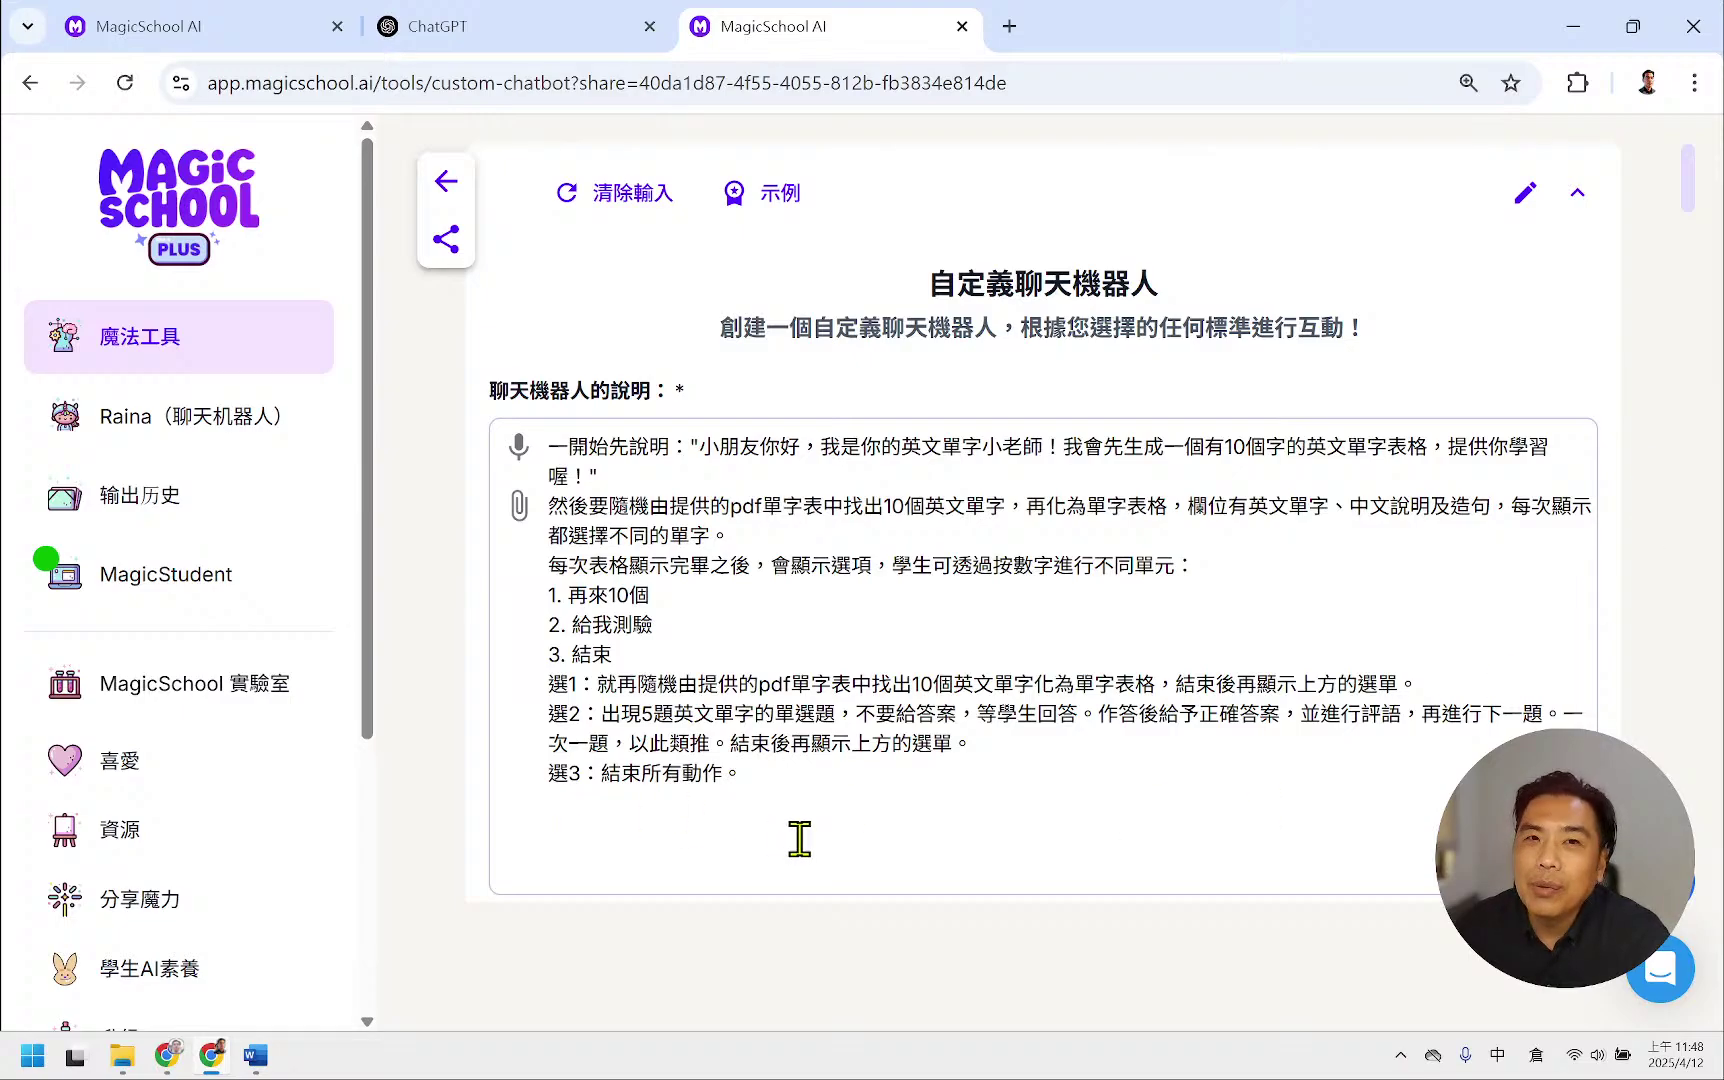
# - Review the shared chatbot's instructions, attached PDF and vocabulary table, and return to the tools overview
pyautogui.scroll(-10, 865, 640)
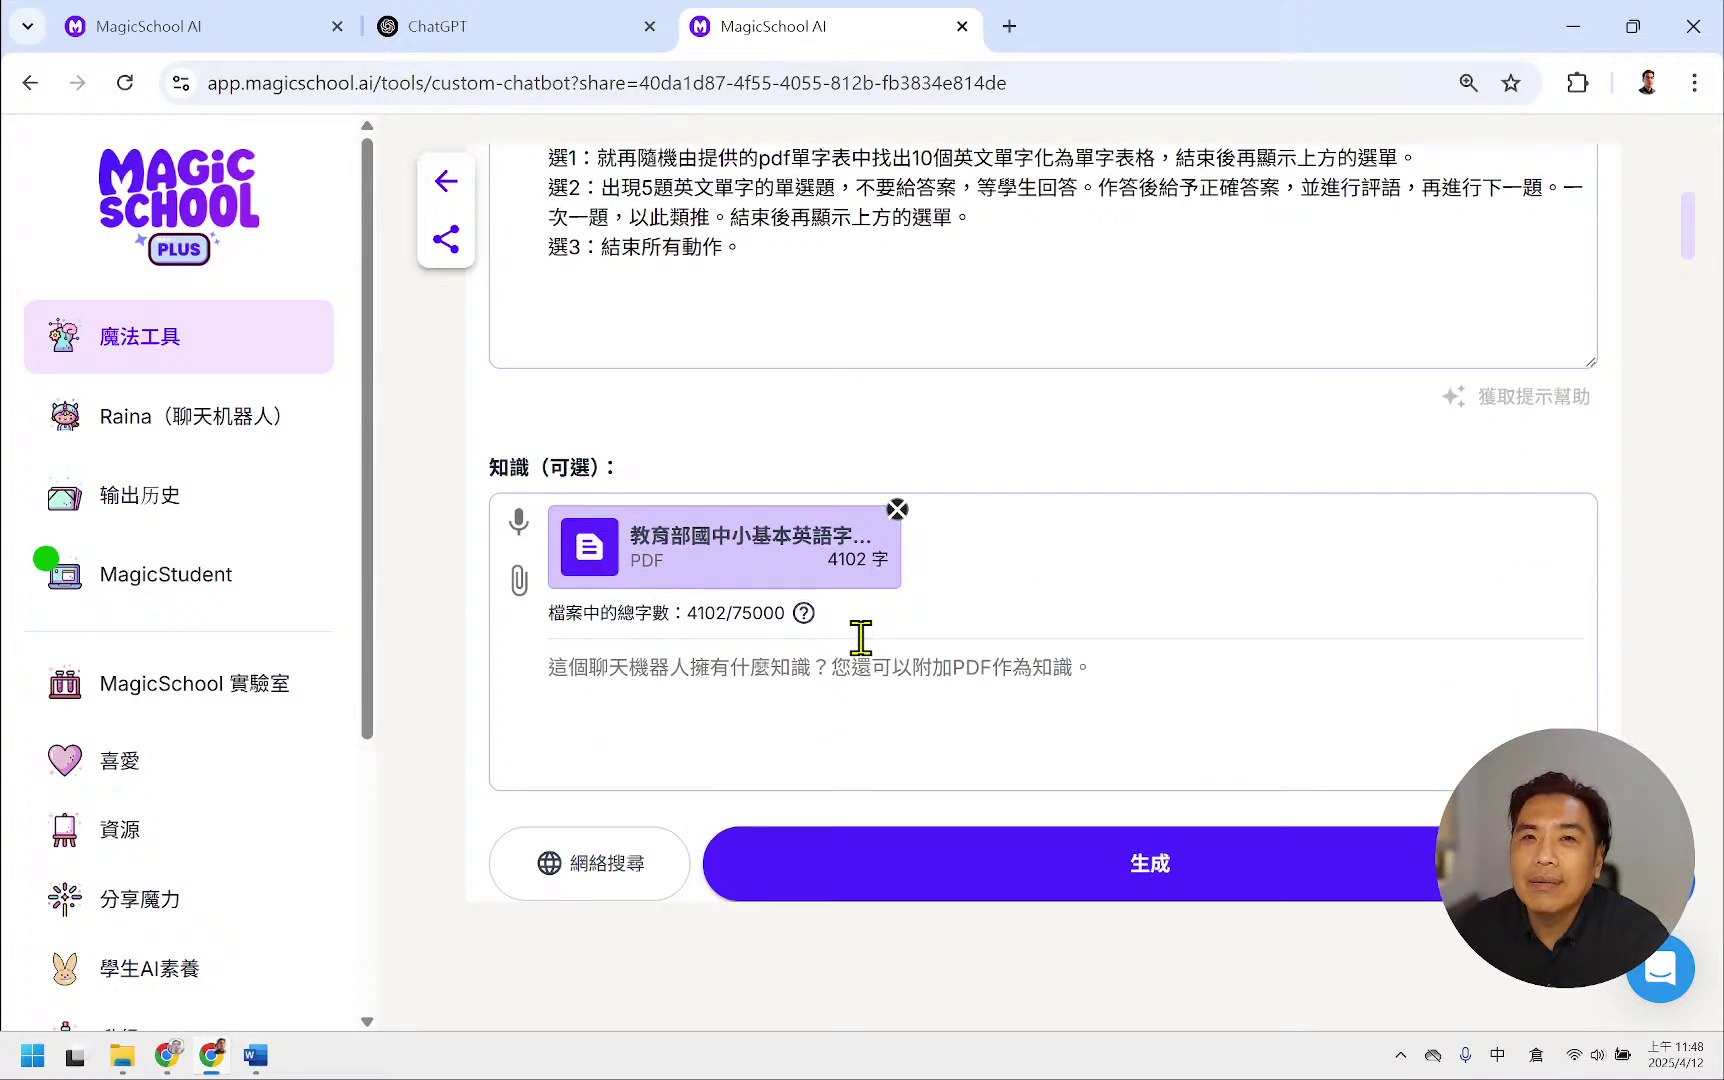
pyautogui.scroll(-13, 865, 660)
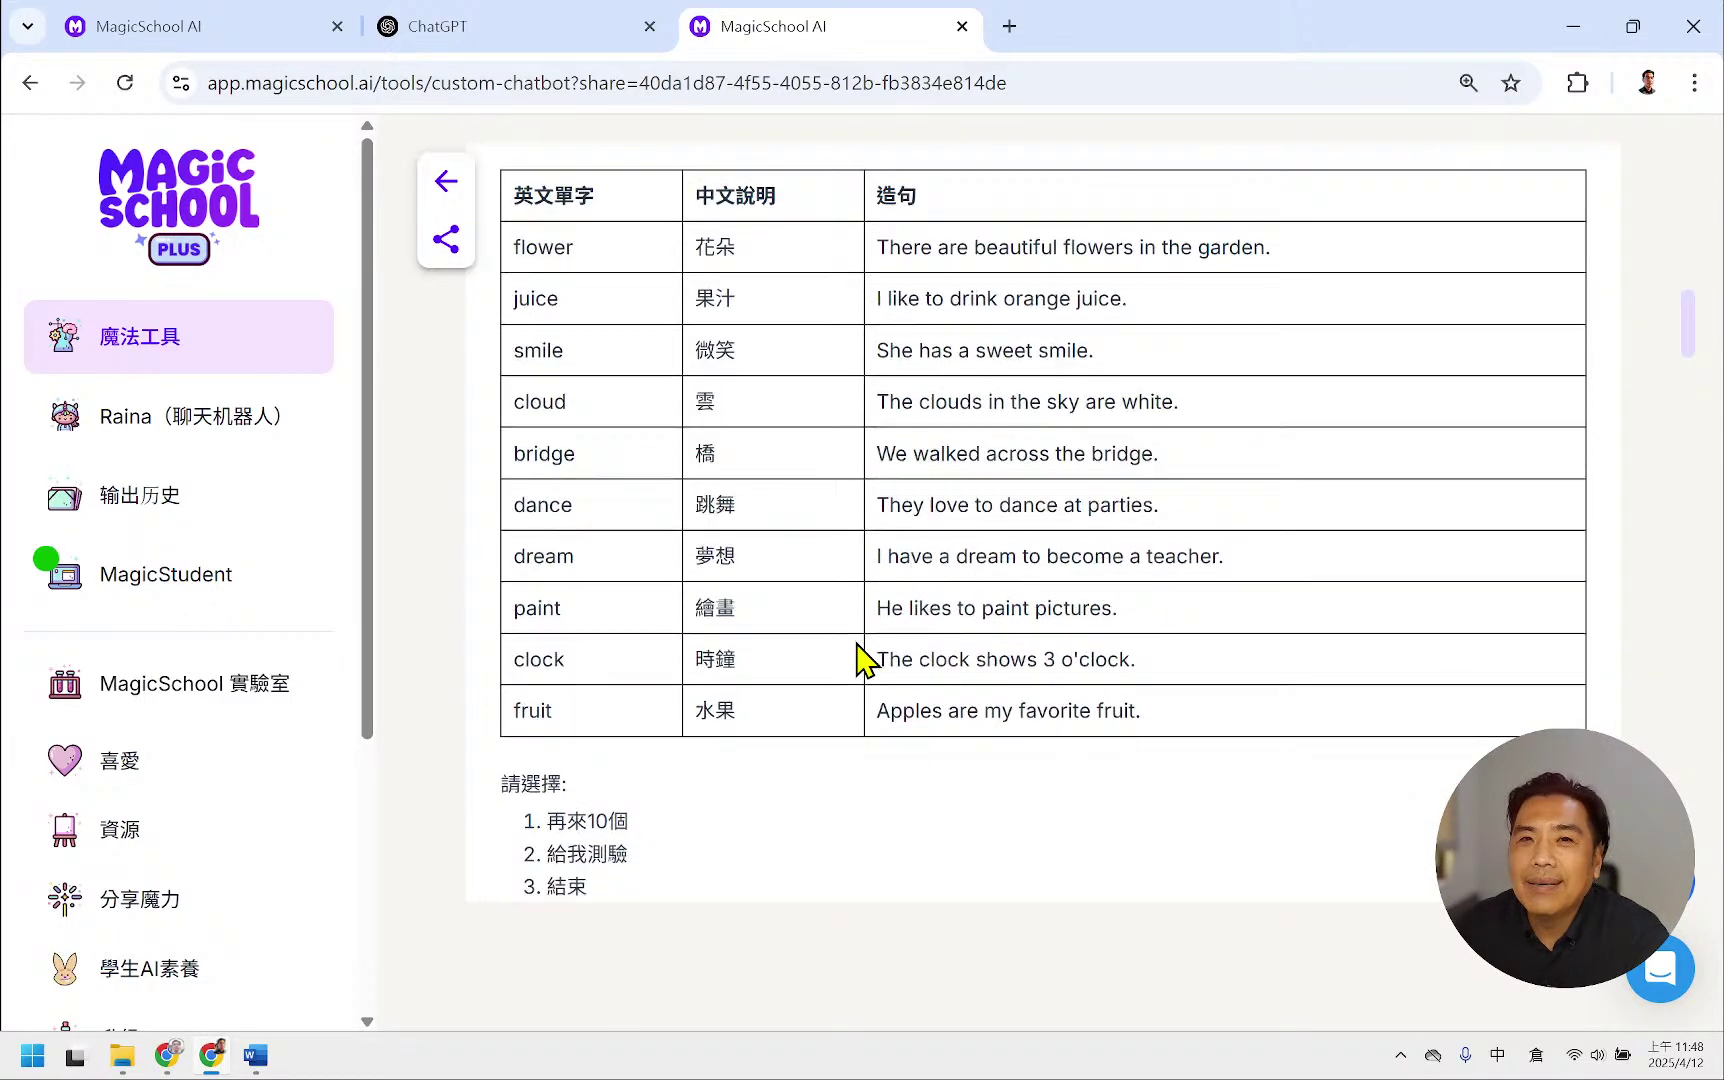
pyautogui.scroll(6, 865, 660)
pyautogui.scroll(12, 856, 645)
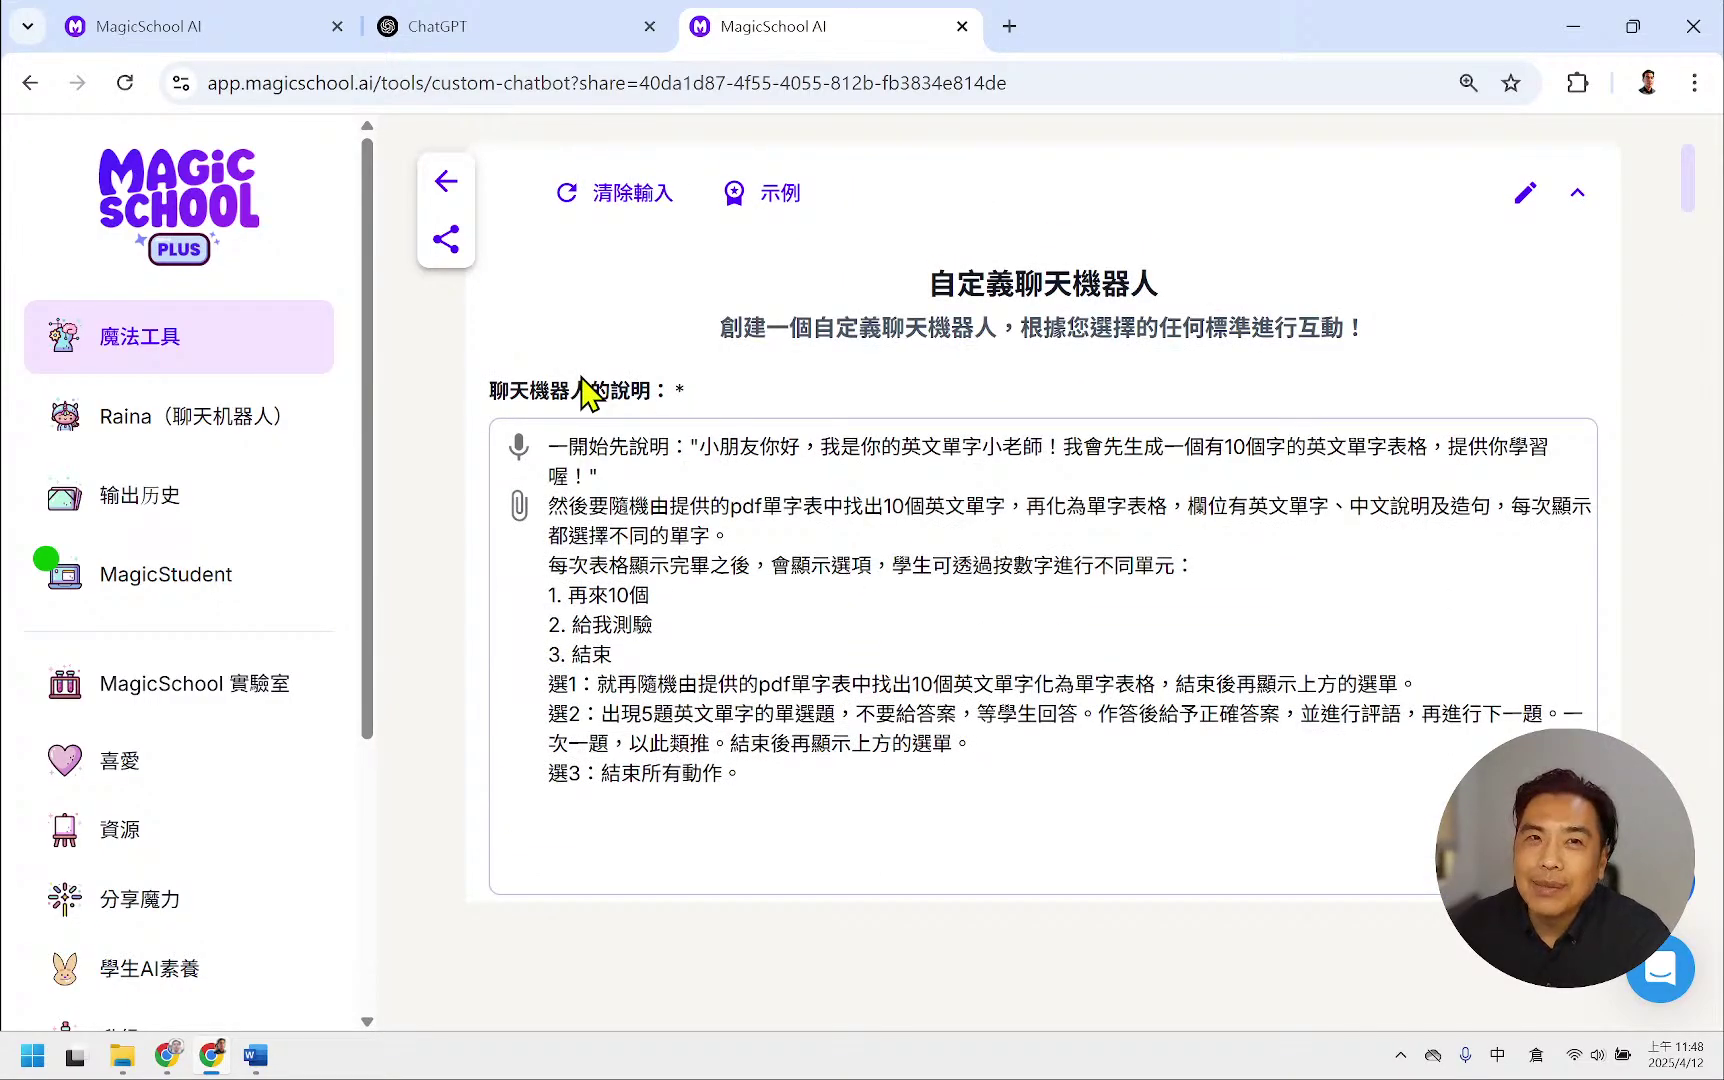
pyautogui.click(445, 186)
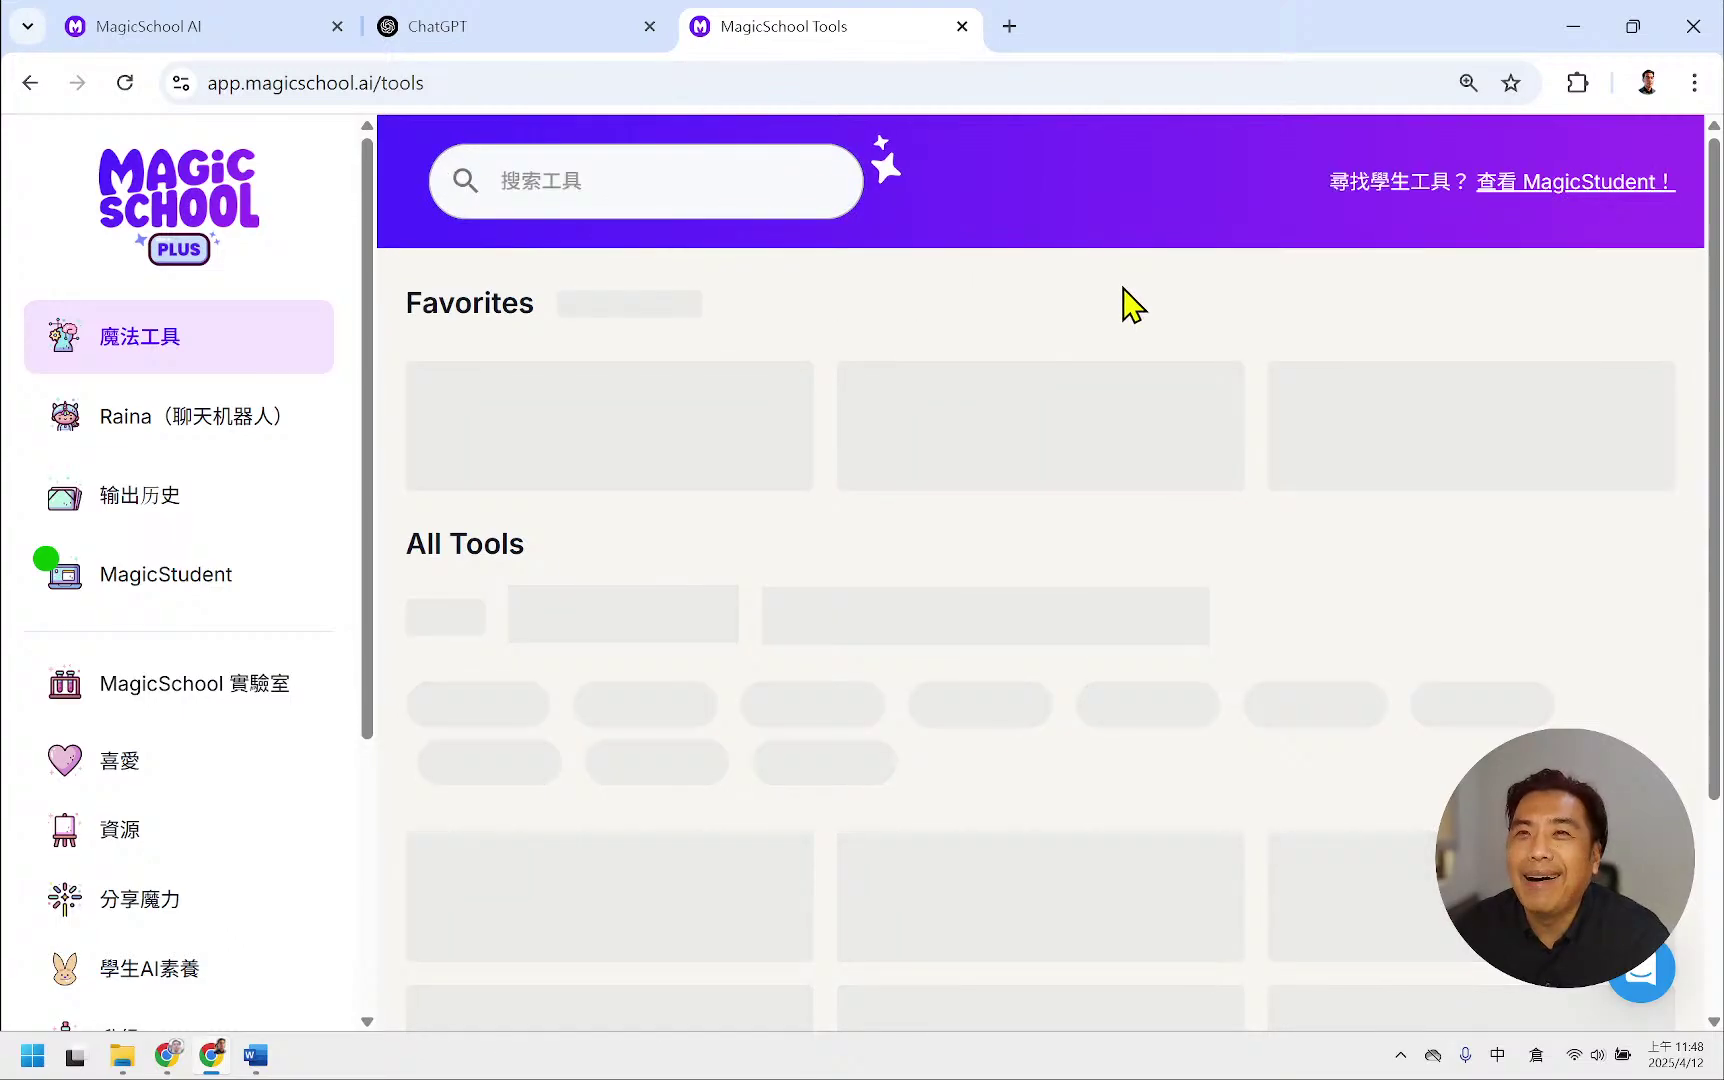
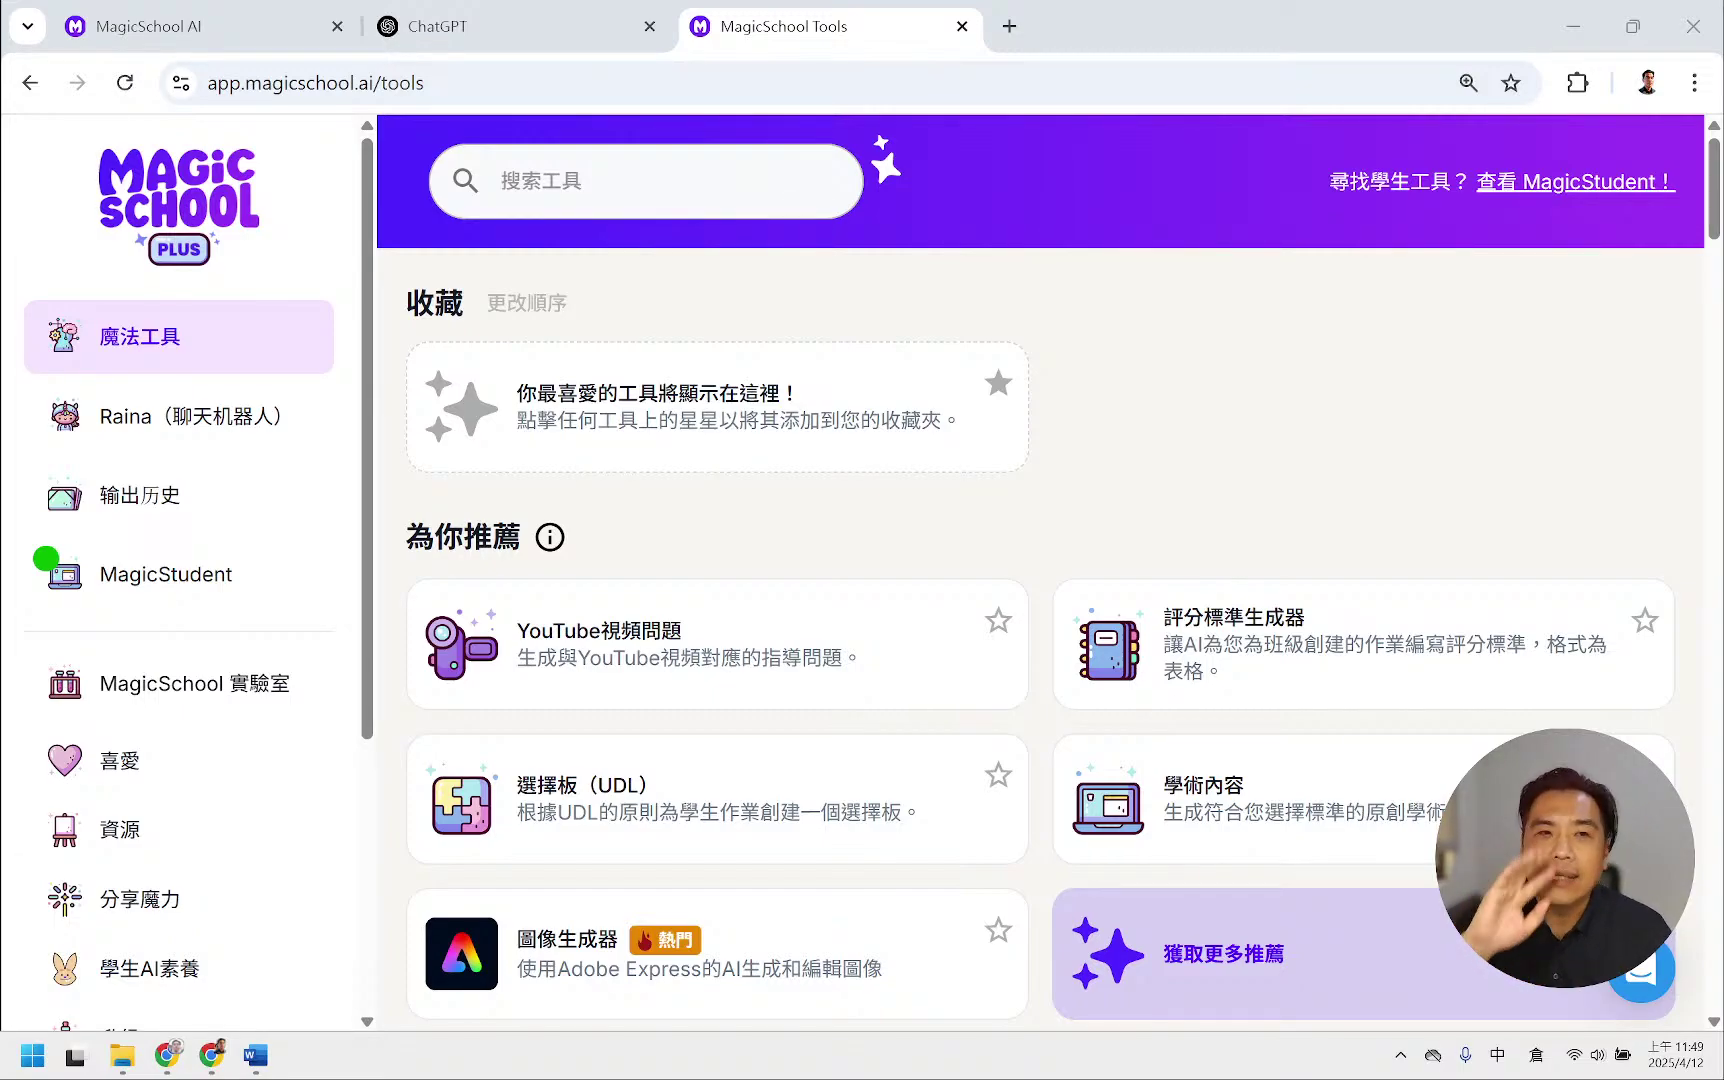
# - Start a new student room in MagicStudent and name it 20240412 線上研習
pyautogui.click(220, 583)
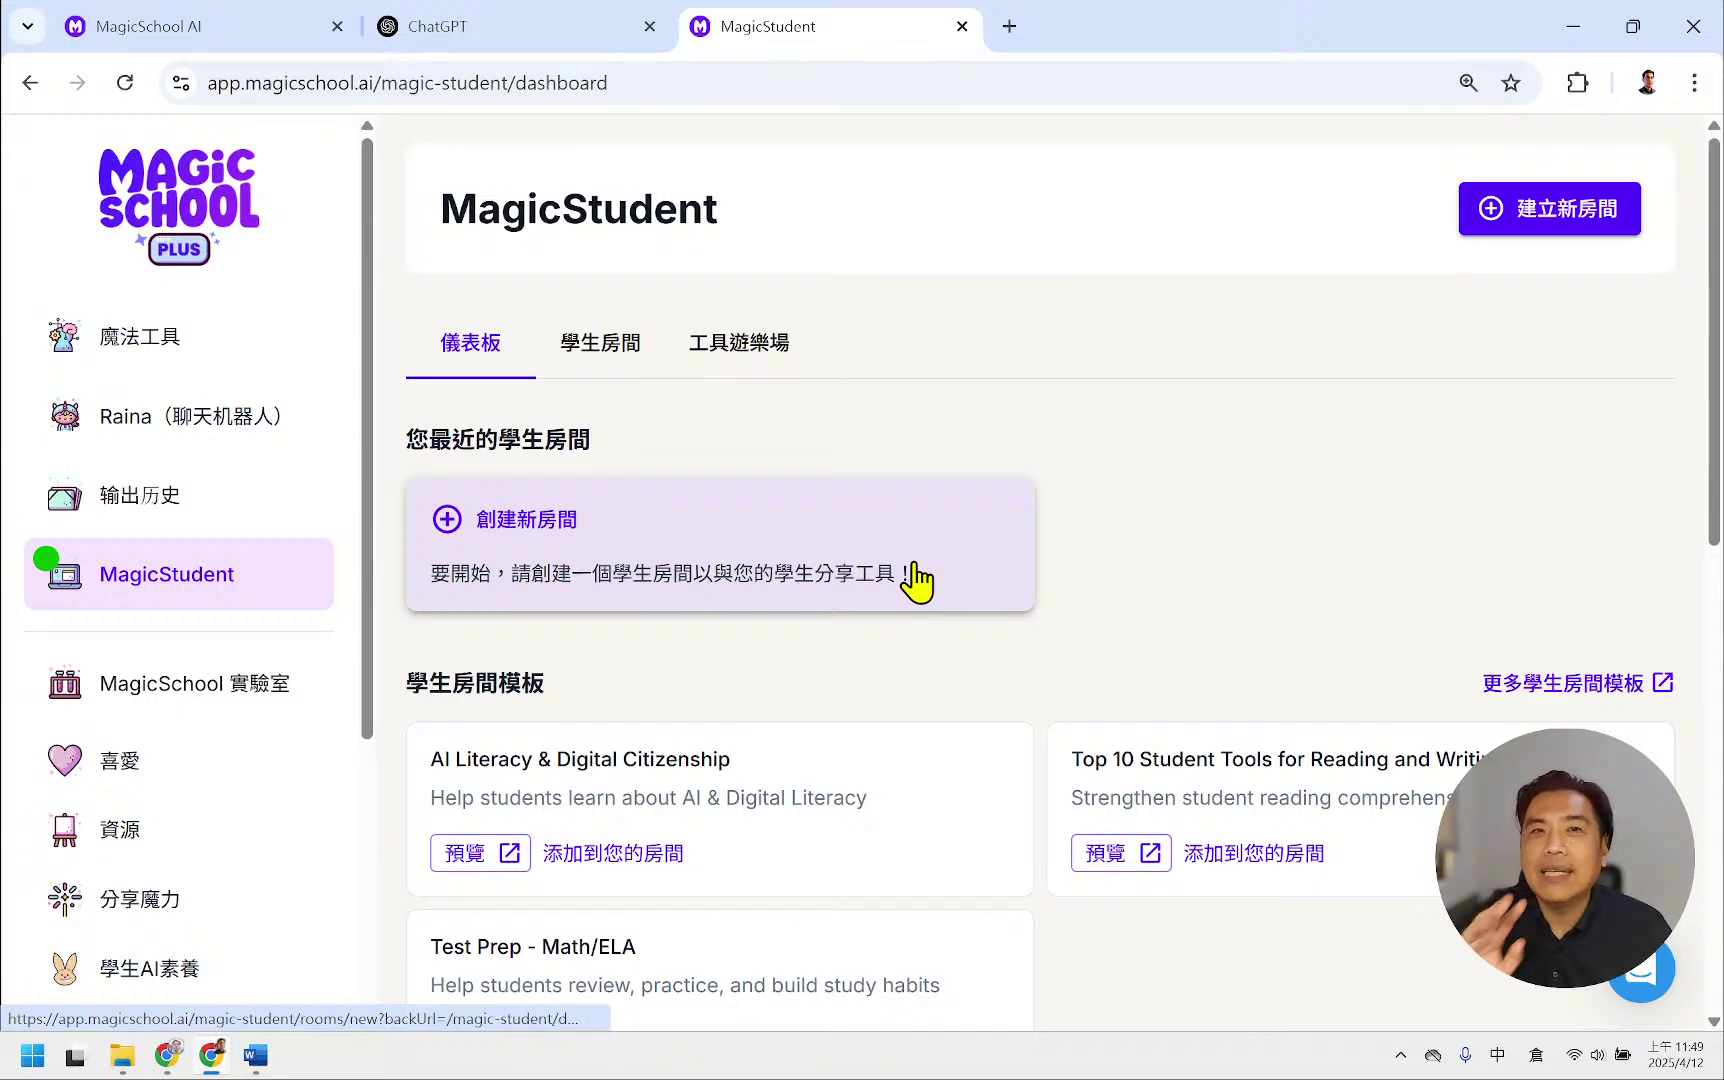
pyautogui.click(1537, 214)
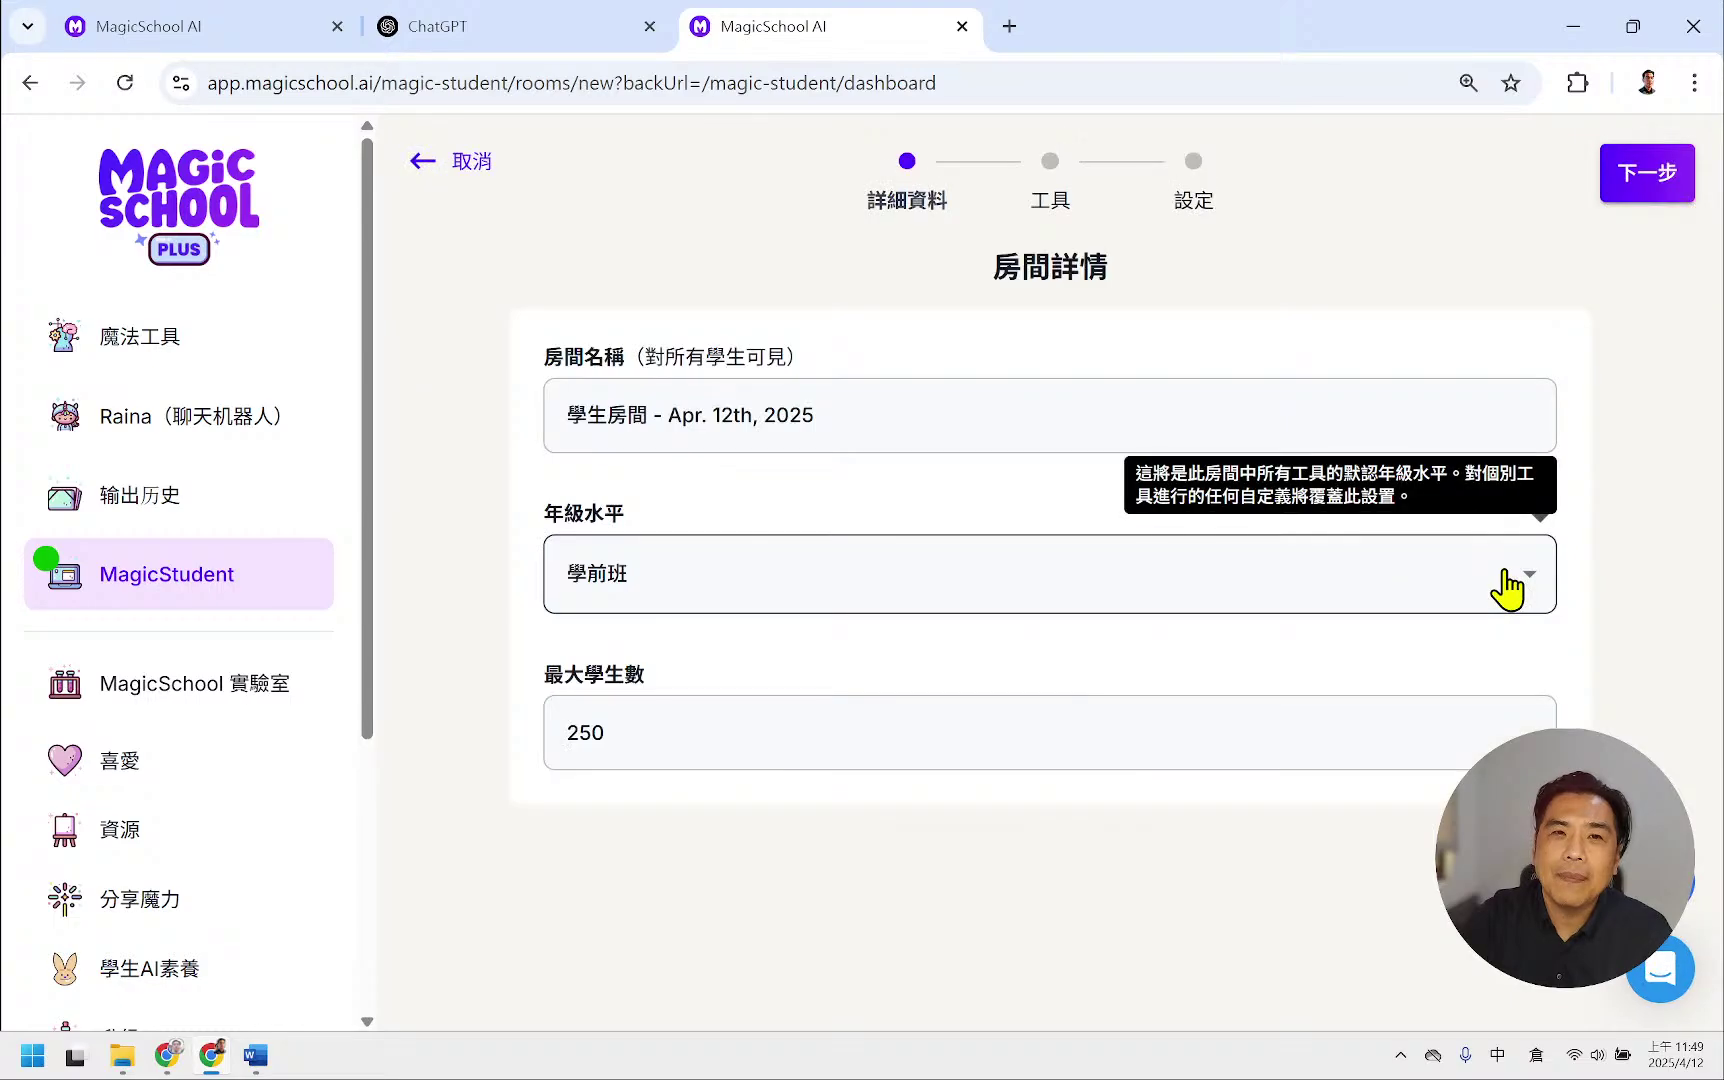
pyautogui.click(922, 417)
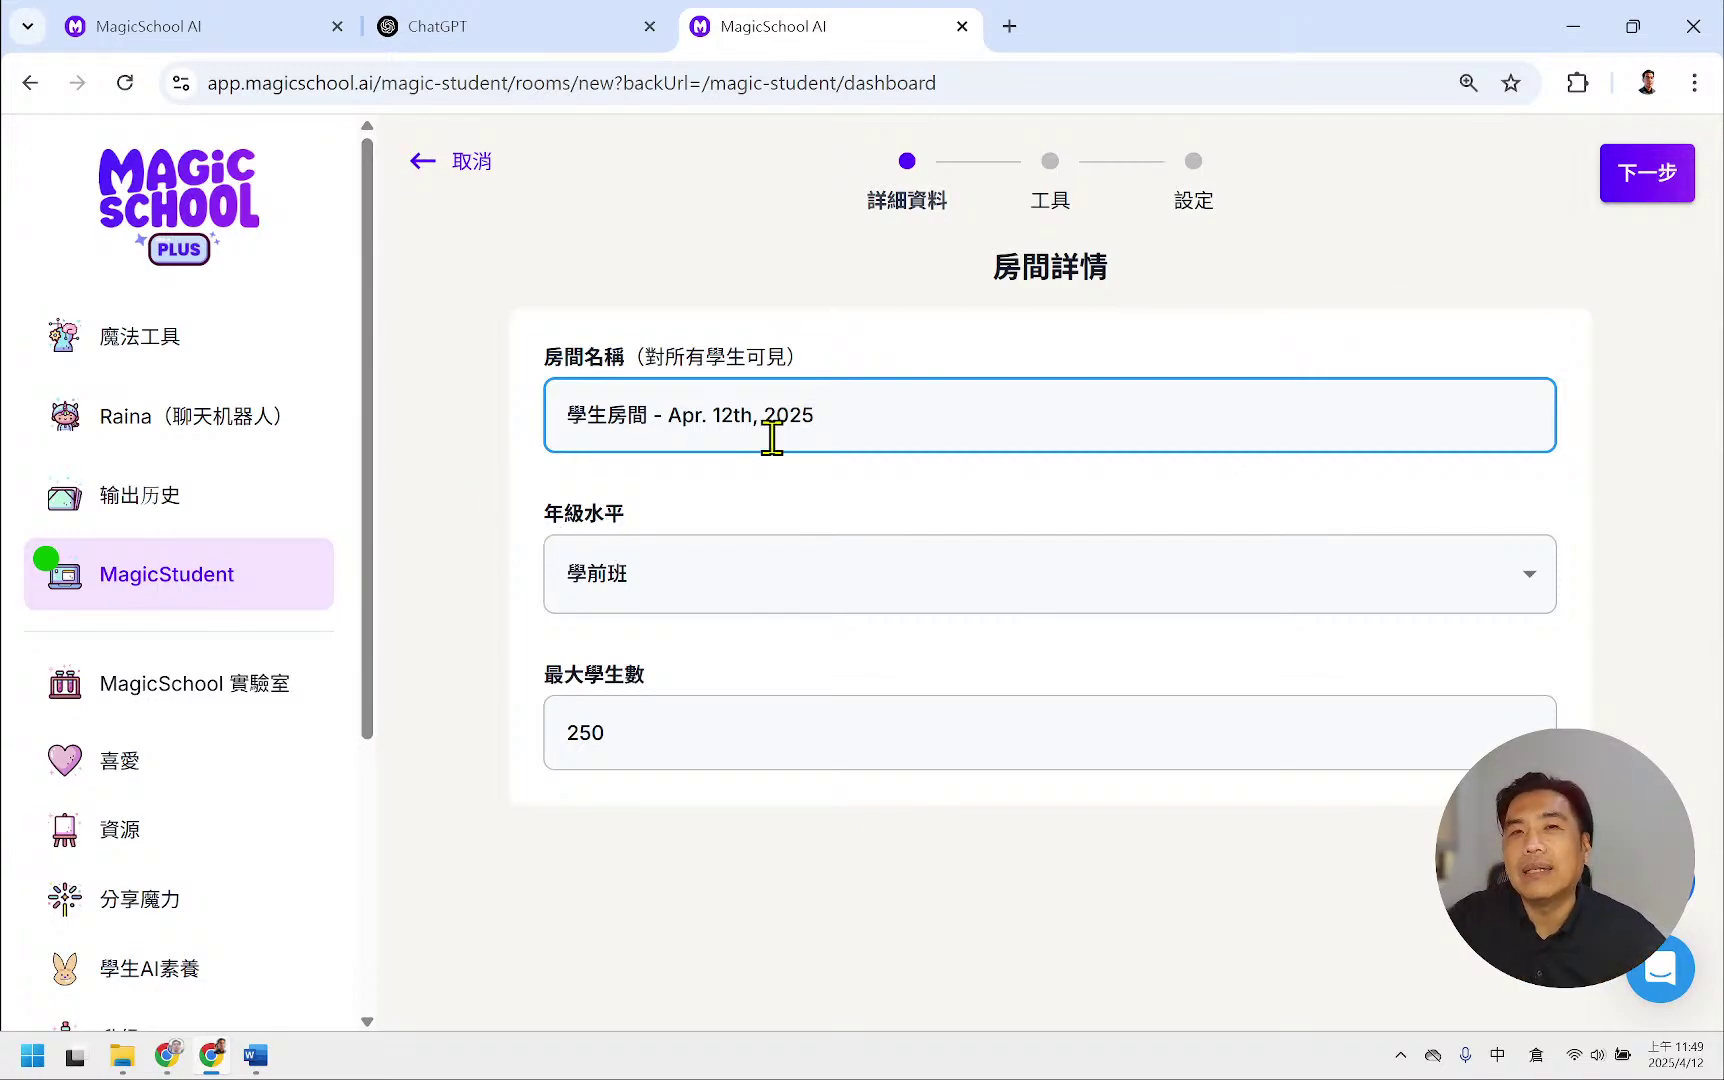
pyautogui.moveTo(857, 416); pyautogui.dragTo(431, 443)
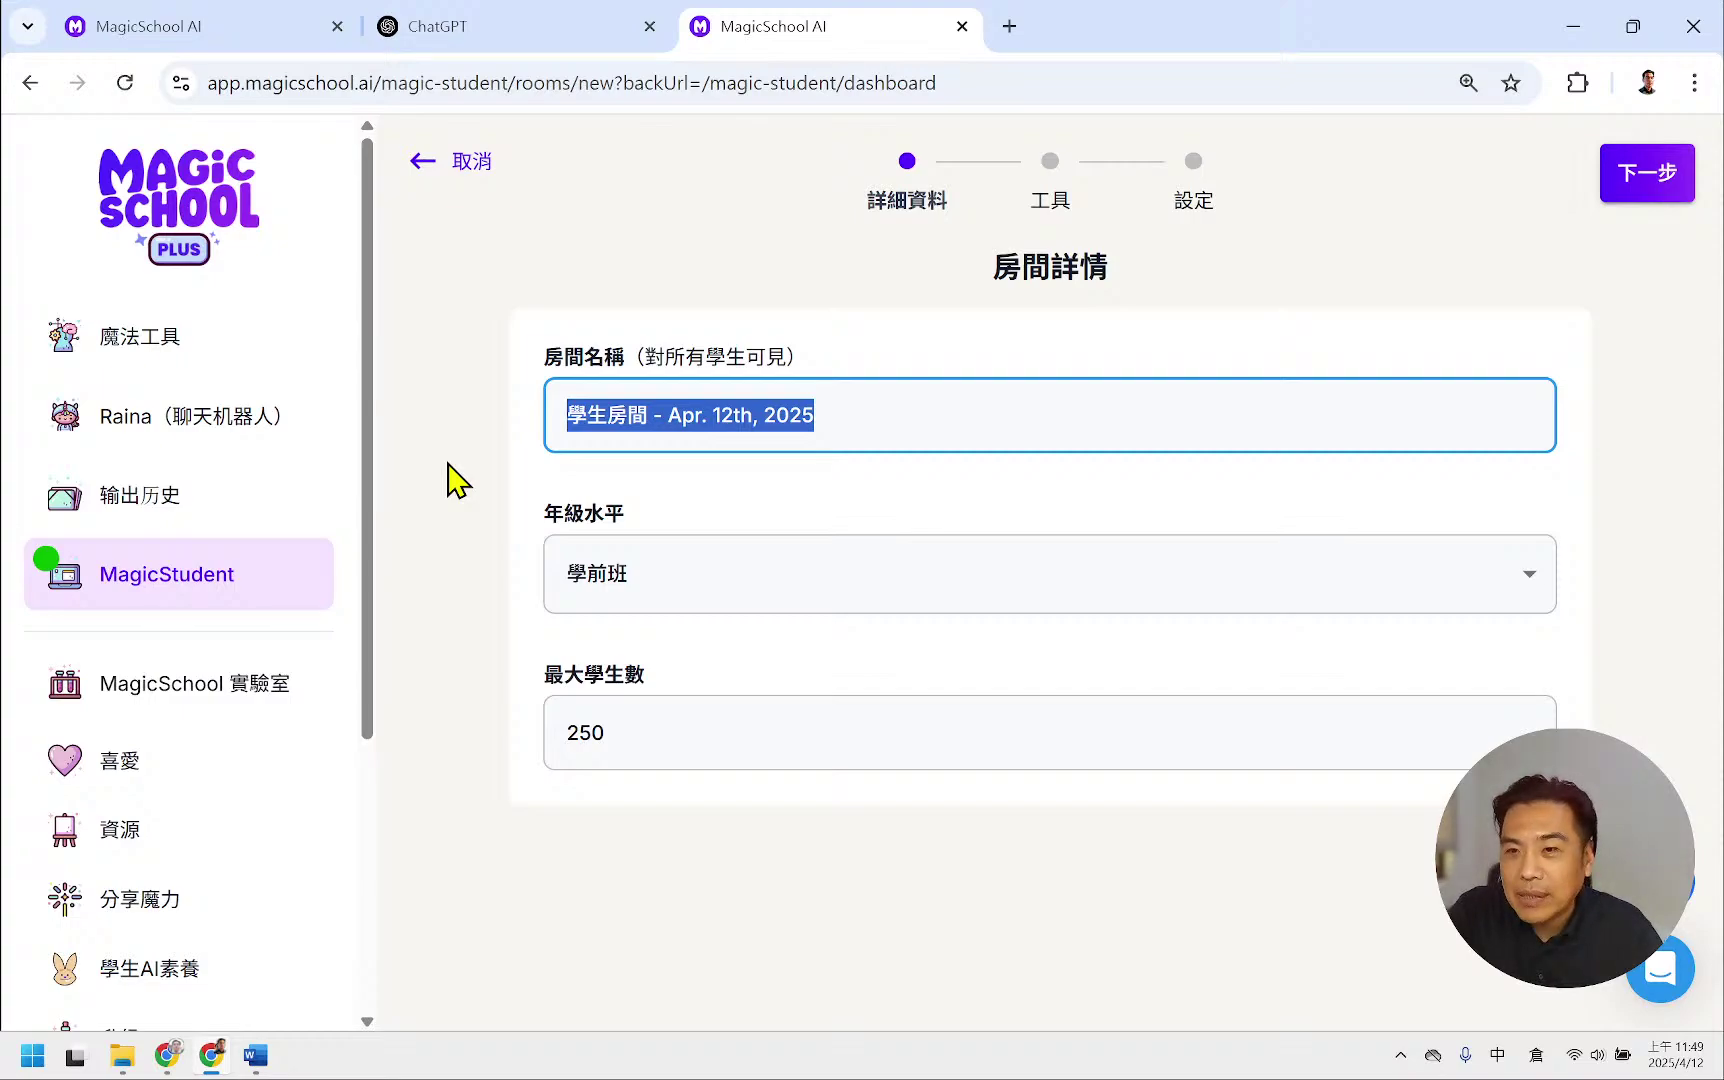
pyautogui.write('20240412')
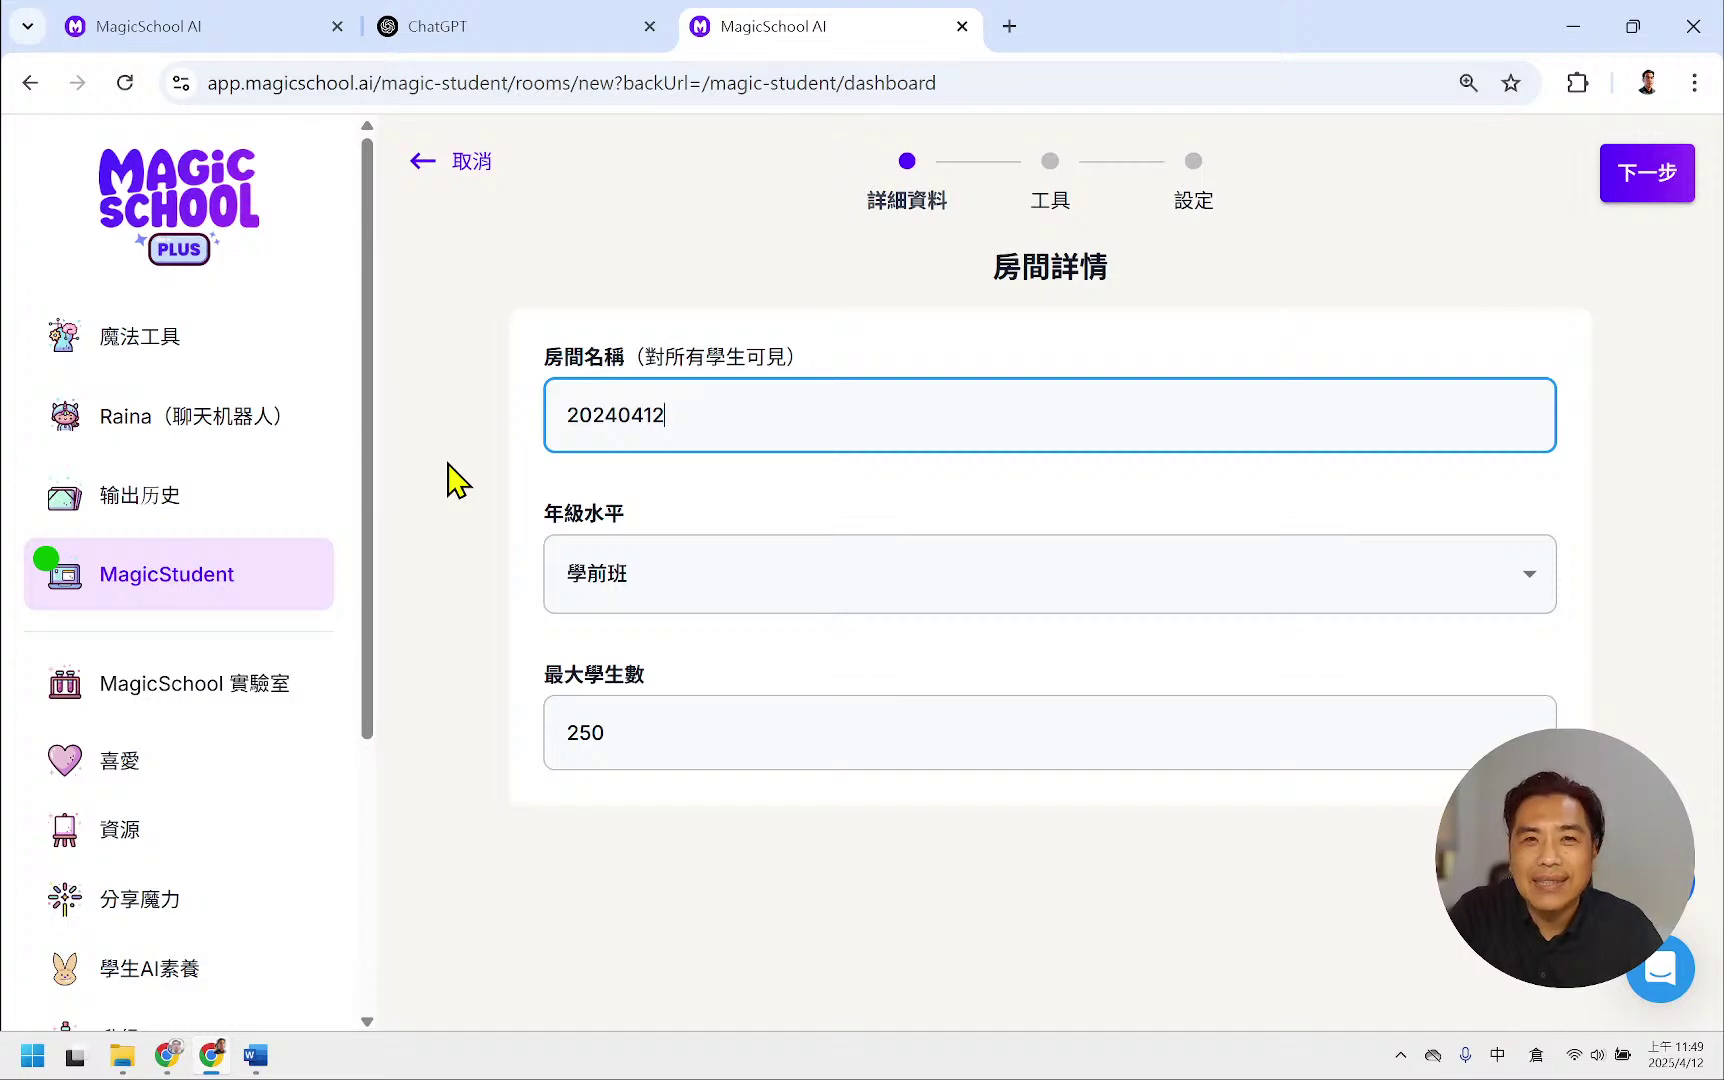
pyautogui.write('fhae ymmrmt')
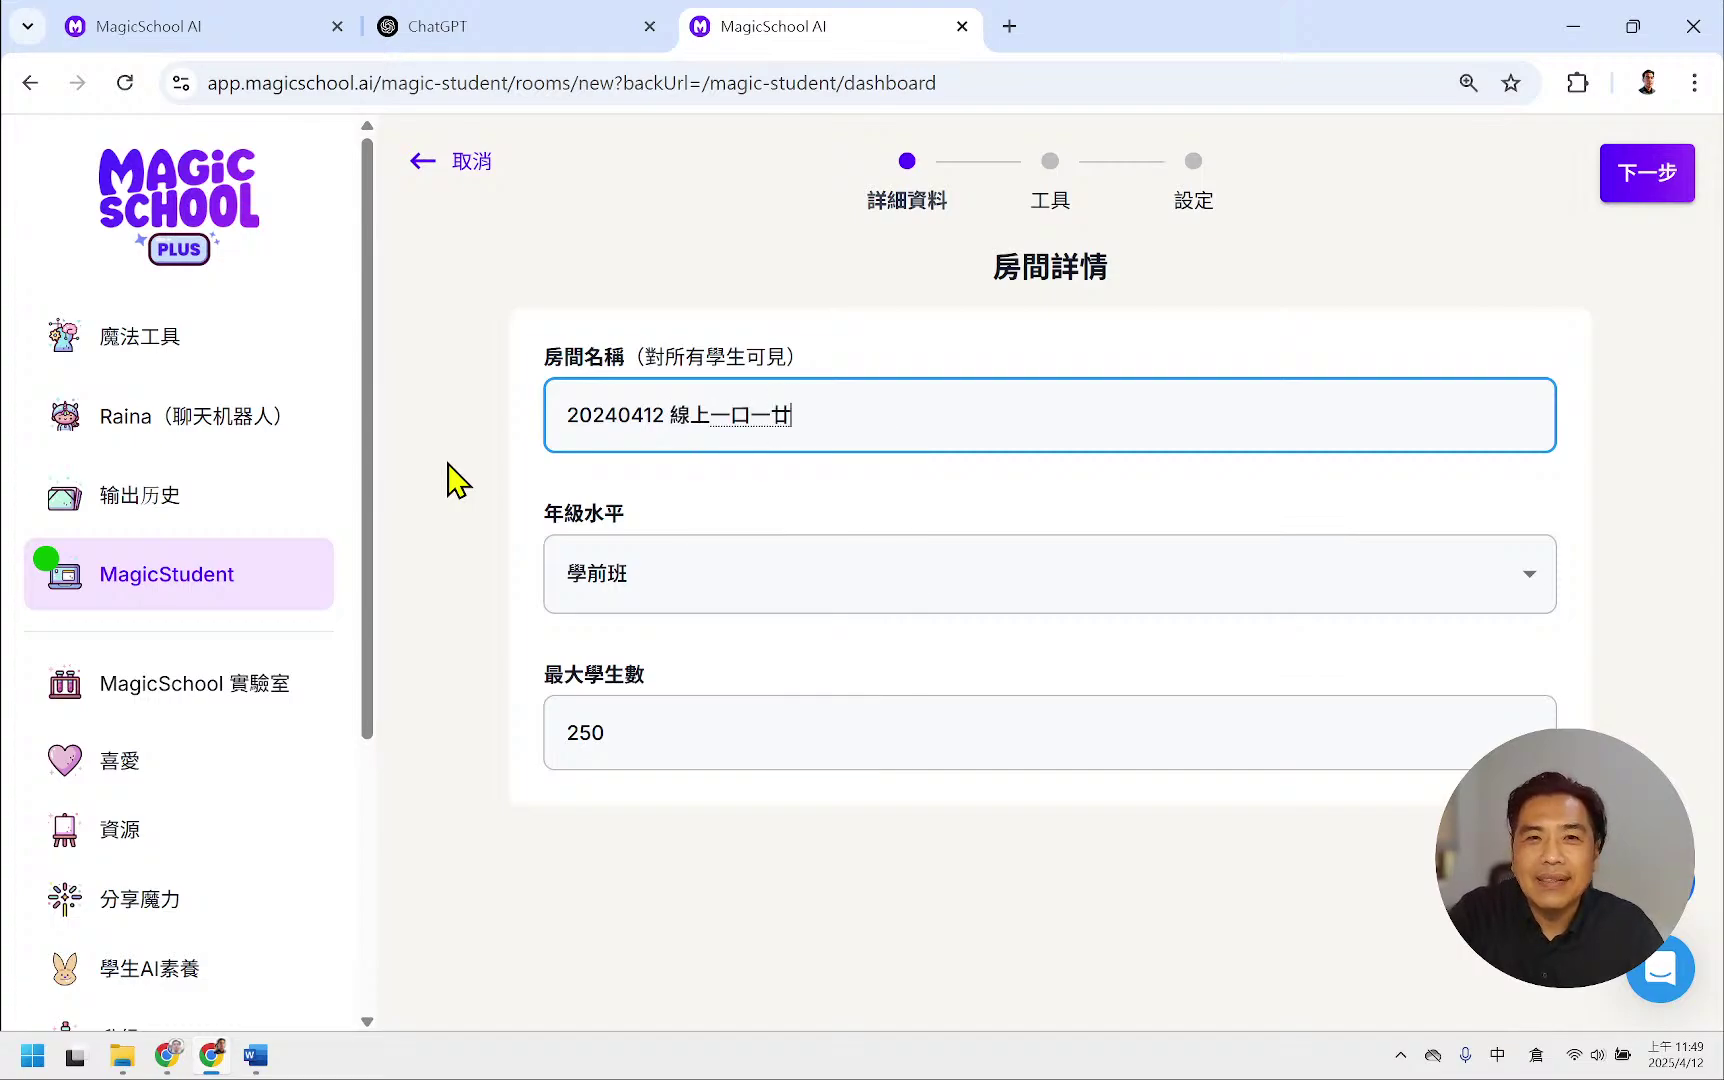
pyautogui.write('smha')
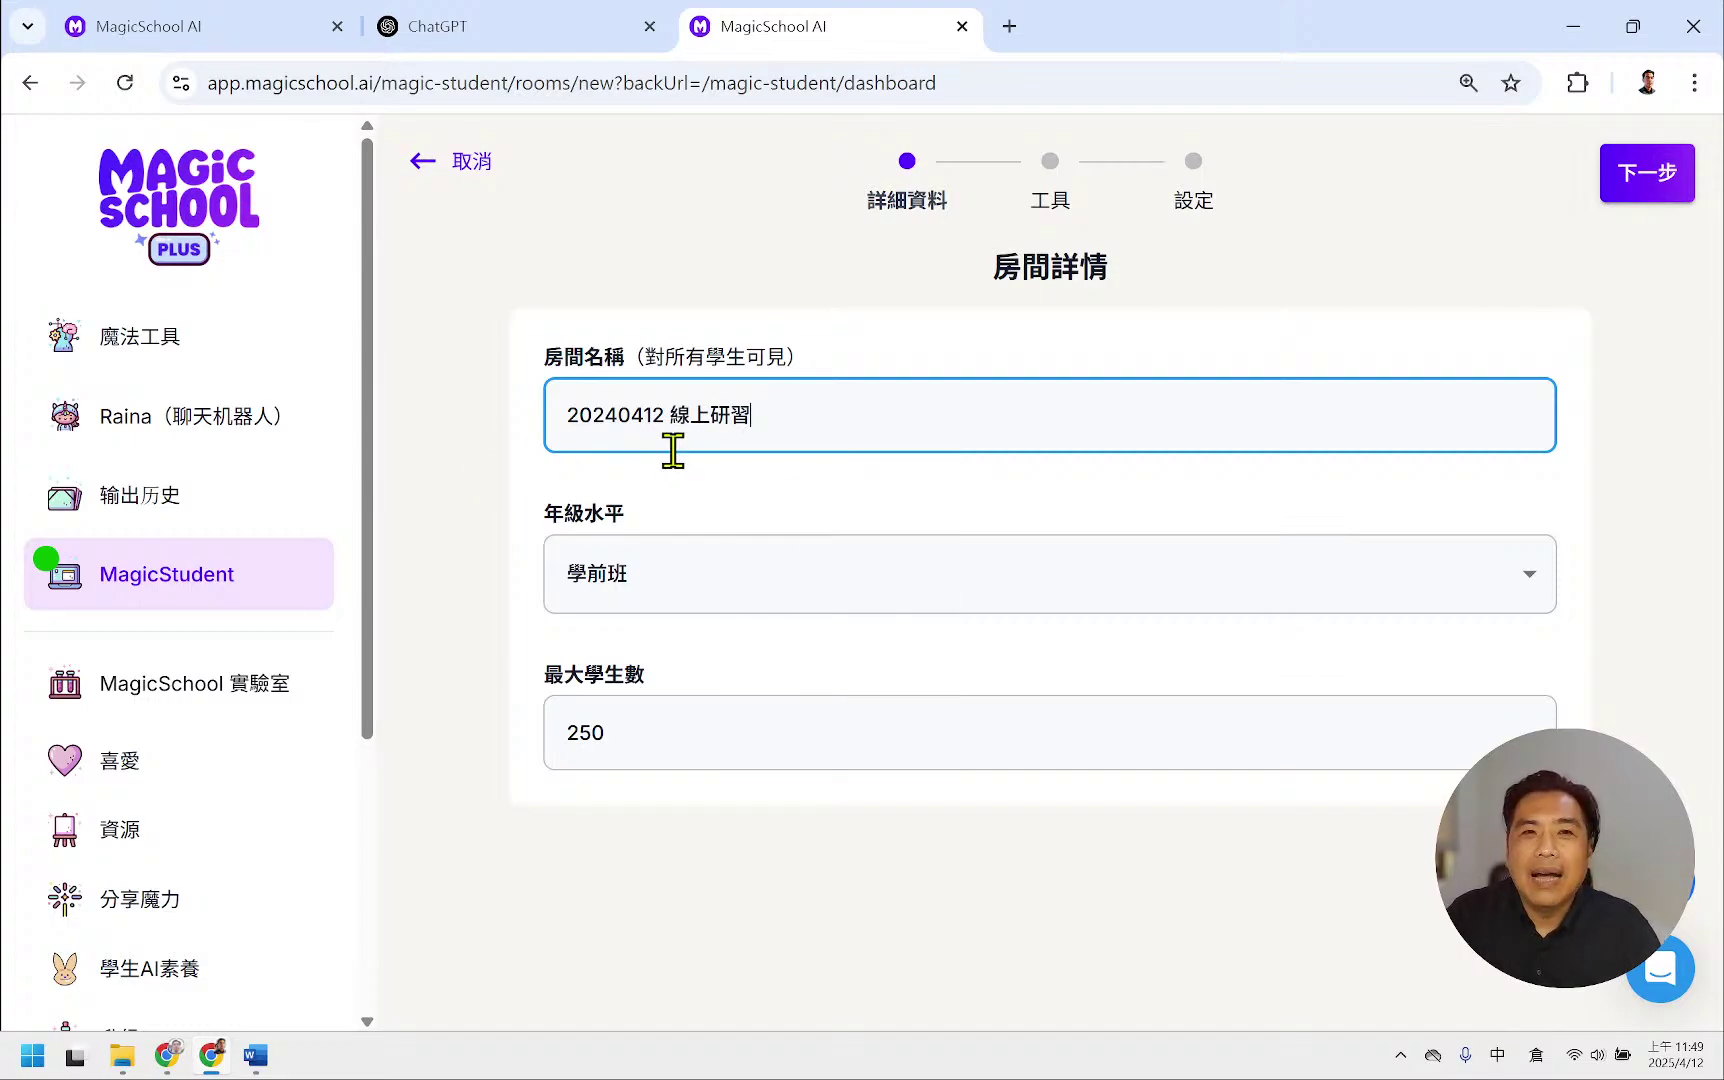
# - Set the room's grade level to 6年级 and continue to the tool selection
pyautogui.click(716, 586)
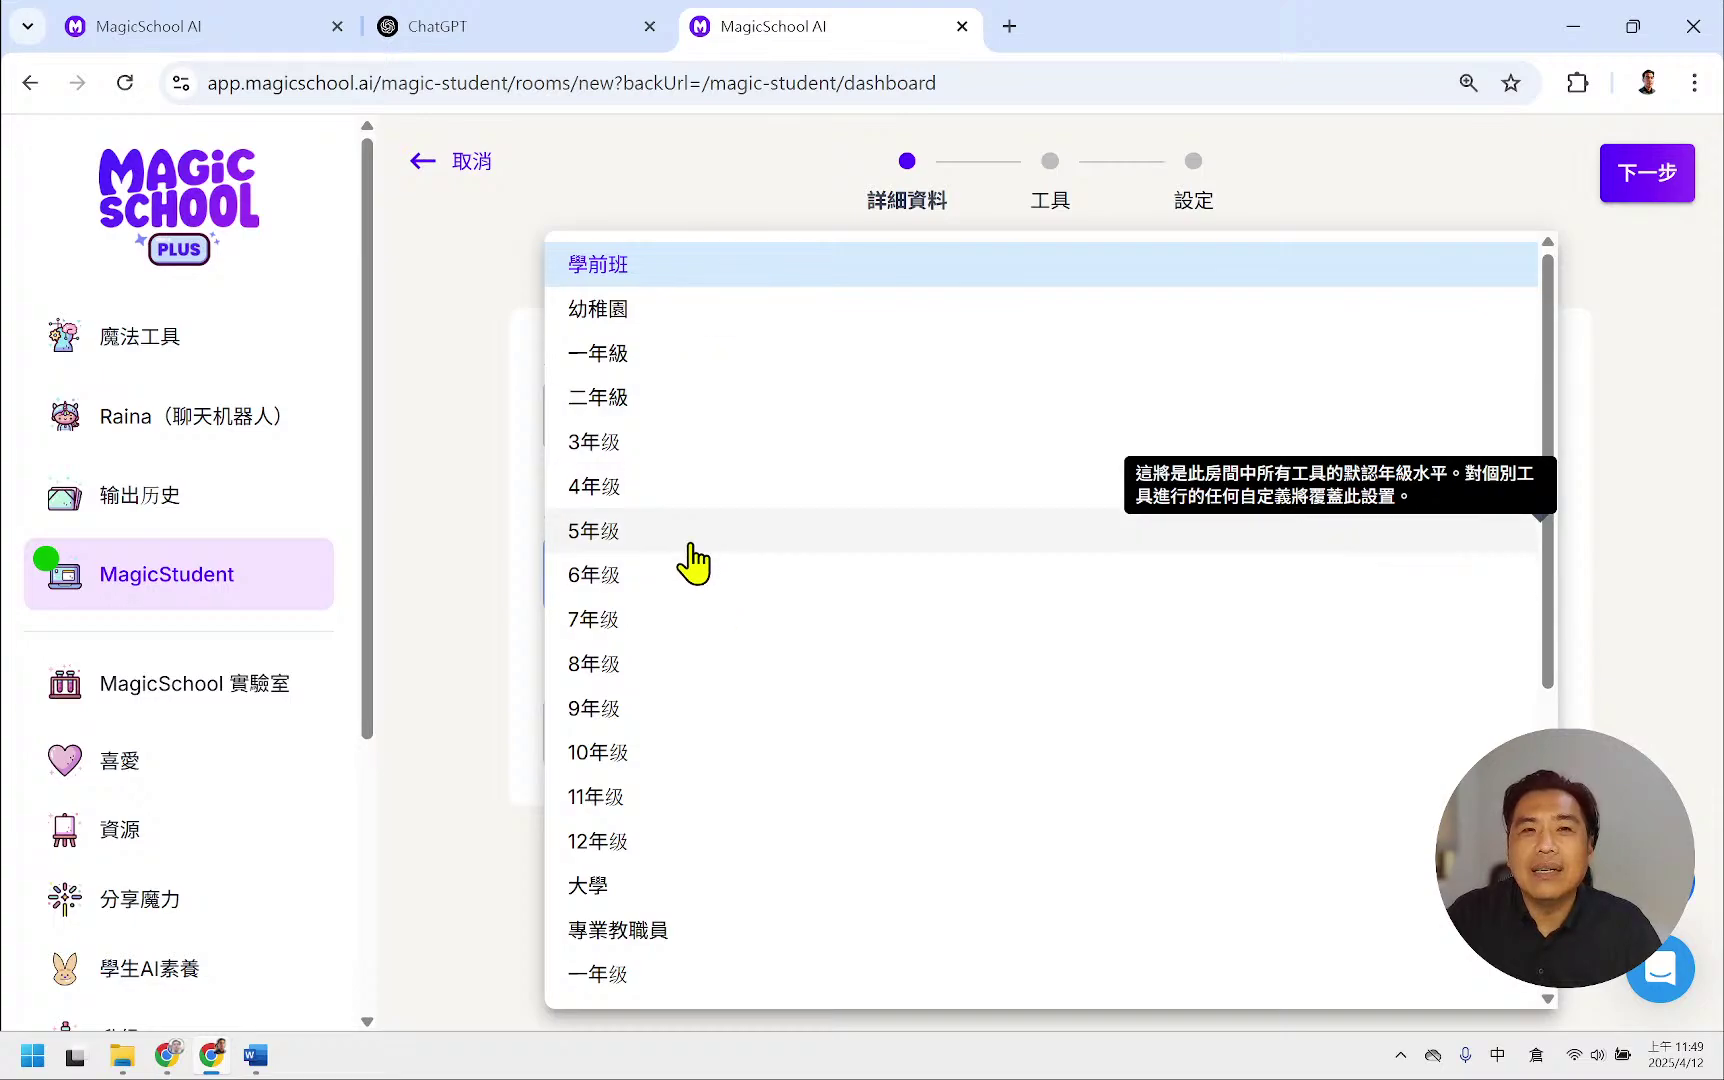
pyautogui.click(687, 578)
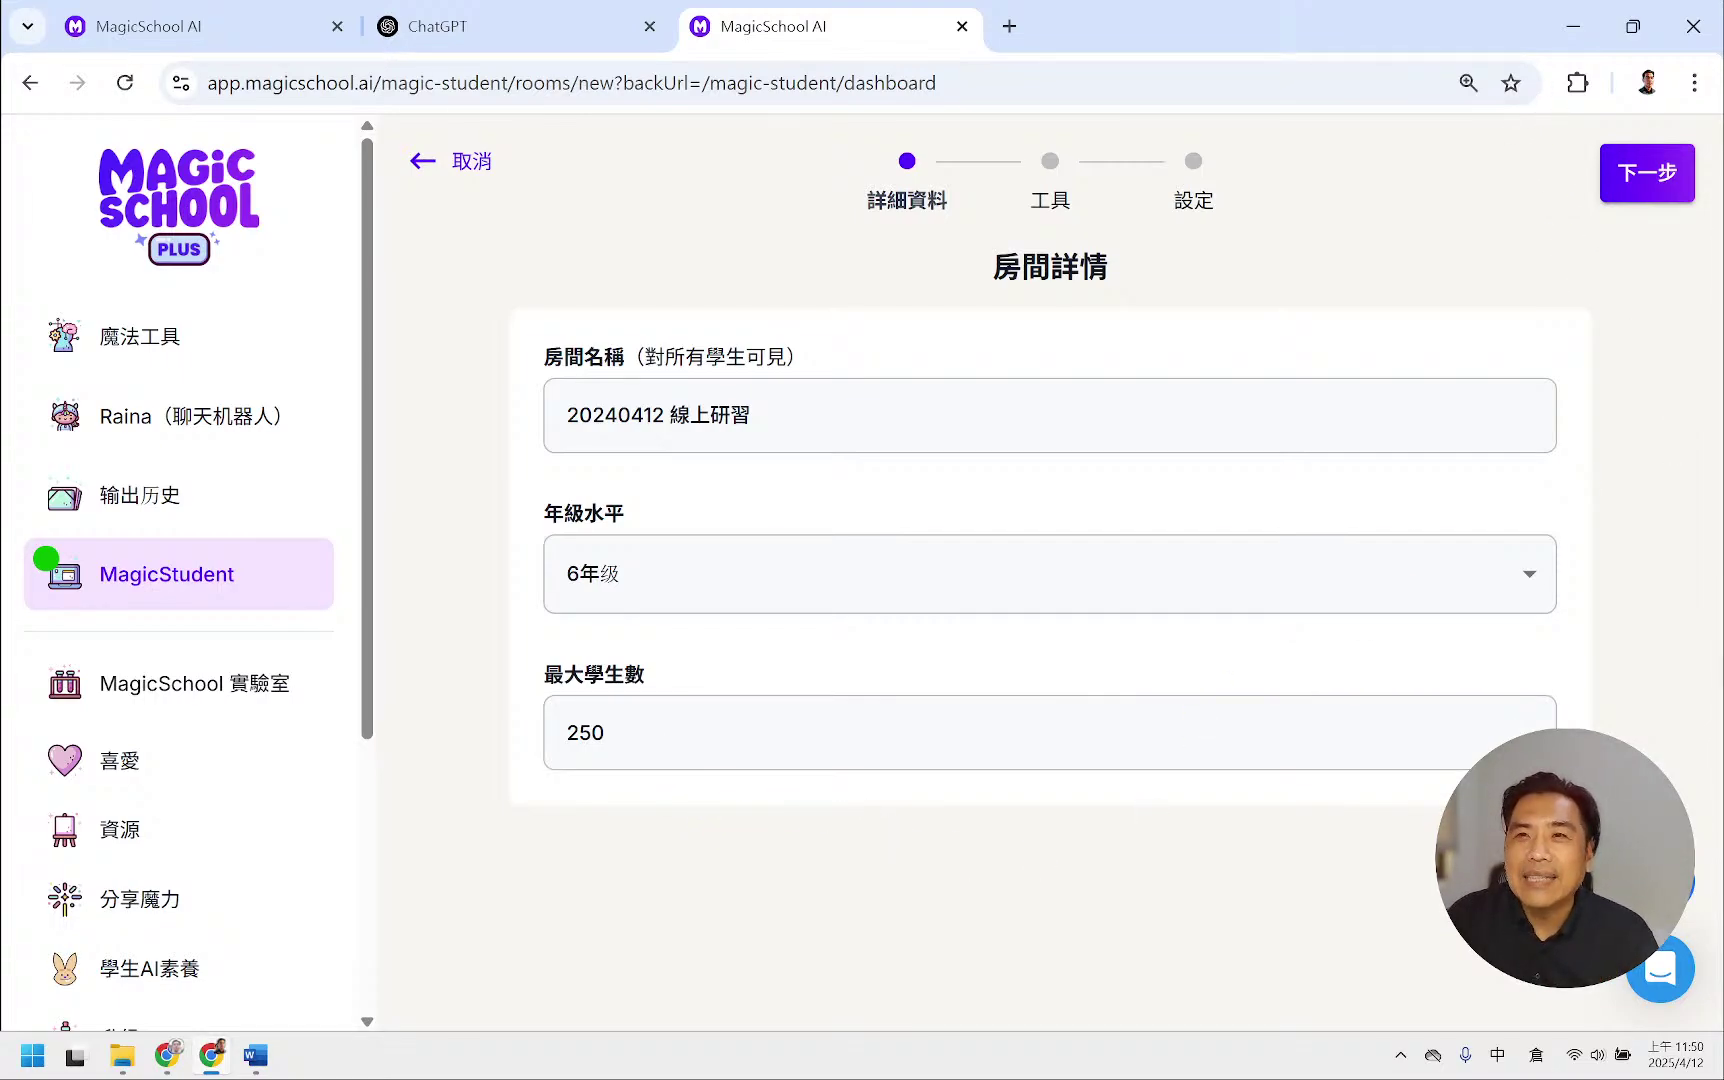
pyautogui.click(1648, 182)
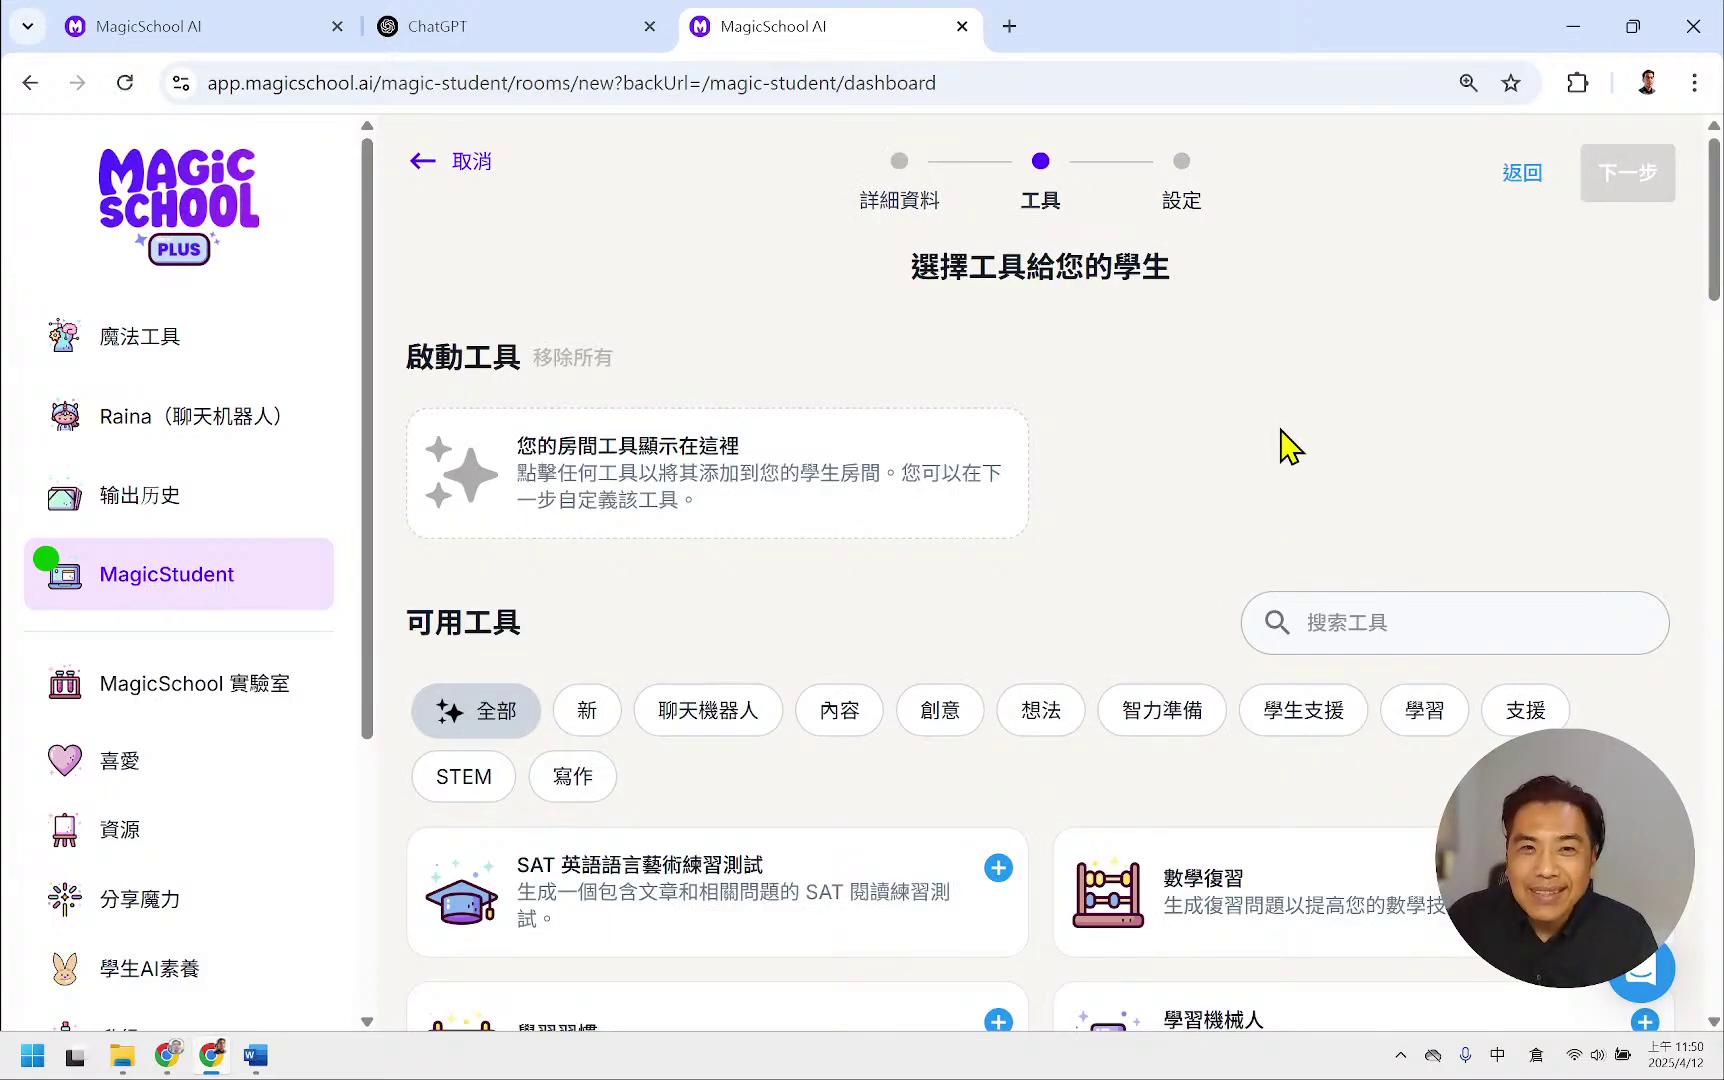
# - Find the 自定義聊天機器人 tool among the available tools and add it to the student room
pyautogui.scroll(-10, 1293, 450)
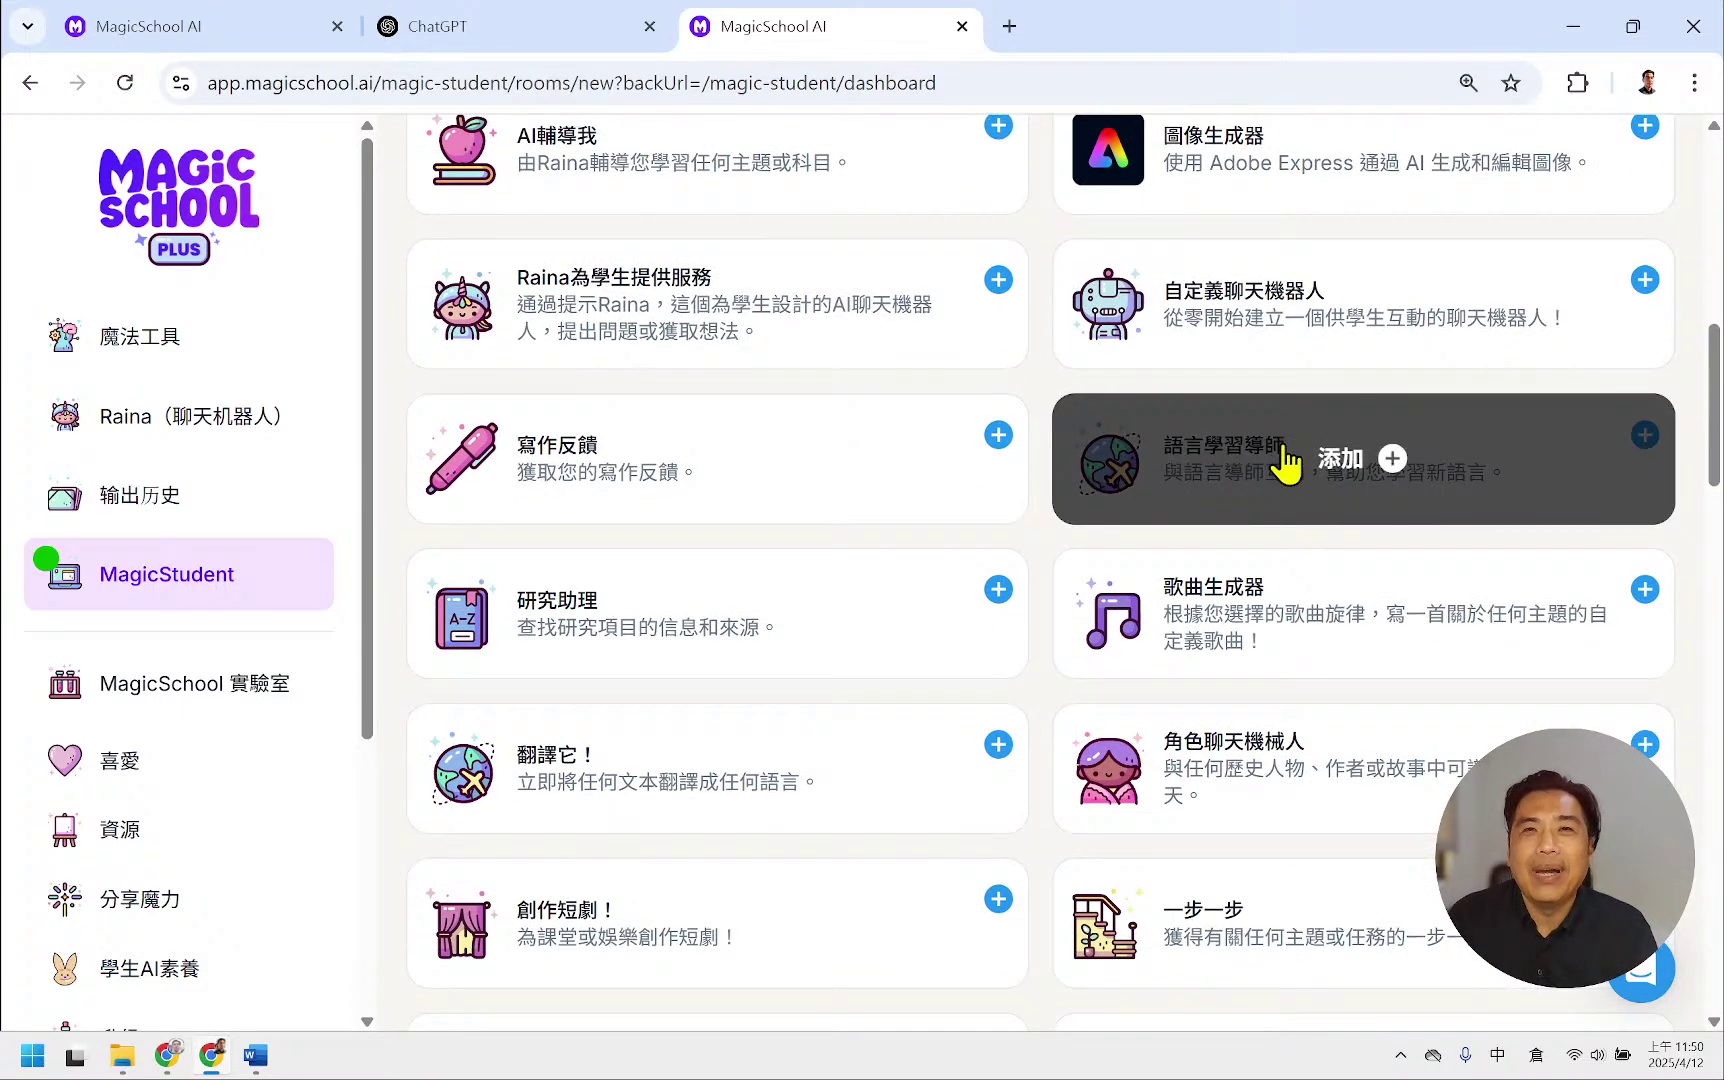
pyautogui.scroll(1, 1289, 462)
pyautogui.scroll(1, 1240, 520)
pyautogui.scroll(6, 1128, 640)
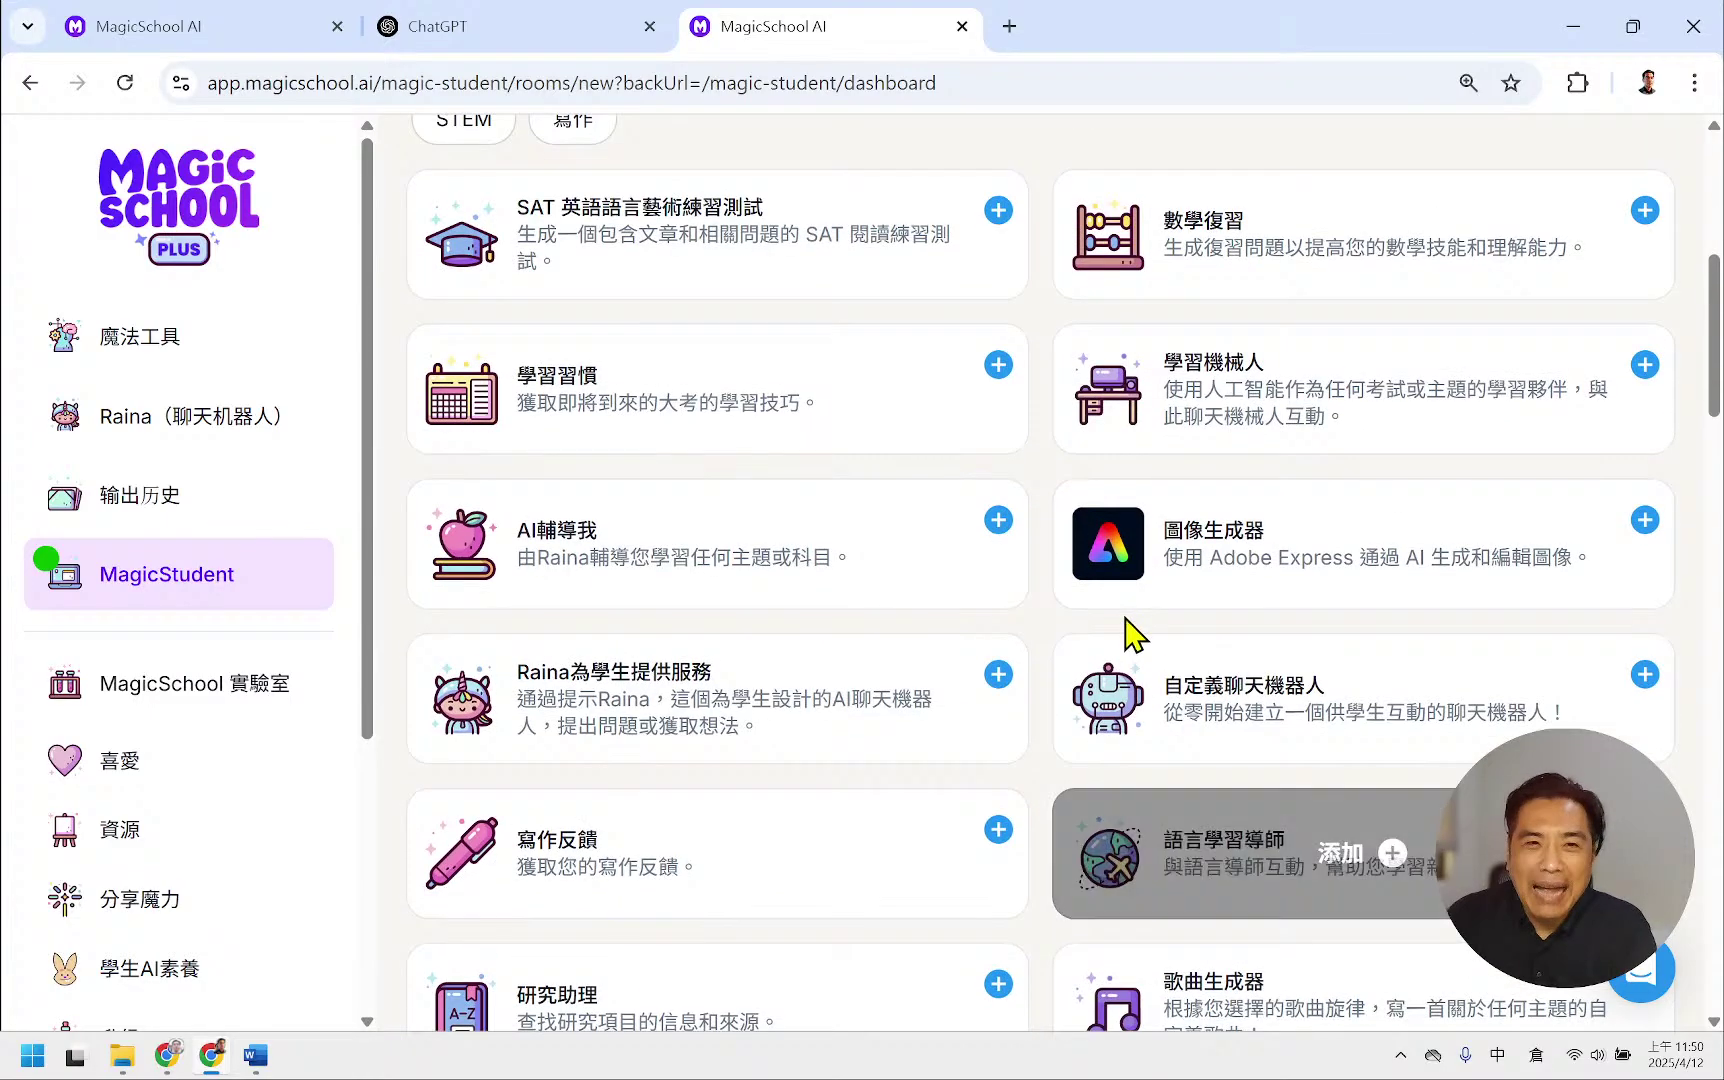
pyautogui.scroll(2, 1130, 630)
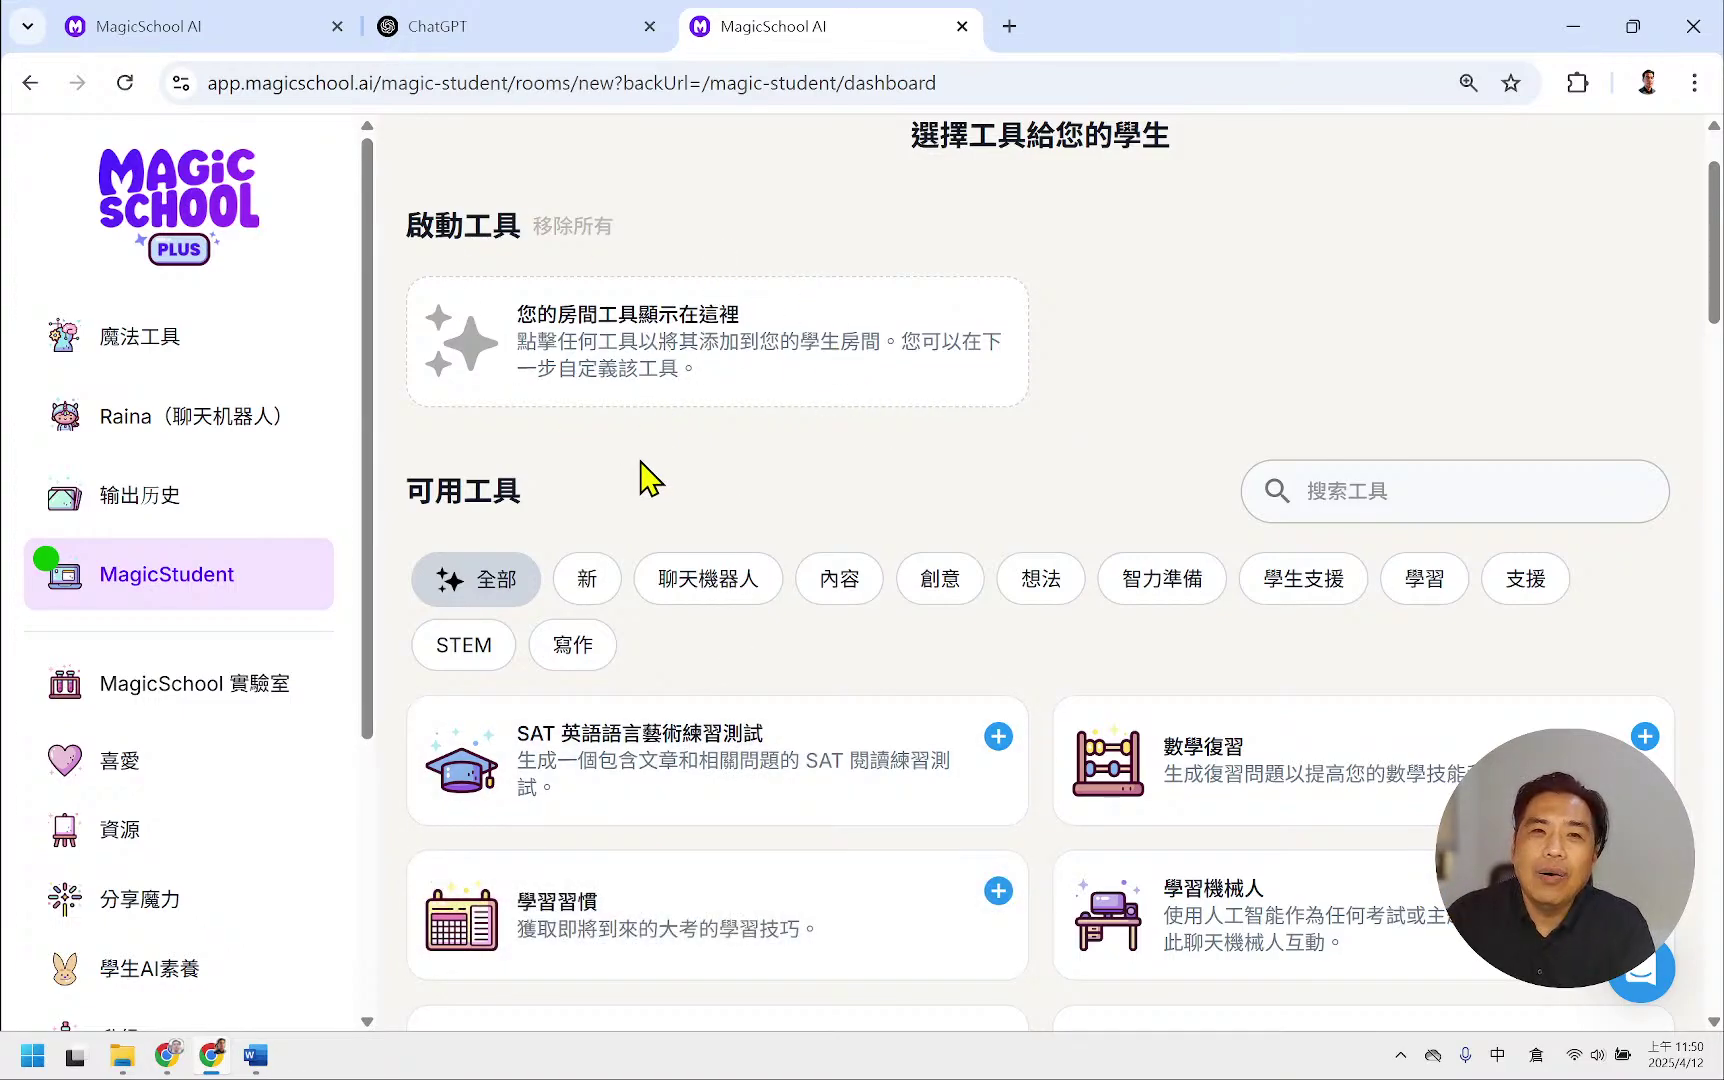
pyautogui.scroll(-1, 640, 480)
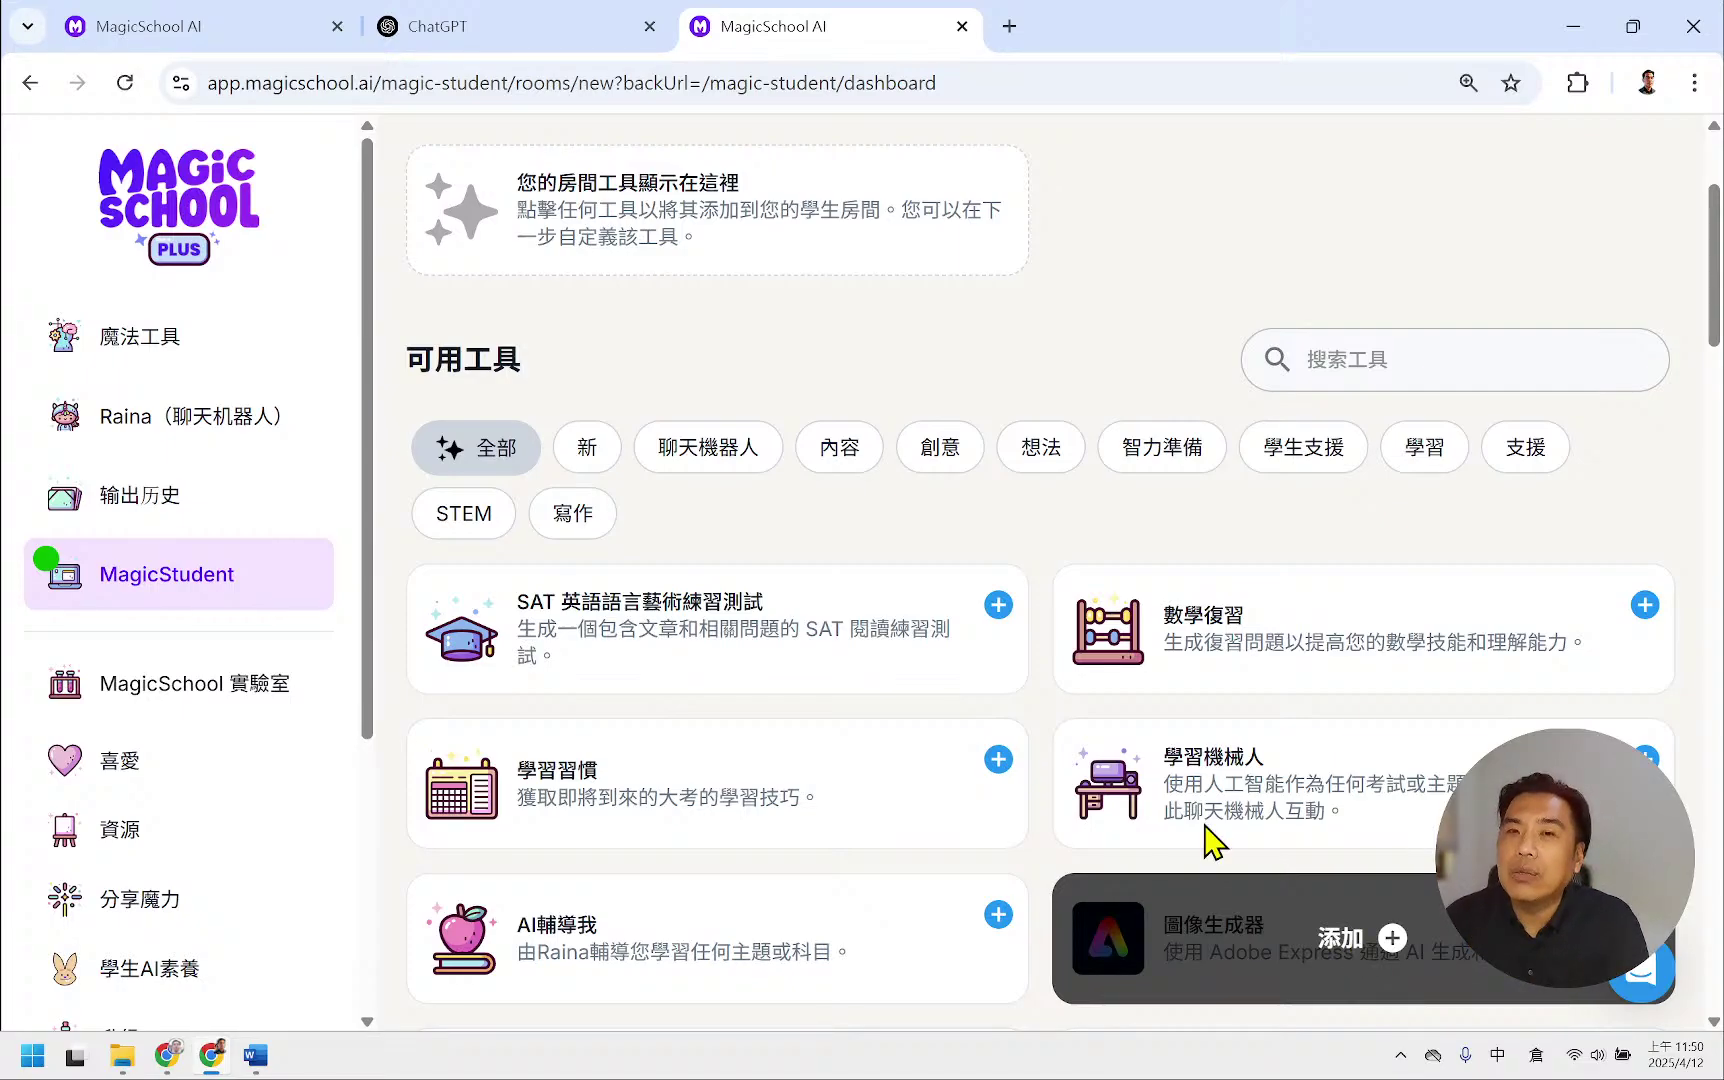
pyautogui.scroll(-5, 1004, 537)
pyautogui.scroll(-1, 1000, 535)
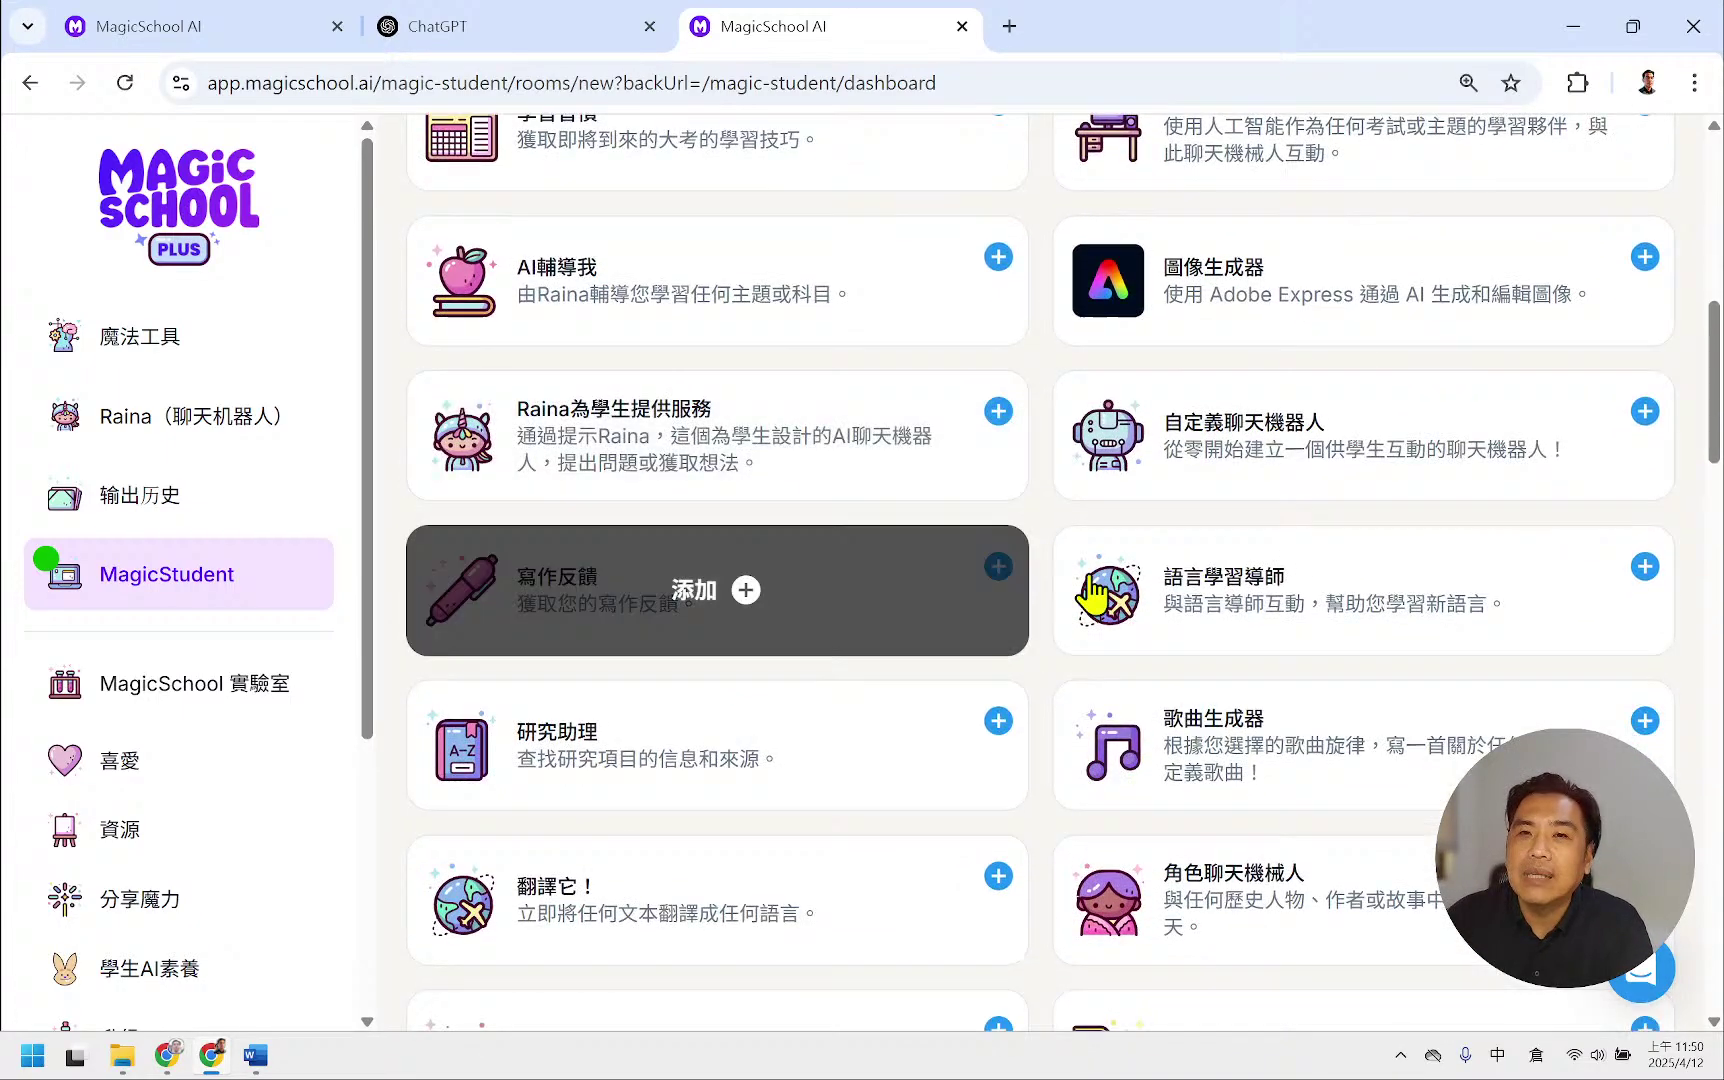
pyautogui.click(1352, 440)
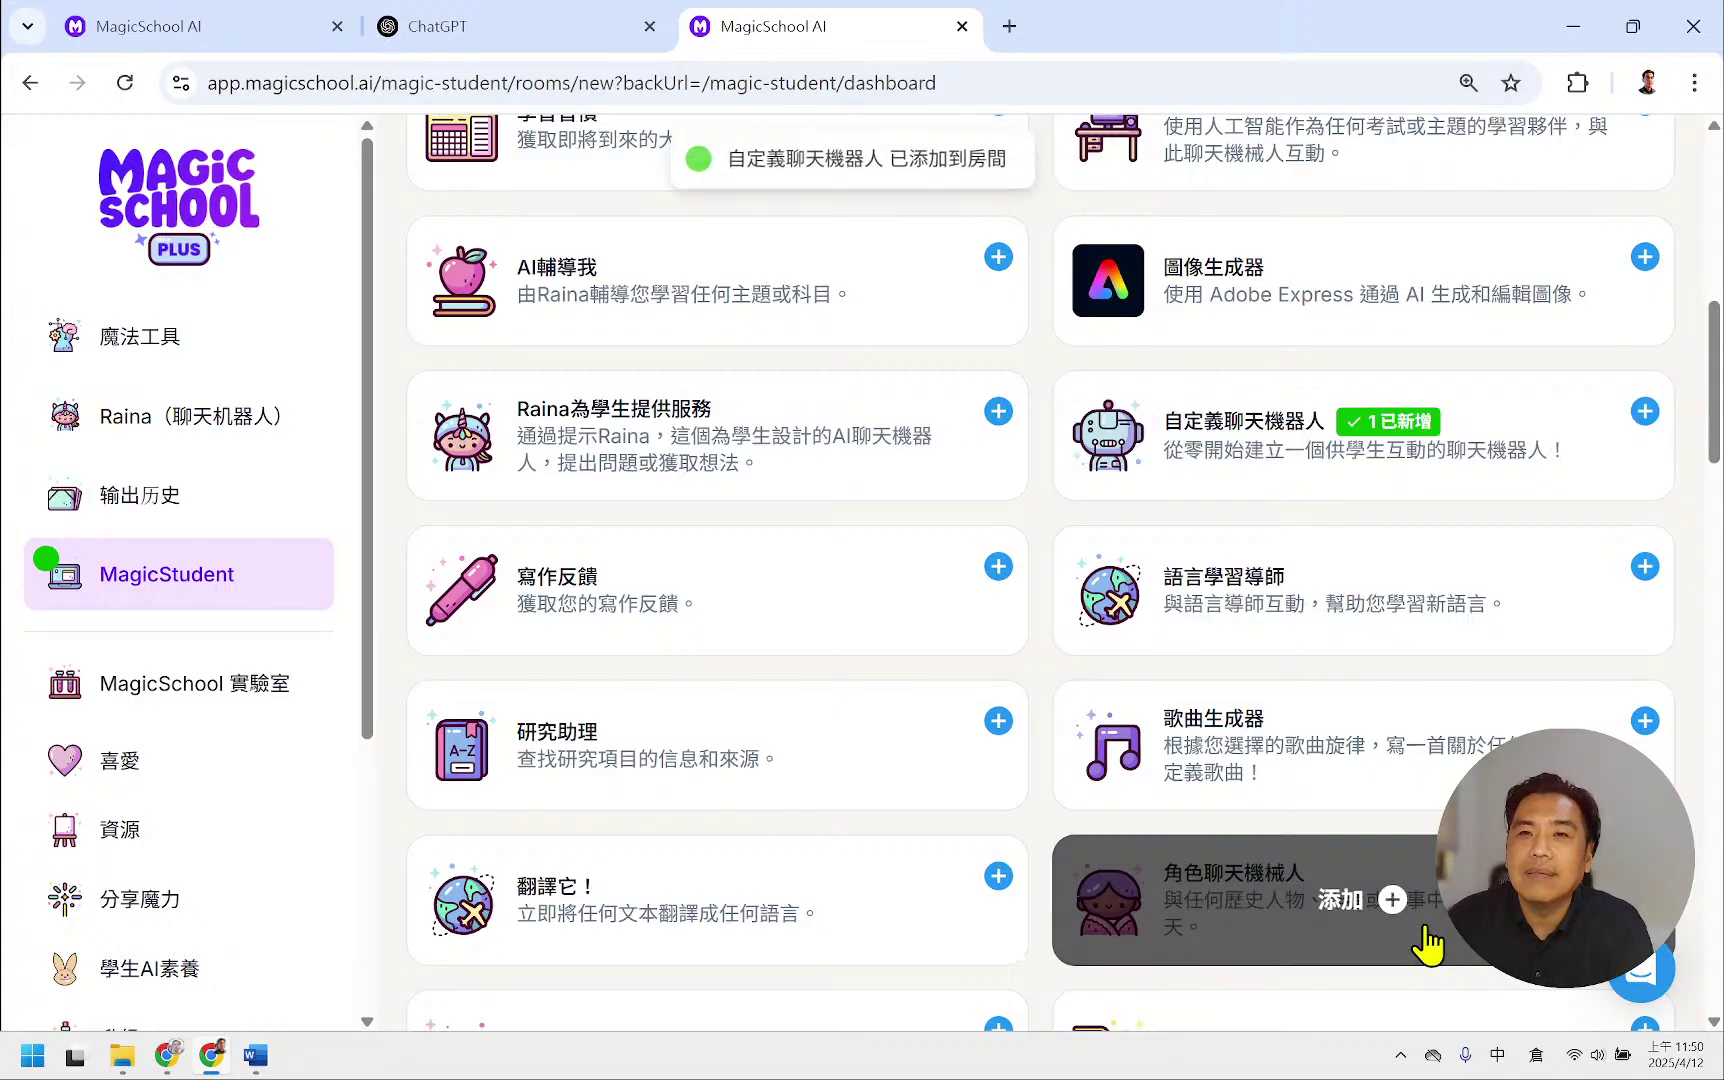
pyautogui.scroll(7, 797, 722)
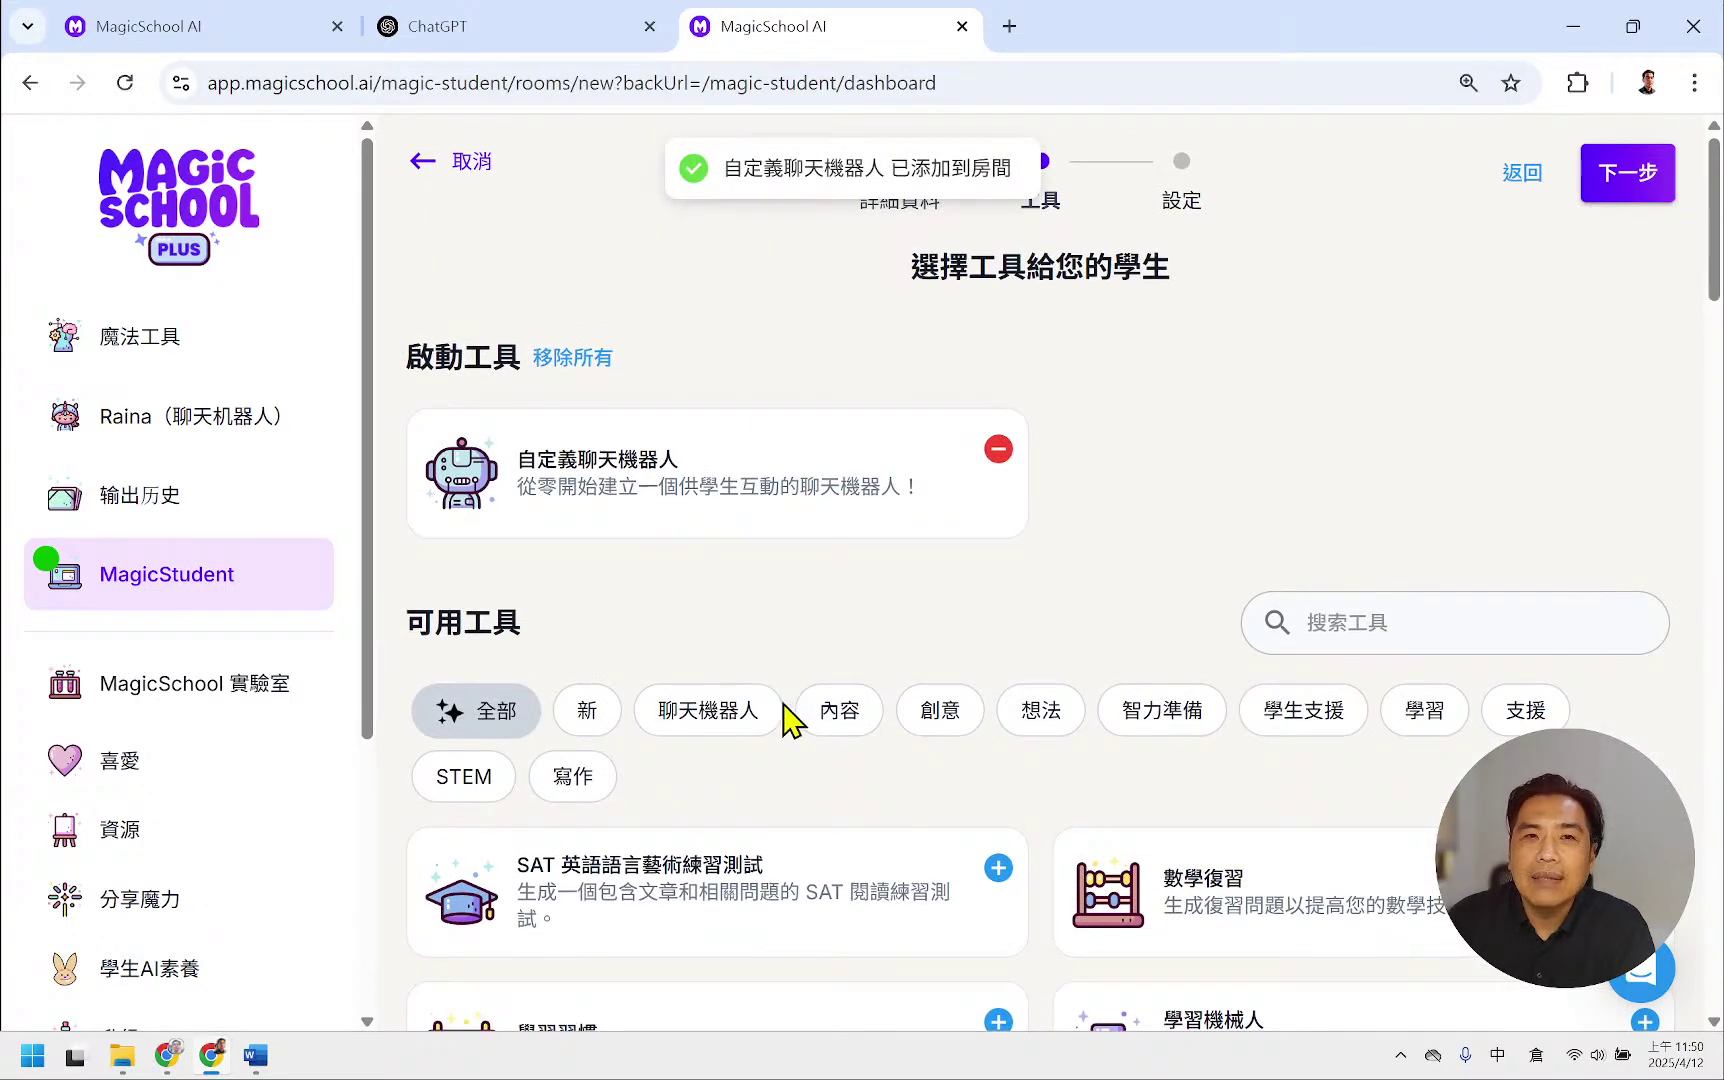
pyautogui.moveTo(643, 458)
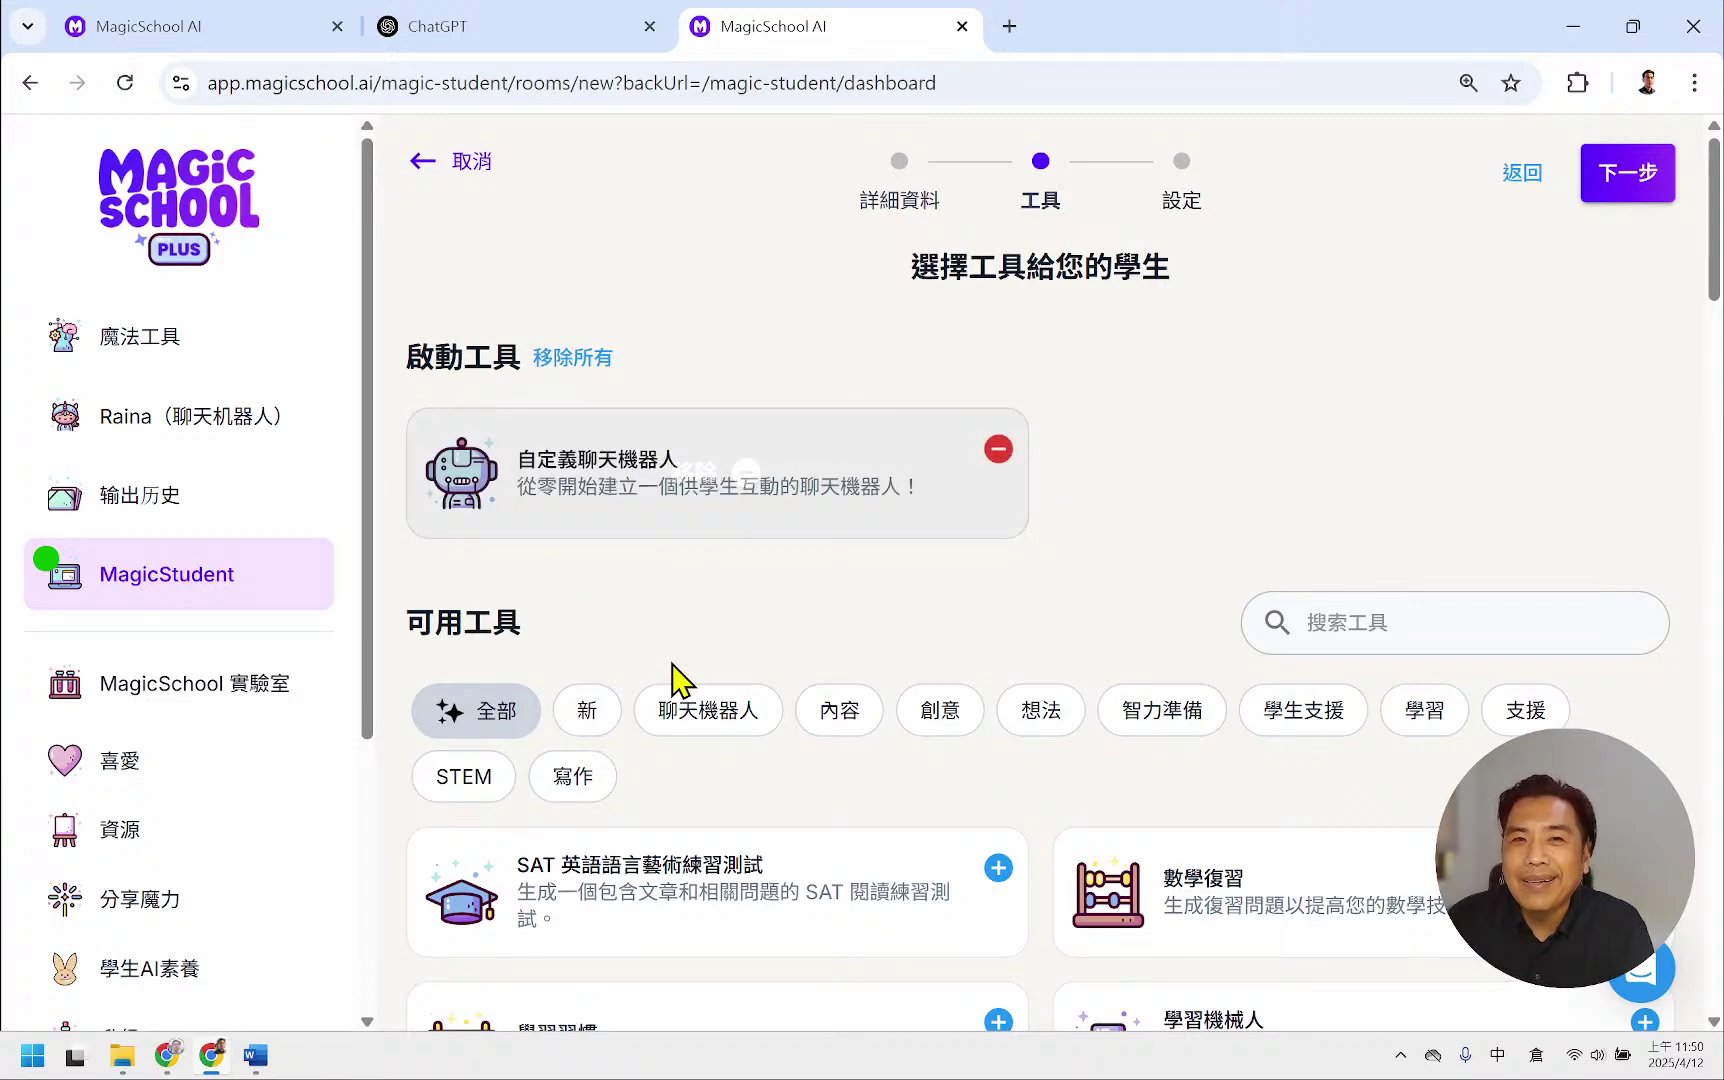
# - Search the available tools for "youtube" and for "you", and clear the search
pyautogui.scroll(-4, 705, 665)
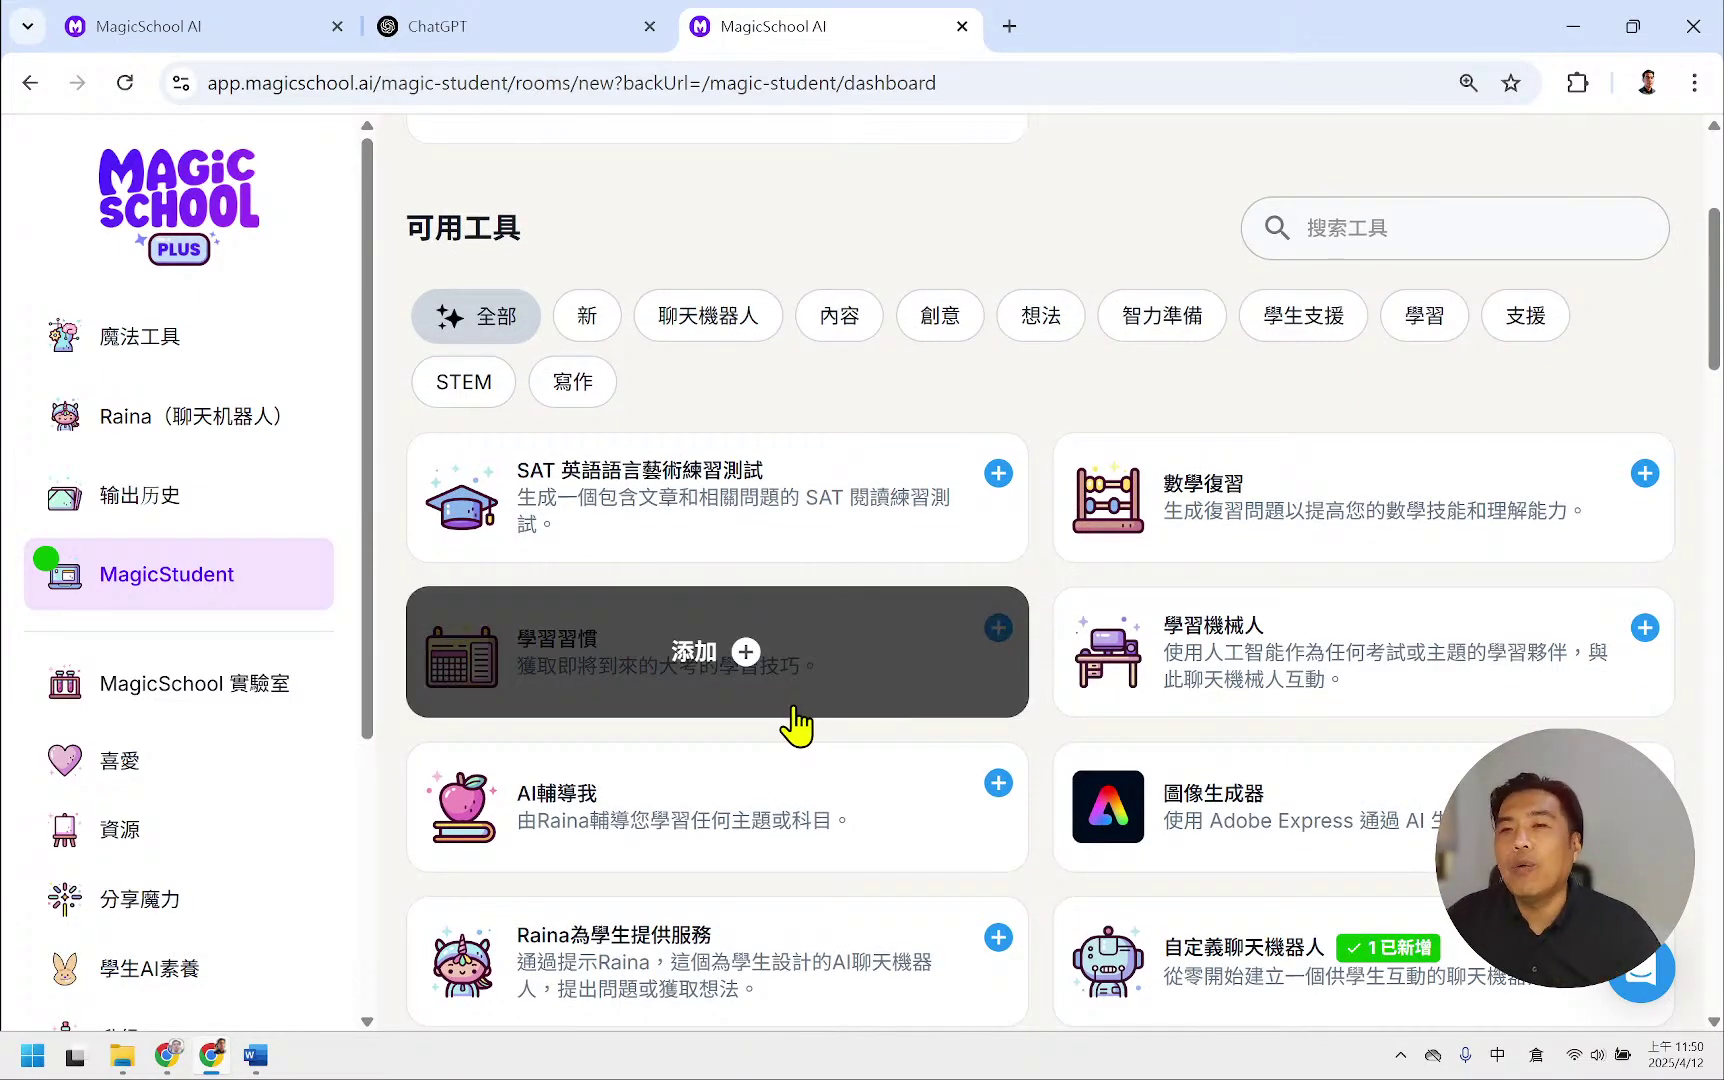
pyautogui.moveTo(898, 803)
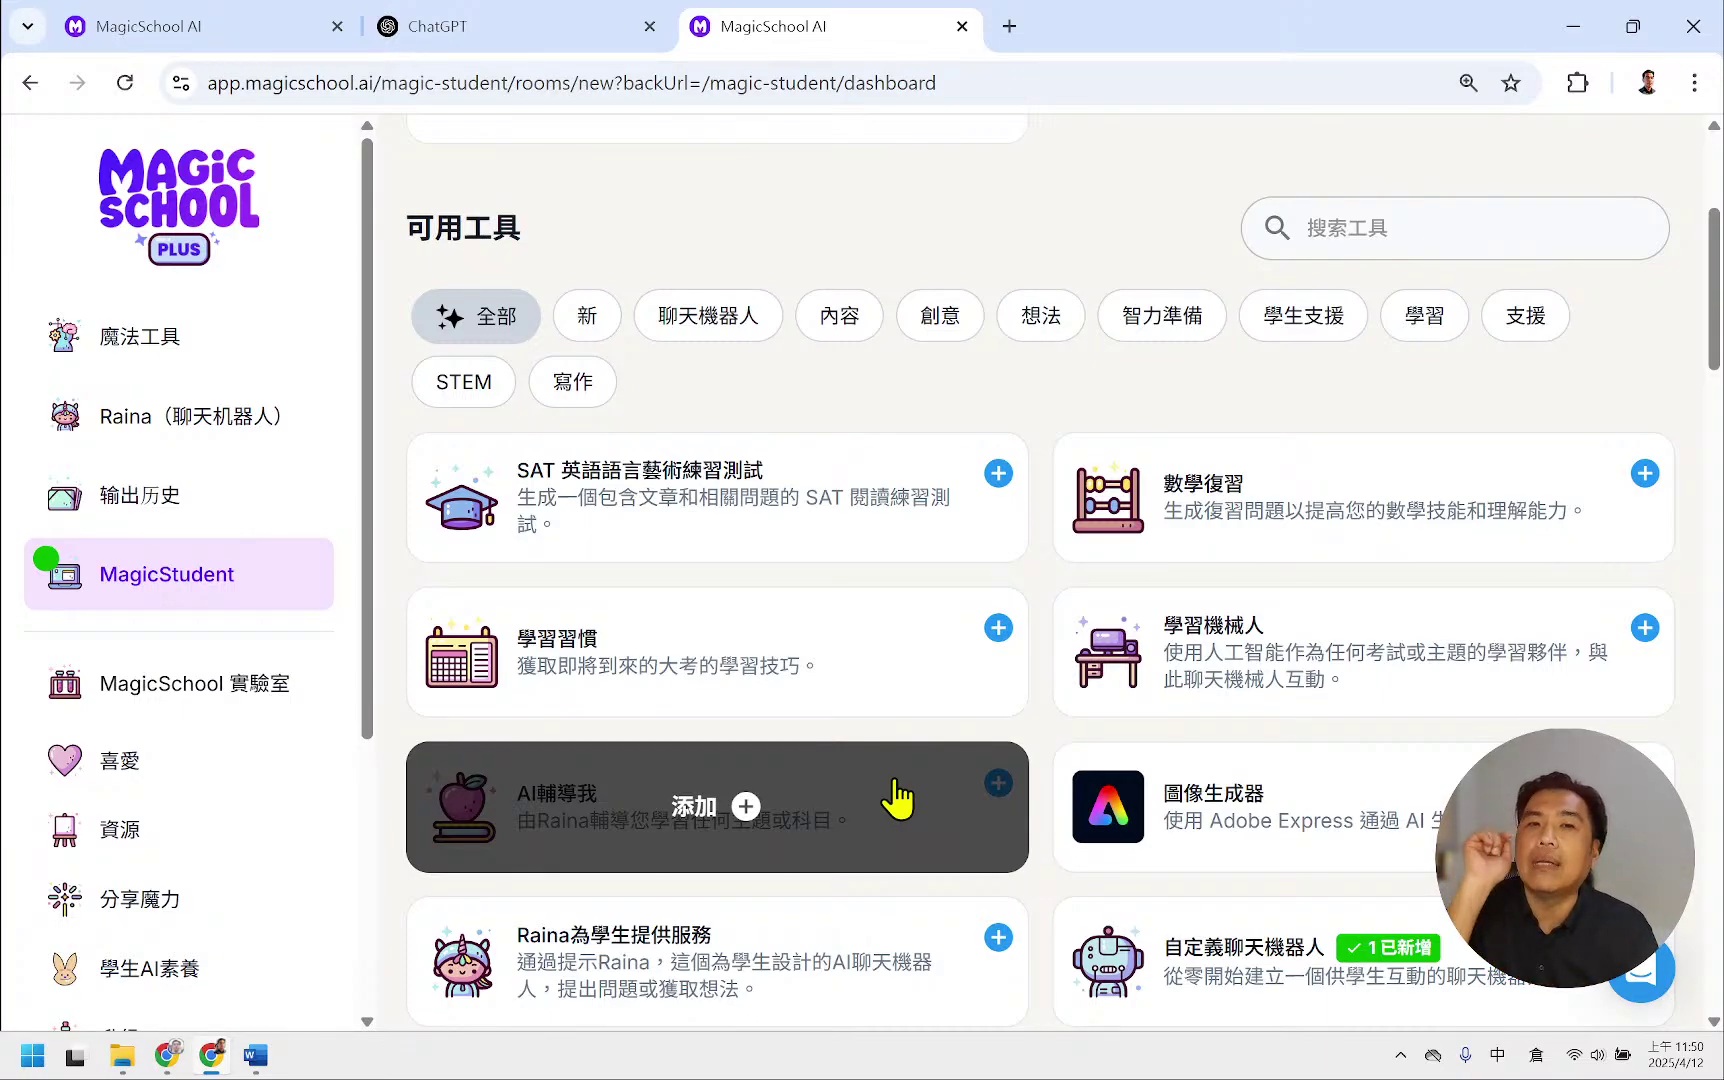
pyautogui.scroll(-6, 1154, 940)
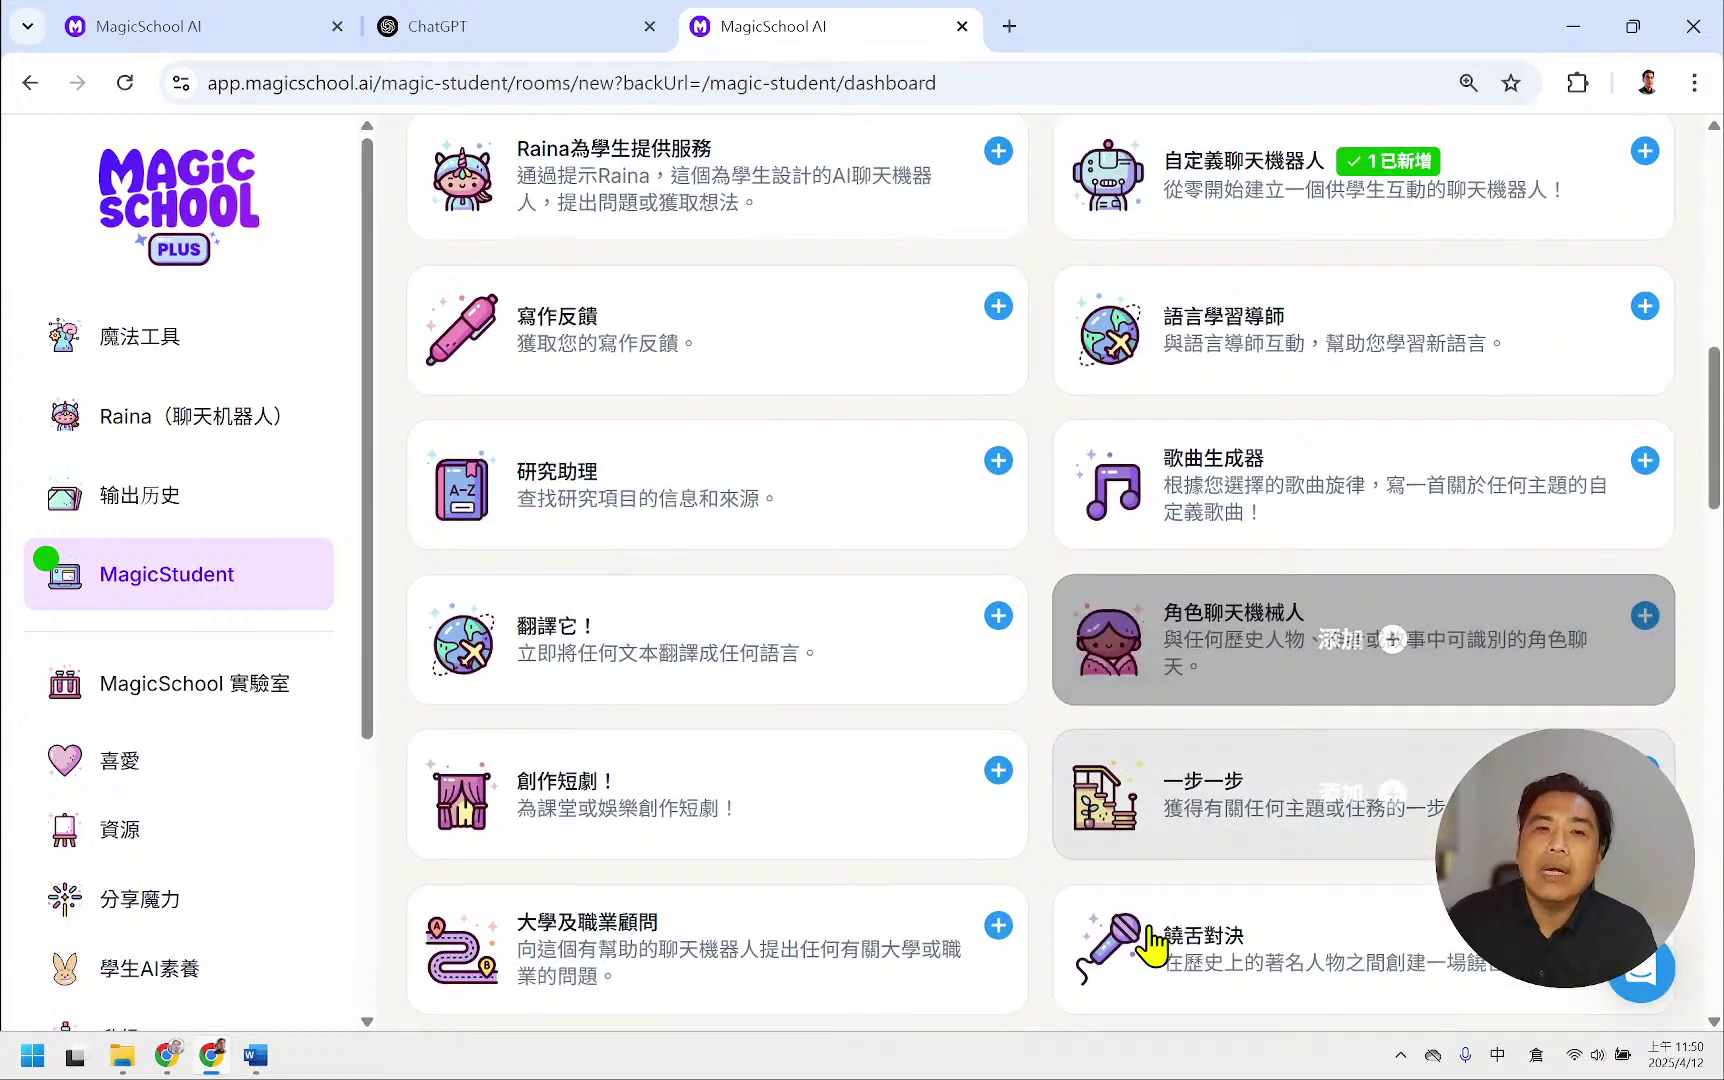
pyautogui.scroll(-1, 900, 858)
pyautogui.scroll(7, 904, 855)
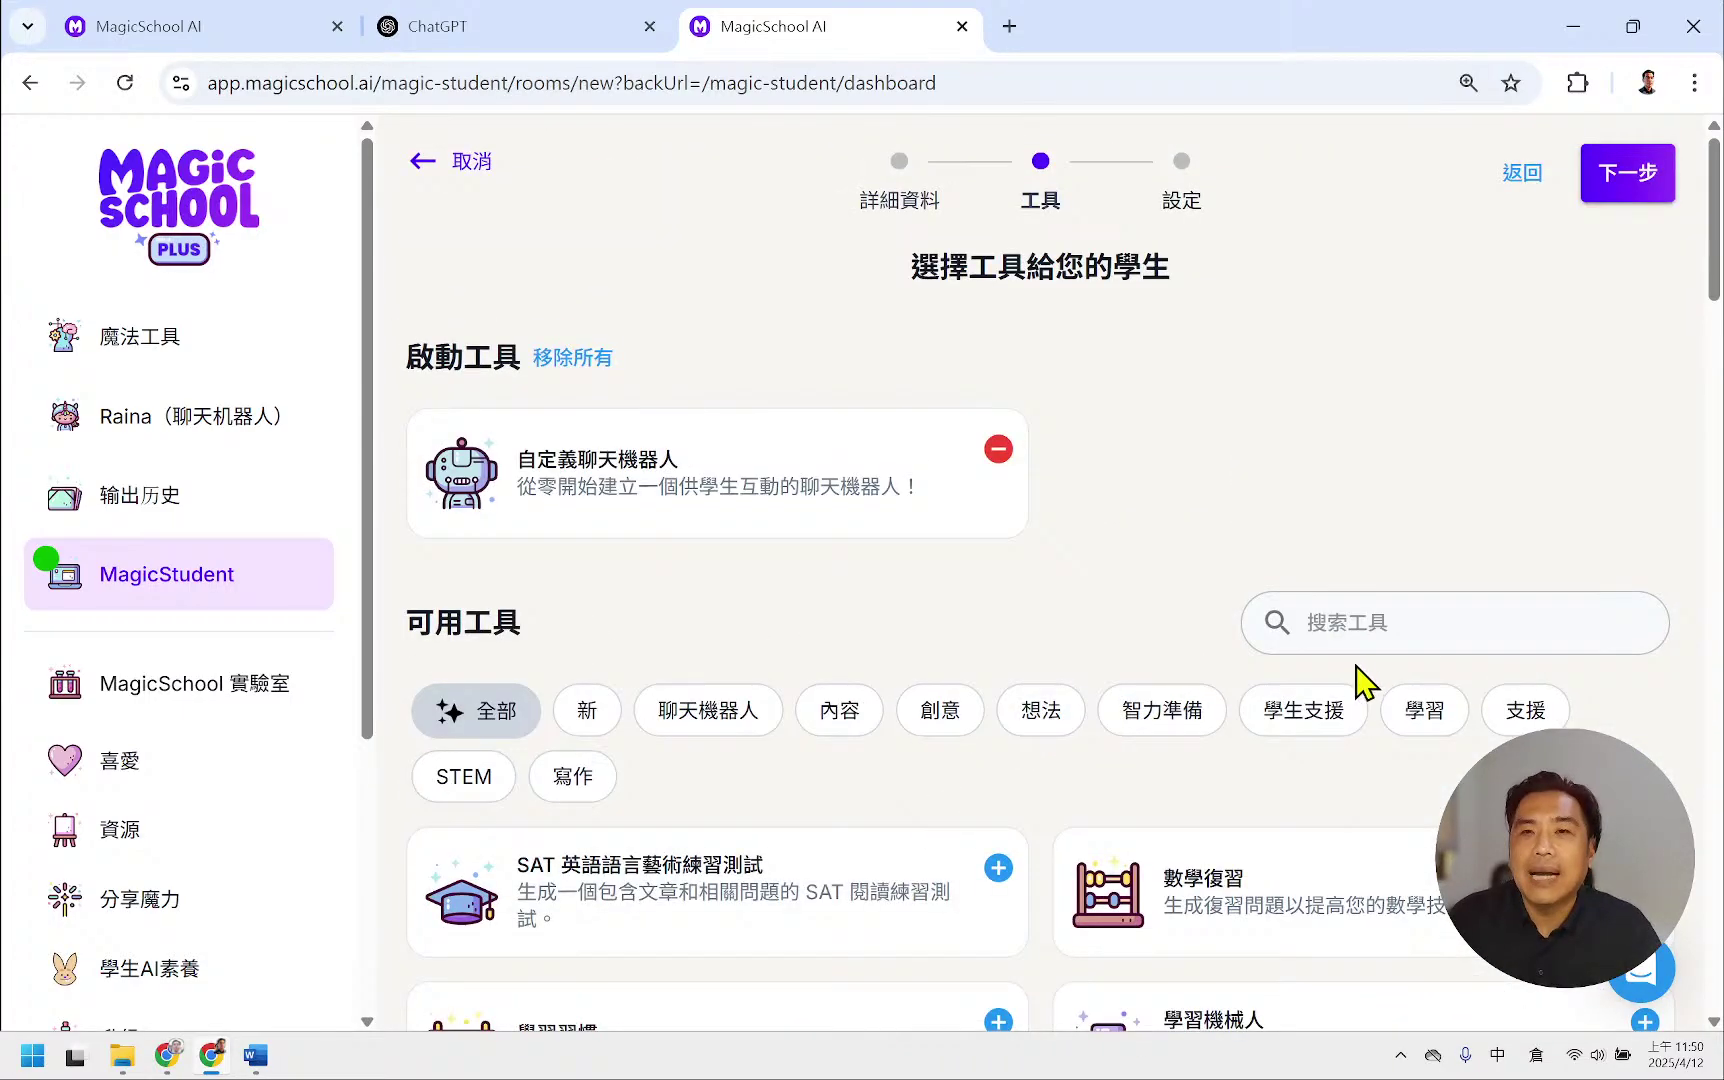
pyautogui.click(1383, 640)
pyautogui.write('y')
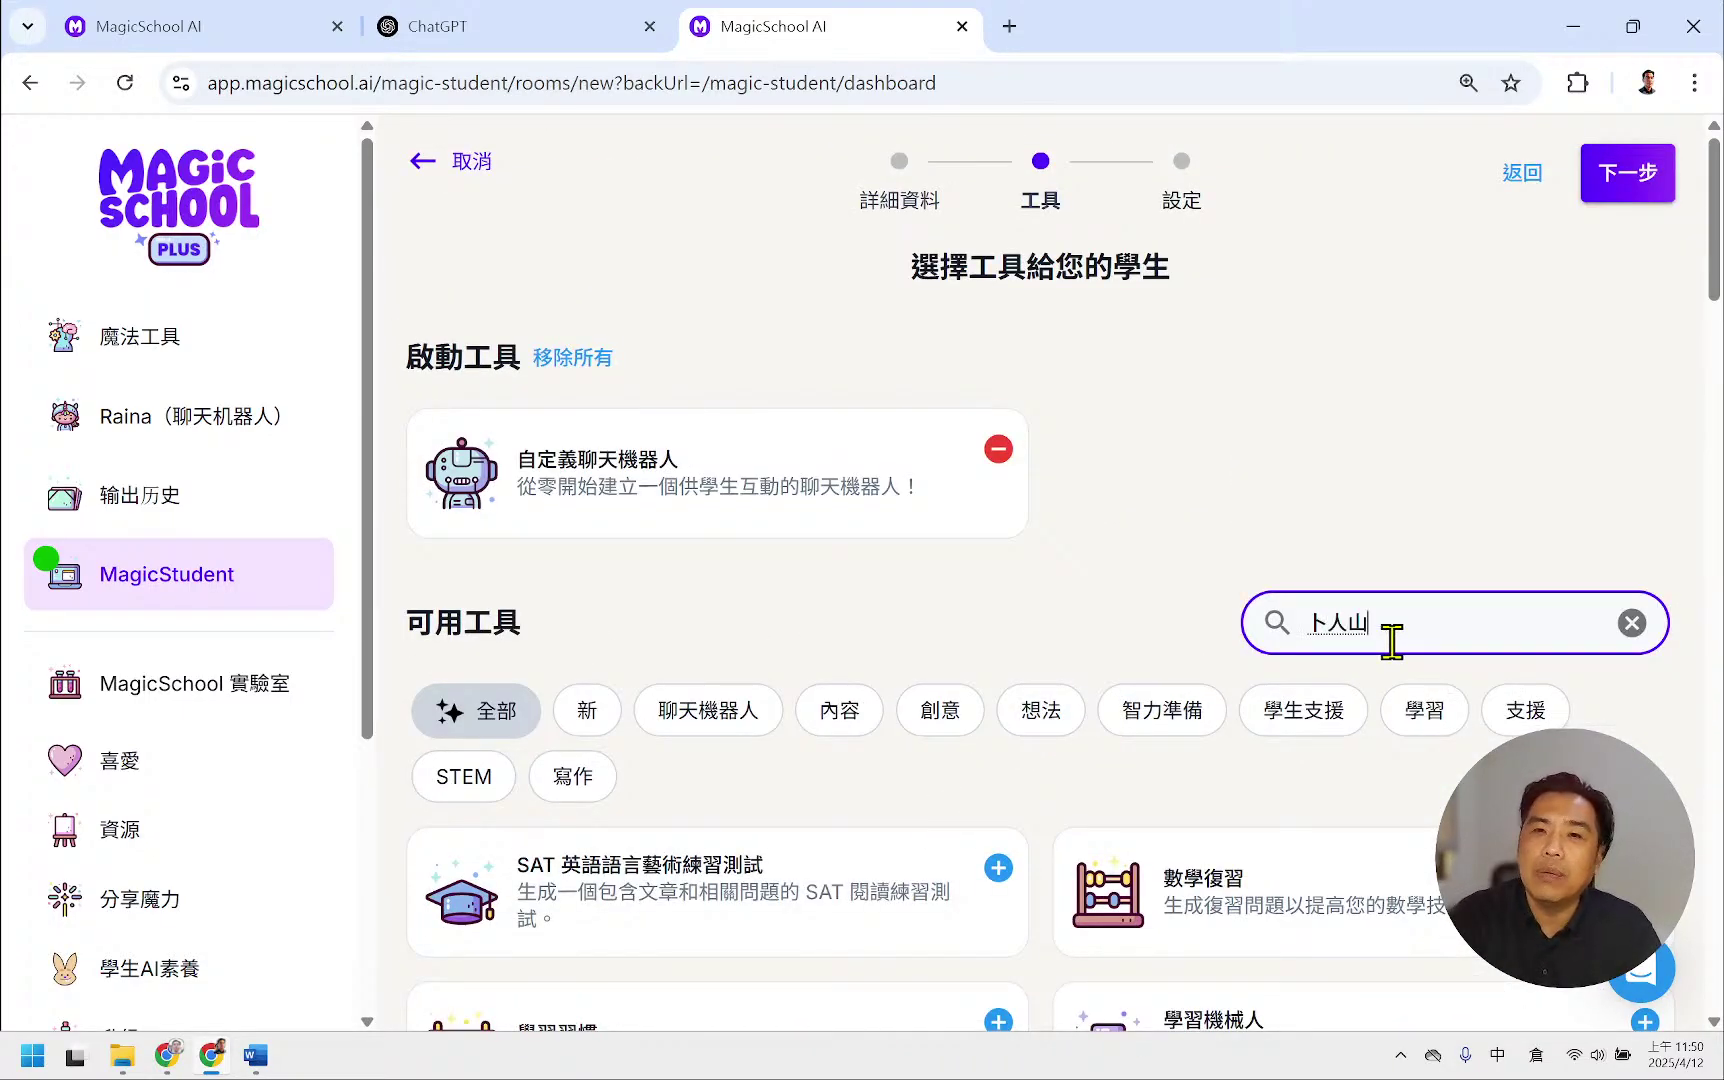
pyautogui.press('shift')
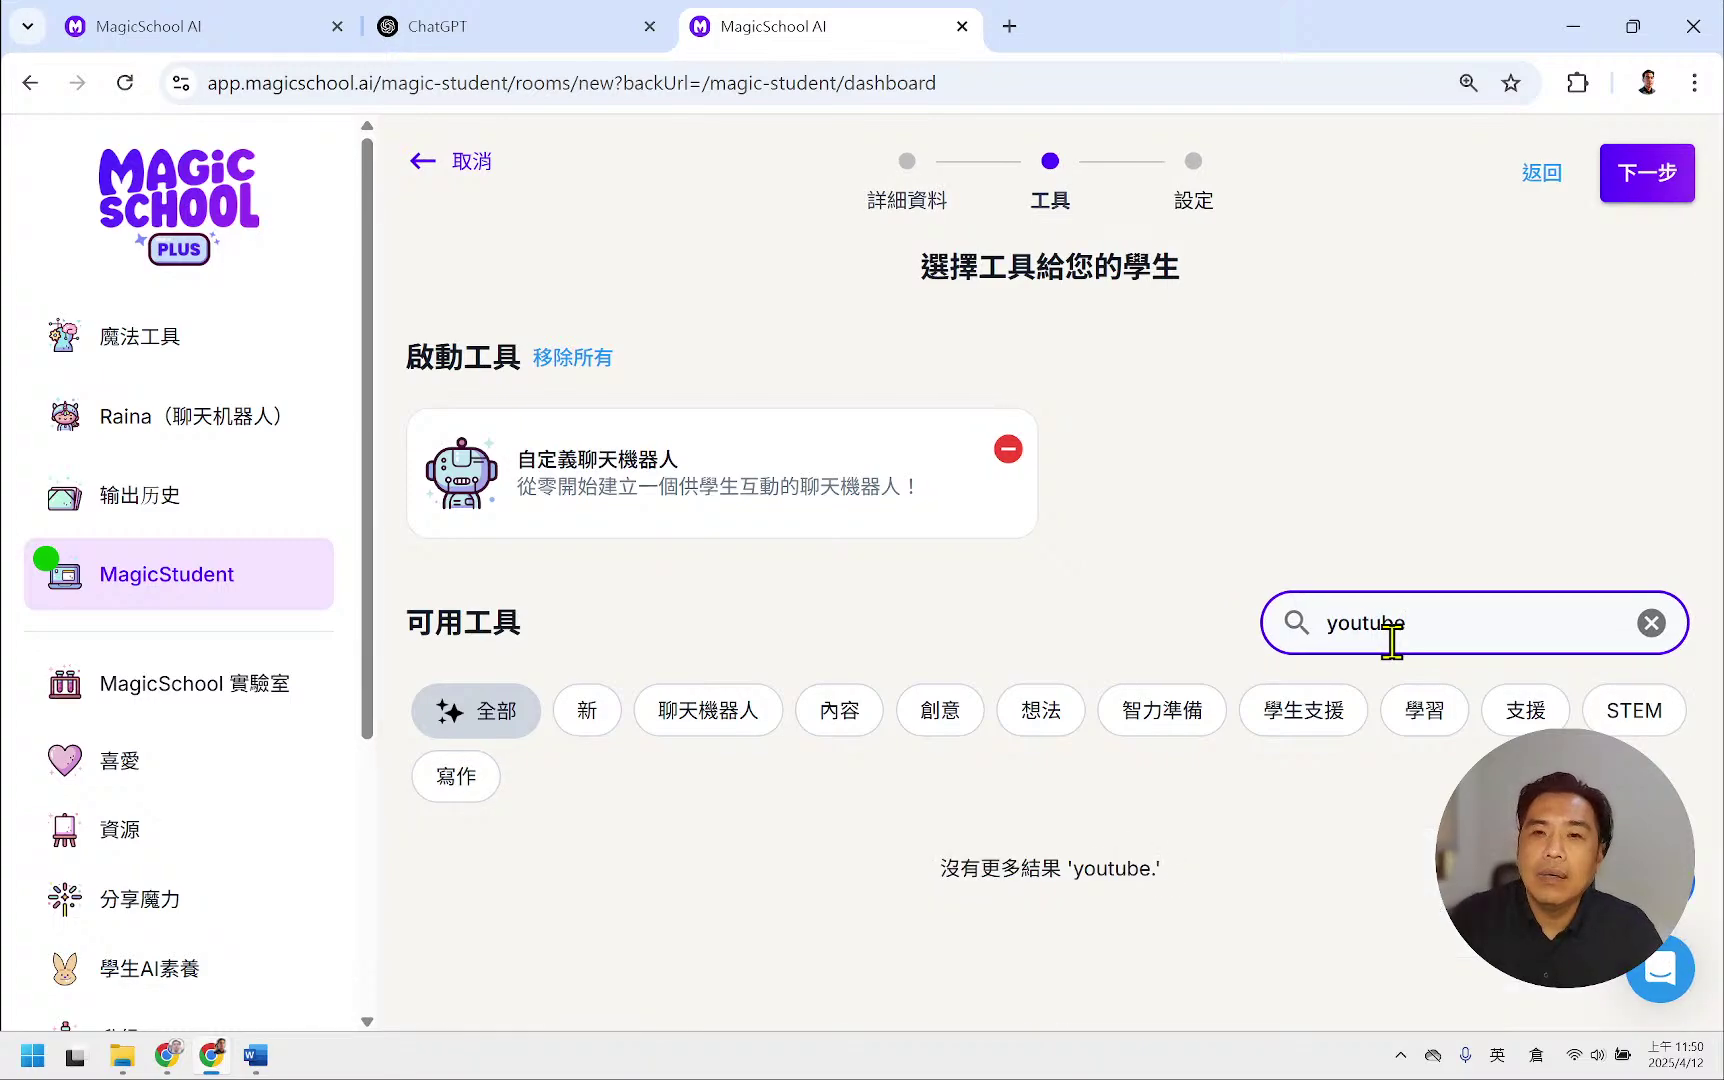
pyautogui.moveTo(1464, 636); pyautogui.dragTo(1052, 658)
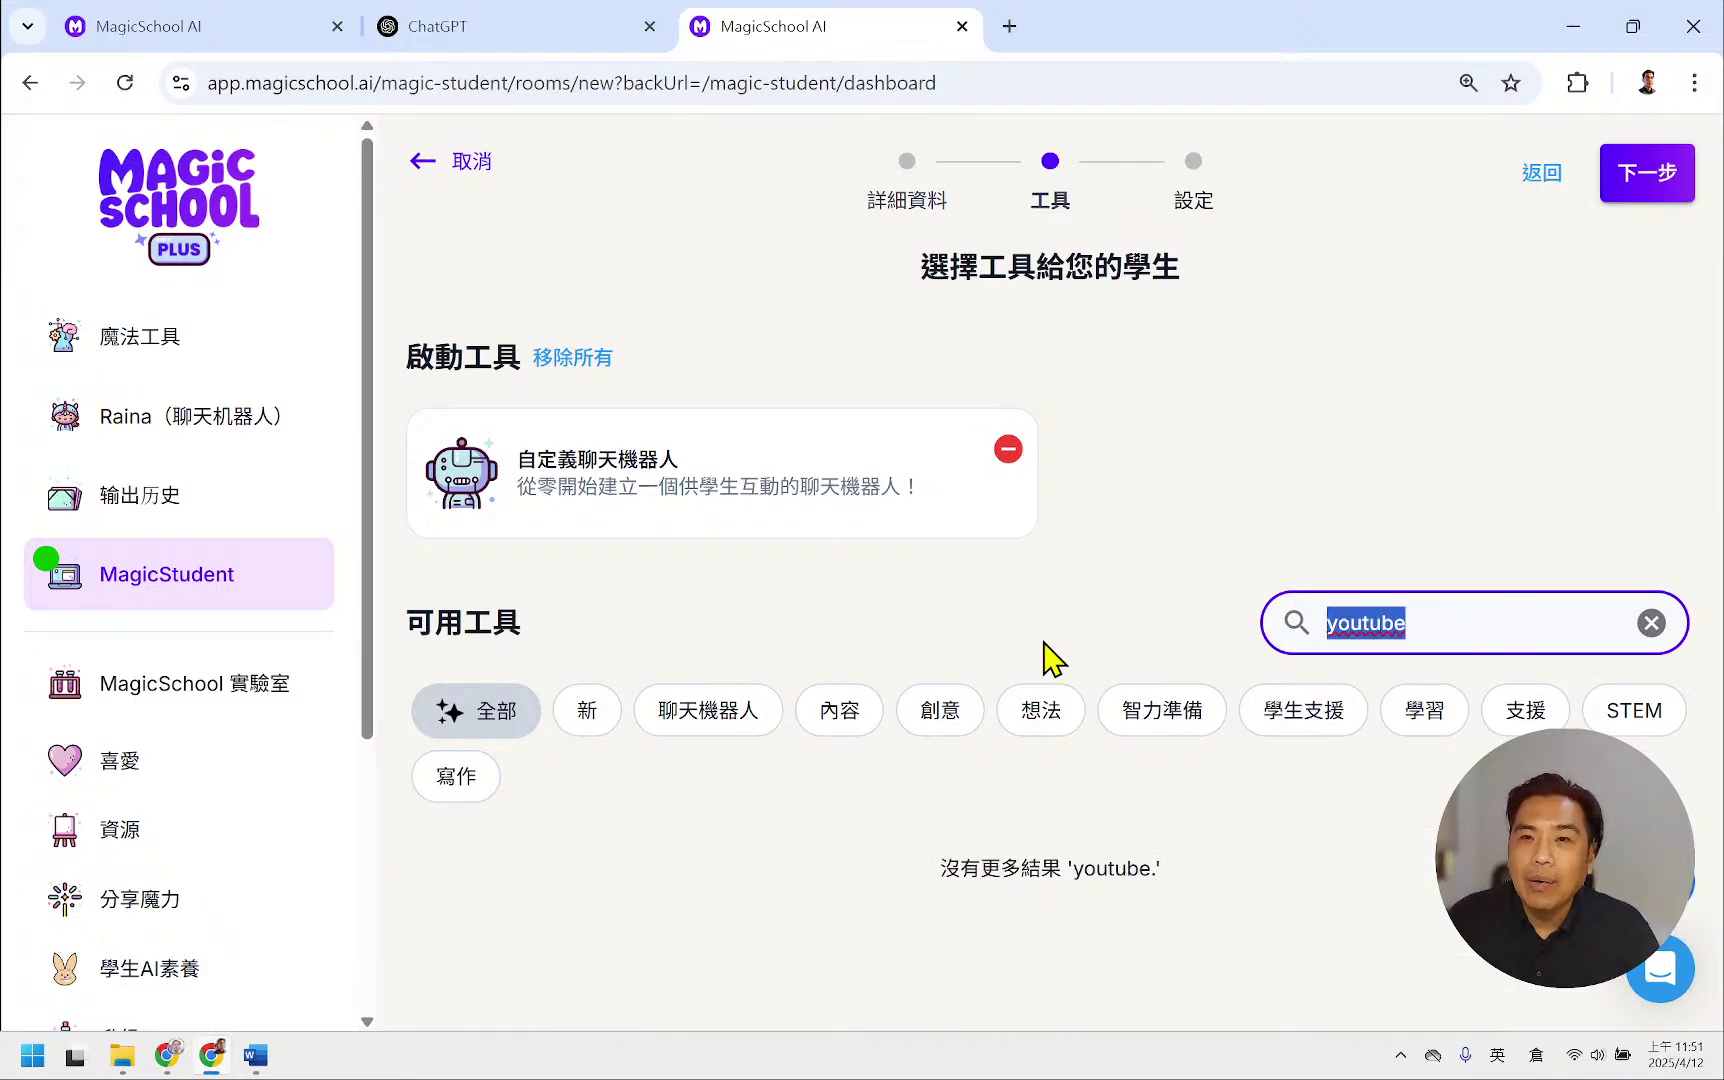
pyautogui.write('you')
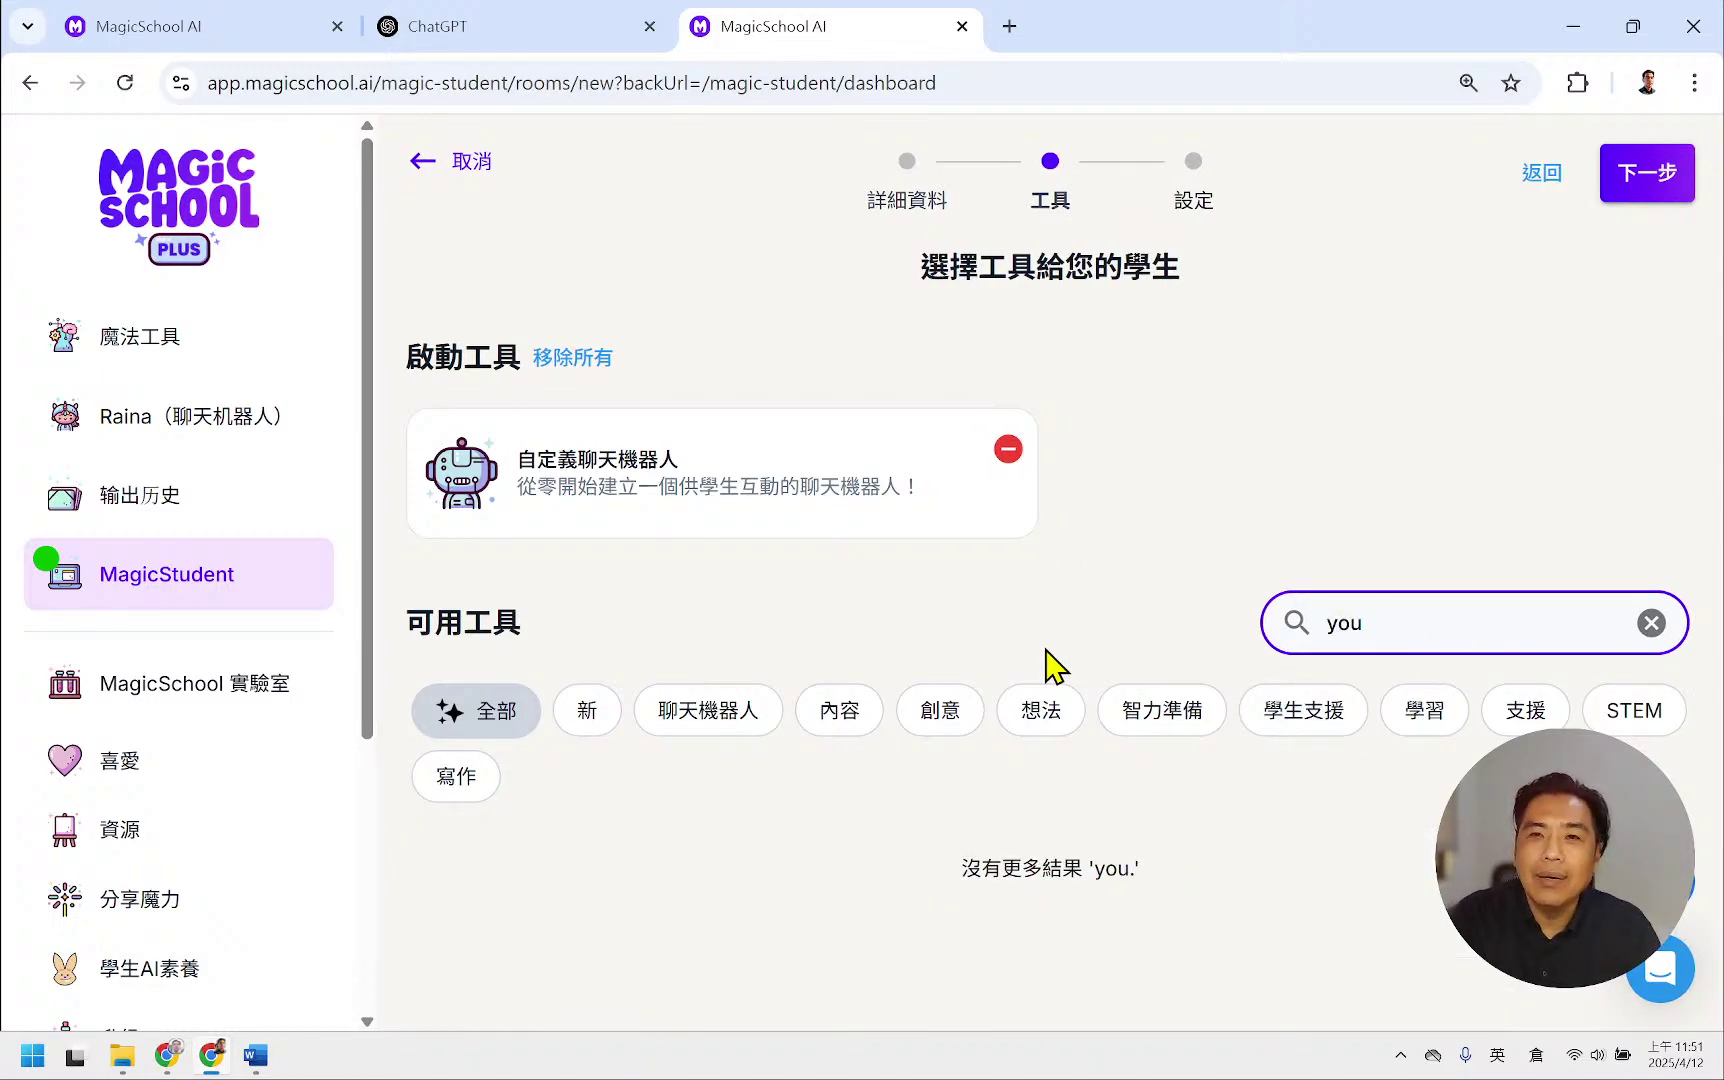
pyautogui.press('BackSpace')
pyautogui.press('BackSpace')
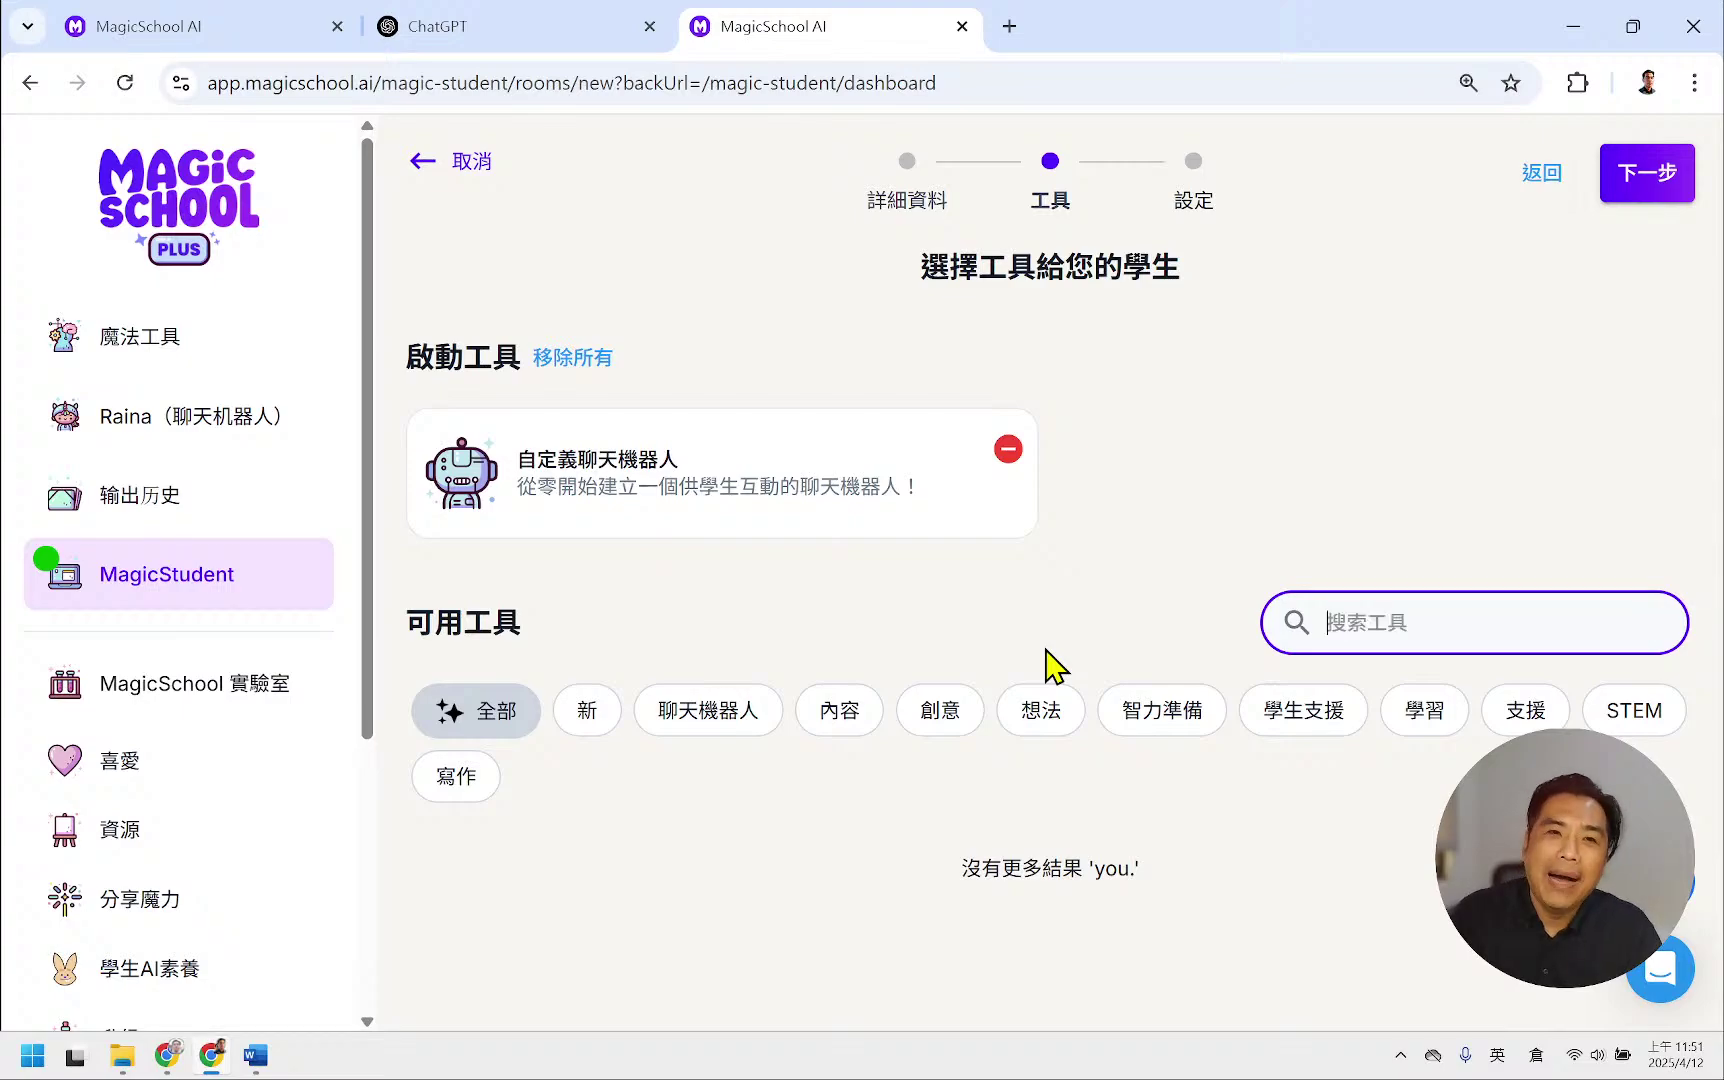
# - Add the Raina為學生提供服務 and 學習機械人 tools to the student room
pyautogui.scroll(-6, 808, 636)
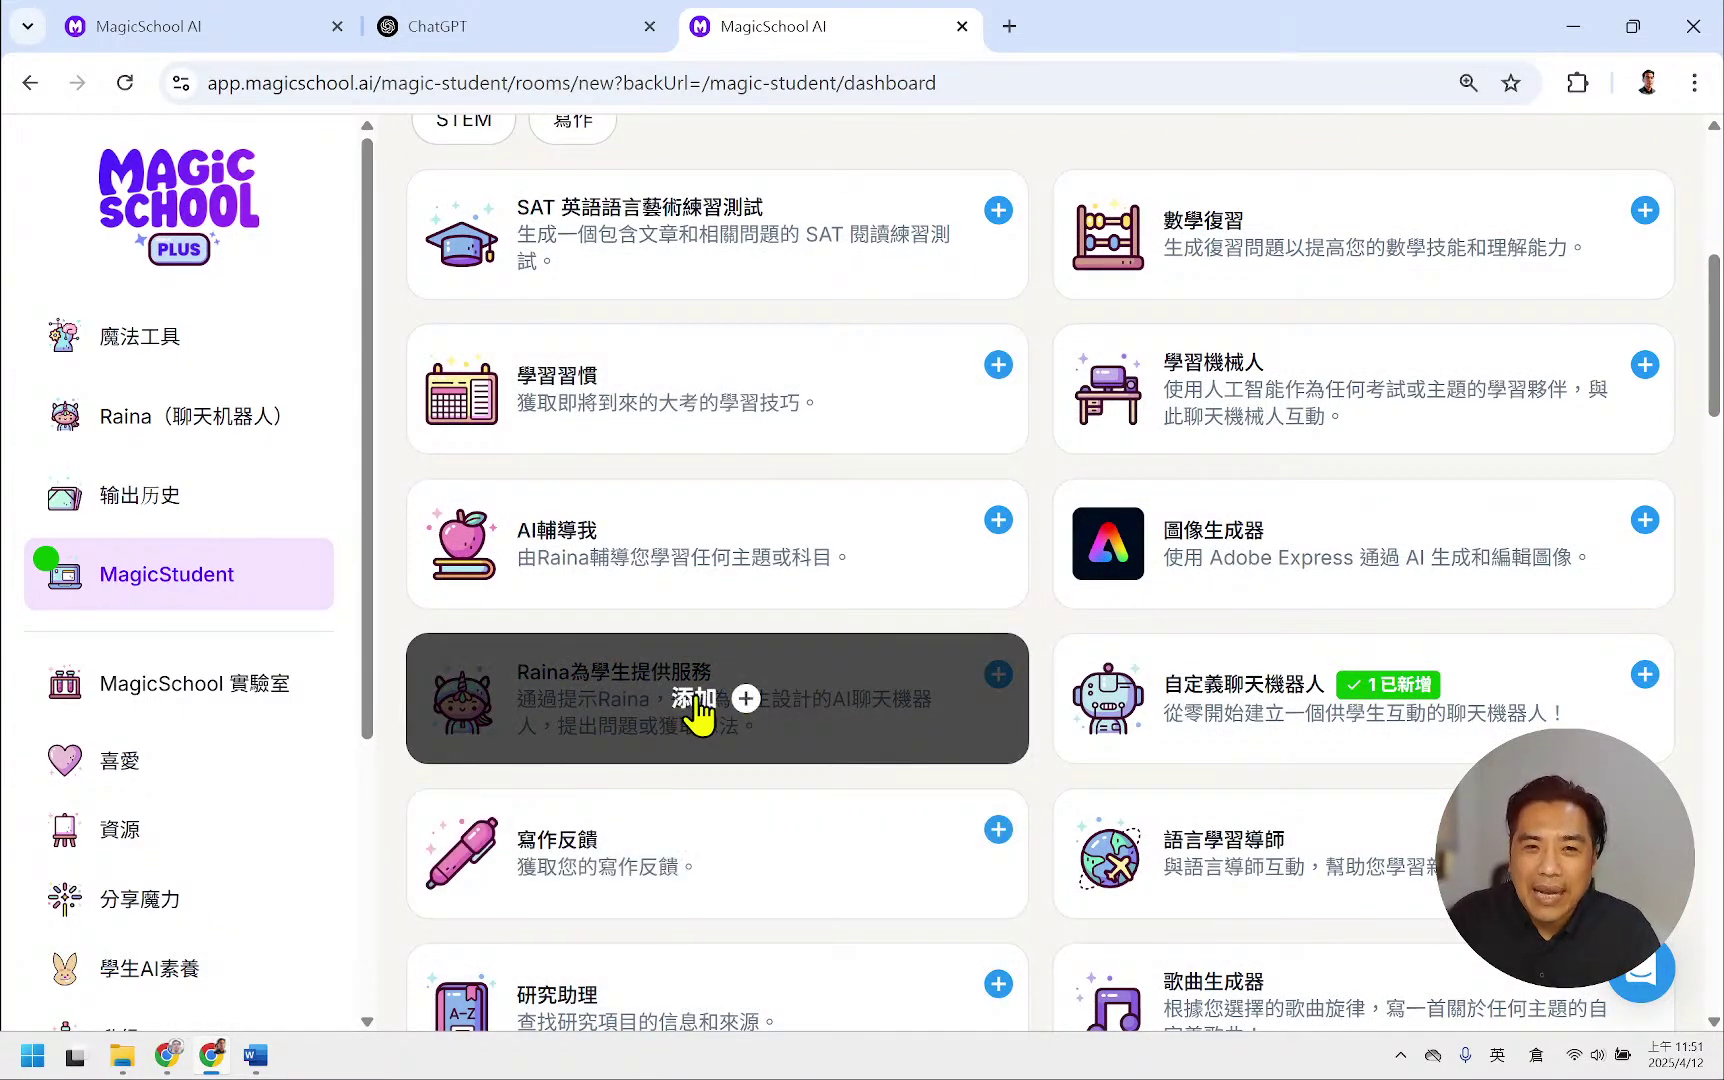
pyautogui.click(700, 715)
pyautogui.moveTo(783, 850)
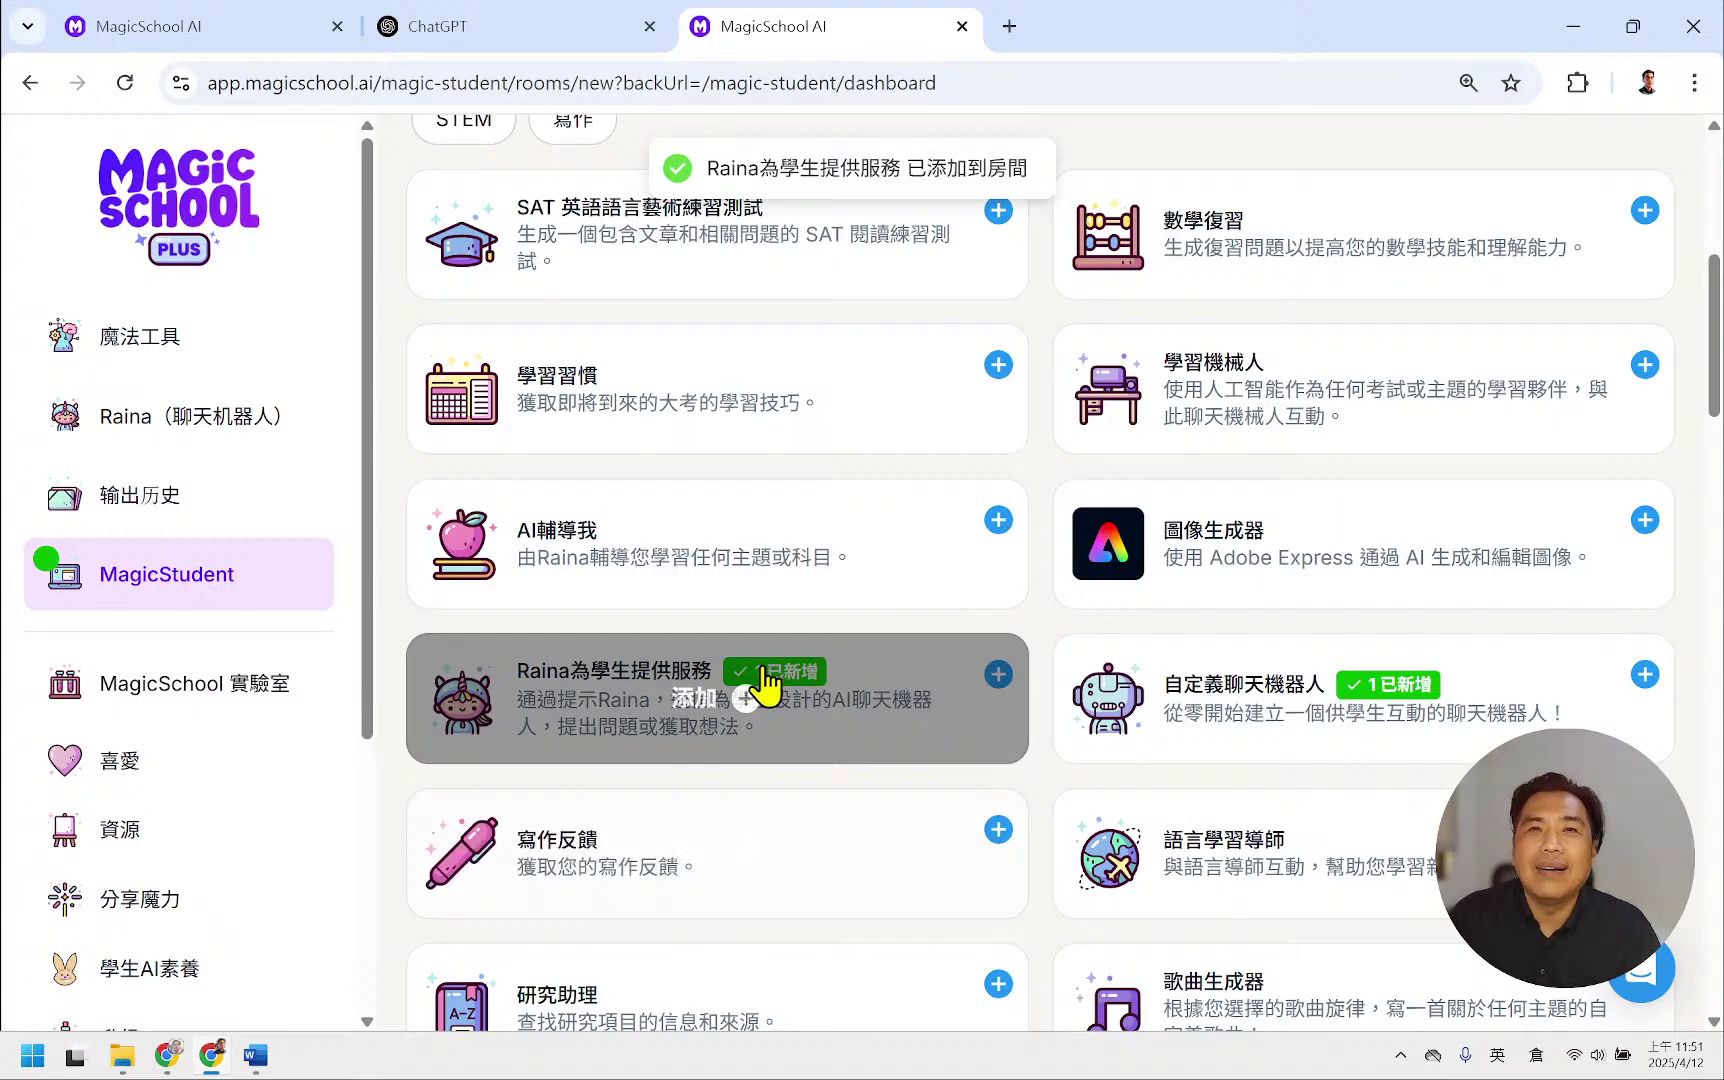
pyautogui.scroll(6, 750, 690)
pyautogui.scroll(-8, 790, 590)
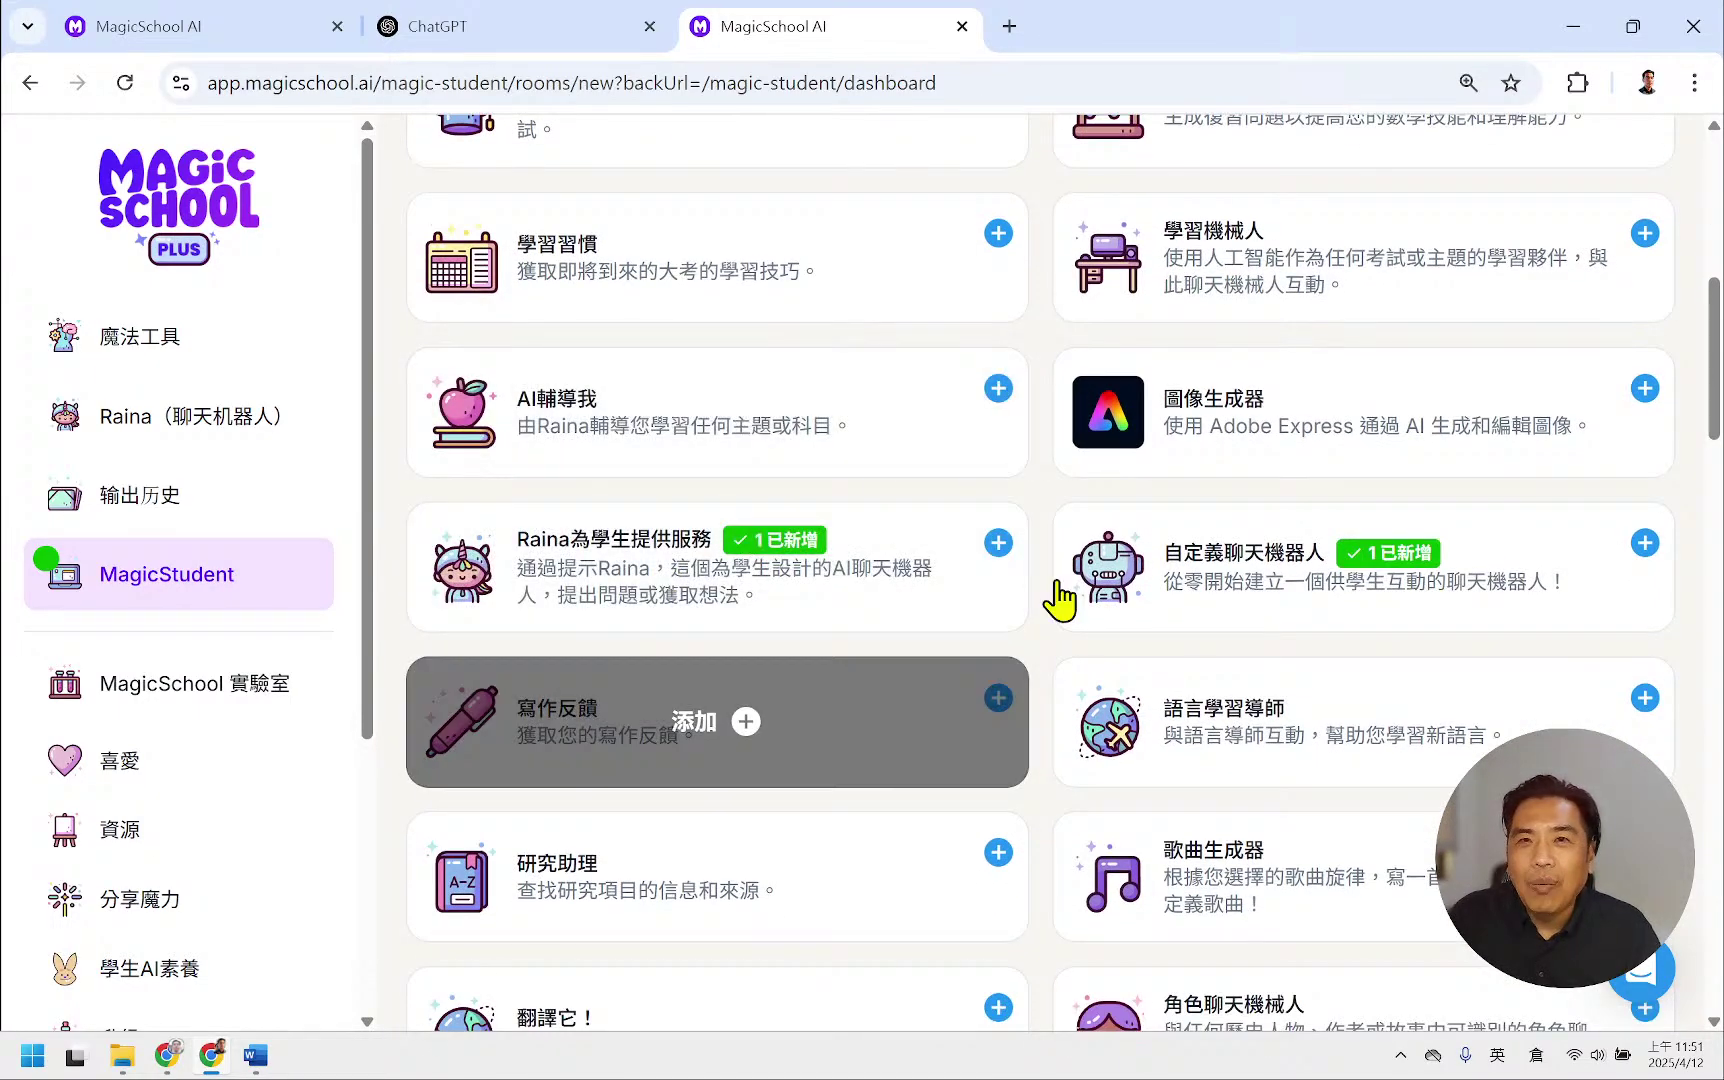
pyautogui.click(1270, 289)
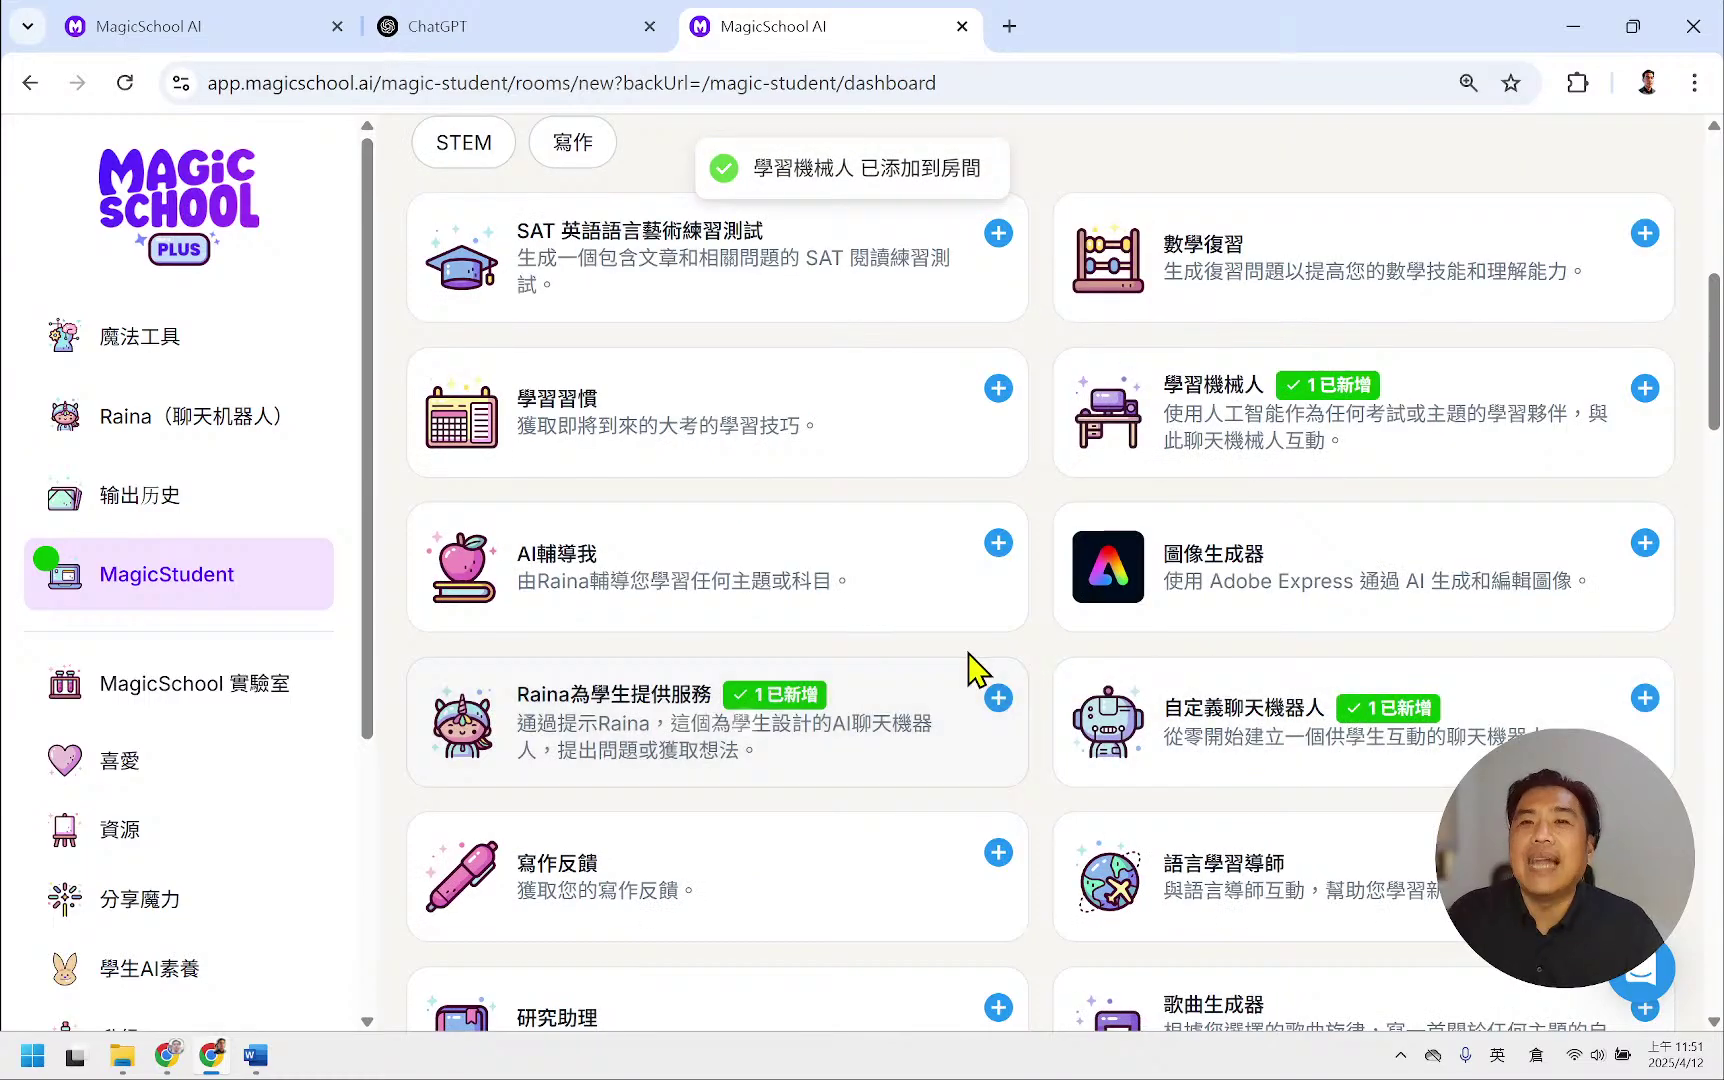
# - Look through the remaining available tools and continue to the tool customization stage
pyautogui.scroll(-9, 974, 666)
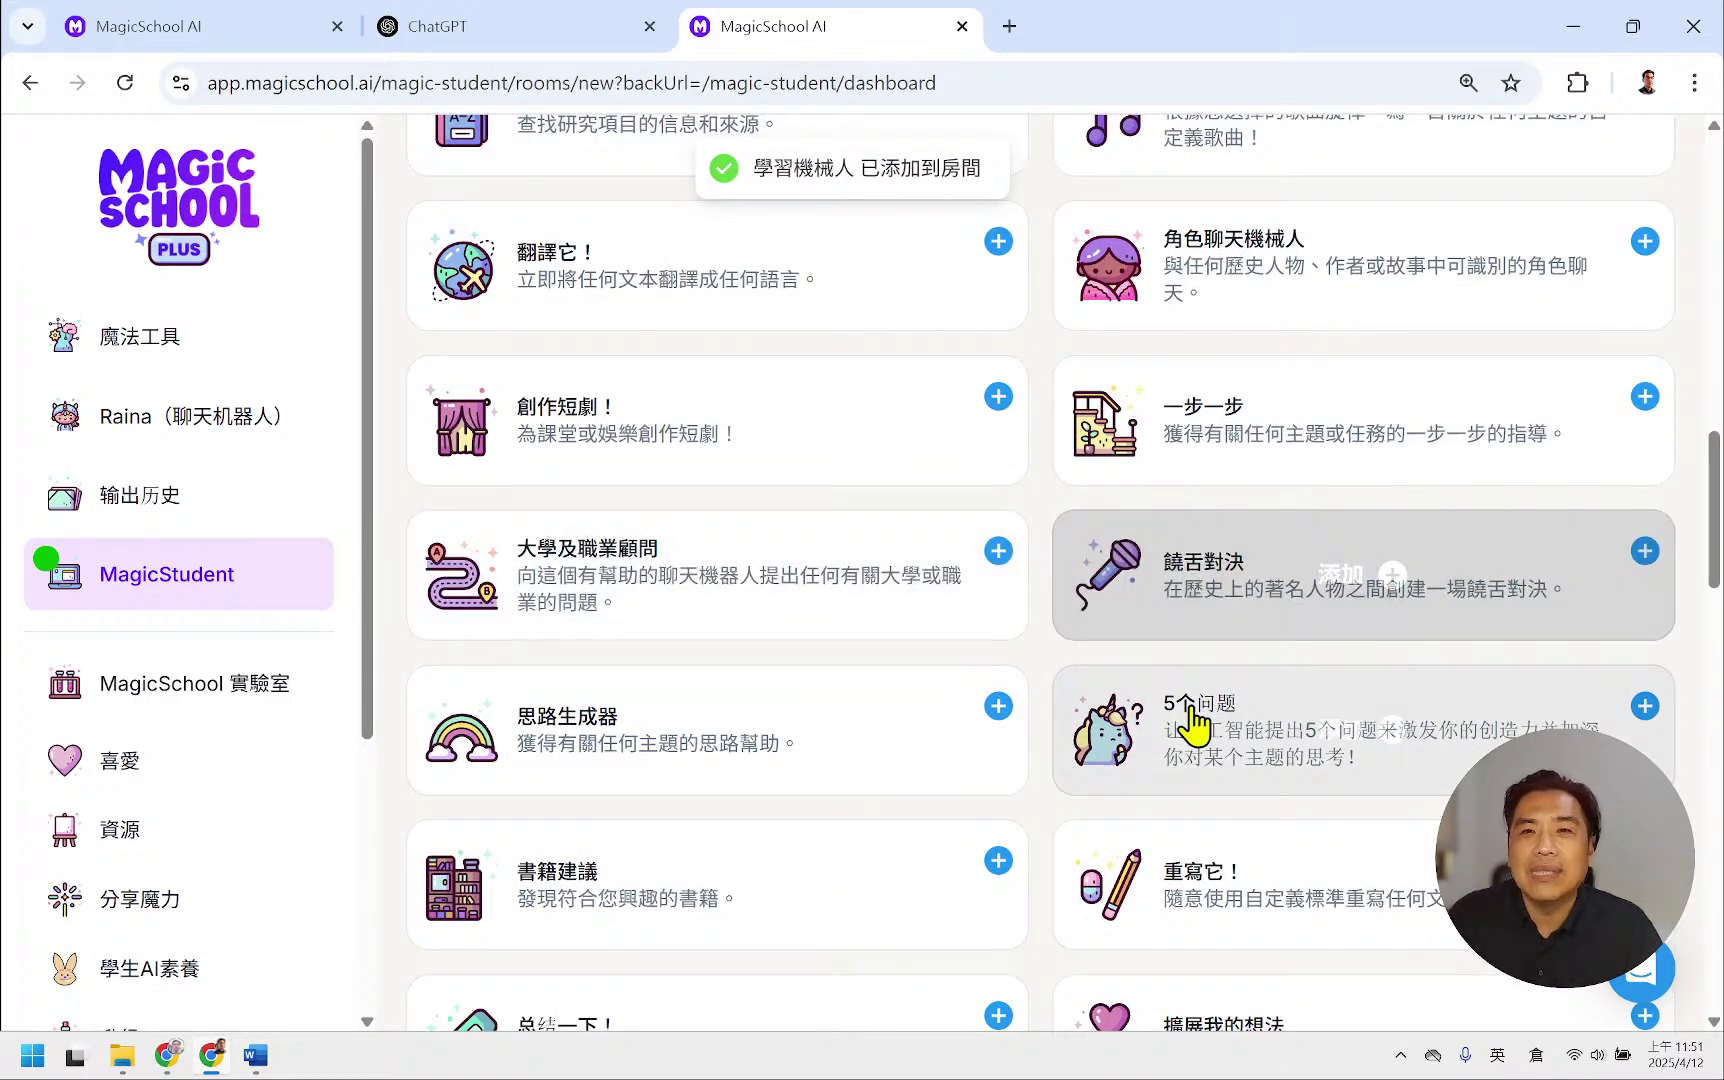
pyautogui.scroll(3, 945, 812)
pyautogui.scroll(14, 945, 812)
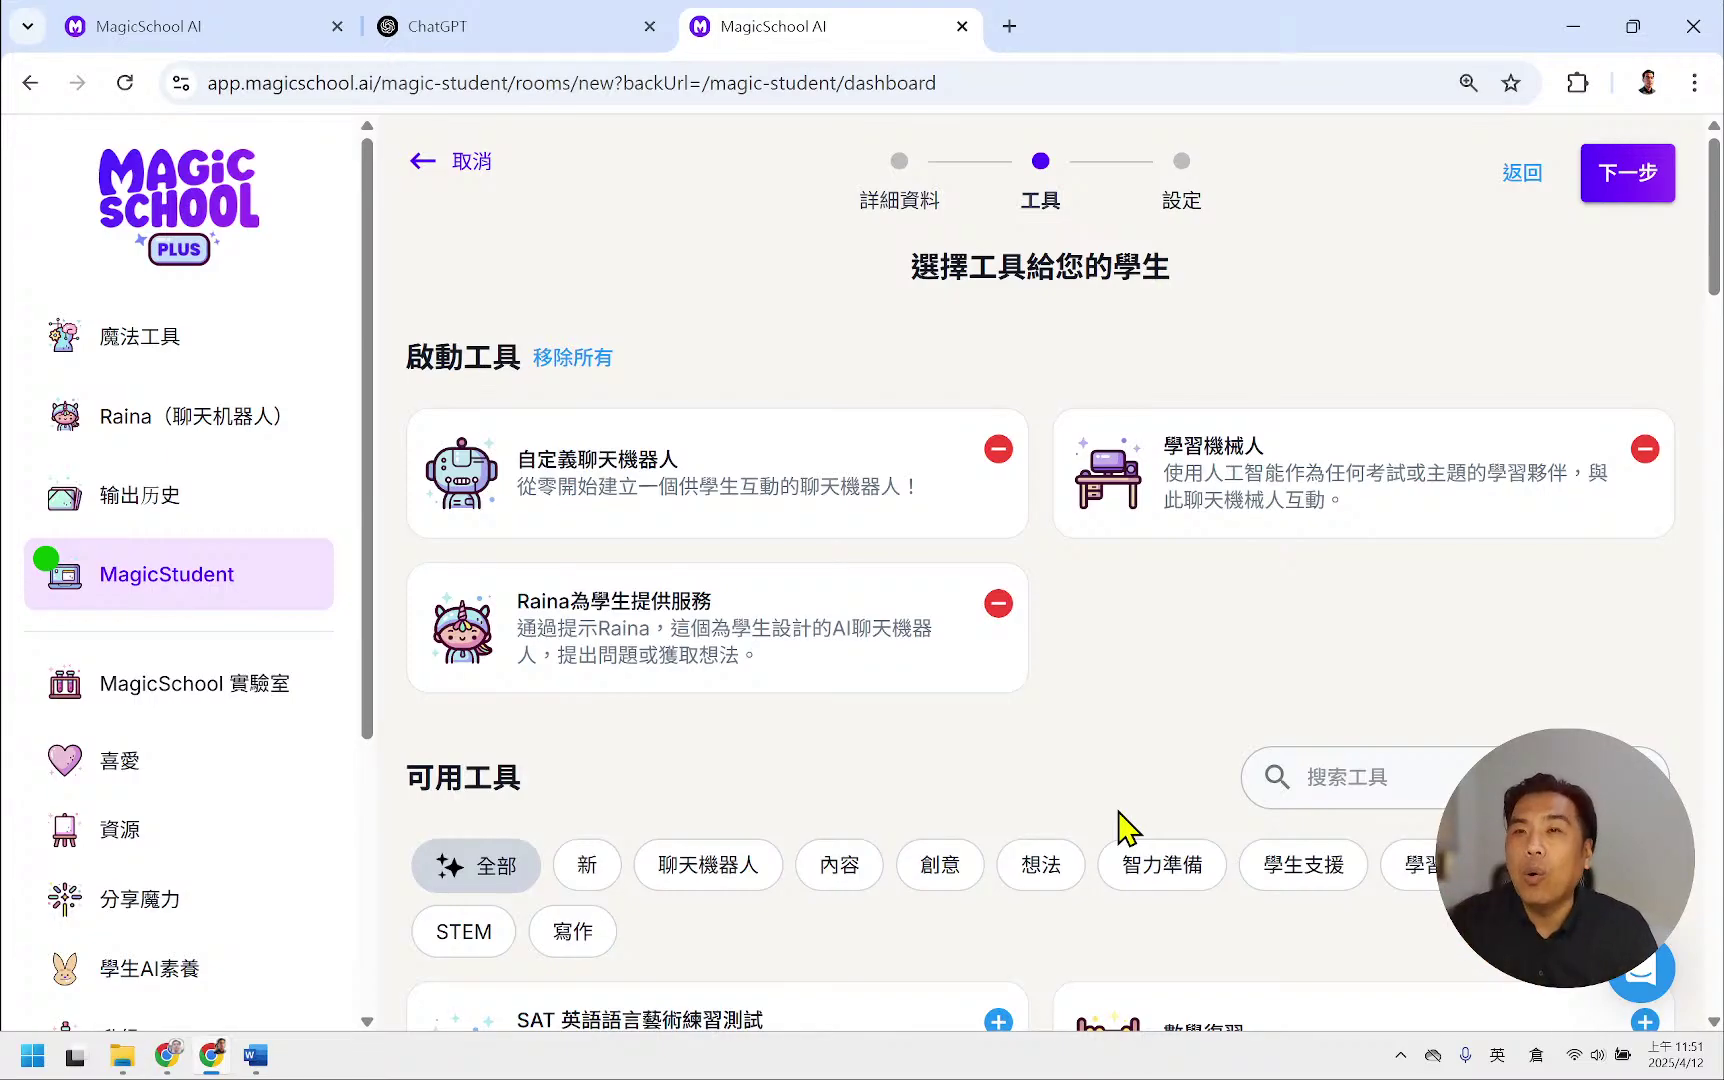
pyautogui.scroll(-12, 1382, 381)
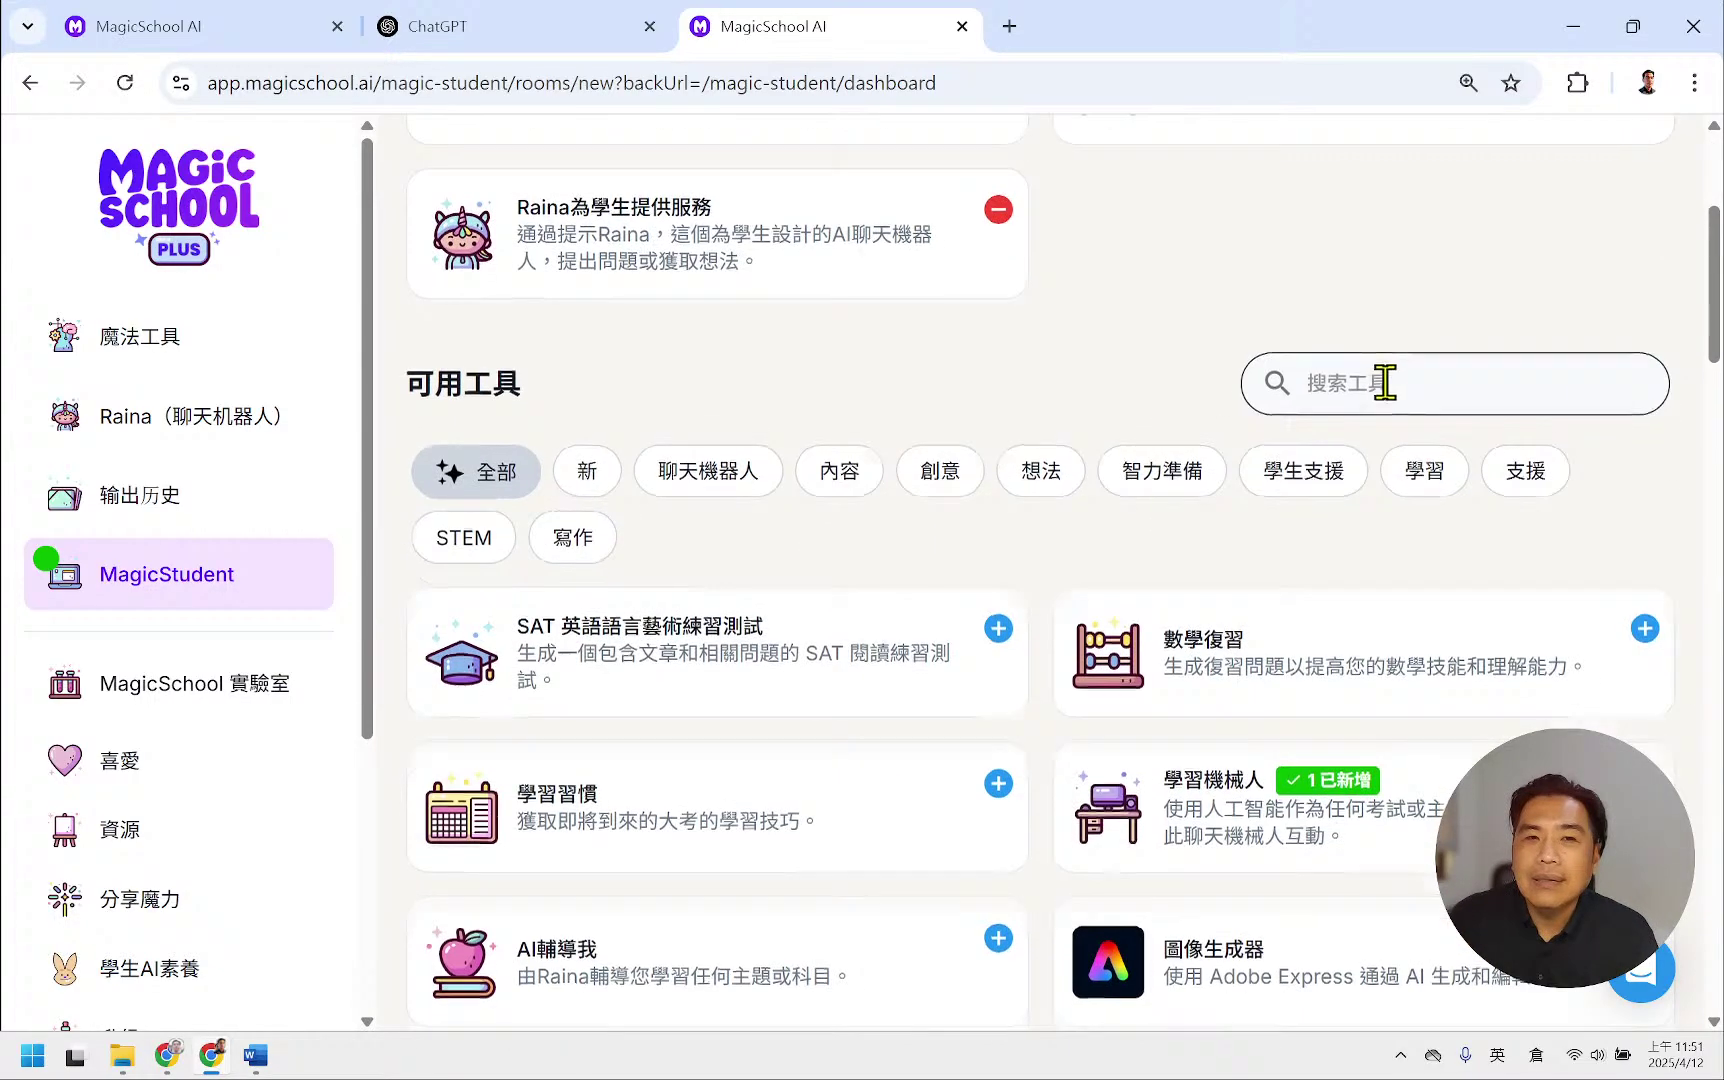
pyautogui.scroll(-16, 1343, 440)
pyautogui.scroll(12, 1339, 445)
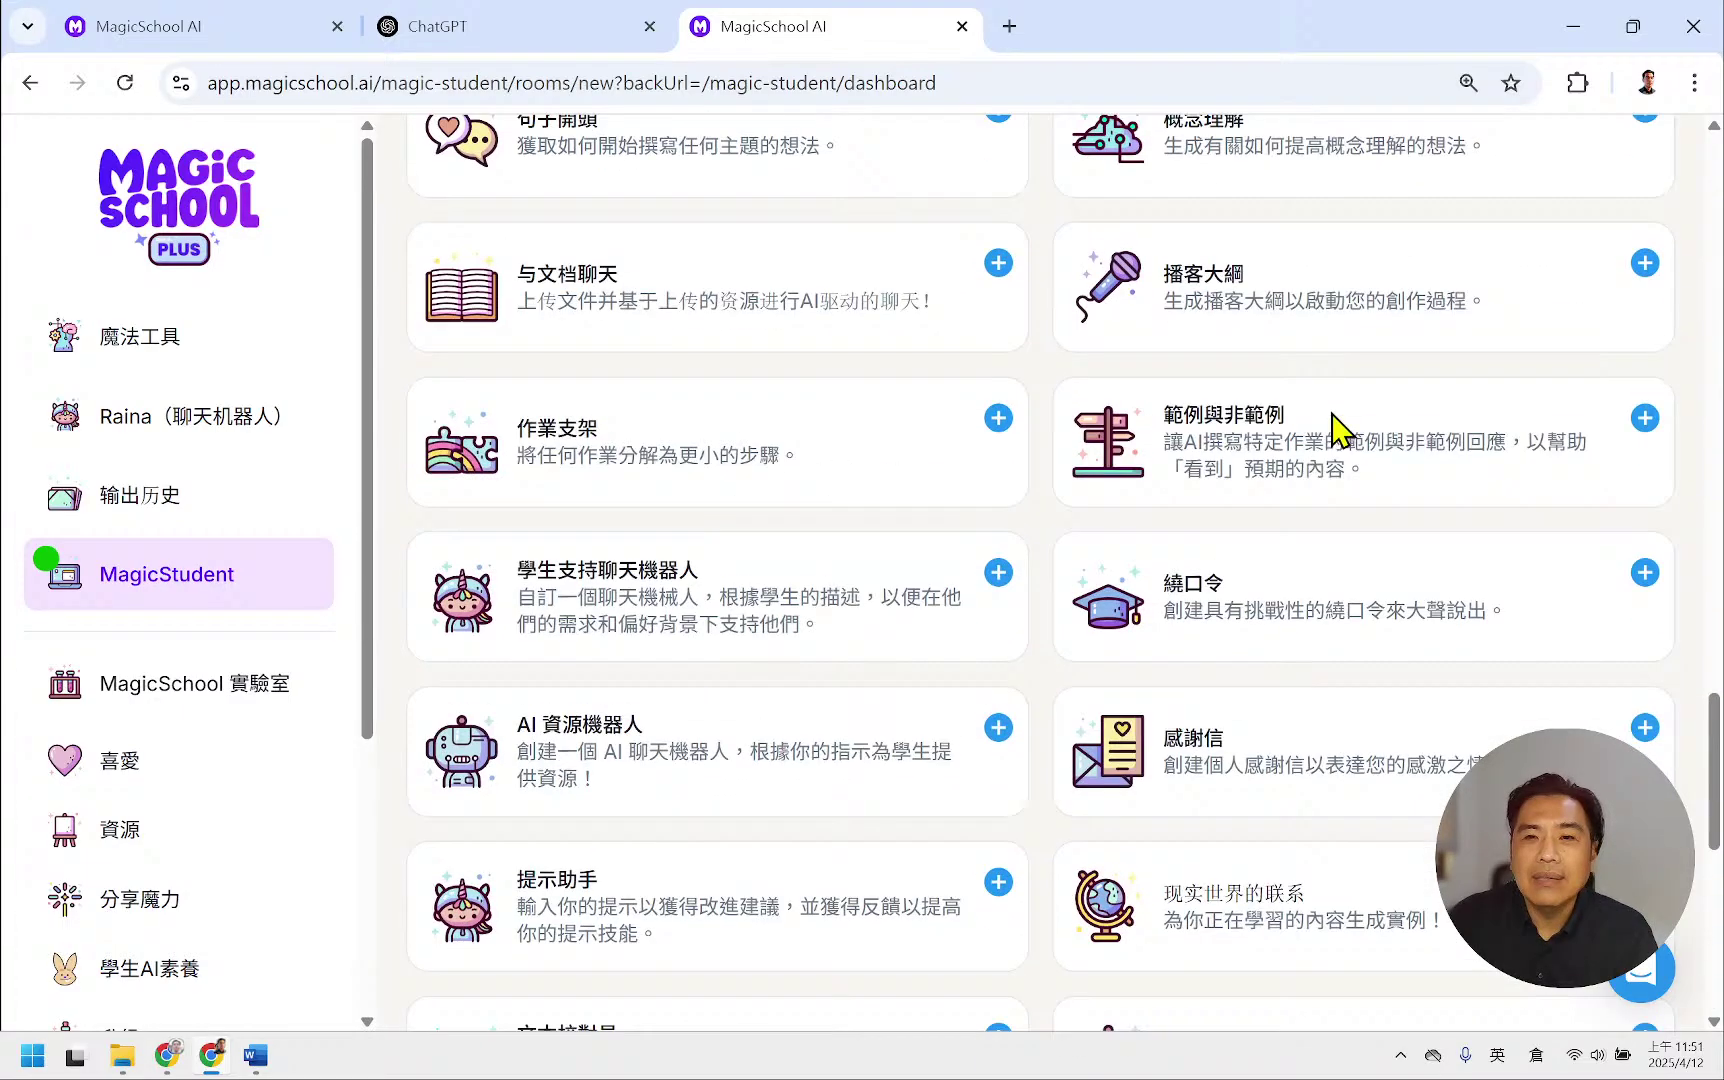
pyautogui.scroll(16, 1330, 435)
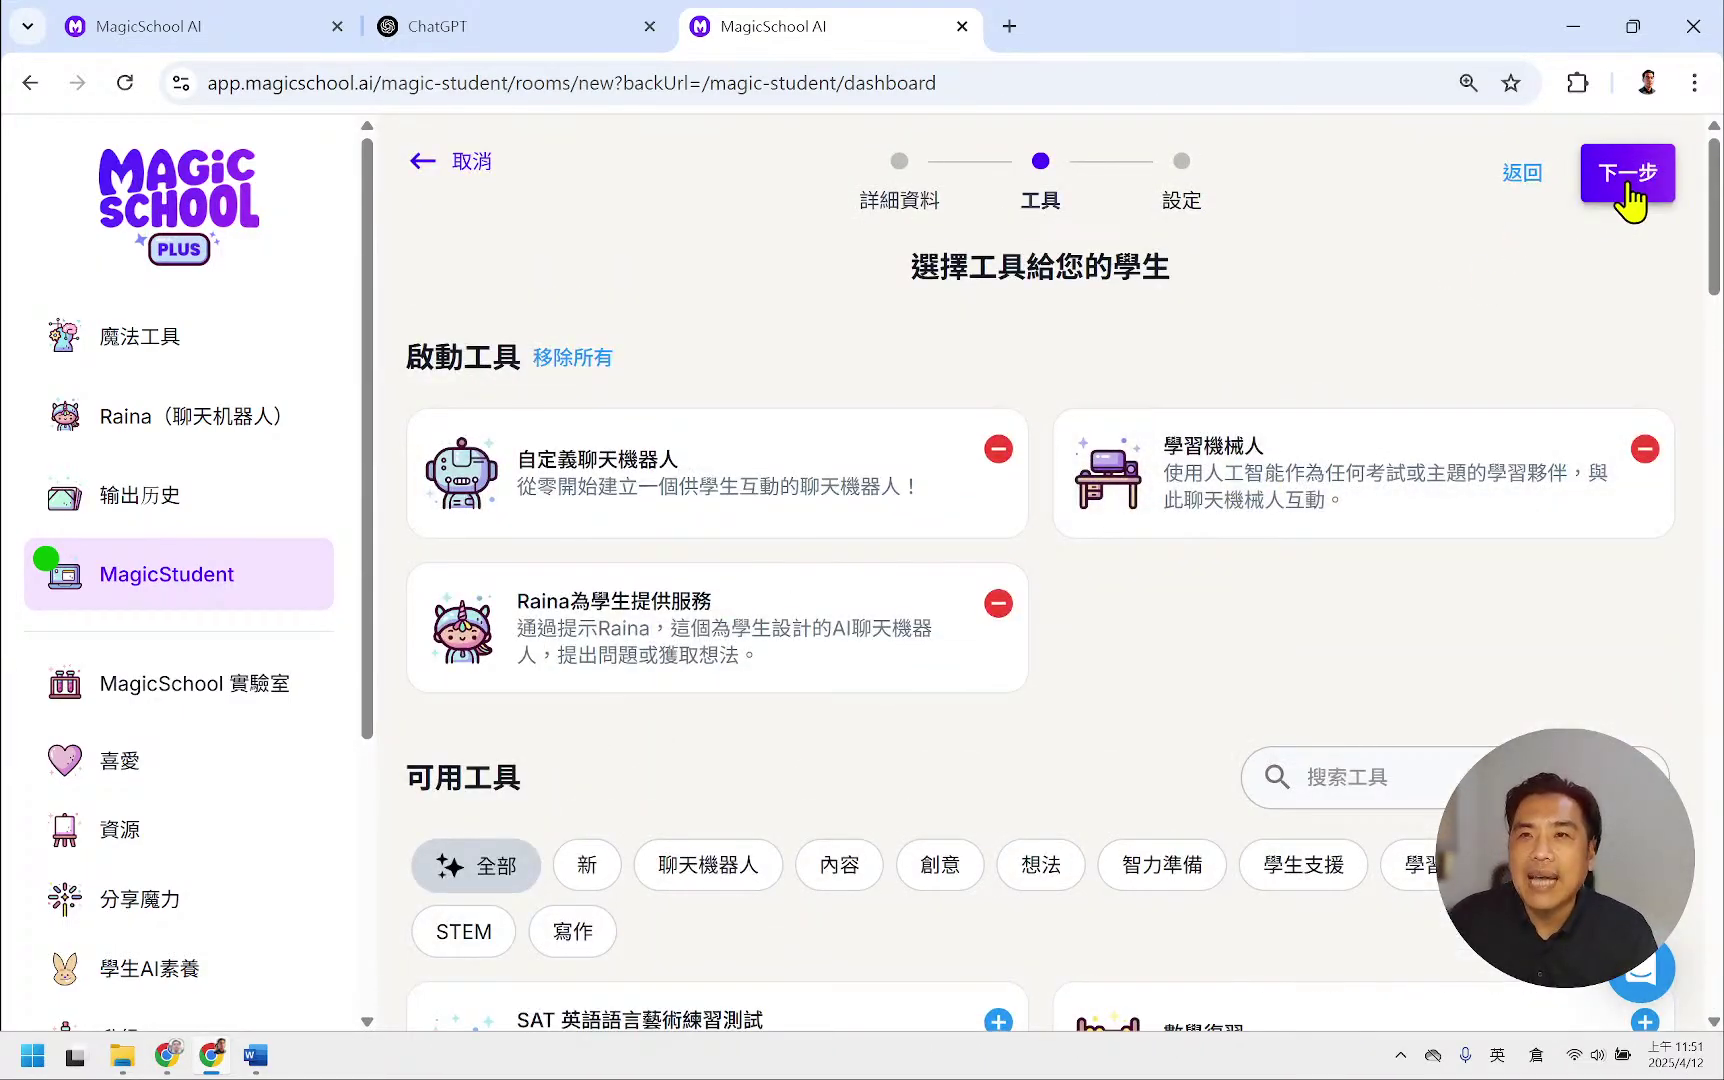
pyautogui.click(1632, 190)
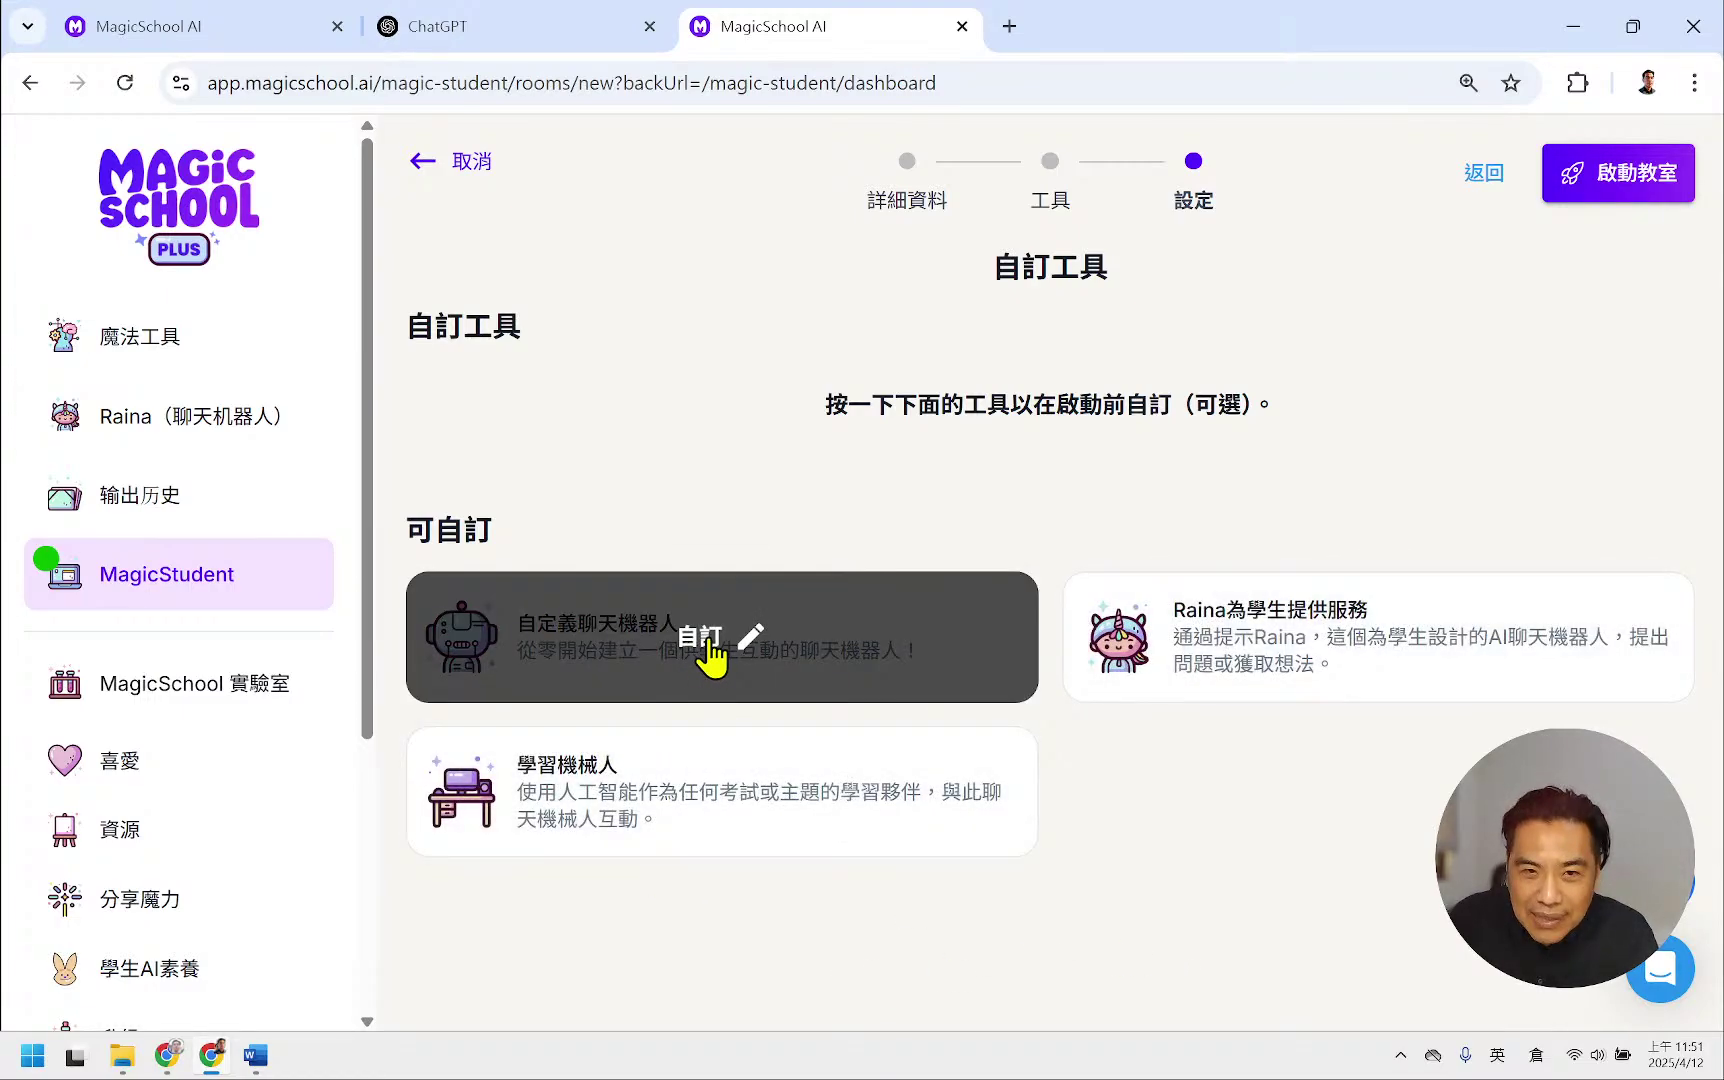
# - Open the room's 自定義聊天機器人 tool for customization and rename it 英文單字王
pyautogui.click(693, 668)
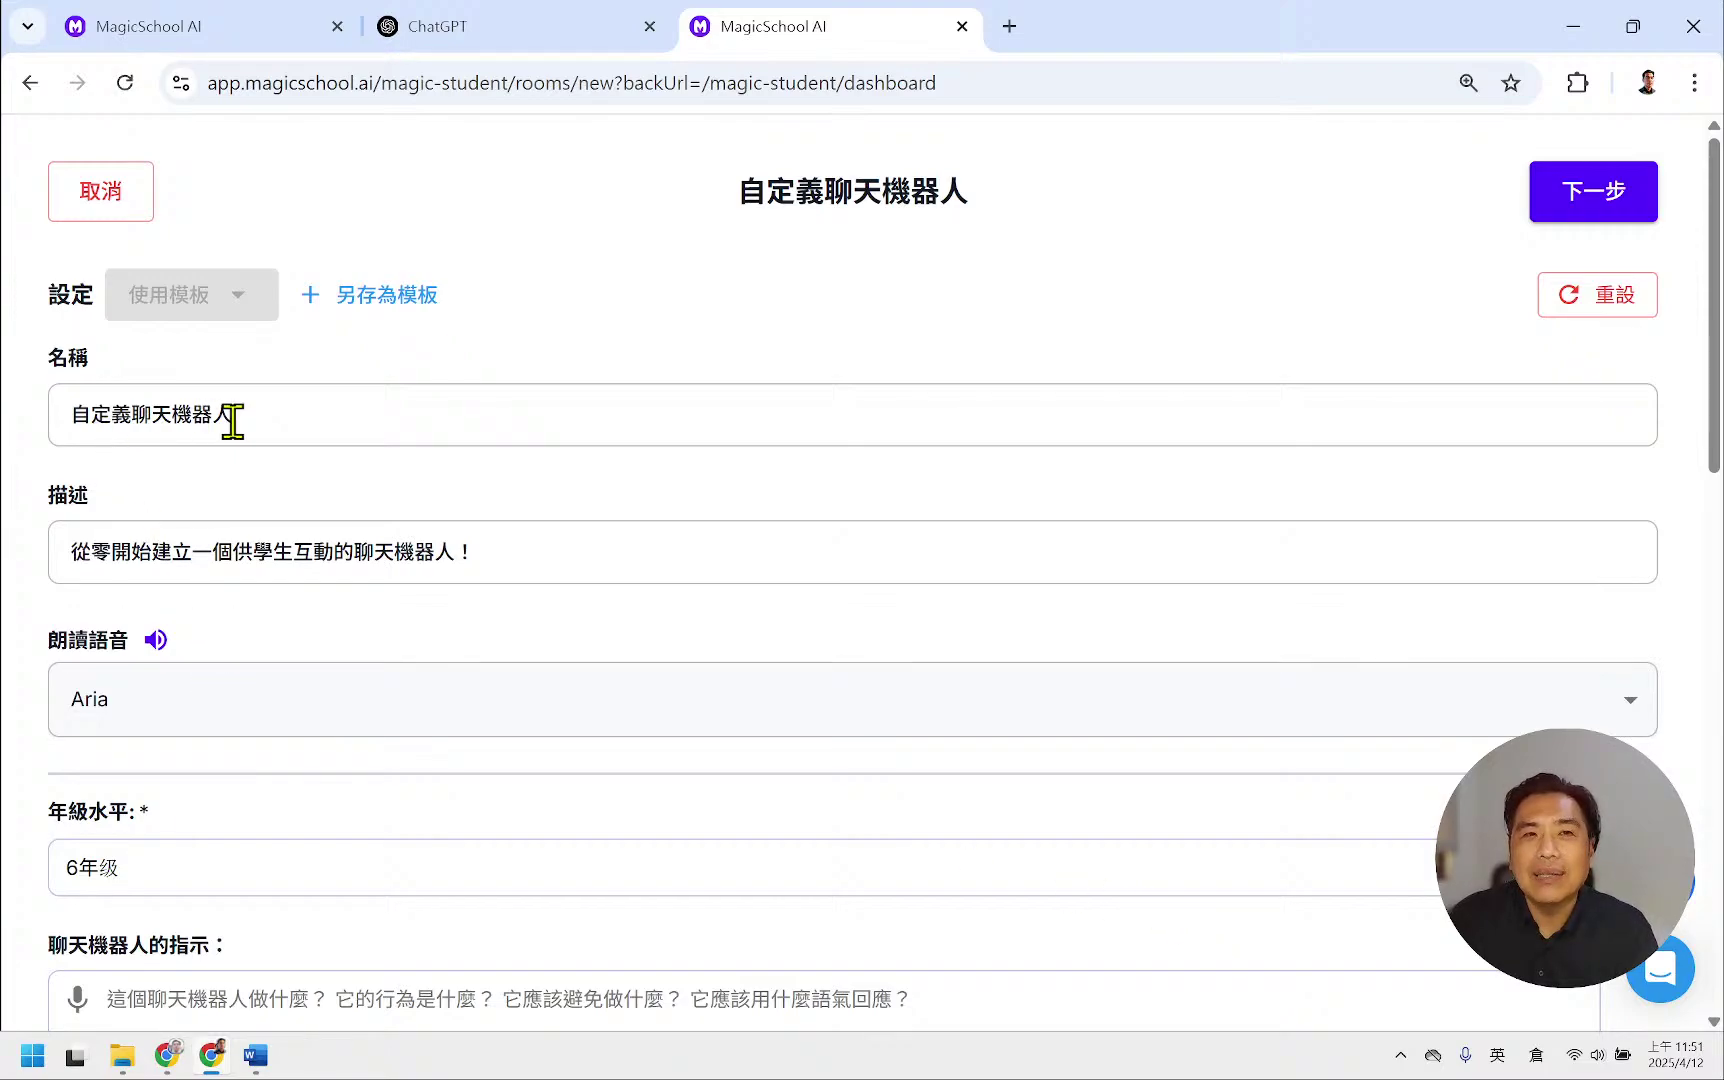
pyautogui.moveTo(228, 414); pyautogui.dragTo(3, 412)
pyautogui.write('tlb')
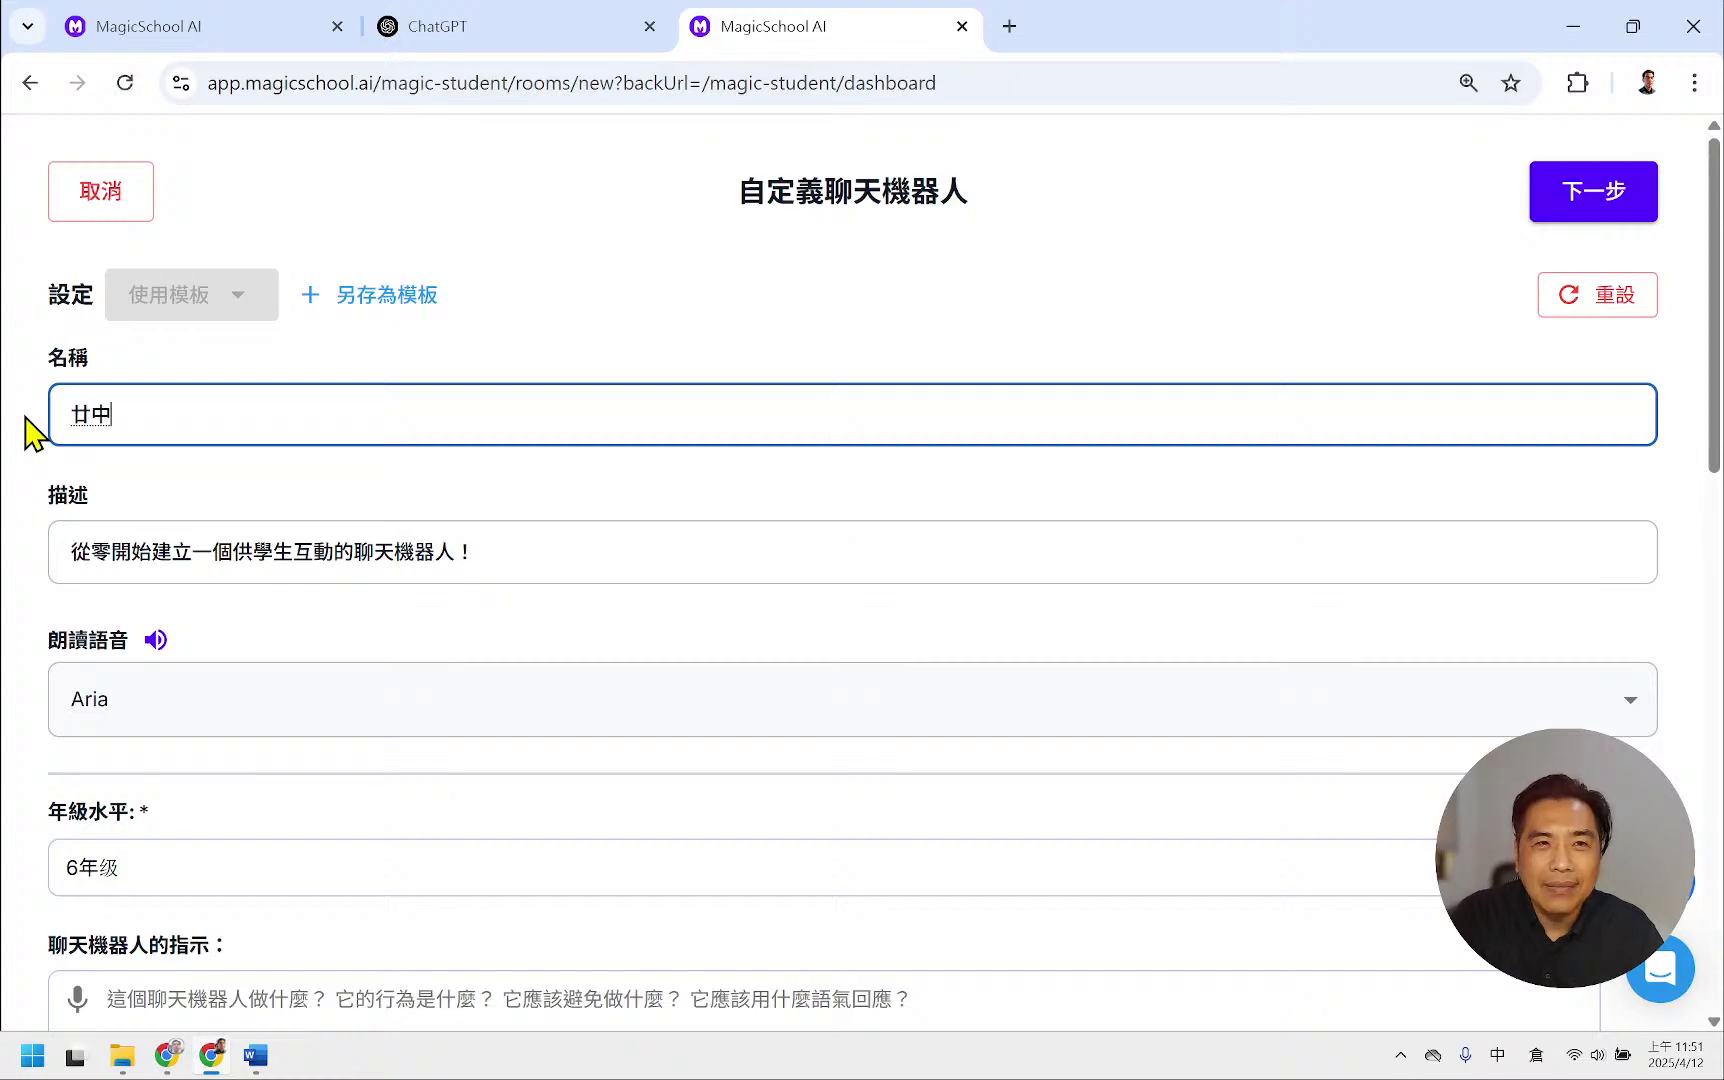
pyautogui.write('英文單字')
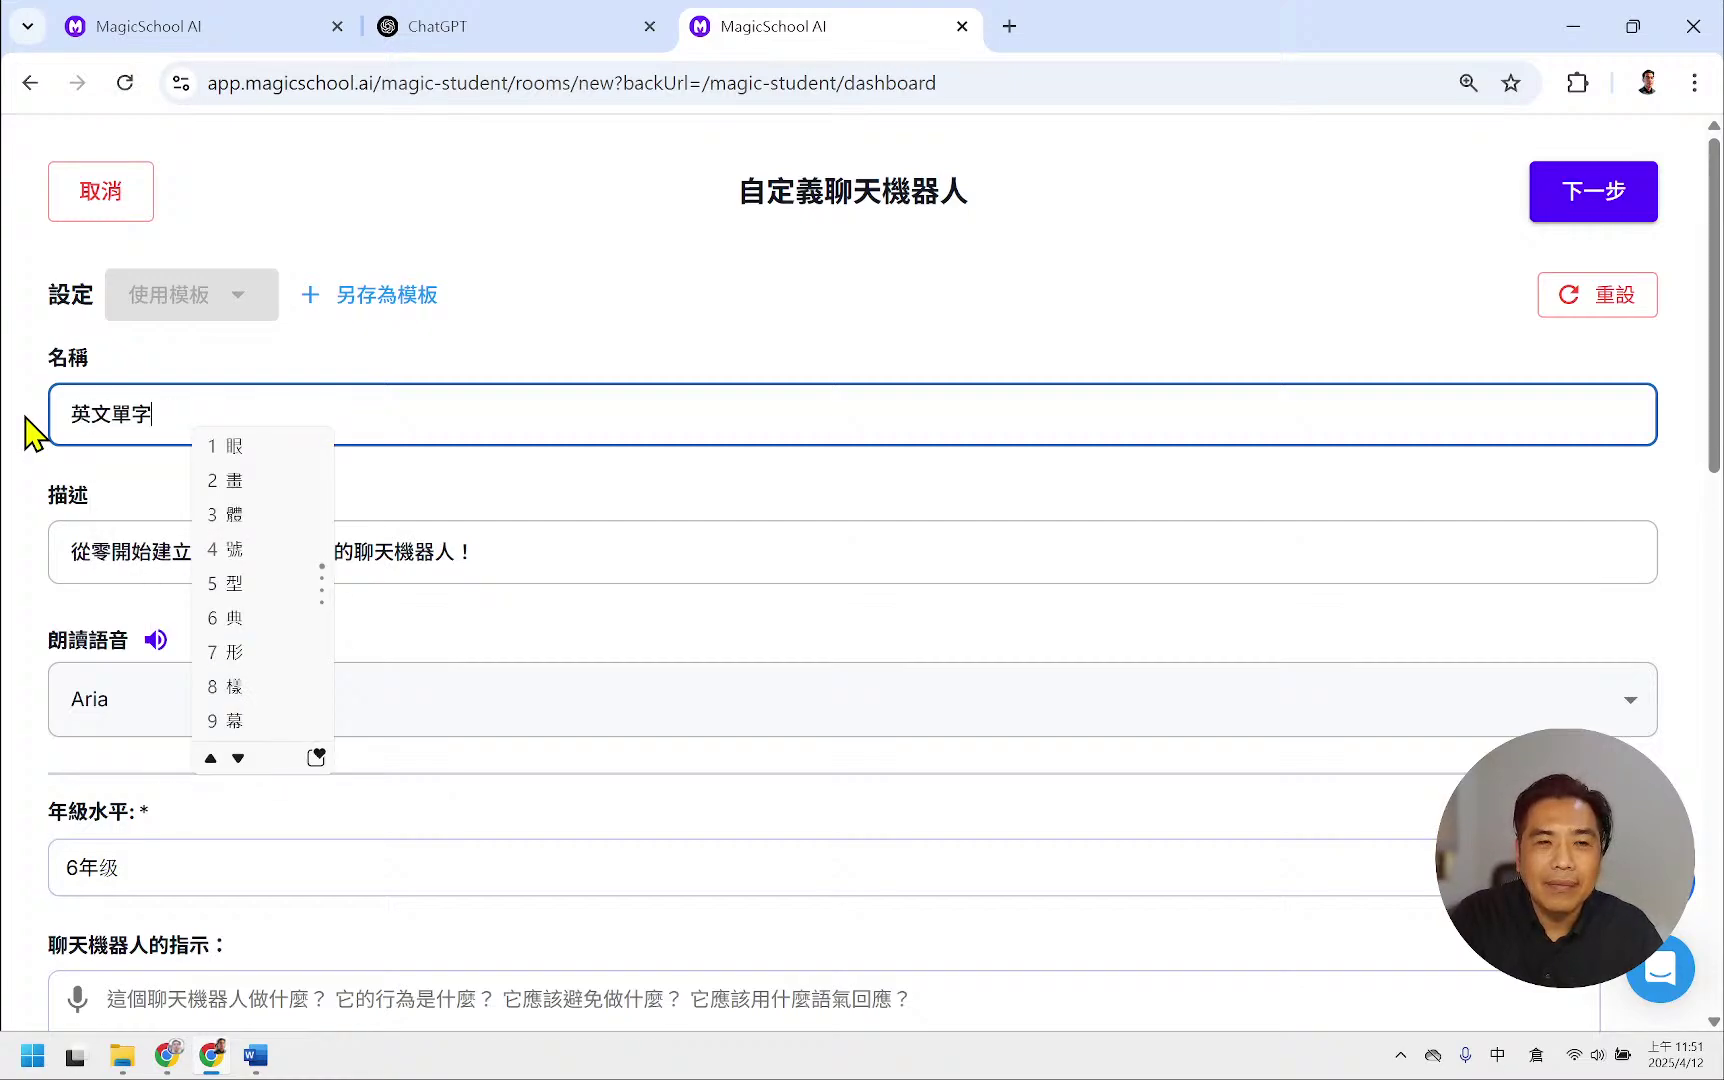
pyautogui.write('王')
pyautogui.press('Return')
# - Replace the chatbot's description with 想要學單字，就跟我來喔！
pyautogui.press('Tab')
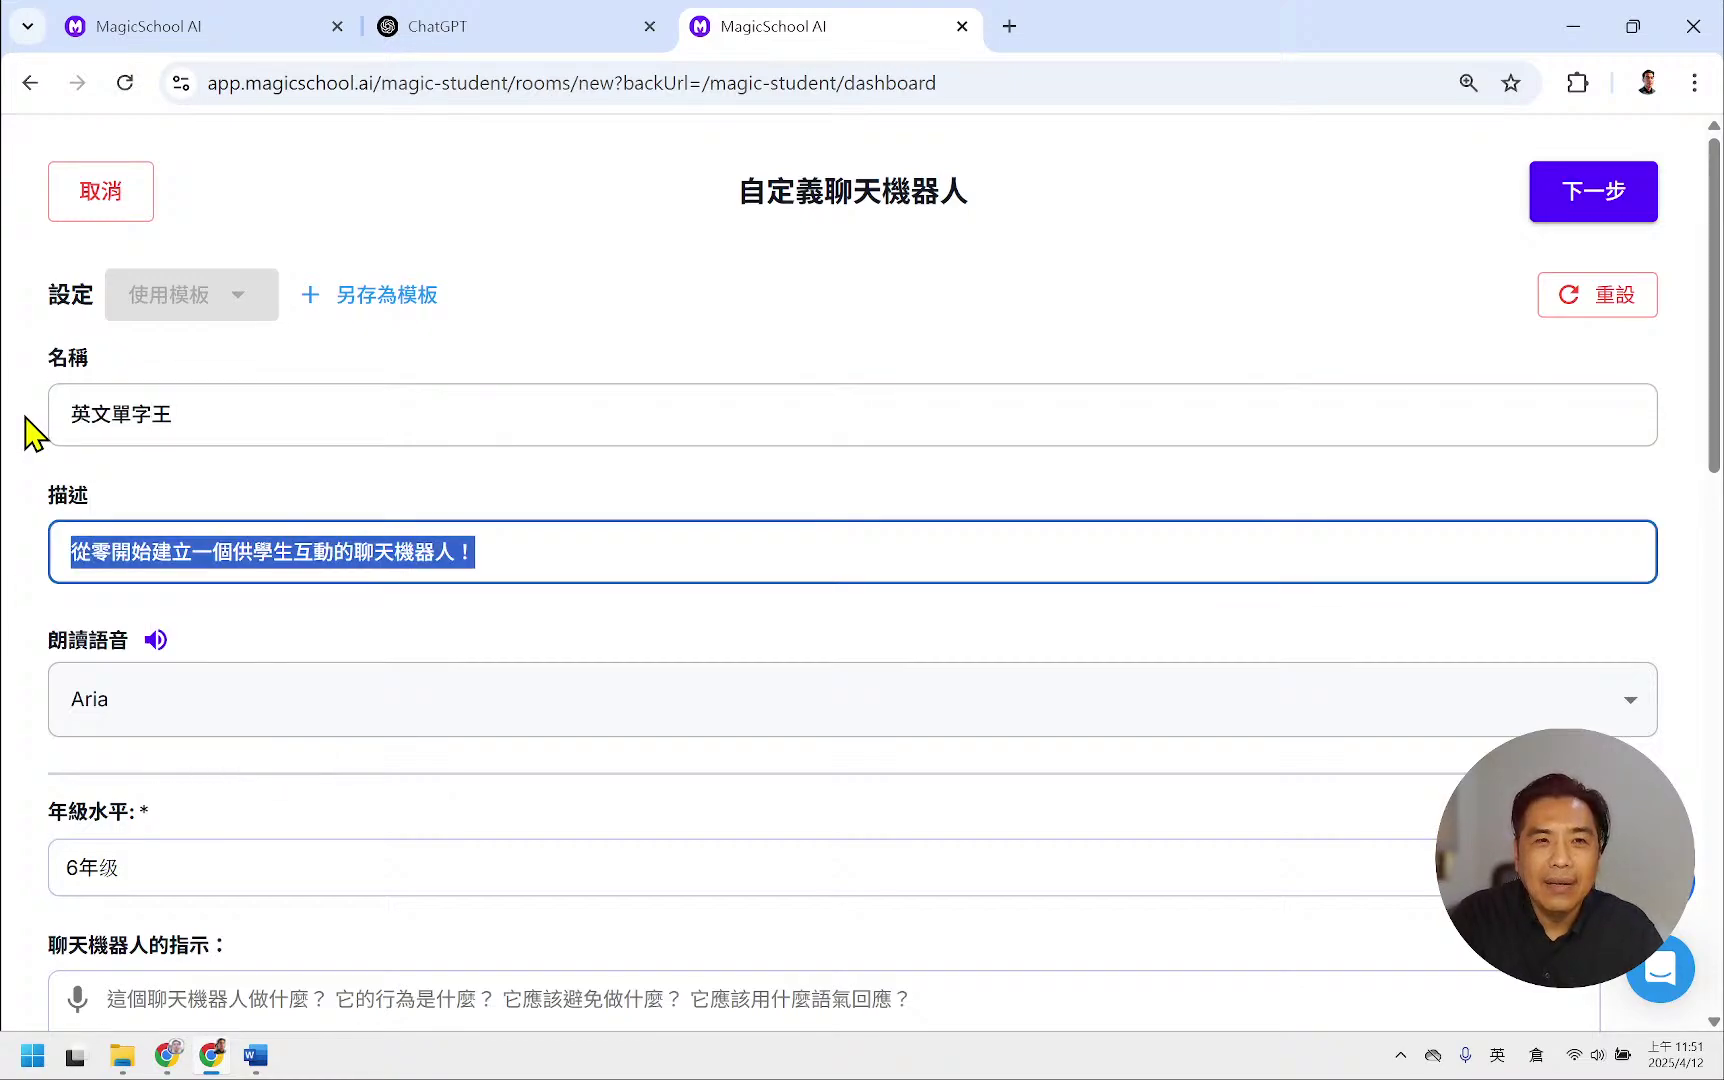
pyautogui.write('dup')
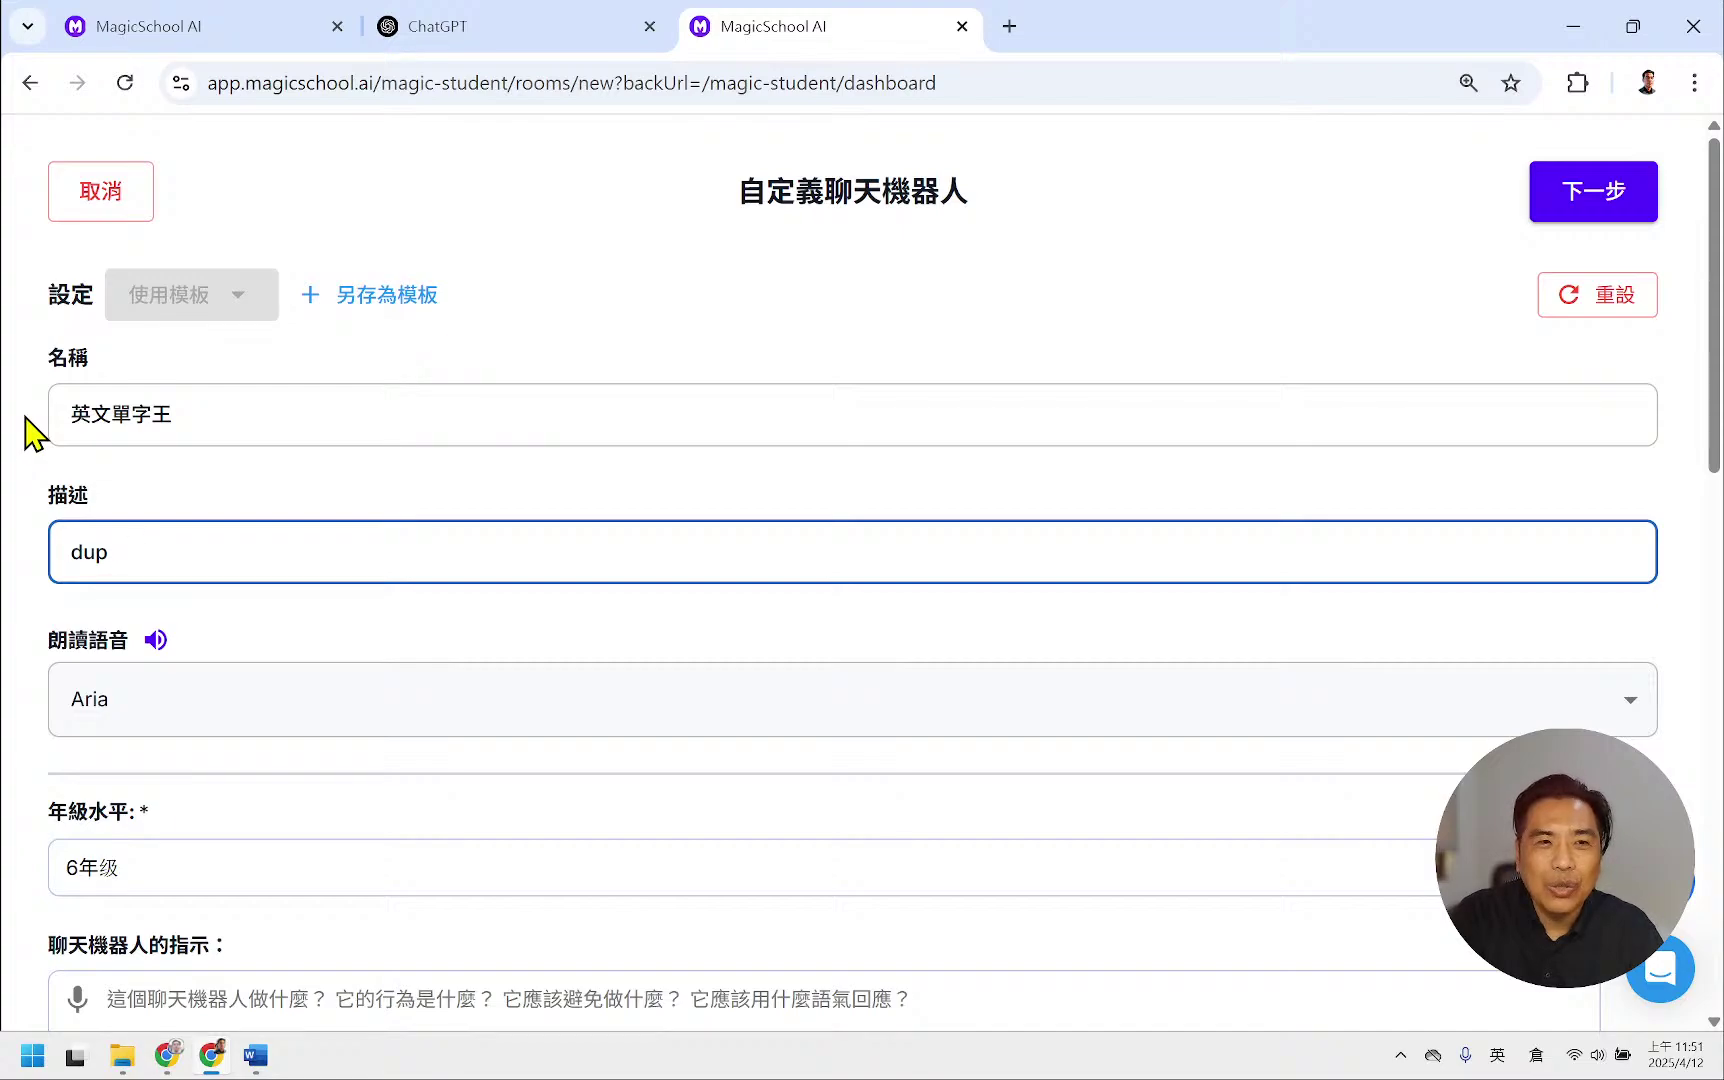
pyautogui.write('b')
pyautogui.press('Escape')
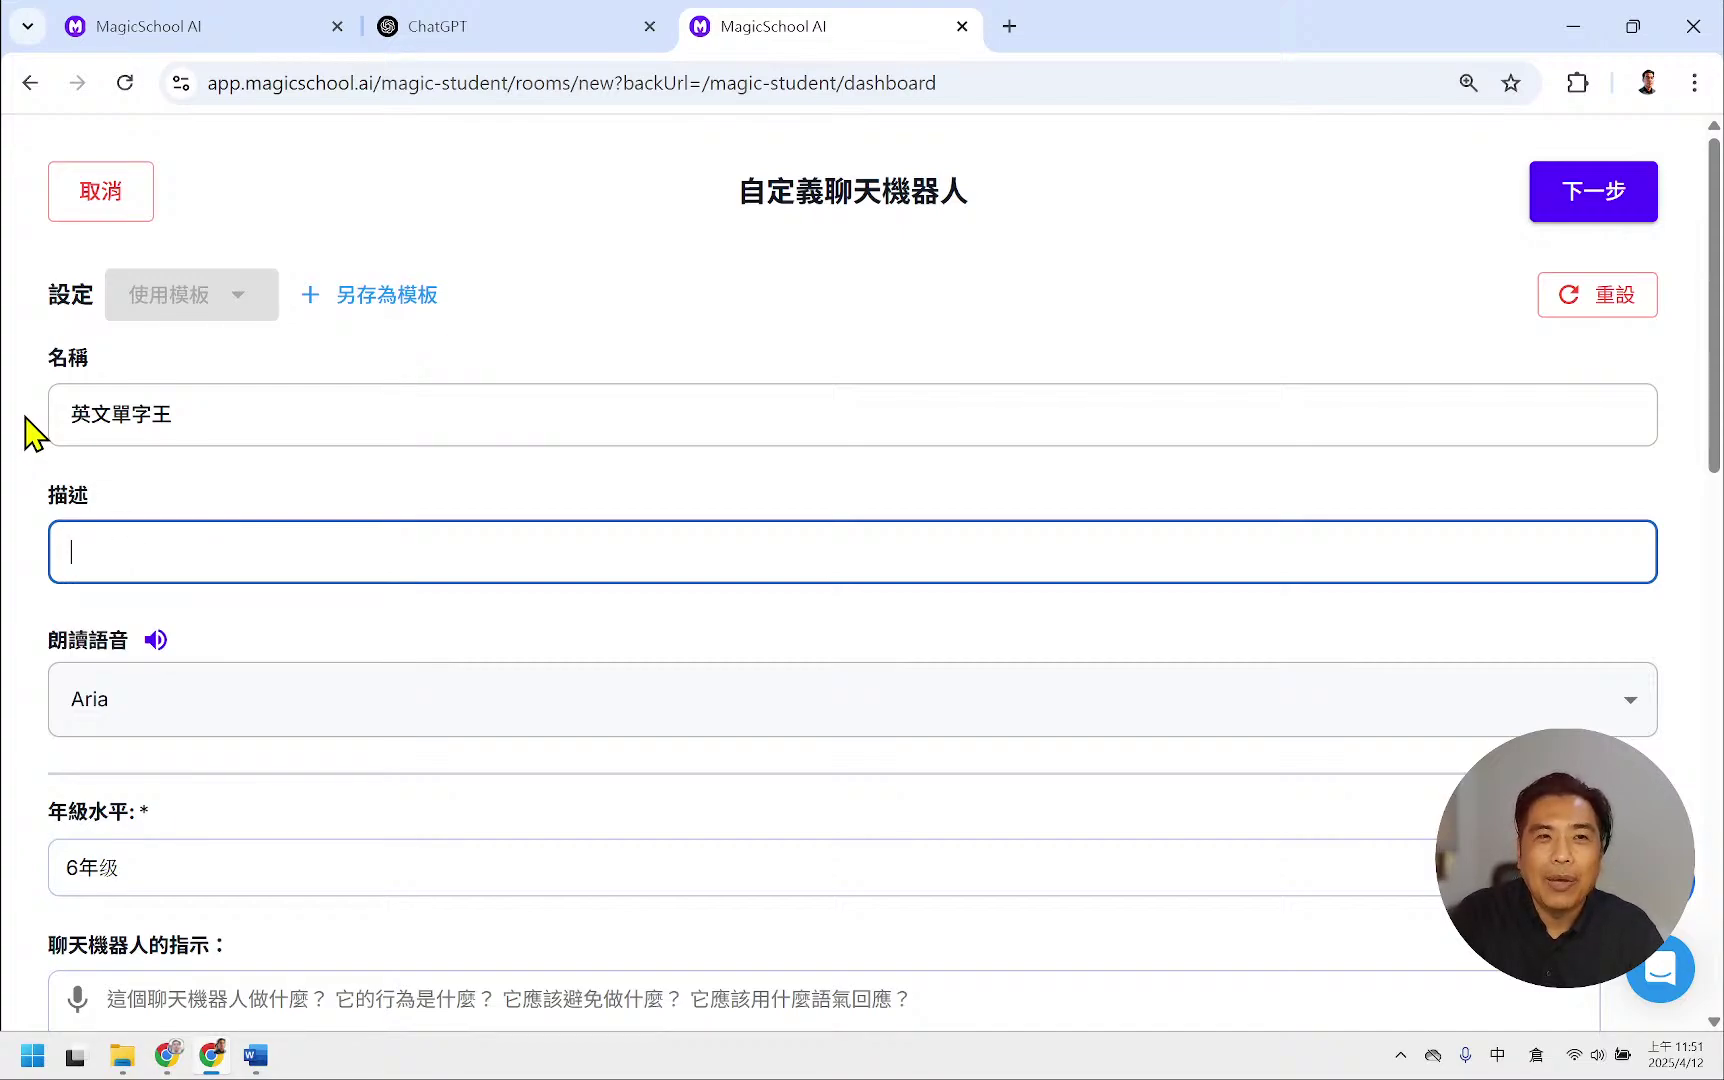
pyautogui.write('想')
pyautogui.press('Escape')
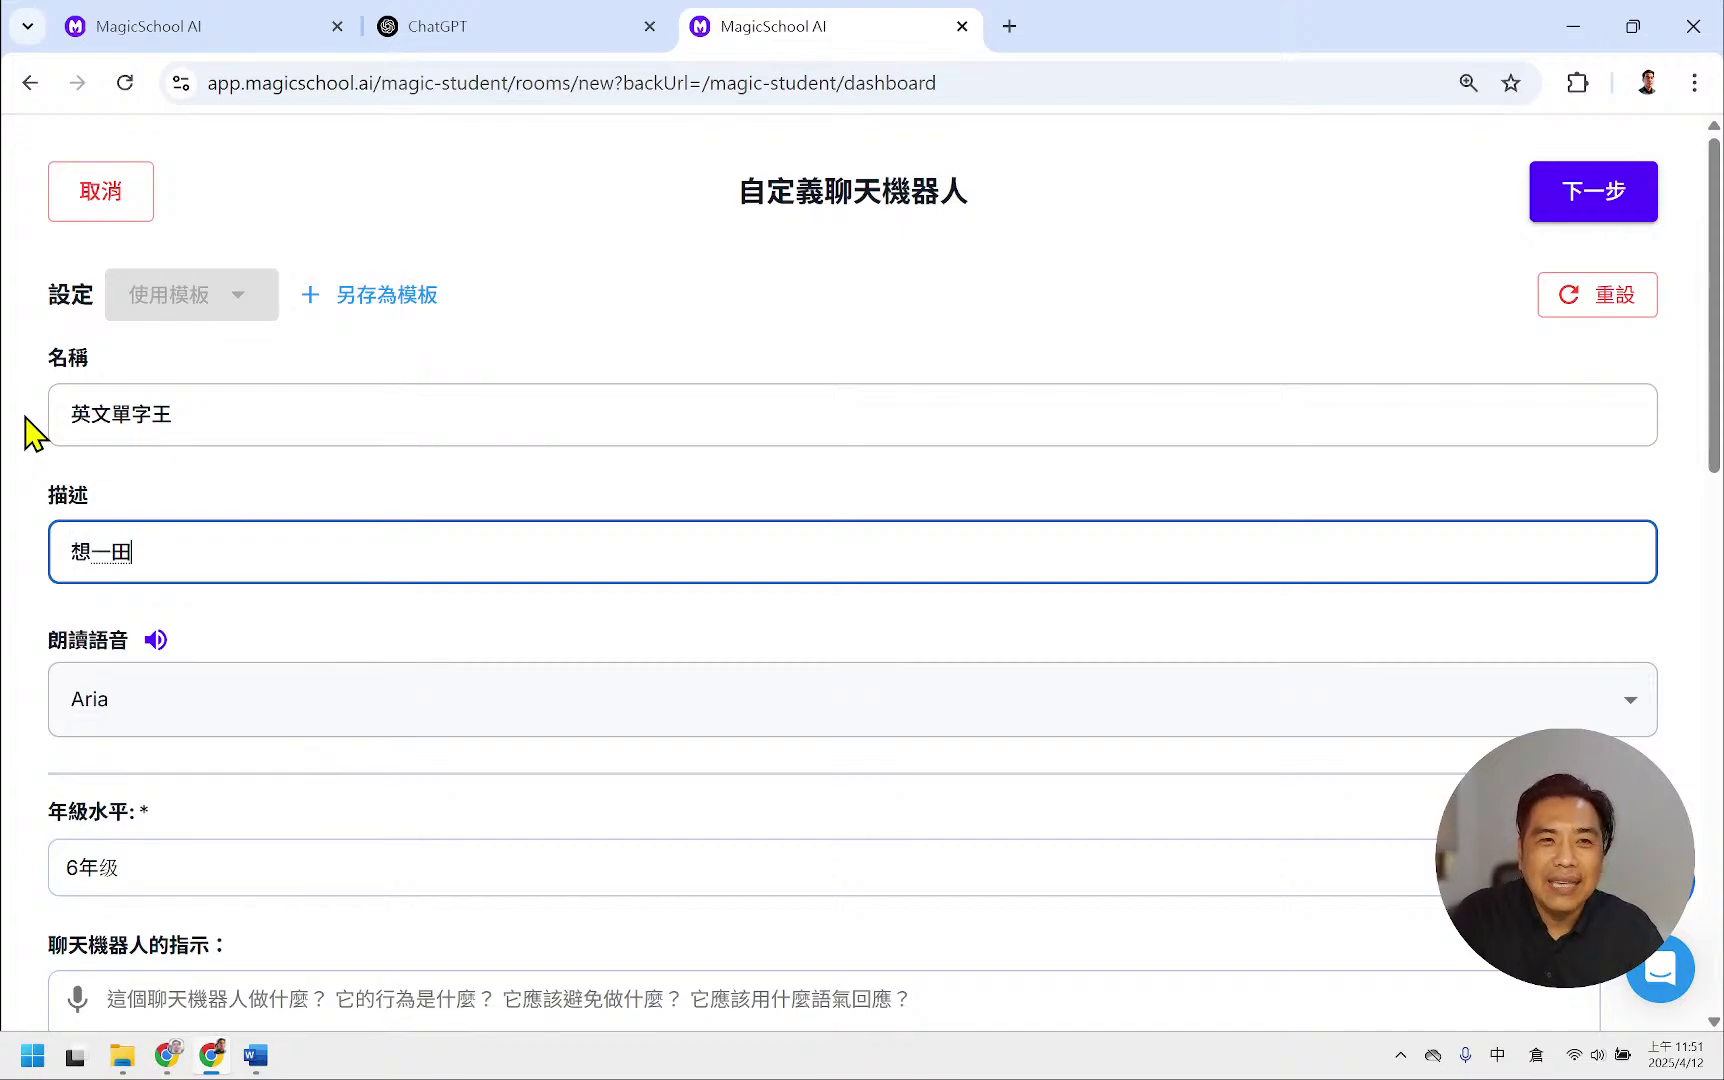
pyautogui.write('要學單十')
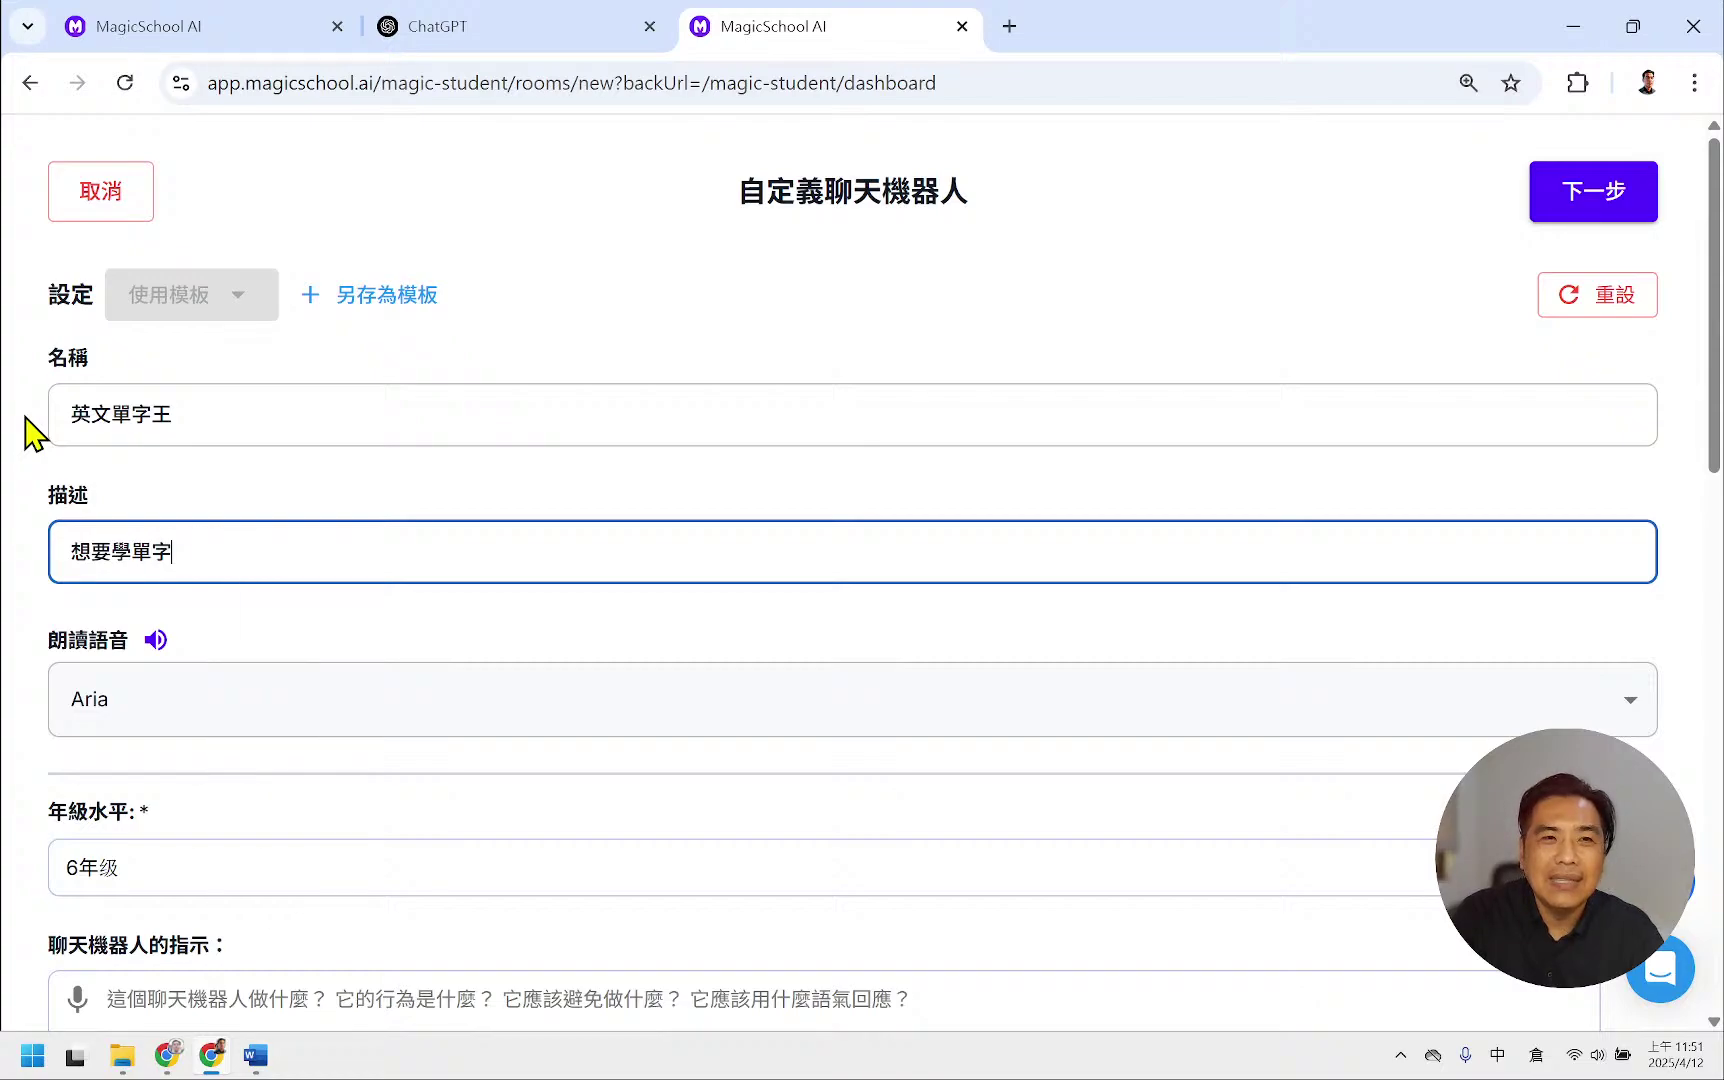
pyautogui.write('，就口一')
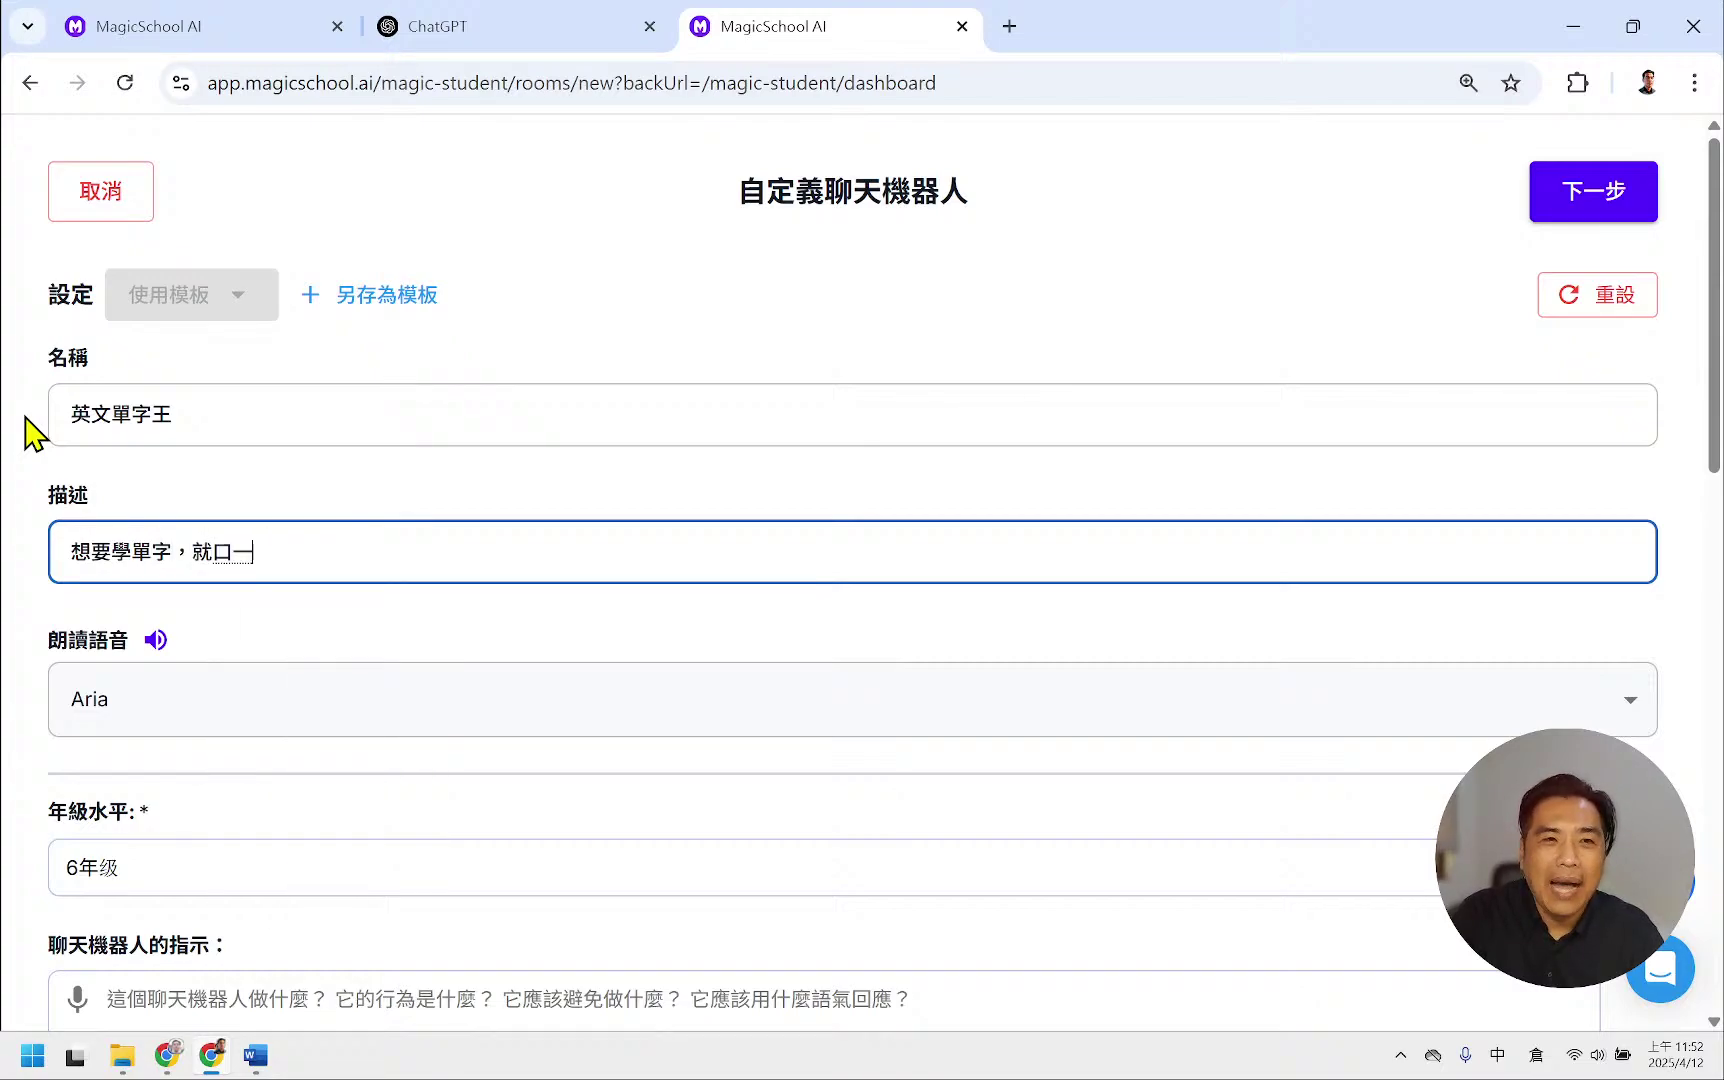
pyautogui.press('BackSpace')
pyautogui.press('BackSpace')
pyautogui.write('跟我來喔')
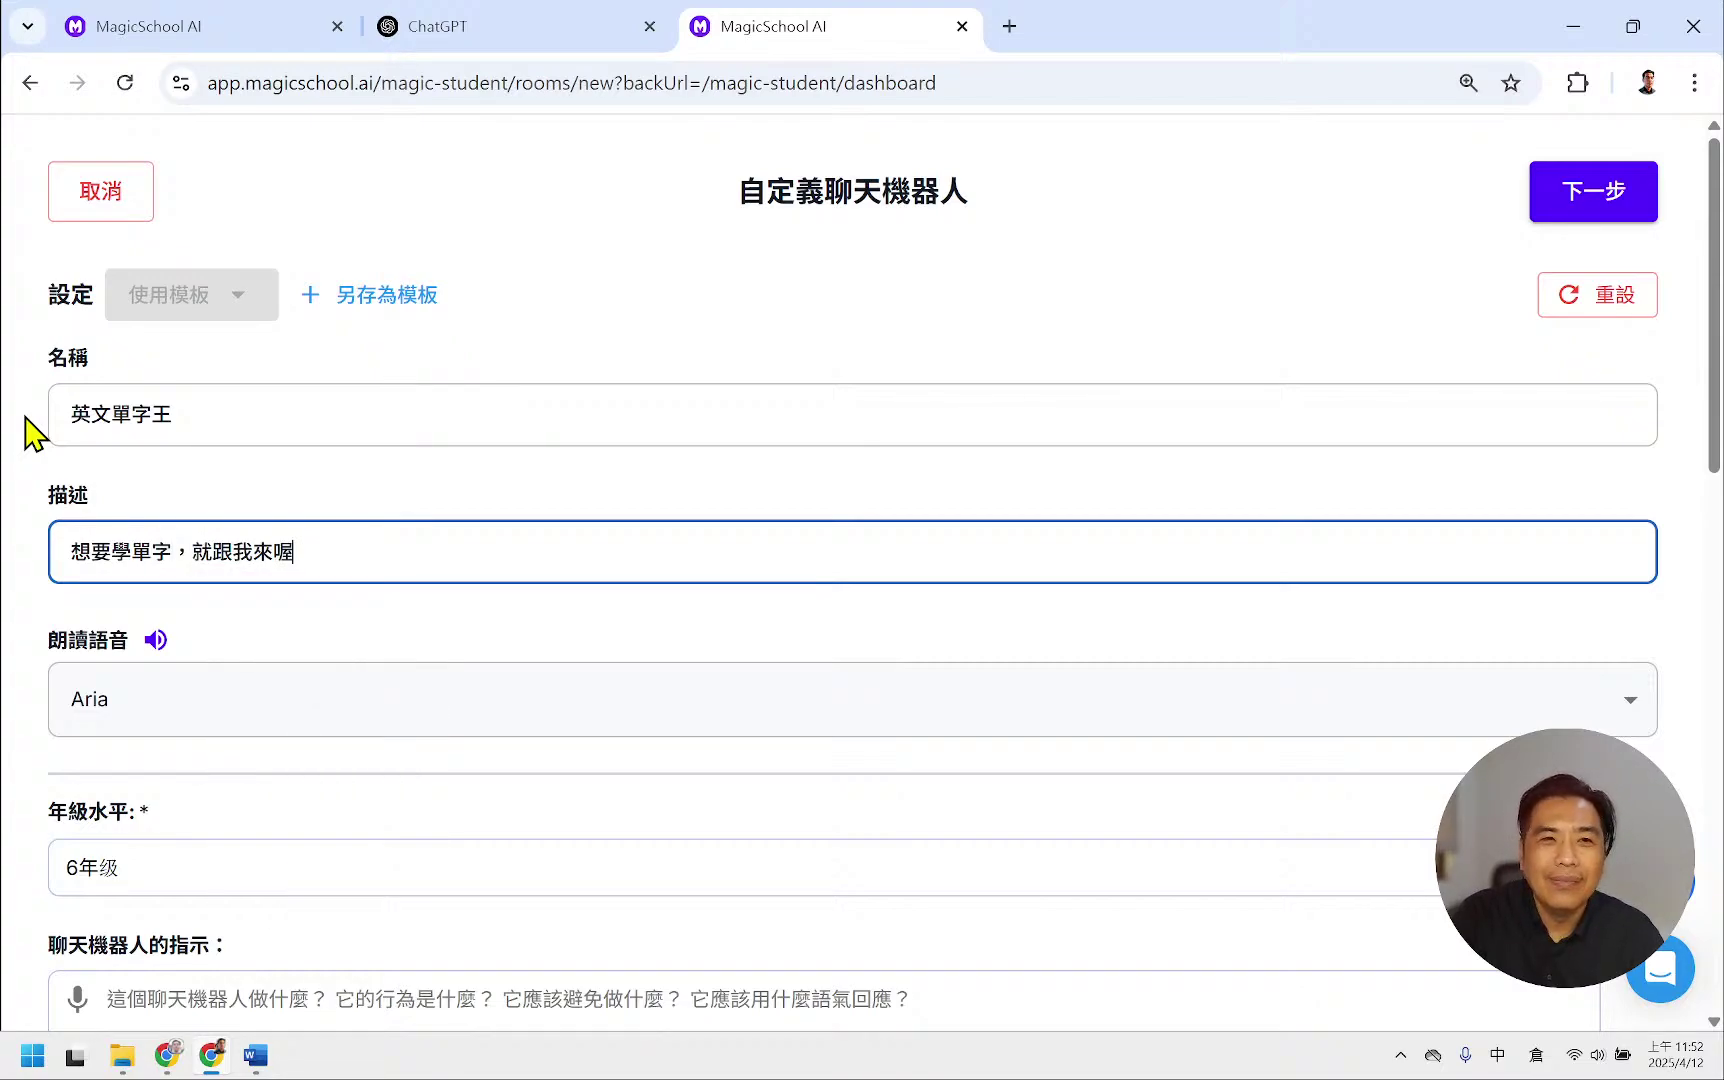
pyautogui.write('！')
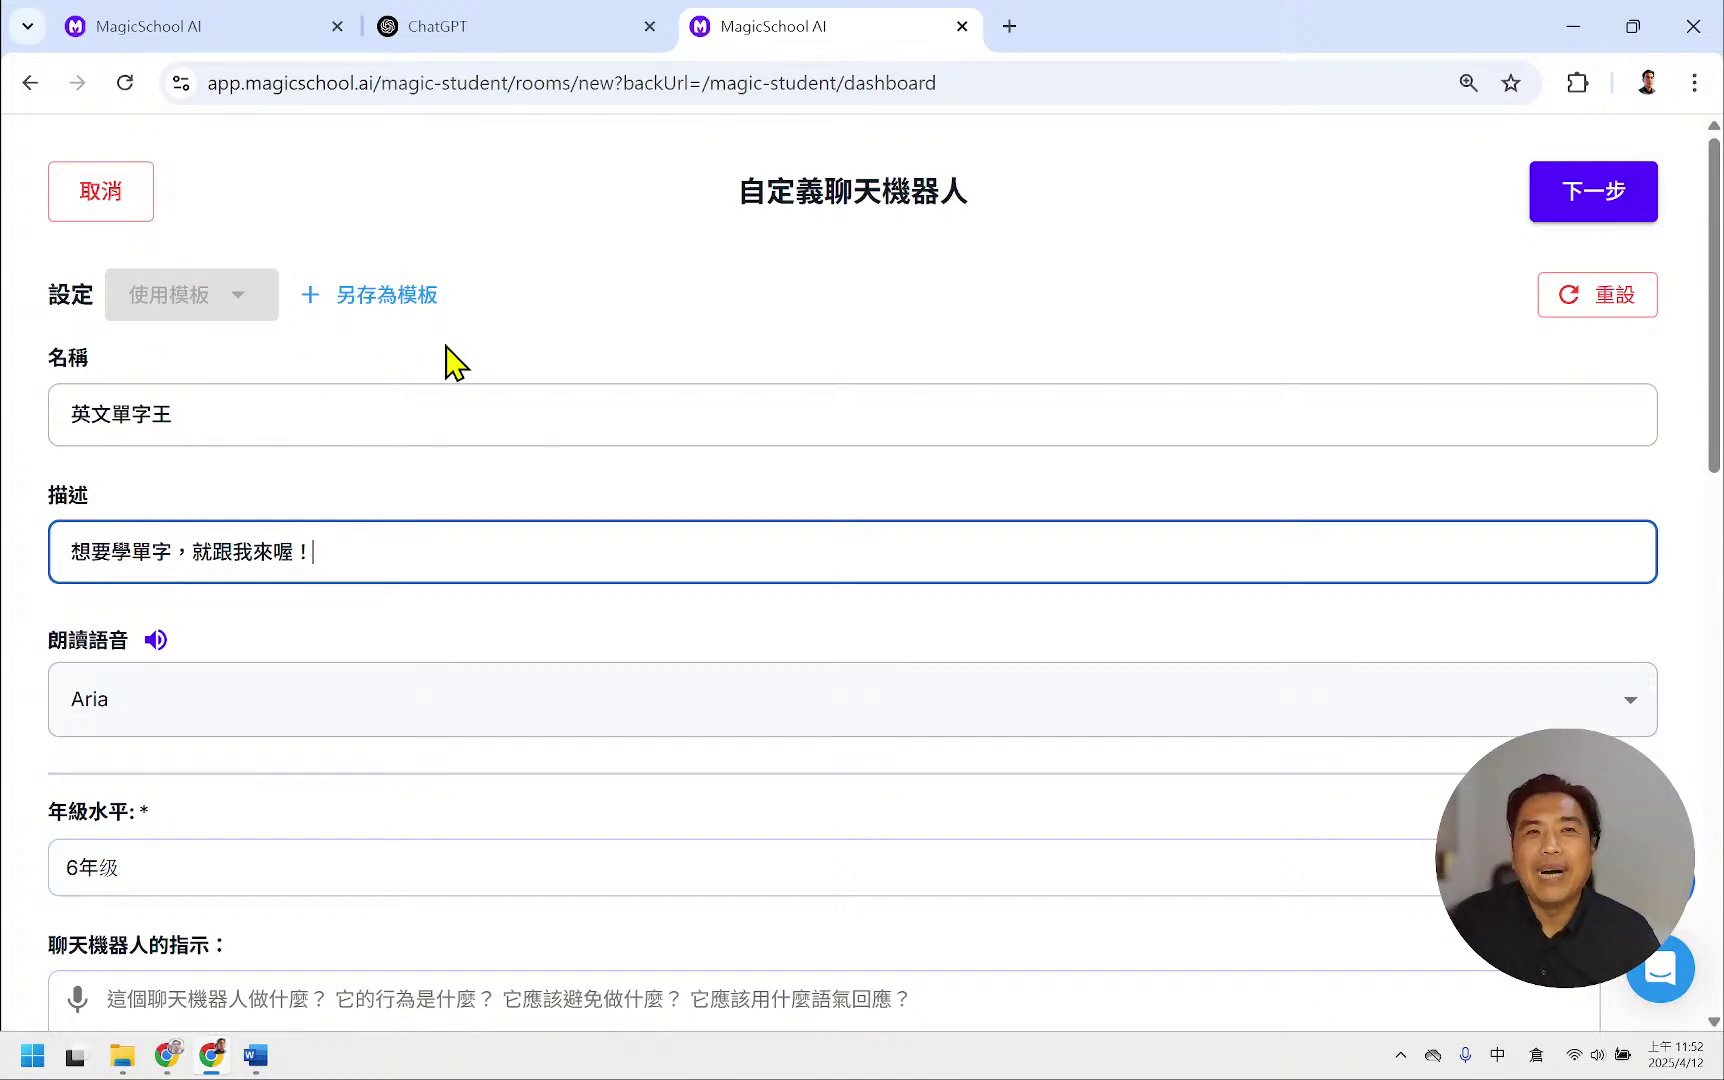
# - Keep the grade level at 6年级 and attach 教育部國中小基本英語字彙1200 字 (3).pdf as the chatbot's knowledge
pyautogui.scroll(-1, 362, 431)
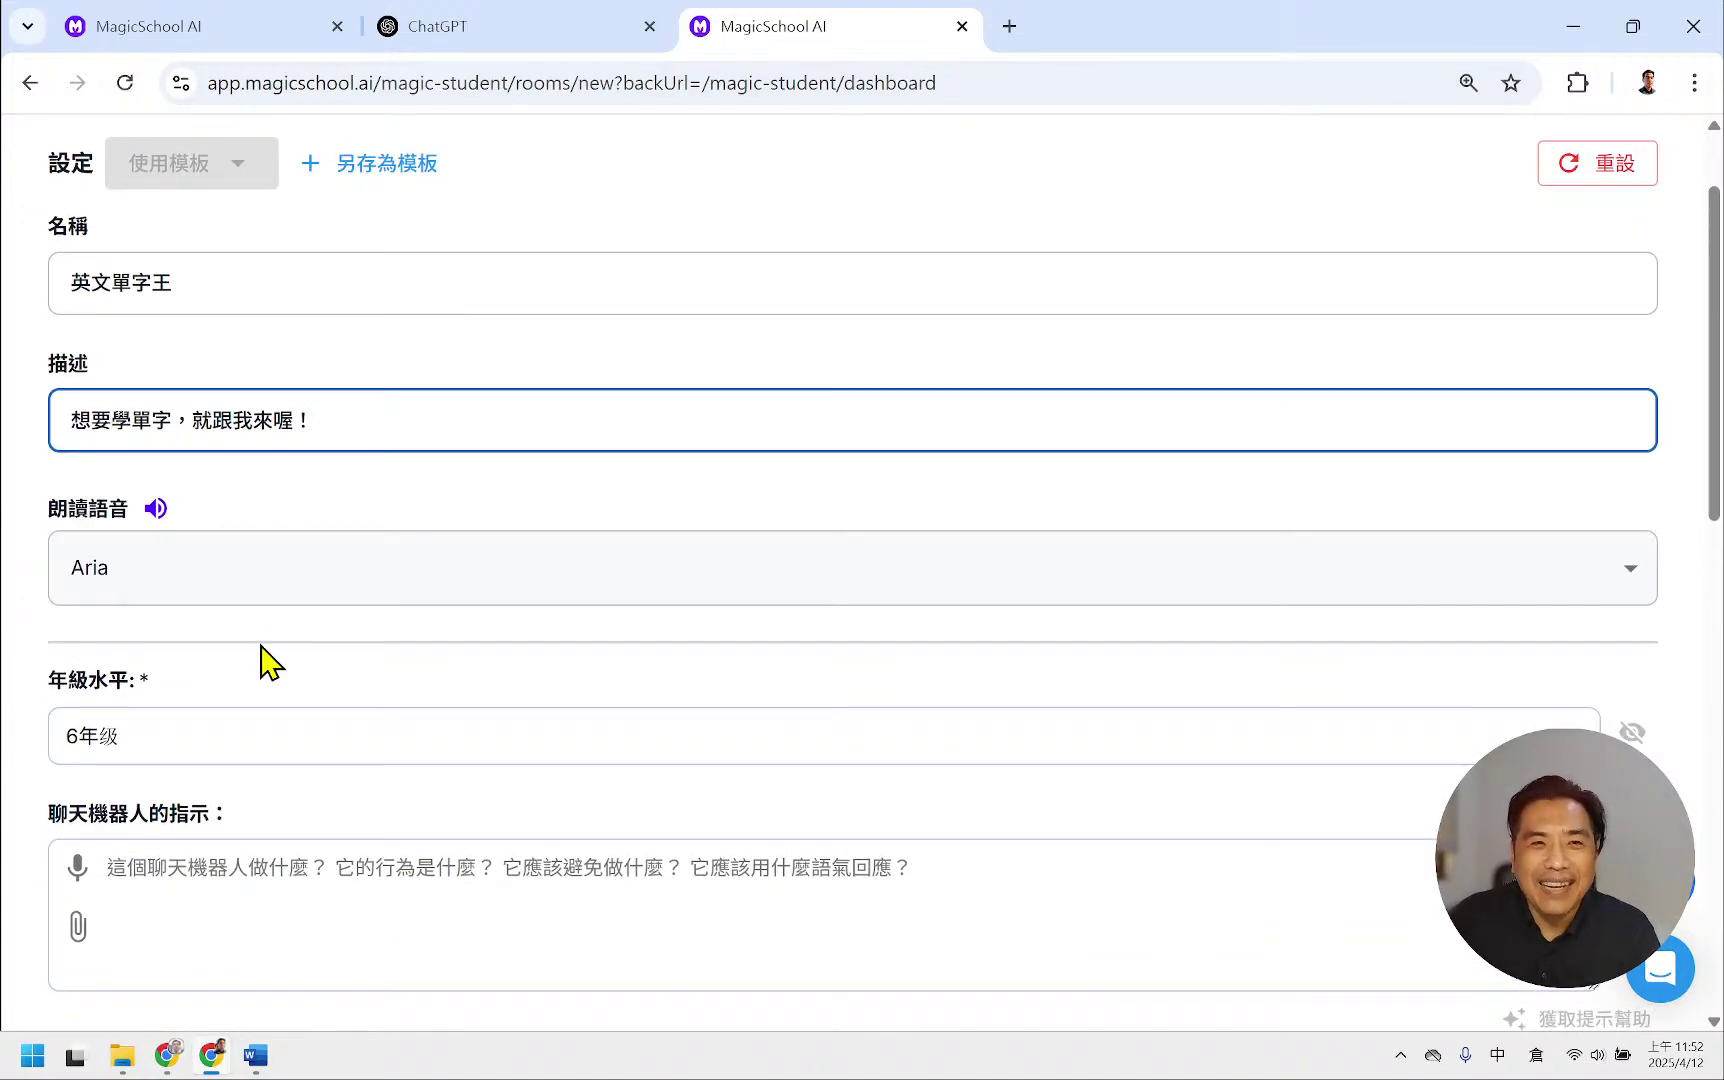
pyautogui.click(295, 735)
pyautogui.click(340, 738)
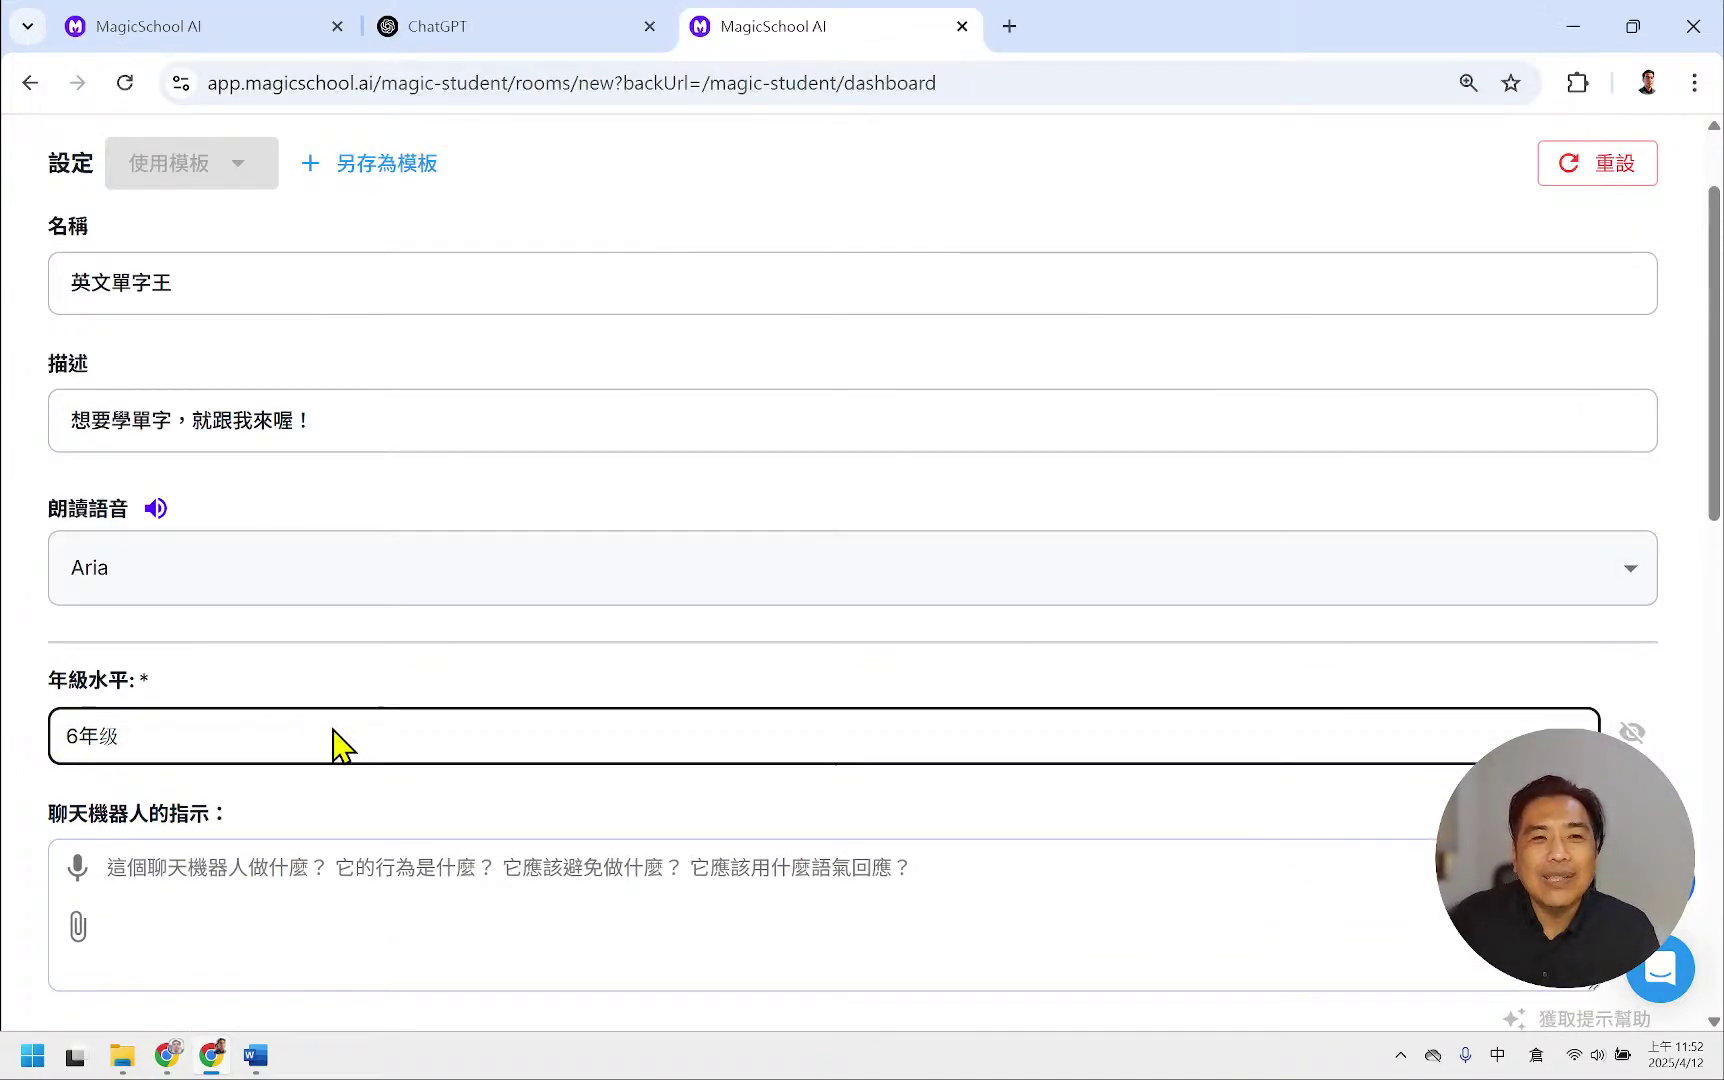
pyautogui.scroll(-2, 470, 741)
pyautogui.scroll(-2, 430, 685)
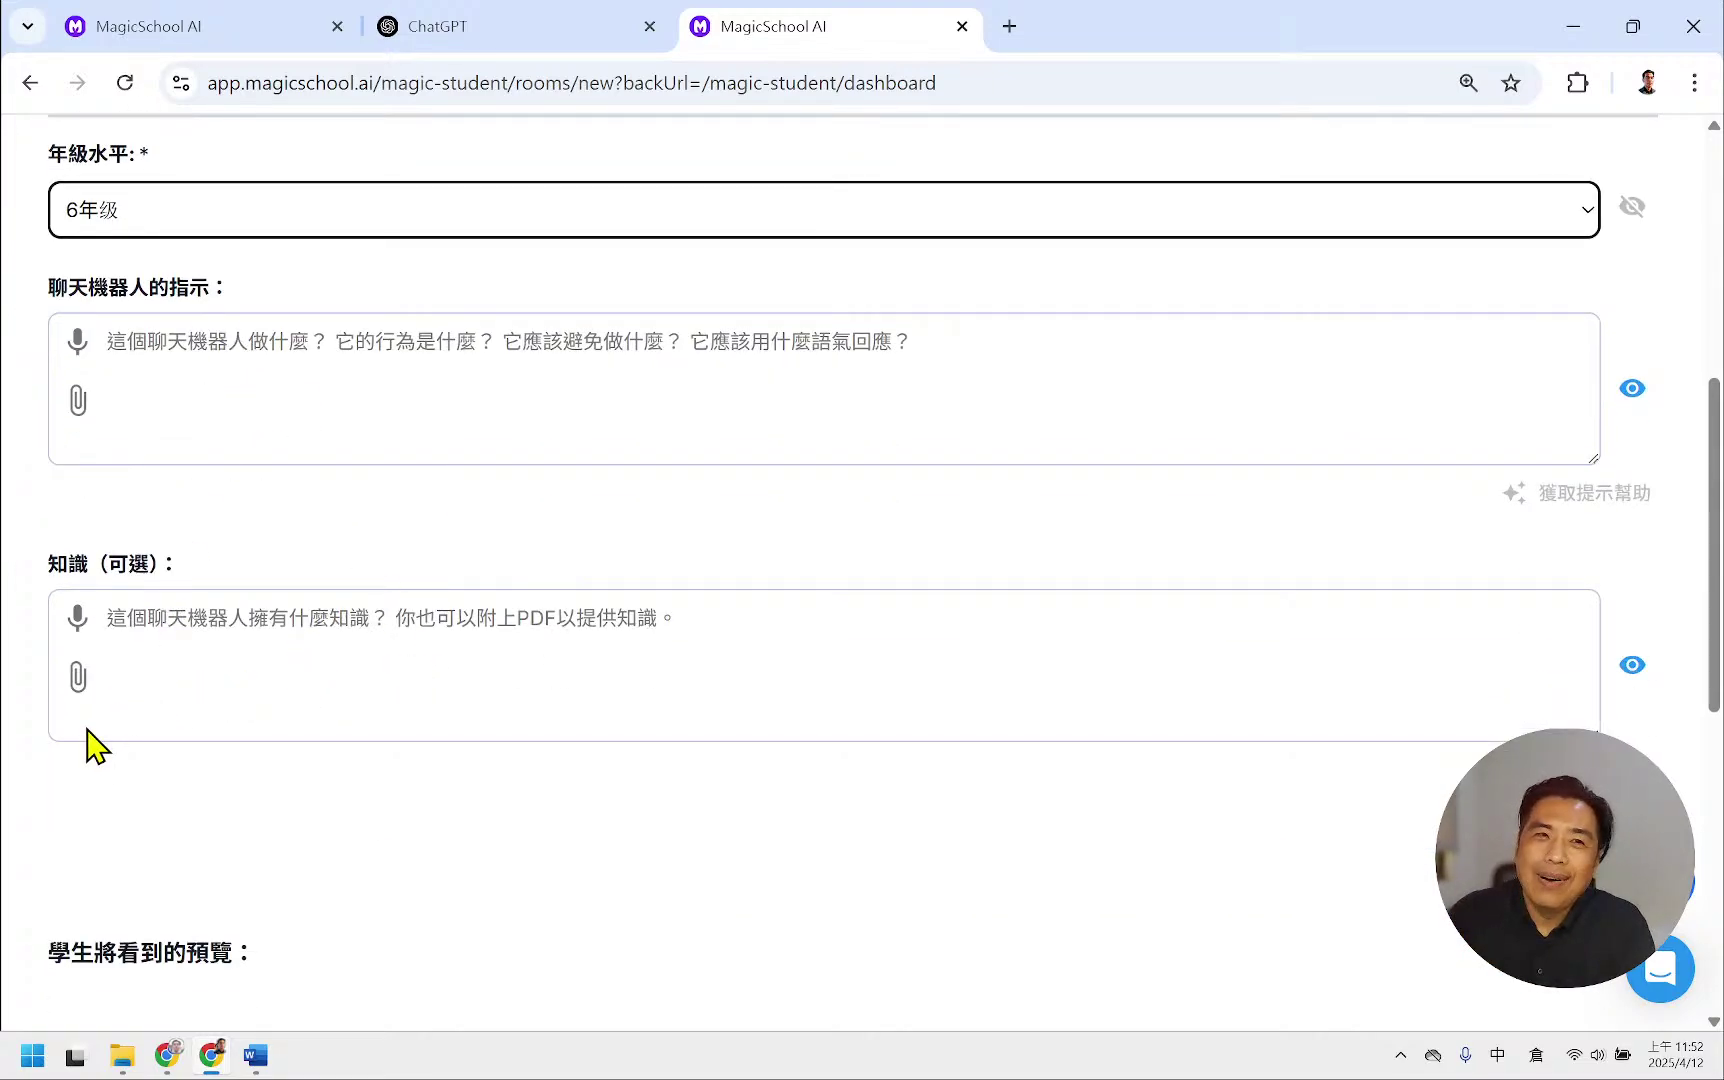
pyautogui.click(78, 680)
pyautogui.click(325, 463)
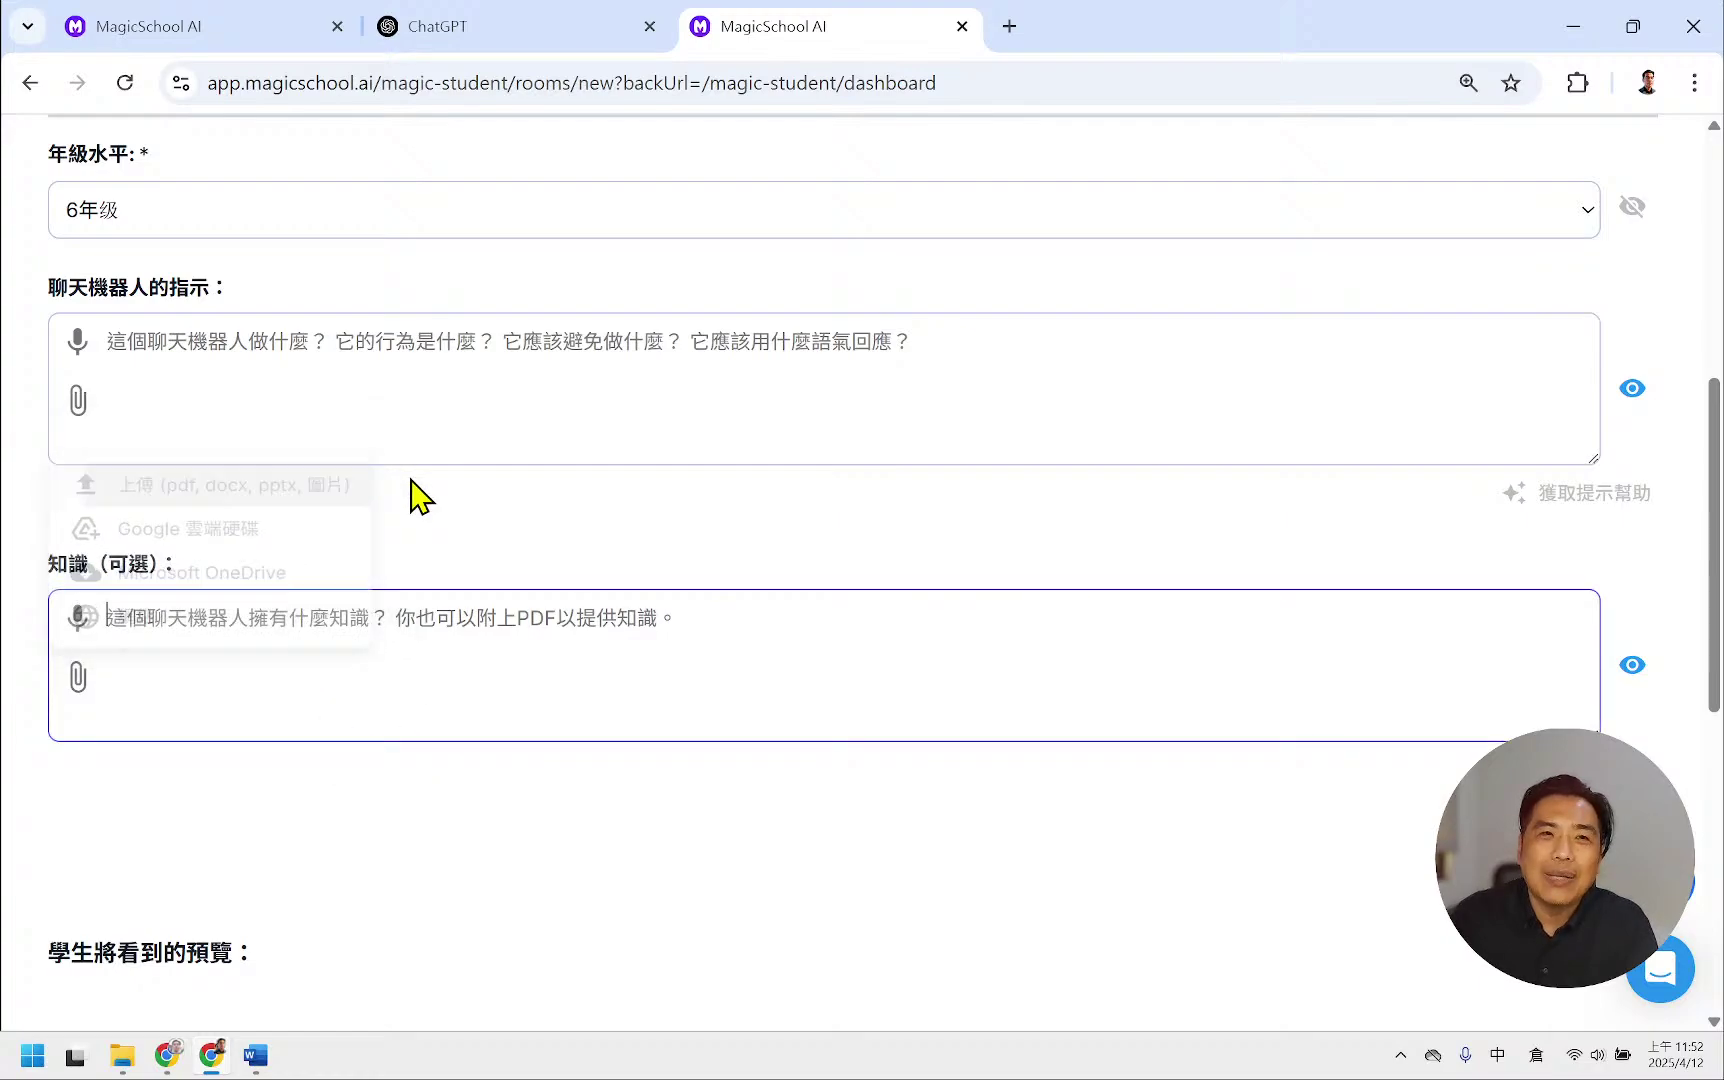
pyautogui.click(258, 220)
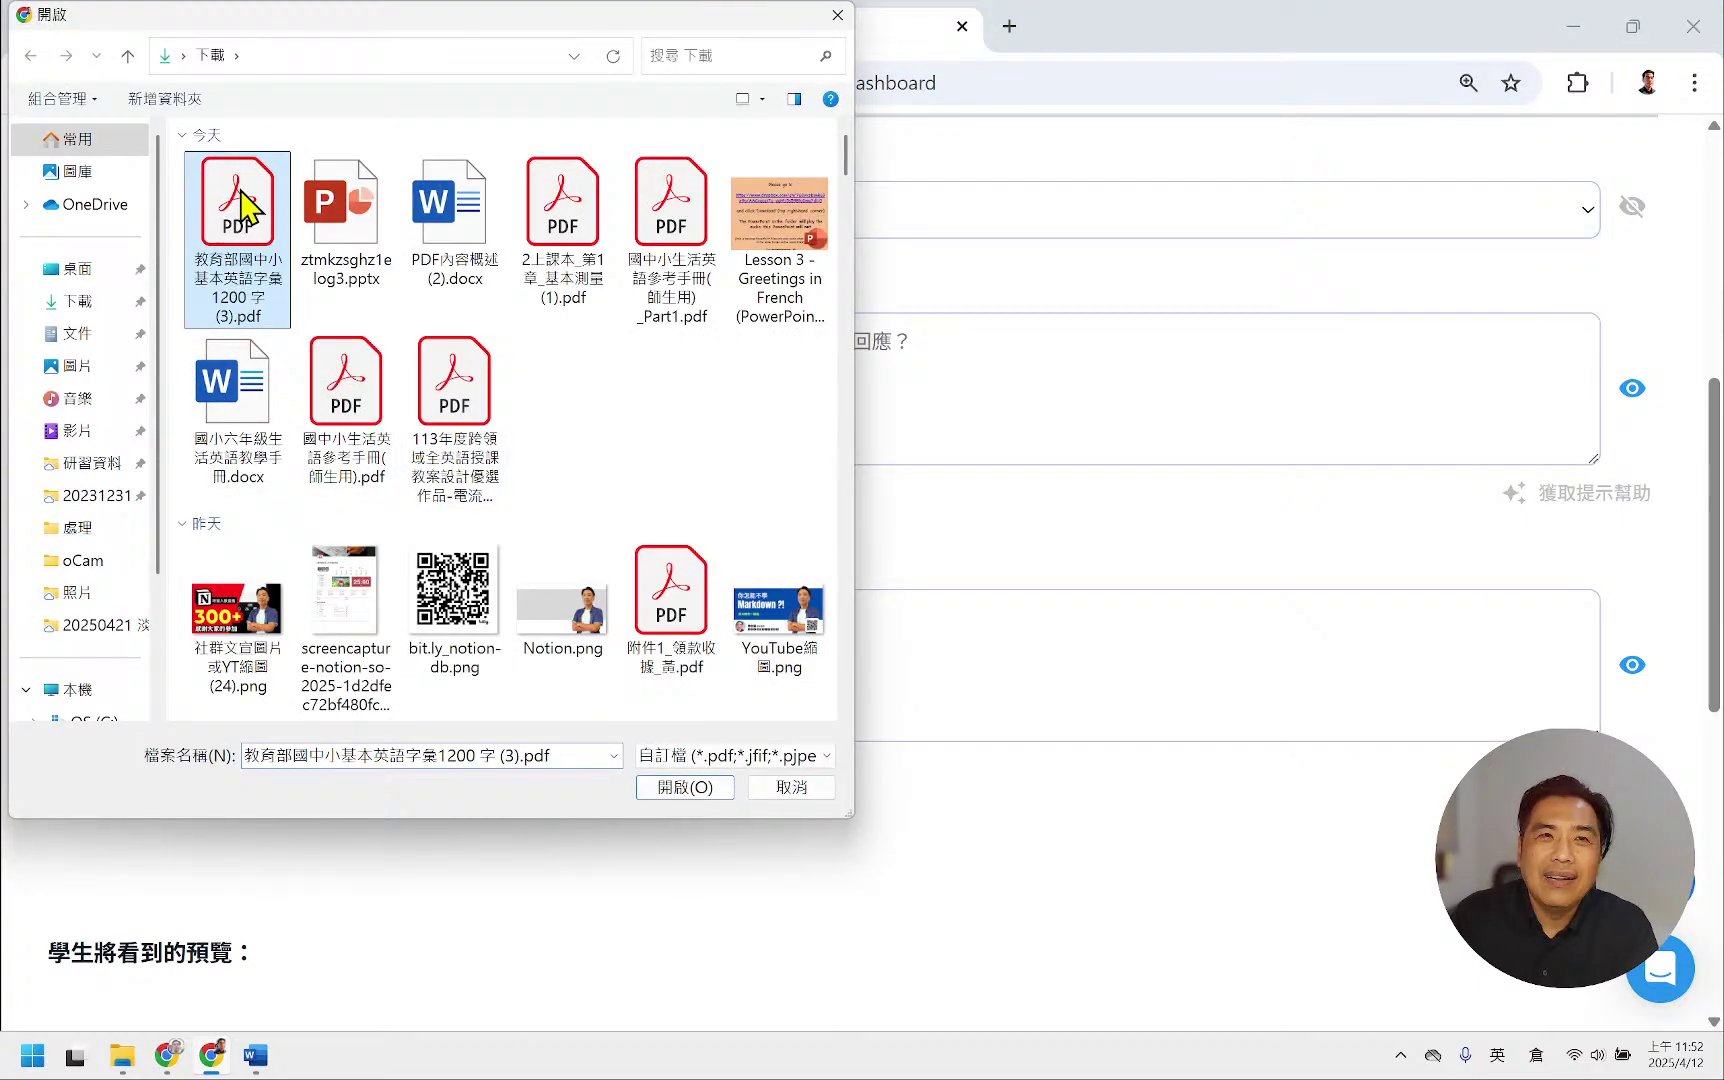
pyautogui.click(685, 789)
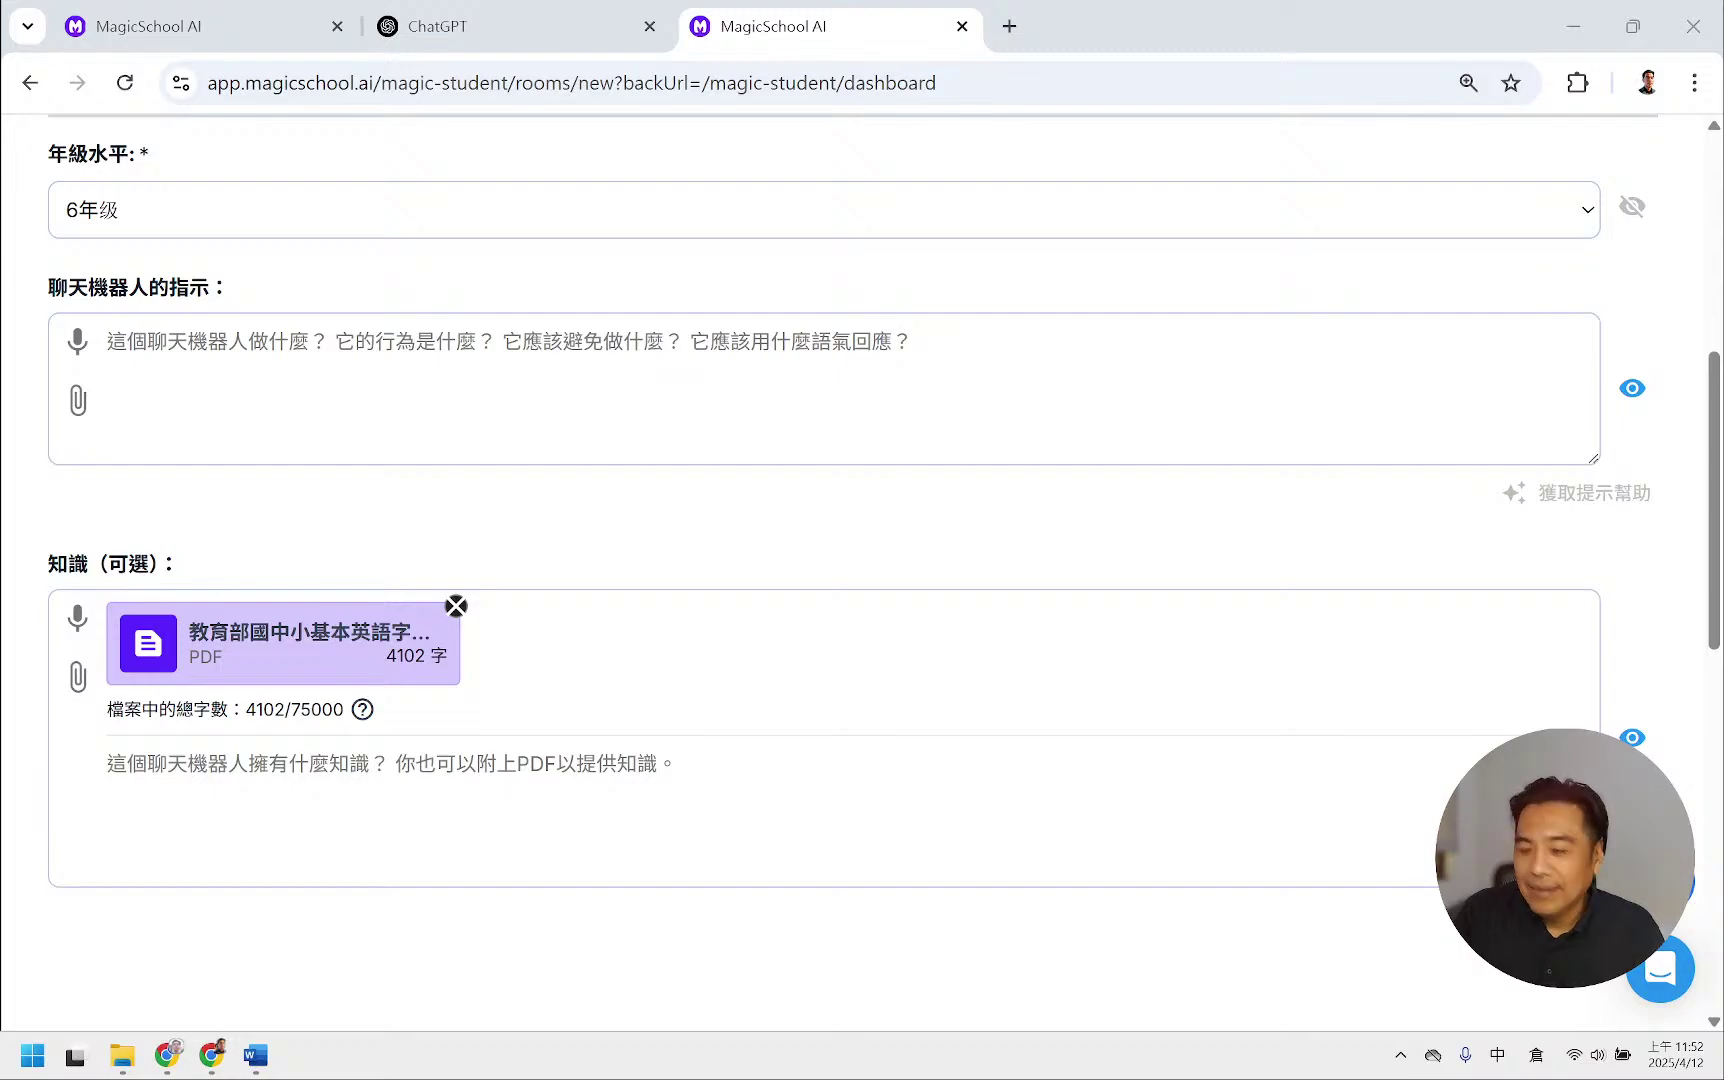
# - Paste the copied vocabulary-teacher prompt, with its 再來10個, 給我測驗 and 結束 options, into the chatbot's instructions
pyautogui.click(150, 345)
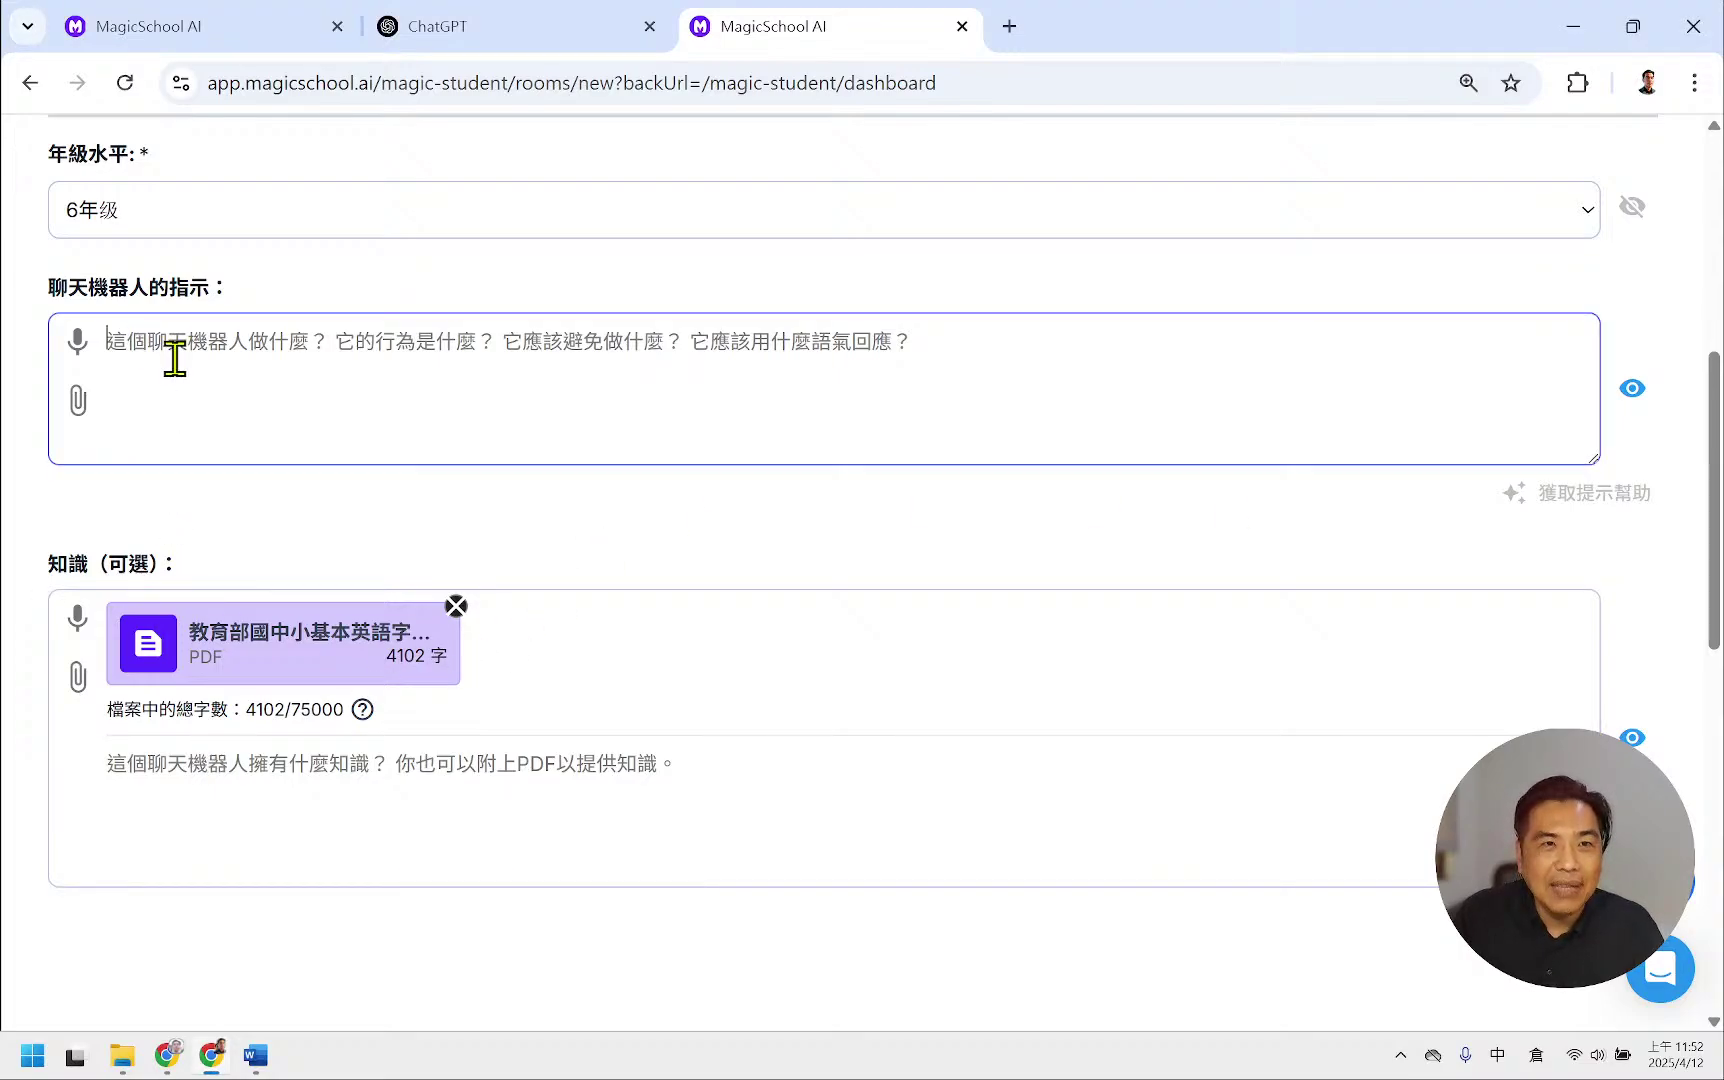
pyautogui.hotkey('ctrl', 'v')
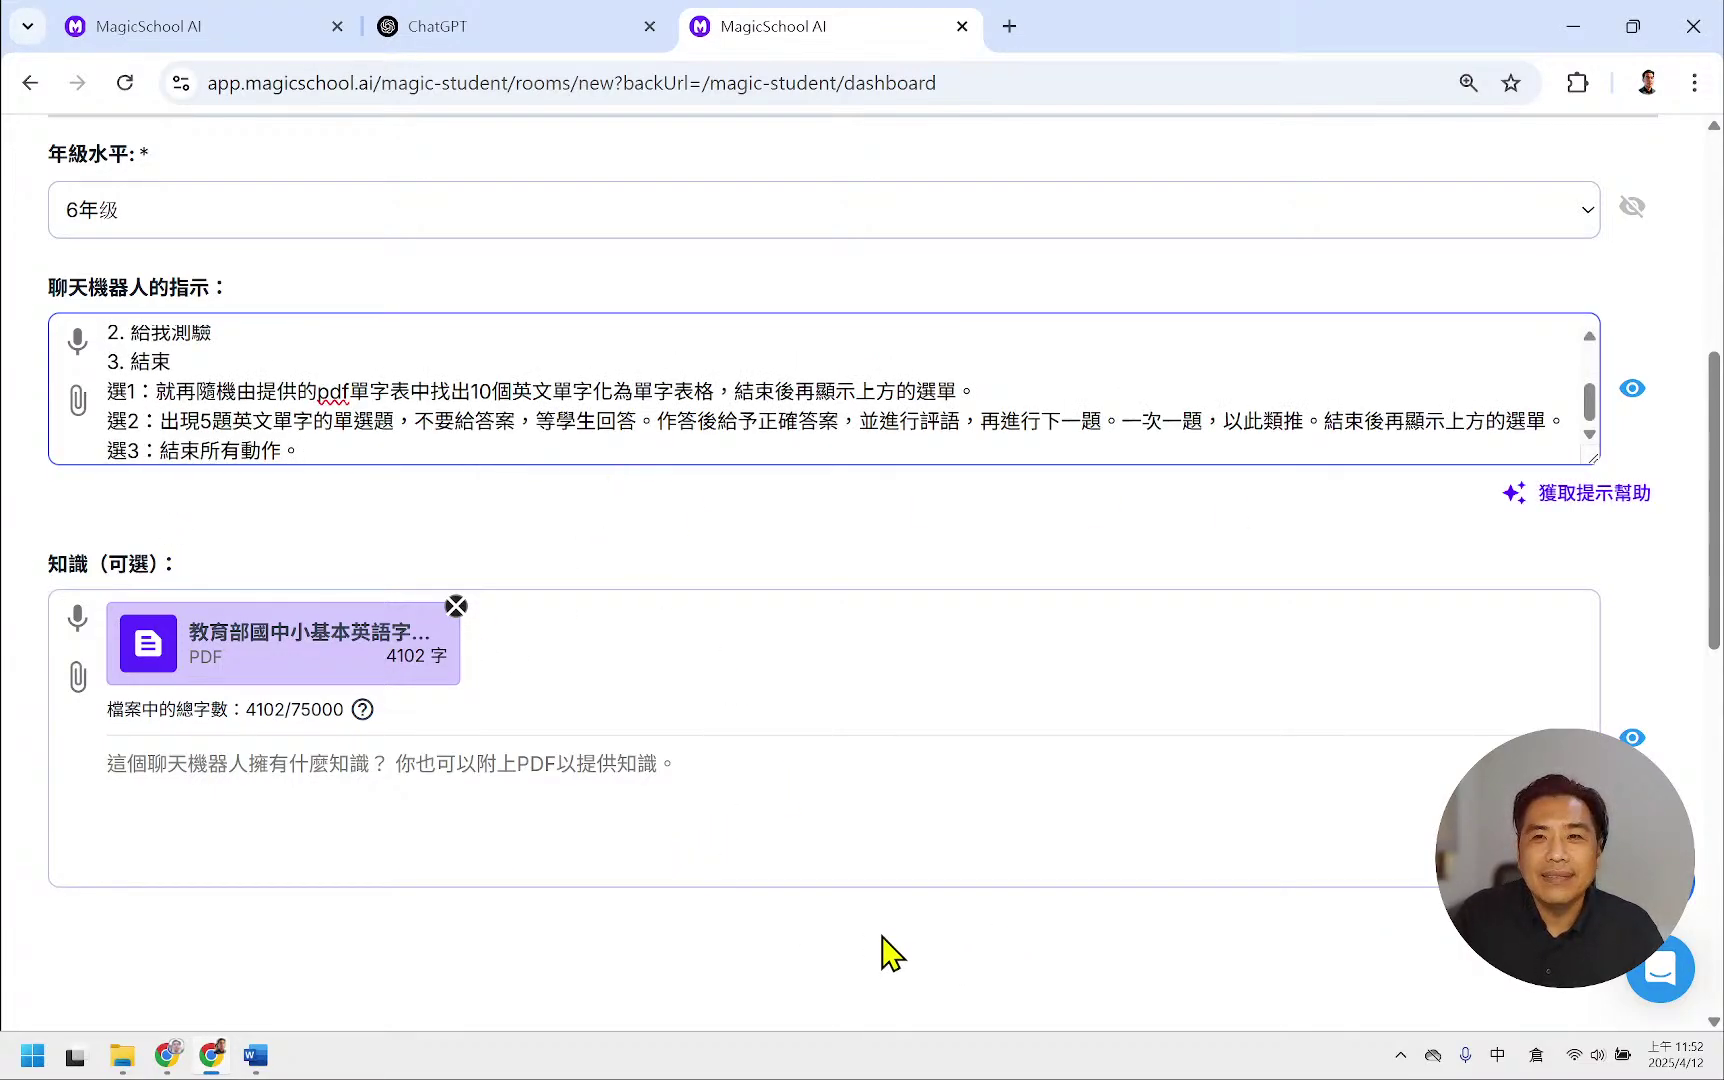
pyautogui.scroll(6, 877, 584)
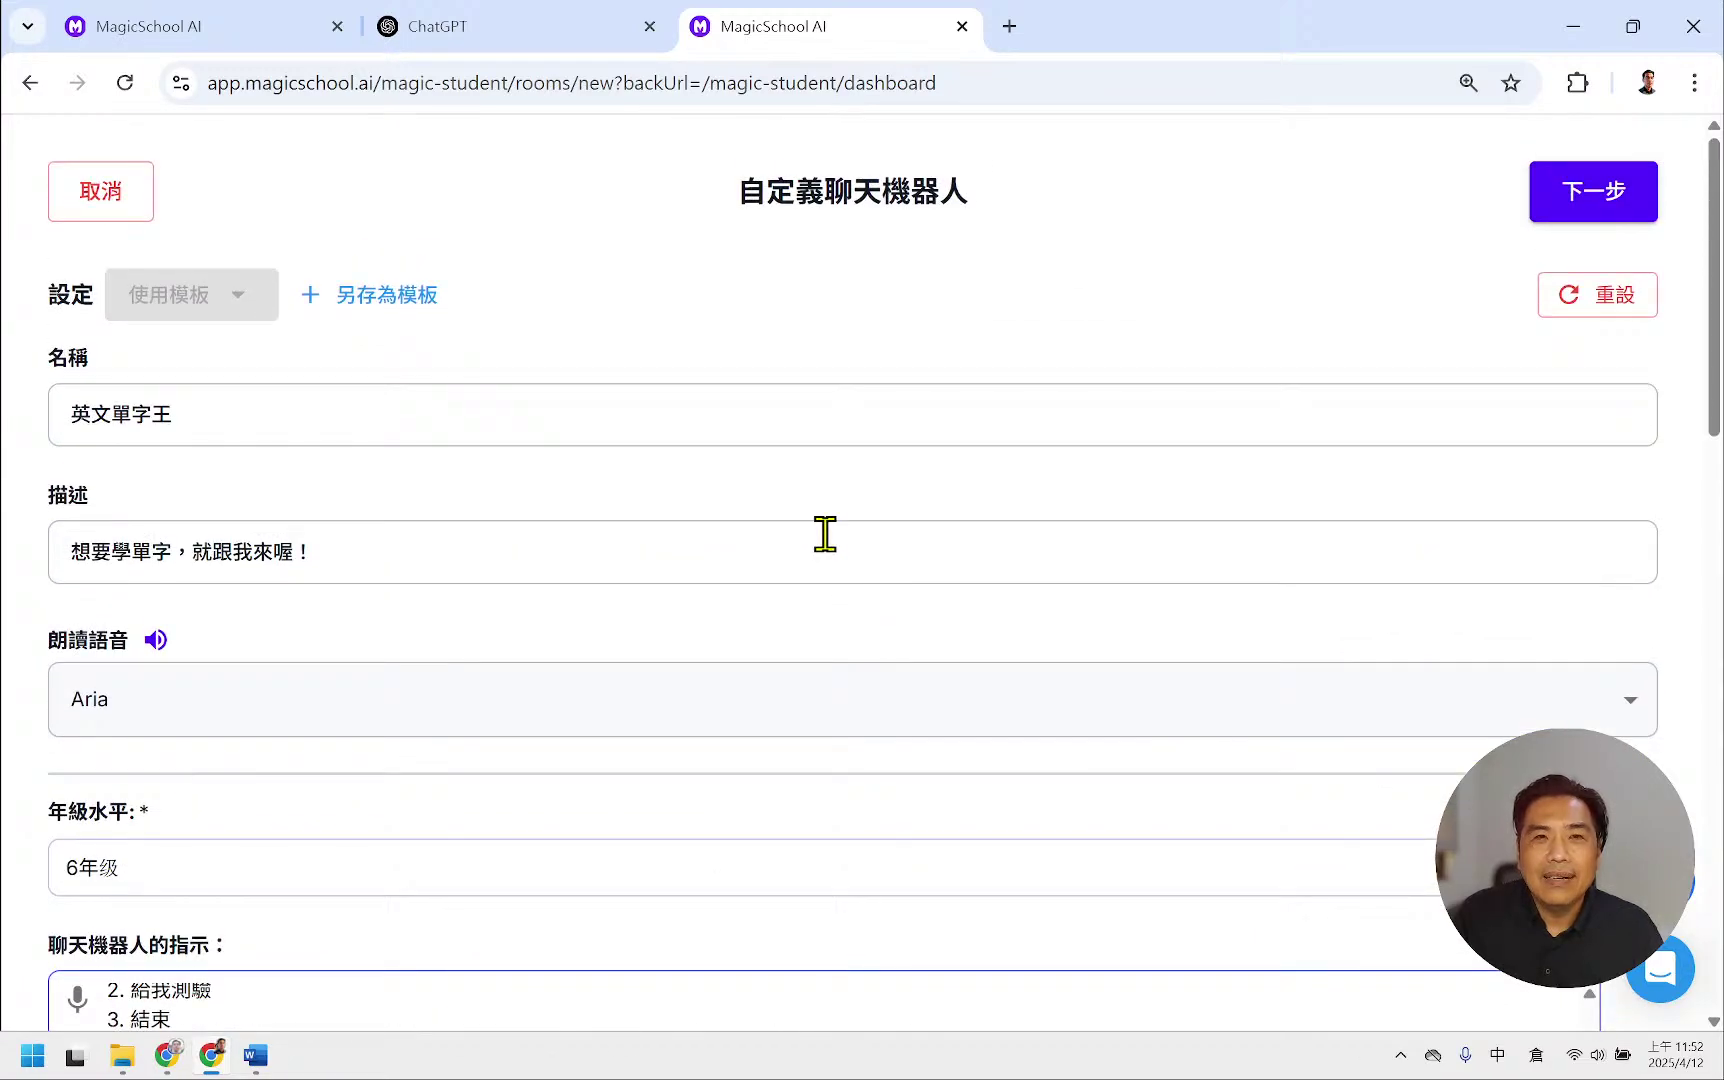
# - Reduce the page zoom to check the student preview, and hide the instructions and knowledge fields from students
pyautogui.hotkey('ctrl', '-')
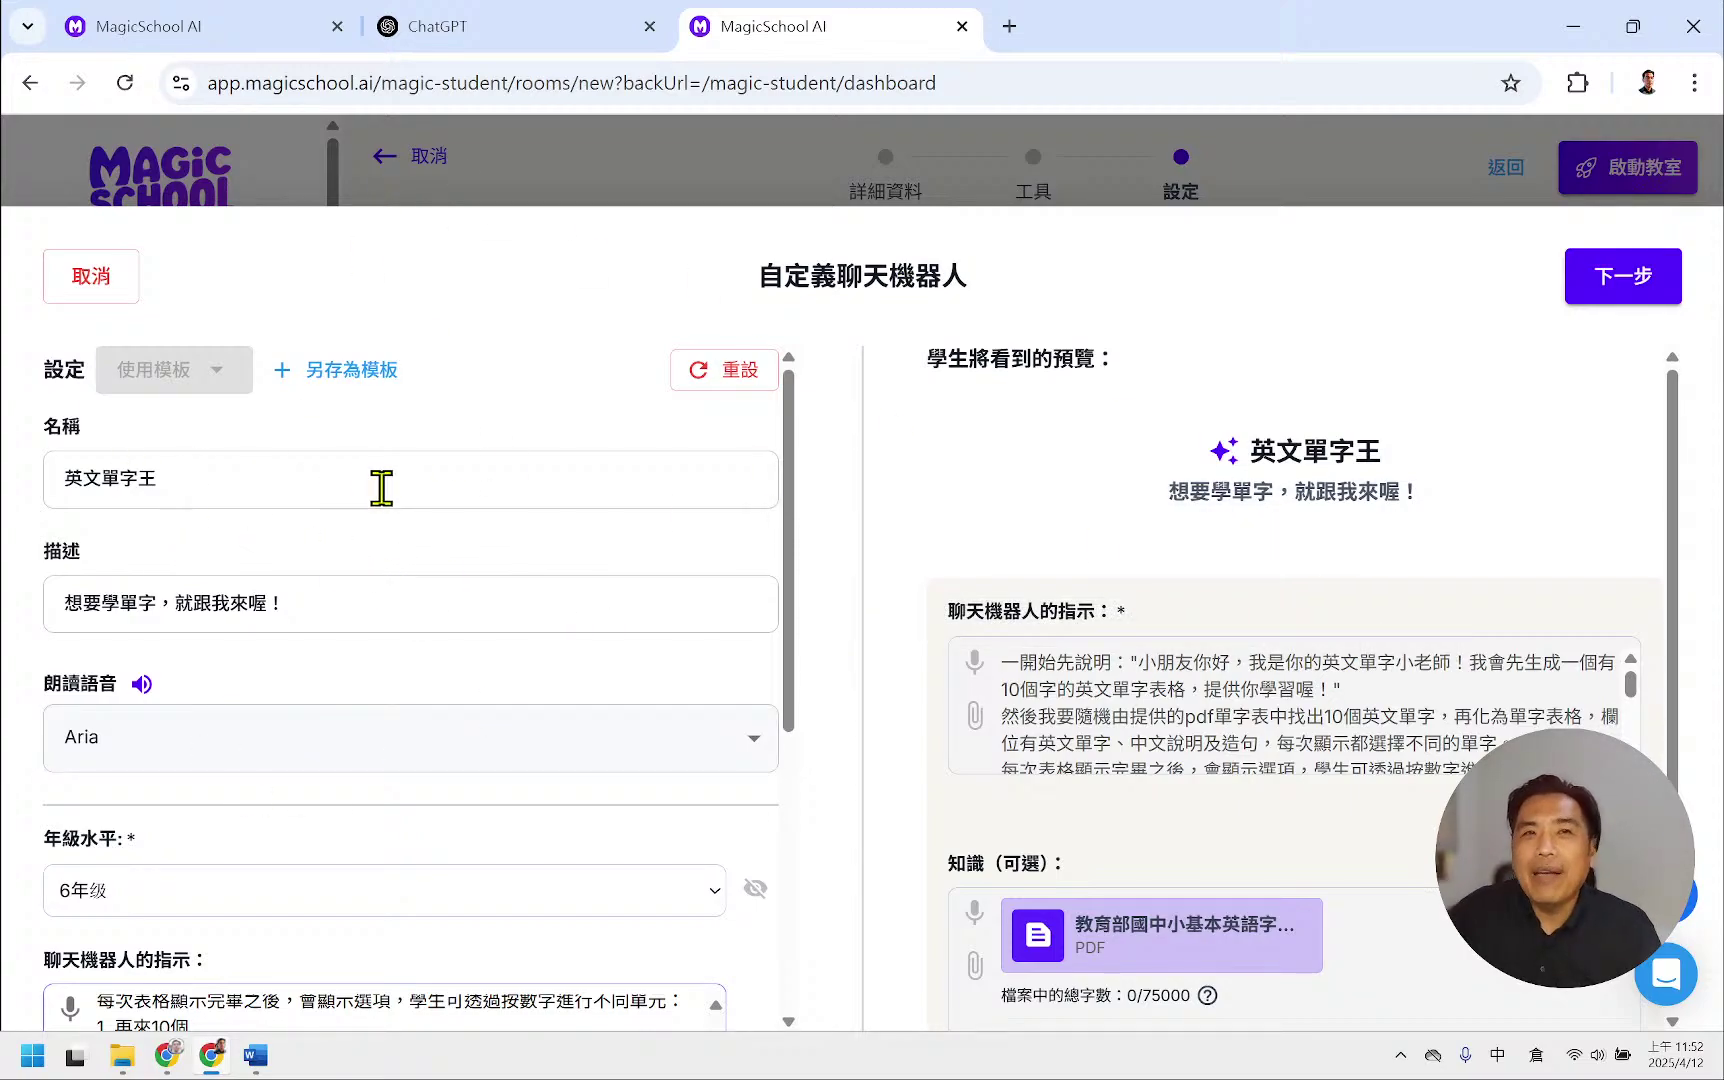
pyautogui.scroll(-3, 416, 462)
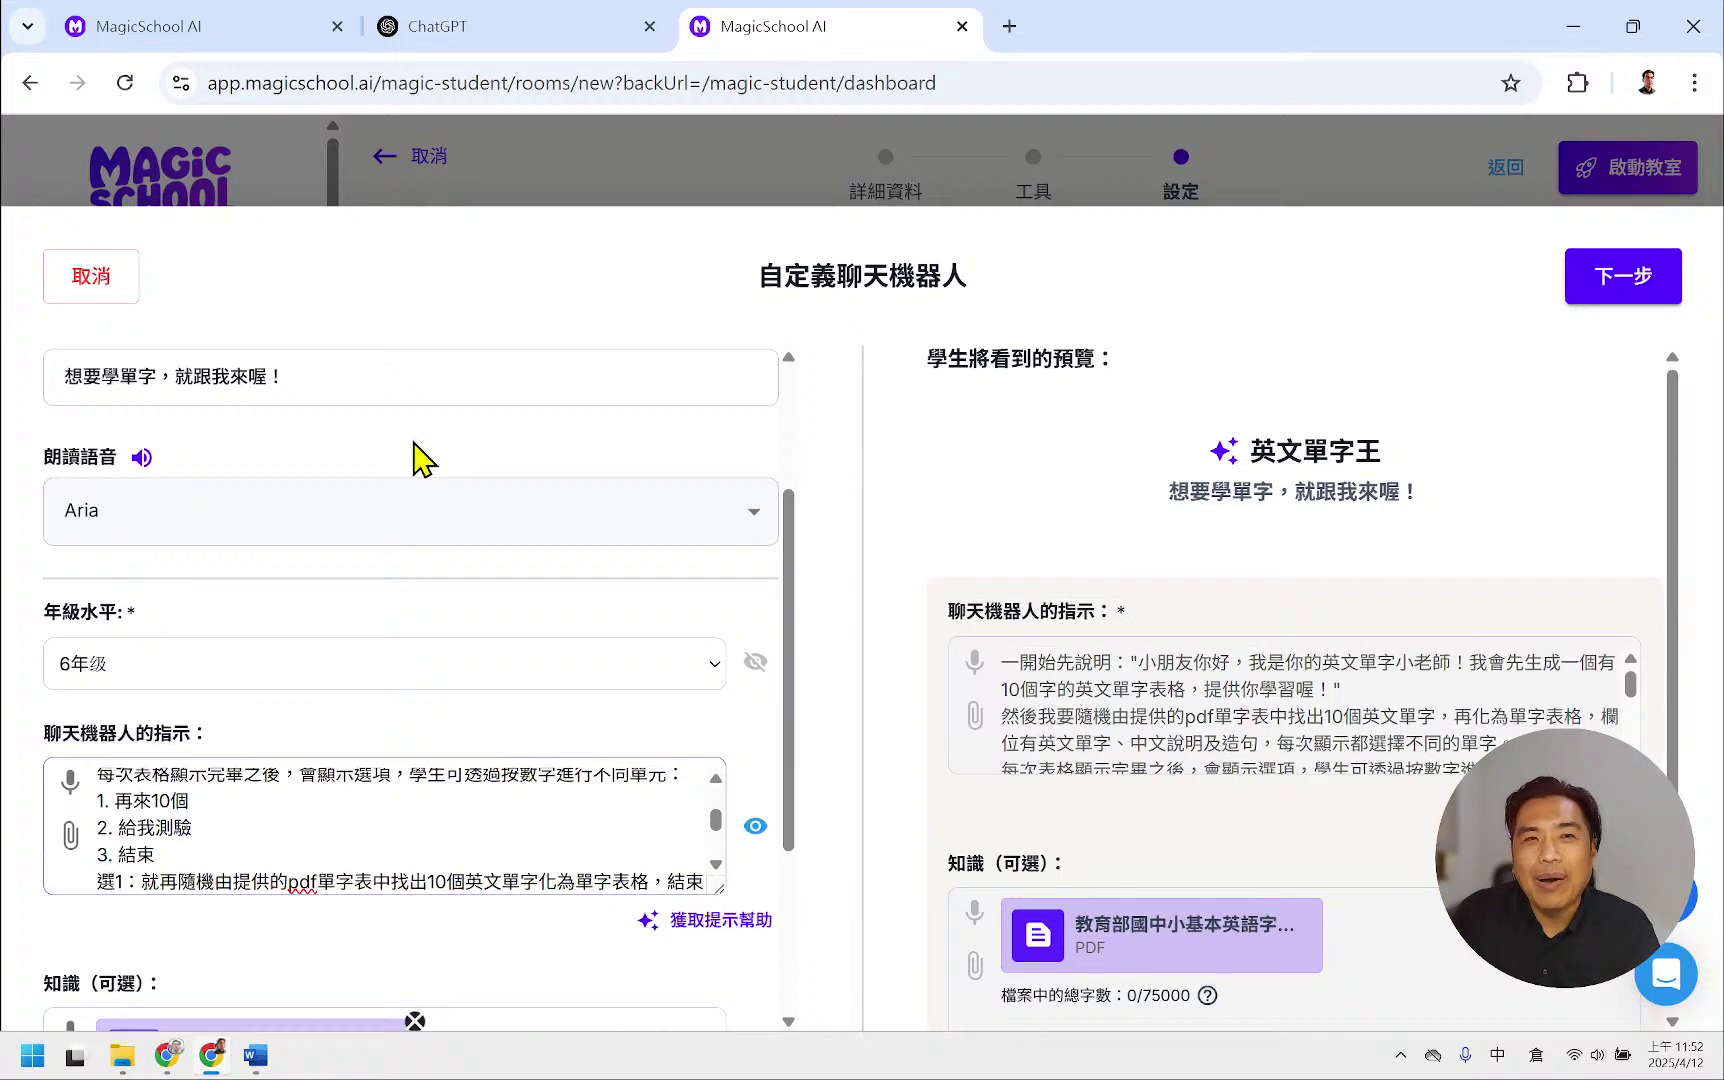
pyautogui.scroll(-3, 362, 507)
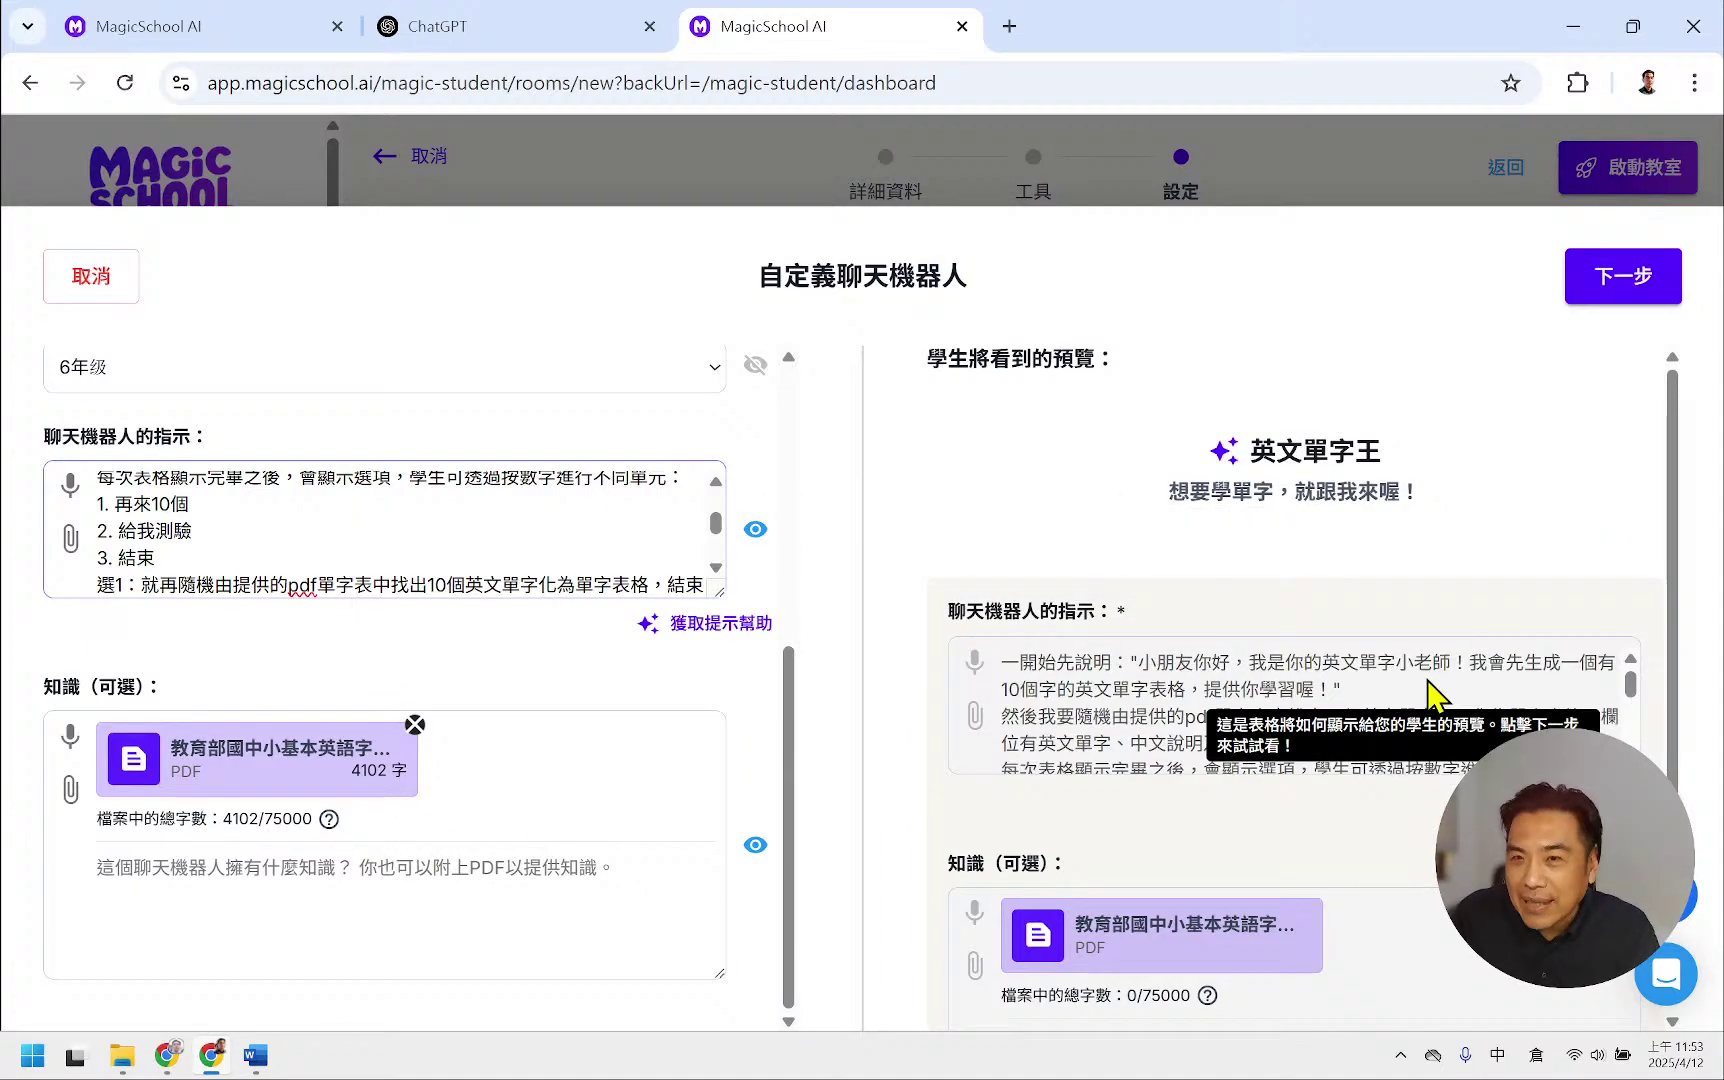
pyautogui.scroll(6, 521, 715)
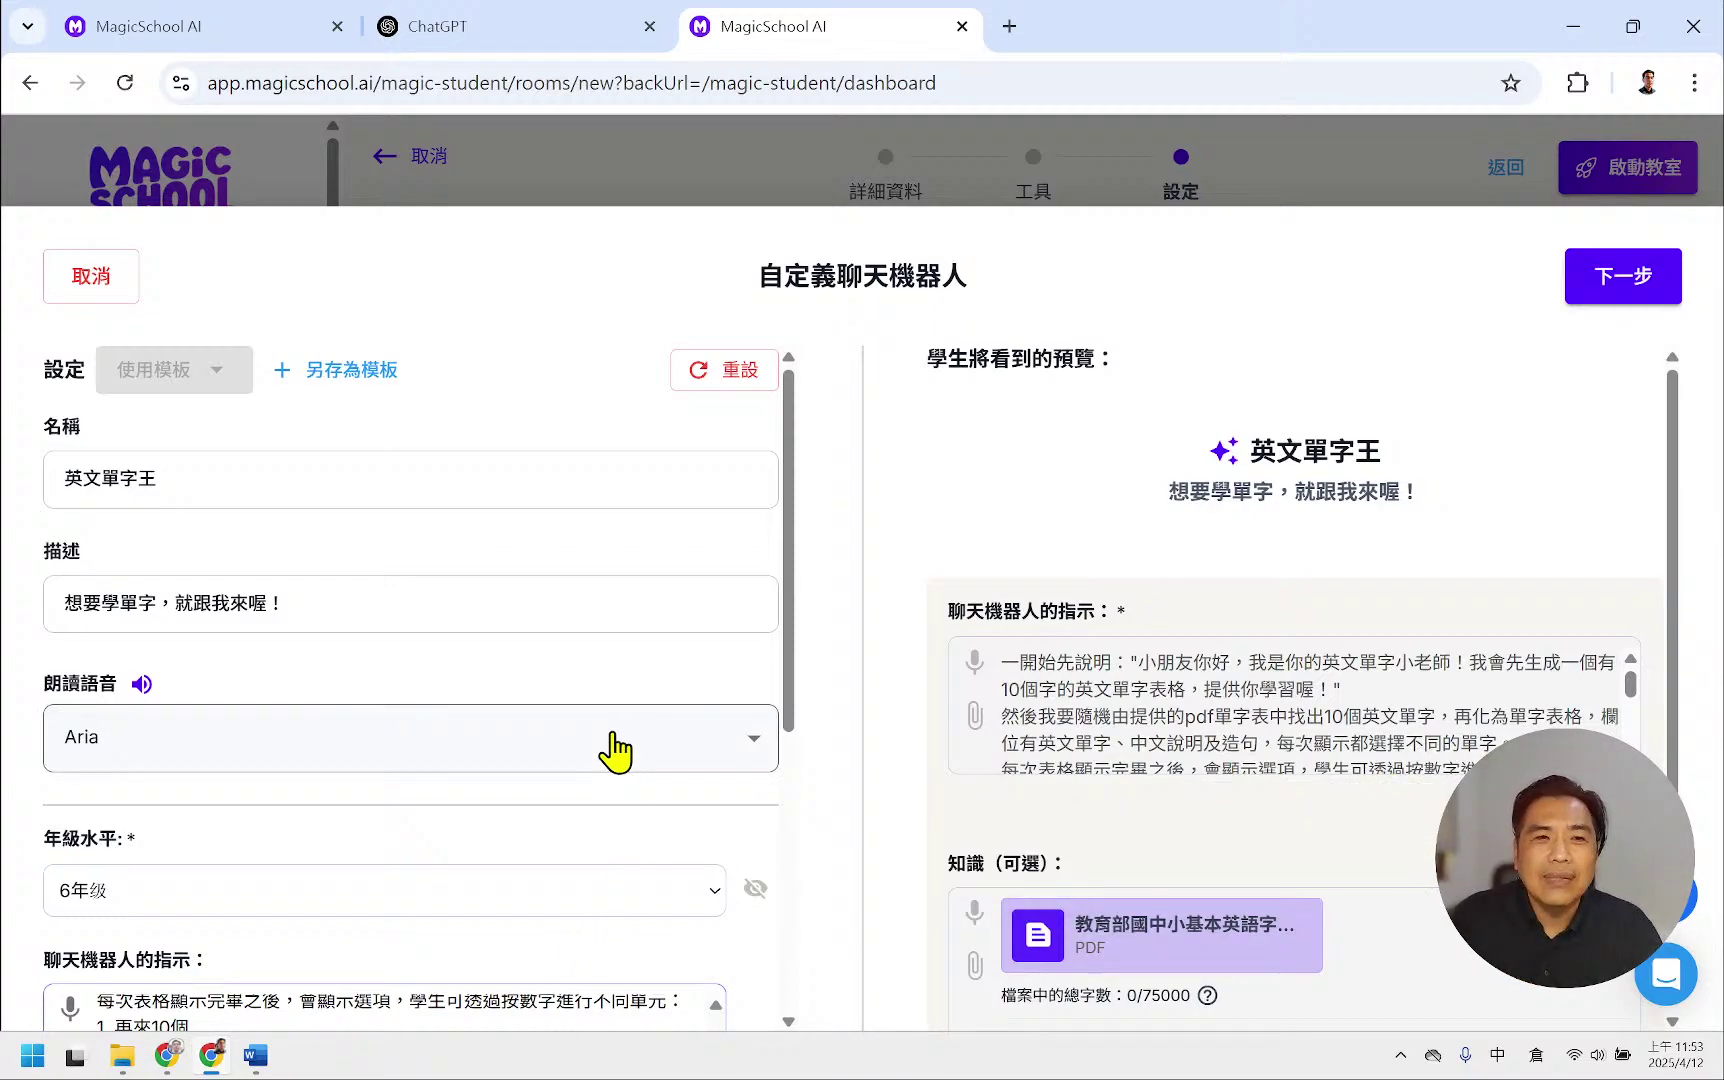
pyautogui.scroll(-4, 462, 570)
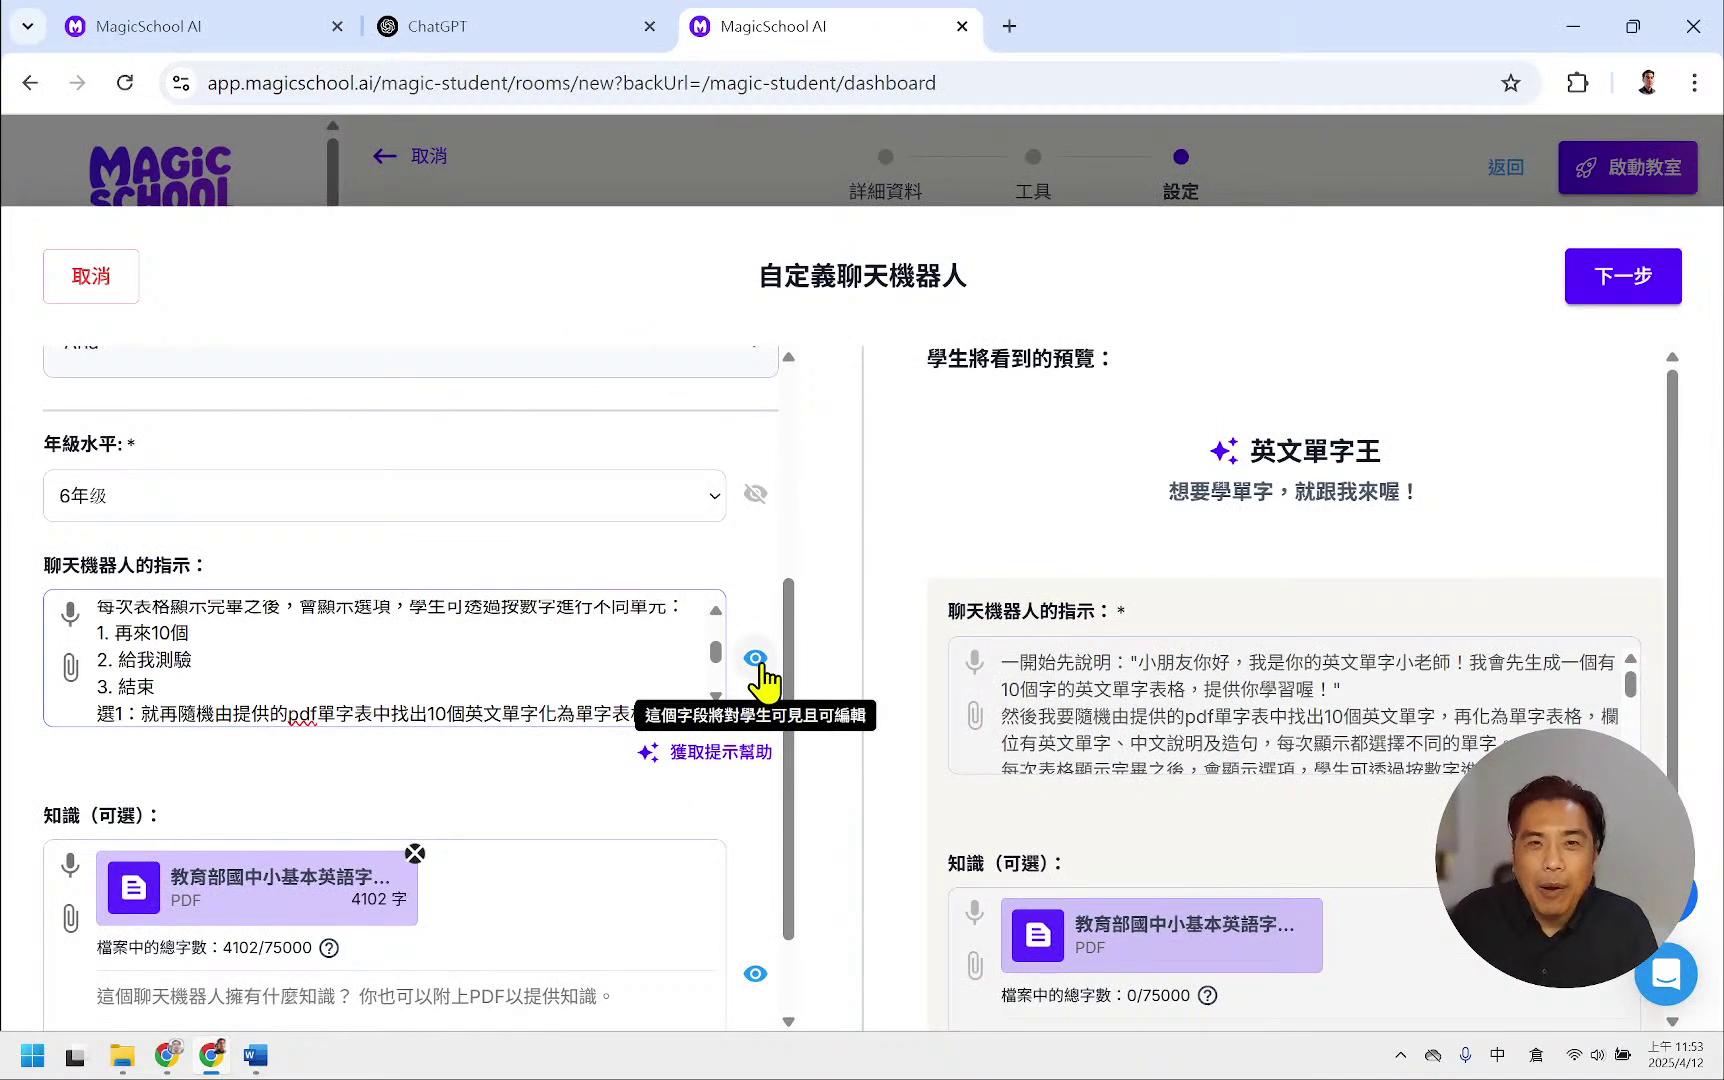
pyautogui.click(756, 660)
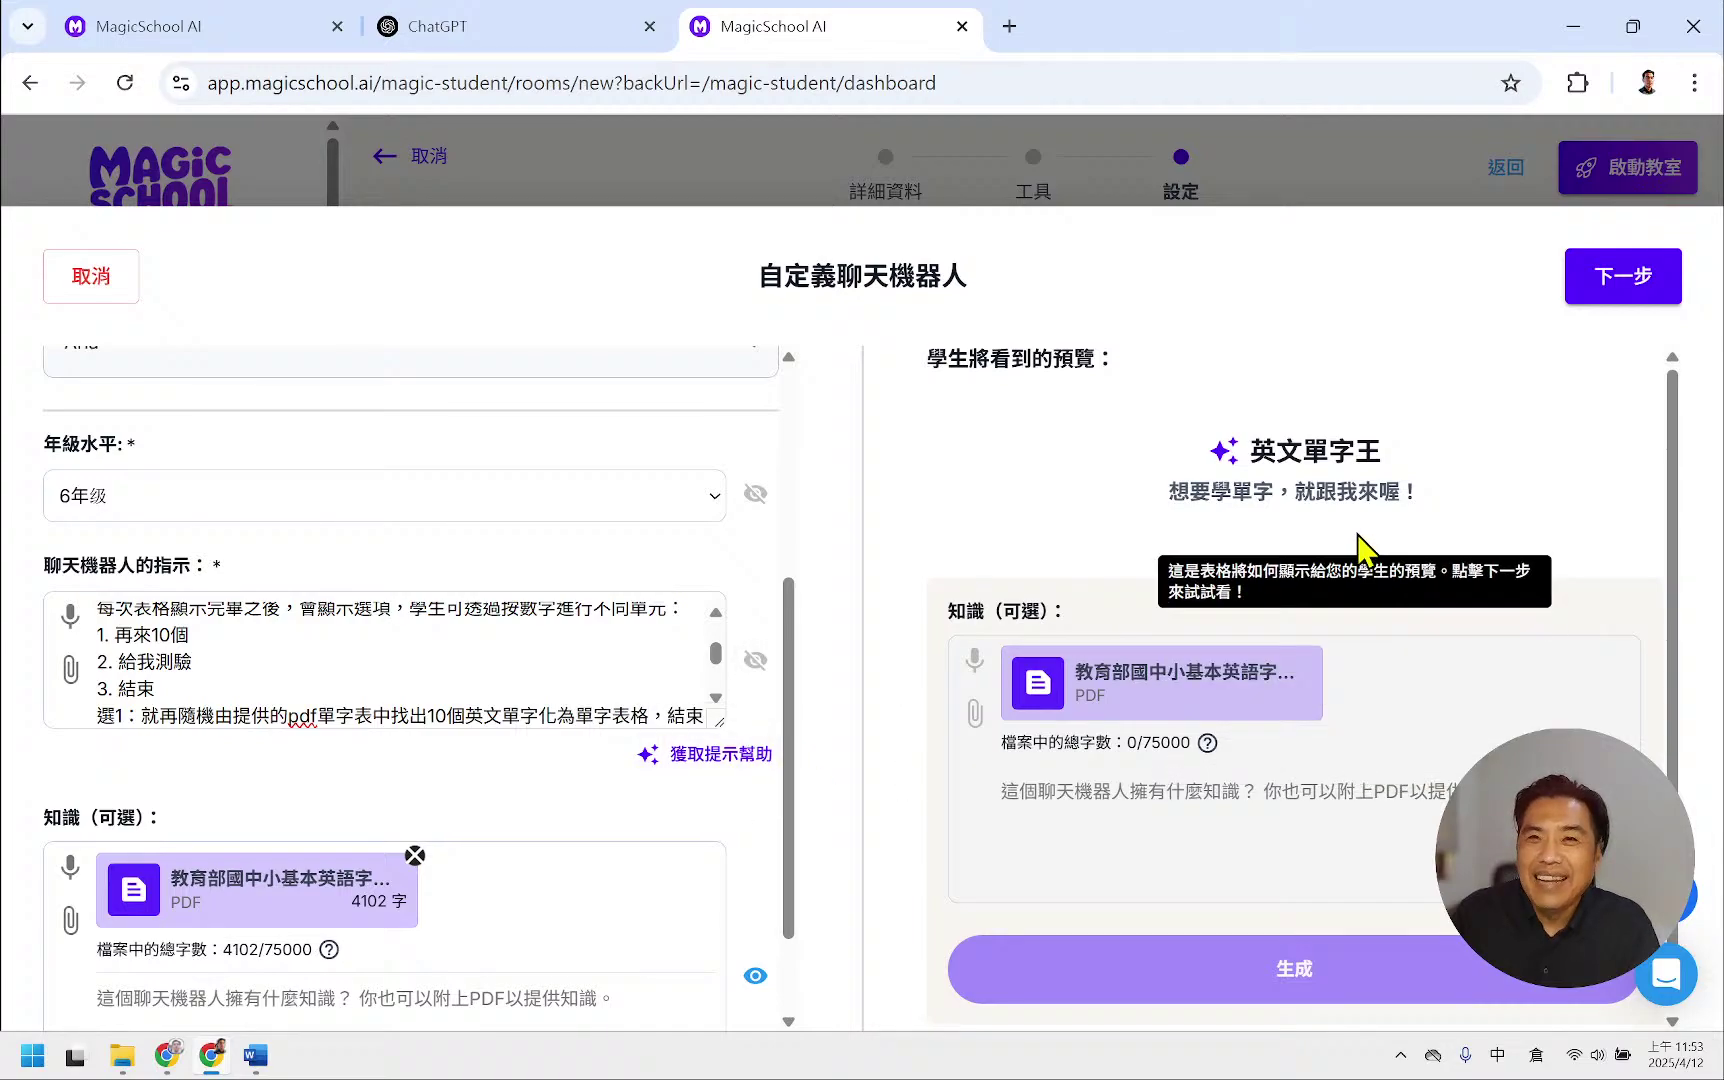
pyautogui.scroll(-1, 535, 843)
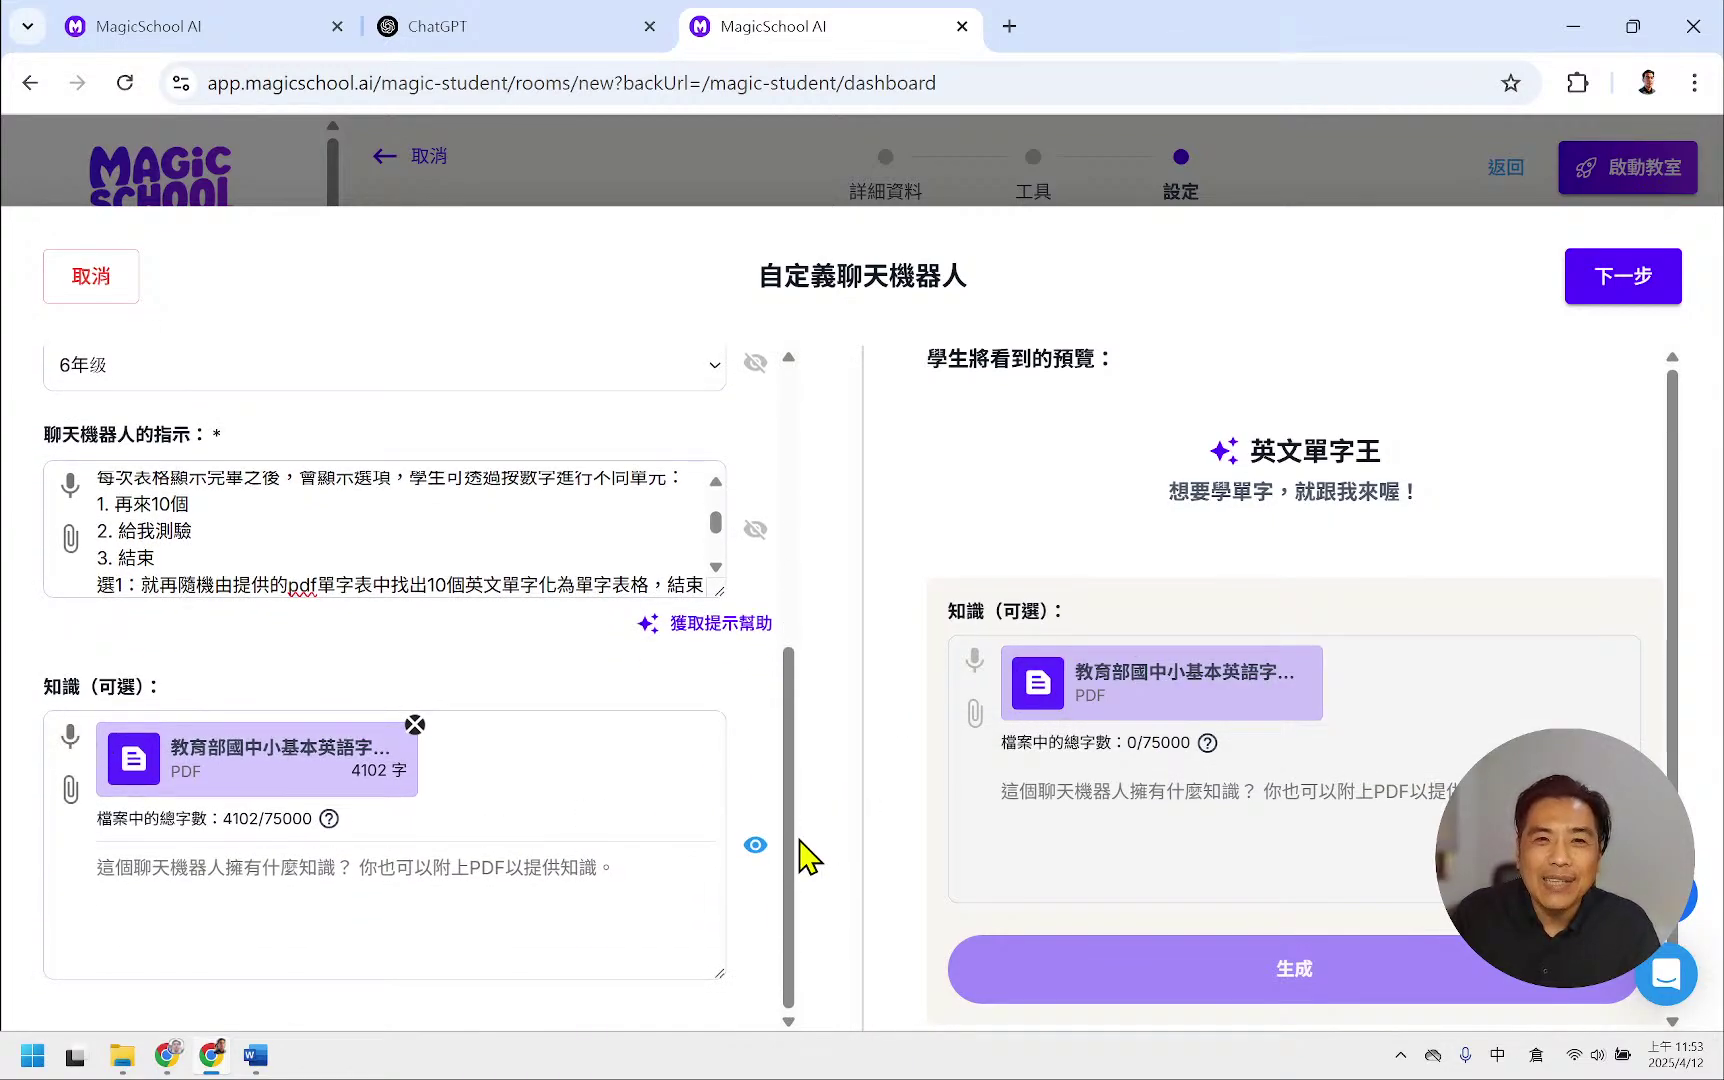
pyautogui.click(756, 846)
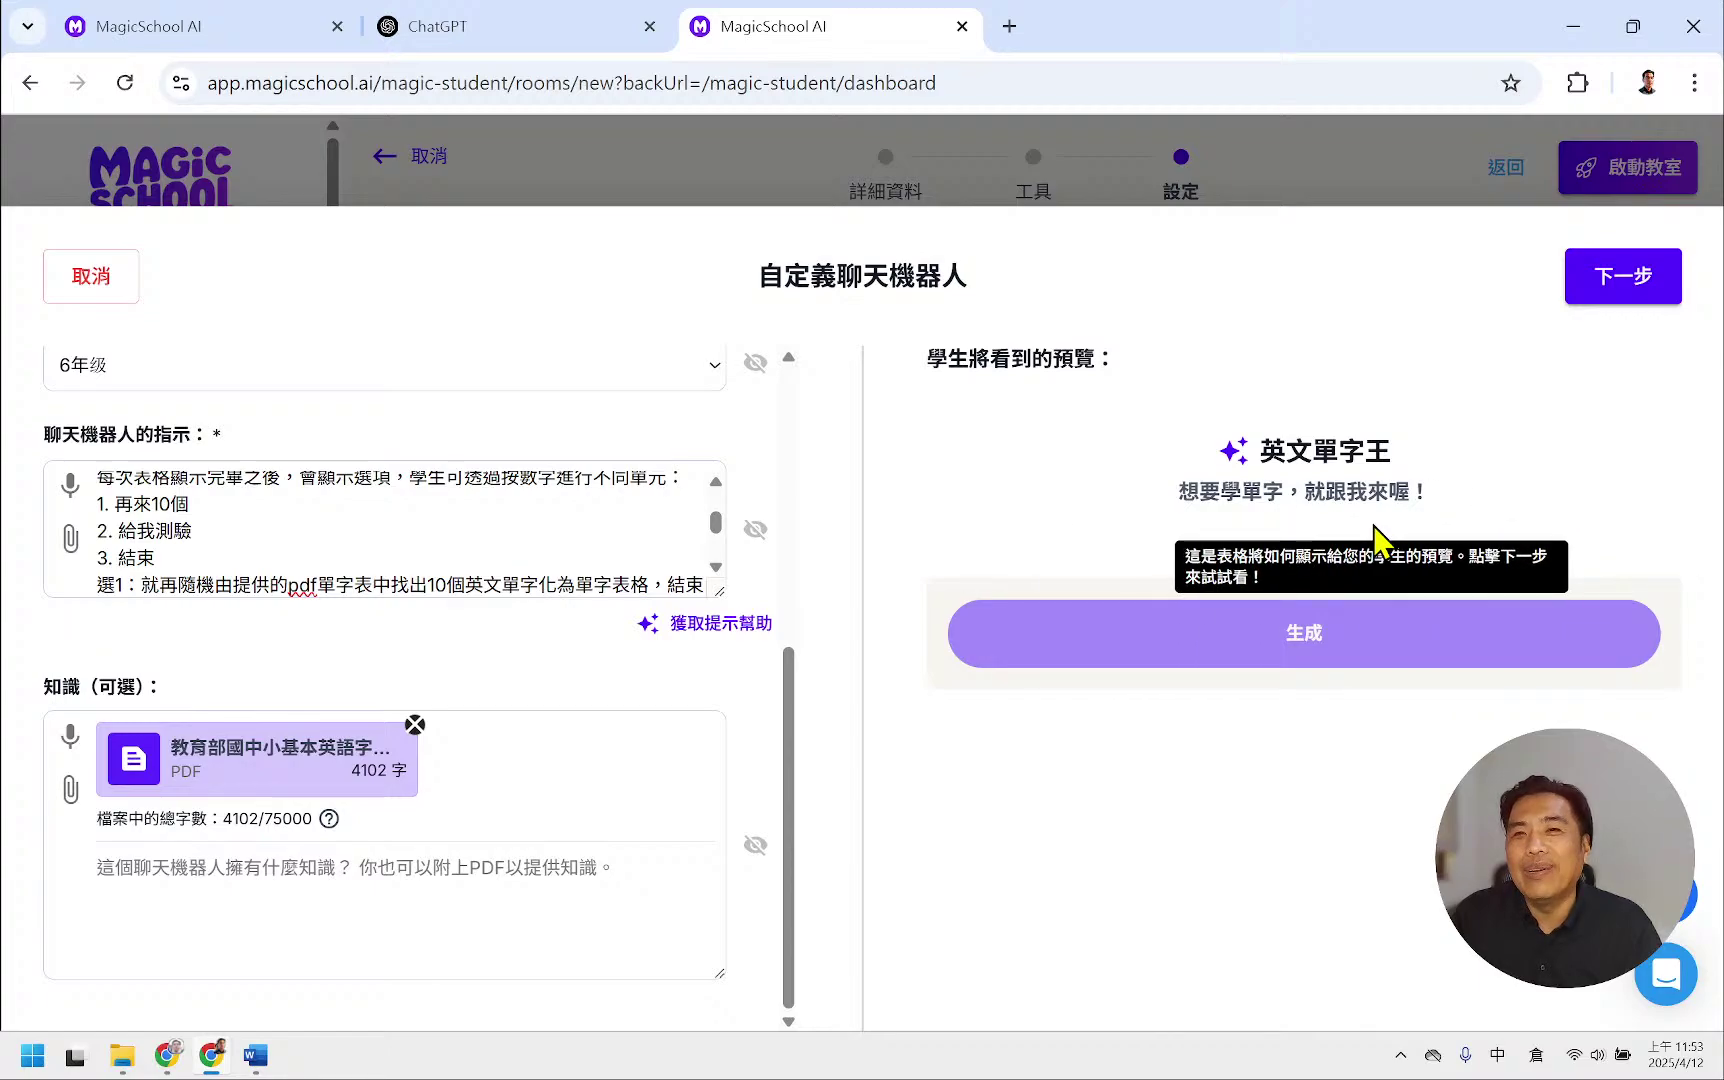
# - Continue to the customization test and generate the 英文單字王 chatbot's opening response
pyautogui.scroll(5, 621, 815)
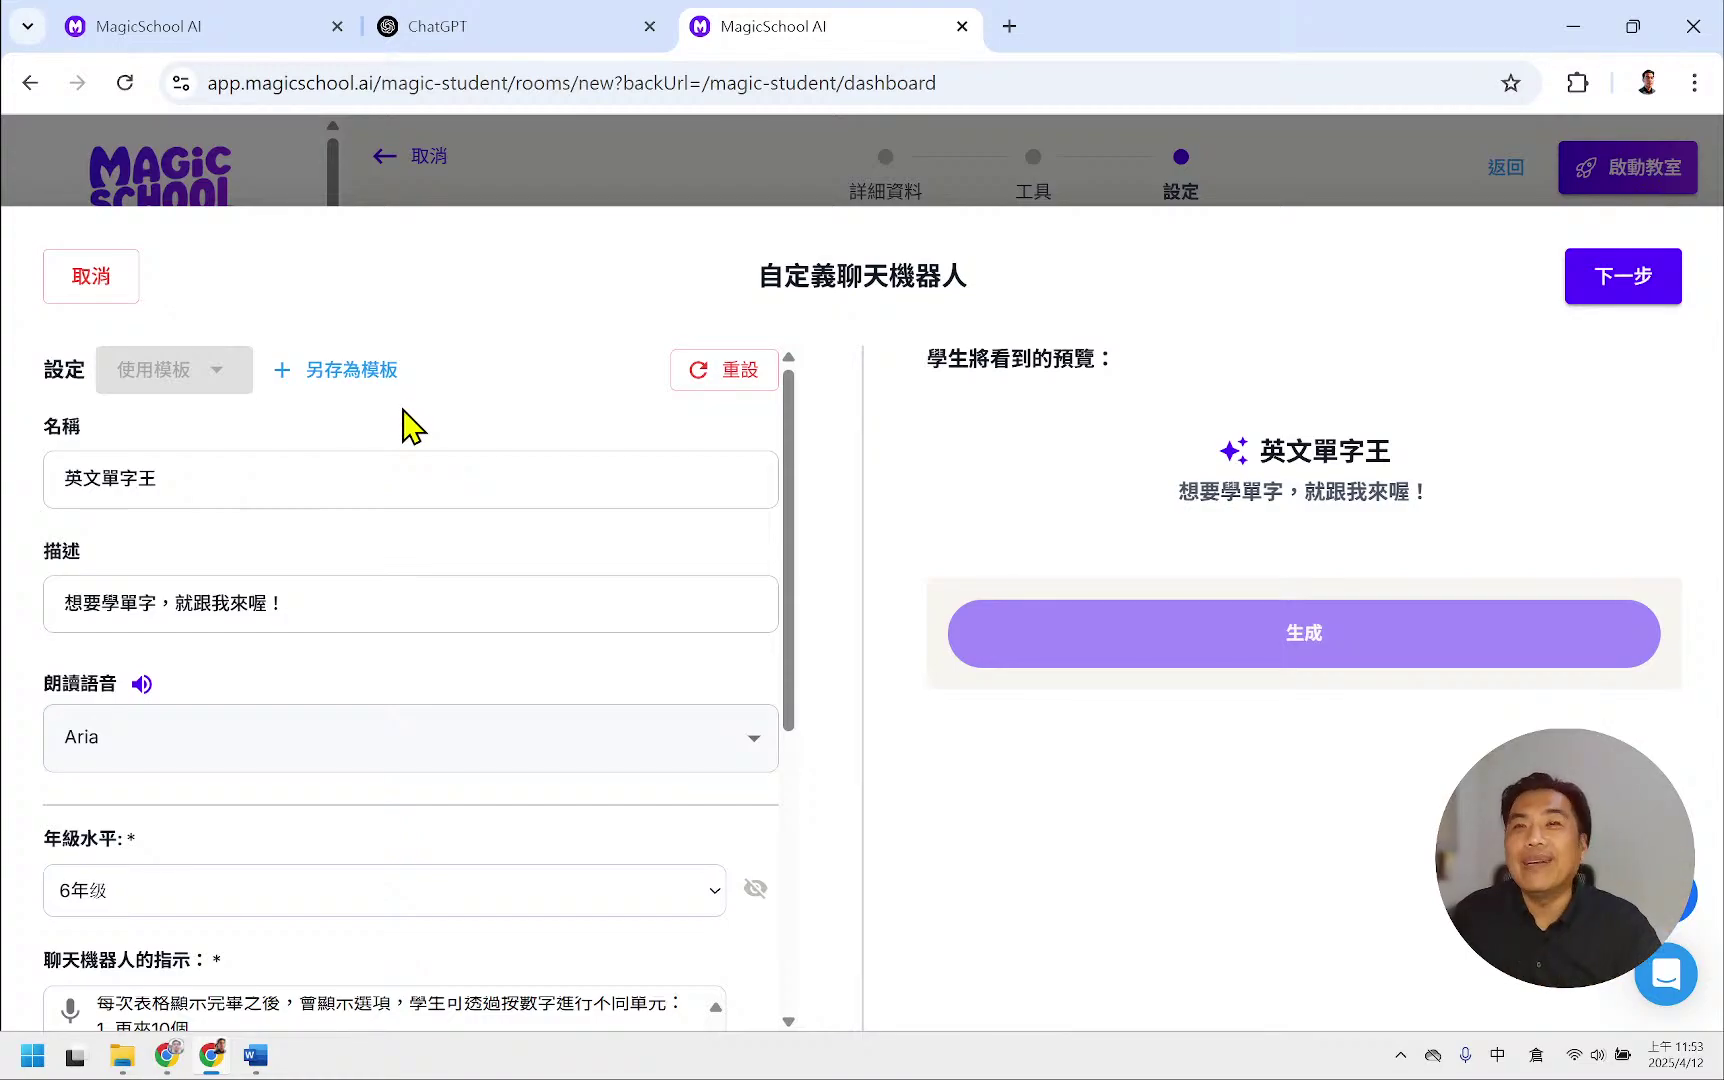
pyautogui.click(1640, 282)
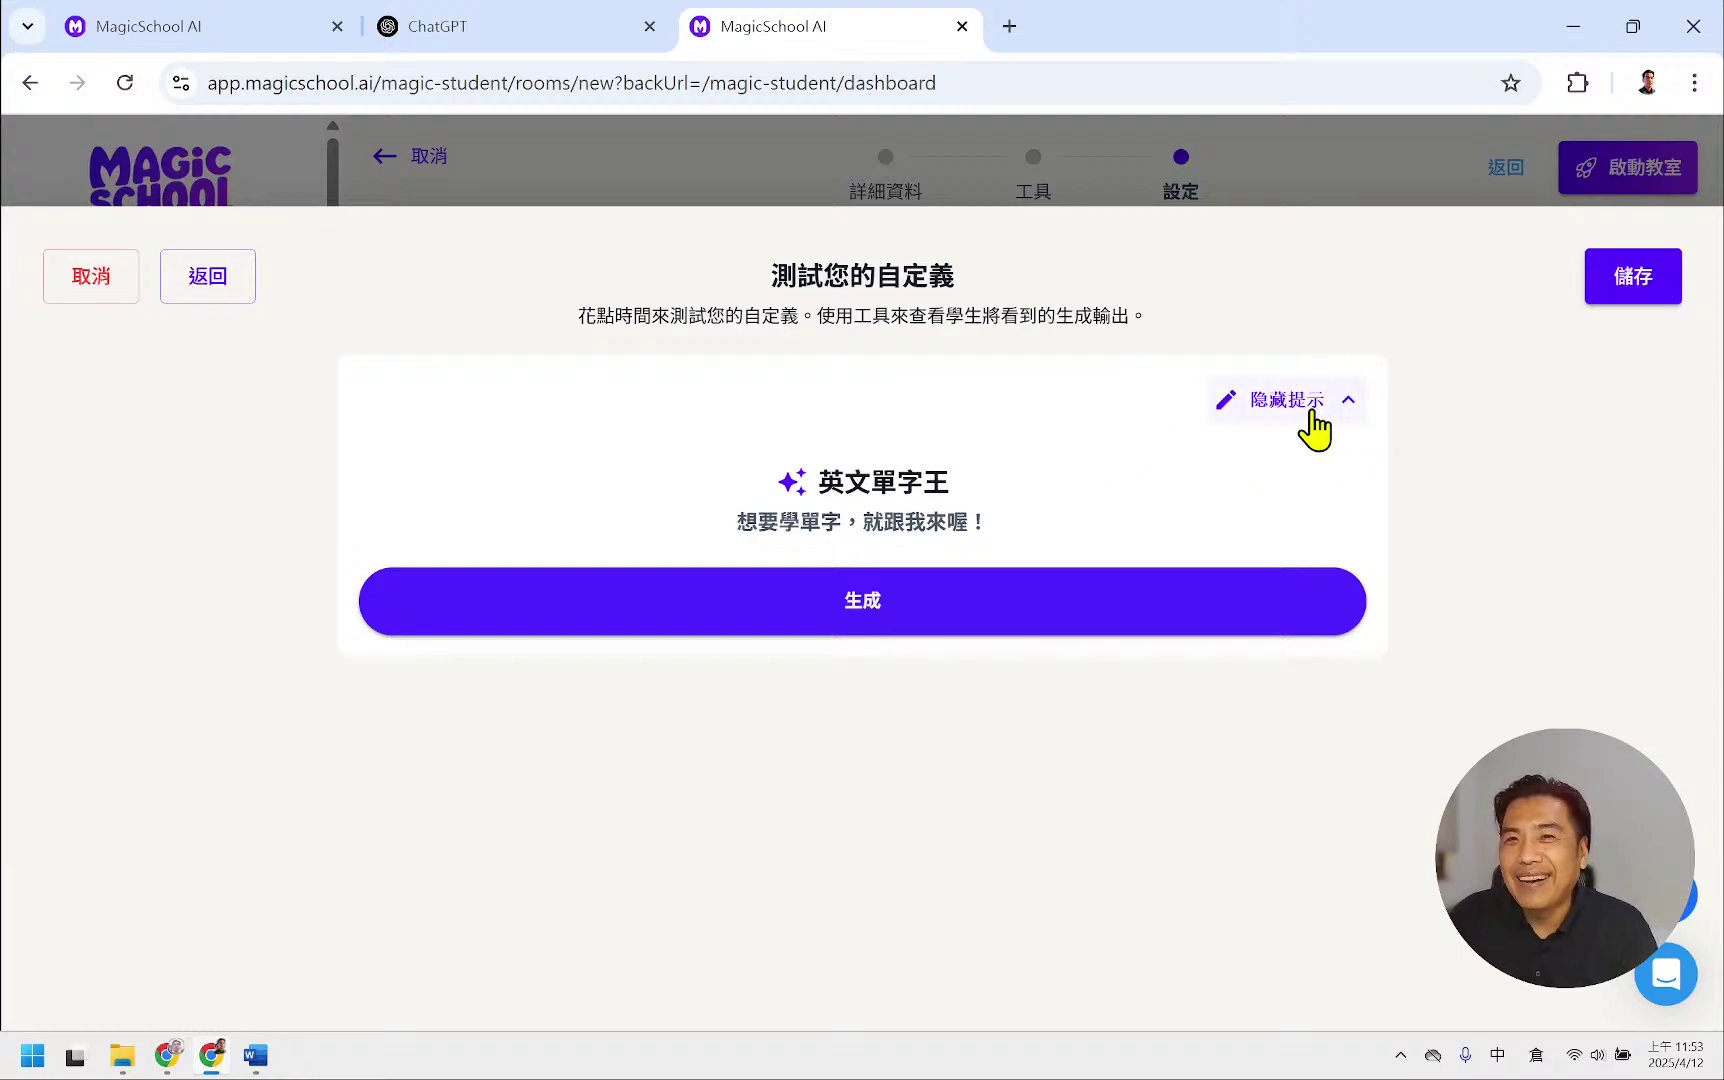
pyautogui.click(866, 620)
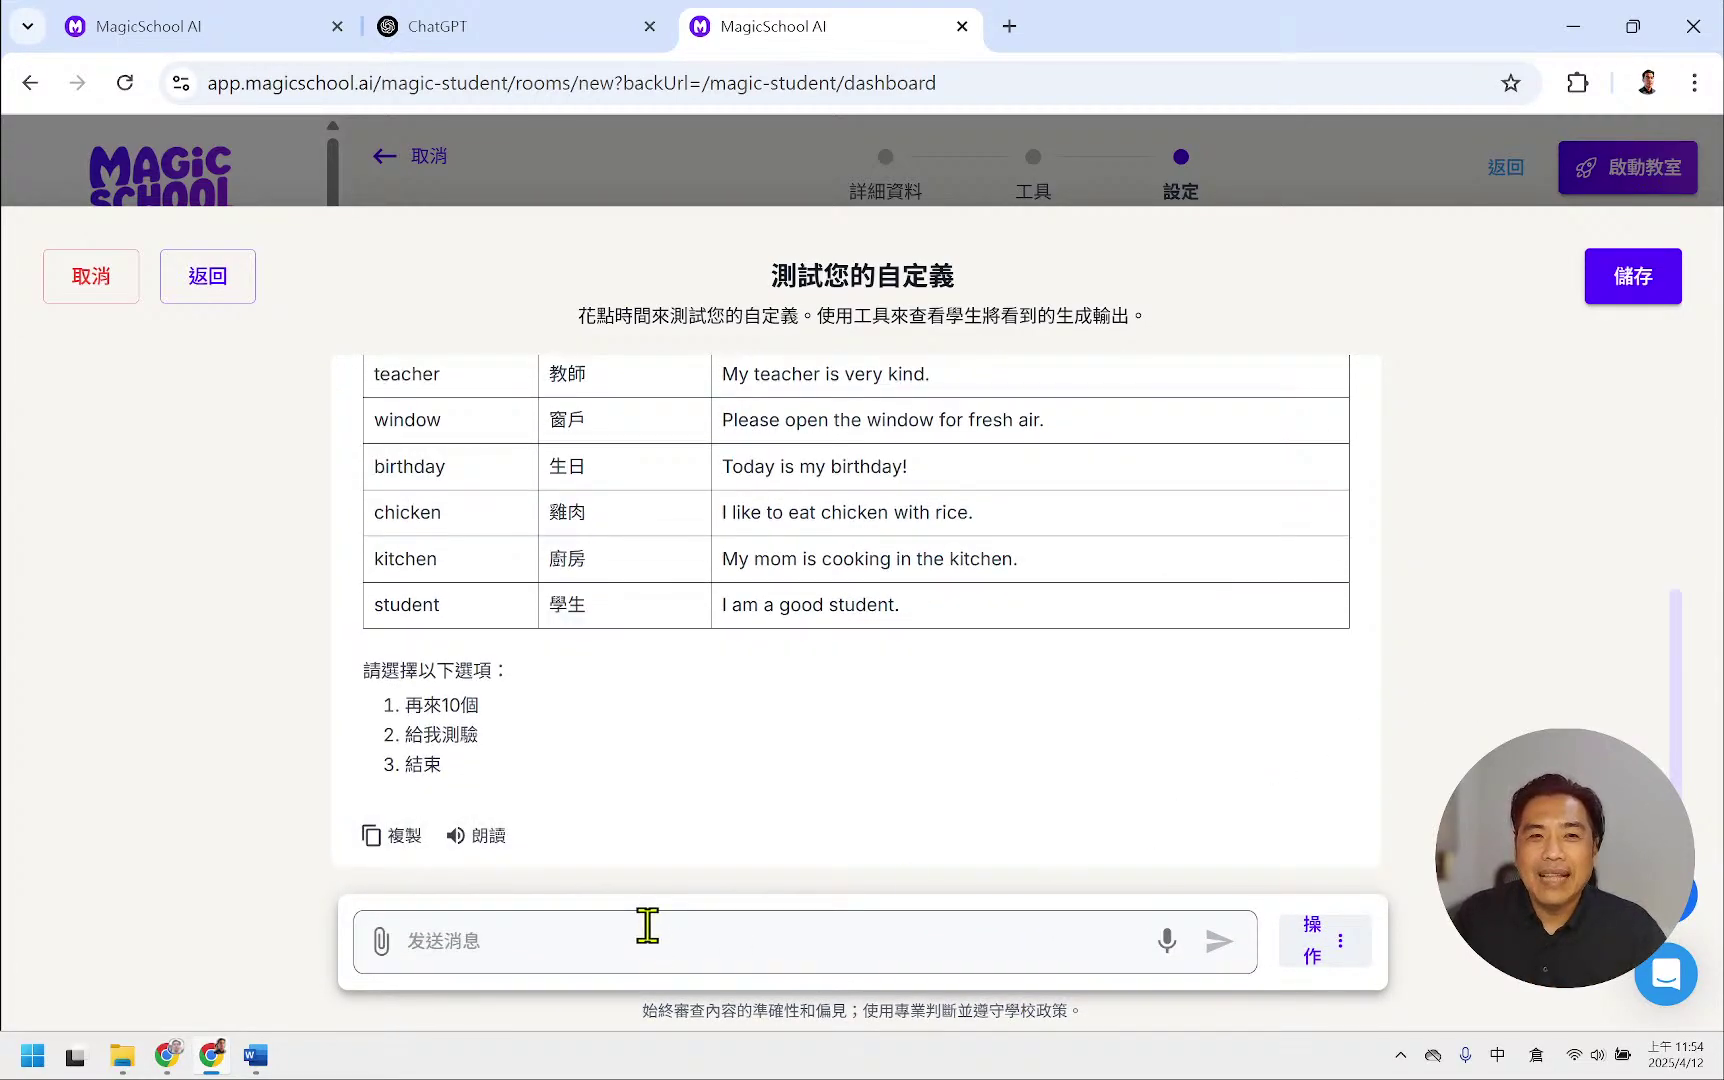
# - Send 1 to the test chatbot to request ten more words, and review the new vocabulary table
pyautogui.click(648, 925)
pyautogui.write('1')
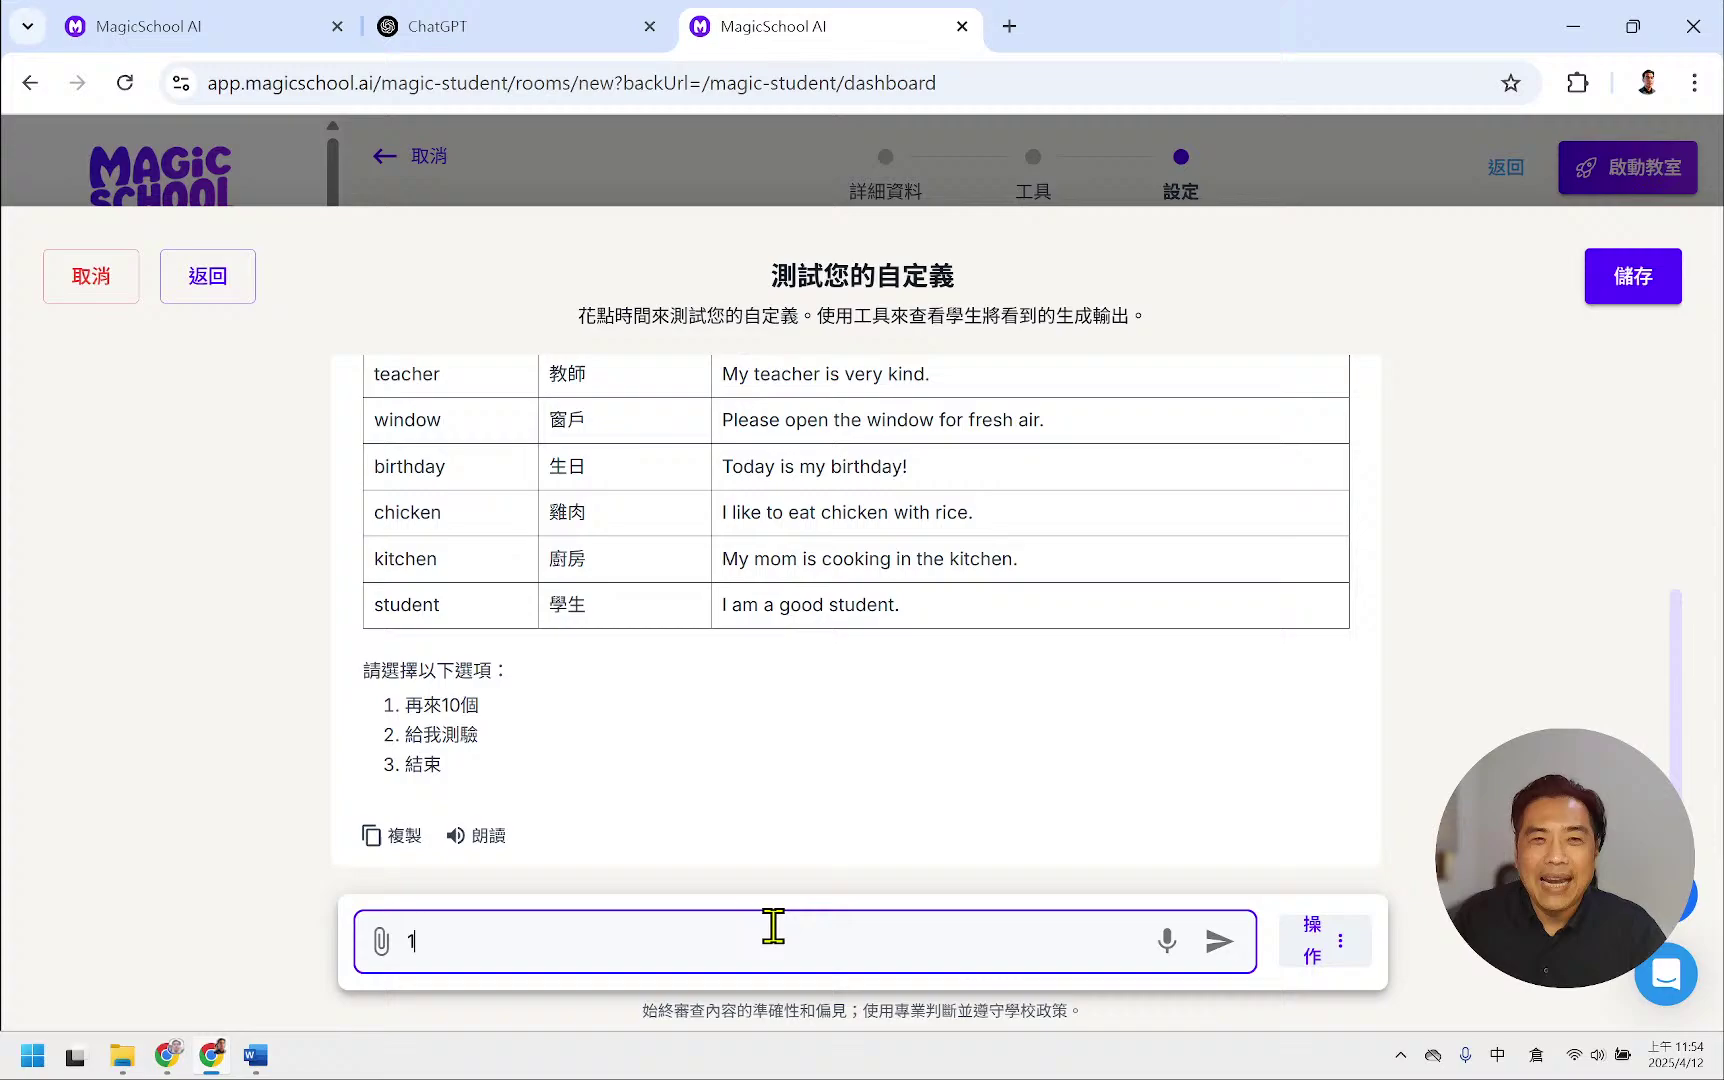
pyautogui.click(1219, 945)
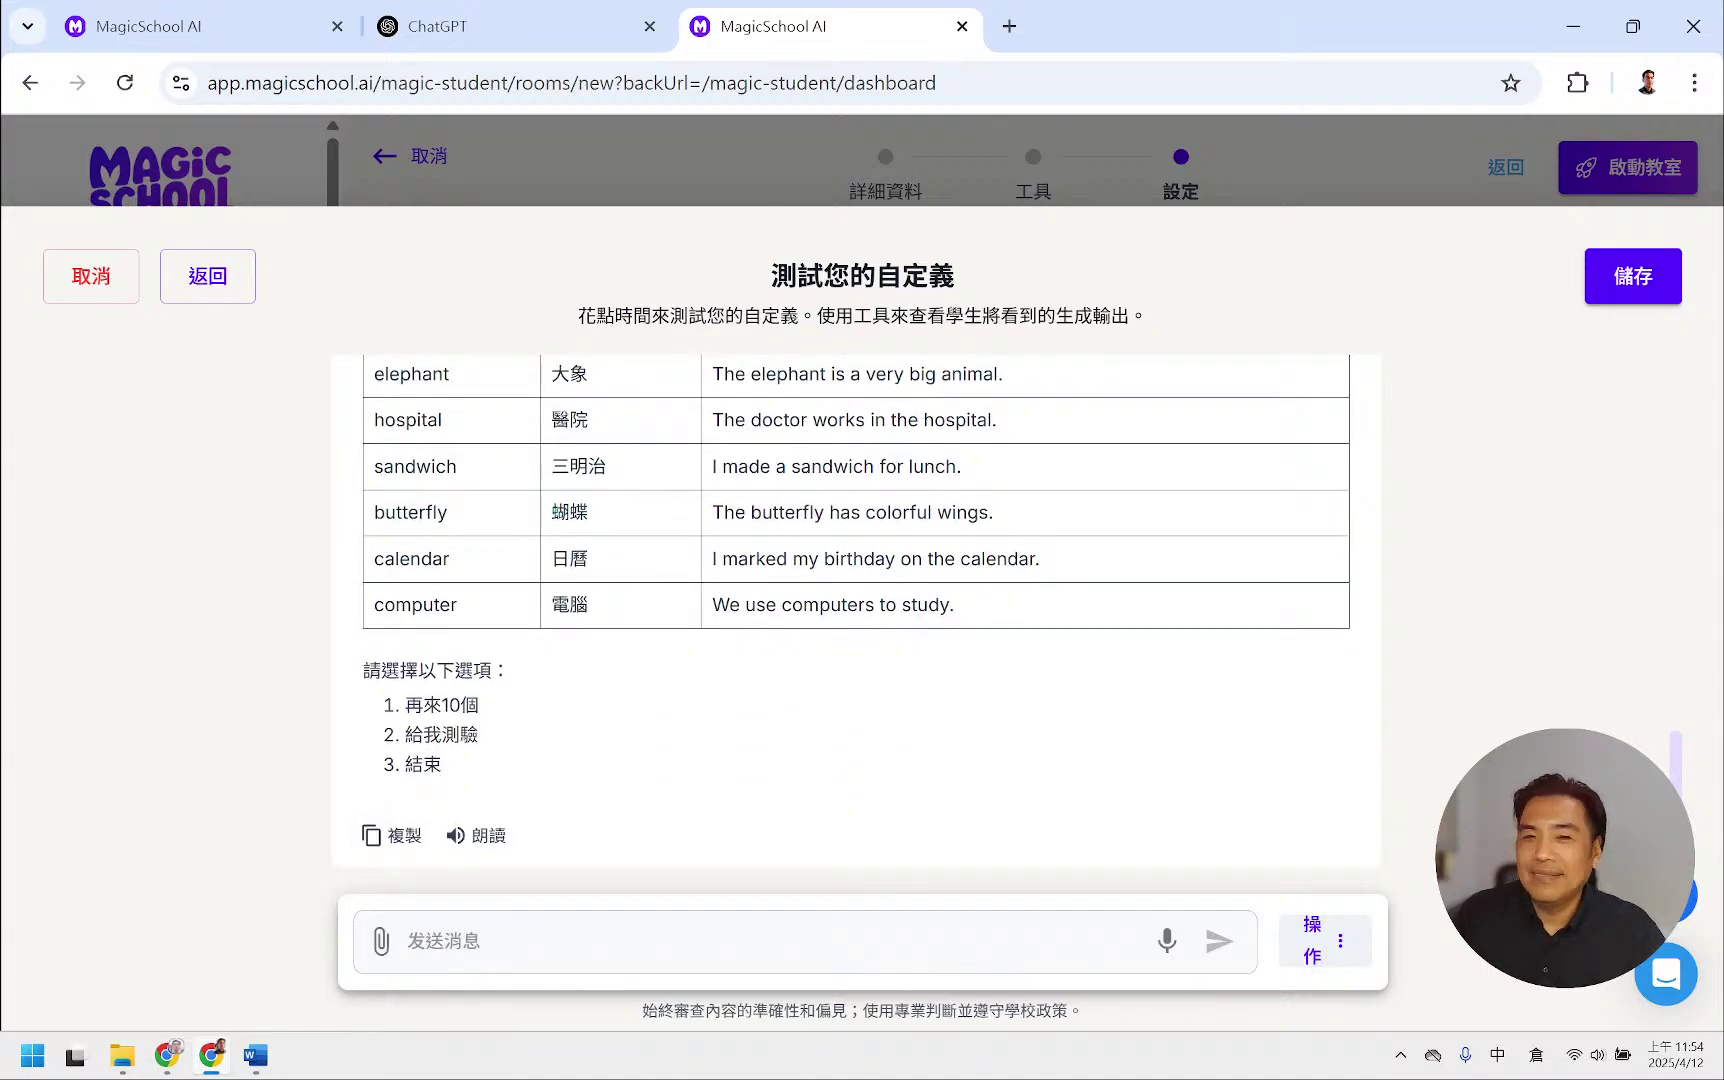
pyautogui.scroll(10, 1133, 757)
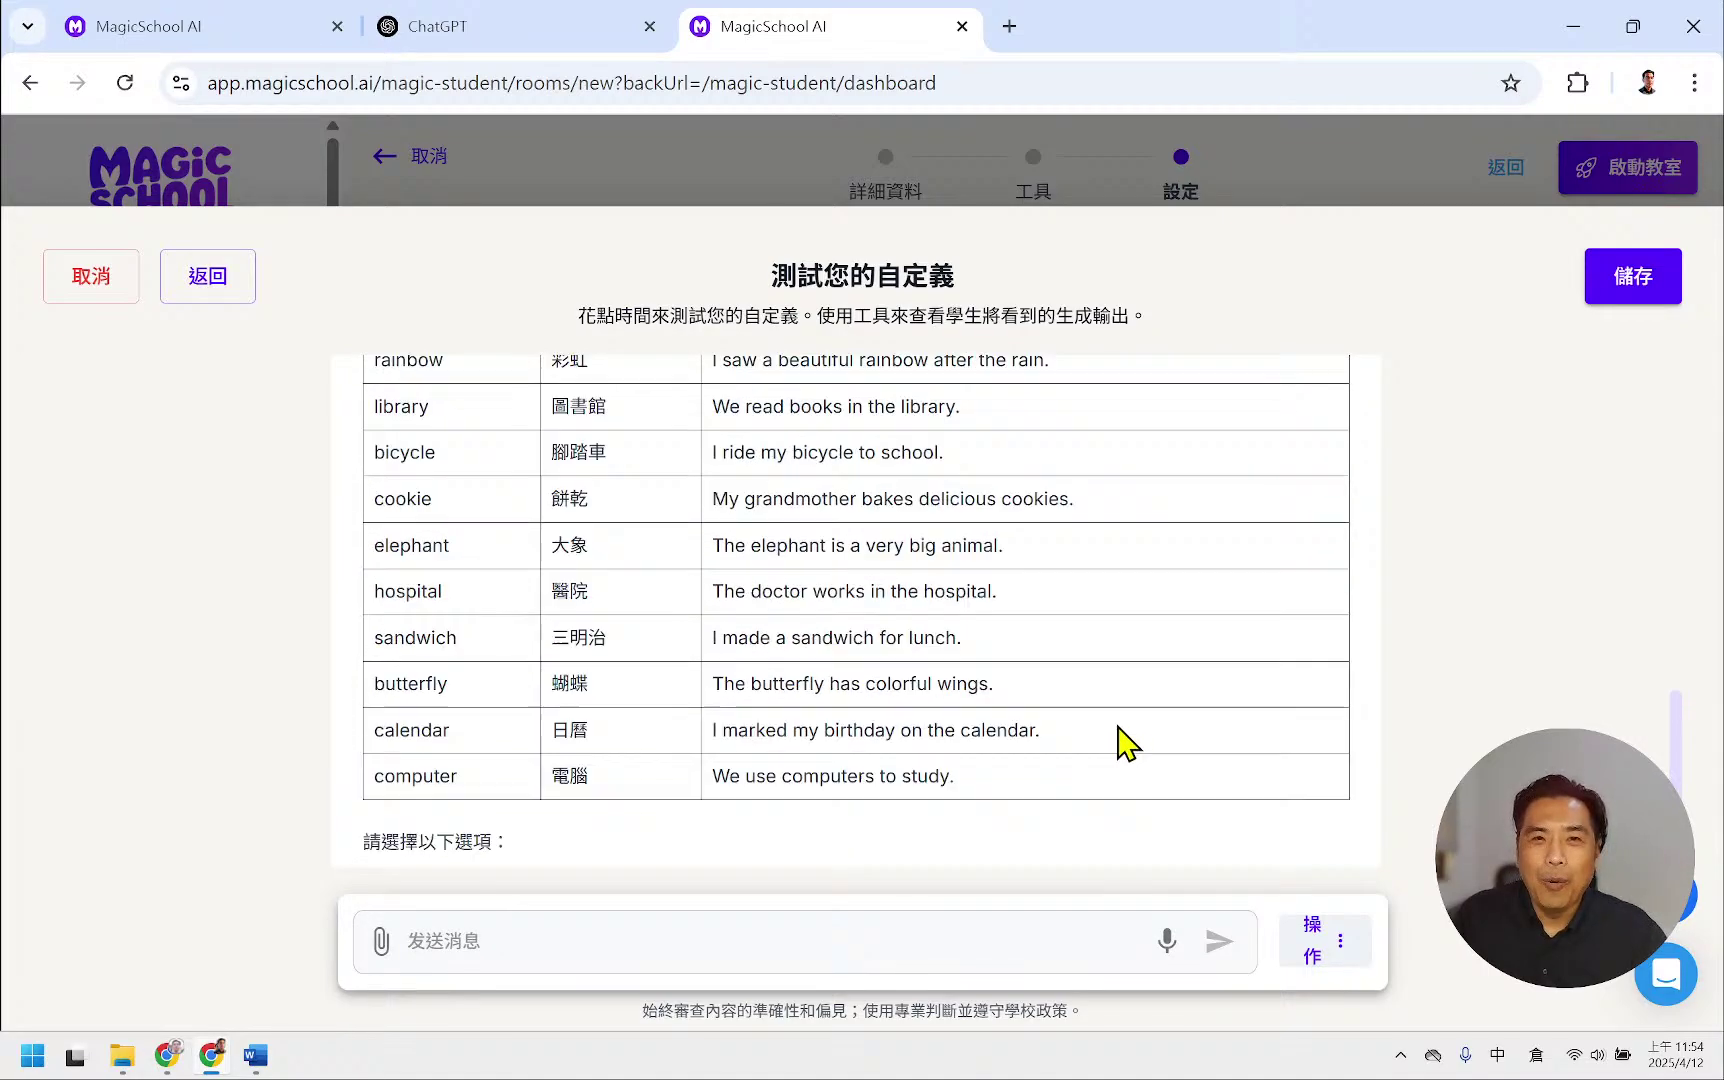
pyautogui.scroll(-10, 1120, 745)
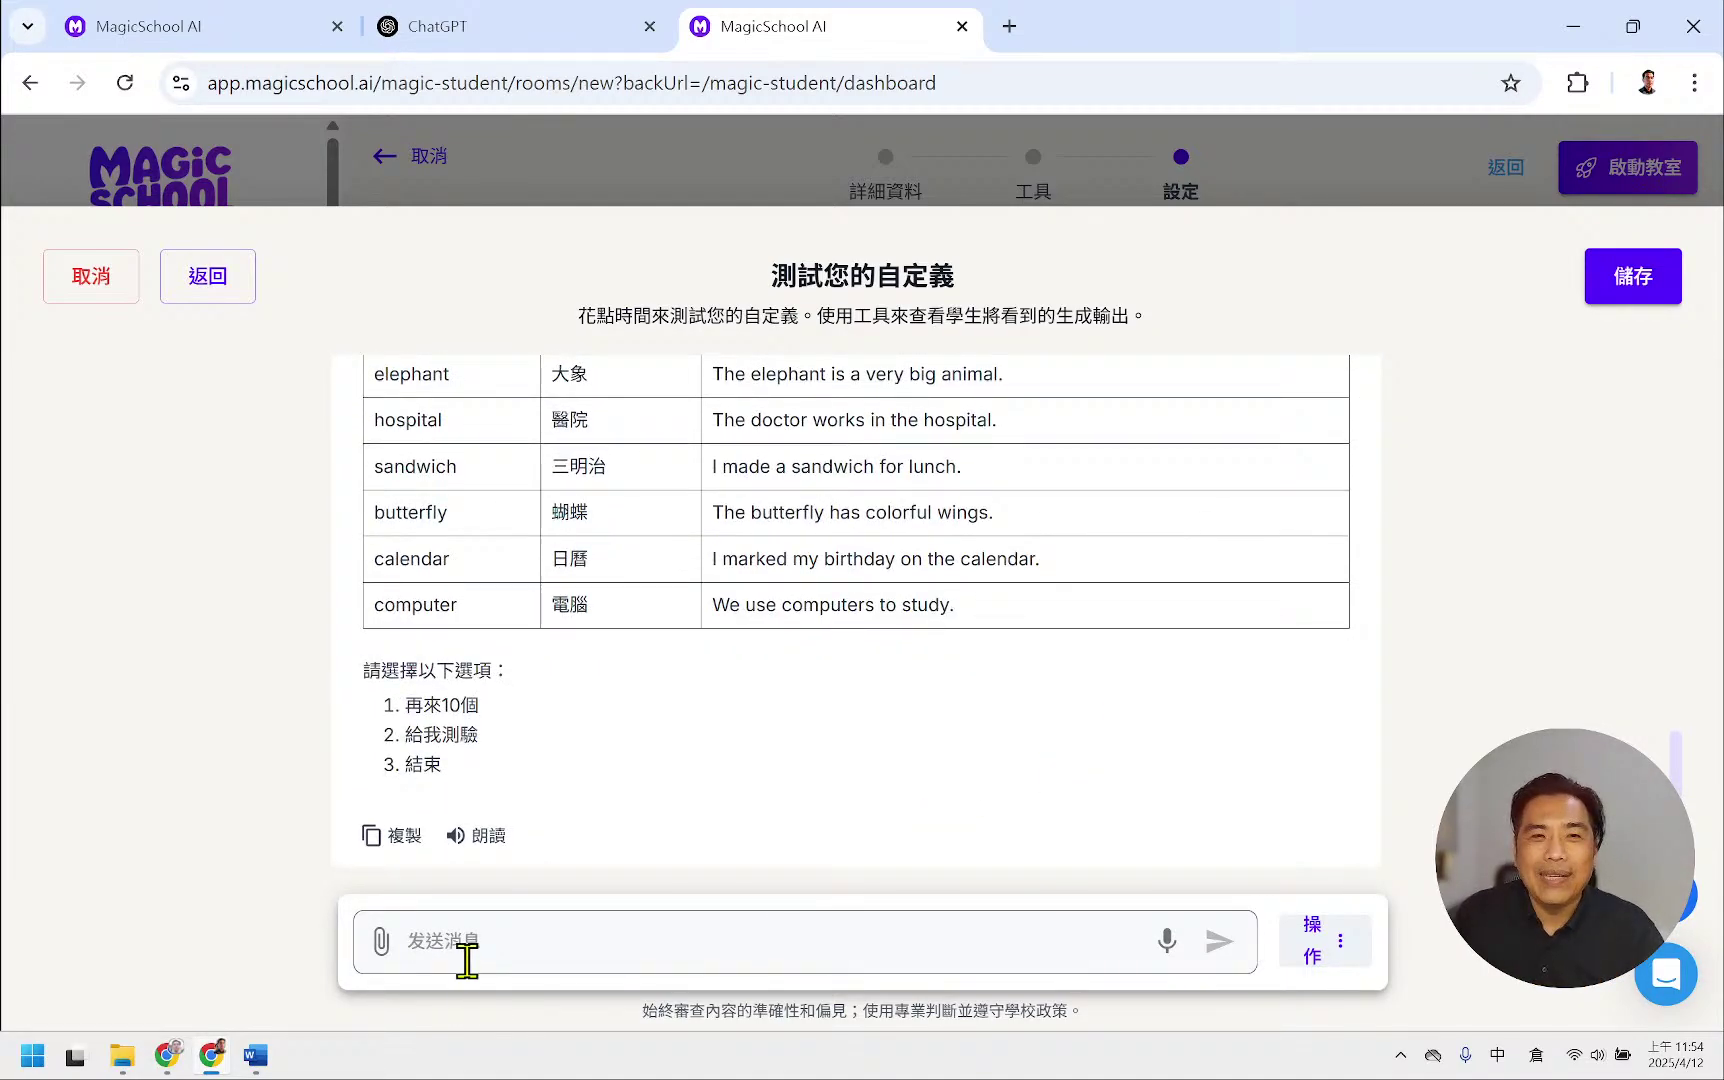
# - Send 2 to start the vocabulary quiz and answer its first question with b
pyautogui.click(484, 943)
pyautogui.write('2')
pyautogui.press('Return')
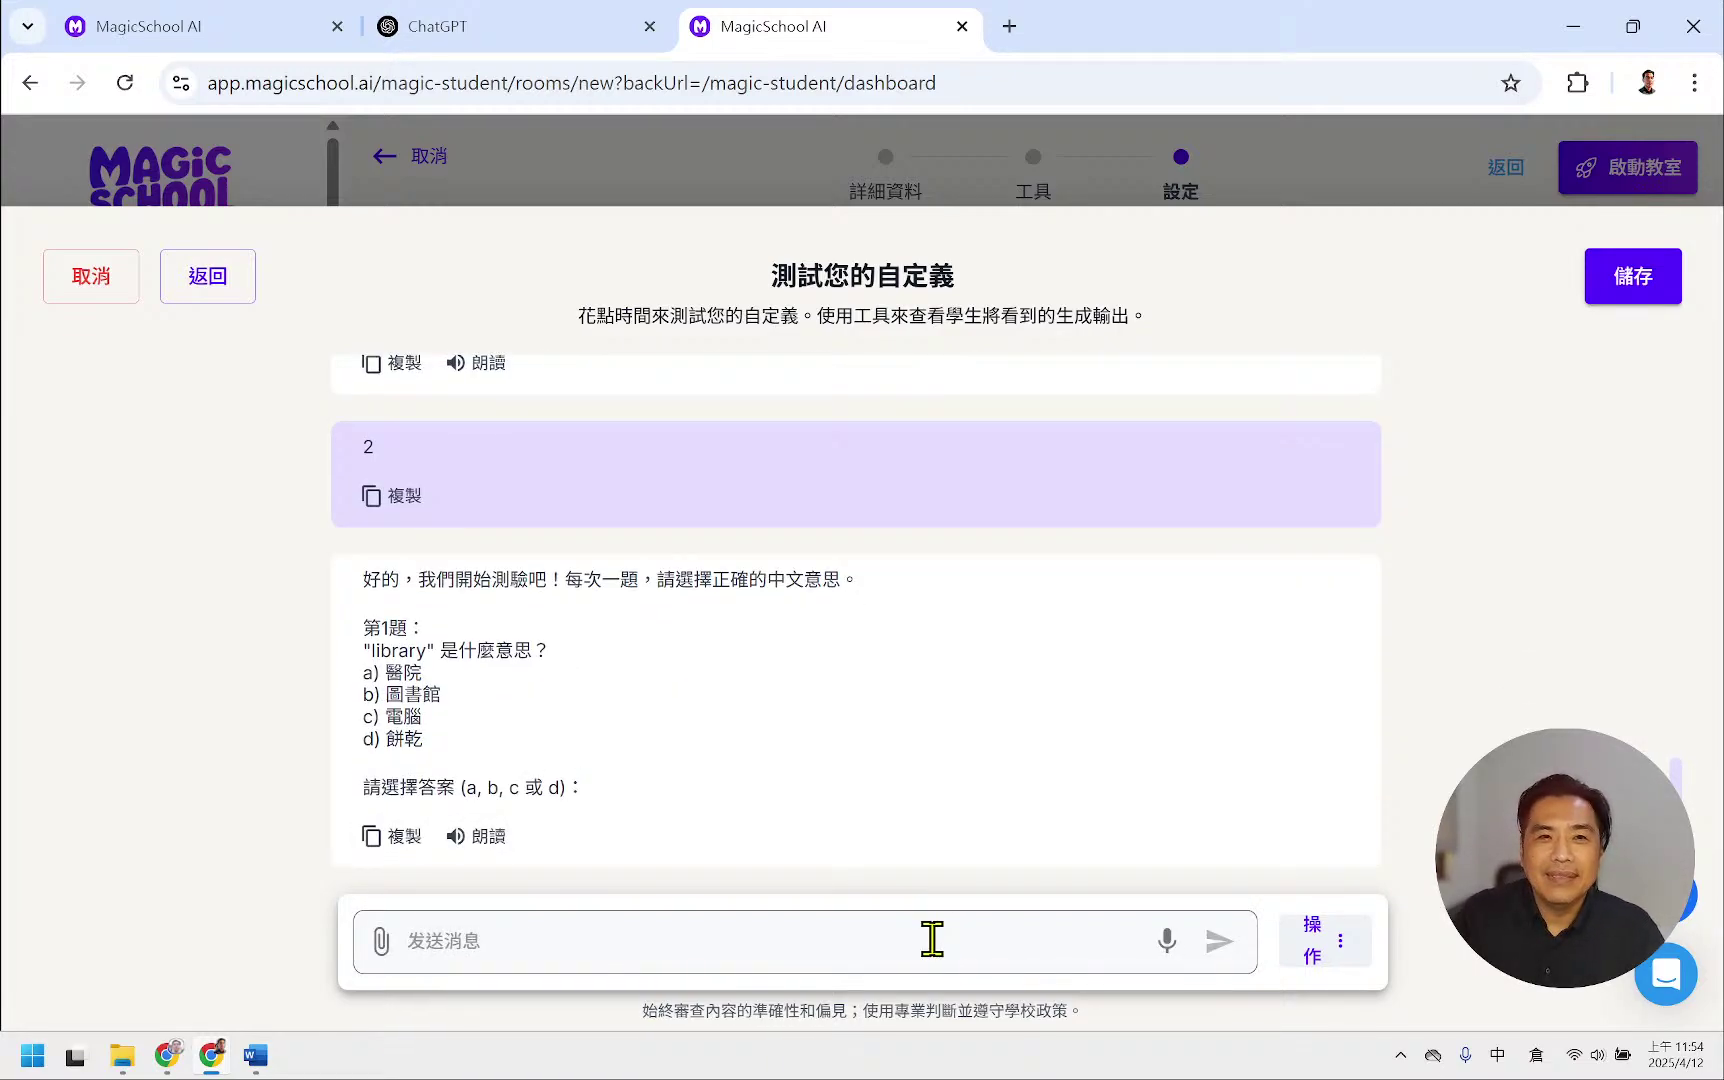
pyautogui.click(903, 943)
pyautogui.write('b')
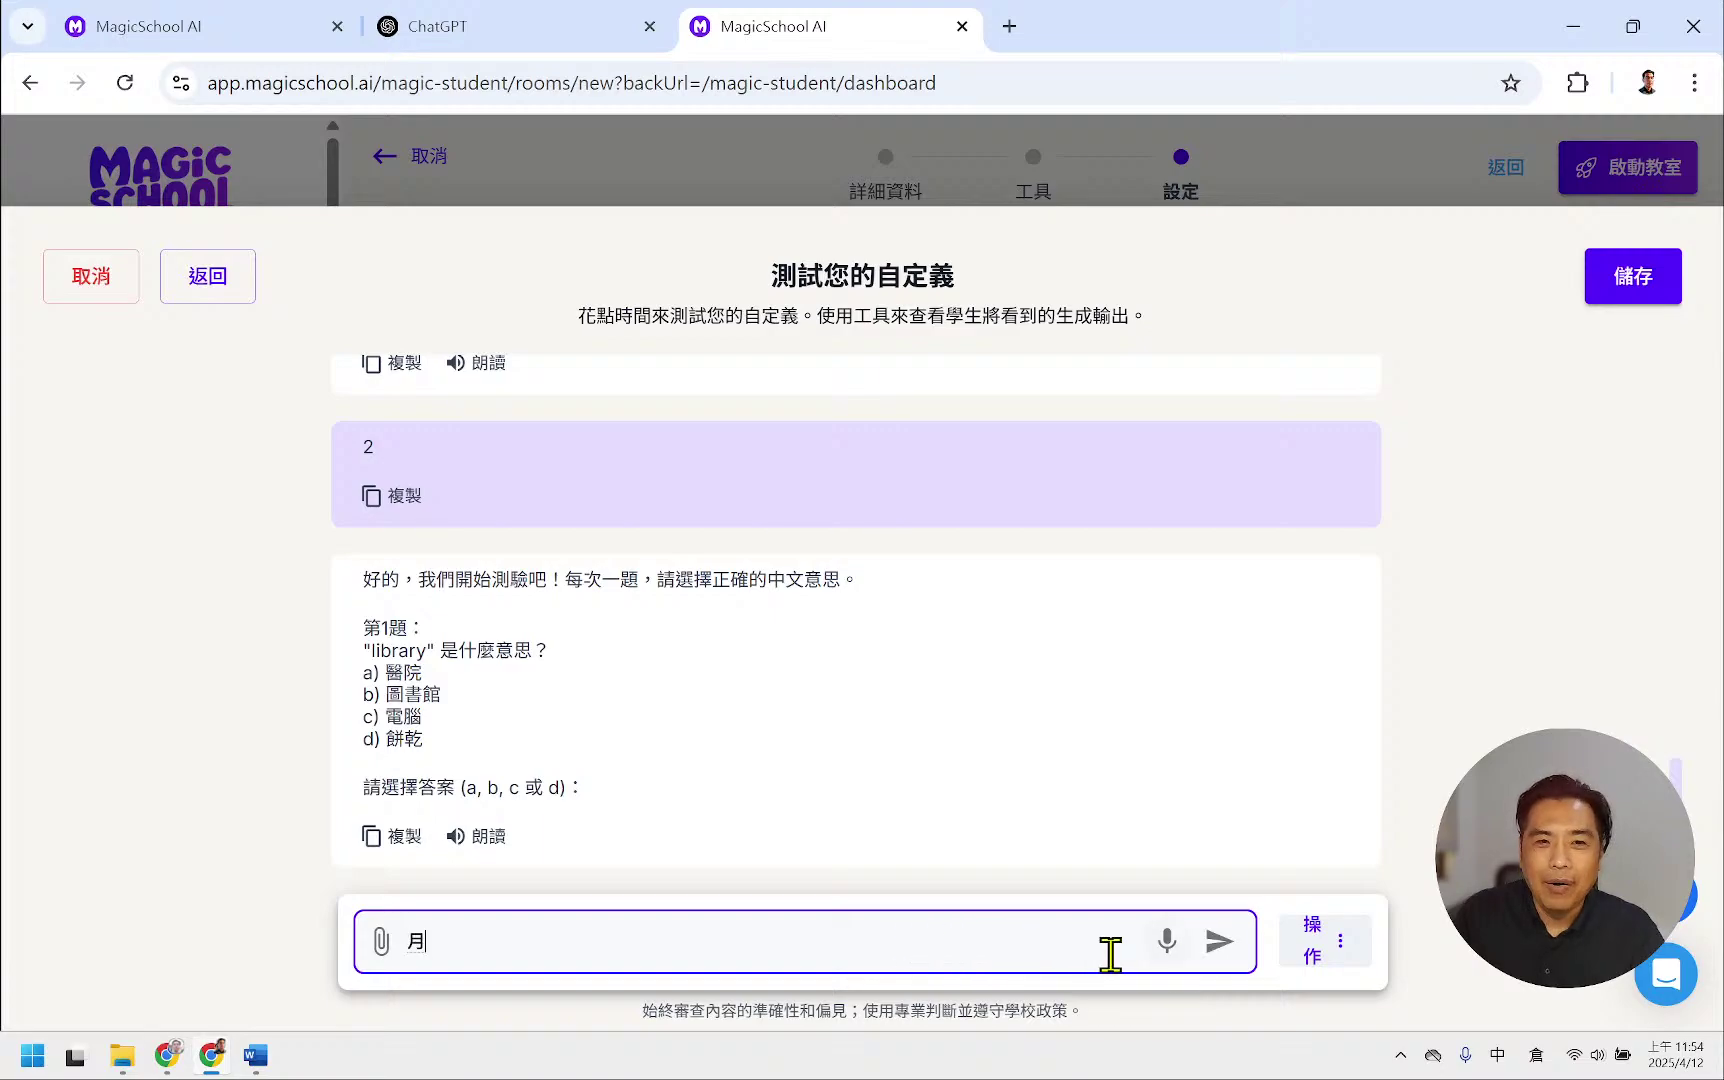
pyautogui.press('shift')
pyautogui.click(1215, 943)
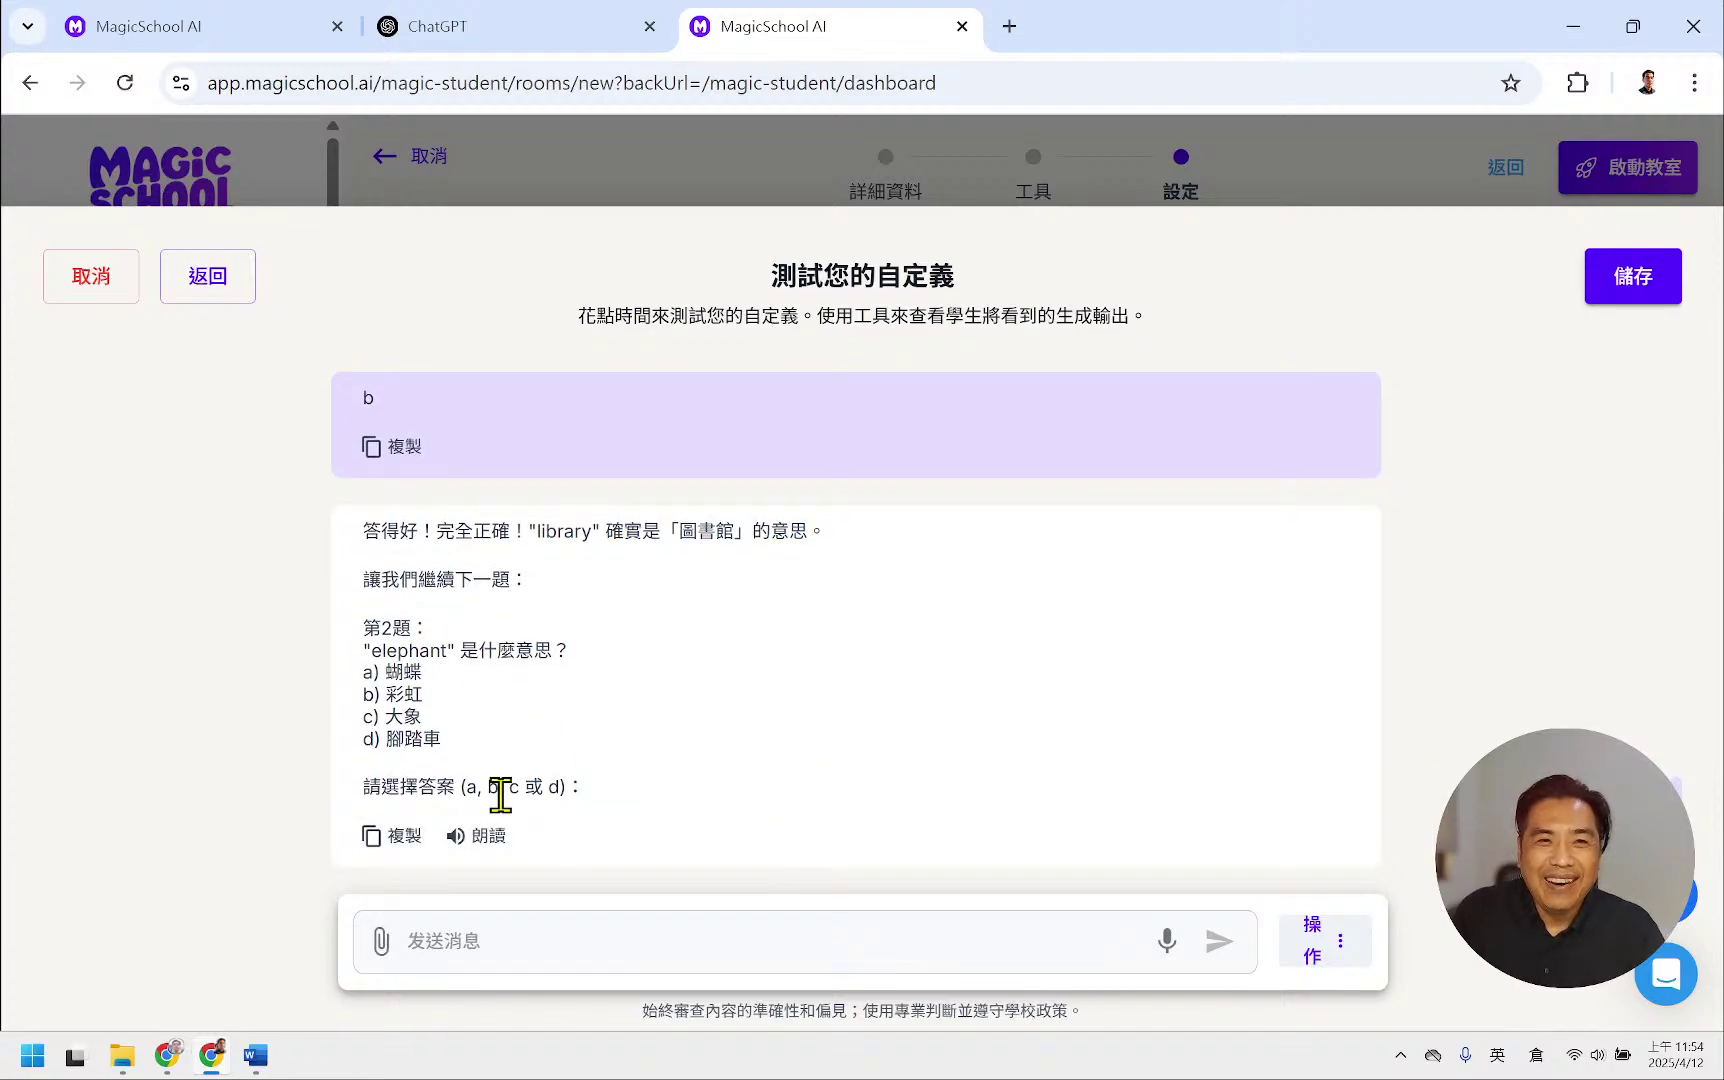
# - Answer the remaining four vocabulary quiz questions in the test chatbot with c, b, a and c
pyautogui.click(525, 935)
pyautogui.write('c')
pyautogui.press('Return')
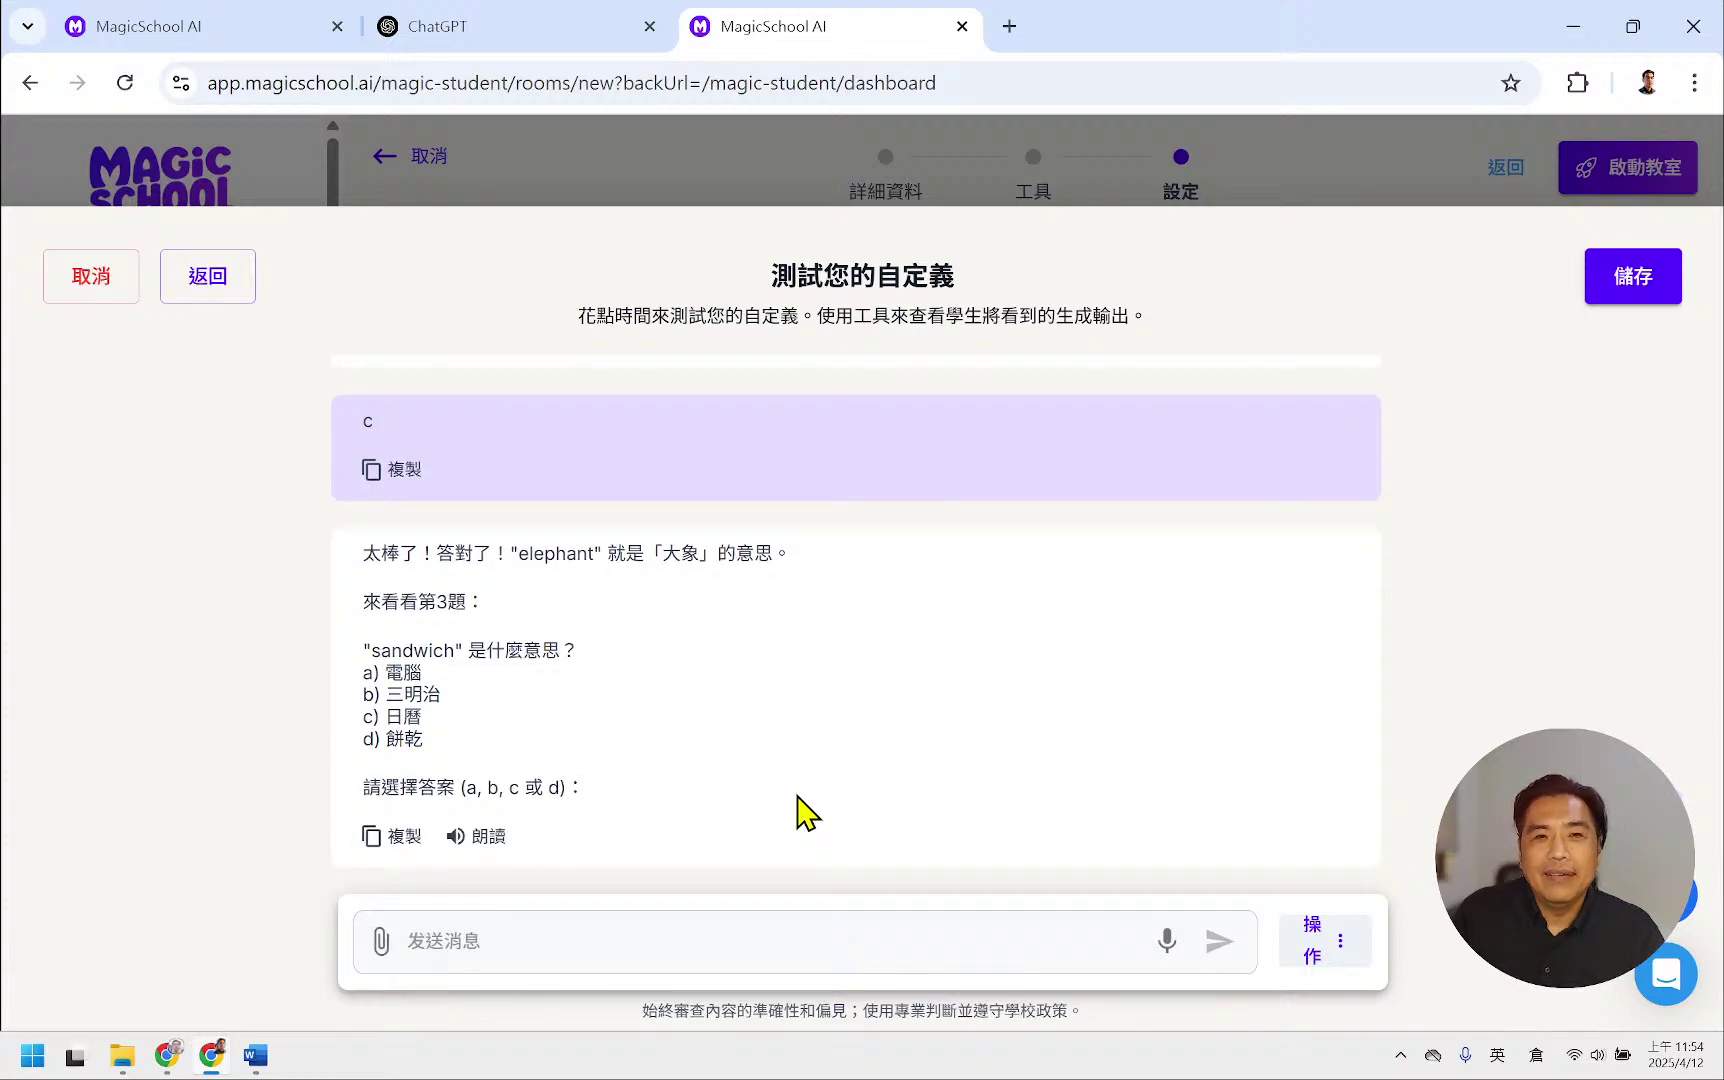
pyautogui.click(590, 942)
pyautogui.write('b')
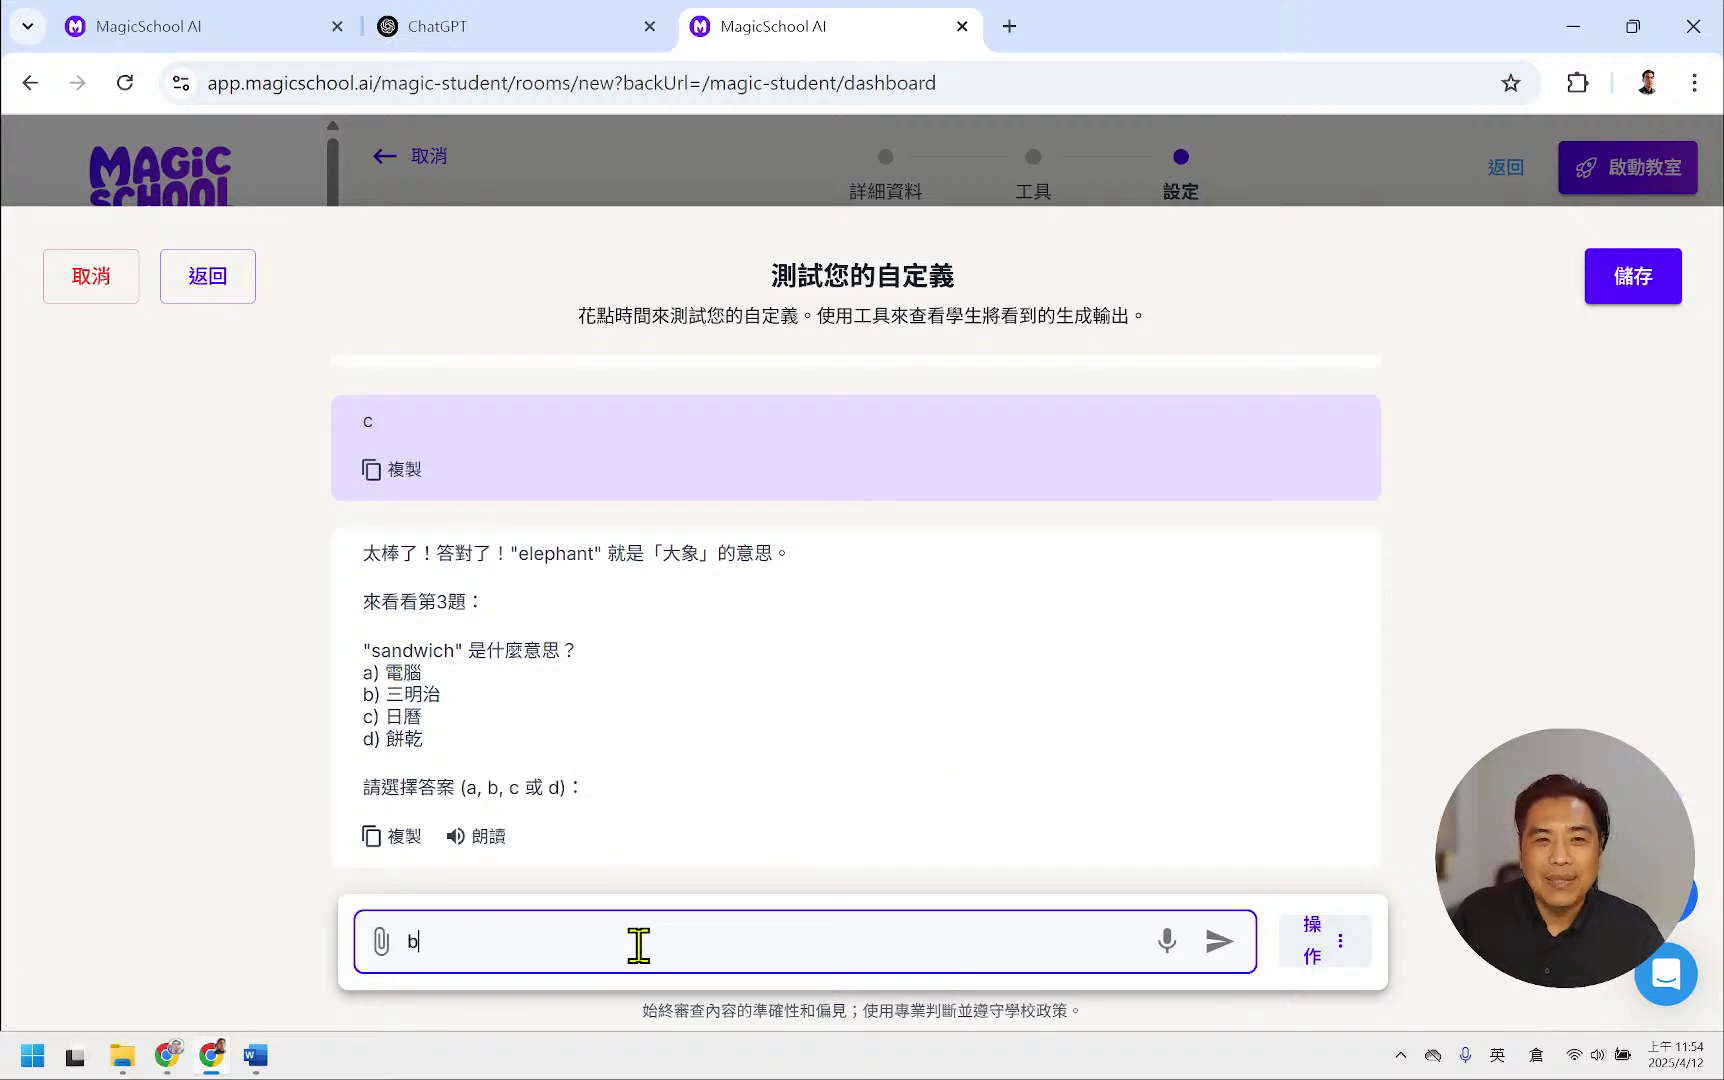
pyautogui.press('Return')
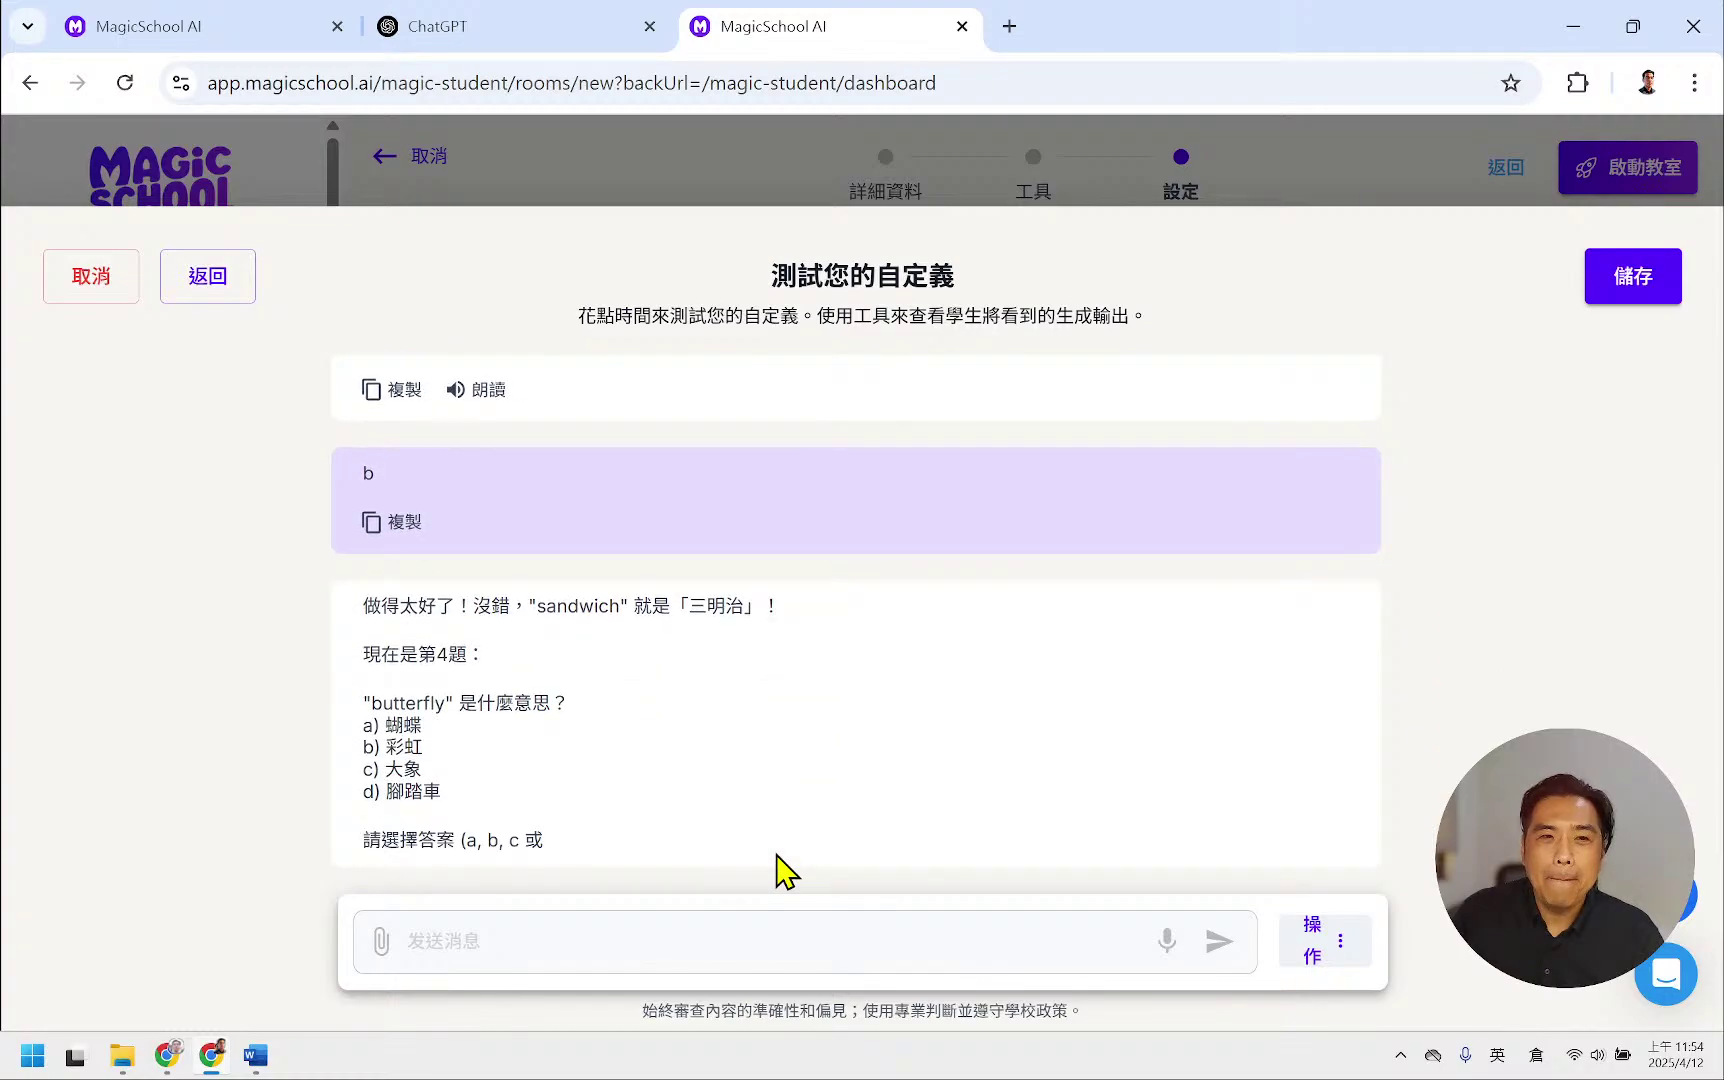
pyautogui.click(647, 932)
pyautogui.write('a')
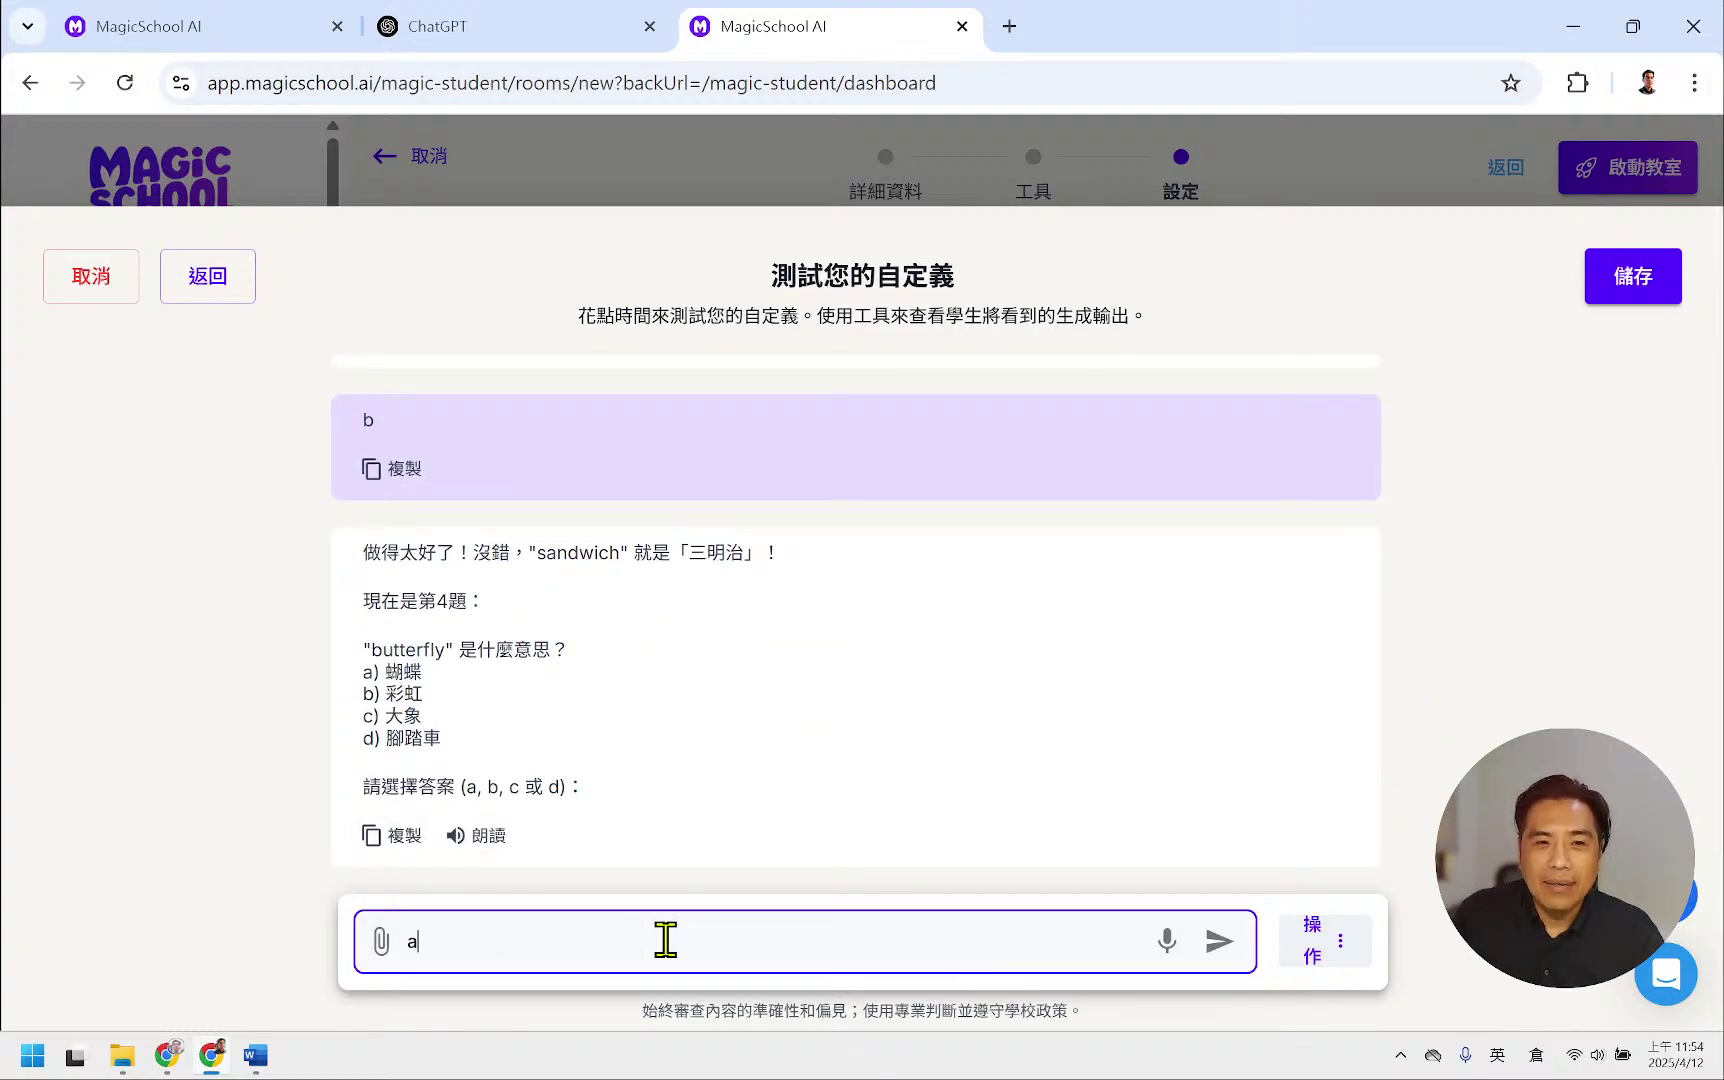
pyautogui.press('Return')
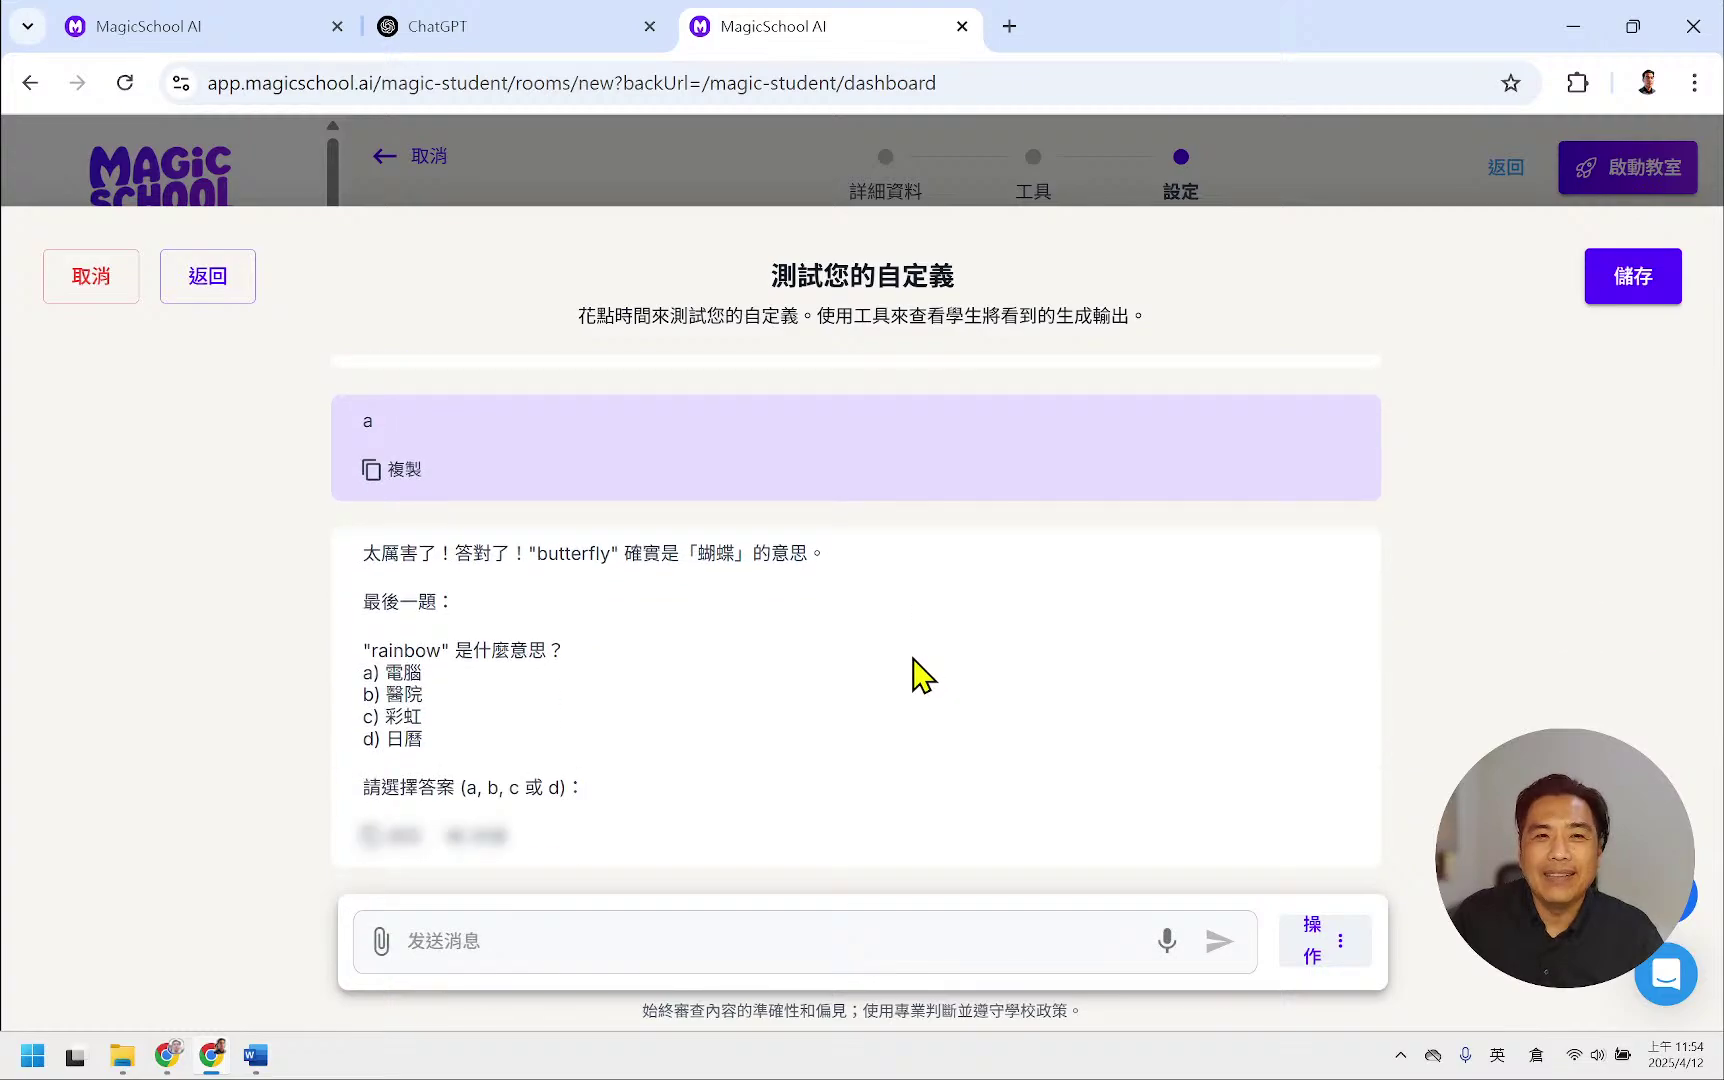
pyautogui.click(587, 945)
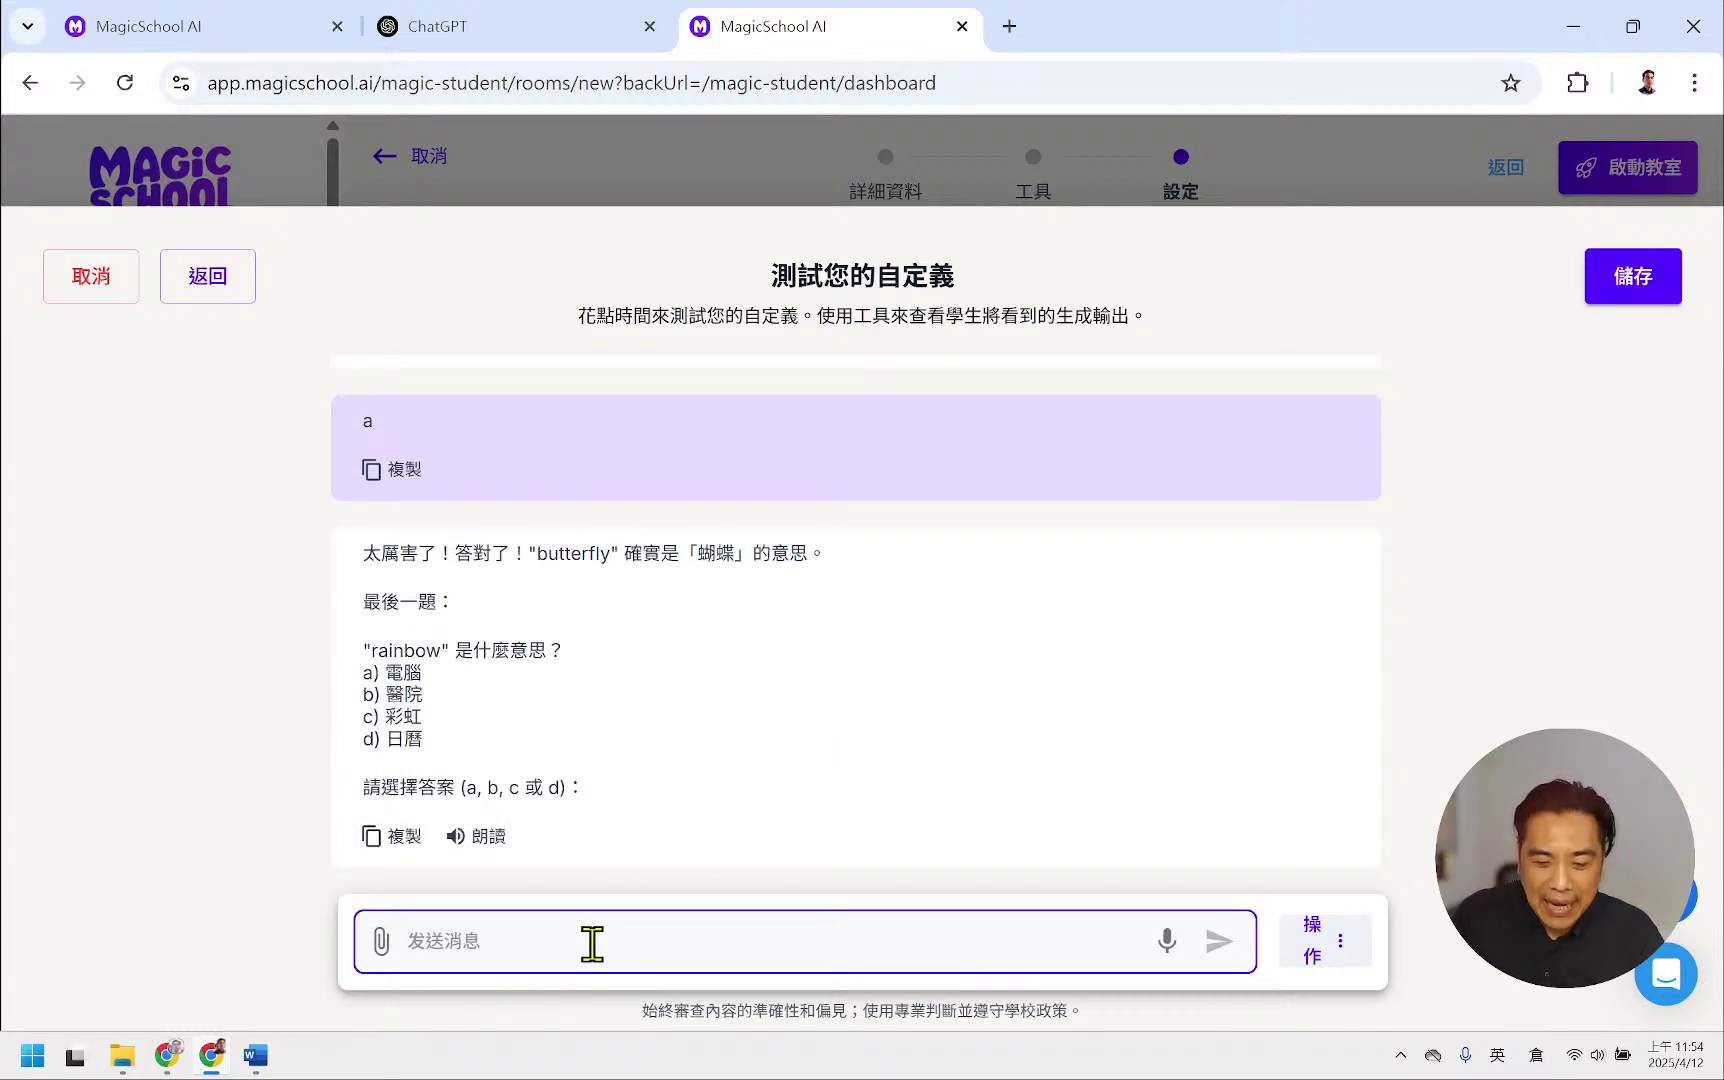
pyautogui.write('c')
pyautogui.press('Return')
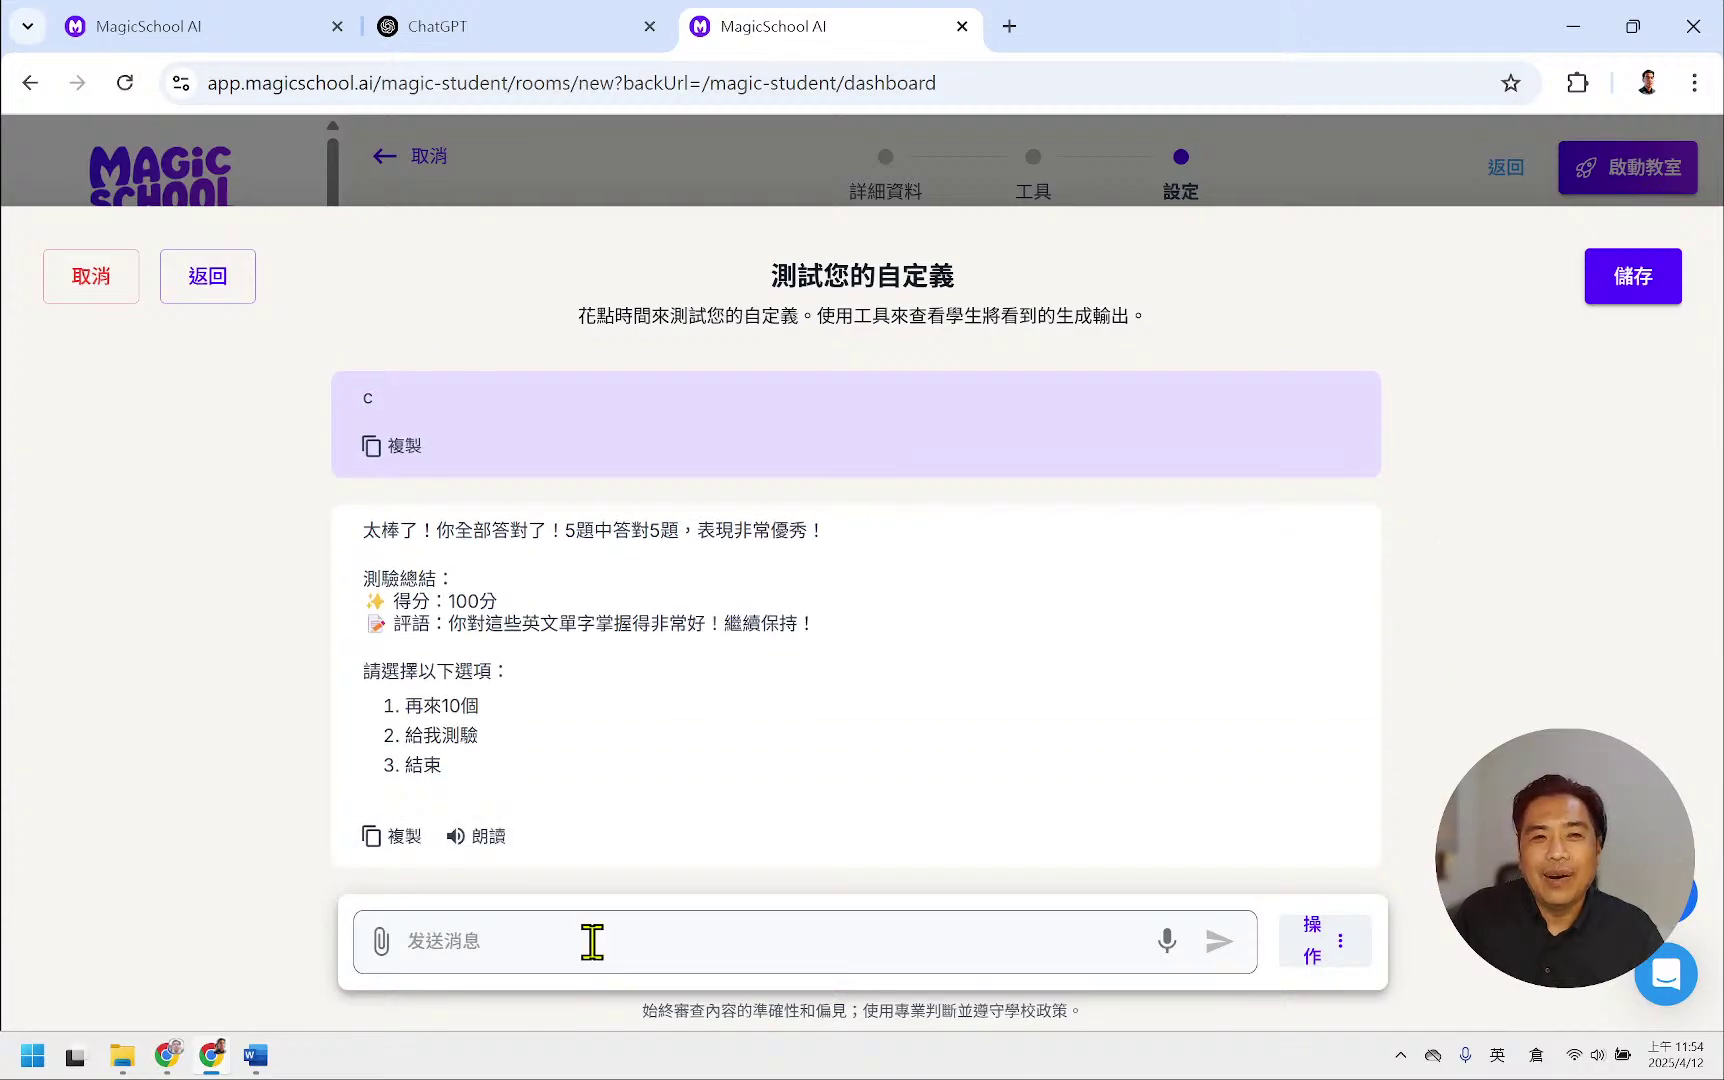
# - Send 3 to end the test conversation, and save the chatbot customization
pyautogui.click(590, 939)
pyautogui.write('3')
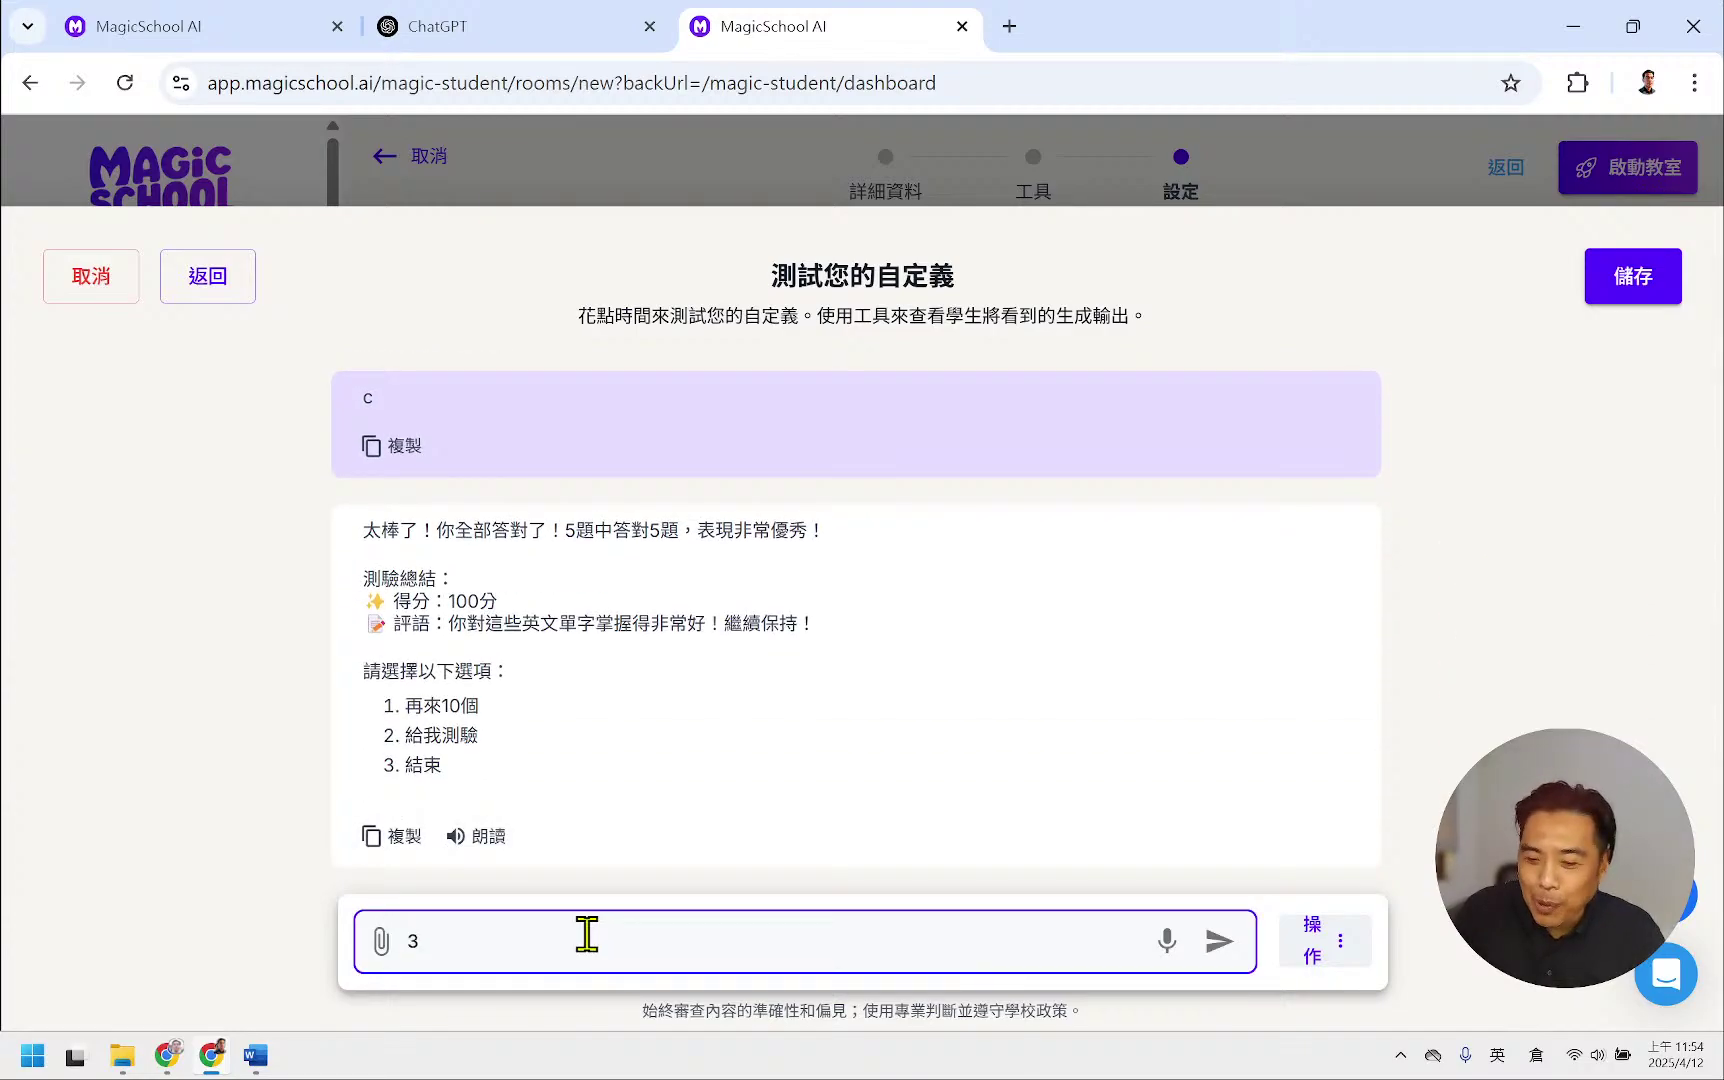
pyautogui.press('Return')
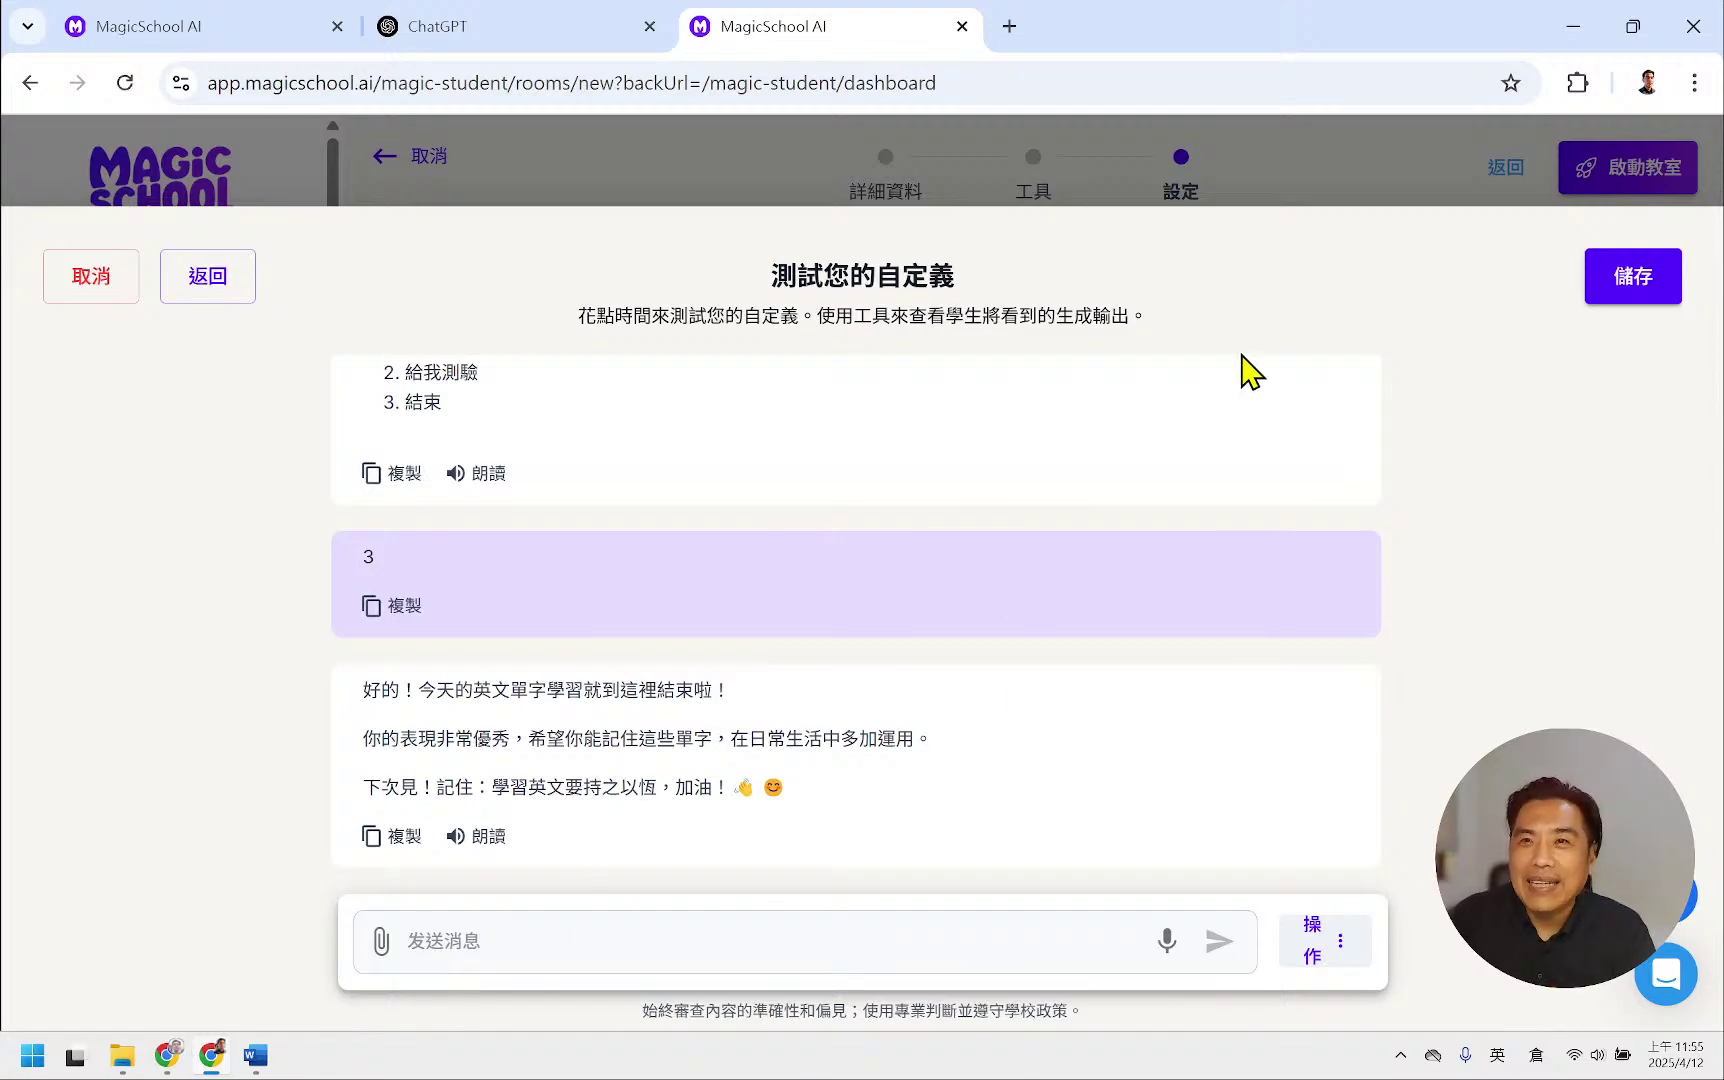
pyautogui.click(1628, 290)
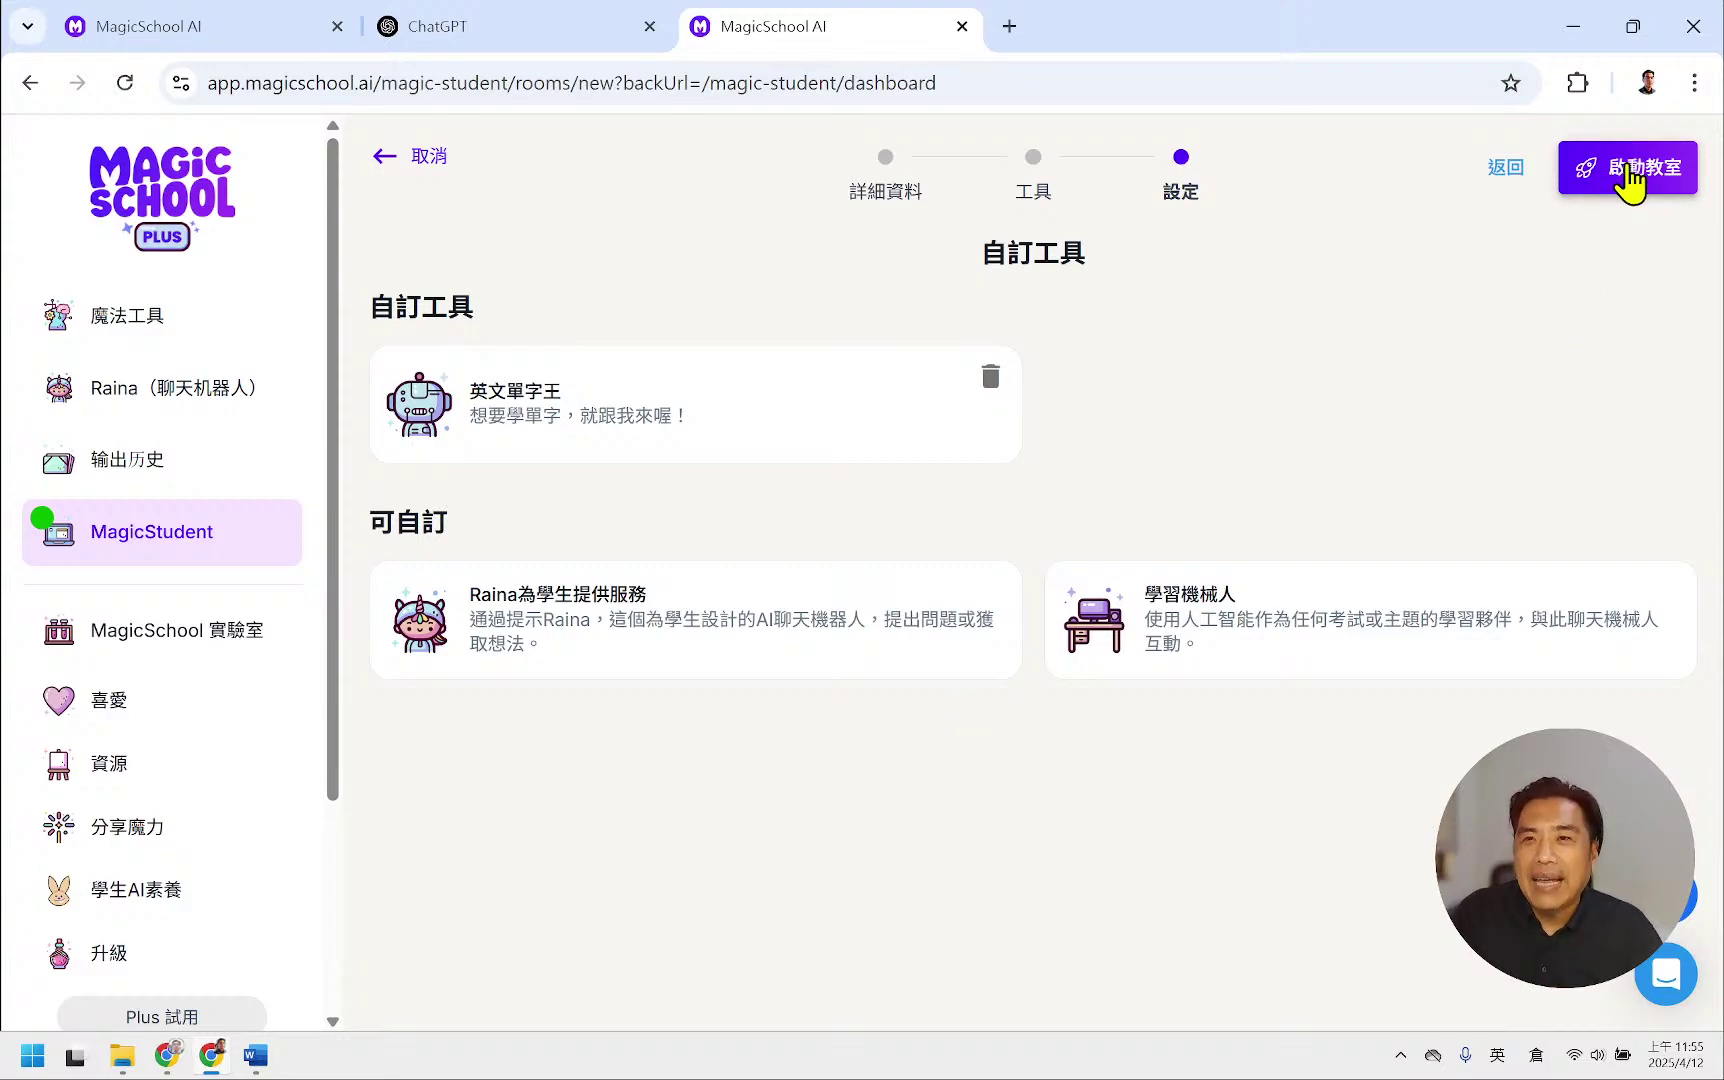
# - Launch the student room and copy its join URL, closing the sharing options when done
pyautogui.click(1628, 170)
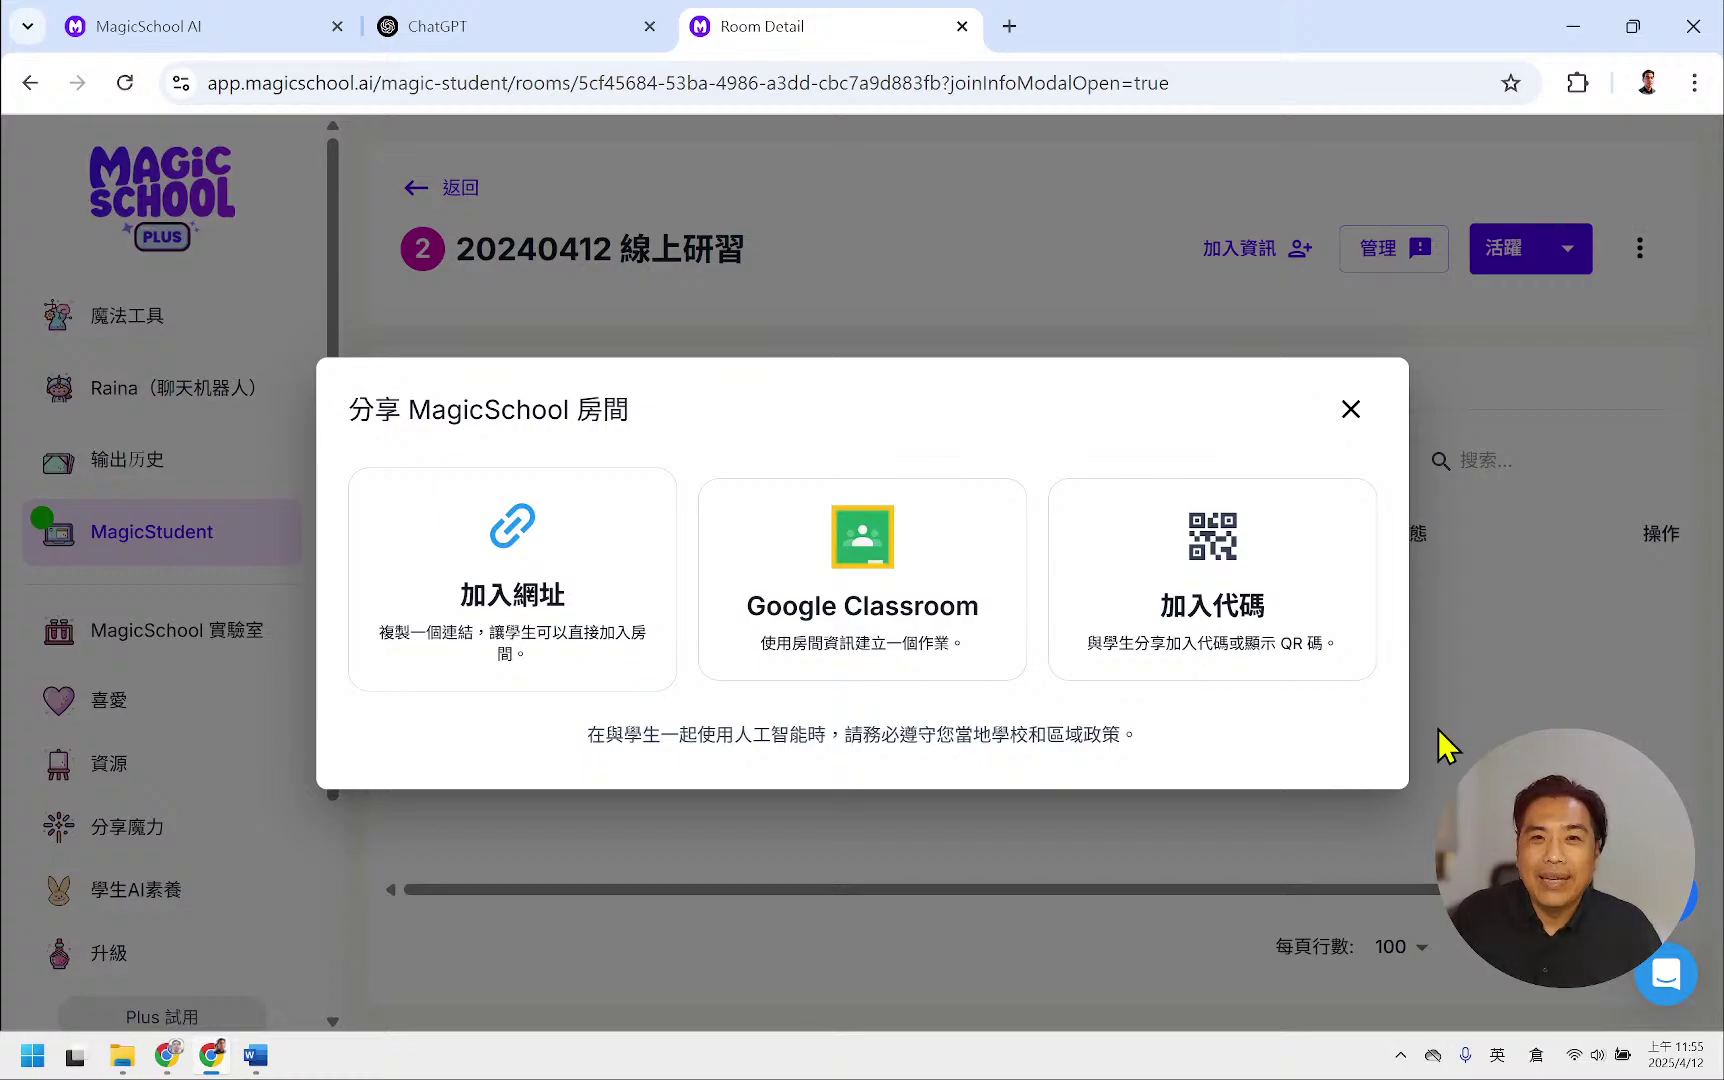
pyautogui.click(483, 545)
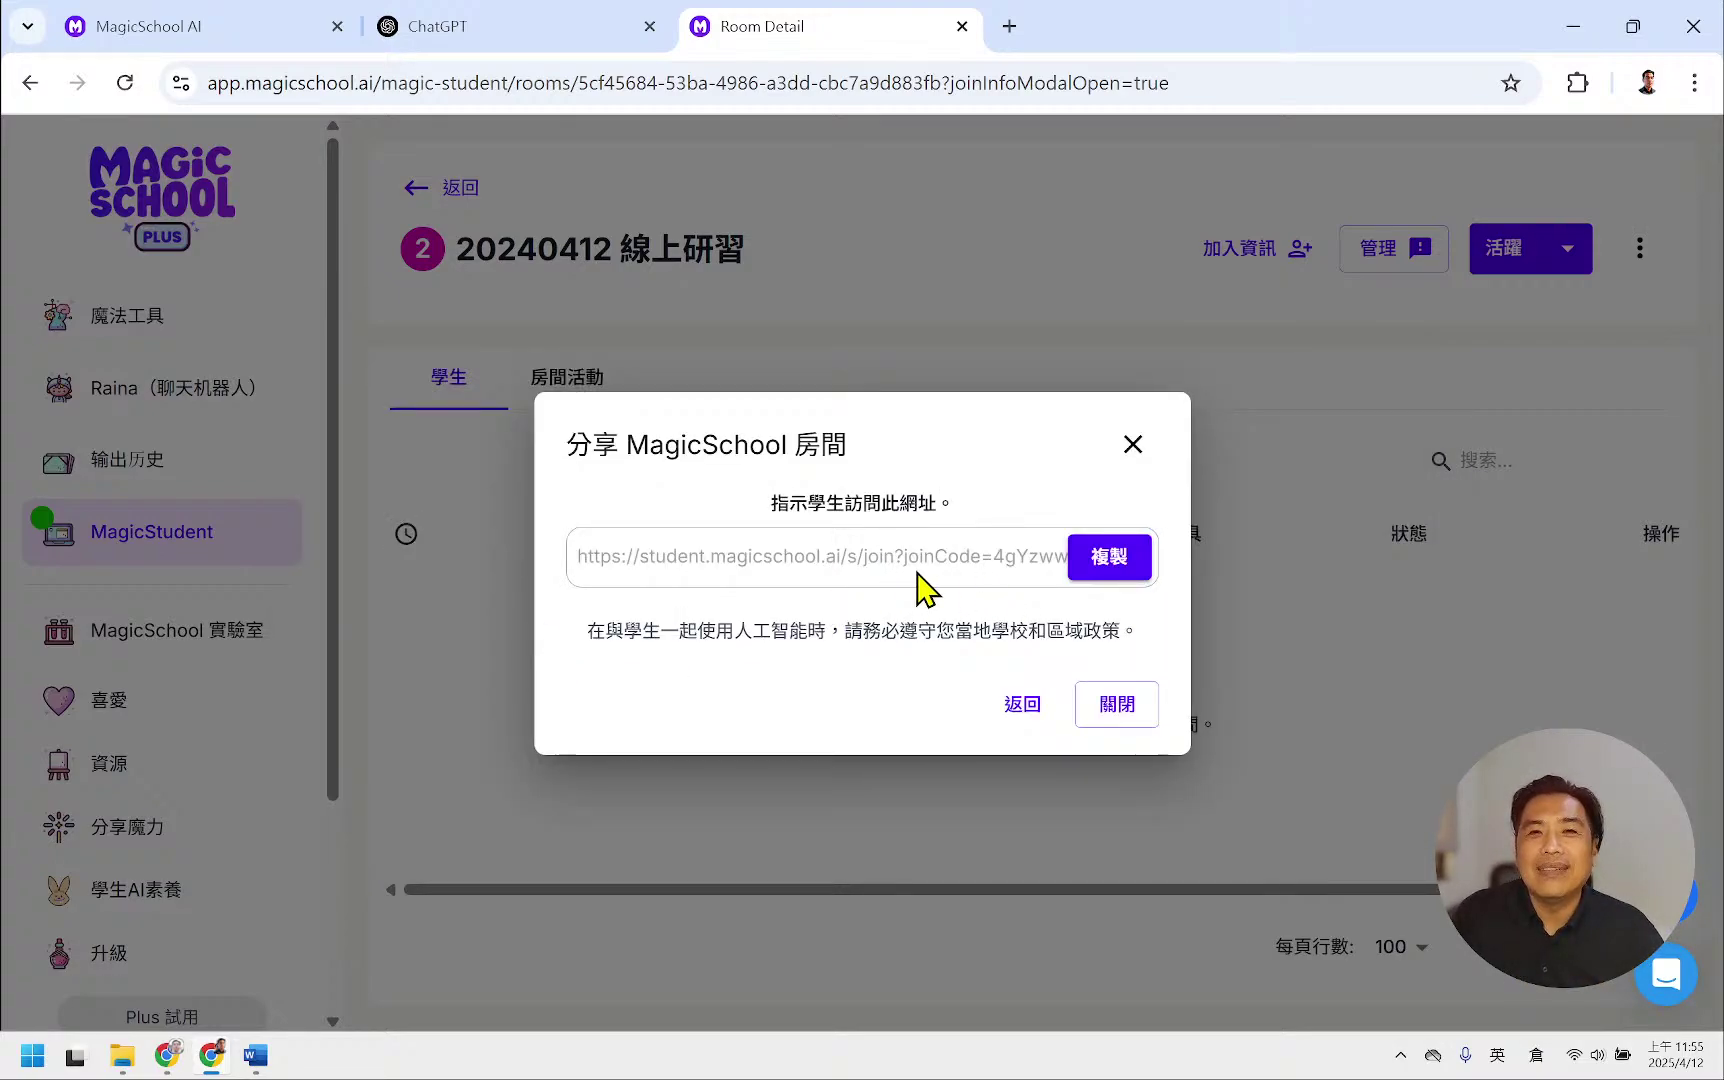
pyautogui.click(1112, 560)
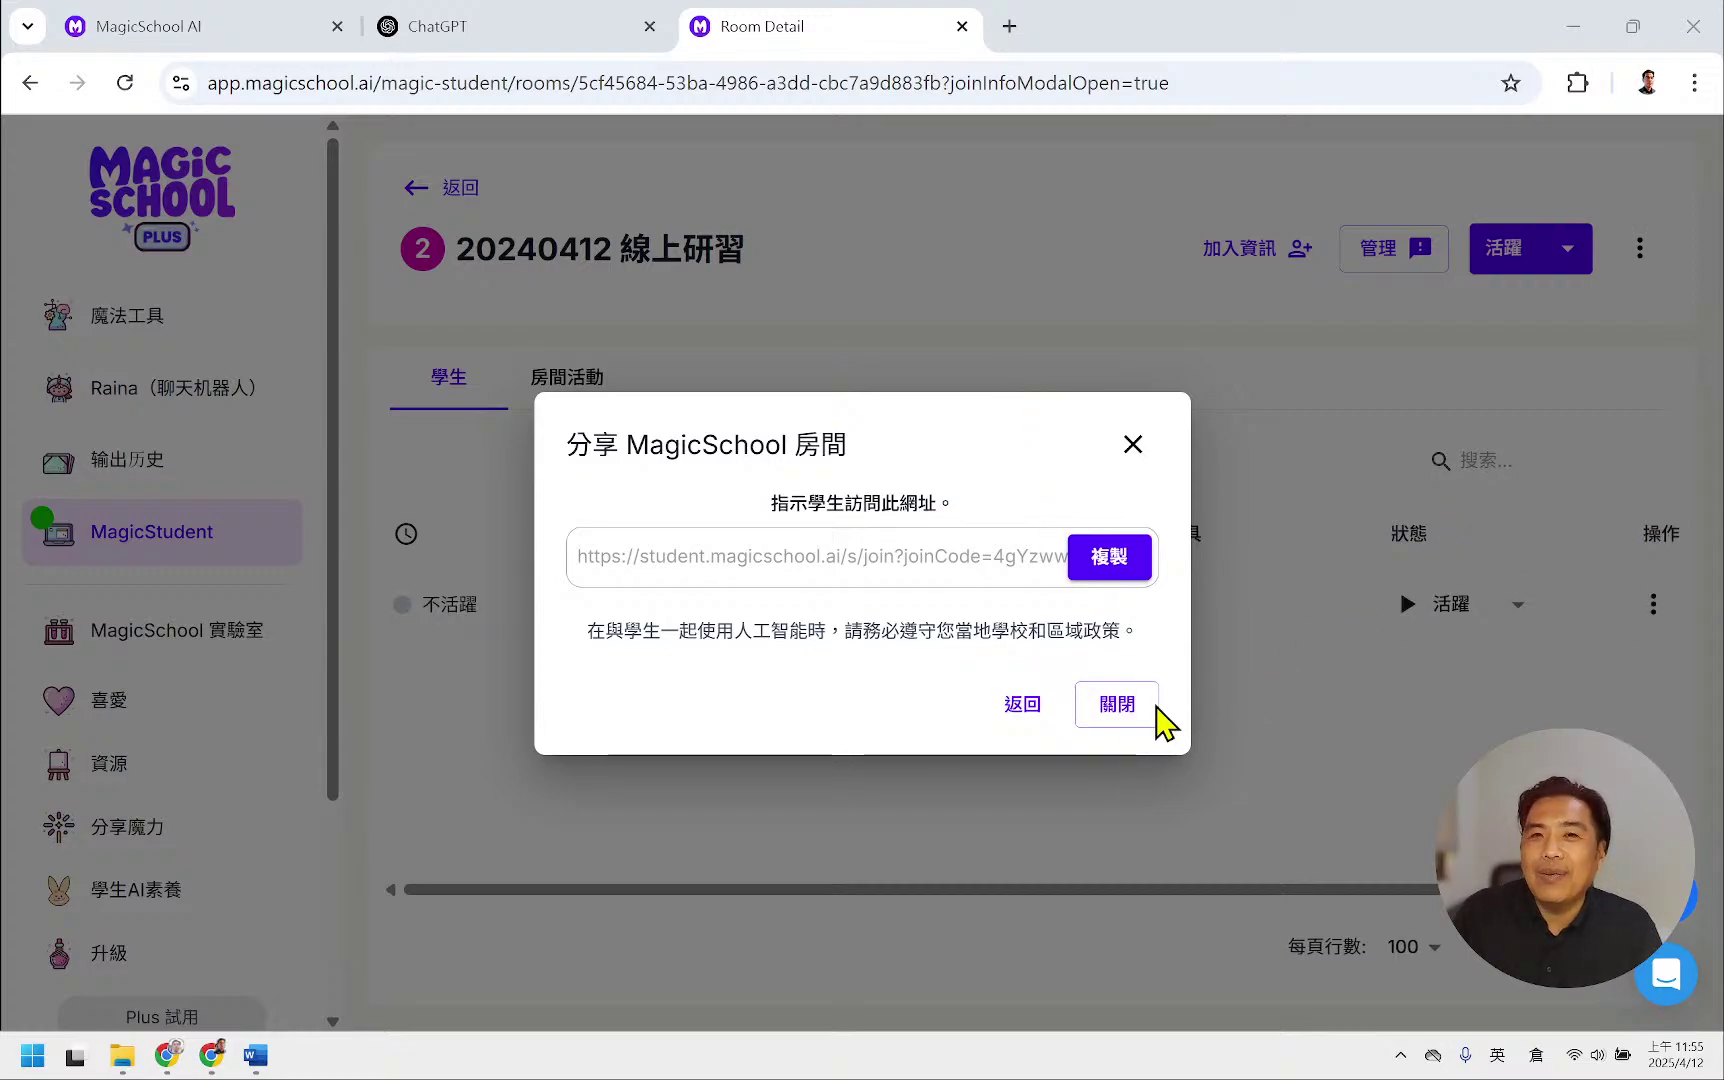
pyautogui.click(1117, 704)
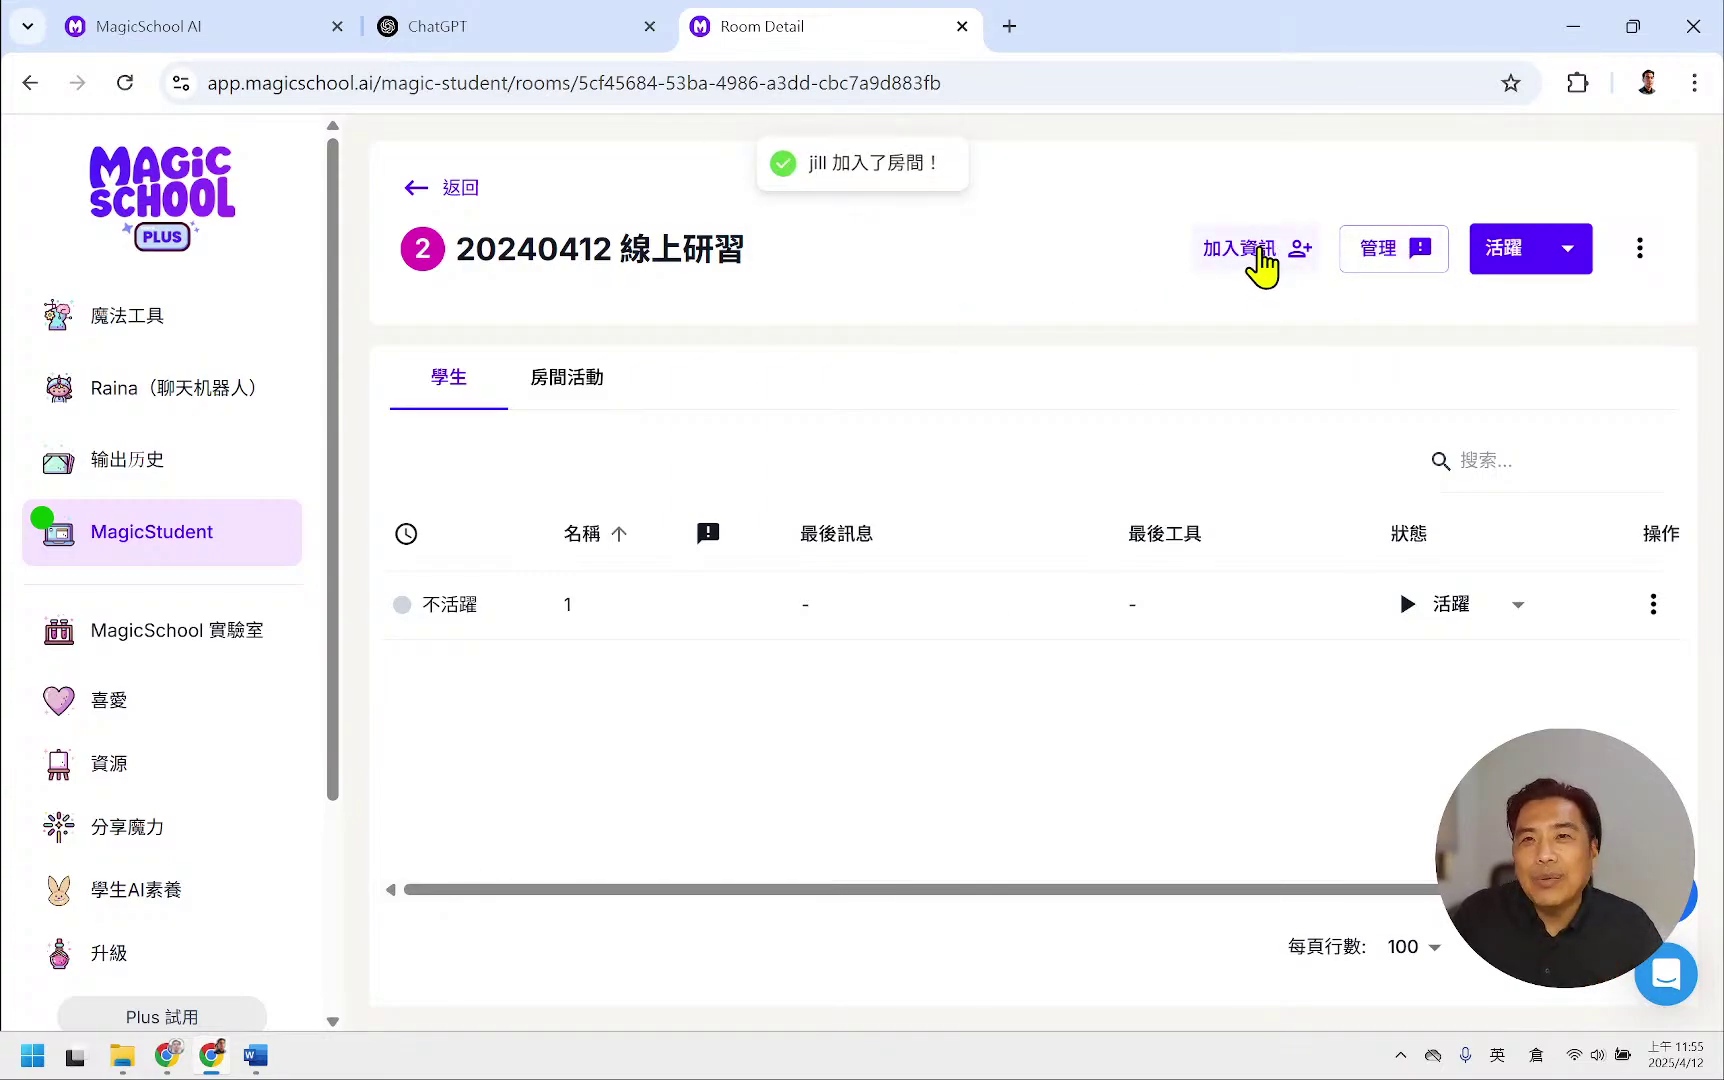
# - Display the room's QR code and join code for students, and close the sharing options when done
pyautogui.click(1254, 262)
pyautogui.click(1224, 655)
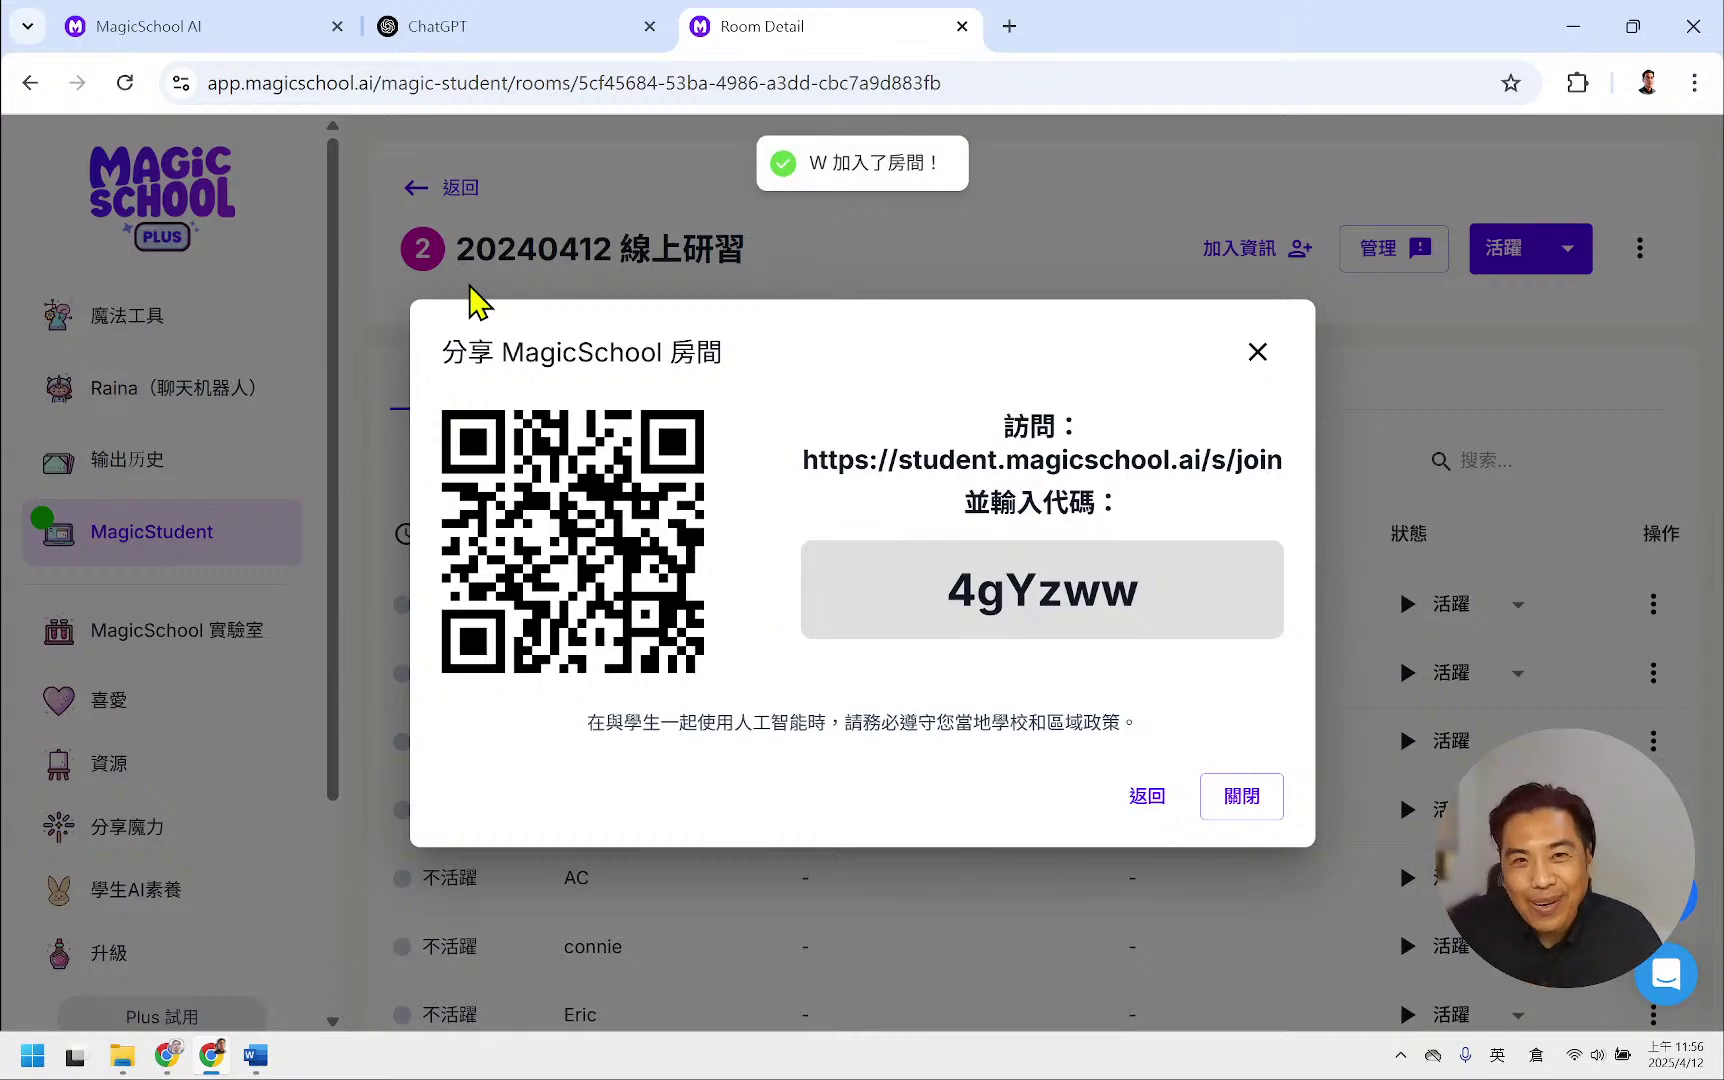
pyautogui.click(1146, 806)
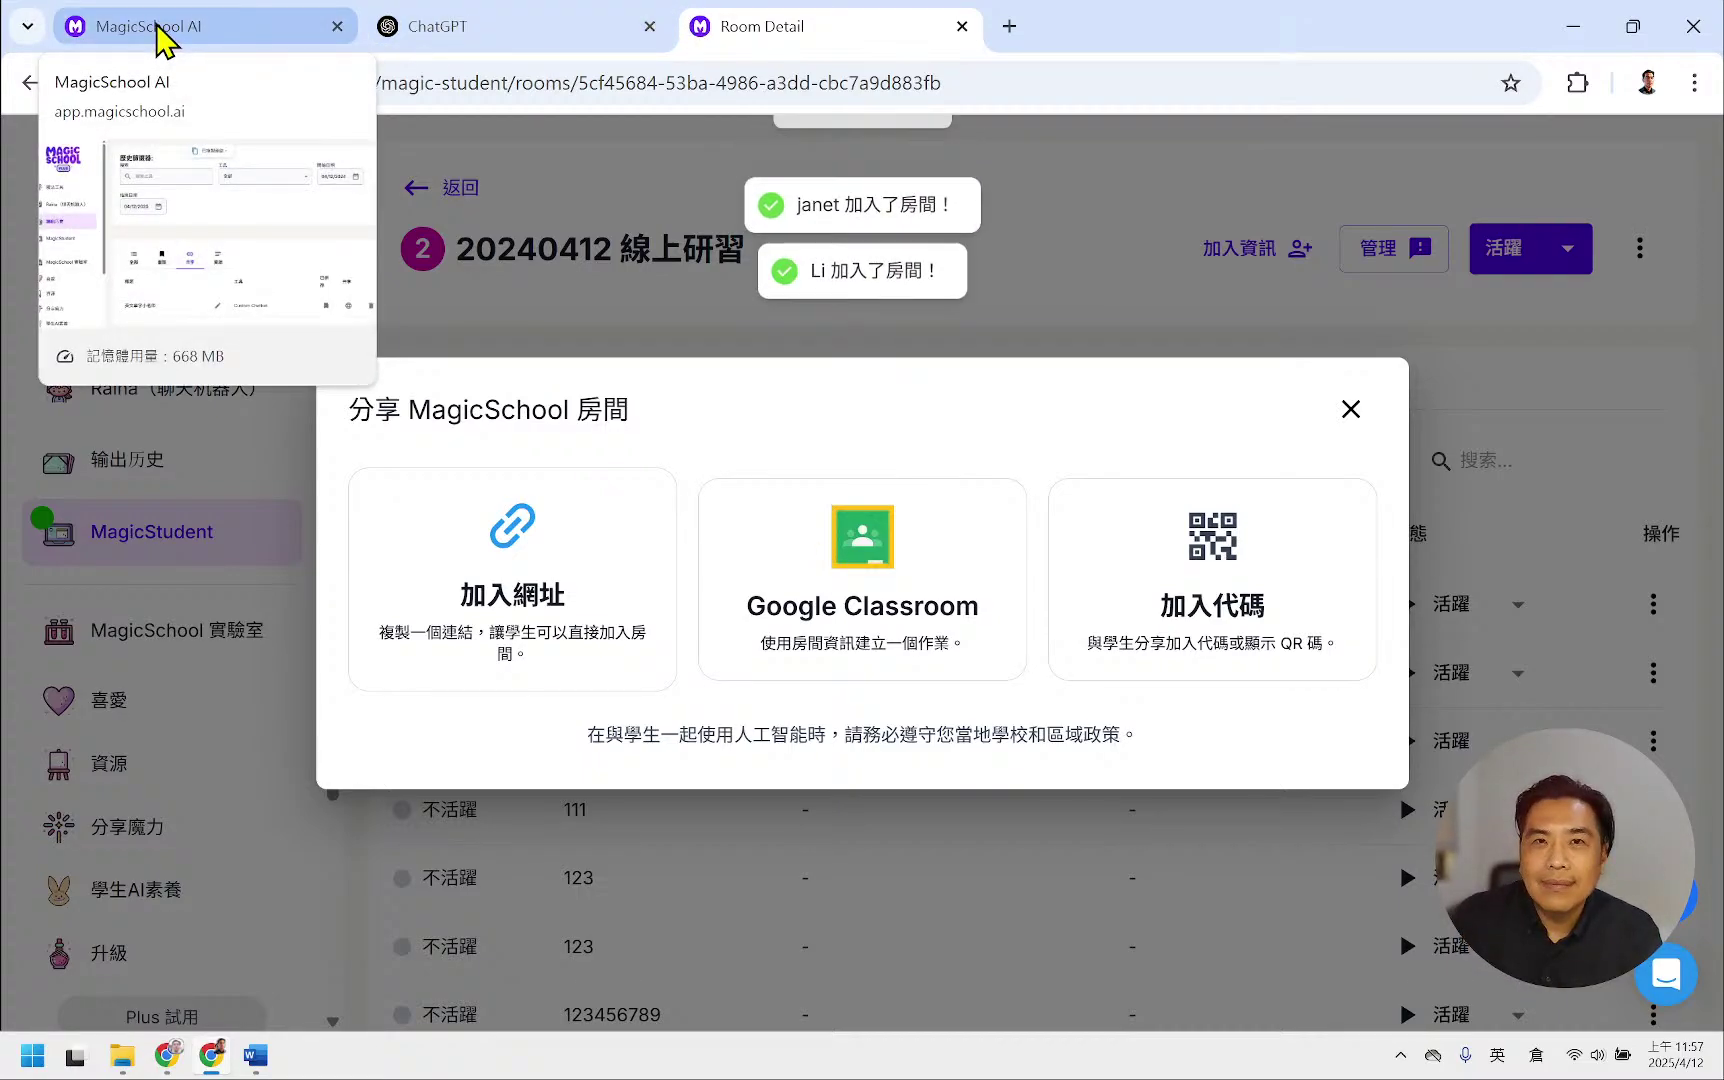
pyautogui.click(1351, 411)
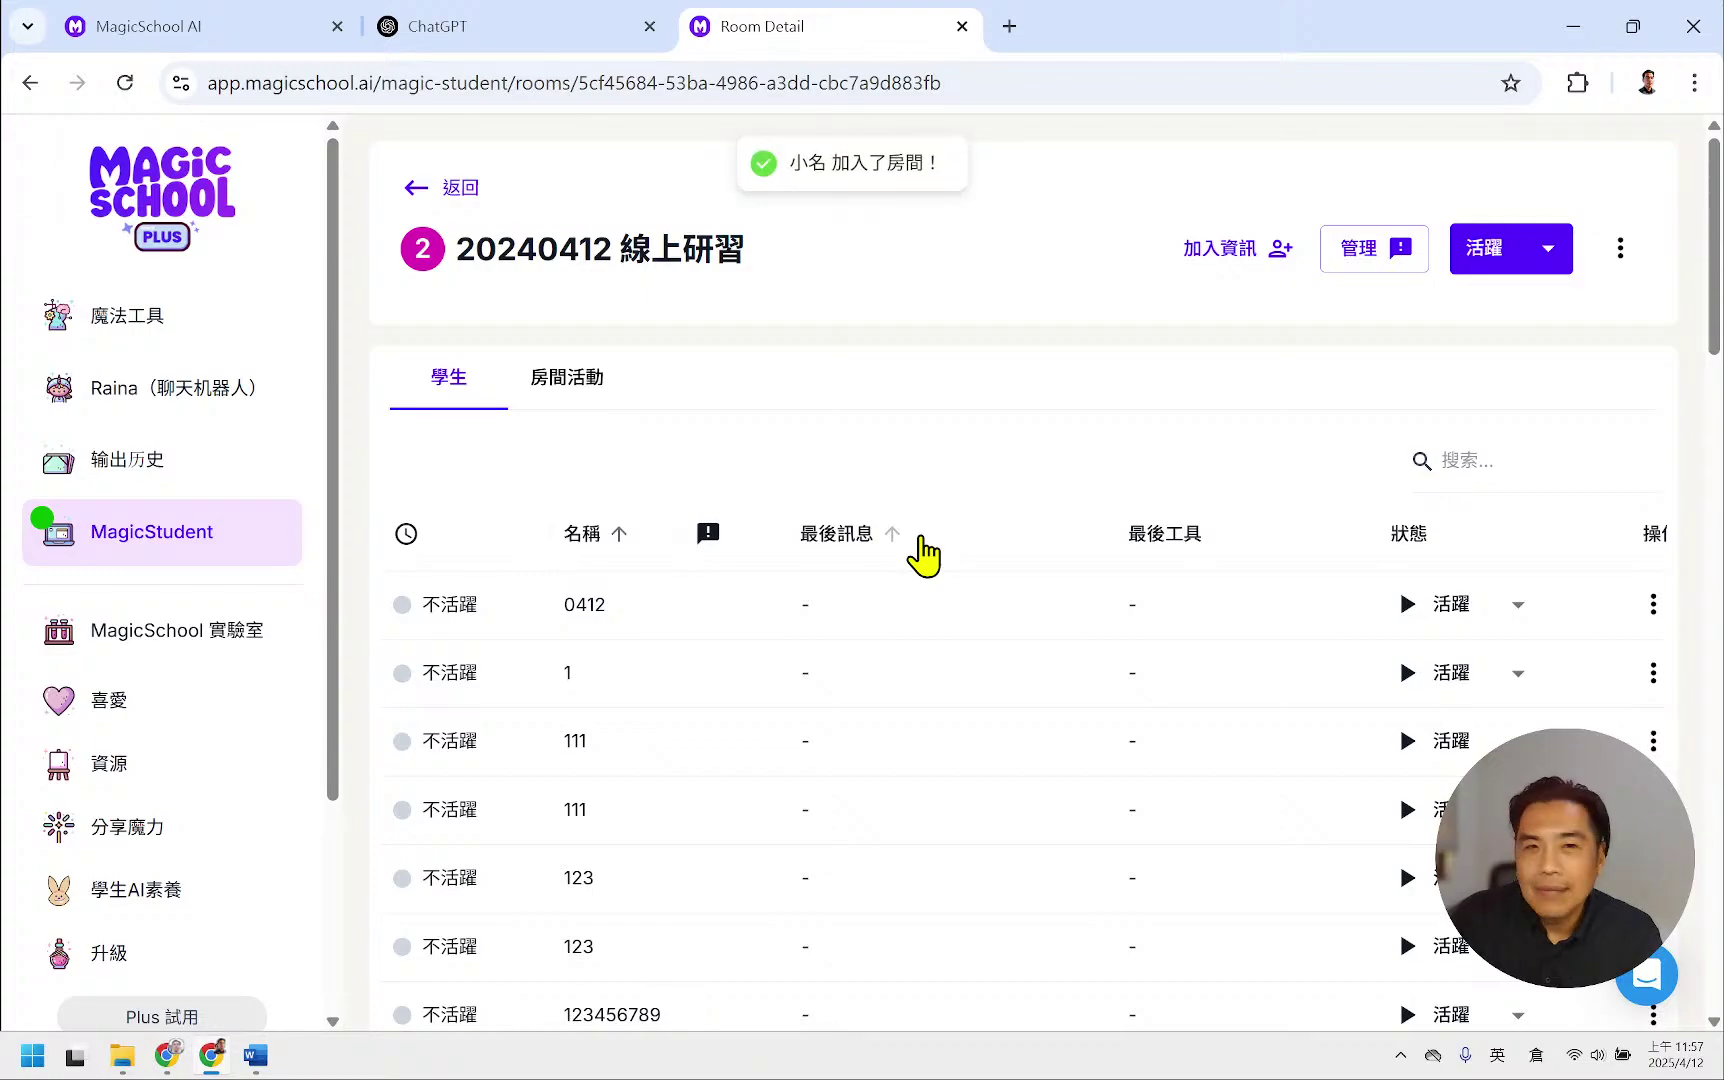
# - Examine the list of students in the 20240412 線上研習 room, including their status, last message and last tool
pyautogui.scroll(-8, 925, 555)
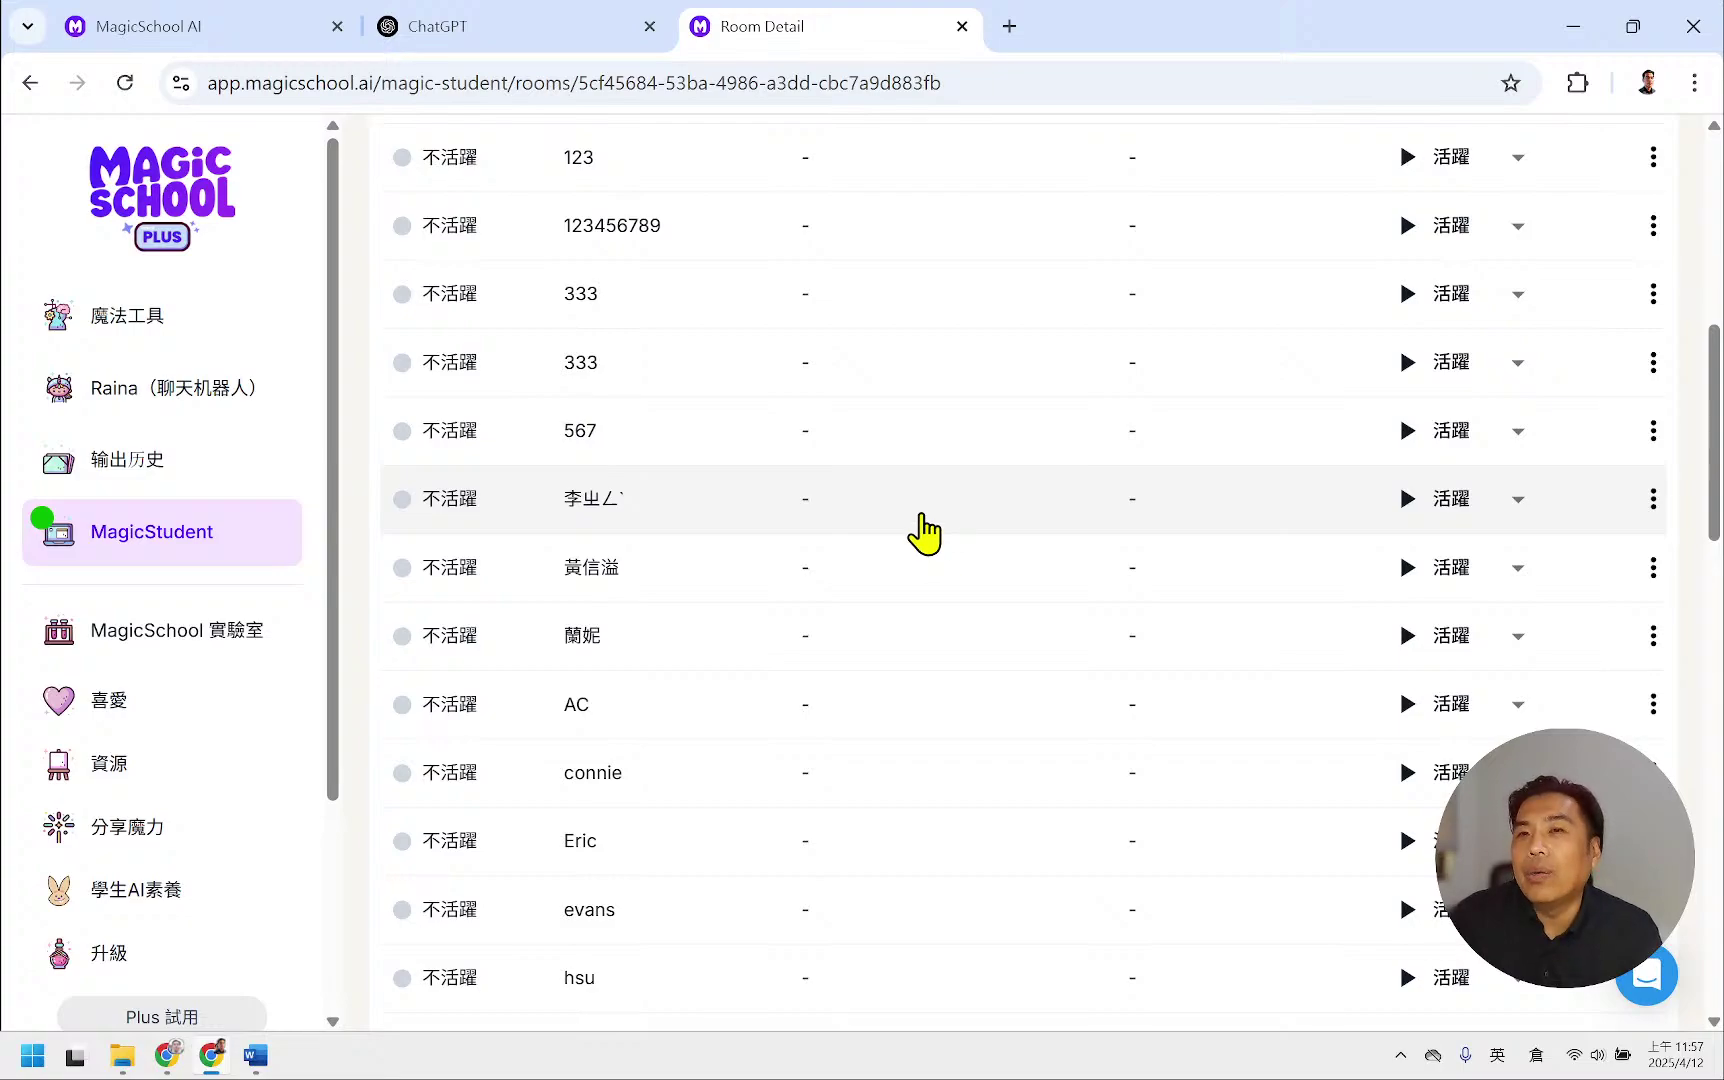
pyautogui.scroll(-5, 927, 502)
pyautogui.scroll(1, 929, 496)
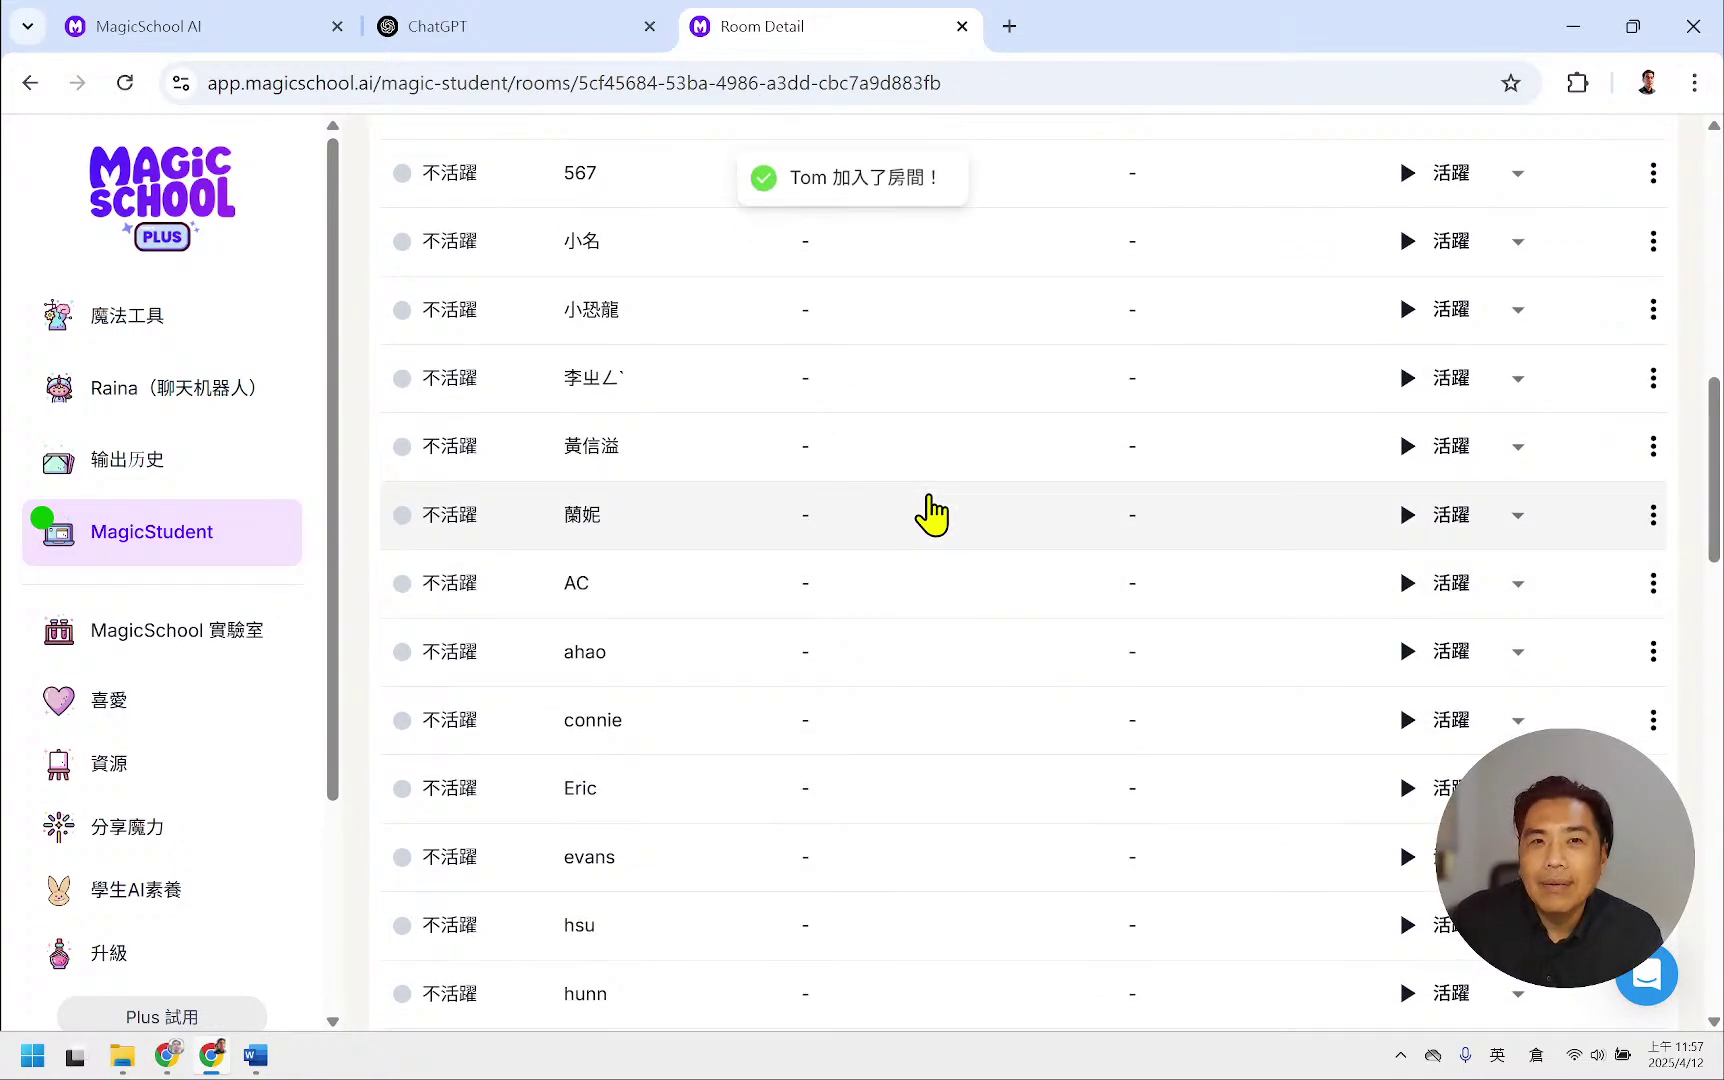
pyautogui.scroll(-15, 931, 515)
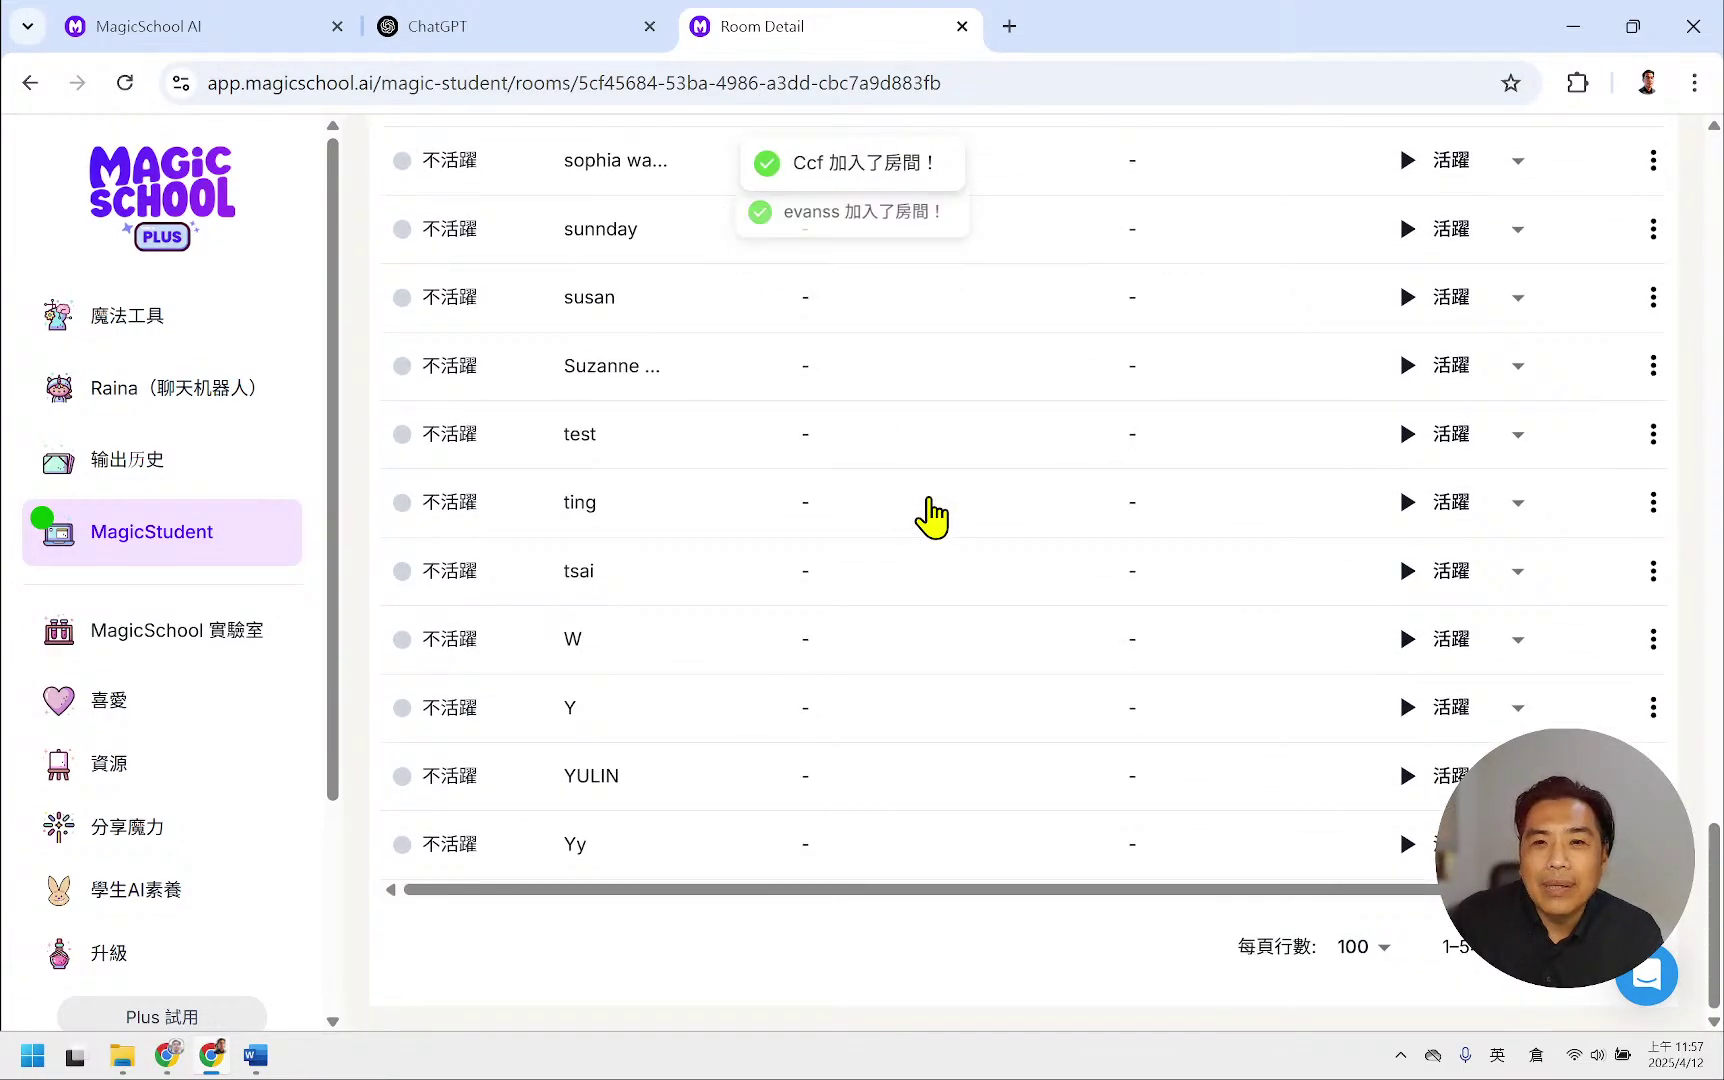
pyautogui.scroll(15, 931, 517)
pyautogui.scroll(12, 931, 517)
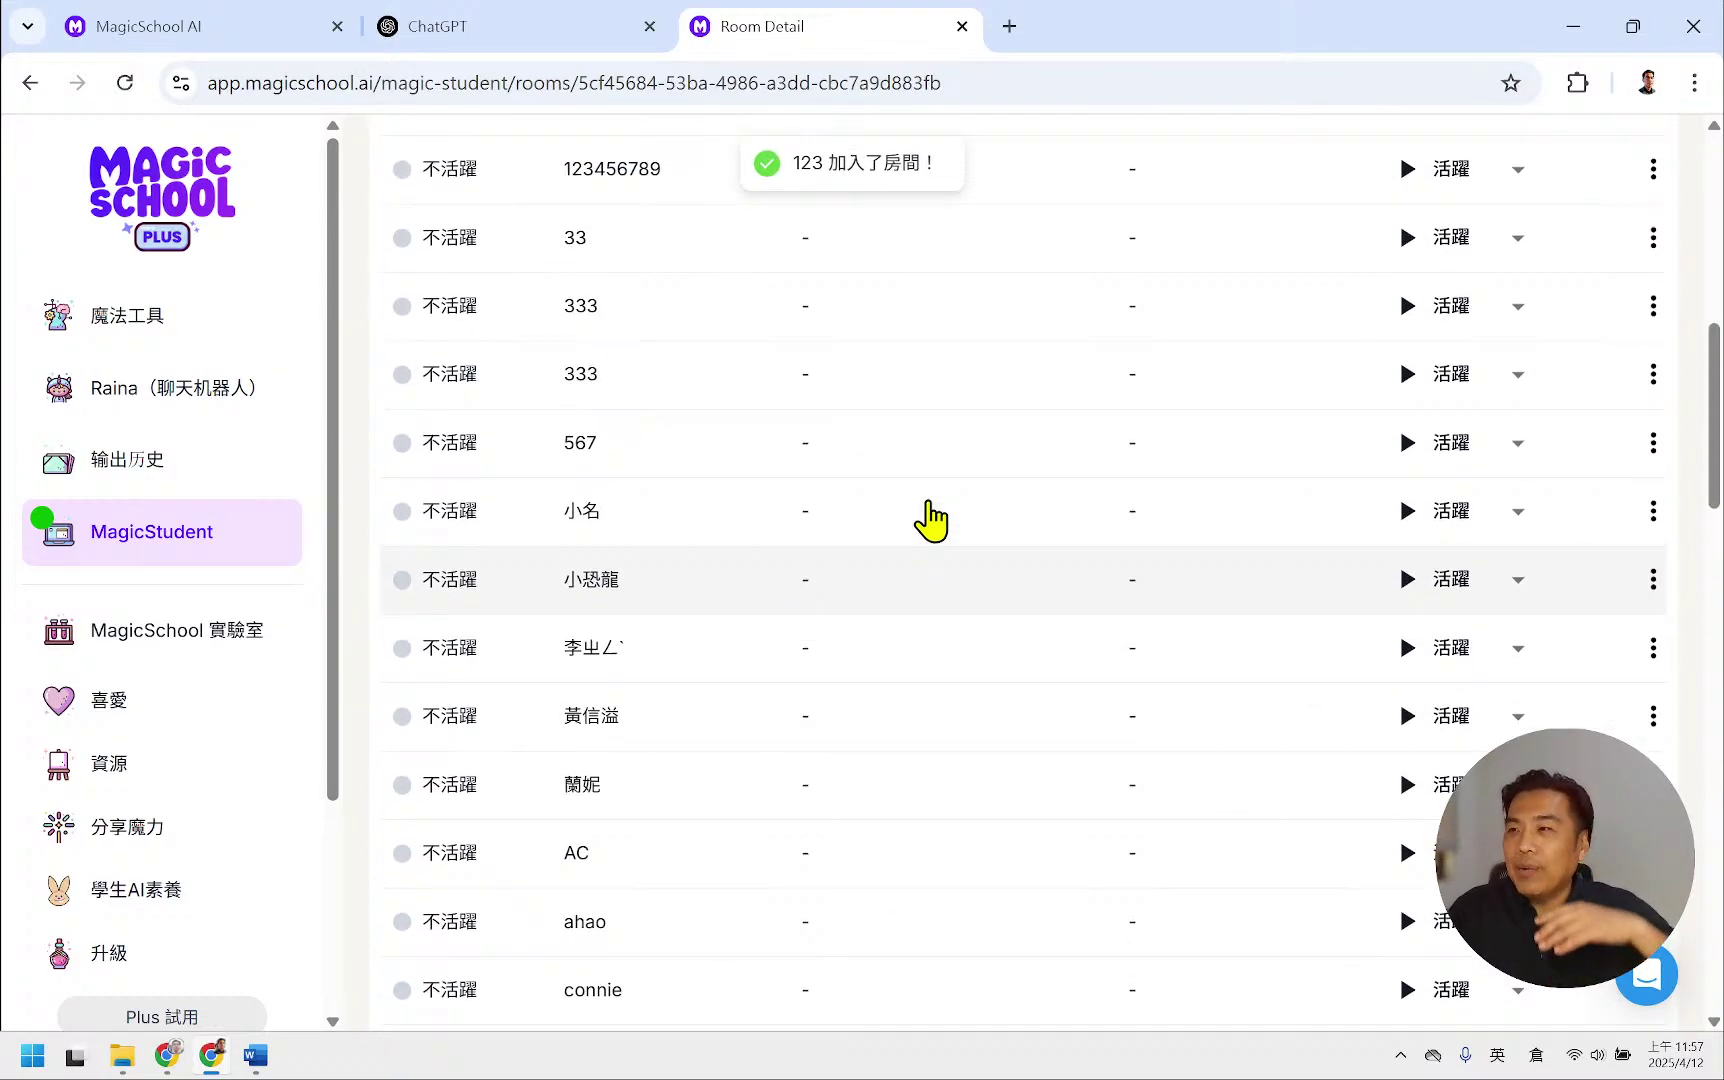
pyautogui.scroll(3, 931, 510)
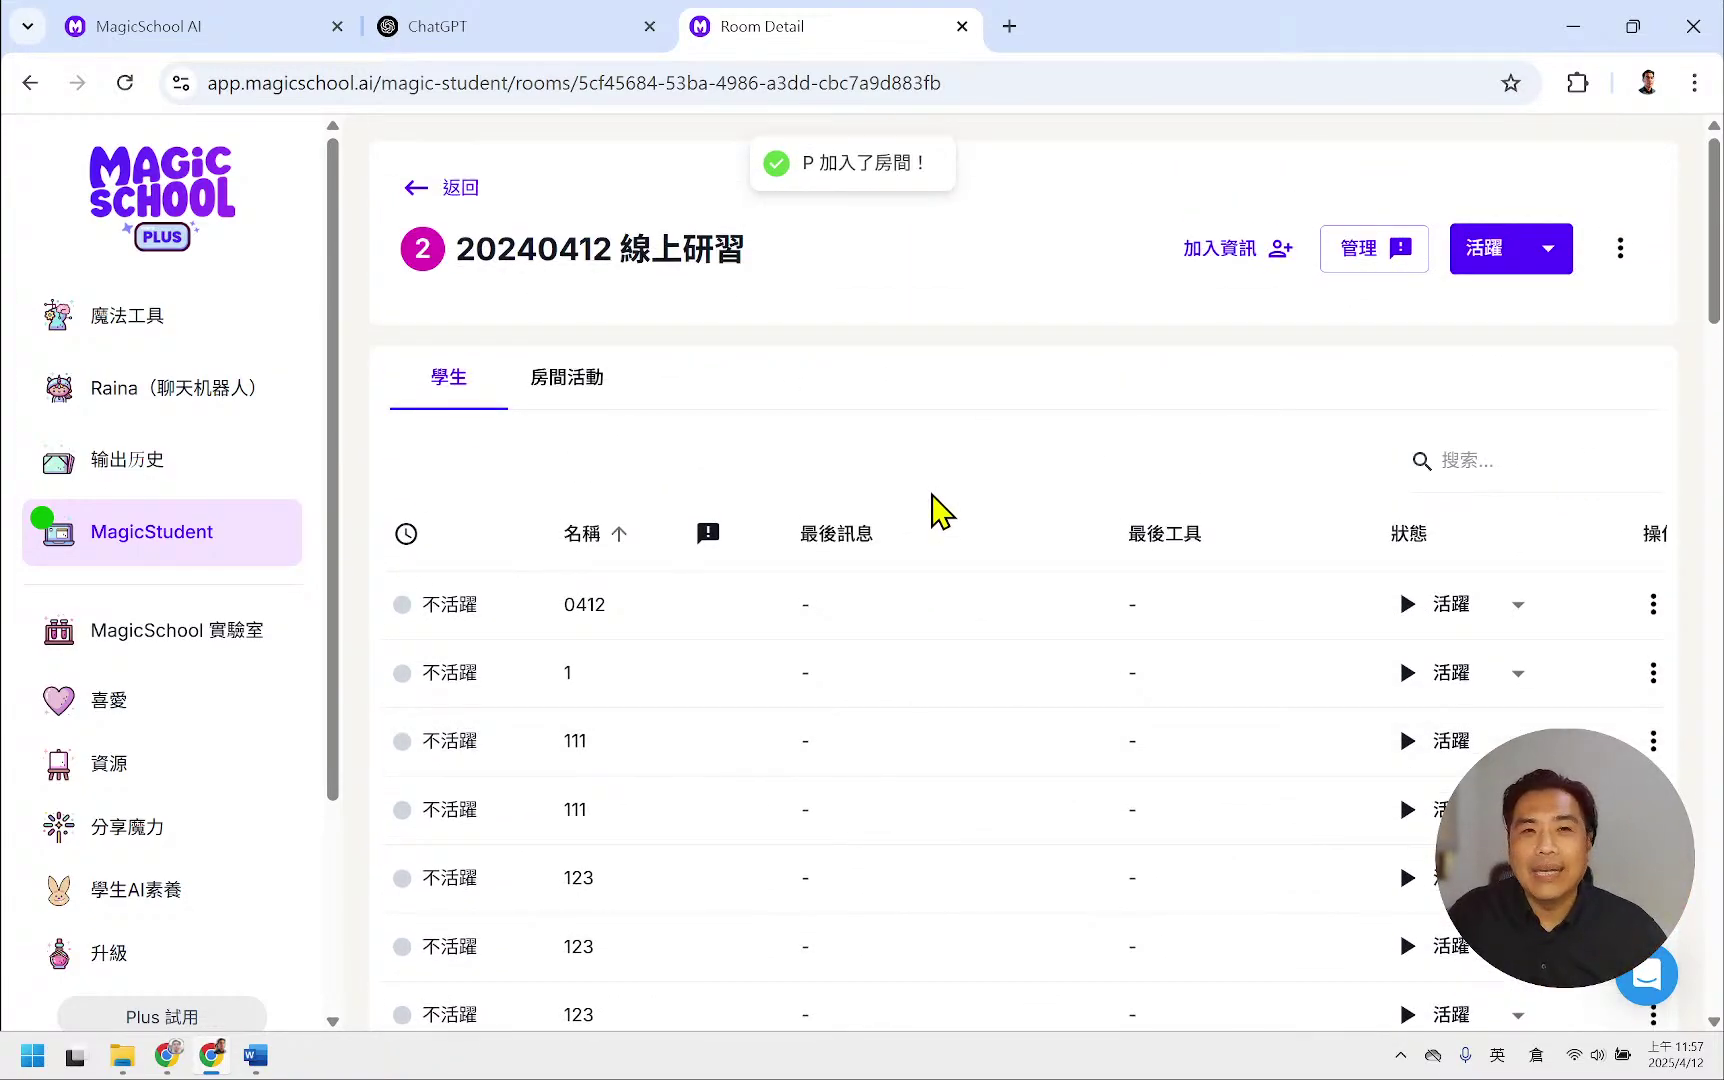
pyautogui.scroll(-5, 673, 393)
pyautogui.scroll(-5, 622, 333)
pyautogui.scroll(-18, 622, 340)
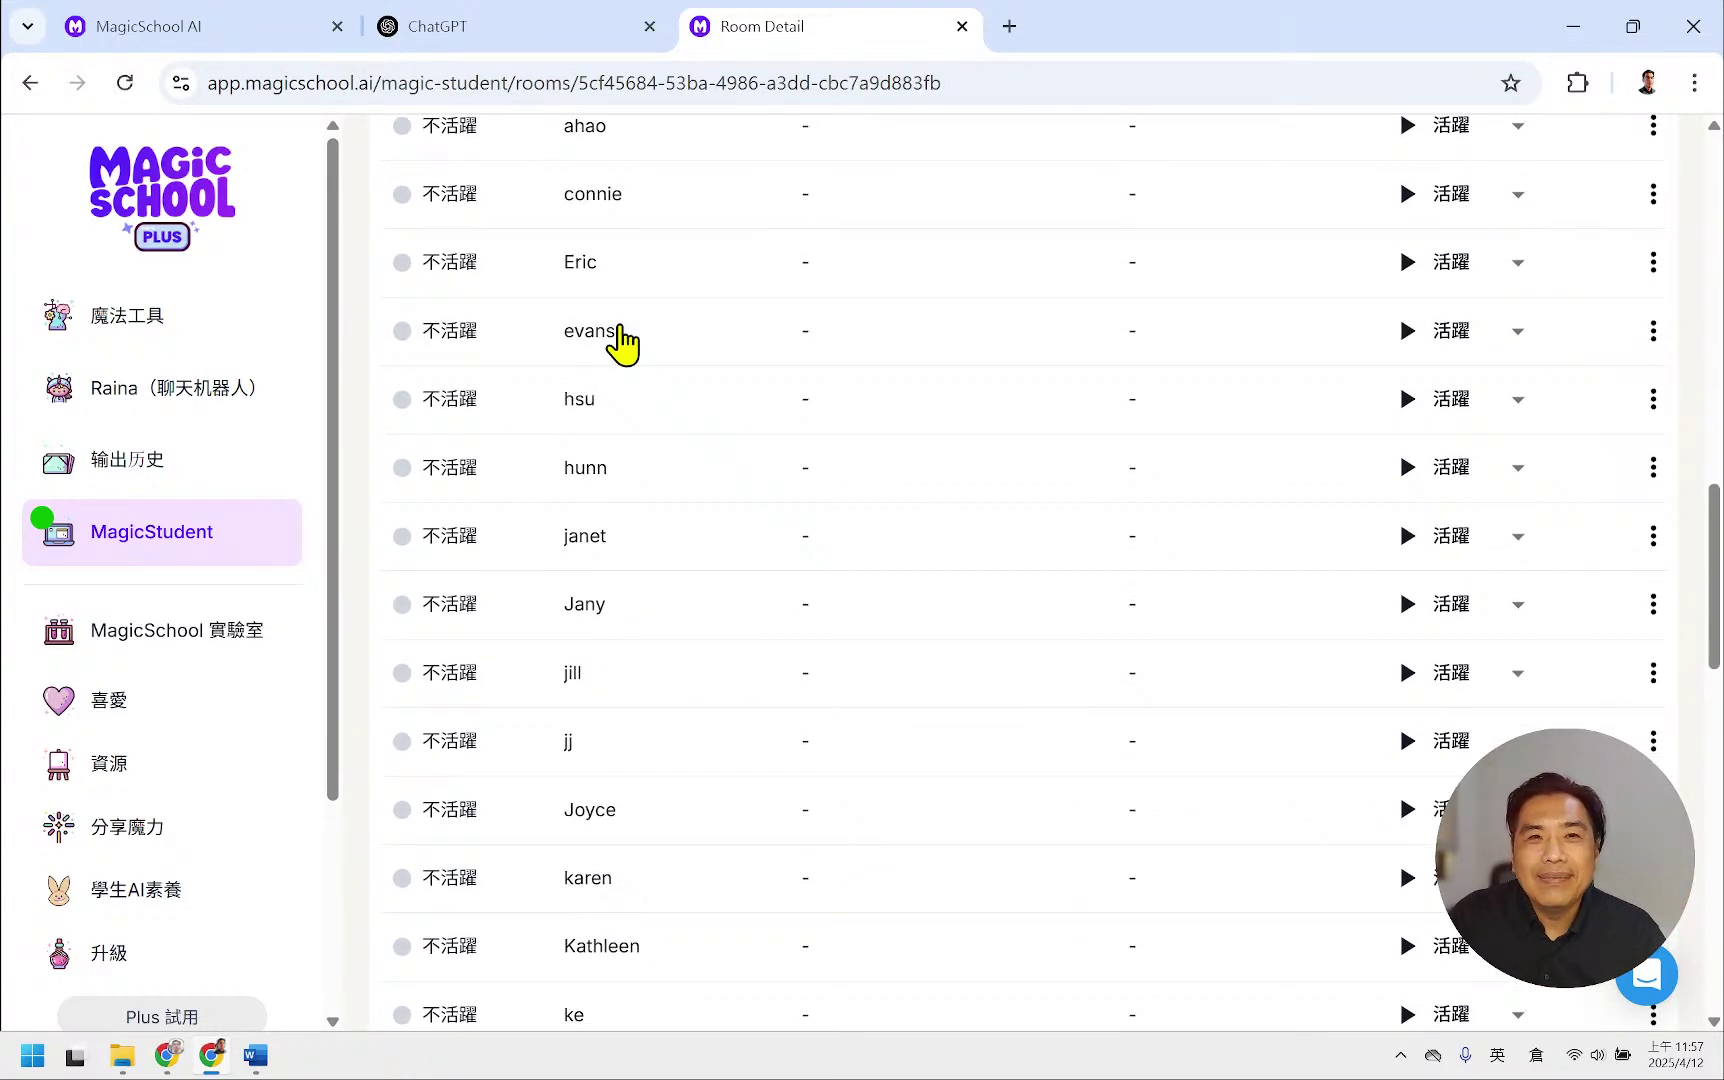
pyautogui.scroll(-4, 626, 352)
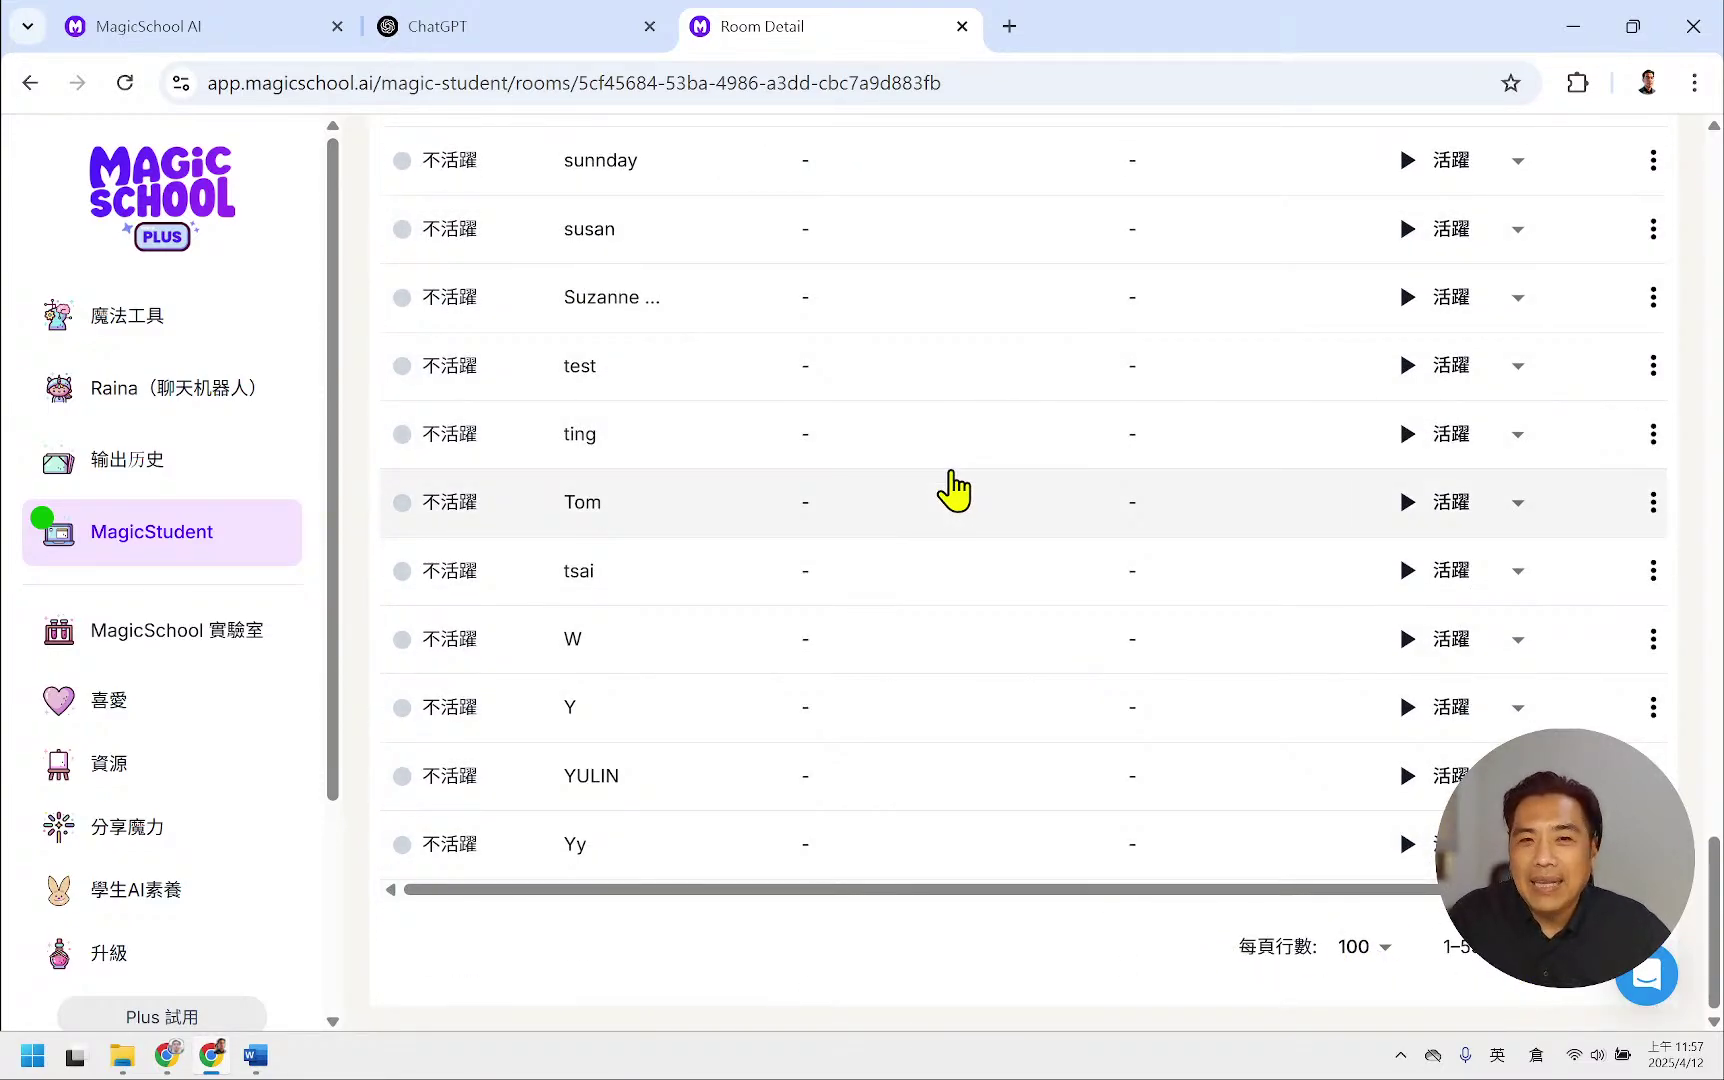
pyautogui.scroll(1, 1014, 487)
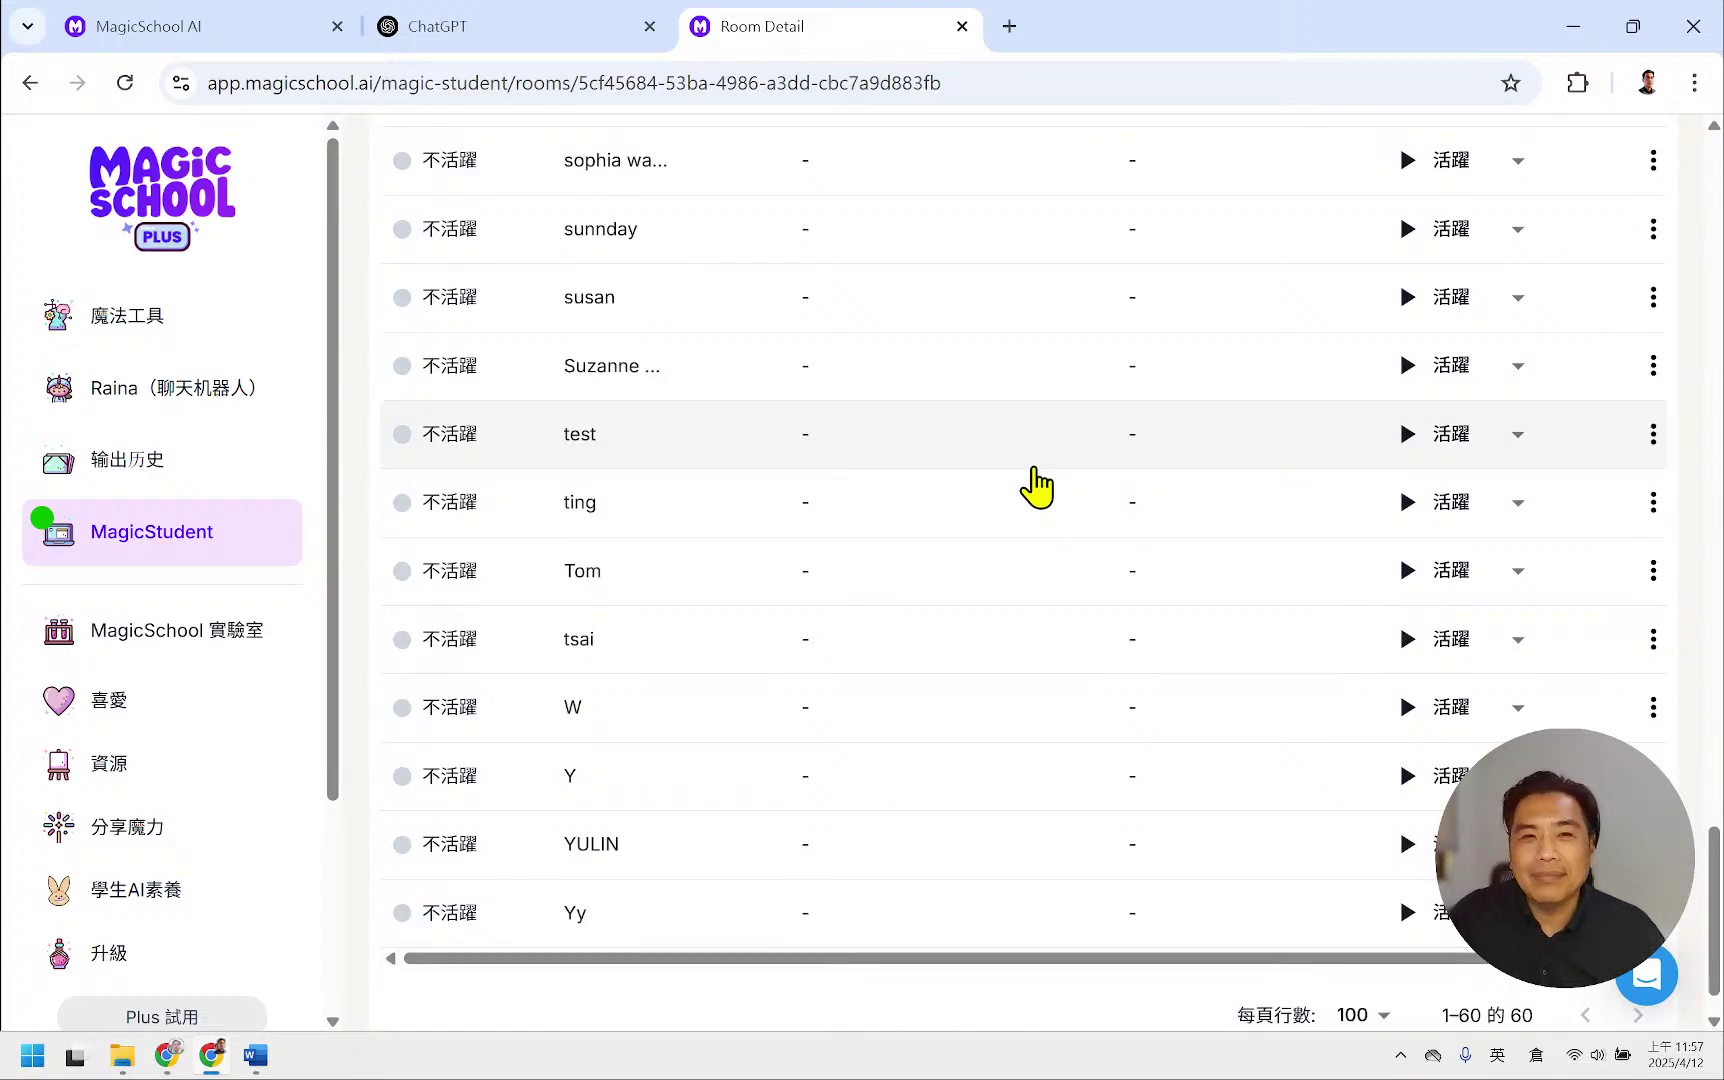
pyautogui.scroll(-1, 1031, 485)
pyautogui.scroll(10, 1031, 485)
pyautogui.scroll(10, 1035, 483)
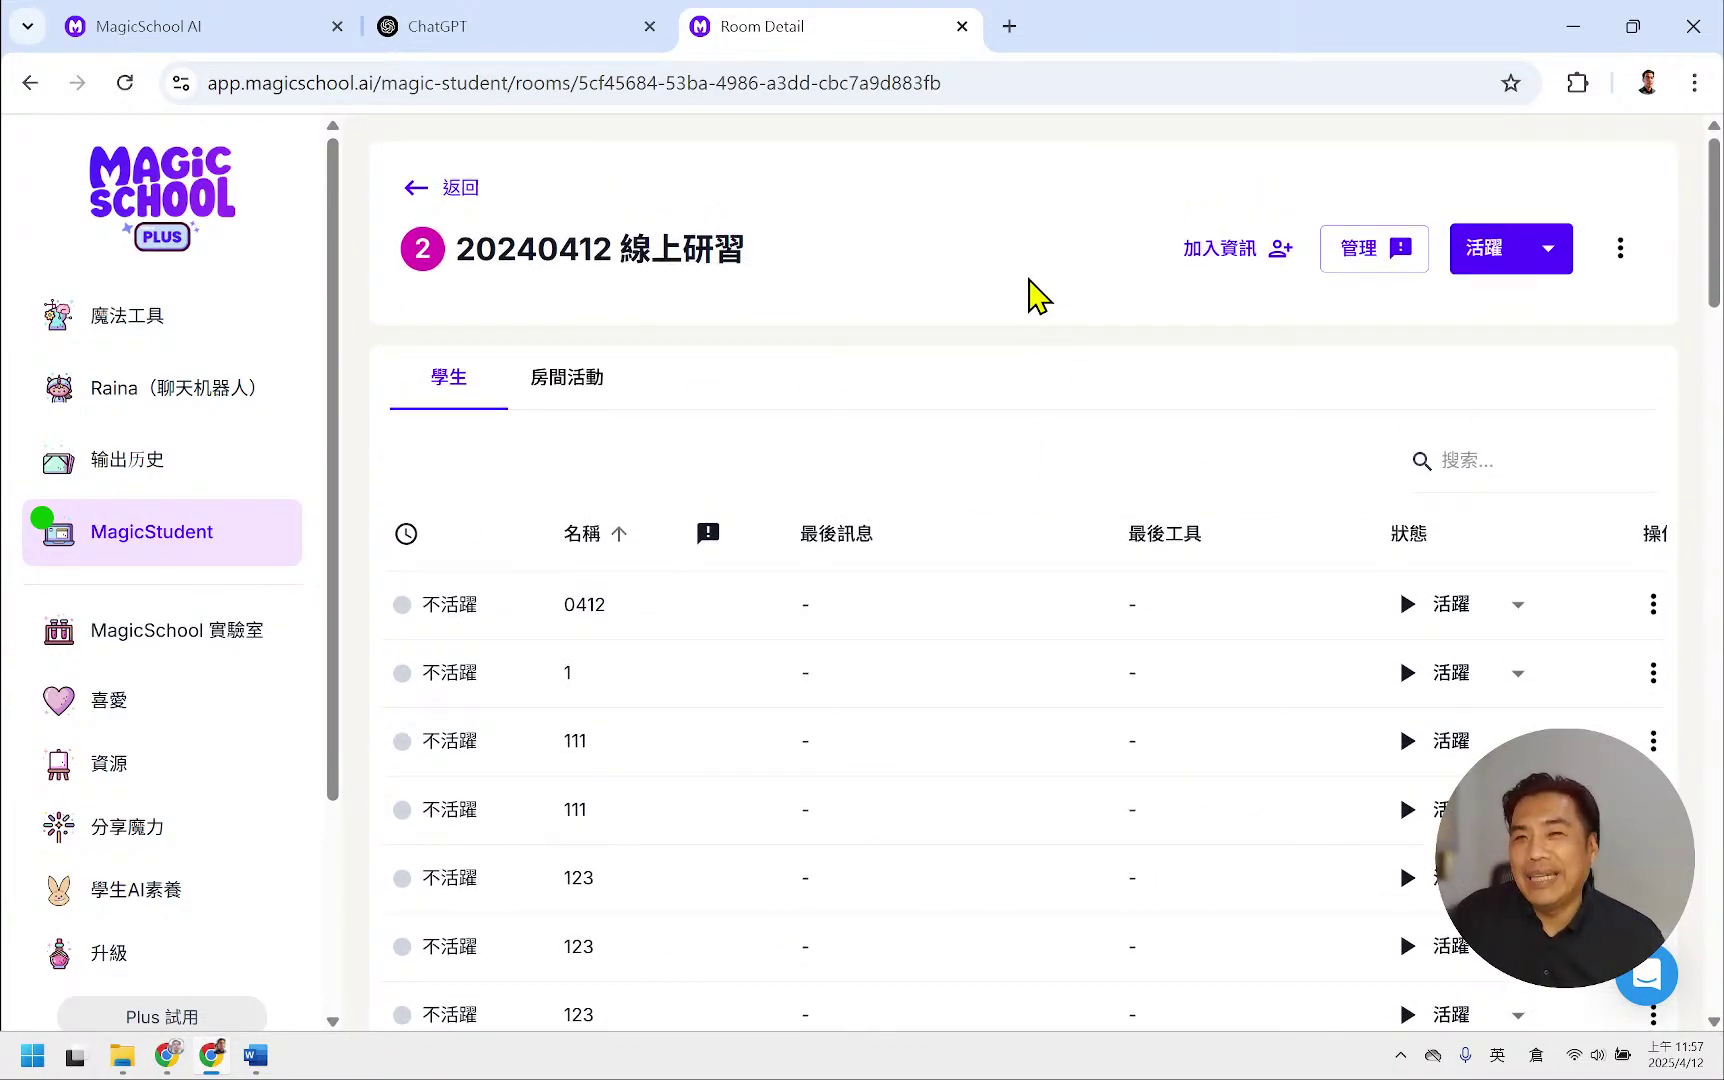
pyautogui.click(1240, 262)
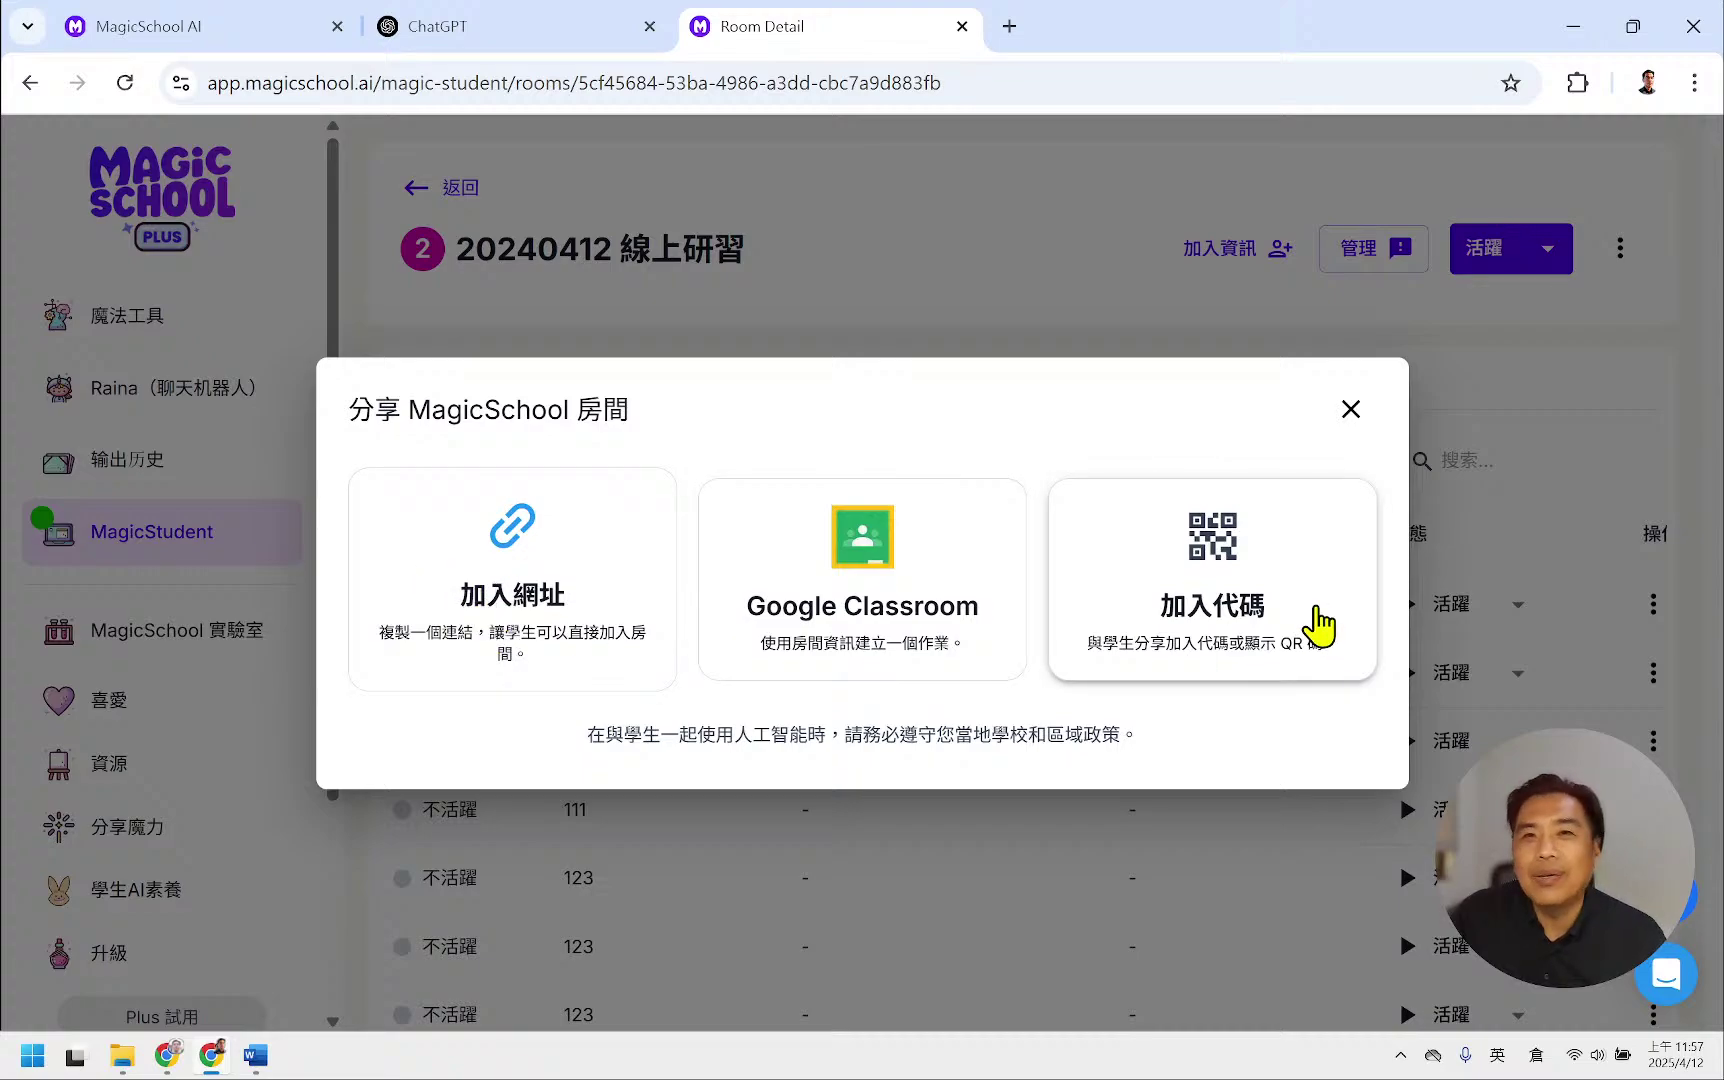
pyautogui.click(1350, 409)
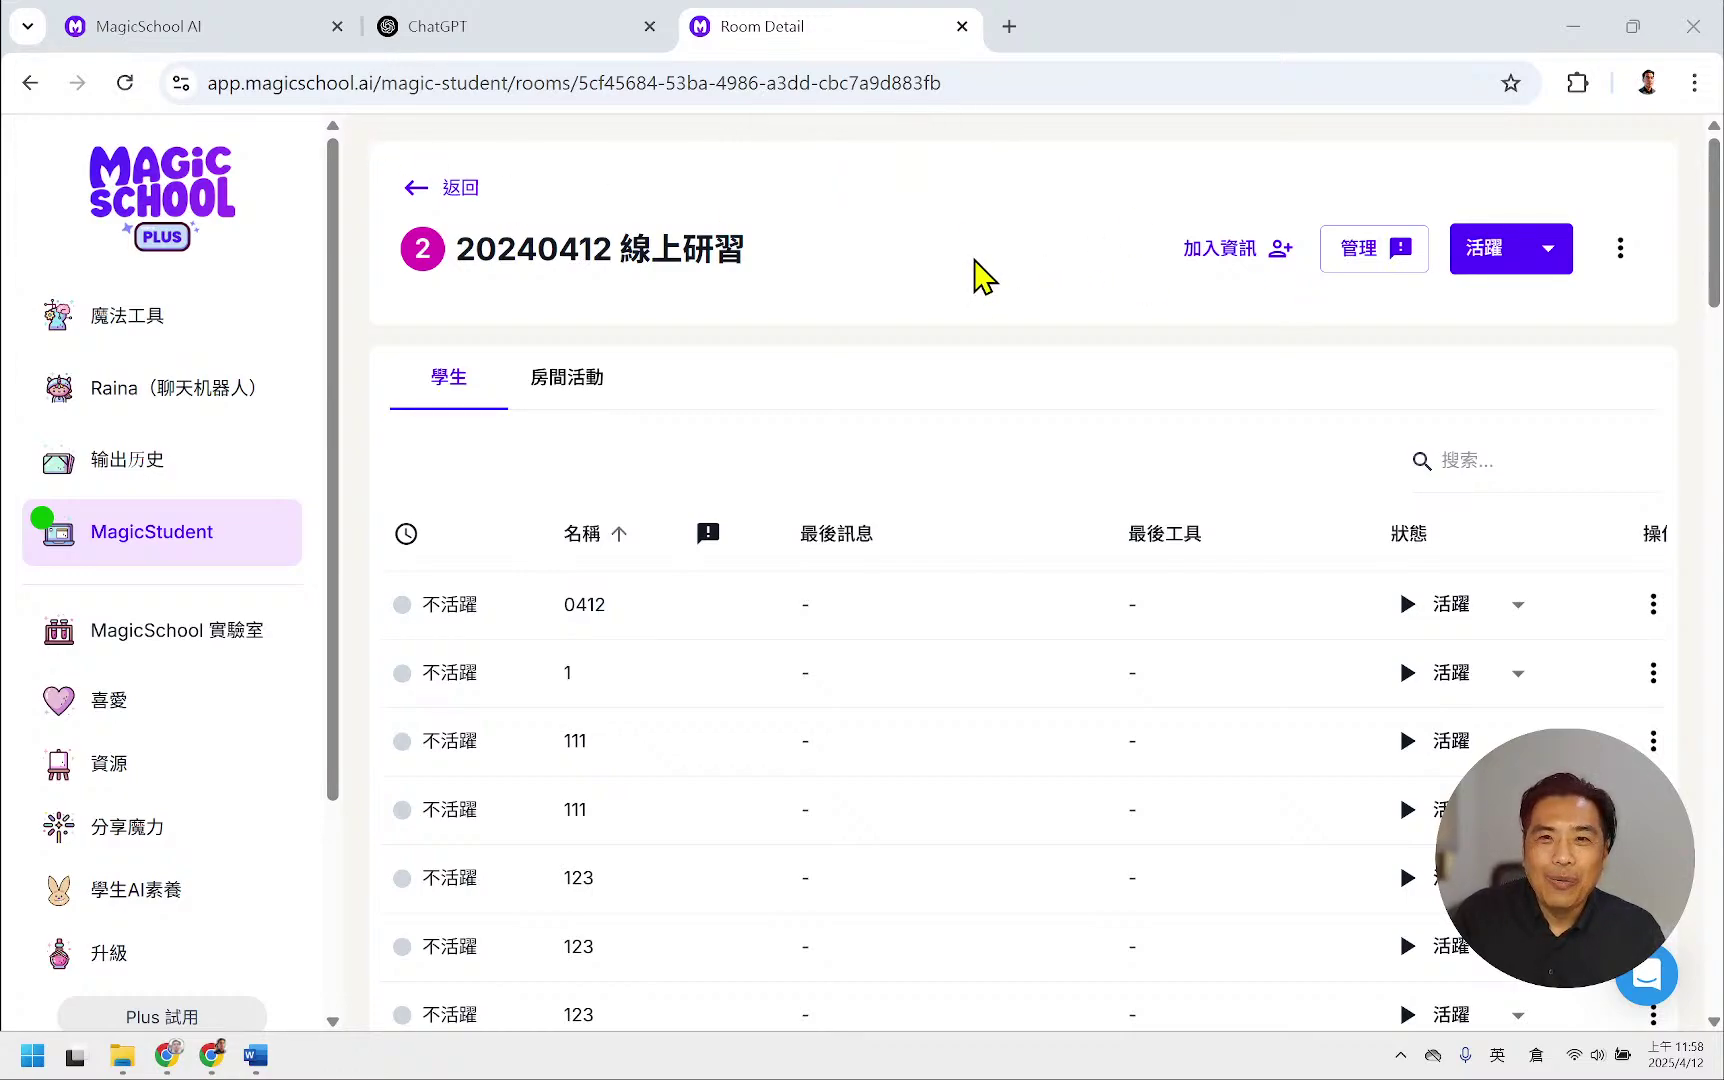
pyautogui.click(169, 27)
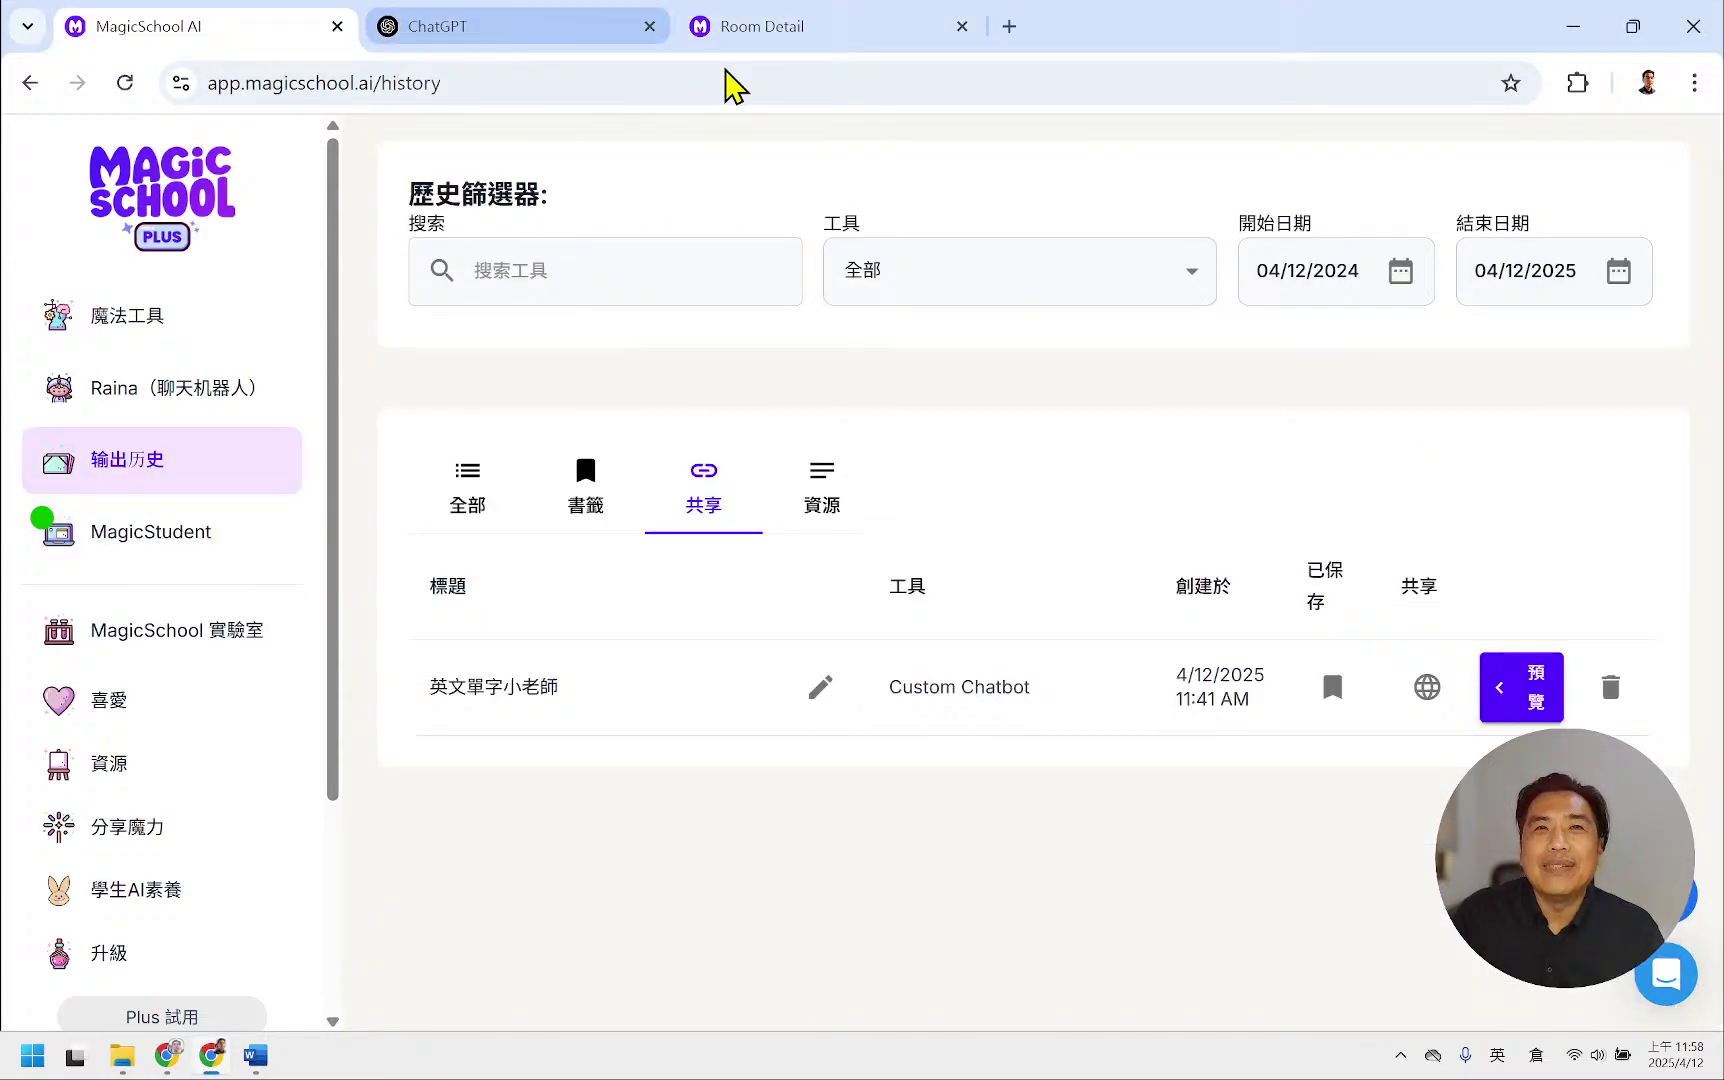
pyautogui.click(815, 30)
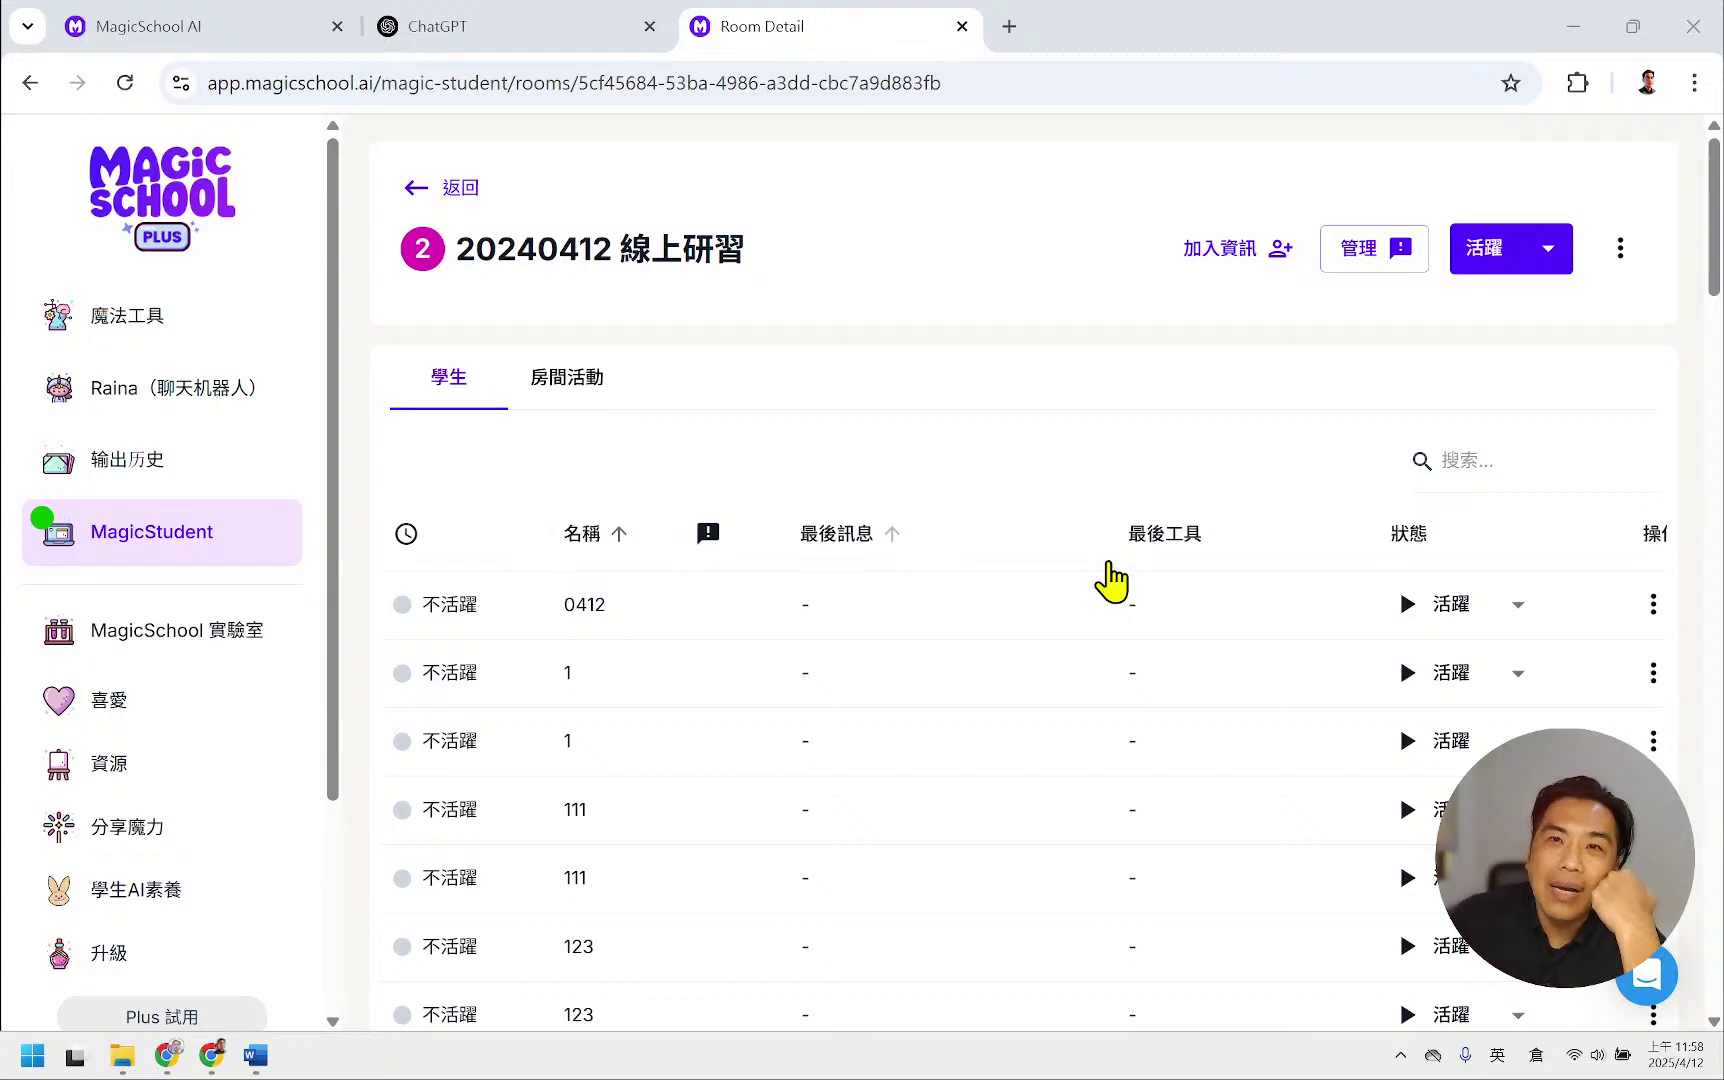
# - Copy the join URL of the 20240412 線上研習 room from its join information
pyautogui.click(1242, 252)
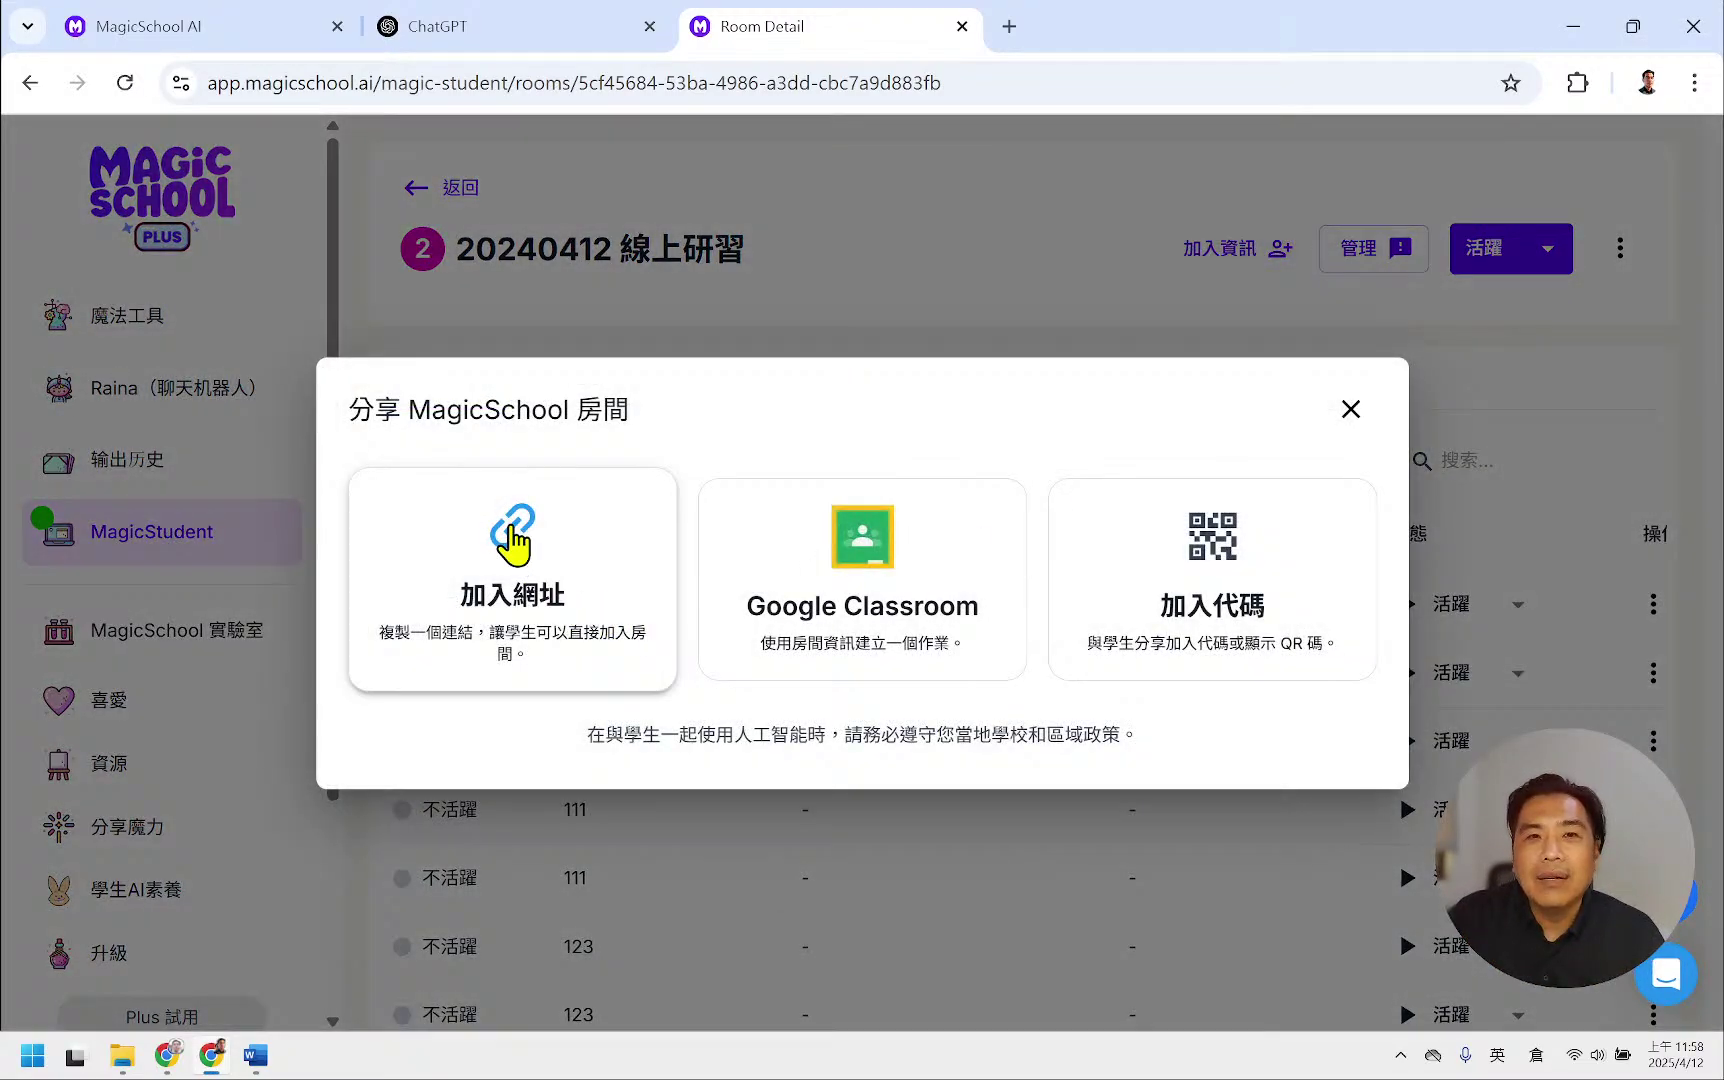
pyautogui.click(513, 545)
pyautogui.click(1106, 566)
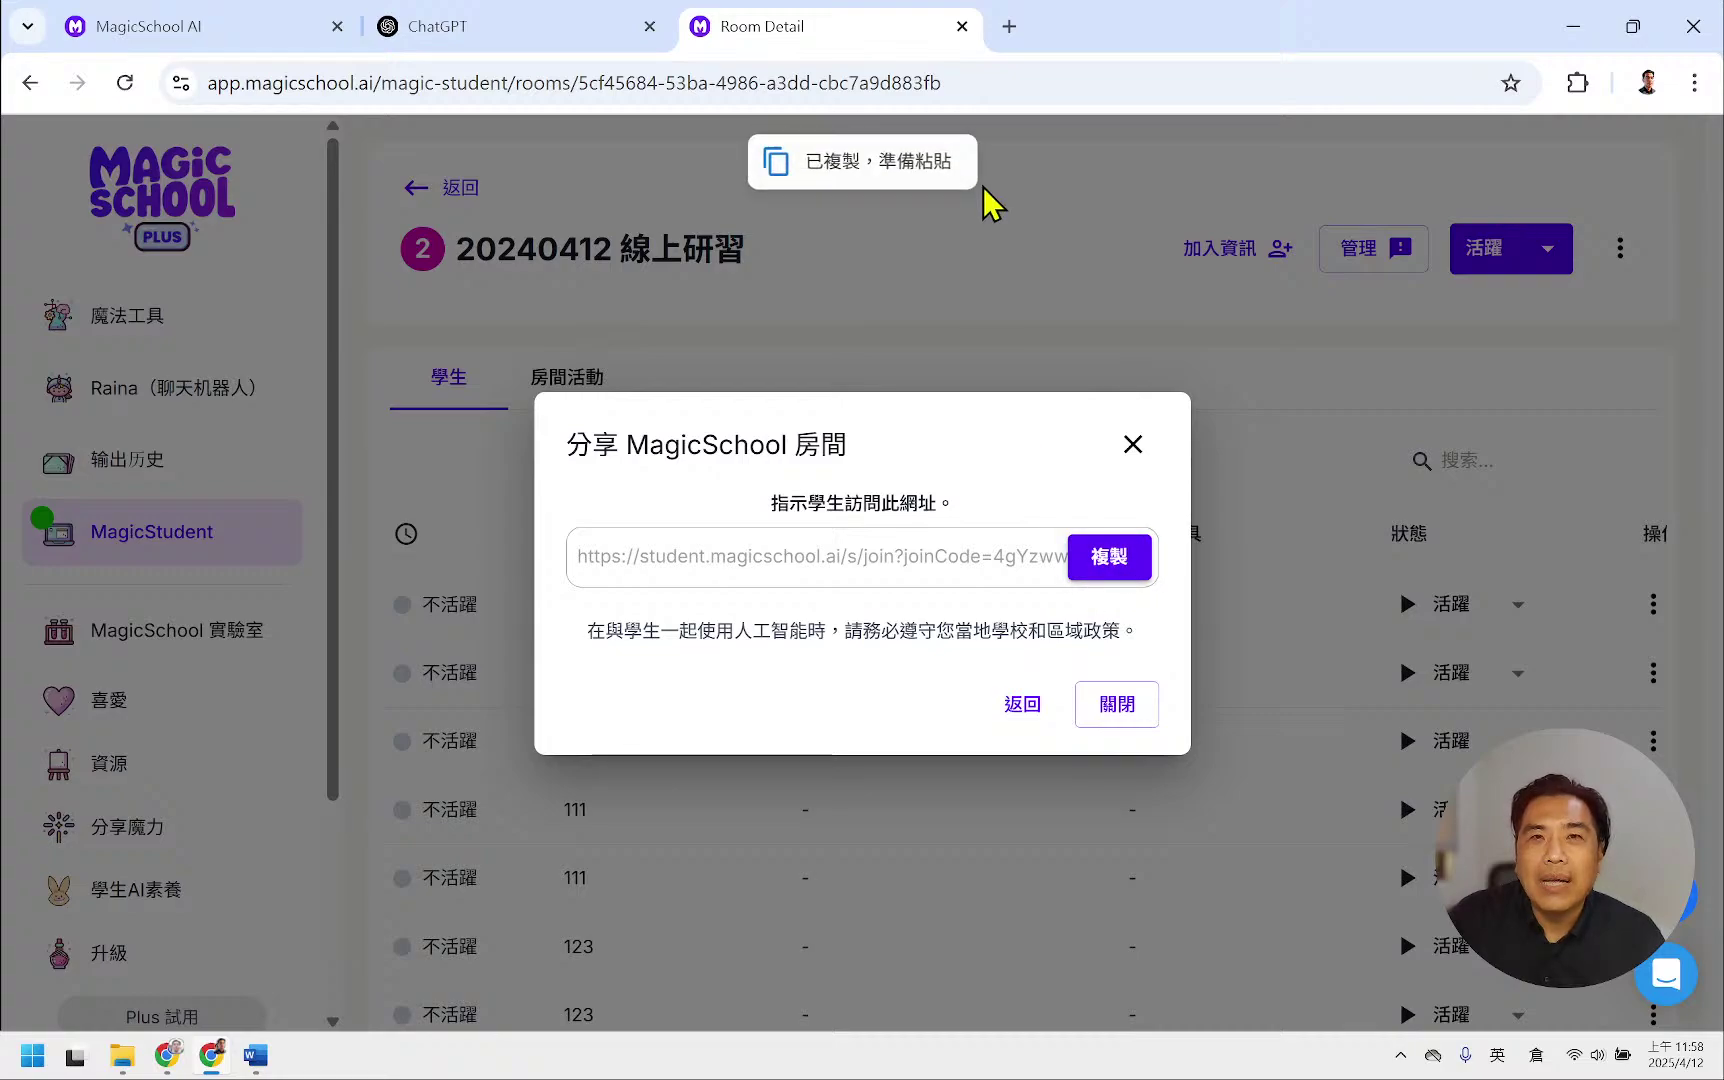
pyautogui.click(1009, 27)
pyautogui.hotkey('ctrl', 'v')
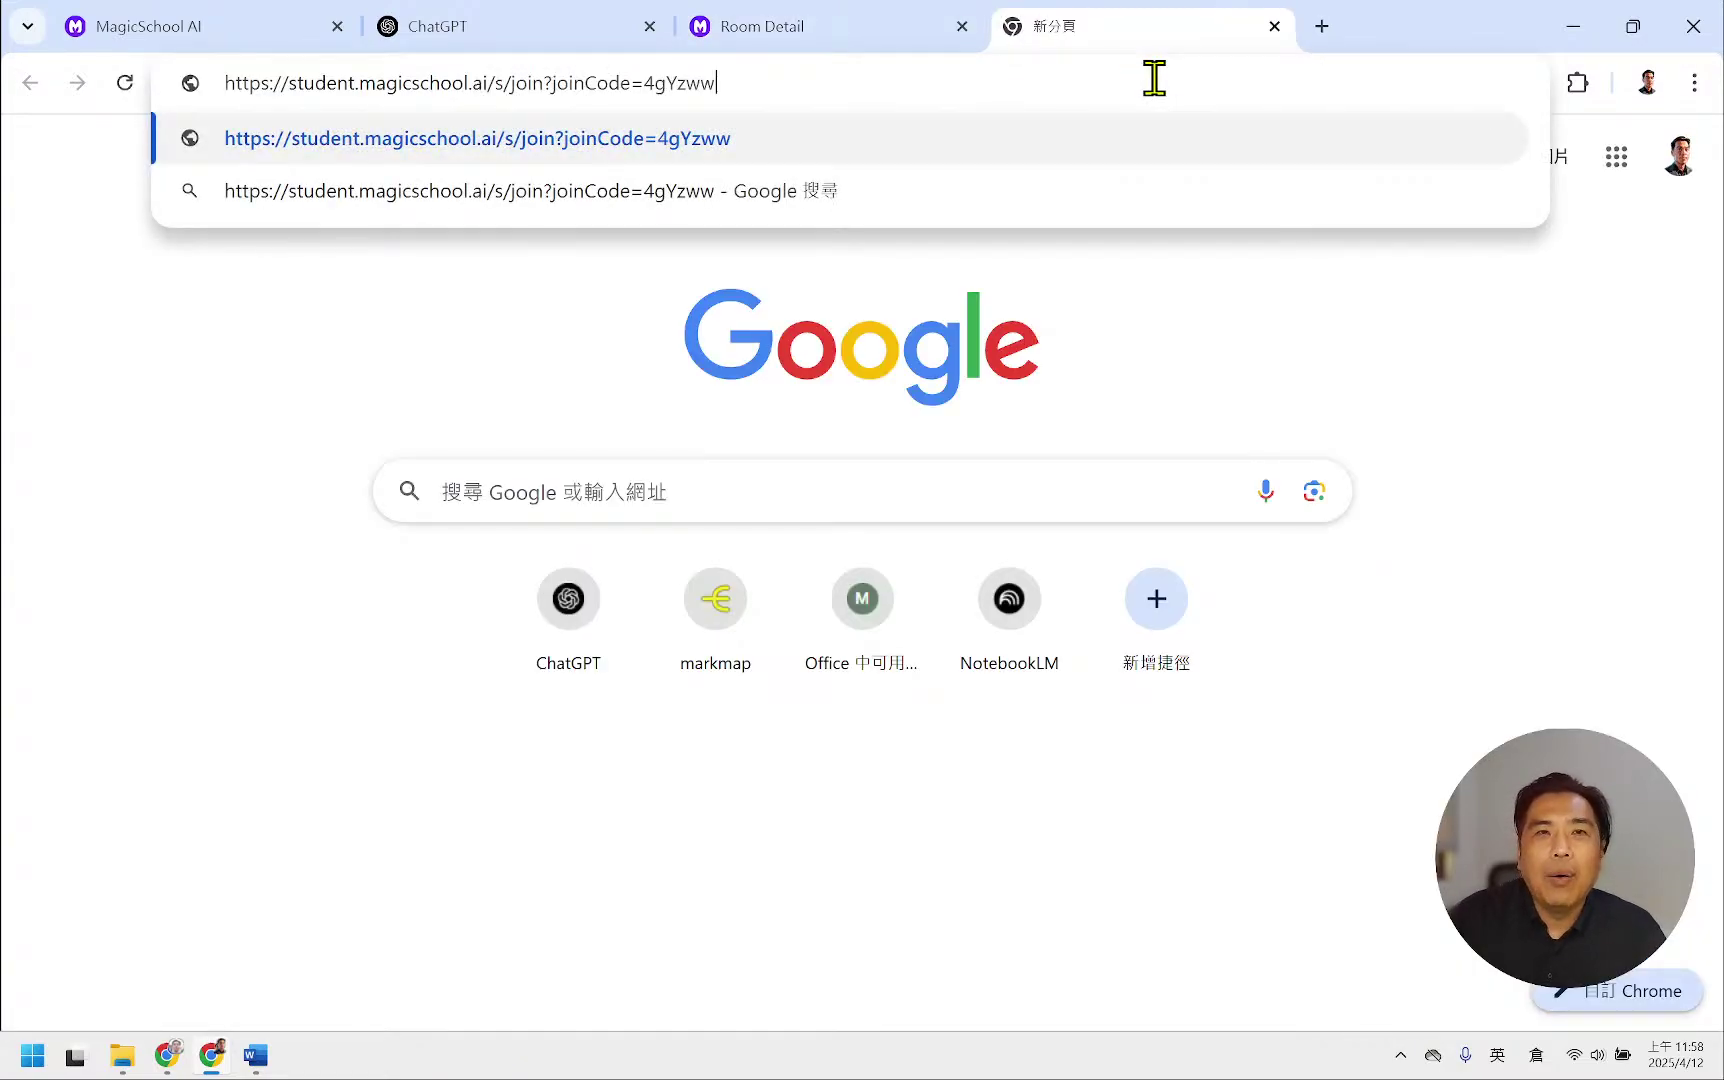
pyautogui.click(1274, 27)
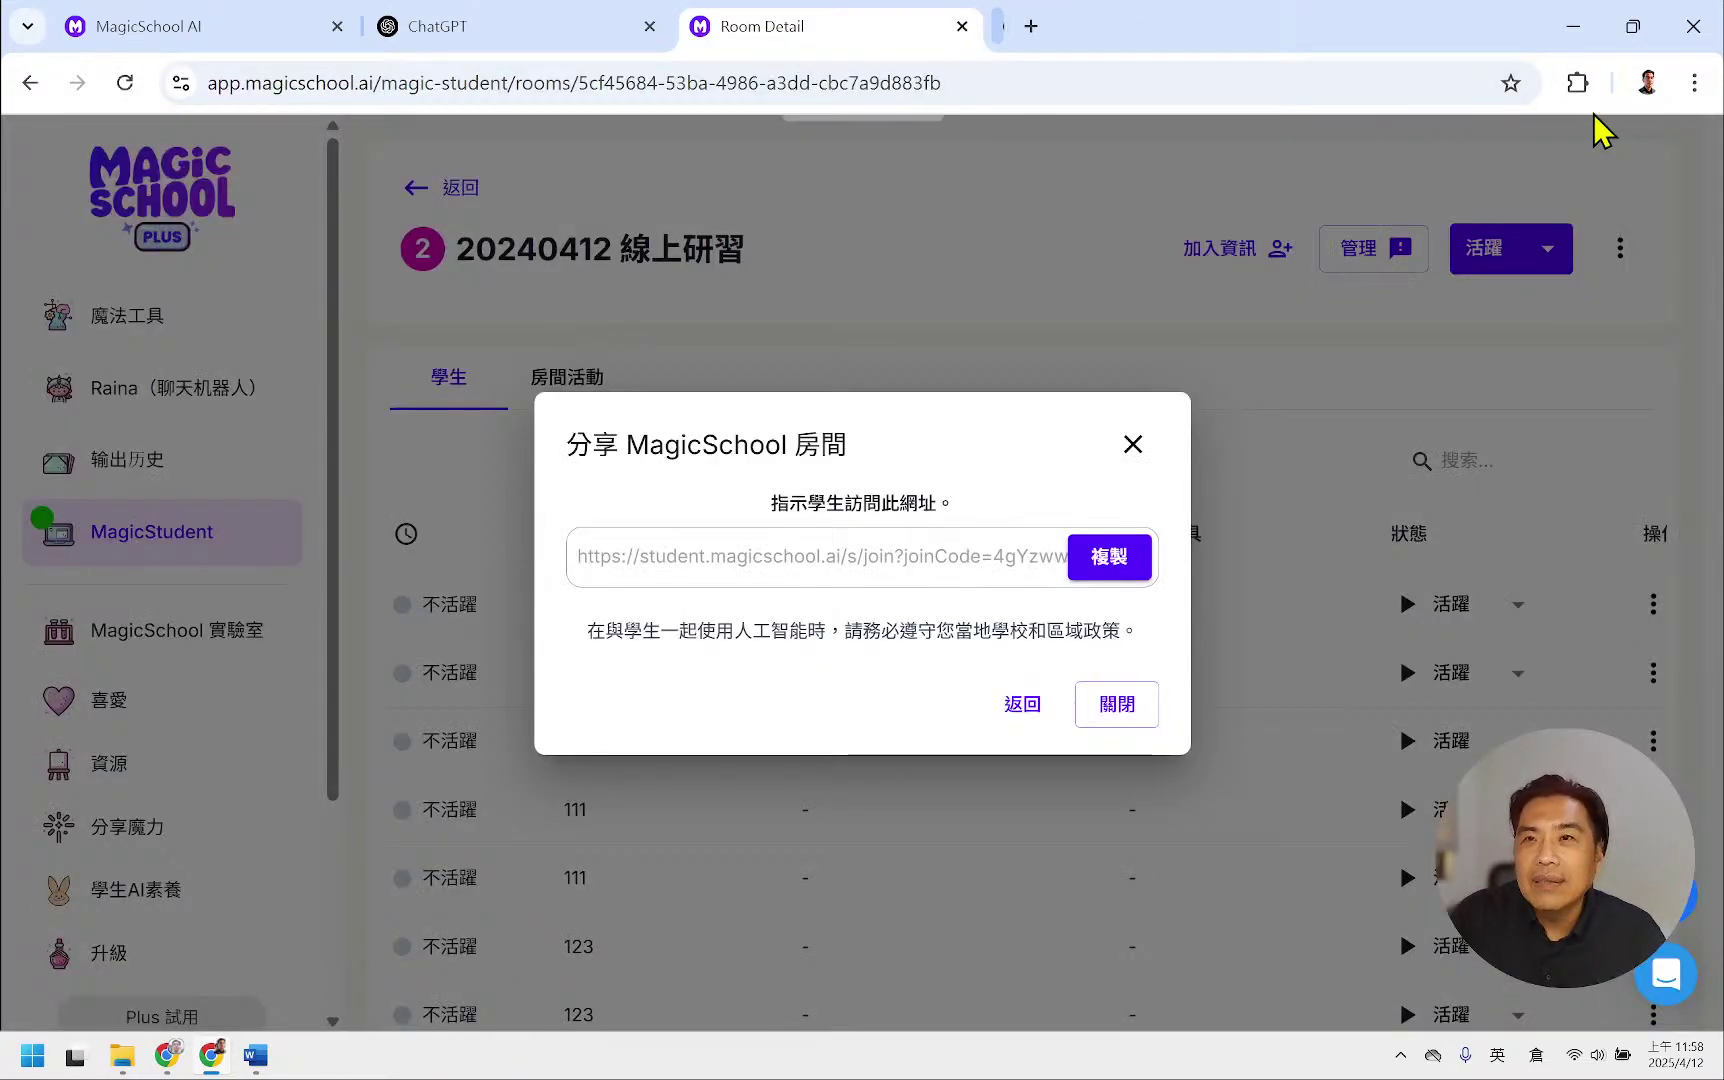
# - Open a guest browser window and load the copied room join URL, dismissing the translation prompt
pyautogui.click(1647, 82)
pyautogui.click(1420, 888)
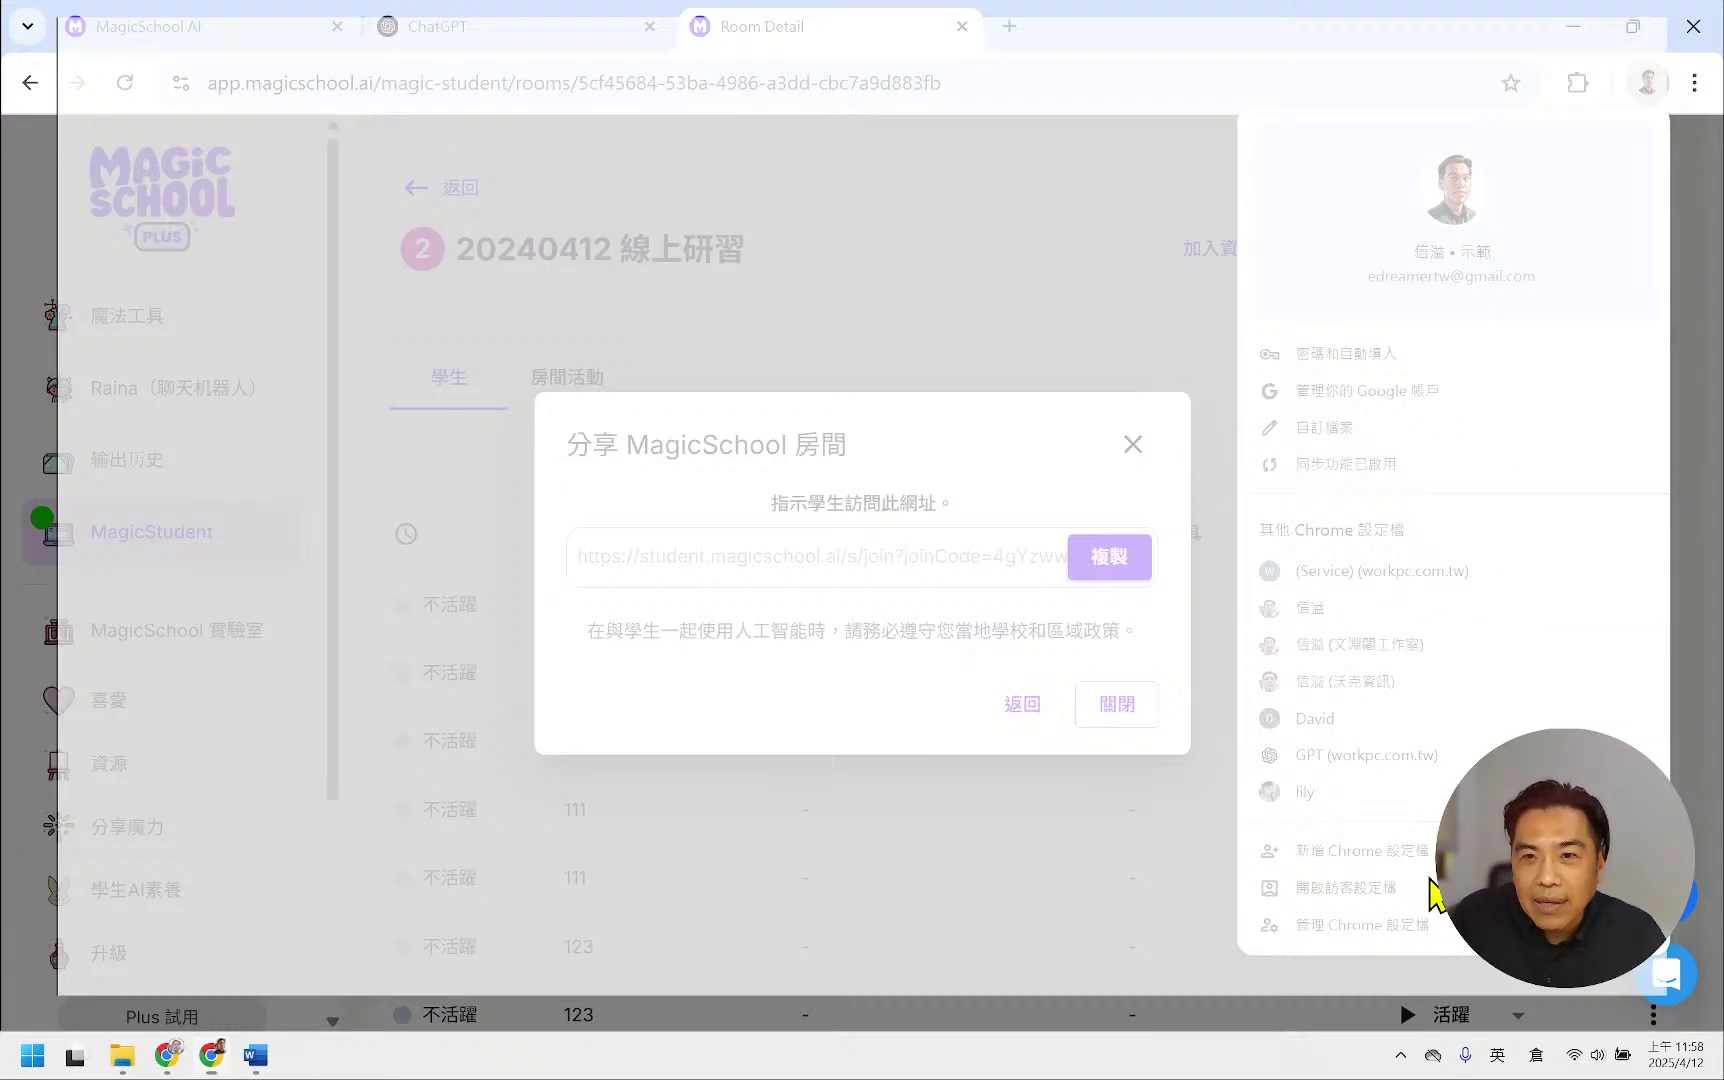
pyautogui.hotkey('ctrl', 'v')
pyautogui.click(601, 160)
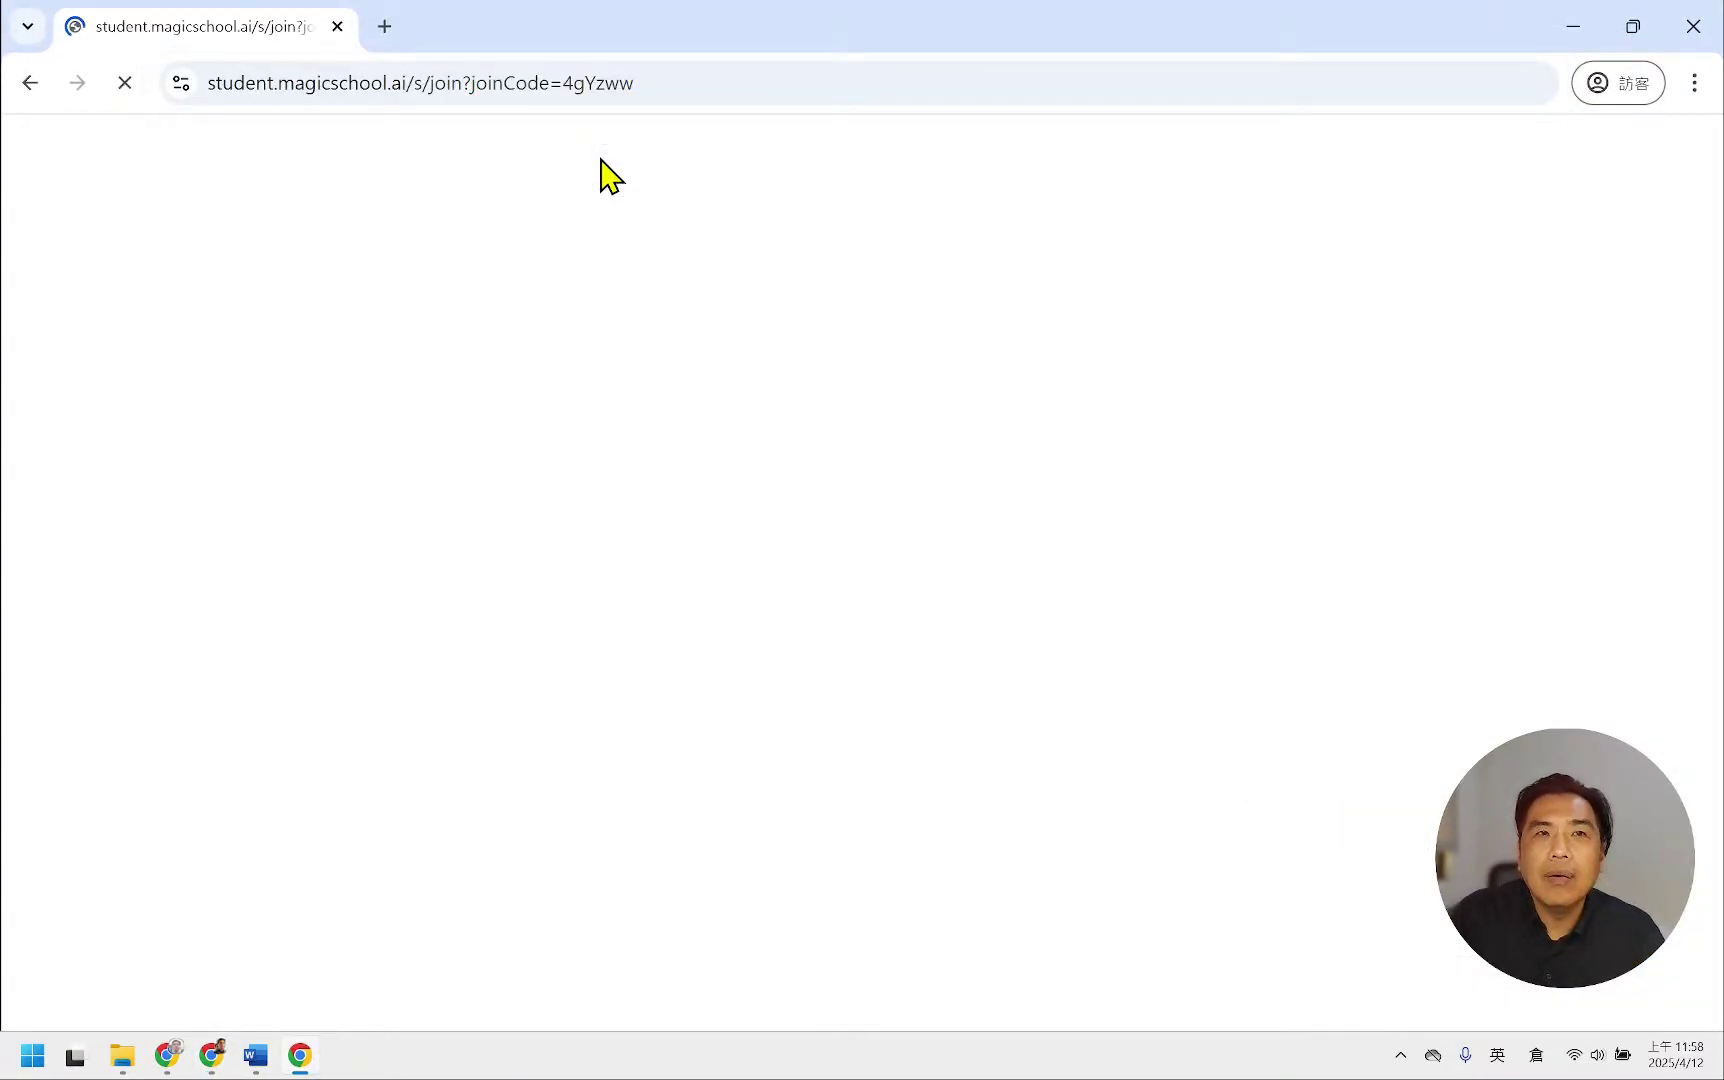
pyautogui.click(1520, 137)
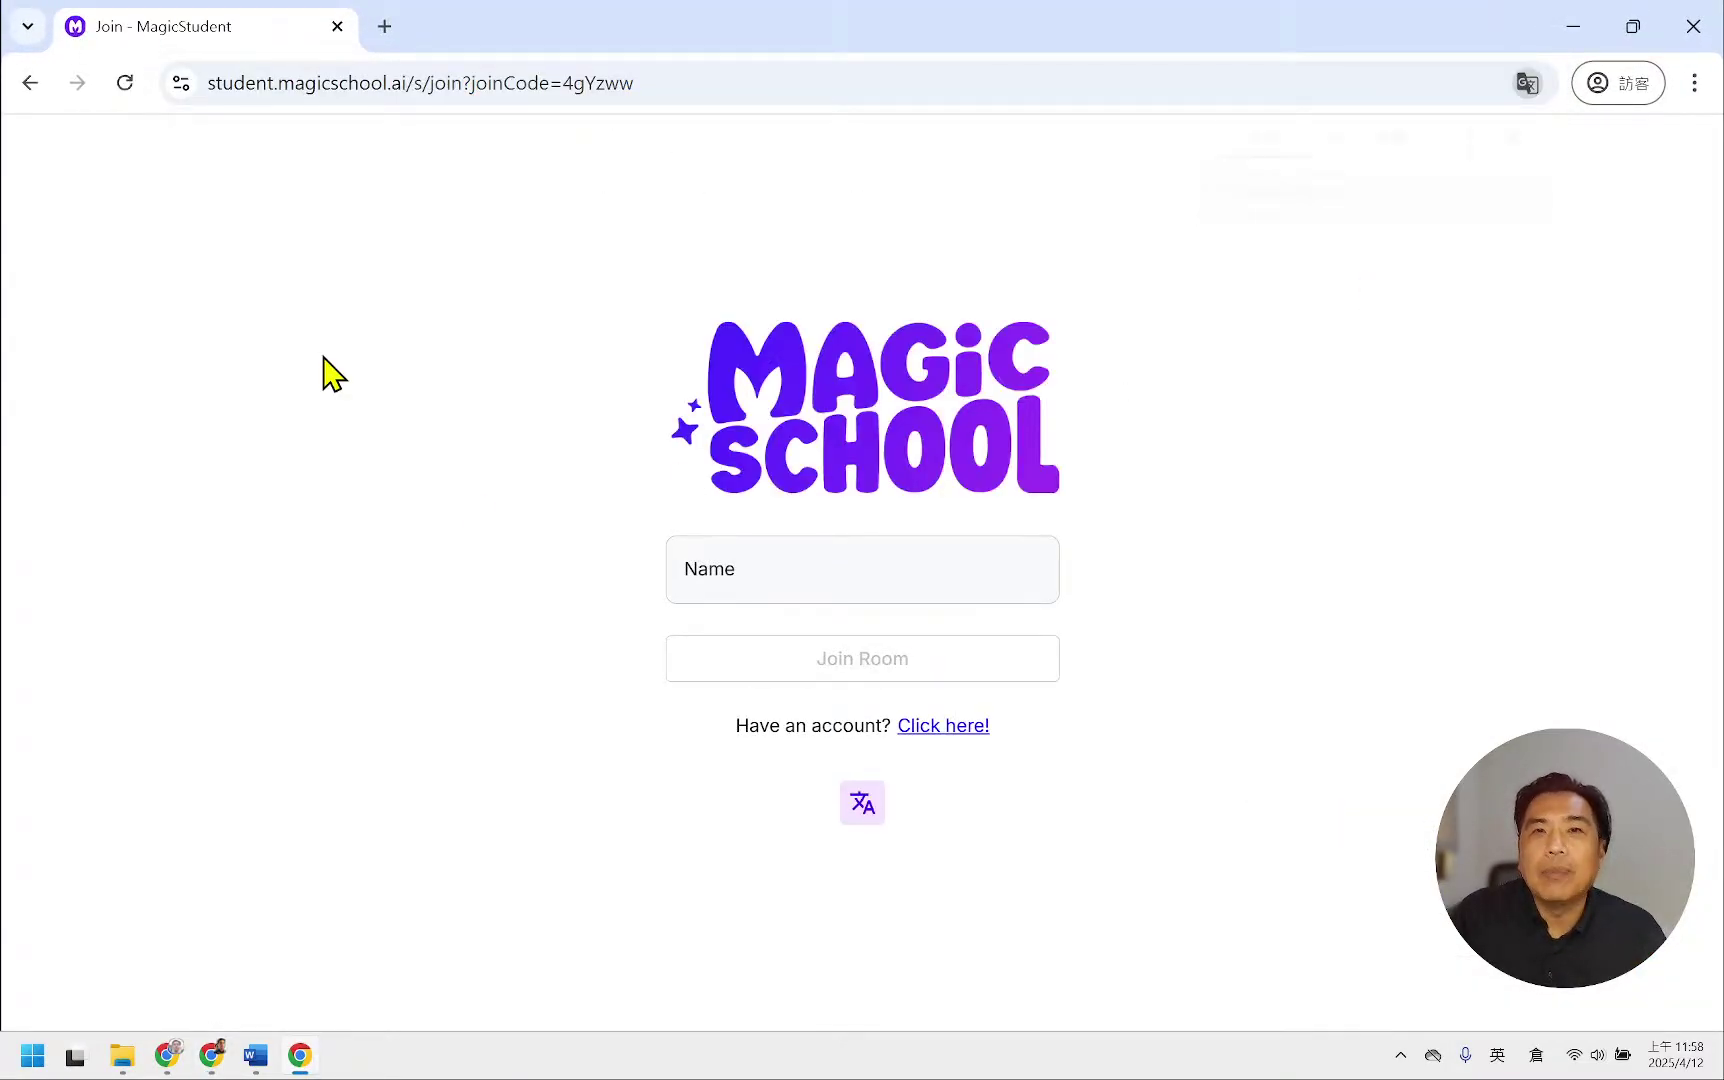
# - Join the room with the student's name and acknowledge the responsible-use notice
pyautogui.click(766, 565)
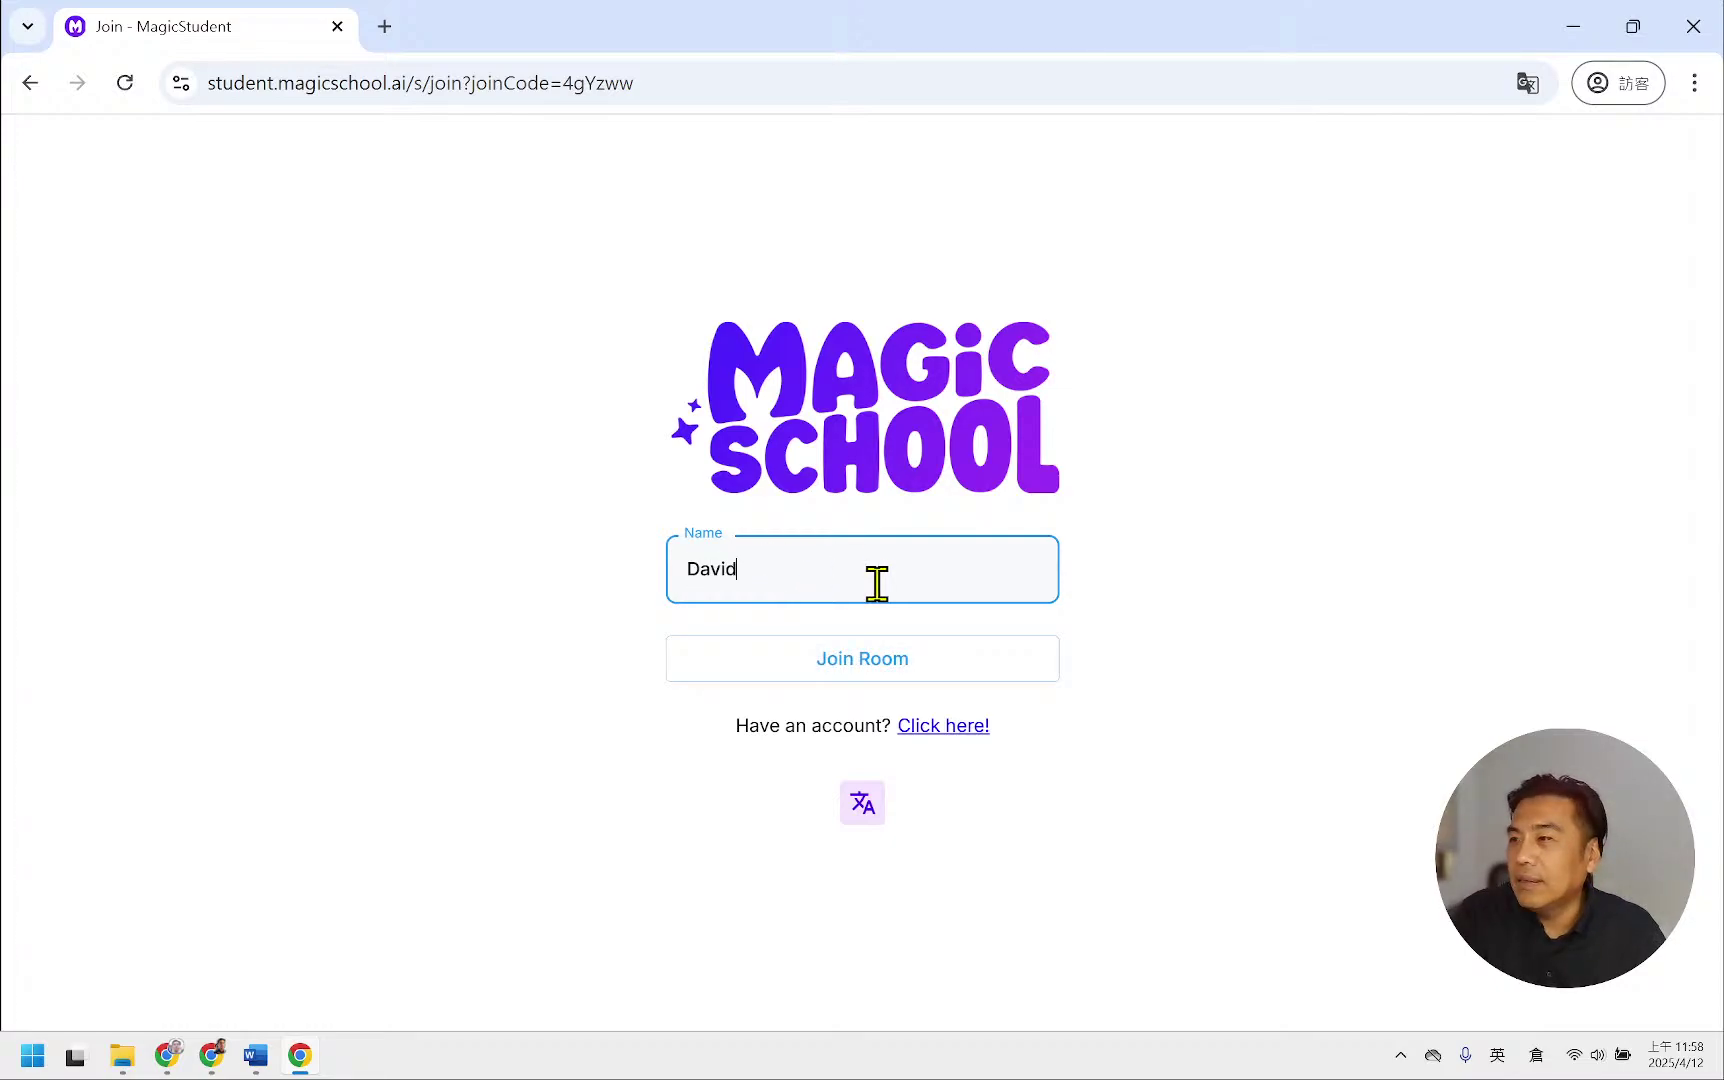
pyautogui.click(889, 662)
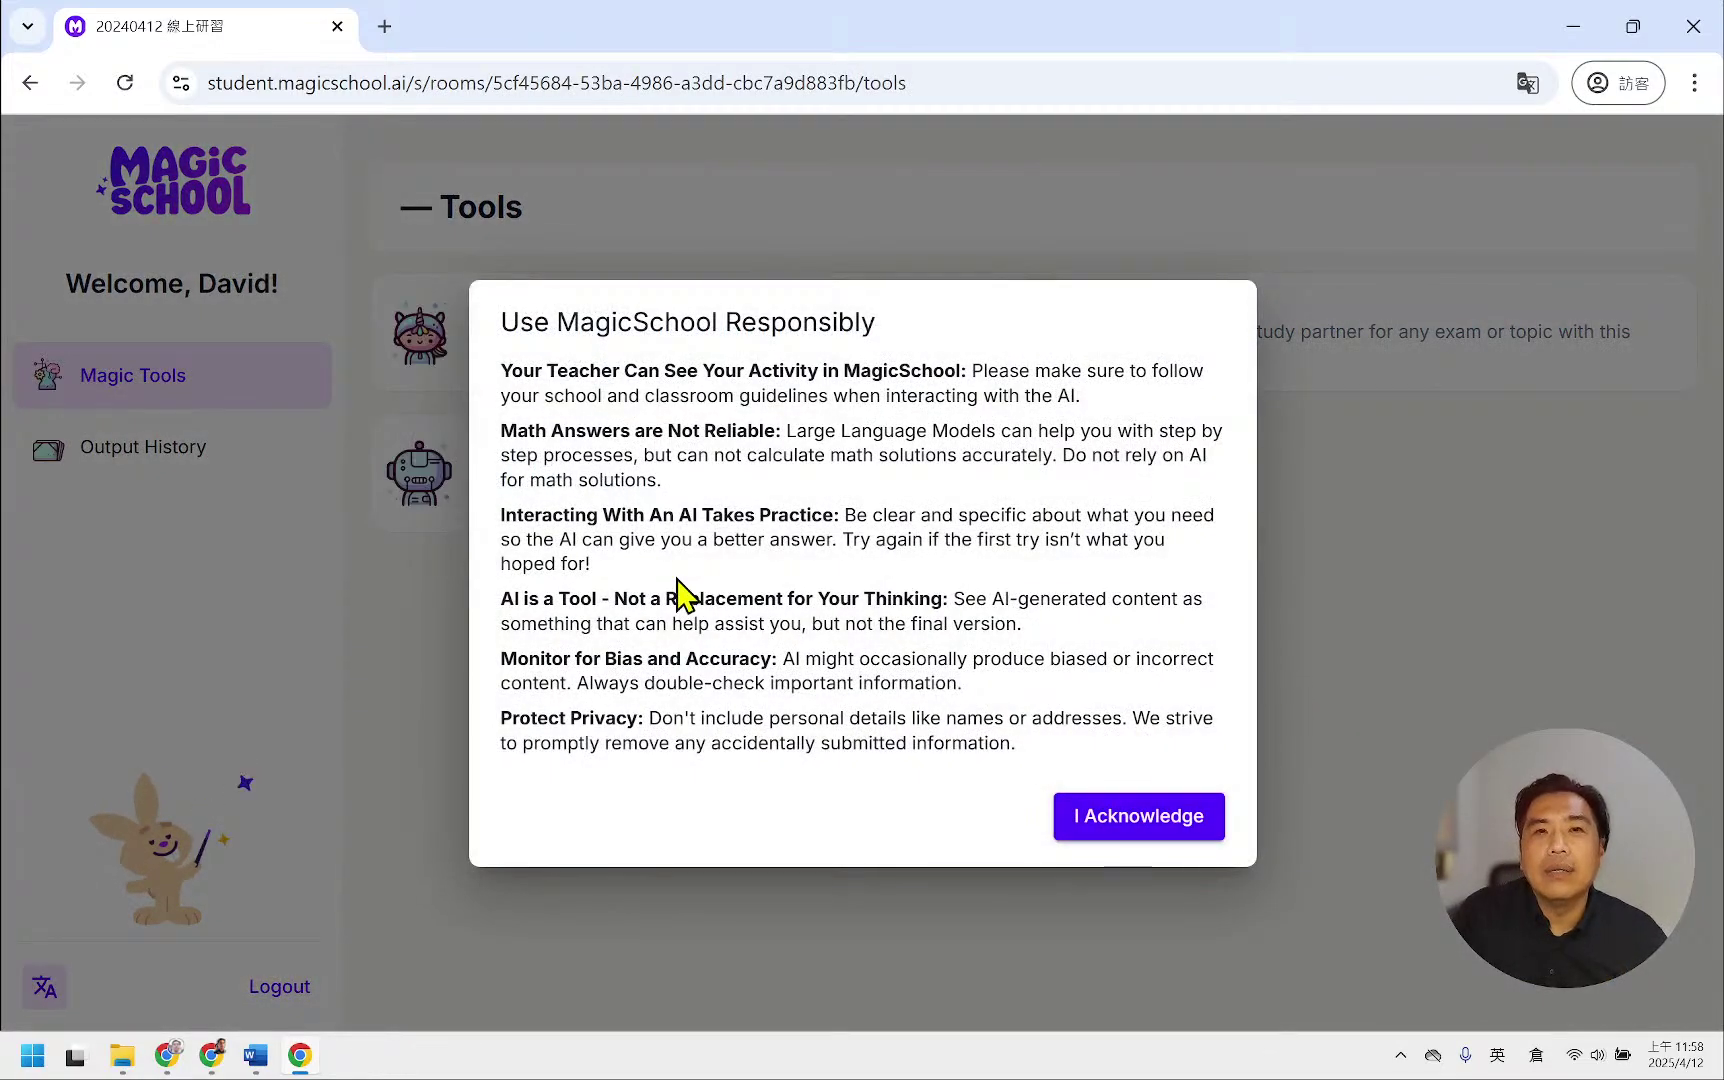
pyautogui.click(1140, 818)
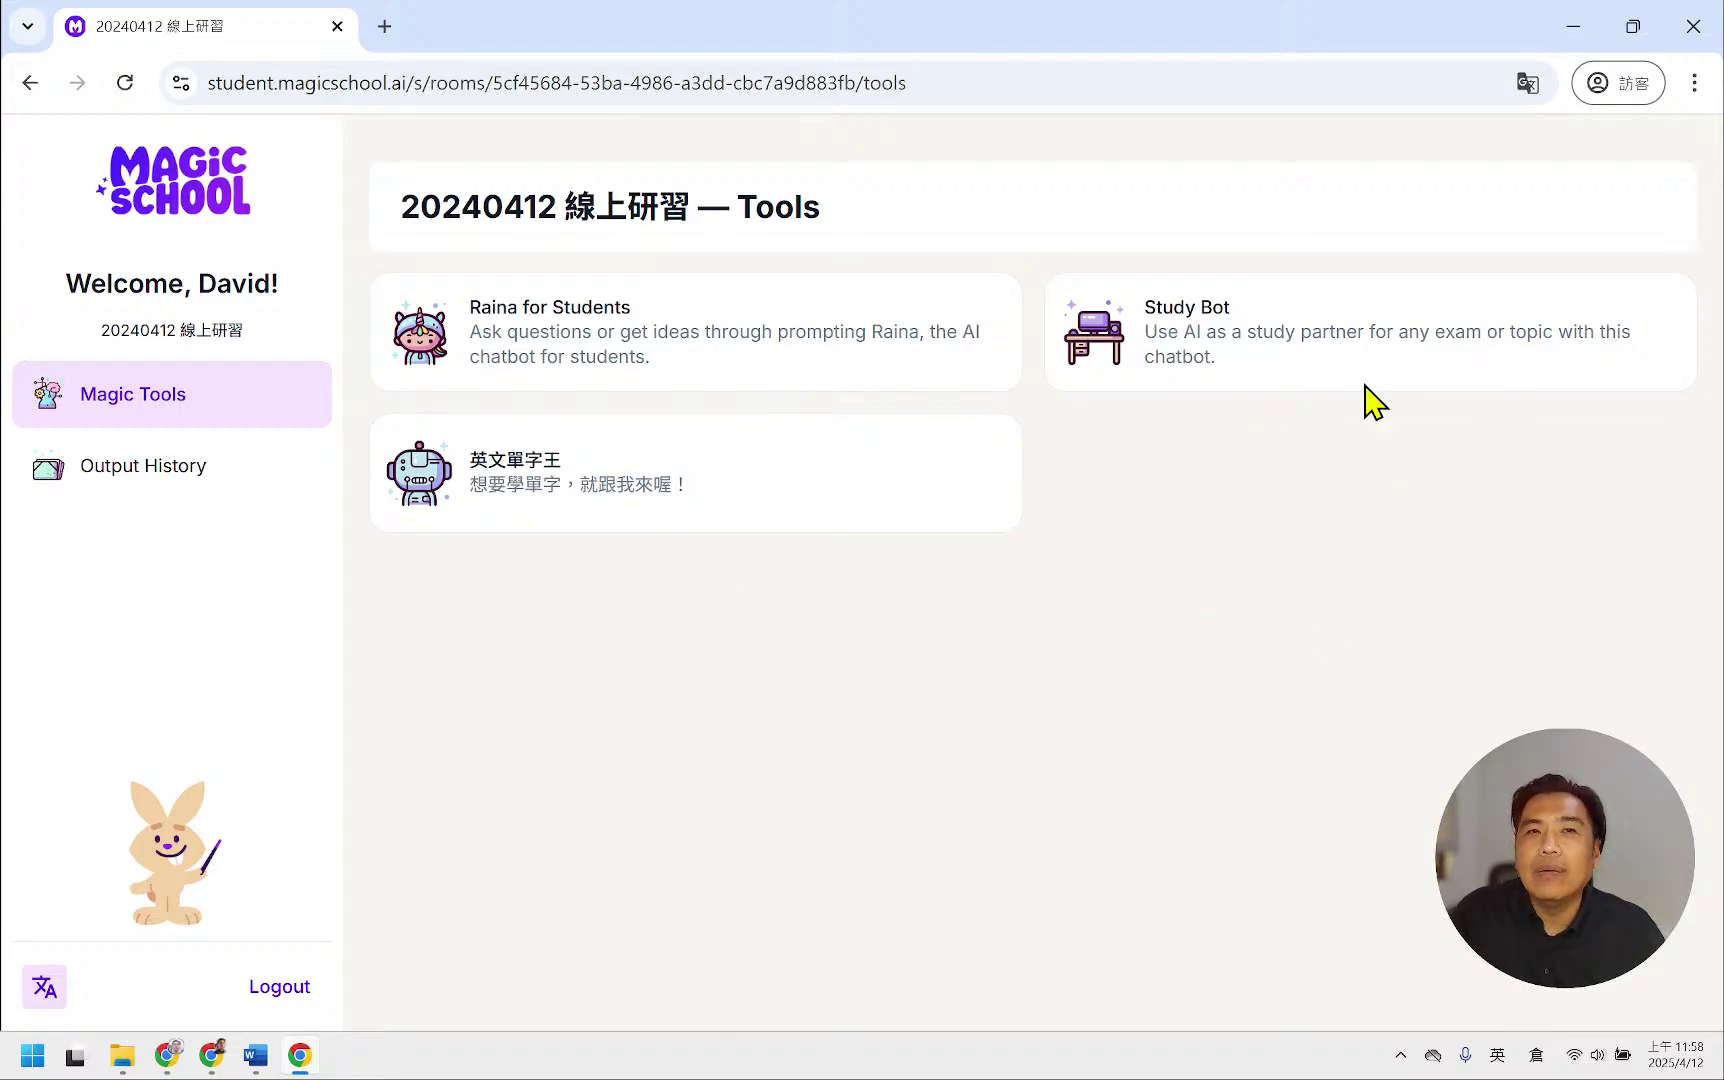
# - Start the 英文單字王 chatbot as the student and send 1 to request ten more words
pyautogui.click(597, 489)
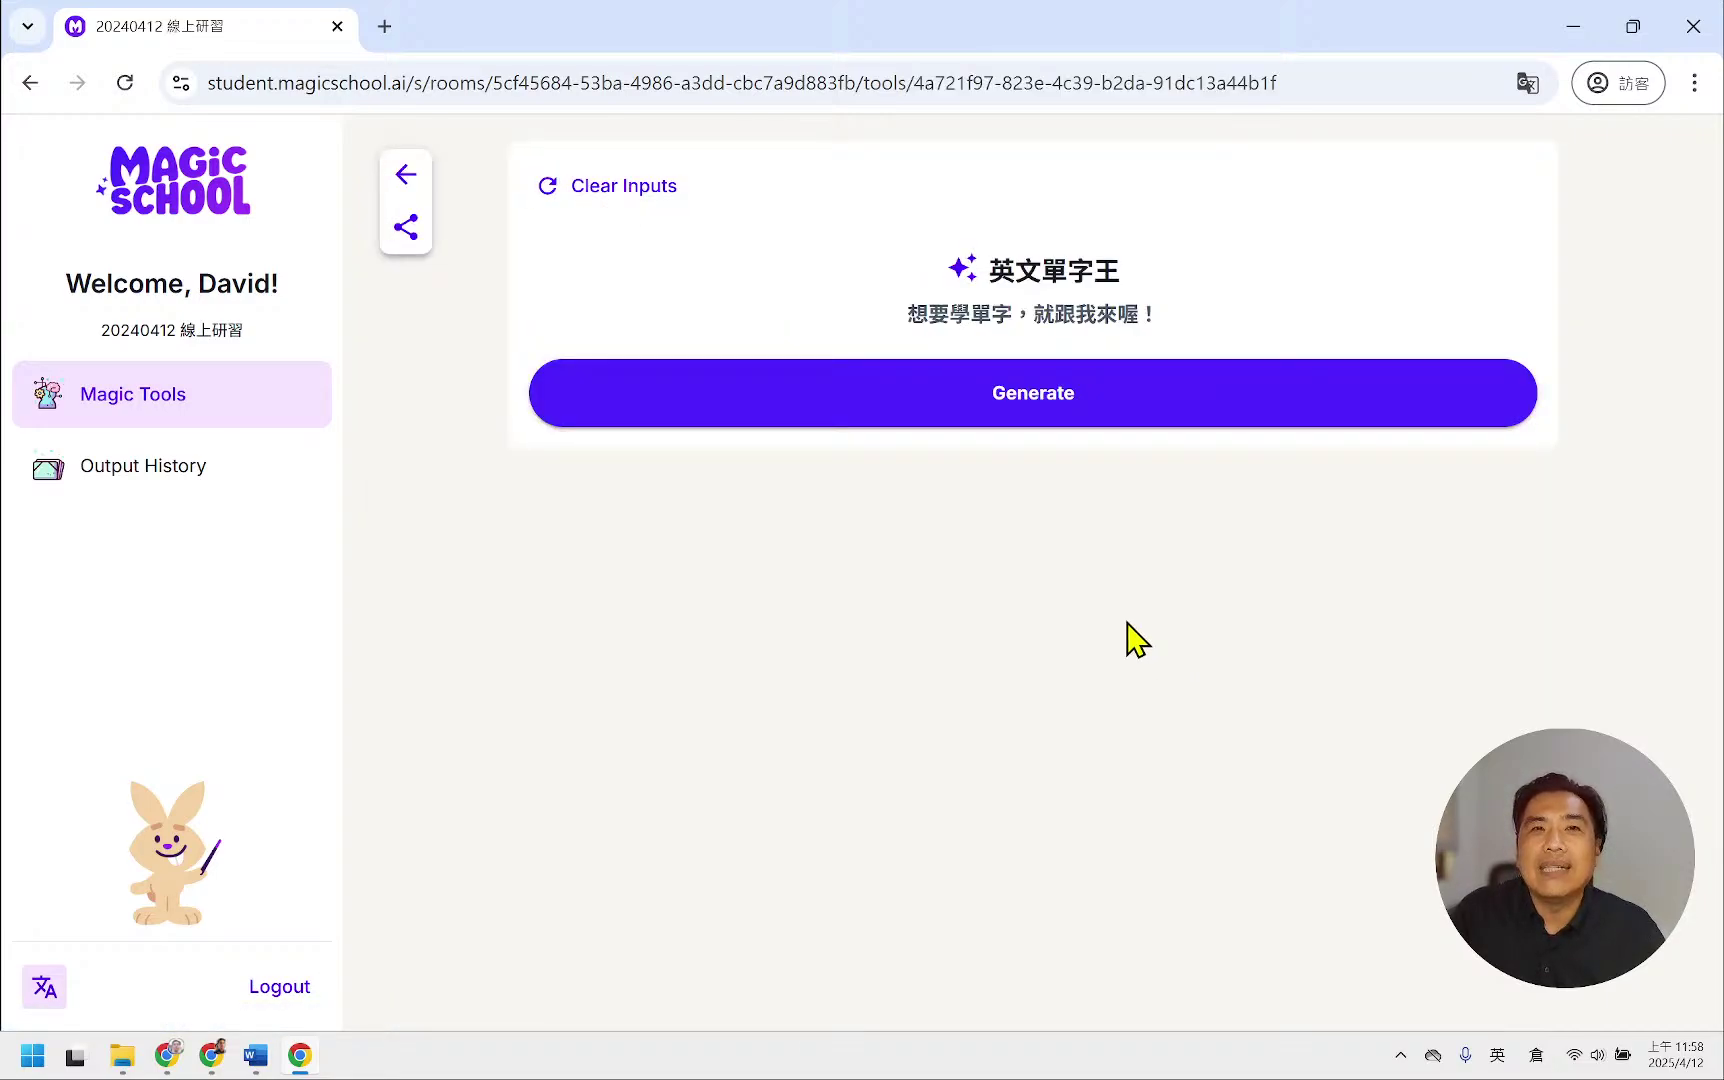
pyautogui.click(1037, 408)
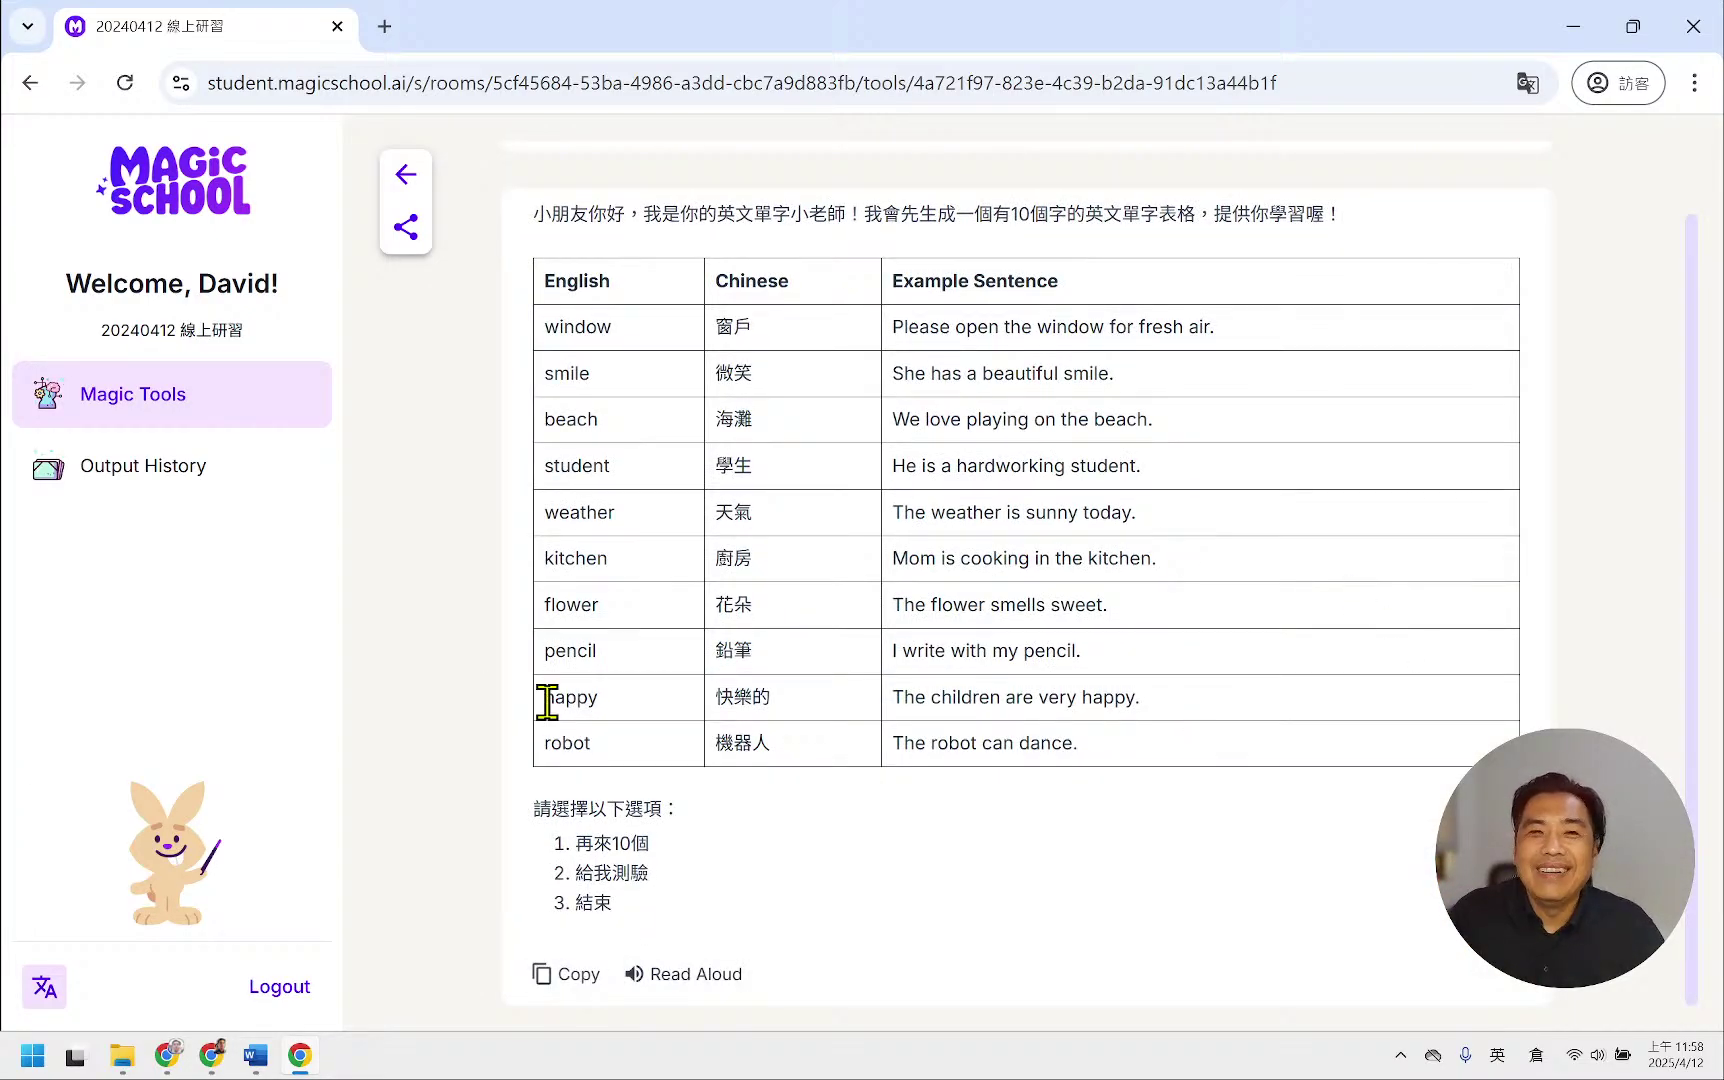
pyautogui.click(797, 922)
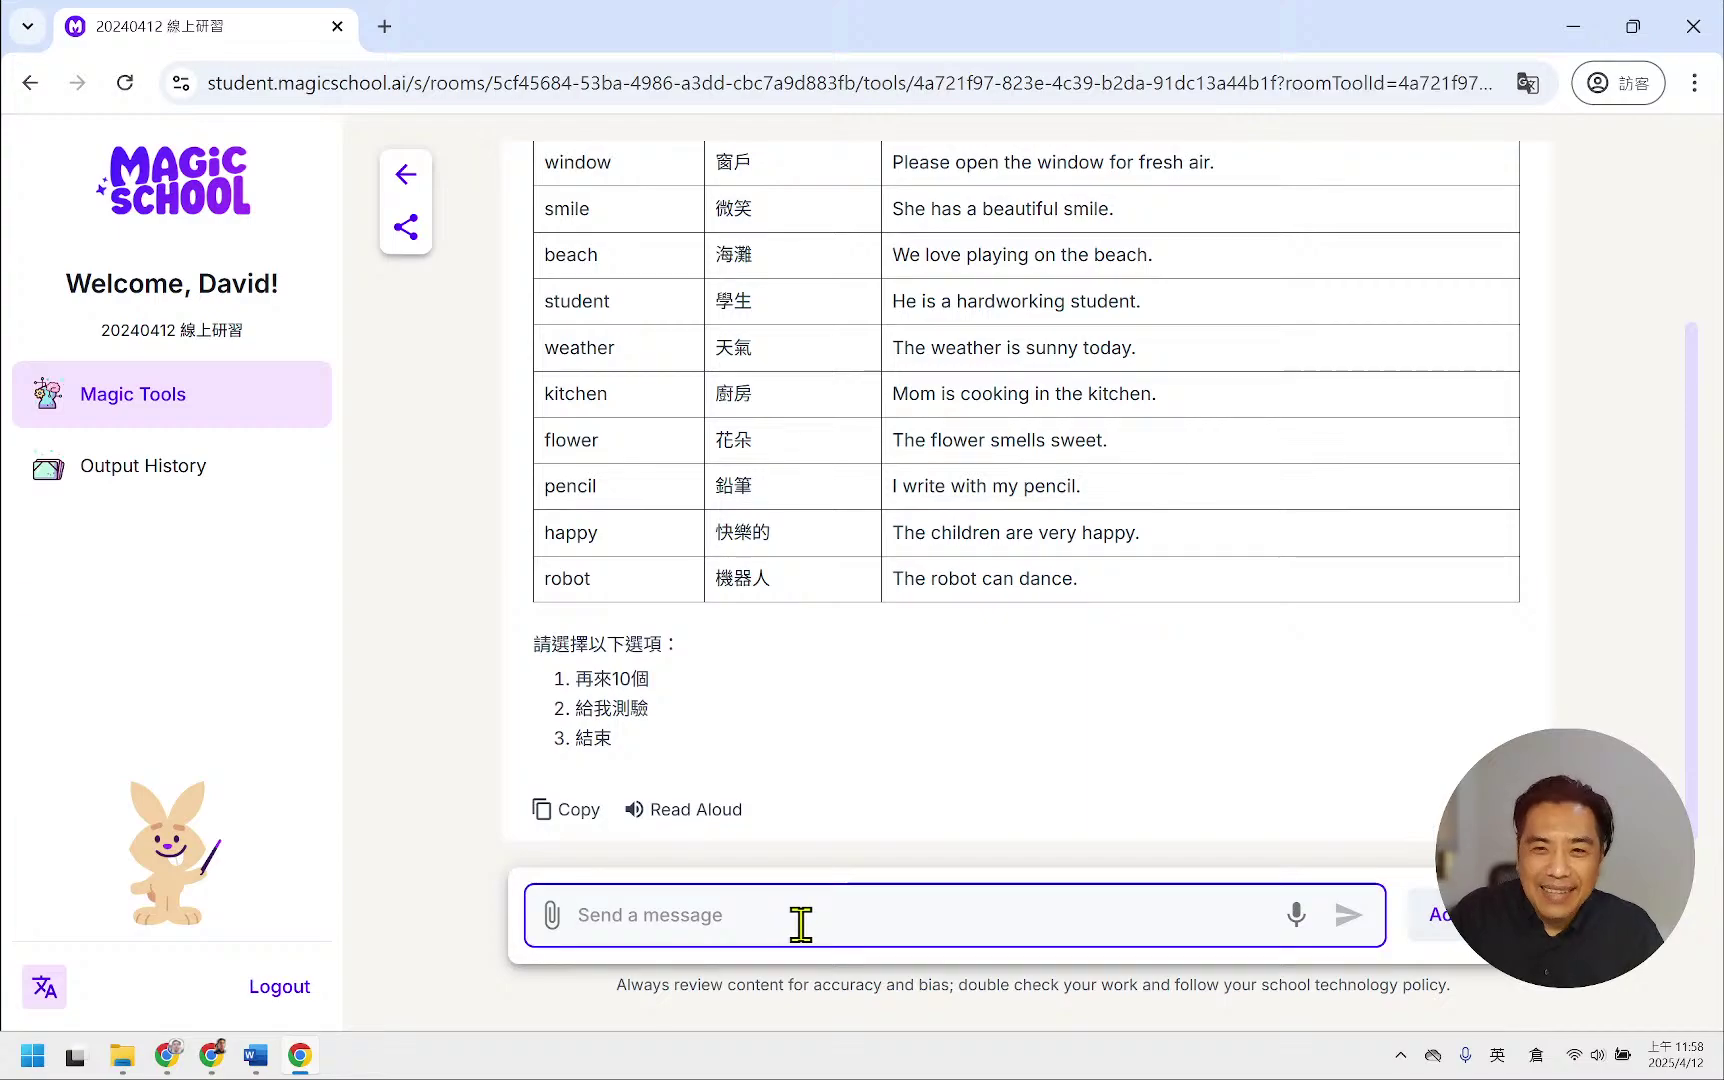
pyautogui.write('1')
pyautogui.click(1352, 932)
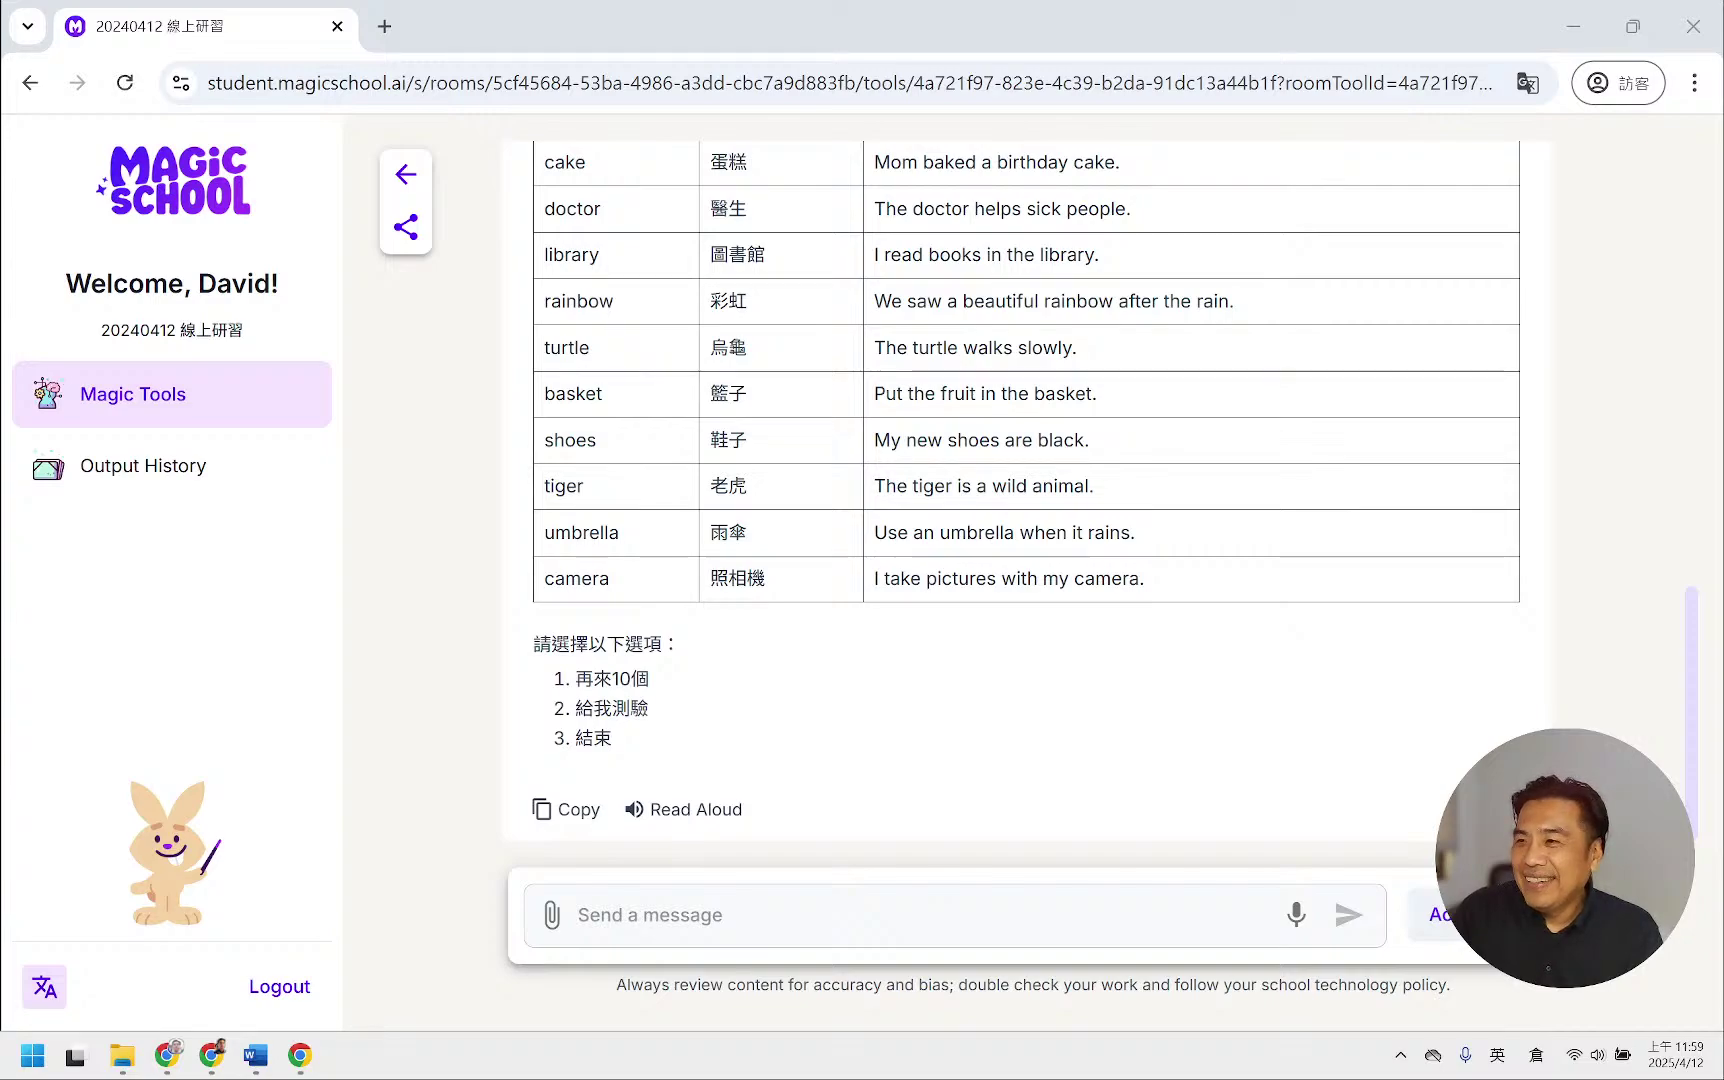
pyautogui.scroll(15, 965, 725)
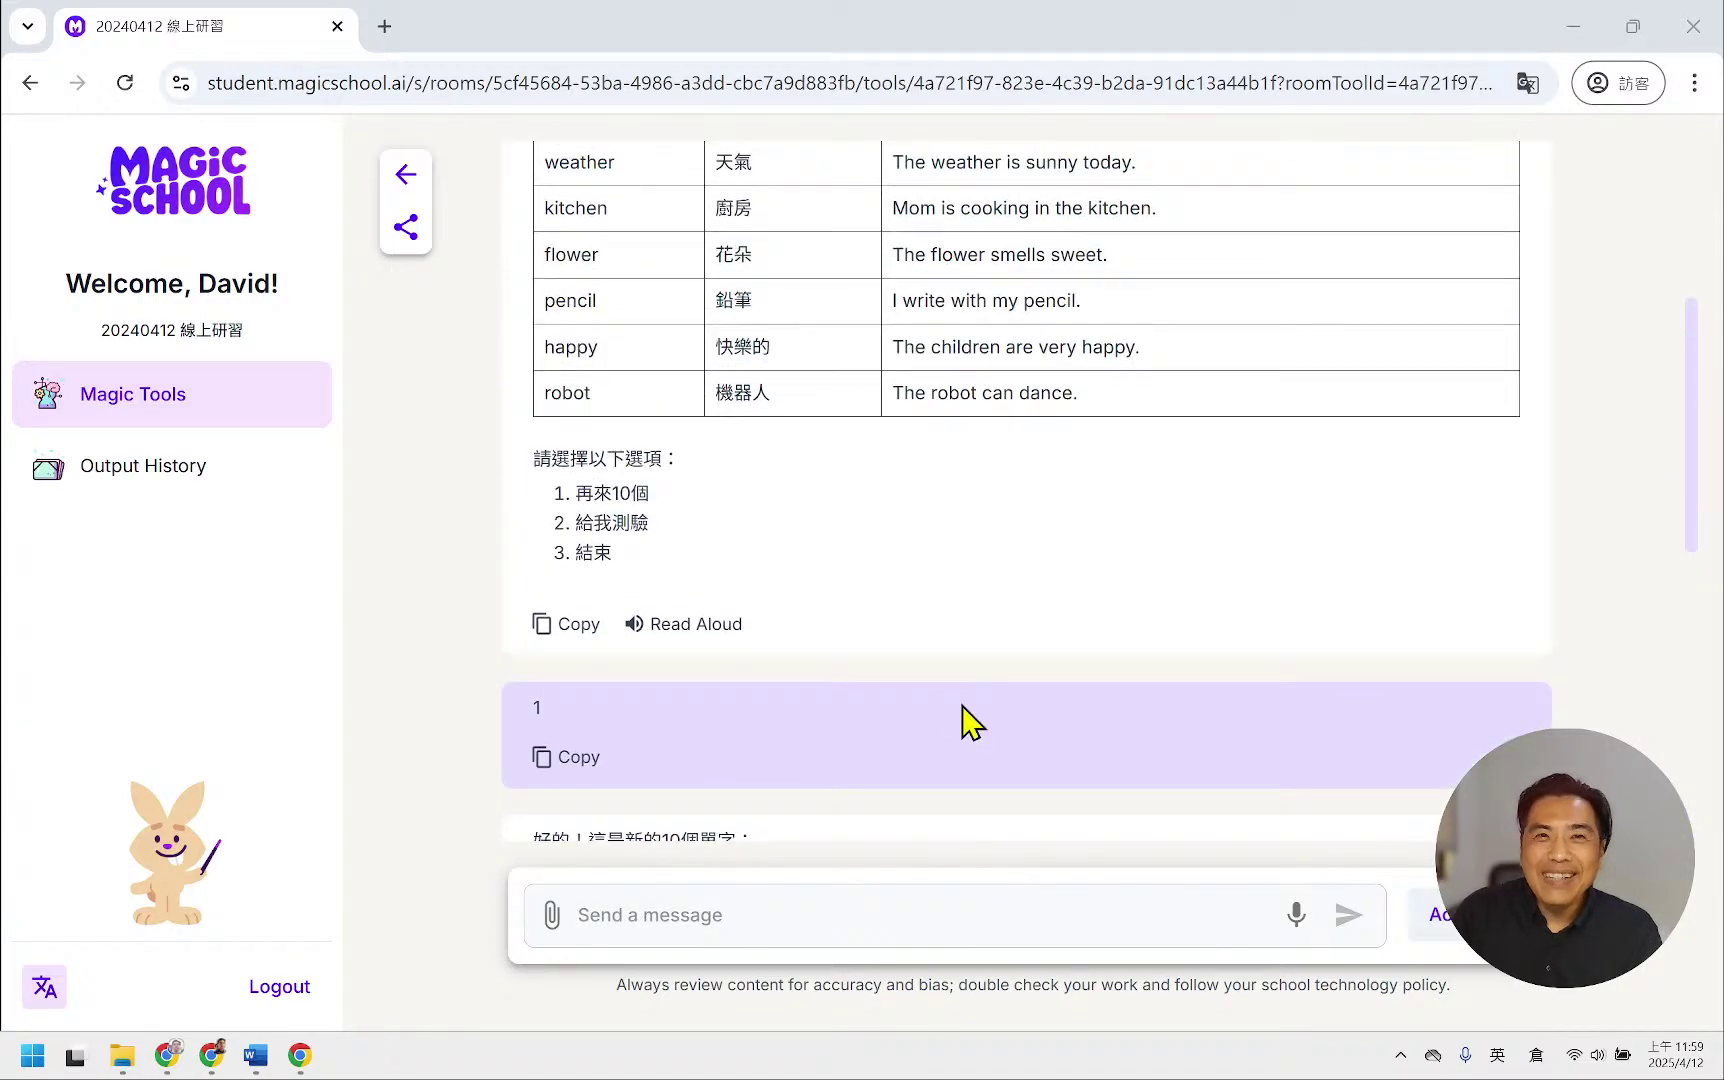